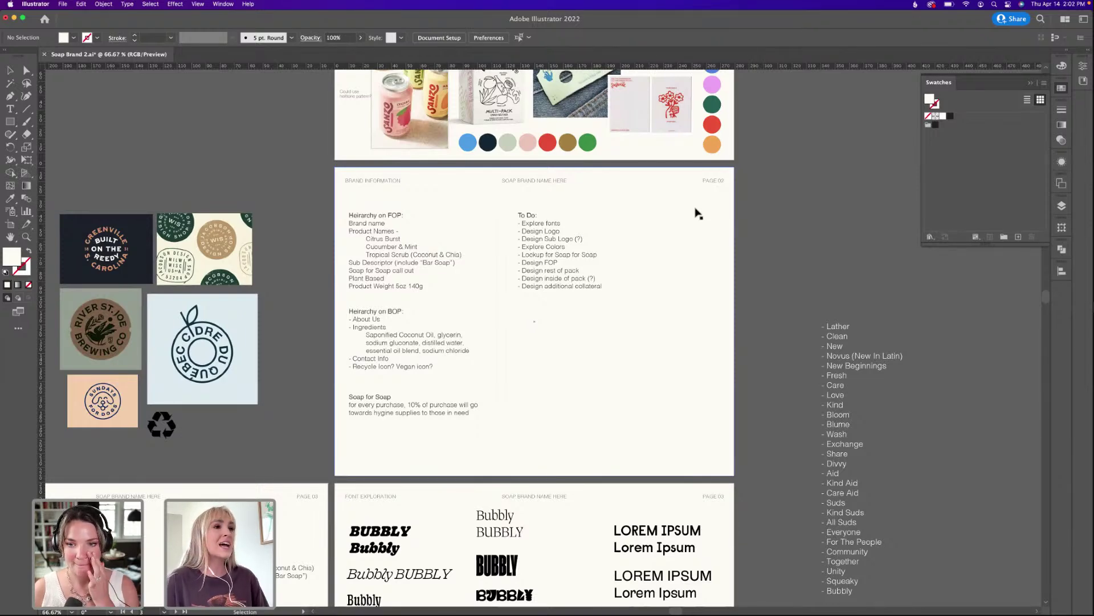
Scroll and pan upward until the whole Moodboard page 01 artboard fills the window.
scroll(687, 208, up, 2)
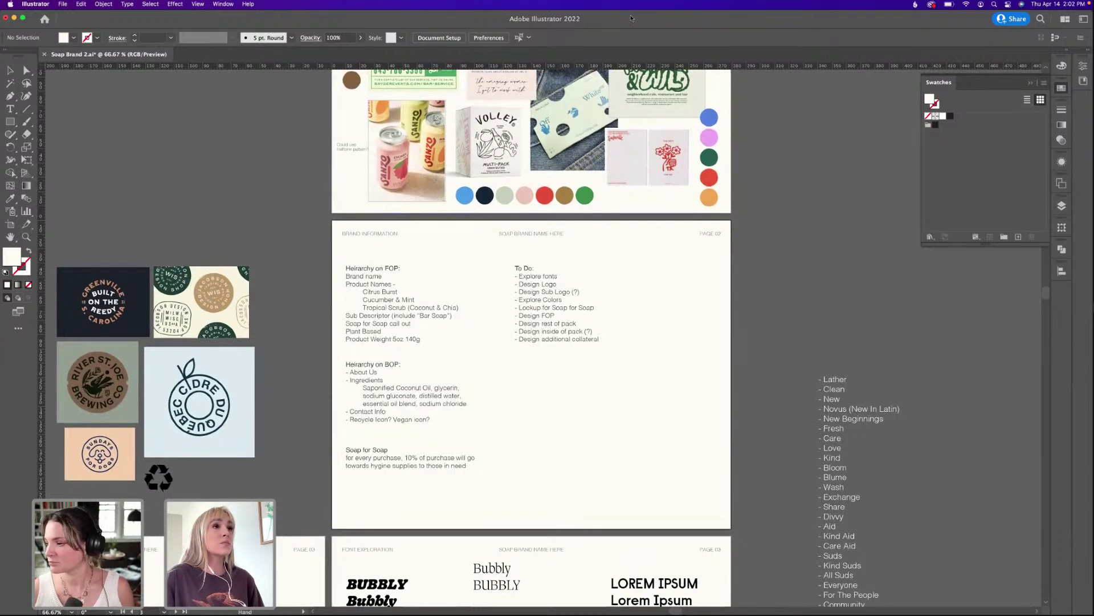
scroll(733, 281, up, 5)
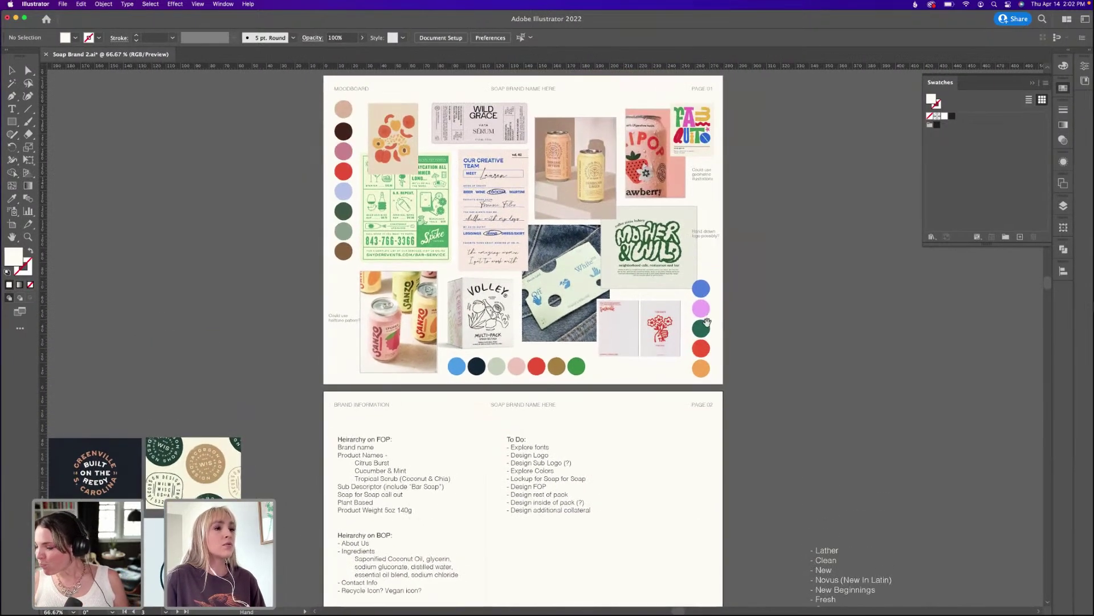
scroll(737, 344, down, 4)
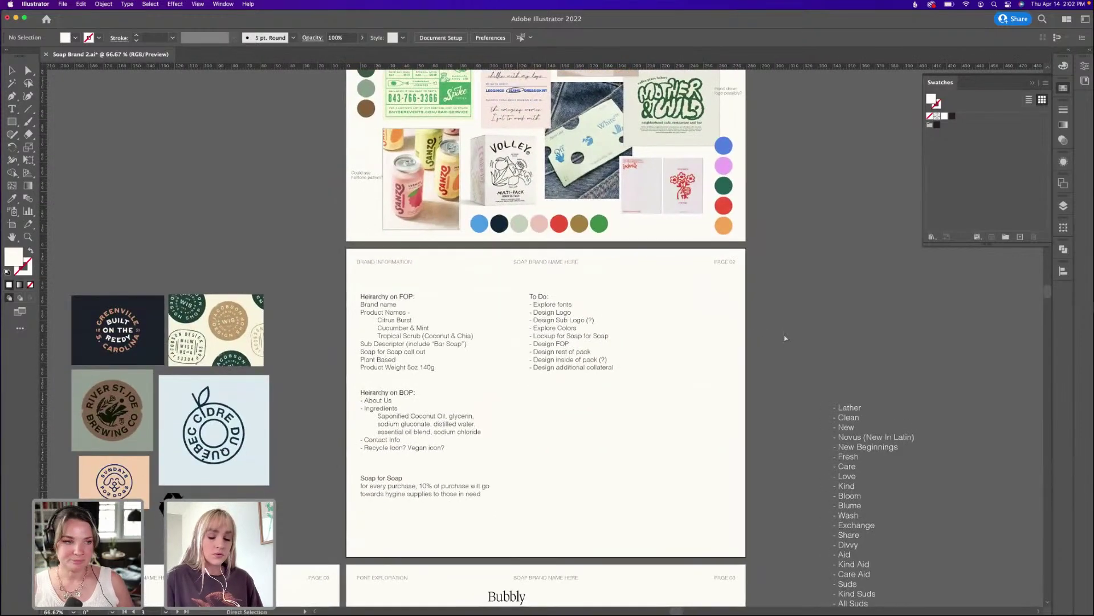
scroll(784, 339, up, 3)
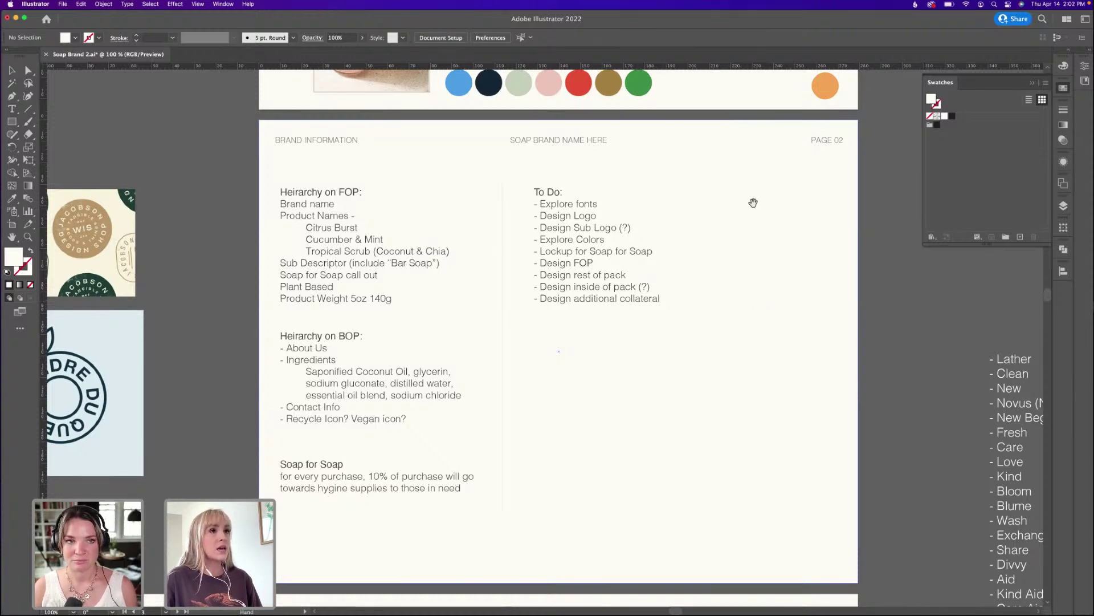
drag(753, 203, 714, 557)
drag(742, 284, 760, 358)
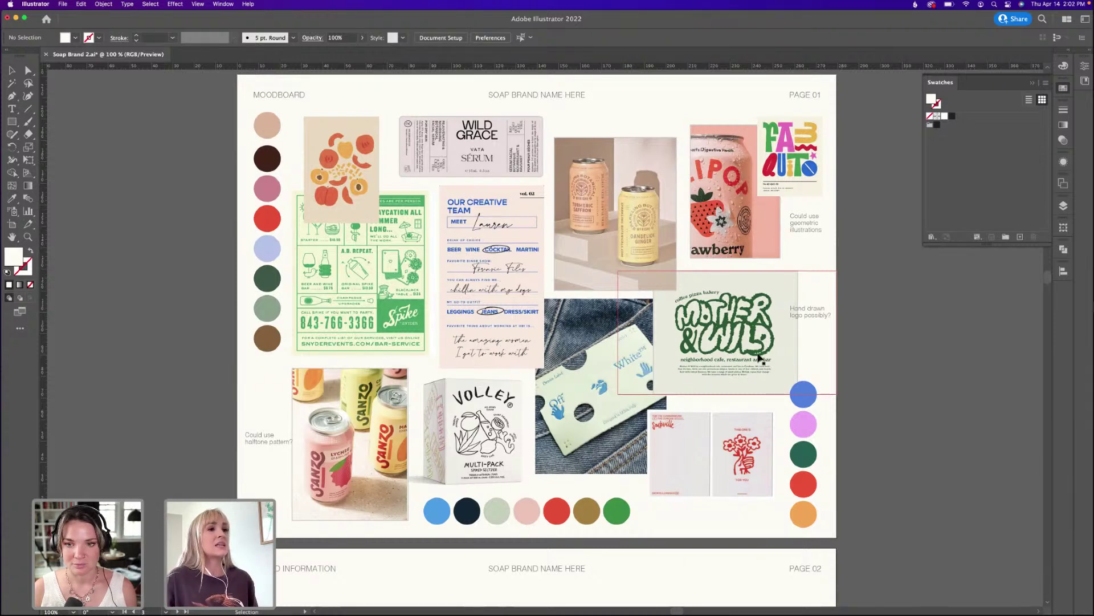
Scroll down past the Page 02 brand information and Page 03 font exploration artboards toward the dielines.
scroll(564, 371, down, 15)
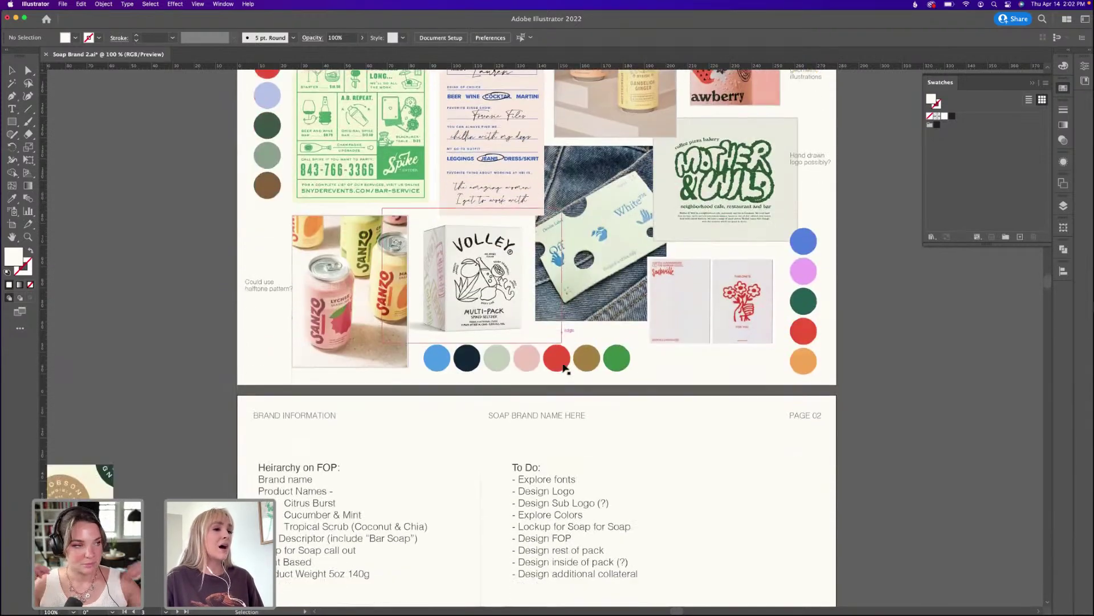
scroll(565, 369, down, 12)
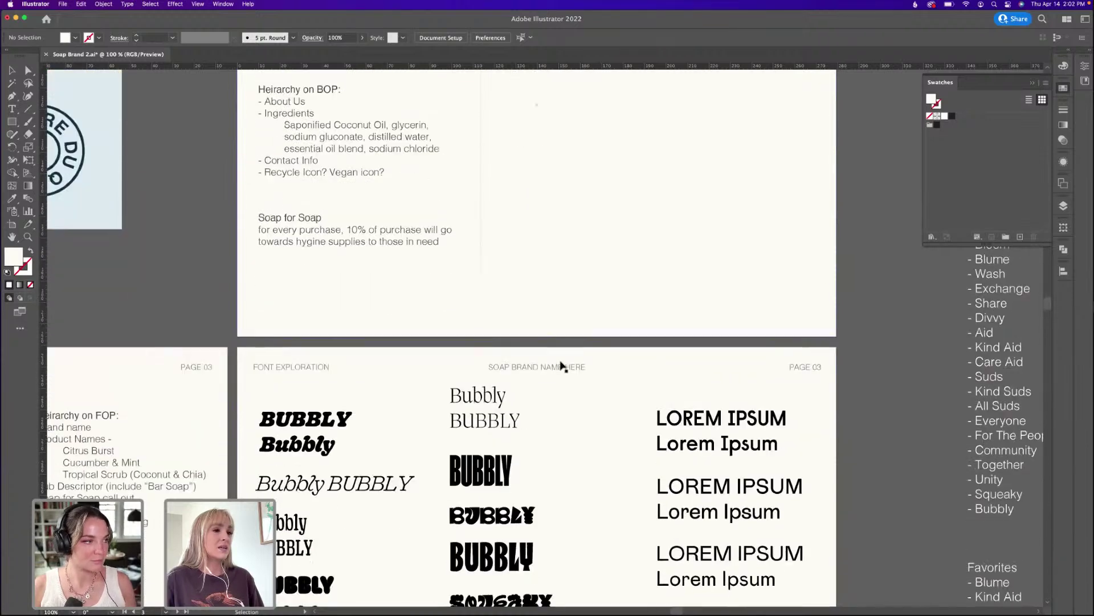
scroll(433, 483, down, 6)
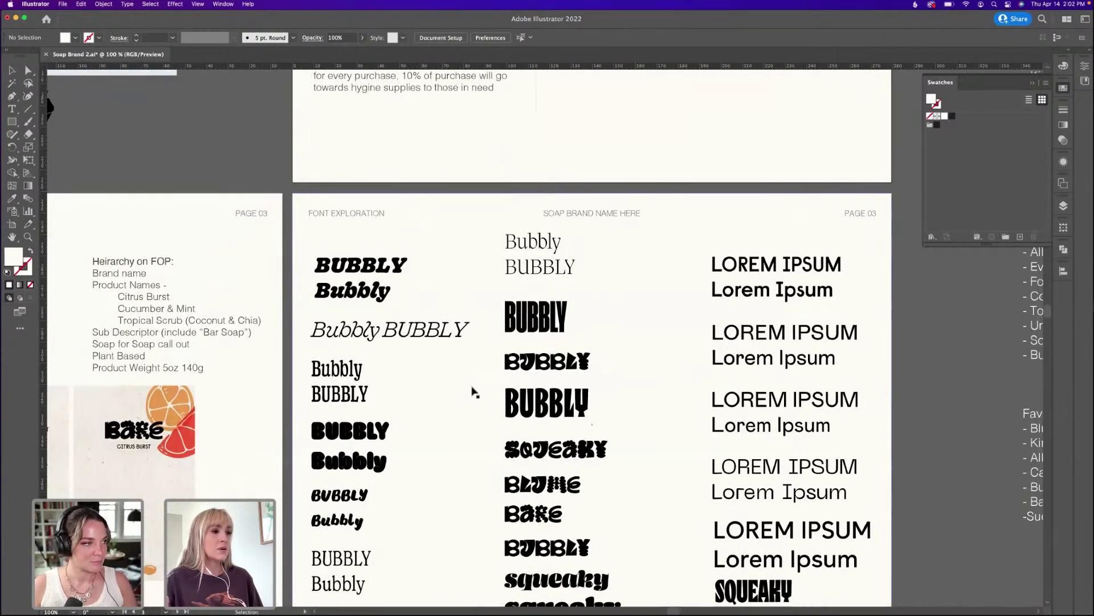
scroll(450, 371, down, 5)
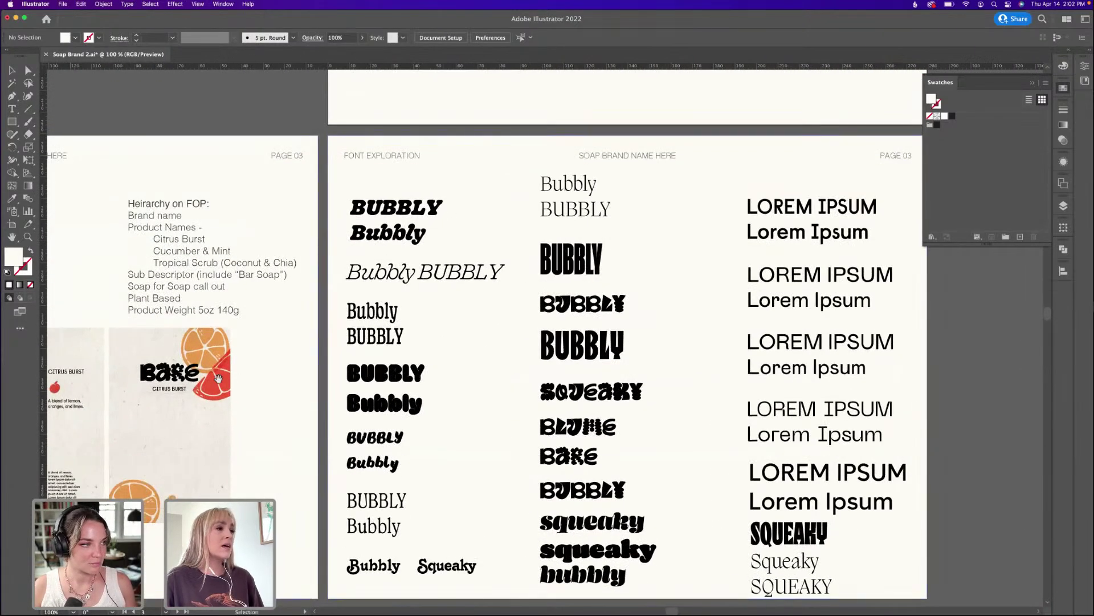
scroll(331, 371, left, 3)
scroll(330, 371, left, 15)
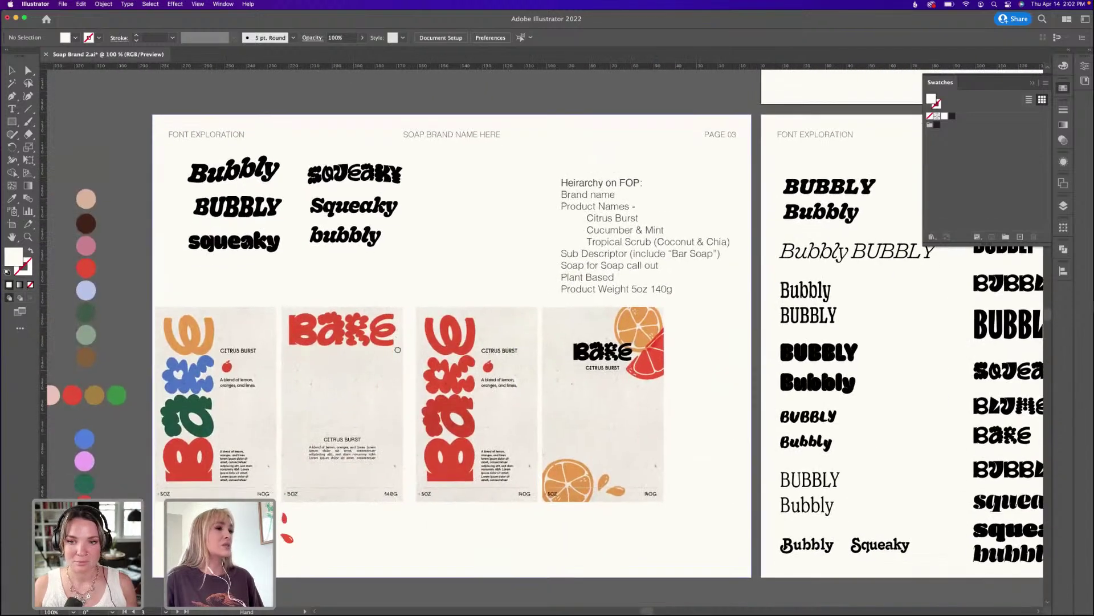
key(v)
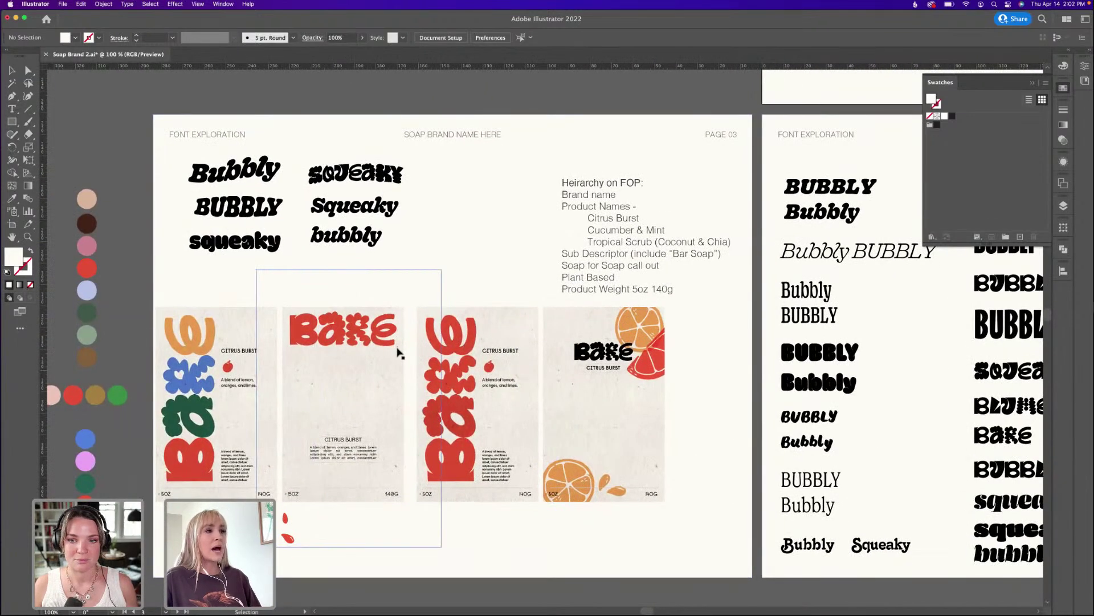
key(h)
scroll(619, 489, down, 10)
scroll(619, 489, right, 4)
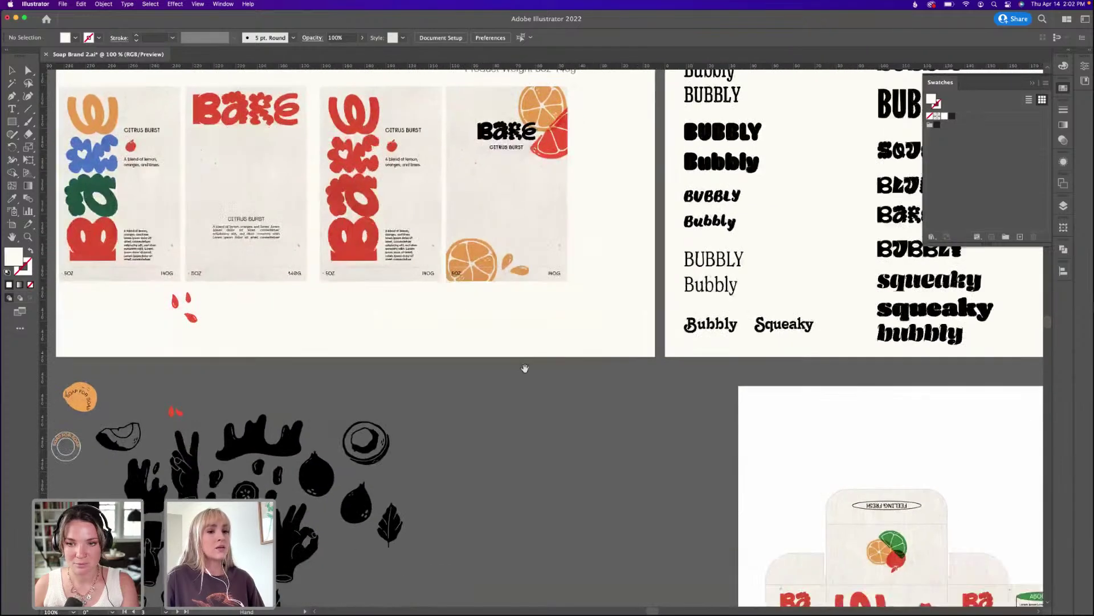
scroll(525, 368, down, 14)
scroll(525, 368, right, 10)
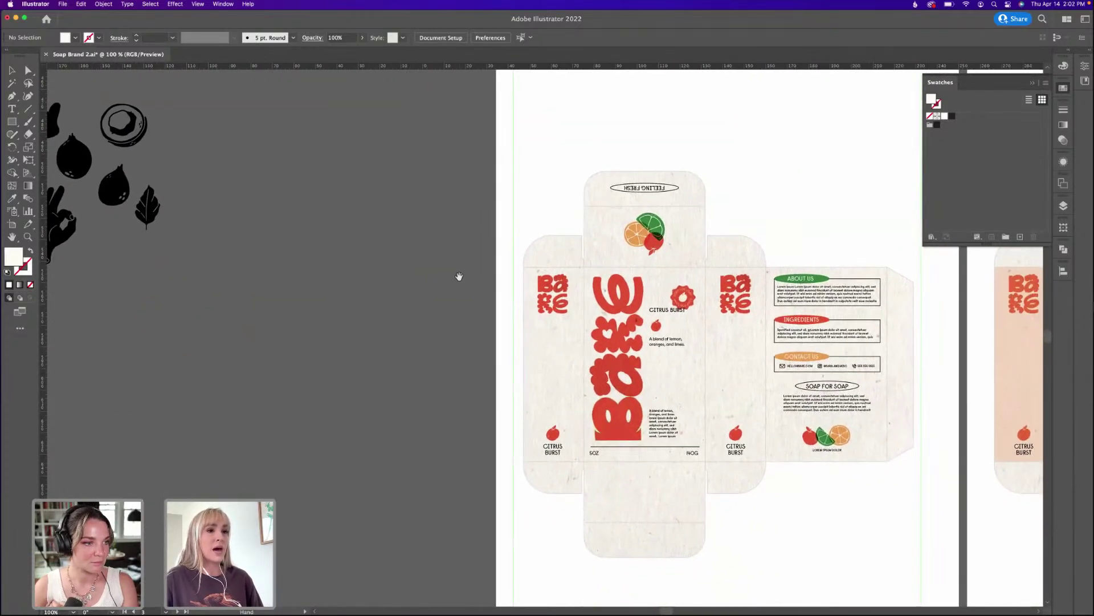
Collapse the Swatches panel and zoom to 150% on the soap box dieline.
click(1033, 83)
key(v)
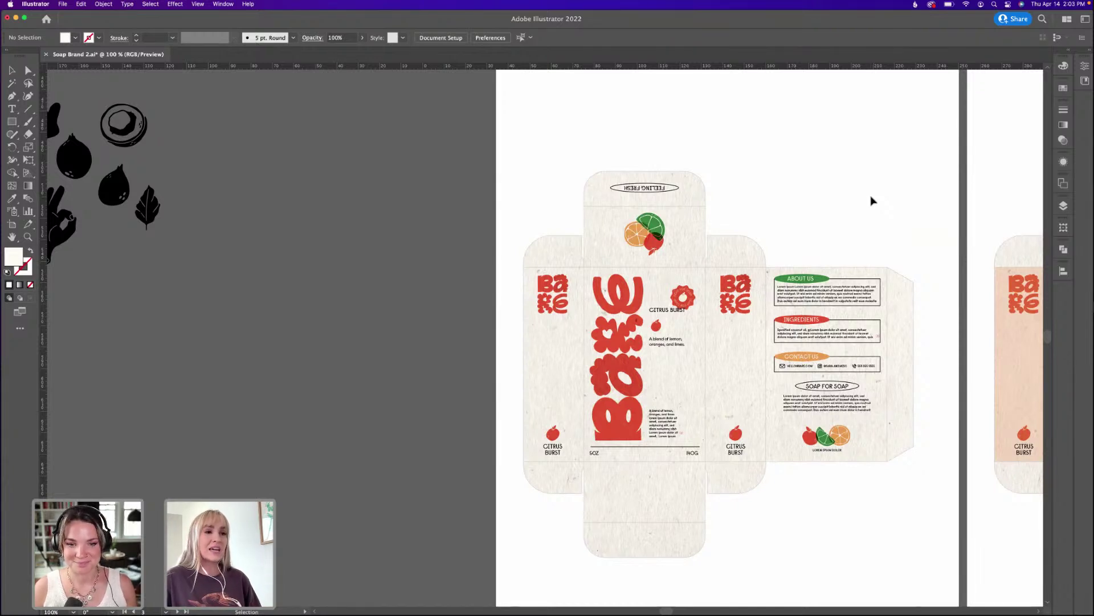
drag(872, 197, 851, 173)
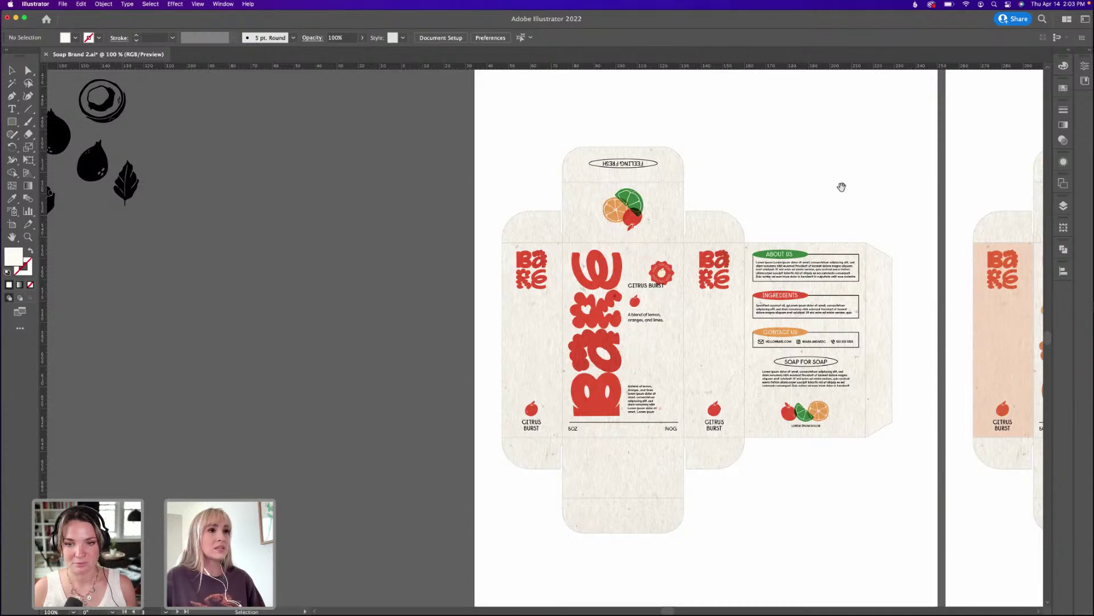
drag(840, 185, 715, 194)
key(super+equal)
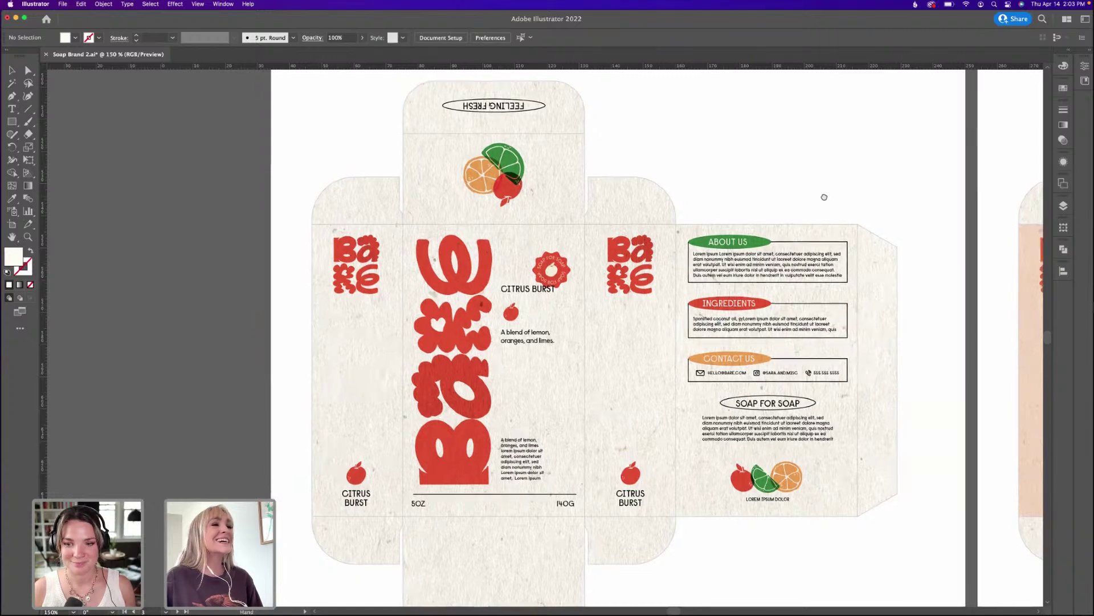
Scroll across the artboards to the peach-and-orange dieline variant.
scroll(823, 195, right, 2)
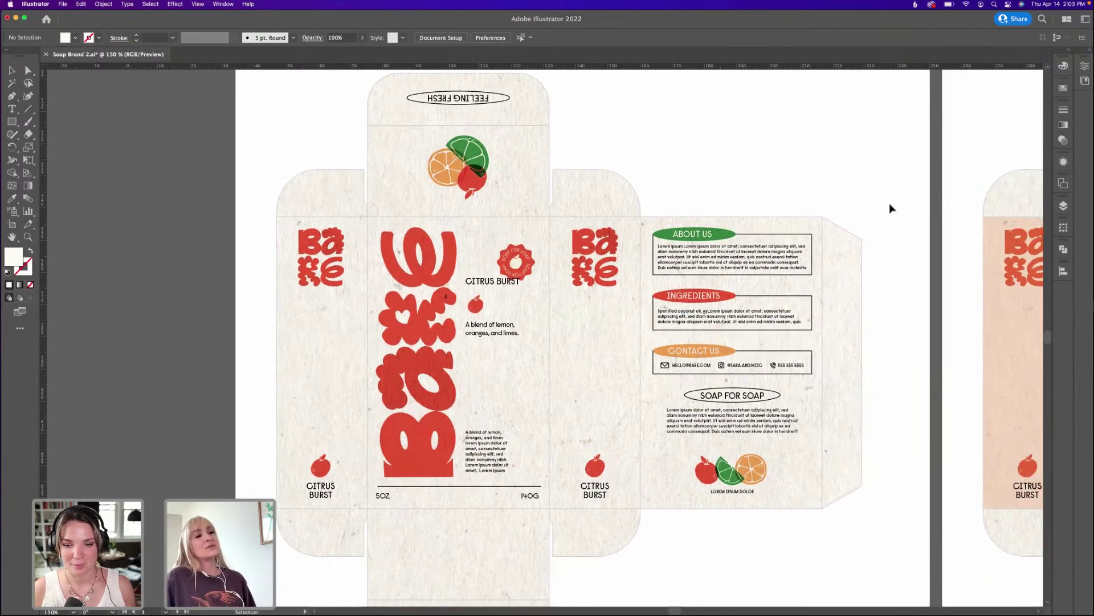
scroll(870, 210, left, 1)
scroll(869, 210, down, 1)
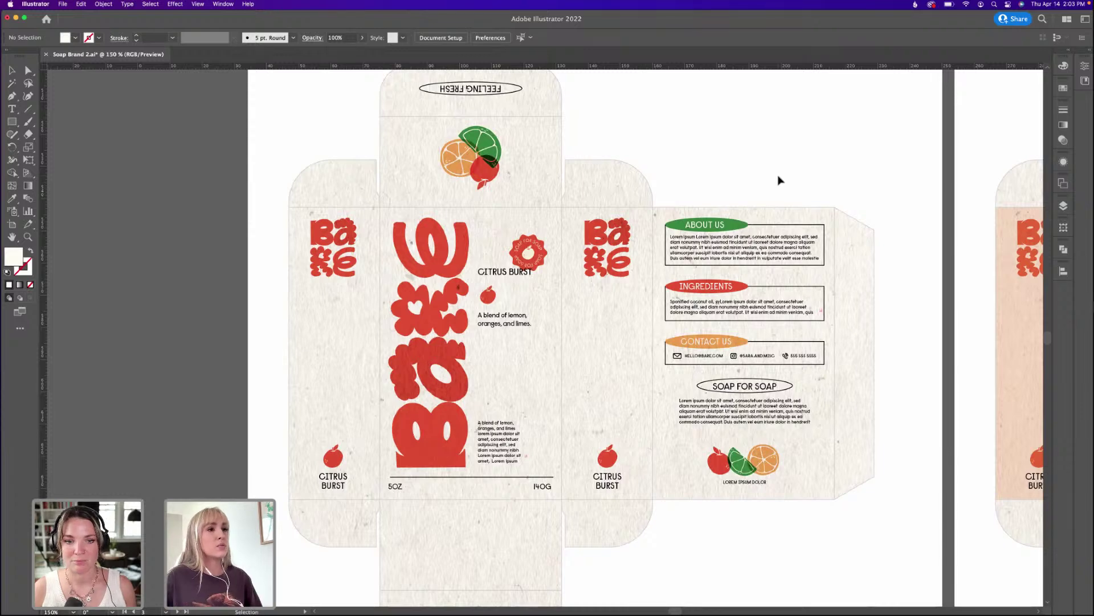
scroll(655, 232, up, 3)
scroll(655, 232, left, 1)
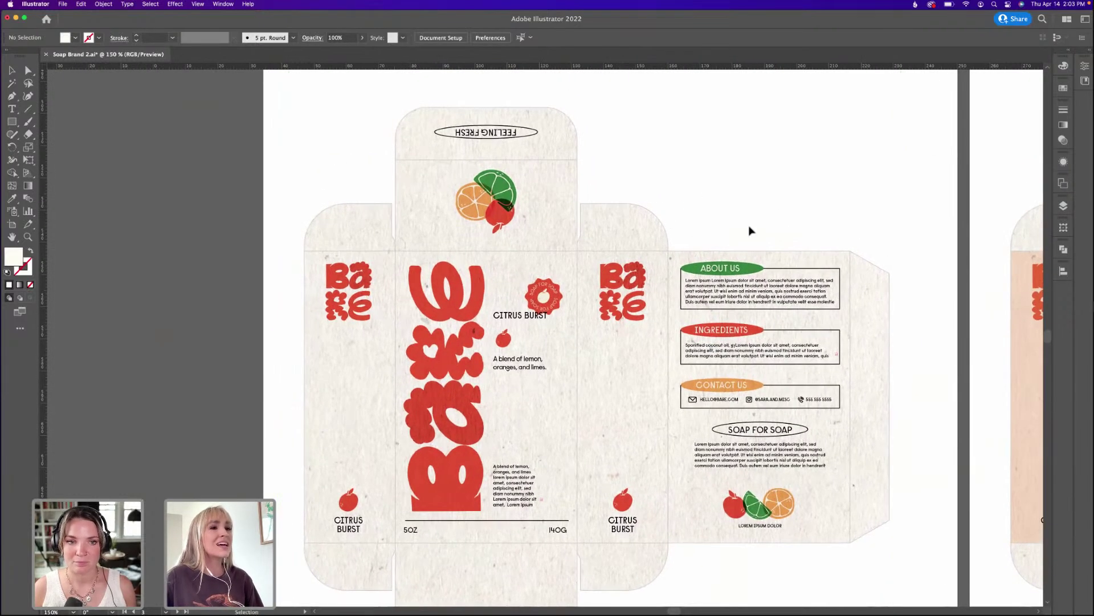
scroll(752, 228, down, 2)
scroll(752, 228, left, 1)
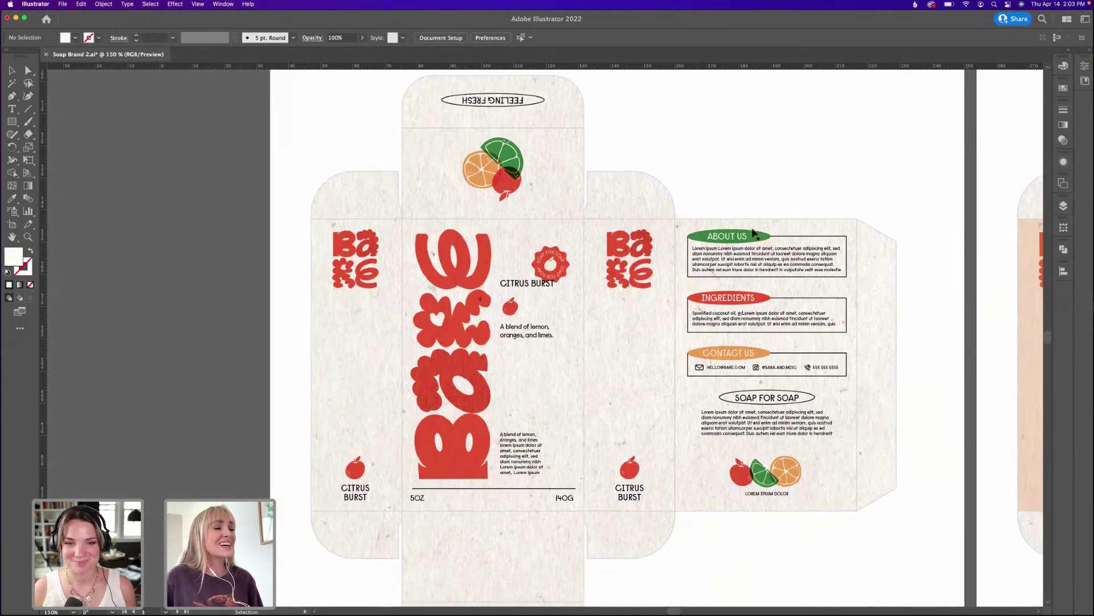
scroll(755, 228, down, 1)
scroll(755, 228, left, 1)
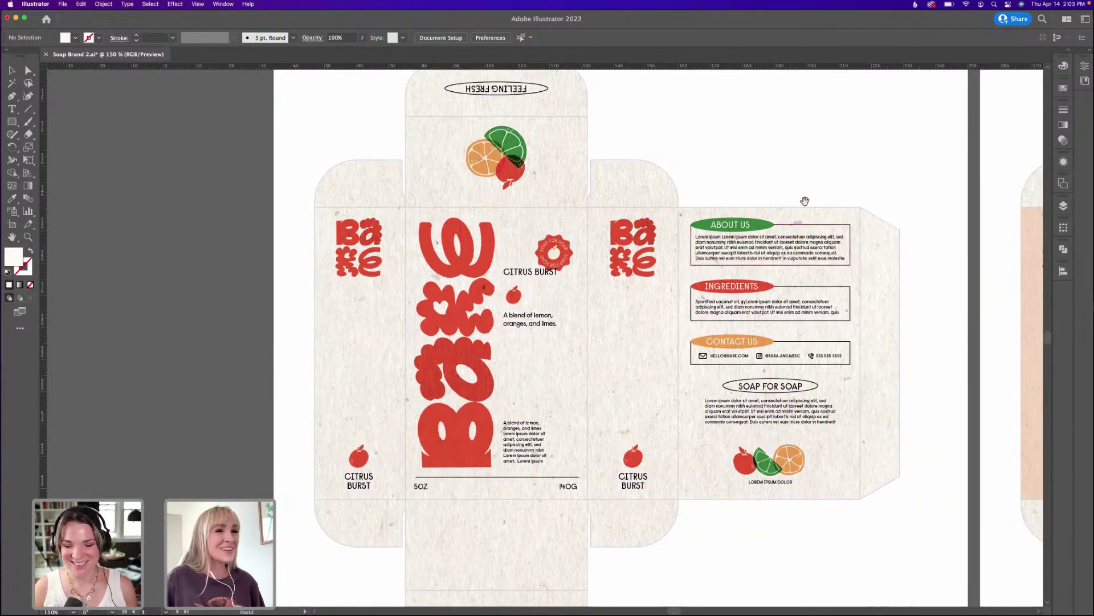
scroll(804, 203, right, 5)
scroll(870, 235, right, 20)
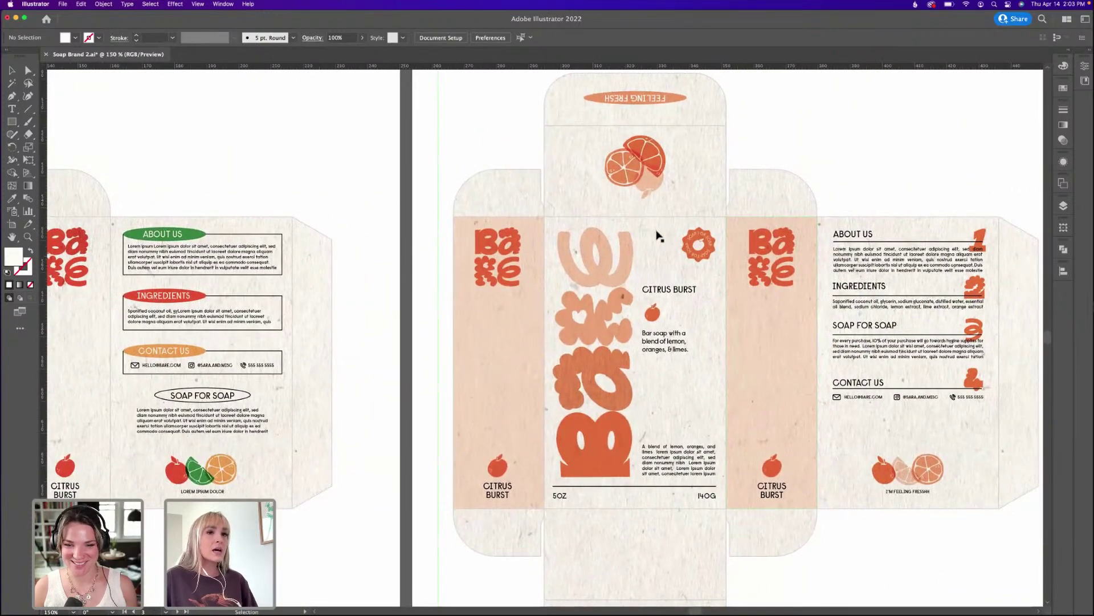
Select the 22% translucent orange side-panel rectangle and drag it in place.
drag(655, 237, 631, 235)
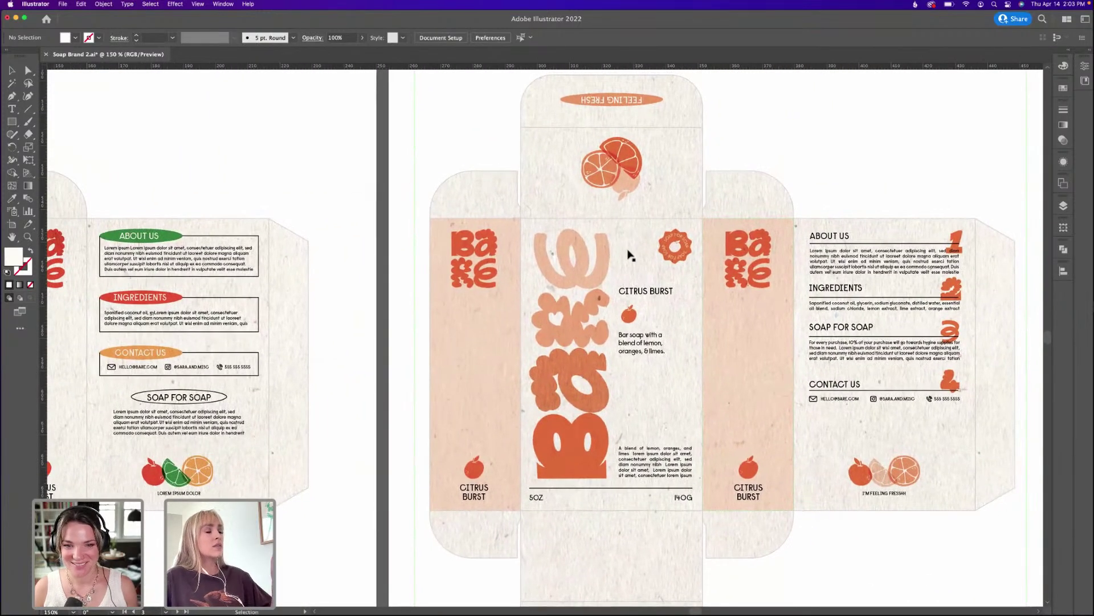
scroll(709, 254, right, 3)
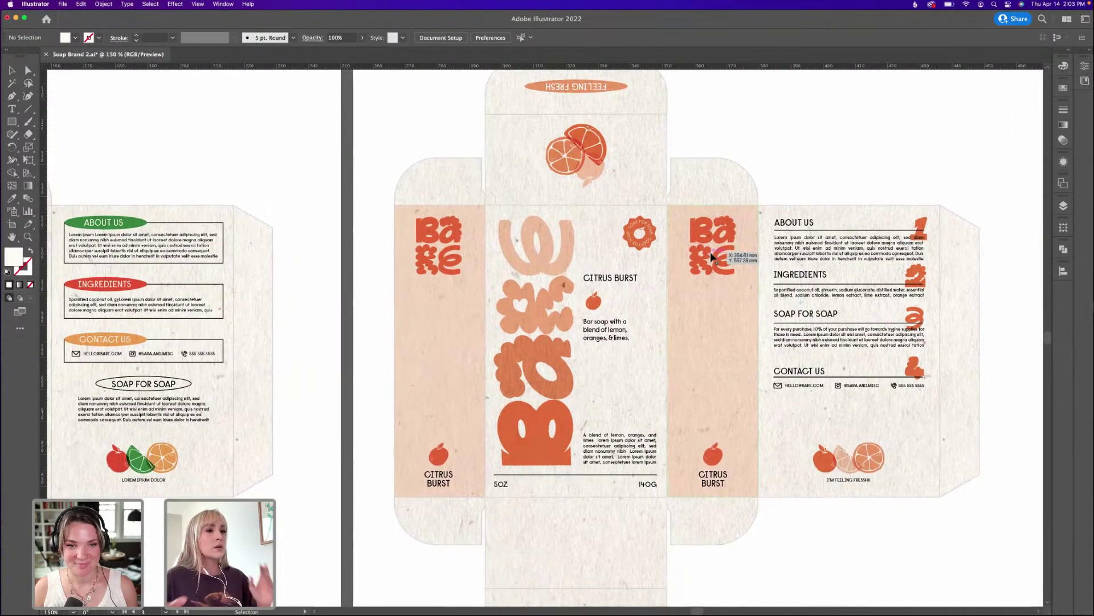
scroll(701, 248, right, 2)
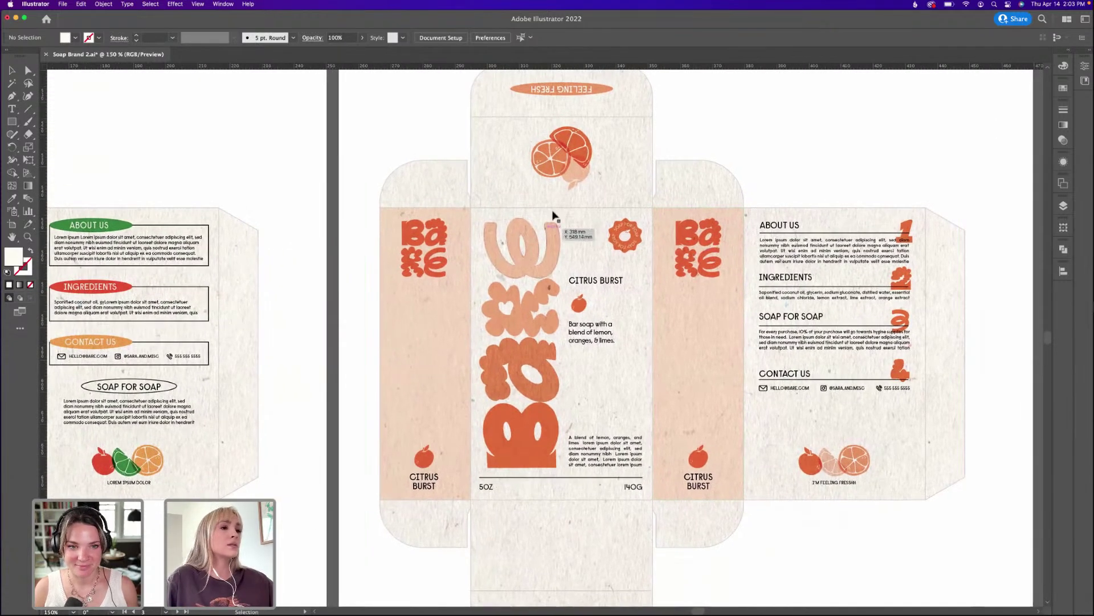
click(669, 300)
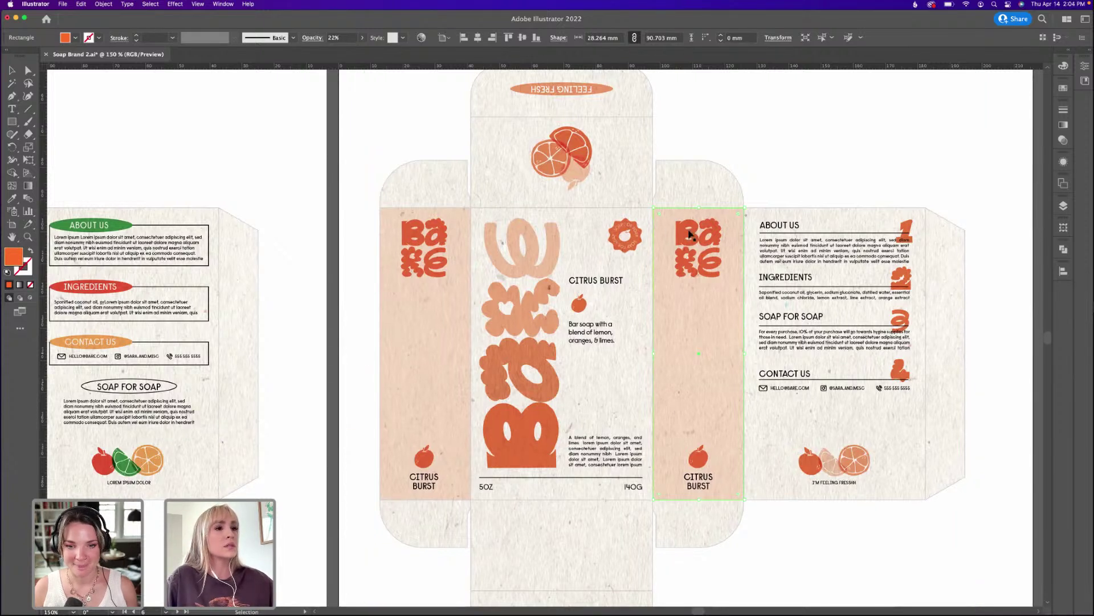
mouse_move(693, 236)
mouse_down()
mouse_move(431, 261)
mouse_move(692, 236)
mouse_up()
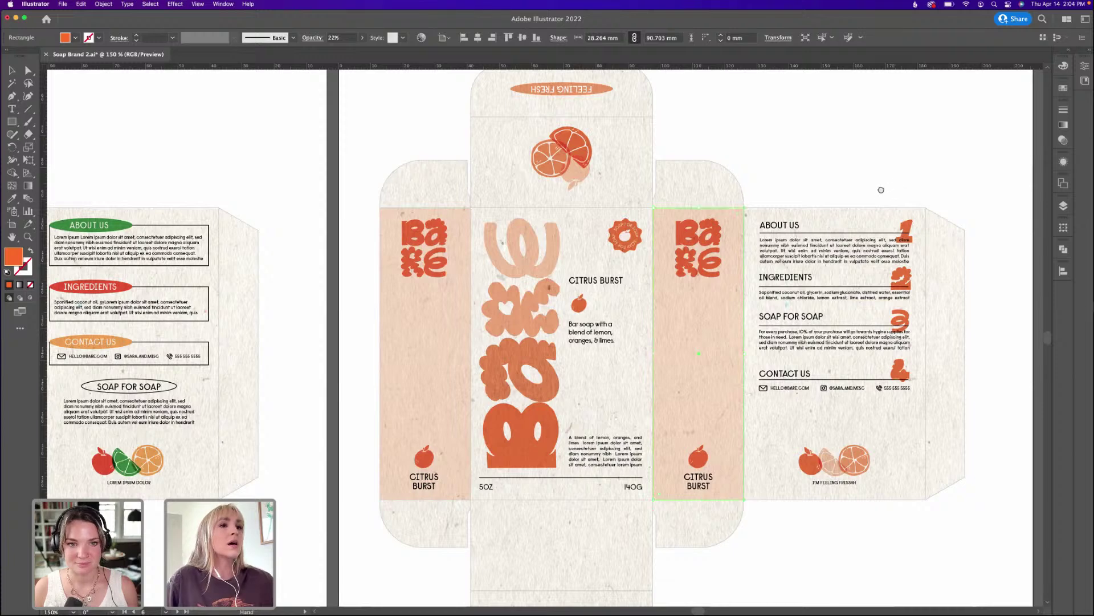
Deselect the rectangle and scroll right to the dieline with orange body text.
scroll(880, 191, up, 1)
scroll(879, 191, right, 1)
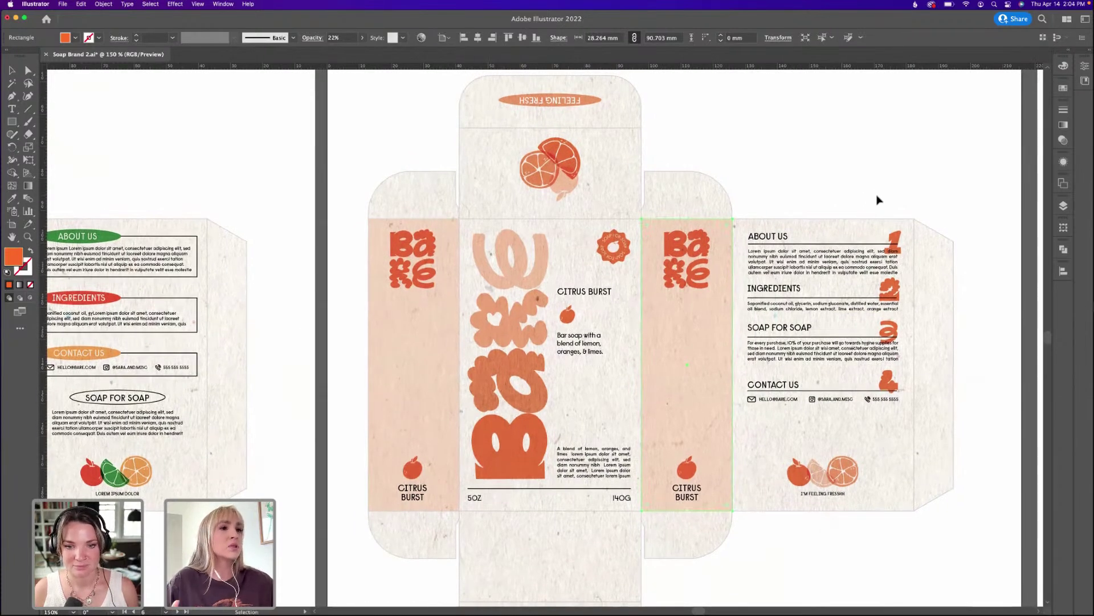
scroll(807, 288, down, 1)
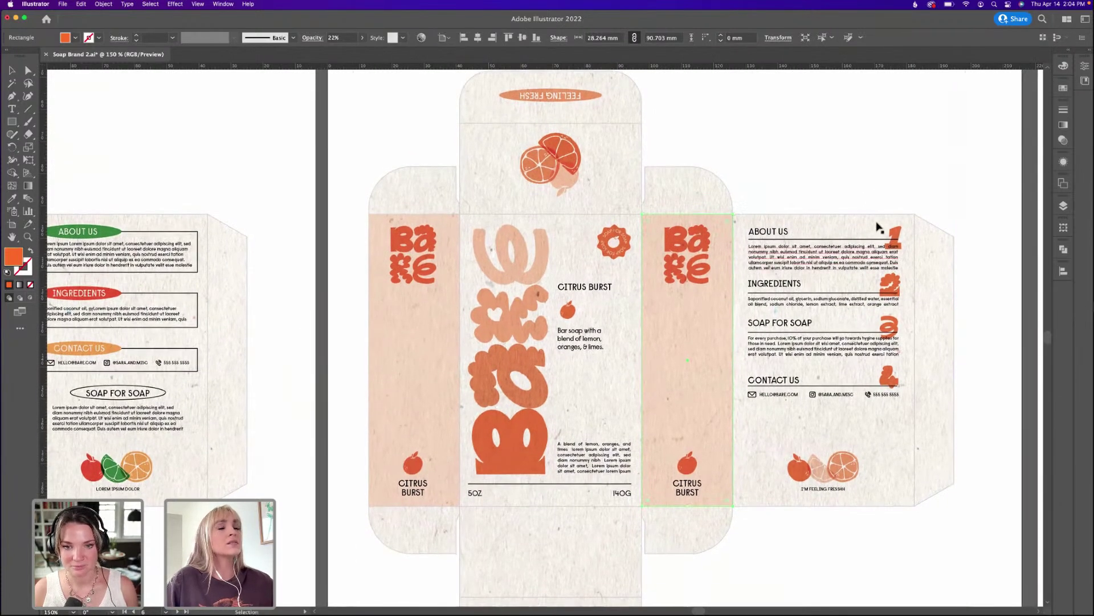
click(809, 180)
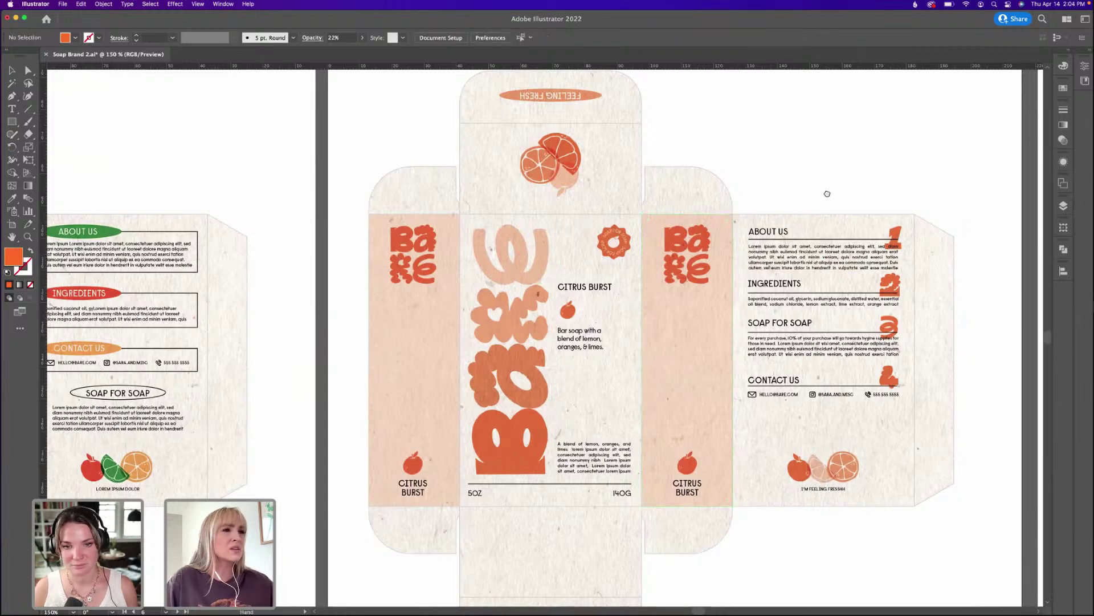
scroll(826, 190, right, 10)
scroll(834, 216, right, 7)
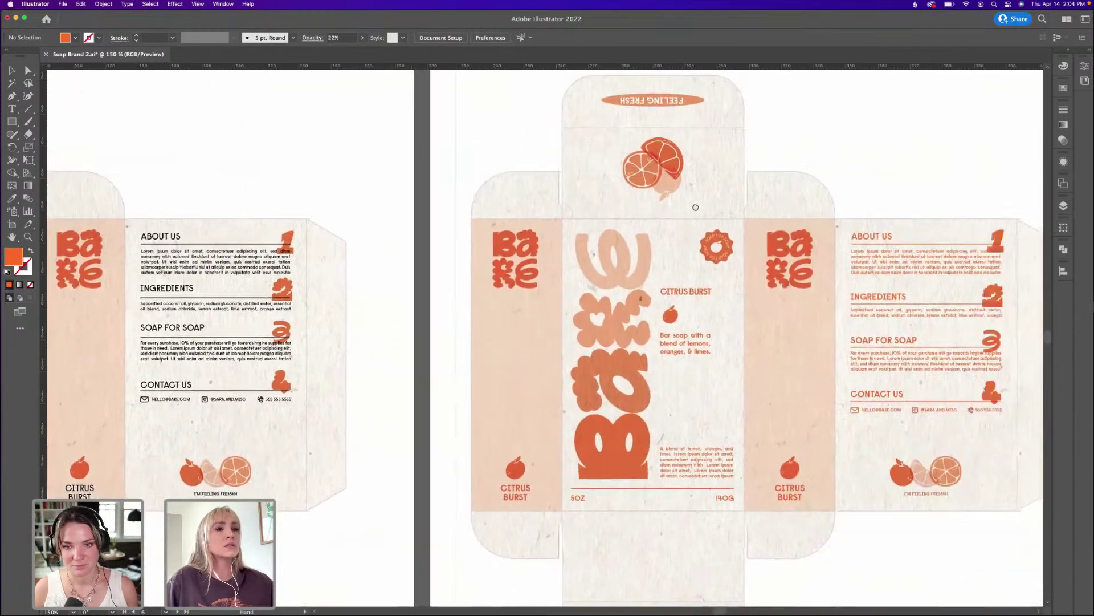
scroll(738, 146, right, 2)
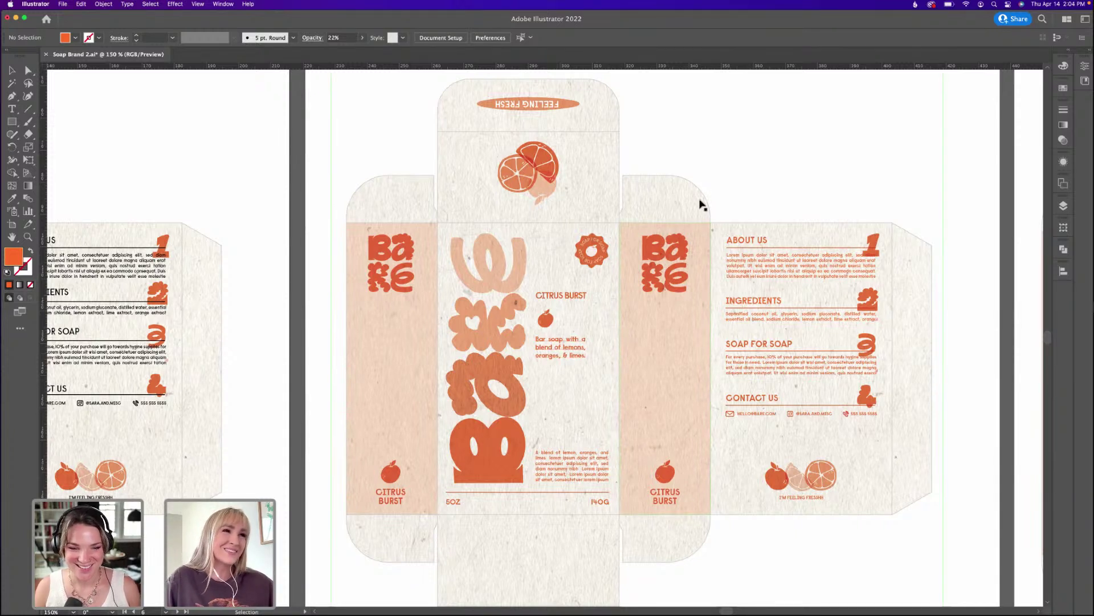
drag(750, 222, 722, 227)
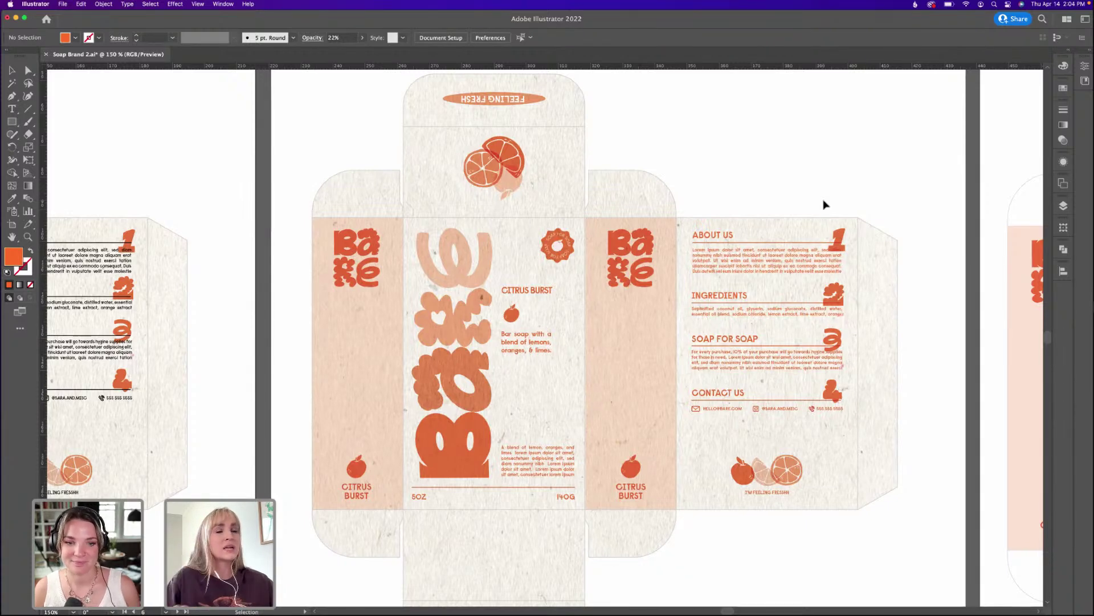
scroll(821, 211, right, 3)
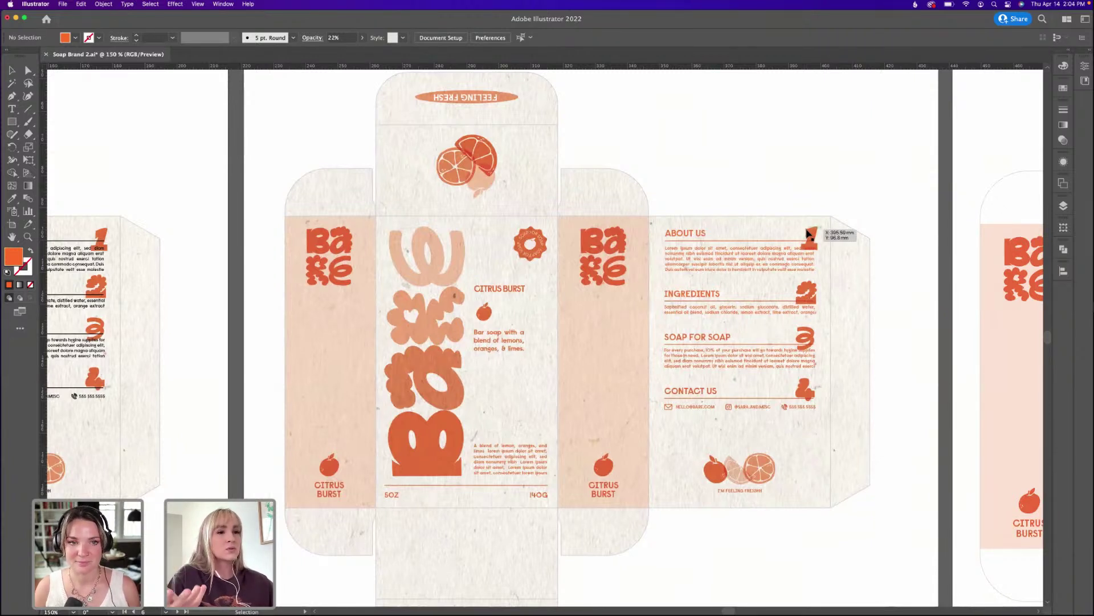
scroll(814, 235, right, 10)
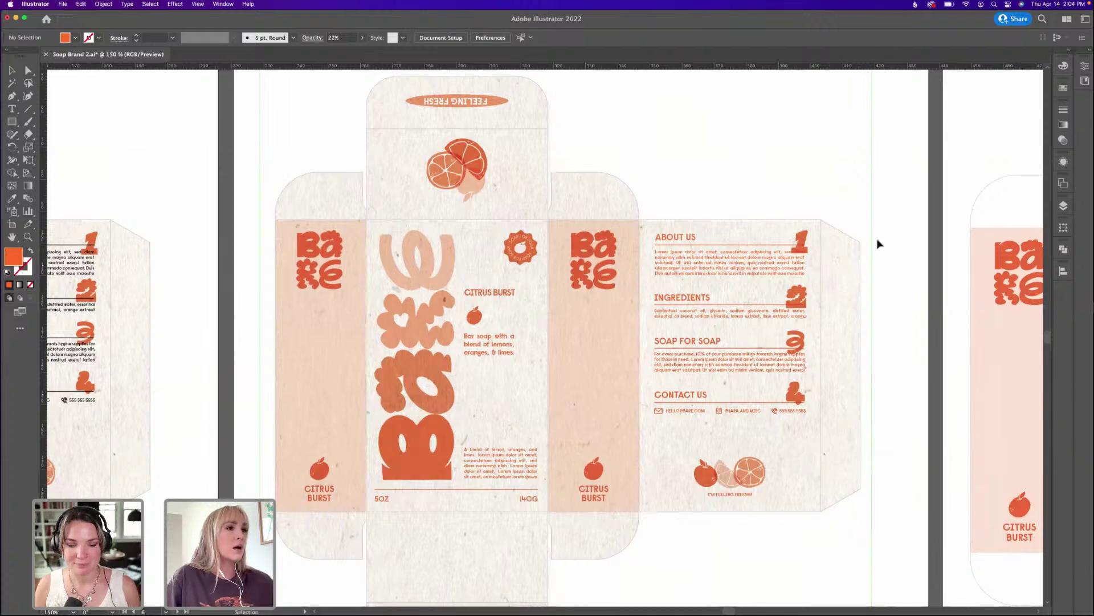
scroll(750, 244, right, 20)
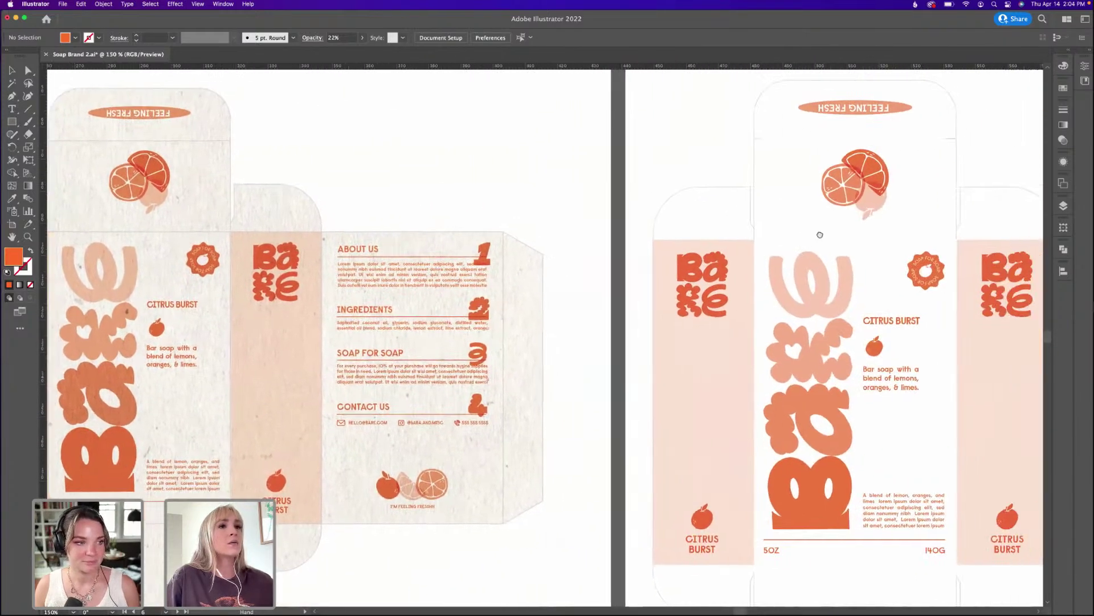
Select and deselect the textured box artwork and the clean box dieline to inspect them.
scroll(408, 257, left, 20)
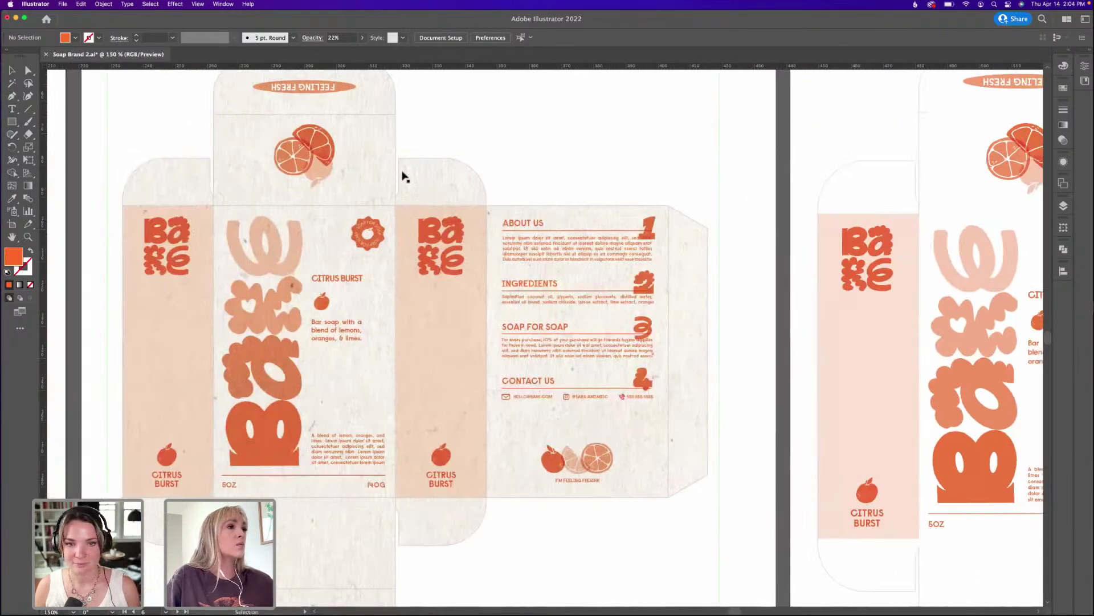
click(447, 167)
click(711, 158)
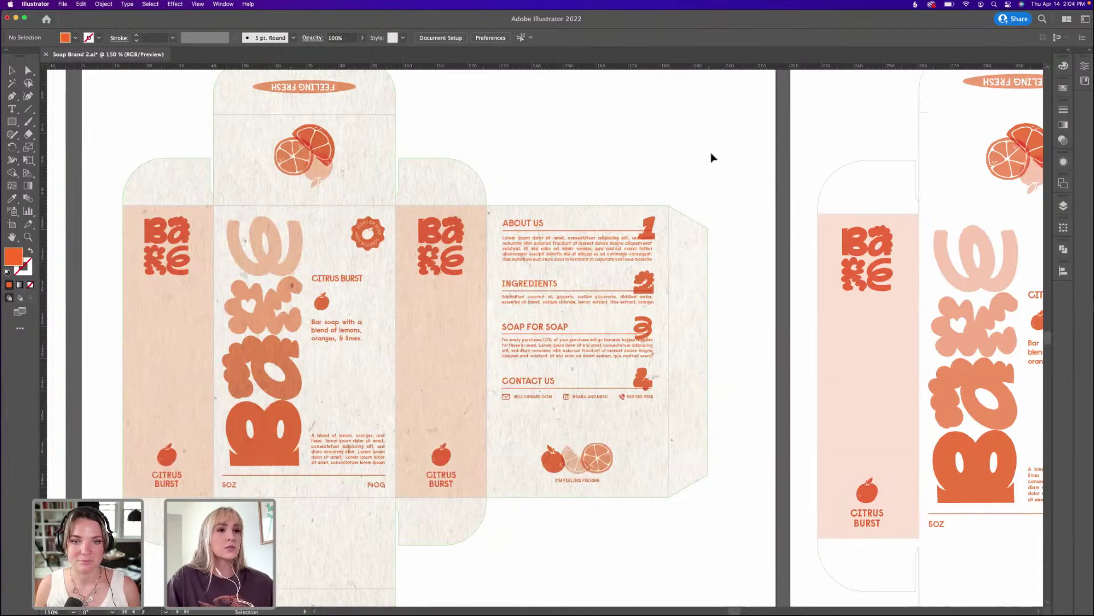
scroll(739, 181, right, 20)
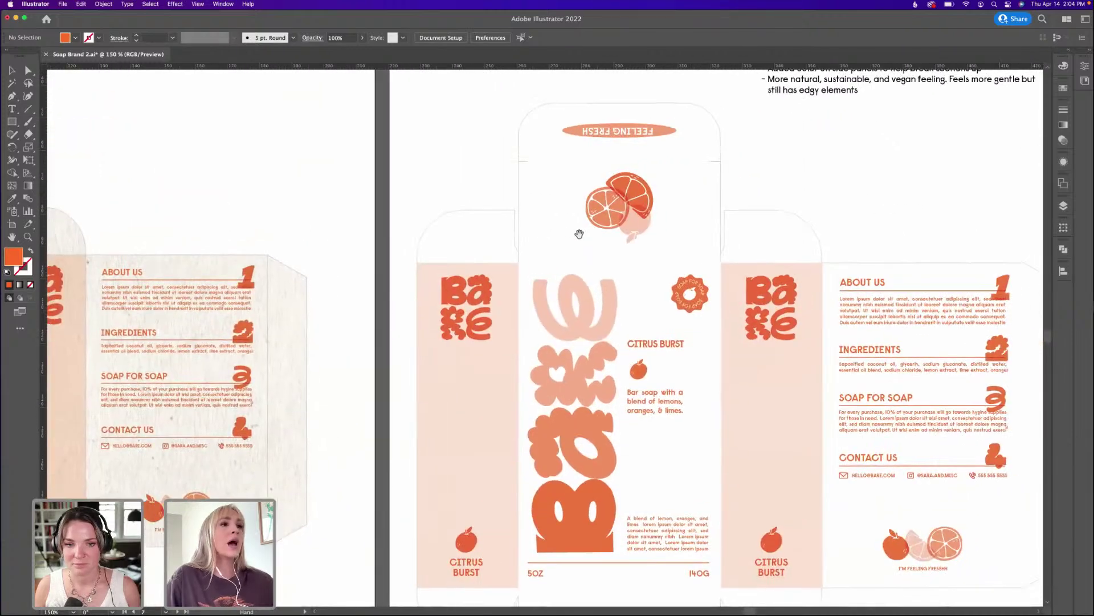
click(524, 162)
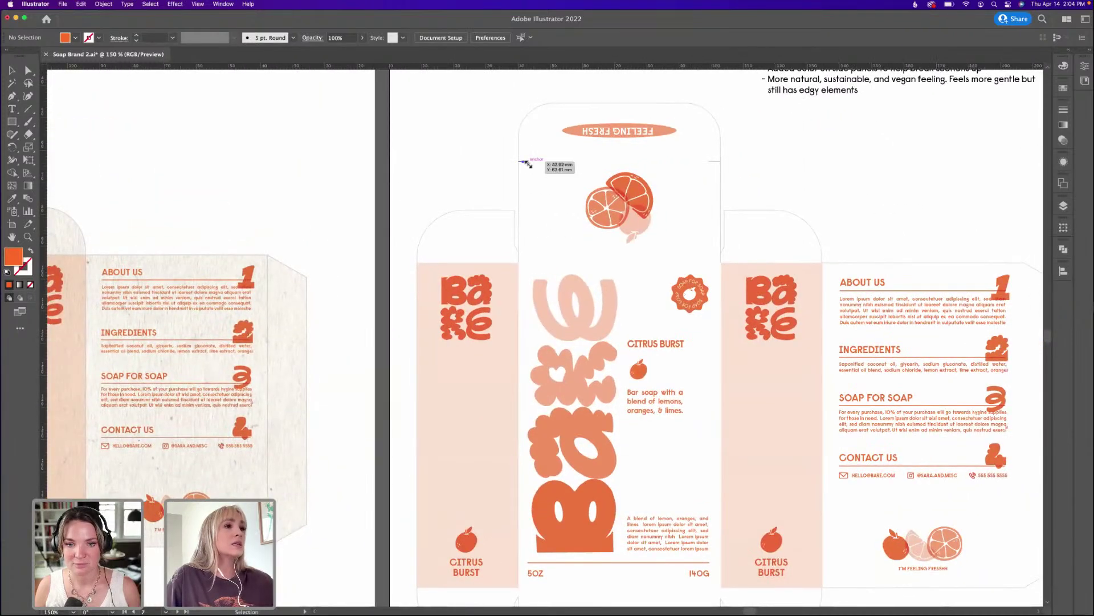
shift+click(717, 173)
scroll(359, 194, left, 15)
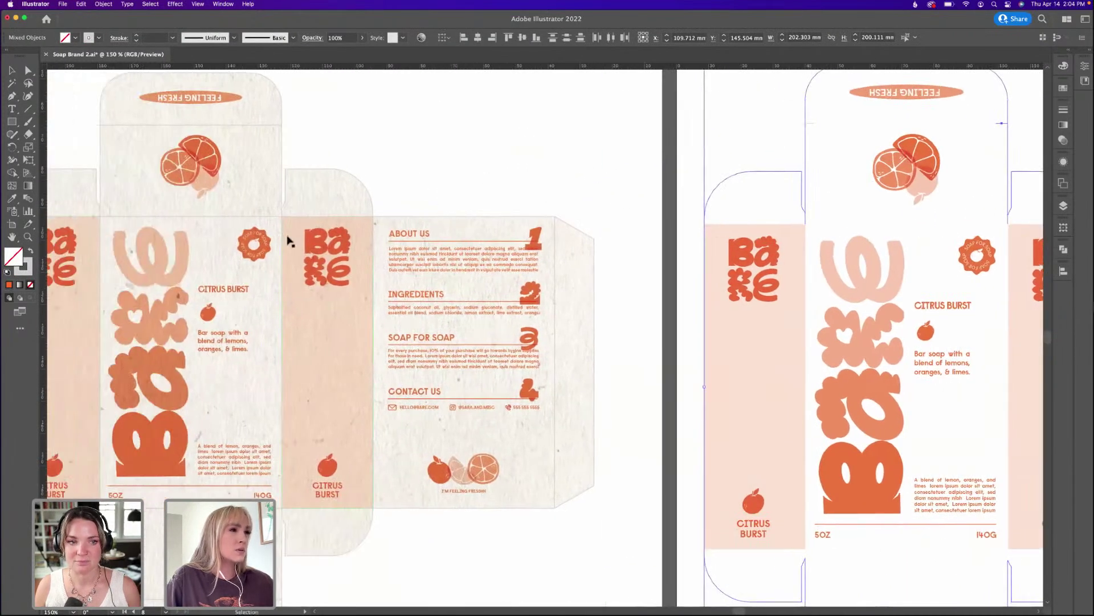
scroll(399, 188, right, 20)
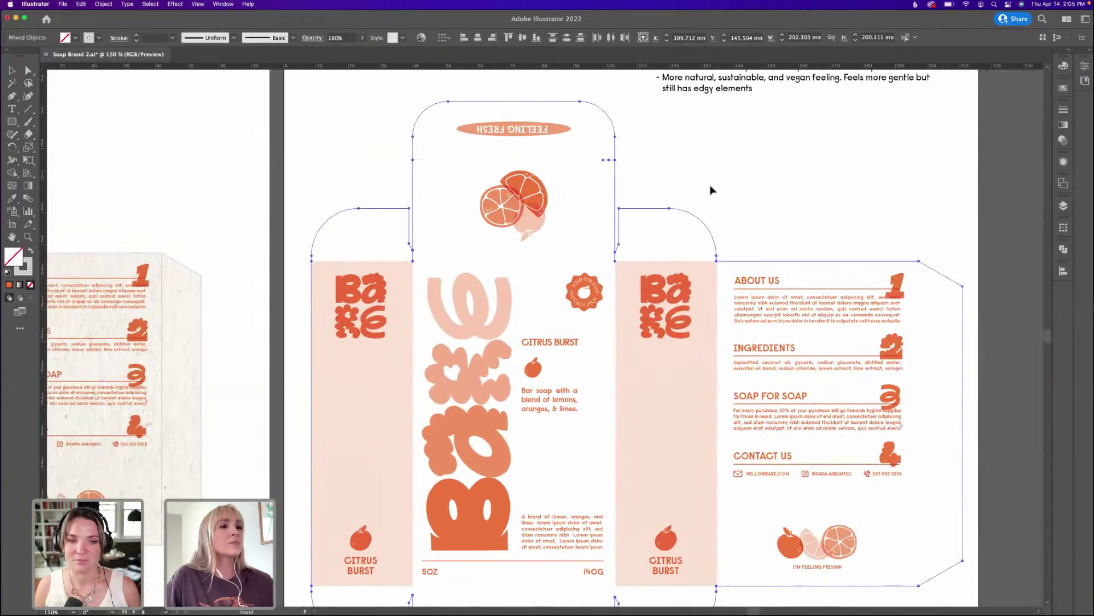
click(712, 190)
Select the ABOUT US text group, then deselect it.
scroll(712, 228, down, 3)
scroll(728, 264, up, 6)
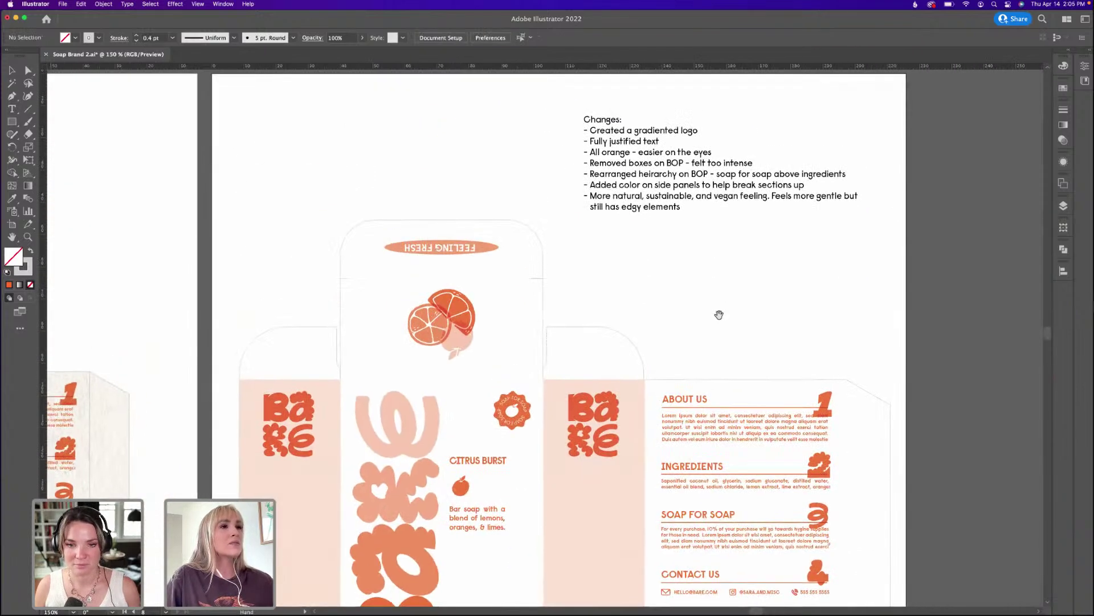
scroll(702, 322, down, 3)
click(770, 378)
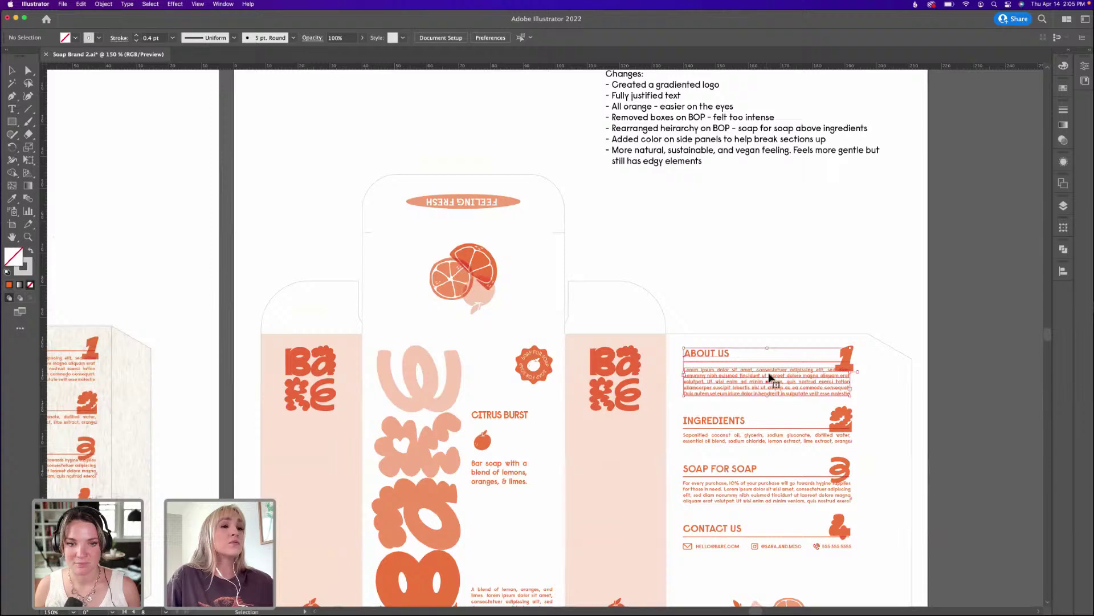
click(843, 264)
Drag the Illustrator window aside by its title bar to uncover the Soap Brand desktop folder.
scroll(738, 301, down, 1)
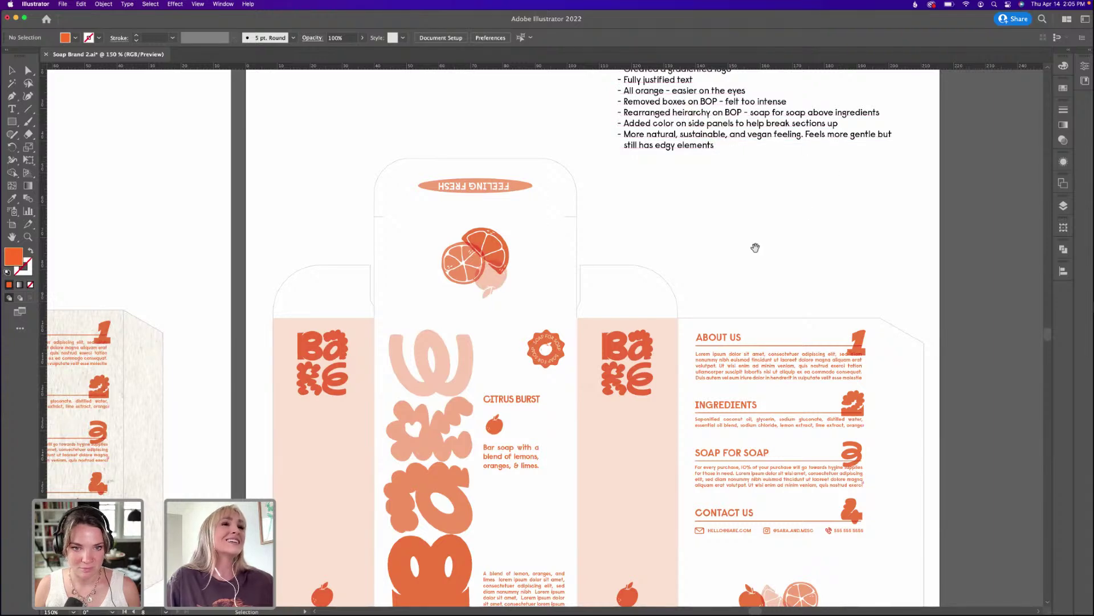
scroll(756, 247, down, 3)
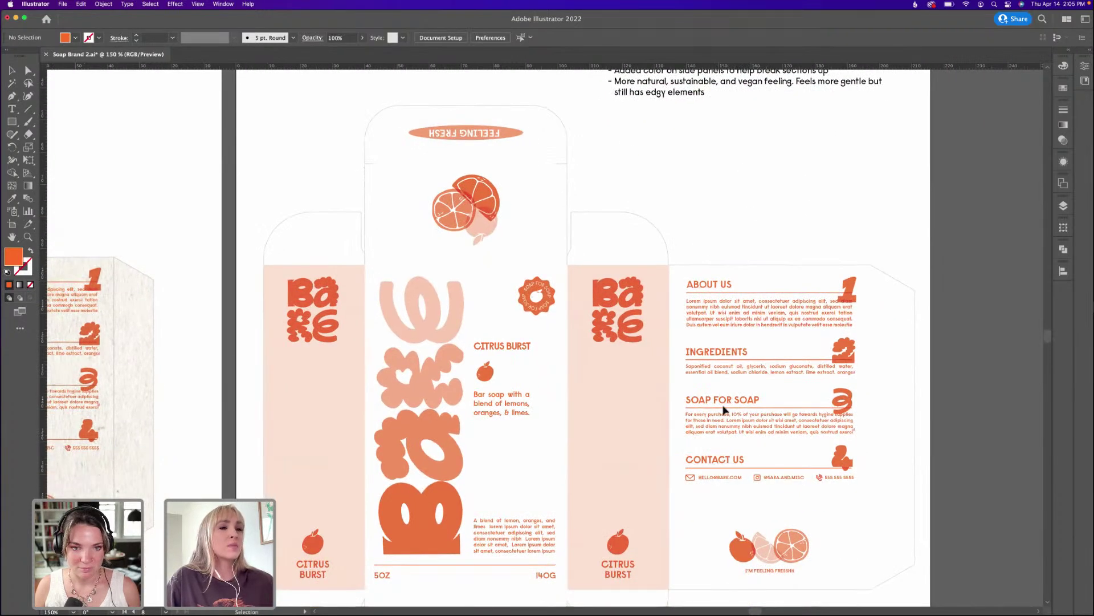
scroll(597, 337, left, 5)
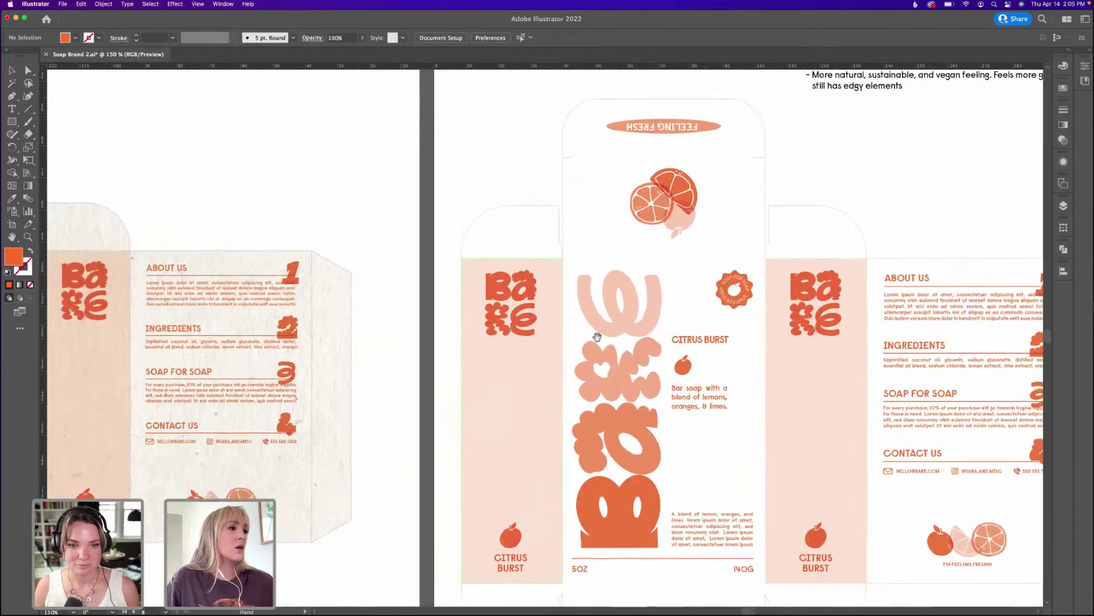
scroll(597, 337, left, 11)
scroll(587, 342, right, 10)
scroll(627, 325, left, 8)
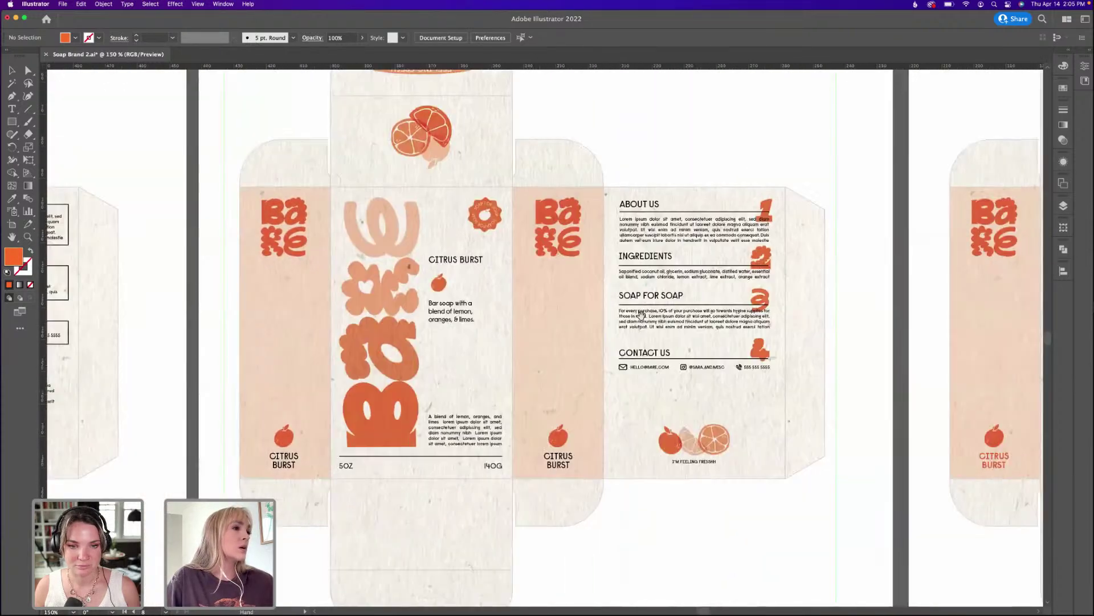
scroll(641, 313, left, 8)
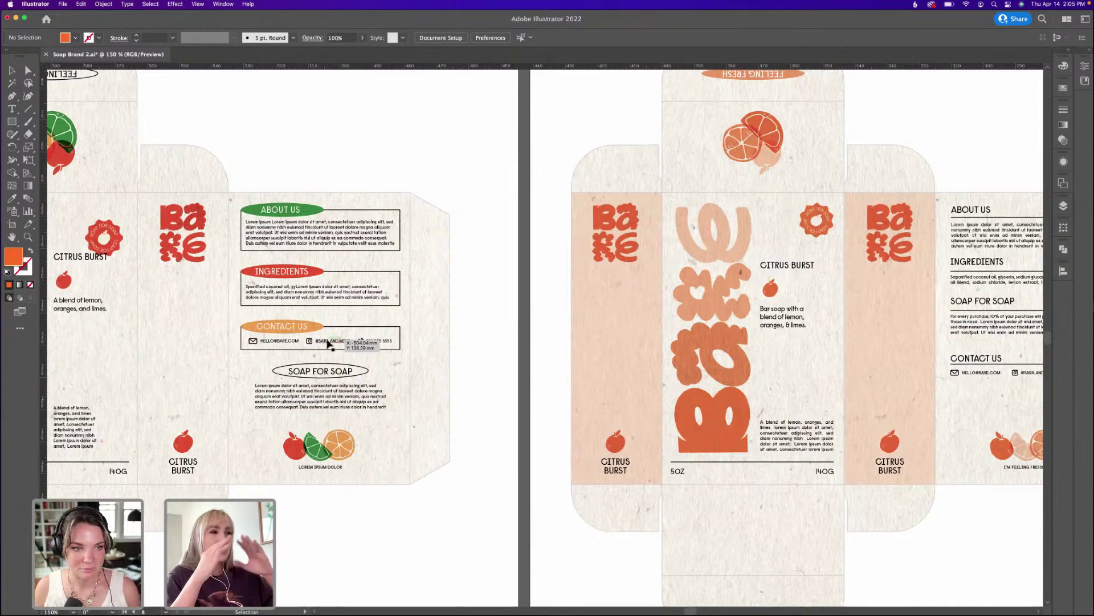
scroll(553, 319, right, 15)
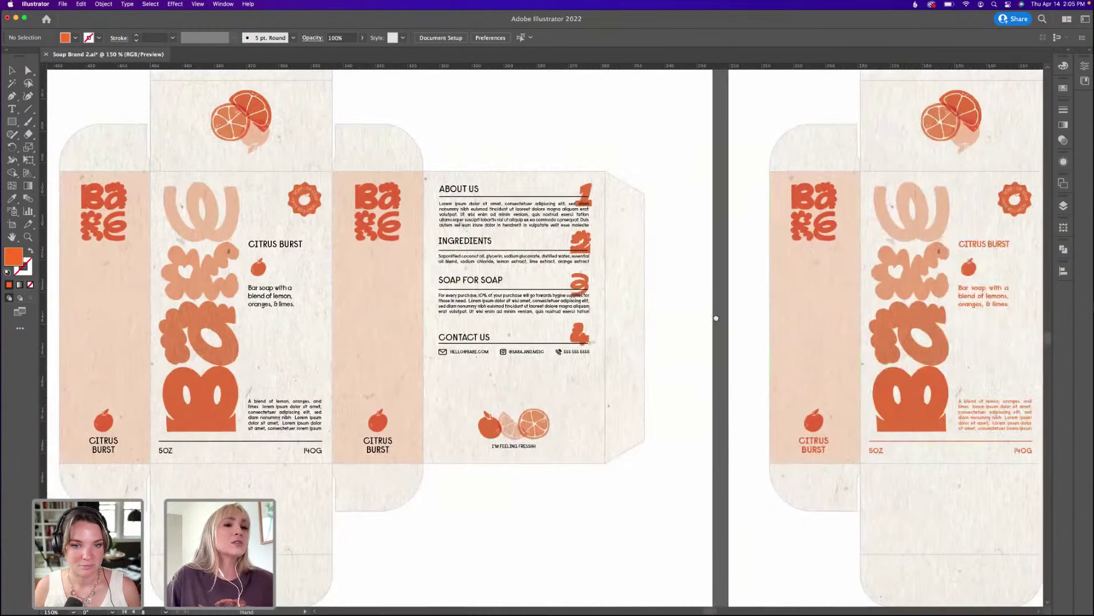
scroll(517, 331, right, 8)
scroll(737, 324, right, 10)
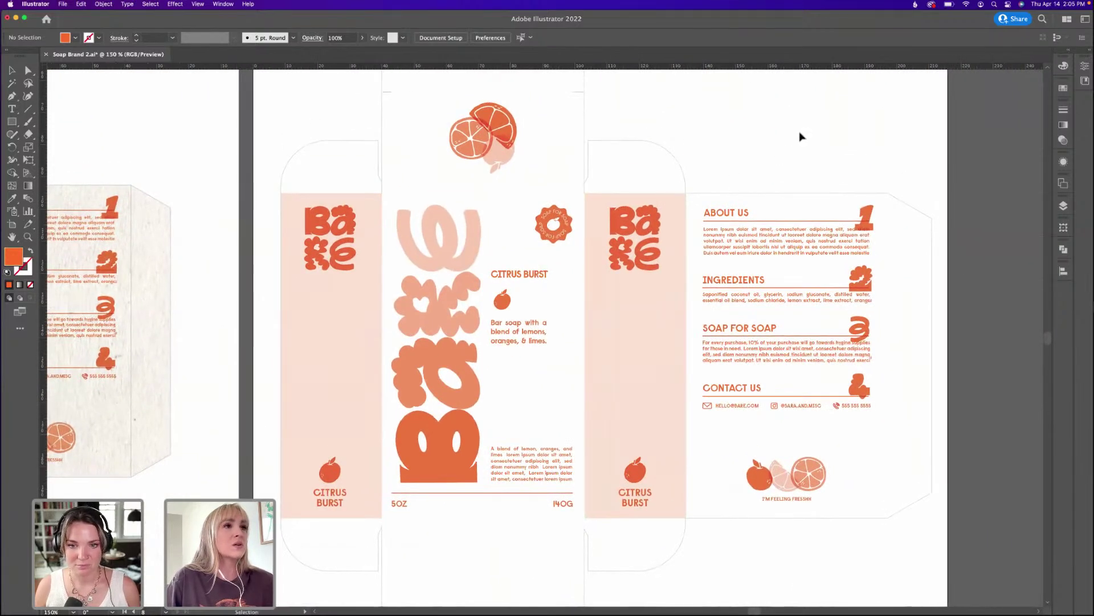
drag(798, 133, 796, 137)
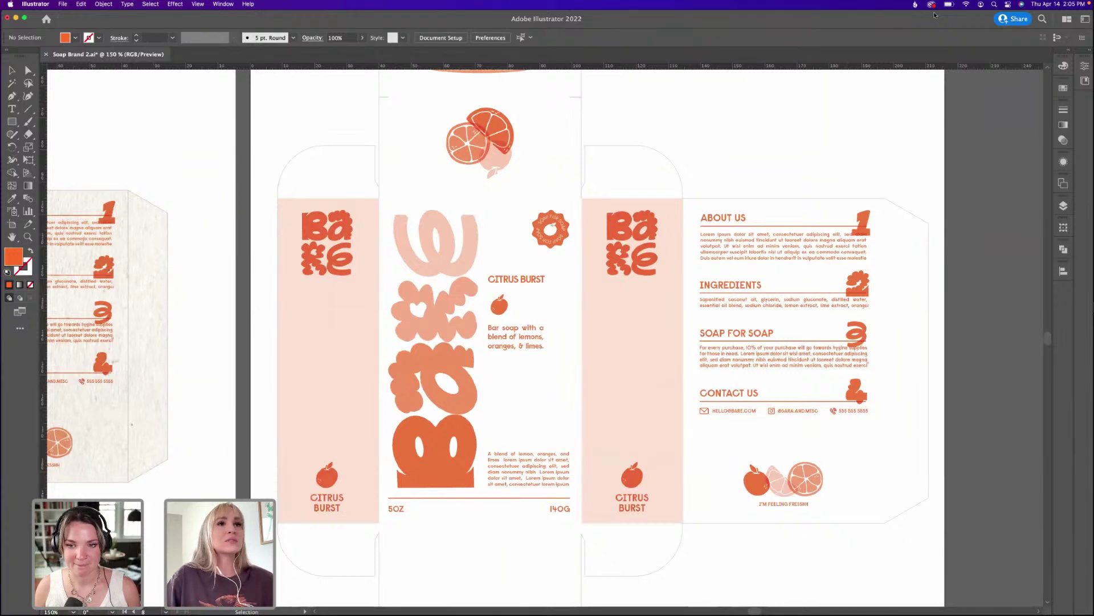
drag(935, 15, 893, 79)
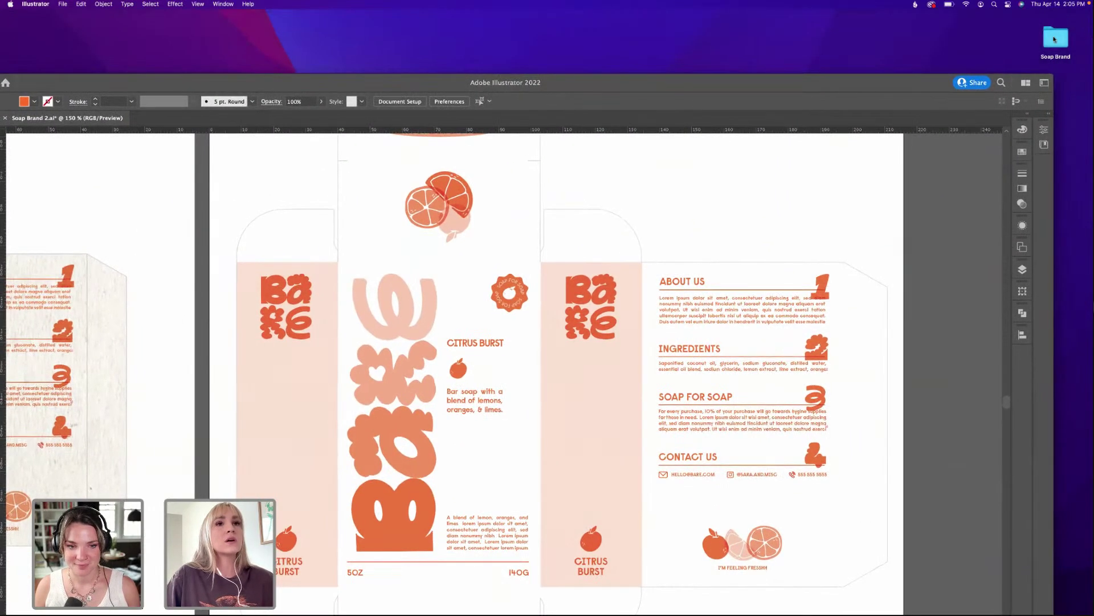
From Soap Brand > Links, open Scan 2.jpeg with Open With > Adobe Photoshop 2022.
double_click(1054, 39)
click(736, 244)
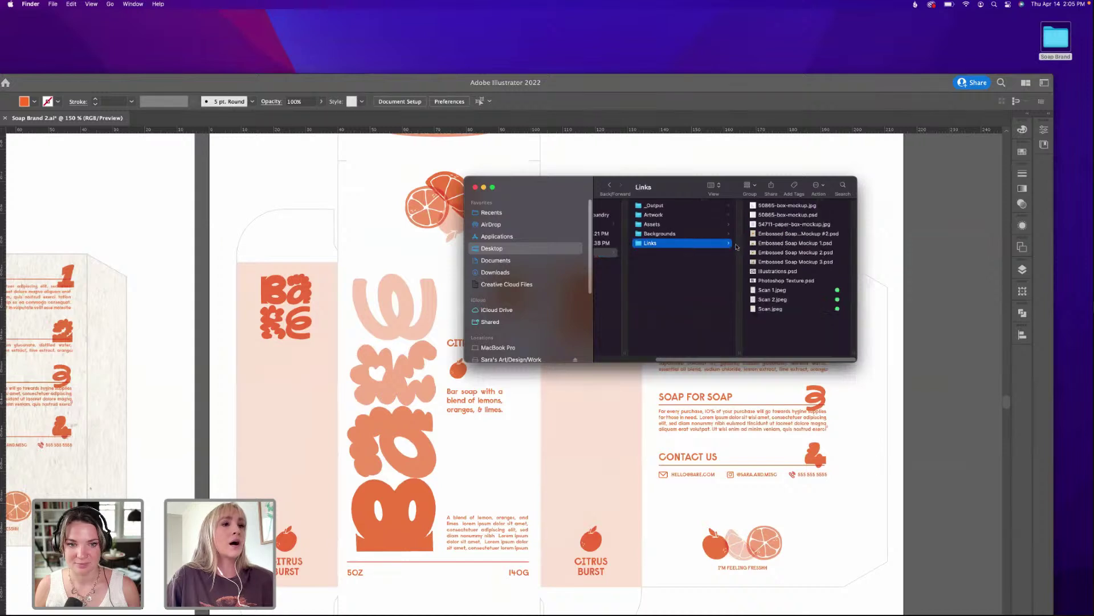
click(770, 309)
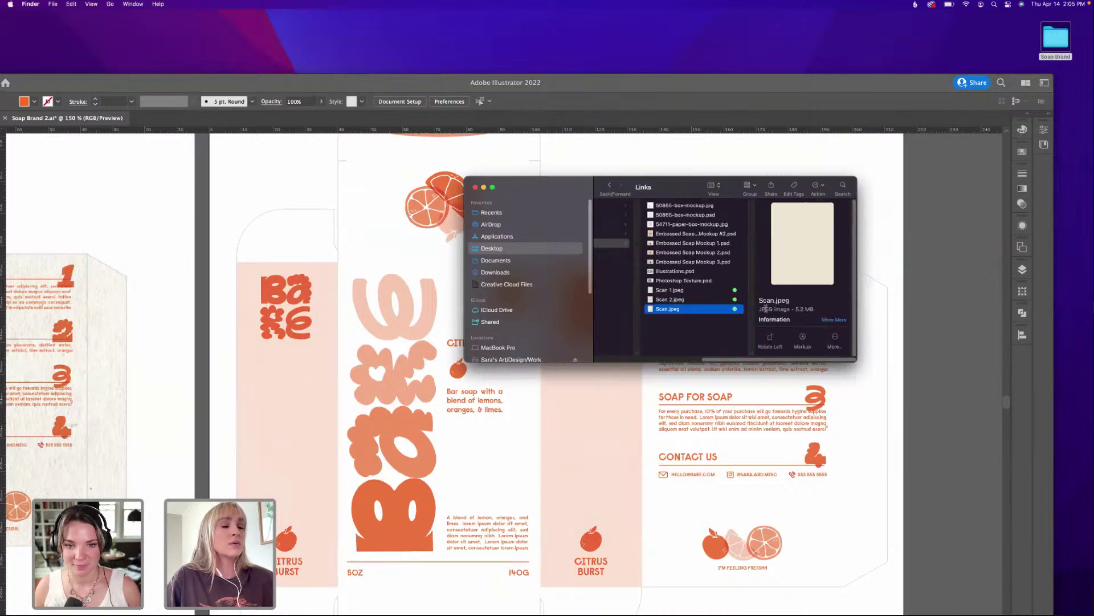
click(712, 300)
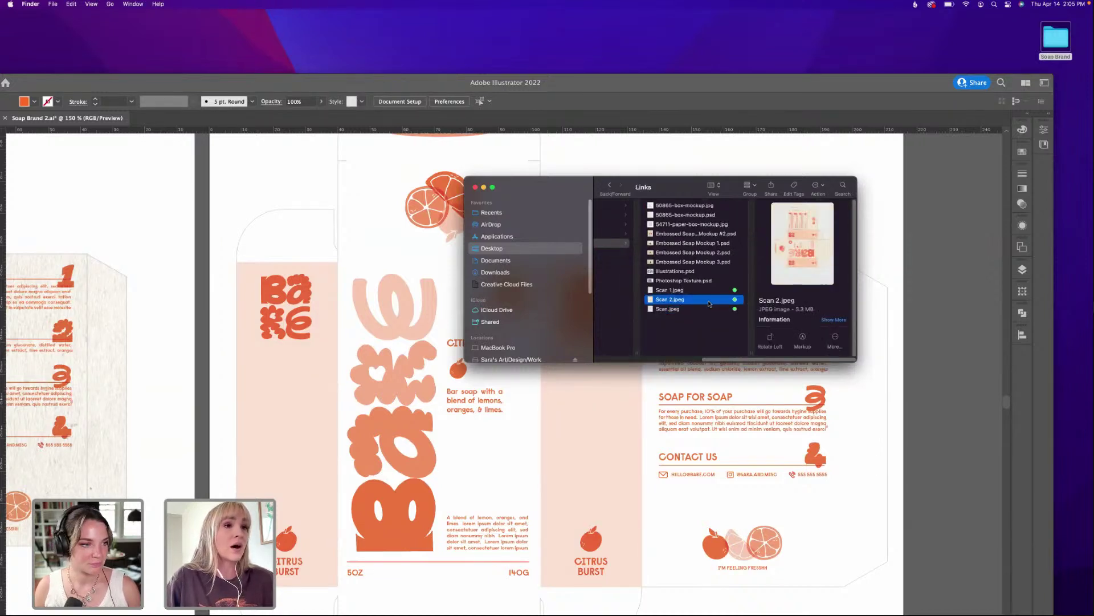
right_click(711, 301)
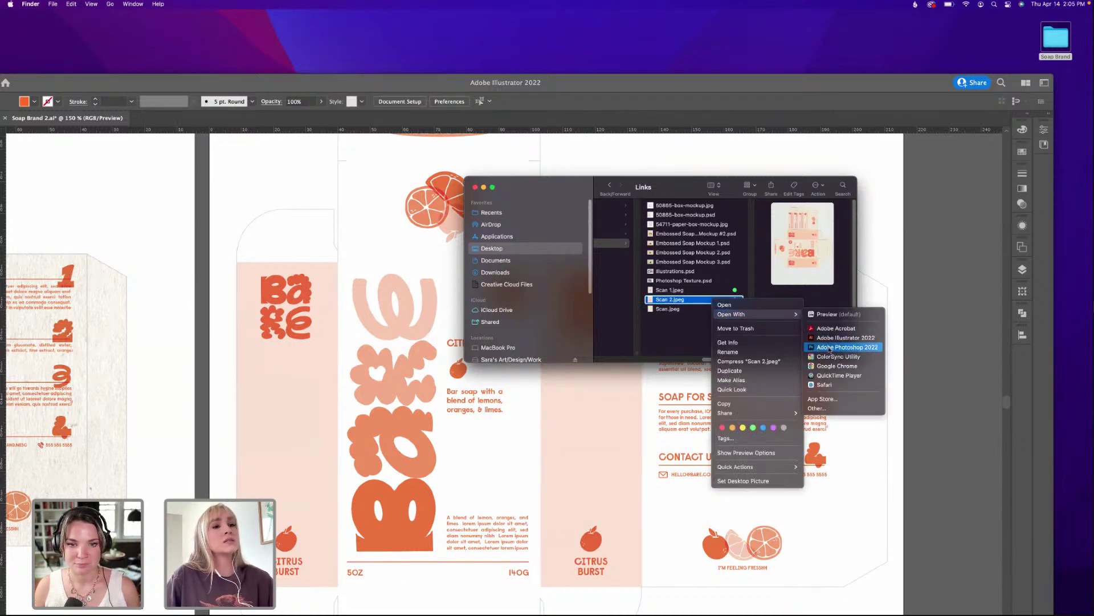
click(826, 348)
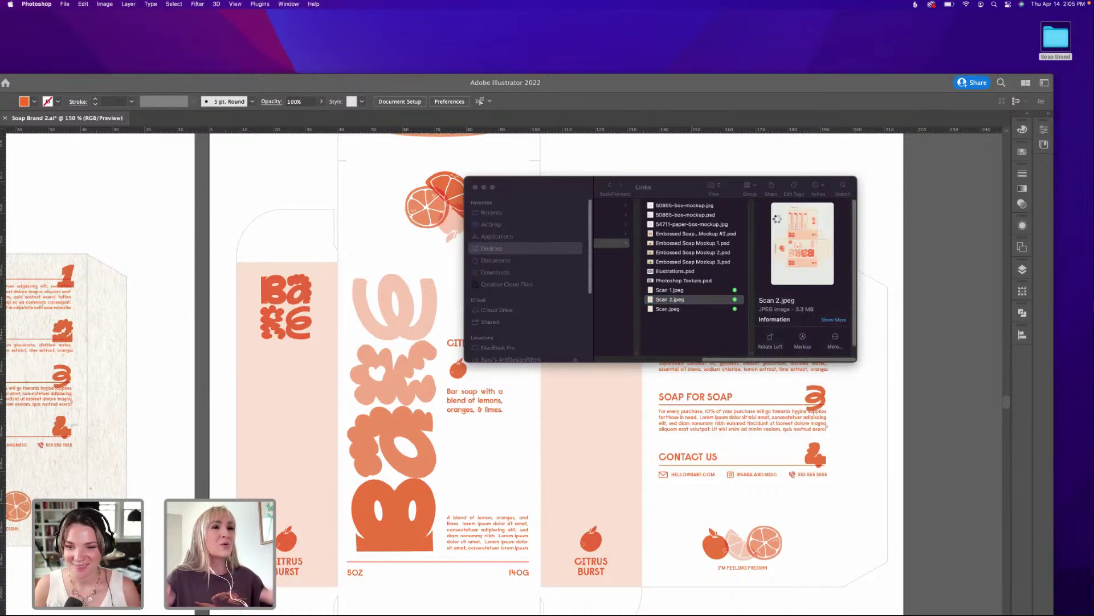
Maximise the Photoshop window showing Scan 2.jpeg.
click(461, 84)
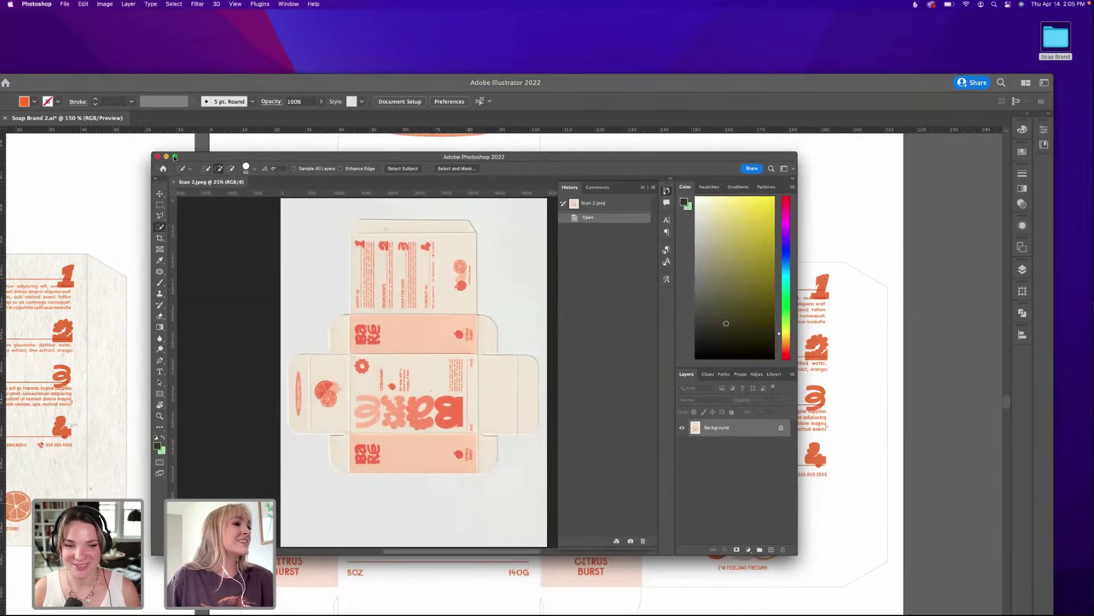
click(174, 156)
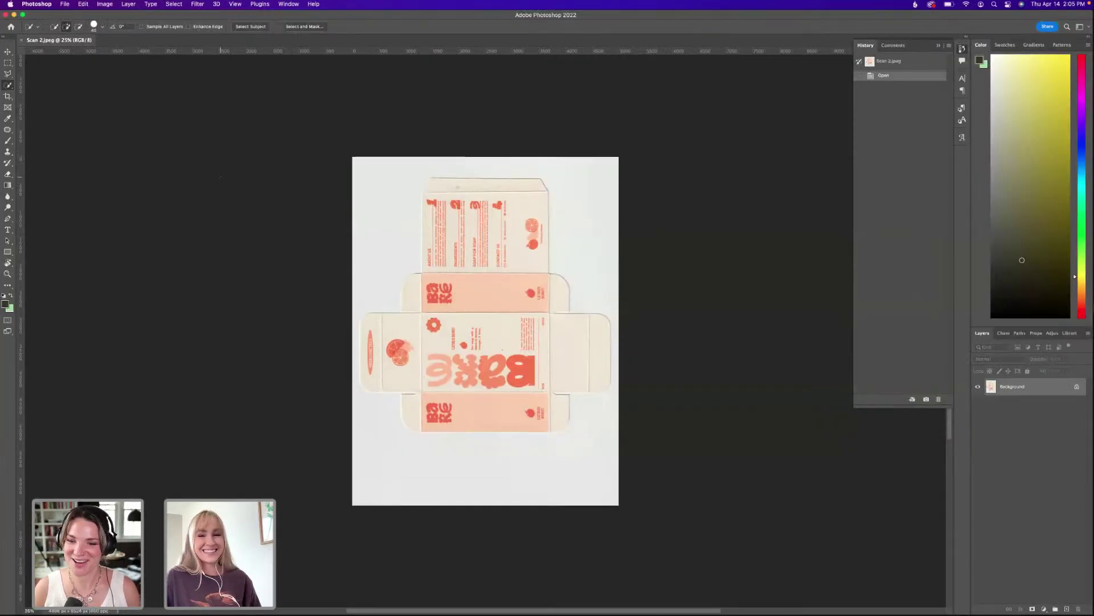
click(314, 5)
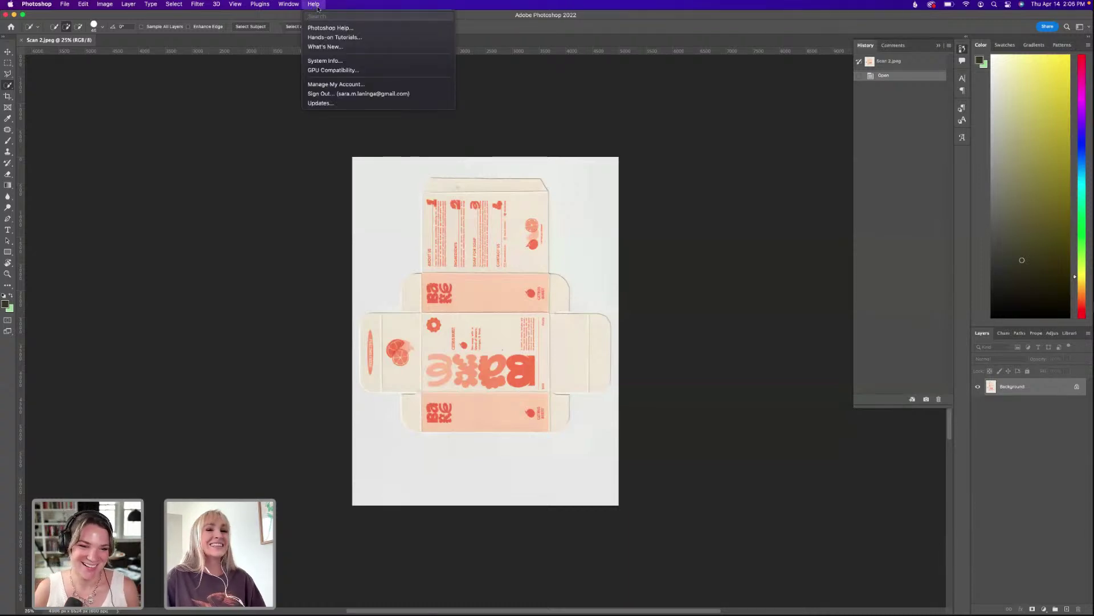
click(315, 5)
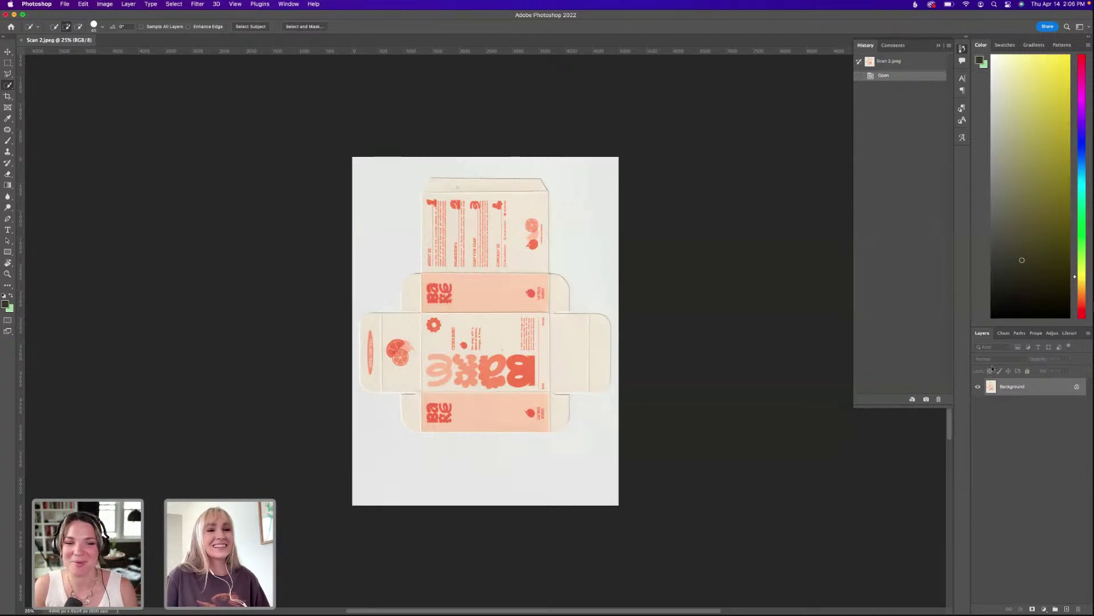
Unlock the Background into Layer 0, zoom in, and place Layer 0 copy beneath it.
click(1077, 387)
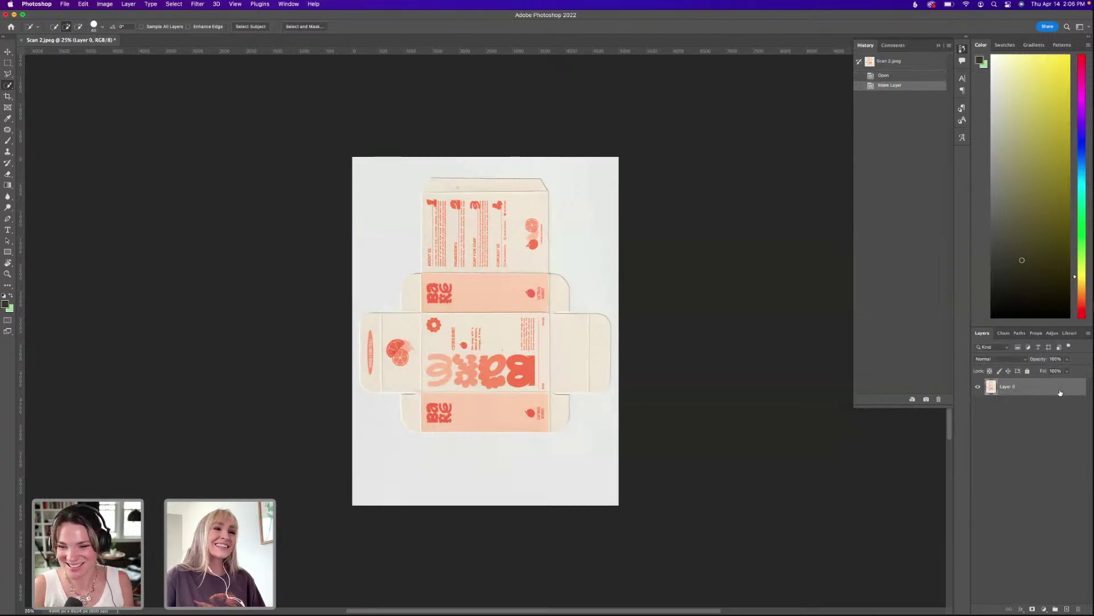
key(super+equal)
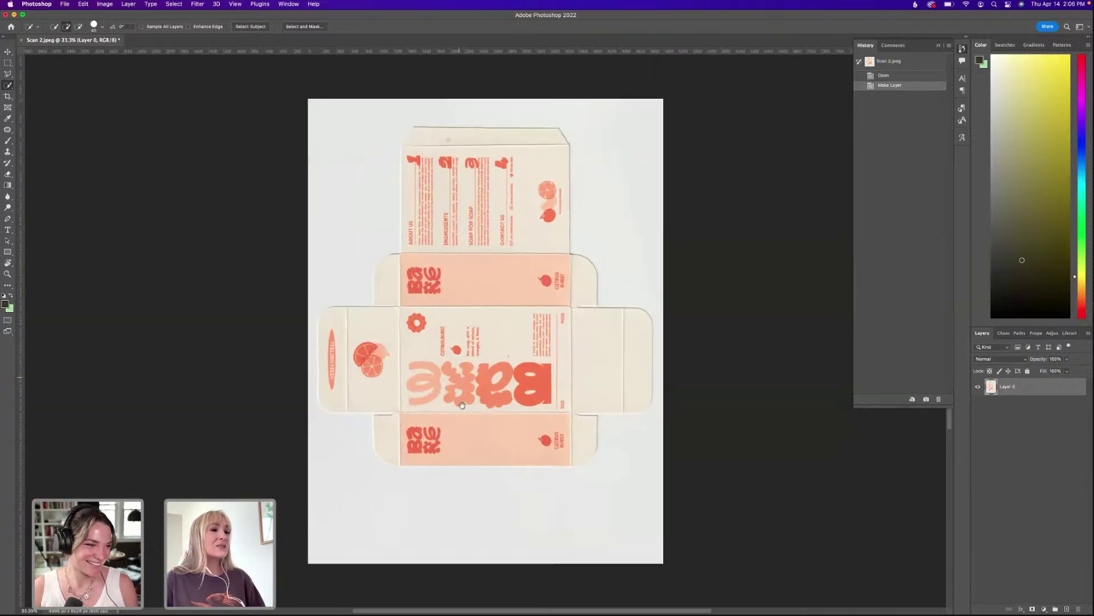
scroll(450, 365, down, 2)
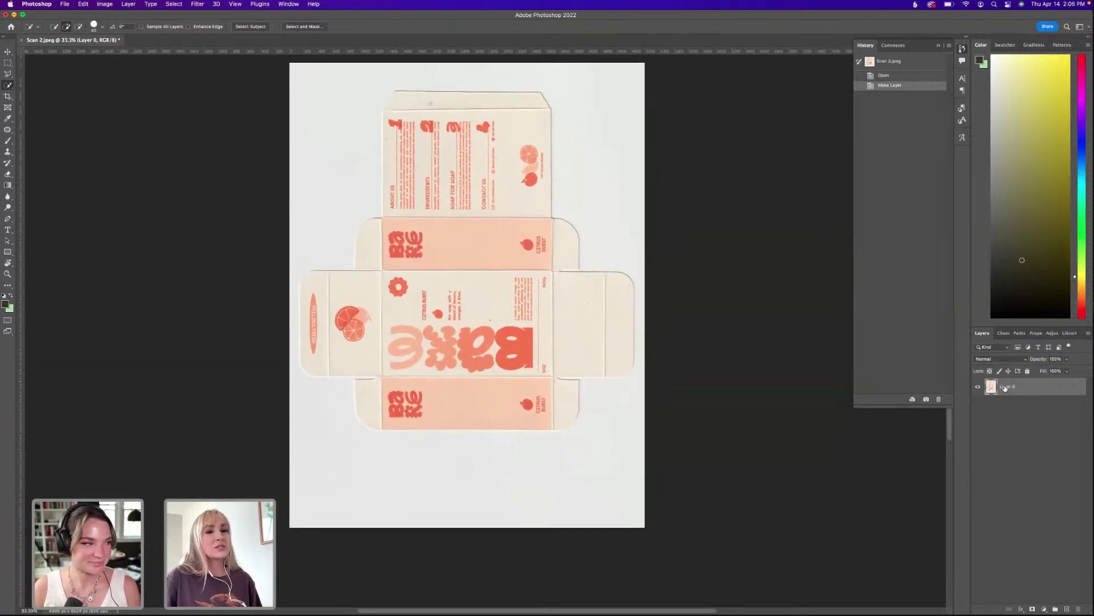
drag(1008, 387, 1006, 409)
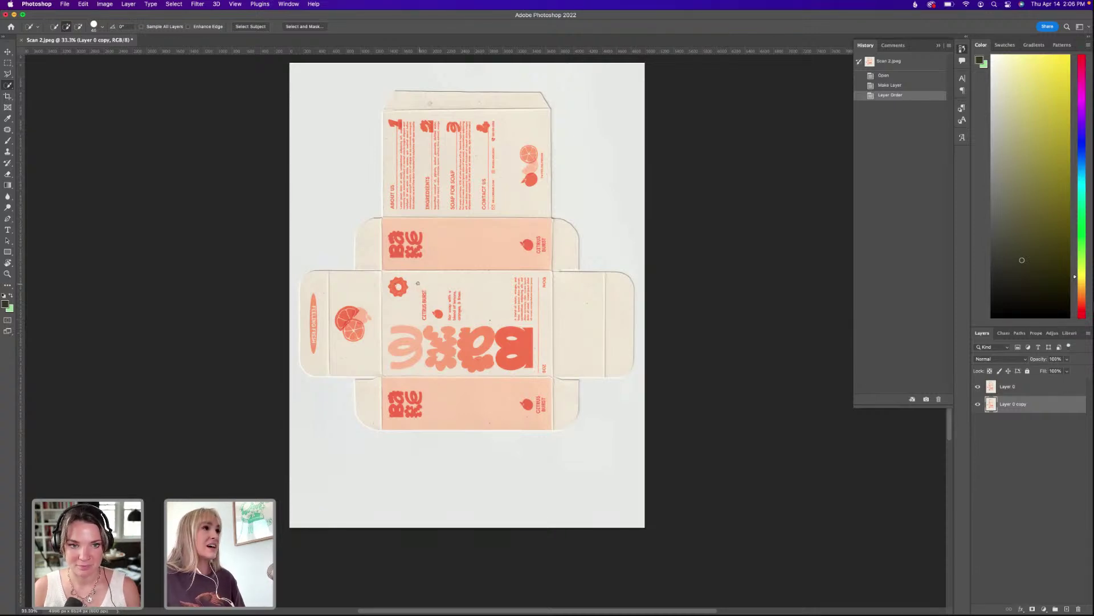
click(323, 5)
text(ro)
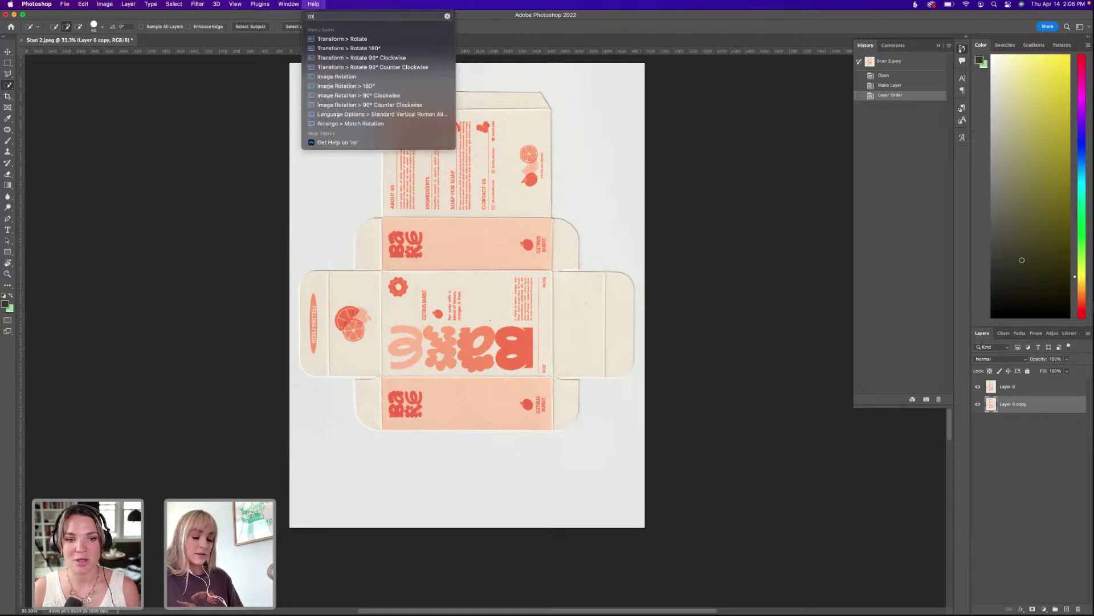
text(tate)
key(Return)
click(321, 5)
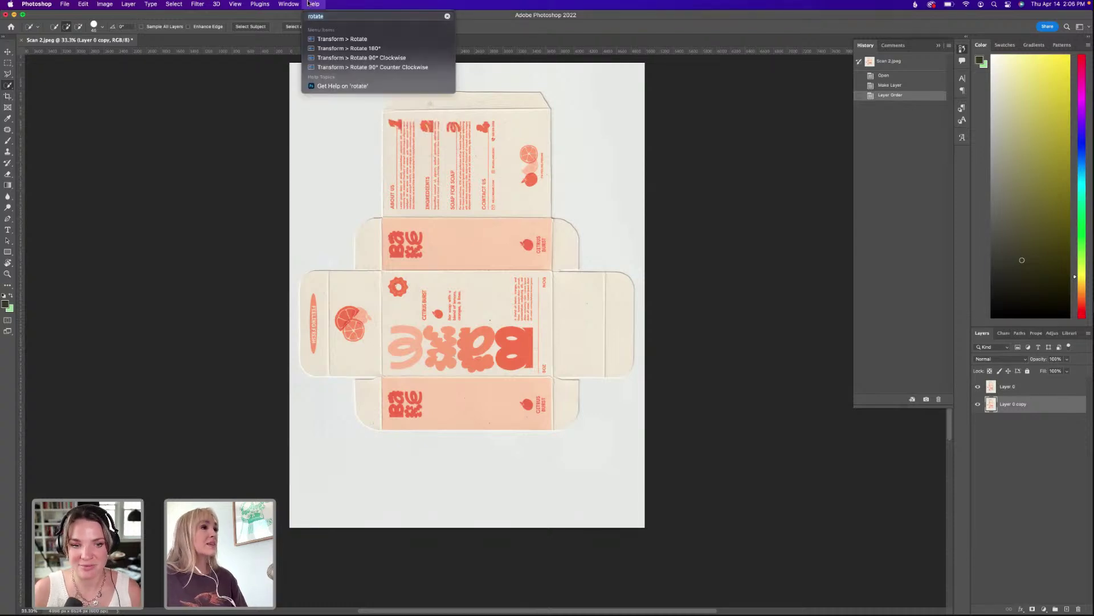
click(335, 47)
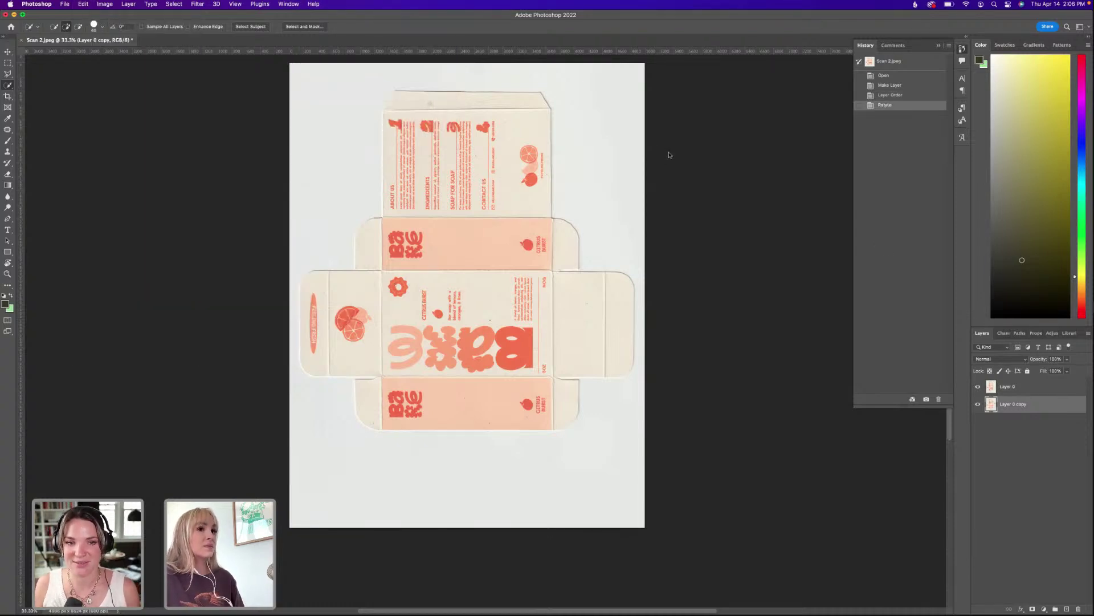
key(super+z)
click(1001, 387)
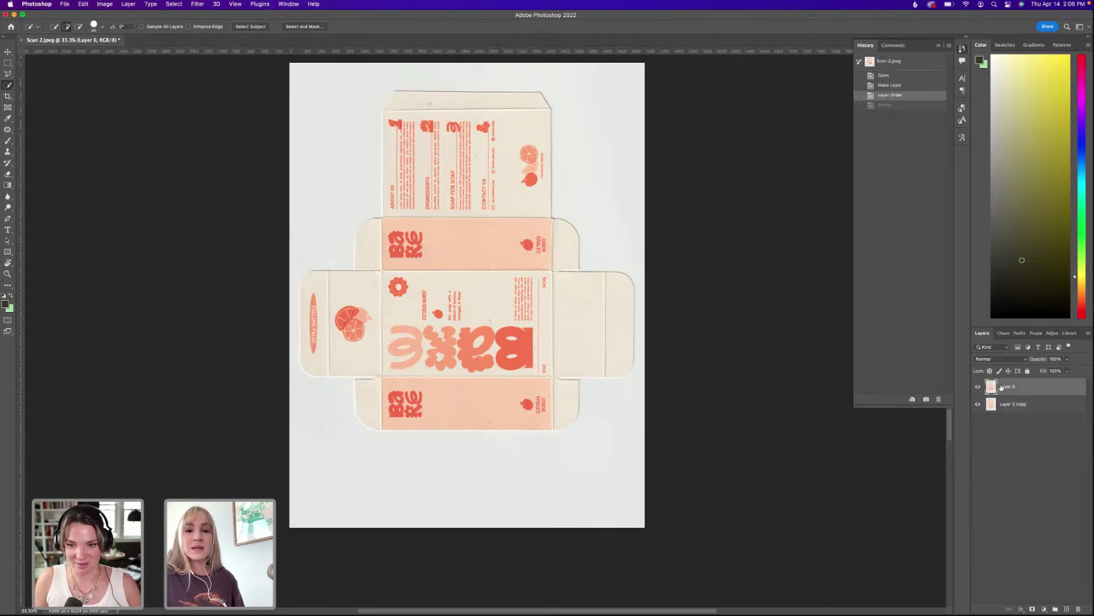
click(314, 3)
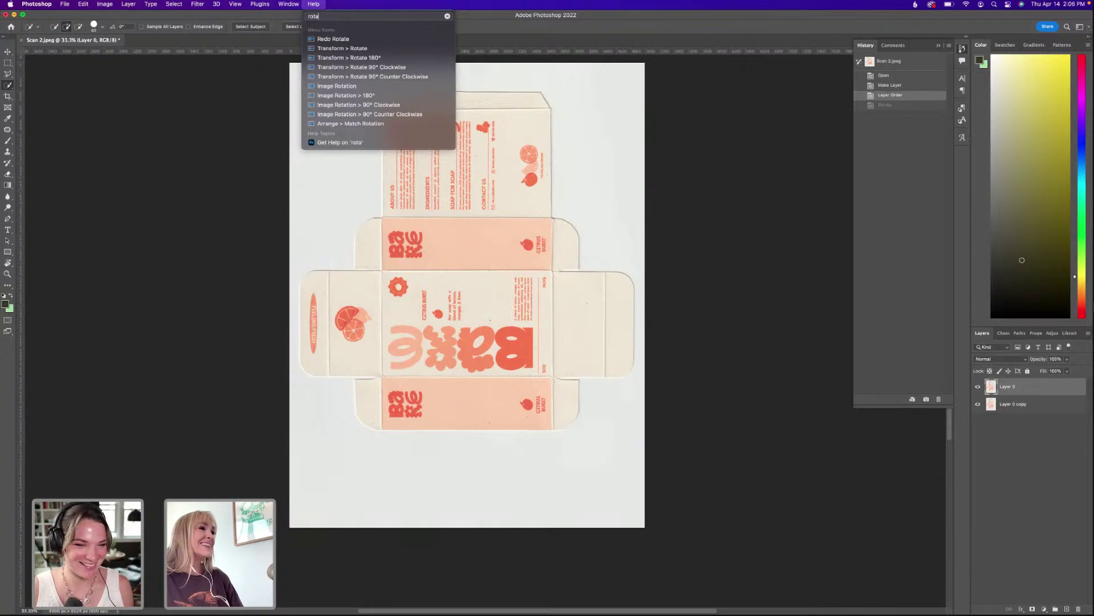
click(361, 67)
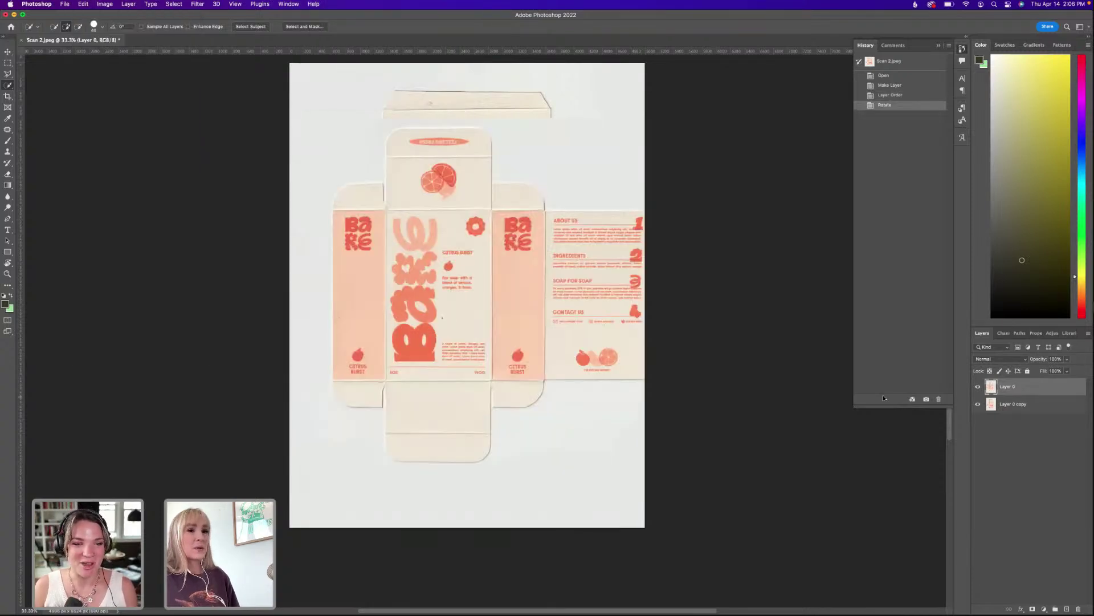
key(super+z)
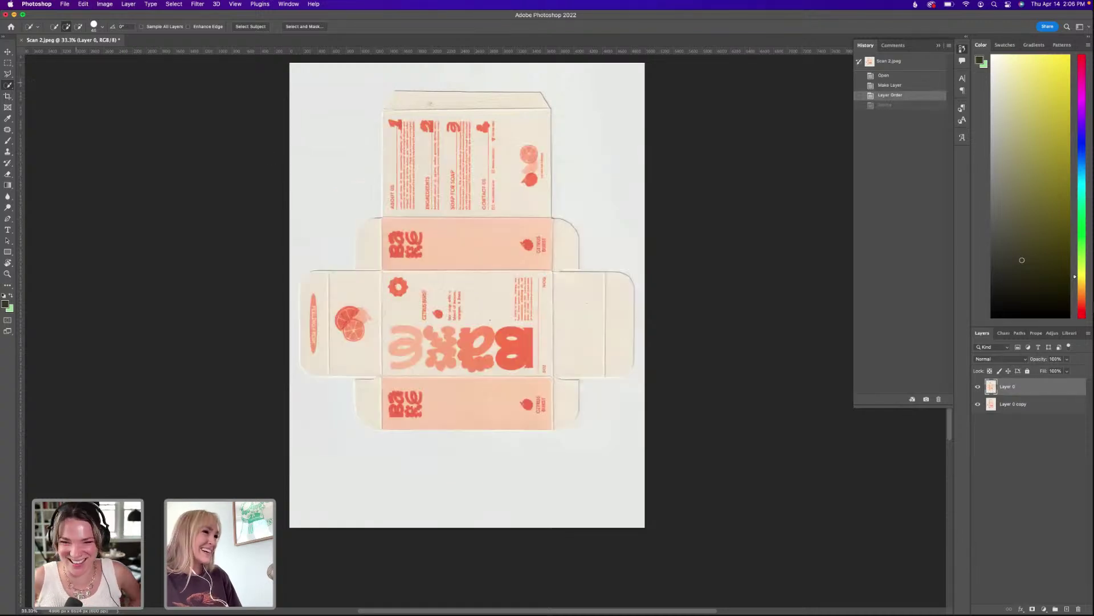
Extend the canvas past the scan's right edge with the Crop tool.
click(7, 96)
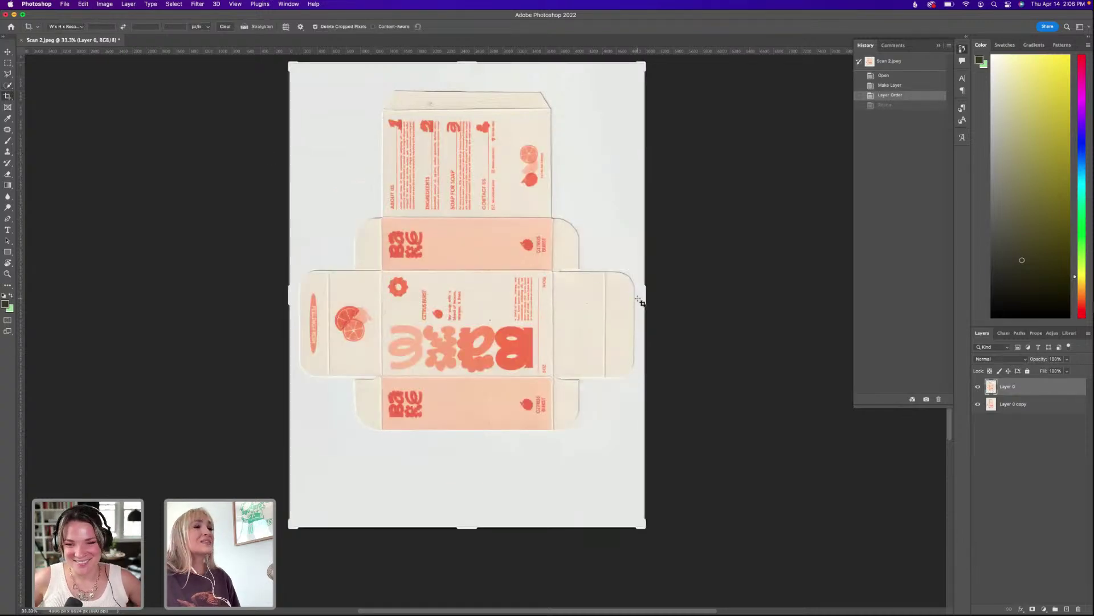
drag(644, 297, 690, 298)
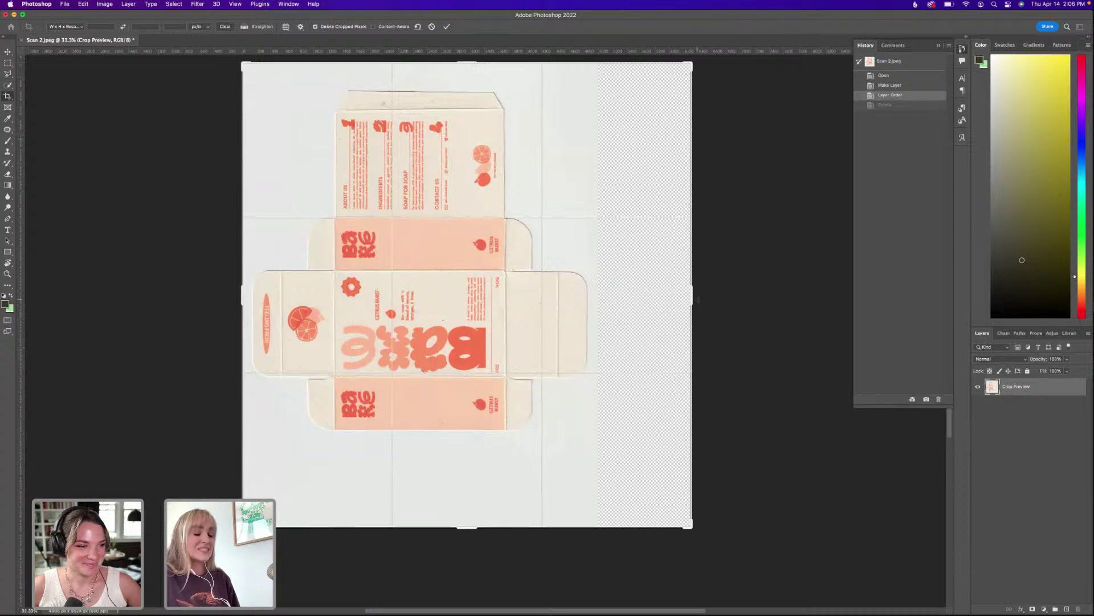
key(Return)
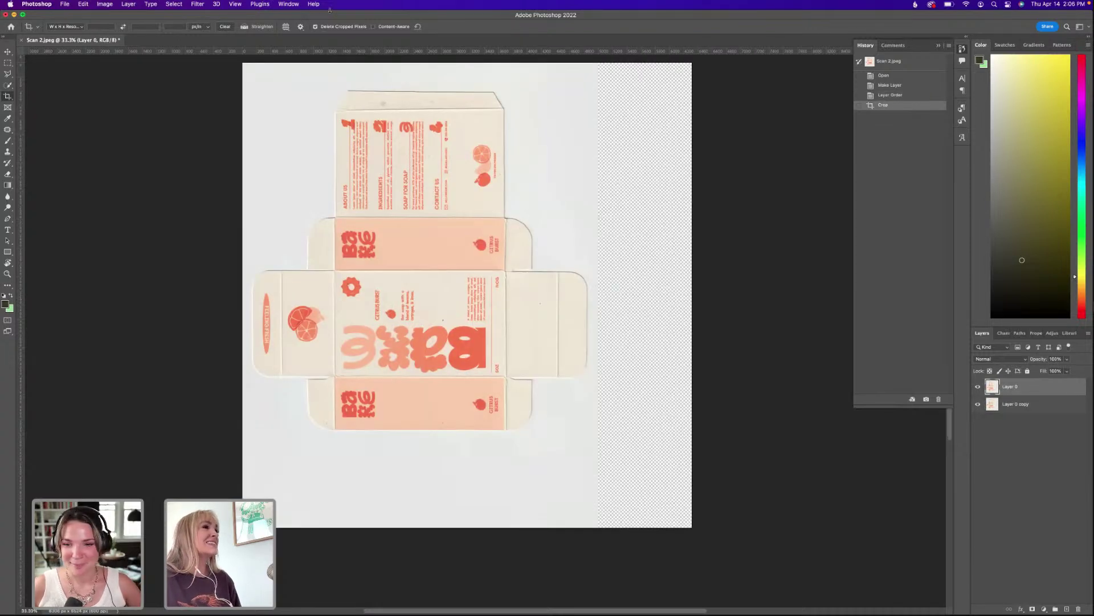
Rotate Layer 0 90° clockwise and hide the Layer 0 copy backup.
click(314, 5)
click(335, 57)
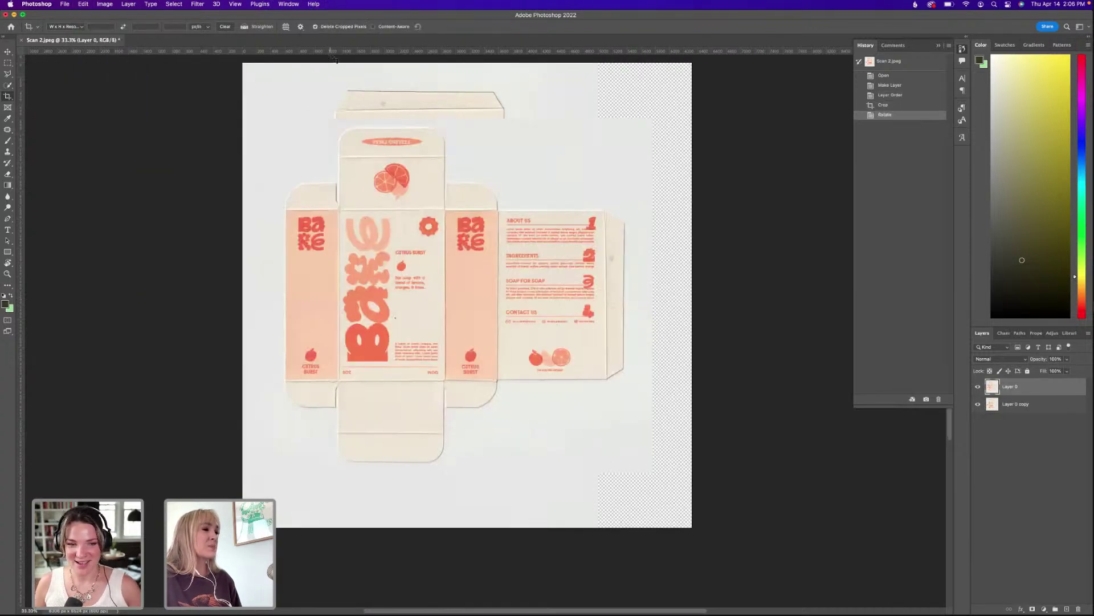
click(998, 406)
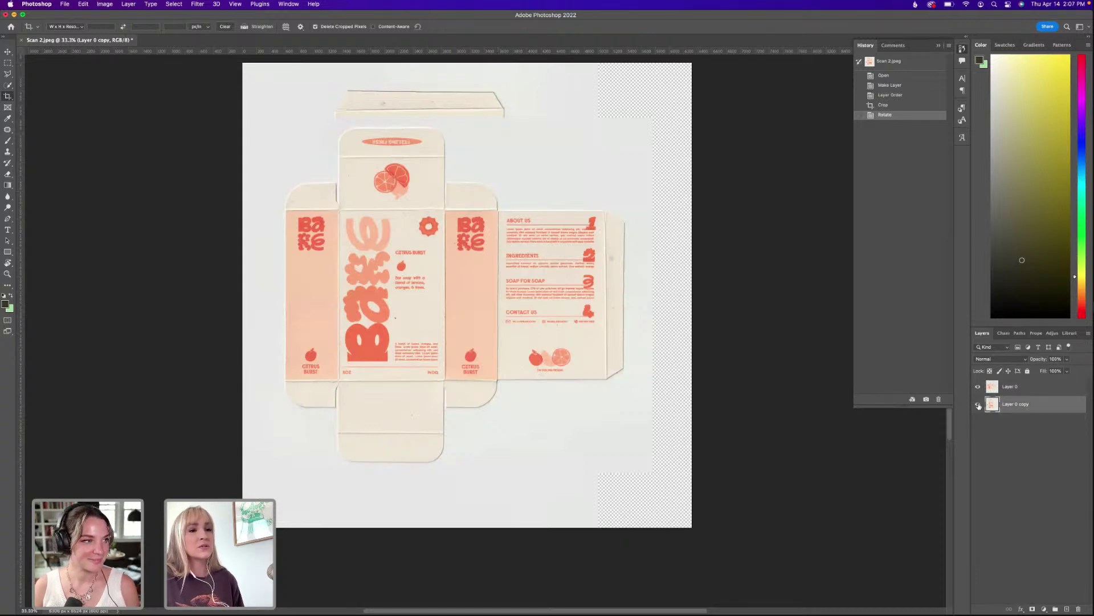
click(978, 404)
click(1008, 389)
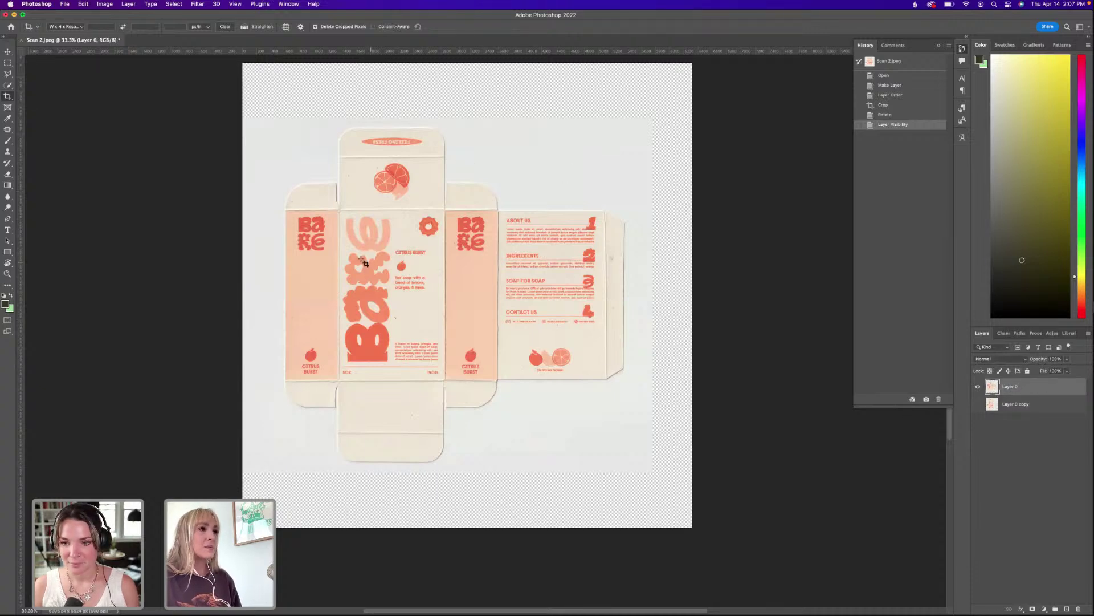
With the Pen tool active, zoom between 100% and 200% to inspect the About Us panel edges.
key(super+1)
key(p)
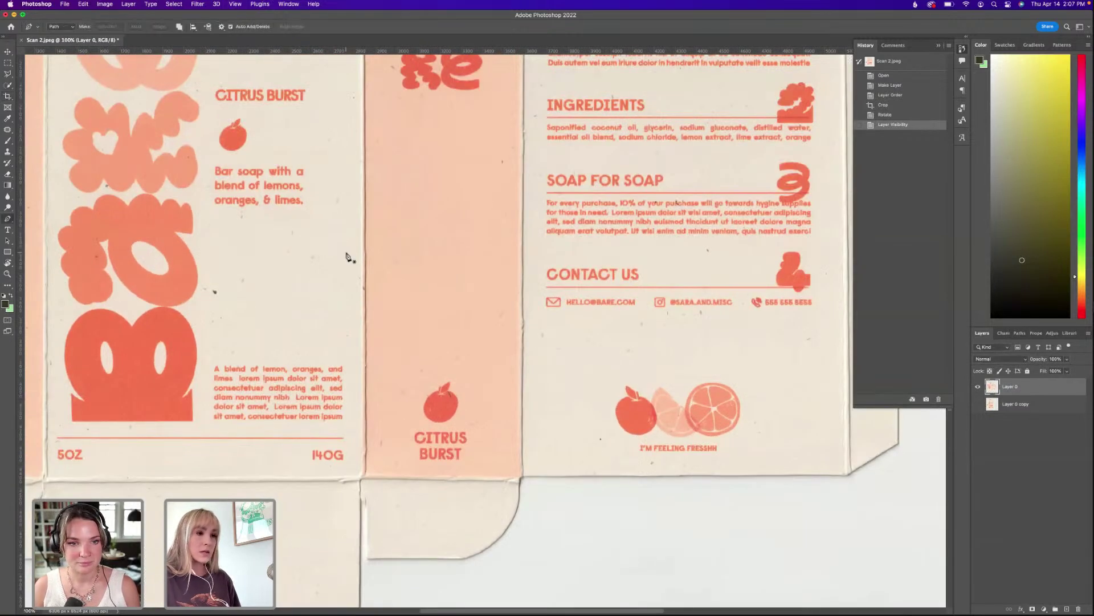
scroll(473, 186, up, 5)
scroll(474, 185, right, 8)
scroll(376, 249, left, 10)
scroll(376, 249, down, 1)
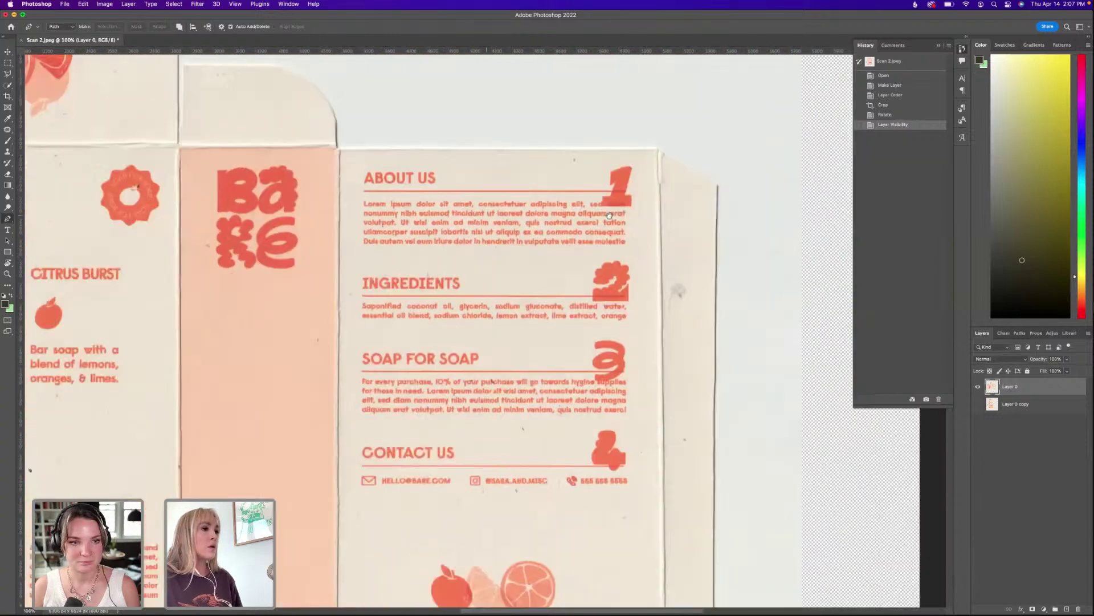
scroll(591, 257, right, 10)
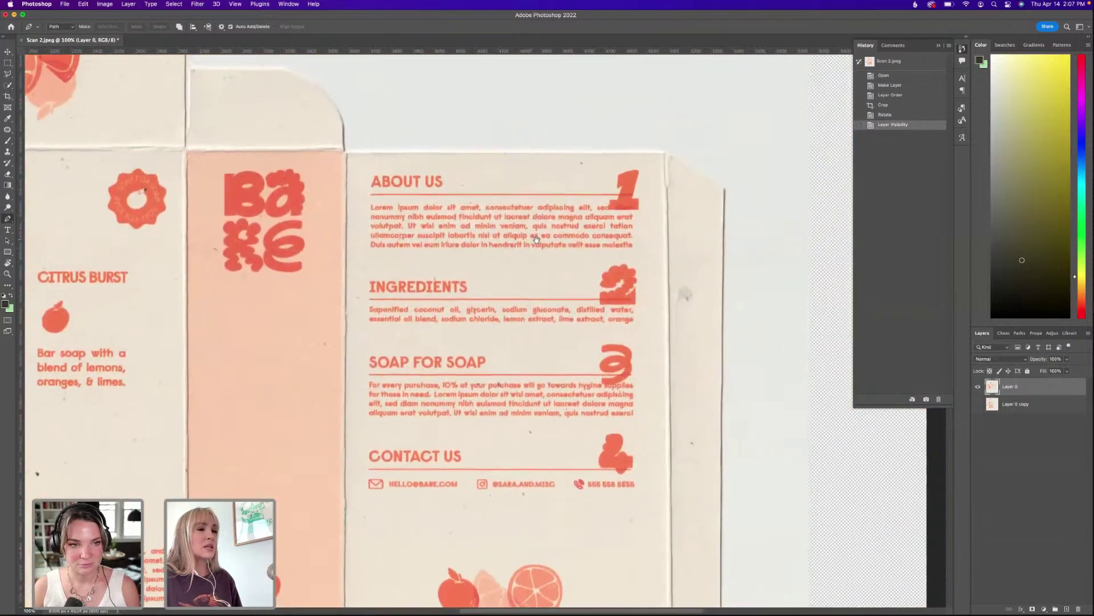
key(super+equal)
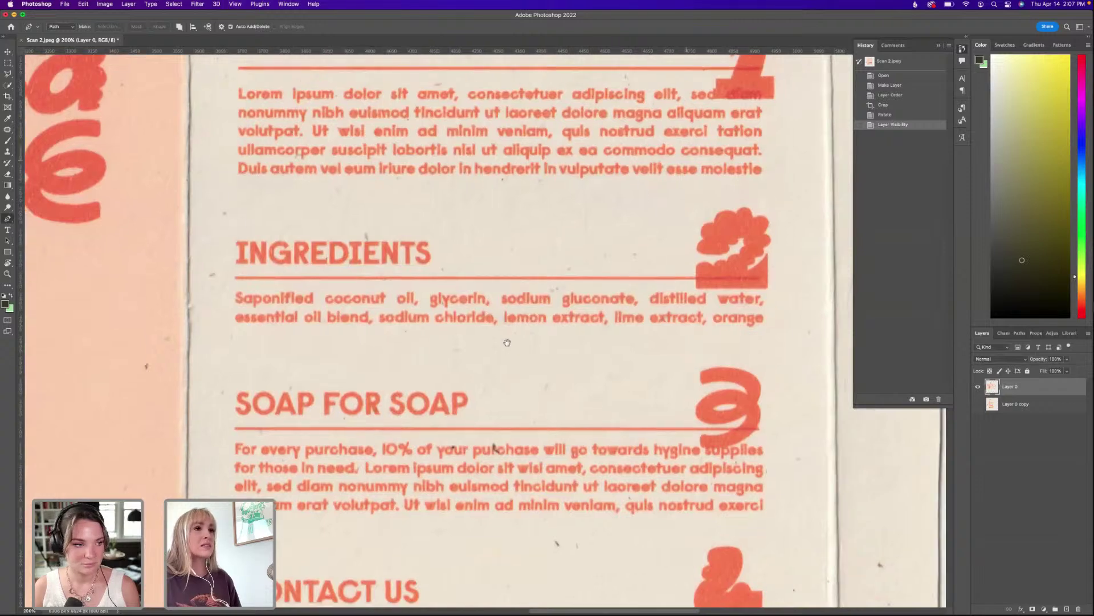
key(super+minus)
scroll(484, 362, left, 4)
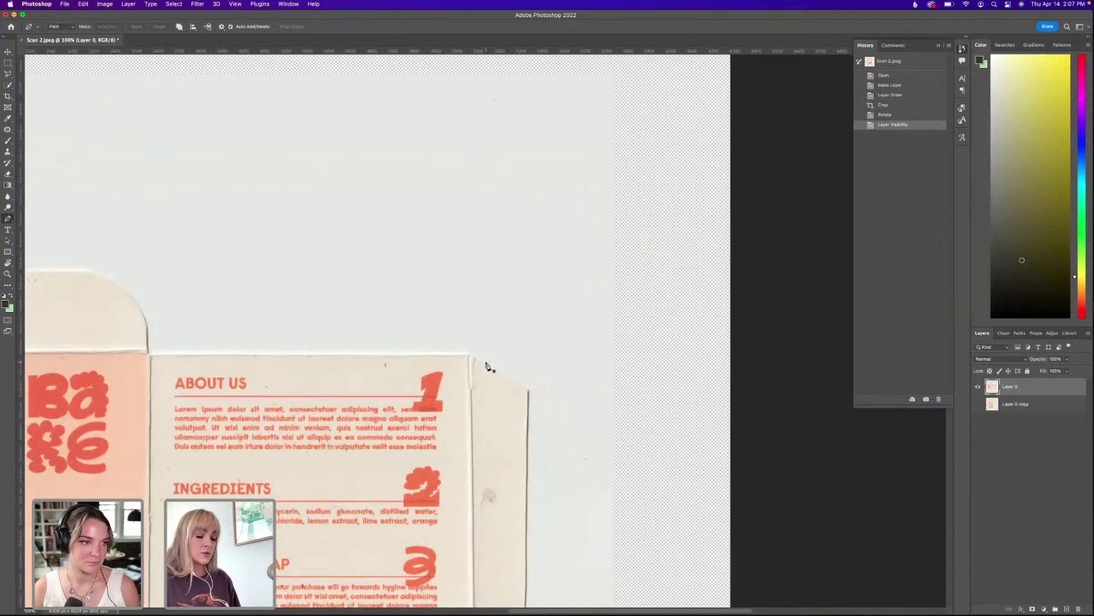
key(super+equal)
scroll(488, 367, left, 3)
scroll(488, 366, down, 2)
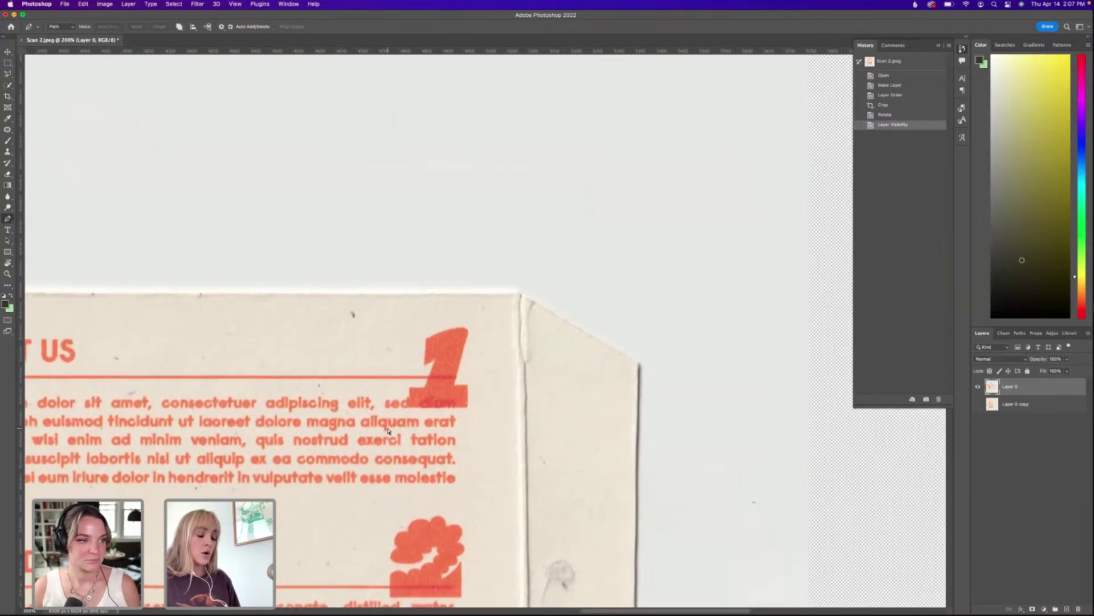
key(super+minus)
key(super+minus)
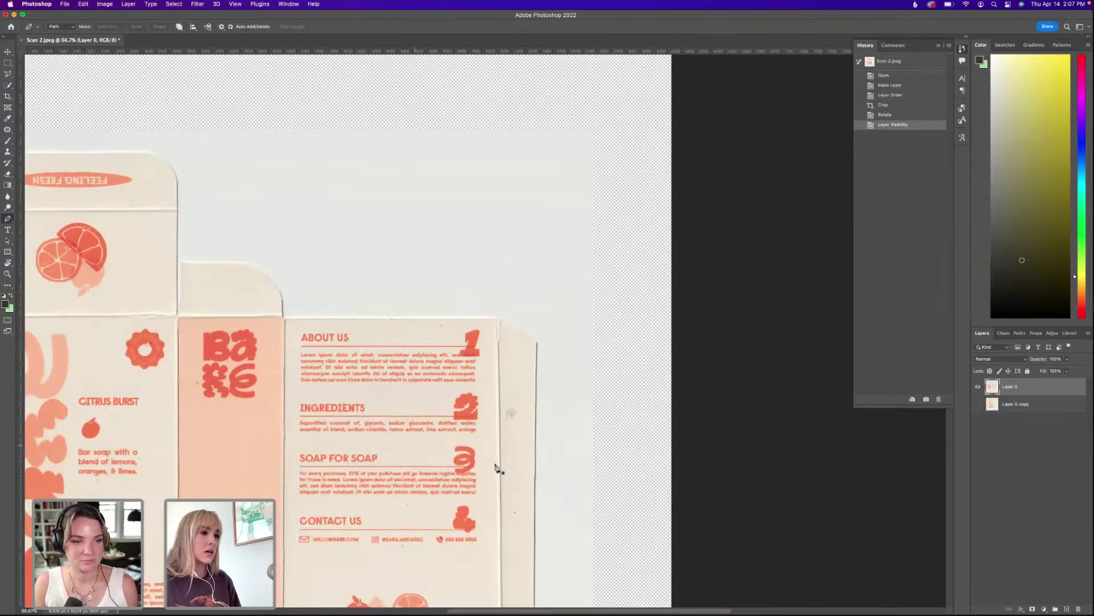
scroll(573, 150, down, 5)
scroll(573, 149, left, 3)
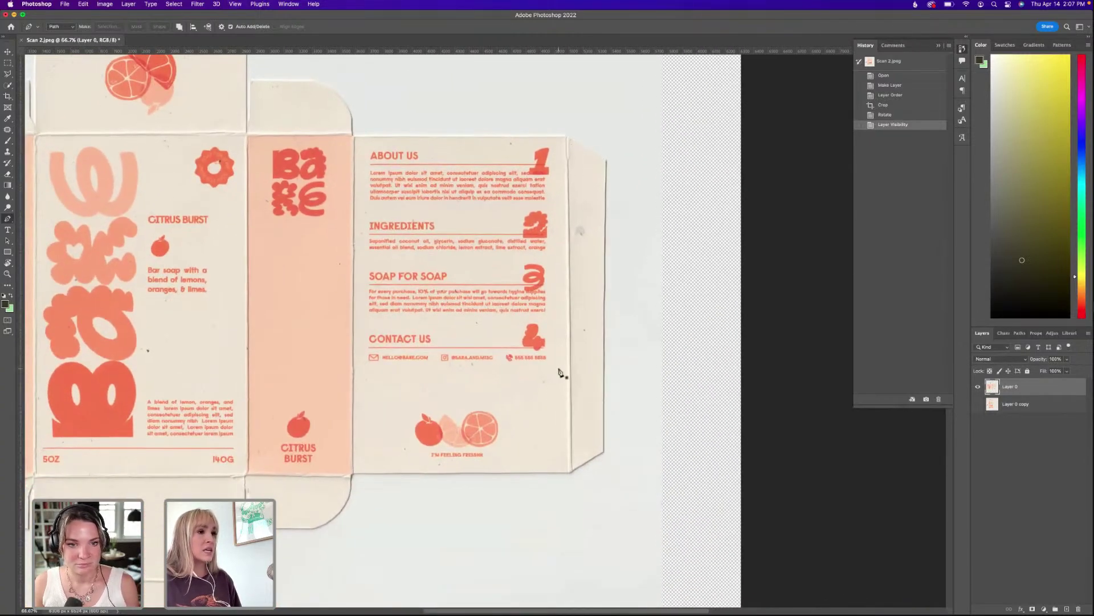
Pan over the box's left flaps and top edge at 100%.
drag(183, 196, 257, 212)
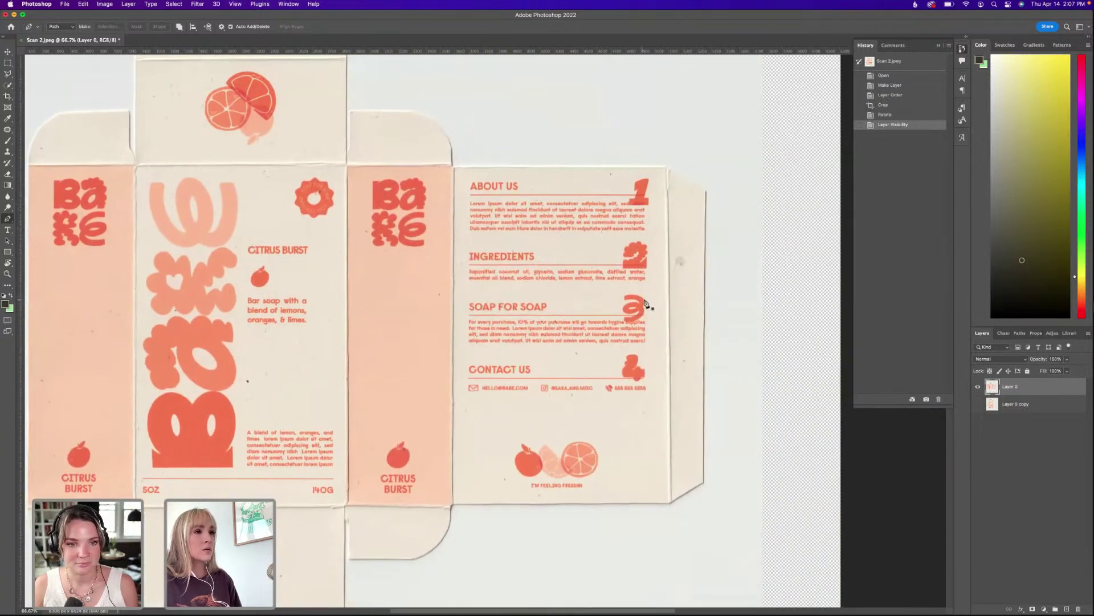
drag(567, 335, 485, 330)
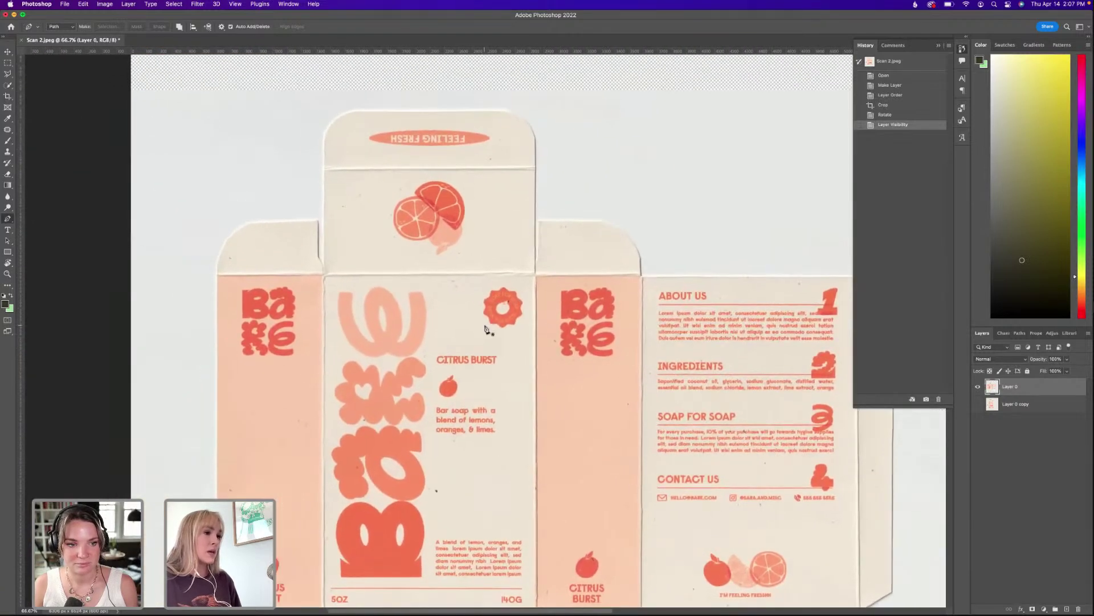
scroll(489, 329, up, 2)
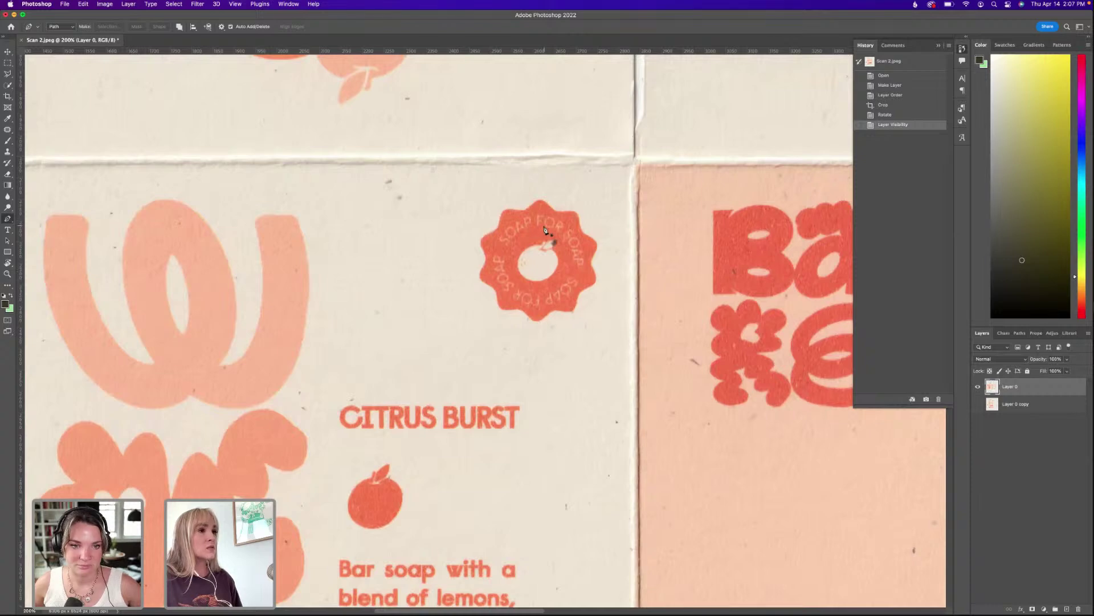
scroll(552, 232, down, 3)
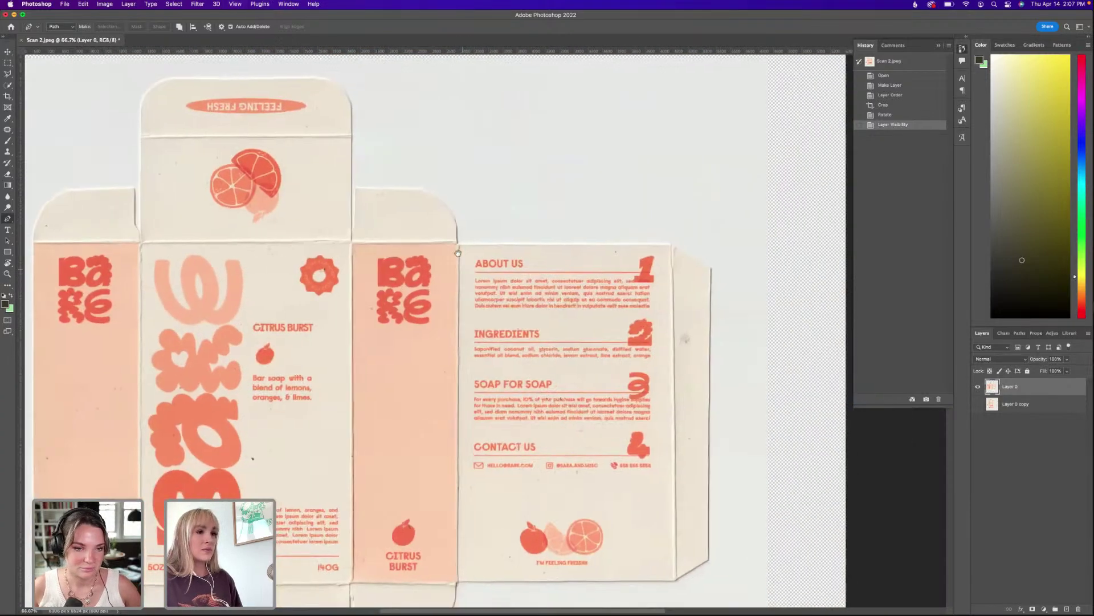
scroll(420, 201, up, 2)
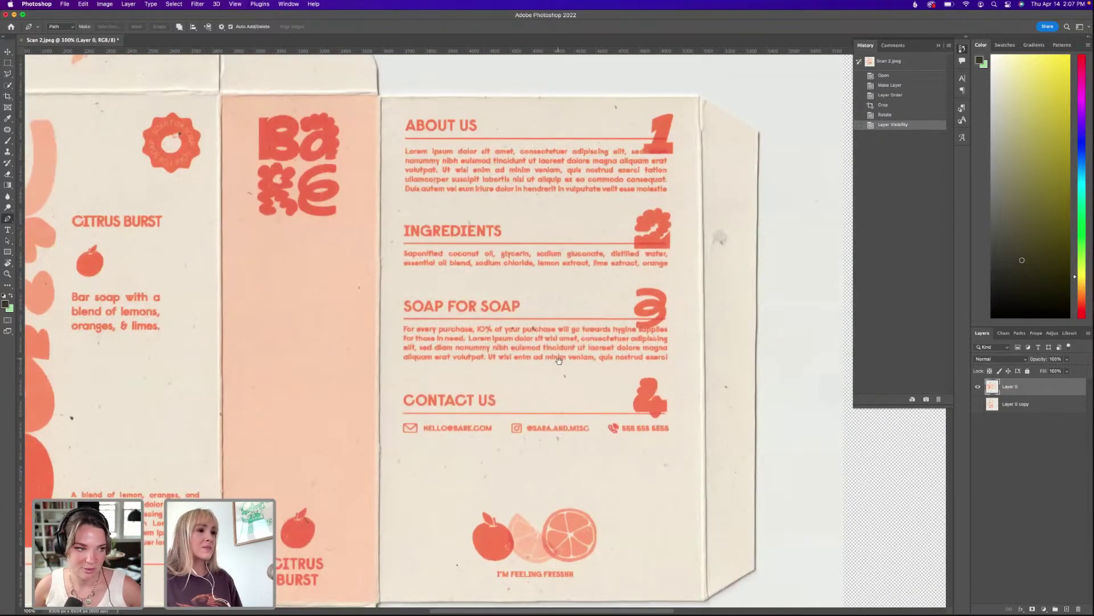
scroll(450, 246, down, 4)
scroll(450, 247, right, 2)
scroll(596, 413, down, 2)
scroll(596, 413, right, 3)
scroll(596, 413, up, 2)
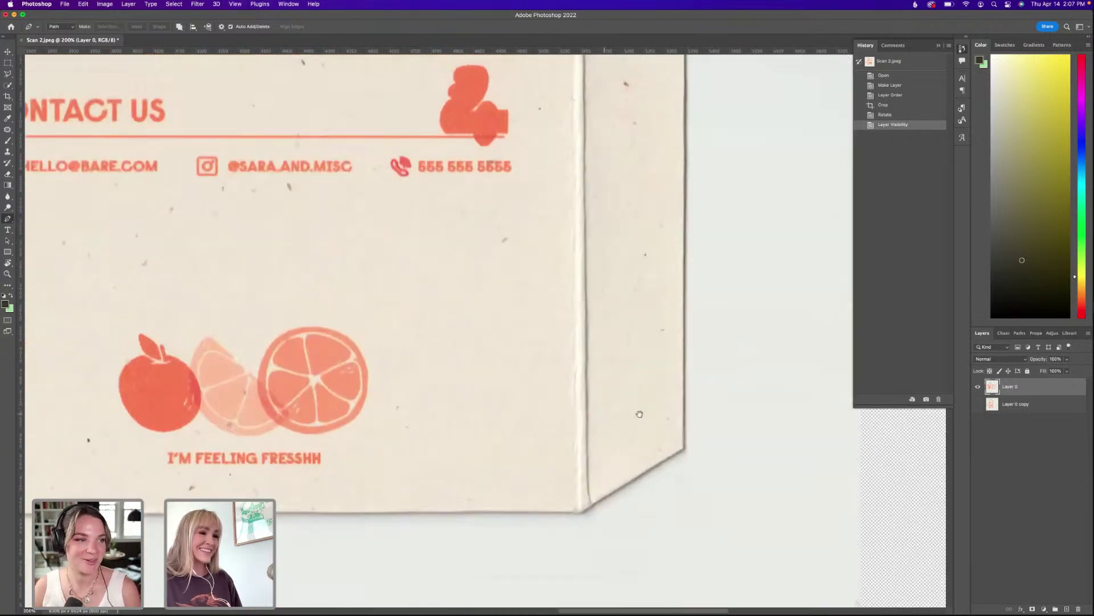
scroll(569, 523, right, 2)
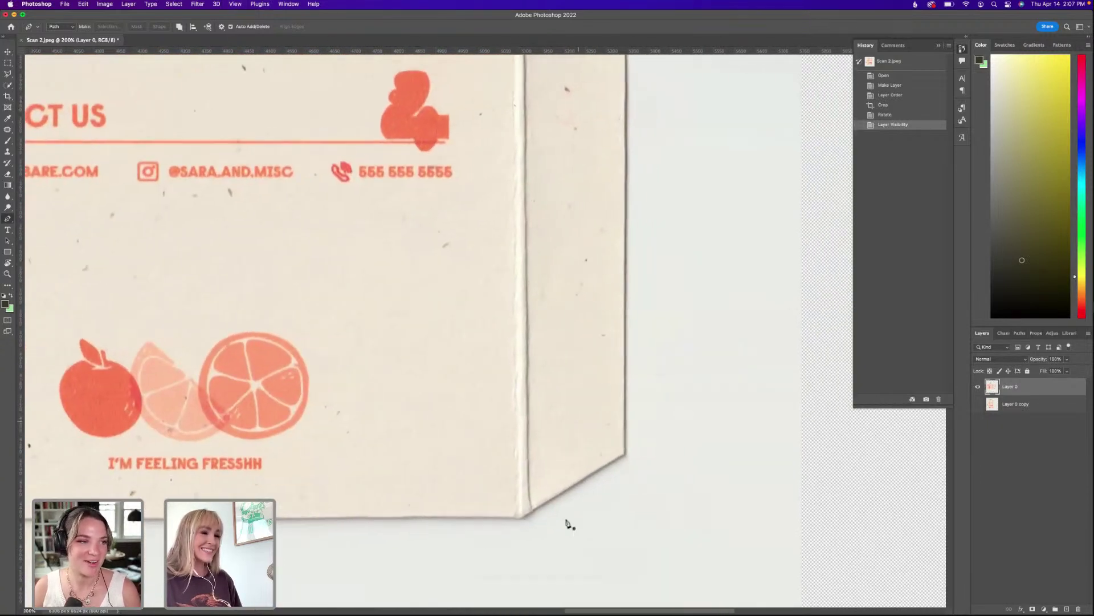
Trace the path from the box's bottom corner up past the slanted tab to the panel's top-left corner.
click(524, 517)
click(626, 458)
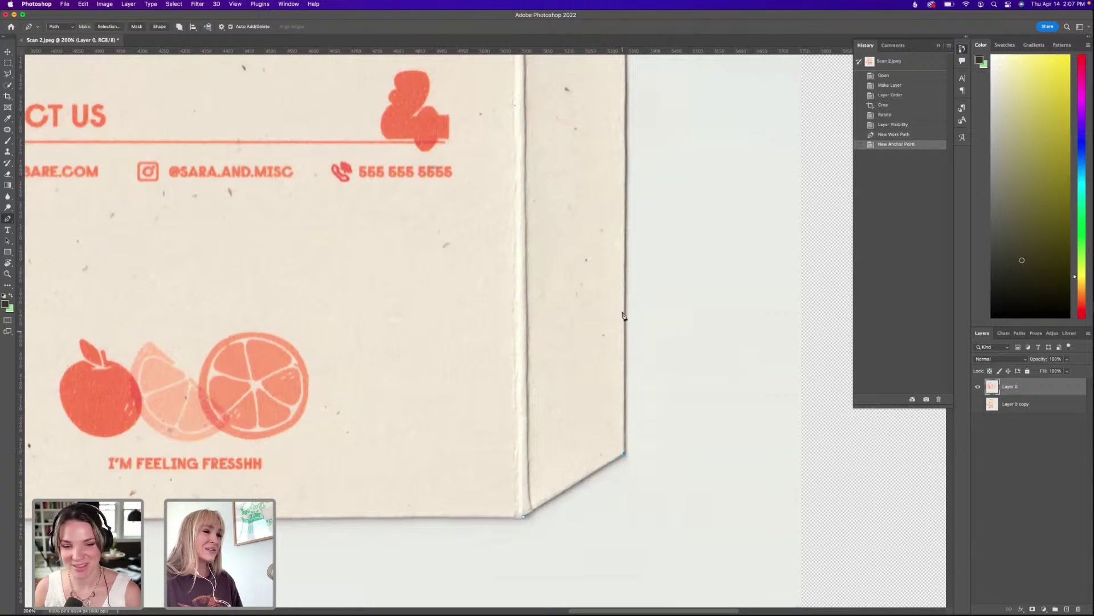
scroll(623, 333, up, 10)
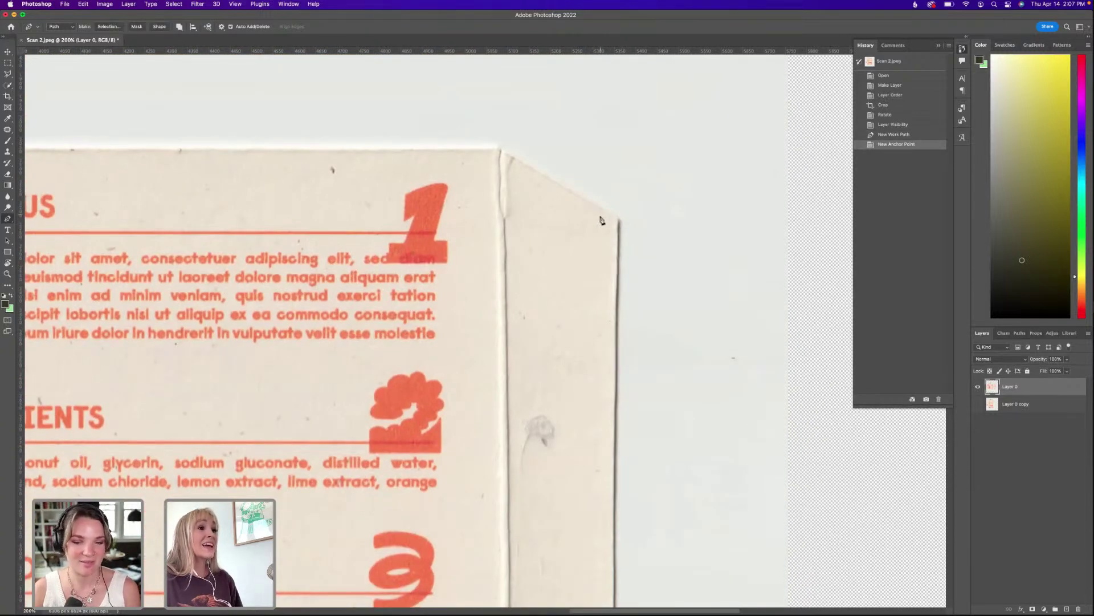
click(618, 222)
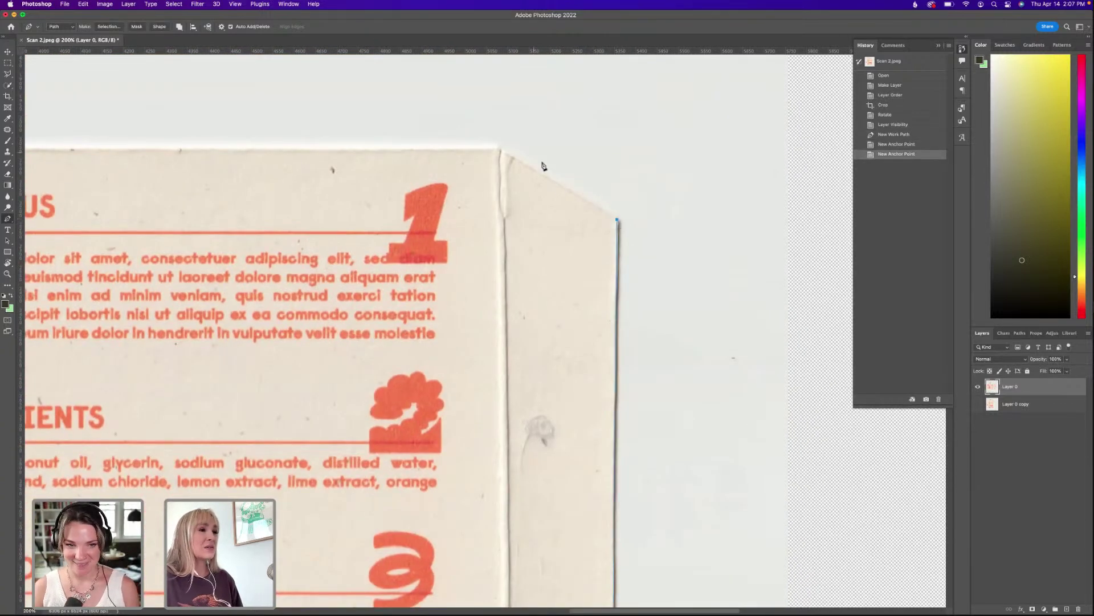
click(500, 153)
scroll(500, 153, left, 8)
scroll(500, 153, up, 2)
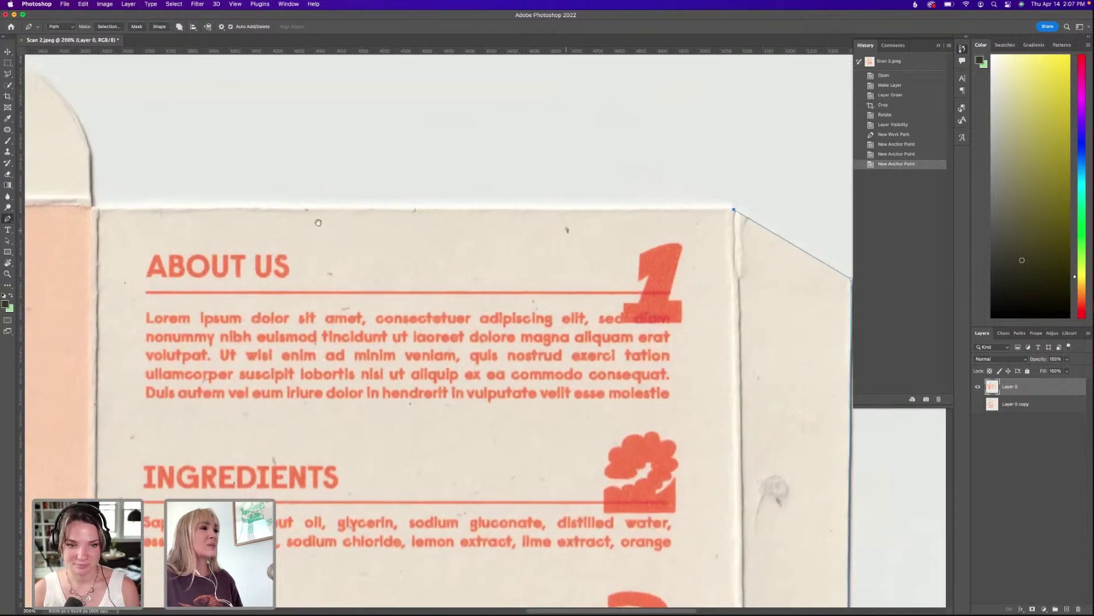
click(110, 211)
drag(112, 214, 490, 300)
key(super+plus)
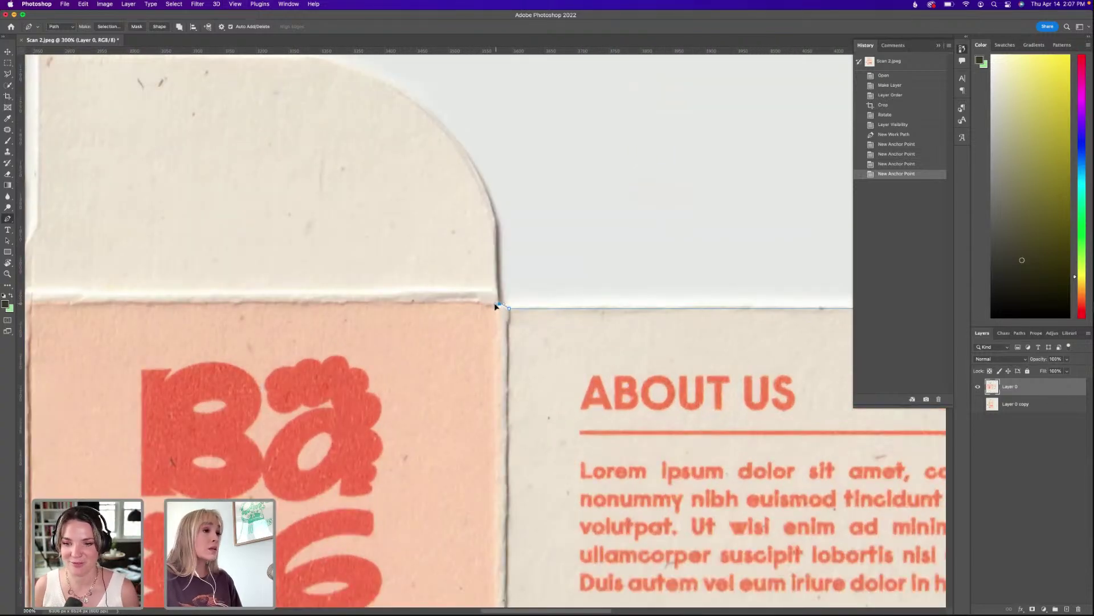
Run the path up the flap edge, curve around its rounded corner, and continue down to the crease.
click(496, 305)
click(497, 268)
scroll(598, 391, up, 5)
scroll(598, 391, left, 3)
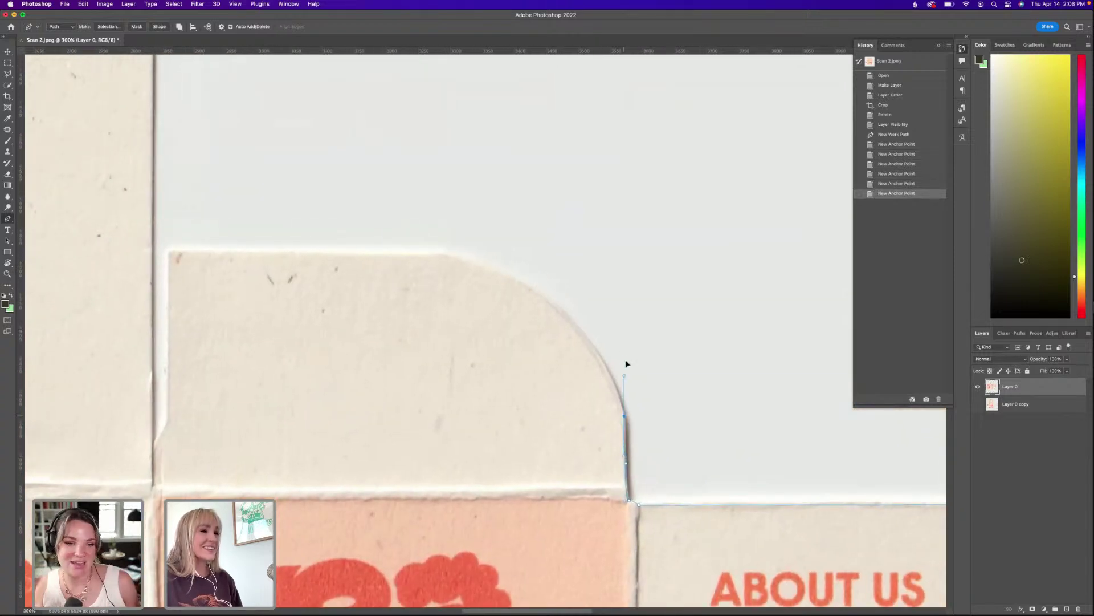
click(625, 382)
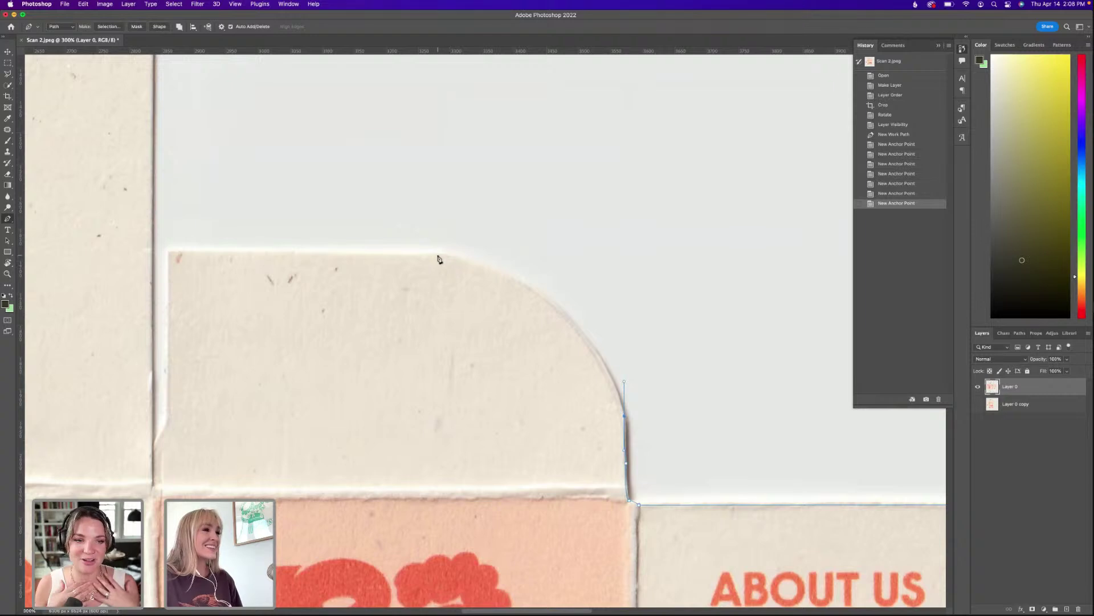
drag(438, 254, 313, 234)
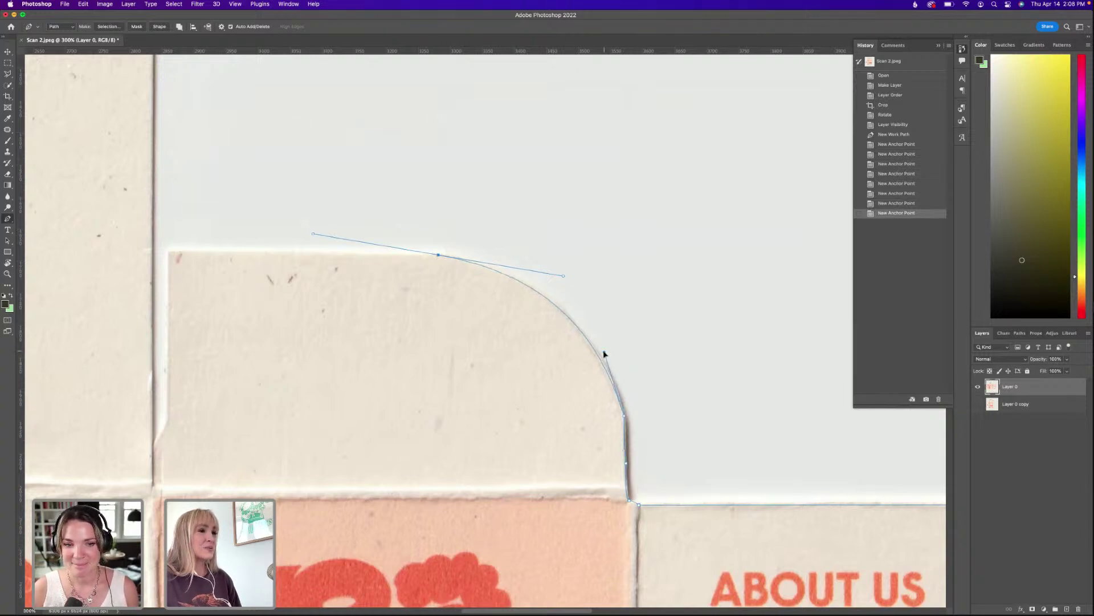
drag(268, 251, 623, 358)
click(450, 358)
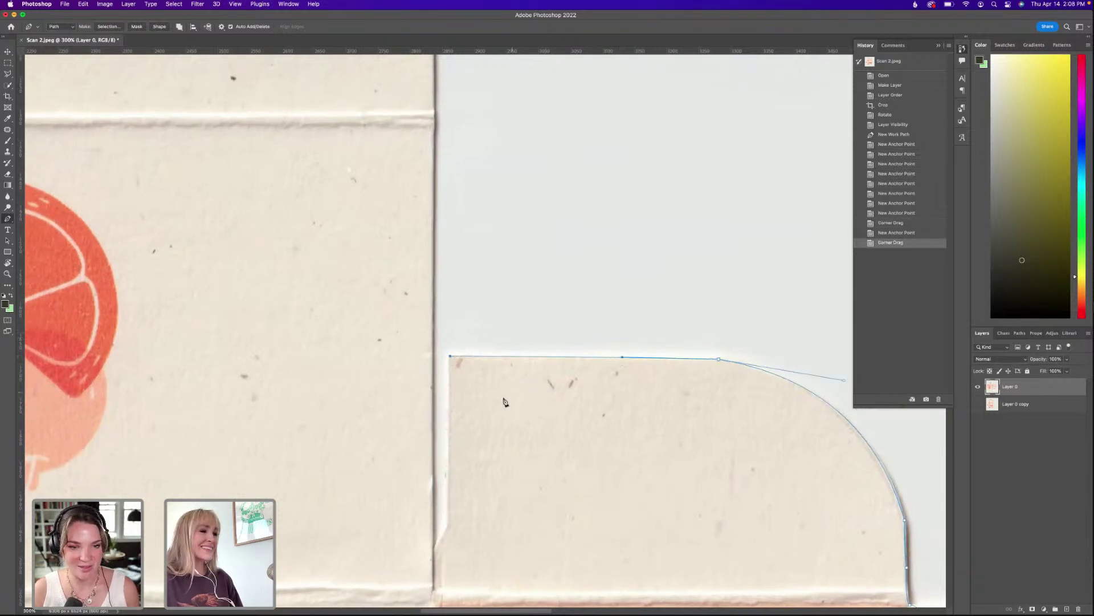
click(449, 525)
scroll(450, 527, down, 3)
scroll(449, 527, left, 3)
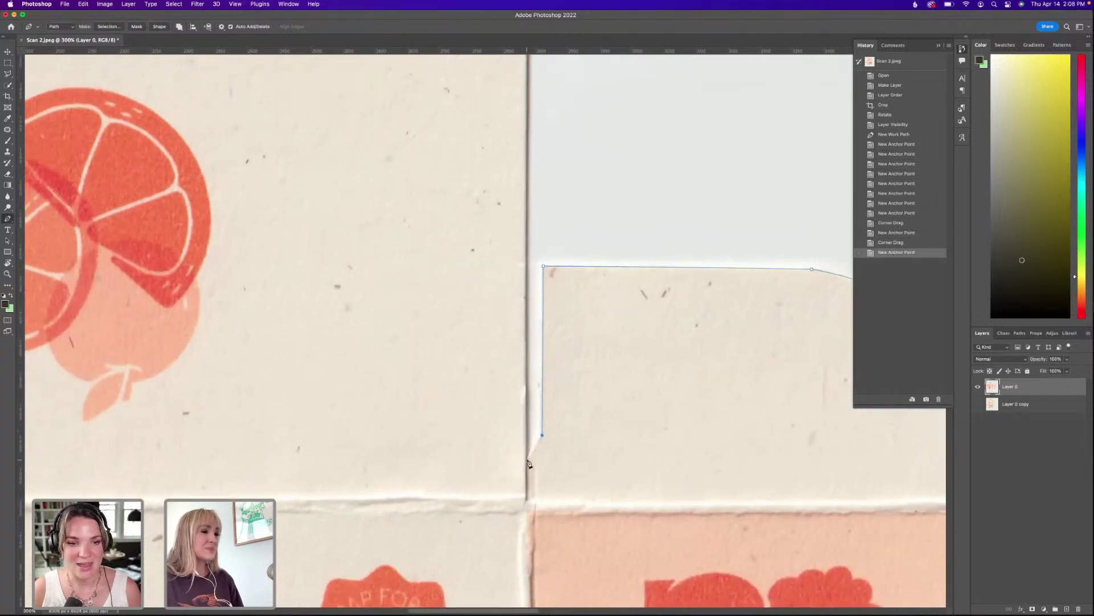
click(528, 460)
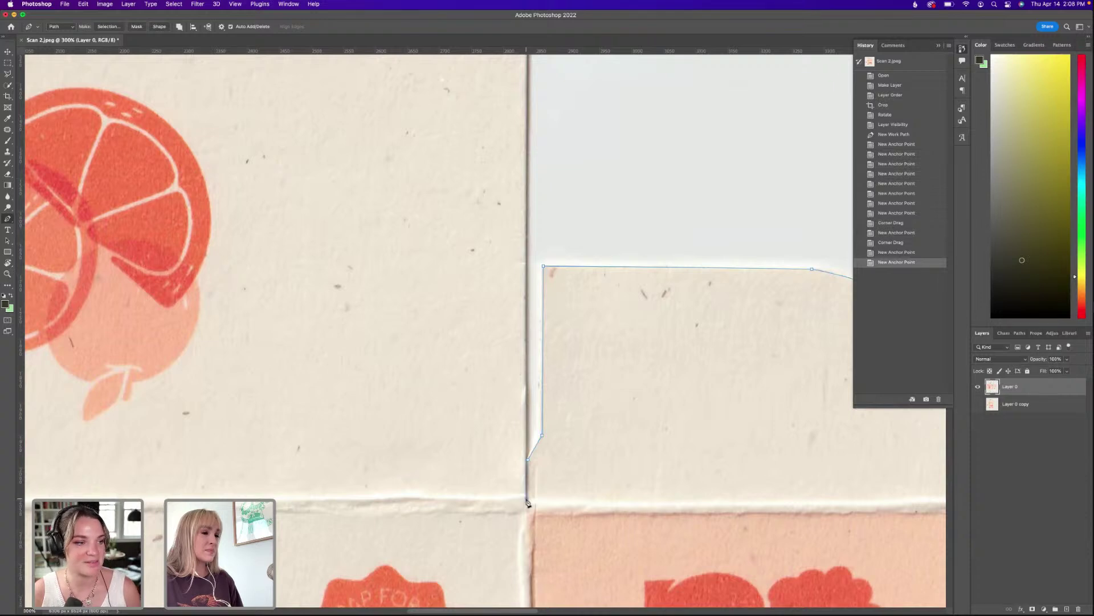
click(528, 502)
scroll(516, 374, up, 5)
scroll(515, 374, left, 2)
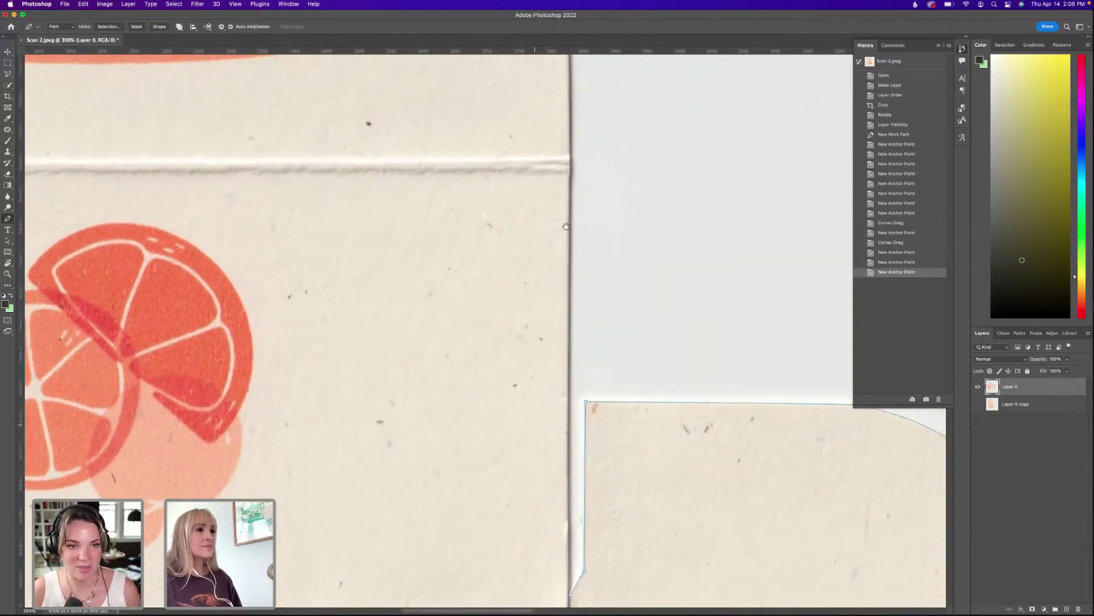
scroll(566, 226, up, 5)
Anchor the path up the next flap's right edge and curve its rounded top corner, undoing a bad anchor.
click(572, 312)
scroll(573, 342, up, 6)
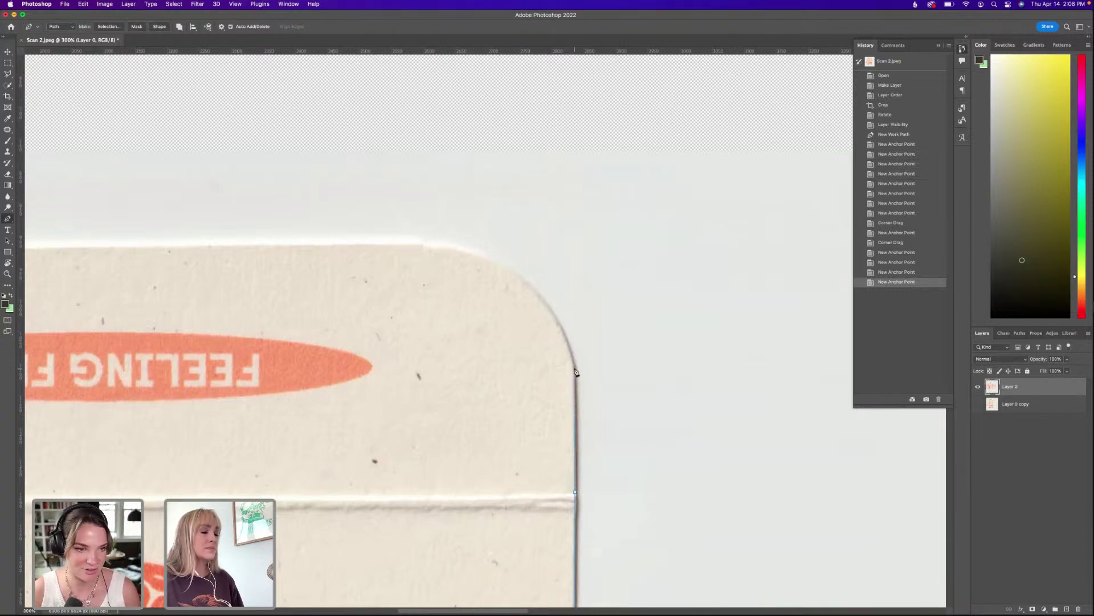
click(574, 280)
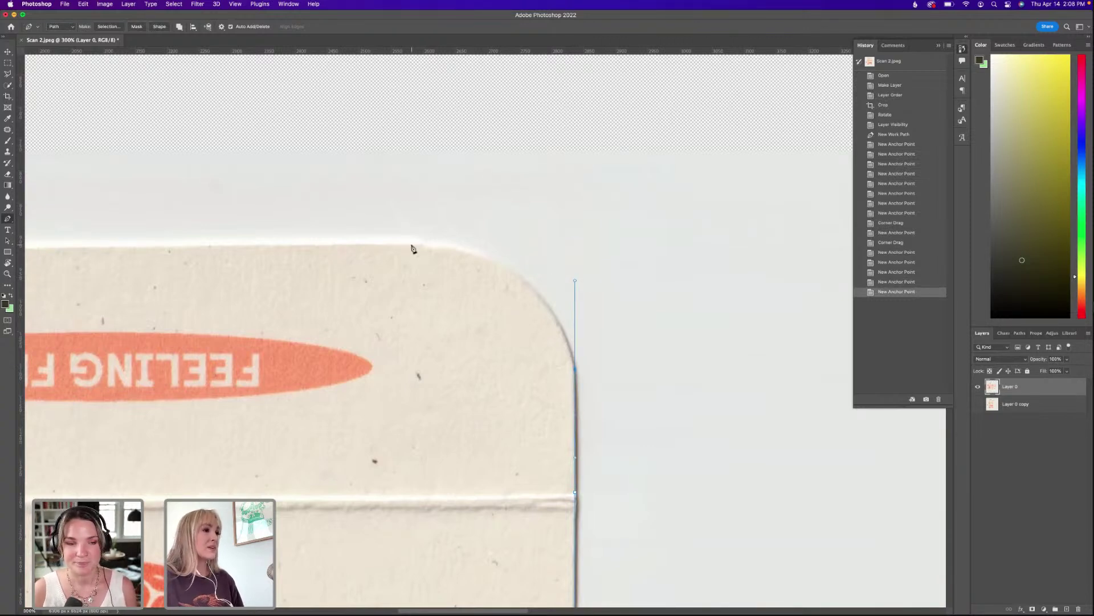
drag(412, 244, 372, 245)
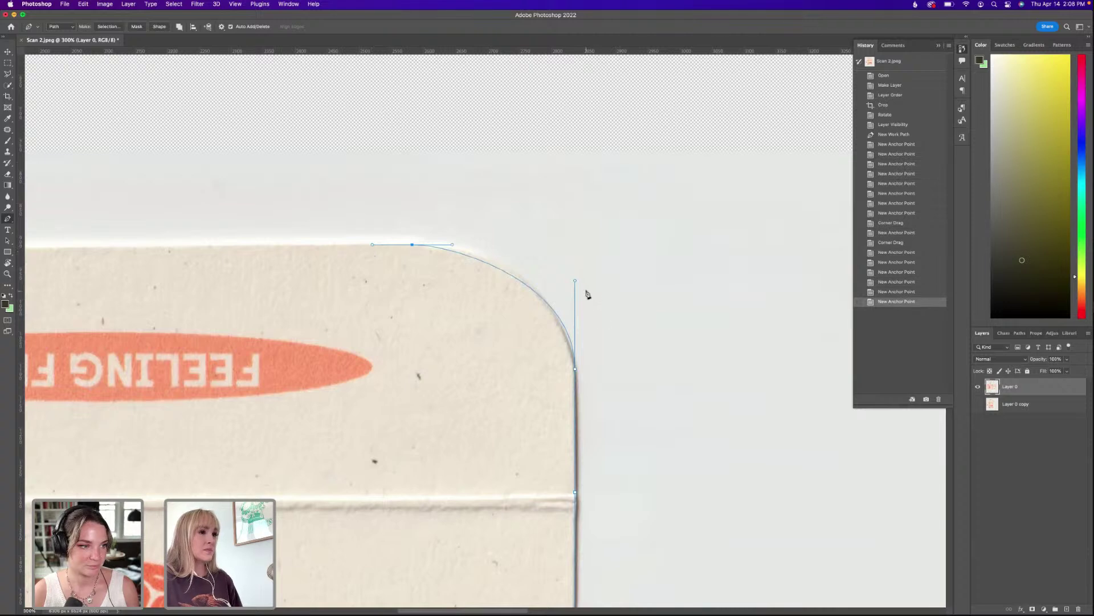
drag(575, 279, 548, 255)
key(super+z)
scroll(593, 276, left, 10)
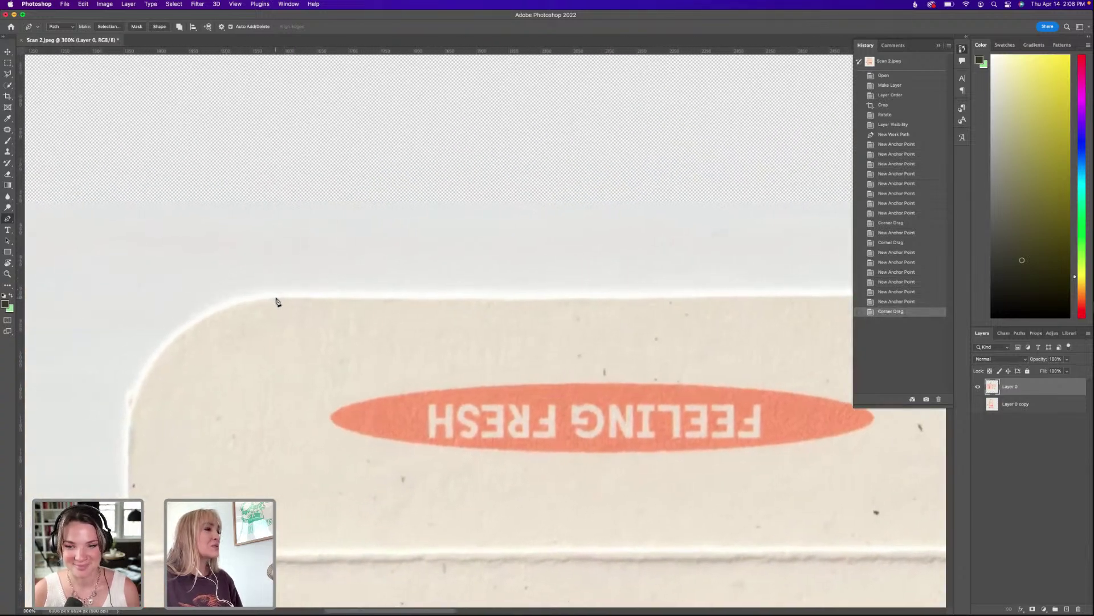
Run the path along the flap's top edge, around its top-left rounded corner and down its left side.
click(276, 297)
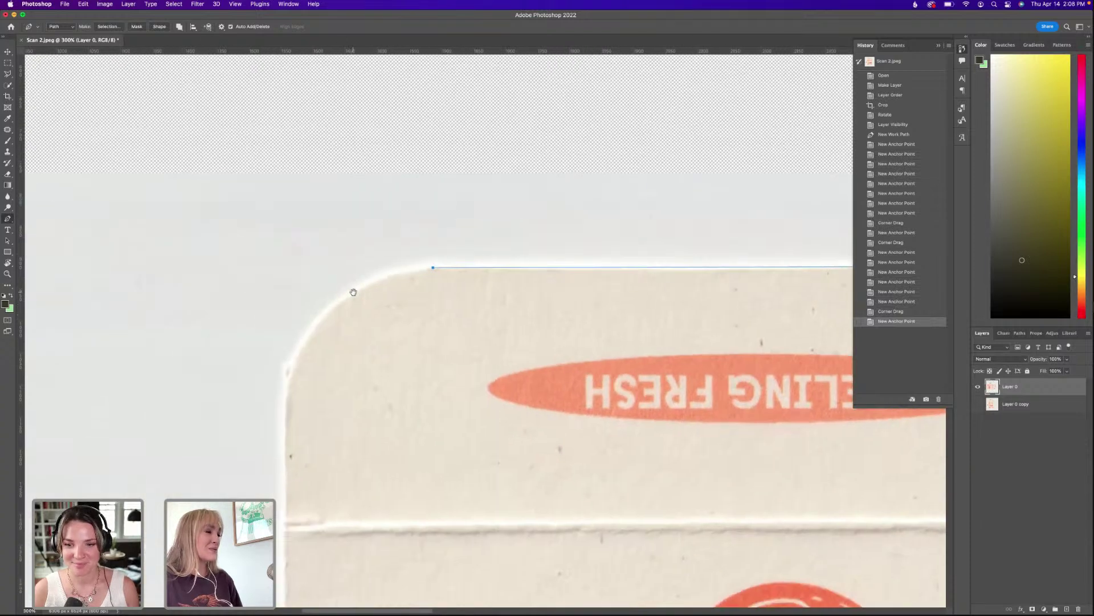
scroll(202, 321, left, 5)
scroll(203, 321, down, 1)
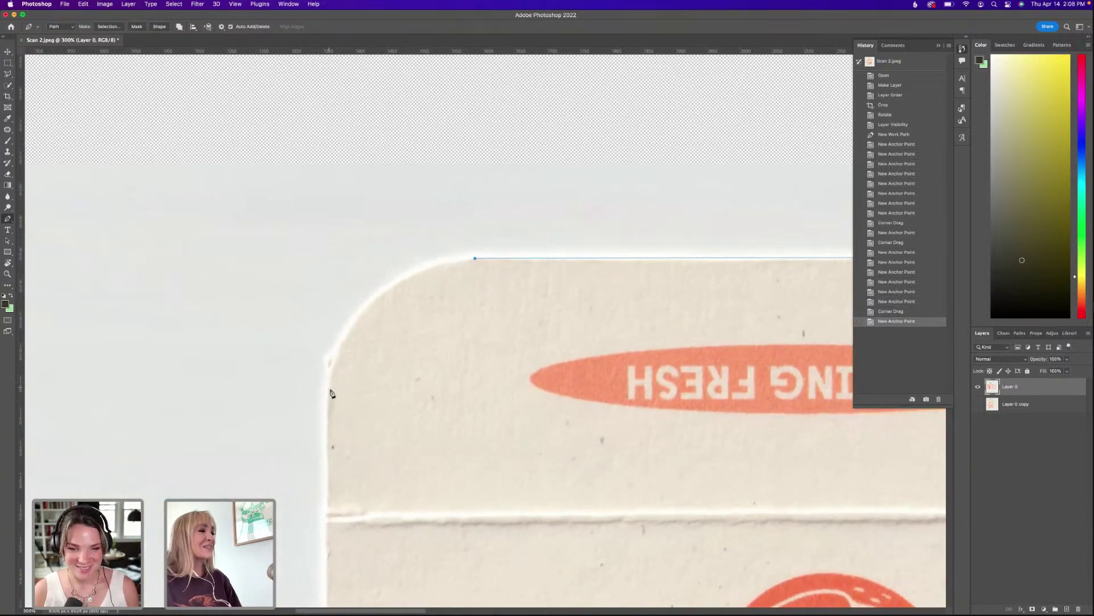
drag(328, 394, 414, 276)
click(323, 526)
click(404, 304)
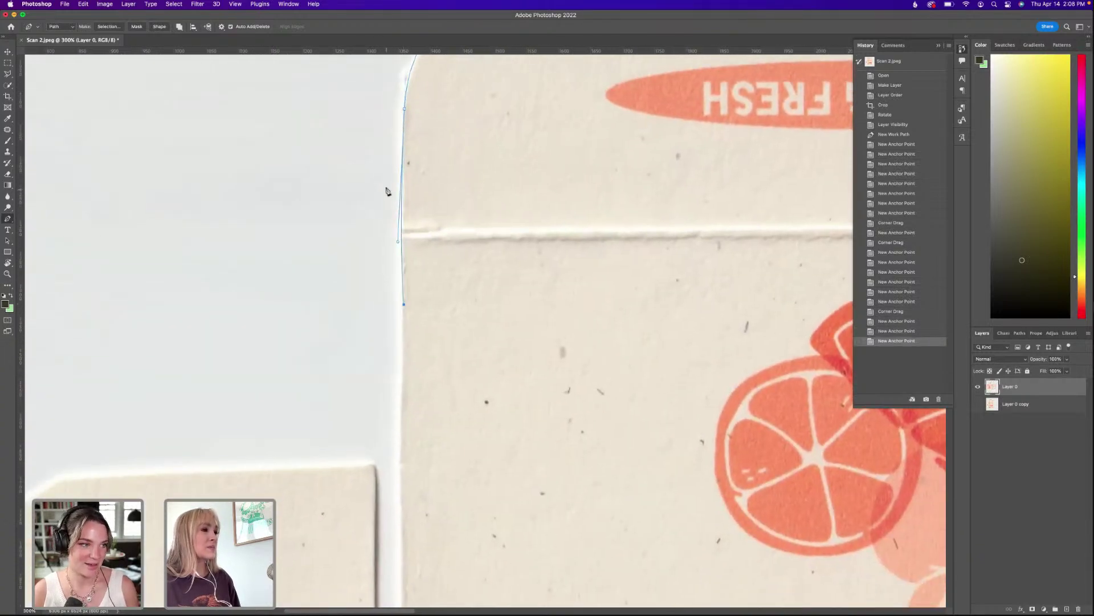
drag(401, 240, 403, 239)
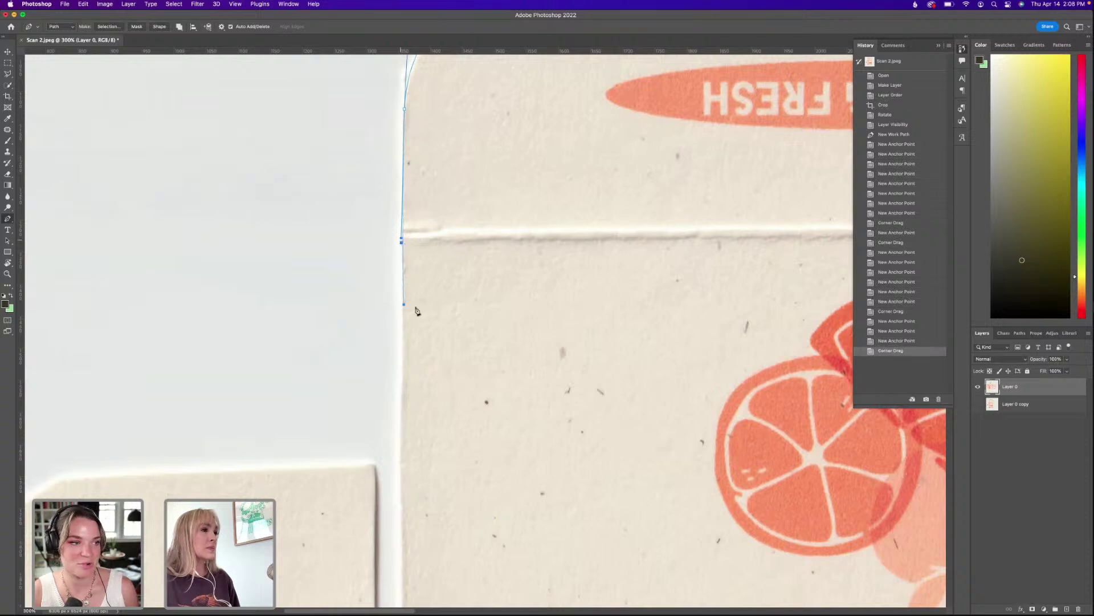
drag(460, 448, 493, 226)
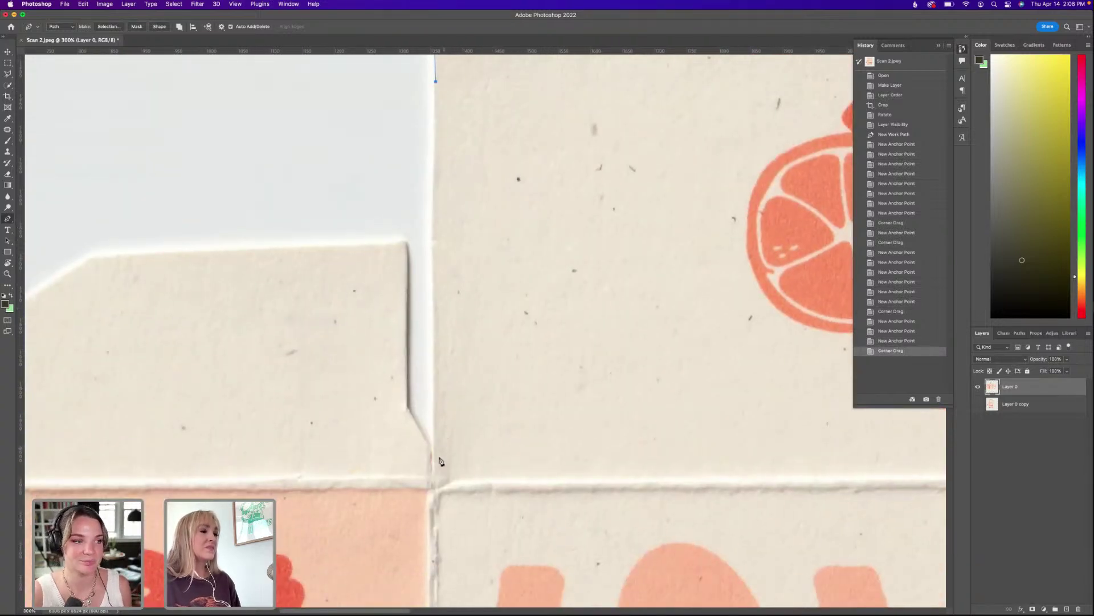
Trace along the crease and up around the angled tab's corners, starting its rounded-corner curve.
click(432, 476)
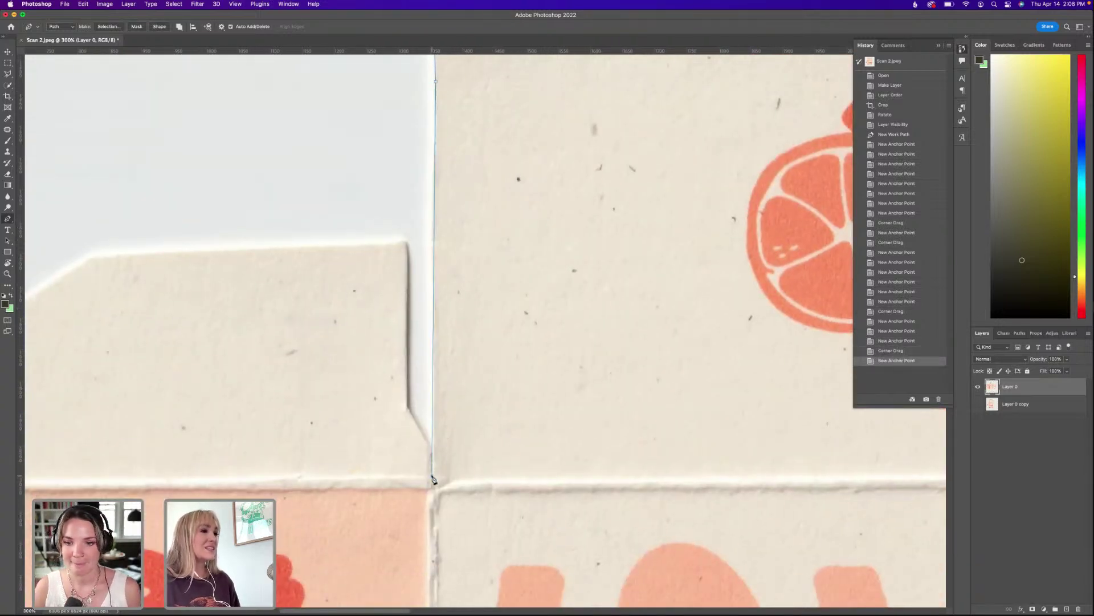
click(430, 444)
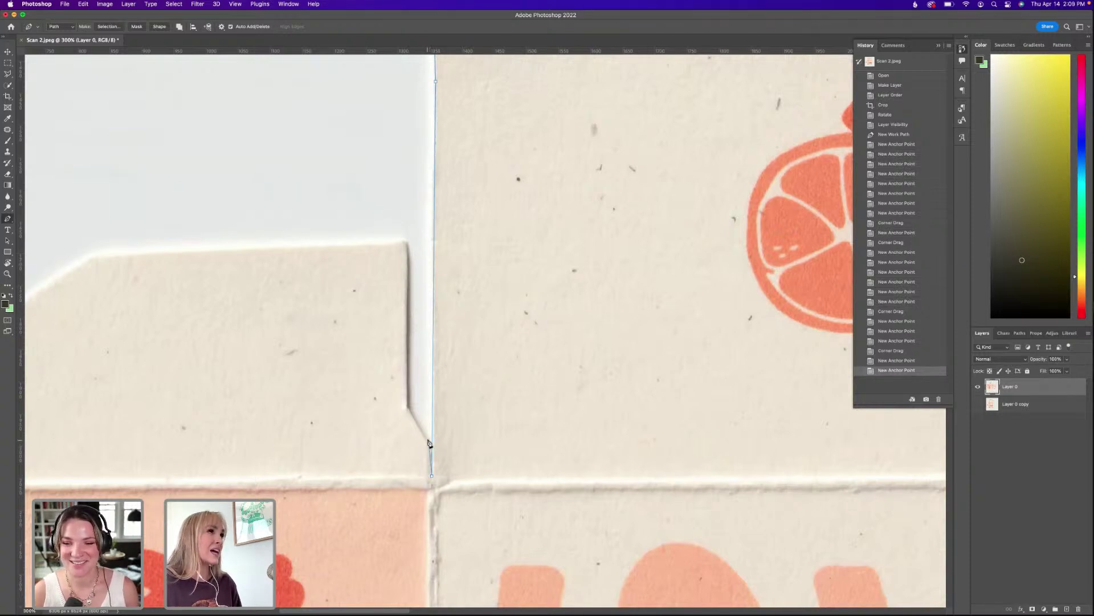
click(408, 408)
scroll(530, 335, up, 3)
scroll(530, 335, left, 5)
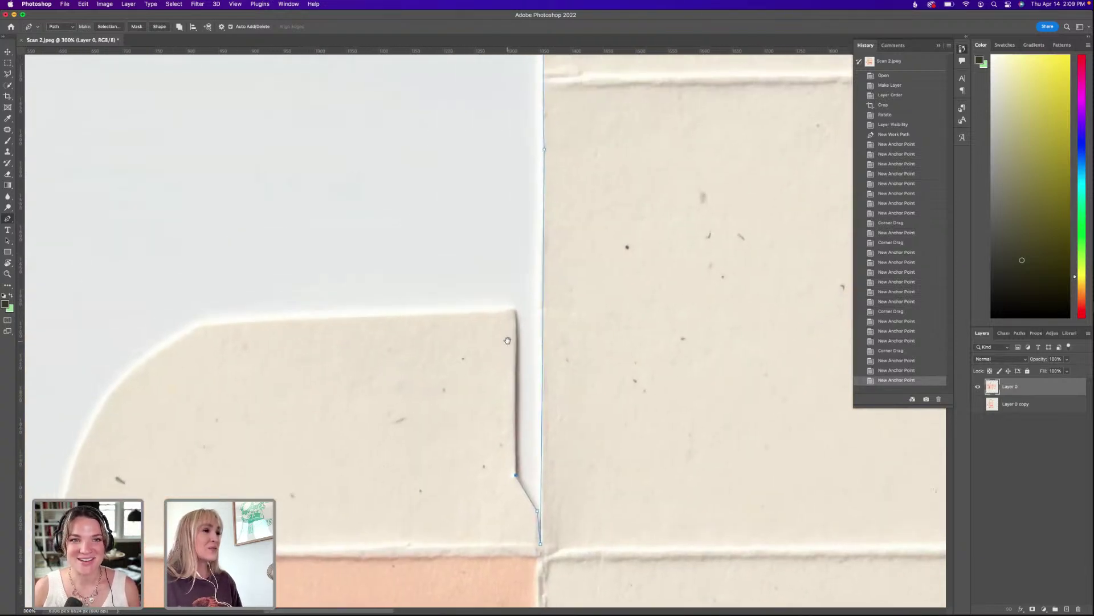
click(535, 325)
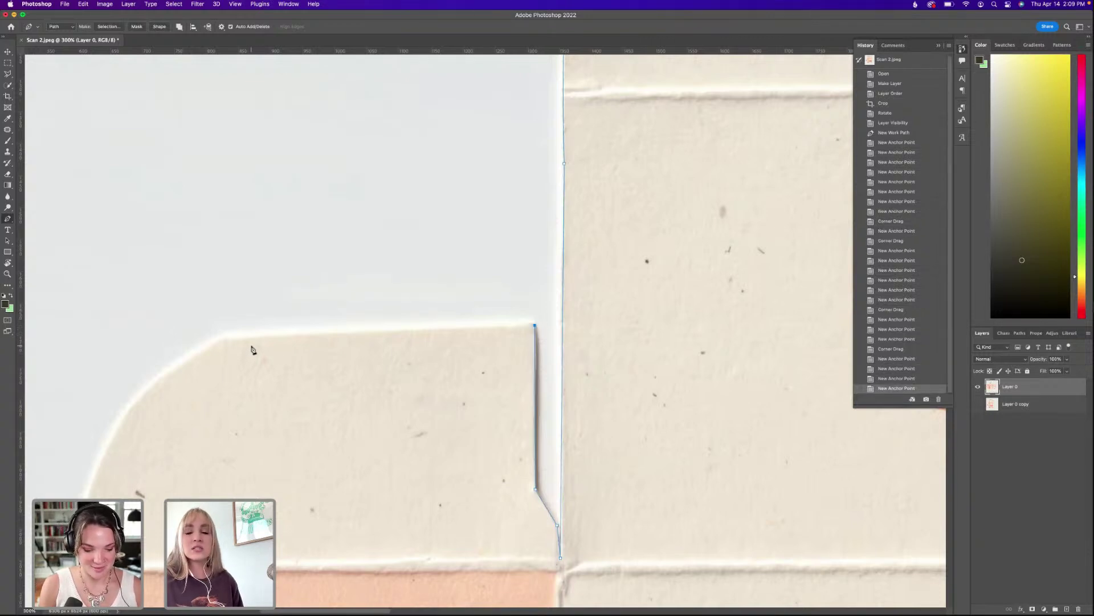
drag(228, 337, 186, 352)
Curve the path down the rounded corner and extend it down the panel edge beside CITRUS BURST.
scroll(206, 415, left, 5)
scroll(205, 415, up, 2)
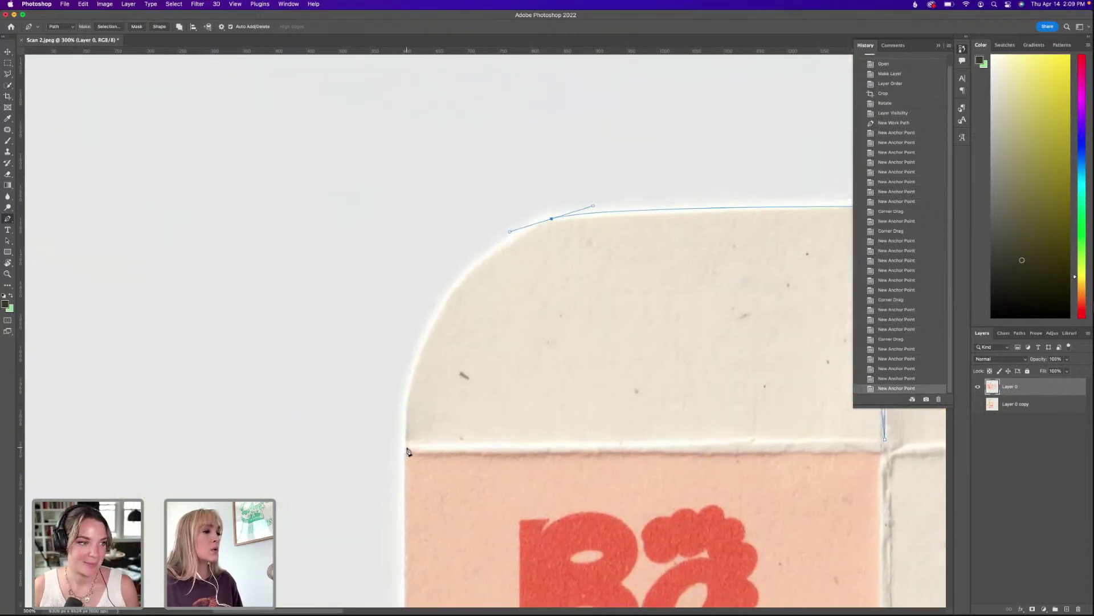
drag(406, 447, 404, 596)
drag(422, 535, 432, 251)
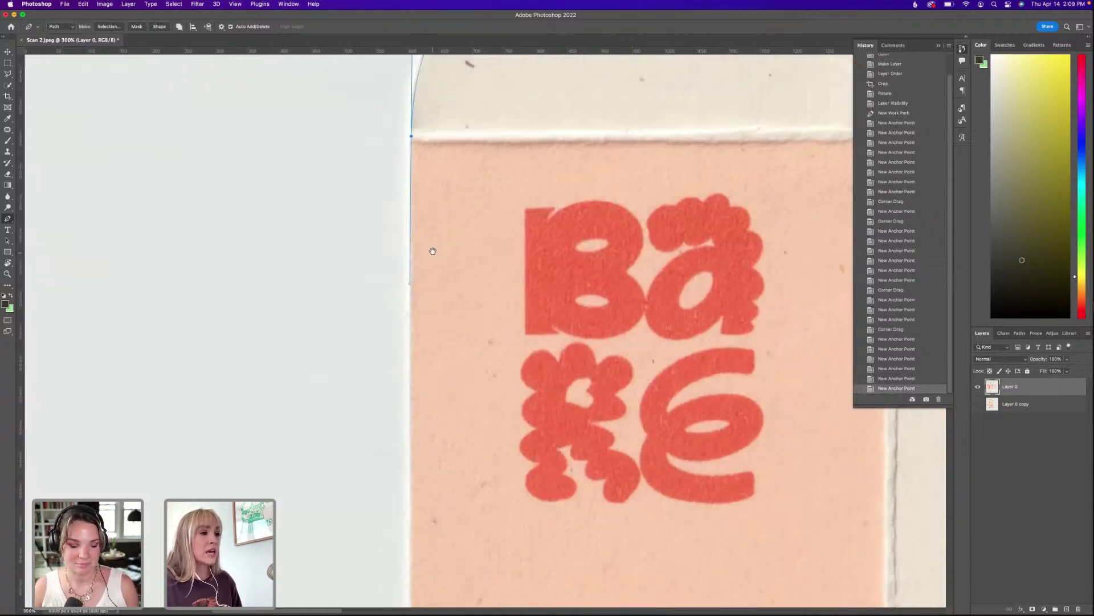
click(413, 467)
drag(413, 467, 440, 183)
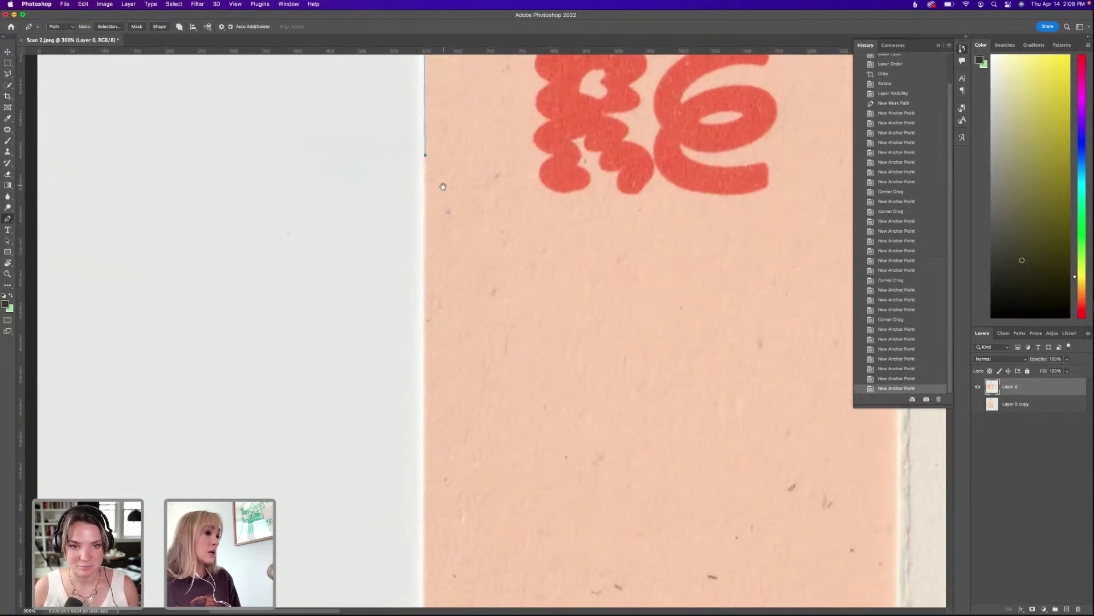
click(431, 474)
scroll(432, 474, down, 10)
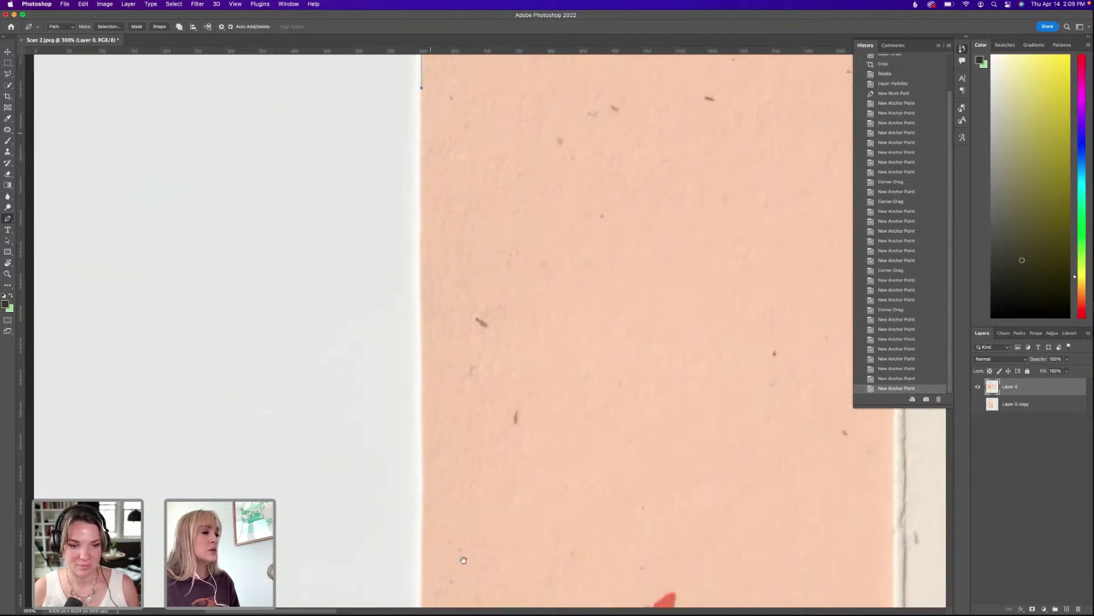
click(418, 522)
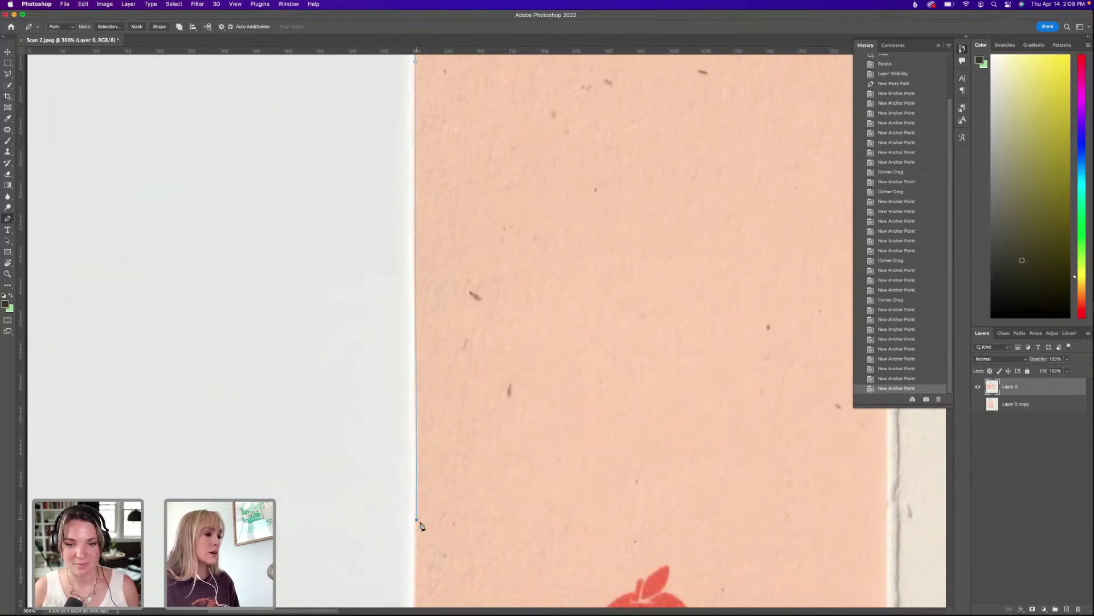
scroll(419, 519, down, 10)
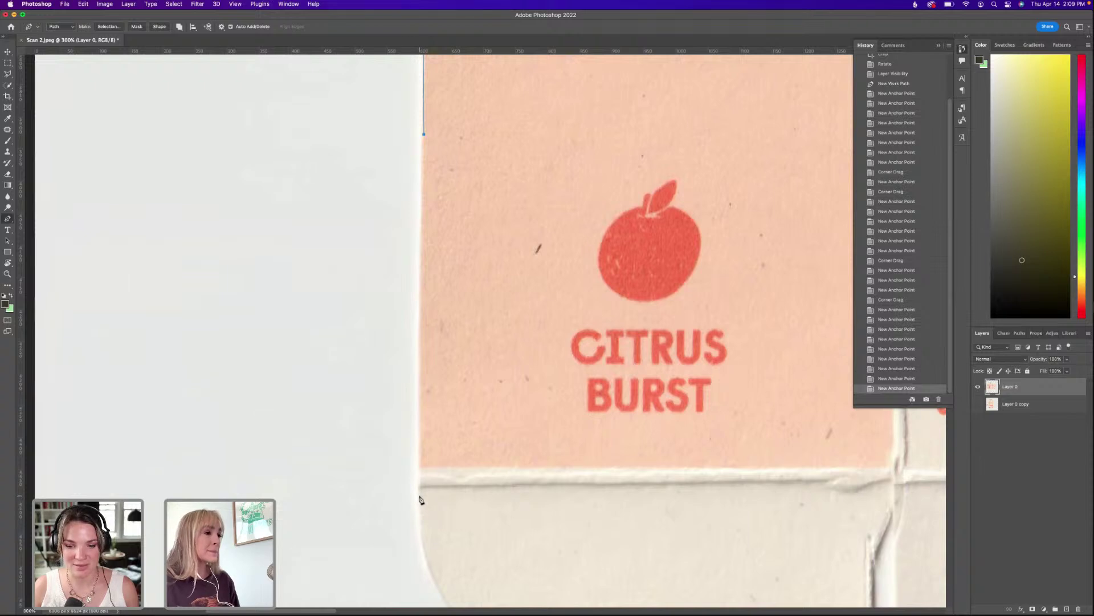
drag(420, 500, 423, 582)
scroll(442, 291, down, 7)
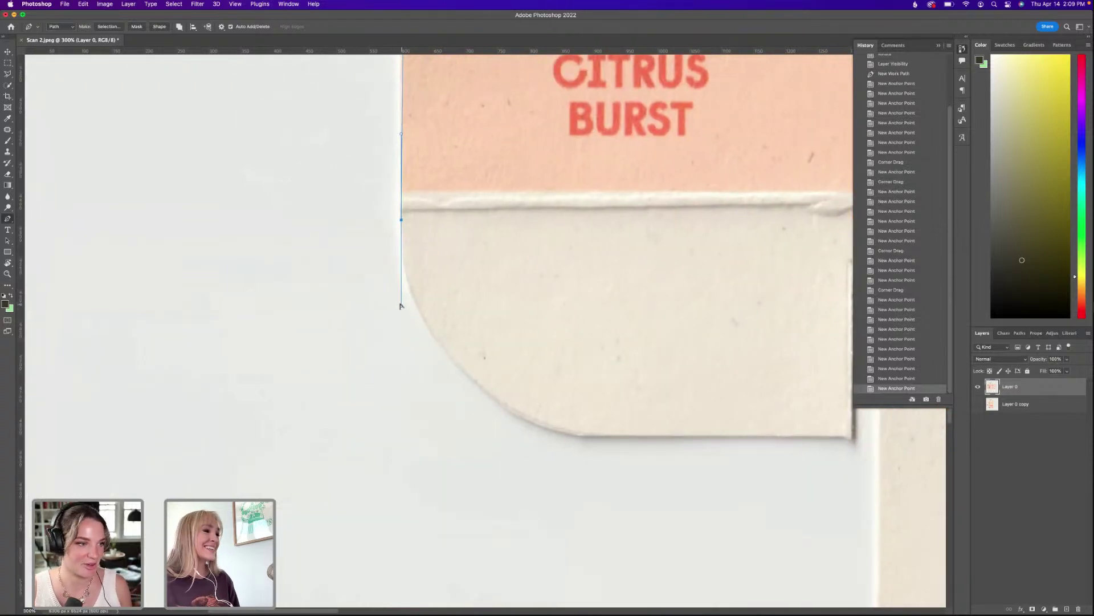
Curve the path around the bottom flap's rounded corner to its bottom-right corner.
drag(401, 305, 401, 363)
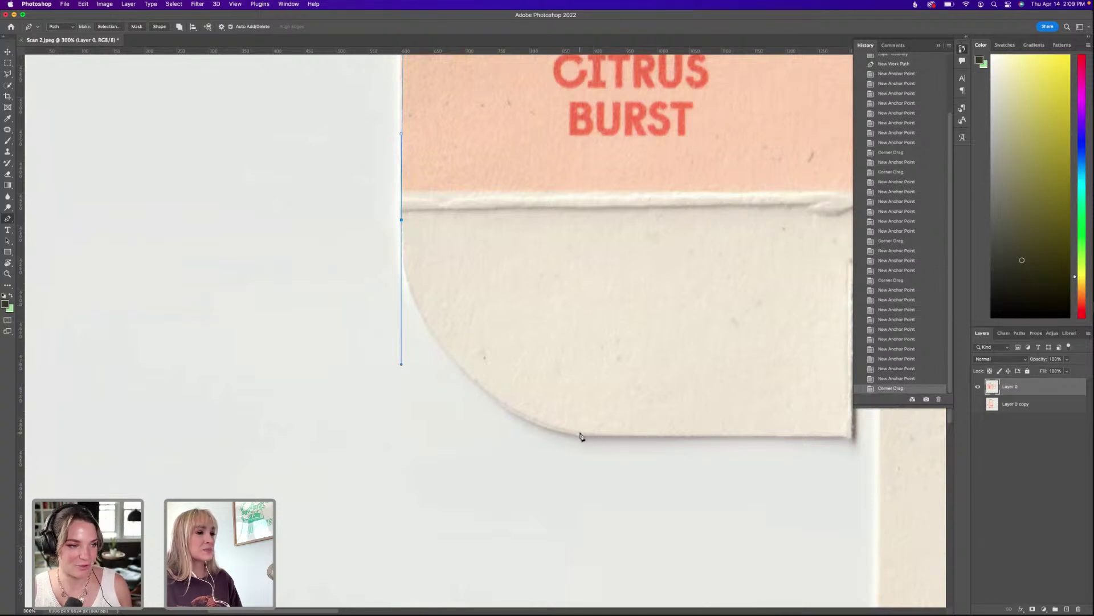
drag(581, 437, 624, 435)
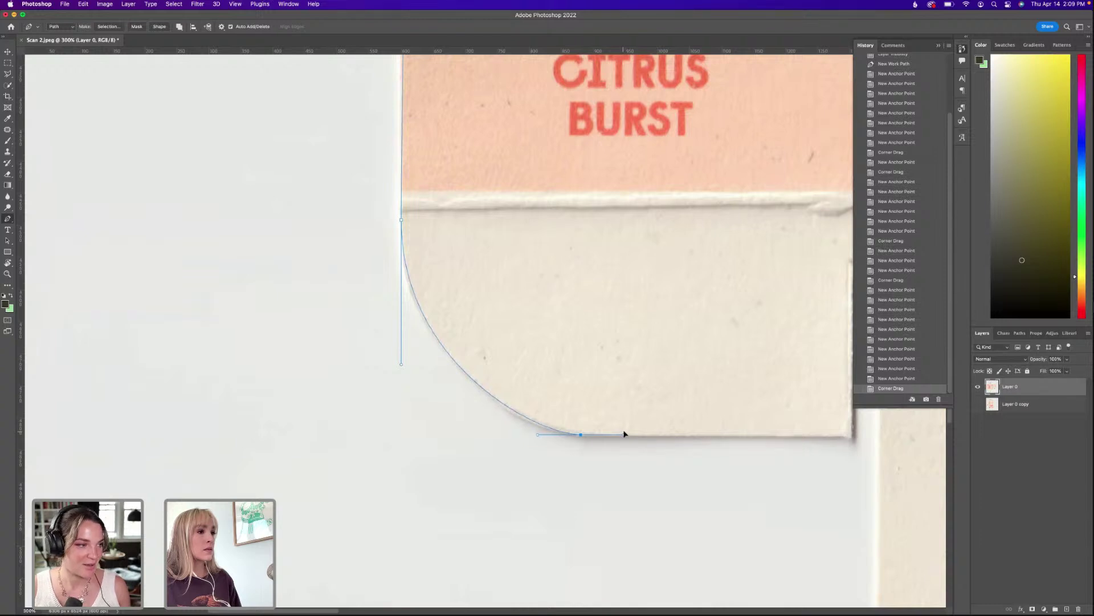
scroll(655, 433, right, 5)
click(759, 414)
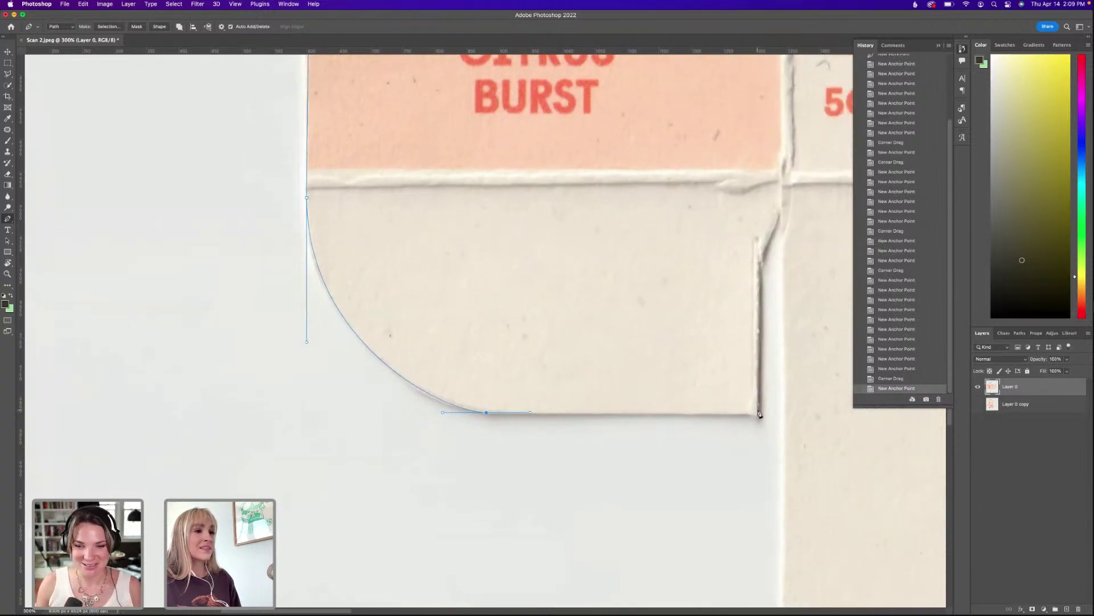
click(759, 413)
scroll(684, 371, right, 5)
scroll(684, 371, up, 2)
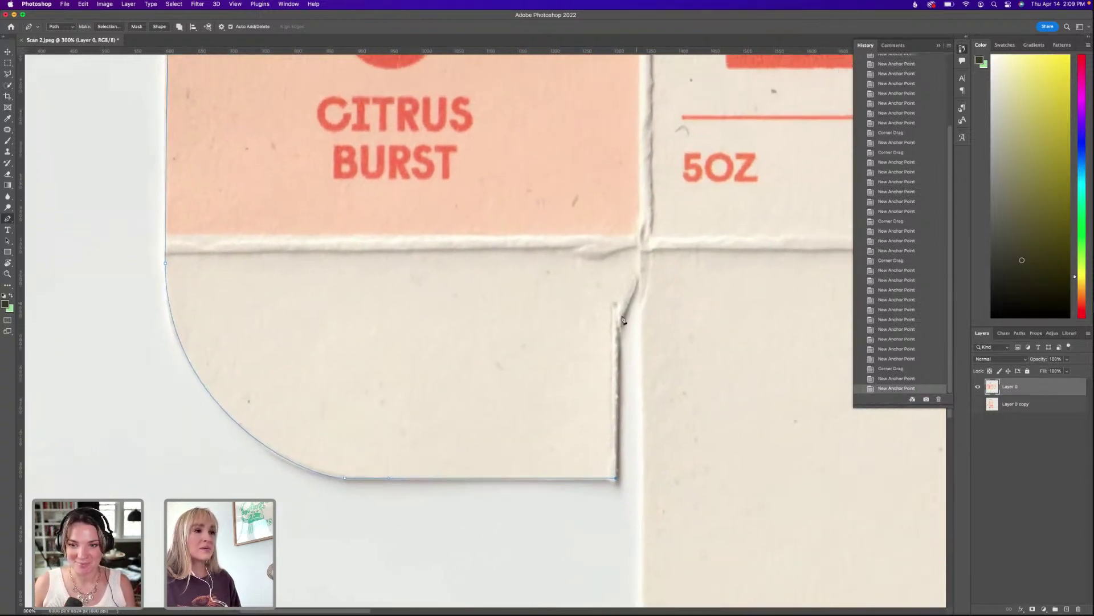
Follow the flap edge's bend and angled notch up to the fold crease.
click(618, 324)
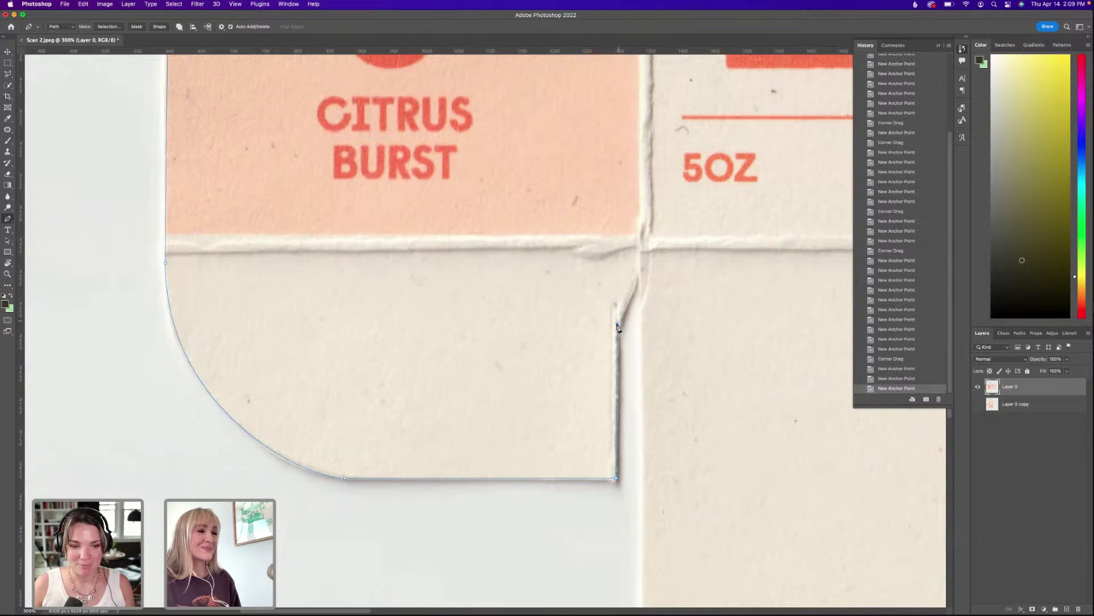
click(638, 276)
click(638, 246)
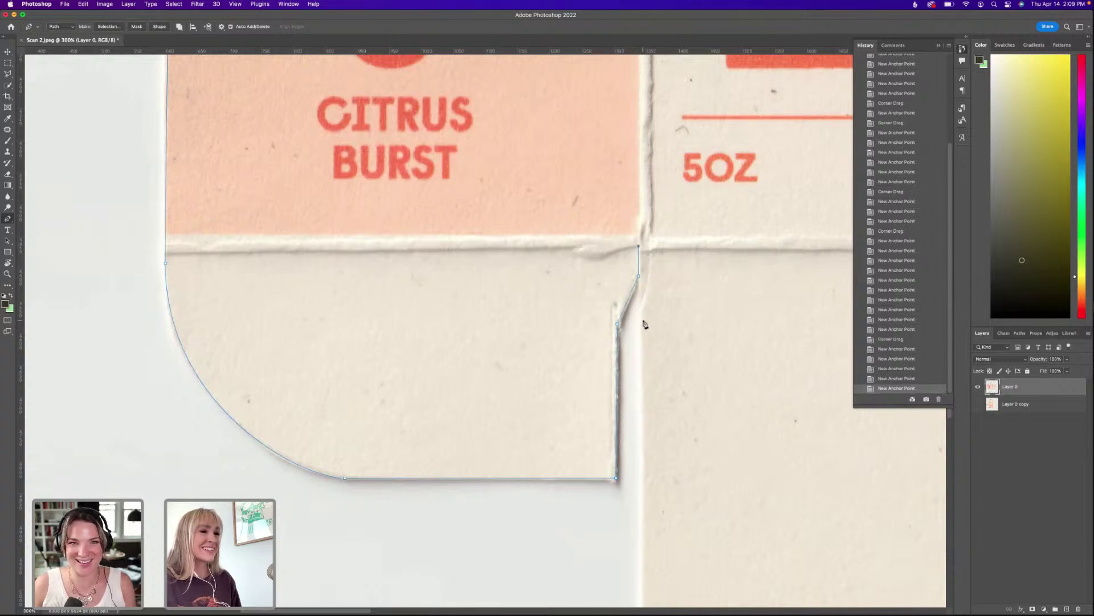
click(645, 328)
scroll(646, 384, down, 5)
scroll(645, 383, right, 1)
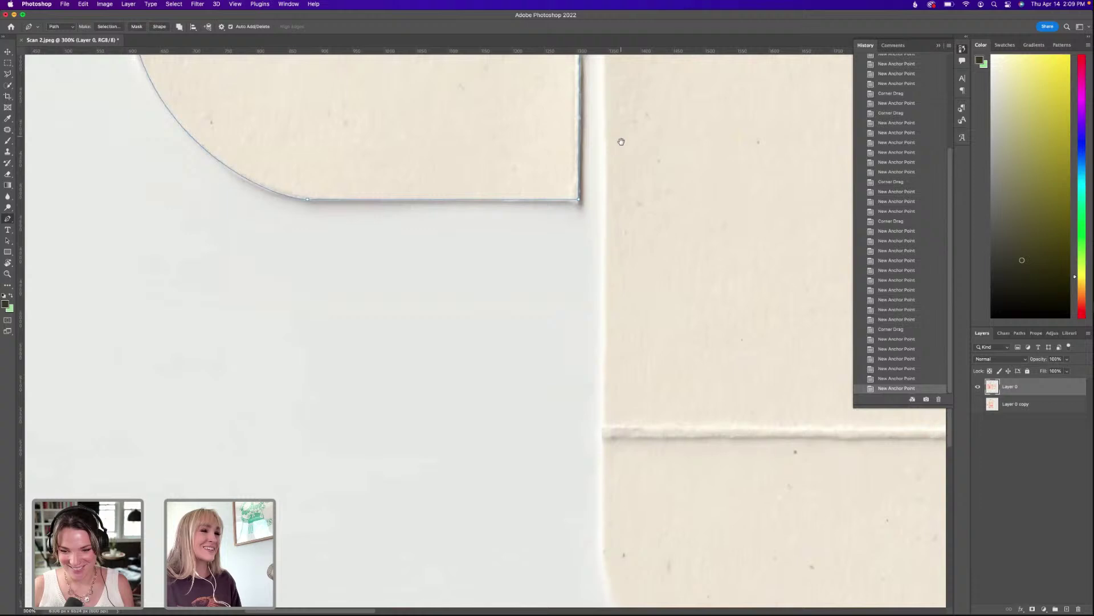
Anchor the next flap's corner and left edge, curving around its rounded corner.
click(603, 427)
scroll(601, 449, down, 5)
scroll(601, 449, right, 1)
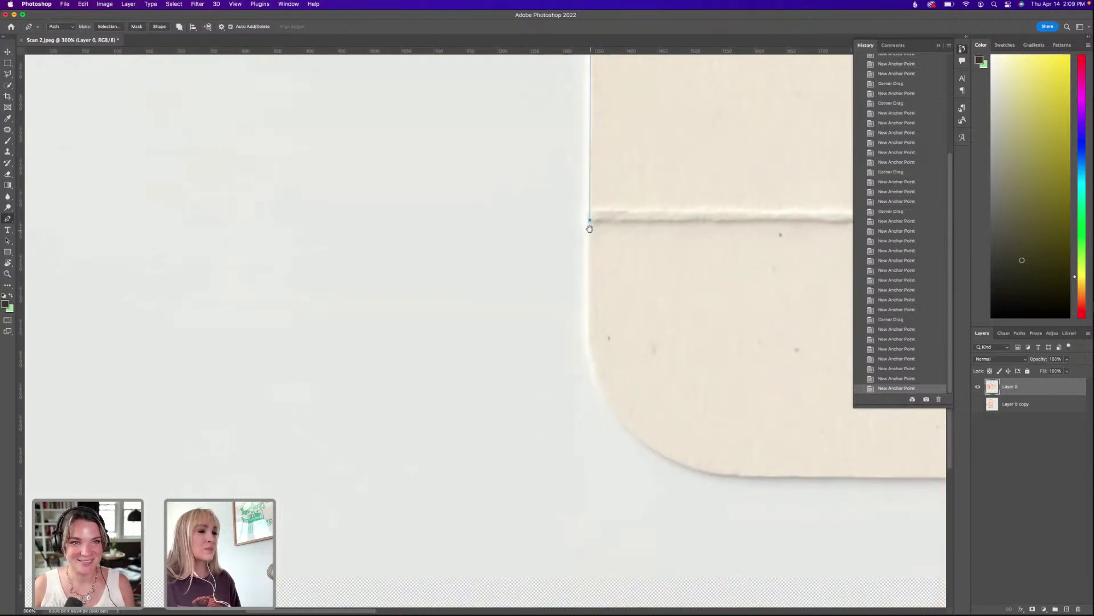
click(587, 412)
scroll(668, 409, down, 5)
scroll(669, 409, right, 2)
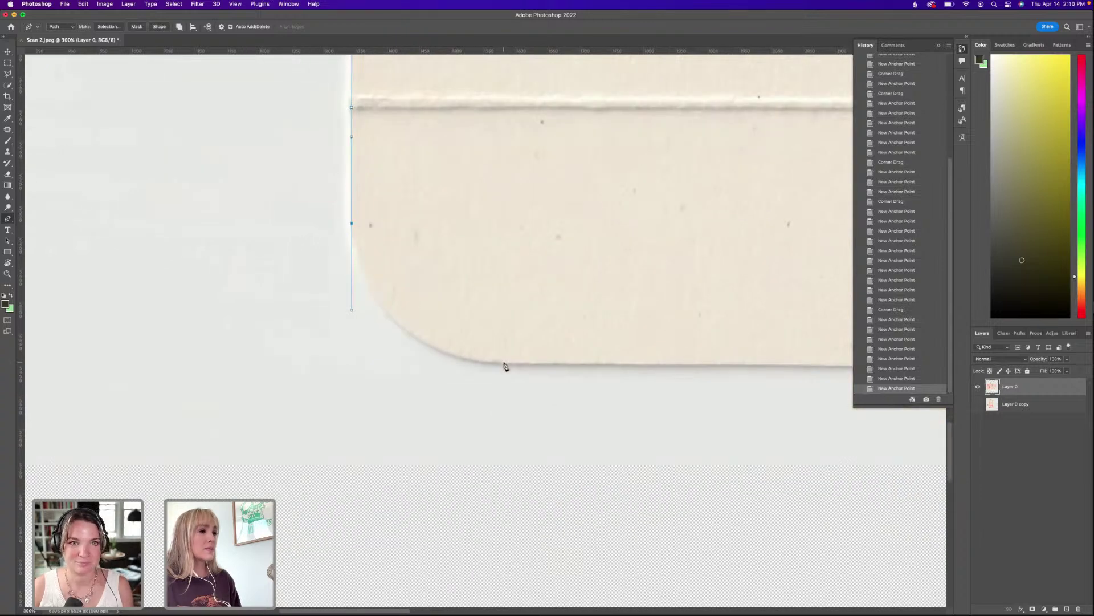
drag(503, 366, 572, 364)
scroll(449, 332, right, 1)
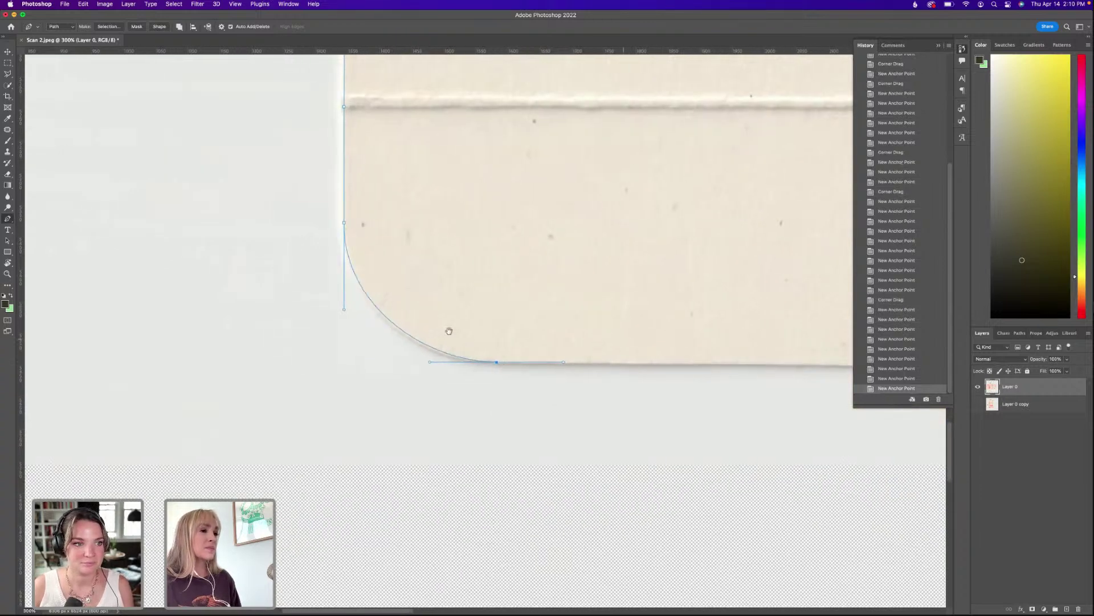
scroll(449, 332, right, 8)
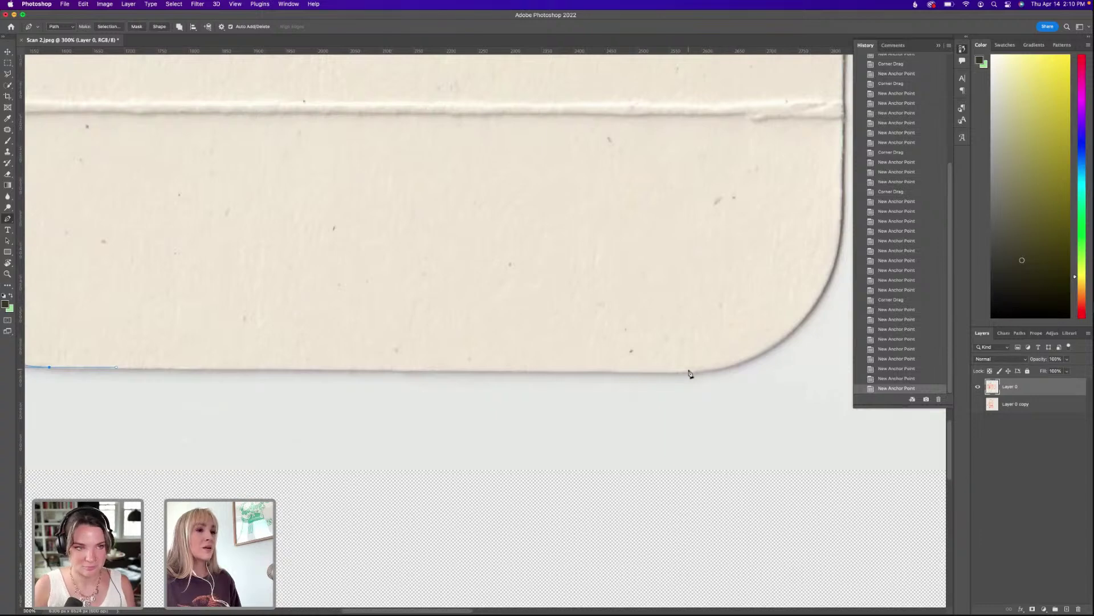
Add a smooth anchor along the flap's bottom edge and refine the rounded-corner curve to the groove.
drag(695, 374, 771, 376)
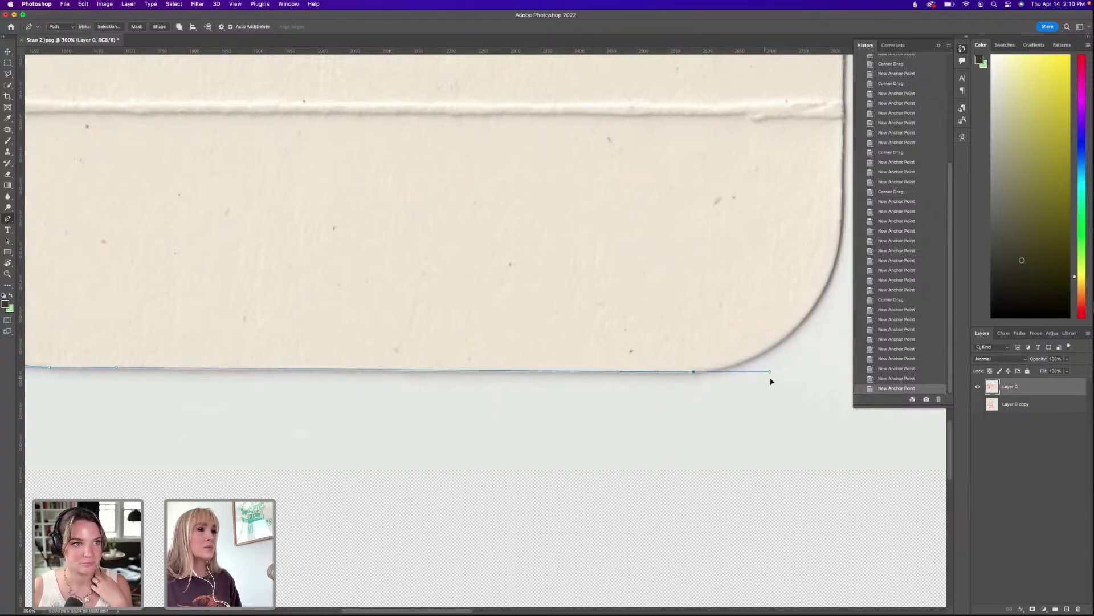
scroll(691, 262, right, 5)
scroll(691, 262, up, 2)
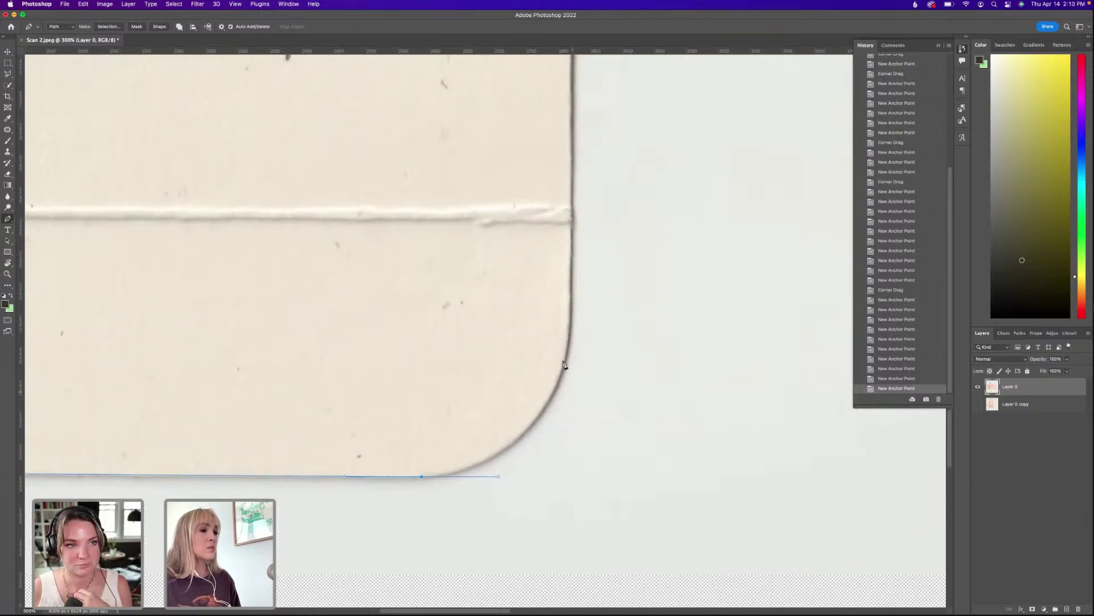
drag(570, 228, 528, 101)
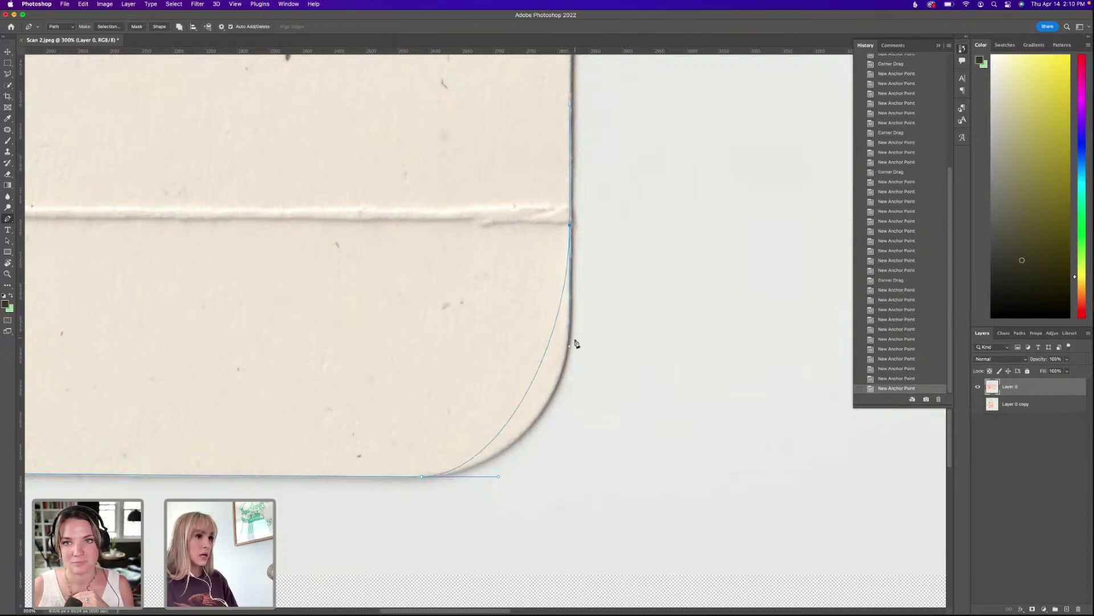
drag(570, 347, 575, 410)
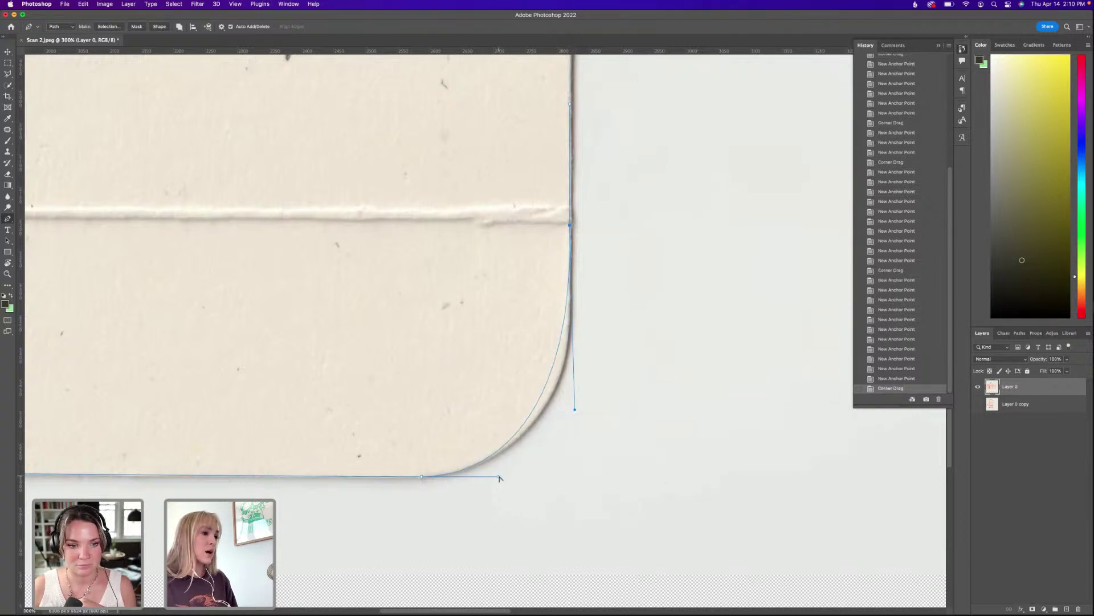
drag(499, 477, 532, 456)
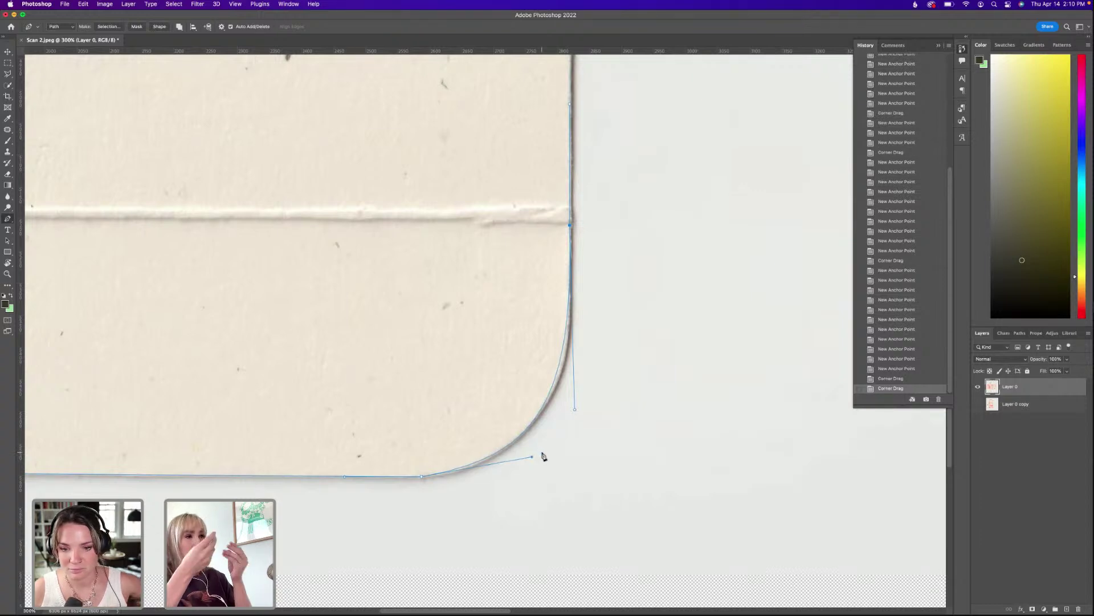
drag(574, 401, 582, 403)
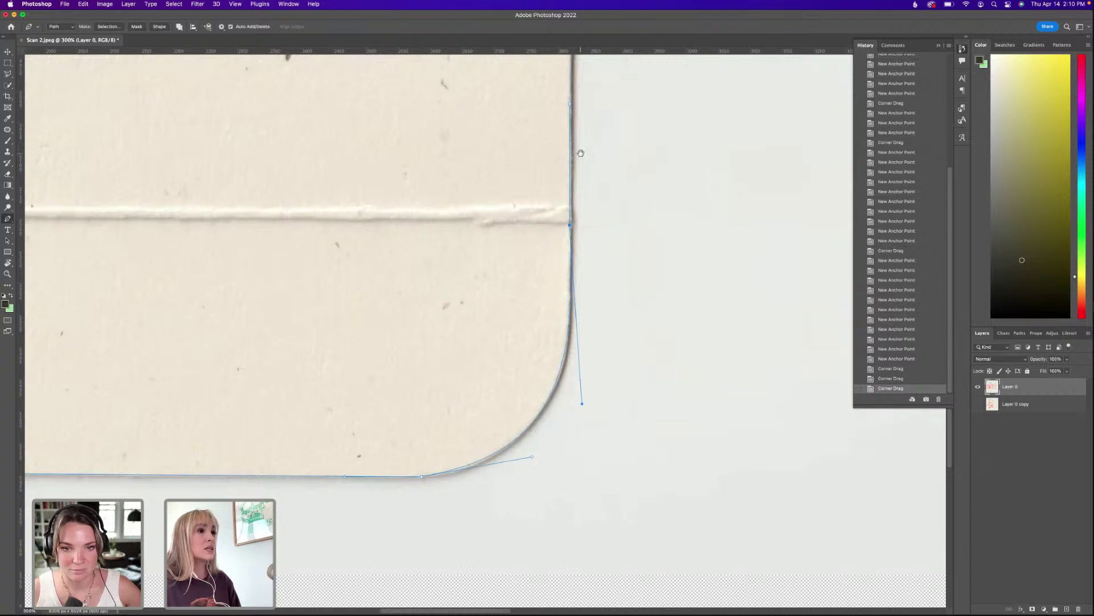
scroll(565, 182, up, 10)
scroll(567, 196, up, 3)
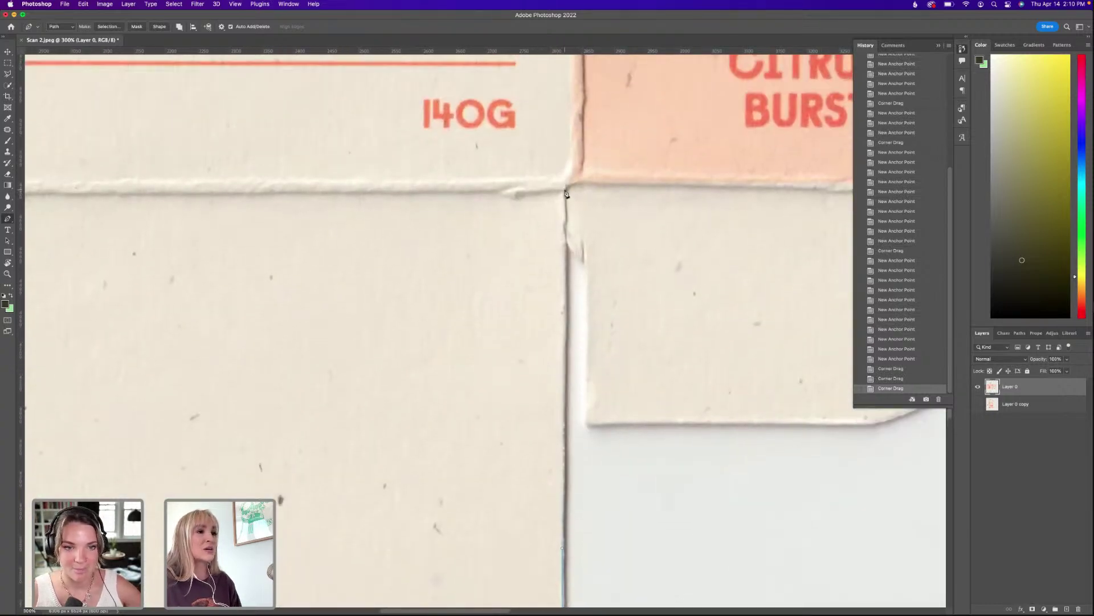
Anchor the path at the corner crease, along the notched edge and along the flap's bottom edge.
click(567, 192)
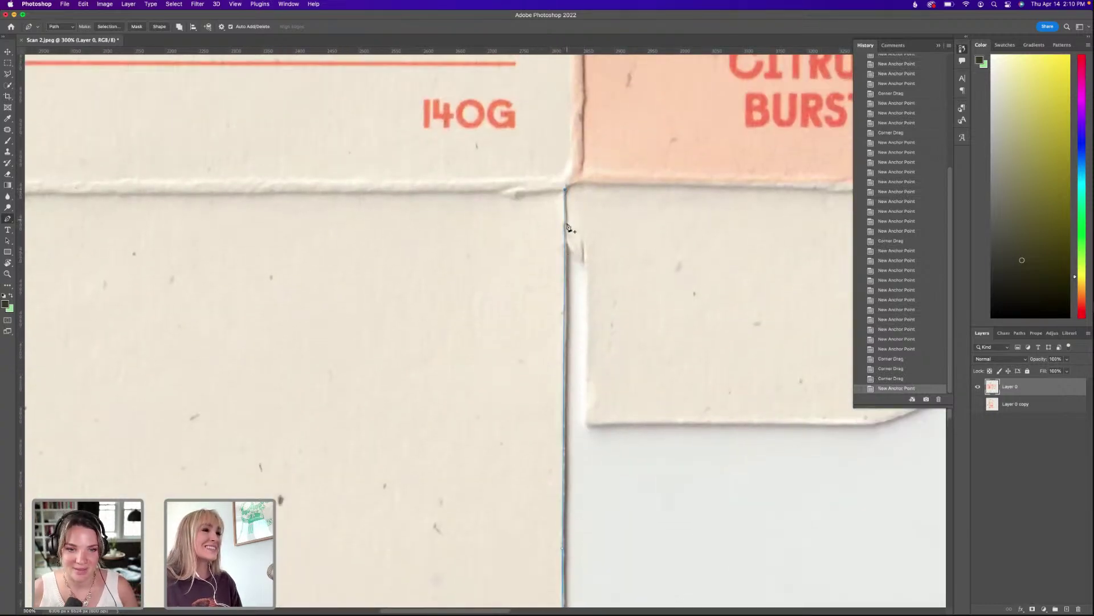
click(568, 244)
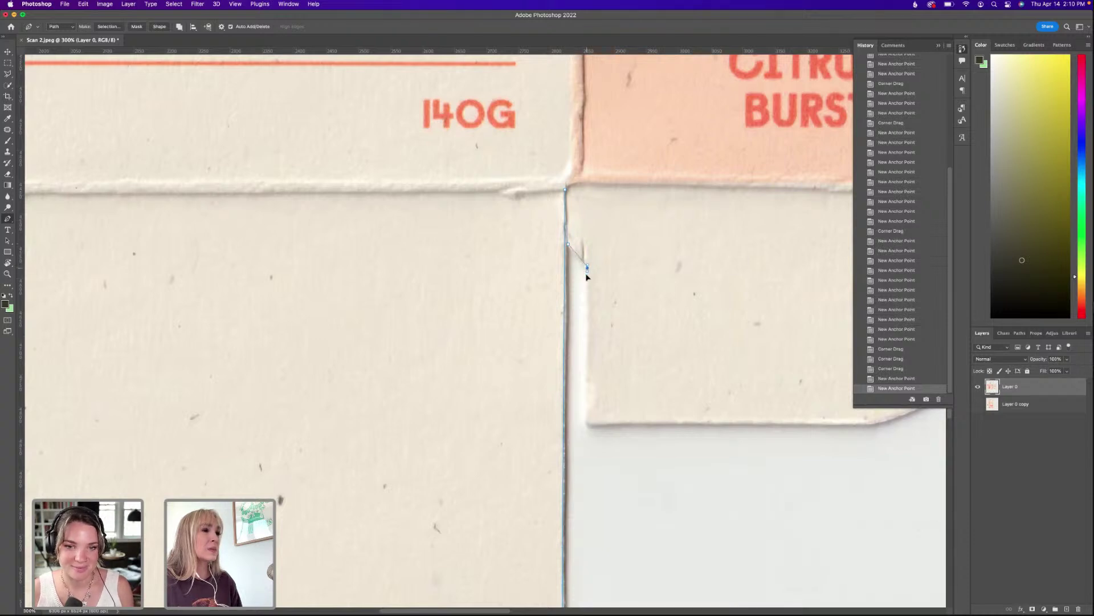
drag(589, 281, 588, 279)
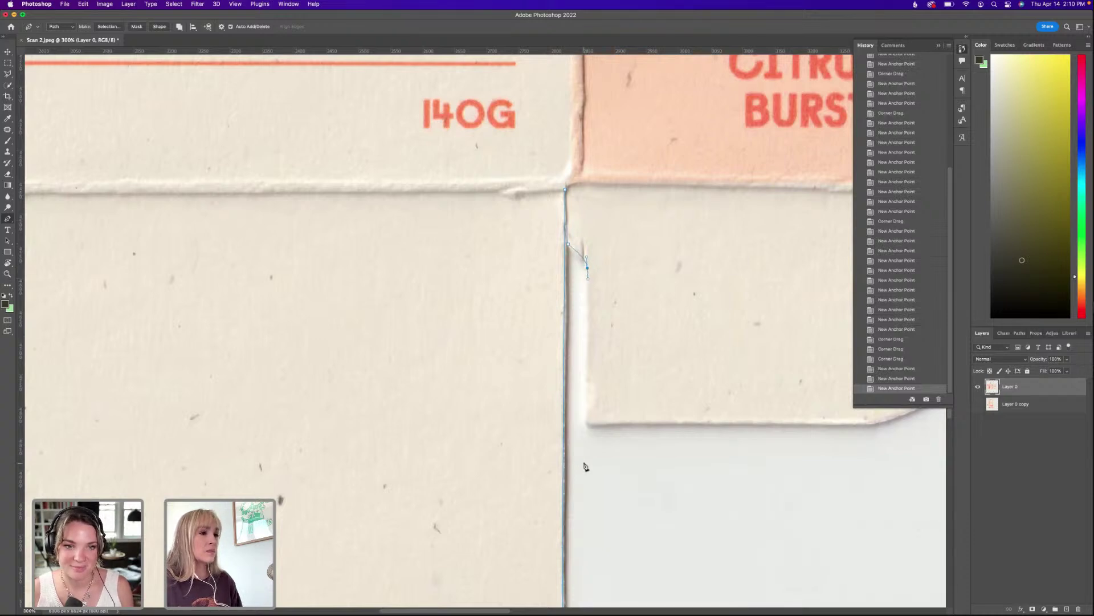
click(588, 425)
scroll(565, 404, right, 10)
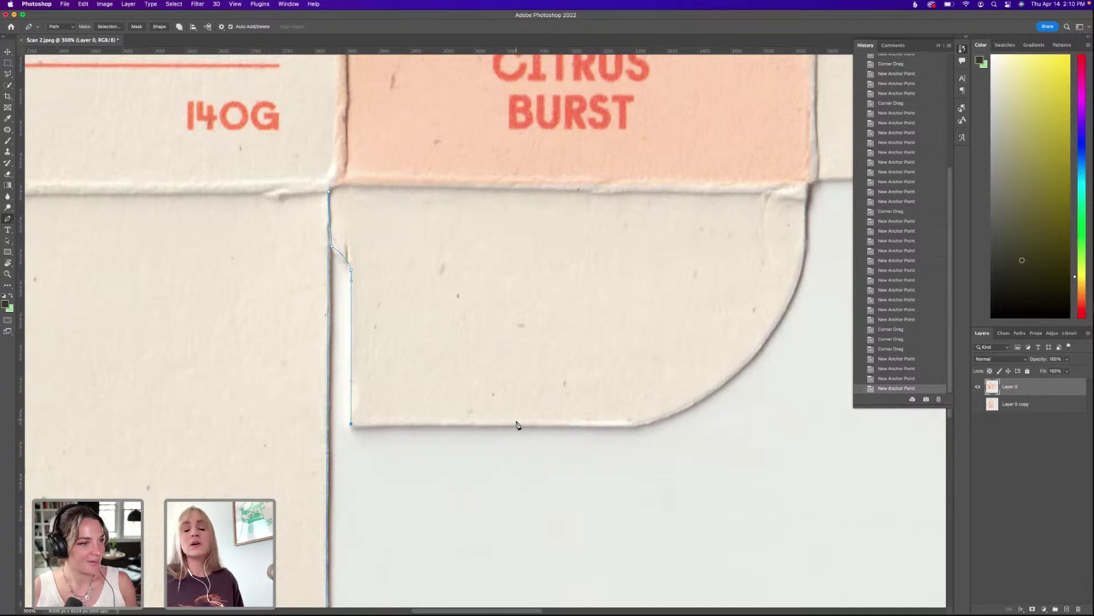
click(634, 424)
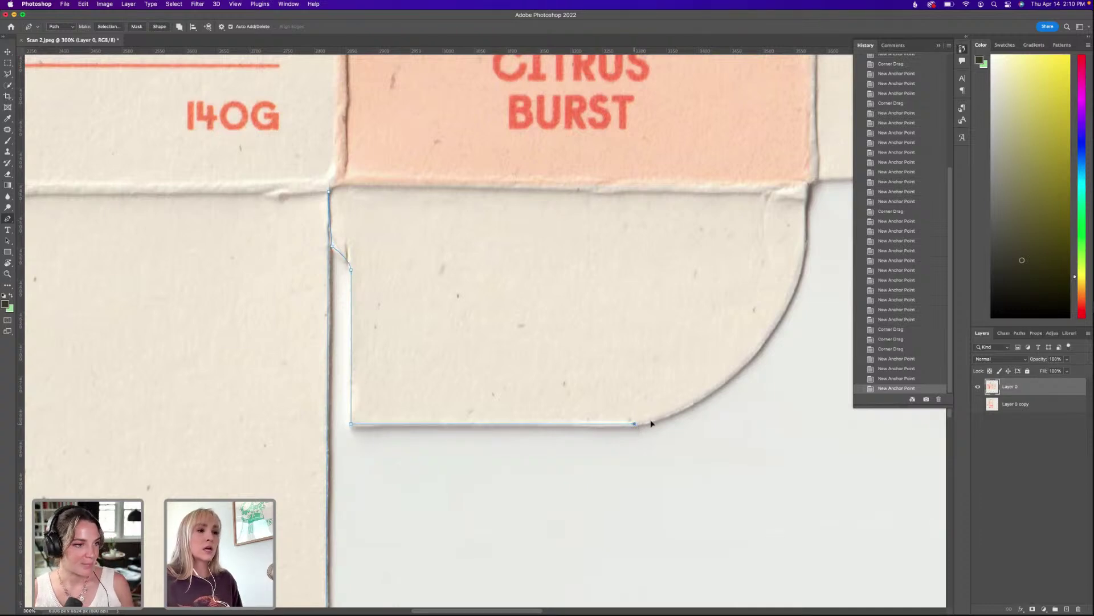
drag(651, 423, 674, 427)
scroll(694, 428, right, 5)
scroll(694, 428, up, 2)
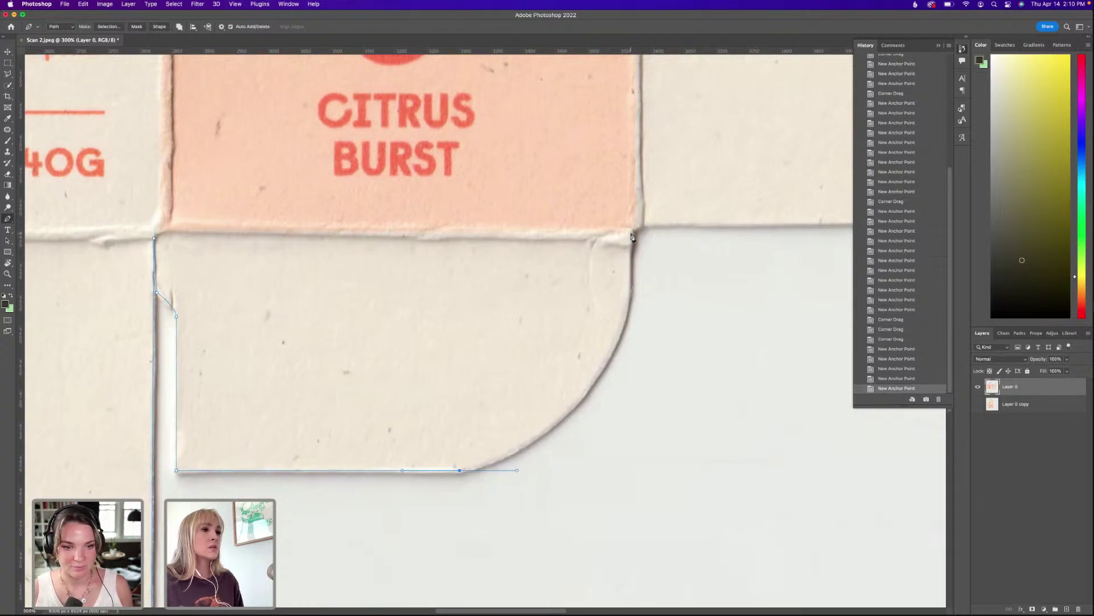
Round the flap's top-right corner, make the last anchor a sharp corner, and close the path at its start.
drag(632, 235, 595, 92)
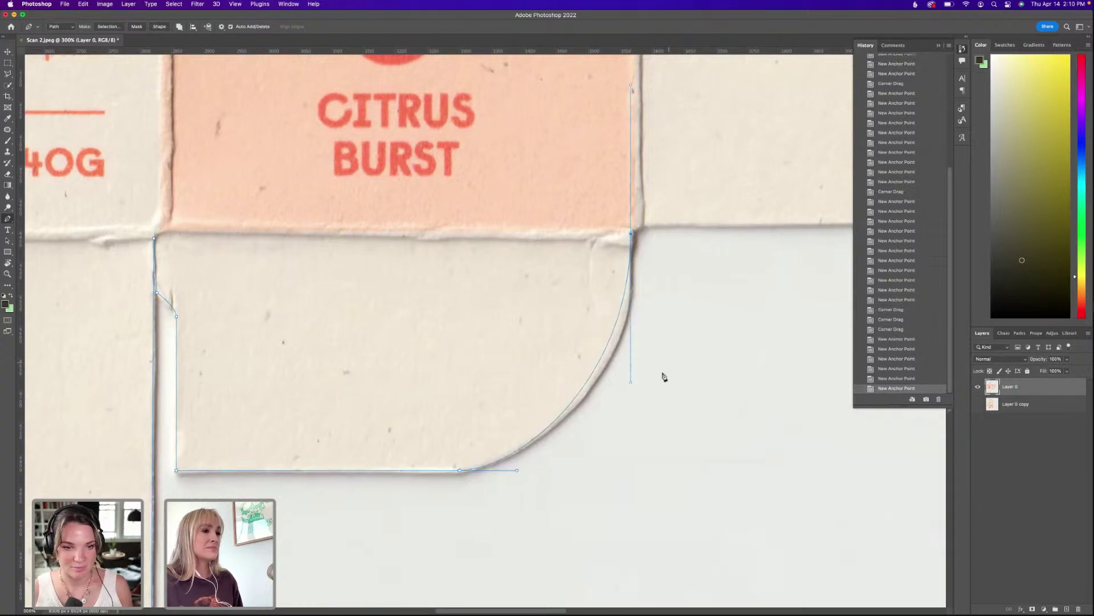
mouse_move(631, 382)
mouse_down()
mouse_move(633, 391)
mouse_move(650, 379)
mouse_up()
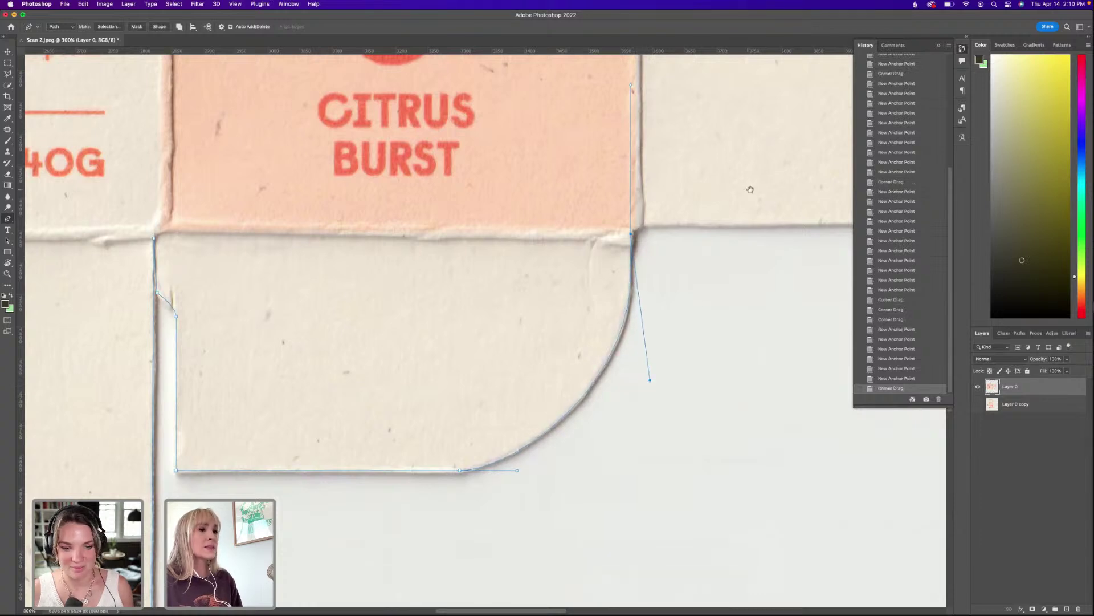
drag(750, 189, 686, 322)
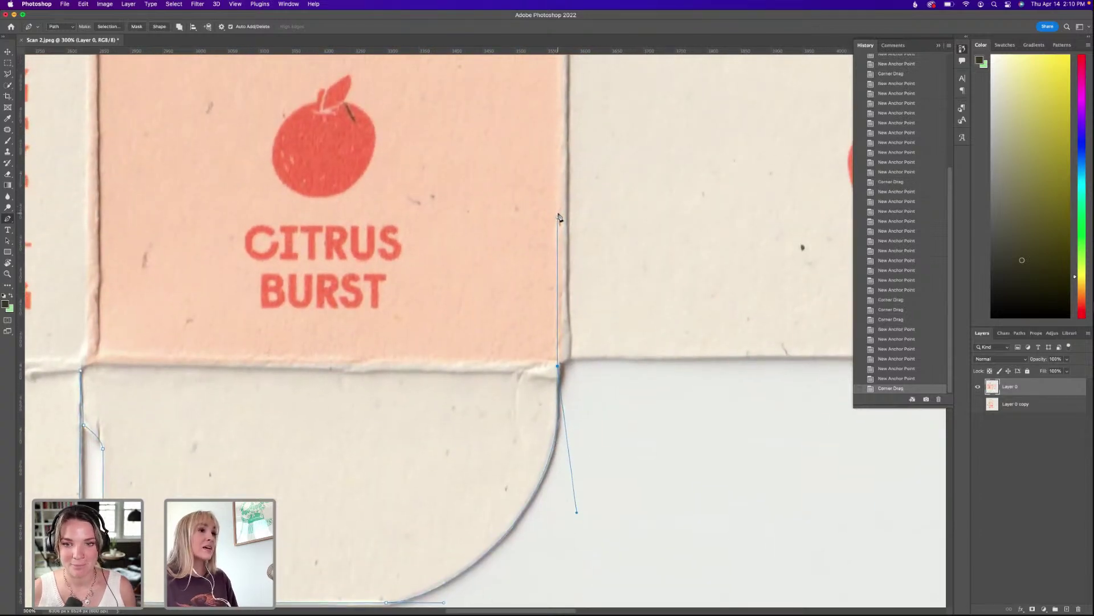
drag(557, 218, 548, 401)
click(557, 359)
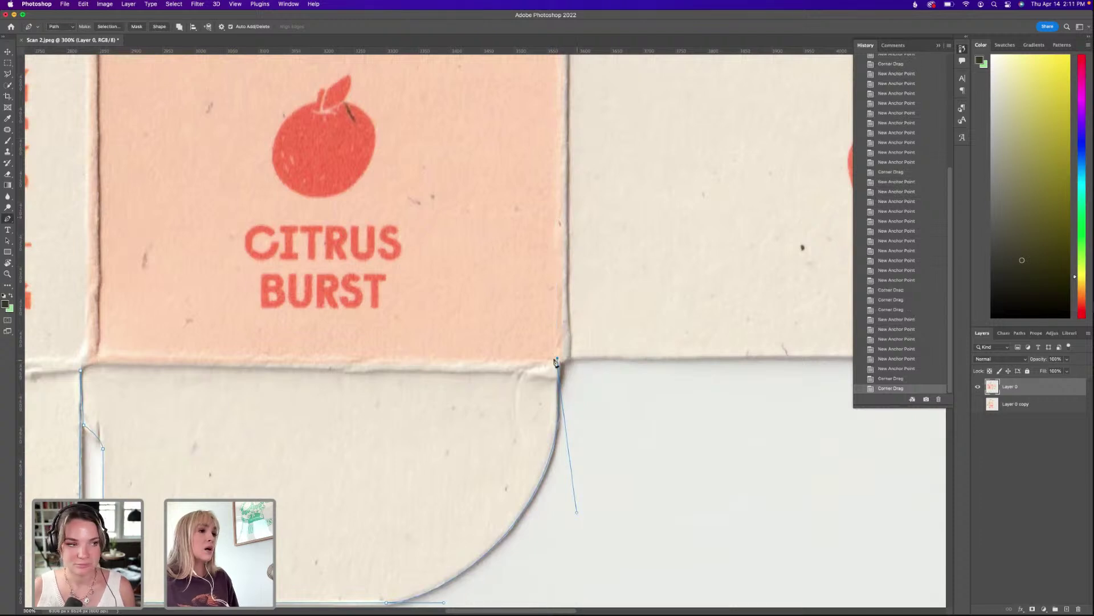
click(589, 359)
scroll(570, 353, right, 10)
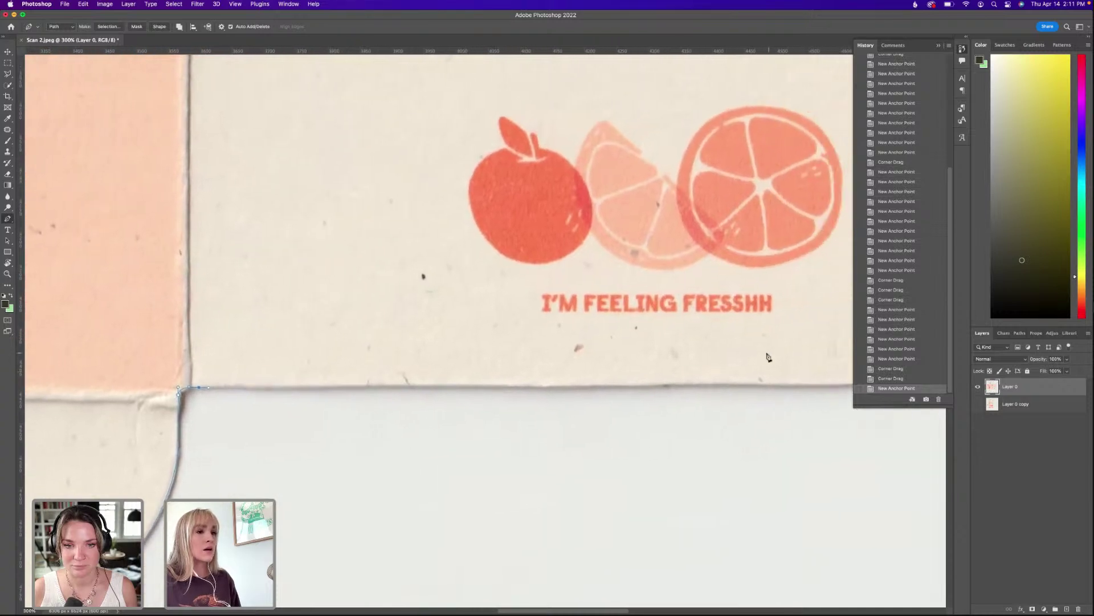
scroll(565, 346, right, 10)
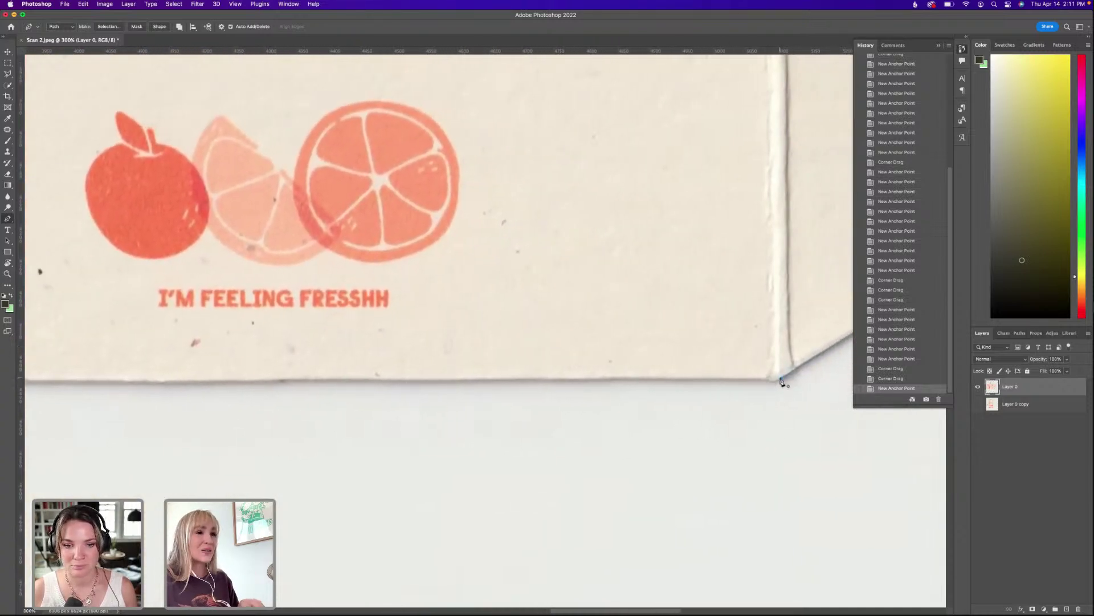
click(778, 379)
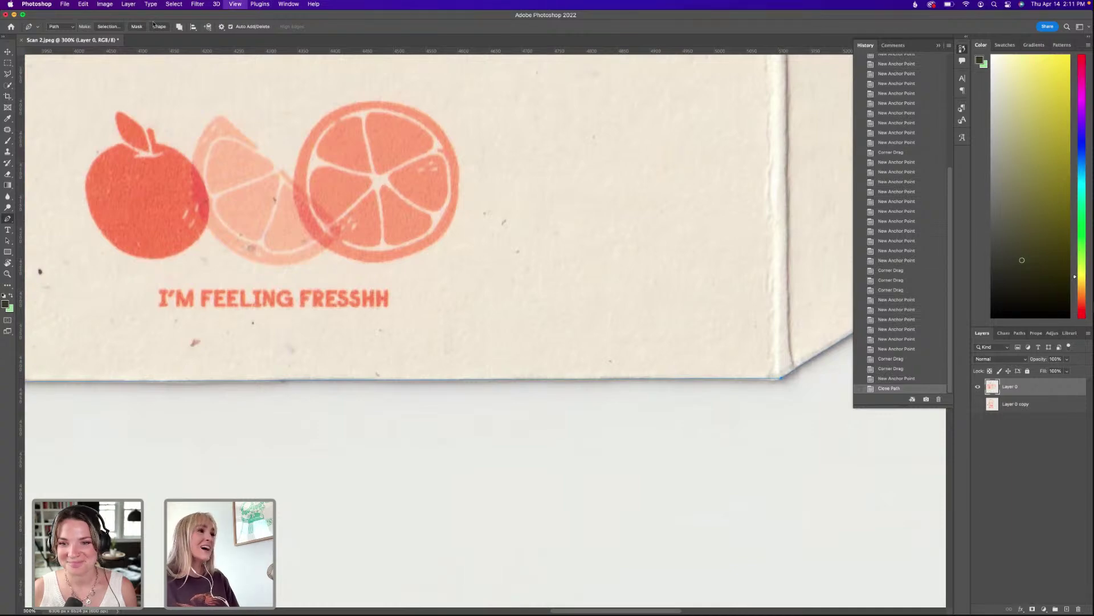
Convert the closed dieline path into a selection with a 1 px feather.
key(super+minus)
key(super+minus)
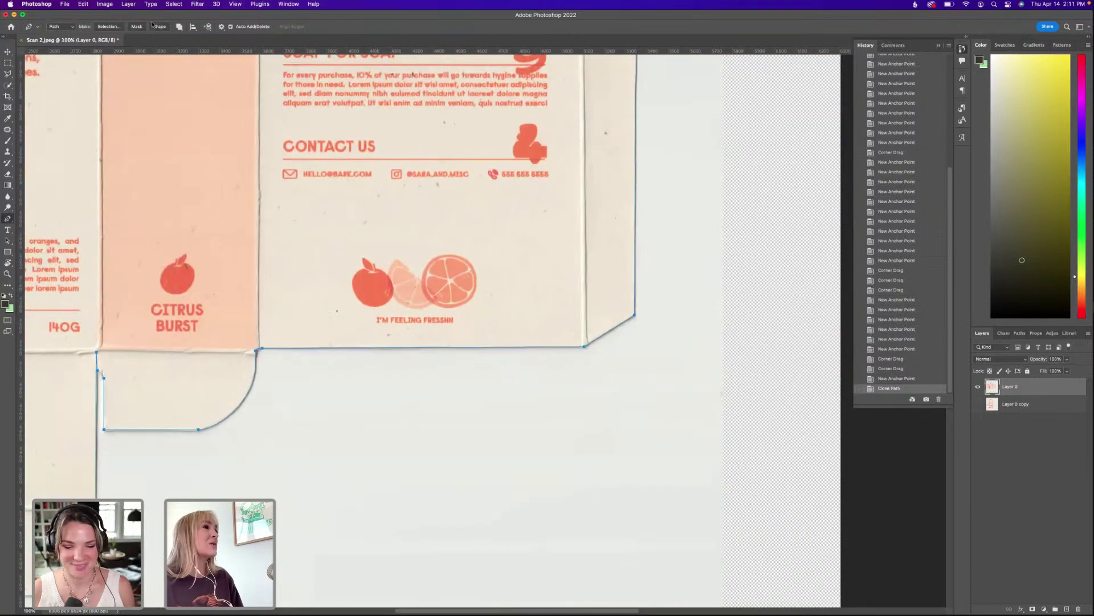
scroll(291, 200, left, 8)
scroll(290, 200, up, 6)
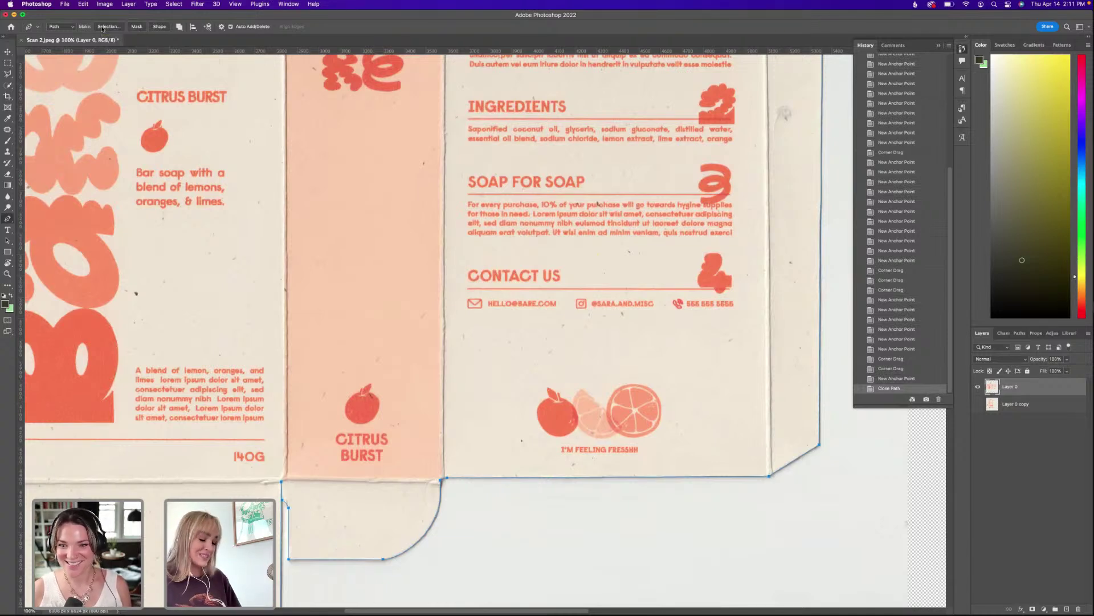
key(super+minus)
scroll(199, 158, up, 5)
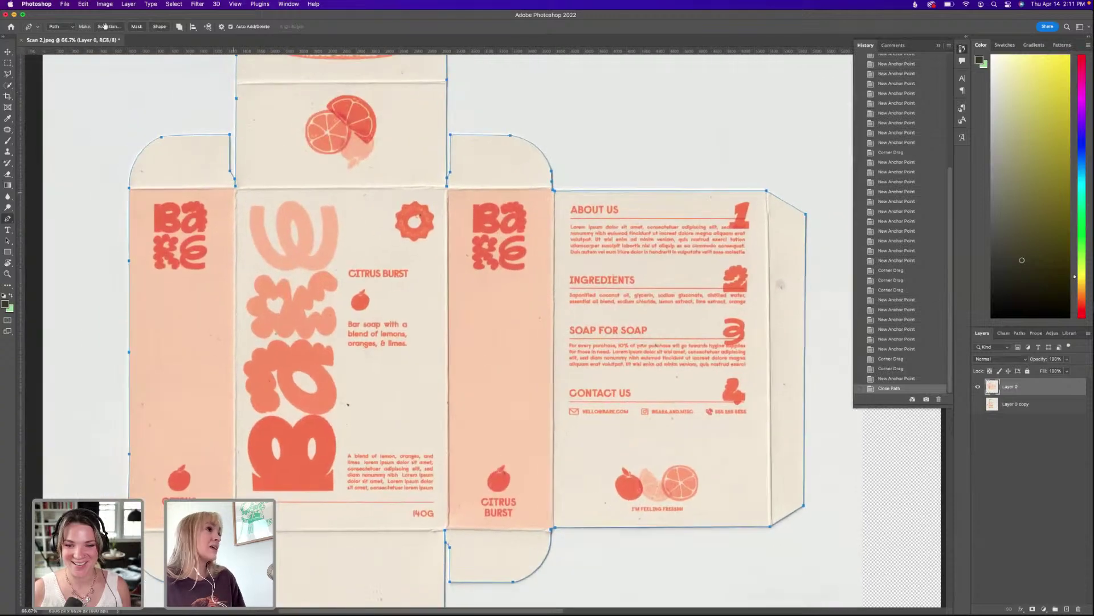
key(i)
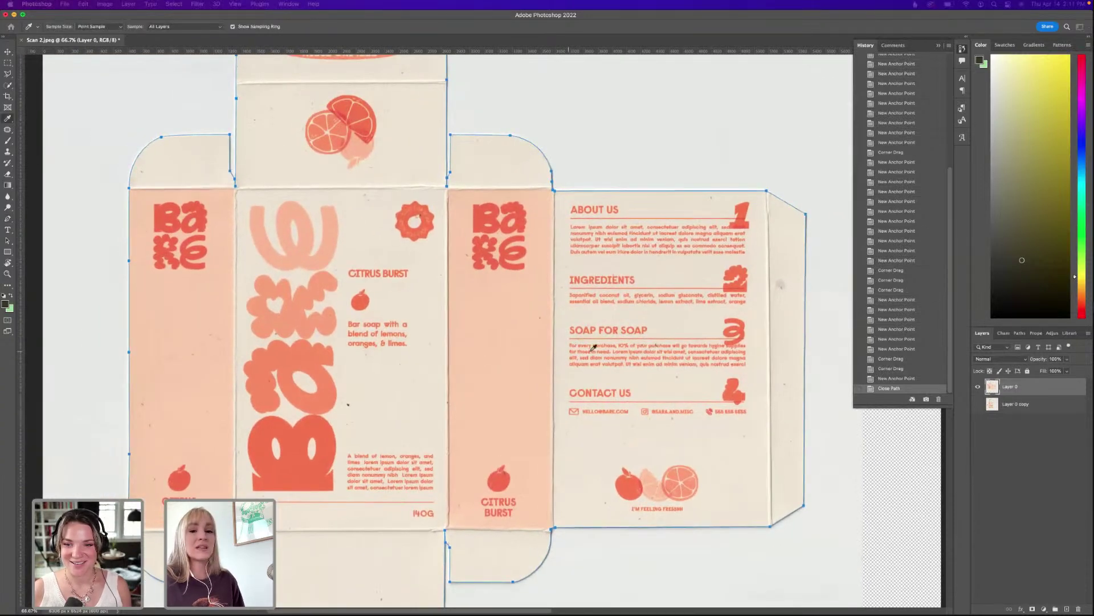
drag(340, 78, 656, 203)
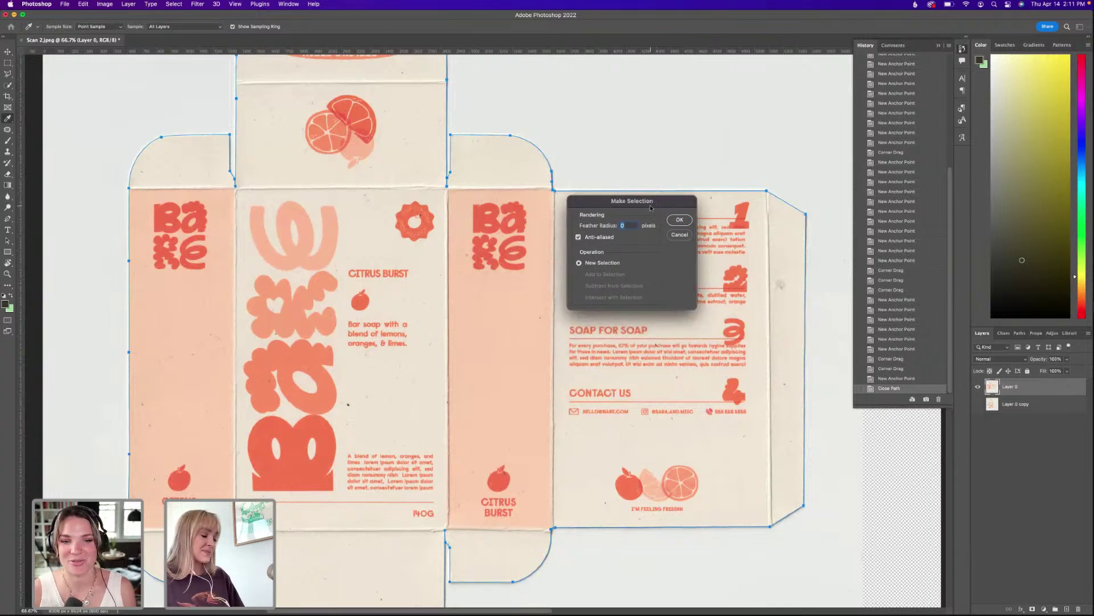
click(679, 220)
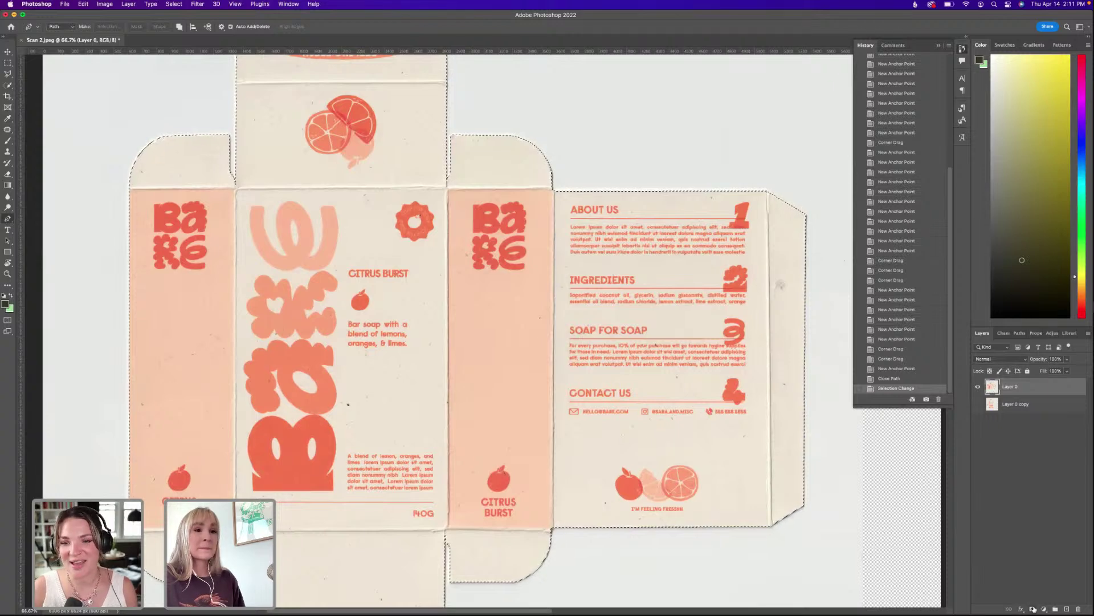
Add a layer mask to Layer 0 from the selection and keep the Layer 0 copy scan hidden.
click(1033, 609)
click(977, 404)
scroll(1029, 447, down, 1)
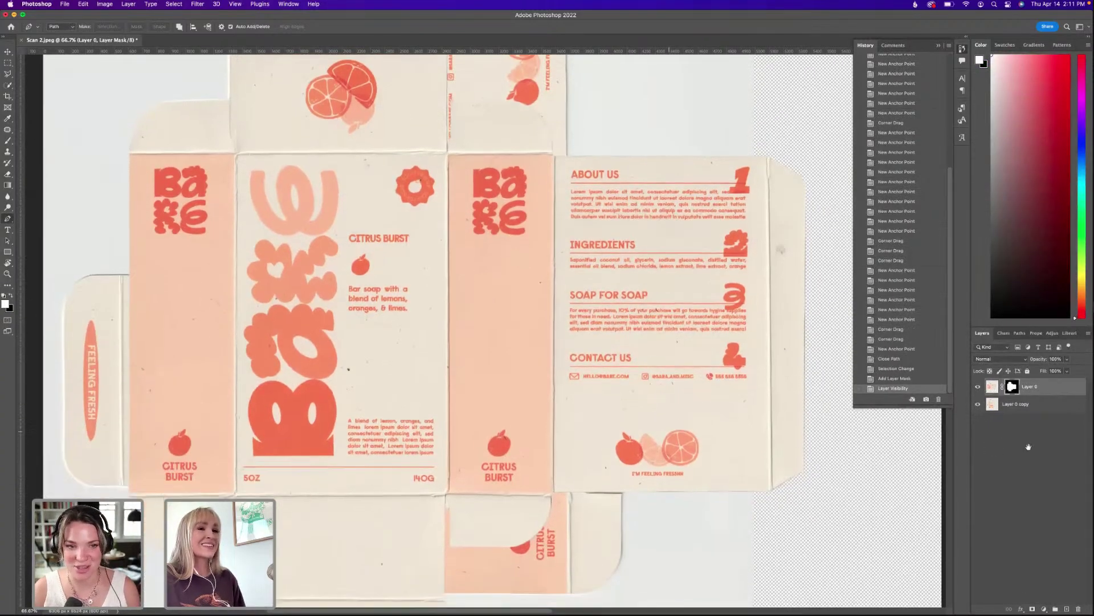
click(978, 406)
key(super+minus)
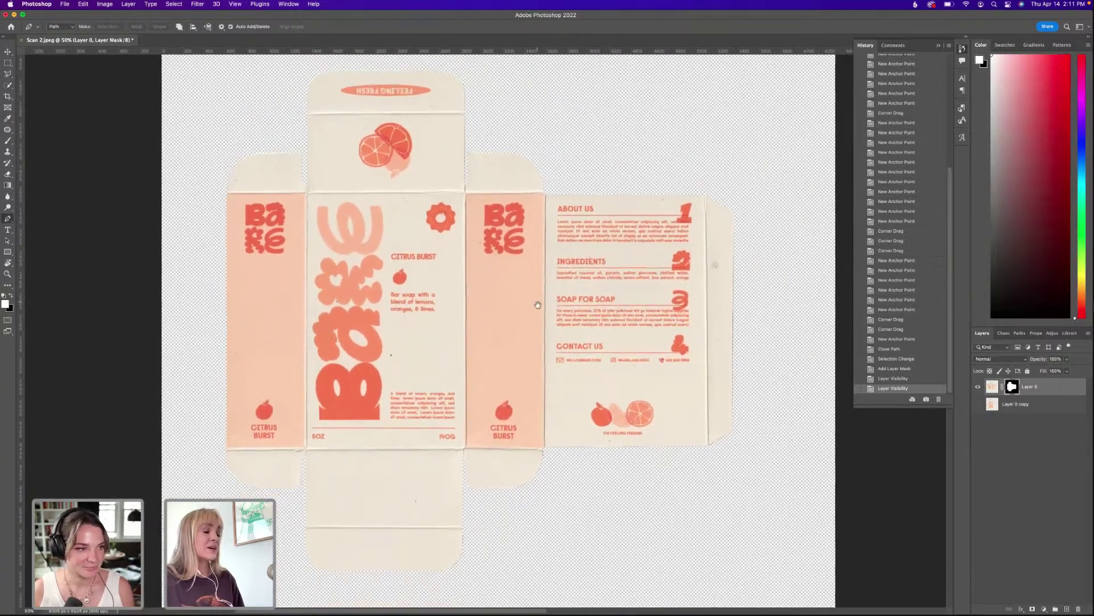
key(super+minus)
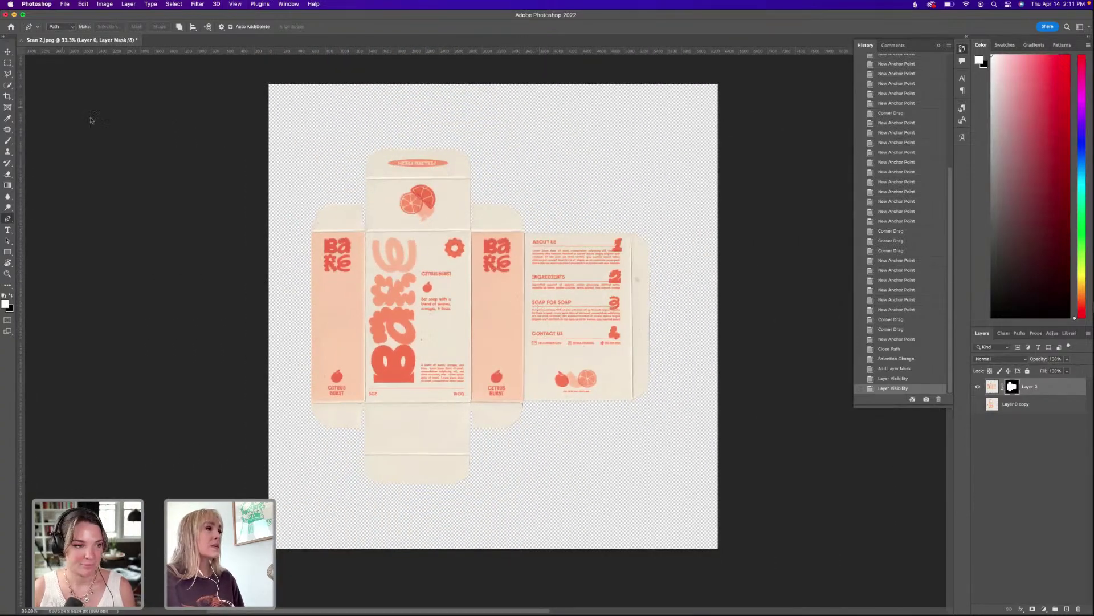
Crop the canvas to a 1:1 square centred on the box dieline, then right-click Layer 0.
click(11, 96)
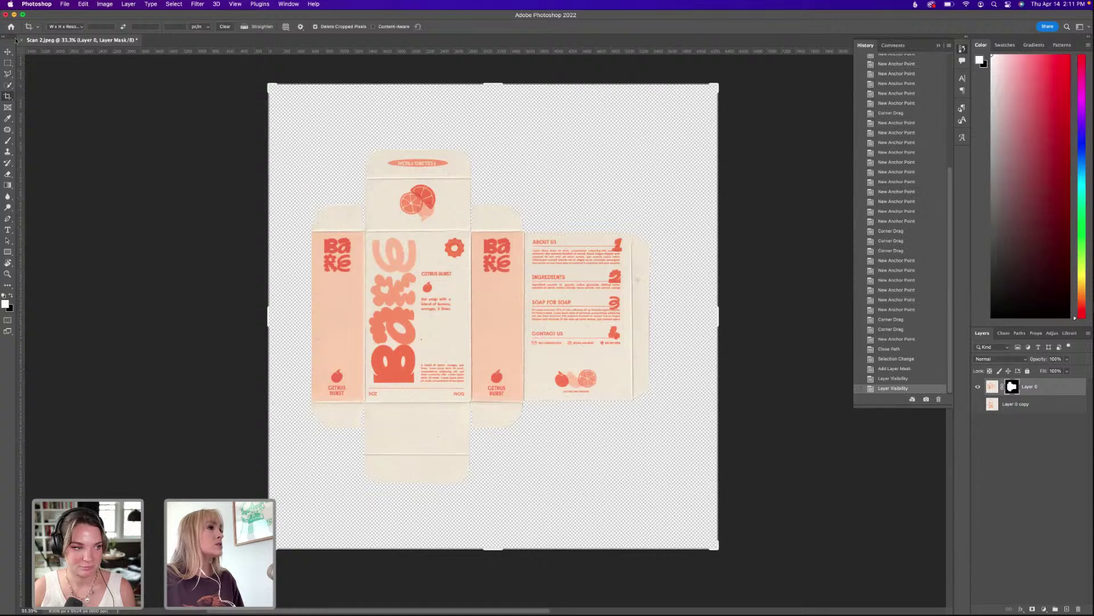
click(74, 26)
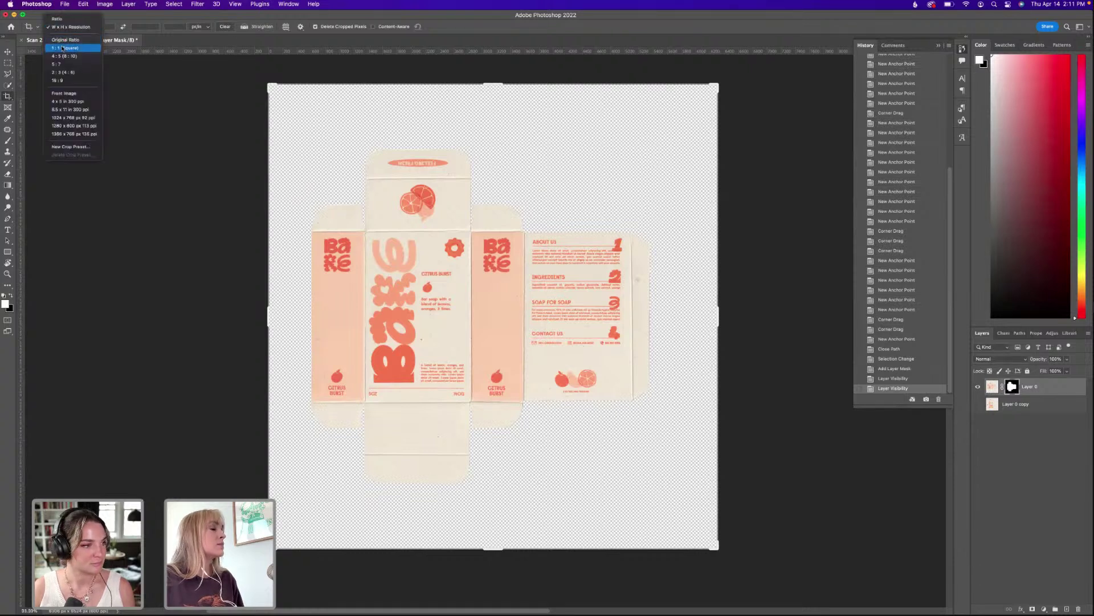
click(66, 46)
drag(717, 101, 704, 105)
drag(589, 246, 579, 260)
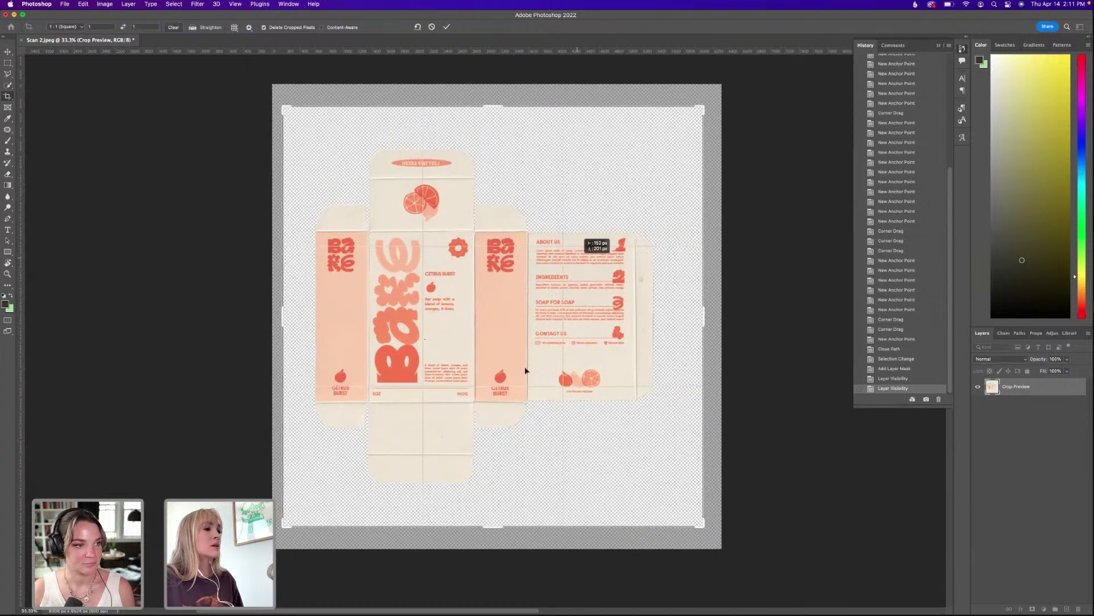
drag(493, 530, 494, 513)
mouse_move(474, 300)
mouse_down()
mouse_move(464, 316)
mouse_move(476, 305)
mouse_up()
key(Return)
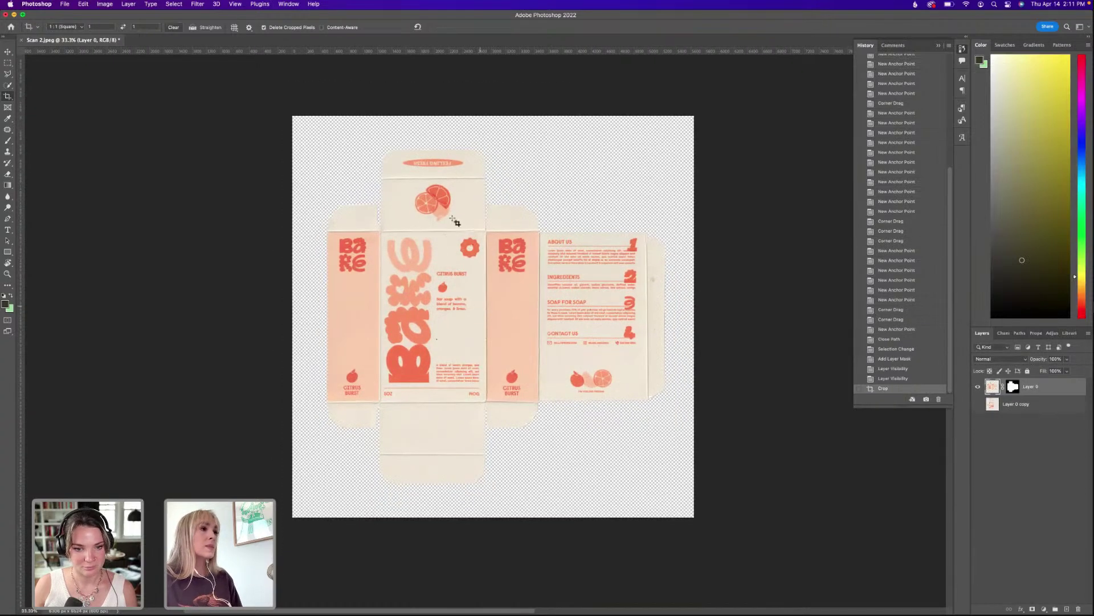
click(1024, 405)
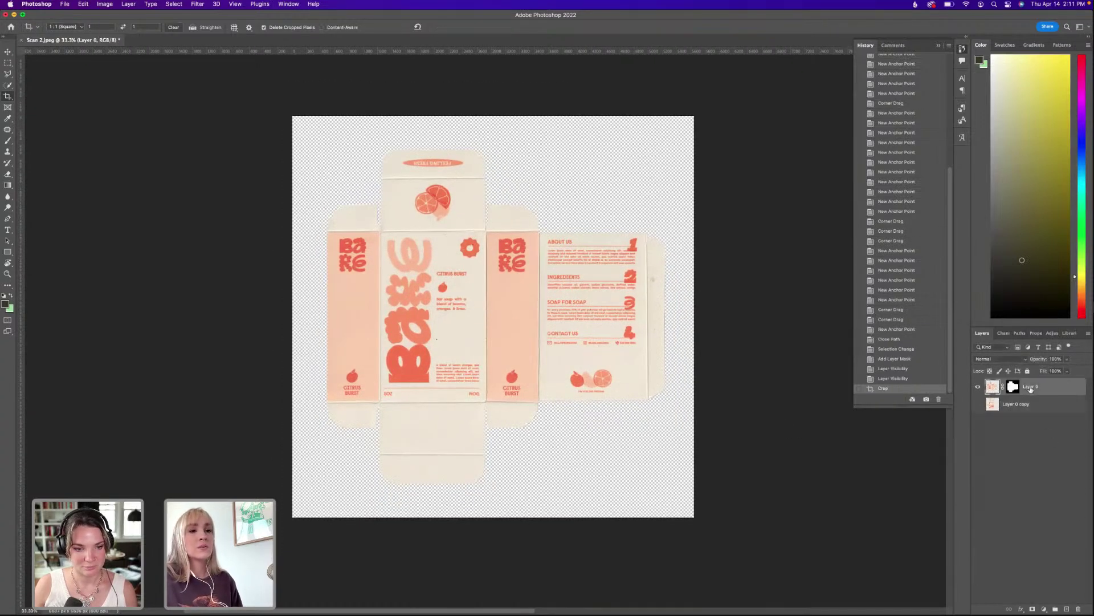
right_click(1028, 387)
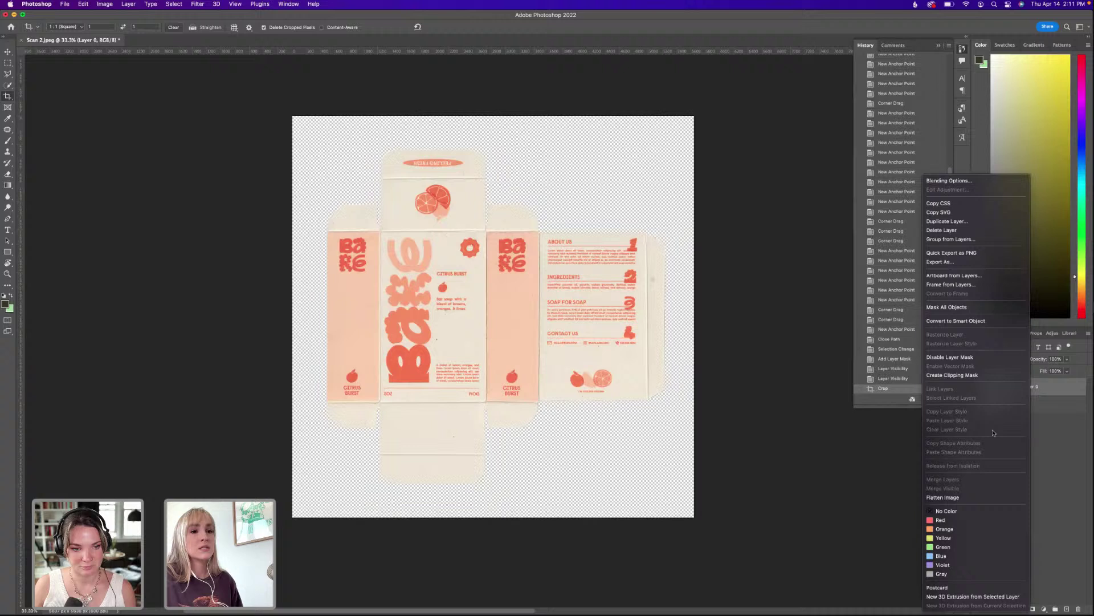
Convert Layer 0 to a smart object and open the Camera Raw Filter on it.
click(976, 320)
key(super+plus)
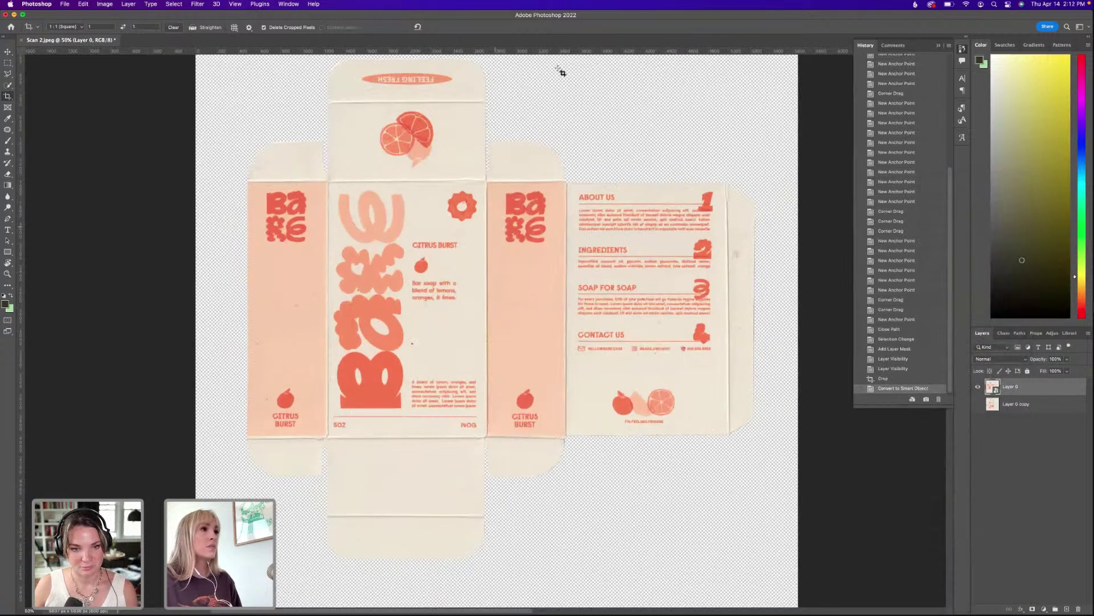
click(314, 4)
text(mera)
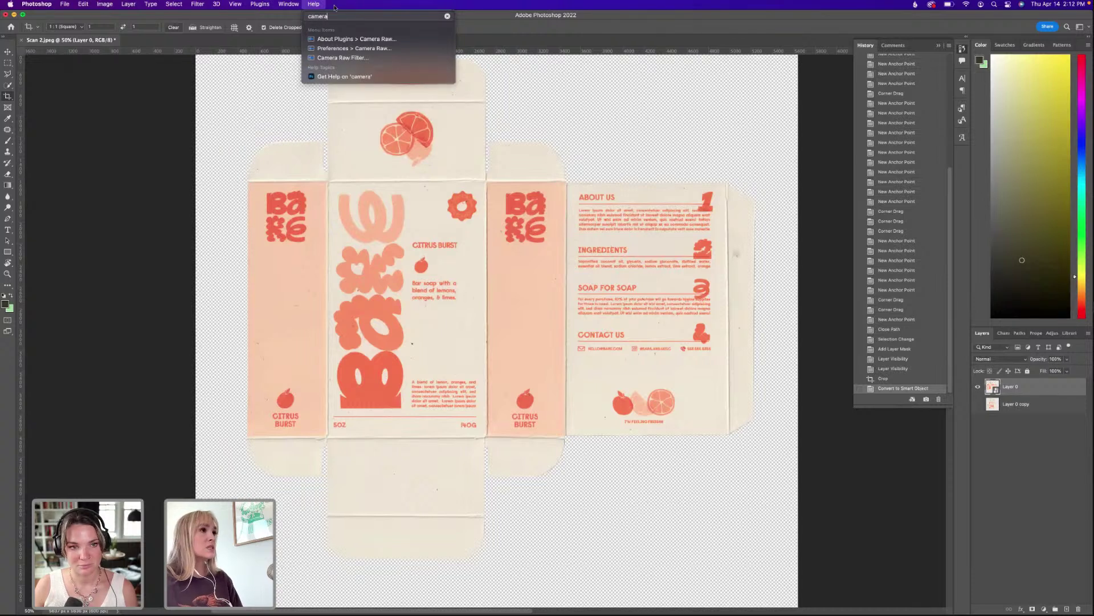
click(342, 58)
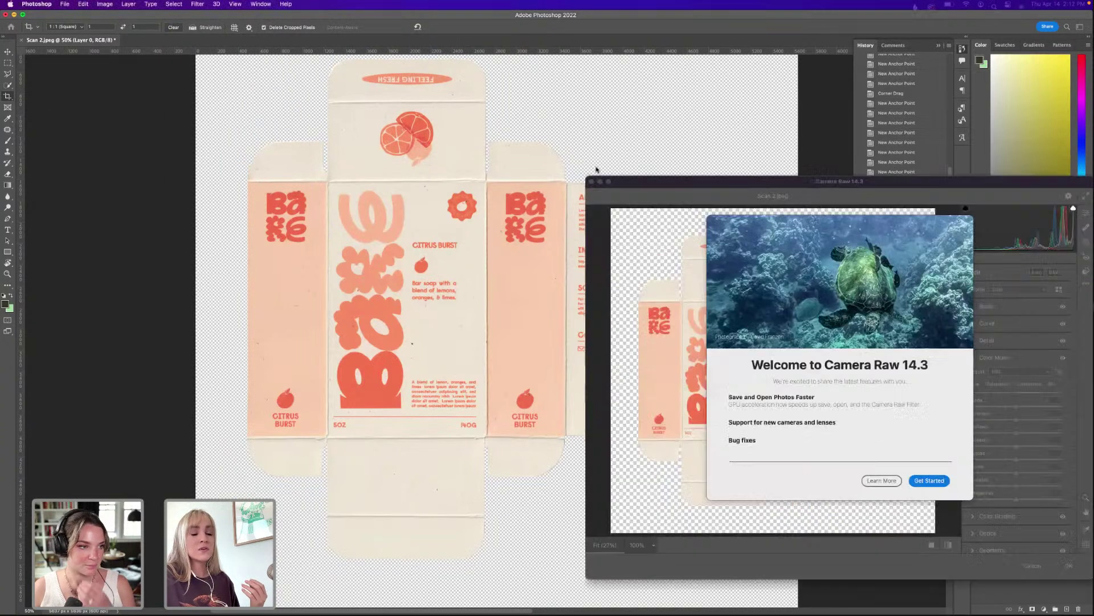
In Camera Raw, raise Contrast to +22 in the Basic panel.
click(771, 441)
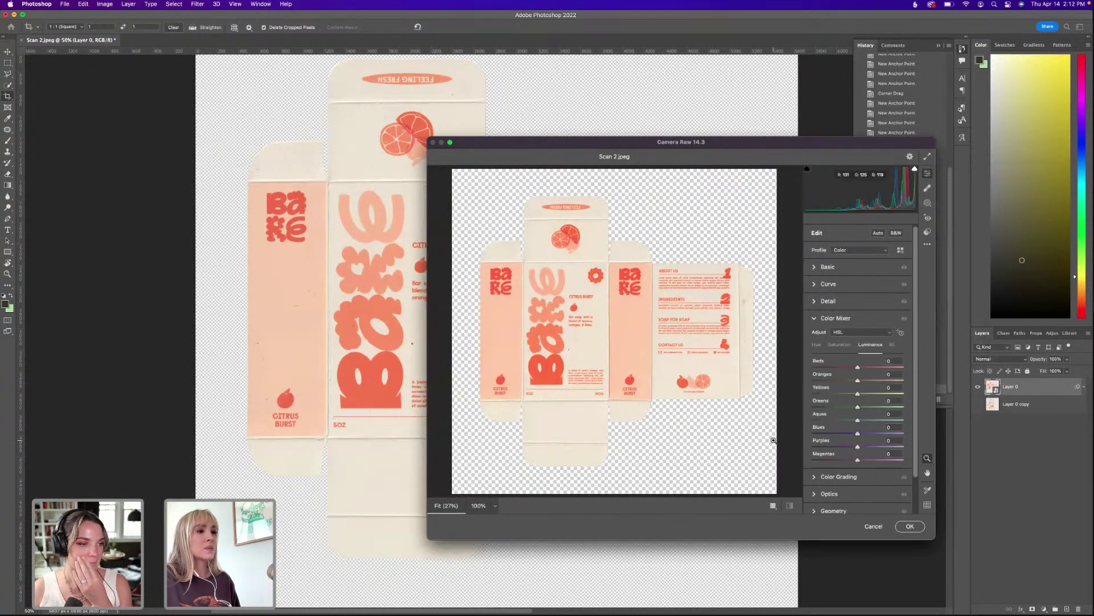
mouse_move(451, 143)
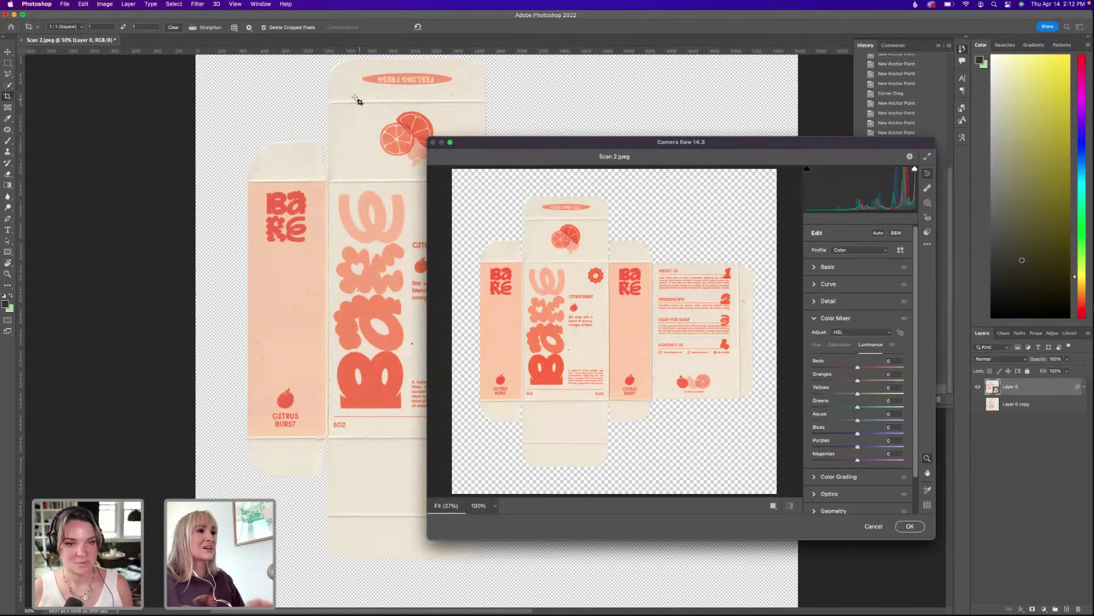
drag(520, 144, 427, 132)
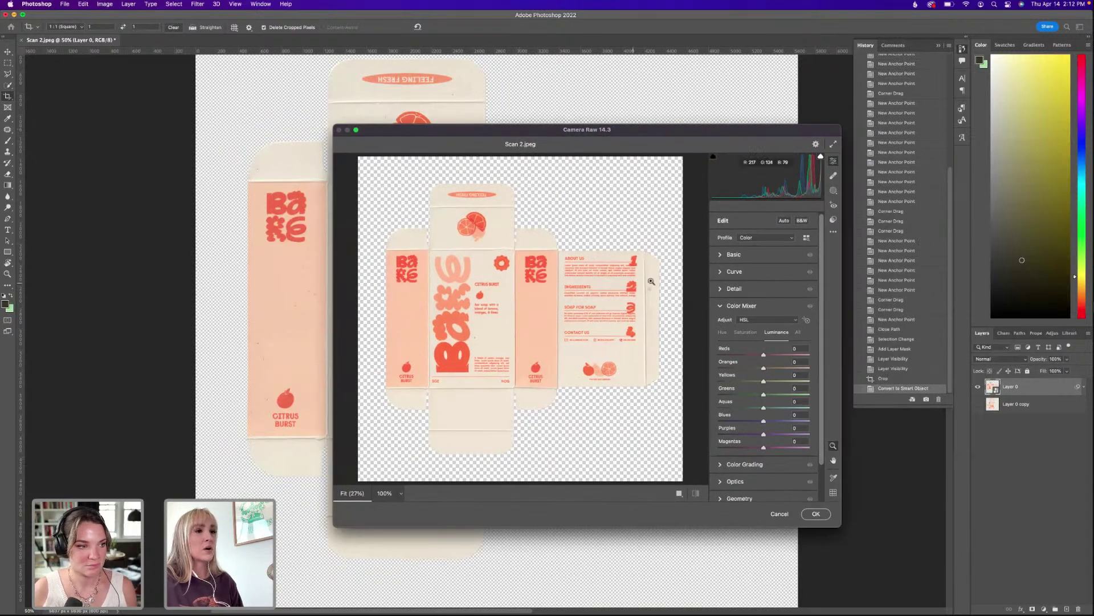
drag(837, 123, 884, 67)
click(764, 198)
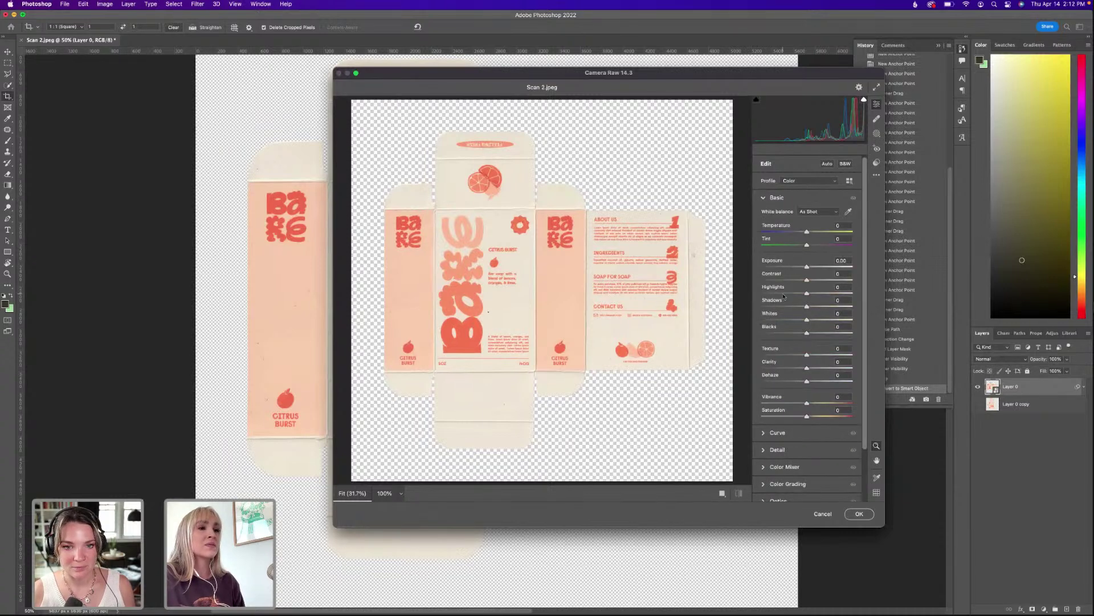
click(817, 280)
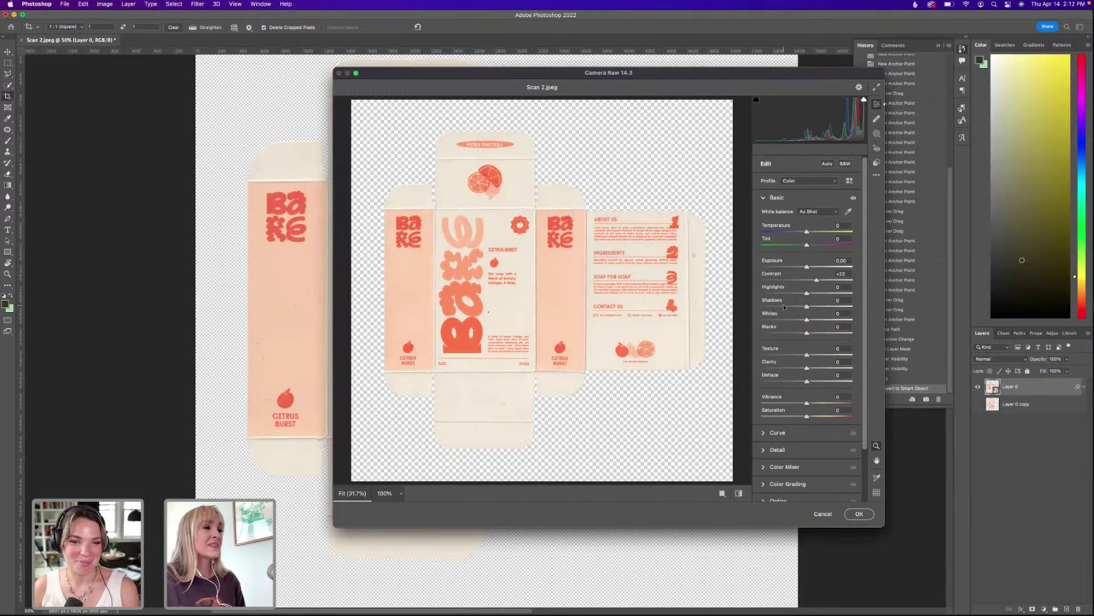
click(357, 74)
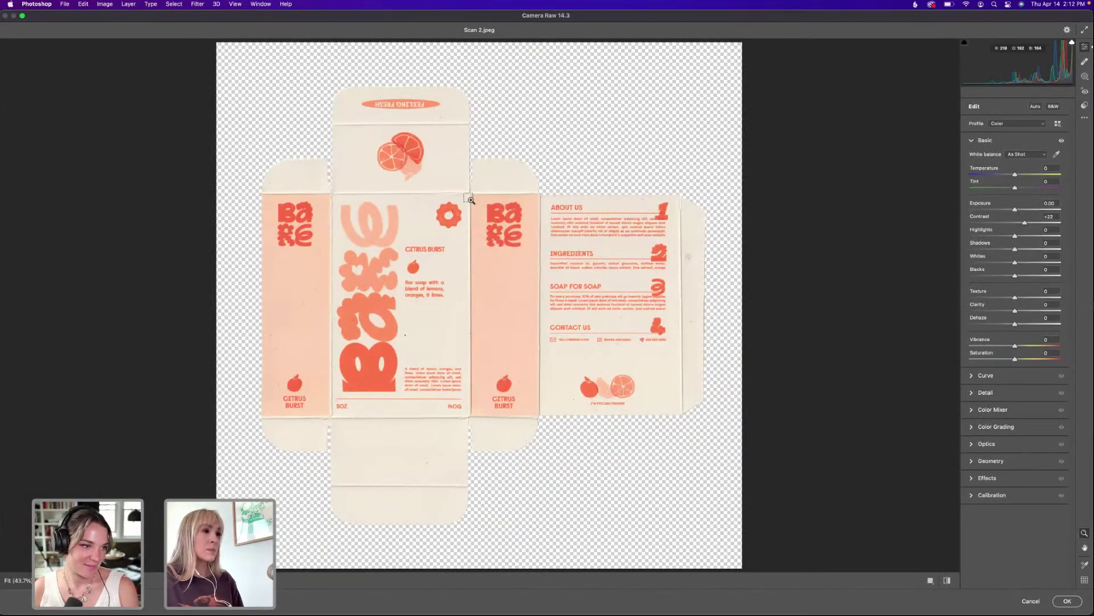
Set Saturation +10 and Highlights −31, compare before/after, then apply the Camera Raw filter.
click(469, 198)
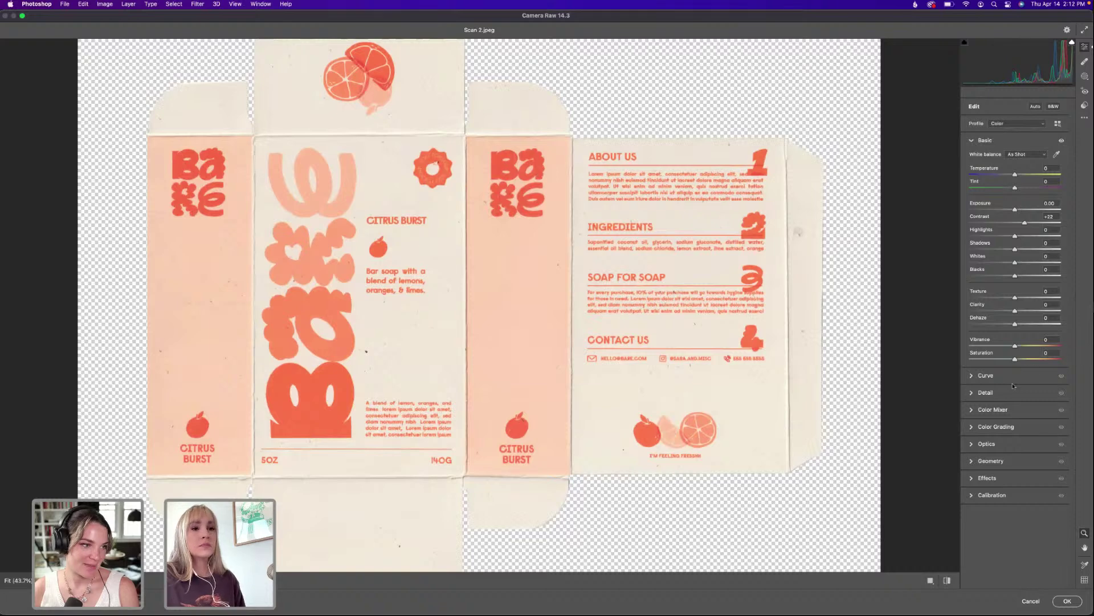
click(1023, 360)
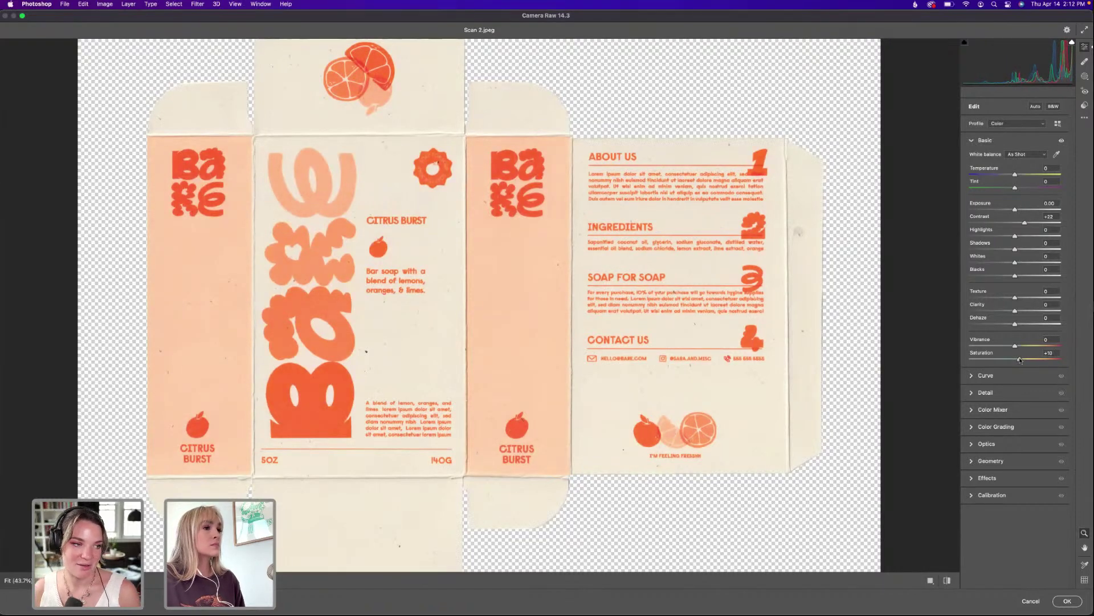
click(1000, 235)
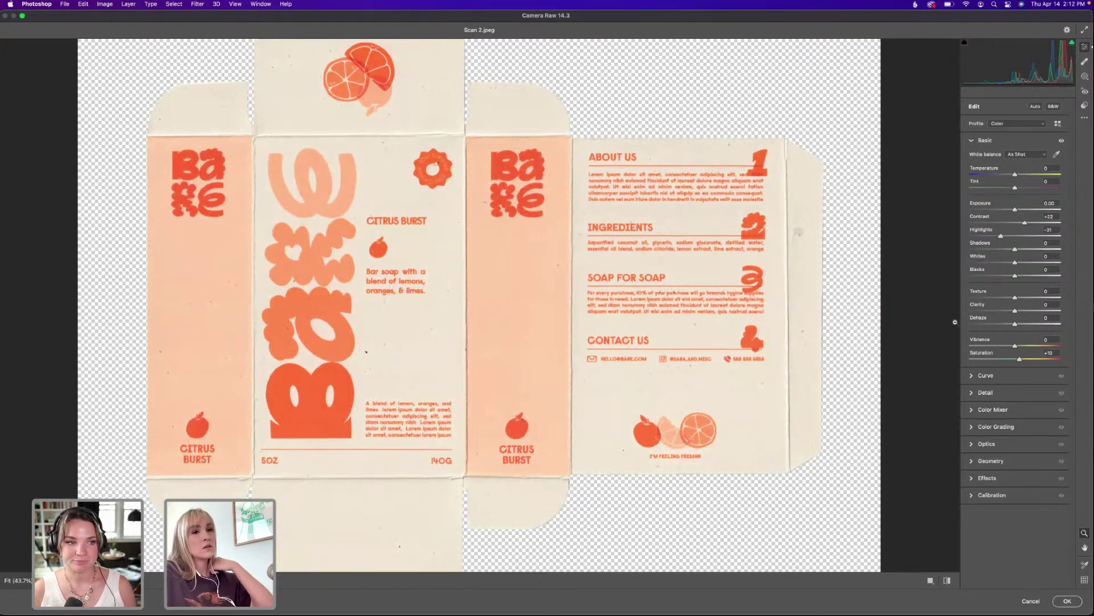
click(948, 581)
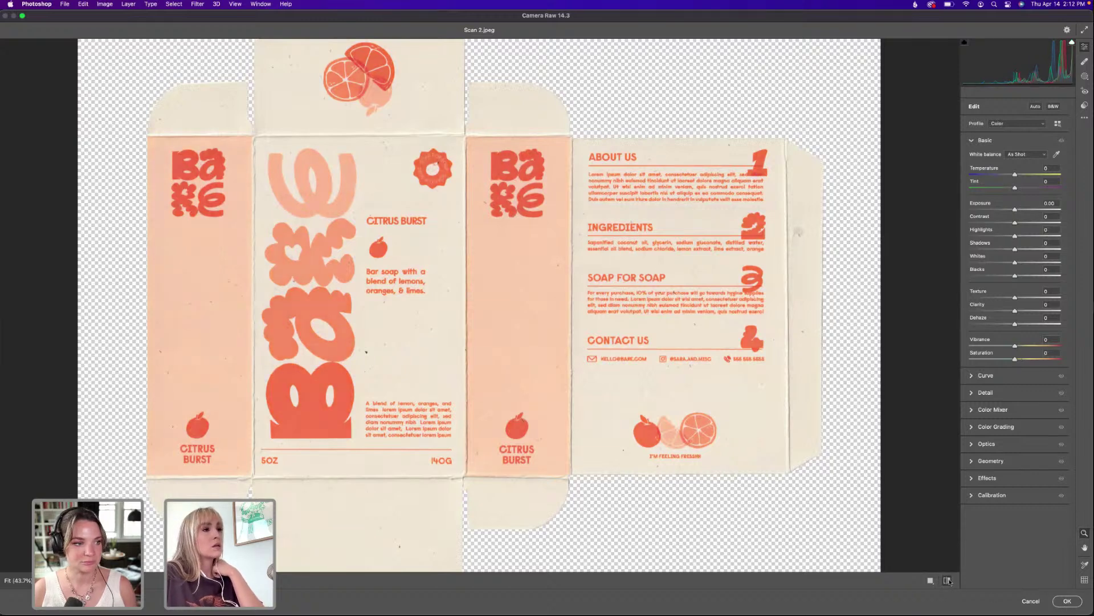
click(948, 580)
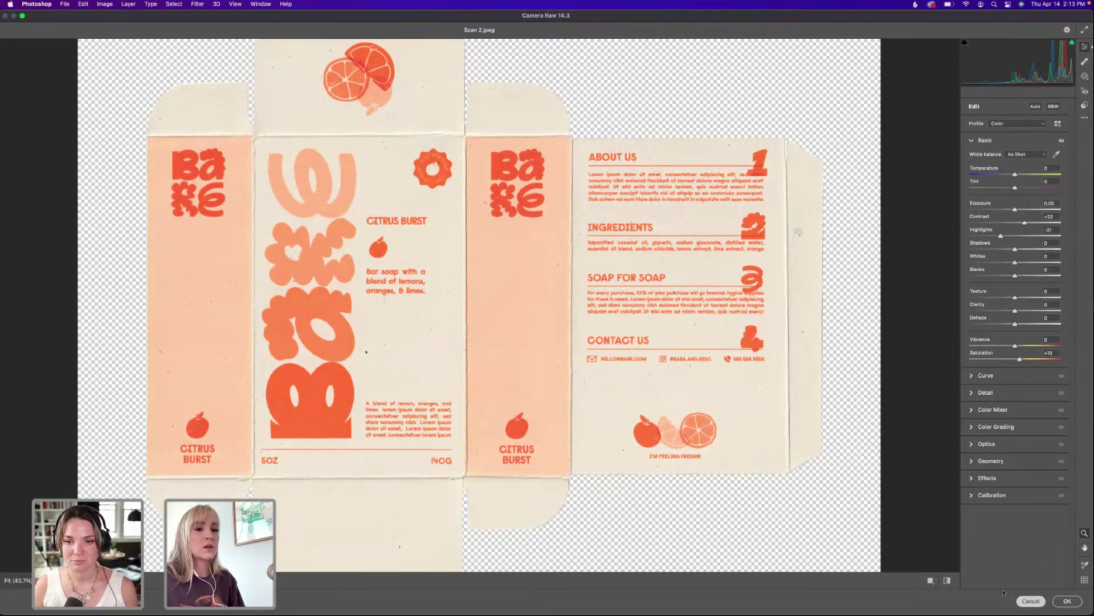
click(1068, 601)
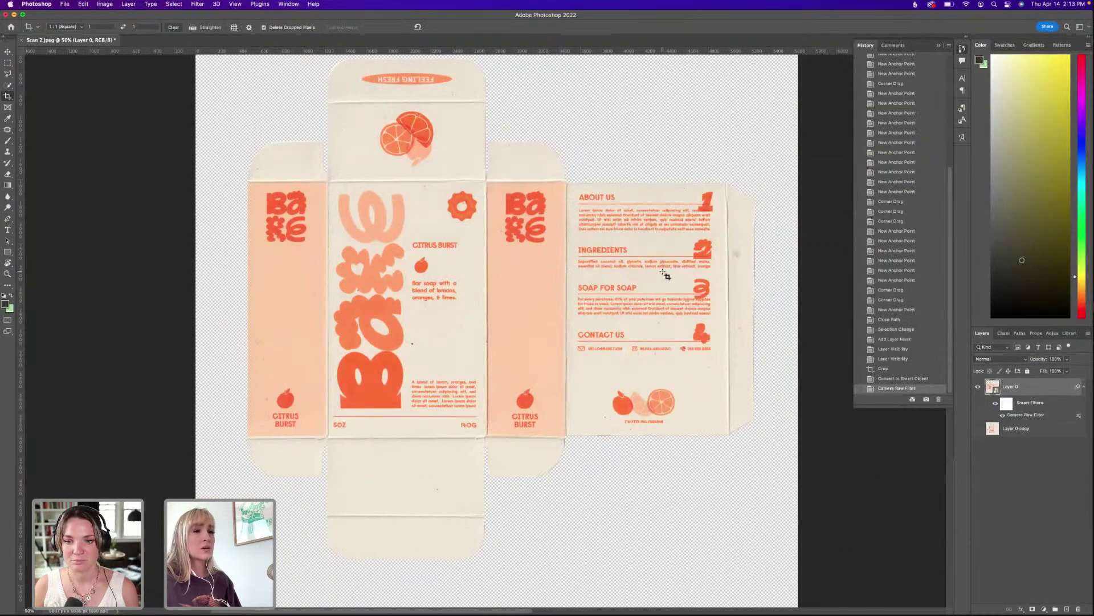
Zoom in to check the right flap, then open Layer 0's smart object contents as Layer 0.psb.
key(super+plus)
key(super+plus)
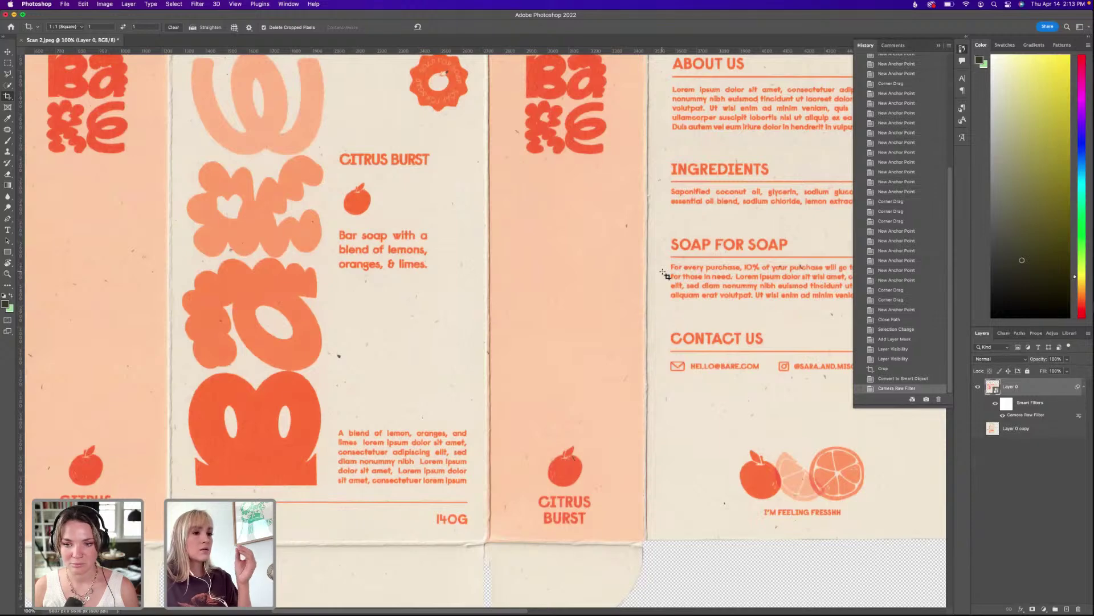
drag(696, 216, 588, 282)
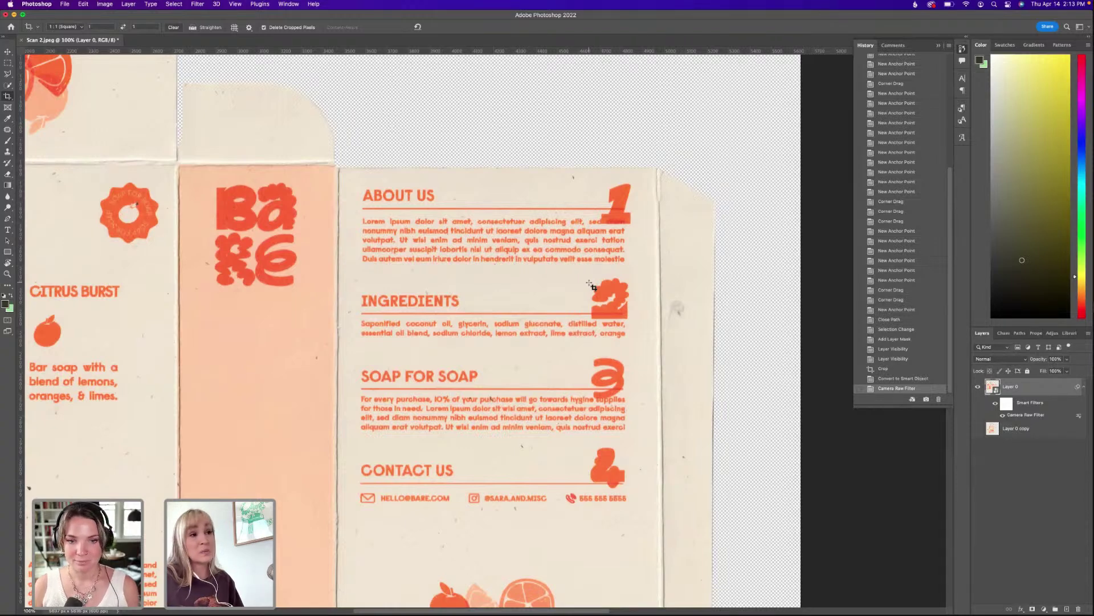
scroll(590, 285, up, 4)
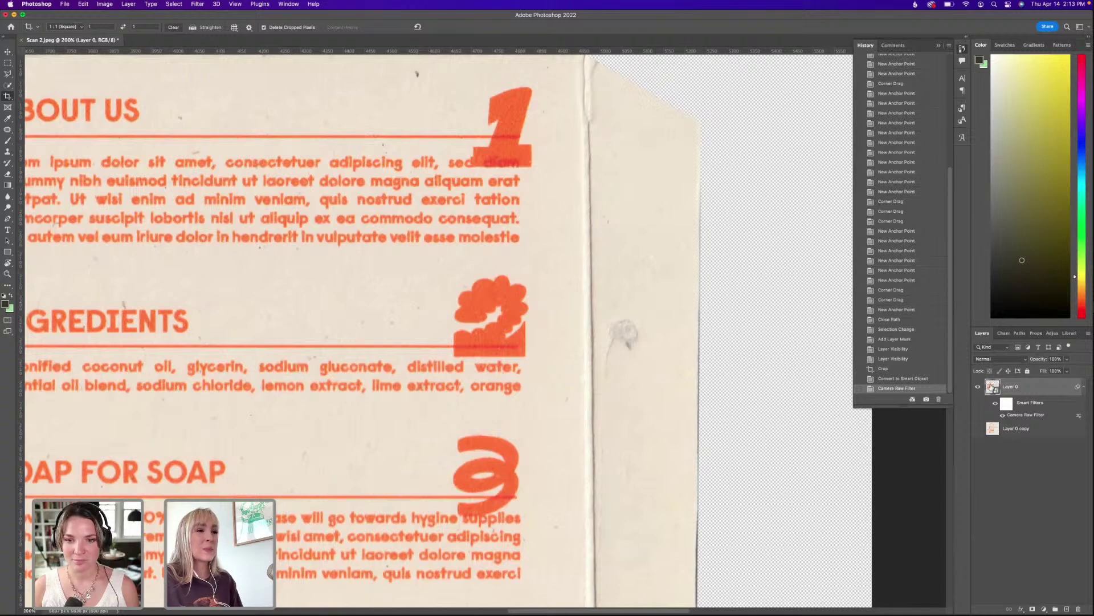
double_click(992, 387)
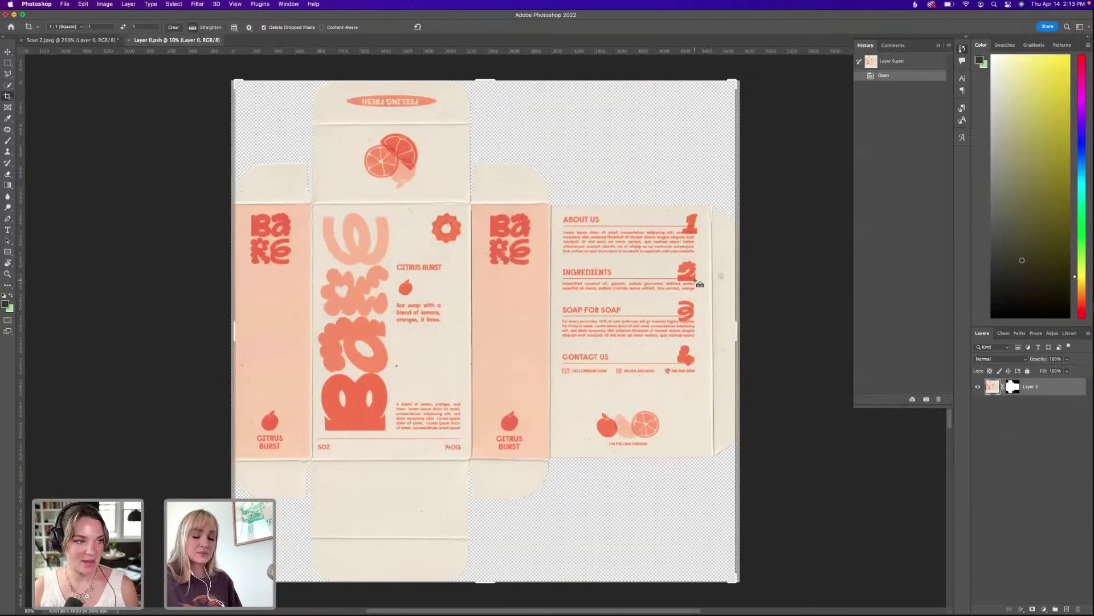
scroll(699, 283, up, 4)
scroll(627, 319, right, 10)
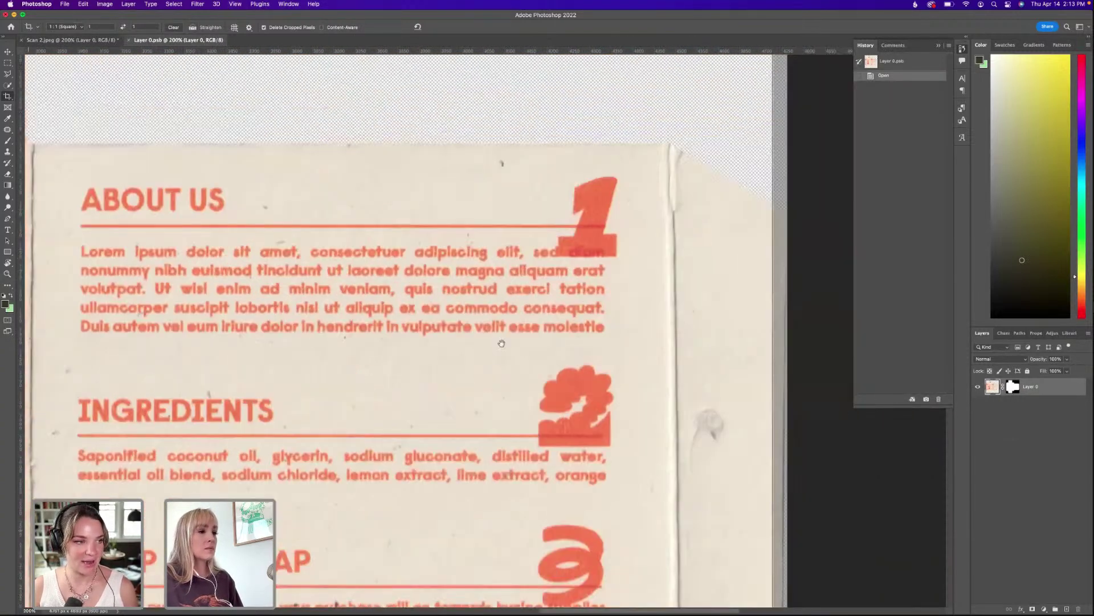
scroll(536, 331, down, 5)
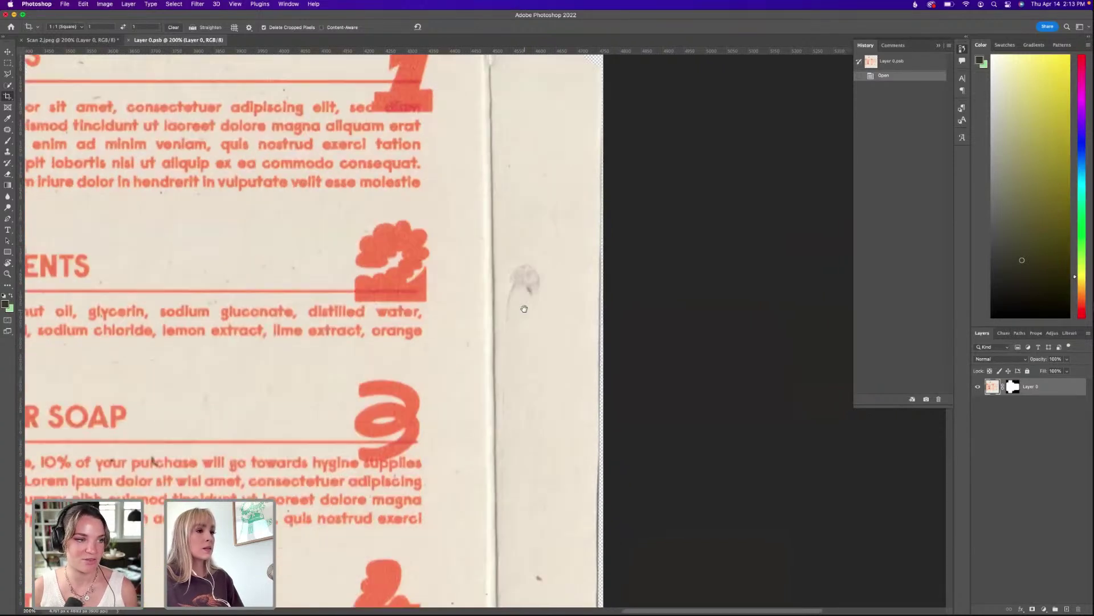
scroll(521, 294, up, 1)
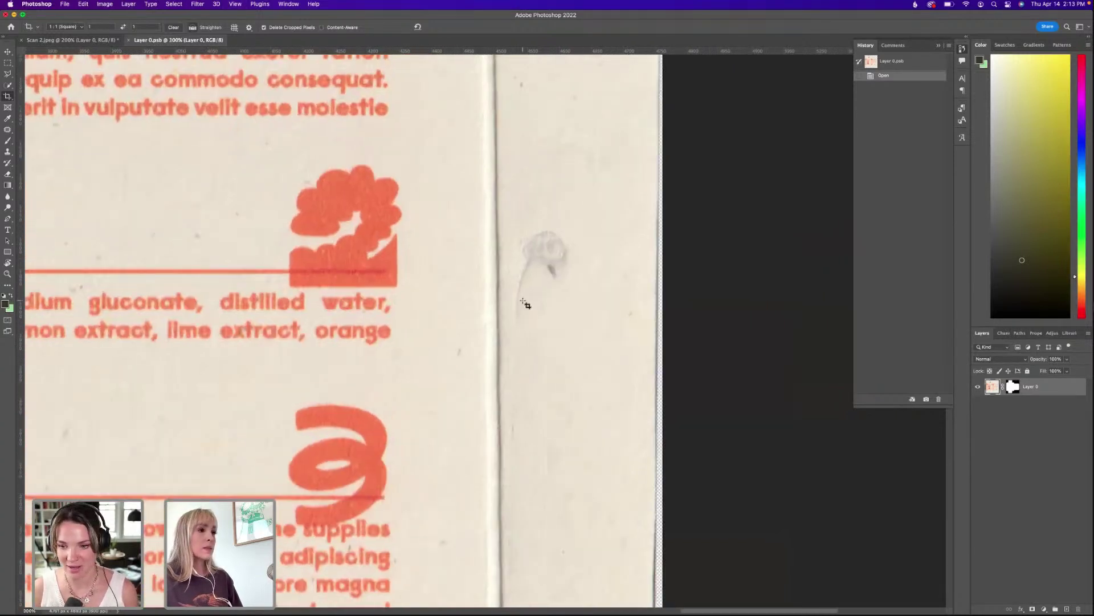
scroll(501, 308, up, 2)
scroll(501, 308, left, 2)
drag(453, 339, 497, 436)
drag(496, 219, 415, 213)
scroll(601, 399, down, 1)
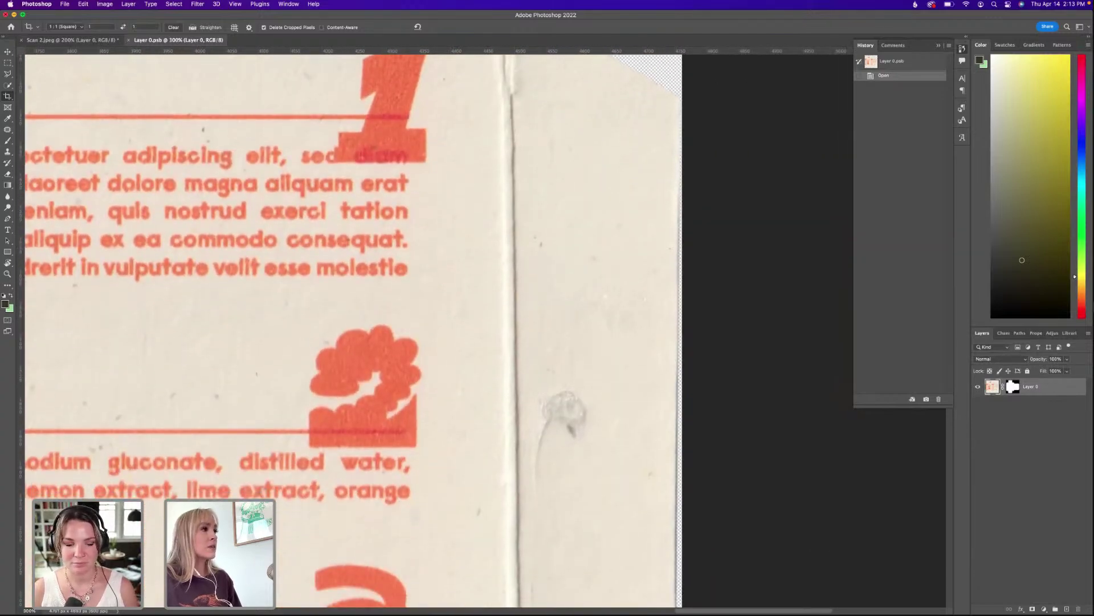
click(7, 85)
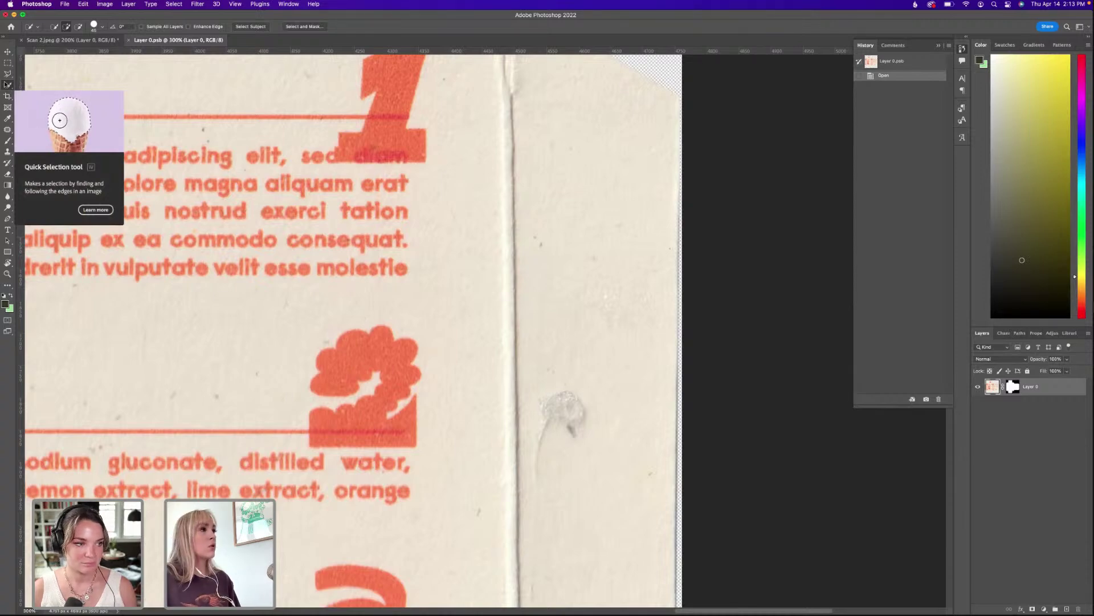
drag(246, 131, 273, 184)
drag(510, 479, 465, 412)
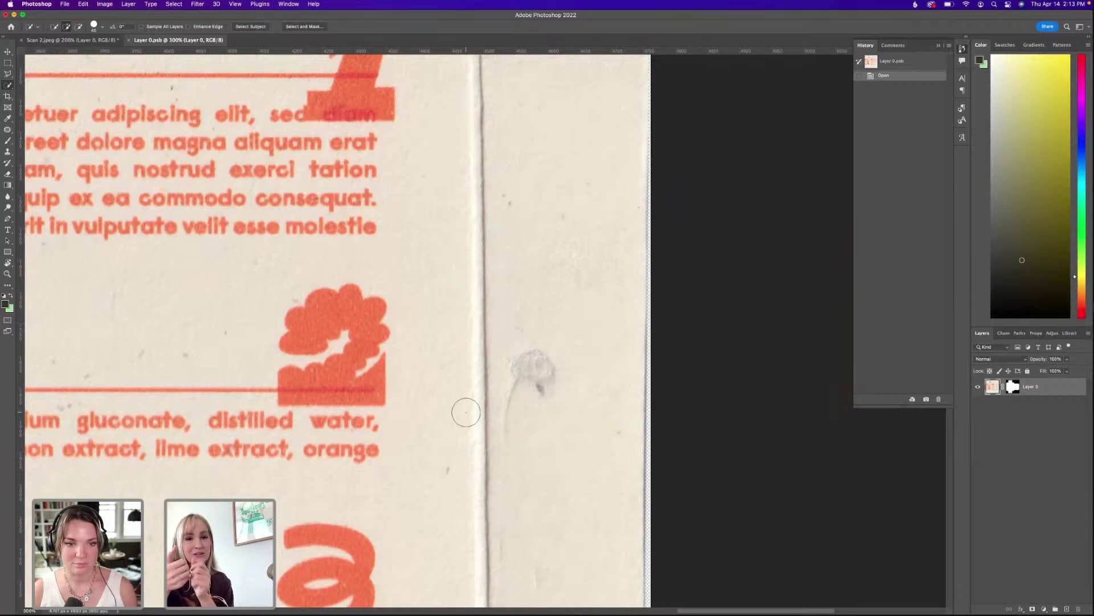
click(7, 130)
Patch out the smudge and a speck on the side flap with clean paper.
mouse_move(510, 345)
mouse_down()
mouse_move(503, 444)
mouse_move(521, 402)
mouse_move(545, 410)
mouse_move(568, 356)
mouse_move(531, 341)
mouse_move(542, 376)
mouse_move(548, 251)
mouse_up()
key(super+d)
scroll(544, 365, down, 5)
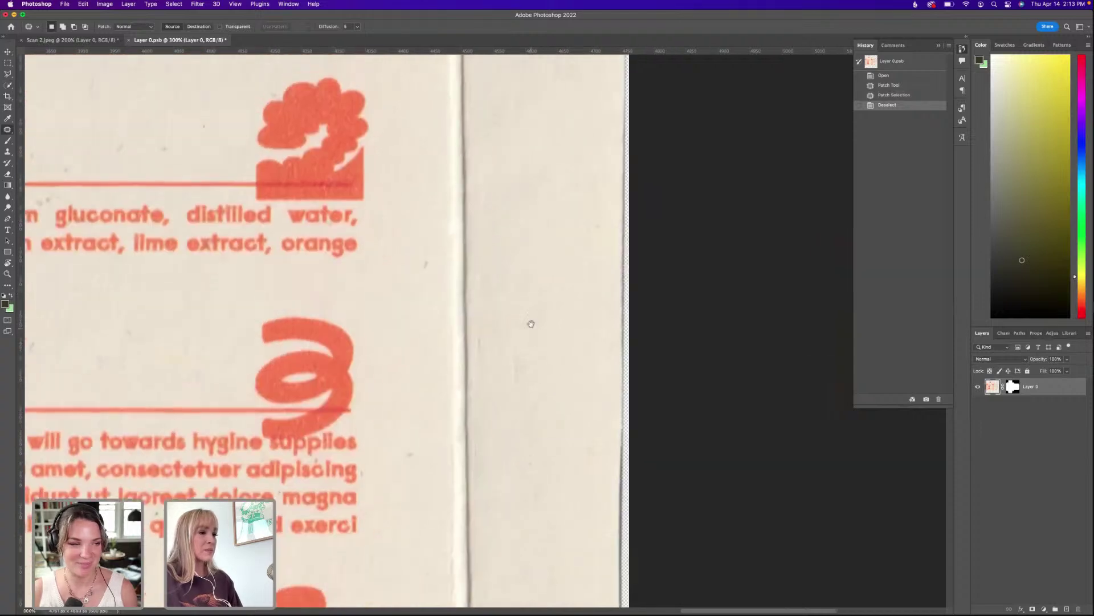
scroll(531, 323, down, 3)
mouse_move(511, 293)
mouse_down()
mouse_move(525, 331)
mouse_move(516, 227)
mouse_up()
mouse_move(531, 337)
mouse_down()
mouse_move(520, 362)
mouse_move(529, 393)
mouse_move(543, 367)
mouse_move(541, 333)
mouse_move(570, 288)
mouse_up()
scroll(593, 415, down, 1)
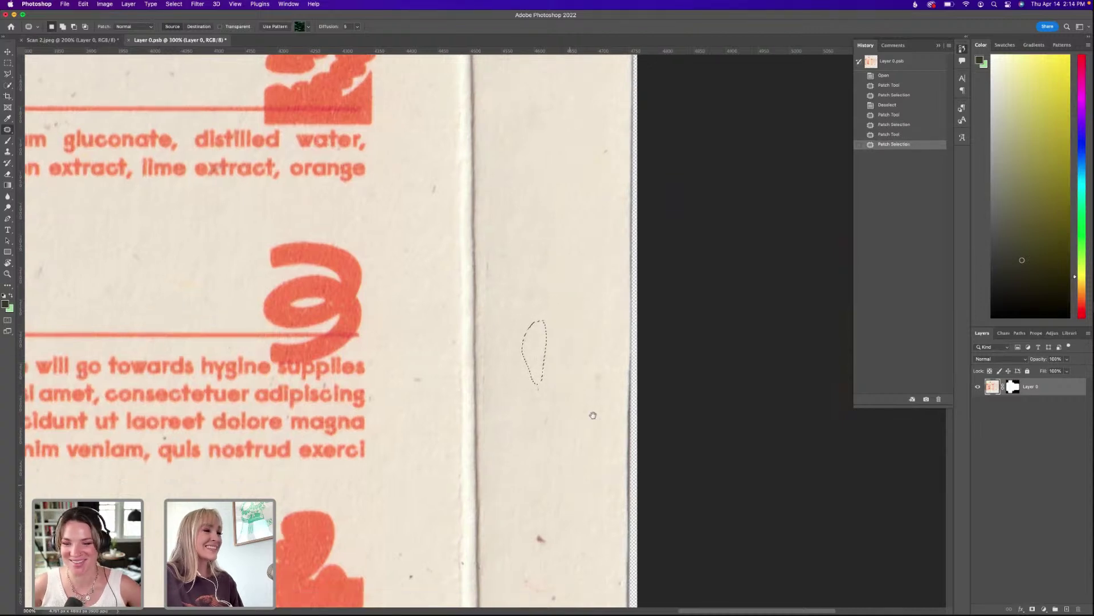
scroll(593, 415, down, 5)
mouse_move(581, 429)
mouse_down()
mouse_move(571, 461)
mouse_move(614, 453)
mouse_move(594, 409)
mouse_move(582, 428)
mouse_up()
drag(592, 422, 586, 319)
key(super+d)
Zoom out and outline the speck on the lower flap for patching.
scroll(644, 293, down, 8)
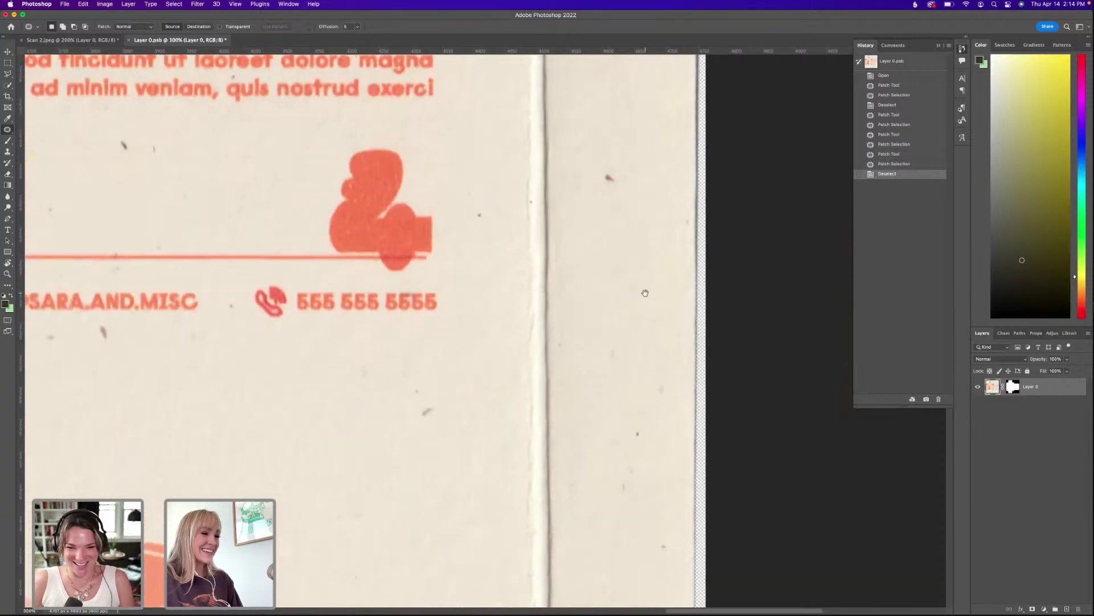
scroll(645, 293, down, 6)
key(super+minus)
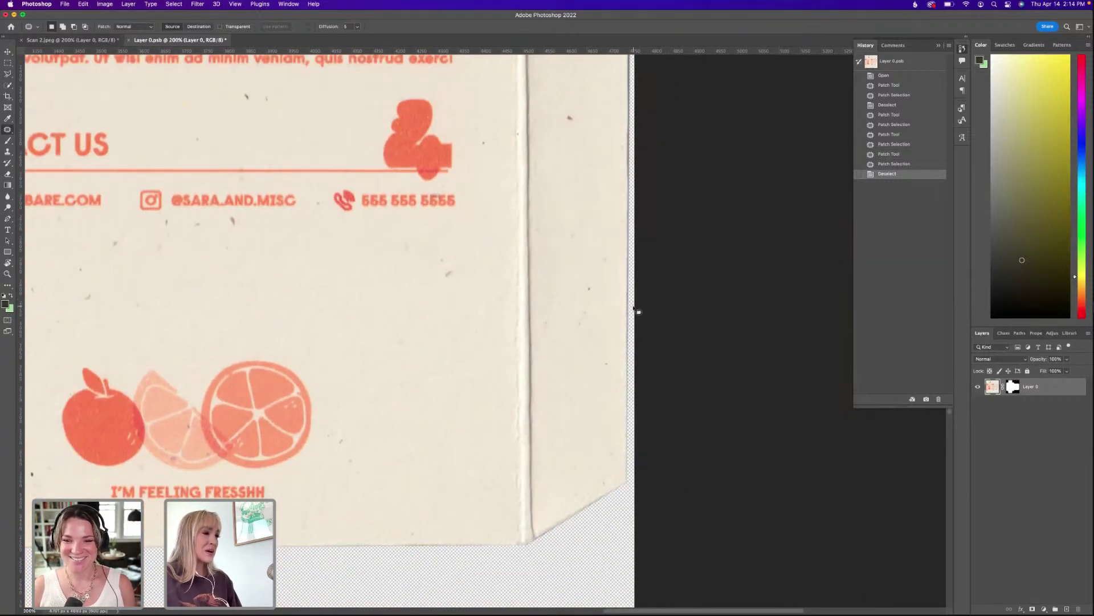
scroll(634, 308, left, 10)
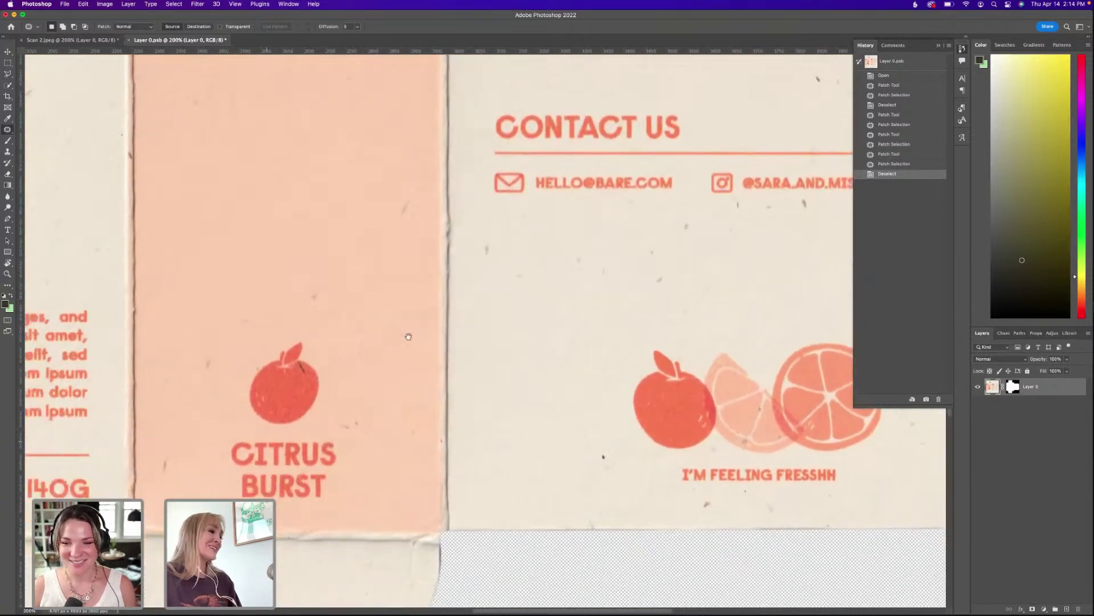
scroll(408, 336, down, 4)
scroll(408, 336, left, 7)
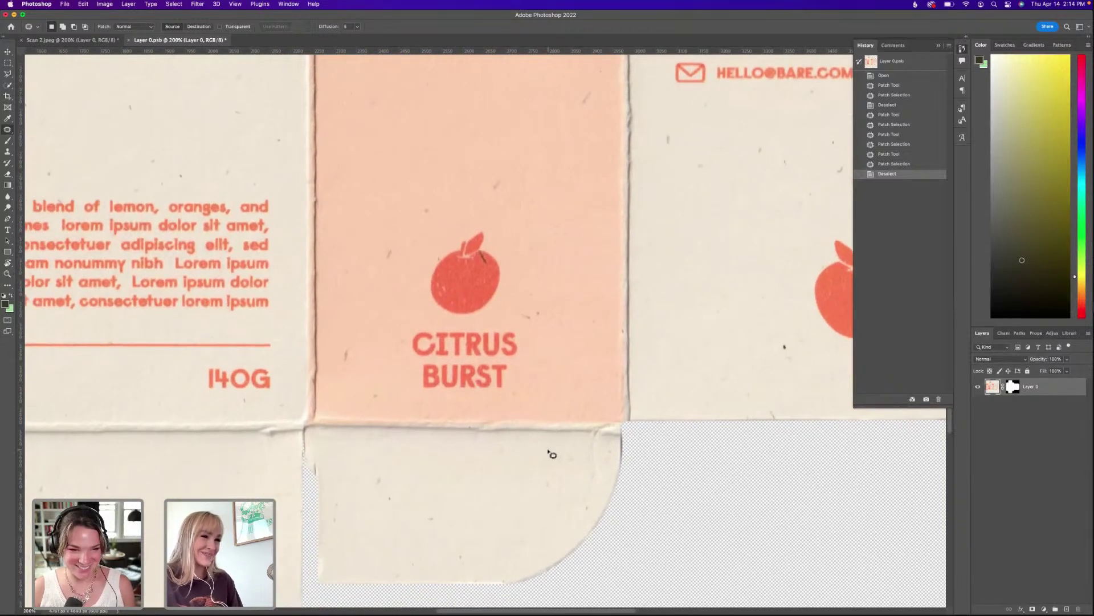
mouse_move(588, 436)
mouse_down()
mouse_move(591, 501)
mouse_move(602, 460)
mouse_move(576, 447)
mouse_up()
Finish the lower flap patch and patch out another speck on the lower flap.
key(super+d)
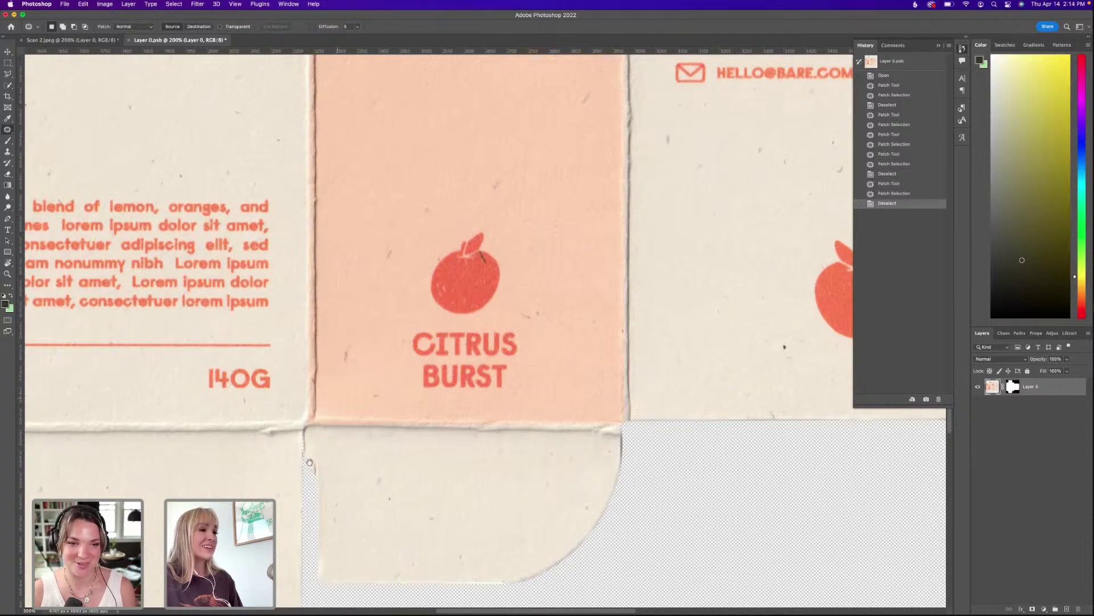
scroll(310, 462, left, 8)
scroll(310, 462, down, 5)
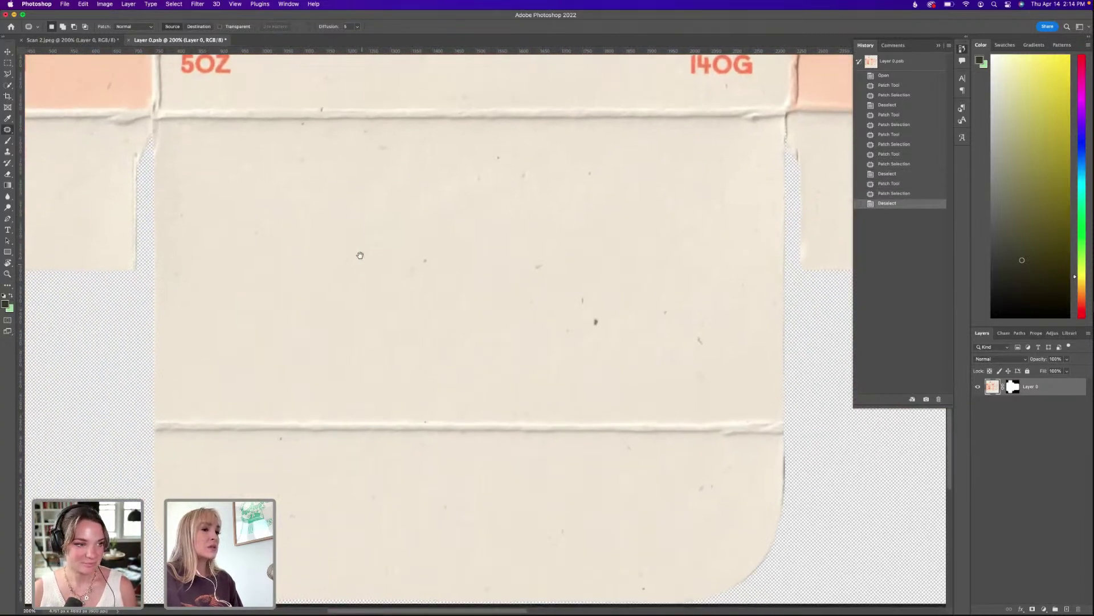
scroll(360, 255, left, 8)
scroll(361, 255, up, 4)
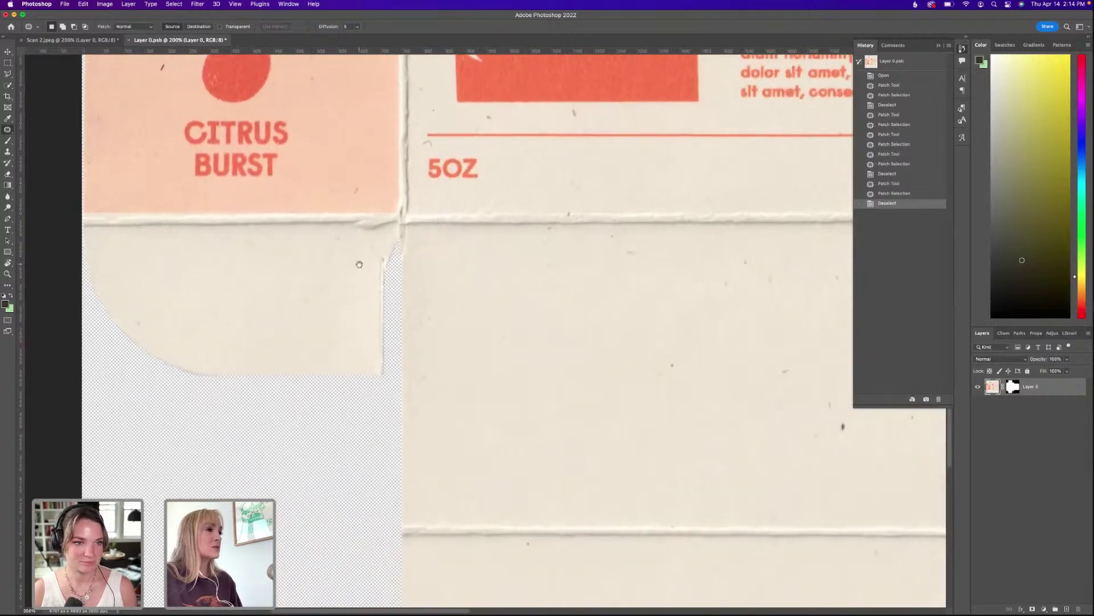
scroll(365, 269, down, 3)
scroll(379, 276, up, 3)
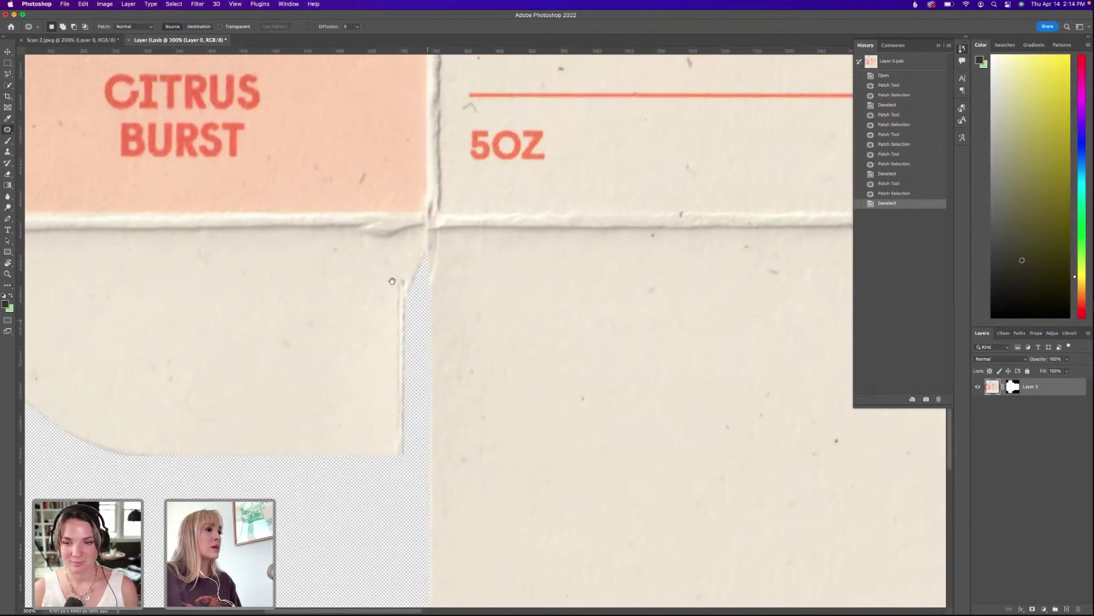
mouse_move(392, 281)
mouse_down()
mouse_move(401, 344)
mouse_move(405, 276)
mouse_move(383, 288)
mouse_move(516, 385)
mouse_up()
click(395, 316)
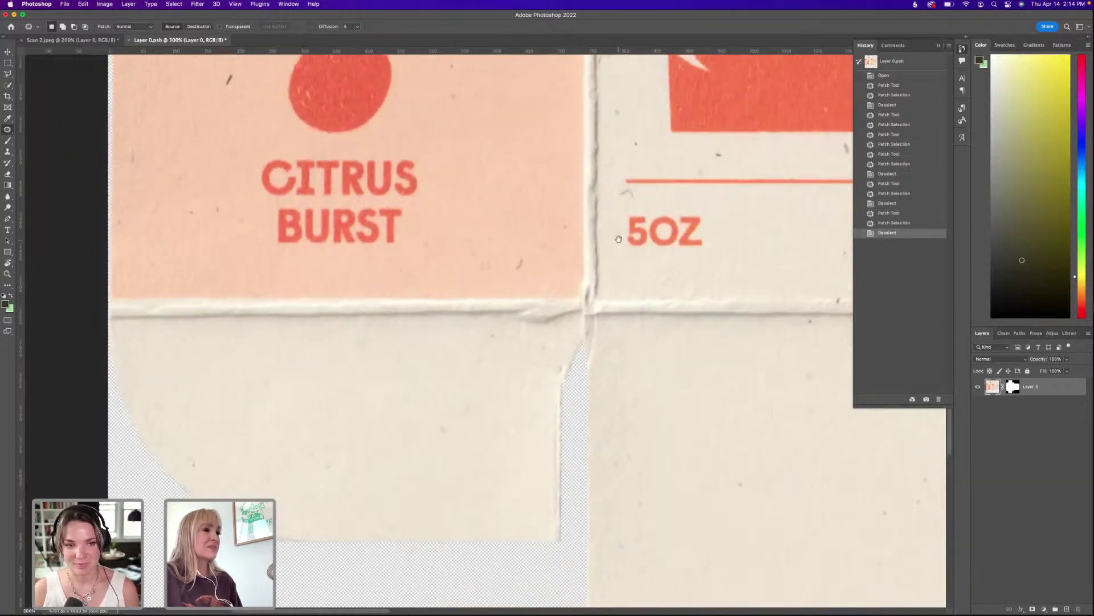
Patch out the small speck below the front panel's description text.
drag(618, 238, 521, 321)
scroll(525, 324, down, 1)
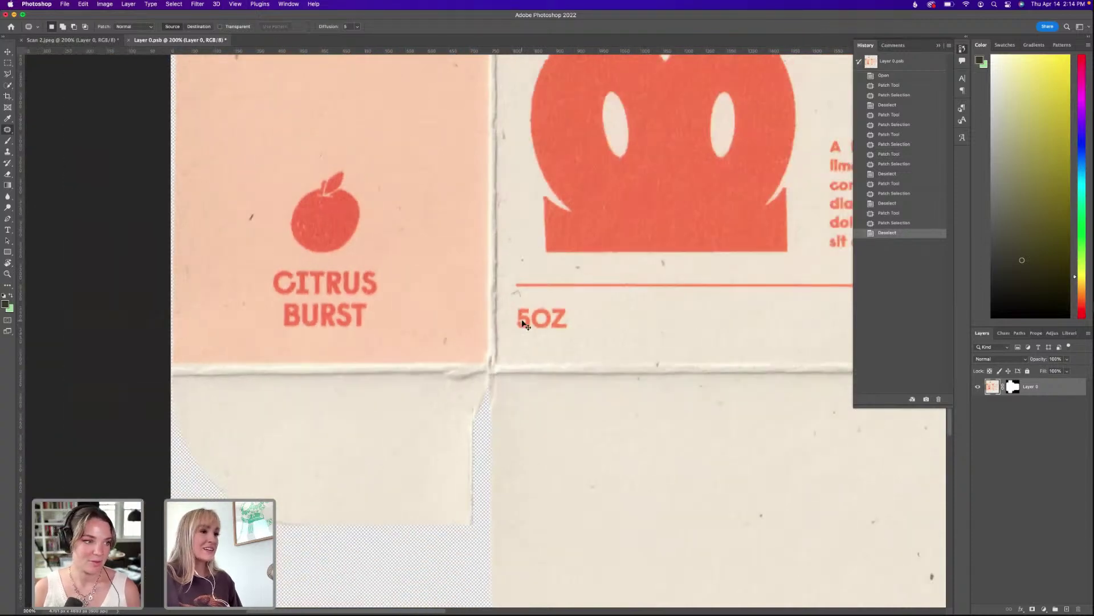
scroll(525, 324, down, 1)
scroll(510, 314, up, 6)
scroll(510, 315, right, 4)
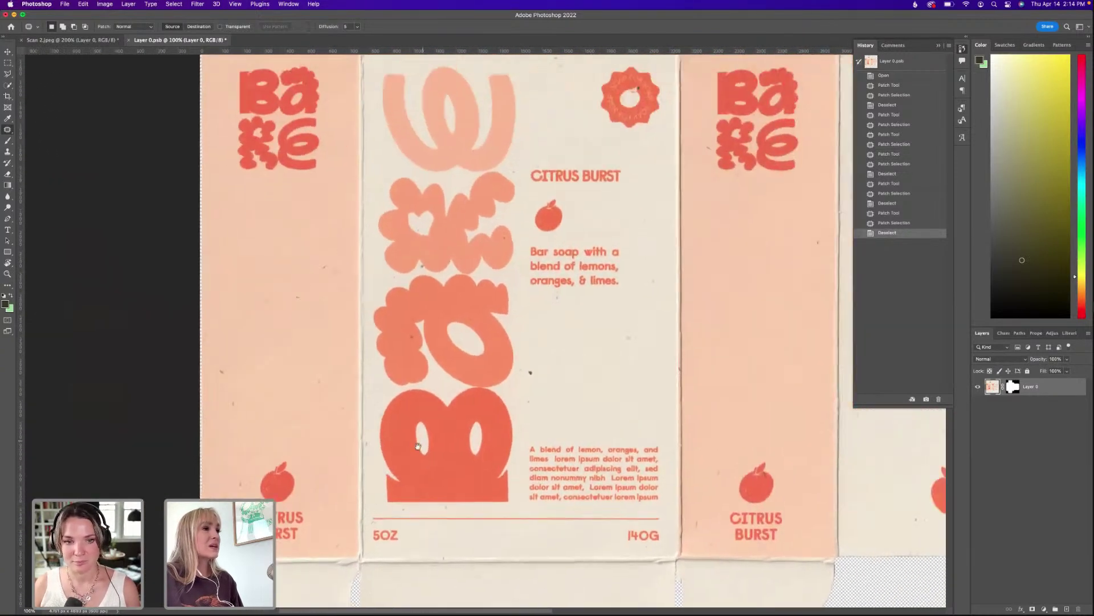
drag(500, 307, 484, 330)
scroll(484, 330, up, 1)
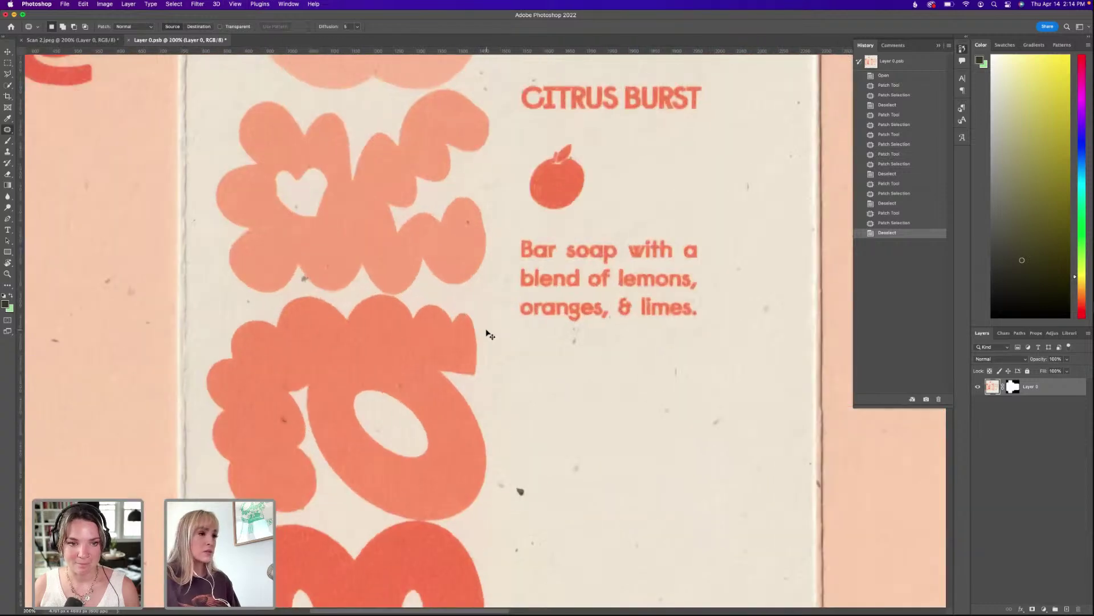
scroll(488, 342, down, 3)
scroll(488, 342, right, 1)
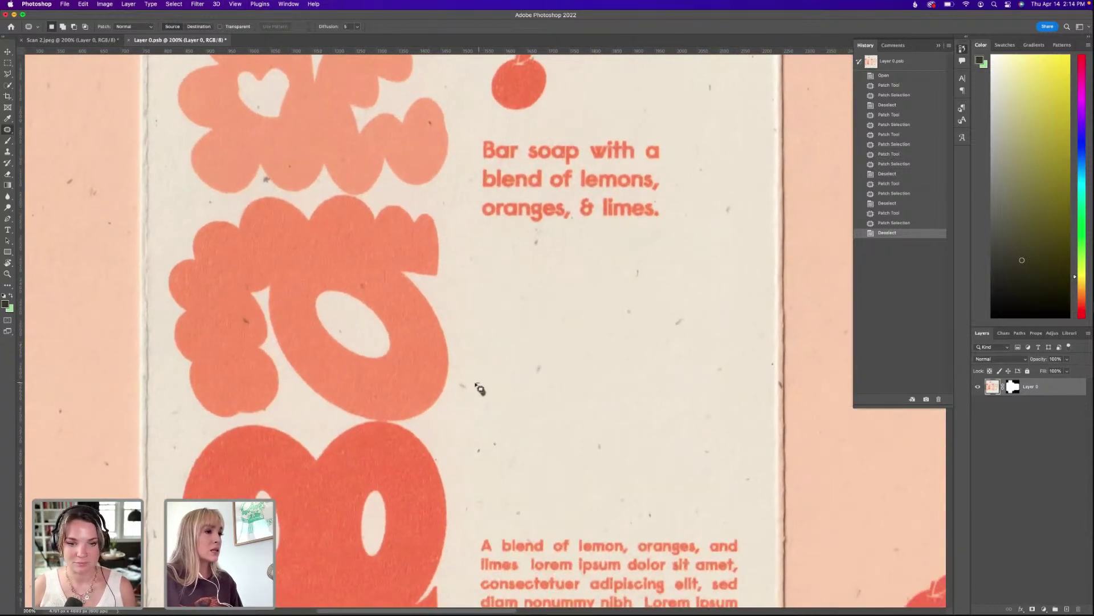
drag(483, 406, 484, 352)
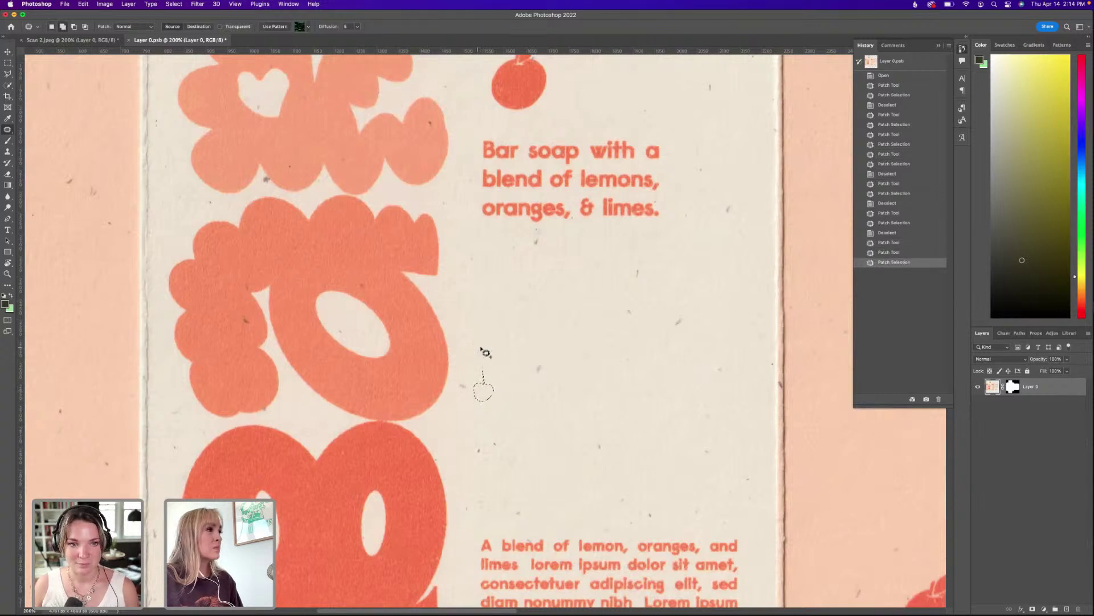
right_click(8, 129)
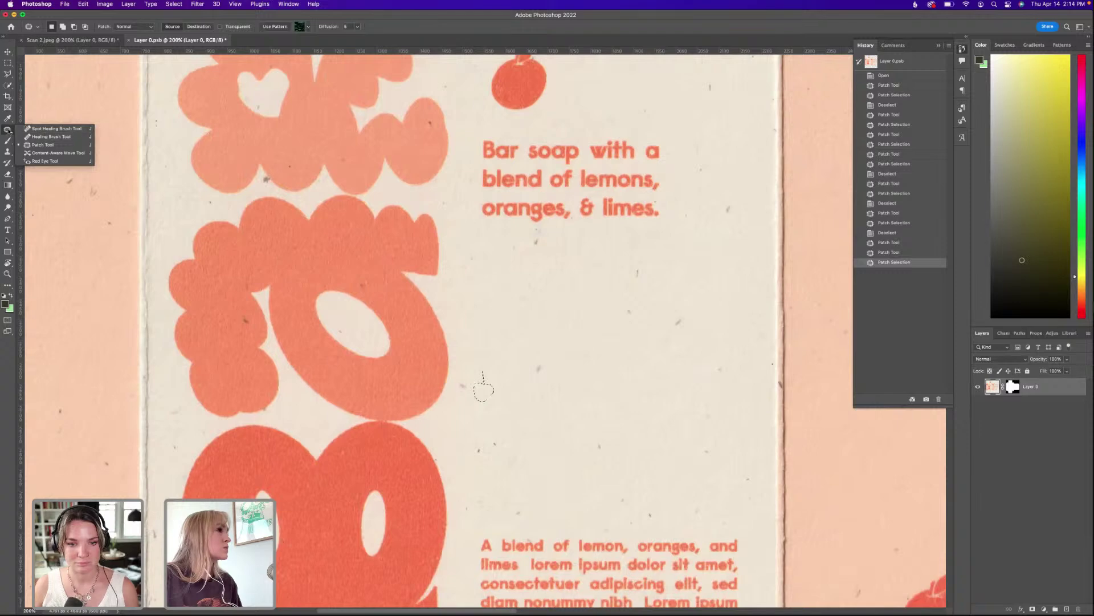
click(44, 144)
click(563, 298)
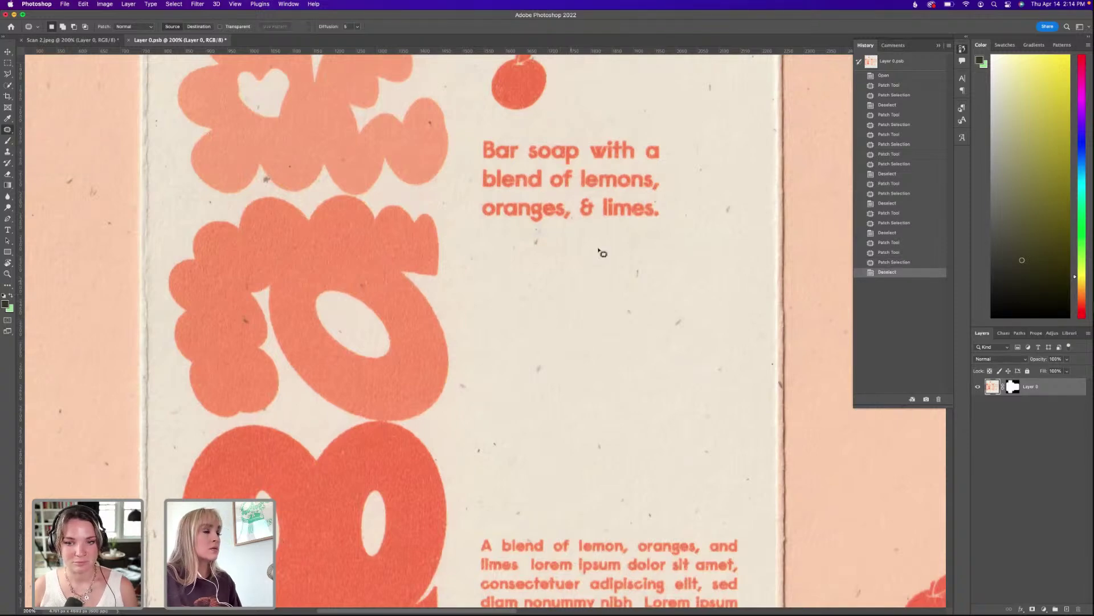
Center the full dieline in view and save Layer 0.psb.
drag(627, 216, 542, 374)
scroll(541, 373, right, 10)
scroll(541, 373, up, 5)
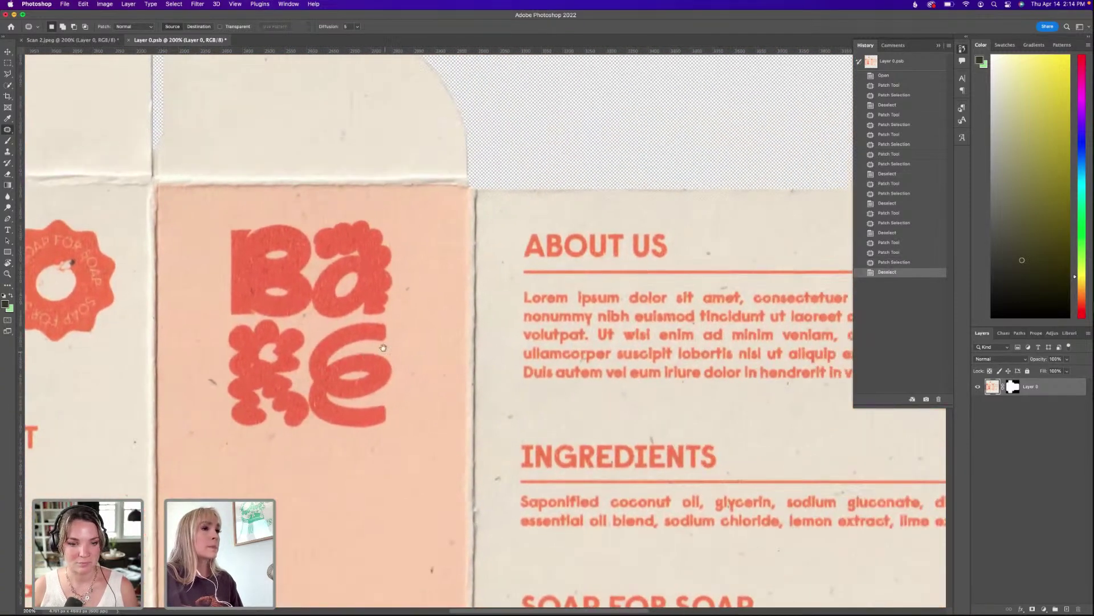
scroll(384, 351, down, 3)
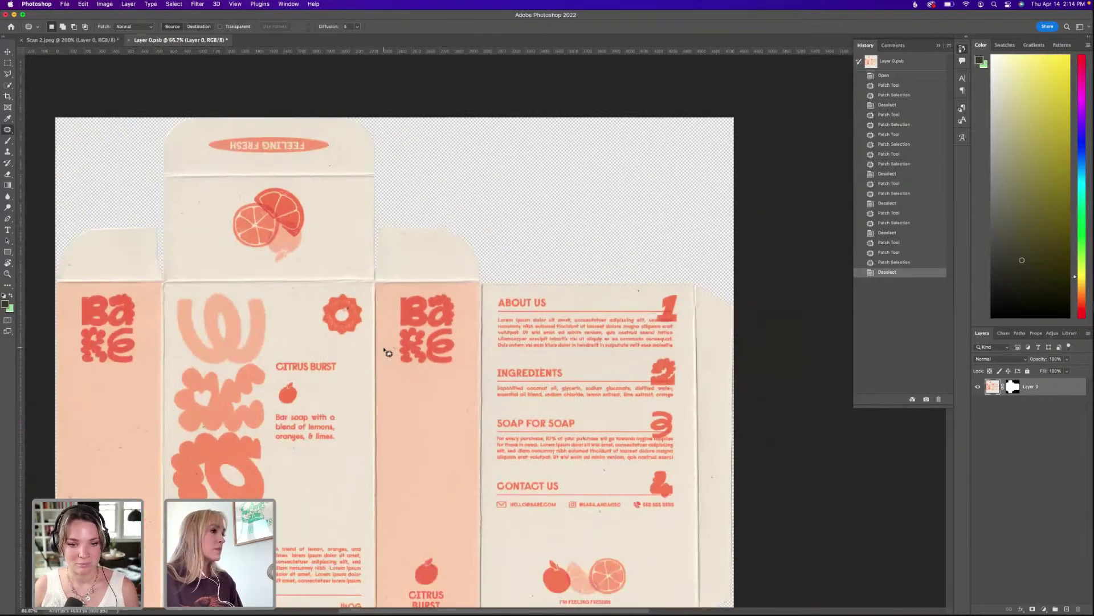
drag(368, 336, 499, 204)
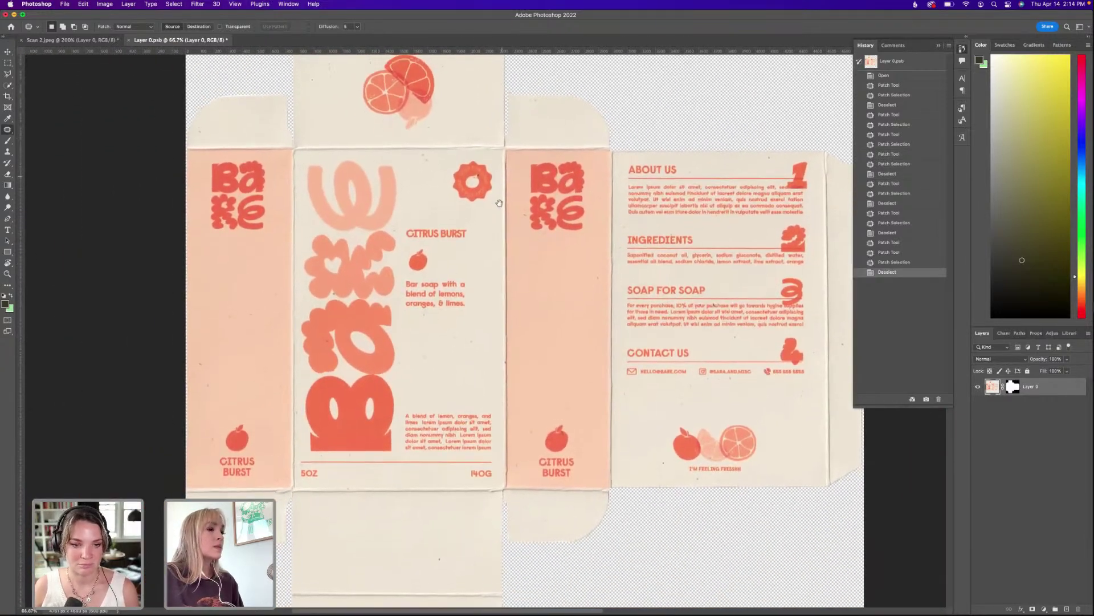
scroll(499, 203, up, 1)
scroll(558, 285, right, 4)
scroll(558, 285, down, 1)
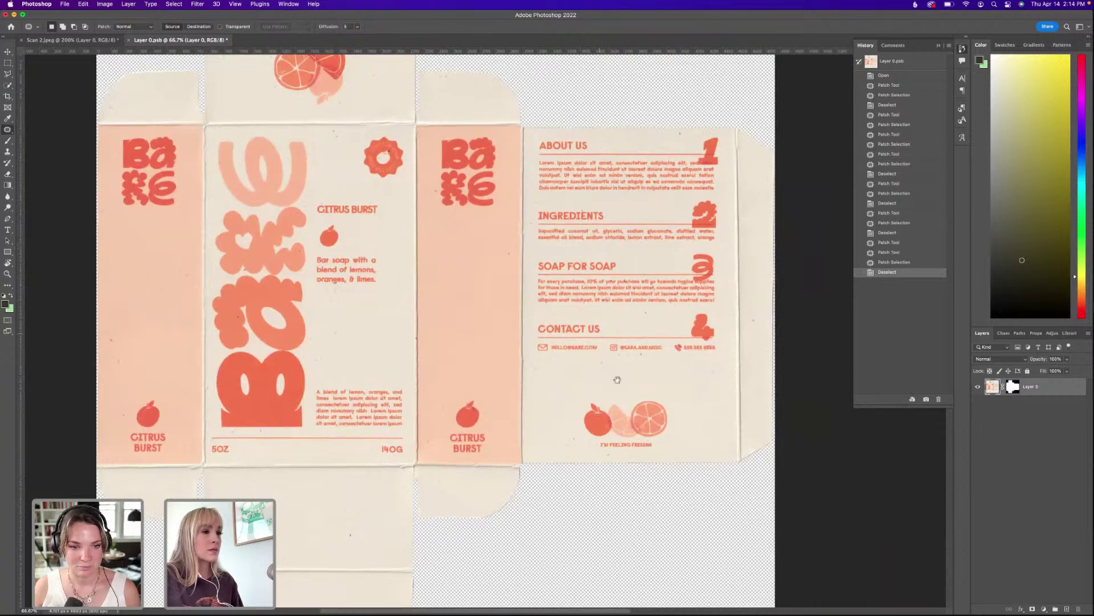
scroll(390, 230, left, 5)
scroll(390, 229, right, 4)
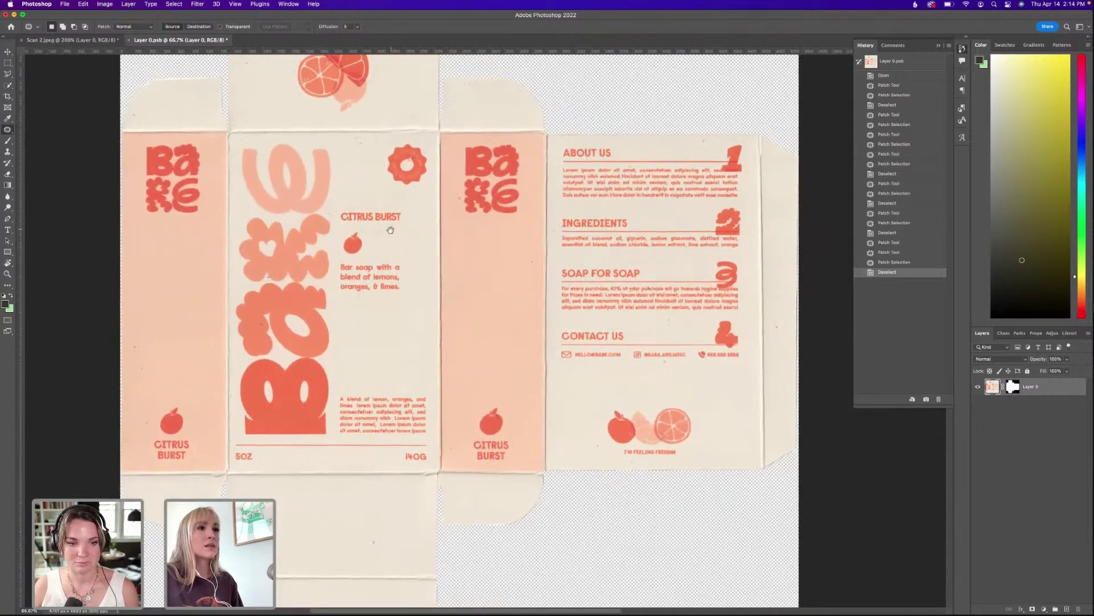
scroll(390, 229, left, 3)
key(super+s)
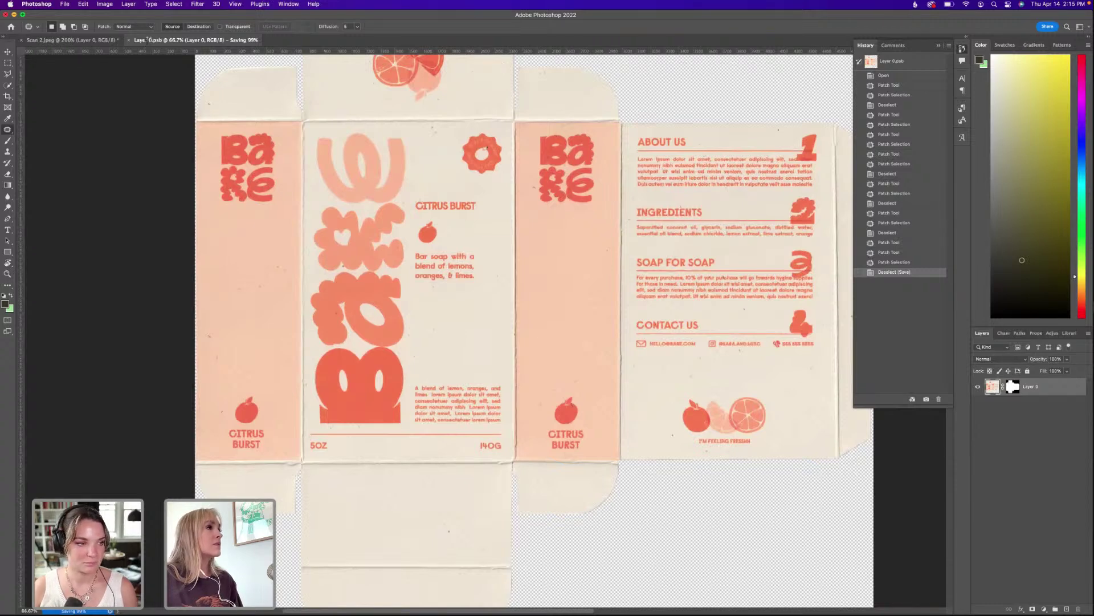
Switch to Scan 2.jpeg, center its dieline, and slide the Photoshop window aside to expose the desktop.
click(68, 40)
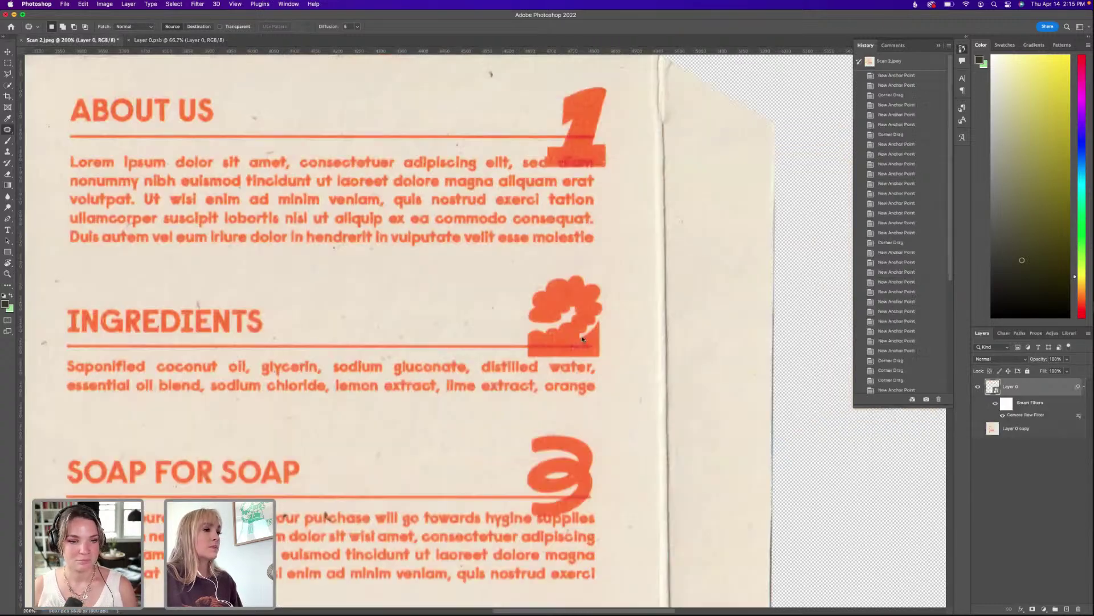
scroll(593, 335, down, 4)
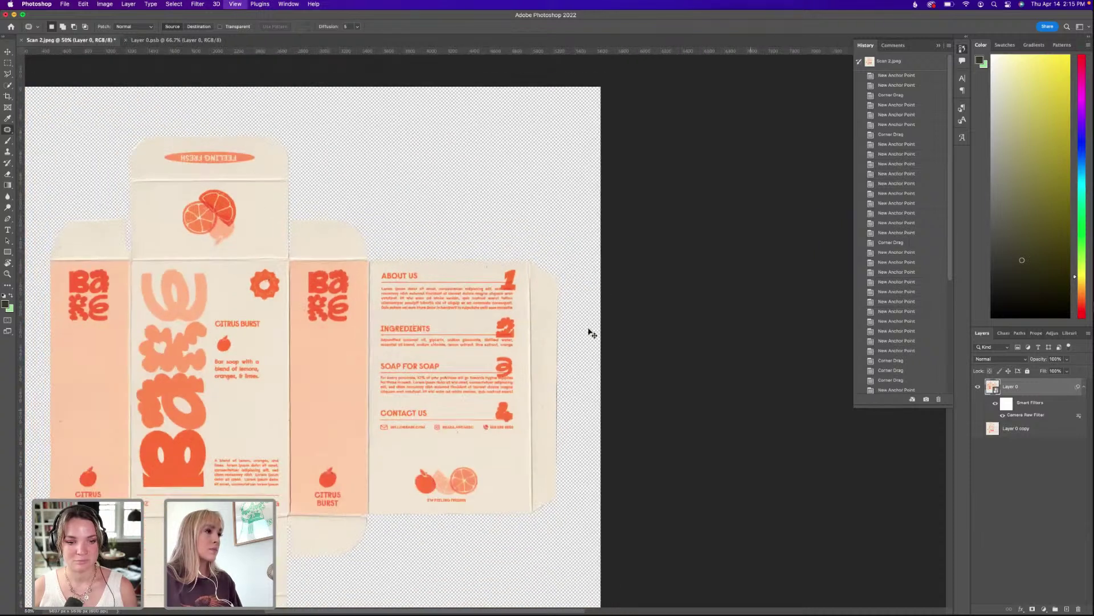
drag(371, 372, 553, 255)
scroll(553, 255, down, 1)
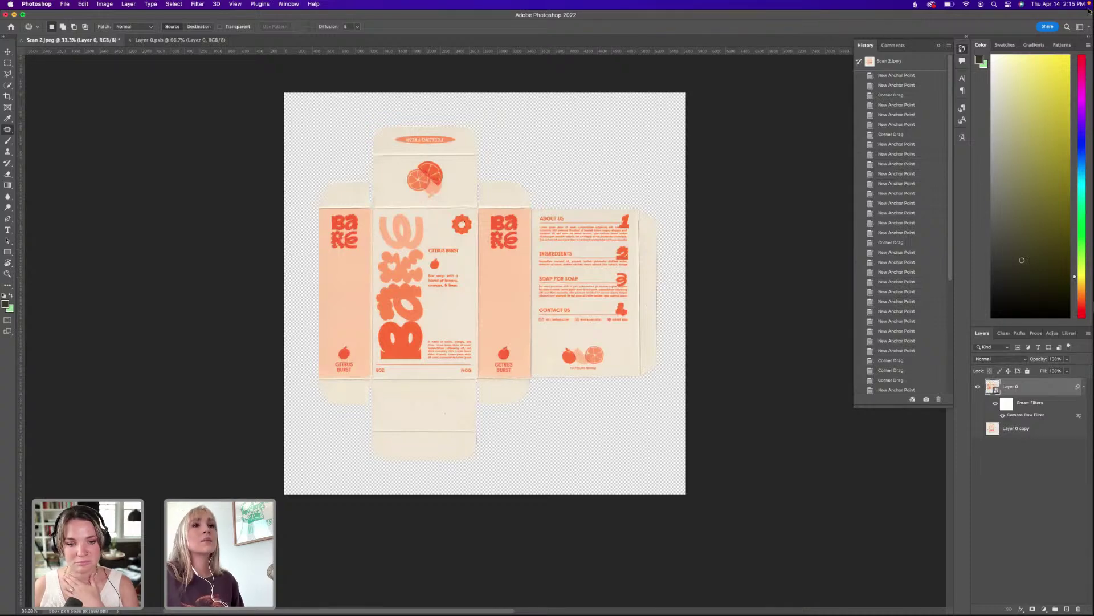
drag(1063, 16, 989, 14)
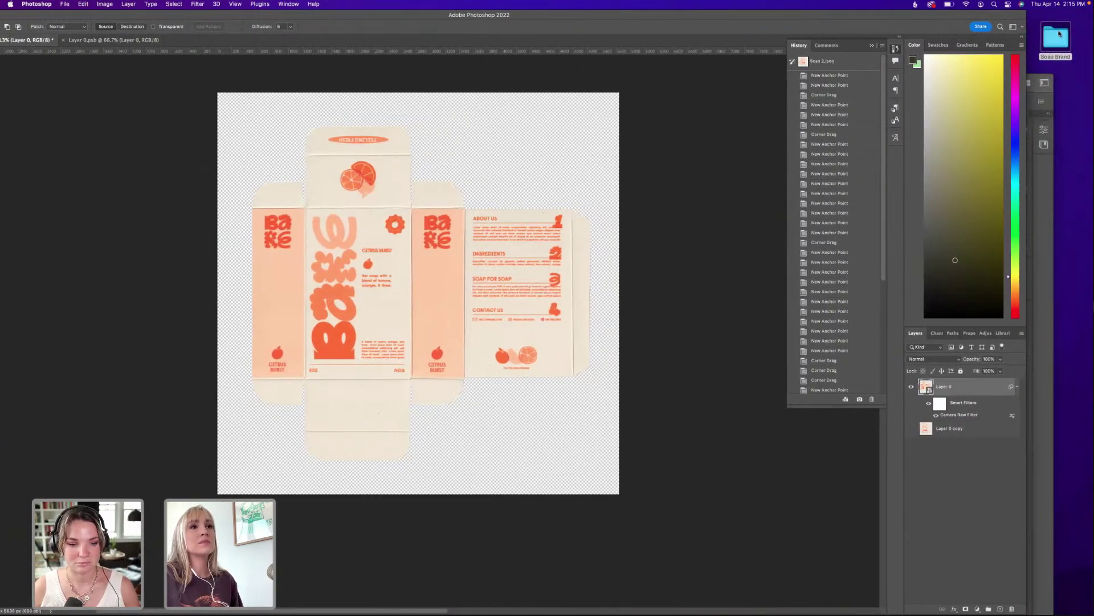
Go to Soap Brand > Links > Backgrounds and Shift-select all six background images.
double_click(1057, 35)
click(742, 255)
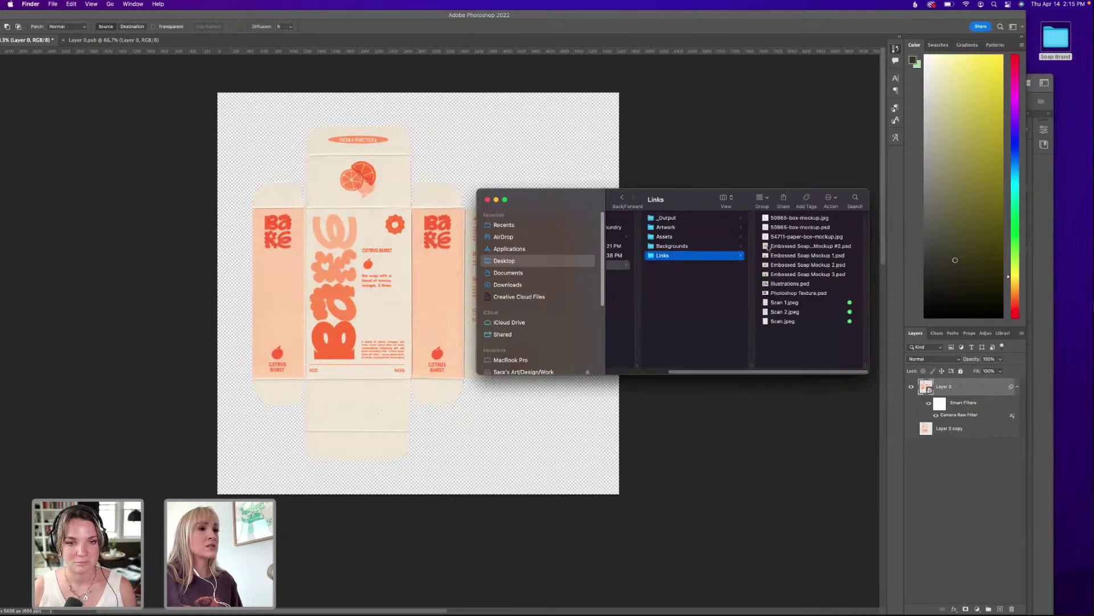
click(677, 246)
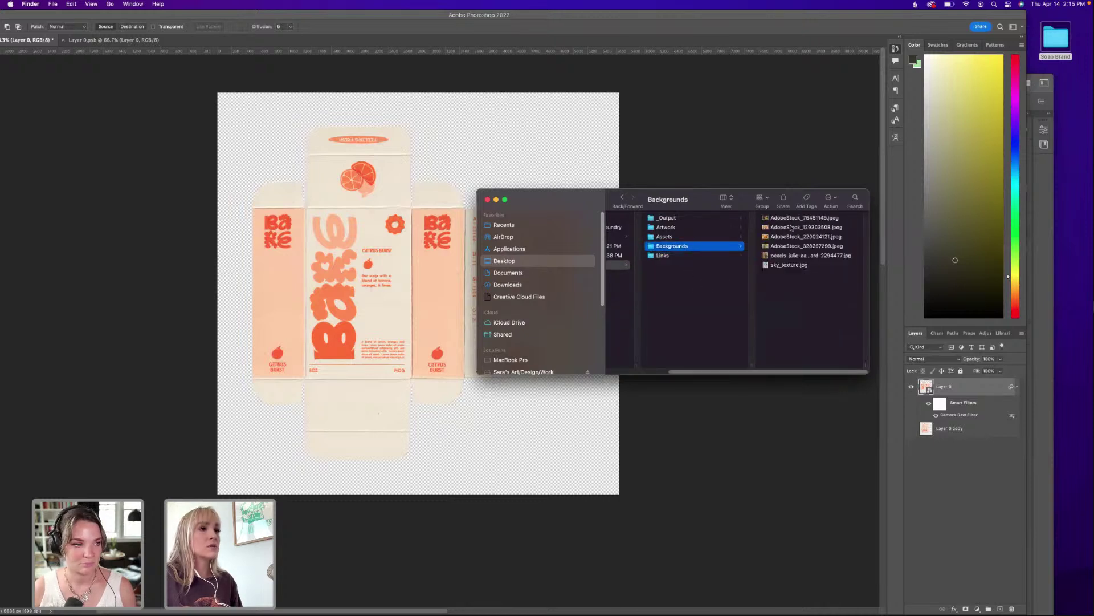
click(701, 217)
shift+click(703, 266)
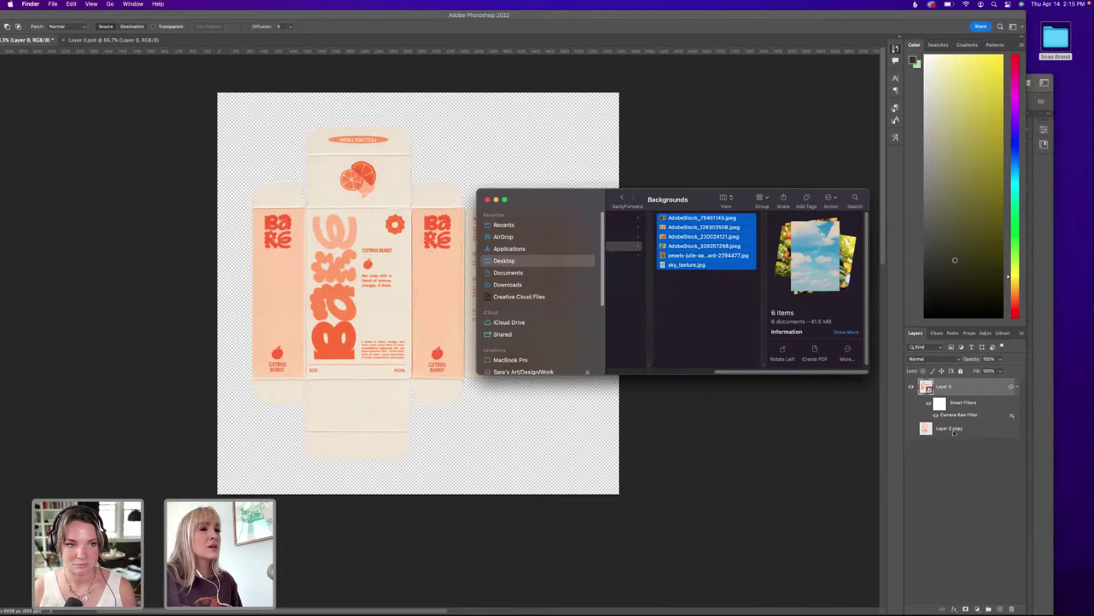
Place the six background photos and scale the orange and citrus slices photos to fill the canvas.
drag(715, 246, 435, 122)
drag(428, 21, 496, 21)
drag(487, 159, 487, 92)
drag(487, 426, 506, 489)
key(super+z)
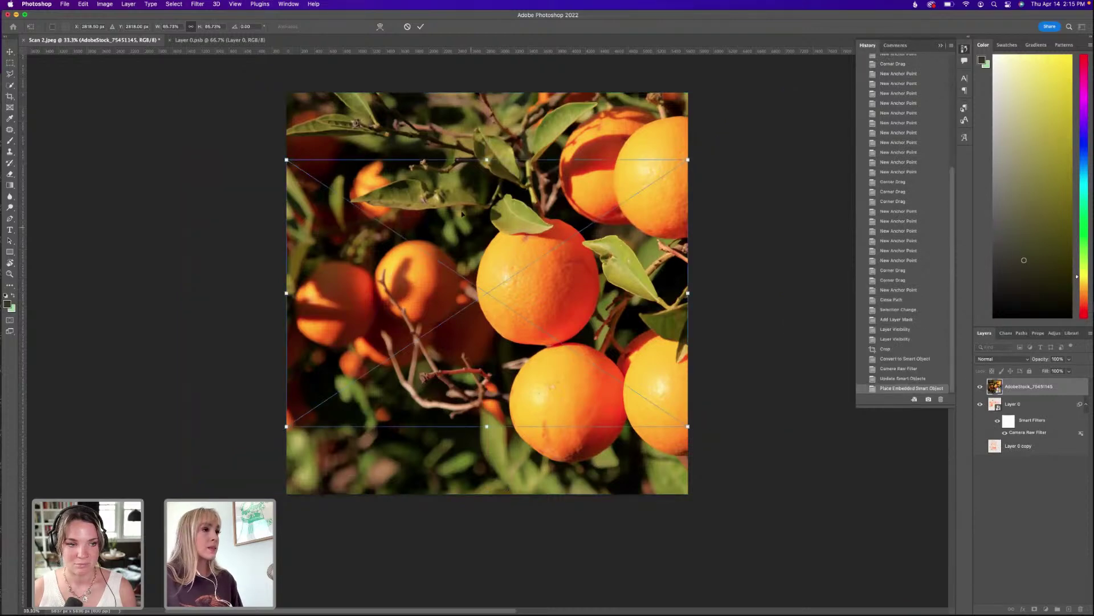
drag(486, 159, 487, 92)
drag(488, 425, 486, 493)
key(Return)
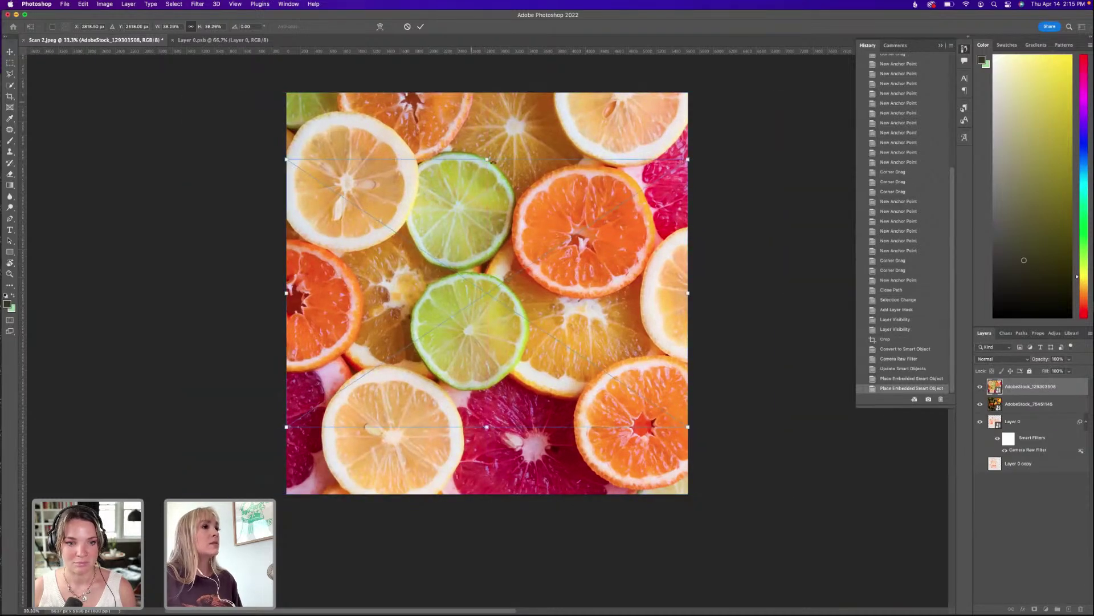
Stretch the orange halves and orange tree photos vertically to fill the canvas.
drag(487, 159, 487, 92)
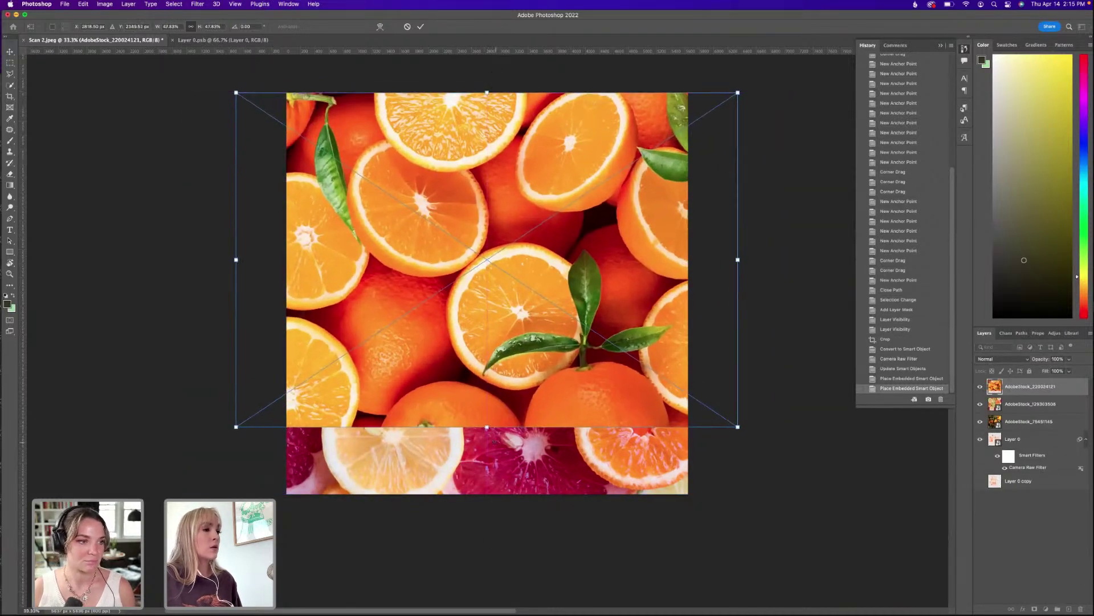
drag(487, 426, 490, 494)
key(Return)
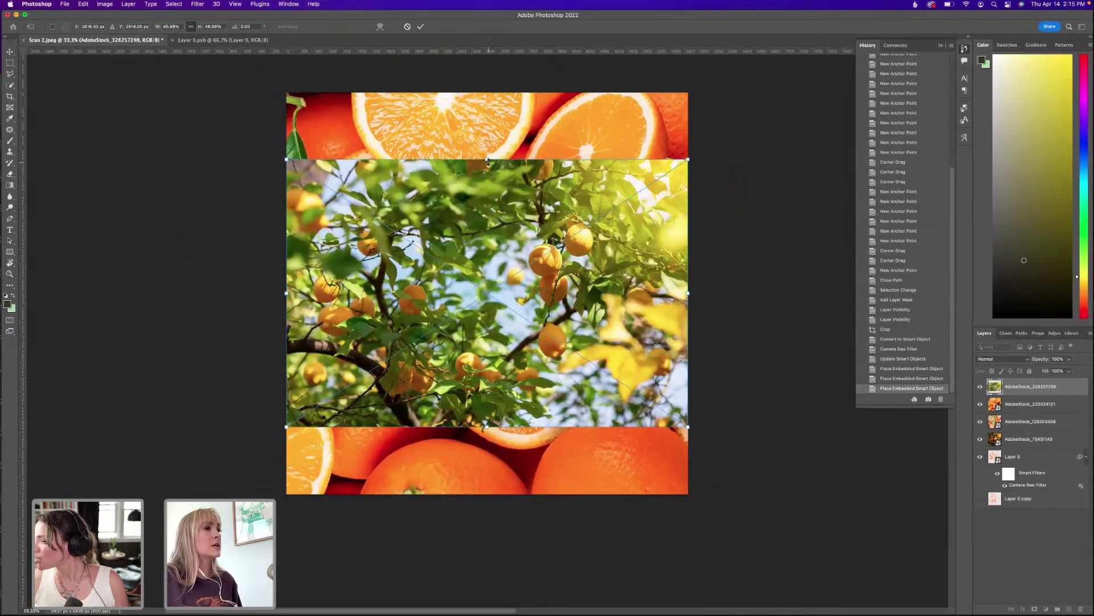
drag(488, 147, 487, 91)
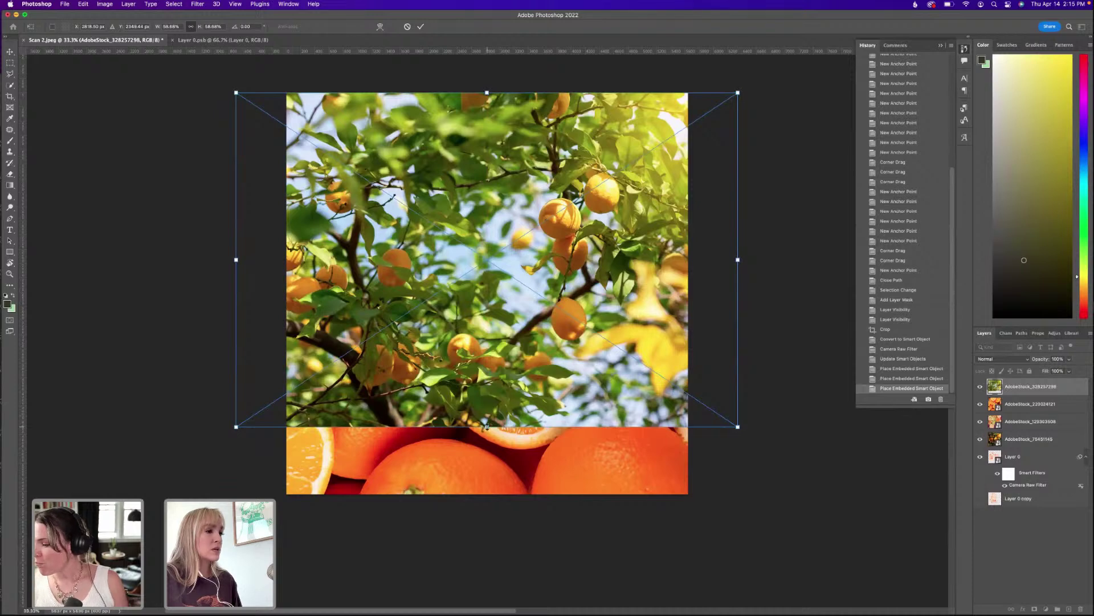
drag(487, 427, 488, 494)
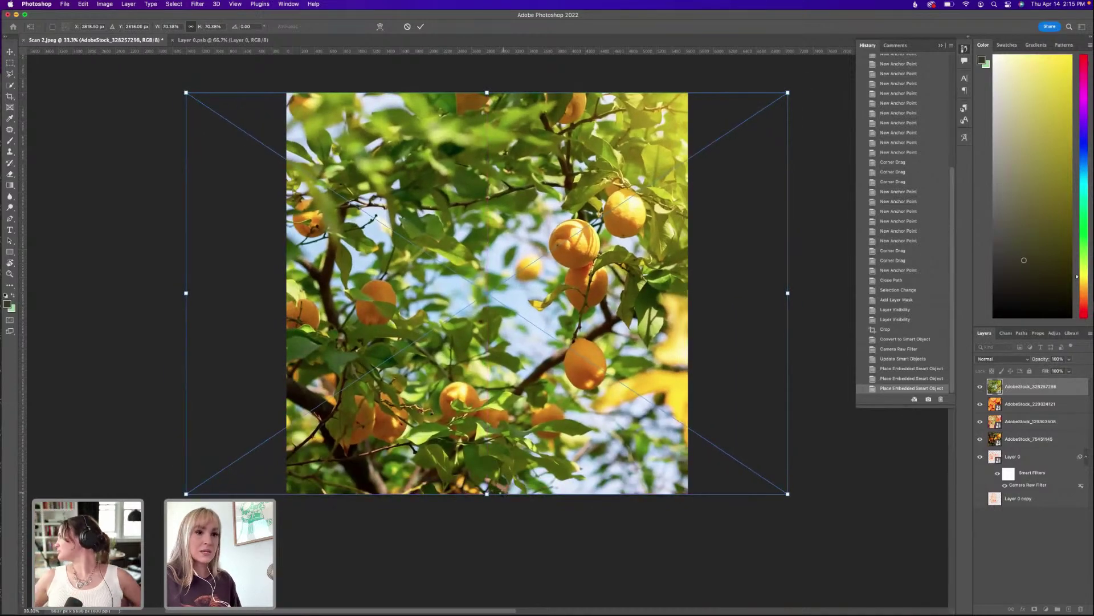
key(Return)
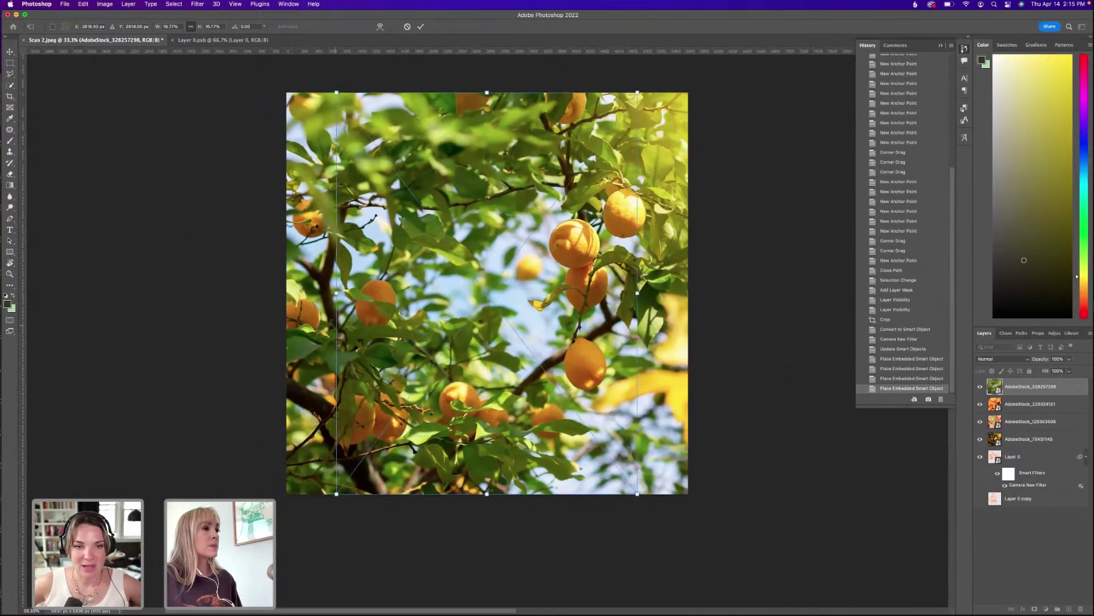
Widen the leafy oranges and sky_texture photos to the canvas edges and commit them.
drag(336, 292, 286, 292)
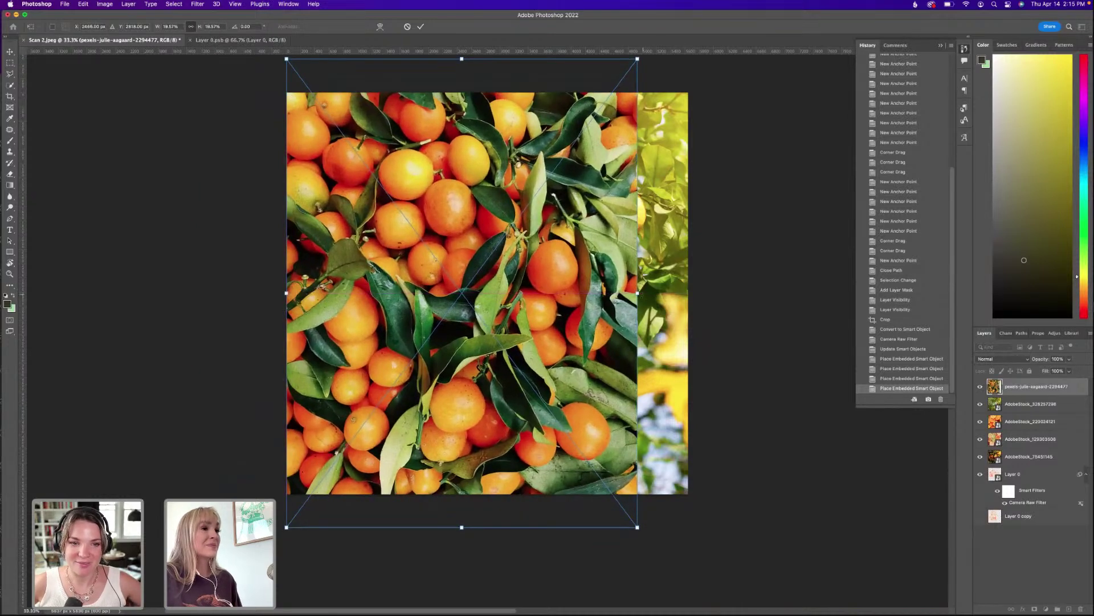
drag(637, 292, 688, 293)
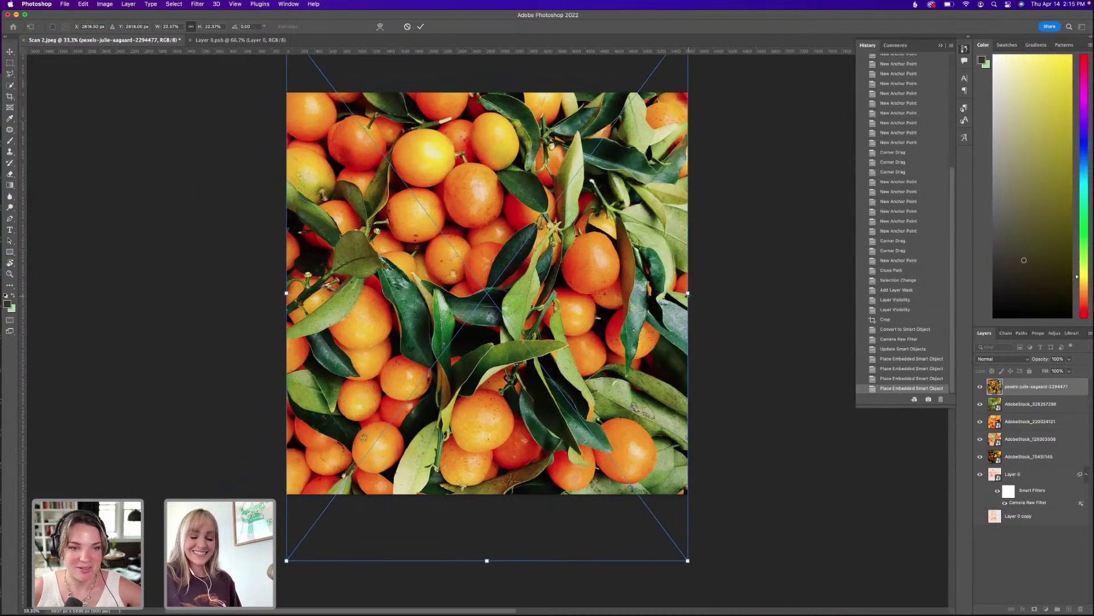
key(Return)
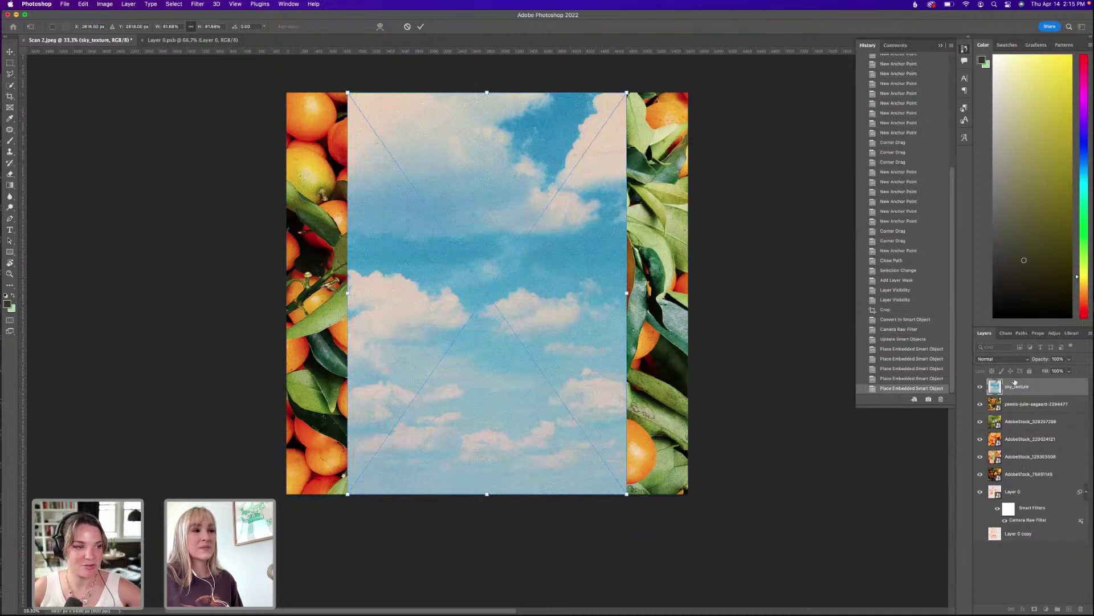
drag(347, 292, 287, 293)
drag(627, 293, 690, 286)
key(Return)
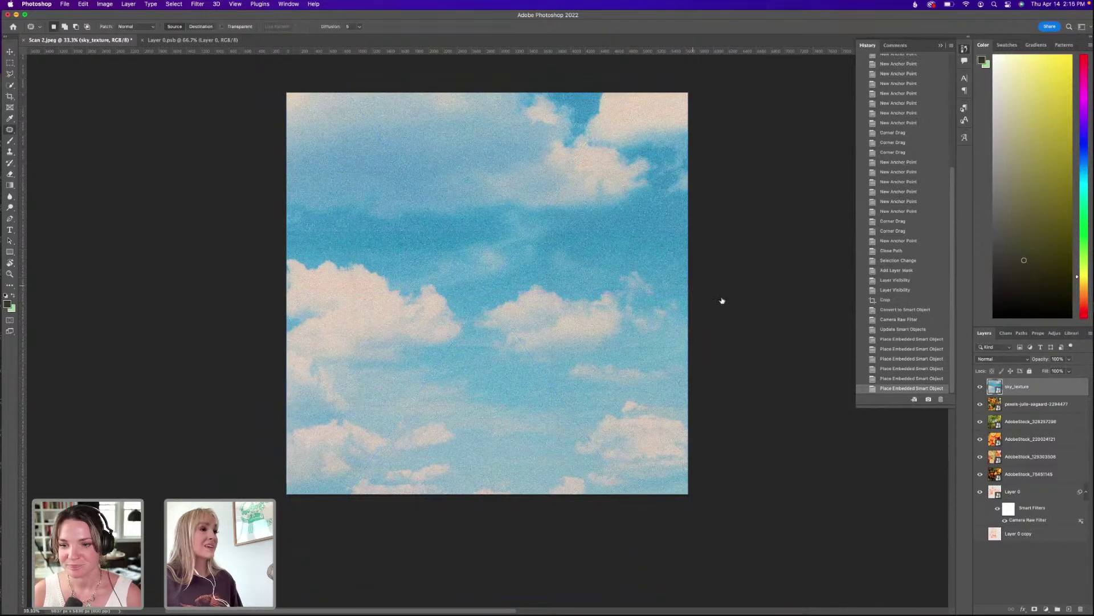
Move all the background photo layers beneath the box artwork layer.
double_click(1028, 474)
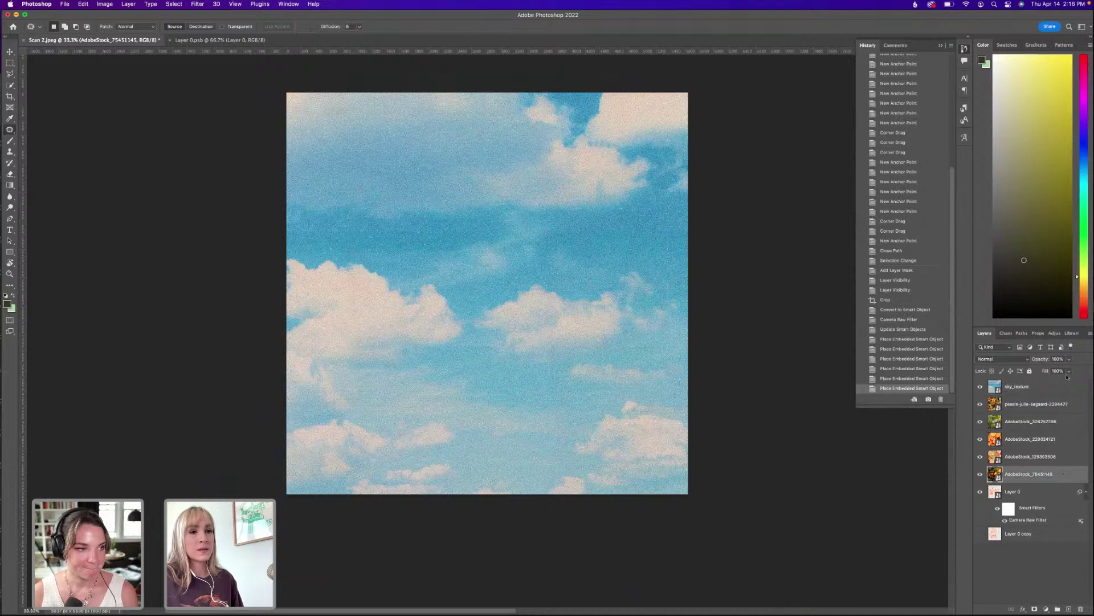
shift+click(1020, 387)
drag(1060, 479, 1046, 527)
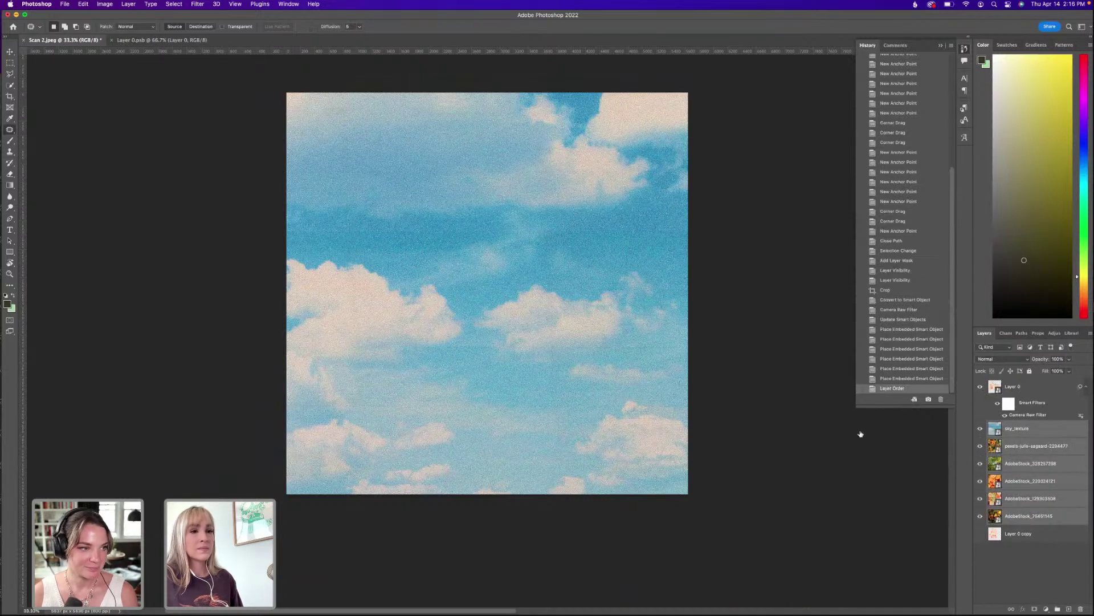
click(1025, 556)
Hide sky_texture to reveal the leafy oranges photo, then select Layer 0.
click(1006, 432)
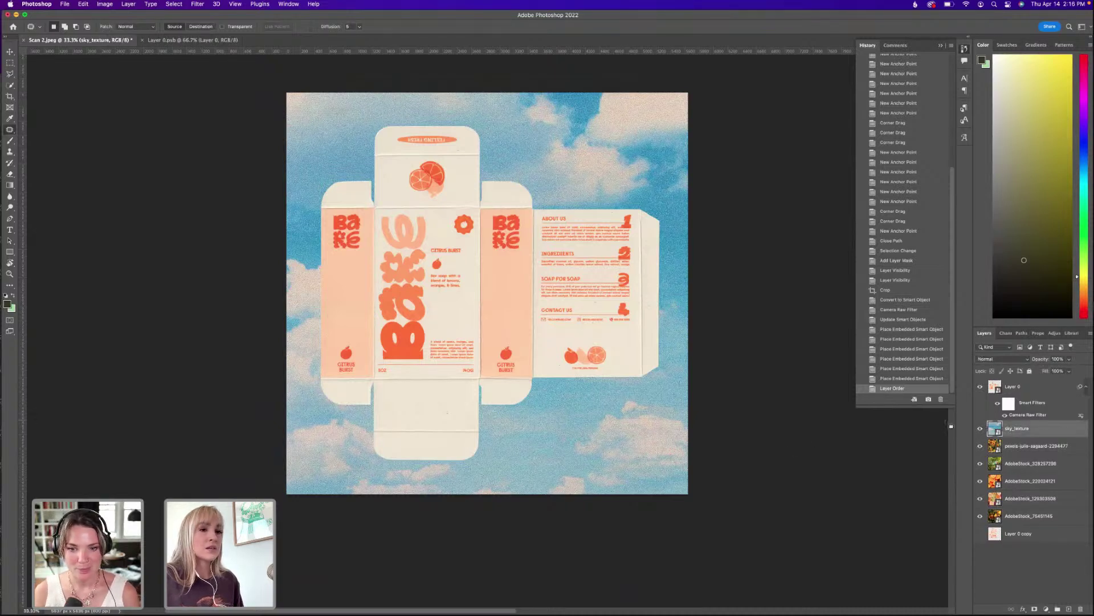
key(super+plus)
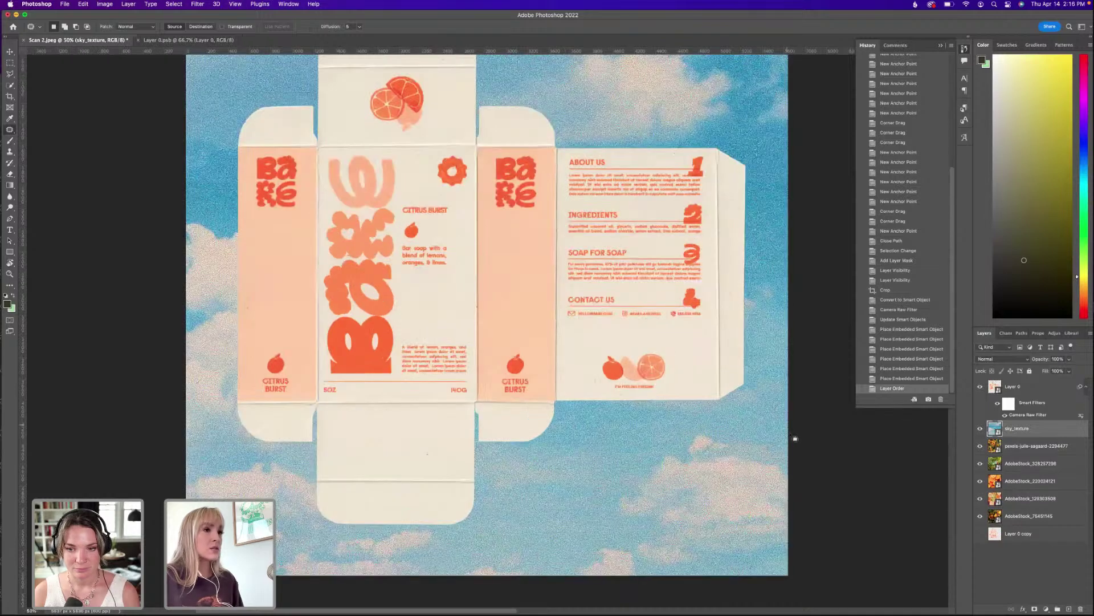
drag(691, 331, 701, 378)
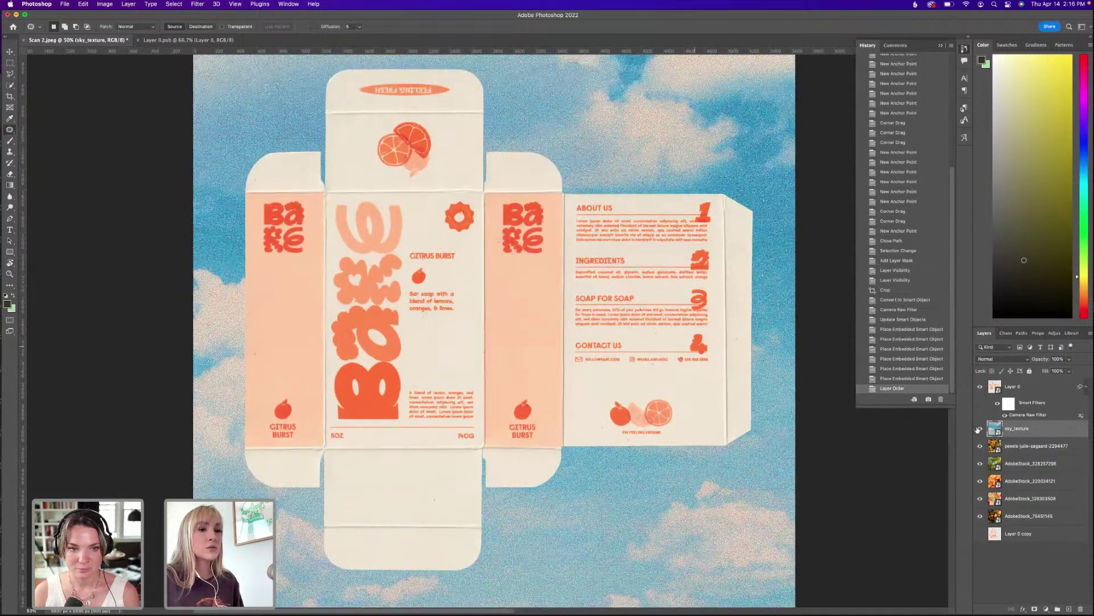
click(981, 428)
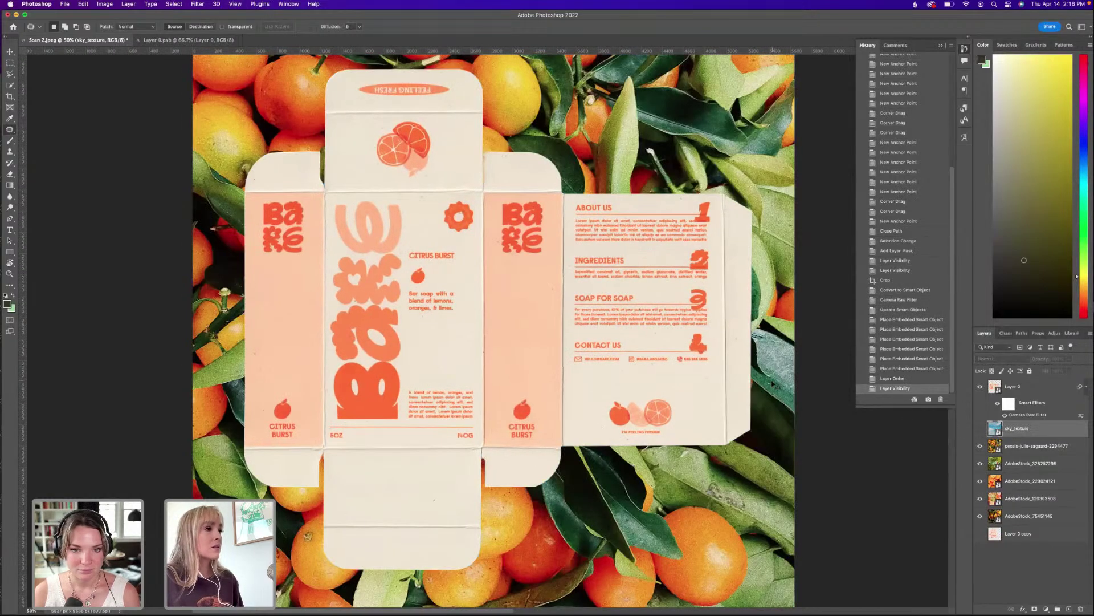
key(super+minus)
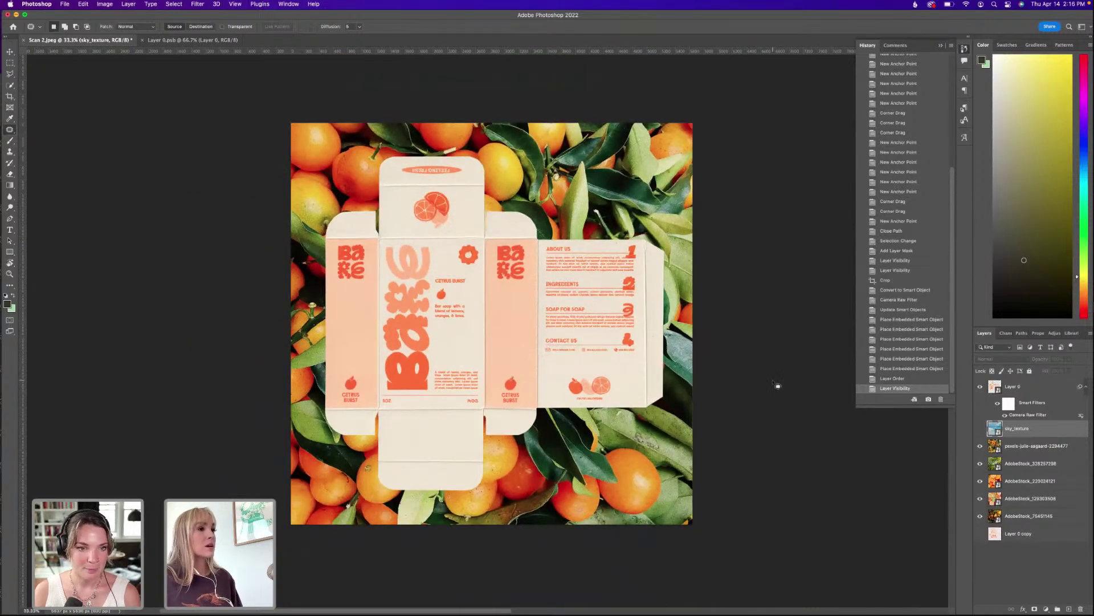
click(1026, 391)
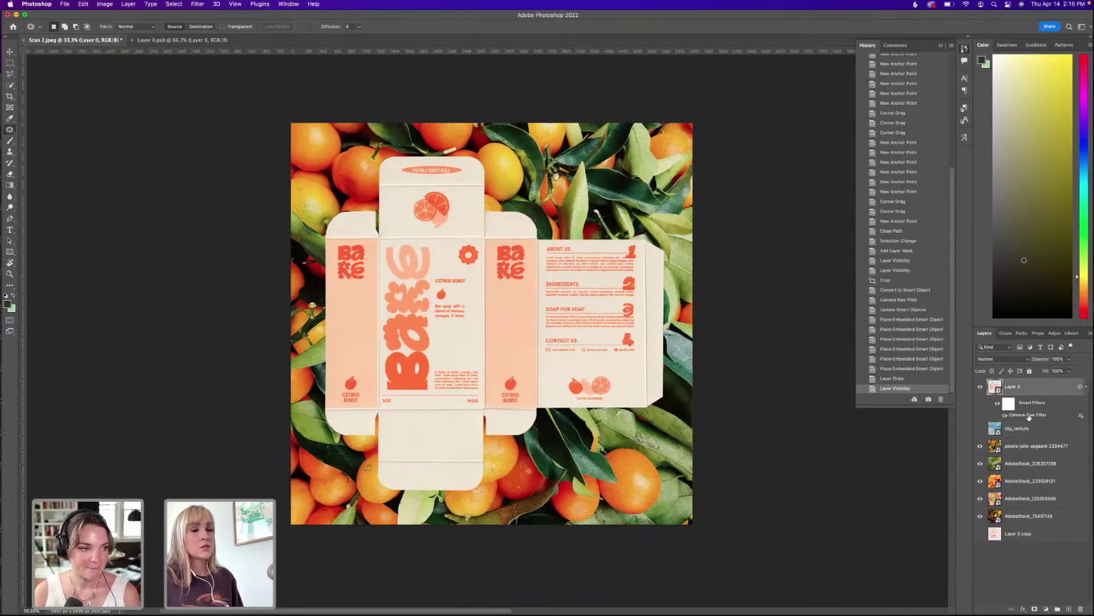
Add a Drop Shadow layer style to the box artwork and zoom in to inspect it.
click(318, 5)
text(drop)
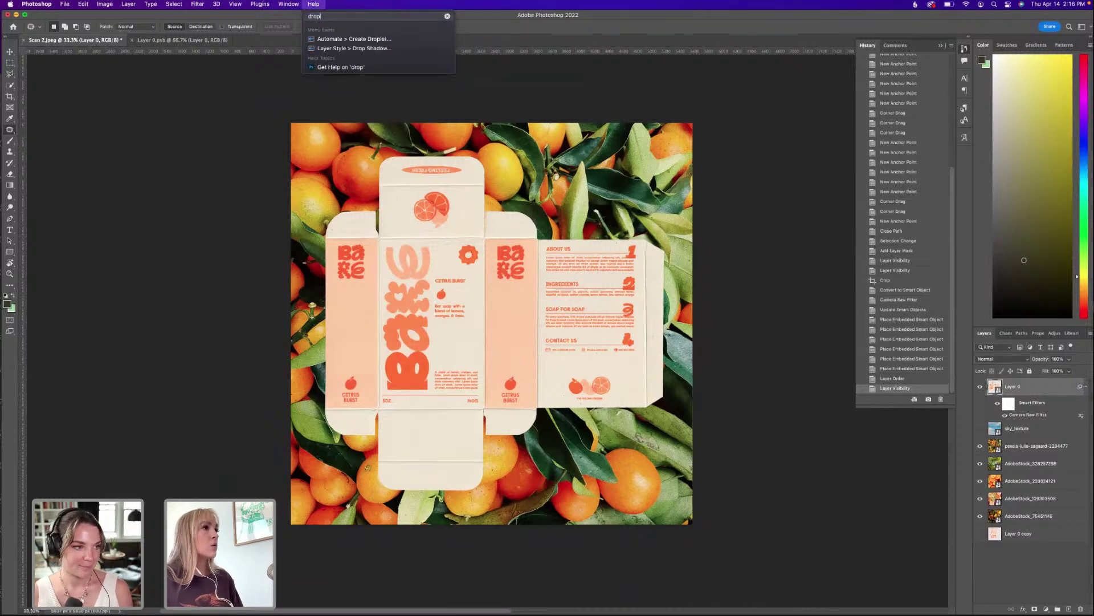
mouse_move(353, 39)
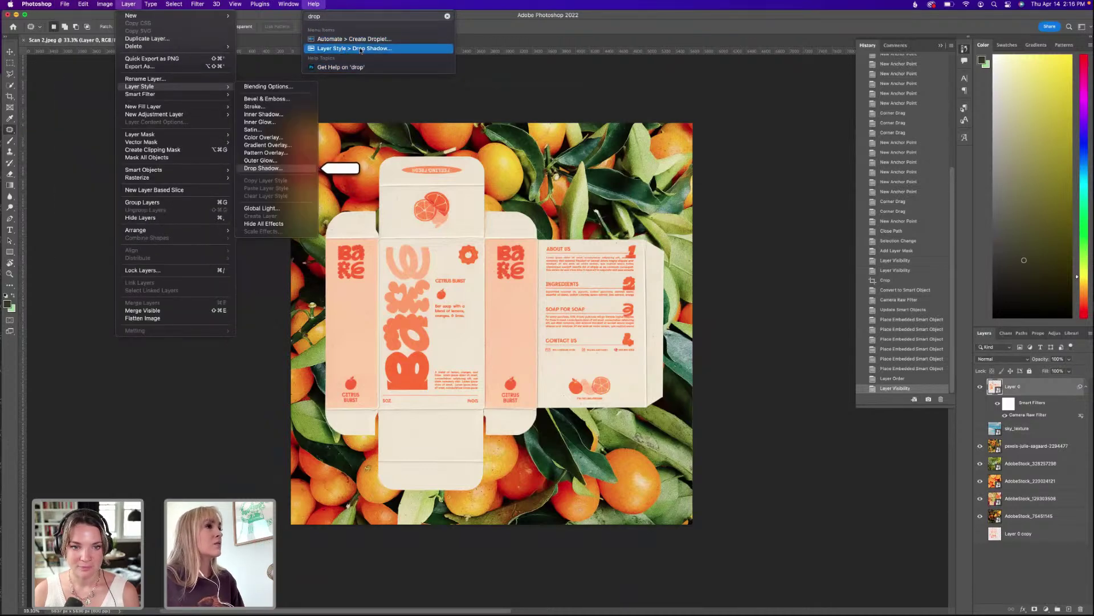
click(365, 50)
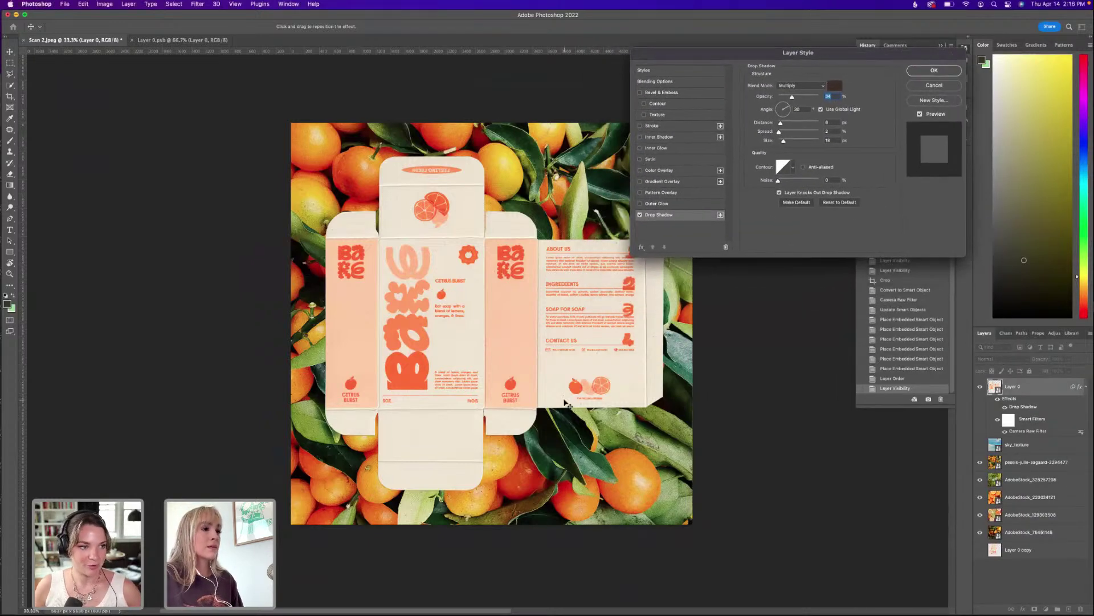
key(super+equal)
key(super+equal)
key(super+equal)
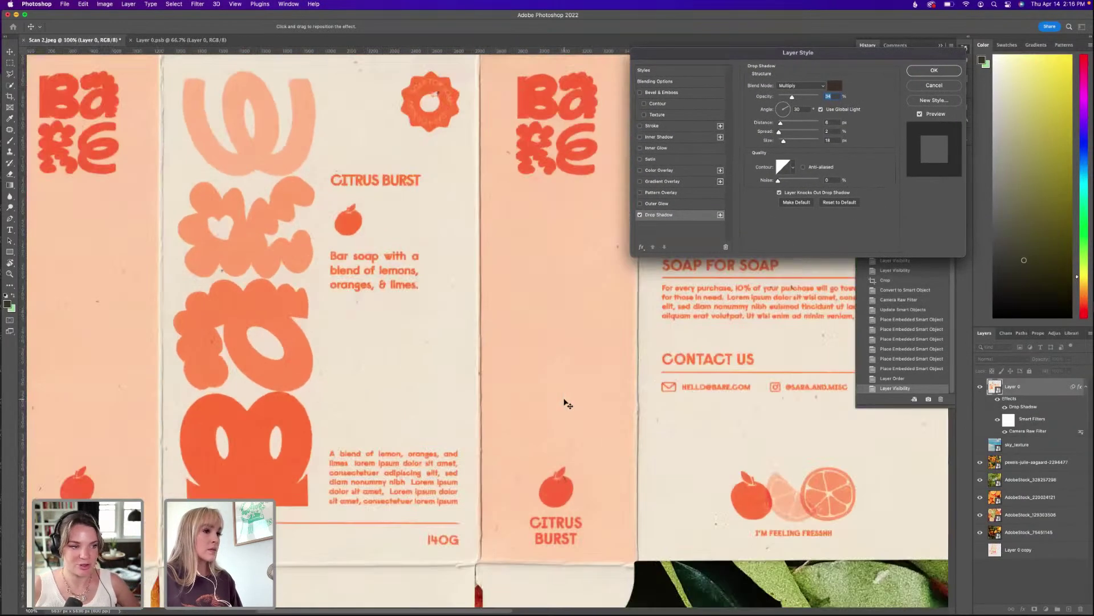
scroll(458, 252, down, 5)
scroll(459, 251, right, 3)
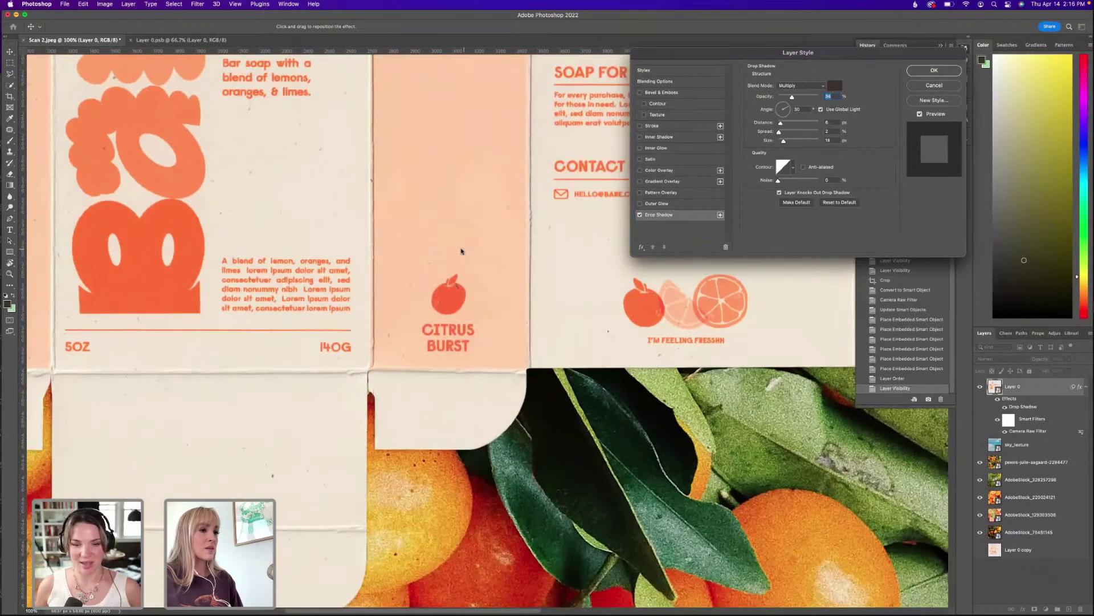
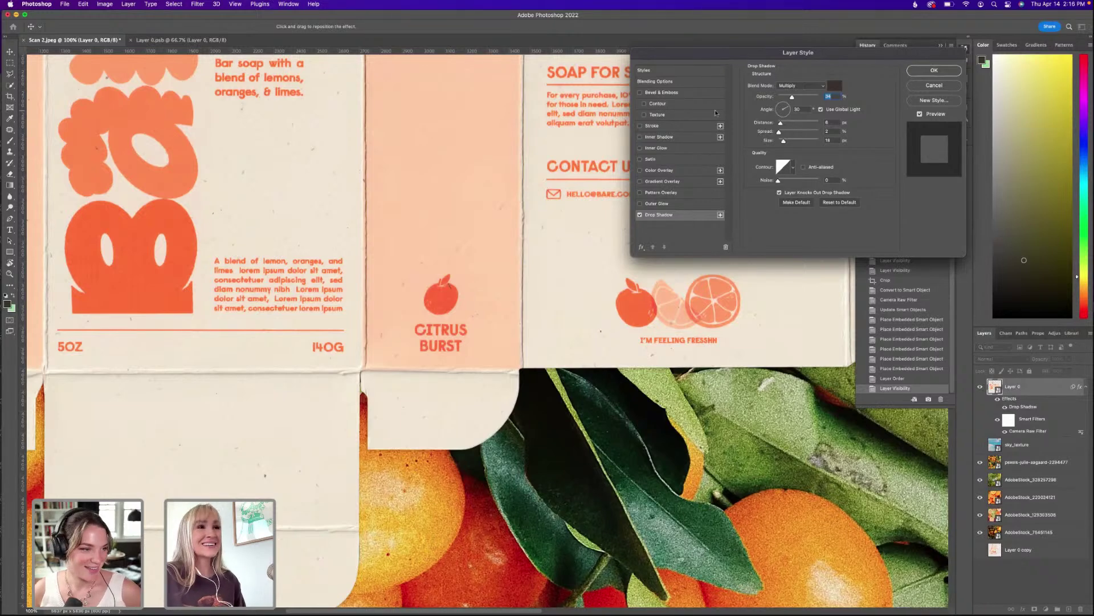
Drag the Drop Shadow sliders to set a 134° angle and 7% spread.
drag(811, 54, 798, 77)
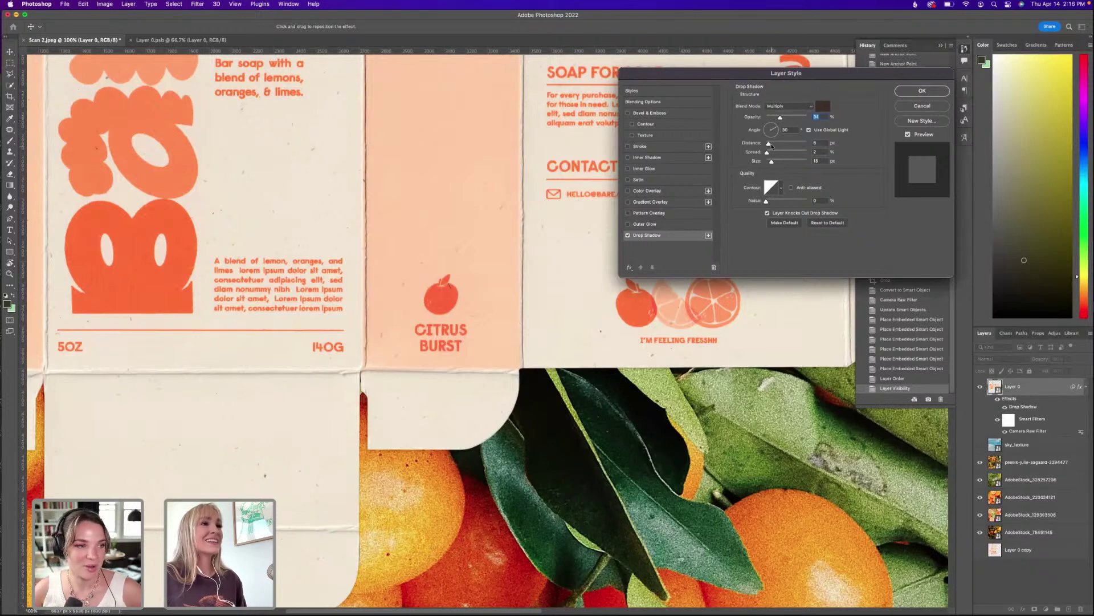
drag(769, 144, 775, 144)
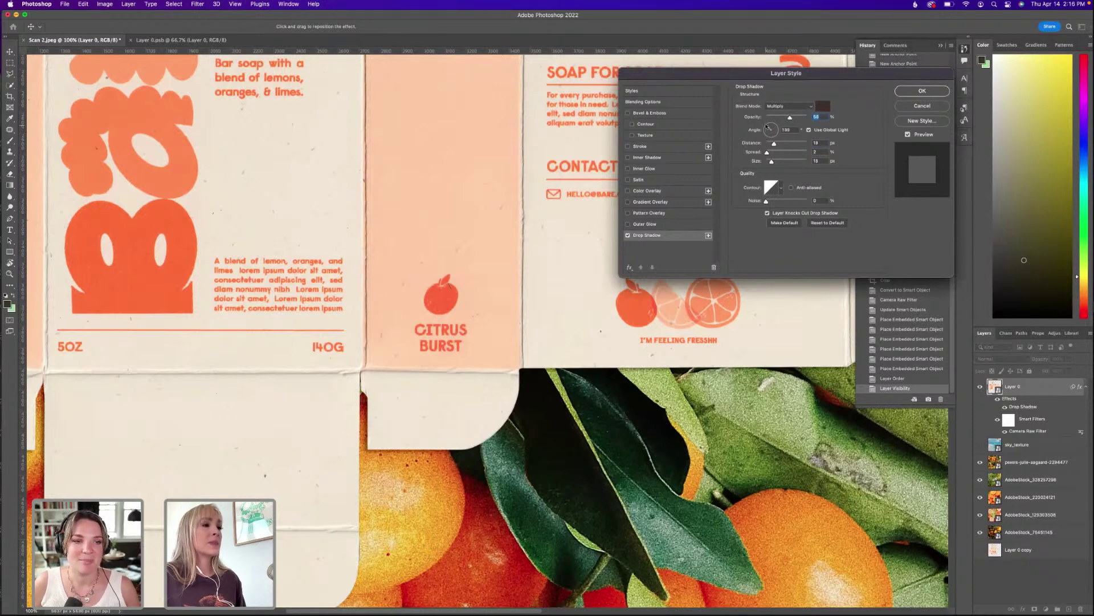
drag(767, 127, 762, 128)
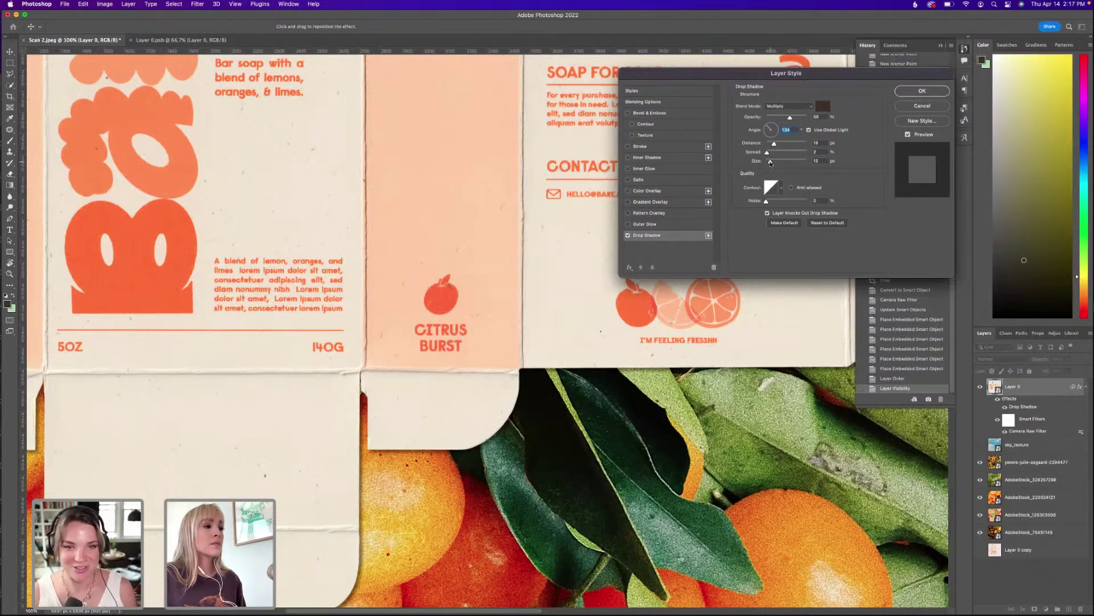
drag(771, 162, 769, 162)
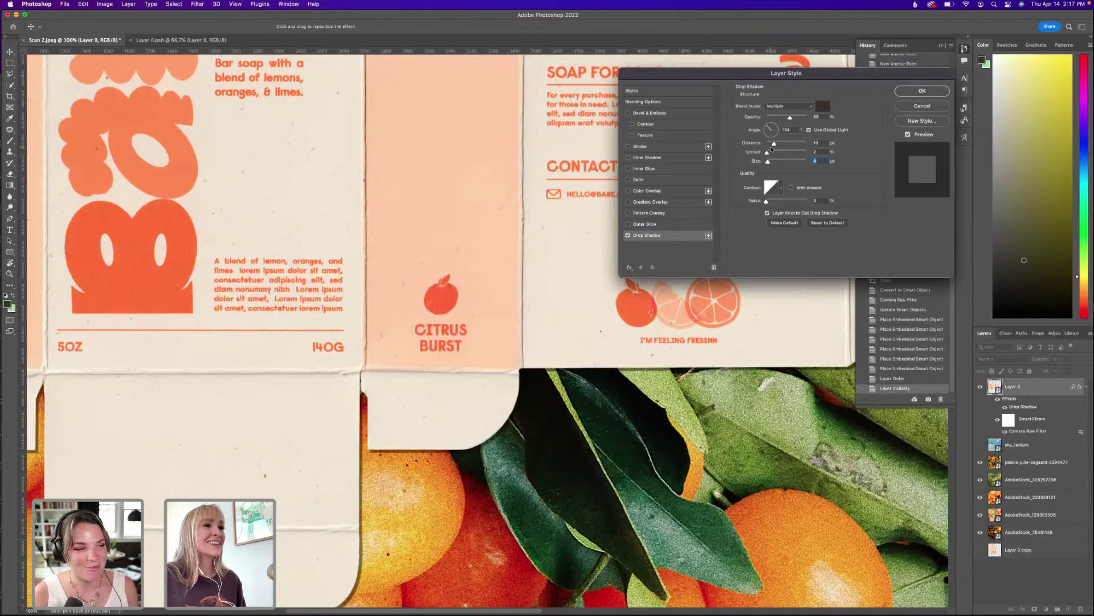
drag(767, 153, 768, 155)
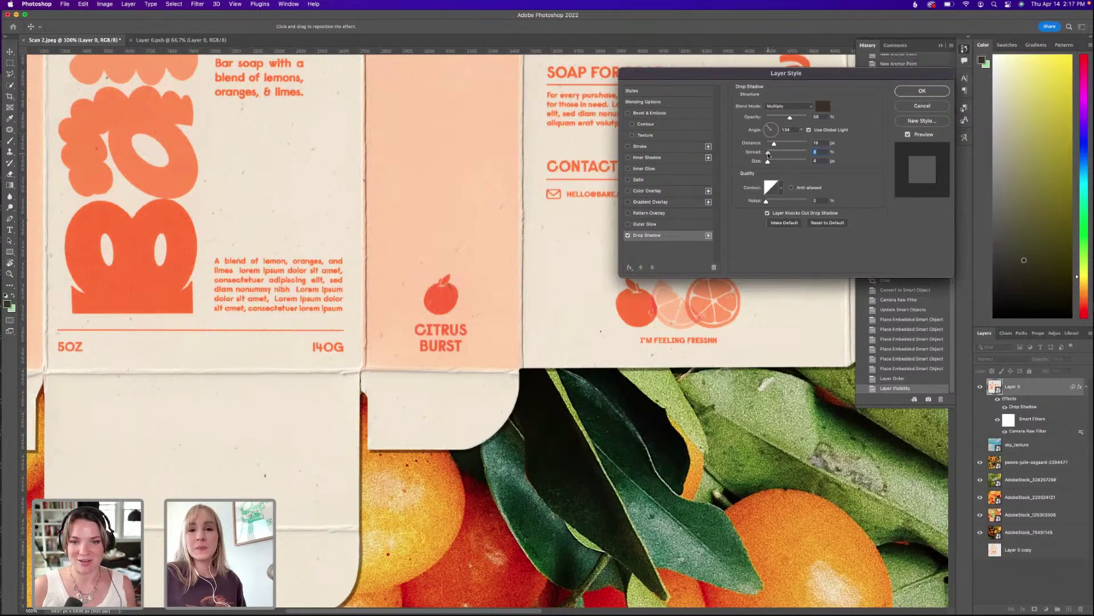
drag(765, 155, 770, 154)
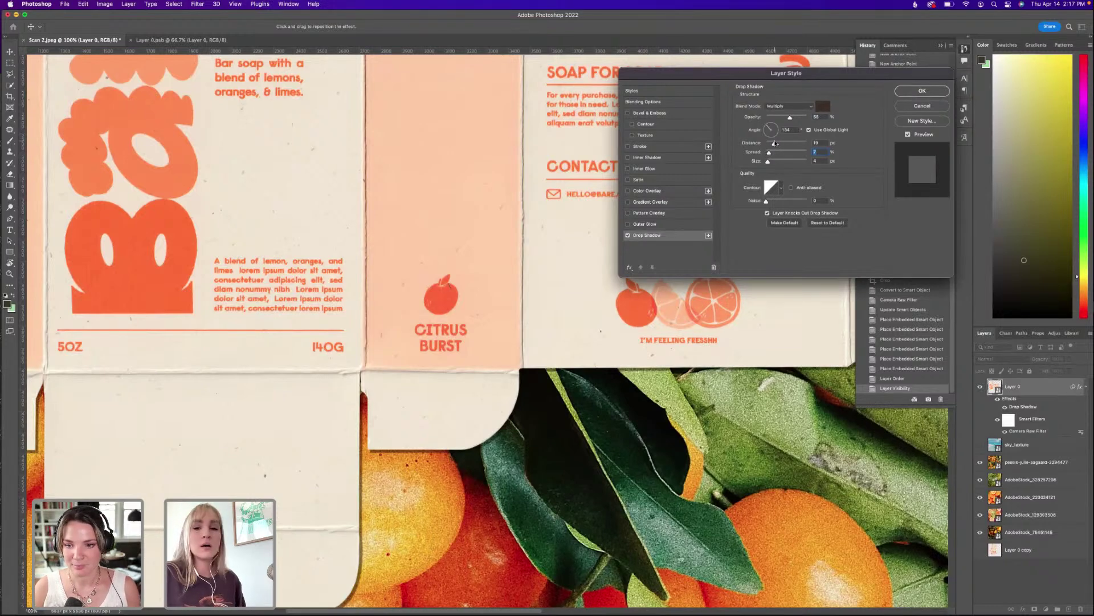
click(773, 144)
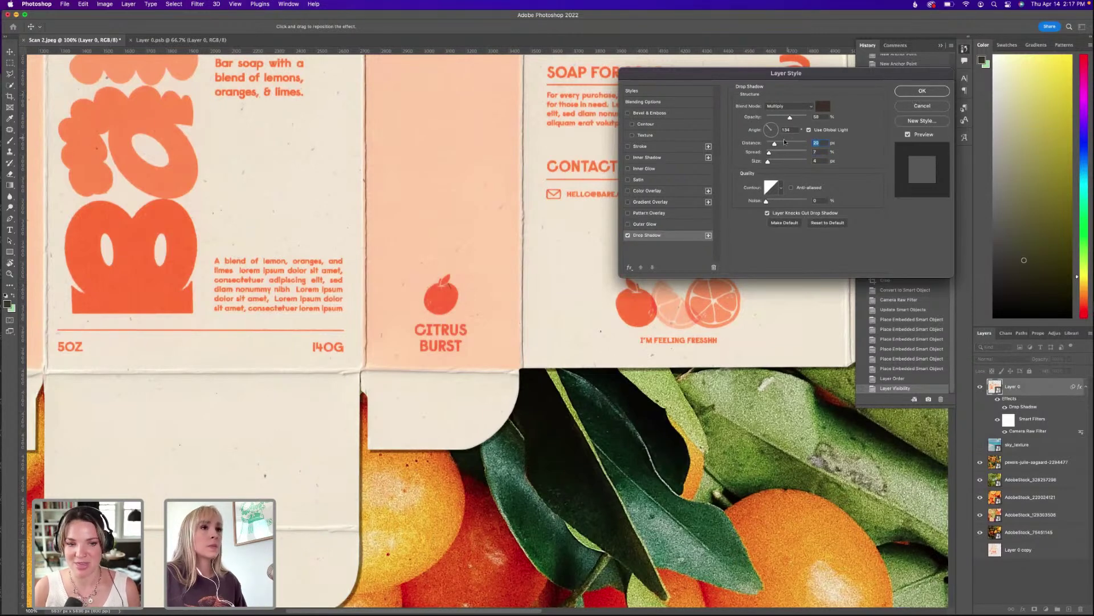
drag(767, 163, 772, 163)
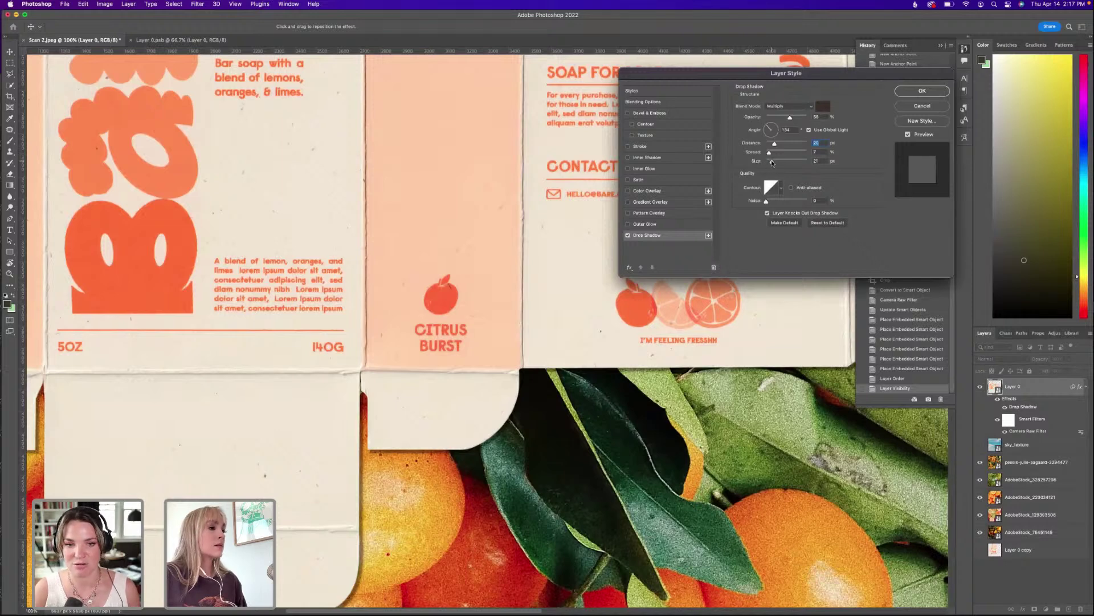
Set the shadow size to 12 px, opacity to 32% and distance to 18 px.
click(784, 117)
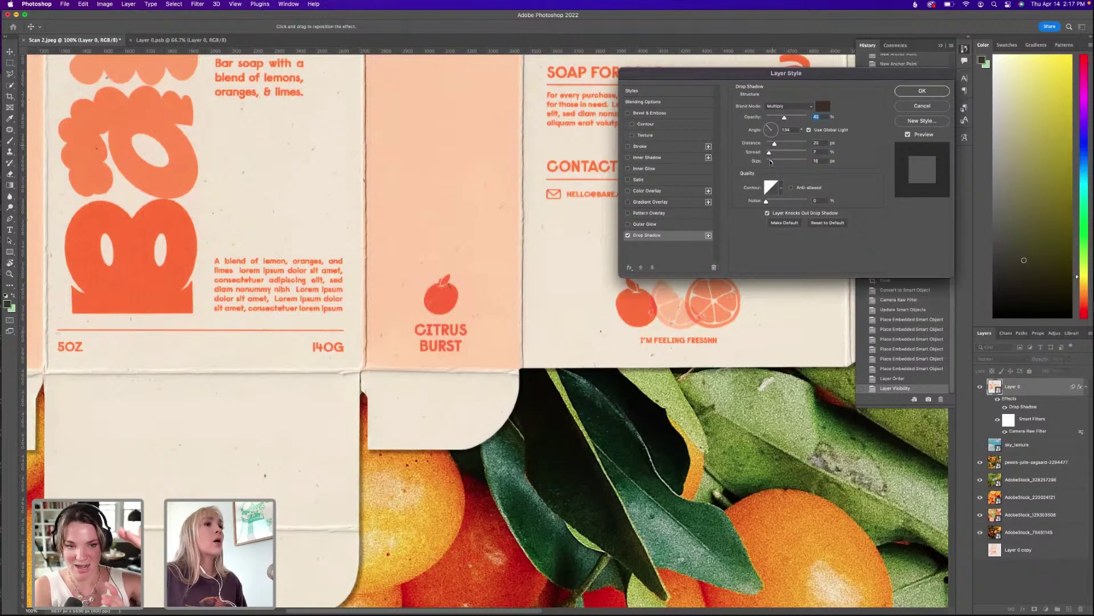
click(811, 160)
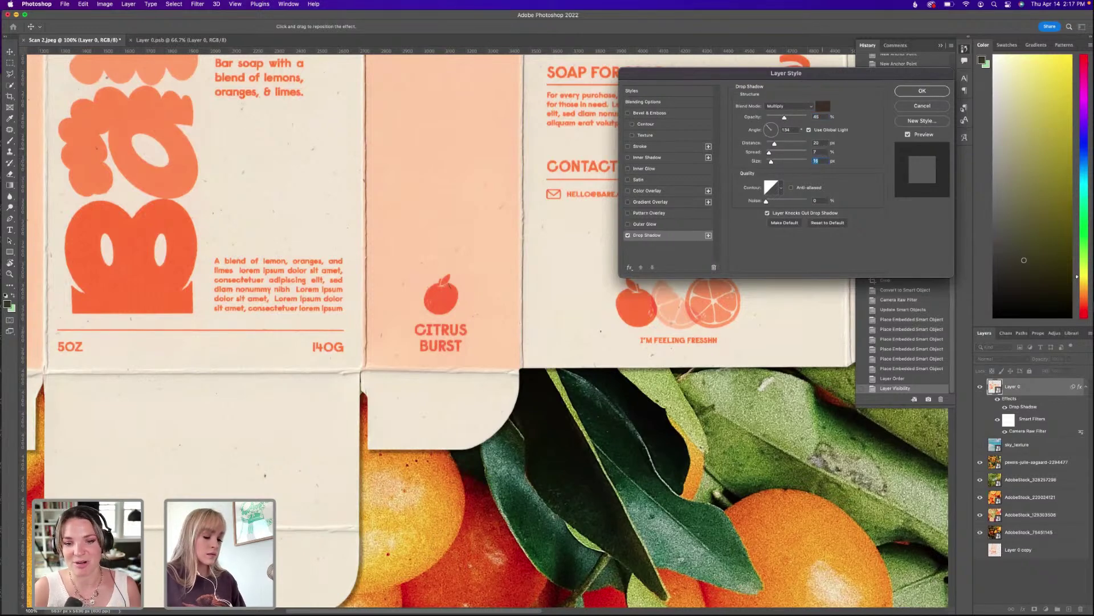
text(13)
click(815, 152)
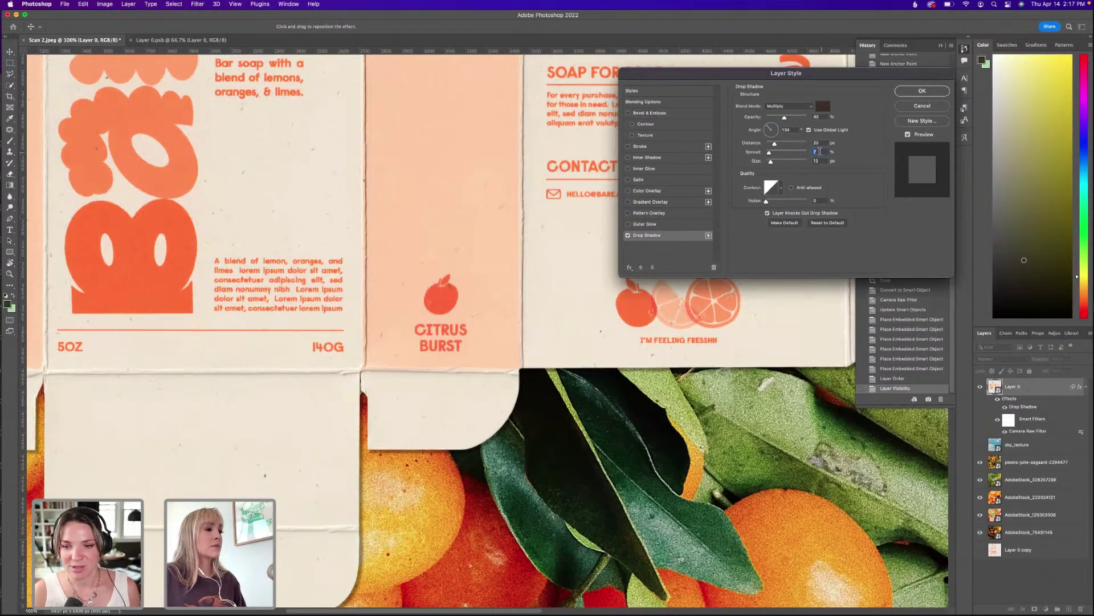
key(Tab)
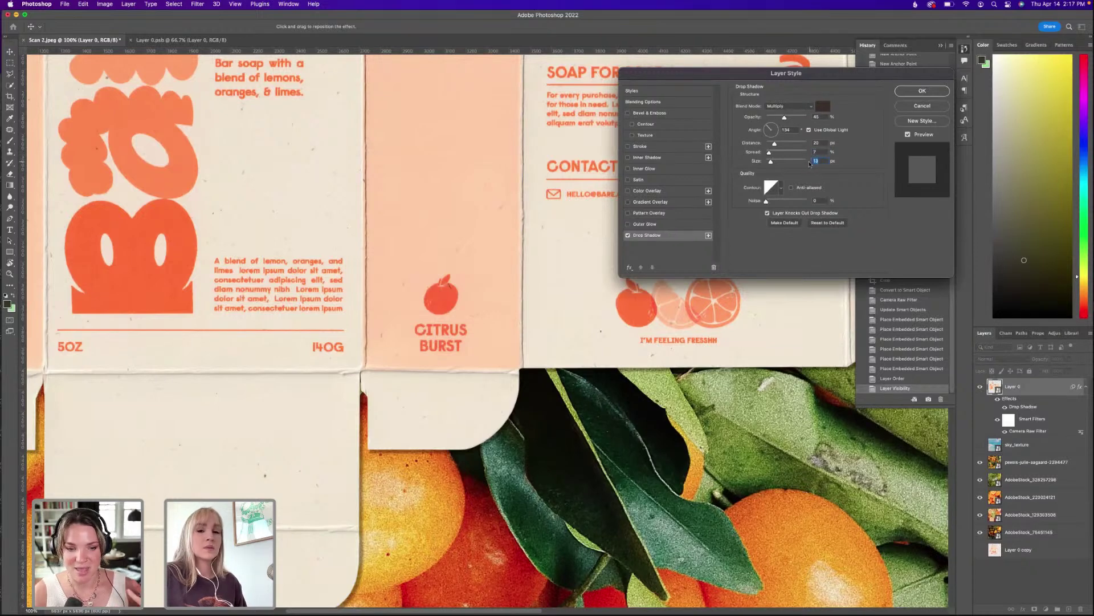
text(12)
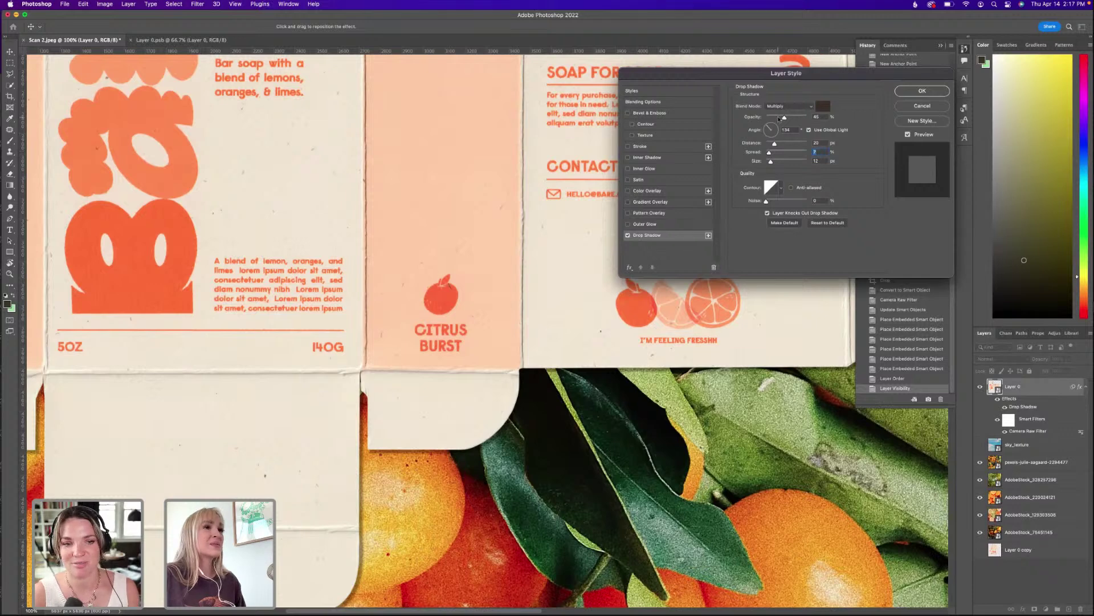
click(780, 118)
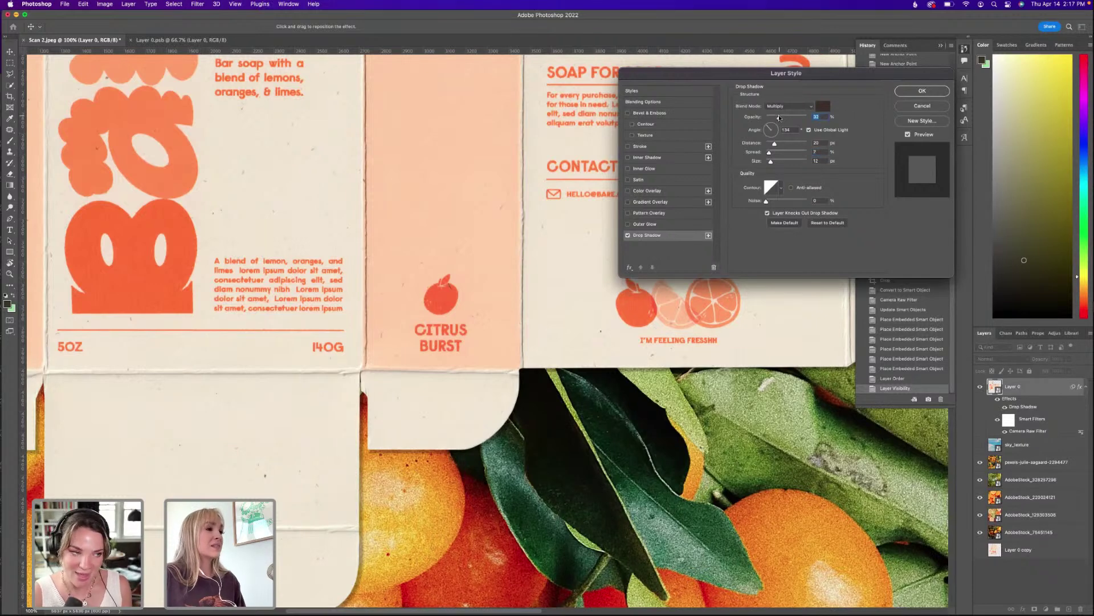
drag(776, 143, 774, 145)
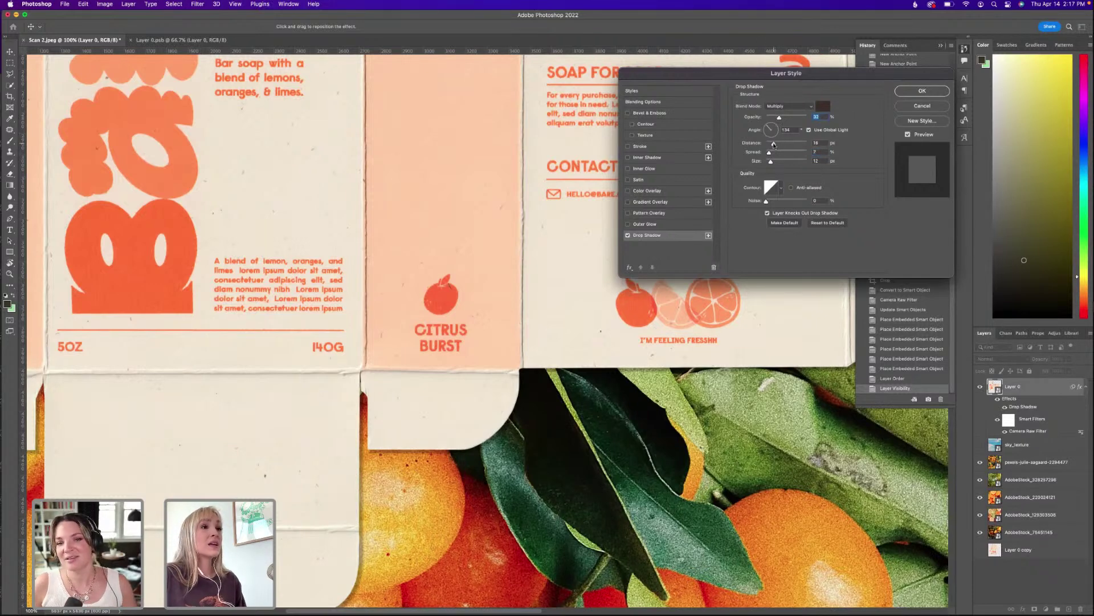
click(773, 145)
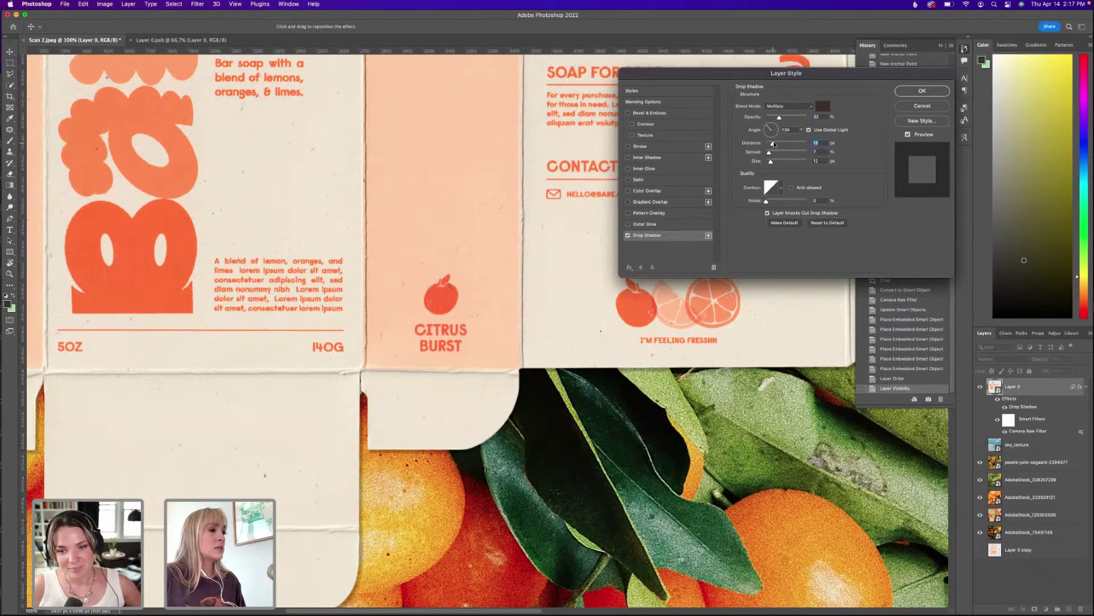
Apply the drop shadow, zoom out to the whole box, and reopen its Drop Shadow settings.
click(909, 91)
key(super+minus)
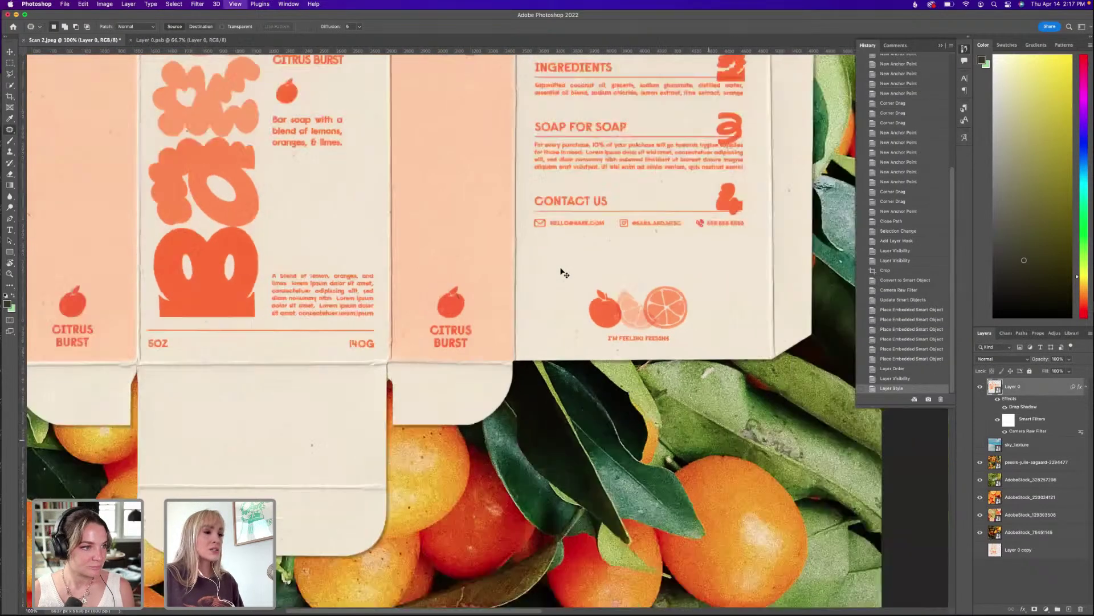
key(super+minus)
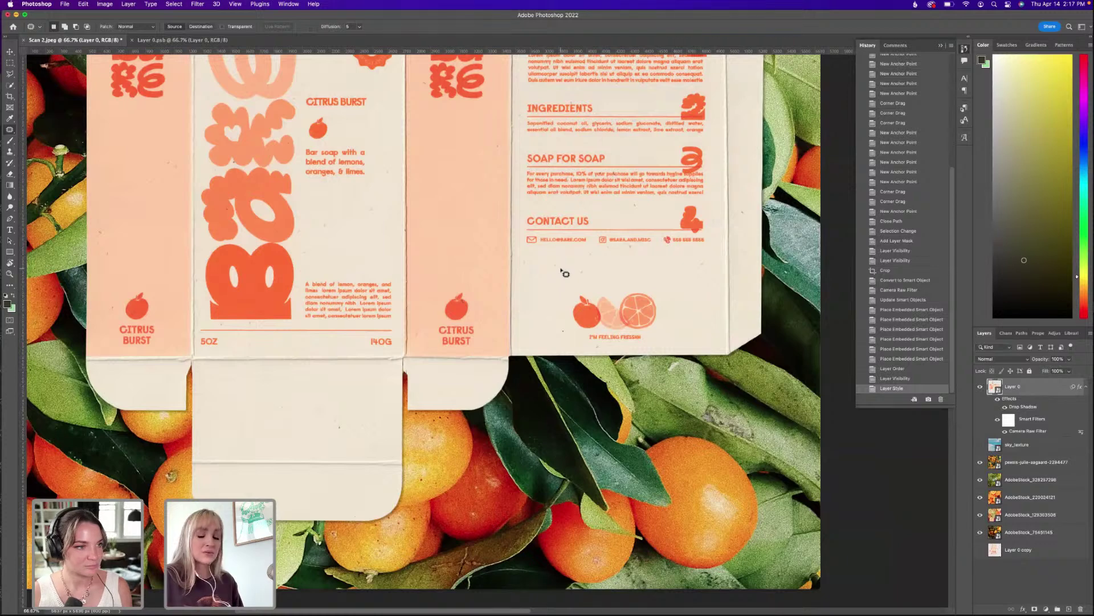
key(super+minus)
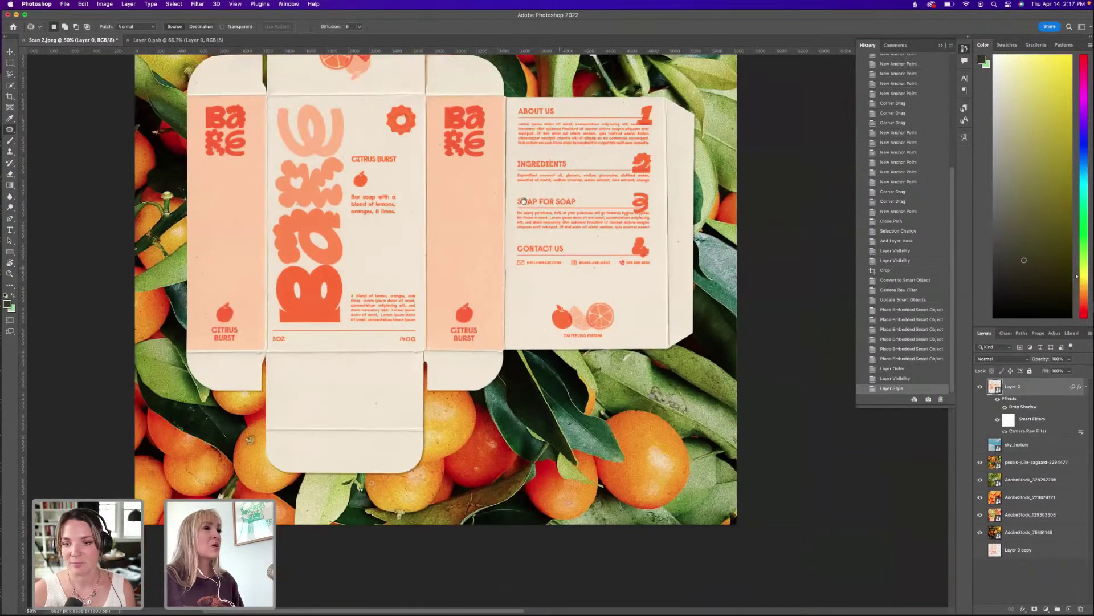
scroll(523, 201, up, 5)
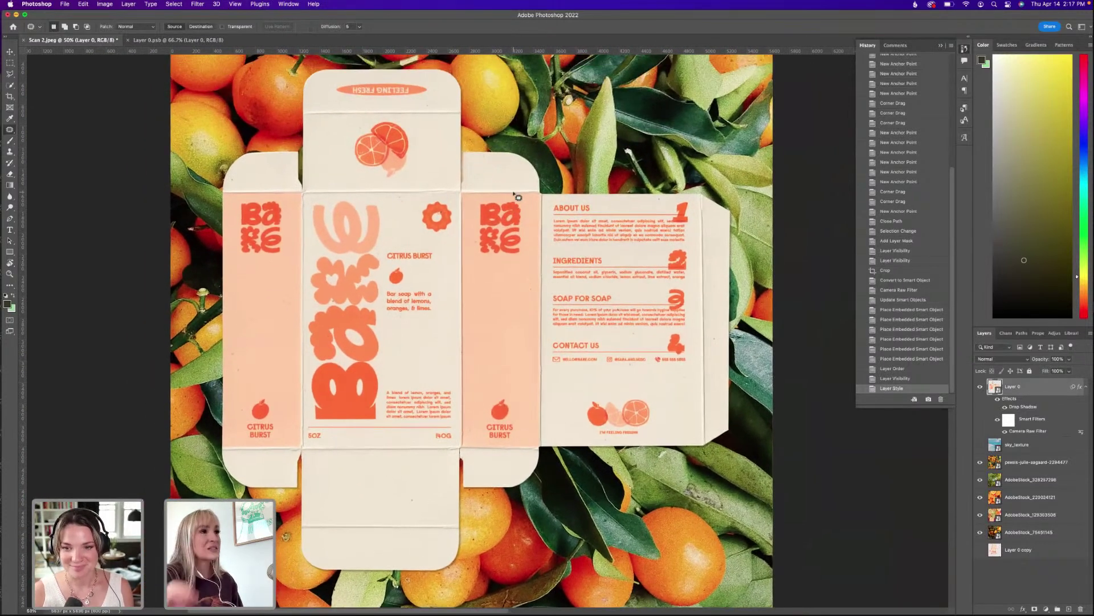
scroll(517, 196, up, 1)
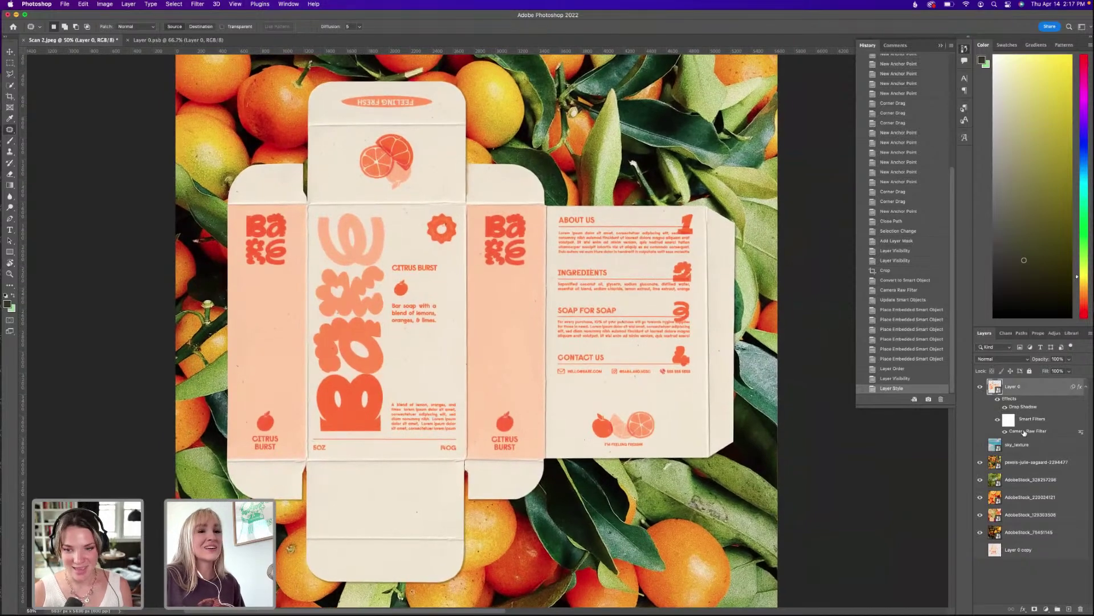
double_click(1025, 432)
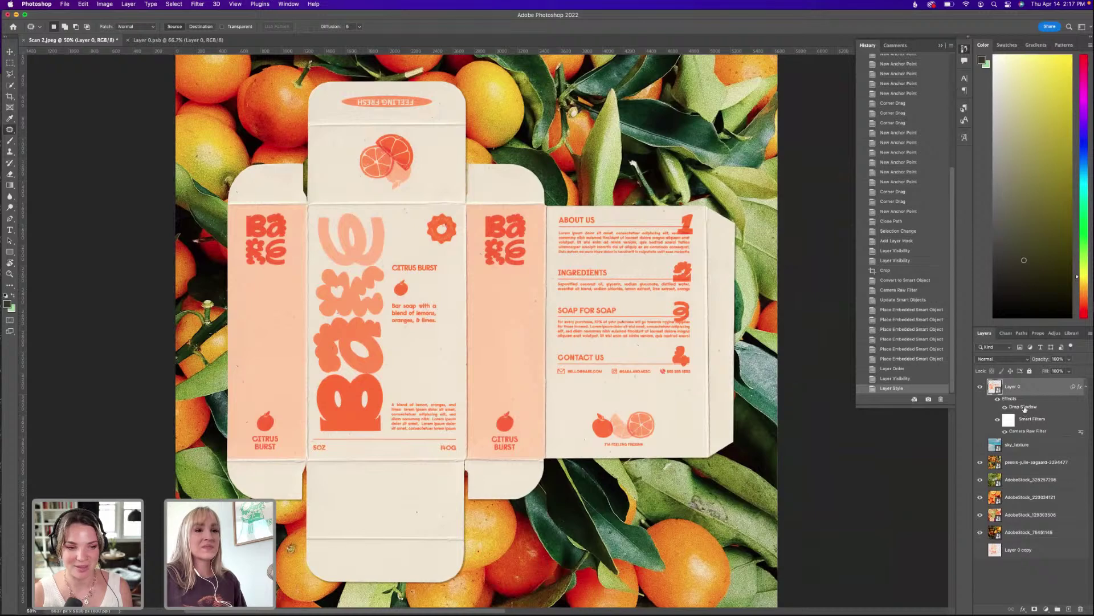
double_click(1023, 406)
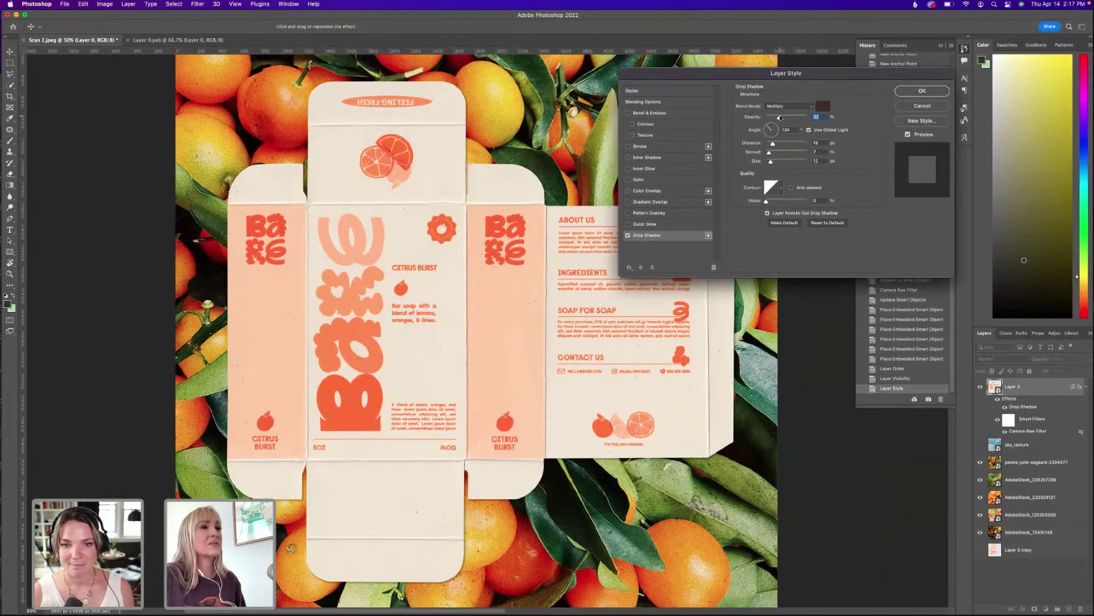
Lower the drop shadow opacity slightly and apply it.
drag(778, 118, 777, 117)
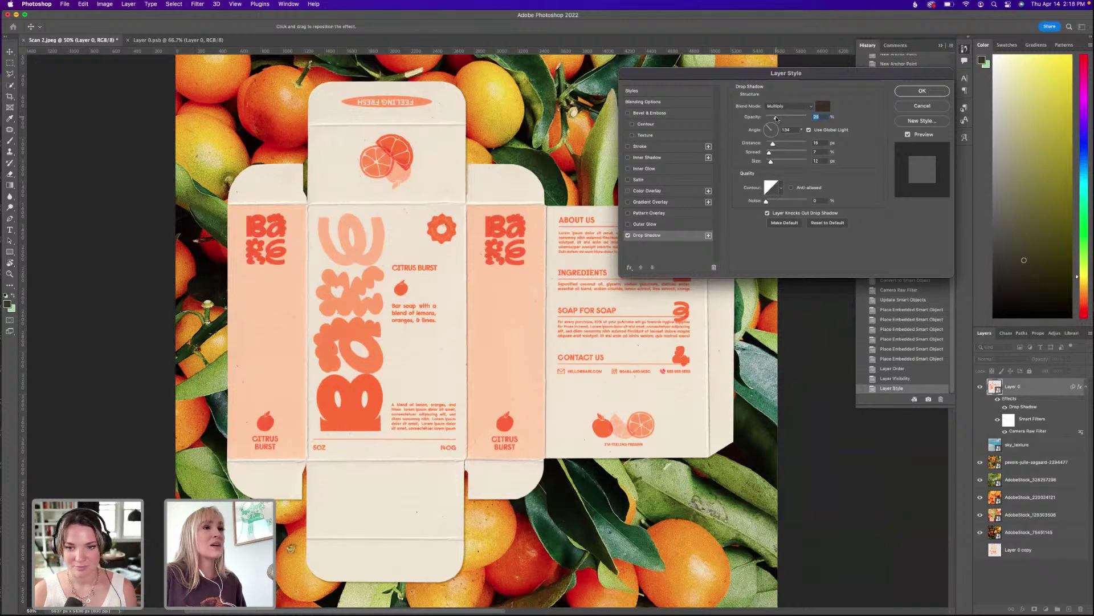
click(919, 92)
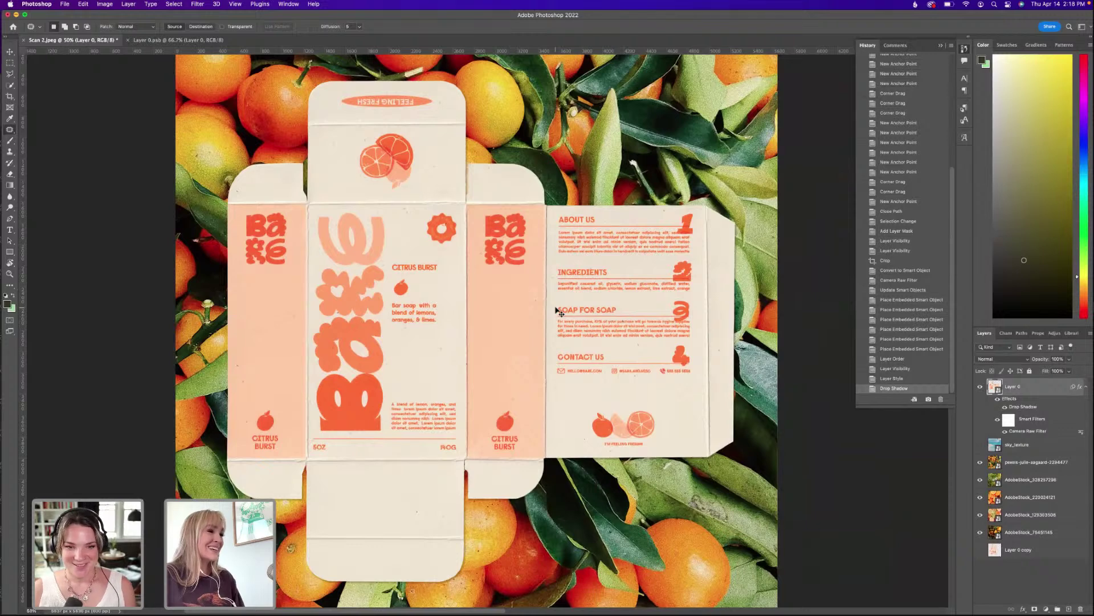
Hide the top three backdrop photos and move the orange-tree photo below AdobeStock_75451145.
key(super+minus)
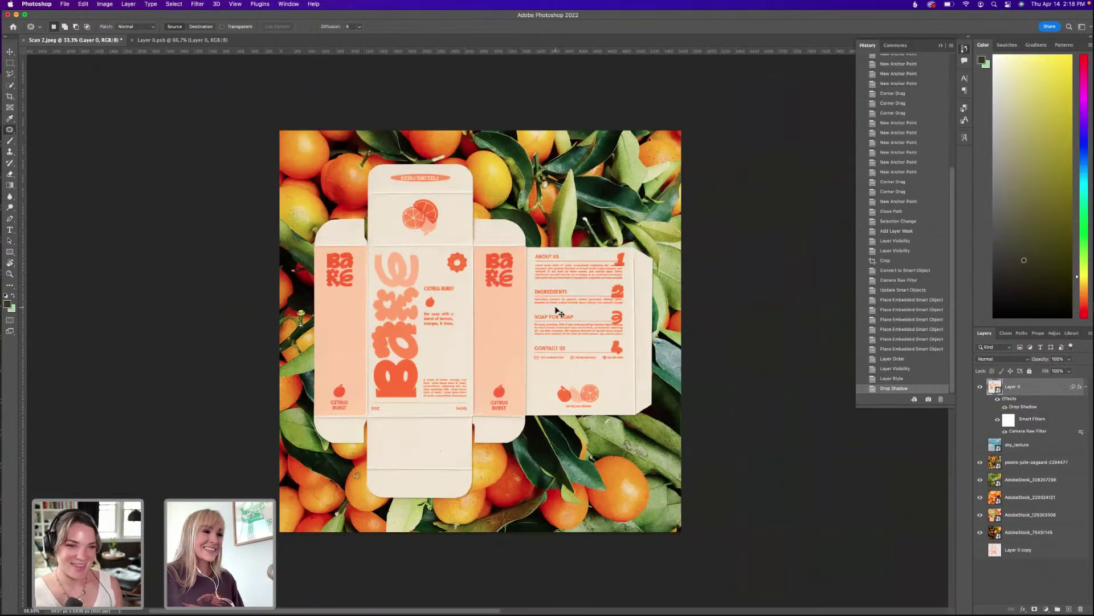
key(super+plus)
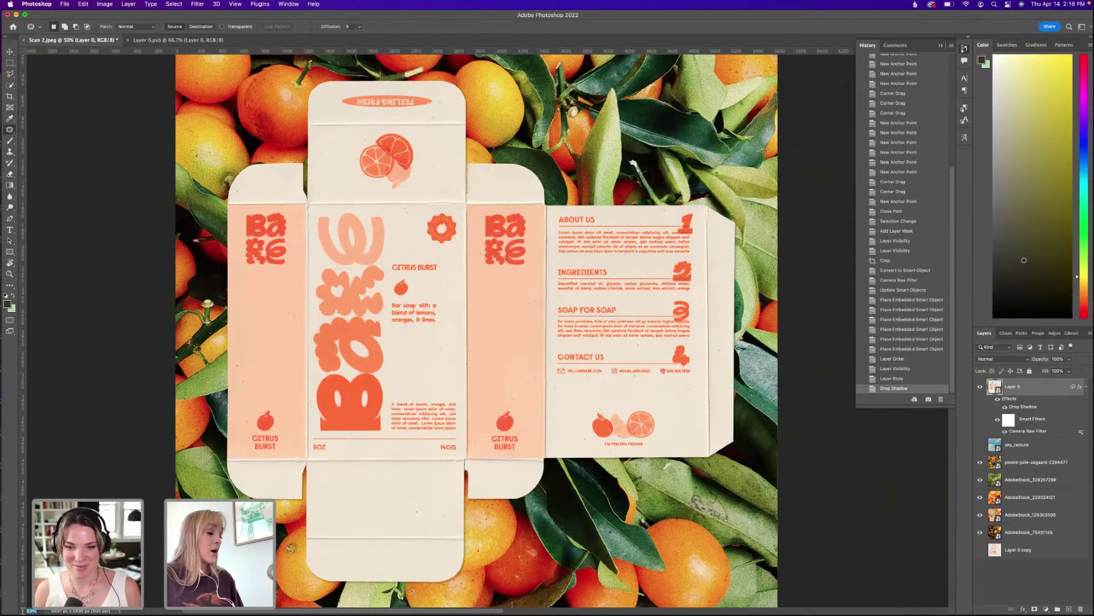
scroll(479, 330, down, 2)
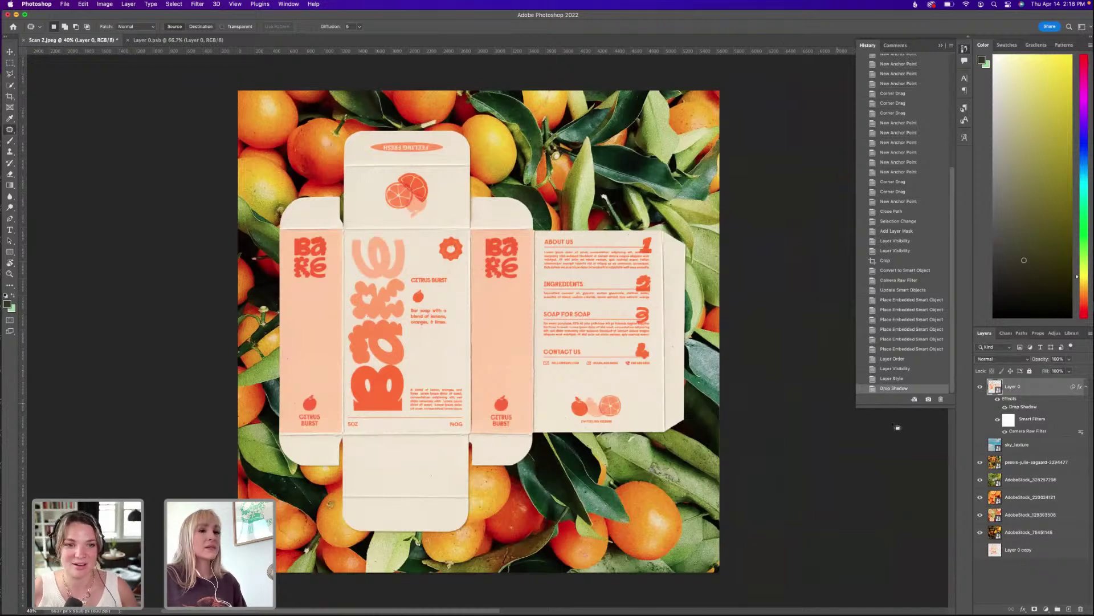
click(981, 462)
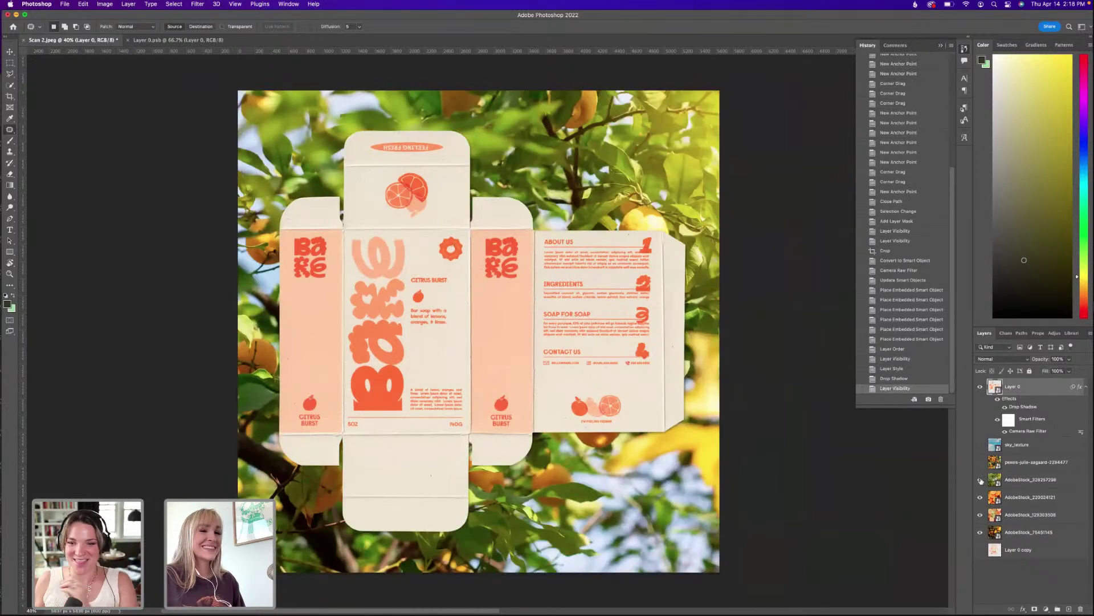
click(980, 480)
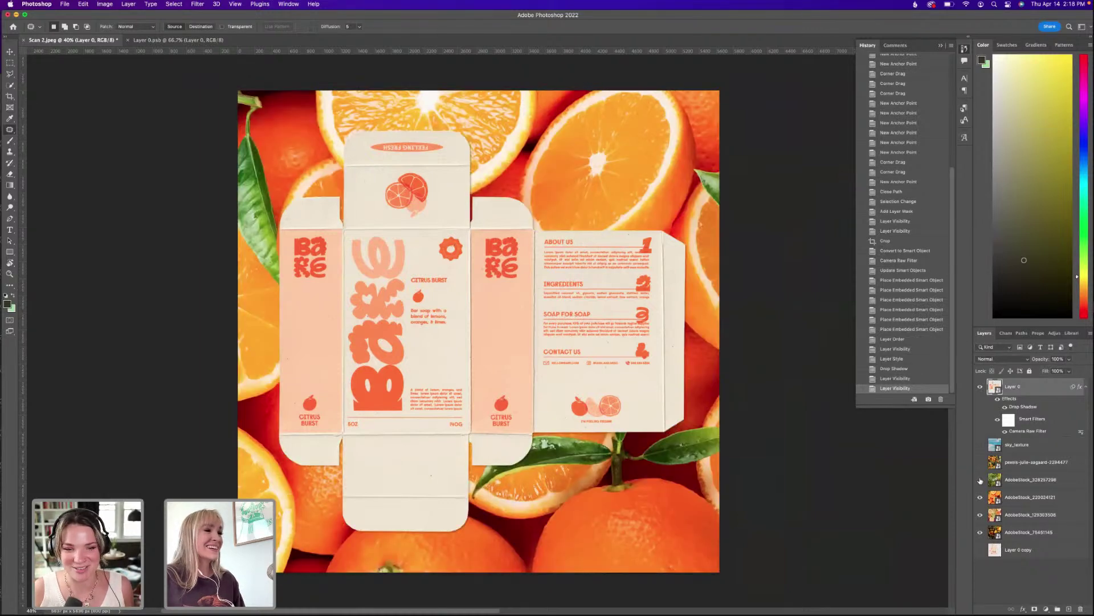
click(980, 498)
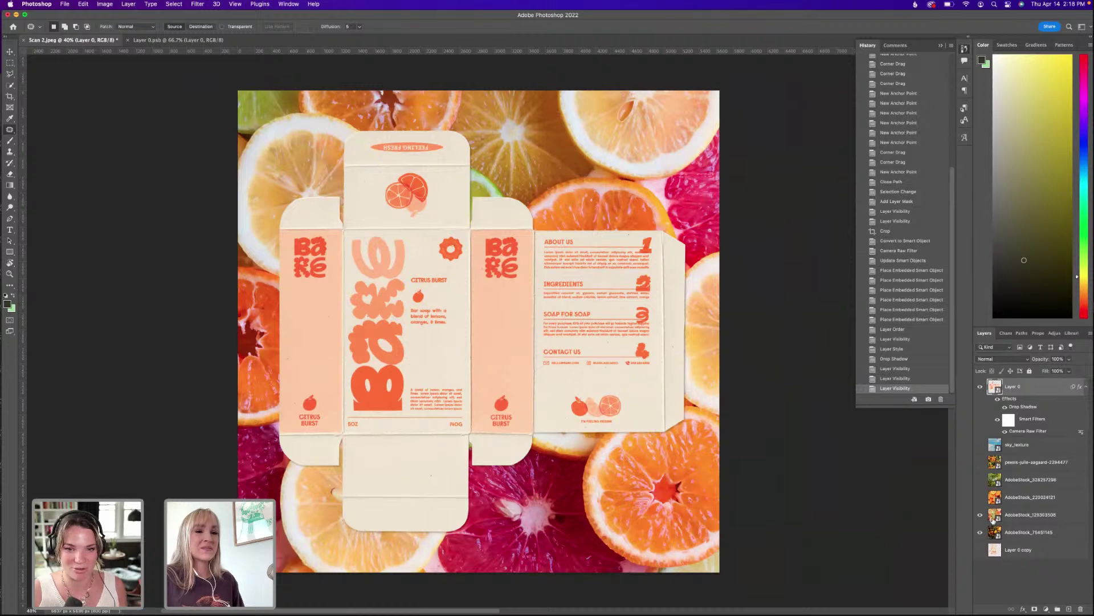
drag(1015, 515, 1009, 538)
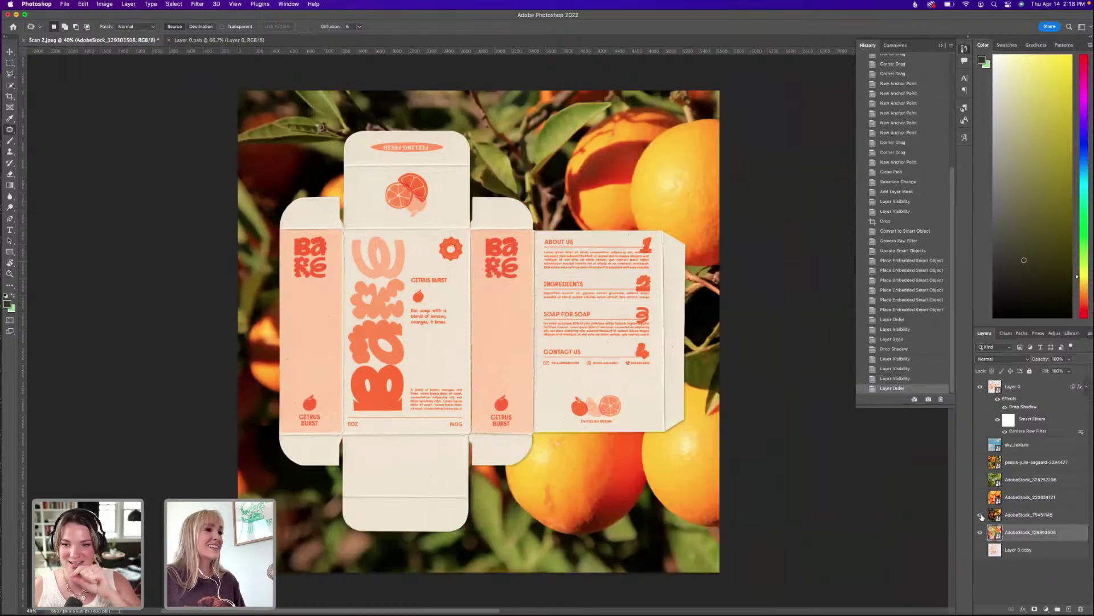
Turn the backdrop photos back on with the mandarins photo on top, then select Layer 0.
click(981, 515)
click(981, 516)
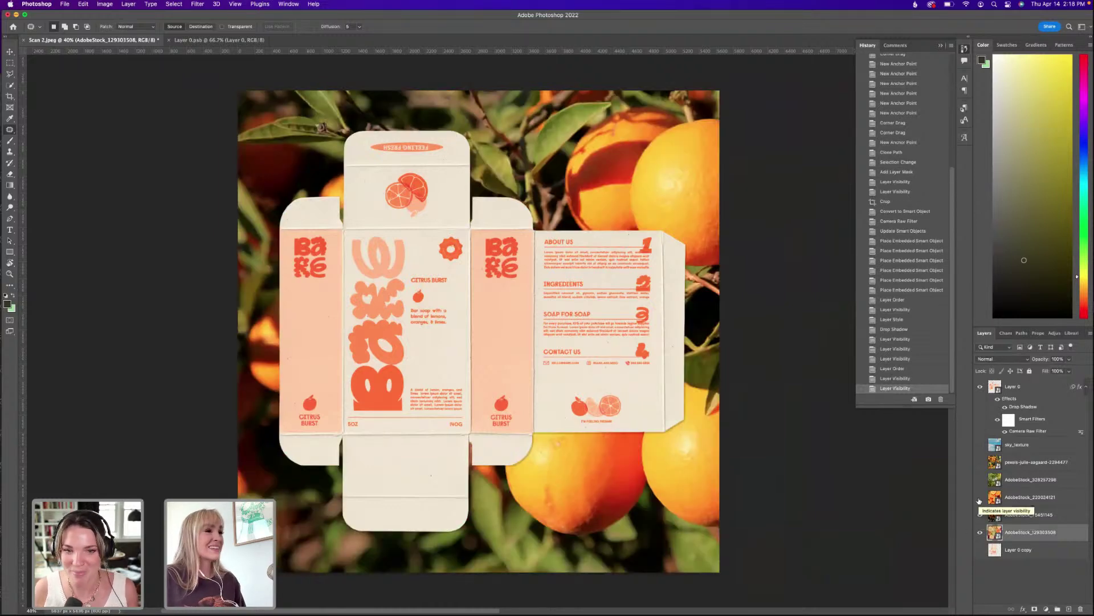
click(980, 498)
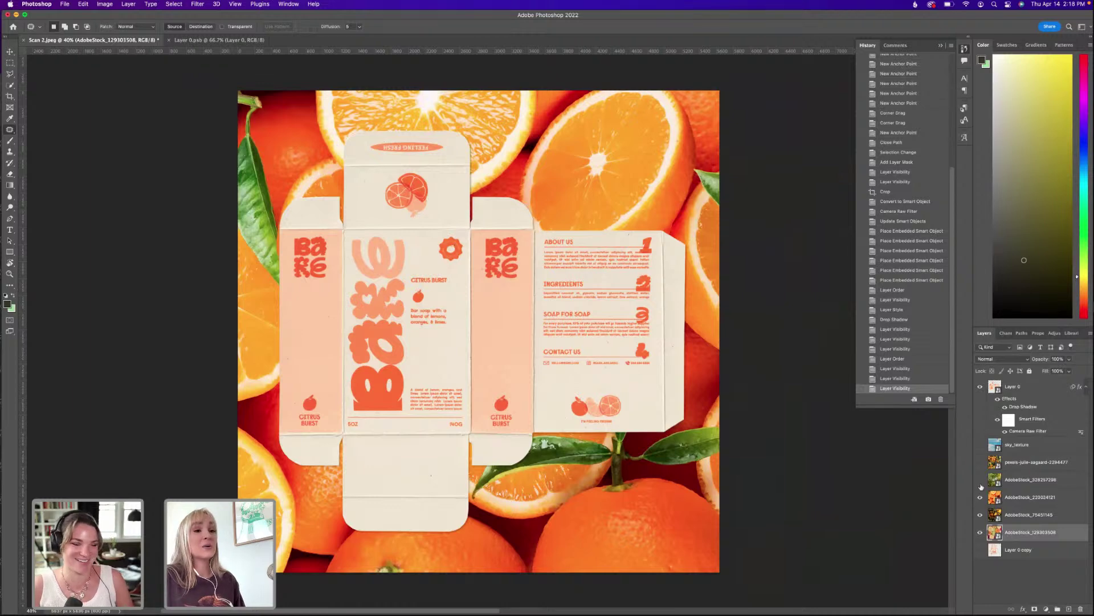
click(981, 481)
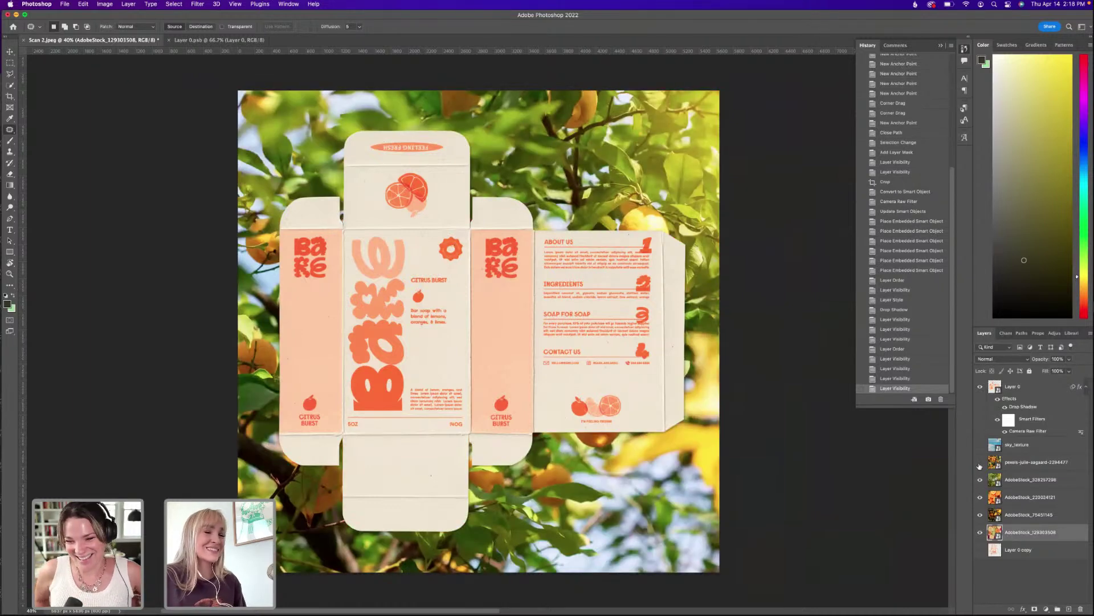
click(980, 463)
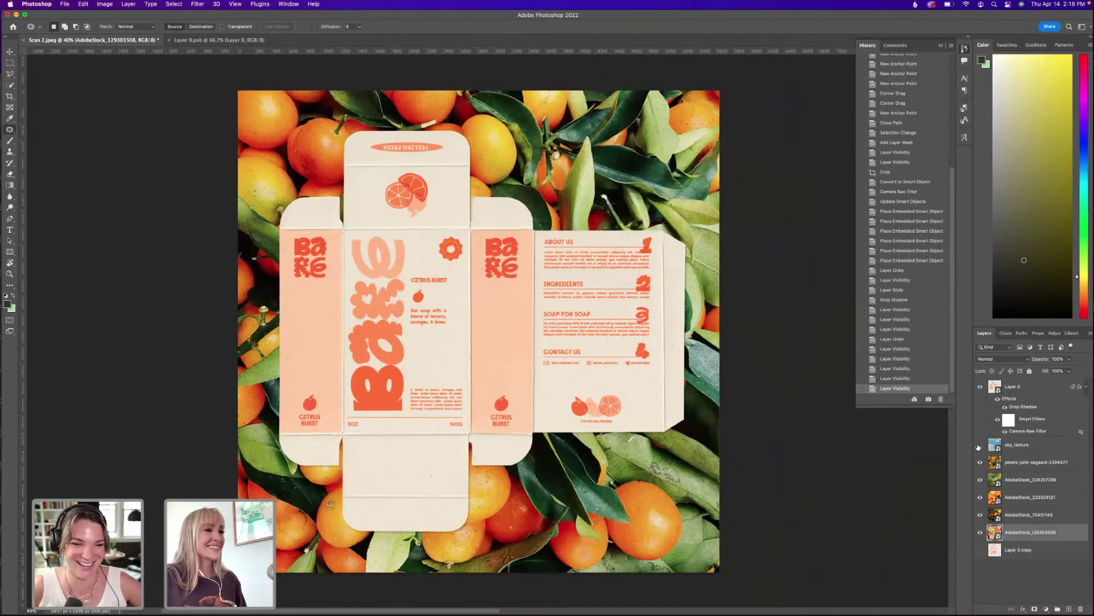
click(1028, 388)
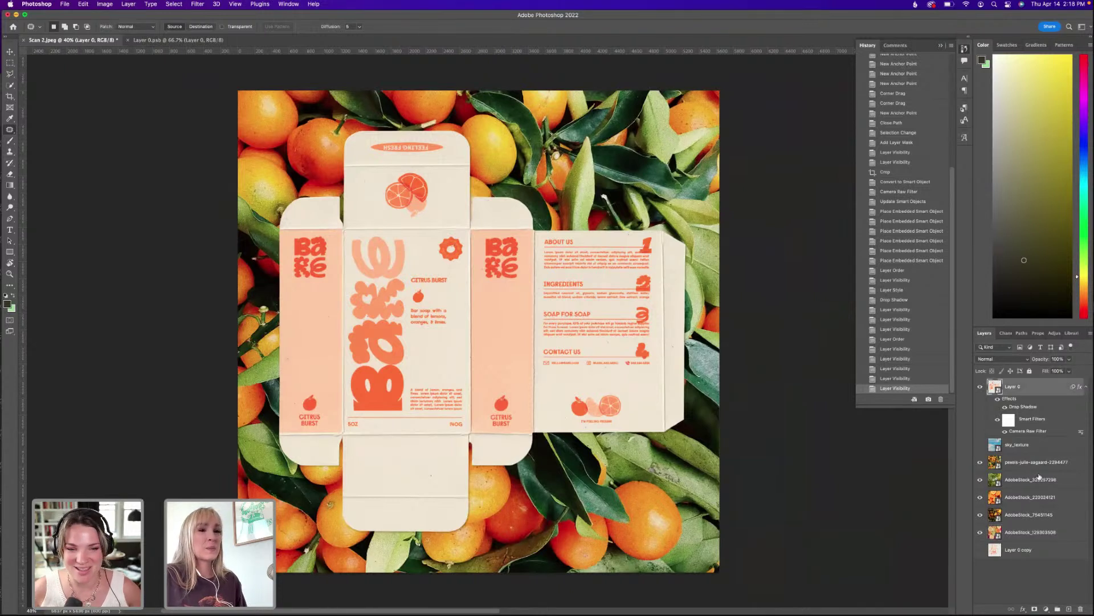
Add a Solid Color fill layer in neutral grey #828282 above the box.
click(1047, 608)
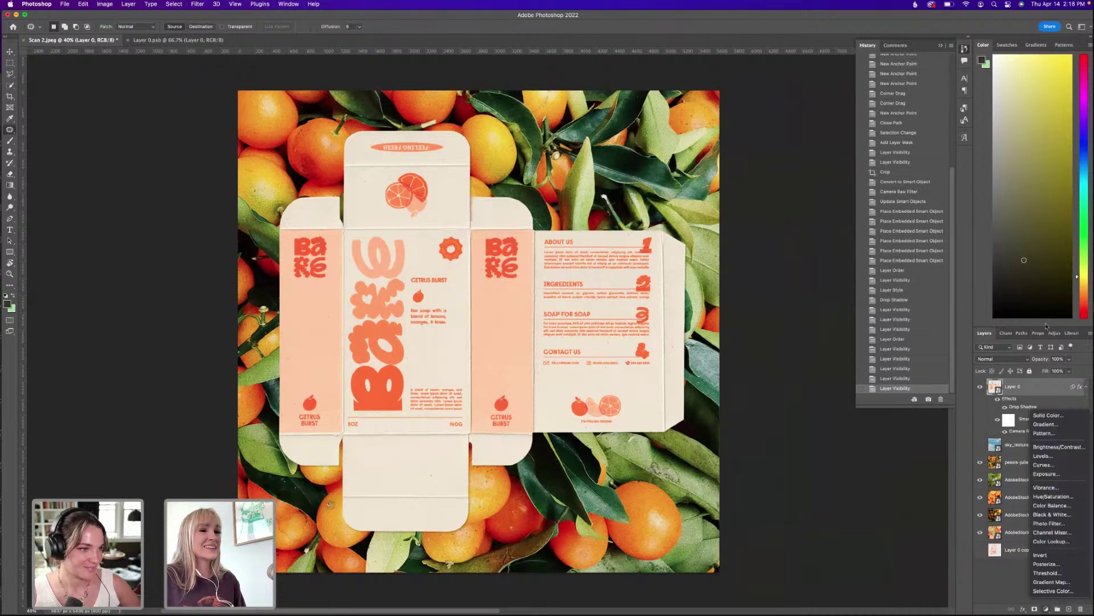
click(1054, 416)
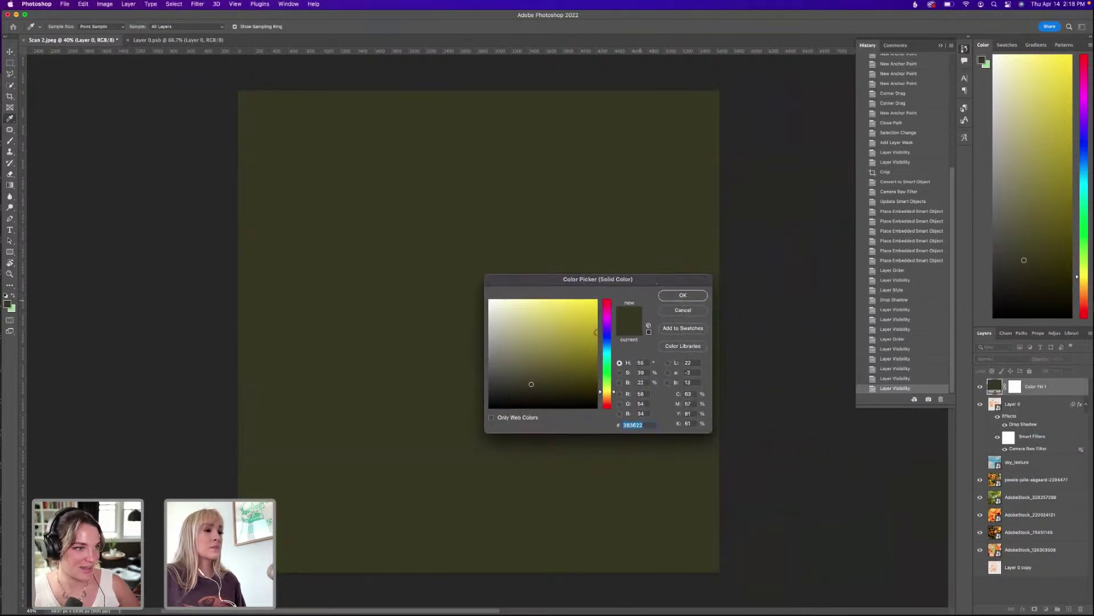
click(489, 353)
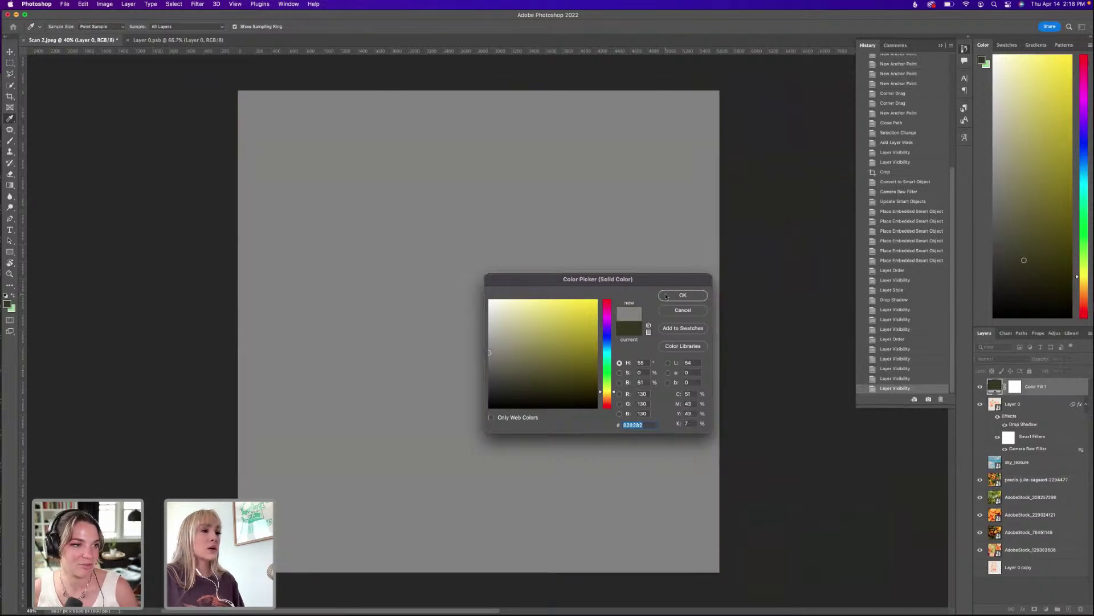
click(682, 296)
click(313, 4)
text(noise)
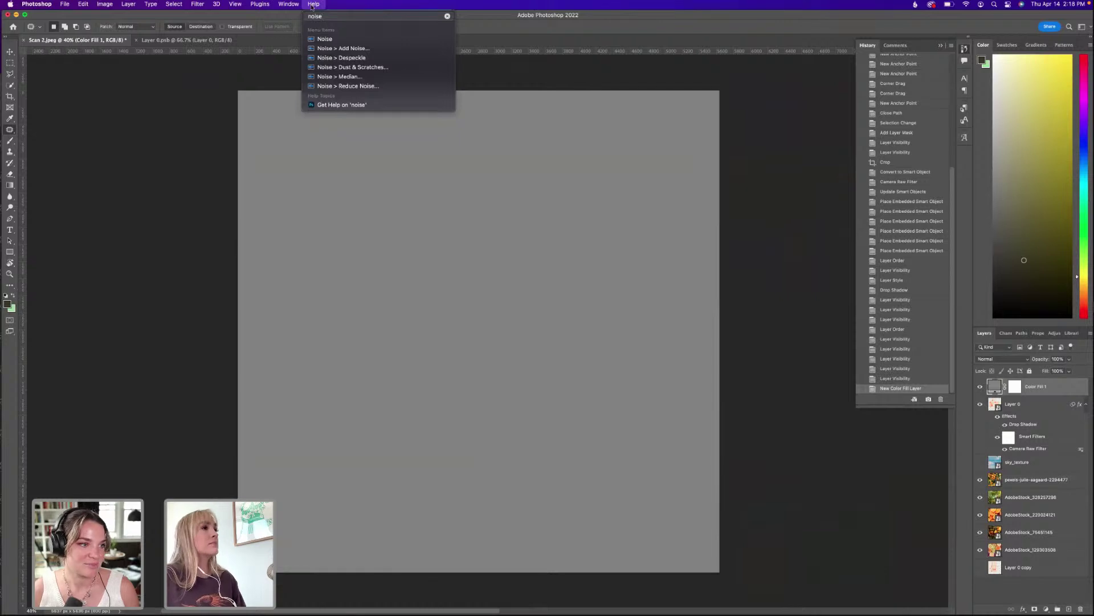
Apply Add Noise to the grey fill as a smart filter and clip it to the box.
click(342, 47)
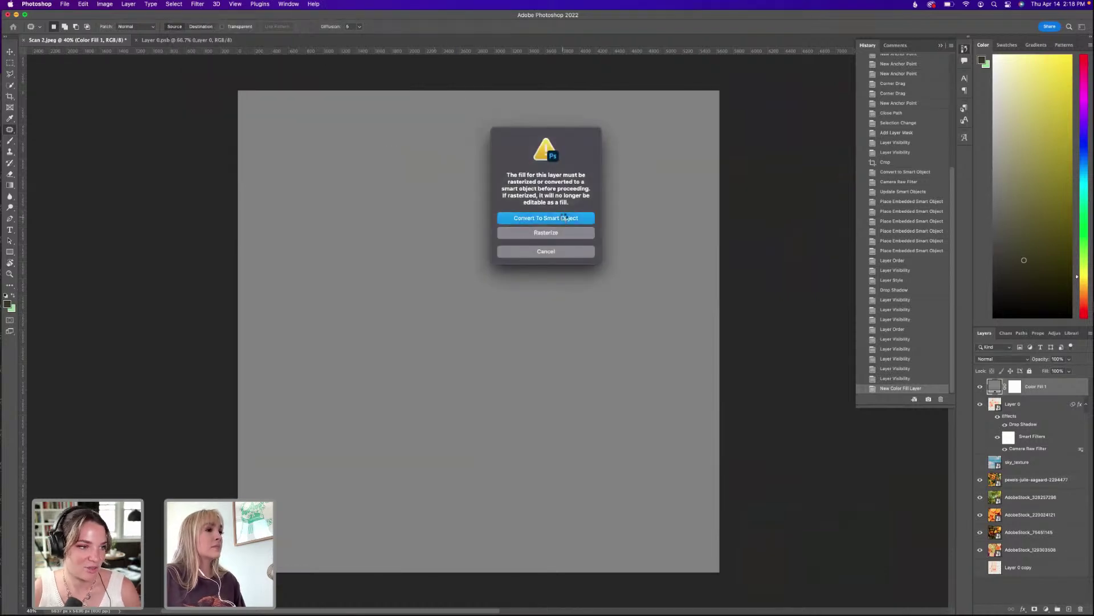
click(564, 217)
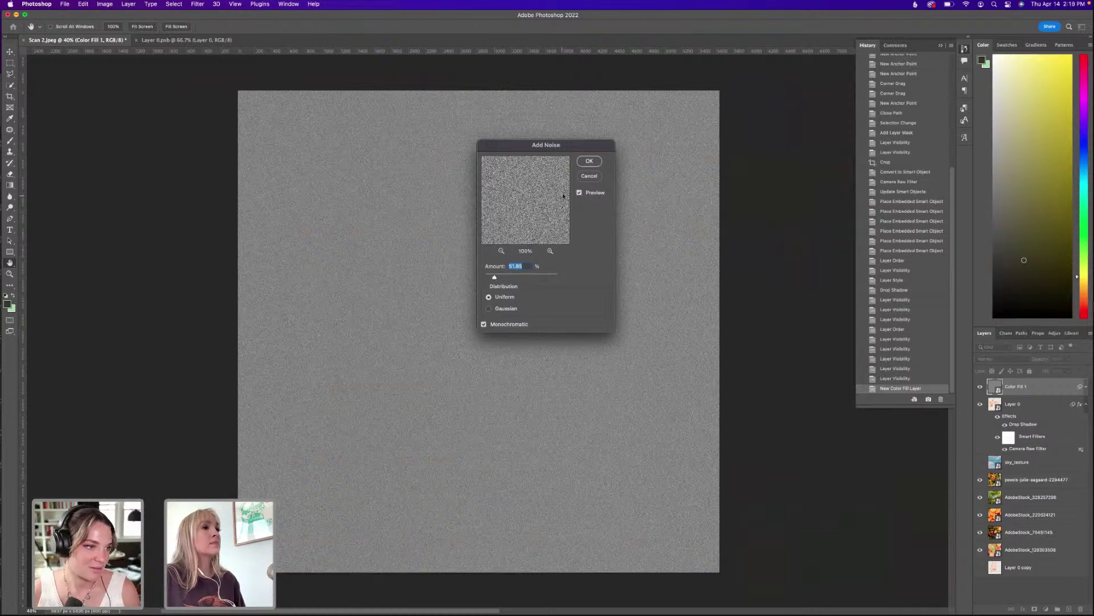
click(588, 162)
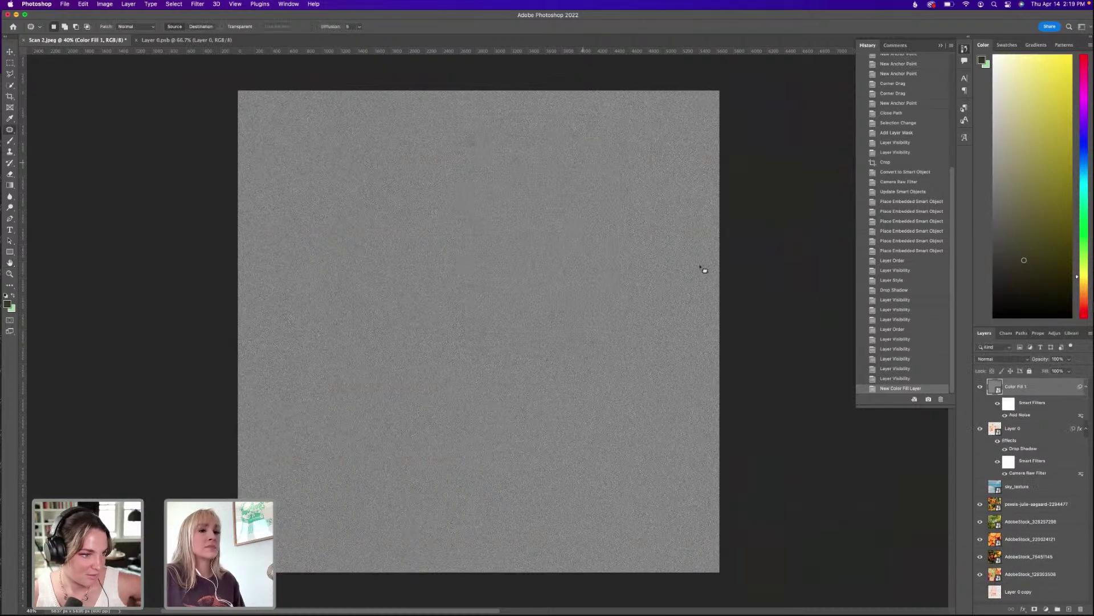
right_click(1016, 387)
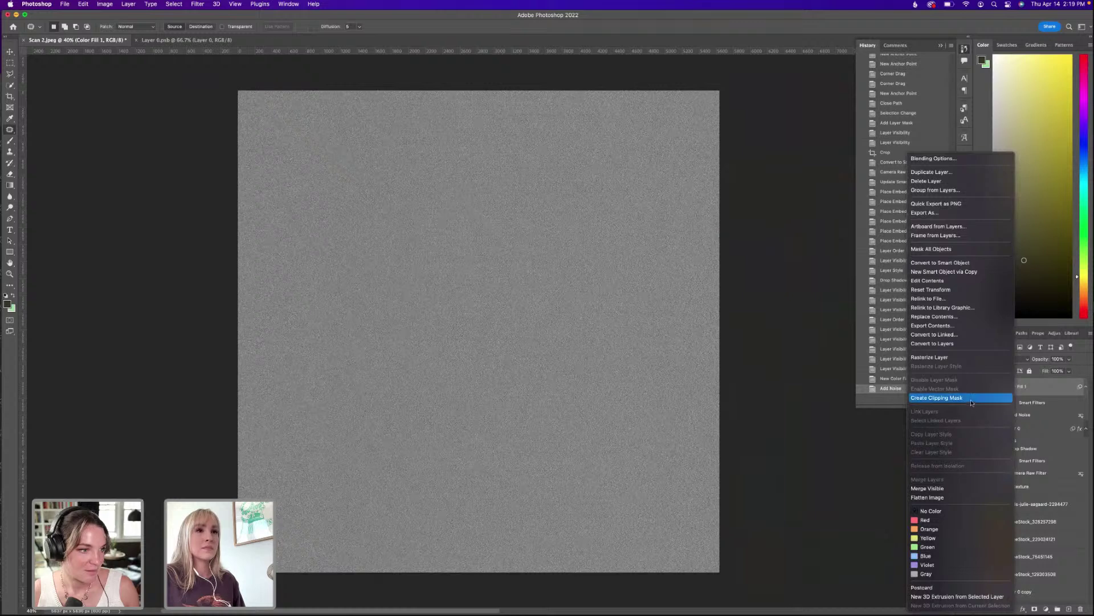
click(972, 399)
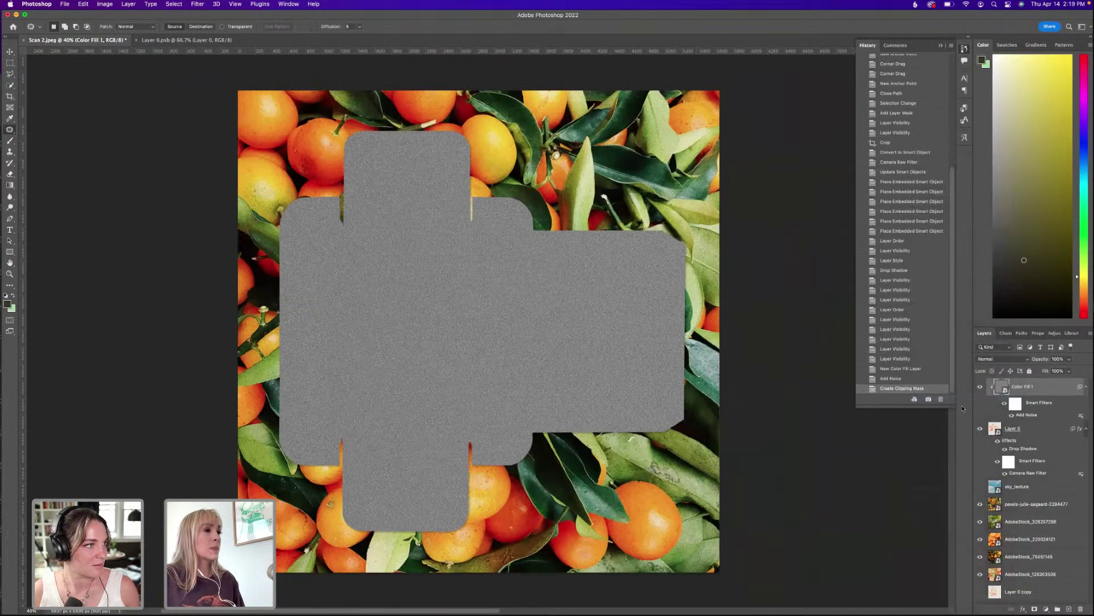
click(994, 361)
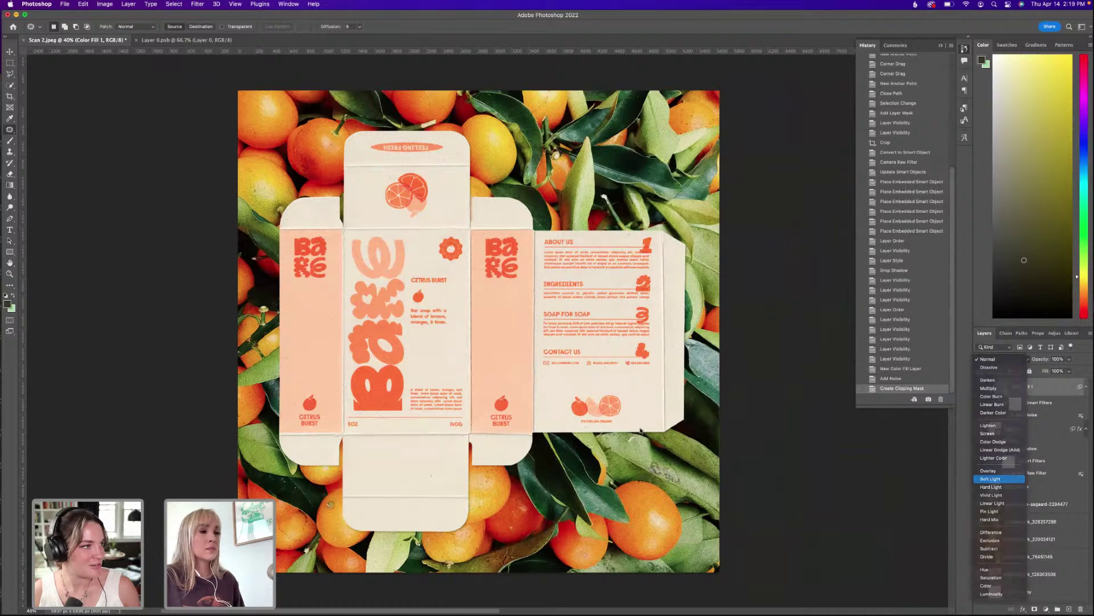
Set the Color Fill 1 noise layer's blend mode to Soft Light.
click(996, 479)
key(super+equal)
key(super+equal)
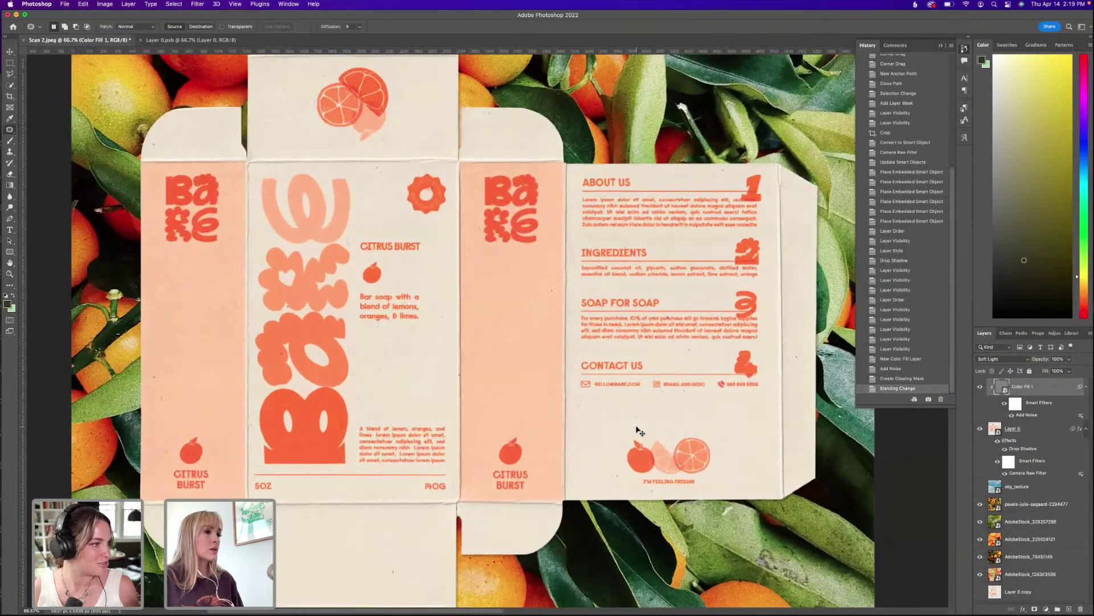
drag(403, 346, 440, 307)
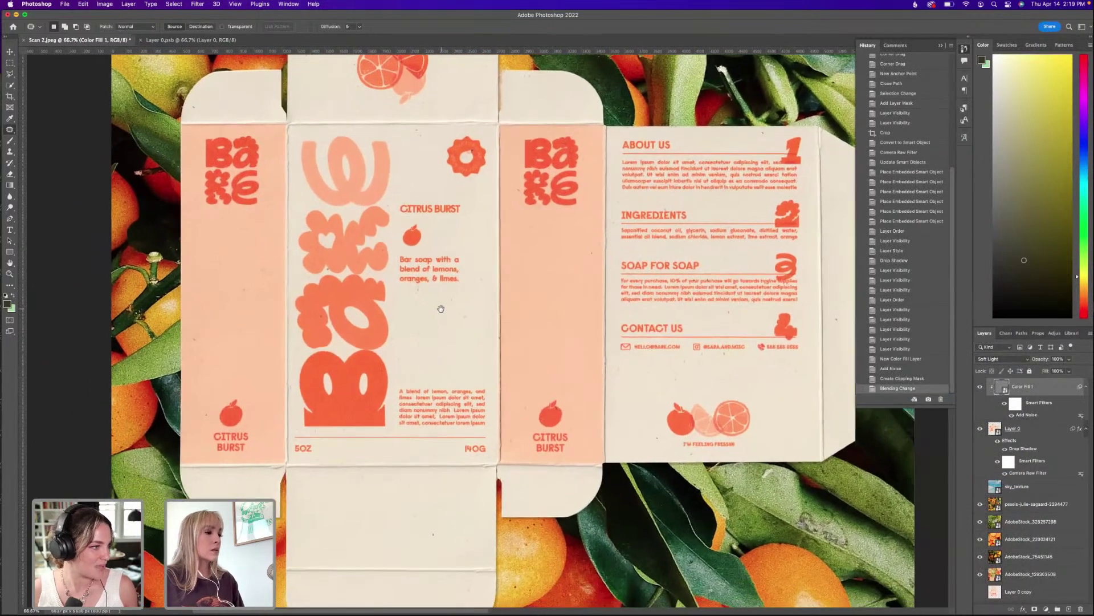
click(1007, 361)
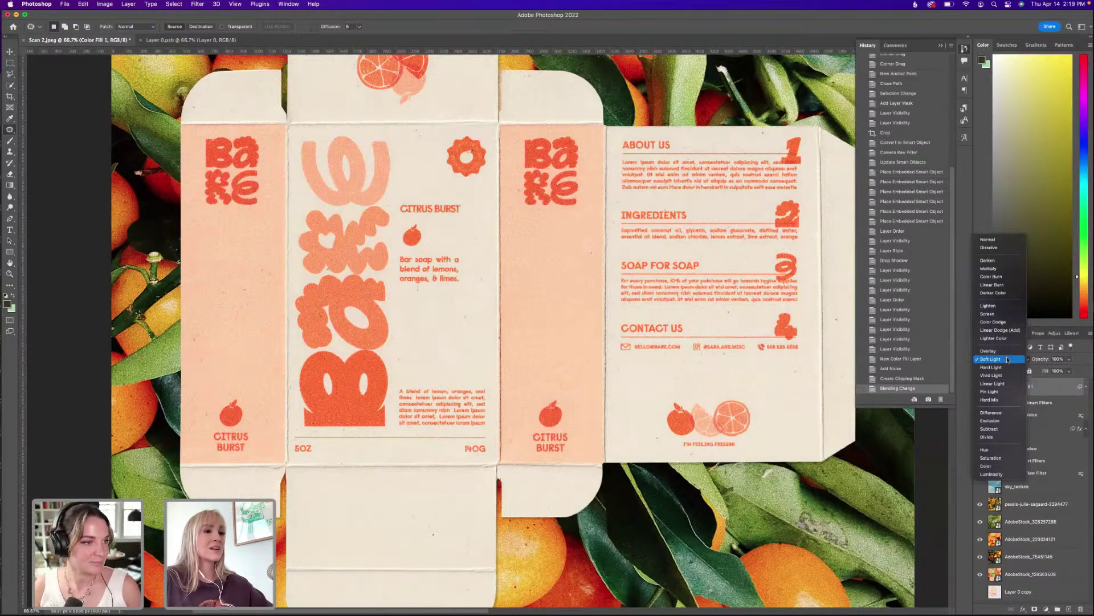
click(1007, 359)
Pan and zoom around the box artwork to inspect the grain texture.
drag(586, 201, 478, 304)
drag(459, 367, 484, 344)
mouse_move(421, 388)
mouse_down()
mouse_move(615, 390)
mouse_move(553, 312)
mouse_up()
scroll(552, 312, down, 5)
scroll(552, 311, right, 3)
scroll(587, 315, up, 5)
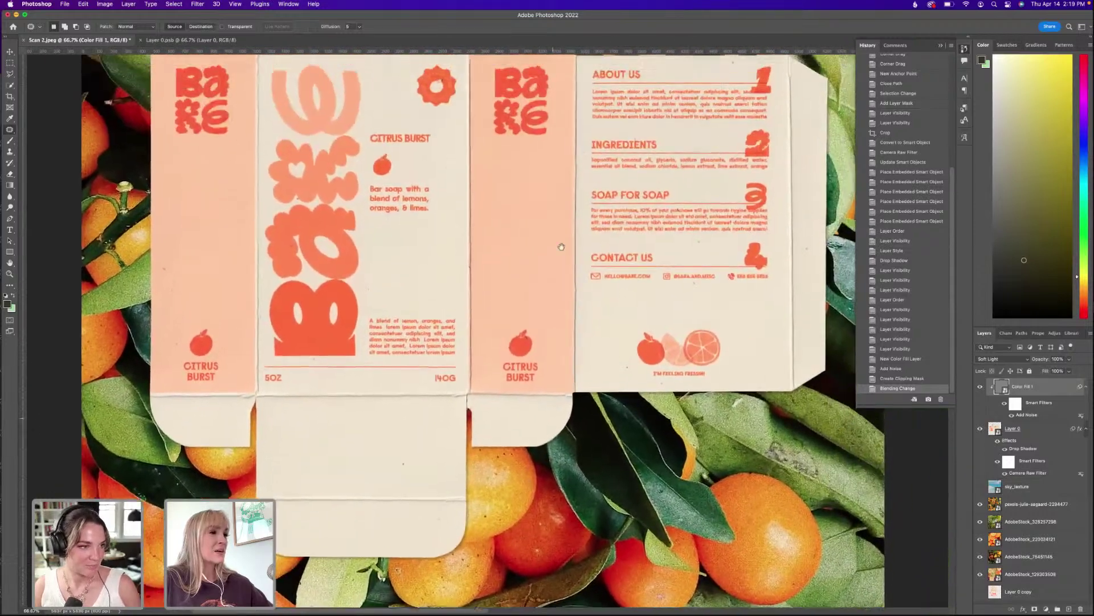
scroll(570, 311, up, 3)
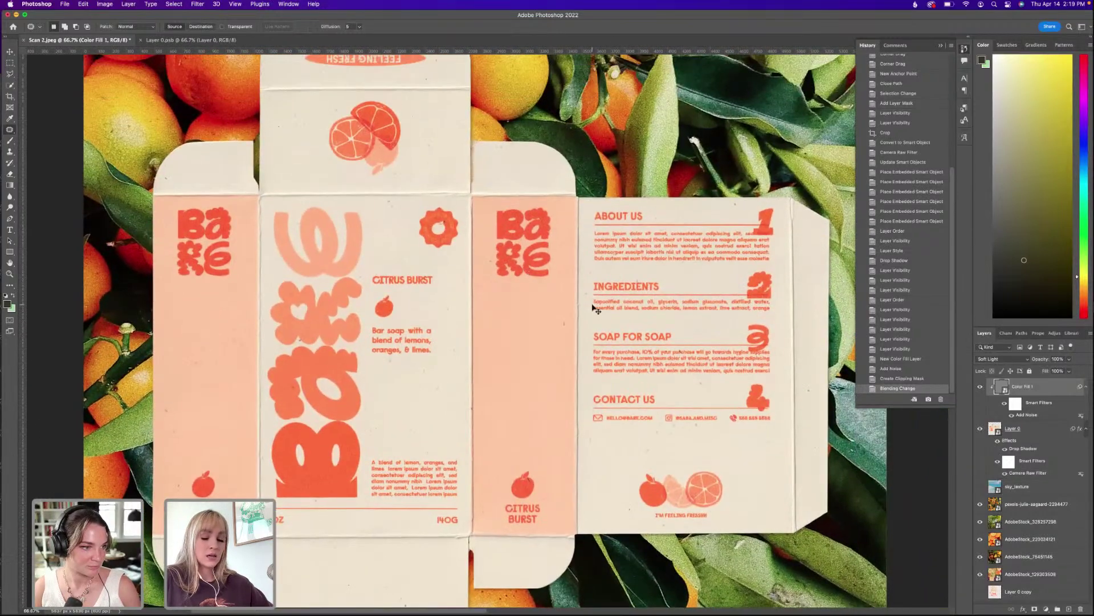
key(super+minus)
key(super+minus)
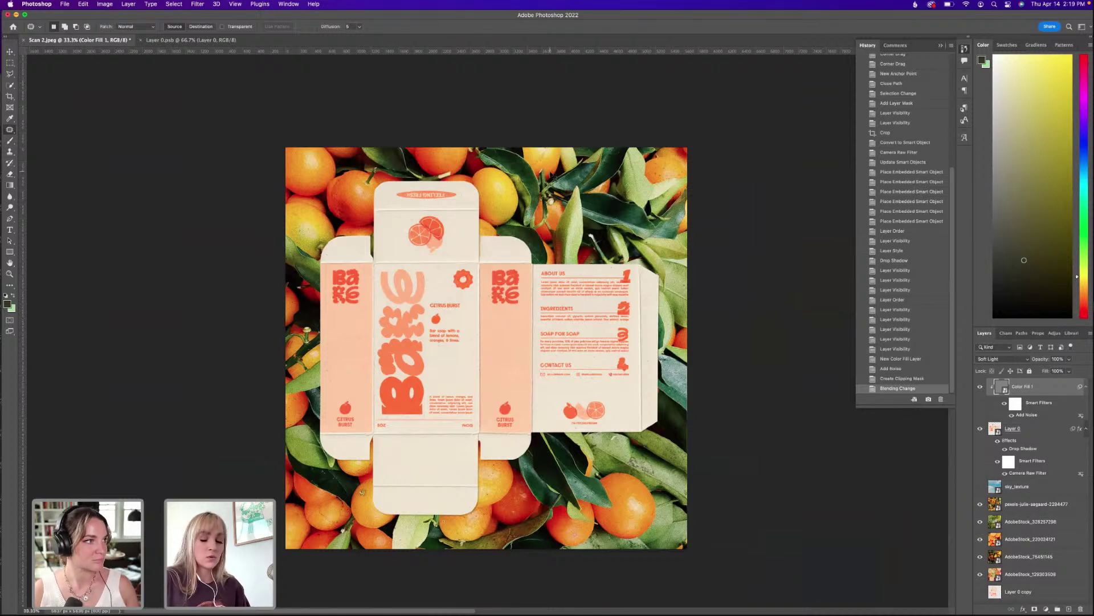
key(super+equal)
key(super+equal)
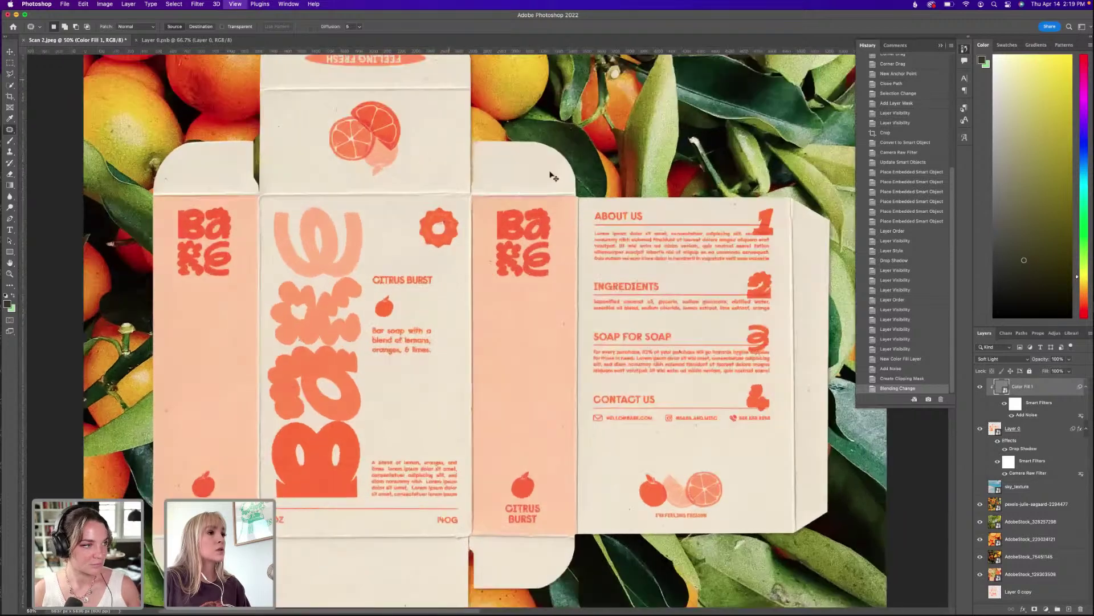
key(super+minus)
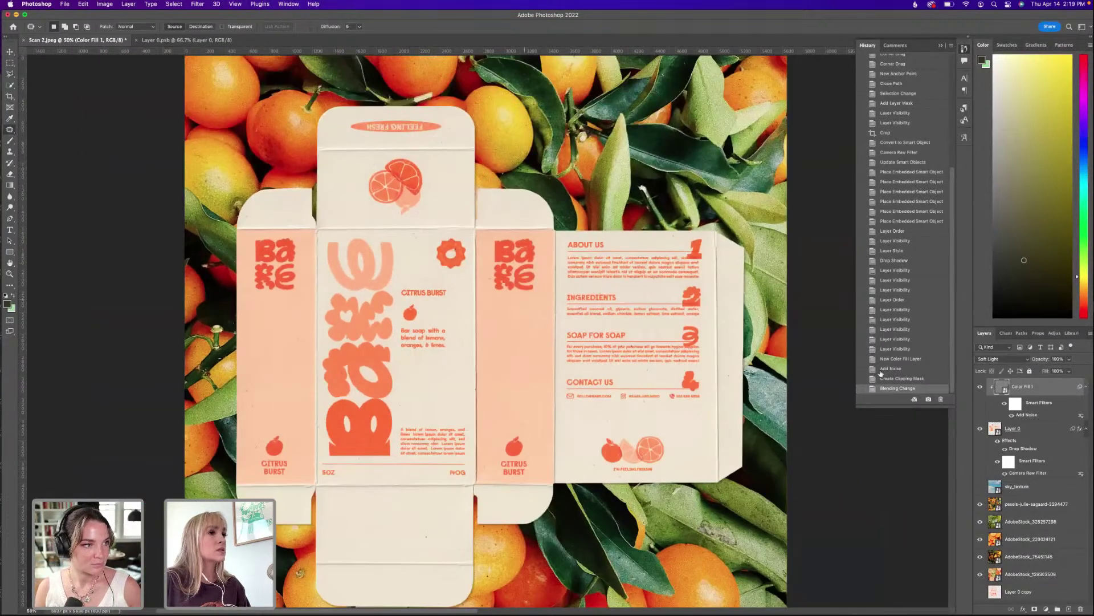
Compare the noise fill hidden and shown, then switch its blend mode to Overlay.
click(980, 388)
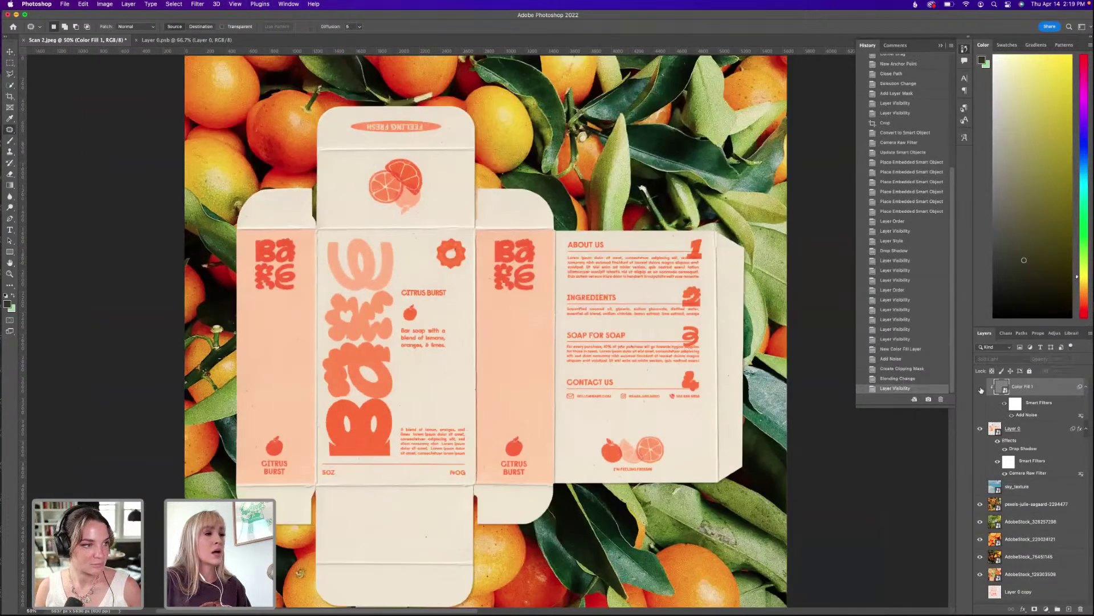
click(1015, 434)
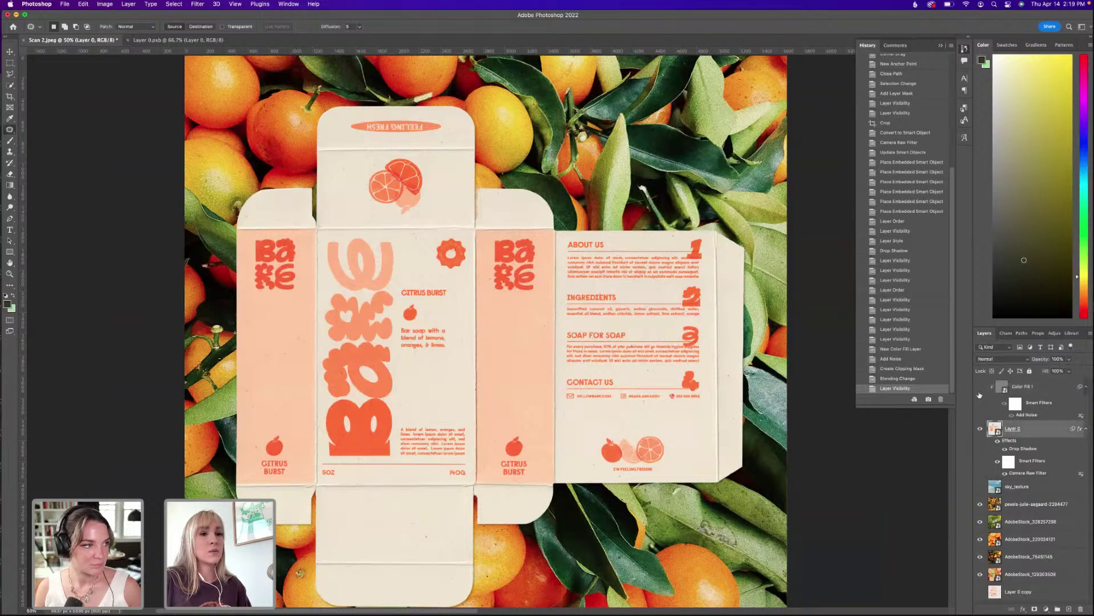
click(980, 387)
click(1030, 390)
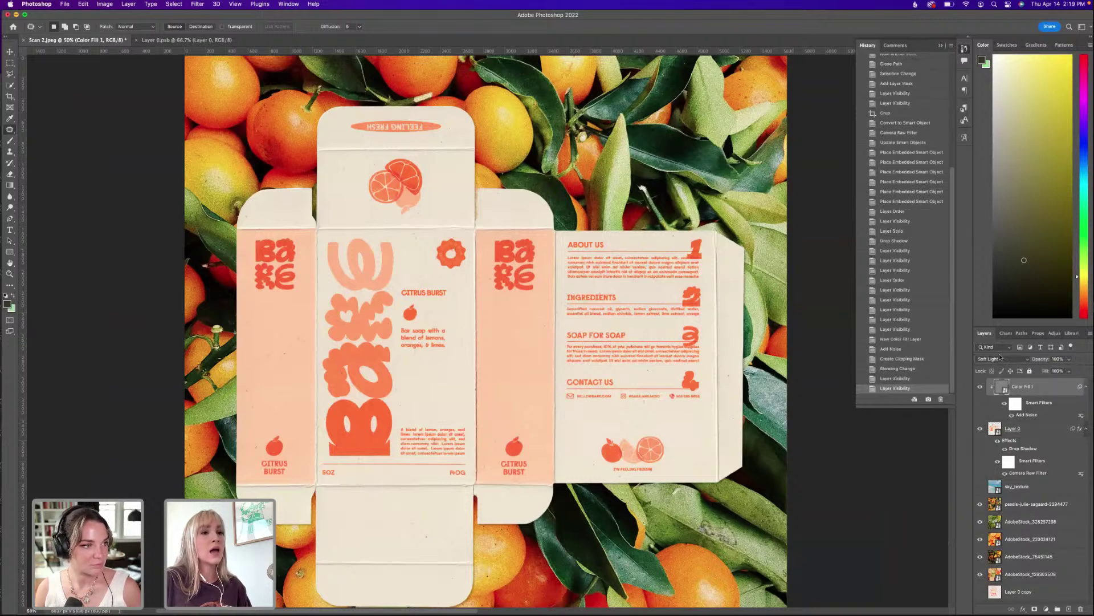
click(1001, 359)
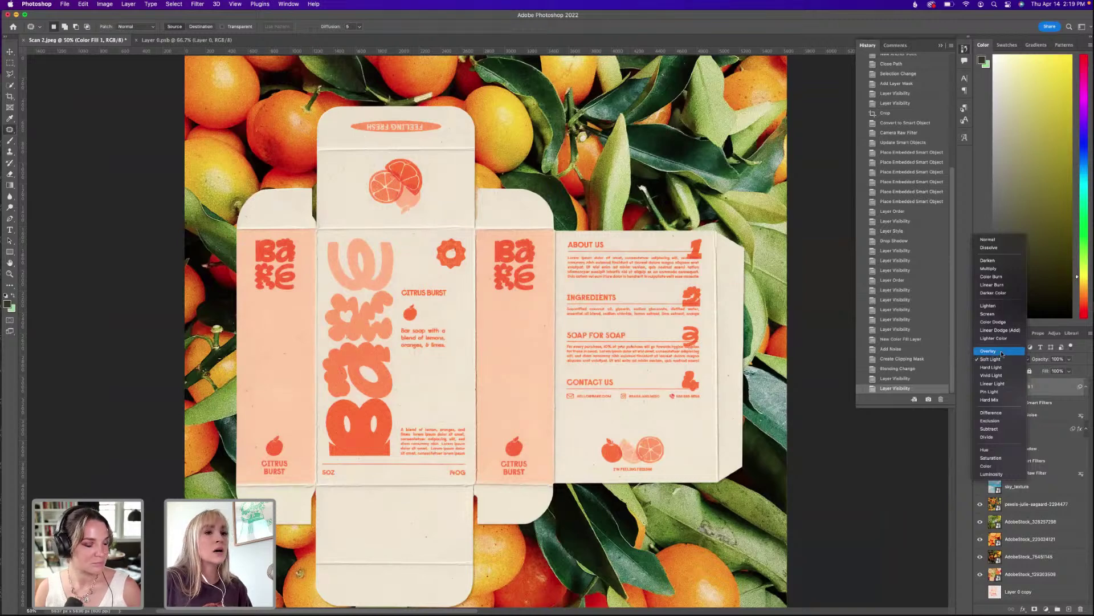
click(1002, 351)
scroll(468, 209, up, 4)
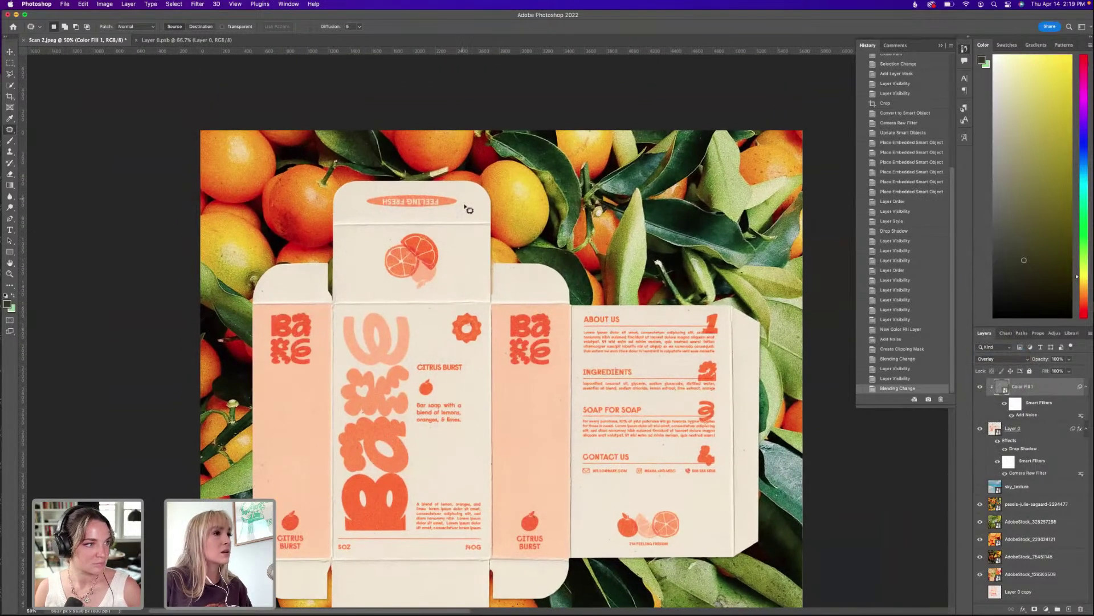
scroll(513, 245, down, 5)
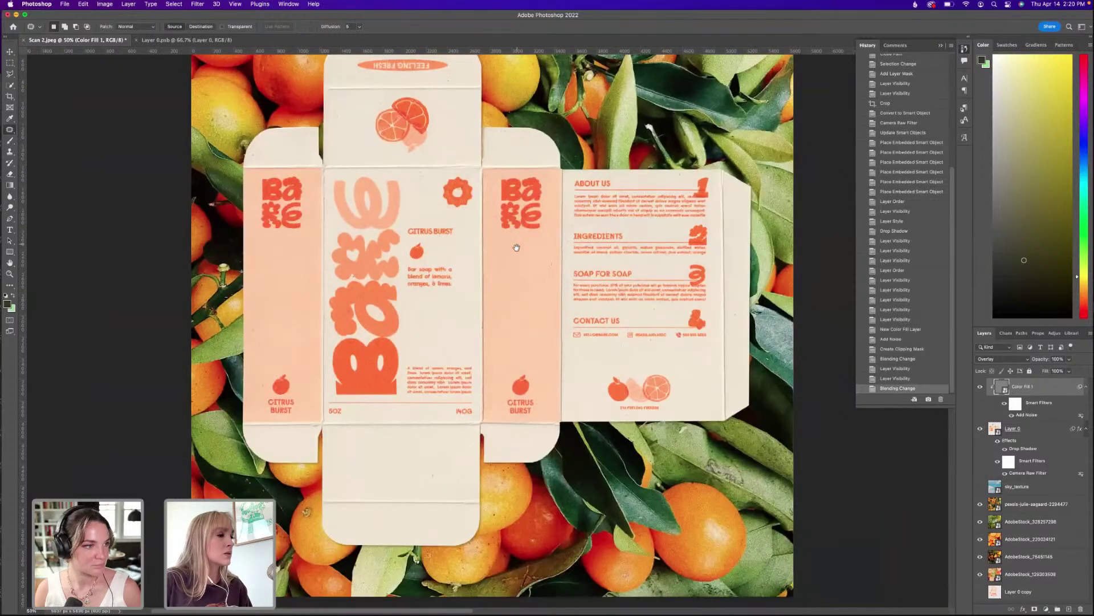
drag(516, 248, 519, 304)
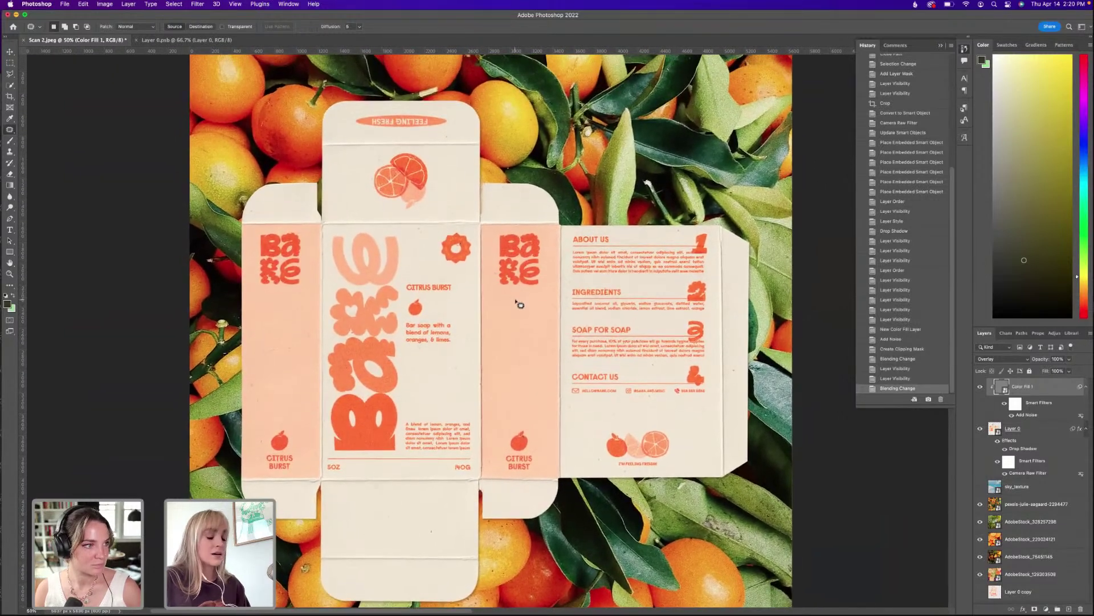
scroll(520, 304, down, 1)
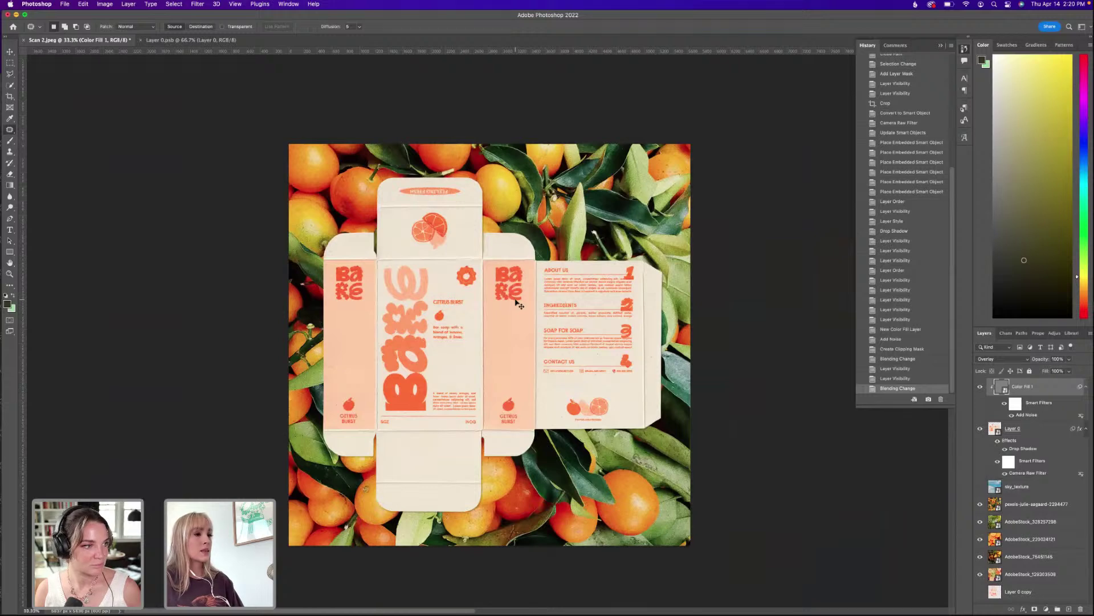
Cycle through the citrus backdrop photos, then restore and select the oranges-and-leaves layer.
click(981, 505)
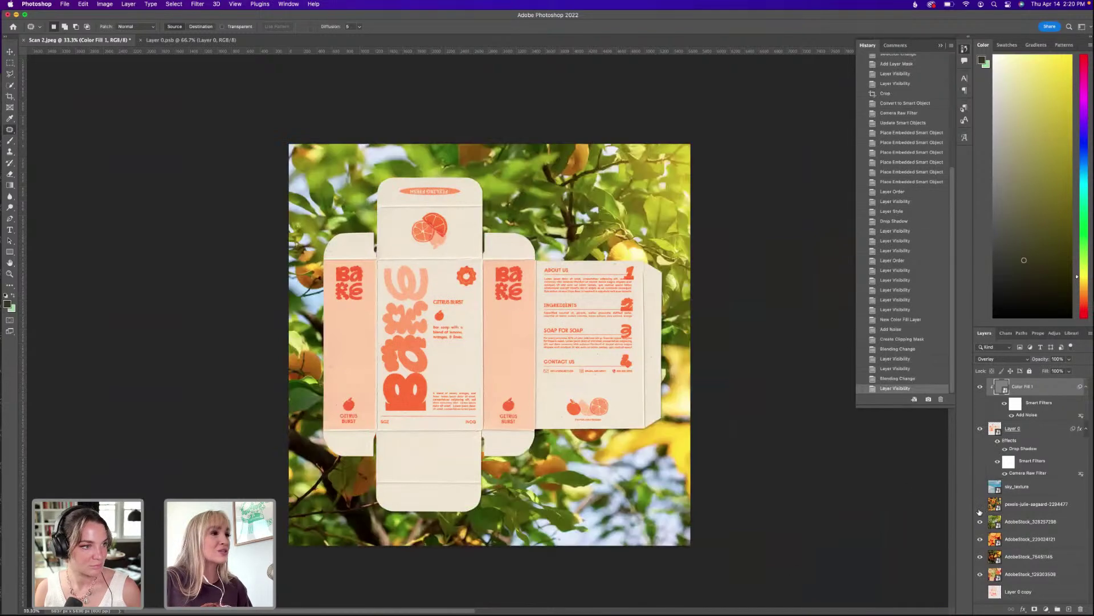
click(981, 506)
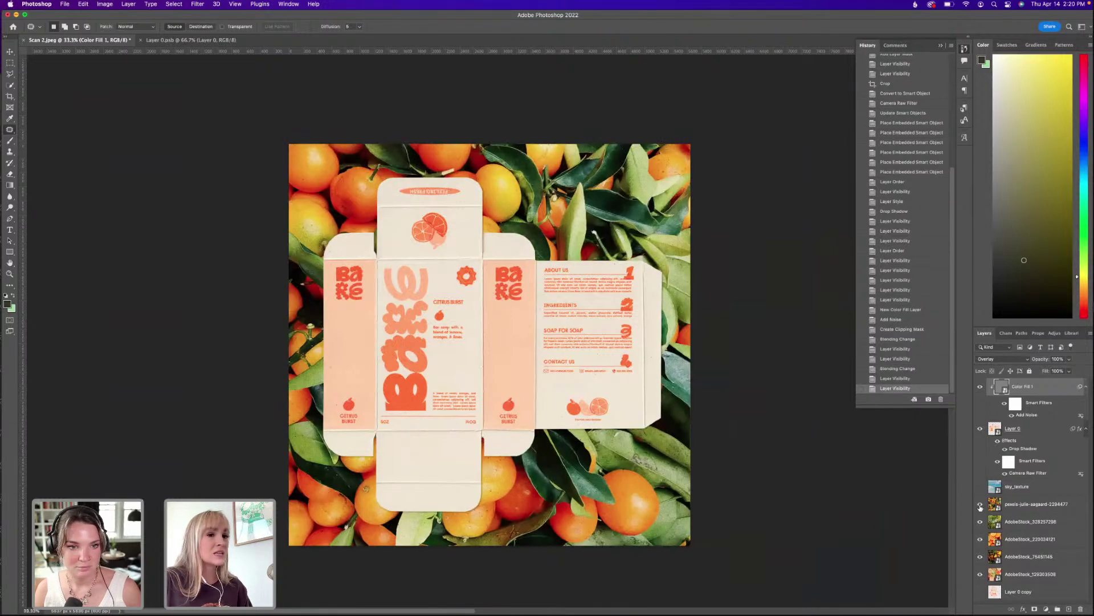
click(980, 506)
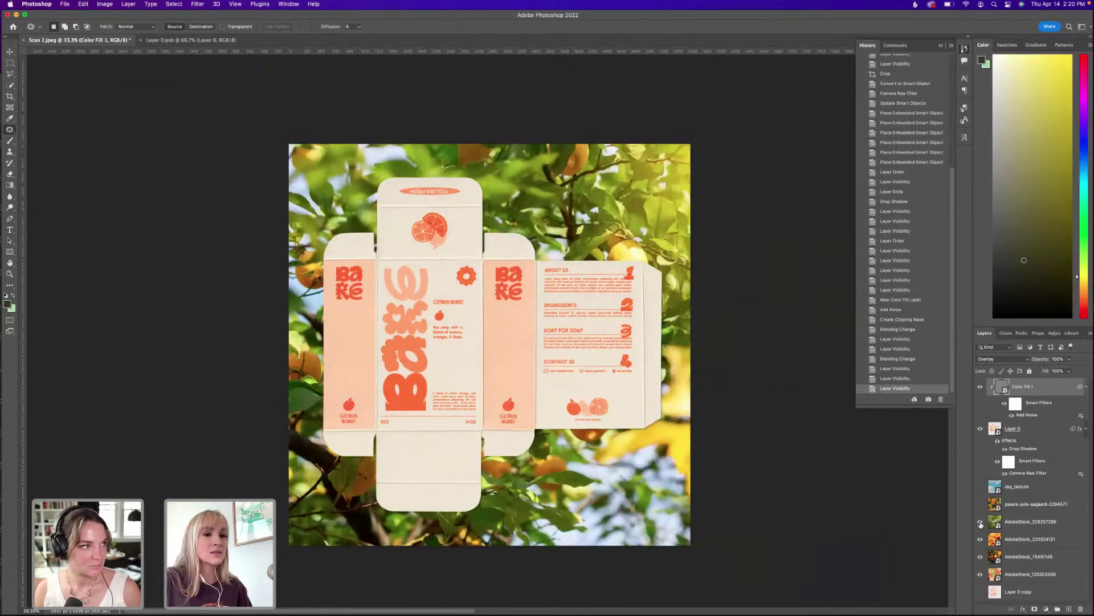
click(980, 522)
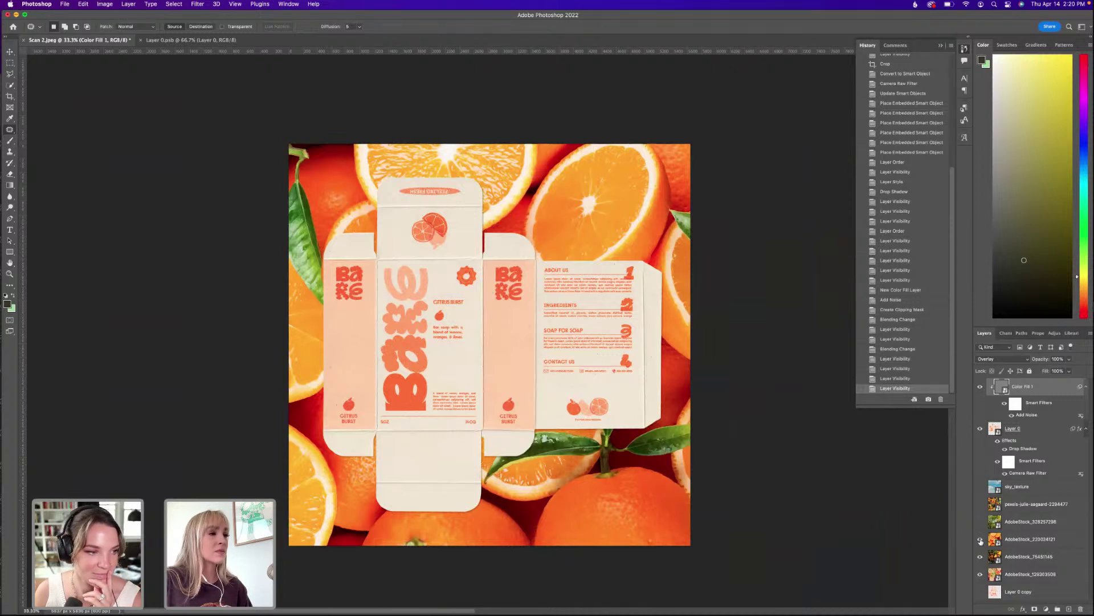
click(981, 540)
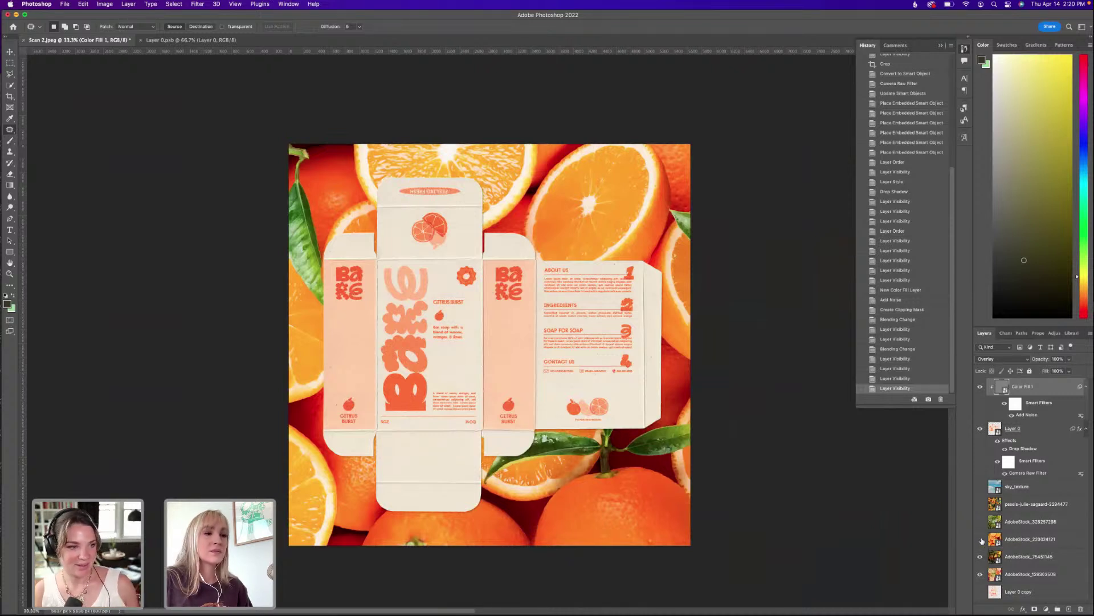
click(981, 556)
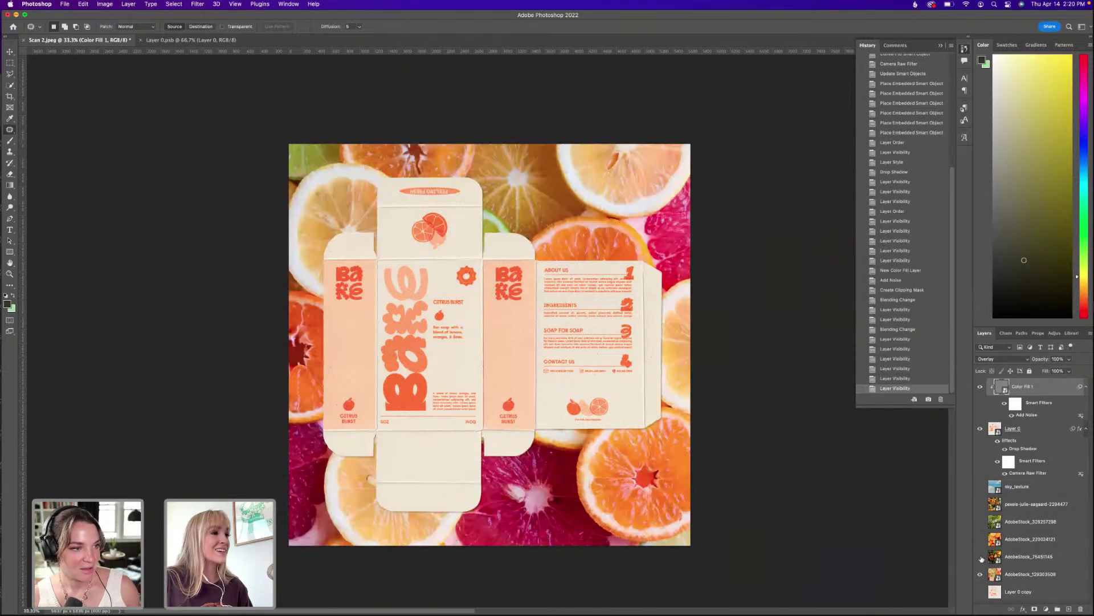
click(980, 557)
click(981, 540)
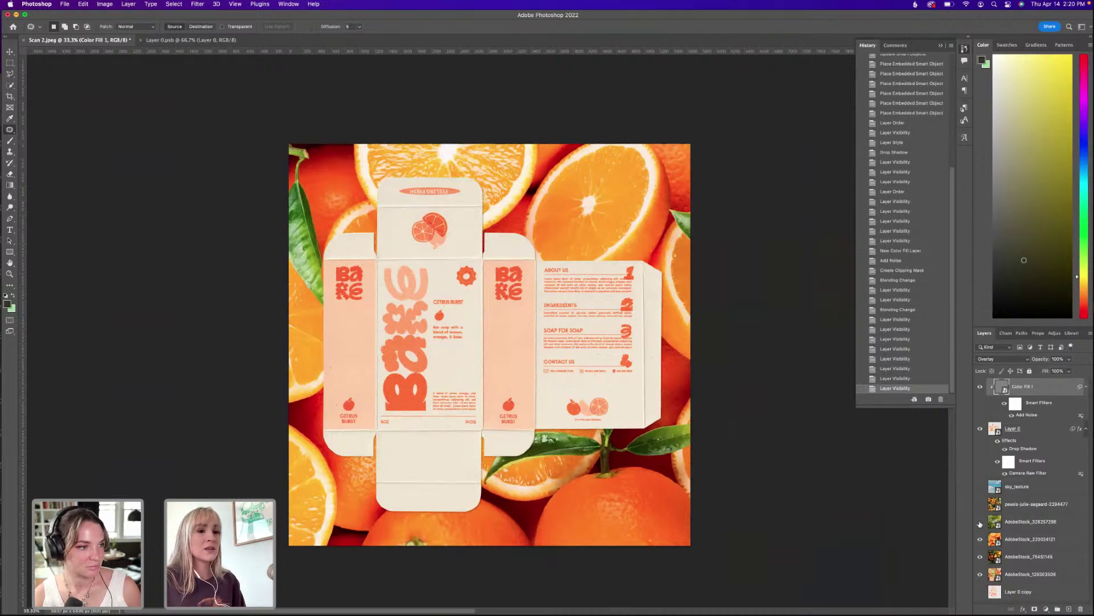
click(980, 521)
click(980, 504)
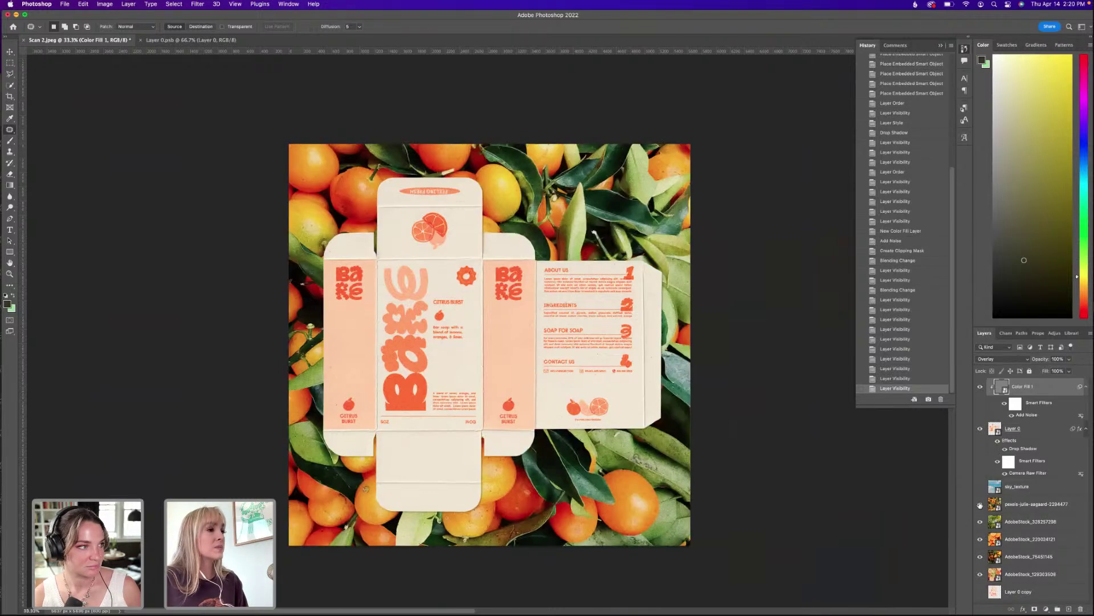
click(1023, 508)
Free Transform the oranges-and-leaves backdrop: widen it slightly and shift it up behind the box.
key(super+t)
scroll(621, 356, down, 3)
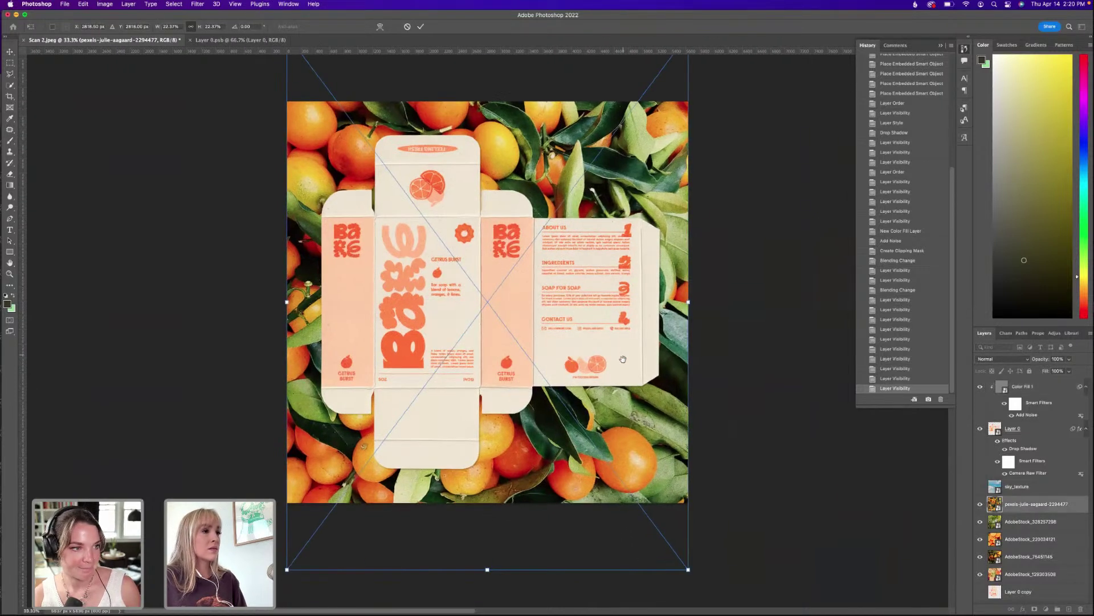
mouse_move(690, 304)
mouse_down()
mouse_move(715, 289)
mouse_move(698, 296)
mouse_up()
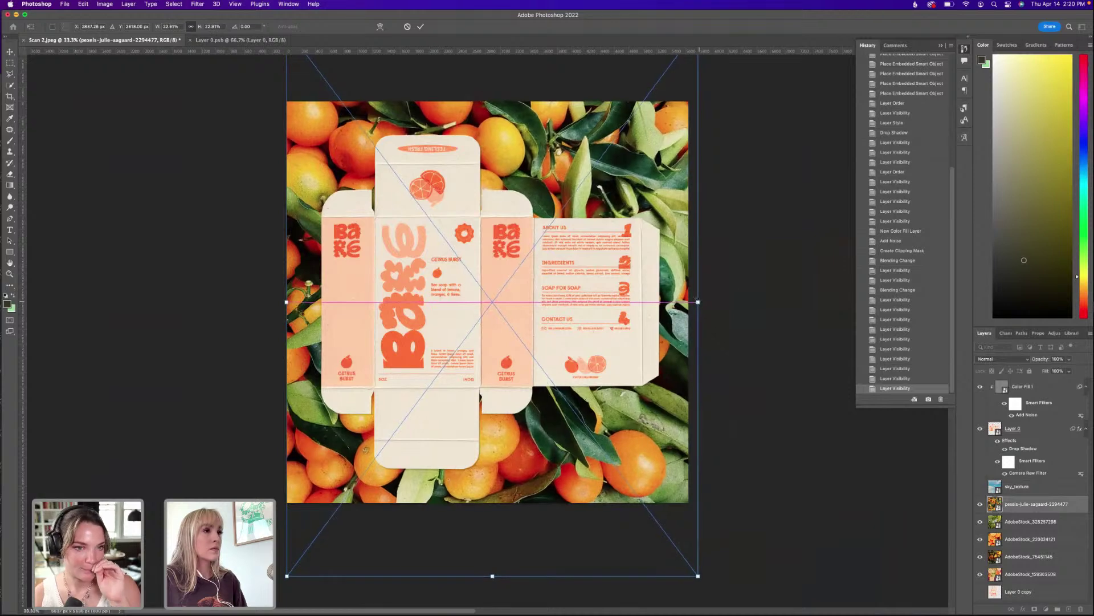
scroll(637, 269, up, 1)
drag(649, 381, 658, 212)
key(Return)
key(j)
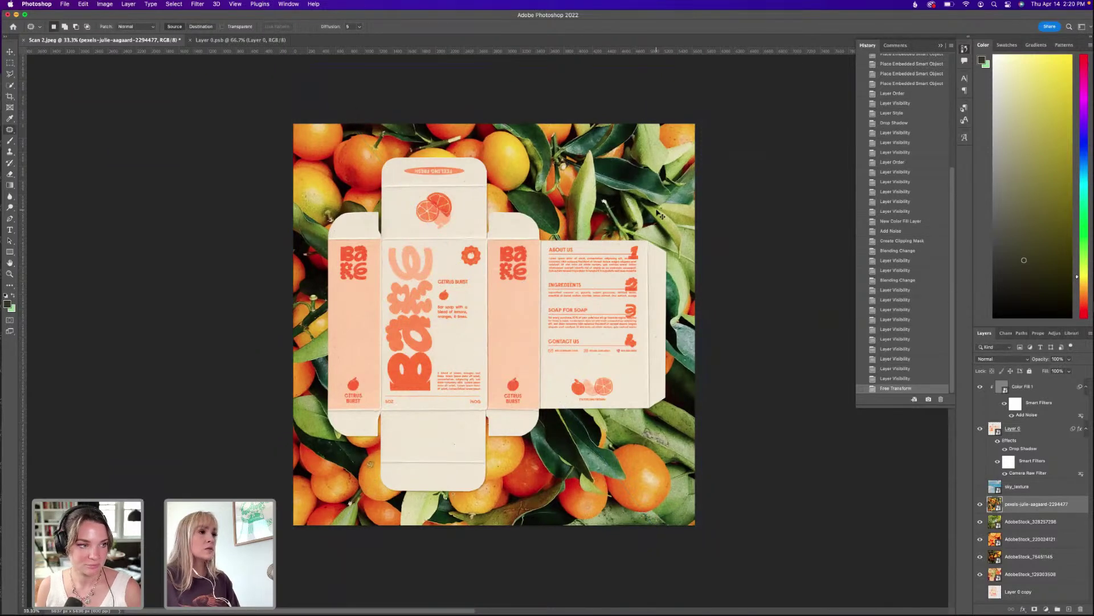
key(super+equal)
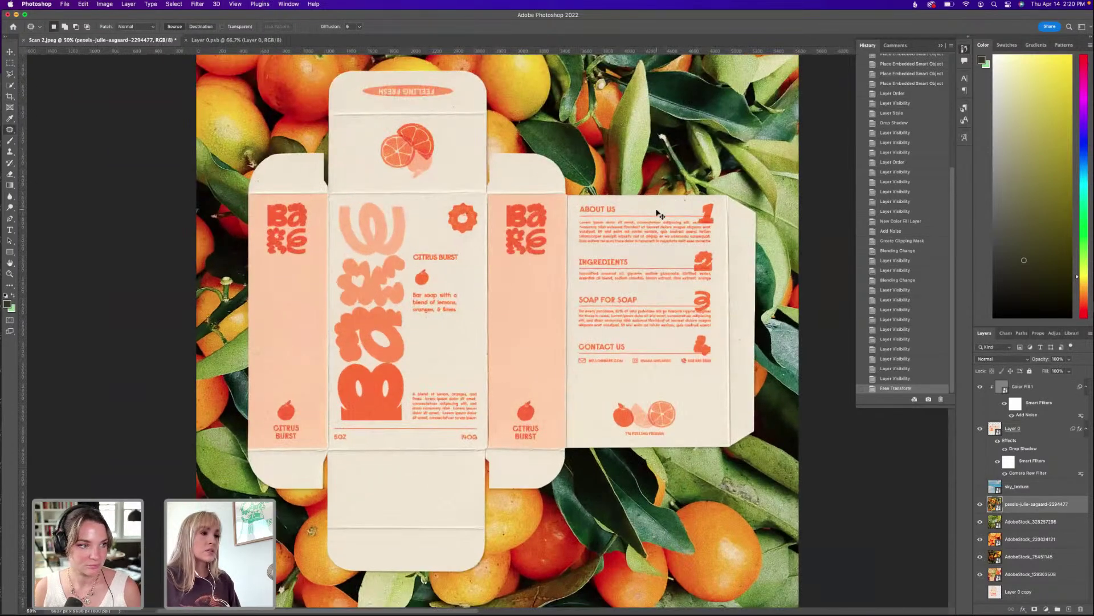
Set the Color Fill 1 overlay layer's blend mode to Soft Light.
scroll(631, 377, down, 5)
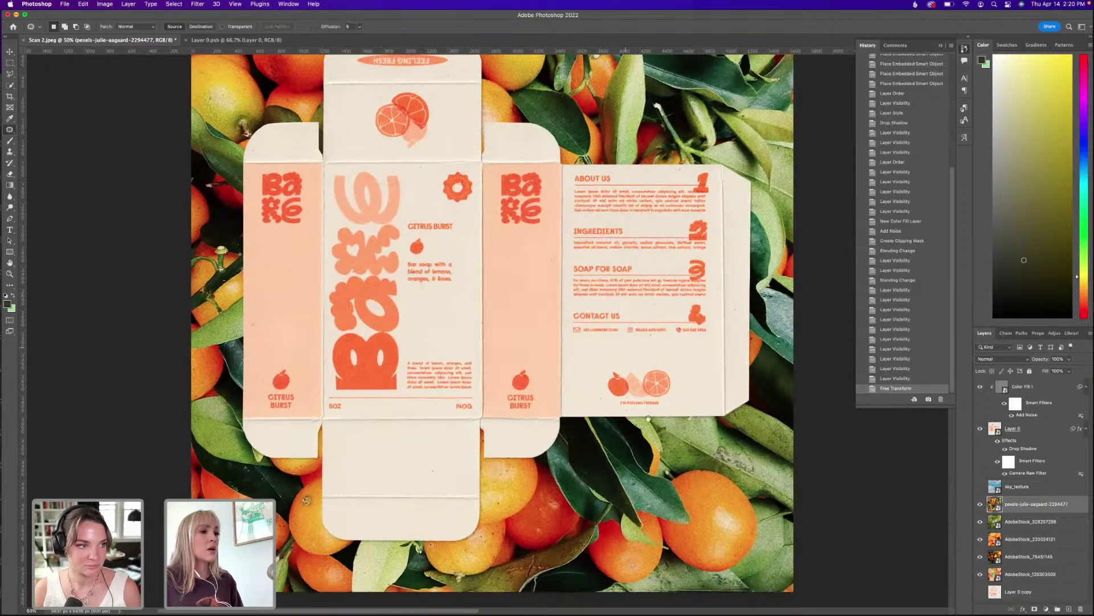
key(super+equal)
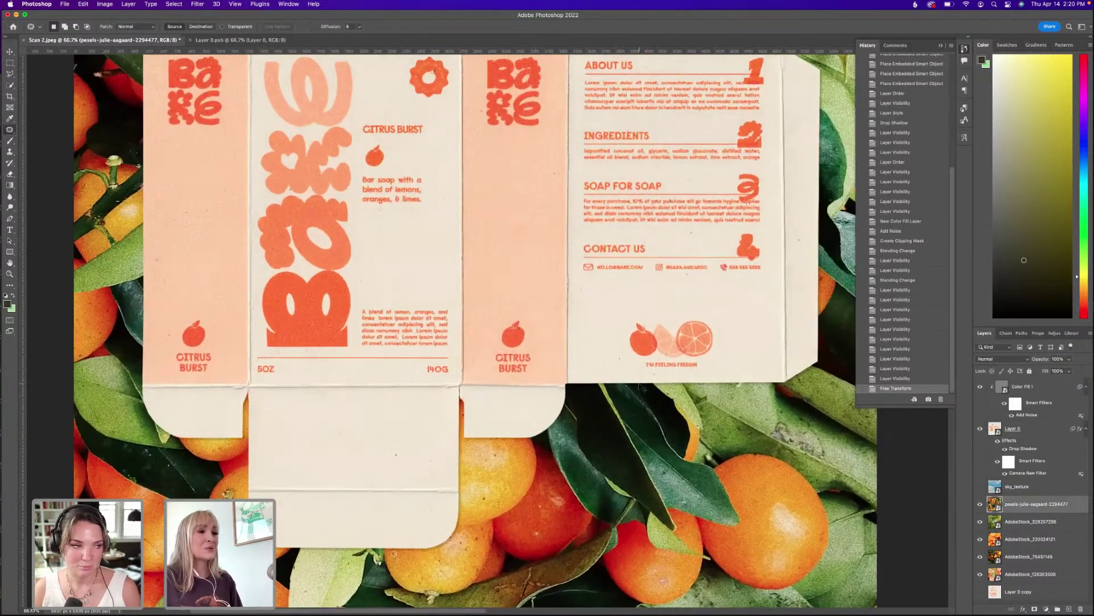
scroll(644, 389, up, 7)
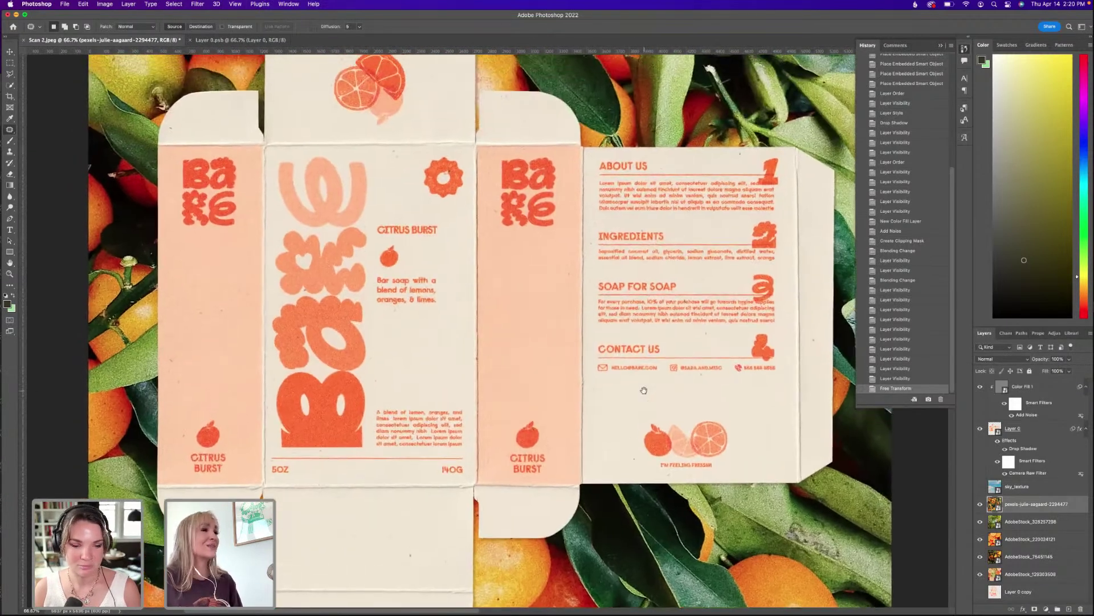
scroll(644, 390, down, 3)
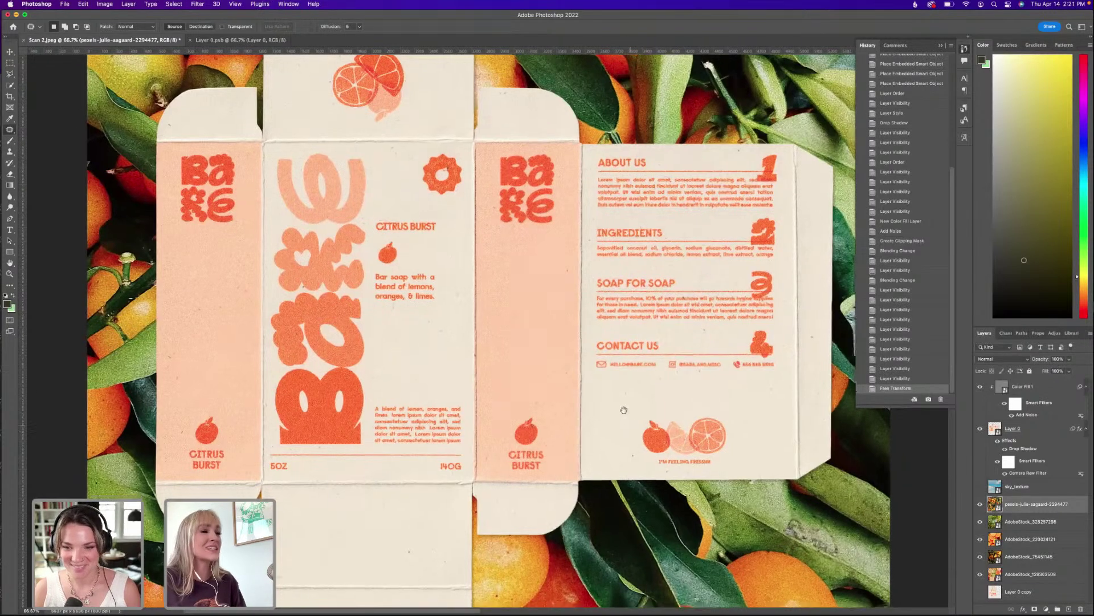
click(1026, 387)
click(1002, 358)
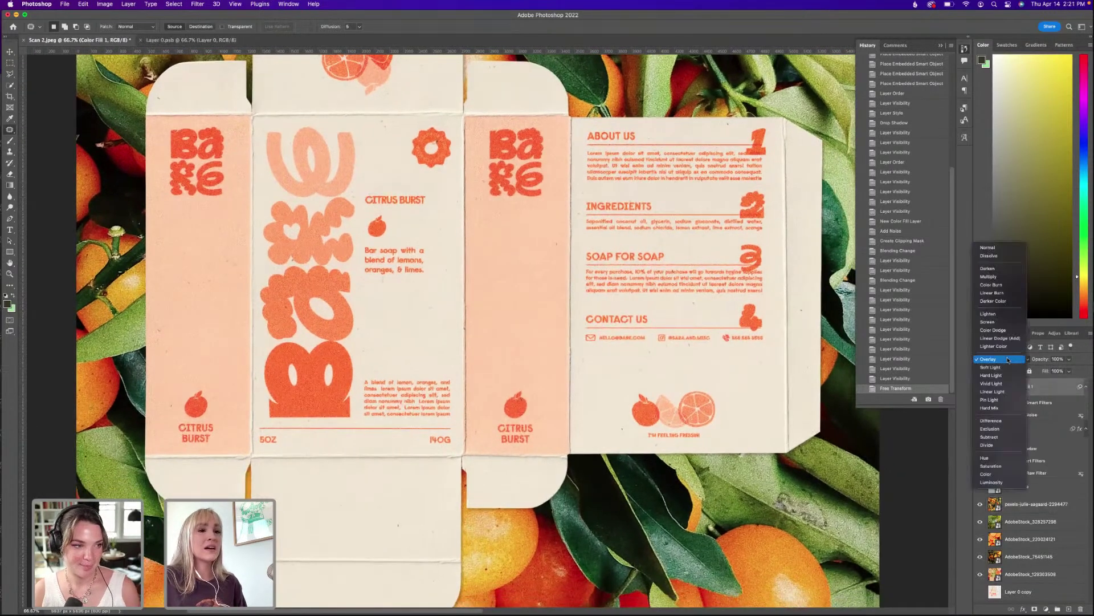
key(Return)
Select the scanned box layer, Layer 0, to reopen its Camera Raw Filter.
scroll(547, 352, up, 8)
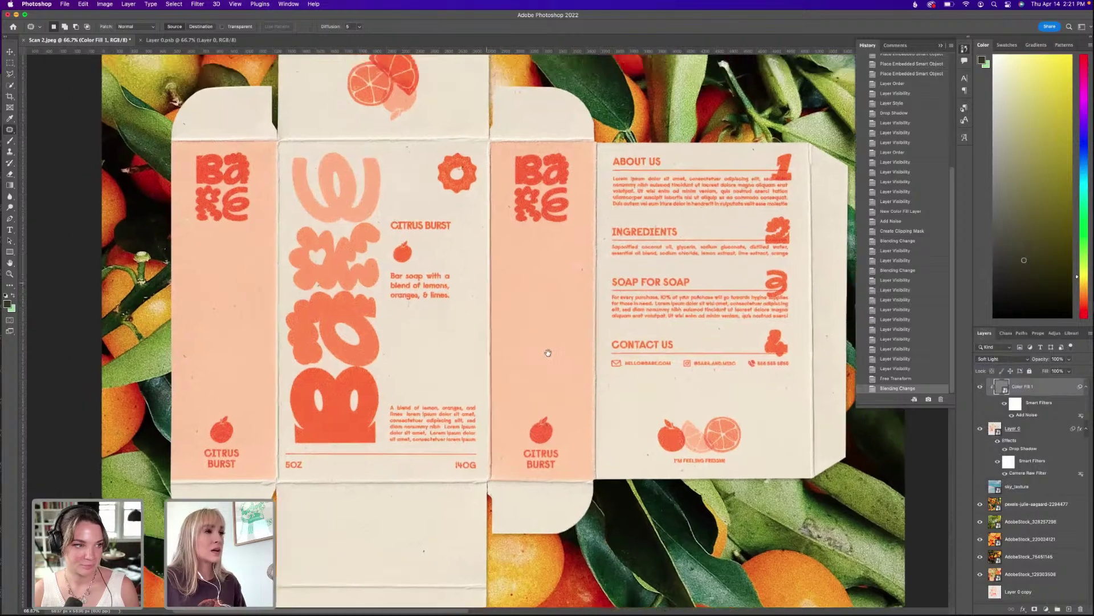
scroll(544, 373, right, 5)
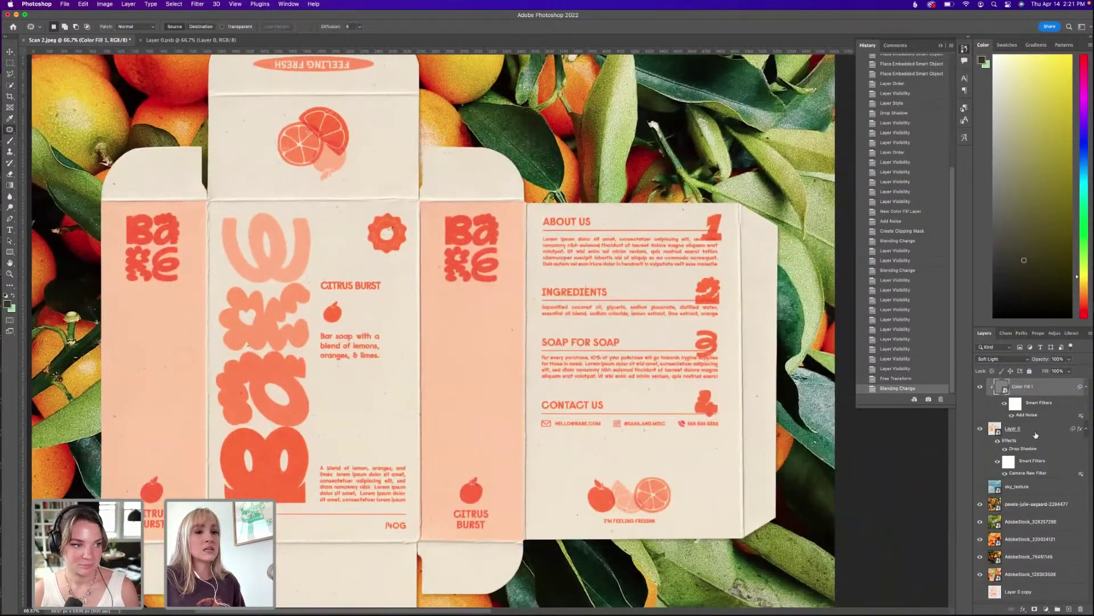
click(1038, 472)
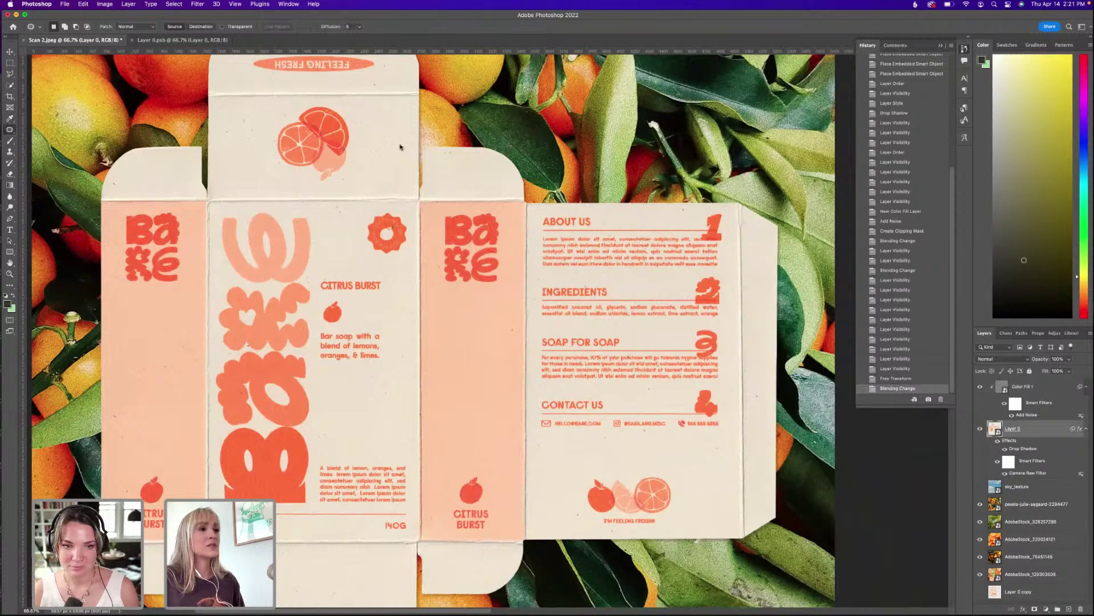
In the Camera Raw Color Mixer, darken the orange lettering's luminance and undo a trial yellow darkening.
key(super+equal)
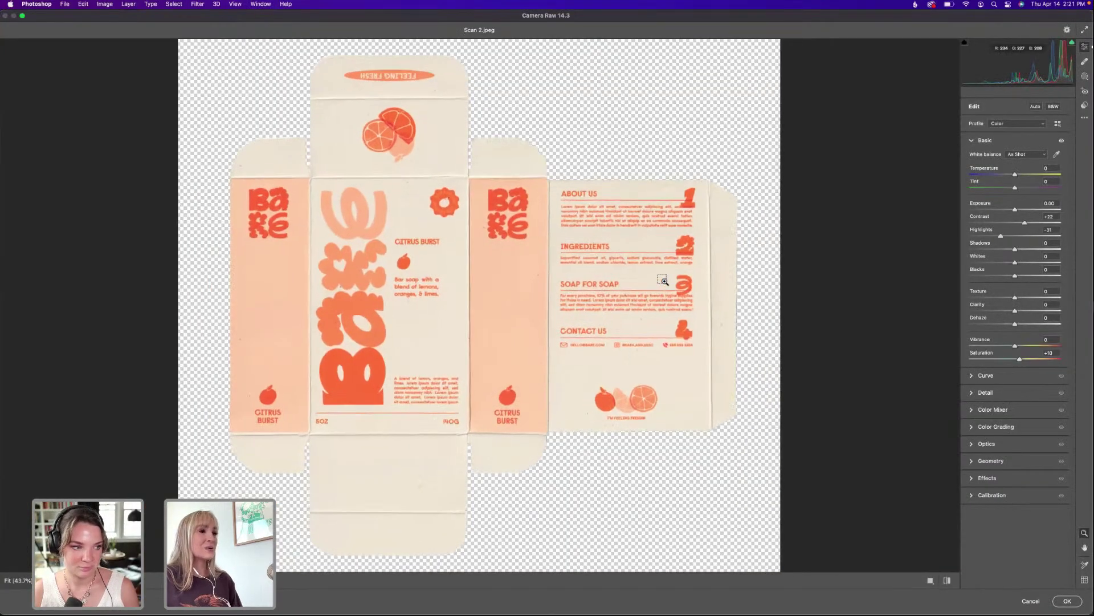
key(super+equal)
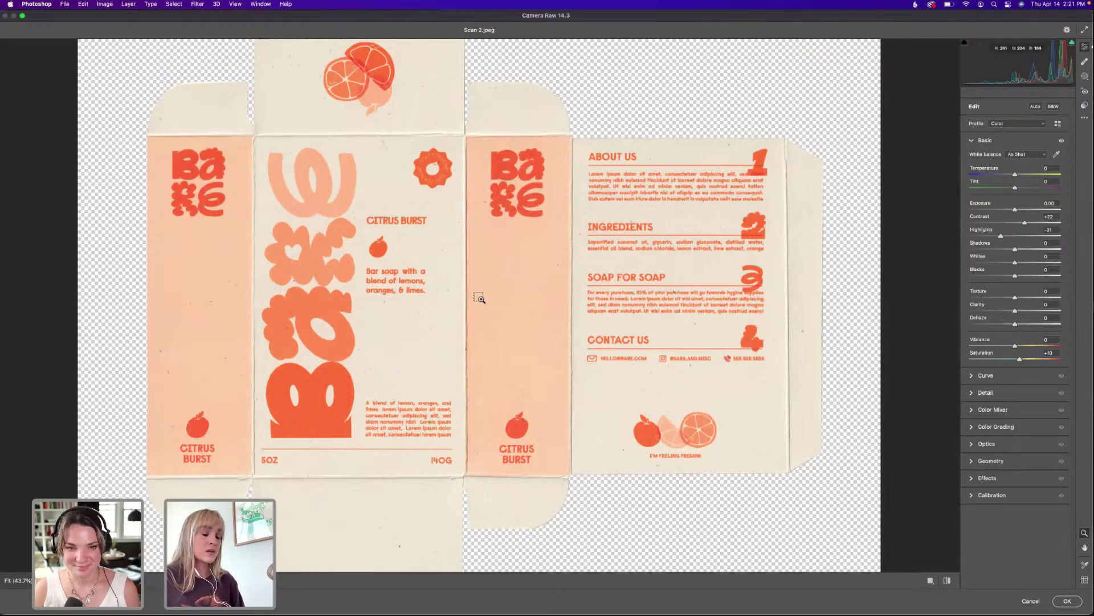
click(478, 298)
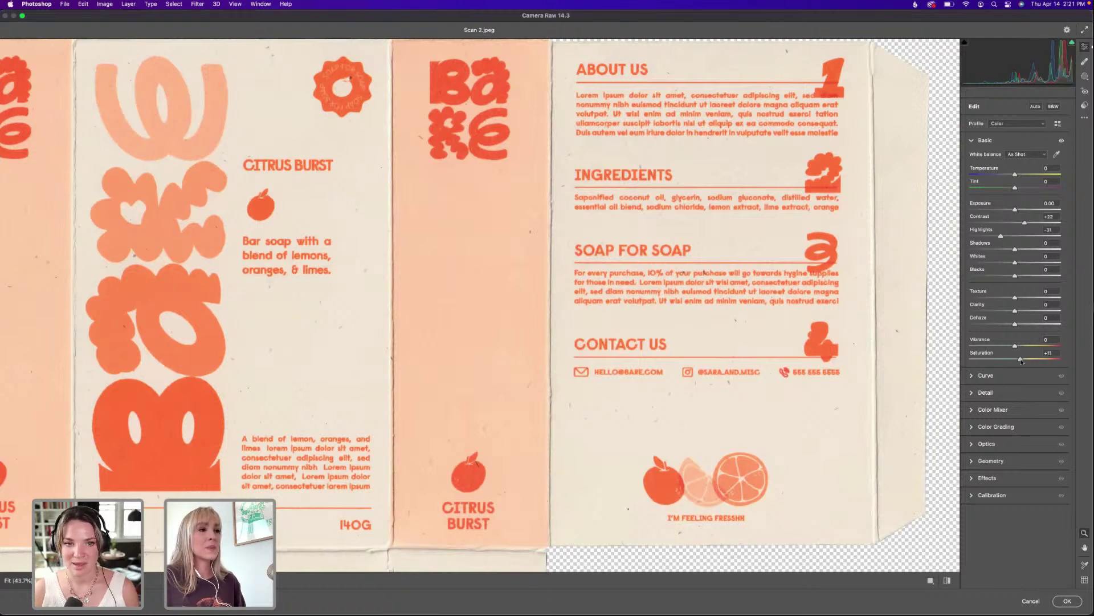
click(999, 416)
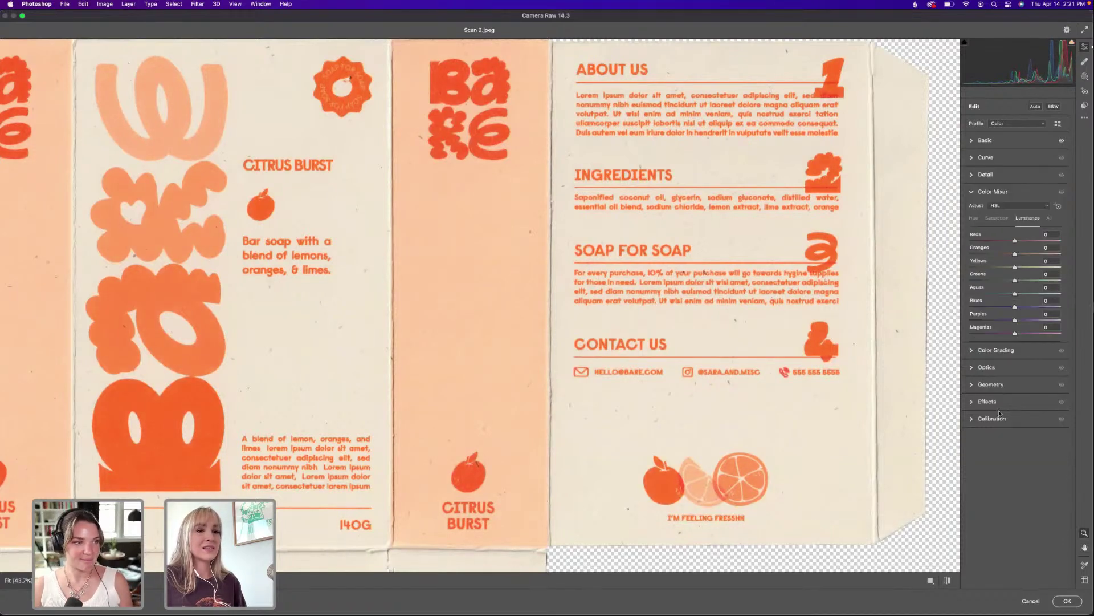
click(1059, 206)
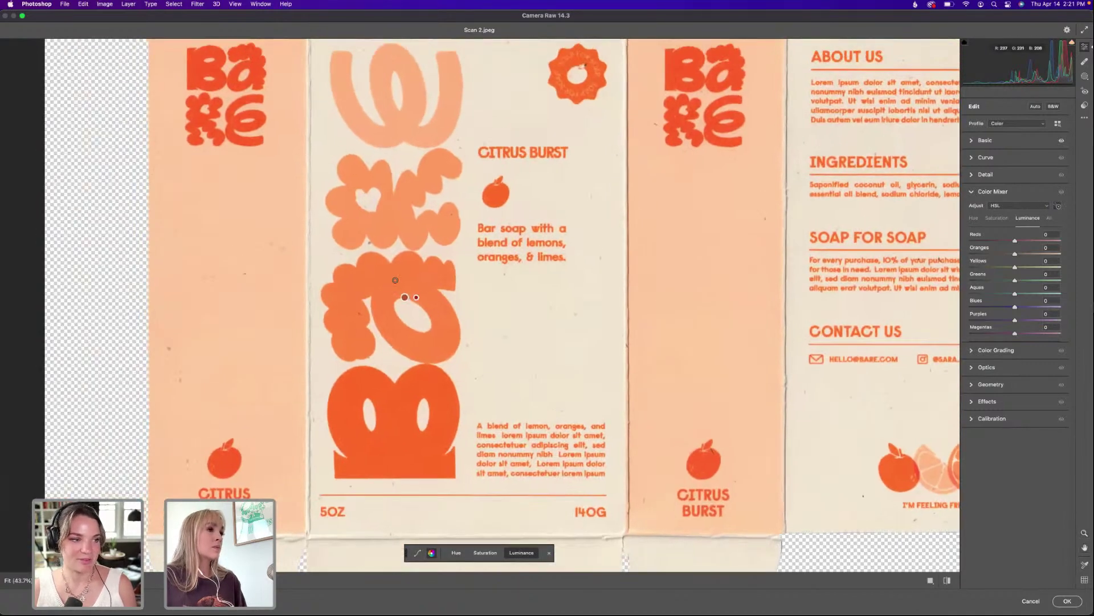
mouse_move(395, 280)
mouse_down()
mouse_move(360, 281)
mouse_move(398, 281)
mouse_up()
key(z)
alt+click(401, 284)
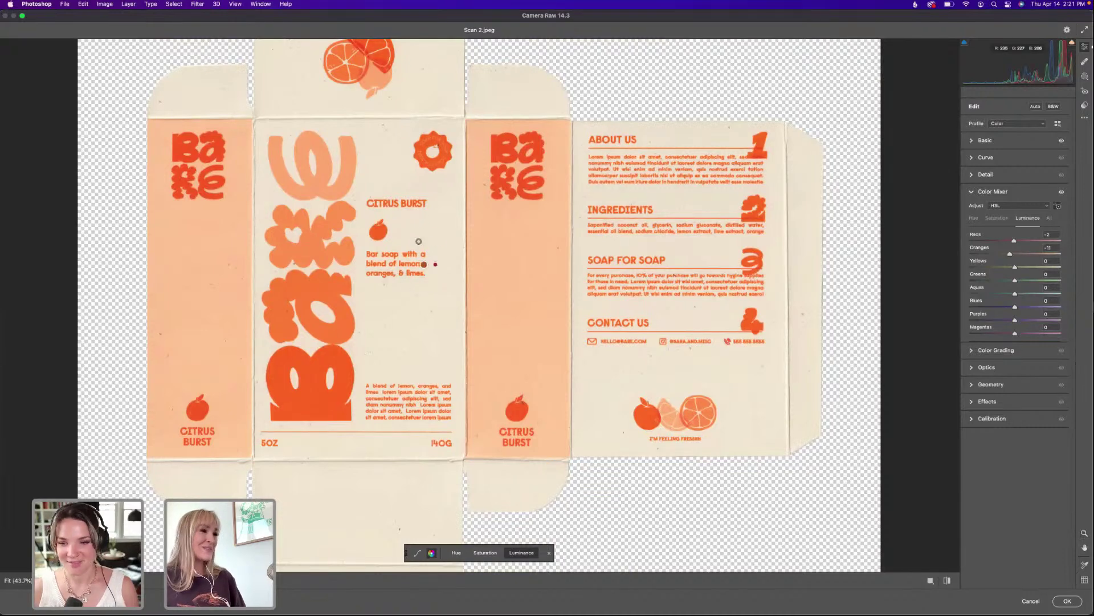
drag(418, 222, 393, 222)
key(super+z)
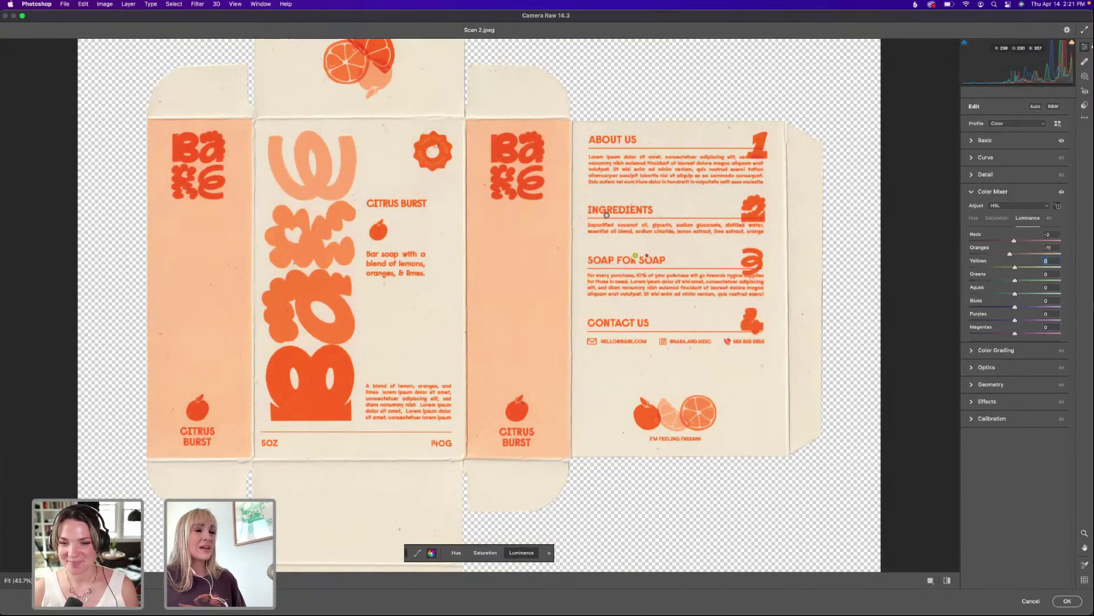
drag(617, 233, 626, 261)
Compare the before and after previews, then apply the Camera Raw adjustments.
scroll(625, 261, up, 1)
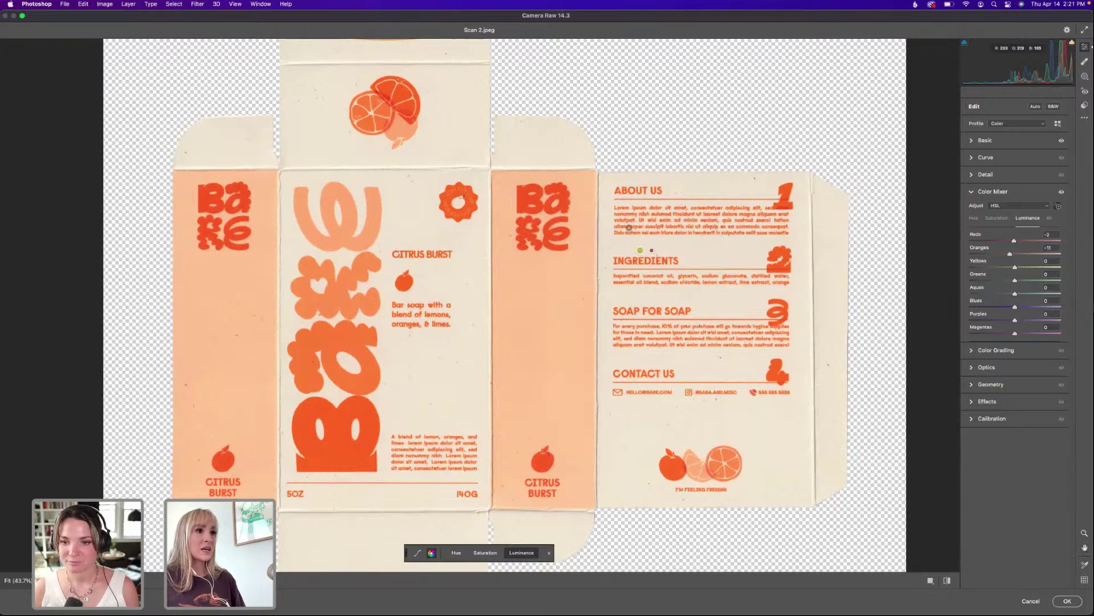
click(986, 141)
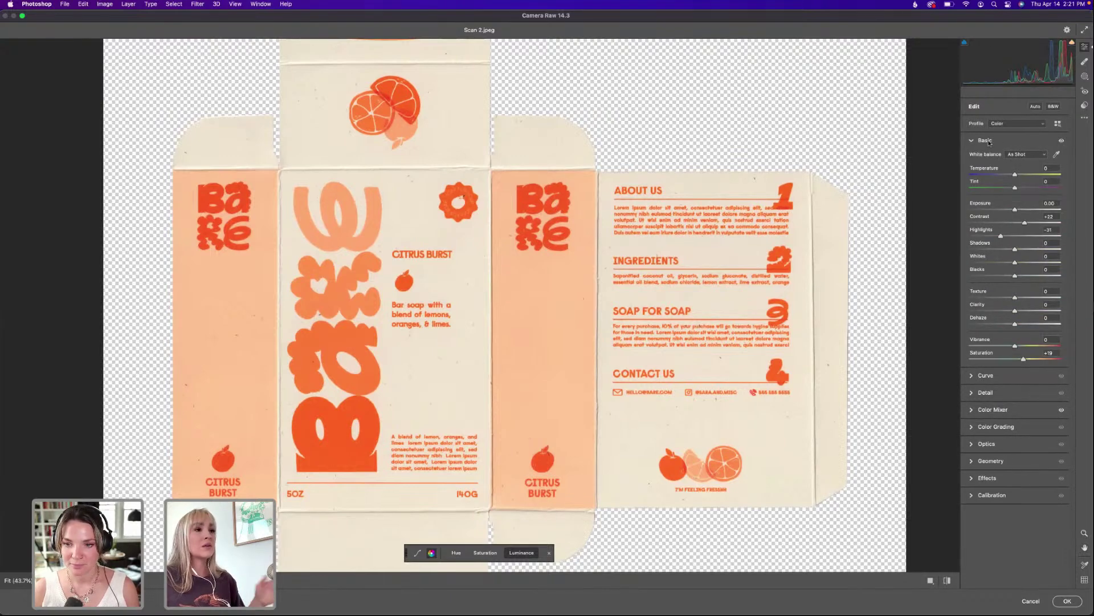
click(987, 140)
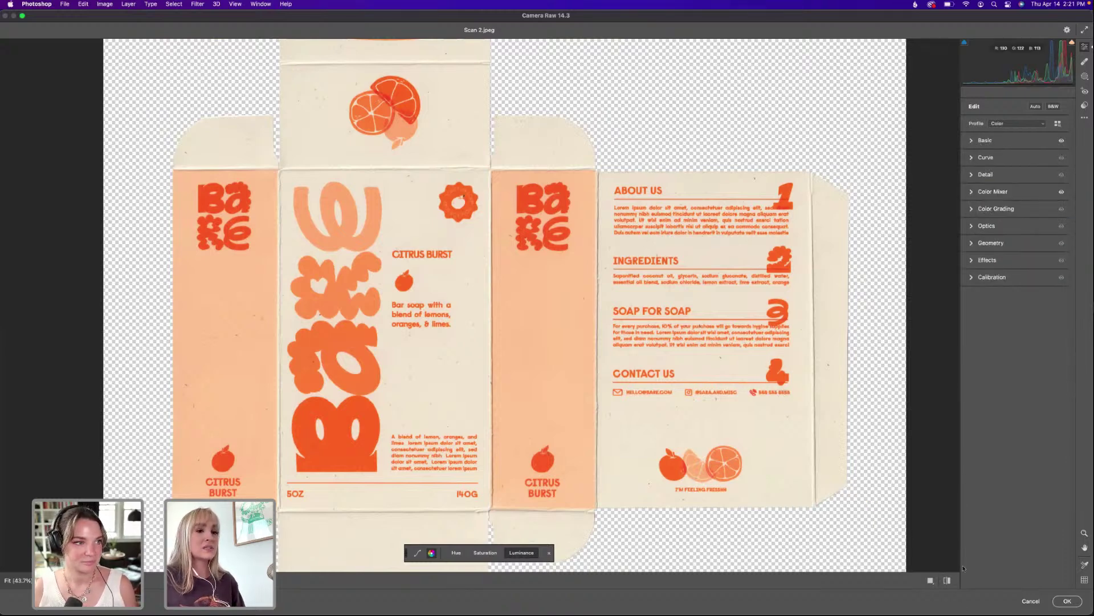
click(947, 580)
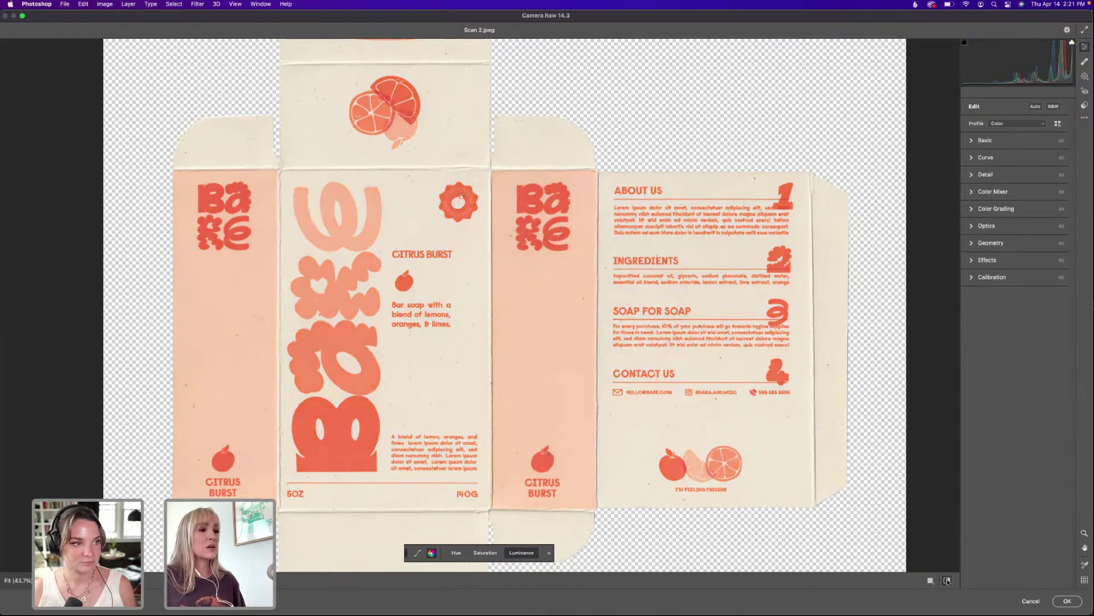
click(948, 580)
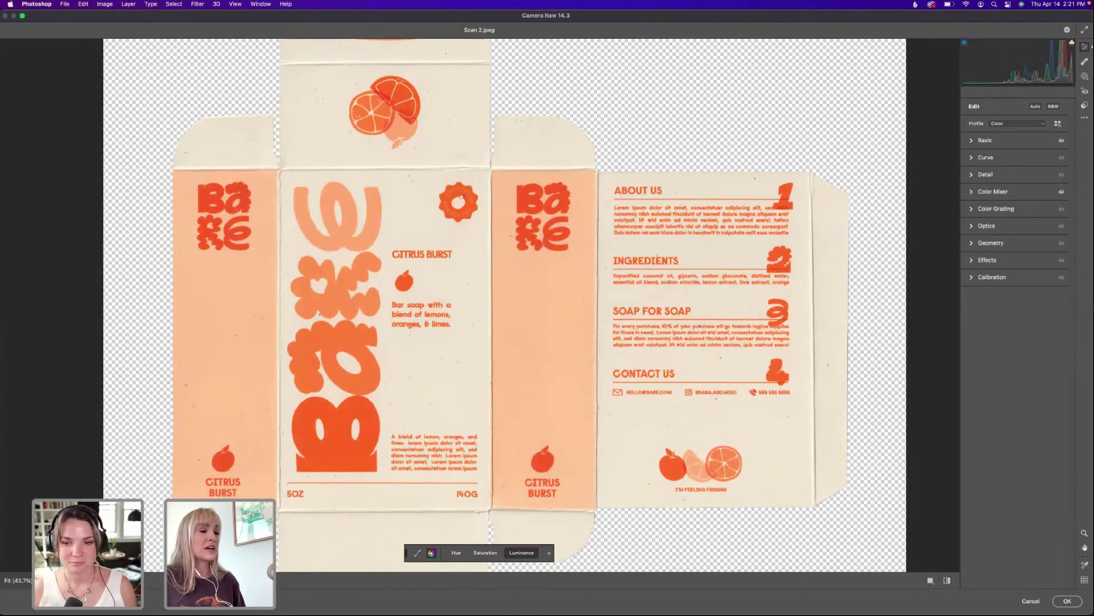
click(1067, 601)
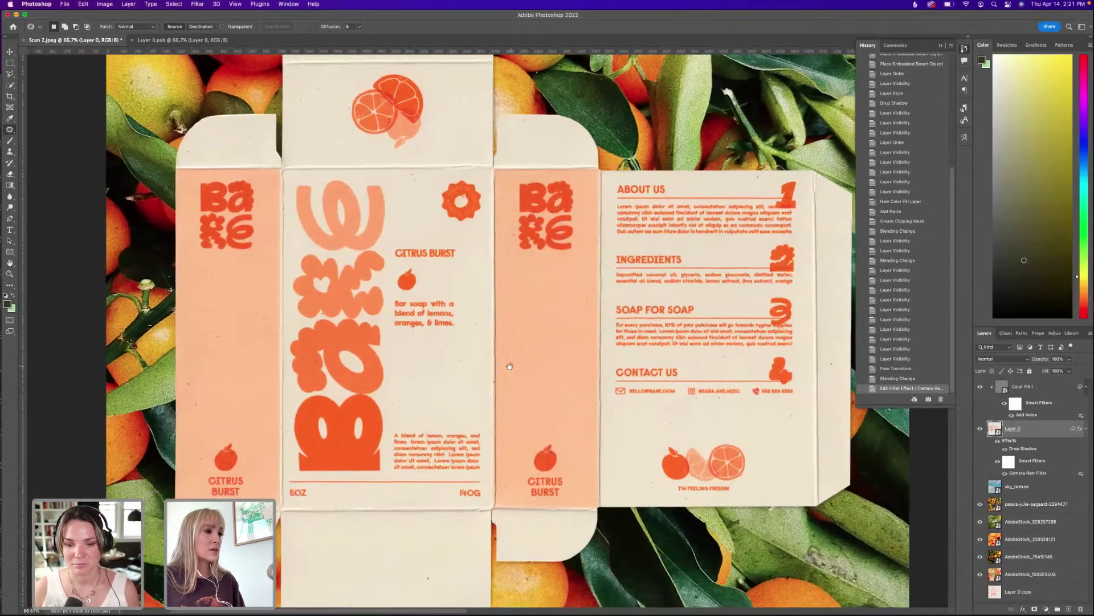
Pan over the colour-adjusted box mockup on the oranges, then bring up Soap Brand 2.ai in Illustrator.
drag(509, 366, 518, 358)
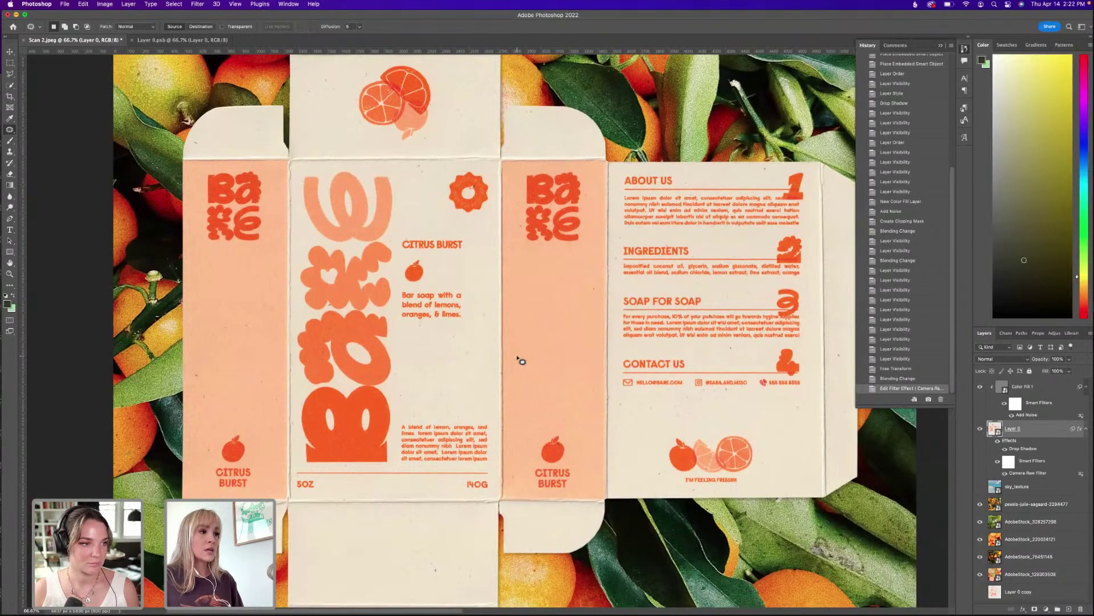
scroll(519, 359, down, 3)
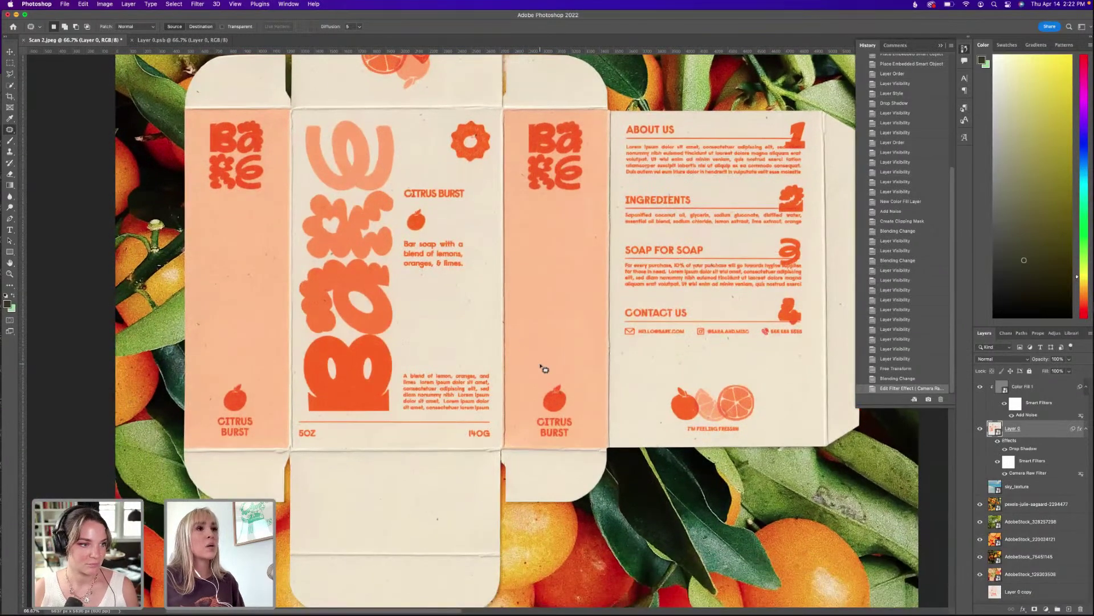
drag(547, 383, 541, 348)
scroll(547, 351, up, 3)
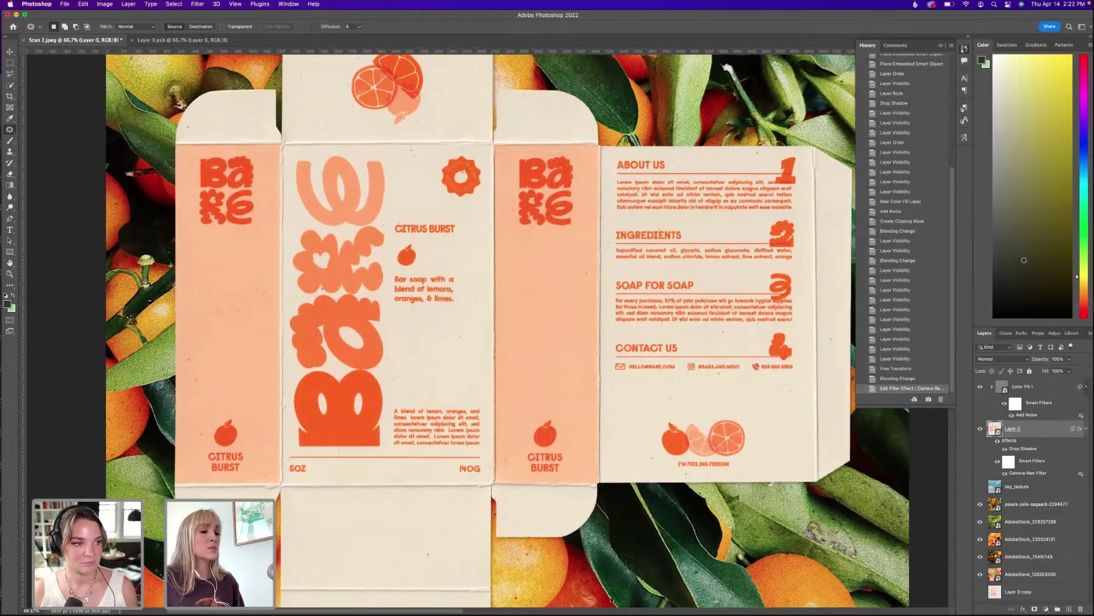
mouse_move(613, 613)
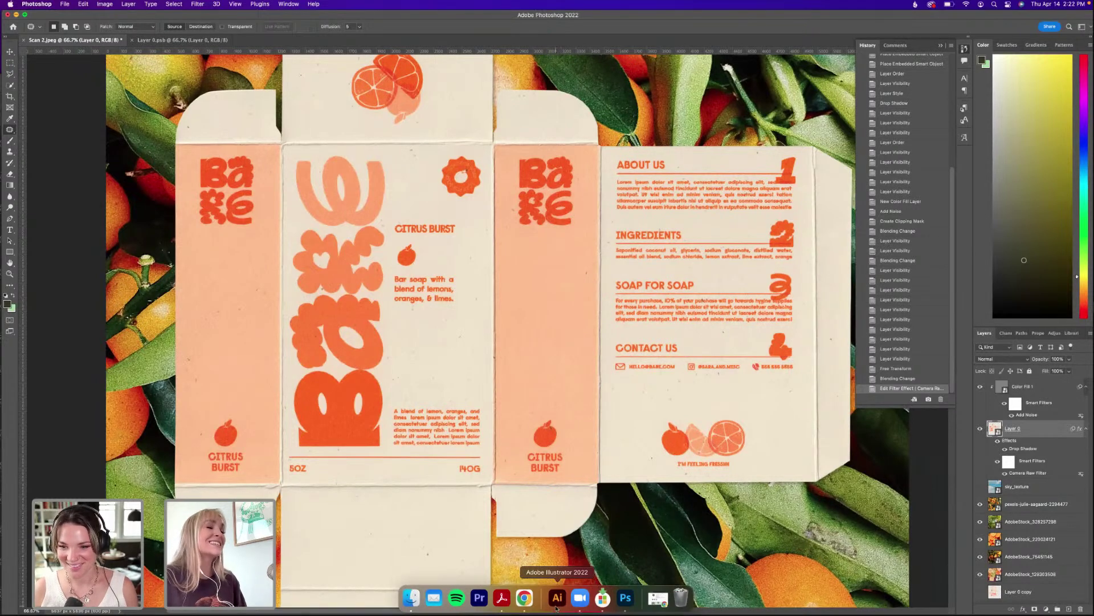
scroll(560, 416, up, 2)
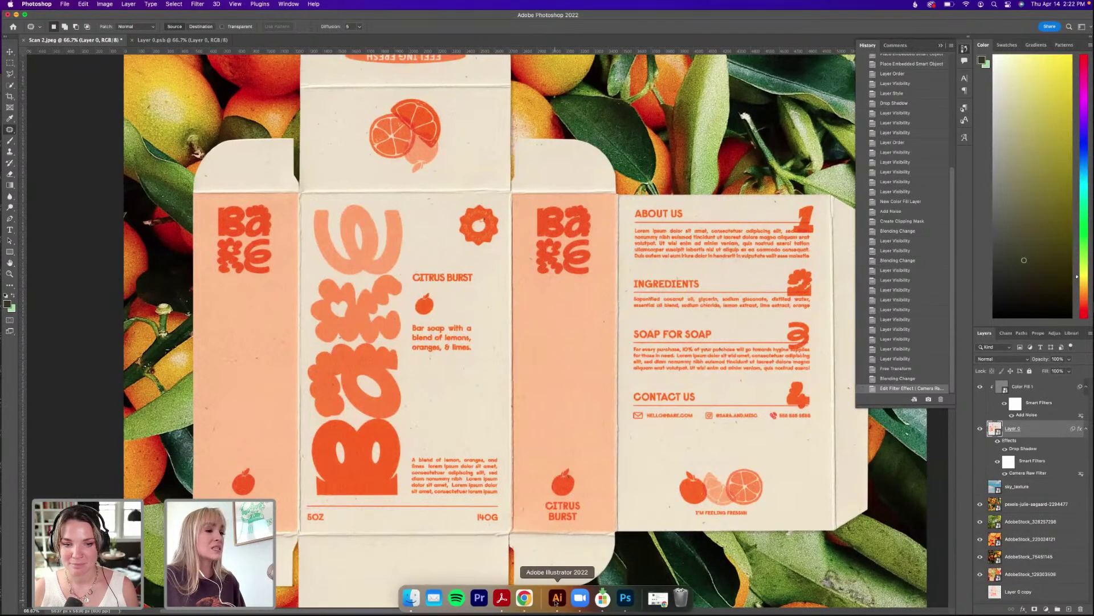
click(557, 599)
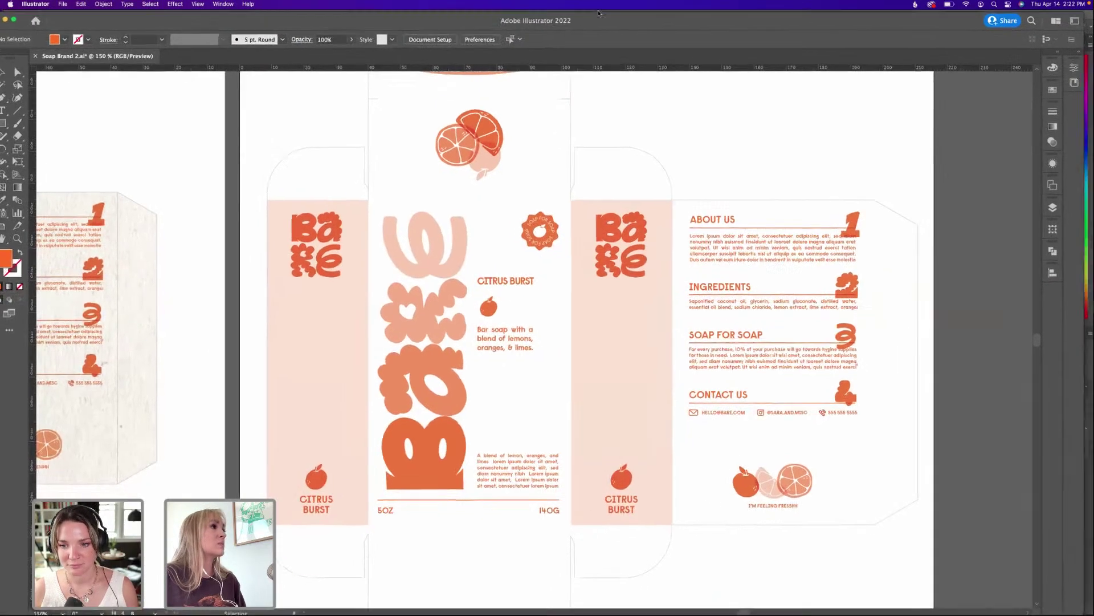
Zoom in on the SOAP FOR SOAP stamp, then select and deselect its group.
key(space)
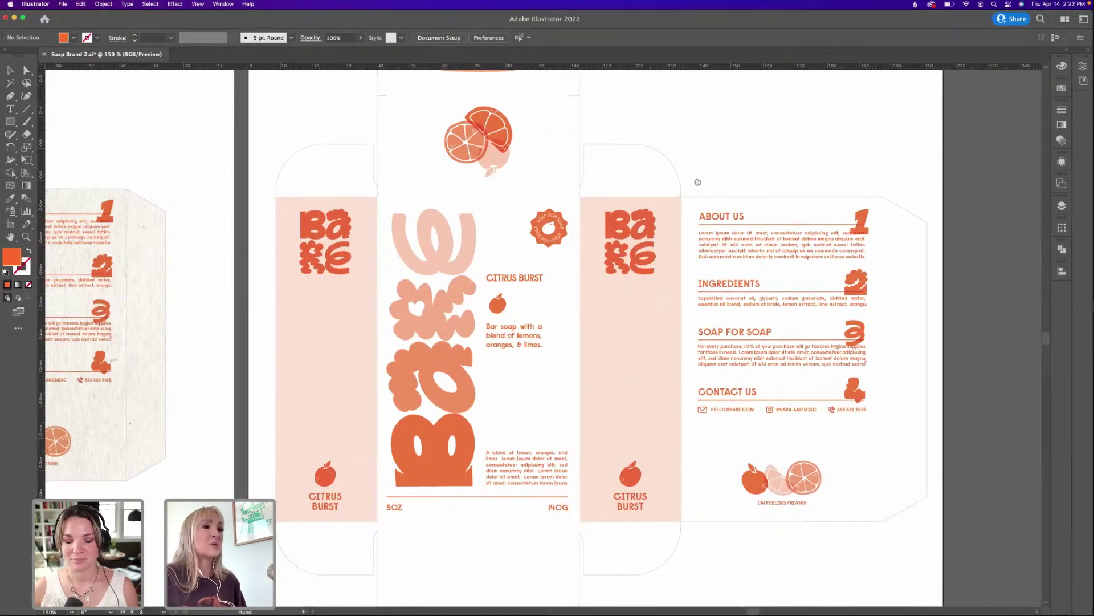
key(super+equal)
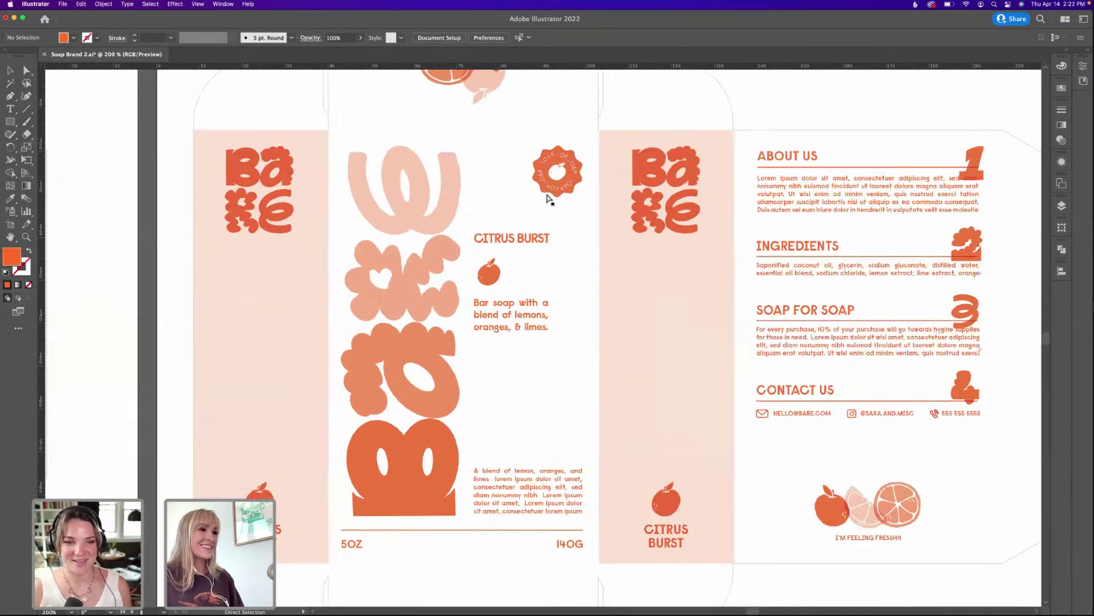
key(super+equal)
scroll(570, 171, up, 3)
key(v)
drag(587, 153, 581, 187)
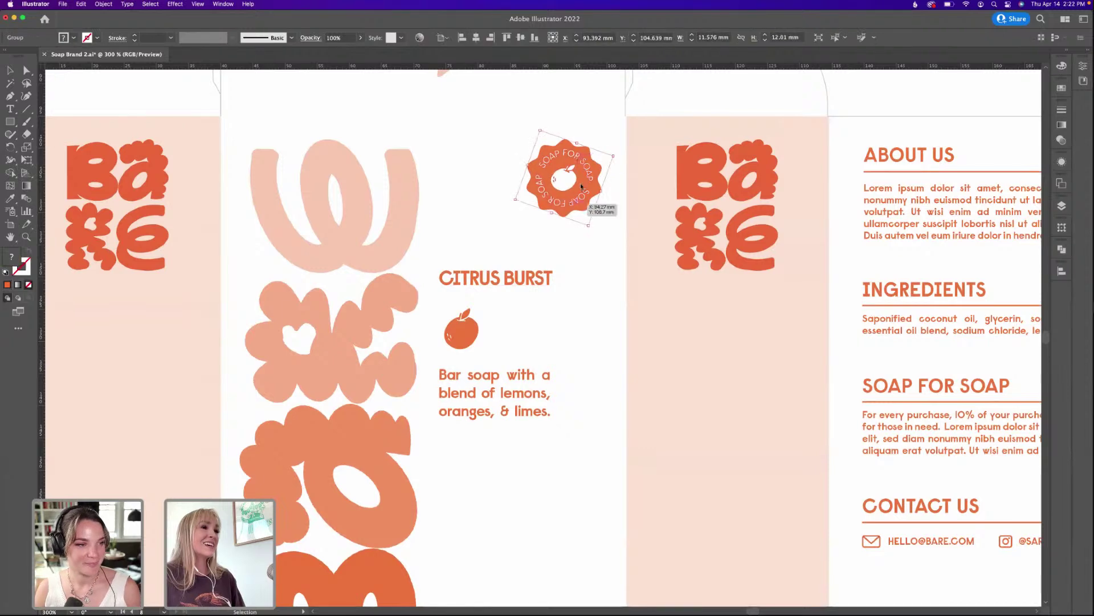
click(457, 197)
Pan across the artboards to view the front panels, About Us, Ingredients and CITRUS BURST panels.
key(space)
drag(274, 218, 741, 233)
drag(228, 211, 652, 228)
drag(322, 214, 531, 238)
click(525, 235)
drag(99, 217, 428, 223)
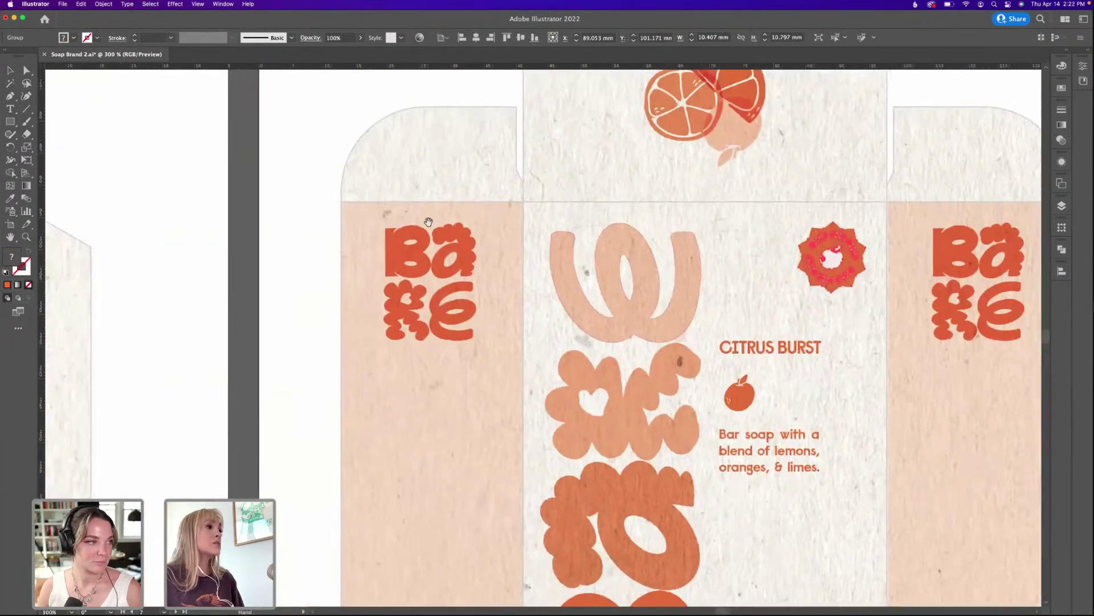
drag(154, 251, 481, 254)
drag(188, 250, 481, 254)
drag(257, 257, 549, 268)
mouse_move(171, 268)
mouse_down()
mouse_move(587, 274)
mouse_move(508, 291)
mouse_up()
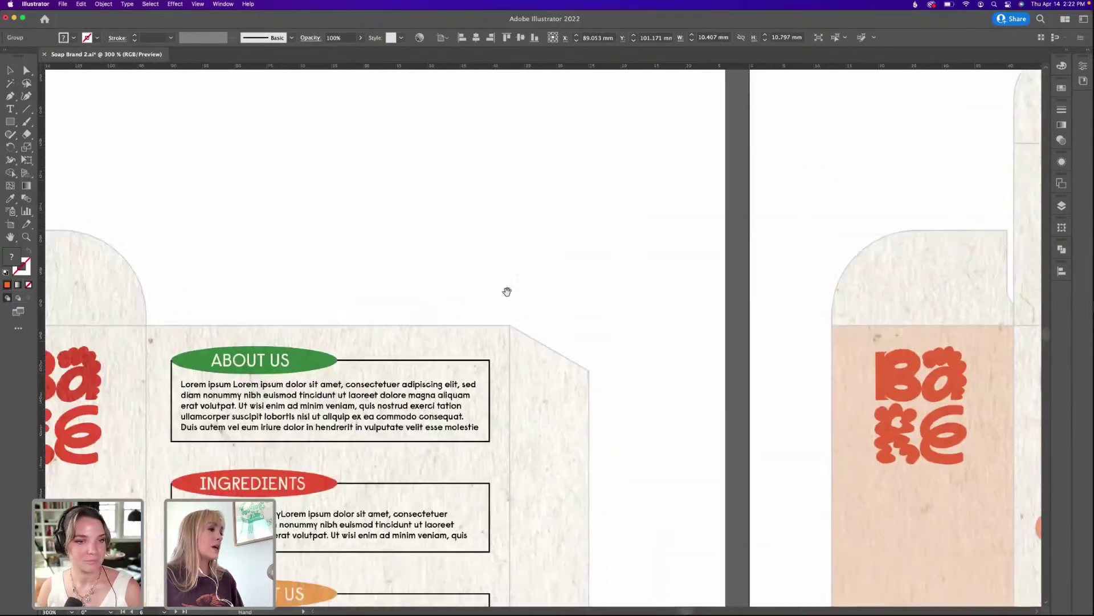
drag(130, 306, 538, 252)
drag(321, 339, 478, 290)
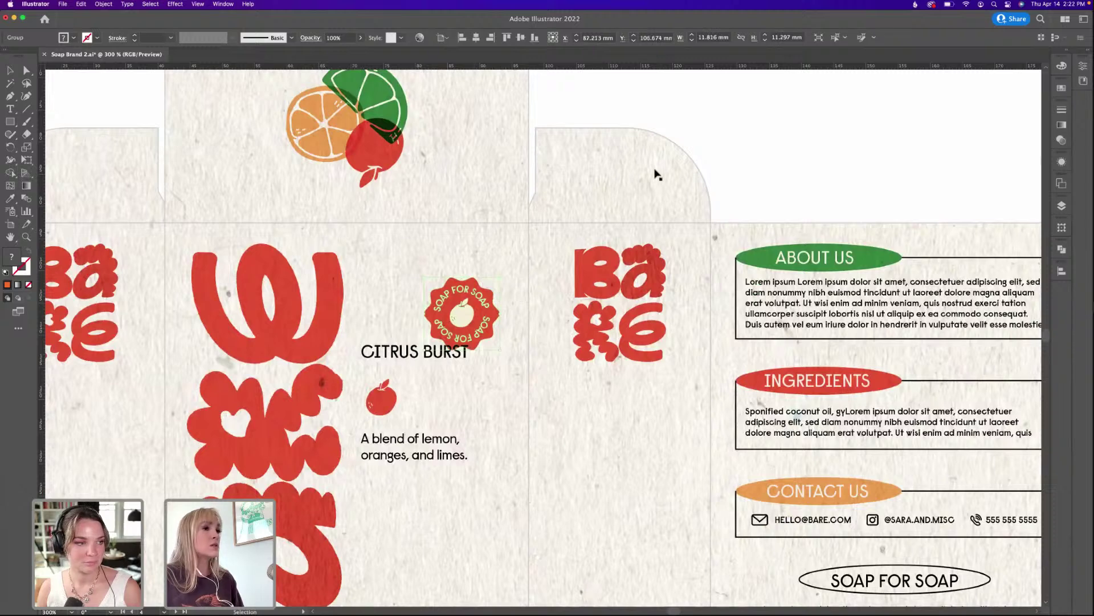
click(743, 139)
Zoom out to survey the whole box layout and the type-specimen artboard.
key(super+minus)
key(super+minus)
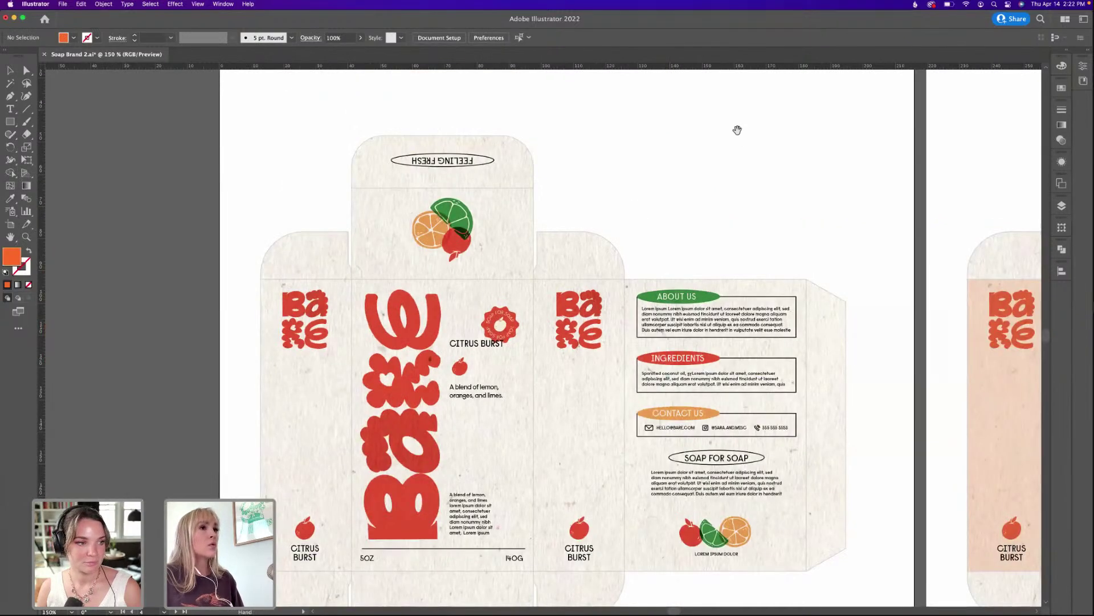
drag(737, 130, 684, 207)
scroll(540, 222, left, 15)
scroll(540, 223, up, 10)
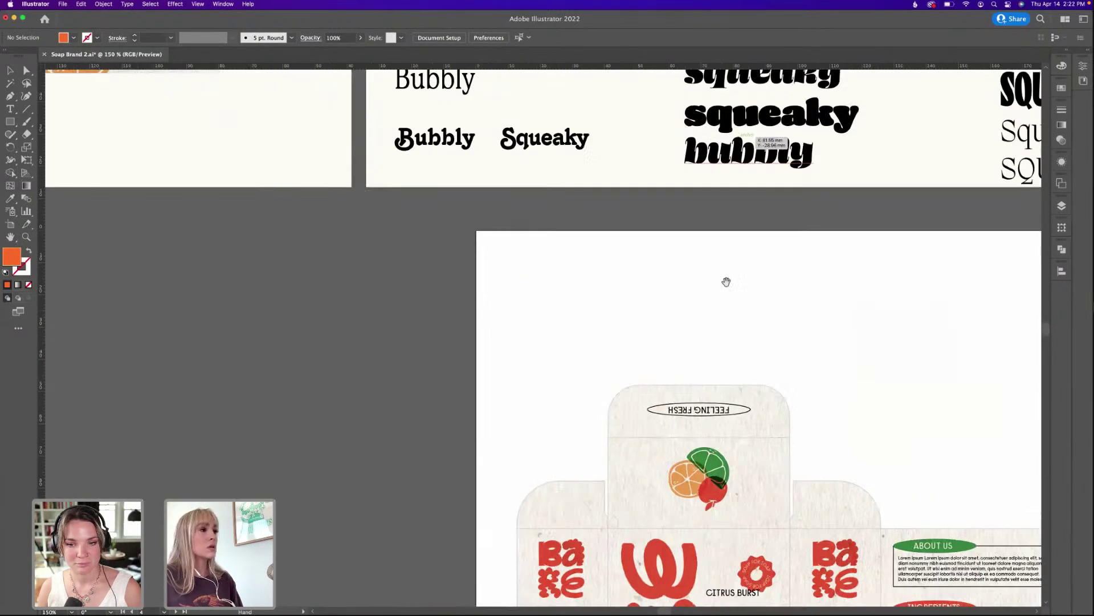
scroll(608, 406, down, 12)
scroll(608, 405, right, 10)
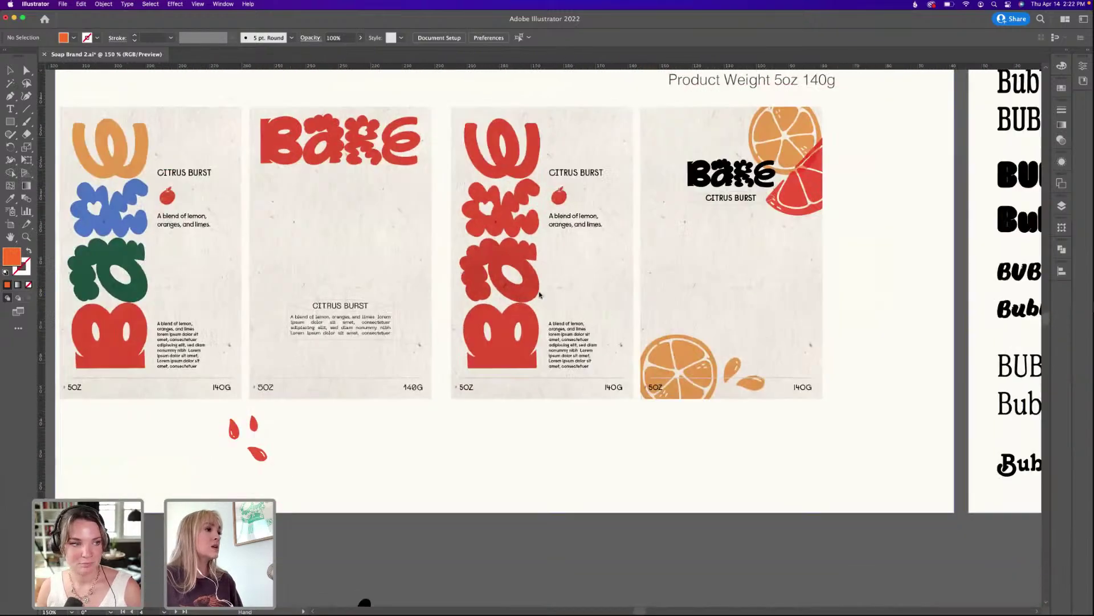
scroll(706, 415, down, 8)
scroll(706, 415, right, 8)
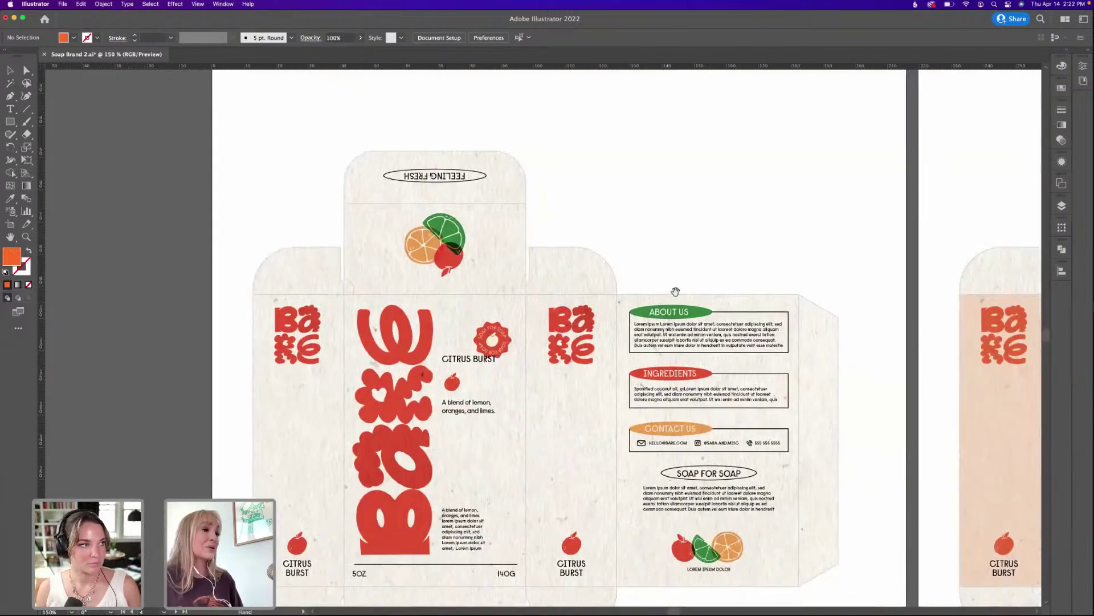
Zoom in on the textured box flap and draw a small orange circle above it.
key(super+equal)
key(super+equal)
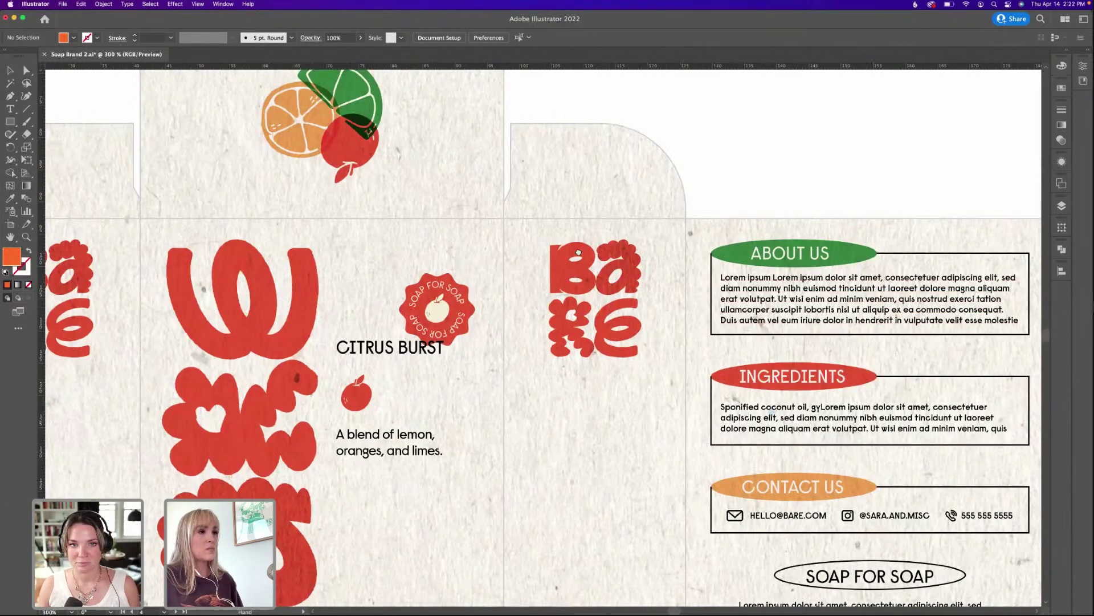
scroll(604, 322, up, 3)
key(super+equal)
scroll(604, 322, up, 1)
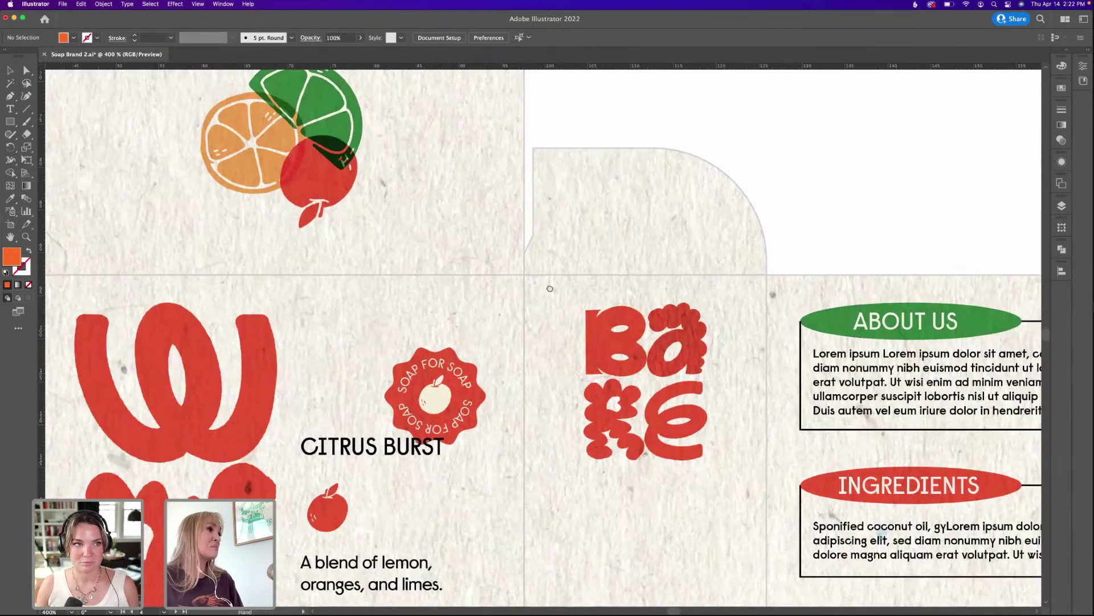
drag(10, 122, 51, 147)
scroll(462, 202, up, 3)
scroll(462, 201, right, 3)
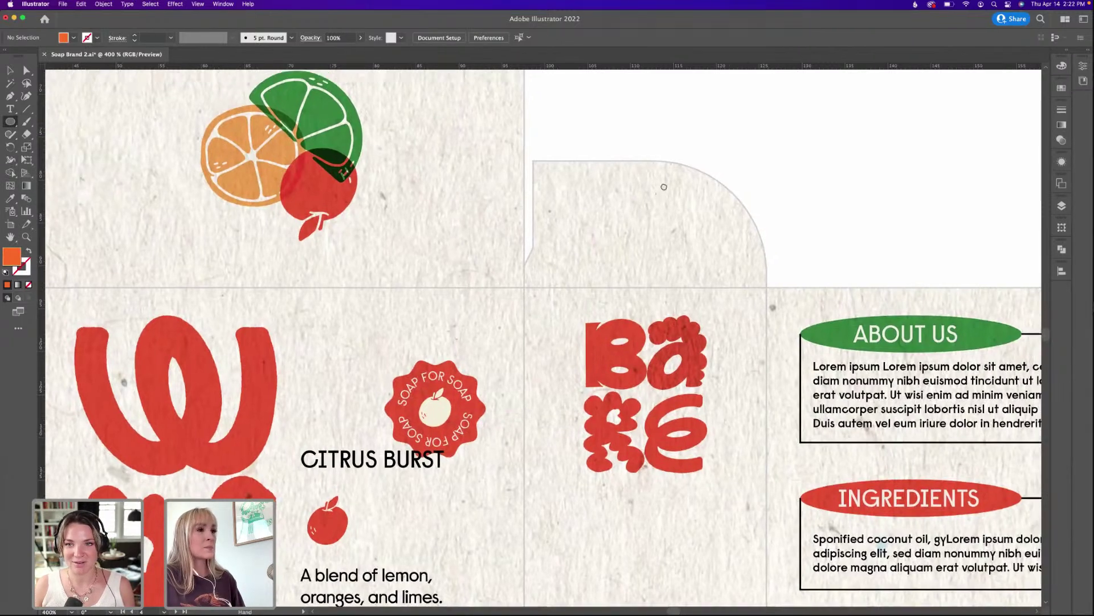
drag(701, 152, 759, 210)
key(v)
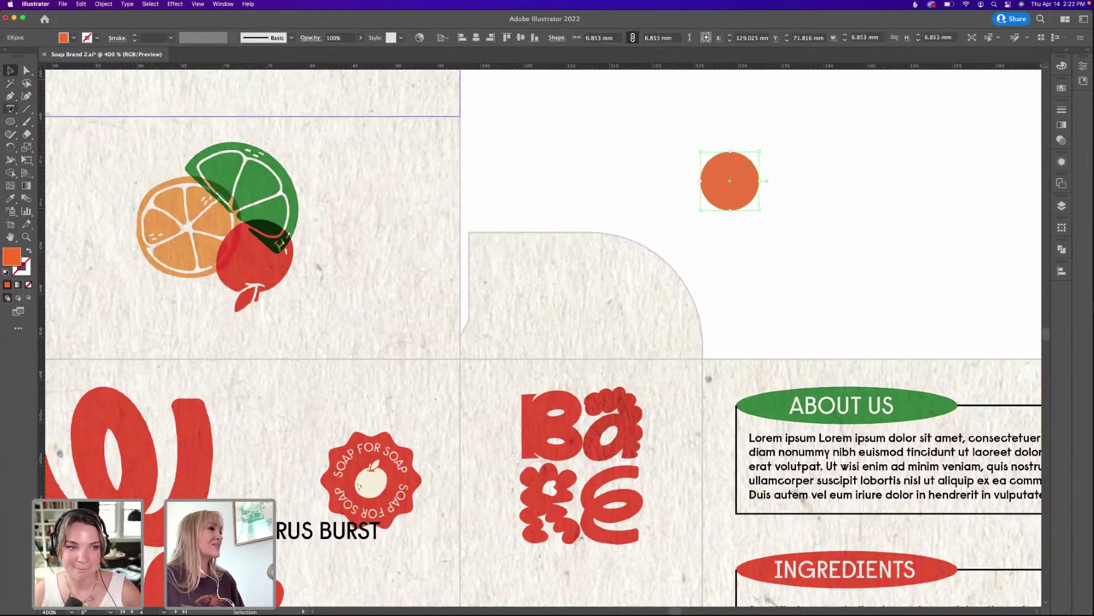
Select the SOAP FOR SOAP seal group, then return to the Photoshop mockup.
drag(10, 109, 45, 138)
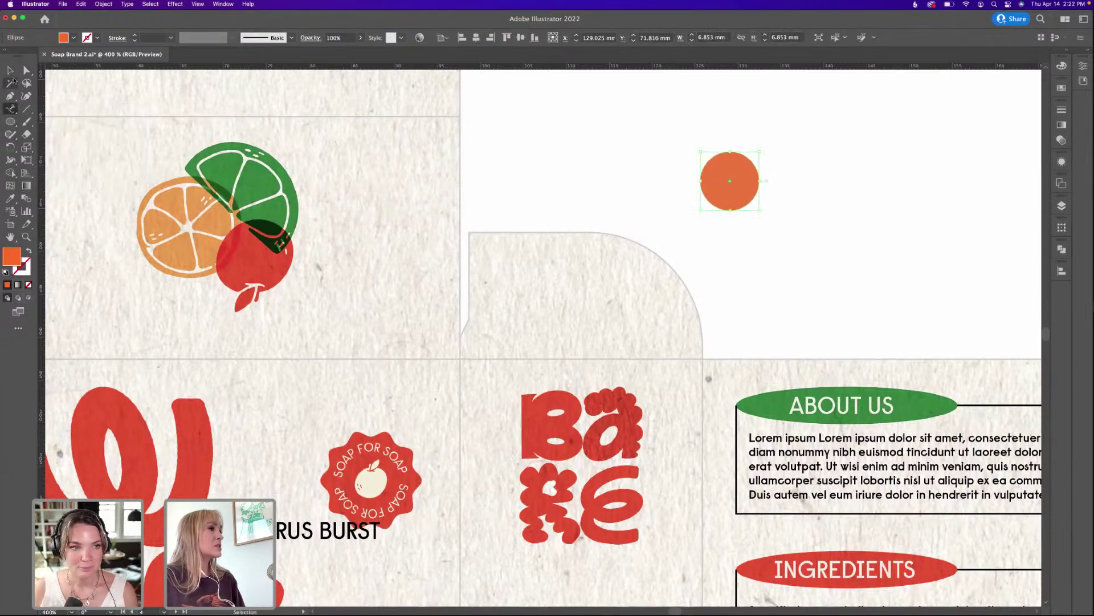
key(v)
click(368, 450)
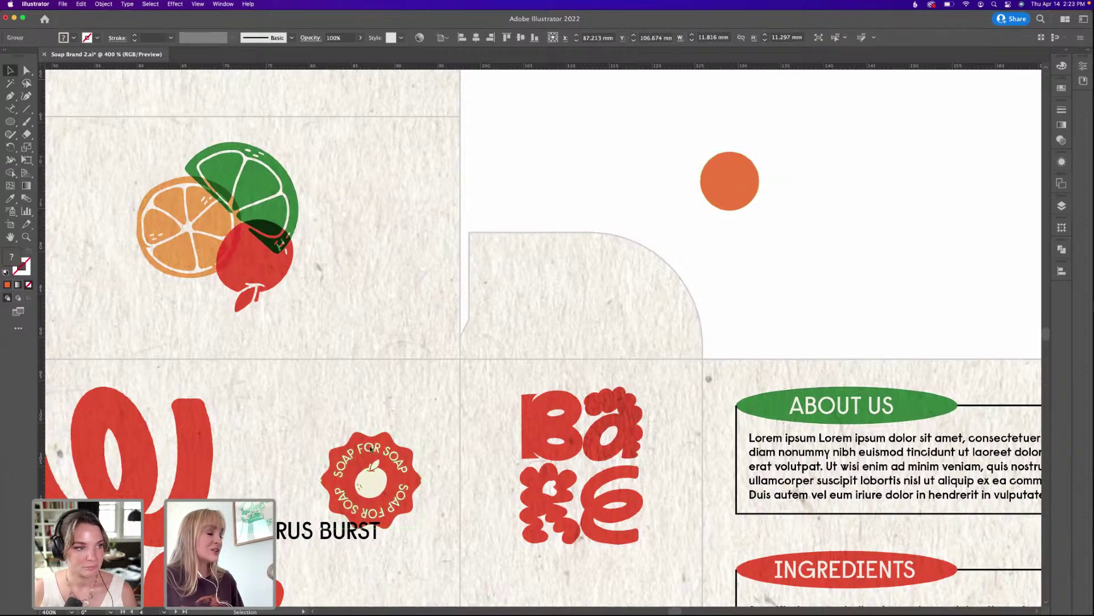
scroll(375, 466, down, 2)
scroll(372, 410, down, 3)
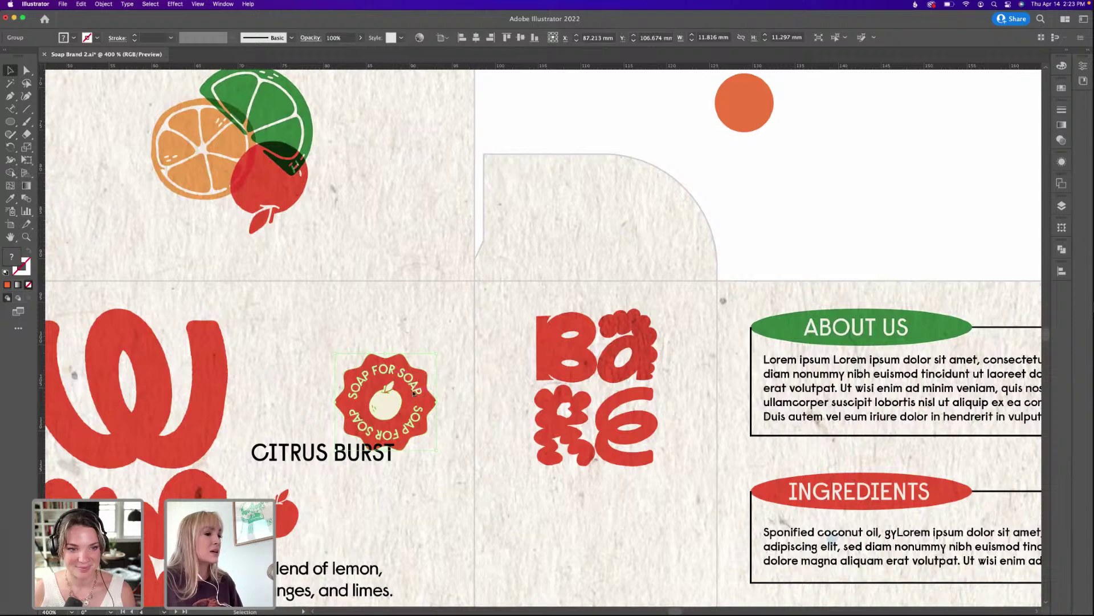
click(627, 605)
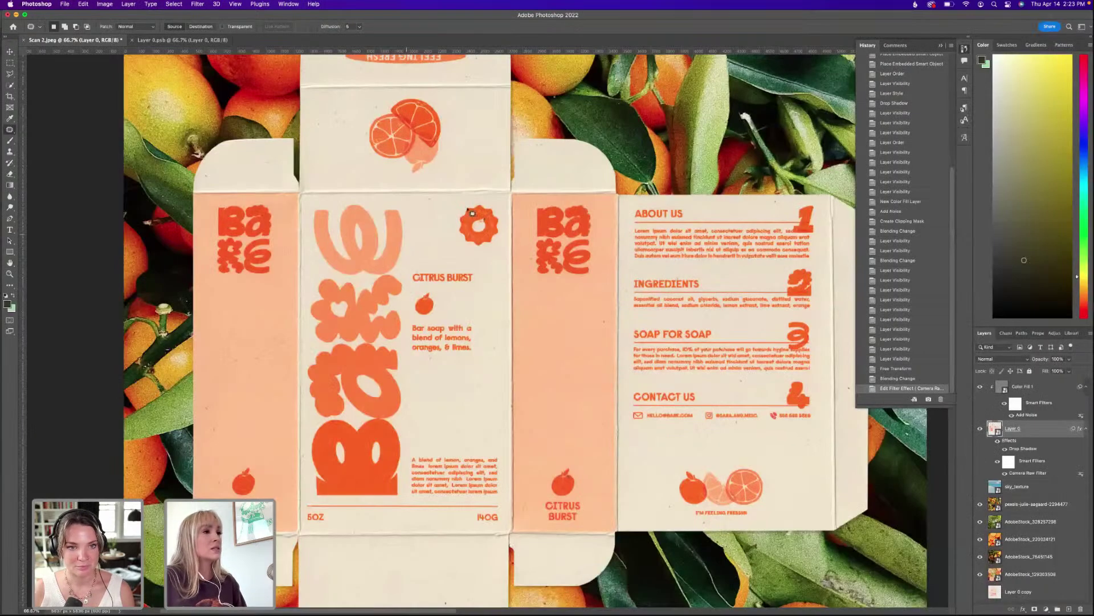
View the mockup fit to screen, then at 100% and 200% zoom.
scroll(472, 217, up, 5)
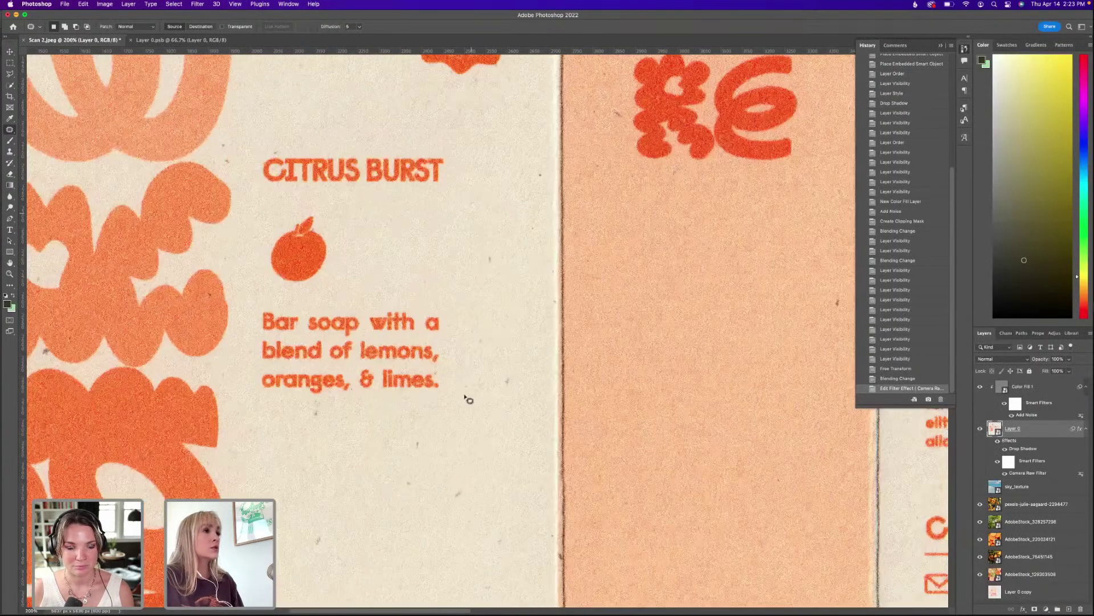
scroll(414, 220, up, 4)
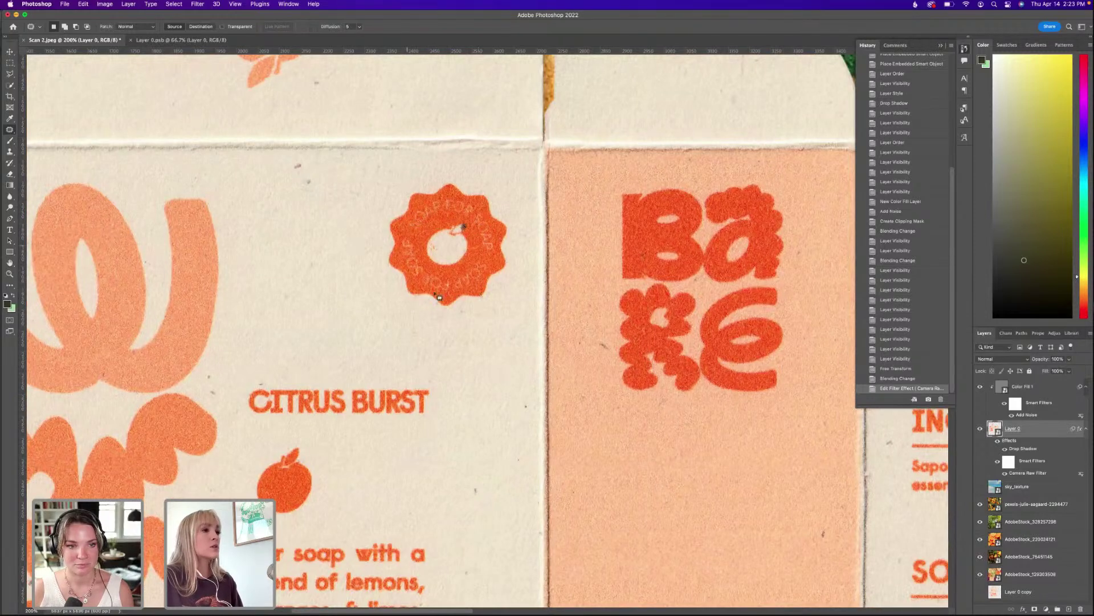
key(super+0)
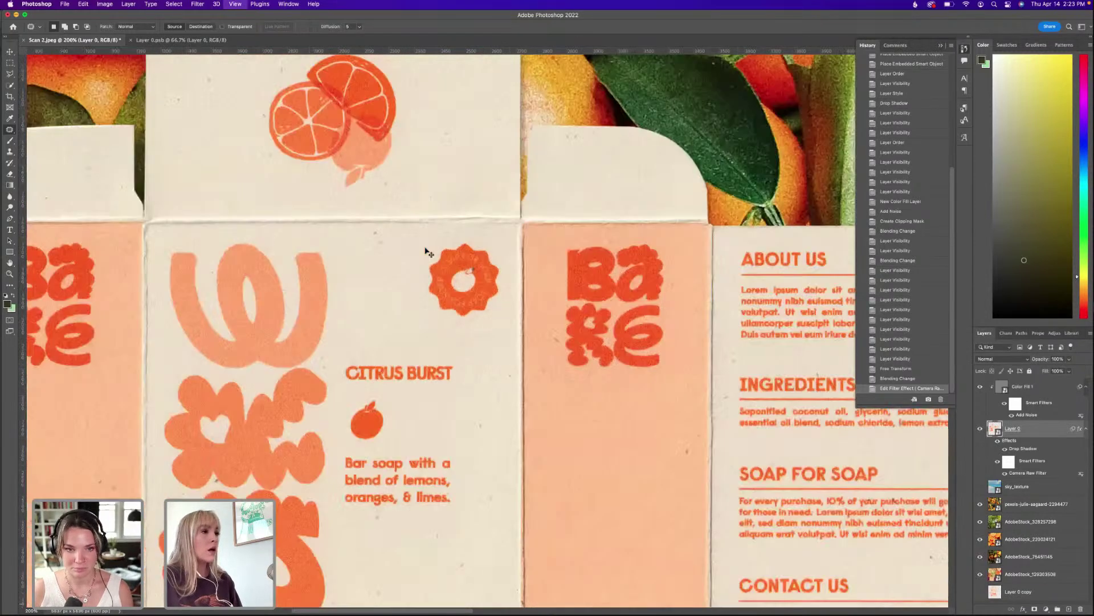
key(super+1)
key(super+equal)
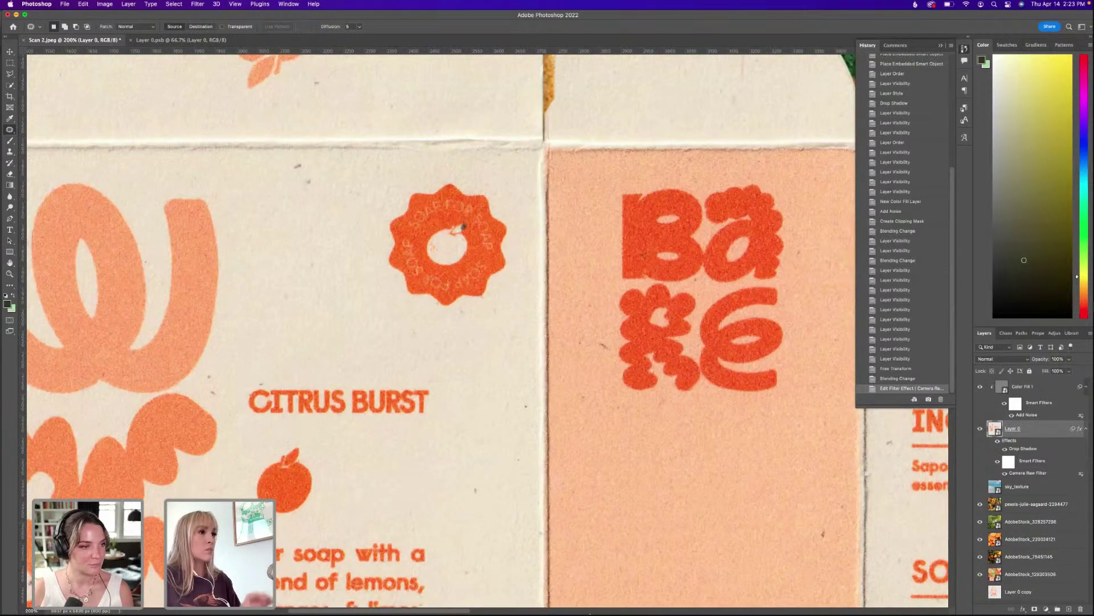
Run path type around the small orange circle, replacing 'soap' with 'SOAP FOR'.
click(558, 595)
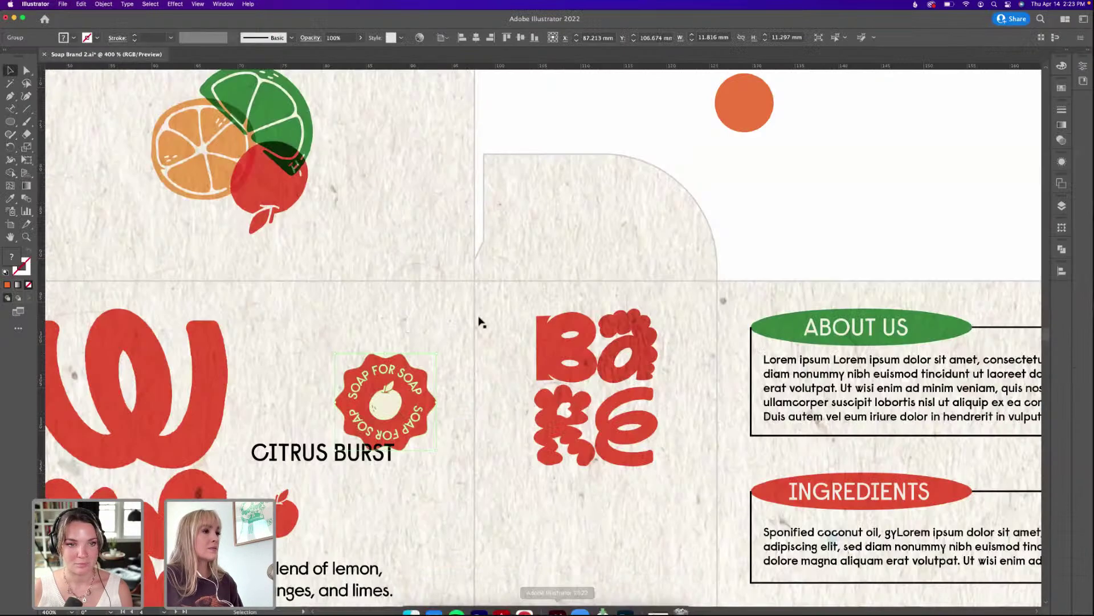
scroll(479, 322, up, 5)
scroll(669, 295, right, 3)
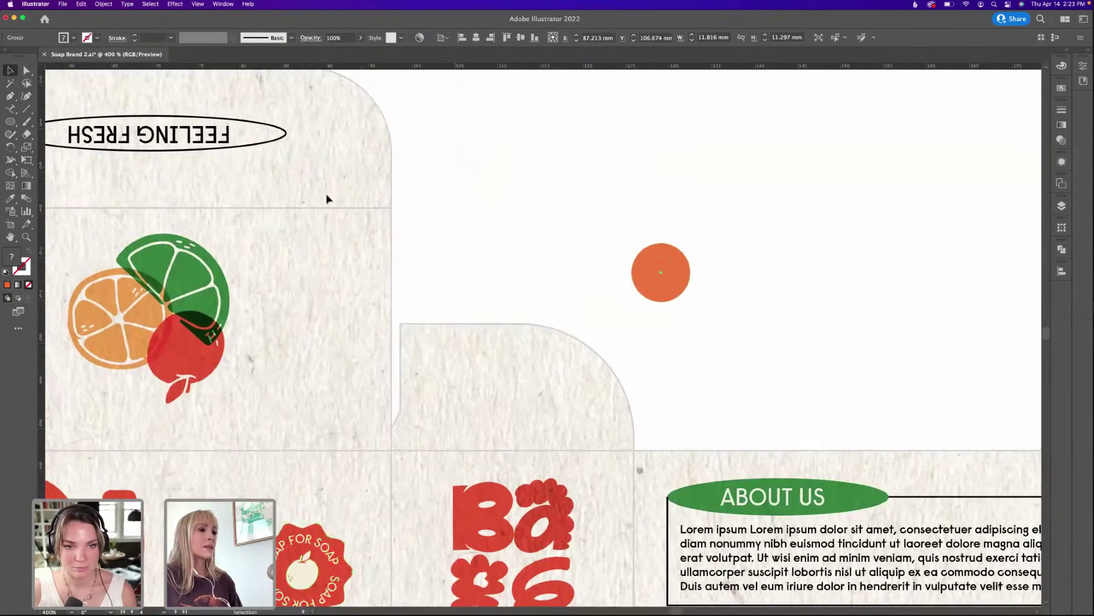
click(661, 272)
key(shift+t)
click(635, 262)
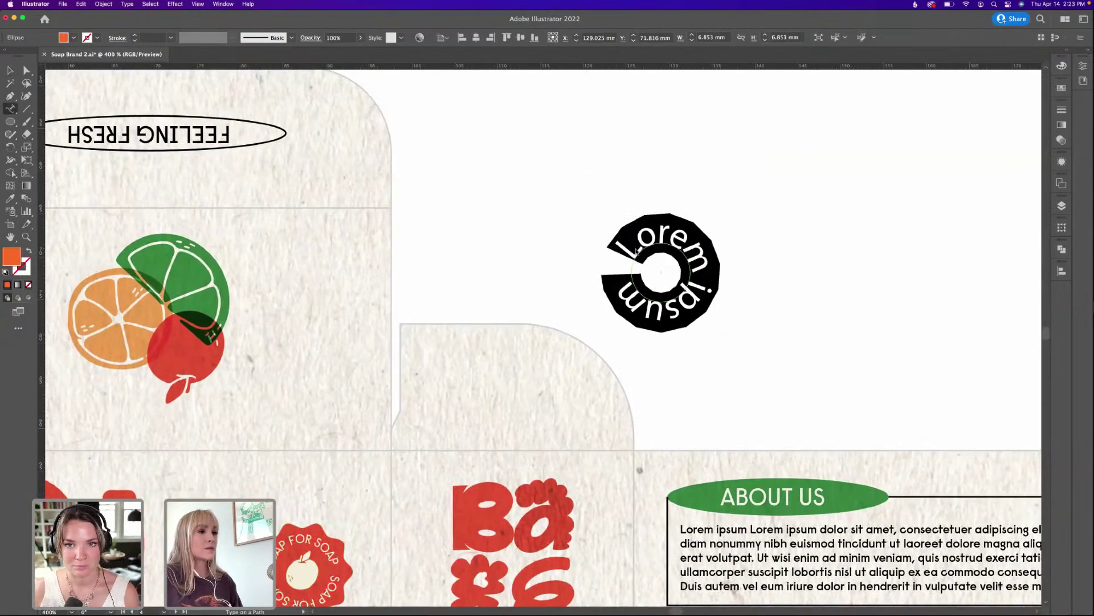
text(soap)
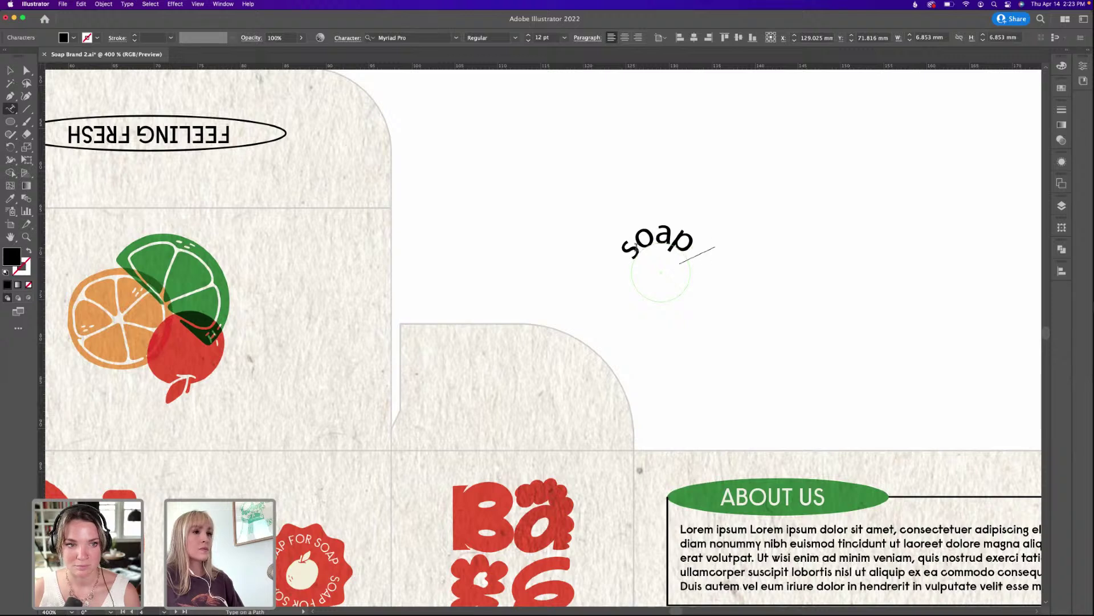
key(Escape)
double_click(643, 258)
text(SOAP FOR)
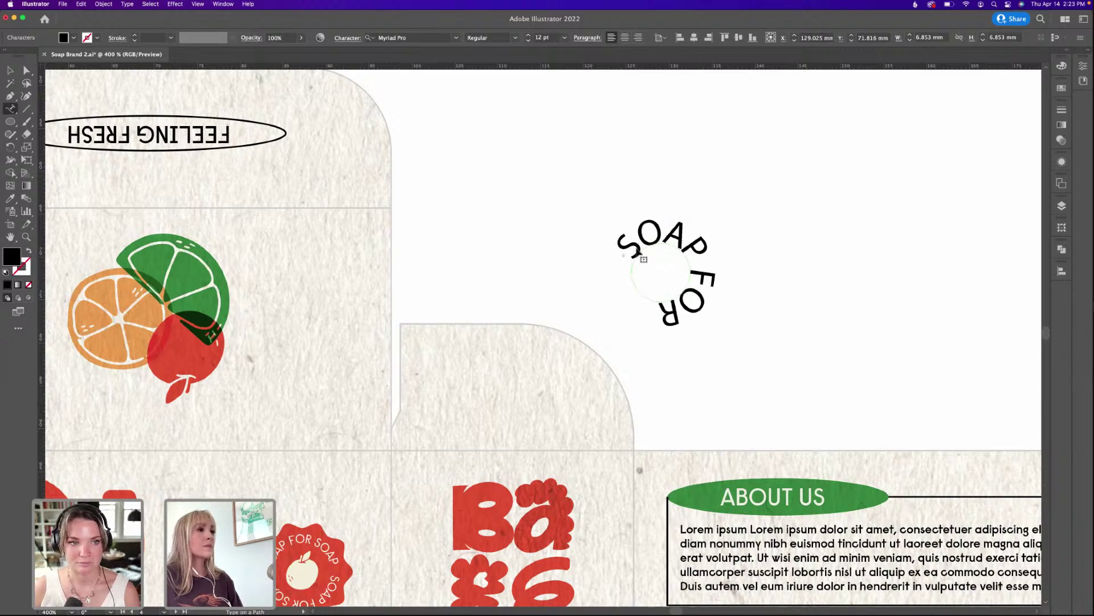
Set the curved text in Raisonne Trial ExtraBold at 6 pt and move it left.
key(super+a)
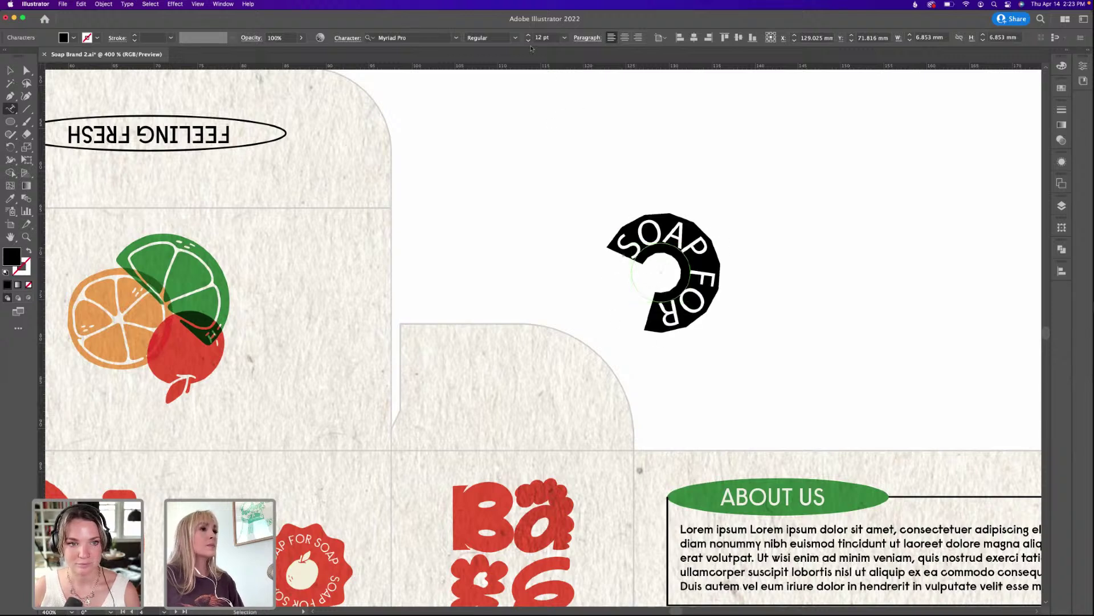
click(528, 41)
click(528, 41)
click(528, 40)
click(528, 40)
click(399, 37)
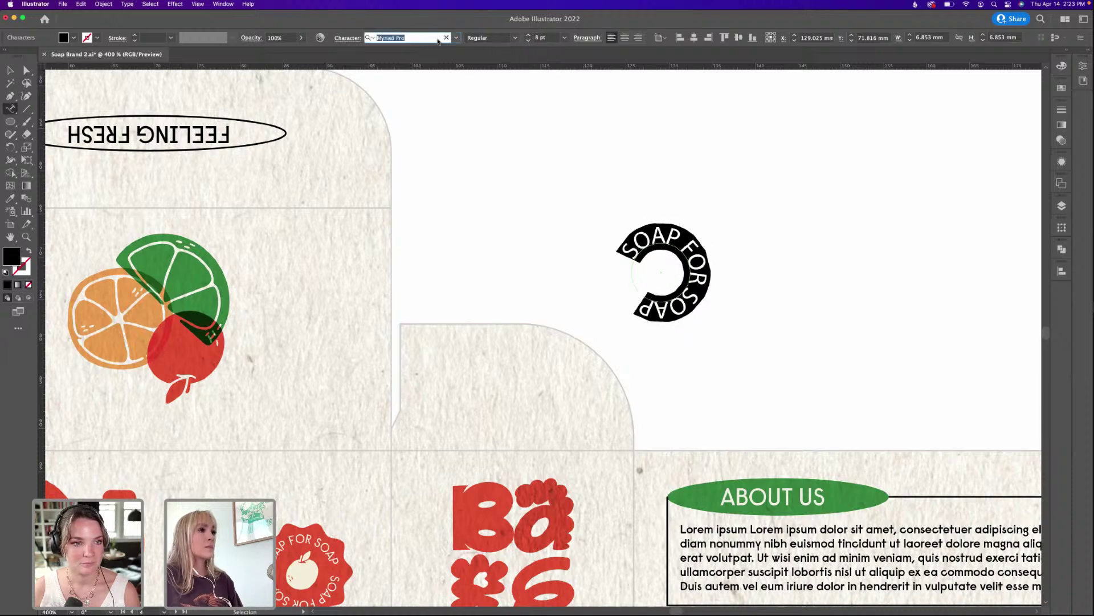
text(RAIS)
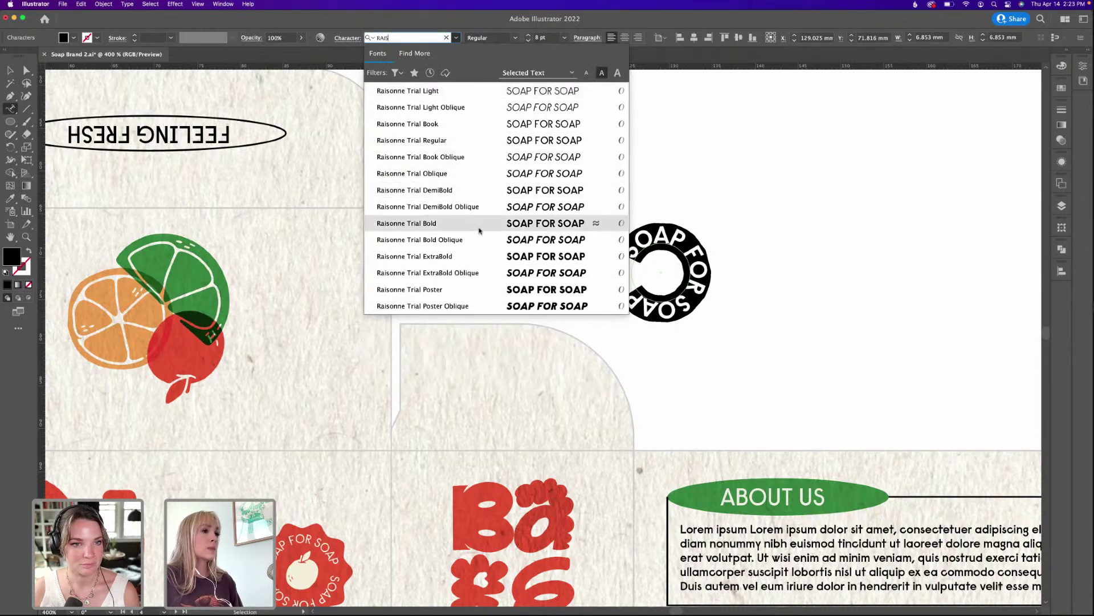
click(480, 257)
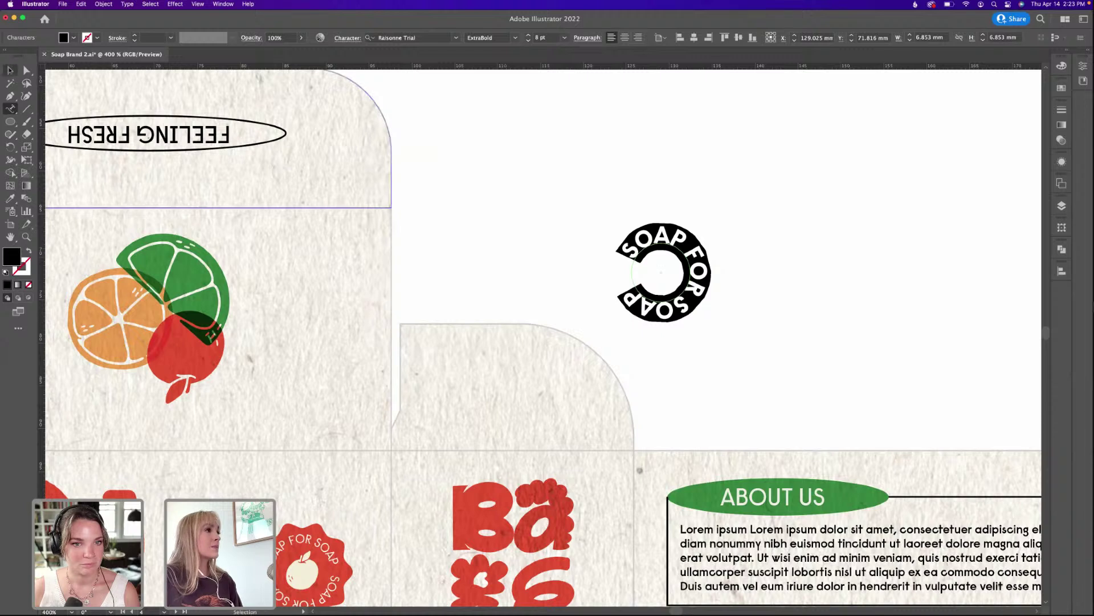
key(Escape)
click(529, 41)
click(530, 40)
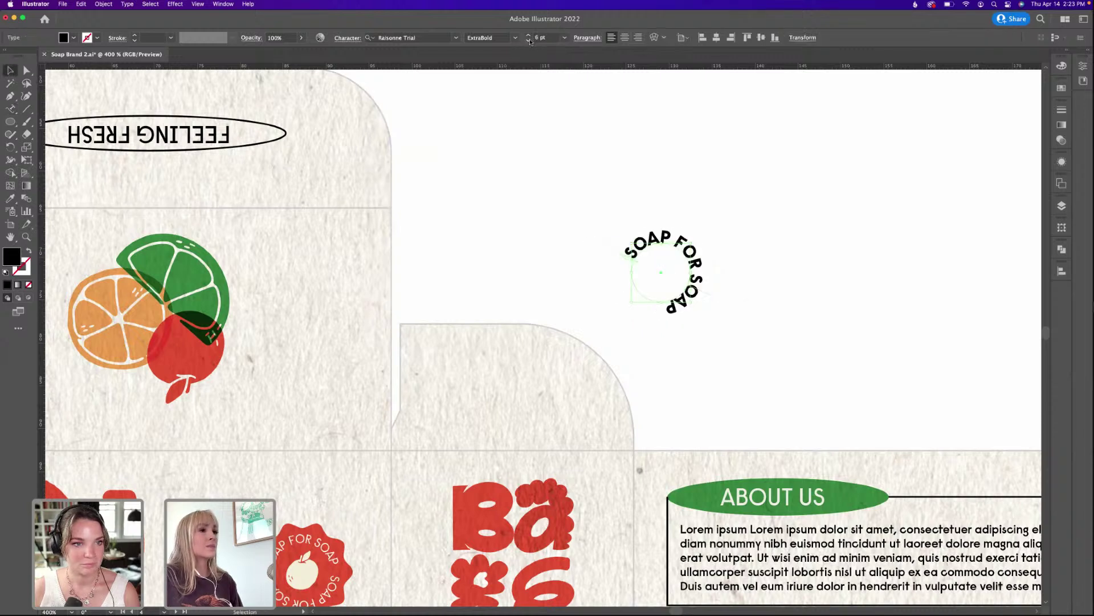
click(530, 41)
drag(668, 234, 518, 213)
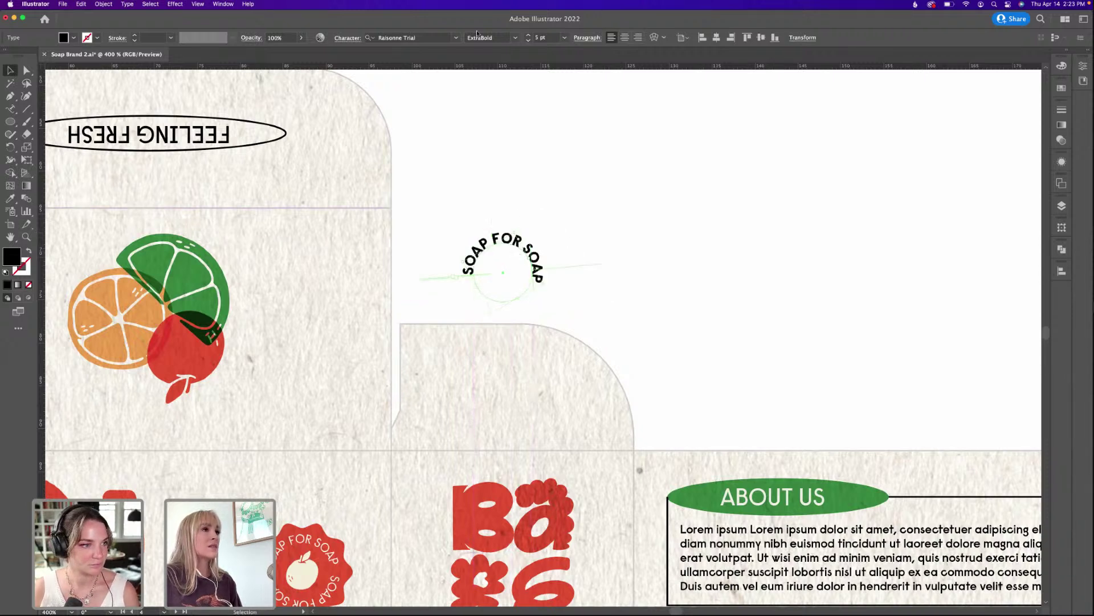
Tighten the curved text's tracking to -50 and rotate it about 28 degrees.
click(348, 38)
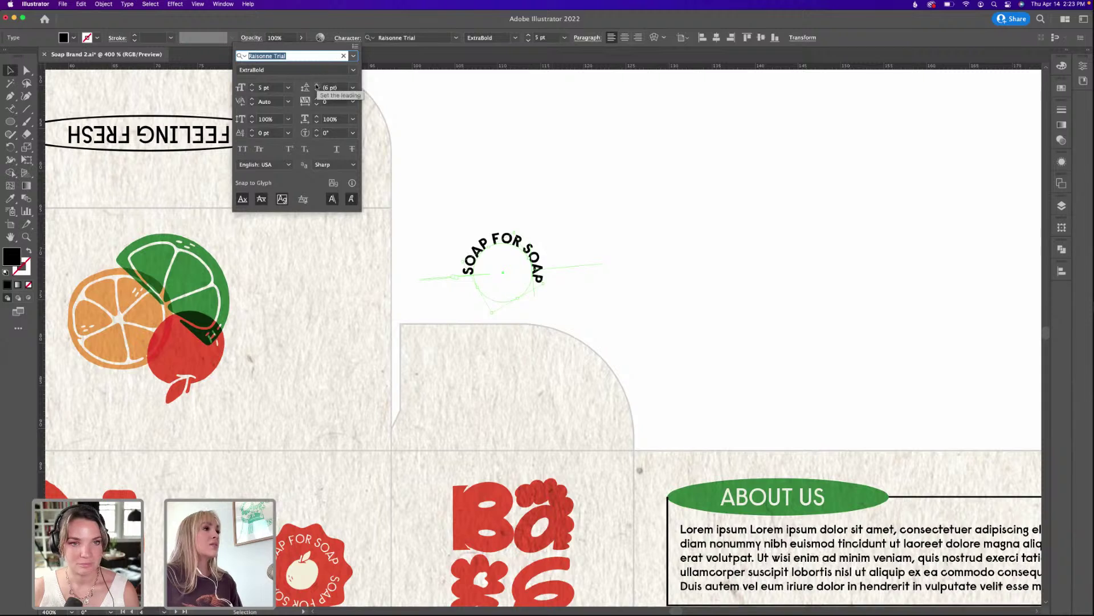
click(316, 105)
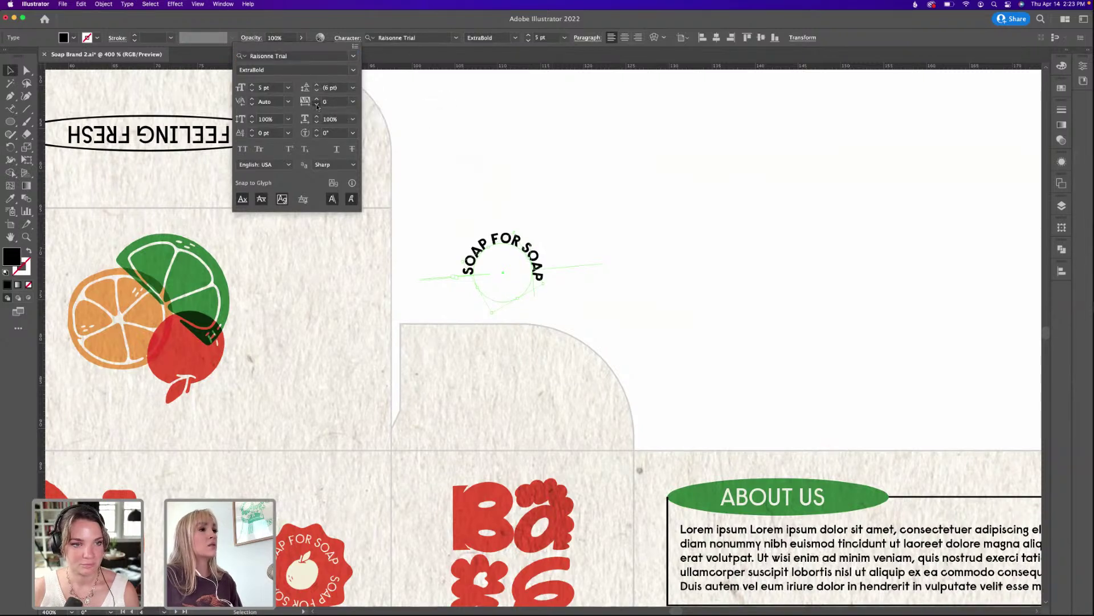
click(317, 105)
click(316, 105)
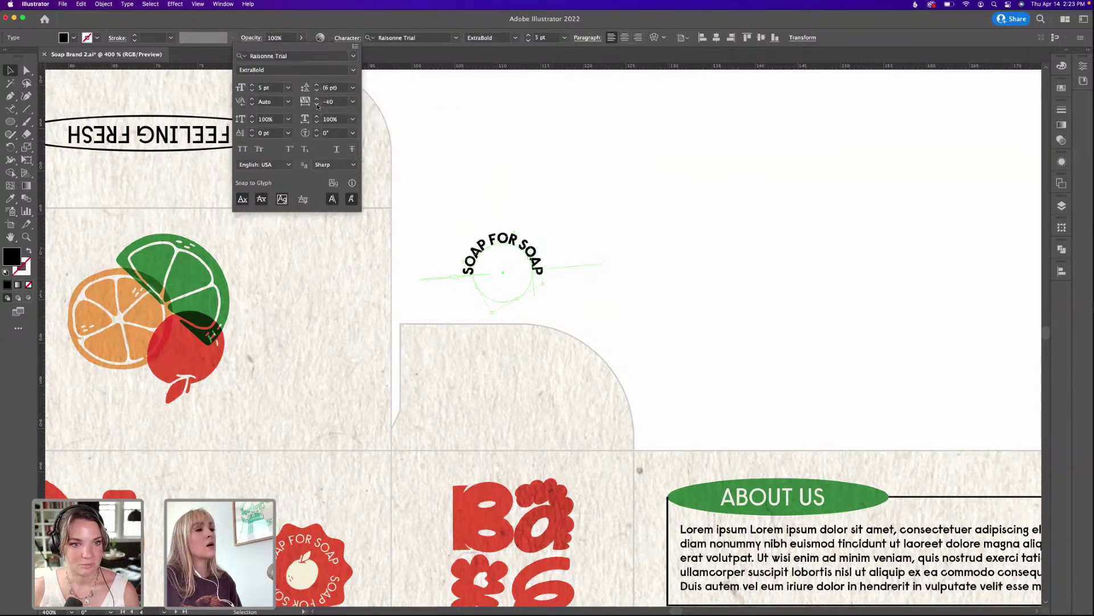
click(317, 105)
click(546, 211)
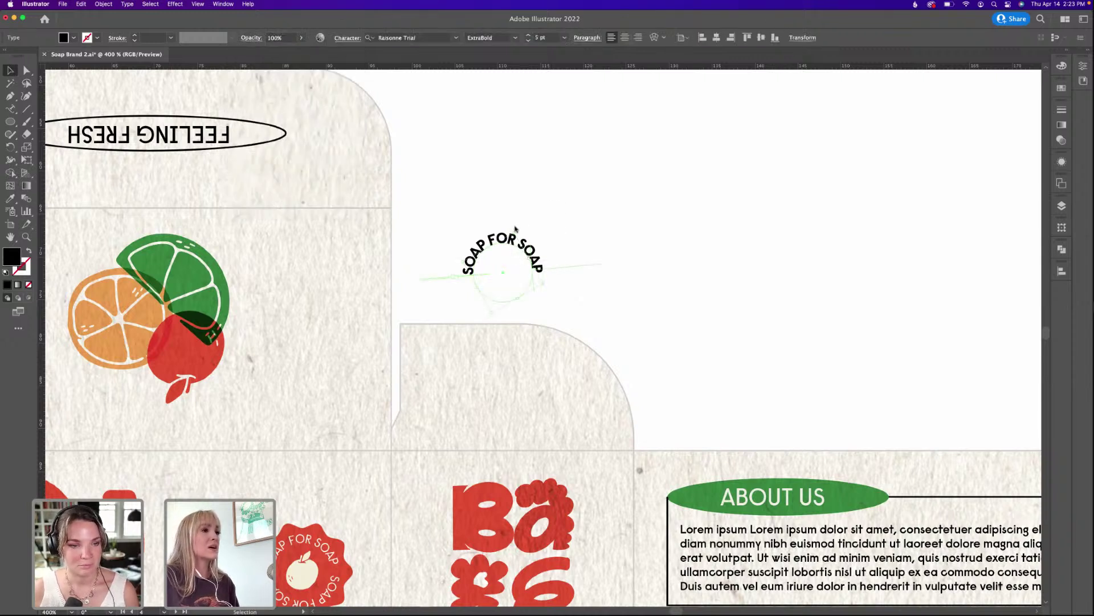
drag(518, 229, 518, 221)
click(530, 209)
Try a 4 pt size, undo it, and drag the curved text onto the red badge.
click(491, 295)
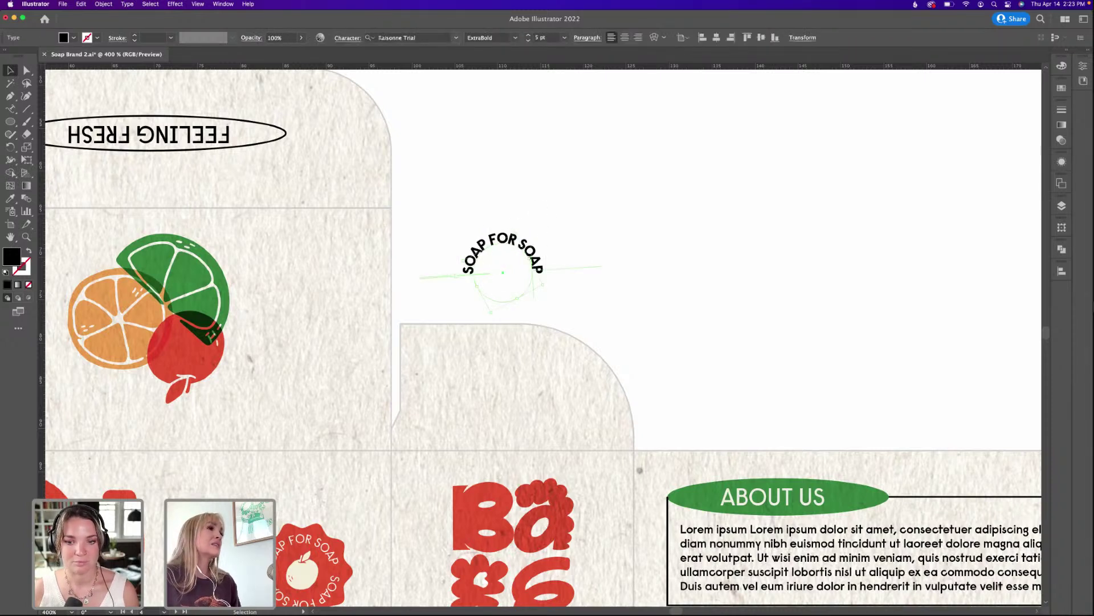
click(347, 39)
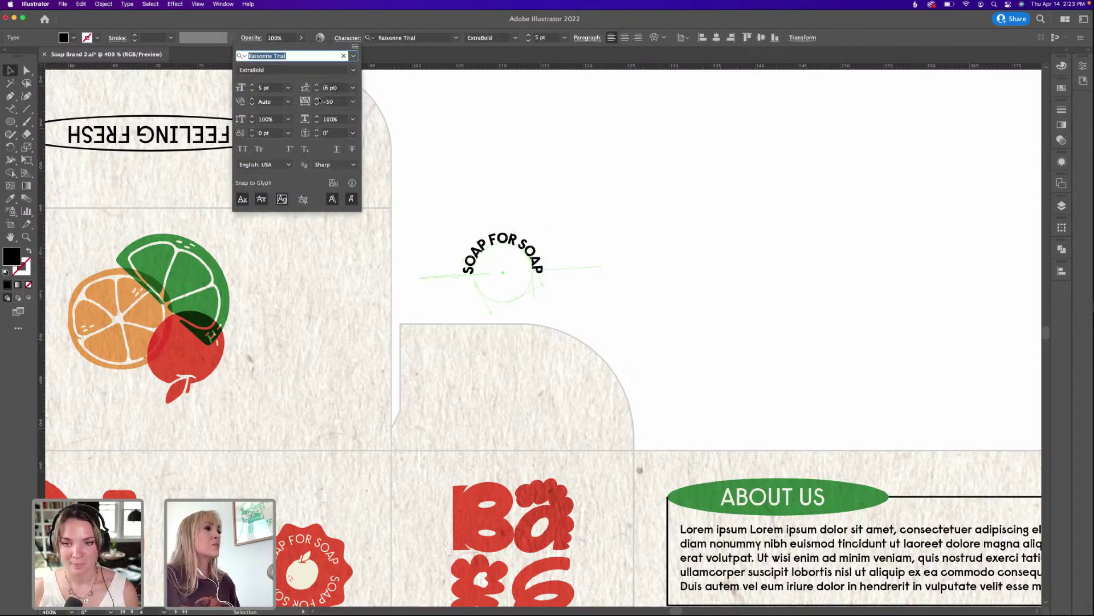
click(251, 91)
click(251, 91)
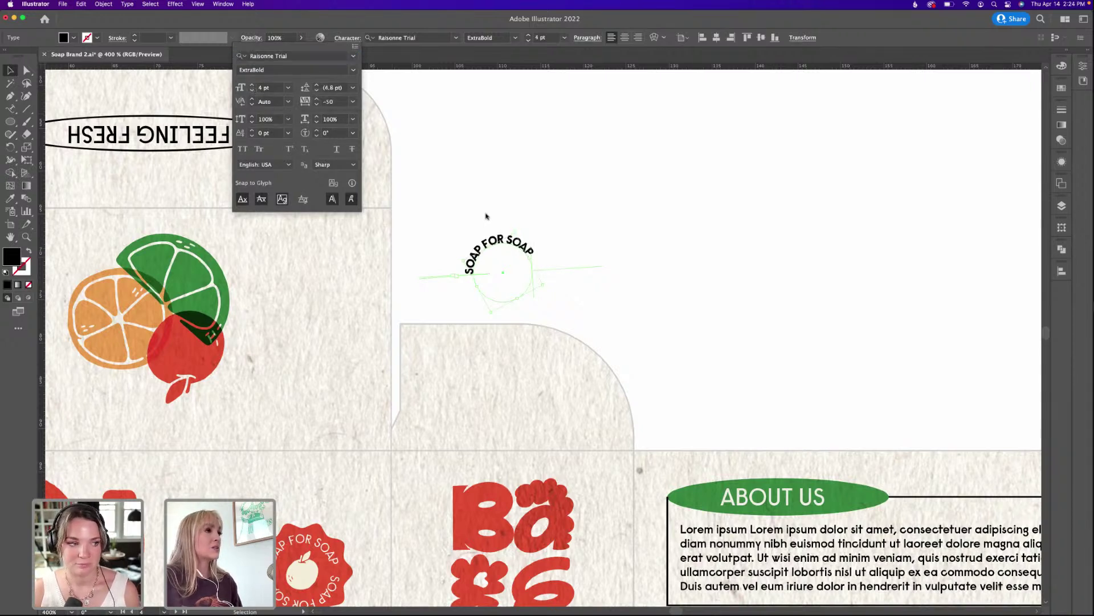
click(530, 212)
key(super+z)
click(662, 225)
scroll(661, 224, left, 6)
scroll(662, 224, down, 2)
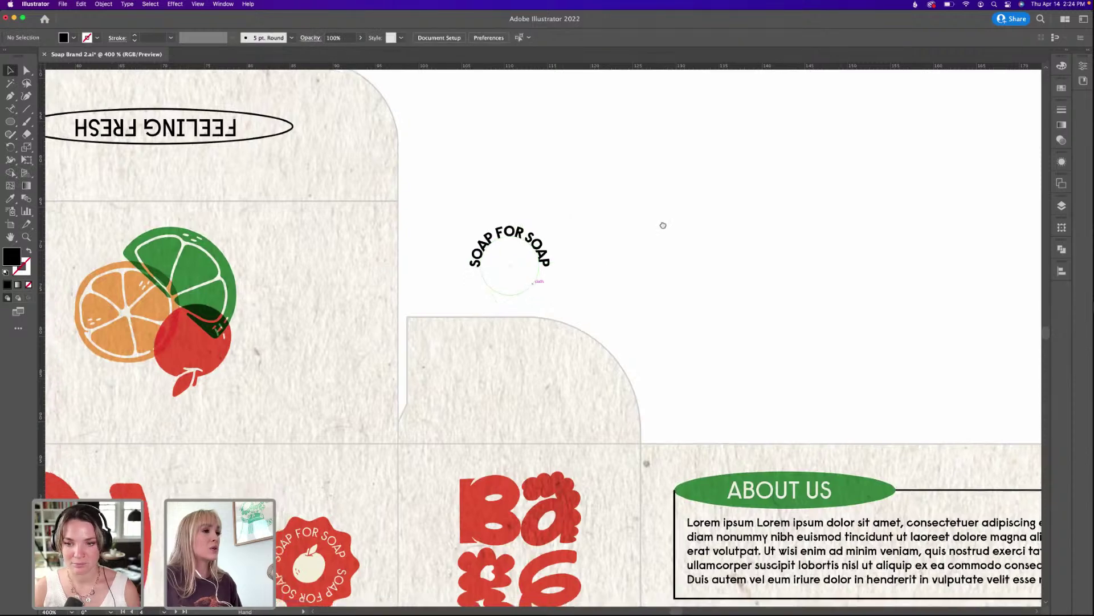
drag(710, 207, 505, 507)
Recolour the curved SOAP FOR SOAP text red like Bake and position it over the badge.
key(i)
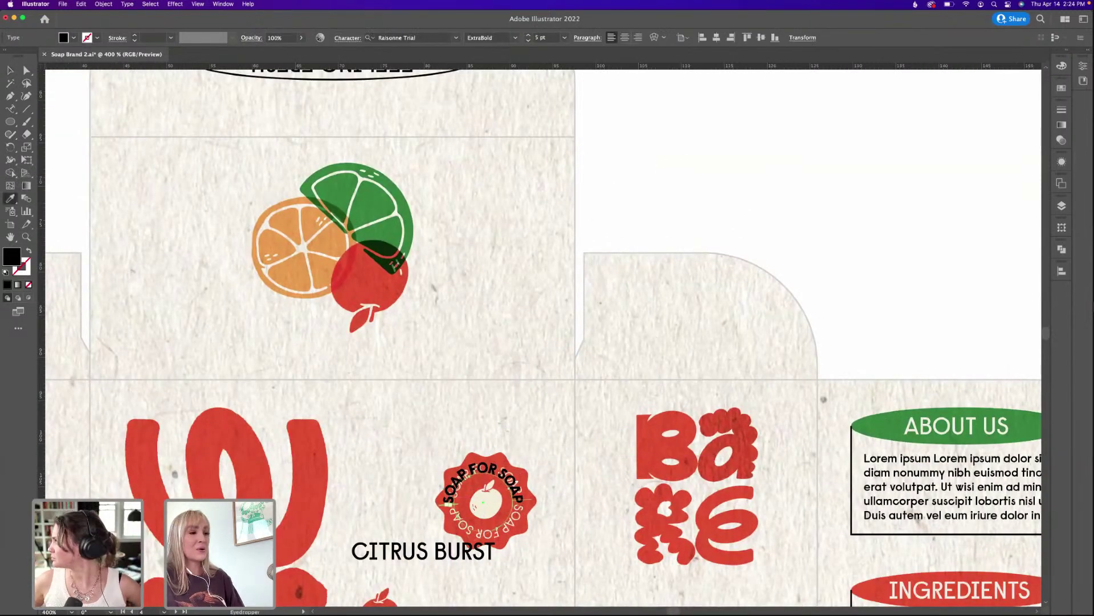
click(485, 505)
key(v)
drag(487, 442, 781, 217)
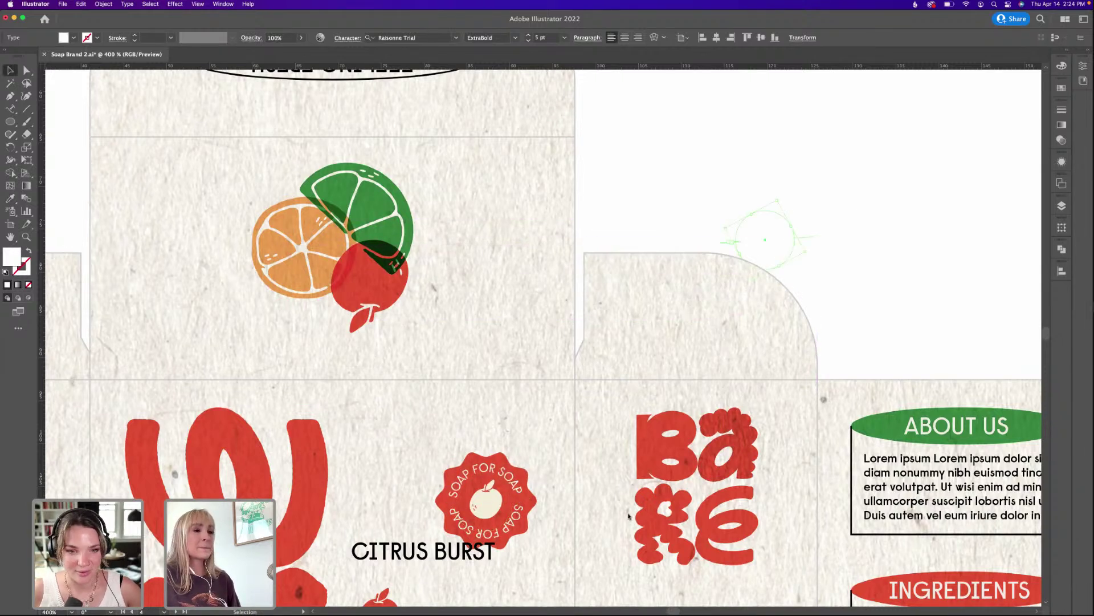
key(i)
click(645, 448)
key(v)
click(821, 205)
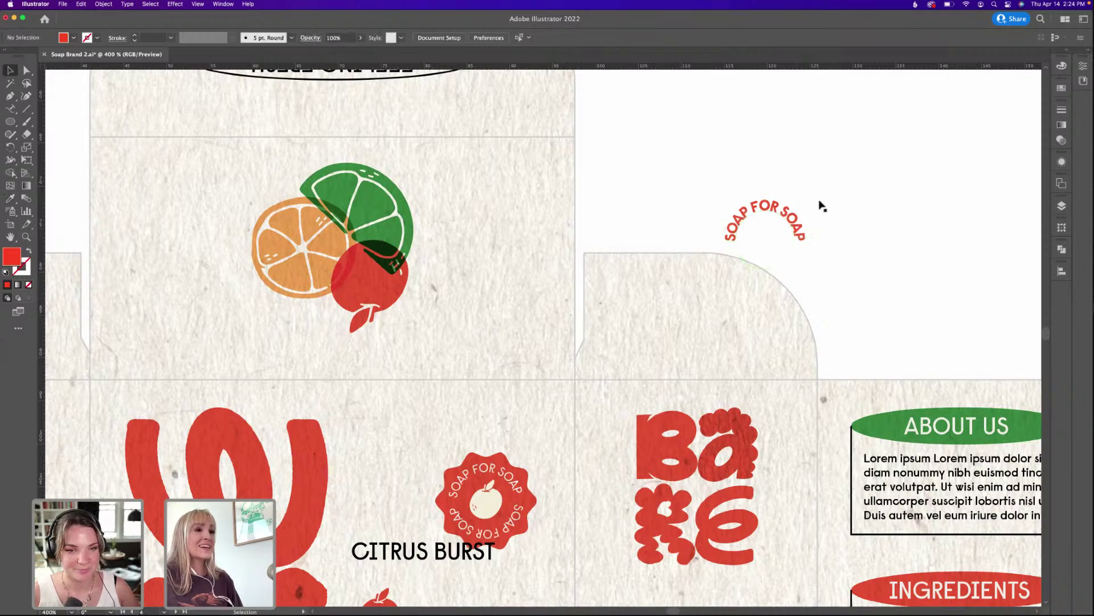
drag(787, 211, 769, 168)
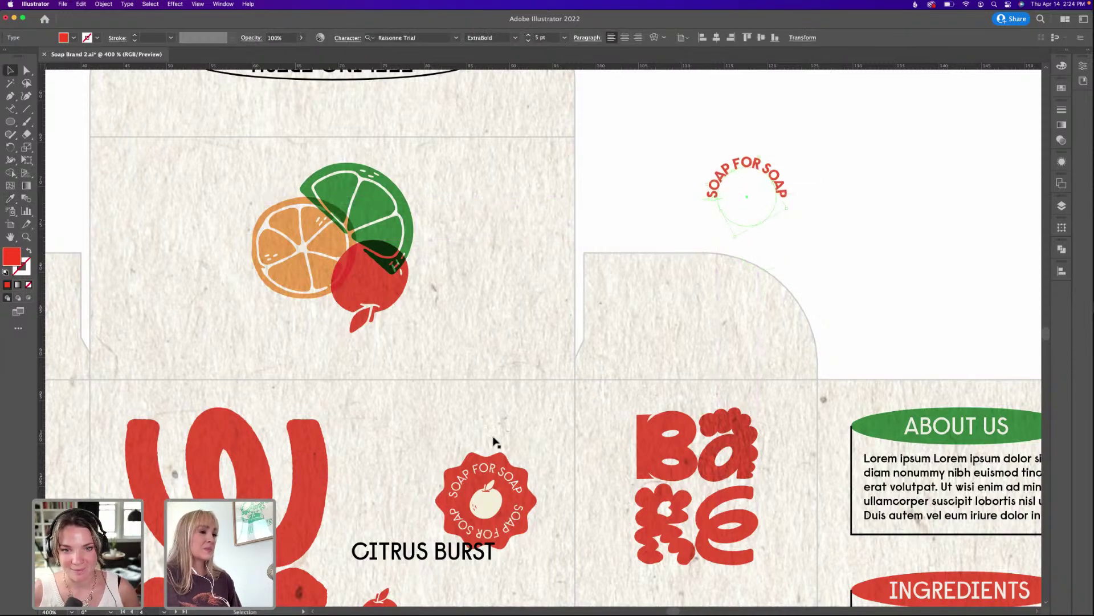
Alt-drag a copy of the badge to the right and Pathfinder-Unite it into one solid shape.
drag(500, 461, 926, 180)
scroll(926, 181, up, 2)
scroll(926, 181, right, 3)
click(1062, 250)
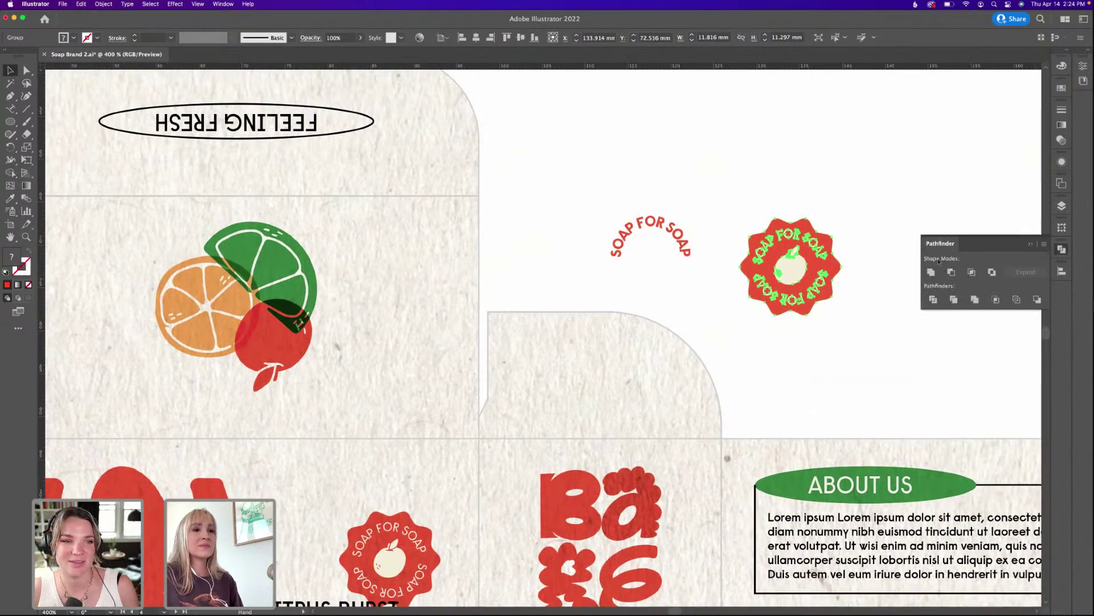
click(930, 272)
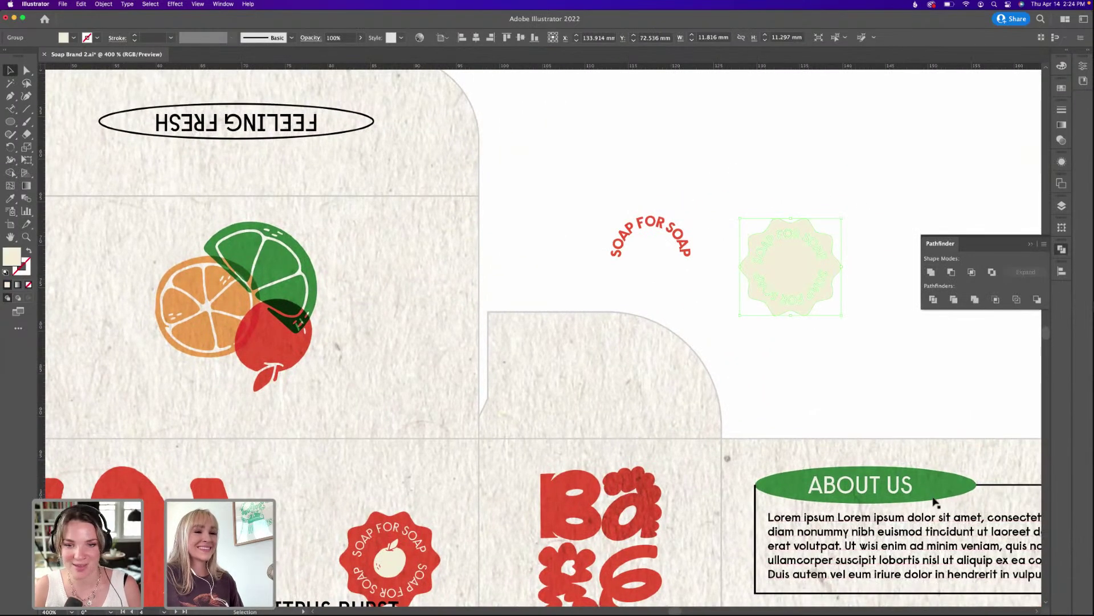
Eyedrop the ABOUT US green onto the badge copy.
key(i)
click(936, 493)
click(902, 183)
scroll(902, 184, up, 1)
scroll(902, 183, right, 2)
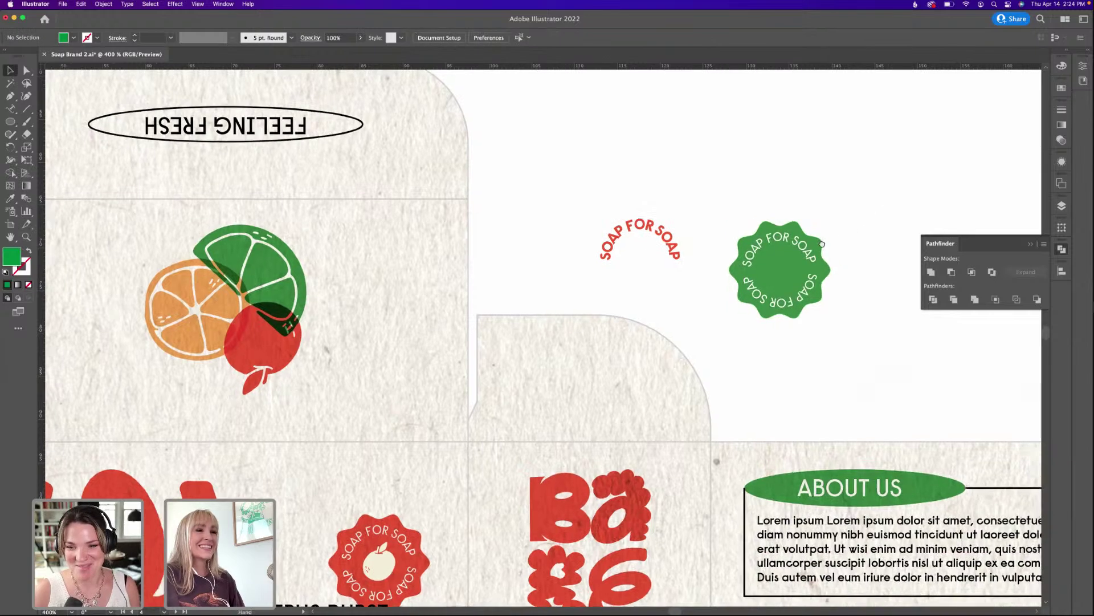
Draw a circle over the badge centre, unite it with the green badge, and move the curved text onto it.
click(16, 123)
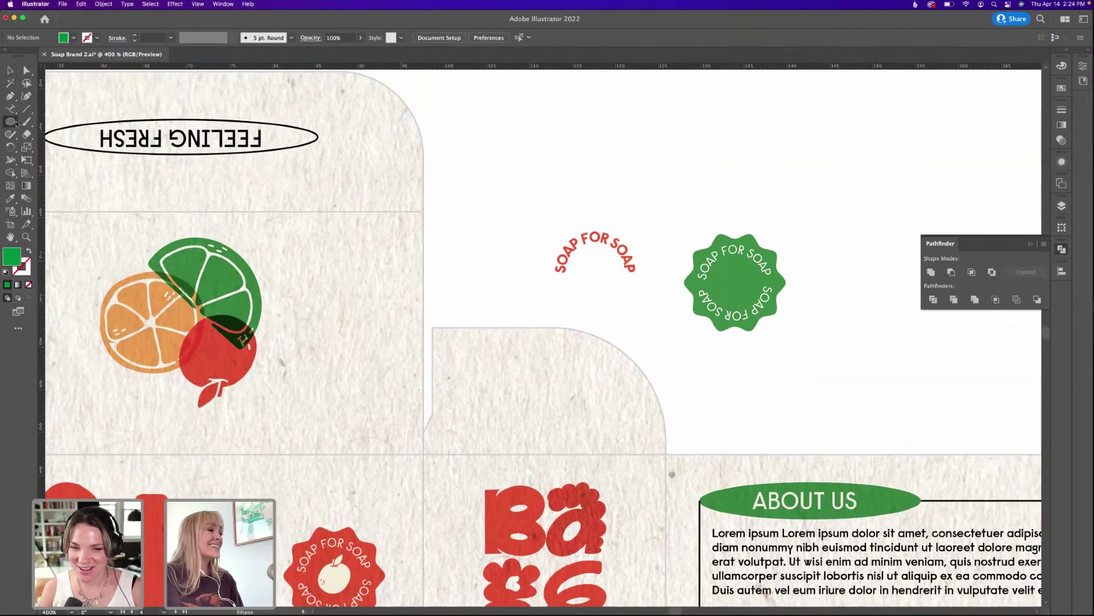
drag(757, 296, 761, 322)
key(v)
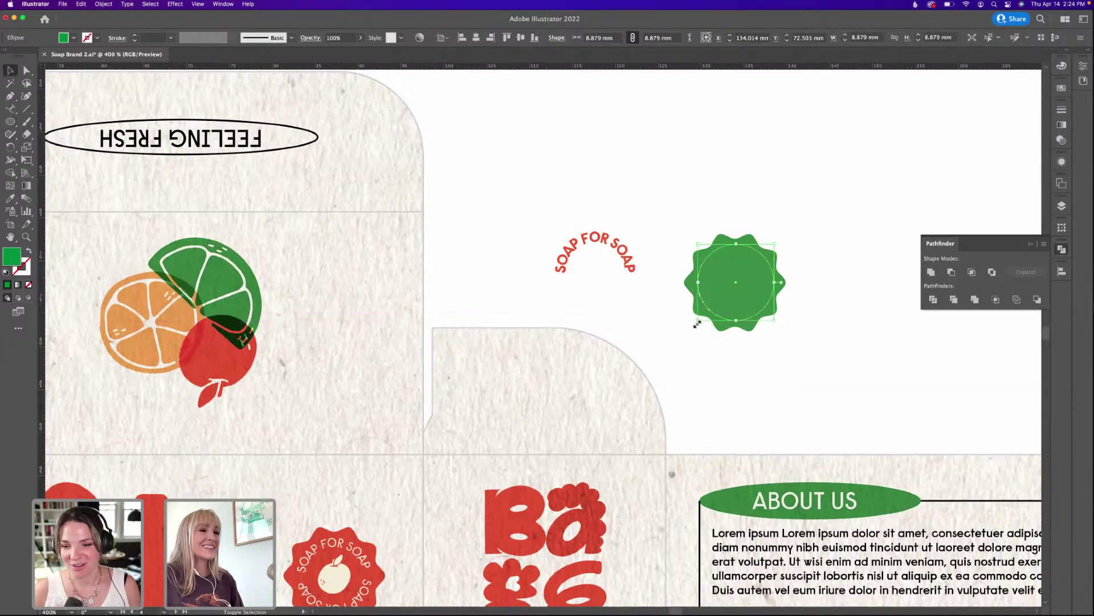
drag(695, 327, 692, 329)
shift+click(724, 314)
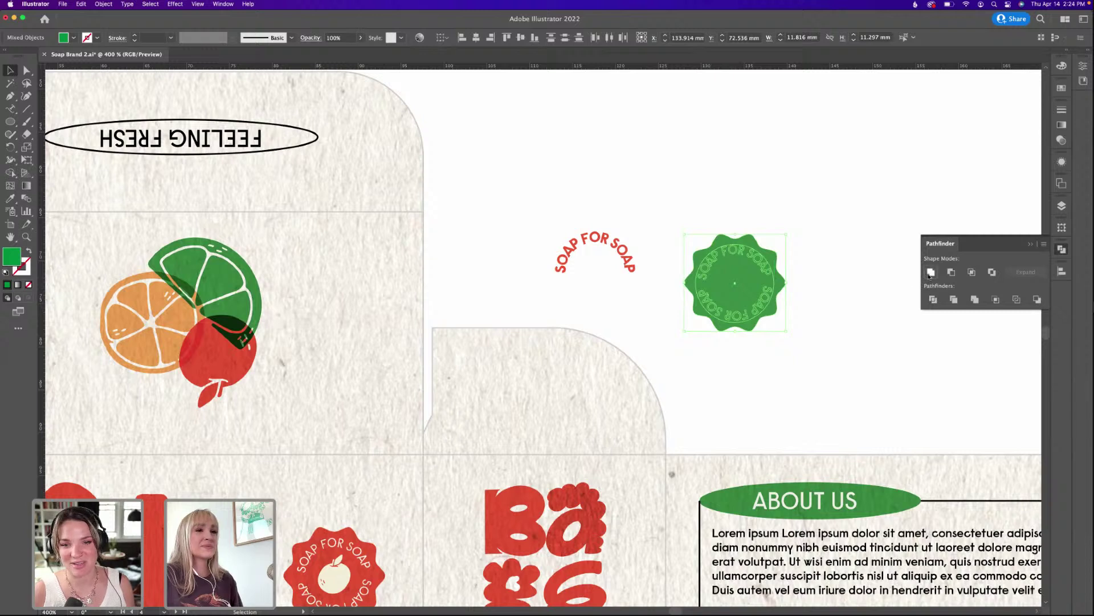
click(930, 272)
click(783, 150)
drag(627, 259, 759, 278)
Make the curved text white, centre it on the green badge, and rotate the text ring.
key(i)
click(750, 207)
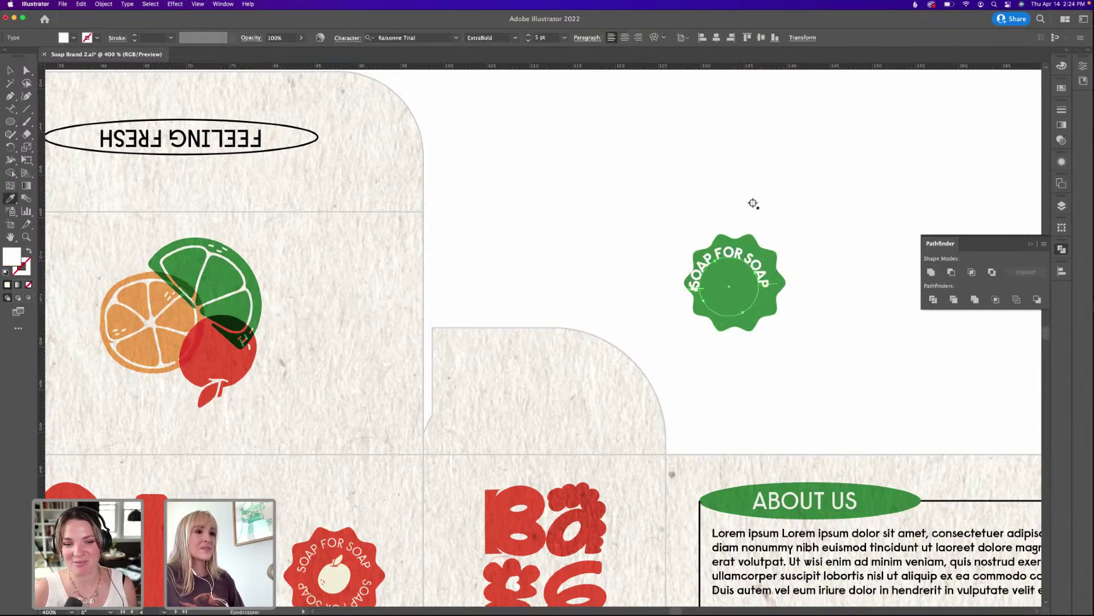
key(v)
drag(762, 272, 746, 256)
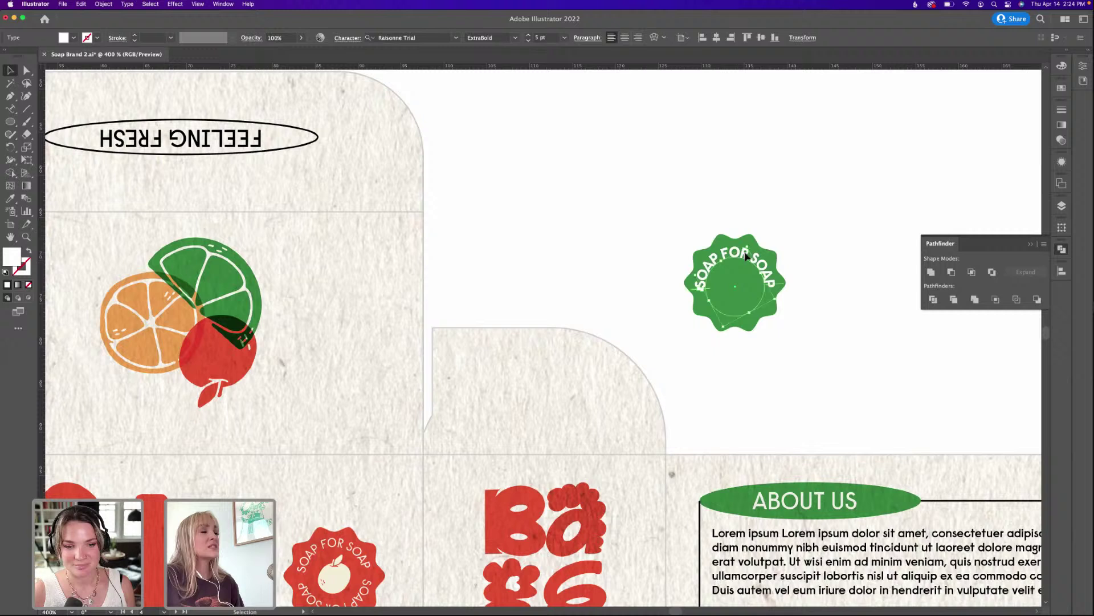
click(348, 41)
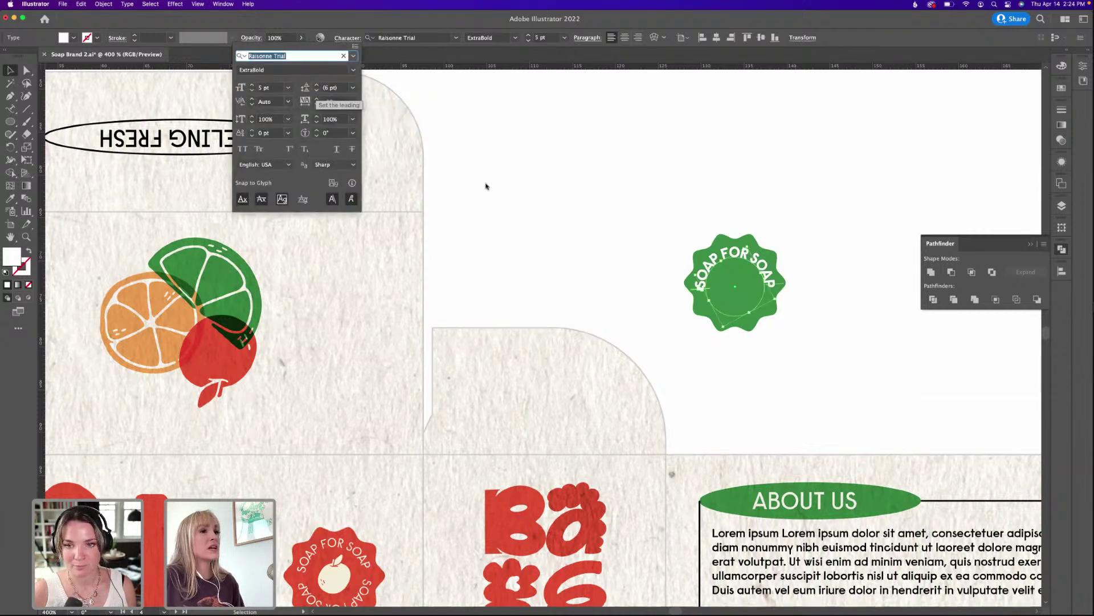
key(Escape)
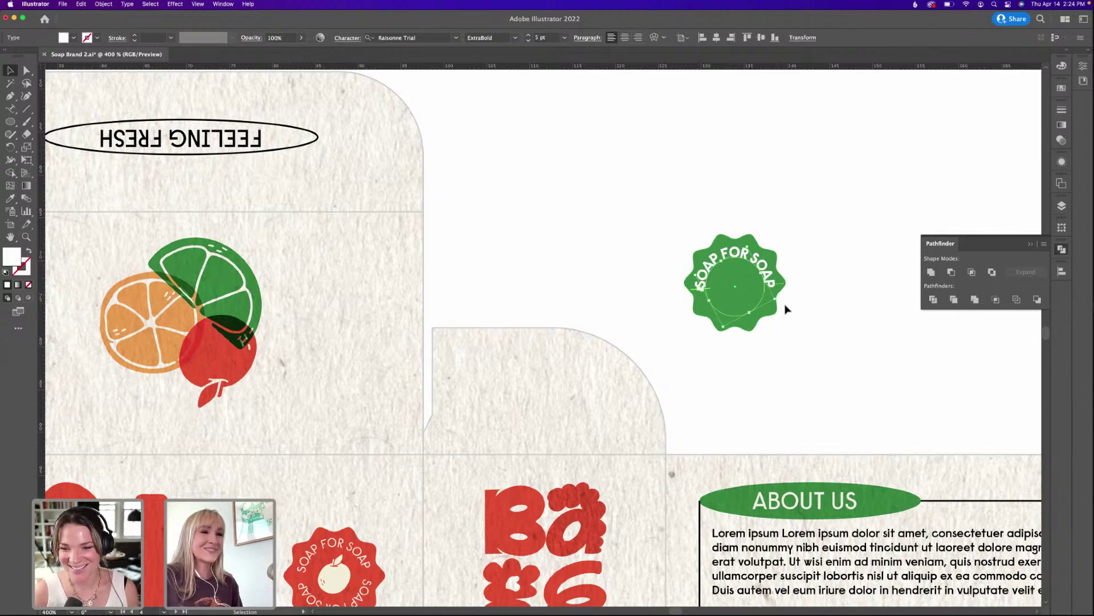
drag(780, 301, 781, 299)
click(789, 255)
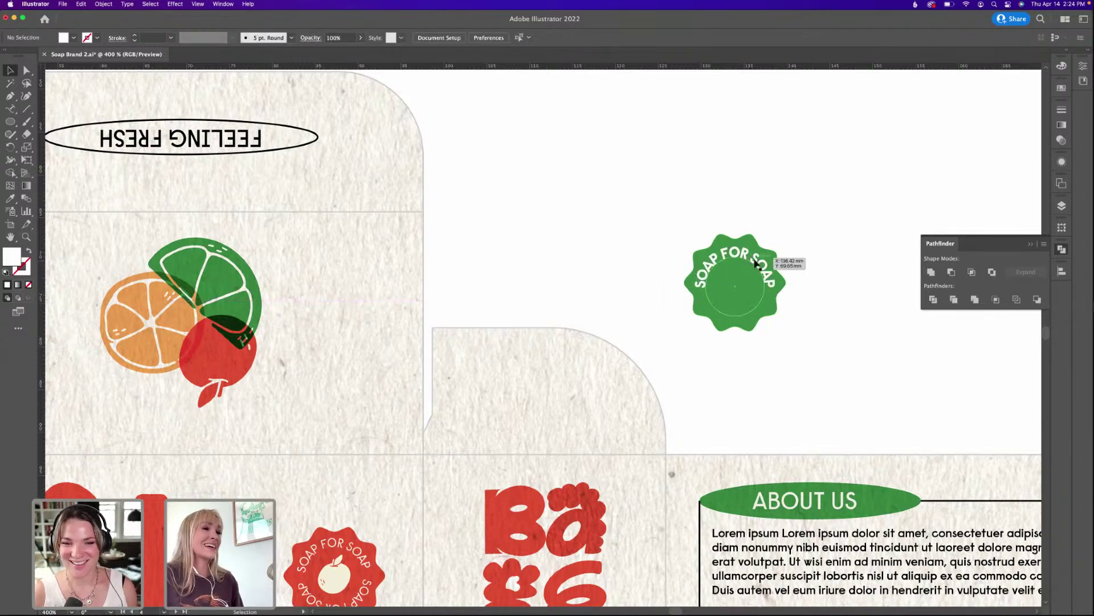
Align the badge parts to Horizontal and Vertical Align Center.
scroll(755, 263, right, 1)
click(764, 255)
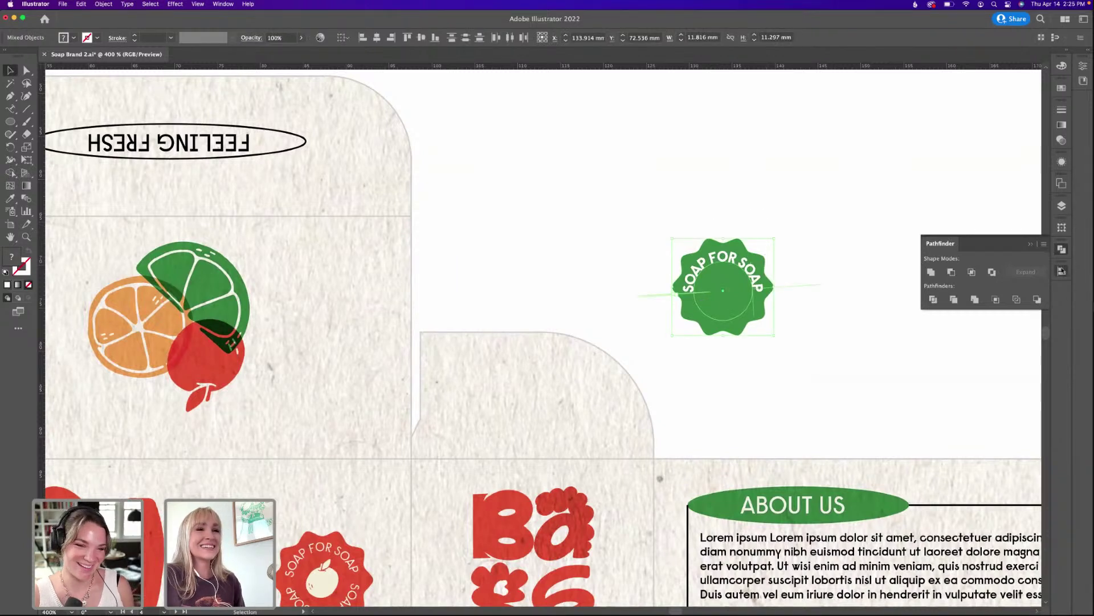
click(1061, 270)
click(1014, 294)
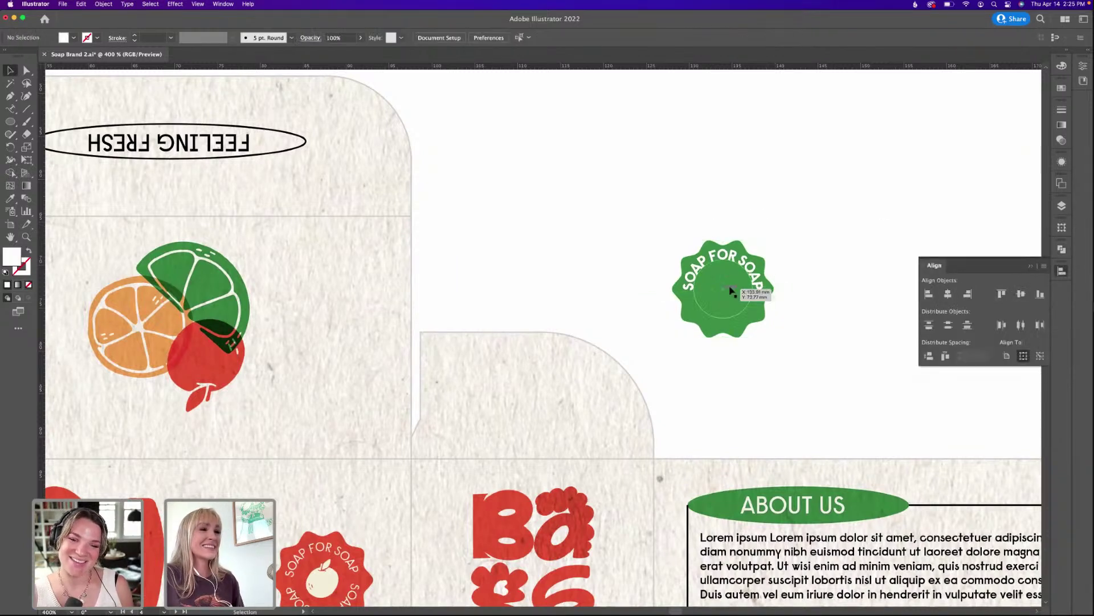
click(767, 237)
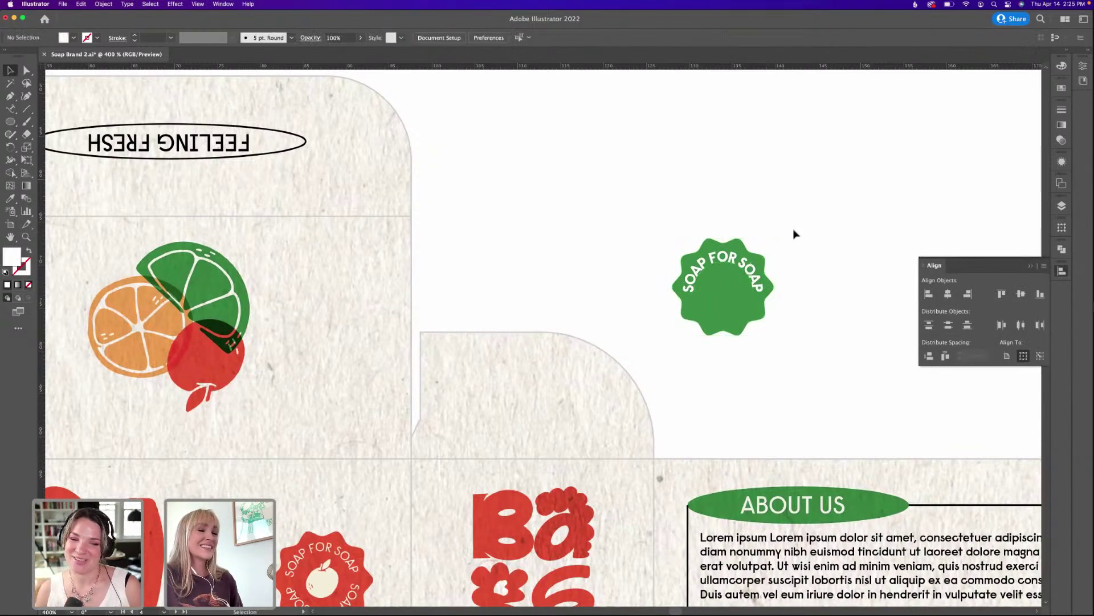
Keep the curved badge text's font size at 5 pt.
click(739, 263)
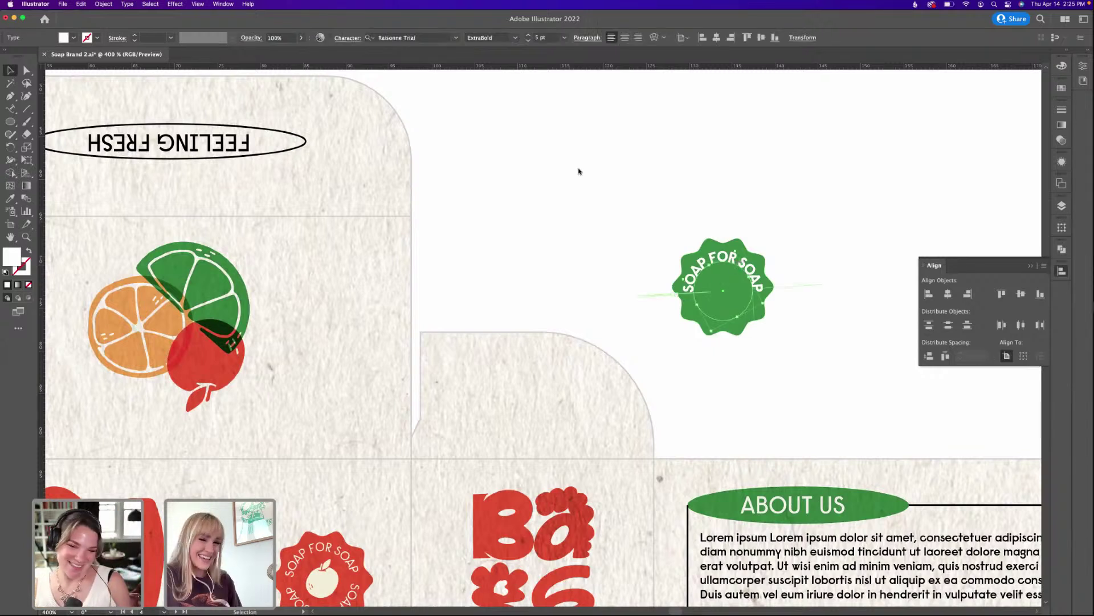
click(556, 38)
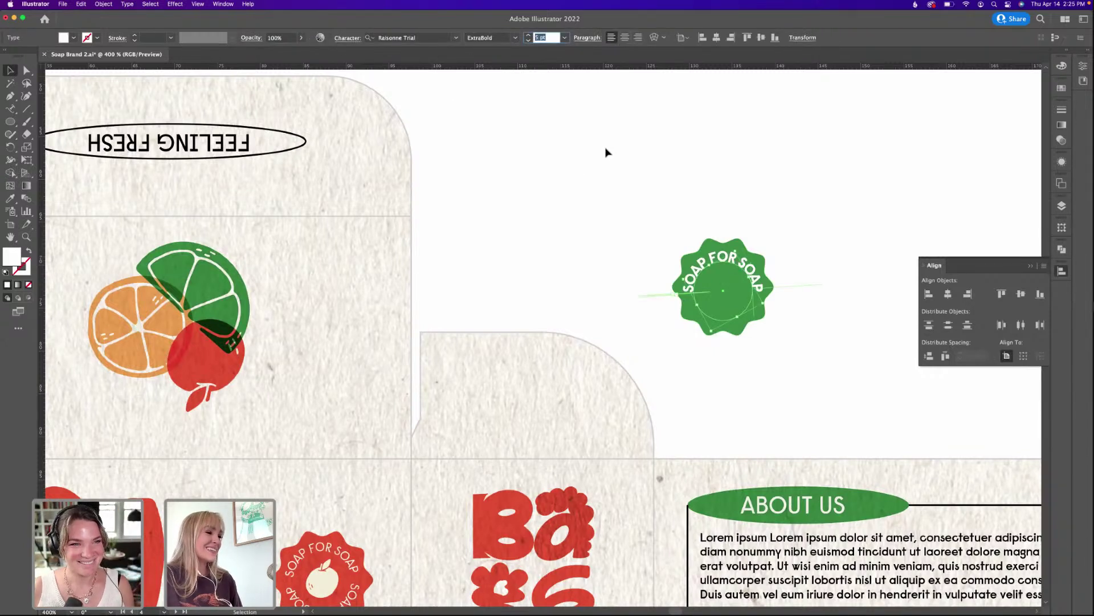
key(Return)
key(v)
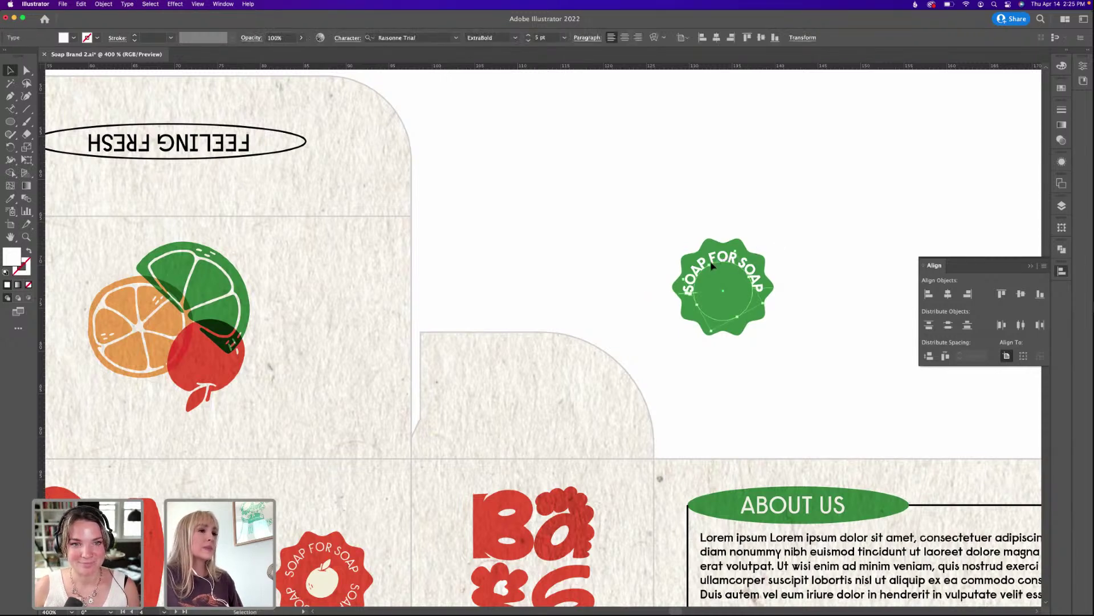
Set the Type on a Path option Align to Path to Center.
double_click(12, 110)
click(560, 313)
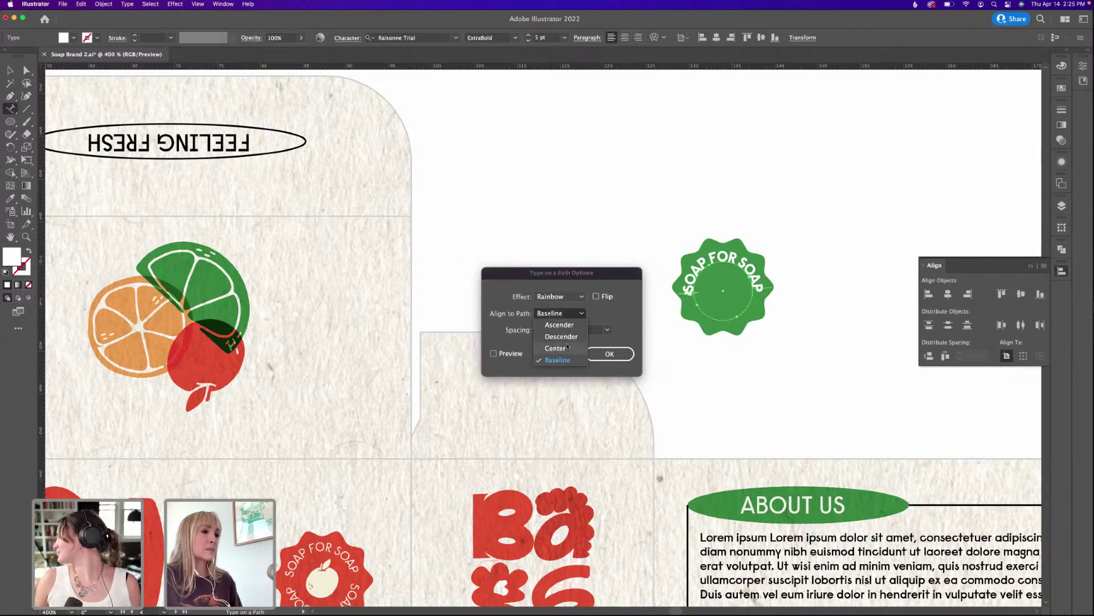
click(600, 354)
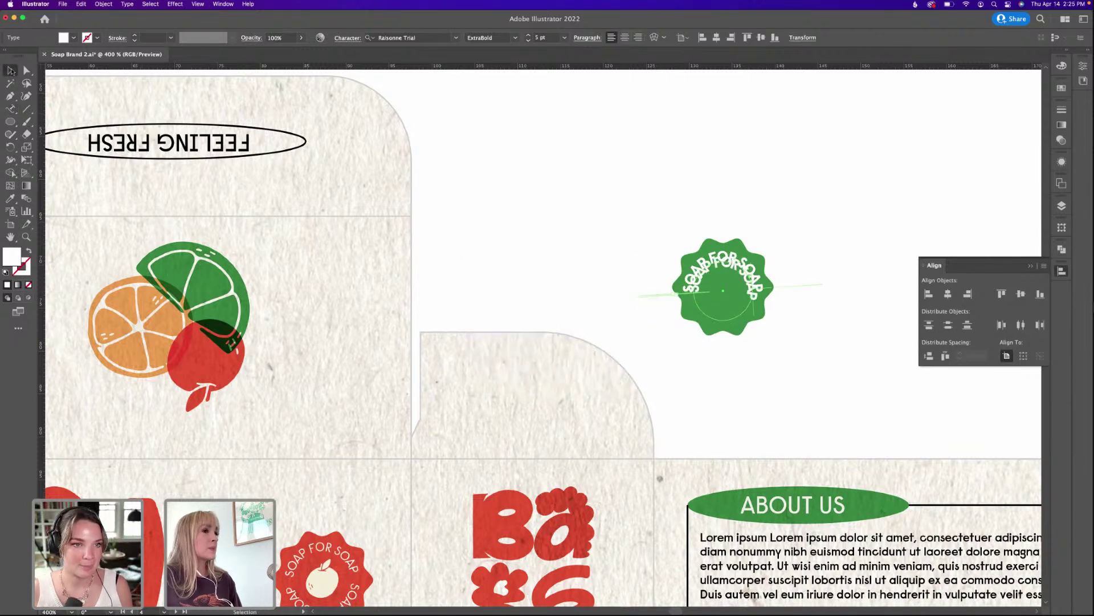
key(v)
Delete and restore the curved badge text, then reselect it.
click(667, 361)
click(733, 256)
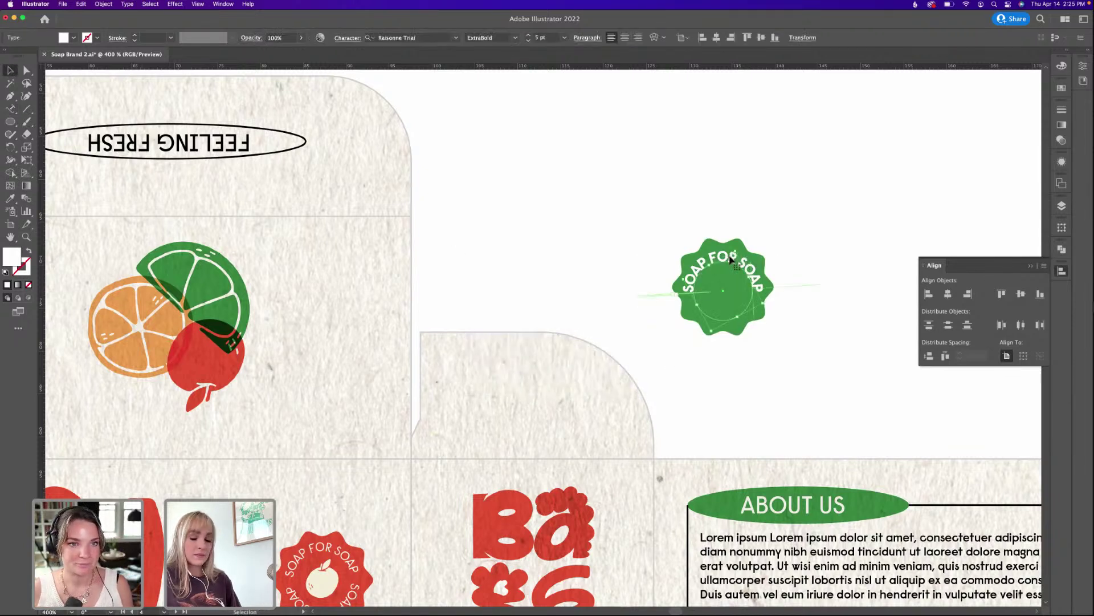
key(Delete)
key(super+z)
click(771, 207)
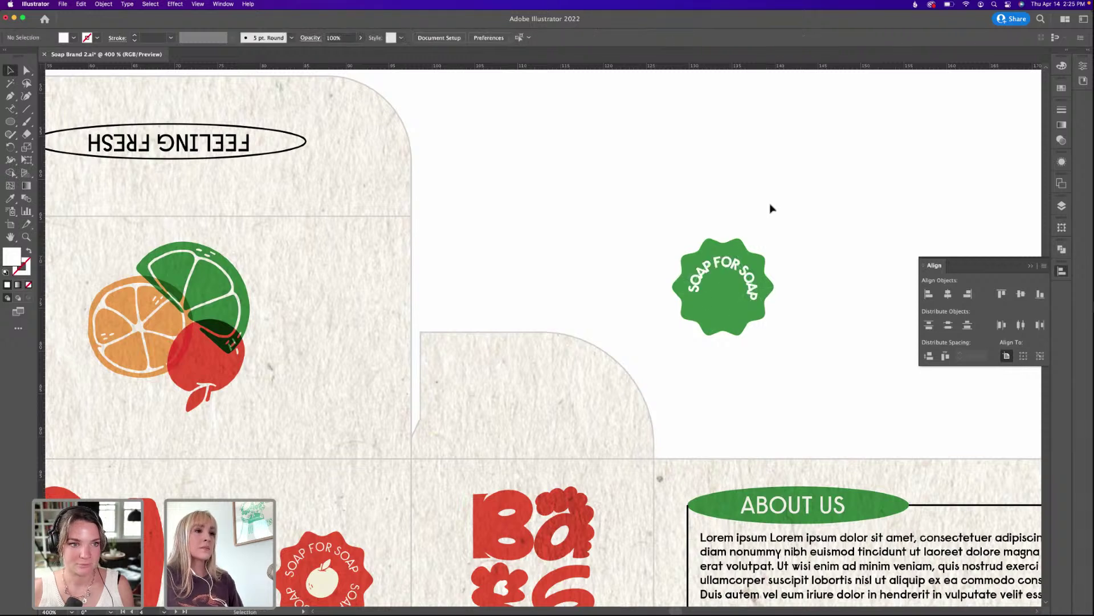
click(743, 266)
key(Delete)
key(super+z)
key(super+z)
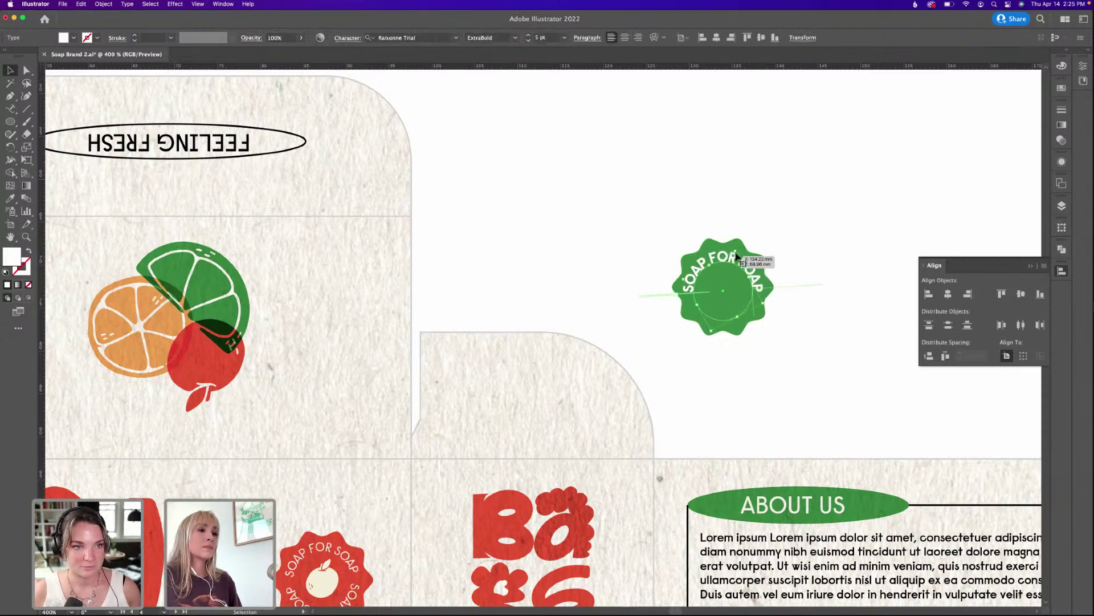
click(798, 228)
click(734, 255)
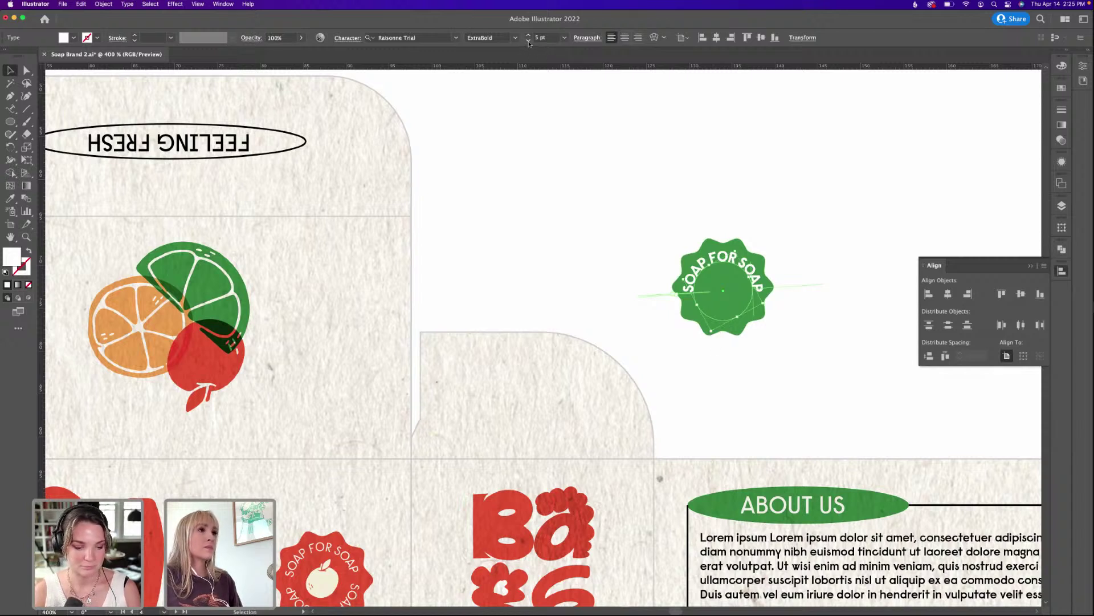
Reduce the badge text's font size and nudge the text slightly around the badge.
click(528, 41)
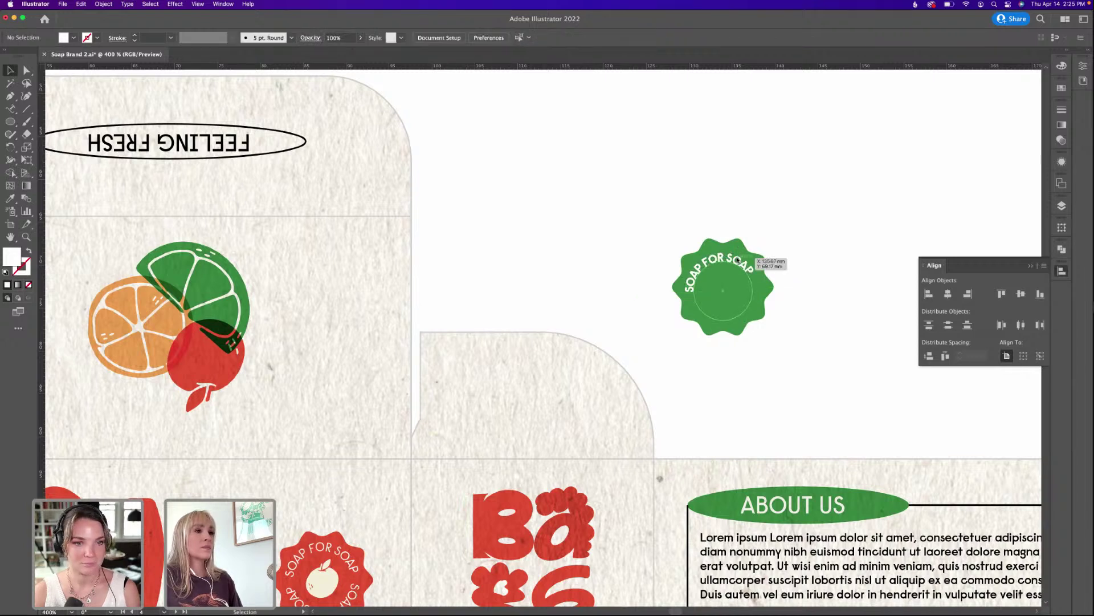
click(525, 40)
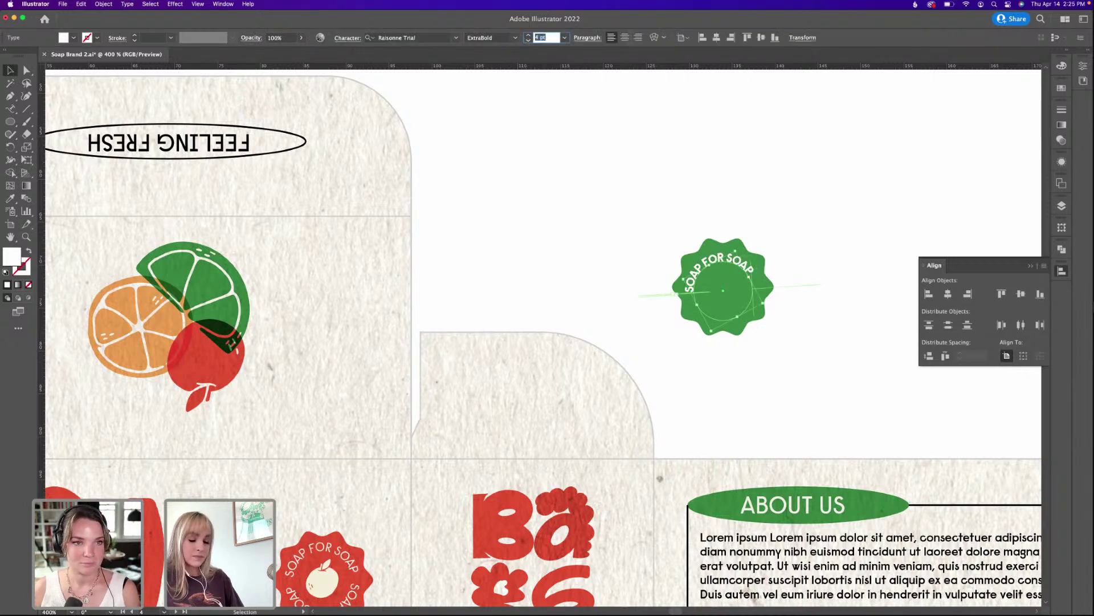
click(587, 122)
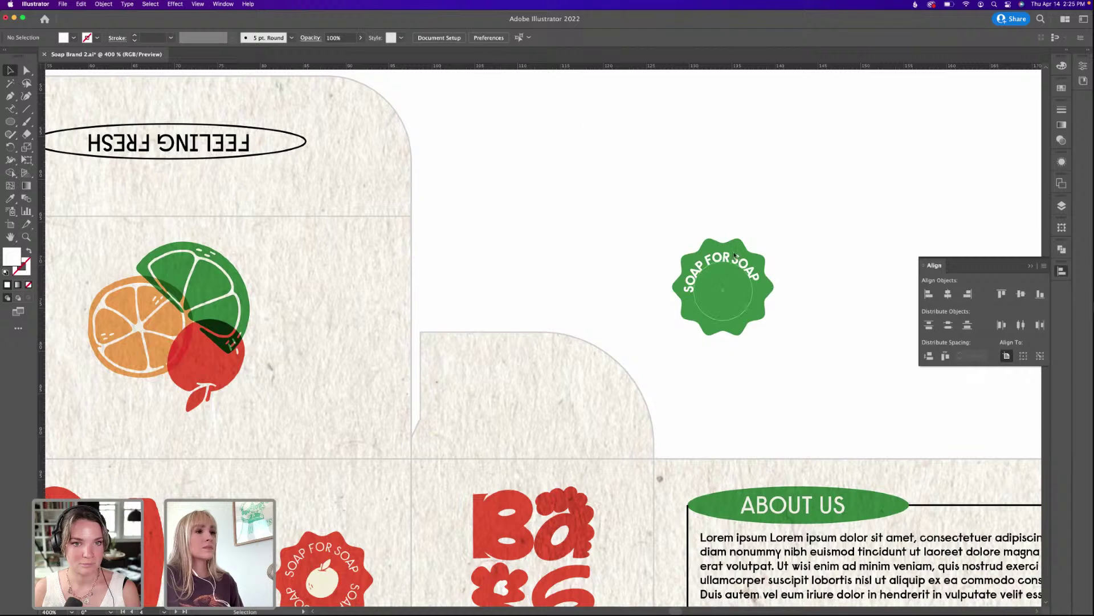
click(735, 256)
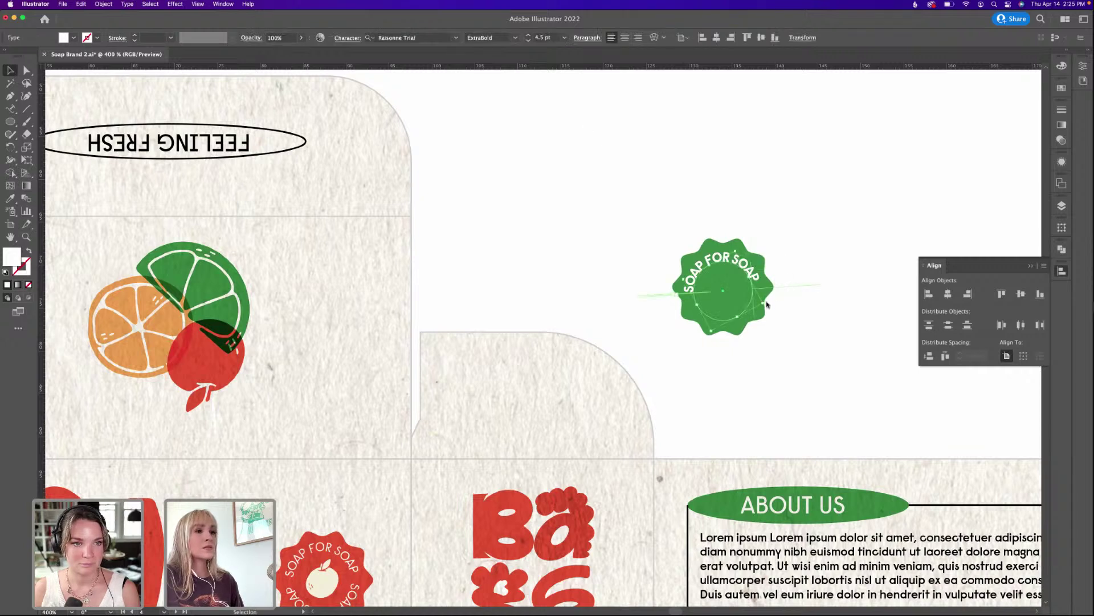
drag(767, 305, 766, 308)
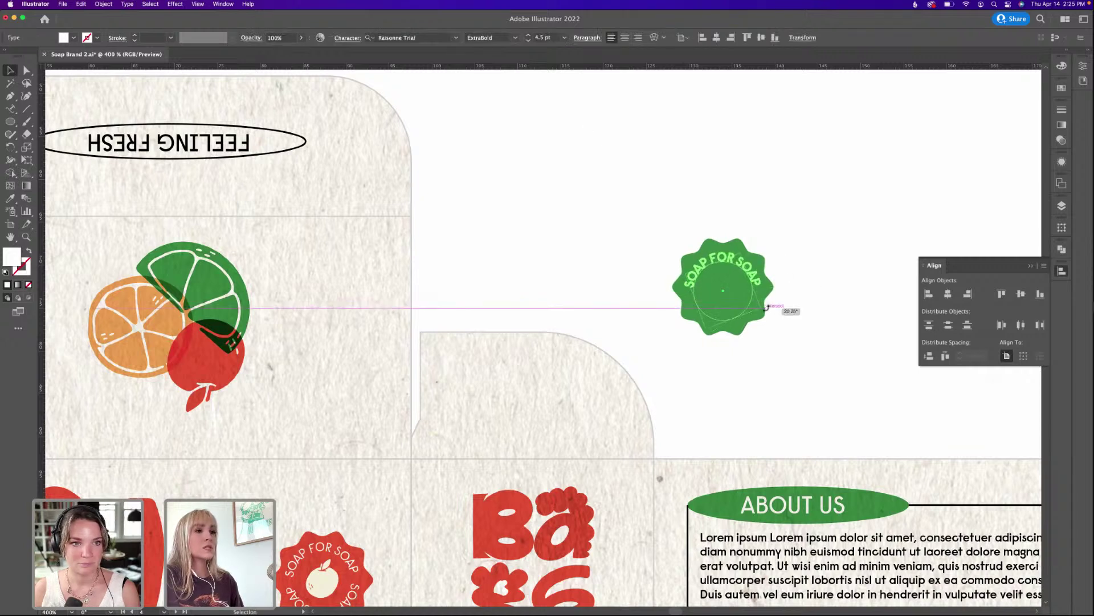
click(770, 244)
click(747, 263)
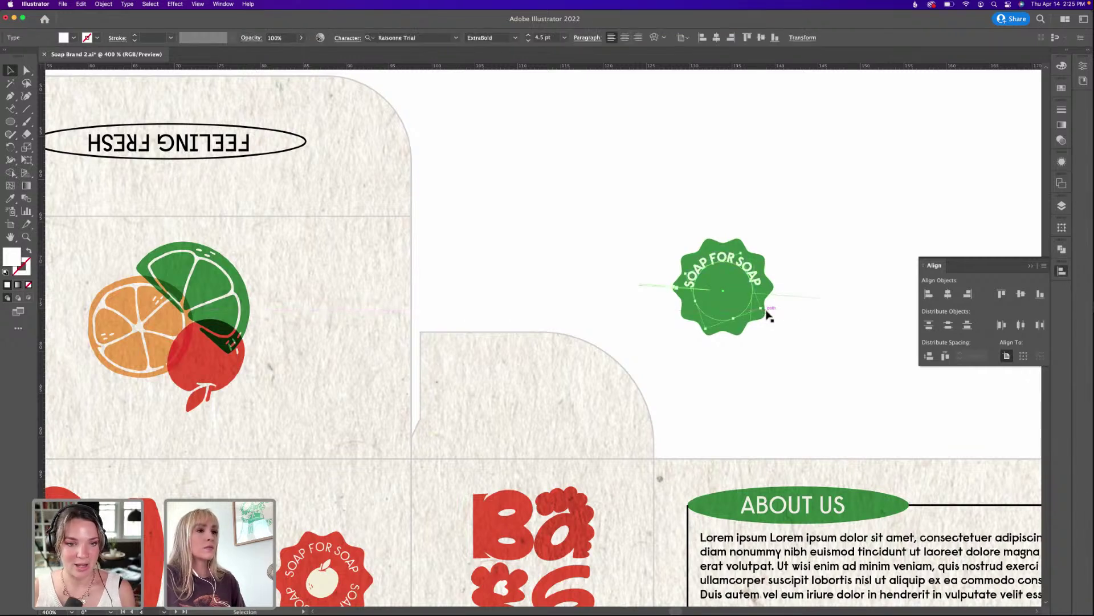
click(760, 265)
click(759, 265)
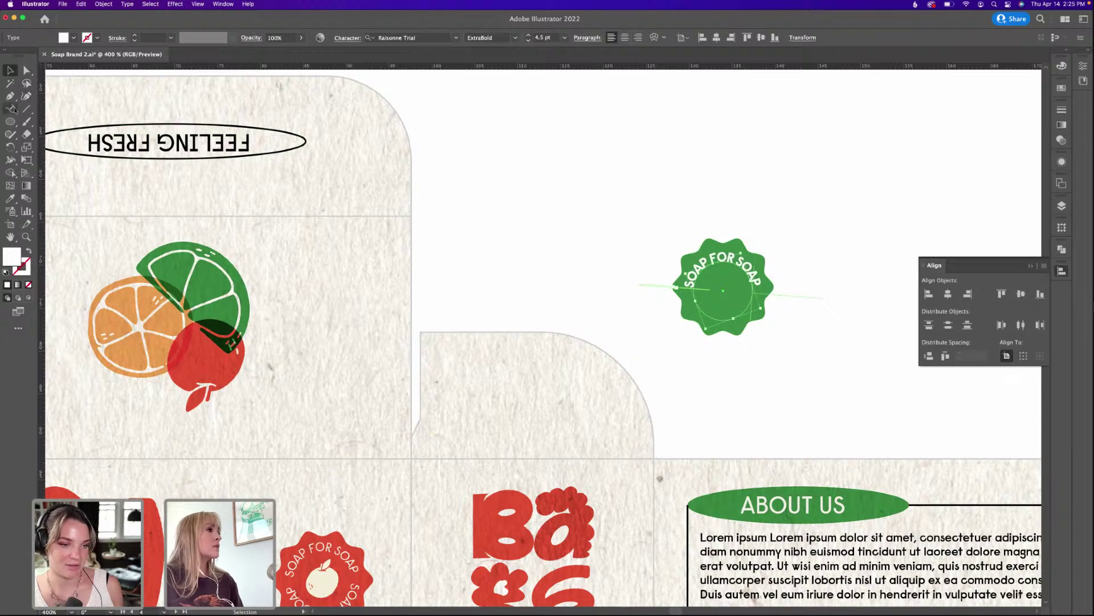
Reapply Center path alignment to the badge text and slide it along its circular path.
double_click(10, 109)
click(560, 313)
click(561, 349)
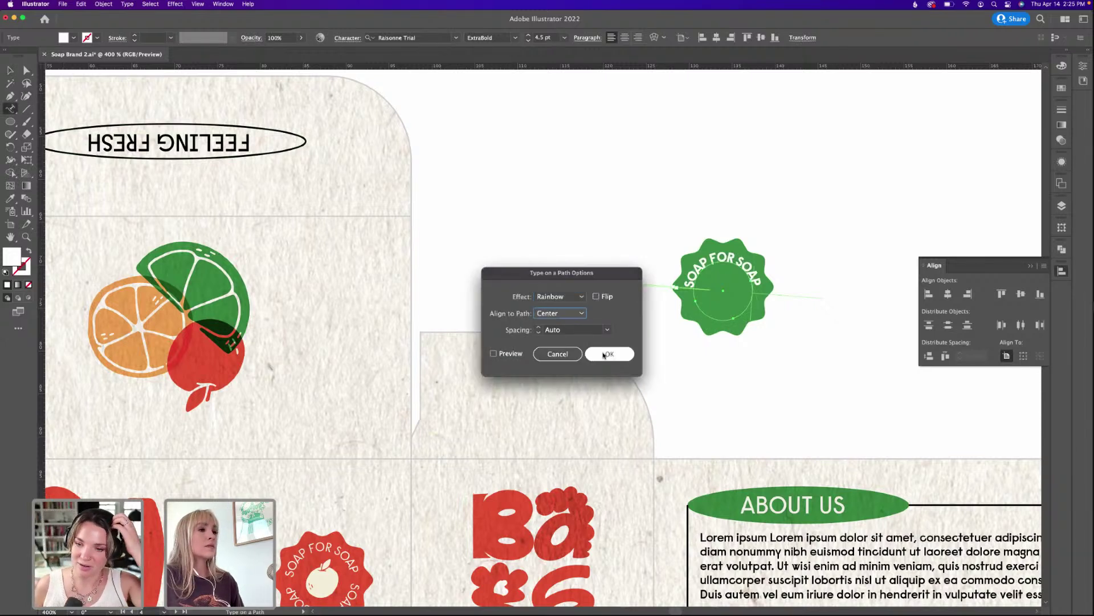
click(604, 352)
click(8, 72)
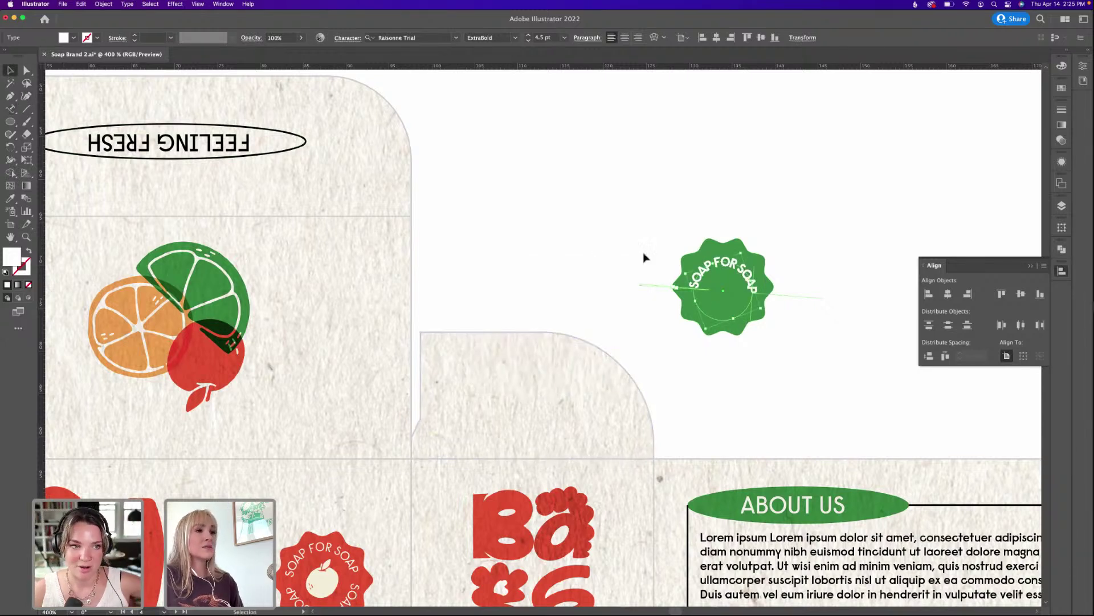
drag(743, 251, 745, 245)
Change the badge text's letter spacing to -10 in the Character settings.
click(348, 38)
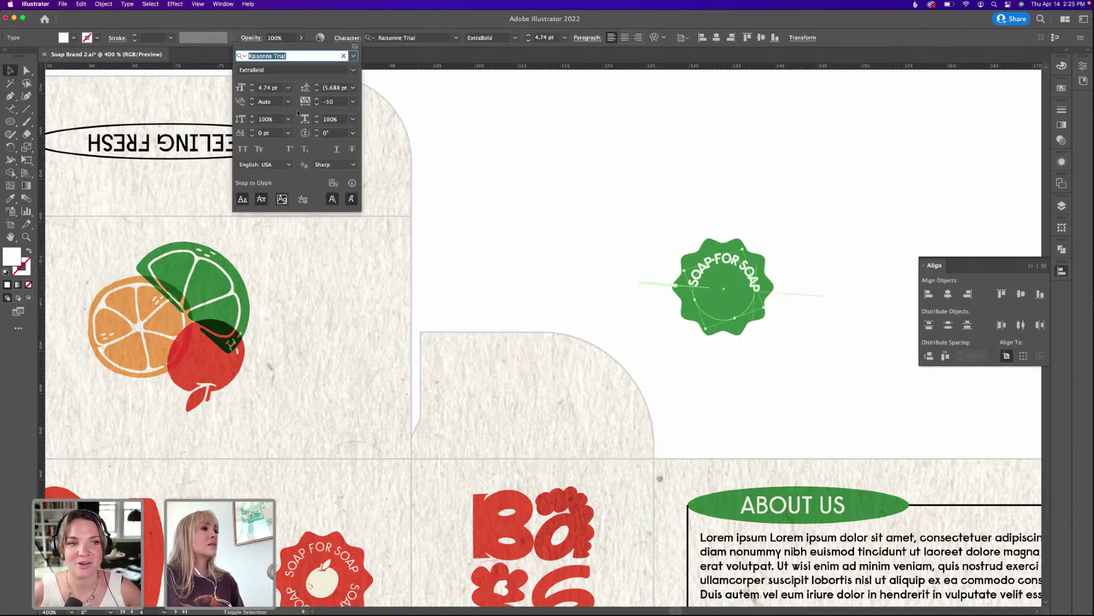
click(337, 102)
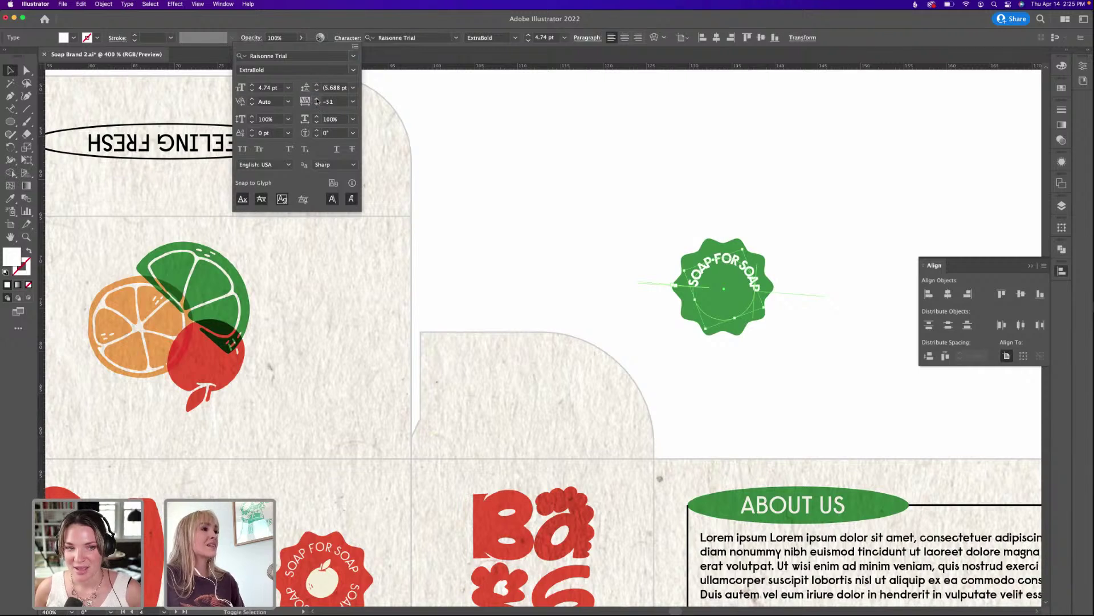
click(317, 99)
click(317, 99)
click(316, 99)
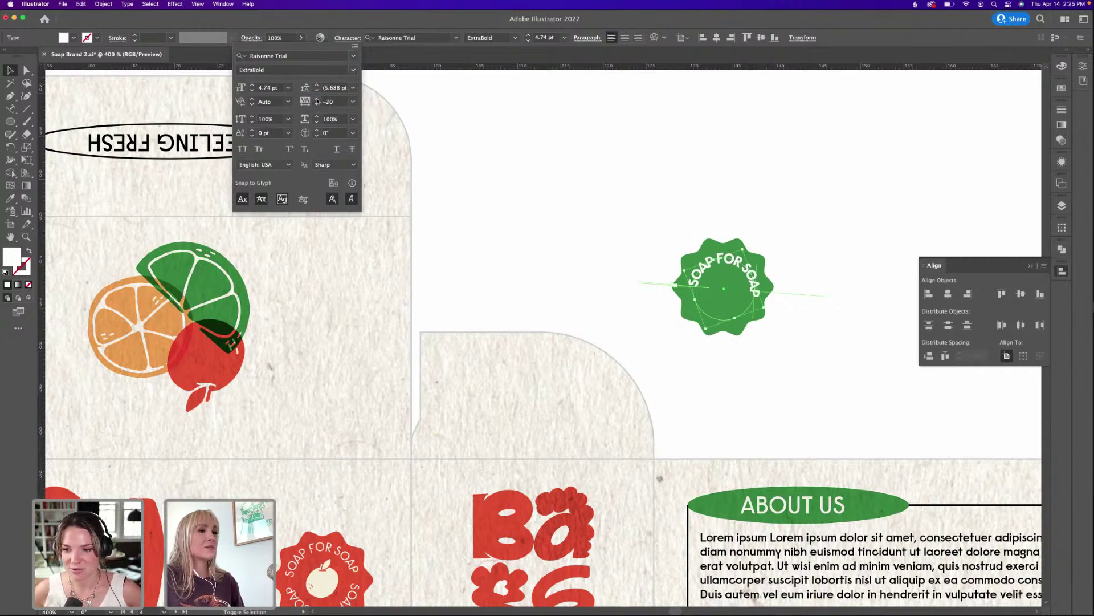
click(317, 99)
key(Escape)
key(Escape)
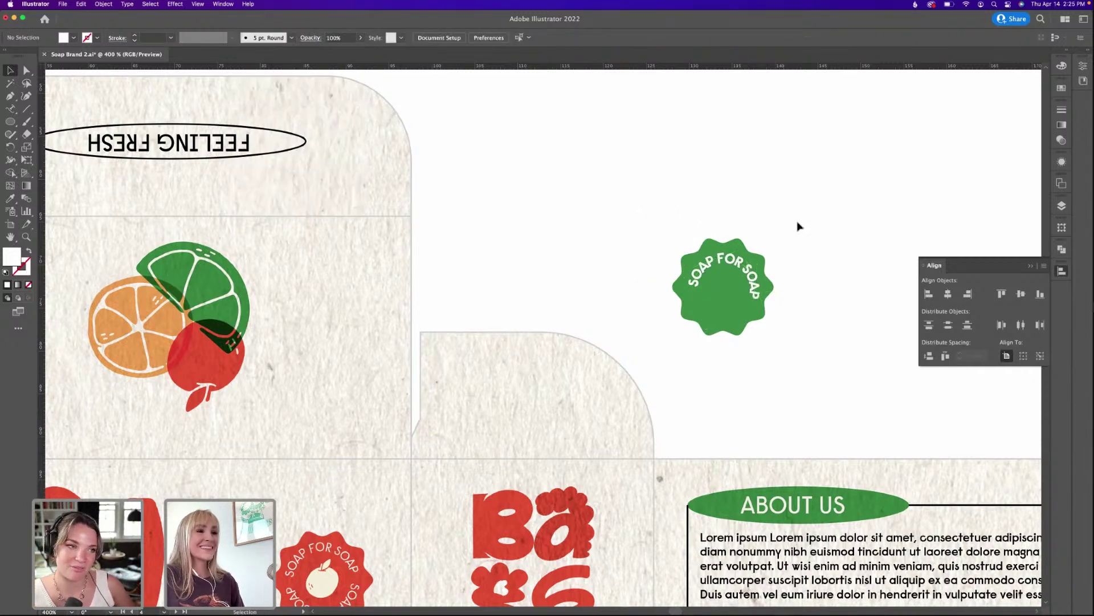
Rotate the curved text to arch across the badge top, then enter its editing mode zoomed in.
click(735, 196)
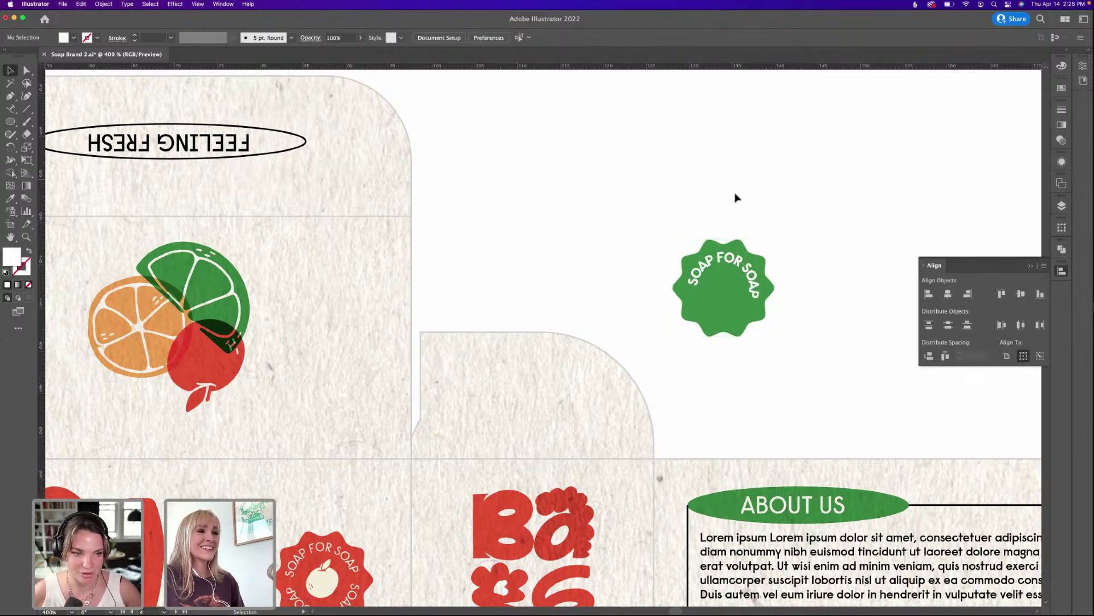
click(766, 281)
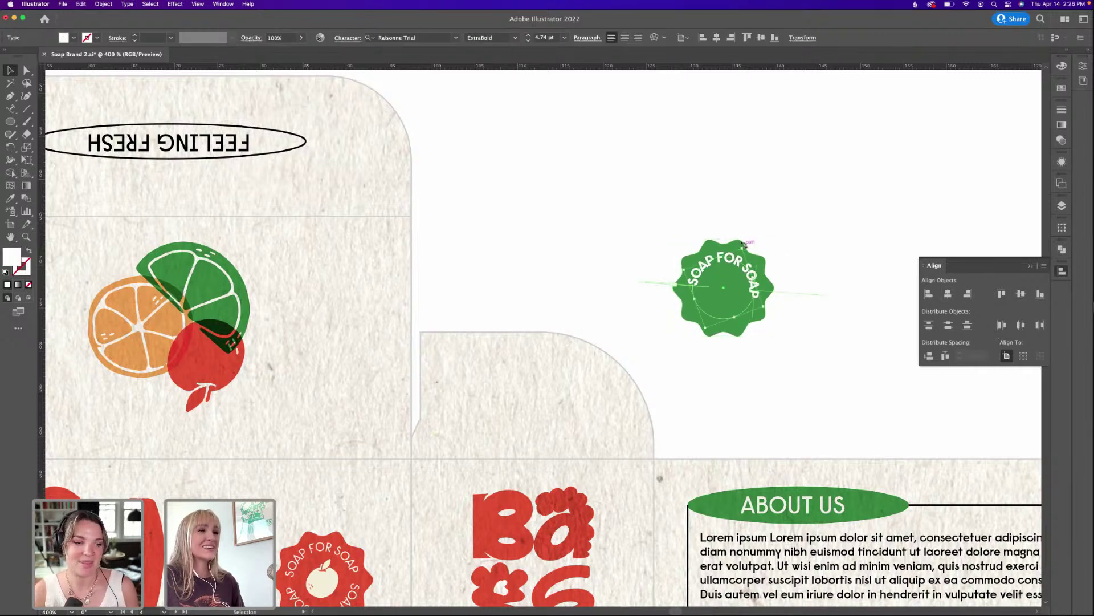
drag(745, 246, 739, 225)
click(798, 207)
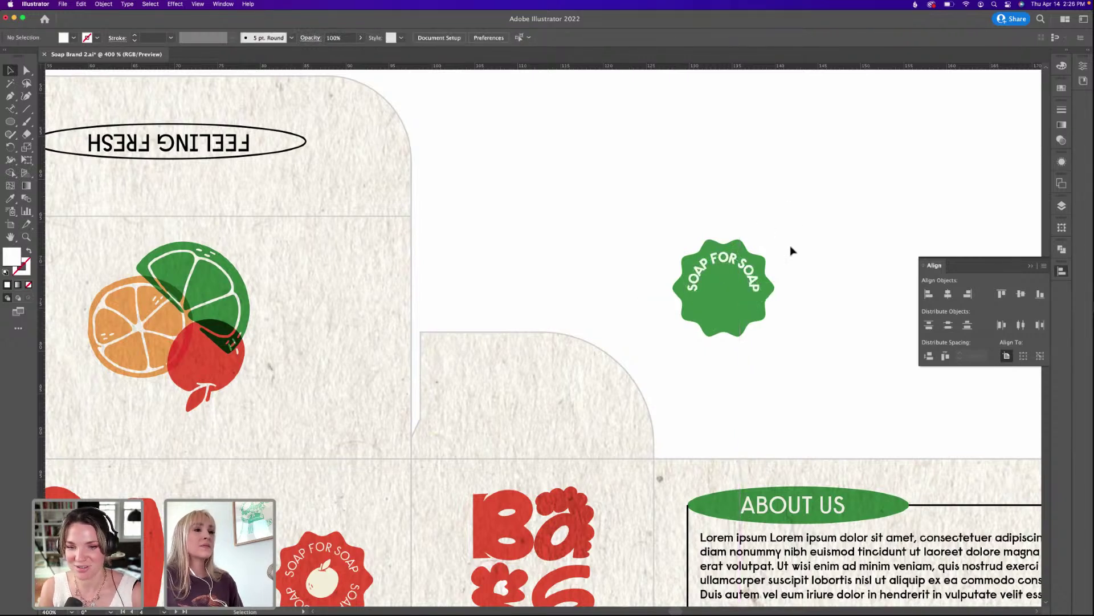
click(766, 277)
double_click(756, 281)
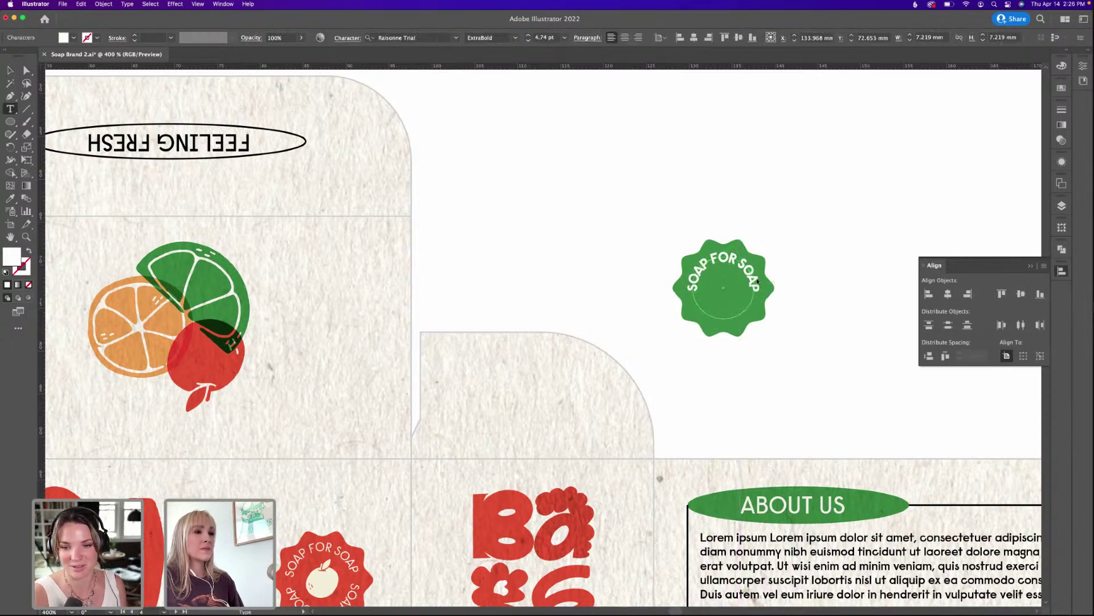
key(super+equal)
key(super+equal)
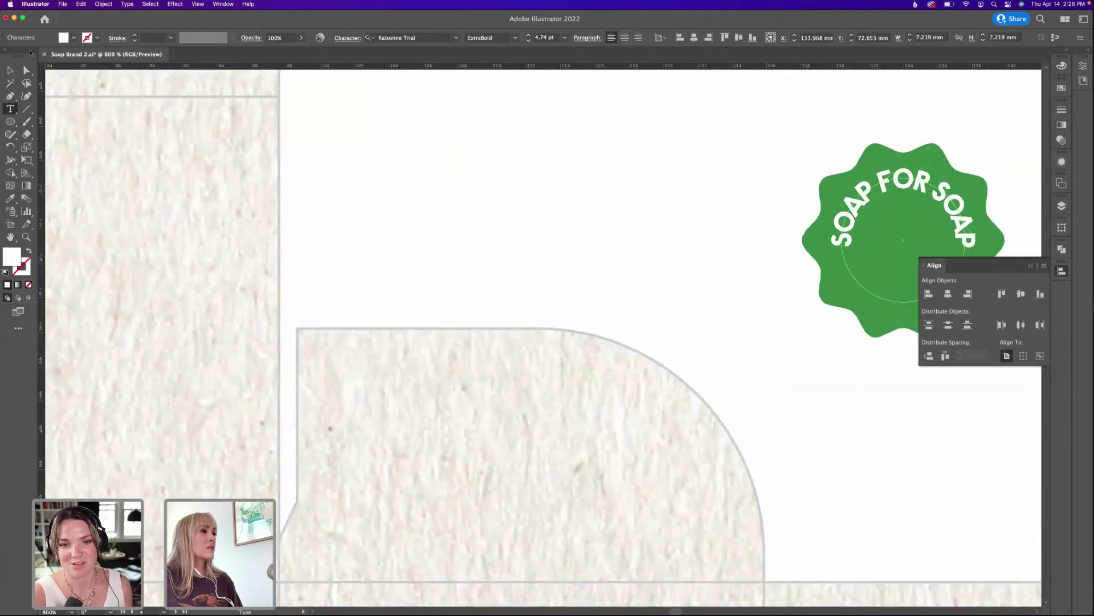
click(10, 71)
key(super+minus)
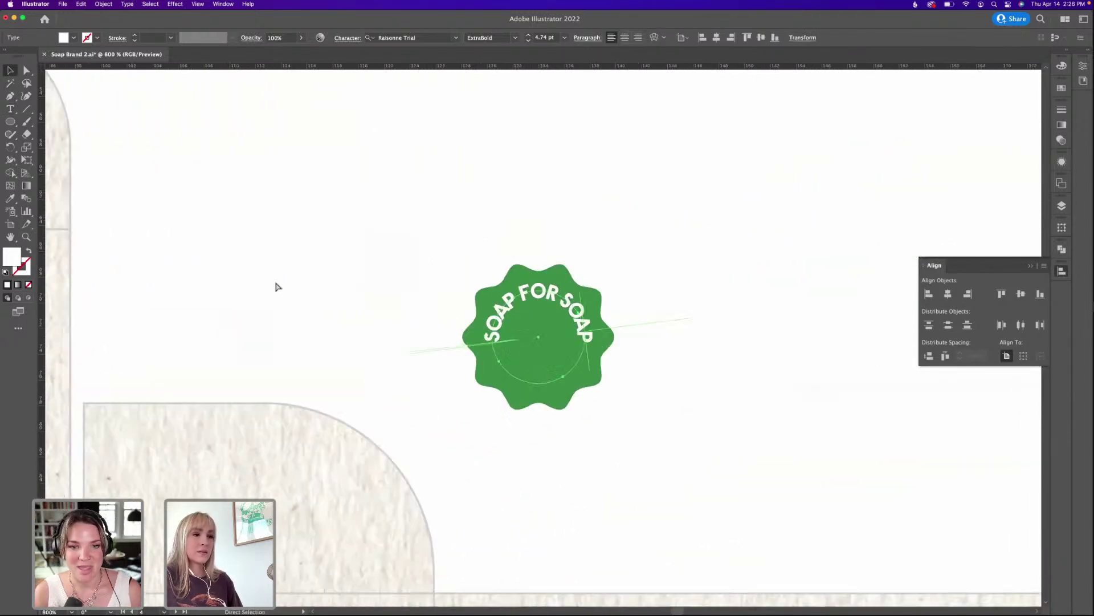
double_click(582, 324)
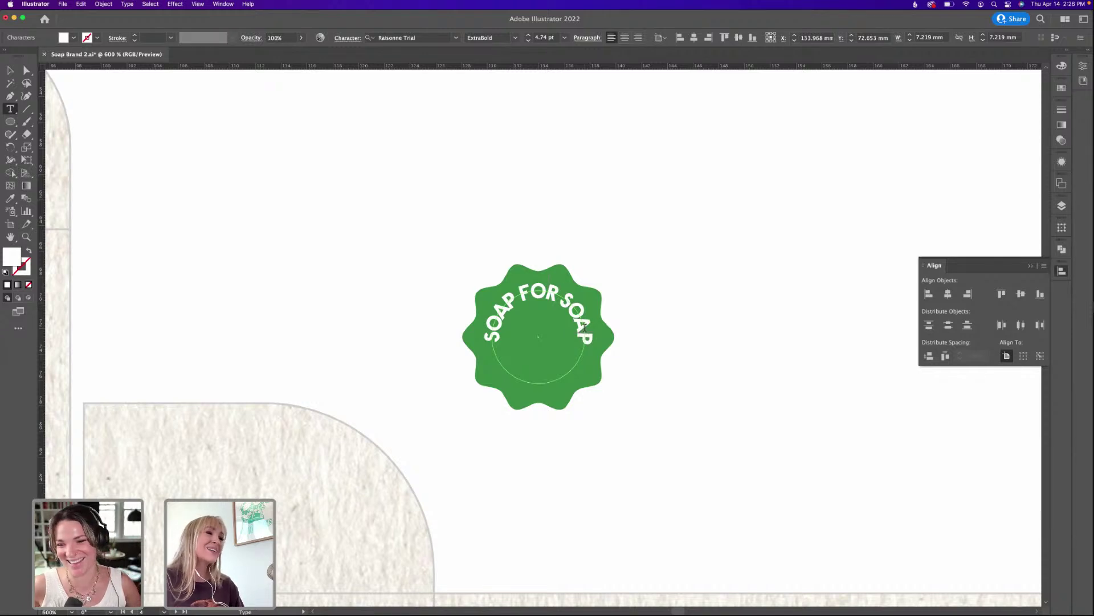
key(space)
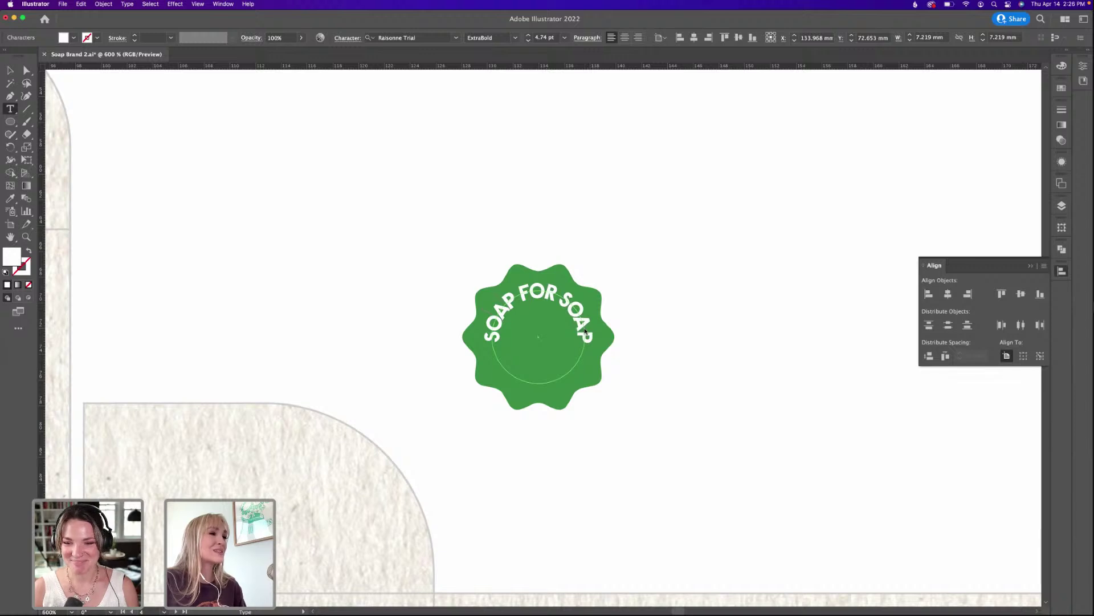
key(space)
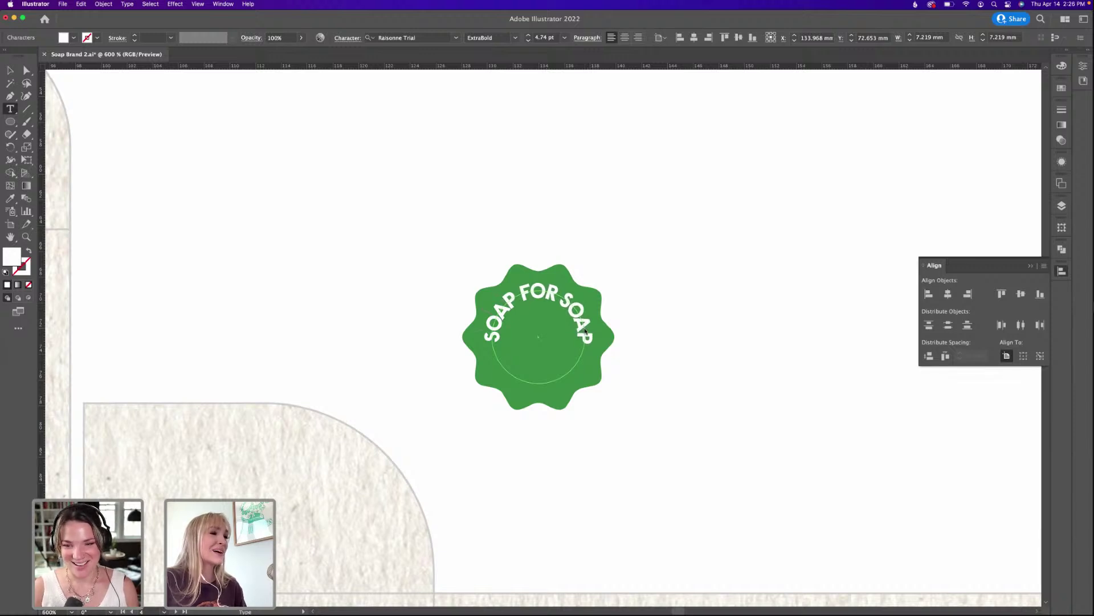
key(Escape)
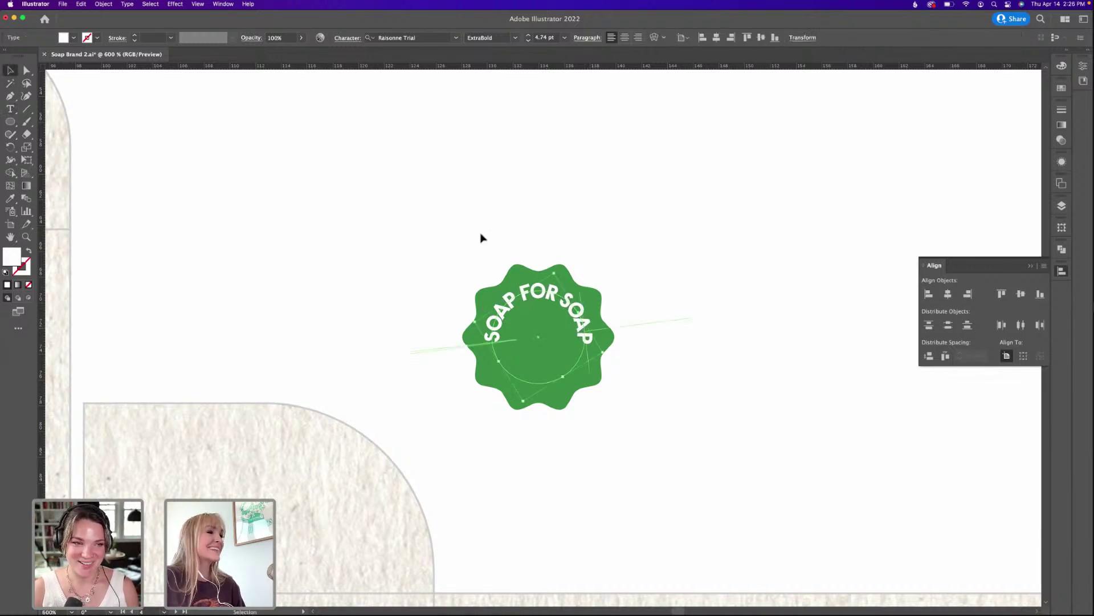
click(559, 316)
click(686, 254)
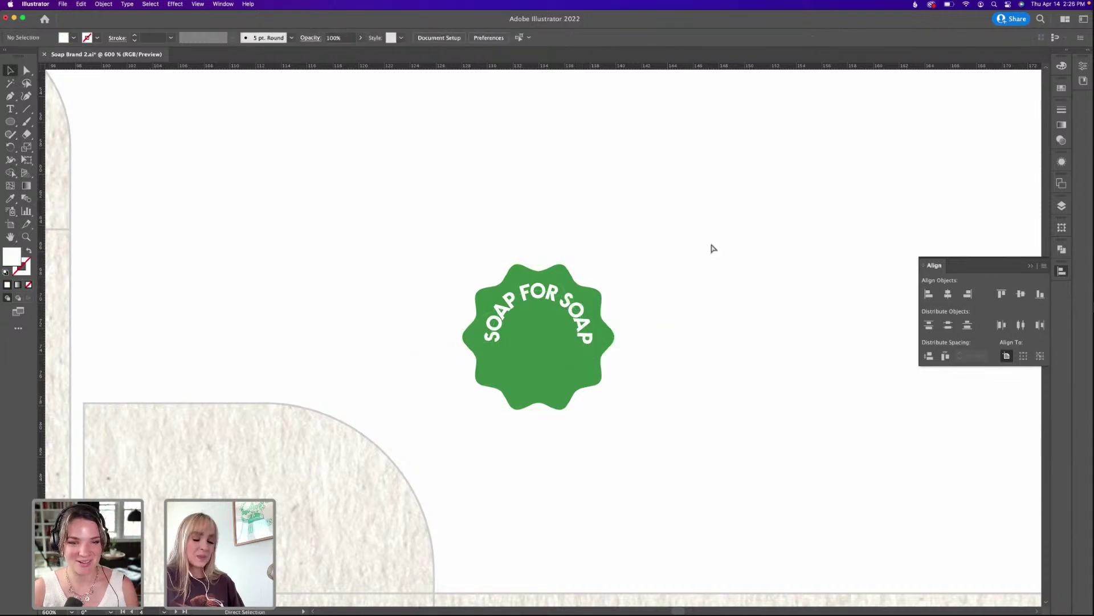
key(super+minus)
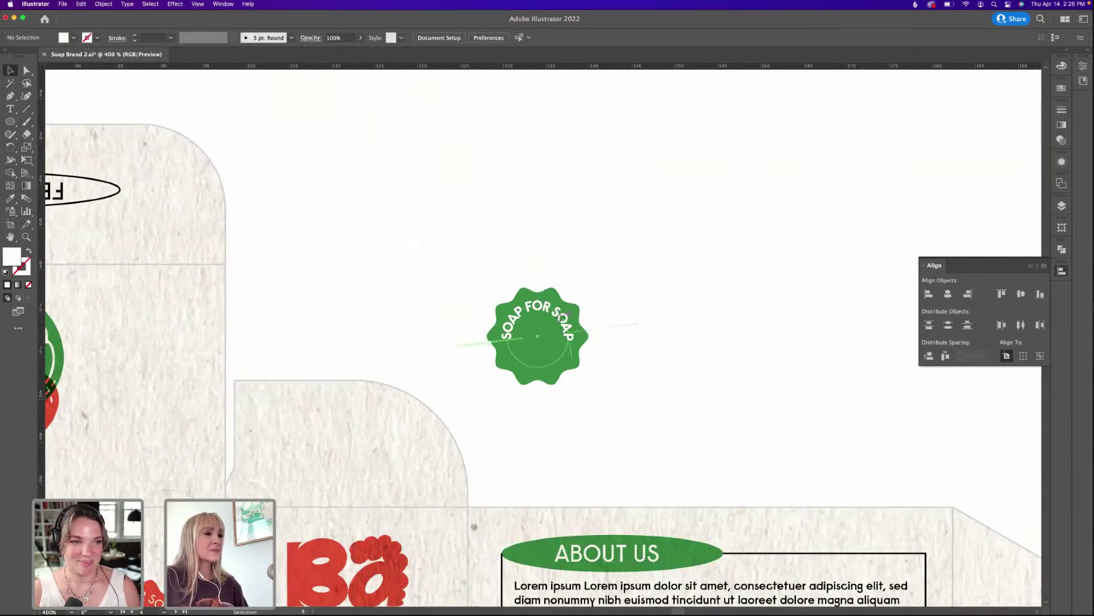
Raise the circular SOAP FOR SOAP text's tracking to 7.
click(562, 318)
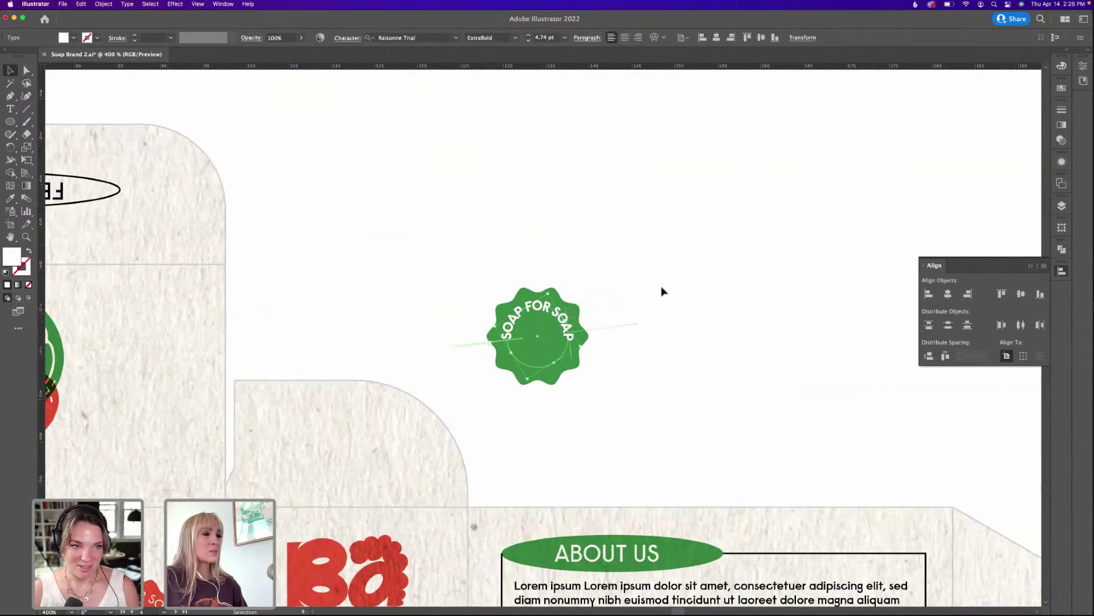
click(342, 38)
click(317, 99)
click(317, 99)
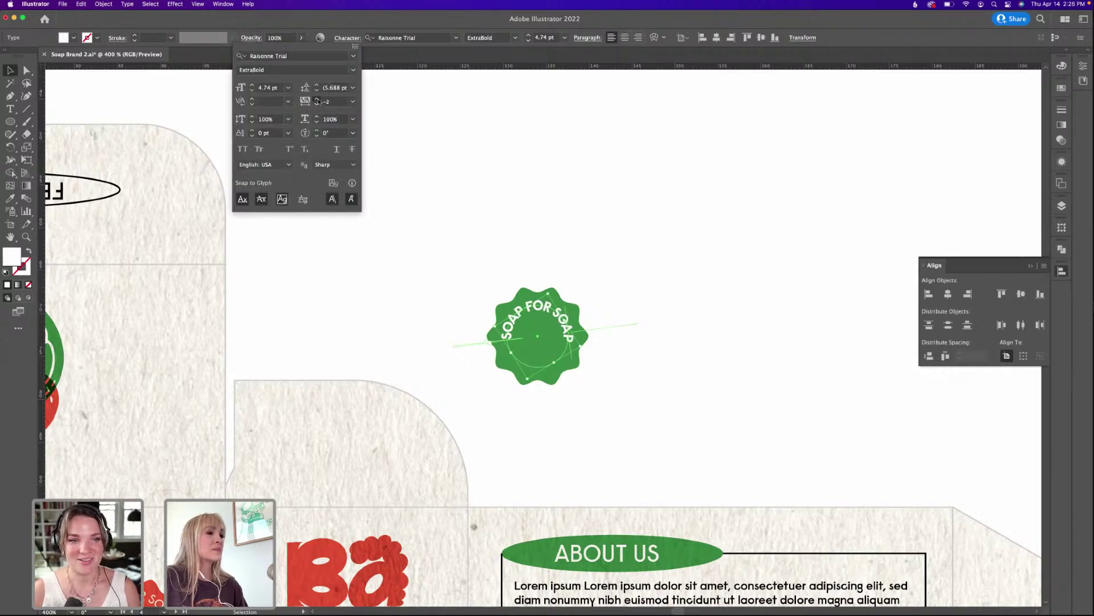
click(317, 99)
click(317, 99)
click(318, 100)
click(317, 99)
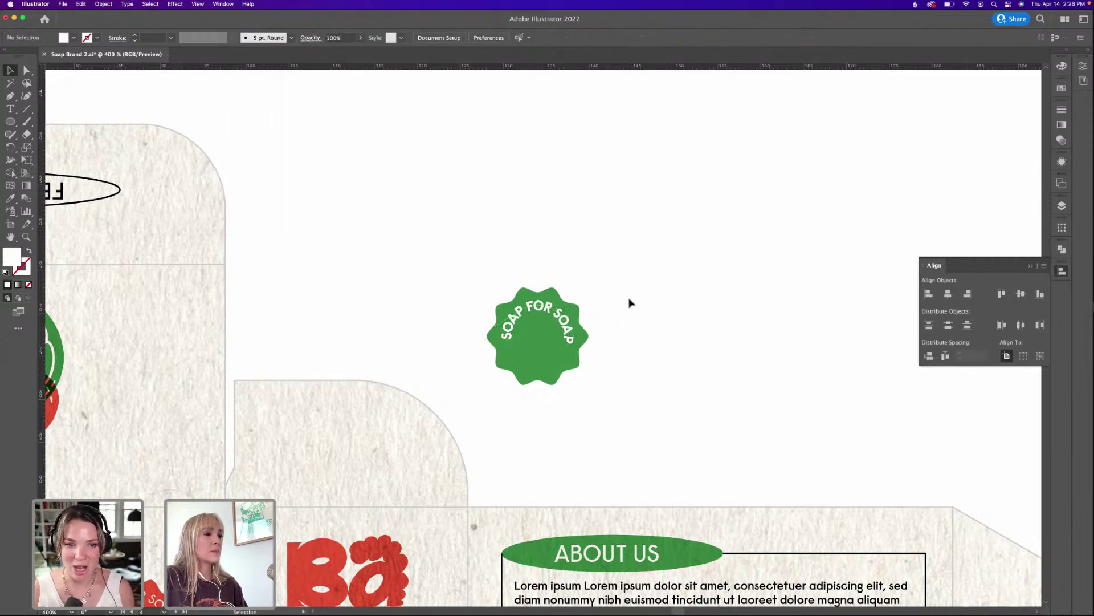
Set the badge text to 4 pt and rotate it to sit level at the top.
drag(585, 346, 586, 342)
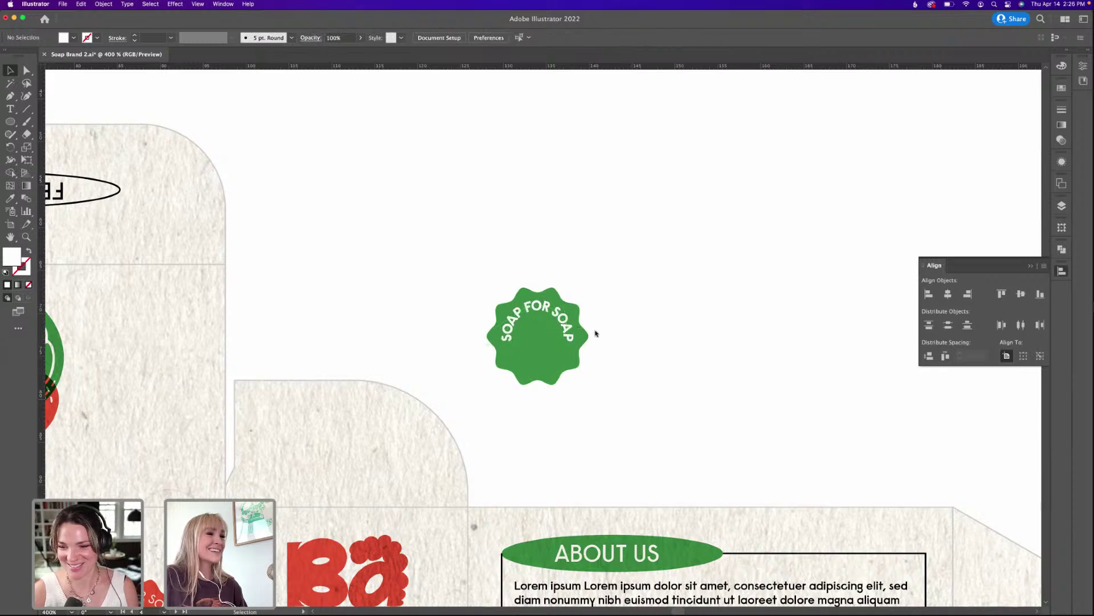
key(a)
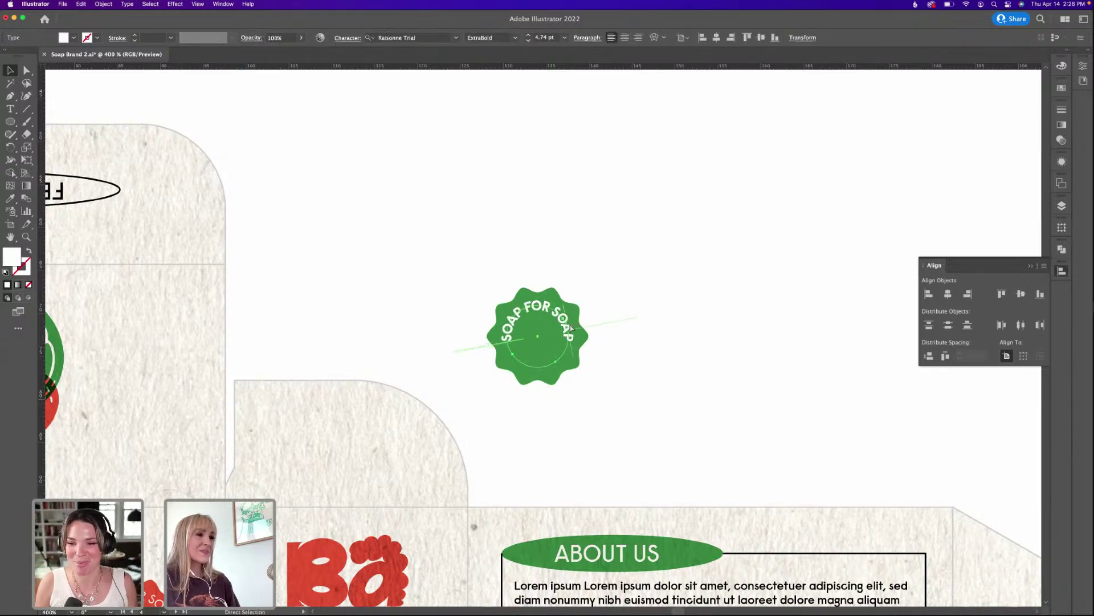
key(v)
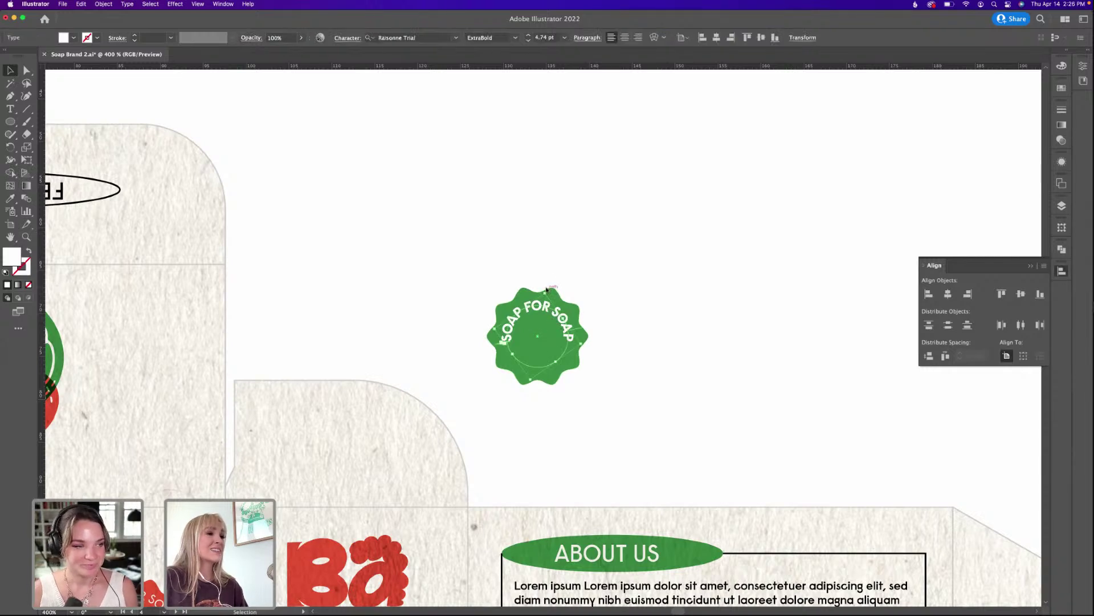
drag(547, 289, 515, 447)
key(super+z)
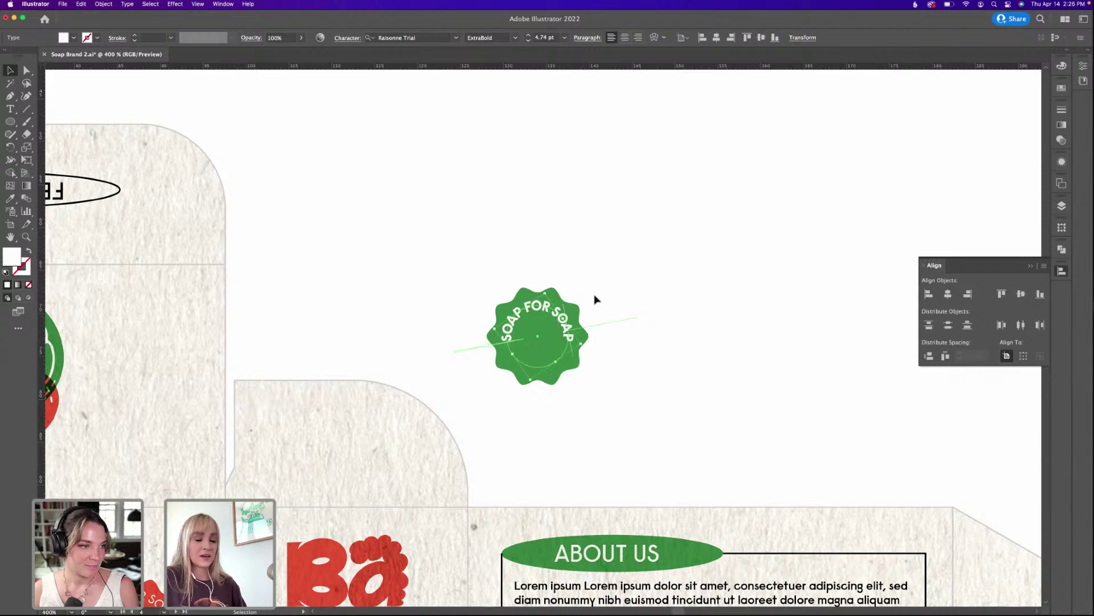
click(530, 42)
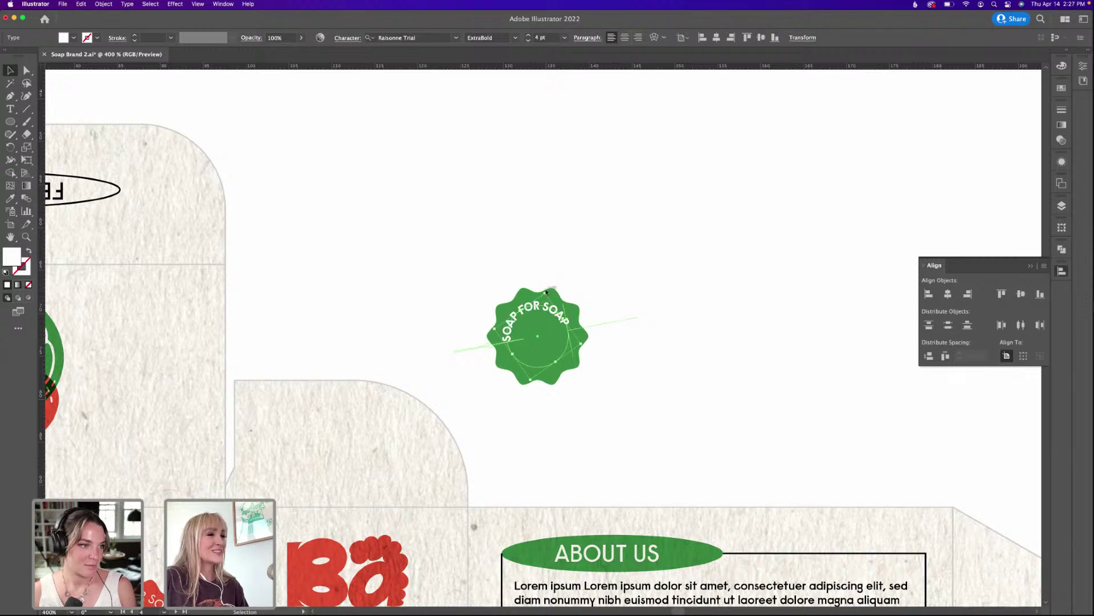
drag(550, 291, 563, 294)
click(612, 285)
click(579, 316)
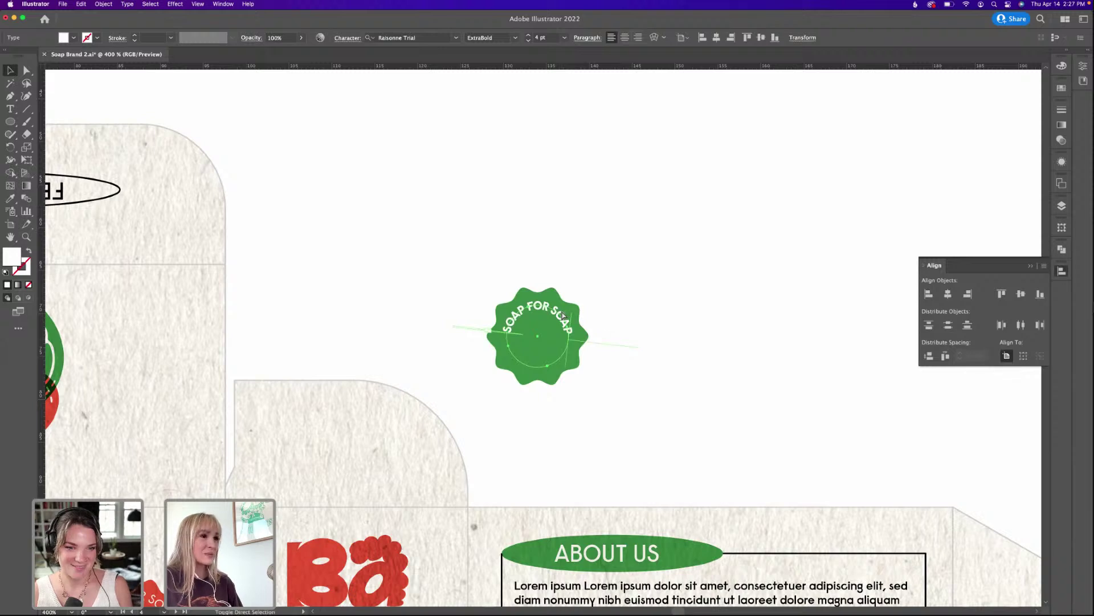
Alt-rotate a copy of the path text 180° and level it along the badge bottom.
drag(563, 297, 505, 409)
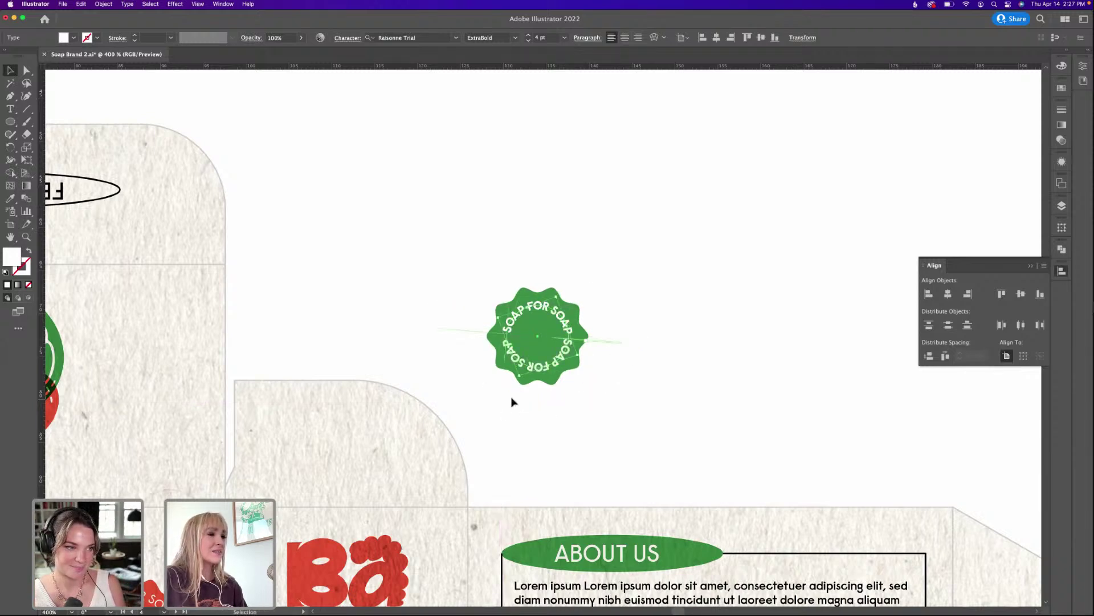
drag(512, 336, 674, 285)
click(650, 354)
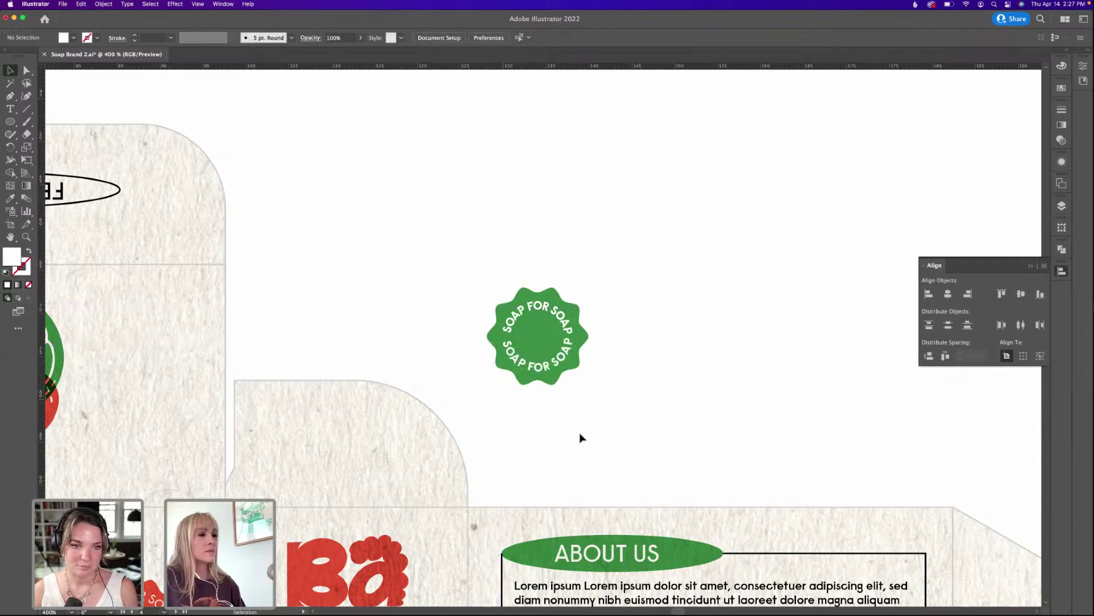
click(559, 363)
key(super+equal)
shift+click(485, 349)
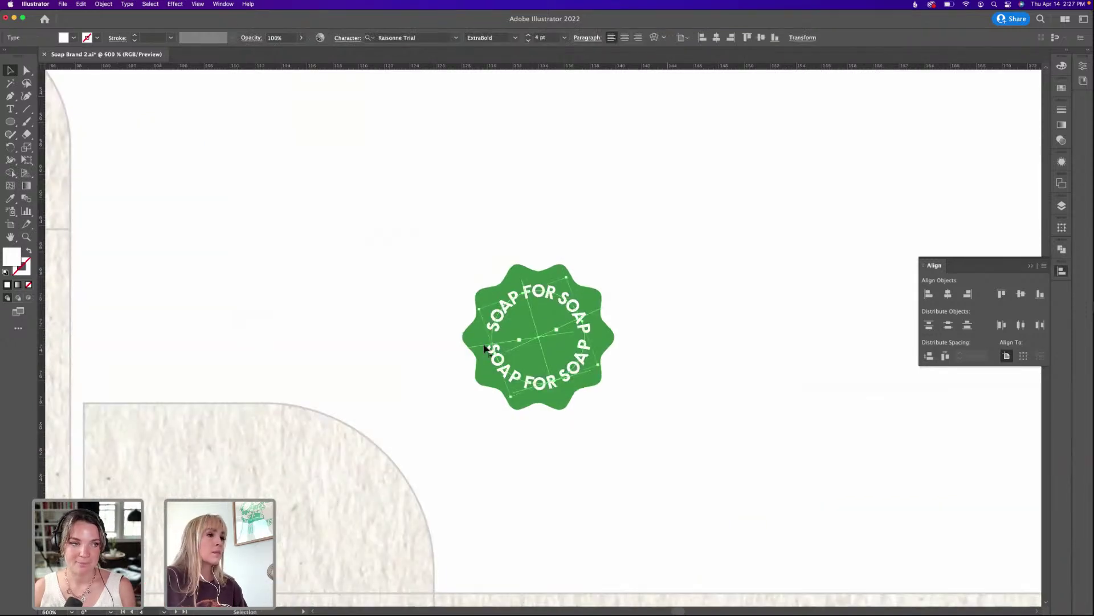
click(774, 276)
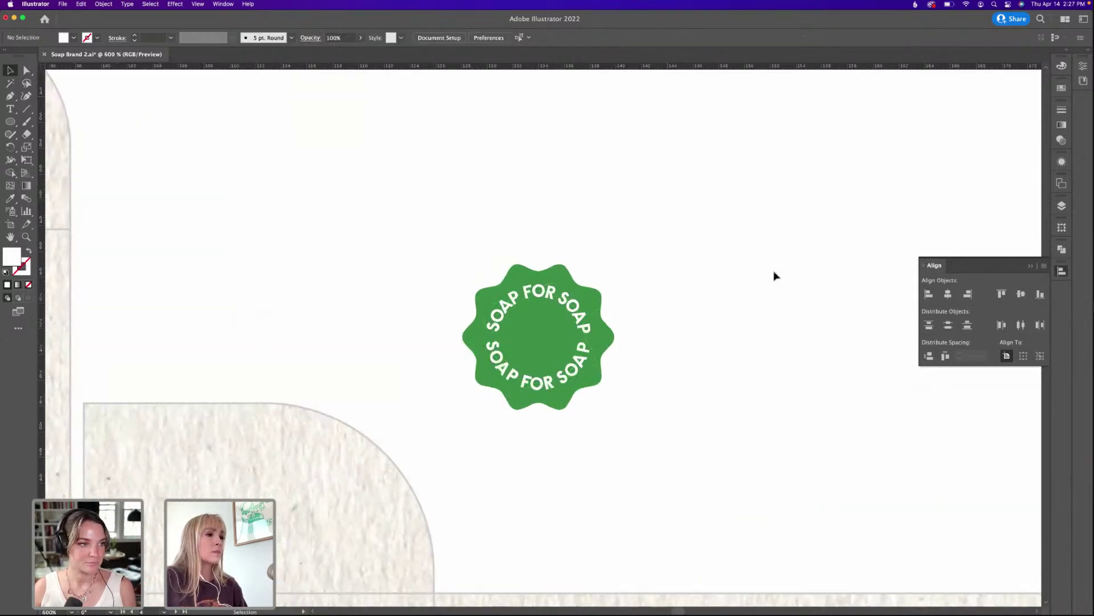
click(566, 385)
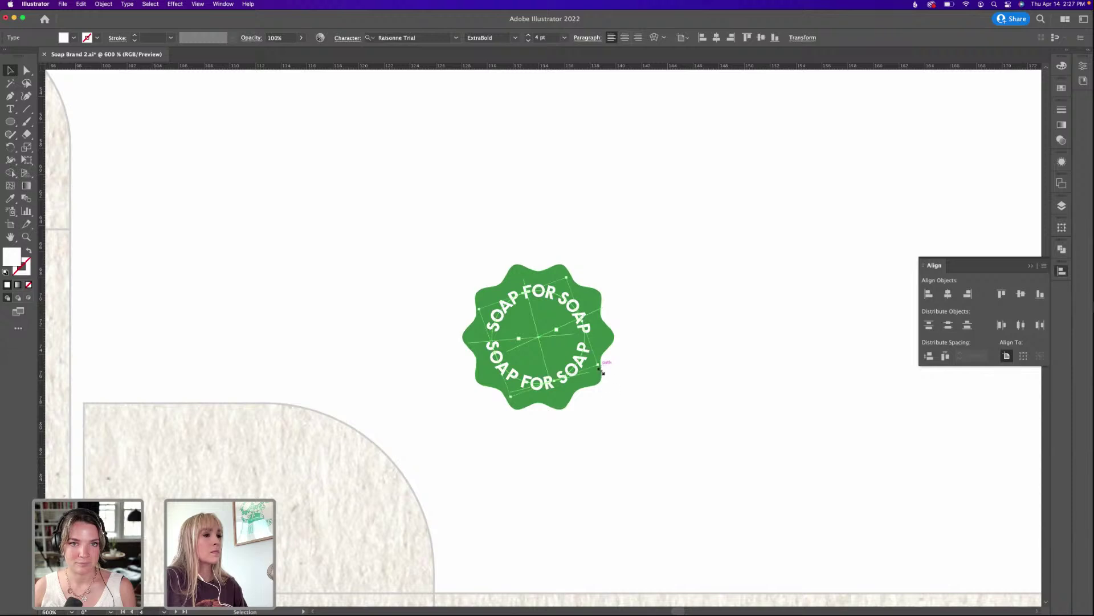
drag(603, 368, 603, 364)
key(super+shift+a)
Select the whole badge, discard a trial duplicate, and switch over to Photoshop.
click(603, 298)
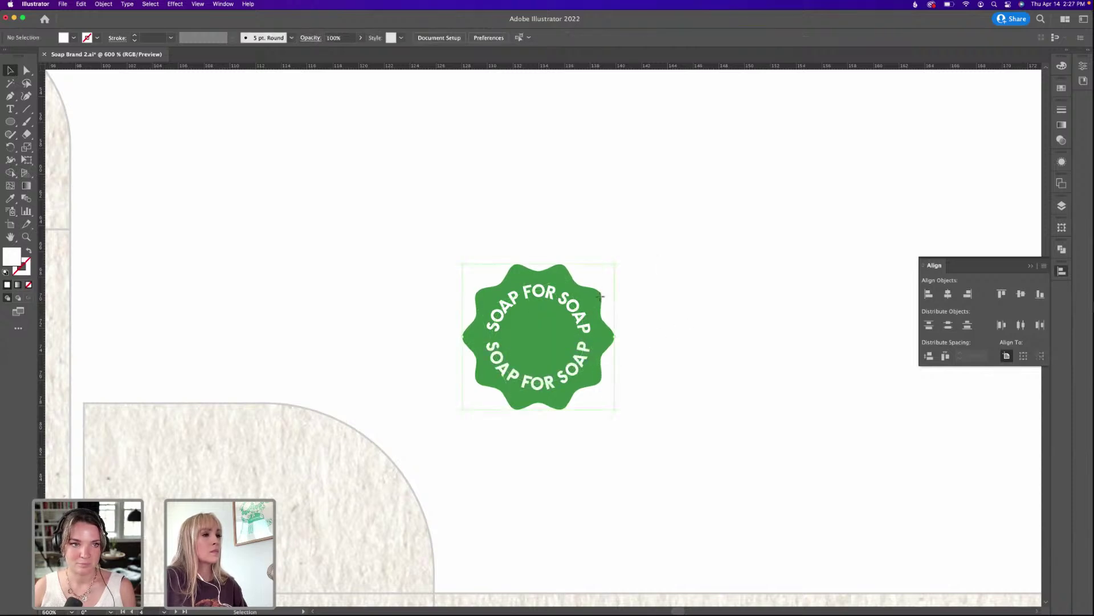
key(super+minus)
key(super+minus)
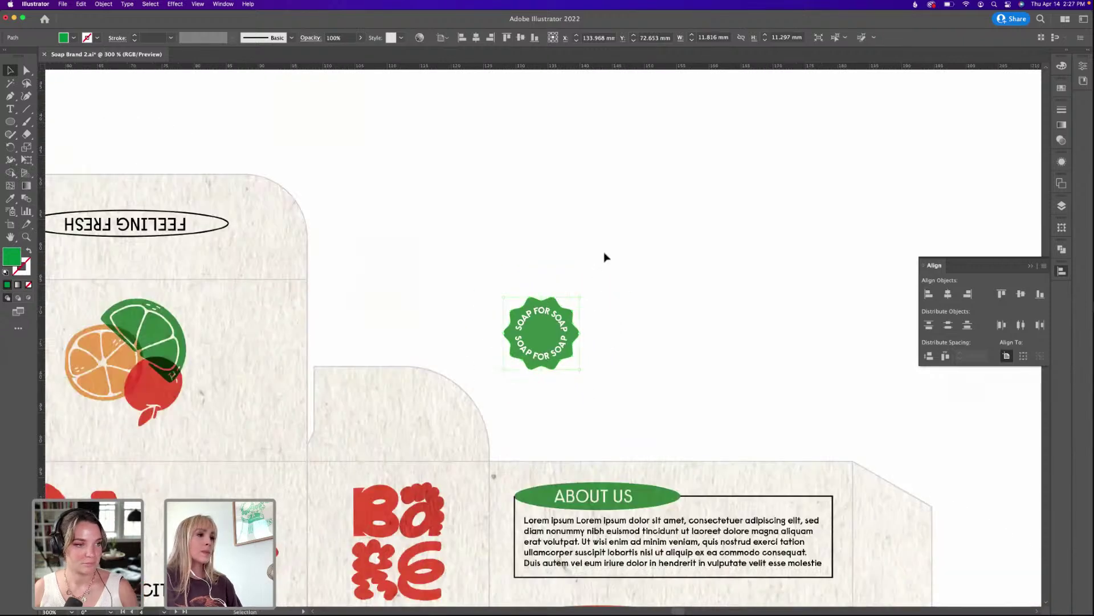
key(v)
click(476, 439)
click(600, 298)
drag(647, 239, 511, 371)
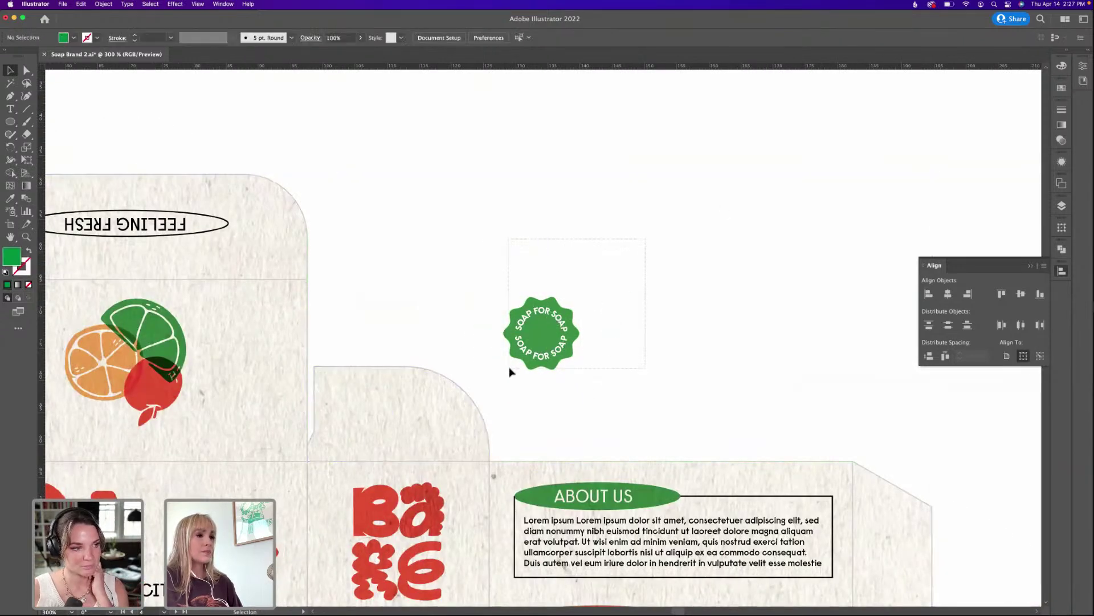
drag(542, 332, 647, 333)
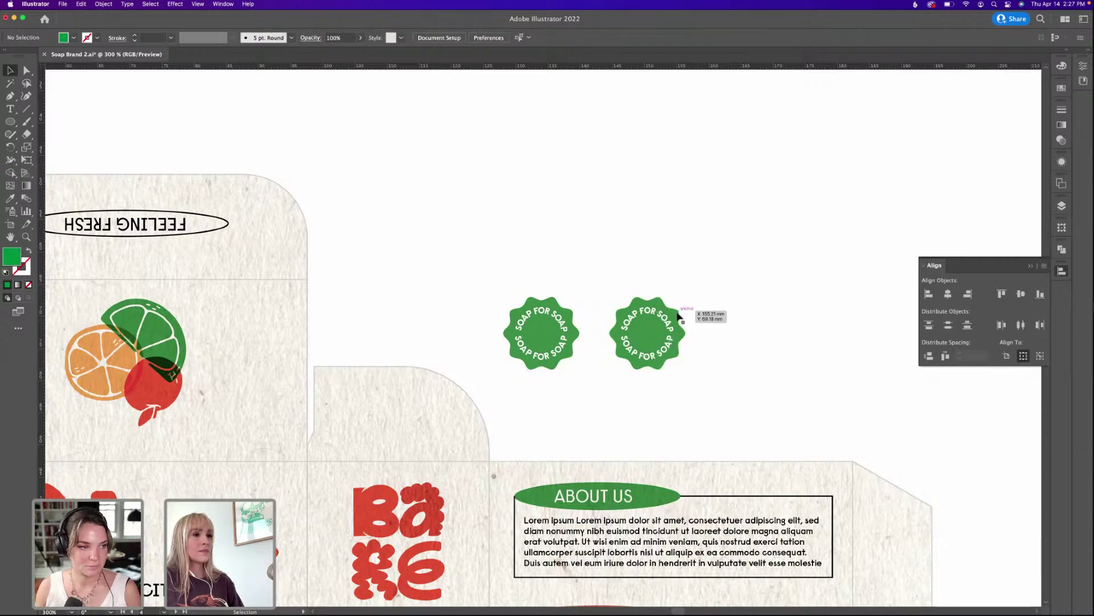
key(BackSpace)
click(623, 388)
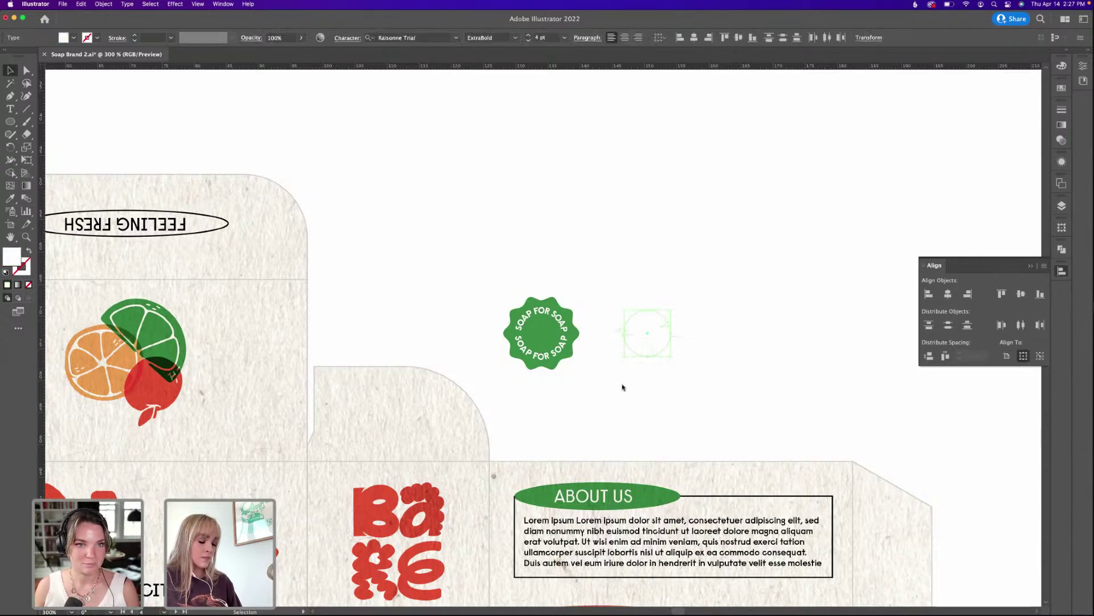
click(625, 607)
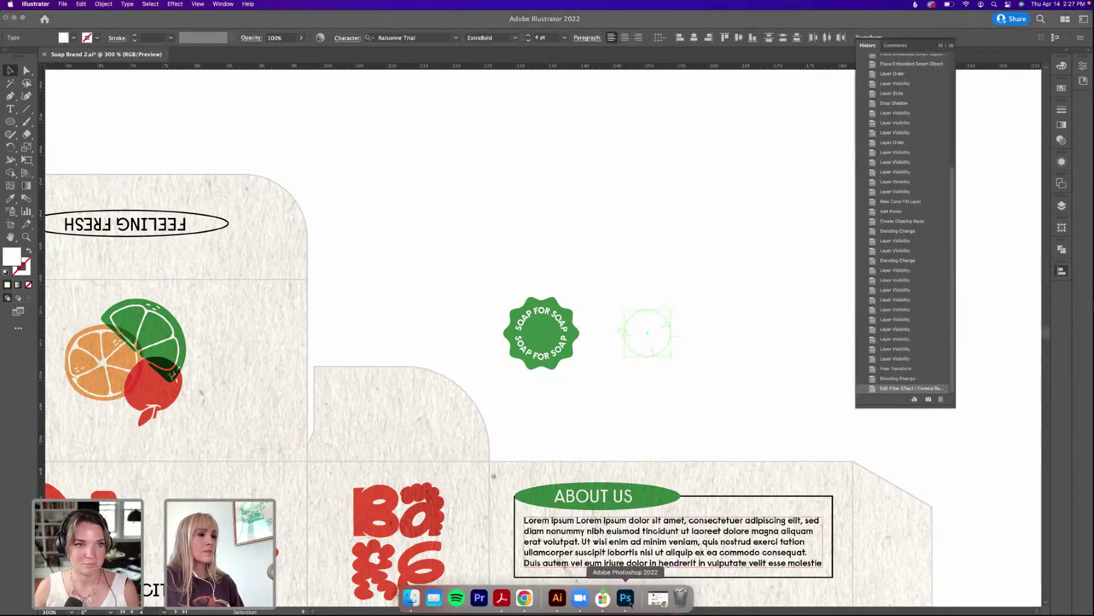
Zoom into the Layer 0 smart object and outline the first SOAP on the badge.
key(super+equal)
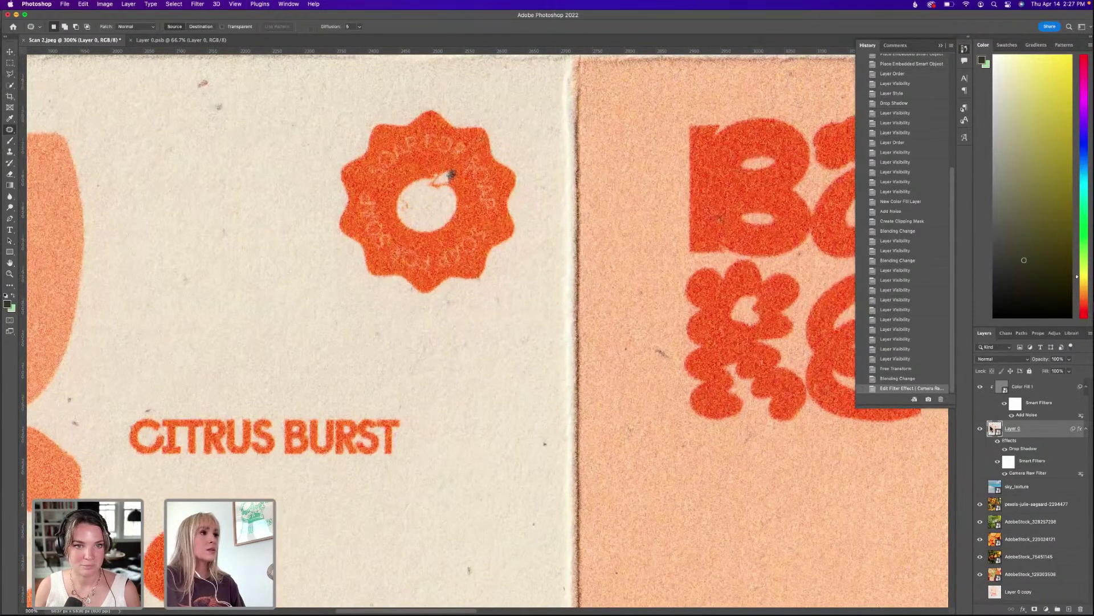
double_click(992, 429)
scroll(493, 208, up, 6)
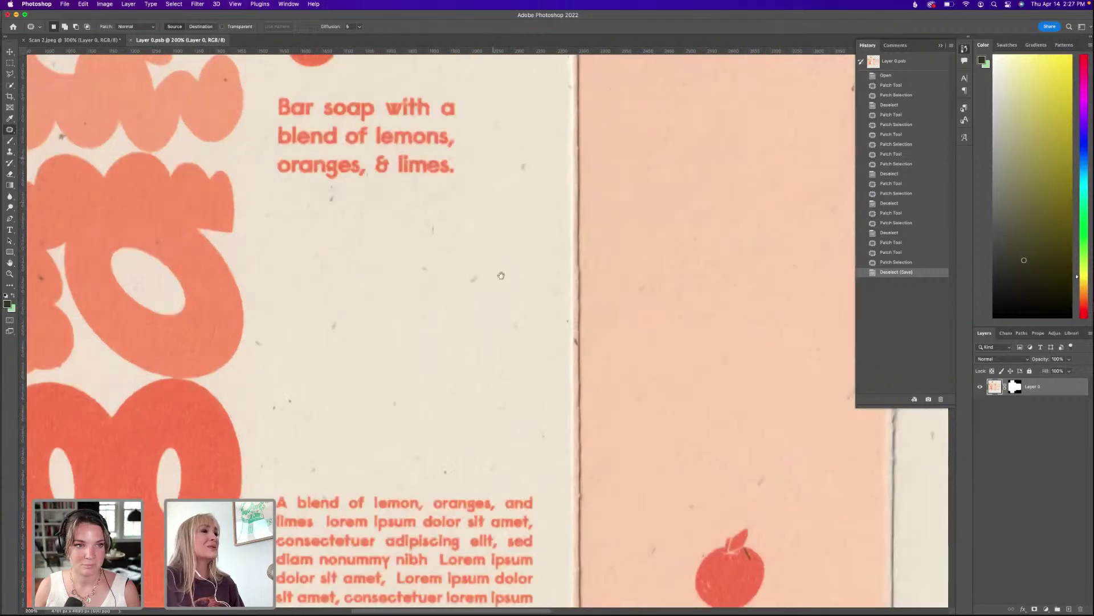
scroll(500, 346, up, 2)
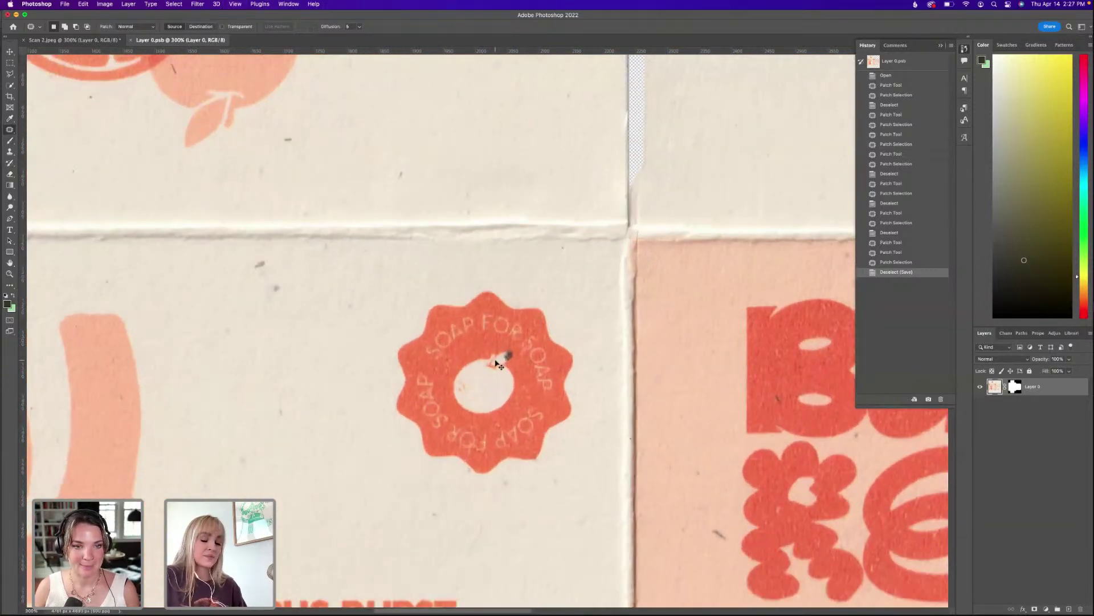
scroll(497, 364, up, 1)
scroll(456, 342, down, 1)
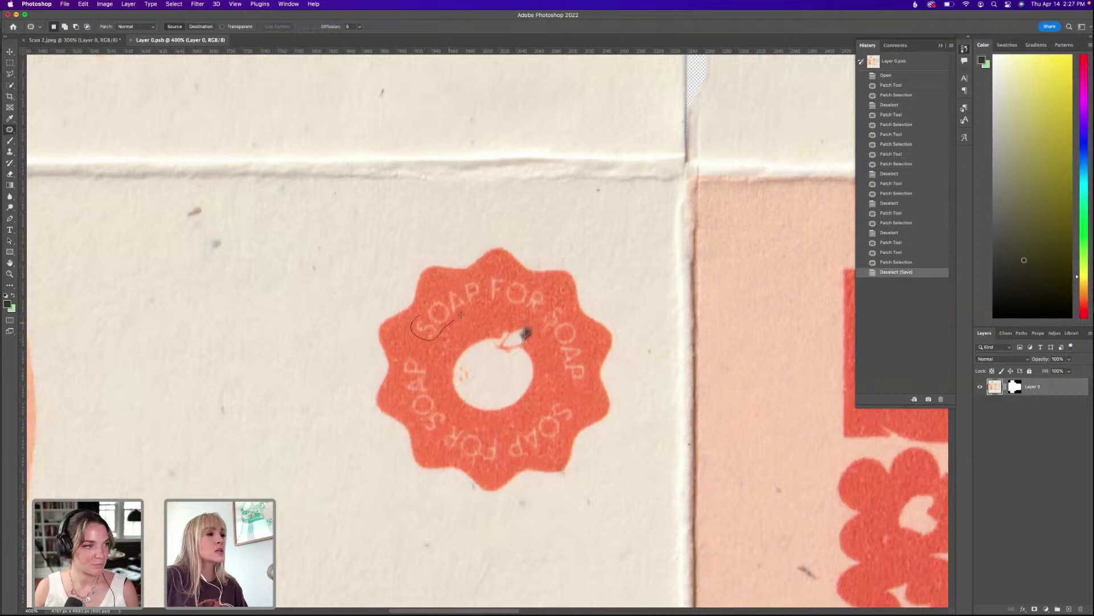
drag(472, 279, 423, 312)
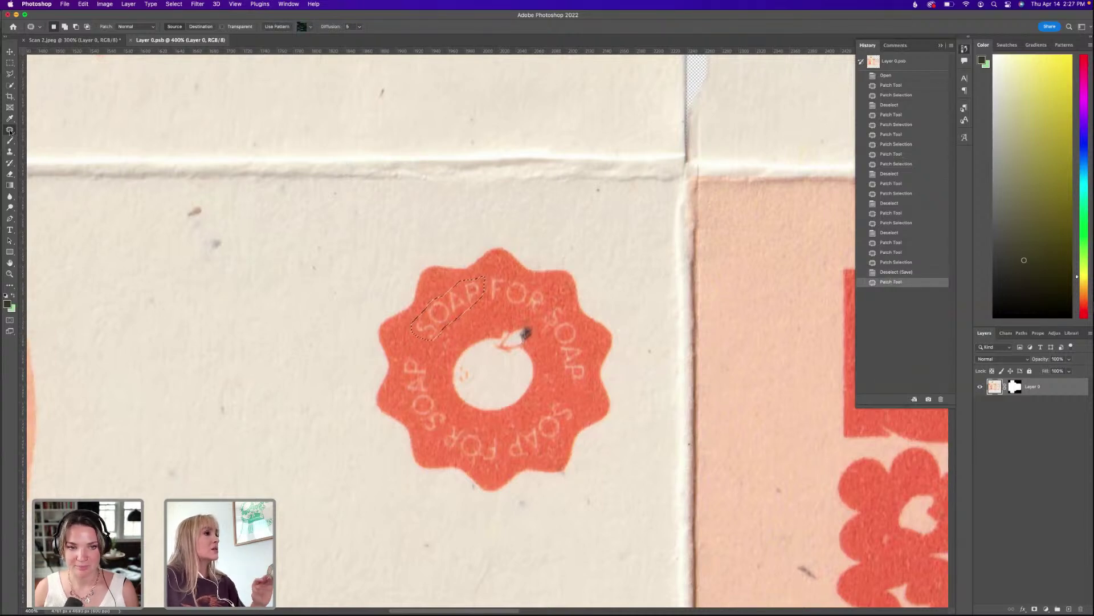
Spot-heal a small blemish on the badge, then return to the healing tools list.
right_click(9, 130)
click(46, 128)
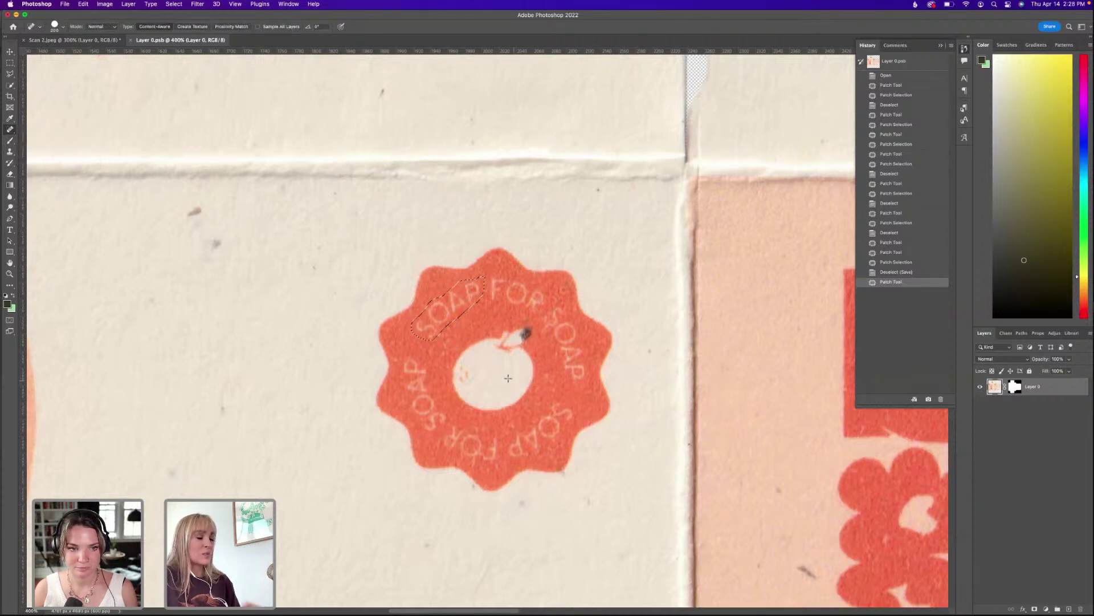
click(454, 433)
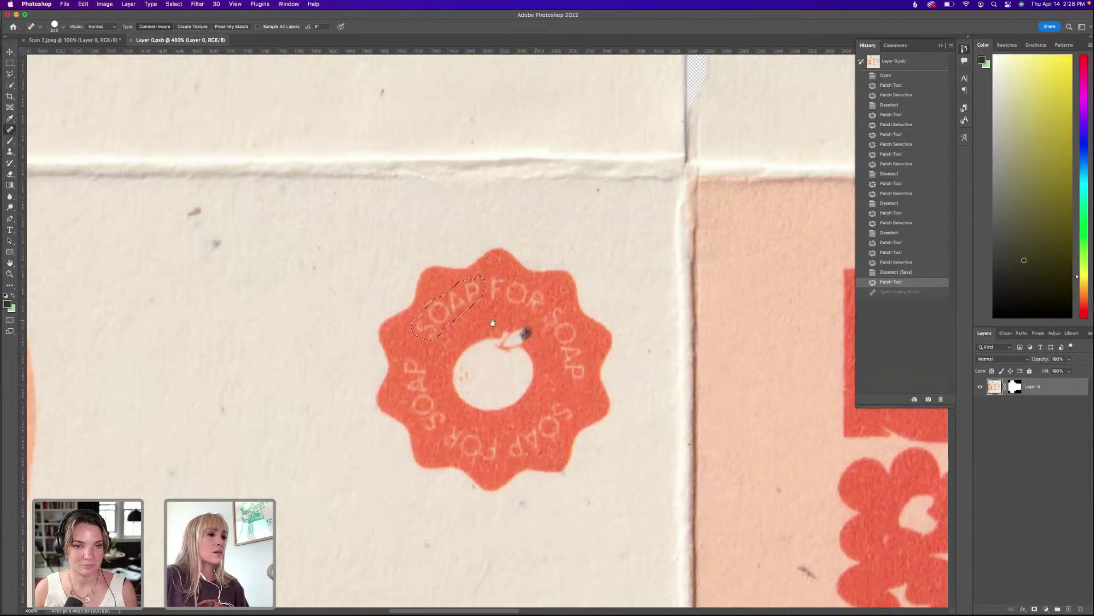
drag(492, 323, 387, 330)
key(v)
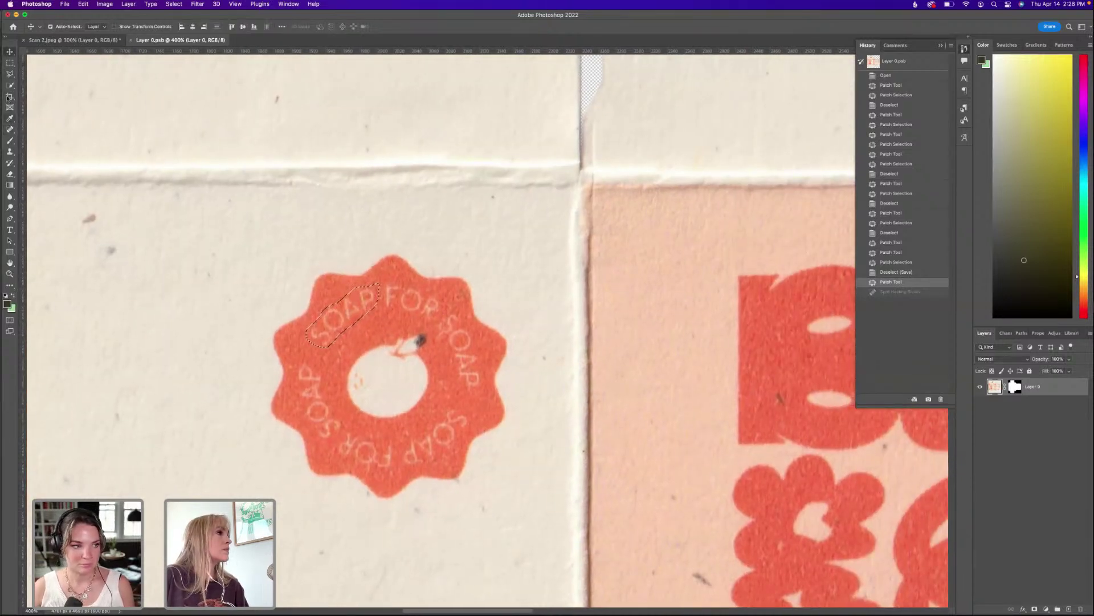
drag(10, 129, 34, 145)
Patch the first SOAP and FOR words off the badge using nearby red texture.
key(super+minus)
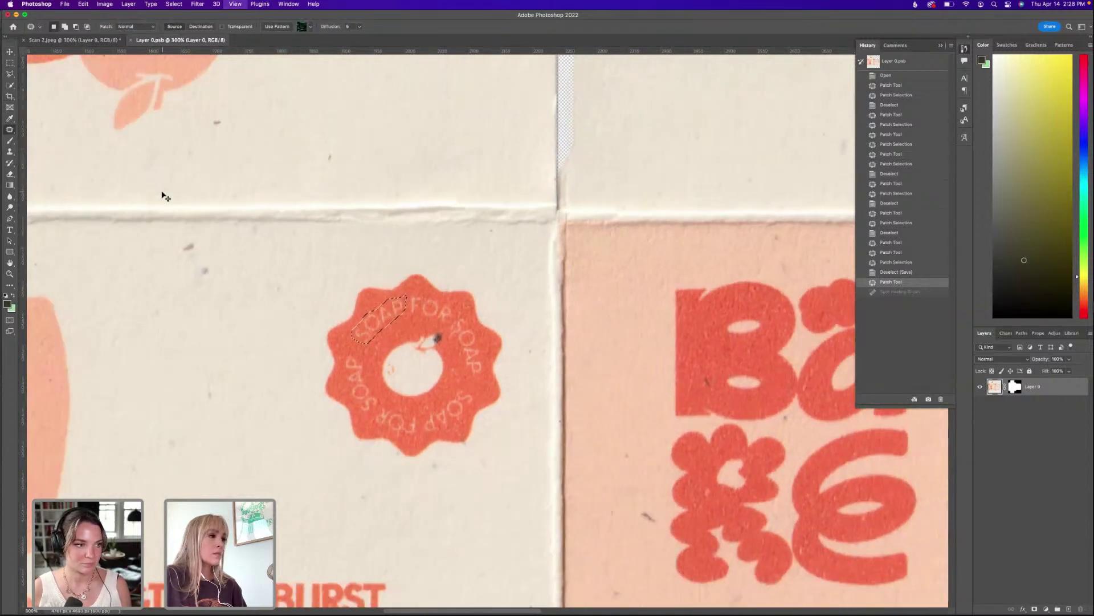
key(super+minus)
scroll(371, 308, right, 2)
drag(396, 310, 605, 336)
key(super+d)
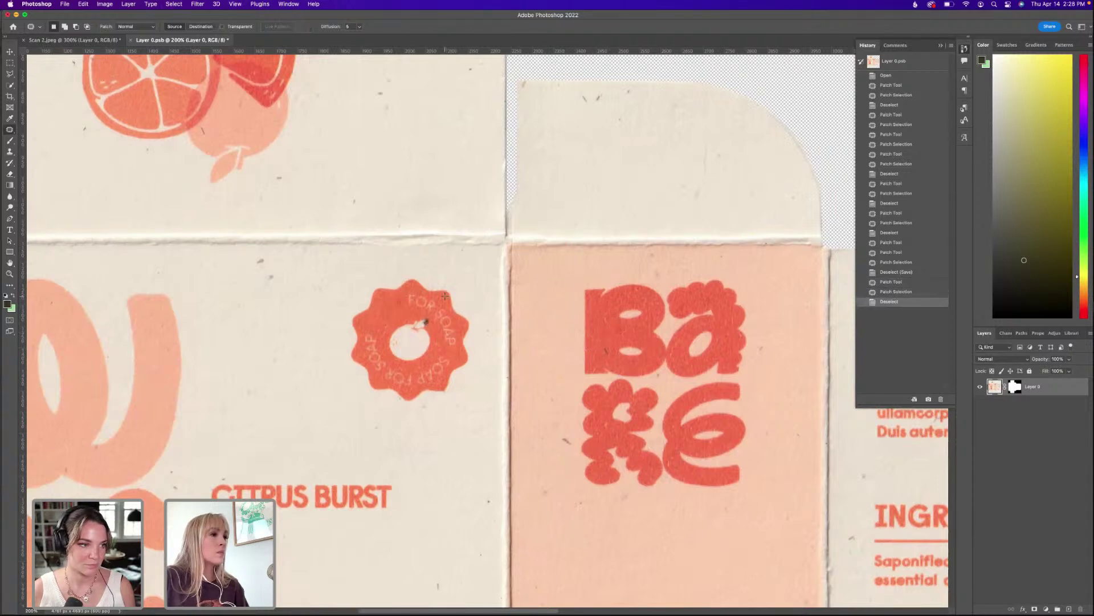
key(super+plus)
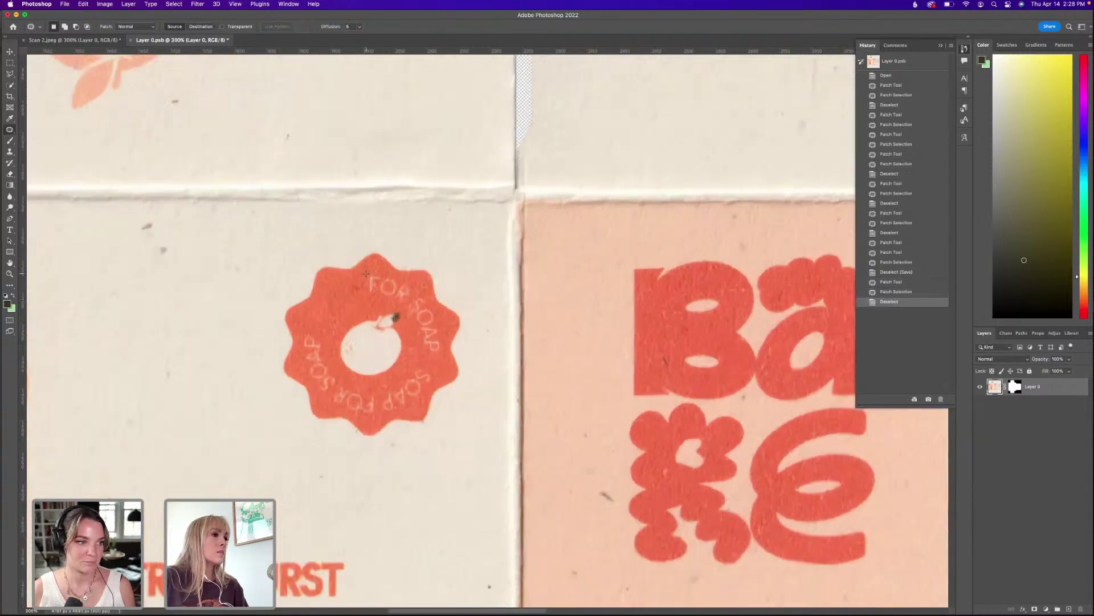
mouse_move(405, 303)
mouse_down()
mouse_move(408, 279)
mouse_move(365, 273)
mouse_up()
drag(386, 287, 337, 305)
key(super+d)
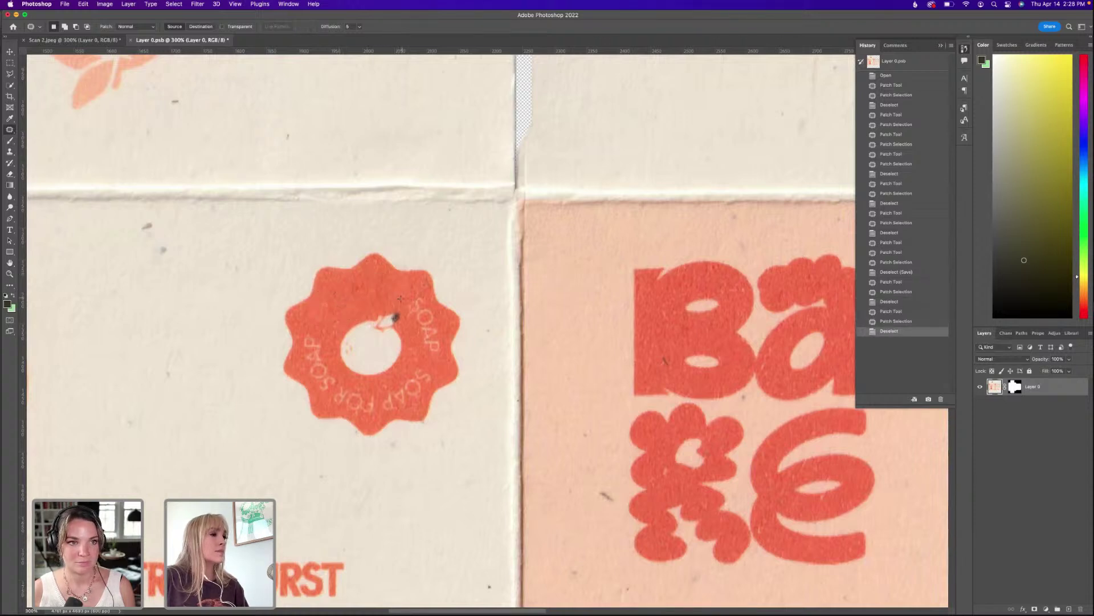
Patch out the remaining SOAP, FOR and SOAP lettering, then save the document.
mouse_move(412, 324)
mouse_down()
mouse_move(428, 360)
mouse_move(443, 356)
mouse_move(433, 302)
mouse_move(364, 306)
mouse_move(655, 295)
mouse_up()
key(super+d)
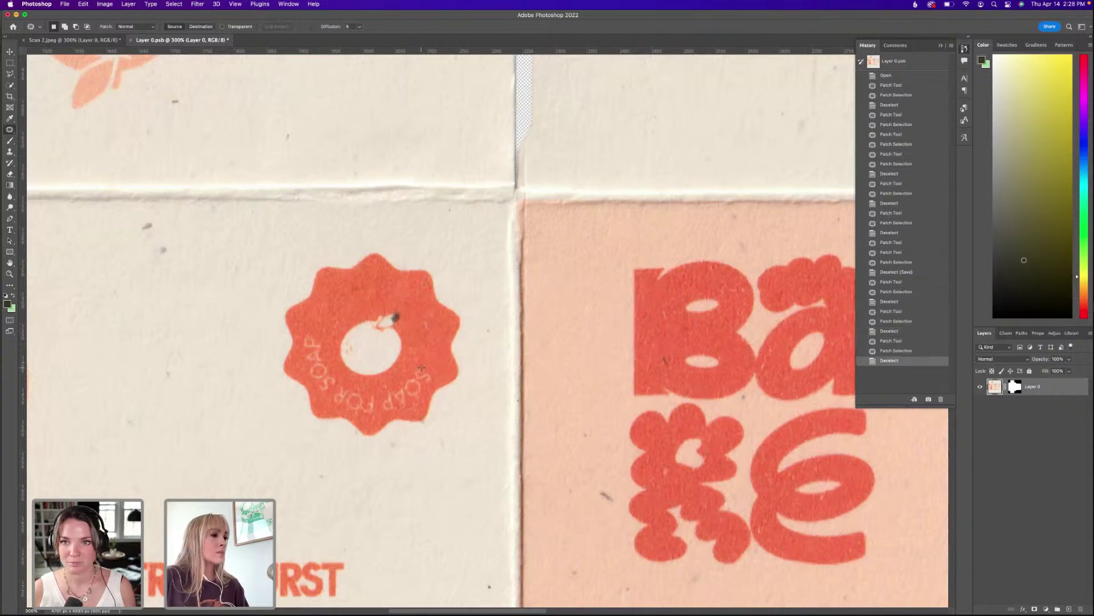
mouse_move(380, 403)
mouse_down()
mouse_move(416, 401)
mouse_move(435, 382)
mouse_move(432, 368)
mouse_move(844, 339)
mouse_move(686, 324)
mouse_up()
key(super+d)
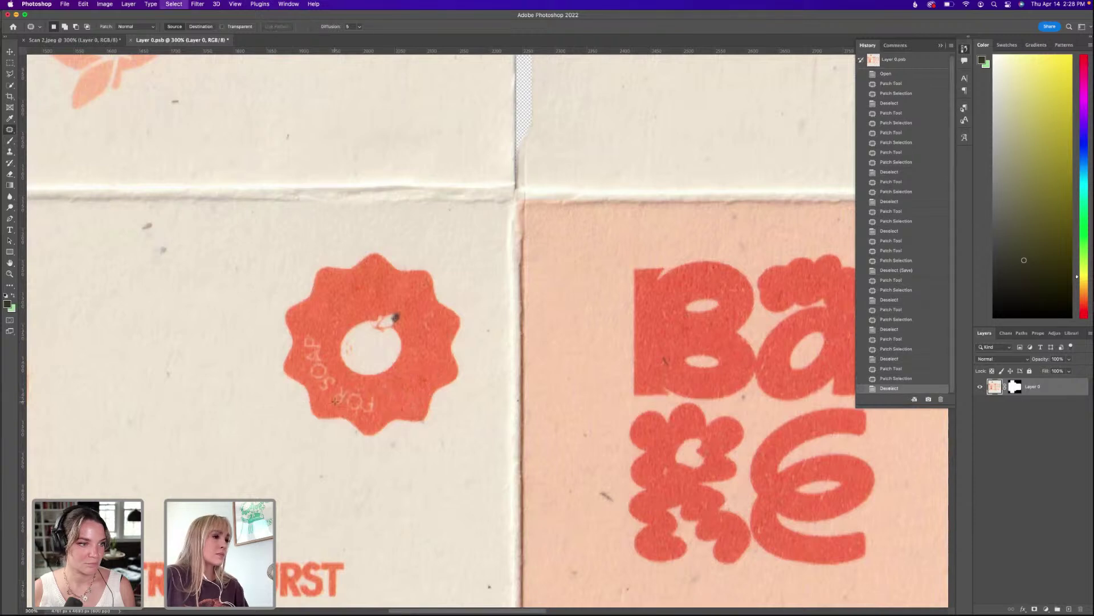
mouse_move(348, 382)
mouse_down()
mouse_move(388, 400)
mouse_move(376, 416)
mouse_move(332, 410)
mouse_move(342, 381)
mouse_move(387, 384)
mouse_move(691, 320)
mouse_move(653, 319)
mouse_up()
key(super+d)
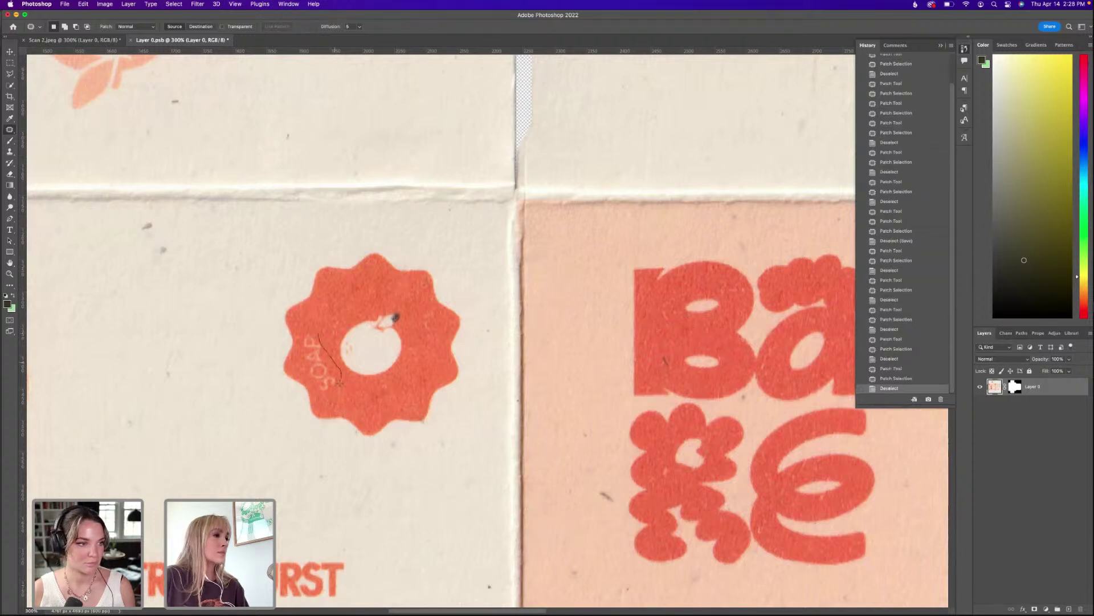
drag(306, 331, 307, 333)
drag(317, 356, 399, 342)
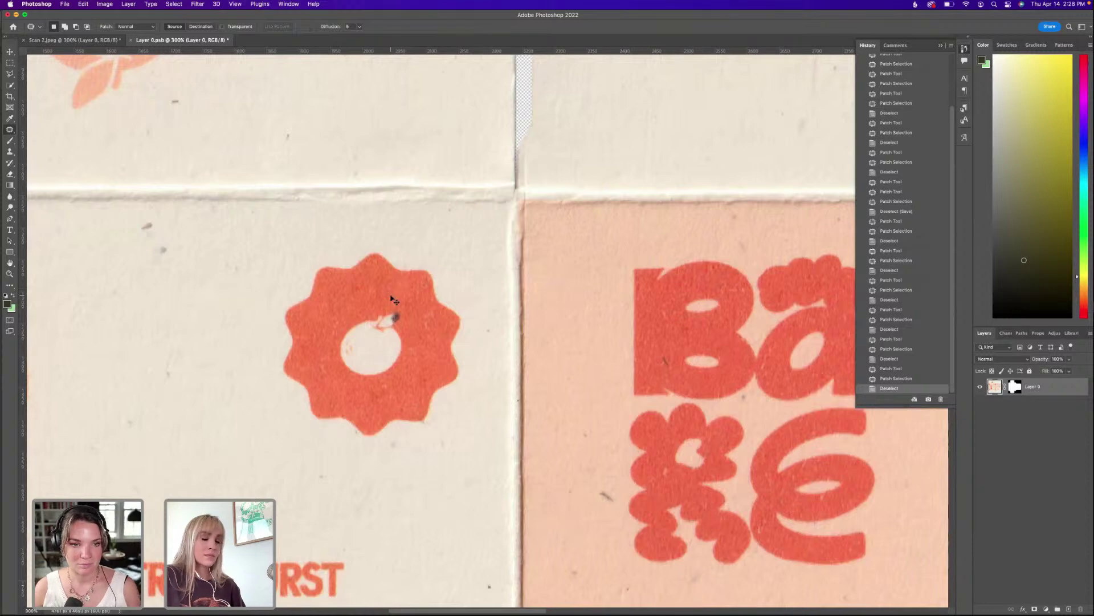
scroll(391, 296, down, 5)
scroll(390, 295, up, 3)
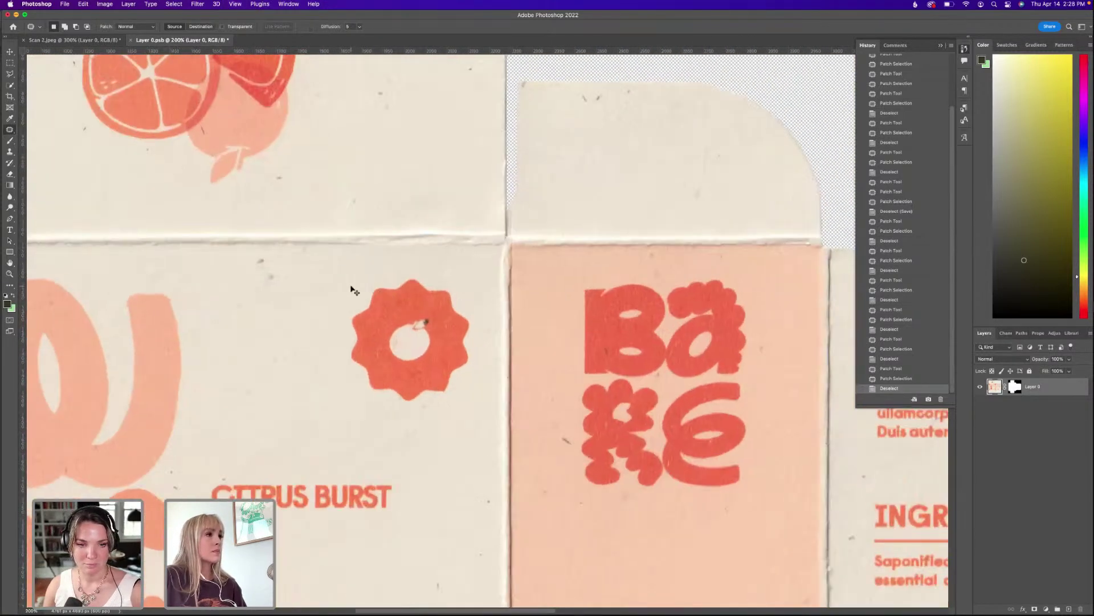
key(super+s)
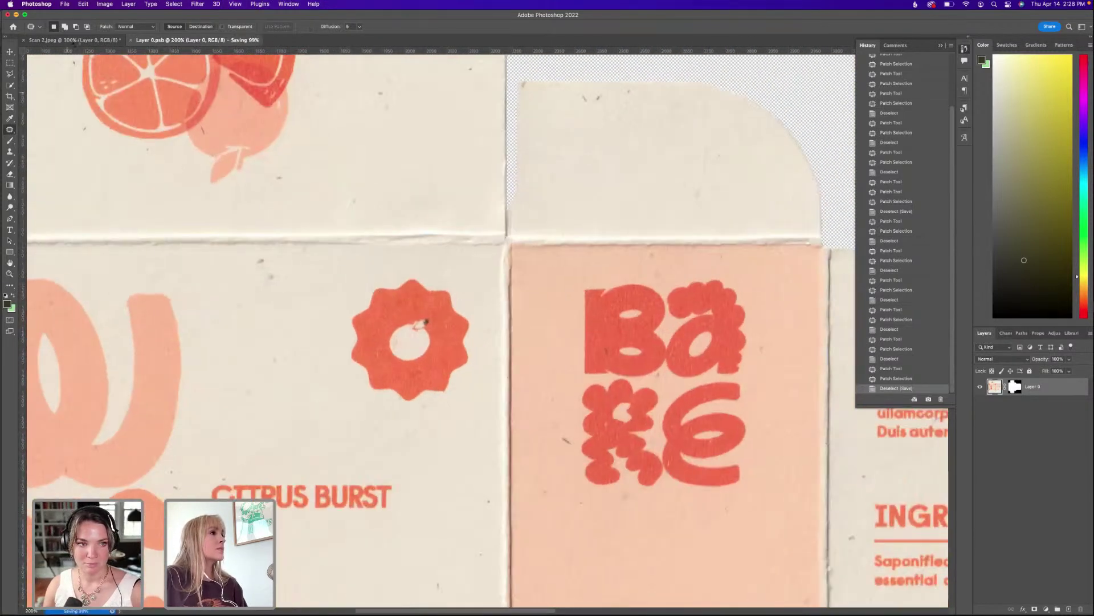
Paste the Illustrator badge into Scan 2.jpeg as a smart object.
click(81, 41)
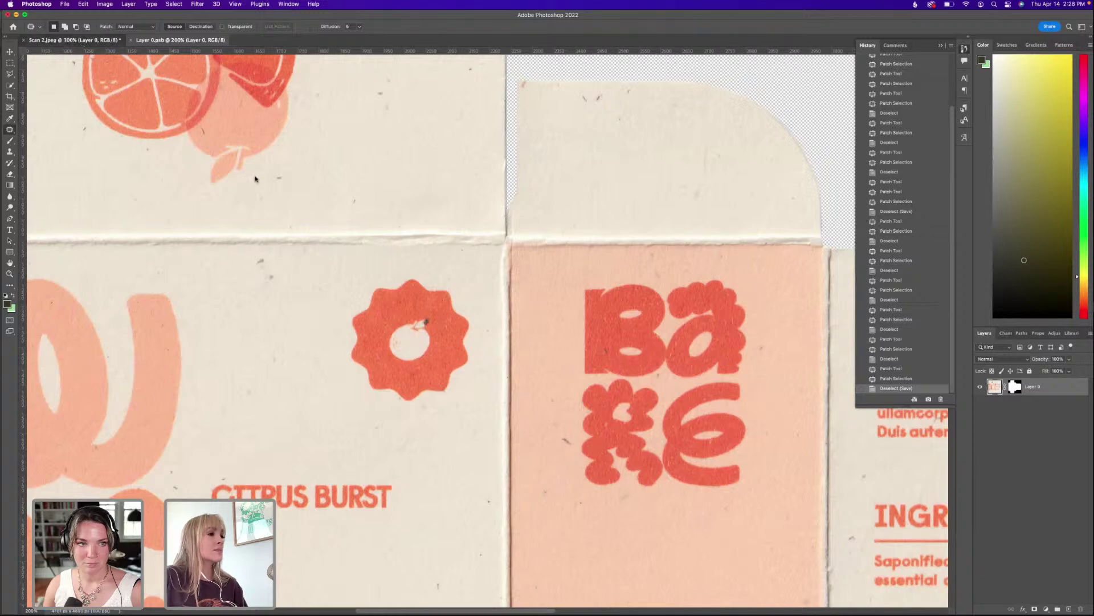
key(super+minus)
key(super+minus)
key(super+minus)
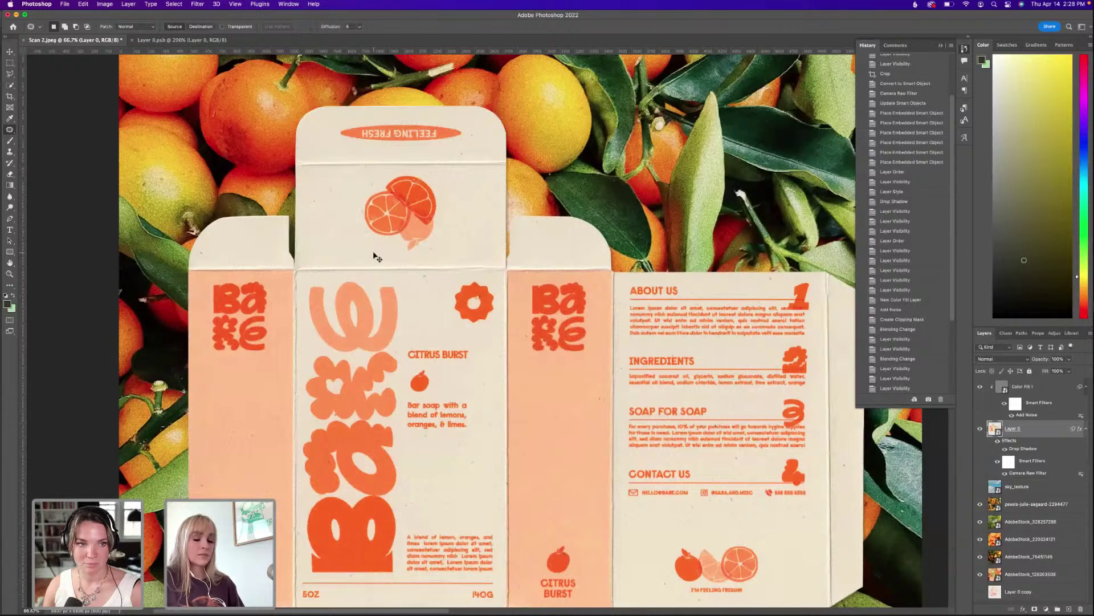
key(super+plus)
key(super+v)
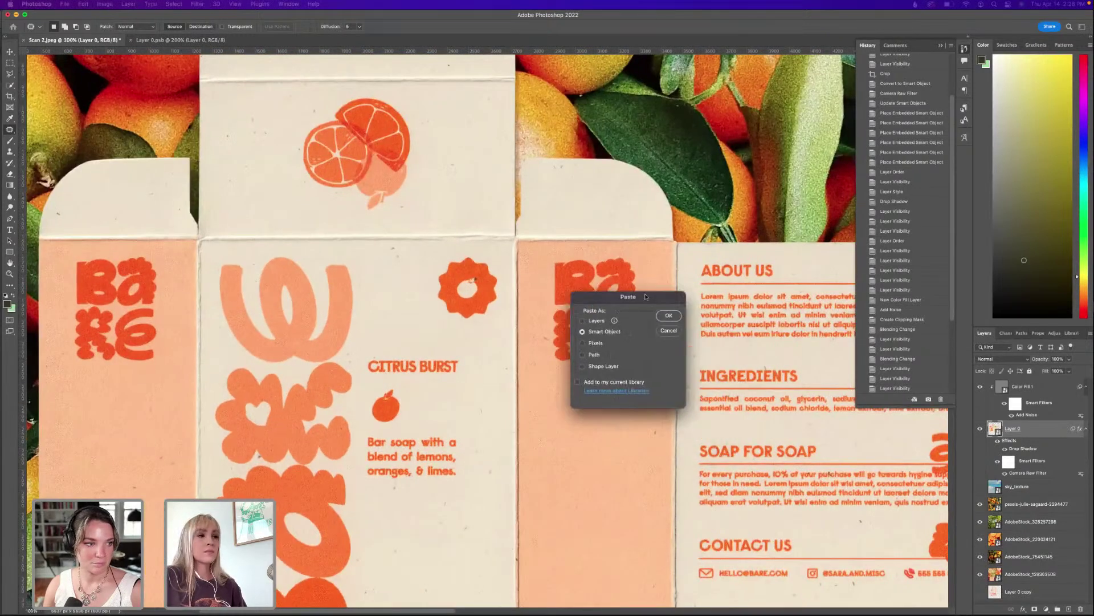
click(657, 317)
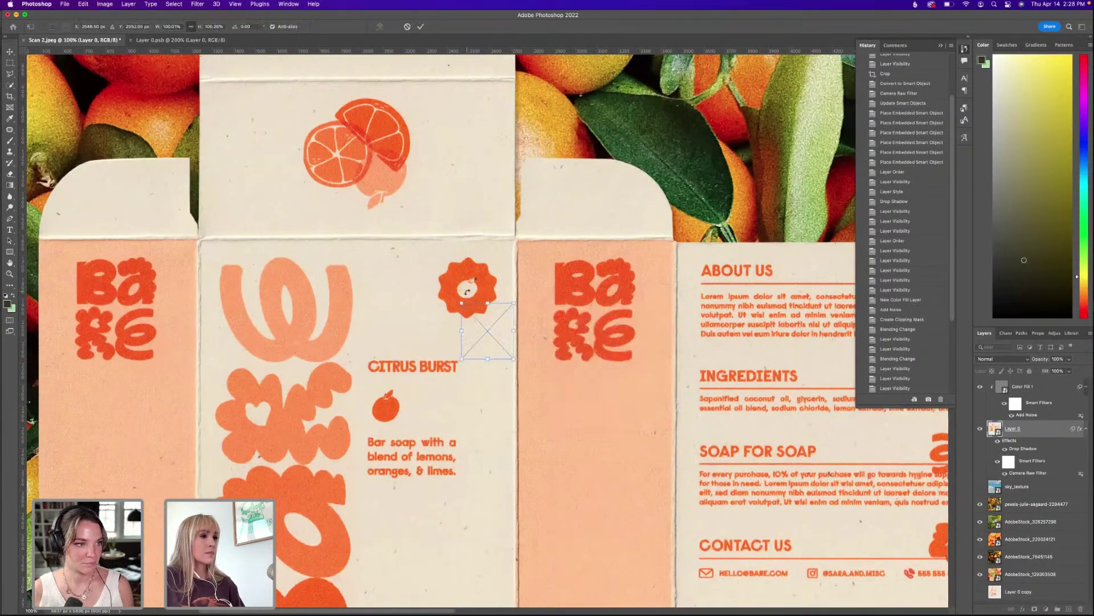
Move and slightly enlarge the pasted badge to sit over the scanned badge.
drag(490, 303, 470, 322)
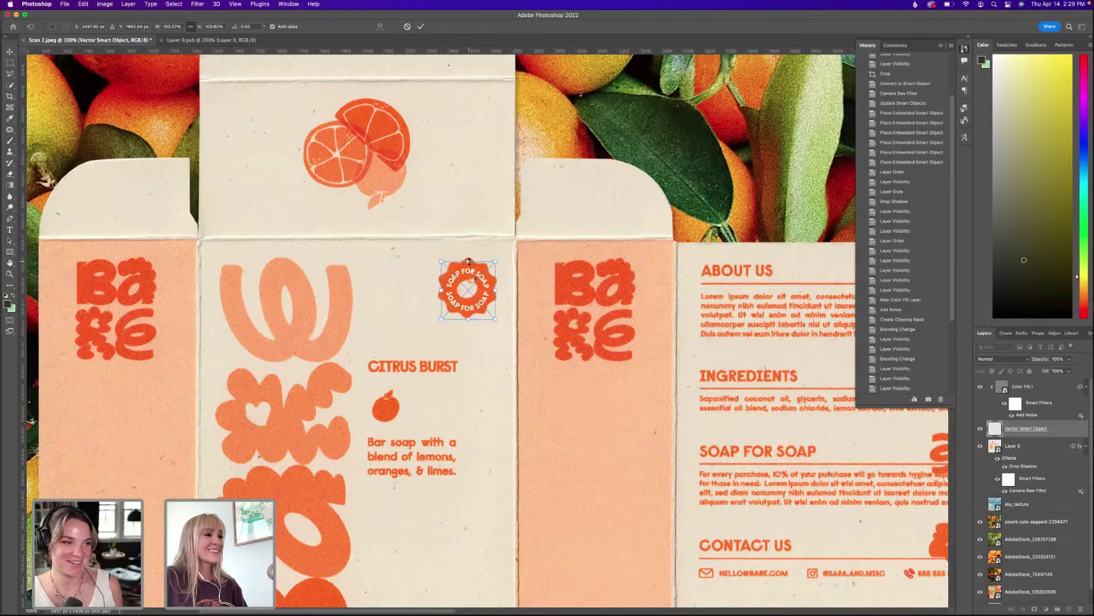
drag(469, 260, 471, 258)
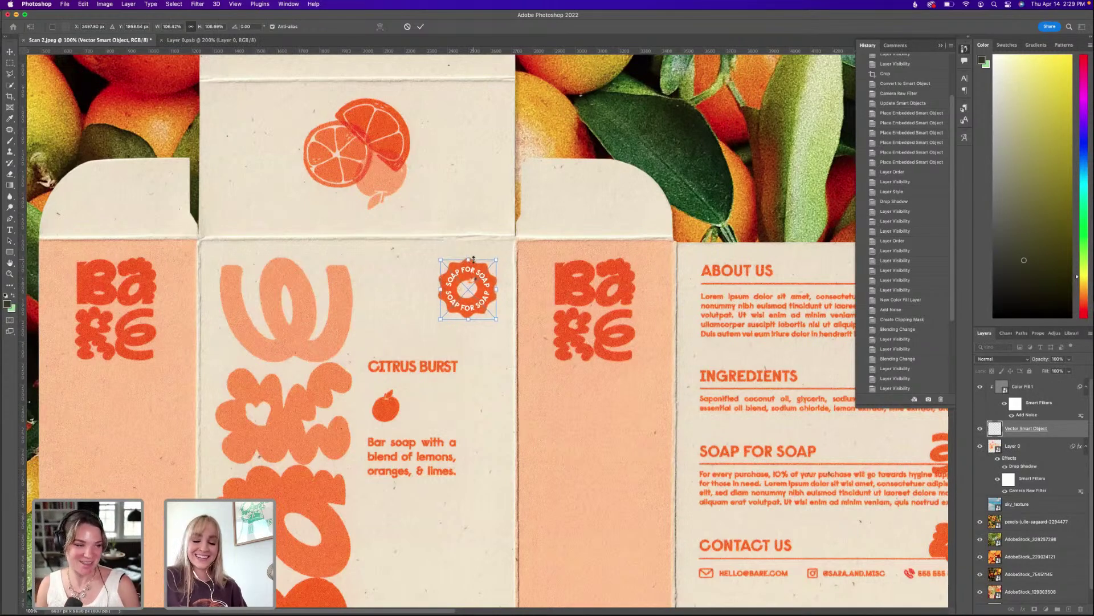
key(super+plus)
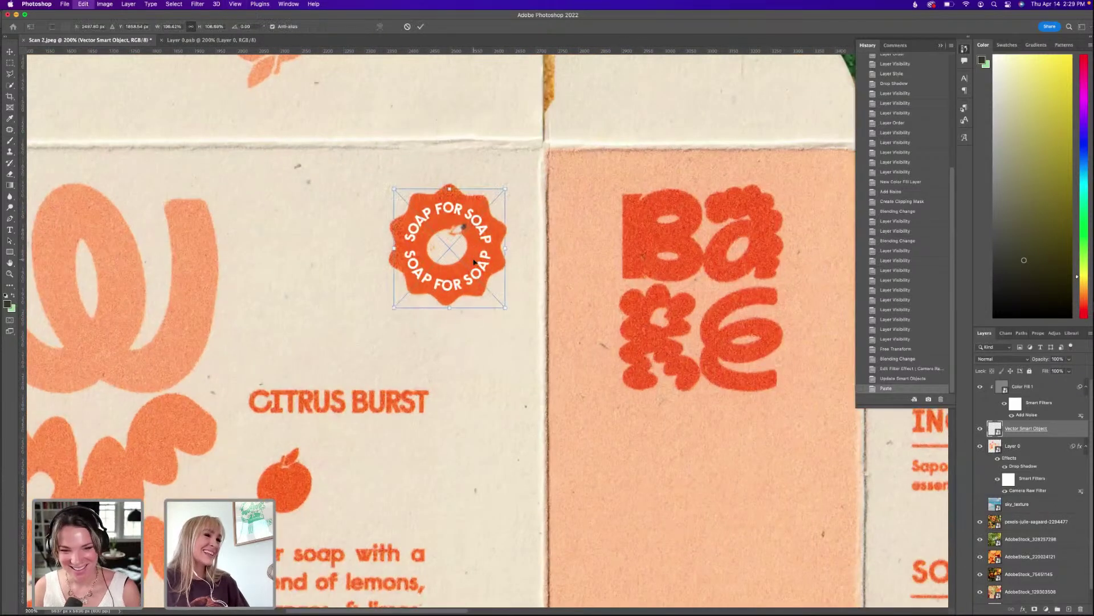
key(Up)
key(Up)
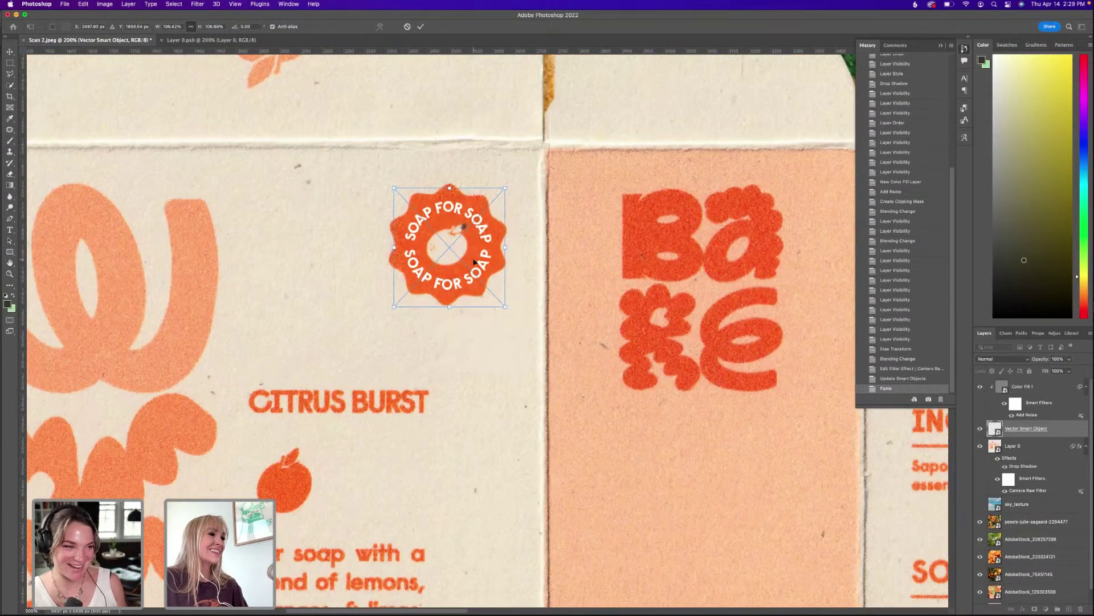
key(Return)
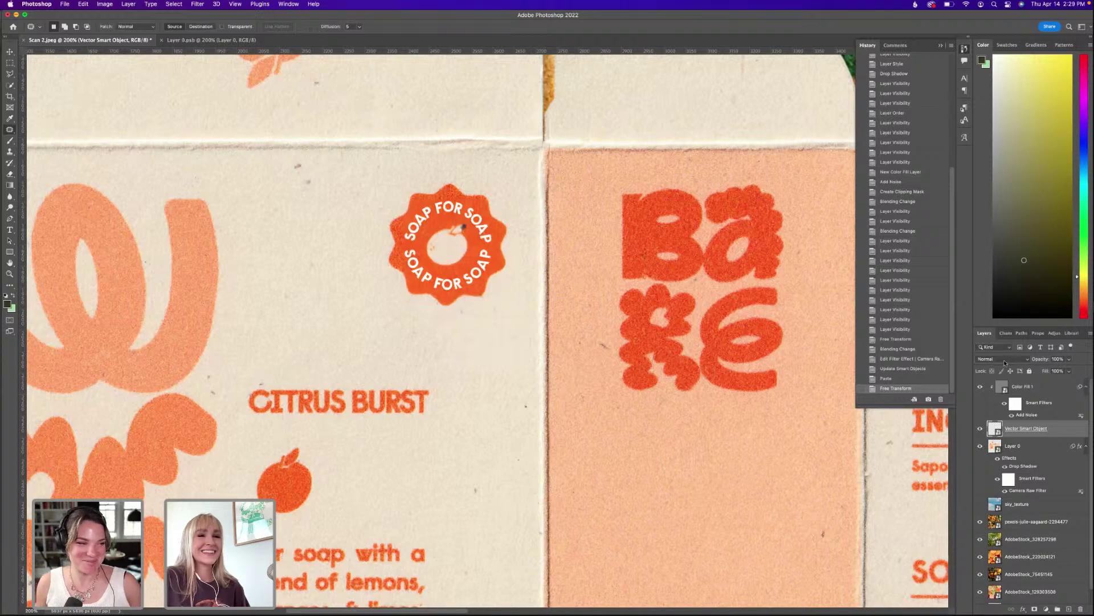
click(1008, 359)
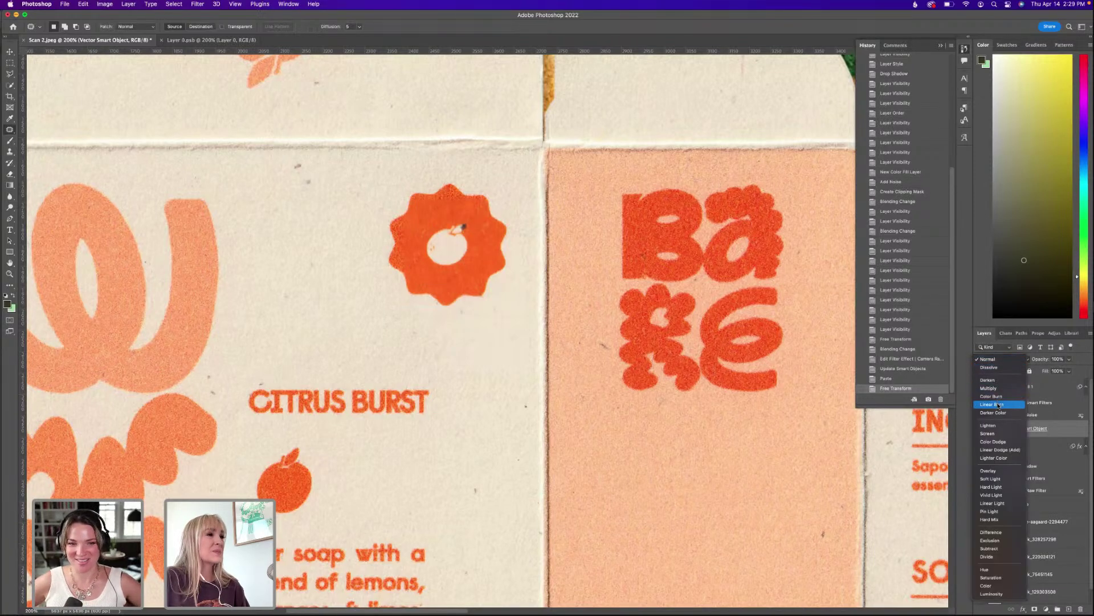
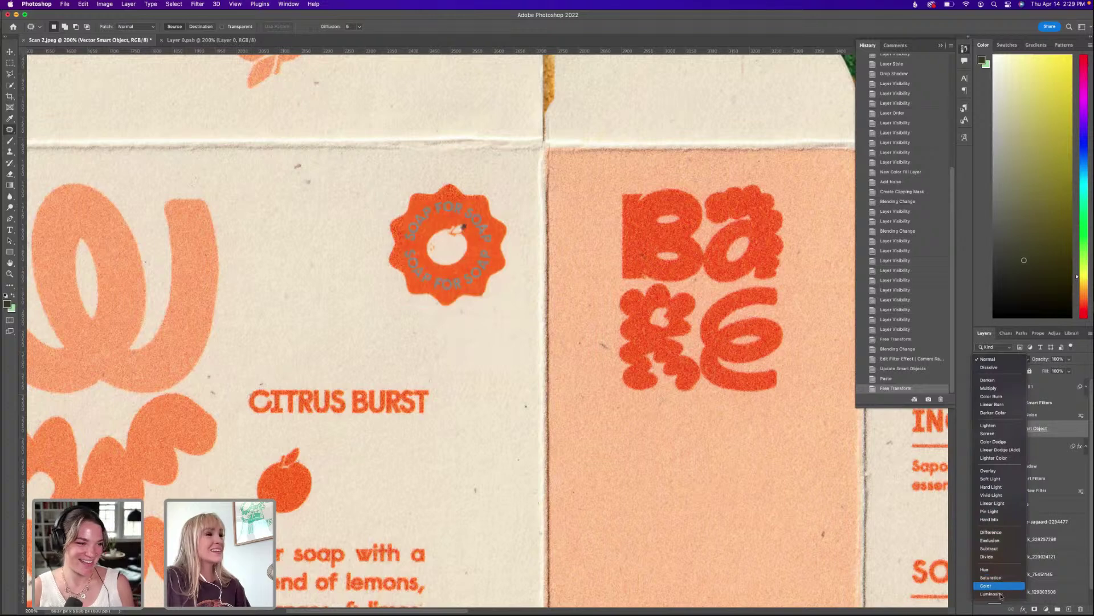
Blend the badge layer in Screen mode at about 61% opacity, then open its smart object contents.
click(997, 433)
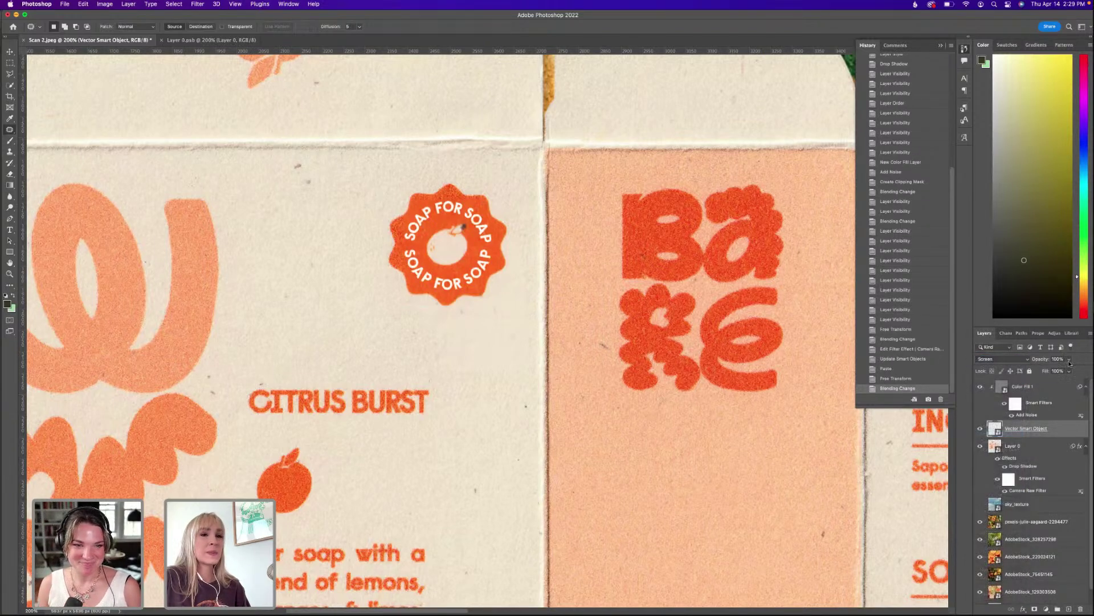
drag(1049, 371, 1054, 369)
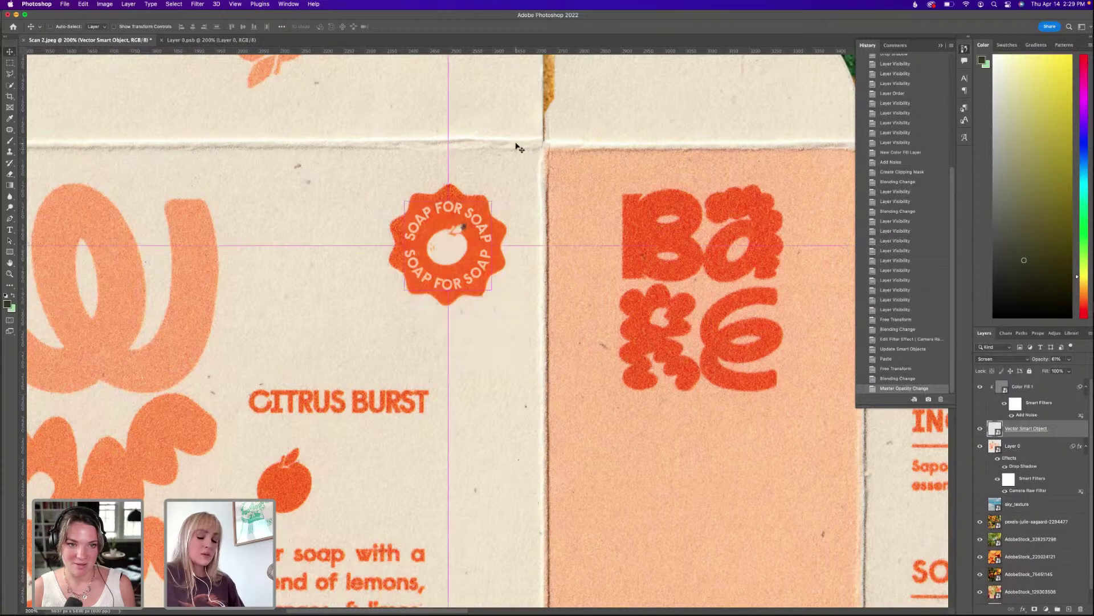
key(super+minus)
key(super+plus)
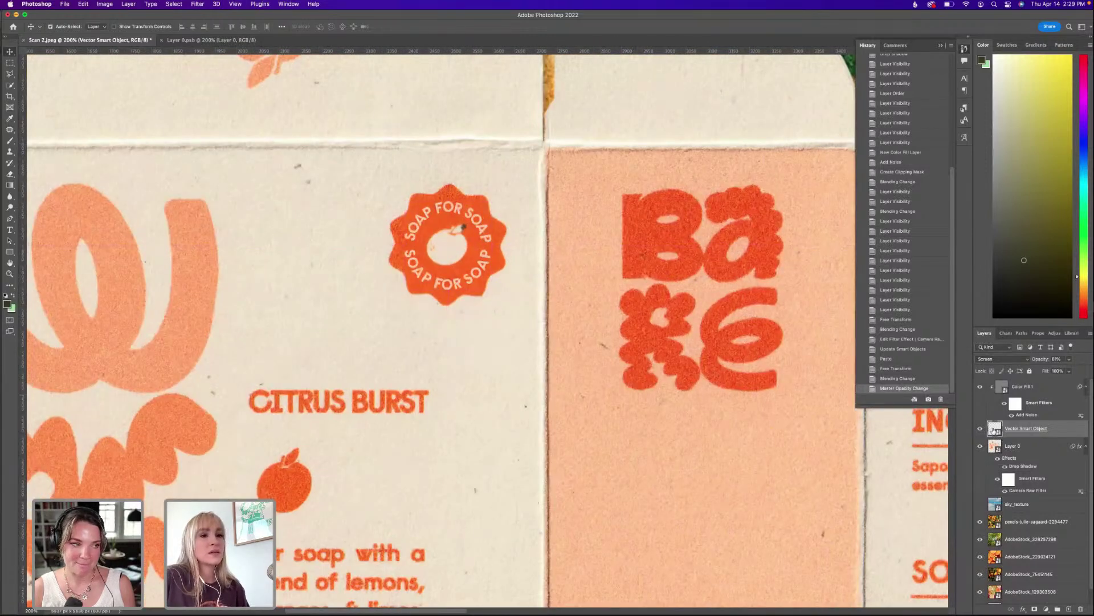
double_click(994, 430)
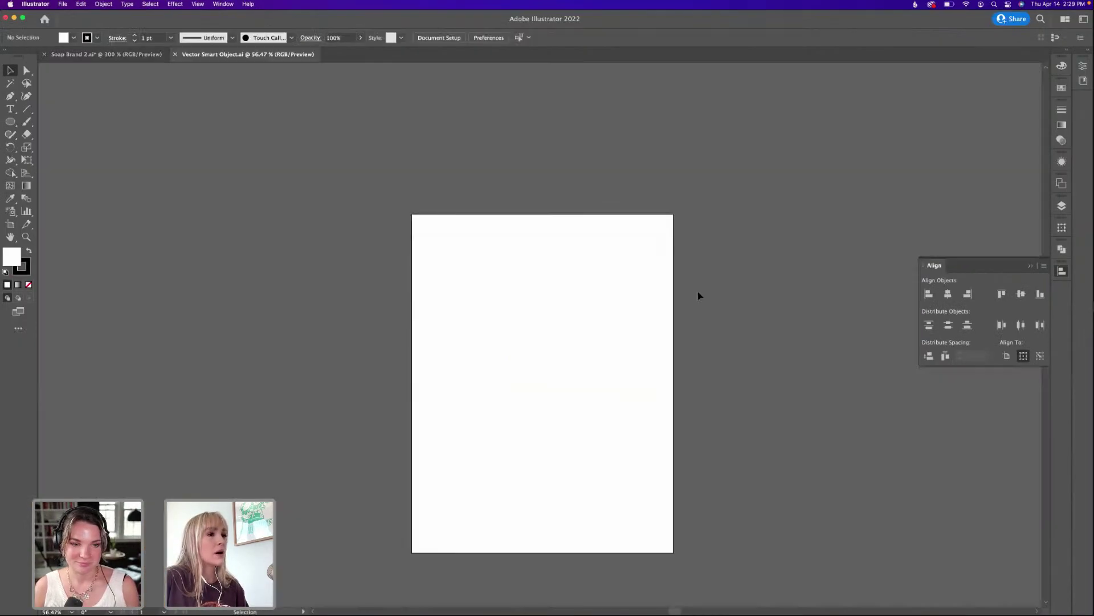
Give the badge text a cream F9F5E8 fill, save the smart object, and return to Photoshop.
click(597, 288)
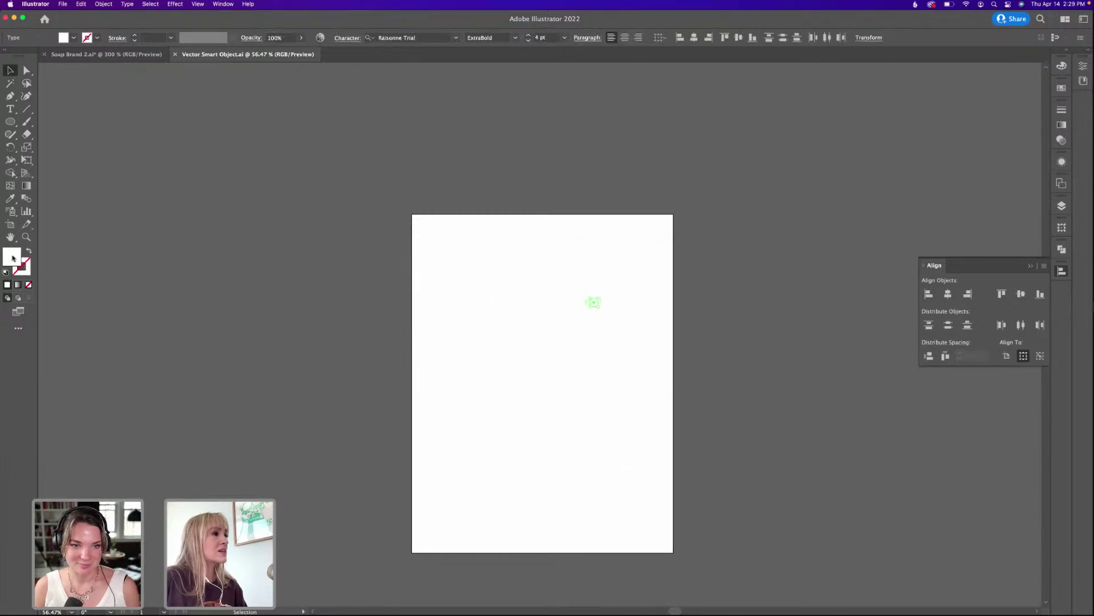
double_click(13, 257)
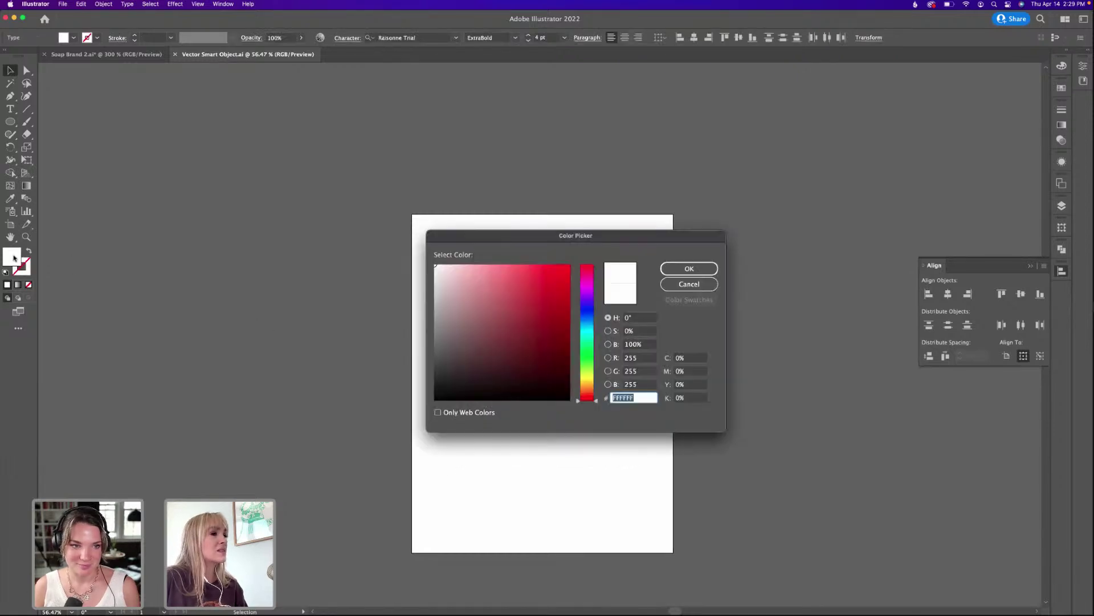
click(439, 268)
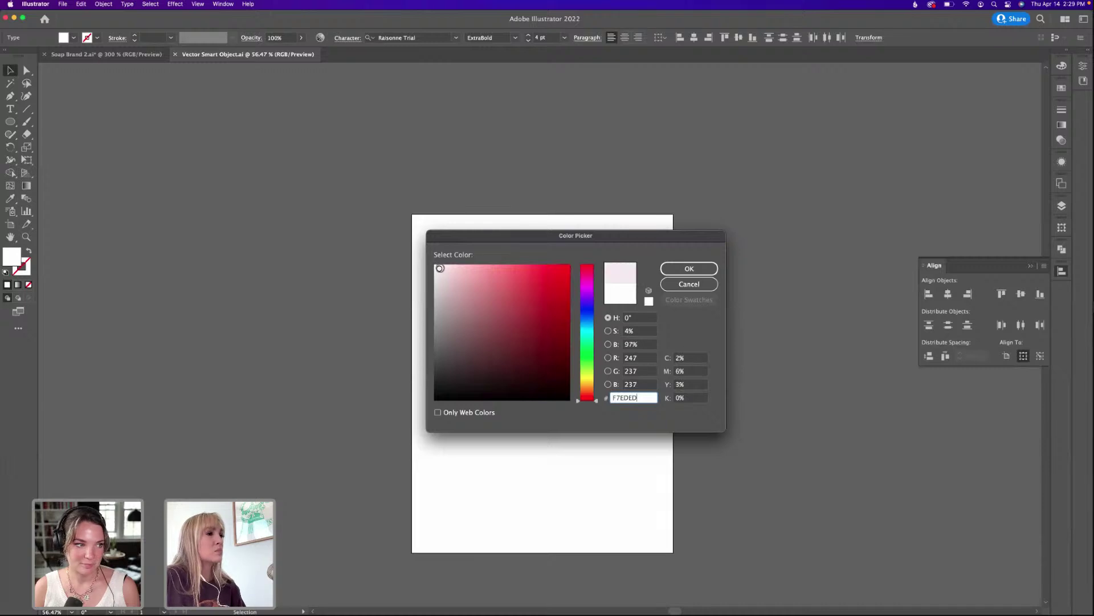
click(587, 383)
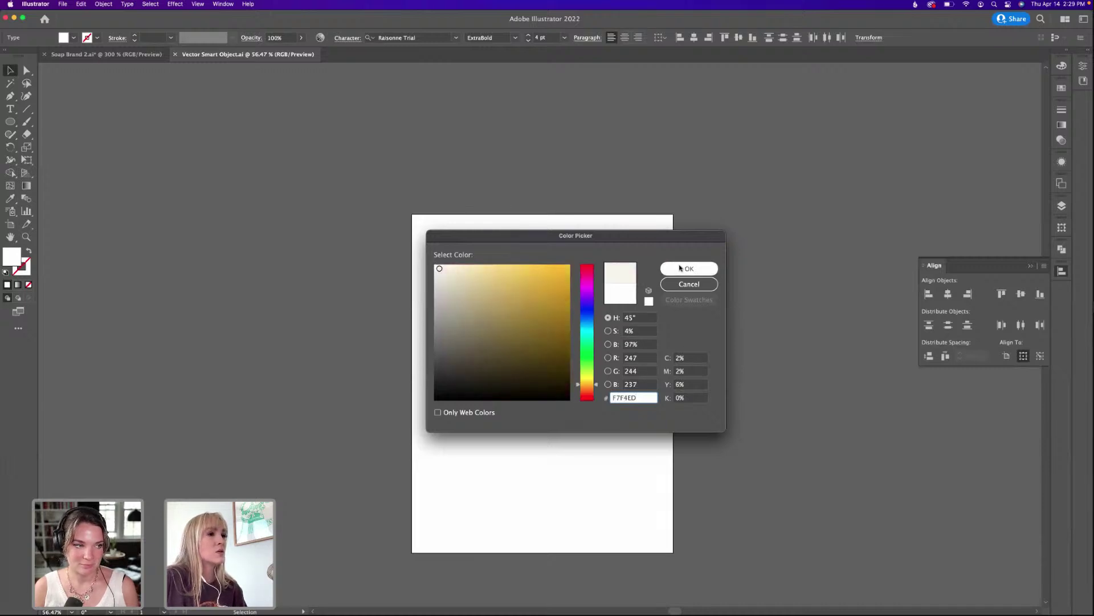
drag(440, 268, 445, 267)
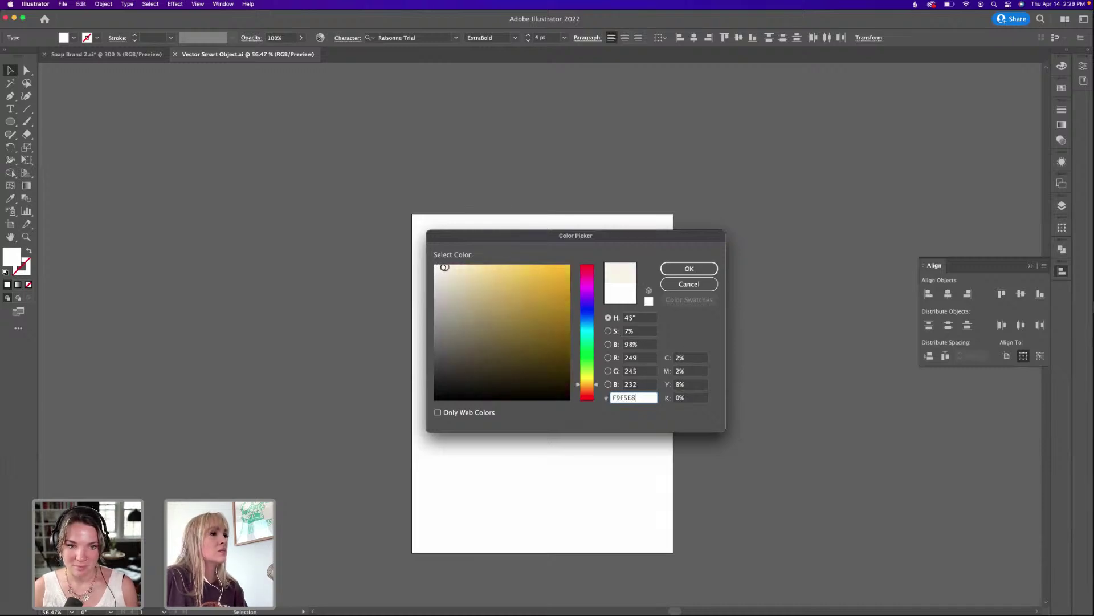
click(664, 268)
key(super+equal)
key(super+equal)
key(super+equal)
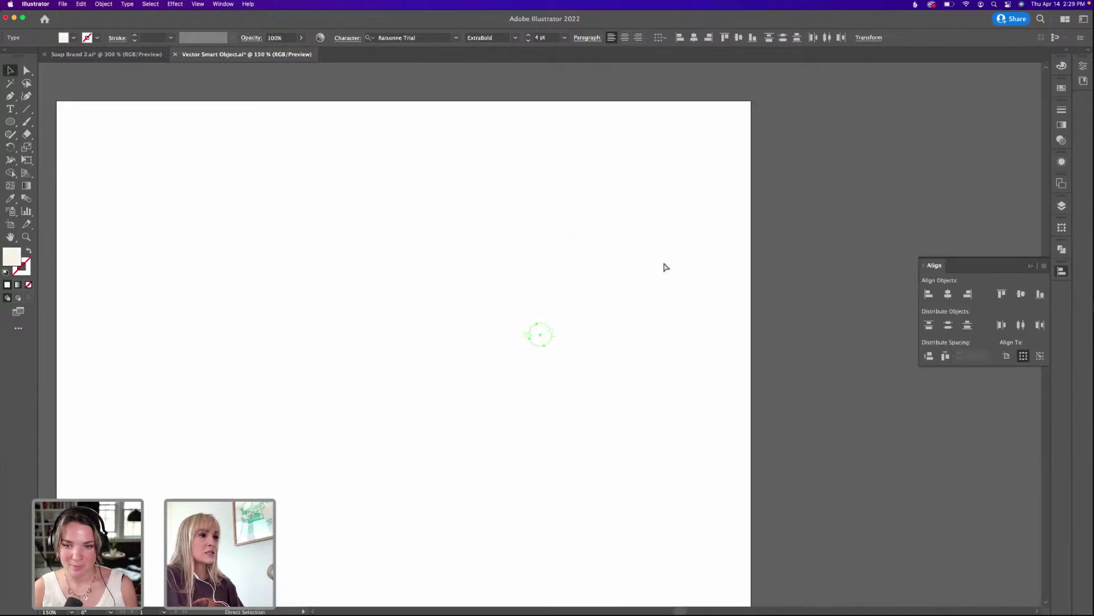
key(super+s)
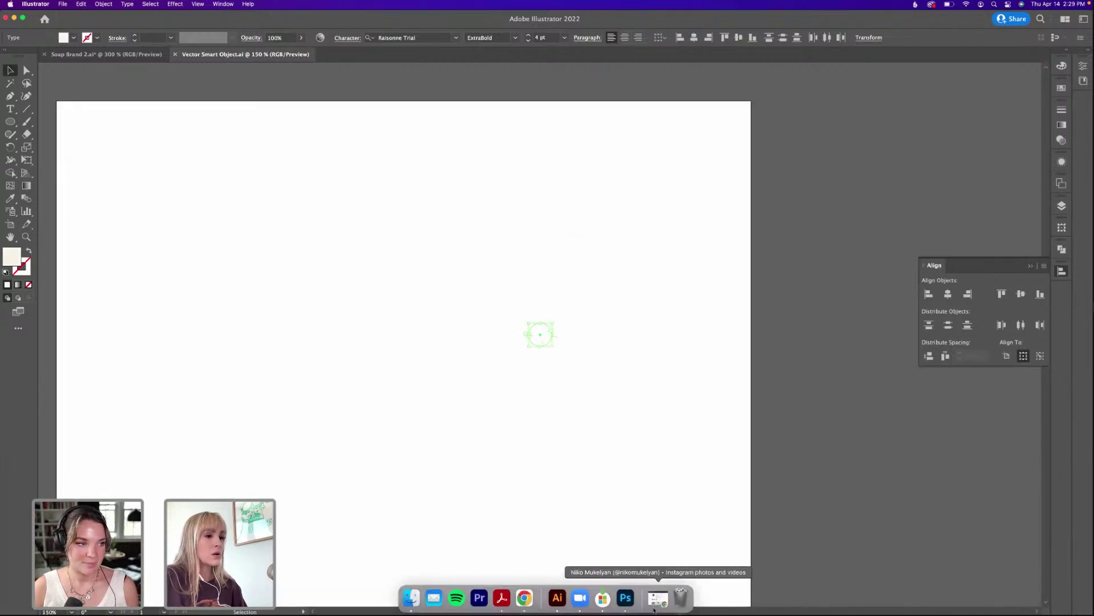
click(626, 598)
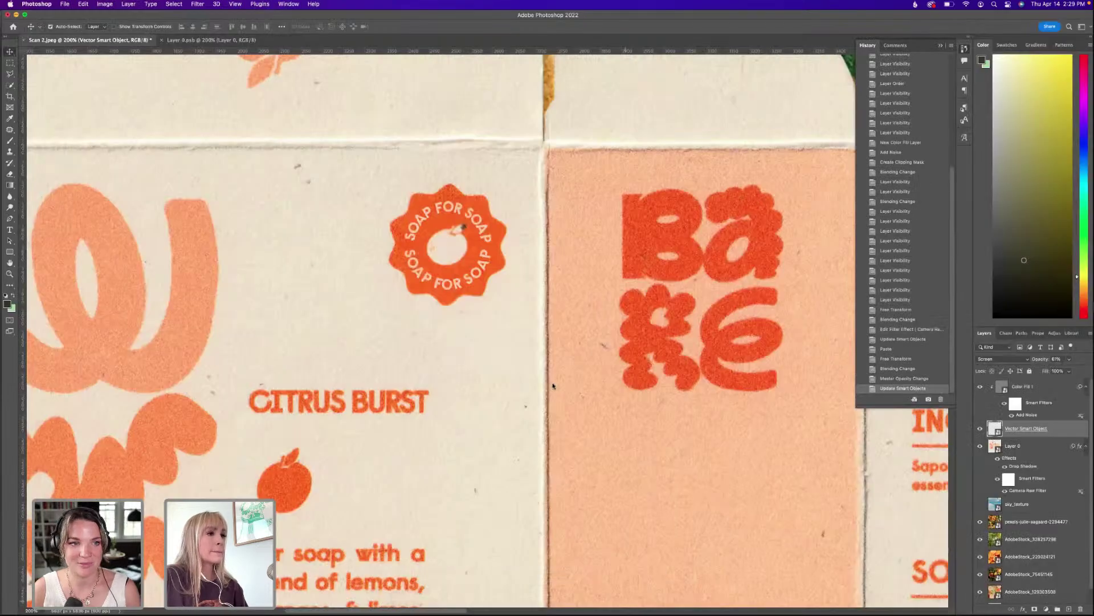
Nudge the SOAP FOR SOAP badge up slightly with Free Transform and check it on the box.
drag(462, 207, 558, 252)
key(super+plus)
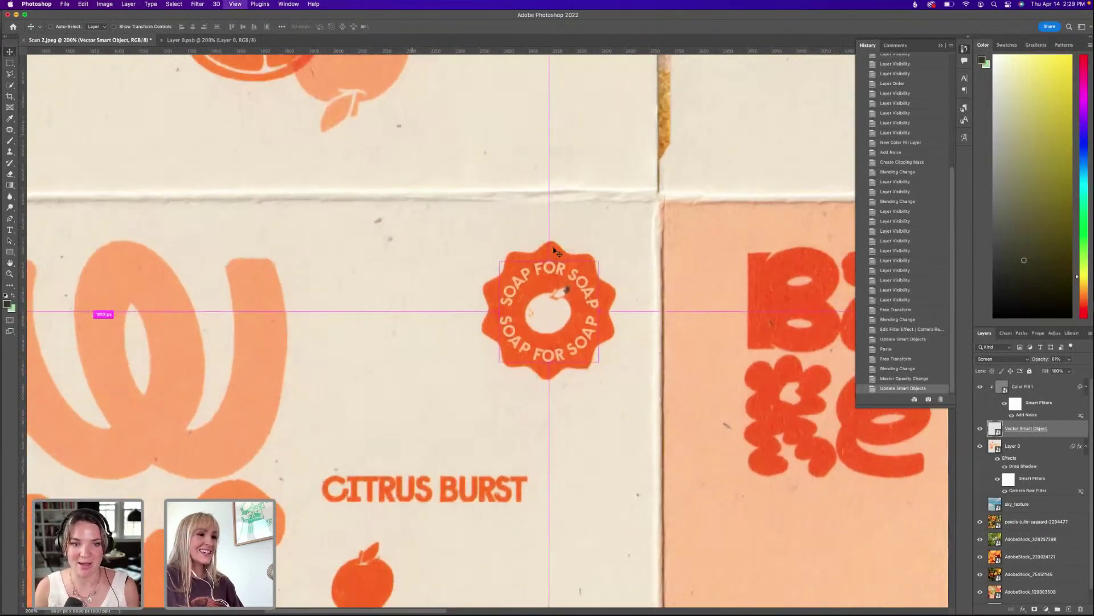
key(super+t)
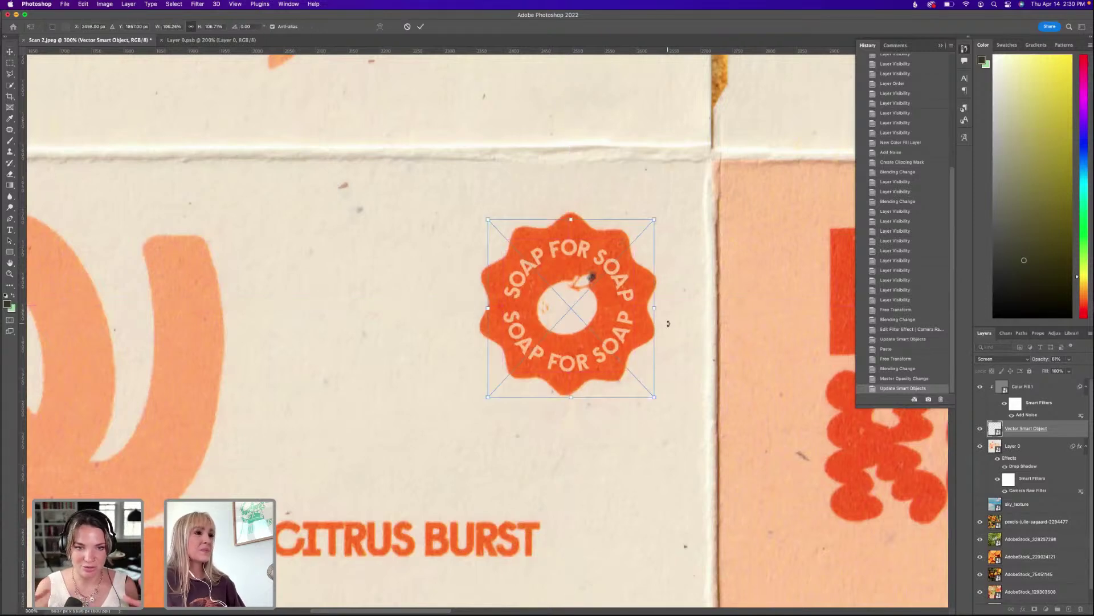
key(Up)
key(Up)
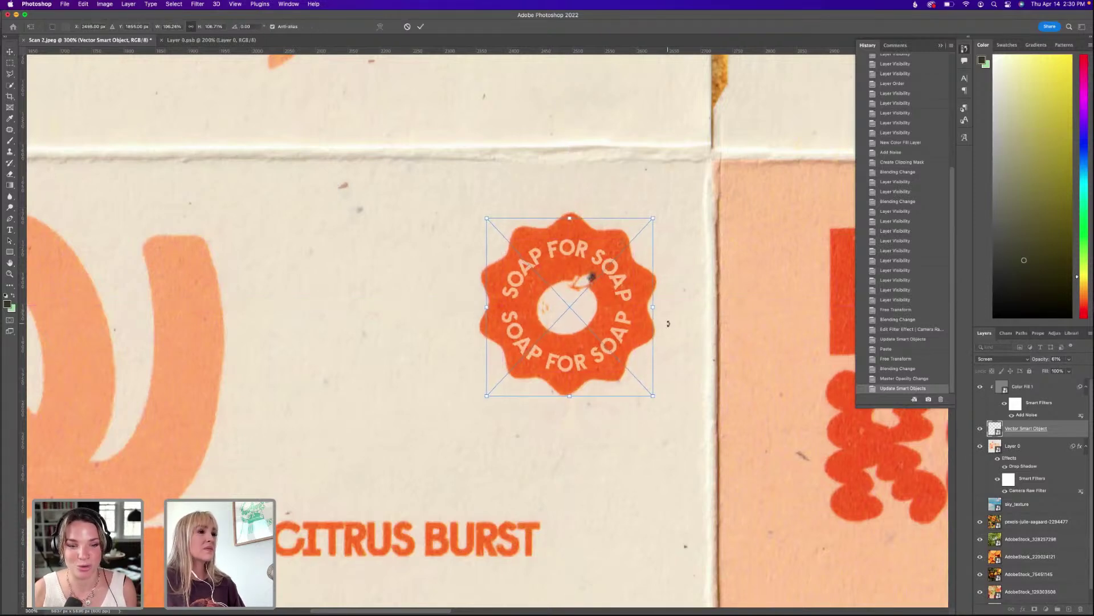
key(Return)
key(super+minus)
key(super+minus)
key(super+minus)
key(super+minus)
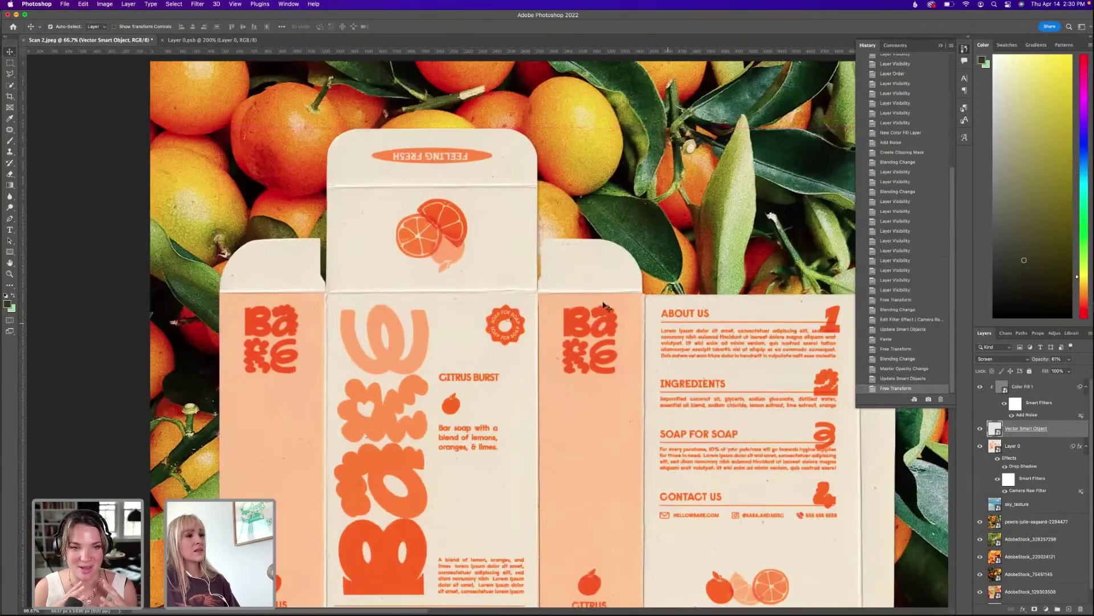
key(super+plus)
key(super+plus)
key(super+plus)
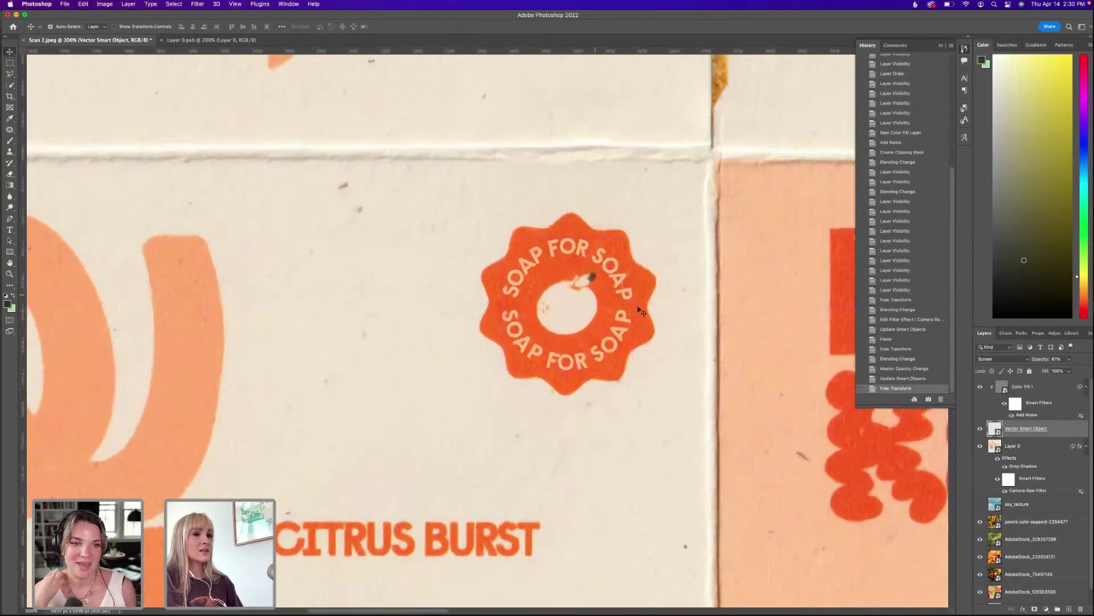
Apply a small-radius Gaussian Blur smart filter to the badge layer, found via the BLUR search.
click(314, 4)
text(BLUR)
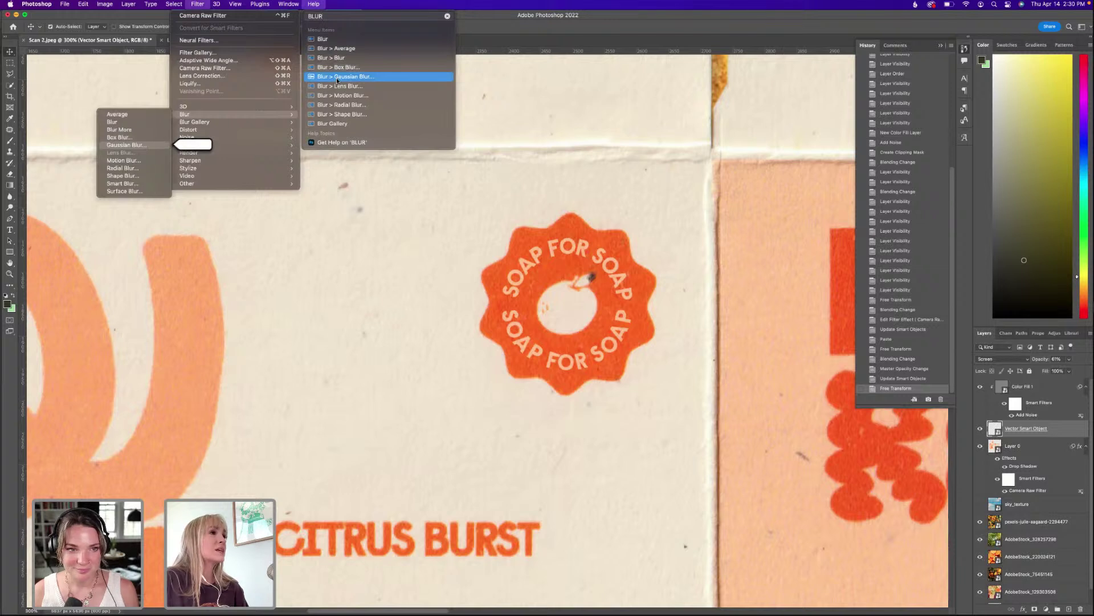
click(336, 77)
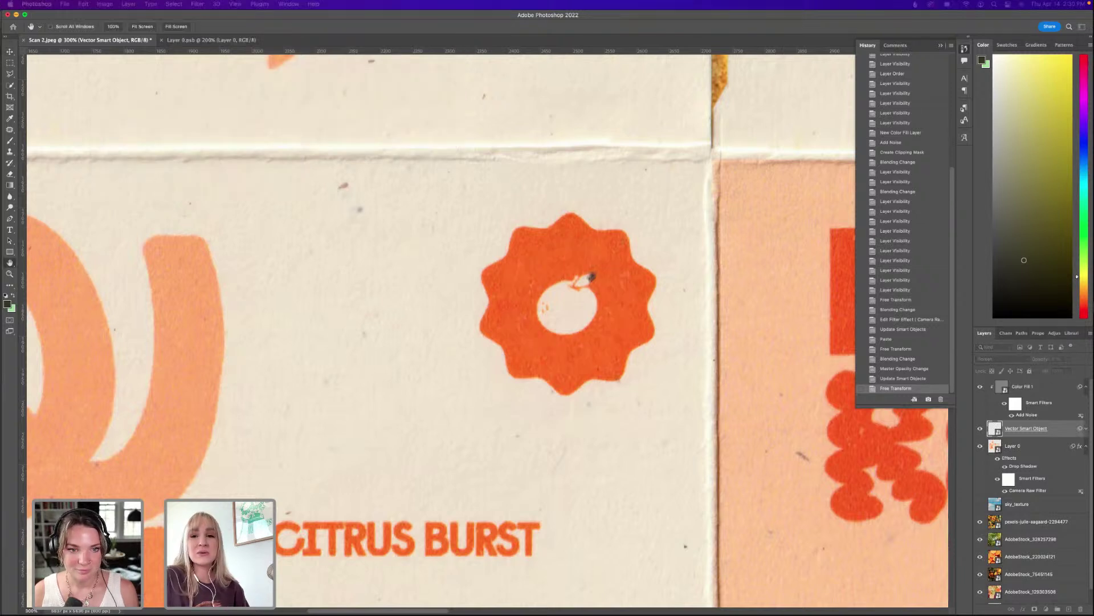
drag(484, 228, 286, 246)
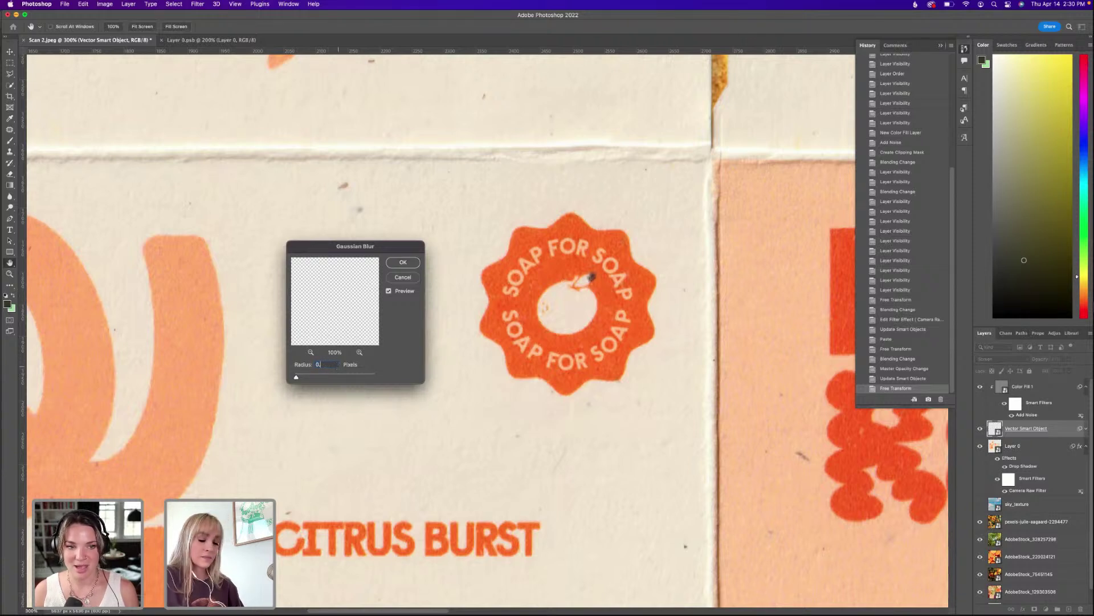
key(Return)
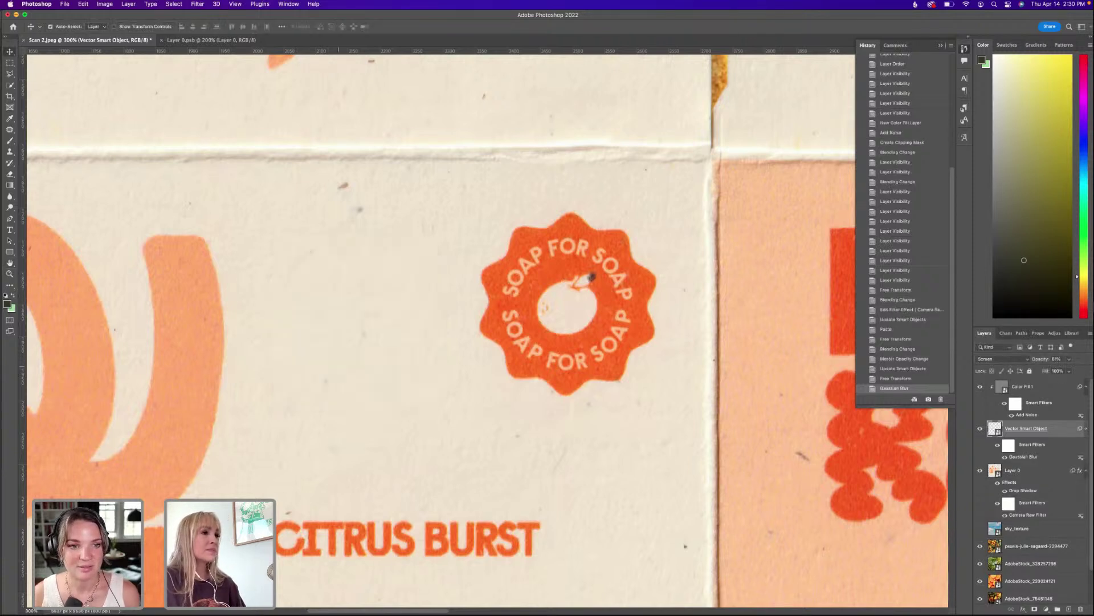
scroll(595, 316, up, 2)
scroll(596, 316, right, 2)
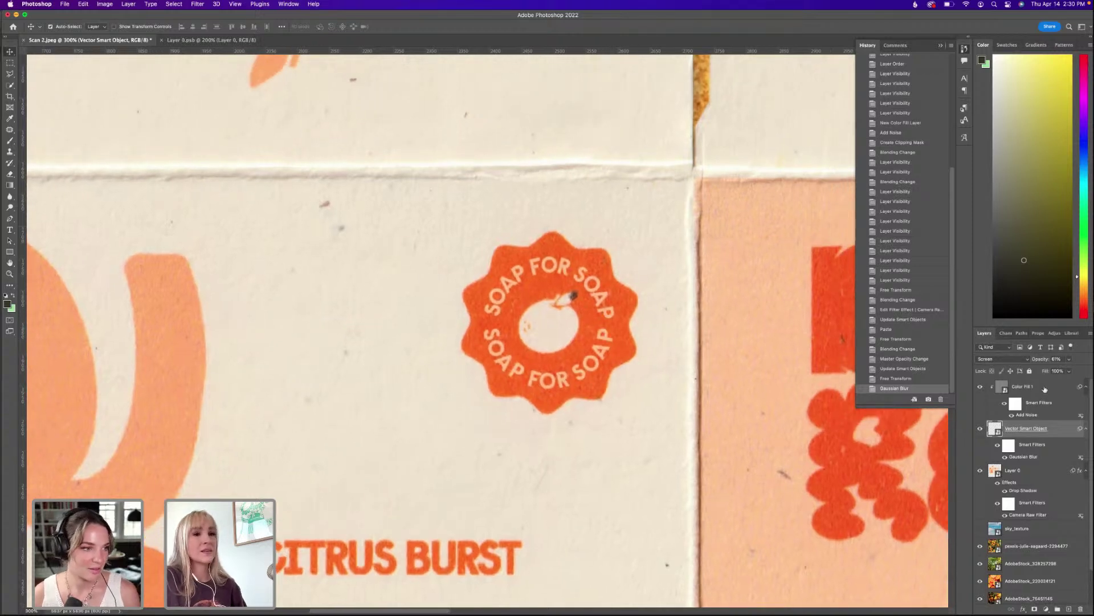
click(1016, 360)
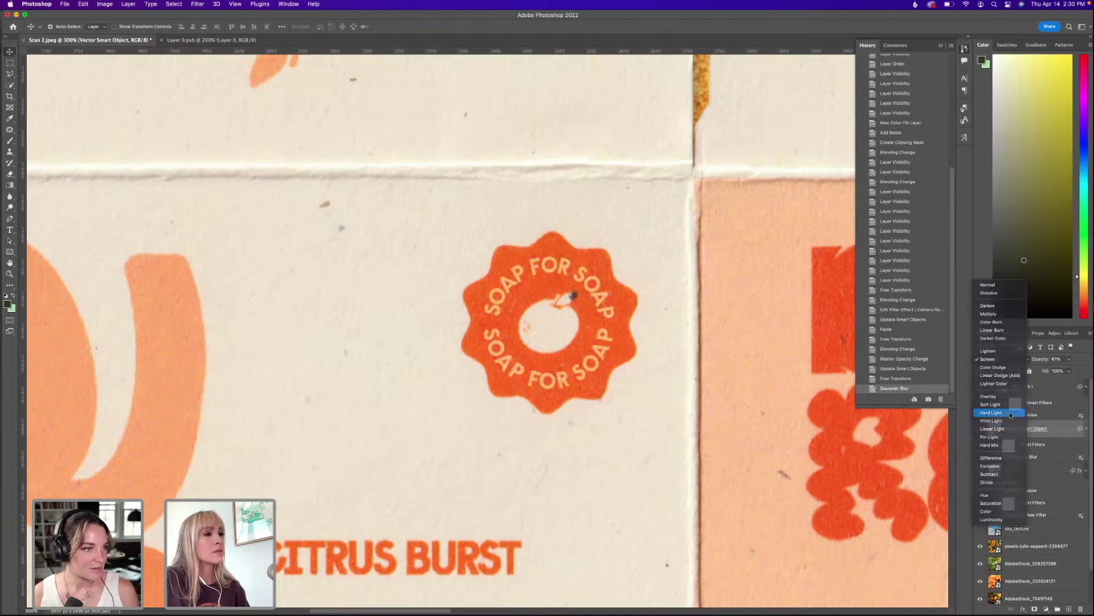
click(1011, 413)
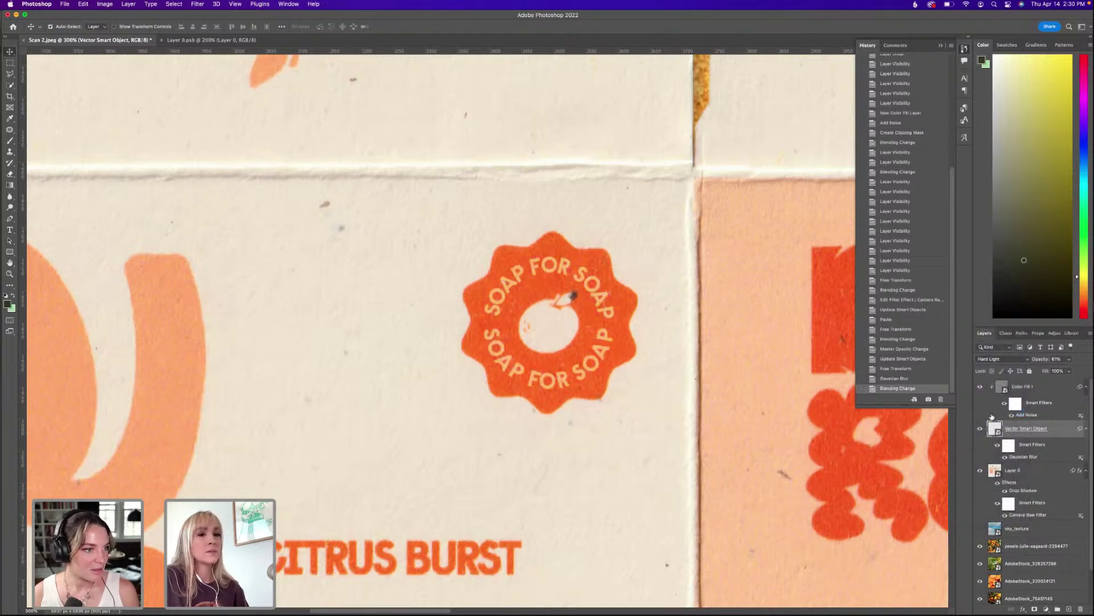
click(313, 4)
text(NOISE)
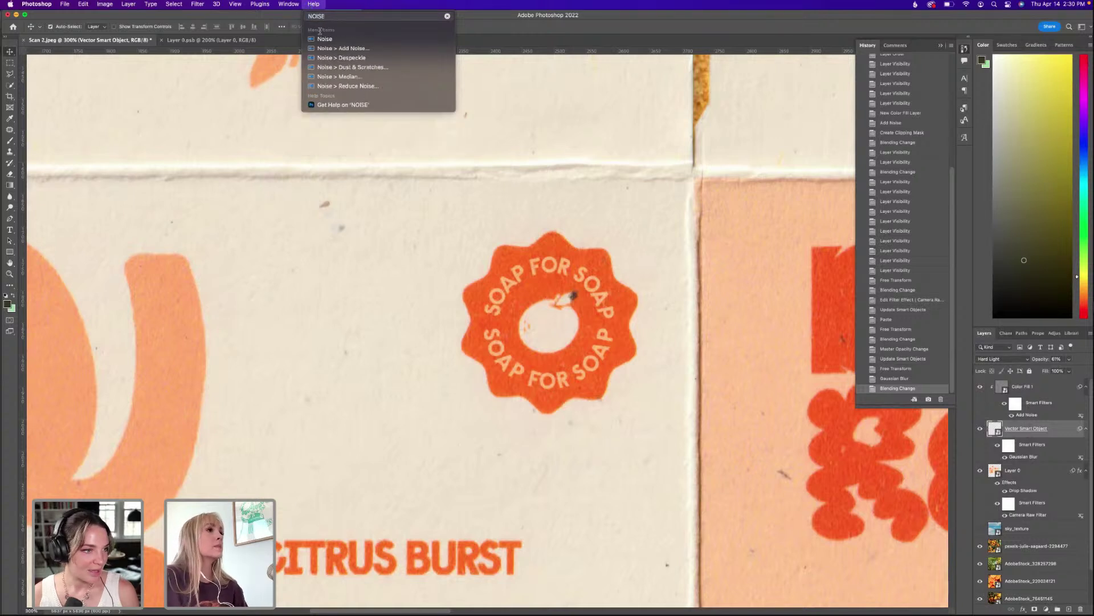
click(344, 48)
drag(508, 147, 741, 161)
click(731, 315)
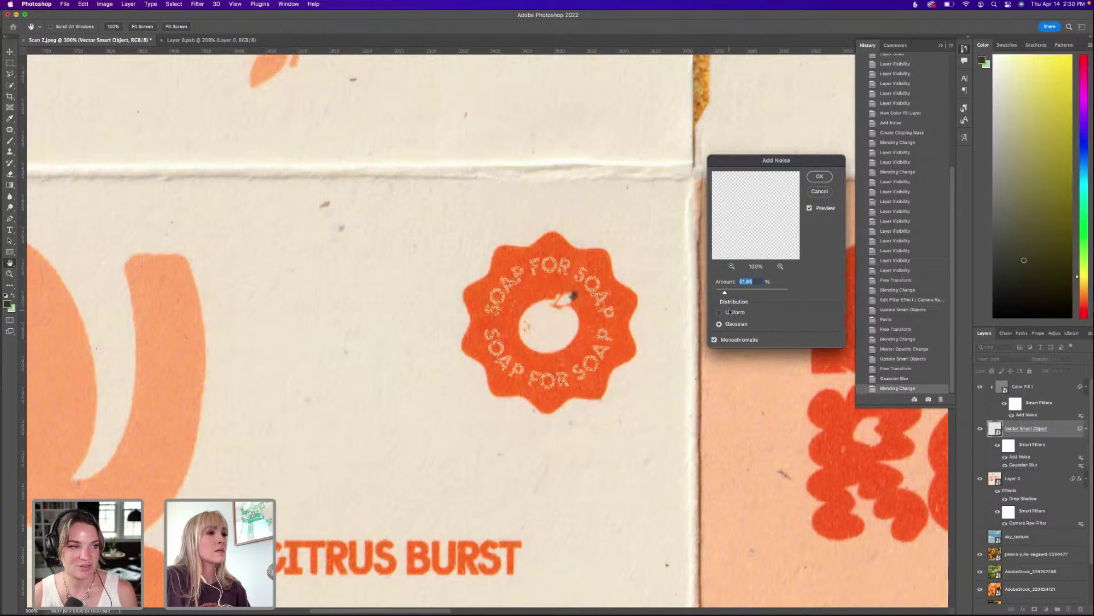
drag(725, 292, 721, 293)
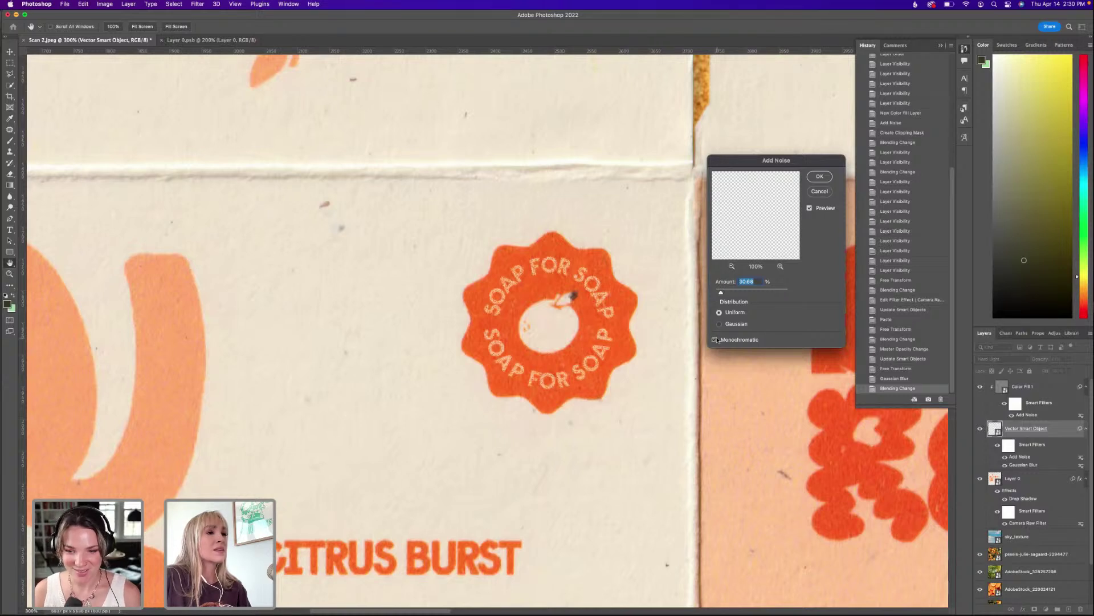
drag(722, 294, 731, 293)
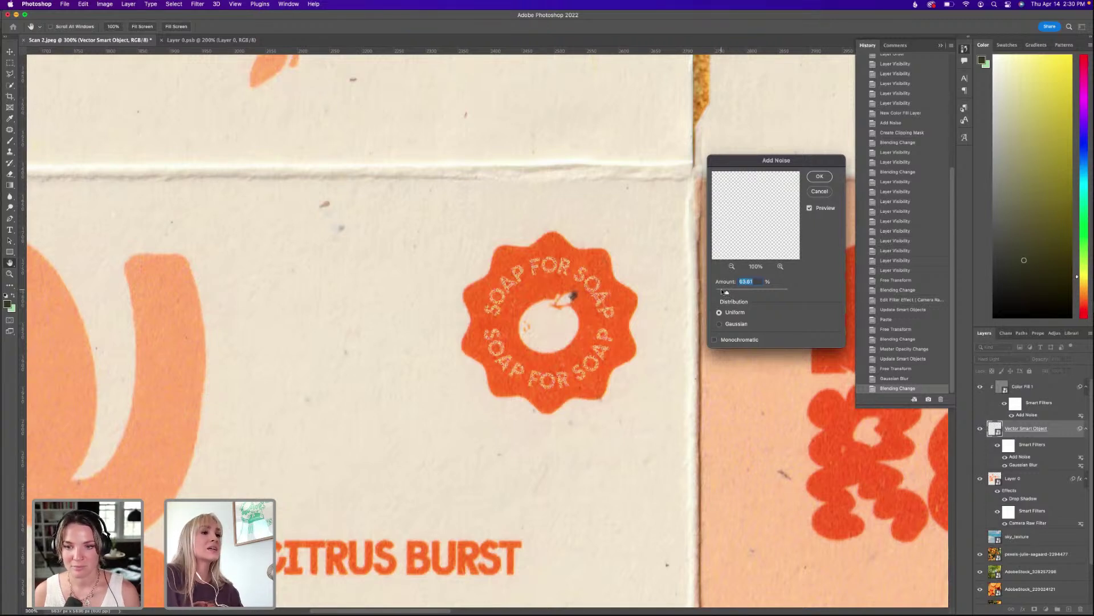
drag(723, 291, 720, 292)
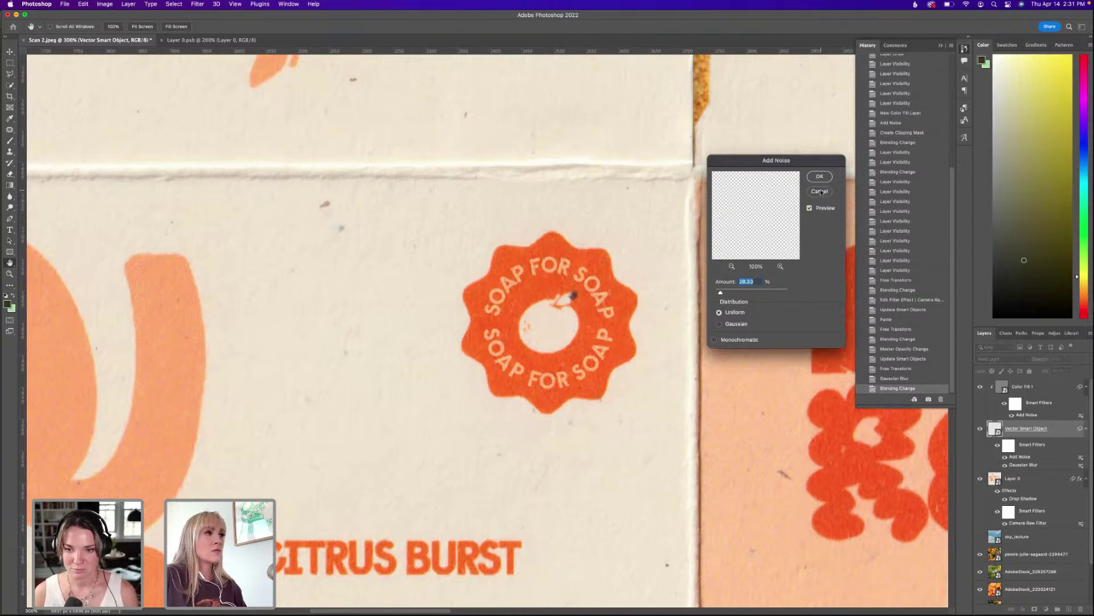
click(821, 192)
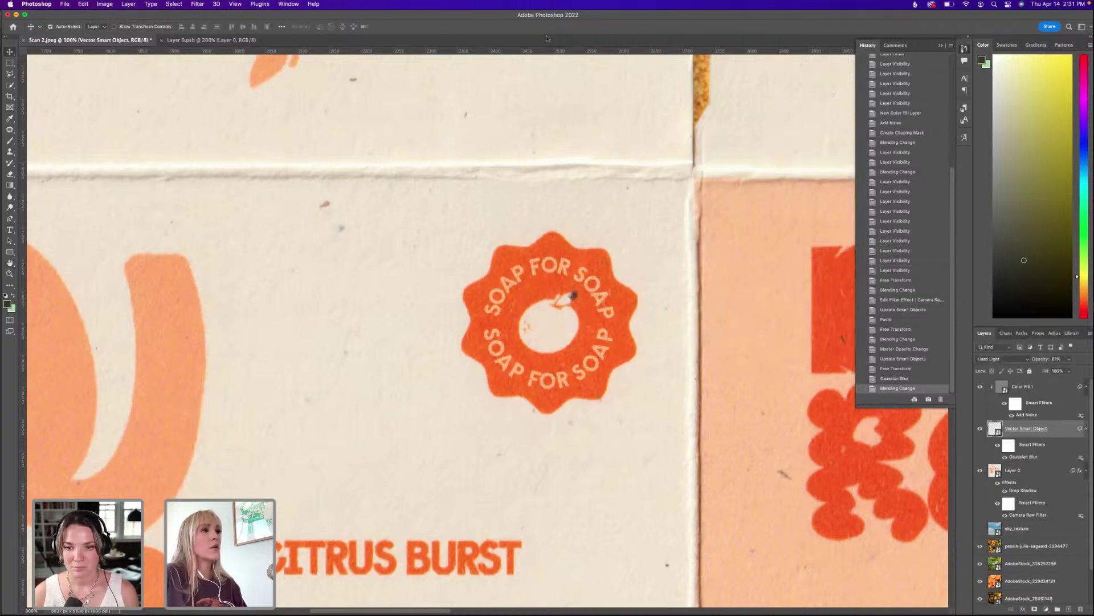
click(313, 4)
mouse_move(334, 51)
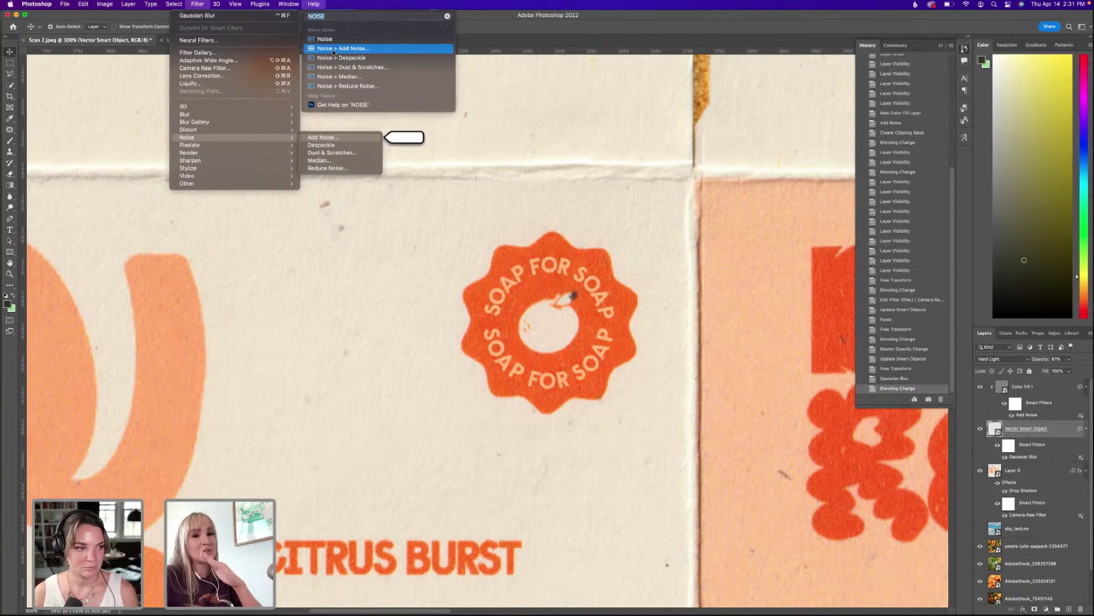
click(334, 51)
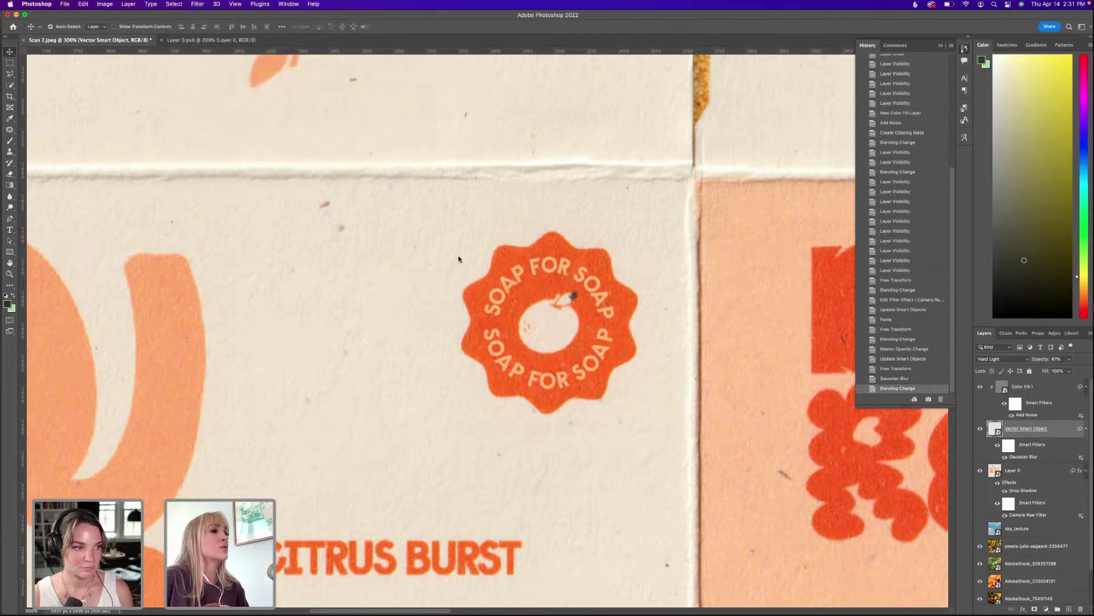
drag(724, 292, 722, 292)
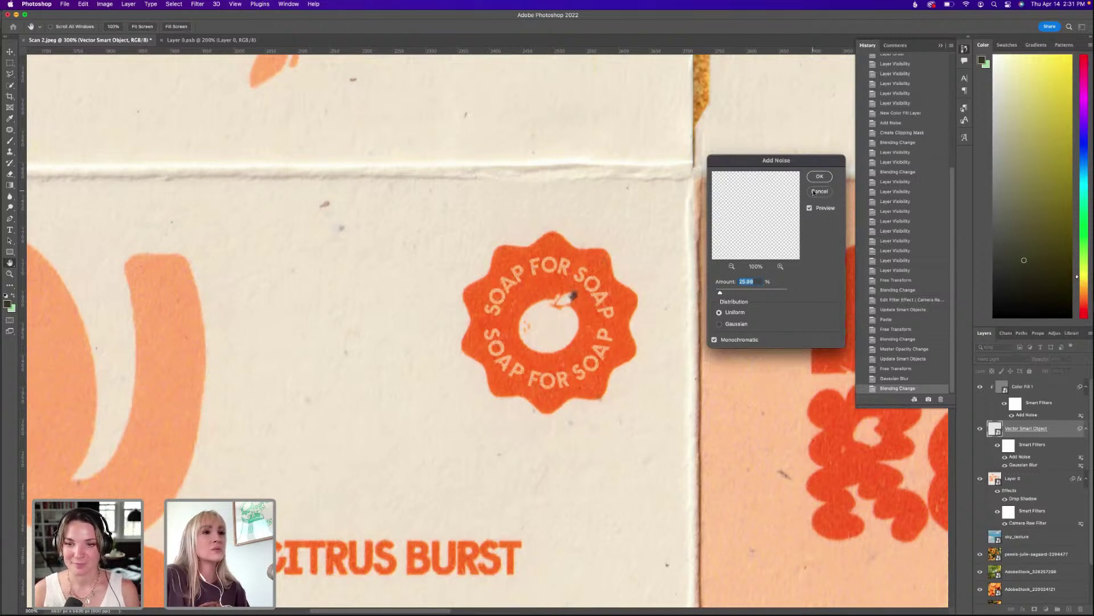
click(818, 193)
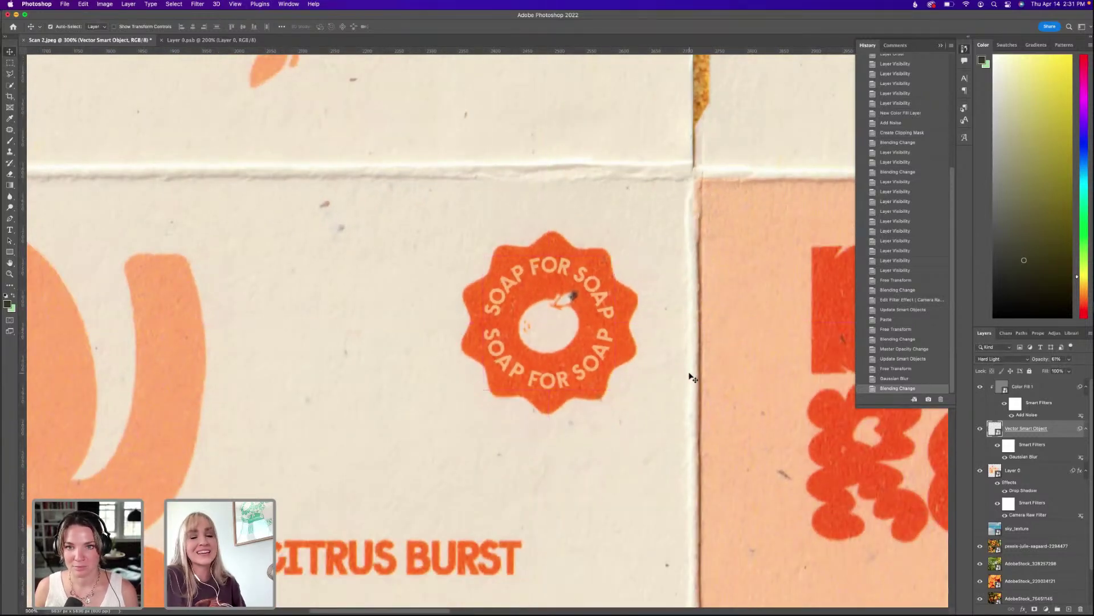
scroll(650, 311, up, 1)
scroll(650, 311, right, 1)
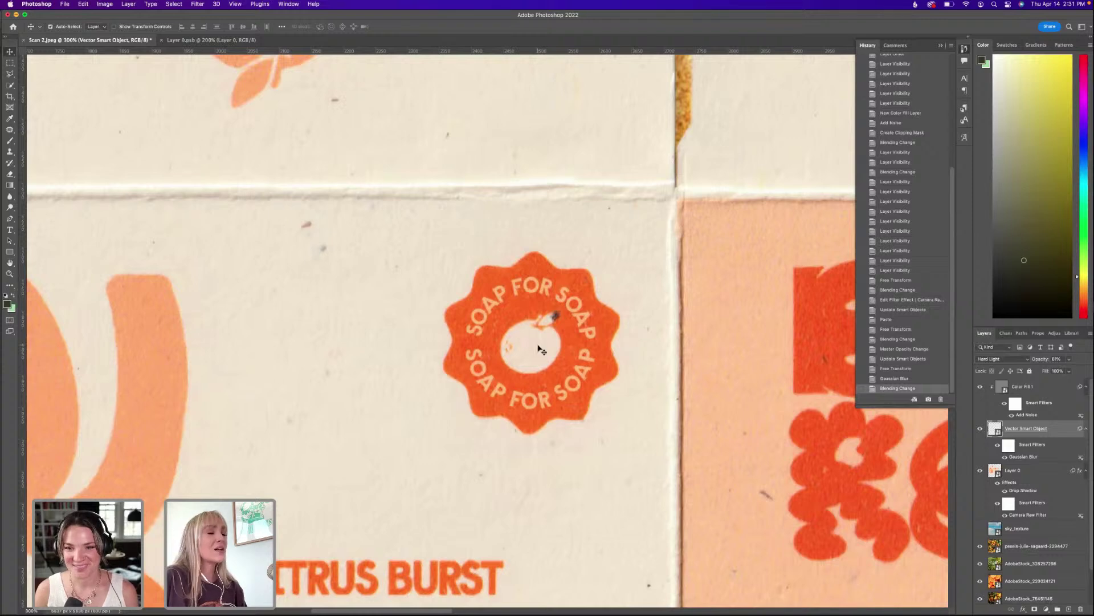
Search the commands for the noise filters while checking the badge close-up.
click(313, 4)
text(NOISE)
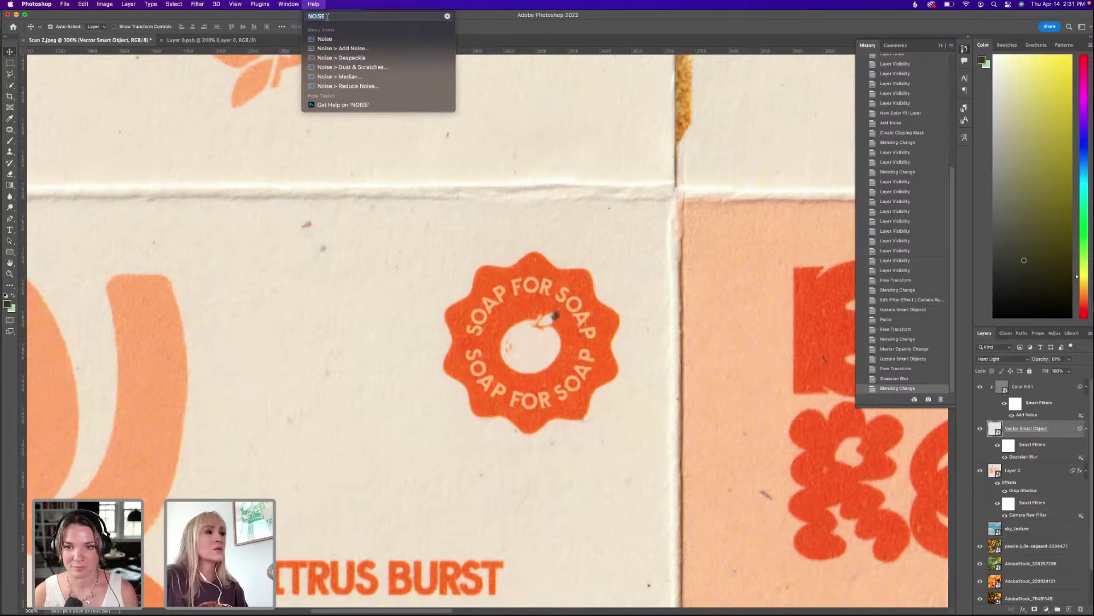
key(Escape)
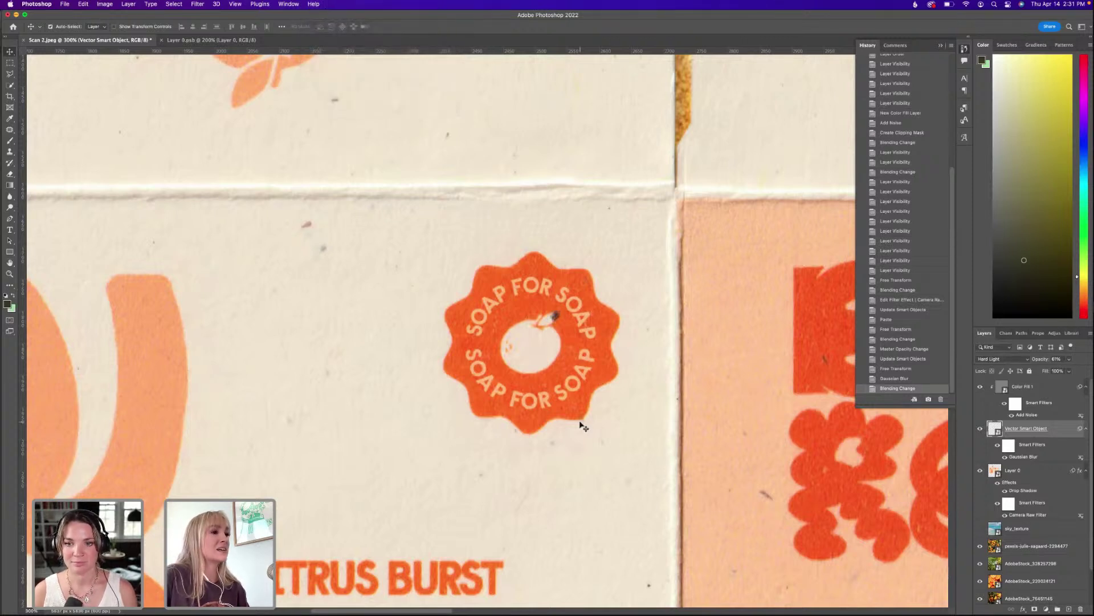
click(314, 5)
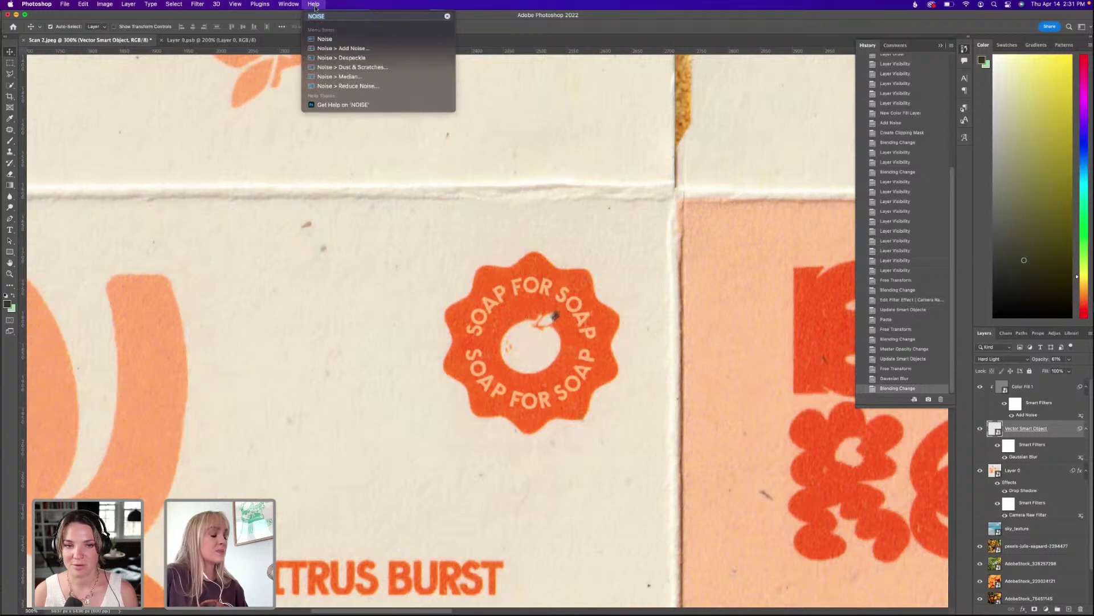
text(NO)
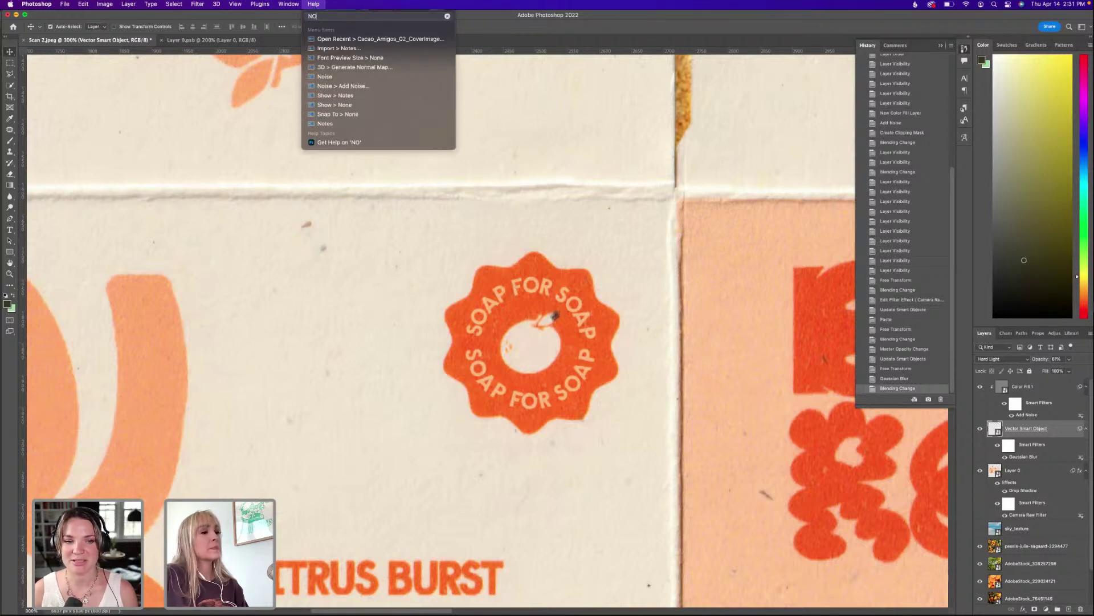
key(Escape)
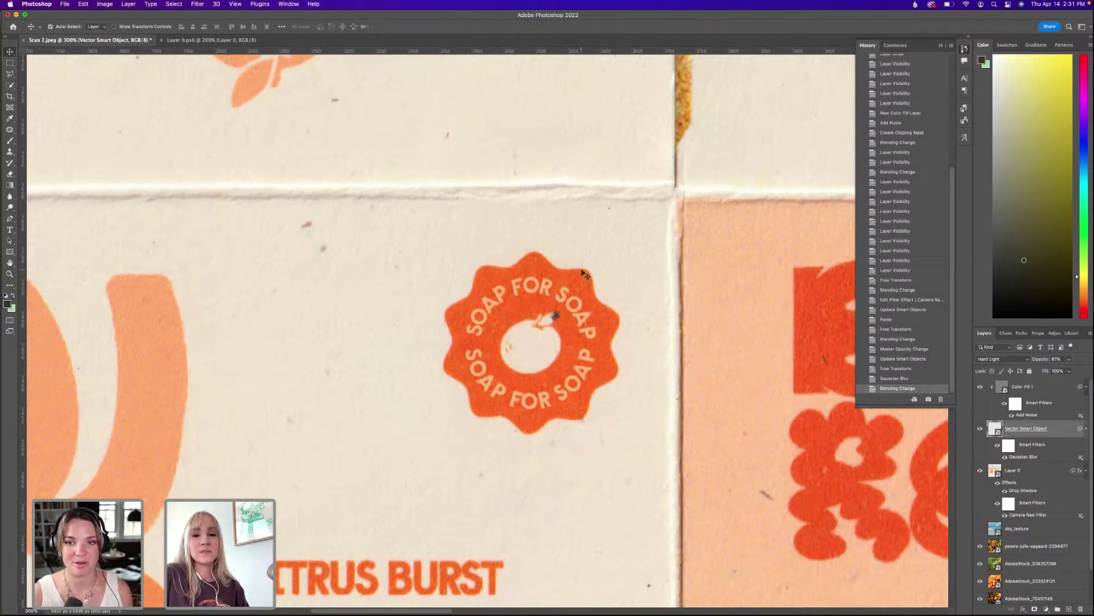
key(super+minus)
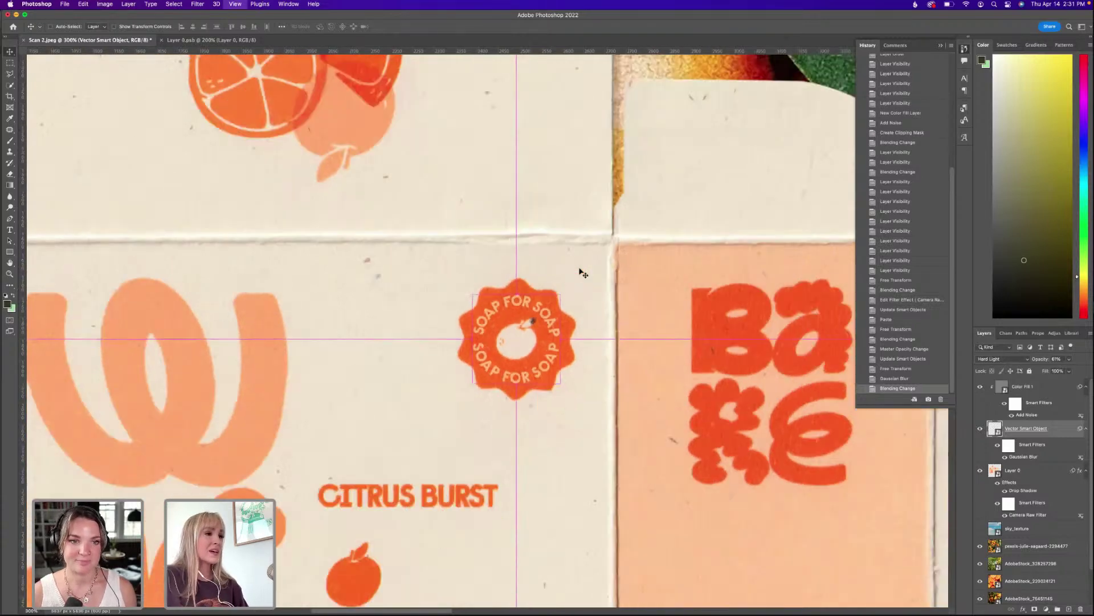
key(super+equal)
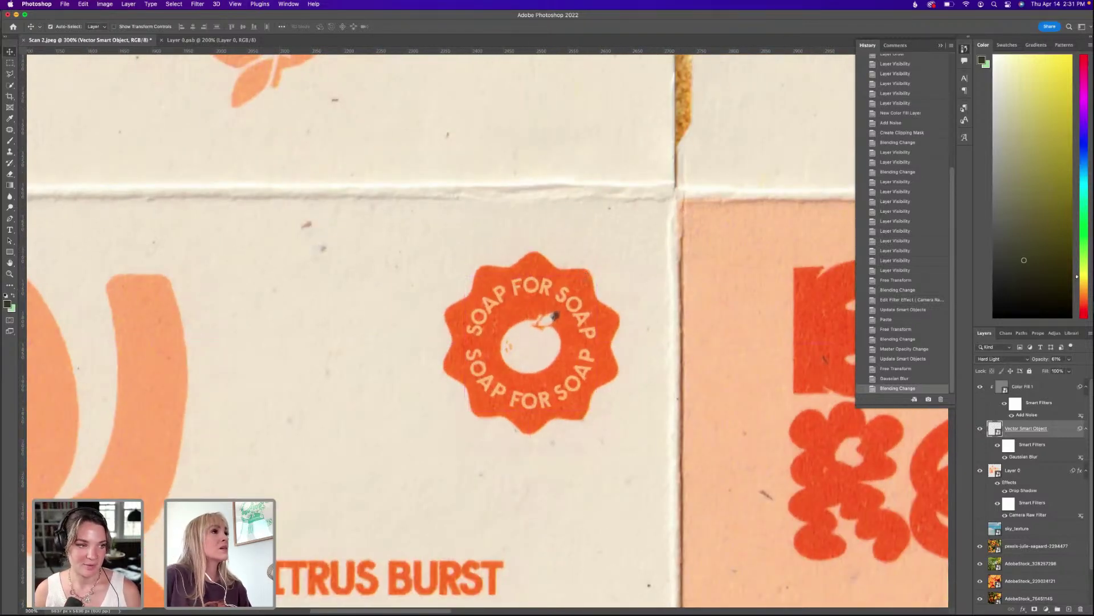
Add about 23.6% Uniform monochromatic noise to the badge, then view the whole box.
key(super+shift+slash)
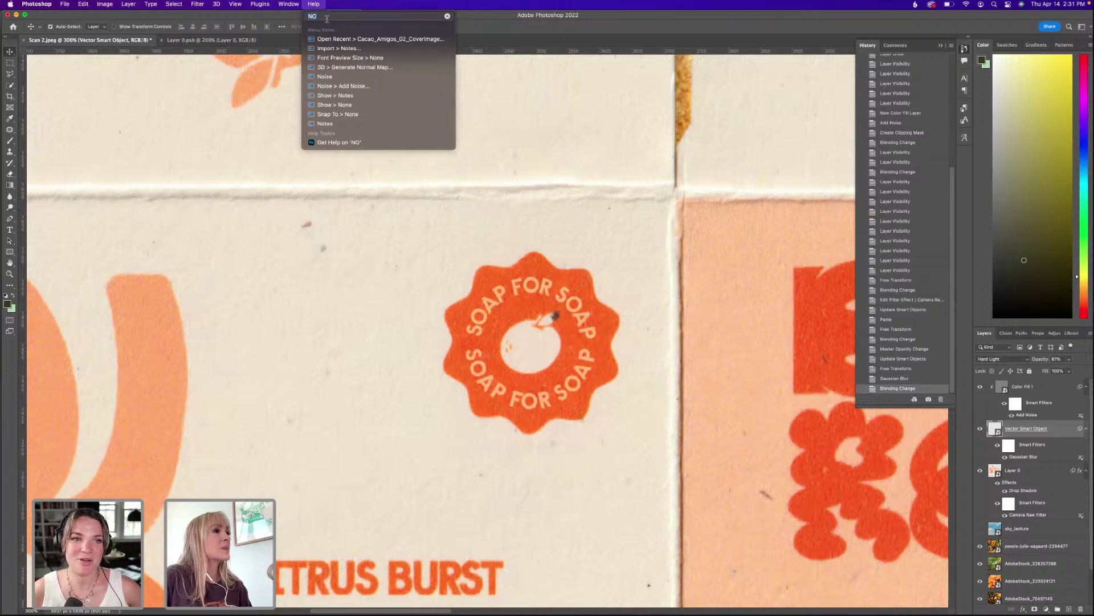
mouse_move(357, 86)
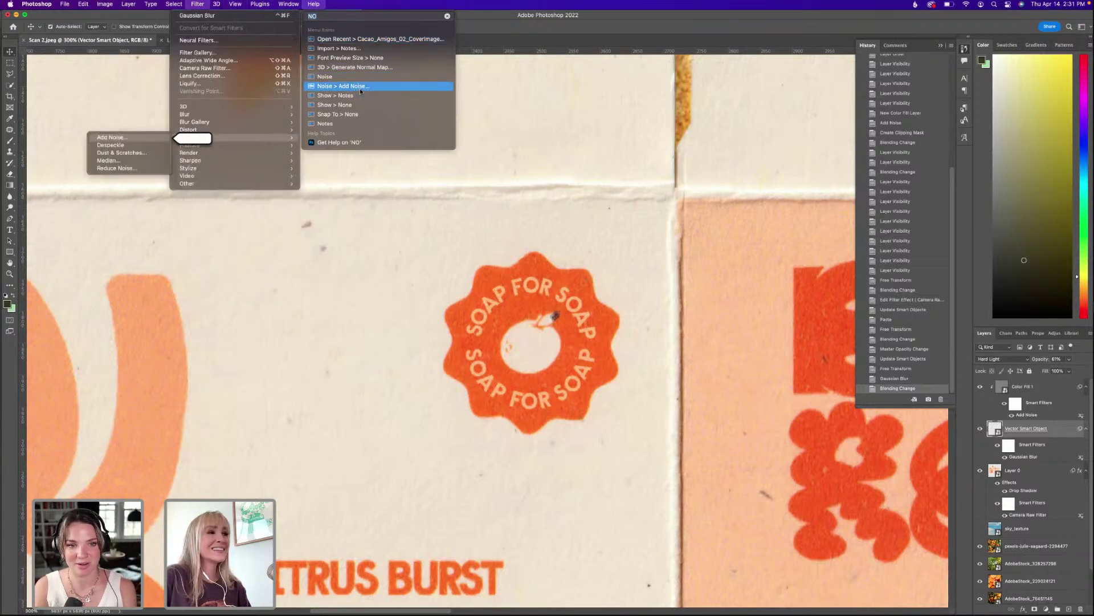
click(414, 185)
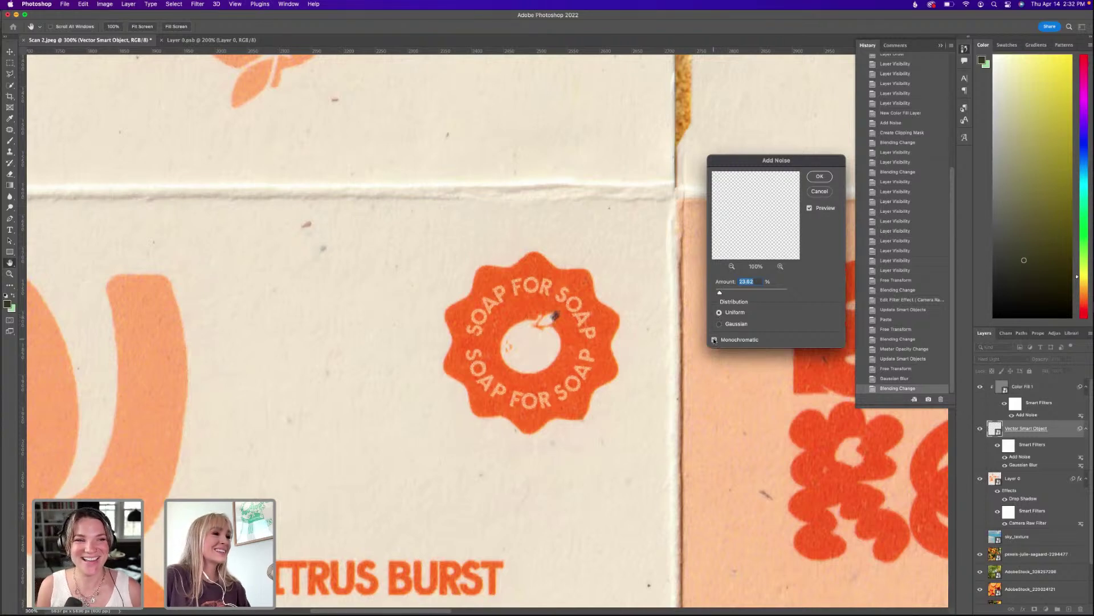
click(812, 174)
key(super+1)
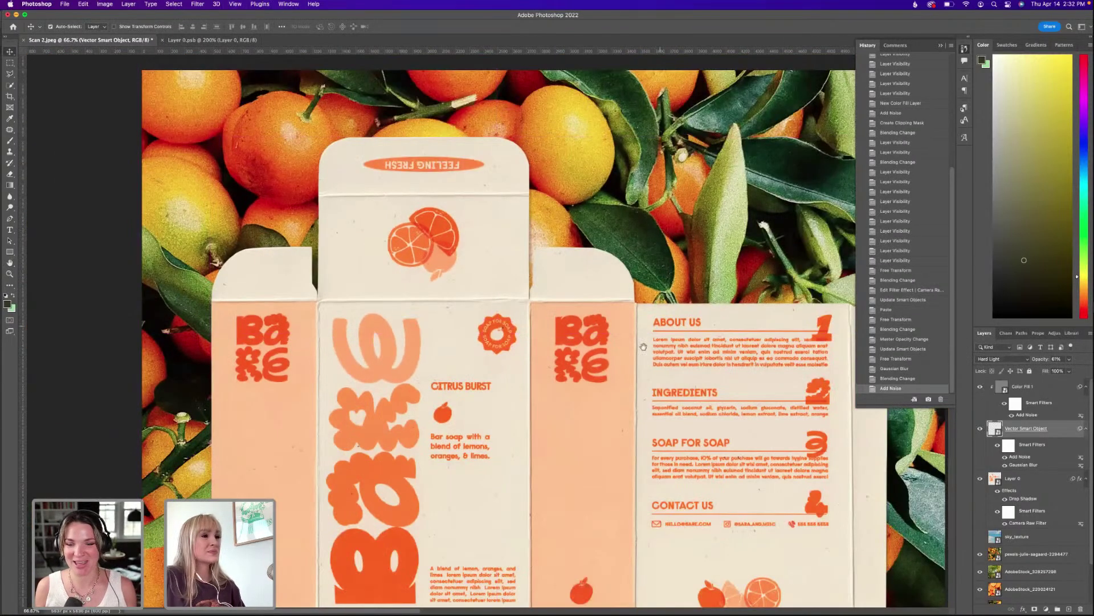
drag(644, 347, 624, 302)
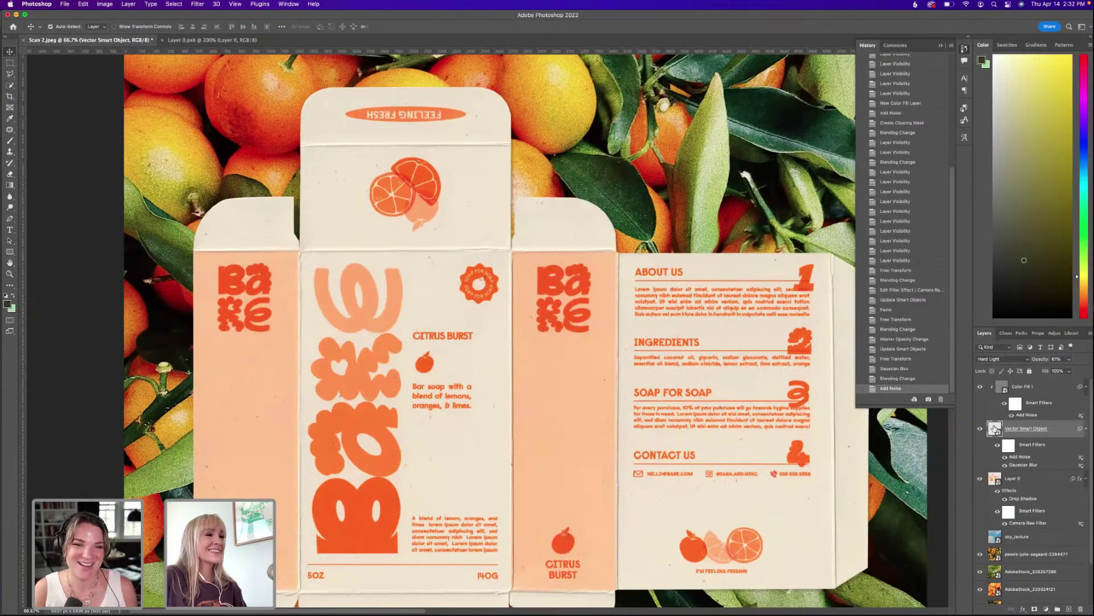
Open the Layer 0 scan, sample the cream colour and try a first stroke over the speck.
double_click(994, 478)
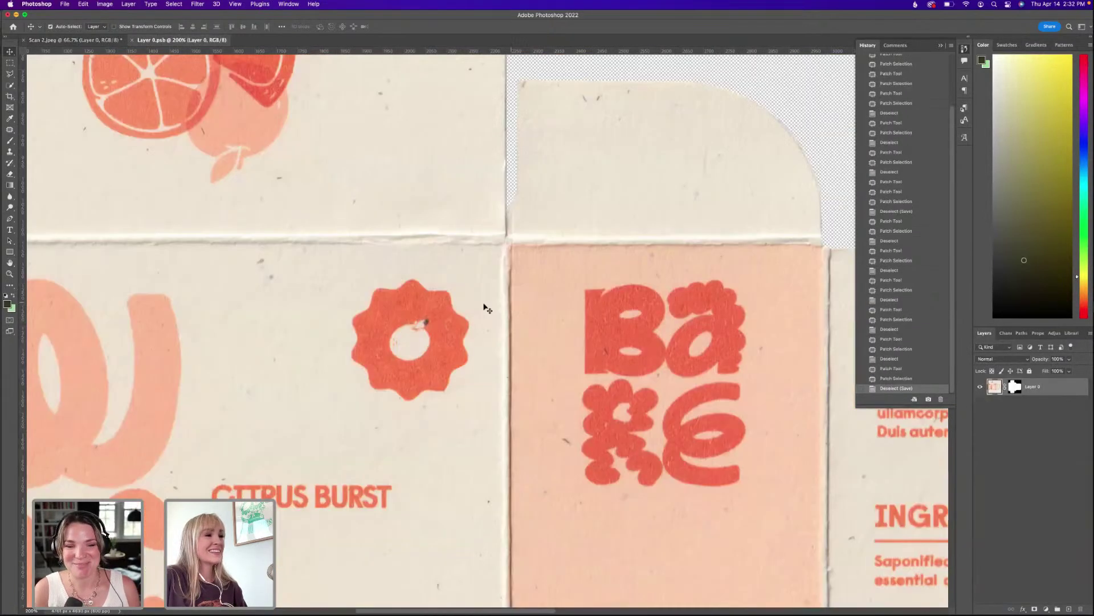
scroll(454, 300, up, 3)
scroll(454, 300, right, 2)
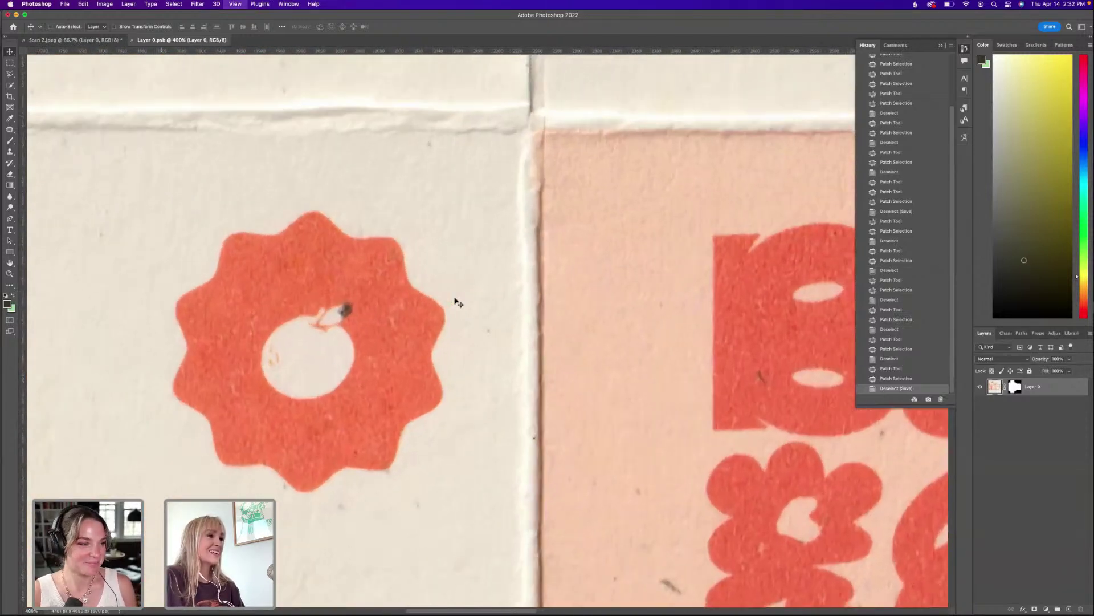
scroll(454, 301, up, 2)
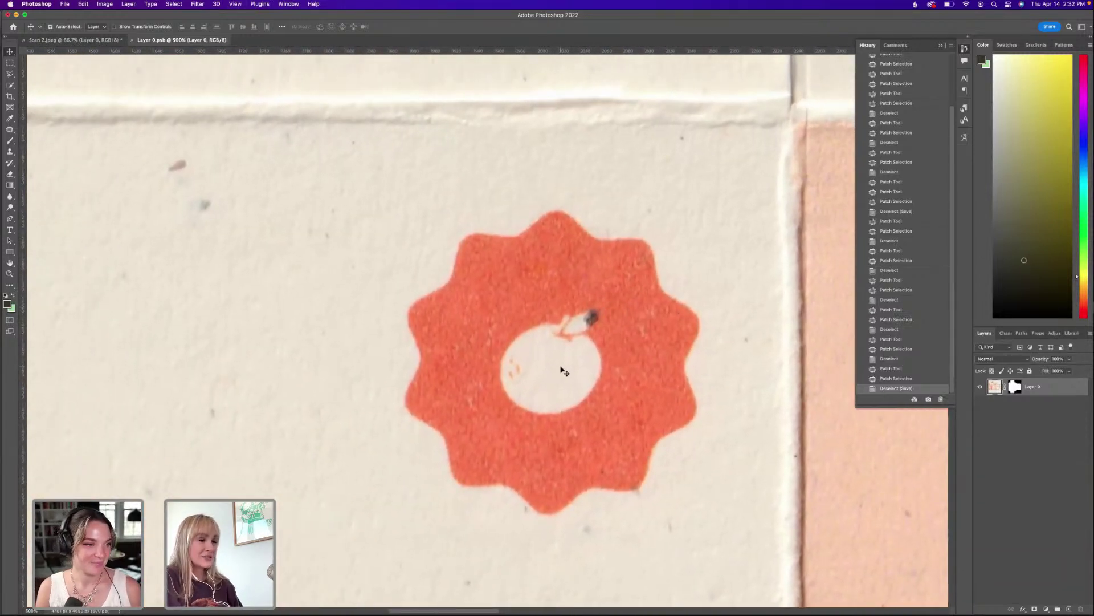
key(i)
click(569, 363)
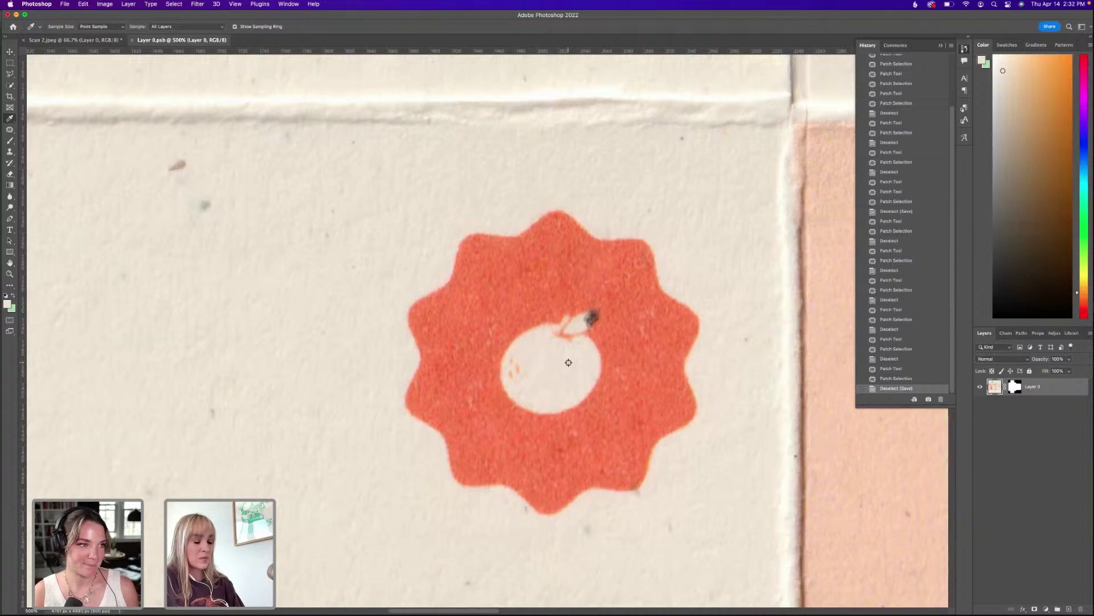
key(b)
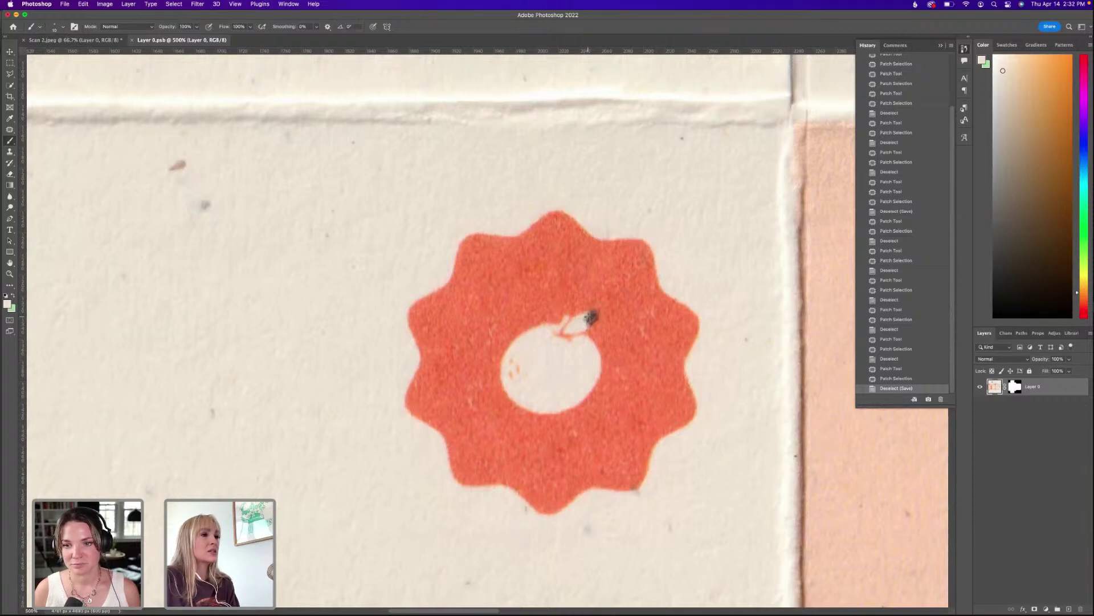
drag(589, 317, 591, 317)
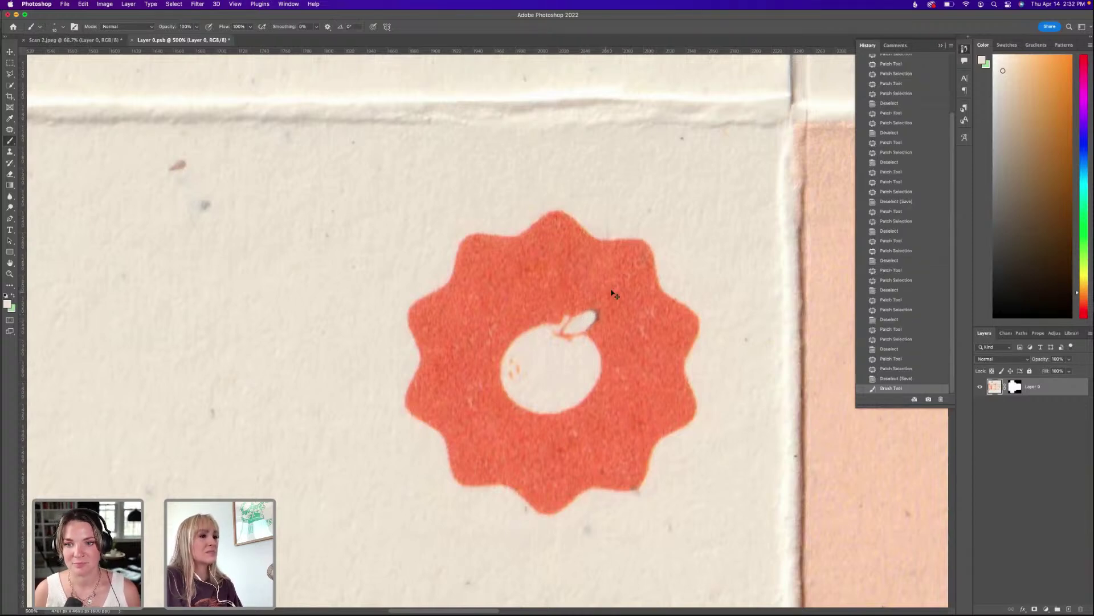
key(super+z)
Paint out the dark speck on the orange badge with a 15%-hardness cream brush.
click(63, 28)
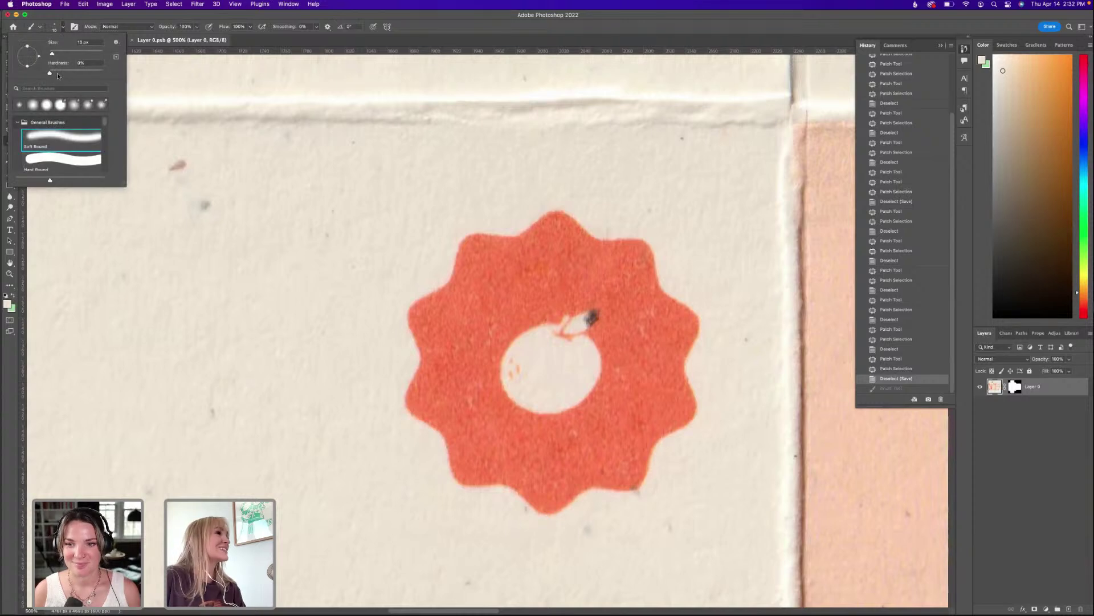
click(58, 72)
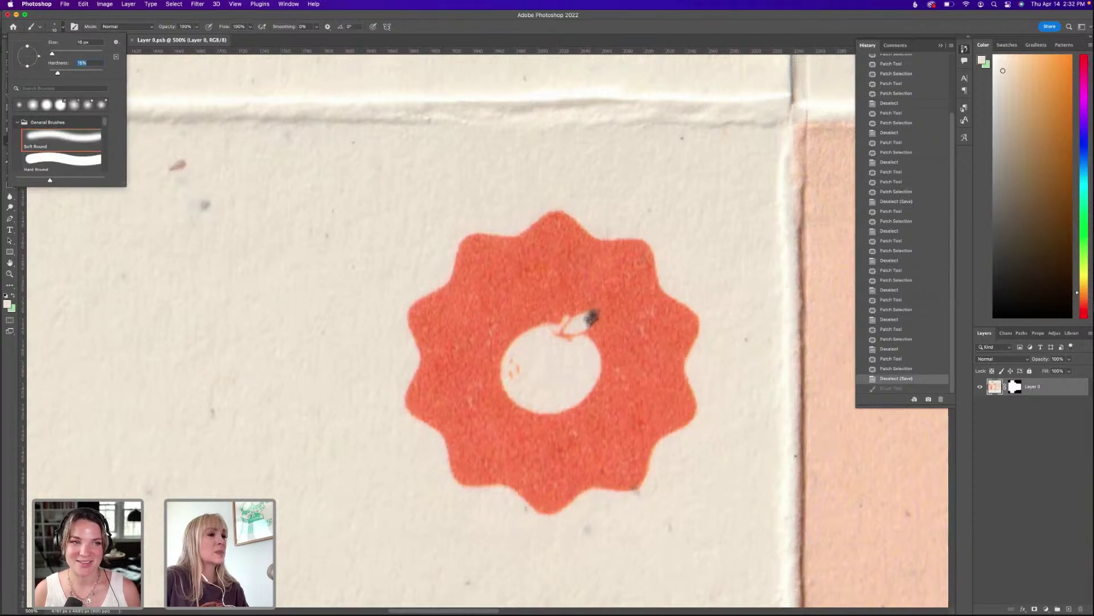
click(589, 317)
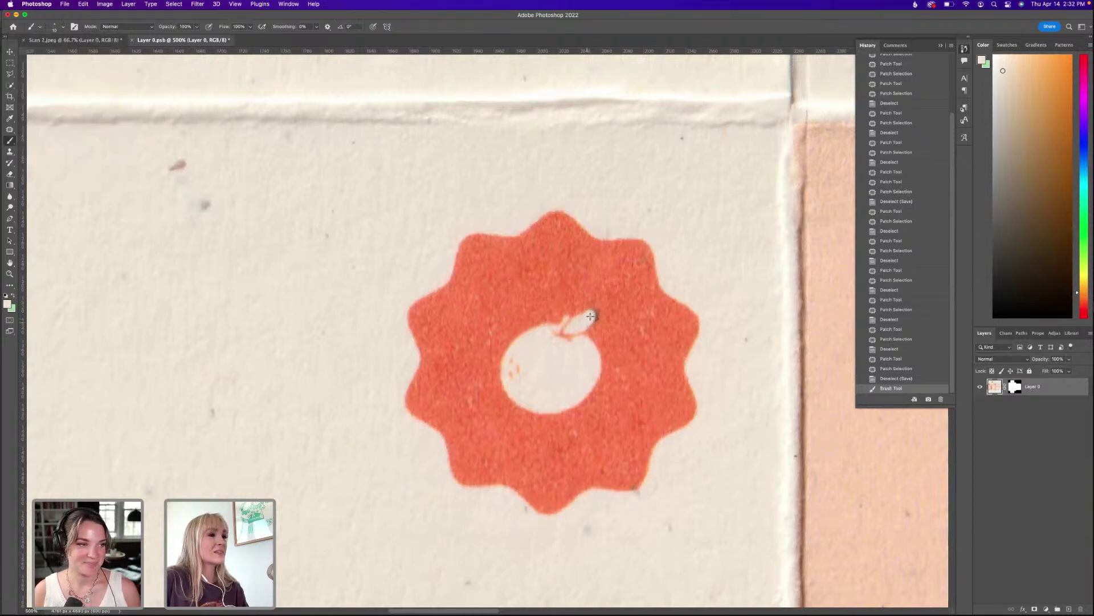
click(587, 316)
click(593, 314)
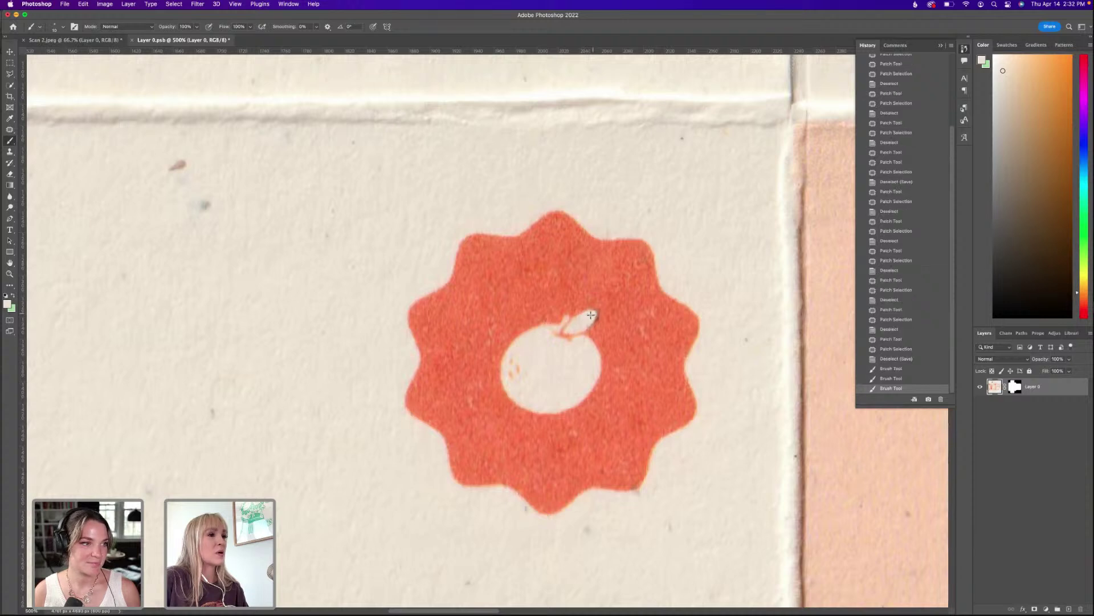
click(591, 315)
click(591, 315)
click(592, 314)
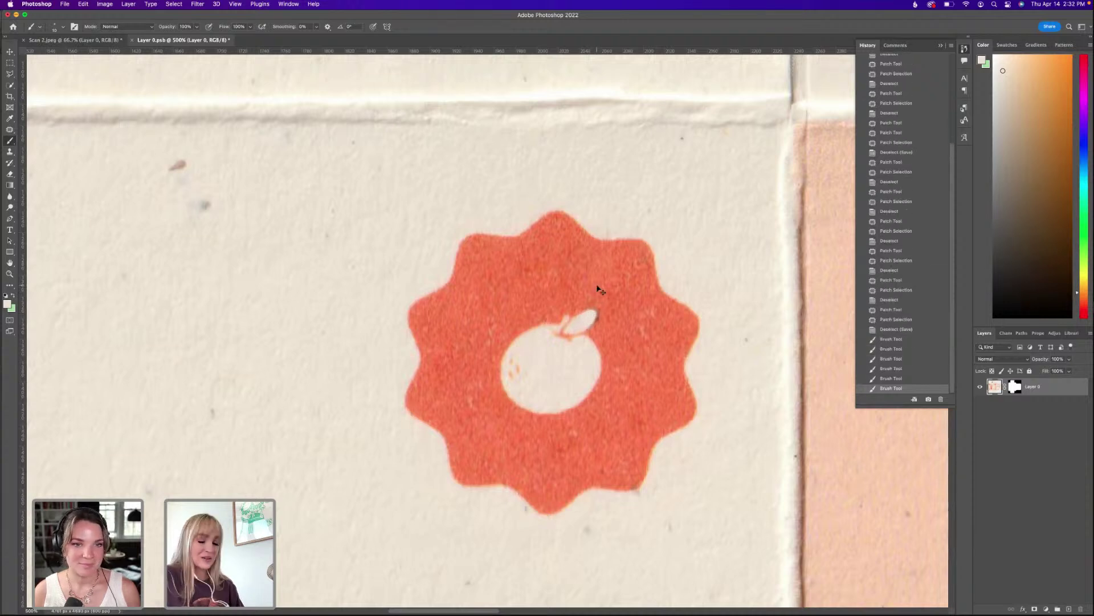
Save the edited layer contents and close them to return to Scan 2.jpeg.
key(super+minus)
key(super+minus)
key(super+minus)
key(super+minus)
key(super+minus)
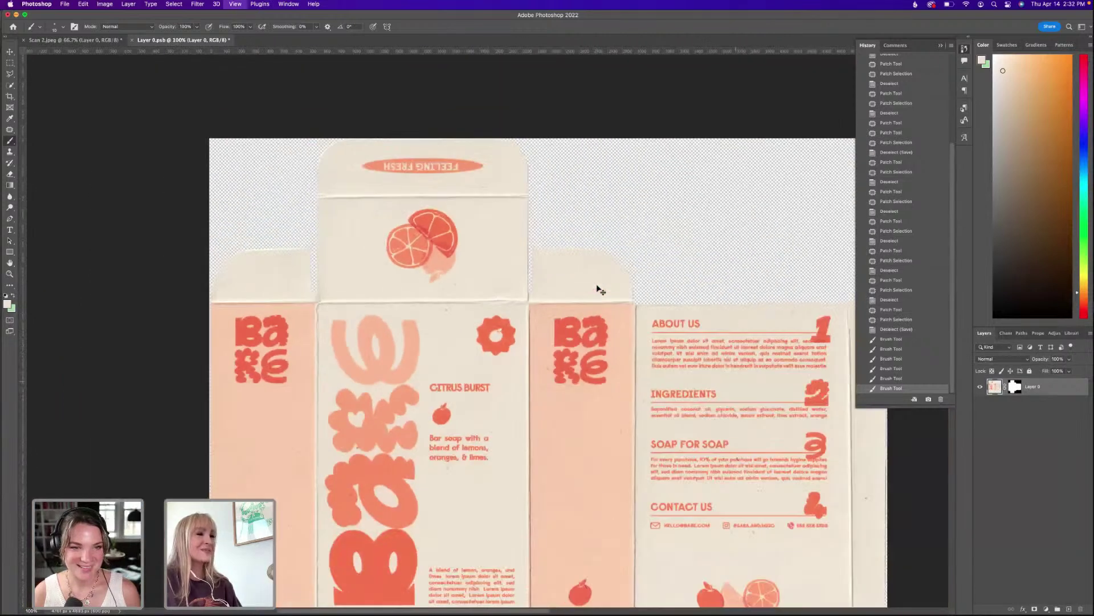
key(super+s)
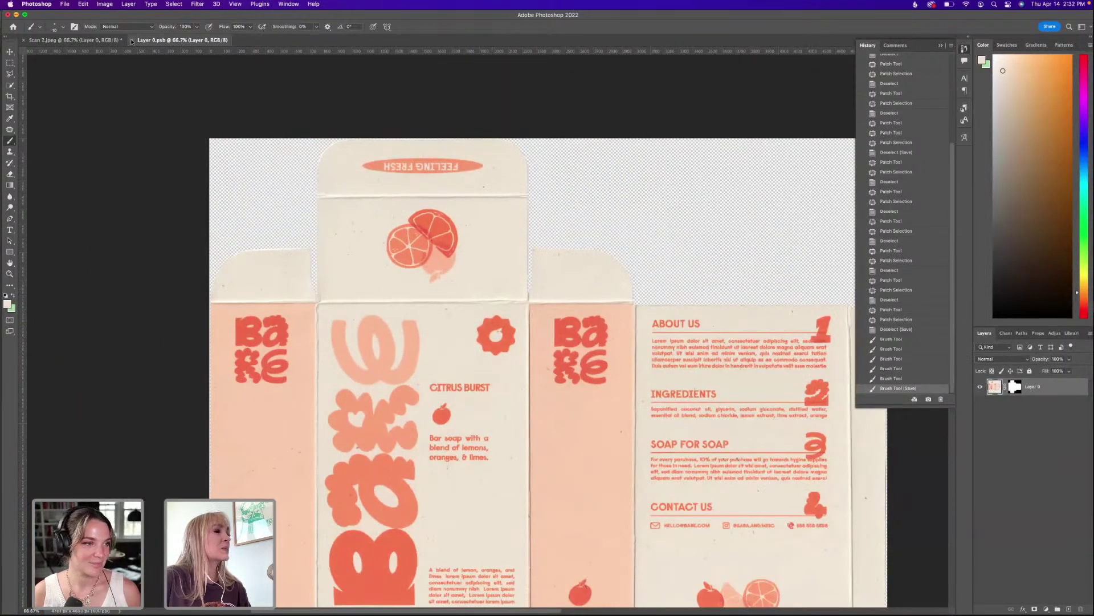
key(super+w)
Zoom and pan around the box mockup to inspect the badge on the oranges.
scroll(581, 393, up, 2)
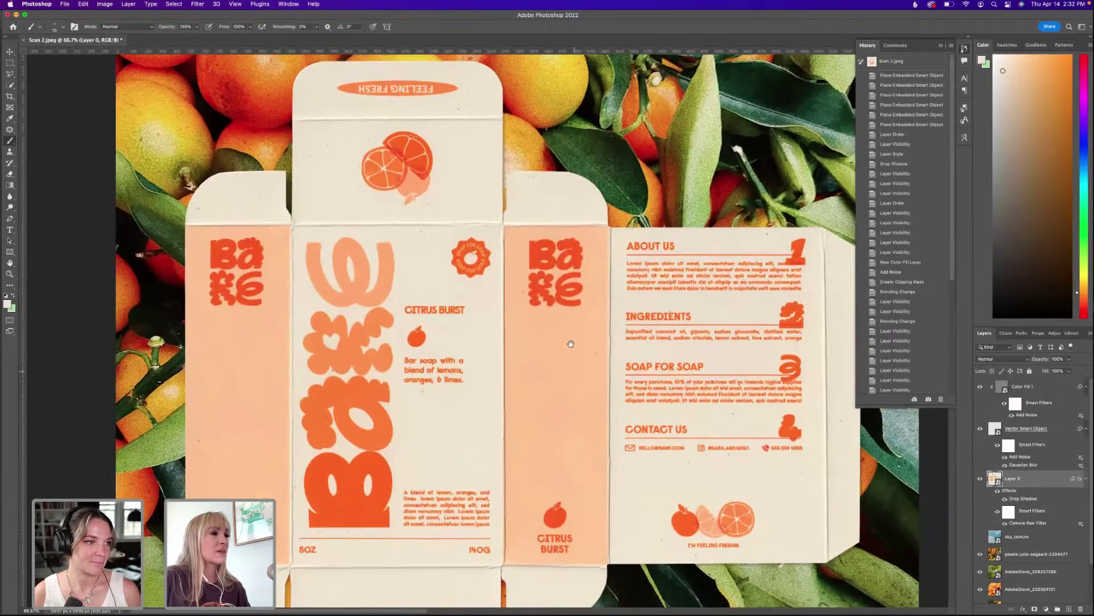
key(super+equal)
key(super+equal)
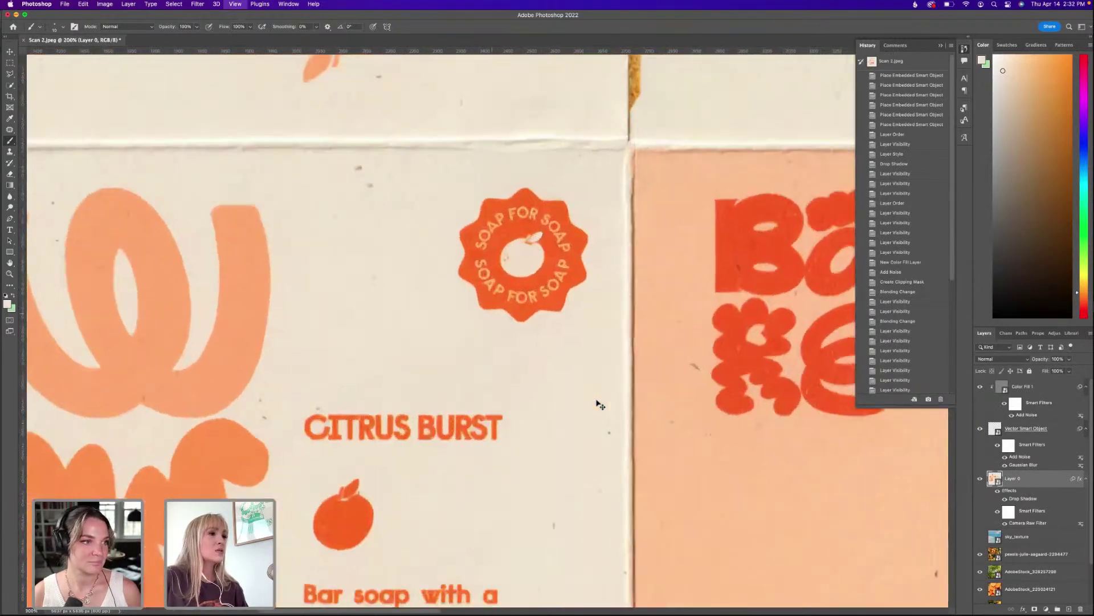
key(super+minus)
key(super+minus)
key(super+minus)
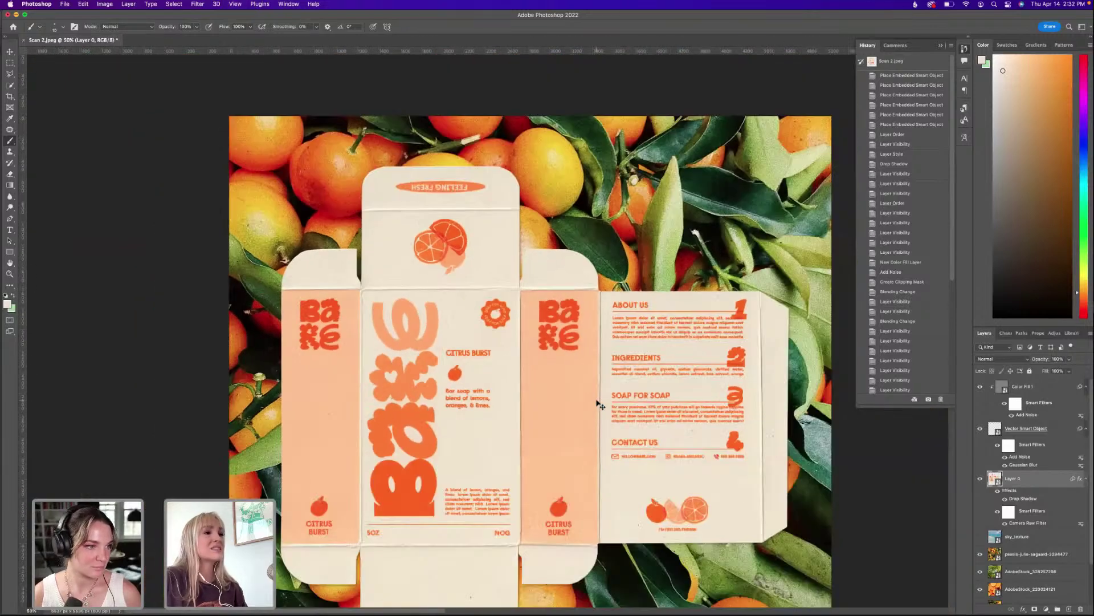
drag(645, 425, 631, 370)
drag(579, 322, 585, 298)
key(super+minus)
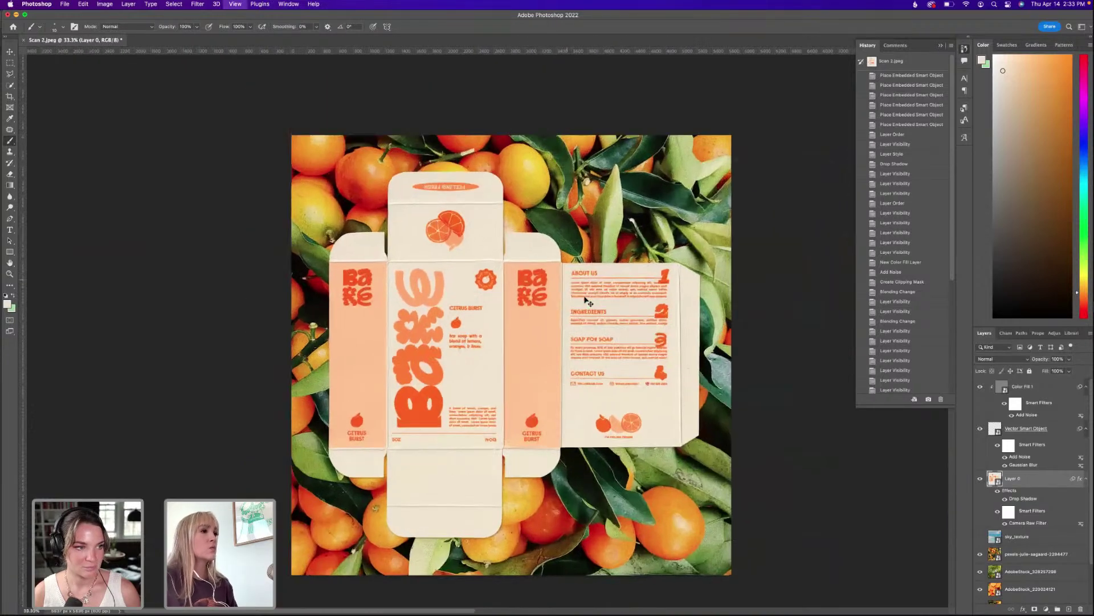
key(super+plus)
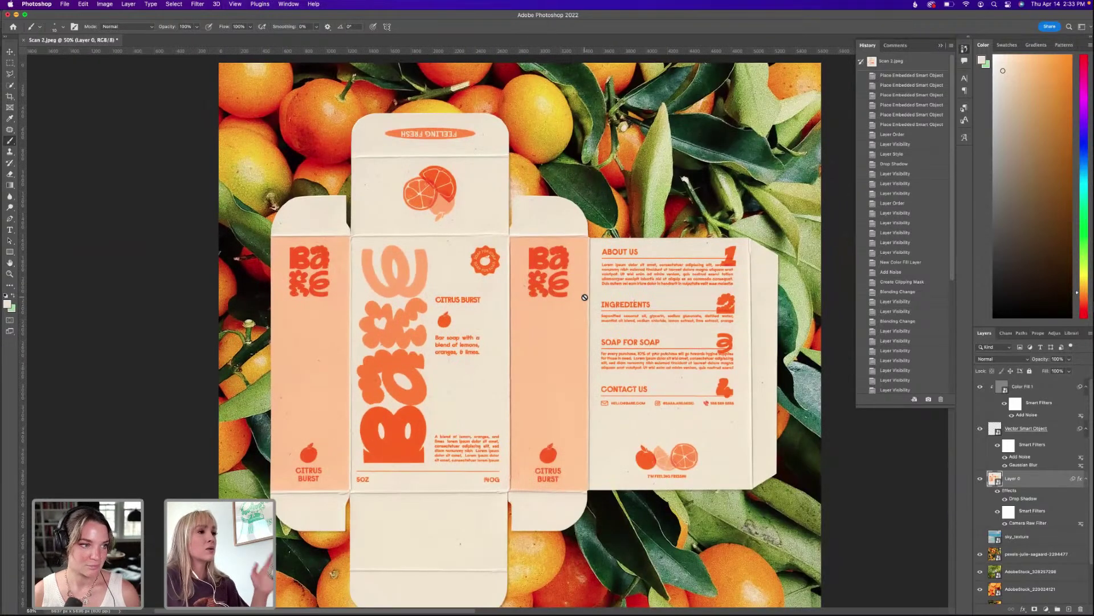
drag(524, 286, 526, 296)
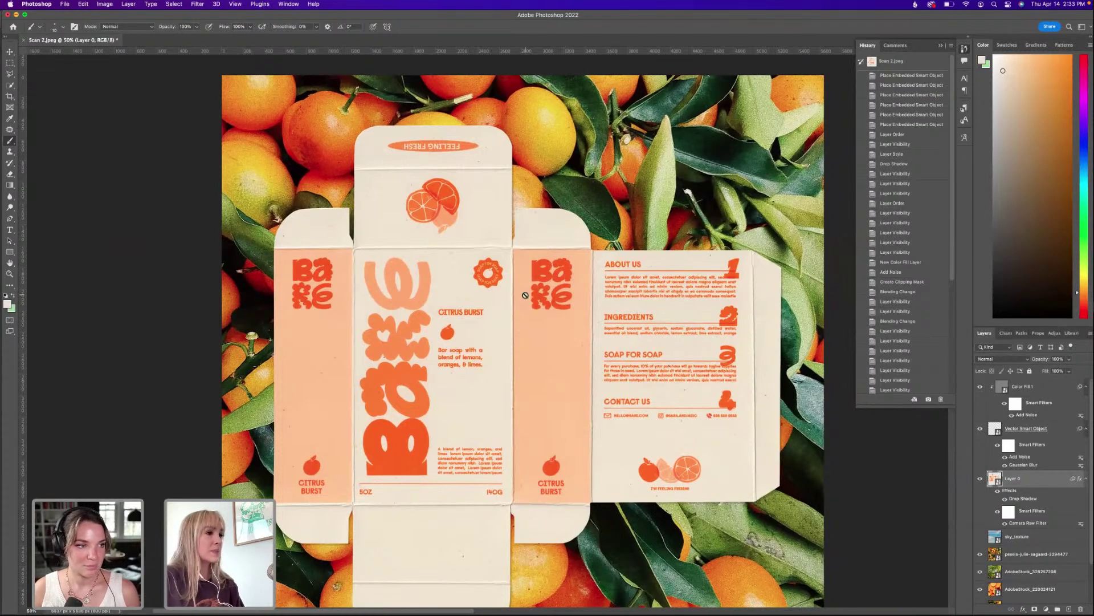
scroll(525, 298, down, 5)
scroll(550, 344, down, 3)
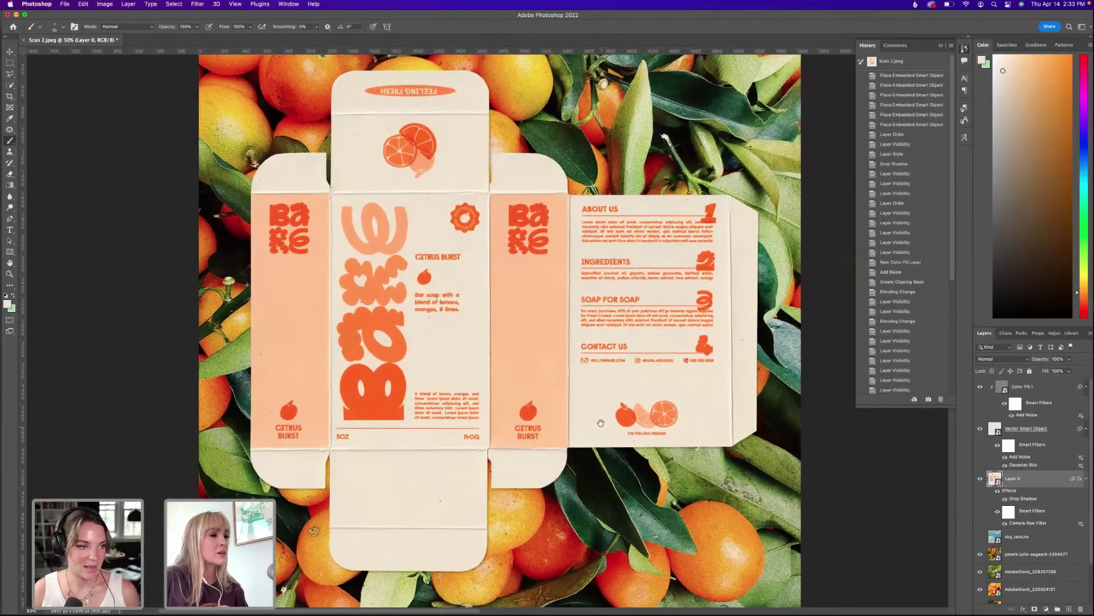
scroll(567, 453, up, 3)
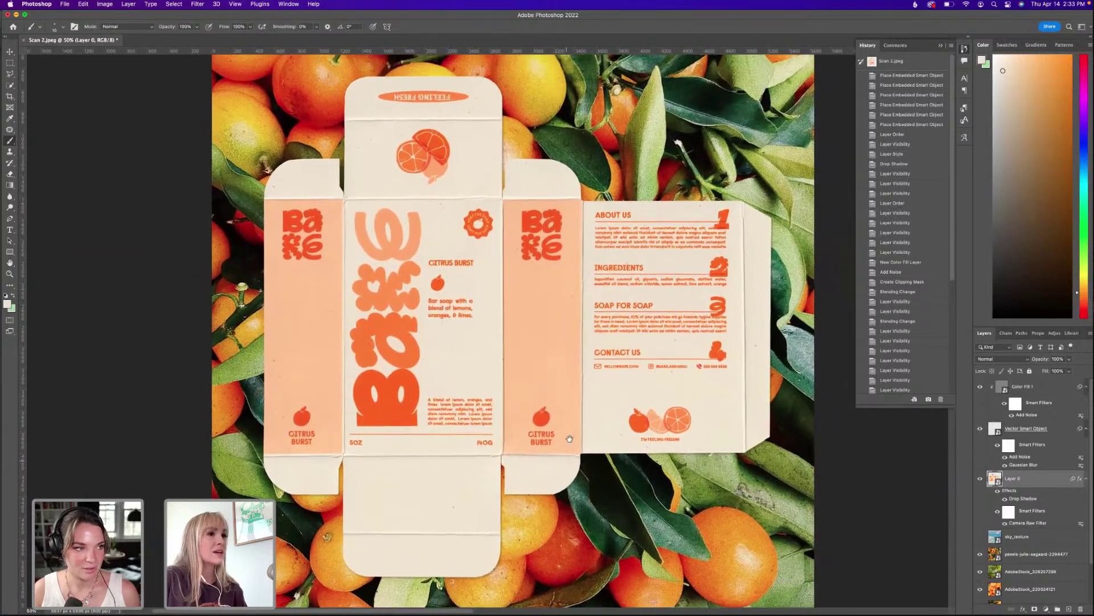
scroll(549, 316, up, 2)
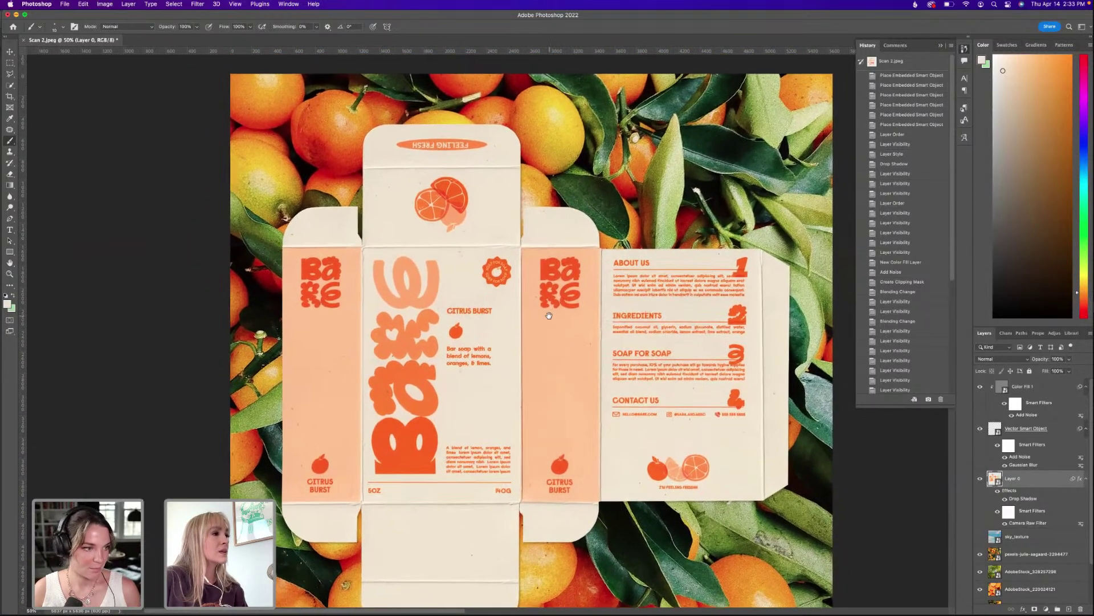
scroll(548, 314, up, 2)
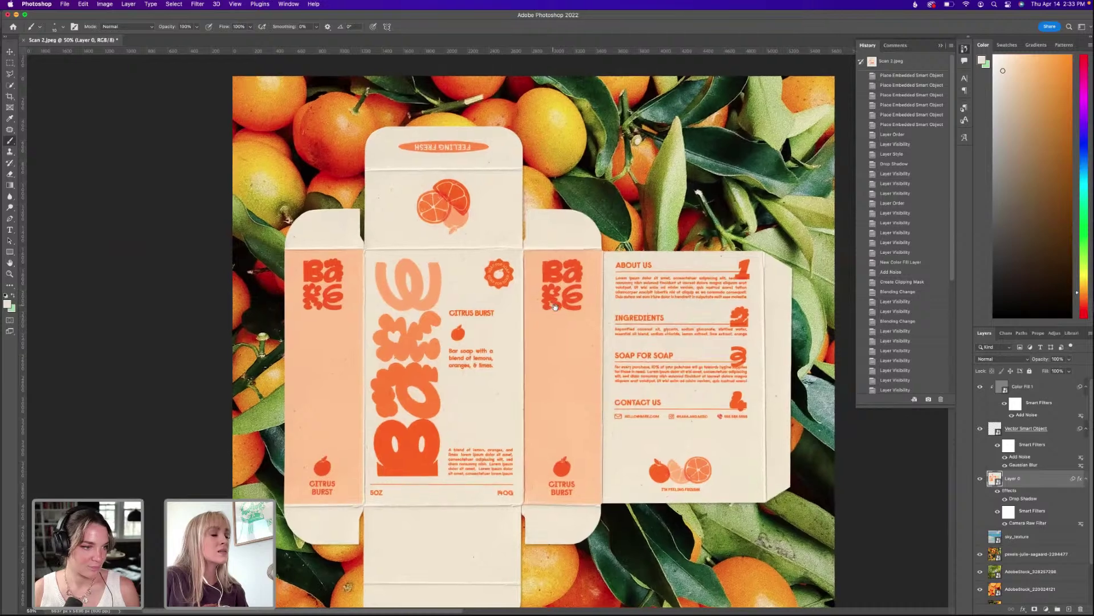
Save the mockup, bringing up the cloud-document or computer save prompt.
key(super+equal)
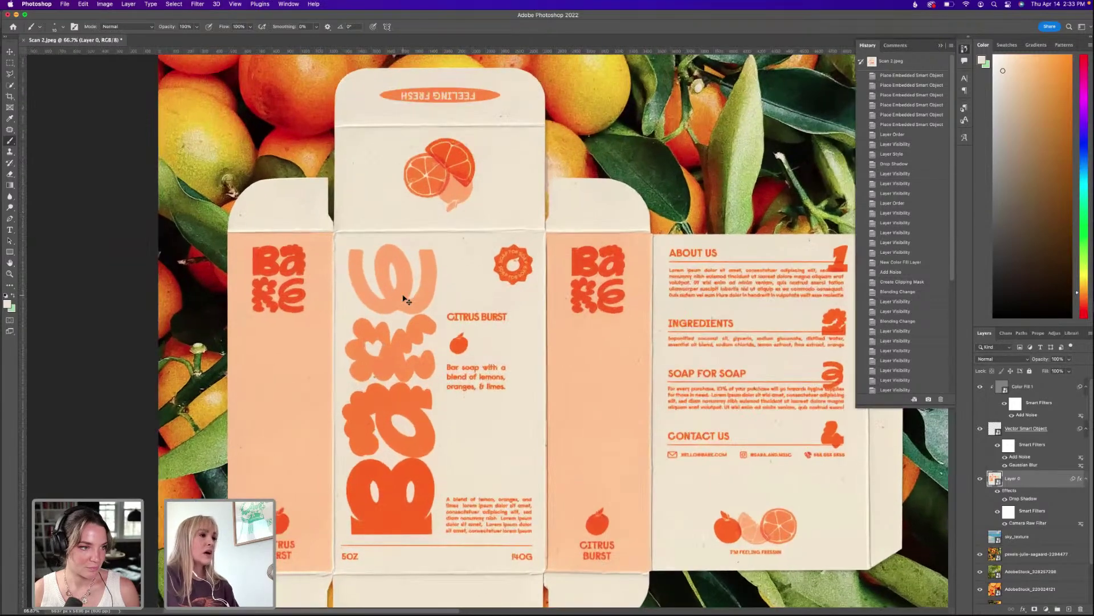
key(super+minus)
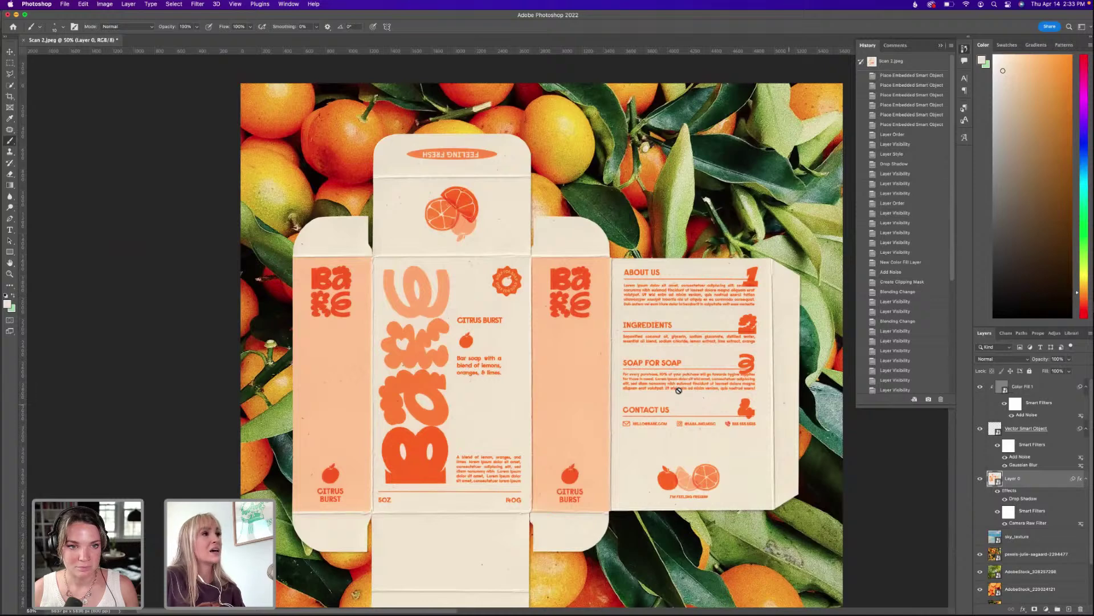
key(super+minus)
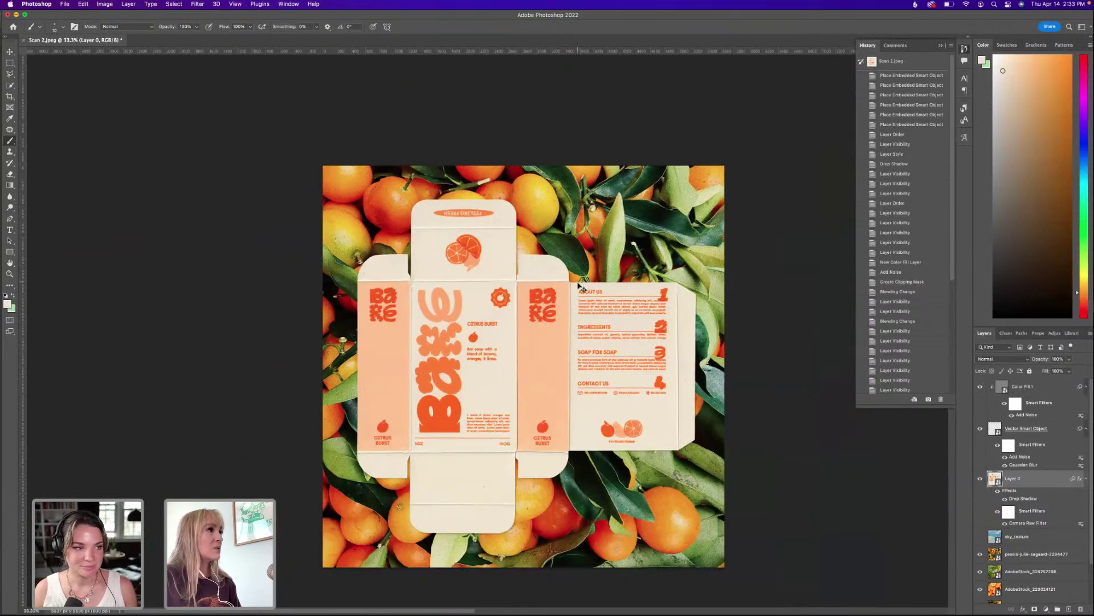
key(super+Tab)
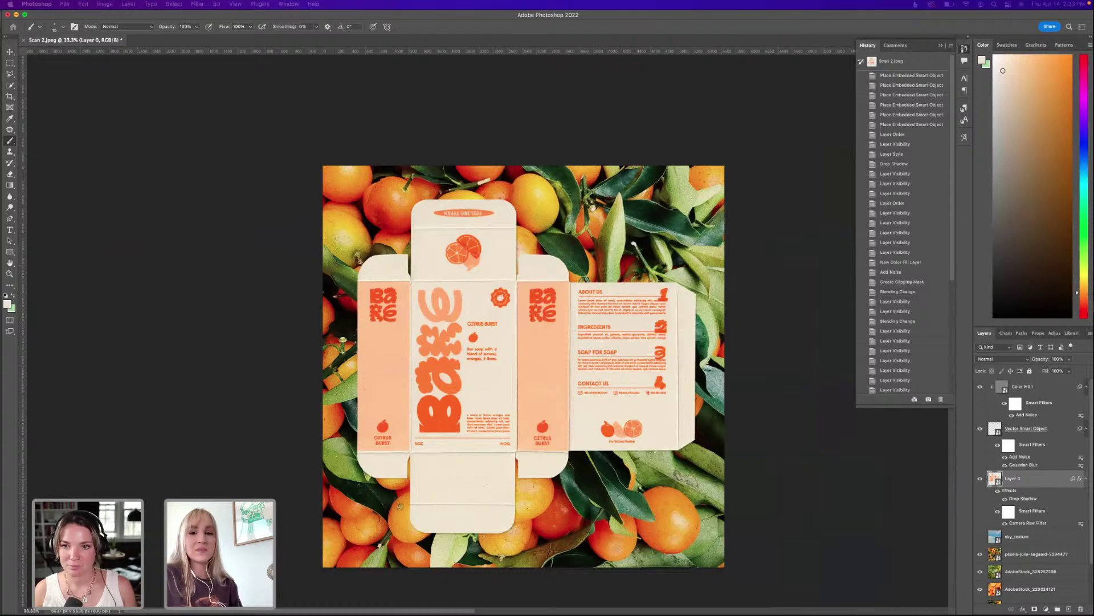
key(super+s)
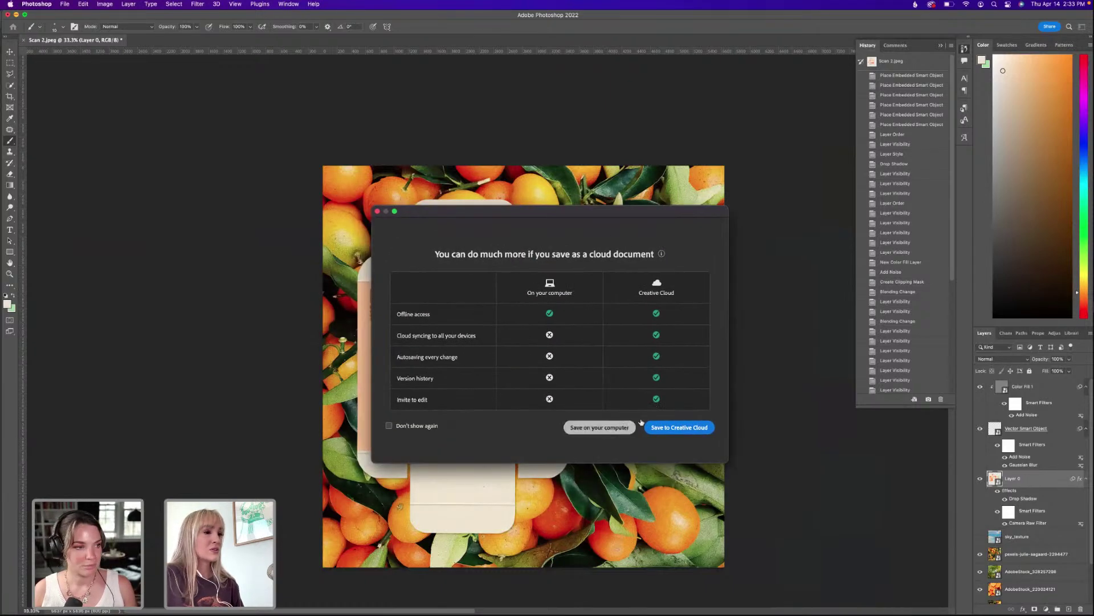
Save the mockup on the computer to the Desktop as Scan 2.psd.
click(614, 428)
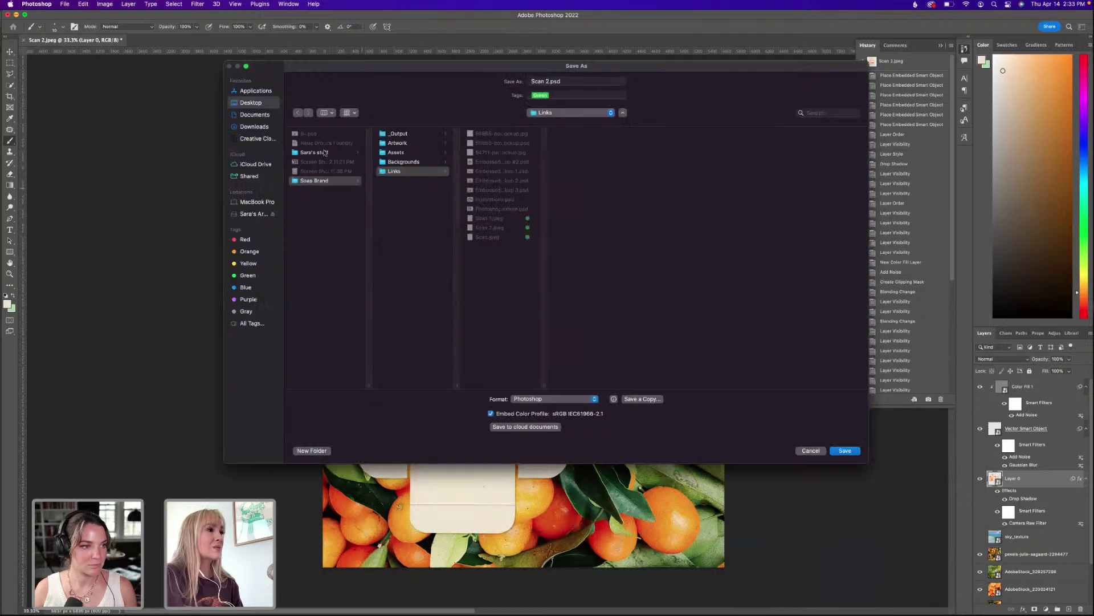
click(251, 103)
key(Return)
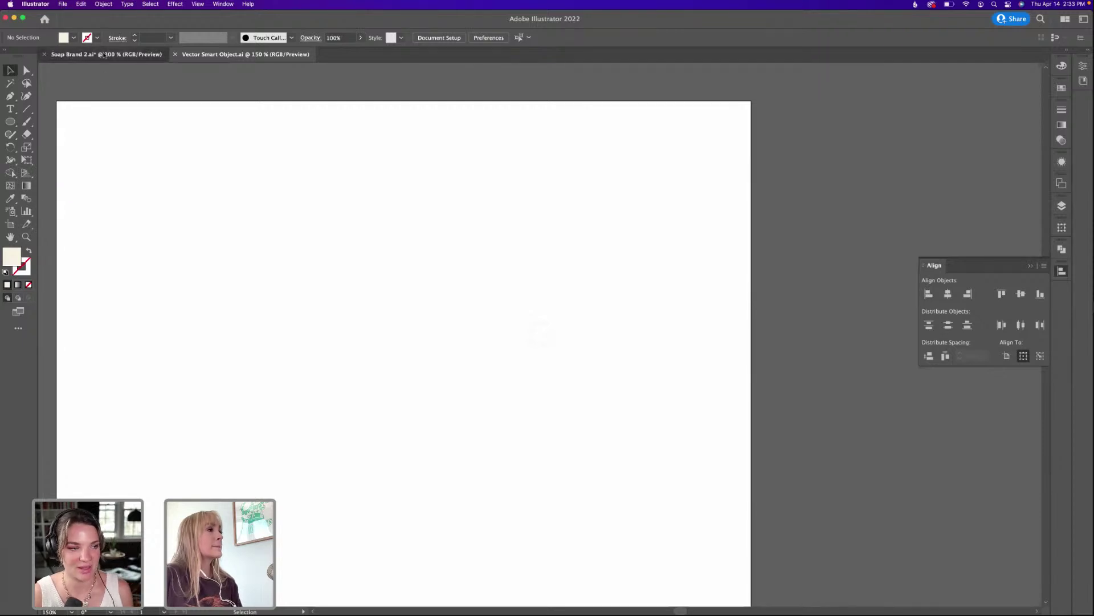
Switch to Soap Brand 2.ai, zoom in on the peach box dieline, and pick the Rectangle Tool.
click(103, 55)
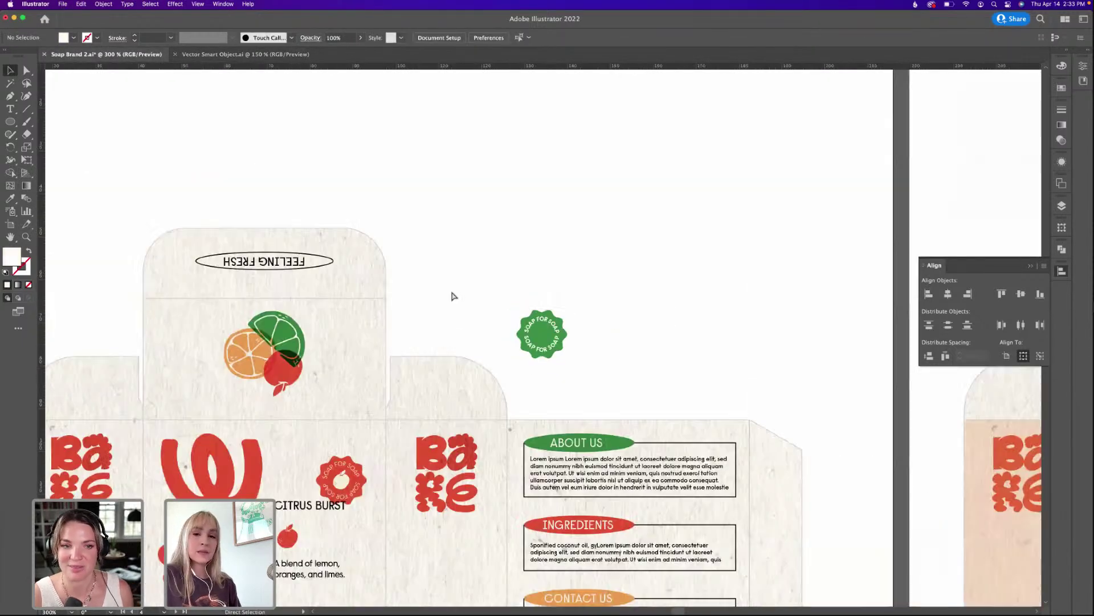
scroll(454, 296, down, 10)
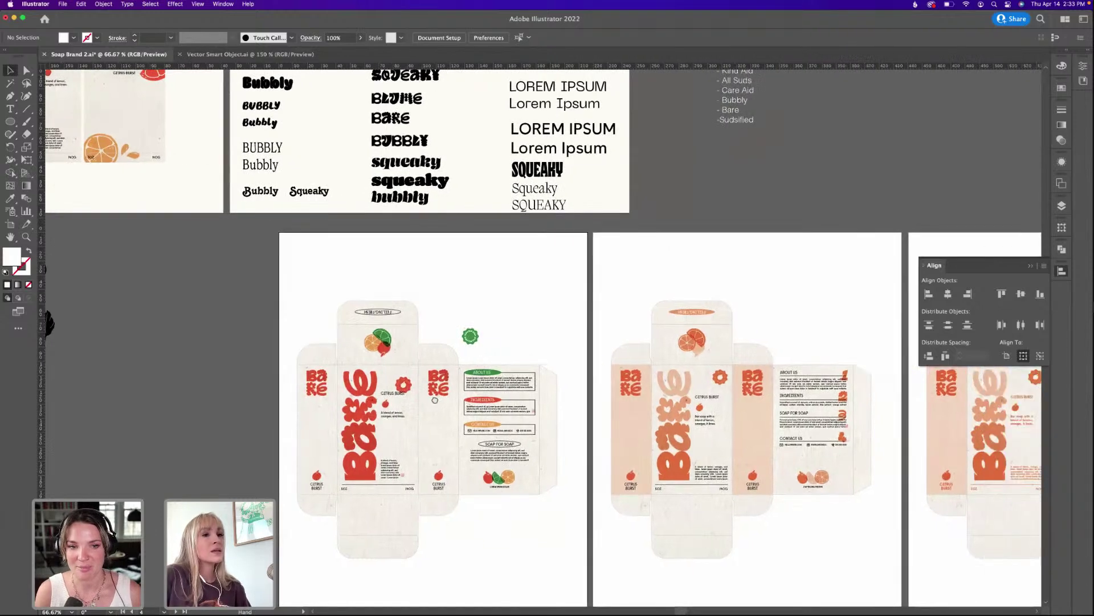
drag(844, 478, 627, 404)
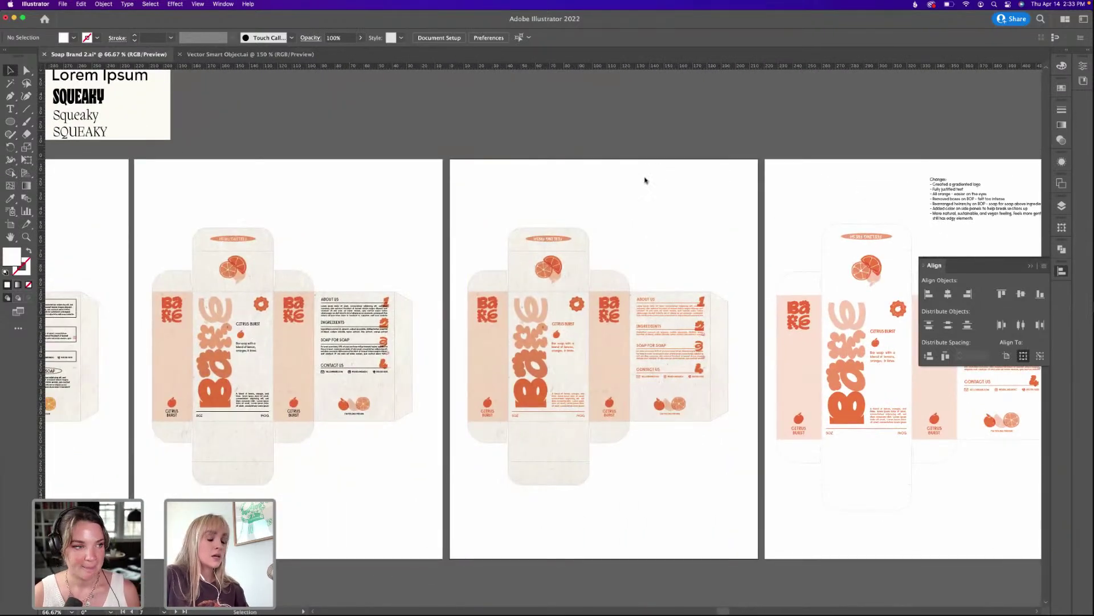
key(super+1)
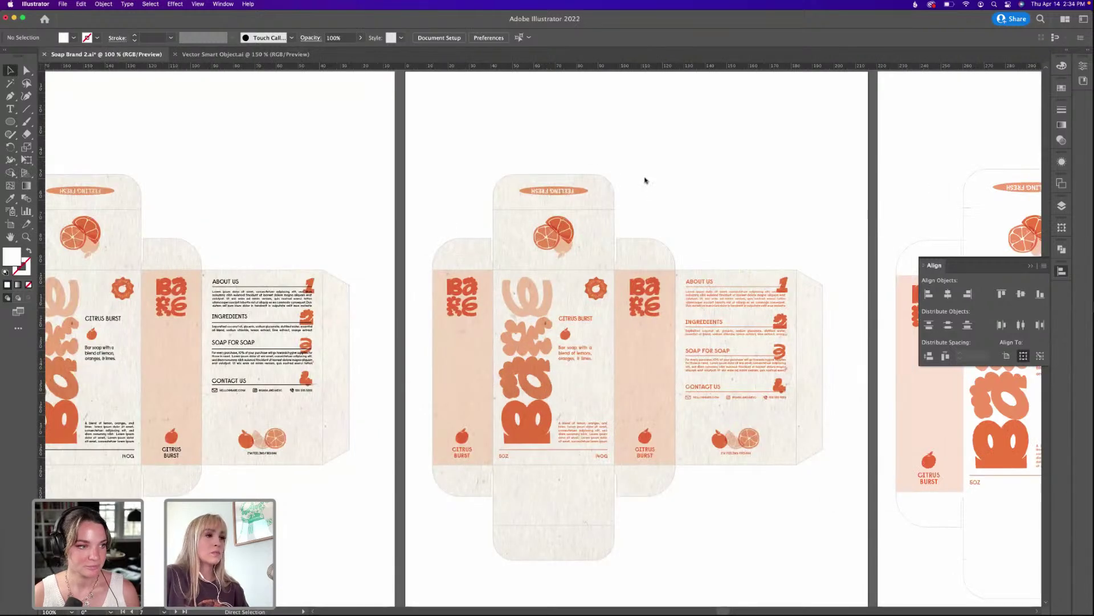
key(super+equal)
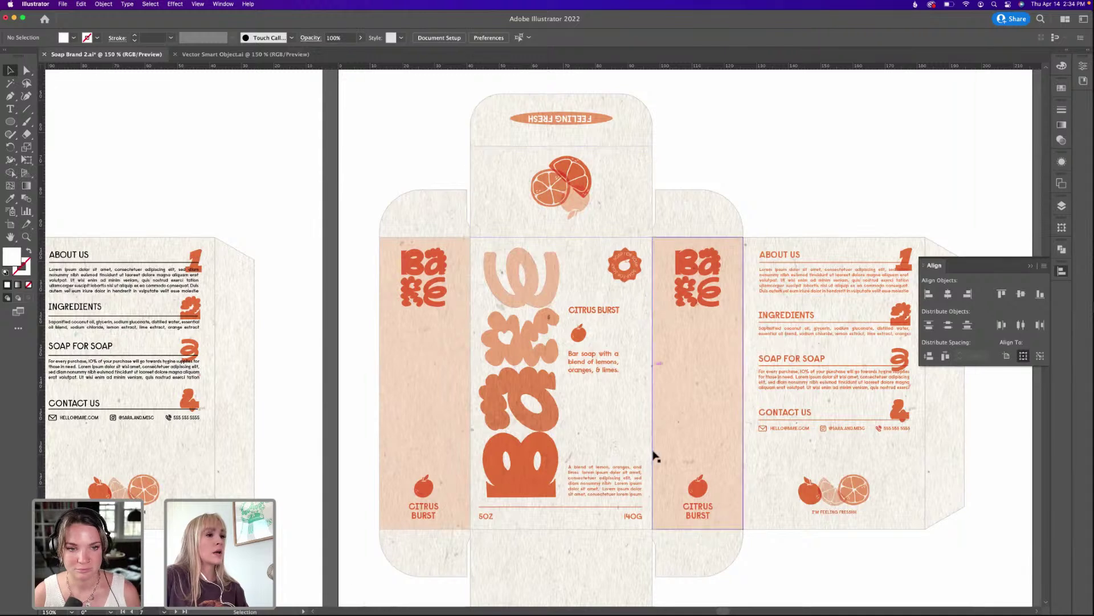
drag(9, 121, 51, 121)
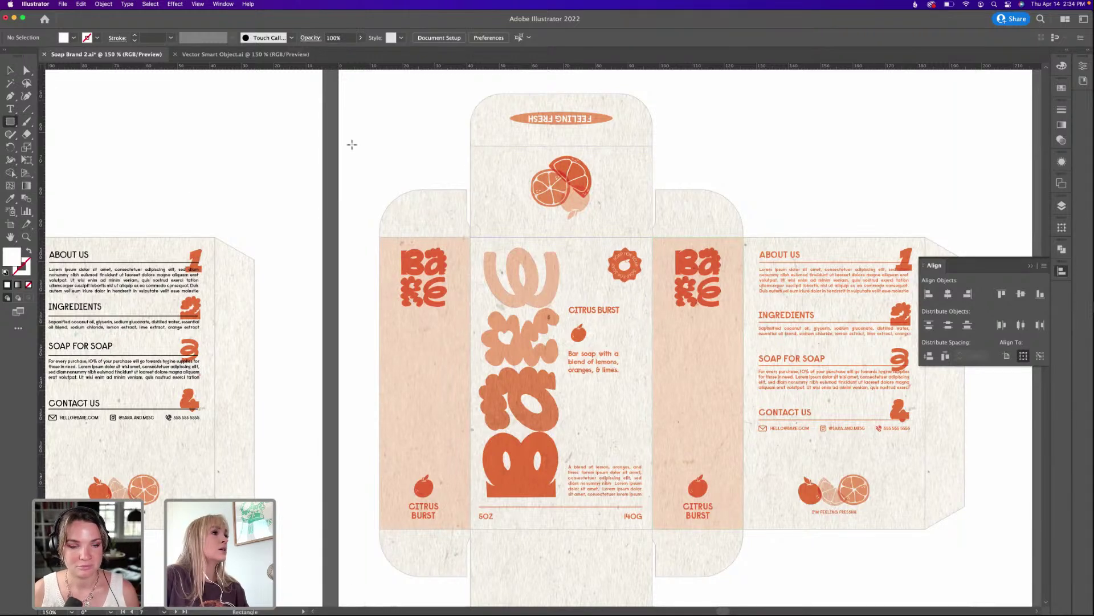
Draw a 50 × 80 mm rectangle and move it over the left Bare side panel.
click(352, 145)
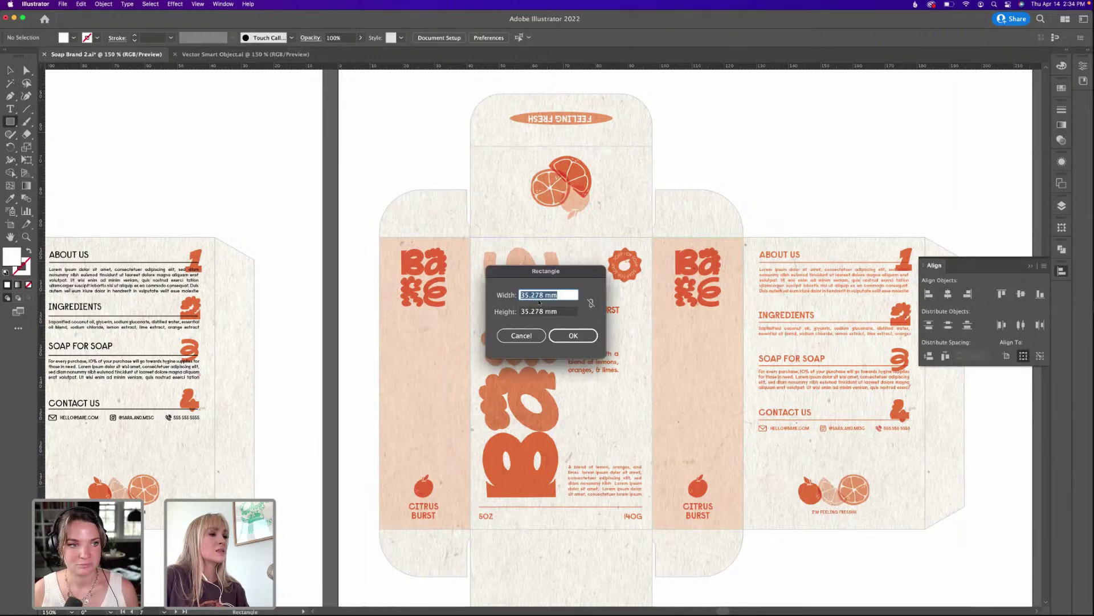
text(50)
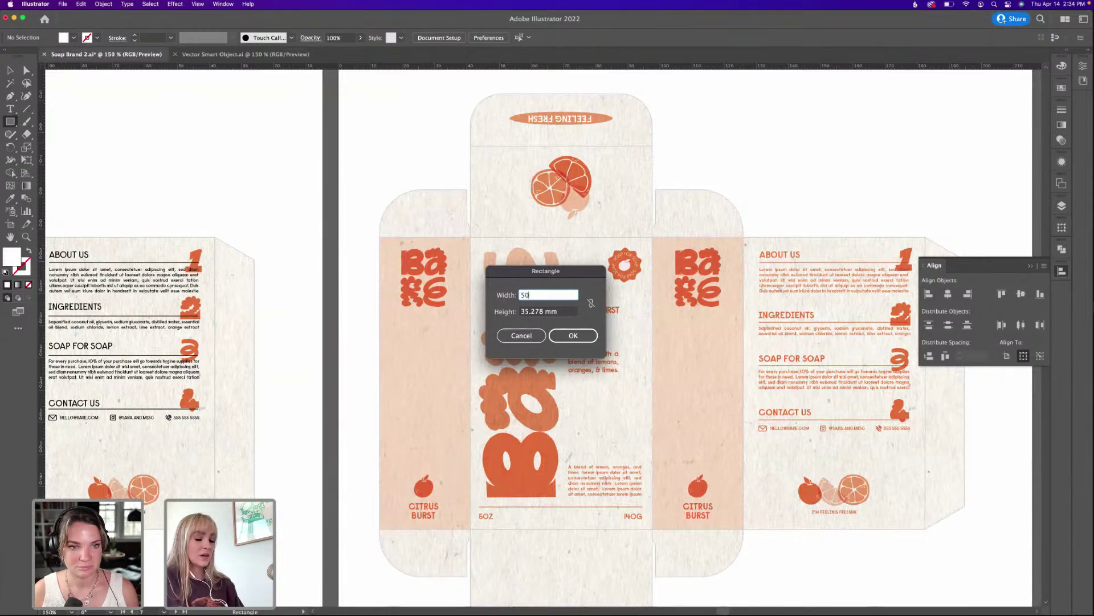
key(Tab)
text(80)
key(Return)
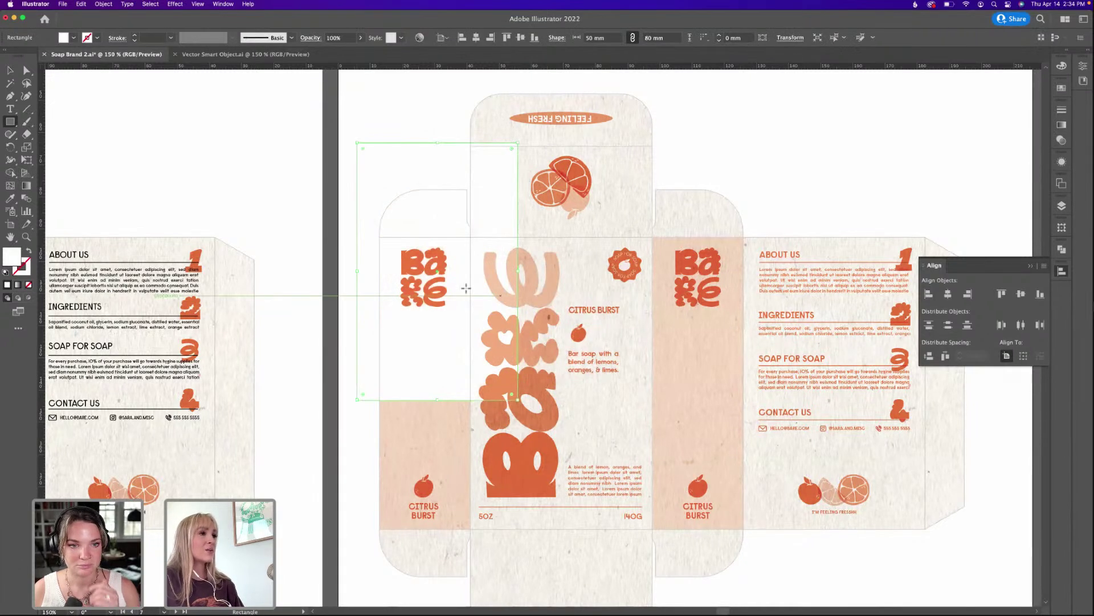
key(v)
drag(391, 166, 768, 127)
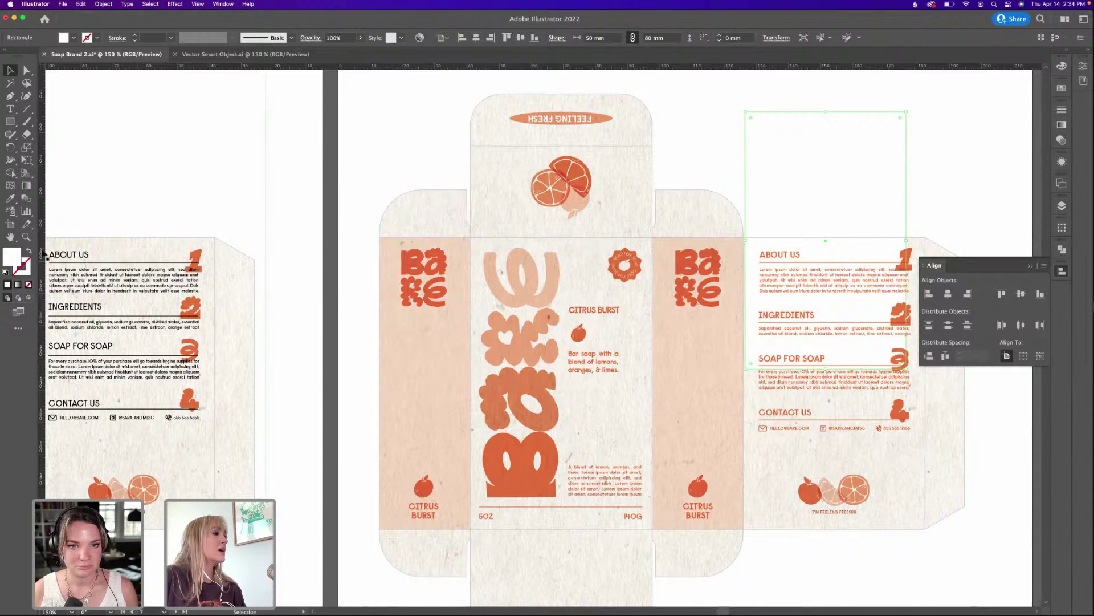
Give the rectangle a #232020 stroke and move it up and right.
click(31, 252)
double_click(22, 266)
click(448, 382)
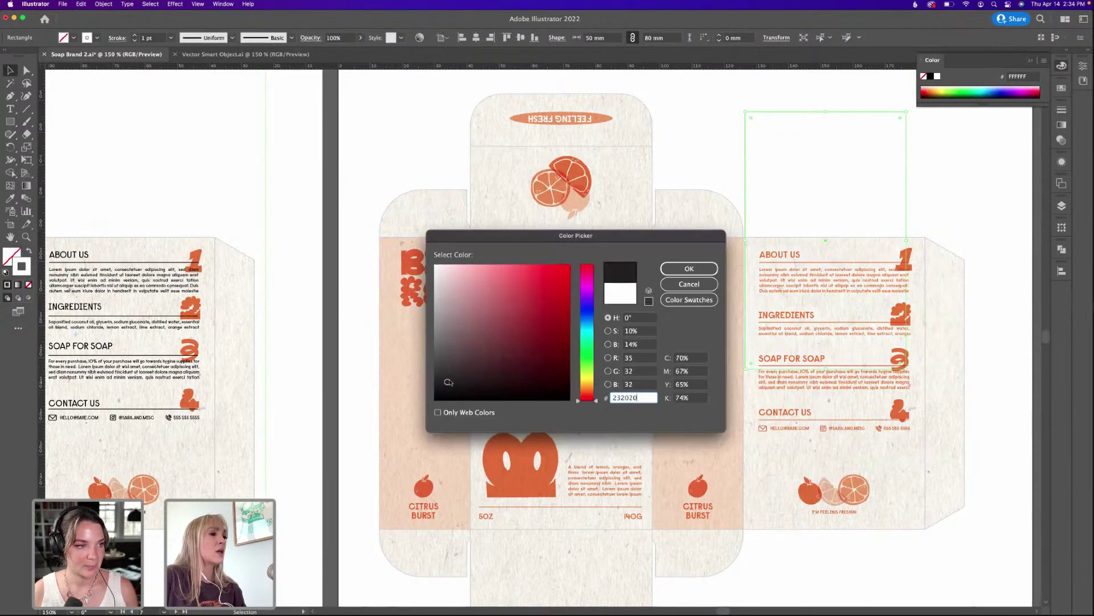
key(Return)
key(super+minus)
key(super+minus)
scroll(456, 383, left, 2)
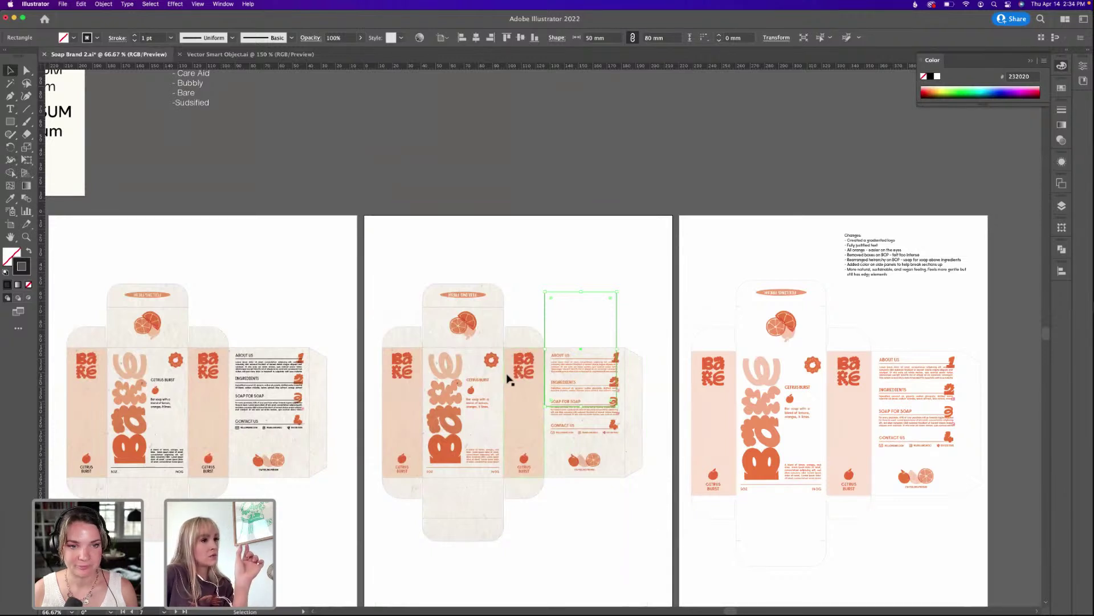
drag(557, 293, 584, 209)
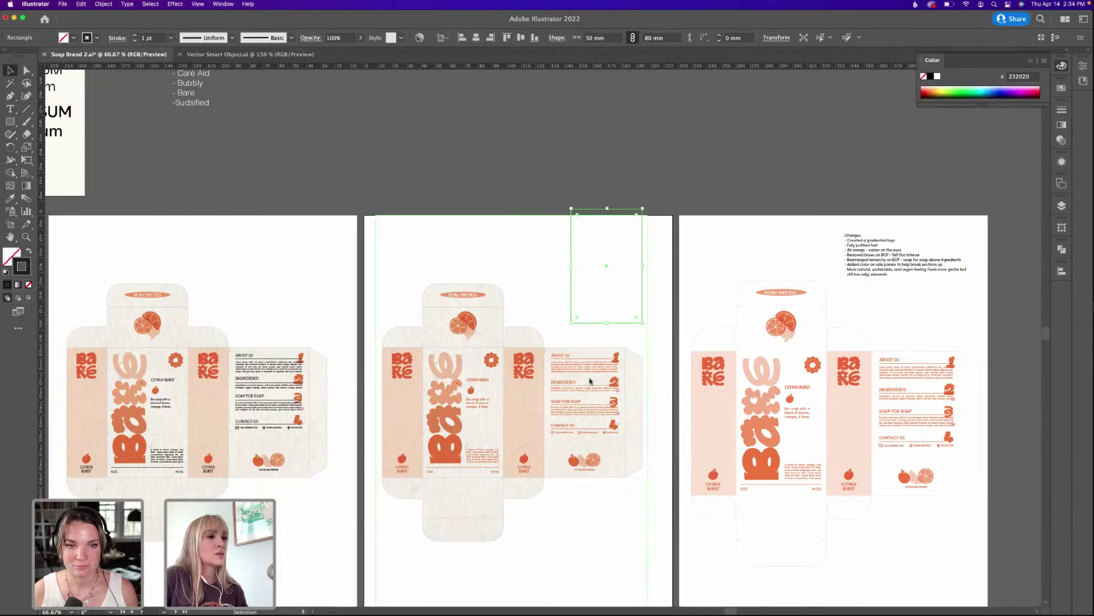
Select the empty rectangle sitting above the box dieline on the middle board.
key(super+equal)
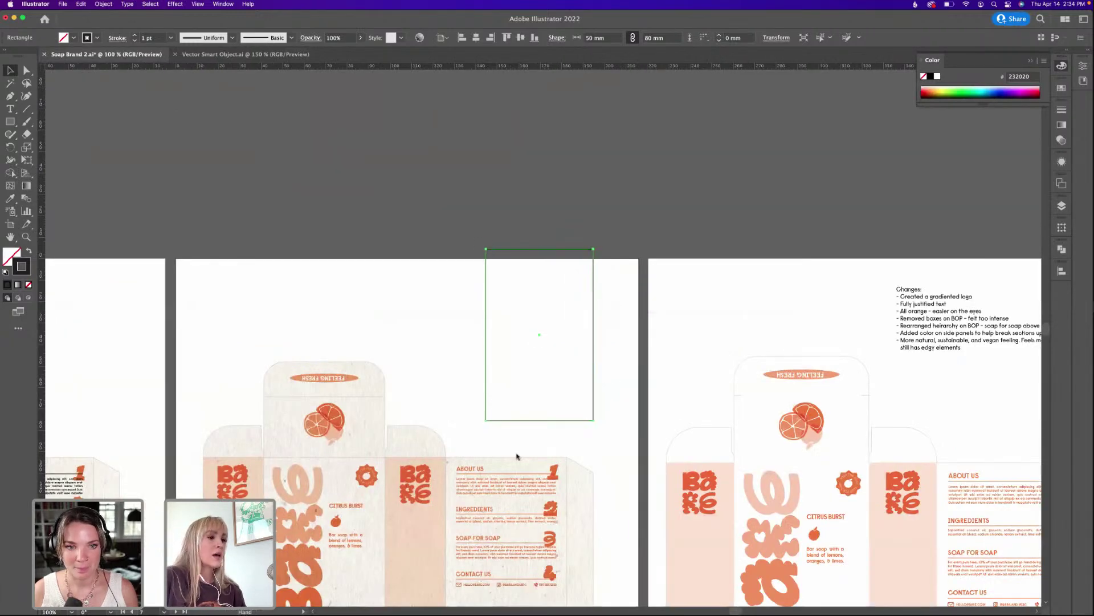
drag(516, 454, 635, 317)
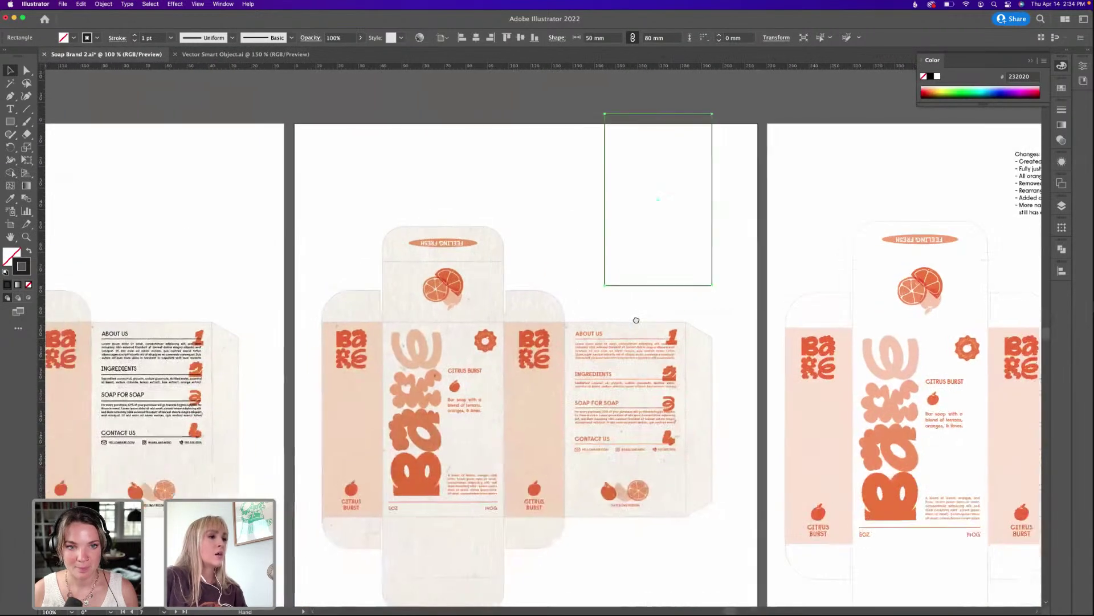
click(707, 328)
click(710, 340)
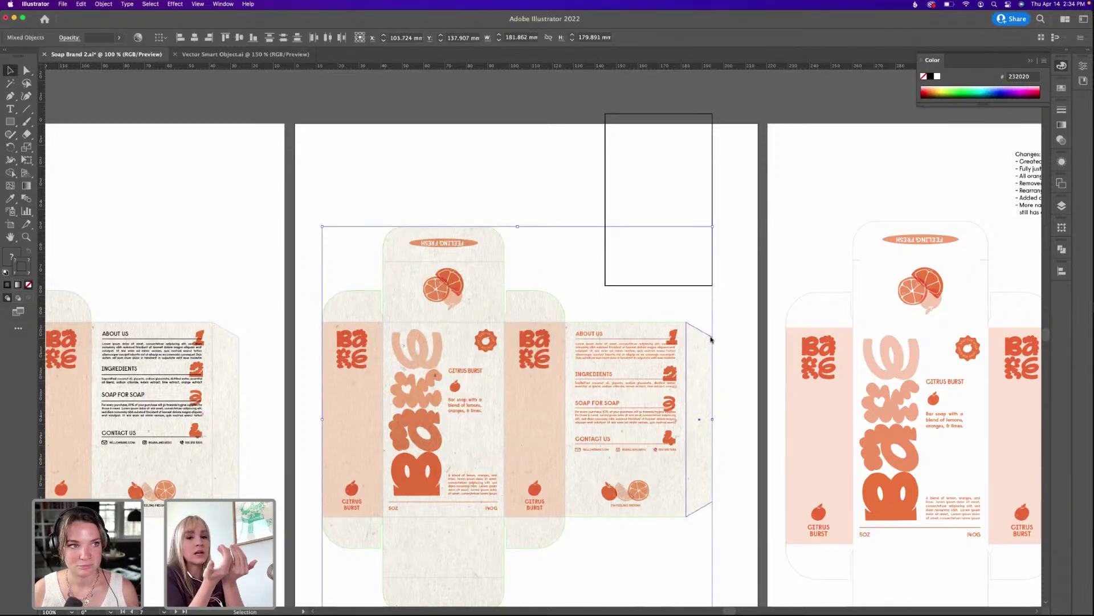
click(541, 189)
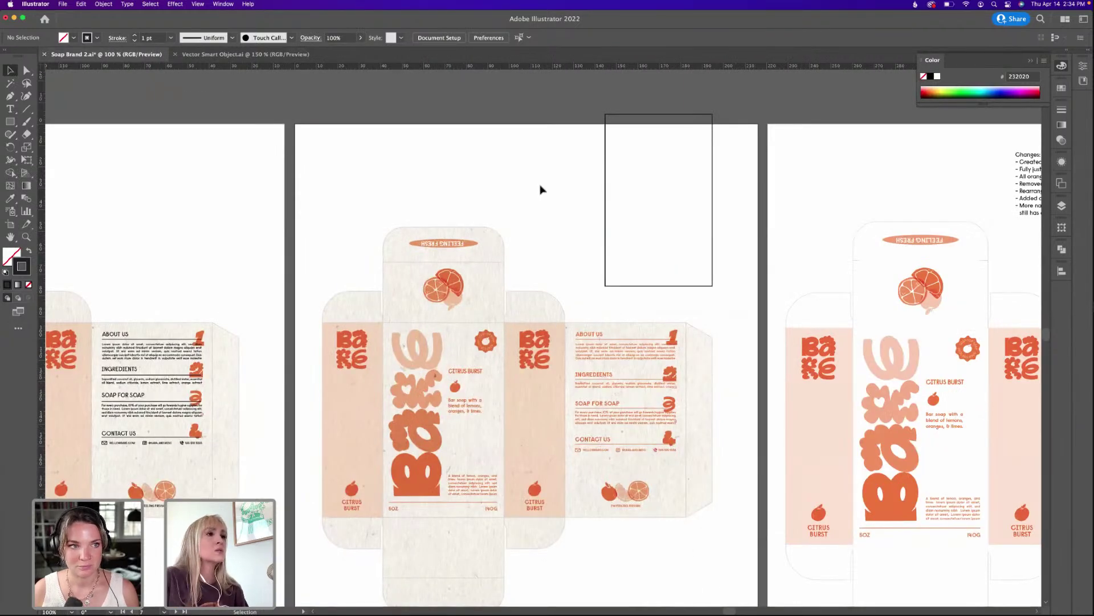
click(618, 236)
key(Delete)
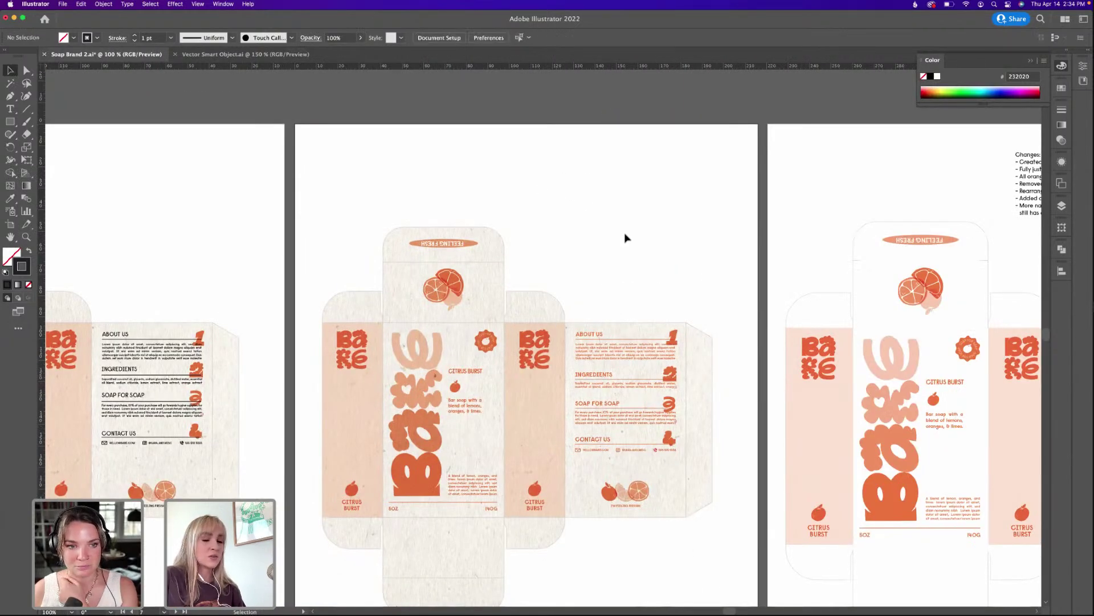
scroll(633, 421, down, 3)
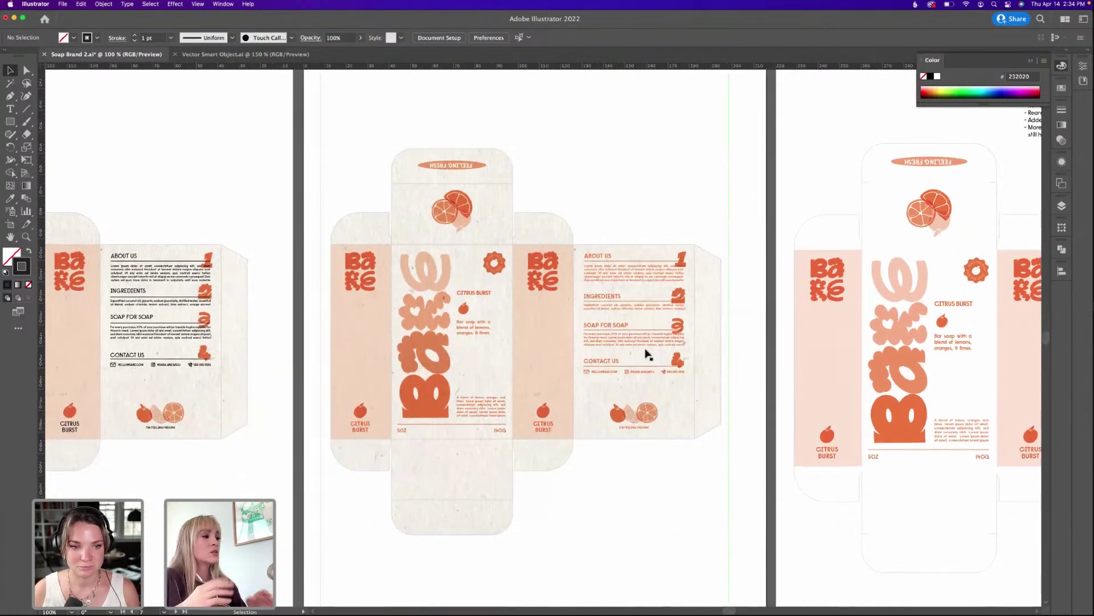
scroll(705, 548, down, 2)
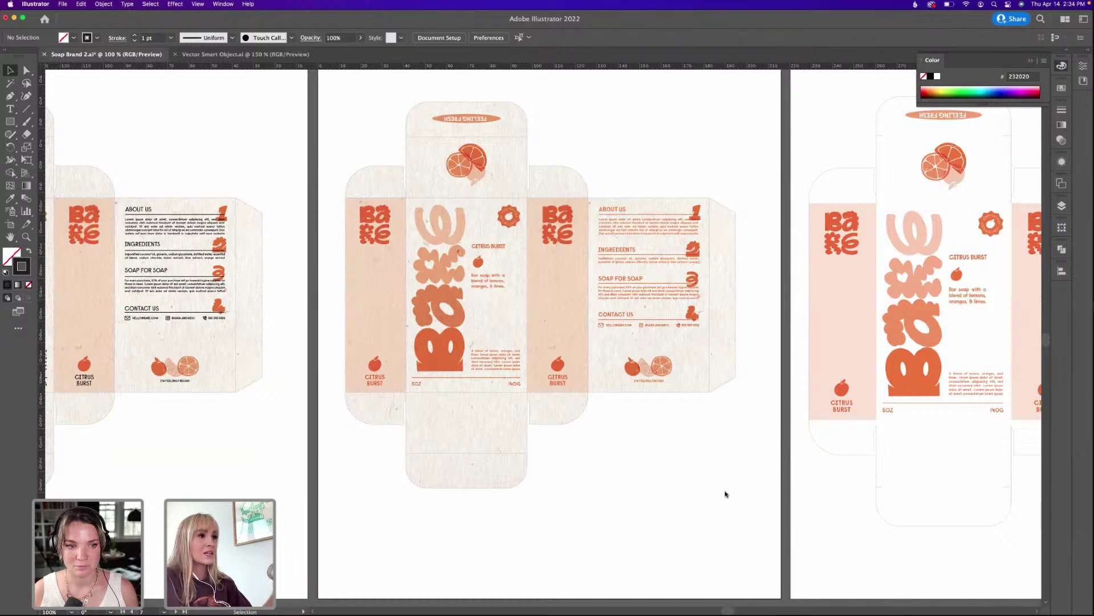
drag(777, 456, 652, 468)
scroll(652, 469, right, 4)
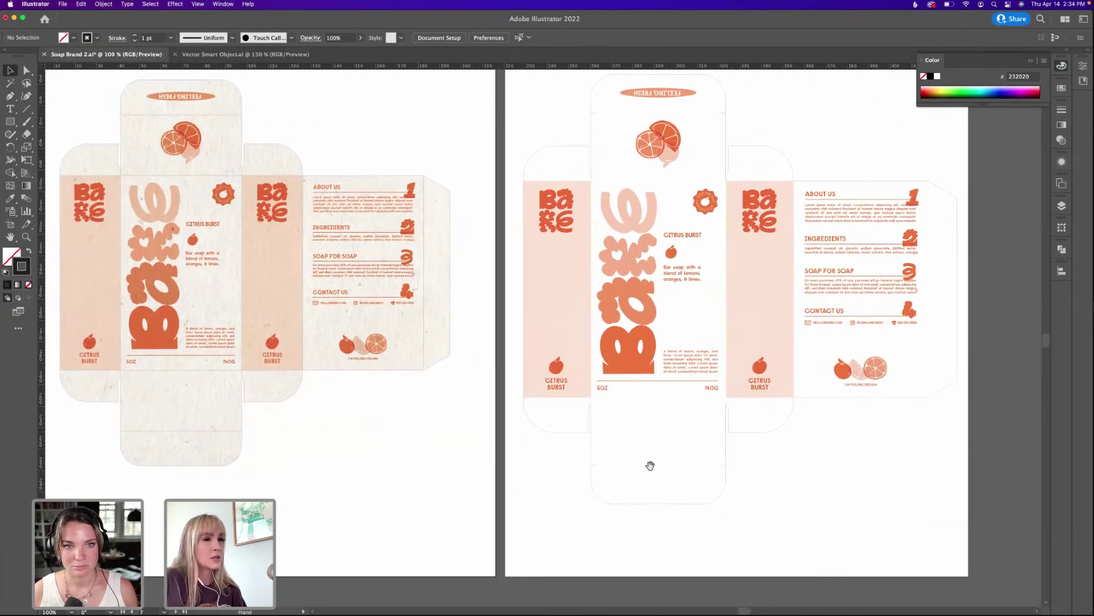
scroll(645, 399, up, 3)
scroll(645, 399, right, 3)
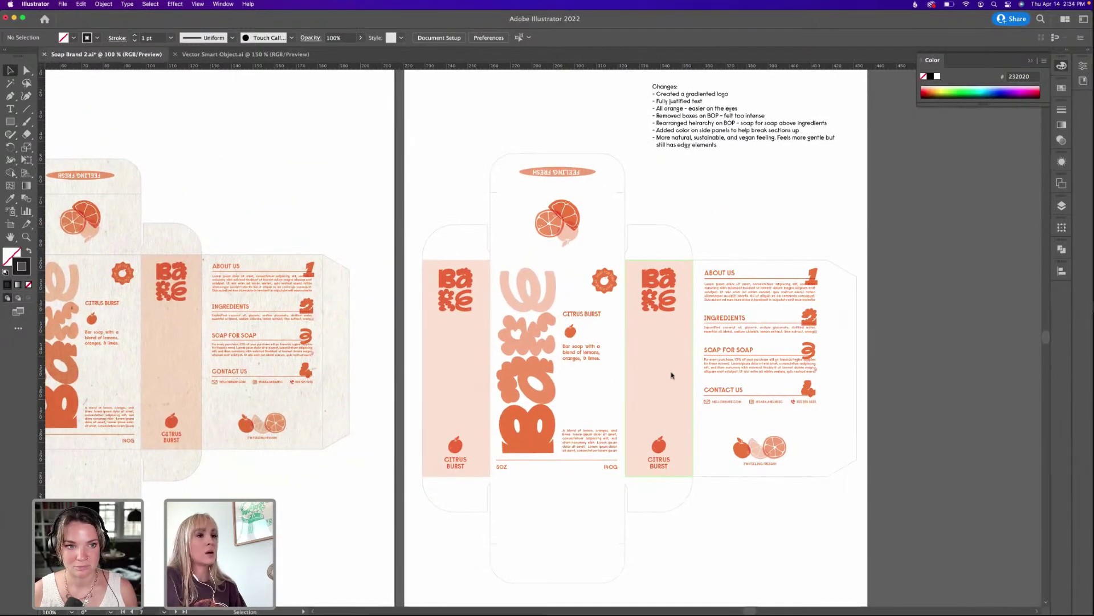
drag(769, 463, 759, 440)
scroll(750, 489, up, 3)
scroll(750, 488, left, 1)
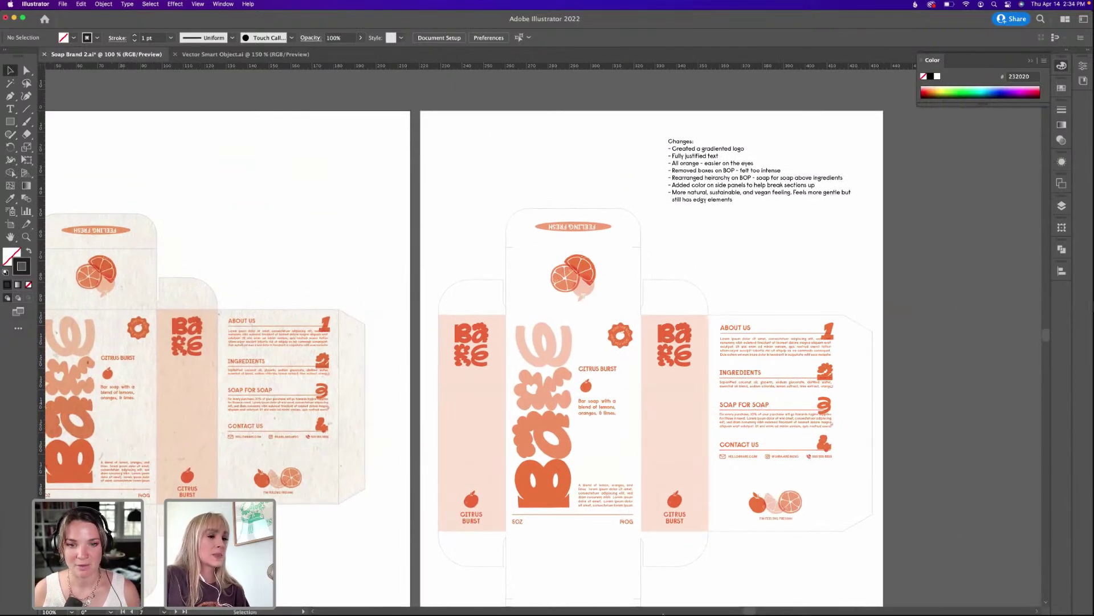
drag(758, 545, 761, 536)
scroll(761, 535, down, 3)
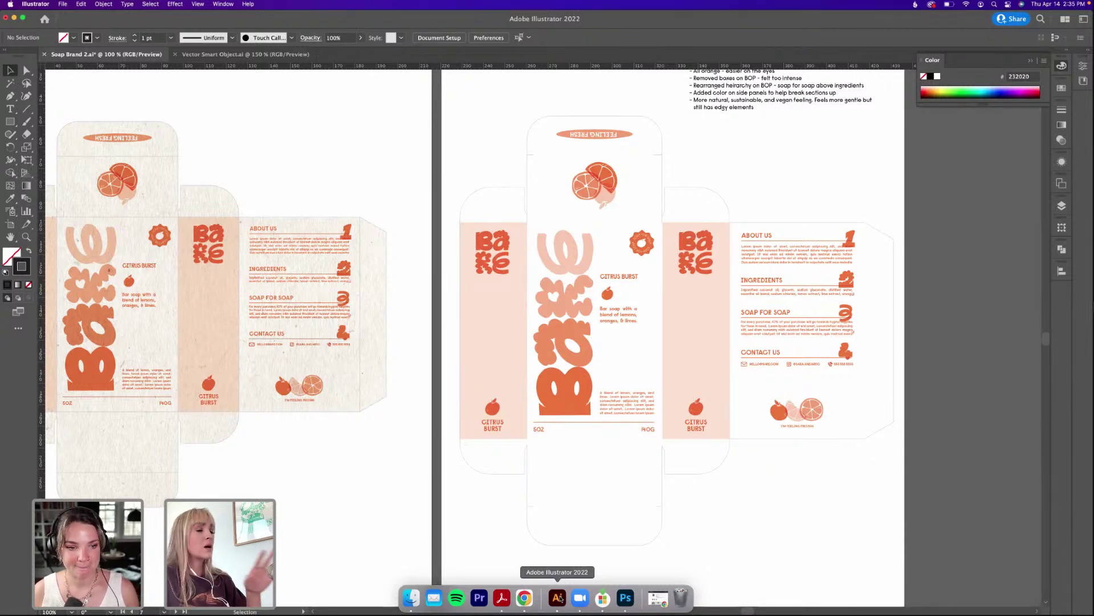
scroll(342, 285, right, 3)
scroll(342, 285, up, 2)
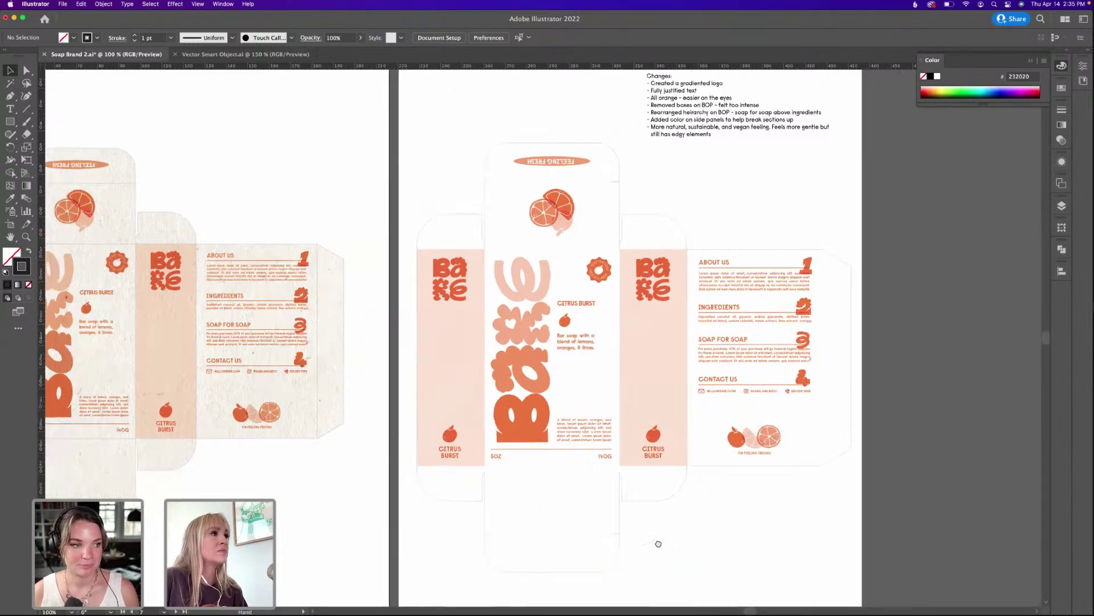
Create a new blank landscape document sized 1920 × 1080 pt.
click(62, 5)
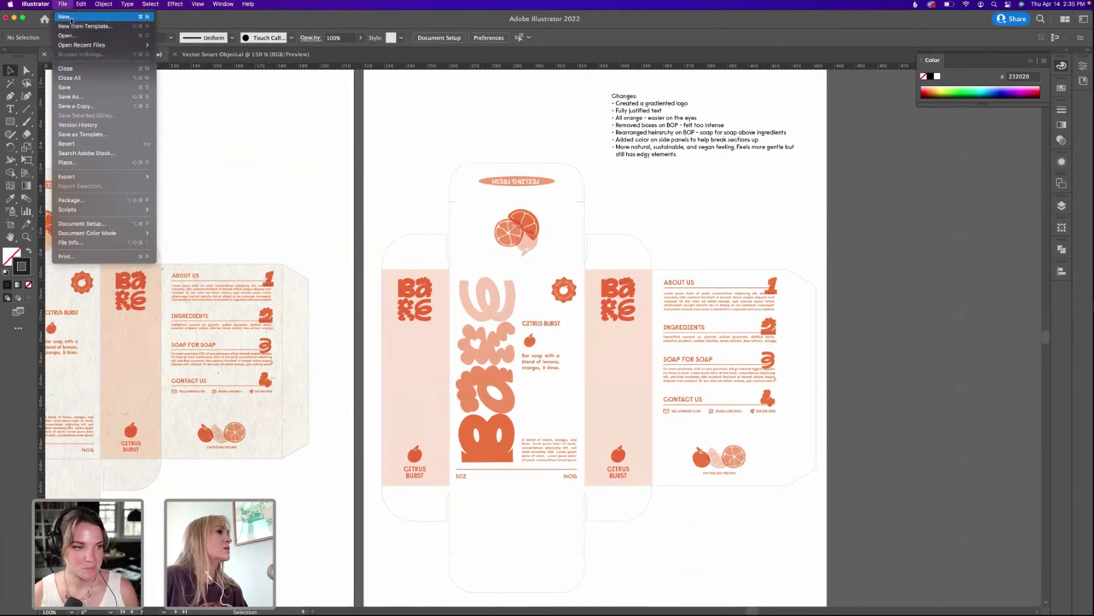
click(71, 18)
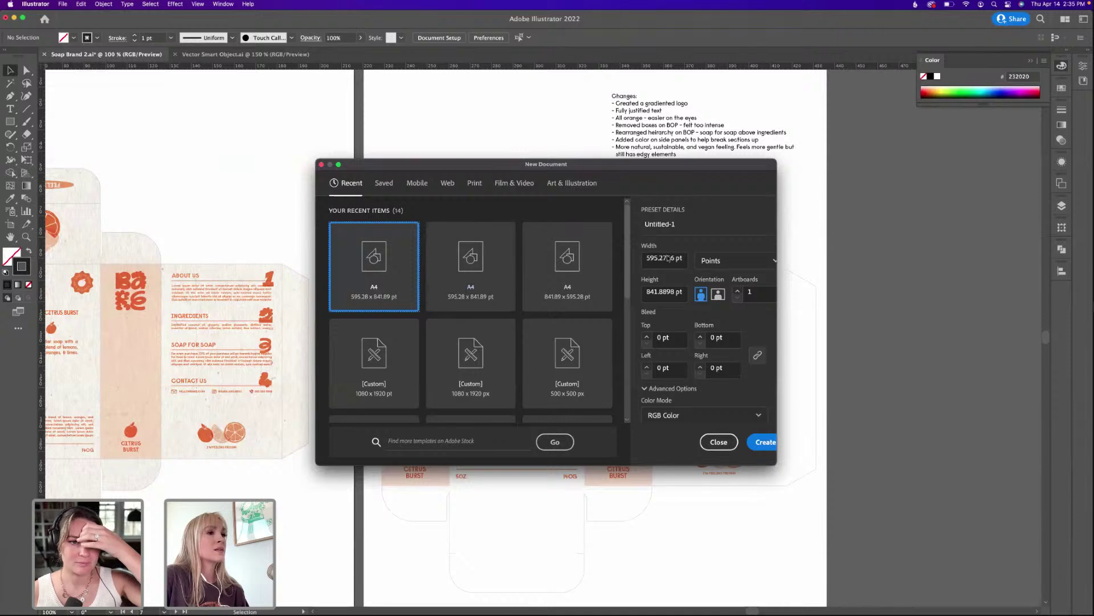
drag(775, 161, 877, 142)
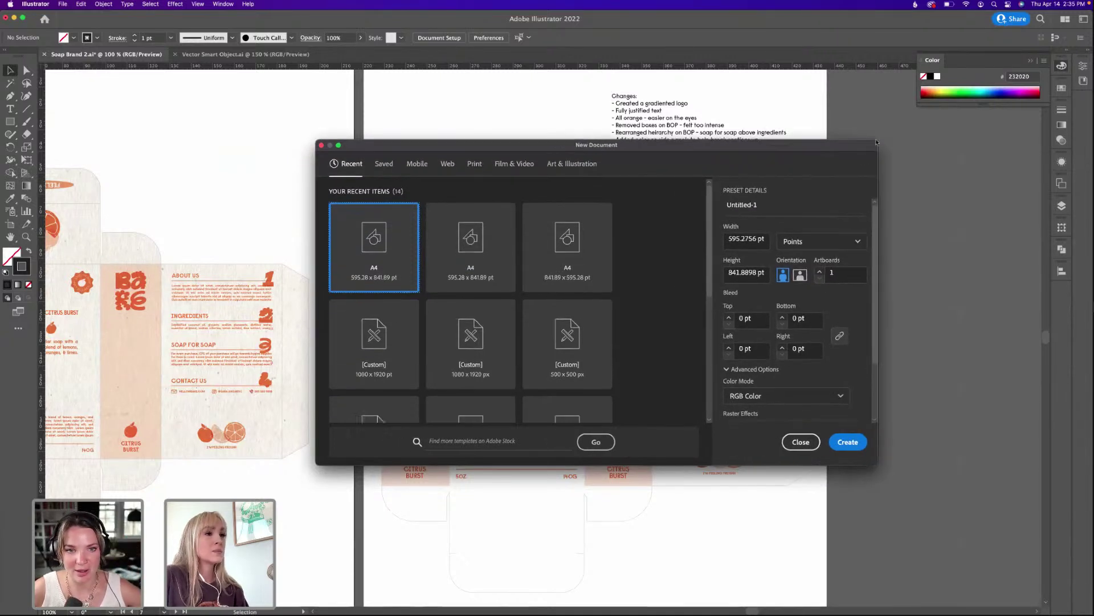
click(754, 238)
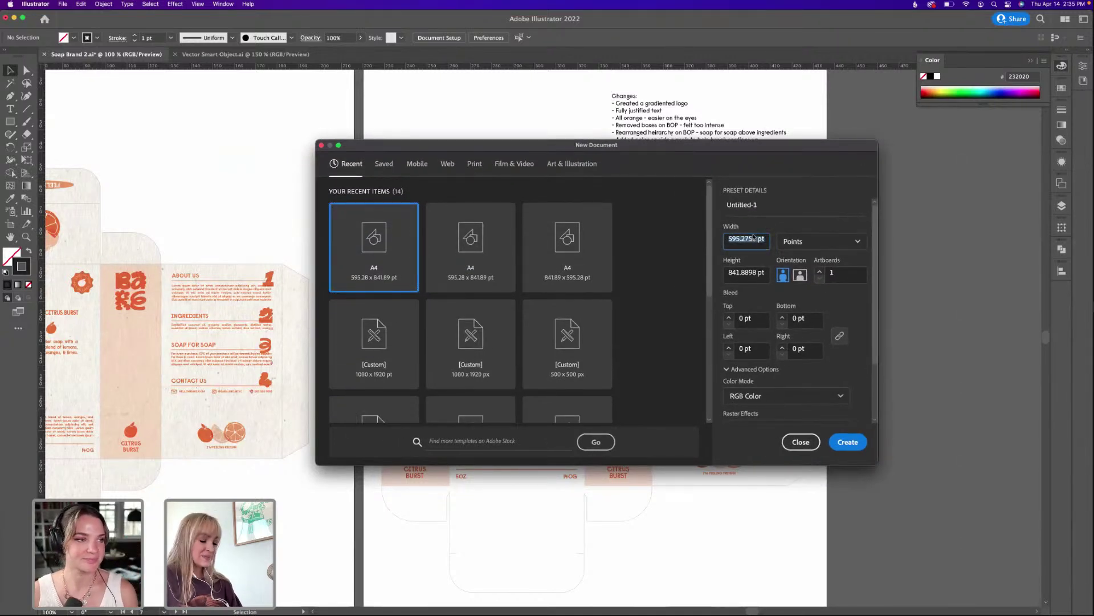
text(1920)
key(Tab)
key(Tab)
text(1080)
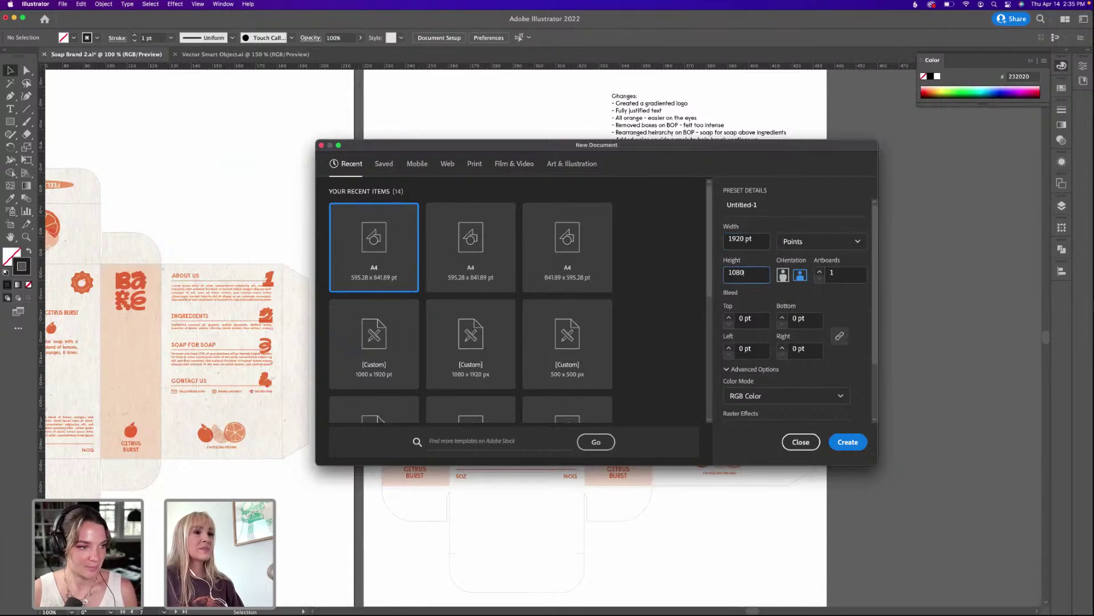
click(858, 443)
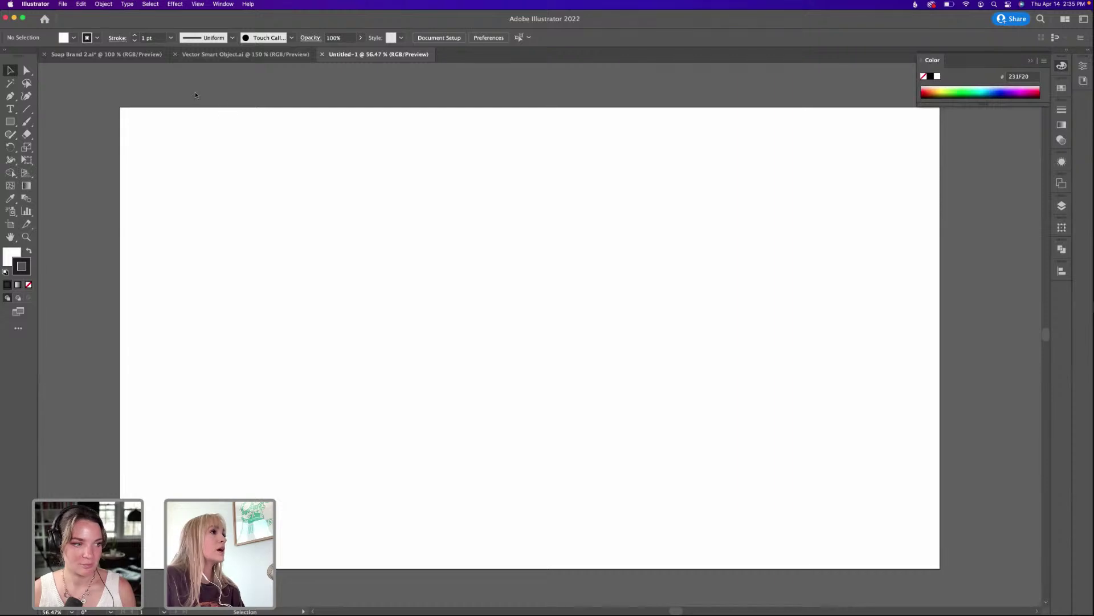
Copy the FONT EXPLORATION page header from Soap Brand 2.ai.
click(104, 56)
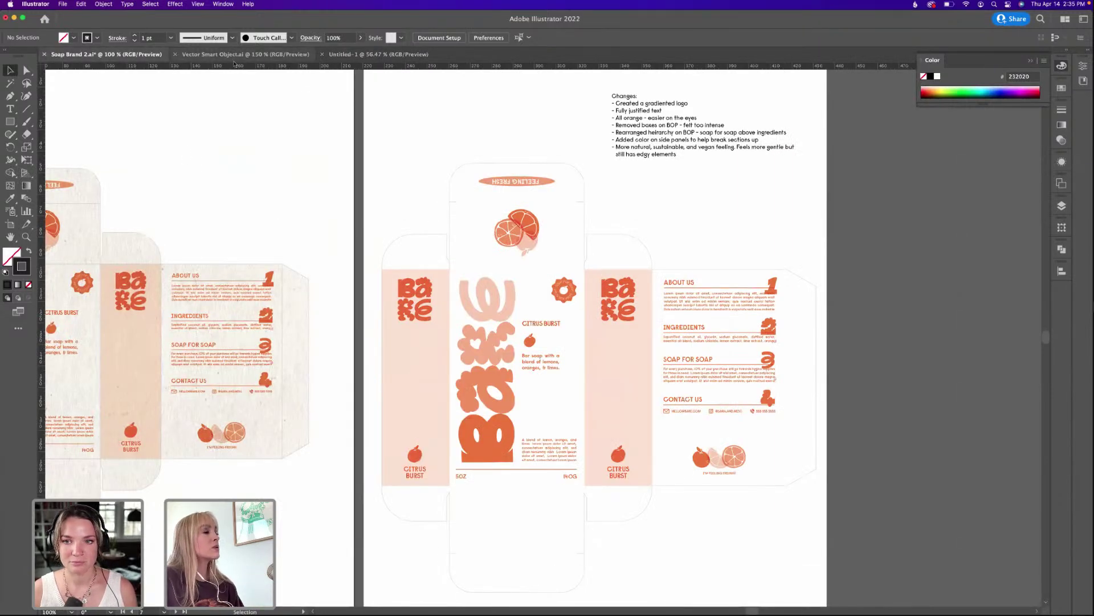
click(378, 54)
click(84, 54)
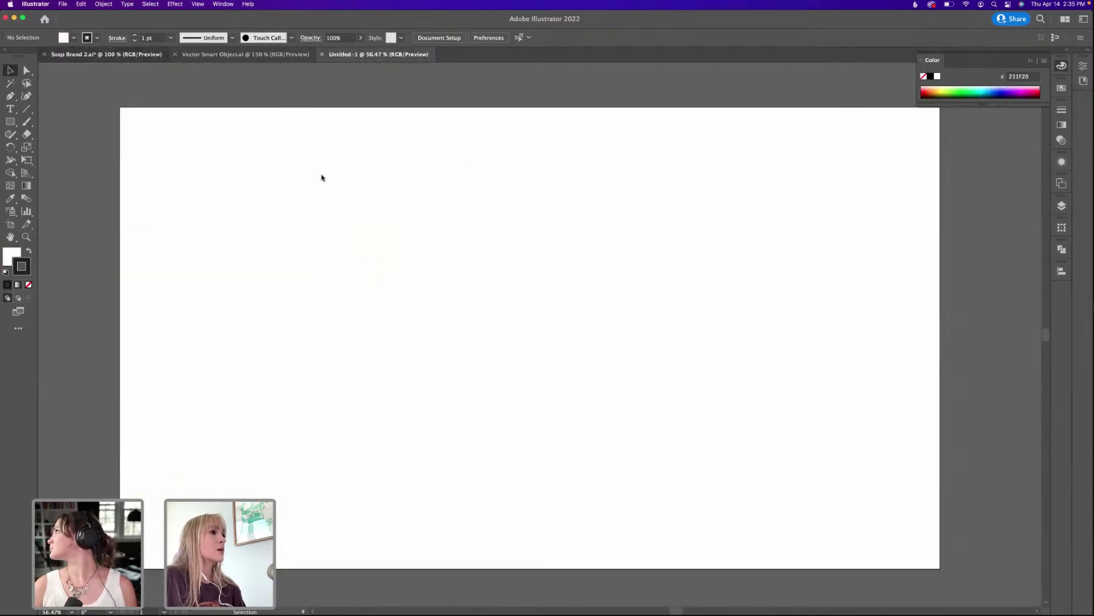
key(super+minus)
key(super+minus)
scroll(352, 159, left, 10)
scroll(351, 160, up, 5)
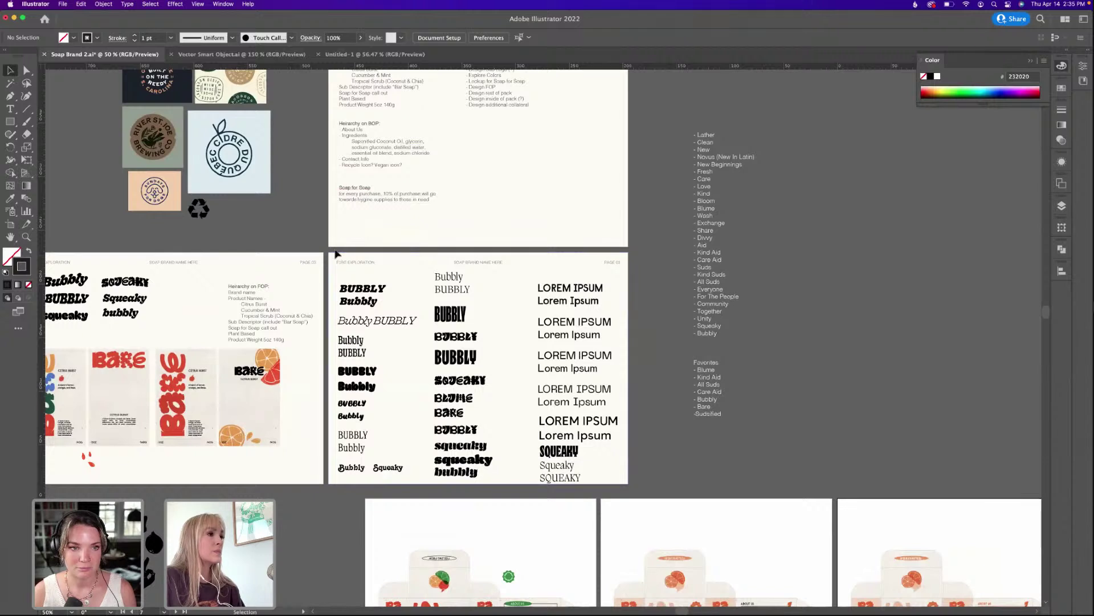
click(609, 265)
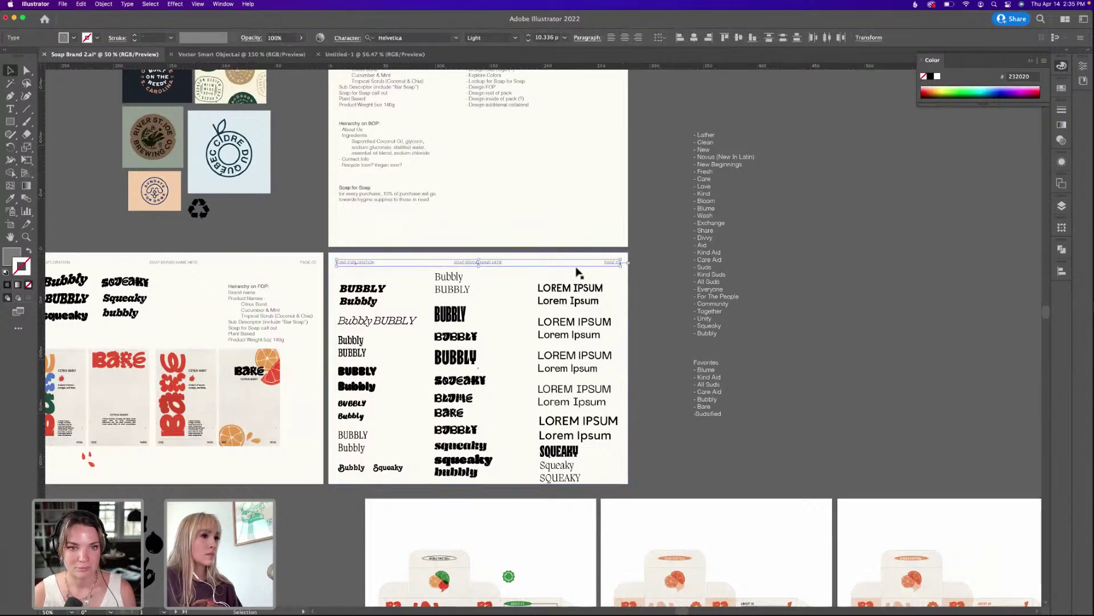
key(super+shift+grave)
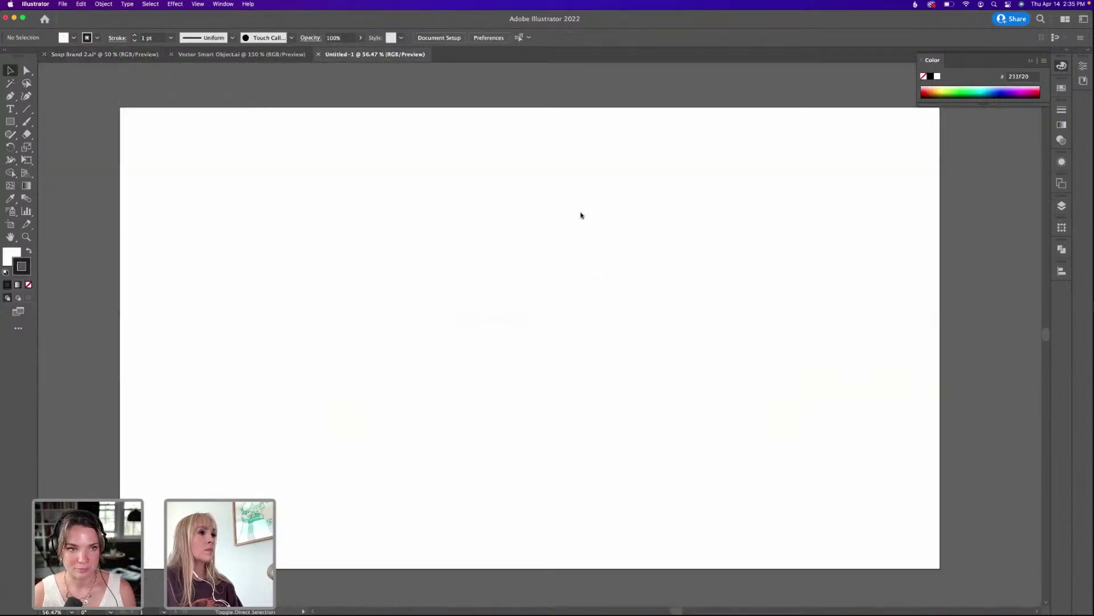
Paste the header into Untitled-1, stretch it across the artboard and shrink it to 16 pt.
key(super+shift+v)
drag(461, 122, 930, 188)
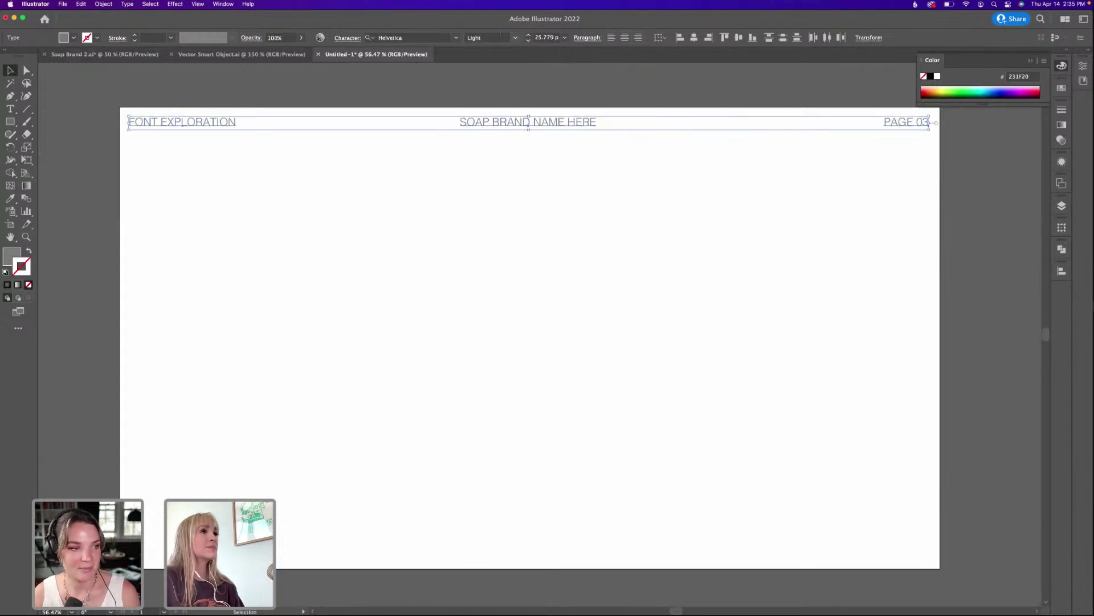
click(528, 41)
click(528, 42)
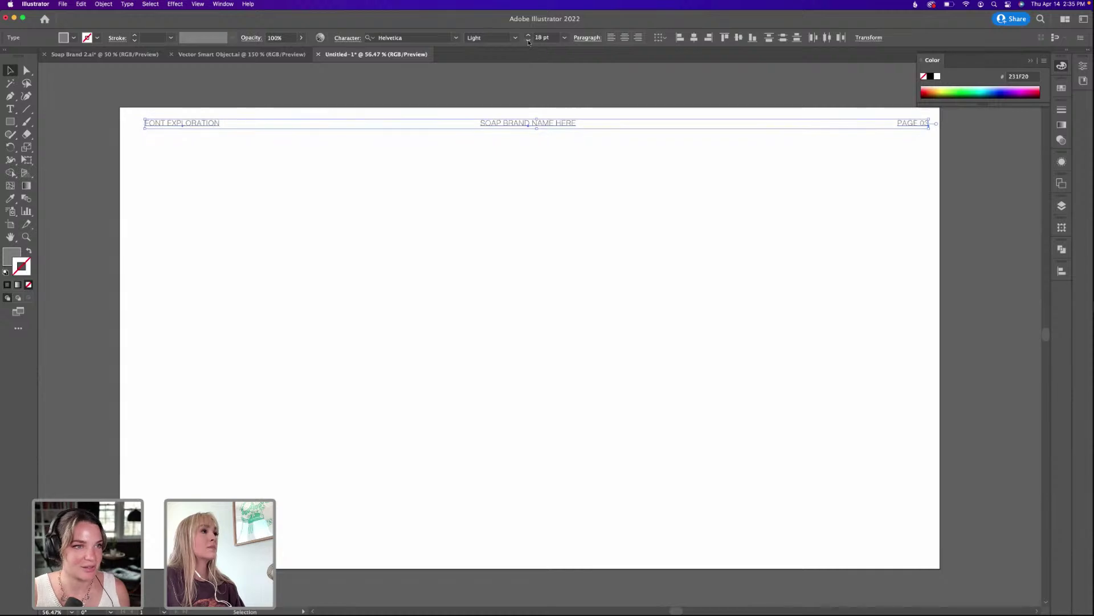
click(528, 41)
Move FONT EXPLORATION left to the page margin and select the whole header line.
click(398, 130)
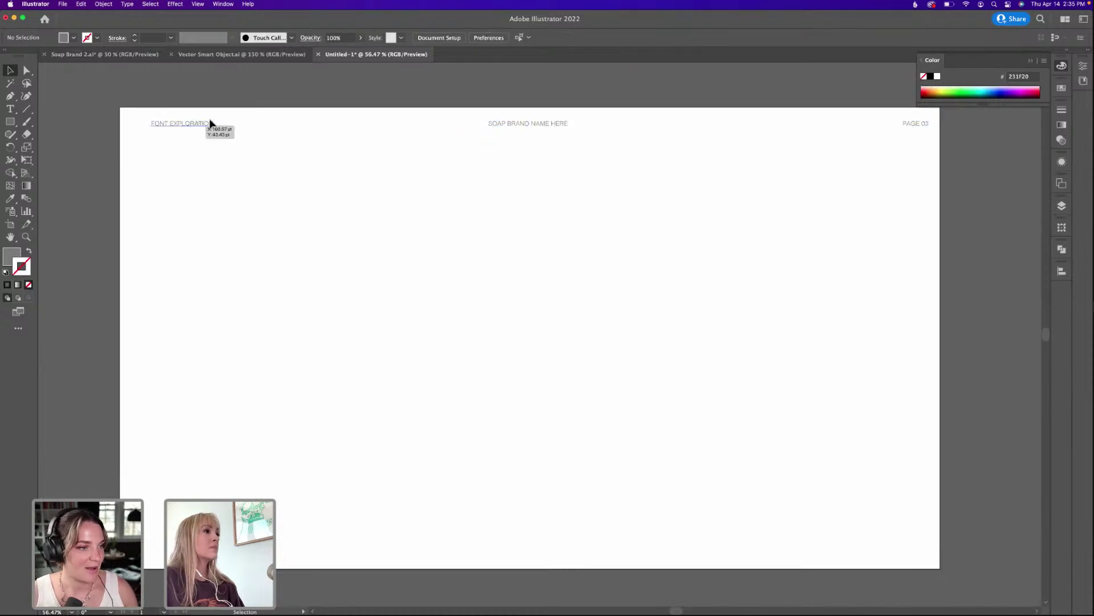
drag(181, 123, 165, 124)
click(442, 162)
drag(855, 117, 135, 166)
Draw a 1920 × 1080 pt rectangle and snap it to the page's top-left corner.
click(88, 185)
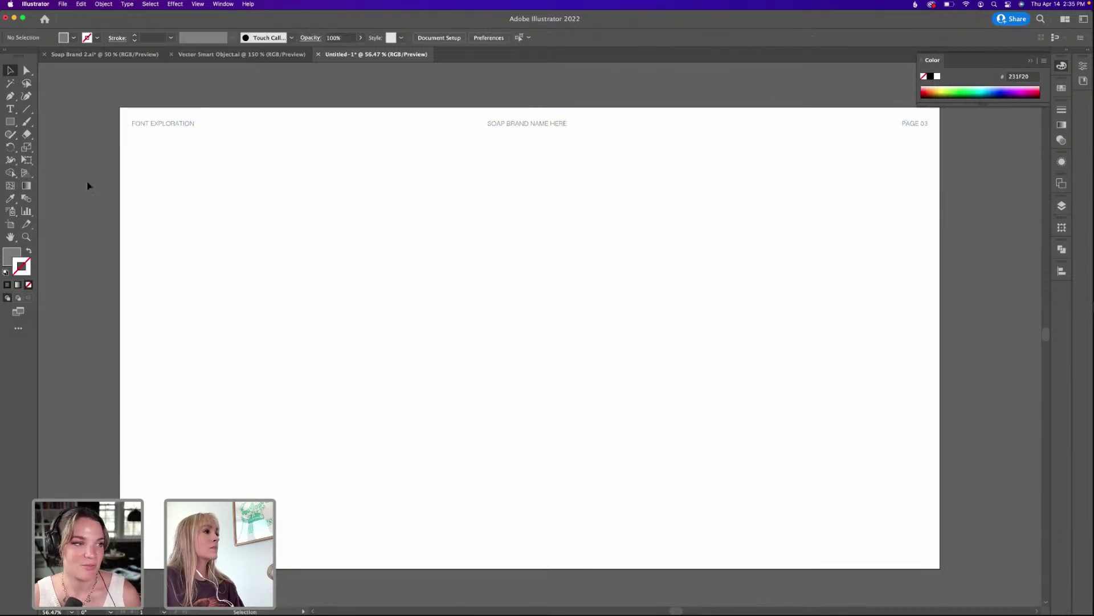
key(m)
click(204, 231)
text(1920)
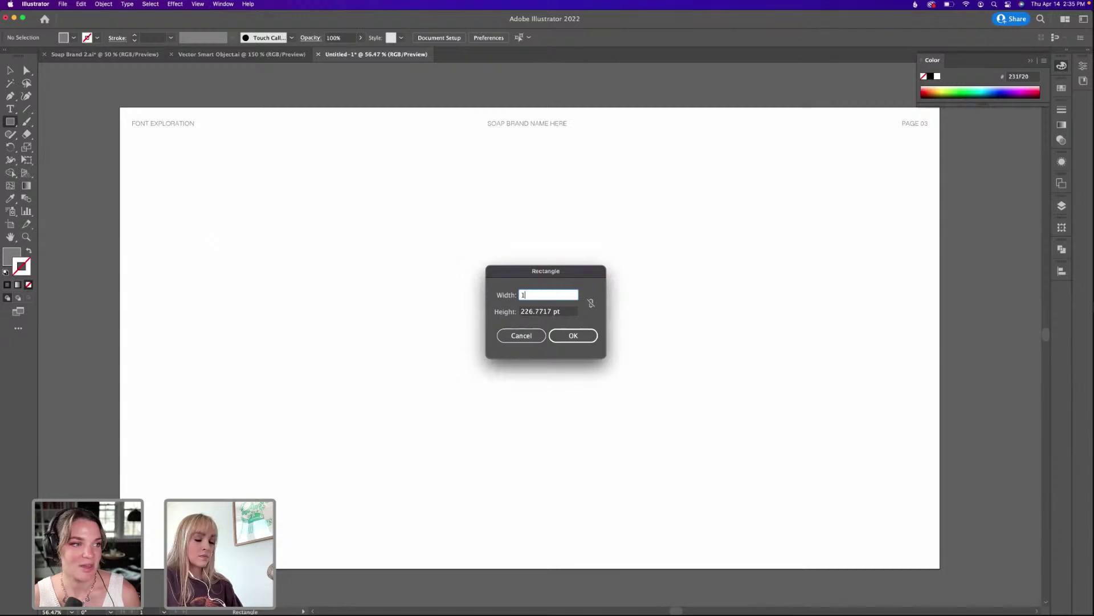
key(Tab)
text(1)
key(Return)
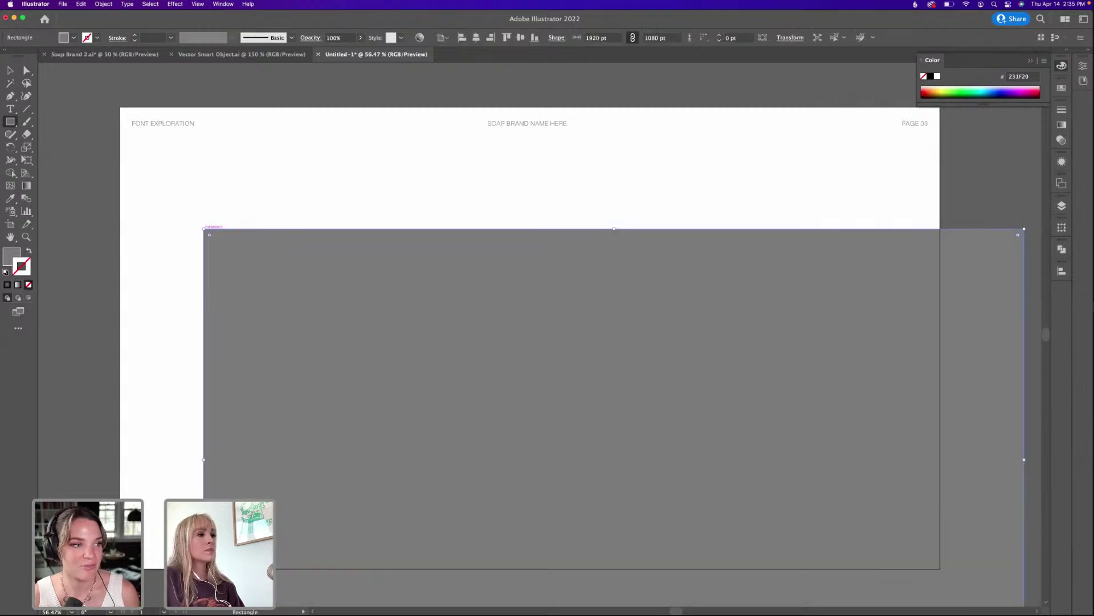
key(v)
drag(238, 232, 174, 139)
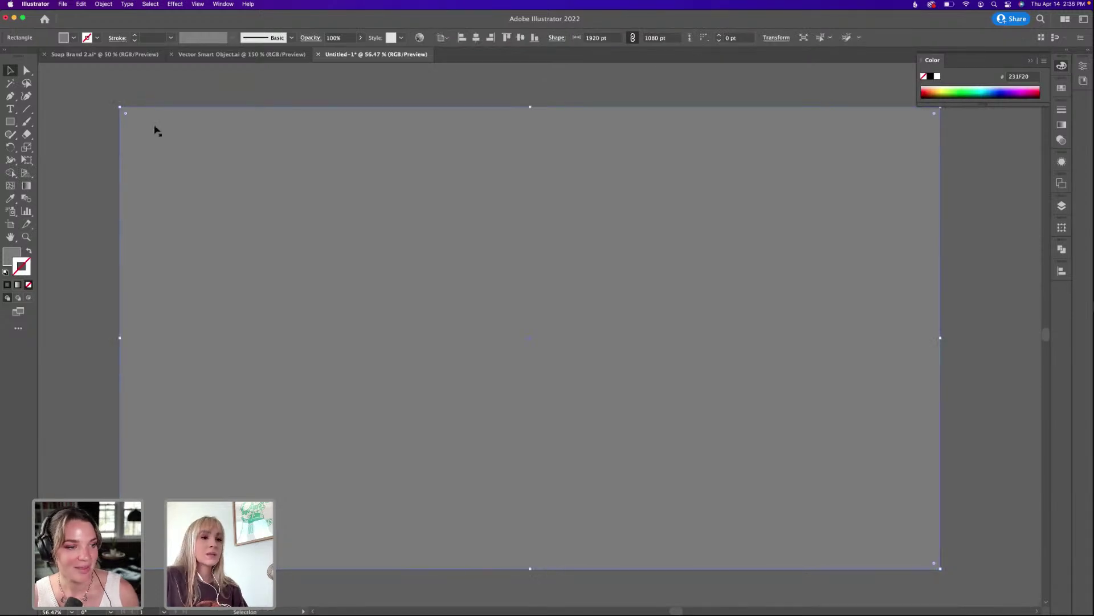
Fill the rectangle with black (000000) and deselect it.
double_click(11, 256)
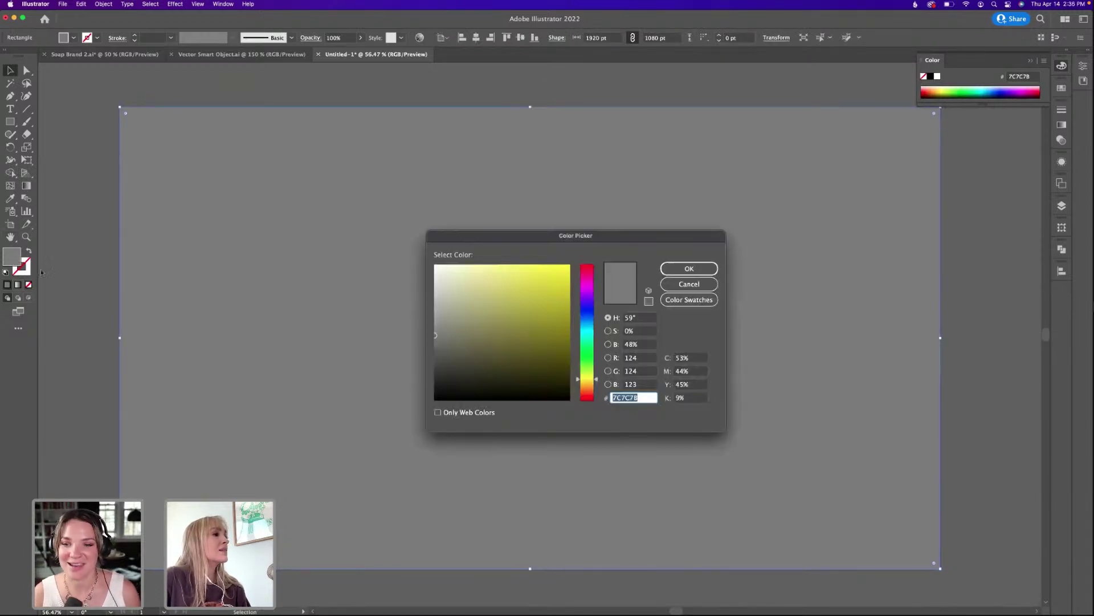
text(000000)
click(689, 268)
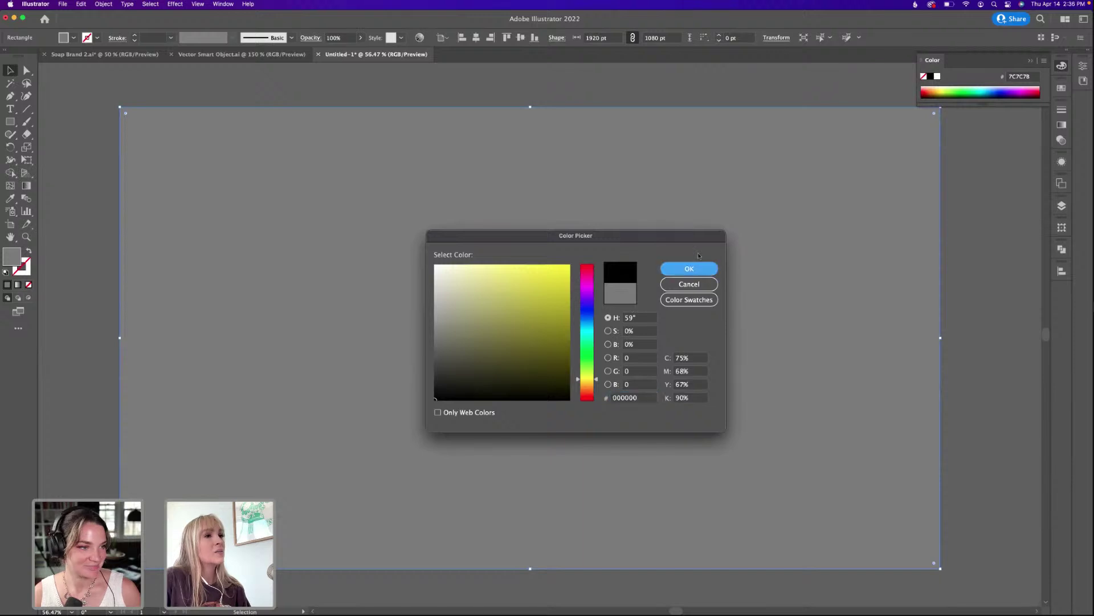
click(1061, 205)
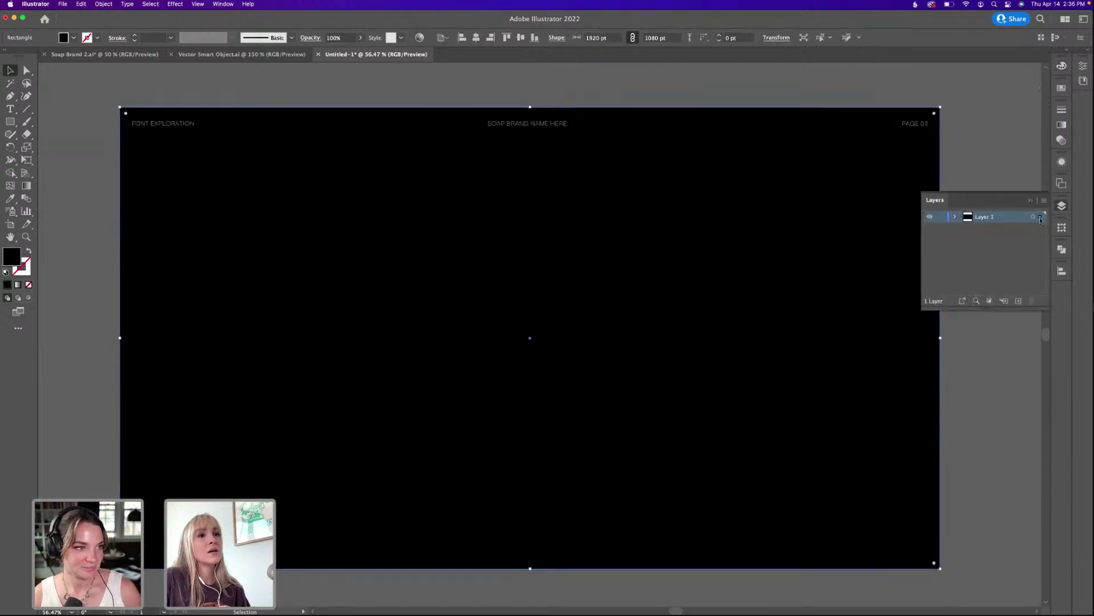
click(976, 151)
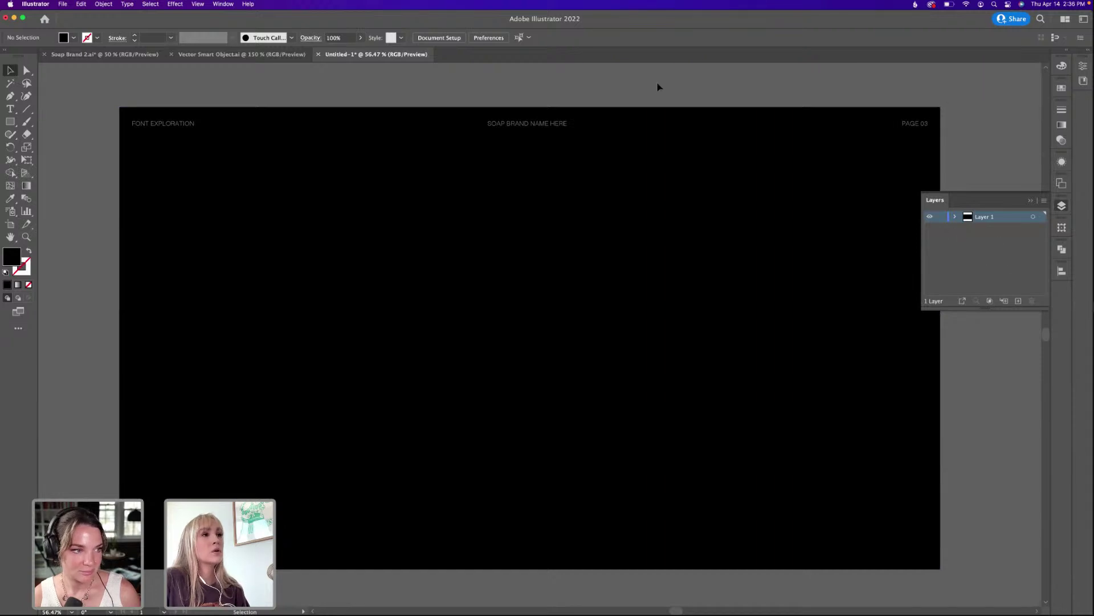
Zoom out and duplicate the black page as a second artboard directly below the first.
drag(638, 91, 596, 175)
drag(178, 241, 203, 182)
key(super+minus)
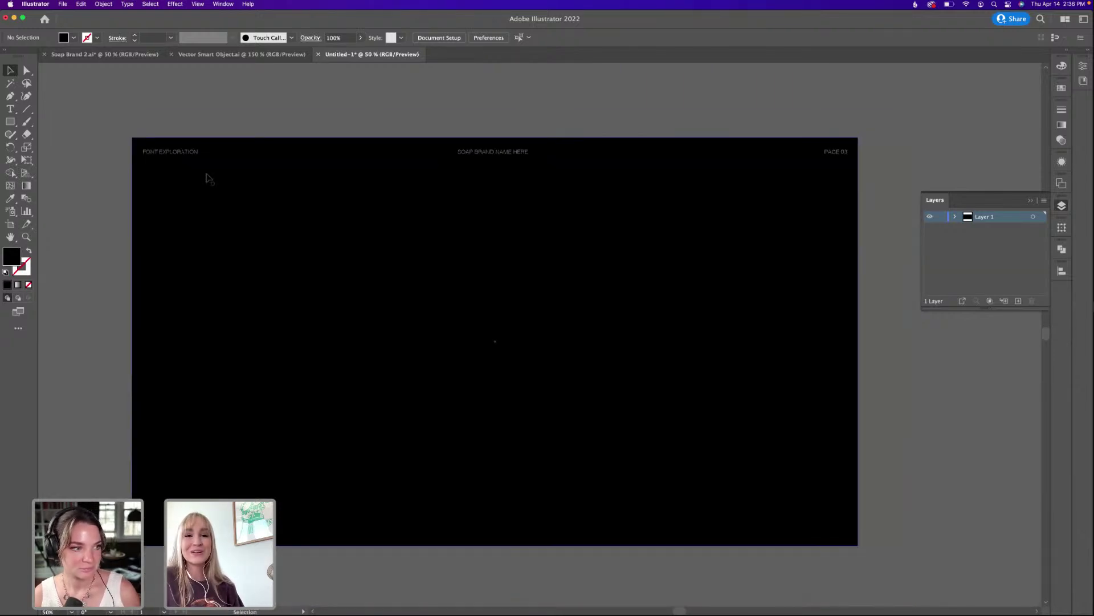
click(228, 142)
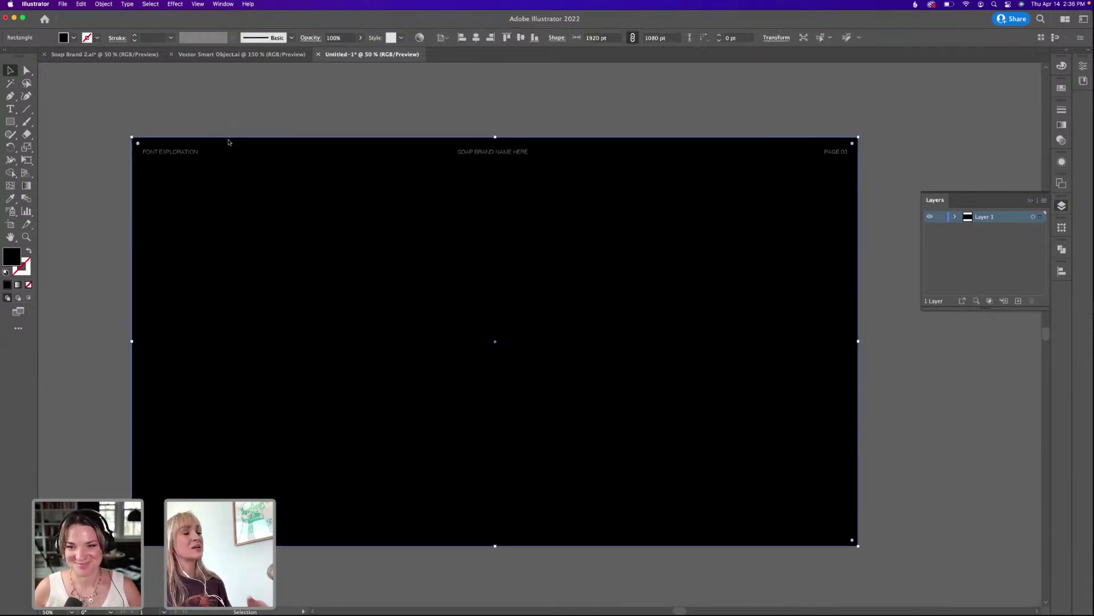
click(259, 134)
drag(259, 122, 263, 130)
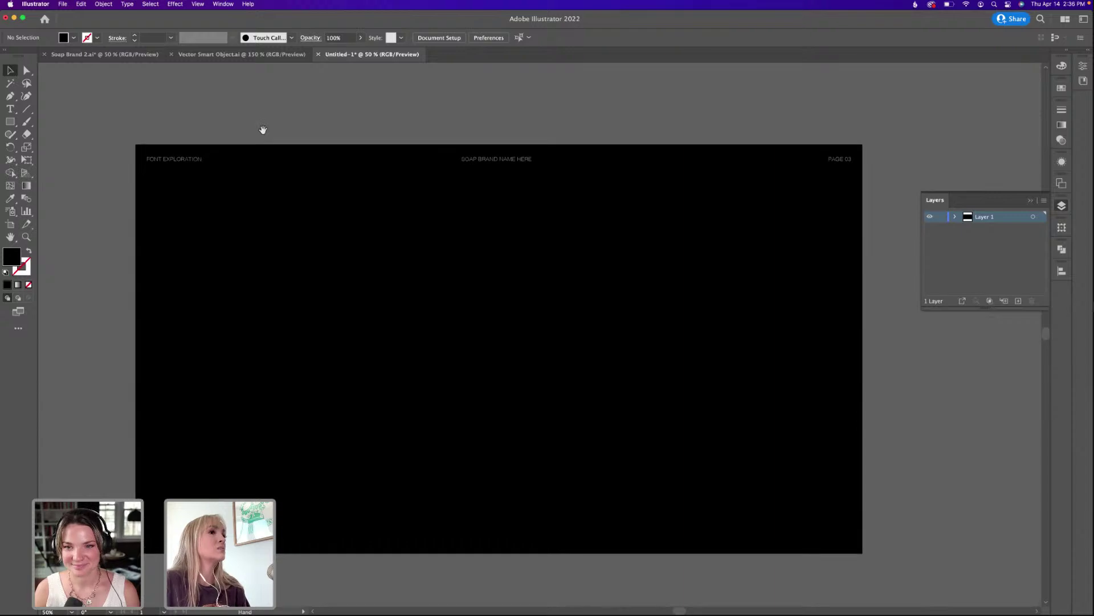
drag(239, 234, 237, 203)
key(super+minus)
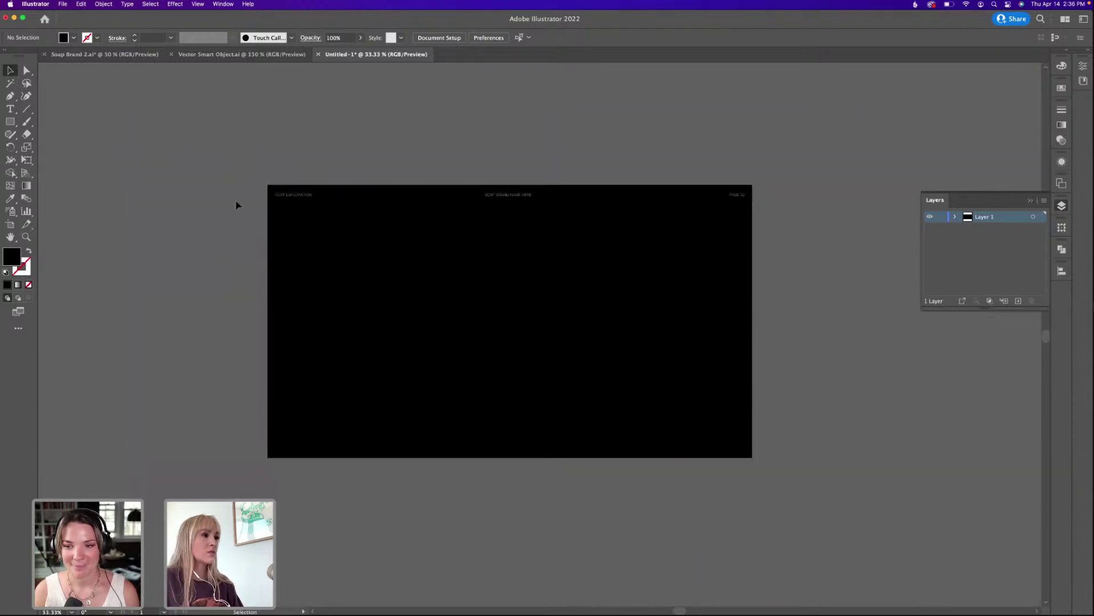
click(10, 224)
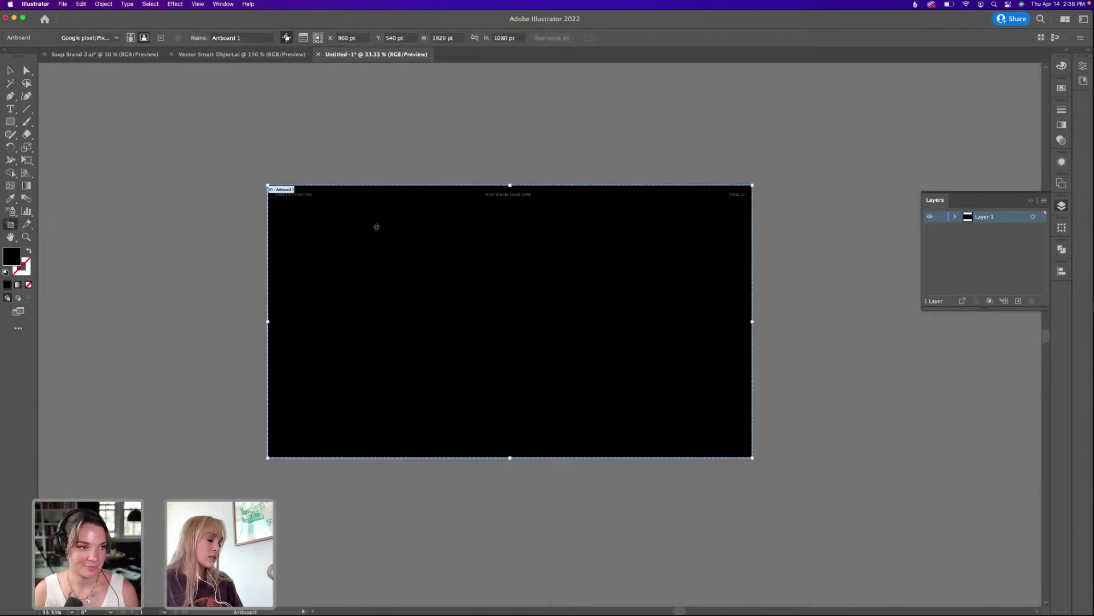
drag(376, 227, 390, 367)
key(v)
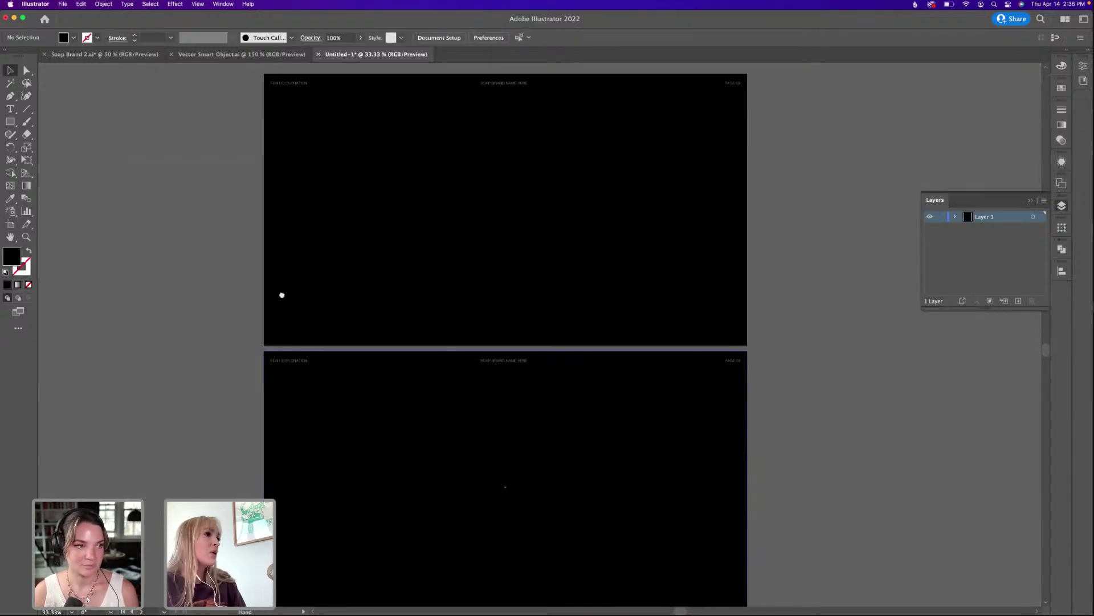
Zoom to 66.67% on the first board's header and edit its page number.
drag(282, 295, 274, 362)
key(super+equal)
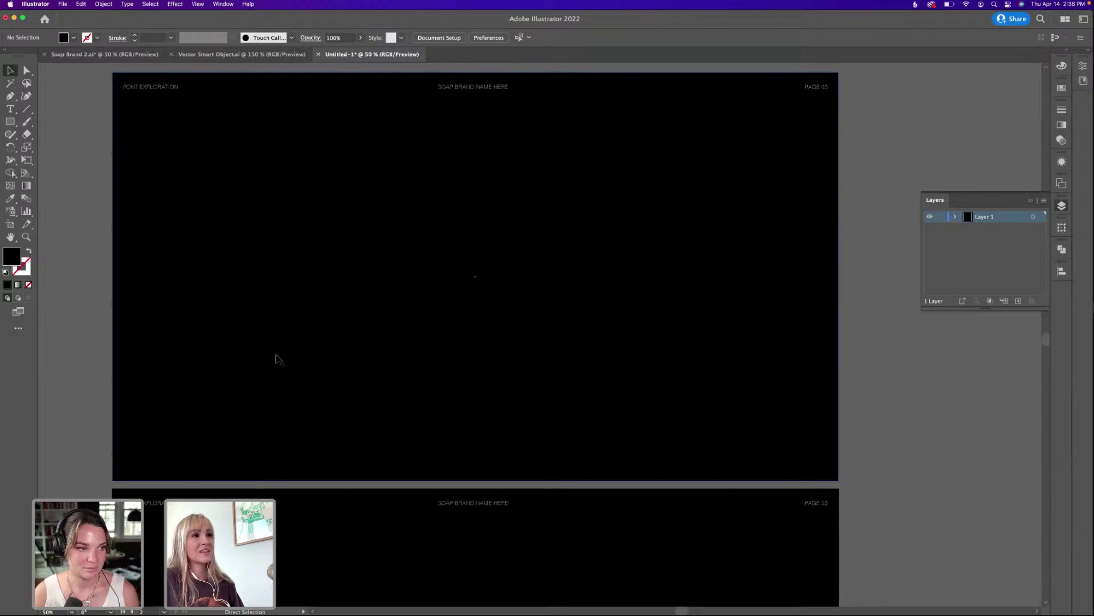
drag(428, 209, 451, 308)
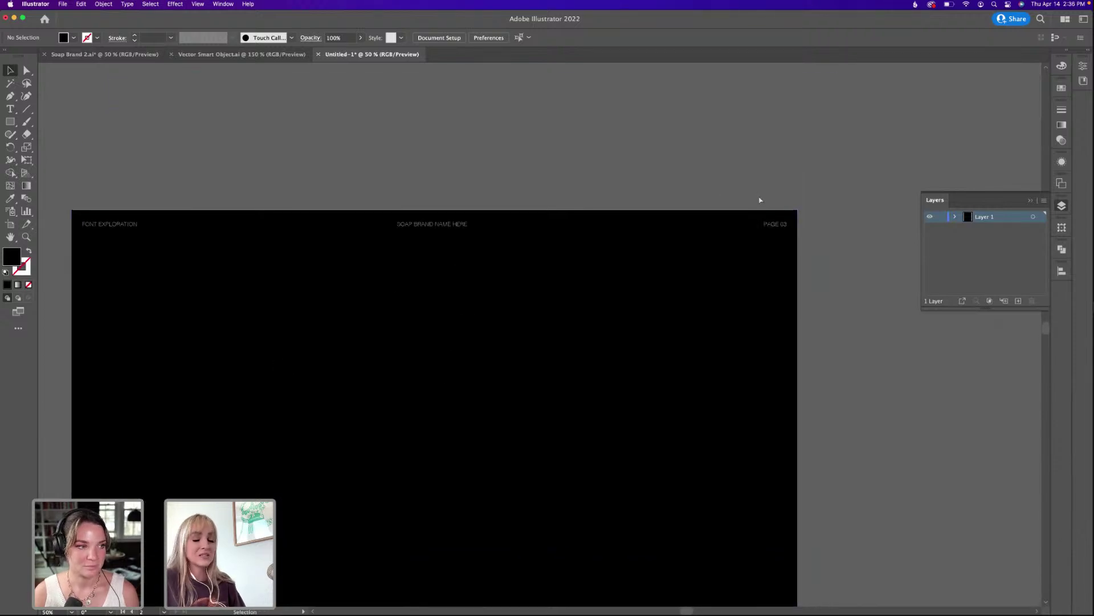
key(super+equal)
scroll(772, 186, up, 3)
scroll(773, 186, right, 5)
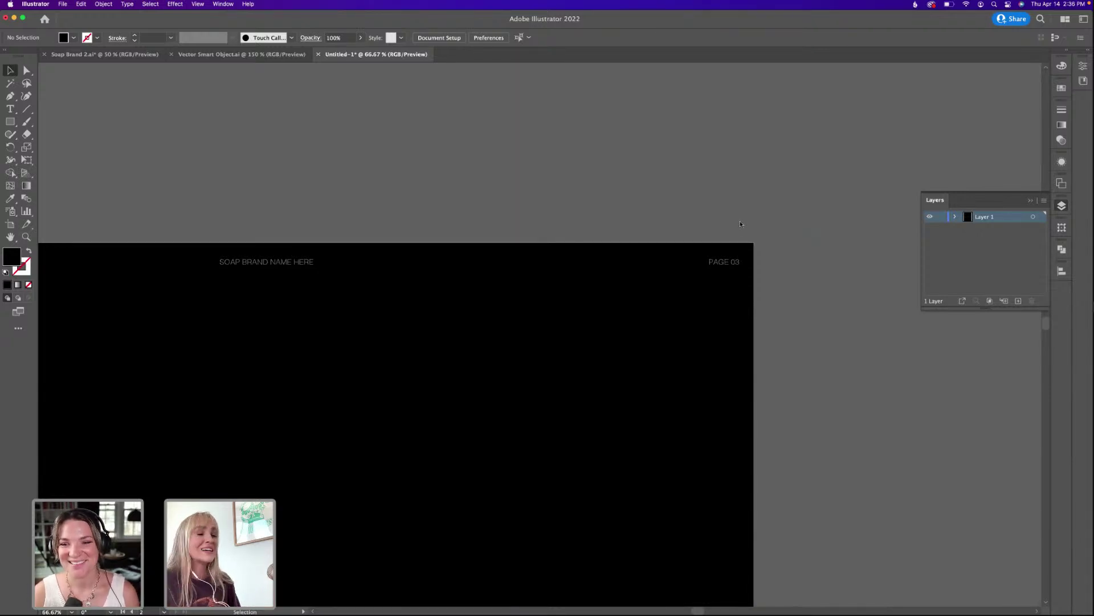
key(t)
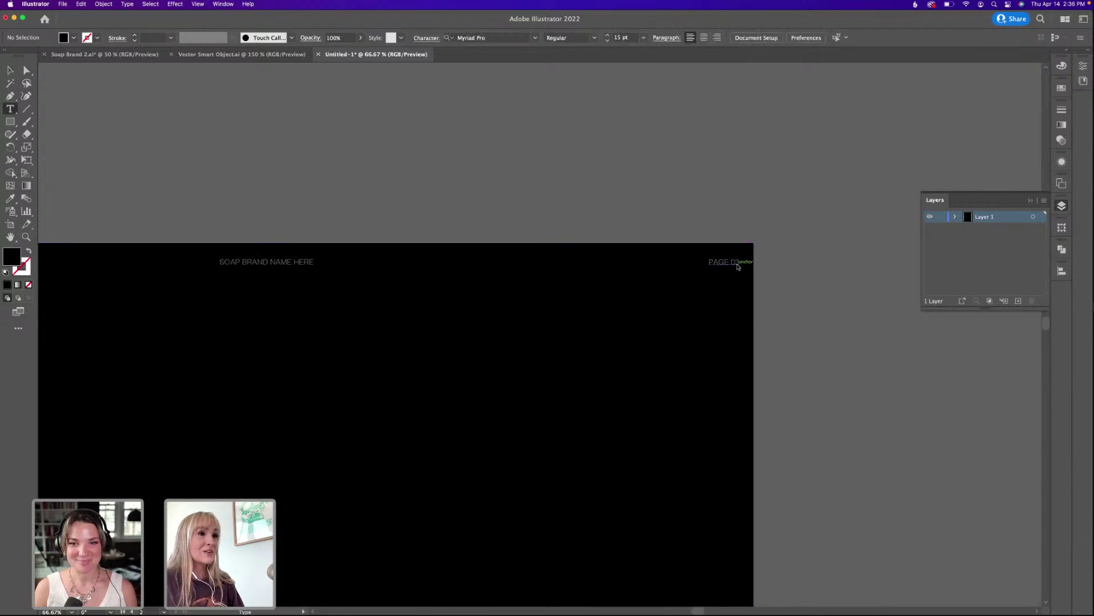
drag(736, 265, 743, 263)
key(Escape)
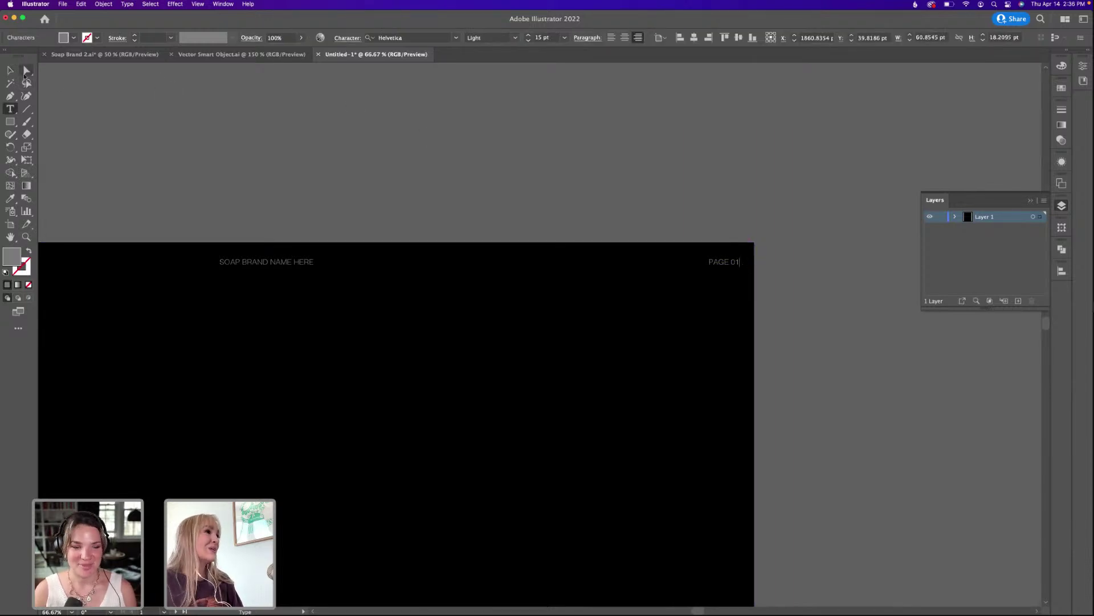
Replace SOAP BRAND NAME HERE with BARE SOAP.
scroll(232, 259, left, 10)
scroll(307, 249, right, 7)
scroll(307, 249, up, 2)
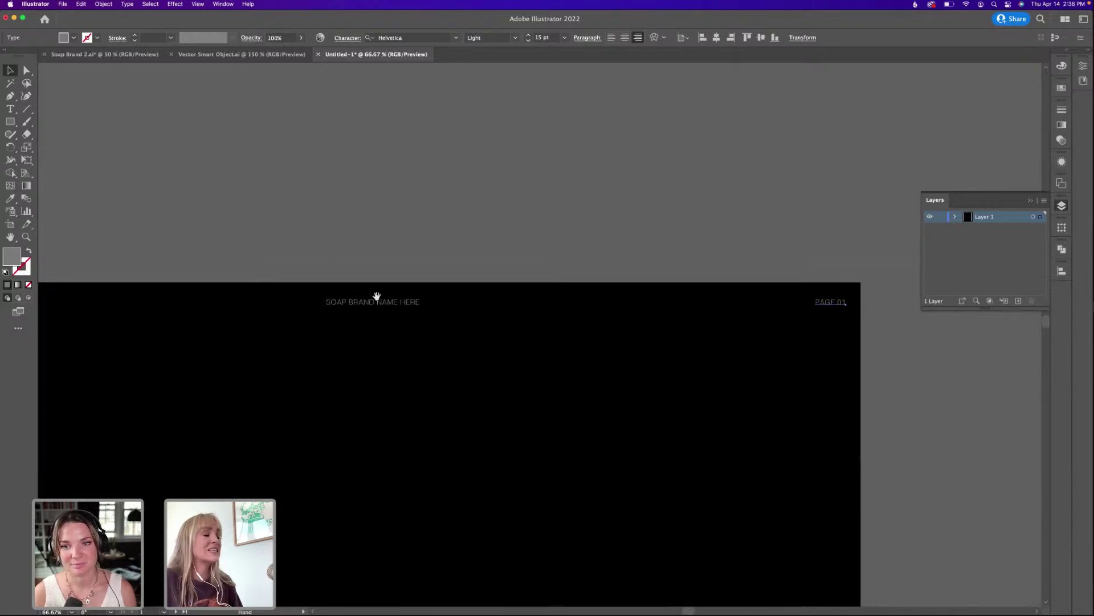
scroll(377, 296, left, 8)
key(t)
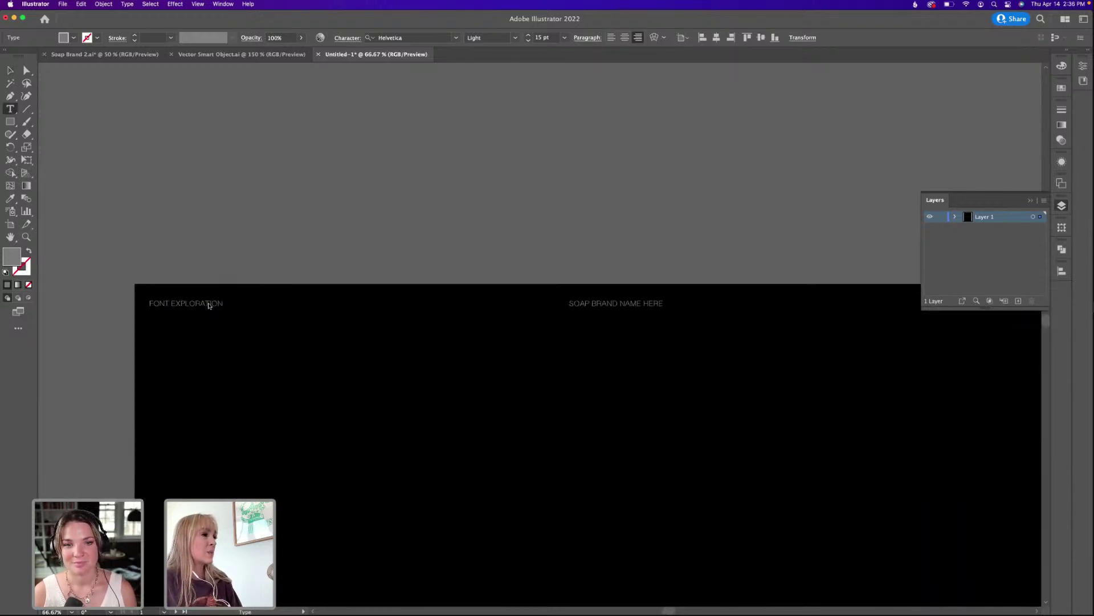
triple_click(211, 304)
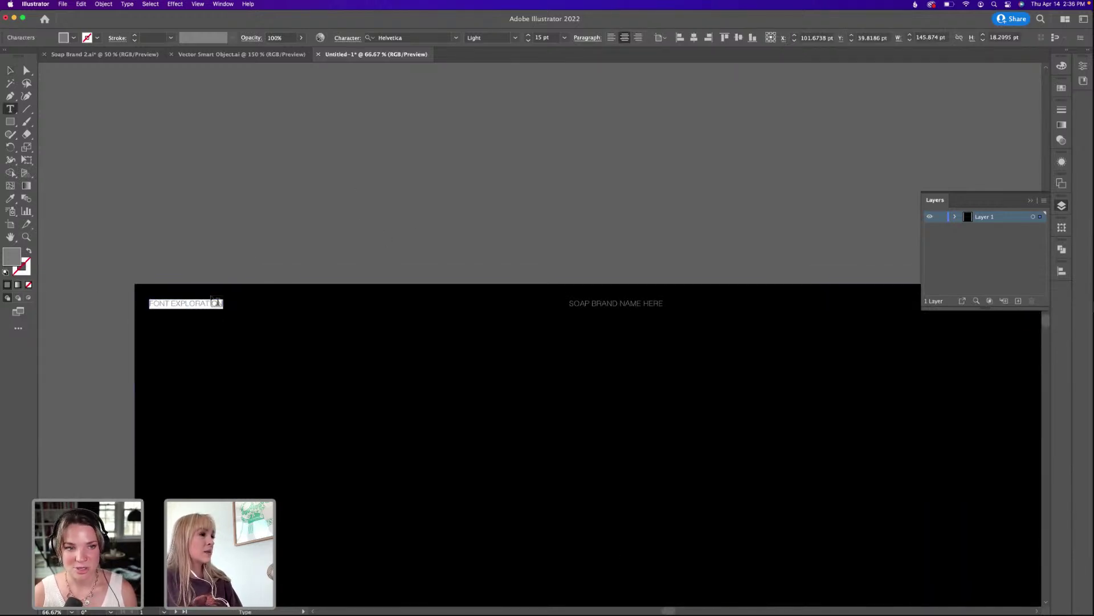
triple_click(653, 302)
text(B)
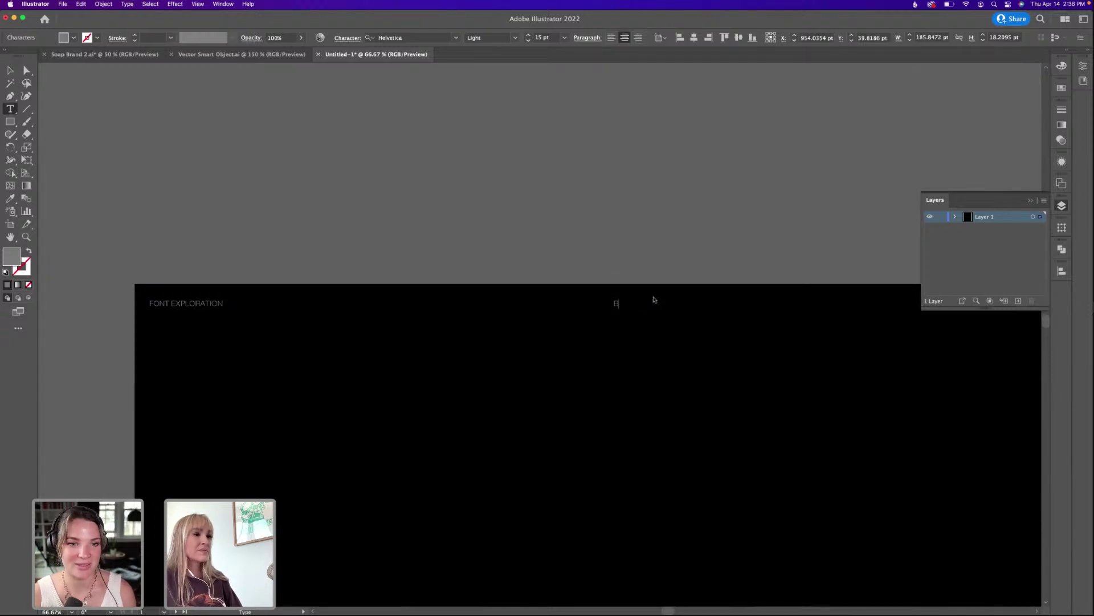
text(ARE SOAP)
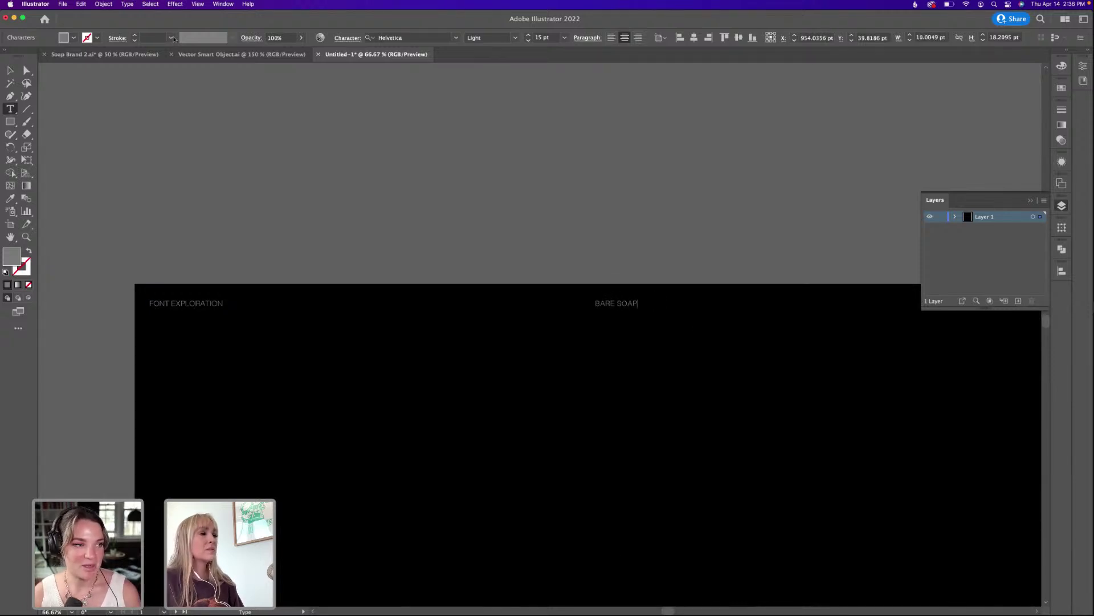
click(9, 70)
Replace FONT EXPLORATION with BRAND AND PACKAGING.
scroll(228, 183, down, 5)
click(306, 166)
click(297, 223)
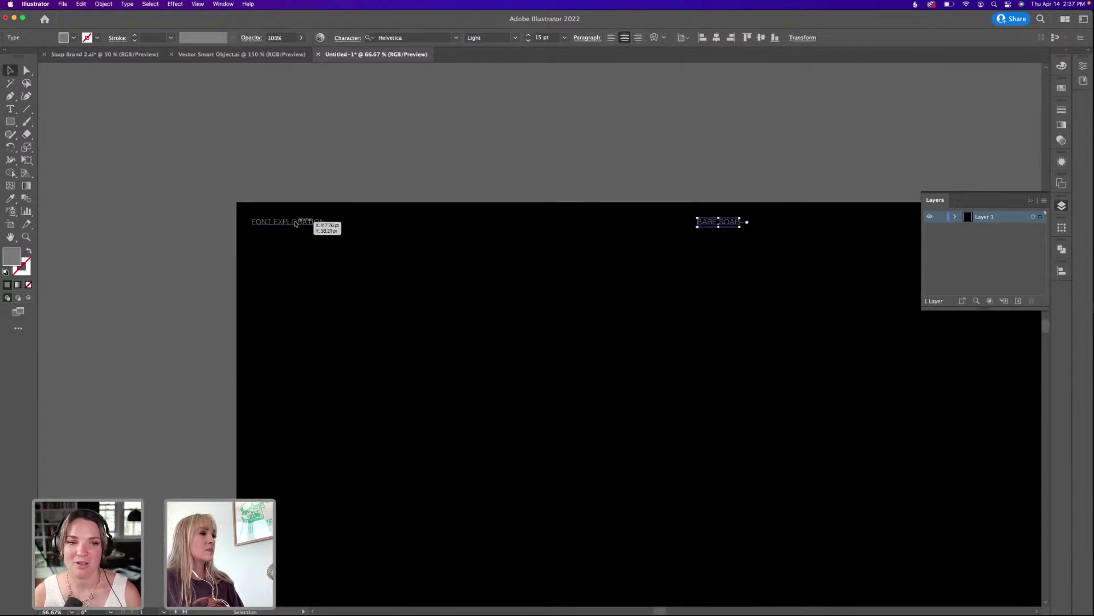
click(306, 224)
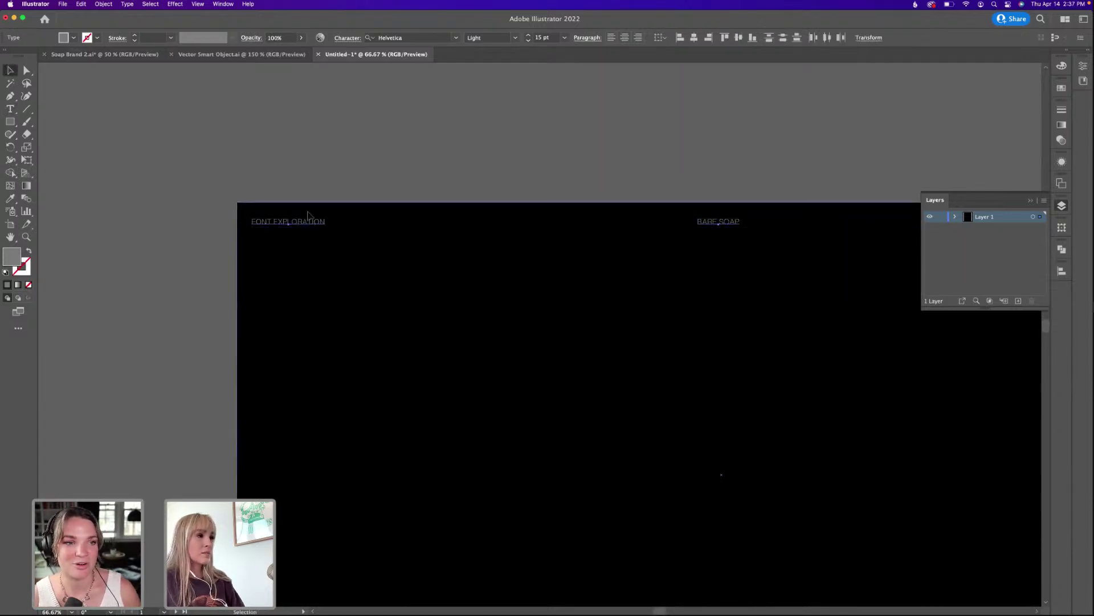
click(306, 222)
double_click(307, 222)
triple_click(308, 222)
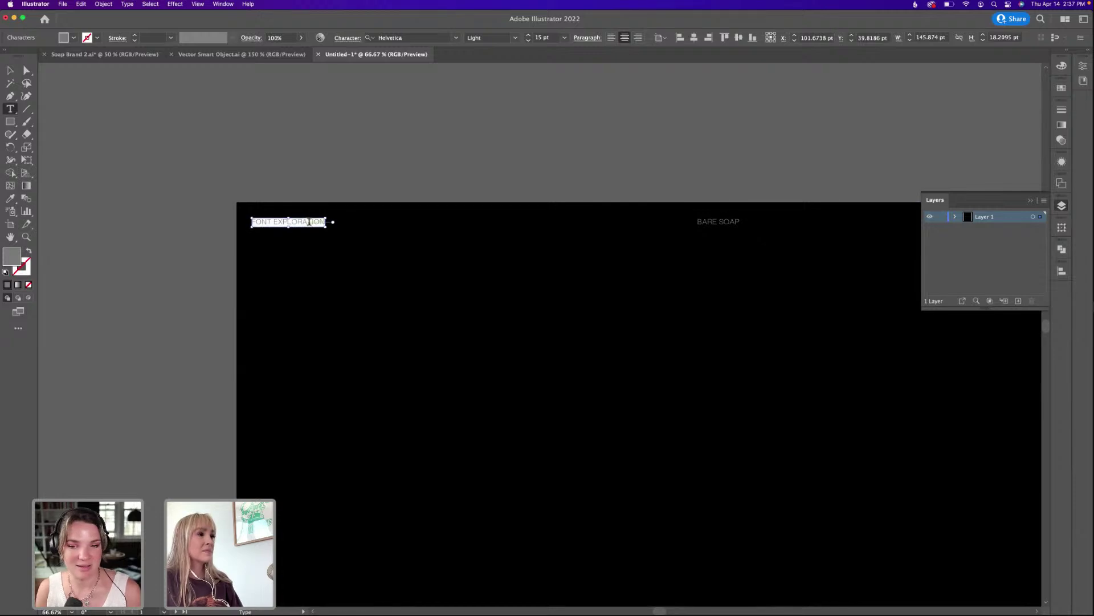
text(BRAND AND)
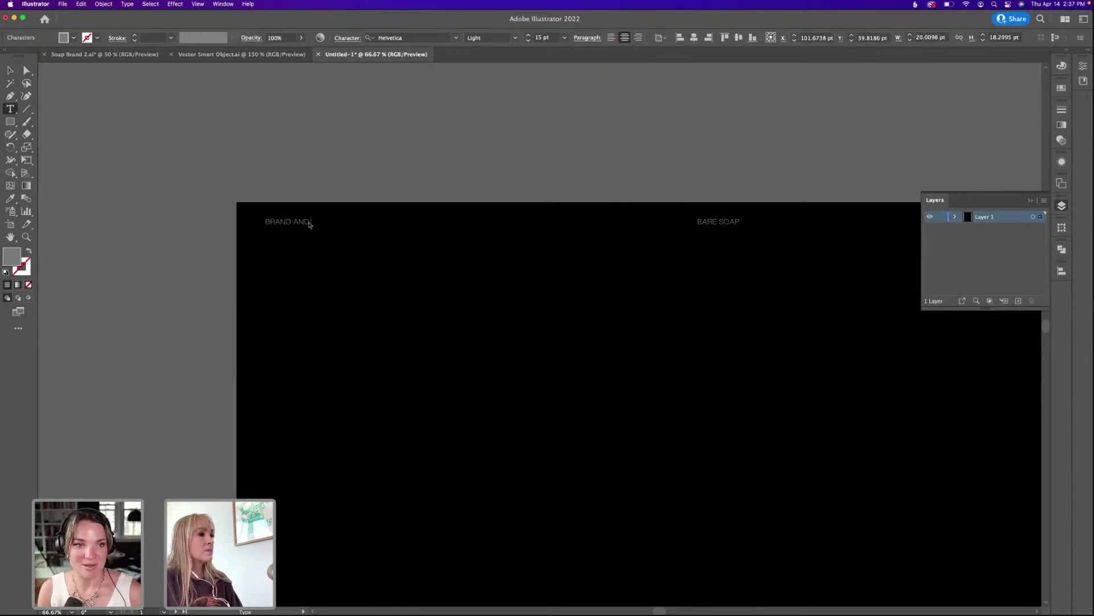
text( PACKAGING)
click(12, 69)
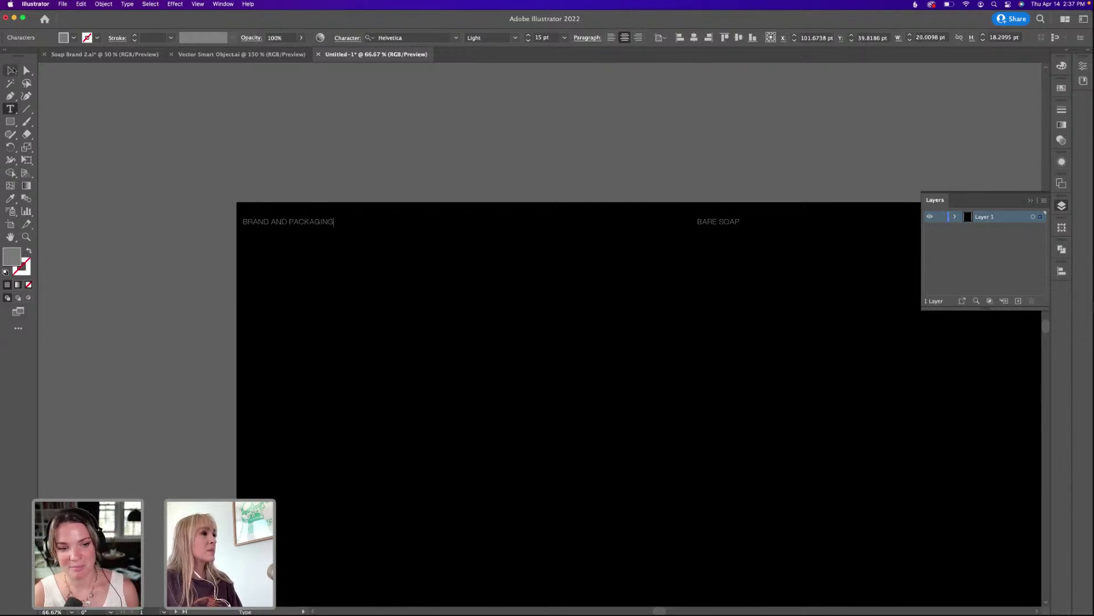
Nudge the BRAND AND PACKAGING label into line with the left margin.
key(shift+Right)
key(shift+Right)
key(shift+Right)
key(shift+Left)
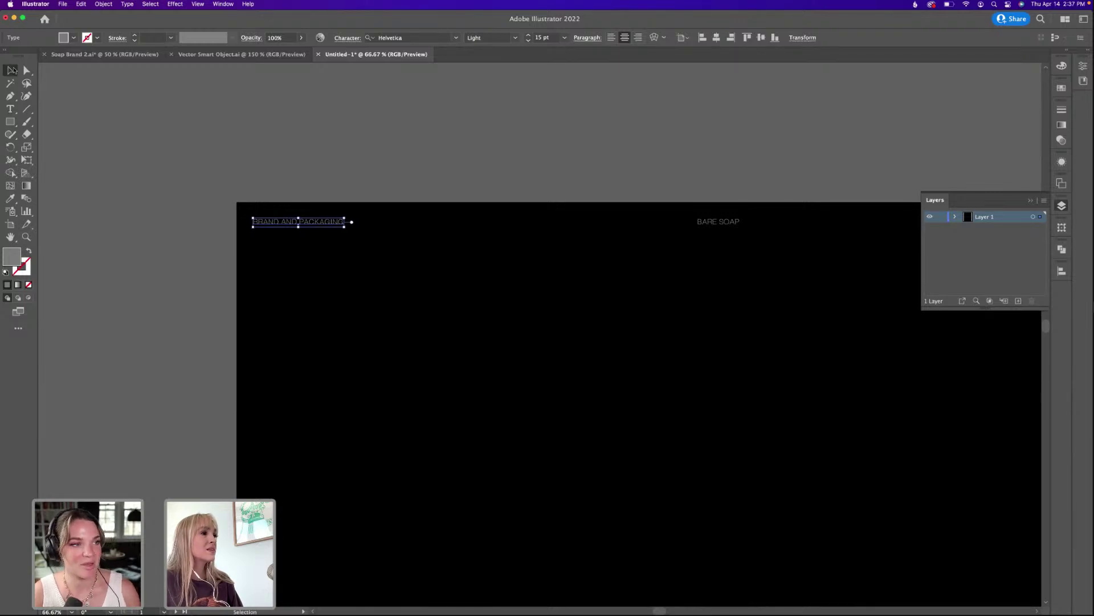
click(241, 163)
drag(384, 169, 215, 144)
drag(345, 157, 308, 156)
Replace the second board's placeholder header with the first board's header, pasted in place.
key(super+minus)
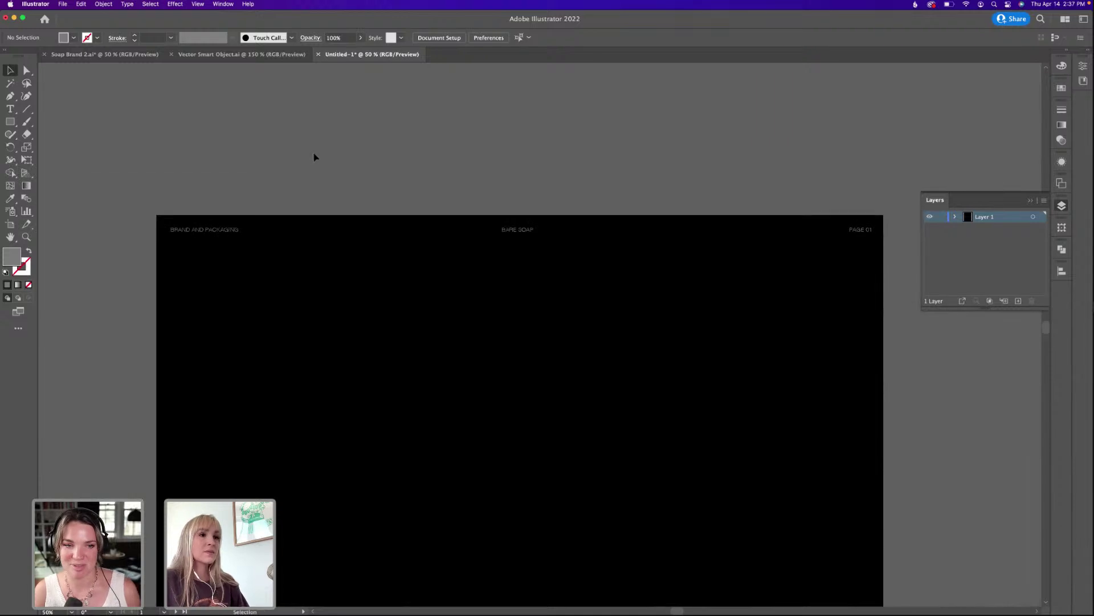
scroll(380, 293, down, 5)
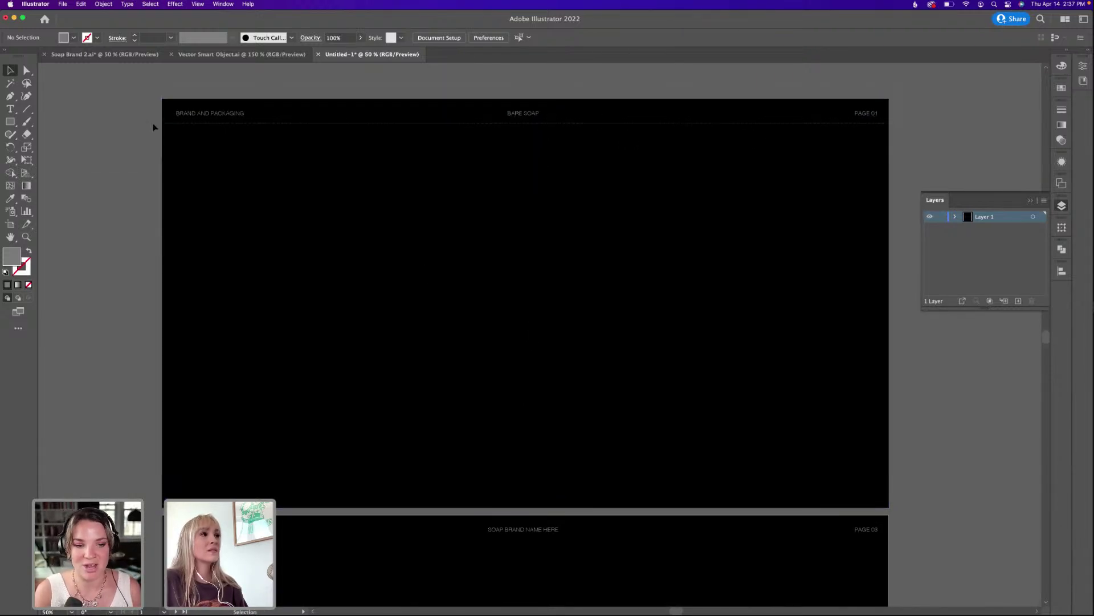
click(178, 113)
scroll(295, 274, down, 3)
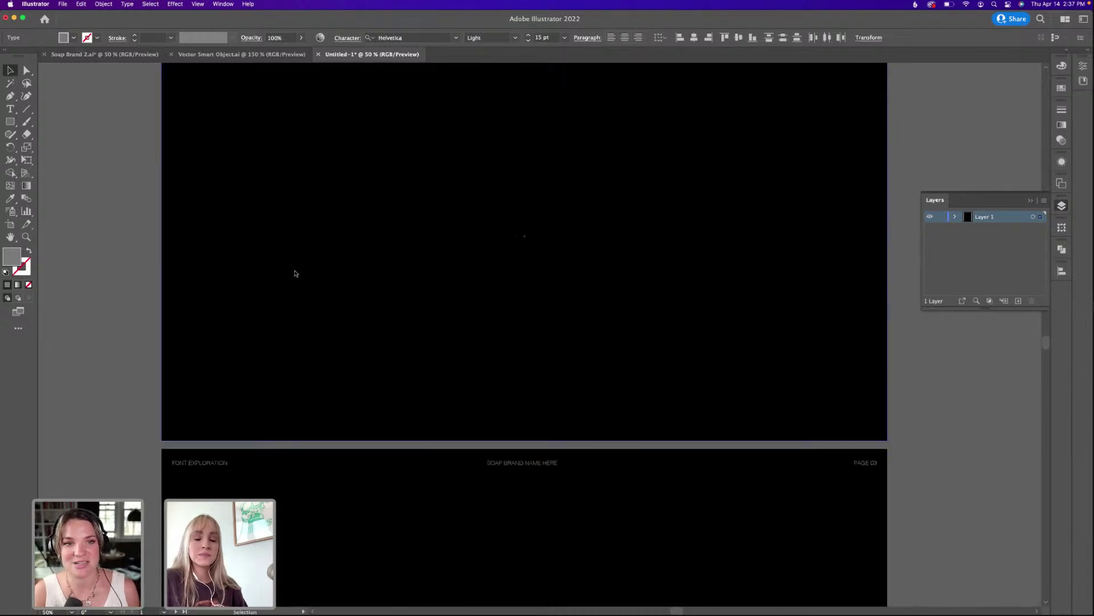
scroll(302, 278, down, 8)
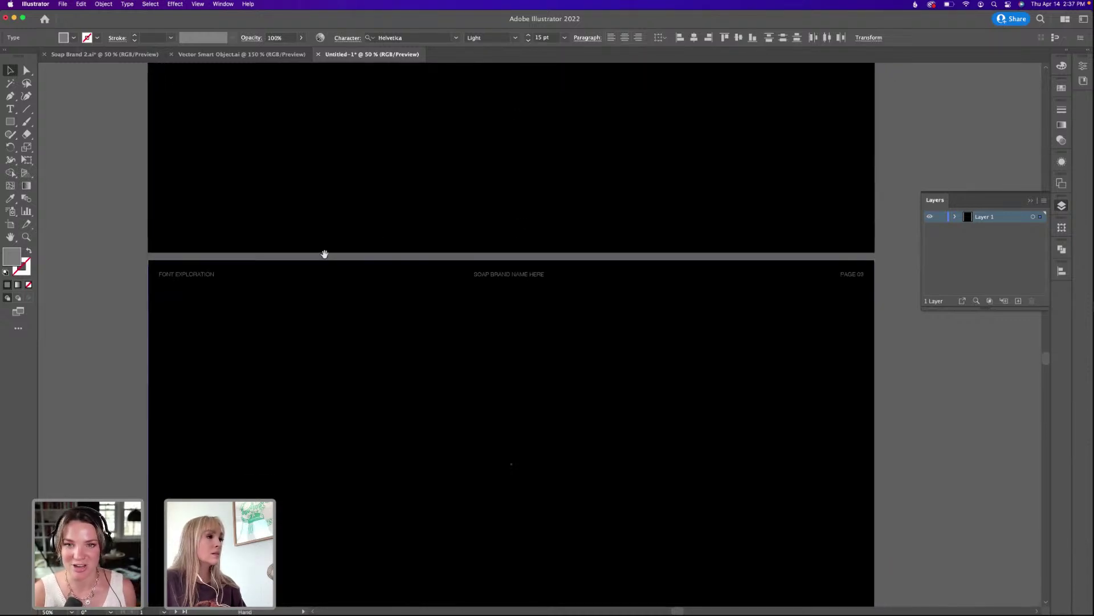
drag(130, 263, 821, 327)
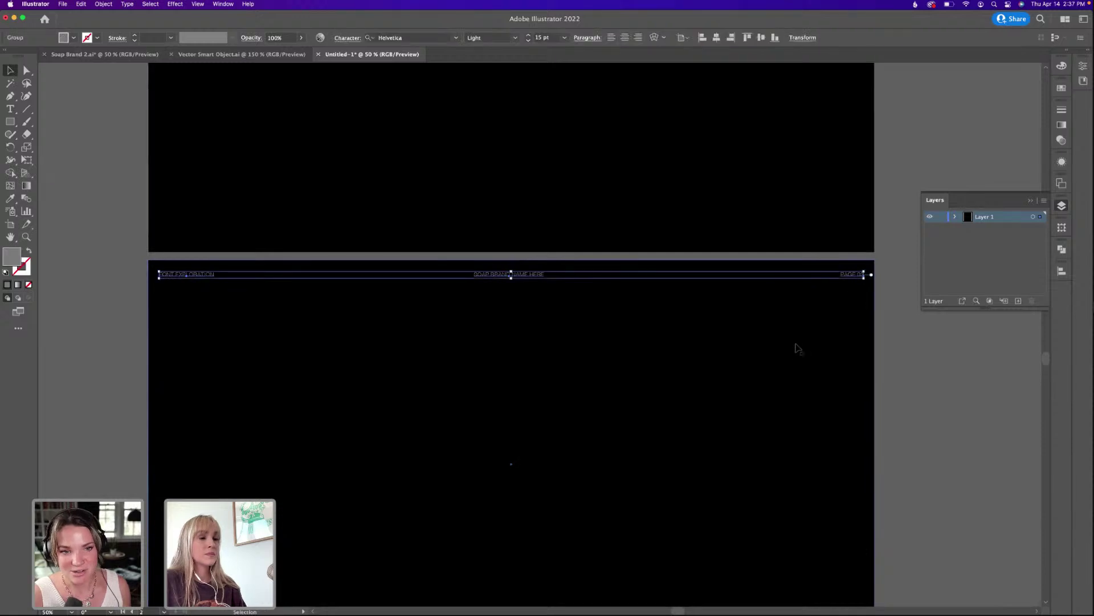
key(Delete)
key(ctrl+shift+v)
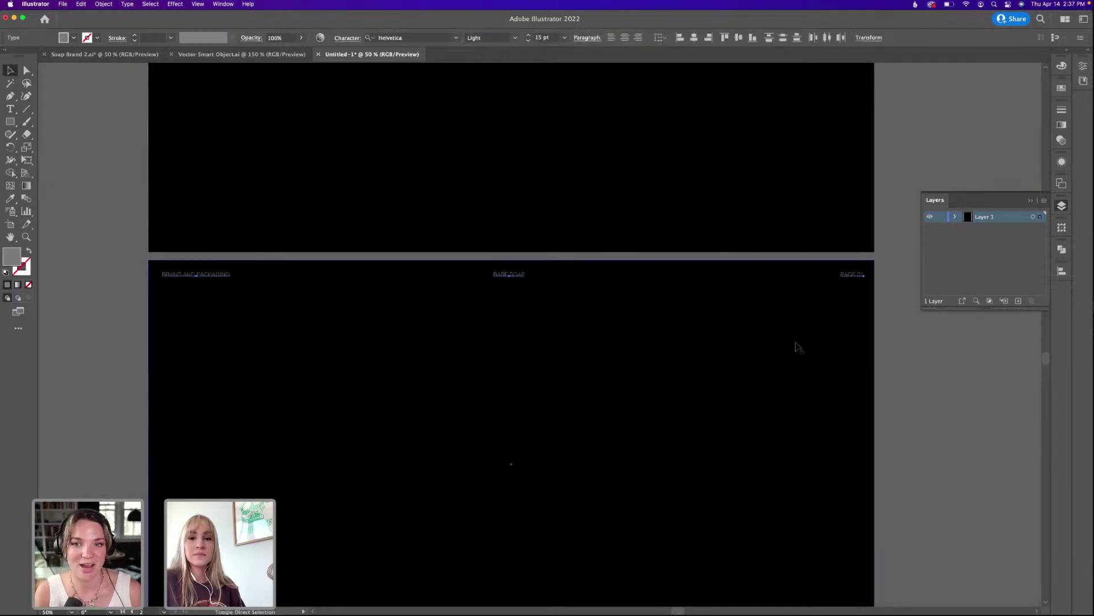
click(892, 216)
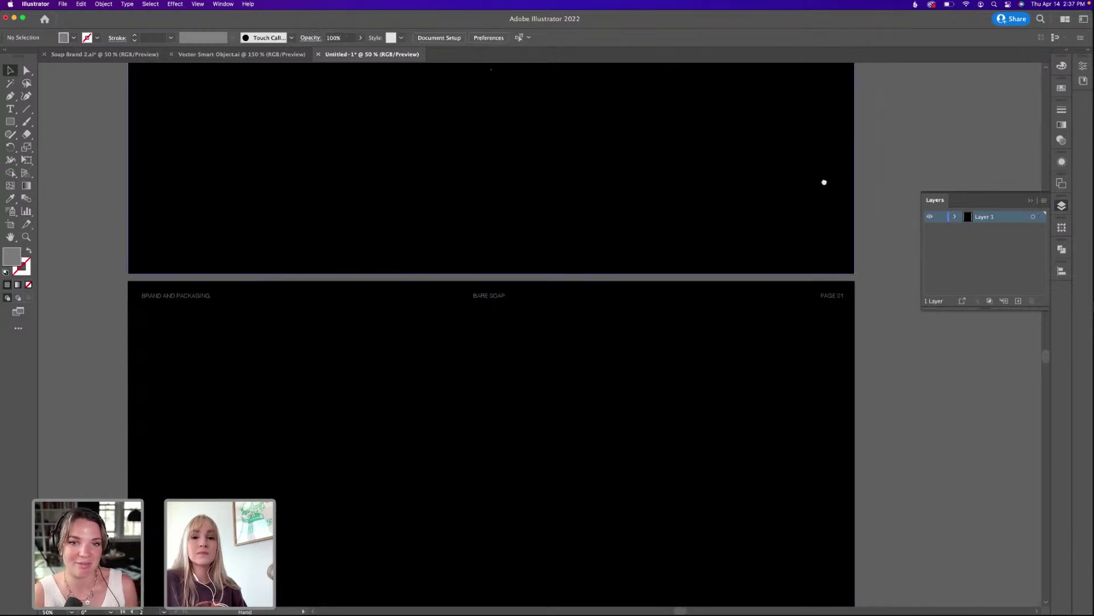
Change the second board's page number to PAGE 02.
scroll(855, 244, right, 3)
key(t)
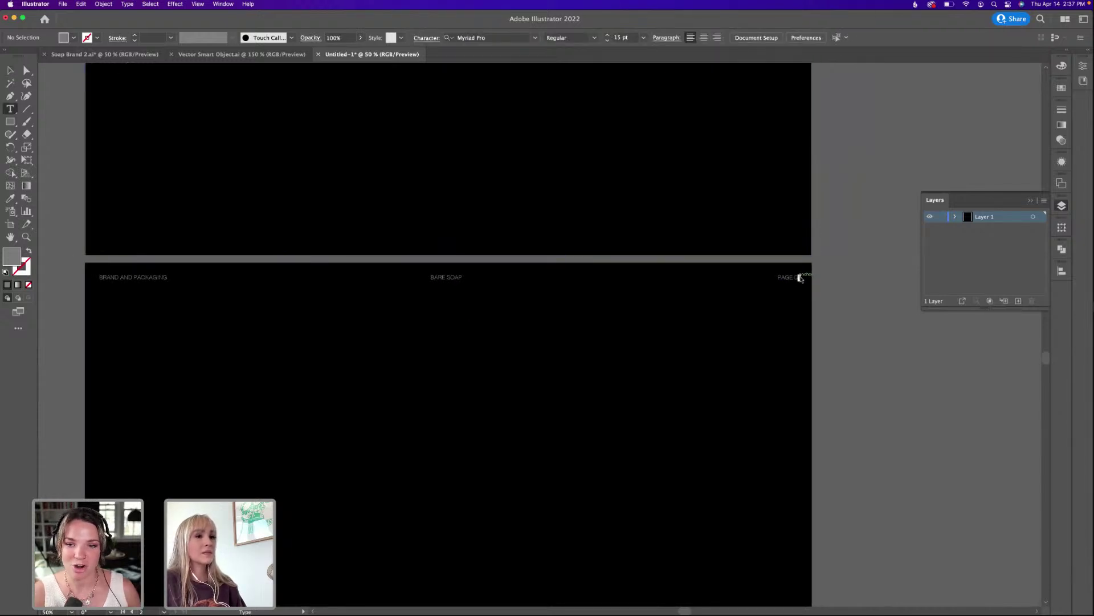
click(800, 277)
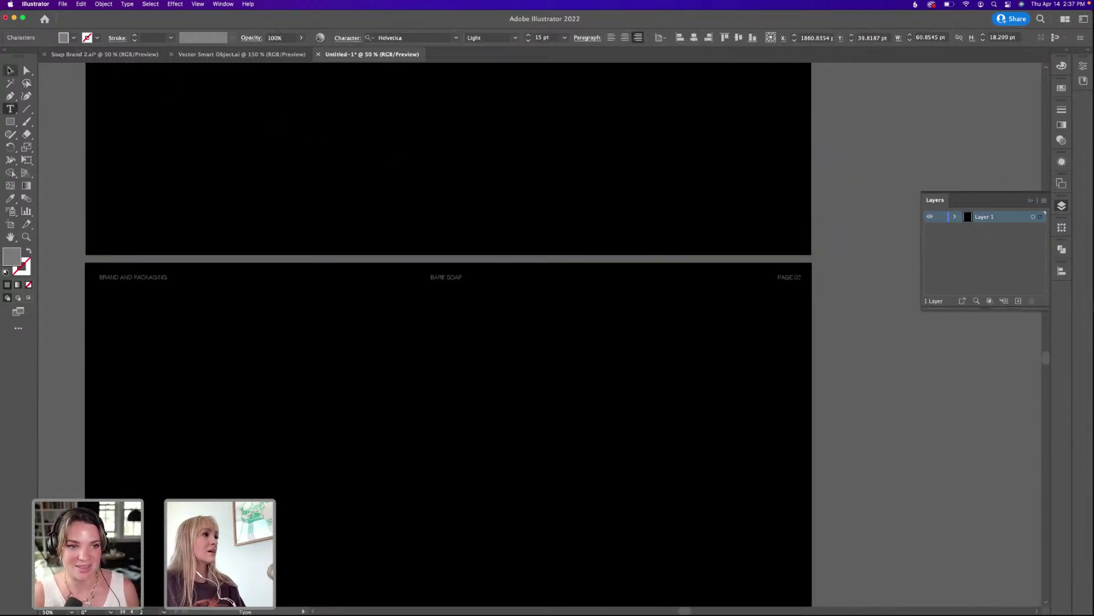
key(Escape)
scroll(205, 176, left, 4)
scroll(205, 177, down, 2)
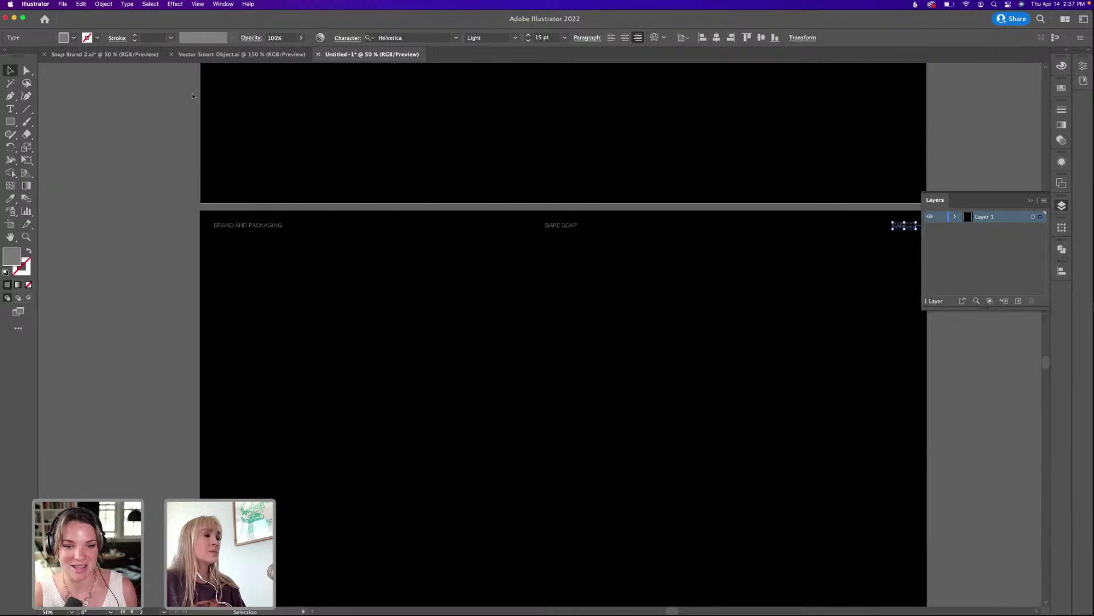
Select the Bare logo on the third box dieline in Soap Brand 2.ai.
click(218, 55)
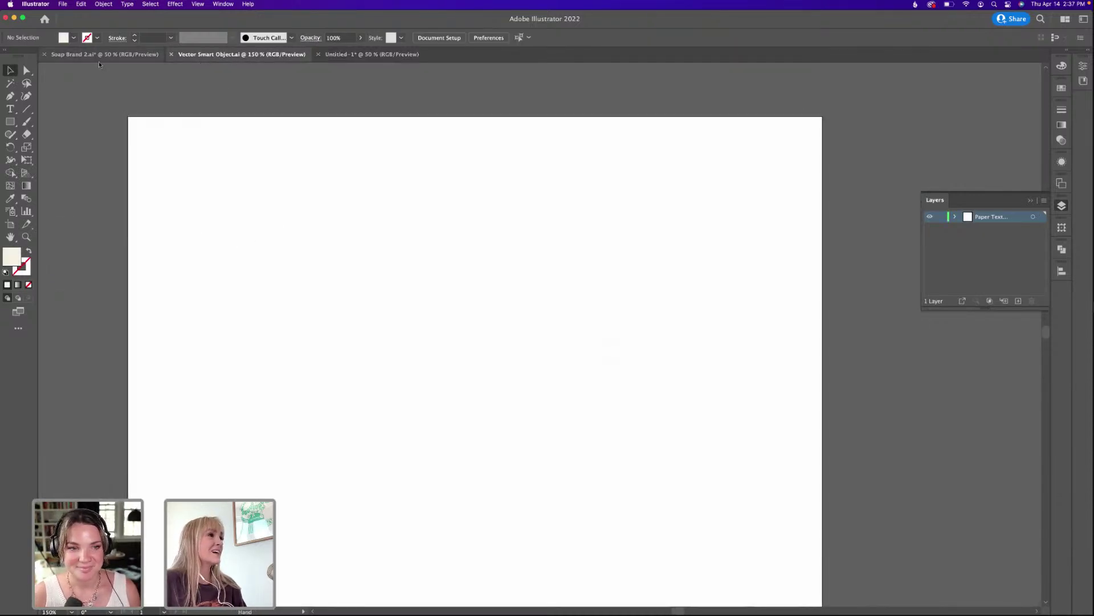
click(103, 55)
scroll(542, 336, down, 5)
scroll(542, 336, right, 6)
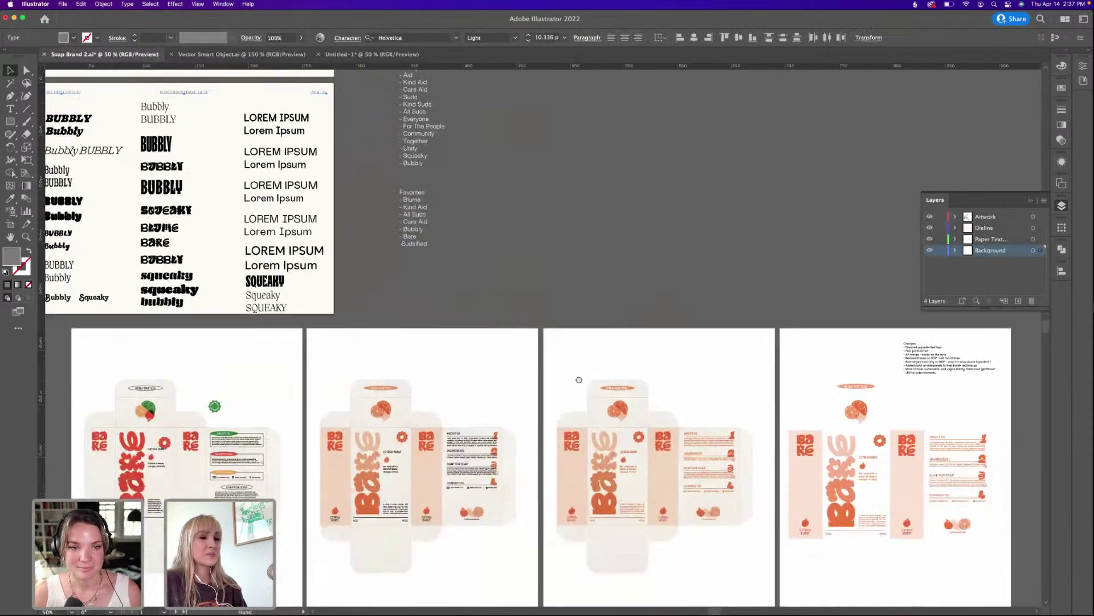
scroll(579, 380, right, 6)
scroll(578, 379, down, 2)
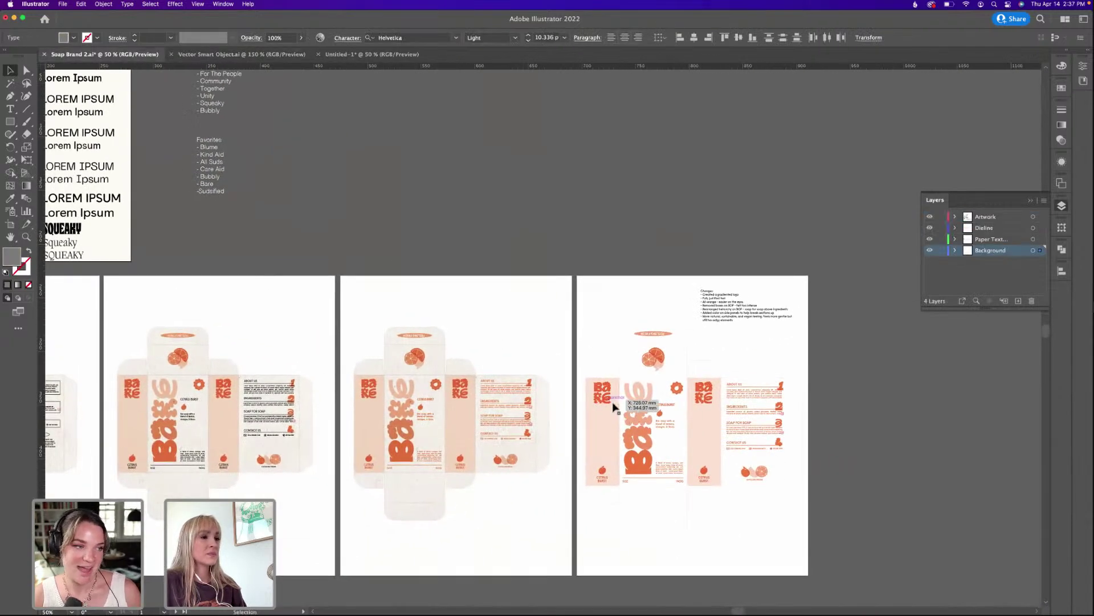
click(614, 406)
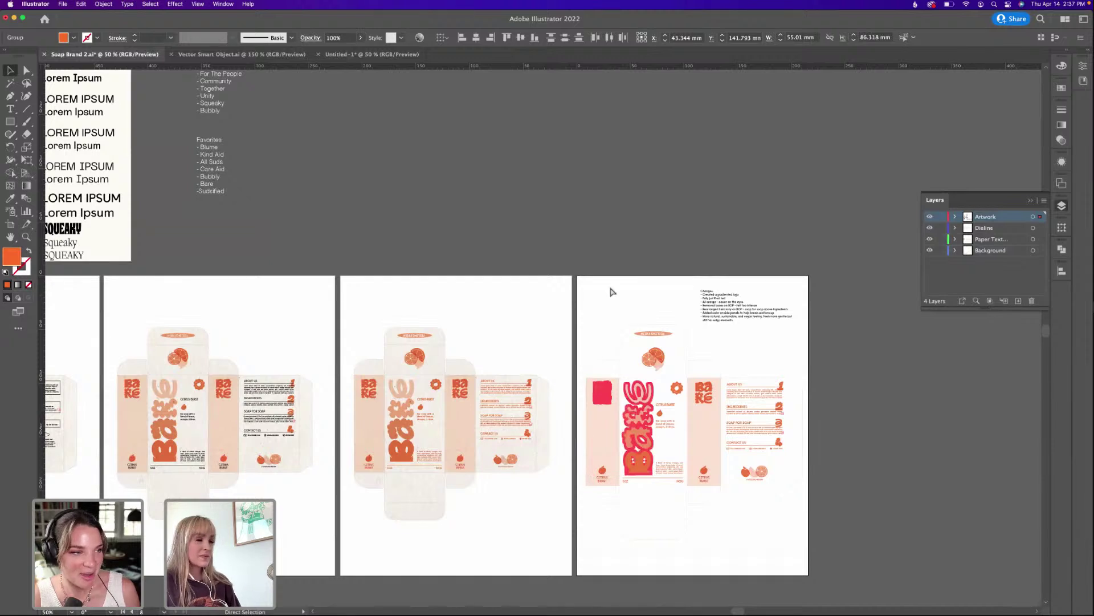
Paste the Bare logo into Untitled-1 and move it onto the pasteboard left of the boards.
click(370, 54)
drag(447, 188, 425, 345)
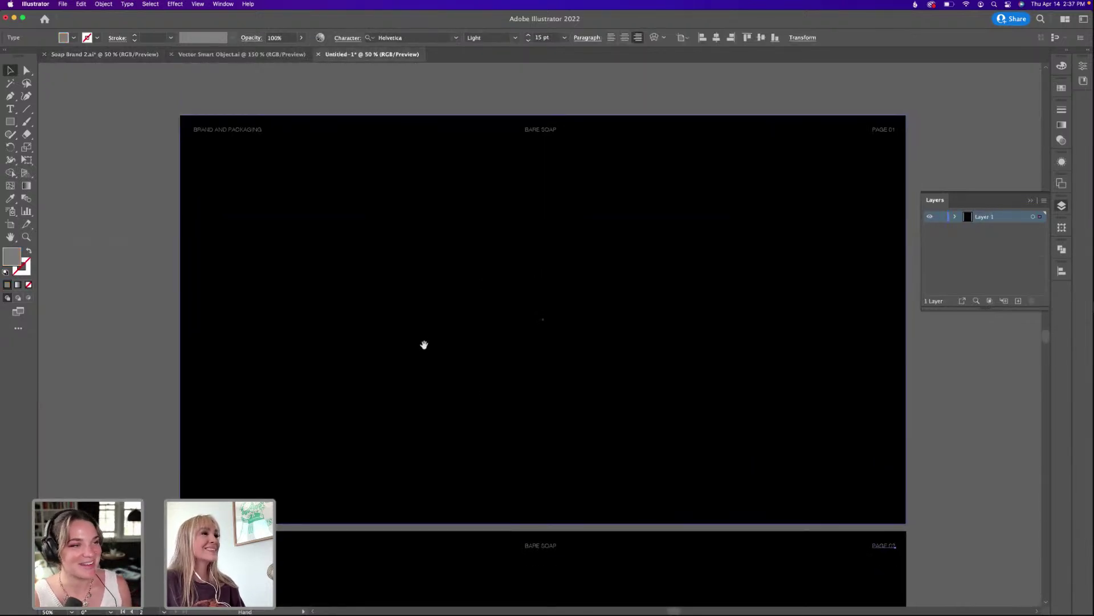
click(128, 170)
key(super+v)
scroll(308, 320, left, 5)
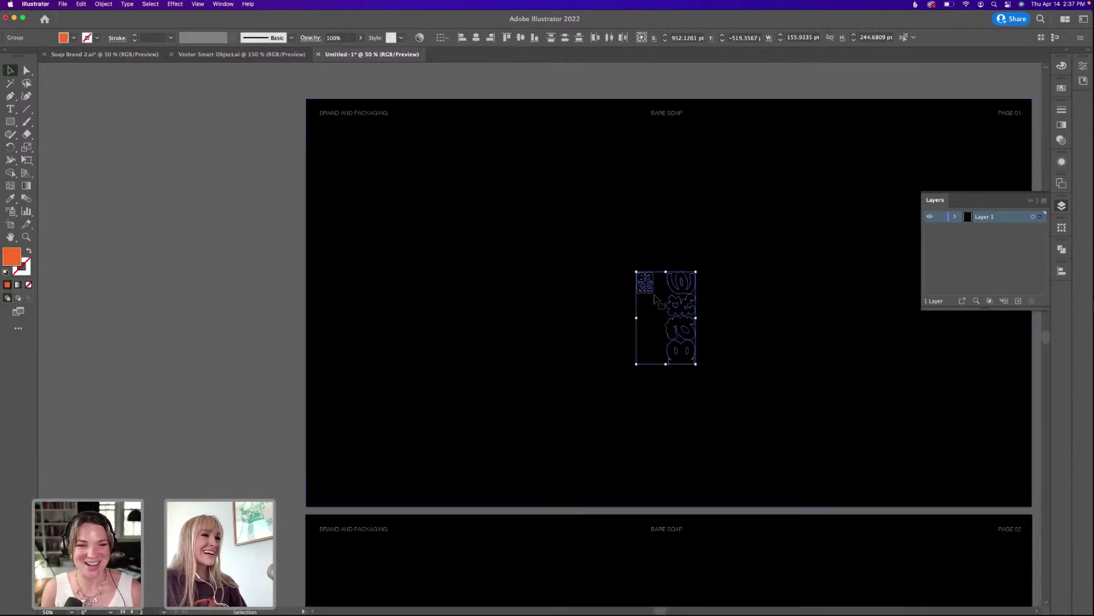
drag(655, 297, 147, 303)
click(178, 201)
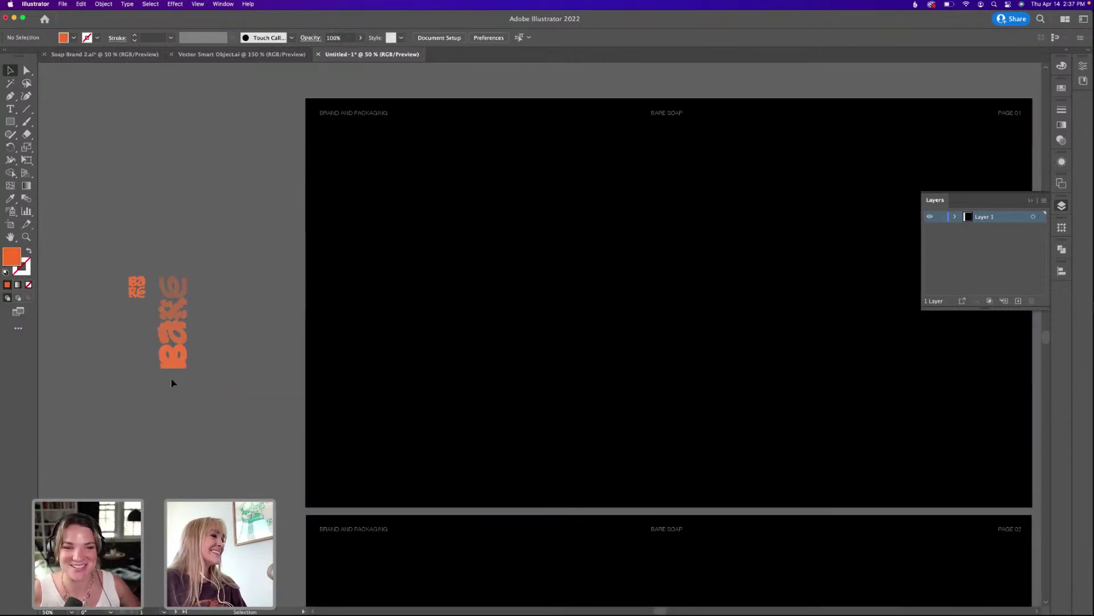
click(173, 356)
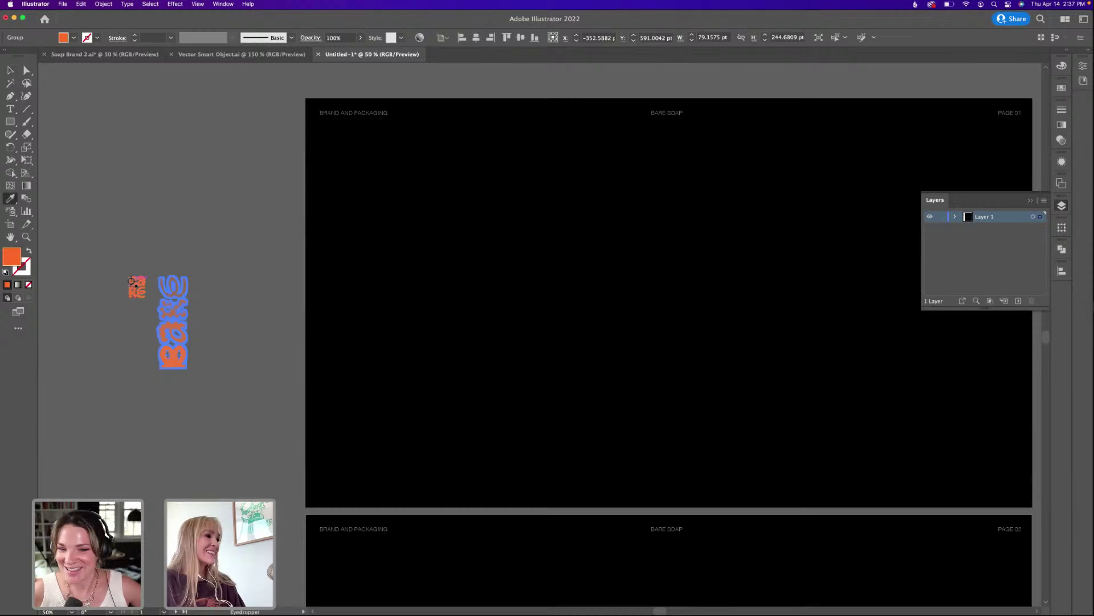
click(180, 223)
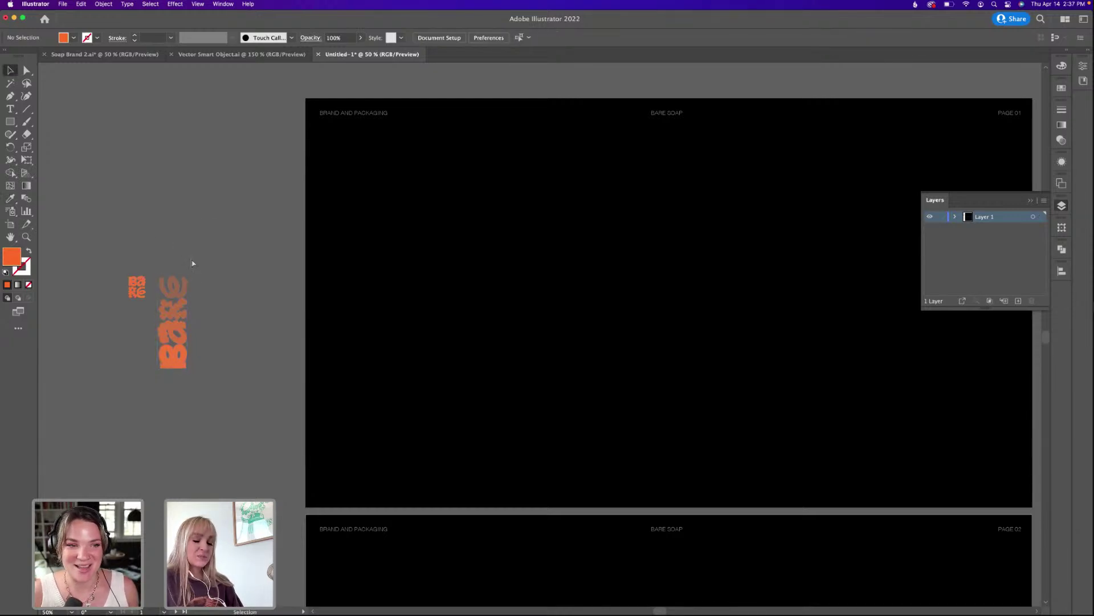
key(cmd+minus)
drag(520, 450, 485, 409)
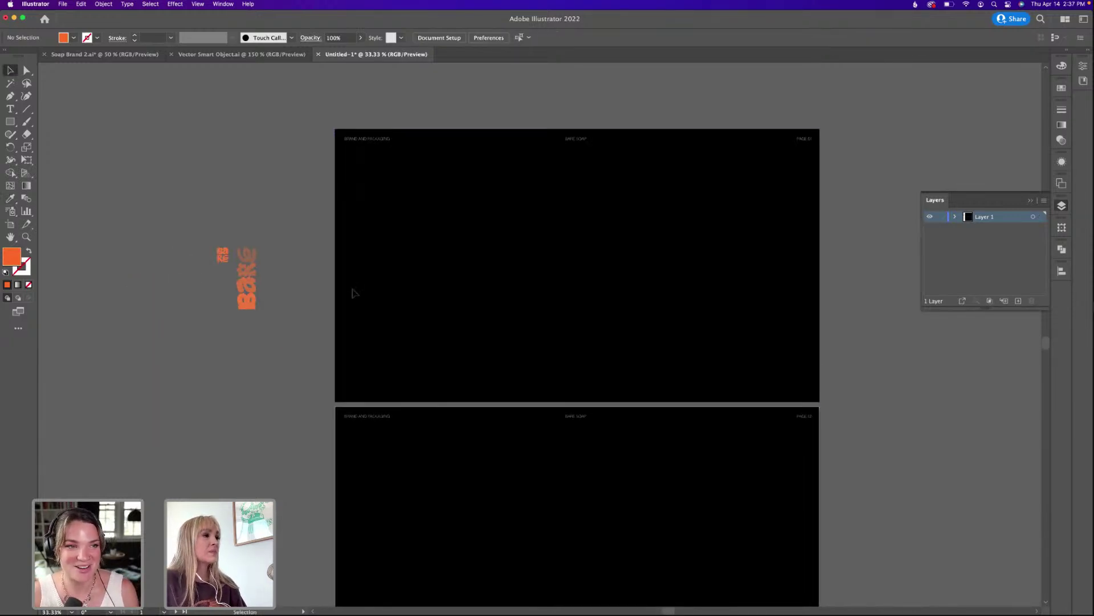
Set the top, middle and lower Bare logo pieces to 100% opacity, then reposition the group.
double_click(250, 255)
click(255, 257)
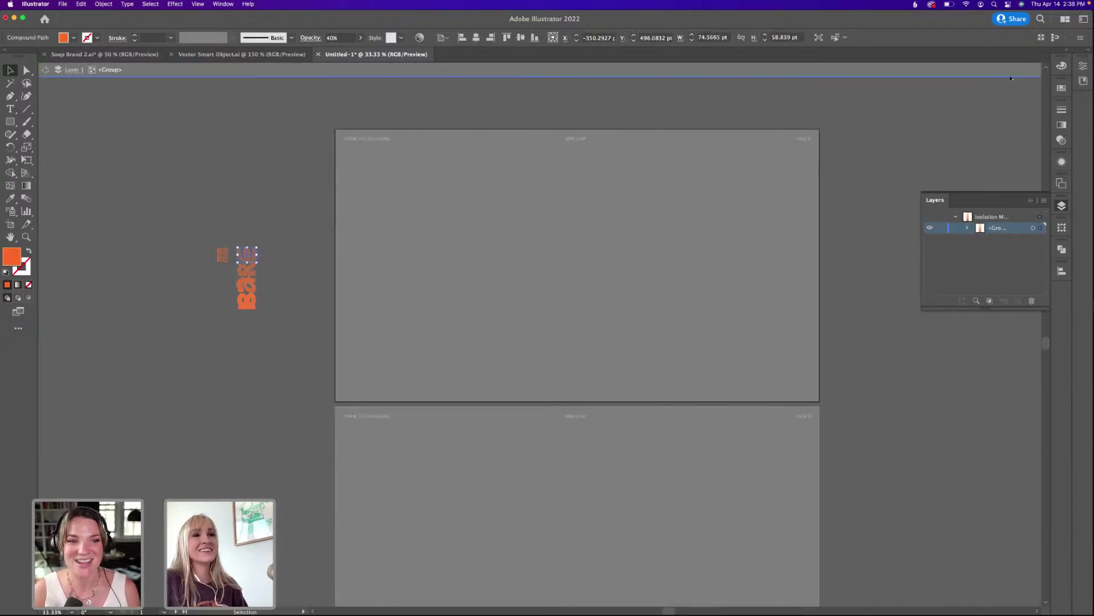
click(1058, 109)
click(992, 104)
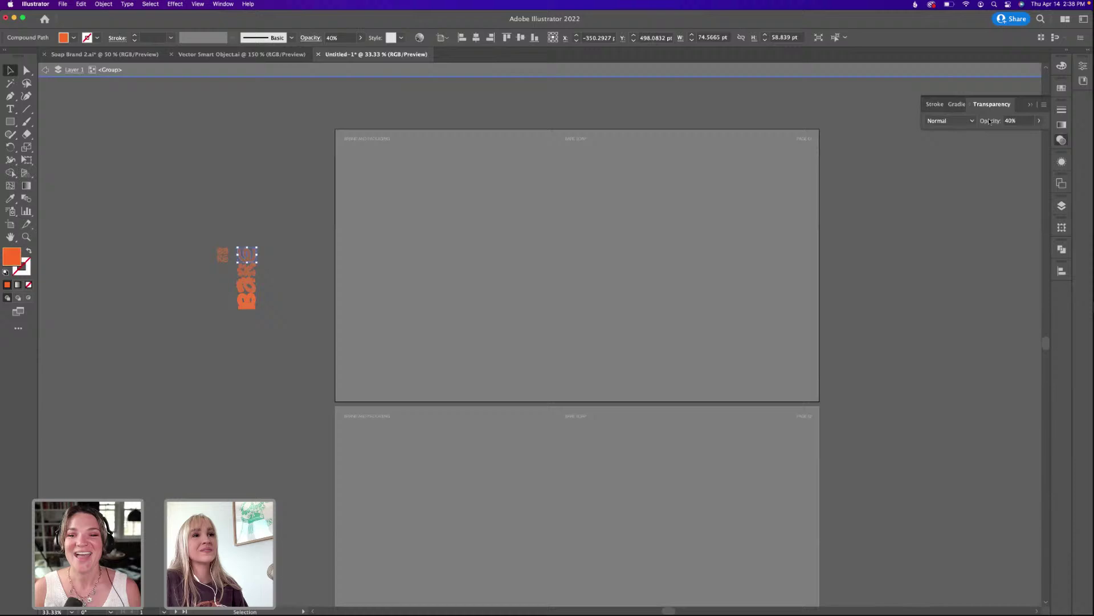
click(1038, 122)
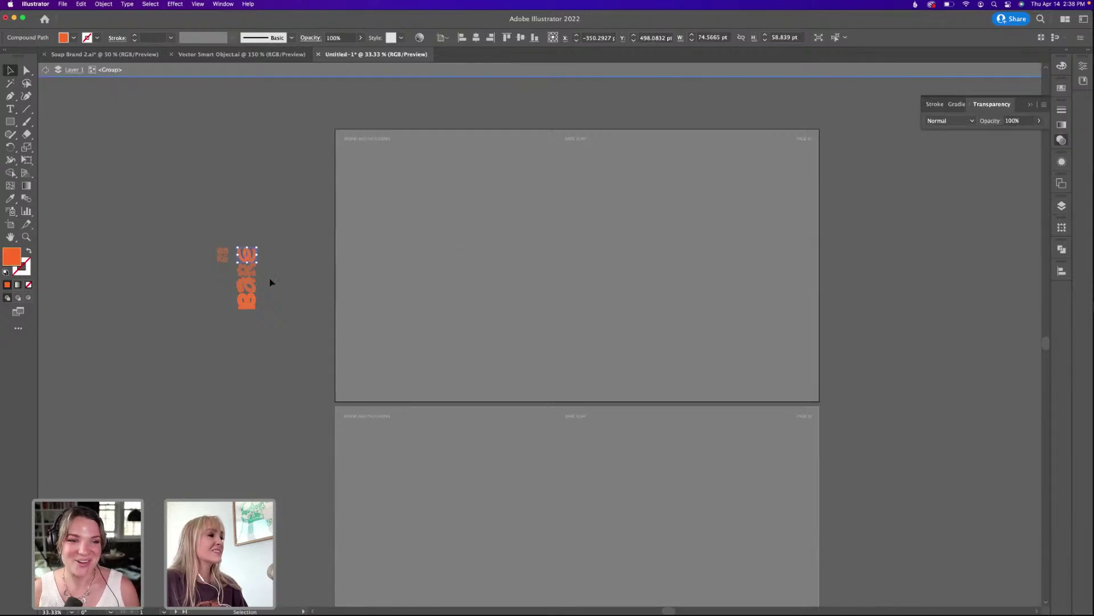
click(250, 269)
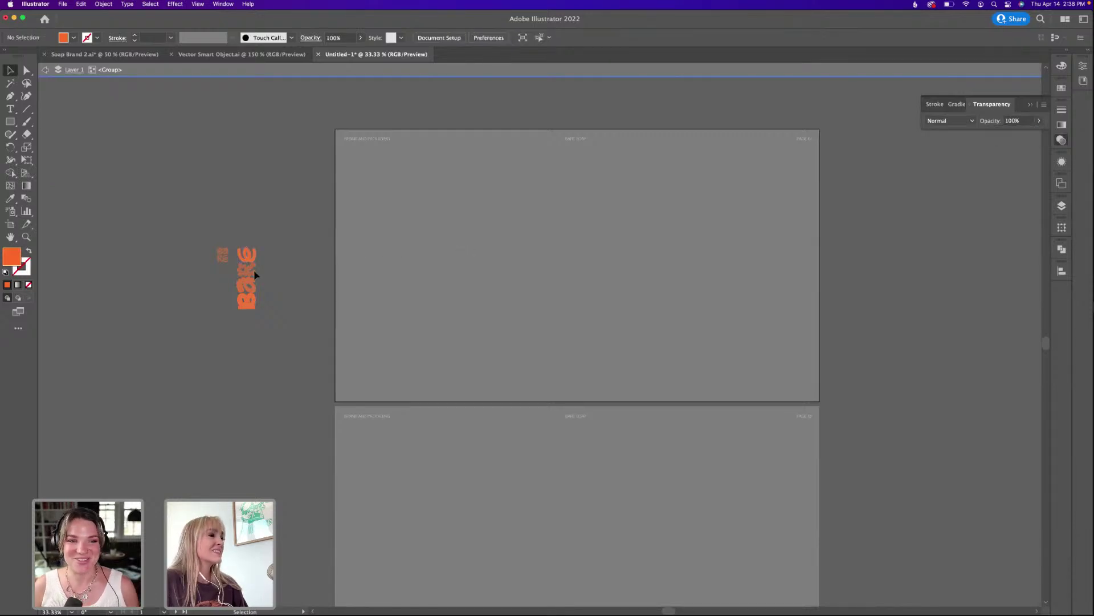
click(1040, 122)
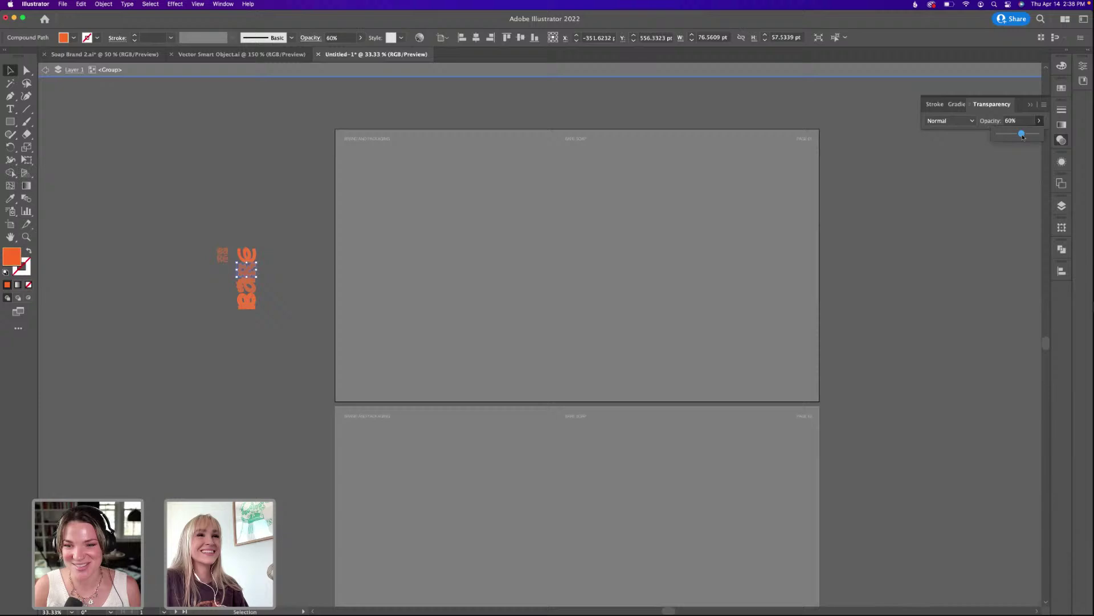
click(252, 287)
click(1040, 121)
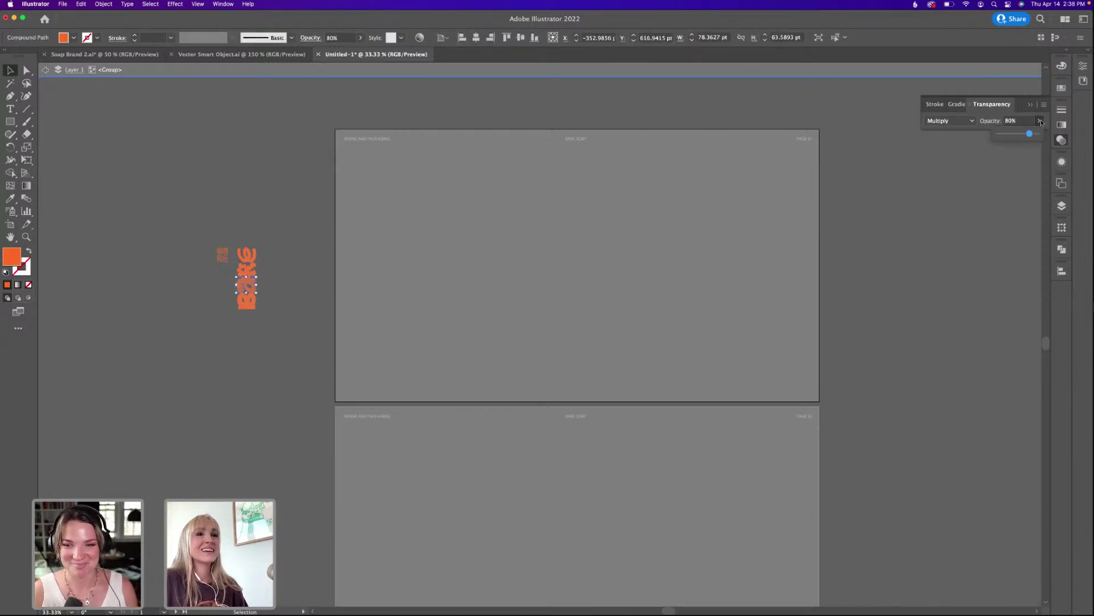
click(294, 186)
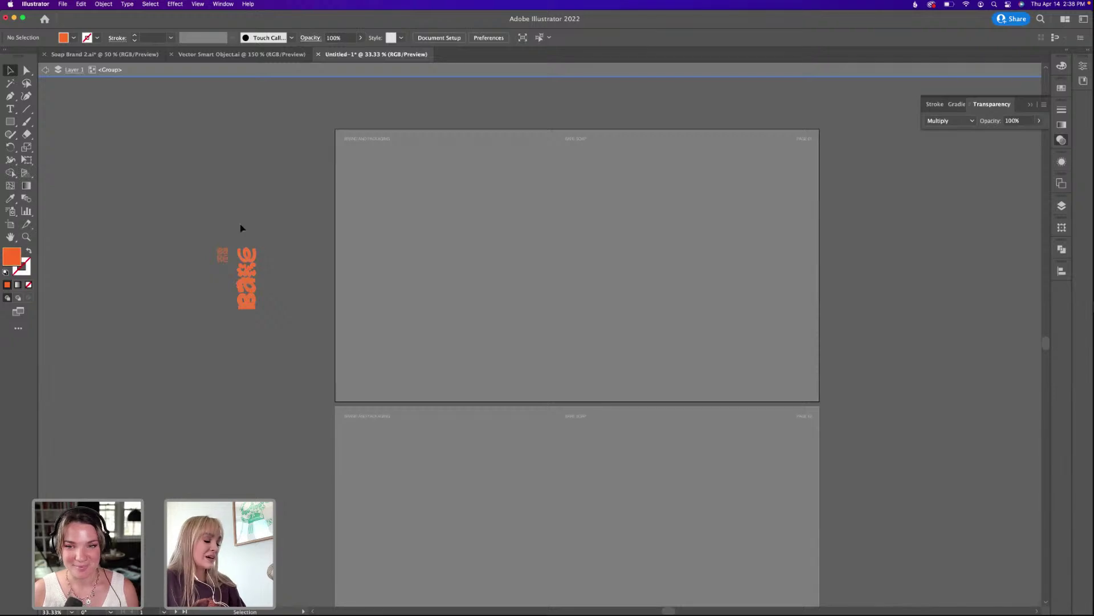
mouse_move(241, 245)
mouse_down()
mouse_move(247, 256)
mouse_move(237, 255)
mouse_up()
Enlarge the small stacked Bare logo copy to the wordmark's size.
key(super+equal)
key(super+equal)
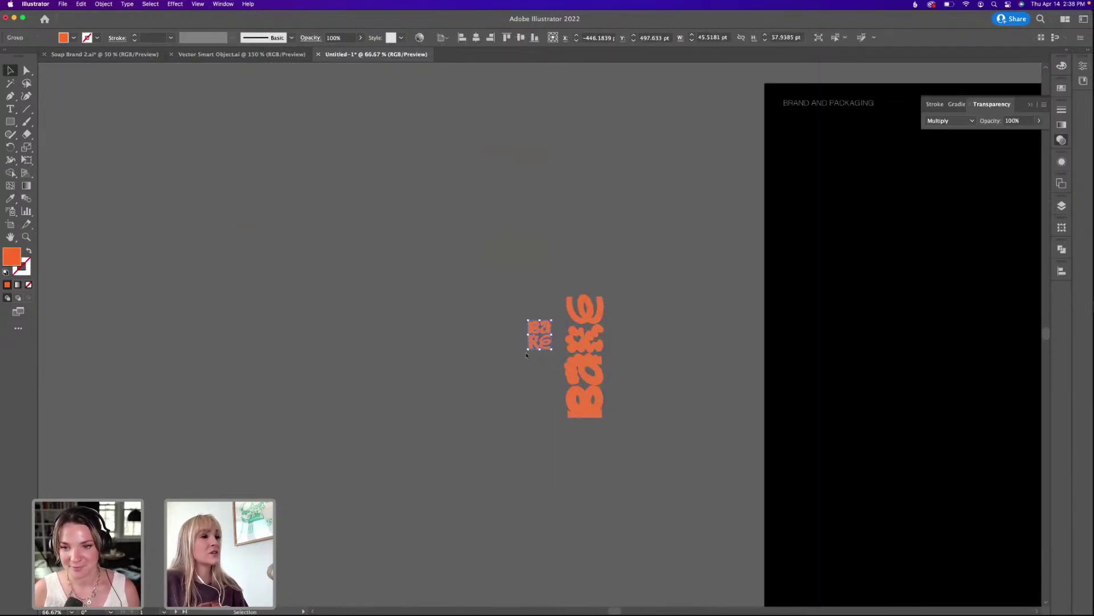
drag(528, 350, 495, 405)
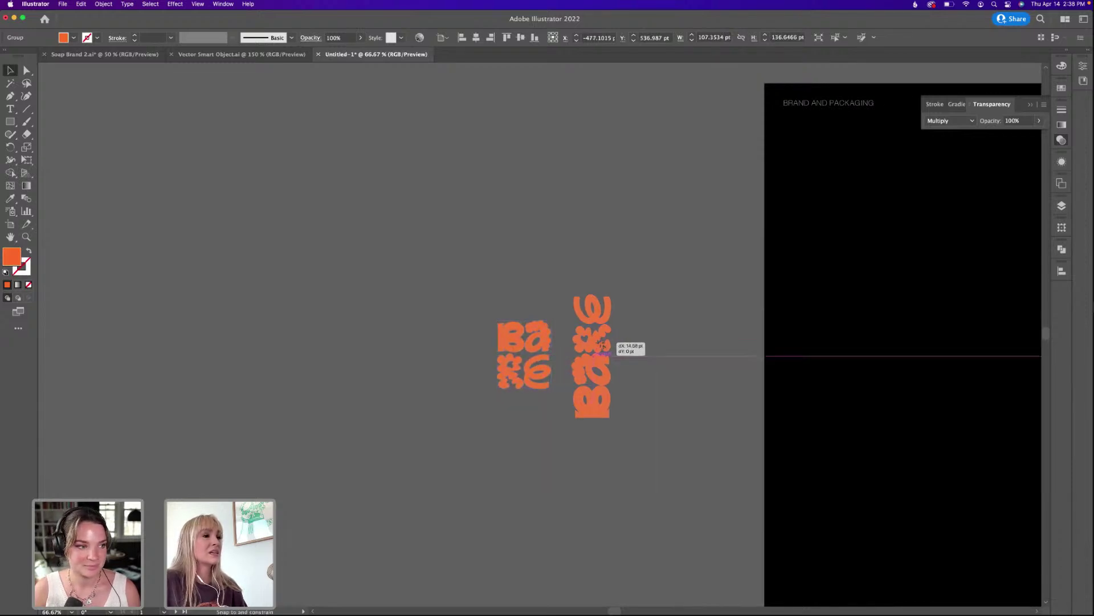
click(635, 337)
scroll(593, 337, right, 5)
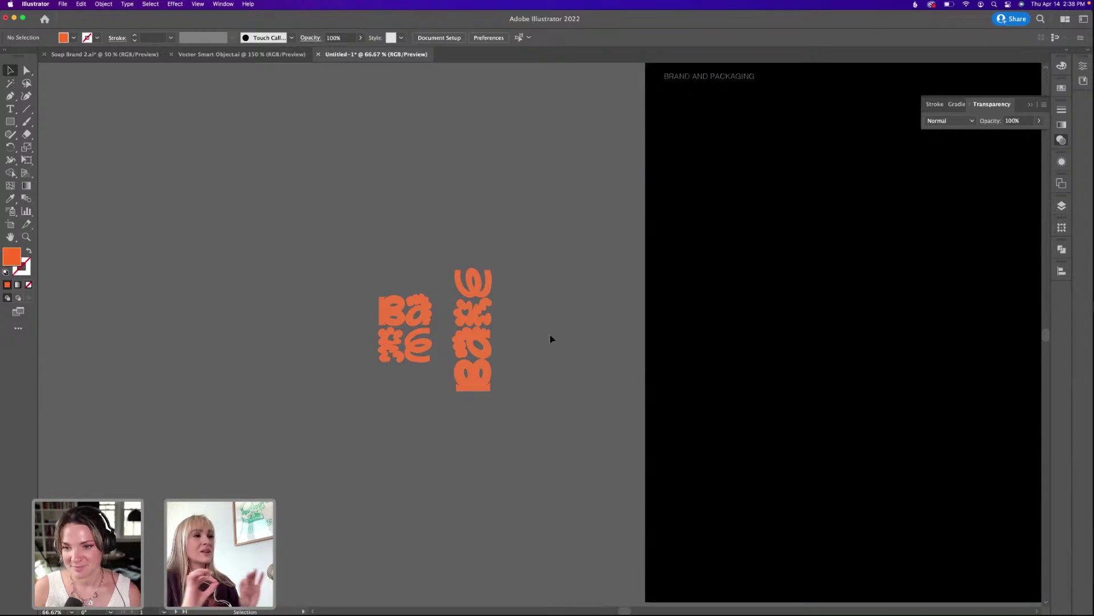
key(super+minus)
key(super+minus)
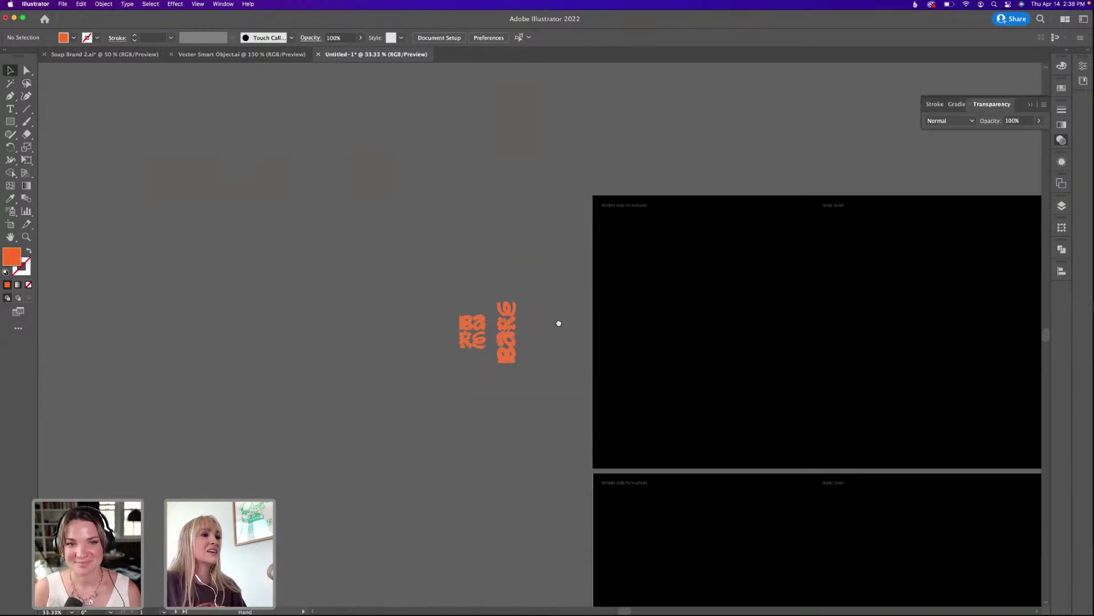
drag(559, 323, 403, 315)
Arrange the vertical Bare wordmark and stacked logo together on the pasteboard beside the boards.
click(384, 314)
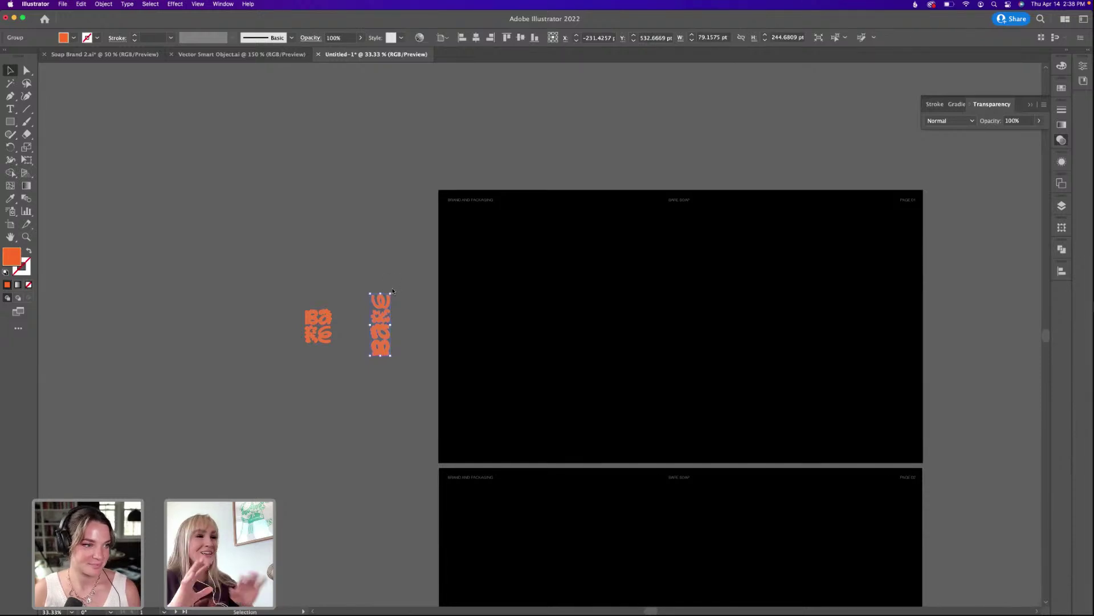
drag(391, 288, 700, 357)
shift+click(328, 337)
key(super+z)
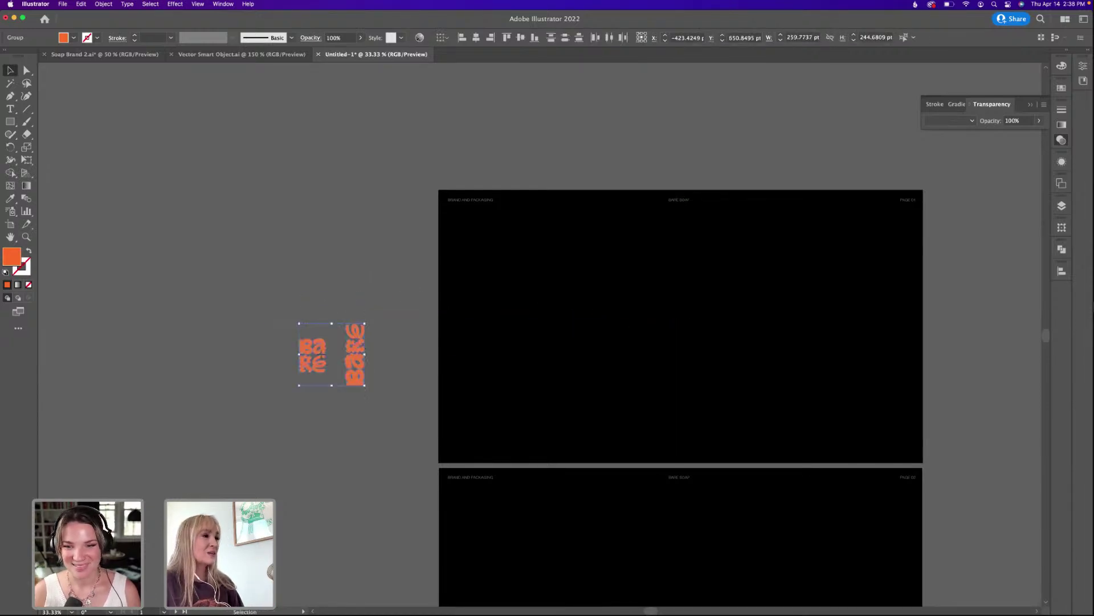
drag(342, 351, 317, 339)
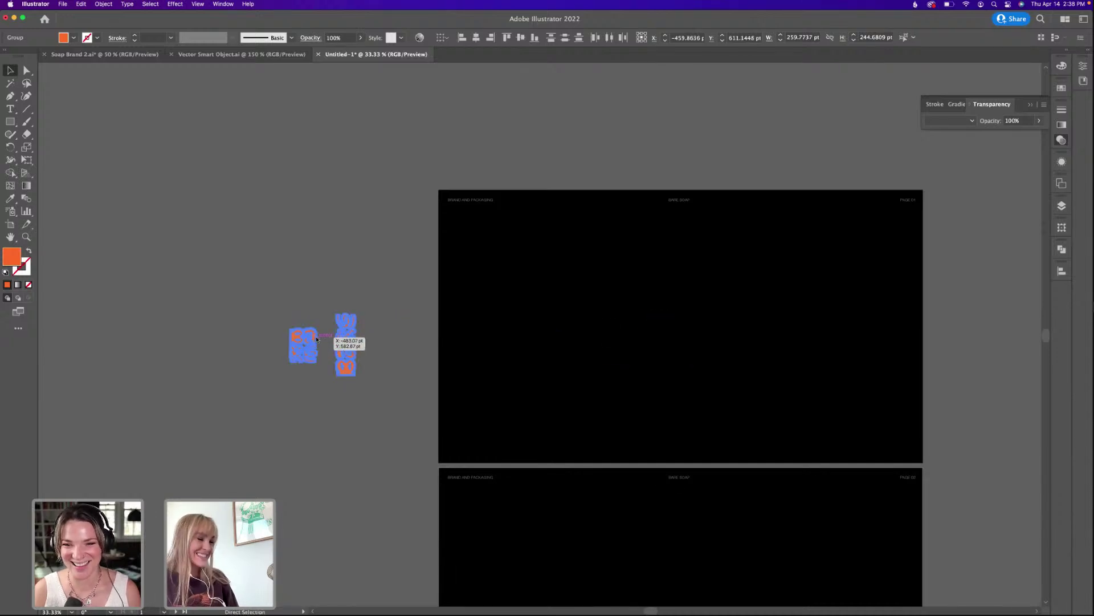
key(Delete)
click(1060, 207)
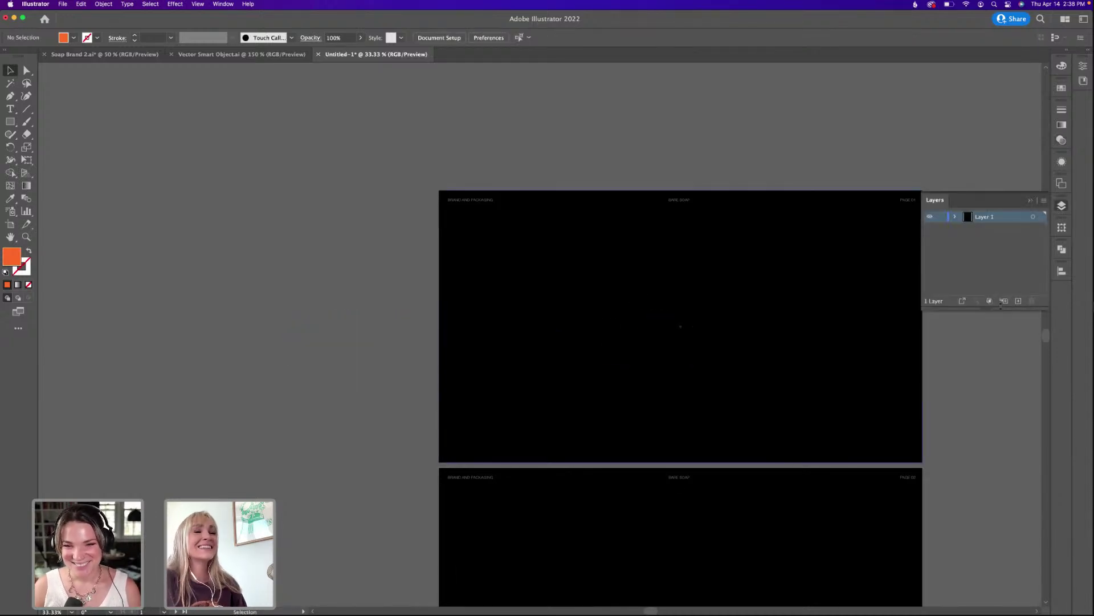
key(super+z)
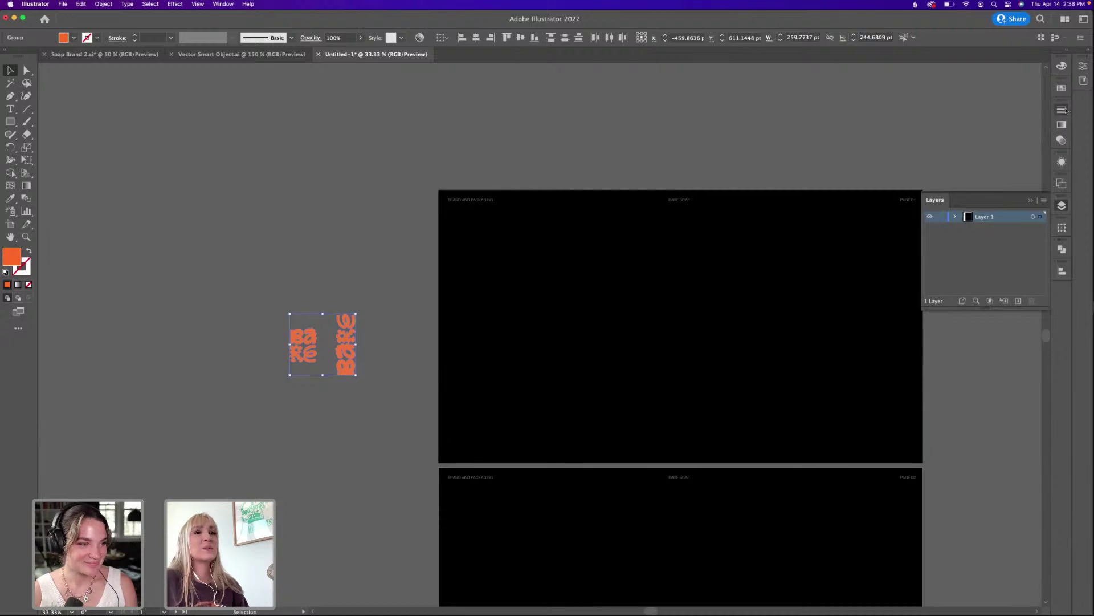
Set both Bare logos to Normal blend mode in the Transparency panel.
click(1062, 109)
click(992, 104)
click(960, 123)
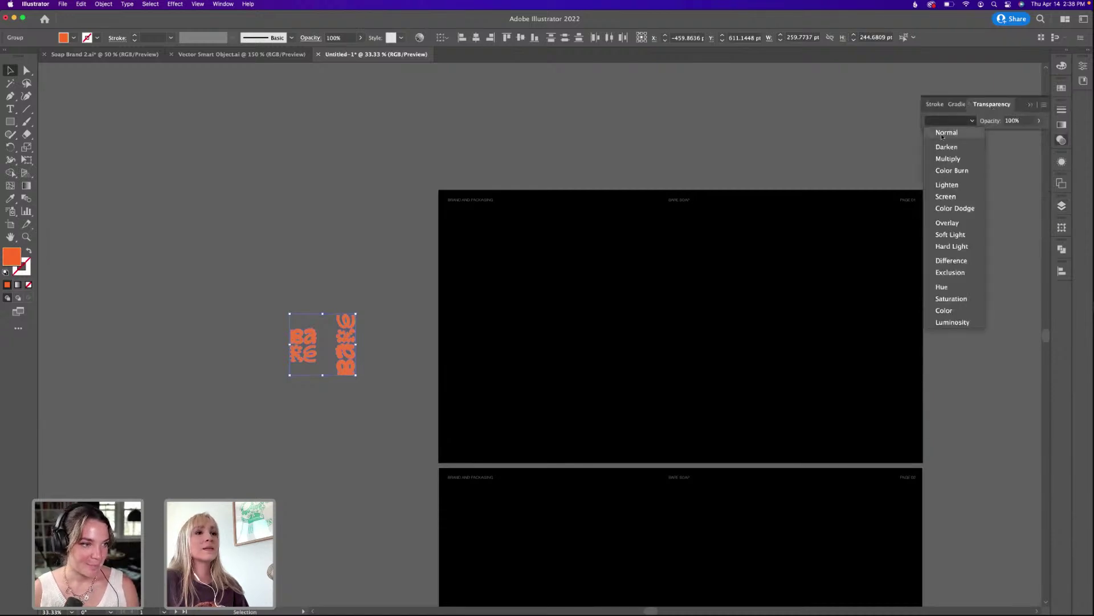
click(959, 123)
click(364, 300)
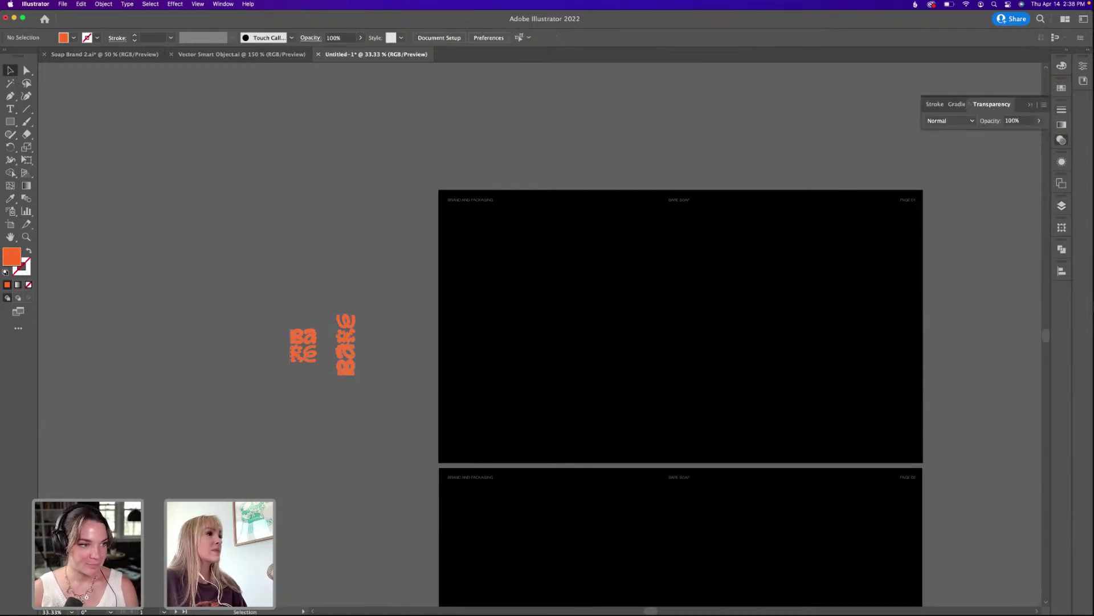
Place the Scan 2.psd soap-box mockup from the desktop onto the lower black board.
drag(618, 325, 495, 211)
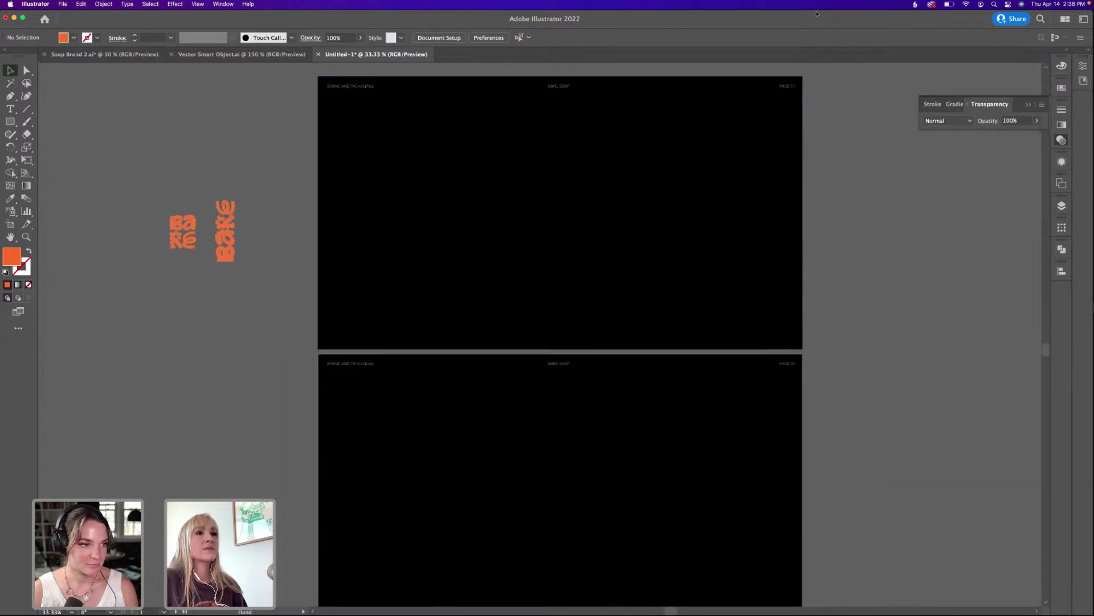
key(ctrl+Right)
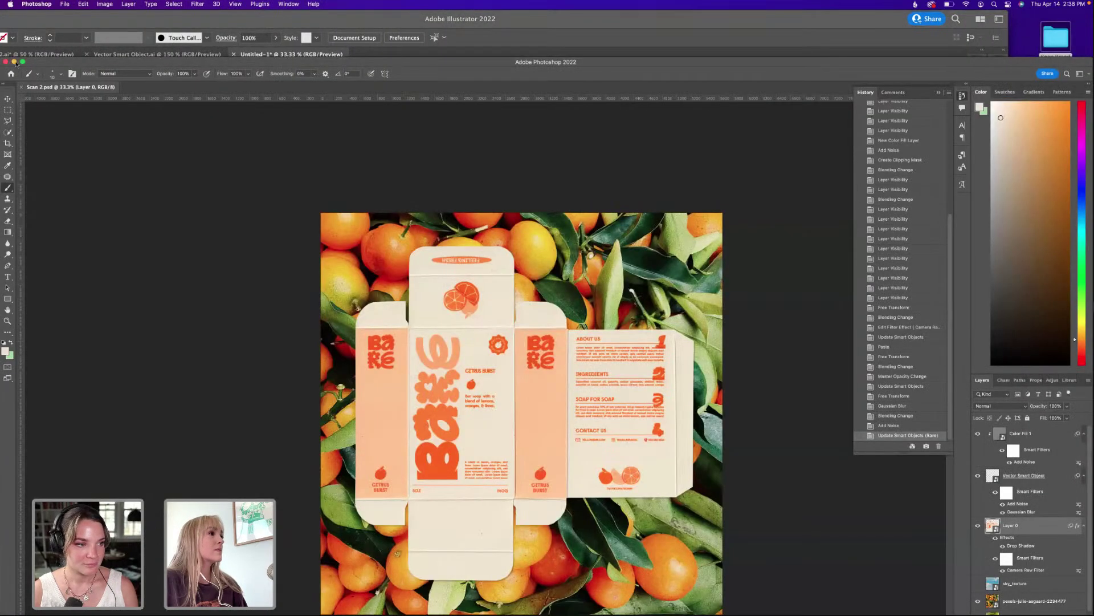
click(9, 63)
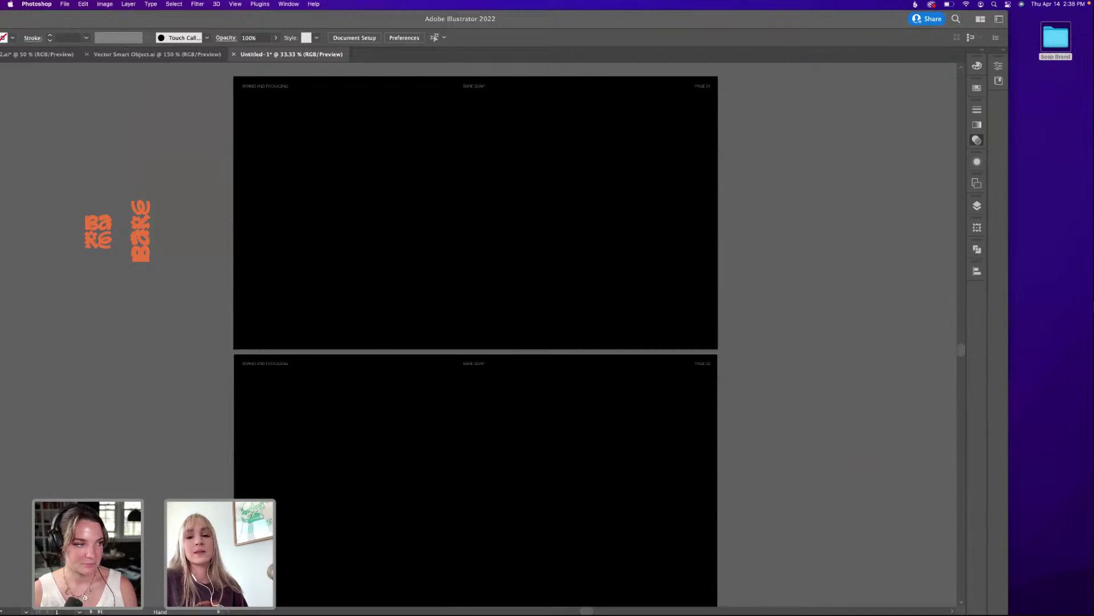
drag(1056, 38, 378, 411)
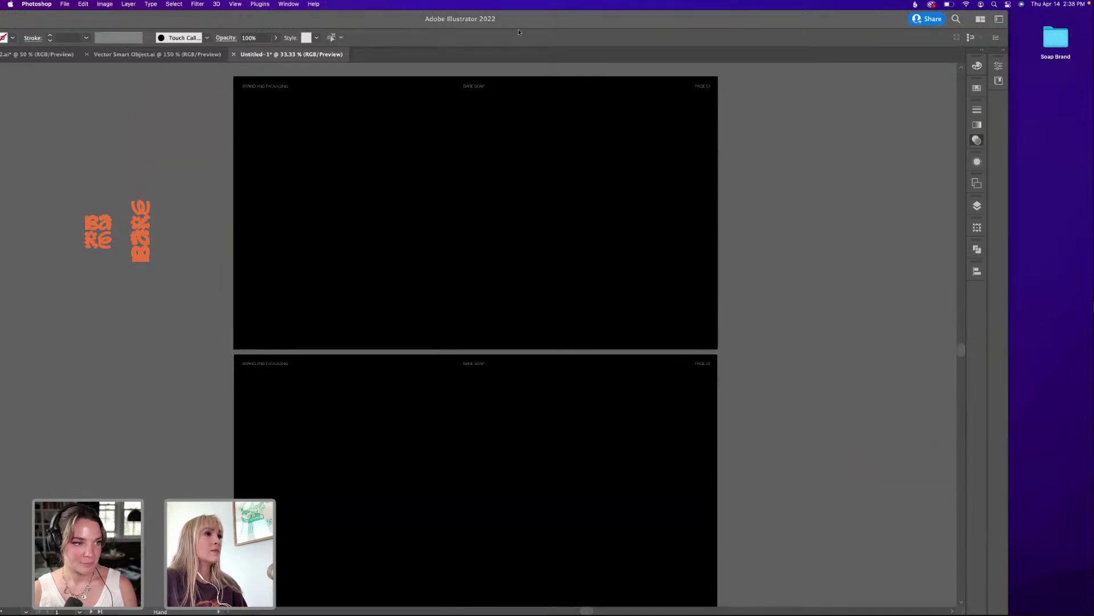
drag(534, 22, 624, 15)
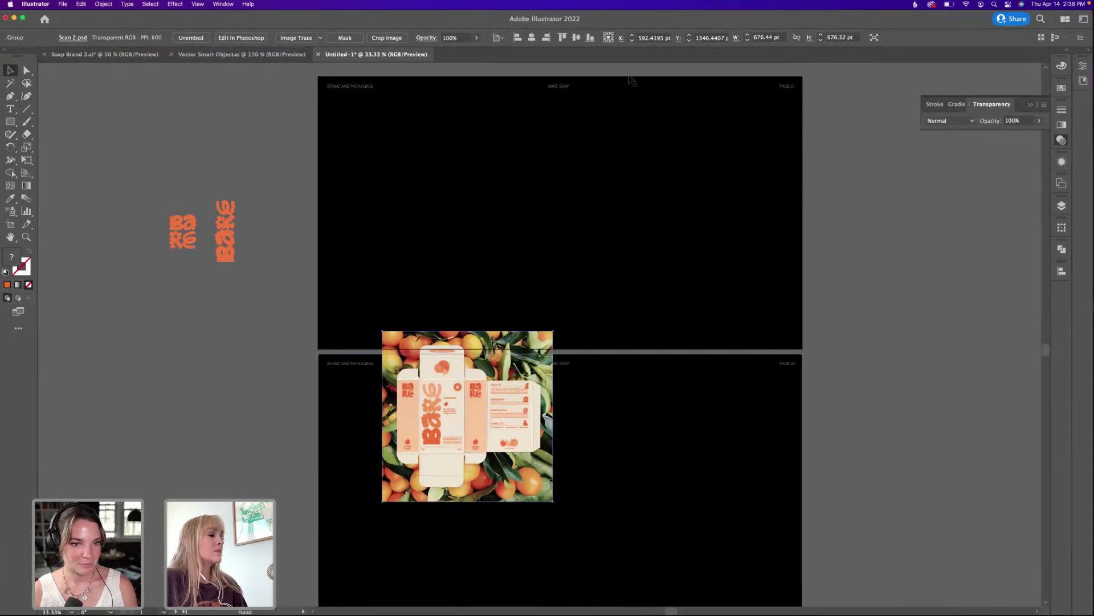
Move the mockup down and right and enlarge it proportionally to about 838 pt square.
scroll(632, 80, down, 4)
scroll(632, 80, right, 3)
drag(414, 339, 503, 399)
drag(480, 460, 486, 501)
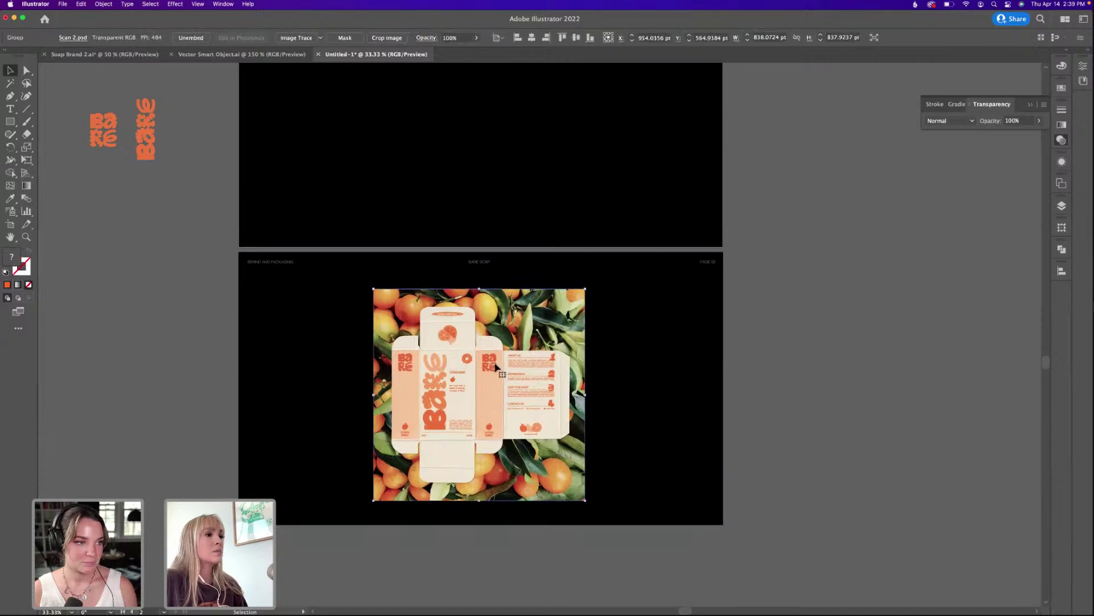
click(1061, 205)
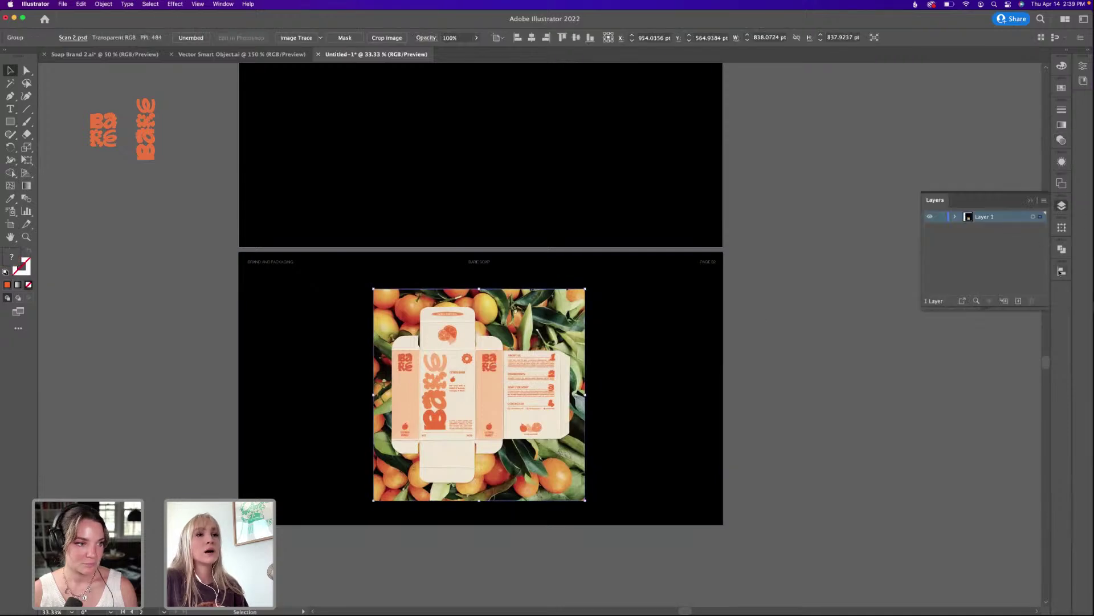
click(1061, 271)
click(728, 256)
drag(564, 306, 392, 425)
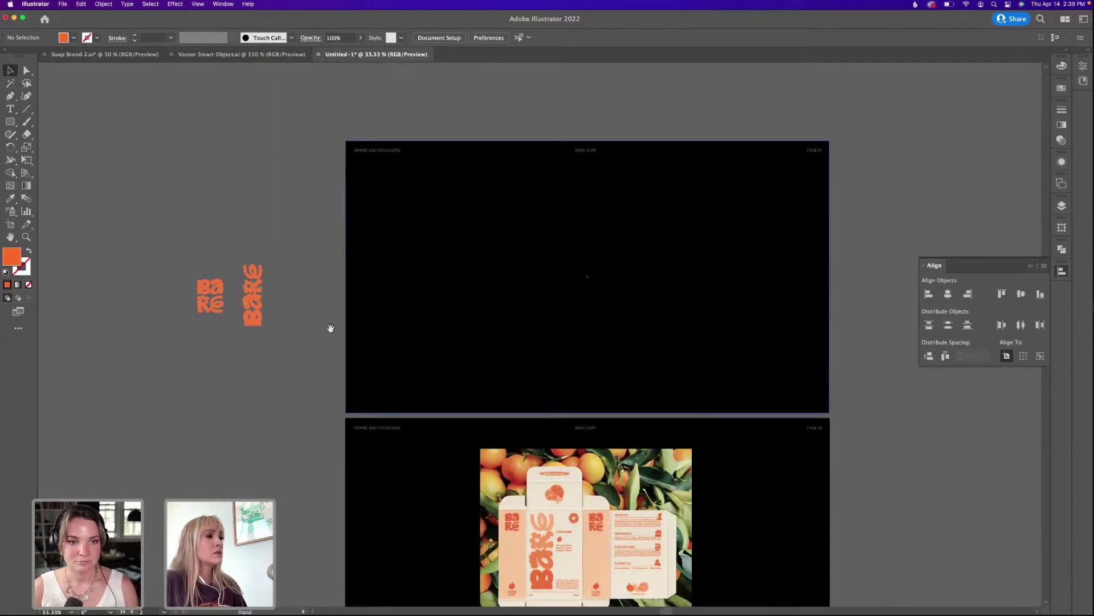
drag(331, 328, 345, 291)
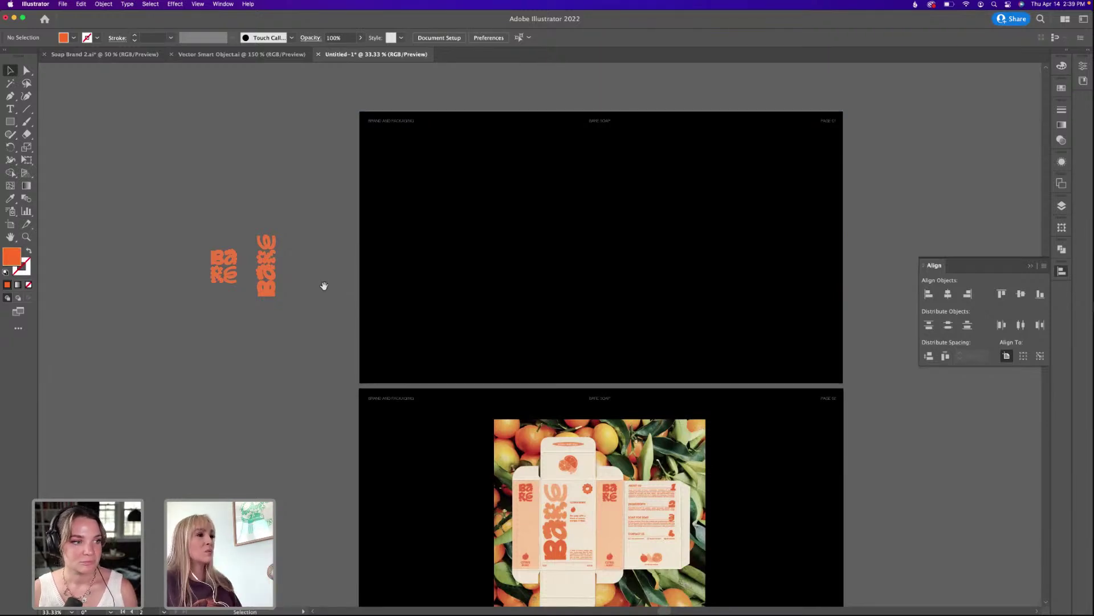
drag(323, 308, 347, 298)
scroll(332, 271, down, 3)
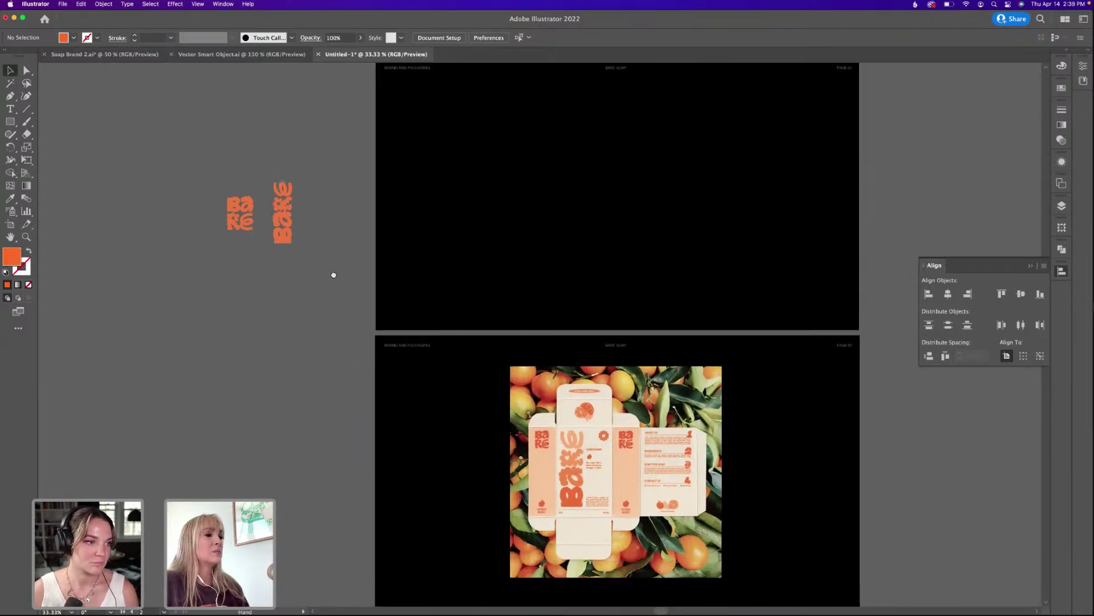
drag(611, 442, 611, 409)
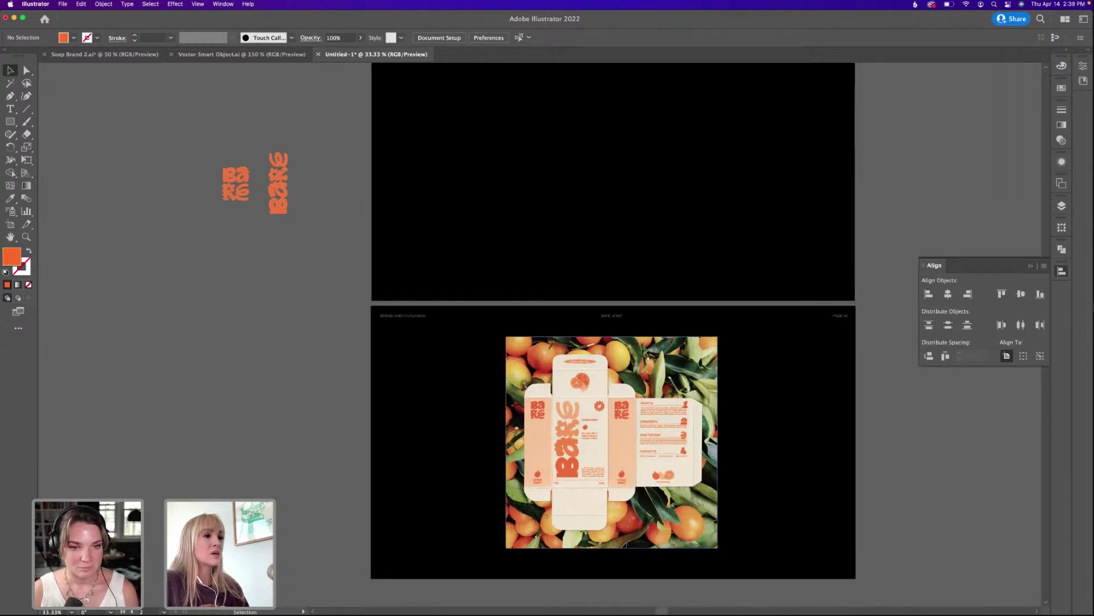
click(644, 365)
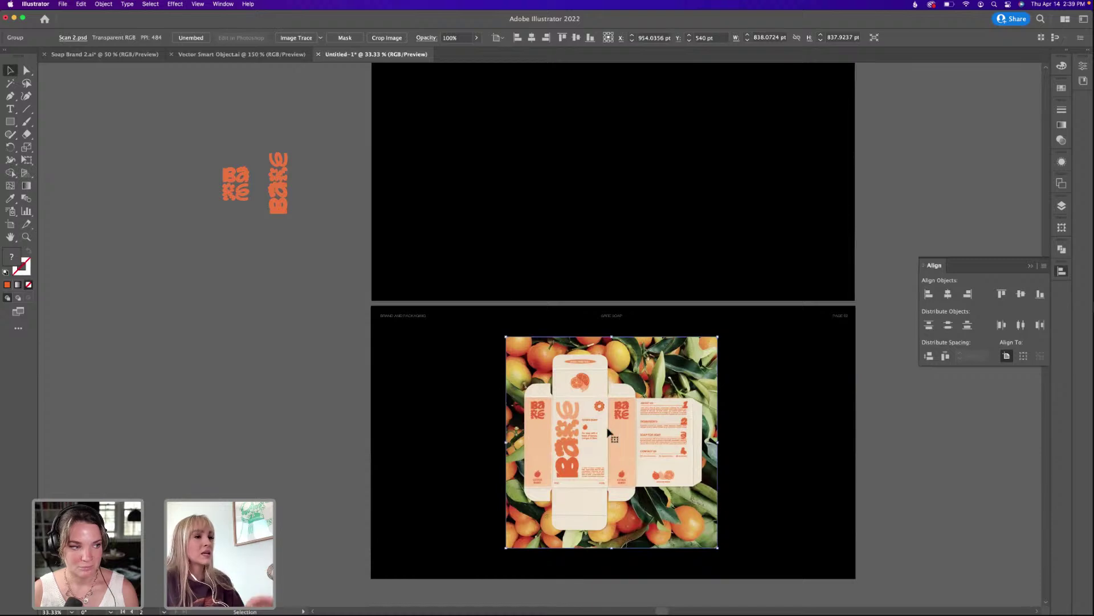
scroll(596, 366, left, 2)
click(104, 54)
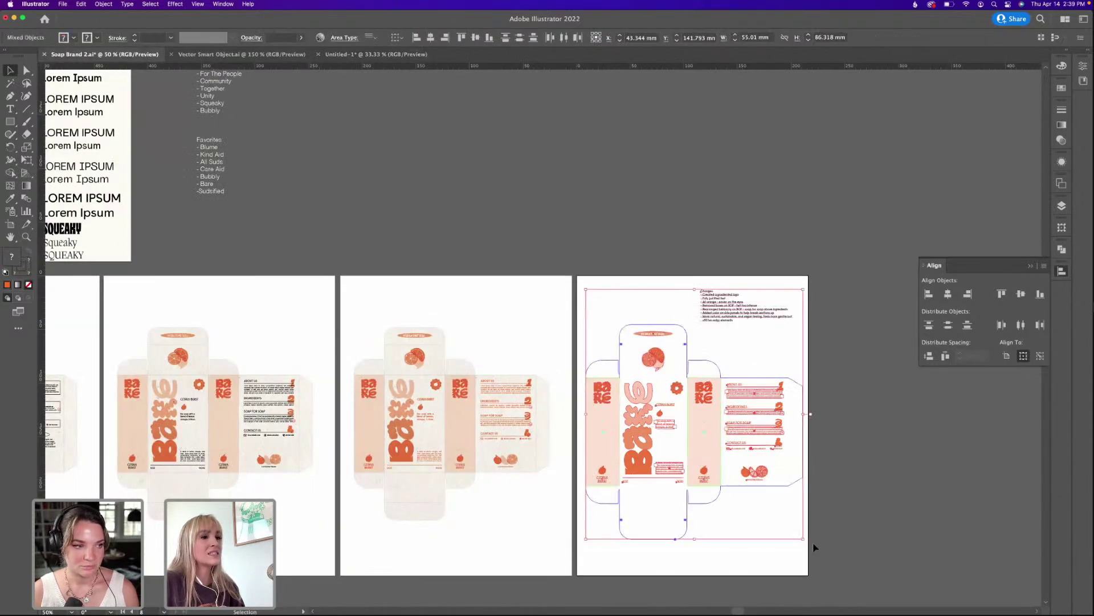
click(813, 542)
click(376, 54)
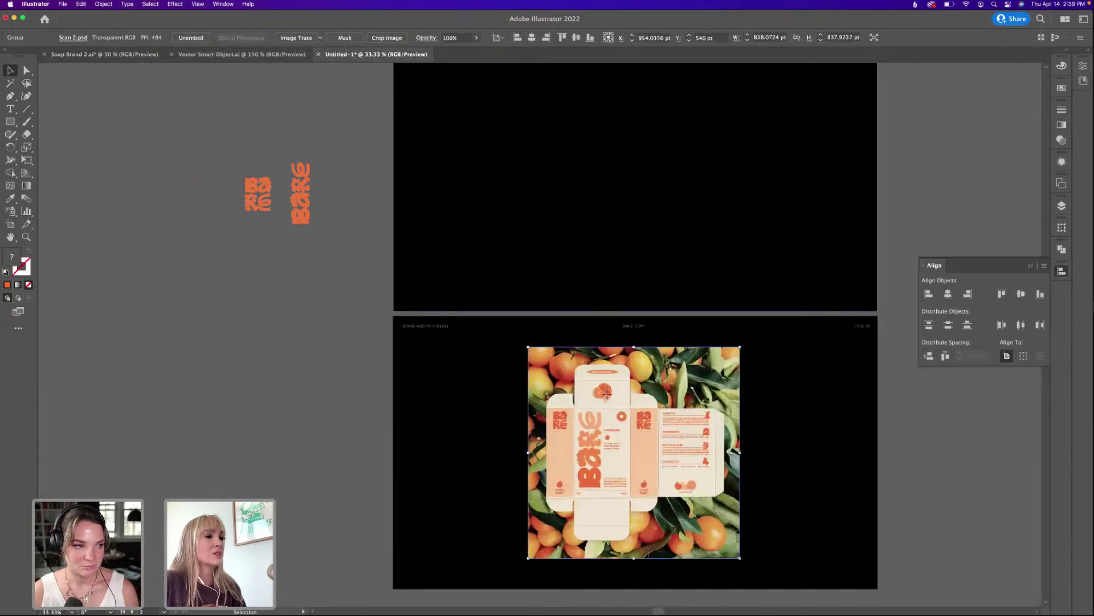
click(349, 297)
scroll(444, 200, up, 3)
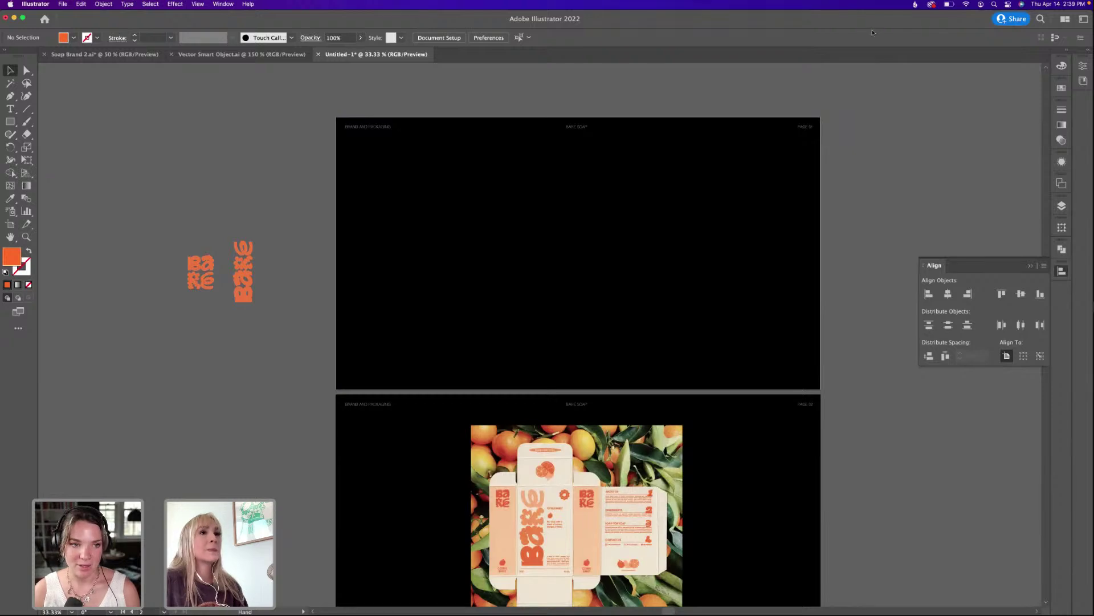
drag(846, 15, 800, 15)
double_click(1061, 41)
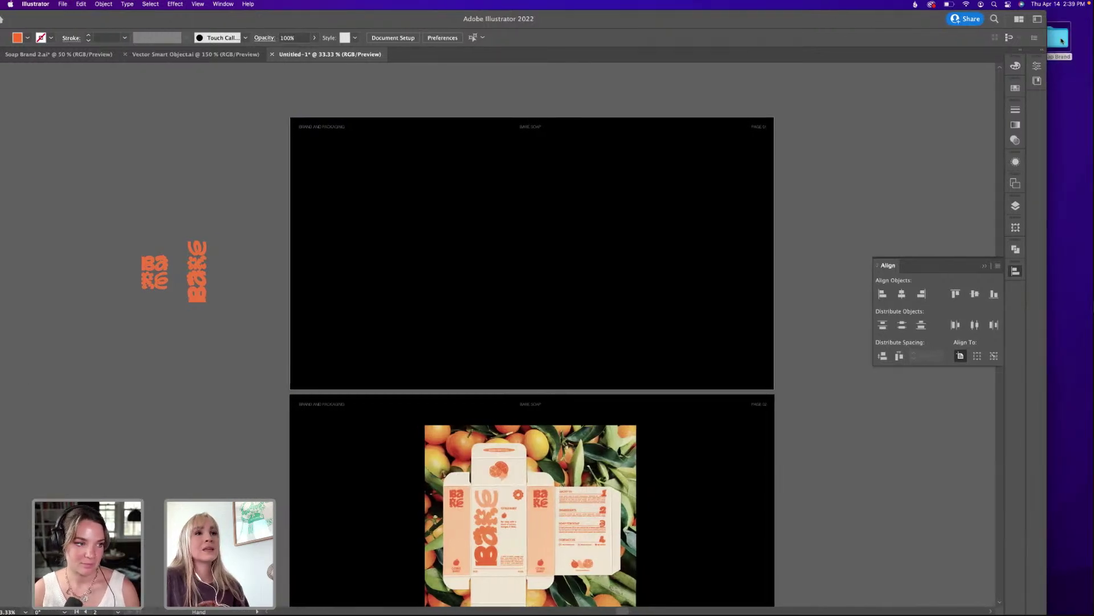
Find Scan.jpeg in the Assets > Links folder and open it with Adobe Photoshop 2022.
click(741, 225)
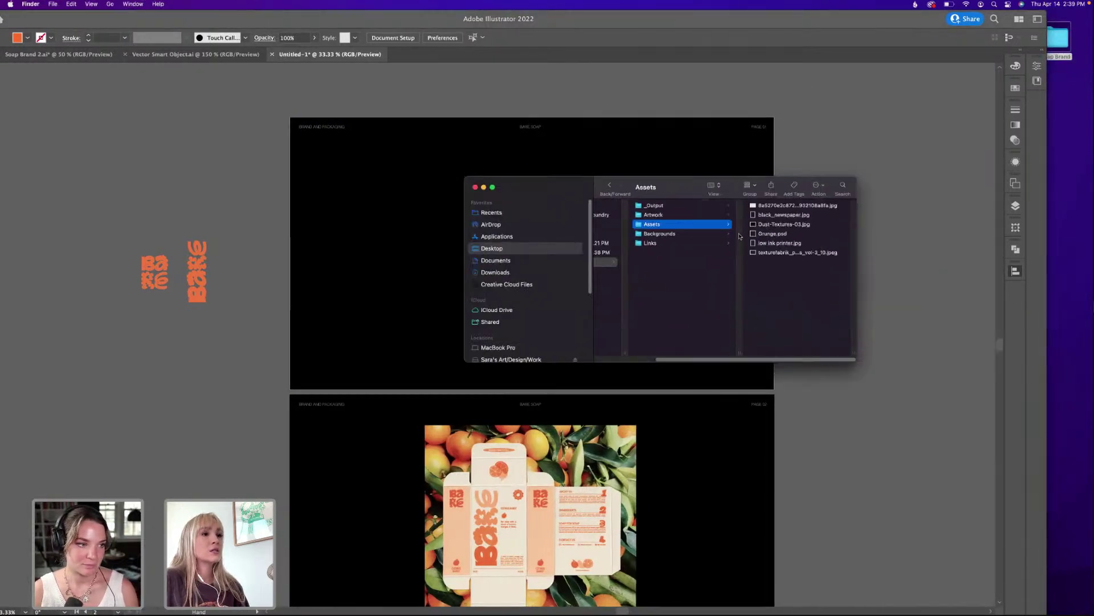
click(657, 243)
click(764, 308)
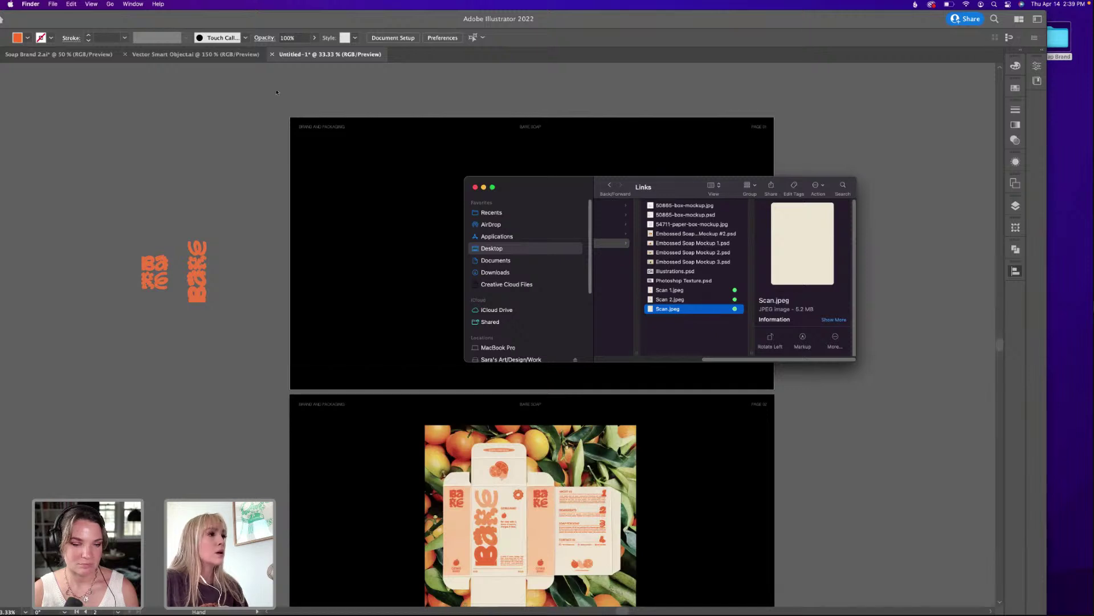
click(121, 323)
drag(912, 19, 929, 228)
click(657, 187)
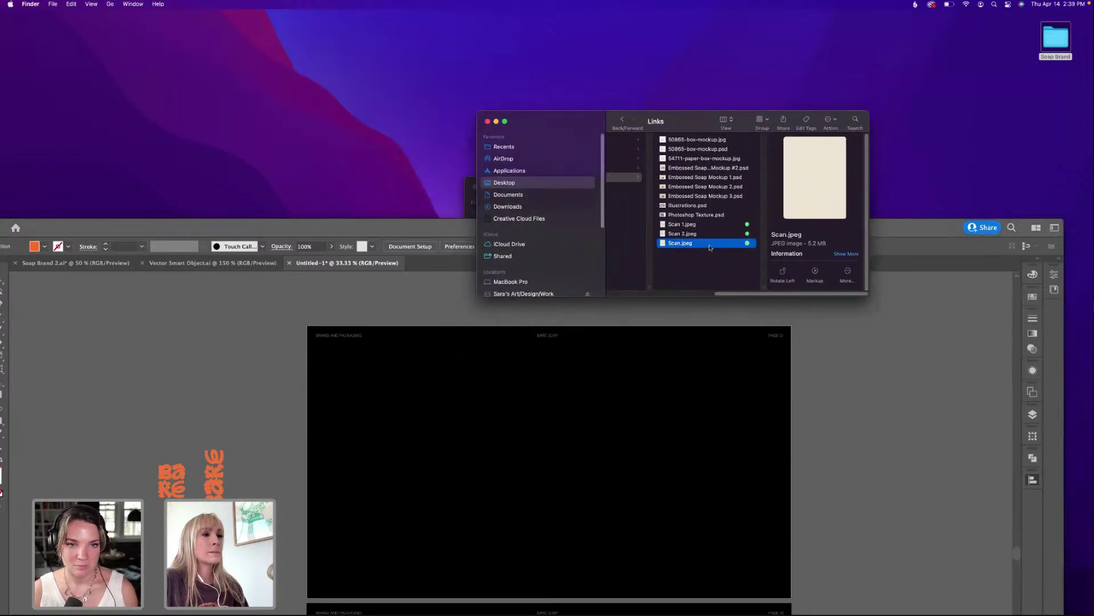
right_click(712, 244)
mouse_move(741, 257)
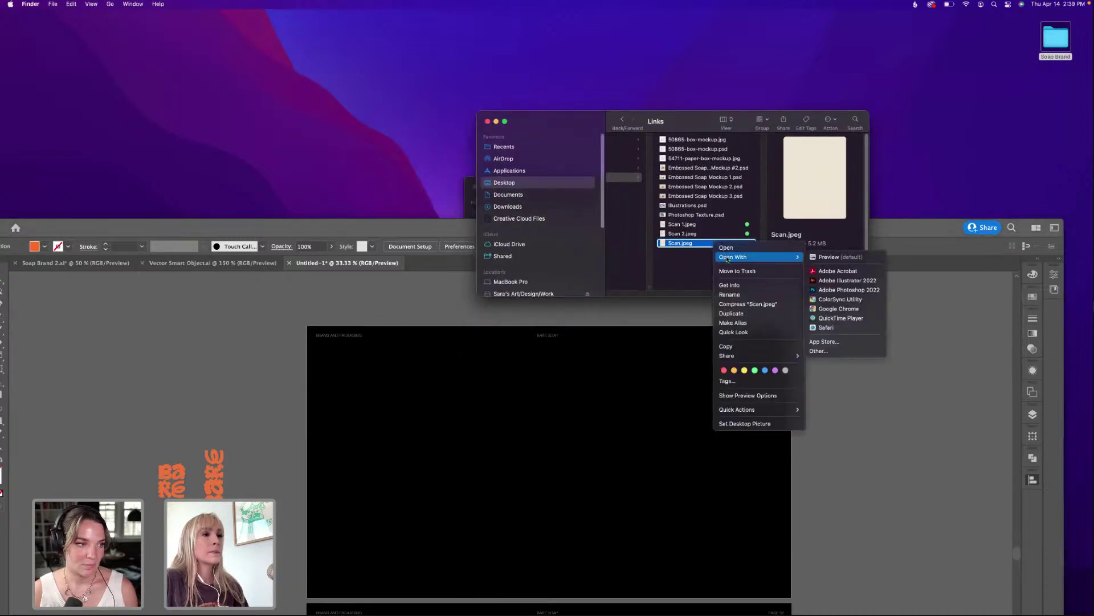
click(856, 293)
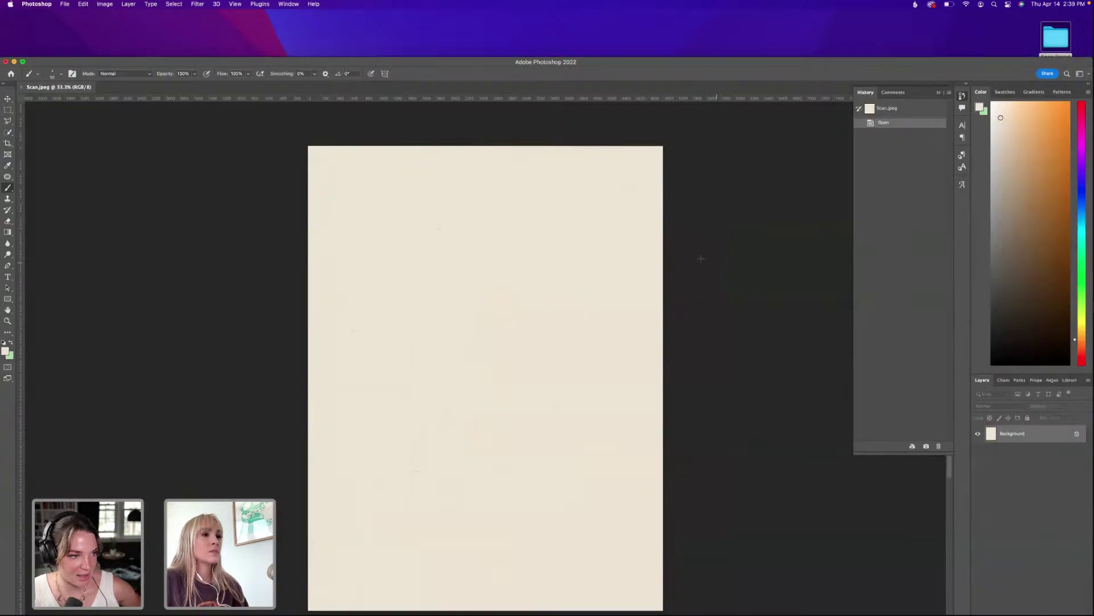
Rotate the scan's canvas 90° clockwise to landscape.
drag(592, 68, 596, 22)
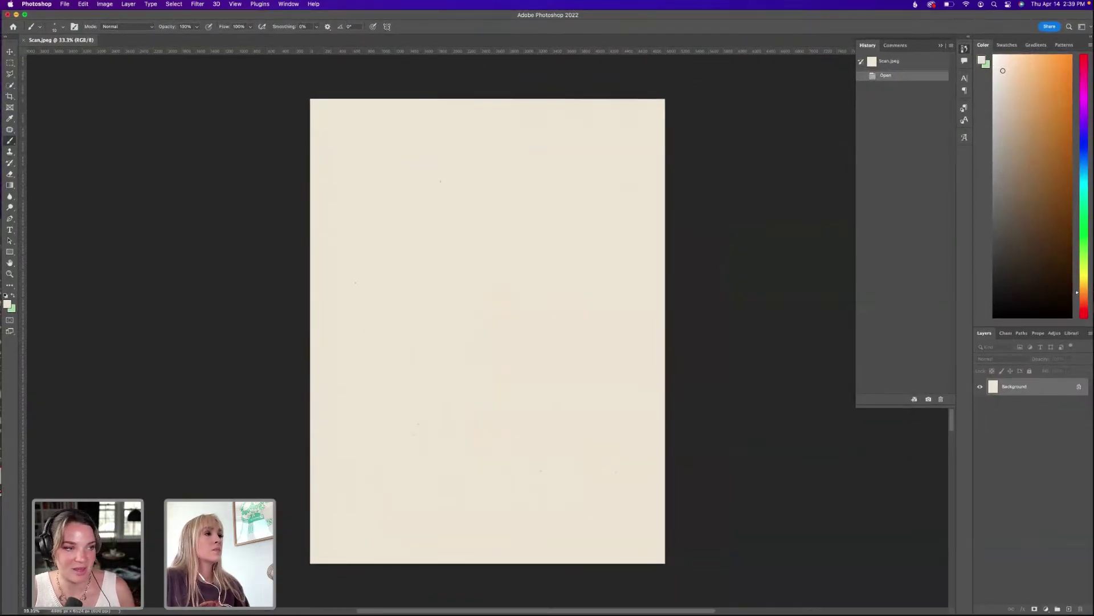
key(super+shift+slash)
text(ROTAT)
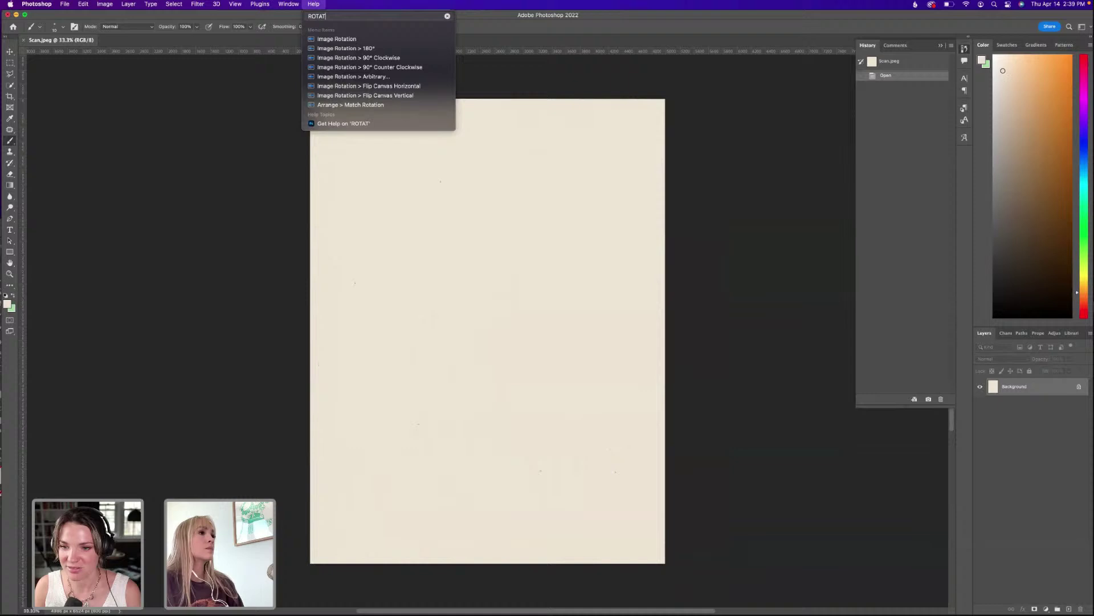
click(341, 58)
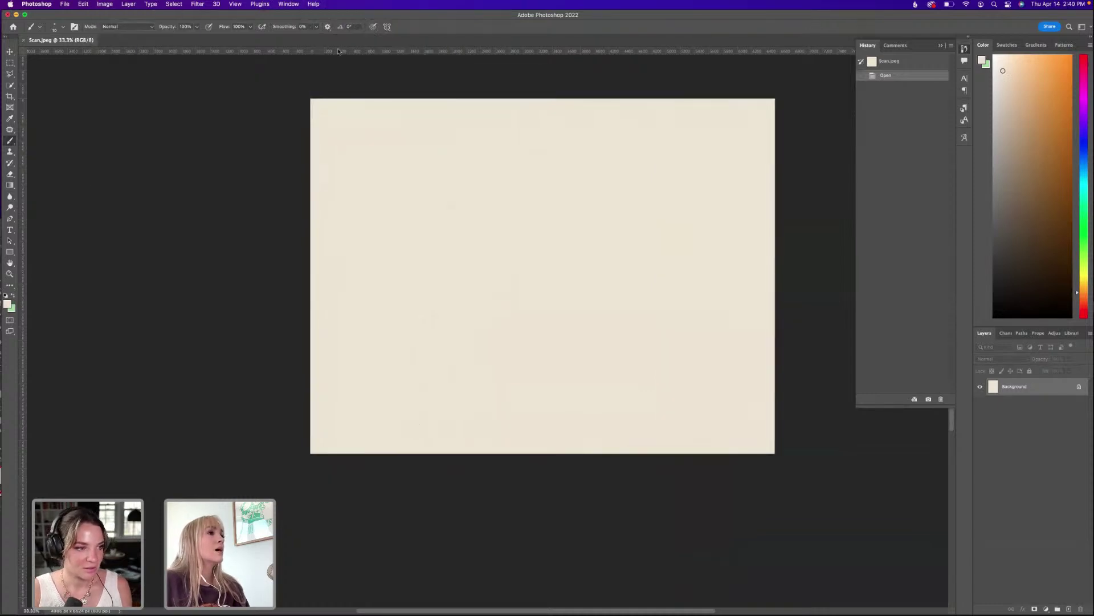
drag(486, 179, 444, 192)
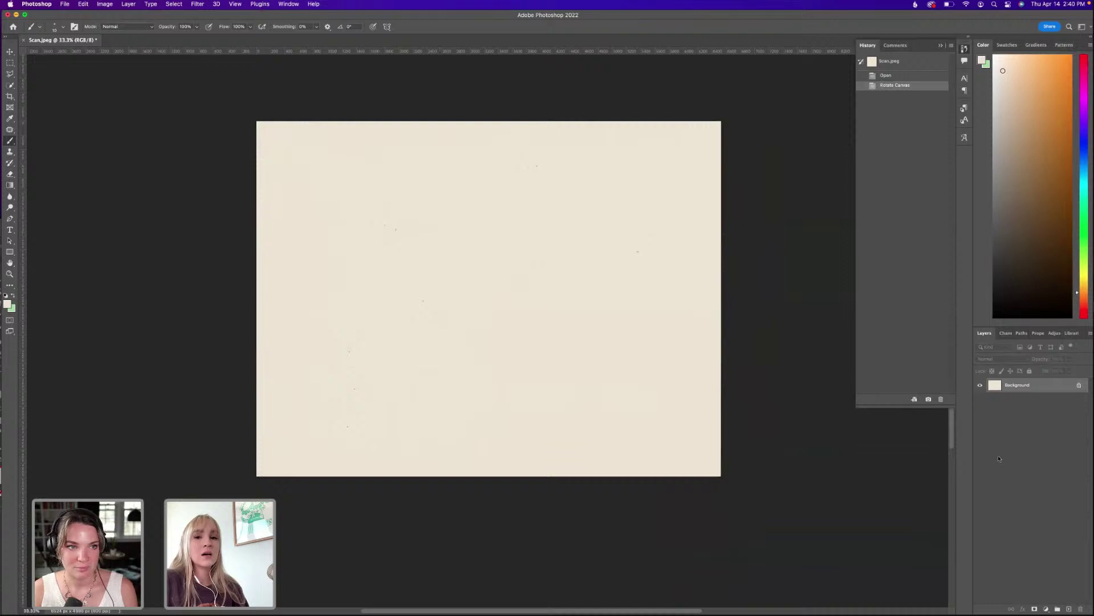
Unlock the Background into Layer 0 and convert it to a smart object.
click(1079, 386)
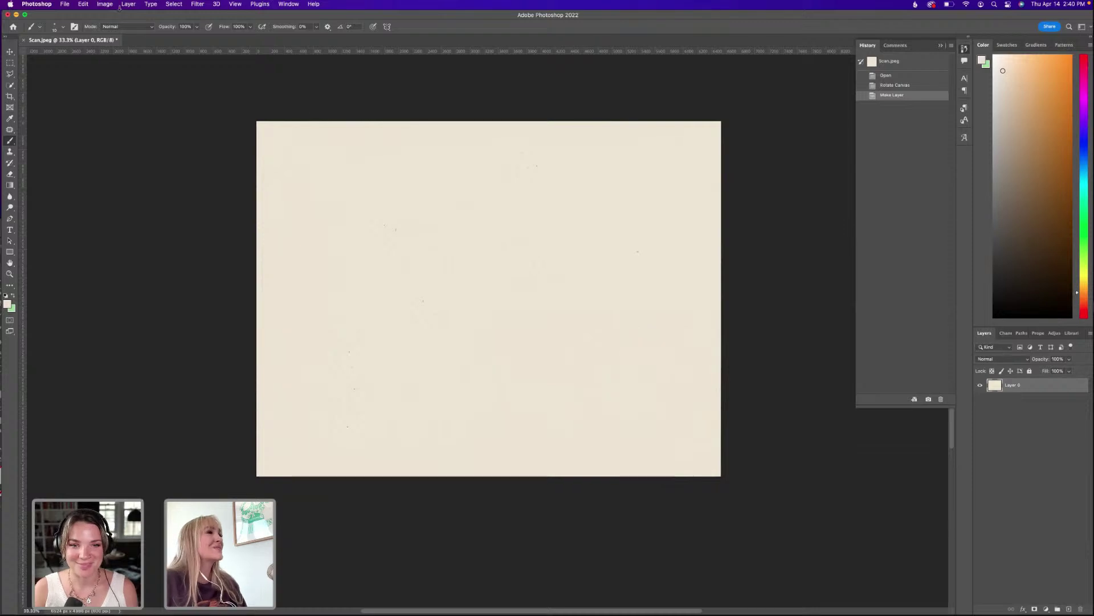
key(super+equal)
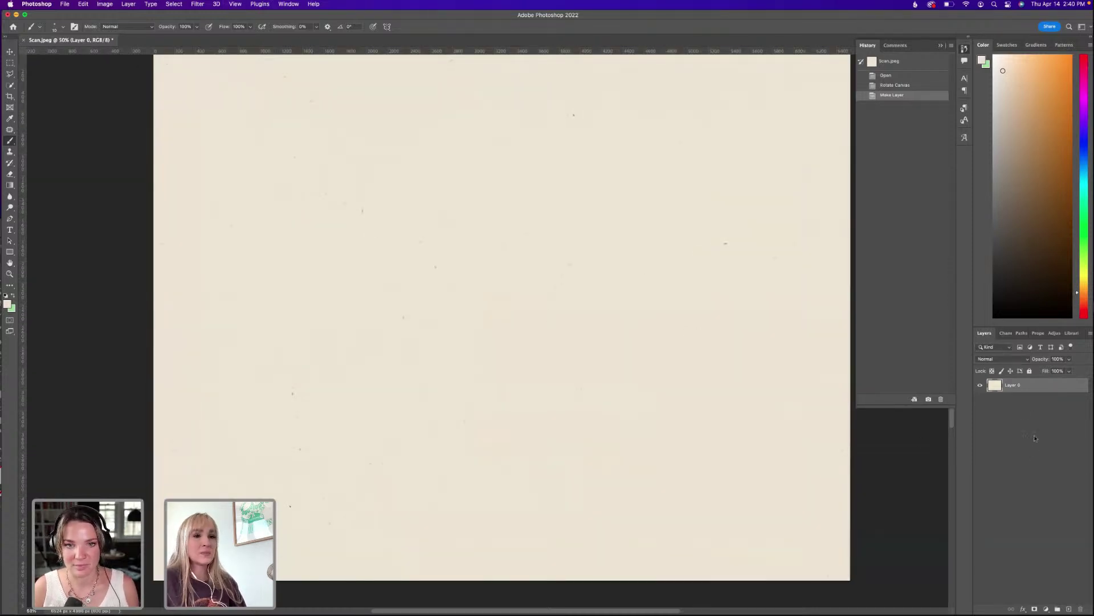
right_click(1032, 387)
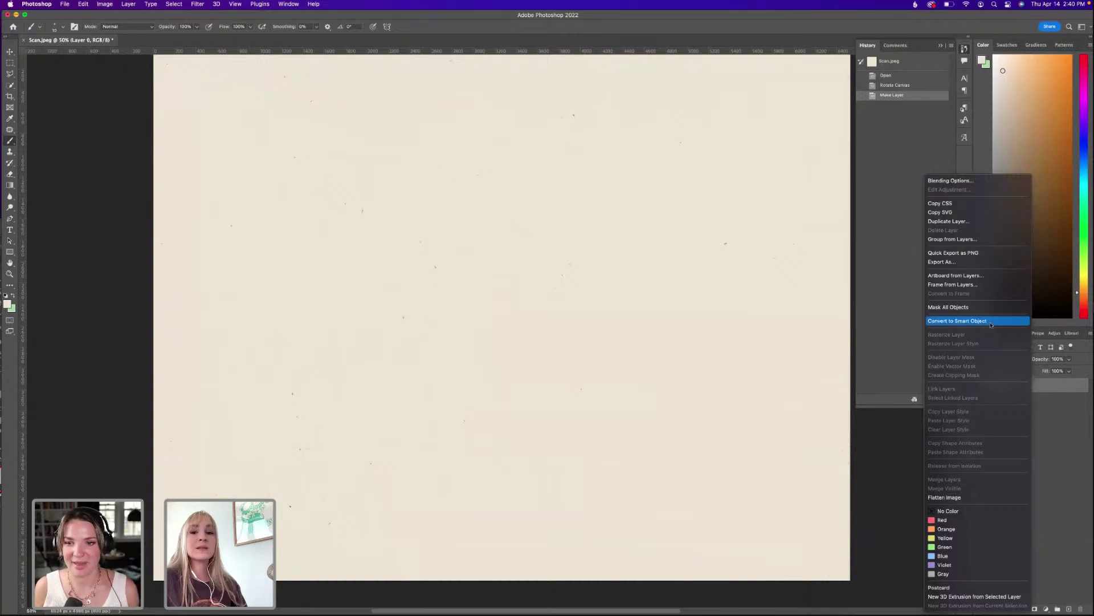
click(991, 325)
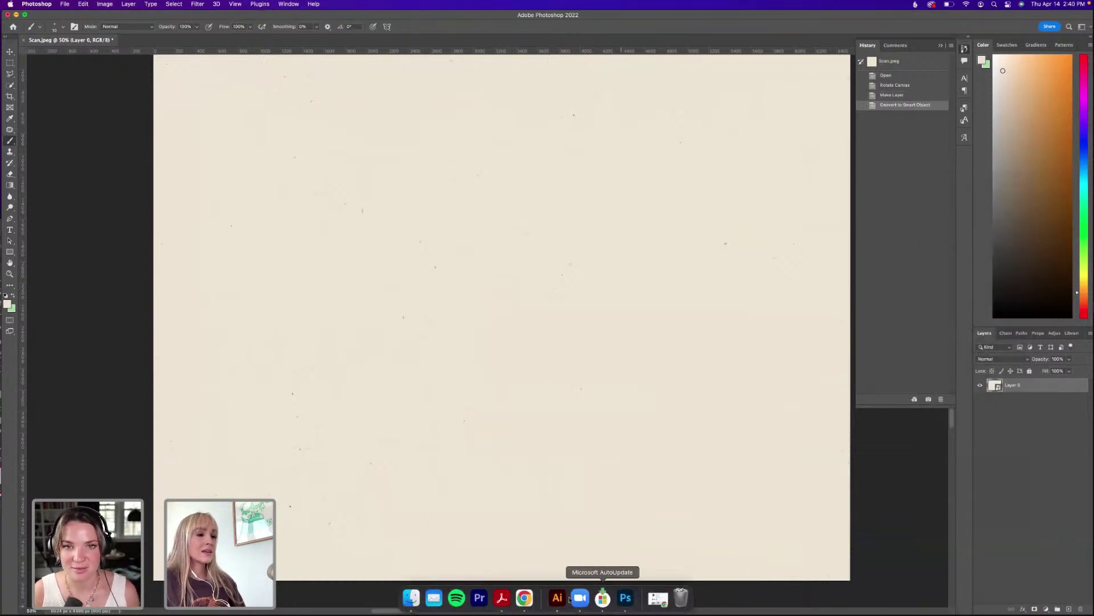
click(561, 602)
drag(556, 217, 566, 48)
click(251, 93)
click(99, 94)
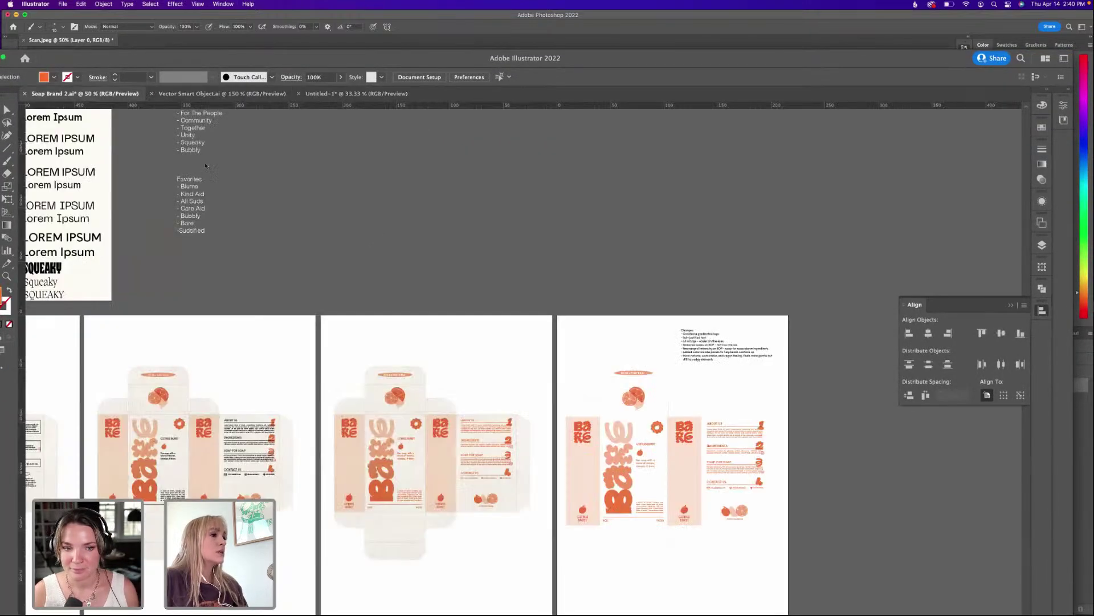
scroll(293, 317, down, 3)
scroll(622, 429, up, 1)
scroll(622, 430, up, 3)
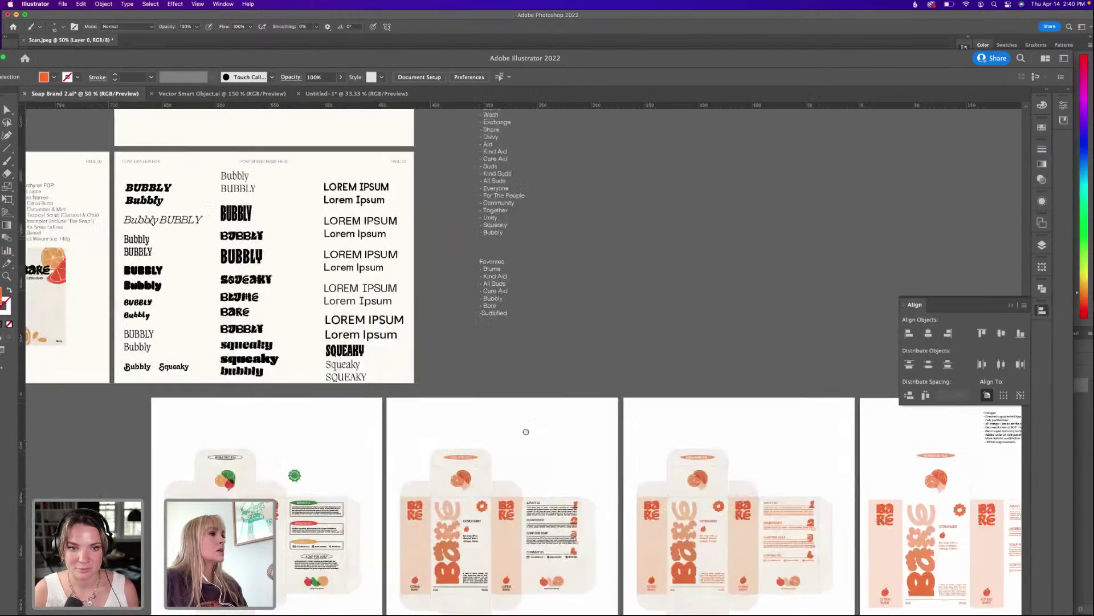
scroll(513, 342, right, 1)
scroll(432, 299, down, 3)
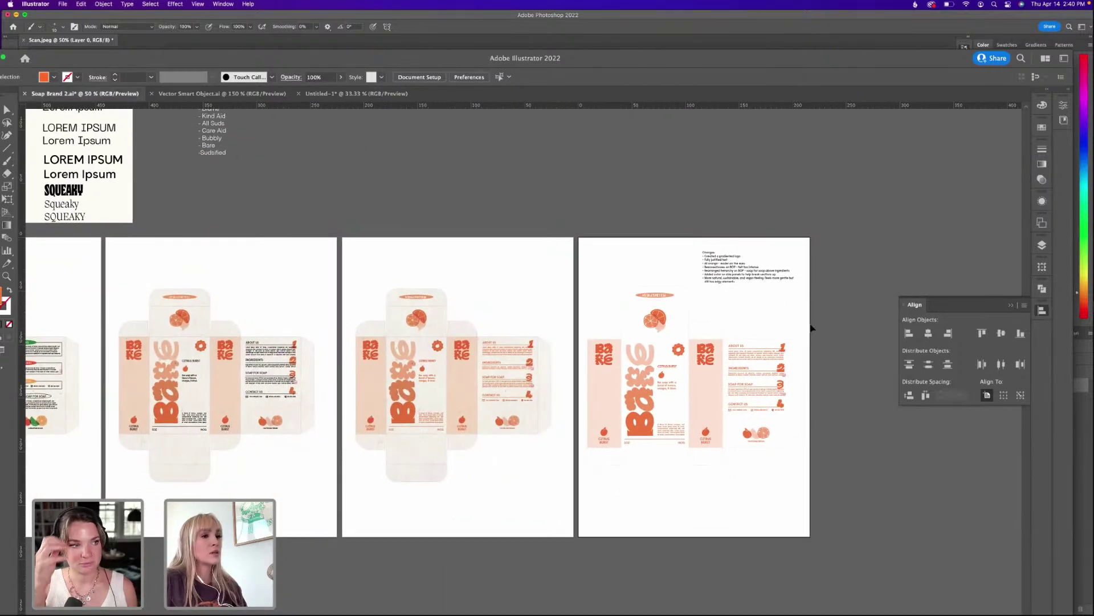
scroll(586, 303, up, 10)
scroll(587, 303, left, 10)
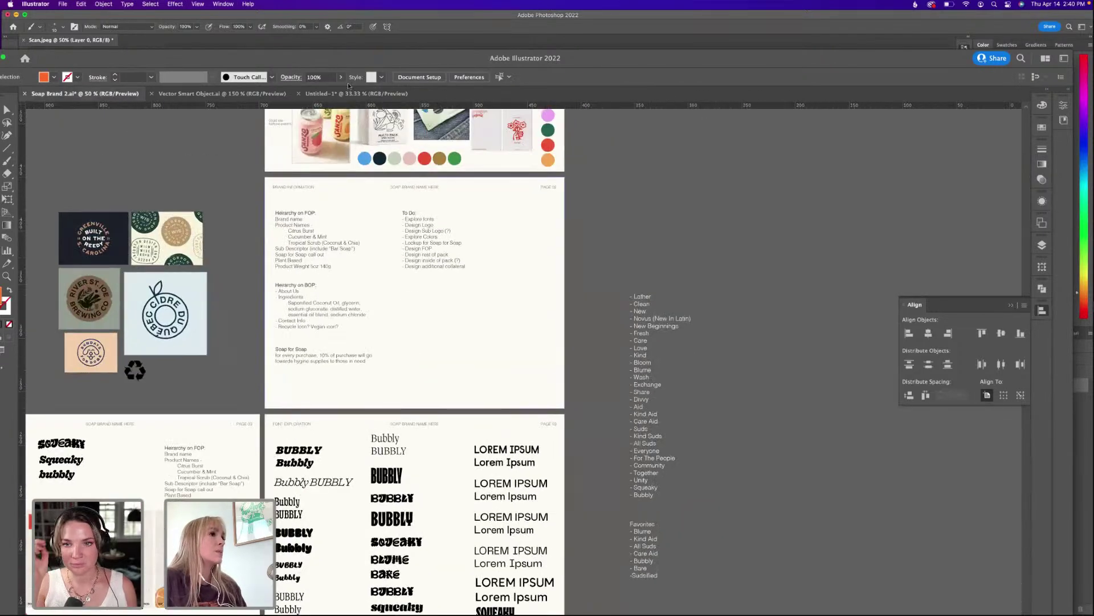
click(356, 94)
scroll(570, 372, down, 2)
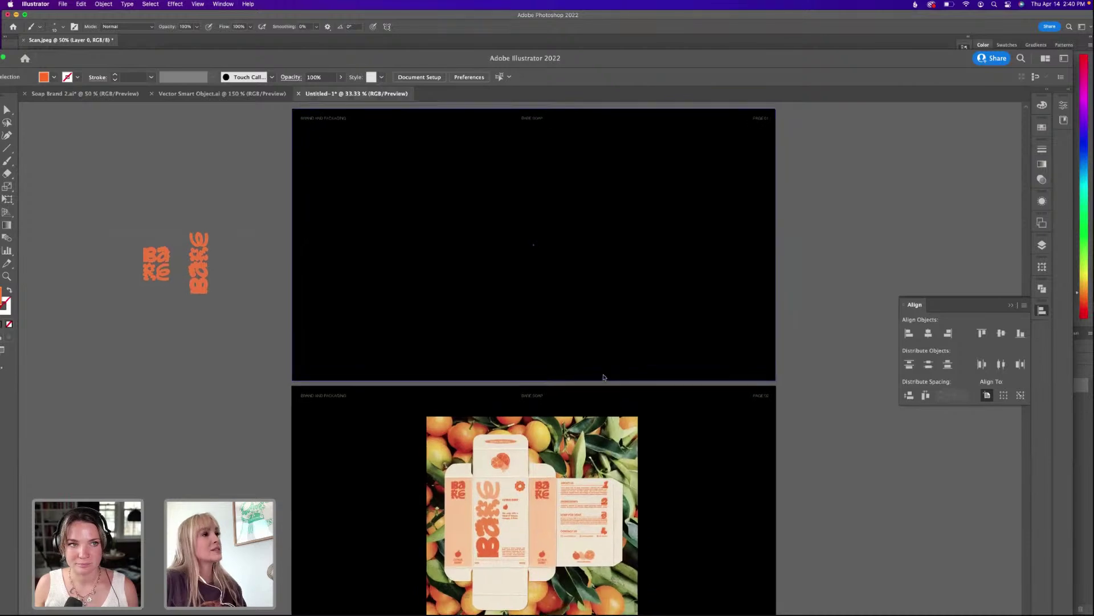
scroll(604, 383, down, 2)
scroll(604, 384, right, 1)
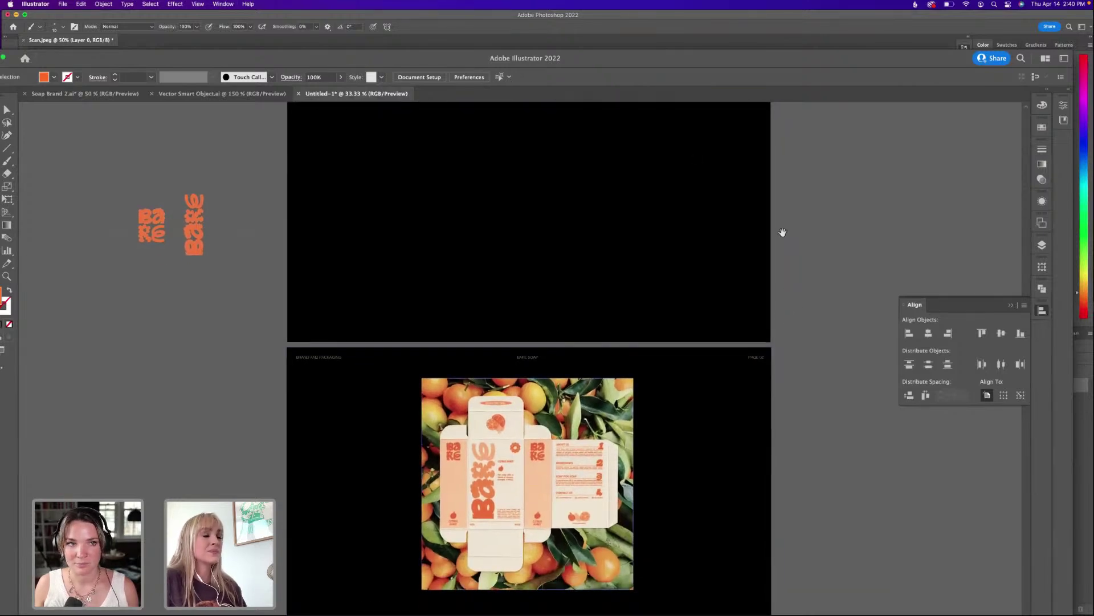
click(725, 23)
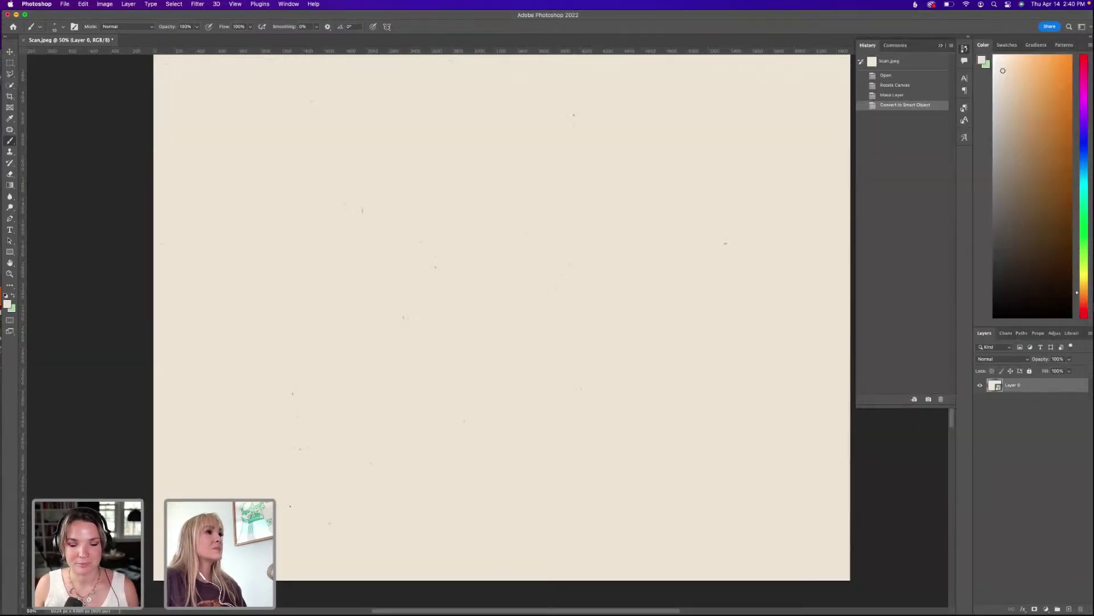
Open the Camera Raw Filter on the scan and raise Contrast to +25.
click(315, 5)
text(smart)
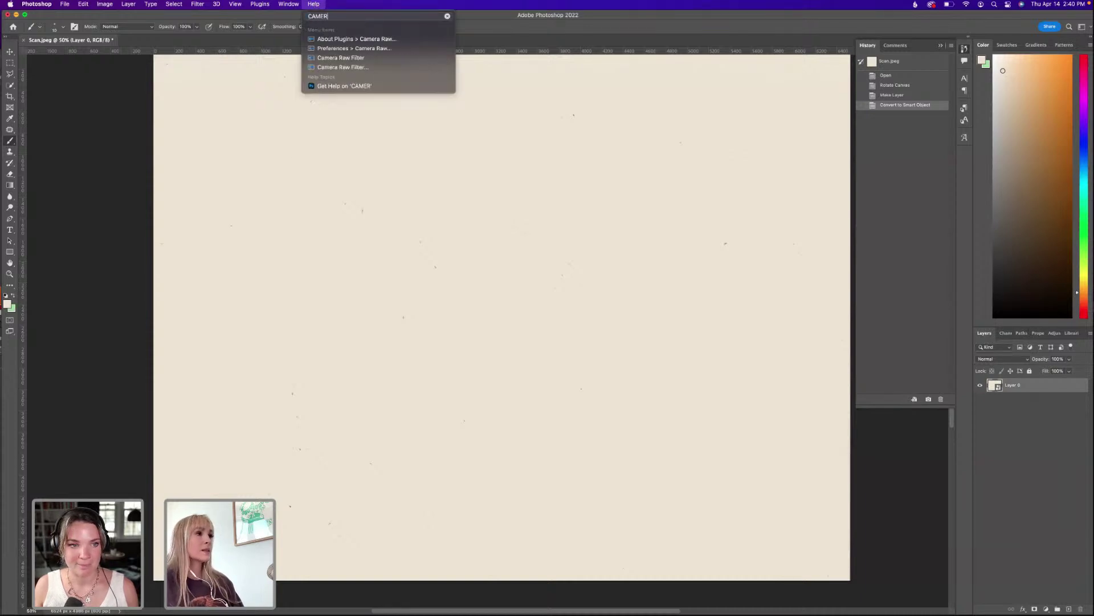
click(370, 53)
click(329, 66)
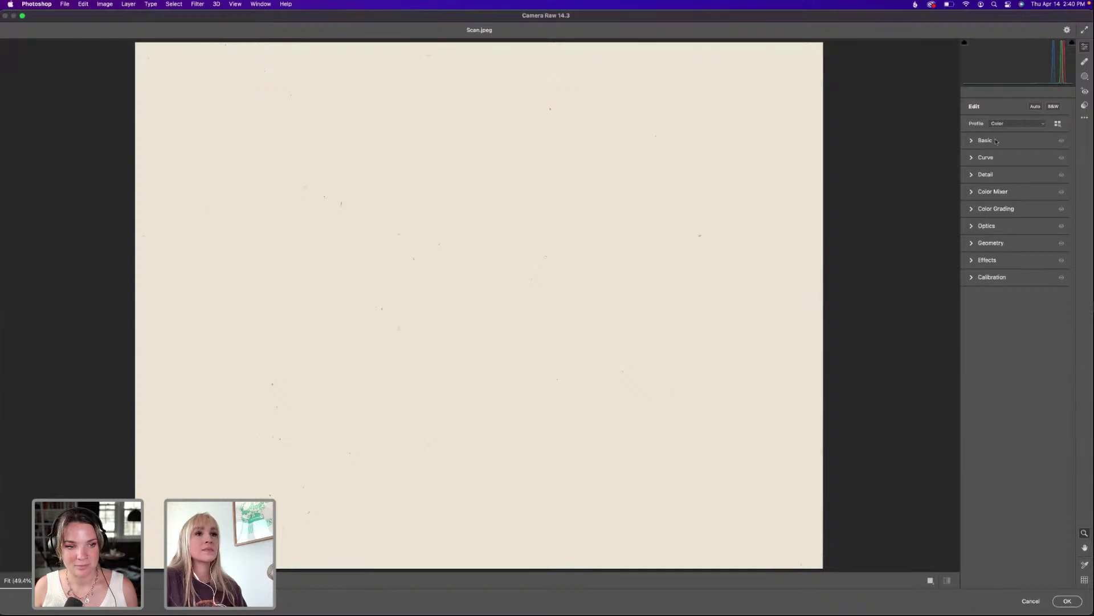
click(971, 141)
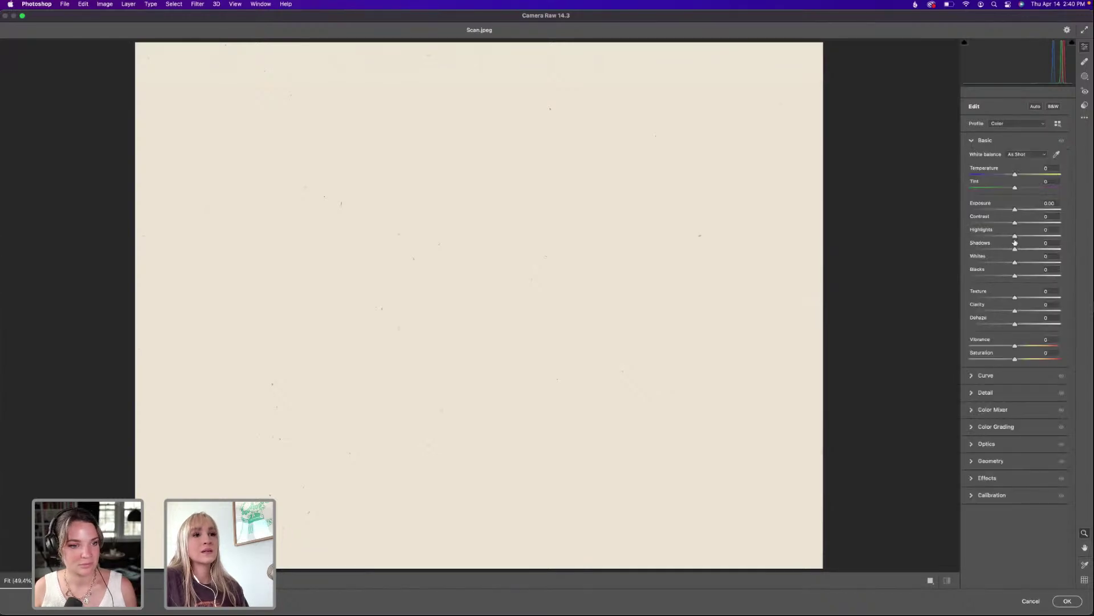
click(1026, 224)
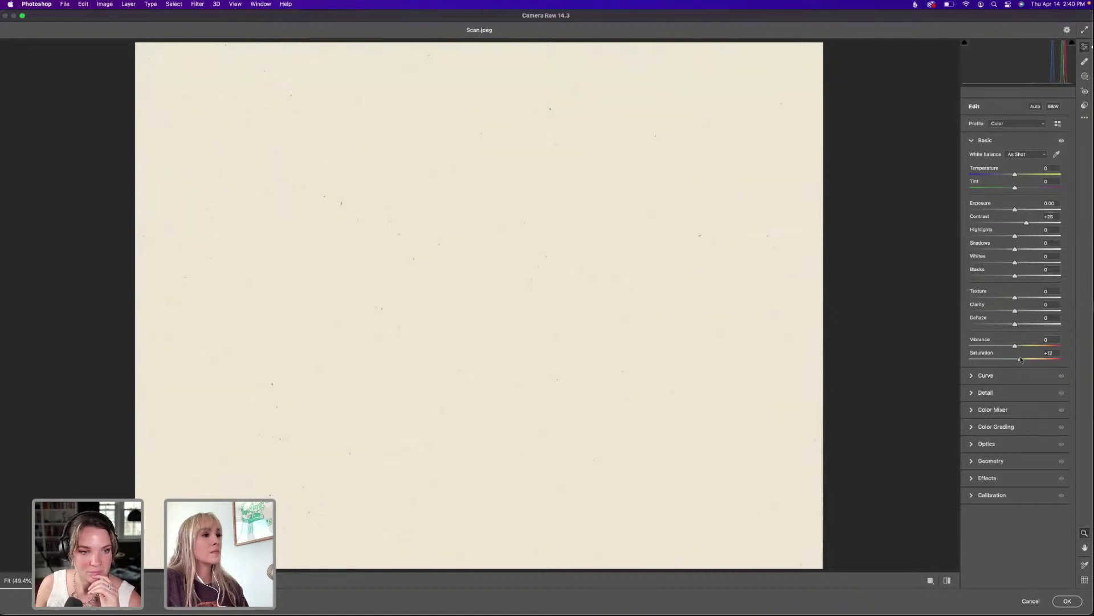
Darken the Yellows luminance to -8, apply the filter, and save the scan.
click(1006, 427)
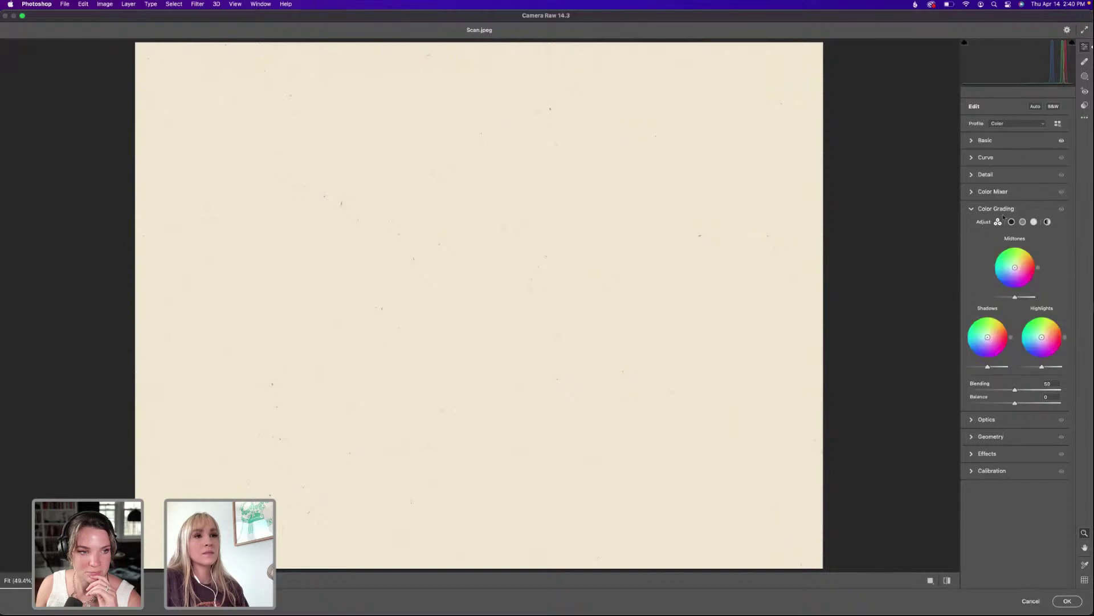
click(994, 192)
click(1057, 206)
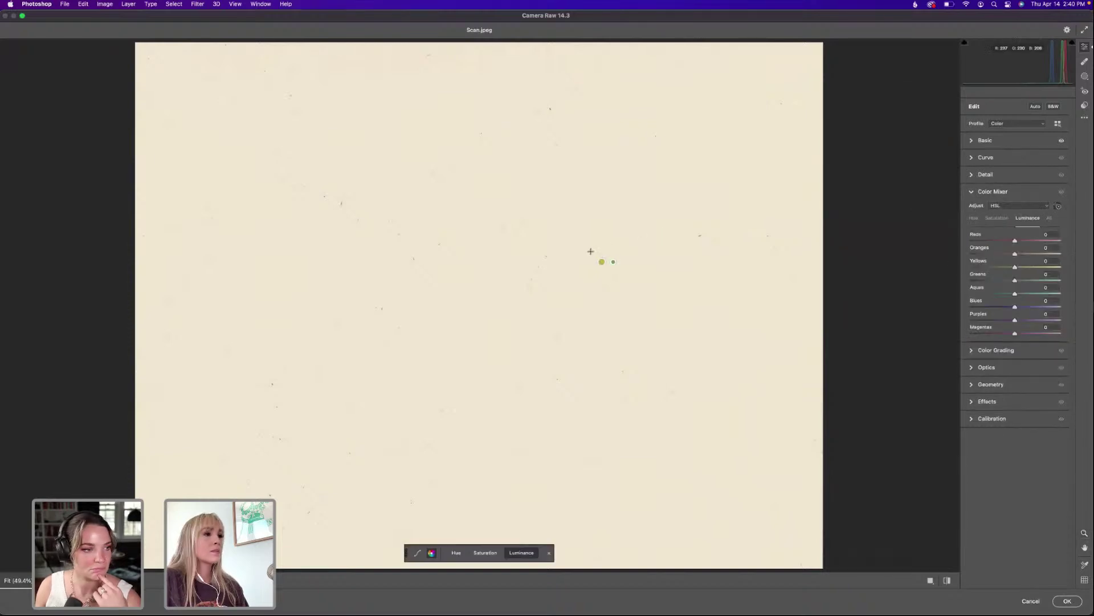
mouse_move(590, 252)
mouse_down()
mouse_move(552, 252)
mouse_move(596, 254)
mouse_up()
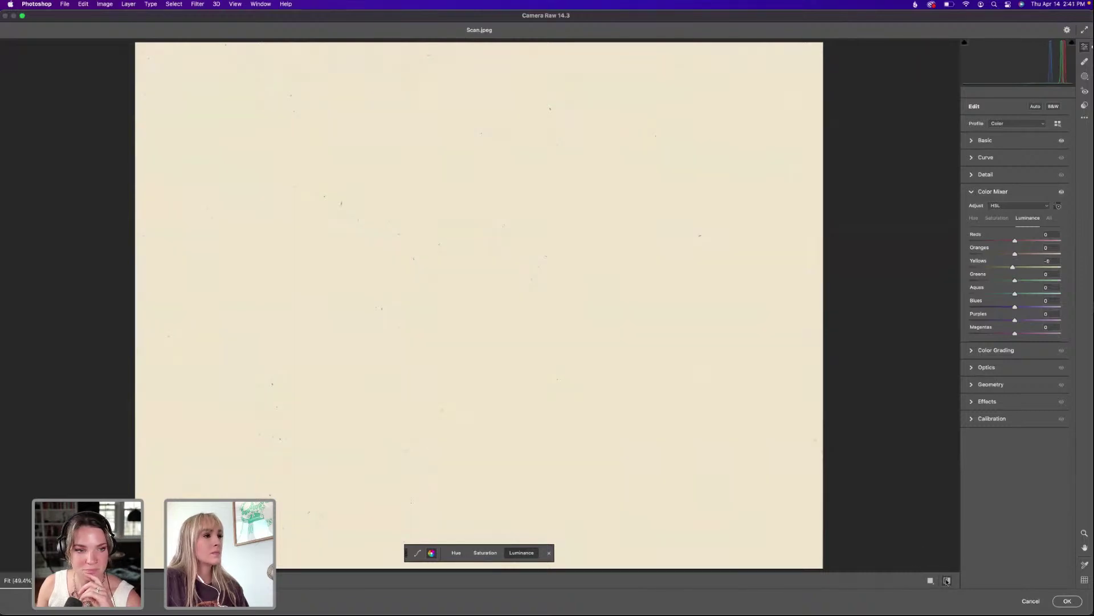
click(1065, 602)
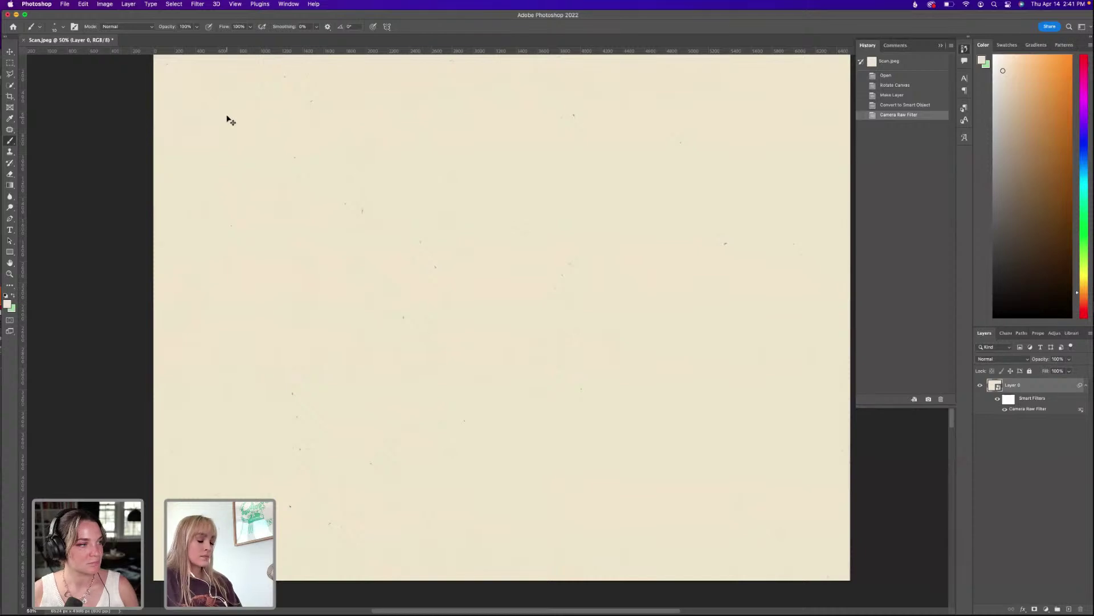
key(super+s)
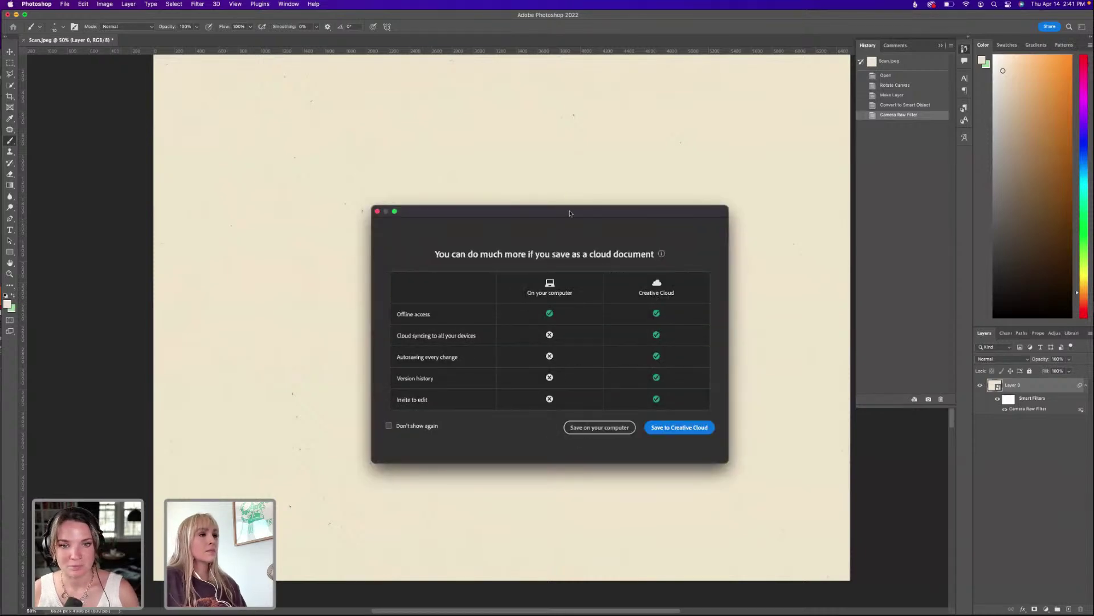
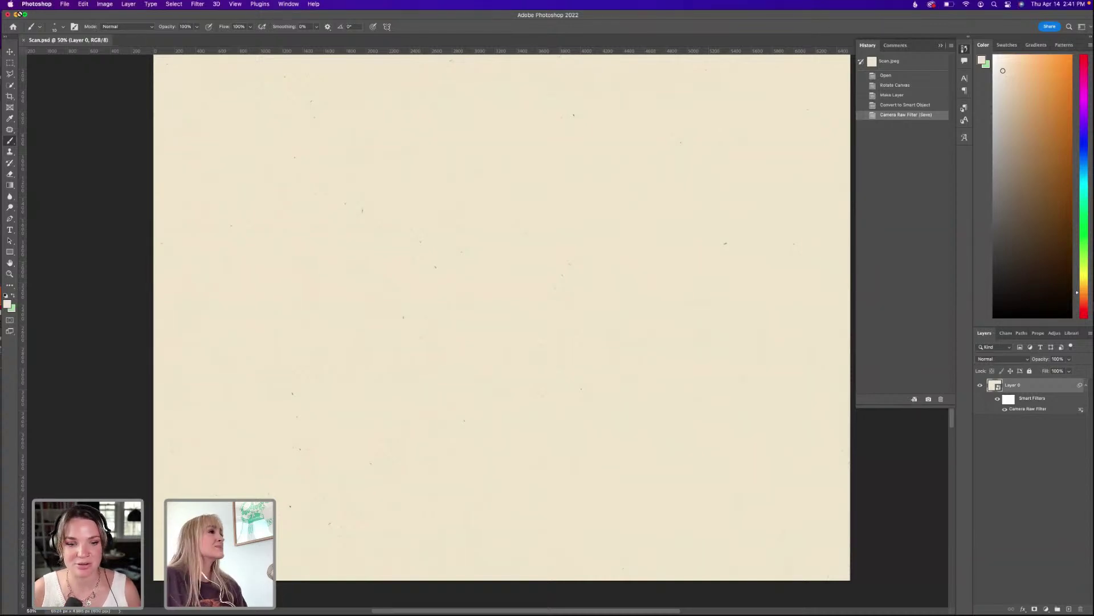
Bring Illustrator to the front from the Dock to show the orange Bare soap-box layout.
click(553, 595)
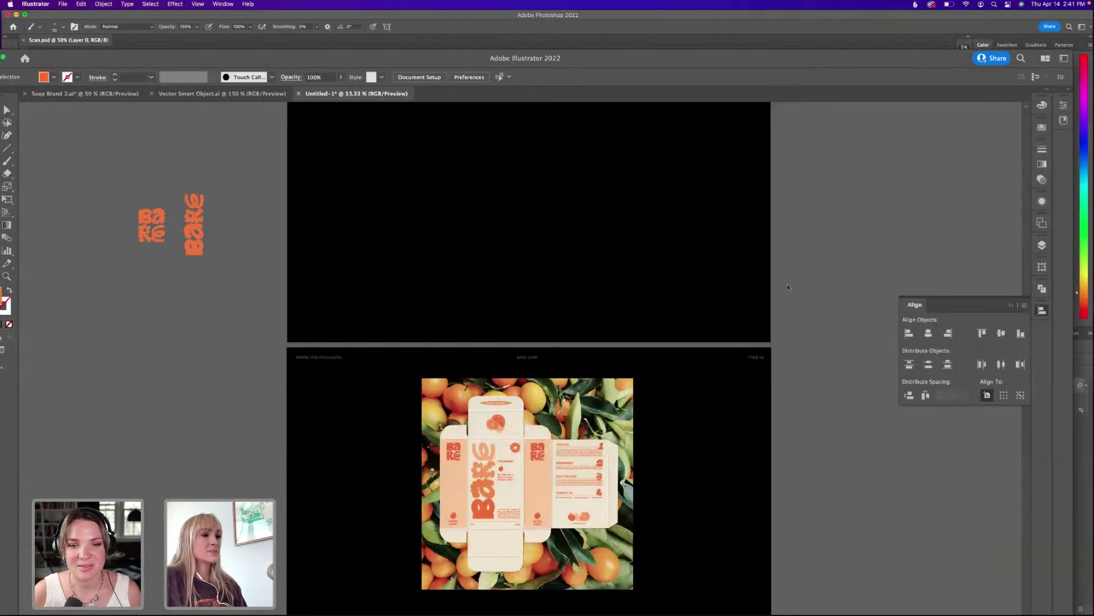
Place the beige Scan.psd on the top artboard and enlarge it to fill the artboard.
drag(748, 159, 745, 261)
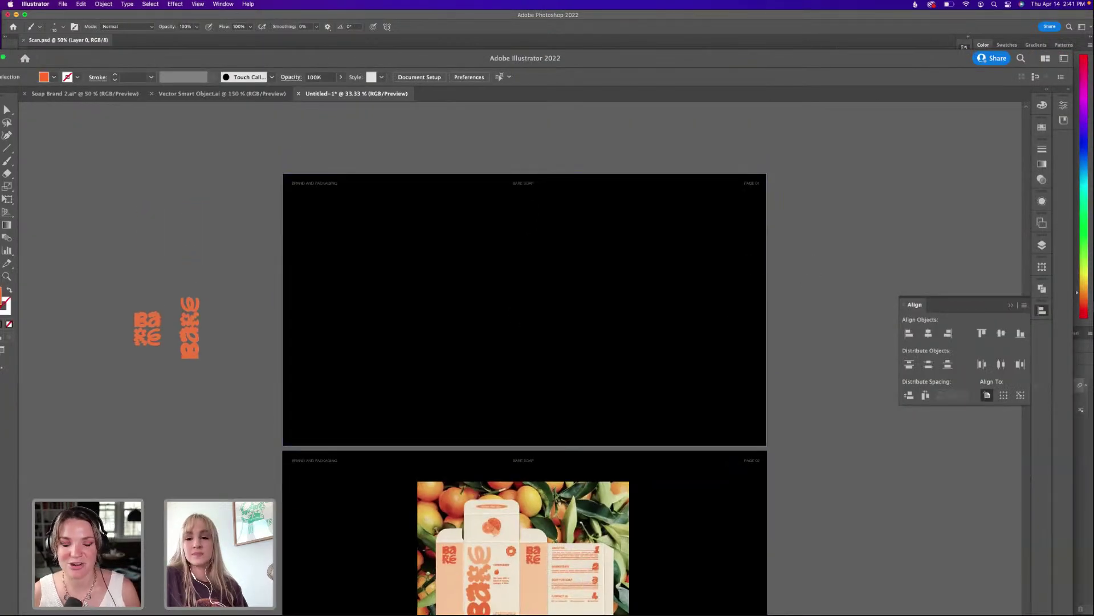
drag(683, 374, 364, 237)
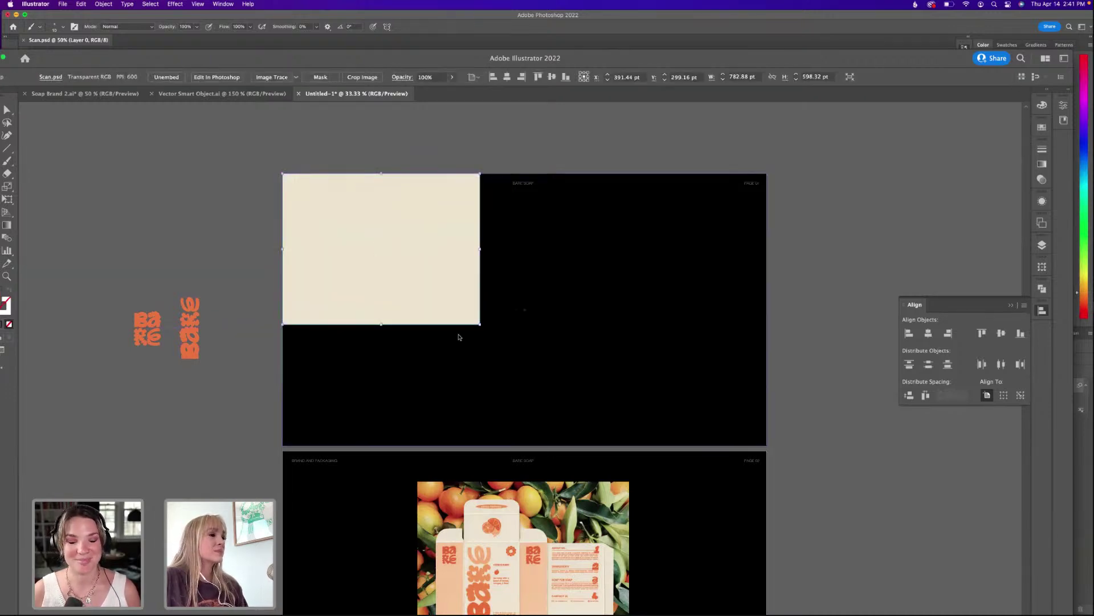
drag(481, 327, 826, 546)
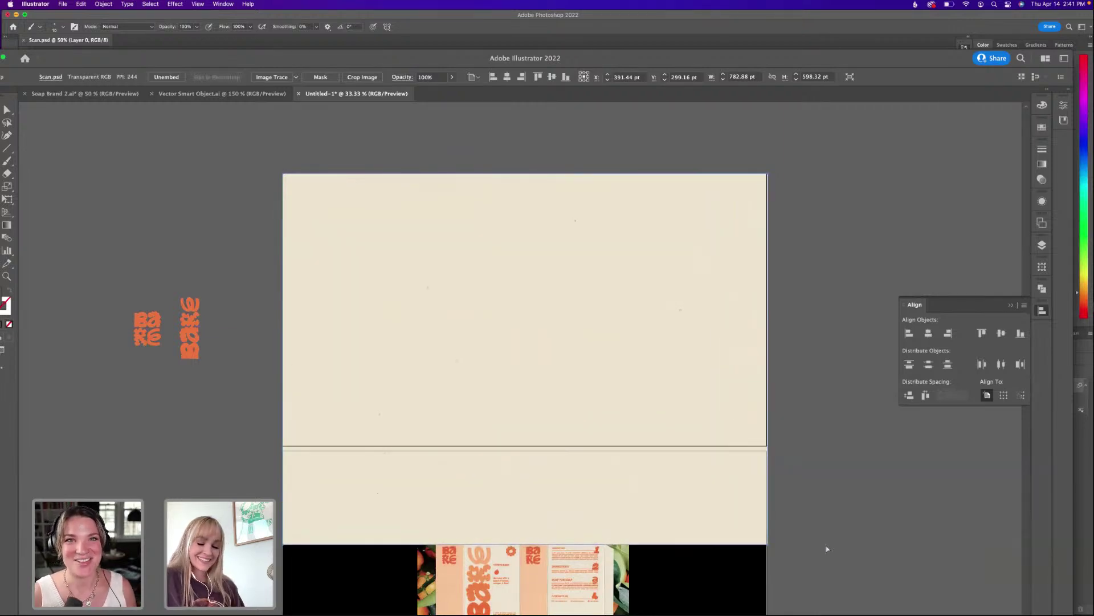
key(Delete)
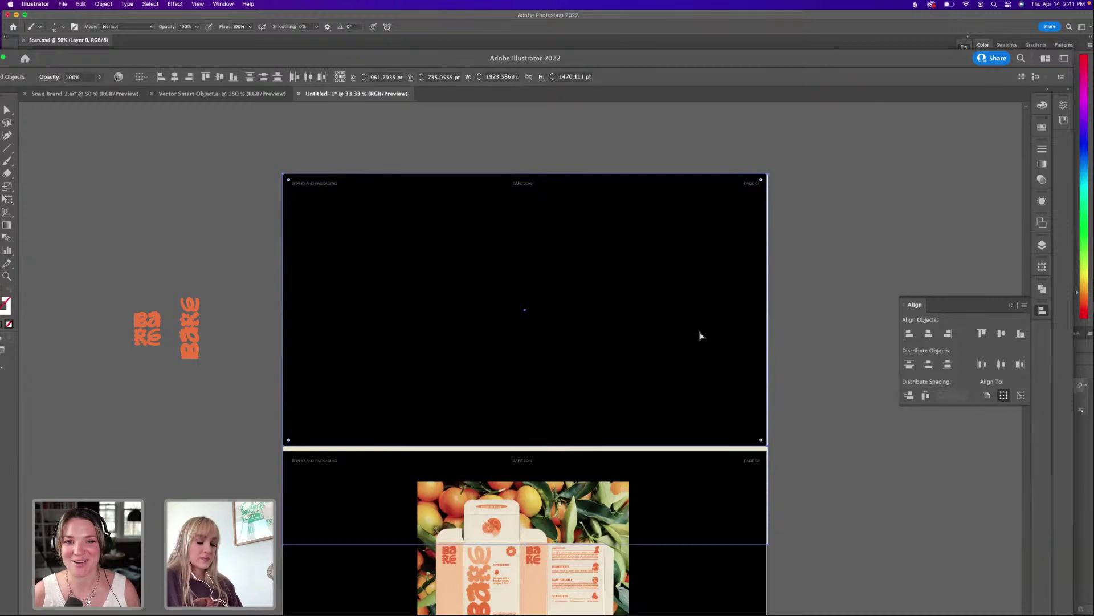
key(ctrl+z)
click(833, 240)
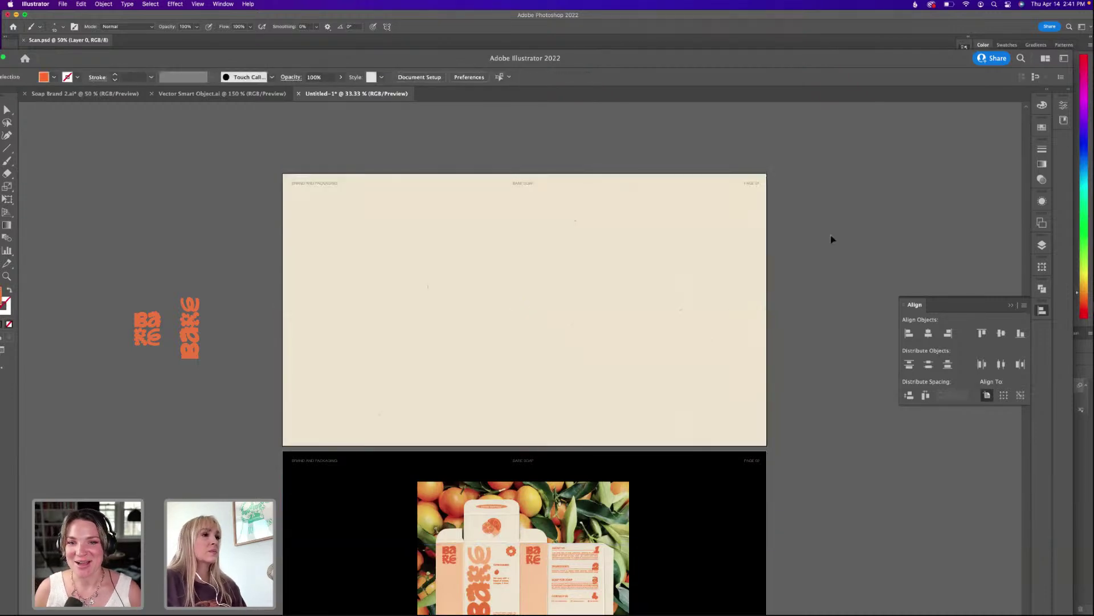
Move both Bare wordmarks onto the scan, double their size, and spread them left and right.
click(189, 328)
shift+click(153, 325)
drag(152, 325, 588, 318)
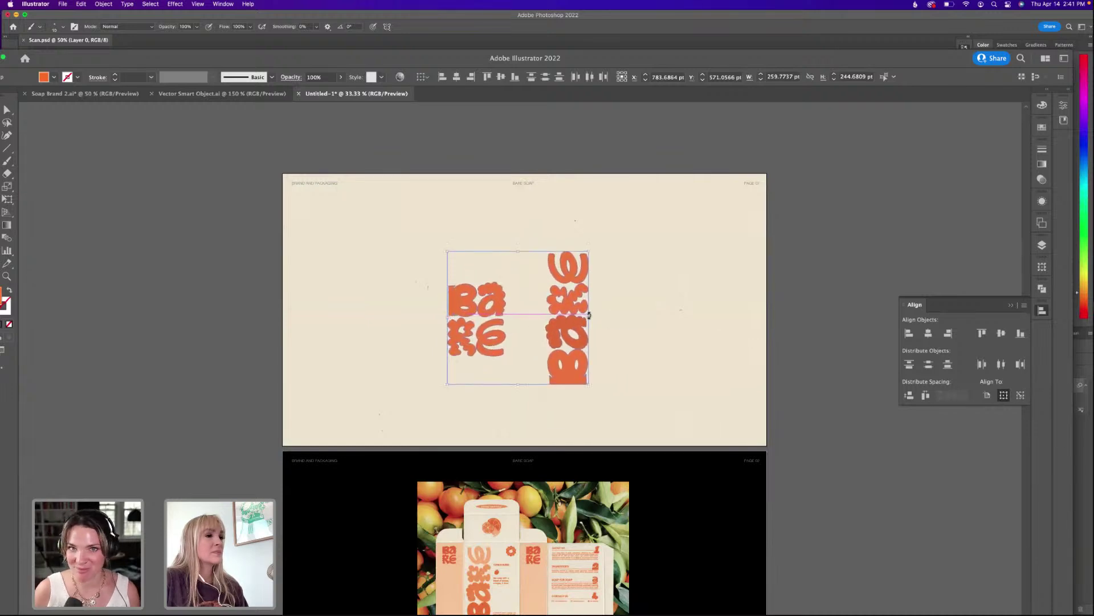
click(527, 314)
drag(502, 305, 453, 305)
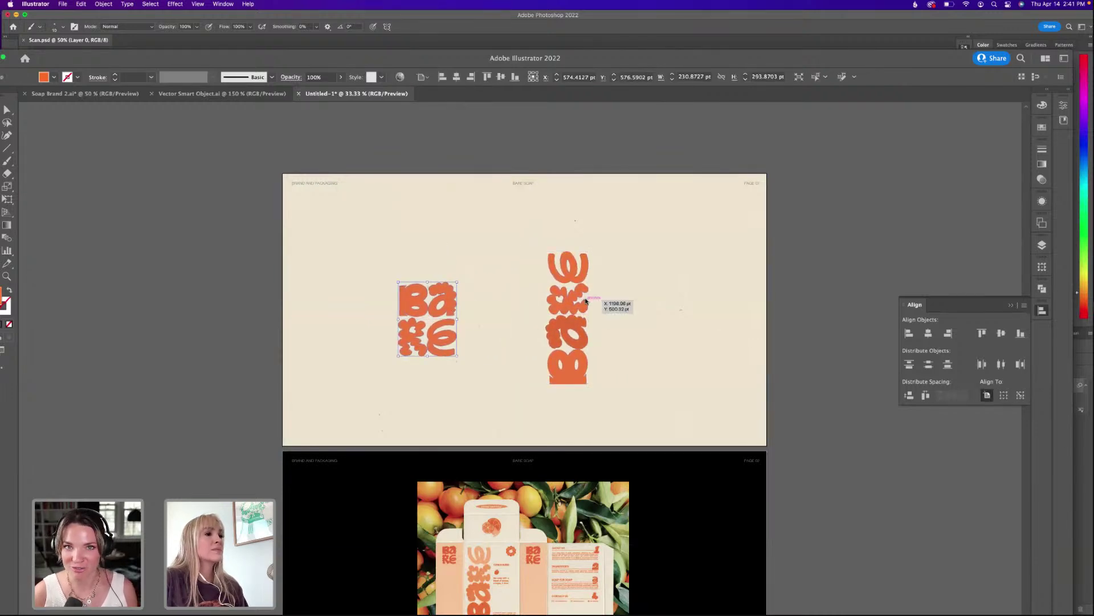
drag(576, 311, 626, 311)
click(733, 269)
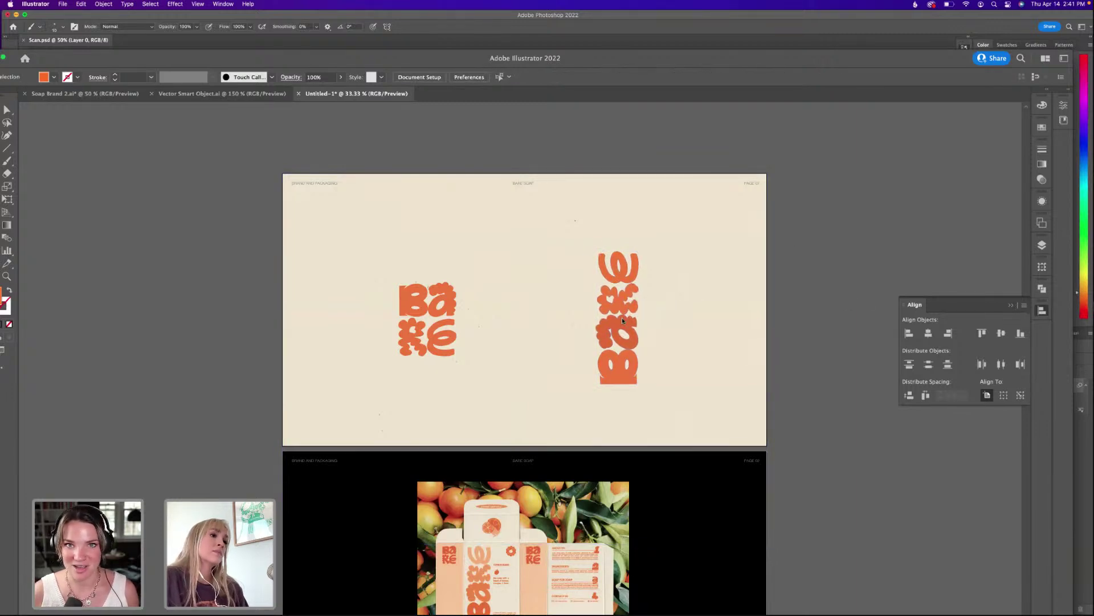
Try Multiply blending on the vertical wordmark group, then set the k shape back to Normal.
click(622, 318)
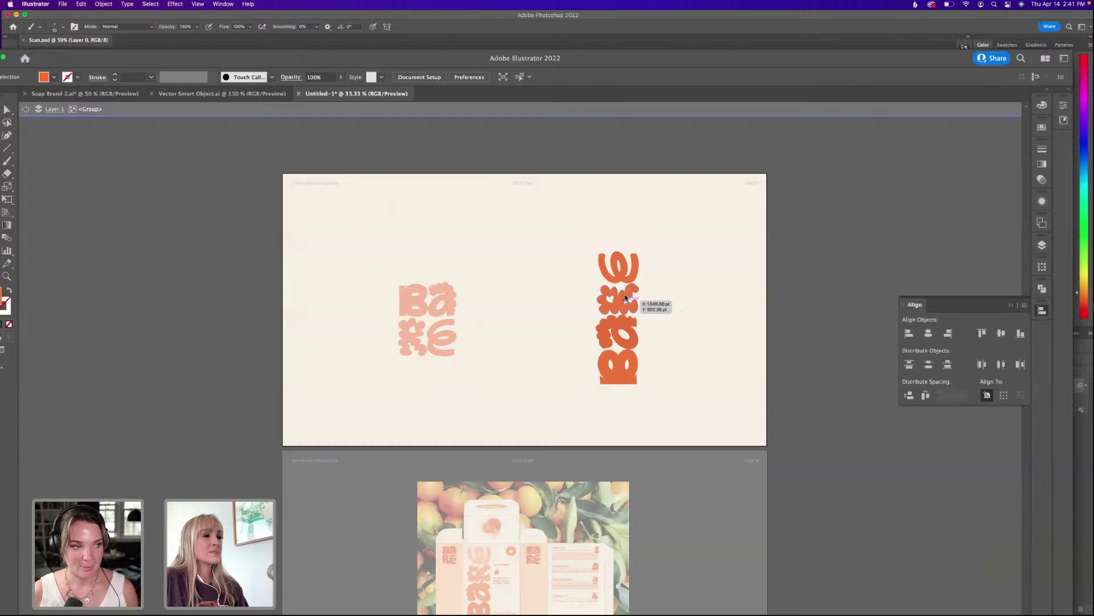
double_click(625, 321)
click(625, 307)
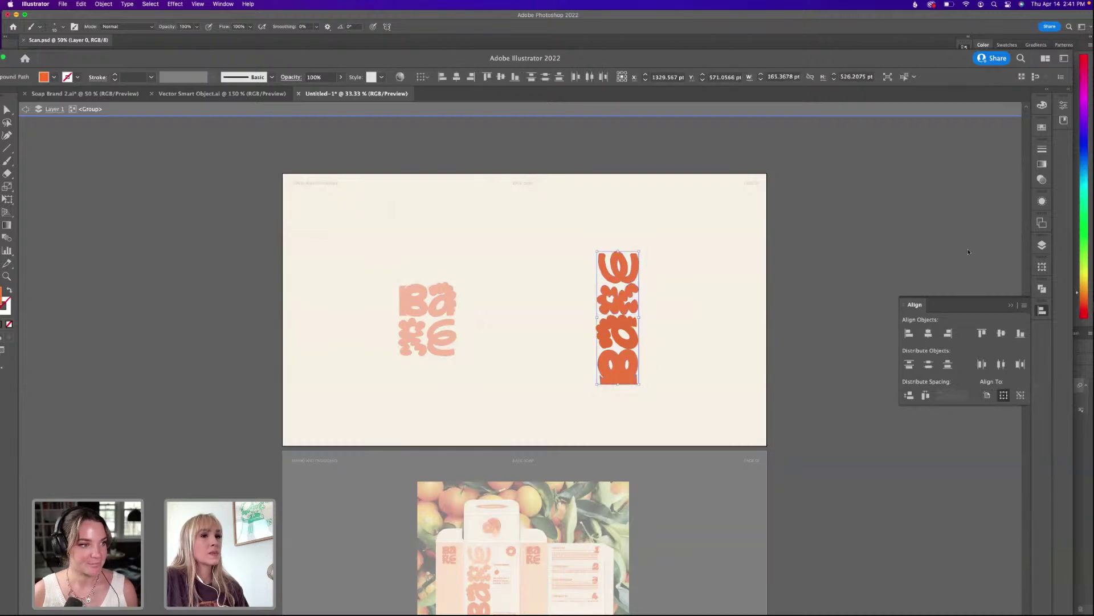
click(1042, 148)
click(973, 143)
click(930, 159)
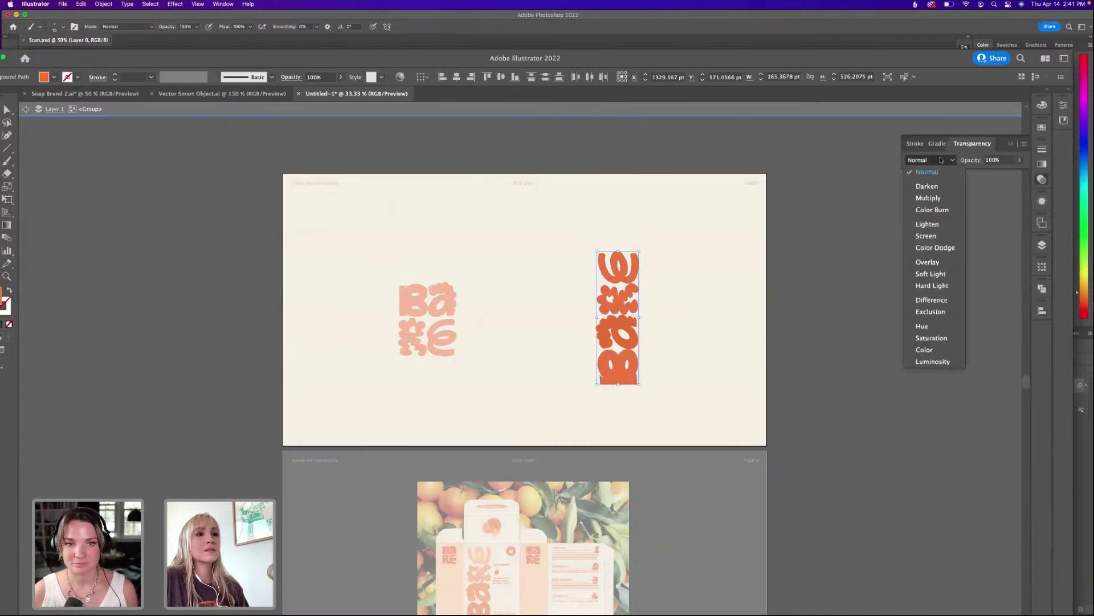
click(928, 198)
click(658, 332)
click(623, 335)
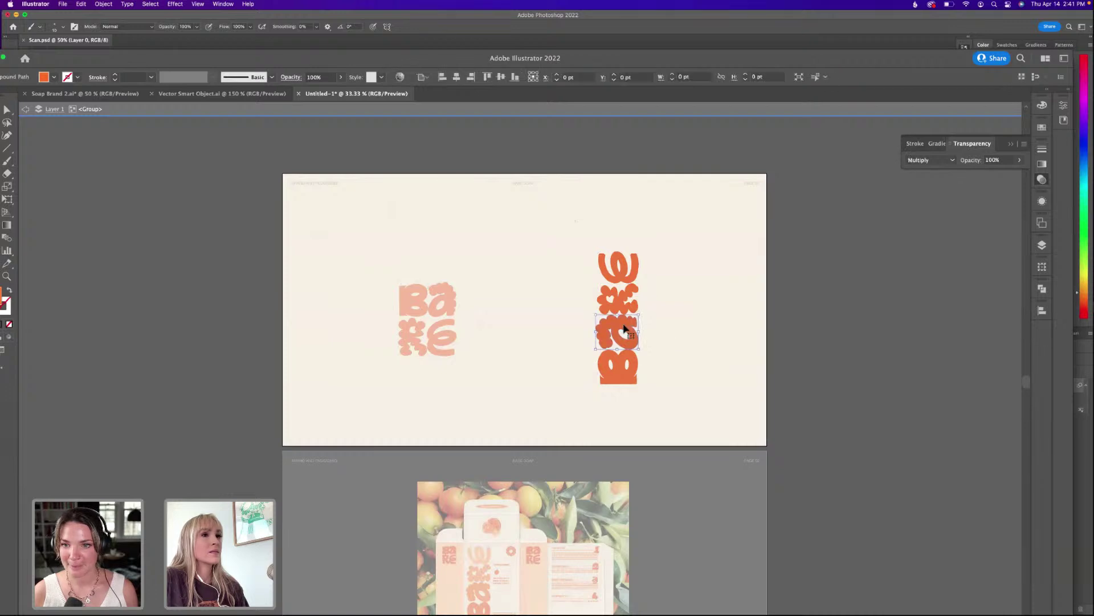
click(930, 159)
click(919, 171)
click(764, 261)
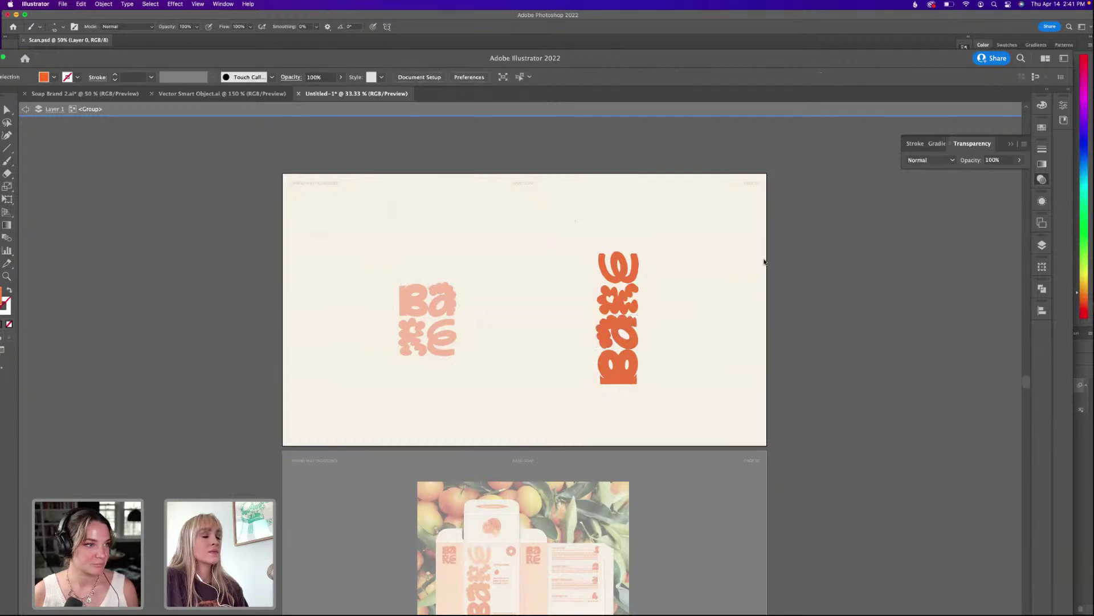
key(Escape)
Keep both wordmarks at Normal blend and enlarge the Illustrator window to fill the screen.
click(436, 311)
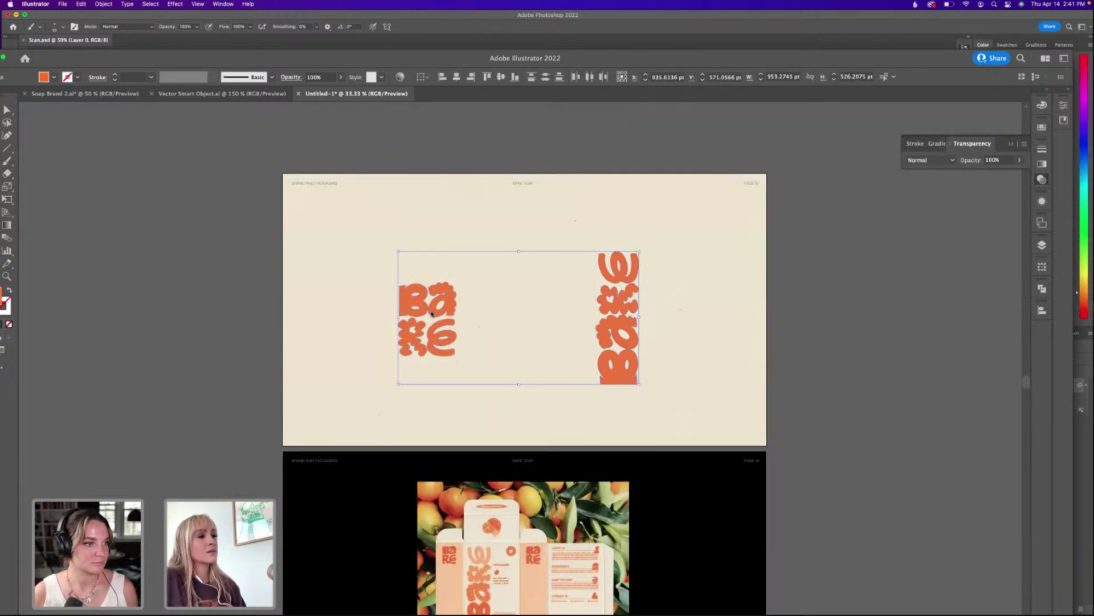
click(941, 161)
click(941, 171)
click(845, 273)
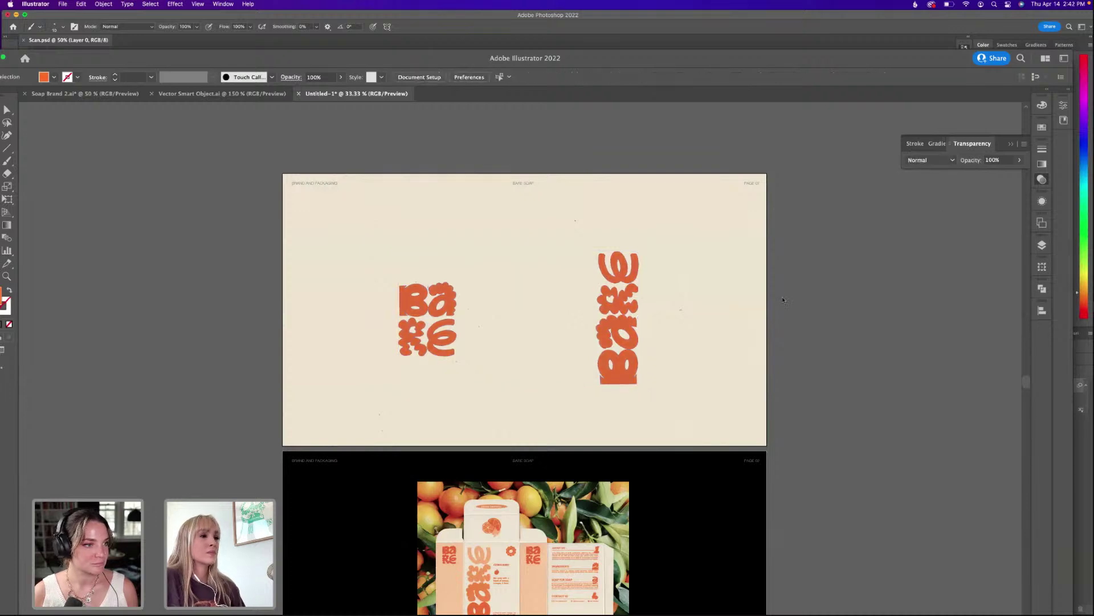
drag(786, 290, 805, 266)
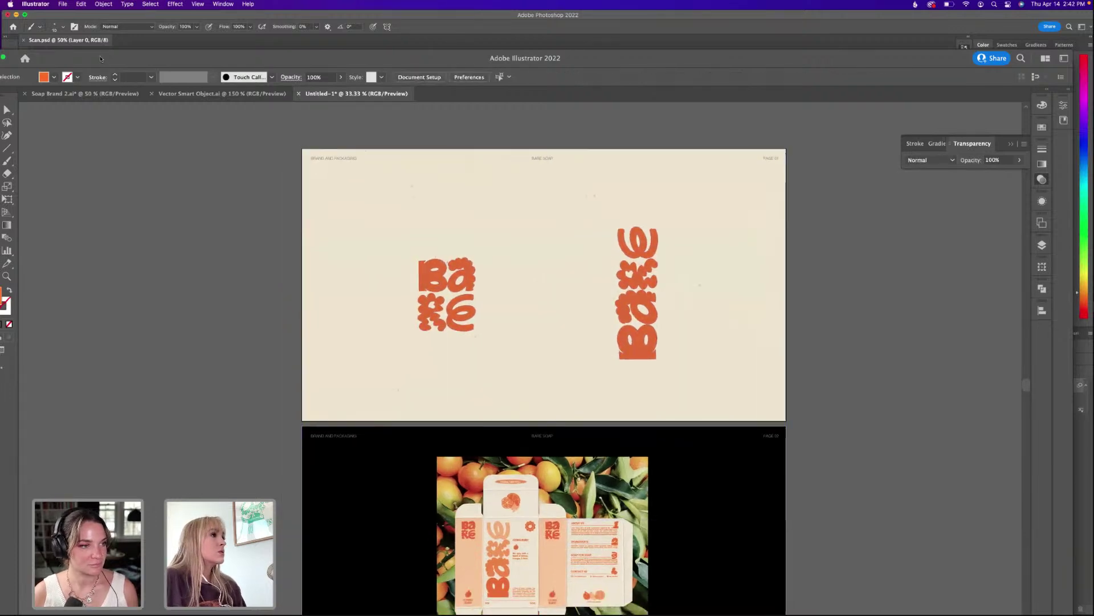
drag(100, 58, 119, 15)
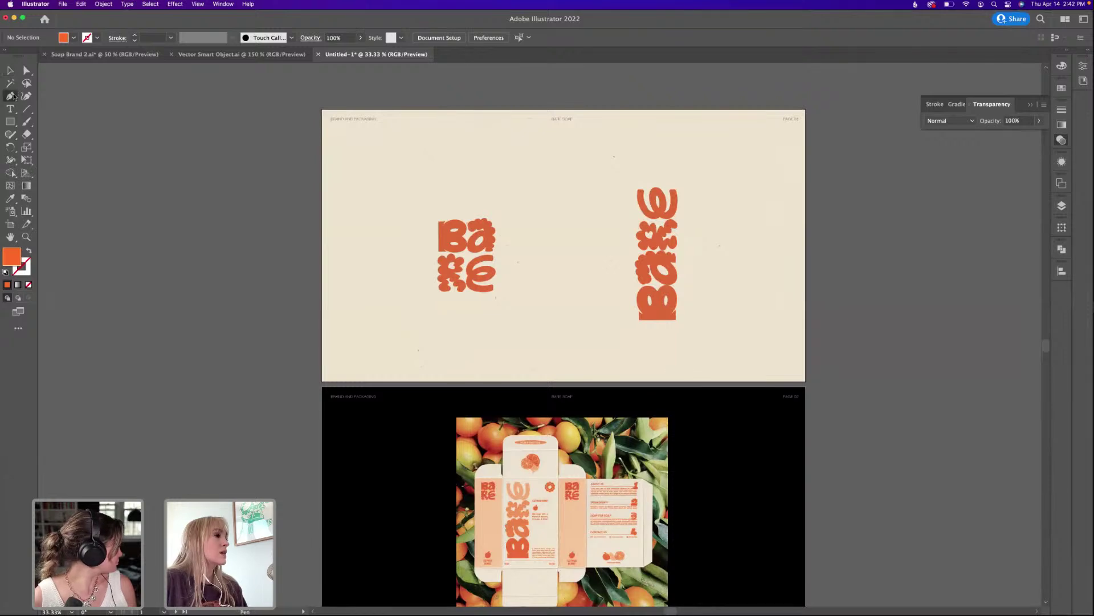
Rearrange the horizontal and vertical wordmarks side by side on the beige artboard.
key(v)
drag(464, 241, 751, 241)
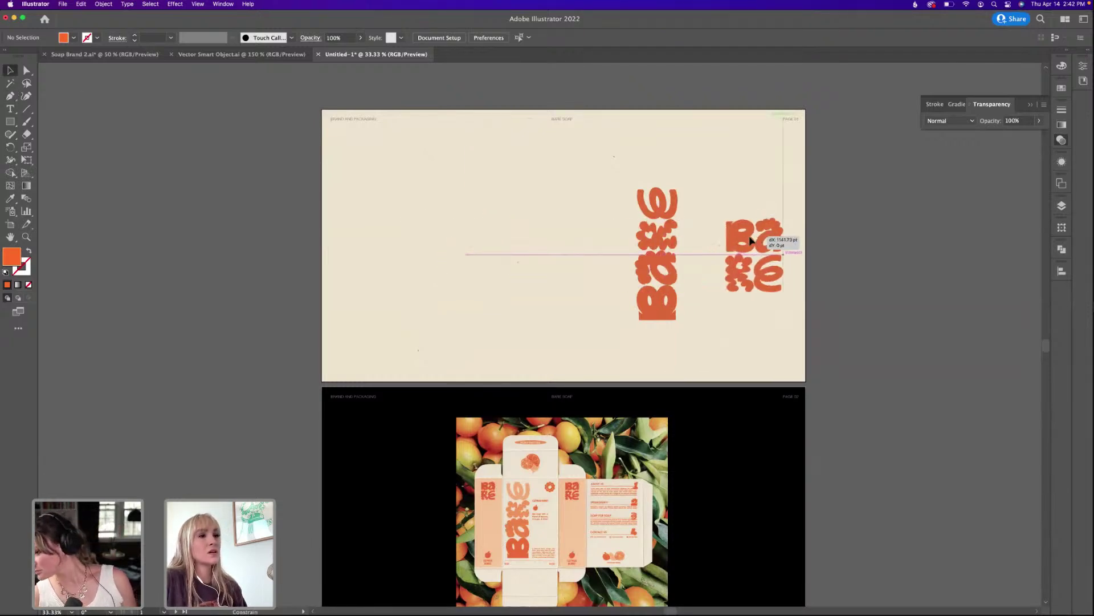
shift+click(659, 241)
drag(661, 240, 467, 240)
click(675, 242)
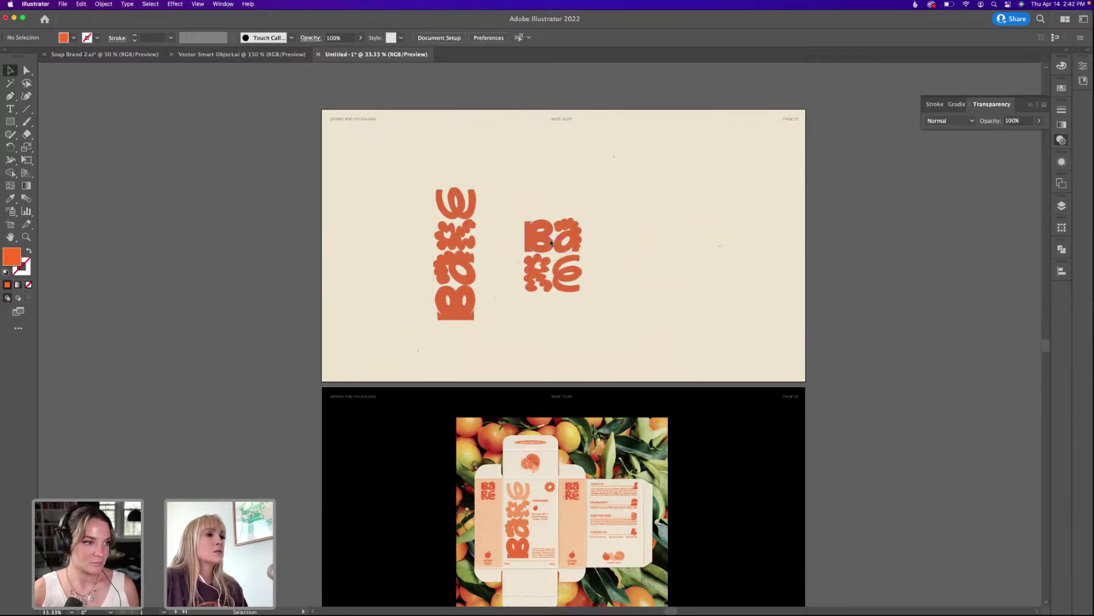
drag(551, 242, 685, 239)
click(873, 247)
Draw a vertical divider line between the wordmarks with a 7C7C7C grey stroke and no fill.
key(p)
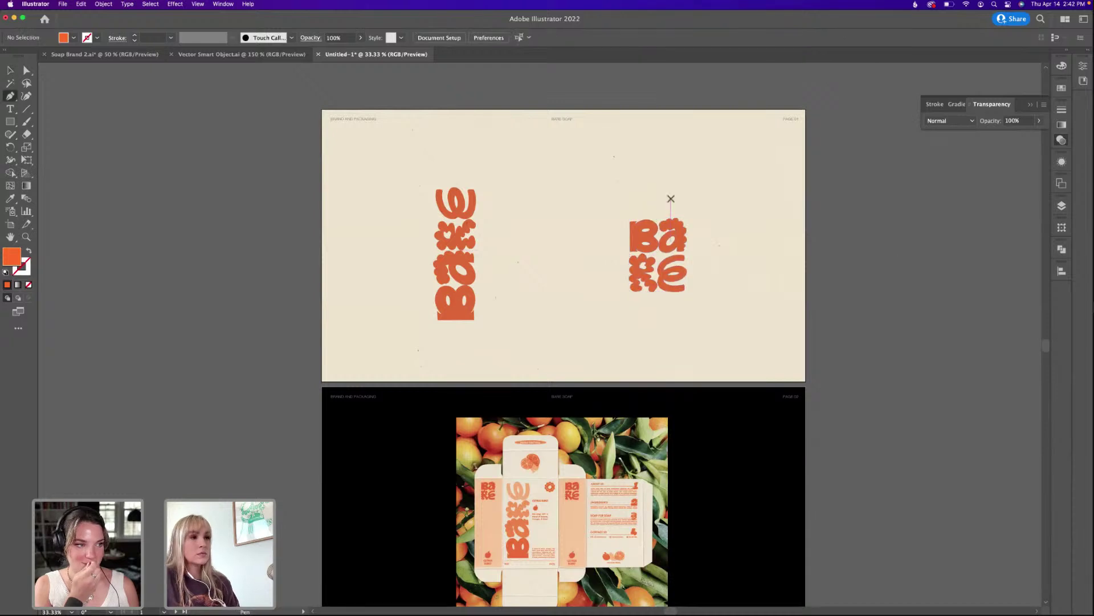
click(562, 150)
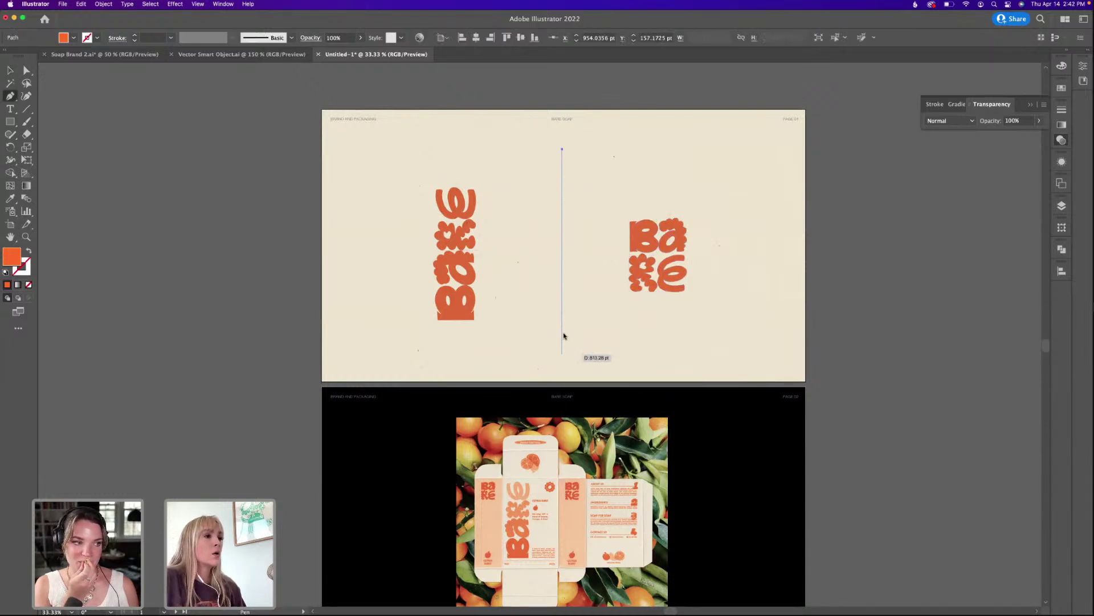
click(562, 353)
key(v)
click(31, 251)
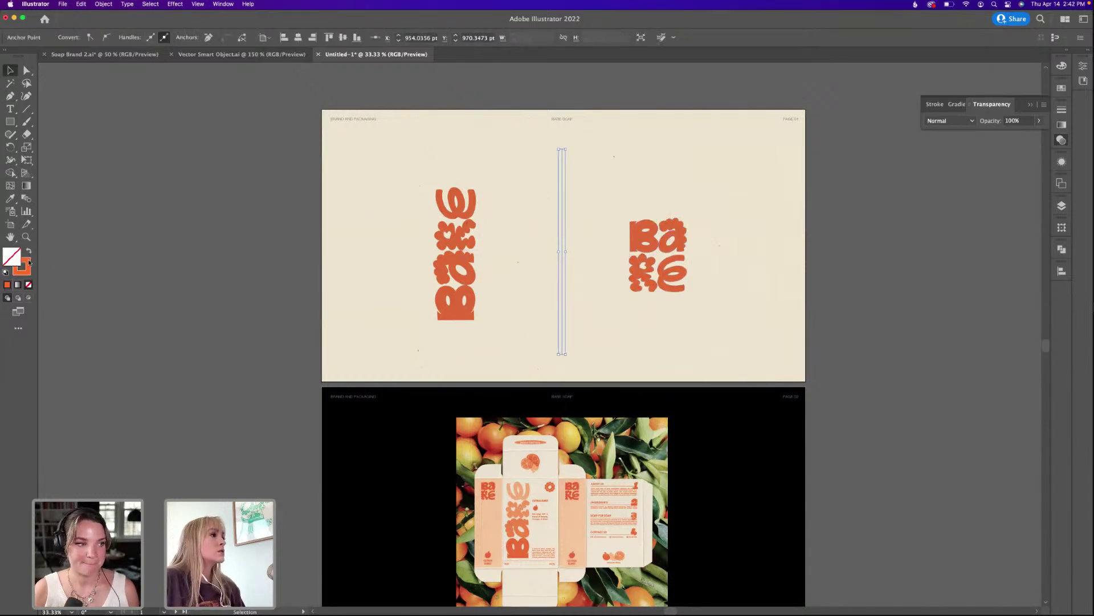
double_click(27, 263)
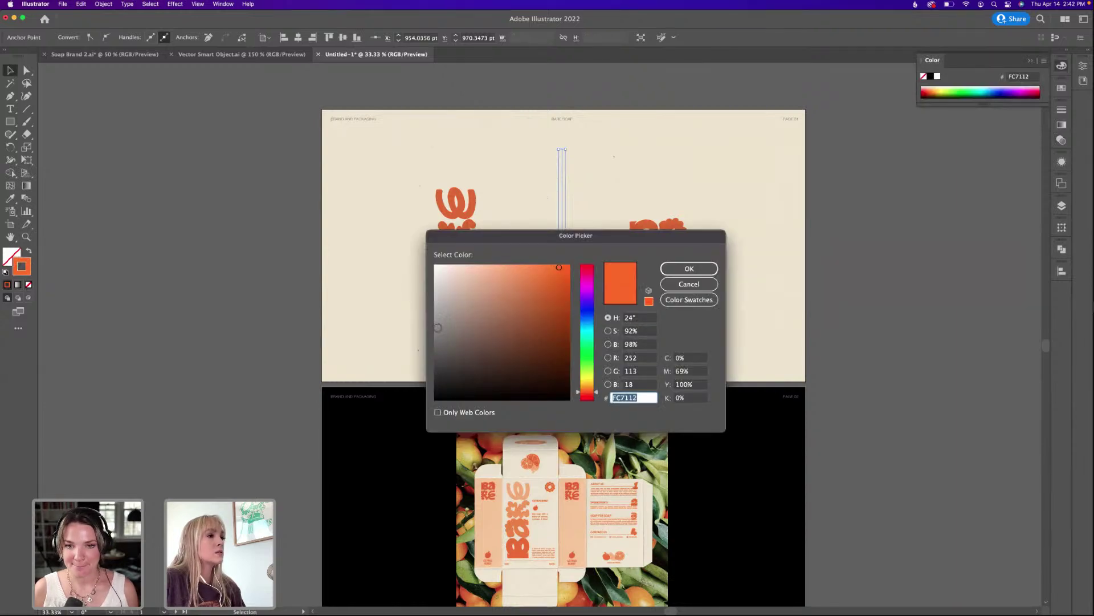
text(7C7C7C)
key(Return)
Thin the divider to 0.5 pt and centre it horizontally and vertically on the artboard.
click(509, 214)
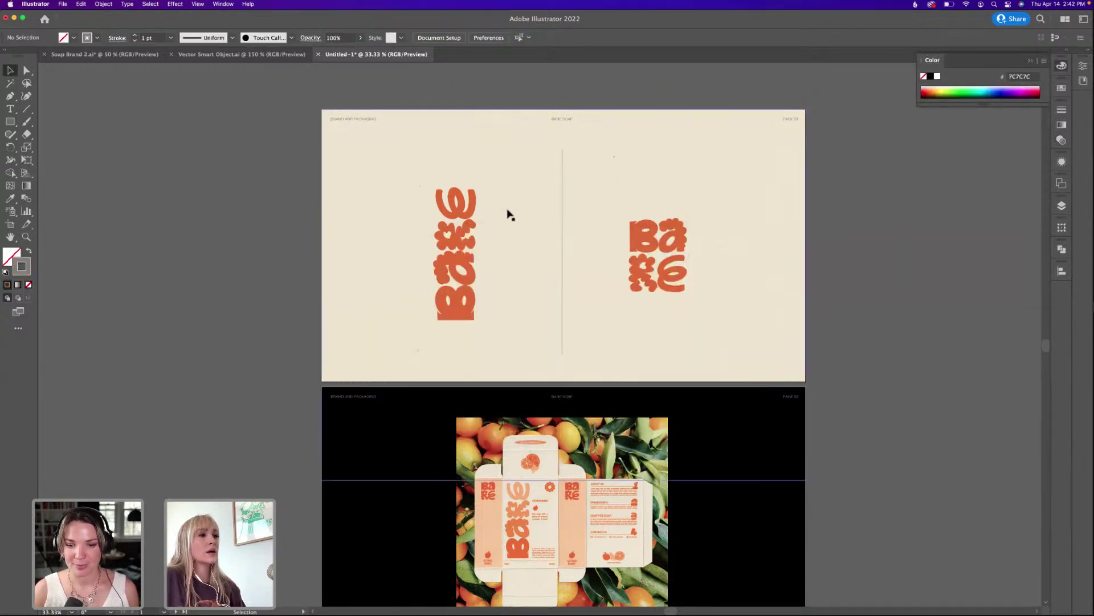
click(563, 236)
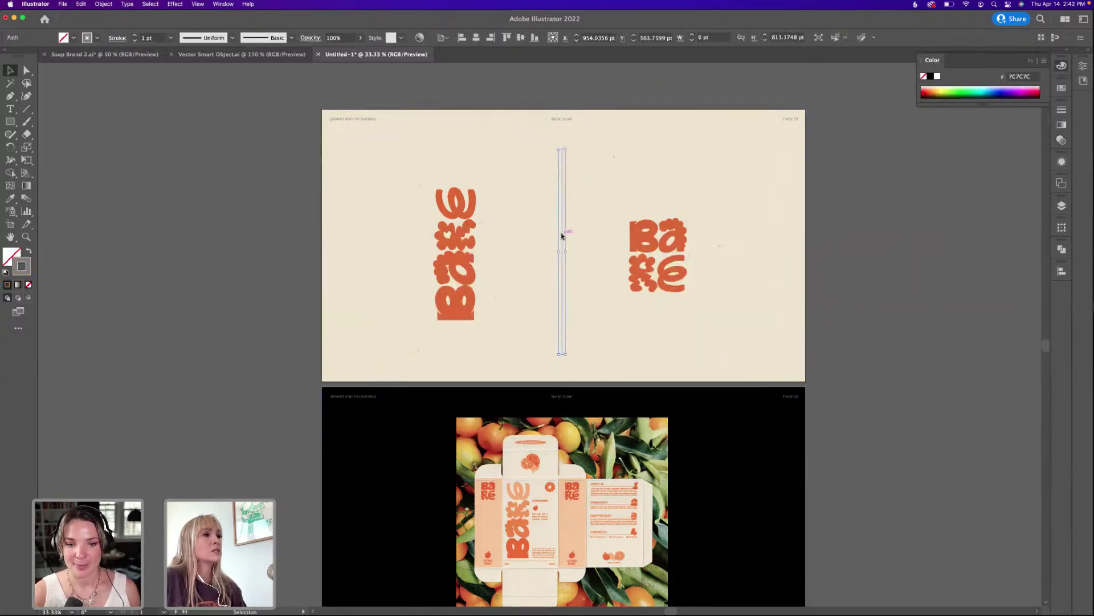
click(135, 41)
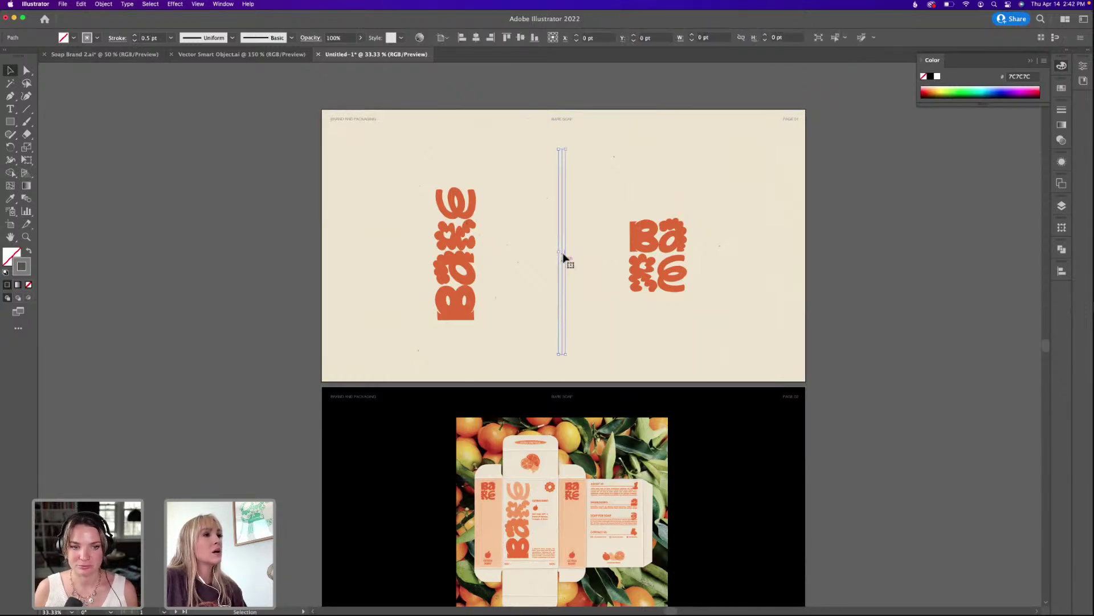
click(1062, 272)
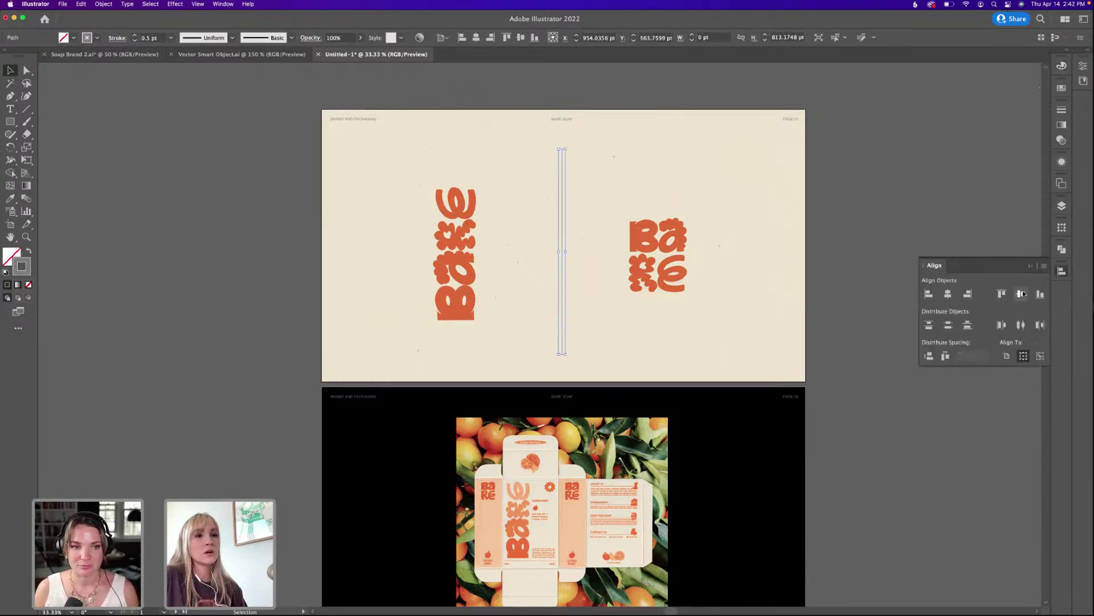
click(1022, 293)
click(949, 294)
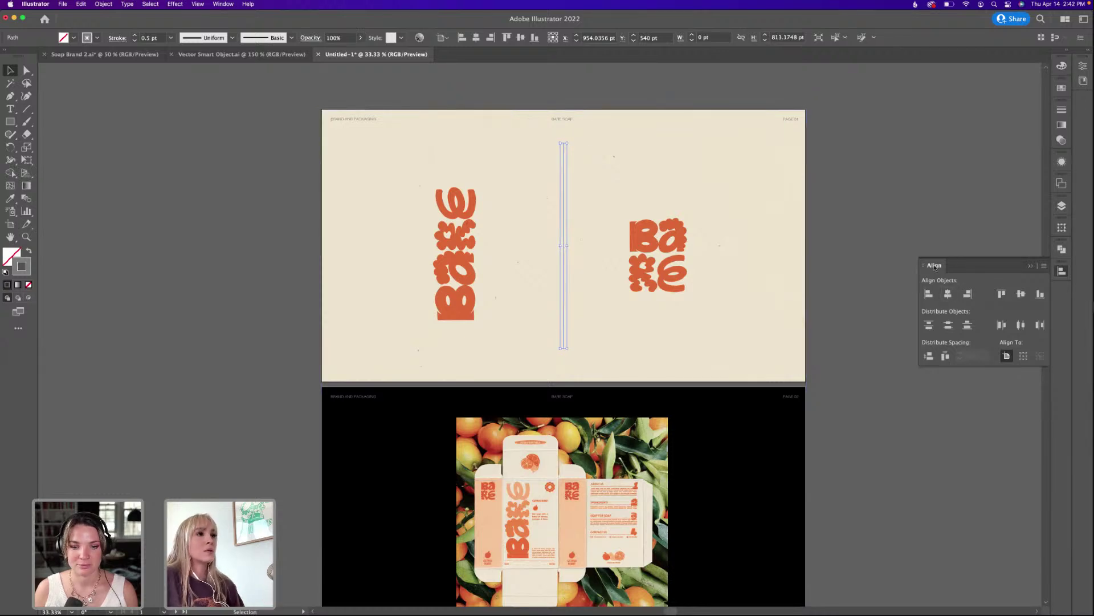
click(658, 213)
Vertically centre both BARE logos on the divider, using the line as key object.
drag(655, 236, 654, 233)
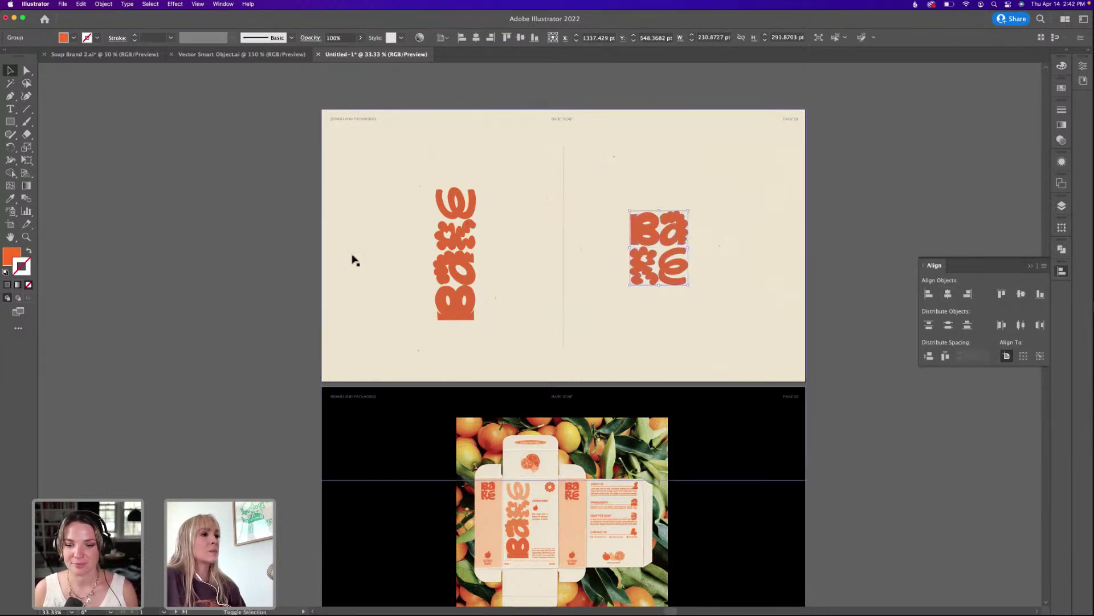
shift+click(465, 246)
shift+click(564, 245)
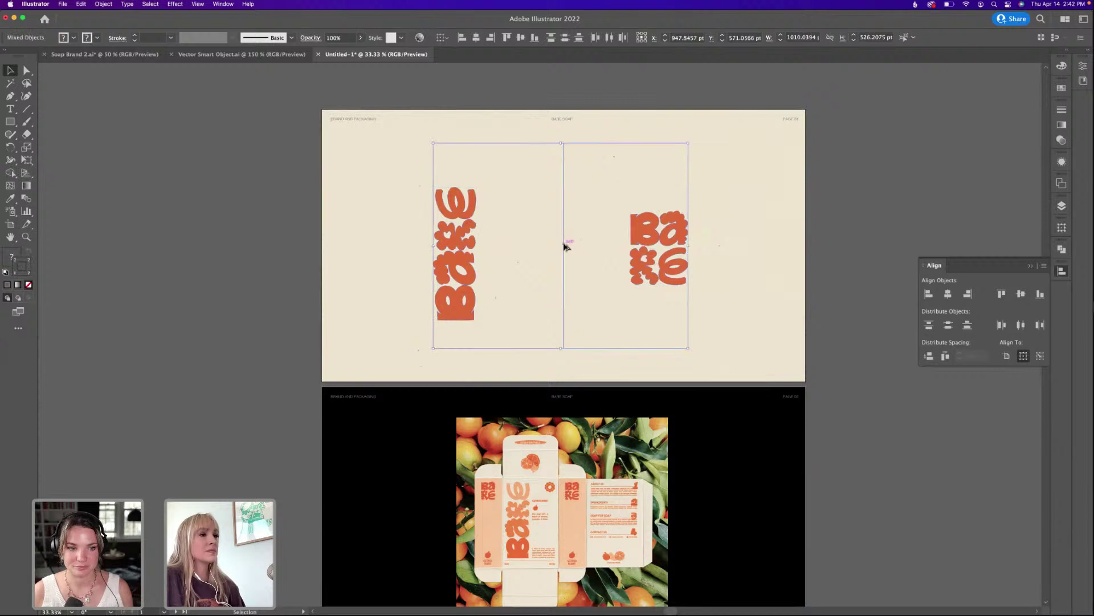
click(564, 246)
click(1020, 294)
click(930, 184)
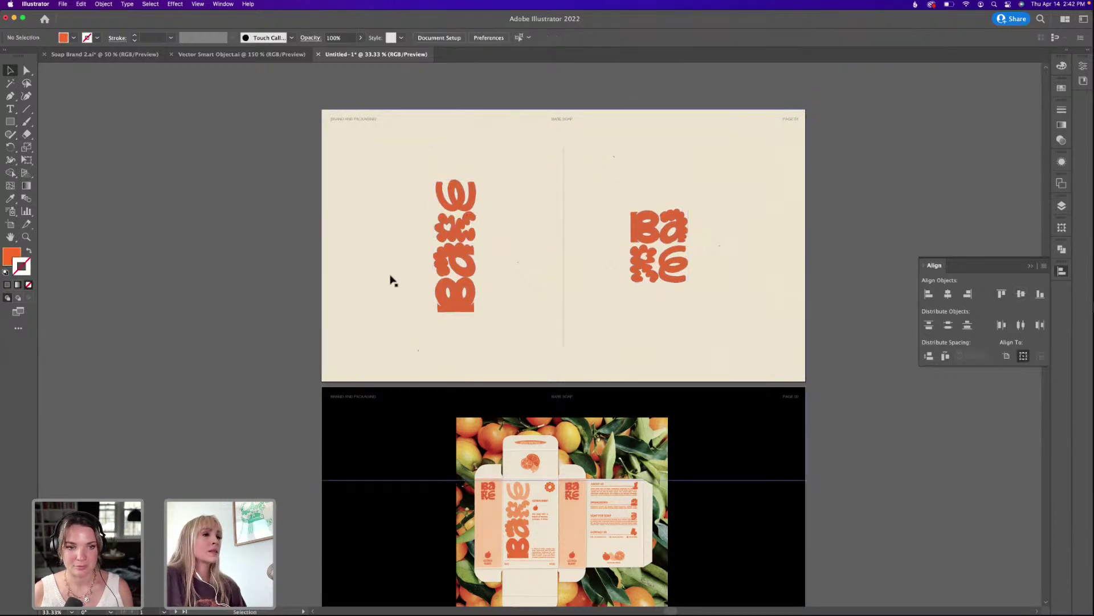
click(454, 275)
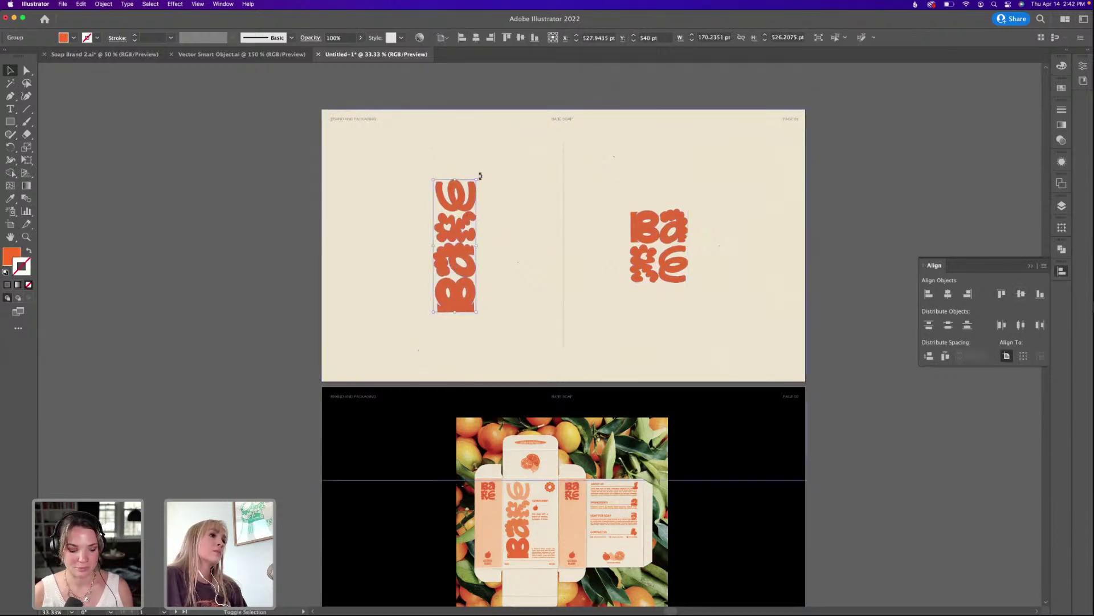
Rotate the BARE logo horizontal, distribute both logos around the divider, group them, and centre on the artboard.
drag(480, 176, 545, 221)
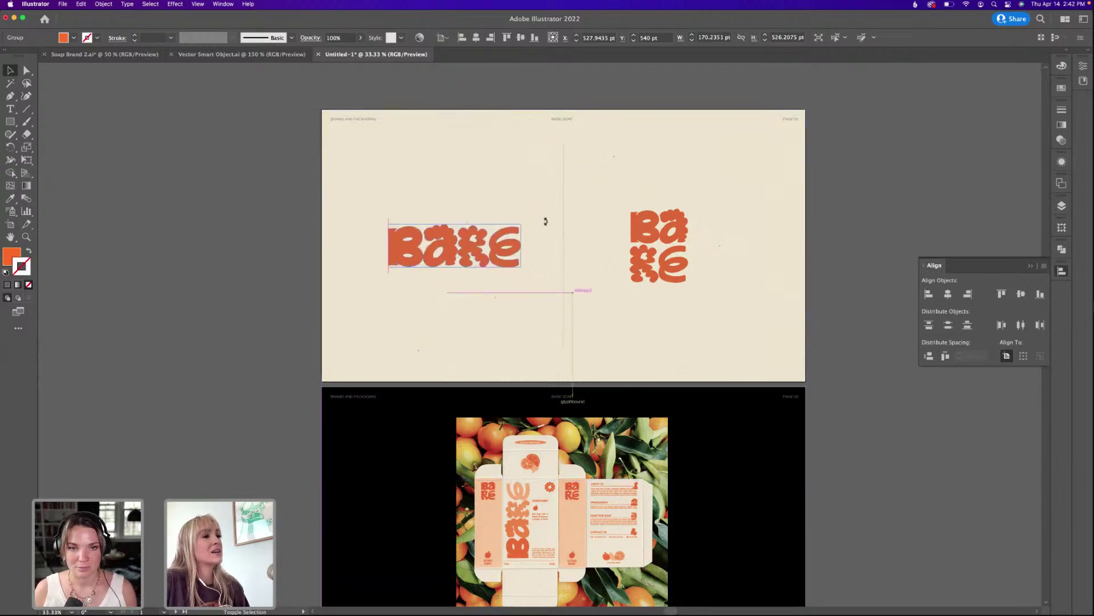
drag(573, 293, 557, 307)
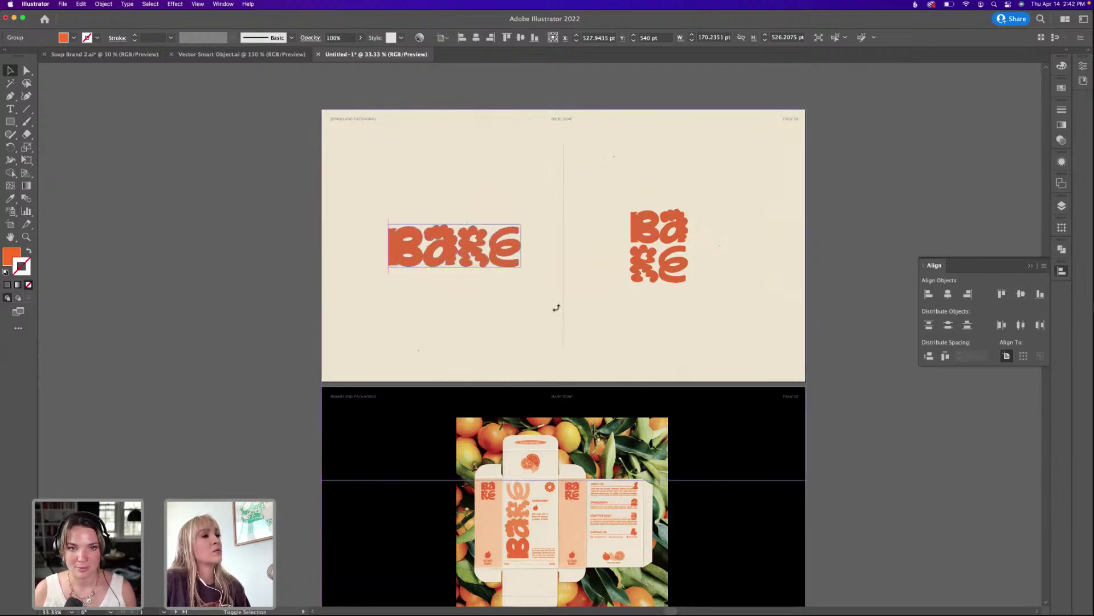
mouse_move(529, 268)
mouse_down()
mouse_move(525, 244)
mouse_move(539, 251)
mouse_up()
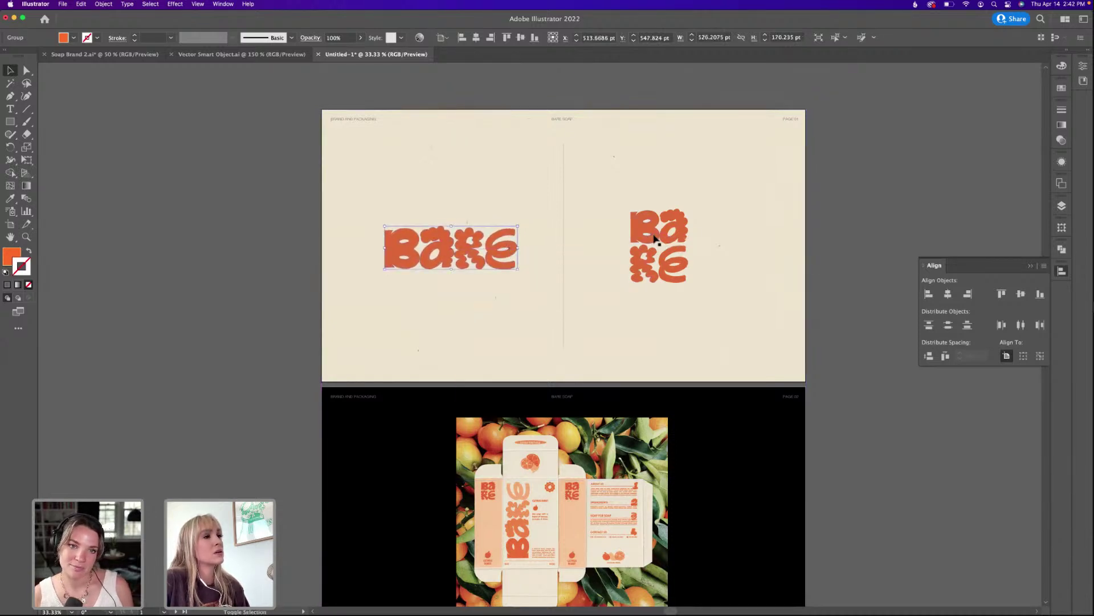
shift+click(656, 236)
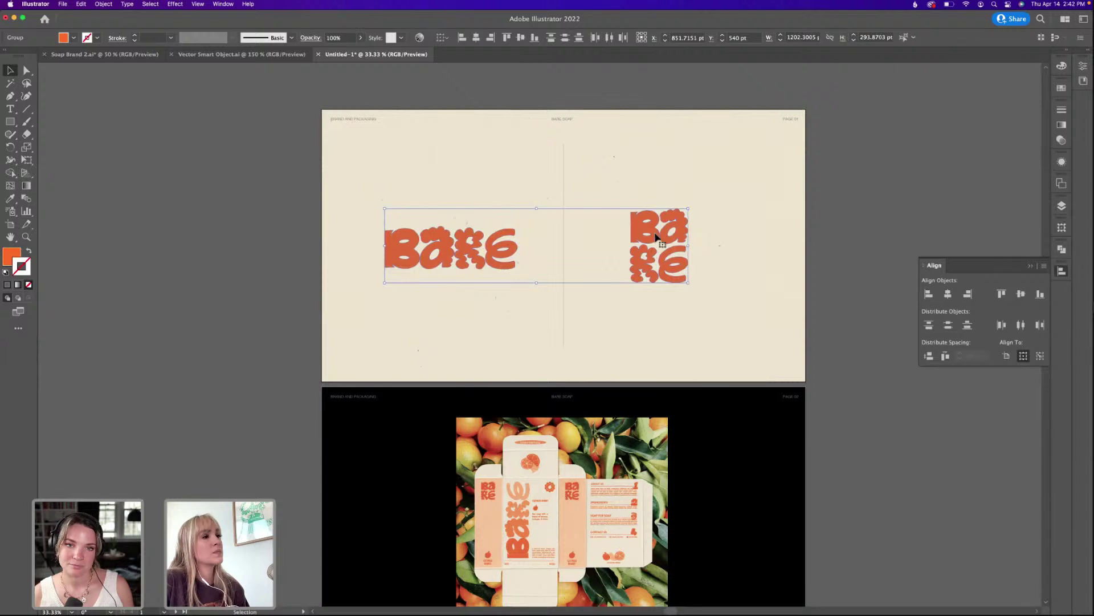
click(1021, 294)
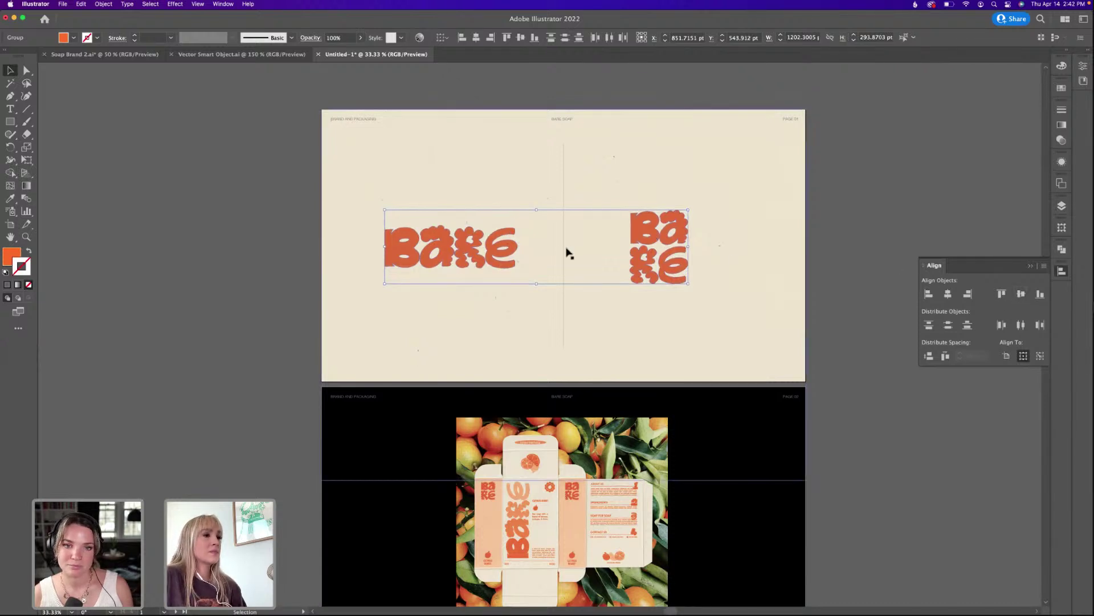
shift+click(564, 241)
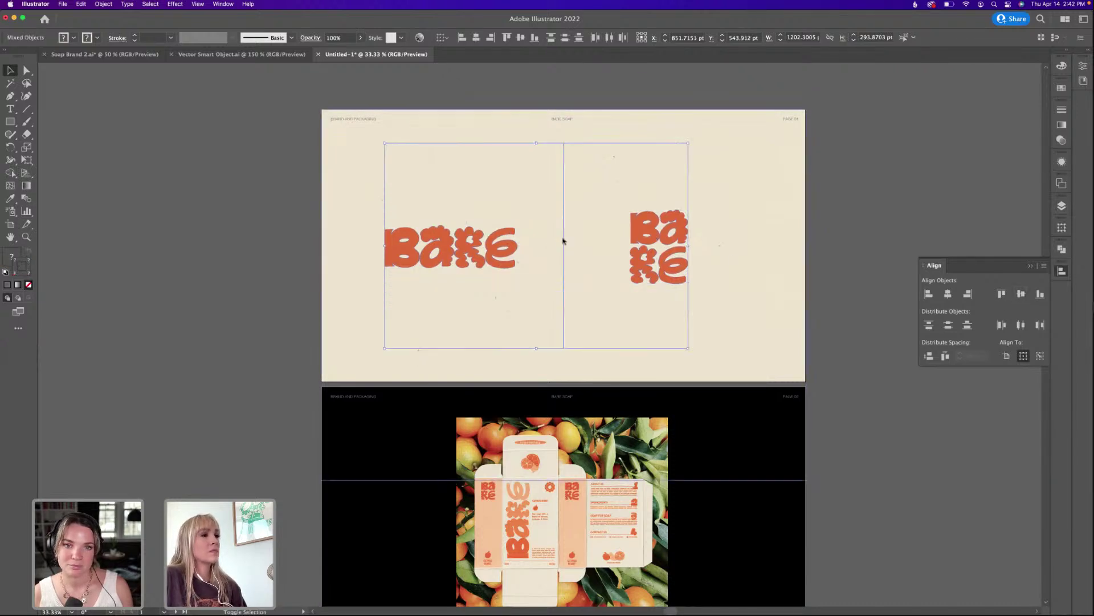
click(945, 356)
key(super+g)
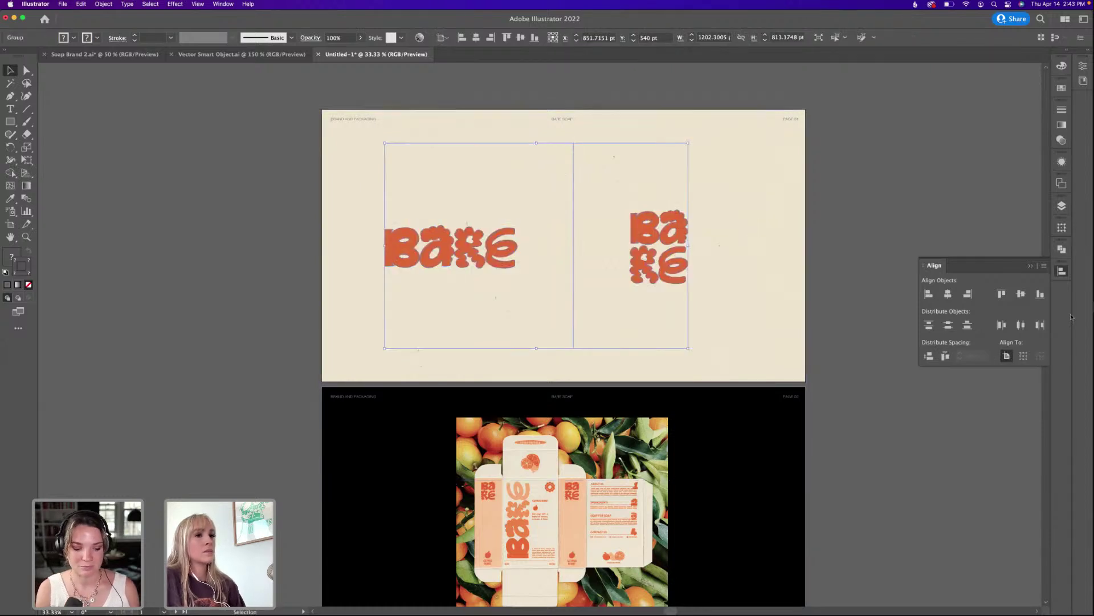
click(949, 295)
click(872, 181)
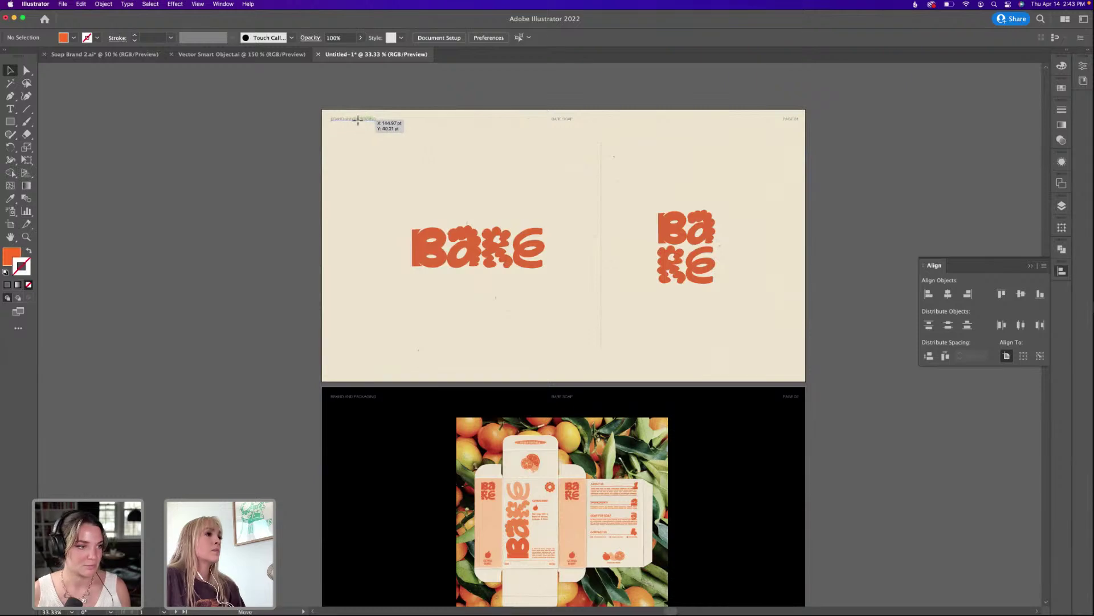
Duplicate the header text below the BARE logo and retype it as 'PRIMARY LOGO' at 17 pt.
drag(358, 118, 485, 303)
double_click(493, 302)
key(super+a)
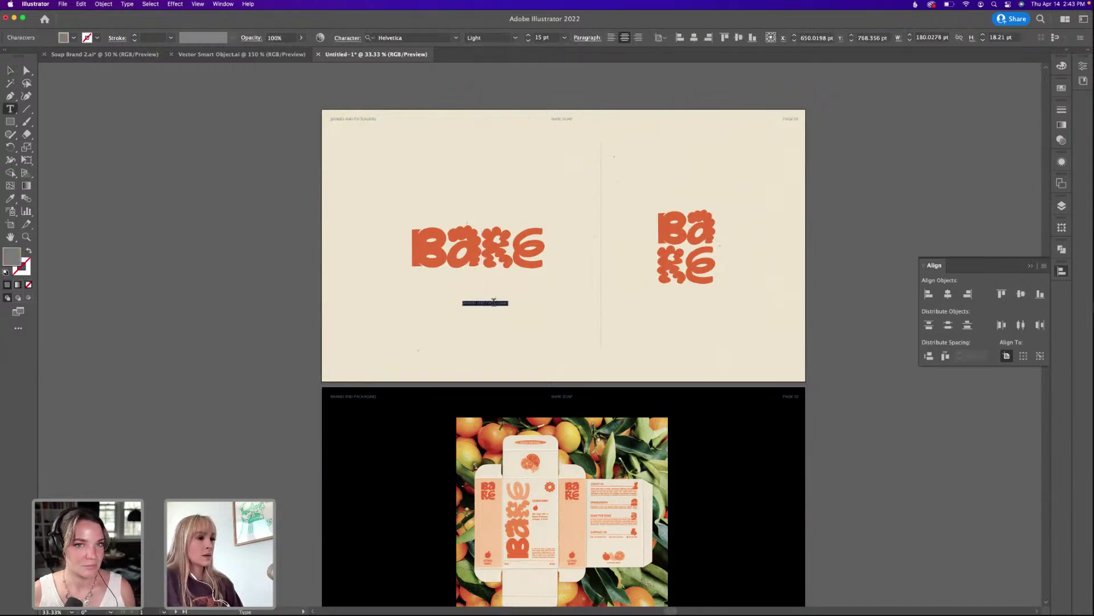
key(BackSpace)
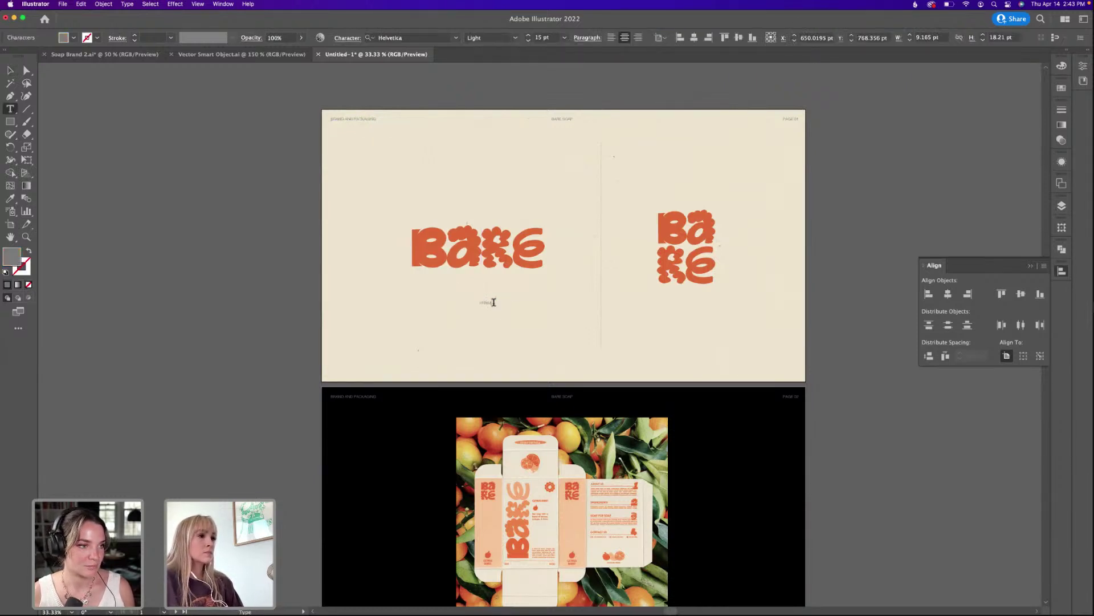
text(PRIMARY LOGO)
key(super+a)
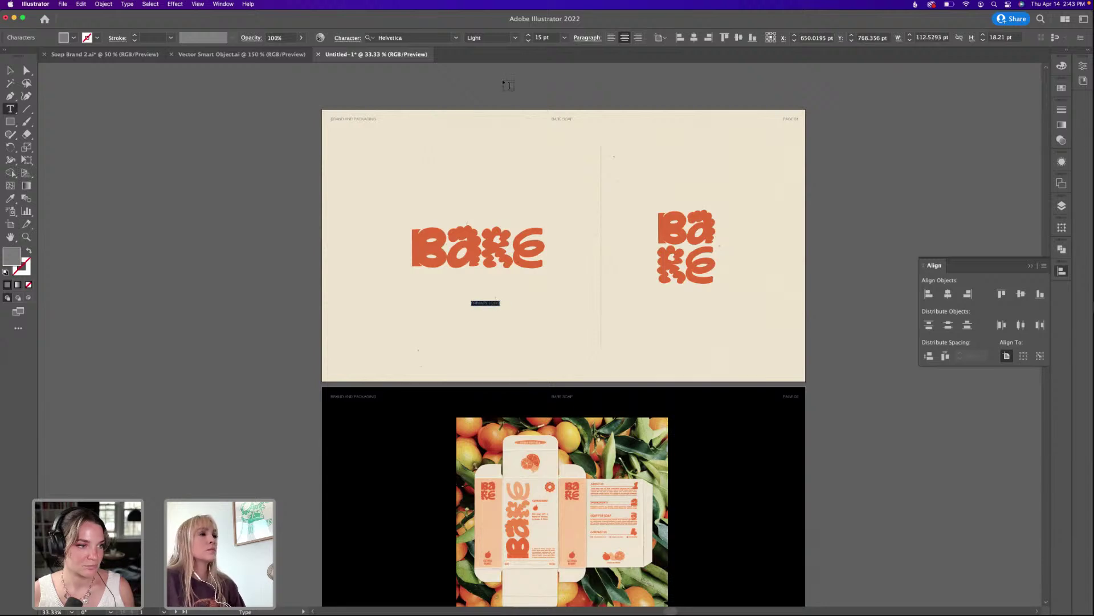
key(super+shift+period)
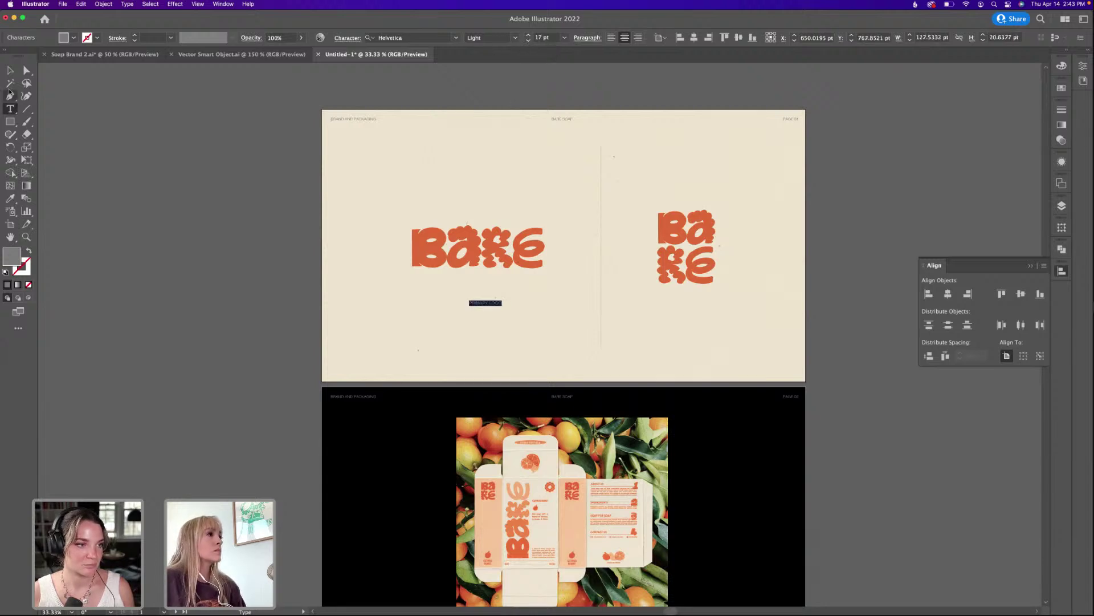
key(Escape)
Centre the PRIMARY LOGO label under the BARE logo.
click(477, 238)
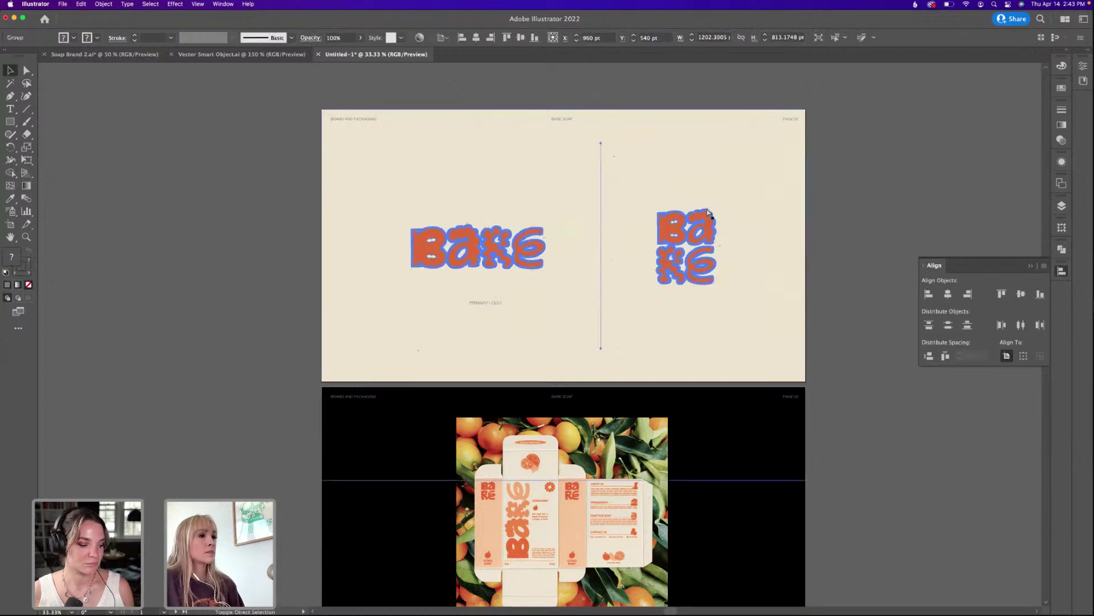
click(741, 210)
drag(410, 308, 545, 235)
click(947, 295)
click(926, 208)
Copy the label under the stacked logo, centre it there, and change it to 'SECONDARY LOGO'.
drag(474, 303, 689, 308)
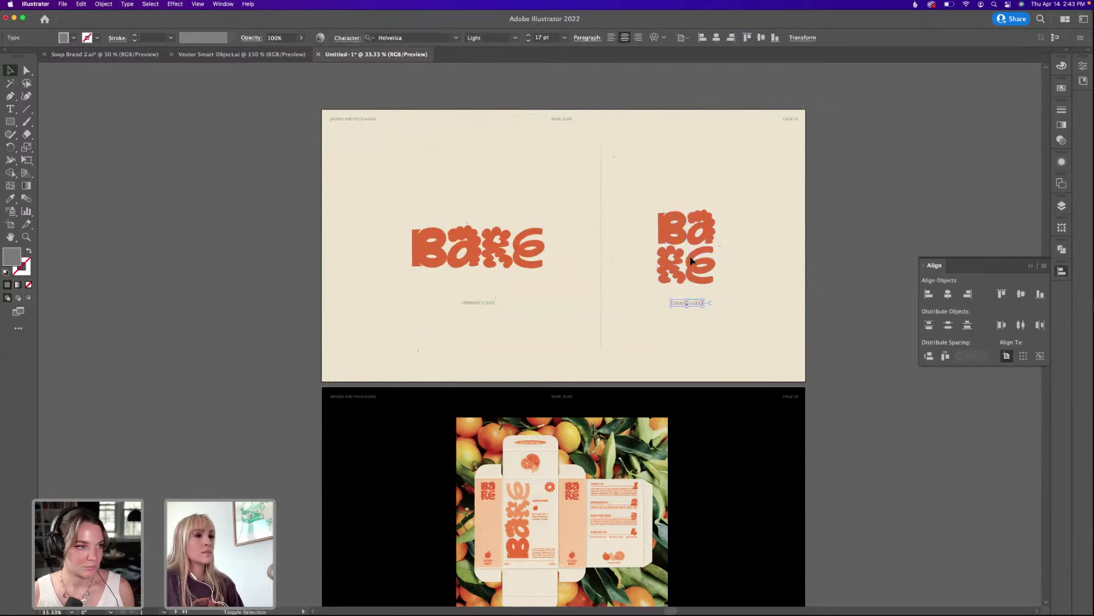
shift+click(706, 261)
click(946, 294)
click(716, 301)
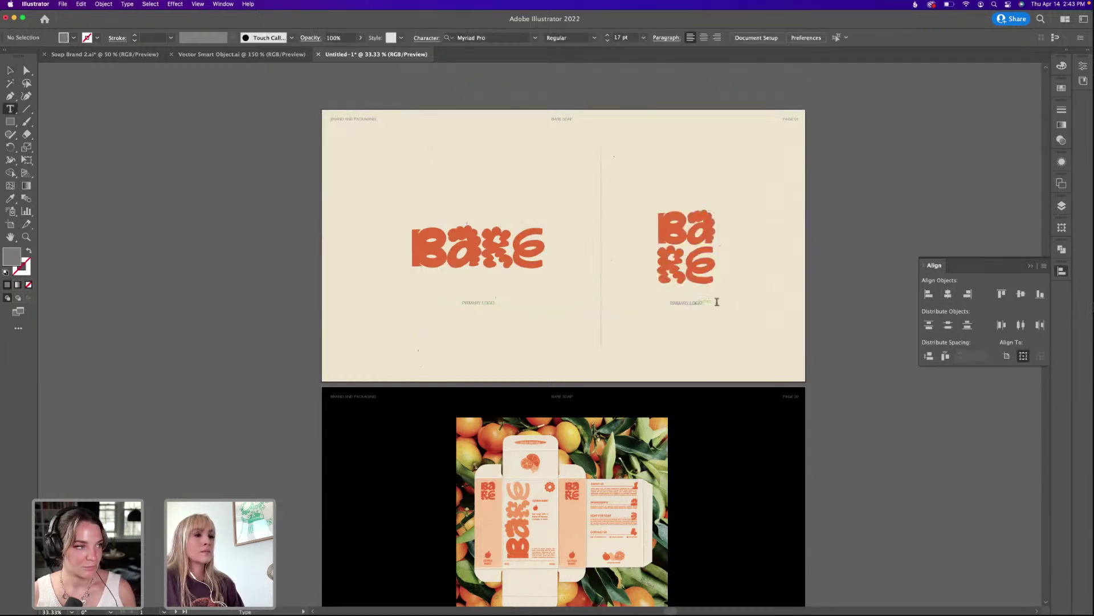
double_click(699, 305)
triple_click(693, 302)
text(SECOND)
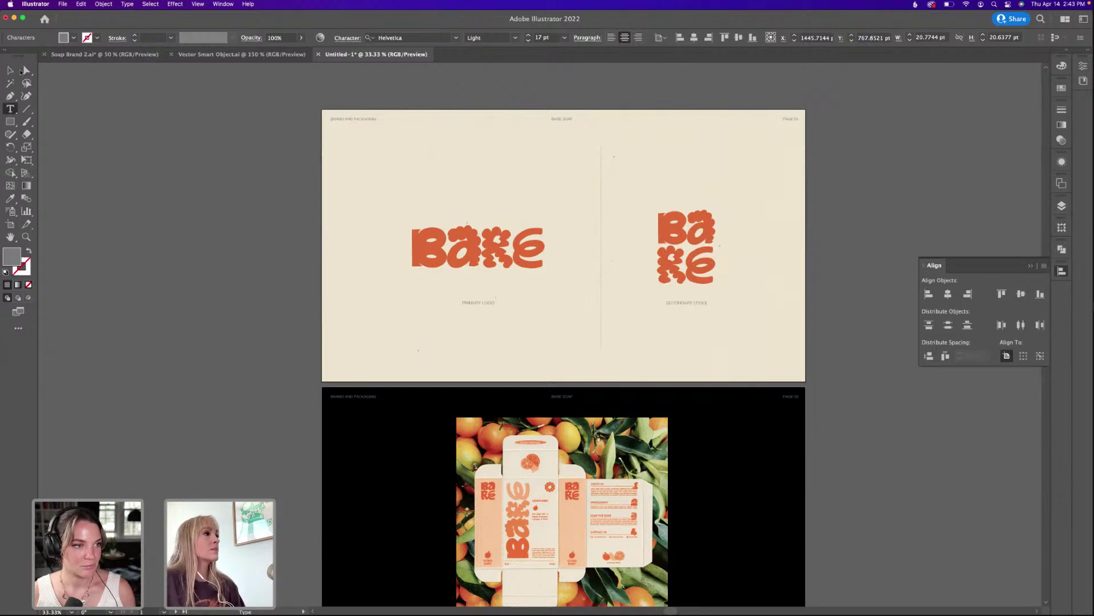
key(Escape)
Copy the label beneath the packaging image and retype it as the packaging caption.
scroll(402, 285, down, 5)
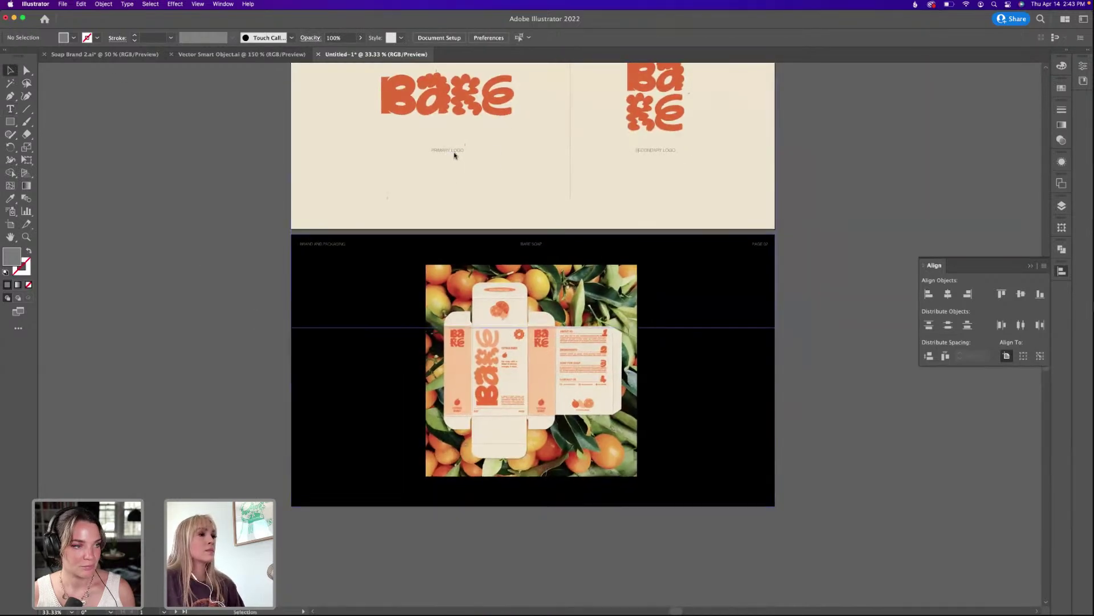
drag(454, 152, 540, 493)
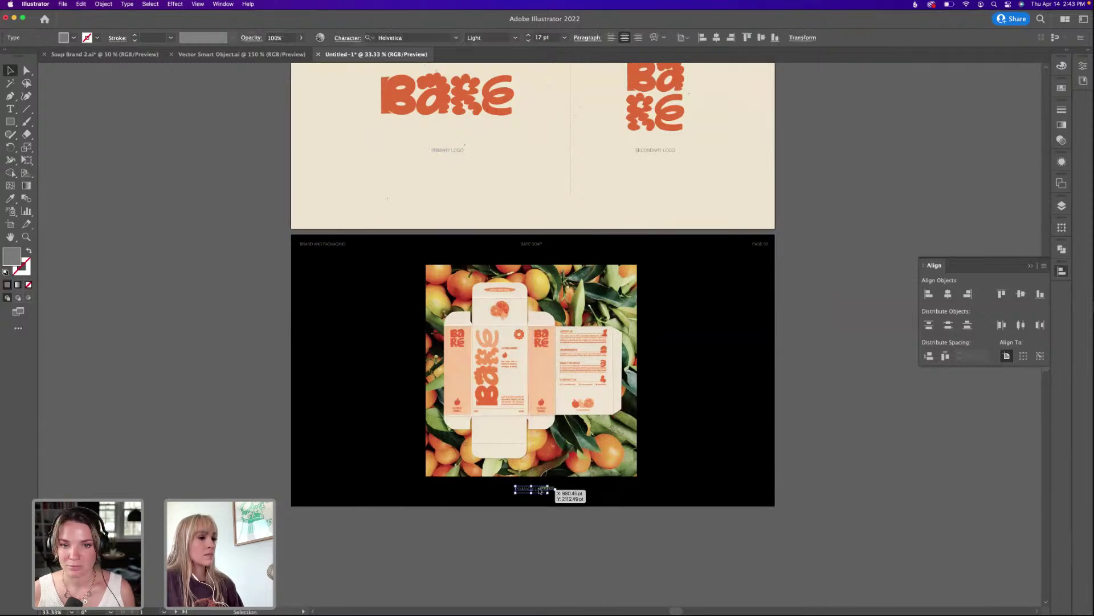
shift+click(596, 433)
click(596, 433)
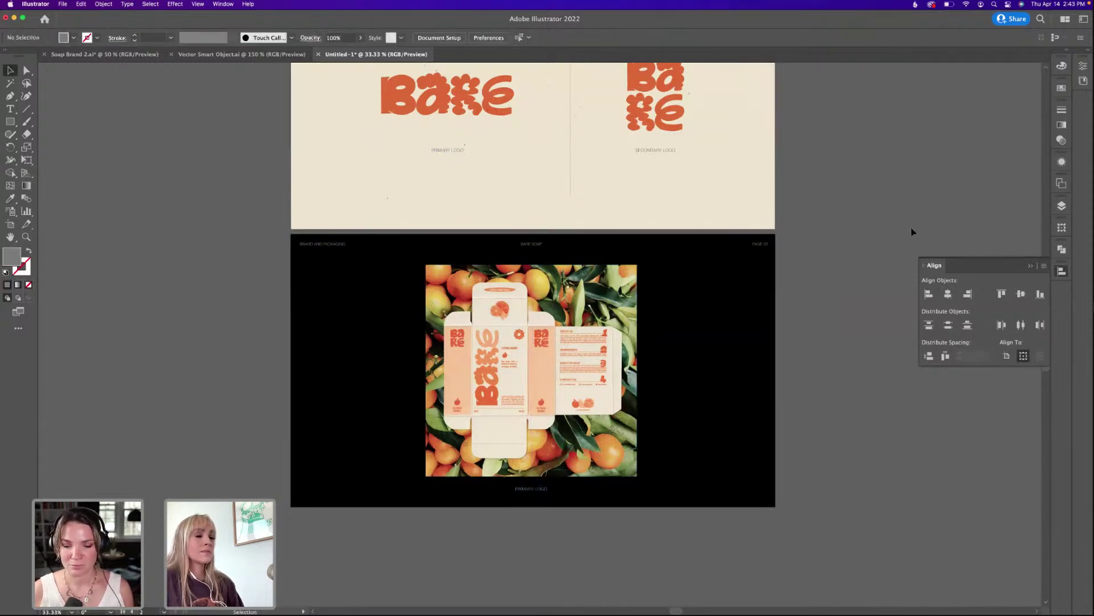
double_click(538, 489)
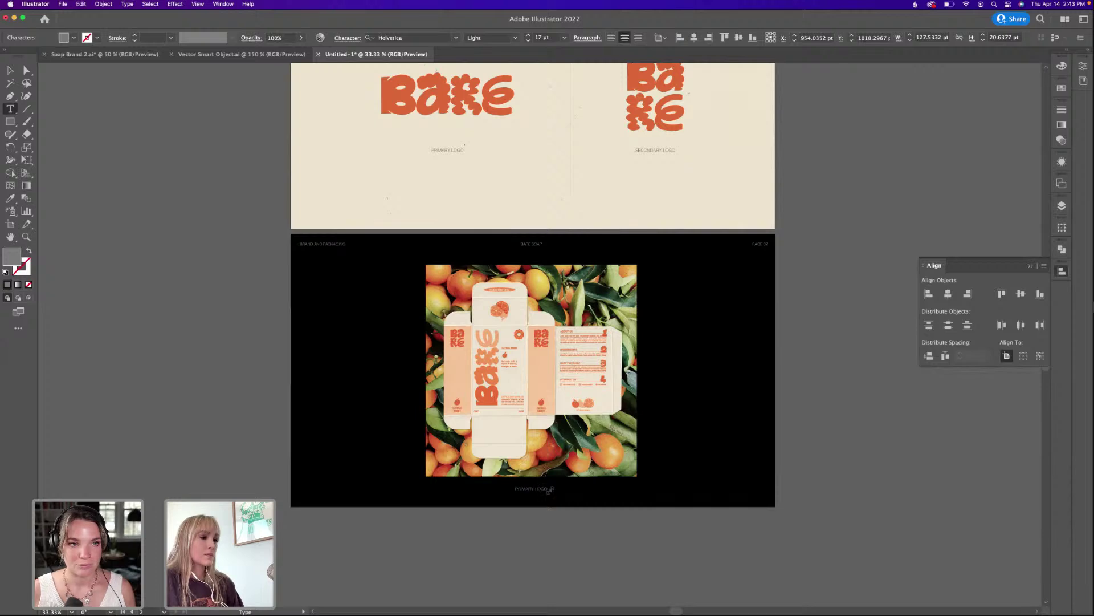
key(super+a)
text(PACKAG)
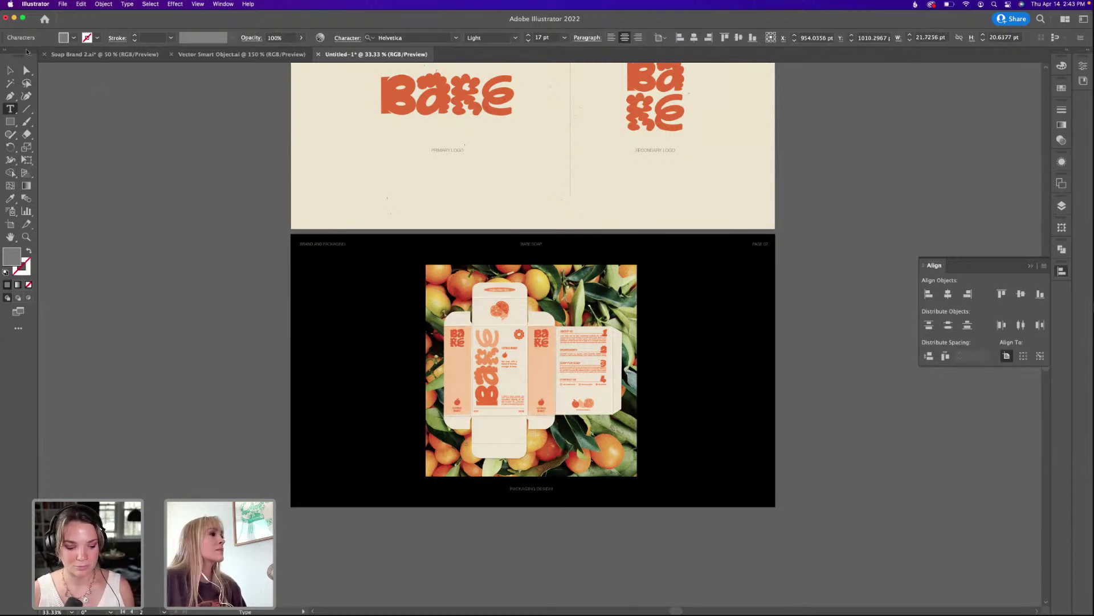
key(Escape)
drag(478, 143, 487, 239)
scroll(487, 239, up, 3)
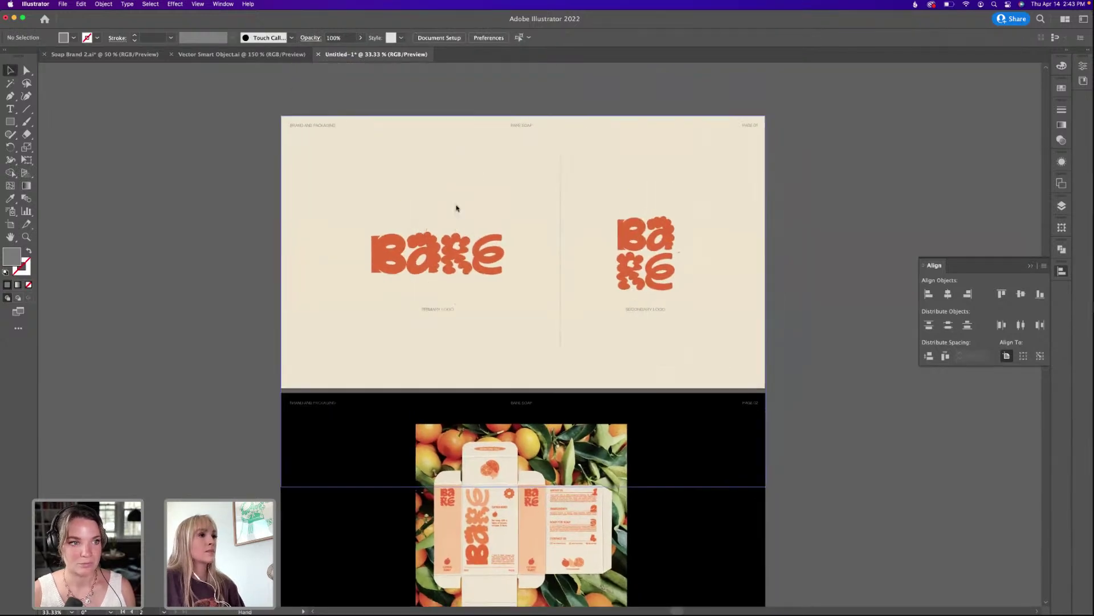
drag(662, 54, 680, 41)
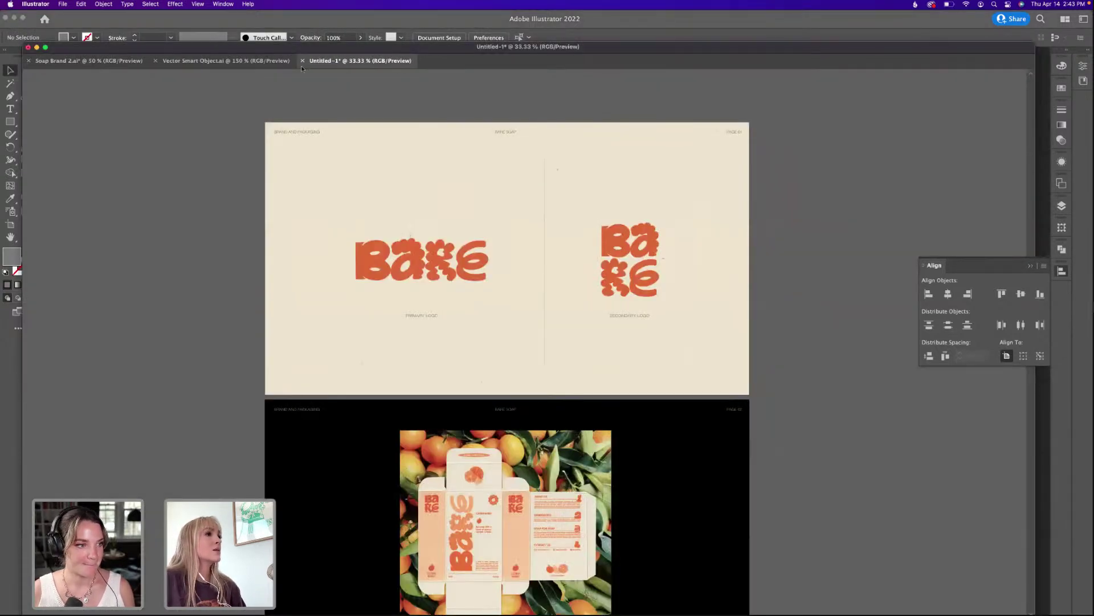
Dock the document back in Illustrator, minimise Illustrator, and lower Photoshop to reveal the desktop.
mouse_move(346, 61)
mouse_down()
mouse_move(369, 22)
mouse_move(365, 65)
mouse_up()
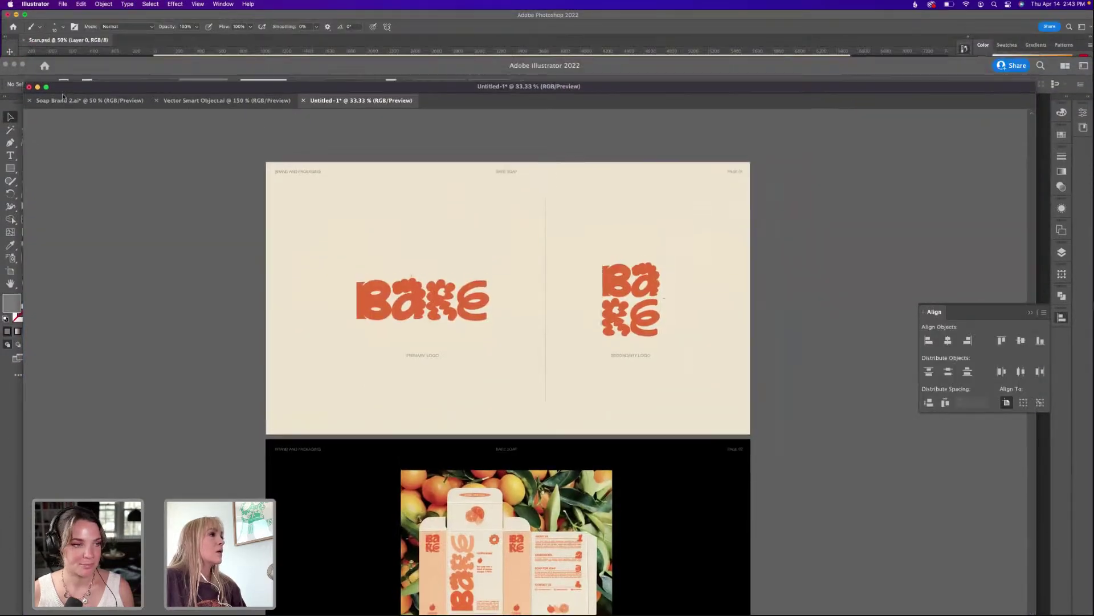
click(47, 86)
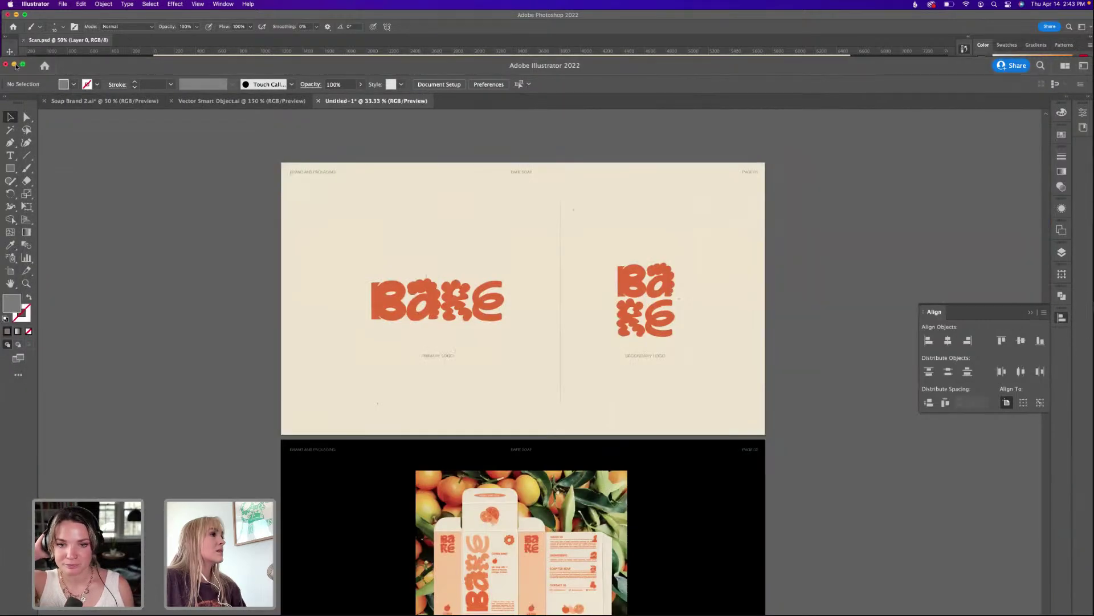
key(super+m)
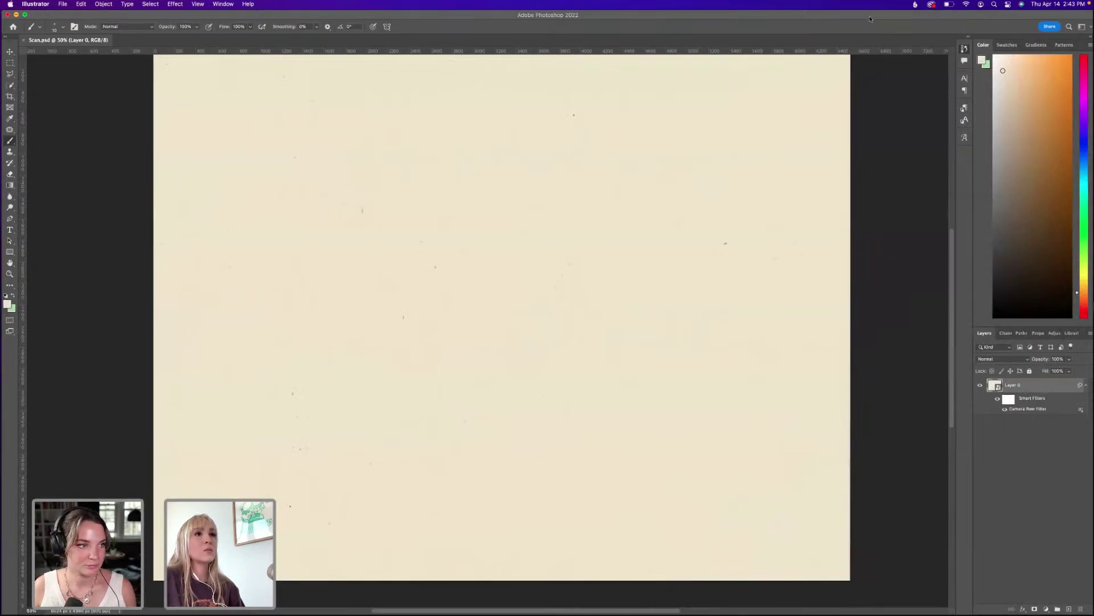
click(870, 20)
drag(912, 18, 900, 103)
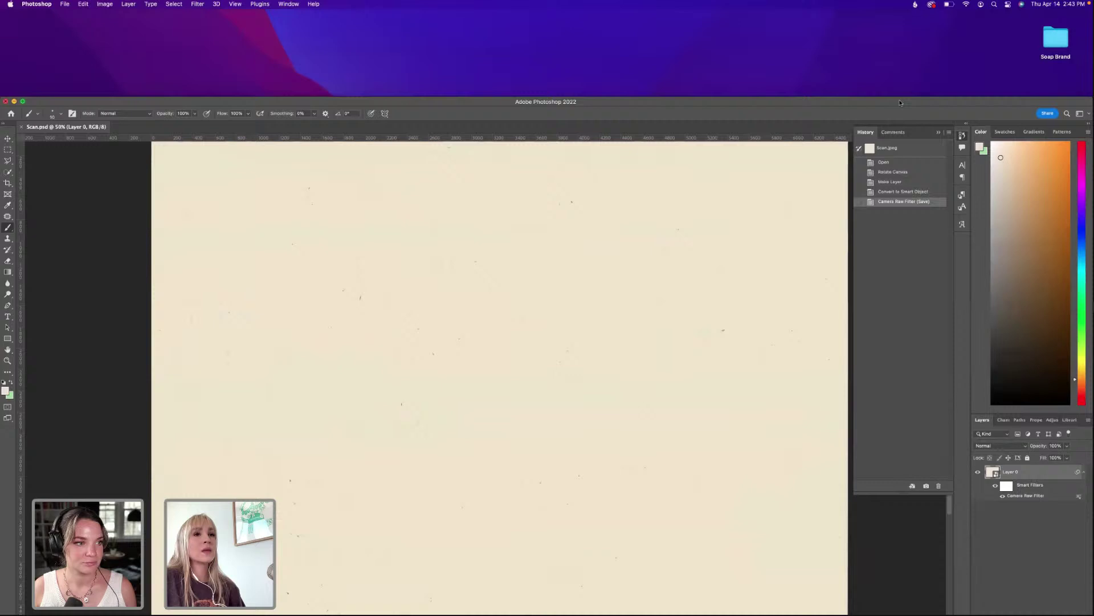
In Soap Brand's Links folder, preview the soap mockups and open Embossed Soap Mockup 3.psd.
double_click(1057, 41)
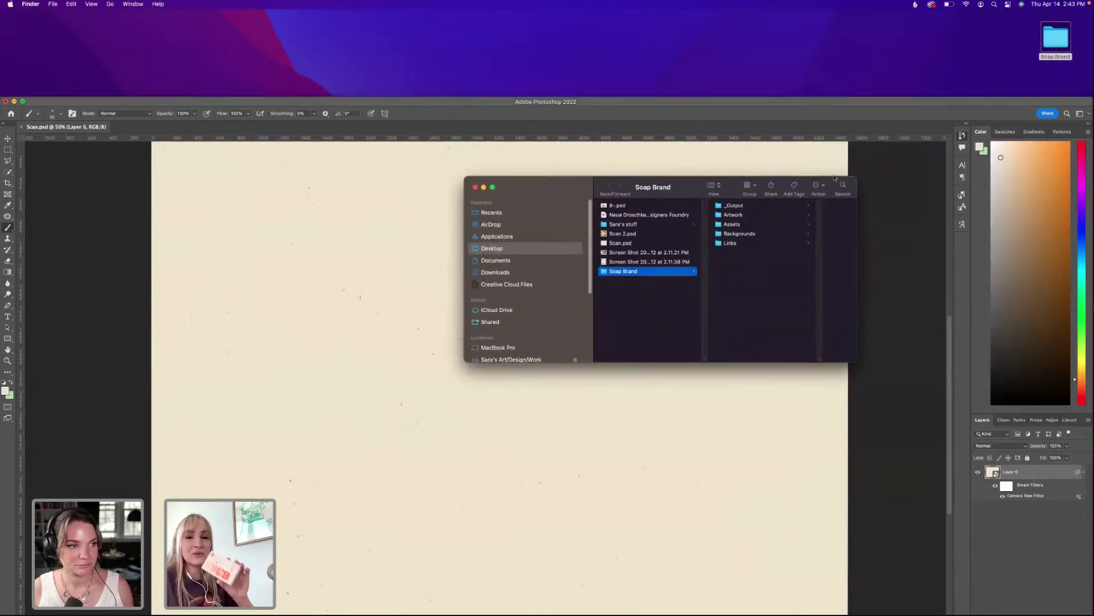
drag(679, 195, 679, 148)
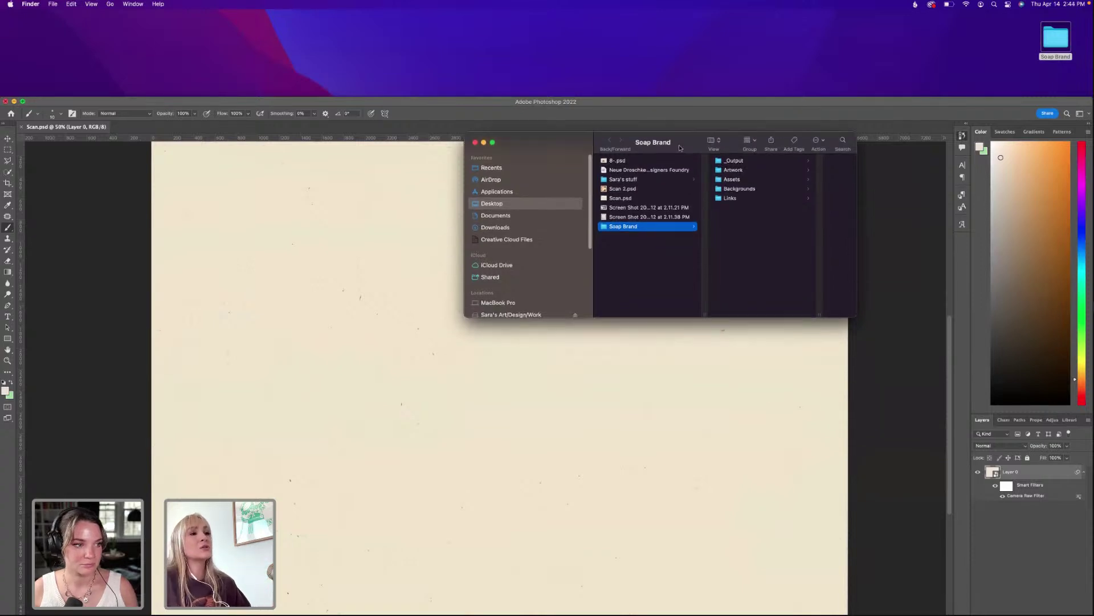
click(748, 198)
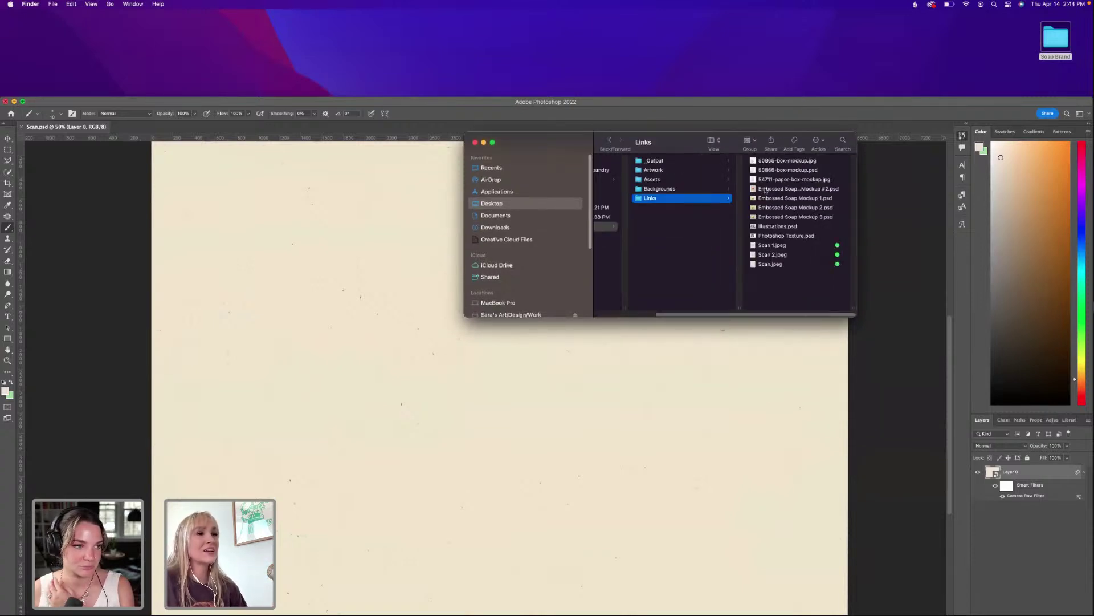
click(767, 190)
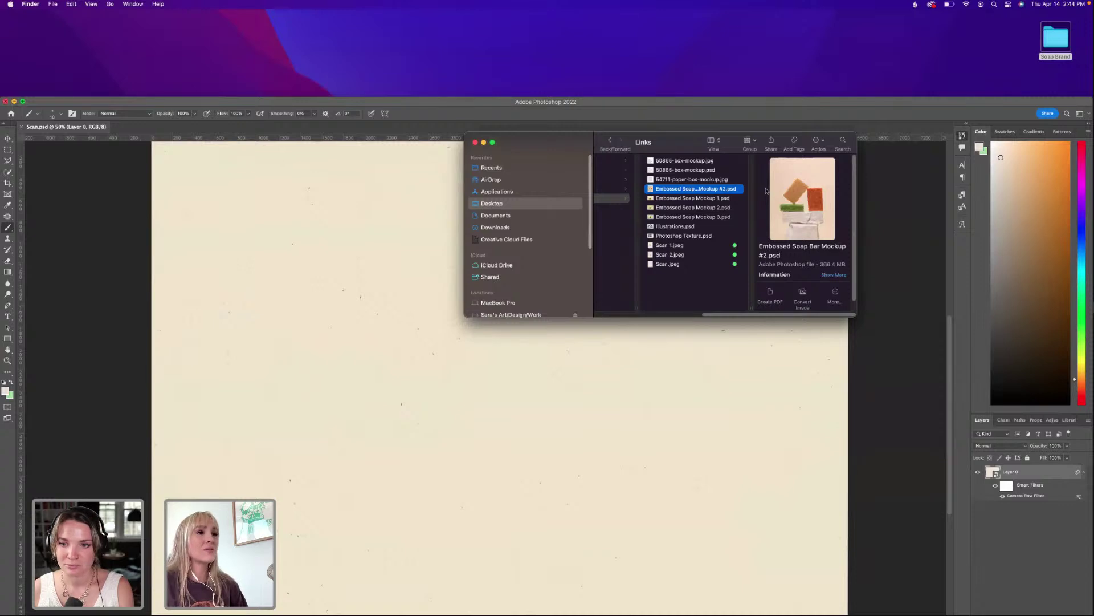
key(Down)
key(Down)
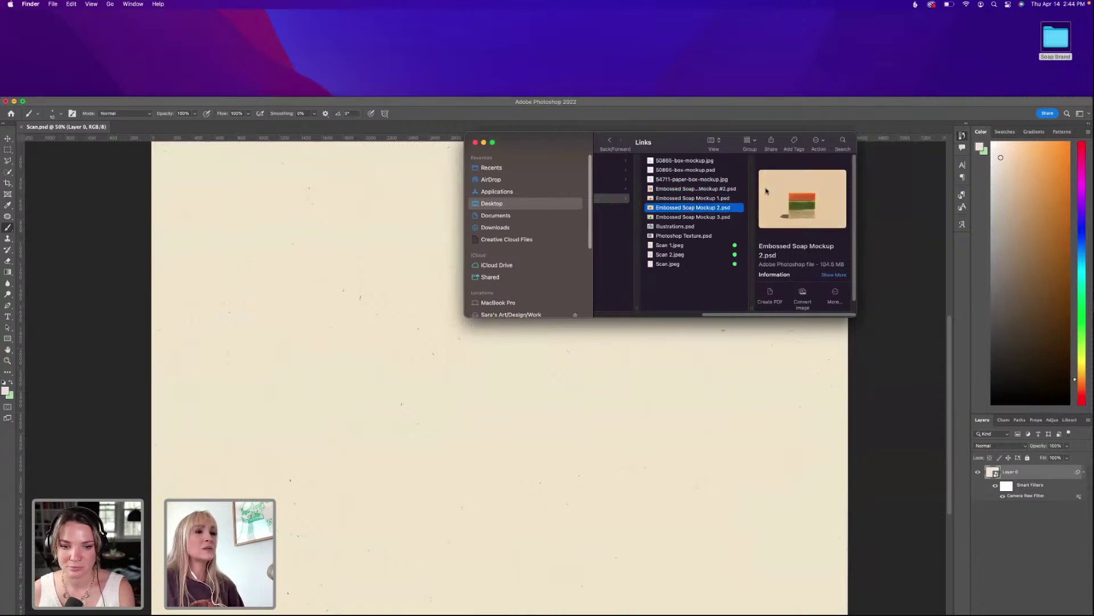
key(Up)
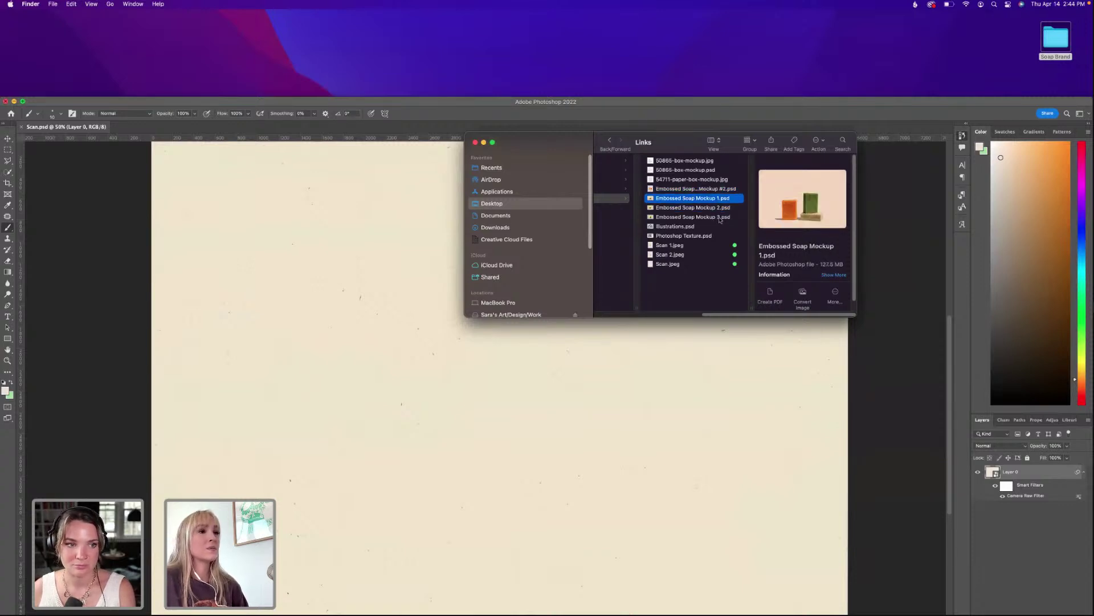
click(723, 222)
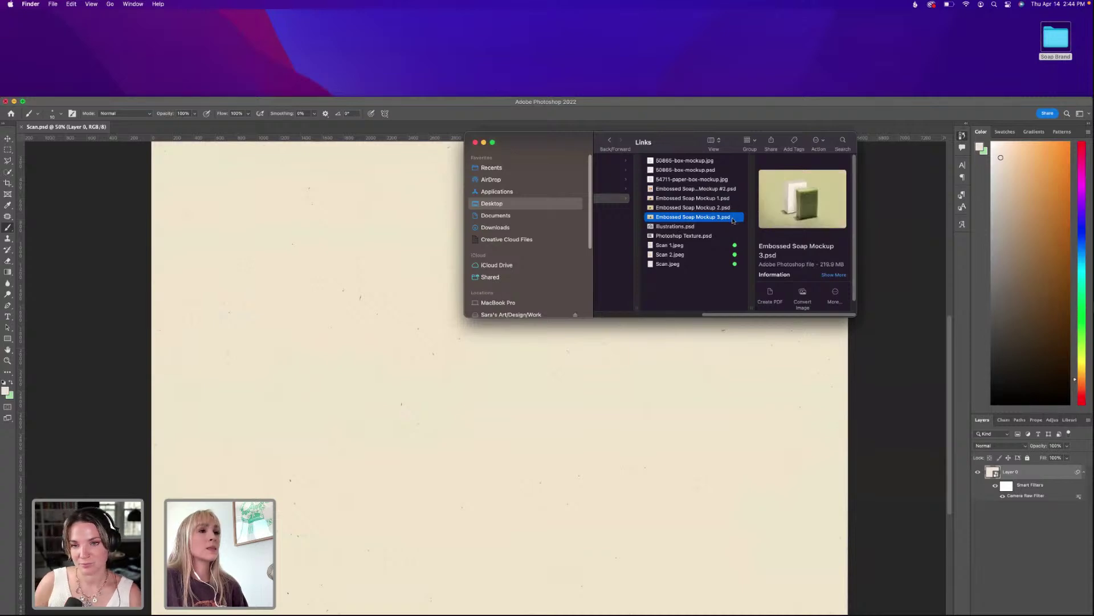
double_click(734, 221)
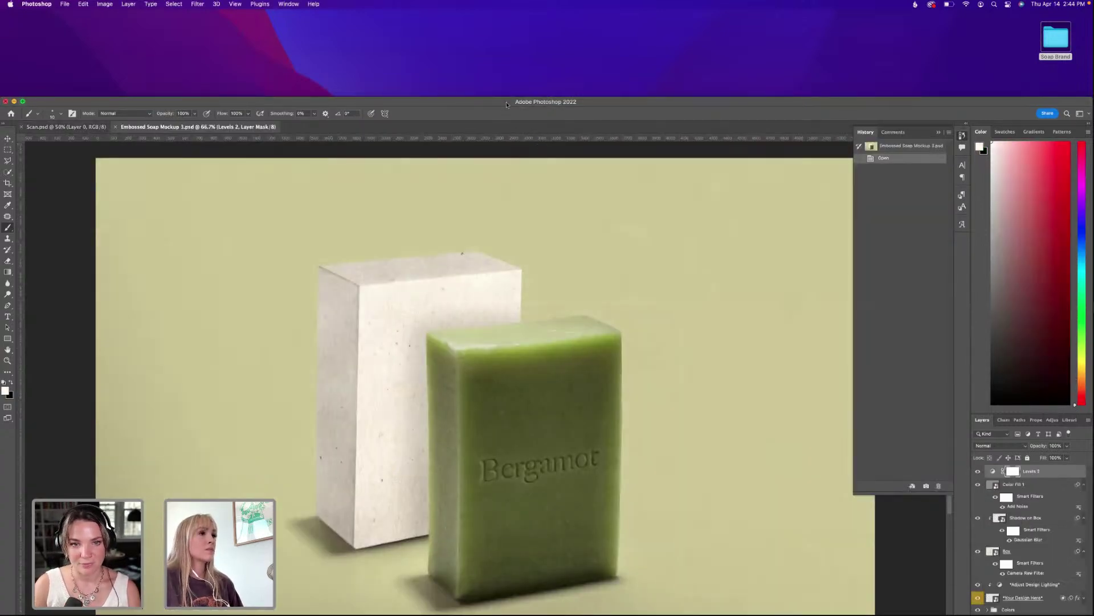
Toggle the Your Design Here layer's visibility, expand the Colors group, then switch to Illustrator.
drag(506, 105, 507, 12)
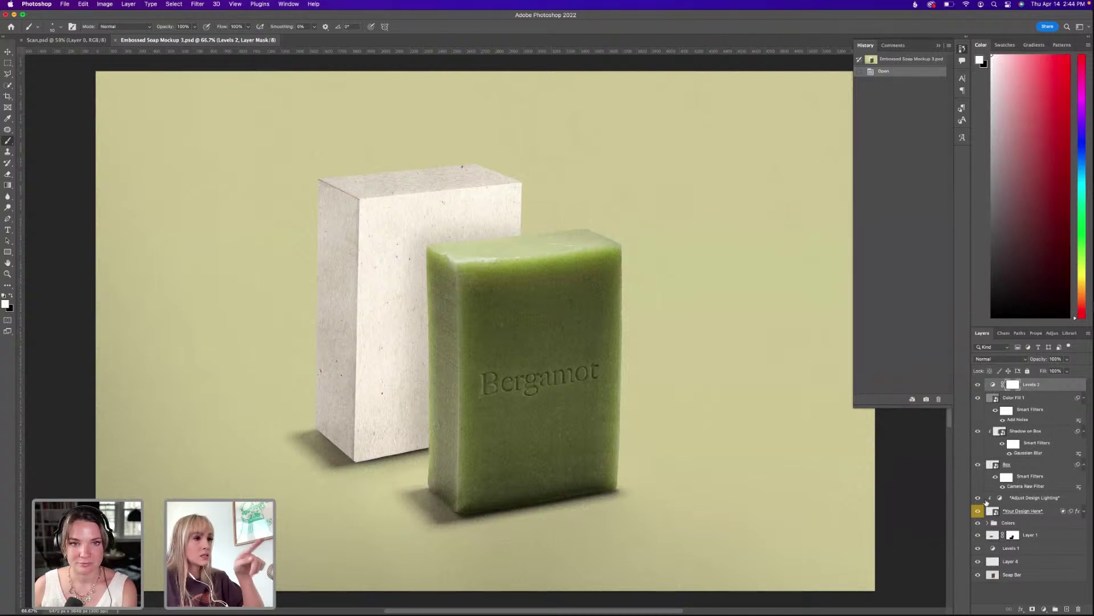
click(978, 511)
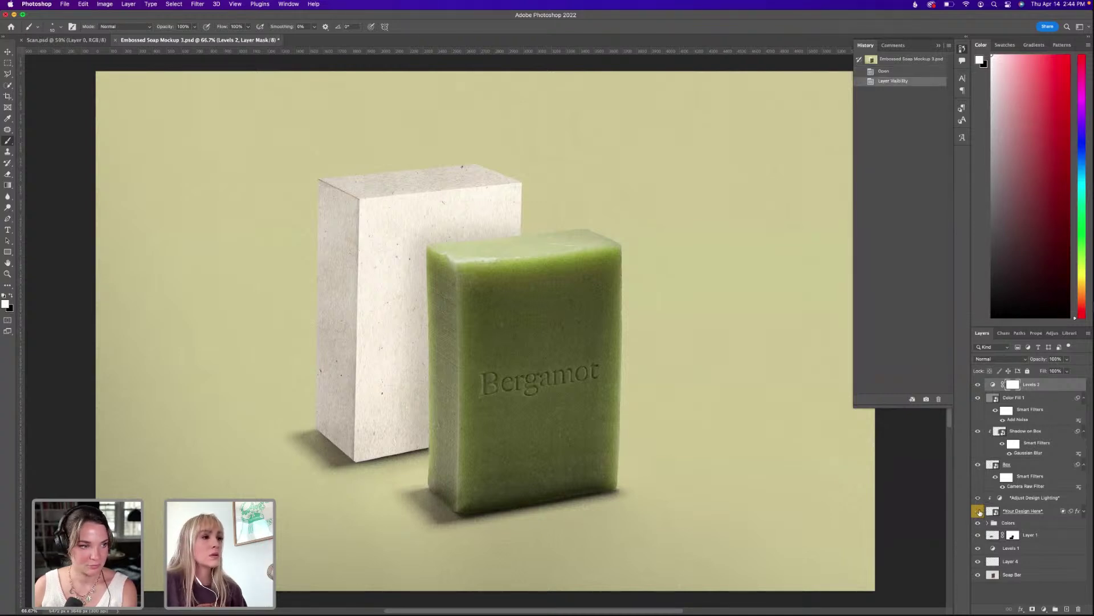
click(978, 511)
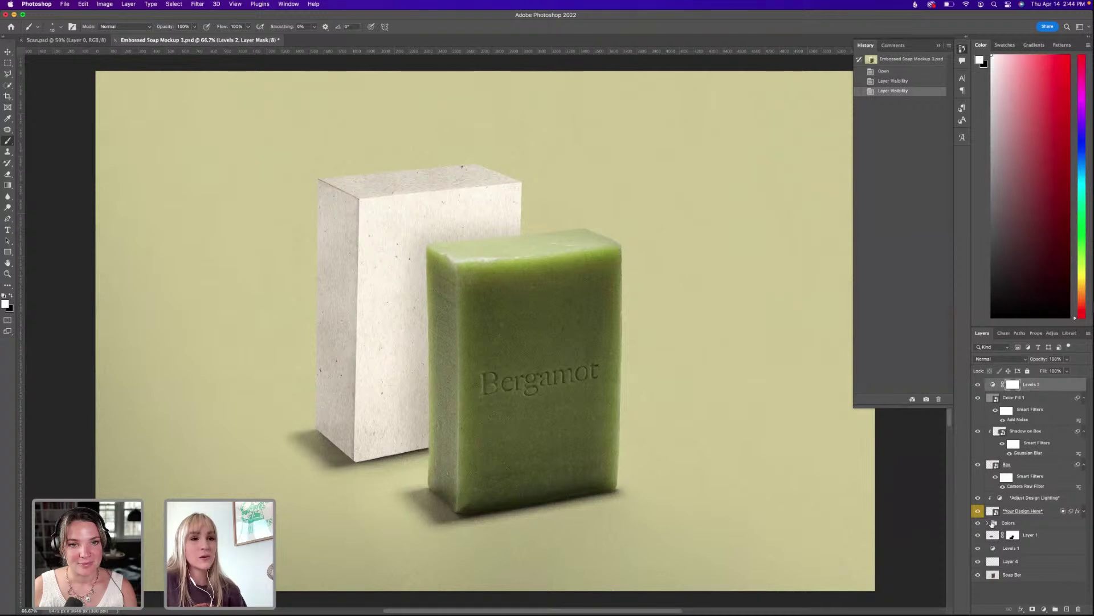
click(988, 522)
scroll(1010, 522, down, 2)
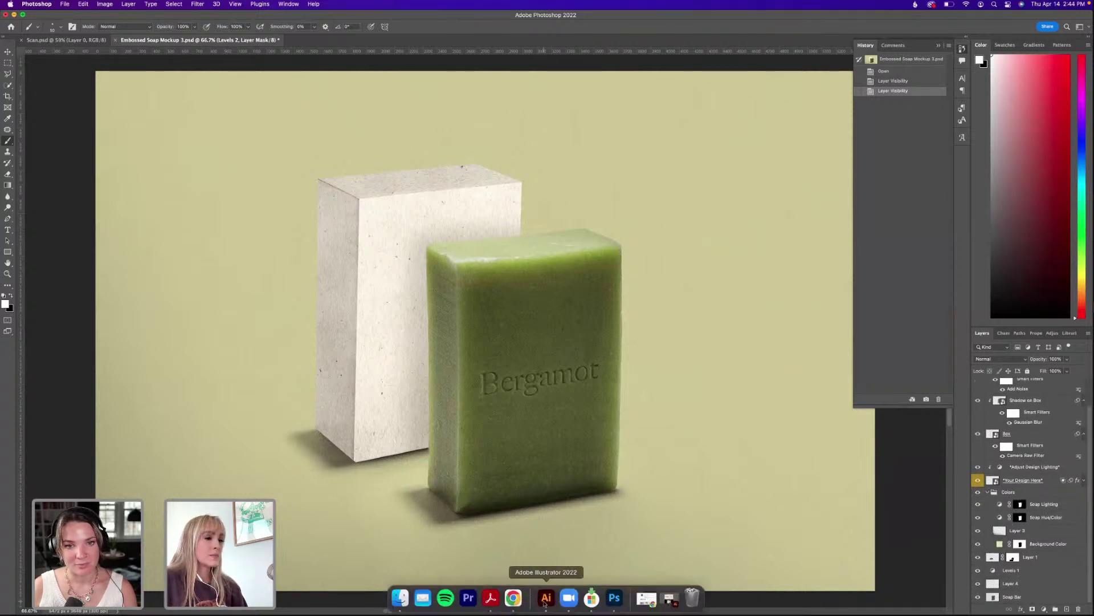
click(548, 601)
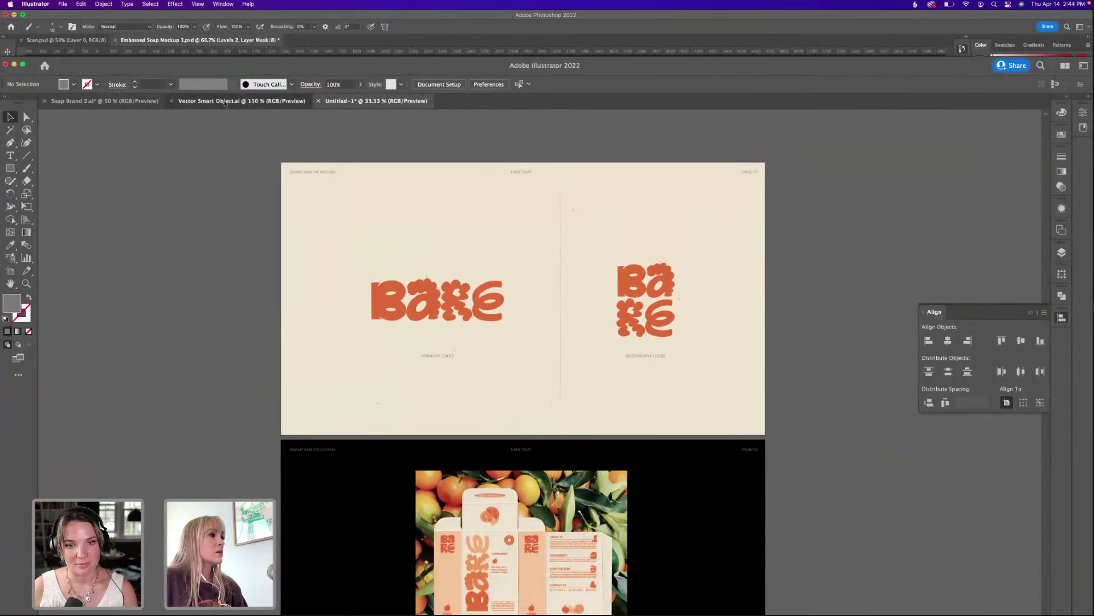
Bring up Soap Brand 2 and zoom to 100% on the soap box layouts.
click(142, 101)
click(143, 104)
drag(447, 415, 563, 167)
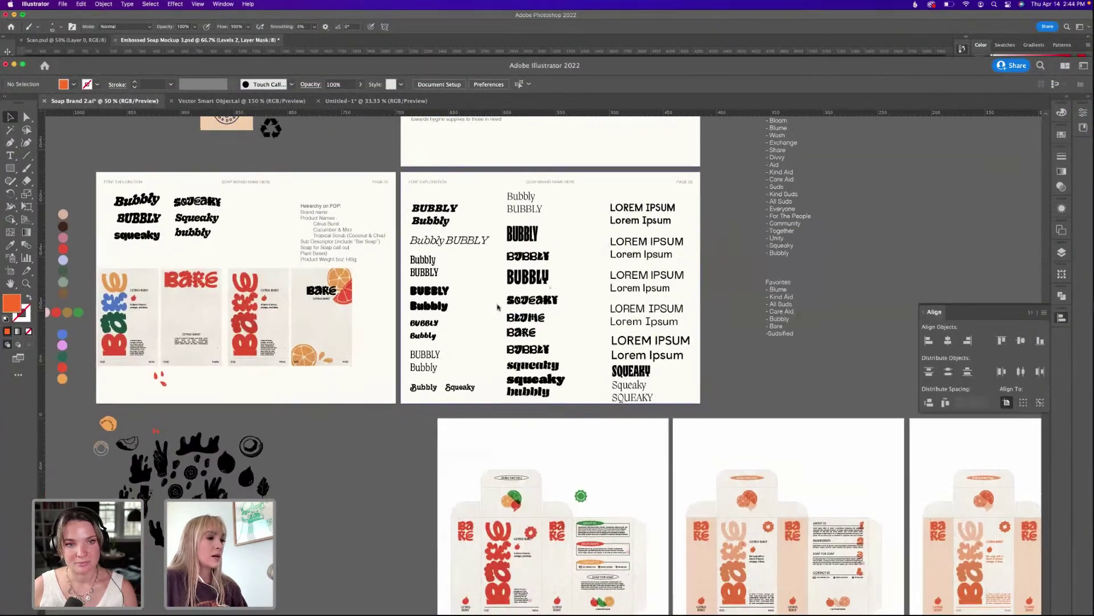
drag(932, 533, 478, 312)
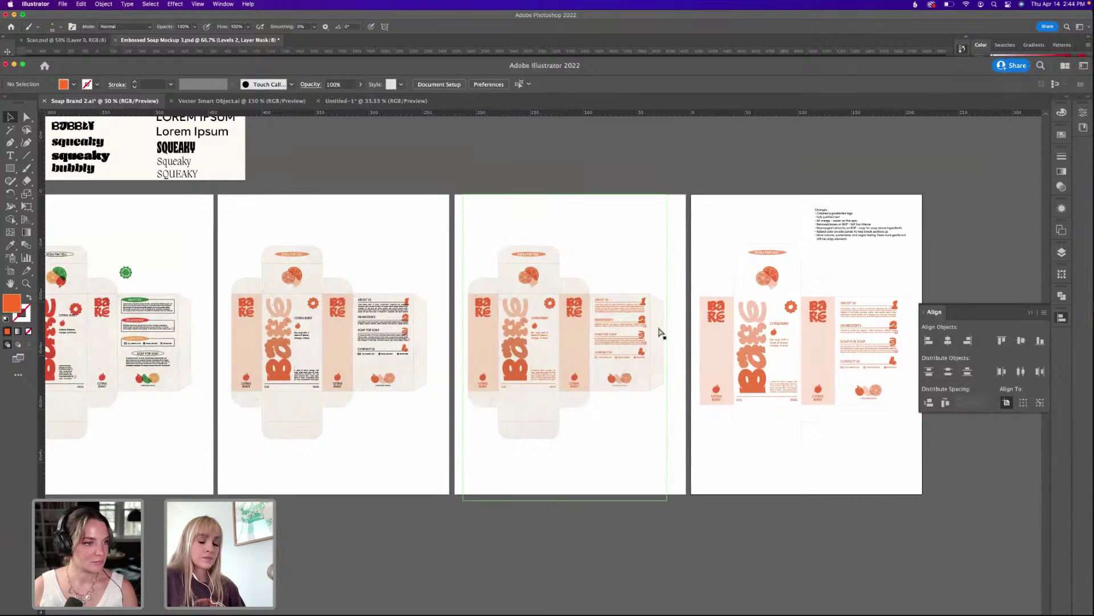
key(super+plus)
drag(654, 325, 616, 332)
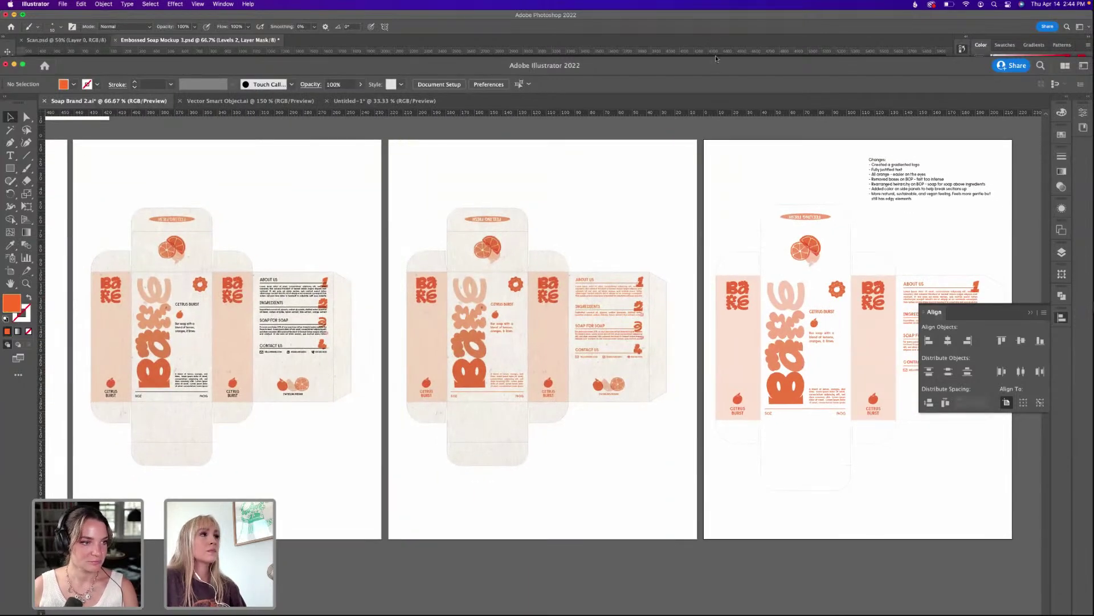
drag(716, 58, 713, 20)
click(1061, 205)
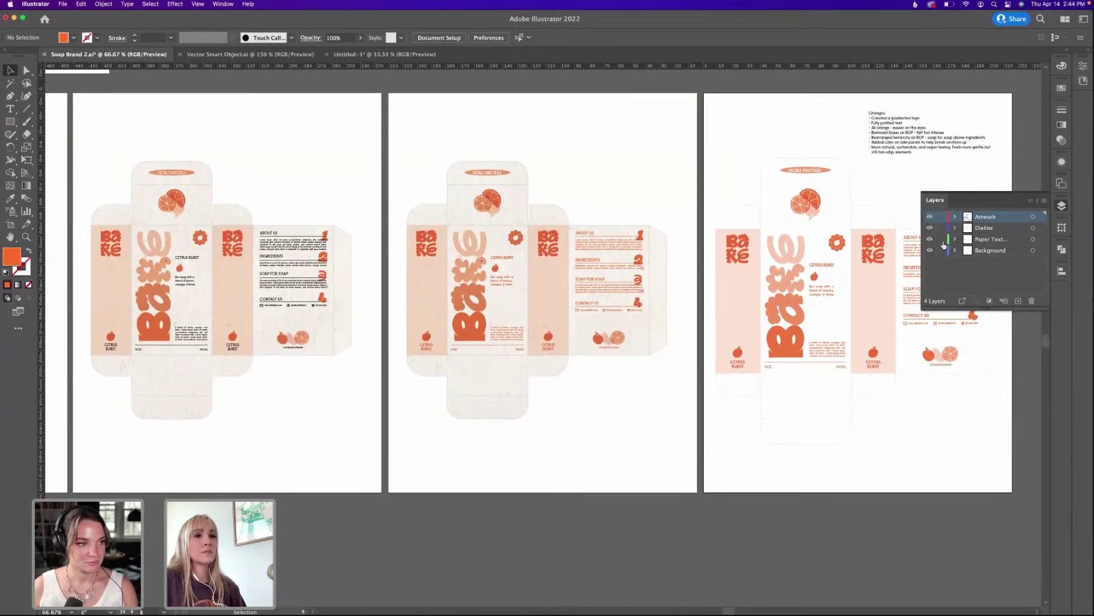
key(super+plus)
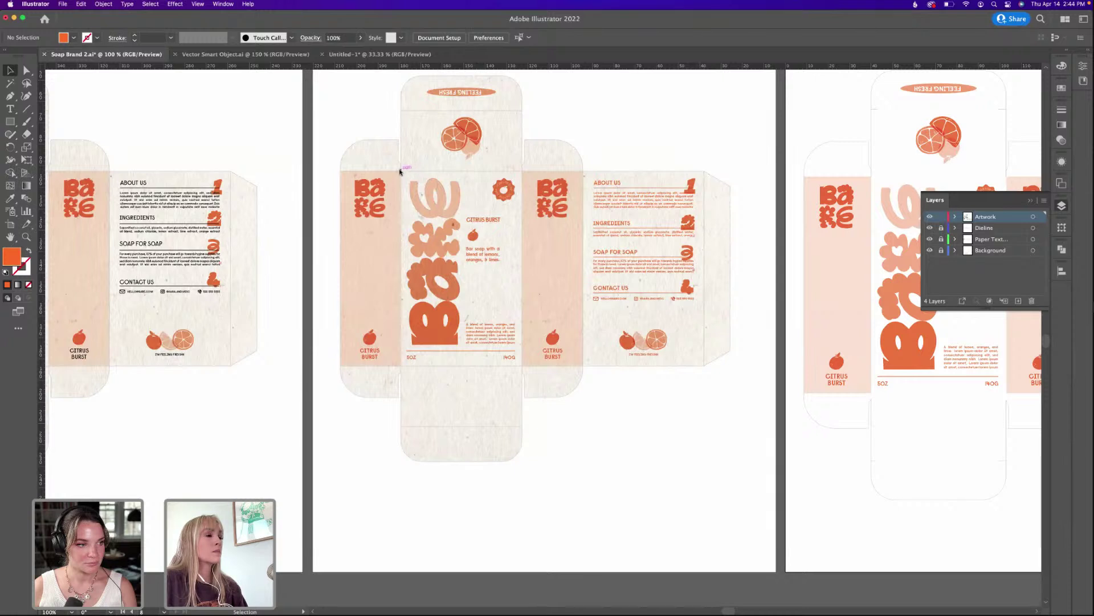
Frame the middle box's front with an orange-outlined rectangle, copy the front artwork, and return to Photoshop.
drag(10, 121, 54, 121)
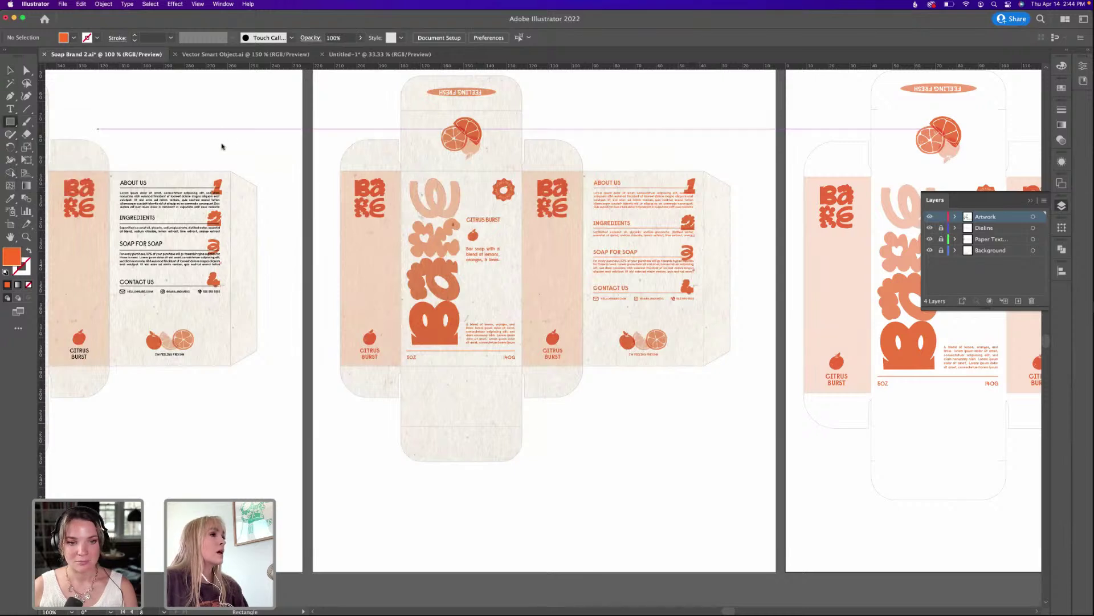
mouse_move(400, 171)
mouse_down()
mouse_move(472, 354)
mouse_move(523, 366)
mouse_up()
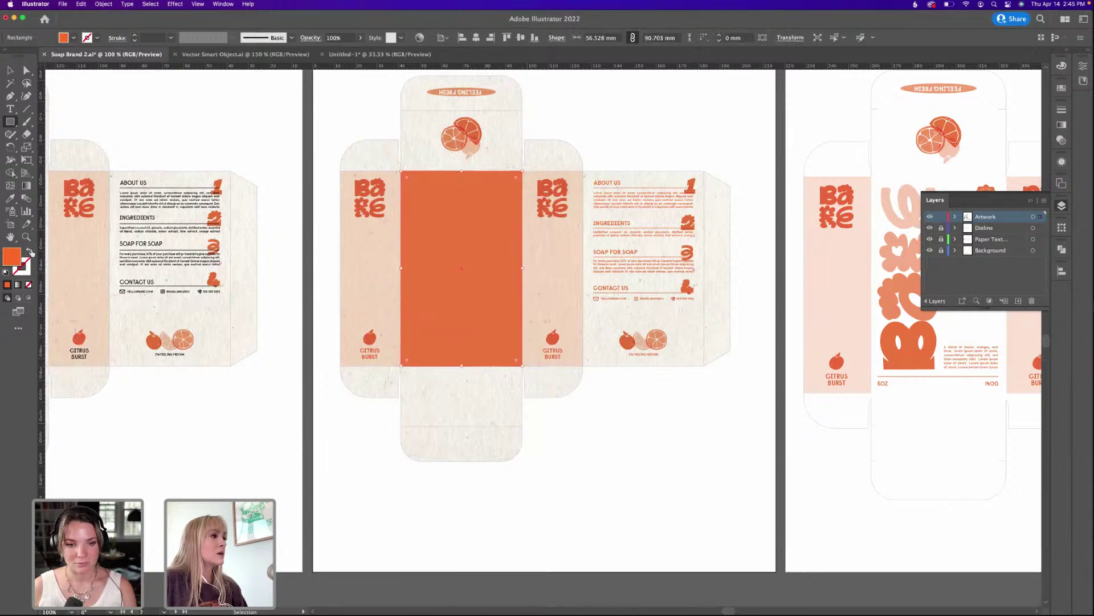
click(29, 250)
key(v)
click(574, 134)
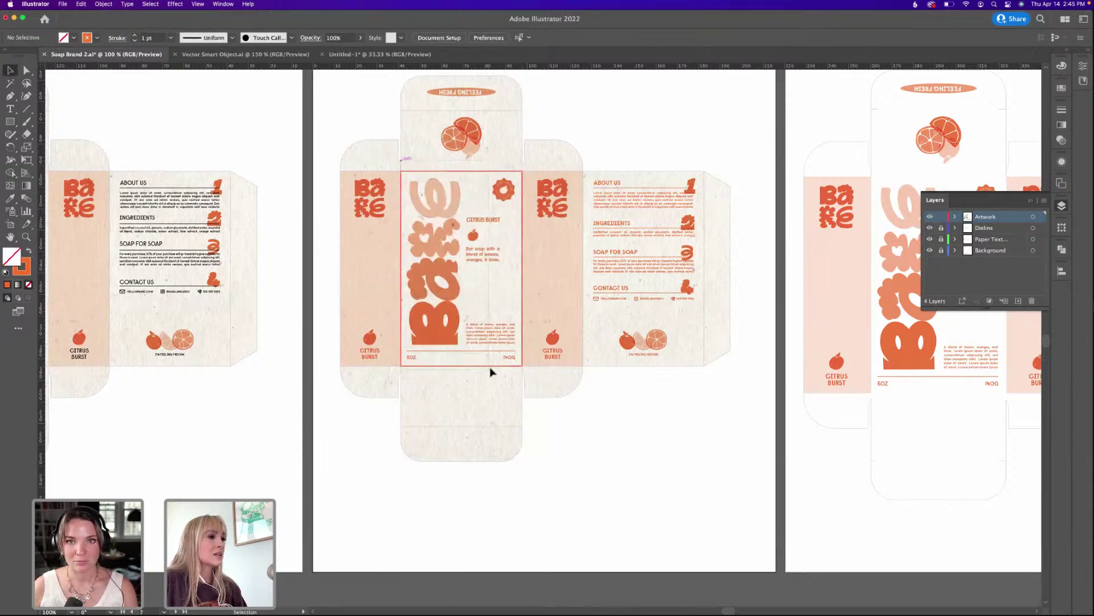
drag(523, 378, 524, 378)
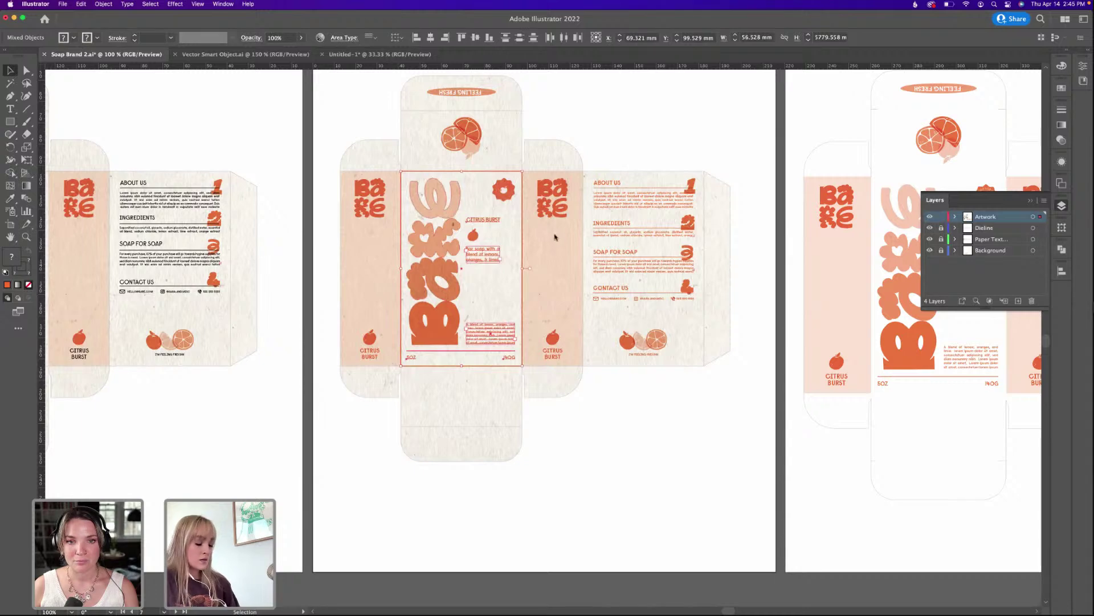
key(super+c)
key(super+Tab)
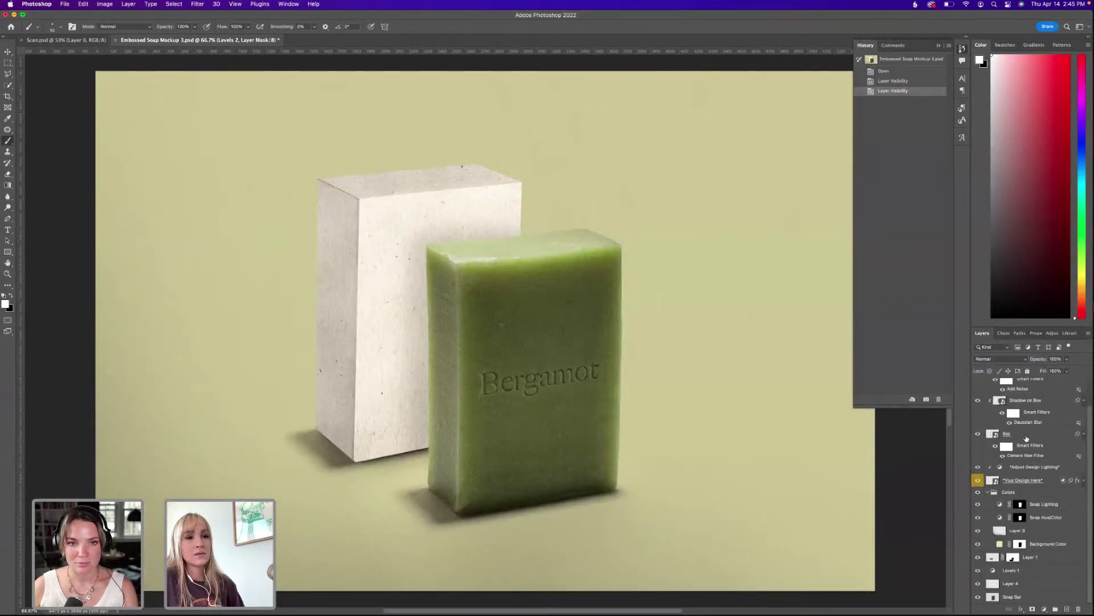
Paste the front-label artwork above the Box layer as a smart object, scale it over the box front, and set it to Multiply.
click(1026, 437)
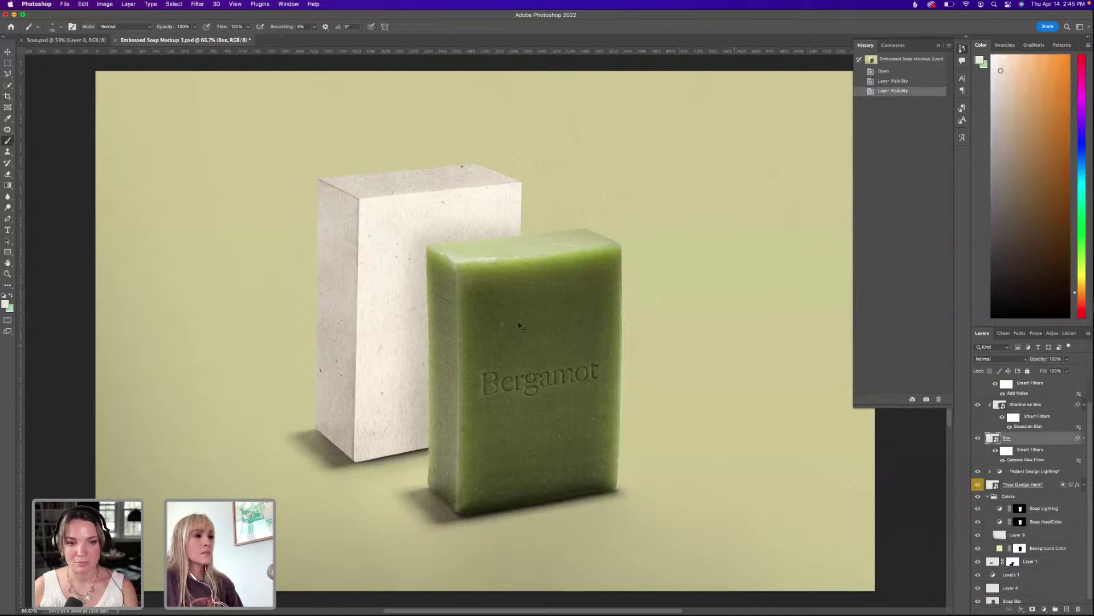
key(super+v)
click(657, 316)
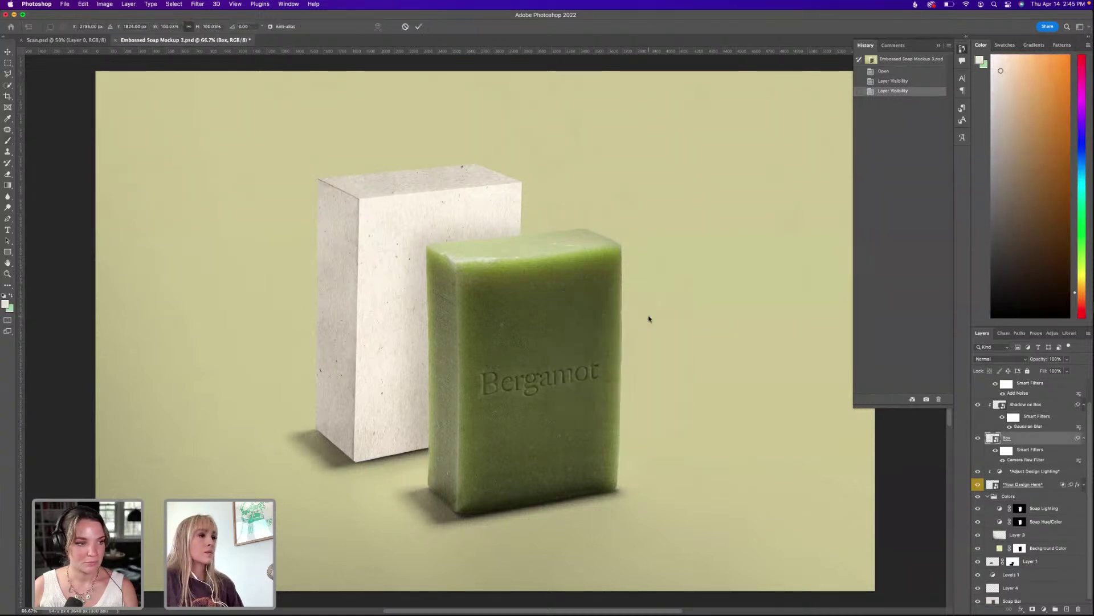
drag(430, 251, 391, 207)
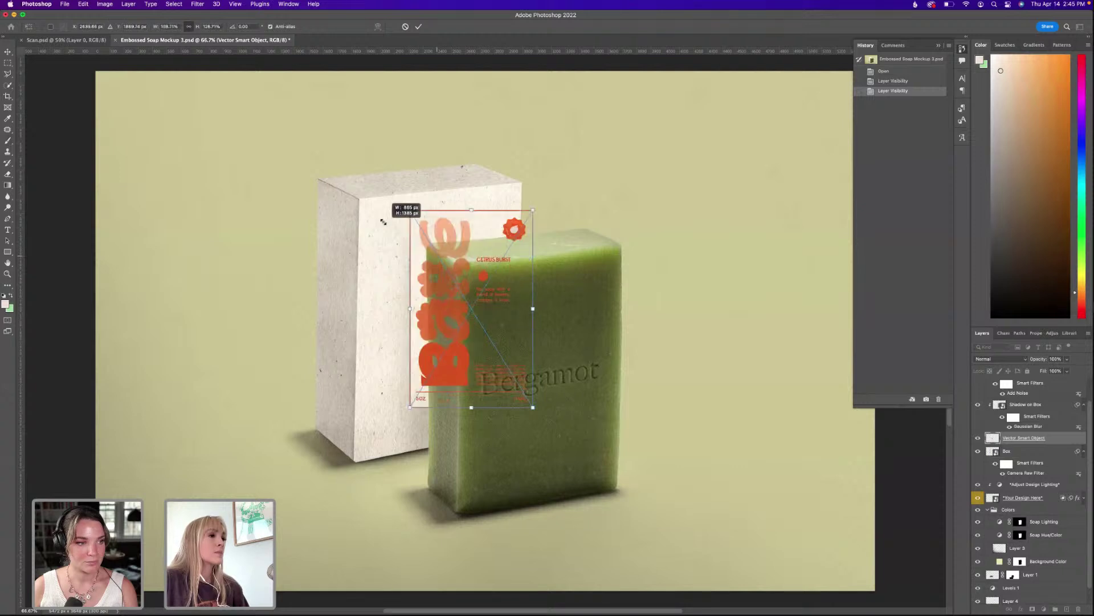
drag(417, 246, 387, 237)
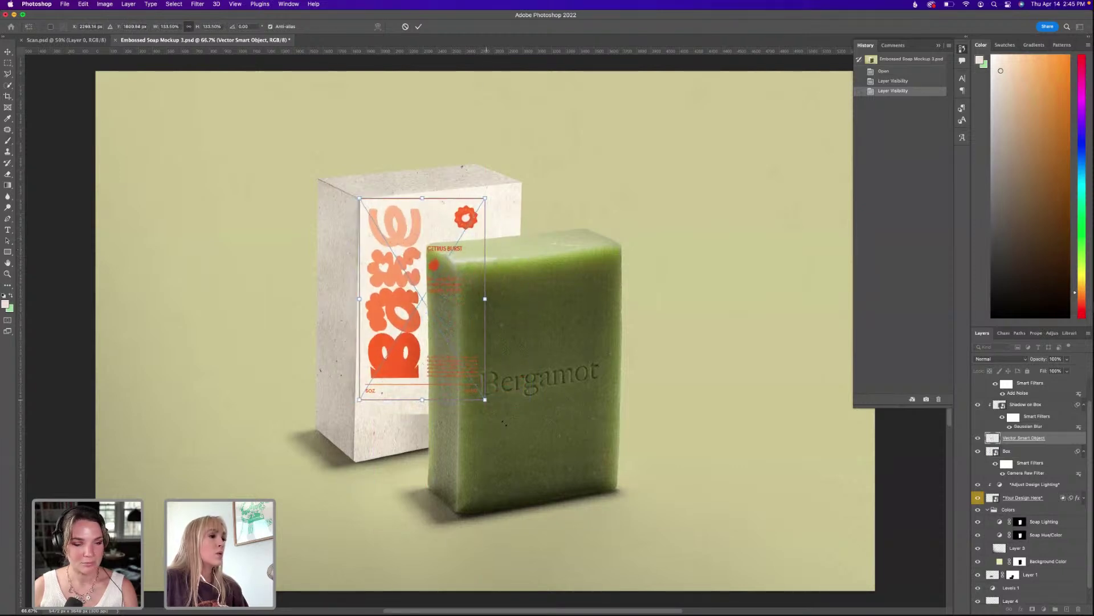
drag(485, 400, 533, 455)
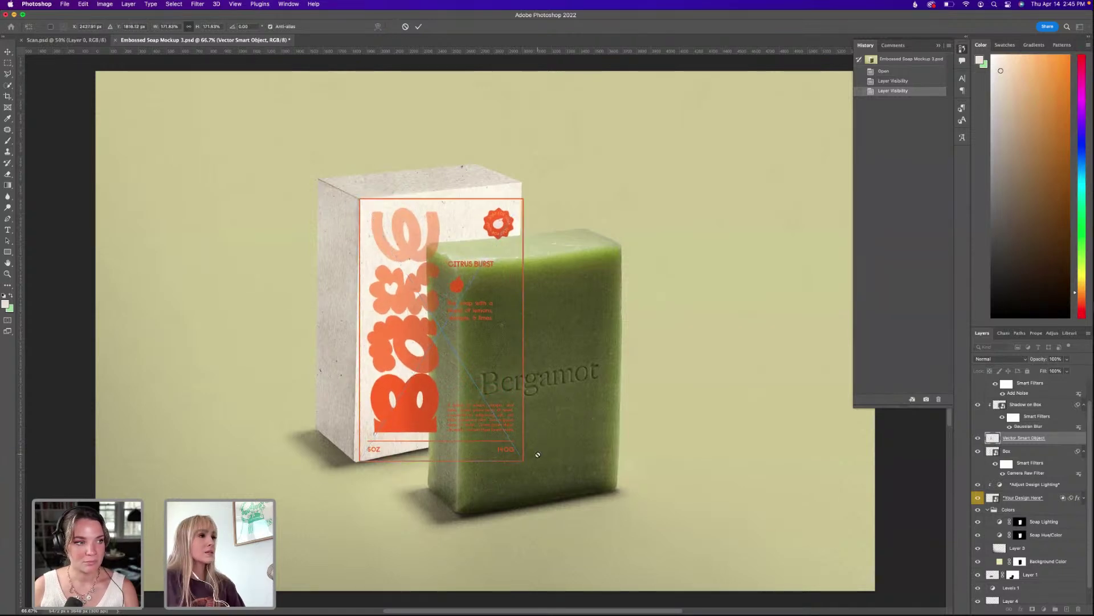
key(Return)
key(b)
click(1002, 359)
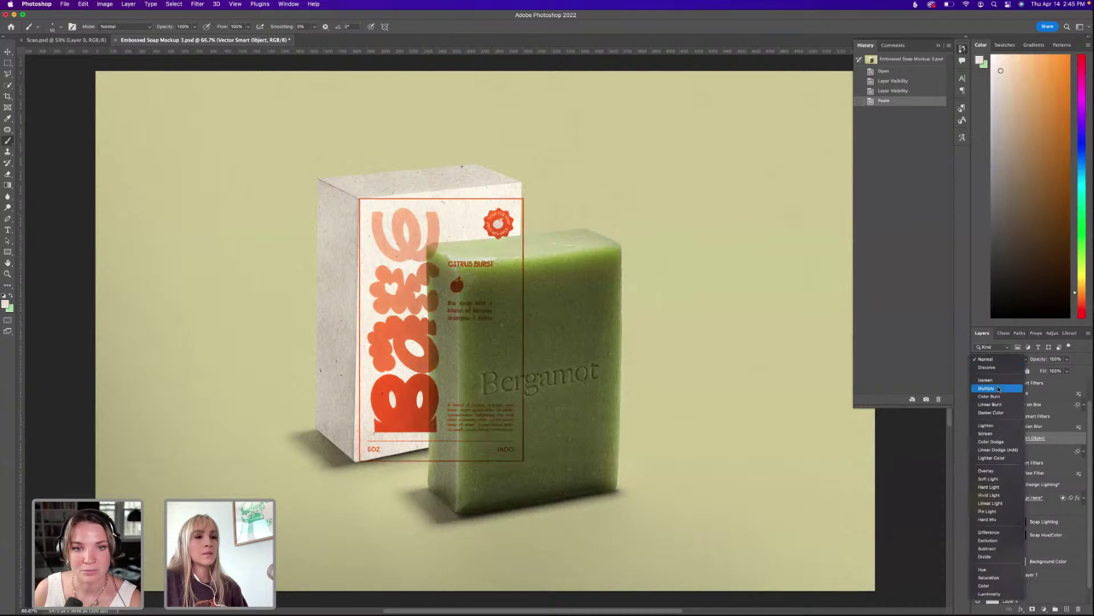
click(999, 389)
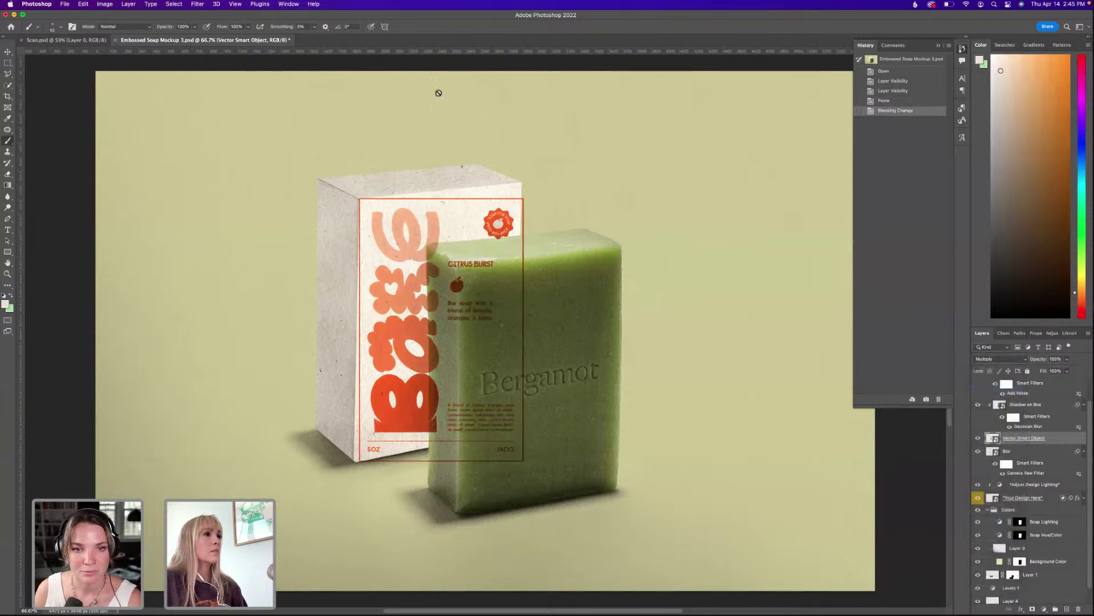
Start Perspective Warp on the label via a Help search for 'PERS'.
click(313, 5)
text(PERSP)
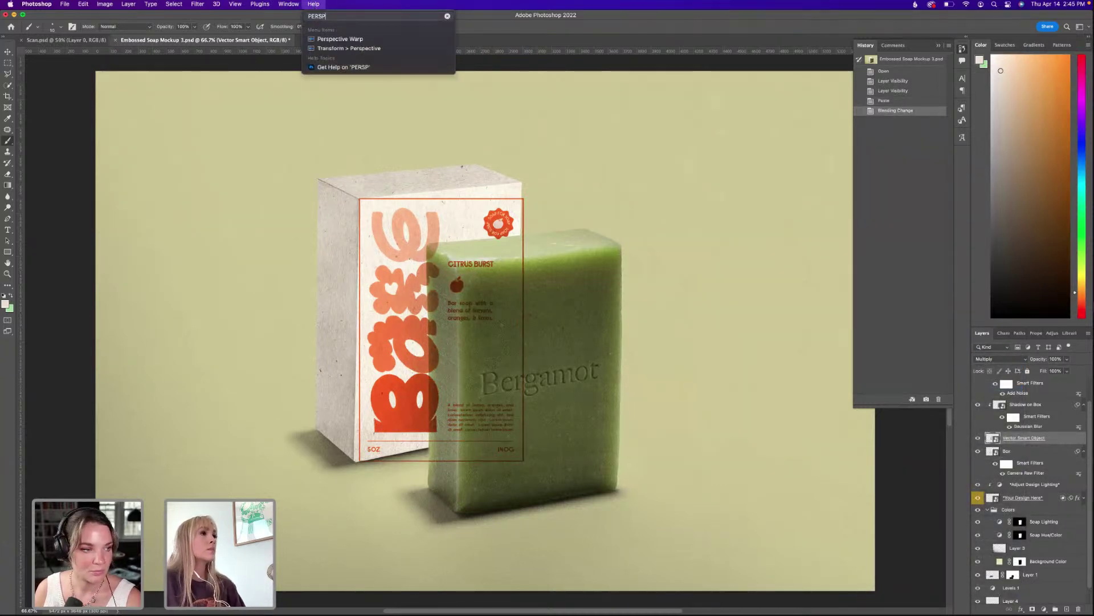
click(336, 38)
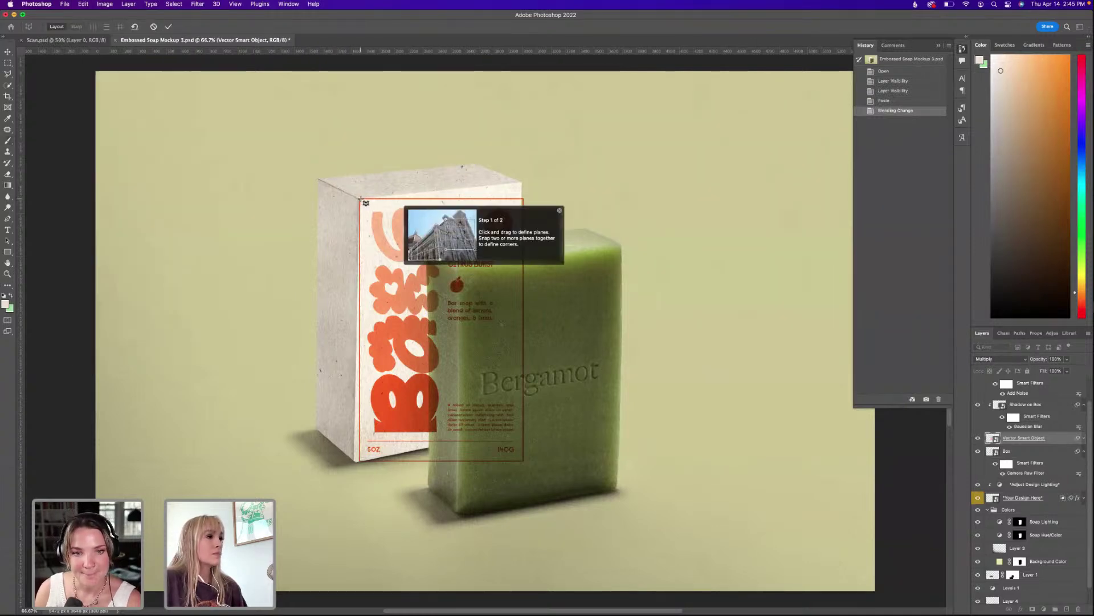
Draw a warp plane over the label and drag its corner pins onto the box front's corners.
drag(362, 200, 529, 466)
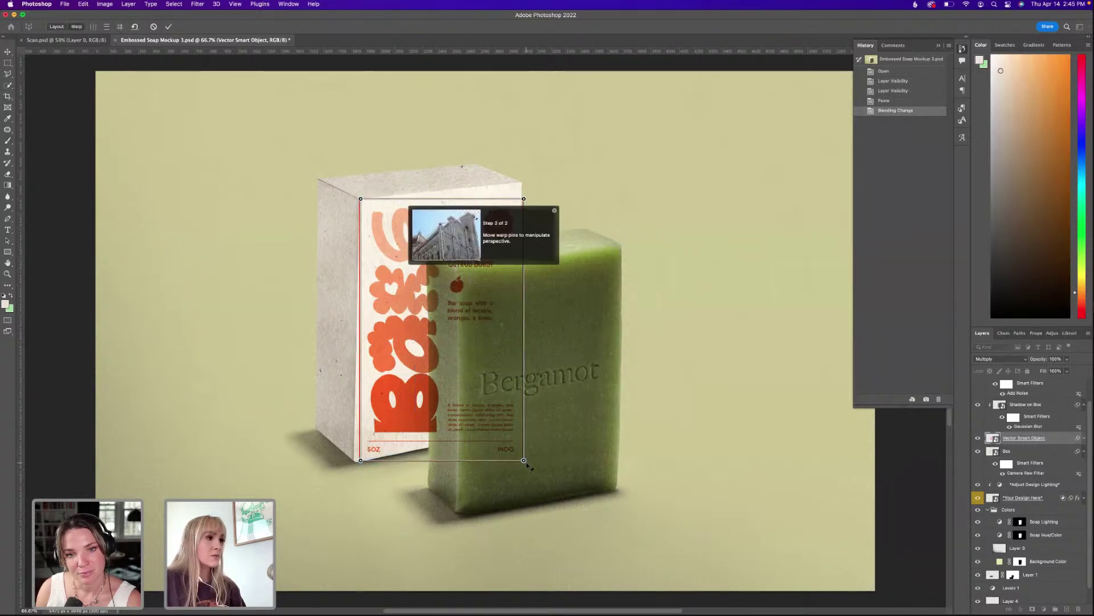
drag(523, 198, 522, 185)
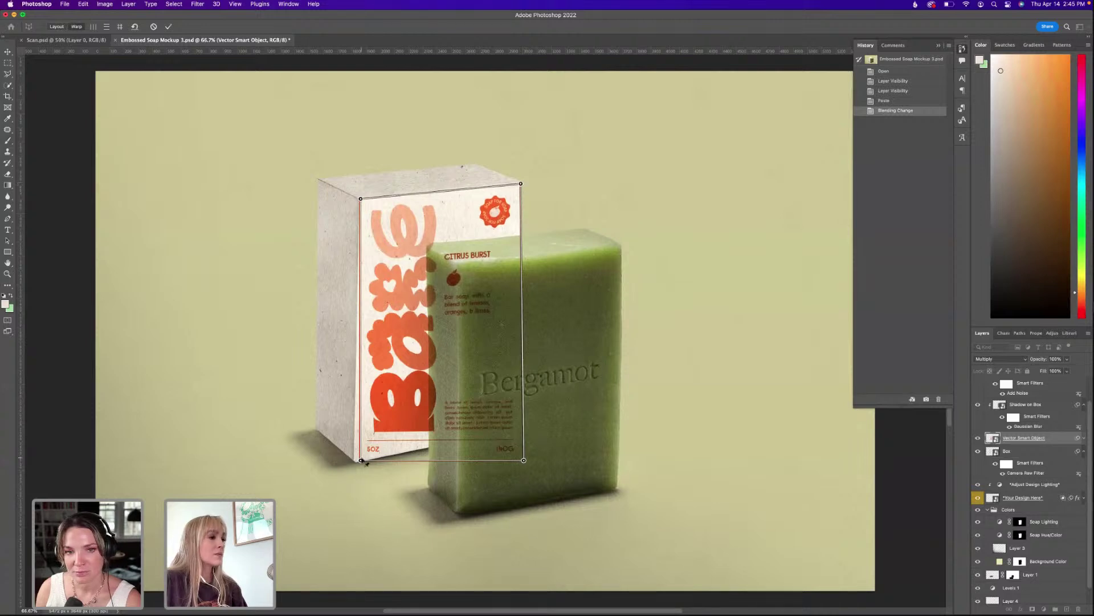
drag(357, 462, 353, 463)
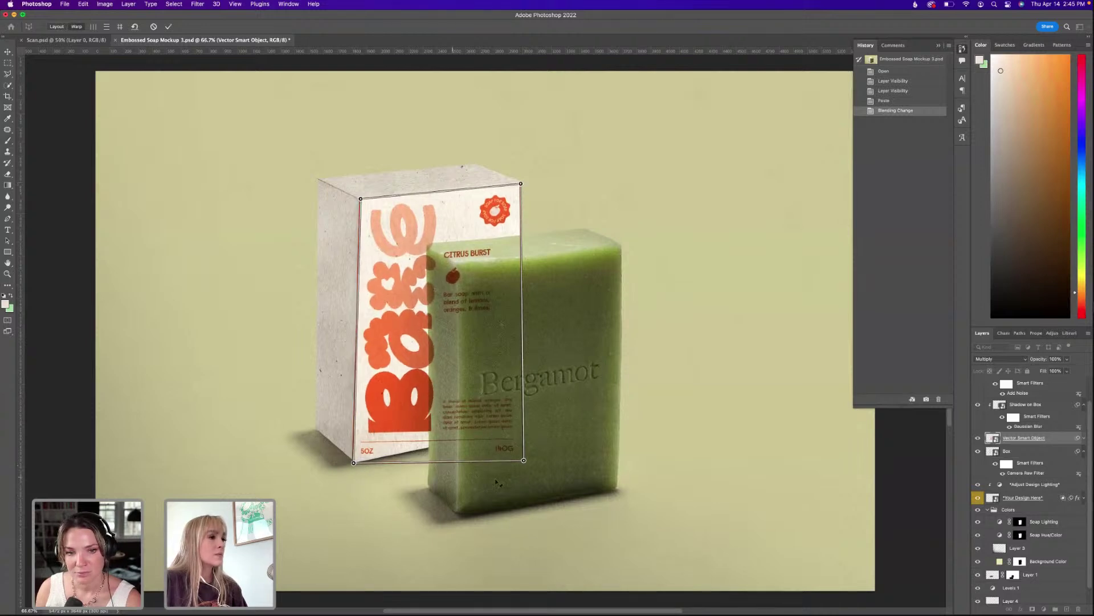
drag(524, 461, 517, 429)
key(Return)
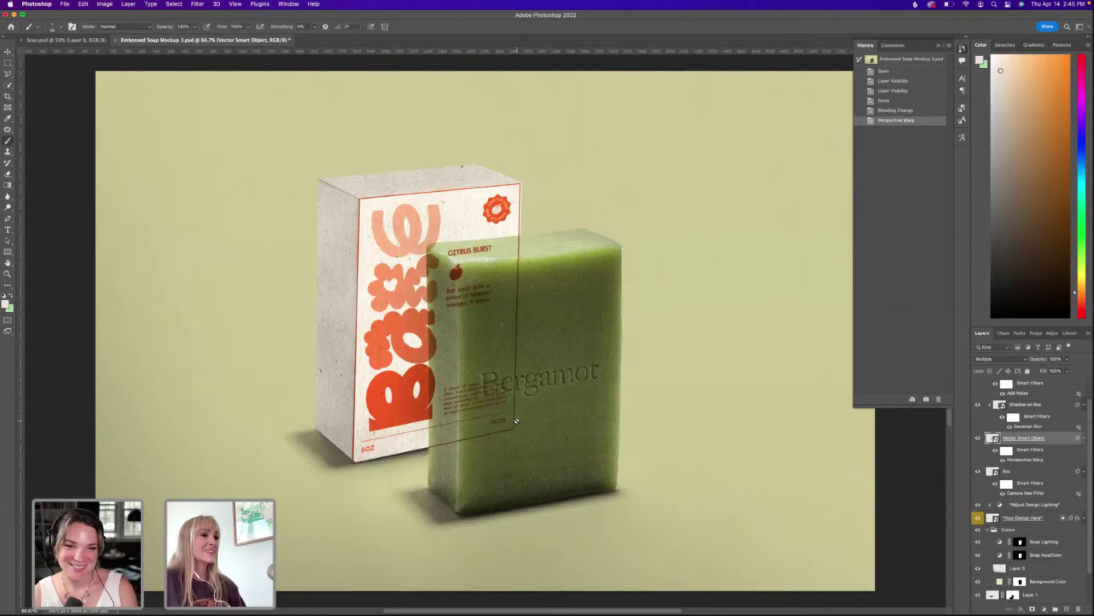
Clip the label to the box layer and open its vector contents in Illustrator.
right_click(1018, 439)
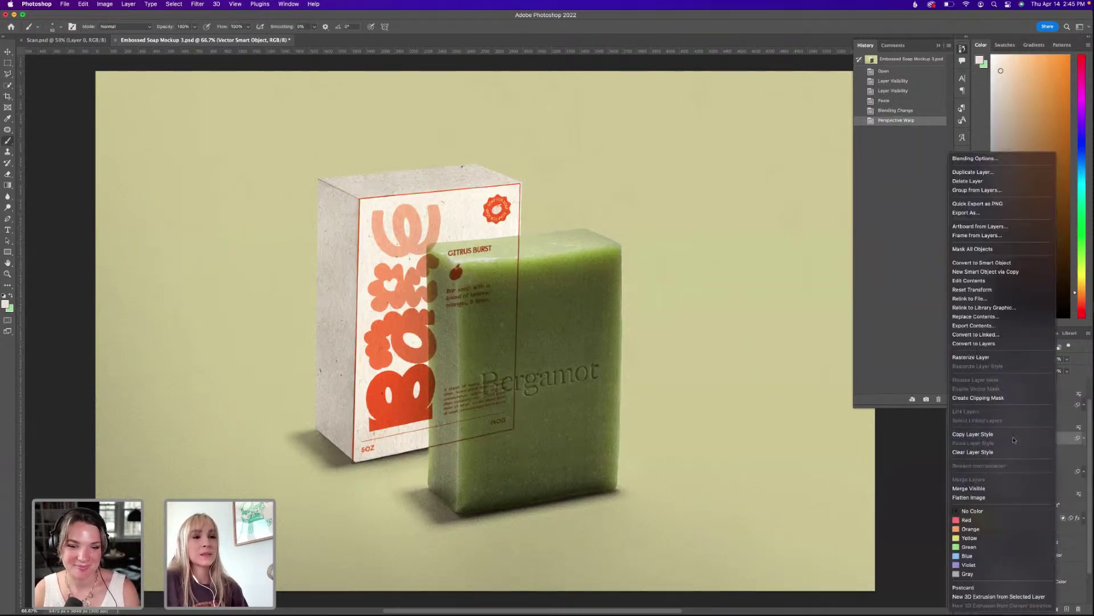
click(987, 399)
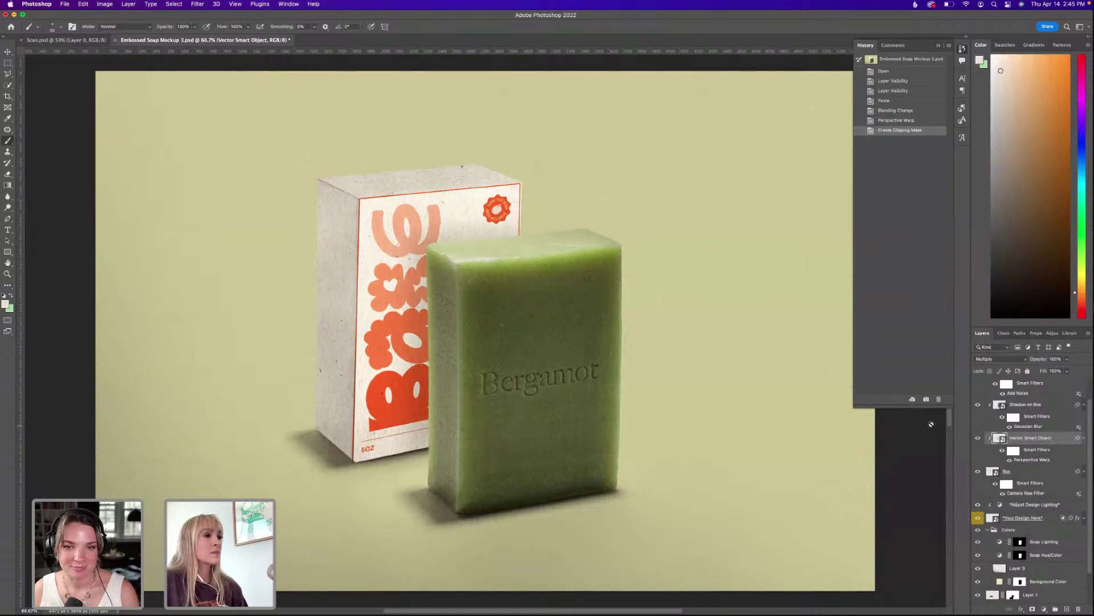
double_click(998, 438)
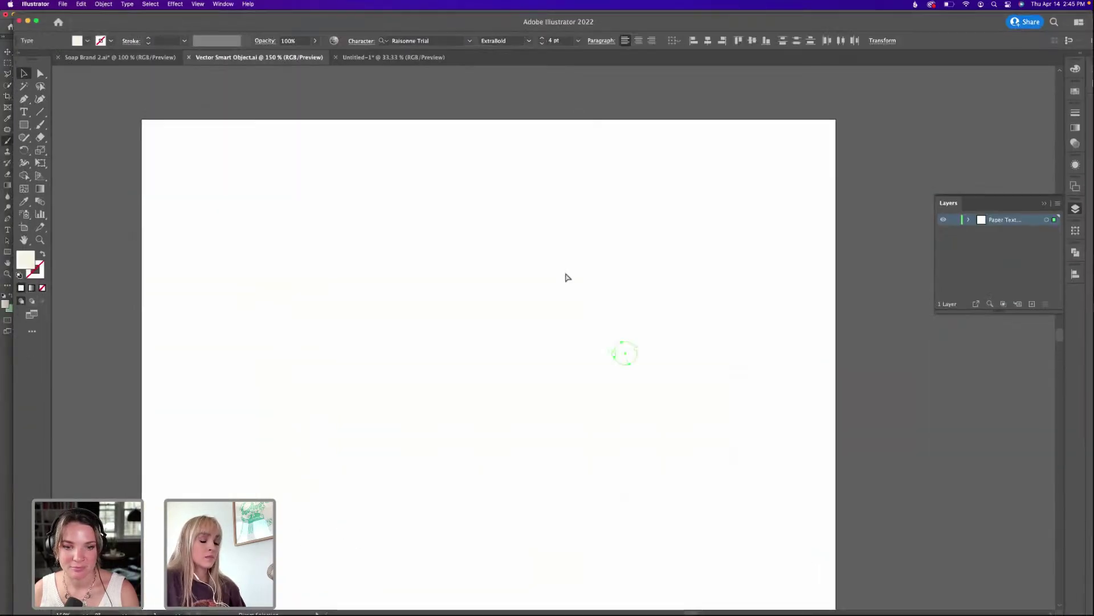
Close the empty smart object document and reopen the label's Vector Smart Object.ai contents.
key(super+minus)
key(super+minus)
key(super+minus)
key(super+minus)
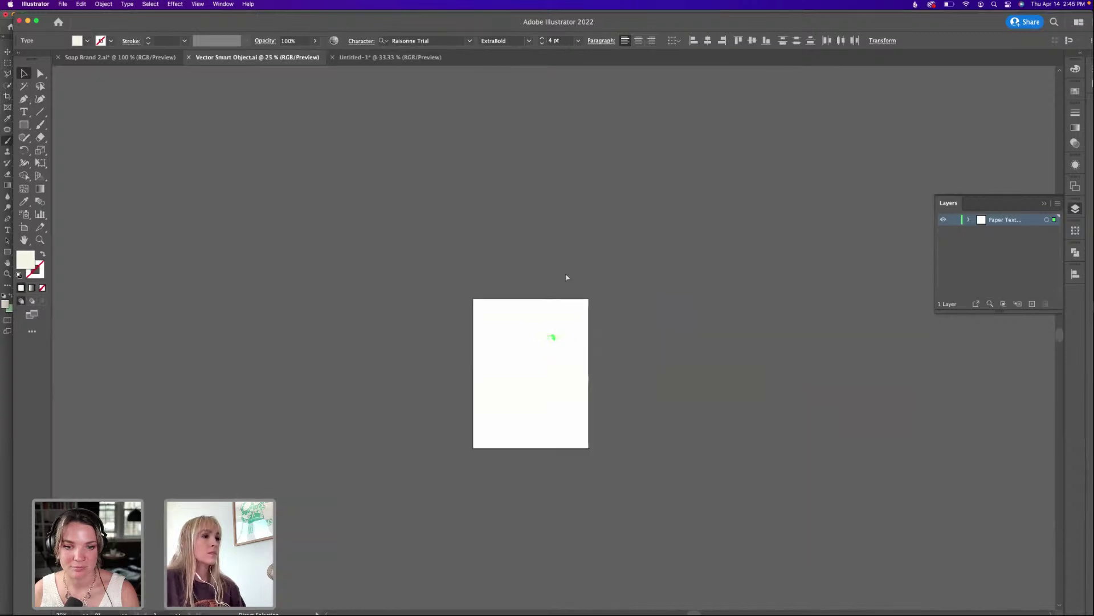
key(super+equal)
key(super+equal)
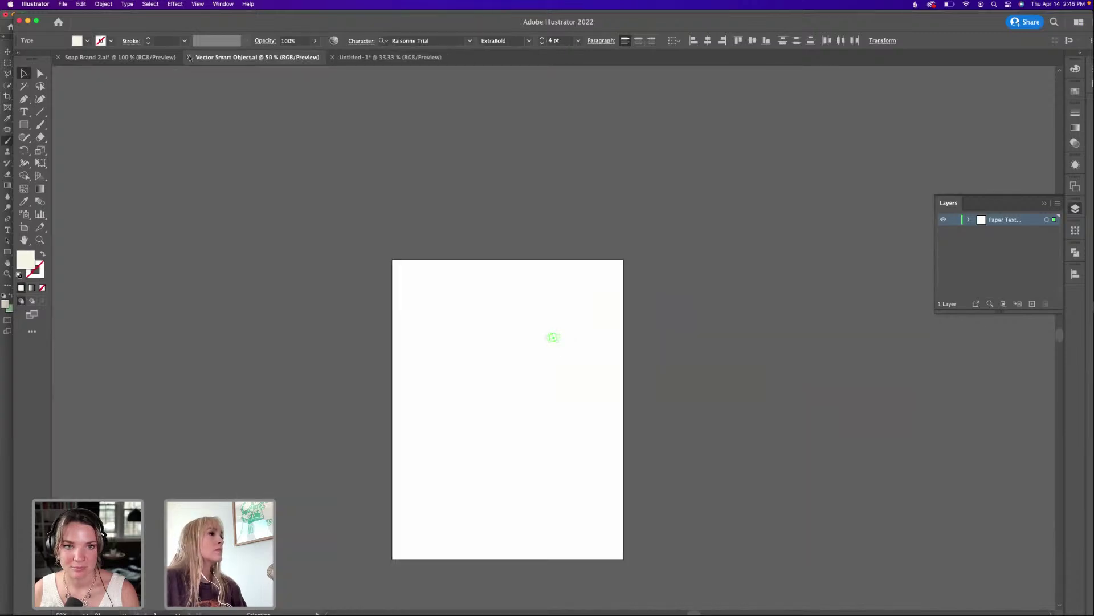
click(190, 58)
key(super+Tab)
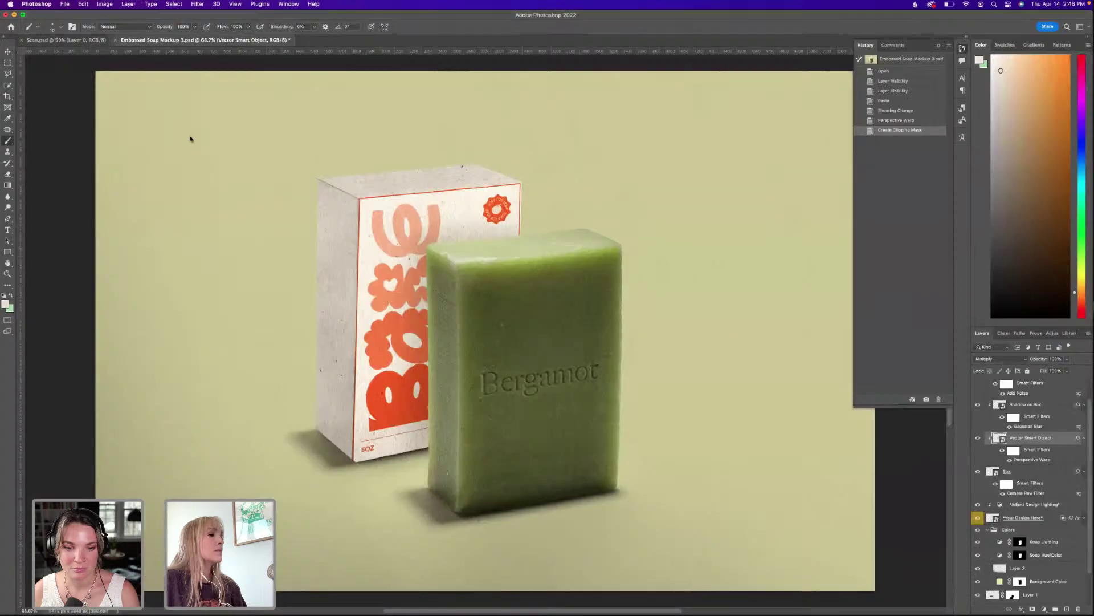
double_click(996, 438)
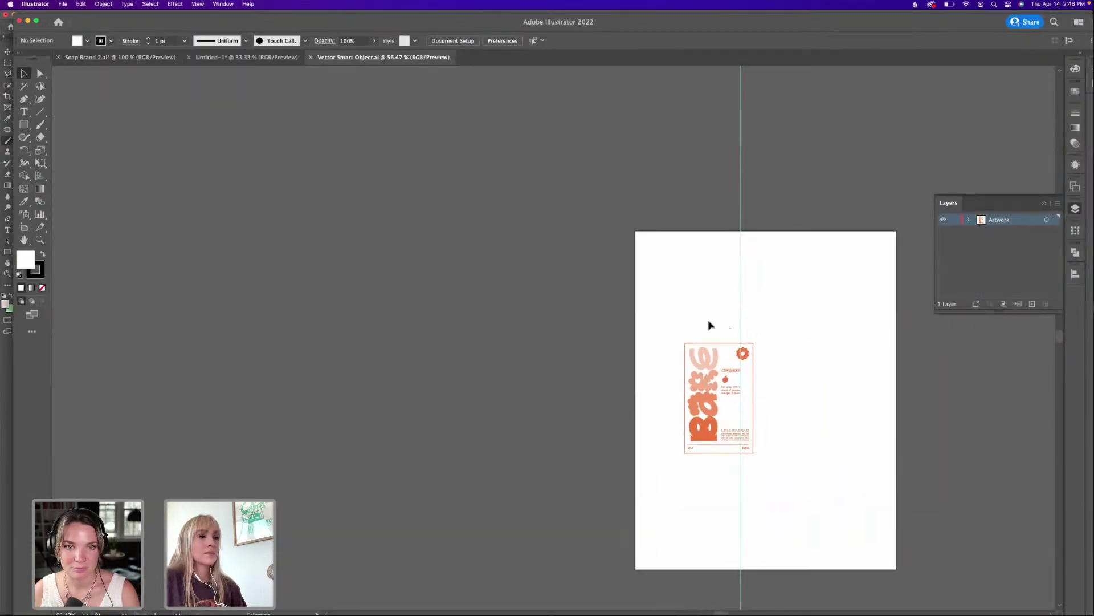
Delete the orange border rectangle around the label, save, and return to Photoshop.
scroll(717, 331, up, 5)
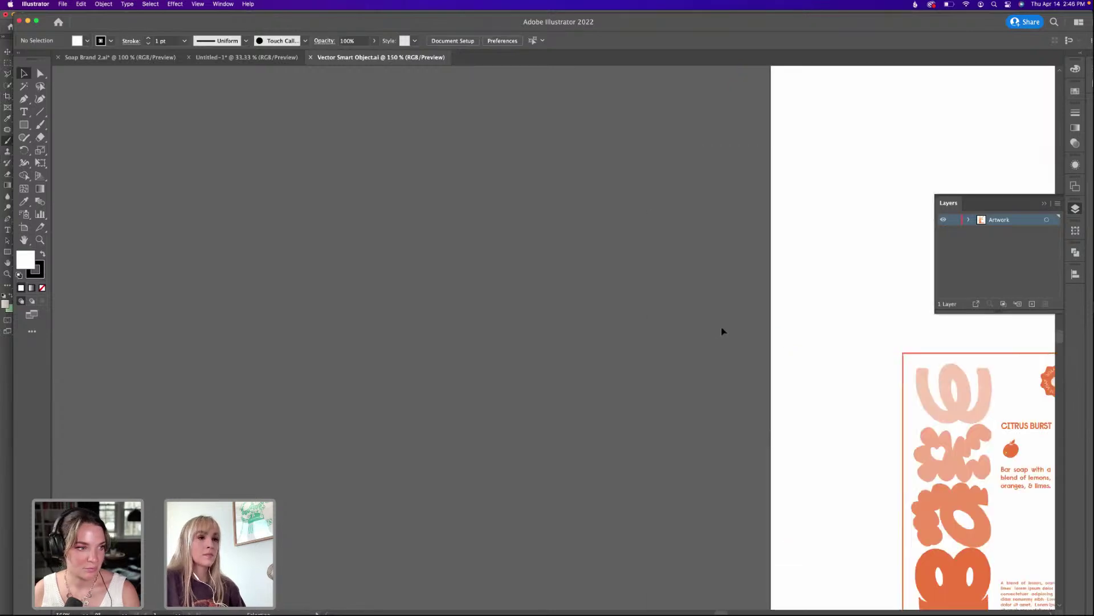
scroll(723, 329, right, 5)
scroll(420, 346, down, 3)
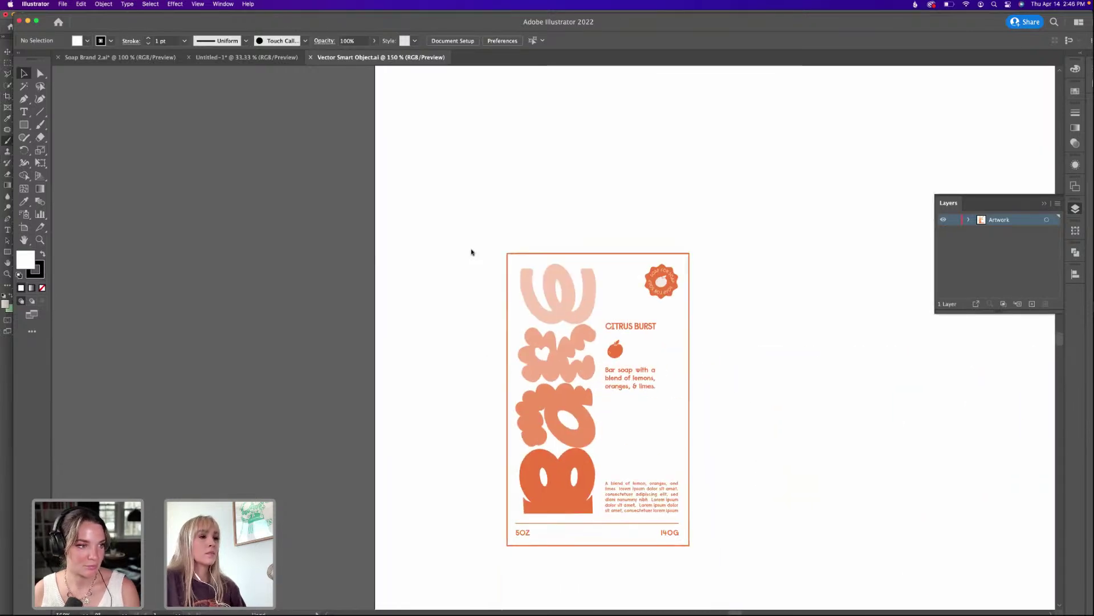
click(599, 261)
key(Delete)
key(super+s)
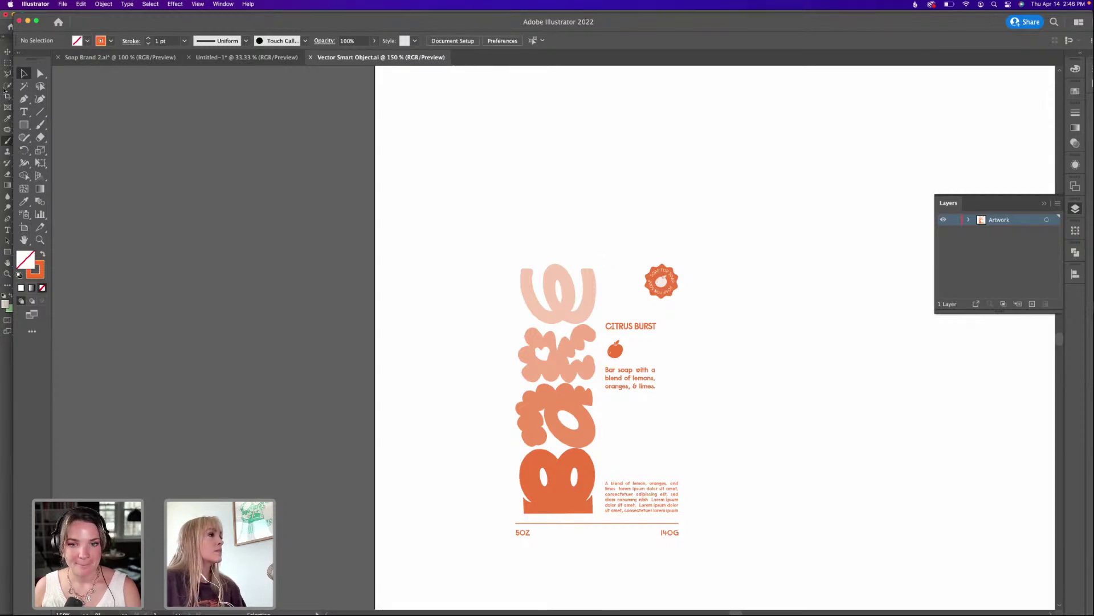
key(super+Tab)
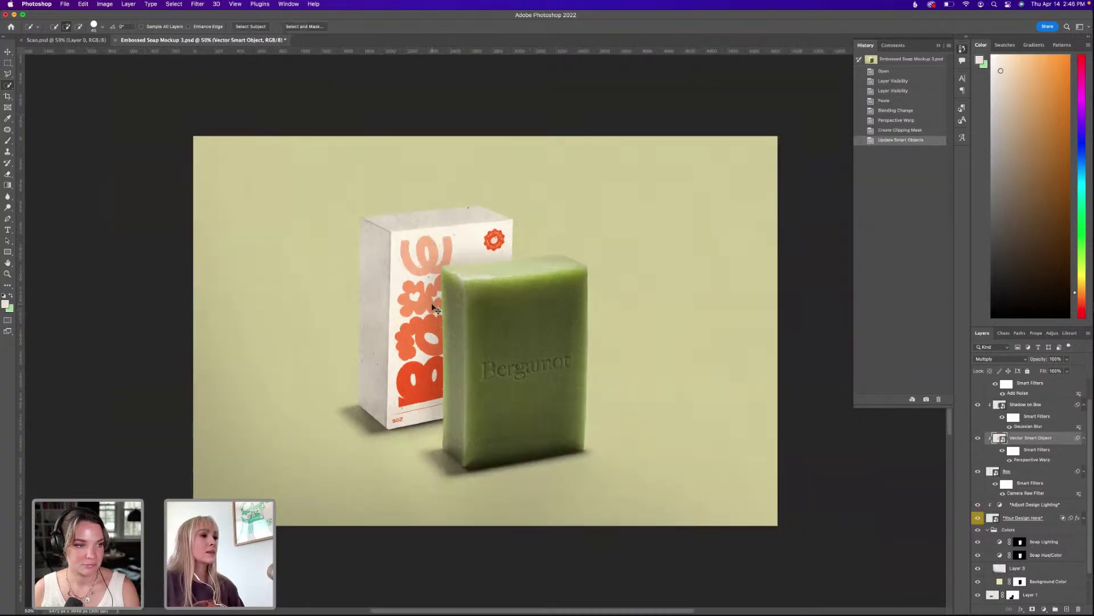
Recolour the Background Color fill to light peach ffdeb7, sampled from the box artwork.
scroll(488, 330, right, 1)
scroll(488, 329, down, 1)
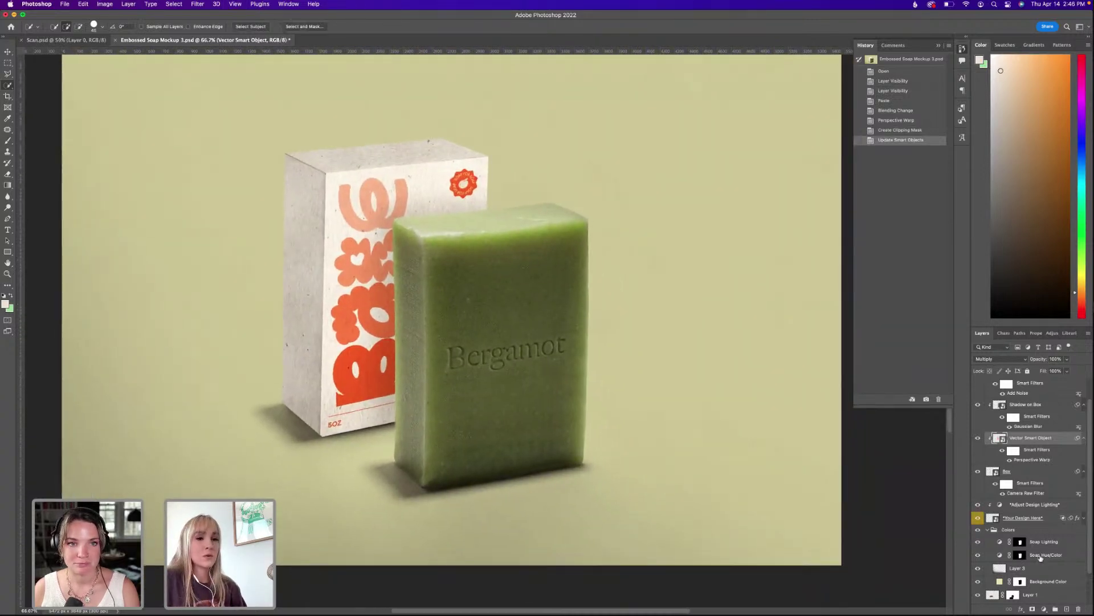
scroll(1041, 559, down, 1)
click(1001, 581)
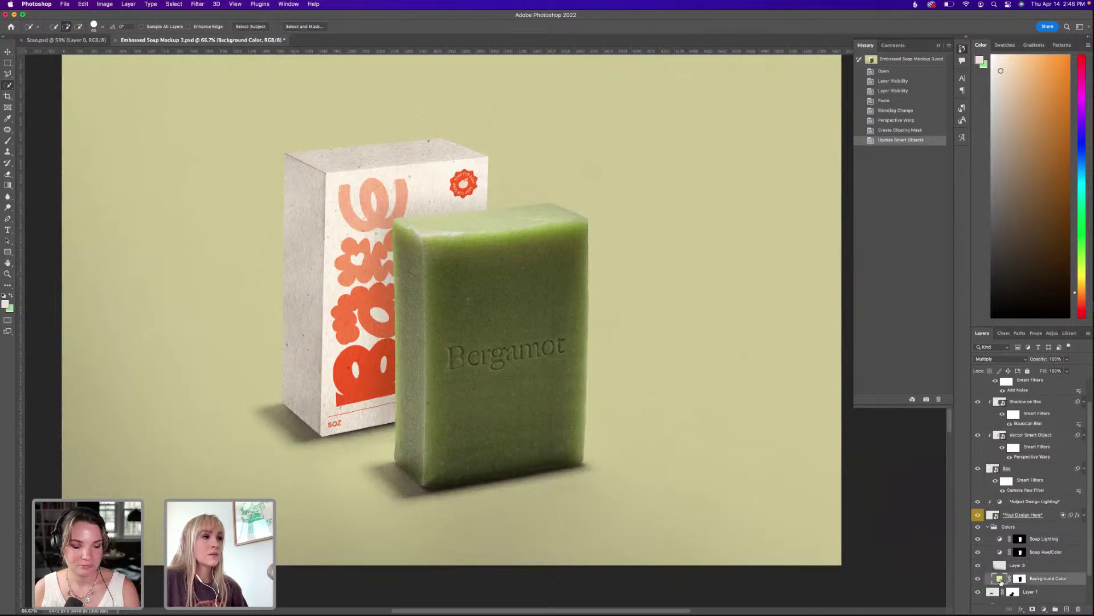
double_click(1005, 580)
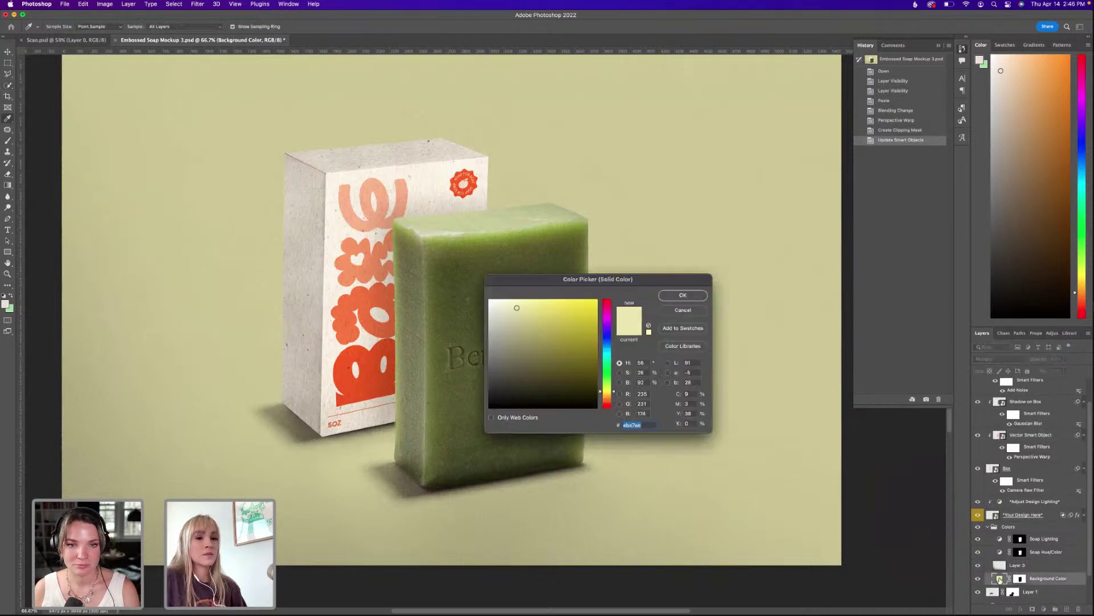
click(369, 197)
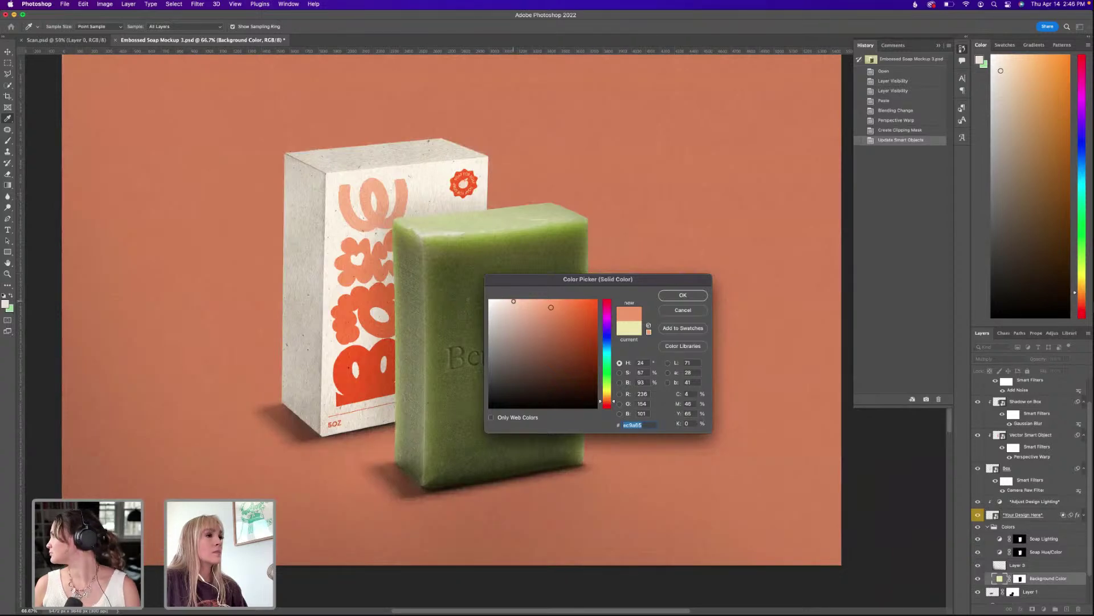
drag(514, 301, 516, 300)
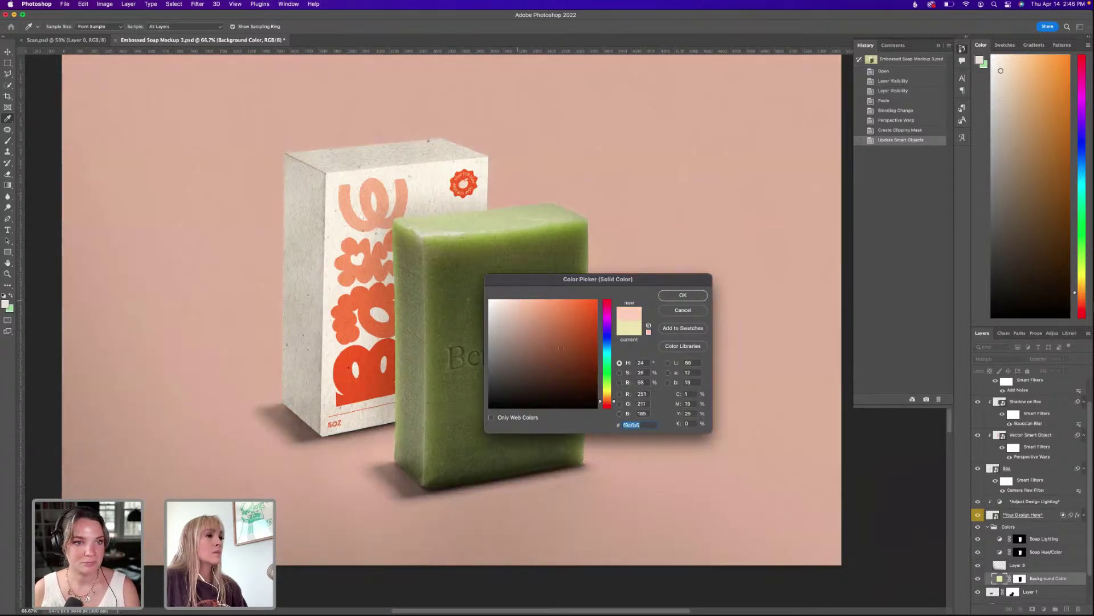
drag(608, 402, 609, 401)
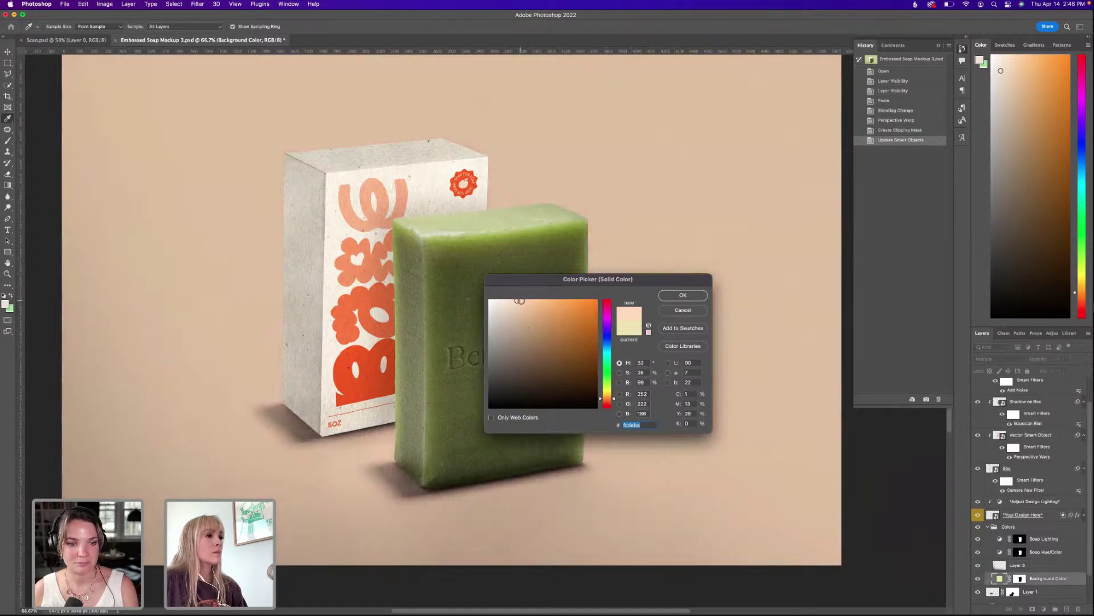
drag(523, 301, 515, 301)
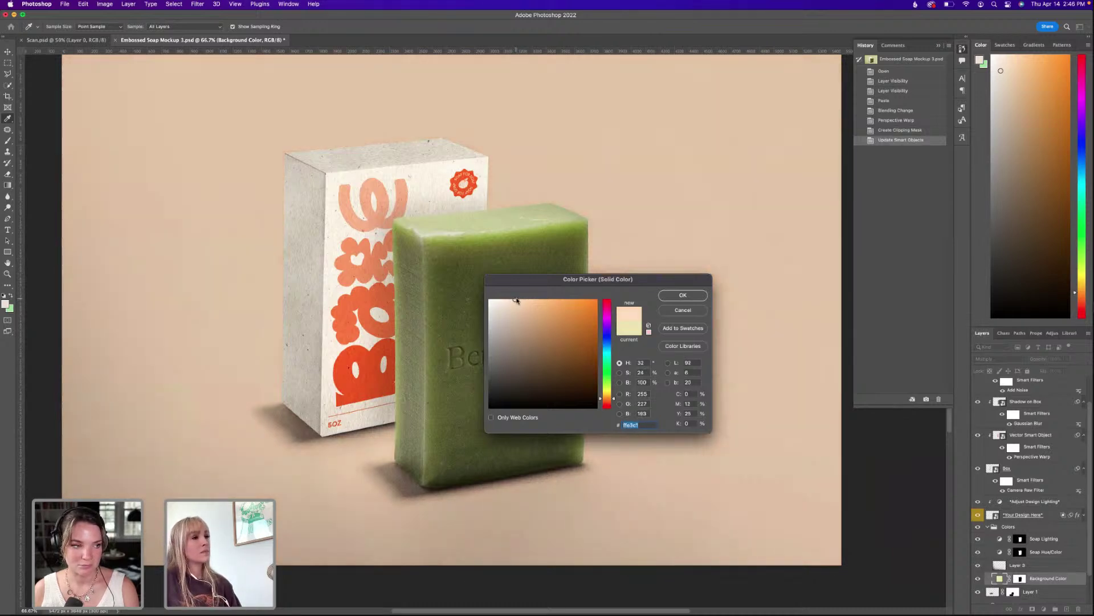
click(673, 295)
key(w)
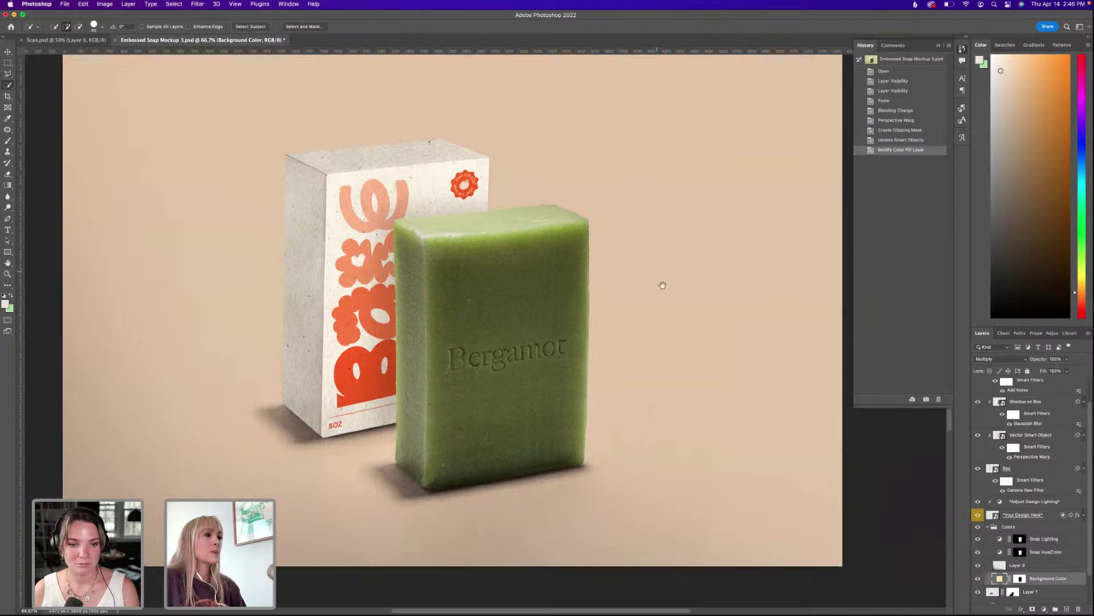
drag(659, 283, 675, 293)
scroll(1026, 402, up, 1)
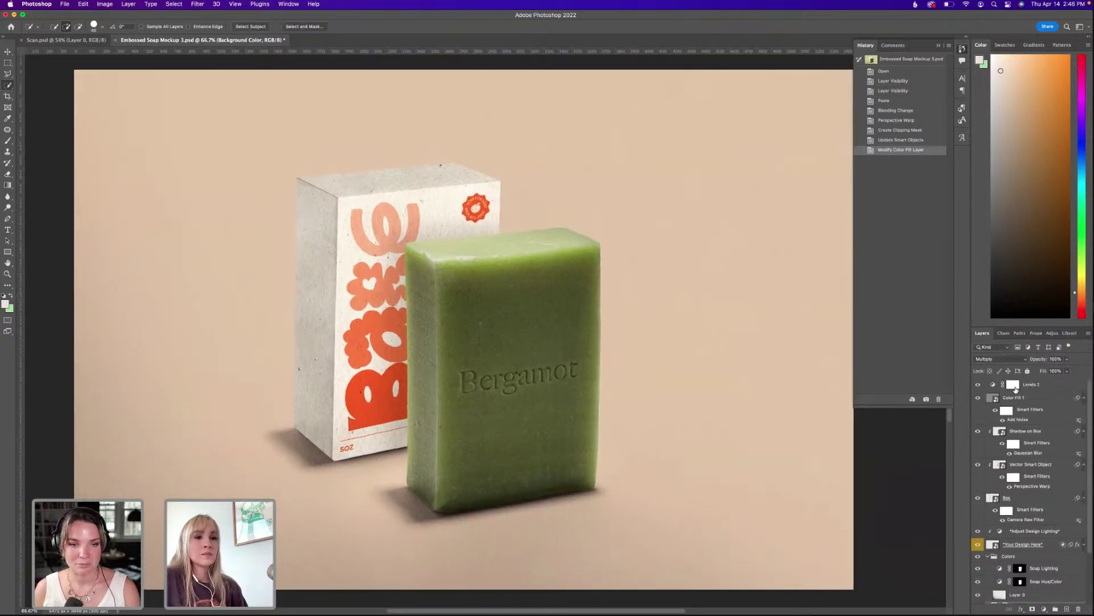
click(1028, 401)
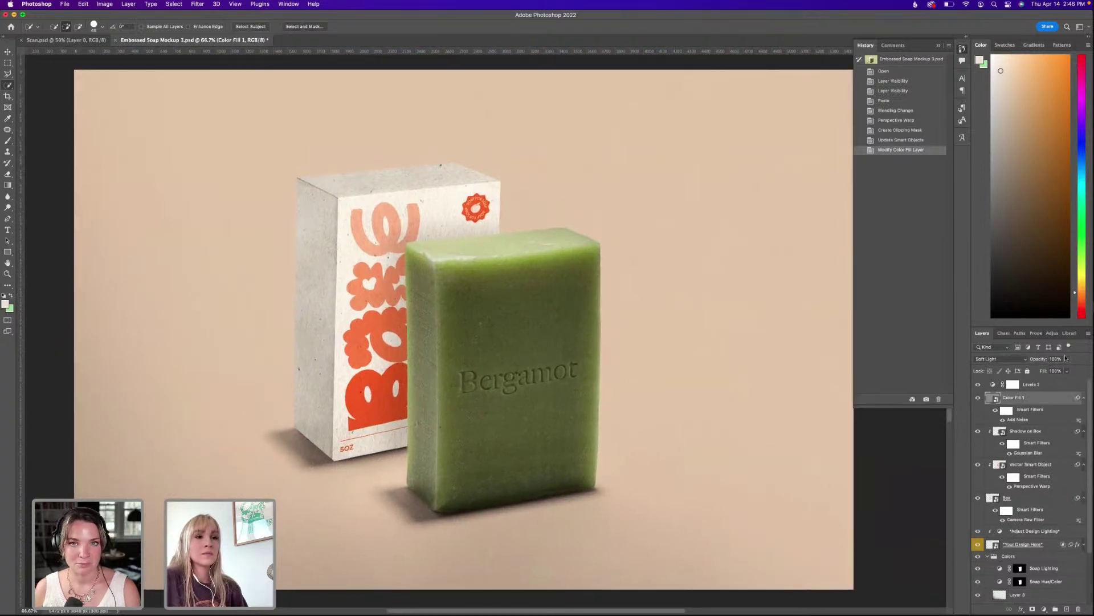
click(1067, 359)
drag(1054, 370, 1054, 370)
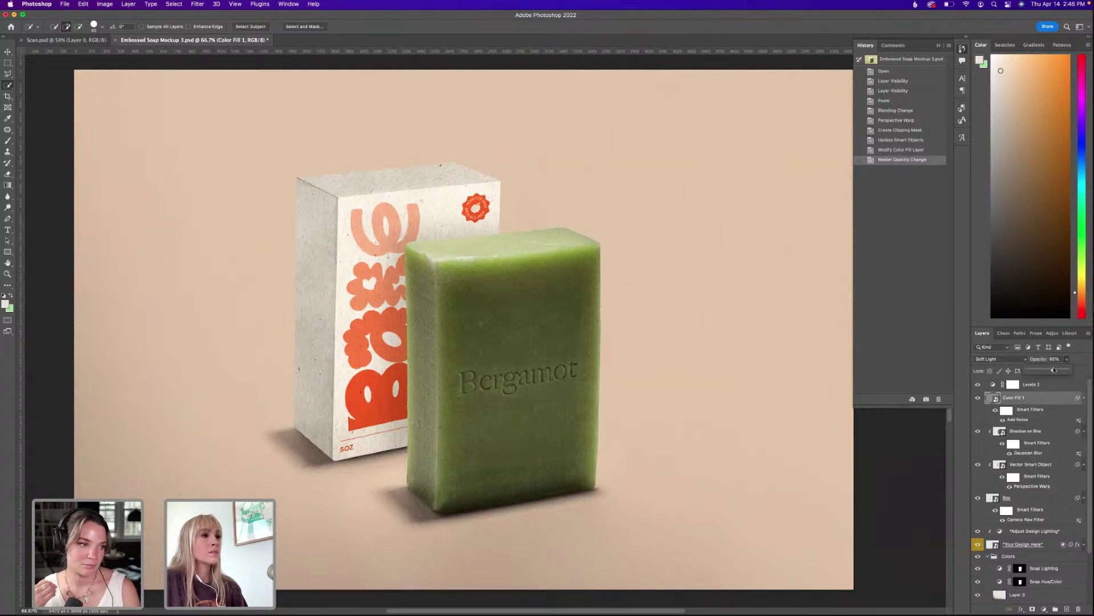
scroll(1017, 507, down, 2)
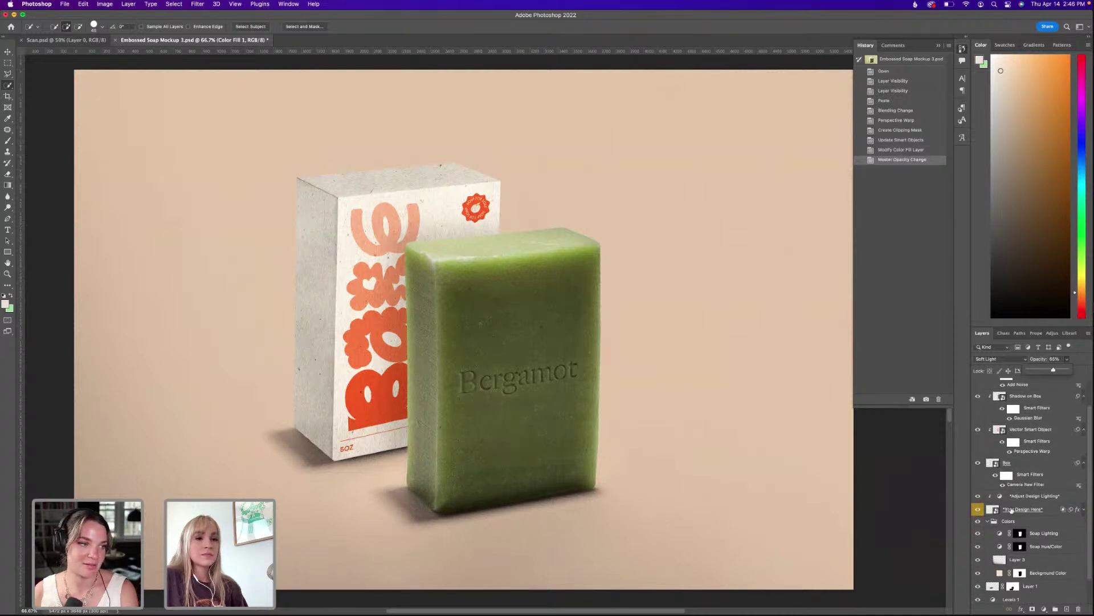
click(1051, 574)
scroll(1049, 570, down, 2)
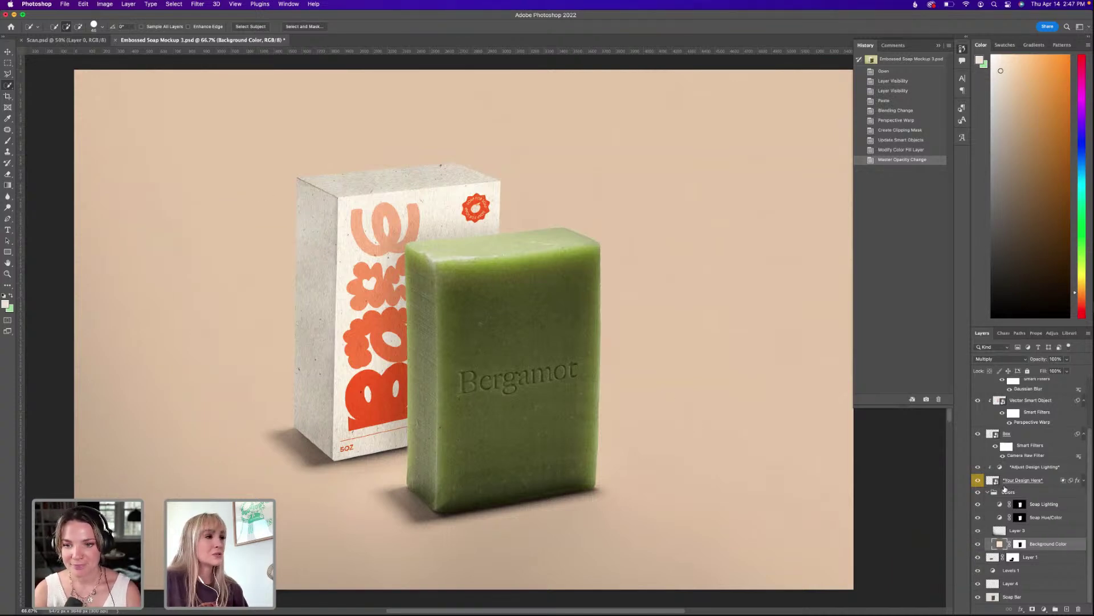
scroll(995, 483, up, 1)
scroll(996, 481, down, 1)
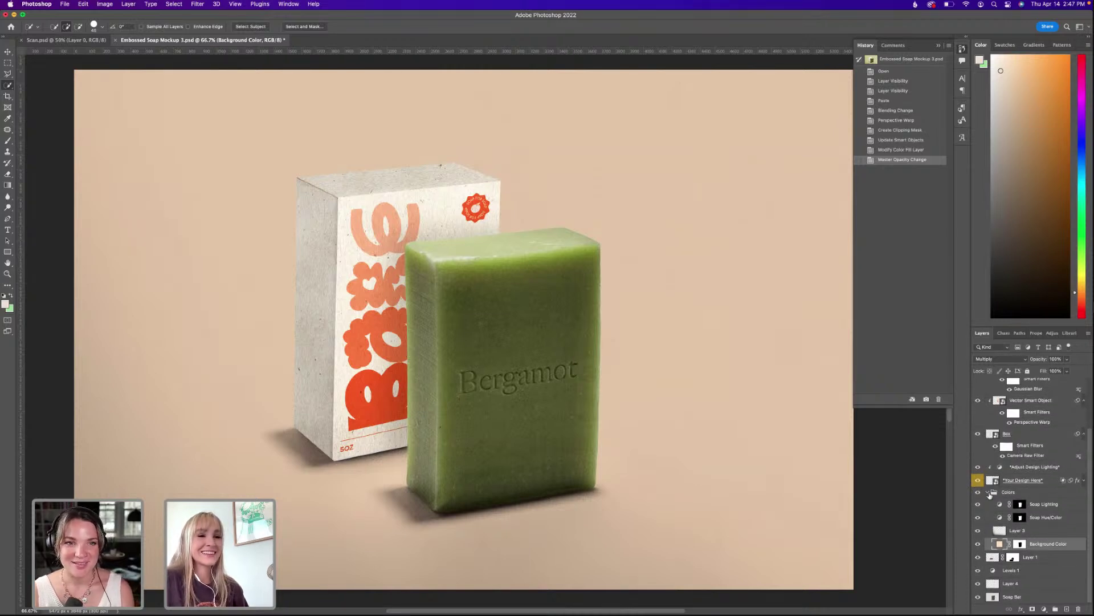
click(978, 492)
click(978, 492)
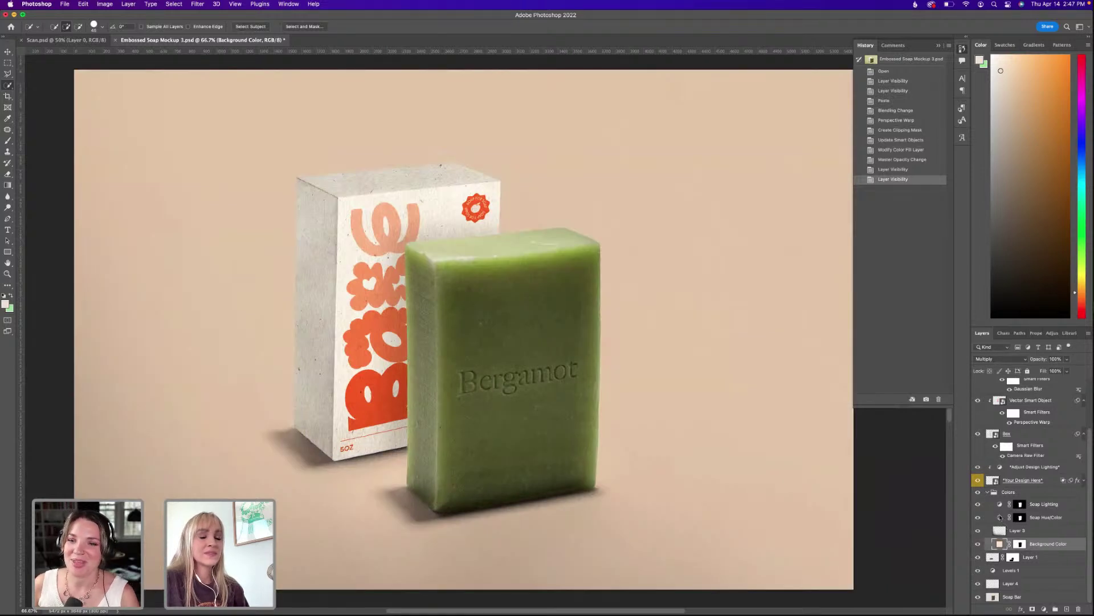
Drag the Soap Hue/Saturation hue slider from +33 to turn the soap from green to brown.
double_click(1000, 517)
drag(1045, 394, 1033, 427)
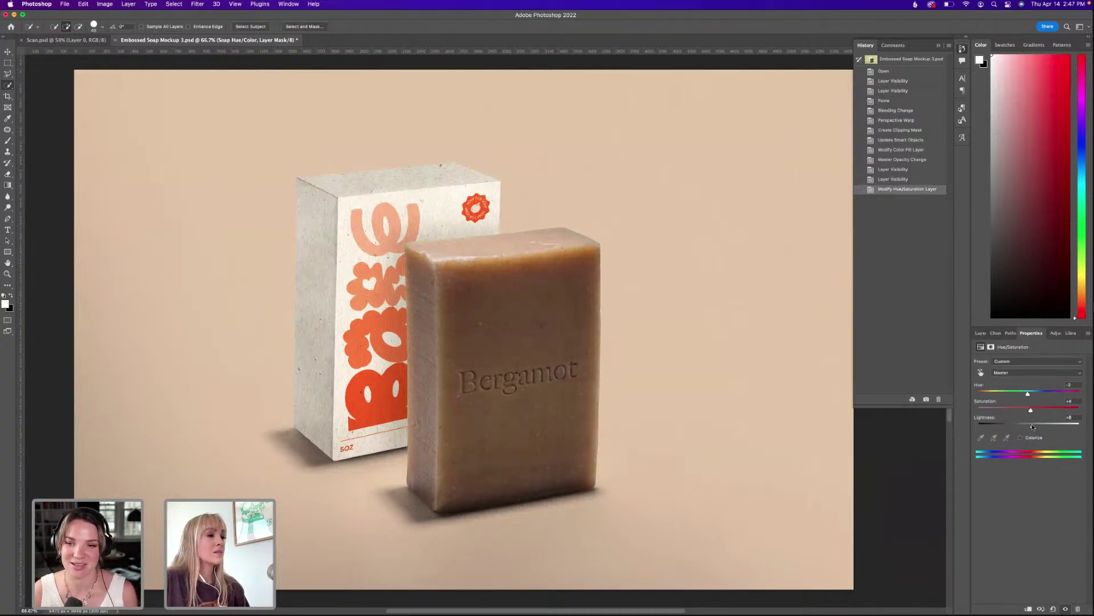
click(981, 333)
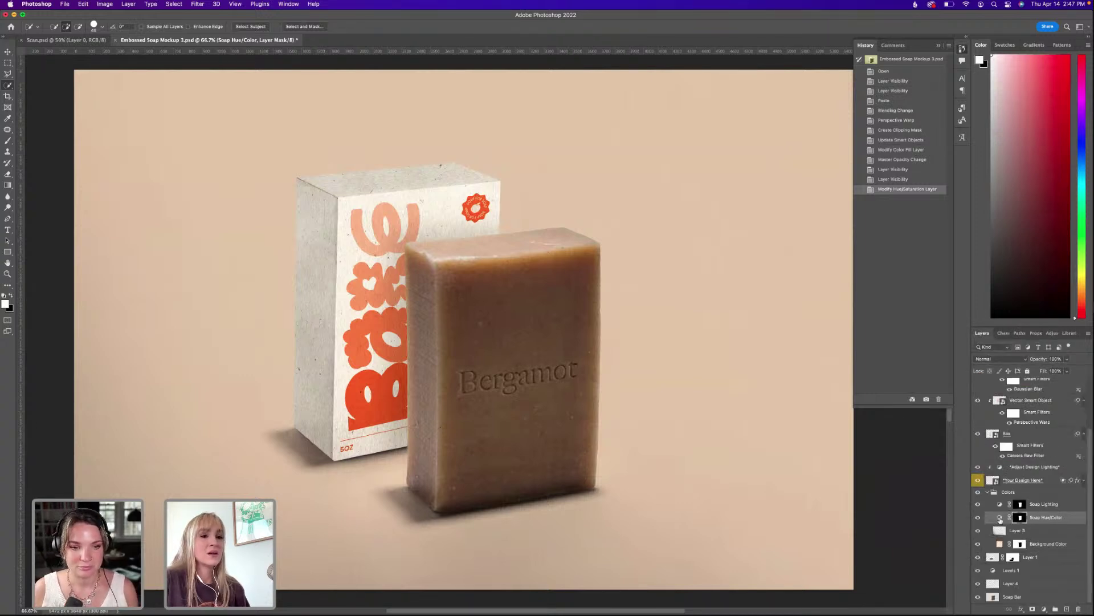
Fine-tune the soap's hue to about -3 for a warmer brown.
click(1000, 517)
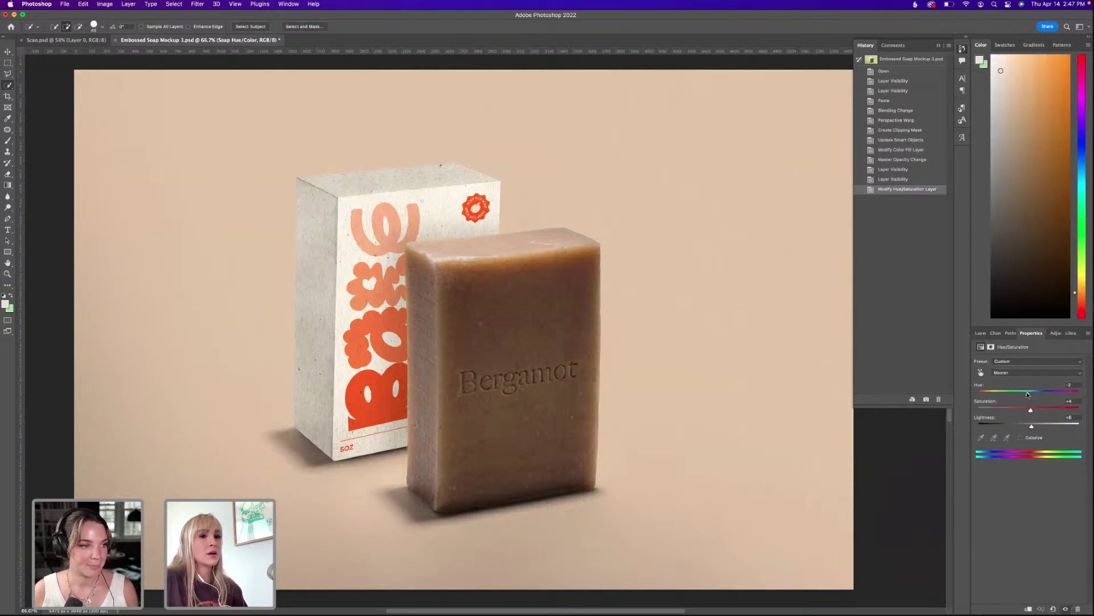
drag(1029, 394, 1028, 395)
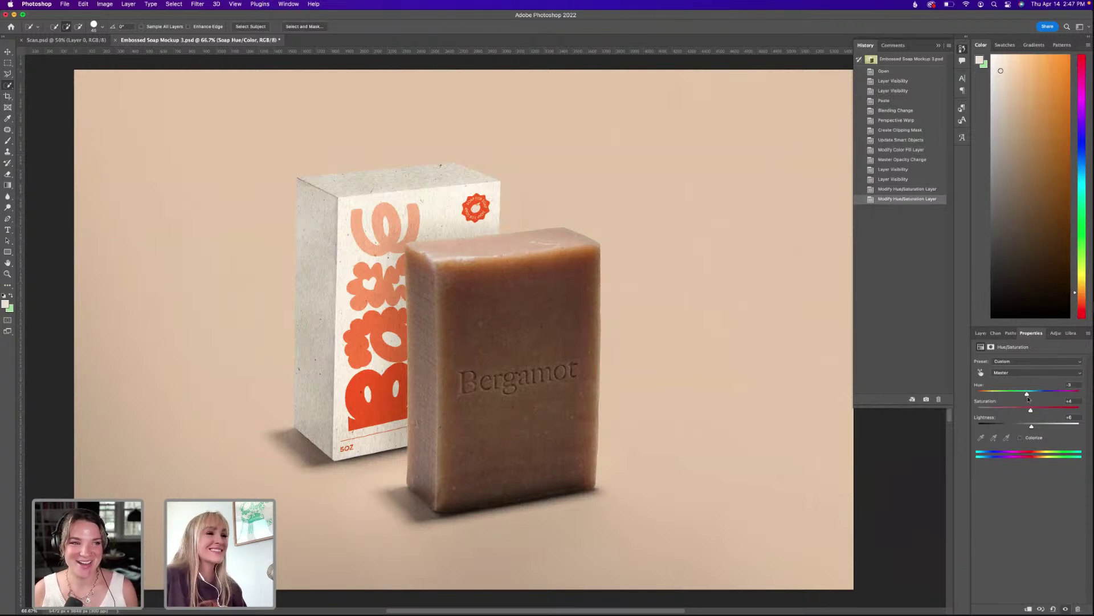
drag(1026, 395, 1029, 394)
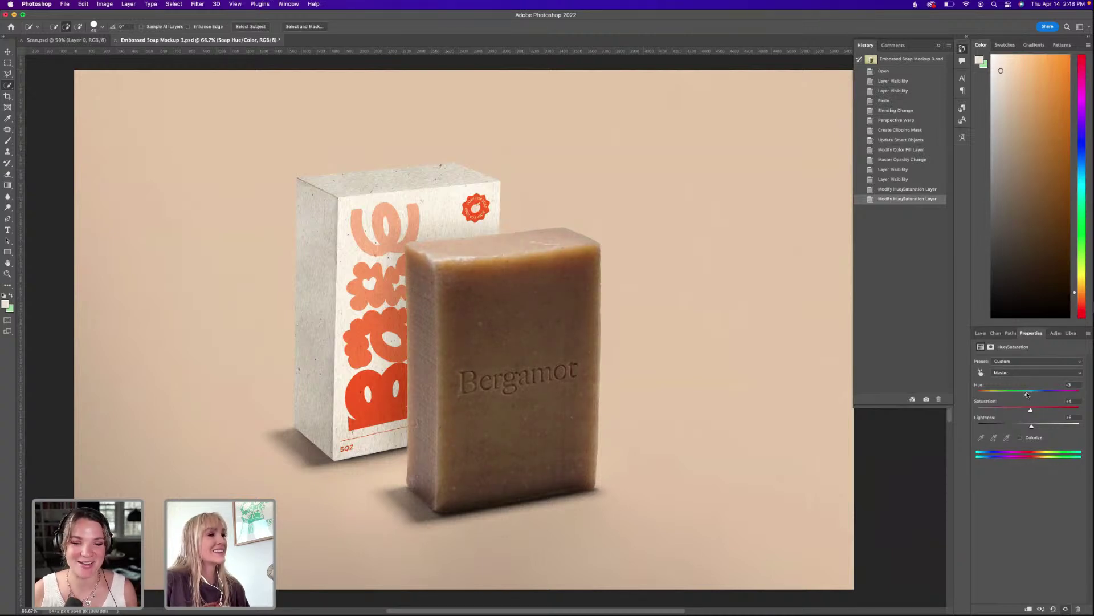
click(980, 333)
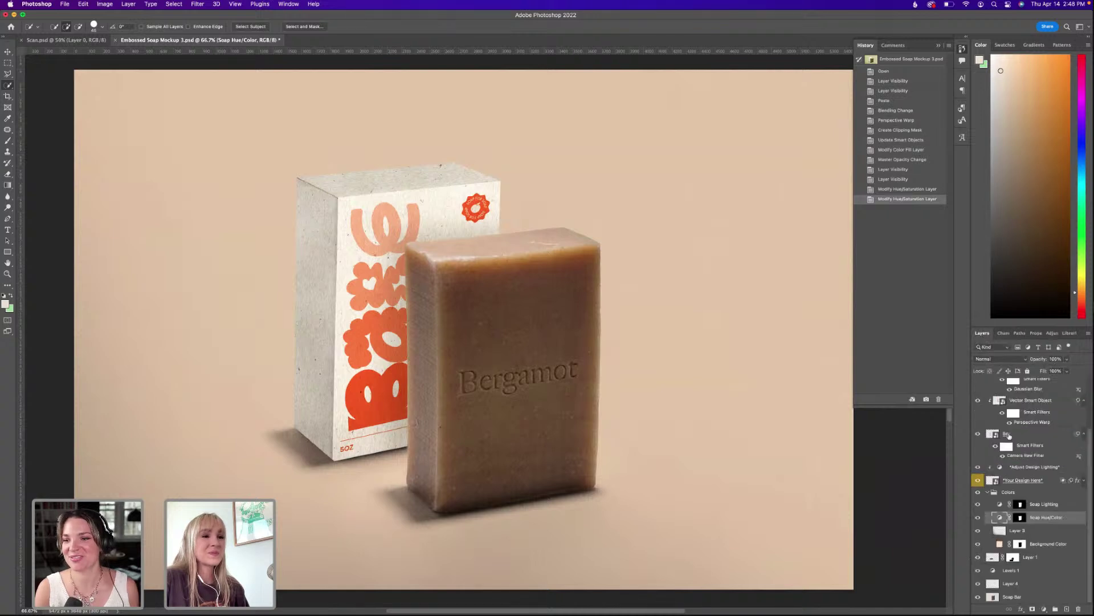
scroll(991, 400, up, 1)
click(991, 400)
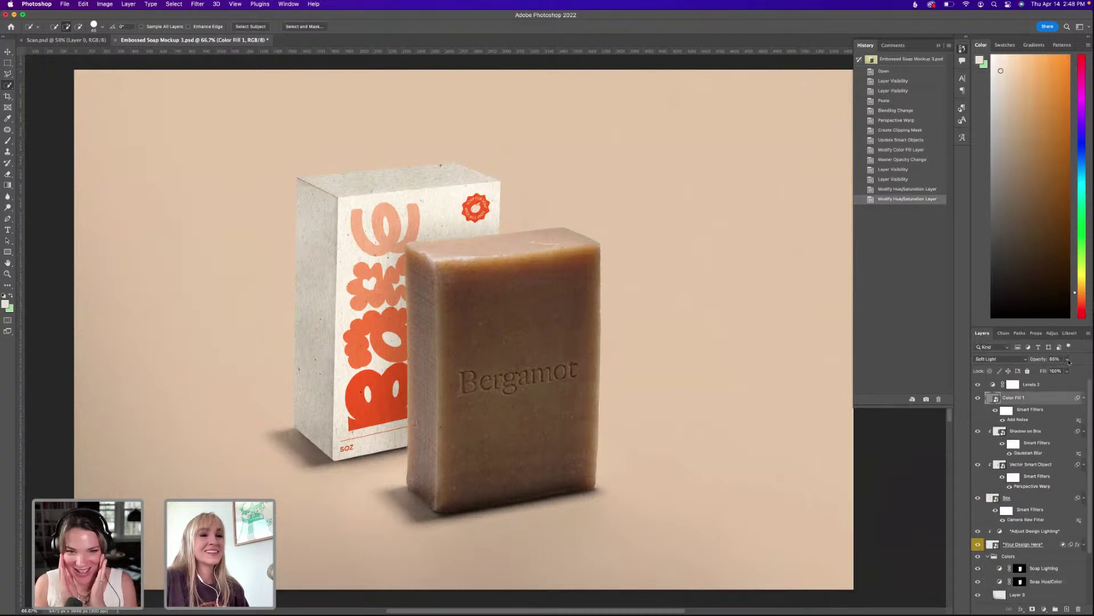
Drag the Color Fill 1 noise overlay's Opacity slider down from 65% to 54%.
click(1067, 360)
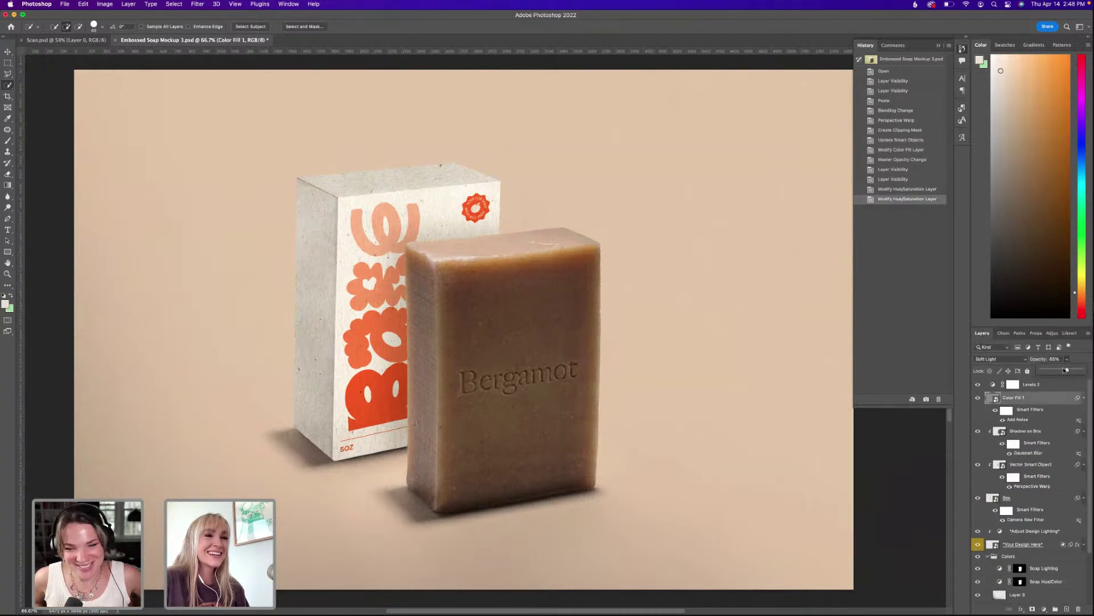
drag(1066, 369, 1062, 369)
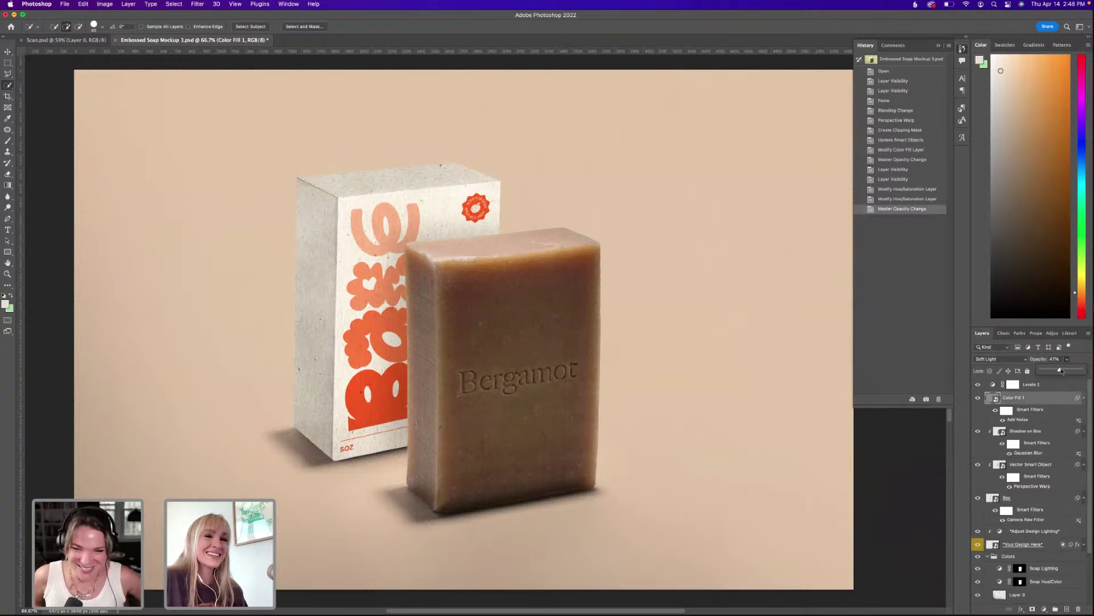
scroll(1031, 411, down, 2)
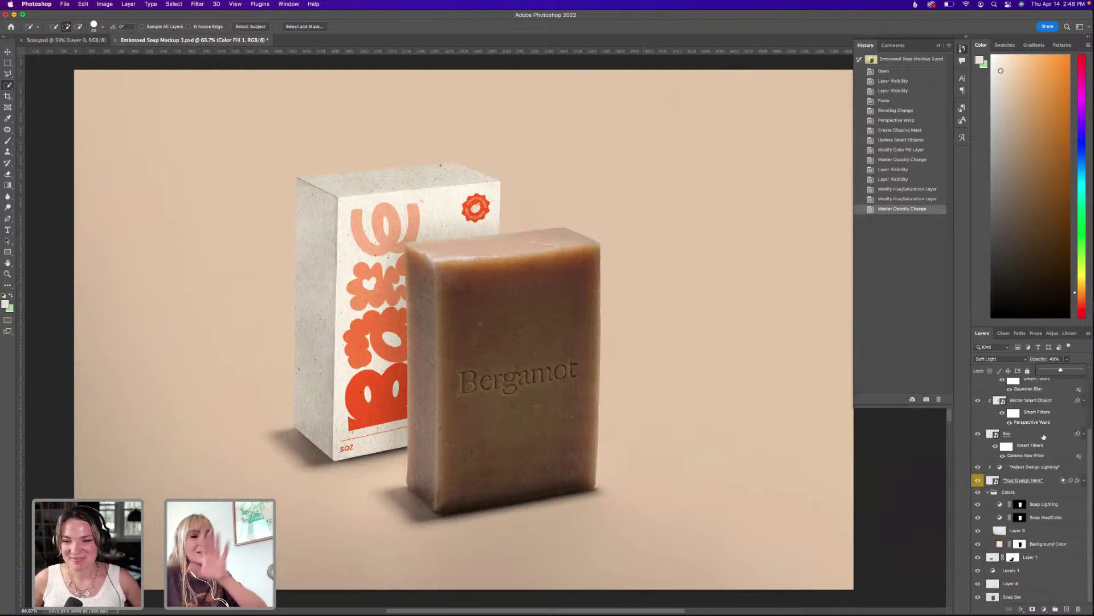
scroll(1032, 411, up, 2)
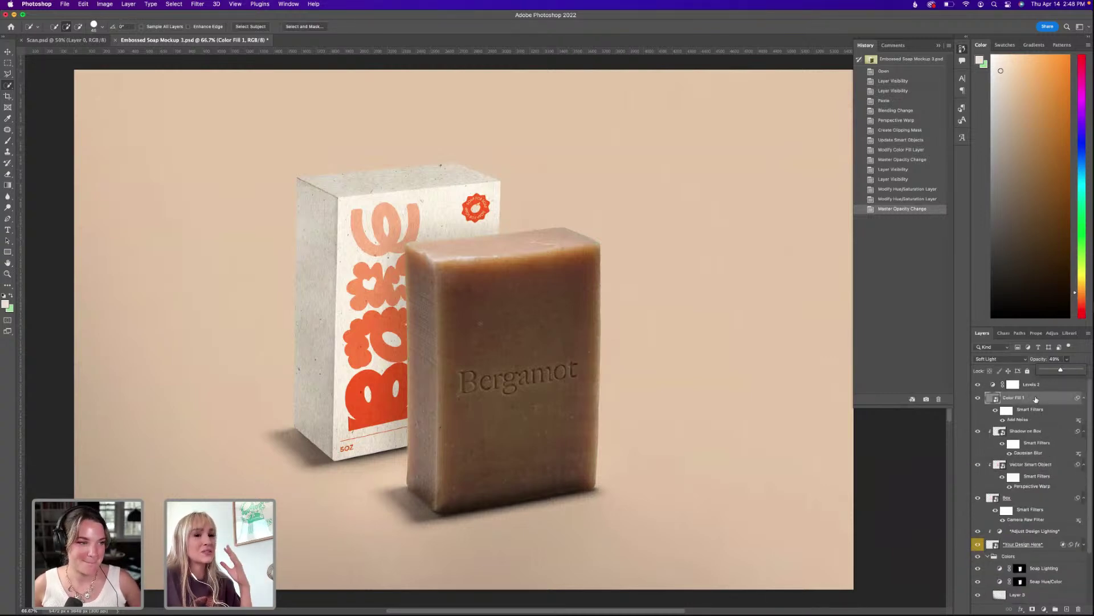
scroll(1037, 406, down, 3)
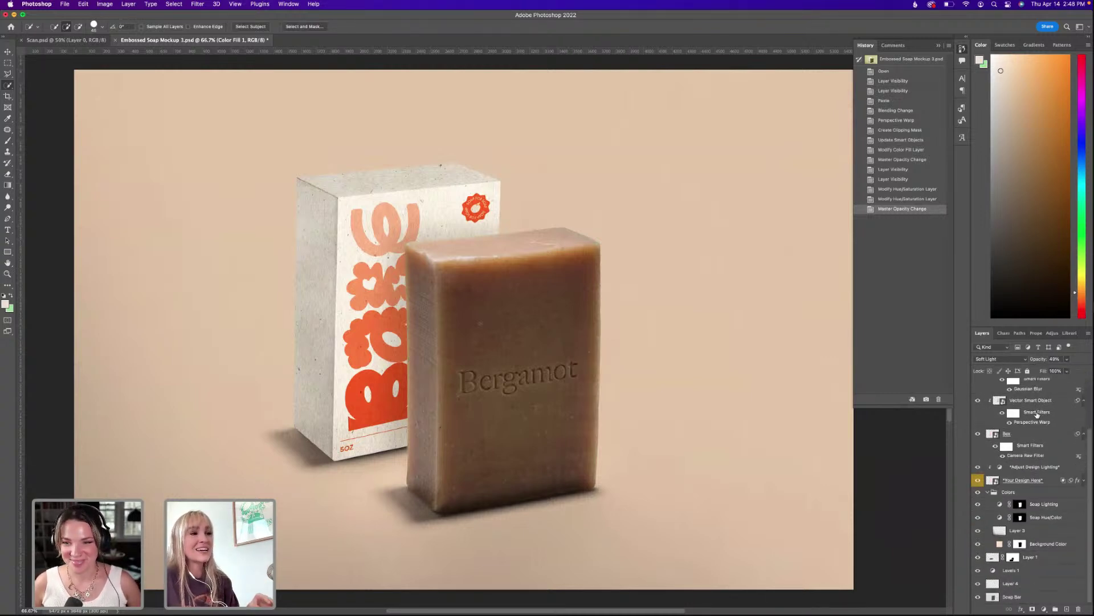
scroll(1032, 427, up, 1)
scroll(1031, 429, down, 1)
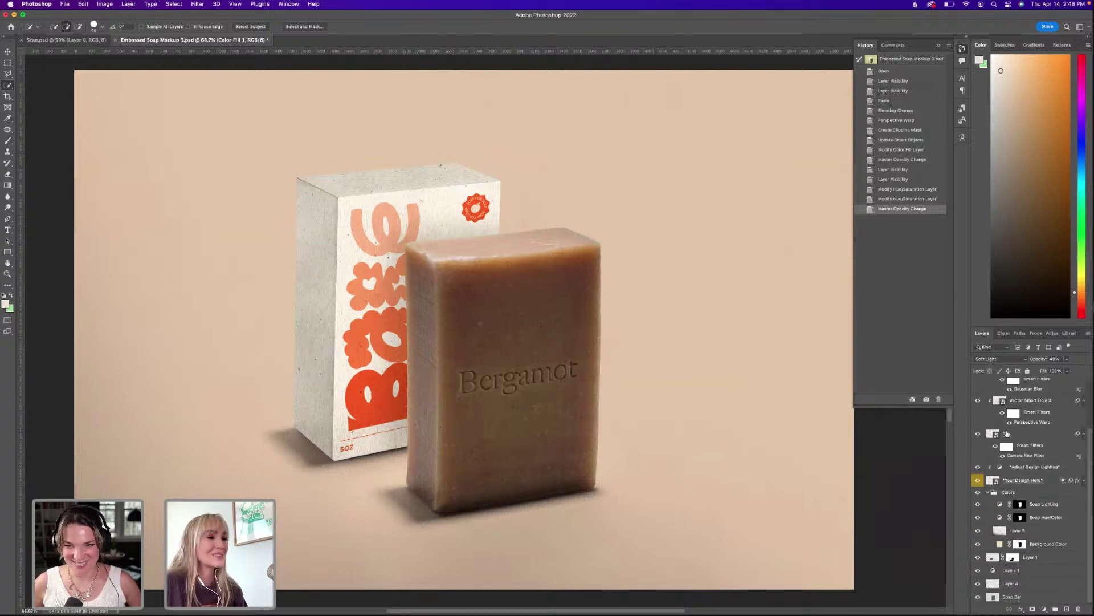
scroll(992, 400, up, 3)
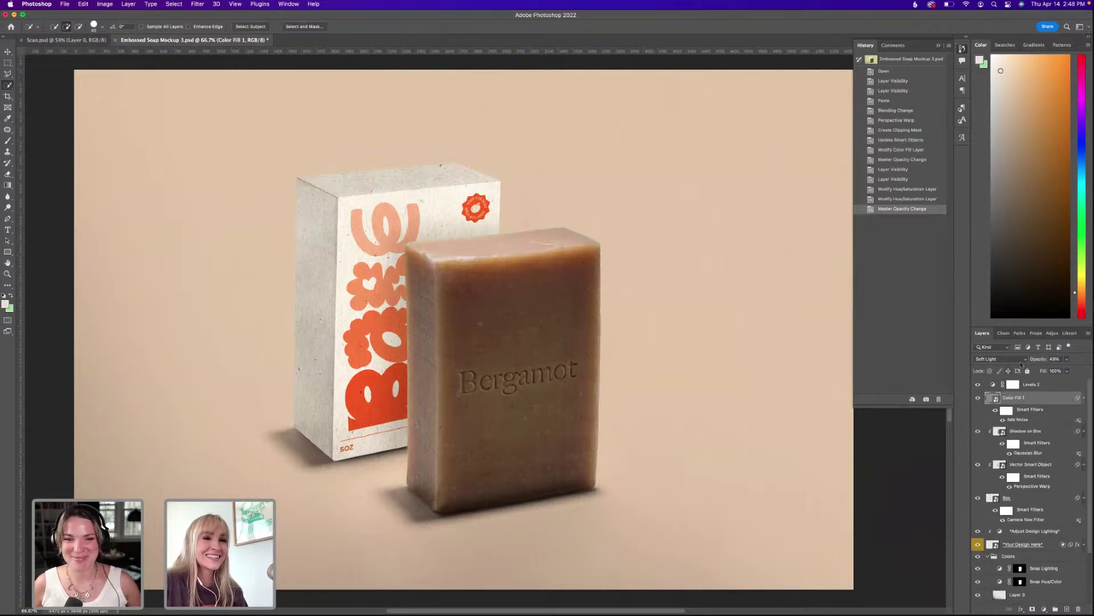
click(1067, 359)
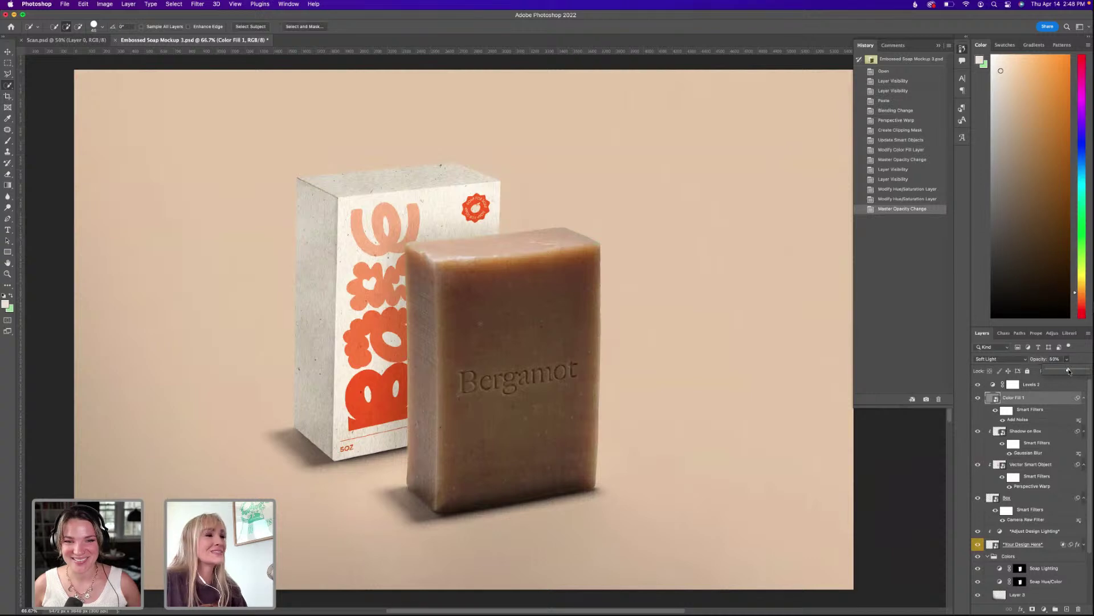
scroll(1011, 506, down, 1)
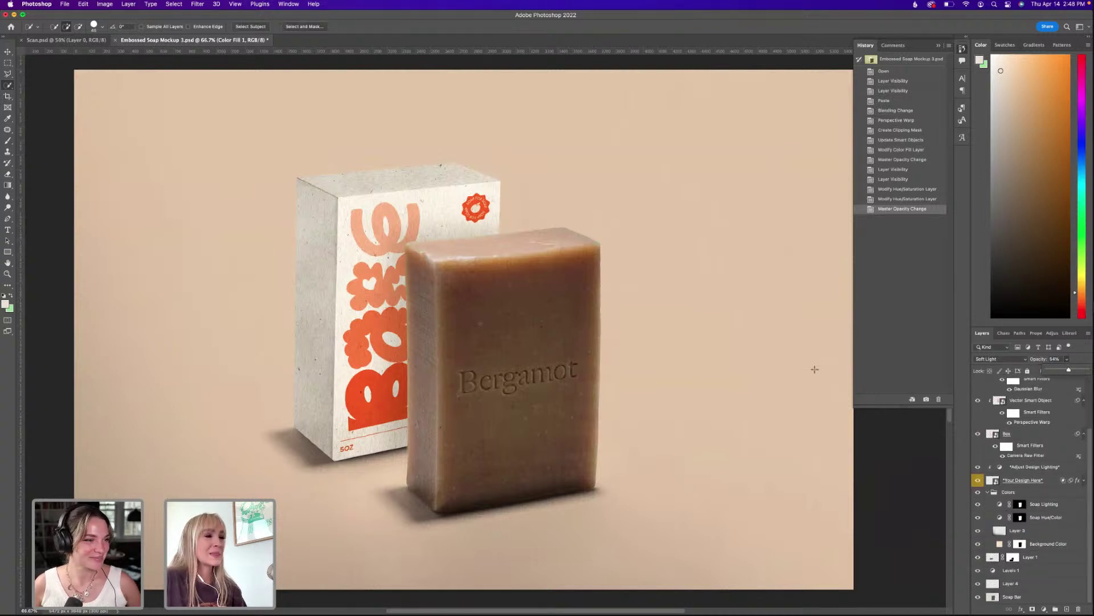
Switch to Illustrator and bring up the Soap Brand 2.ai box dielines document.
mouse_move(595, 610)
click(557, 597)
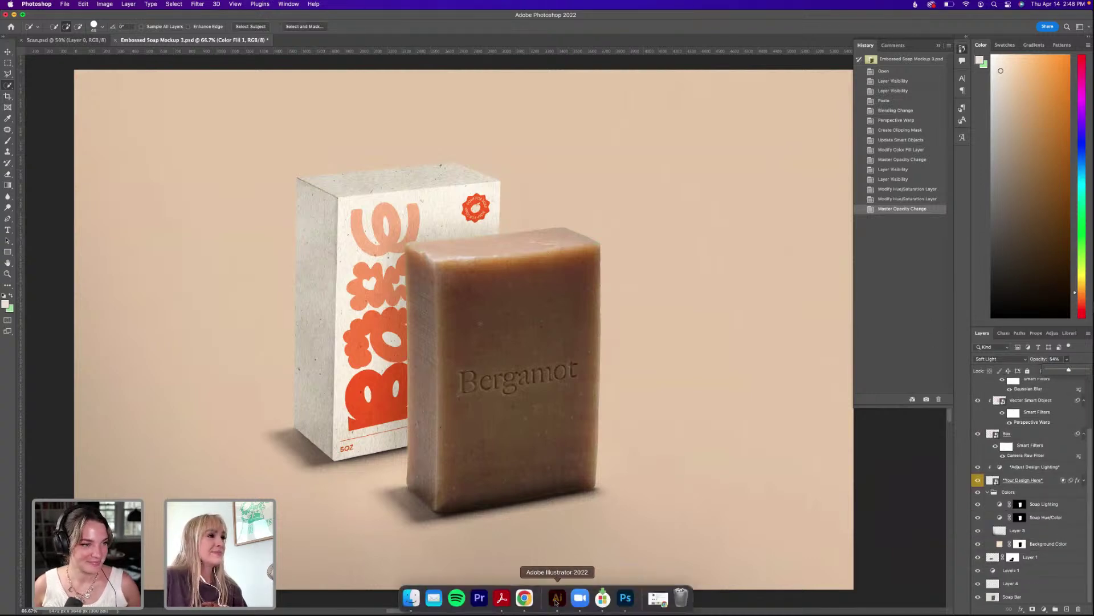
click(246, 57)
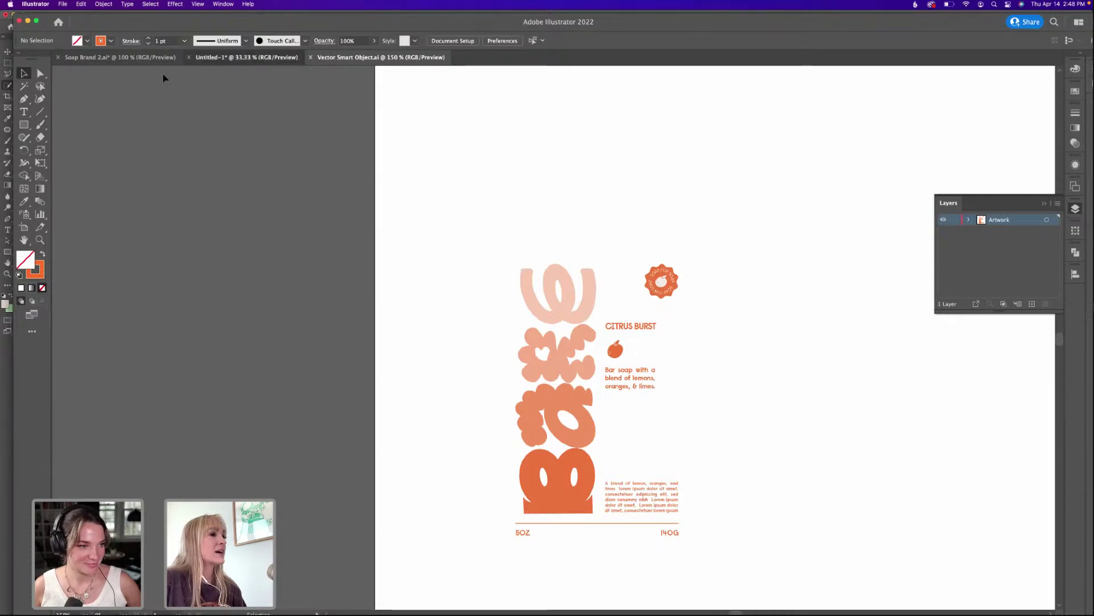
click(79, 58)
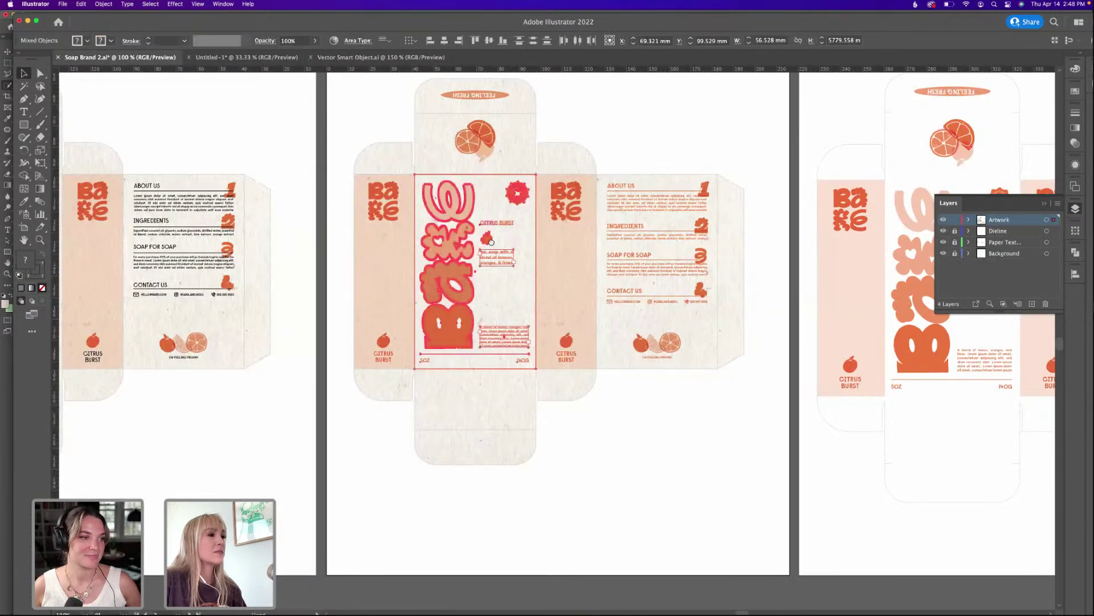
scroll(354, 228, up, 2)
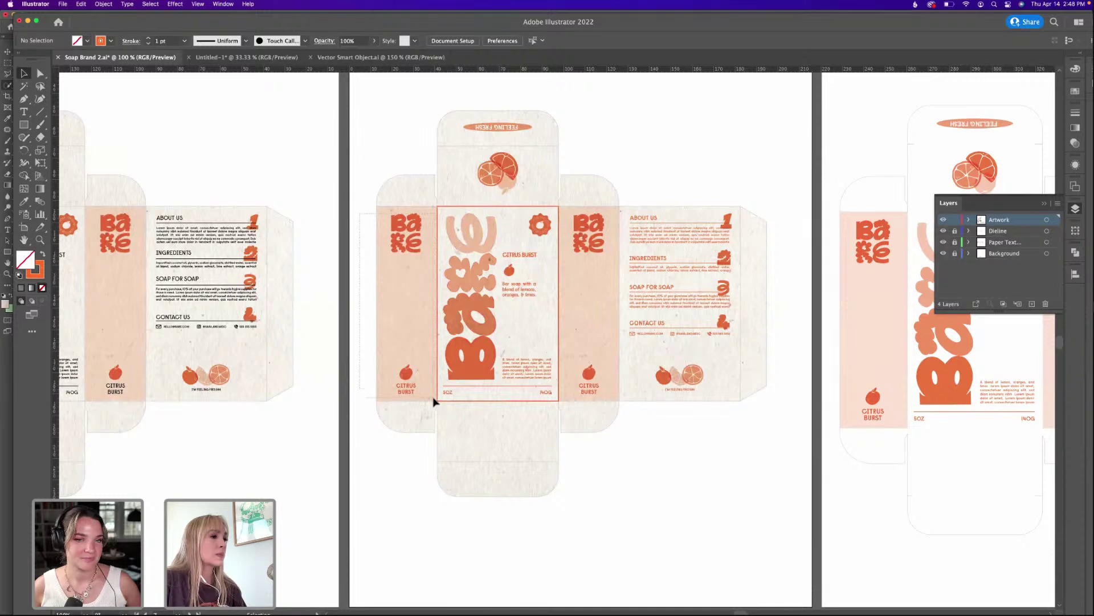
Unlock the Dieline and Paper Texture layers and try selecting the left side panel.
drag(435, 398, 413, 390)
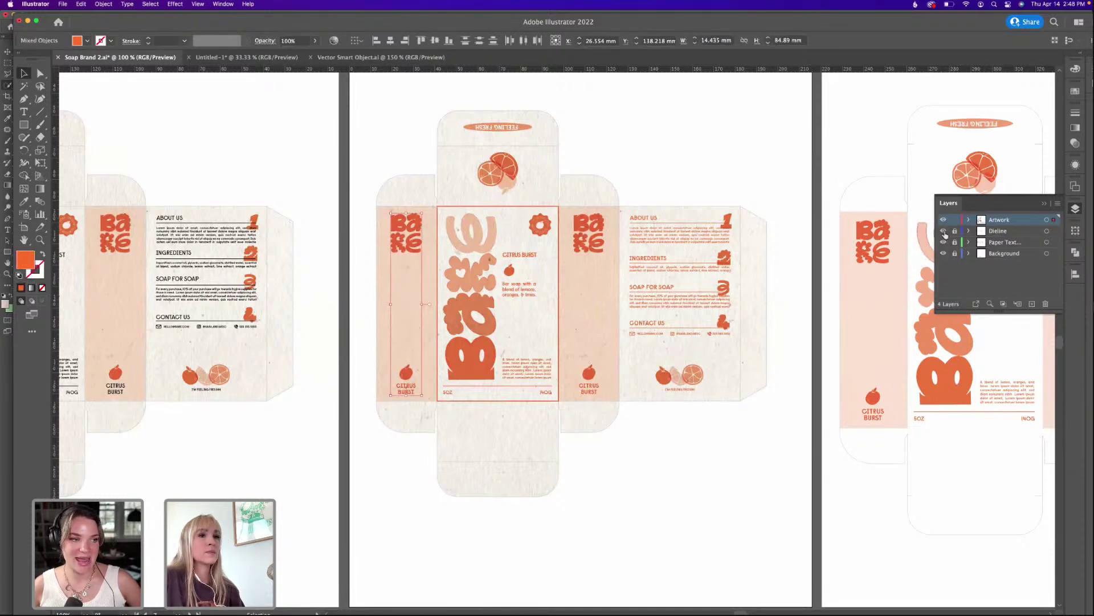
drag(954, 231, 954, 257)
drag(363, 212, 428, 402)
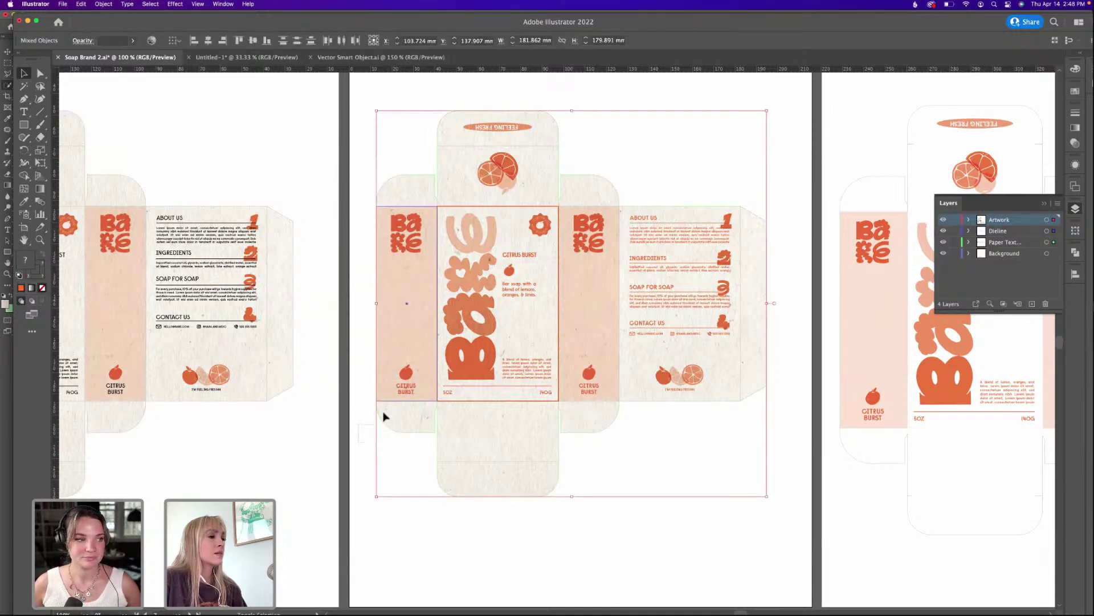
shift+click(386, 392)
drag(363, 211, 418, 401)
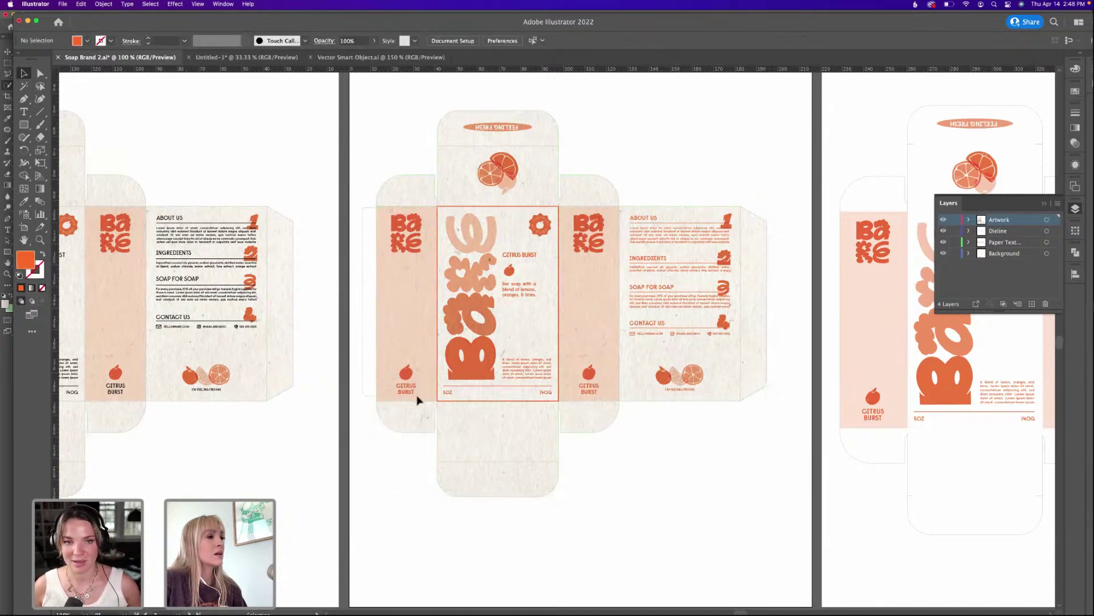
click(422, 431)
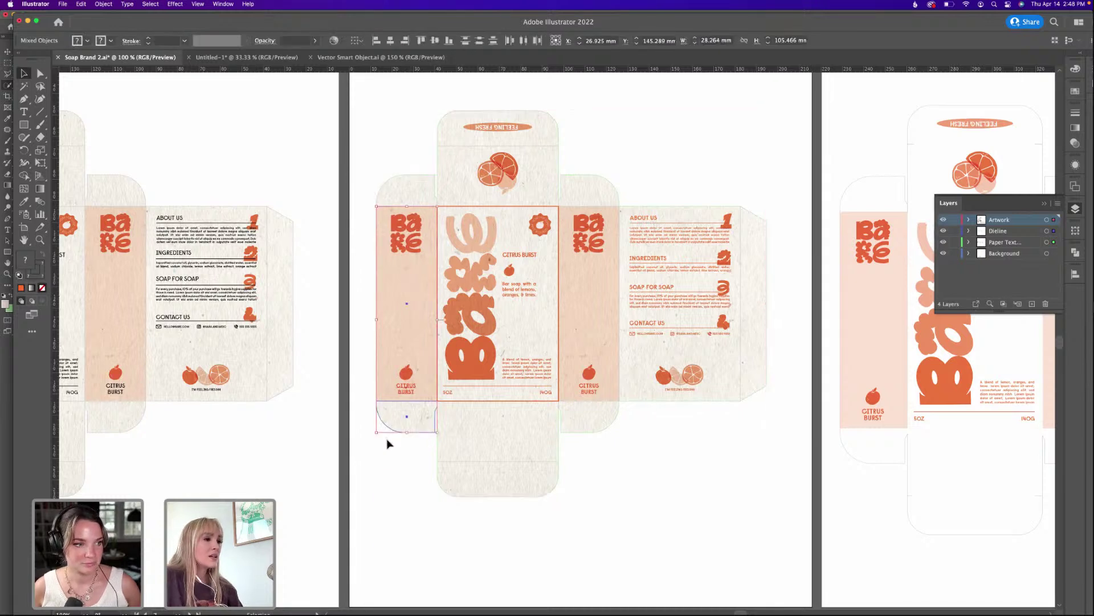
Try isolating the left side panel within the grouped dieline, then deselect everything.
click(386, 443)
click(400, 425)
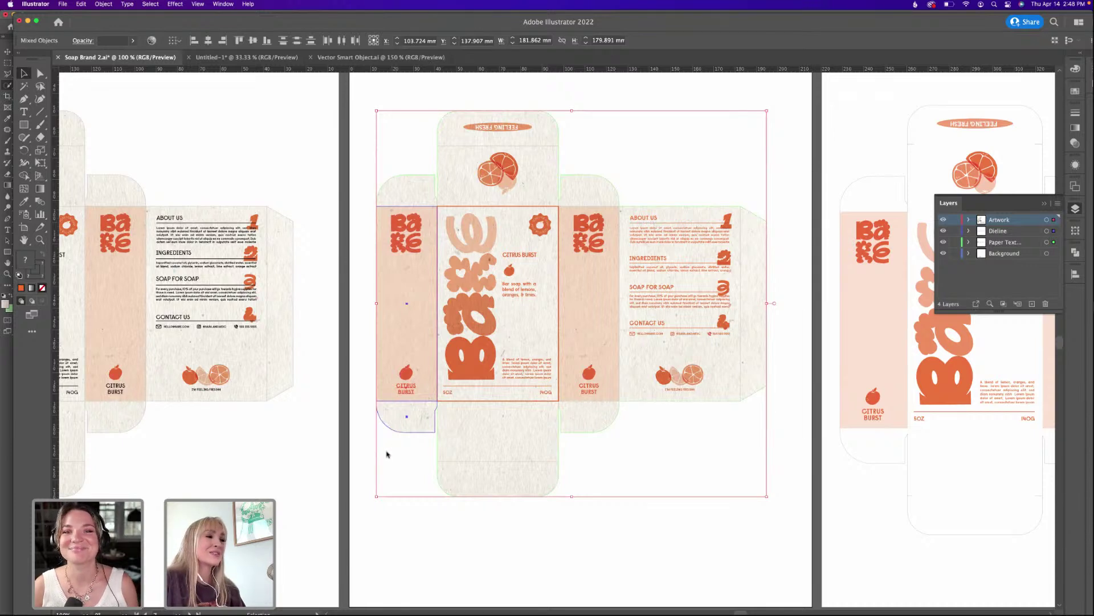
click(411, 424)
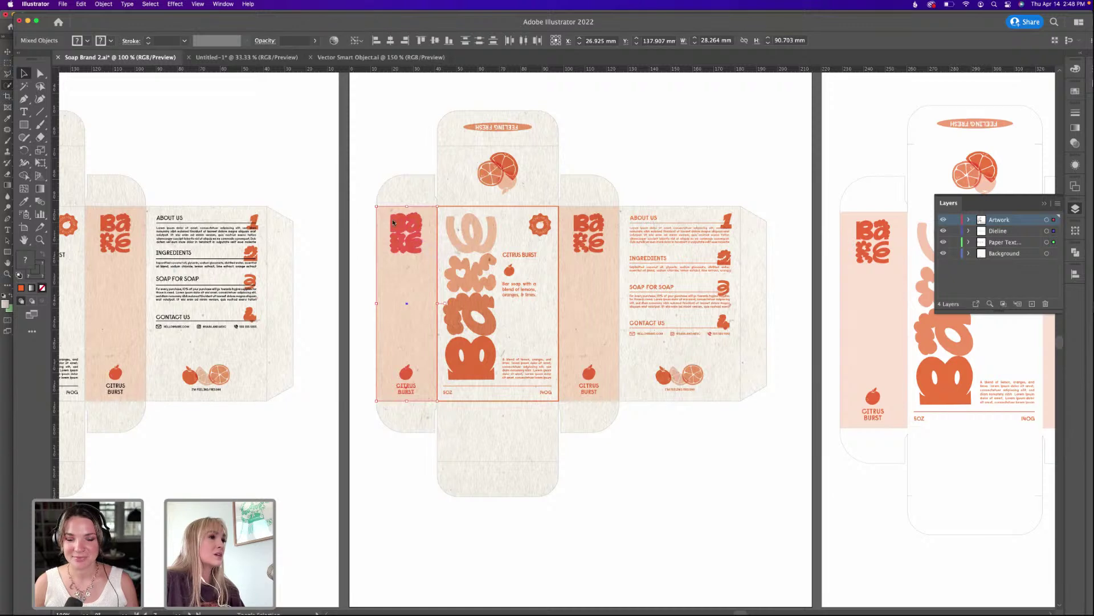
click(361, 237)
click(408, 416)
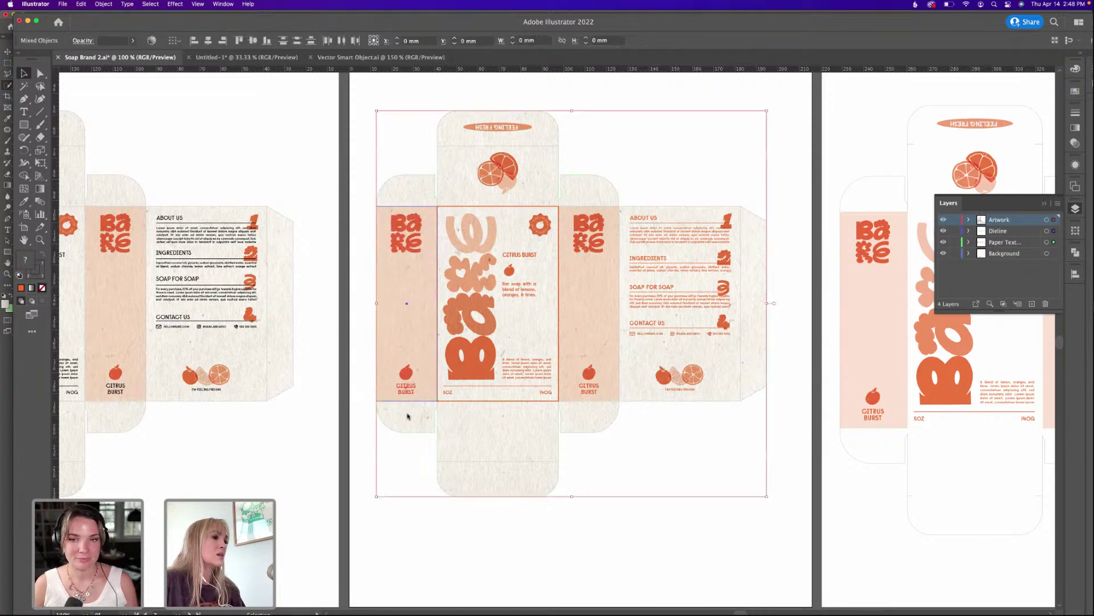
click(394, 418)
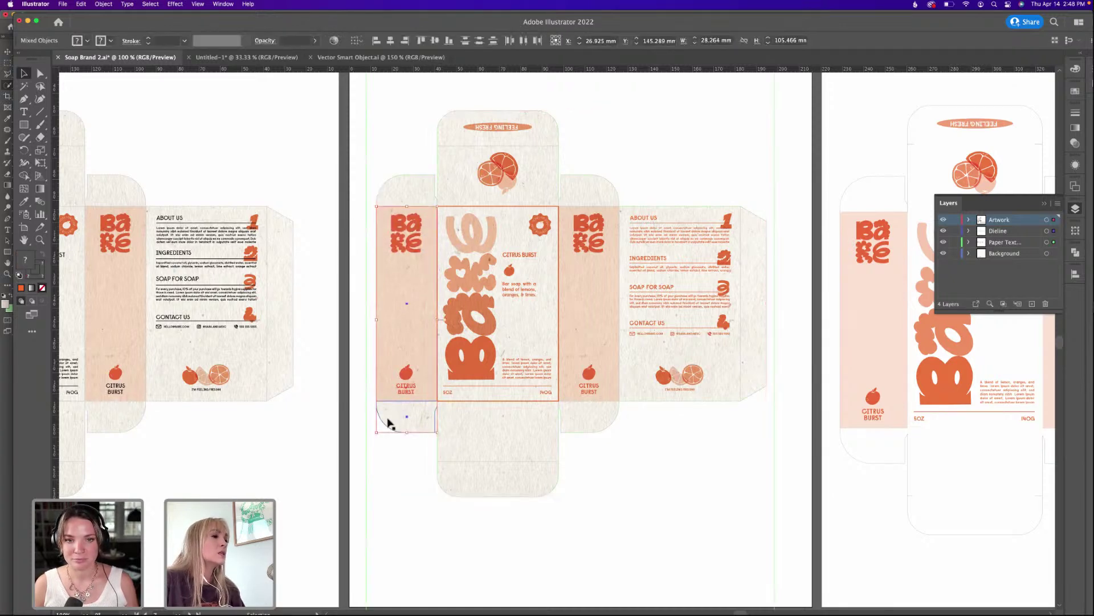
click(368, 302)
click(421, 402)
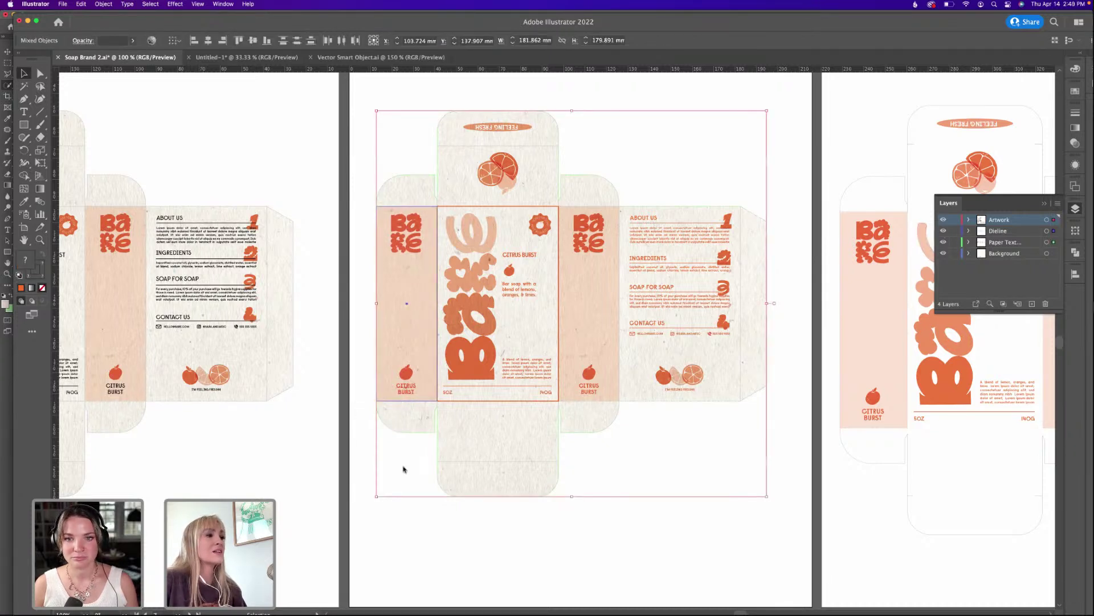
click(403, 469)
click(407, 310)
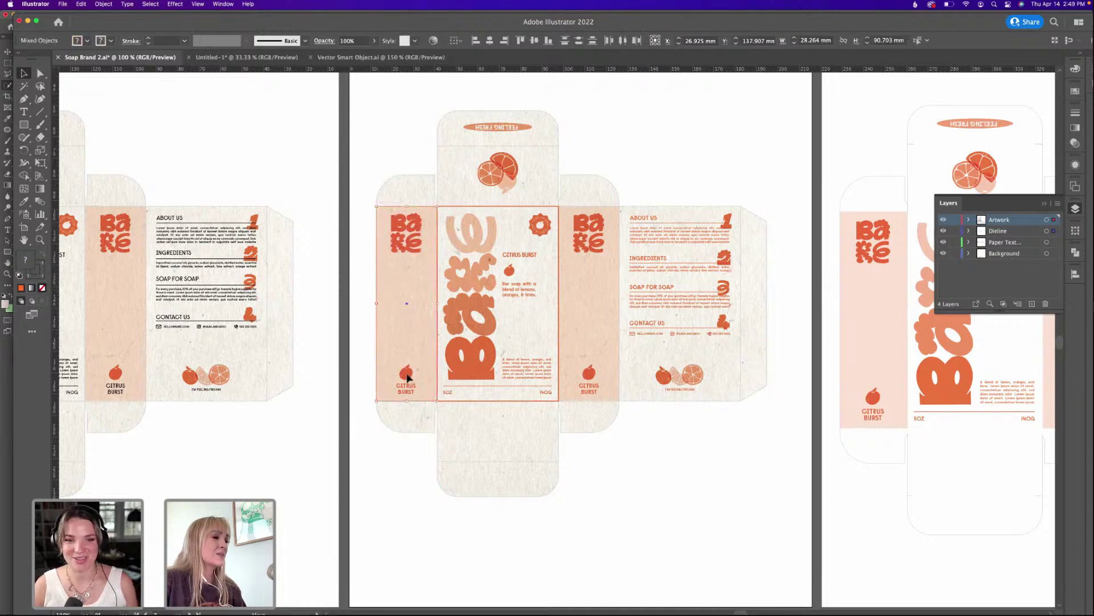
mouse_move(408, 378)
mouse_down()
mouse_move(361, 371)
mouse_move(407, 389)
mouse_up()
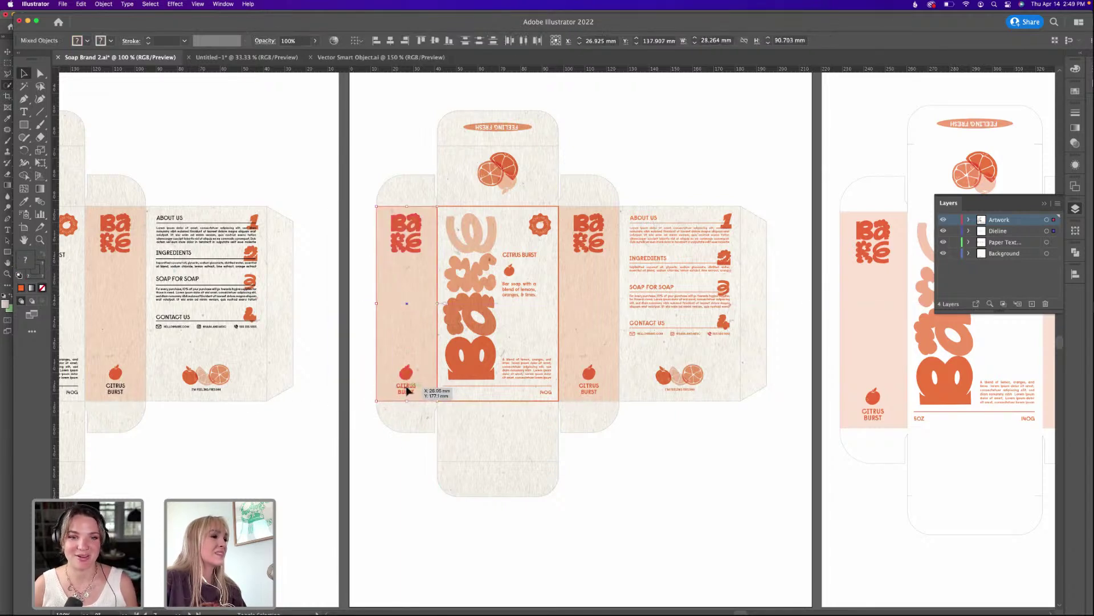
key(super+shift+a)
Run Object > Unlock All via a Help search for 'UNLOCK ALL'.
click(250, 4)
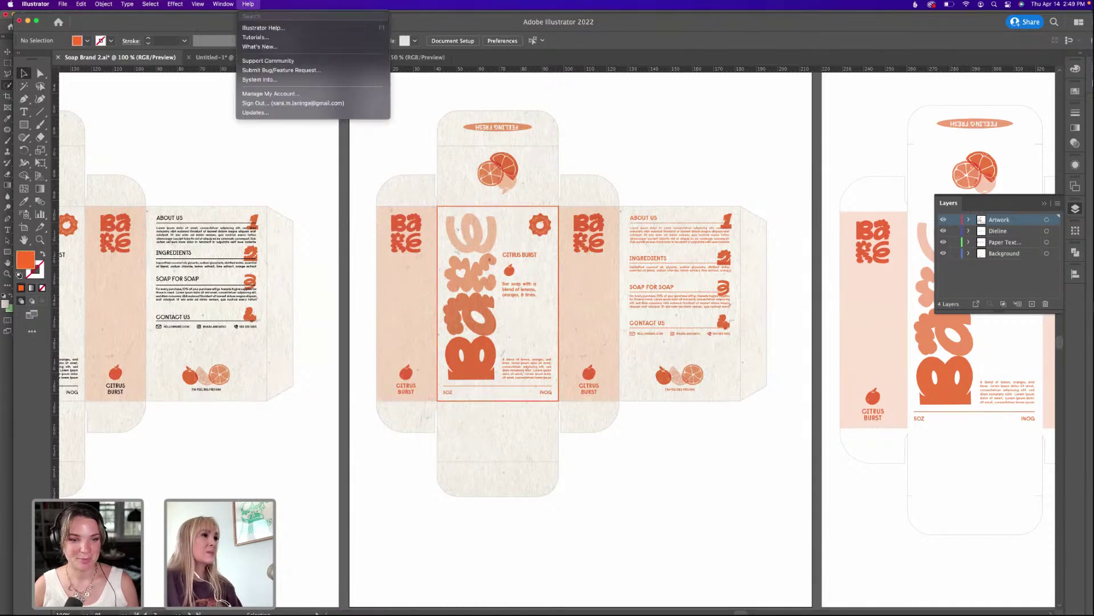
text(UNLOCK ALL)
click(266, 39)
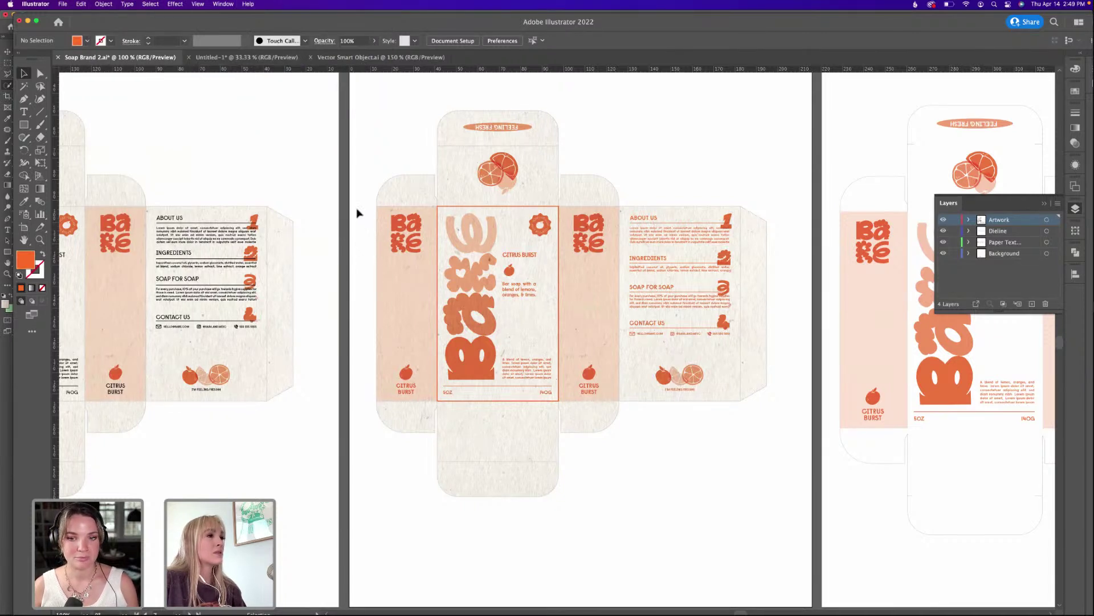
Select the left side panel with the citrus burst design and paste it into the Photoshop mockup.
drag(424, 405, 425, 400)
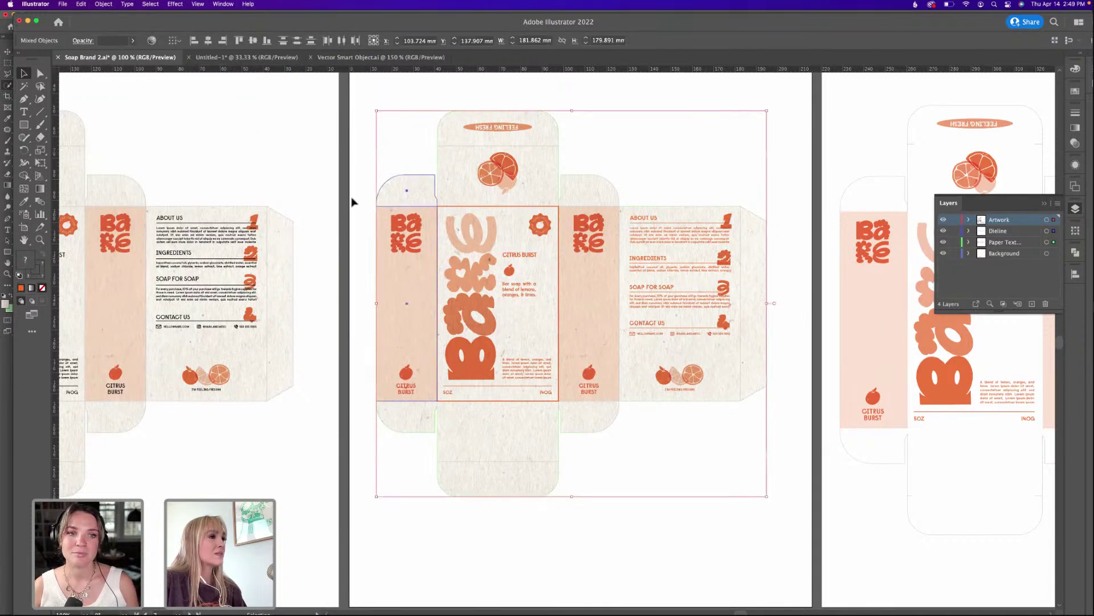
shift+click(394, 199)
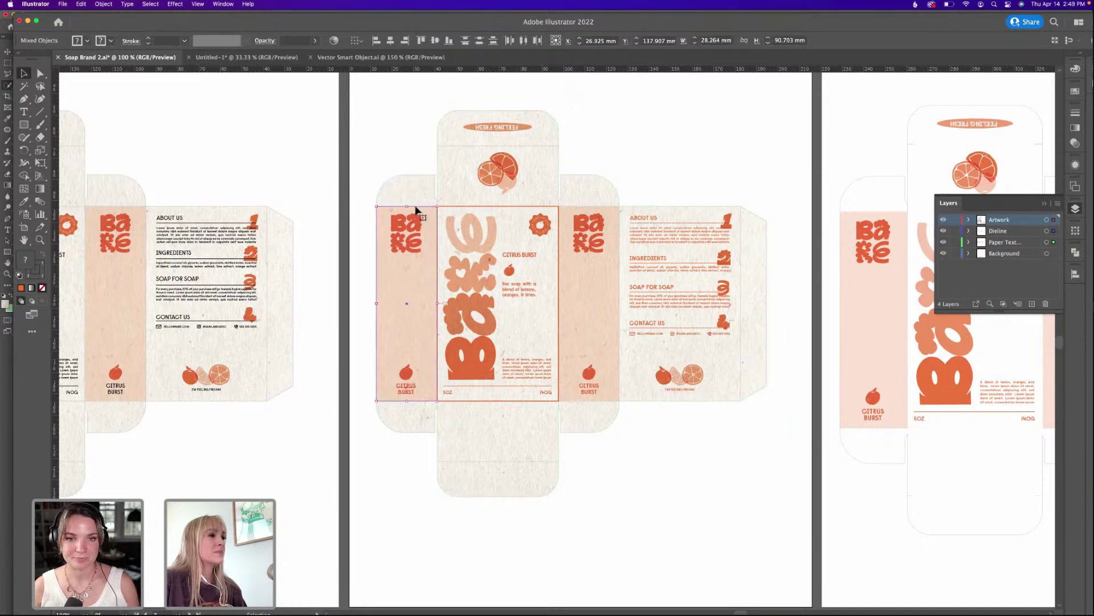
drag(416, 211, 351, 209)
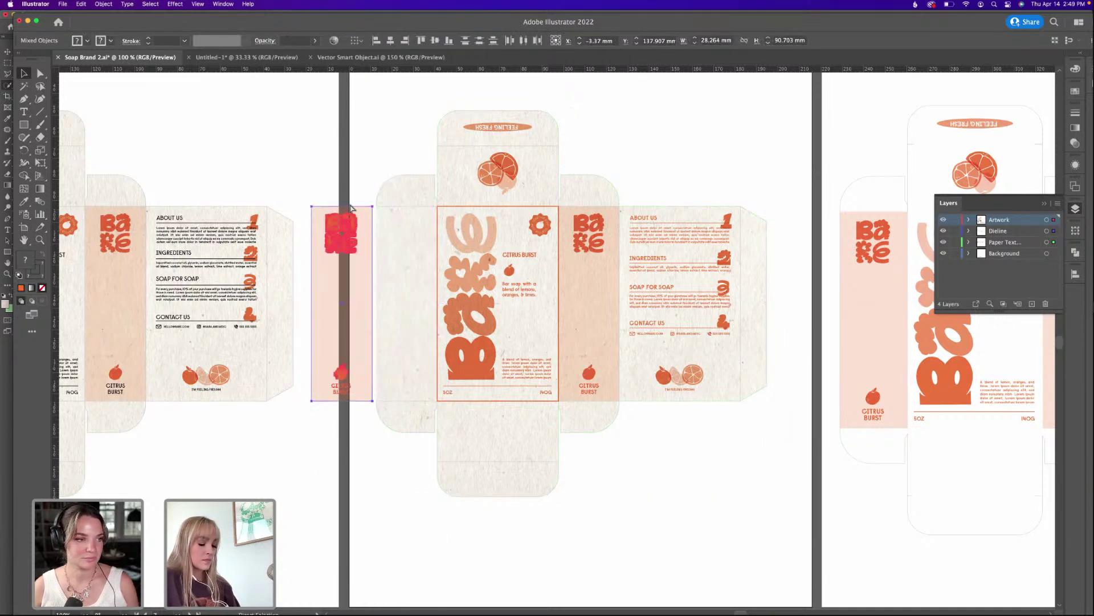
key(super+z)
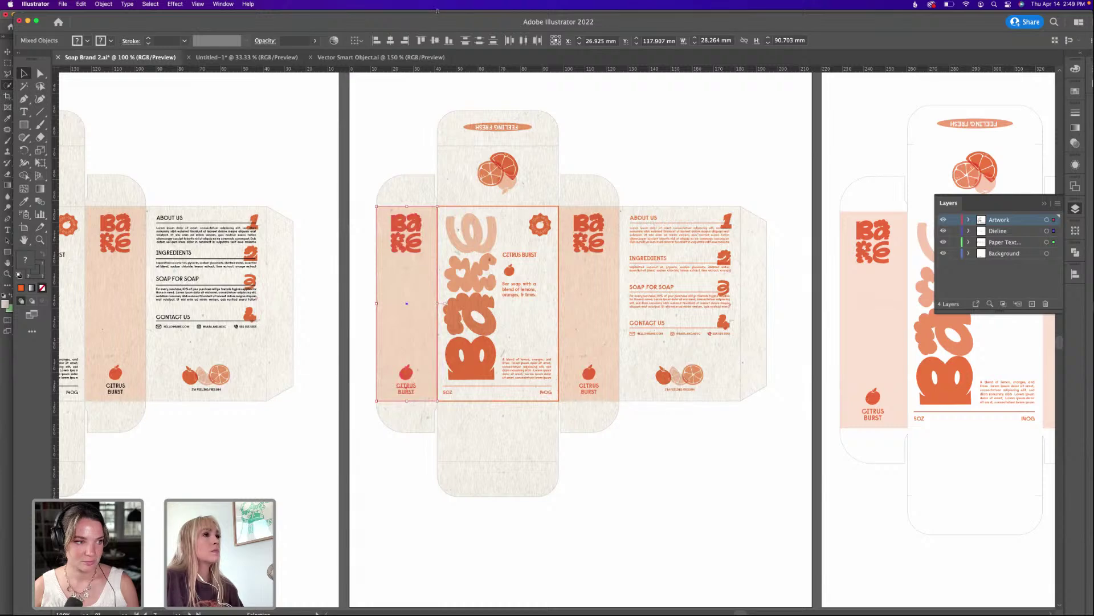
key(super+Tab)
key(super+v)
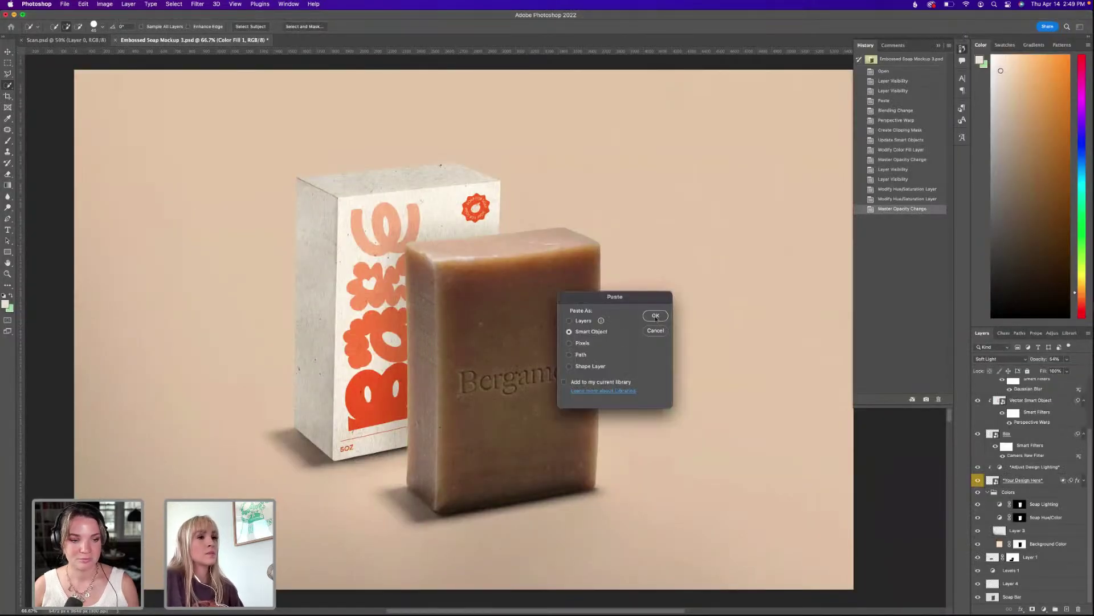
Paste the side-panel artwork as a smart object and scale it over the box's left side.
click(656, 316)
drag(465, 322, 328, 246)
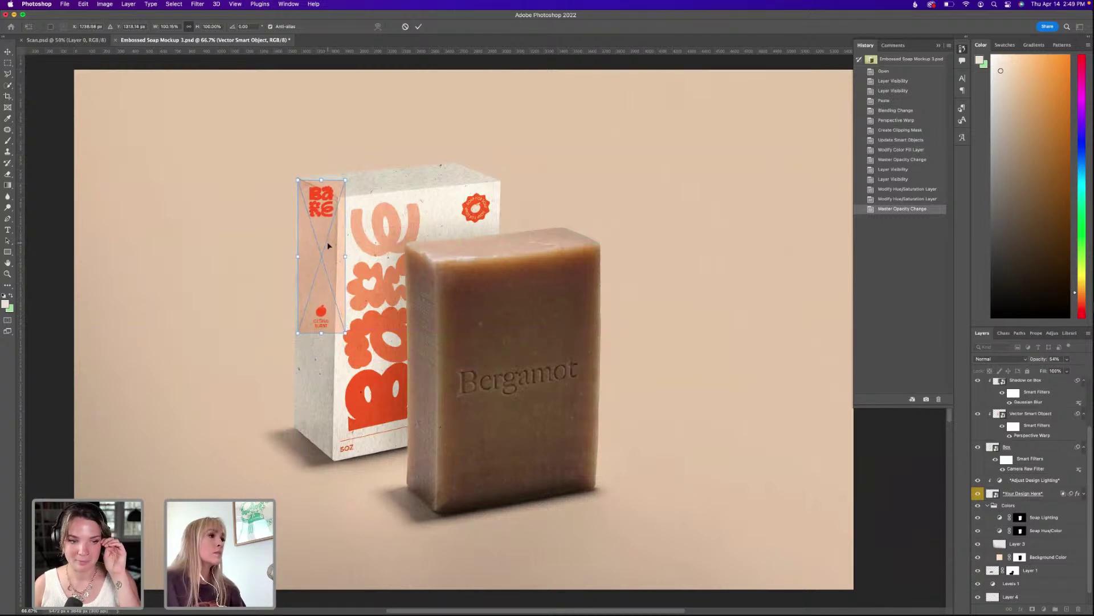
key(Left)
key(Left)
key(Left)
key(Left)
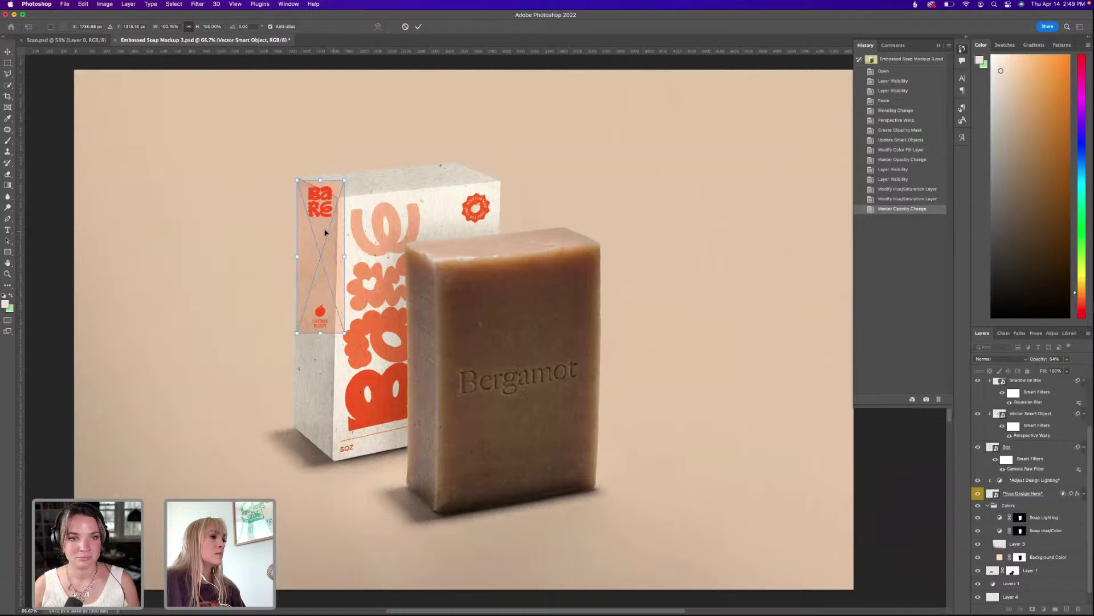
drag(351, 336, 385, 422)
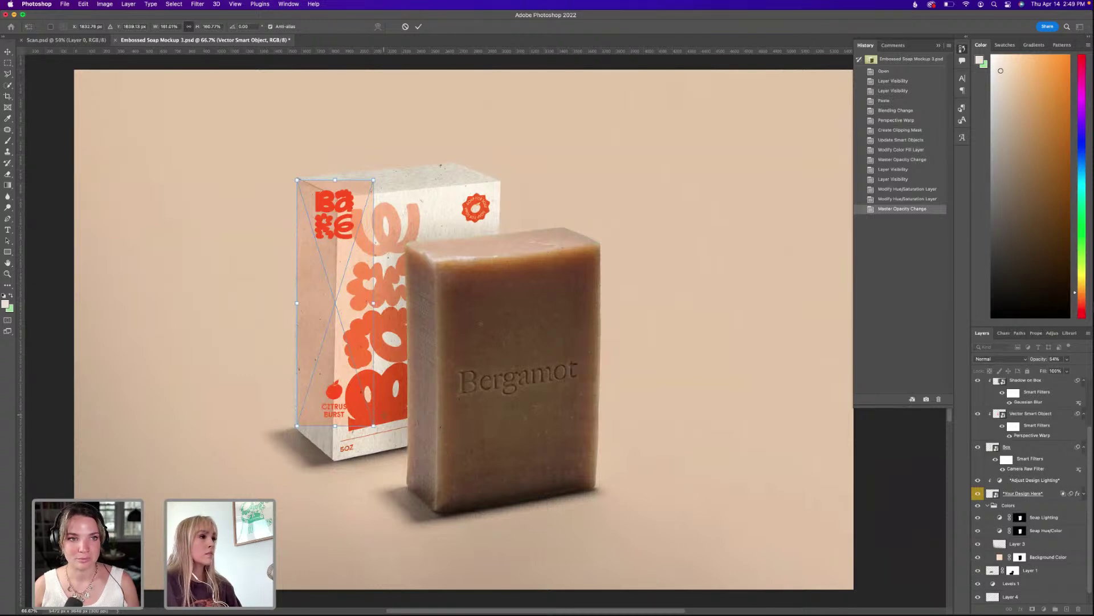
key(Return)
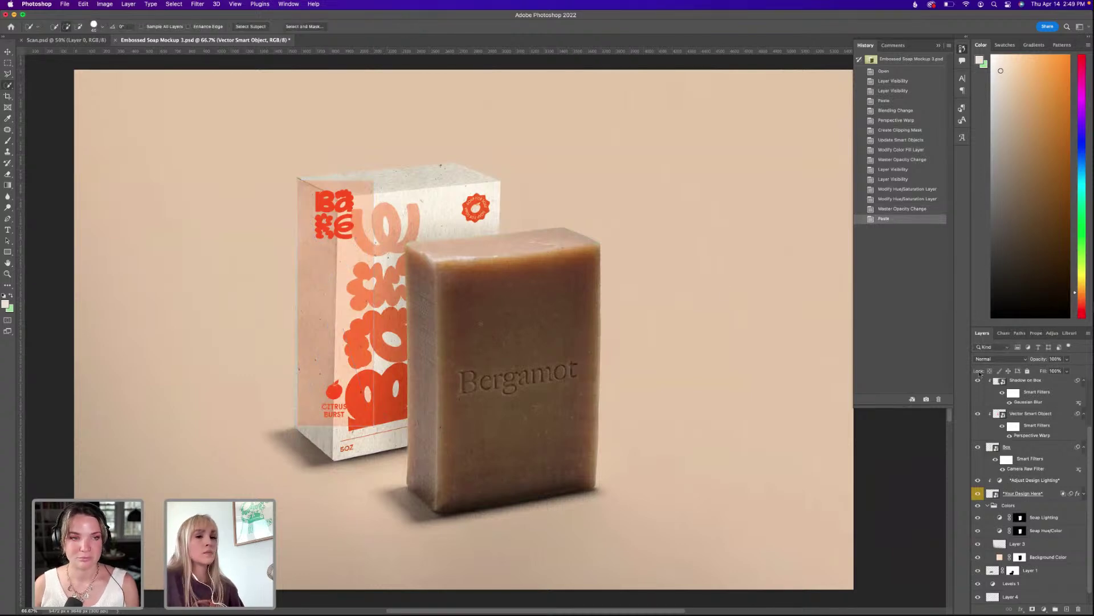
Move the side artwork layer beneath Shadow on Box and set its blend mode to Multiply.
scroll(1026, 471, up, 3)
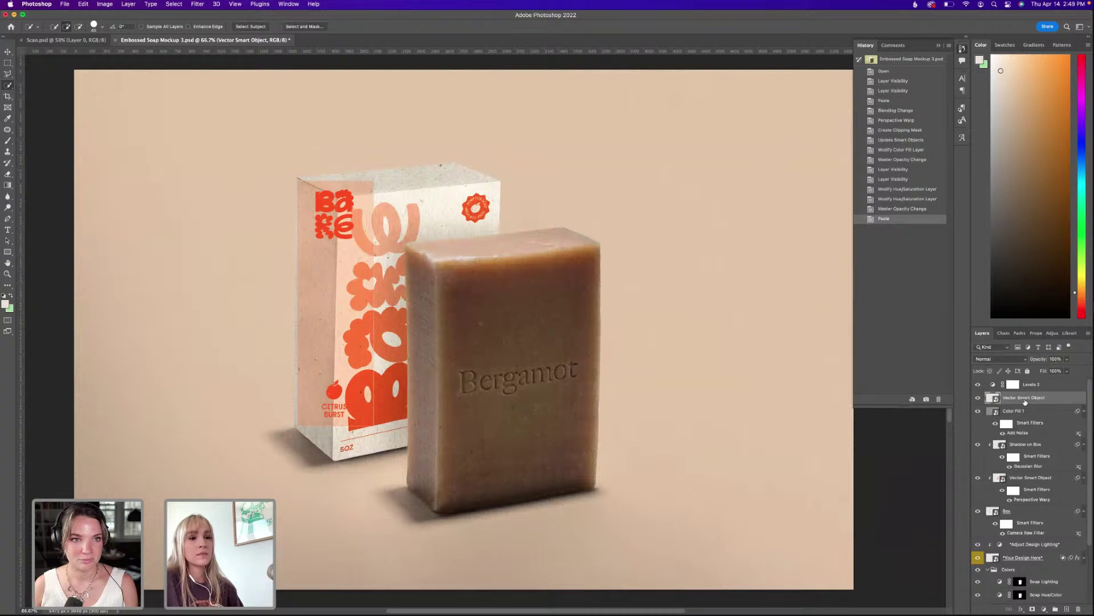
drag(1024, 401, 1015, 477)
key(ctrl+t)
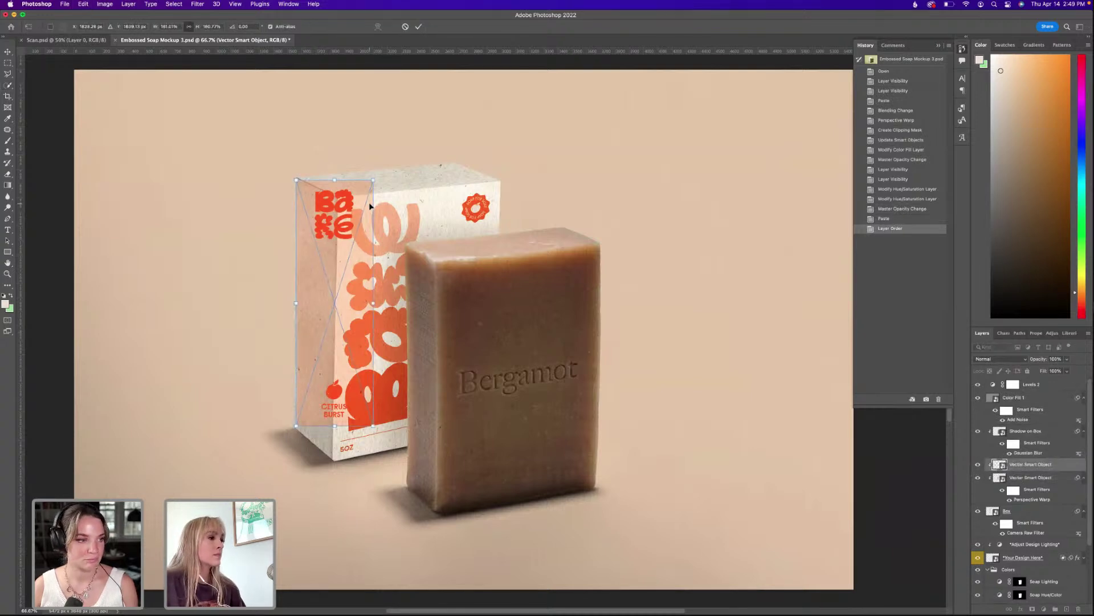
click(418, 27)
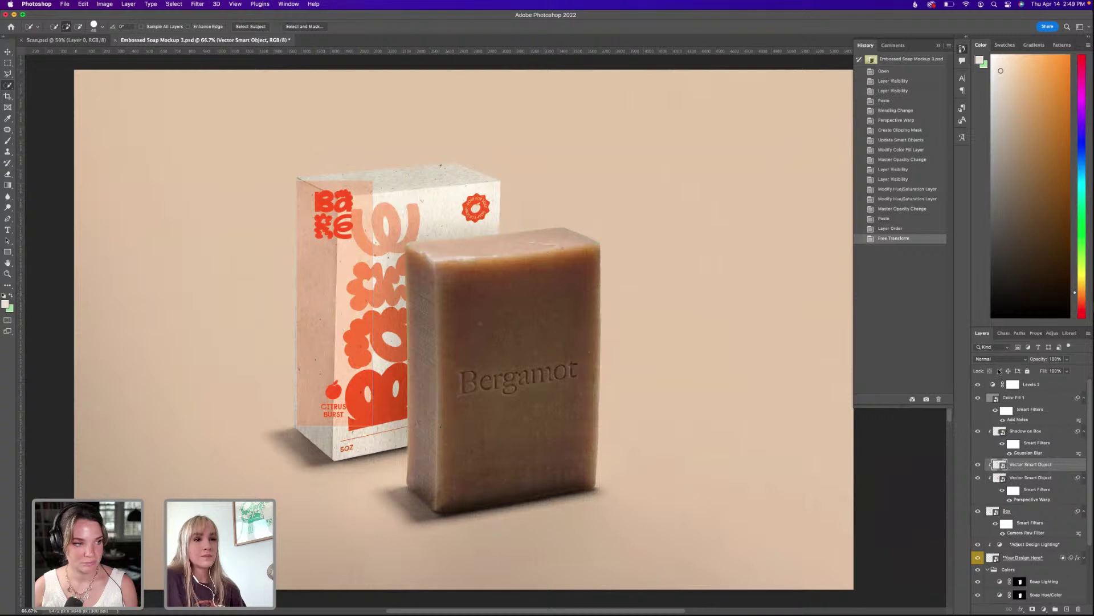
click(989, 360)
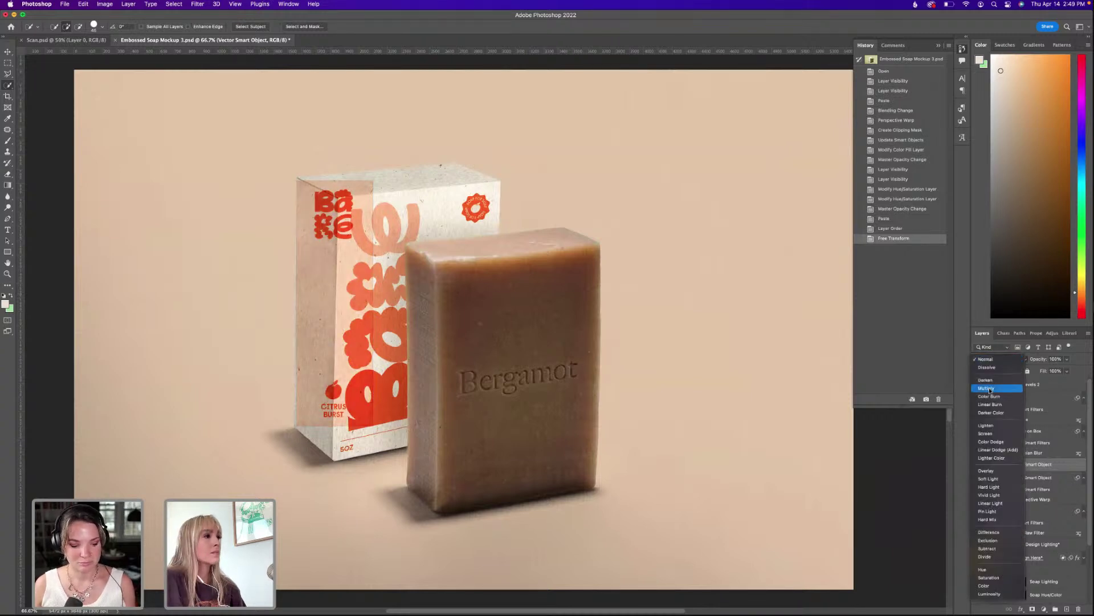
click(990, 389)
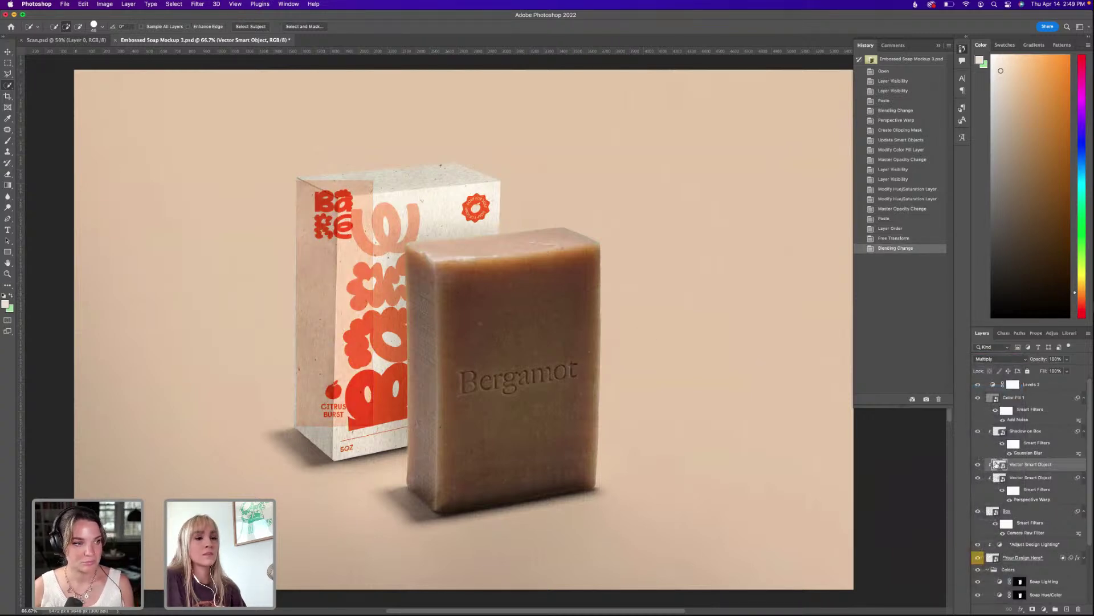
key(super+Tab)
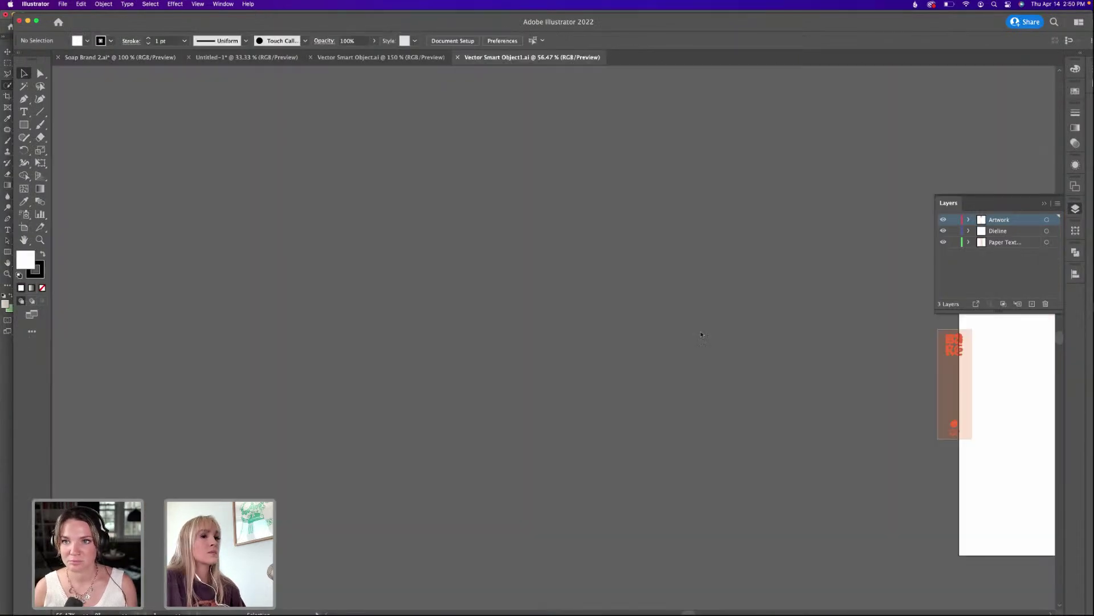
Delete the dieline outline path from Vector Smart Object1.ai and save it.
key(super+equal)
key(a)
click(626, 308)
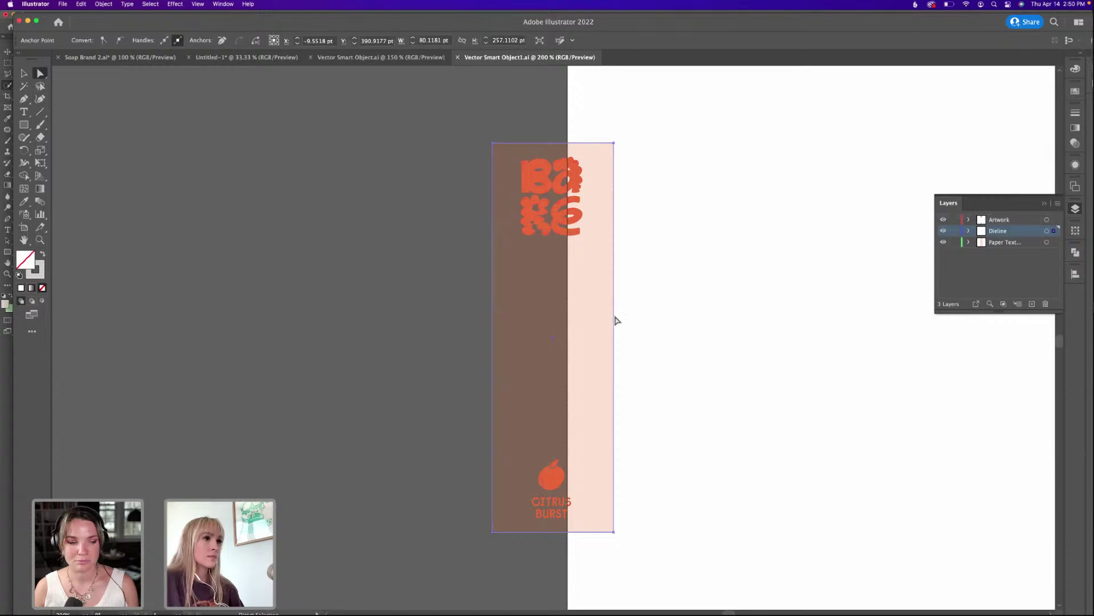
key(BackSpace)
key(v)
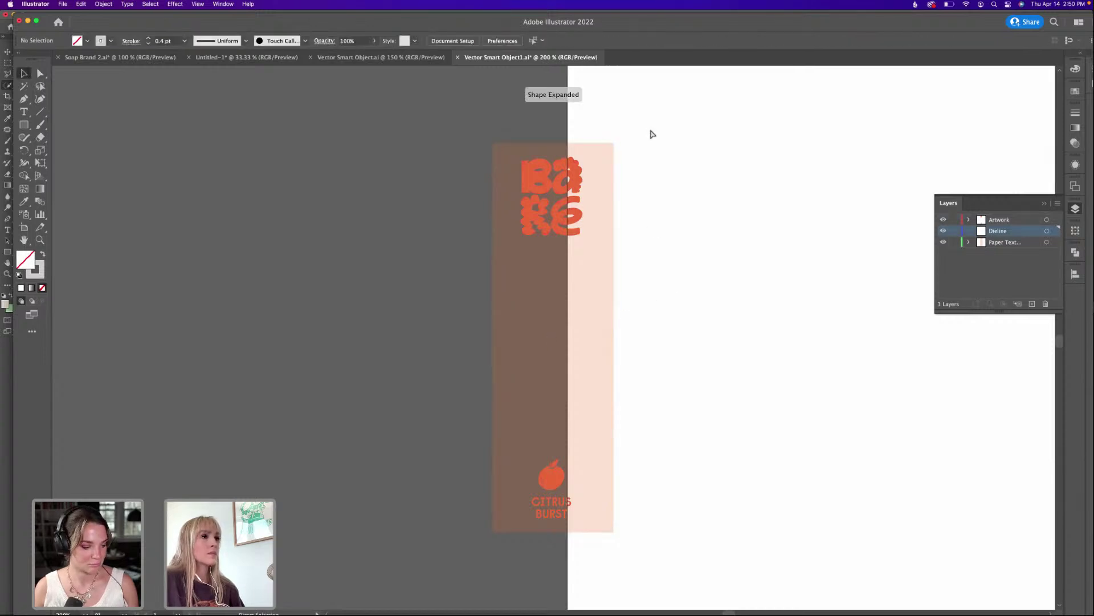
key(super+s)
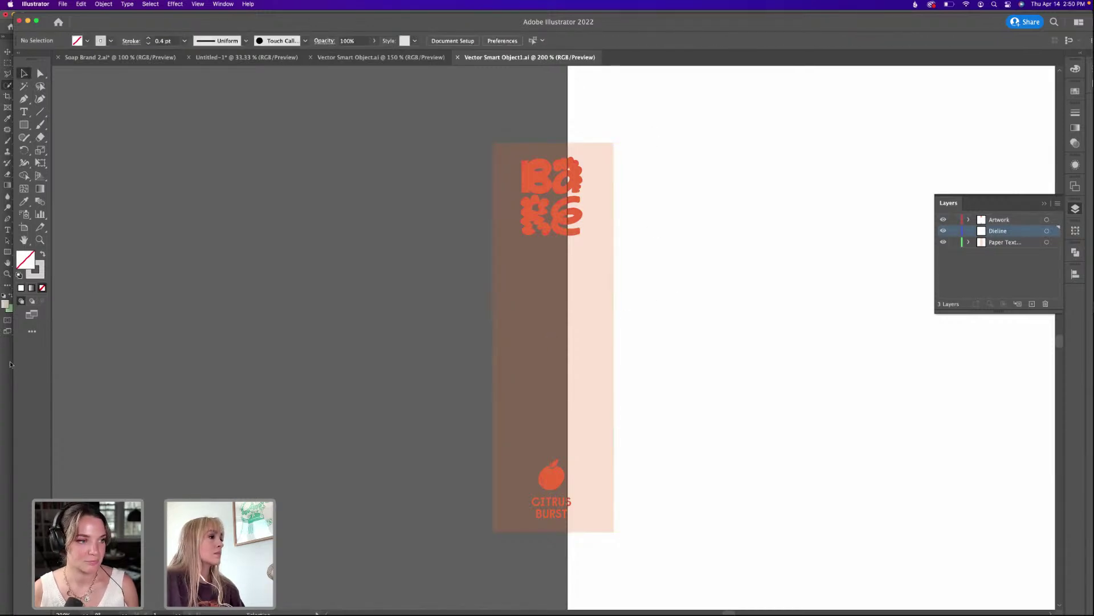
key(super+Tab)
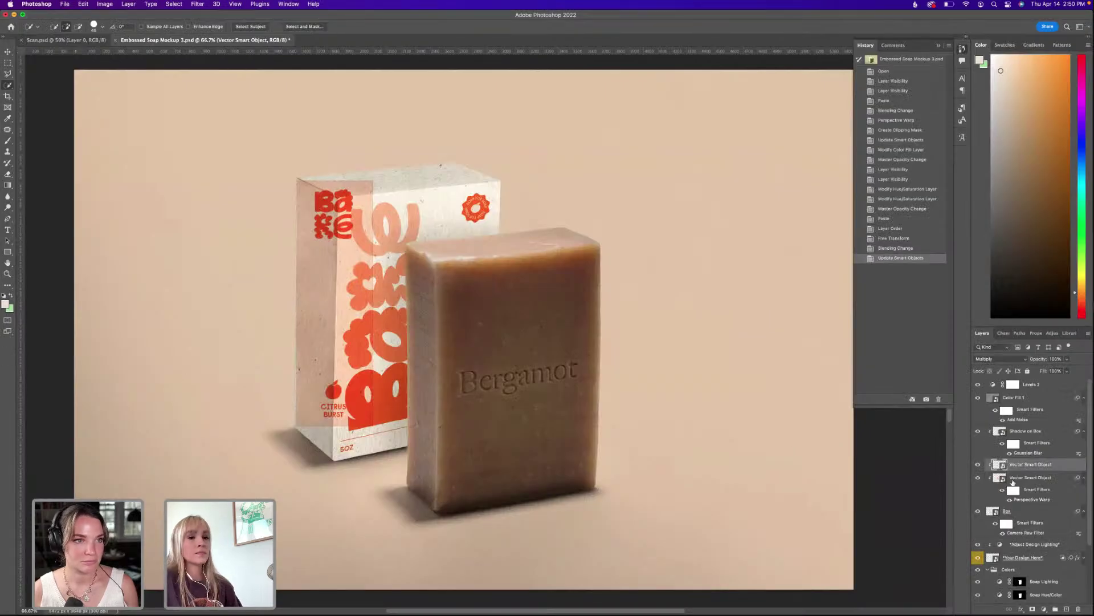
Start Perspective Warp via a 'PE' Help search and draw a plane over the box's side.
click(318, 4)
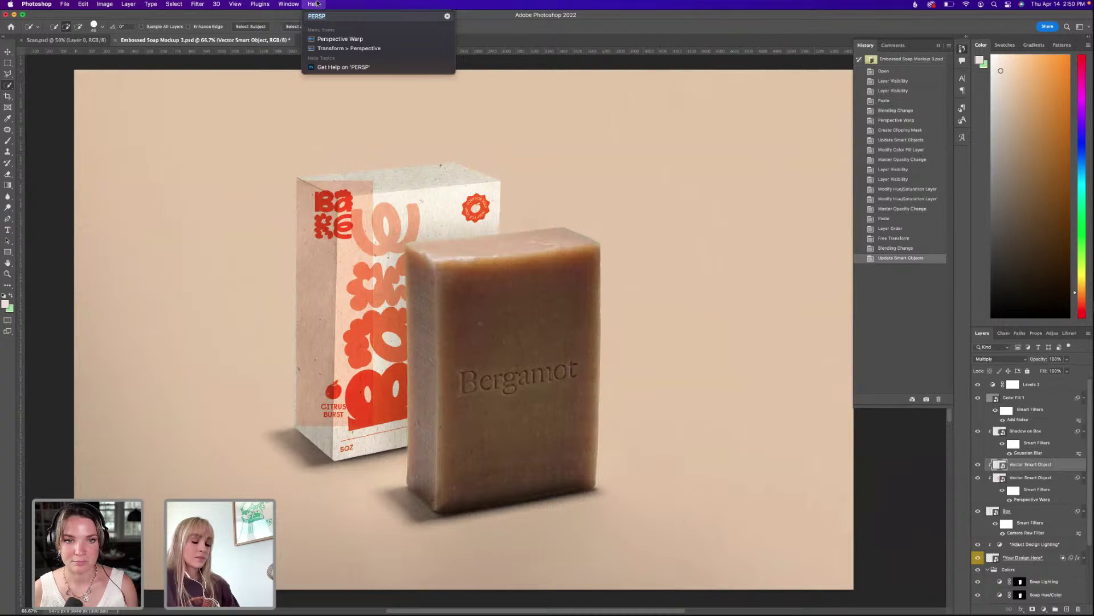
text(PE)
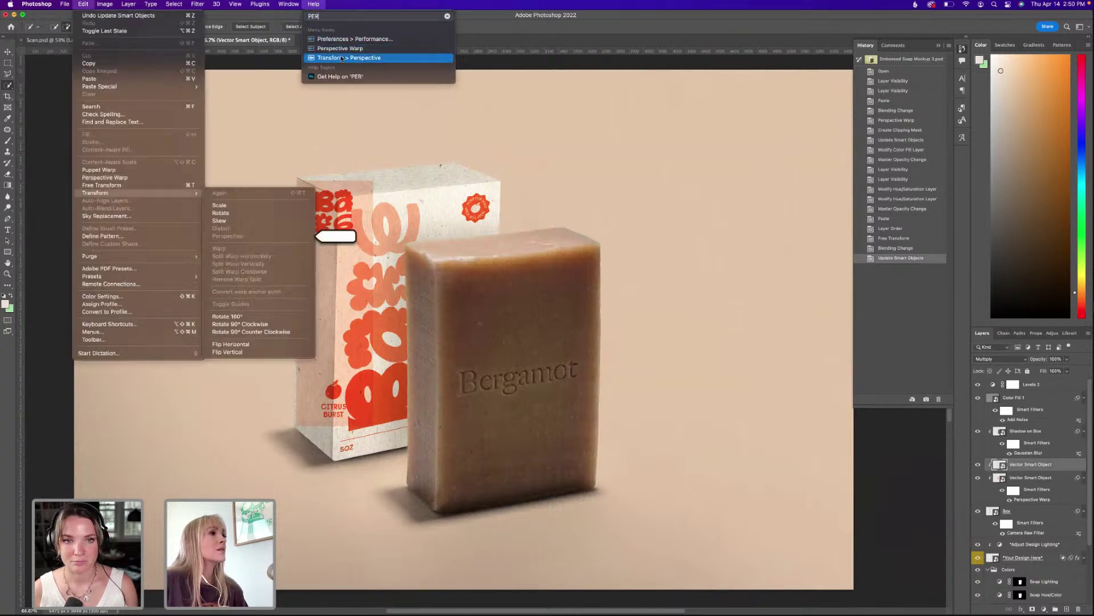
click(340, 57)
click(317, 4)
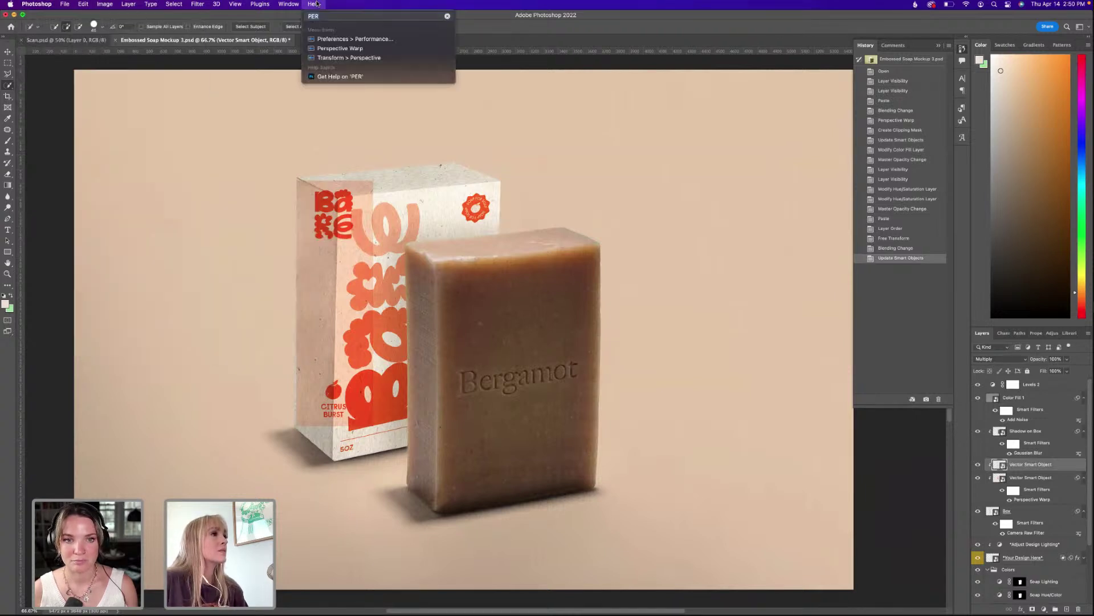
click(329, 45)
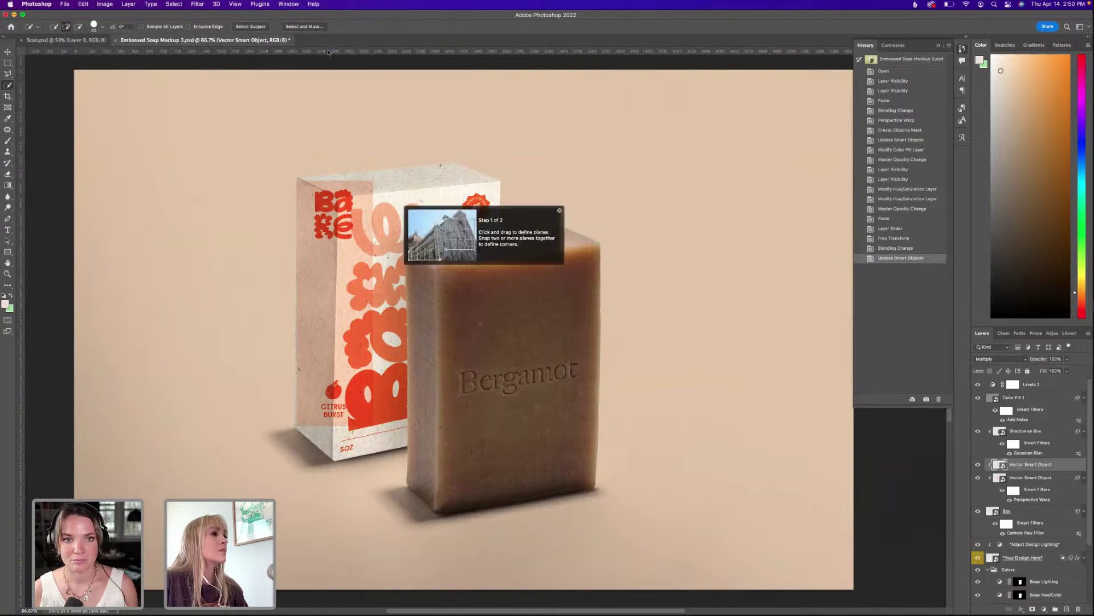
click(297, 182)
drag(298, 183, 378, 429)
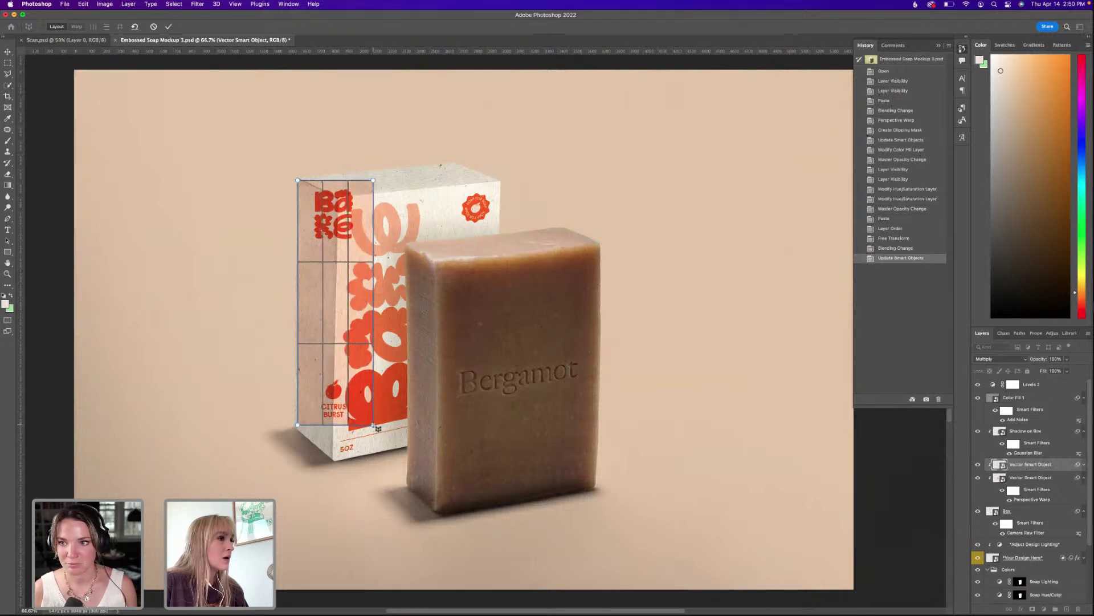
In Warp mode, drag the four pins onto the box's left-face corners and commit.
key(w)
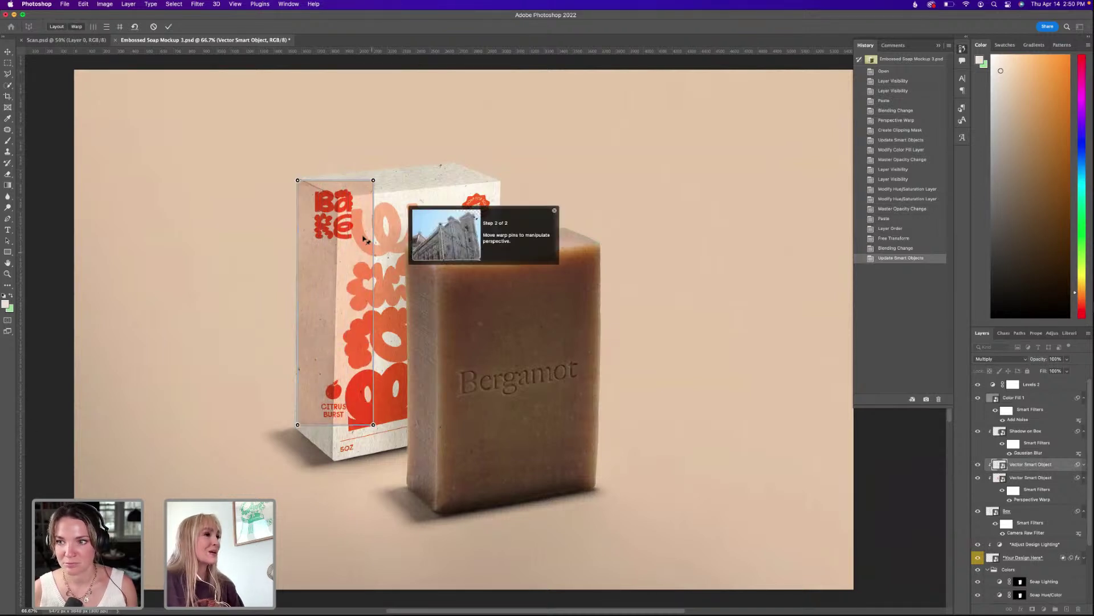
drag(373, 181, 341, 199)
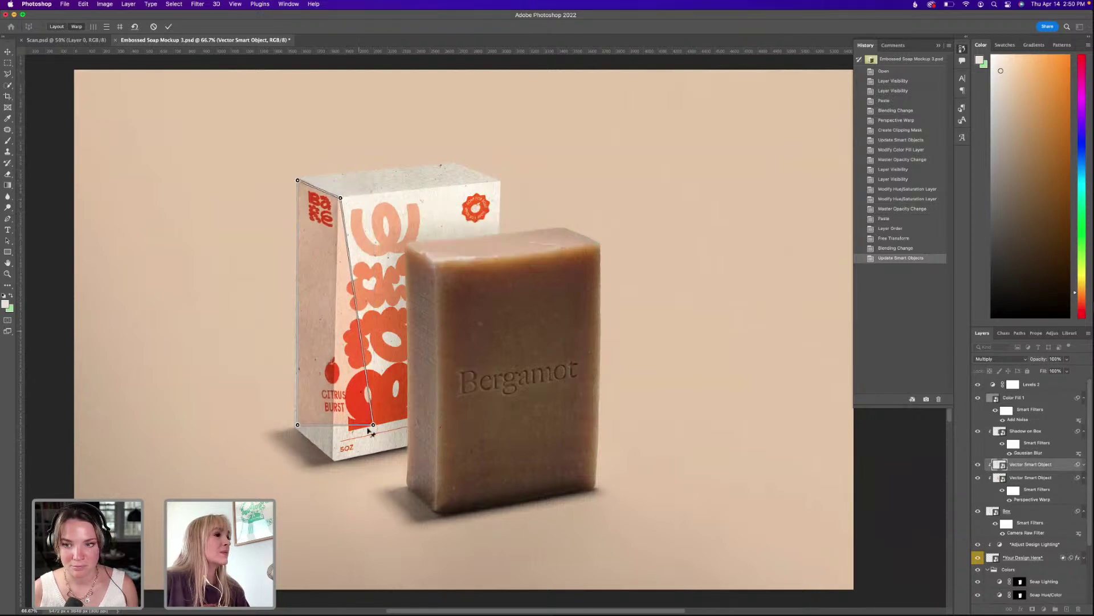
drag(372, 427, 330, 464)
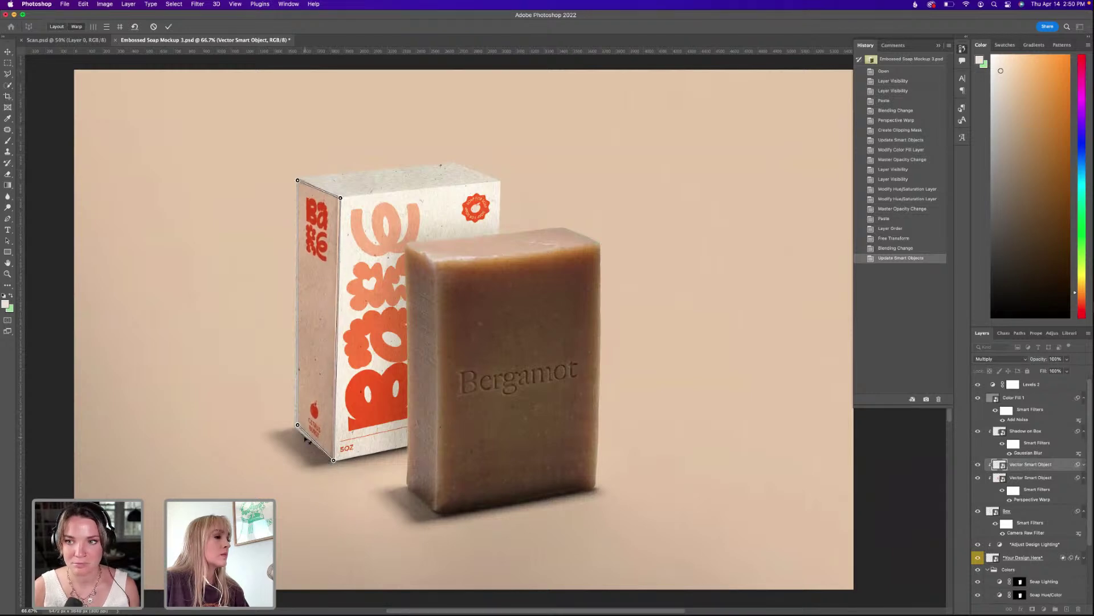
drag(299, 427, 294, 431)
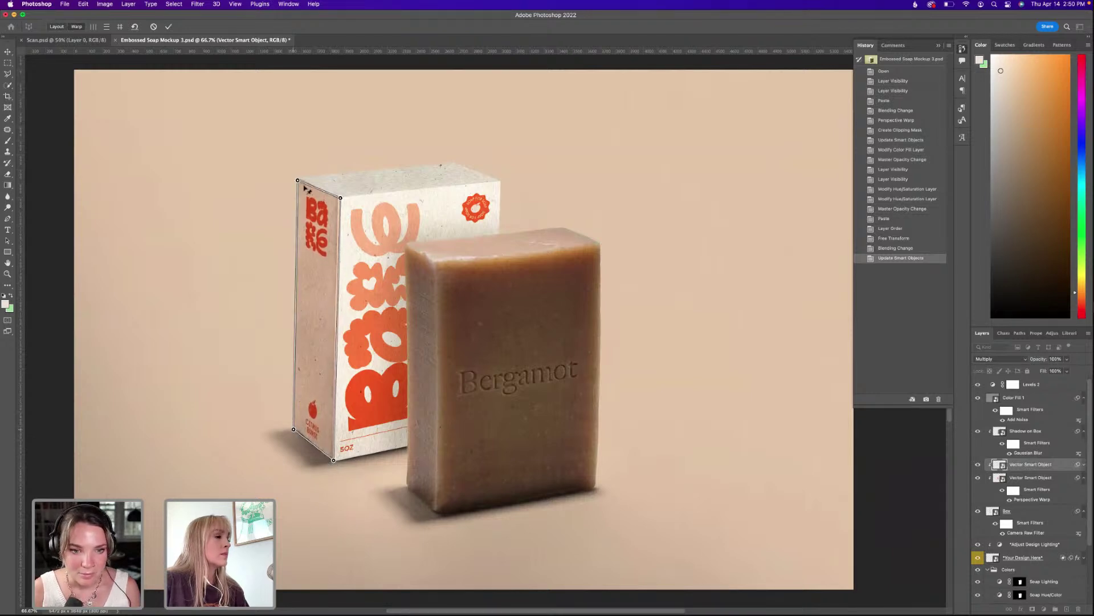
drag(299, 183, 299, 180)
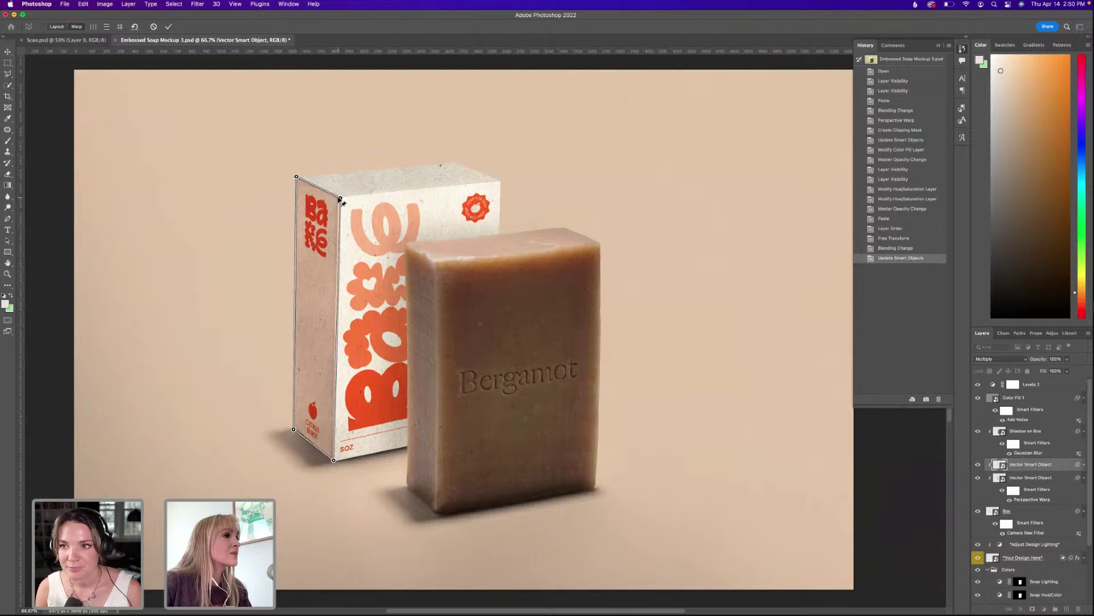
drag(341, 200, 339, 198)
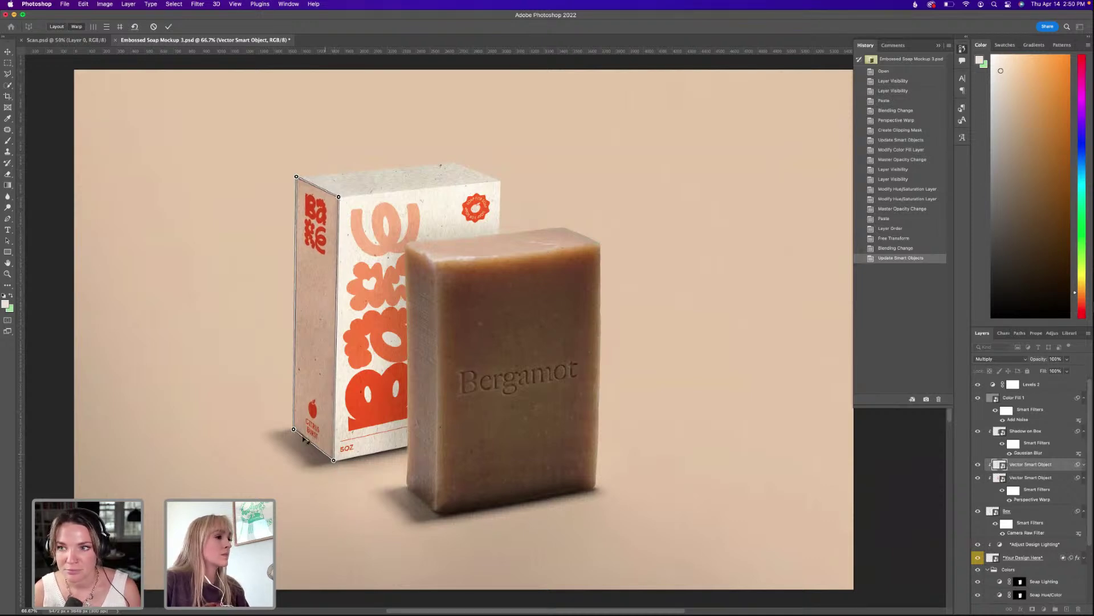
drag(296, 428, 293, 429)
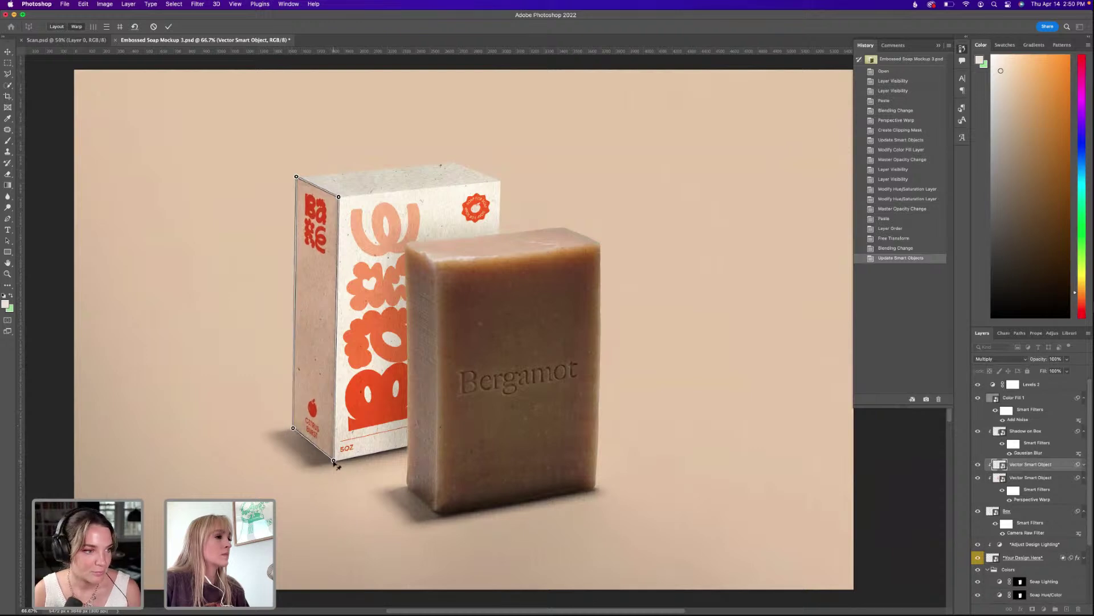
key(Return)
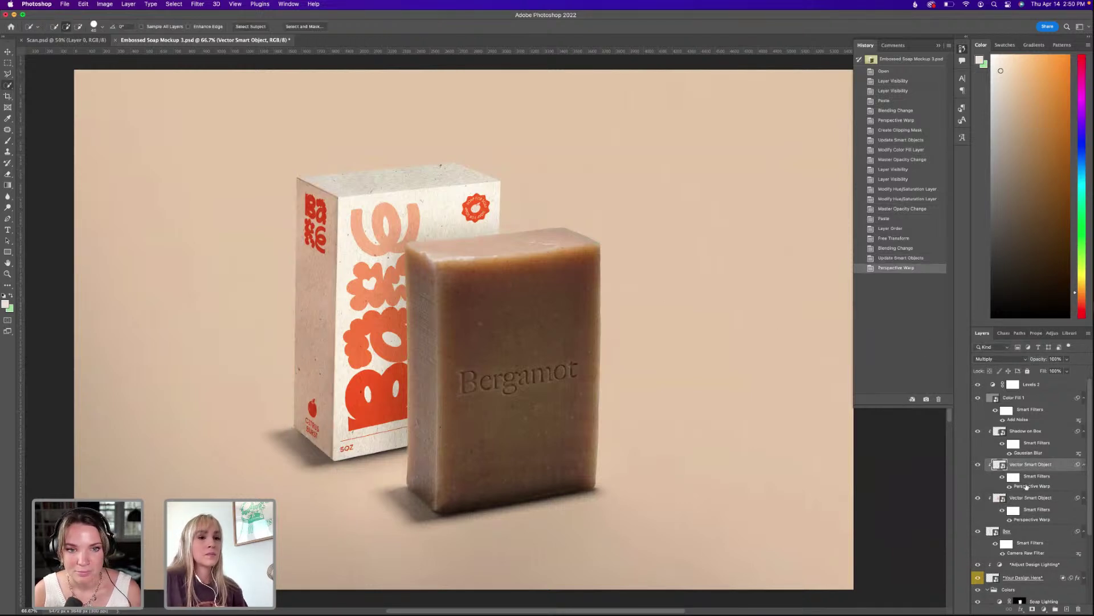
Reopen the side artwork's Perspective Warp, nudge the top-left pin down and apply.
double_click(1029, 486)
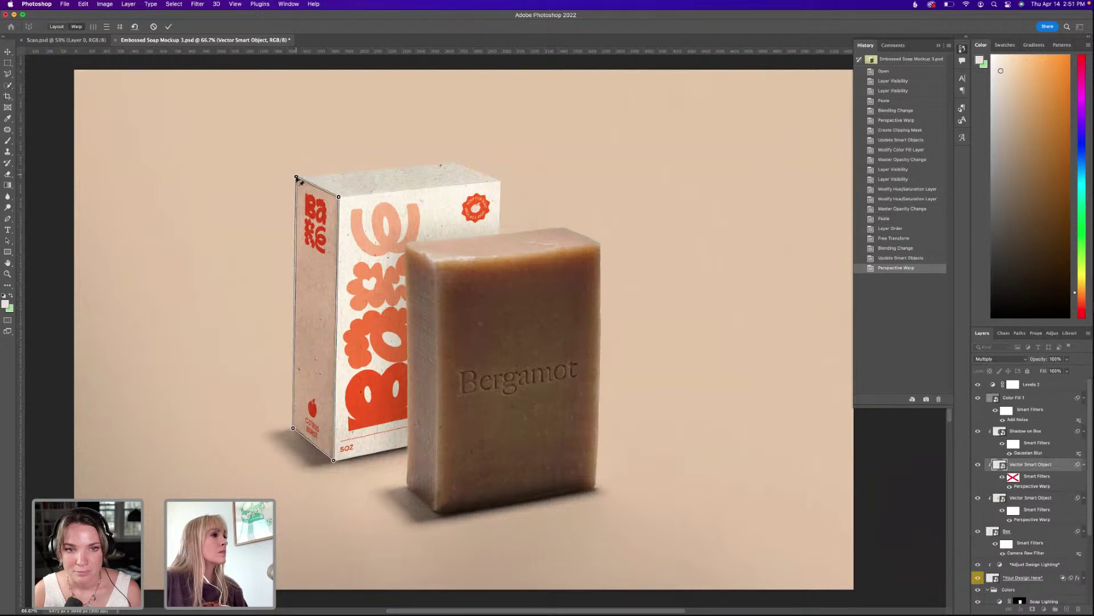
drag(296, 177, 339, 201)
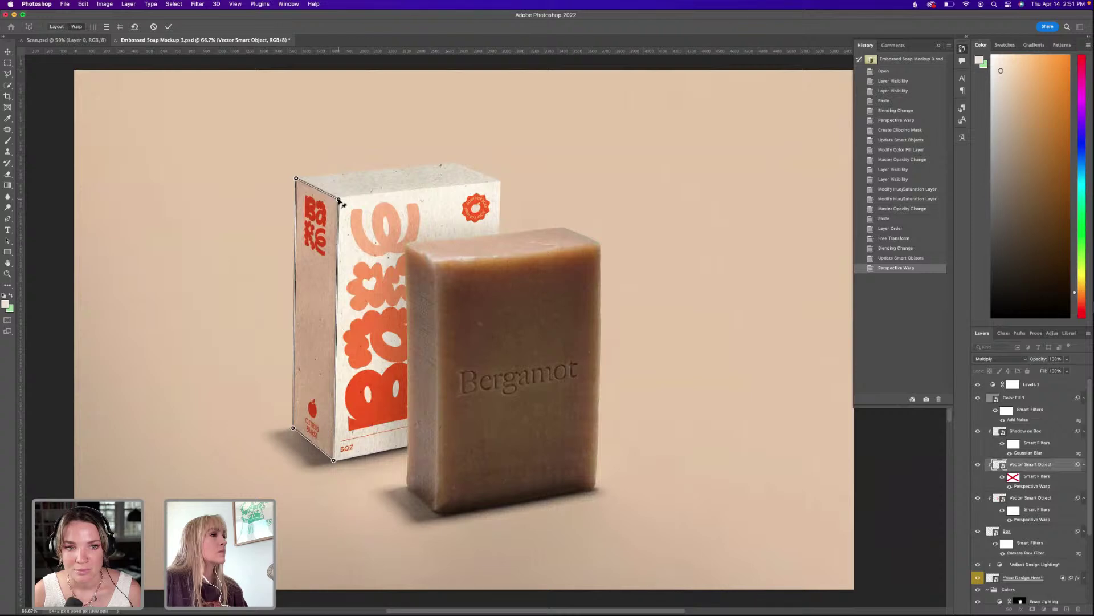
key(Return)
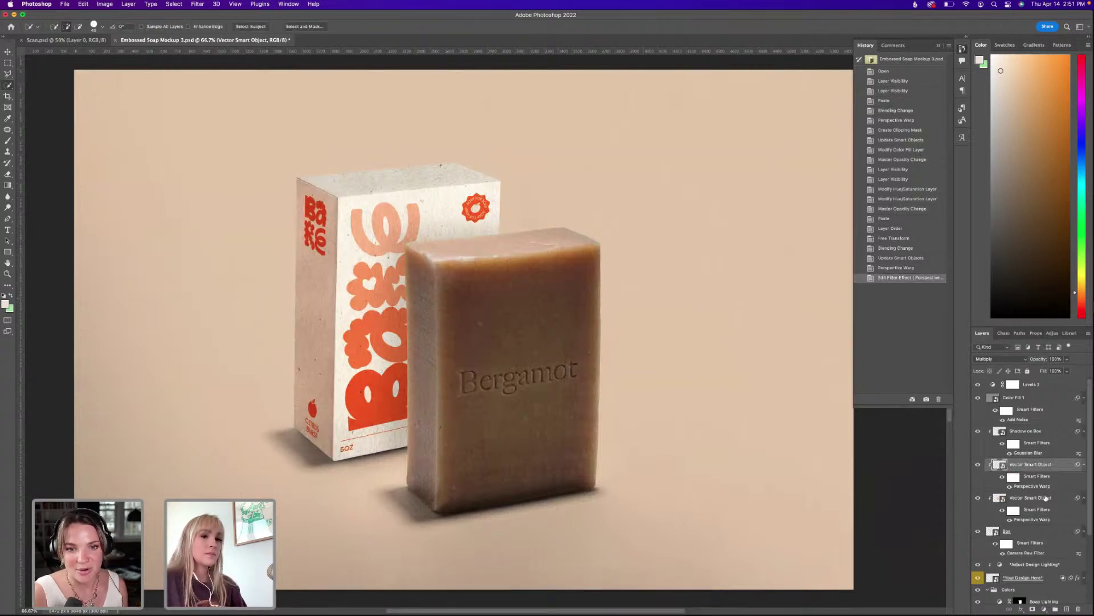
Nudge the bottom-right warp pin slightly left, apply, and save Embossed Soap Mockup 3.psd.
double_click(1033, 486)
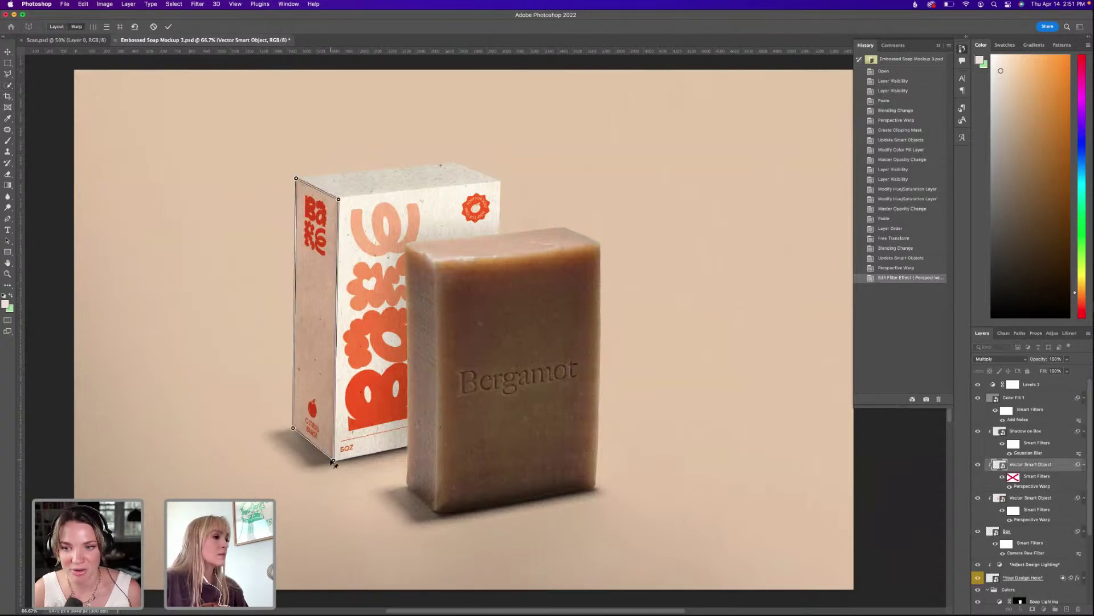
drag(334, 463, 333, 463)
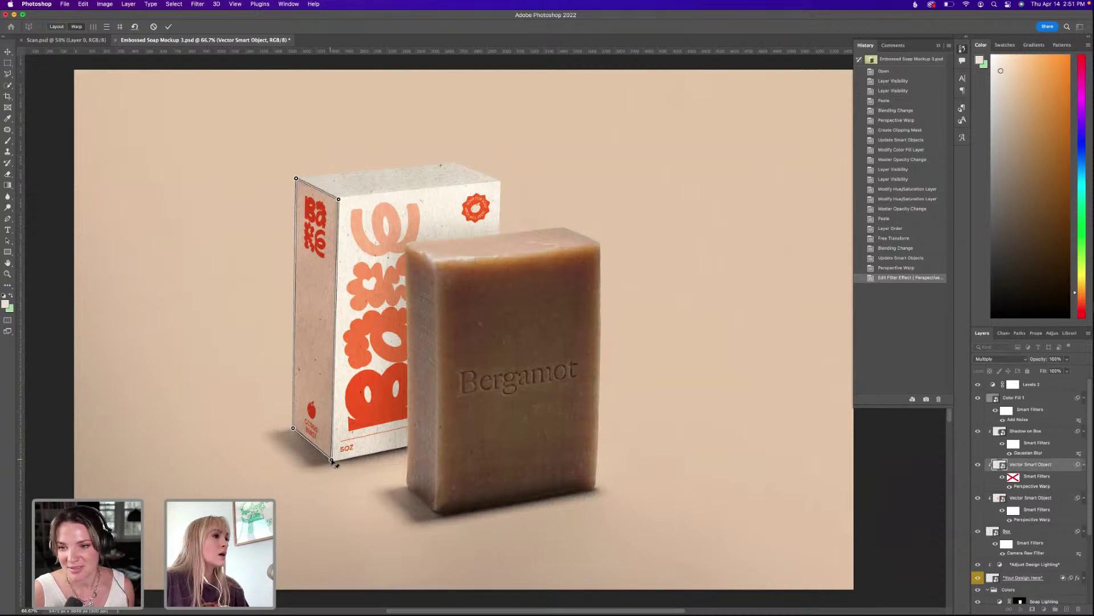
key(Return)
key(w)
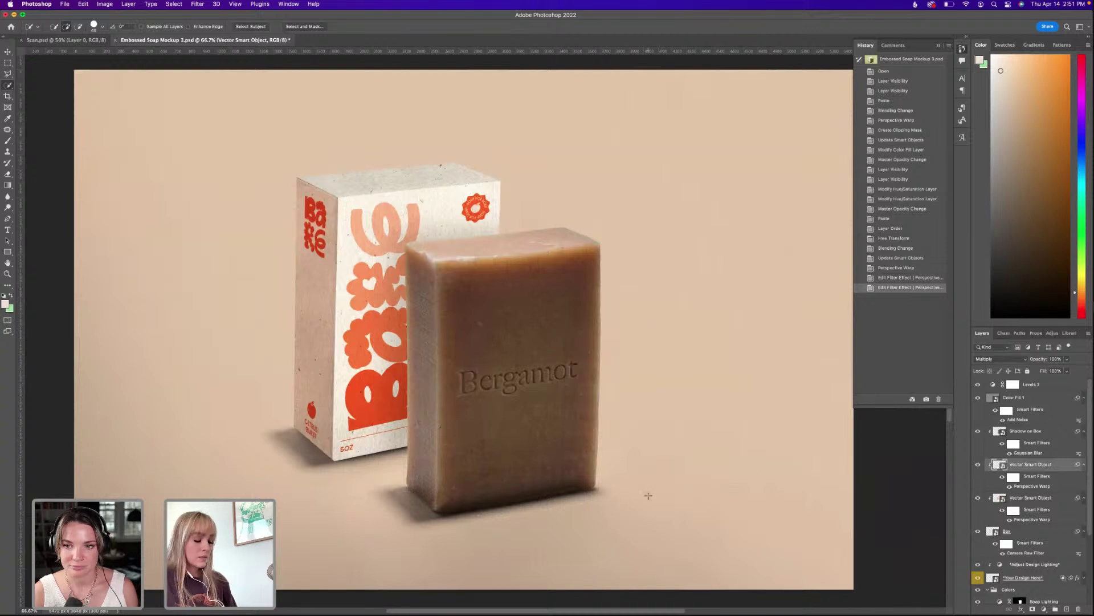
key(super+s)
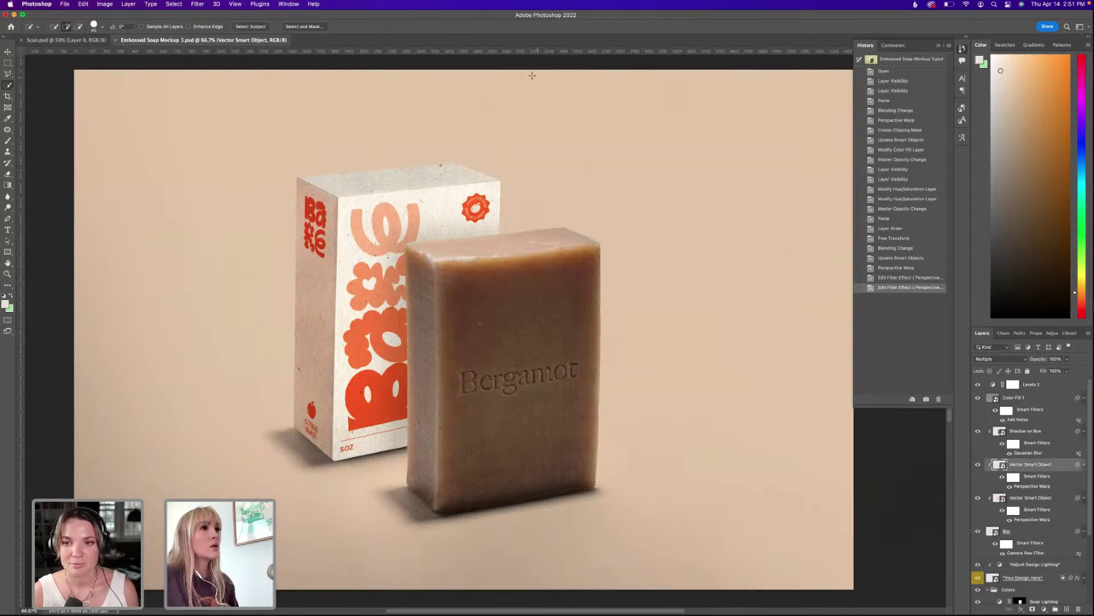
key(super+Tab)
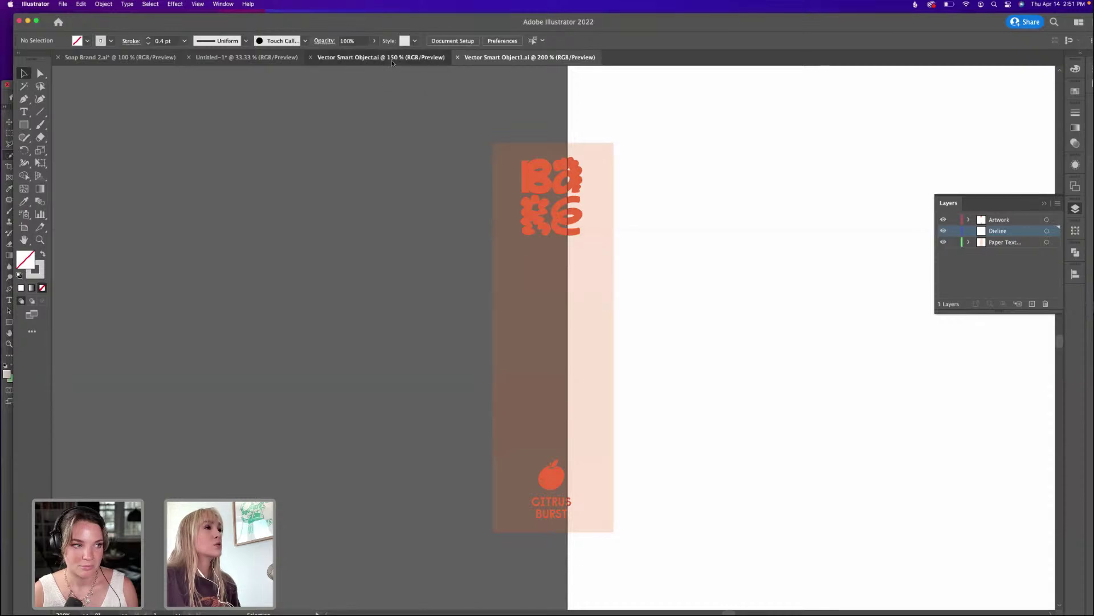
Browse the open Illustrator documents and select the packaging image on the black page.
click(381, 57)
click(240, 57)
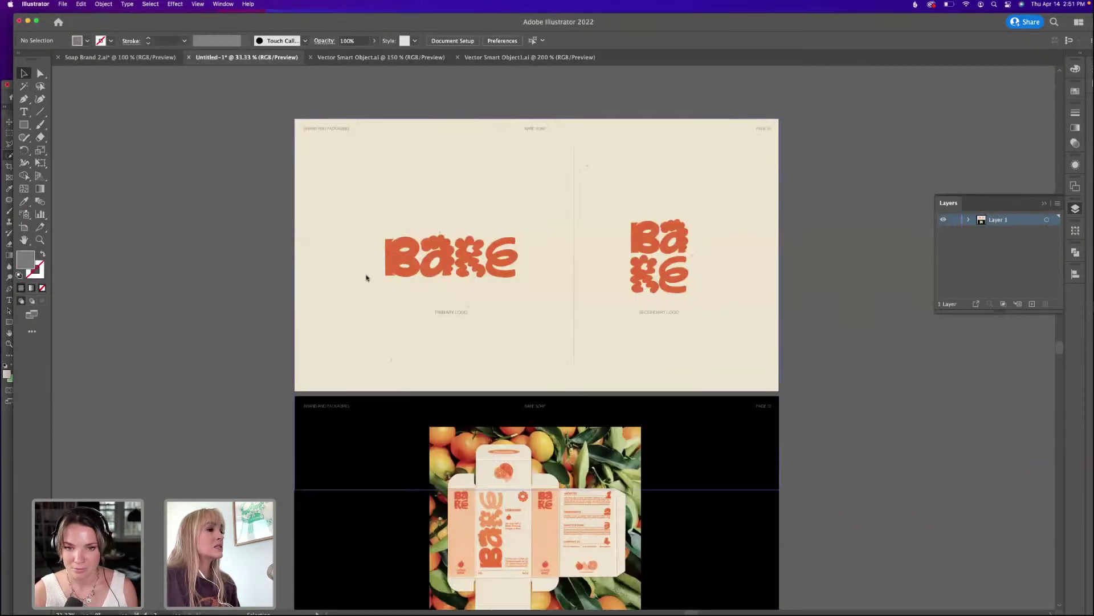
scroll(366, 275, down, 5)
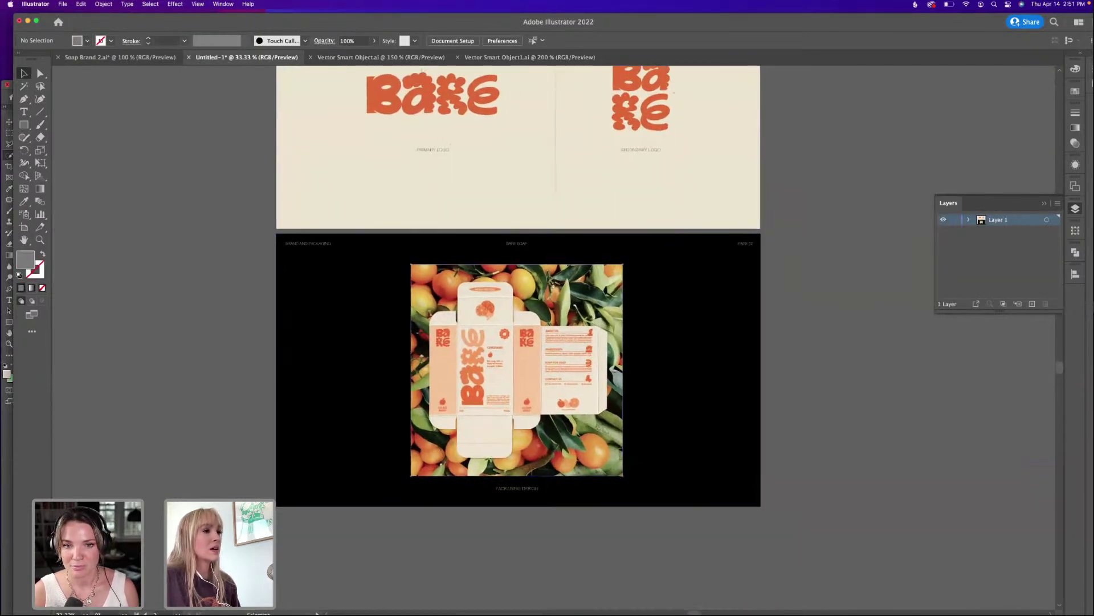
click(474, 294)
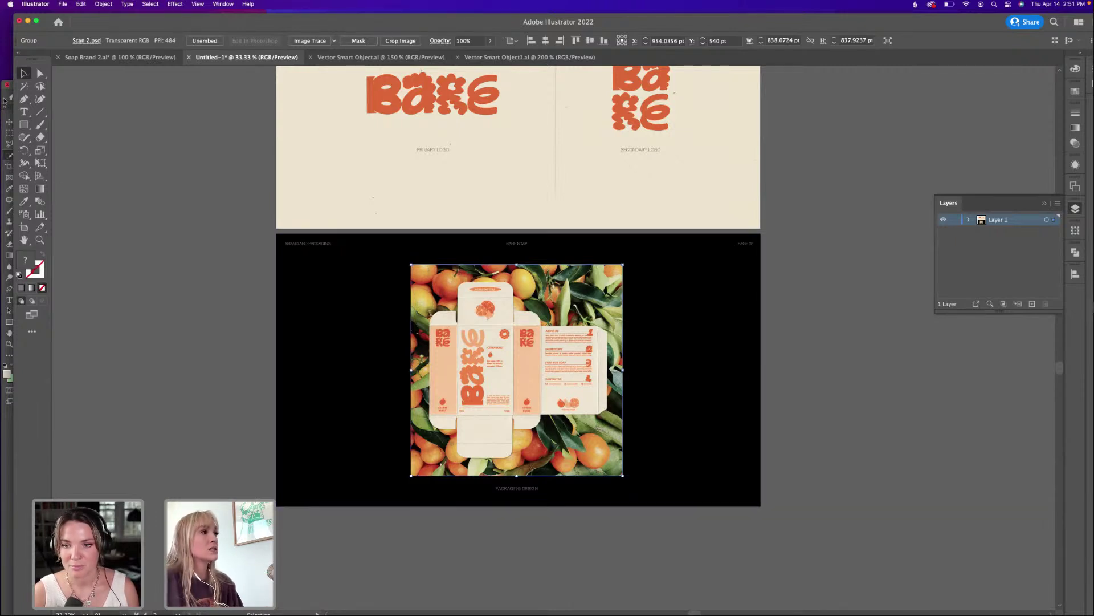
click(5, 102)
click(369, 61)
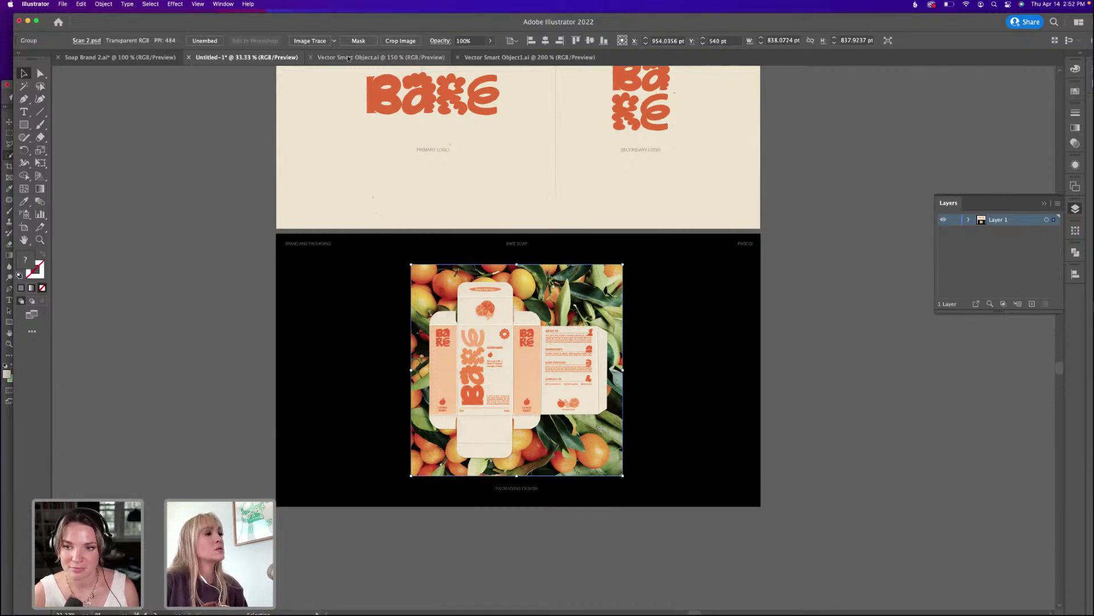
click(349, 58)
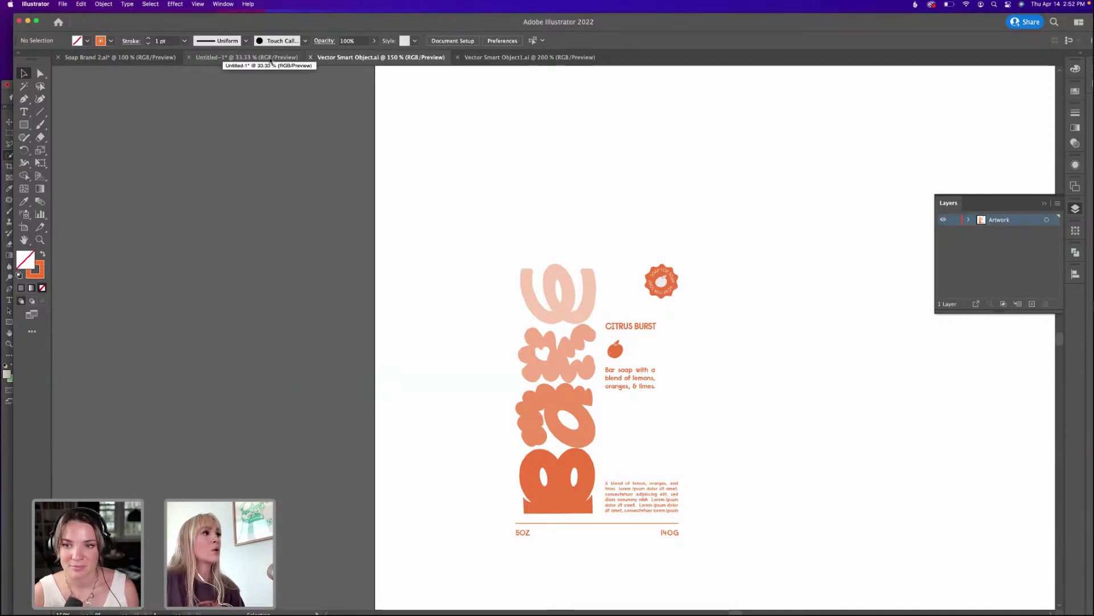
click(271, 58)
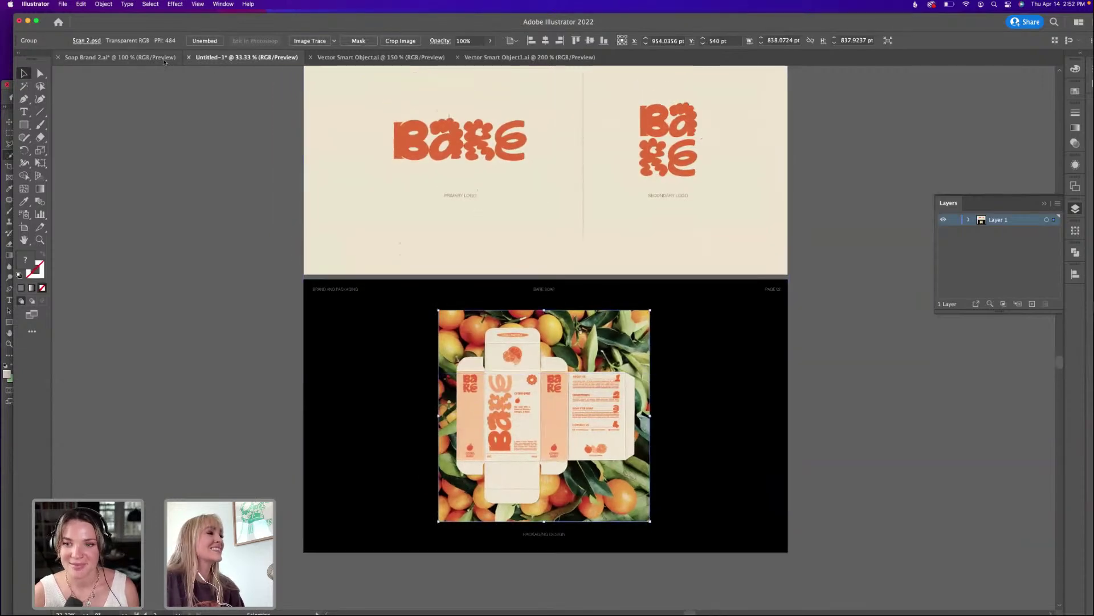
In Soap Brand 2.ai, select the orange, orange slice and lemon on the top flap as one group.
click(165, 58)
scroll(505, 207, right, 10)
scroll(505, 207, up, 3)
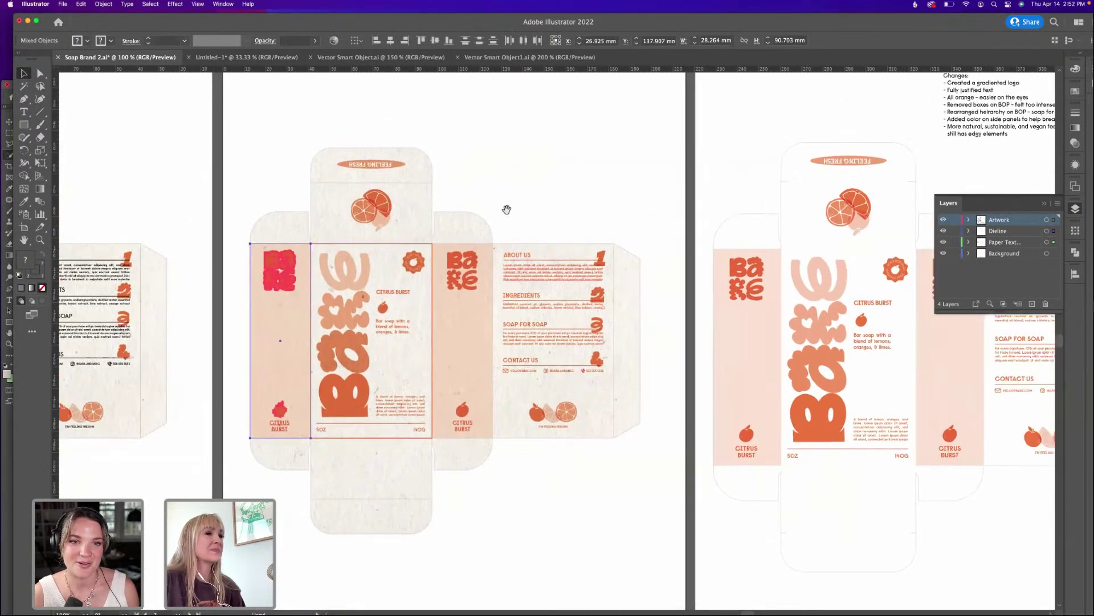
click(687, 225)
shift+click(689, 224)
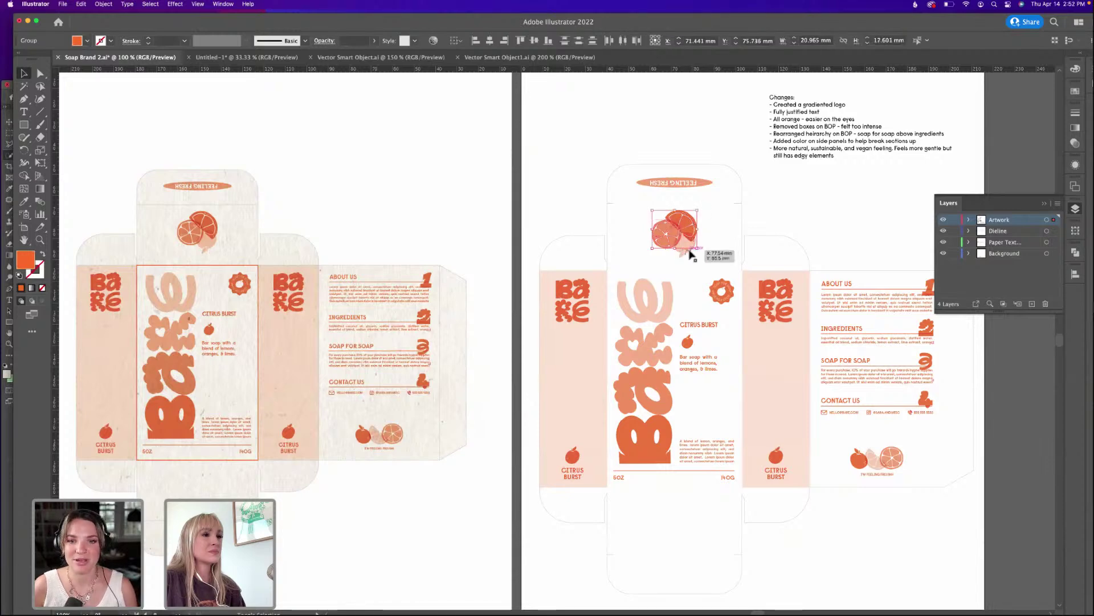
shift+click(689, 247)
key(v)
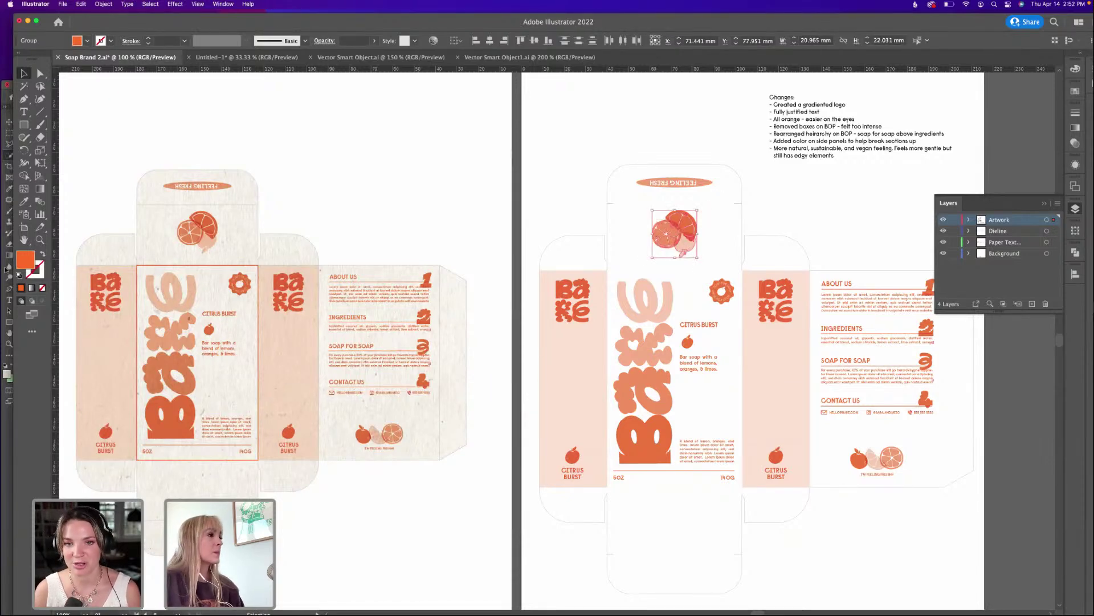
click(6, 268)
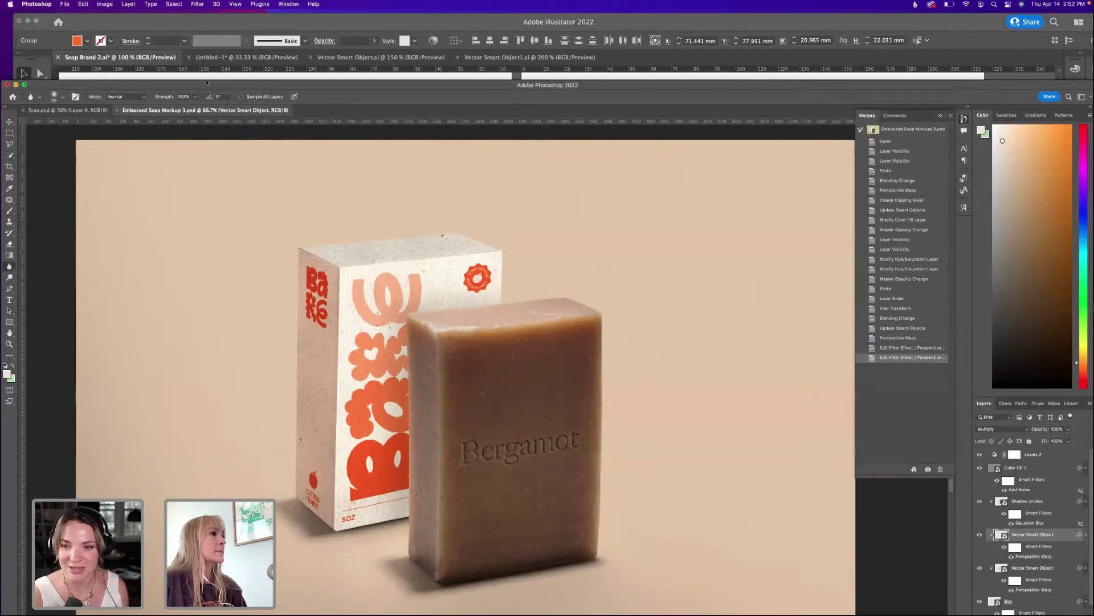
double_click(207, 82)
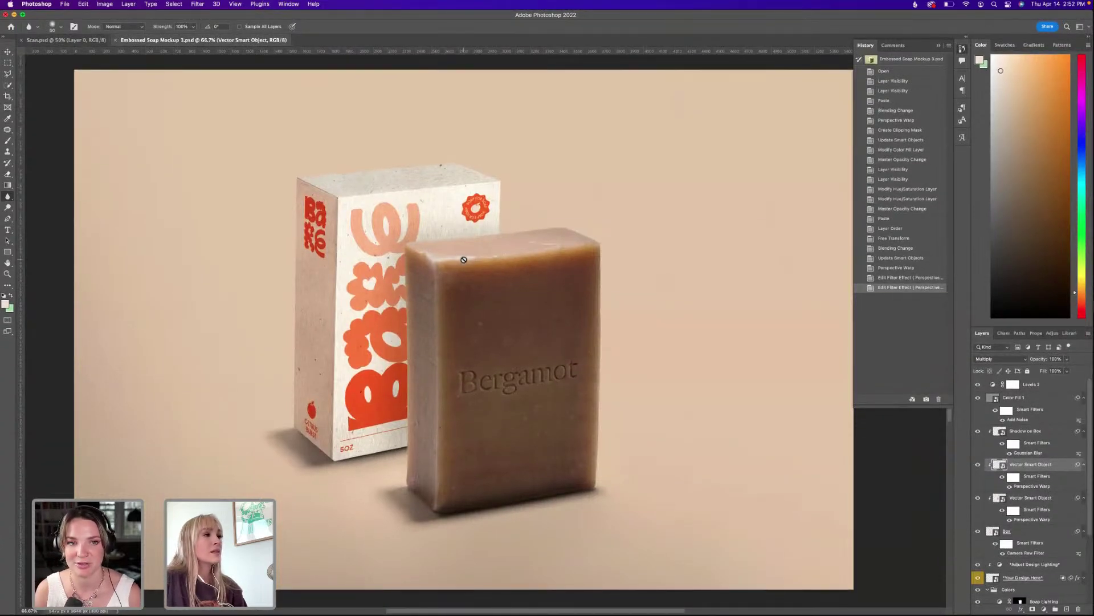
Paste the fruit graphic as a smart object above the front artwork layer, then cancel the placement.
click(1020, 436)
click(1024, 464)
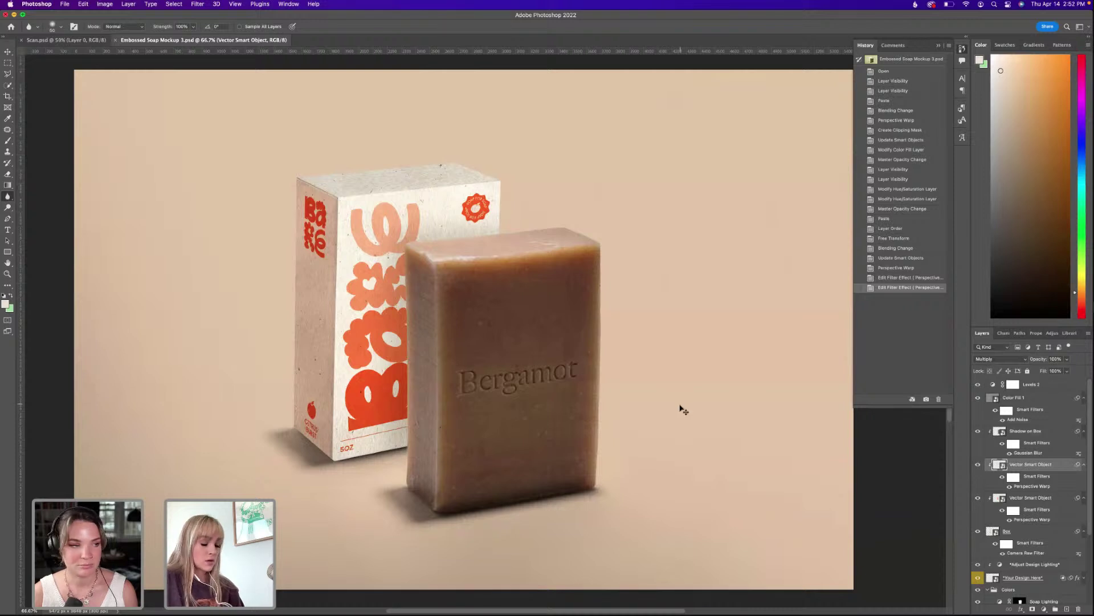
key(super+v)
click(656, 315)
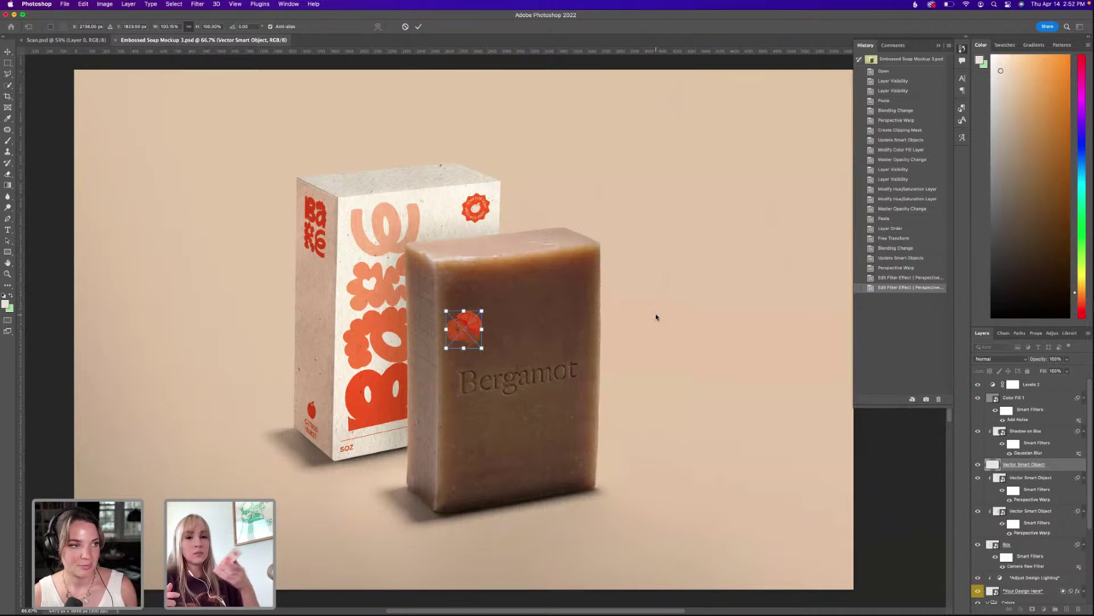
drag(476, 333, 400, 186)
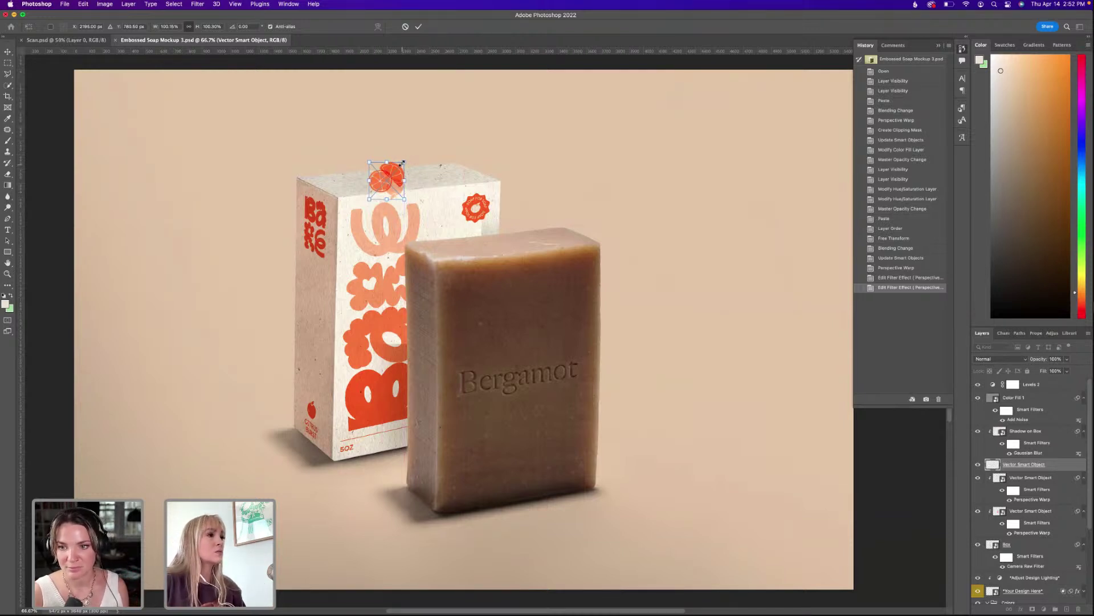
key(Escape)
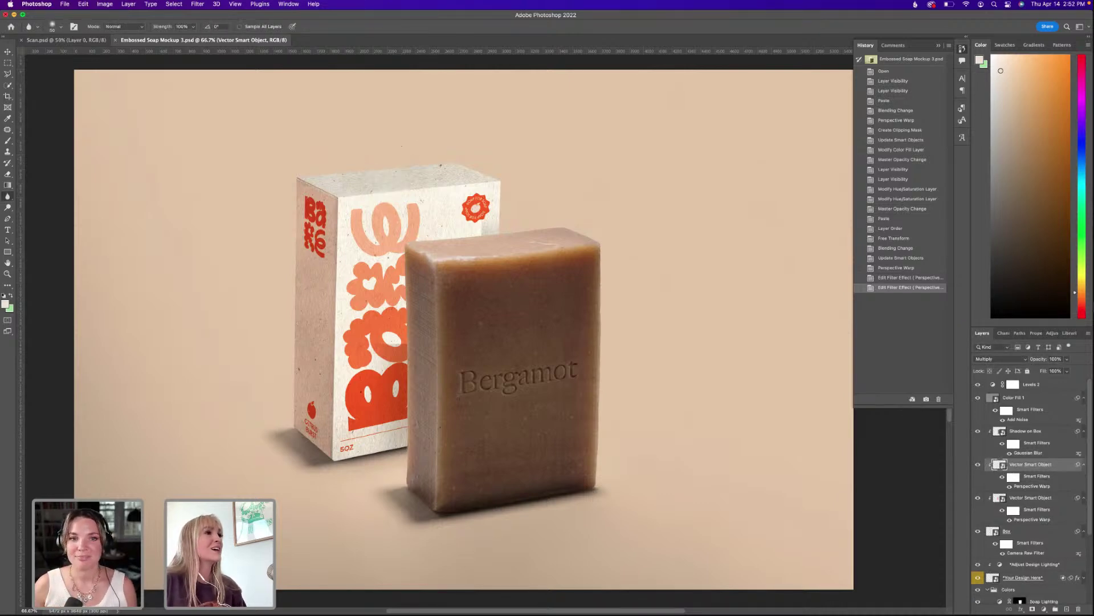
key(super+Tab)
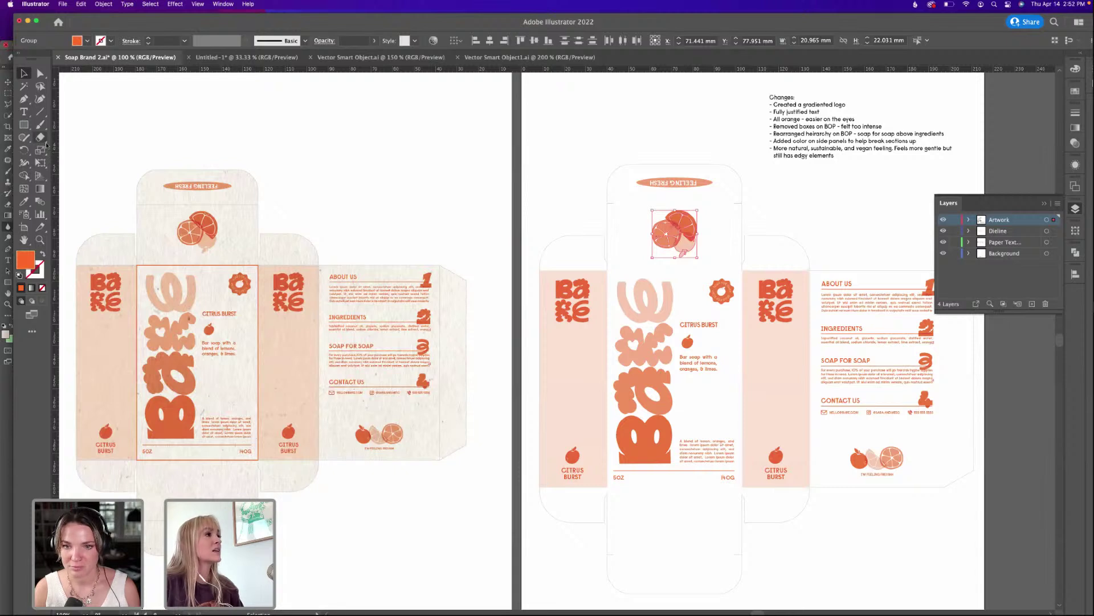
Draw a rectangle over the top flap and make it an unfilled orange outline.
click(30, 126)
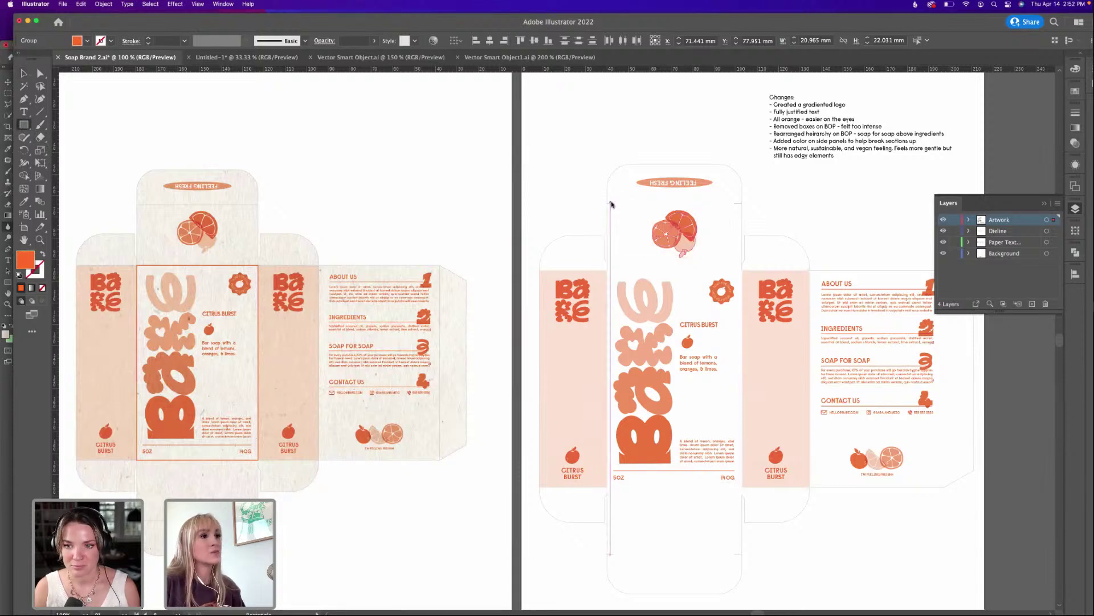
mouse_move(607, 203)
mouse_down()
mouse_move(711, 237)
mouse_move(748, 232)
mouse_move(743, 270)
mouse_up()
key(super+equal)
key(super+equal)
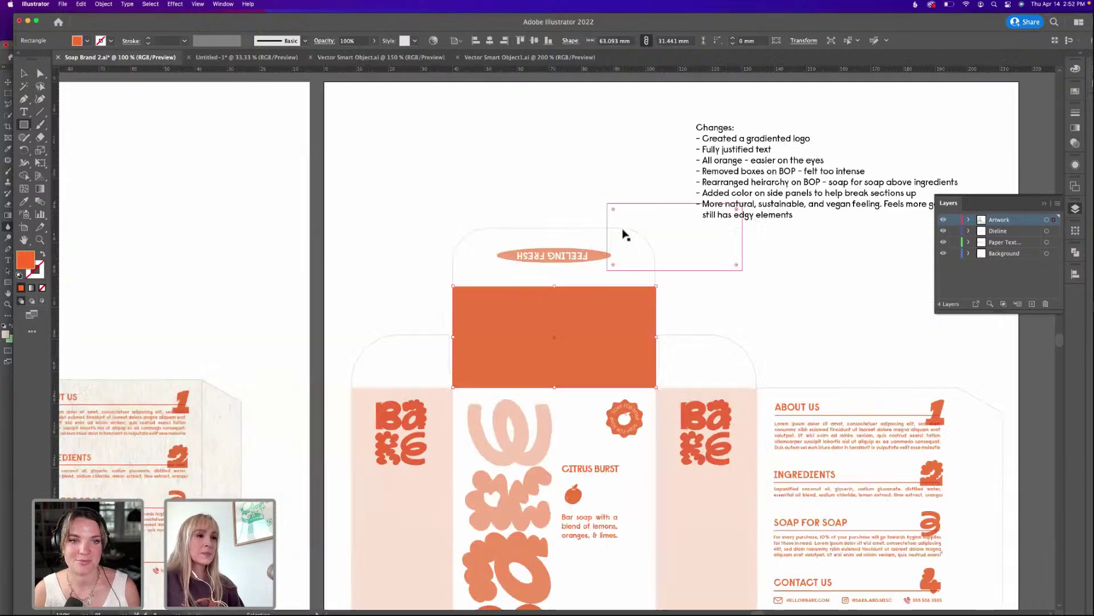
click(42, 254)
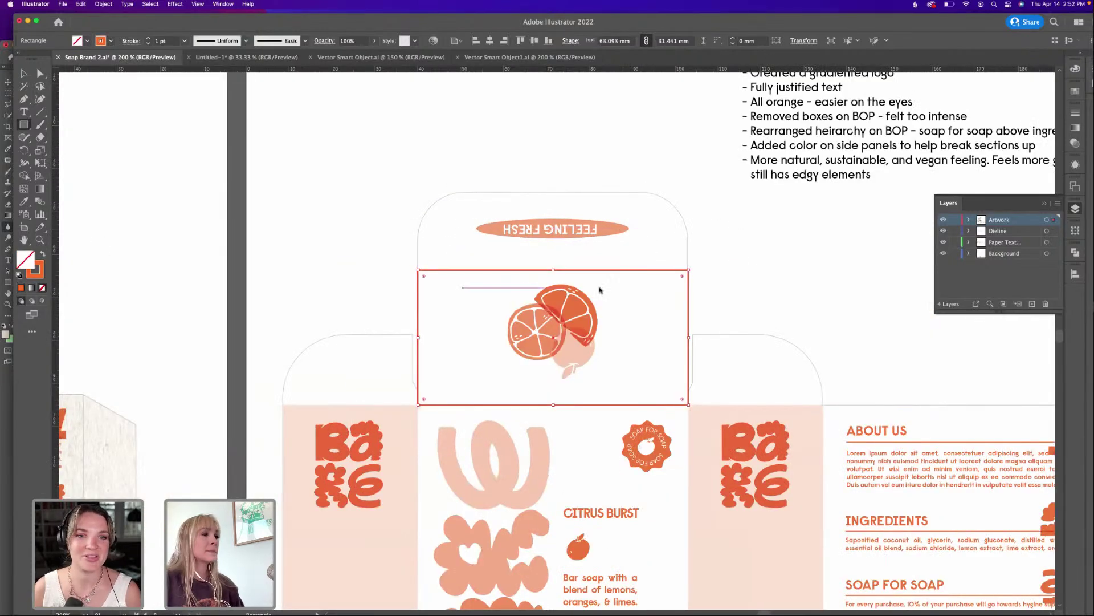
key(v)
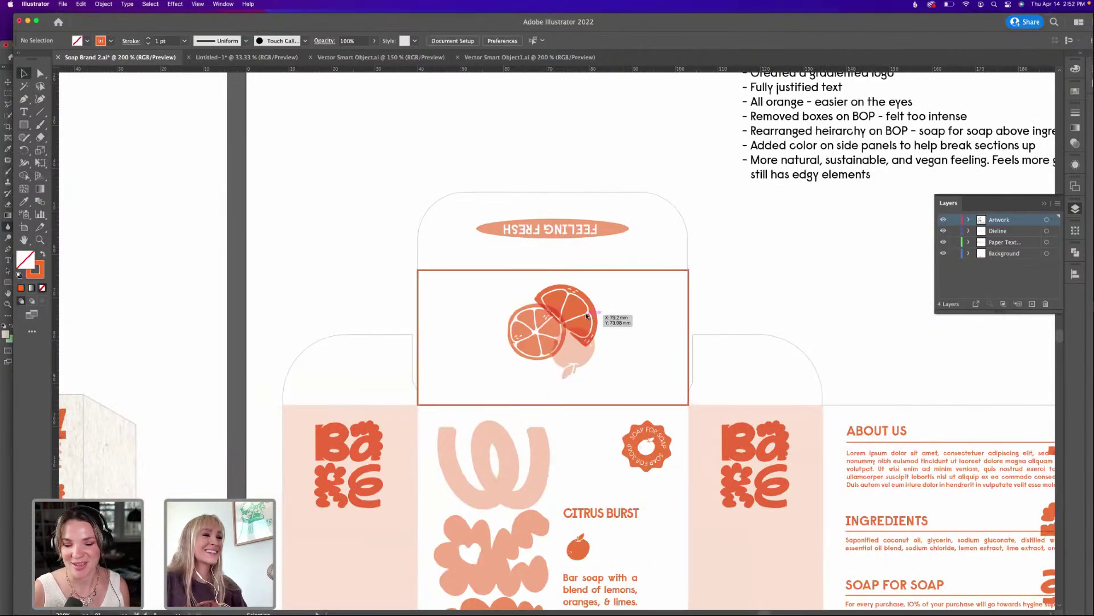
Nudge the orange-slice art down, then select it together with the outline rectangle.
click(587, 317)
click(630, 289)
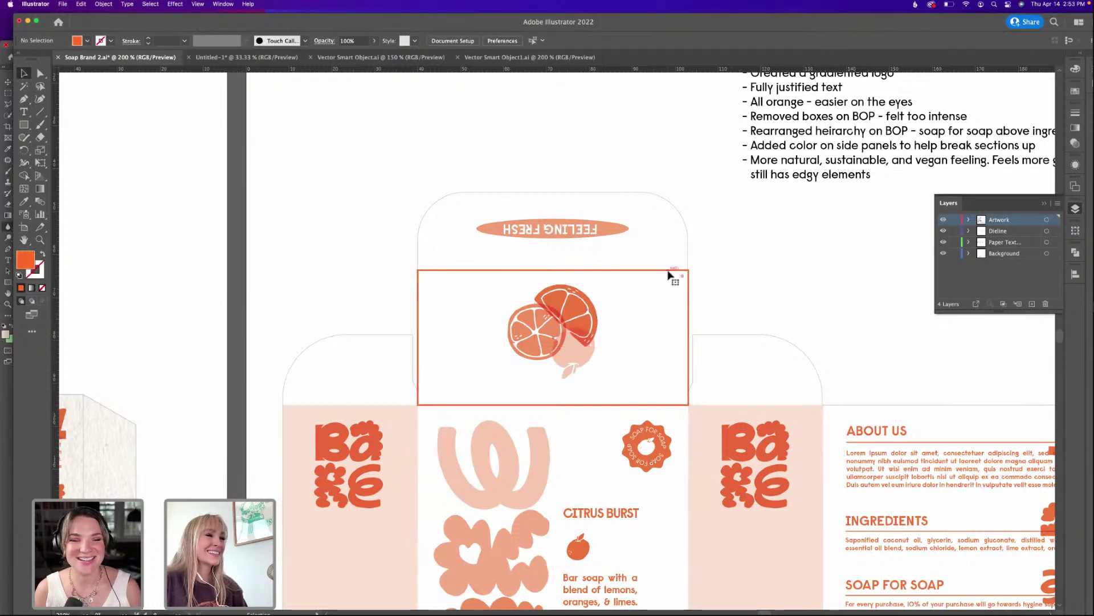
click(673, 271)
shift+click(519, 371)
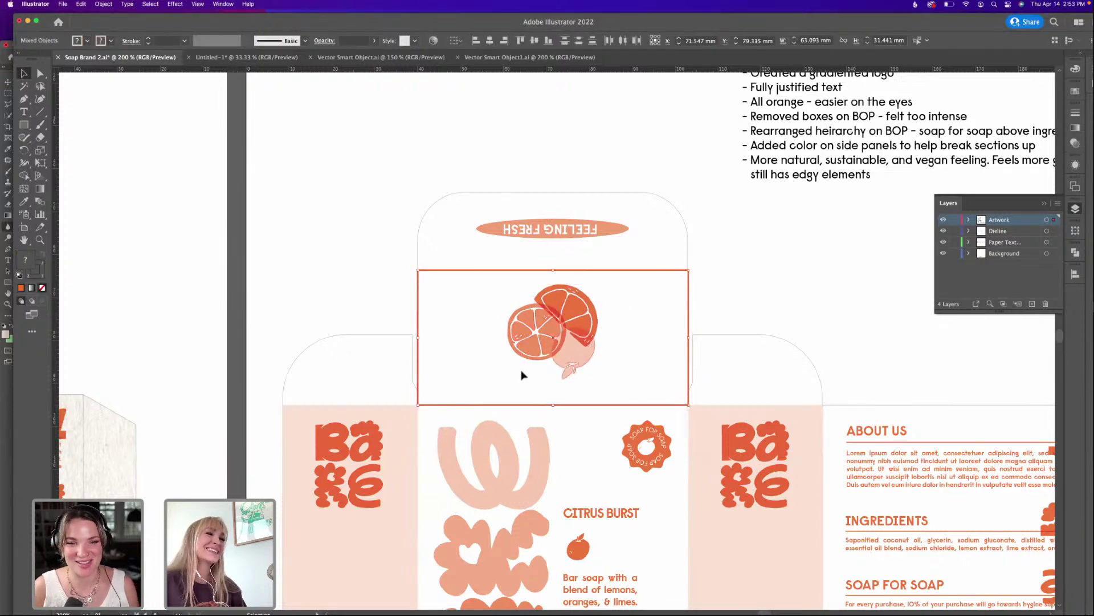
shift+click(450, 283)
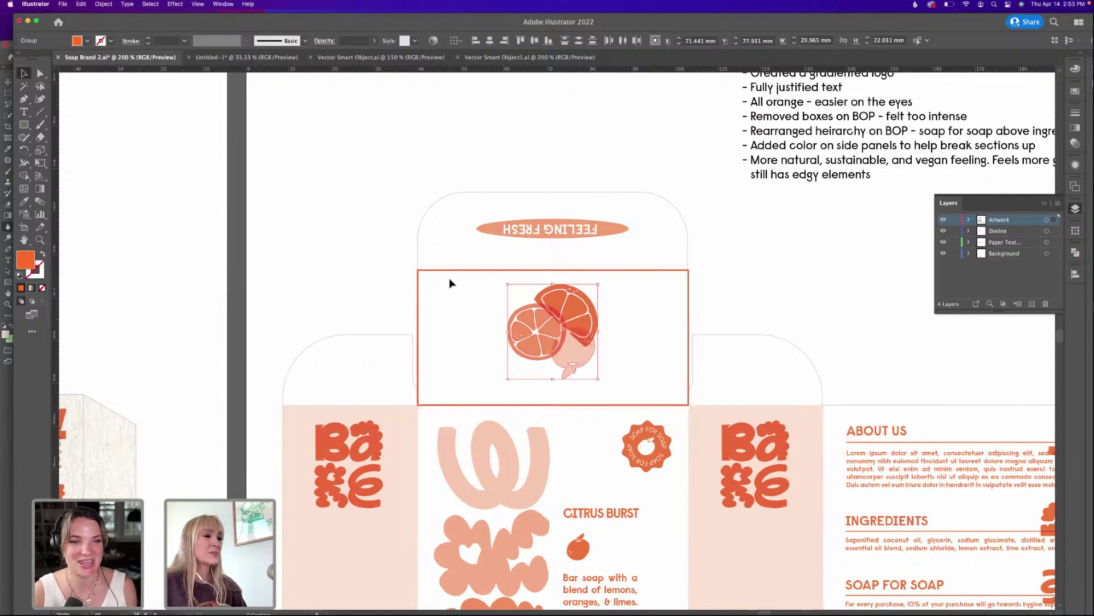
key(Down)
key(Down)
key(Down)
key(Down)
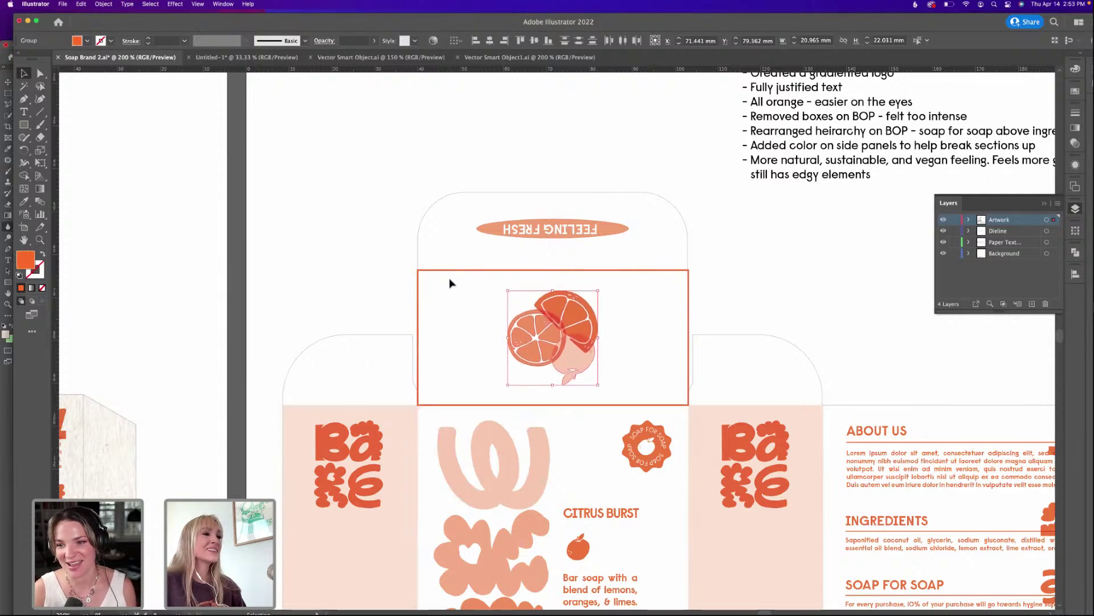
click(488, 274)
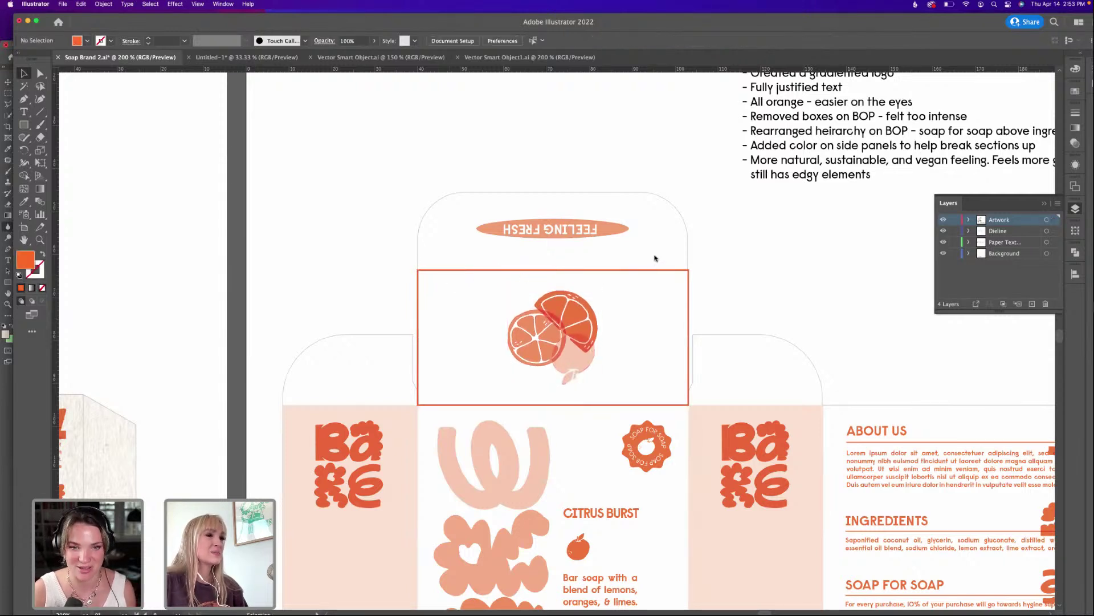
click(484, 377)
shift+click(471, 269)
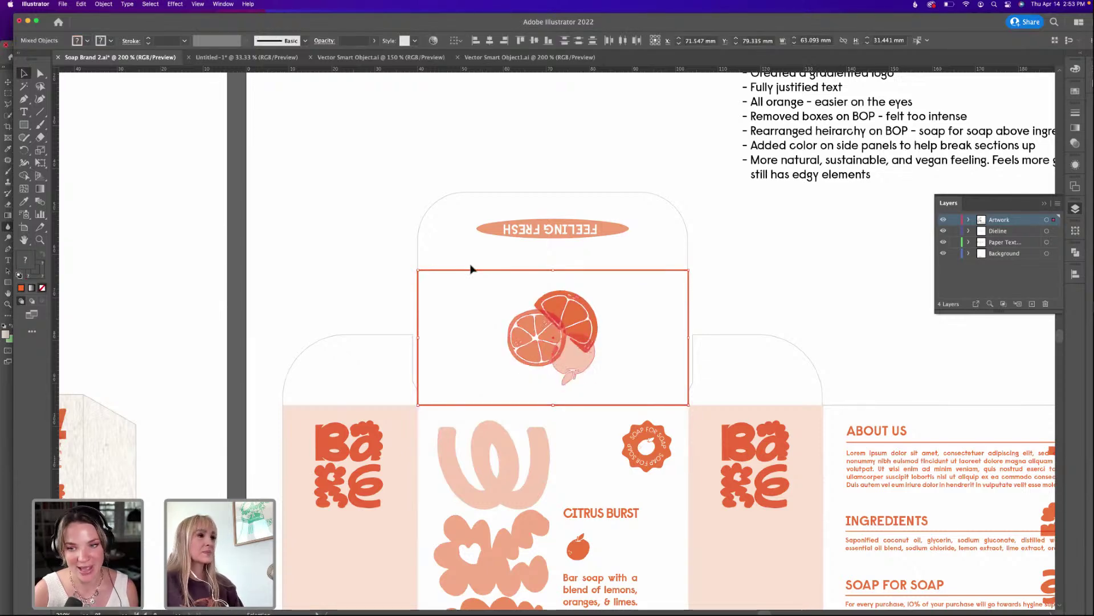
drag(443, 28, 452, 26)
Paste the orange-slice art into the mockup as a smart object and drag it onto the box top.
key(super+Tab)
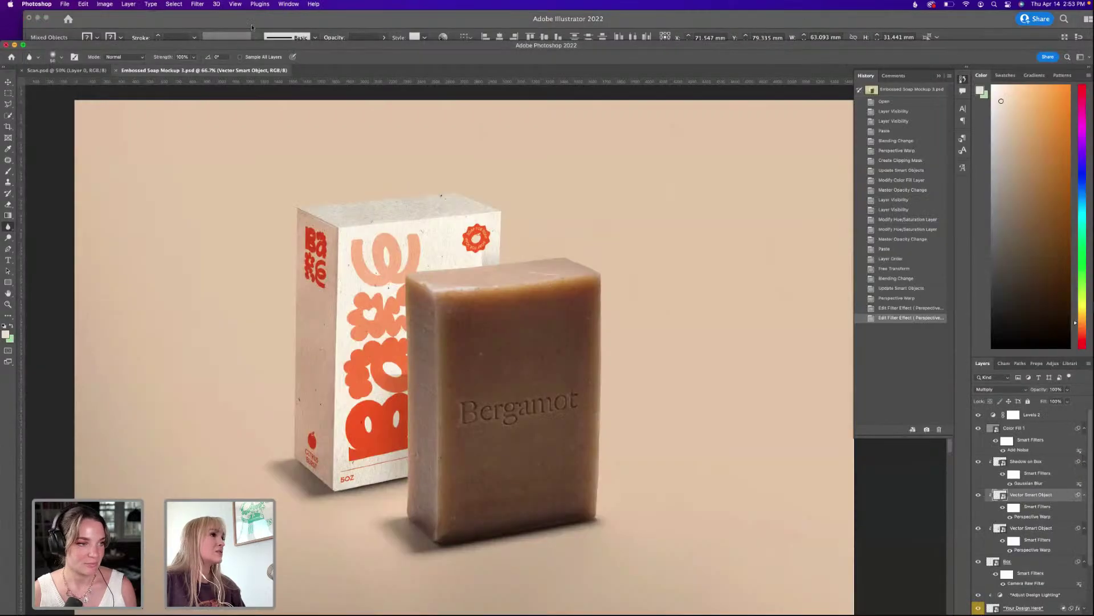
double_click(248, 49)
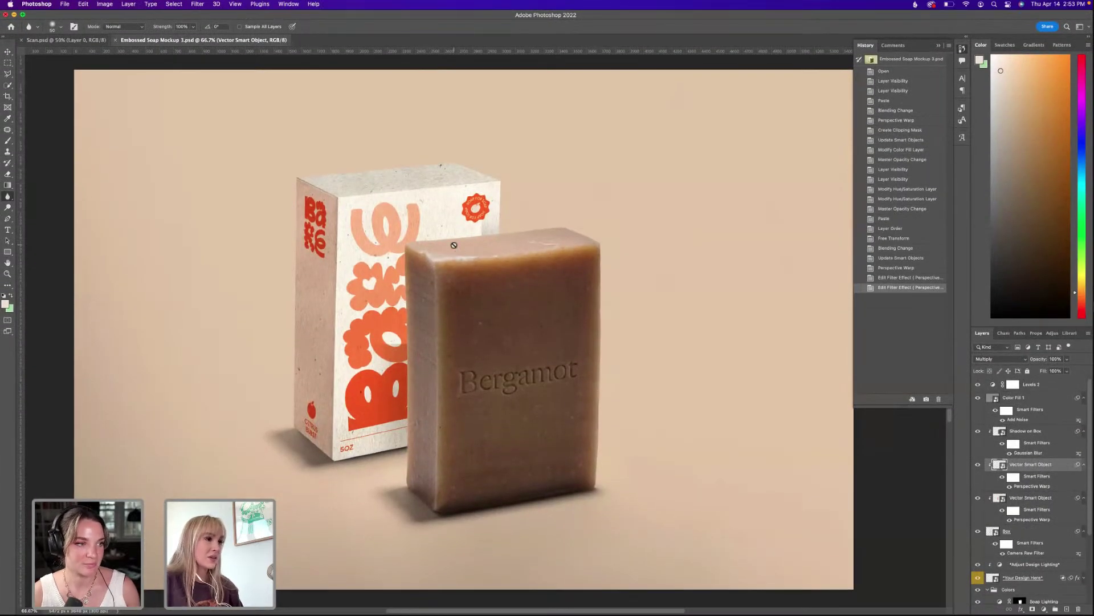
key(super+v)
click(650, 321)
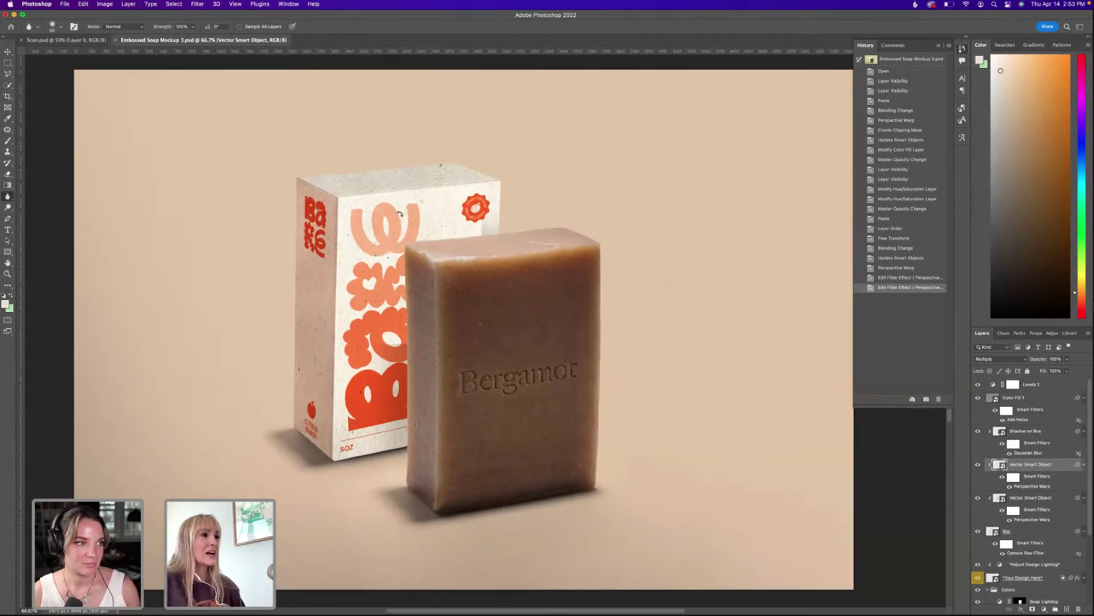
drag(459, 318, 341, 204)
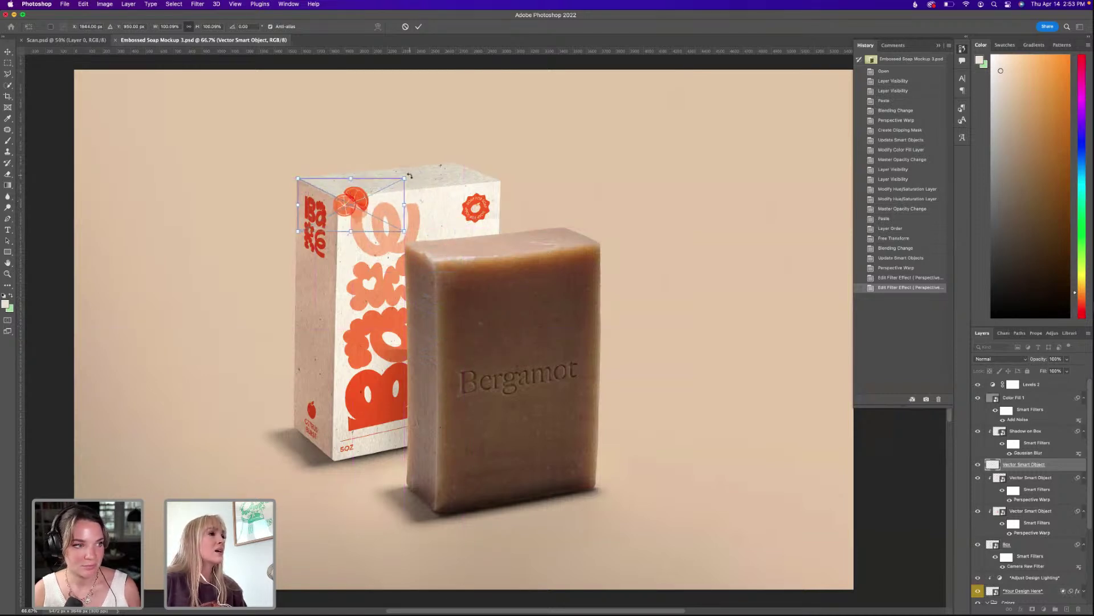
Rotate the art about -5.9° to follow the box top and enlarge it to 146.81%.
drag(409, 175, 414, 167)
drag(357, 204, 359, 201)
drag(408, 170, 412, 170)
drag(381, 213, 383, 211)
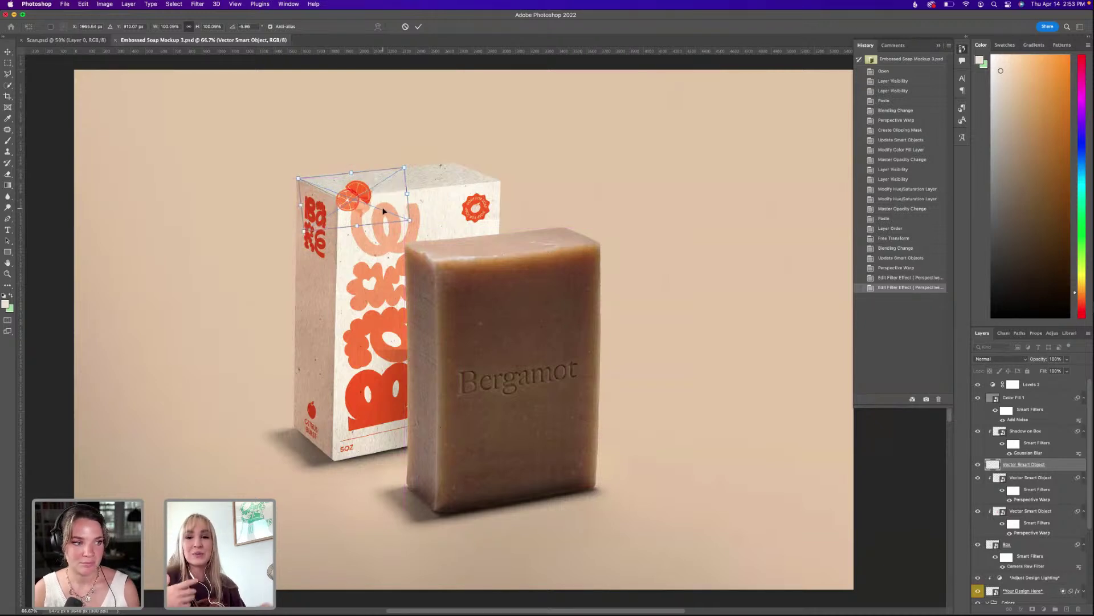
drag(408, 220, 460, 244)
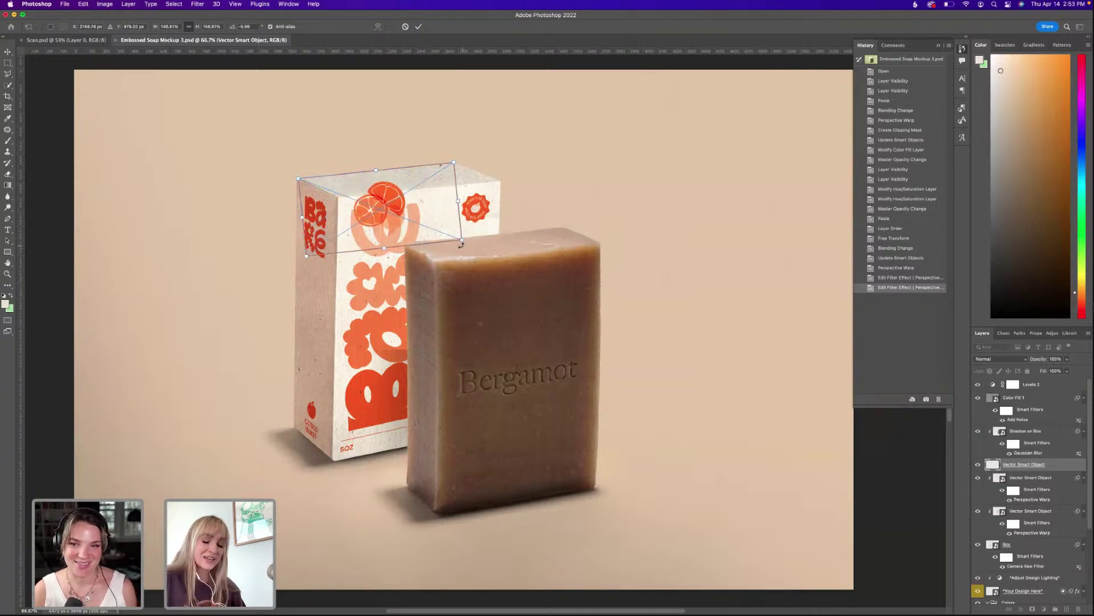
key(Return)
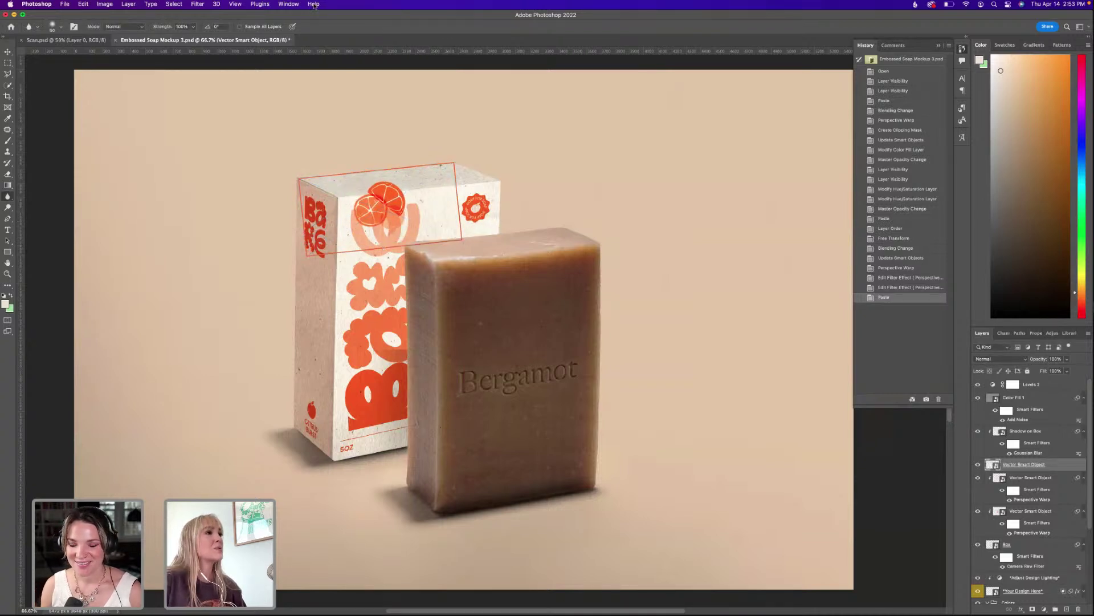
Start a Perspective Warp, then discard it and undo the tilted paste.
click(314, 4)
text(PER)
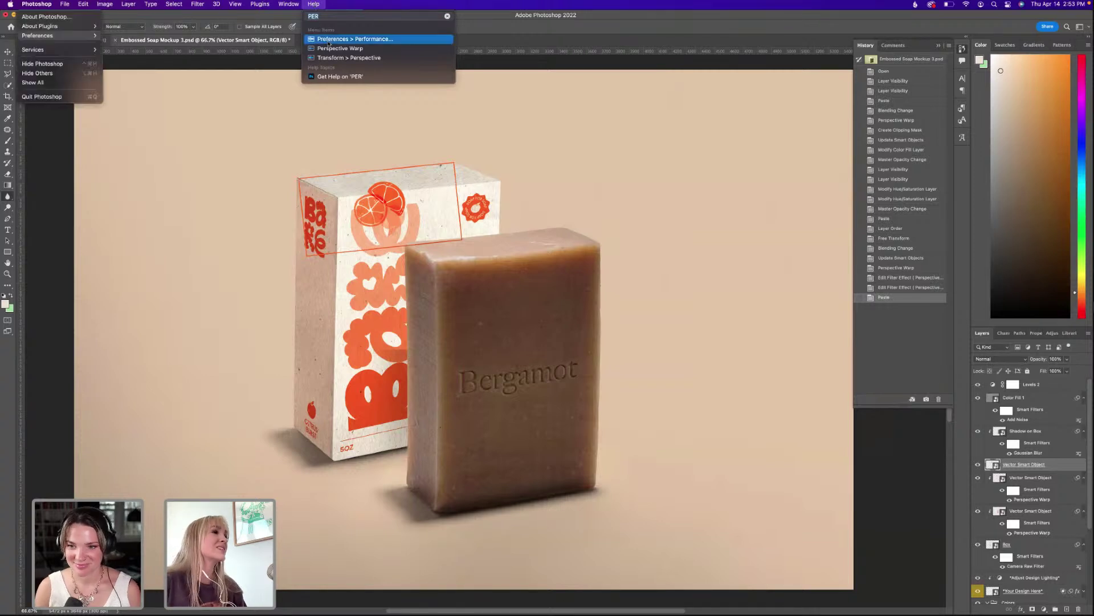
click(339, 49)
click(424, 96)
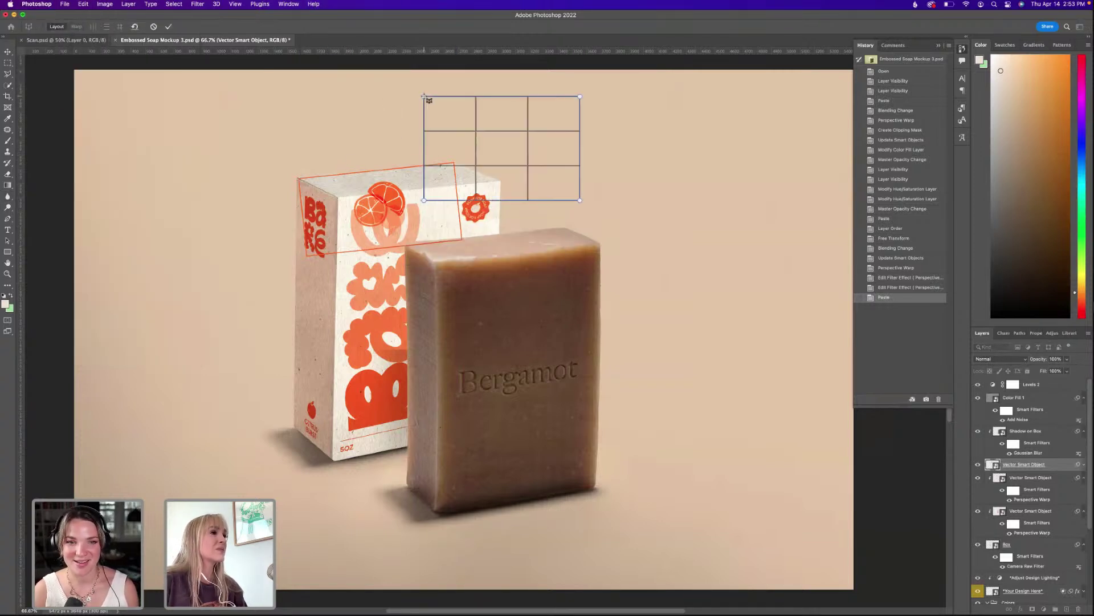
key(super+z)
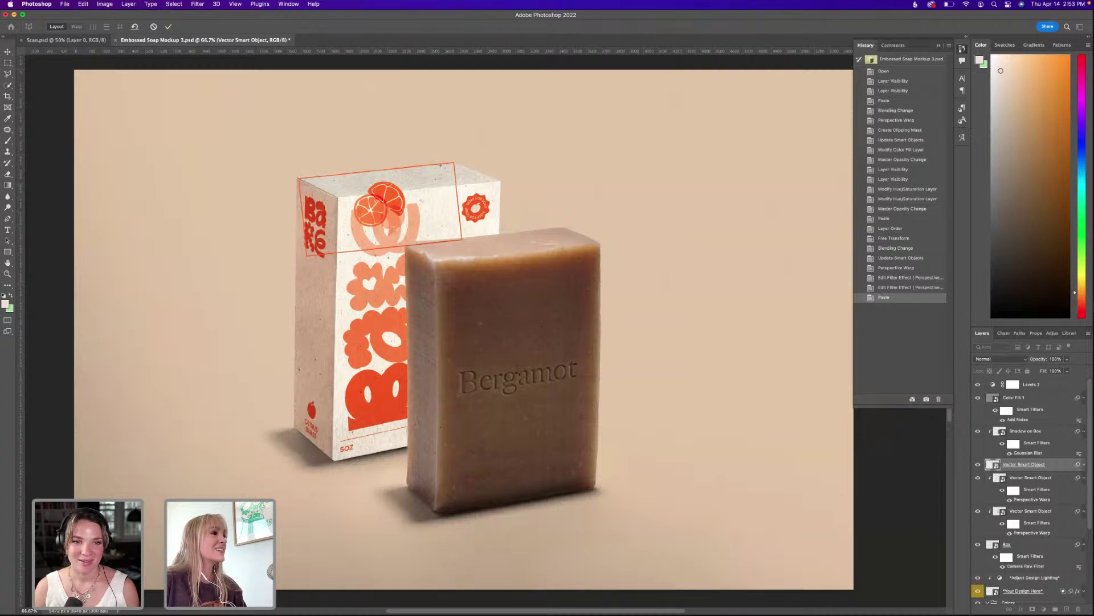
click(7, 53)
click(540, 214)
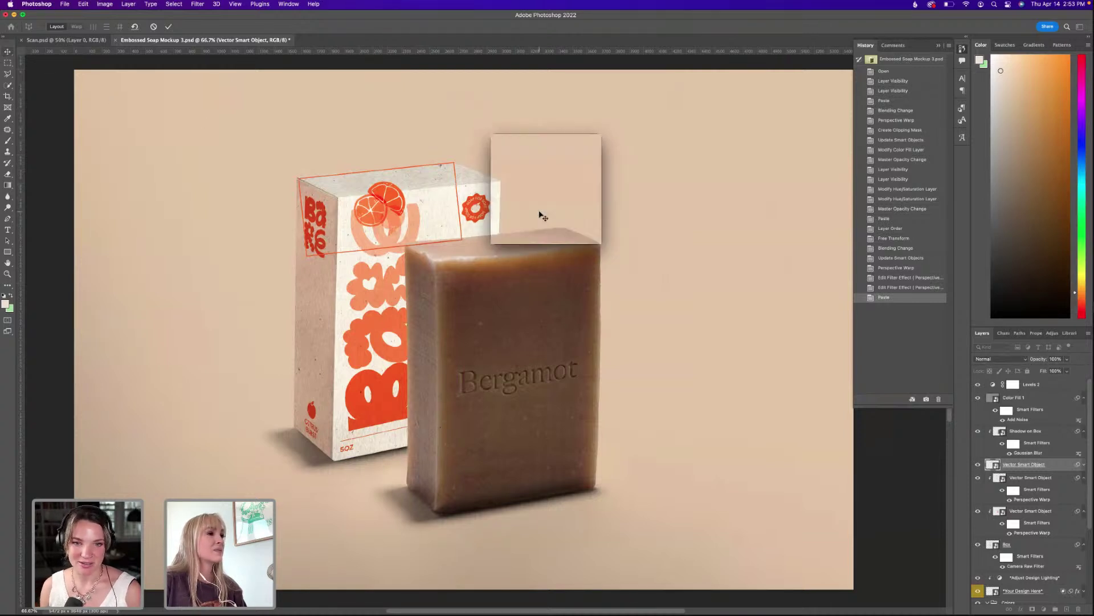
key(super+z)
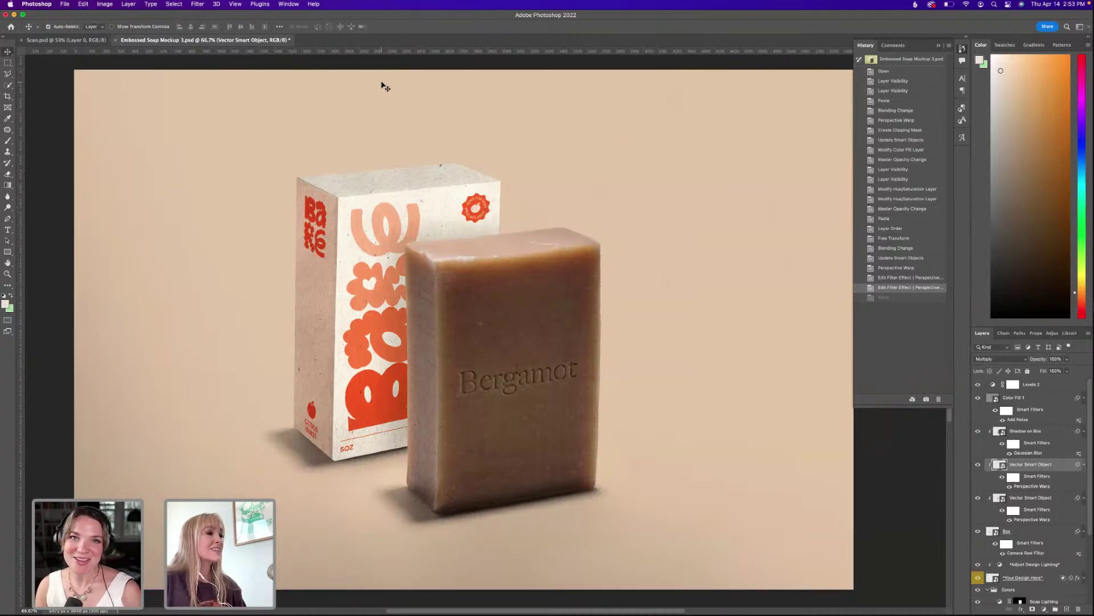
Paste the orange-slice art again above the box top and draw a Perspective Warp plane over it.
key(super+v)
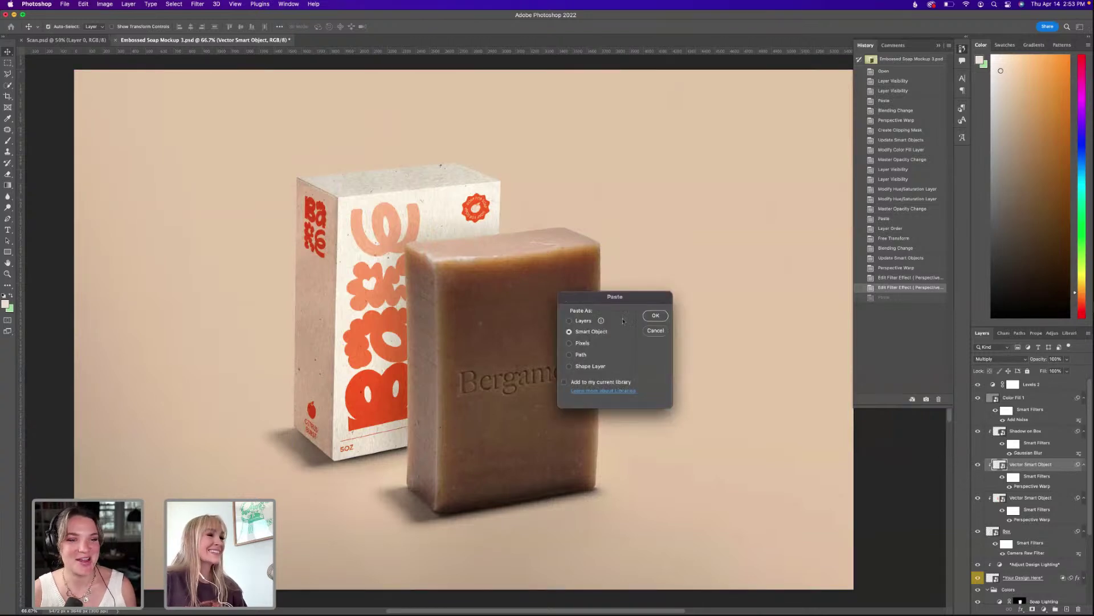
key(Return)
drag(462, 328, 397, 124)
key(Return)
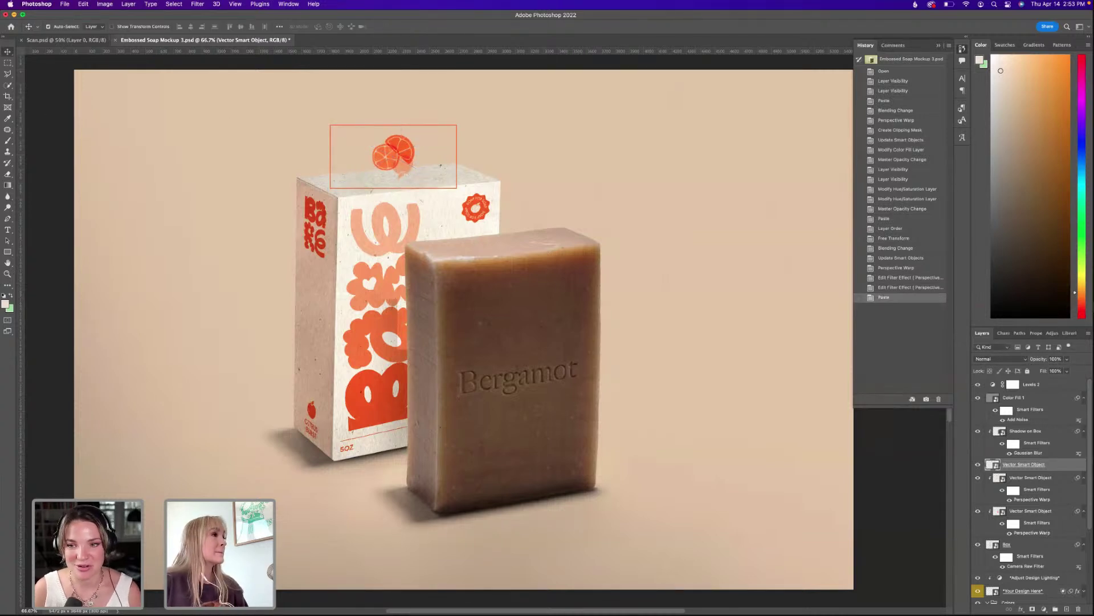
click(314, 4)
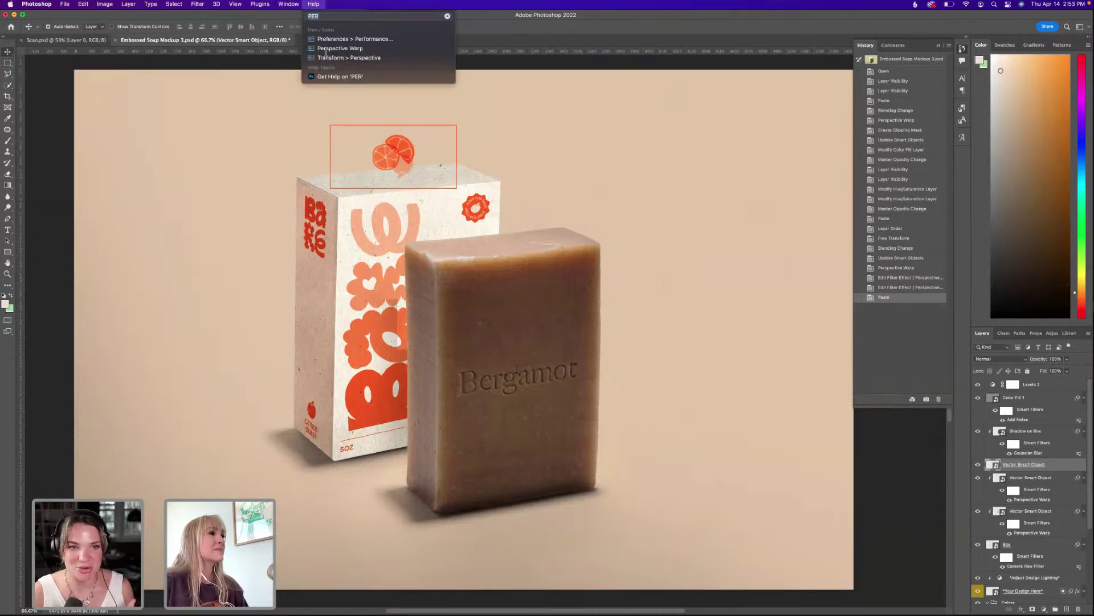
click(326, 47)
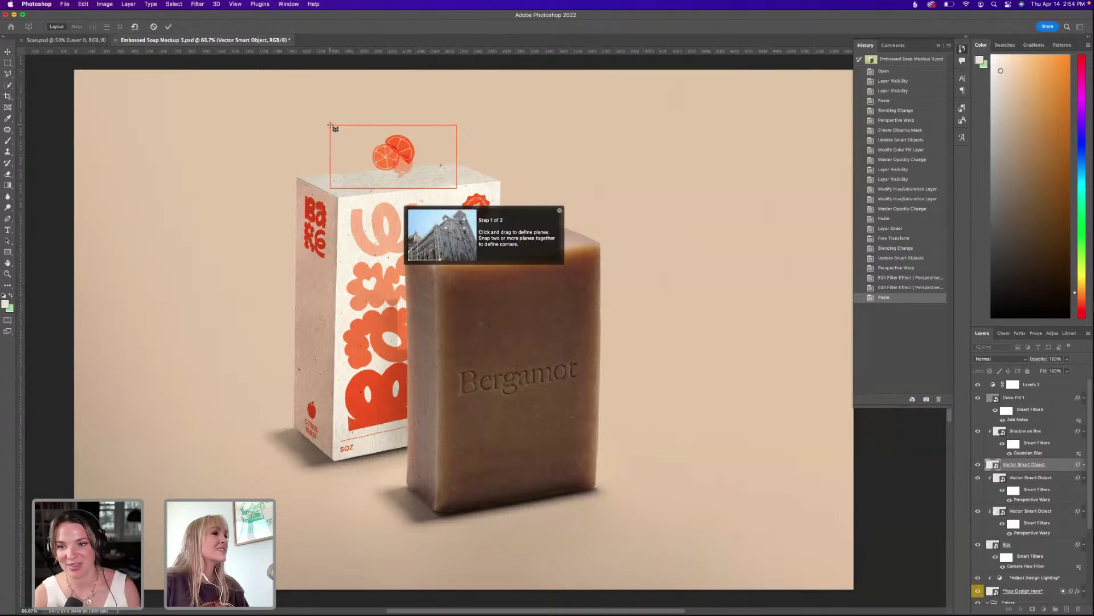
drag(330, 124, 461, 192)
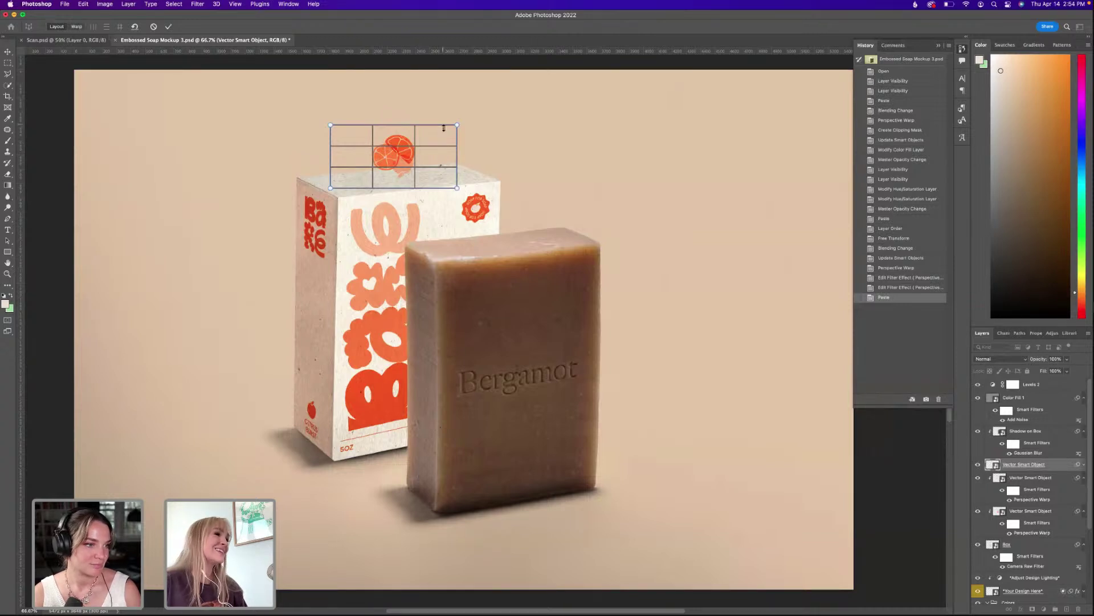
Exit the warp and use Free Transform to move the orange graphic down onto the box top.
key(Return)
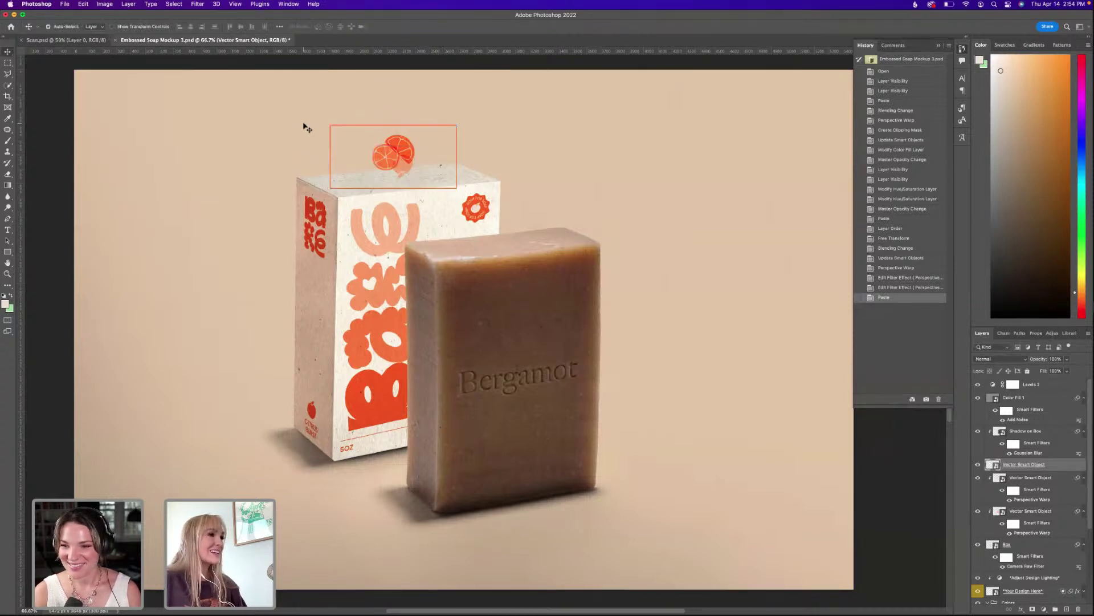
key(super+t)
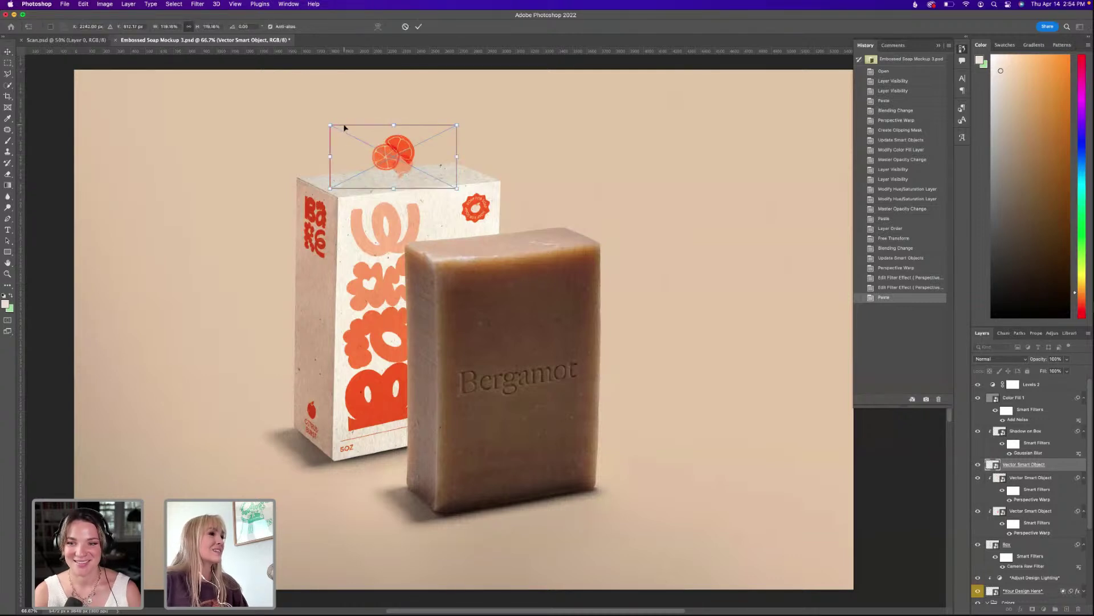
drag(343, 126, 312, 179)
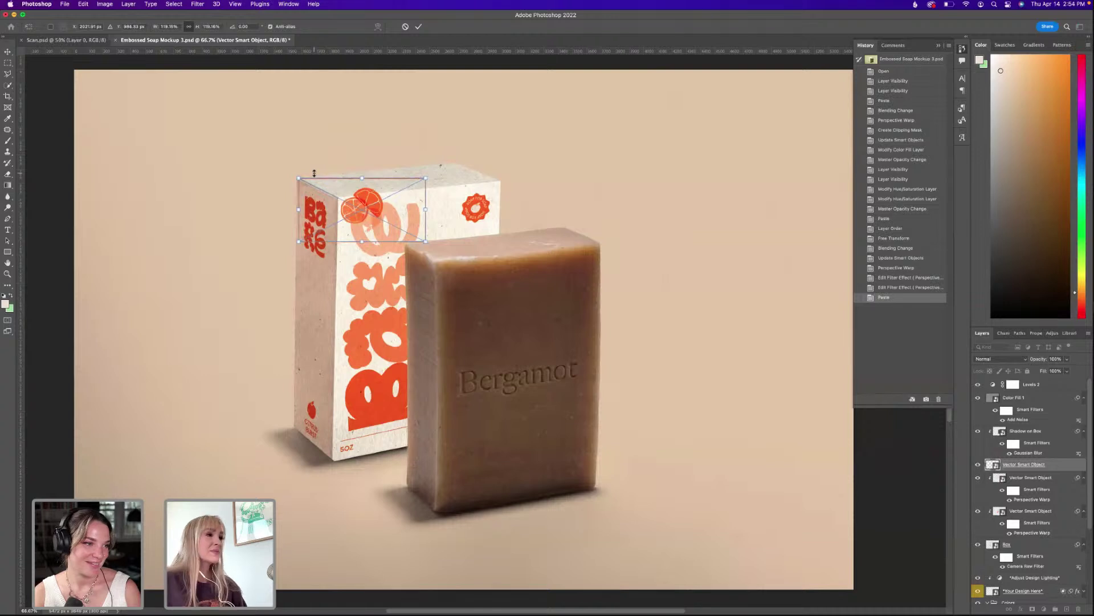
key(Up)
key(Up)
key(Up)
key(Up)
key(Return)
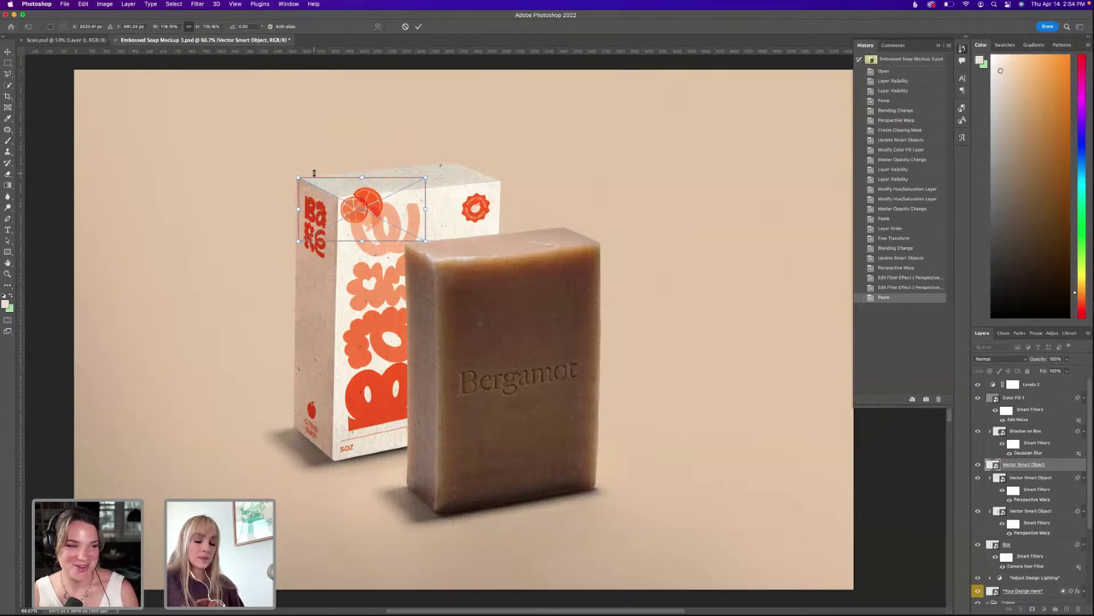
Draw a Perspective Warp plane over the graphic and stretch its top-right corner up and right.
click(310, 4)
key(Down)
key(Down)
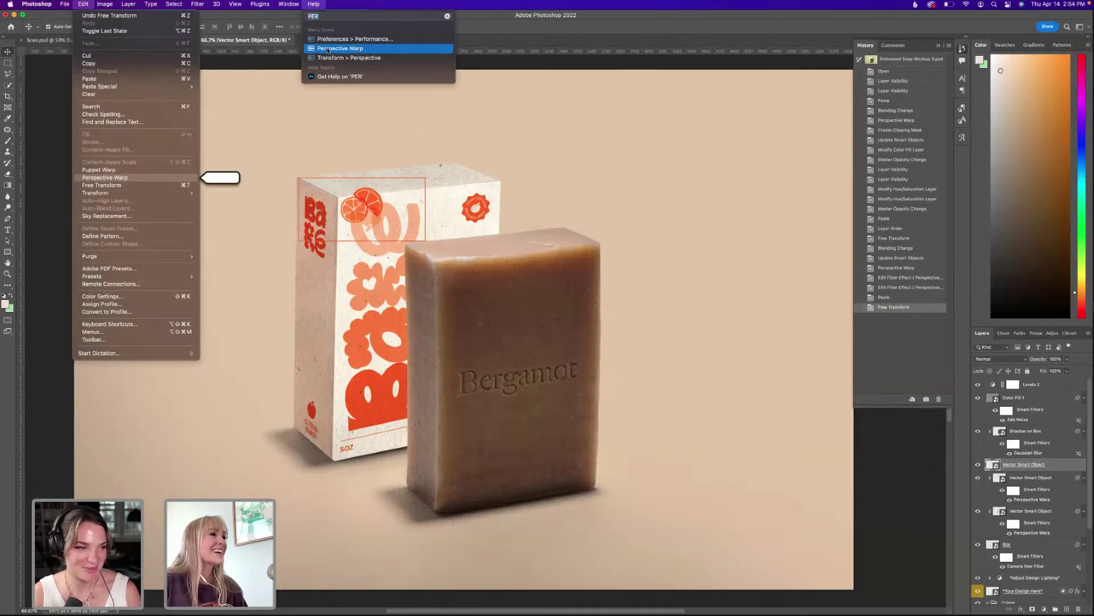
key(Return)
drag(302, 184, 427, 243)
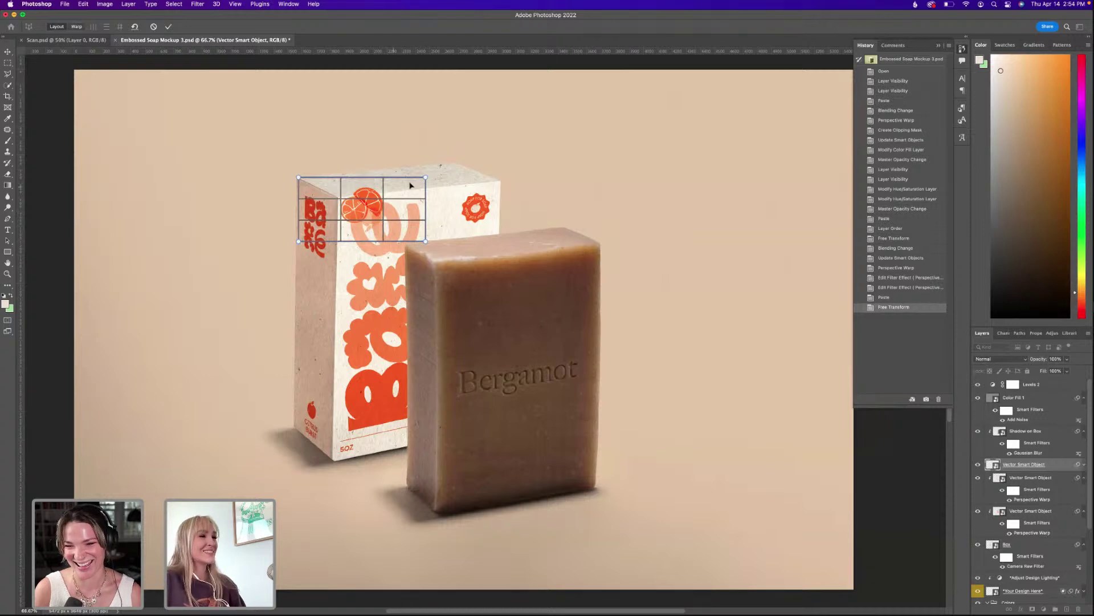
drag(428, 181, 455, 164)
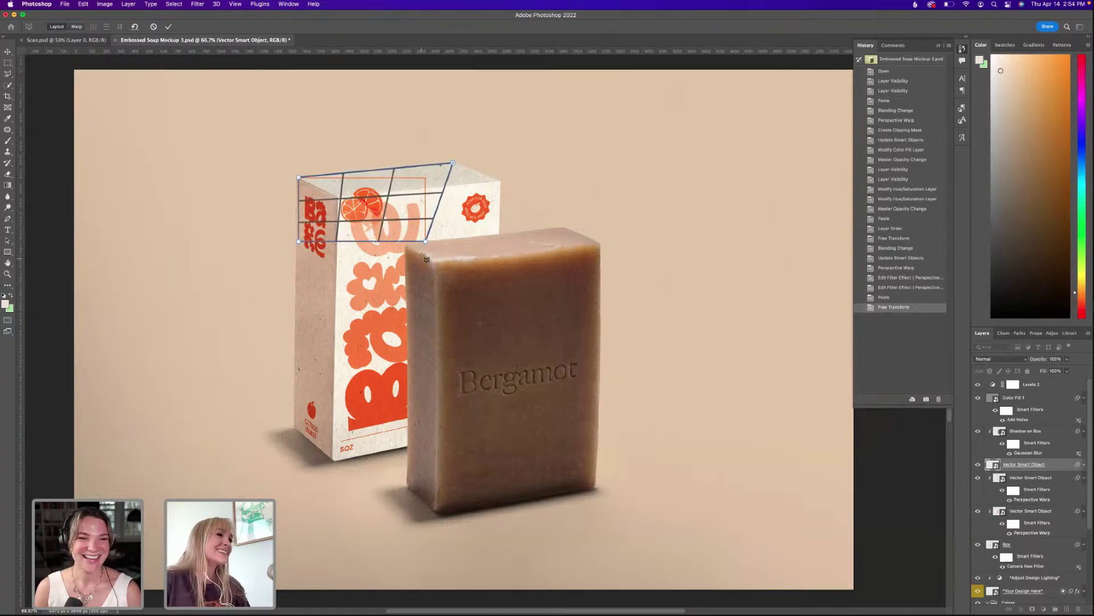
key(Return)
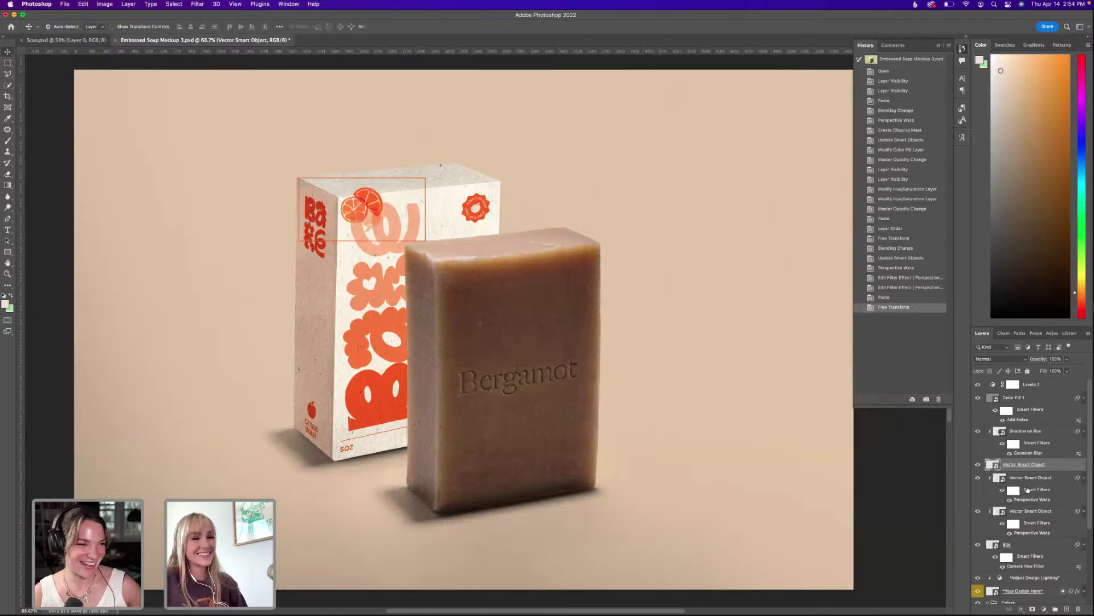
Check the box beneath, then draw a Perspective Warp plane over the orange graphic.
click(978, 465)
click(978, 464)
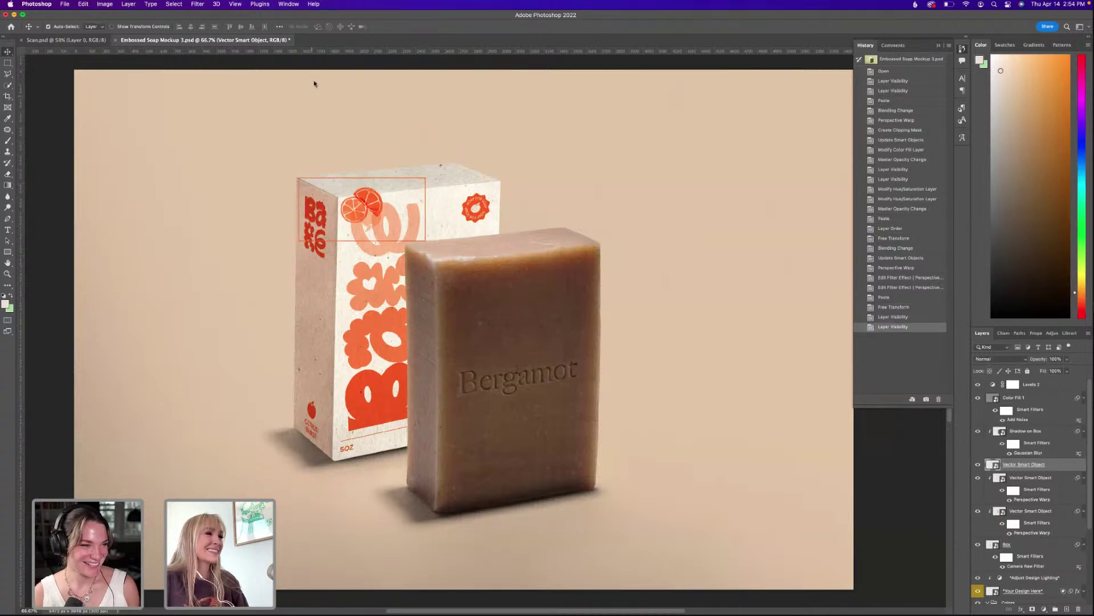
click(313, 4)
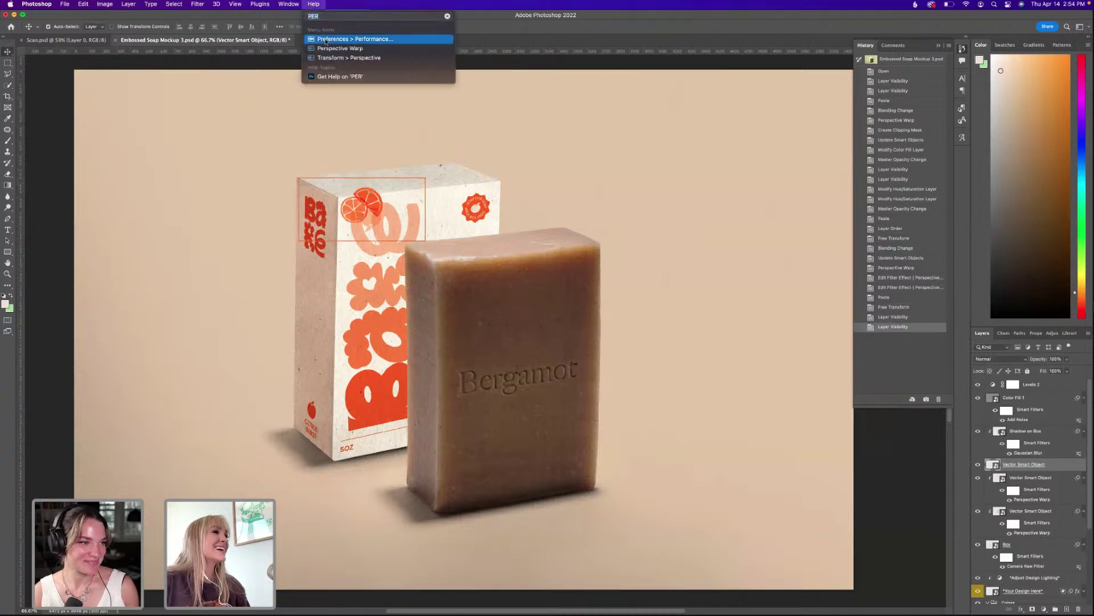
click(364, 46)
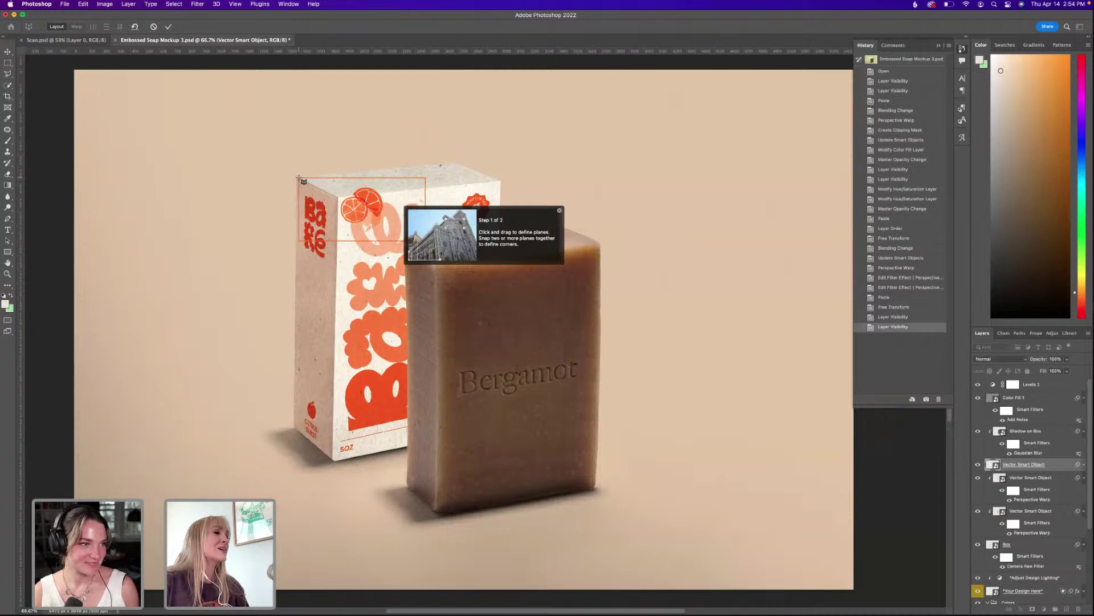
drag(299, 177, 425, 241)
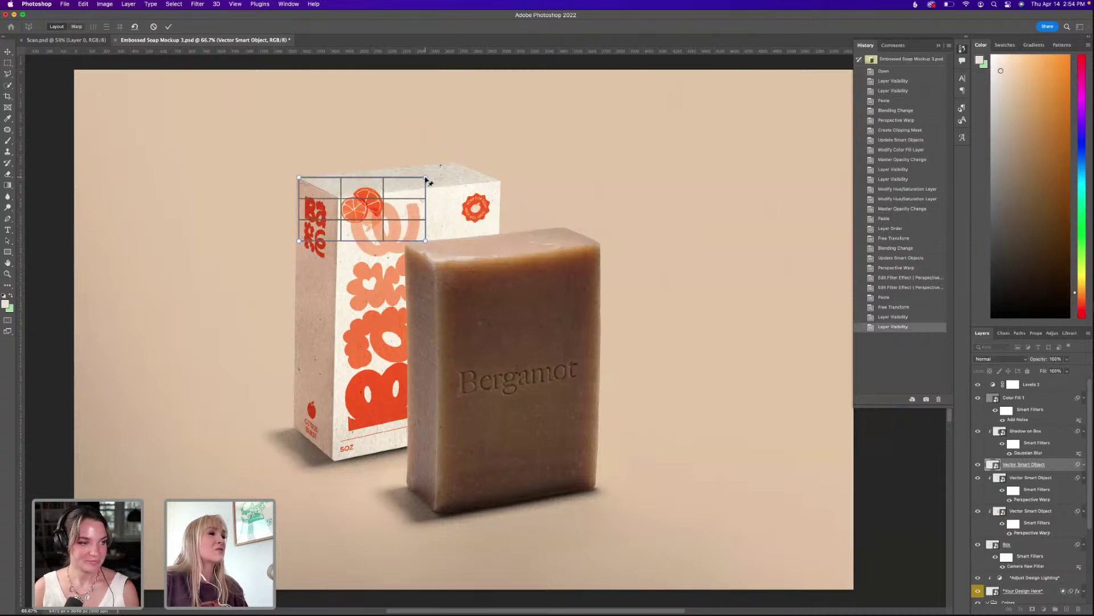
key(w)
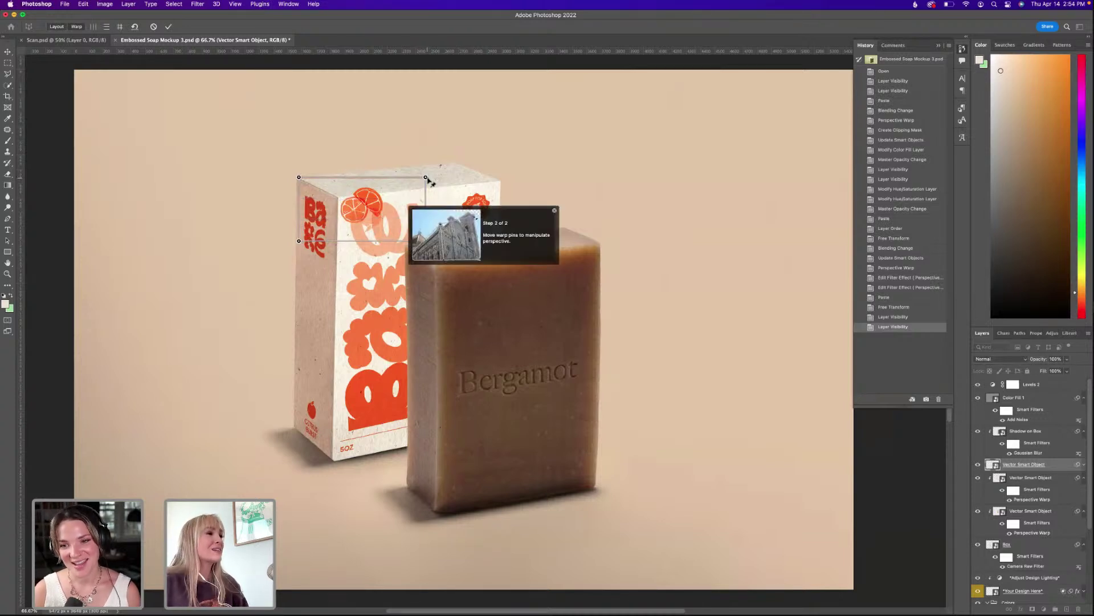
Drag the four warp corners onto the box top's edges and apply the perspective warp.
drag(427, 178, 453, 163)
drag(426, 241, 508, 177)
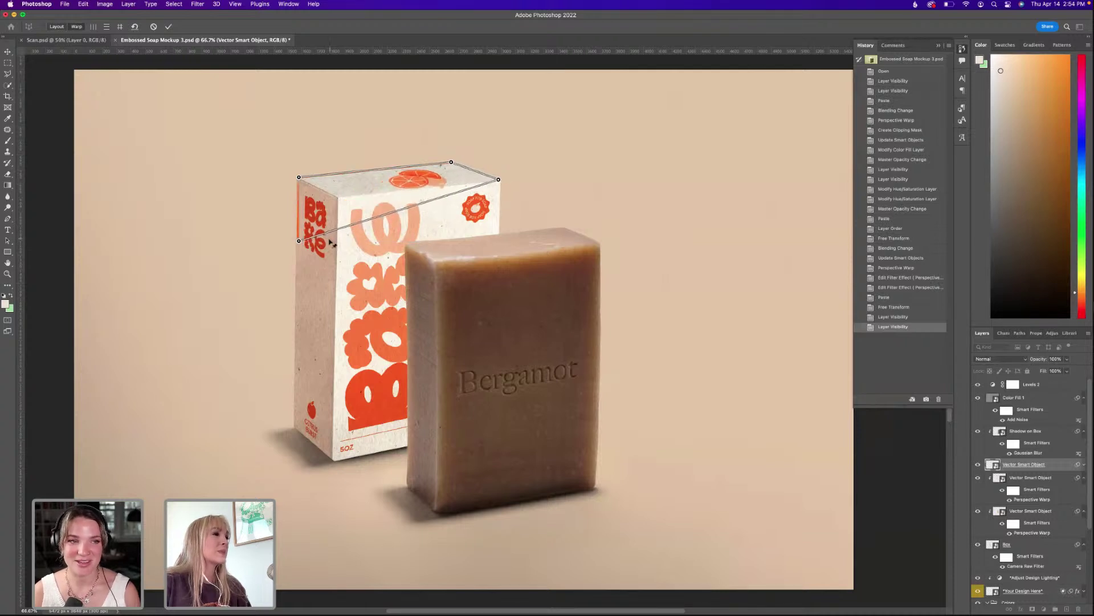
drag(302, 244, 341, 198)
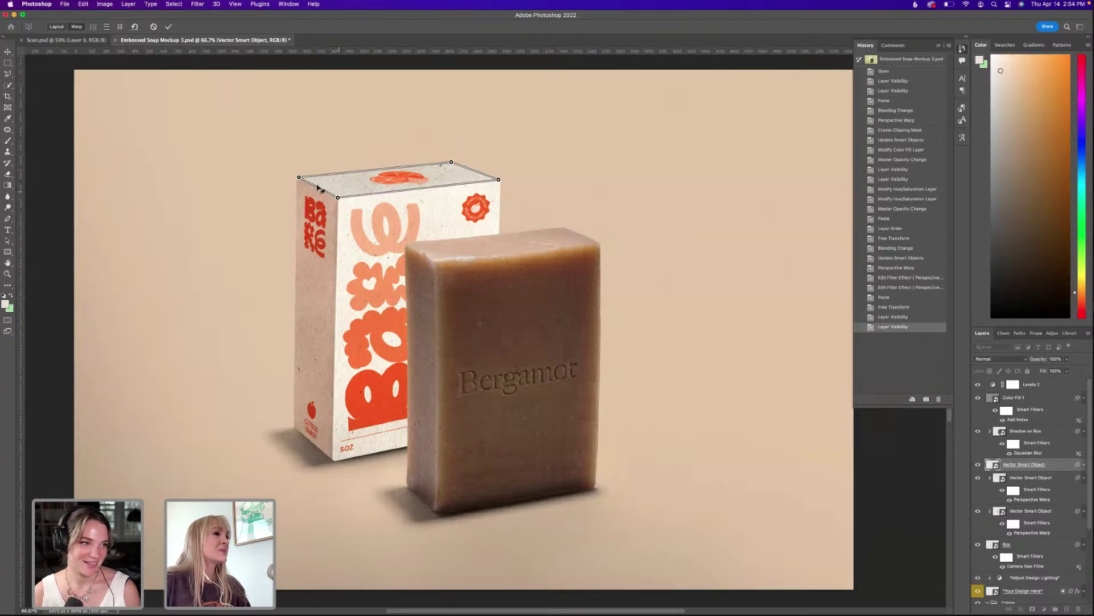
drag(302, 183, 301, 182)
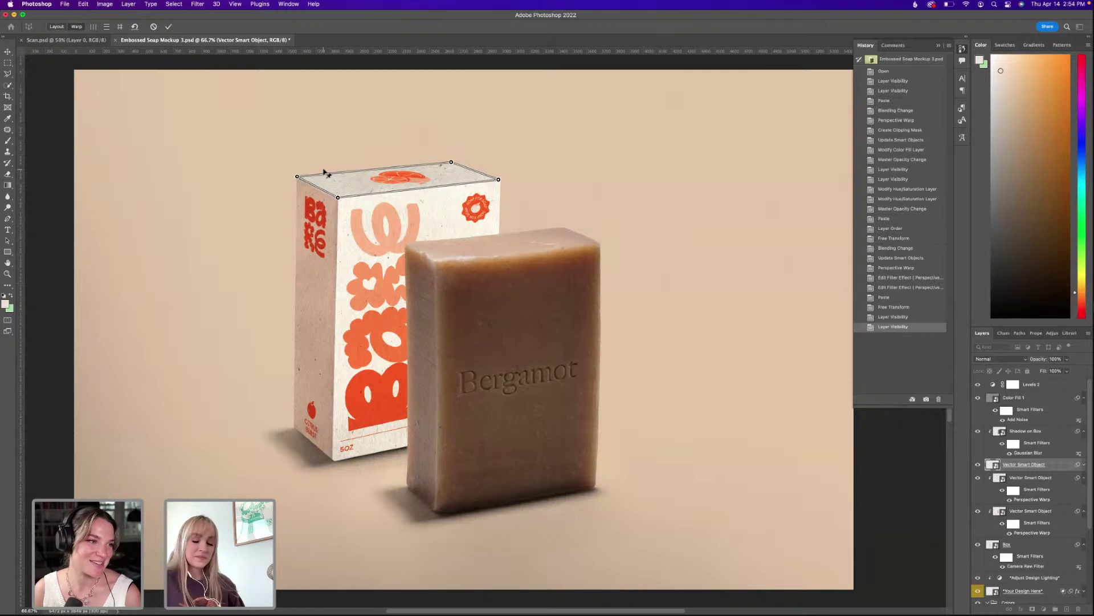
key(Return)
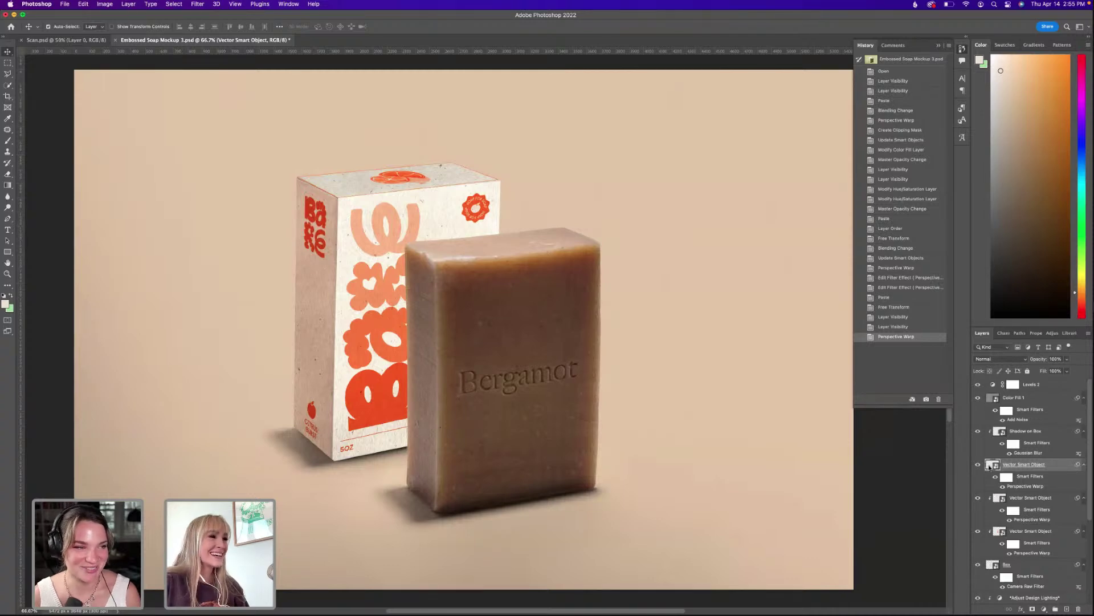
double_click(991, 464)
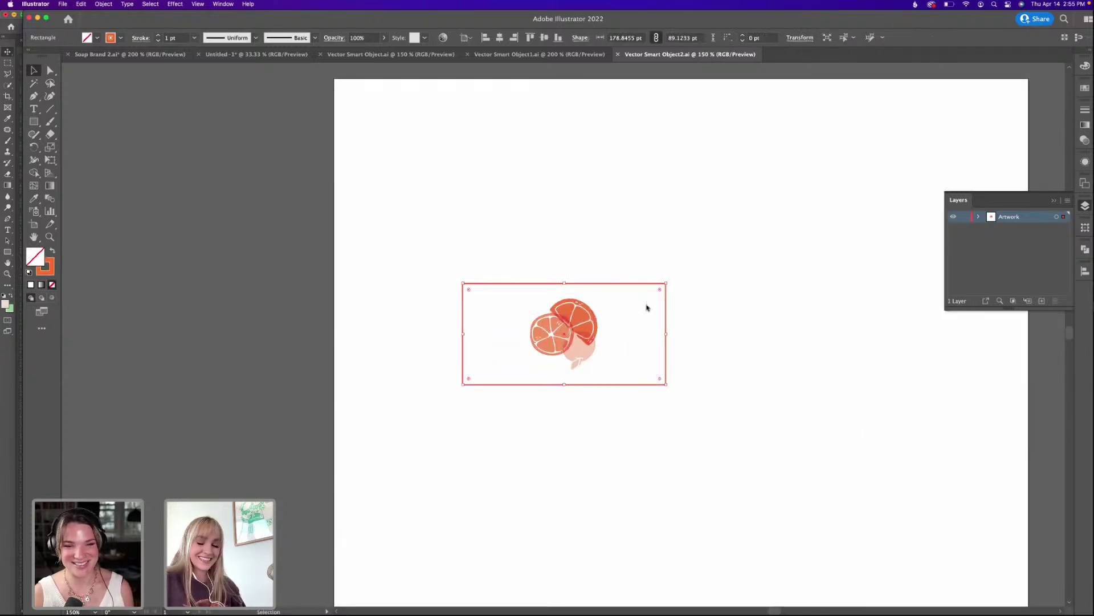
Check the mockup and undo the smart object update.
click(647, 308)
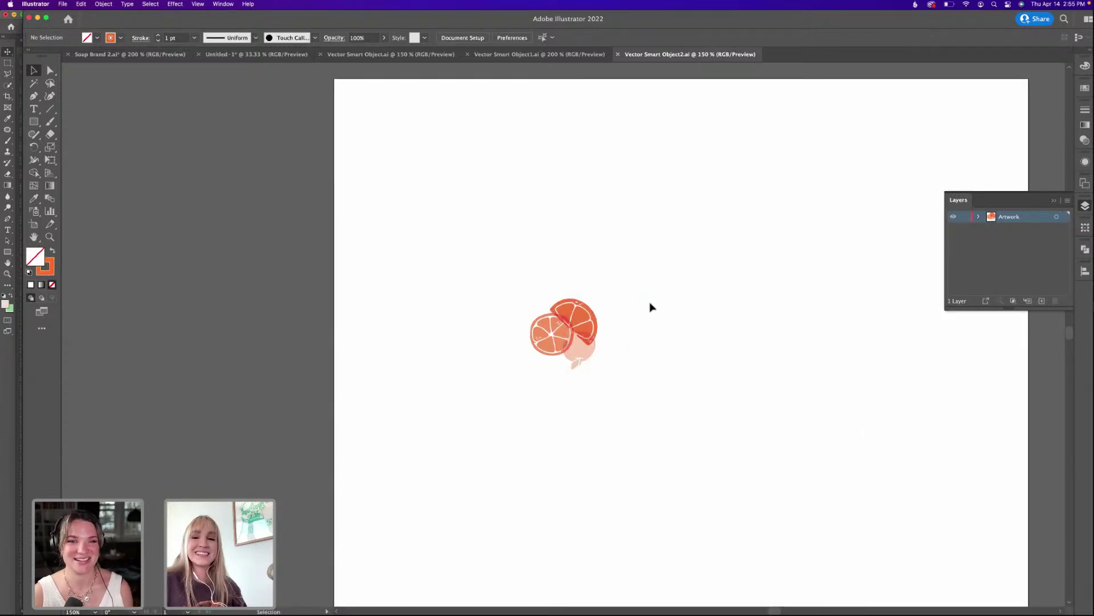
key(super+Tab)
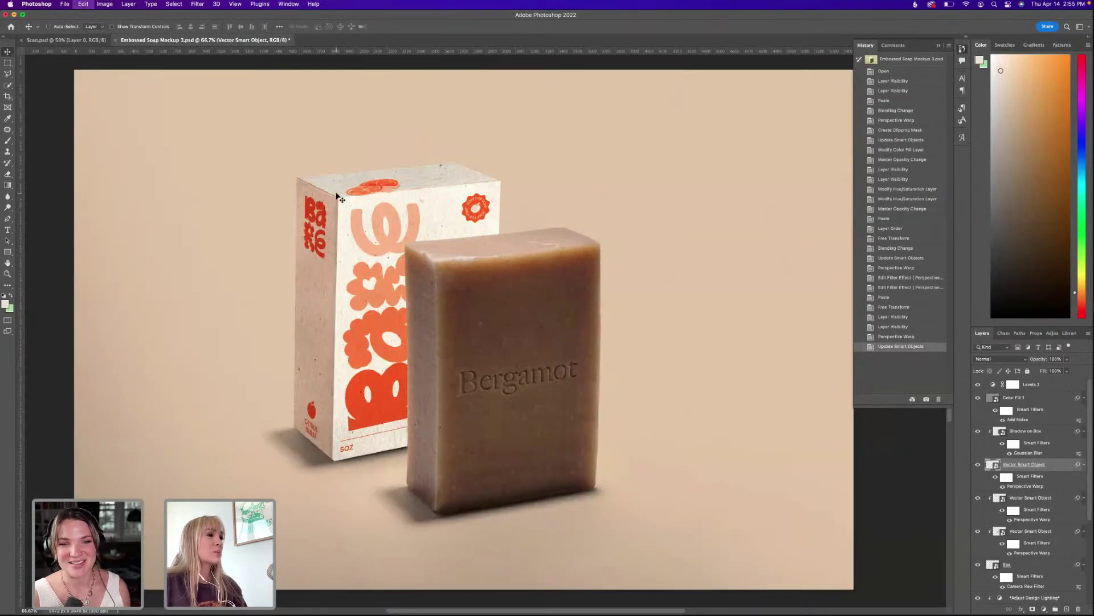
key(super+z)
key(super+Tab)
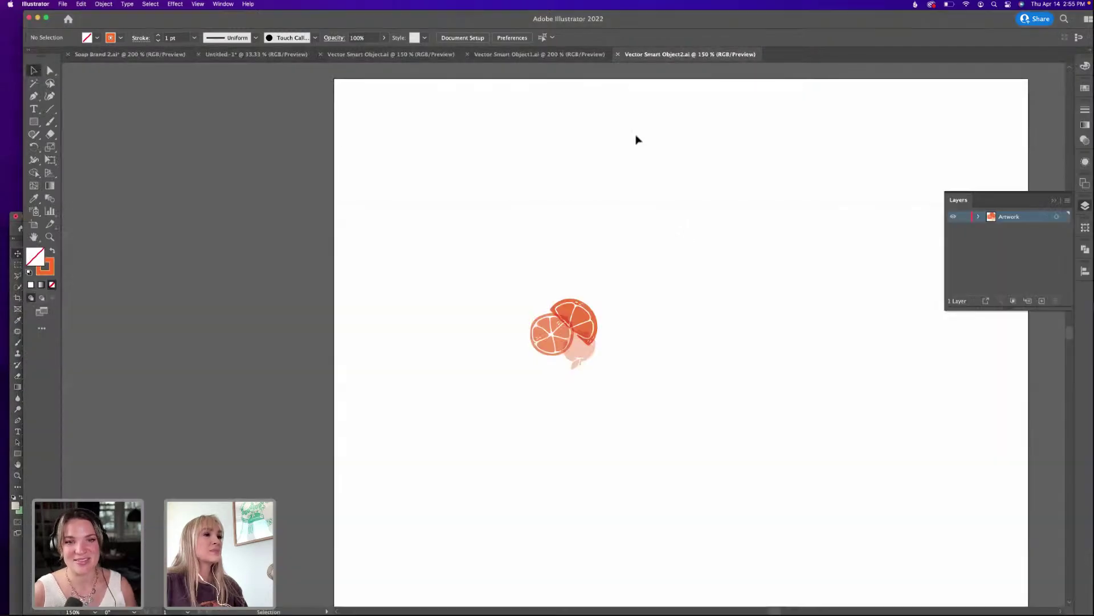
Set the stroke weight of all the orange artwork to 0 and save it.
key(super+a)
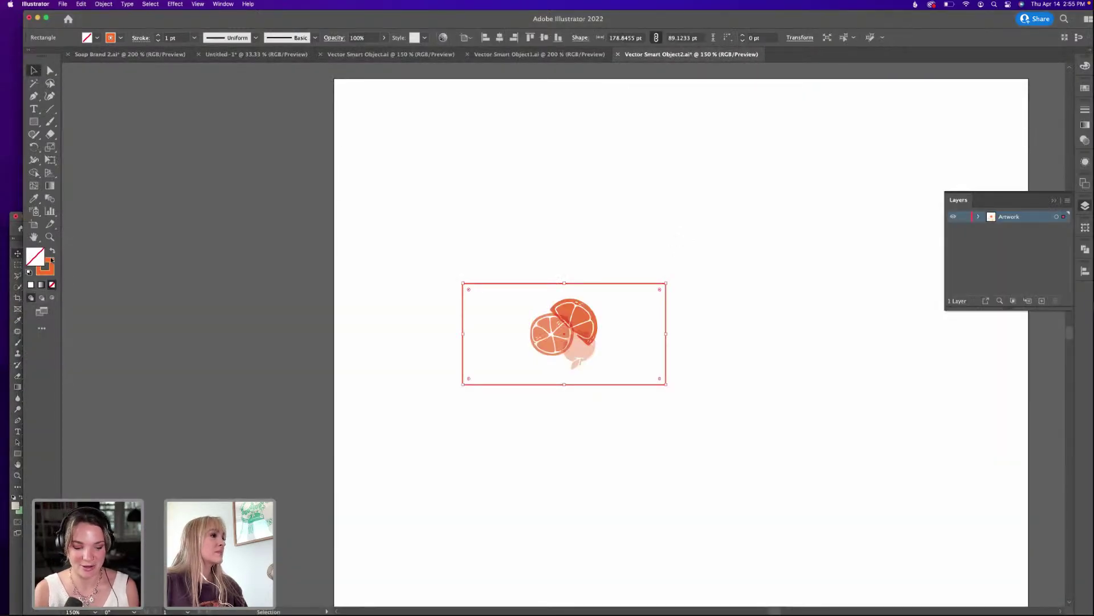
click(50, 261)
click(173, 38)
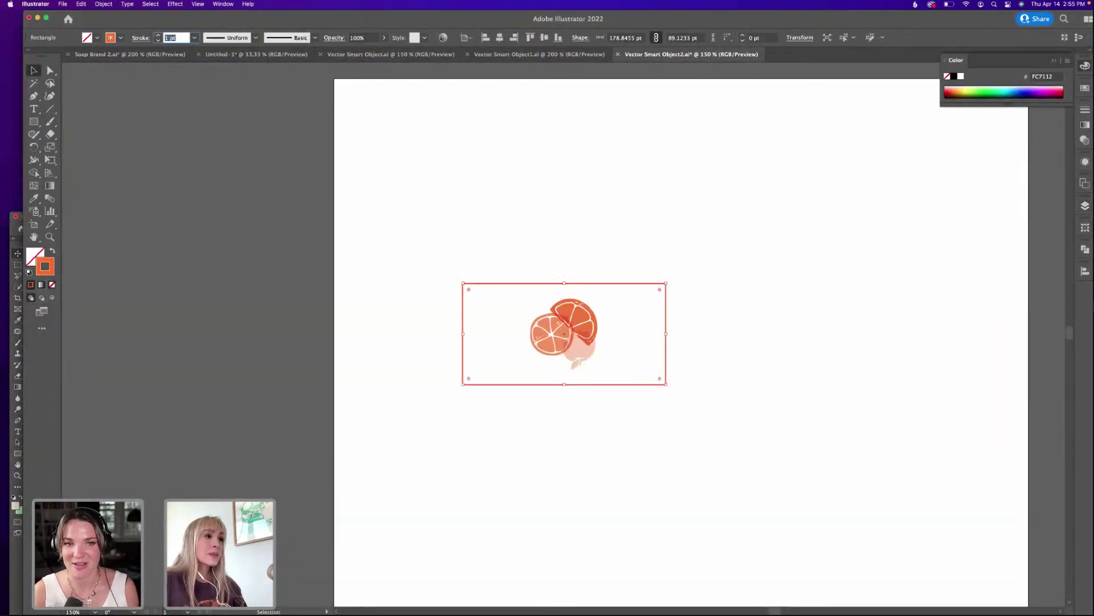
key(BackSpace)
text(0)
key(Return)
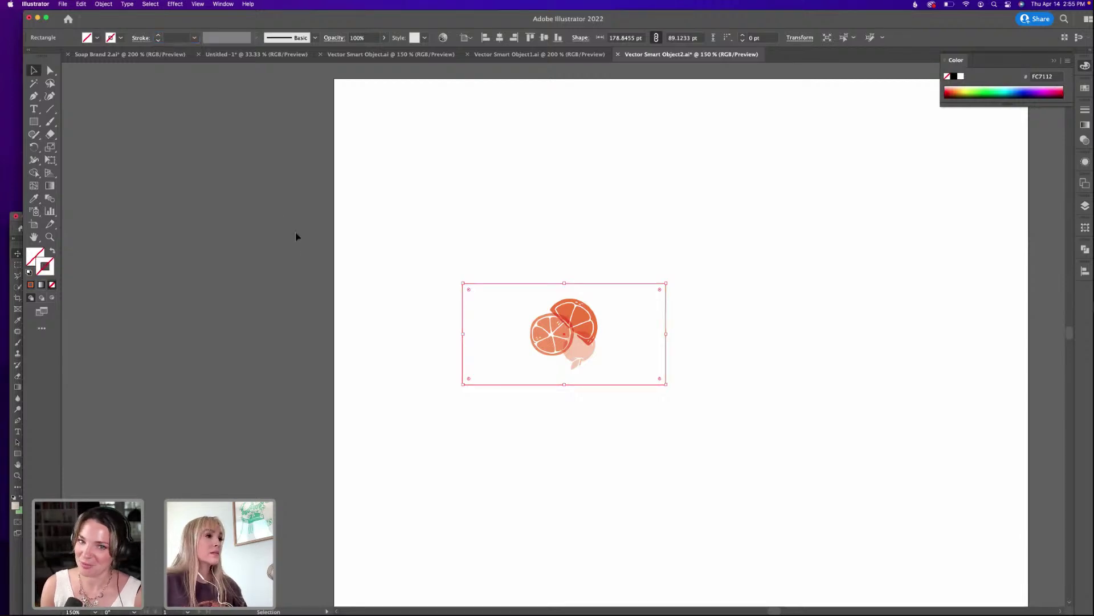
click(391, 252)
key(super+s)
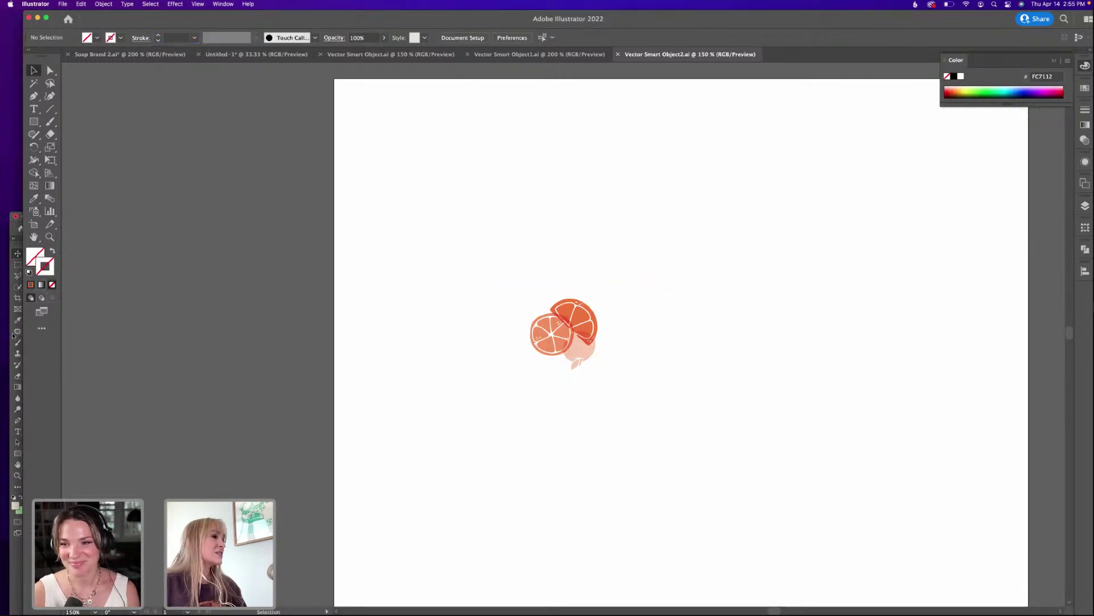
Close the orange artwork document and bring the soap mockup to the front.
click(13, 335)
key(ctrl+alt+Return)
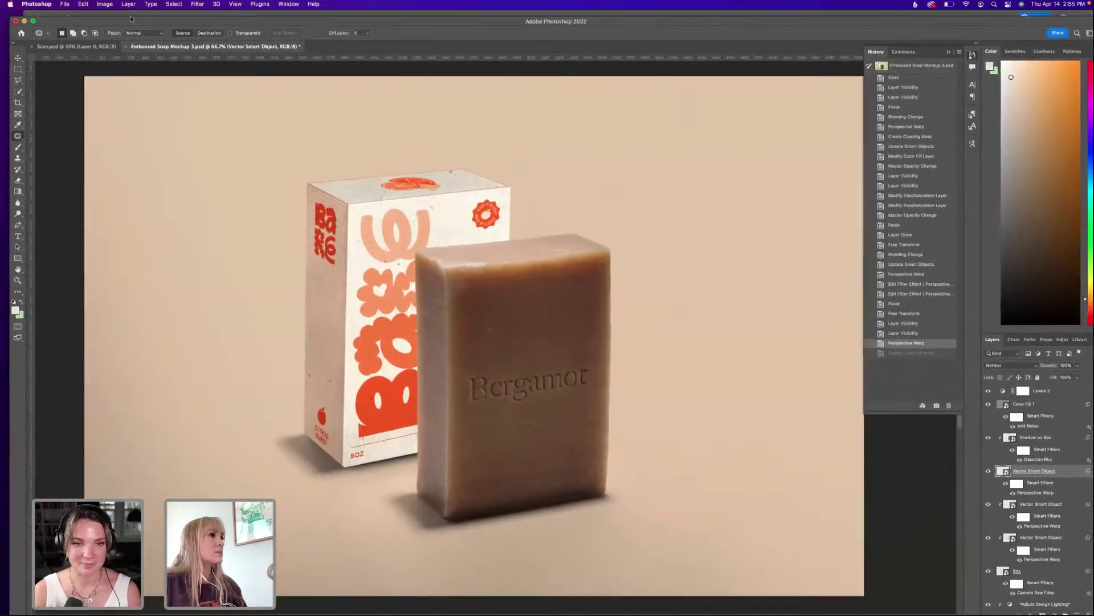
double_click(243, 18)
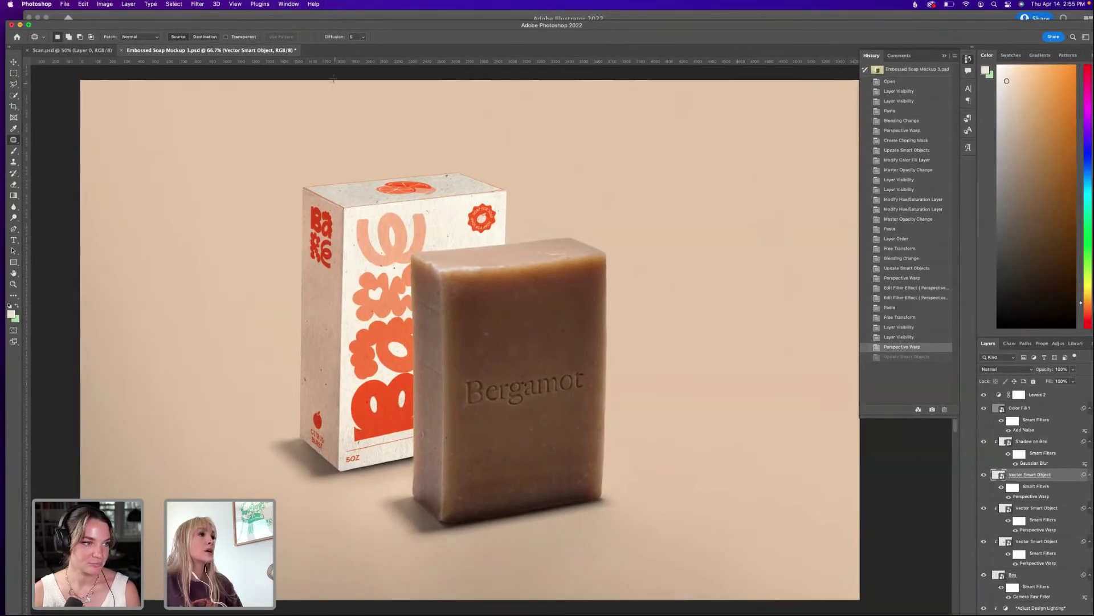
click(240, 18)
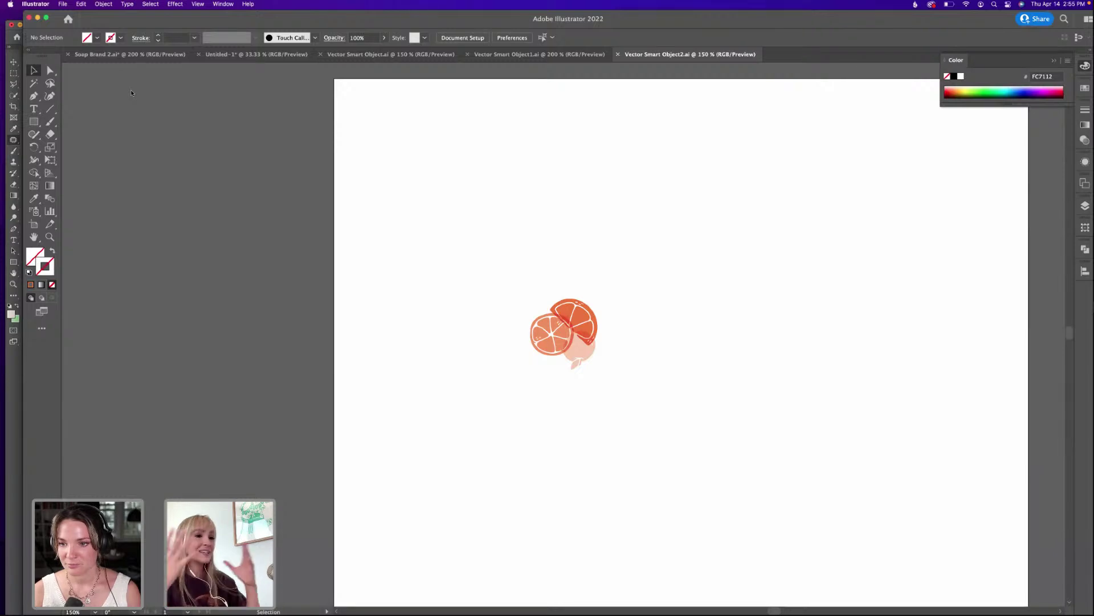
click(10, 362)
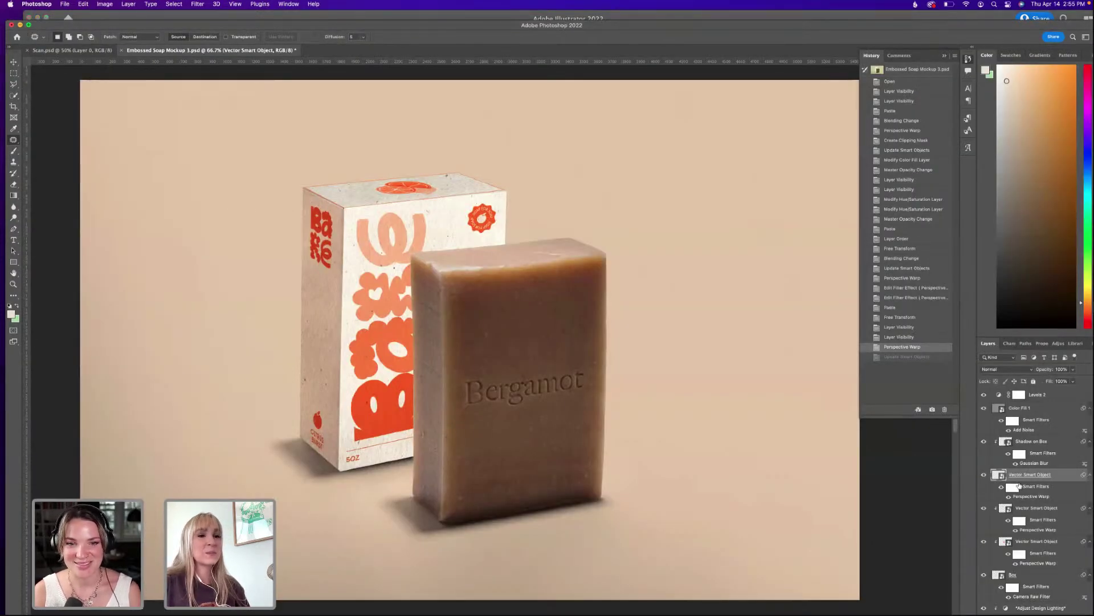
click(419, 20)
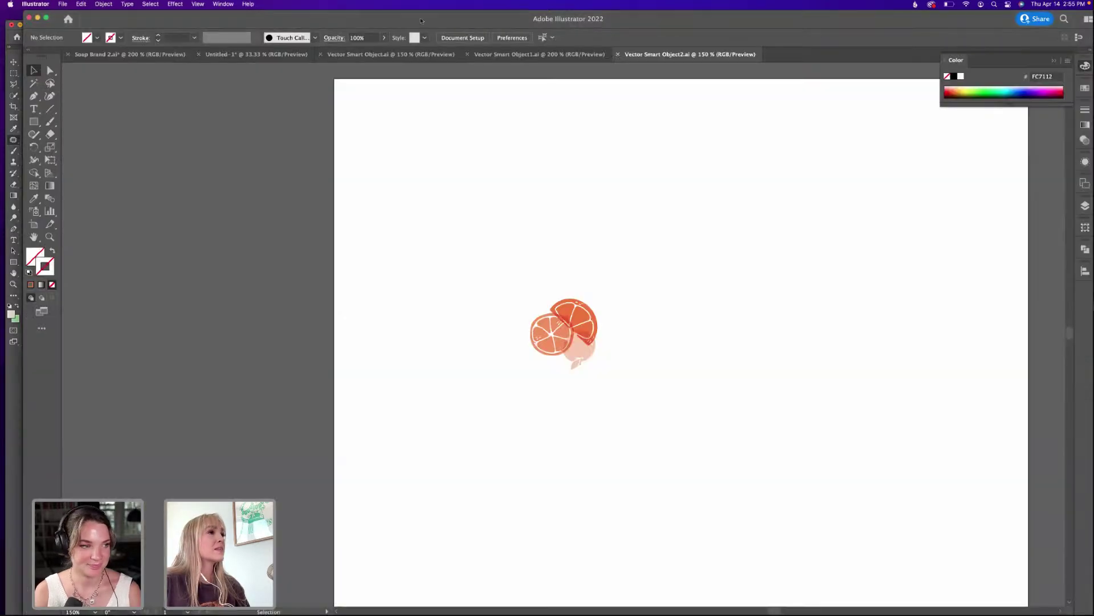
click(618, 54)
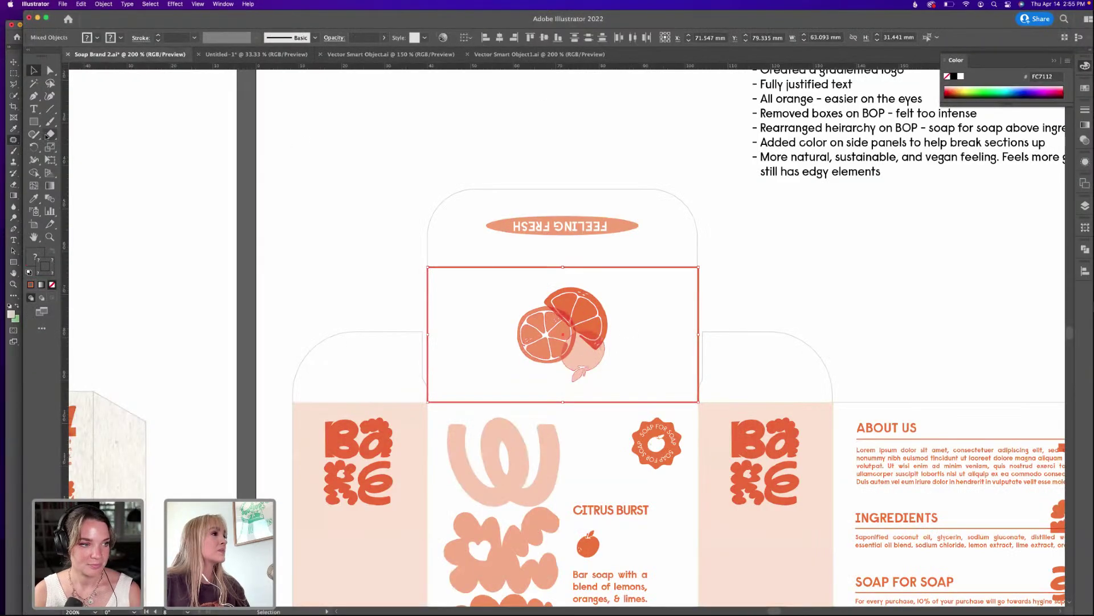
click(10, 130)
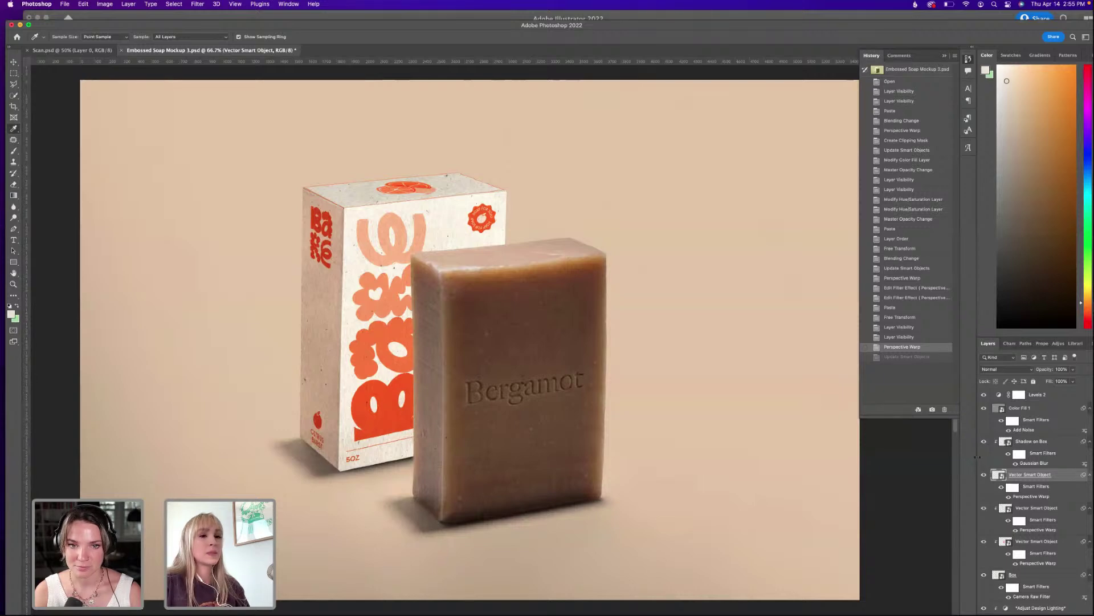
In Vector Smart Object3.ai, reduce the orange frame's stroke to nothing and save to update the mockup.
double_click(997, 474)
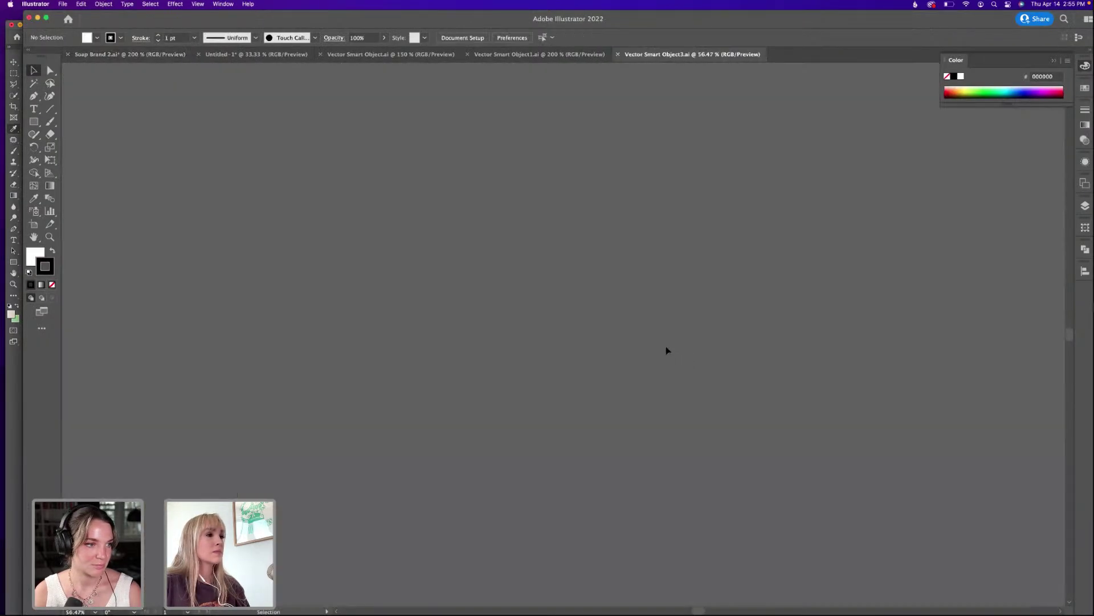
key(super+equal)
key(super+equal)
key(super+equal)
key(super+equal)
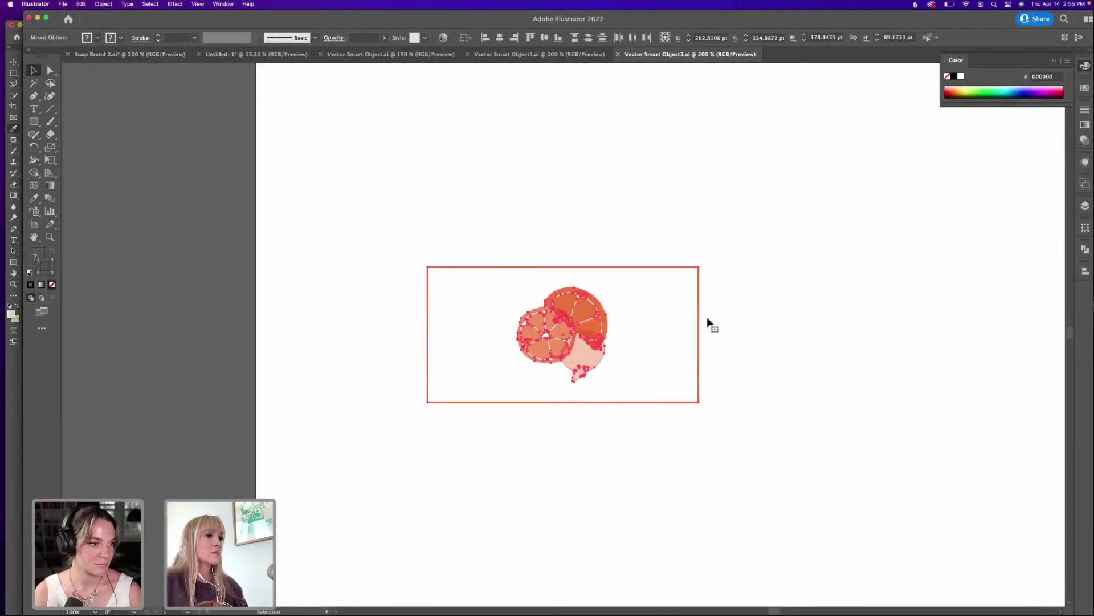
click(697, 288)
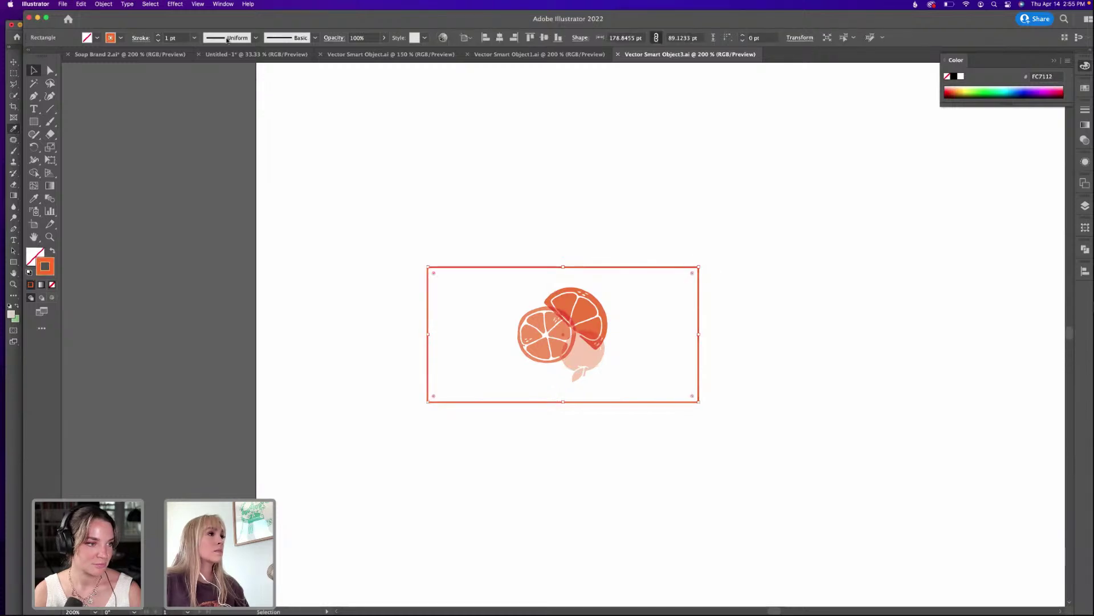
click(158, 40)
click(158, 41)
click(158, 41)
click(308, 145)
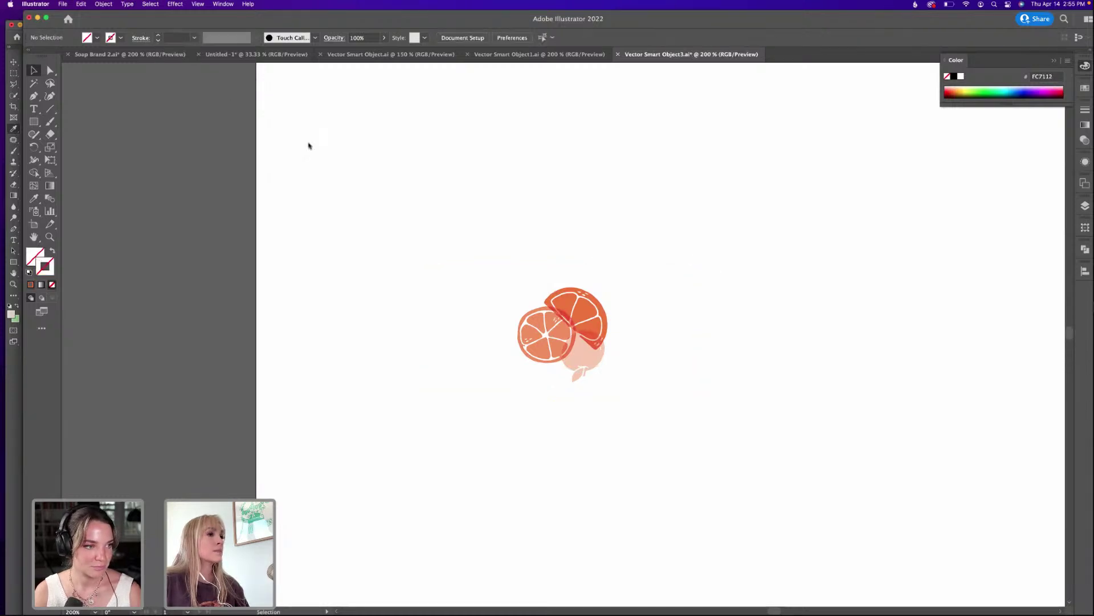
key(super+s)
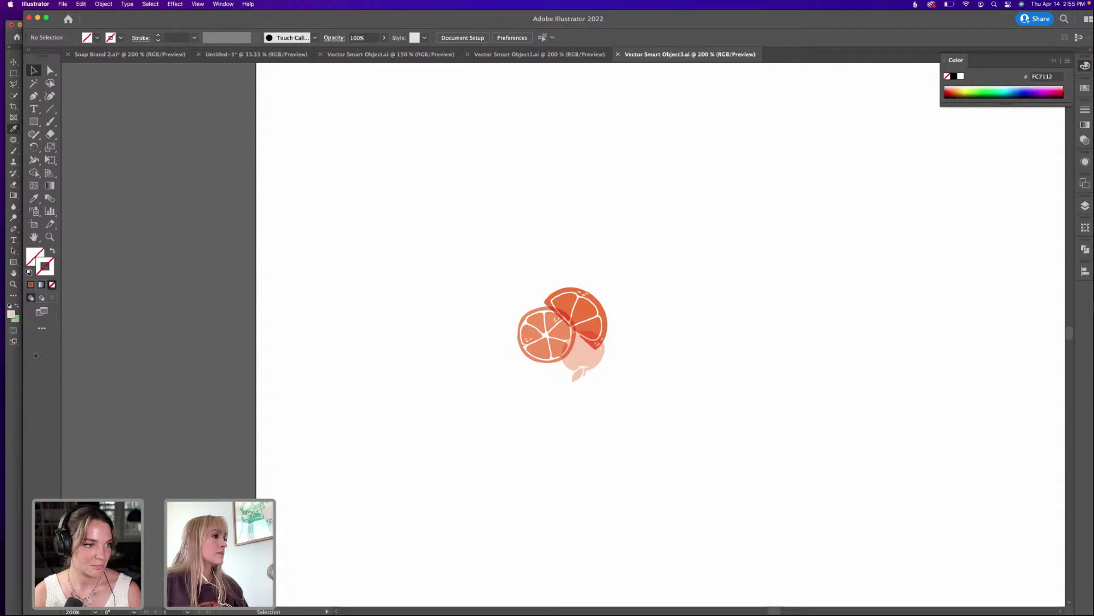
key(super+Tab)
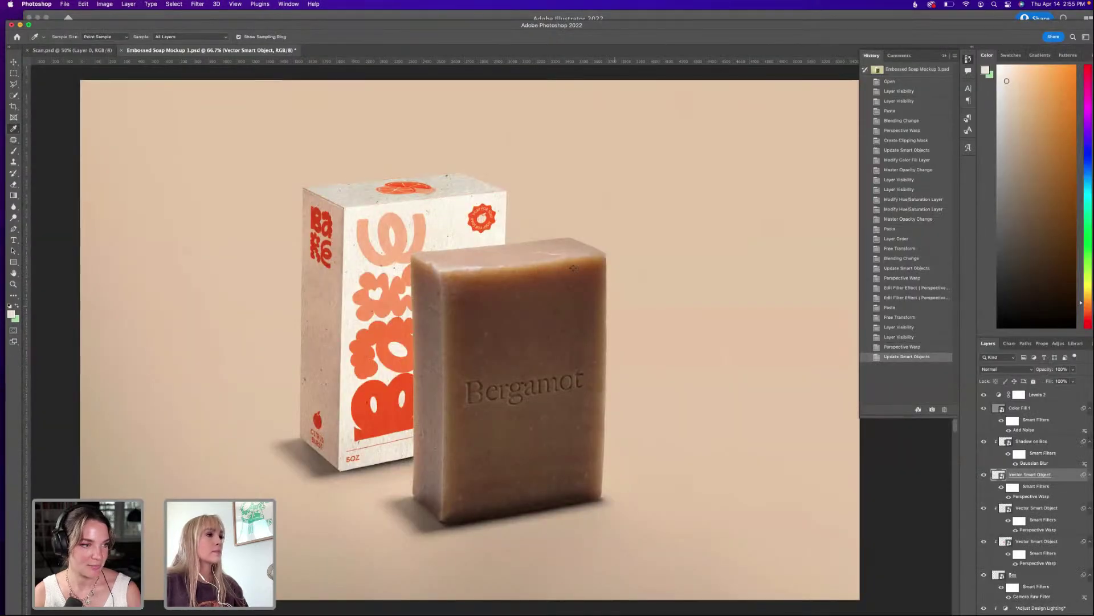
Set the top-flap artwork layer's blend mode to Multiply so it blends into the box.
click(944, 56)
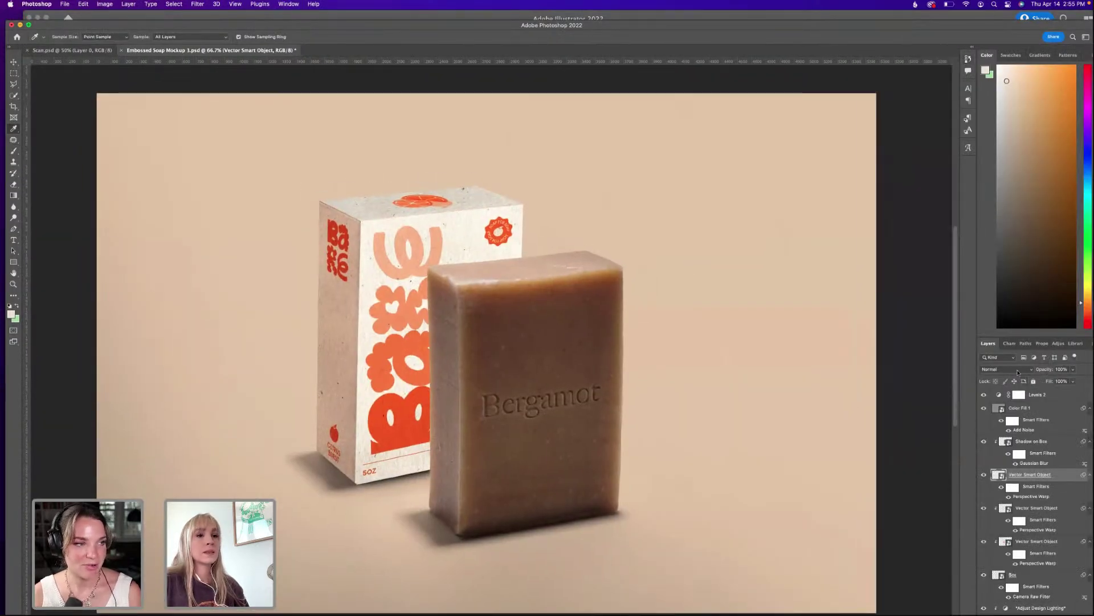
click(1017, 372)
click(1004, 399)
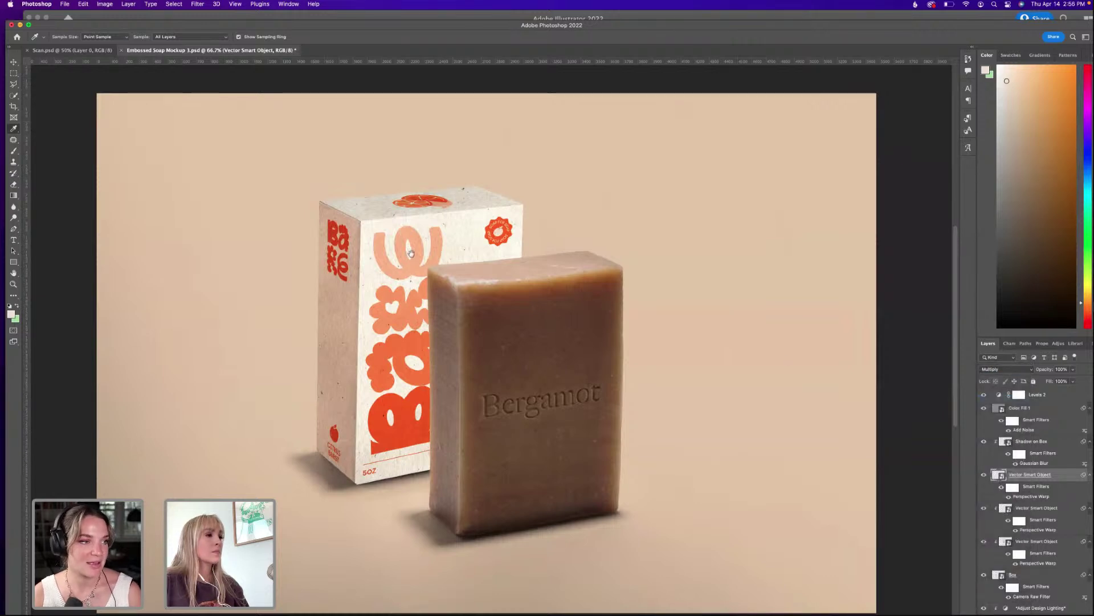
drag(230, 27, 226, 13)
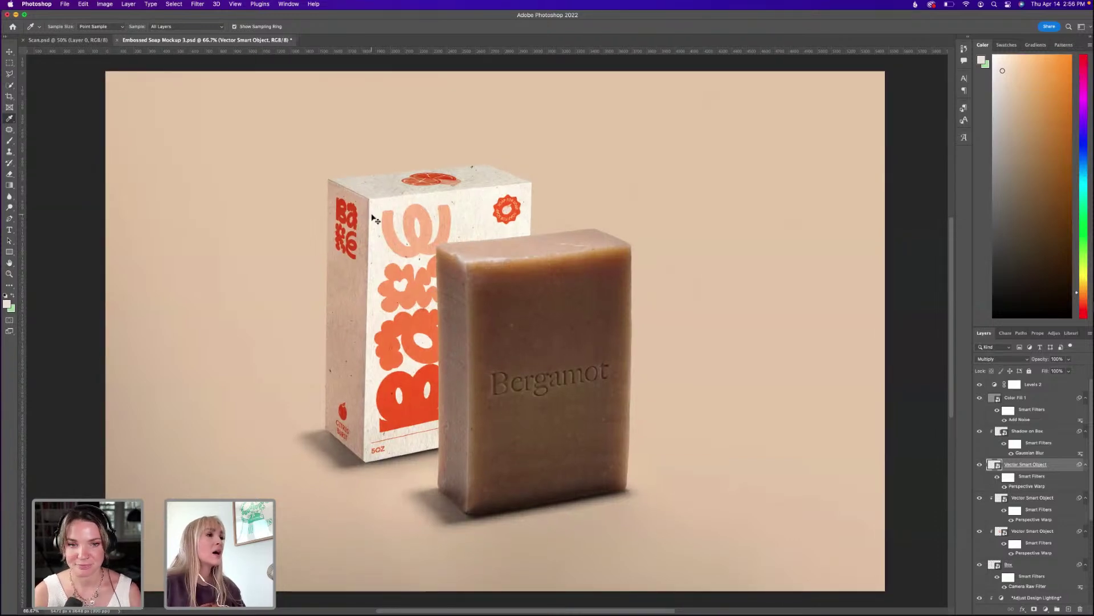
drag(497, 243, 503, 236)
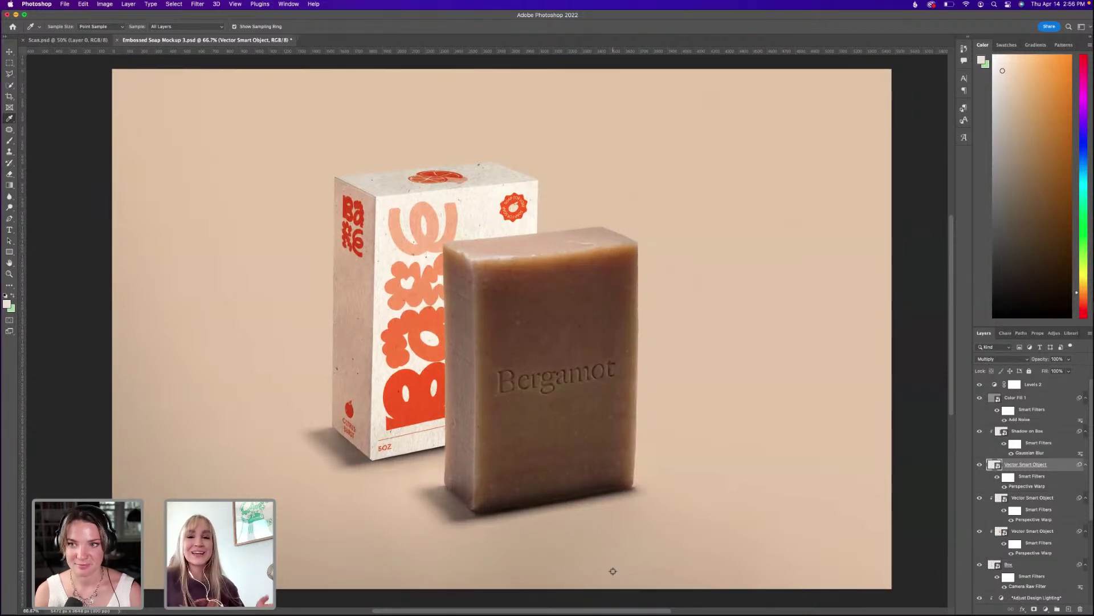
drag(568, 482, 567, 479)
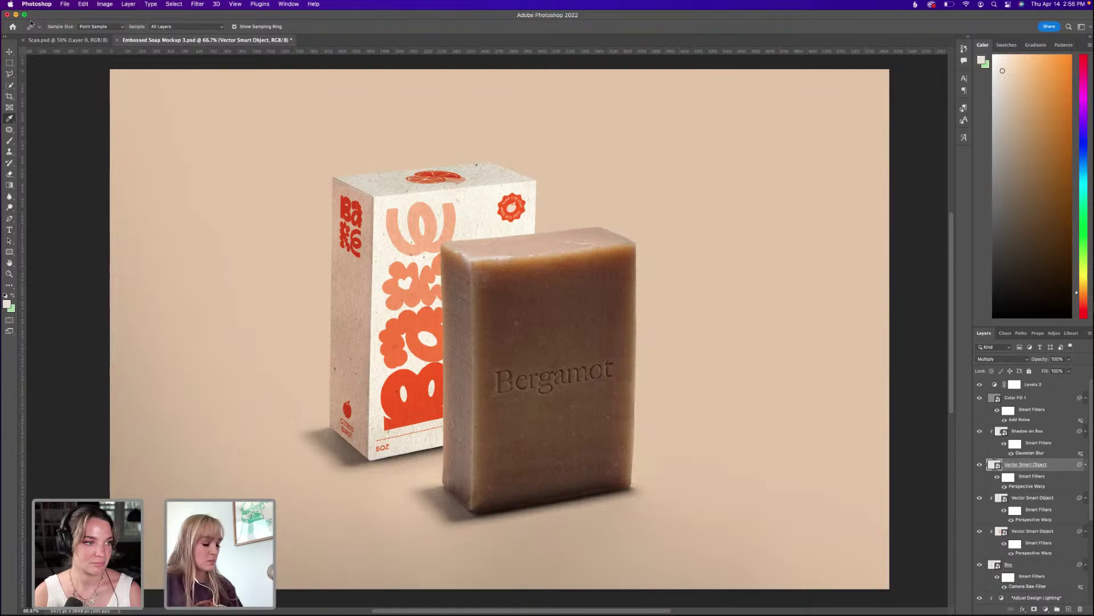
Save the mockup, glance at the Scan document, then return to Embossed Soap Mockup.
key(super+s)
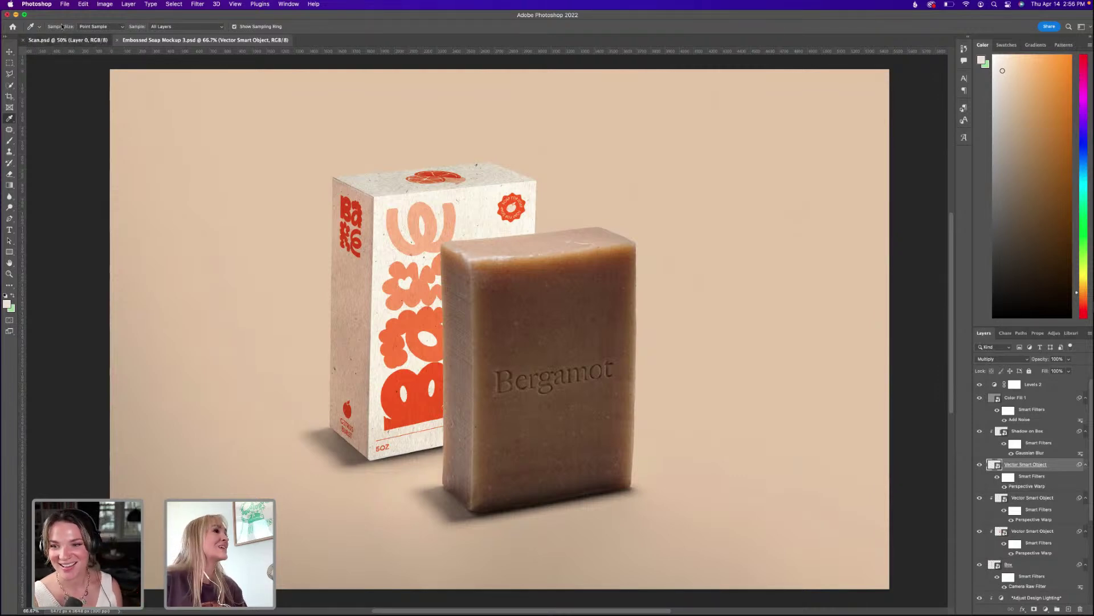
click(63, 40)
click(131, 40)
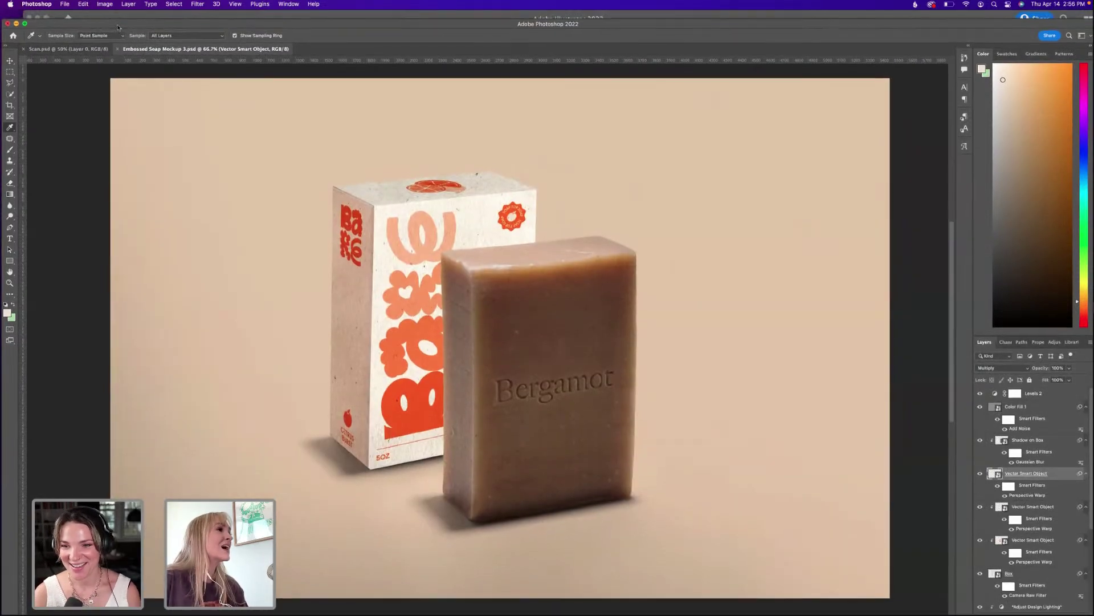
drag(119, 34, 119, 41)
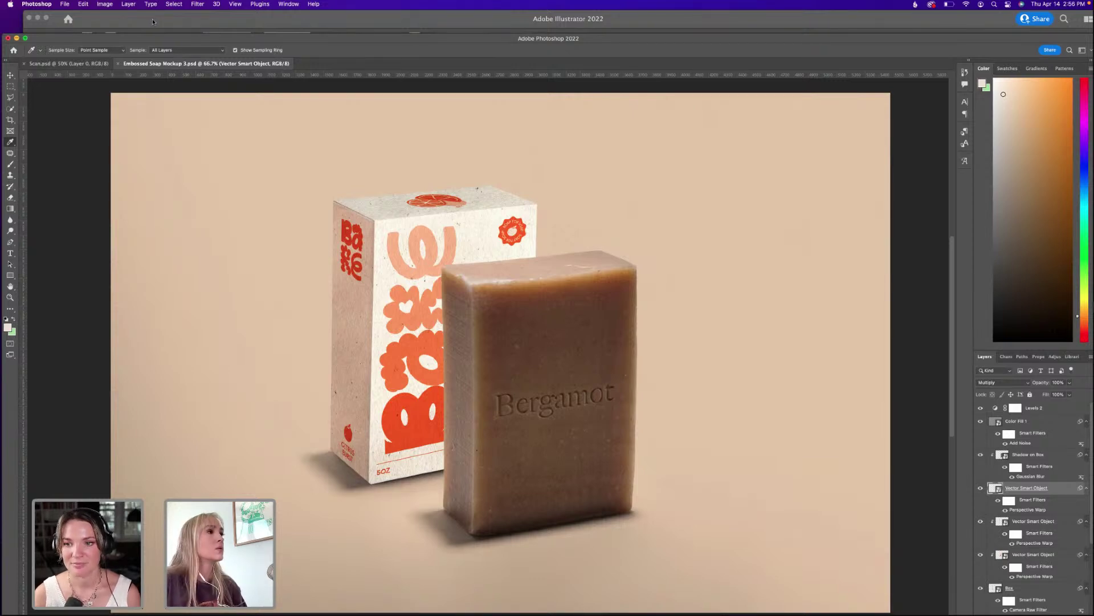
click(152, 21)
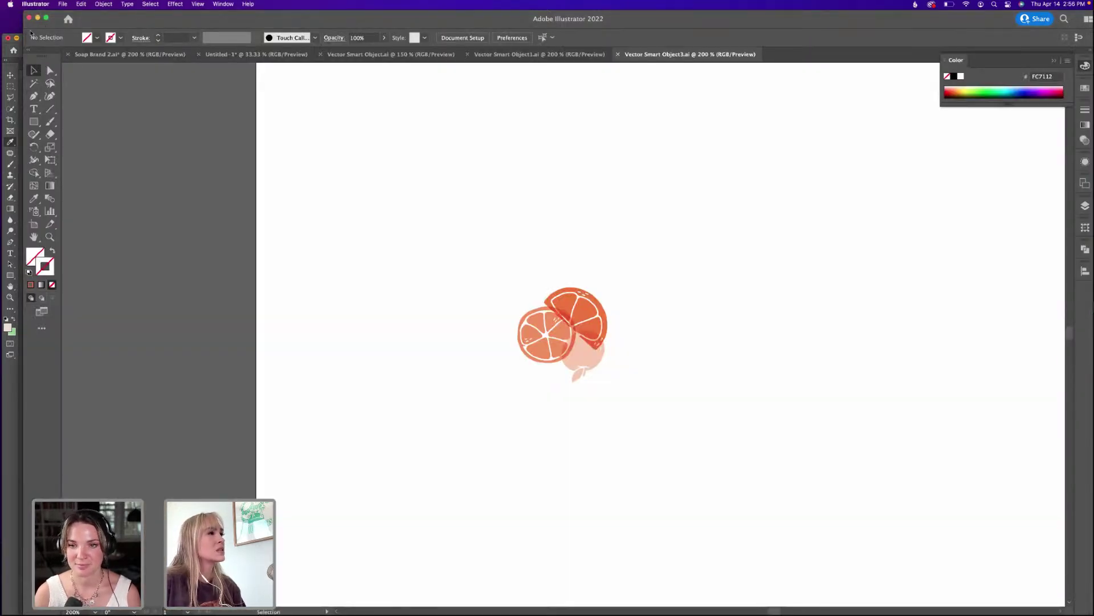
click(540, 54)
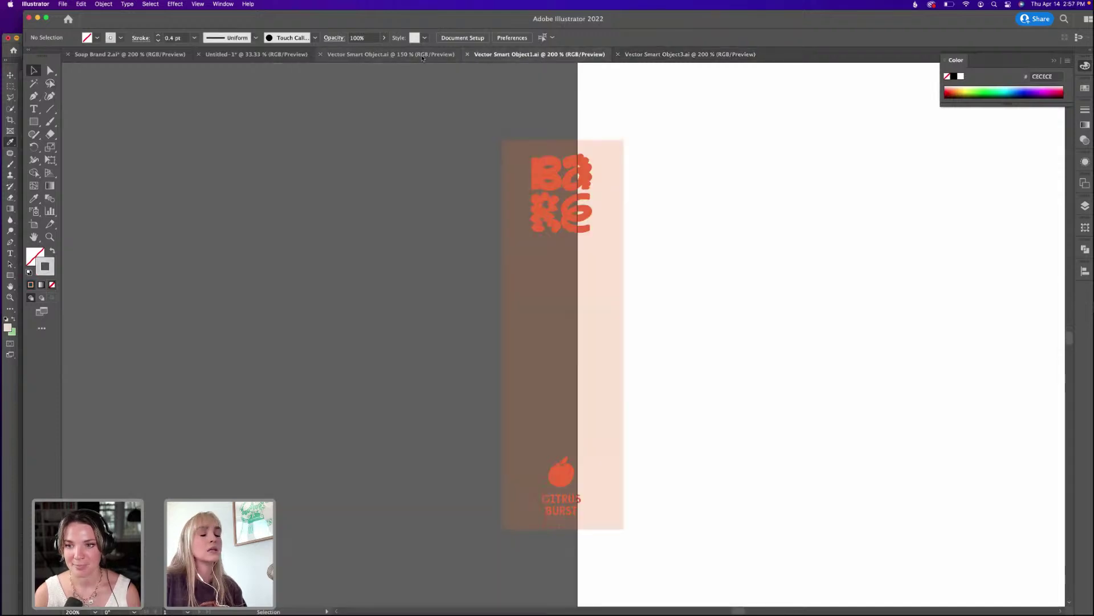
click(399, 54)
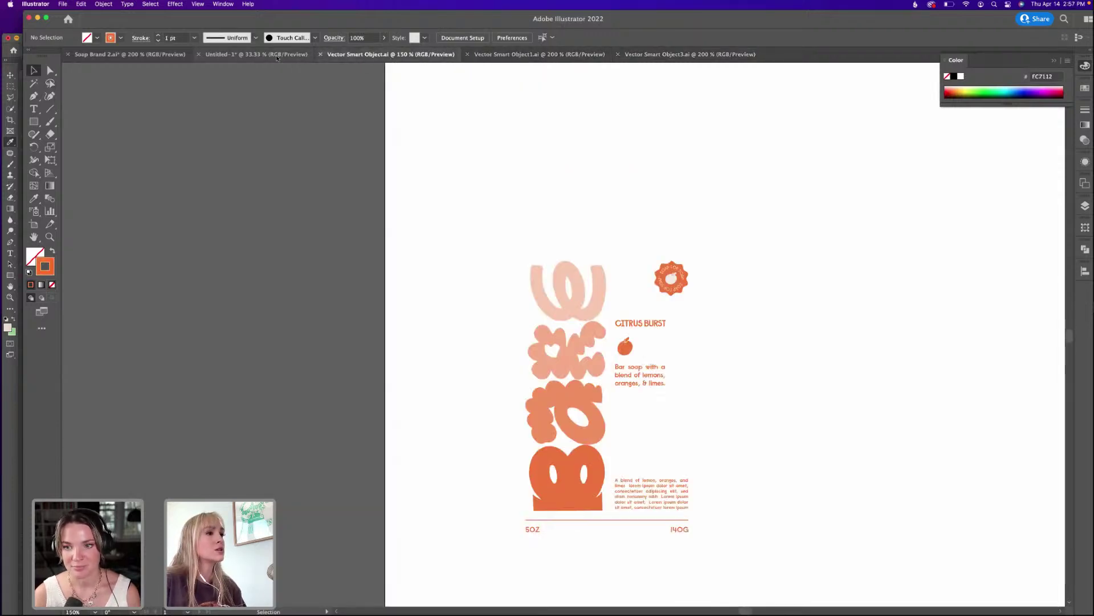
click(277, 55)
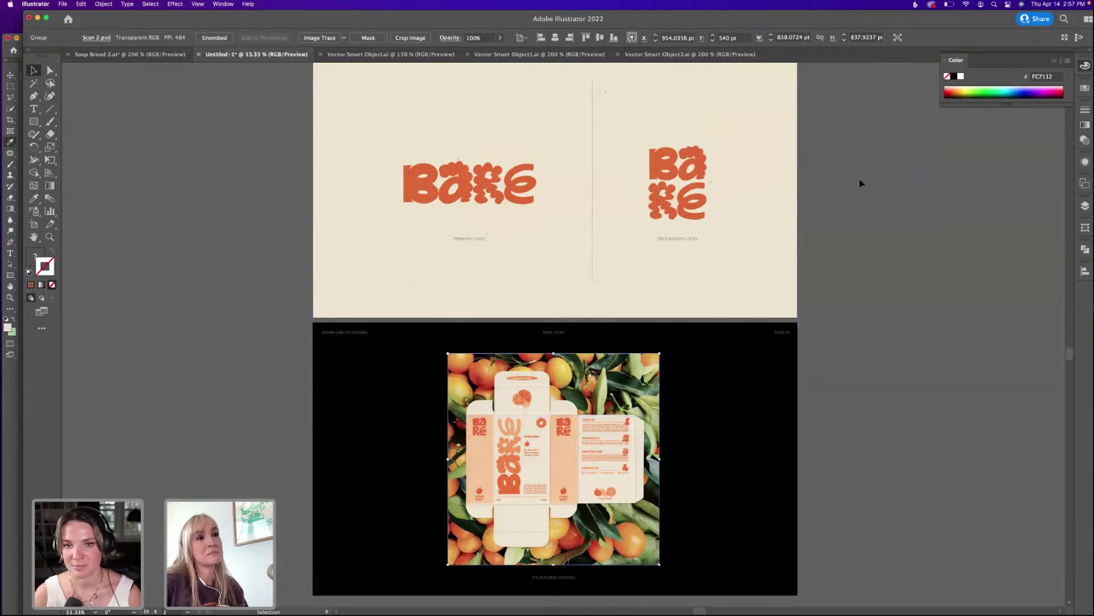
click(861, 183)
click(5, 52)
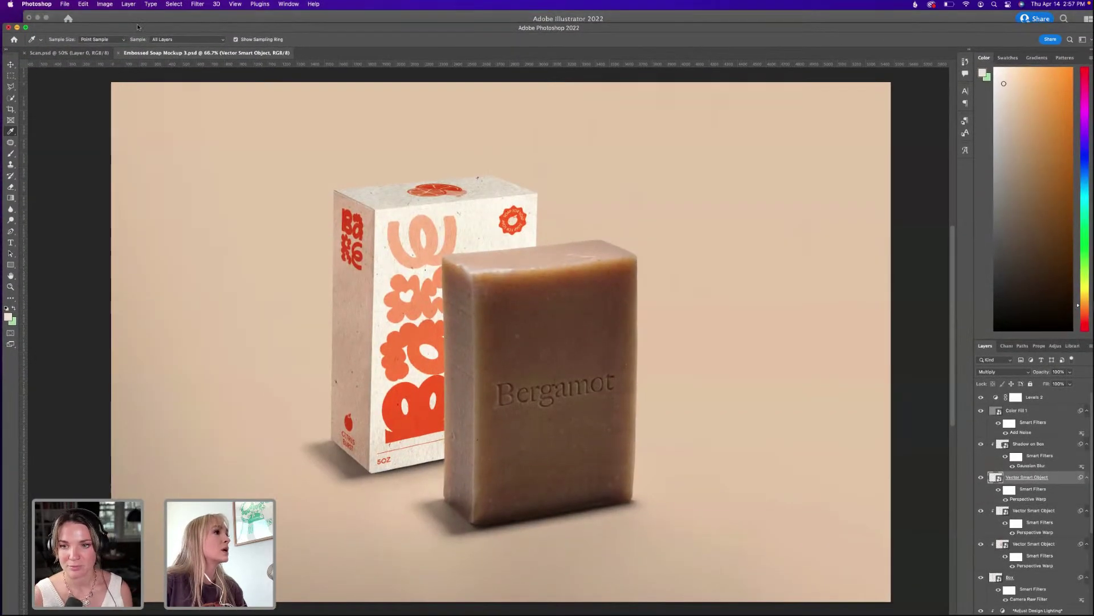
click(142, 23)
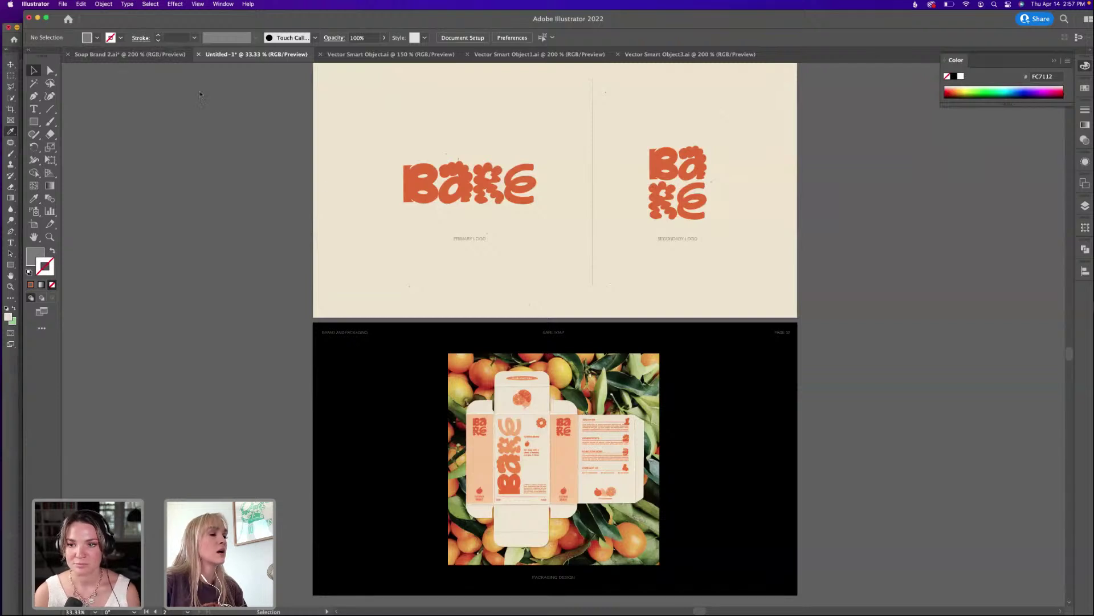
drag(280, 118, 292, 166)
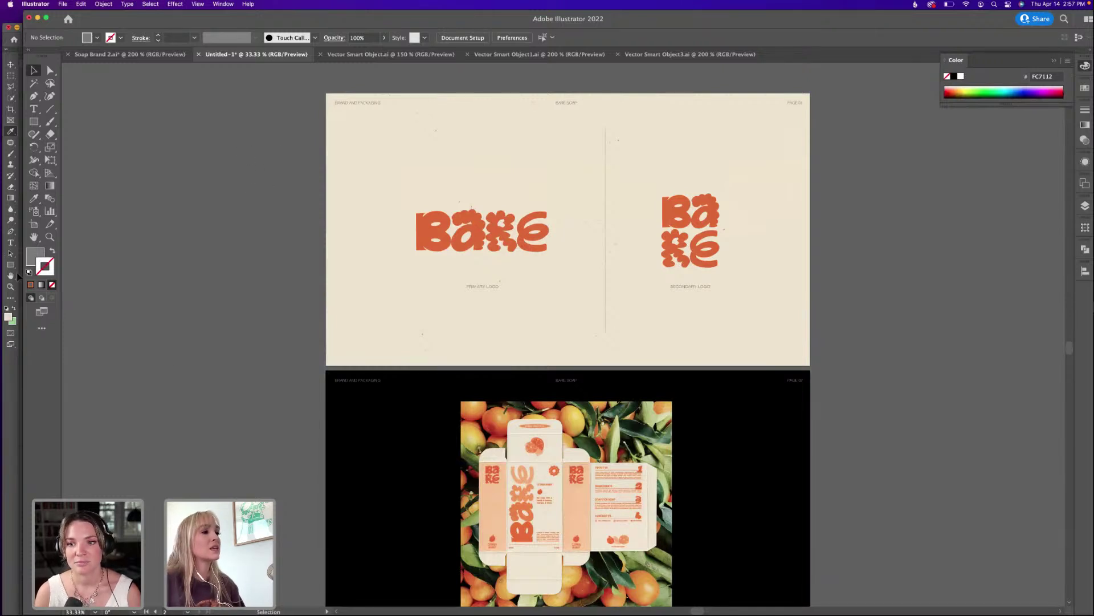
drag(250, 356, 243, 329)
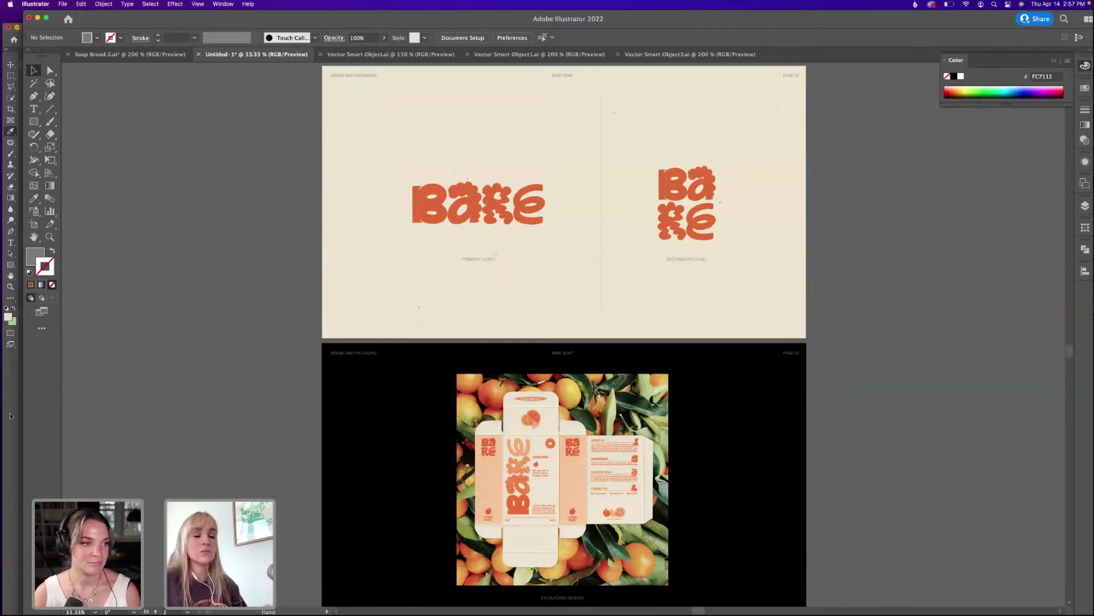
click(11, 415)
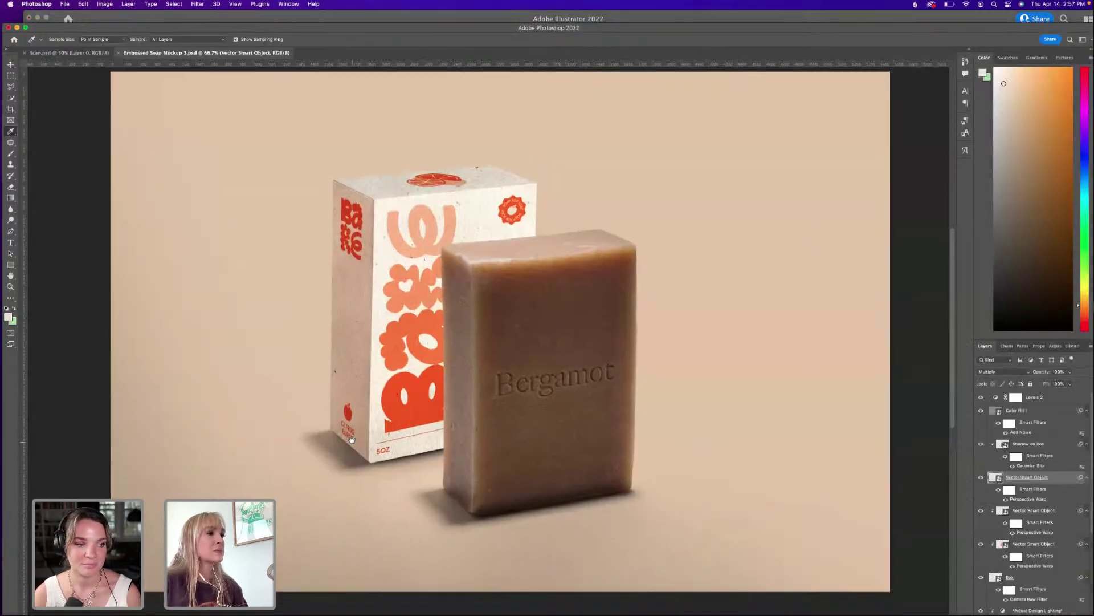
Choose File > Save As to save the soap mockup under a new name.
drag(73, 26, 71, 13)
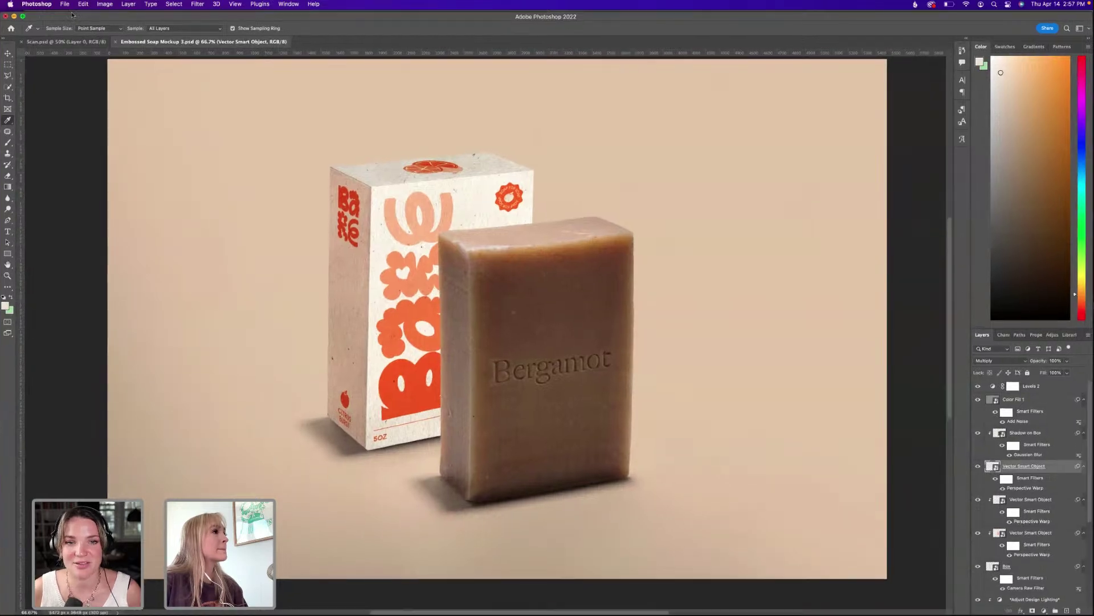
click(65, 4)
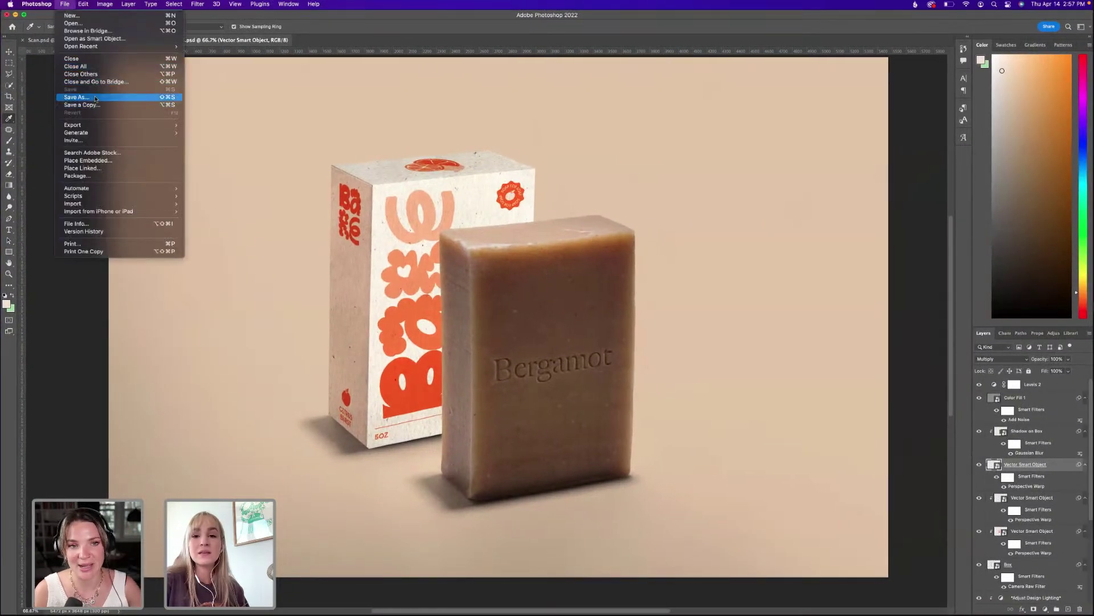
click(95, 99)
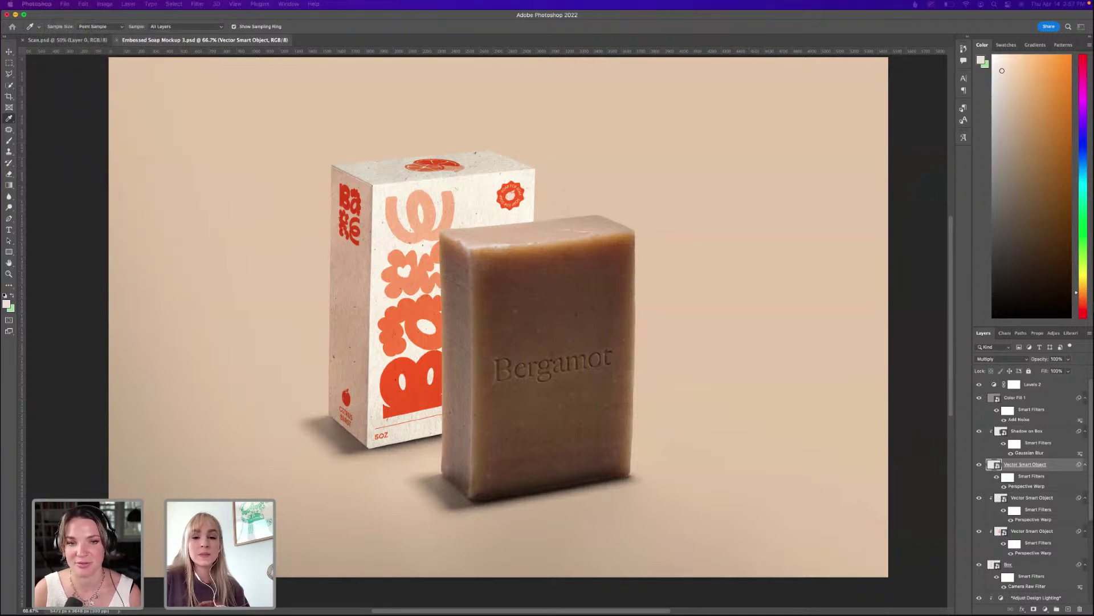
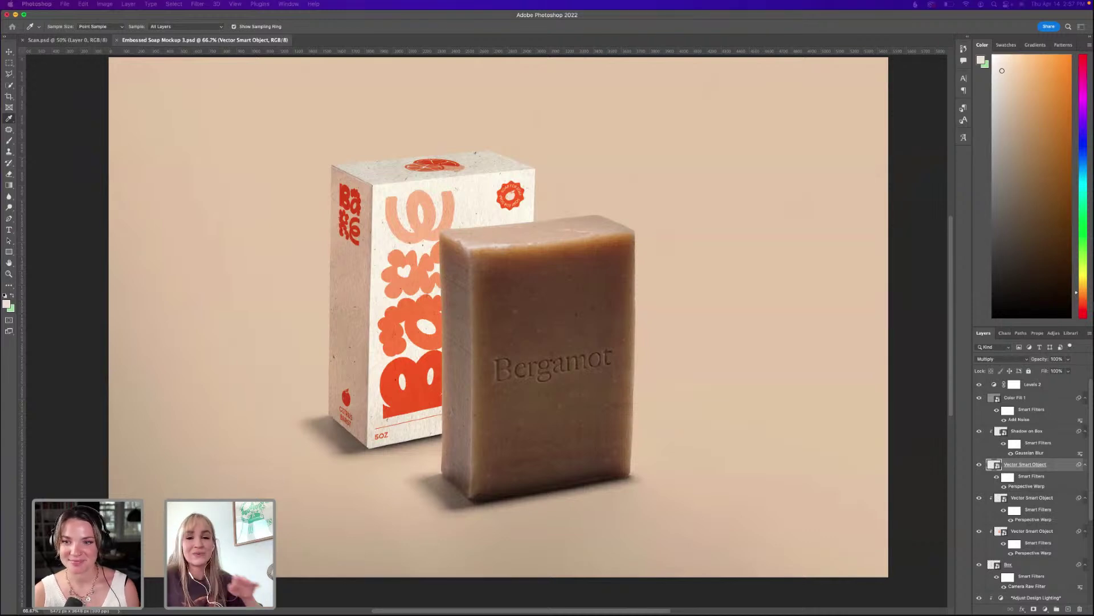
Save Embossed Soap Mockup 3.psd and slide Photoshop's window down to reveal the Illustrator presentation.
click(536, 25)
key(super+s)
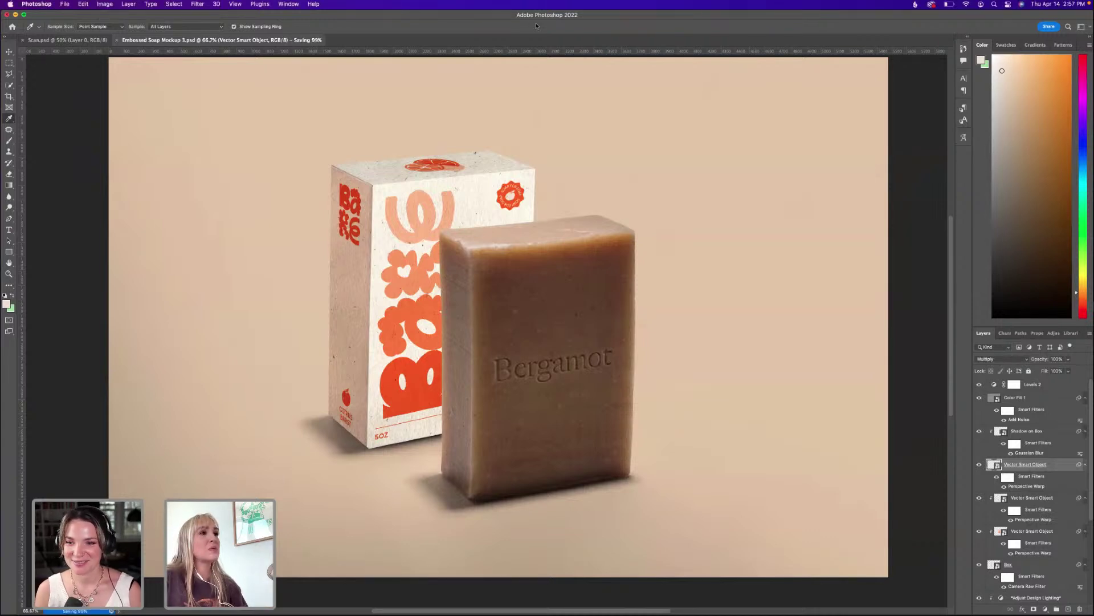
drag(616, 18, 610, 173)
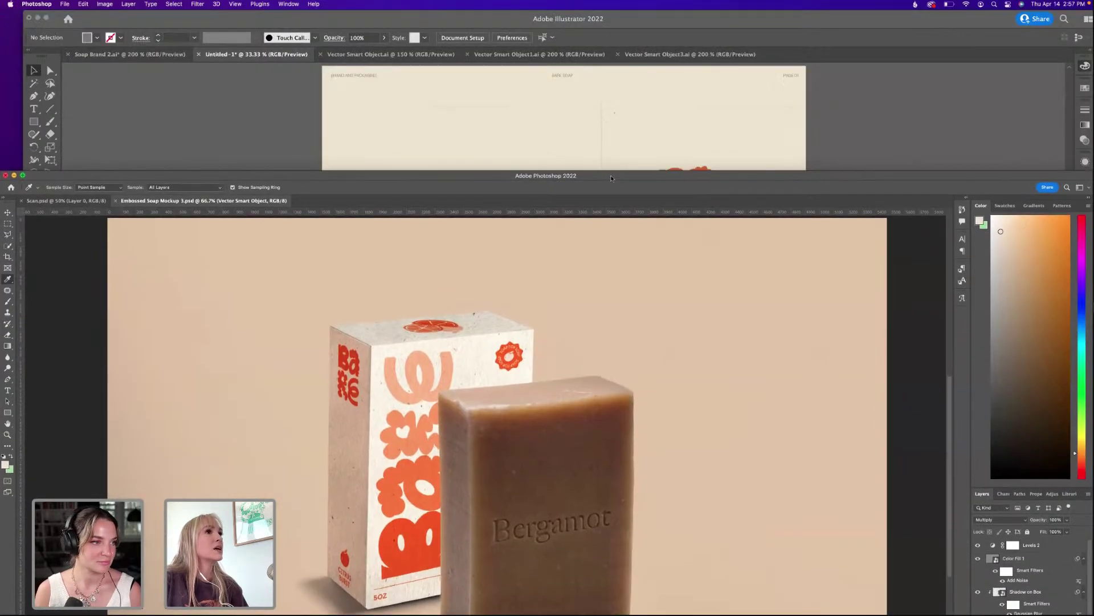
Option-drag the black packaging artboard downward with the Artboard tool to create a duplicate beneath it.
click(771, 134)
scroll(593, 240, down, 10)
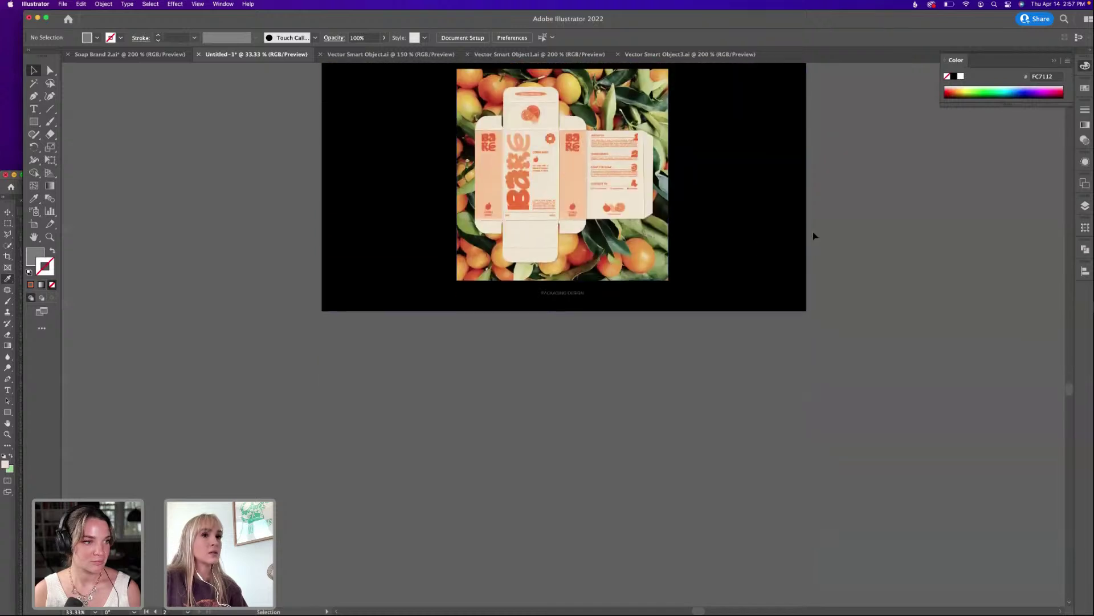
scroll(814, 234, up, 2)
click(1083, 210)
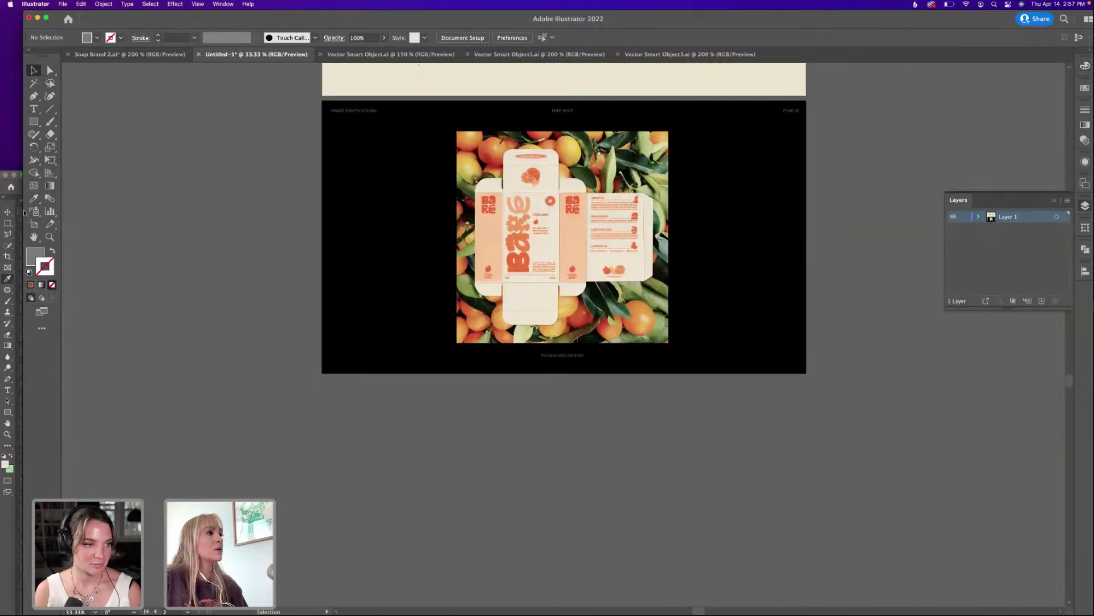
key(shift+o)
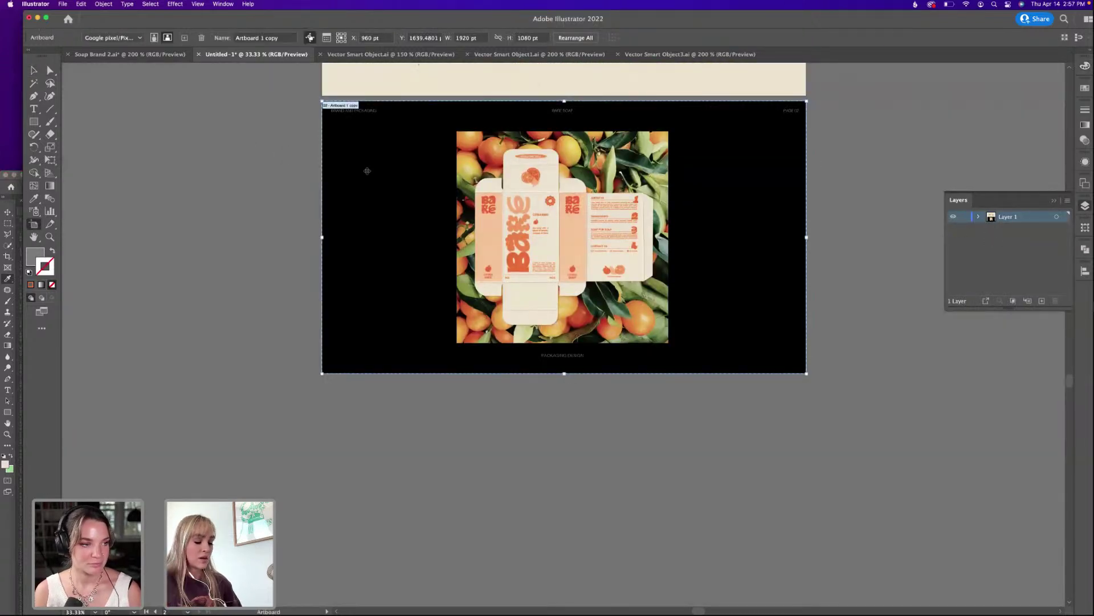
drag(367, 171, 386, 447)
scroll(491, 394, down, 1)
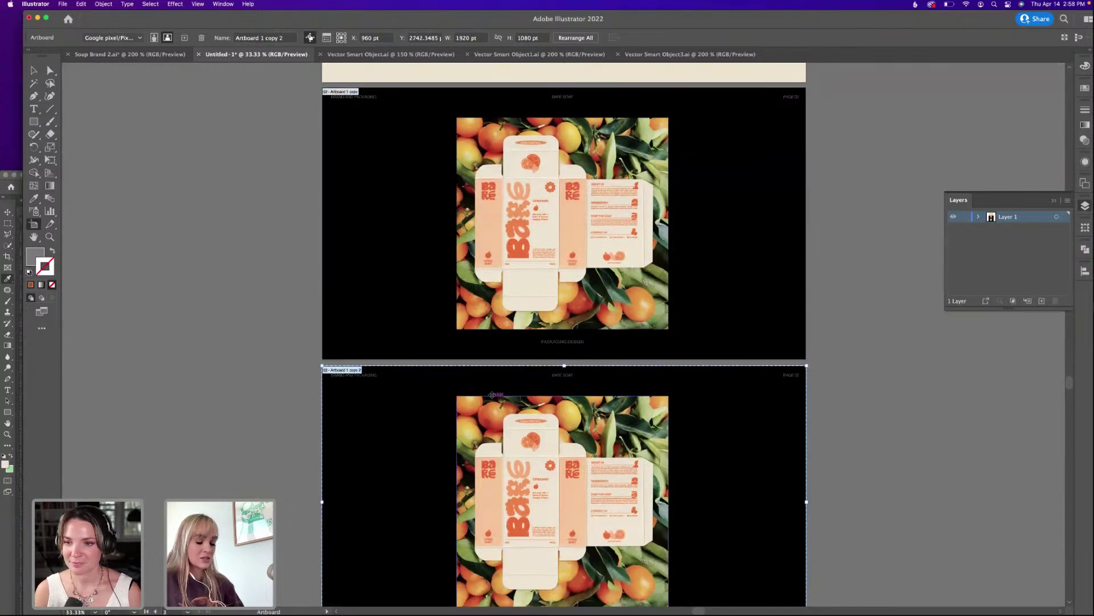
scroll(492, 395, down, 2)
key(v)
scroll(732, 381, down, 1)
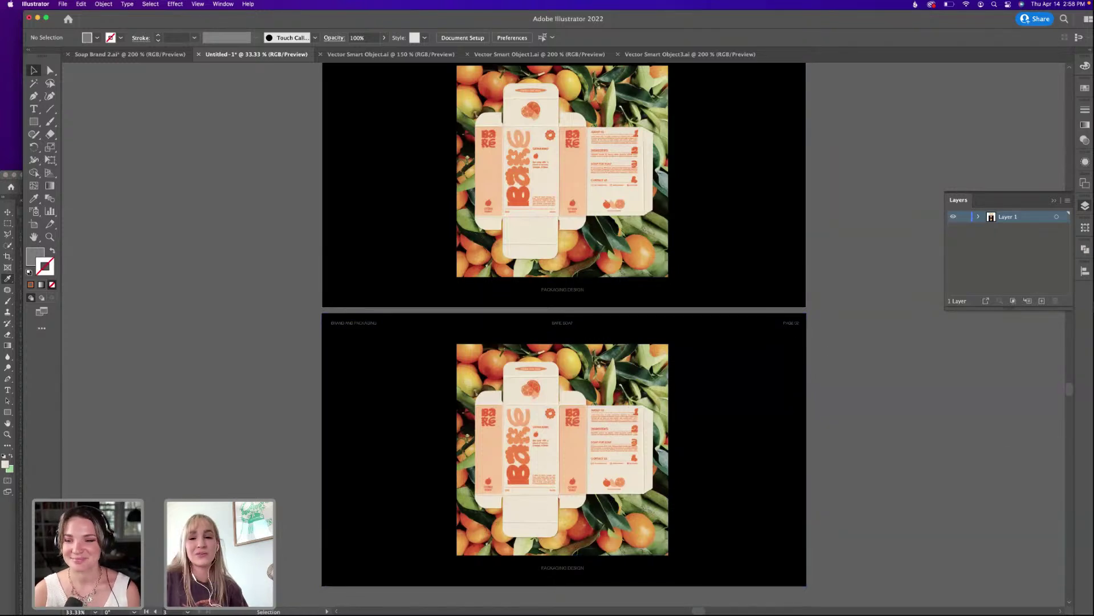
Replace the lower artboard's packaging image and caption with the soap mockup photo, scaled to cover the artboard.
drag(593, 370, 782, 427)
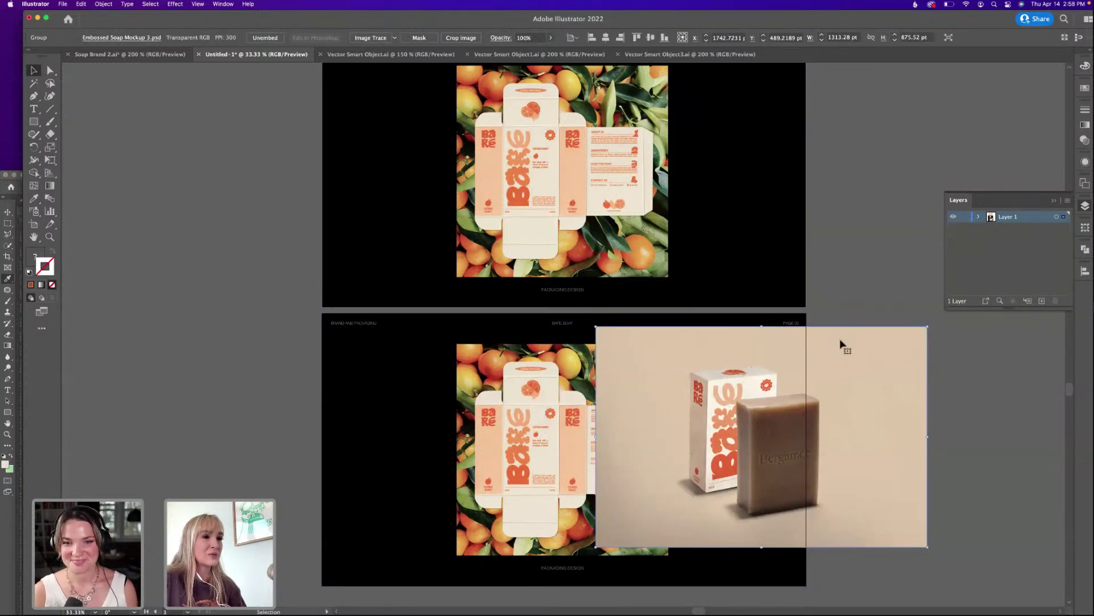
scroll(513, 422, down, 5)
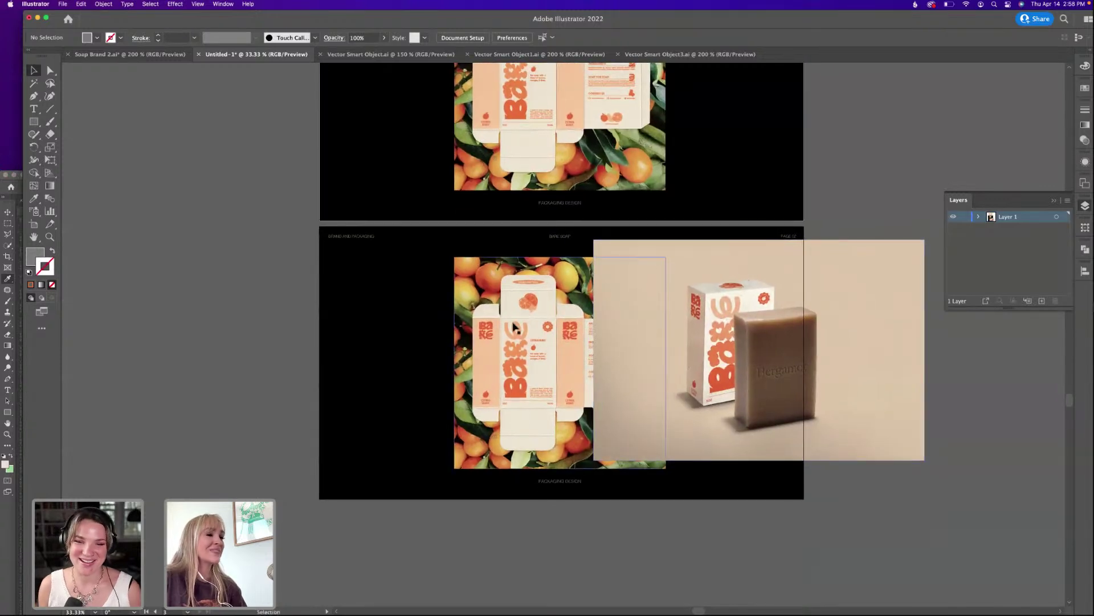
drag(502, 528, 350, 337)
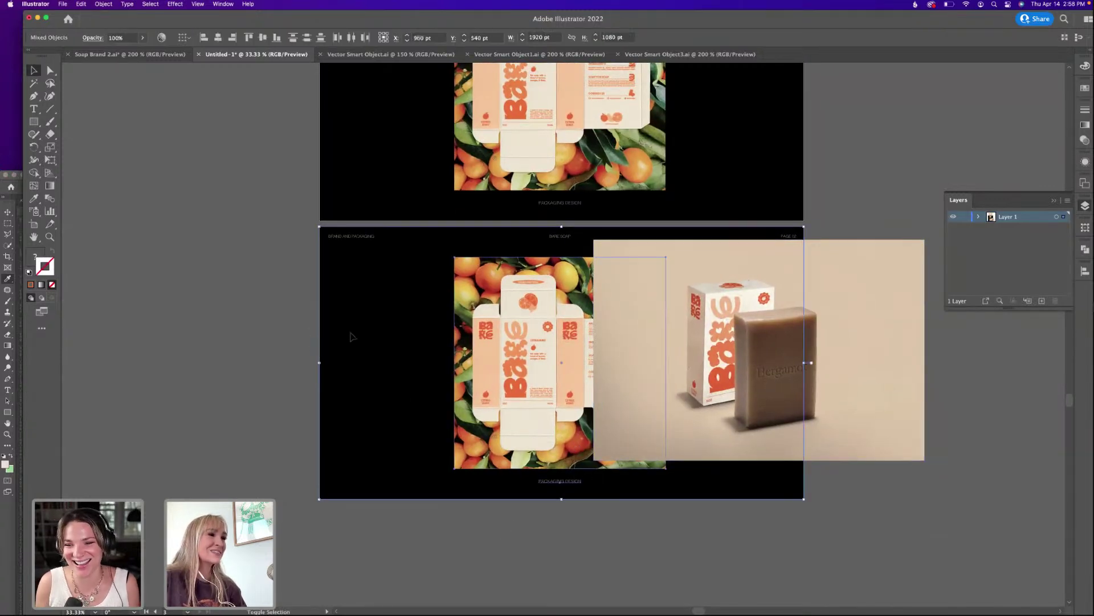
key(Delete)
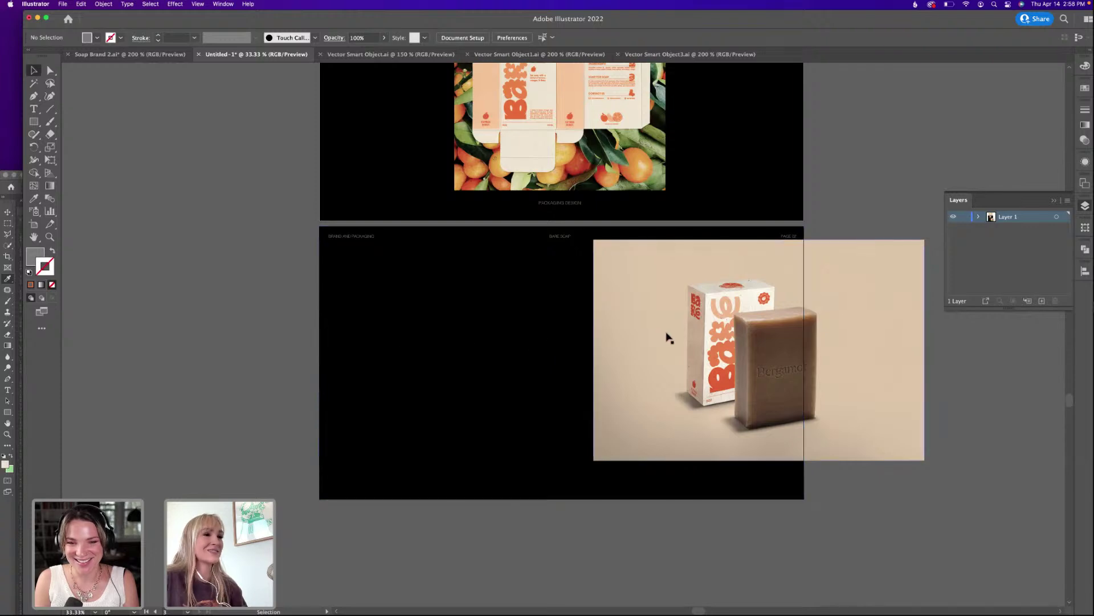
drag(668, 338, 391, 319)
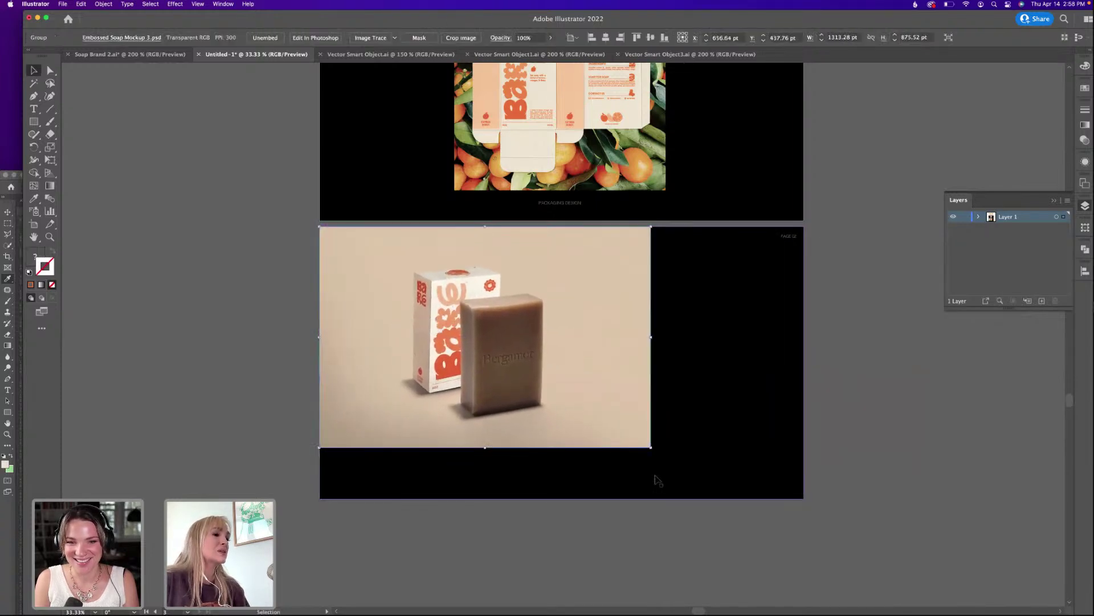
drag(650, 446, 783, 509)
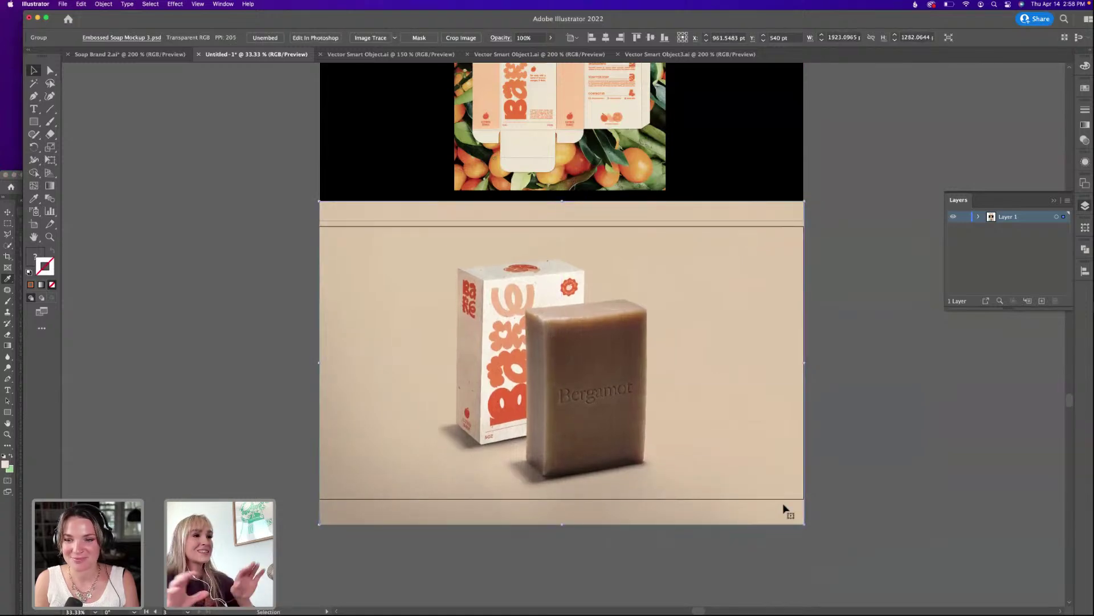
Fix the stacking order of the soap photo and the black panel on the lower artboard.
key(super+shift+bracketleft)
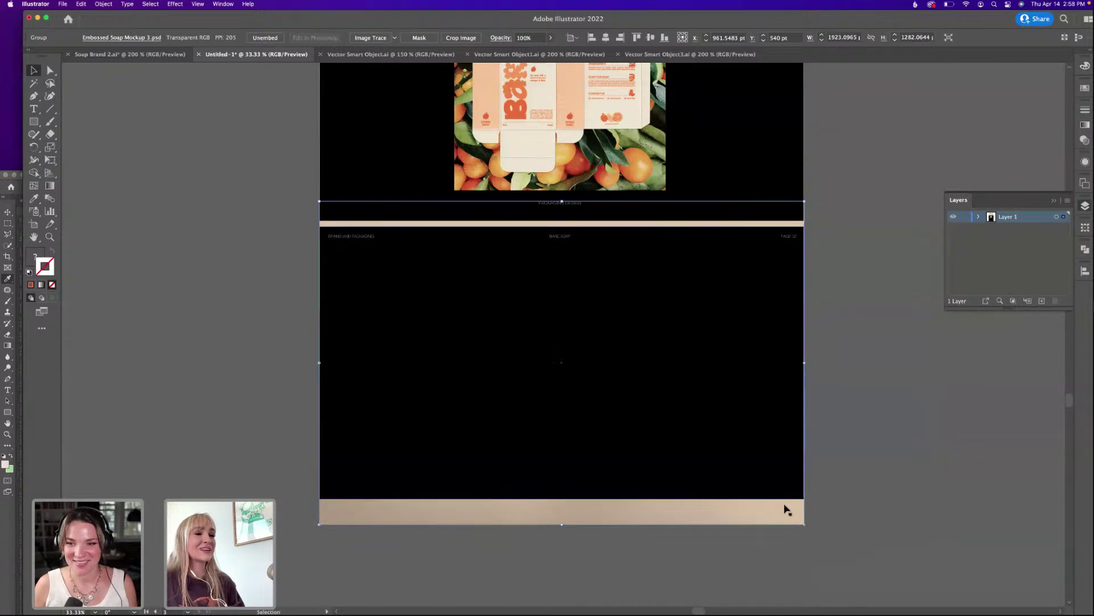
click(849, 399)
click(766, 449)
key(super+shift+bracketleft)
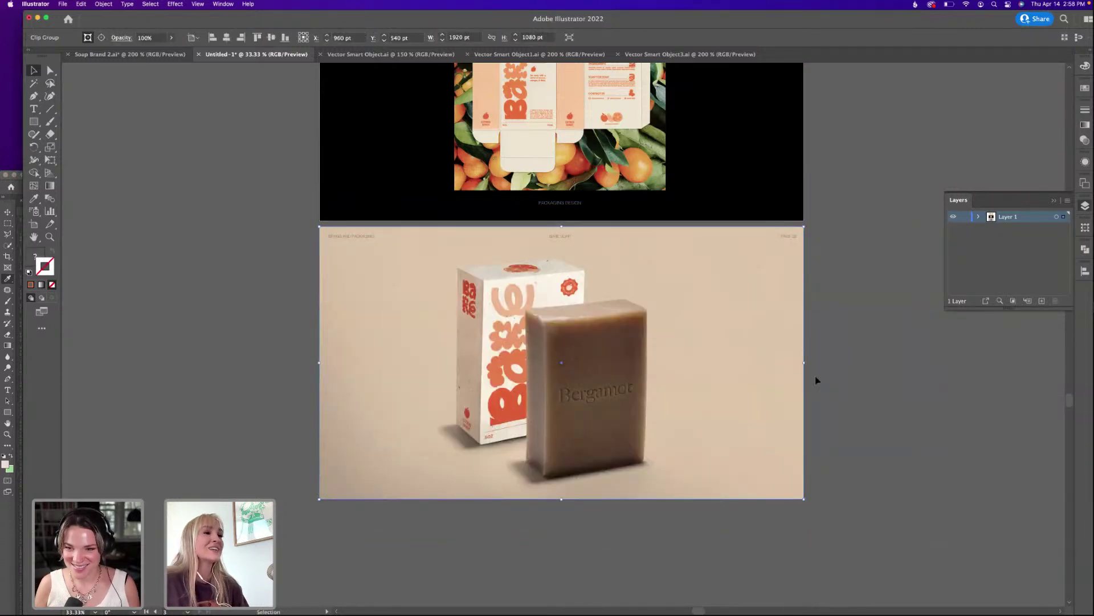
scroll(853, 382, up, 2)
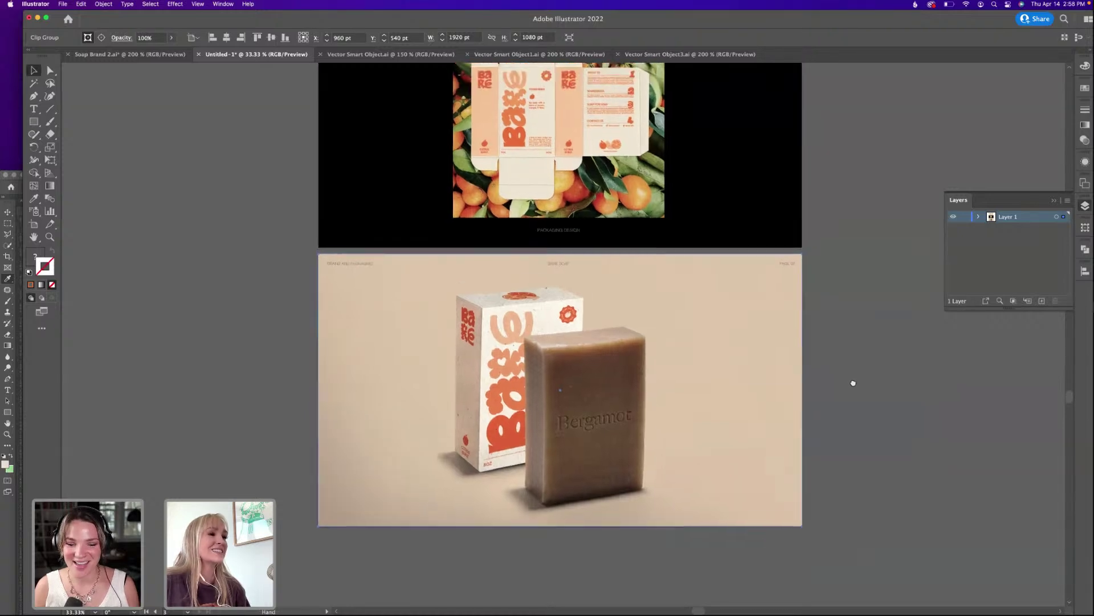
click(826, 362)
click(601, 371)
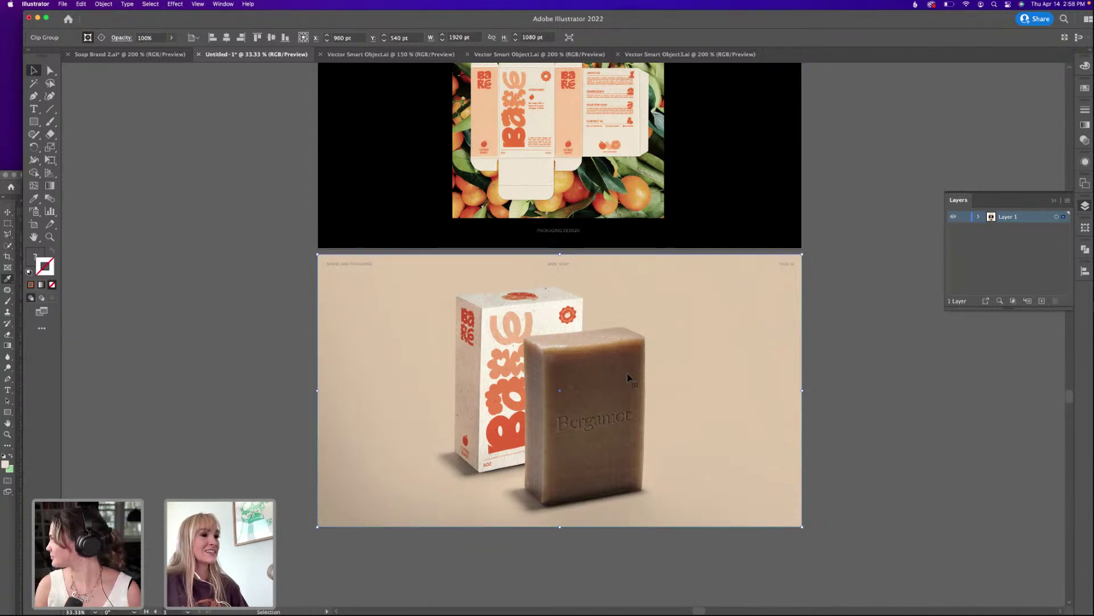
click(955, 430)
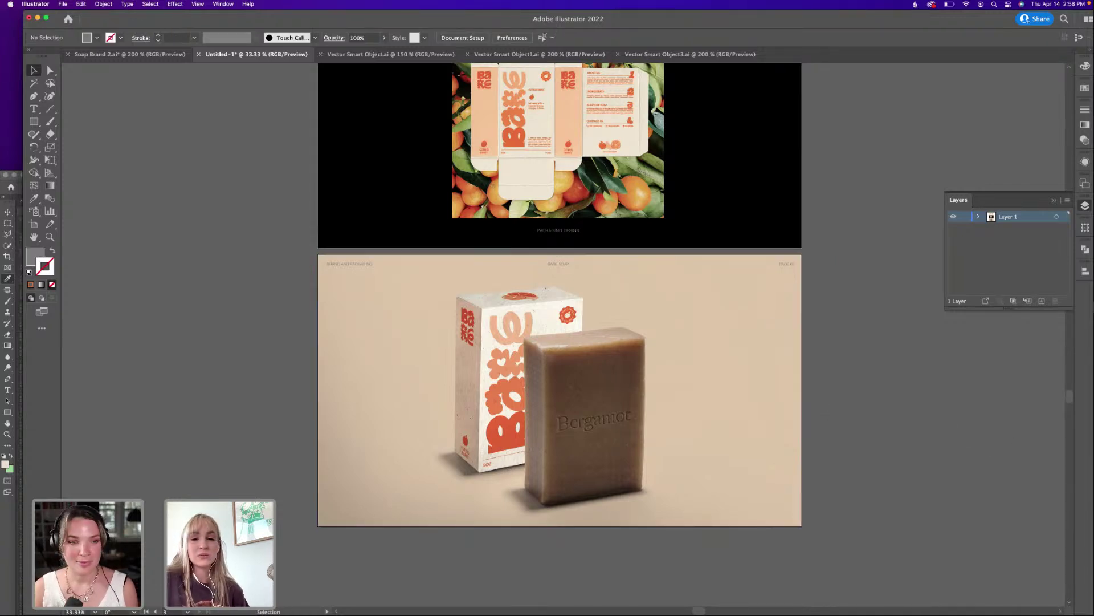
key(super+Tab)
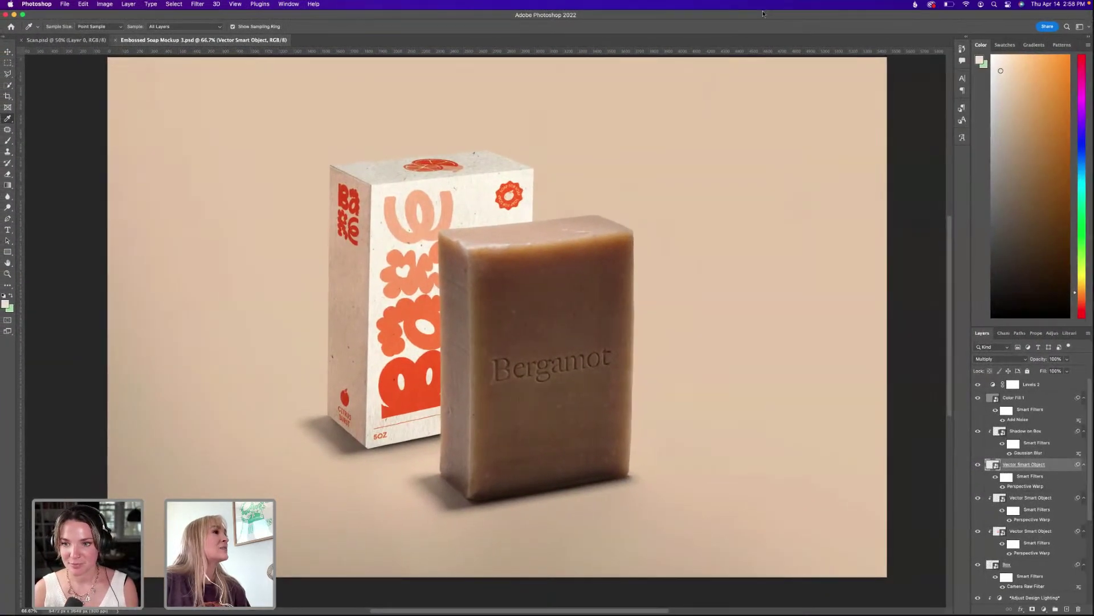
Add a Hue/Saturation adjustment at +14 saturation above Levels 2, then save the mockup.
click(1049, 387)
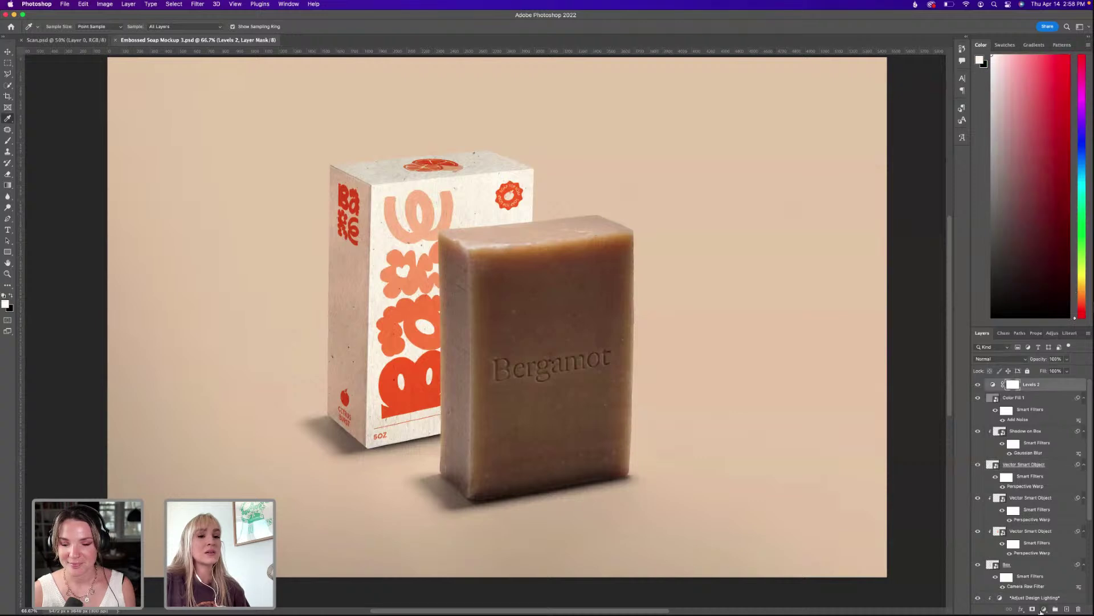
click(1044, 609)
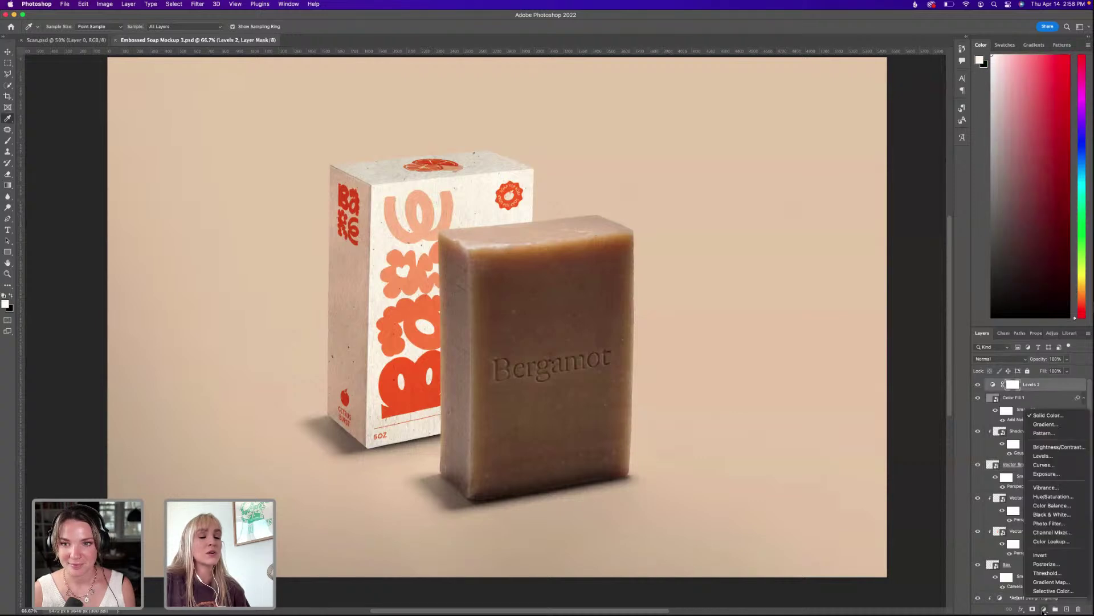
click(1059, 498)
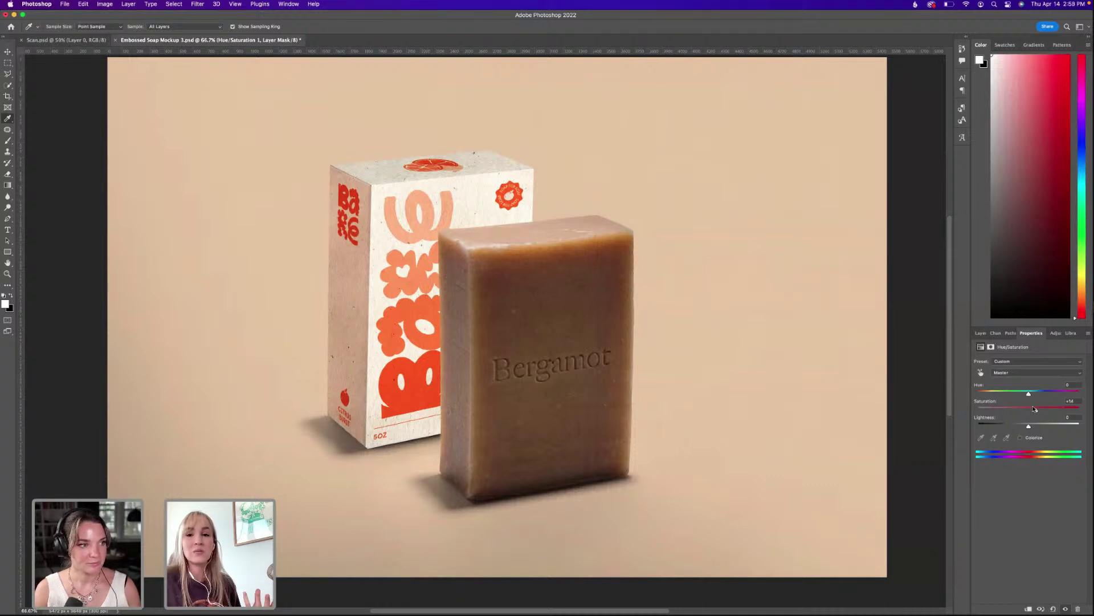
click(980, 332)
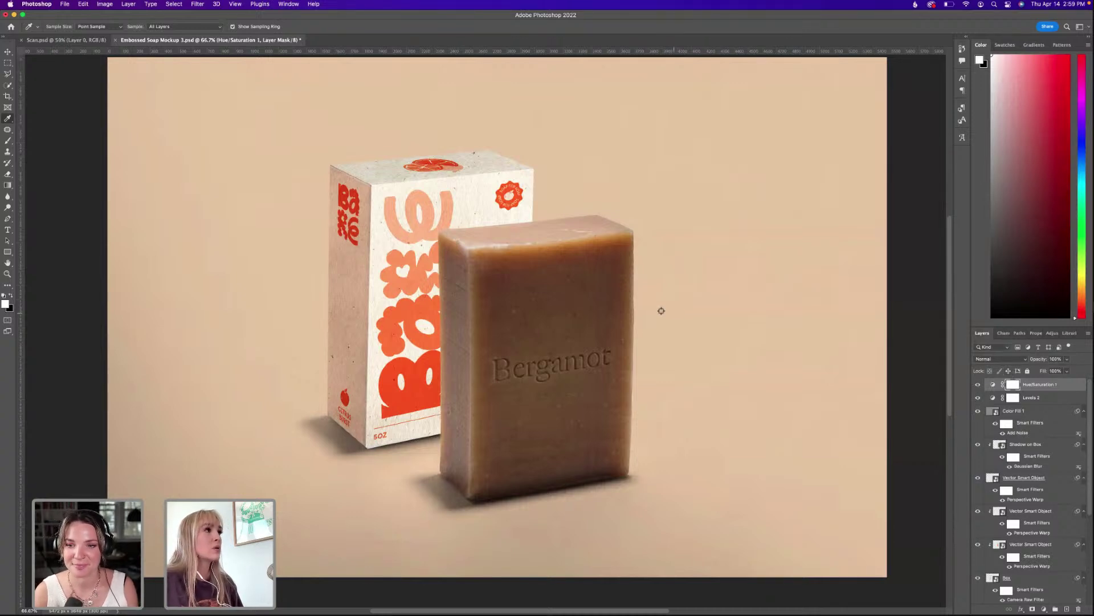
key(super+s)
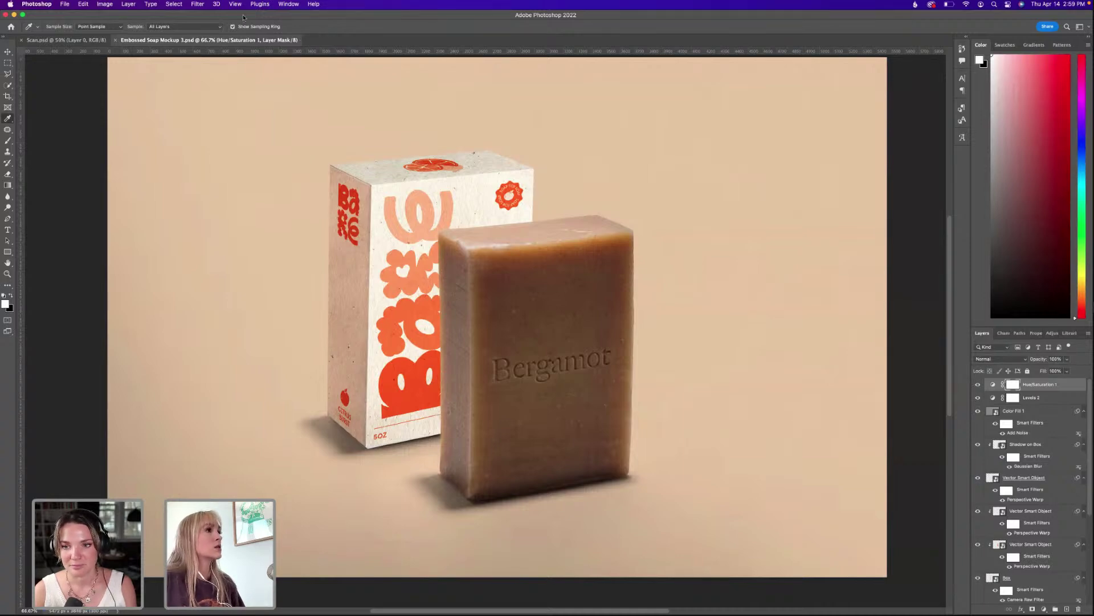
drag(247, 19, 246, 149)
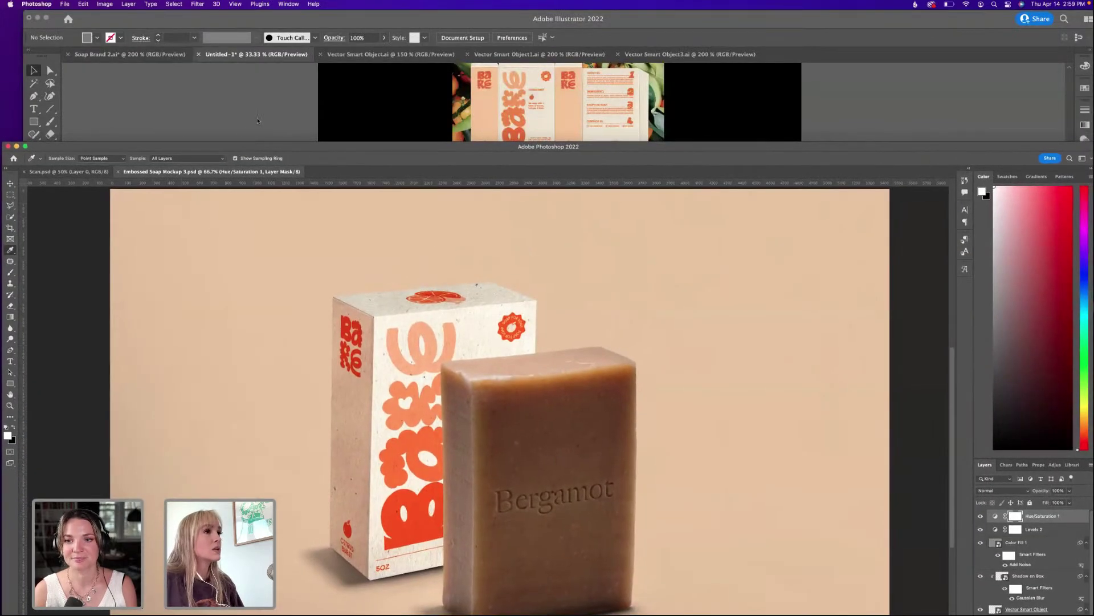
Pan over the presentation's artboards, then move Illustrator's window down to reveal the Soap Brand folder.
click(257, 120)
click(572, 419)
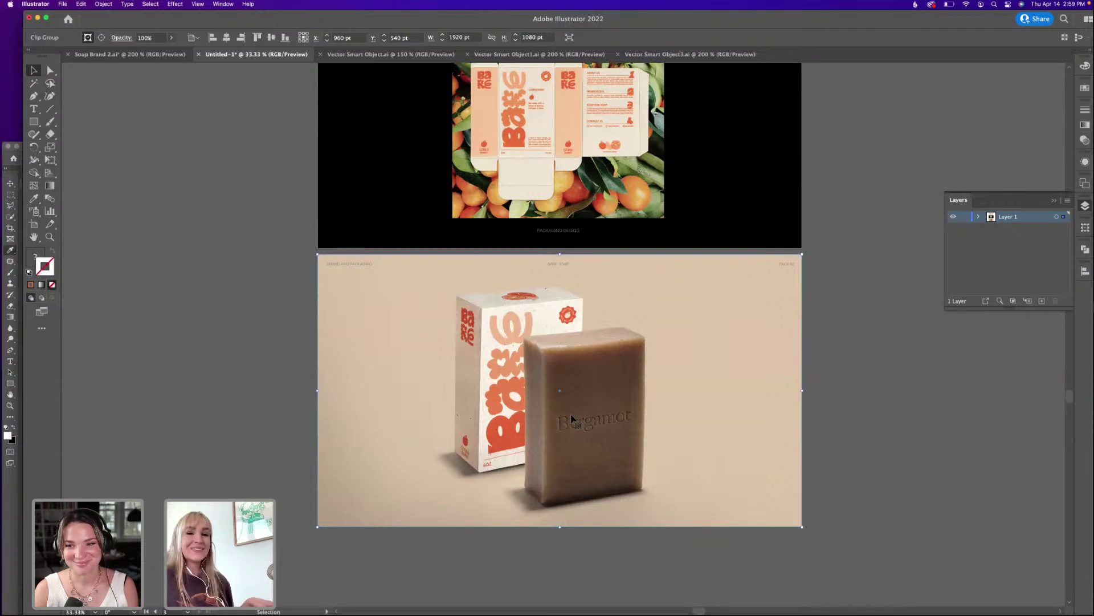
click(881, 225)
drag(733, 384, 723, 352)
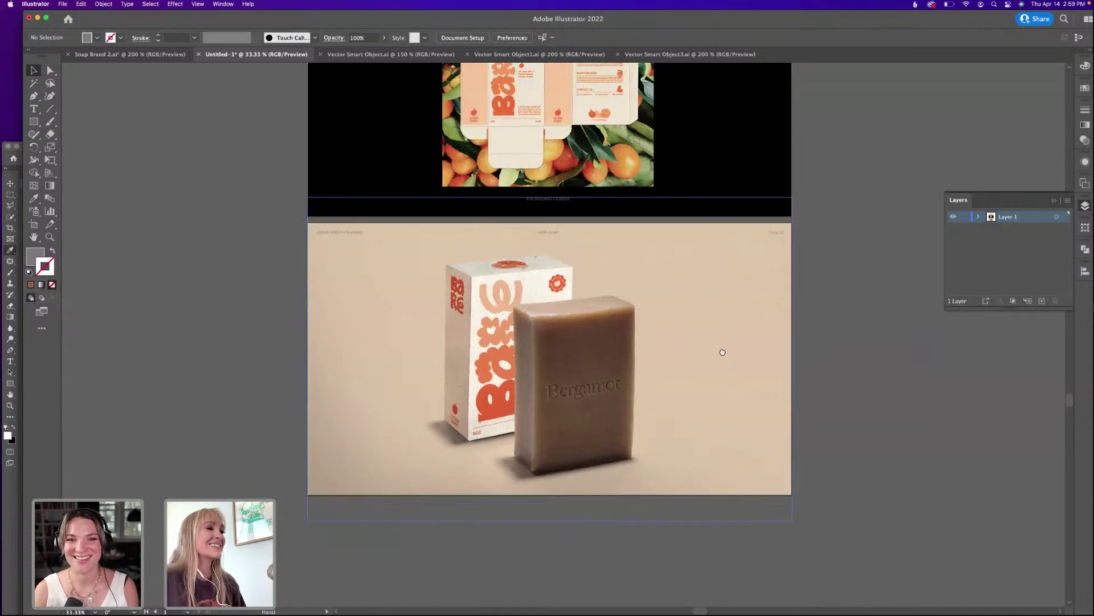
drag(276, 332, 236, 318)
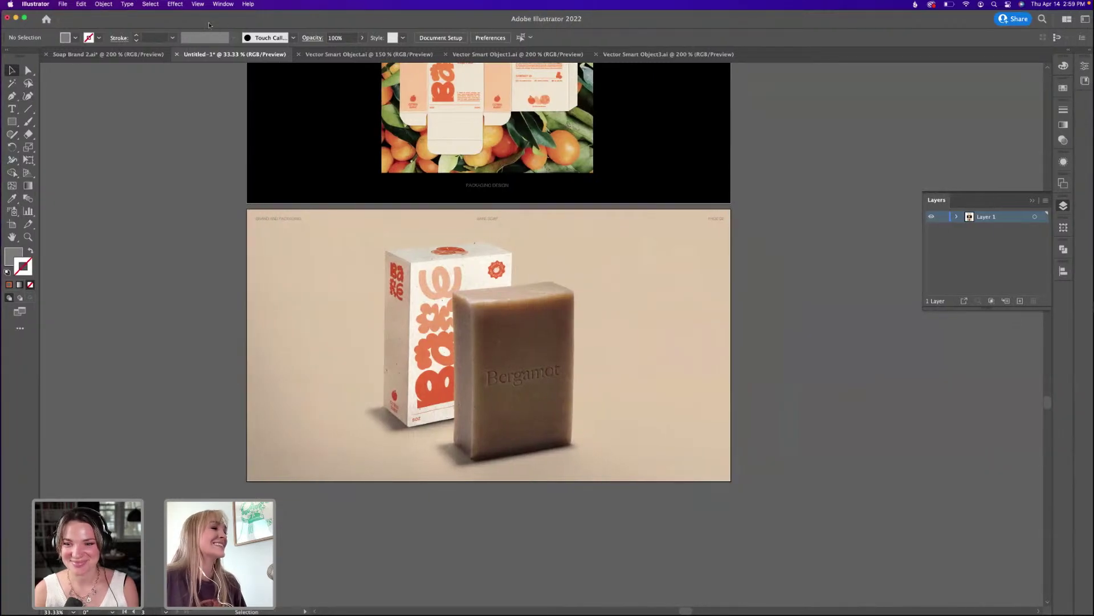
drag(459, 129, 459, 215)
drag(302, 157, 305, 181)
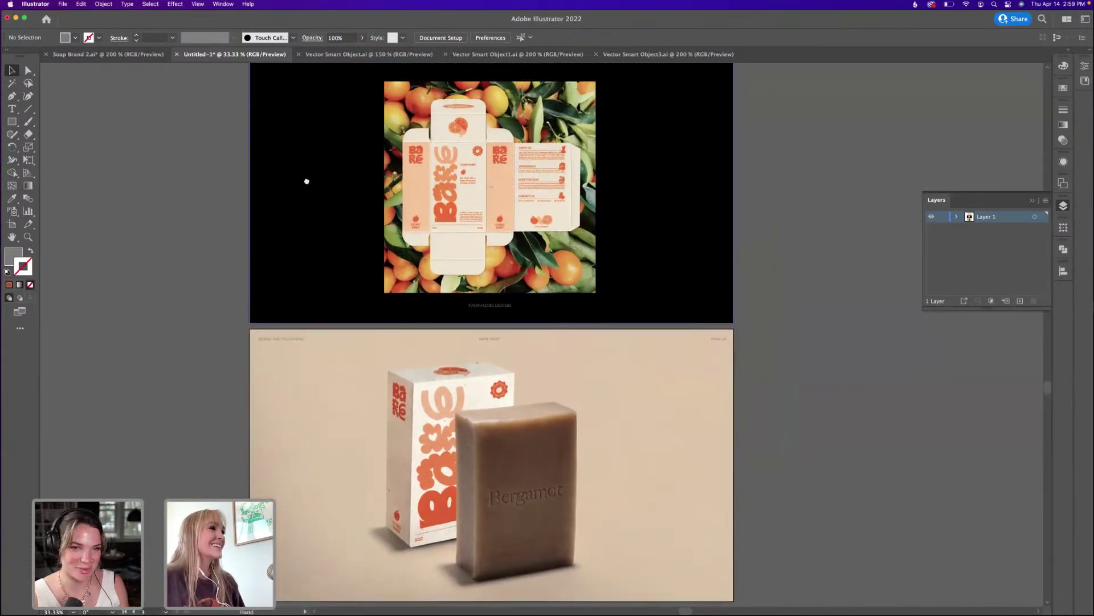
drag(172, 23, 171, 172)
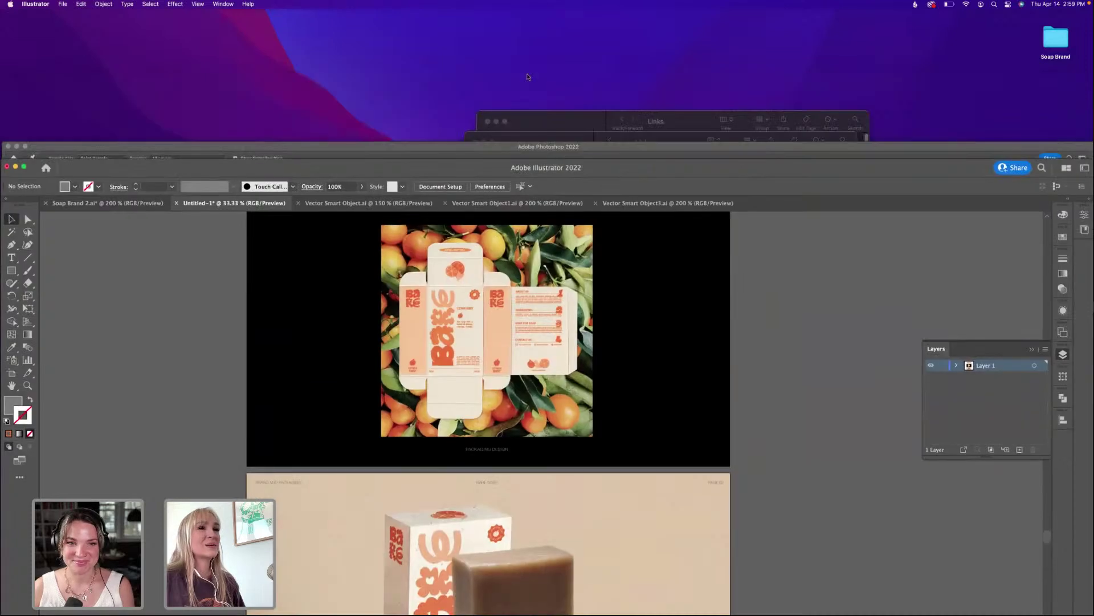
Open Embossed Soap Bar Mockup #2.psd from the Soap Brand Assets > Links folder.
double_click(1056, 36)
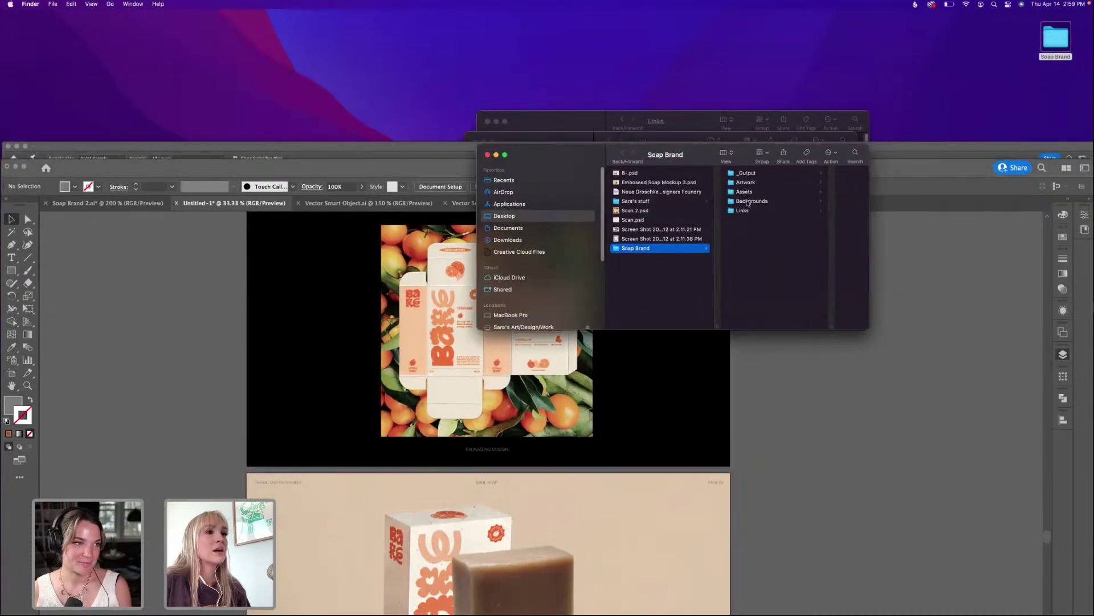
click(749, 192)
key(Down)
key(Down)
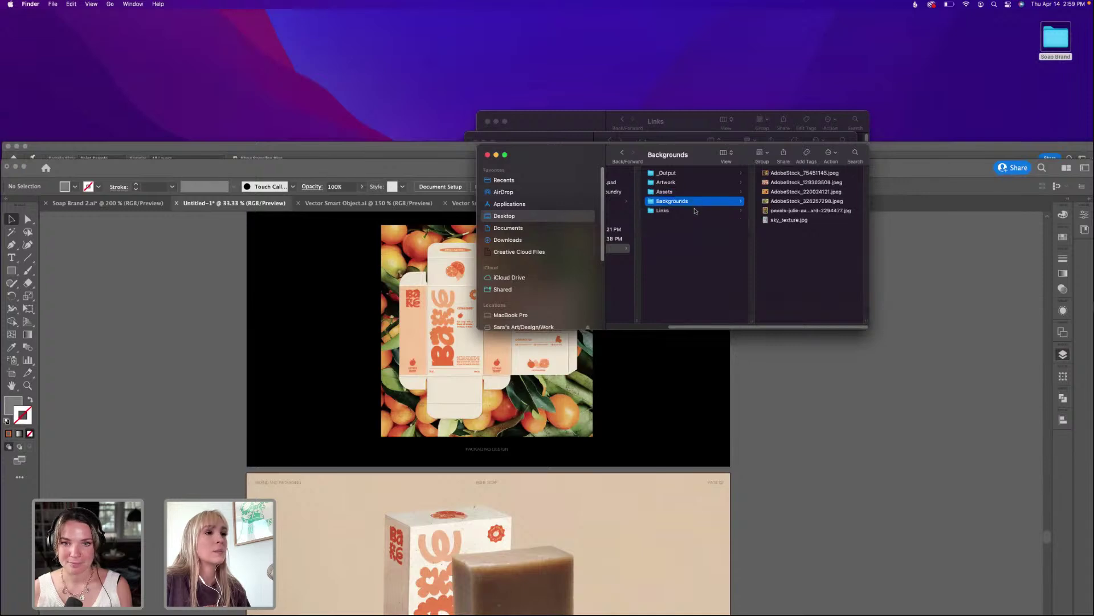
click(778, 203)
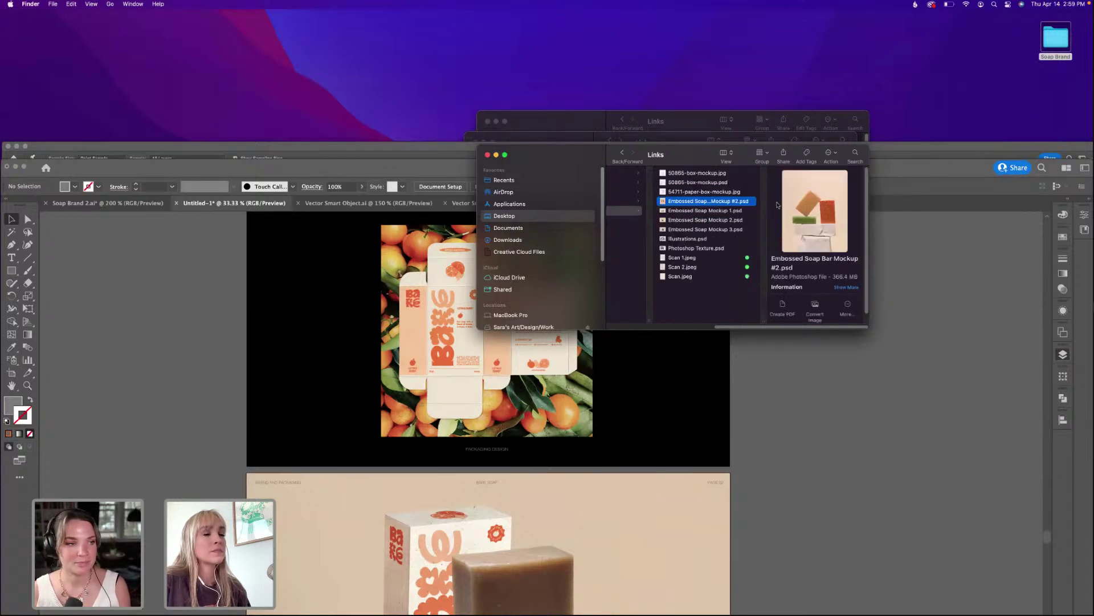
double_click(723, 203)
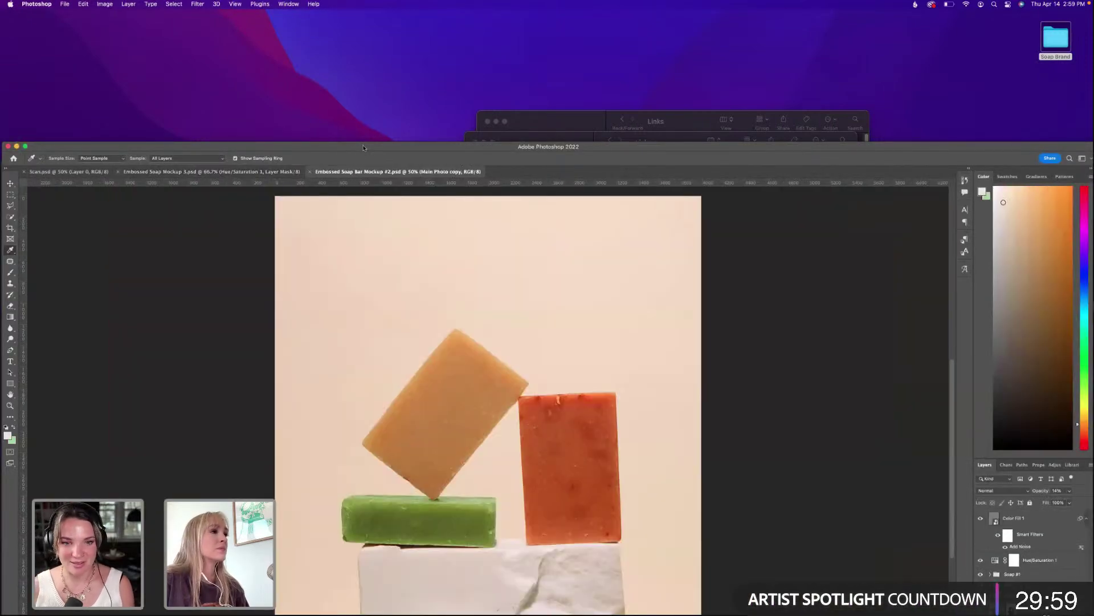
Maximize the mockup window, expand the Soap #3 group and open its Your Design Here smart object.
double_click(361, 147)
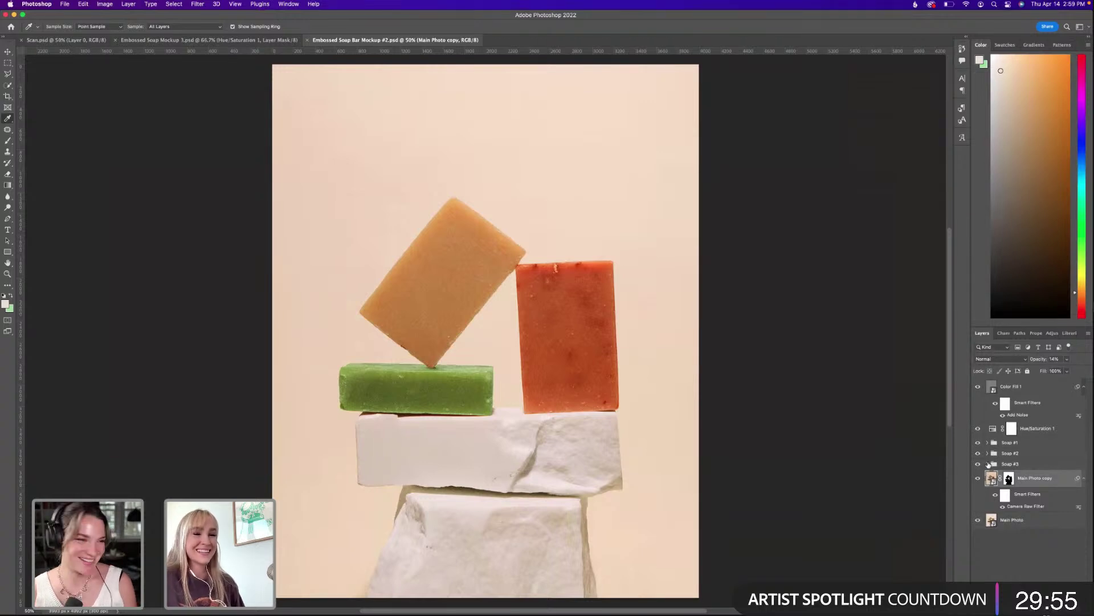
click(988, 464)
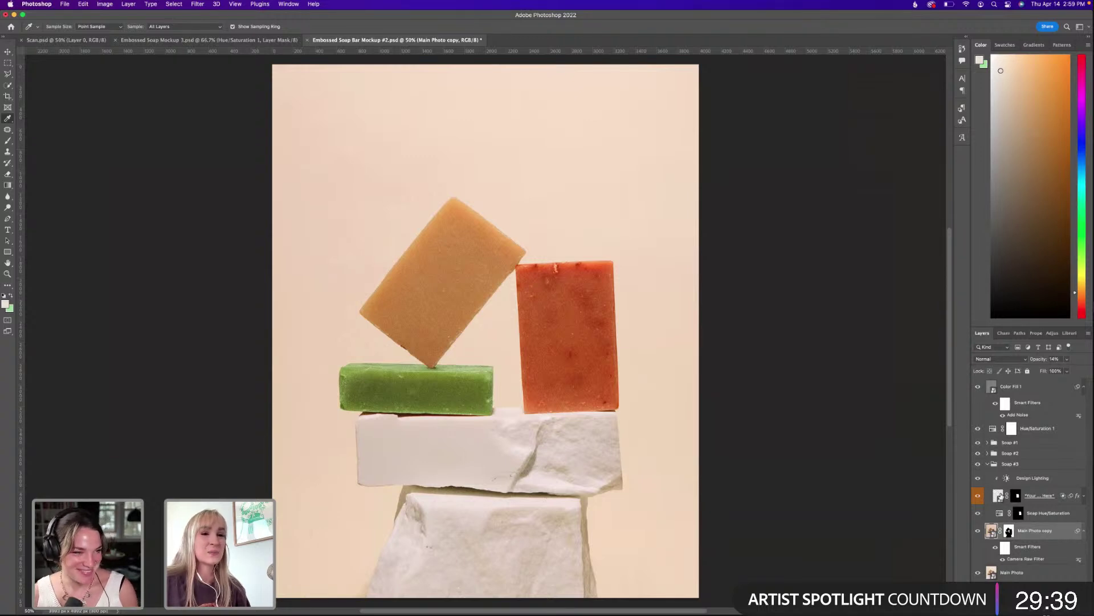
double_click(999, 495)
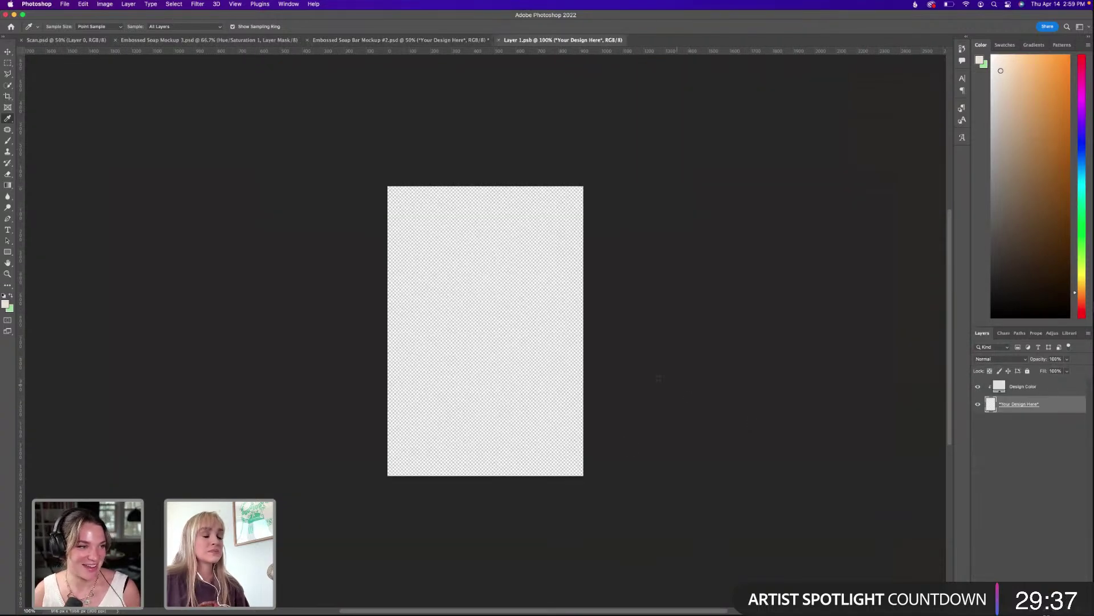
Copy the stacked Bare logo from Illustrator and paste it as a Smart Object into Layer 1.psb.
mouse_move(578, 612)
click(557, 598)
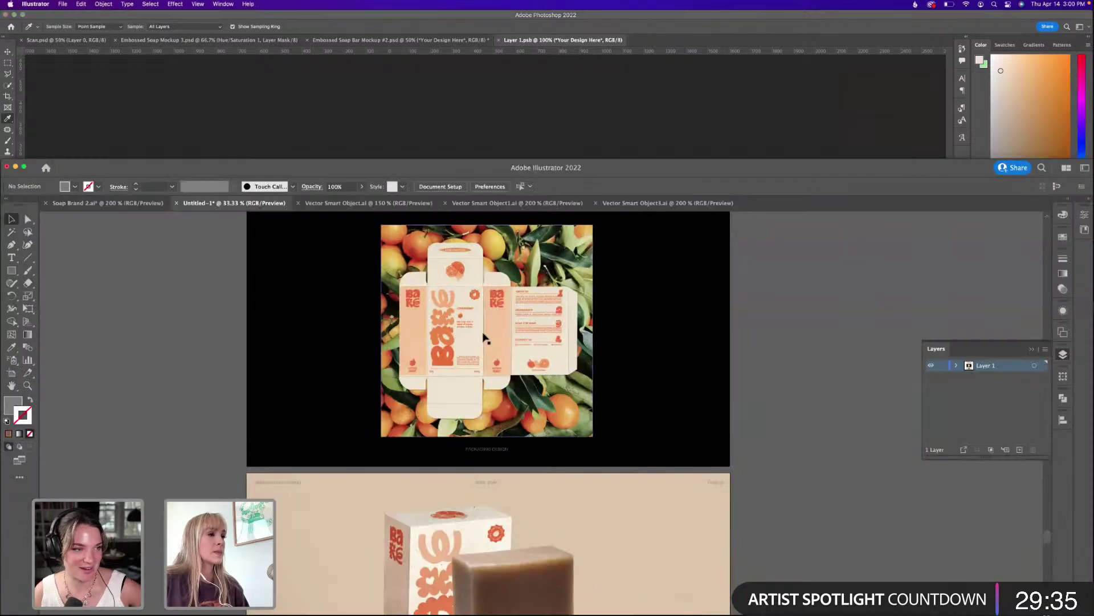
scroll(593, 298, up, 5)
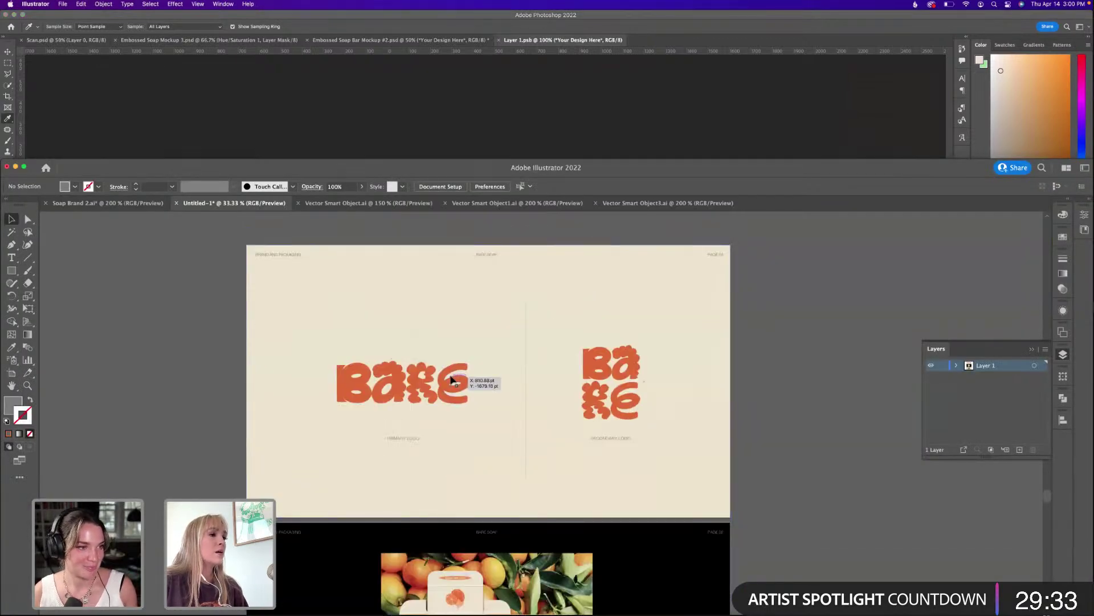
click(458, 377)
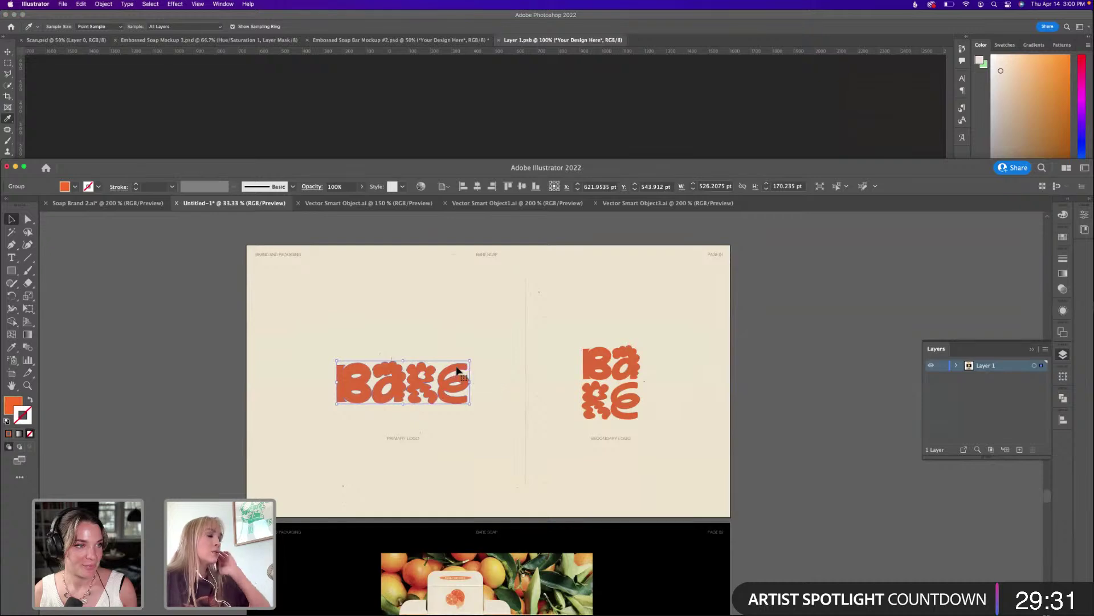
drag(459, 377, 539, 180)
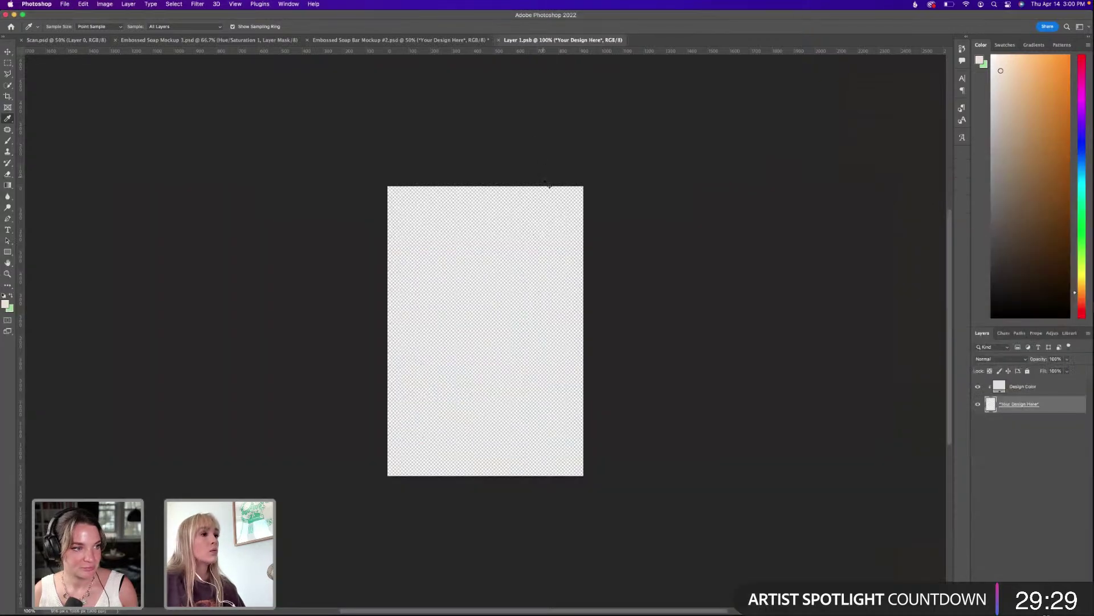
mouse_move(580, 609)
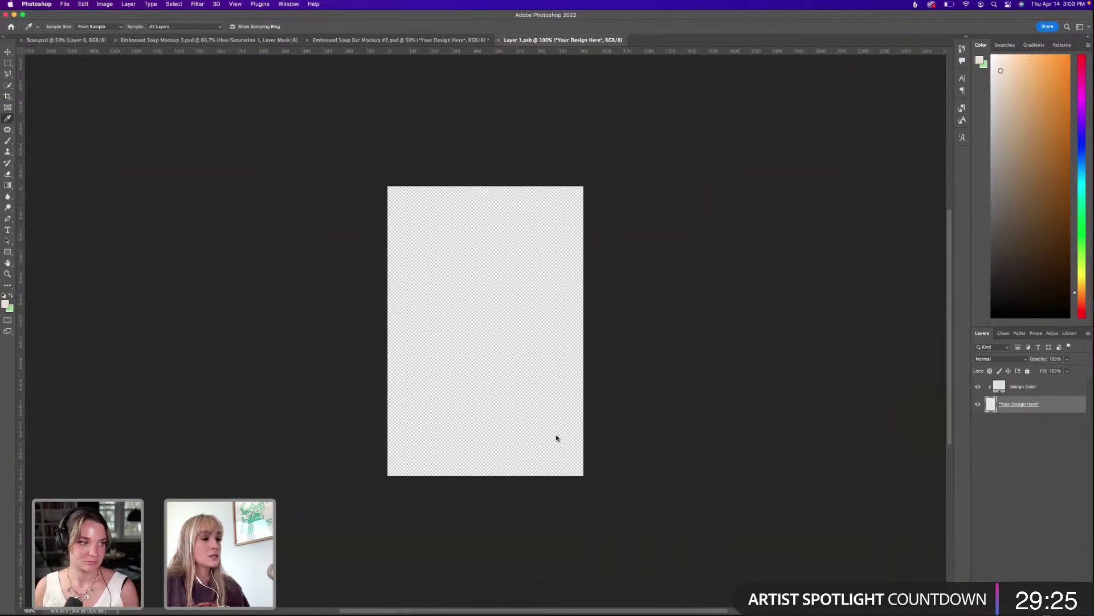
click(560, 605)
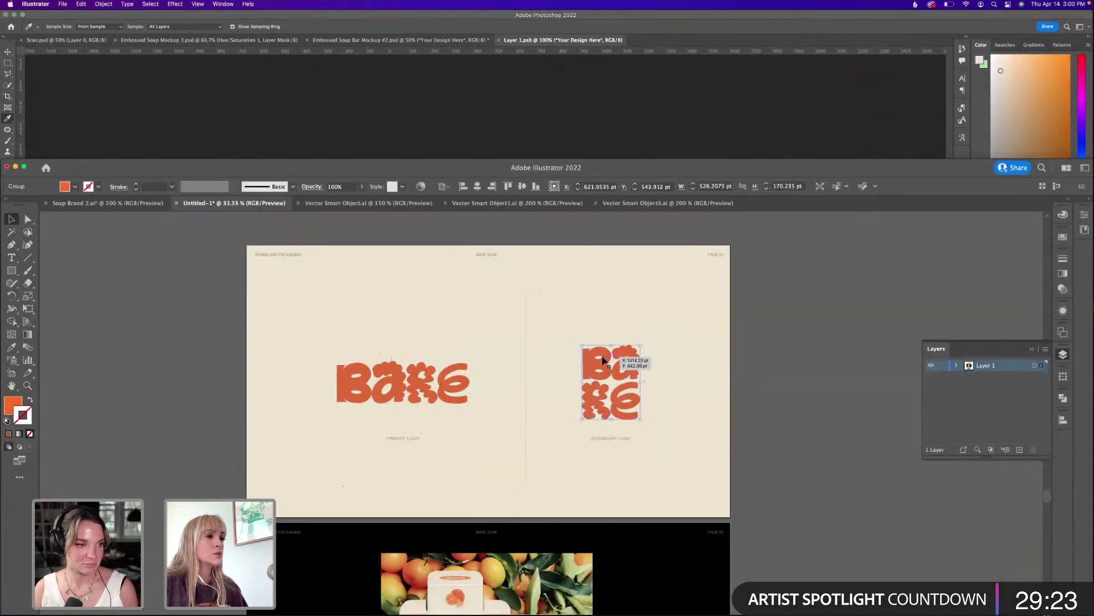
click(624, 365)
key(super+c)
click(654, 125)
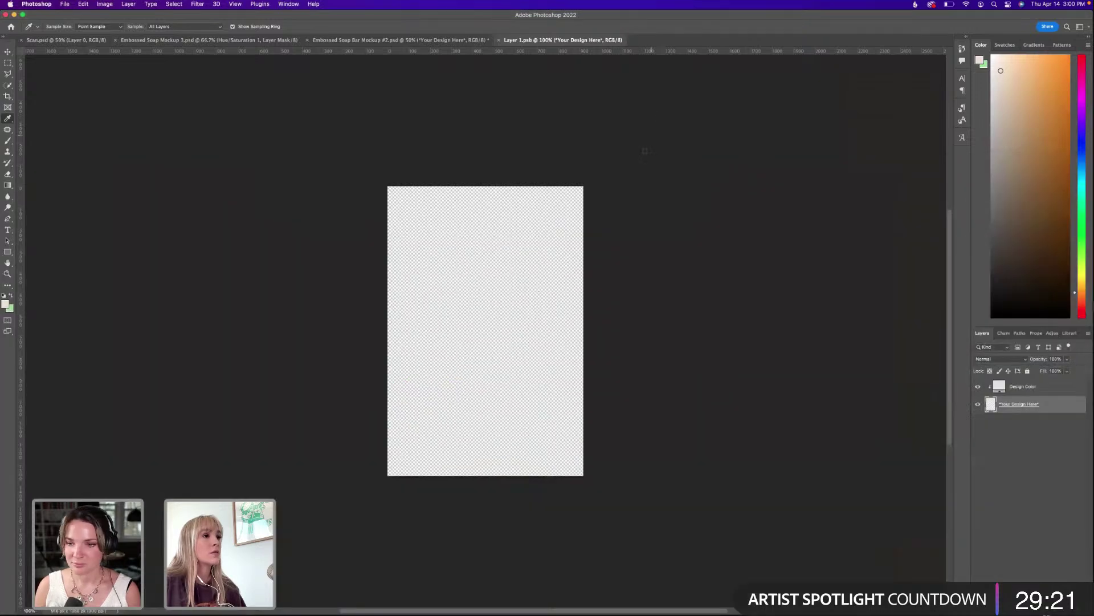
key(super+v)
click(654, 317)
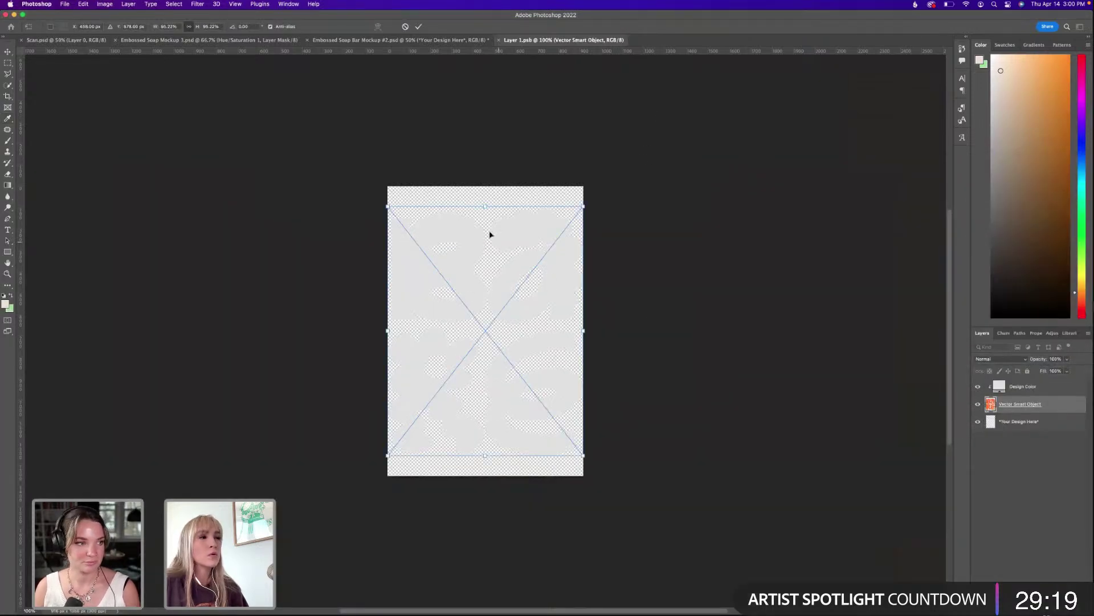
Shrink the pasted logo, save the smart object and check it on the soap mockup.
drag(483, 207, 498, 286)
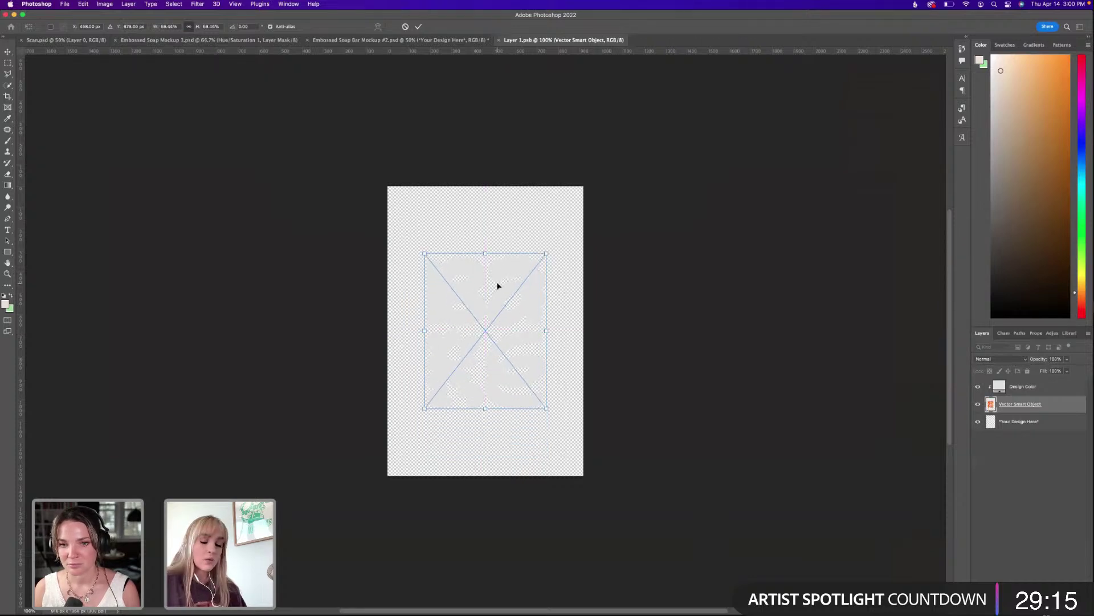
key(Return)
key(i)
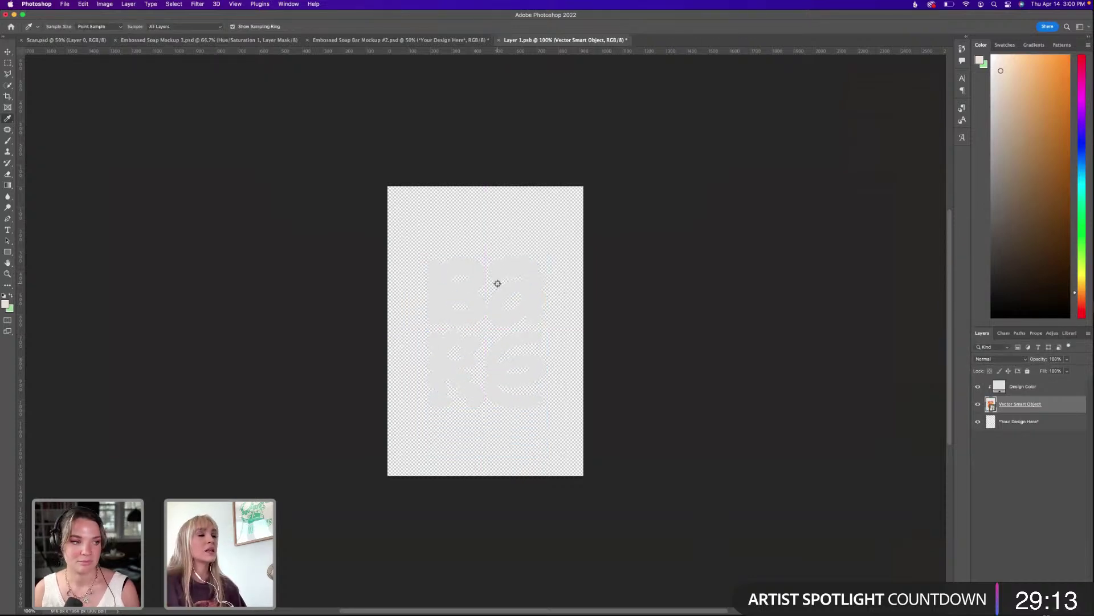
key(super+s)
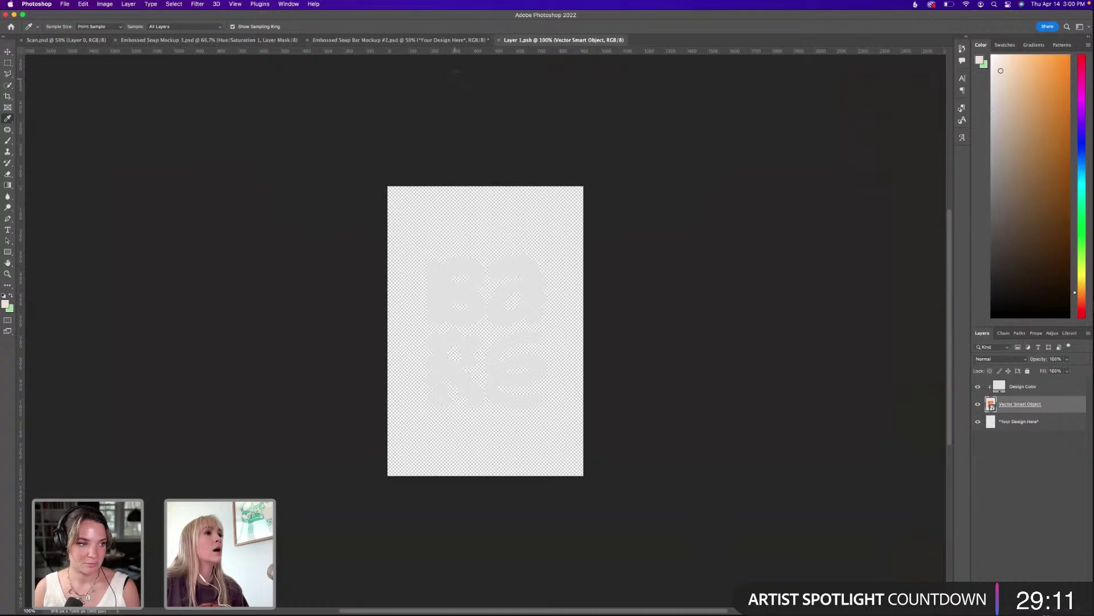
click(458, 41)
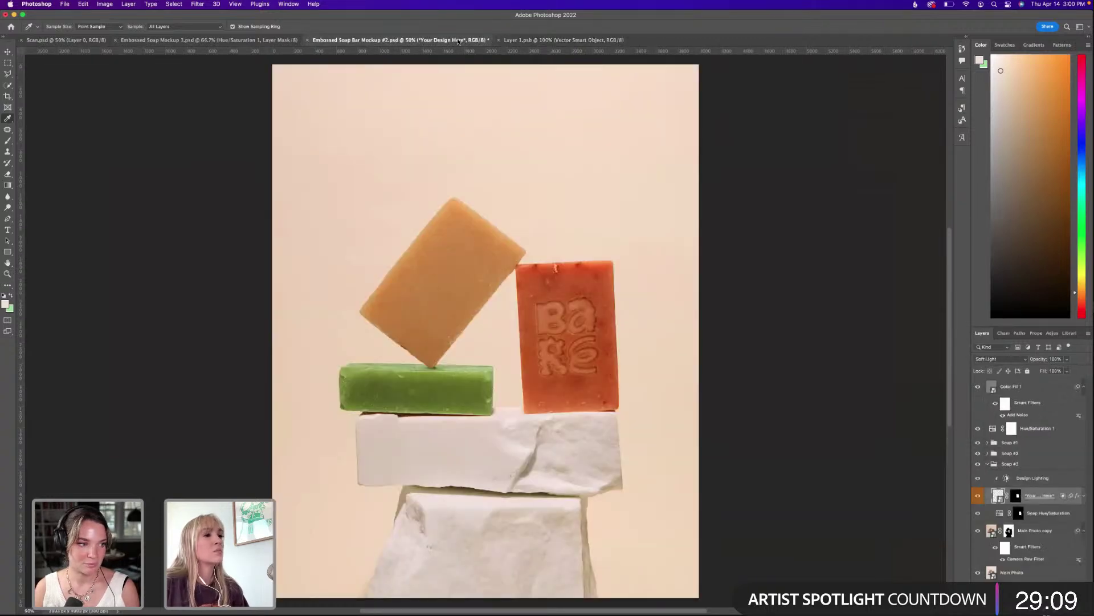
click(539, 41)
Scale the logo down to 45% and move it higher, save, and compare on the mockup.
key(super+t)
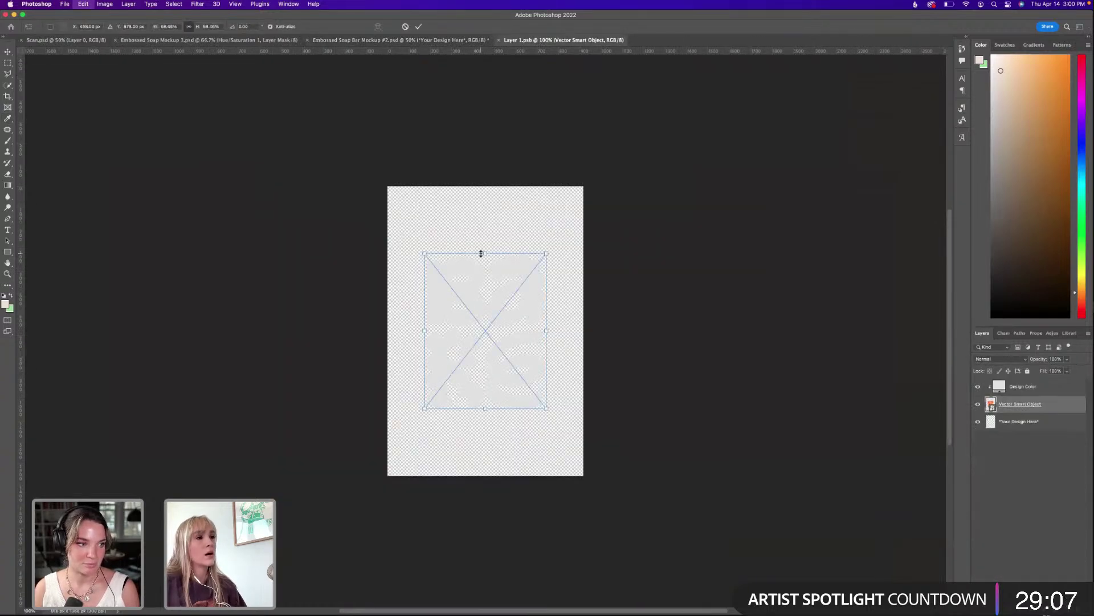
drag(481, 253, 503, 298)
key(Return)
key(i)
key(super+s)
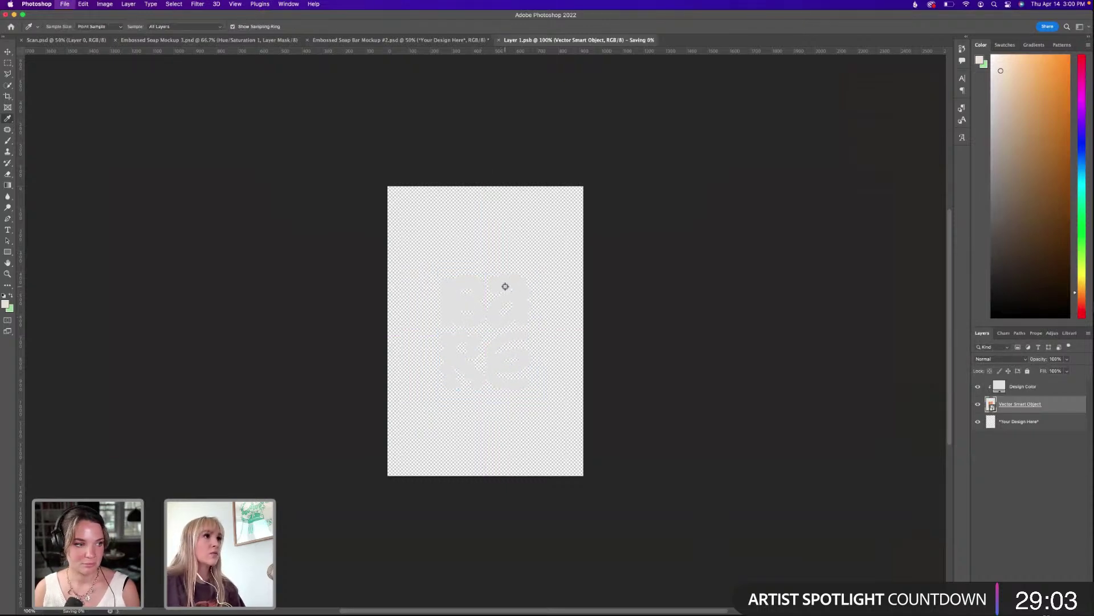
key(ctrl+shift+Tab)
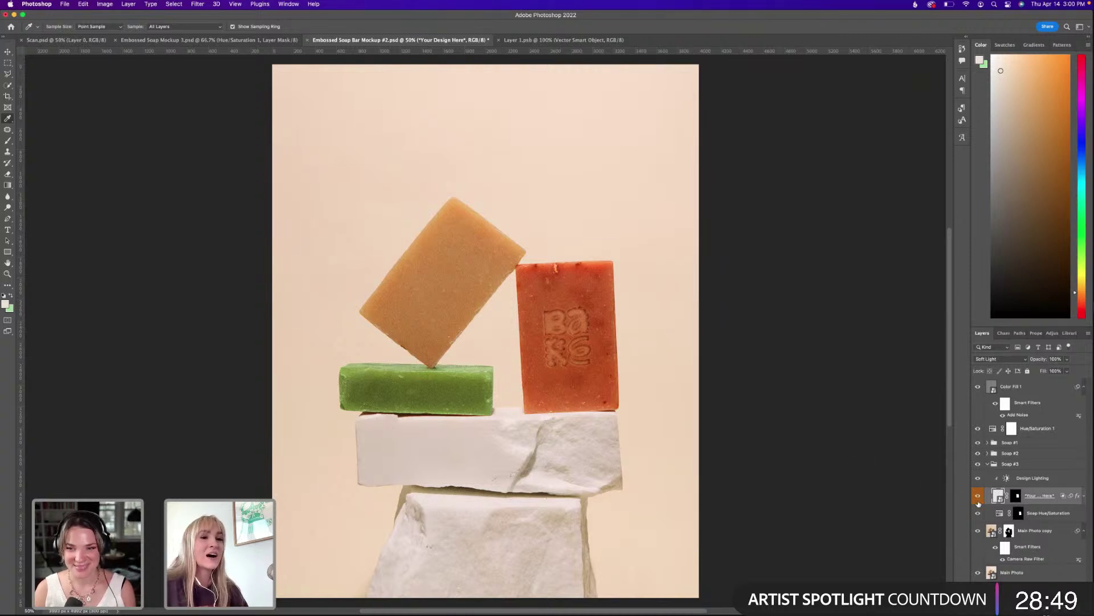
Reduce the logo from 45% to about 41%, save the smart object and return to the mockup.
click(564, 40)
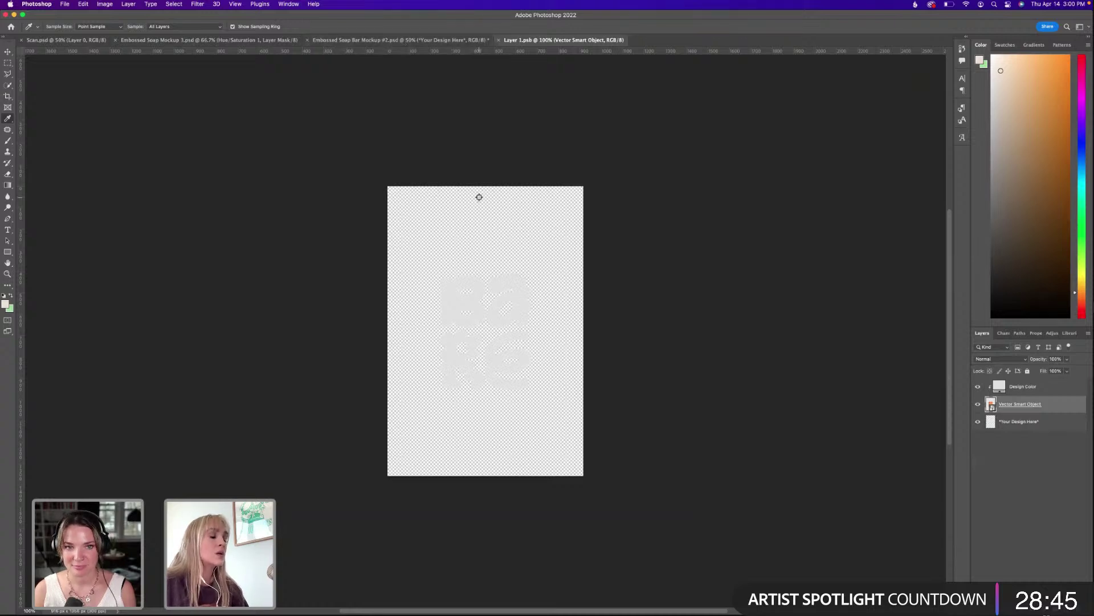
key(super+t)
drag(488, 272, 501, 298)
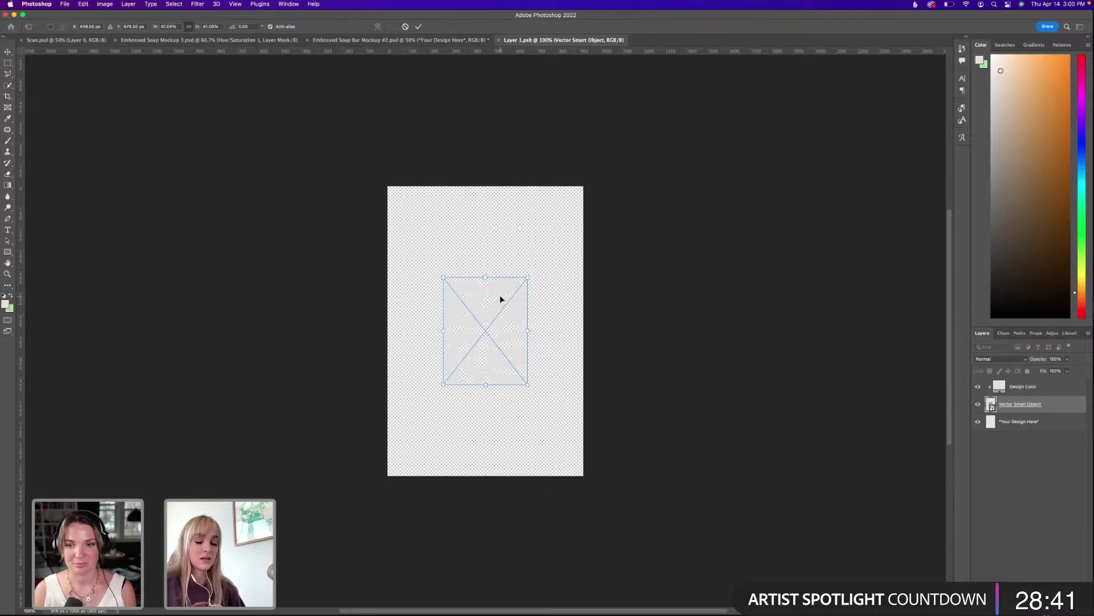
key(Return)
key(super+s)
click(439, 40)
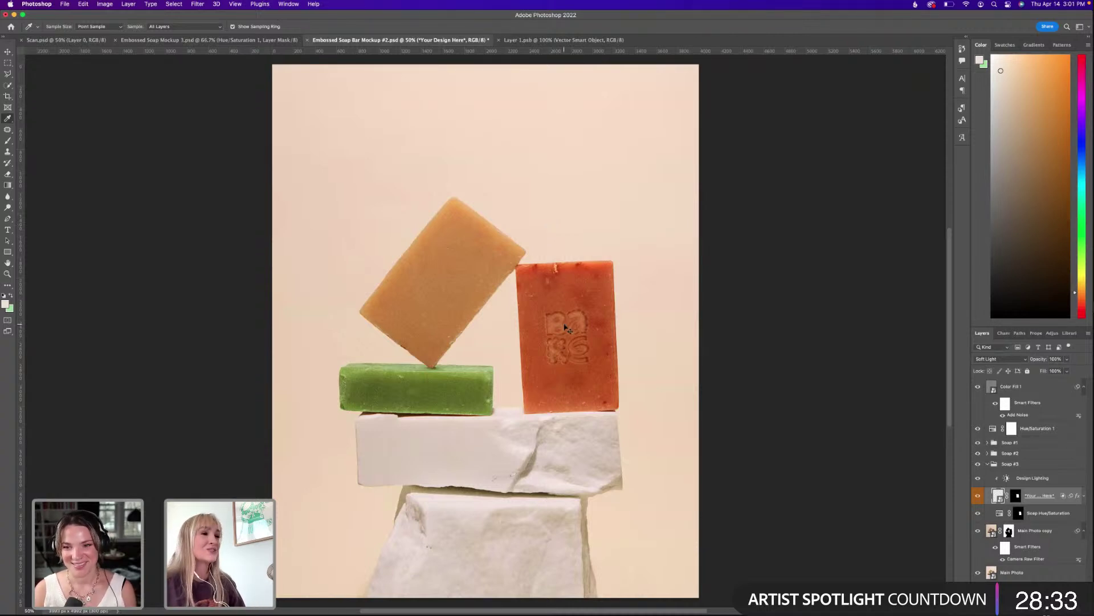
Open the design layer's Bevel & Emboss settings and set size 9, soften 6 and greater depth.
scroll(566, 329, up, 1)
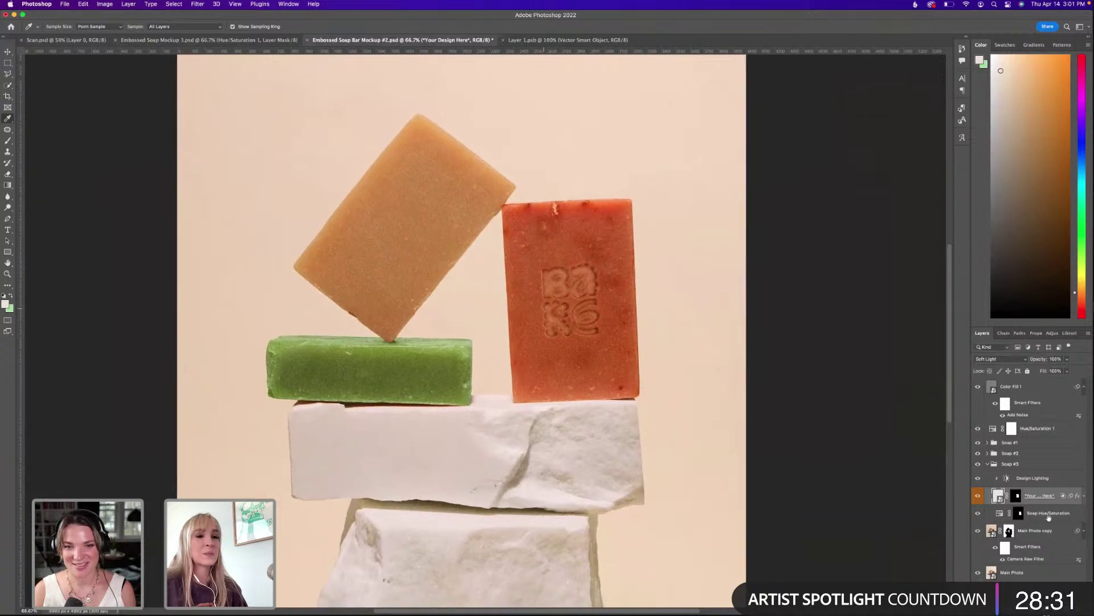
click(1083, 495)
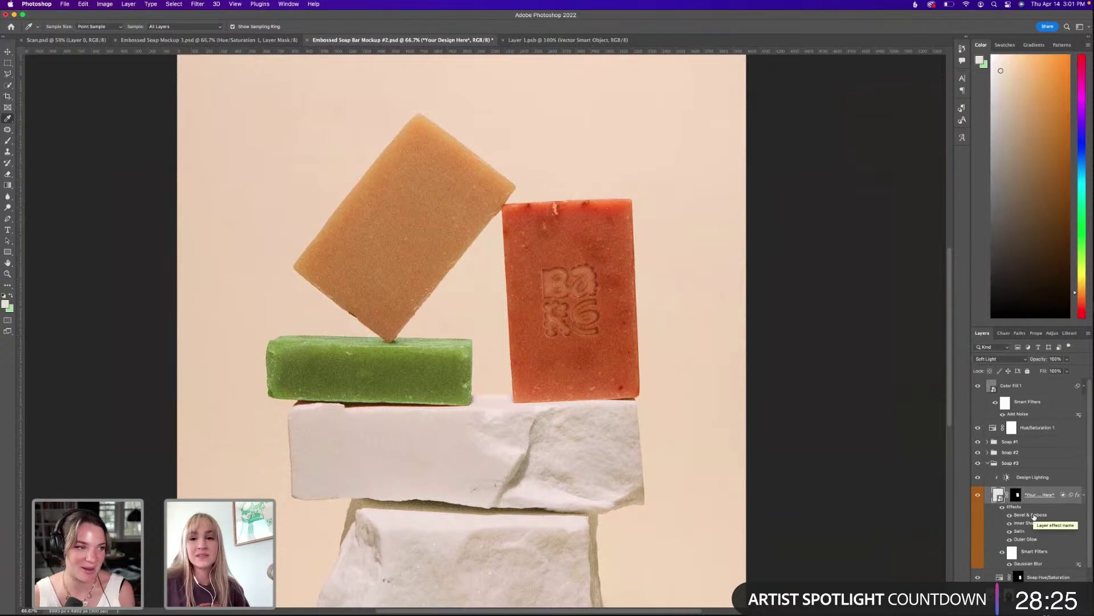
double_click(1032, 516)
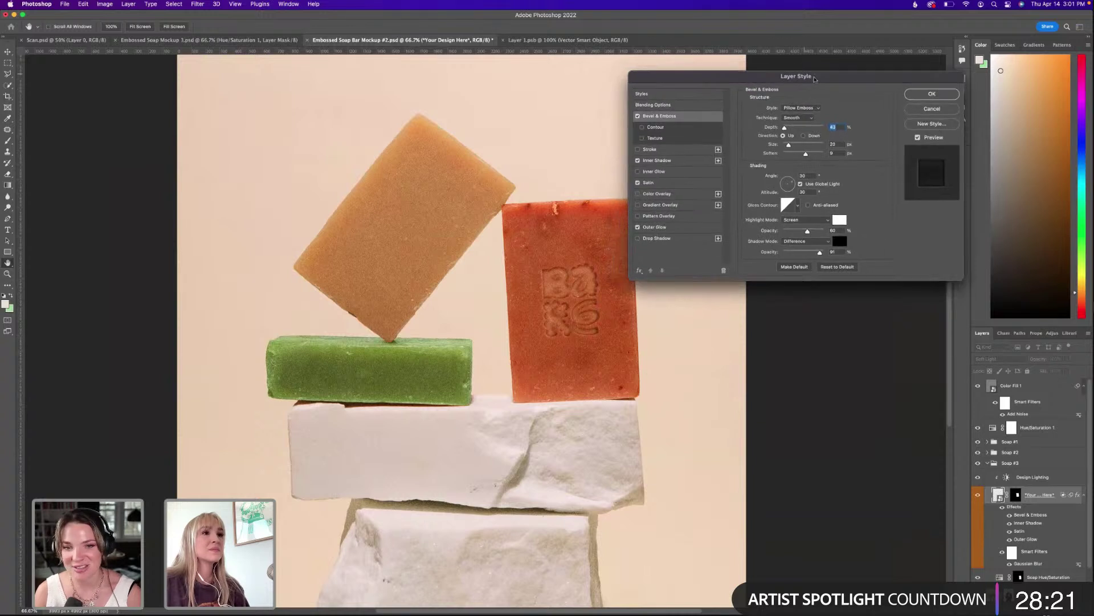
drag(788, 146, 786, 146)
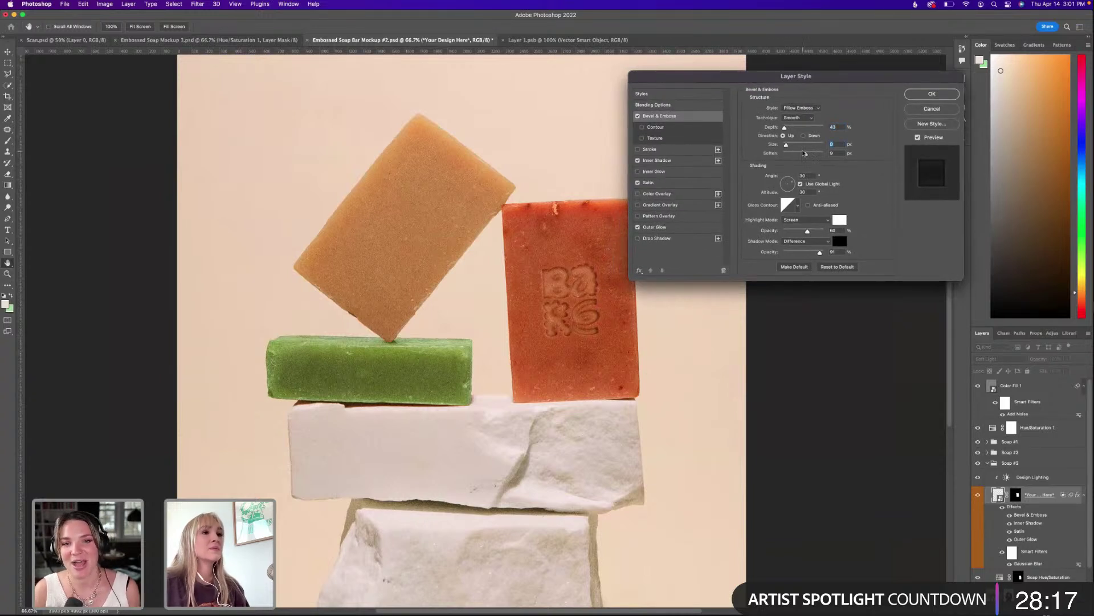
mouse_move(806, 153)
mouse_down()
mouse_move(796, 155)
mouse_move(815, 154)
mouse_up()
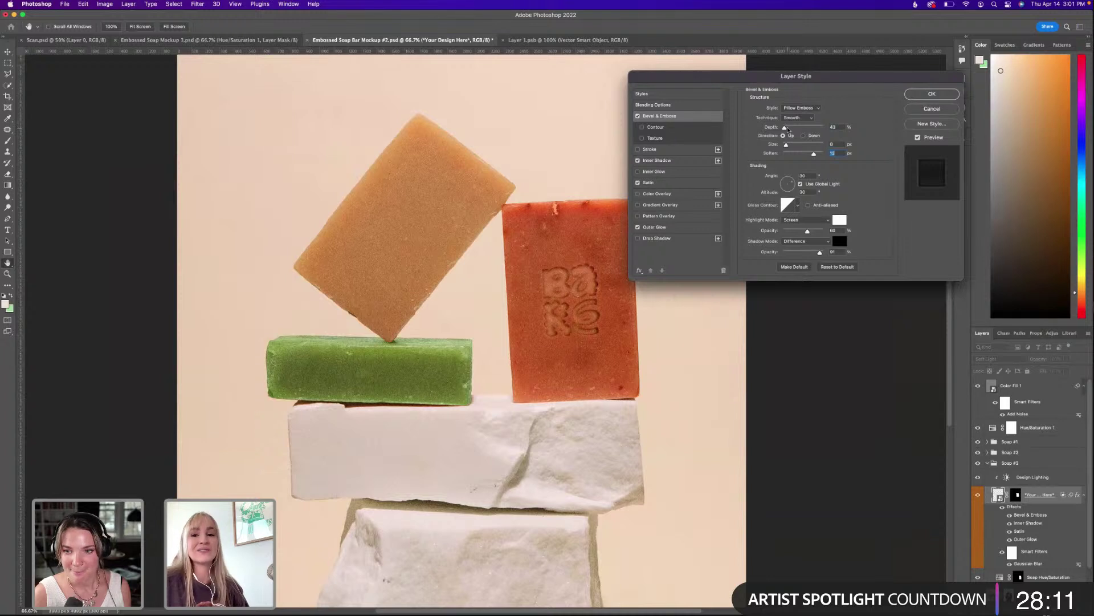
drag(787, 129, 784, 128)
Compare the Emboss, Inner Bevel and Outer Bevel styles, then apply the layer style.
click(800, 108)
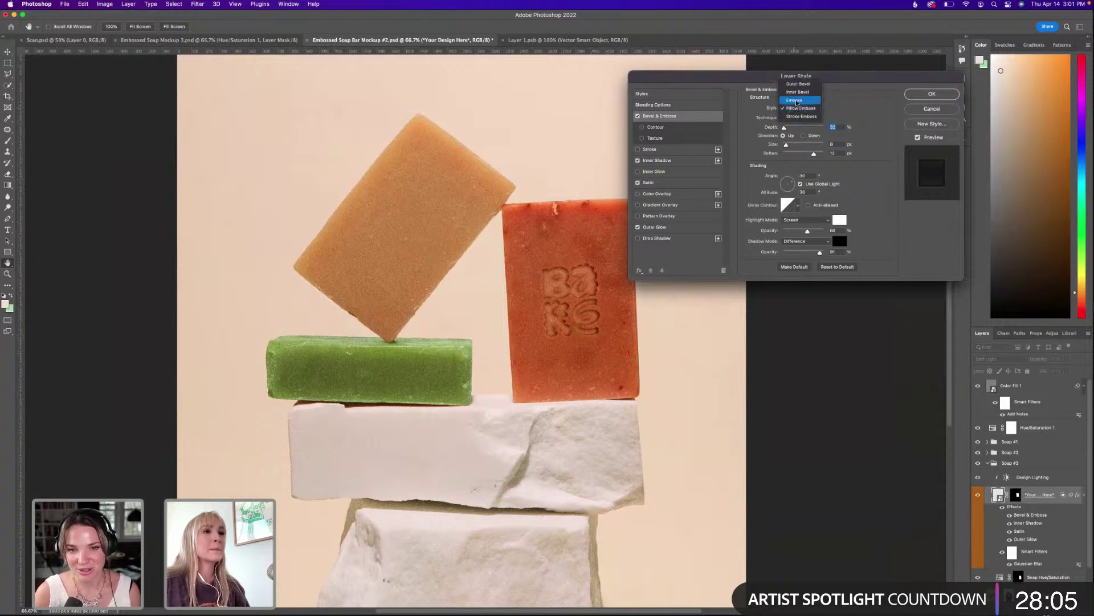
click(797, 103)
click(797, 106)
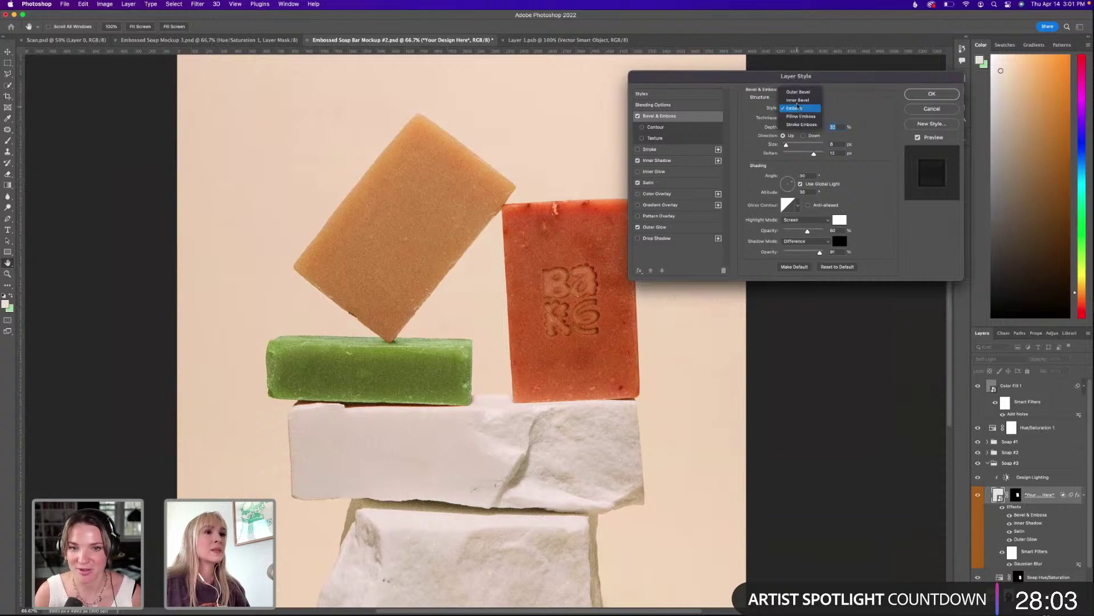
click(798, 100)
click(799, 101)
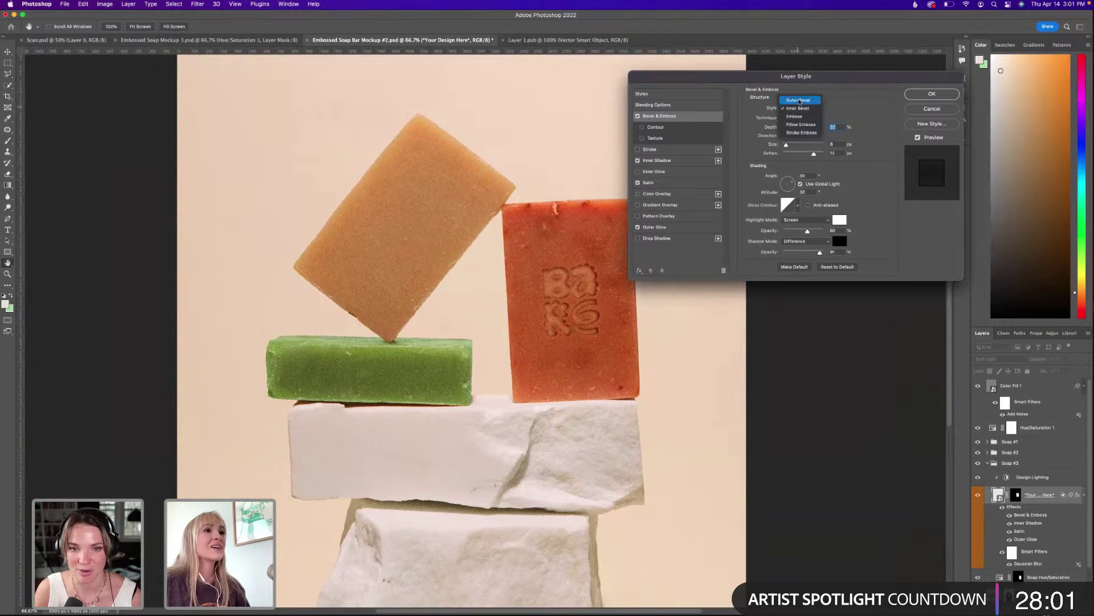
click(799, 101)
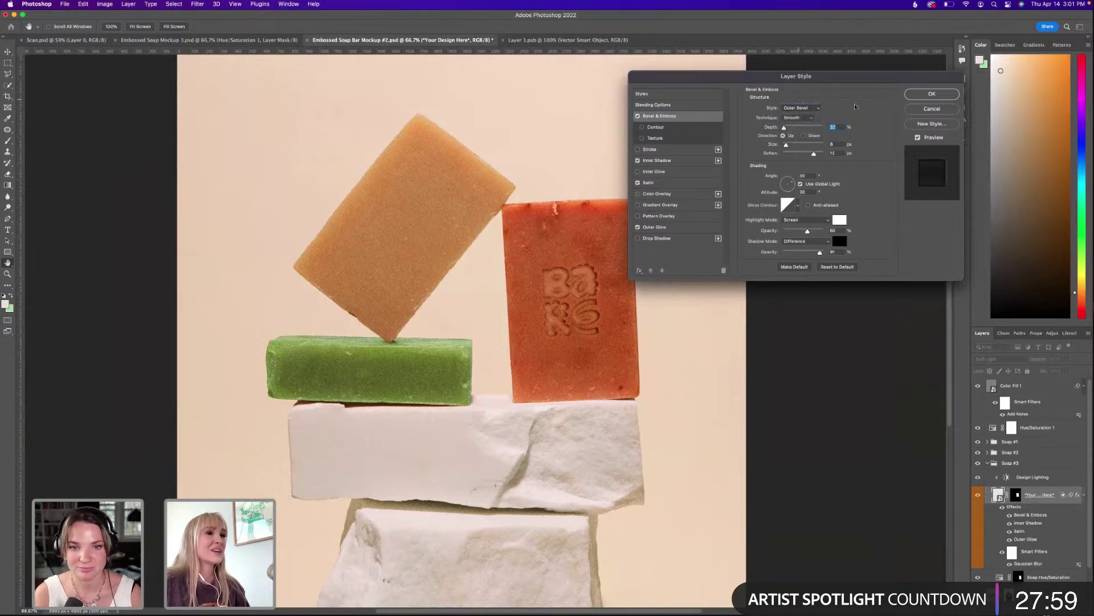
key(Return)
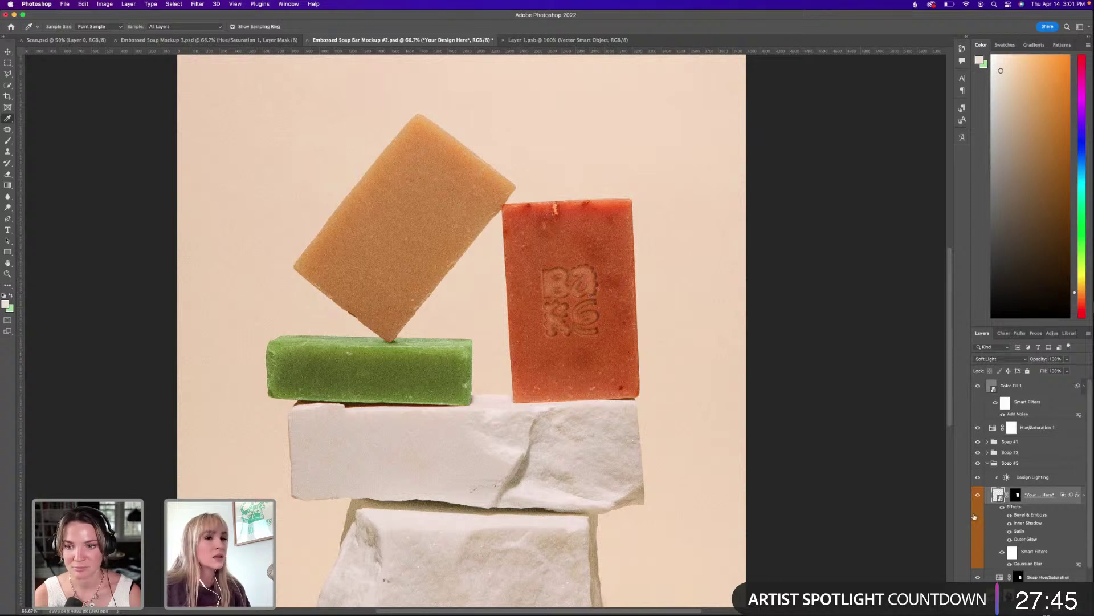
Set the logo's bevel to Outer Bevel with 14 px soften and a much fainter Difference-mode shadow.
double_click(1040, 517)
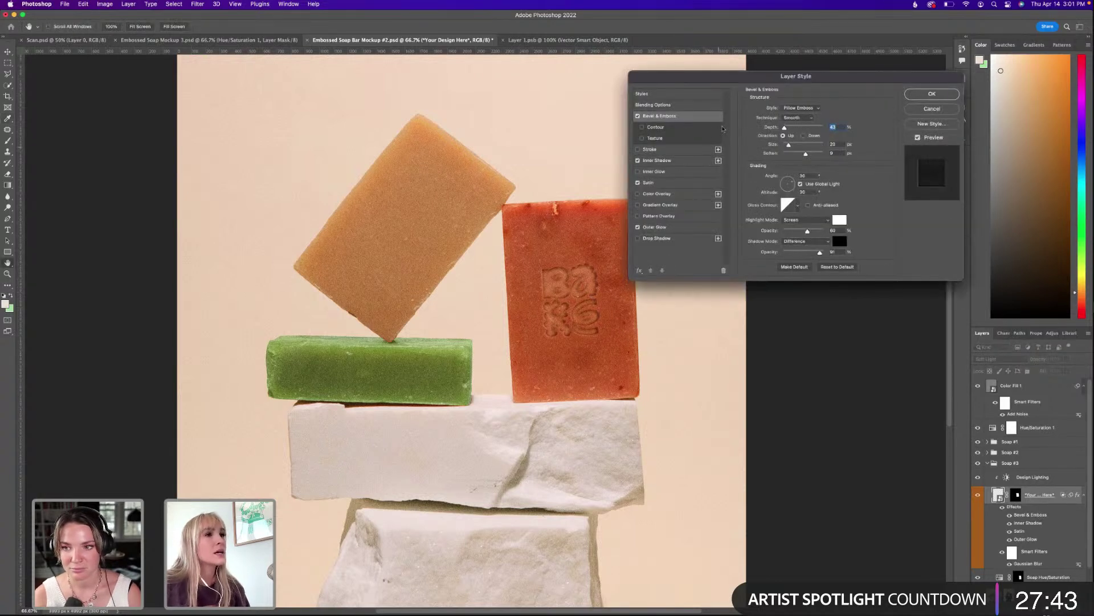
click(787, 107)
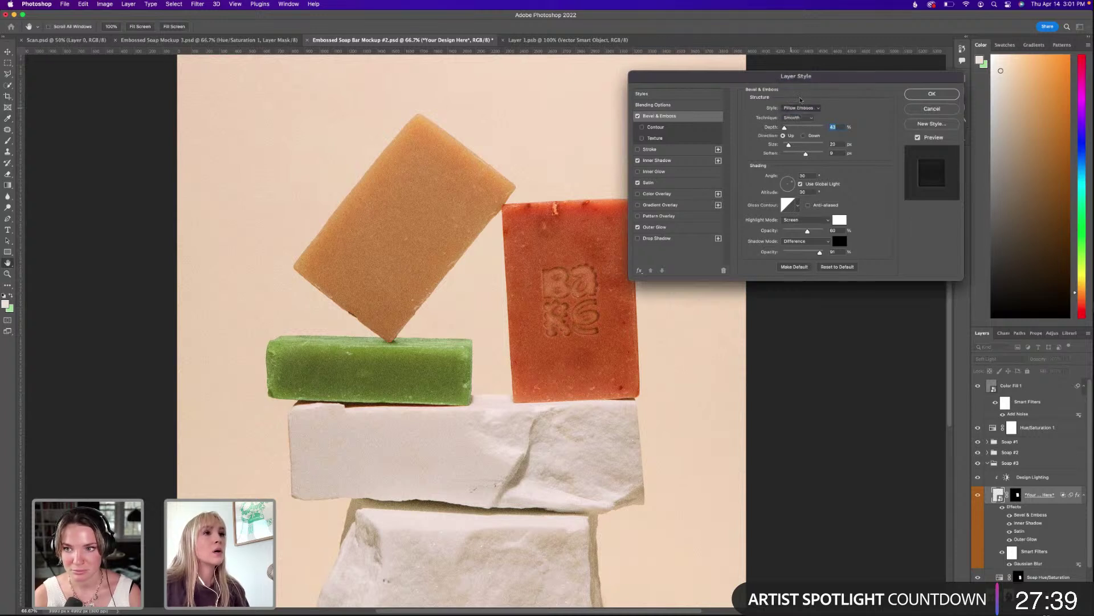
click(802, 85)
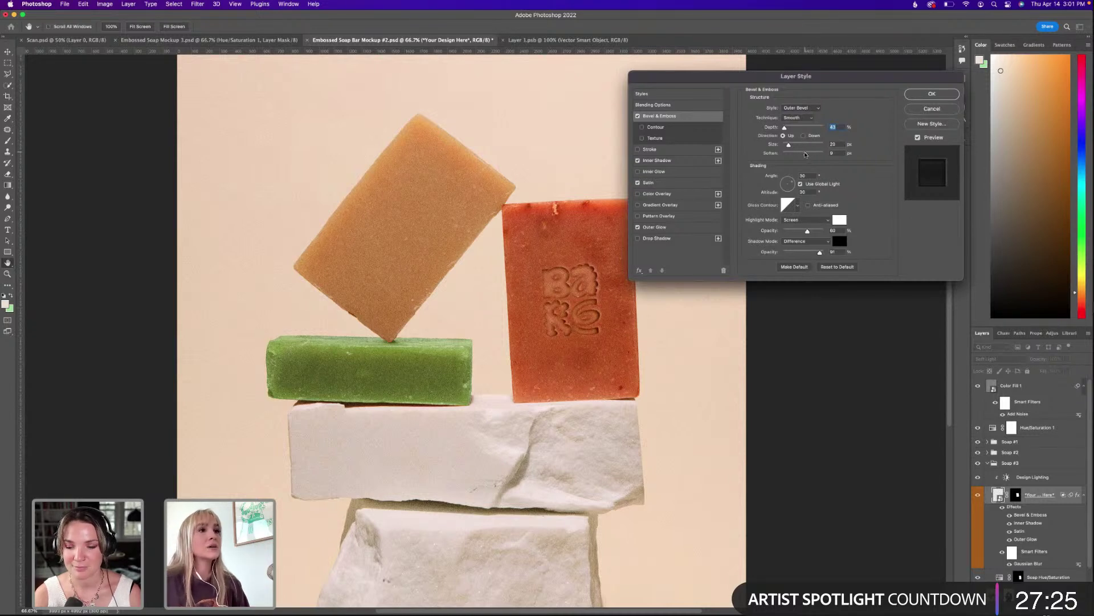
drag(805, 154, 777, 148)
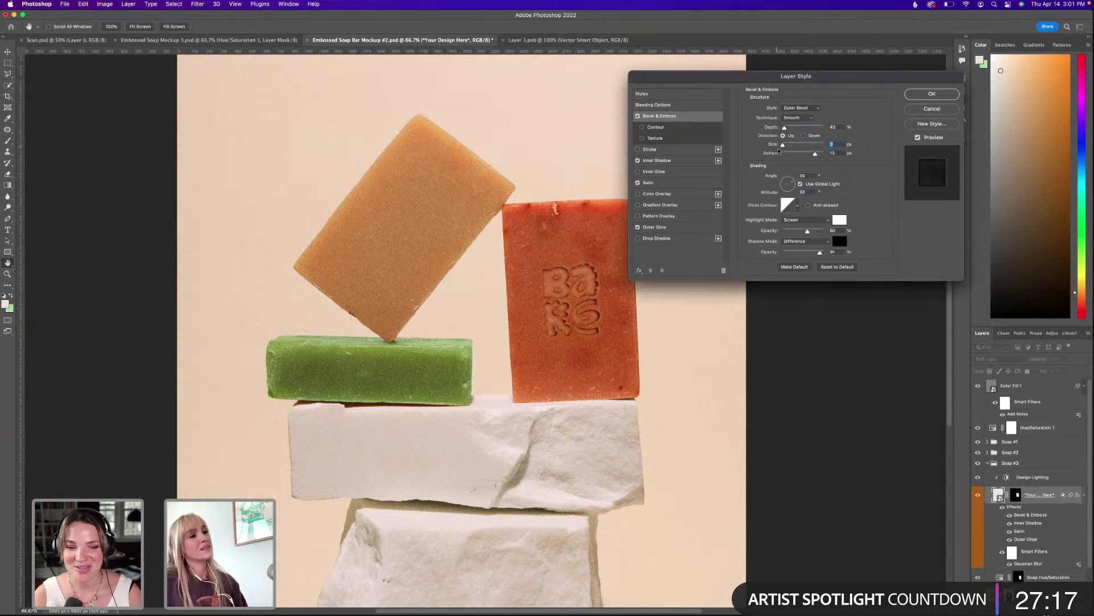
drag(793, 155, 787, 130)
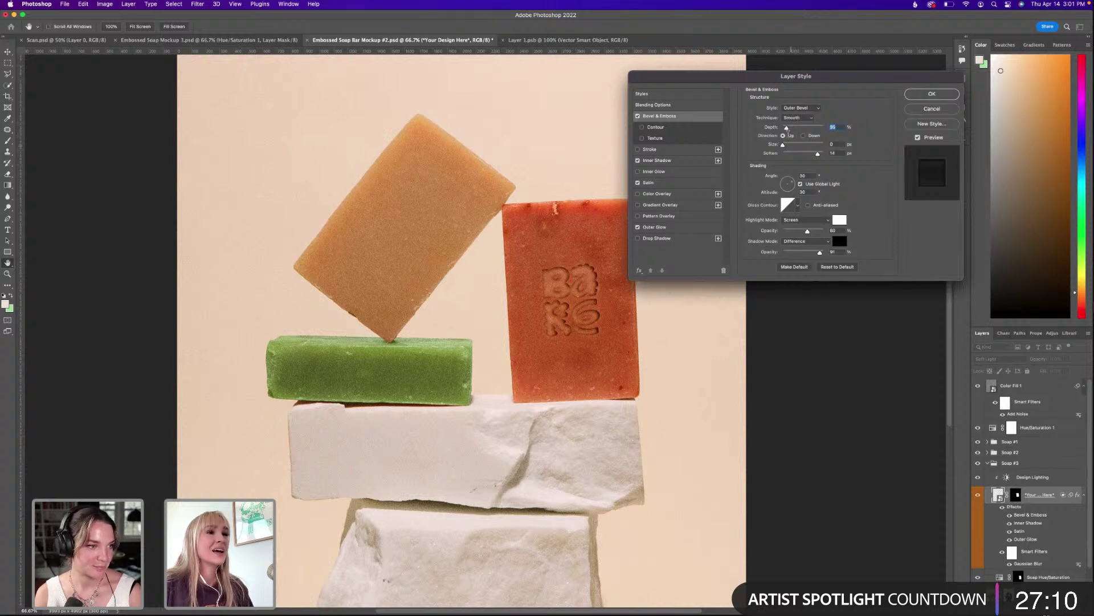
mouse_move(810, 254)
mouse_down()
mouse_move(796, 252)
mouse_move(815, 248)
mouse_up()
click(813, 242)
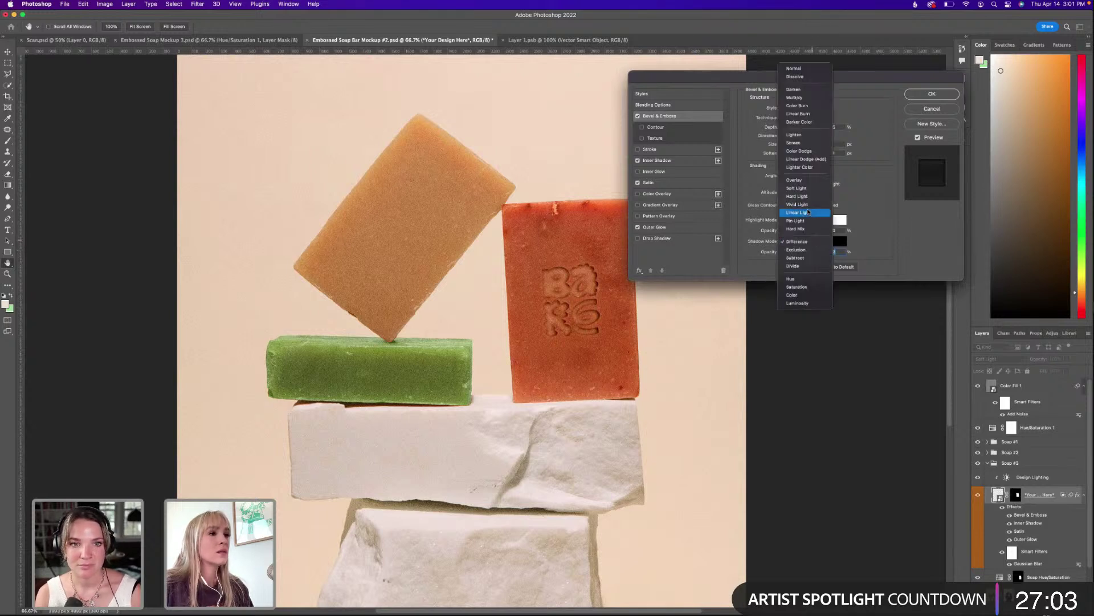
click(870, 215)
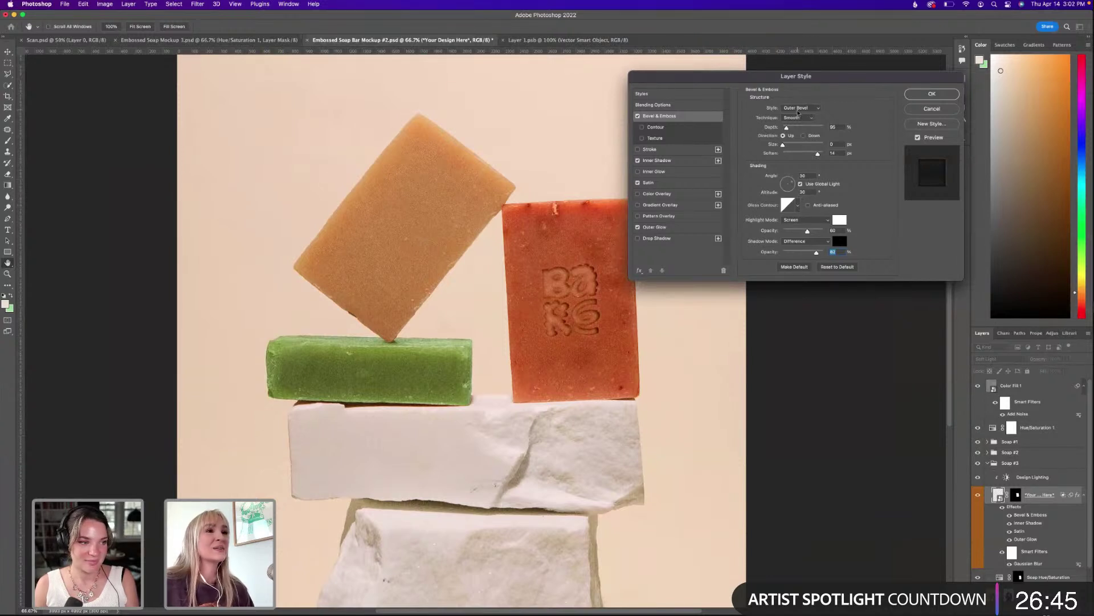
Set the bevel technique to Chisel Soft after previewing Chisel Hard.
click(798, 117)
click(800, 127)
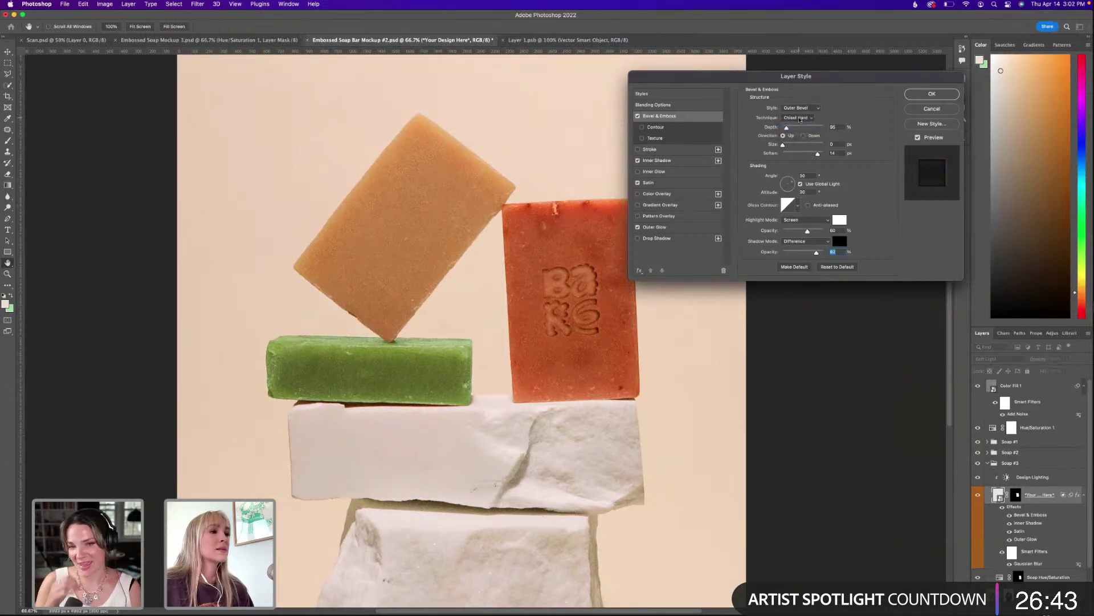
click(798, 118)
click(798, 127)
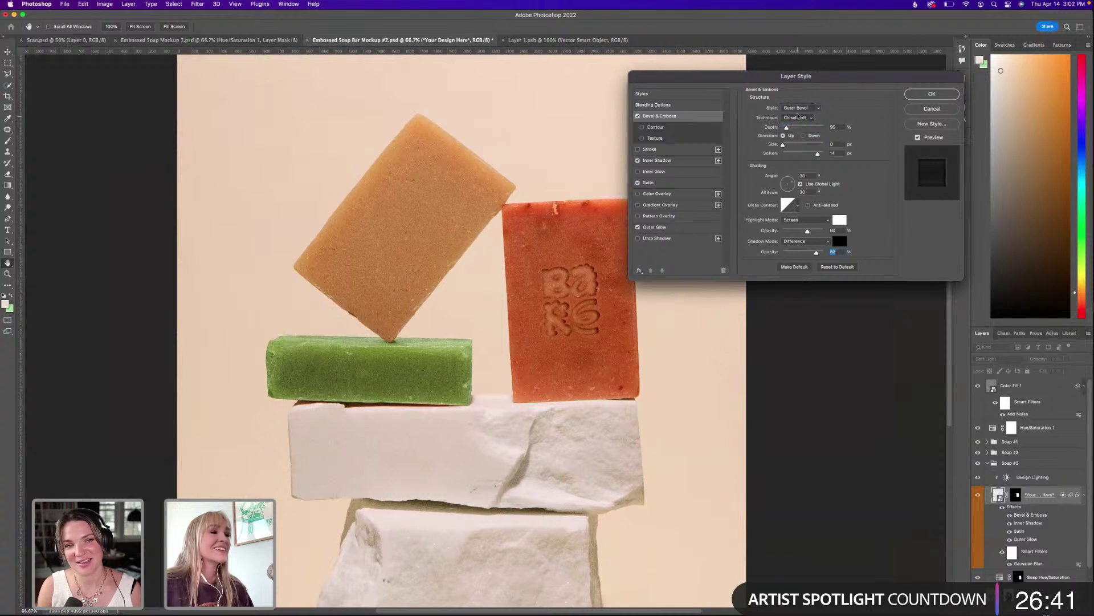
Preview Inner Bevel, Emboss, Pillow Emboss and Stroke Emboss, then keep the Outer Bevel style.
click(801, 108)
click(800, 117)
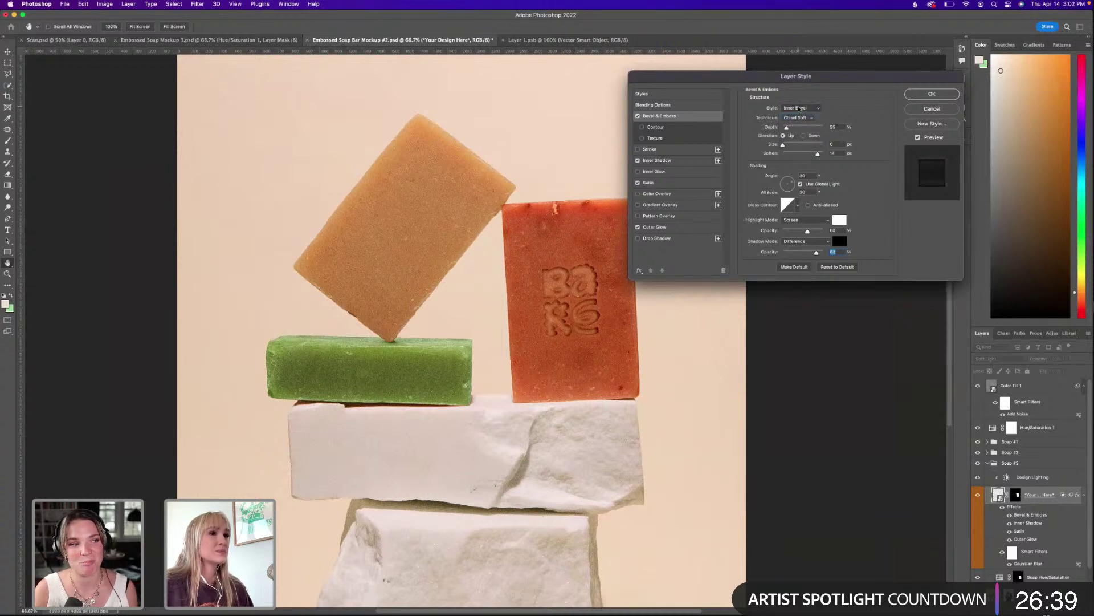
click(801, 109)
click(800, 117)
click(800, 108)
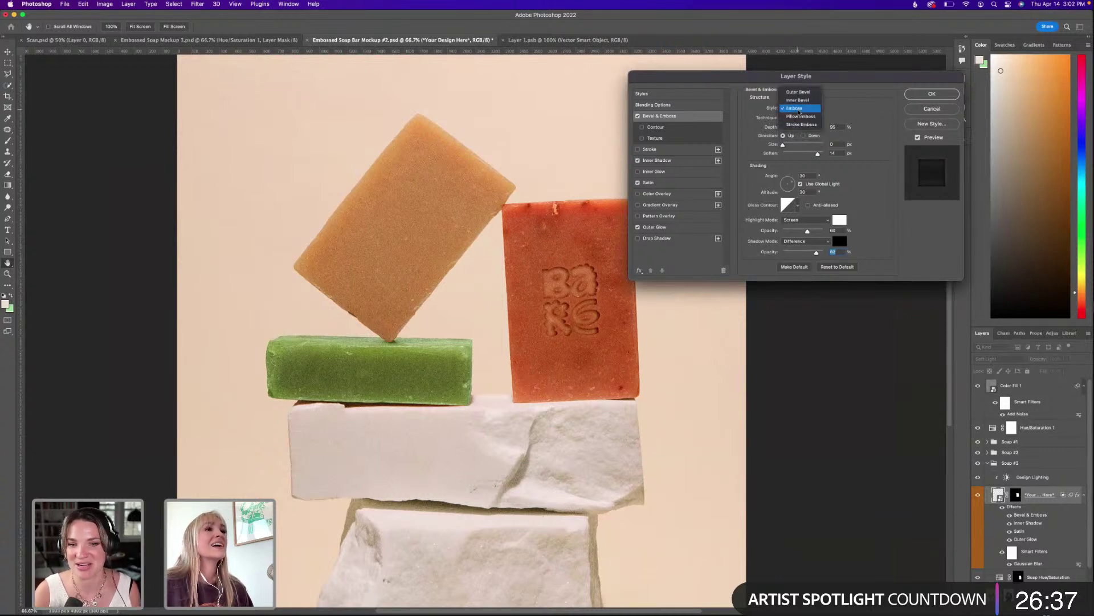
click(800, 116)
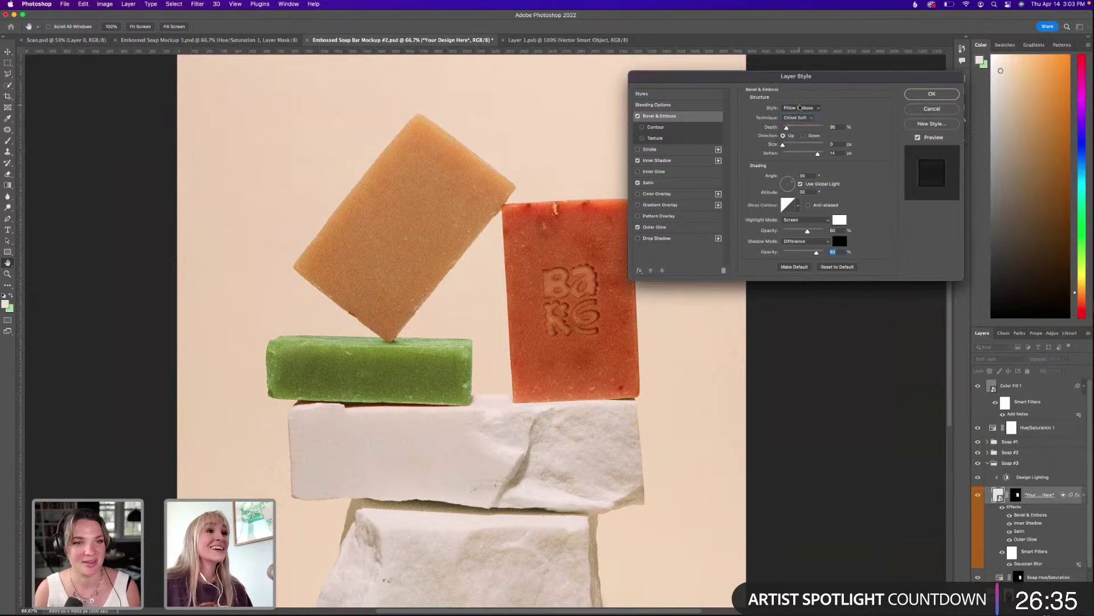
click(800, 108)
click(801, 116)
click(801, 109)
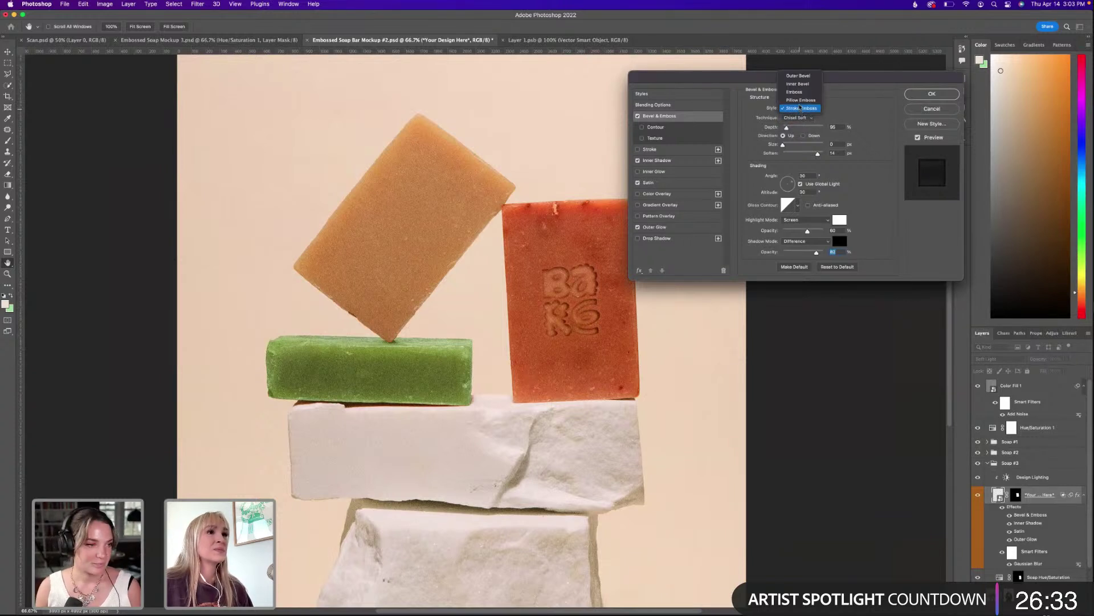
click(804, 76)
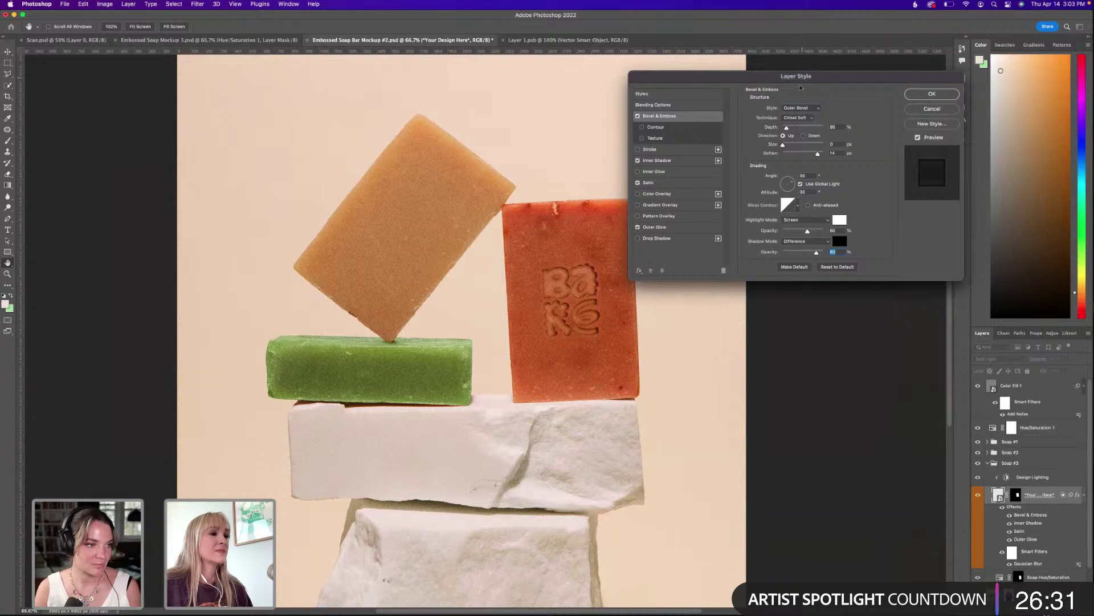
Raise bevel depth to 115%, set direction Up, enlarge the size, and apply with OK.
mouse_move(787, 127)
mouse_down()
mouse_move(811, 128)
mouse_move(788, 128)
mouse_up()
click(804, 136)
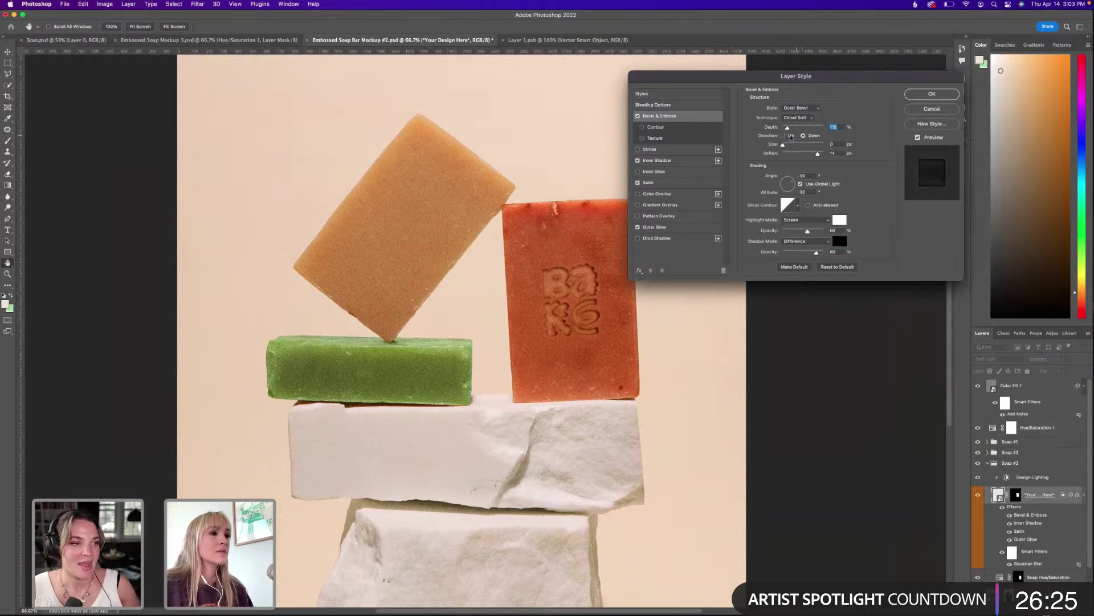
click(790, 136)
drag(783, 144, 811, 153)
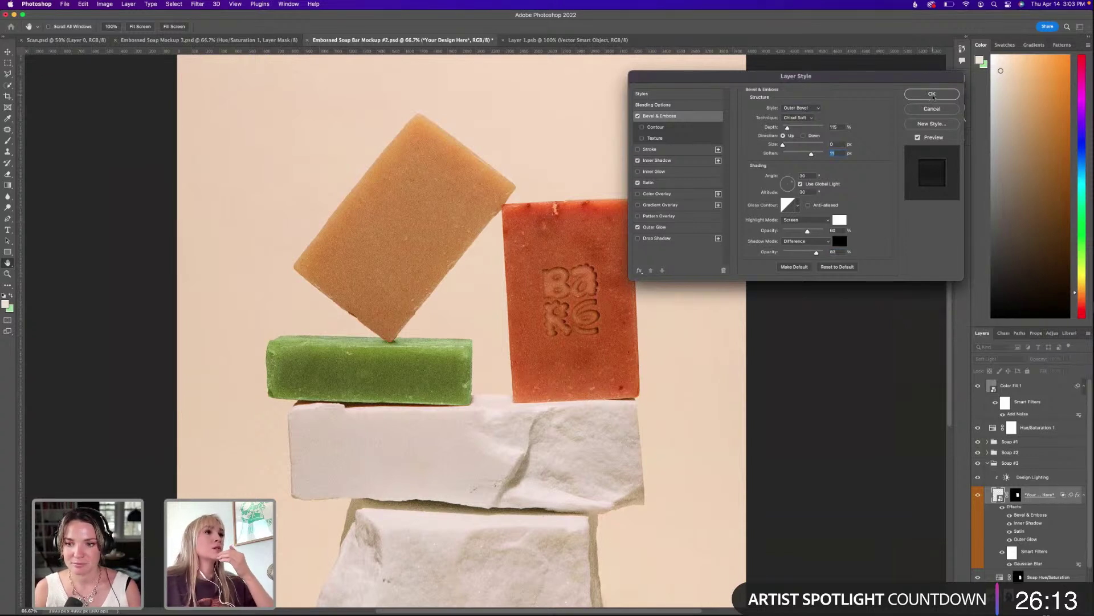
click(932, 97)
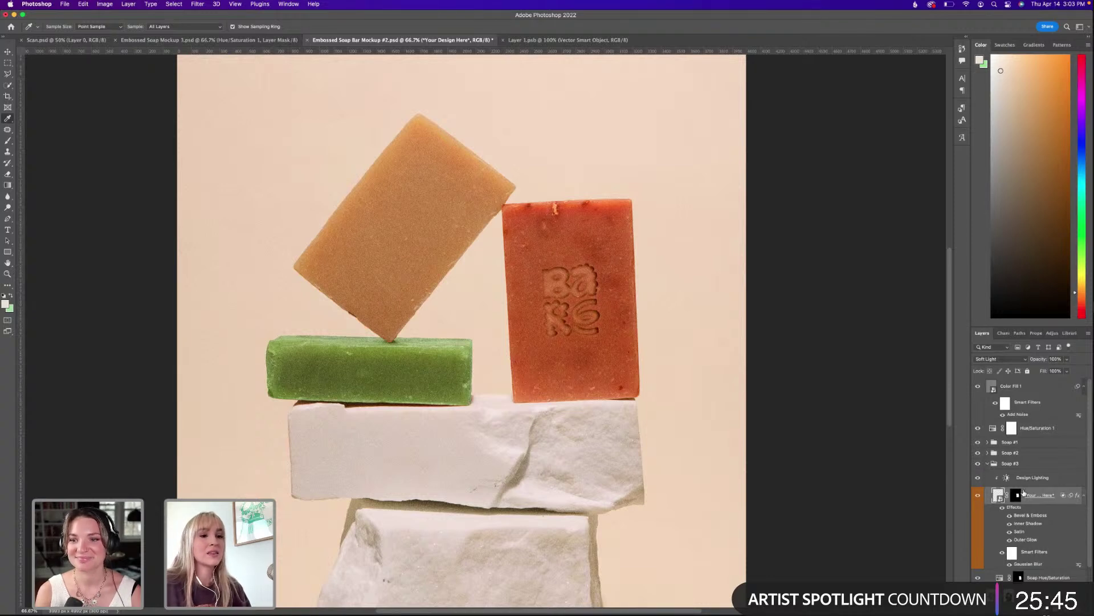
Expand Soap #2, open its Your Design Here smart object, and switch to Illustrator's Bare logo.
click(988, 463)
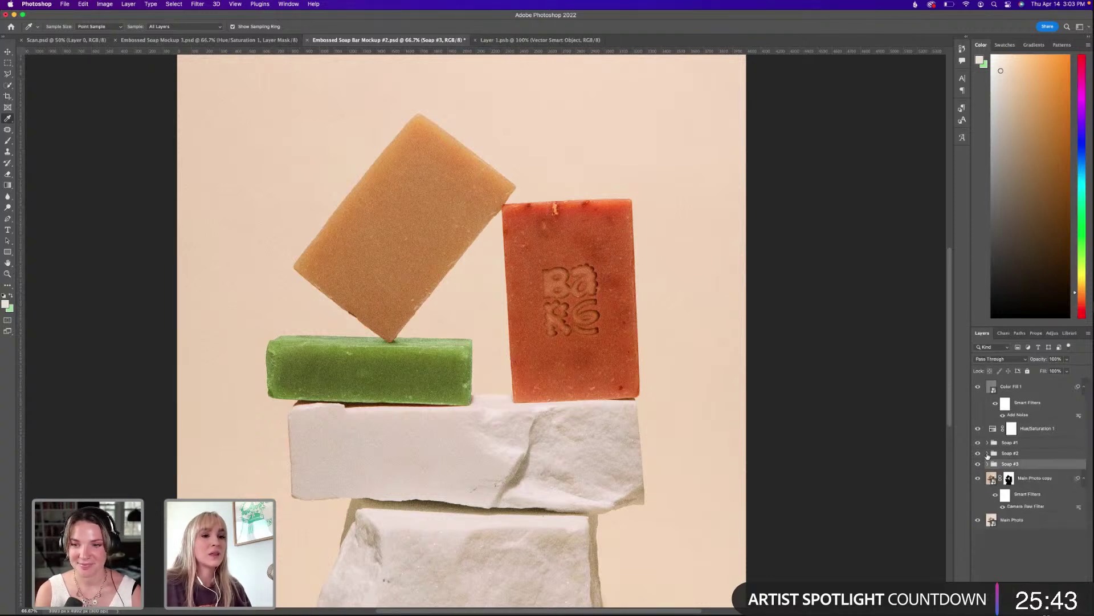
click(988, 453)
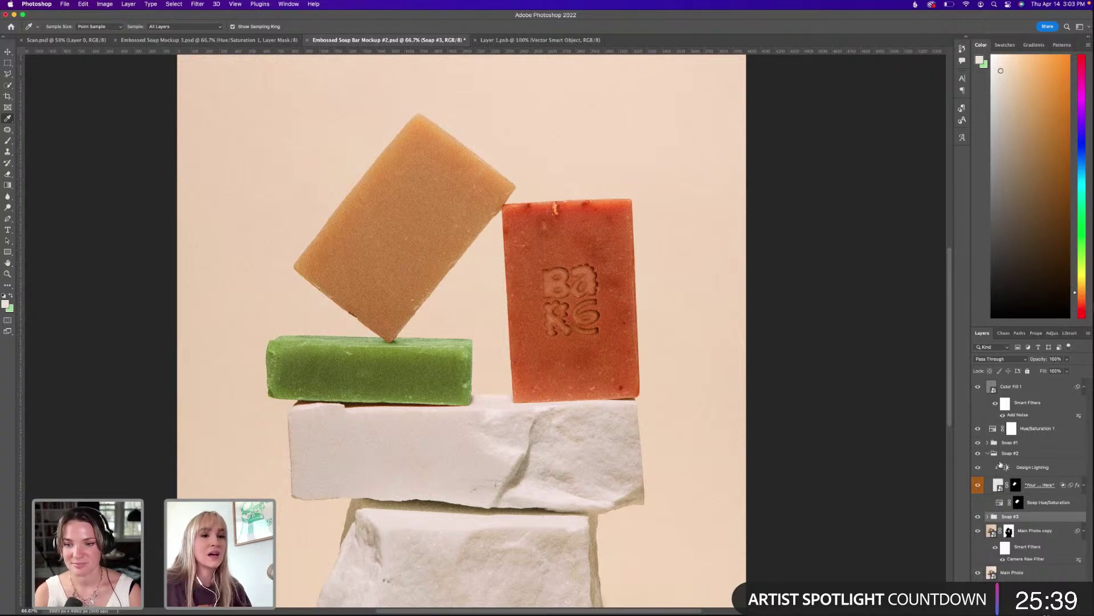
double_click(997, 485)
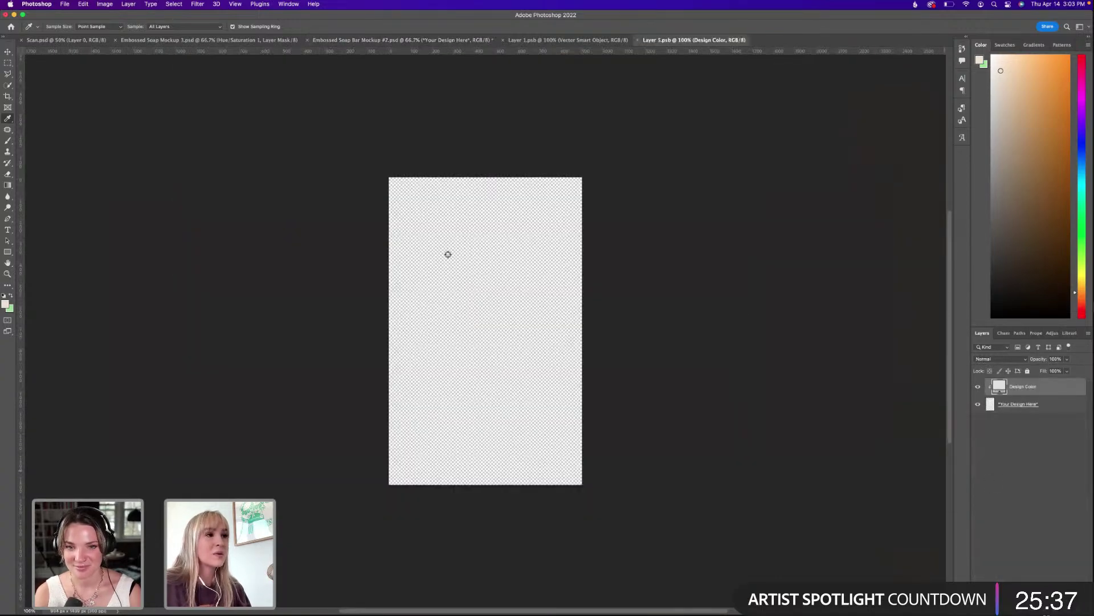
mouse_move(615, 609)
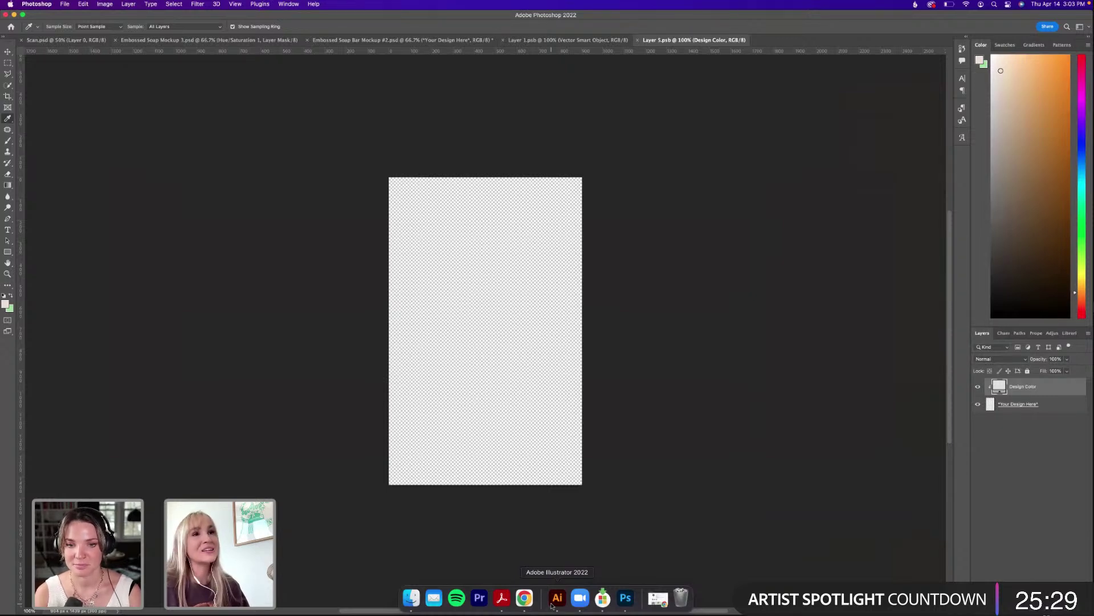
click(552, 605)
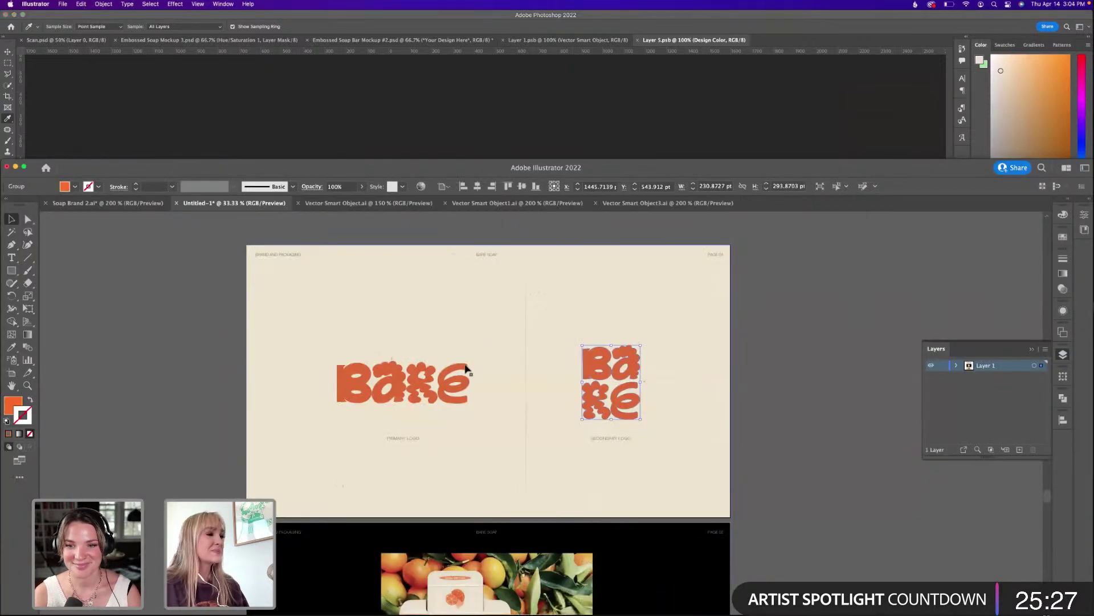
Paste the Bare logo as a smart object, rotate it vertical, and close the design.
click(569, 122)
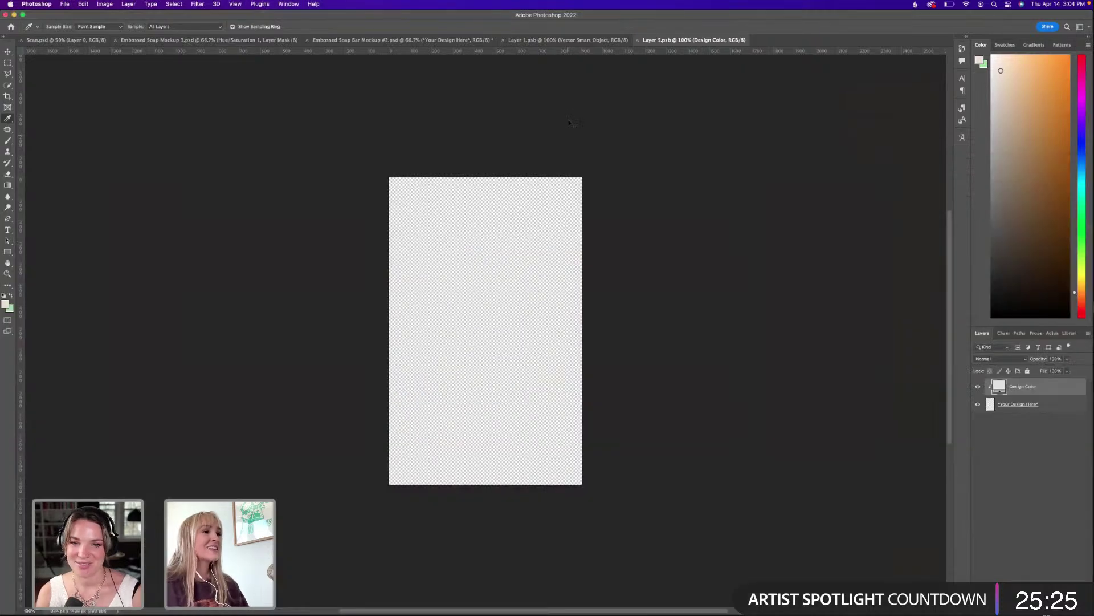
key(super+v)
click(653, 316)
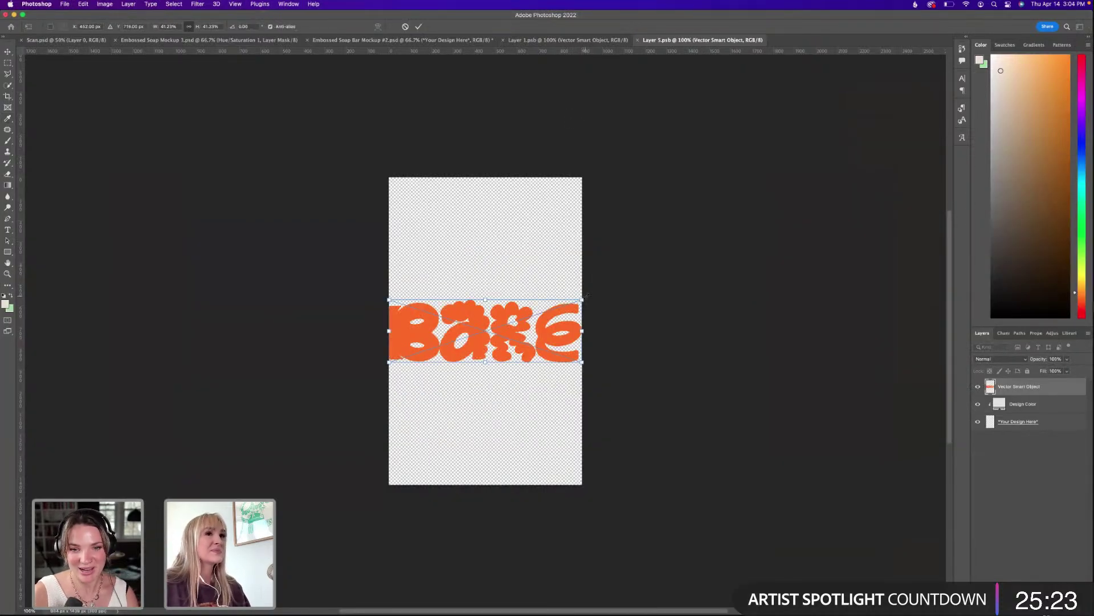
drag(555, 250, 454, 222)
key(Return)
key(i)
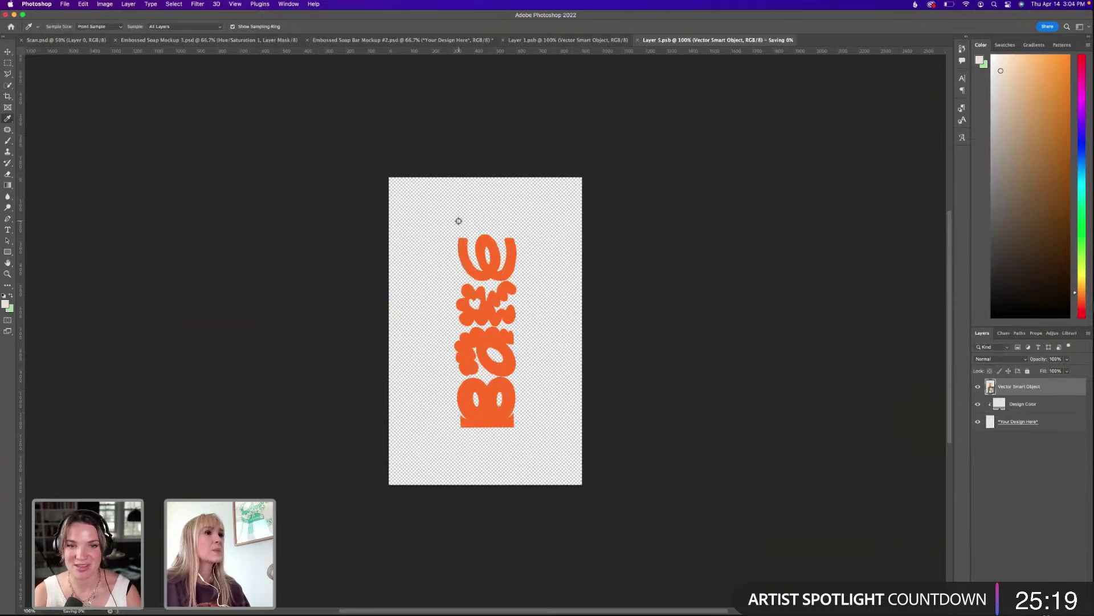
click(638, 40)
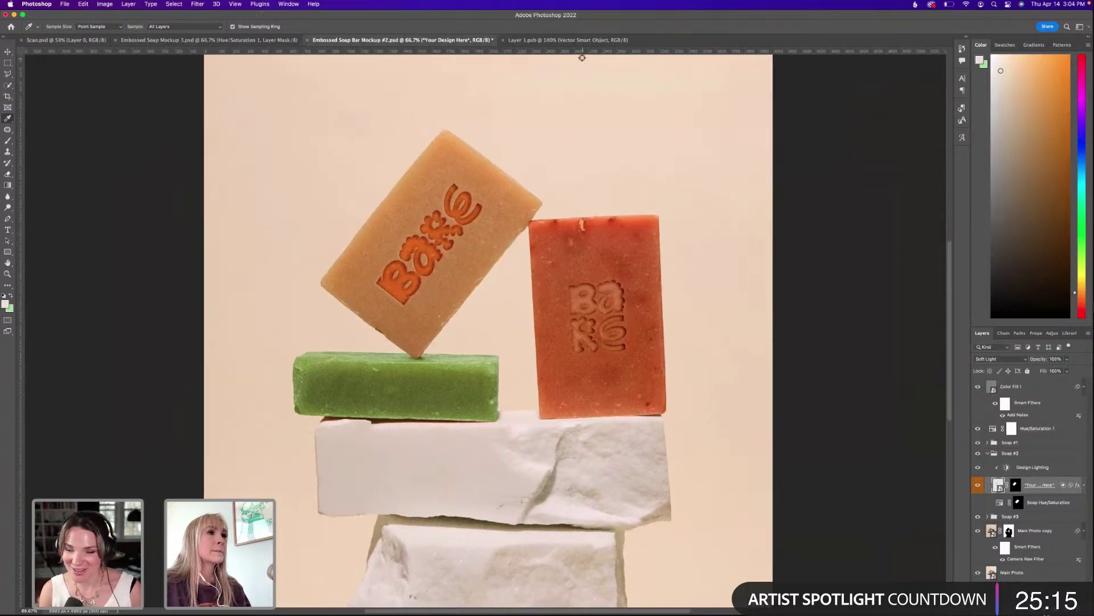
Reopen the tilted bar's design, move Vector Smart Object below Your Design Here, and edit the logo artwork.
double_click(998, 484)
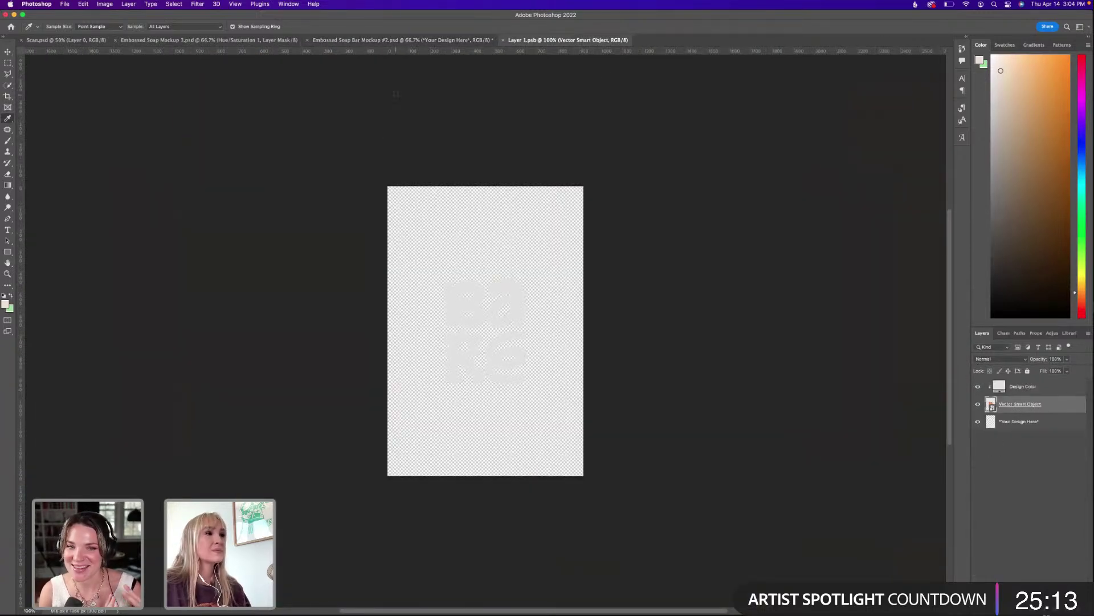
click(468, 40)
double_click(998, 485)
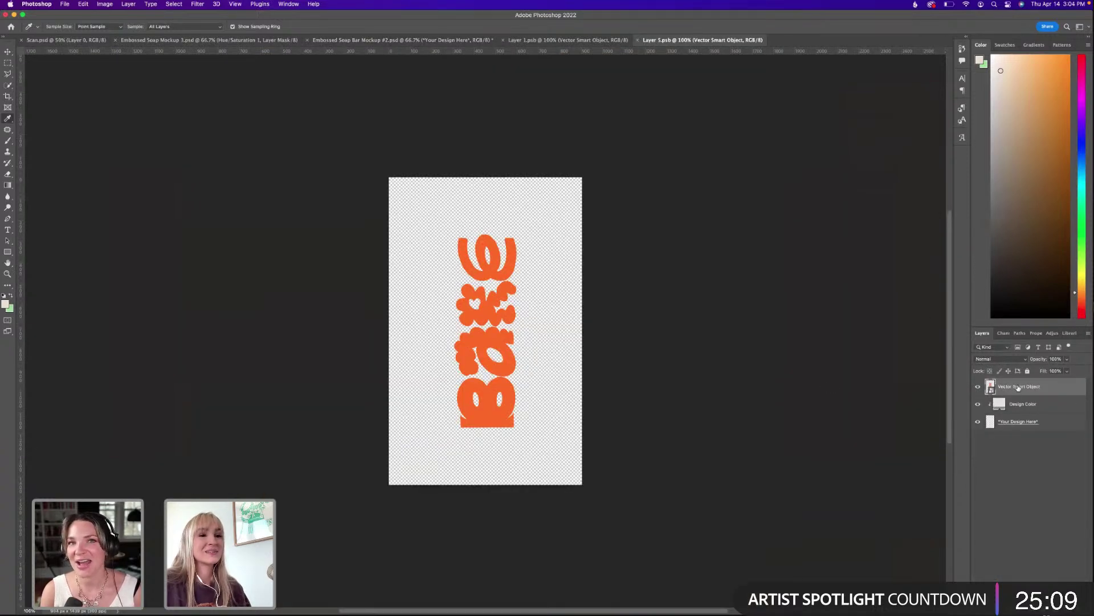
drag(1020, 388, 1024, 437)
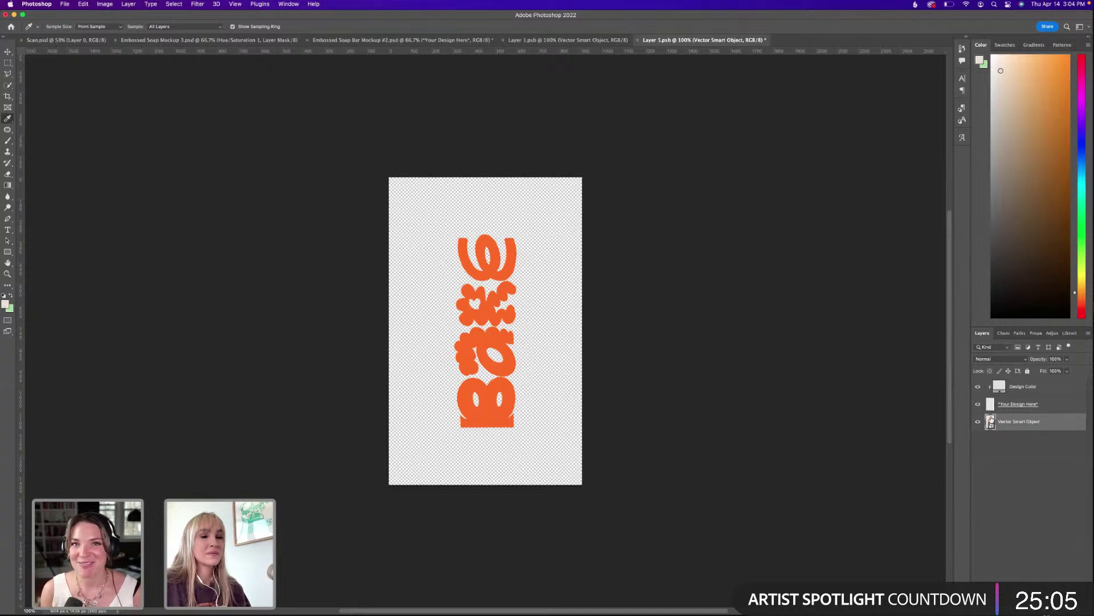
double_click(990, 423)
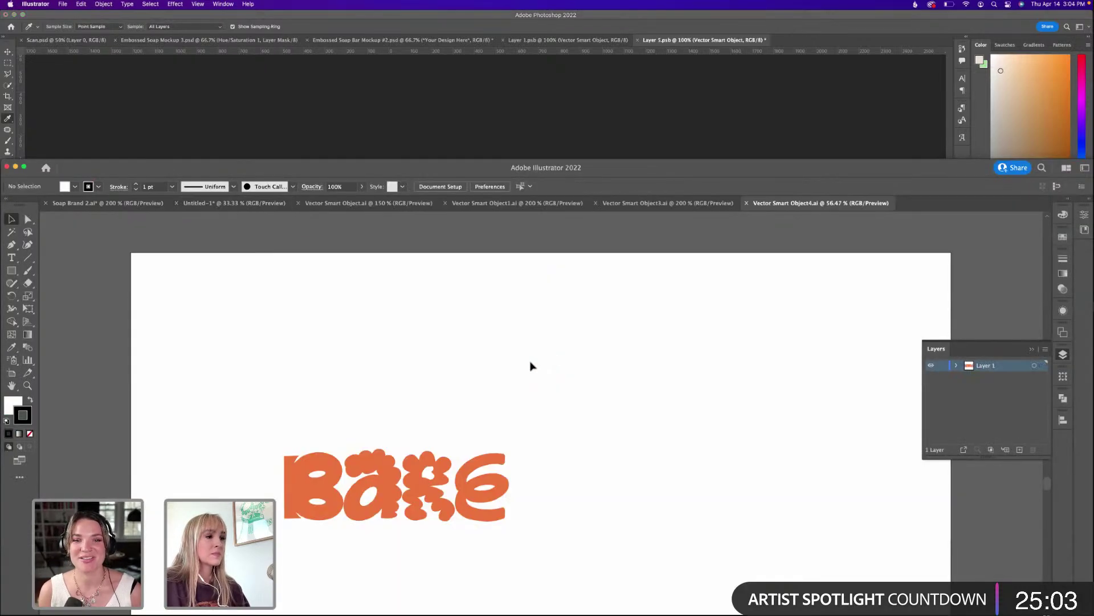
Copy the Illustrator logo into the design as a smart object, rotated upright to -90°.
click(393, 485)
click(529, 110)
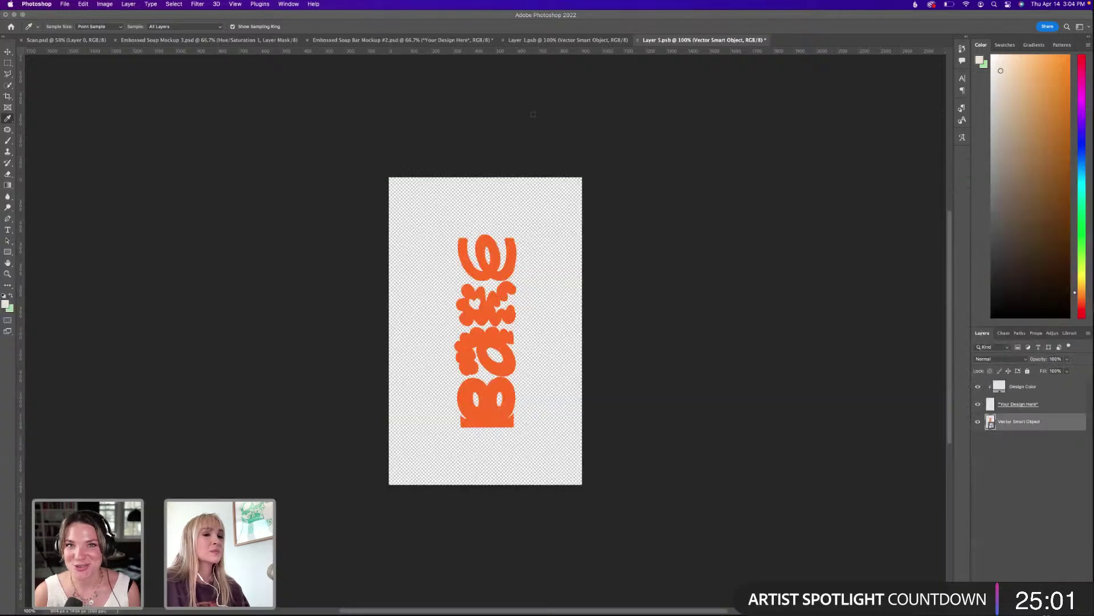
click(991, 406)
key(super+v)
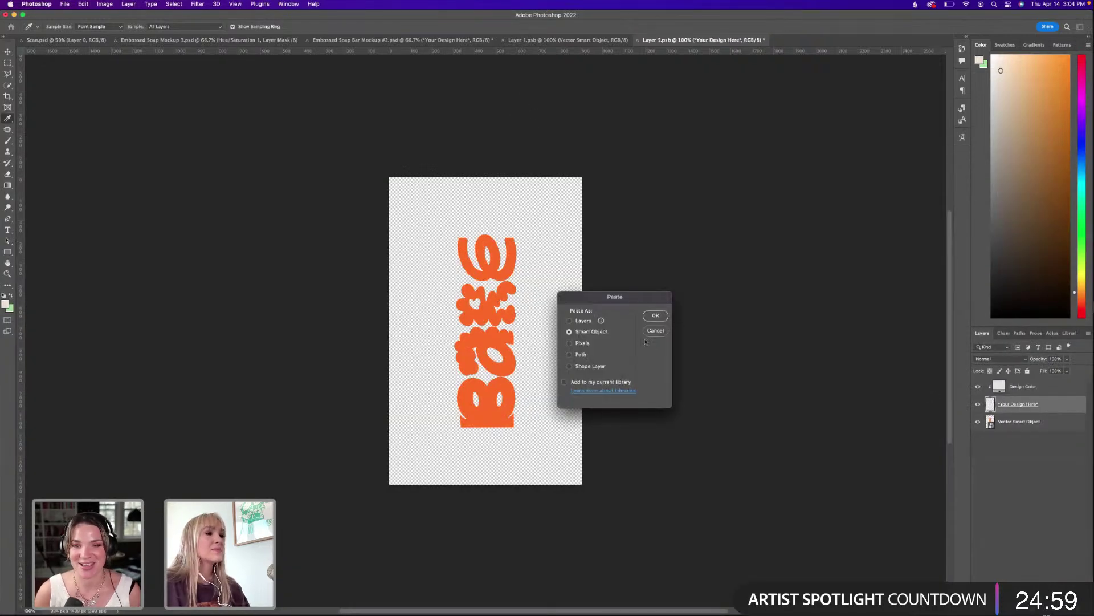
key(Return)
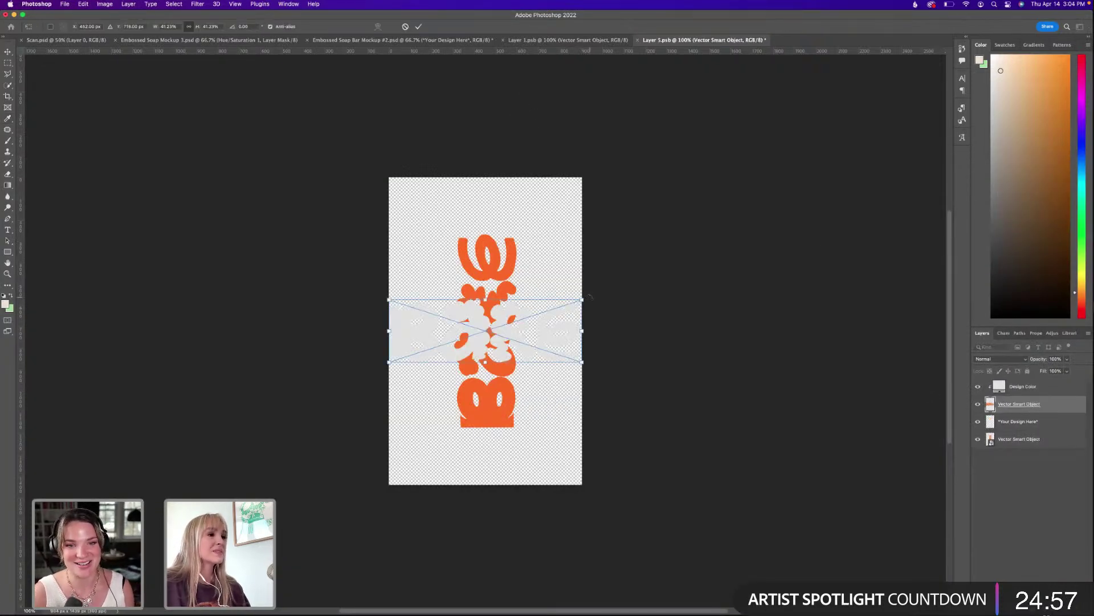
drag(587, 306, 454, 229)
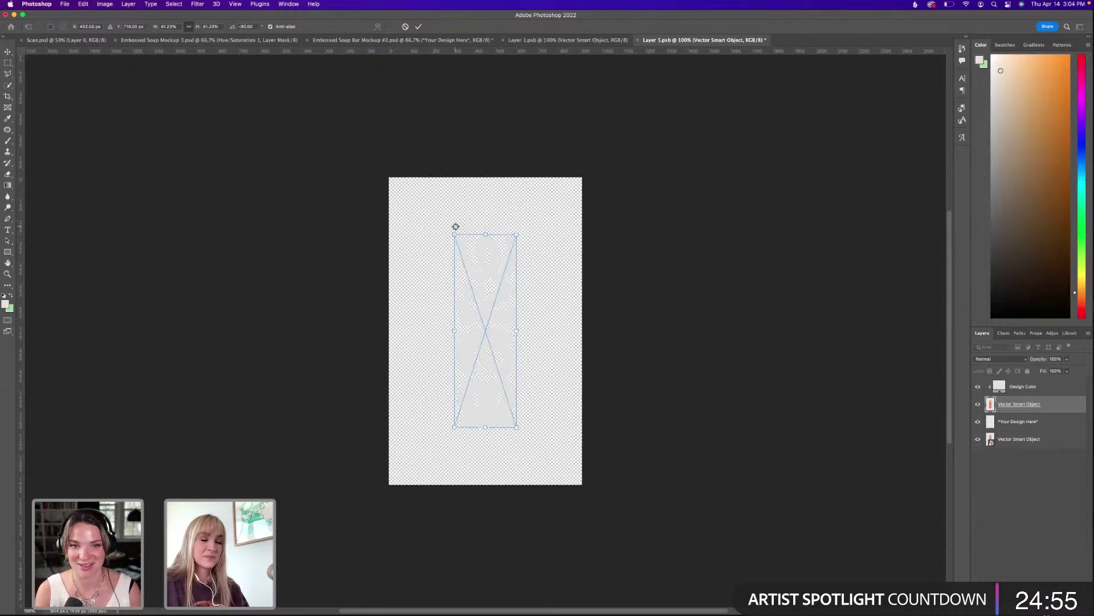
key(Return)
Hide the old Your Design Here and Vector Smart Object layers, then save and close.
click(978, 422)
click(978, 439)
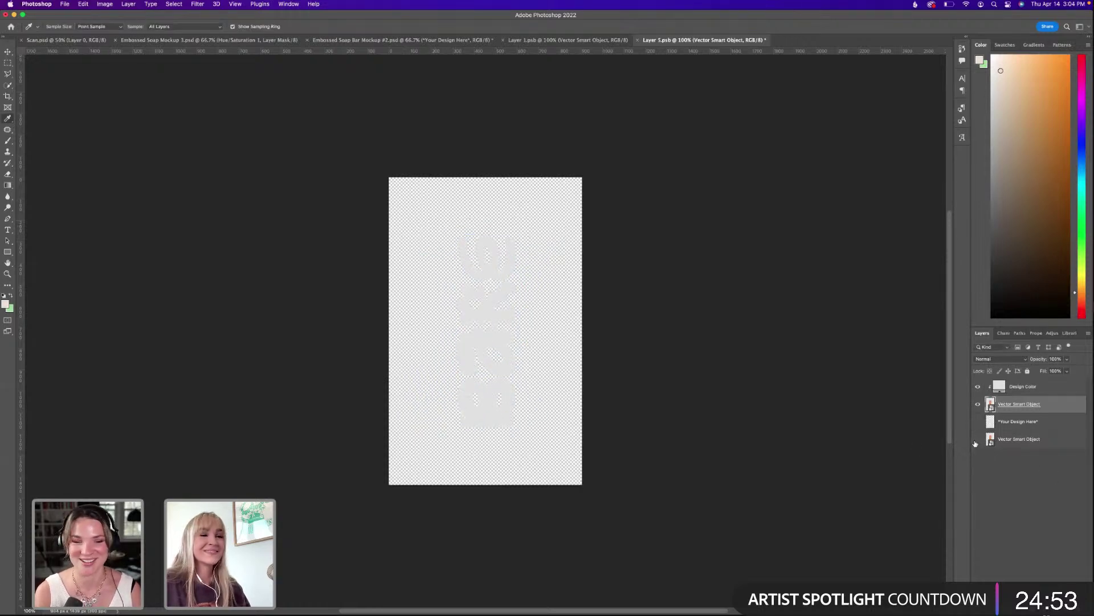
key(super+s)
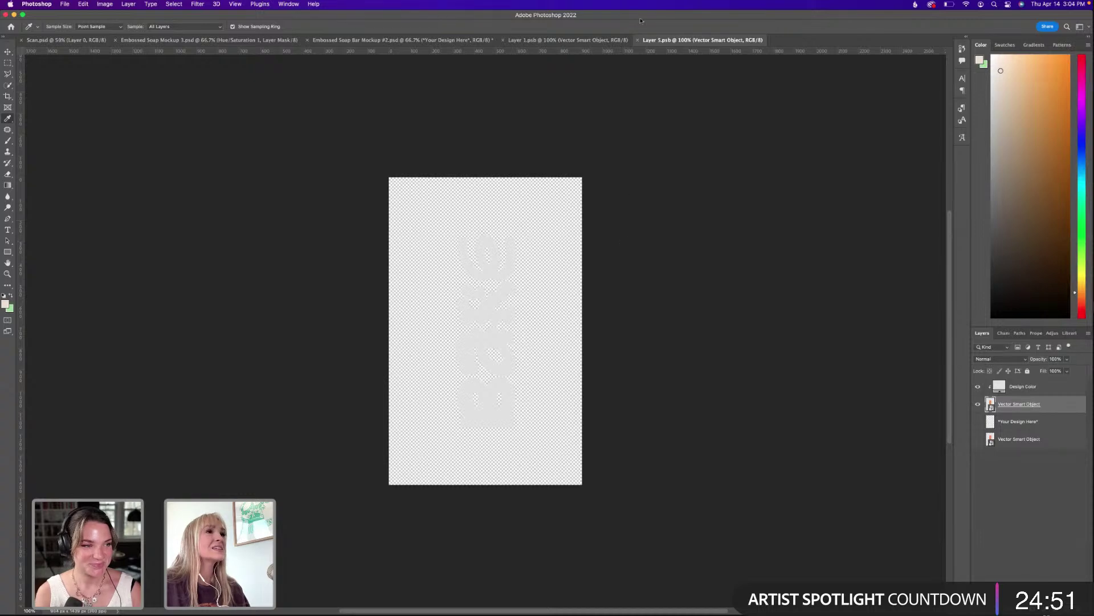
click(638, 41)
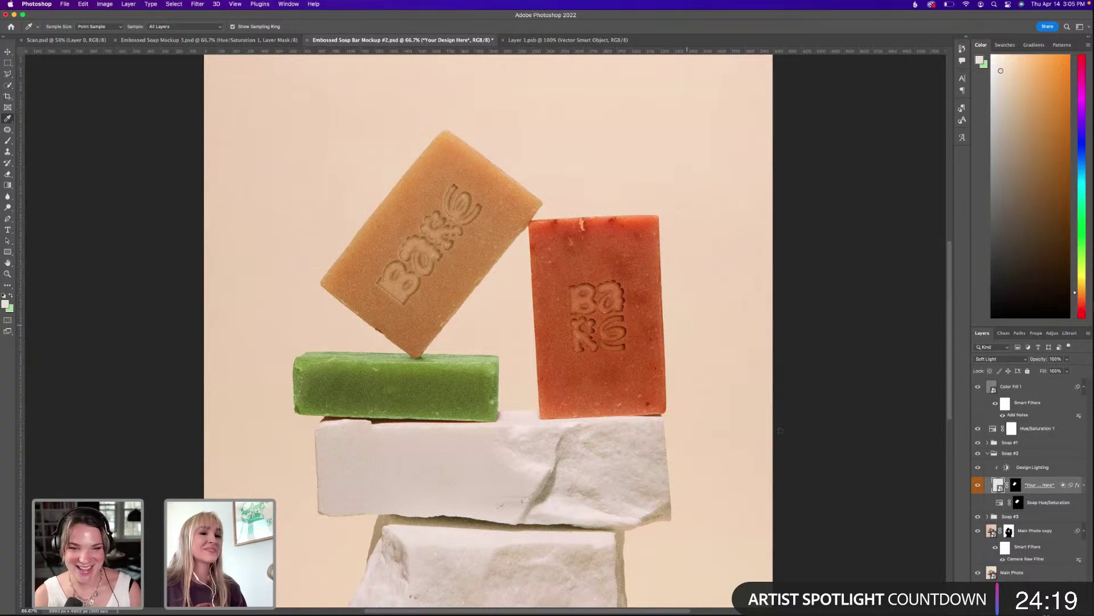
Expand the Your Design Here fx list: Bevel & Emboss, Inner Shadow, Satin, Outer Glow, Gaussian Blur.
click(1082, 485)
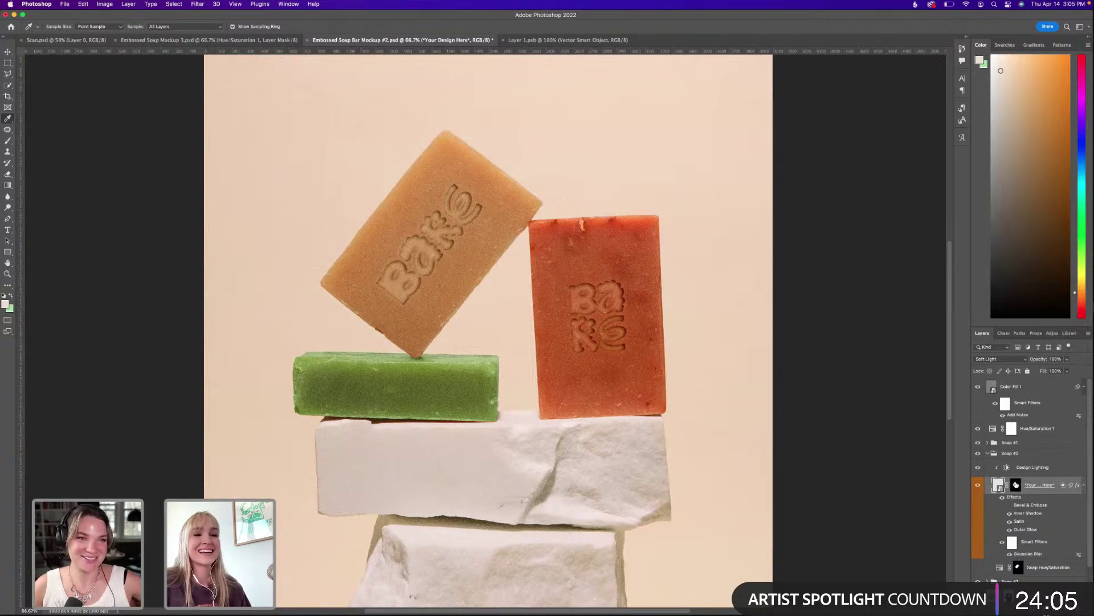
Compare the Inner Shadow on and off, then lower Color Fill 1 opacity to 82%.
click(1010, 514)
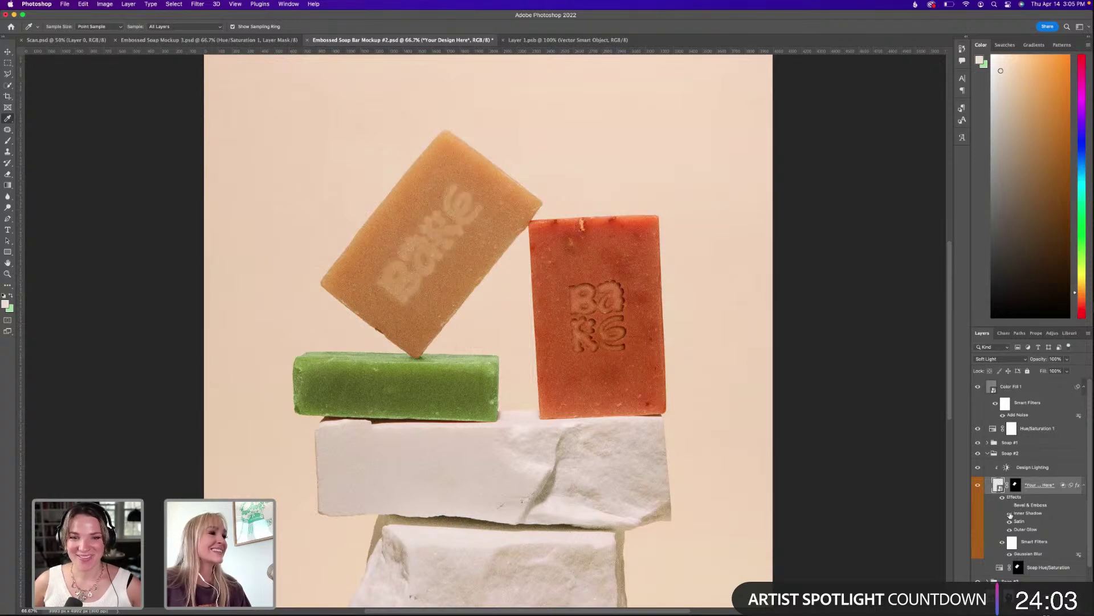
click(1010, 514)
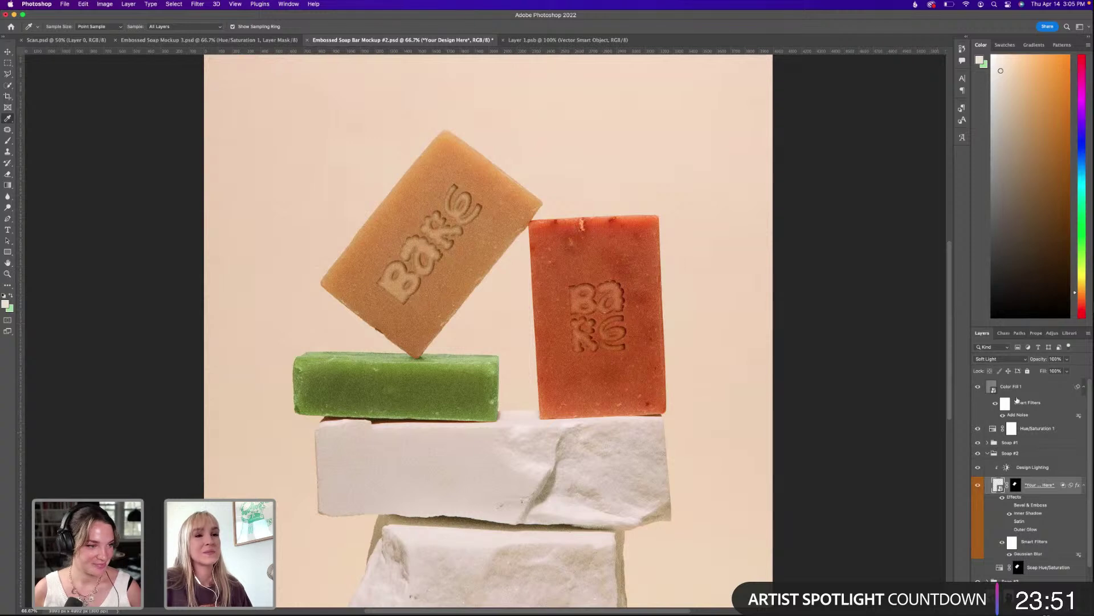
click(1018, 387)
click(1067, 371)
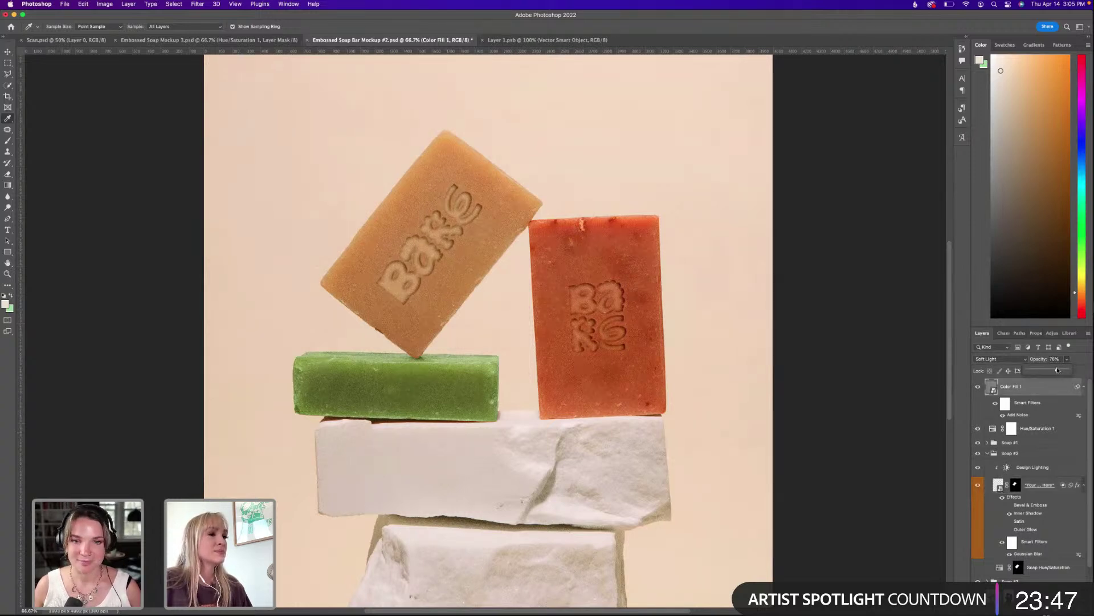
click(1011, 386)
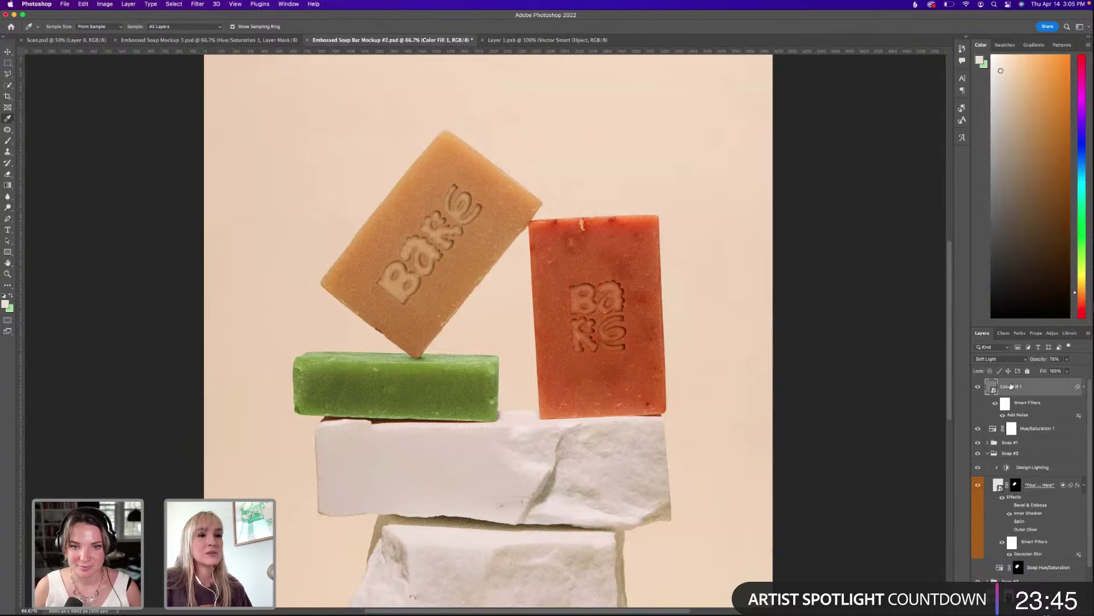
click(1067, 370)
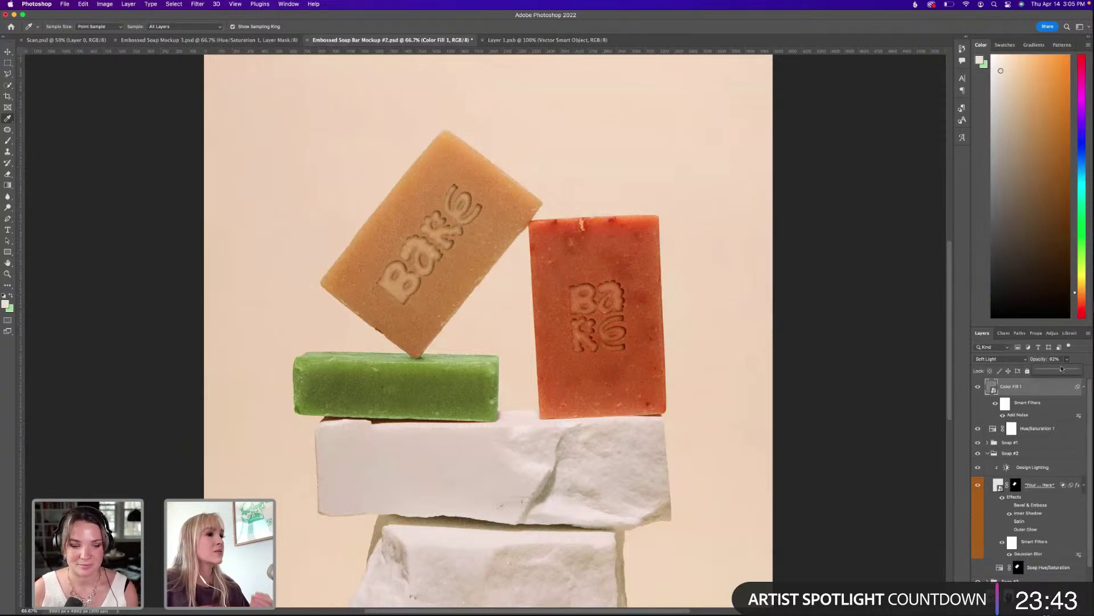
click(1063, 369)
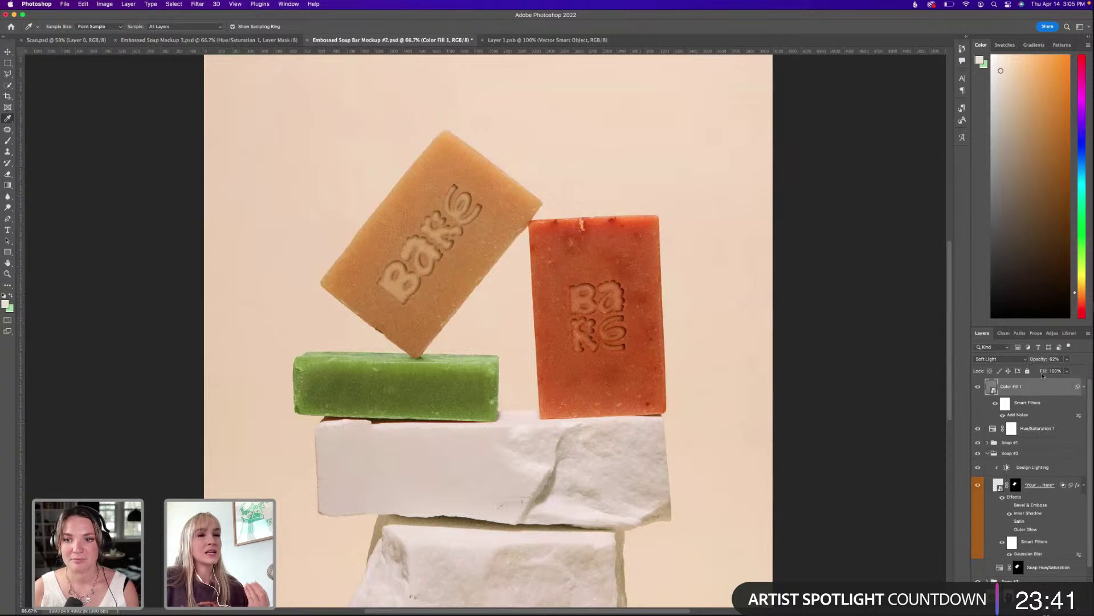
Save Embossed Soap Bar Mockup #2.psd.
scroll(1026, 399, down, 1)
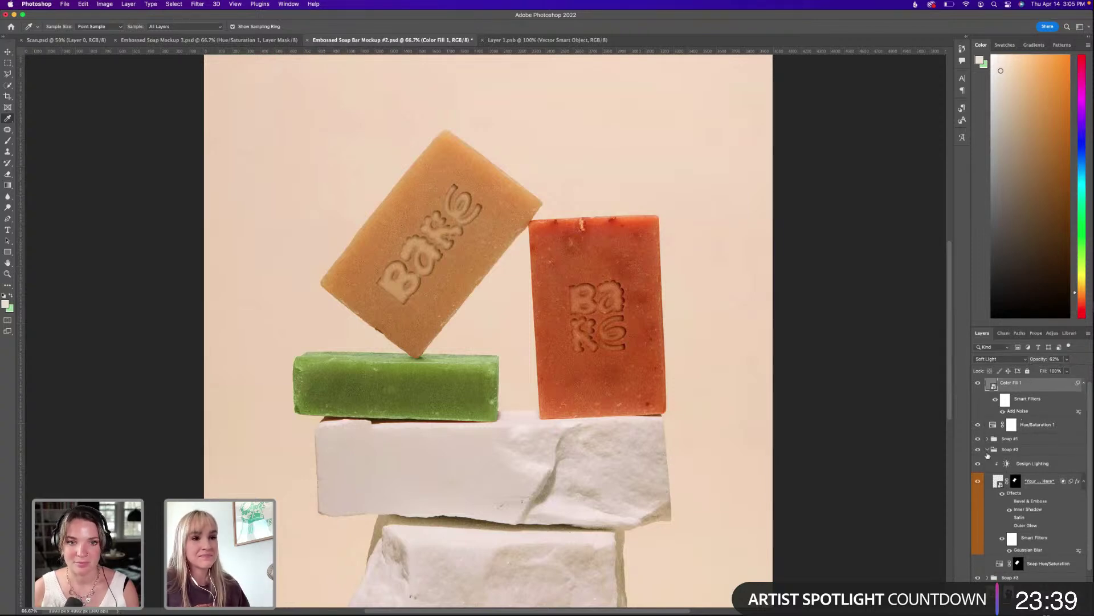
click(988, 450)
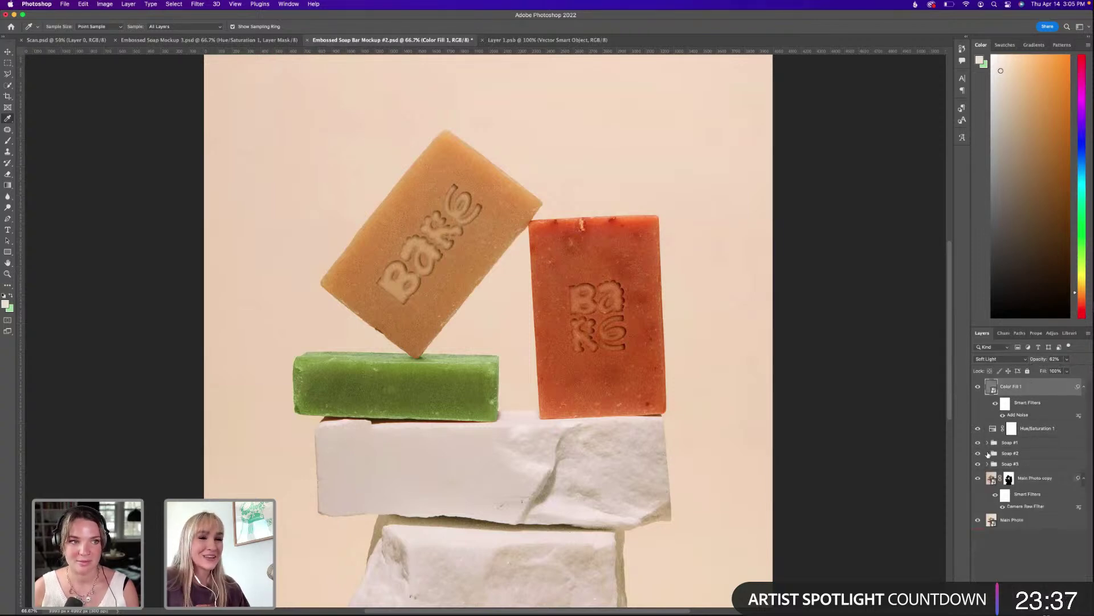
click(987, 454)
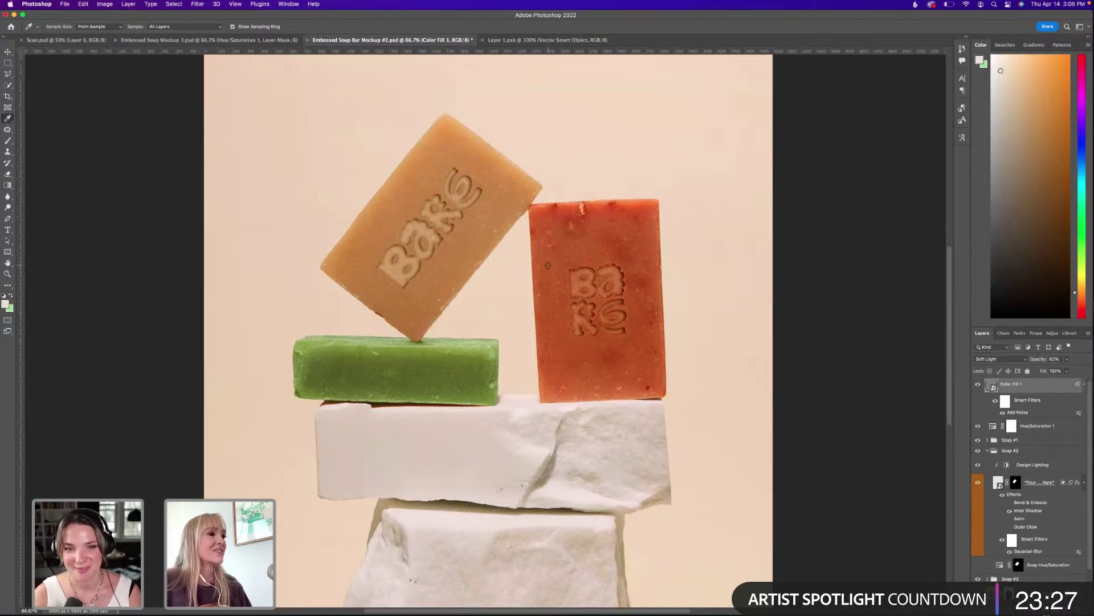
key(super+s)
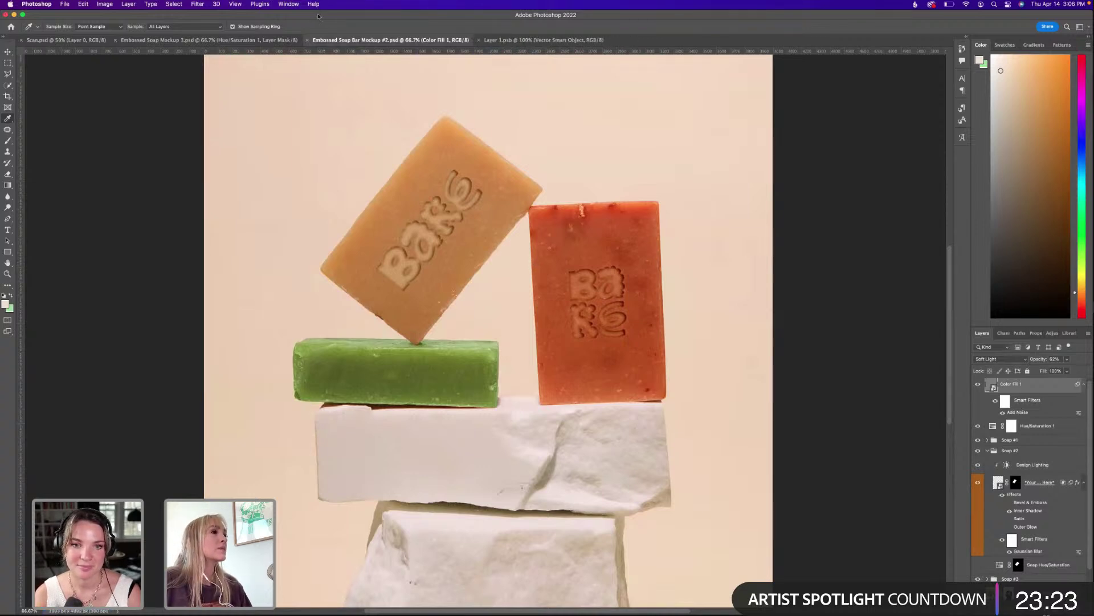
Maximize Illustrator, browse the open artwork documents, and return to the Untitled-1 presentation.
key(super+Tab)
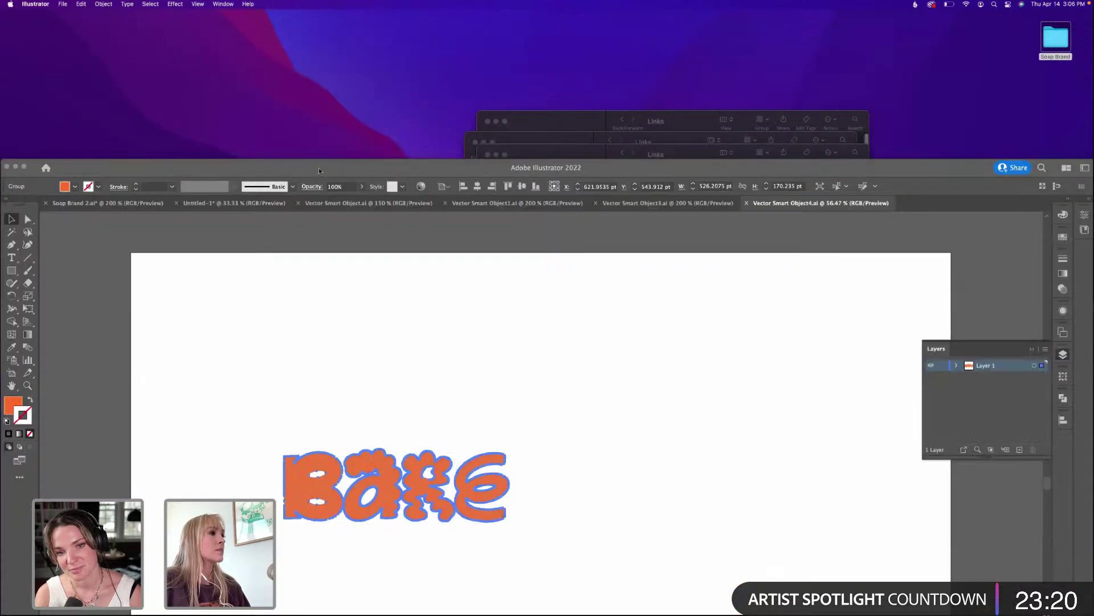
double_click(319, 169)
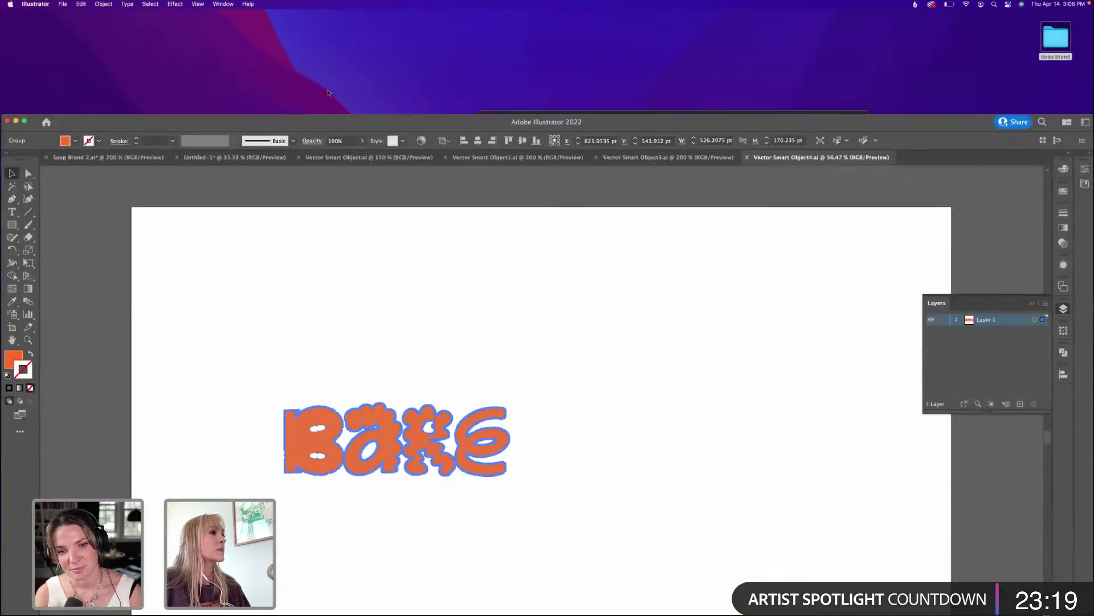
click(667, 55)
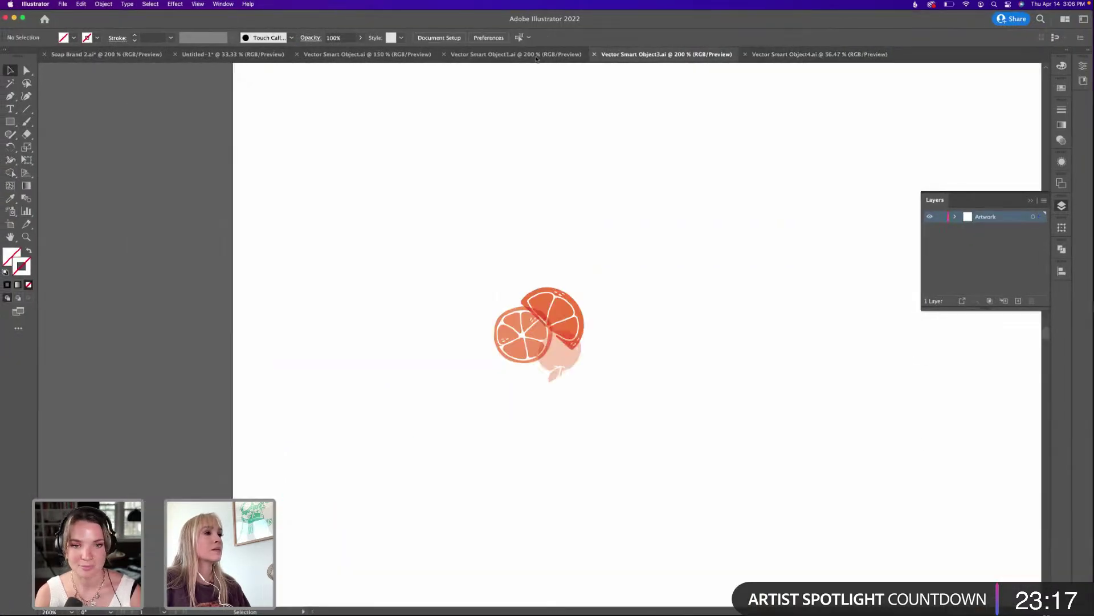
click(479, 54)
click(360, 57)
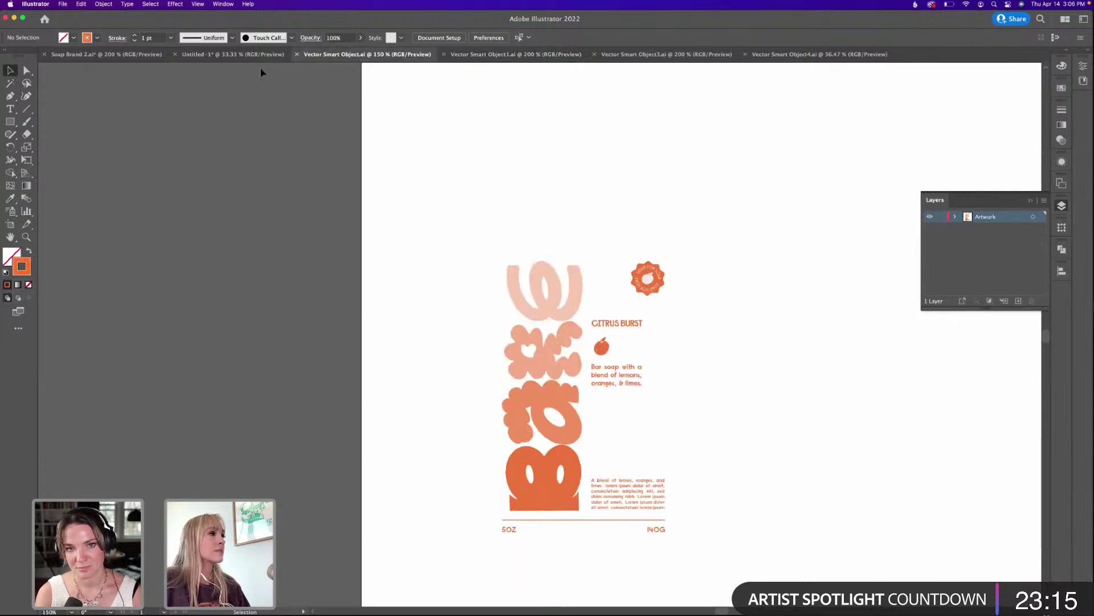
click(228, 55)
Close the three leftover Vector Smart Object documents and zoom out to see all artboards.
click(297, 55)
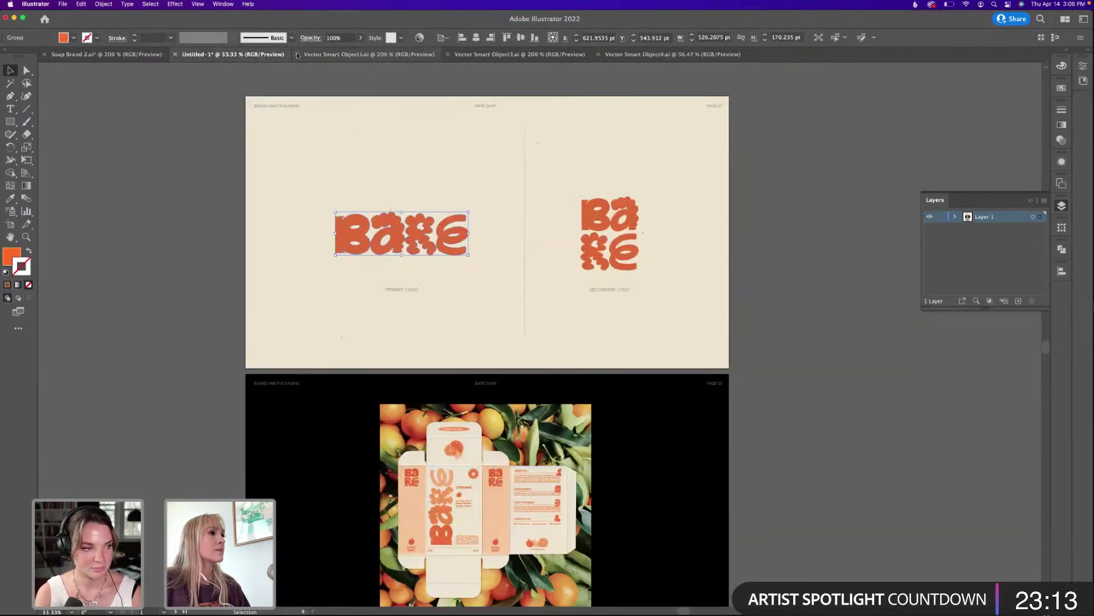
click(297, 55)
click(297, 55)
click(297, 55)
click(196, 200)
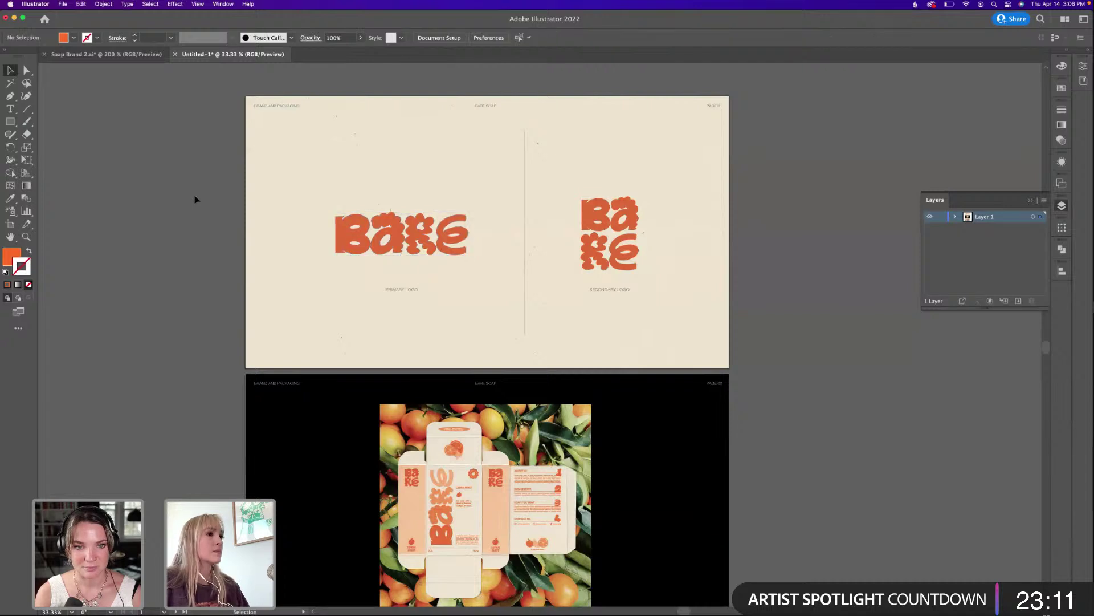
key(super+minus)
scroll(399, 336, down, 5)
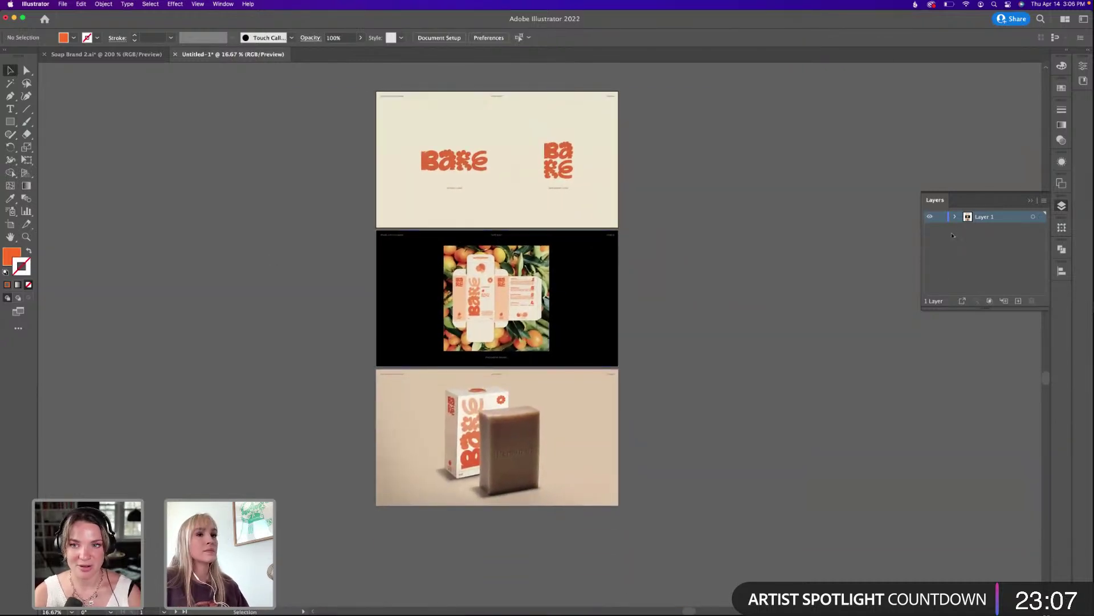
Duplicate the soap-box artboard below itself, delete the copy's photo, and bring up Place.
key(shift+o)
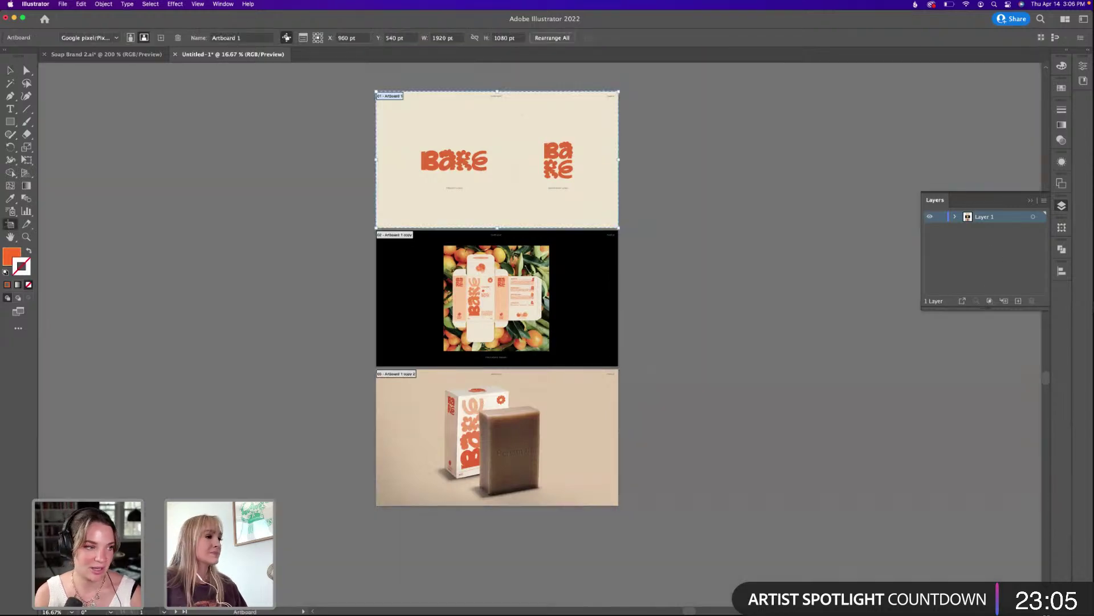
drag(578, 424, 645, 366)
key(Escape)
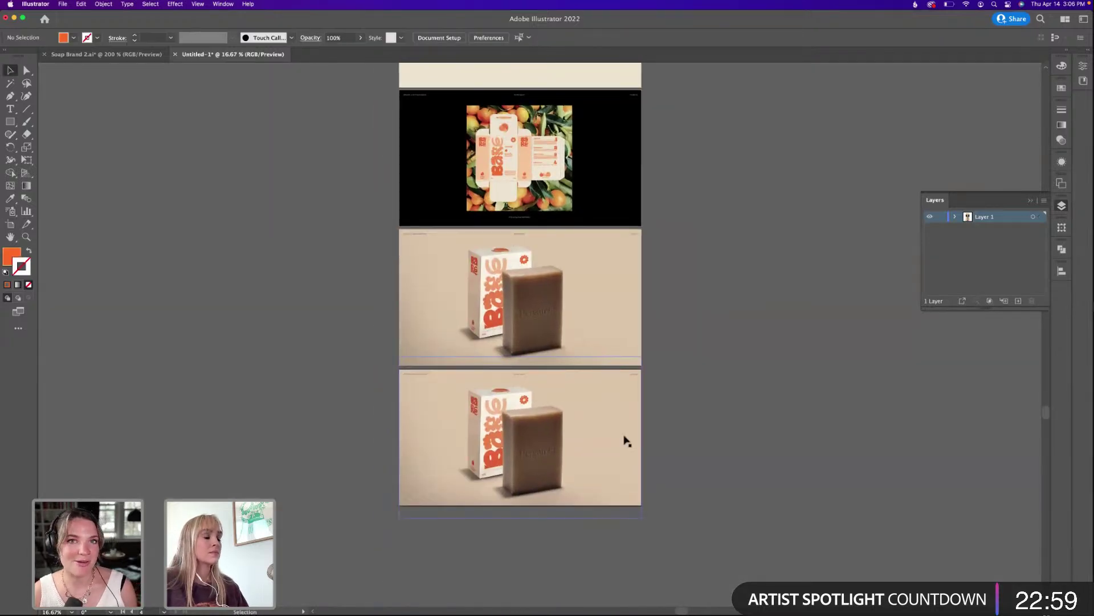
double_click(625, 439)
key(Delete)
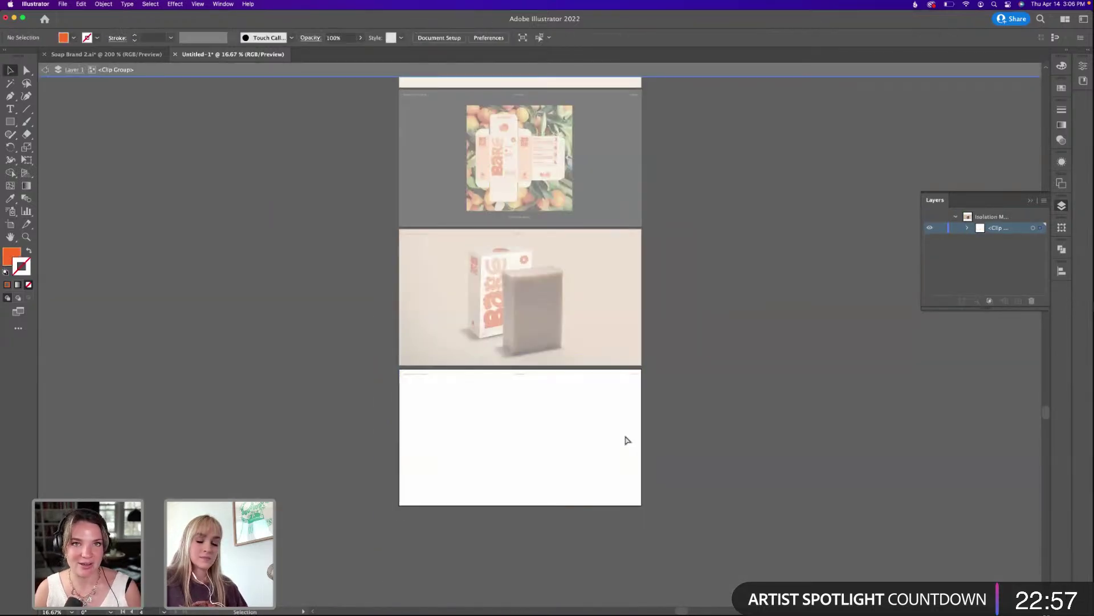
key(super+shift+p)
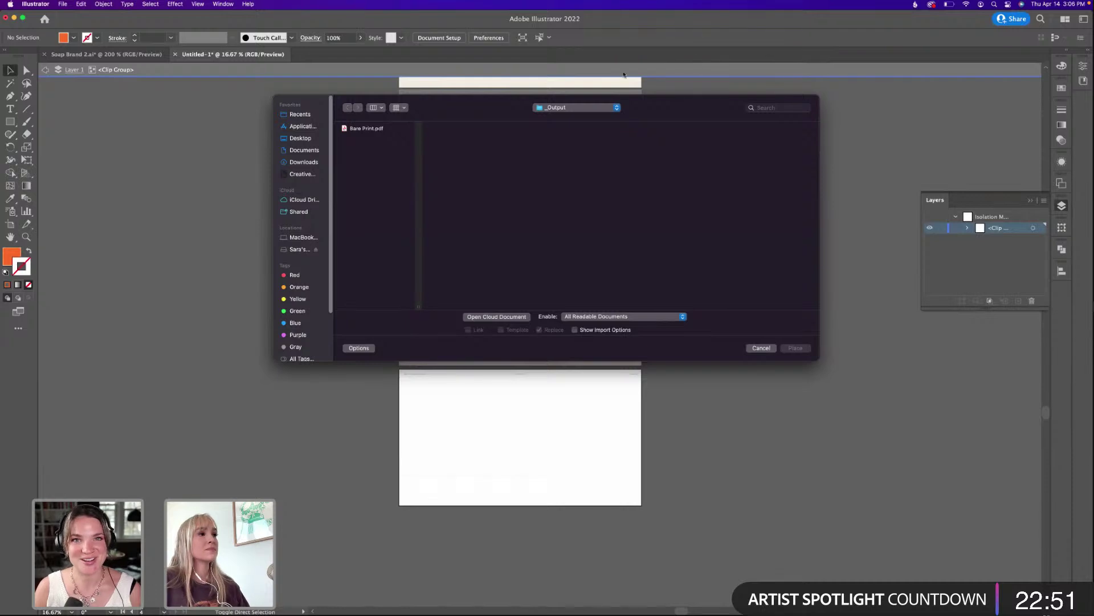
Drag Embossed Soap Bar Mockup #2.psd from the Soap Brand Links folder onto the bottom artboard.
key(Escape)
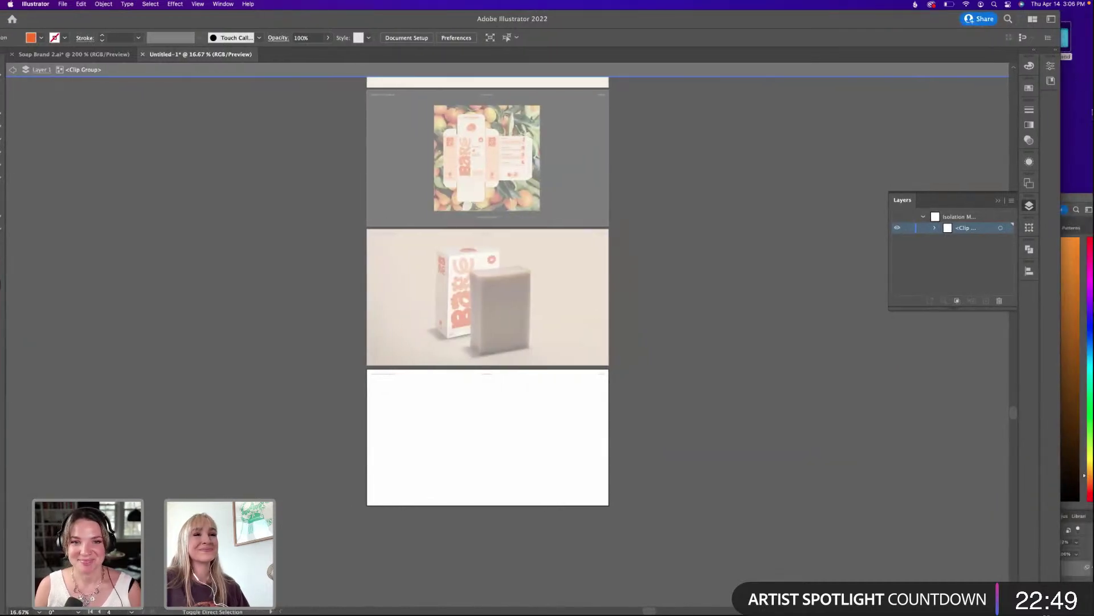
click(1065, 35)
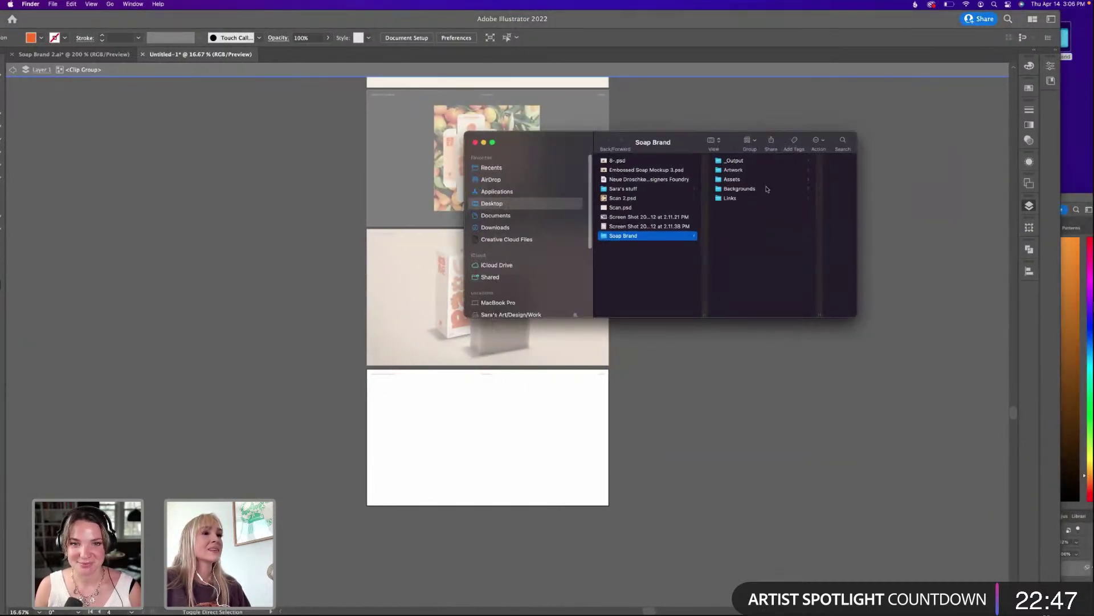
click(739, 189)
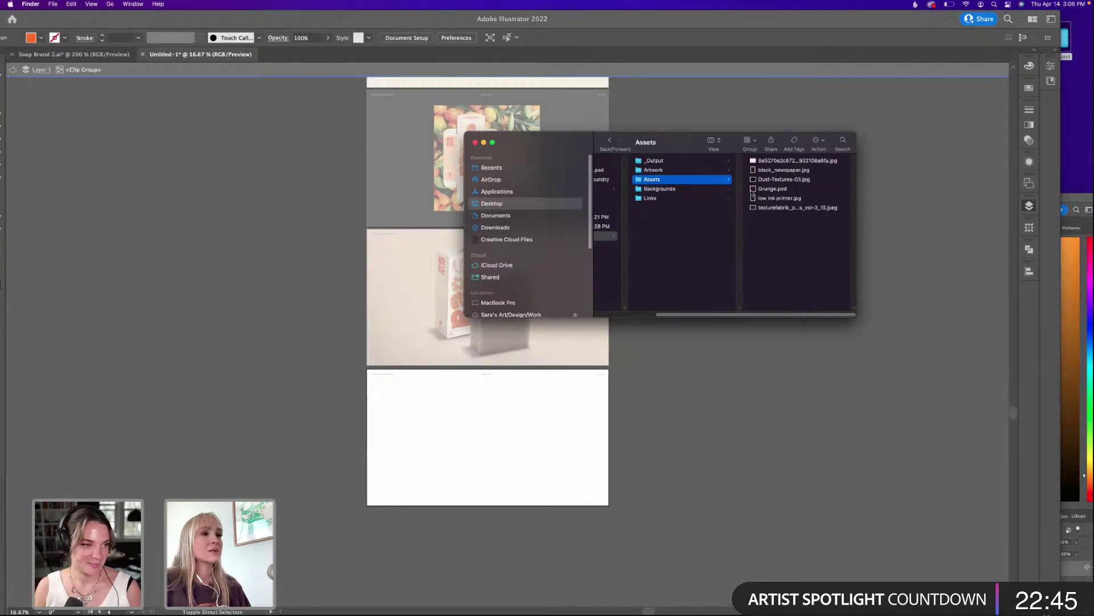
click(663, 198)
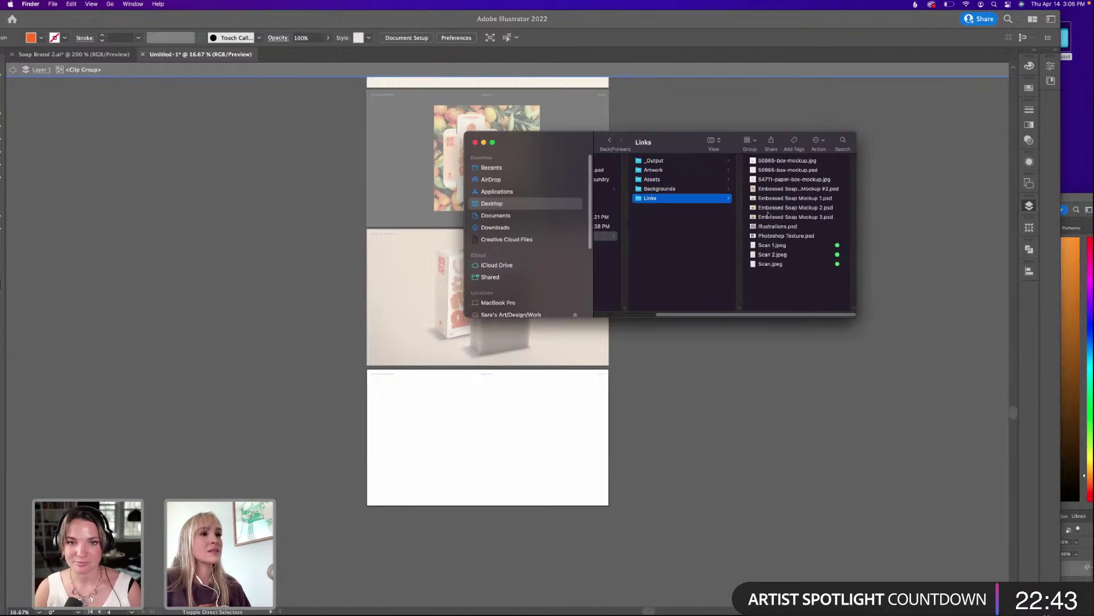
click(769, 209)
click(694, 189)
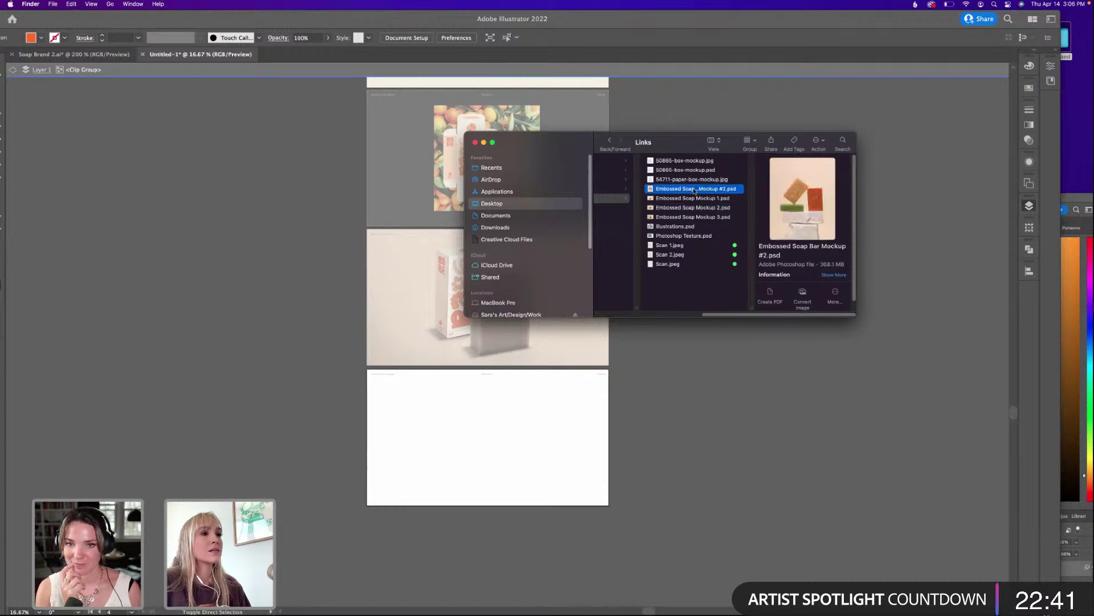
drag(695, 189, 470, 429)
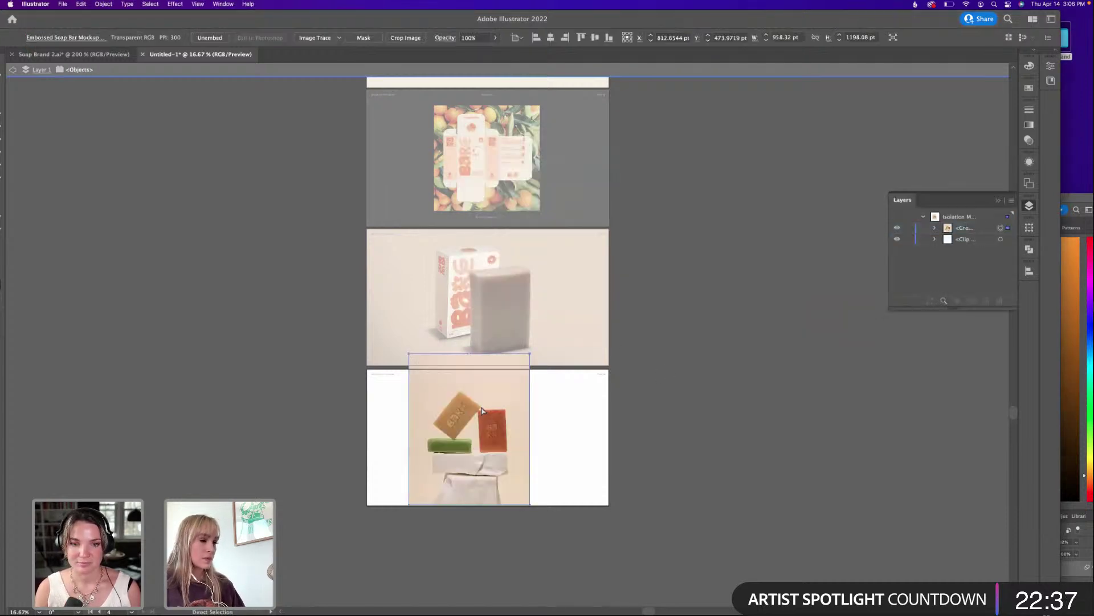
key(Escape)
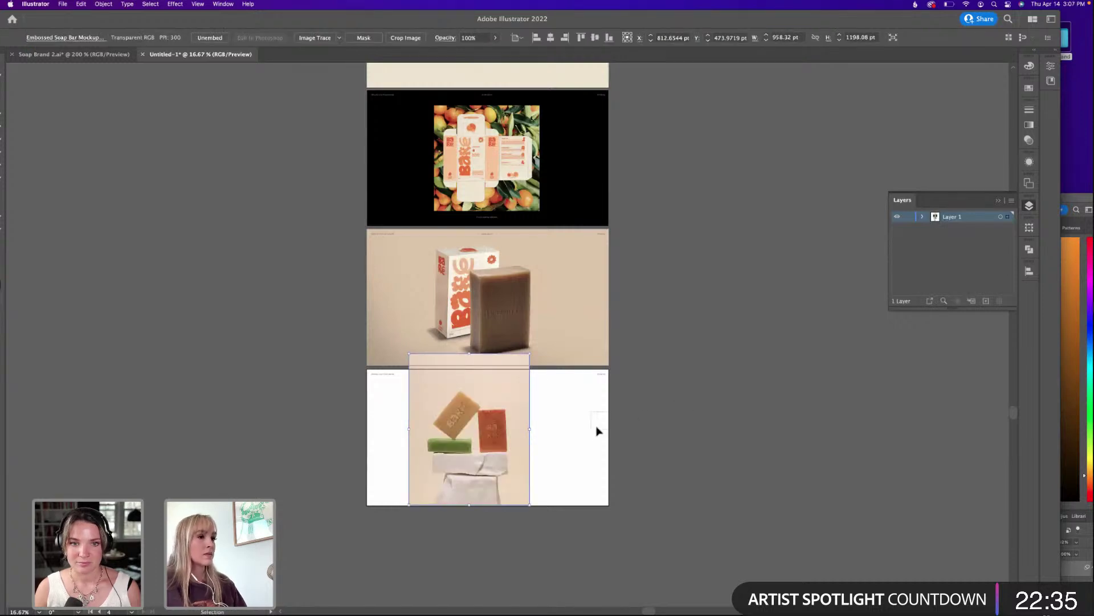
click(596, 430)
drag(802, 13, 836, 9)
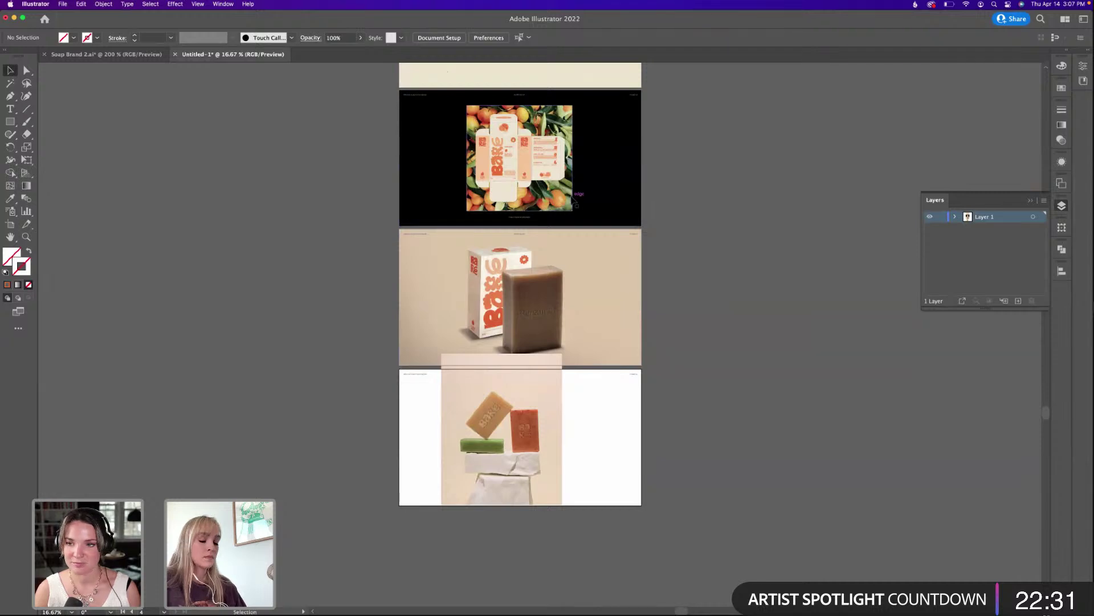
Paste the black background rectangle onto the bottom artboard and send it behind the photo.
key(super+equal)
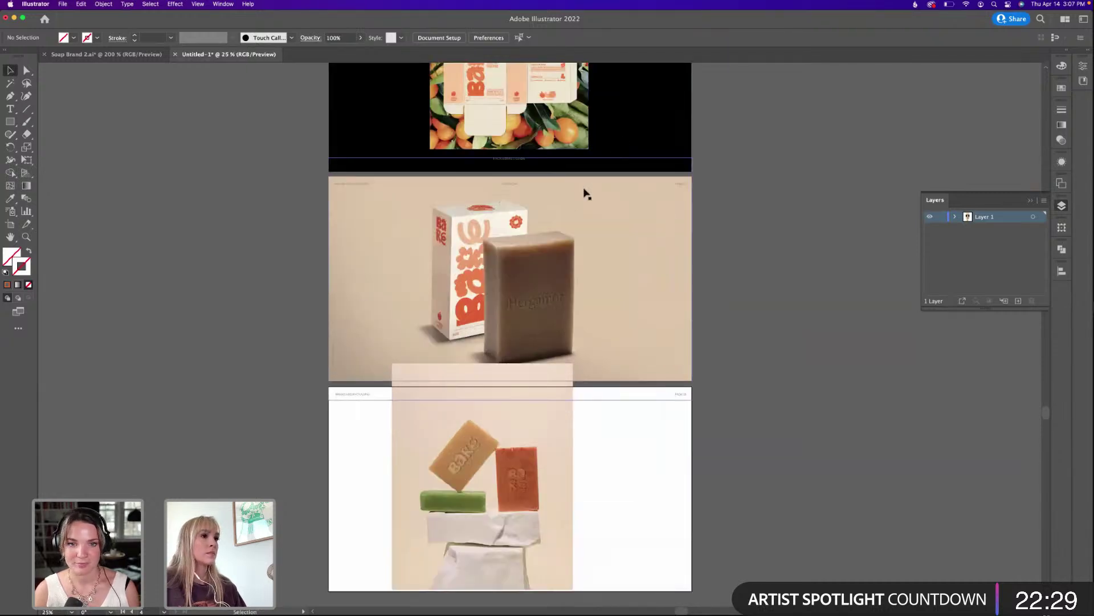
click(636, 123)
click(656, 422)
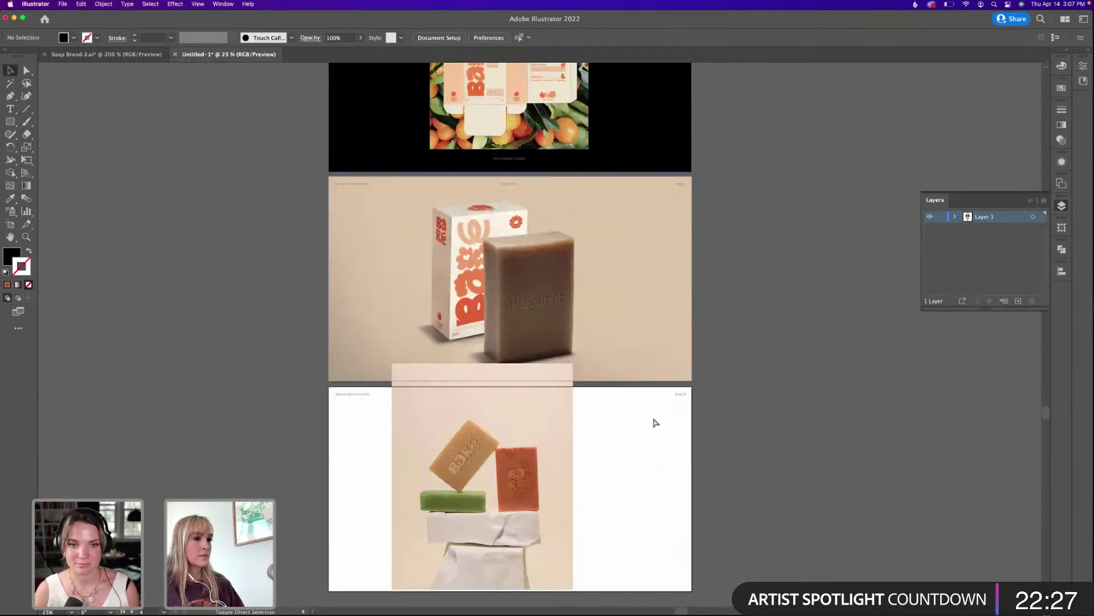
key(super+shift+v)
scroll(659, 418, down, 3)
scroll(659, 418, left, 3)
key(super+shift+bracketleft)
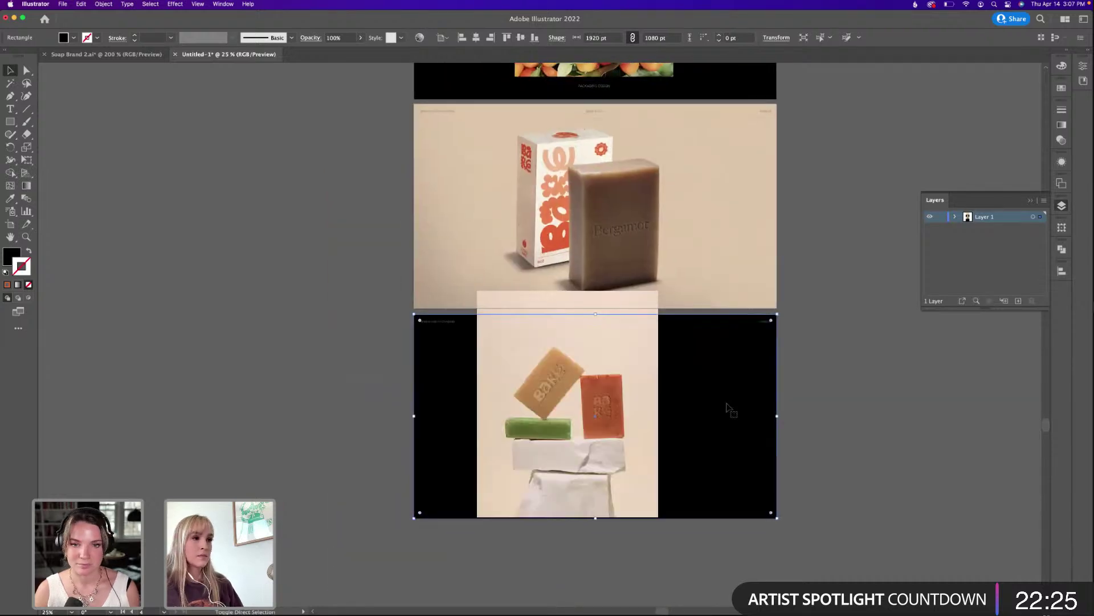
click(791, 374)
Scale the soap-bars photo down and move it toward the artboard's left.
click(586, 320)
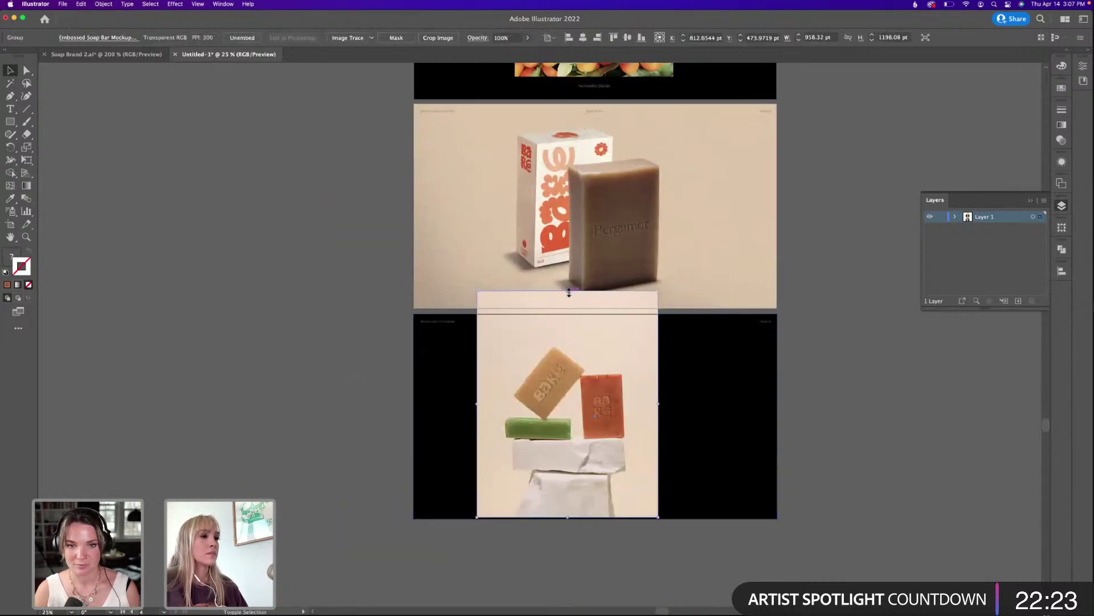
drag(569, 292, 568, 354)
drag(593, 409, 540, 391)
click(796, 364)
drag(754, 268, 694, 285)
key(super+z)
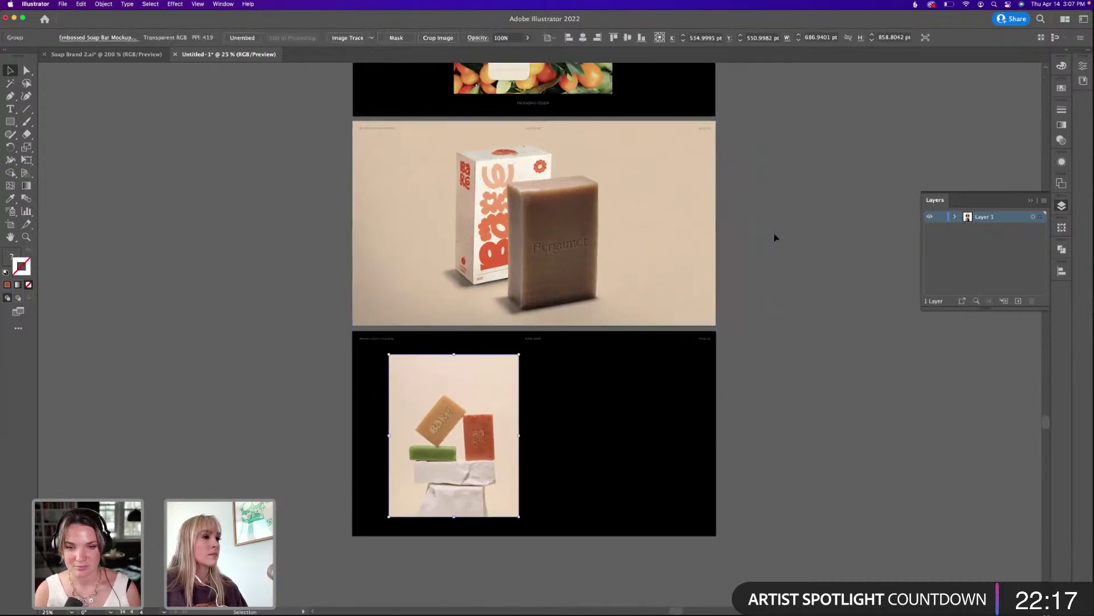
click(775, 237)
scroll(665, 166, up, 10)
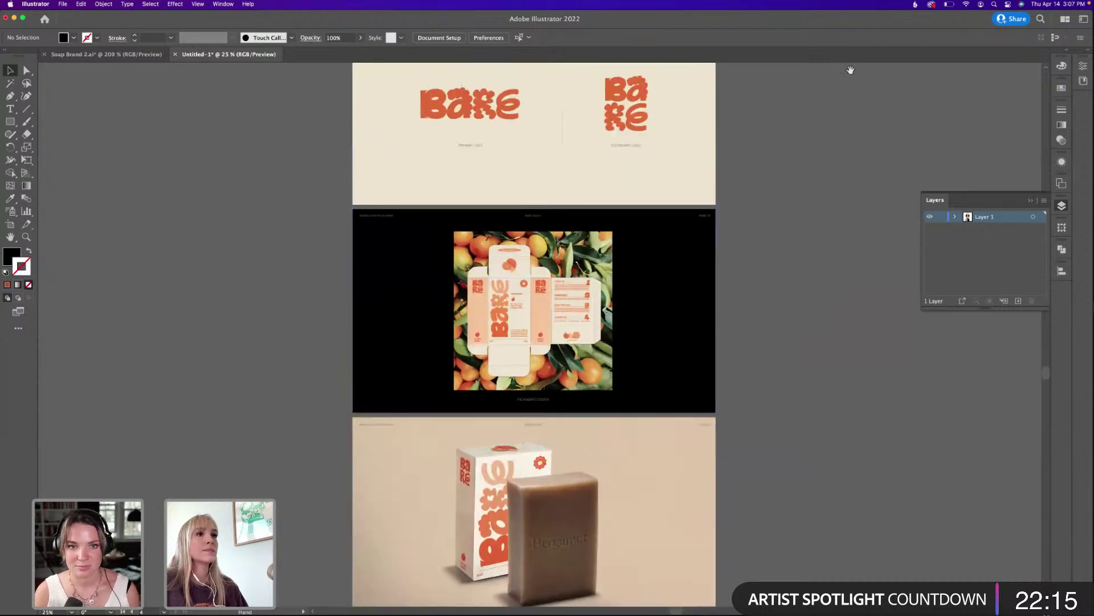
Add a new layer and place it below Layer 1.
scroll(750, 211, up, 5)
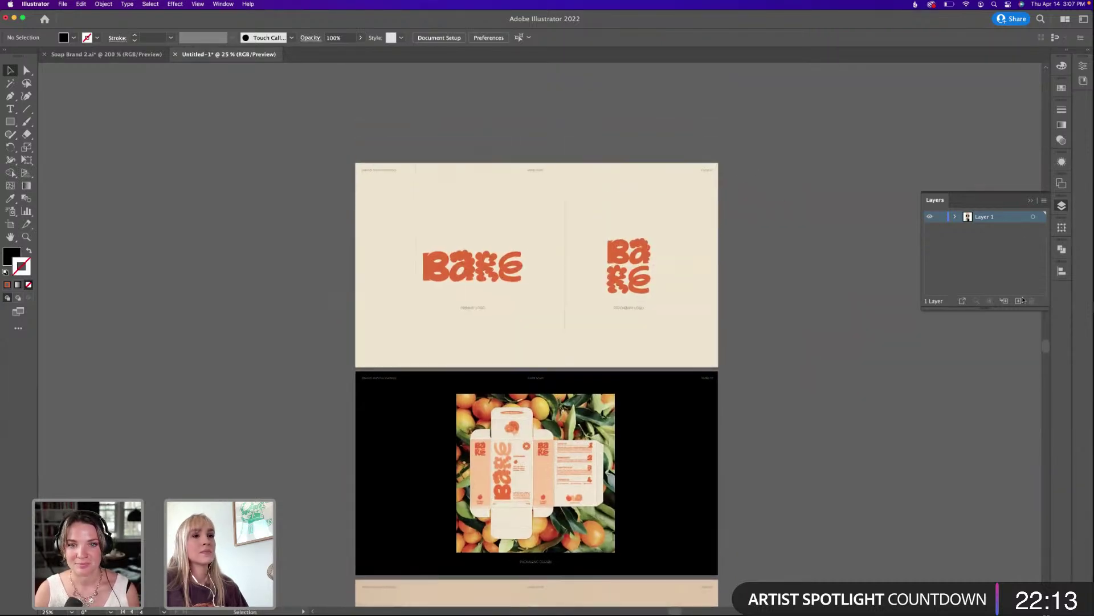
click(1018, 301)
drag(983, 216, 985, 228)
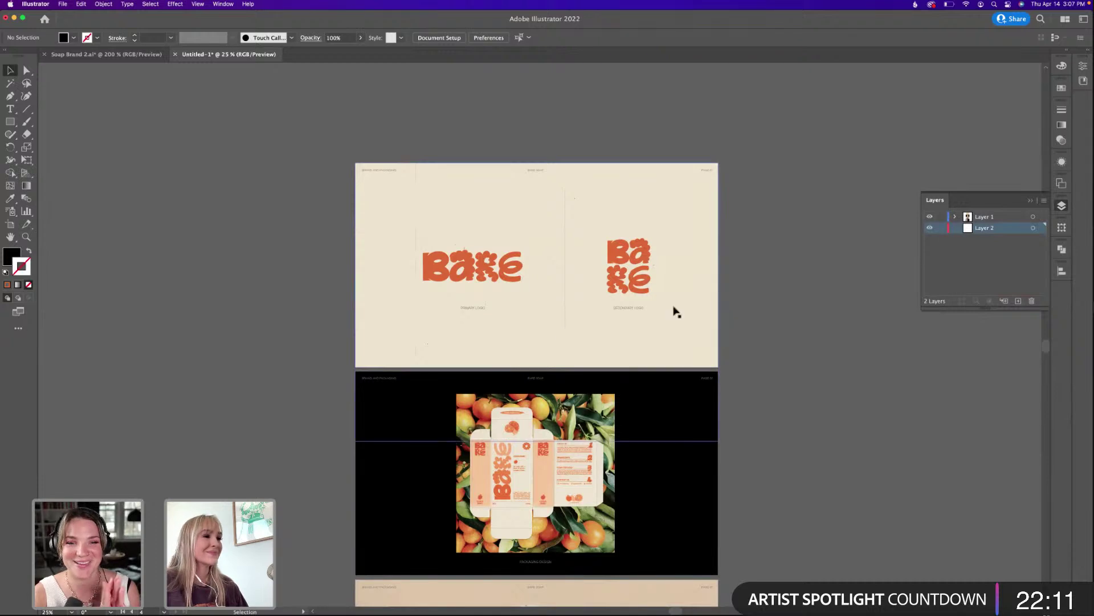
scroll(674, 311, down, 3)
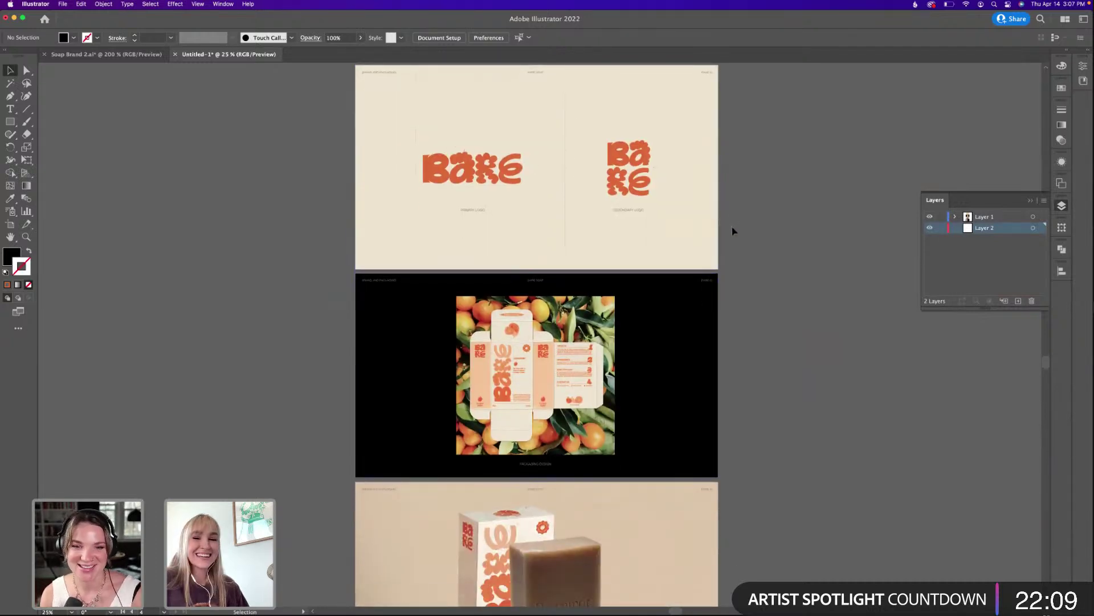
Move the photos and backgrounds into the new layer and check the soap photo's layer.
key(super+a)
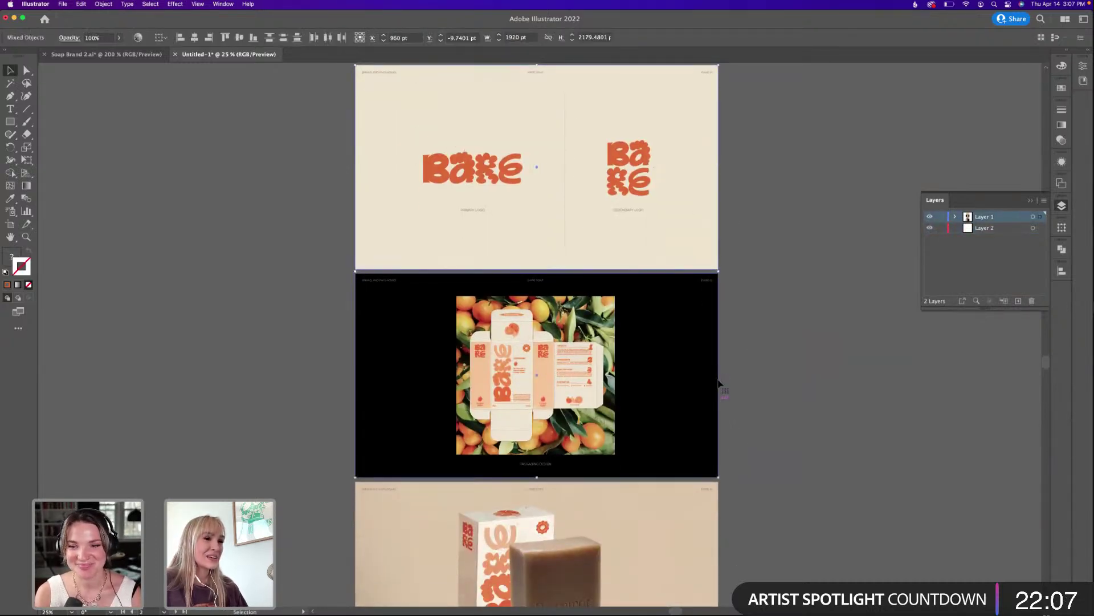
drag(716, 381, 741, 357)
drag(776, 440, 735, 372)
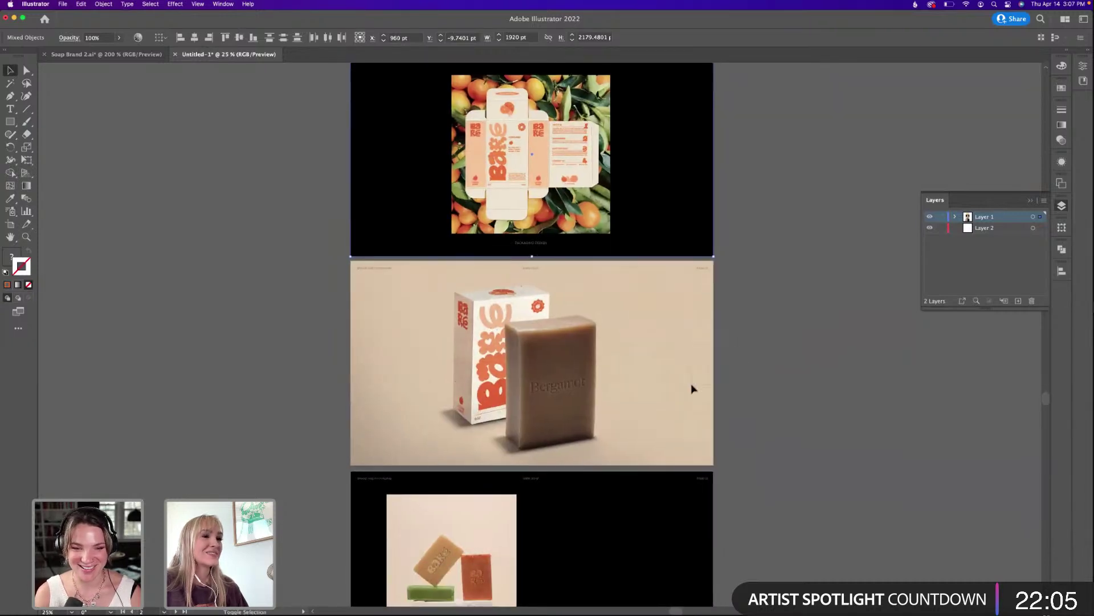
scroll(745, 420, down, 3)
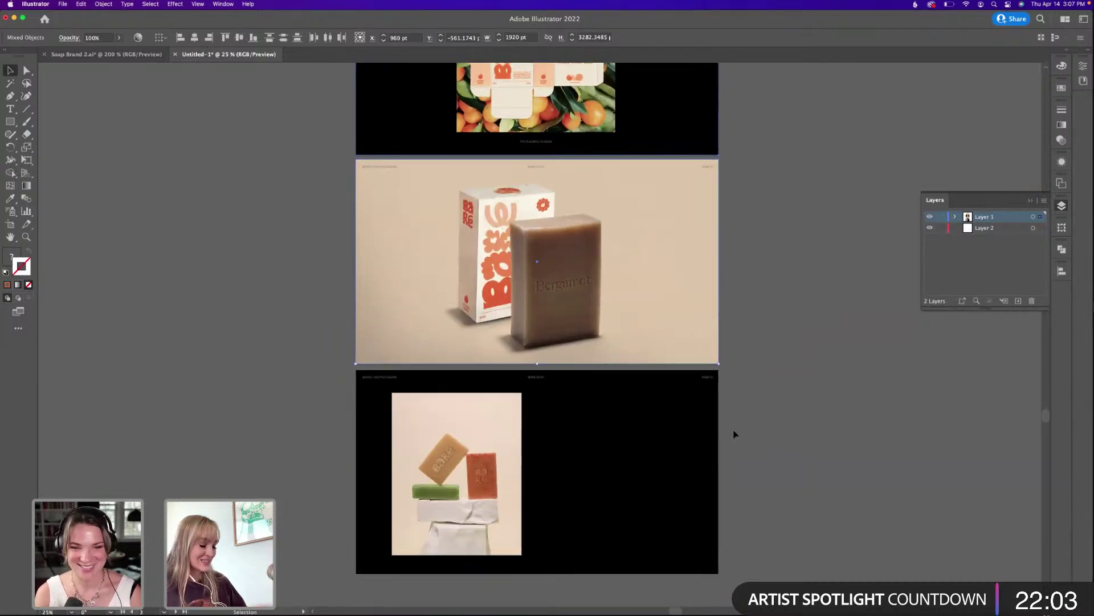
key(Delete)
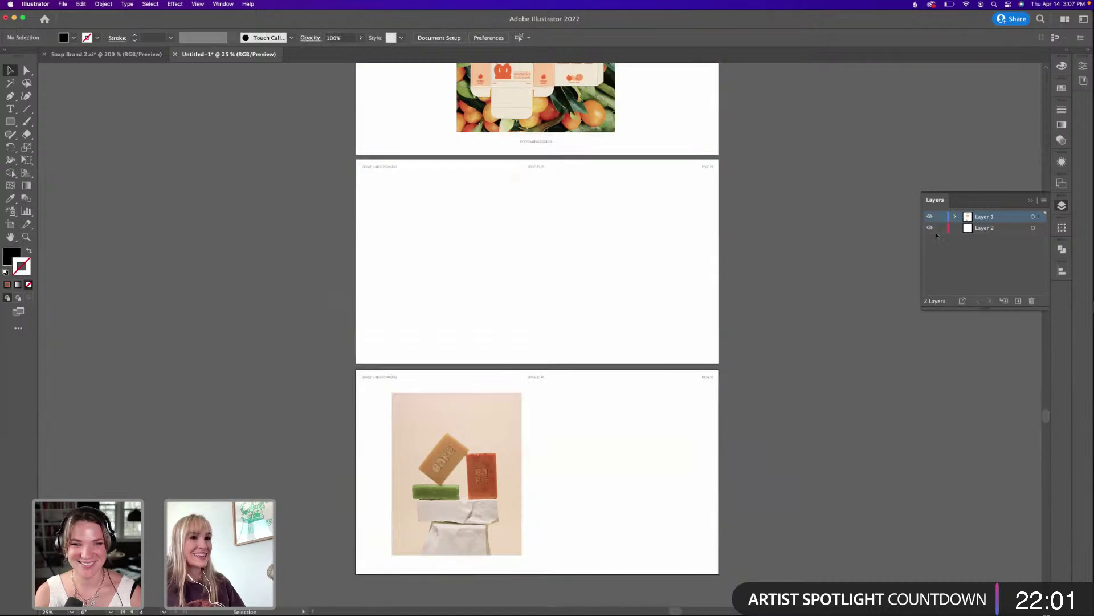
key(cmd+z)
click(865, 249)
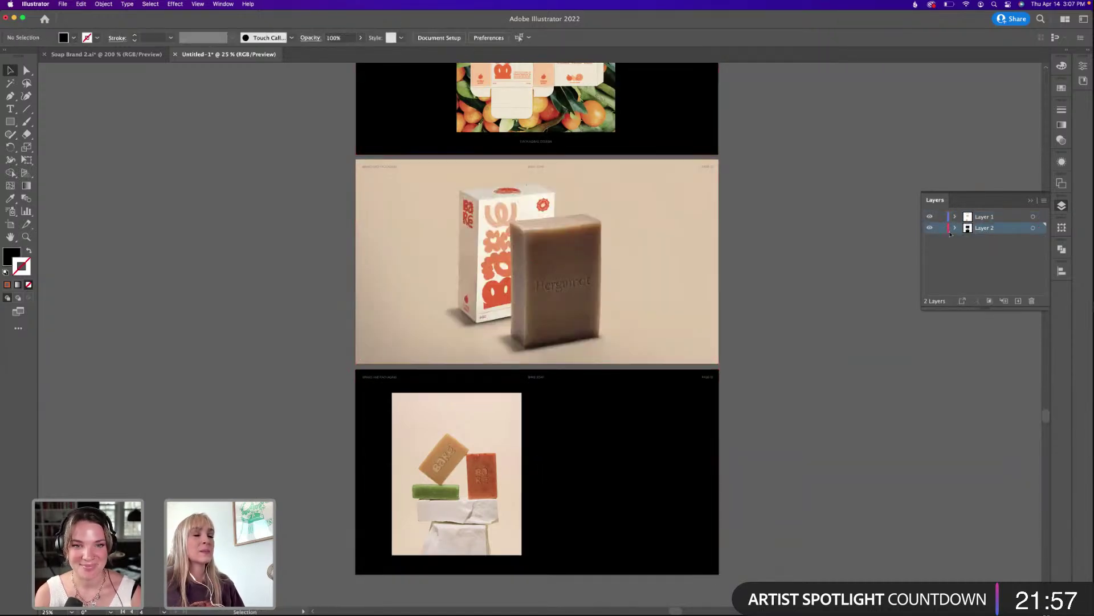
click(677, 261)
key(Delete)
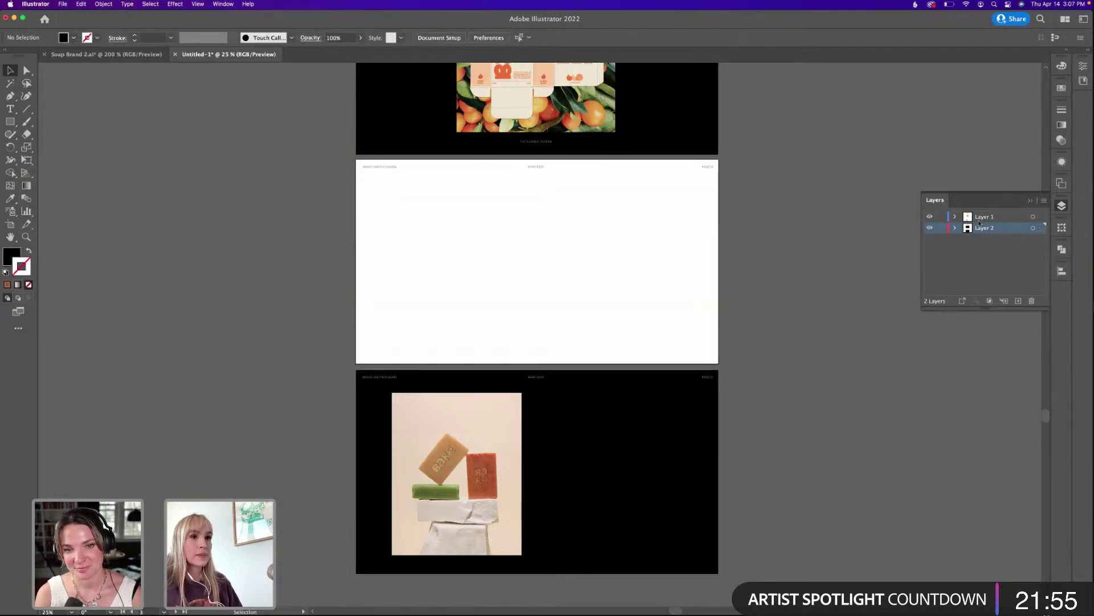
key(super+z)
Rename the new layer to Background.
double_click(982, 227)
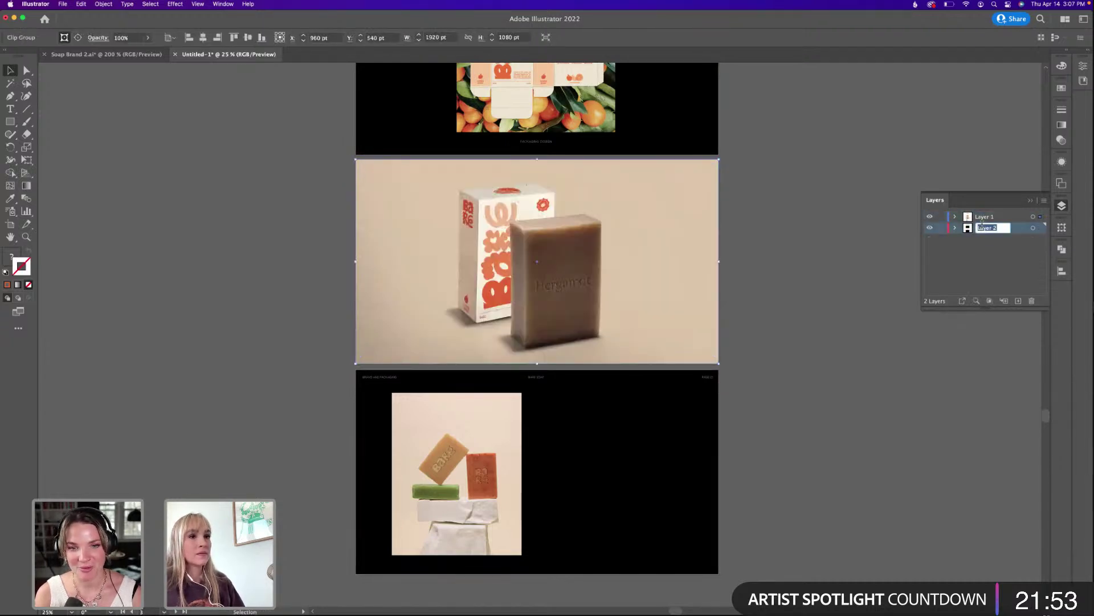
text(B)
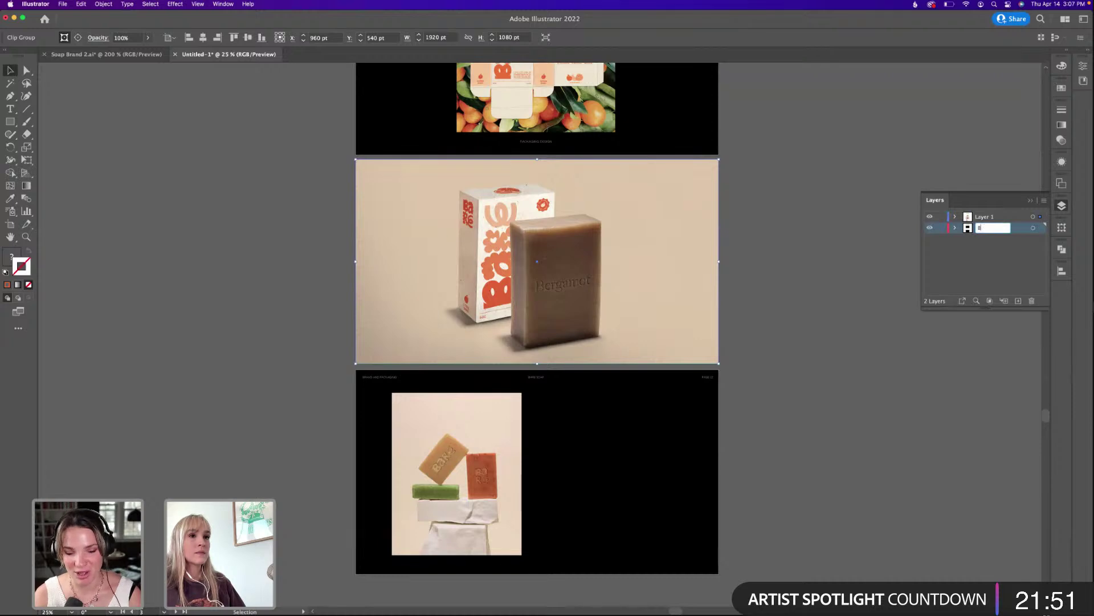
text(Ackgroun)
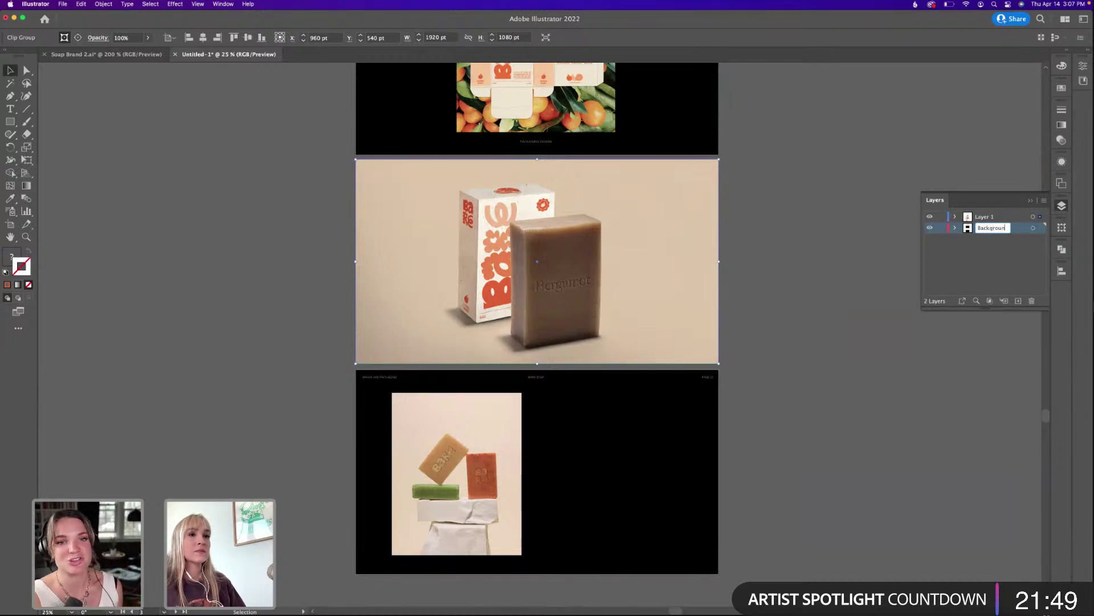
text(d)
key(Return)
click(785, 294)
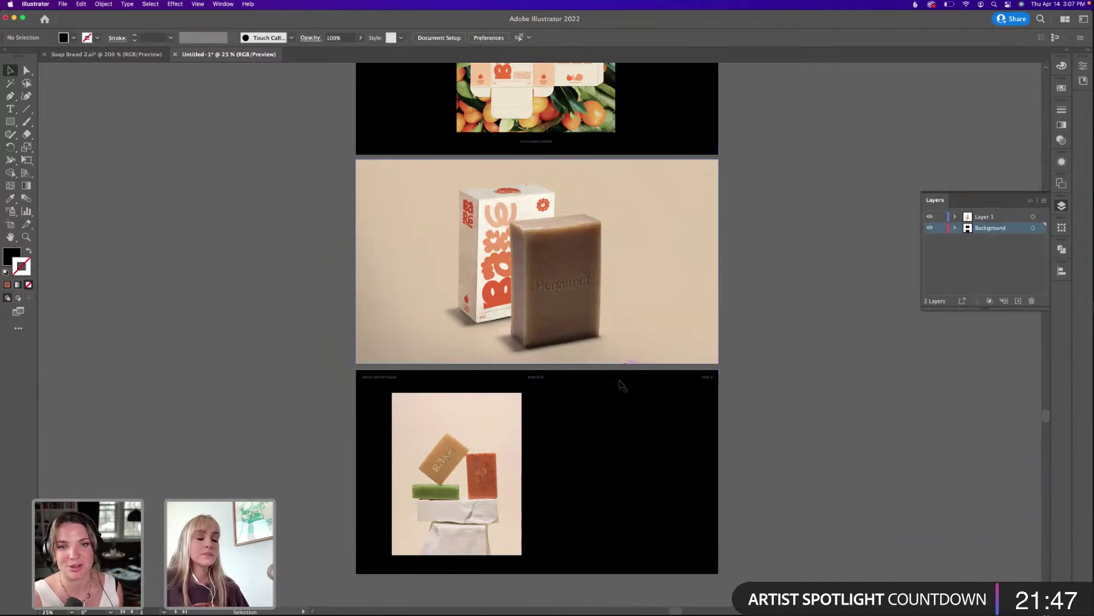
scroll(623, 391, up, 3)
scroll(623, 391, up, 6)
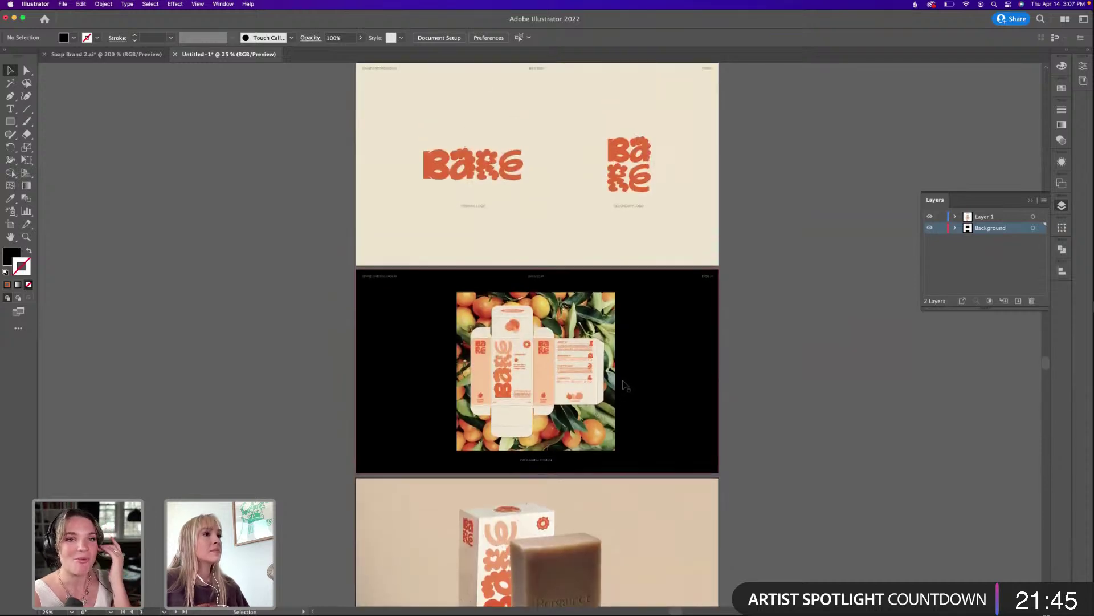
scroll(828, 251, down, 10)
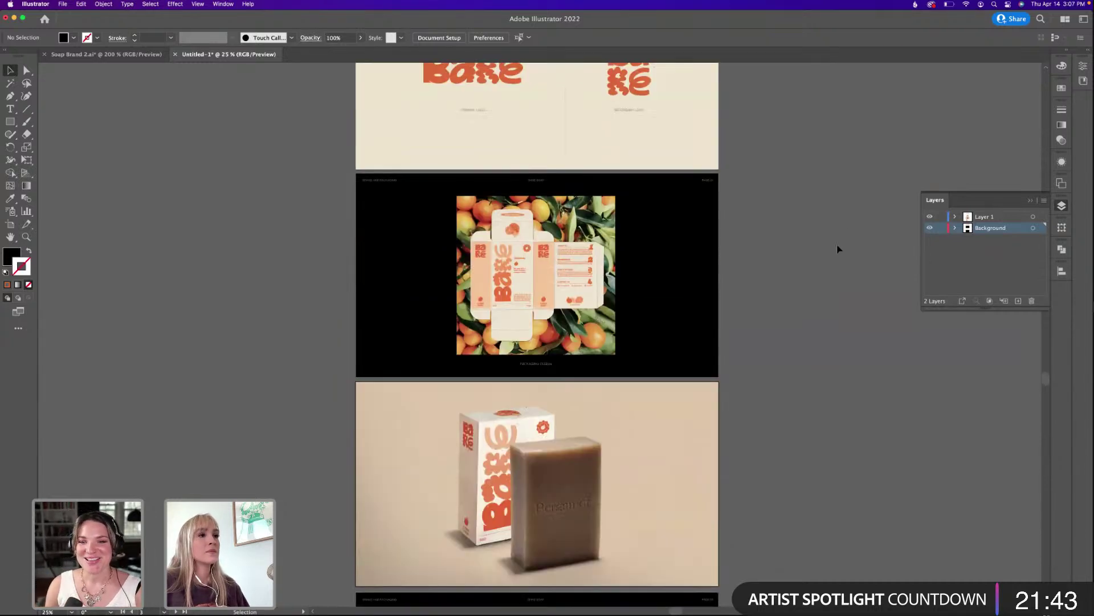
scroll(786, 252, up, 10)
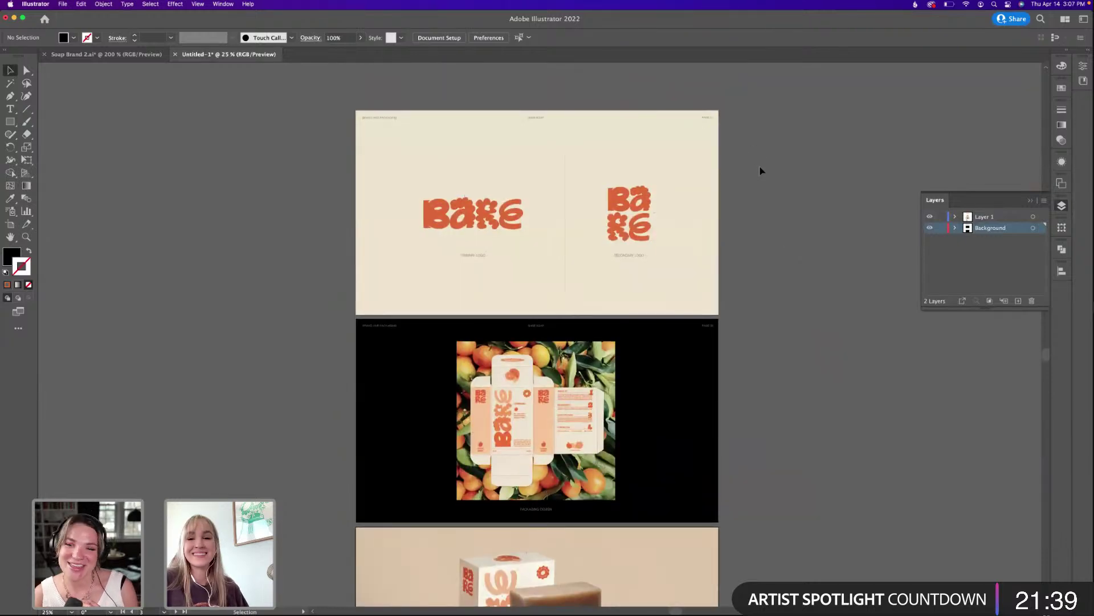
scroll(747, 212, down, 6)
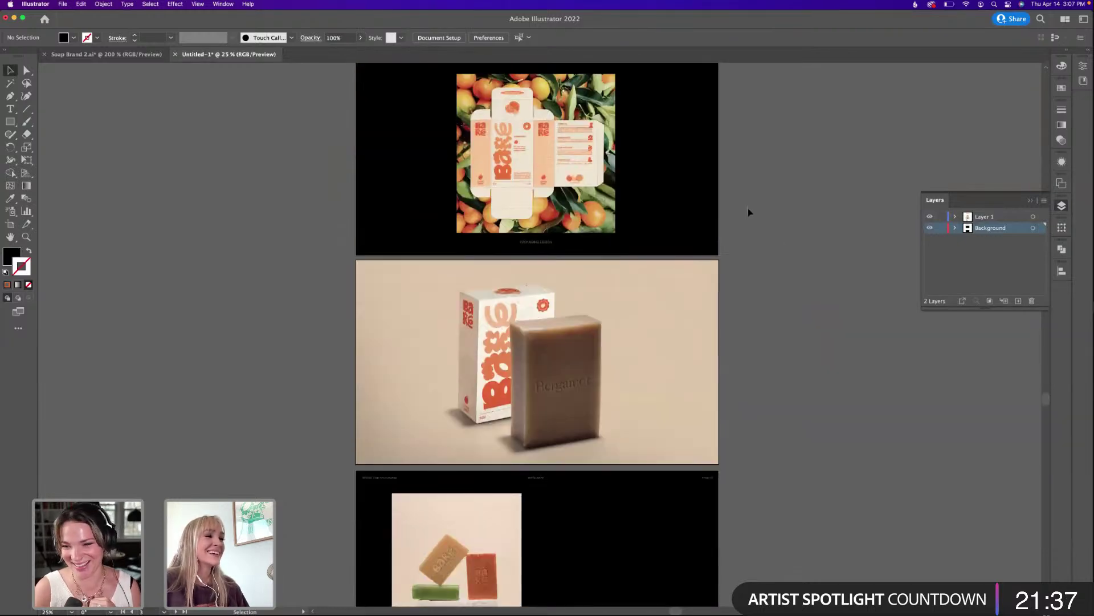
scroll(758, 204, down, 2)
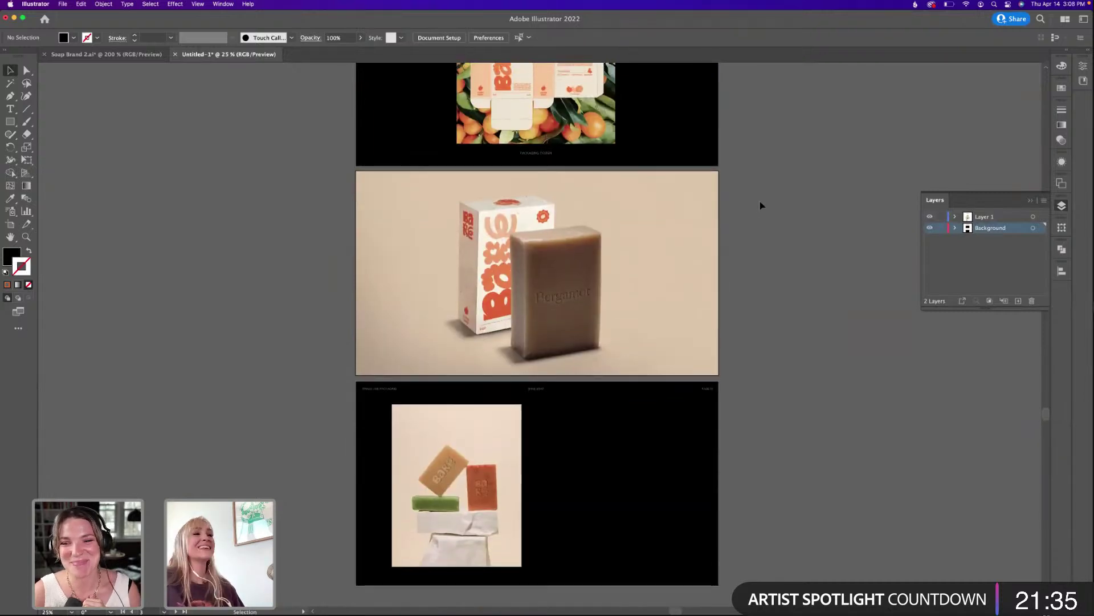
scroll(761, 205, up, 4)
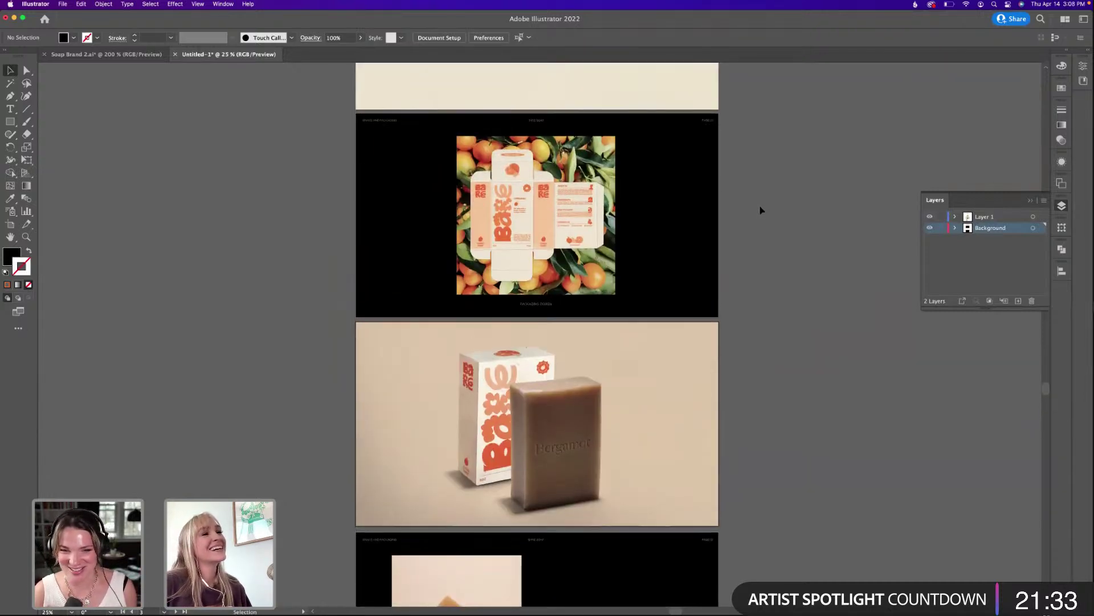
scroll(761, 208, up, 2)
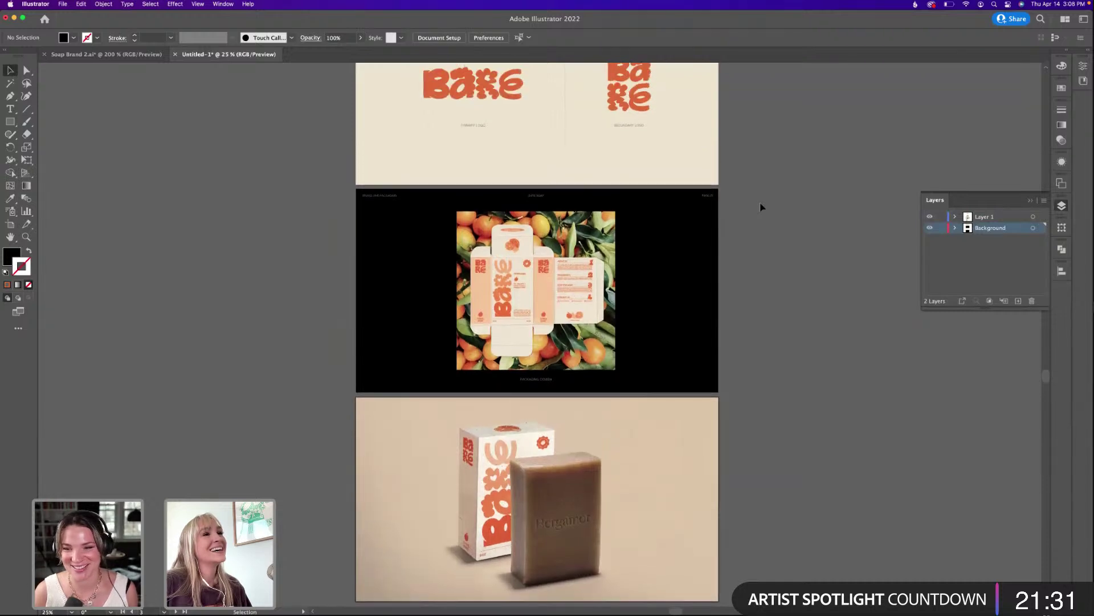
scroll(760, 205, up, 1)
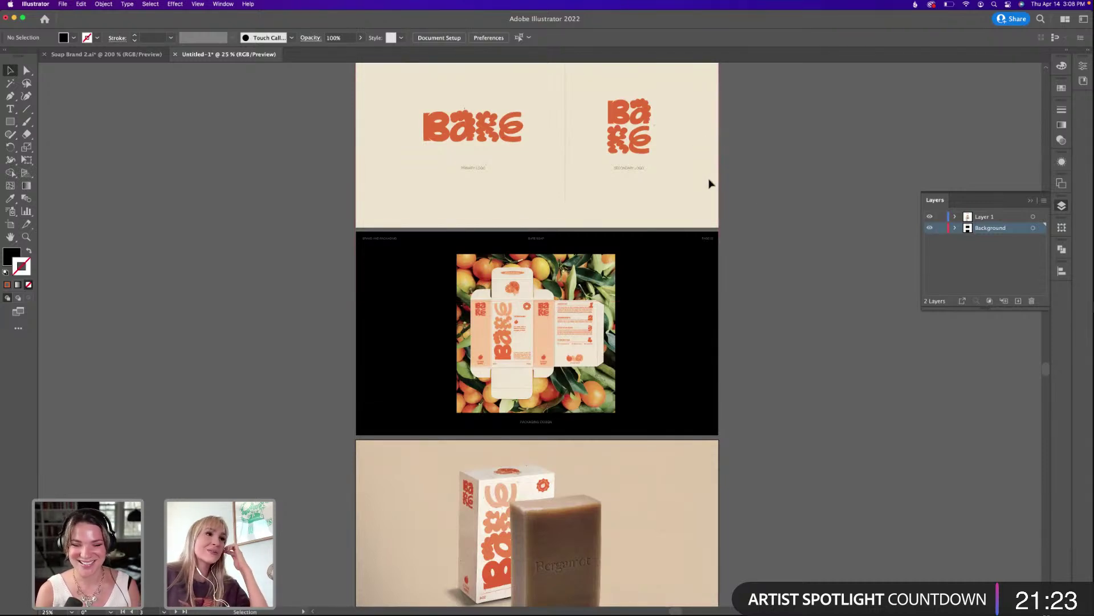
scroll(741, 194, up, 1)
scroll(762, 205, up, 1)
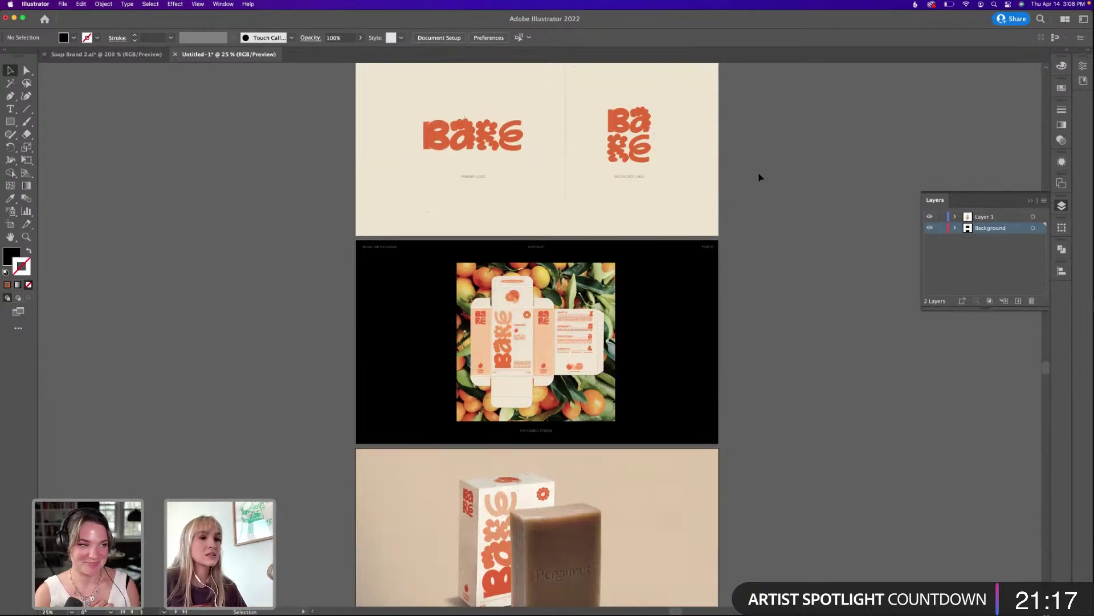
scroll(759, 186, down, 5)
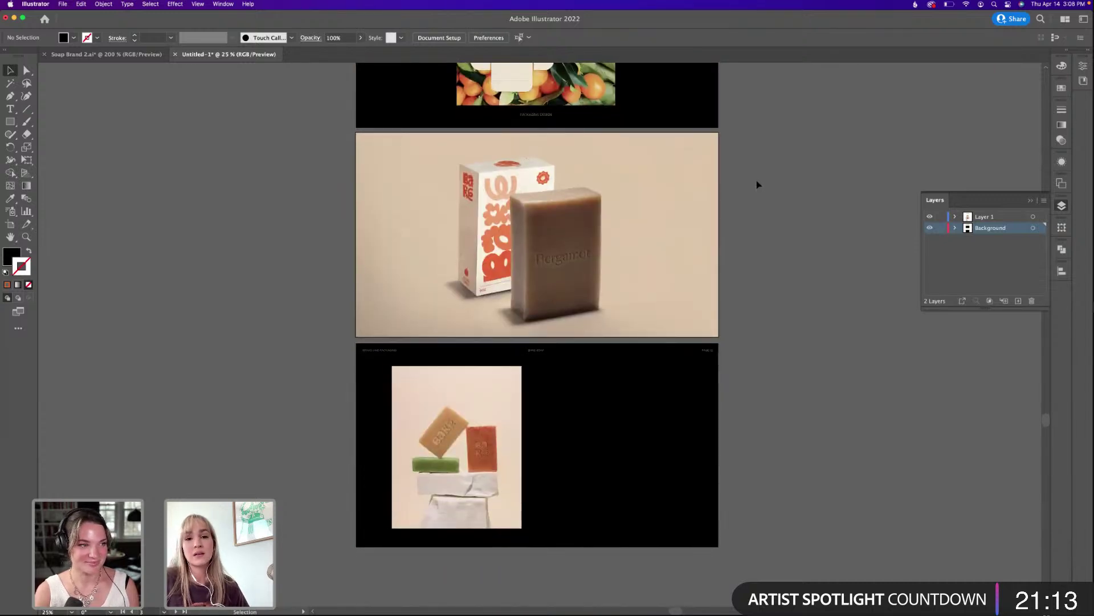
click(694, 256)
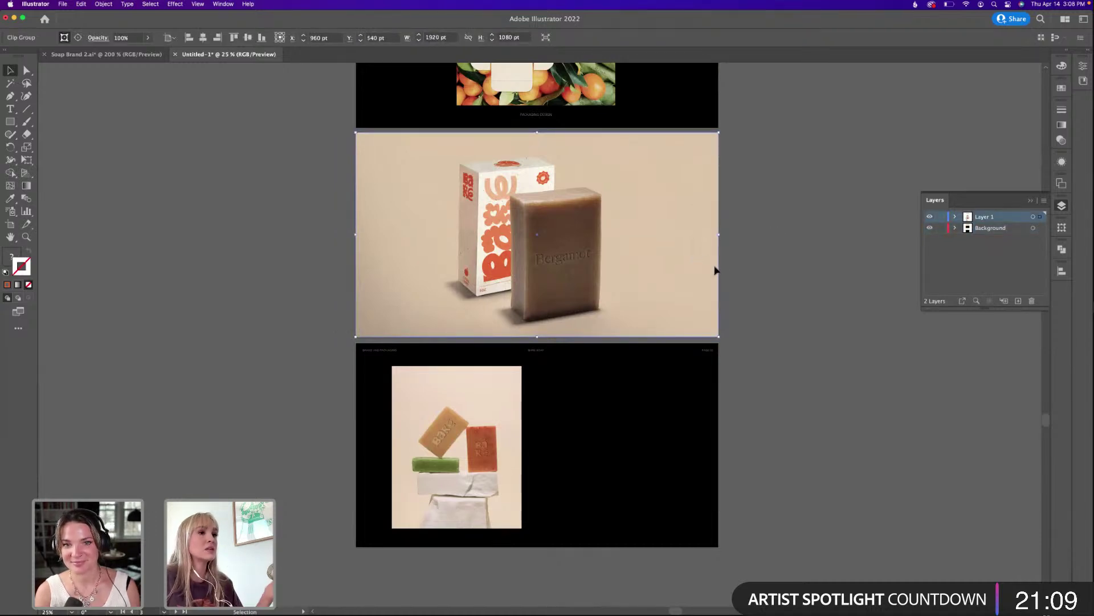
click(730, 286)
scroll(757, 337, down, 2)
scroll(758, 325, up, 8)
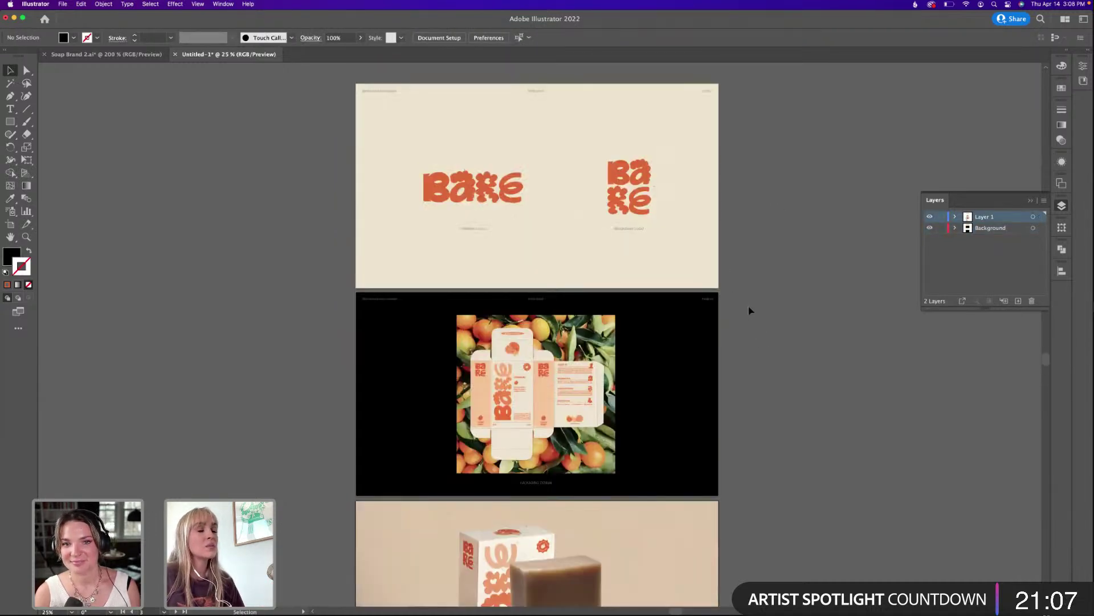
scroll(753, 313, down, 4)
scroll(751, 313, down, 1)
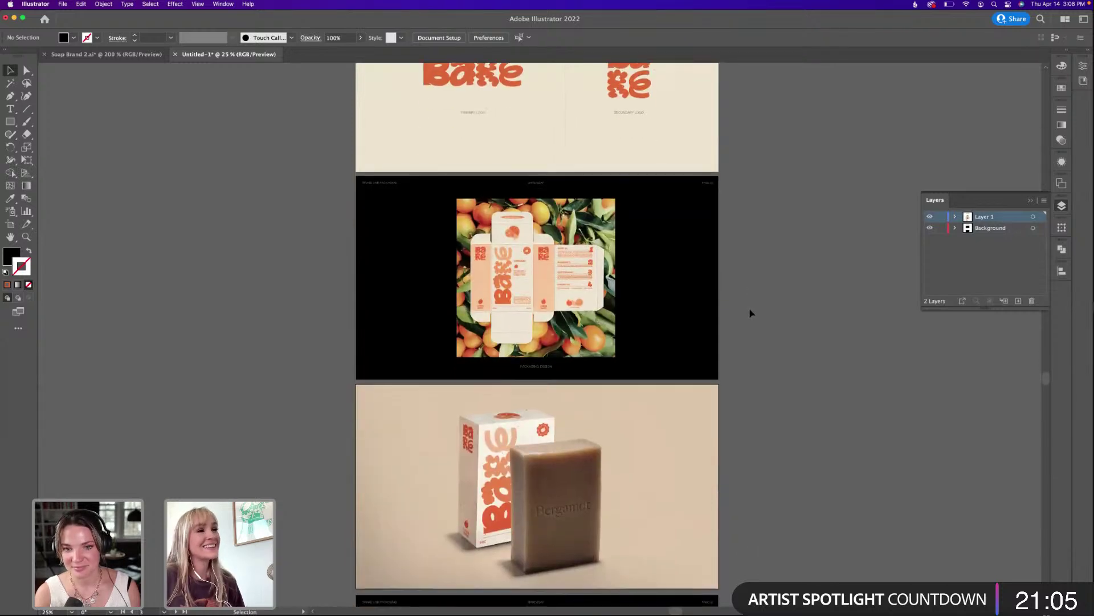
scroll(750, 313, down, 2)
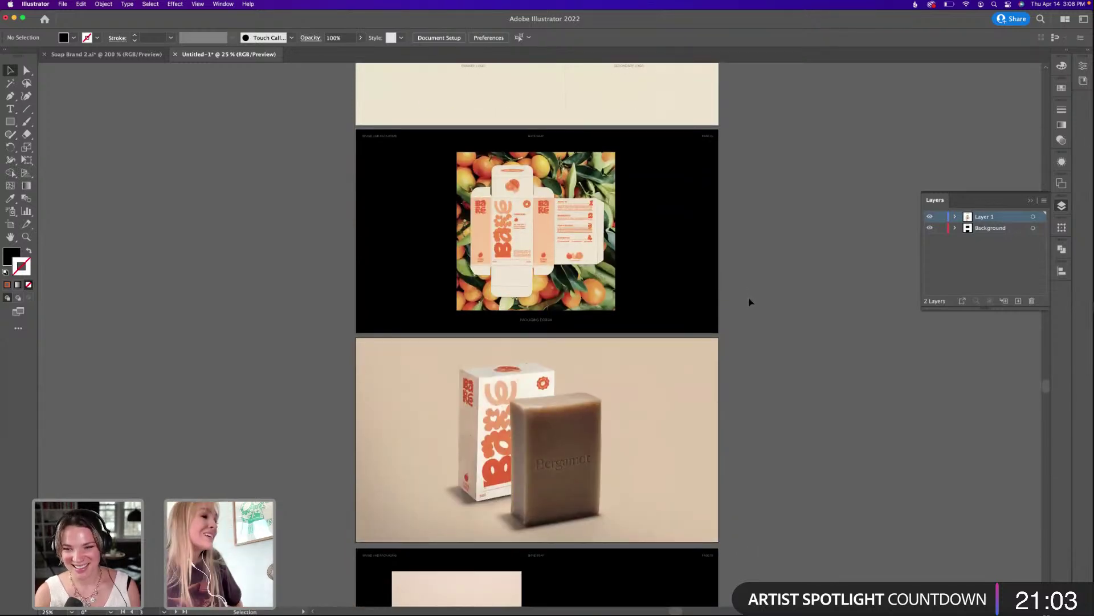
scroll(741, 303, down, 9)
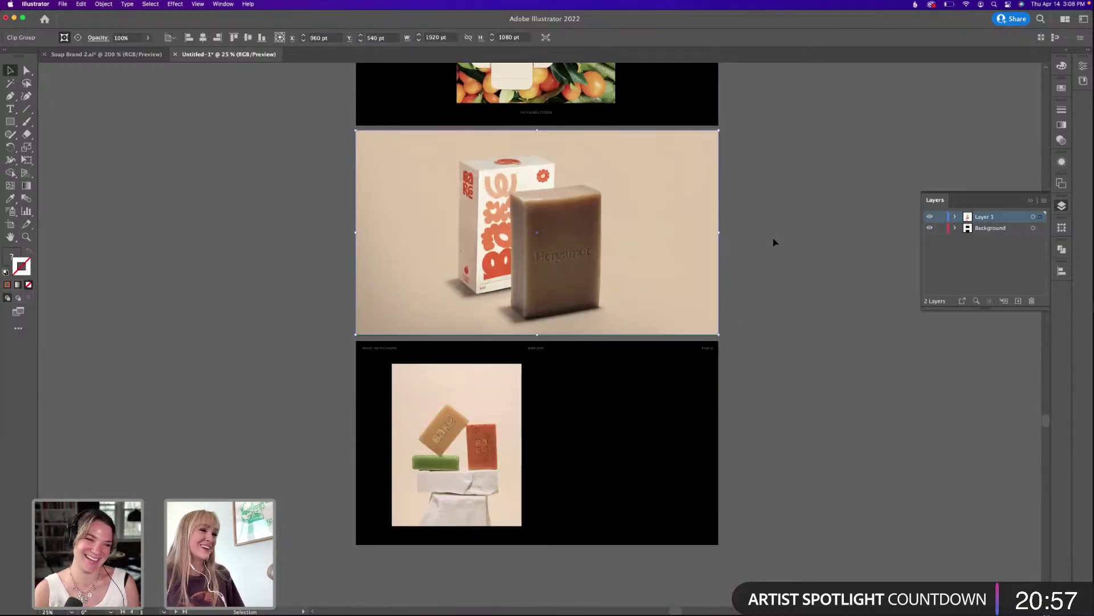
scroll(754, 145, up, 11)
scroll(753, 150, up, 6)
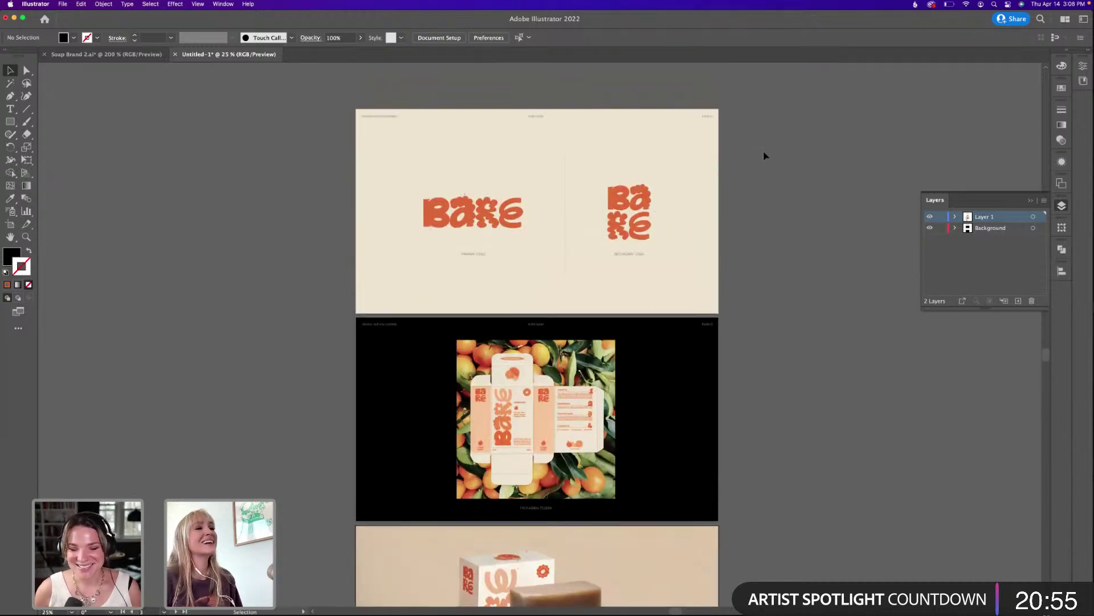
scroll(764, 150, down, 1)
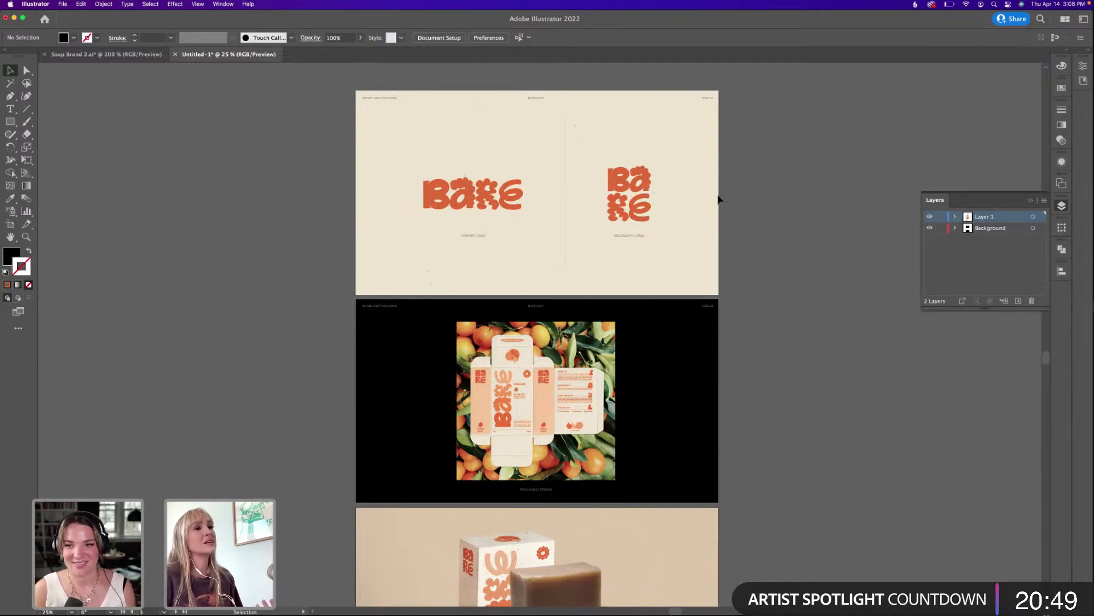
click(705, 209)
click(736, 184)
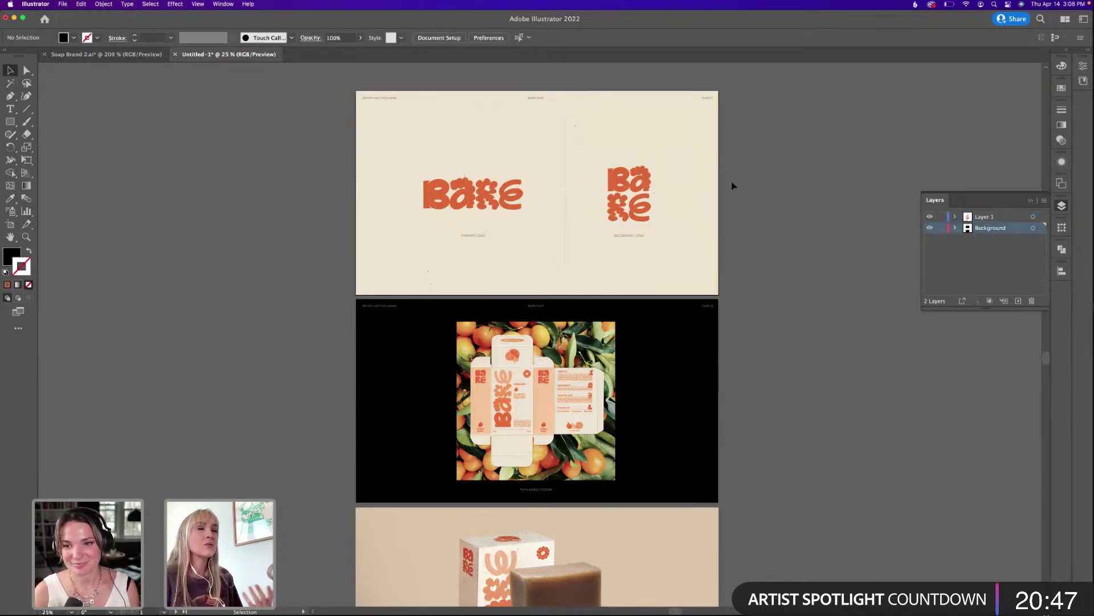
scroll(732, 249, down, 3)
scroll(731, 249, down, 5)
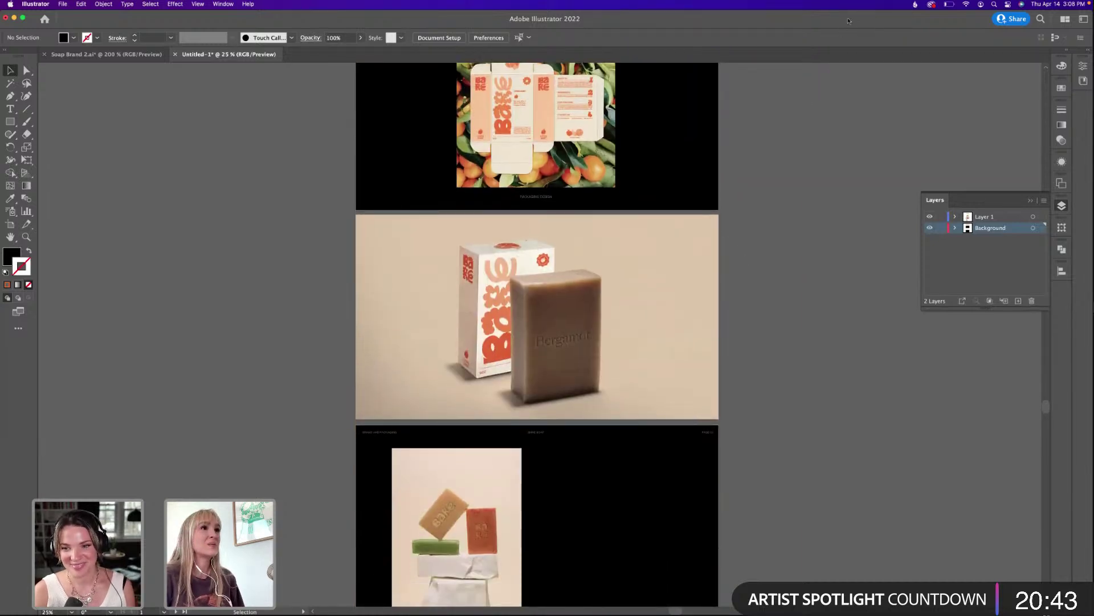
In Finder, browse the Soap Brand folder down to its Links folder.
drag(848, 21, 819, 47)
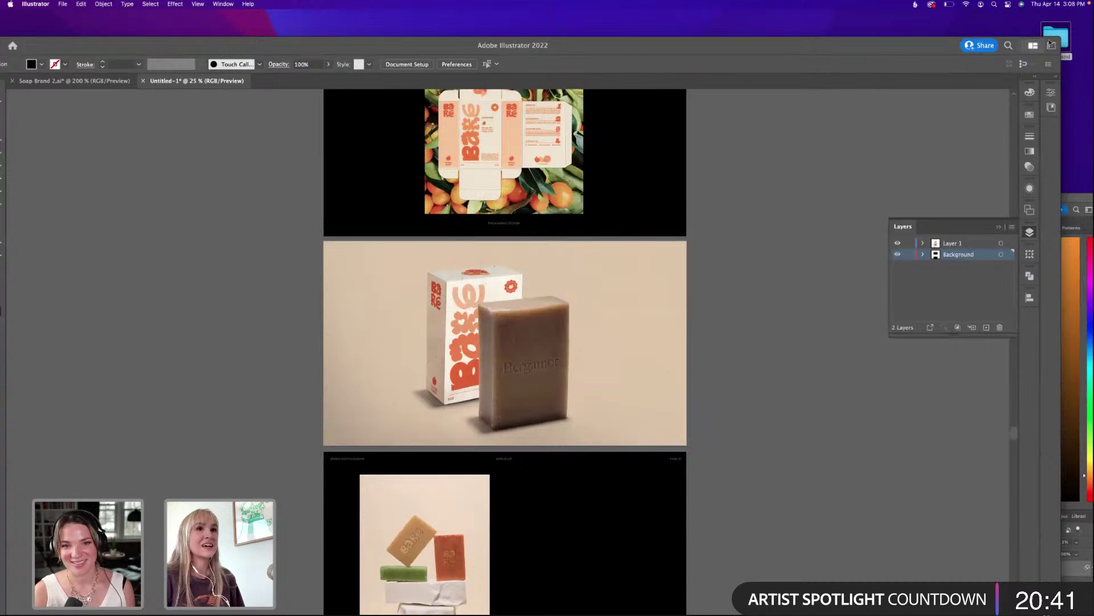
click(1057, 31)
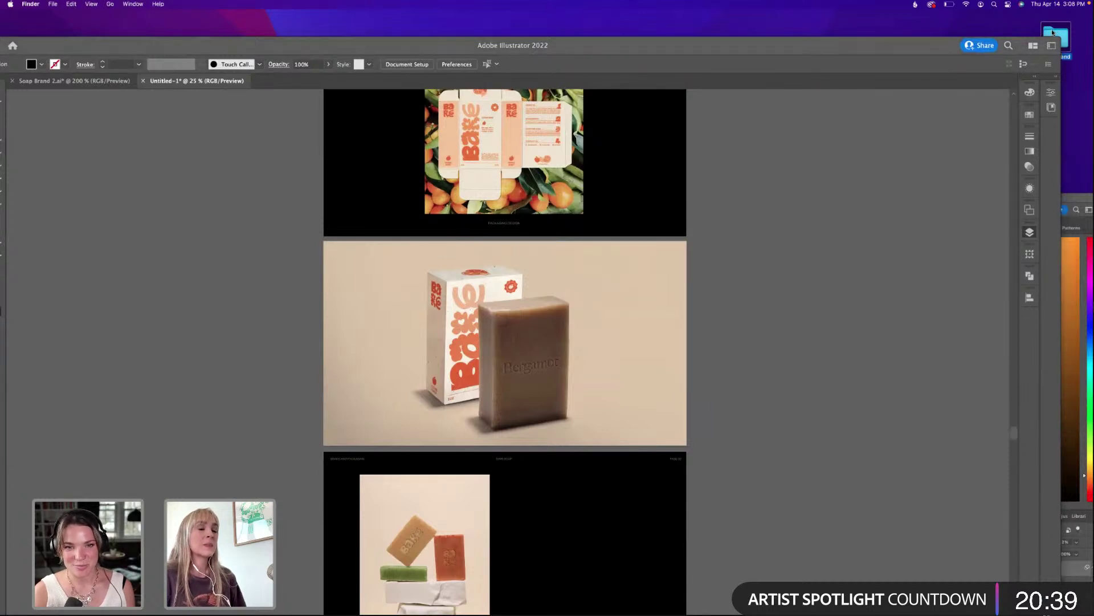
double_click(1056, 33)
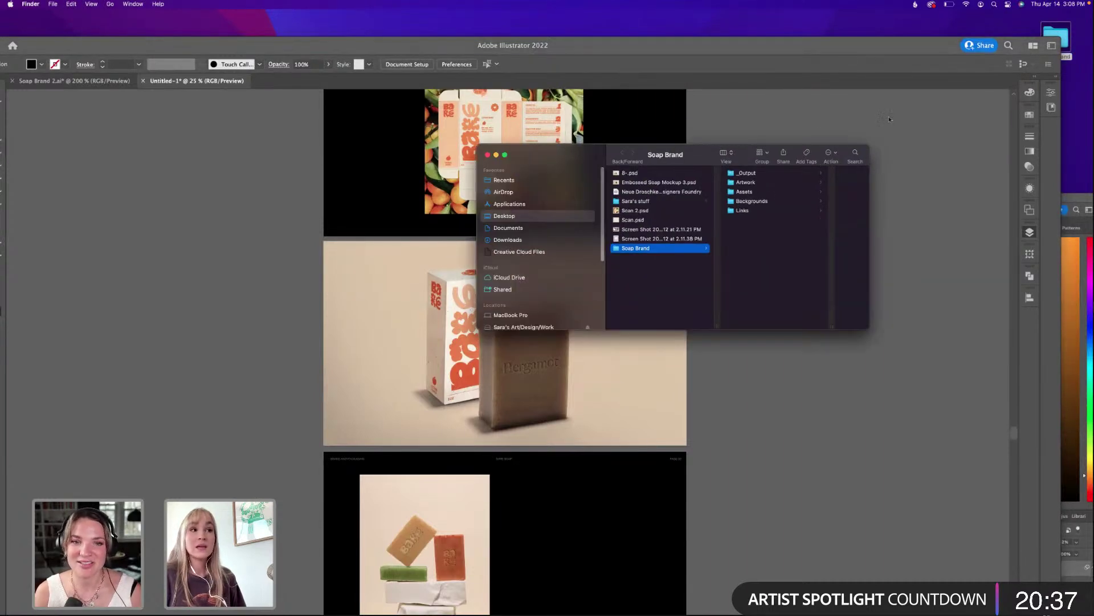
drag(700, 159, 697, 149)
click(740, 181)
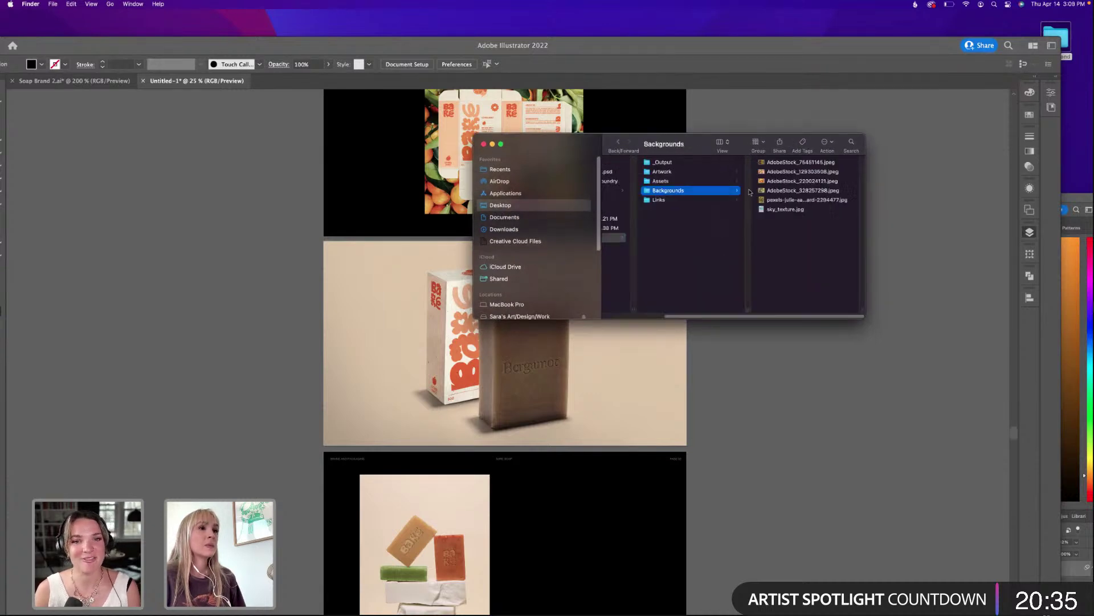
click(678, 190)
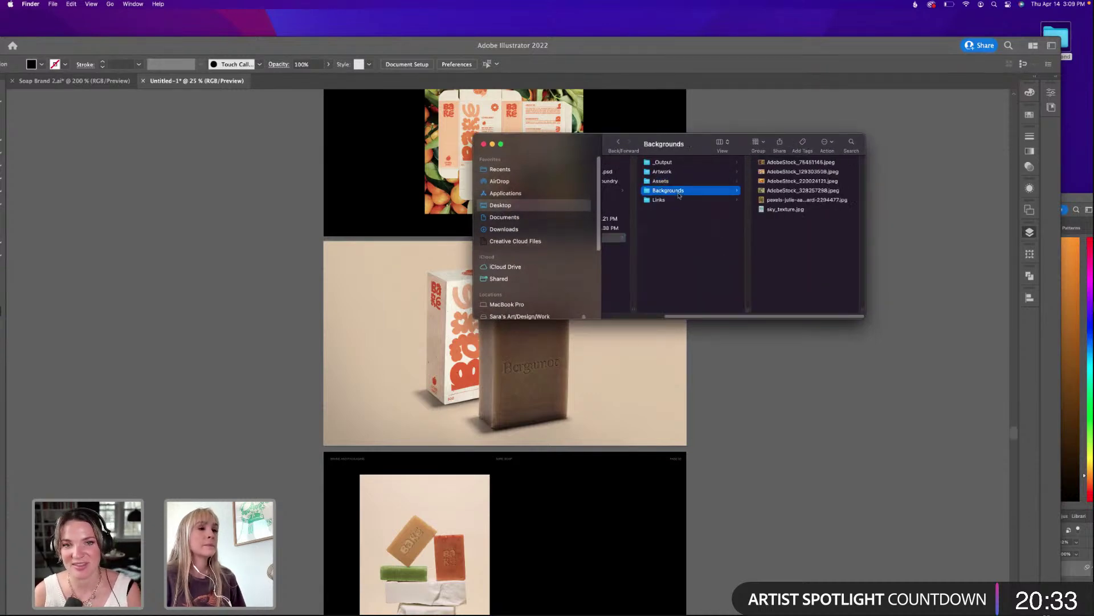
key(Down)
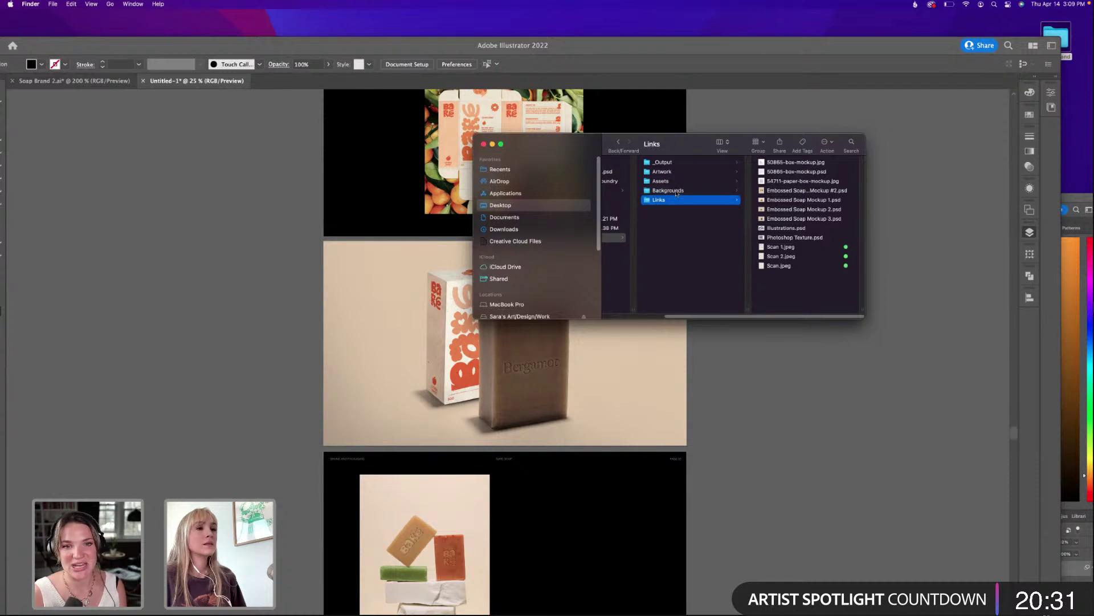
Open Scan.jpeg with Adobe Photoshop 2022.
click(789, 266)
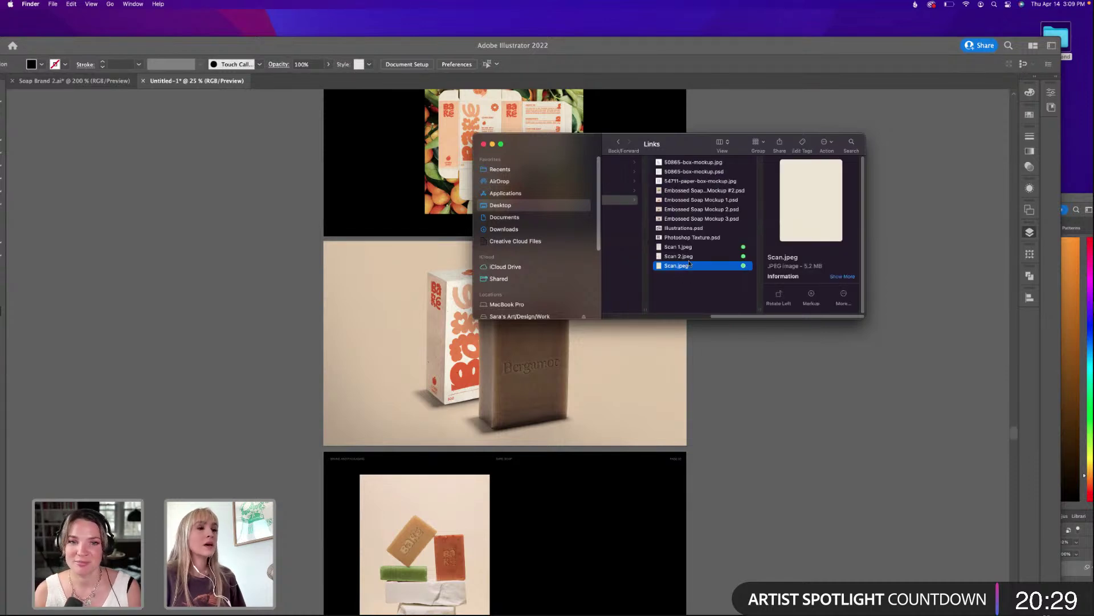
right_click(689, 264)
mouse_move(735, 281)
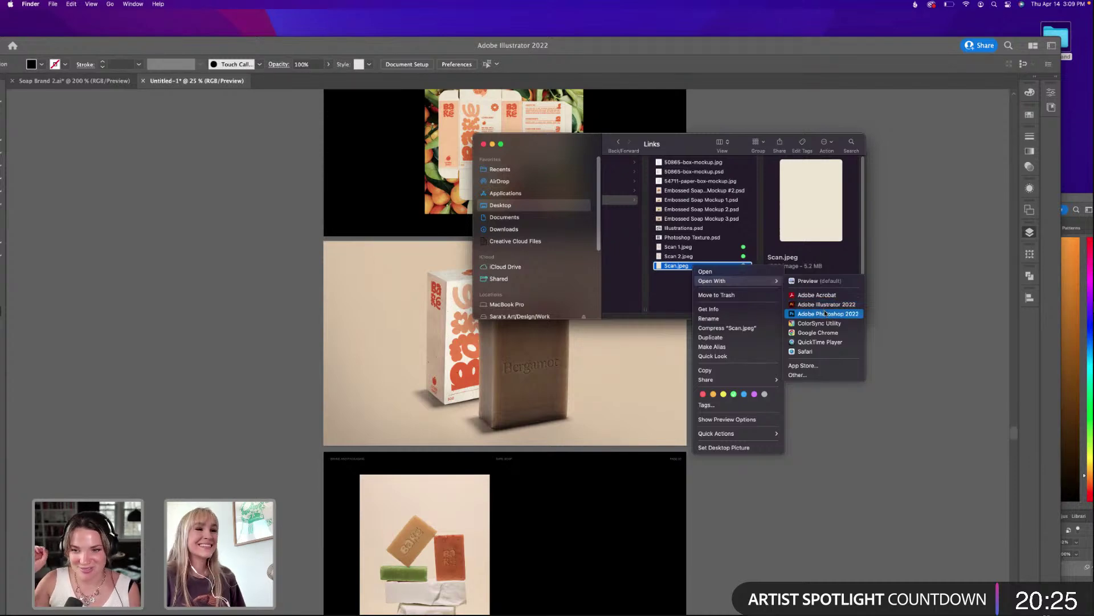
click(825, 314)
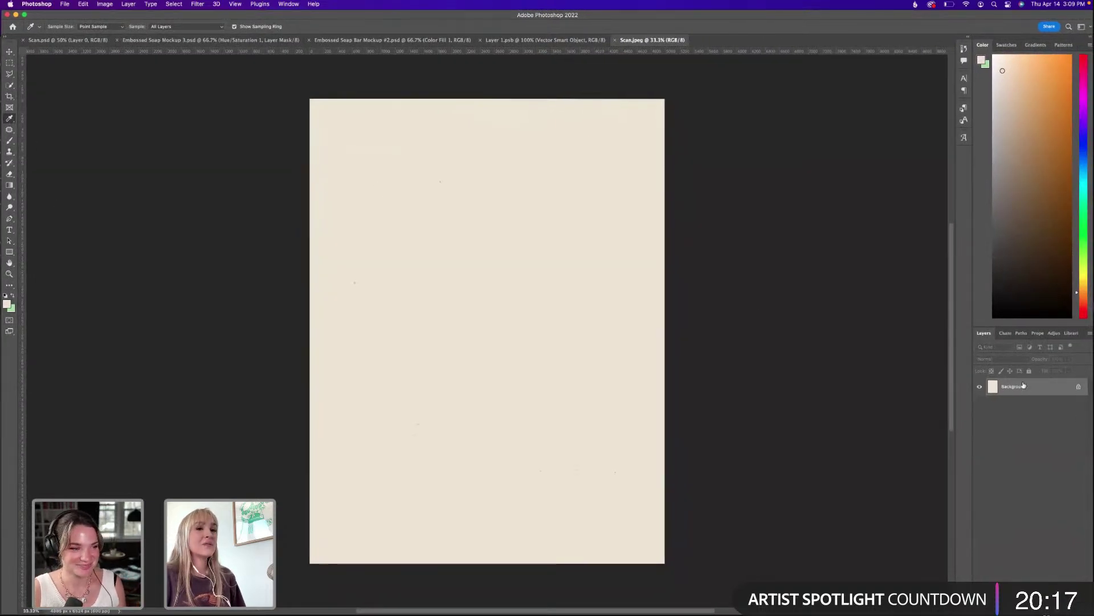
Unlock the Background layer as Layer 0 and crop Scan.jpeg to a 1:1 square.
click(1079, 387)
click(8, 99)
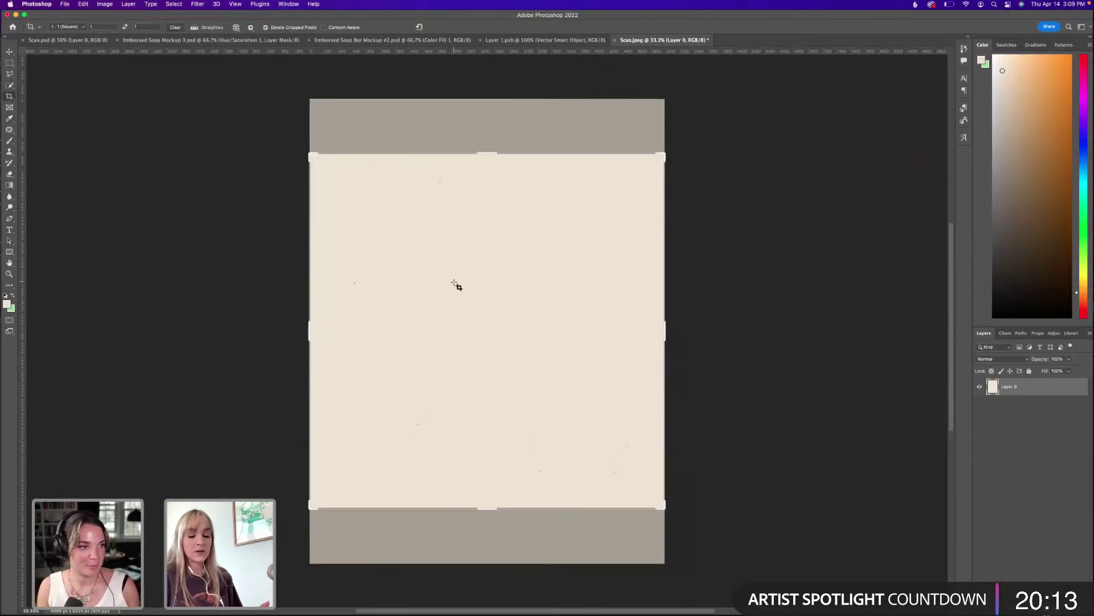
double_click(456, 285)
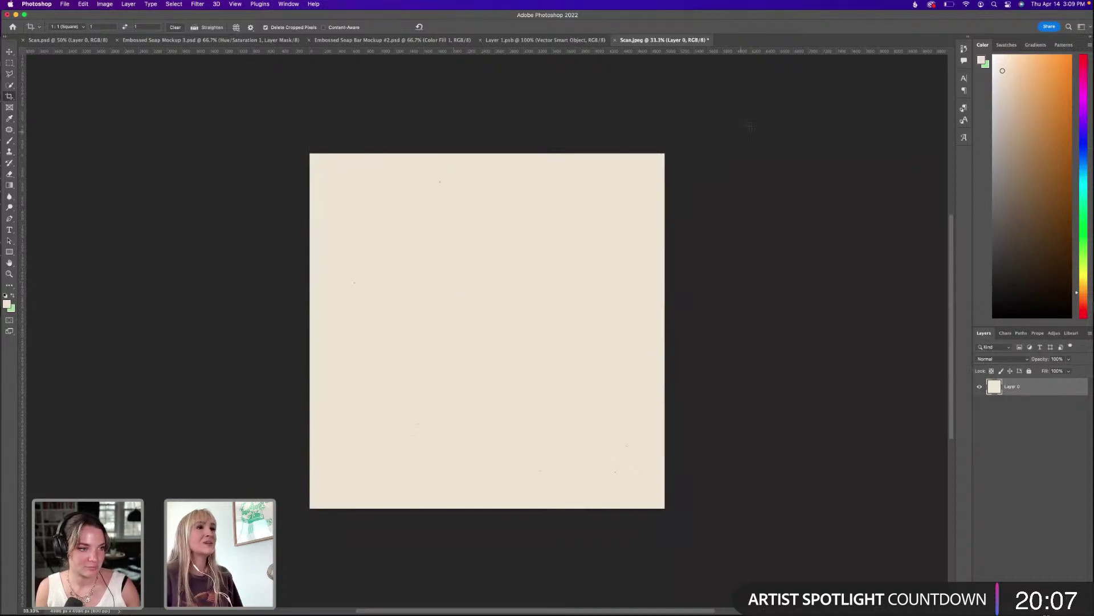
mouse_move(757, 13)
mouse_down()
mouse_move(765, 44)
mouse_move(774, 13)
mouse_up()
Trial-paste the orange stacked Bare logo into the scan as a smart object, then remove it.
key(super+Tab)
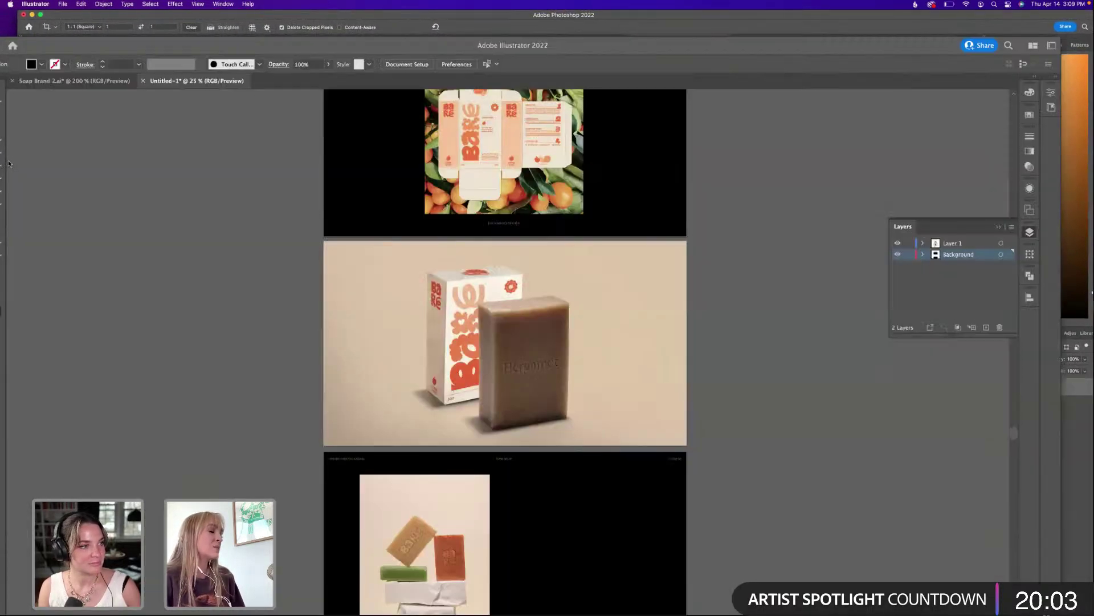
scroll(447, 361, up, 10)
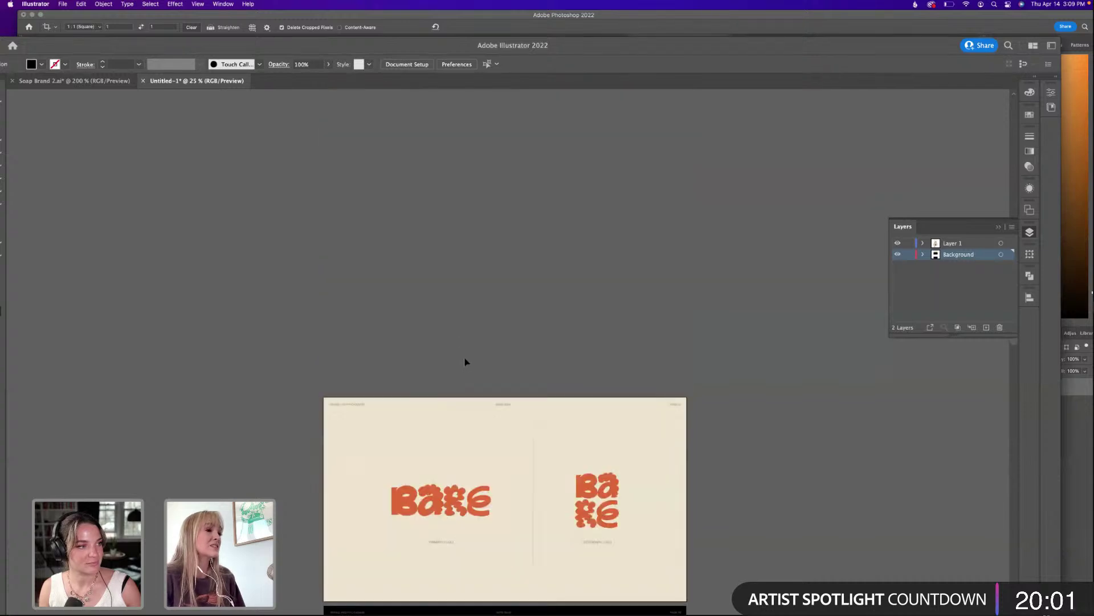
scroll(466, 362, down, 4)
click(606, 242)
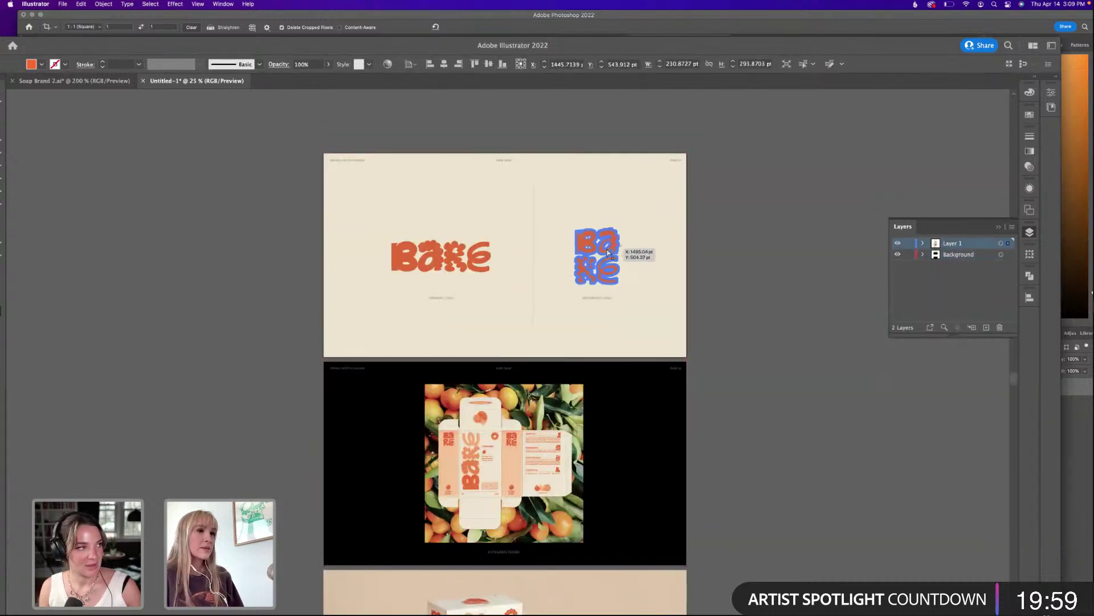
scroll(604, 244, down, 7)
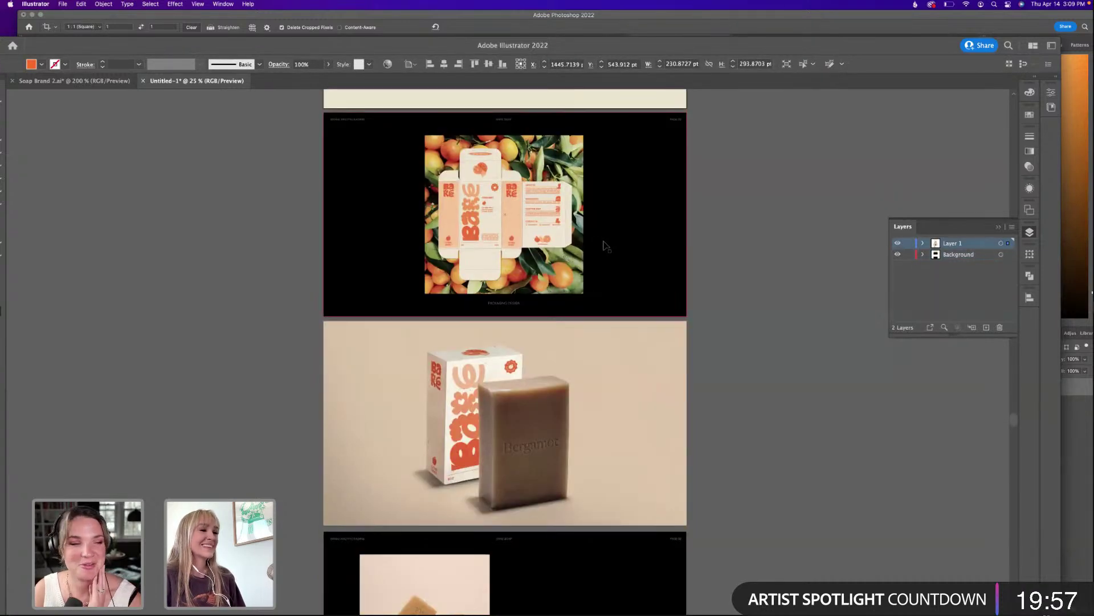
click(767, 236)
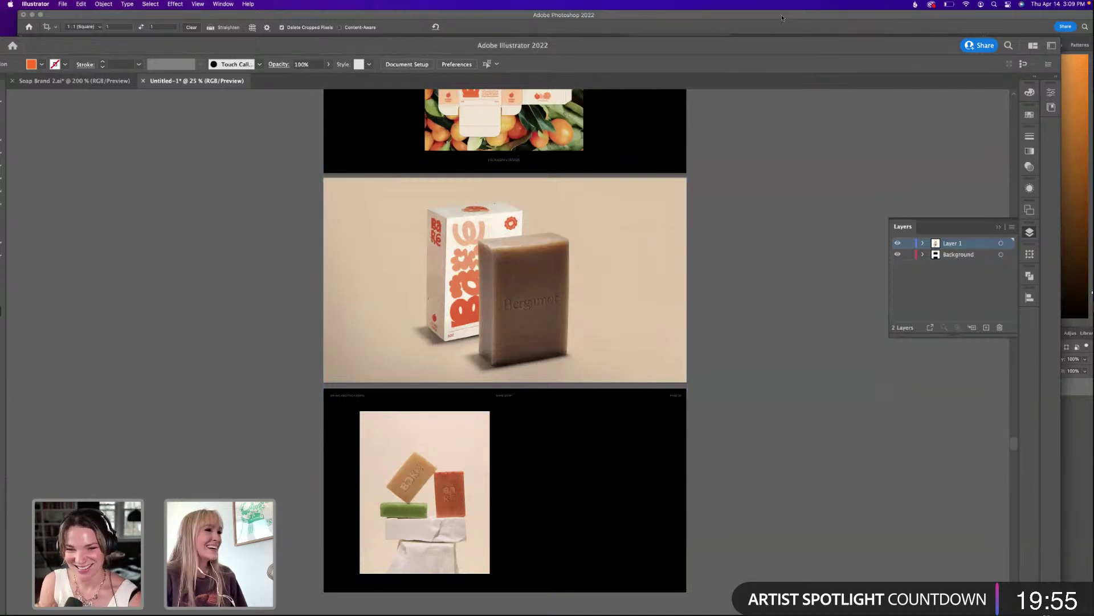
double_click(783, 17)
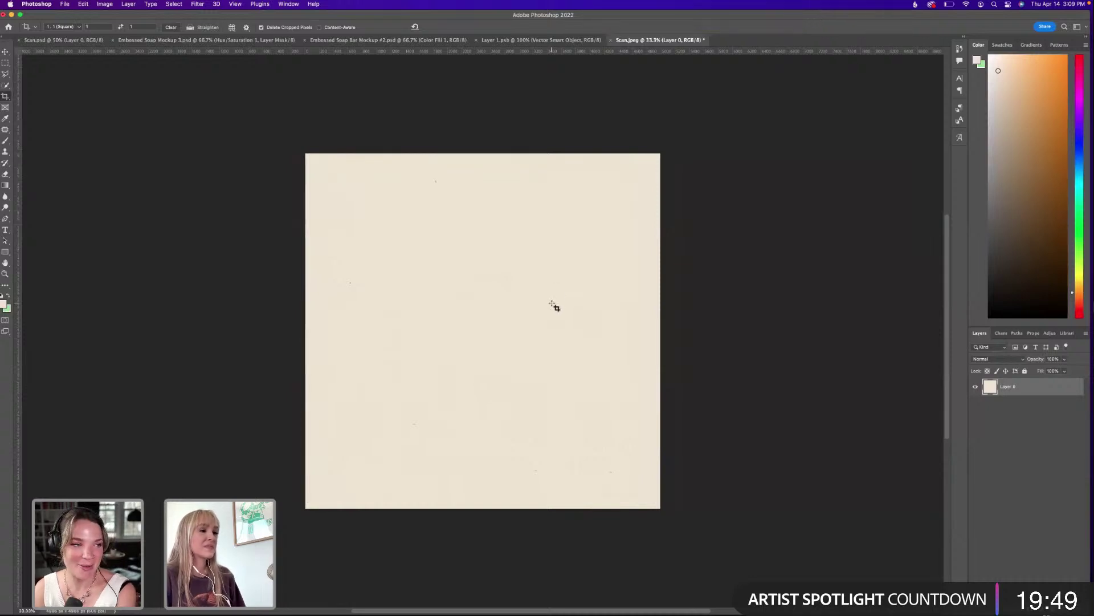
key(super+v)
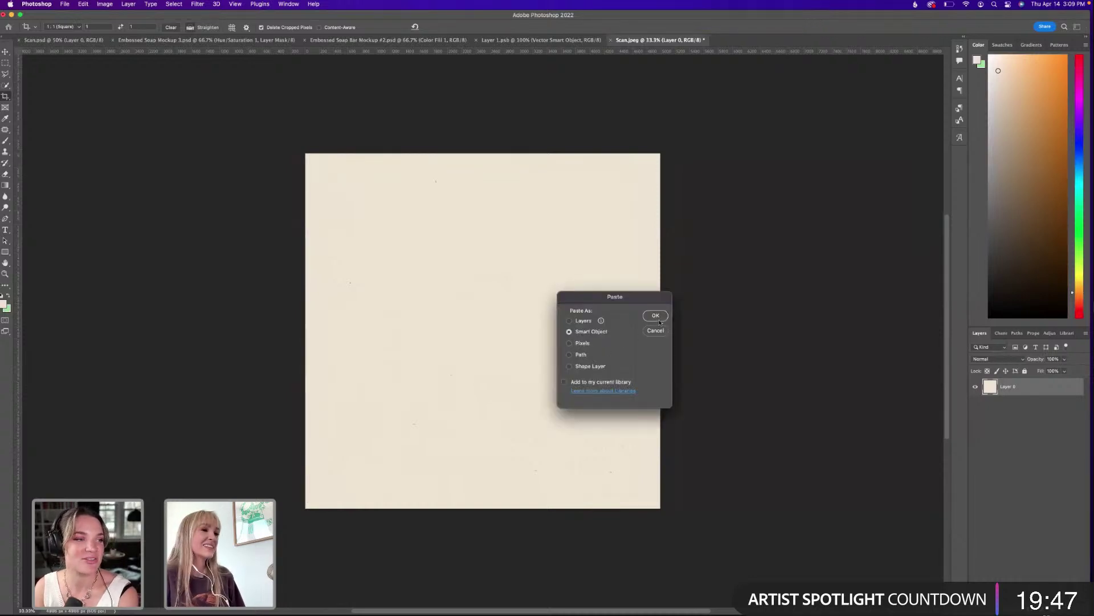
click(656, 316)
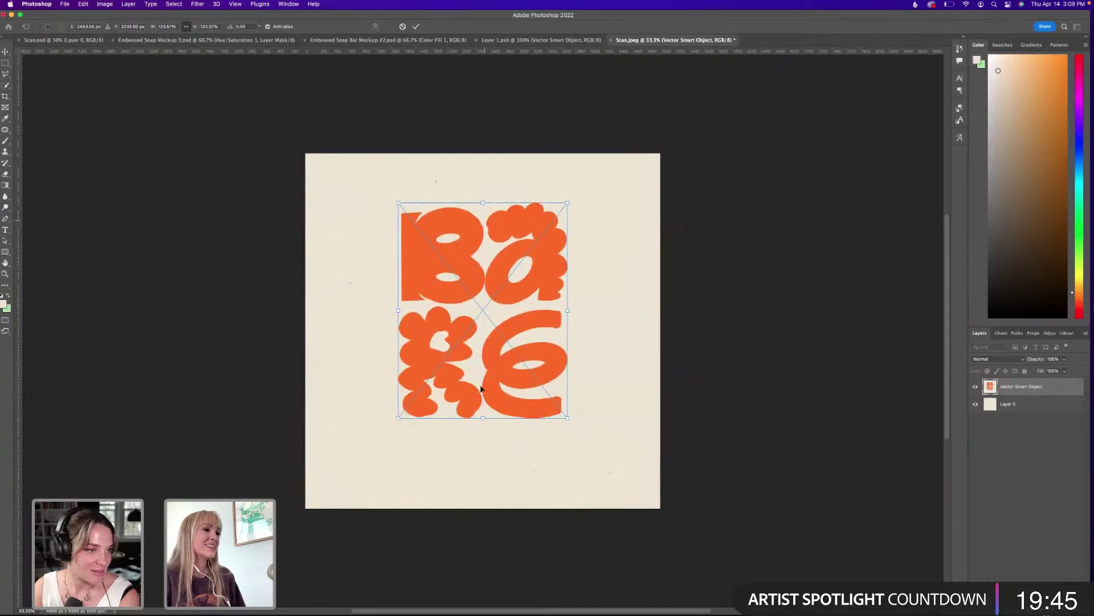
key(Escape)
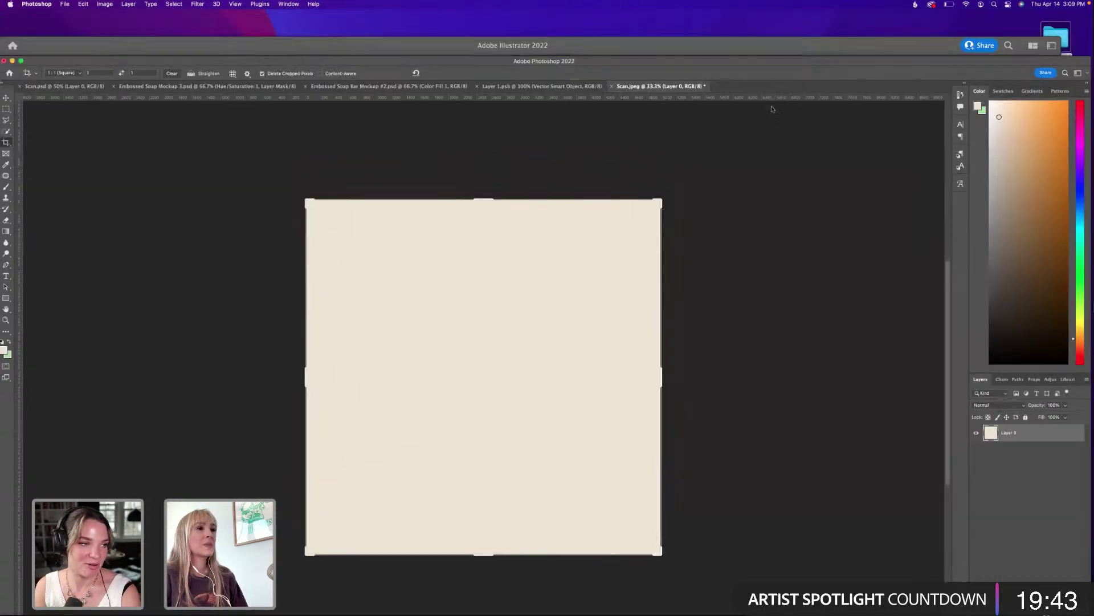
Place a copy of the stacked Bare logo beside the artboard with grey 7F7F7F fill.
key(super+Tab)
scroll(596, 194, up, 5)
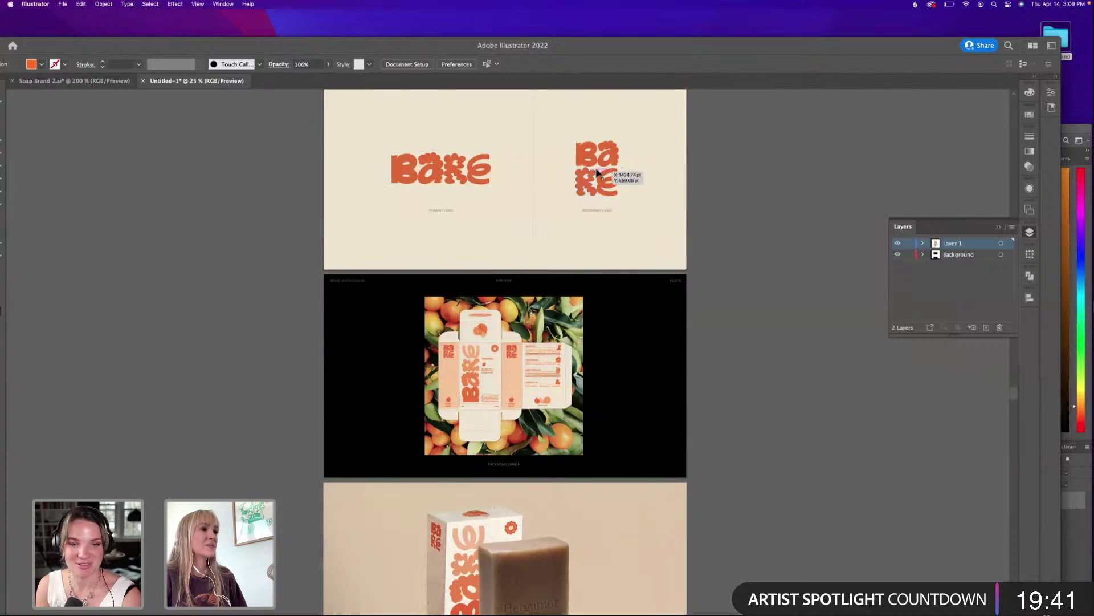
drag(593, 154, 782, 152)
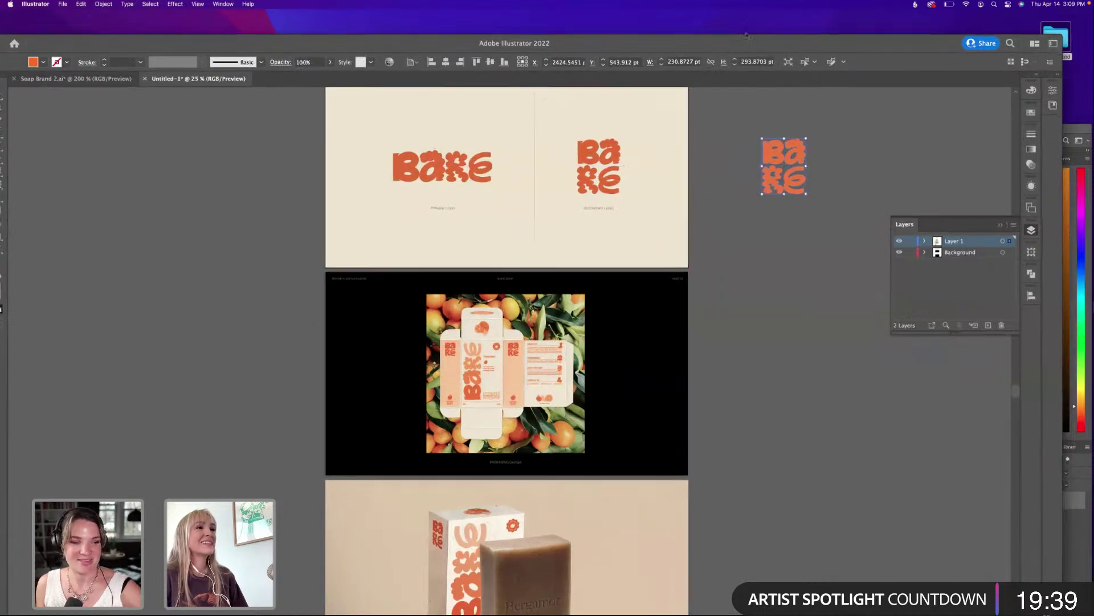
drag(730, 37, 762, 10)
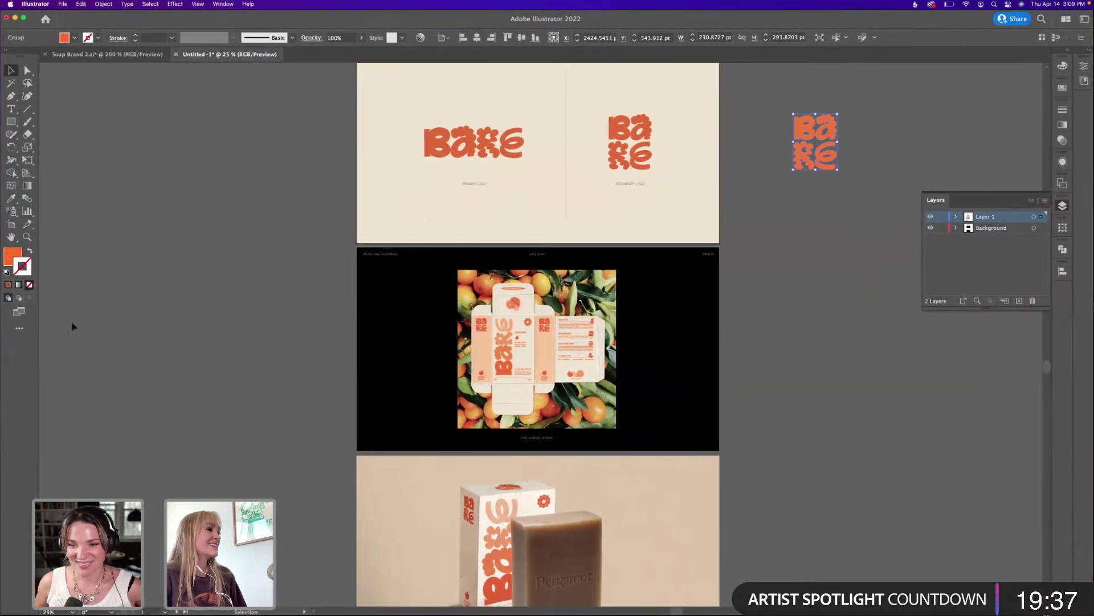
double_click(12, 256)
text(7F7F7F)
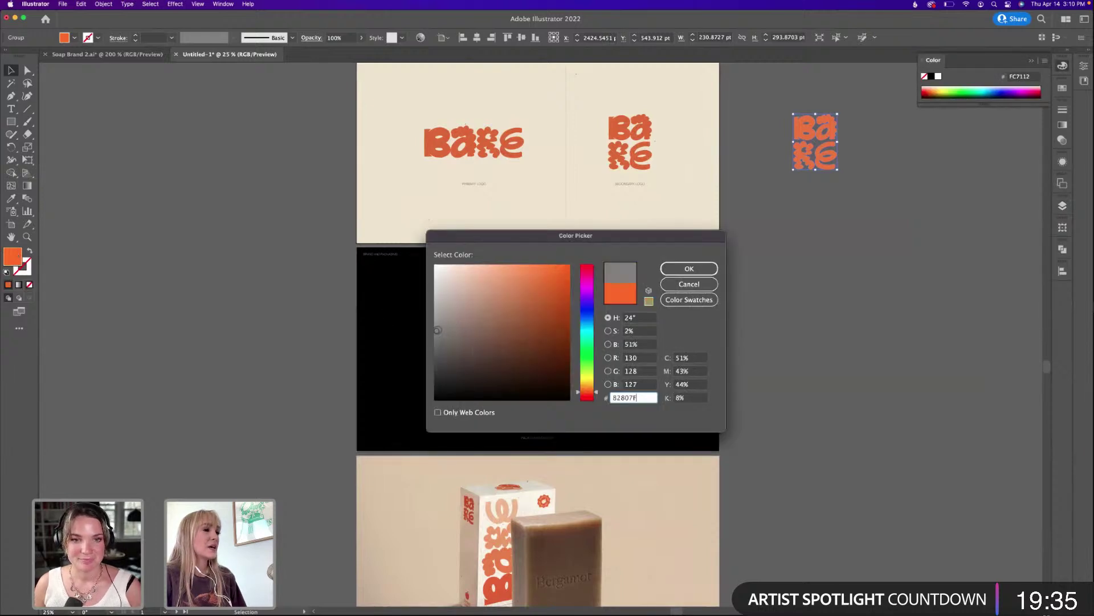
click(684, 267)
Select the grey logo copy and return to Photoshop.
scroll(838, 237, right, 3)
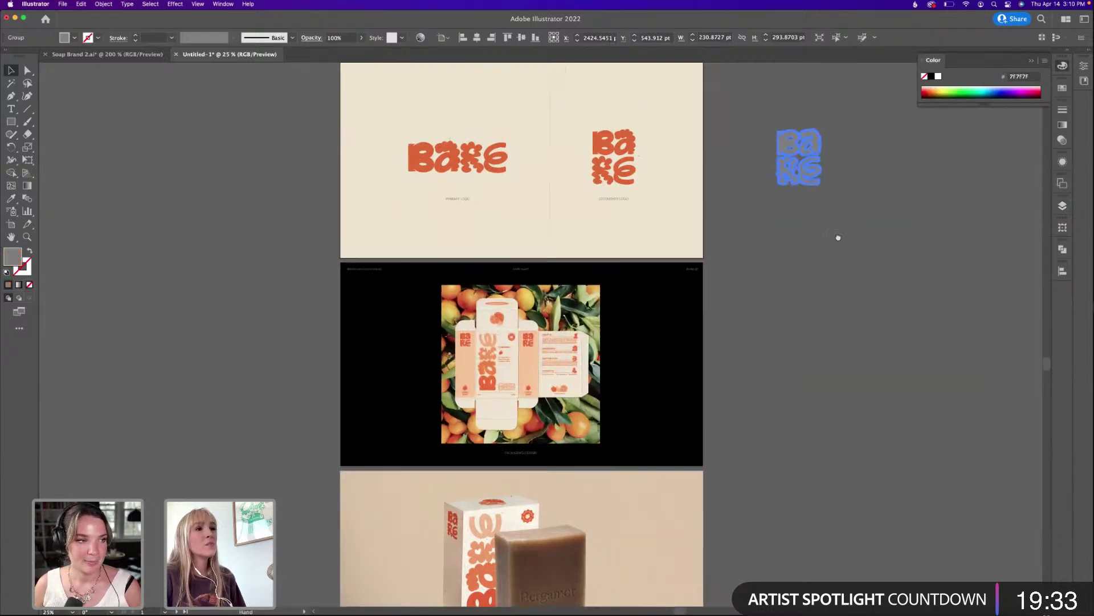
click(828, 147)
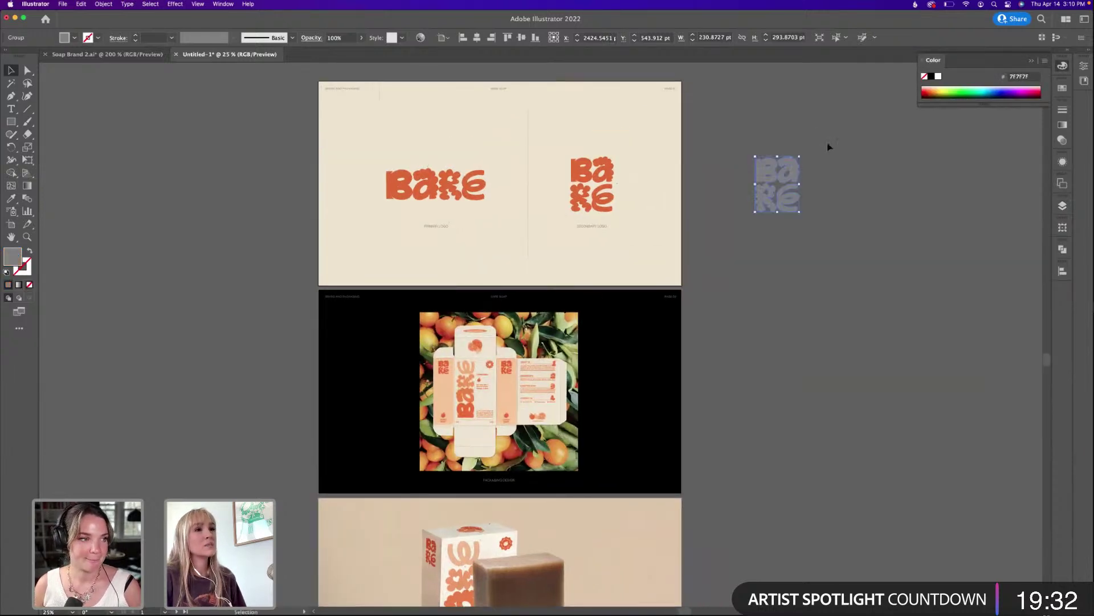
click(777, 182)
drag(776, 27, 808, 45)
drag(34, 130, 63, 10)
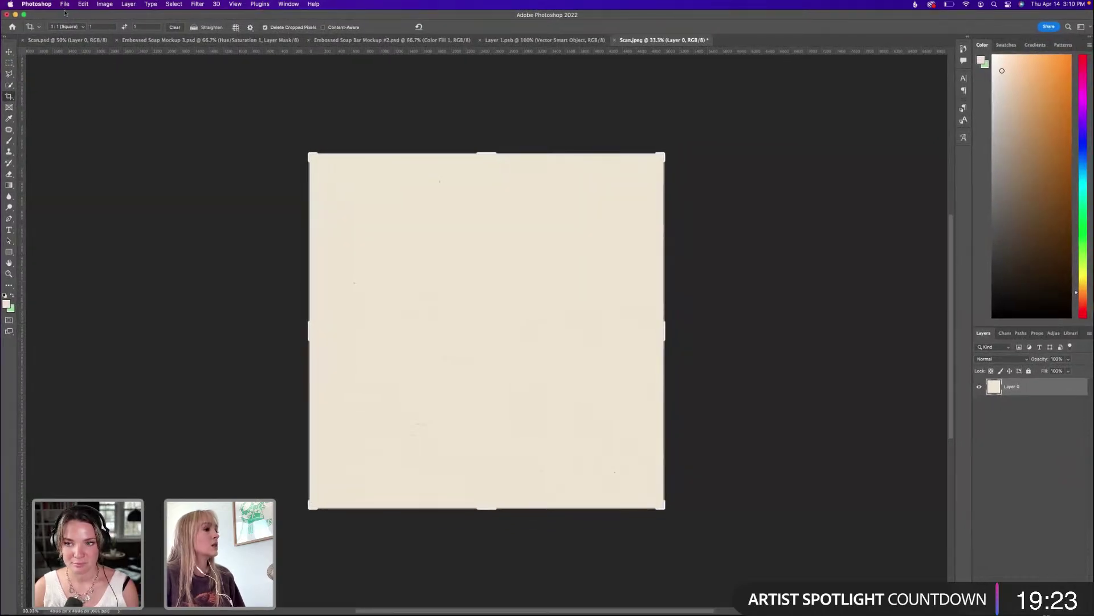
Paste the grey logo as a Smart Object, enlarge it proportionally and move it toward the centre.
key(super+v)
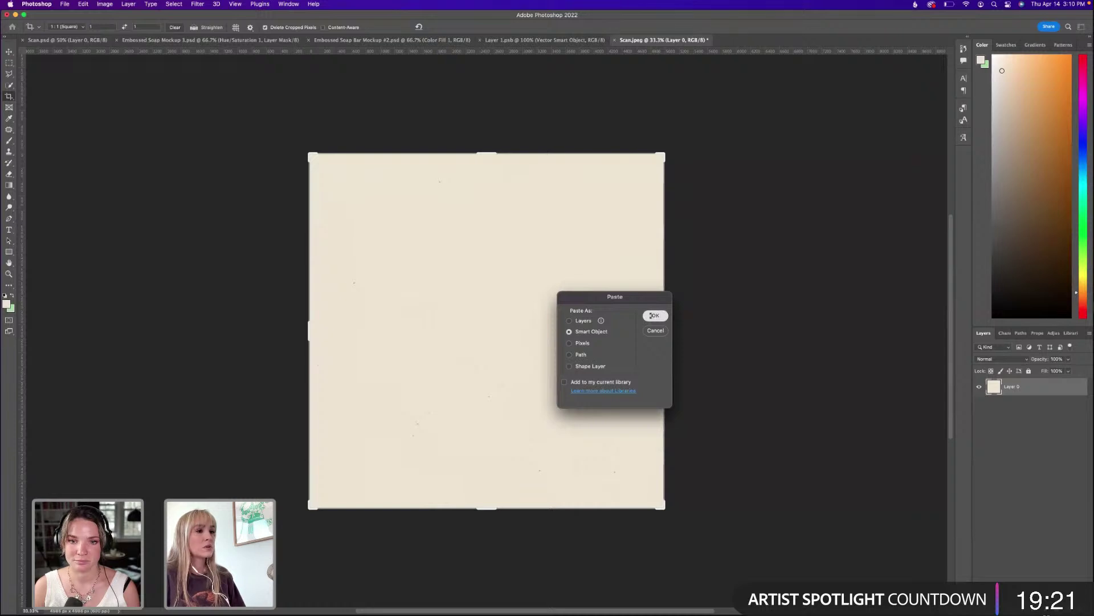
click(653, 315)
drag(489, 244, 488, 215)
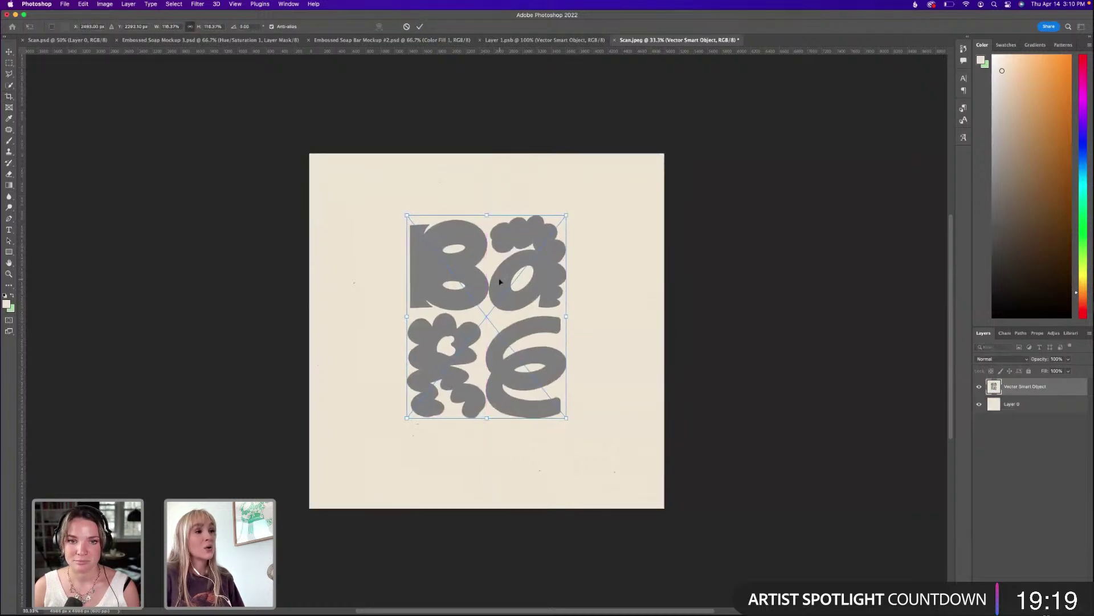
drag(515, 278, 518, 284)
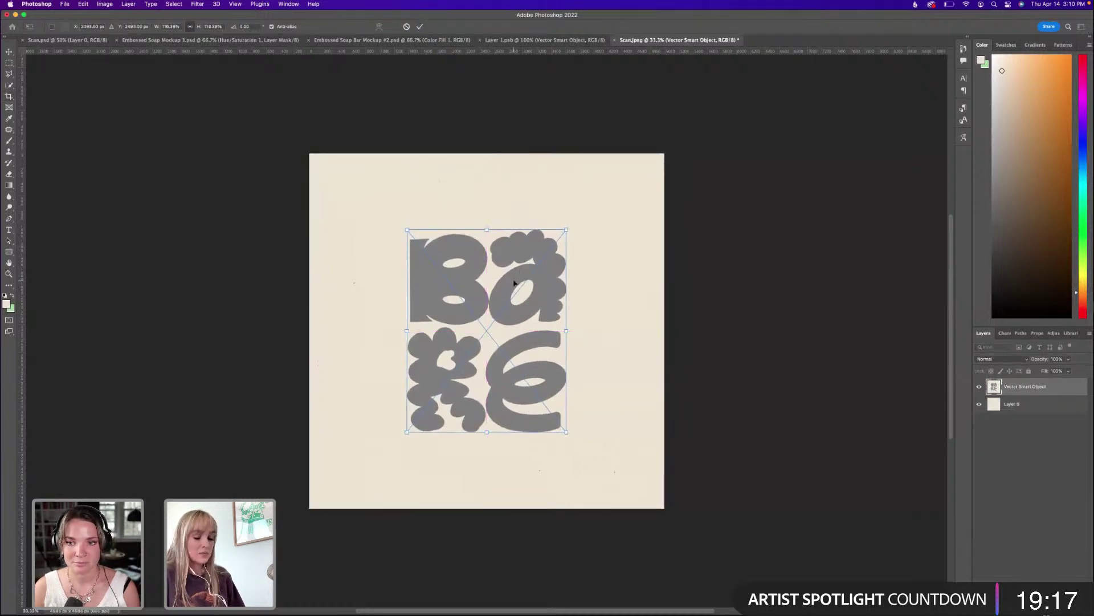
key(c)
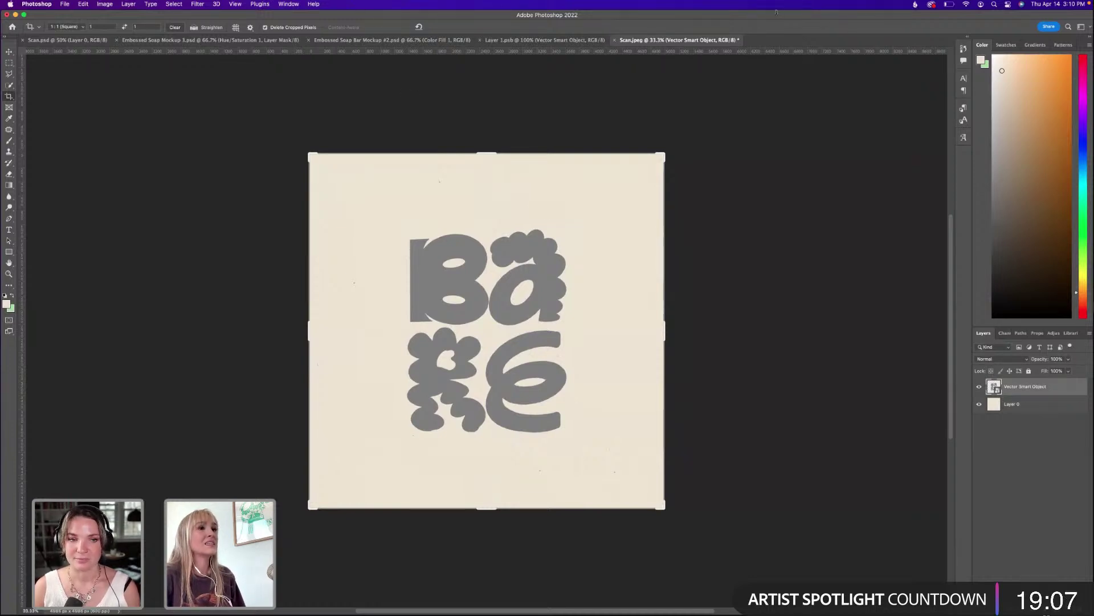
drag(776, 12, 781, 30)
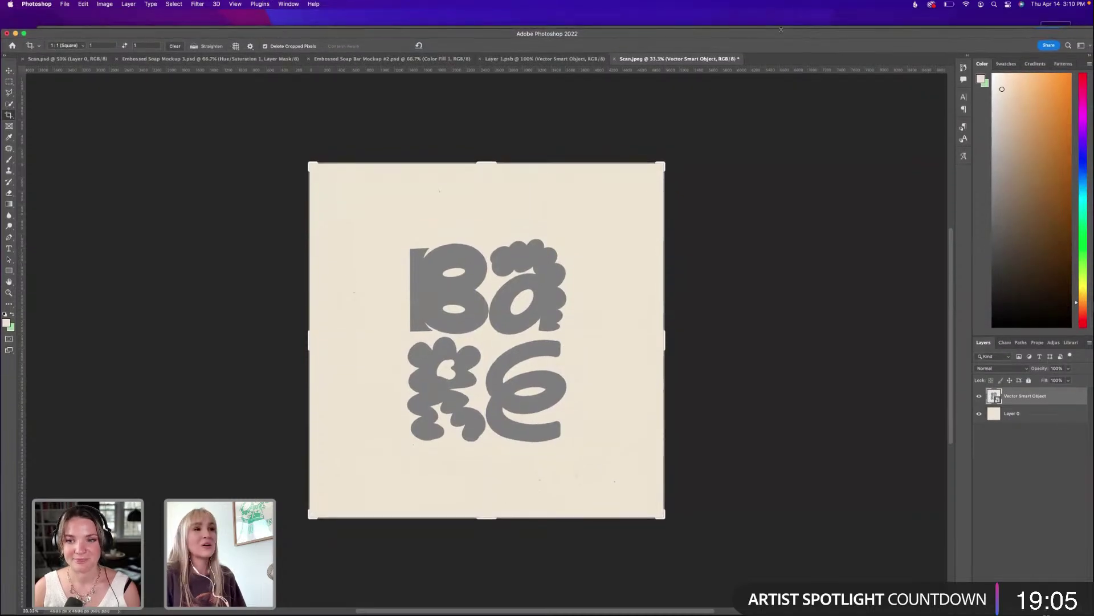
Look up the Emboss filter and cancel it without applying.
click(314, 4)
text(emb)
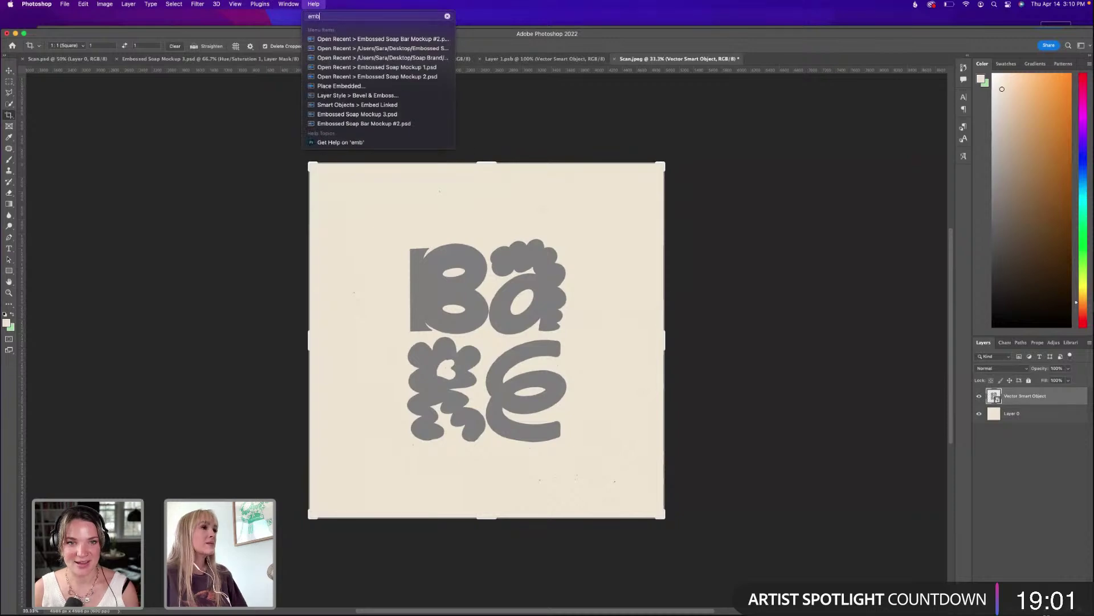
text(oss)
click(342, 95)
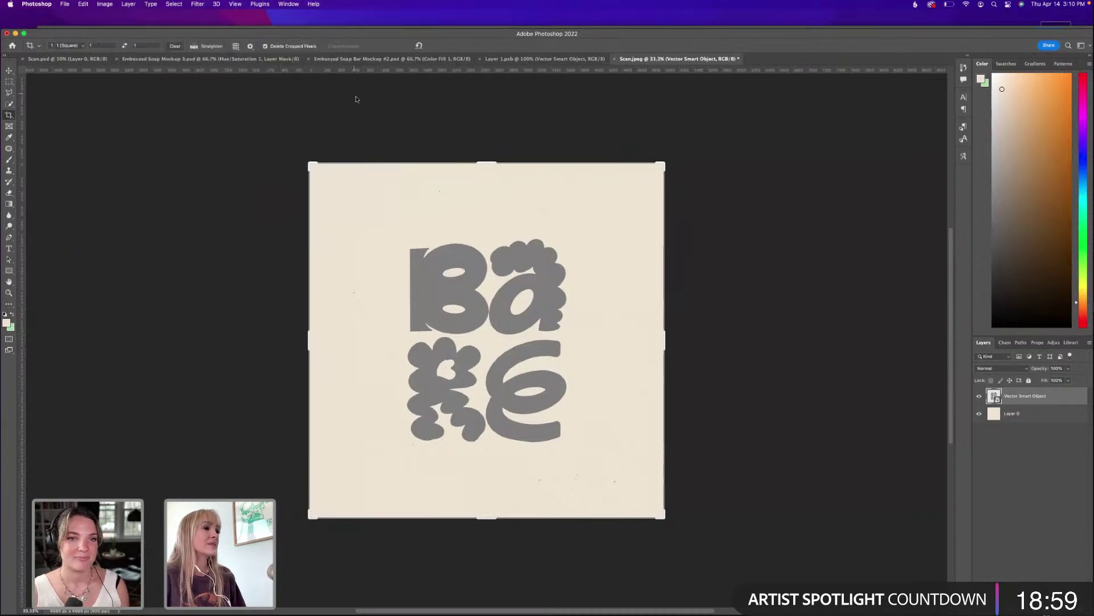
drag(546, 148, 724, 134)
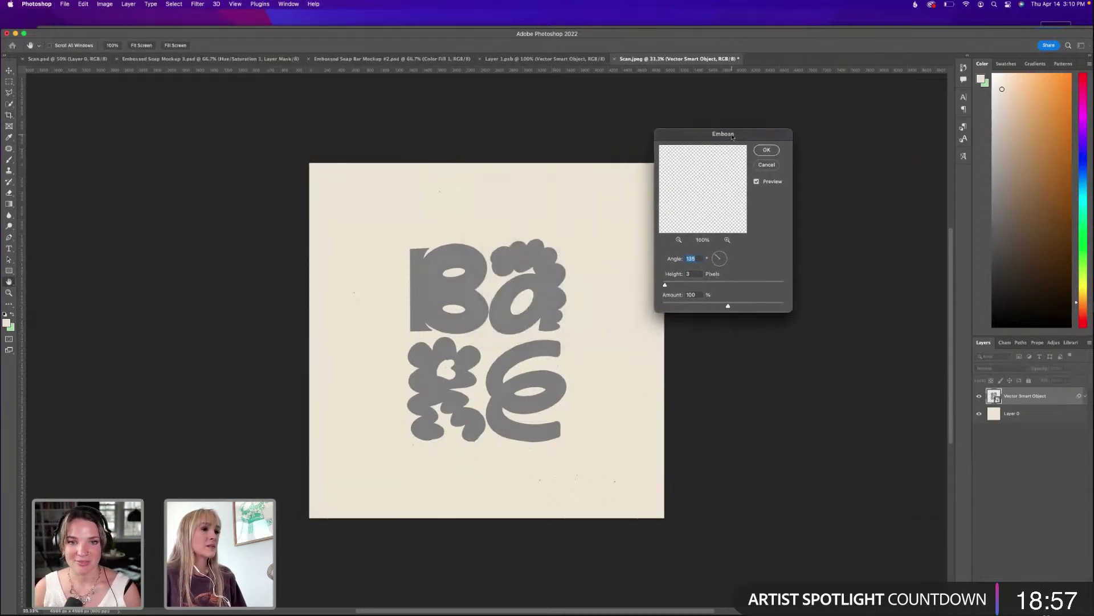
key(Escape)
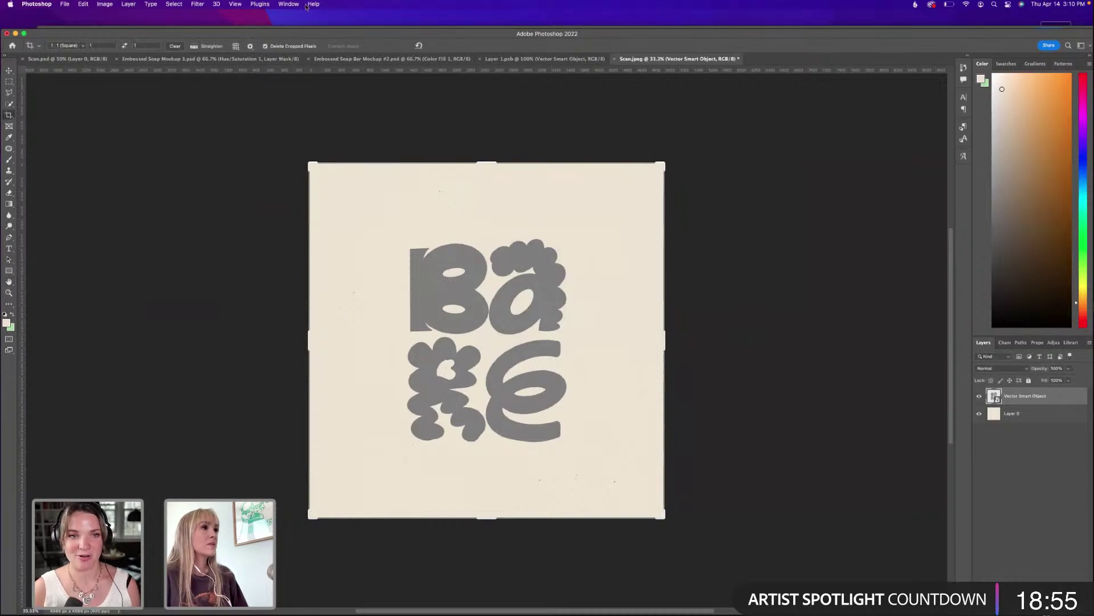
Discard a trial Outer Bevel and set the logo layer's blend mode to Color Burn.
click(311, 5)
text(bevel)
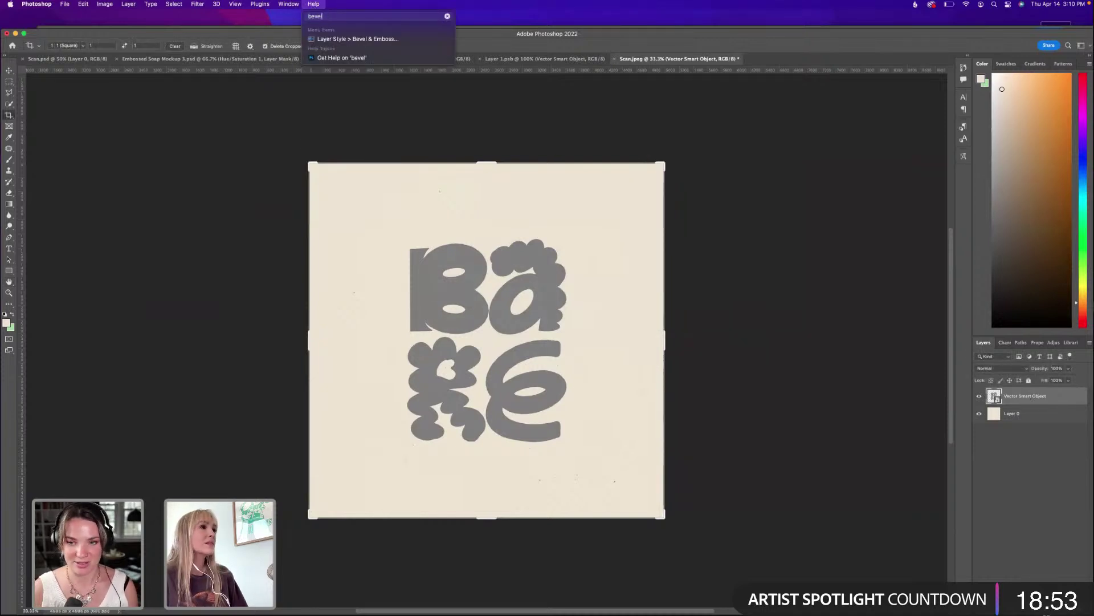
click(358, 39)
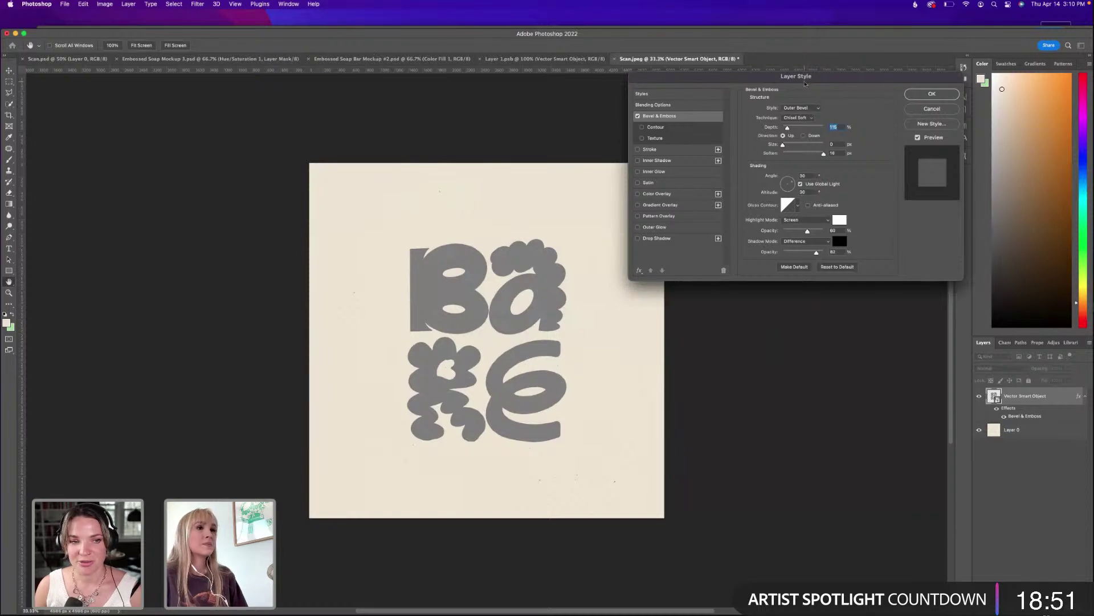
click(801, 108)
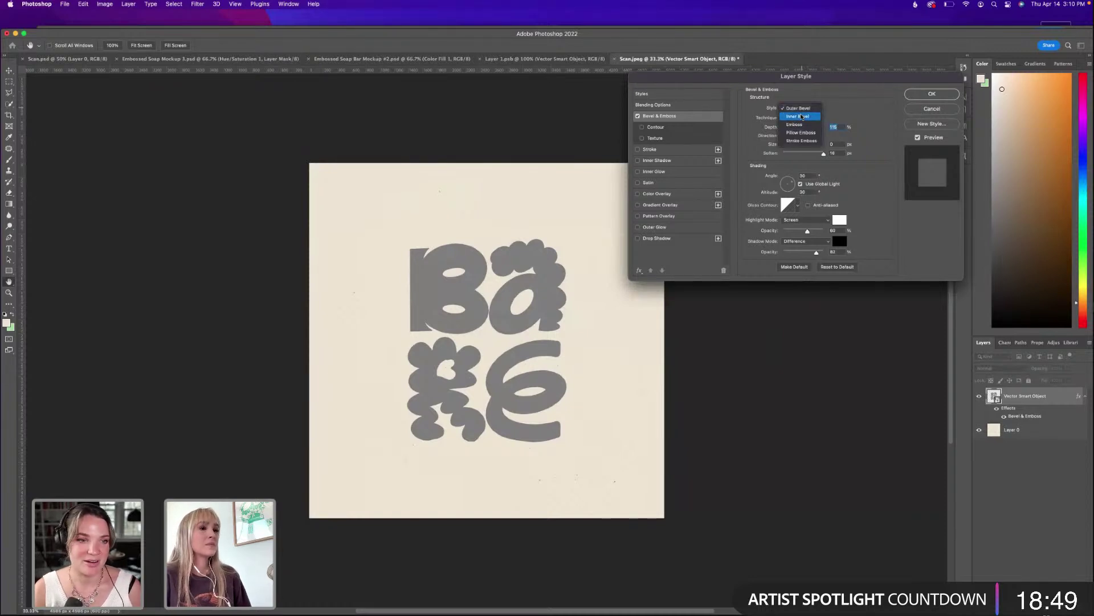
click(798, 107)
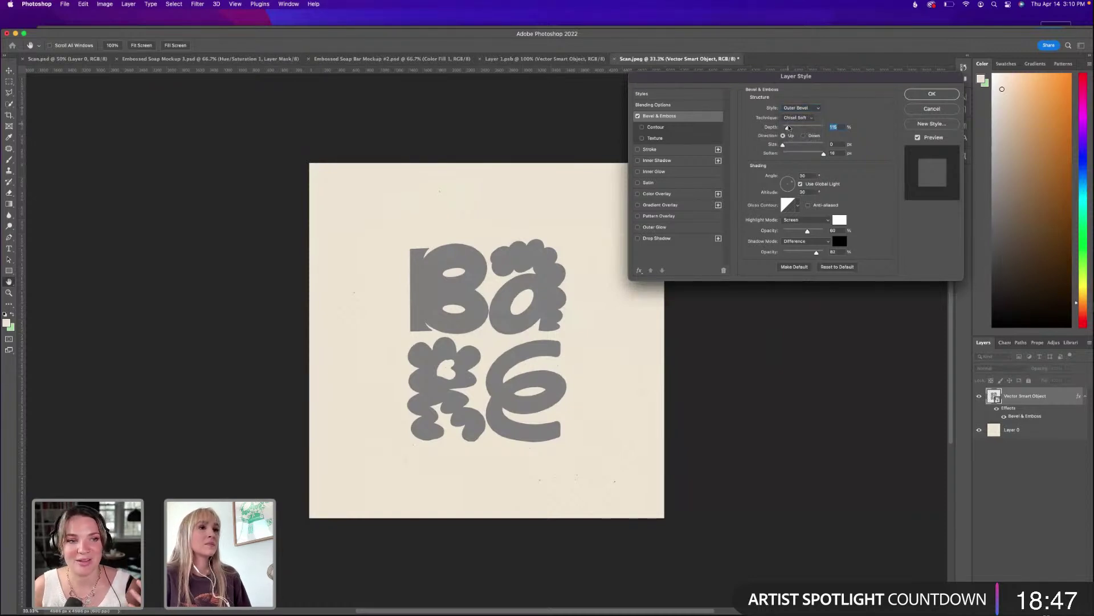
key(Escape)
key(c)
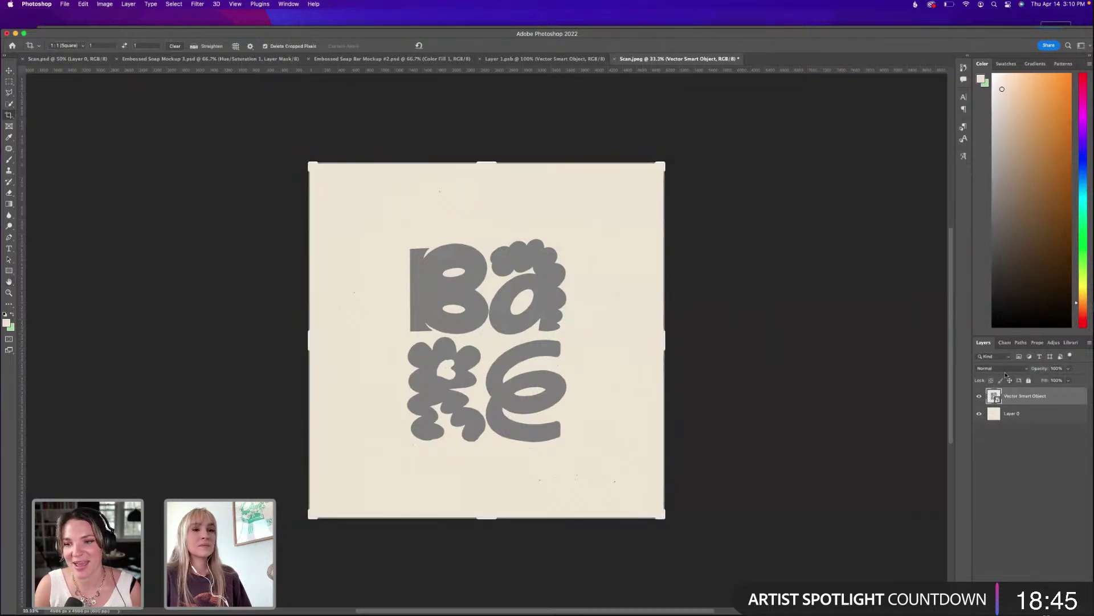
click(1003, 368)
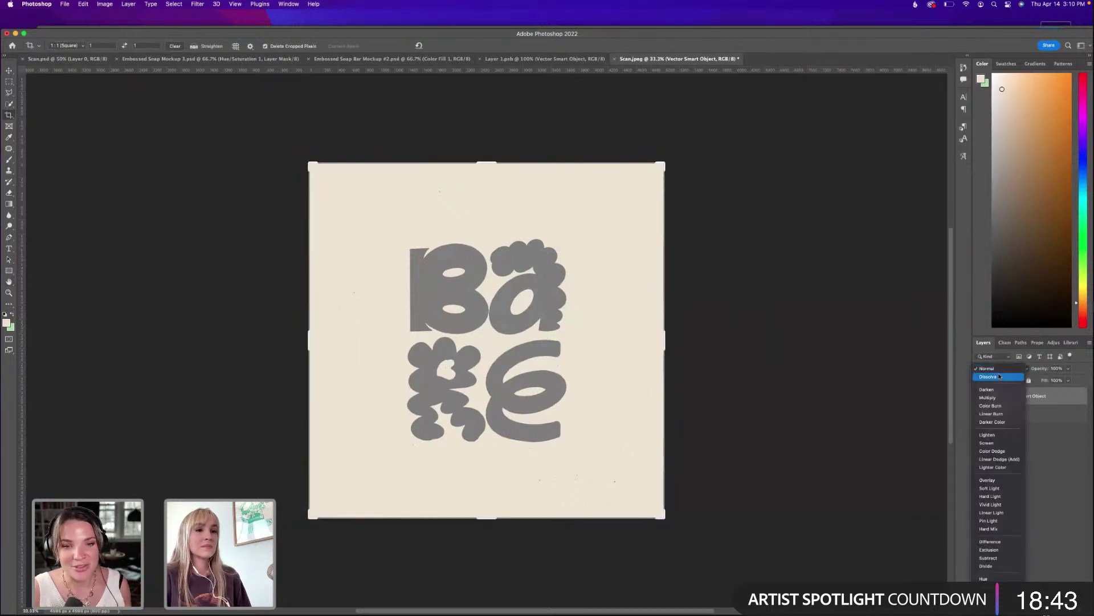
click(992, 407)
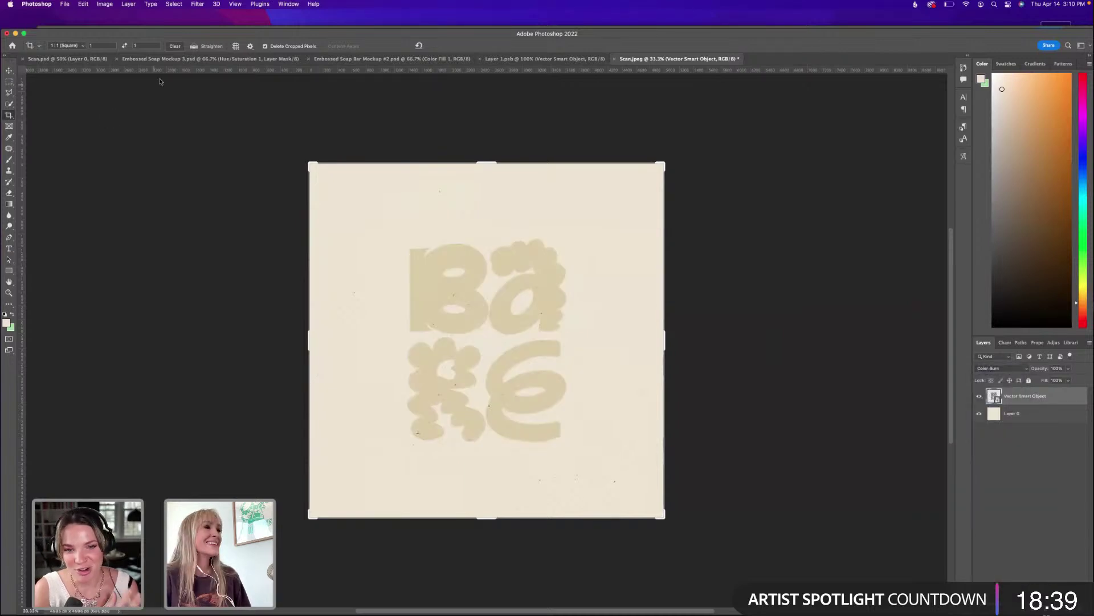
Add Bevel & Emboss to the logo with Inner Bevel style and size 29 px.
click(313, 4)
click(365, 37)
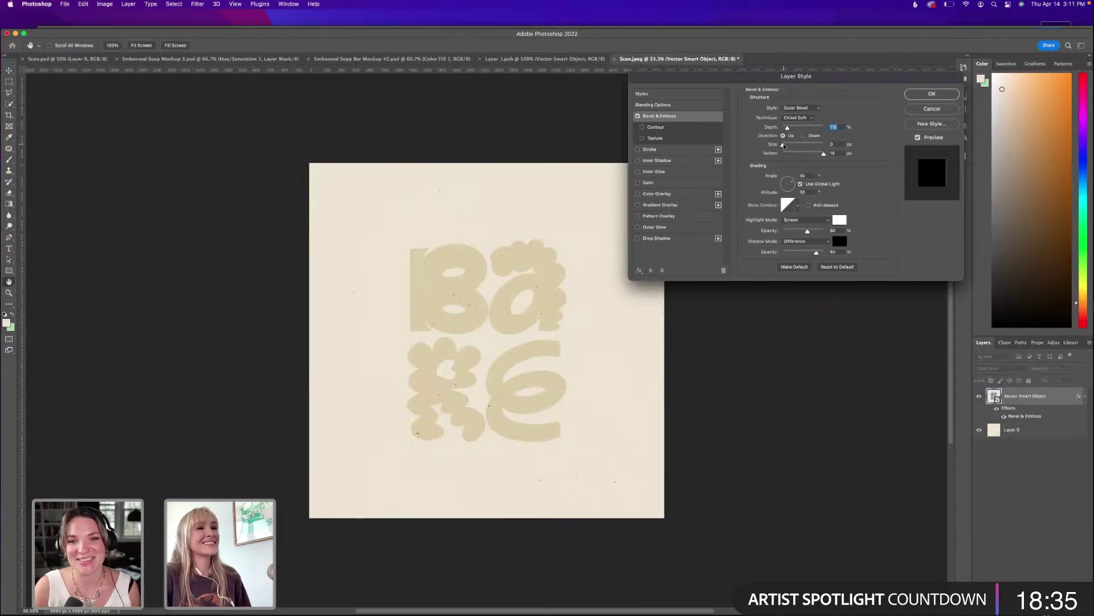
mouse_move(785, 147)
mouse_down()
mouse_move(797, 145)
mouse_move(783, 146)
mouse_up()
click(797, 118)
click(797, 118)
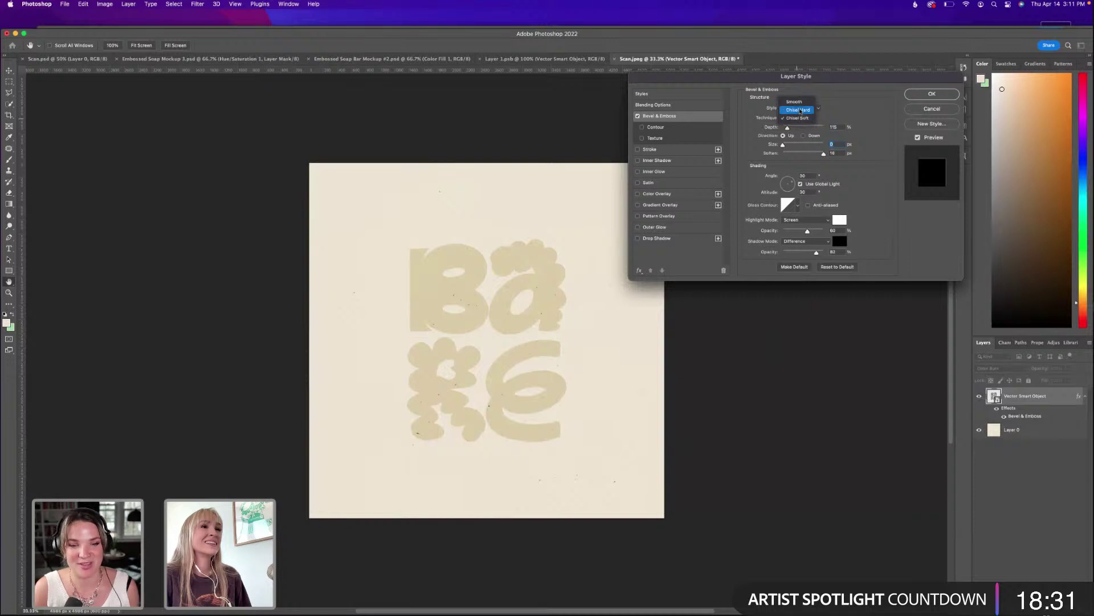
click(798, 108)
click(798, 117)
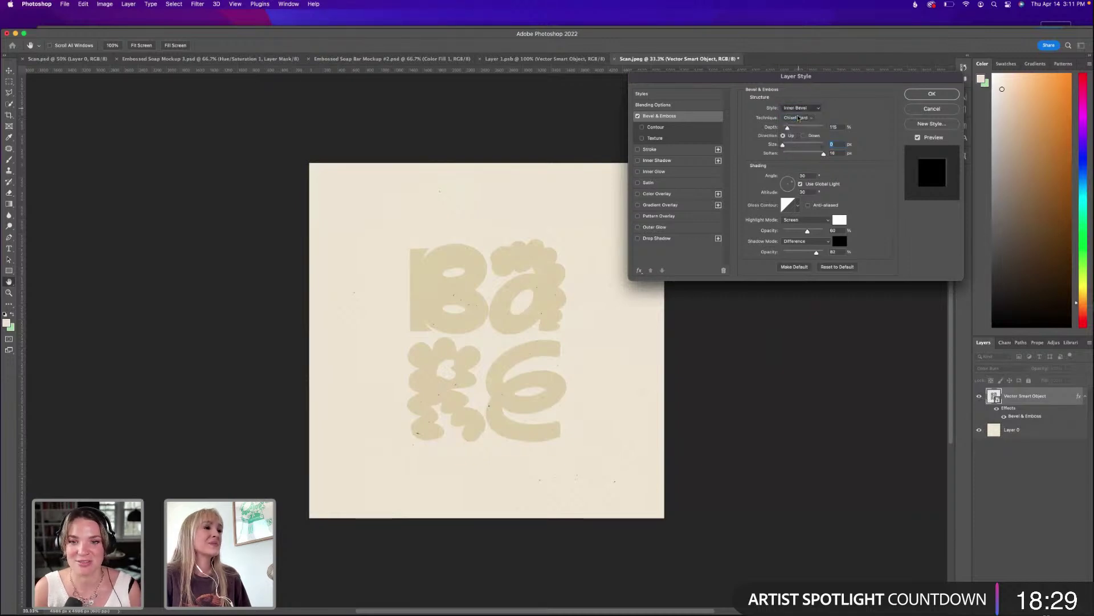
drag(785, 146, 793, 146)
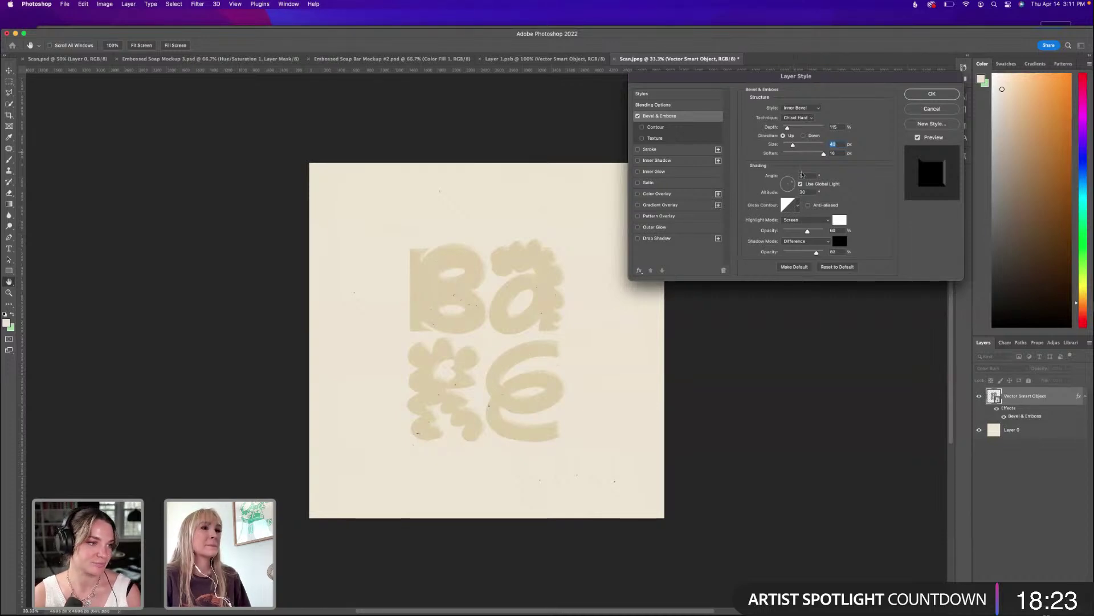
Change the bevel technique to Smooth, keeping the Inner Bevel style.
click(798, 117)
click(813, 106)
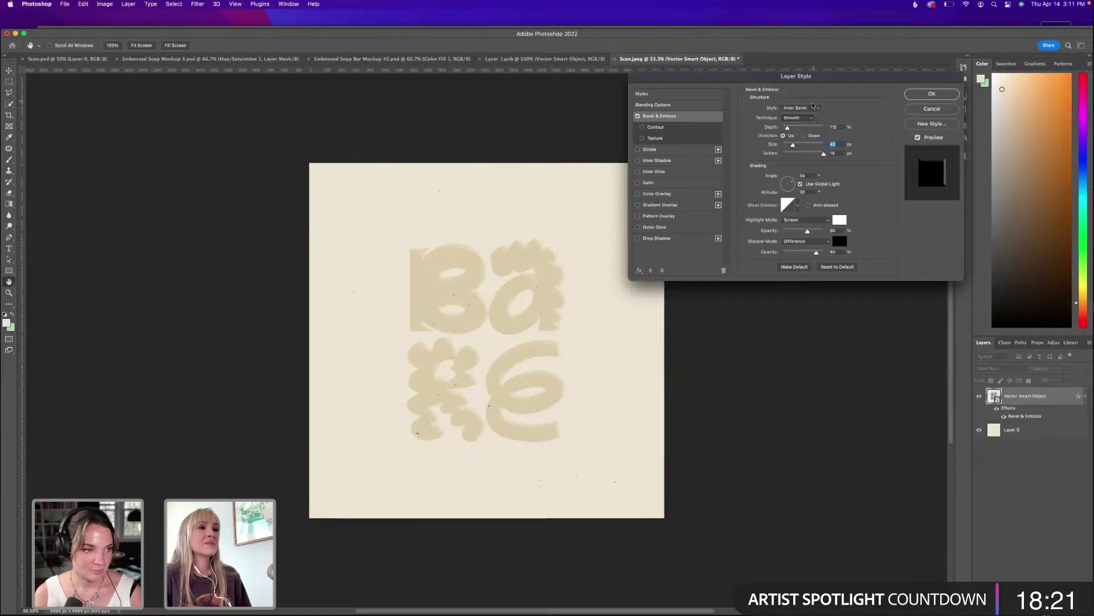
click(814, 106)
click(798, 108)
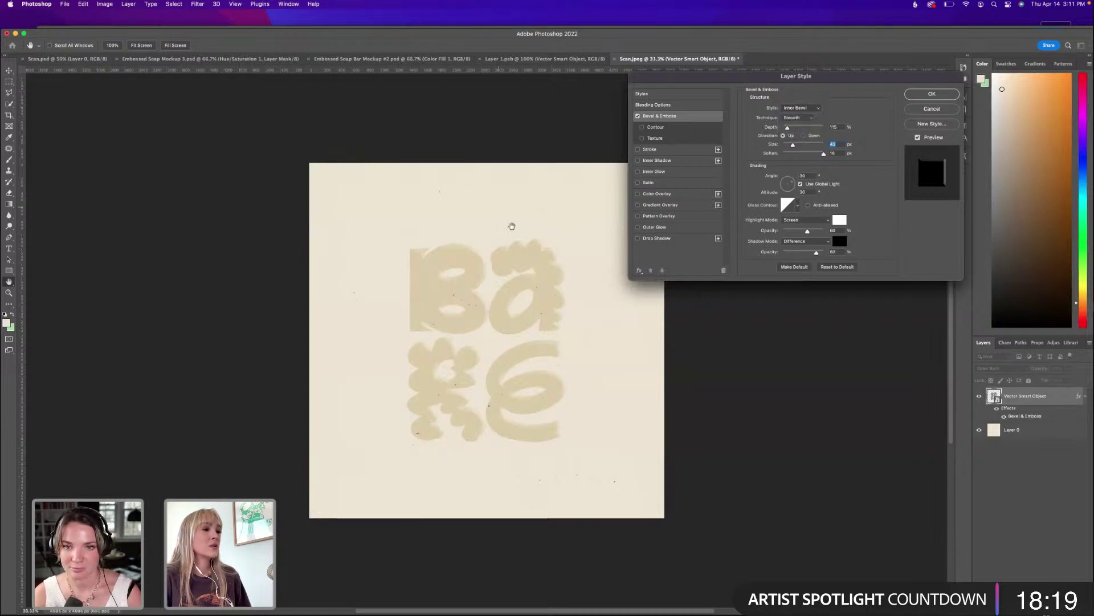
mouse_move(561, 613)
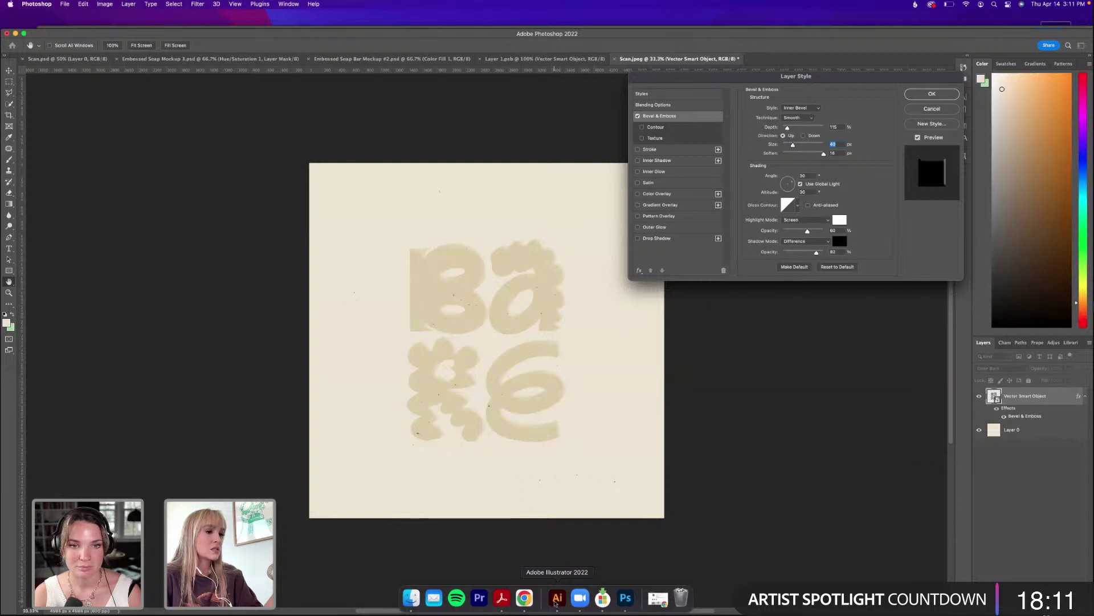
click(557, 597)
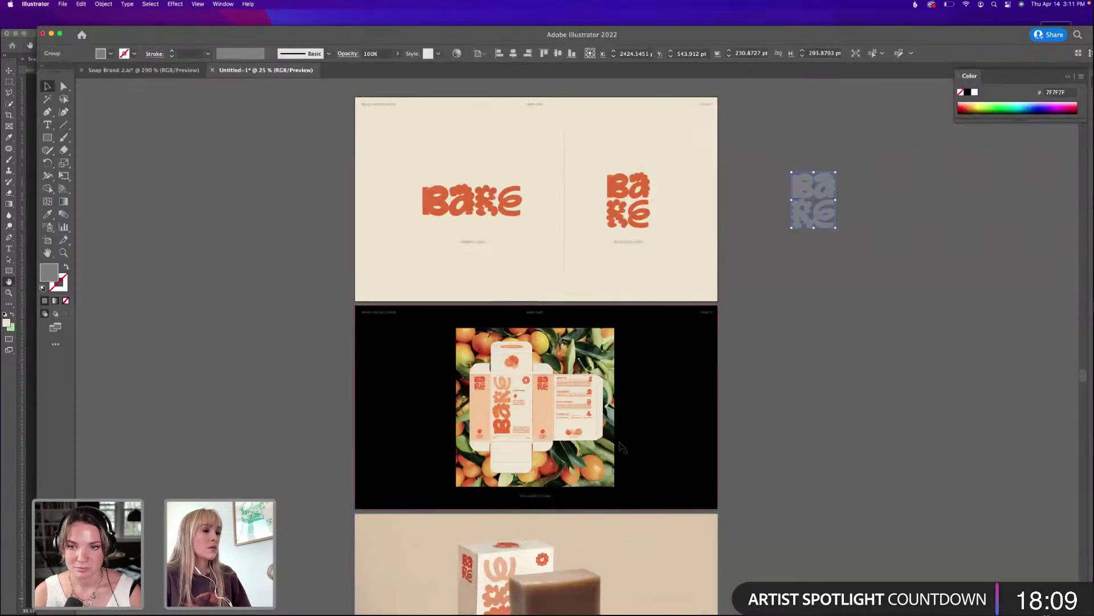
Scroll through the Bergamot soap-box mockup and the stacked-soaps slide in Illustrator.
scroll(489, 303, down, 10)
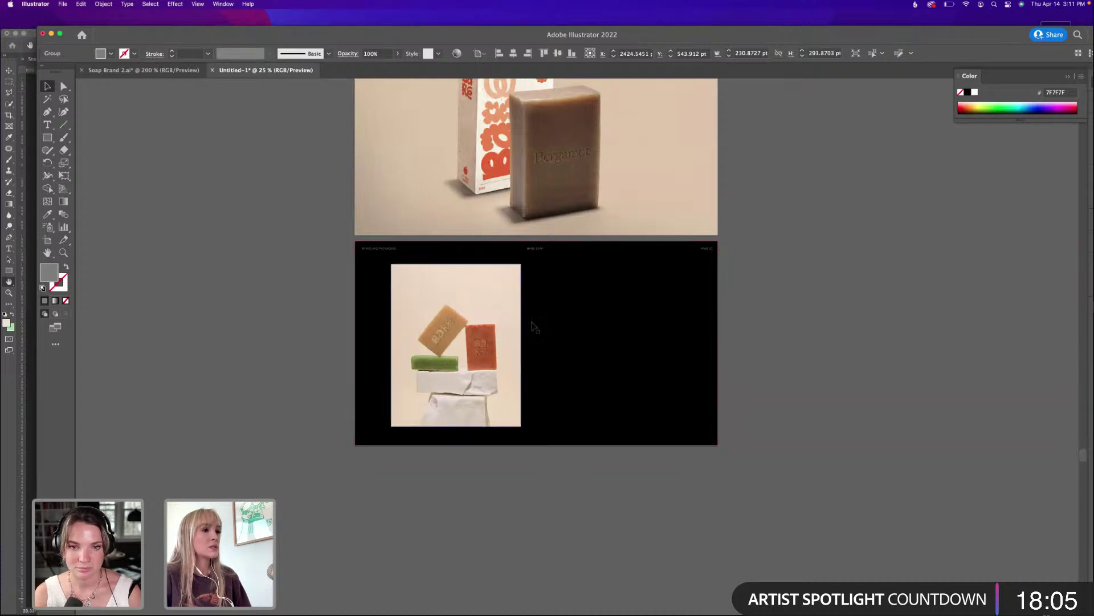
scroll(407, 266, up, 1)
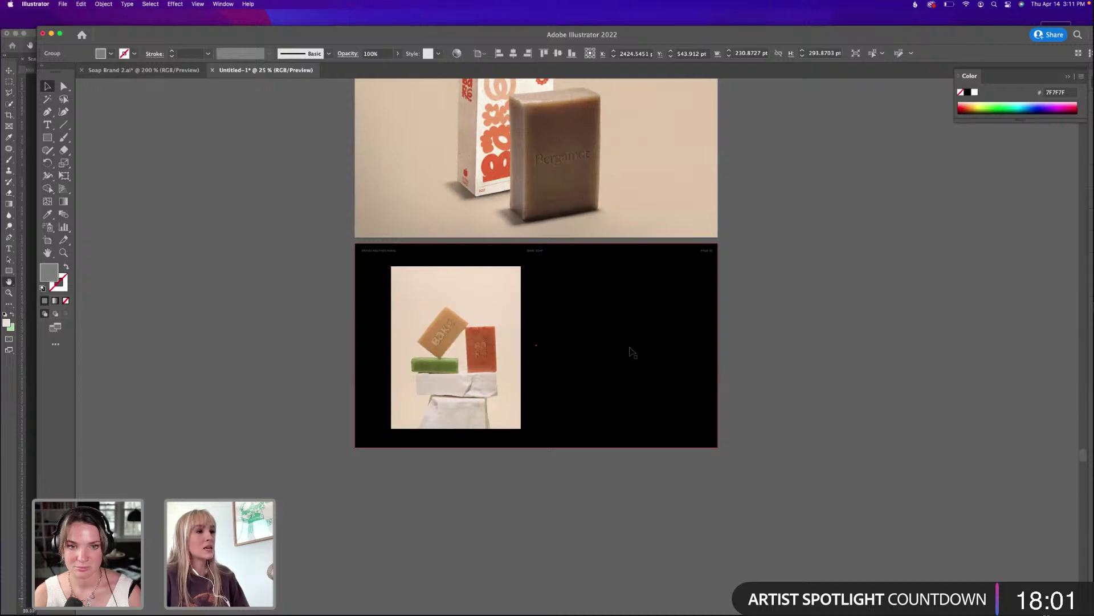
scroll(630, 353, up, 10)
scroll(630, 339, down, 15)
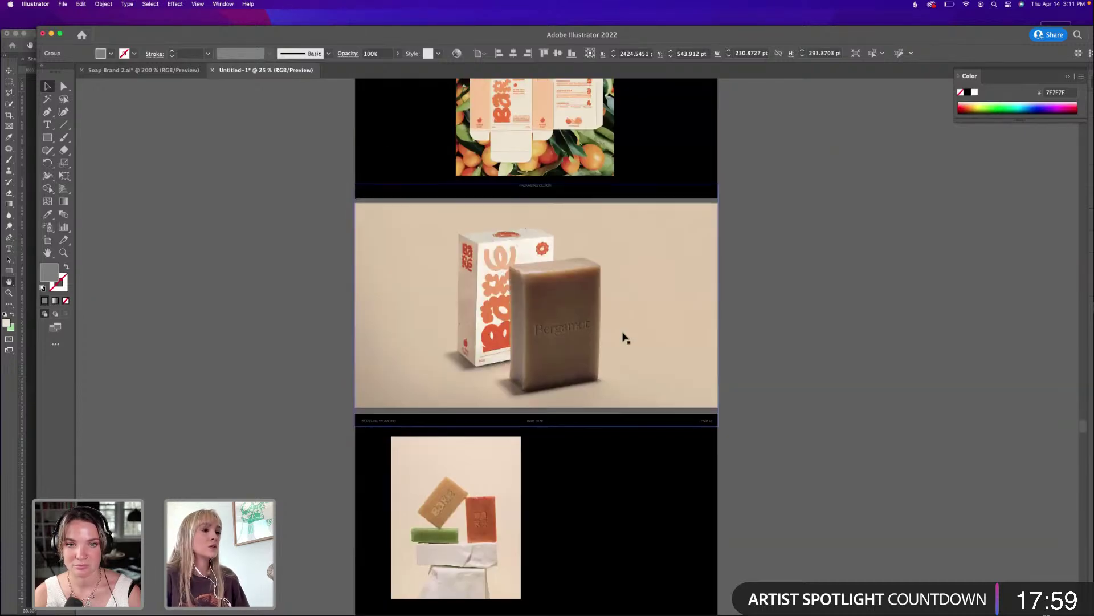
scroll(468, 217, up, 5)
scroll(691, 371, up, 8)
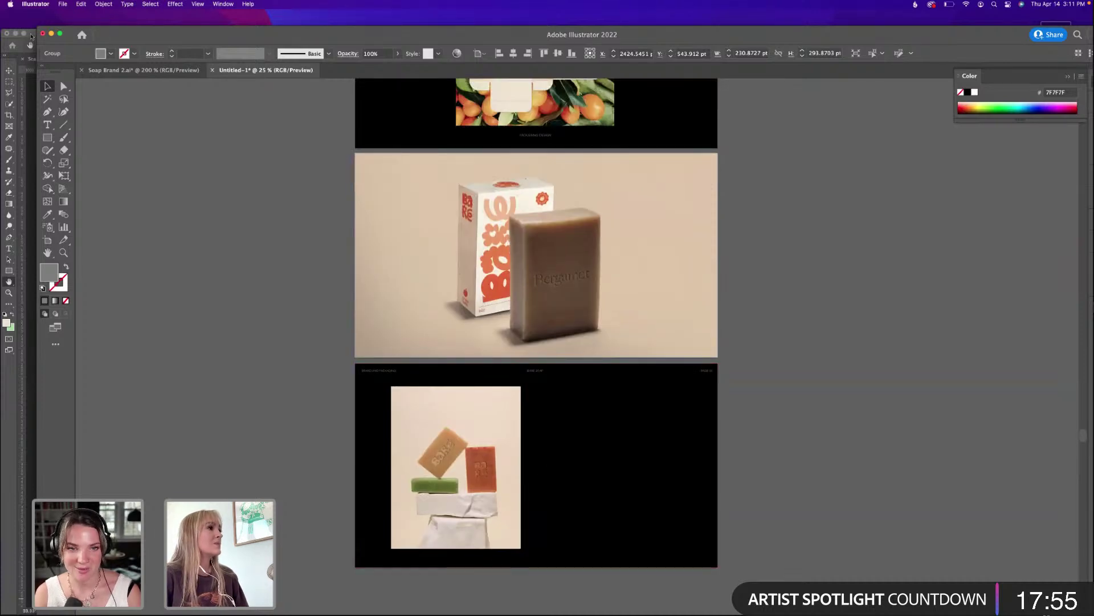
click(31, 36)
Raise bevel depth to 230% and try Emboss and Pillow Emboss styles with deeper depth.
drag(45, 35, 46, 17)
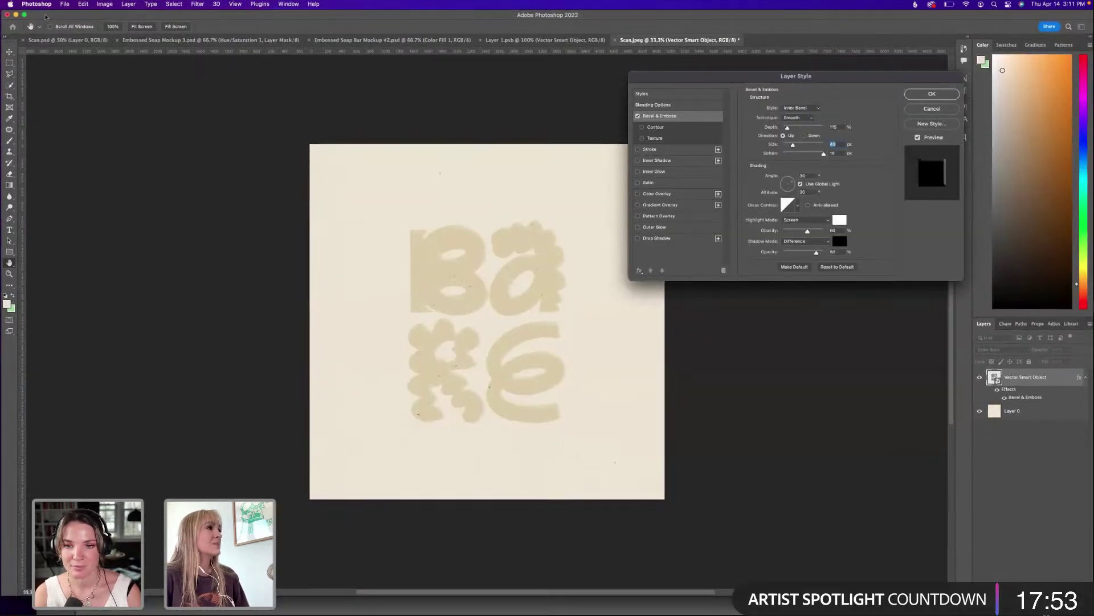
drag(787, 127, 787, 128)
click(791, 108)
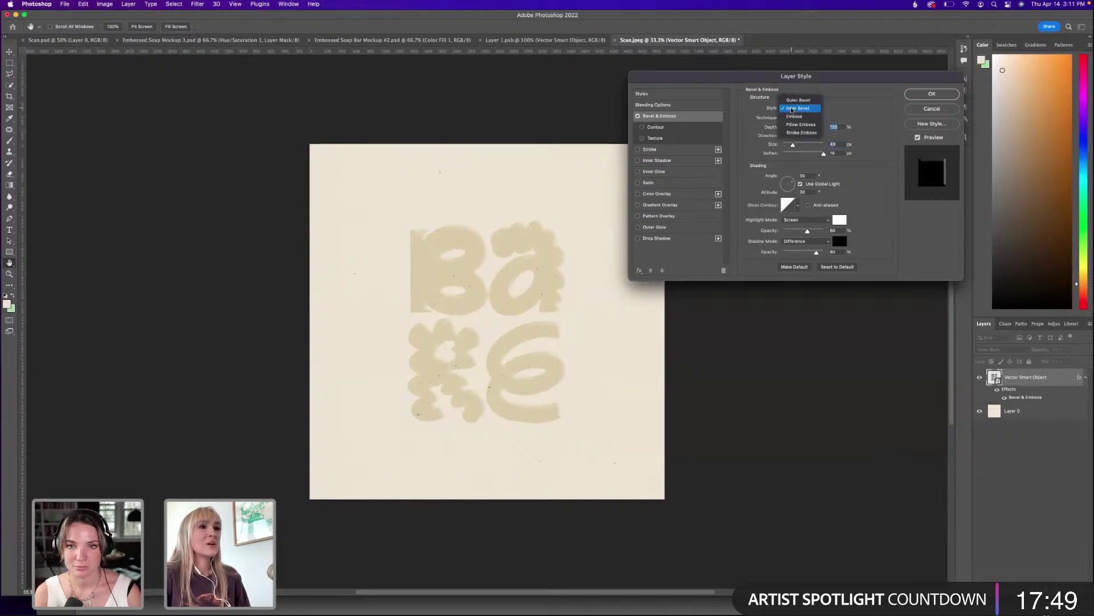
click(795, 116)
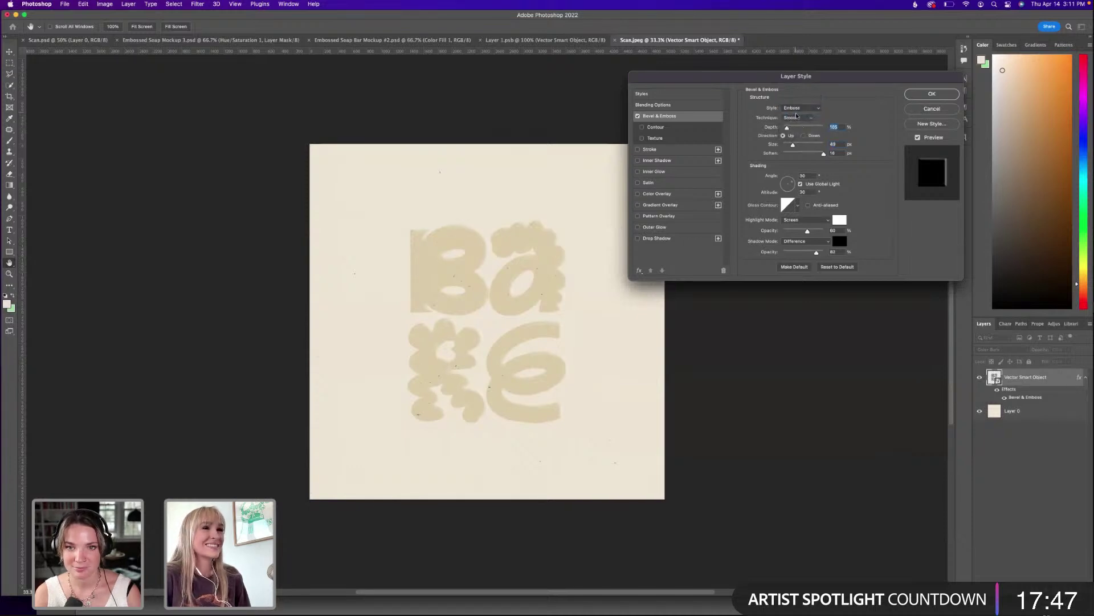
click(798, 108)
click(799, 116)
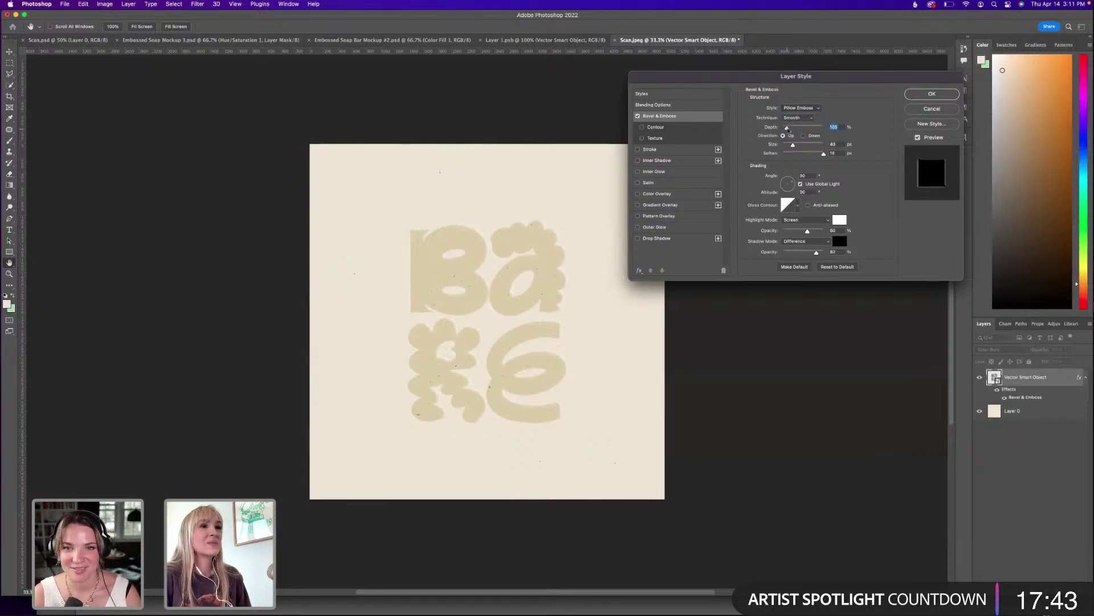
drag(788, 129, 803, 126)
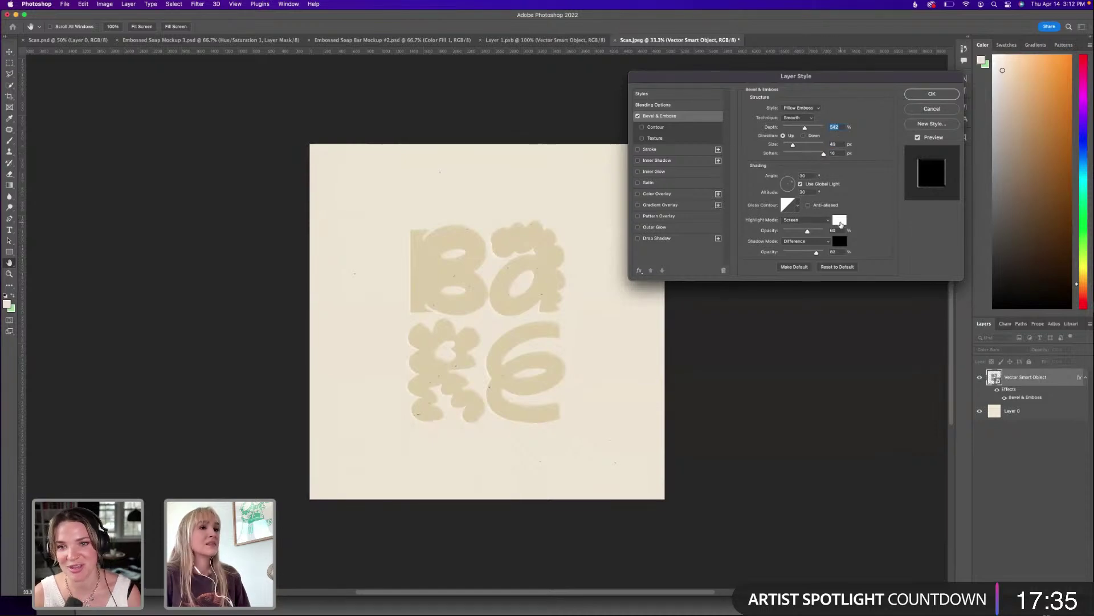
Keep a white highlight, try Emboss and Inner Bevel, then apply an Outer Bevel.
click(840, 221)
drag(505, 324, 524, 375)
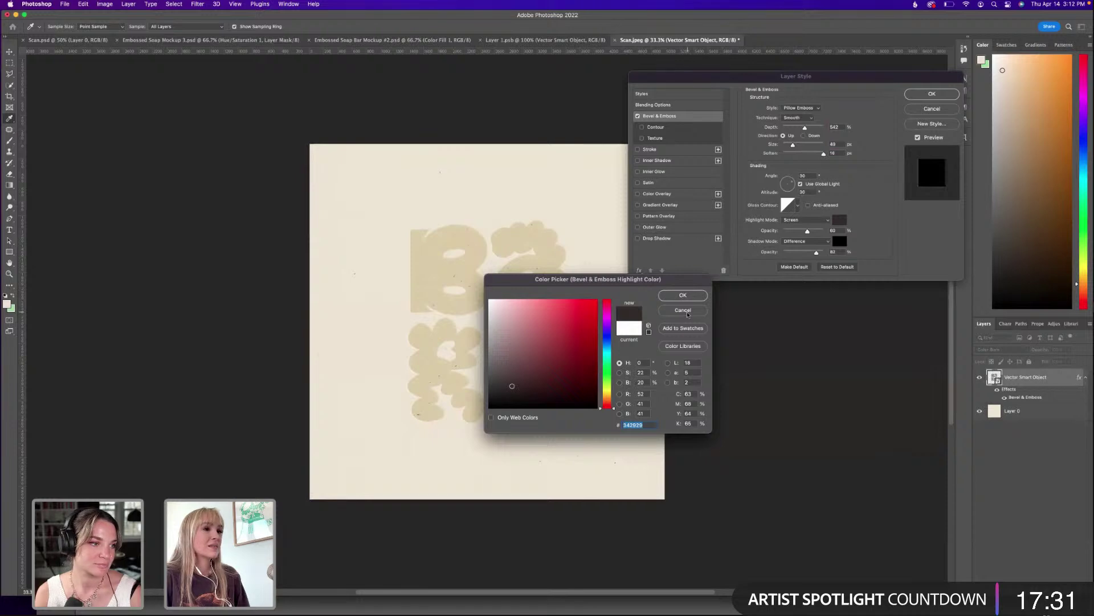
click(683, 294)
click(794, 108)
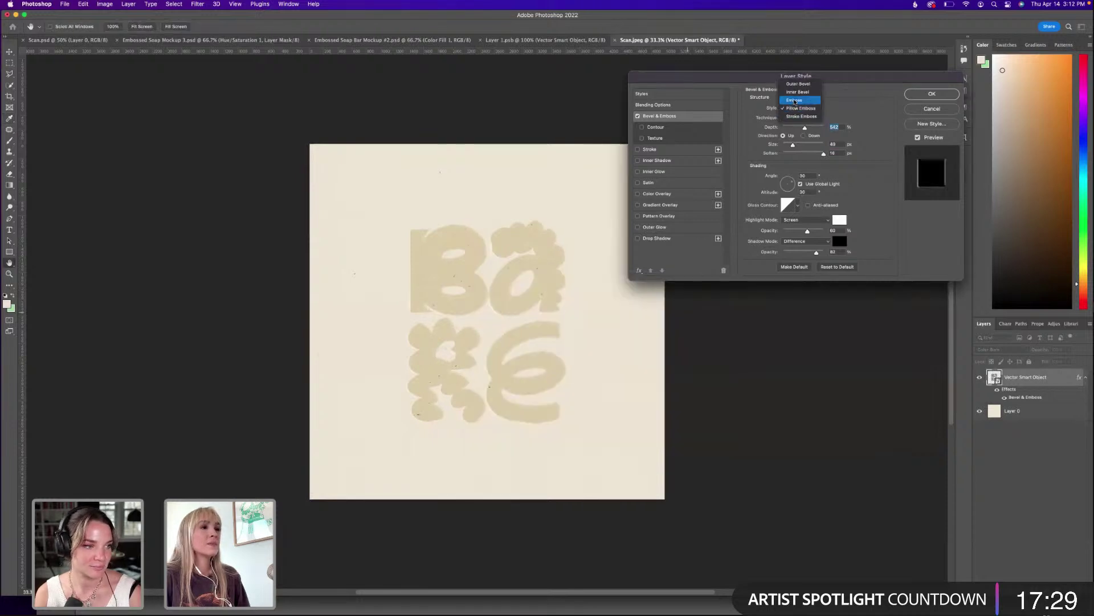
click(794, 100)
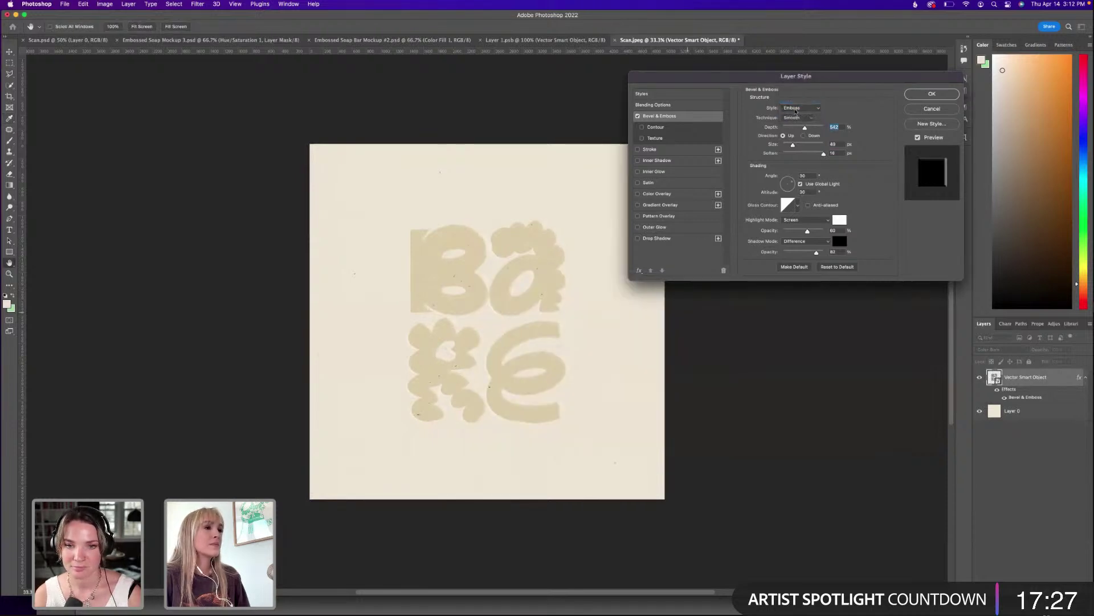
click(795, 107)
click(795, 105)
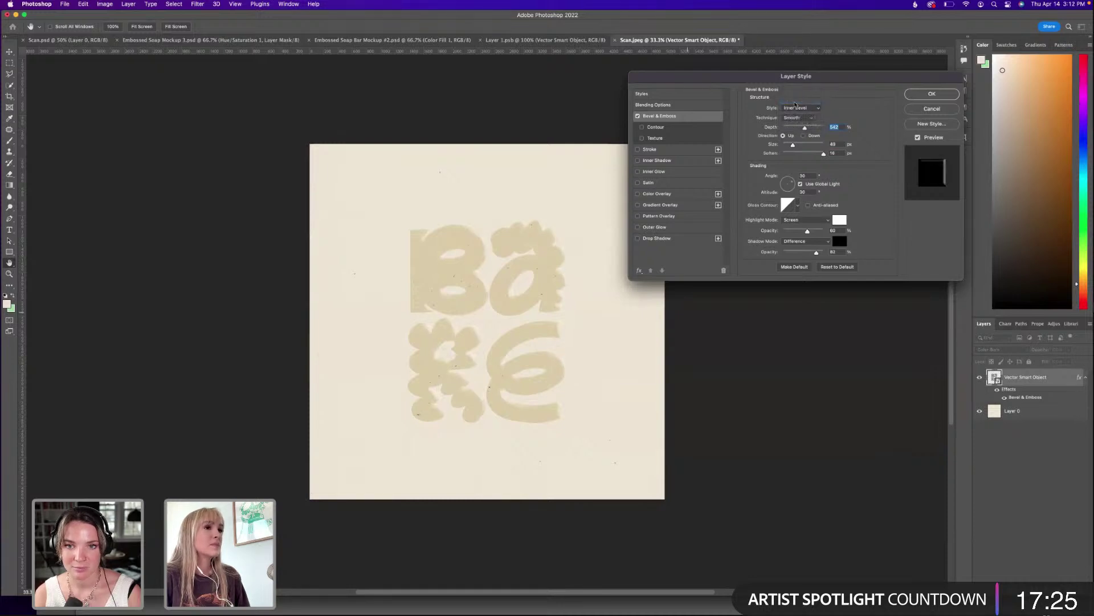
click(795, 110)
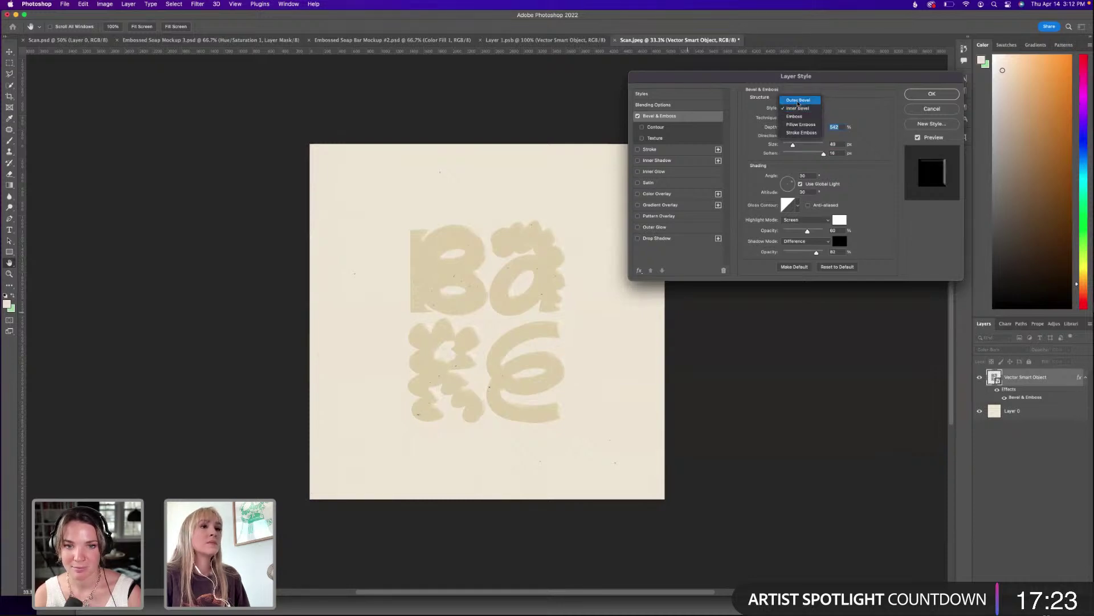
click(797, 102)
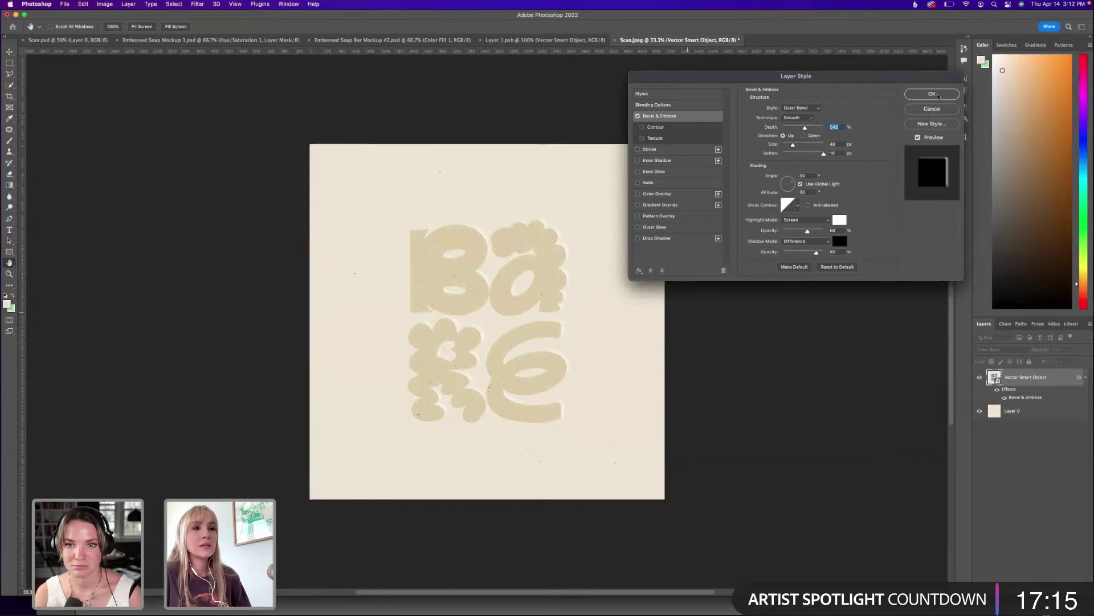
click(939, 96)
key(c)
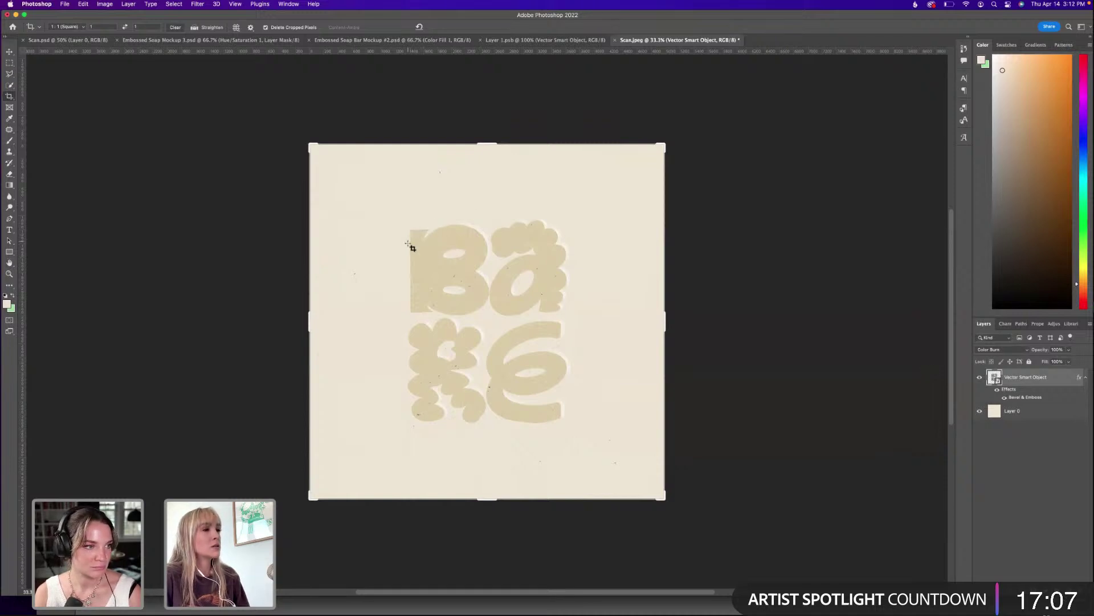
Split the bevel into separate layers, inspect them, then undo and reopen the Bevel & Emboss settings.
right_click(1018, 400)
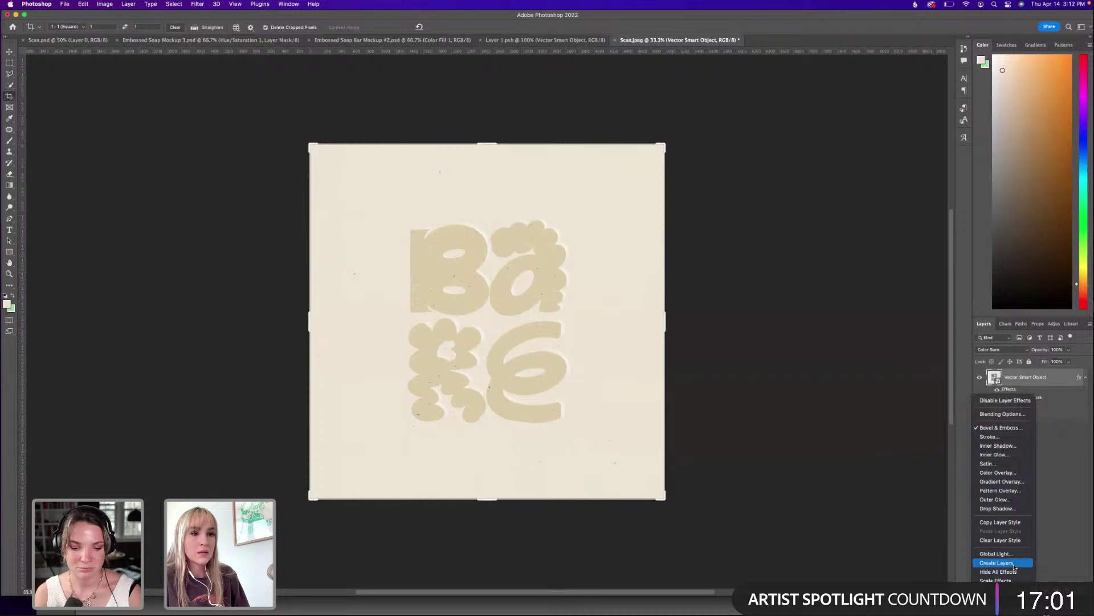
click(1050, 399)
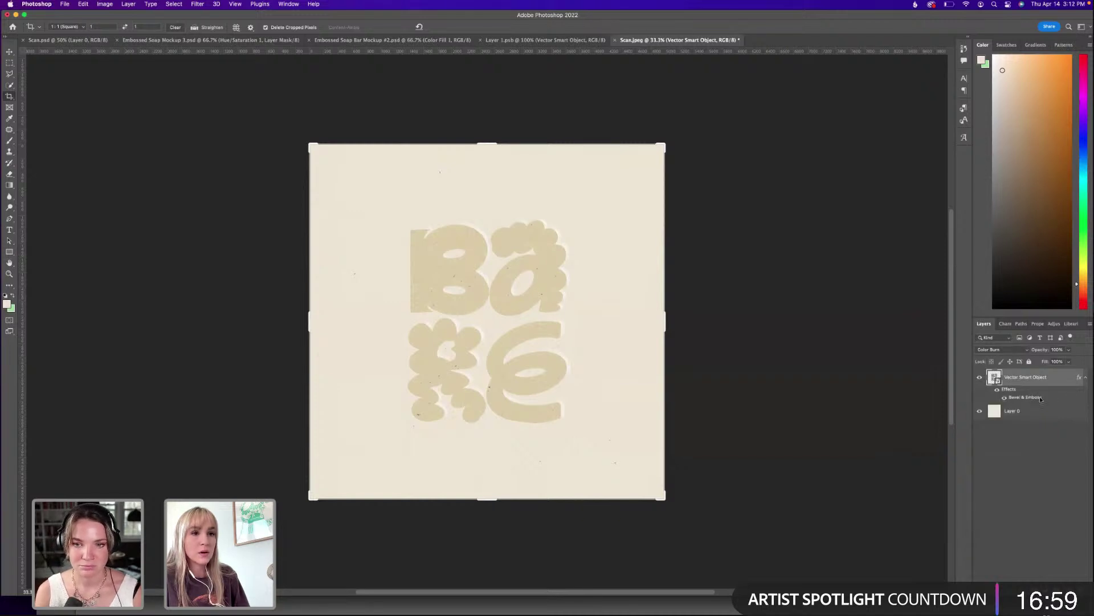
right_click(1040, 399)
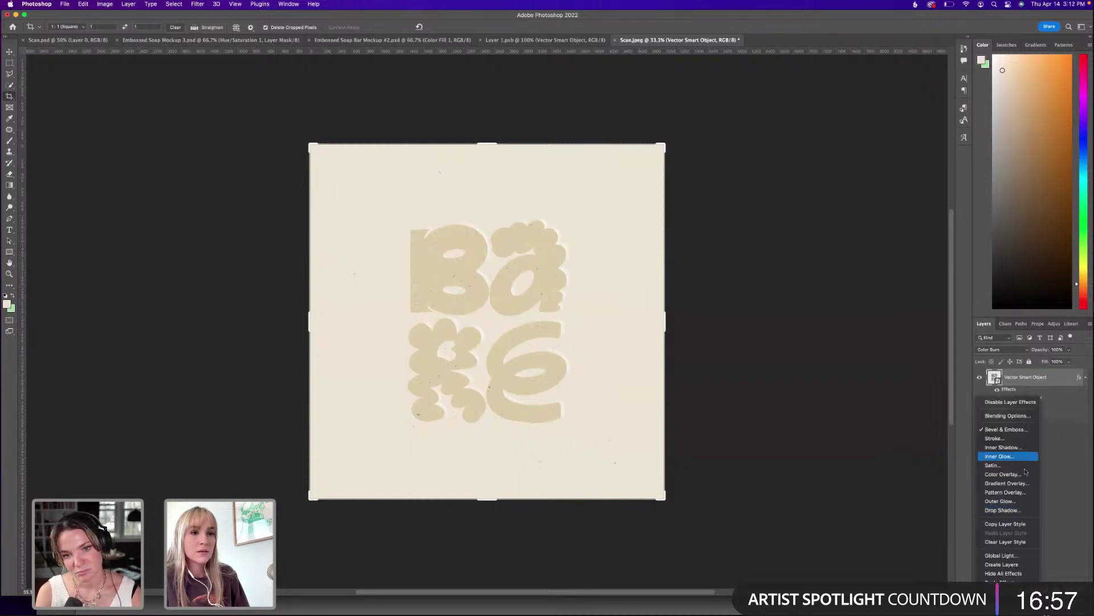
click(1009, 564)
click(980, 377)
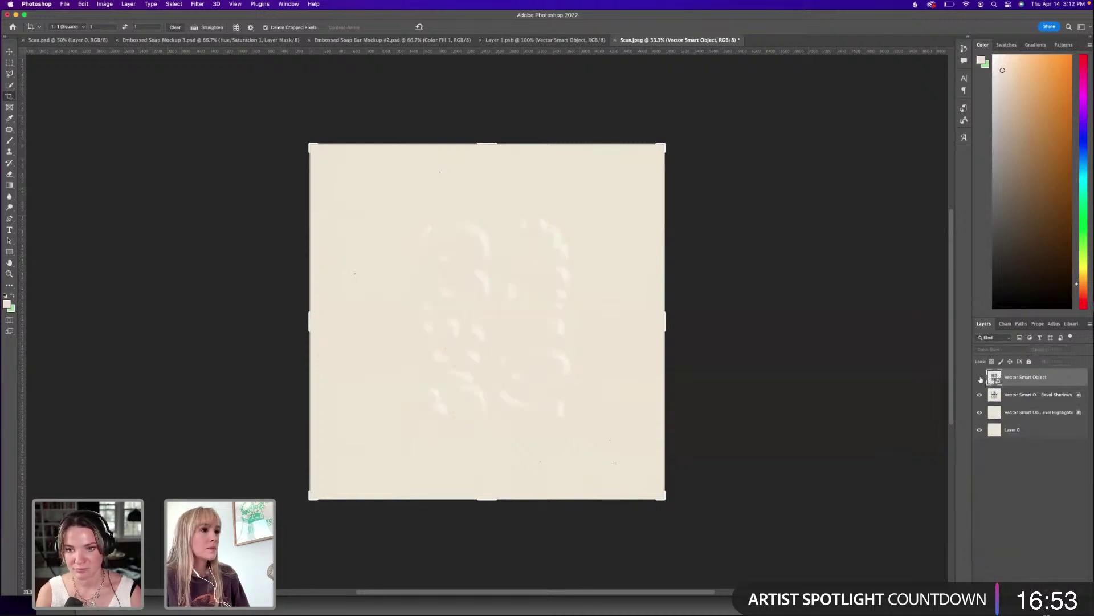
click(980, 378)
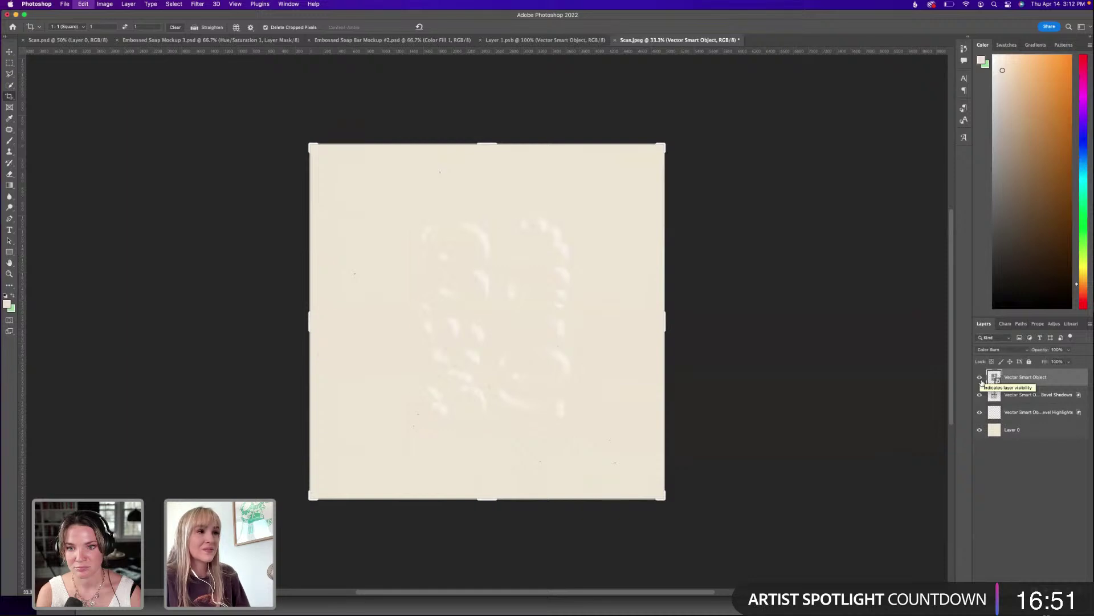
key(super+z)
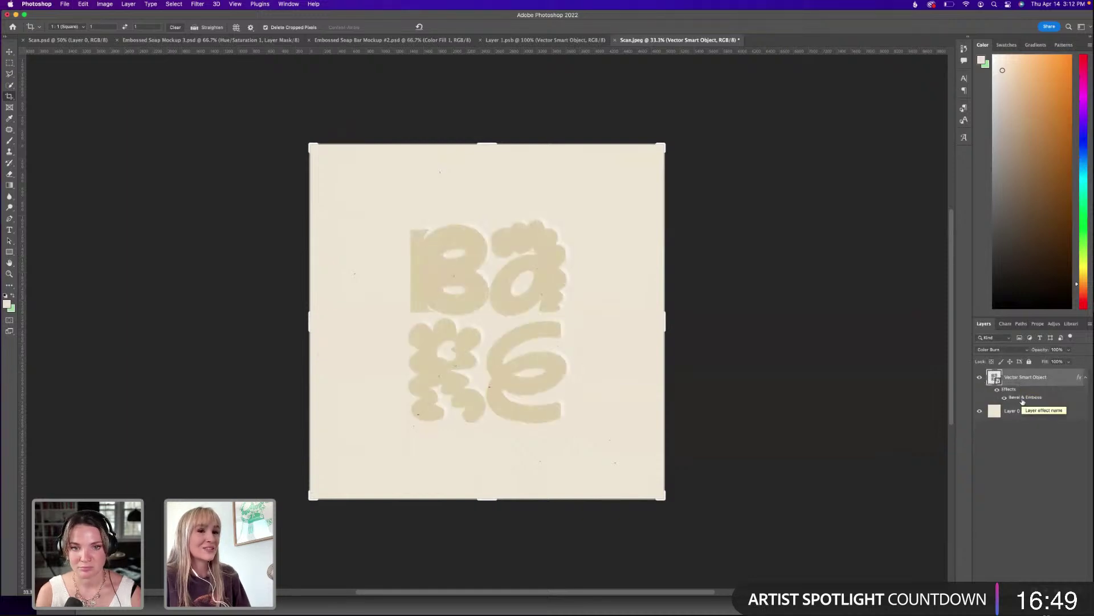
double_click(1024, 397)
Discard a trial Inner Bevel, confirm Color Burn blending, and reopen Bevel & Emboss.
click(801, 108)
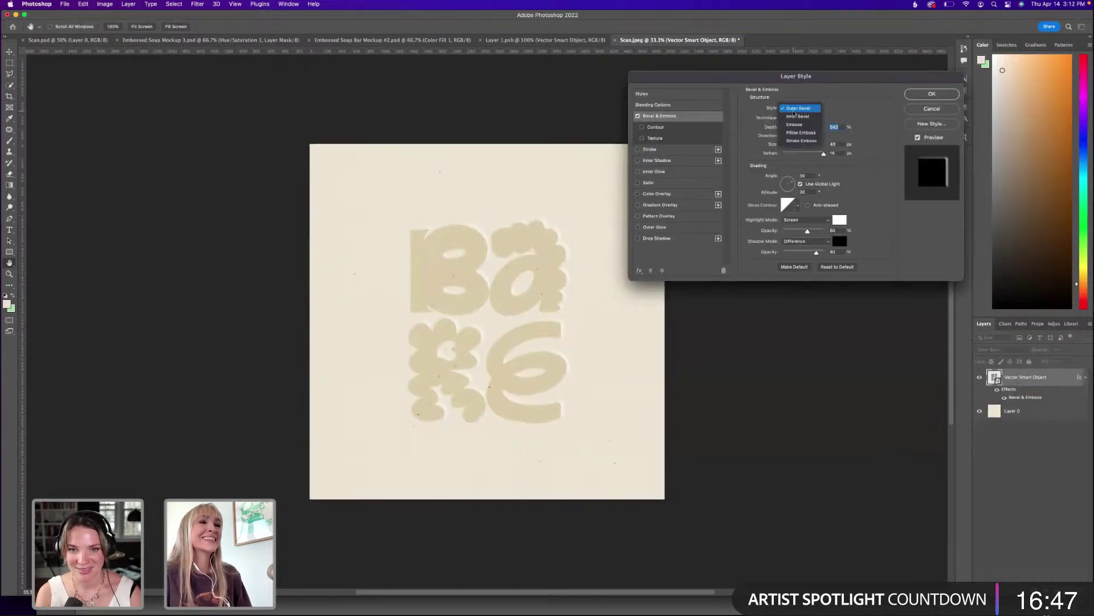
click(795, 117)
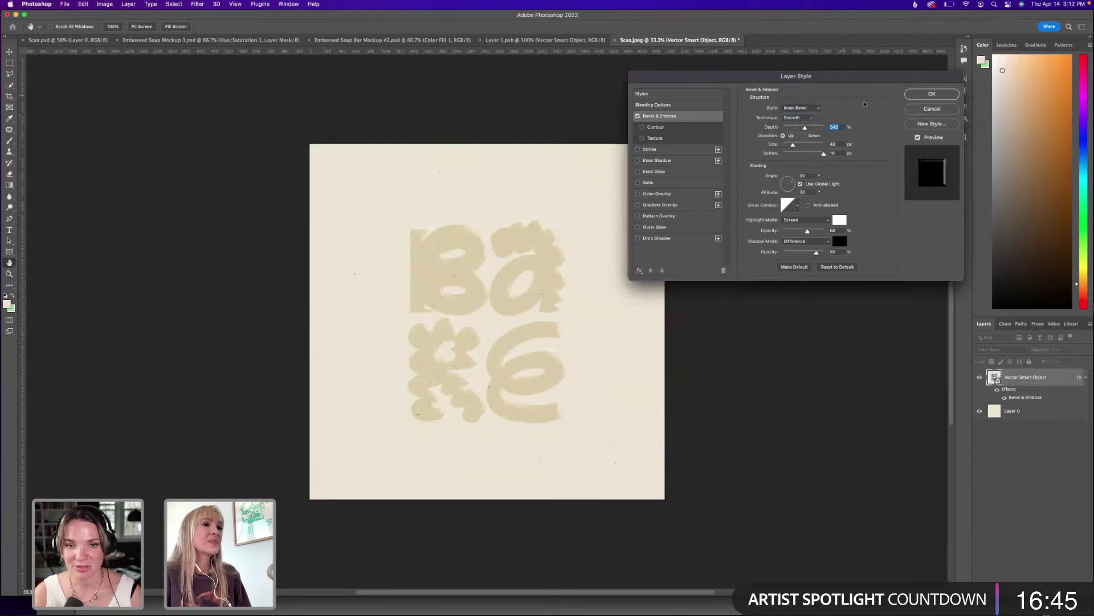
click(932, 109)
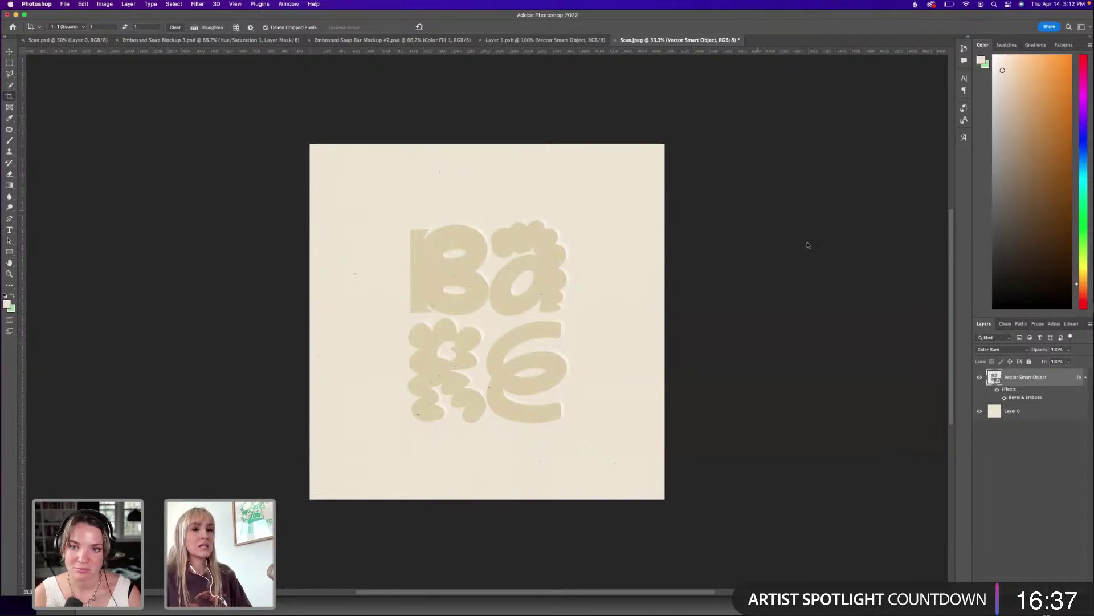
click(995, 349)
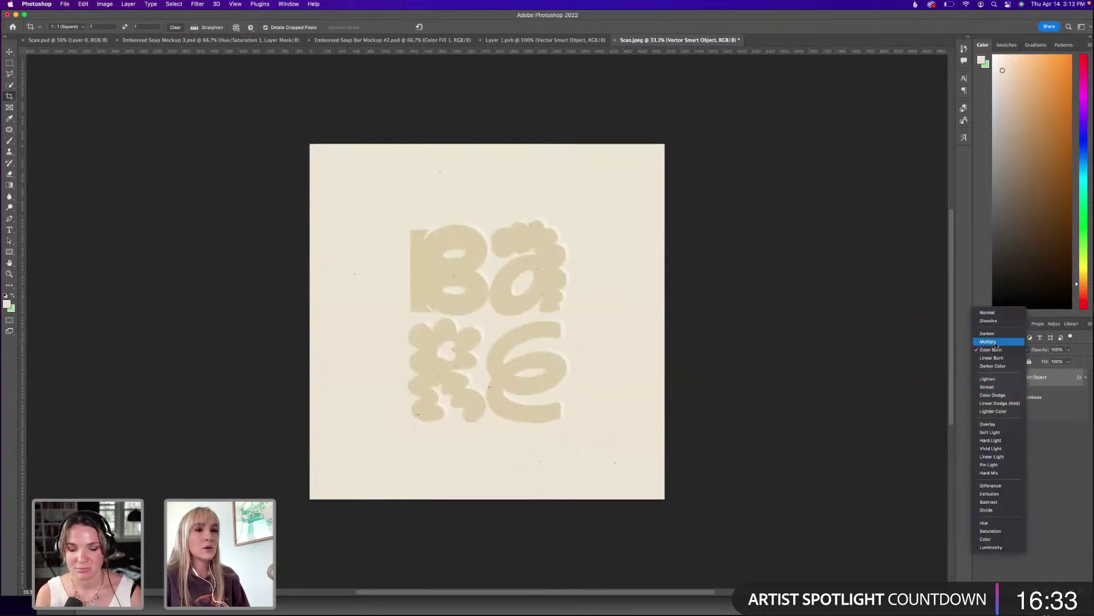
click(1024, 404)
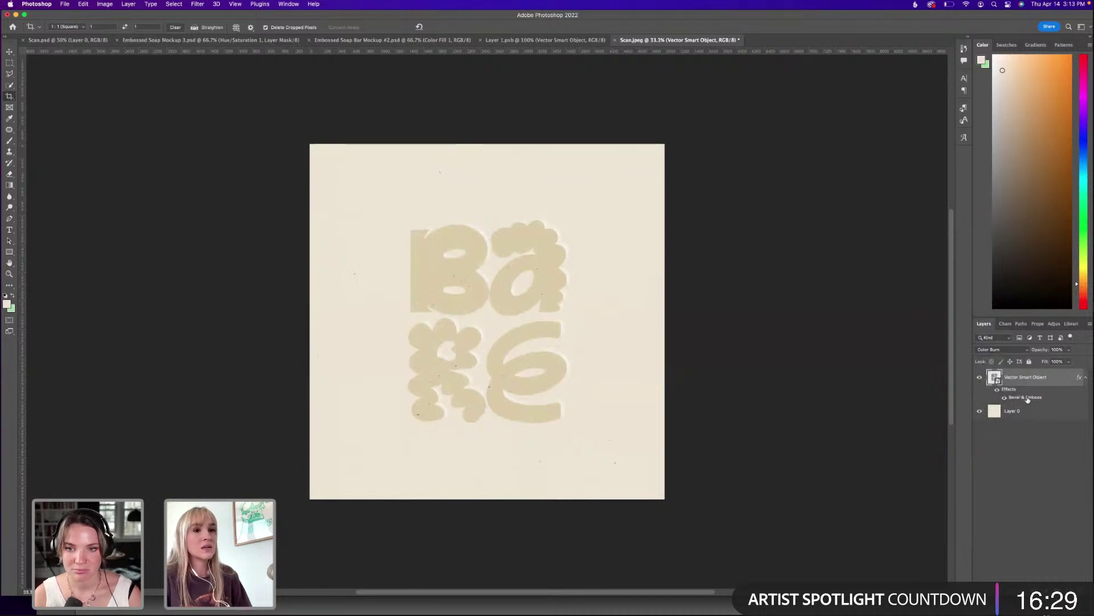
double_click(1025, 397)
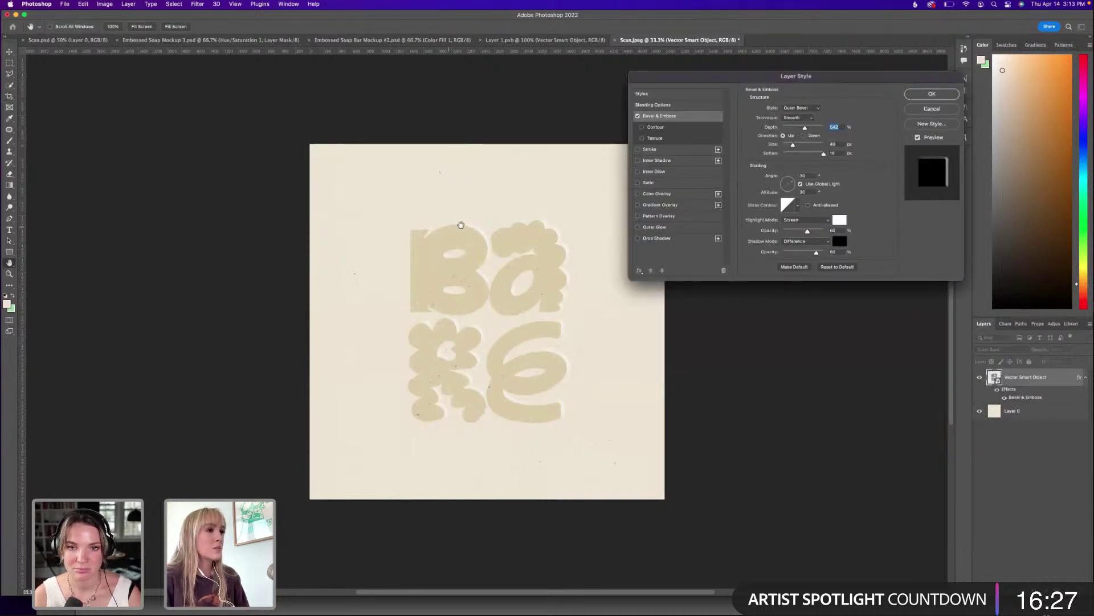
Apply a Pillow Emboss with Down direction, Difference shadow mode, and depth raised to 813%.
click(801, 108)
click(803, 113)
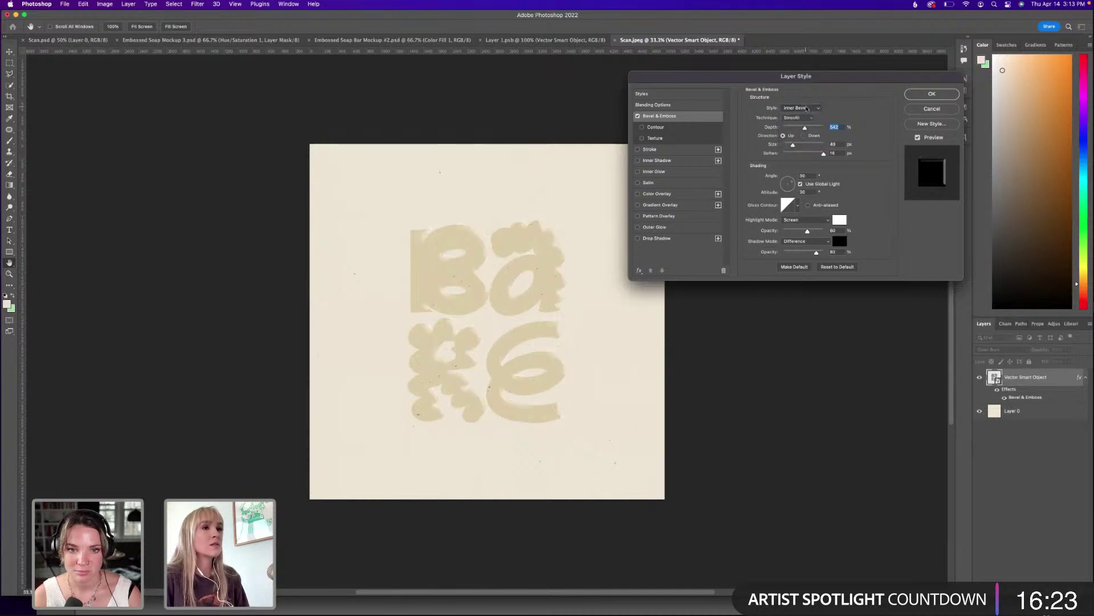
click(805, 107)
click(806, 117)
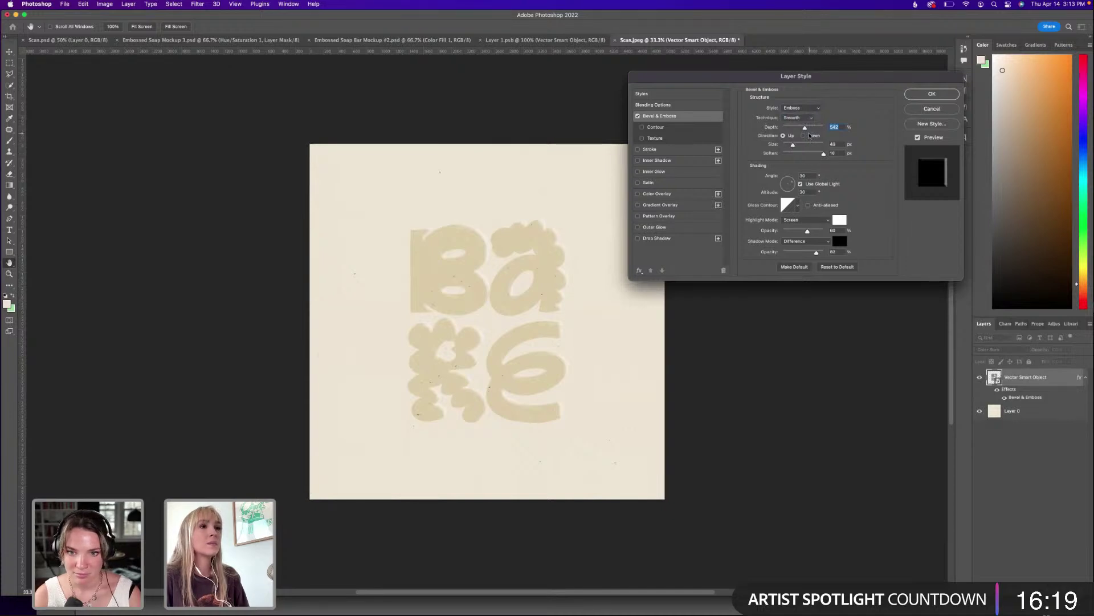
click(803, 136)
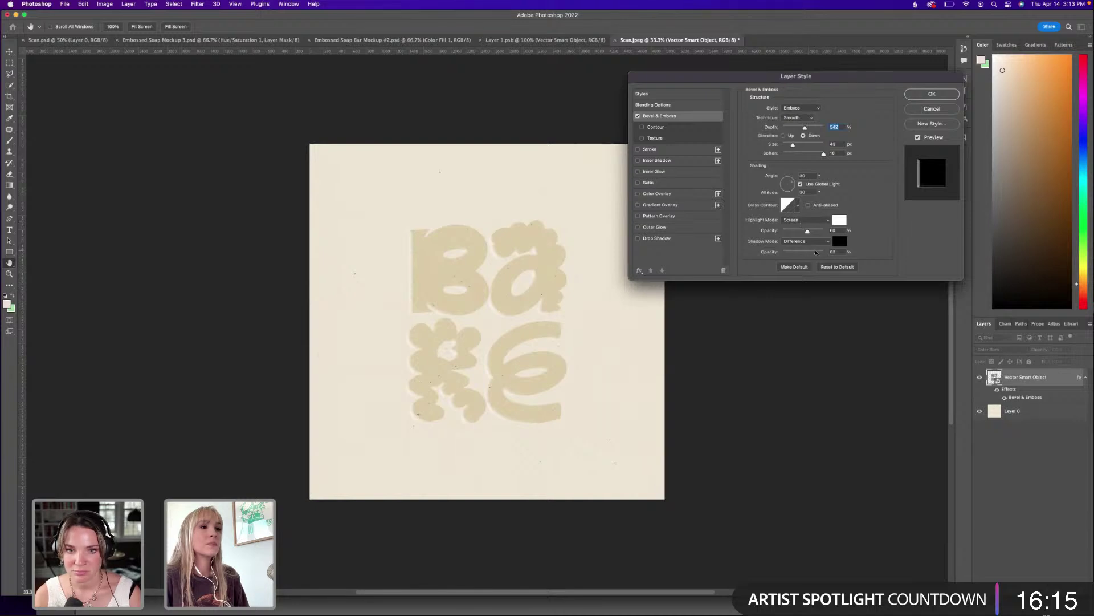
click(803, 241)
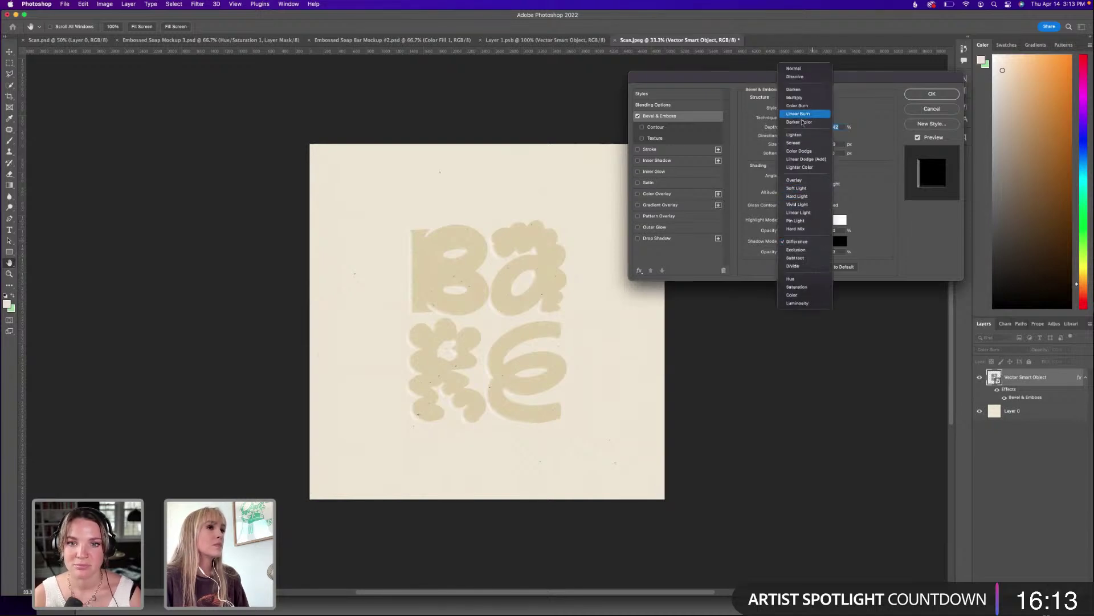
click(860, 121)
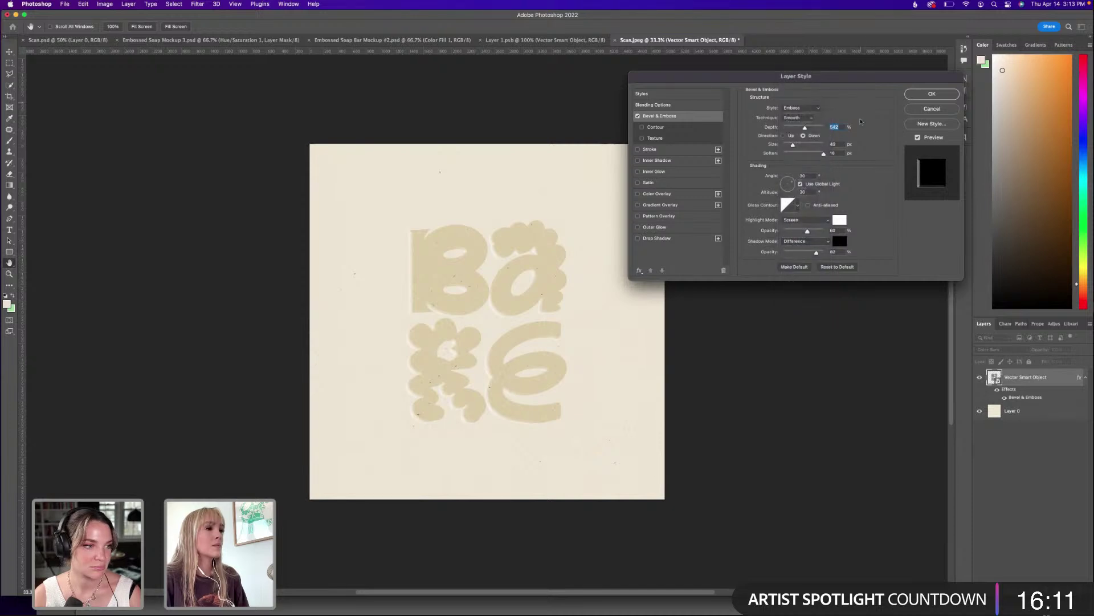
click(801, 108)
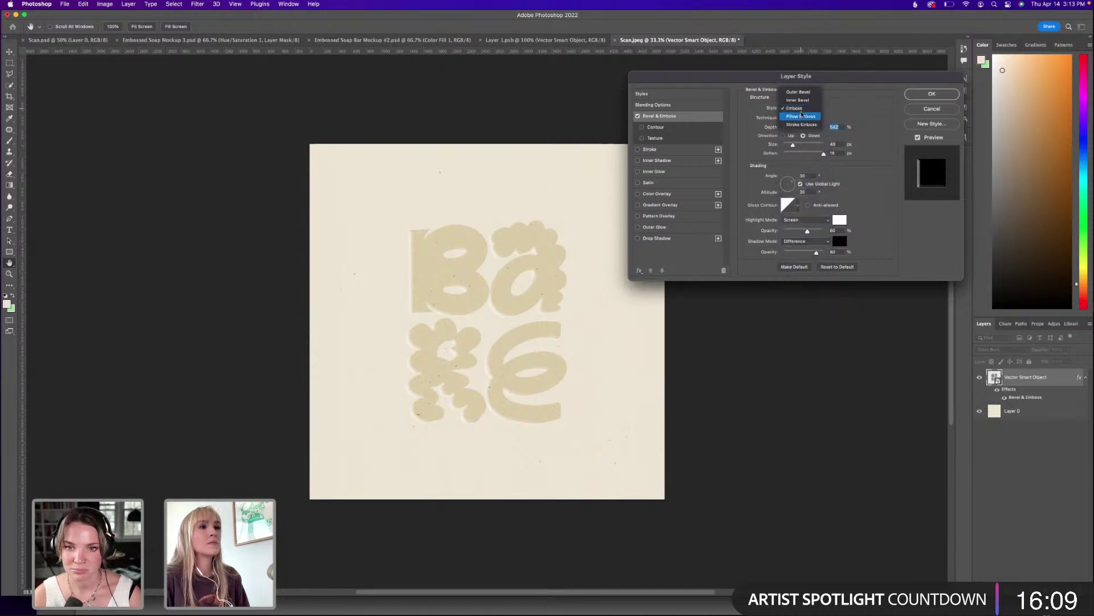
click(801, 118)
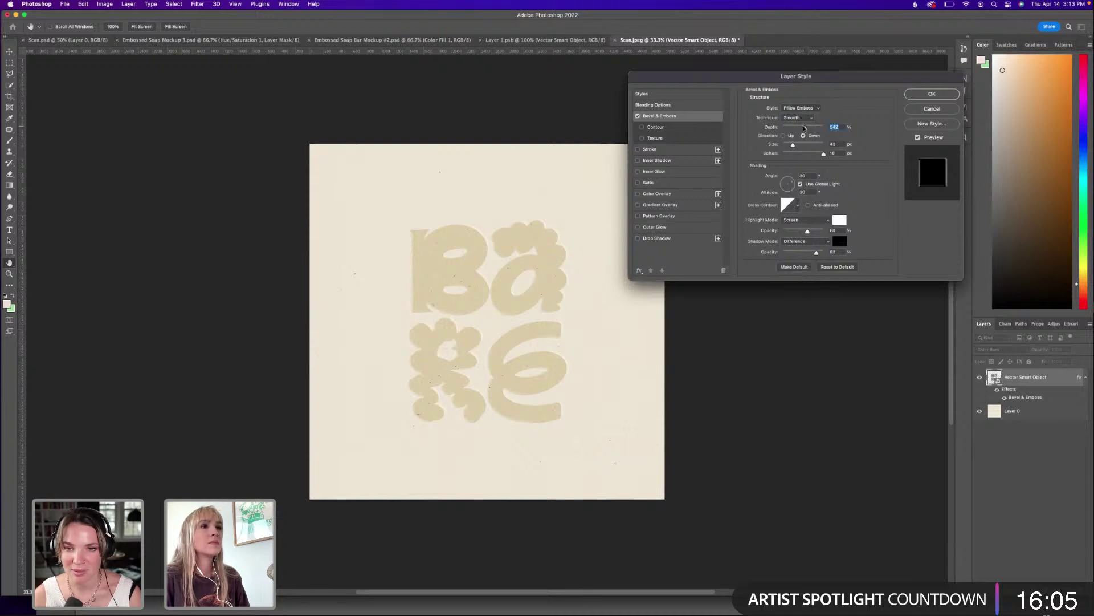
mouse_move(804, 128)
mouse_down()
mouse_move(818, 129)
mouse_move(811, 153)
mouse_move(823, 154)
mouse_move(793, 145)
mouse_up()
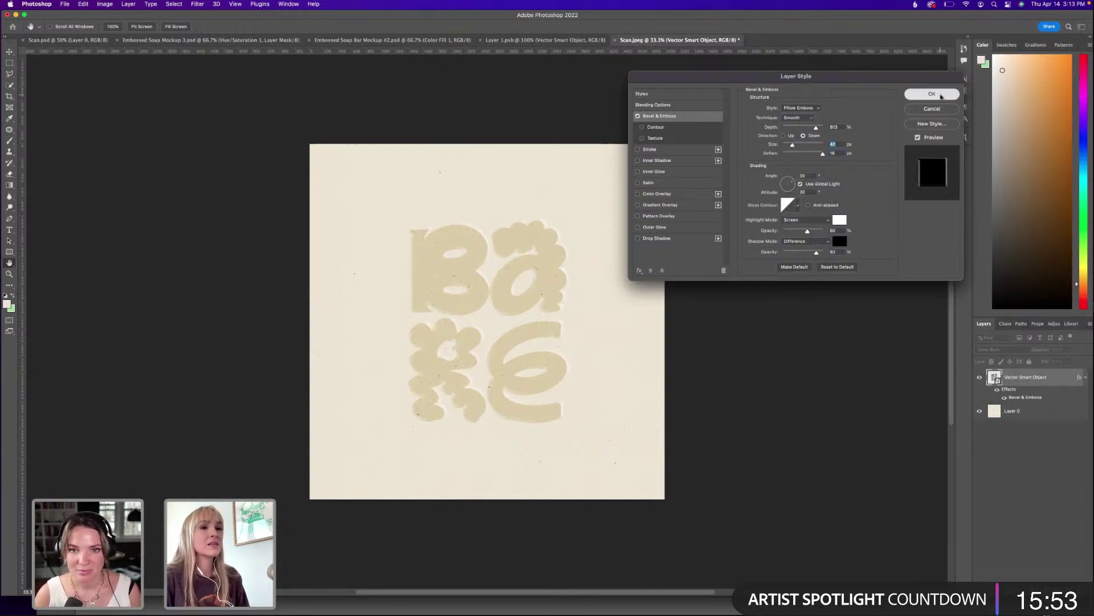
click(941, 95)
Split the pillow emboss into Shadows and Highlights layers, hide the new pair, and save.
key(c)
right_click(1037, 399)
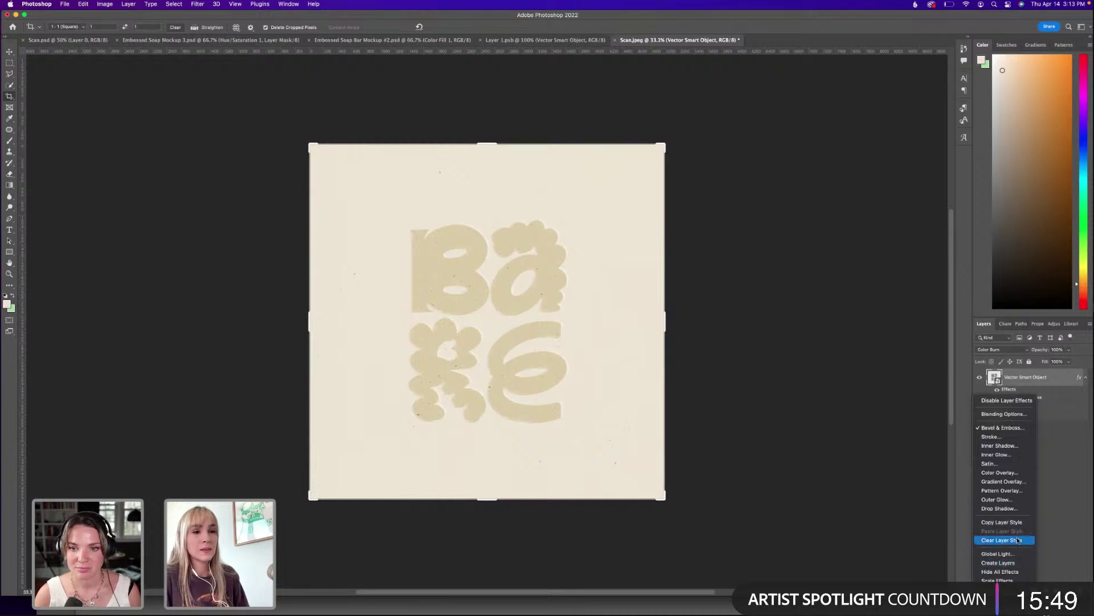
click(1002, 562)
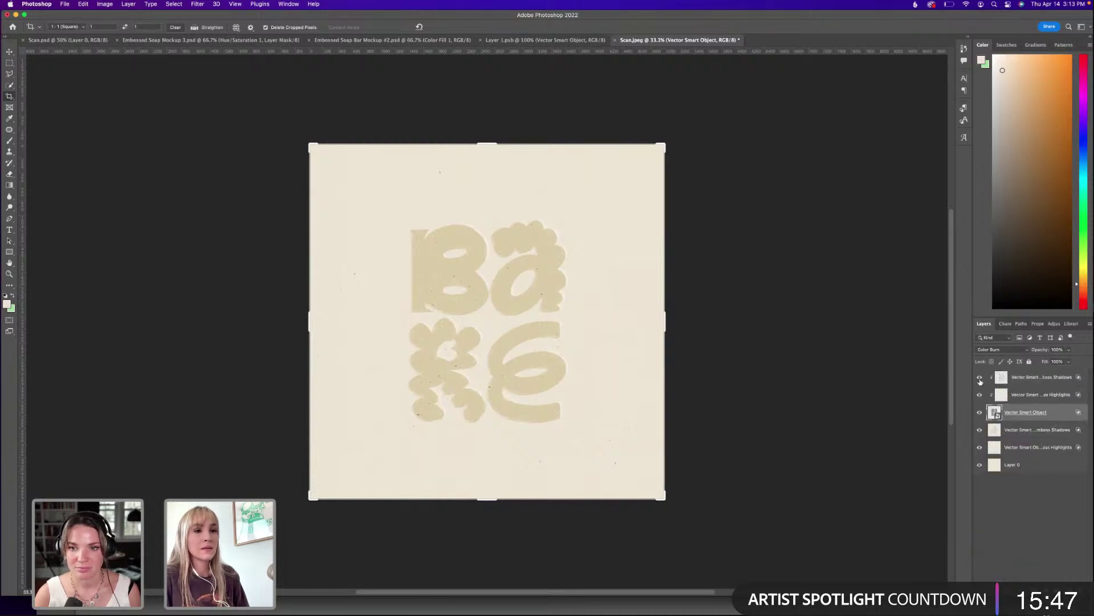
click(980, 413)
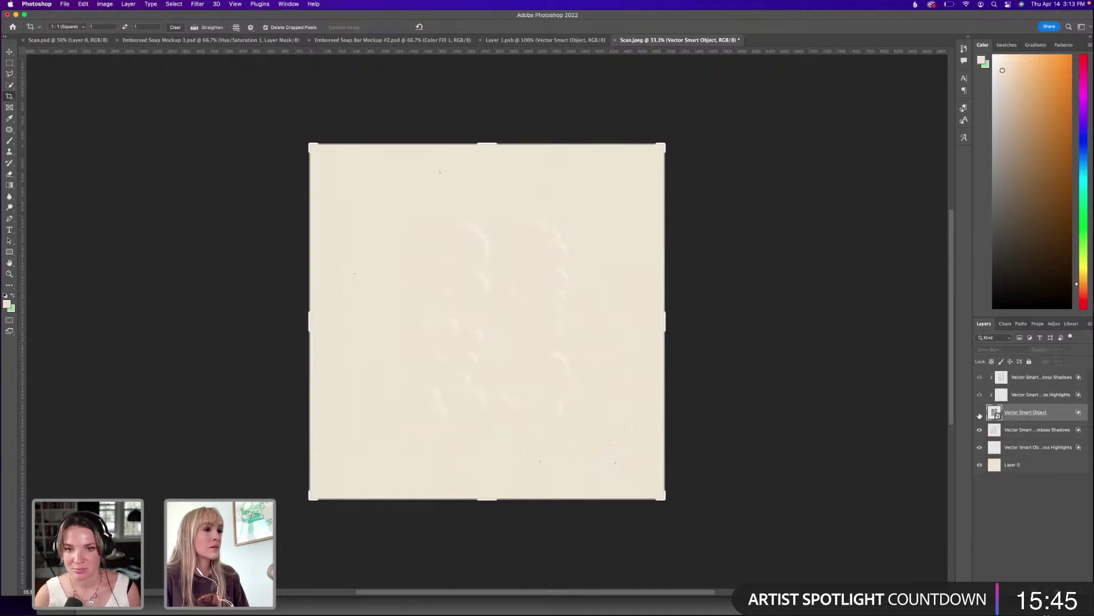
click(980, 413)
click(980, 395)
click(980, 377)
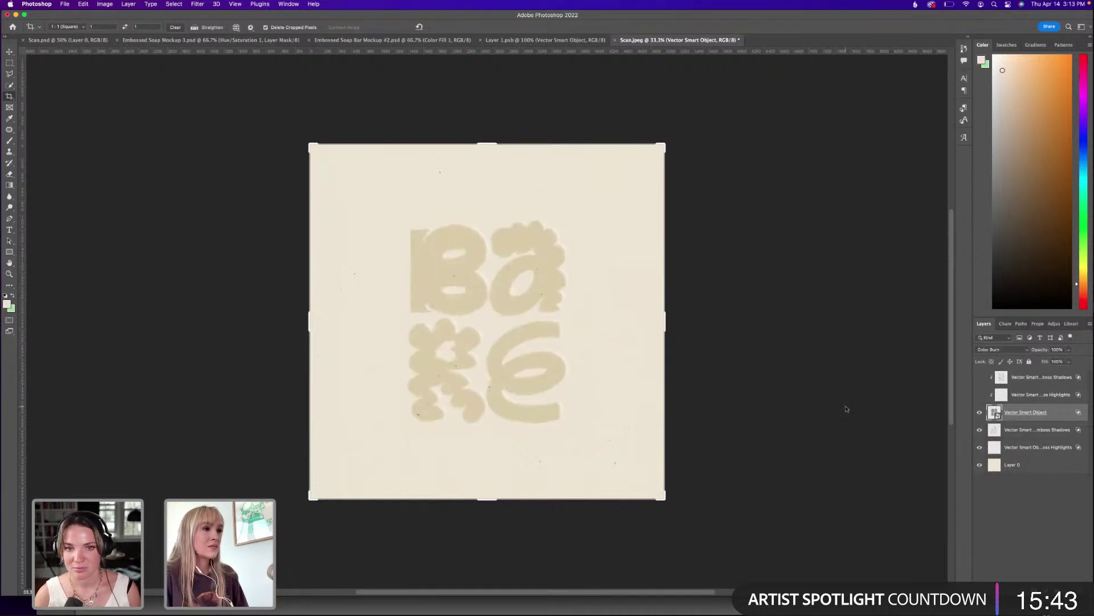
key(Return)
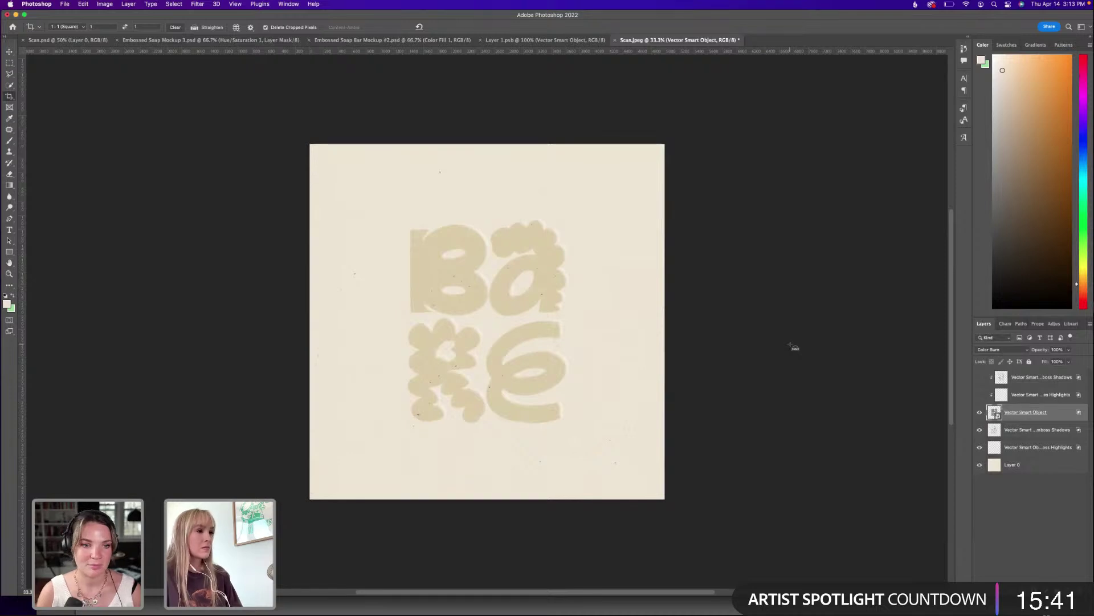
key(super+s)
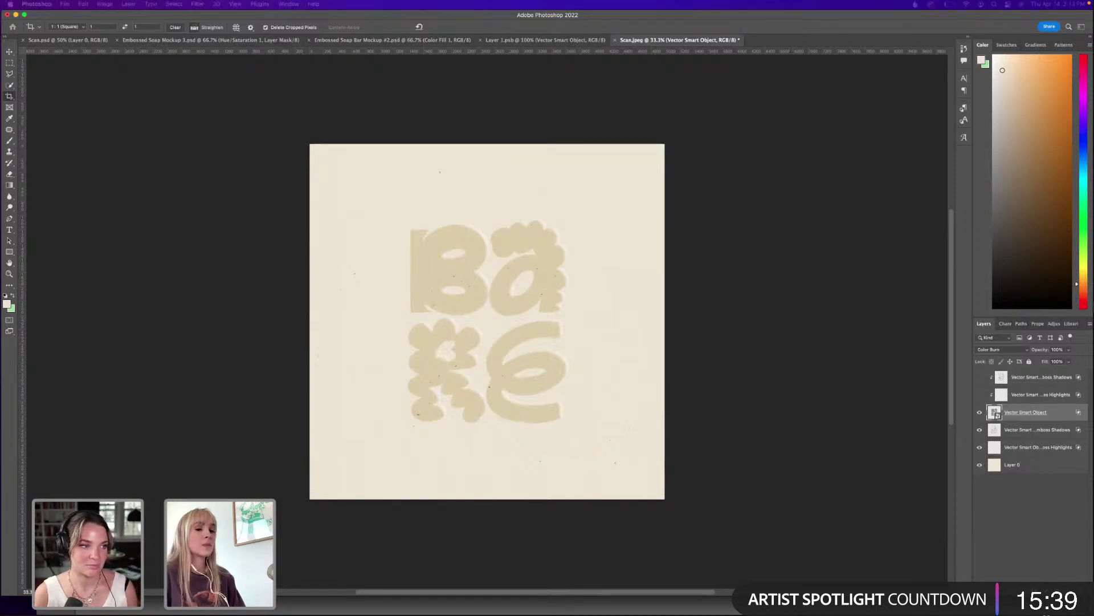
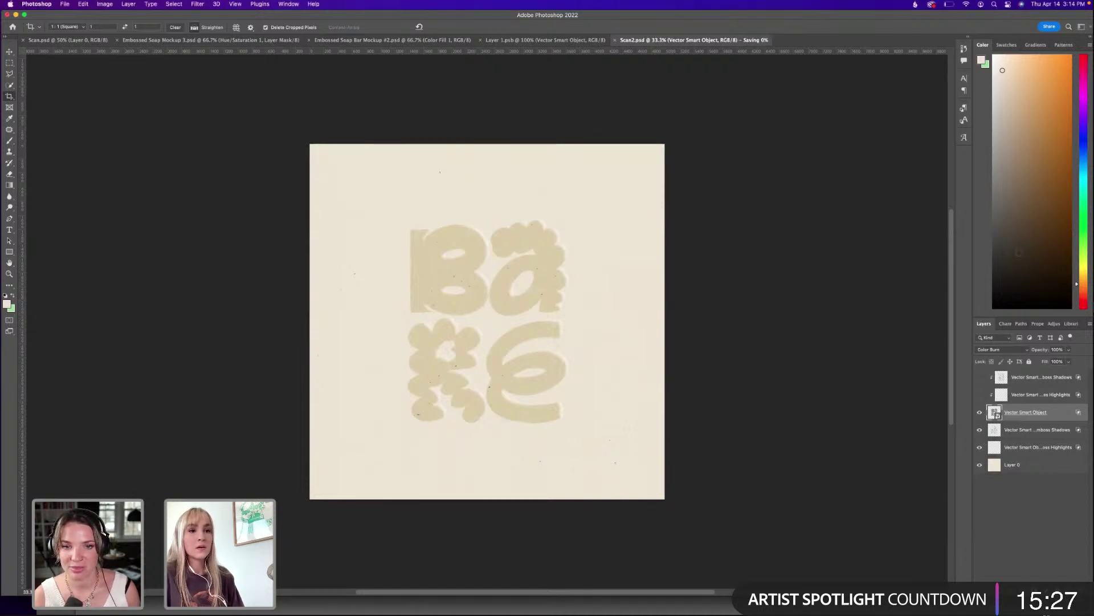
Load the Vector Smart Object's logo letters as a selection, deselect them, and return to Illustrator.
click(1056, 415)
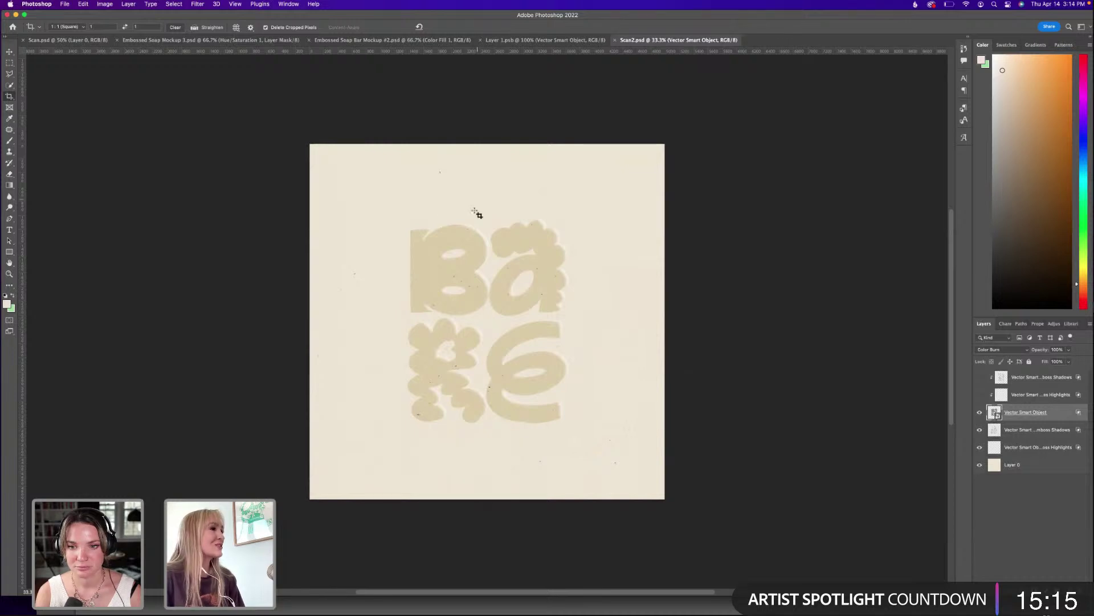
super+click(994, 412)
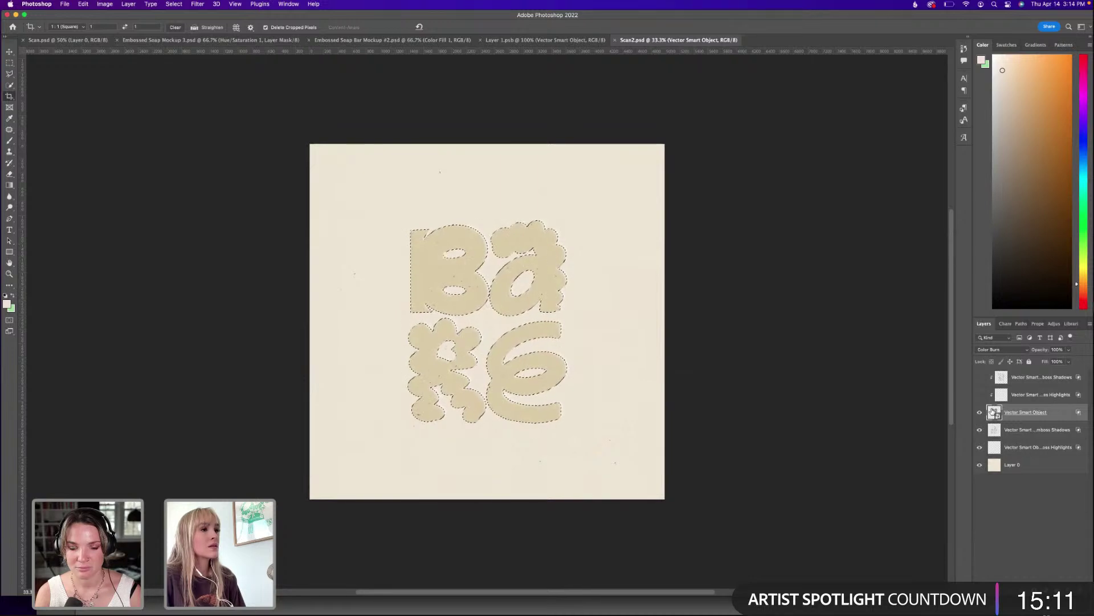
key(super+d)
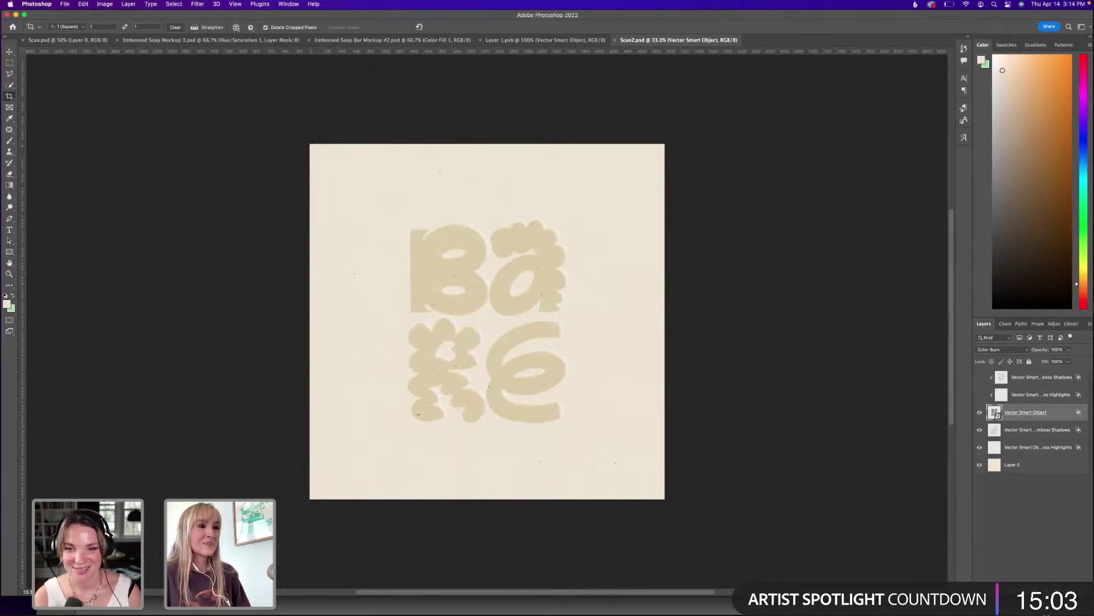
key(super+Tab)
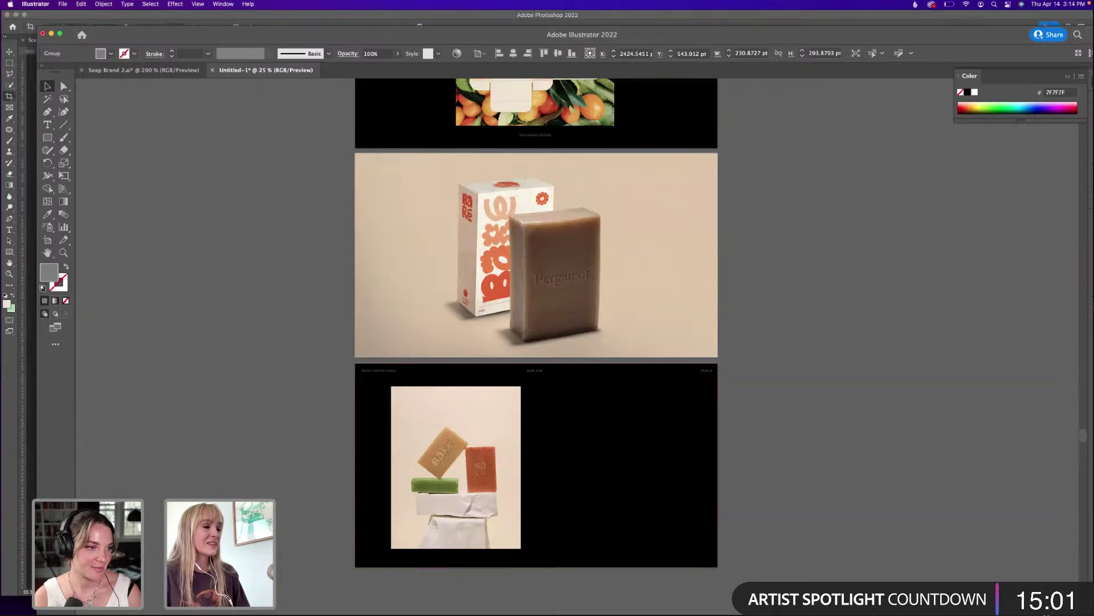
Place the Scan2.psd logo scan on the soap page and shrink it to a small square.
scroll(594, 347, down, 2)
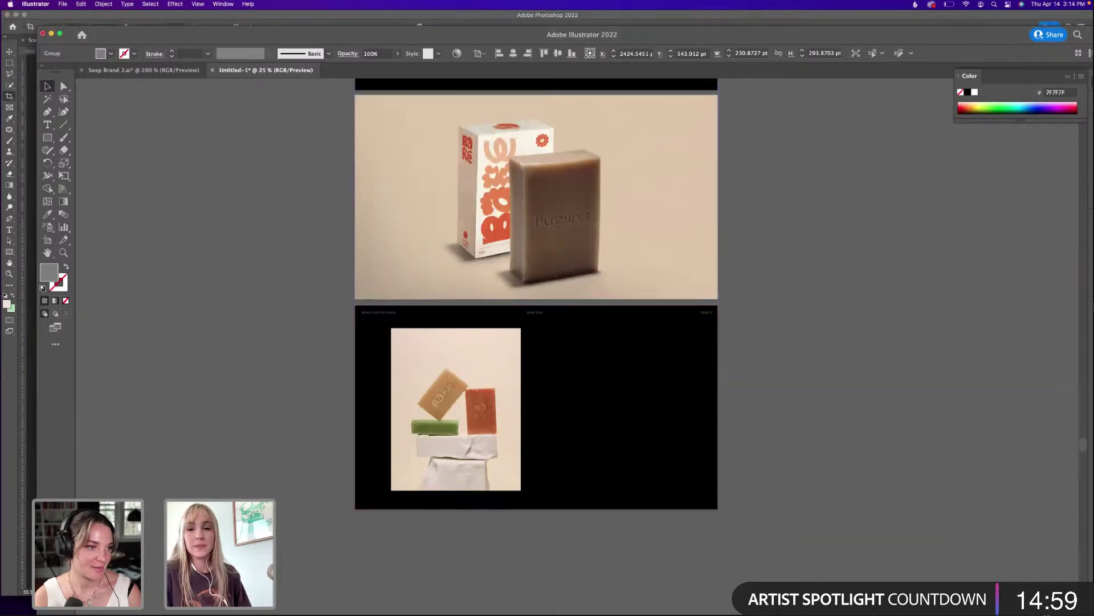
drag(731, 310, 614, 382)
click(620, 392)
click(617, 397)
Align the logo square vertically with the stacked-soap photo and centre both on the page.
shift+click(482, 378)
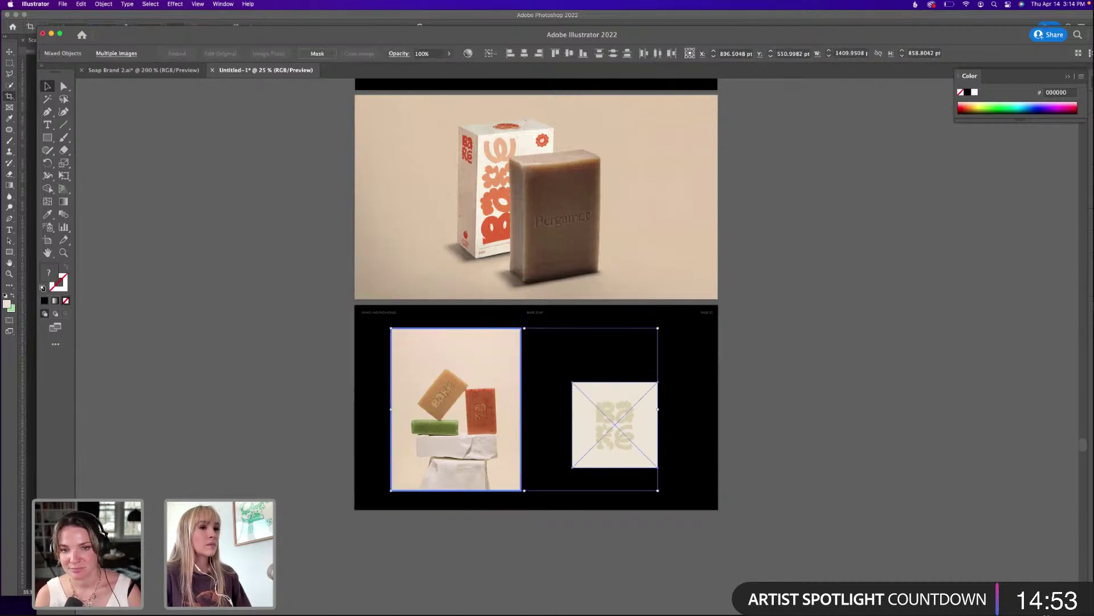
drag(969, 35, 934, 20)
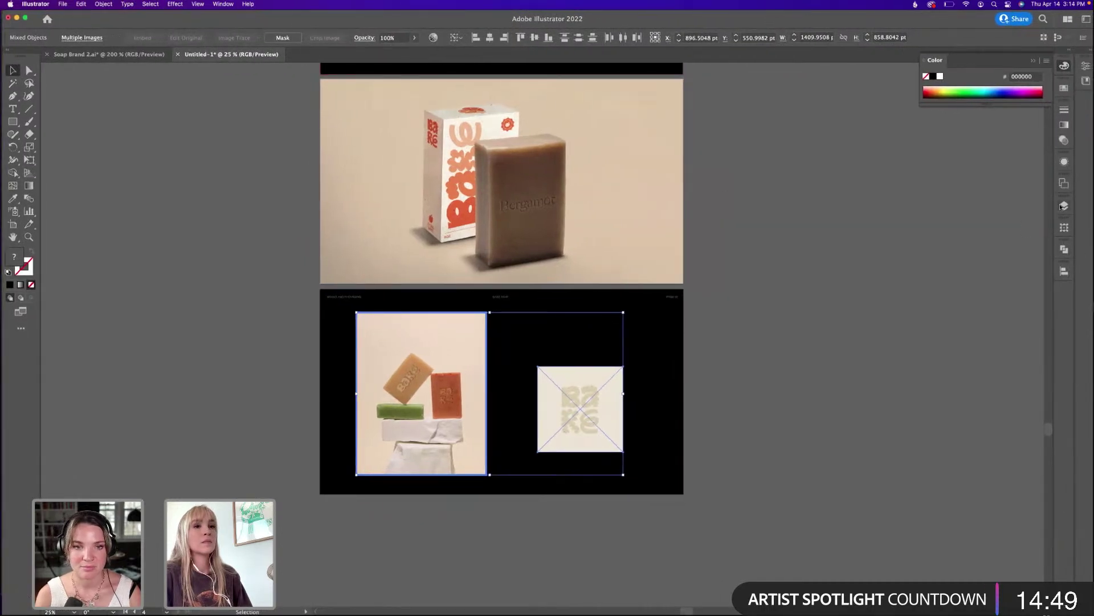
click(1064, 271)
click(1023, 294)
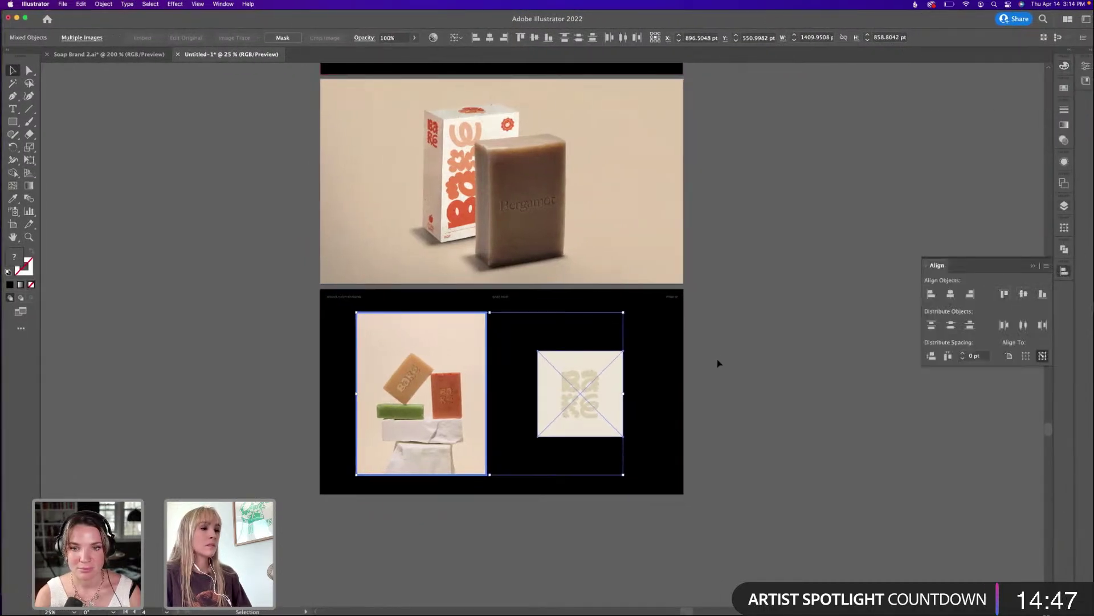
click(664, 403)
click(574, 395)
shift+click(457, 400)
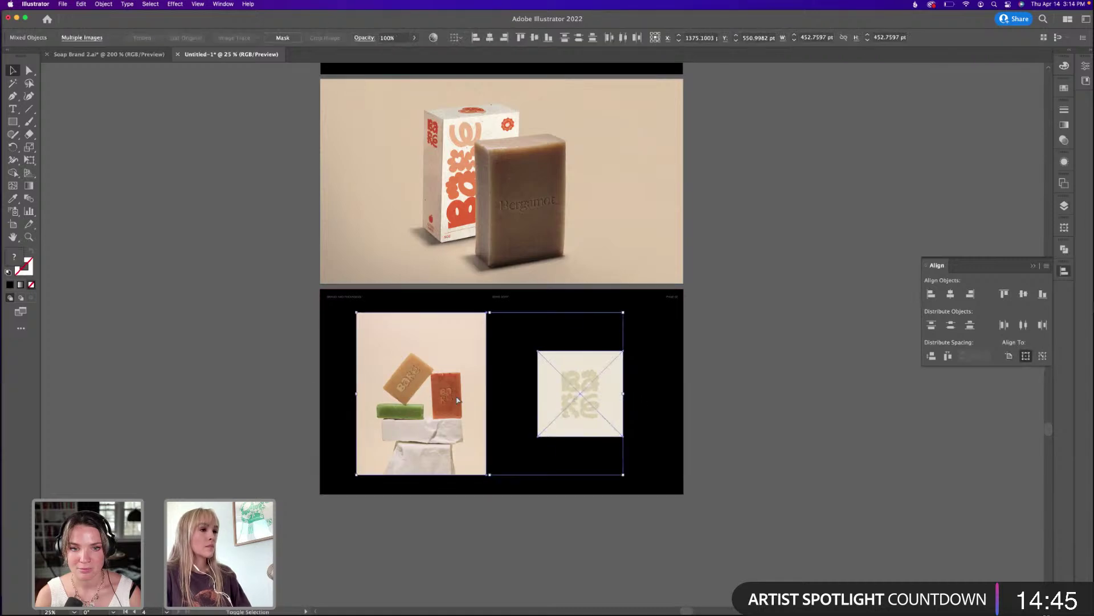
click(950, 293)
click(718, 270)
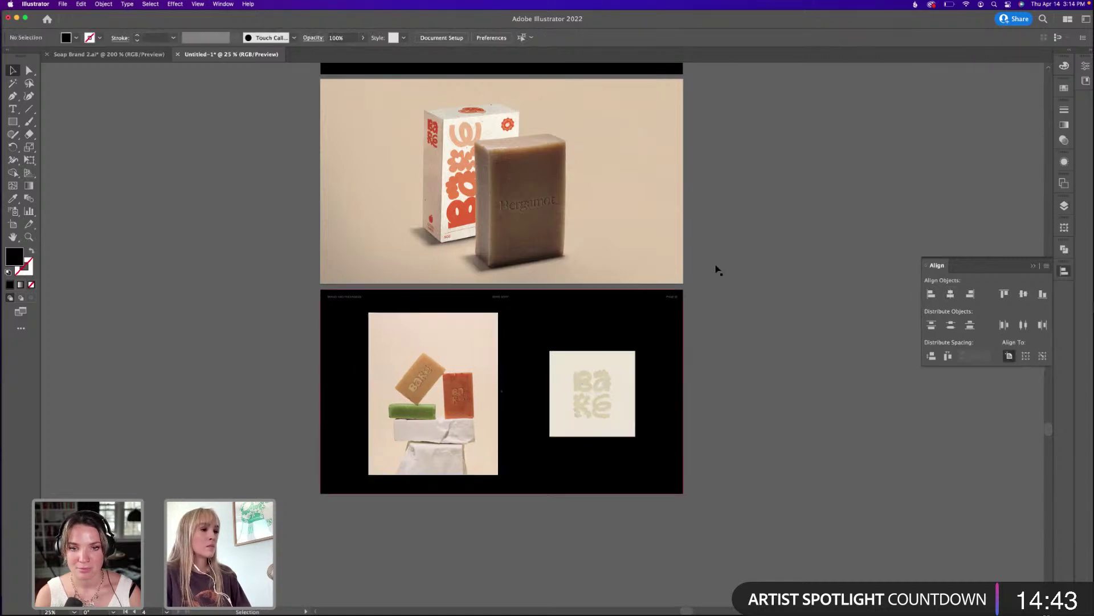
Nudge the stacked-soap photo back into place and delete the stray grey logo copy beside the artboard.
drag(455, 396, 452, 396)
click(785, 325)
drag(663, 247, 681, 266)
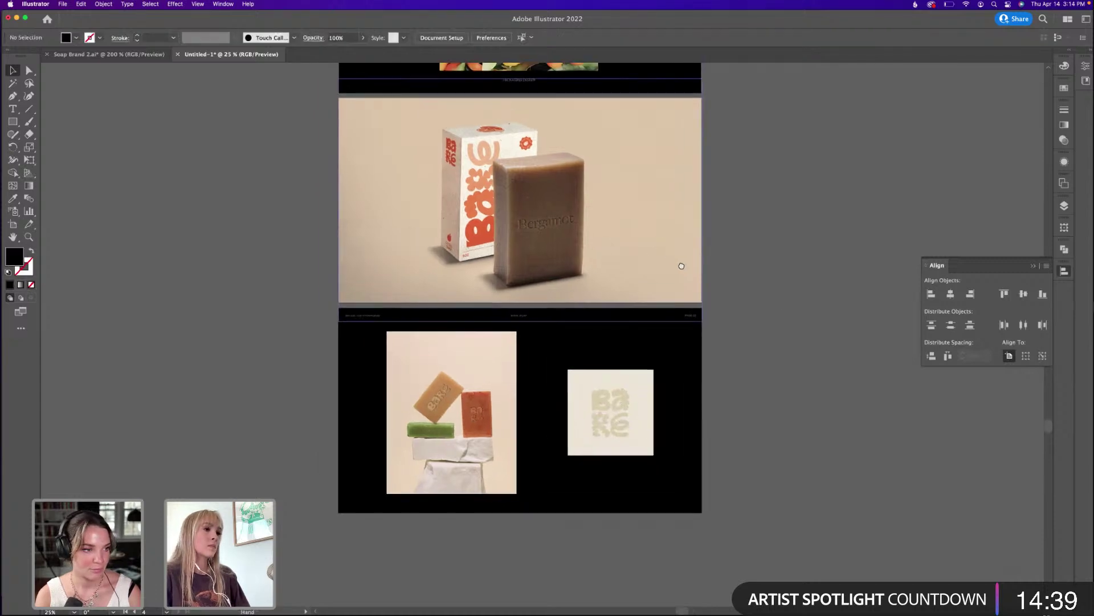
scroll(698, 342, up, 5)
scroll(711, 194, up, 3)
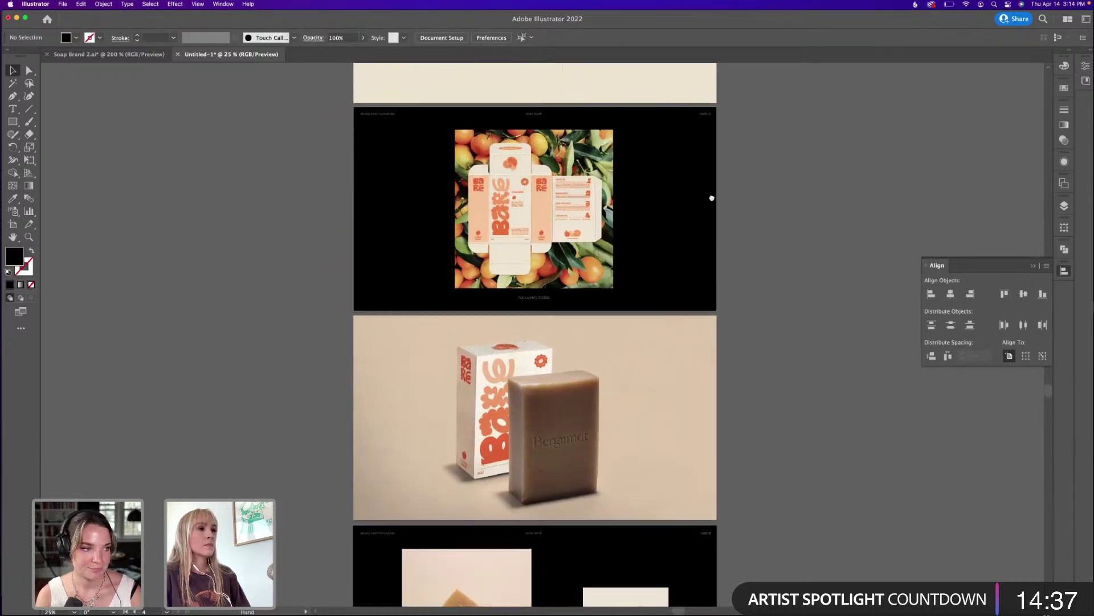
scroll(712, 198, up, 2)
click(658, 450)
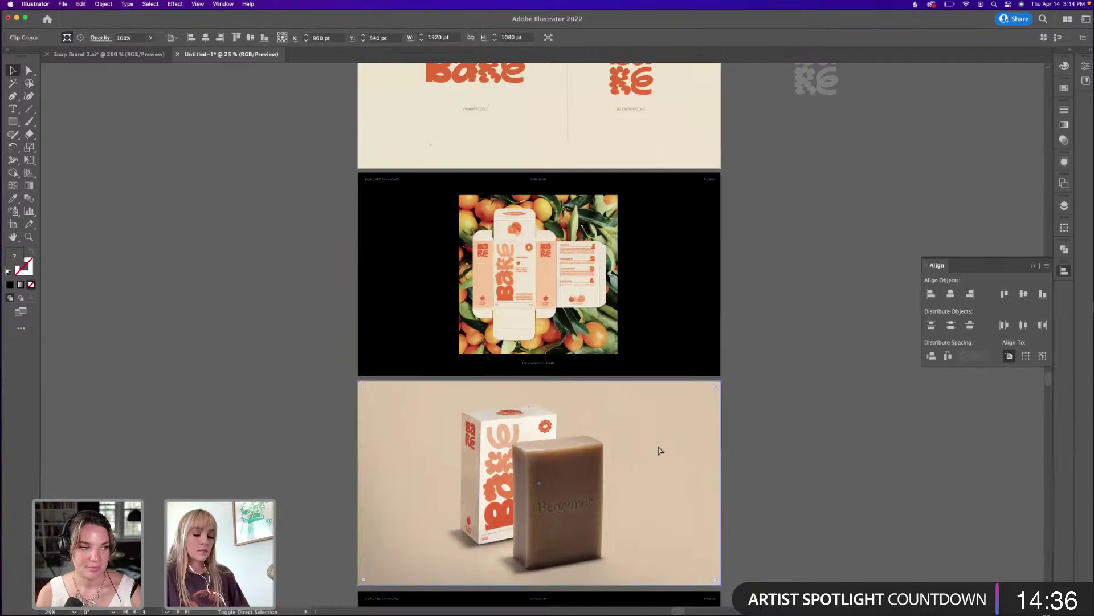
click(816, 318)
scroll(706, 247, up, 4)
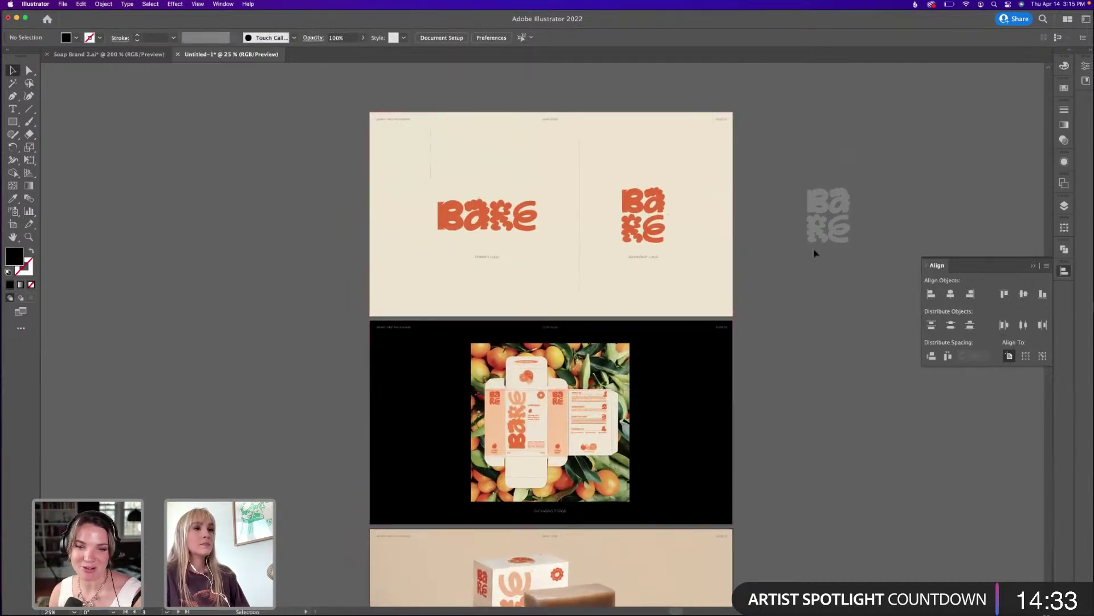
click(801, 263)
key(Delete)
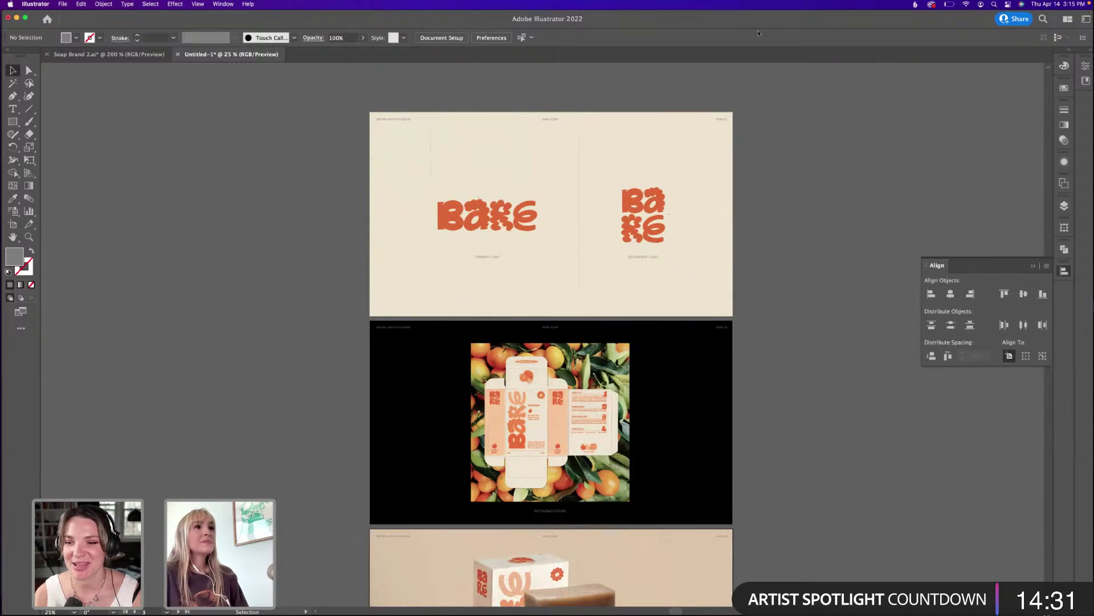
Zoom to 33.33% on the logo page and check both orange logos' Transparency blend mode.
scroll(638, 205, down, 2)
scroll(638, 206, right, 1)
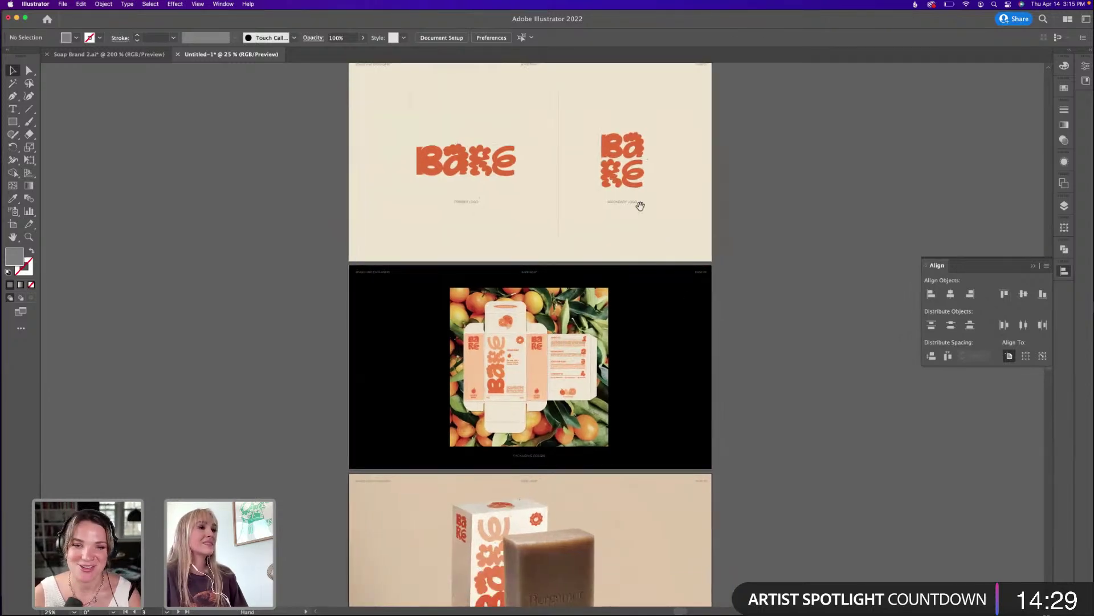
key(super+equal)
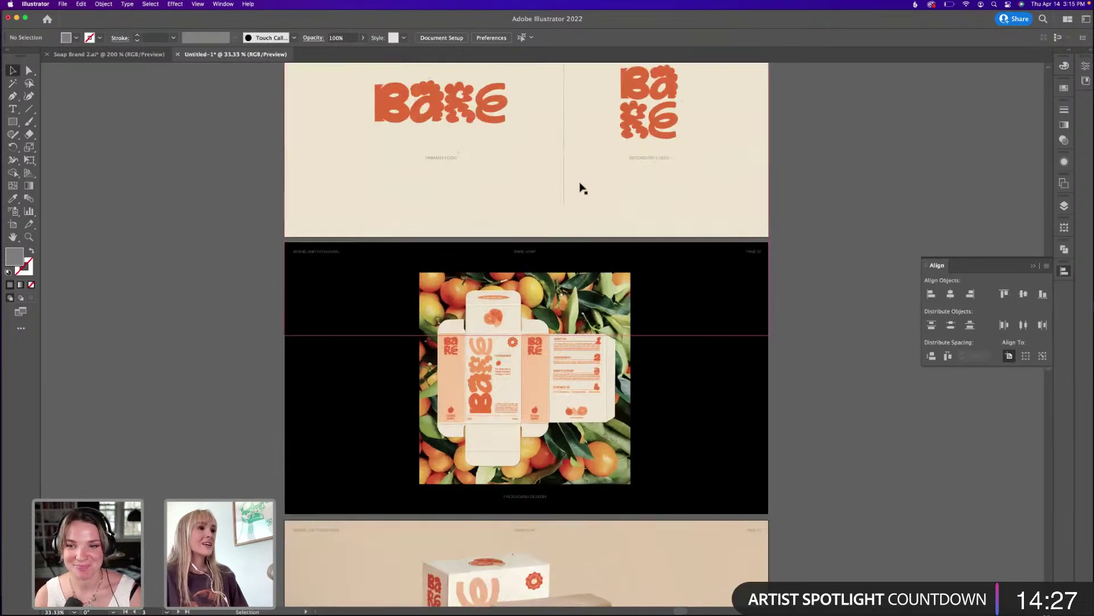
drag(579, 186, 579, 340)
click(470, 282)
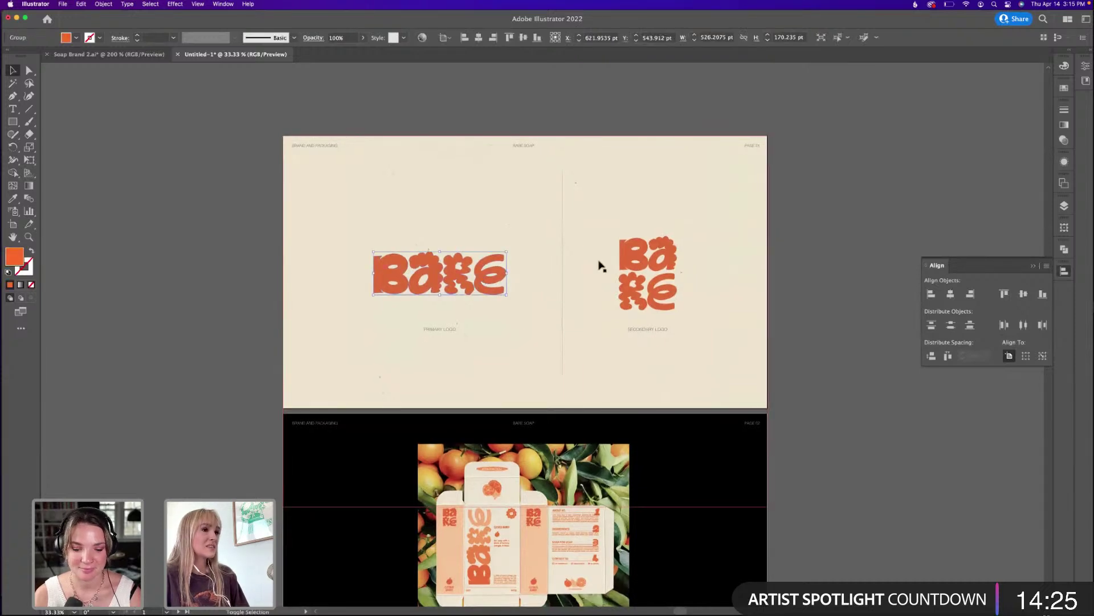
shift+click(634, 255)
click(1065, 140)
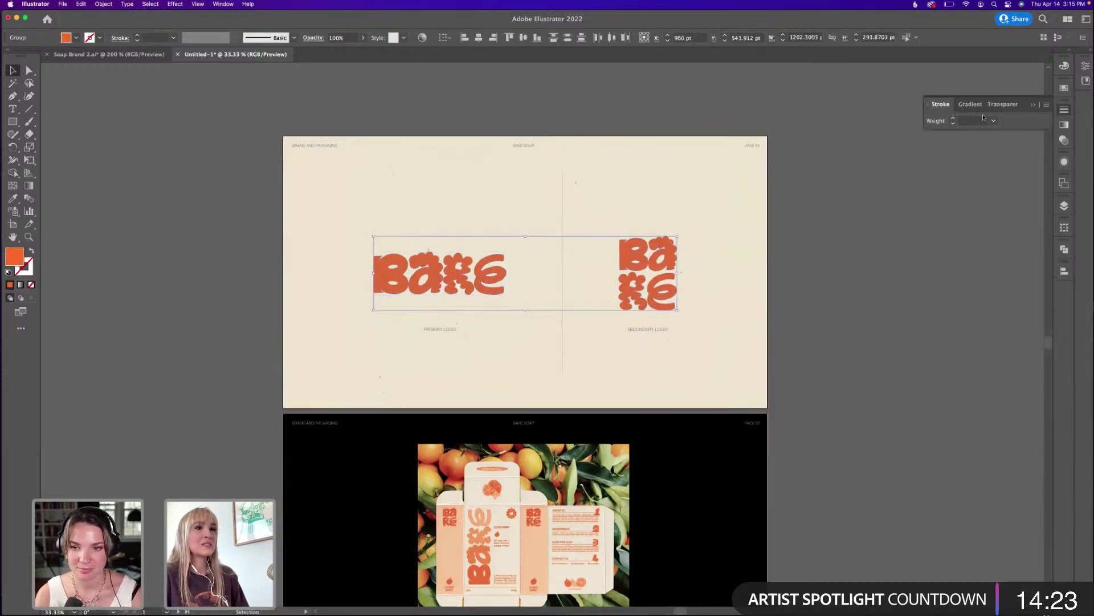
click(811, 346)
Inspect the secondary logo on its own, then select everything on the logo page.
scroll(775, 366, down, 5)
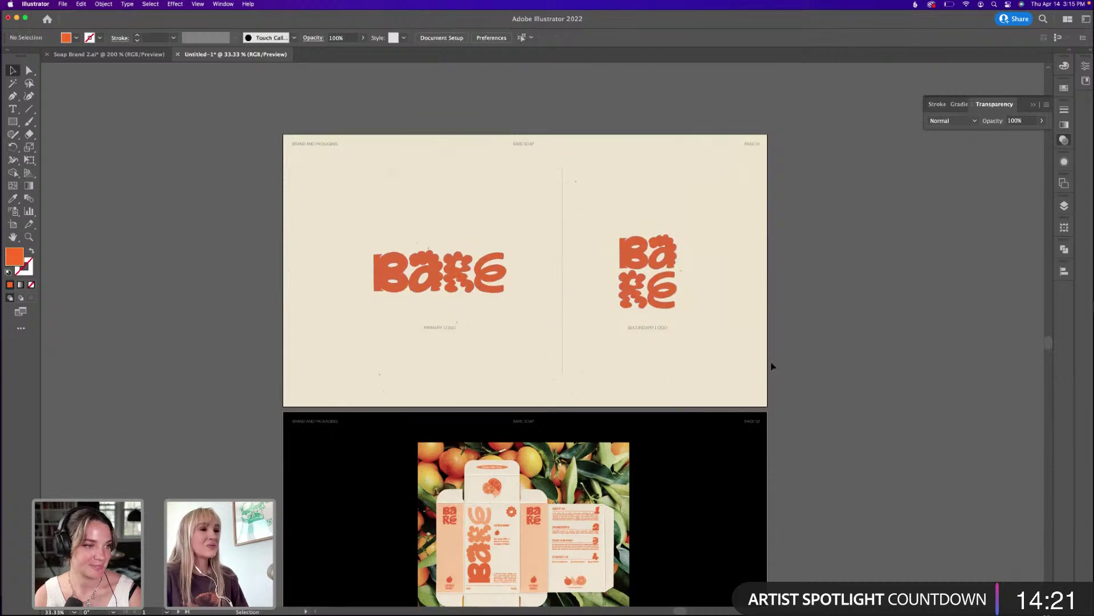
scroll(789, 372, down, 4)
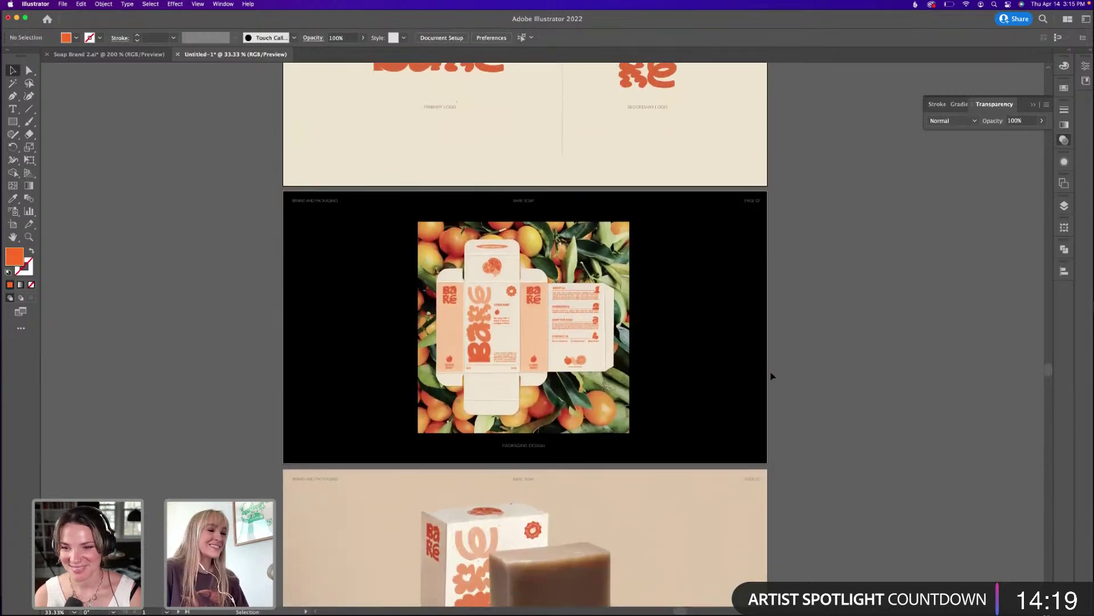
scroll(772, 368, up, 3)
scroll(775, 364, up, 5)
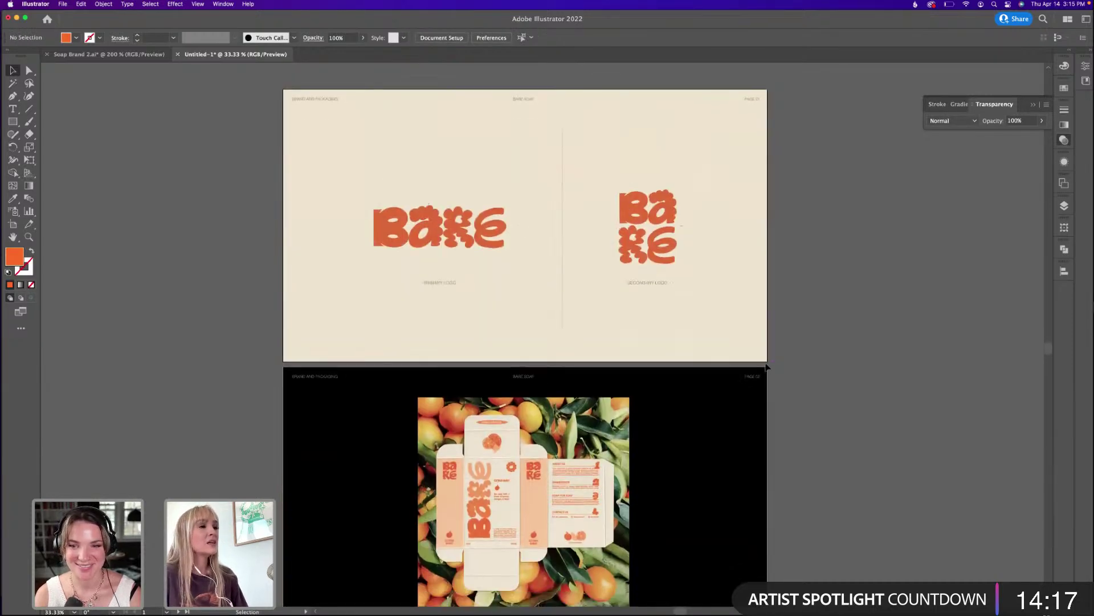
click(638, 208)
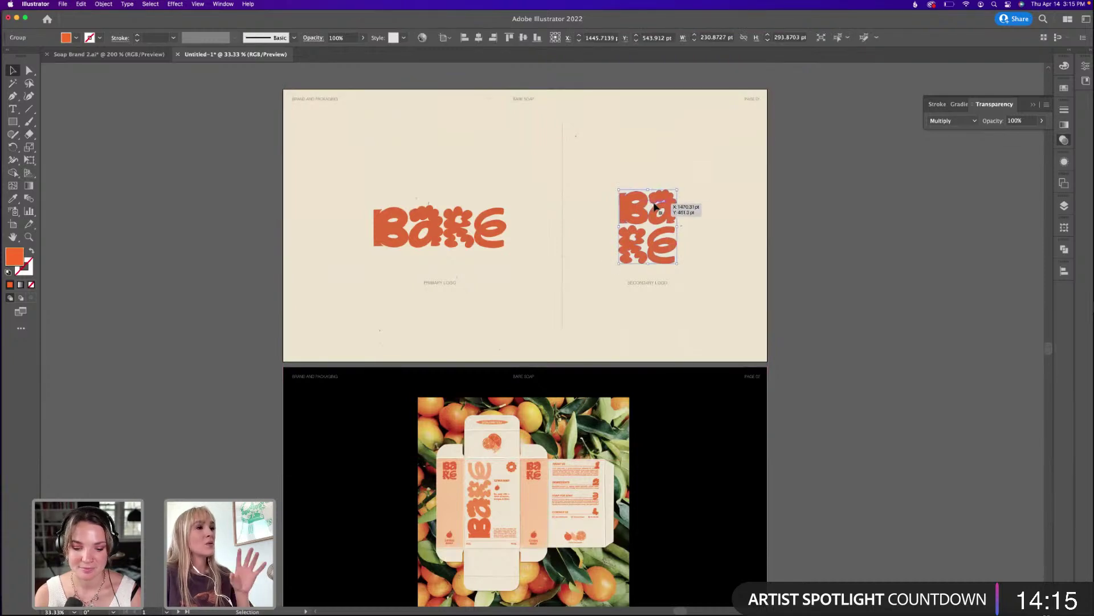
scroll(798, 286, down, 1)
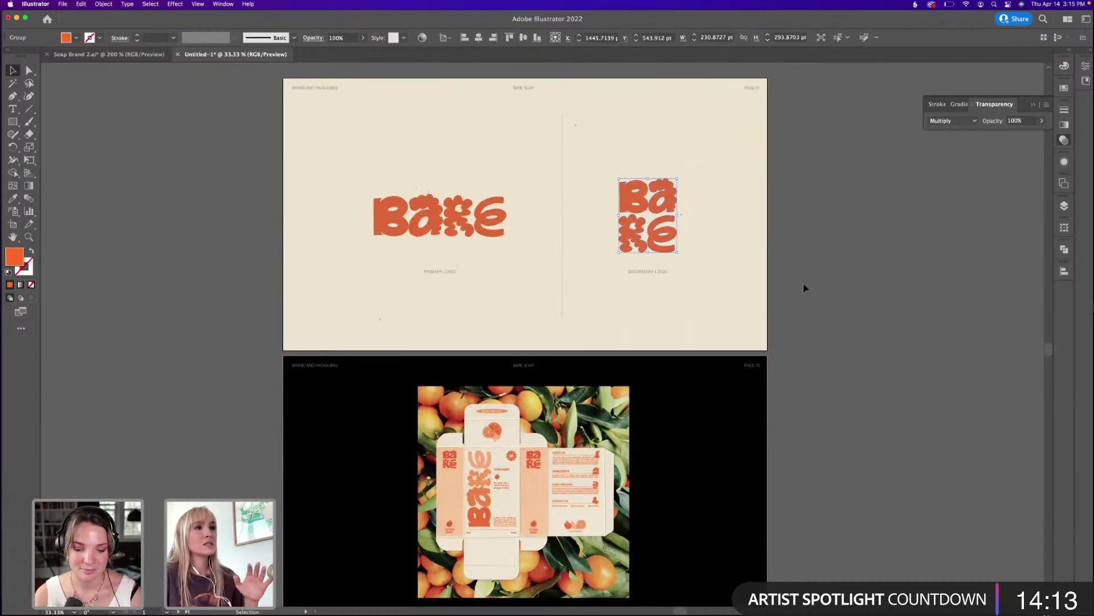
scroll(795, 299, down, 1)
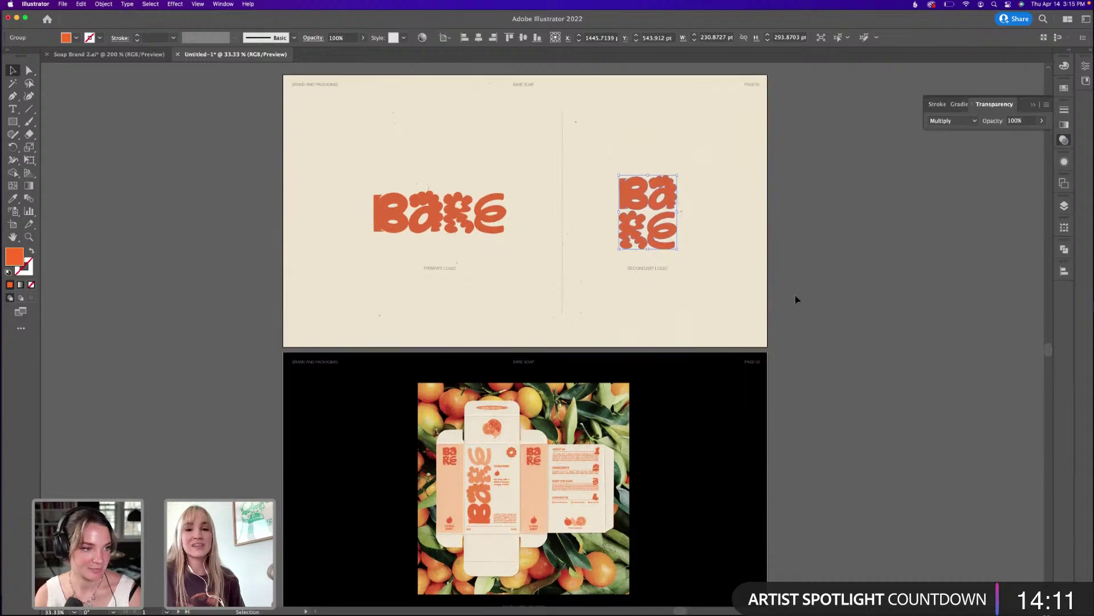
click(798, 334)
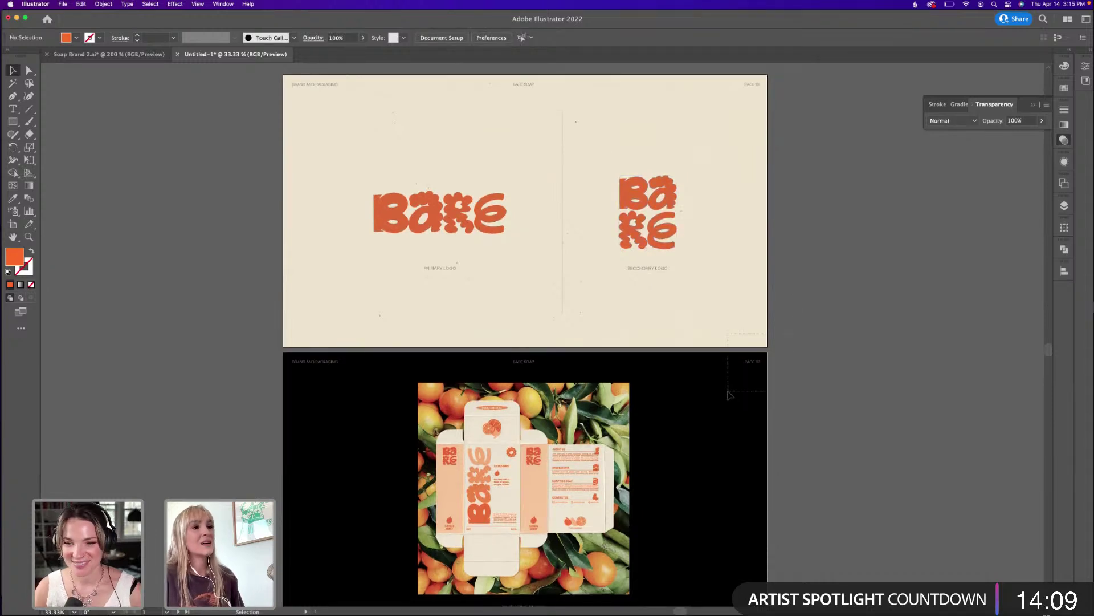
drag(773, 342, 812, 376)
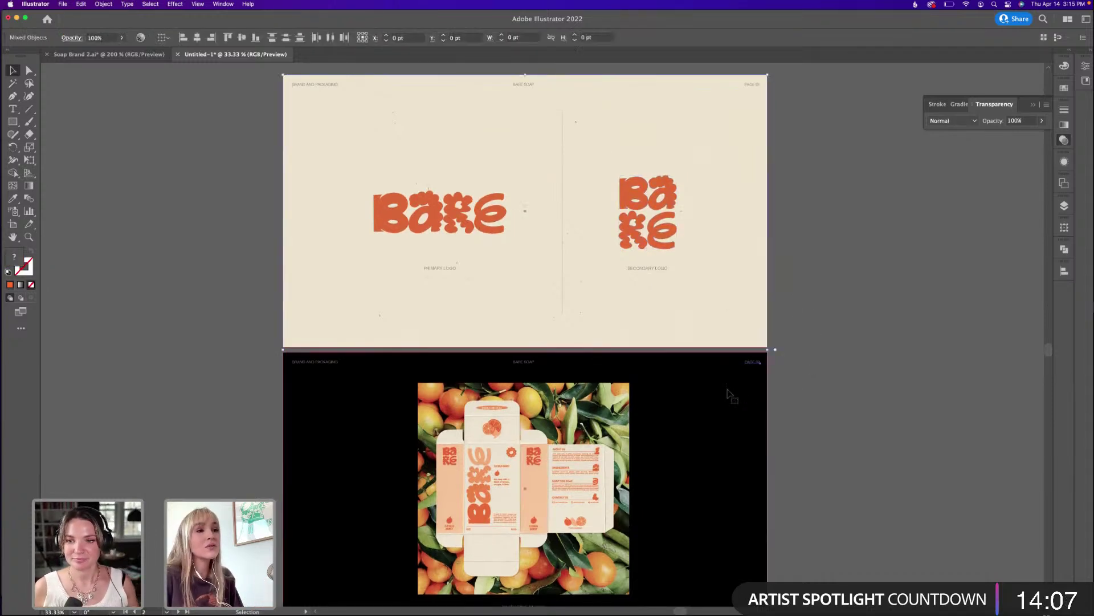
scroll(815, 356, down, 3)
click(818, 356)
scroll(815, 353, down, 8)
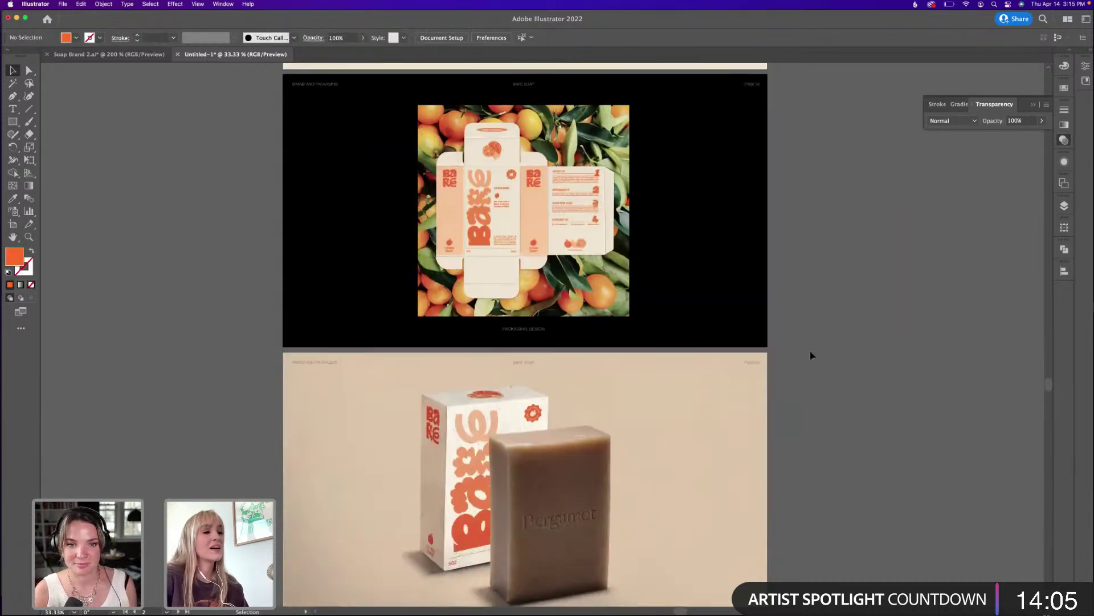
scroll(812, 350, down, 4)
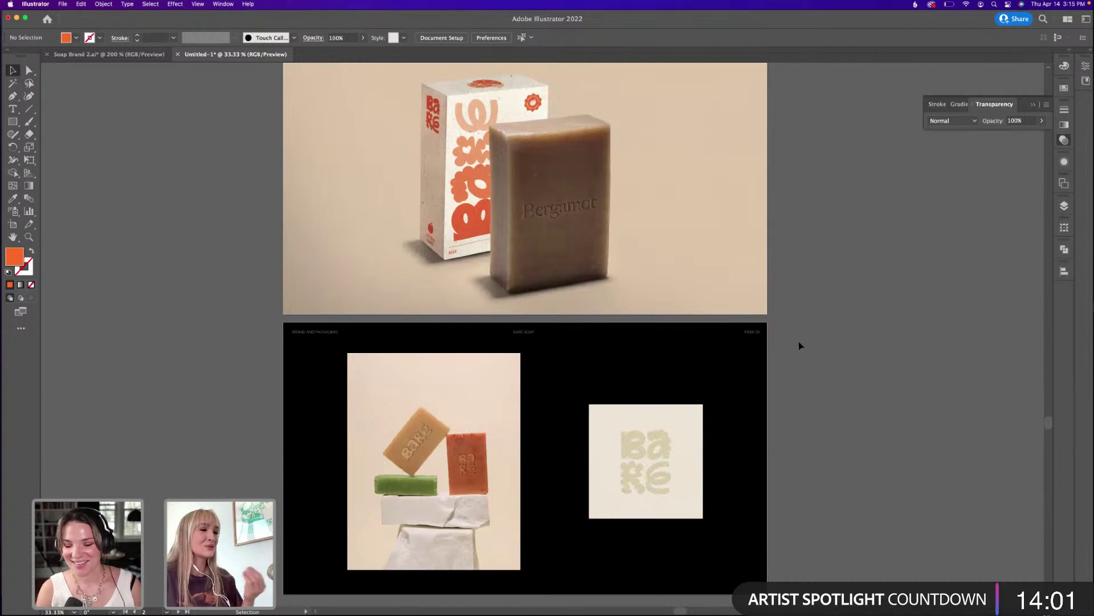
scroll(819, 399, down, 1)
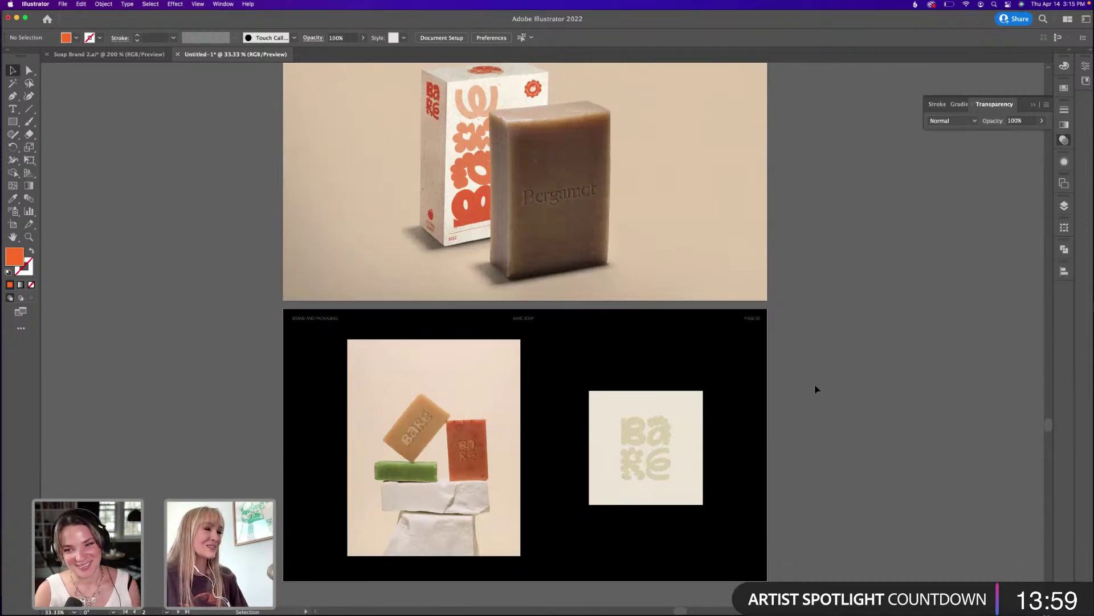
scroll(815, 381, up, 10)
scroll(820, 373, down, 6)
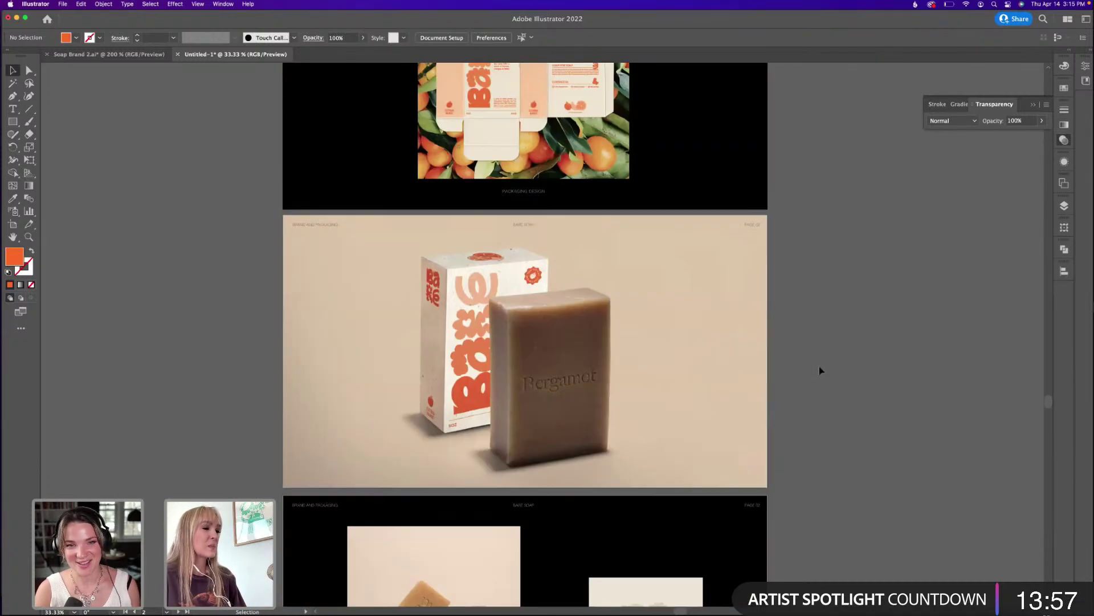
scroll(820, 369, down, 8)
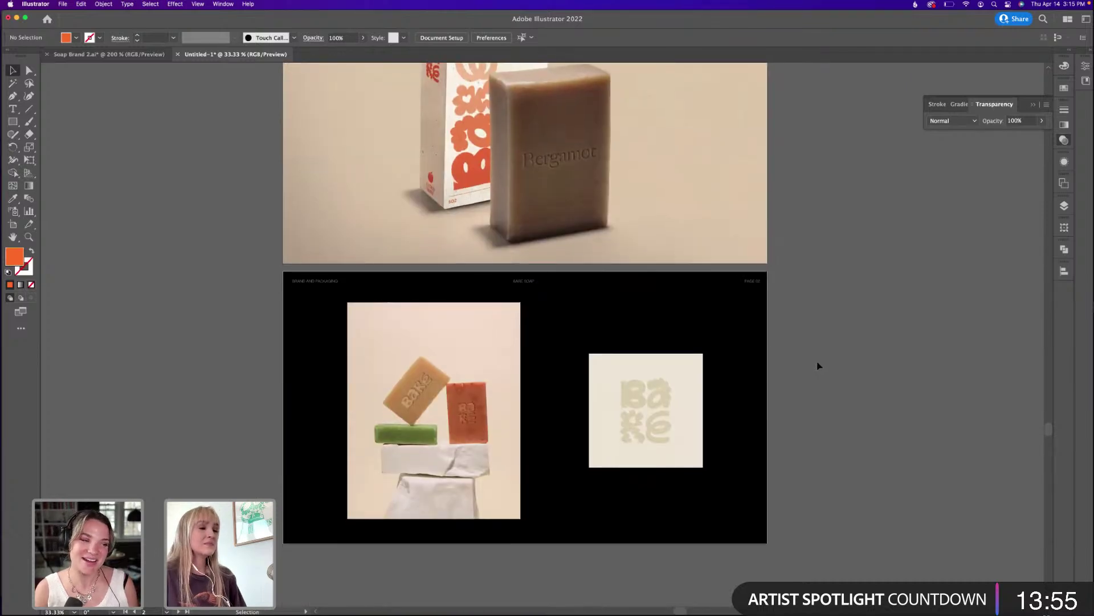
scroll(819, 363, up, 12)
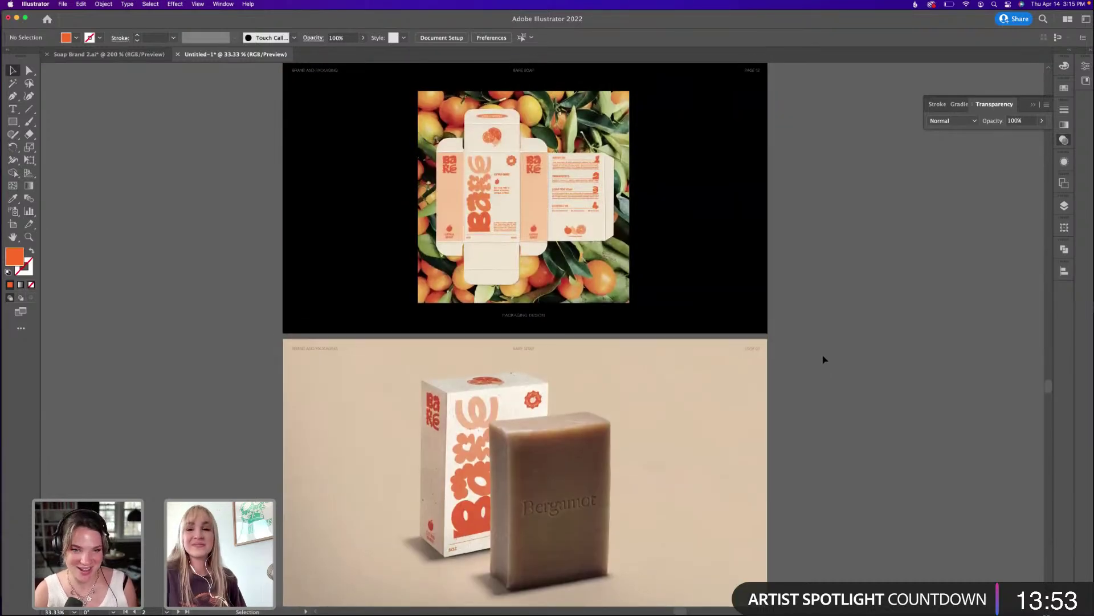
scroll(823, 359, up, 1)
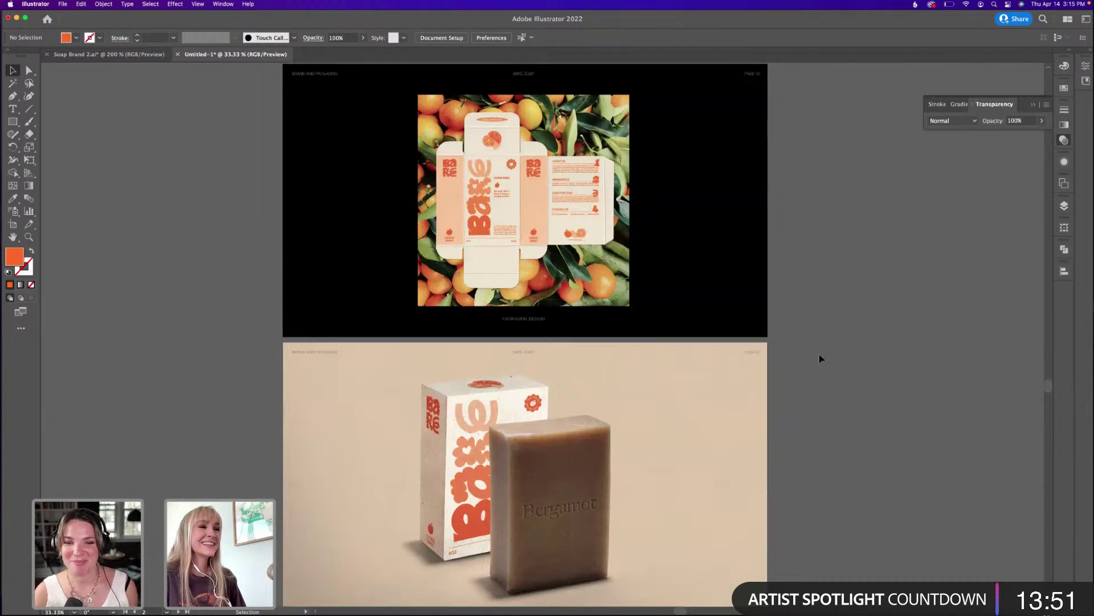
scroll(819, 362, up, 6)
scroll(830, 353, up, 1)
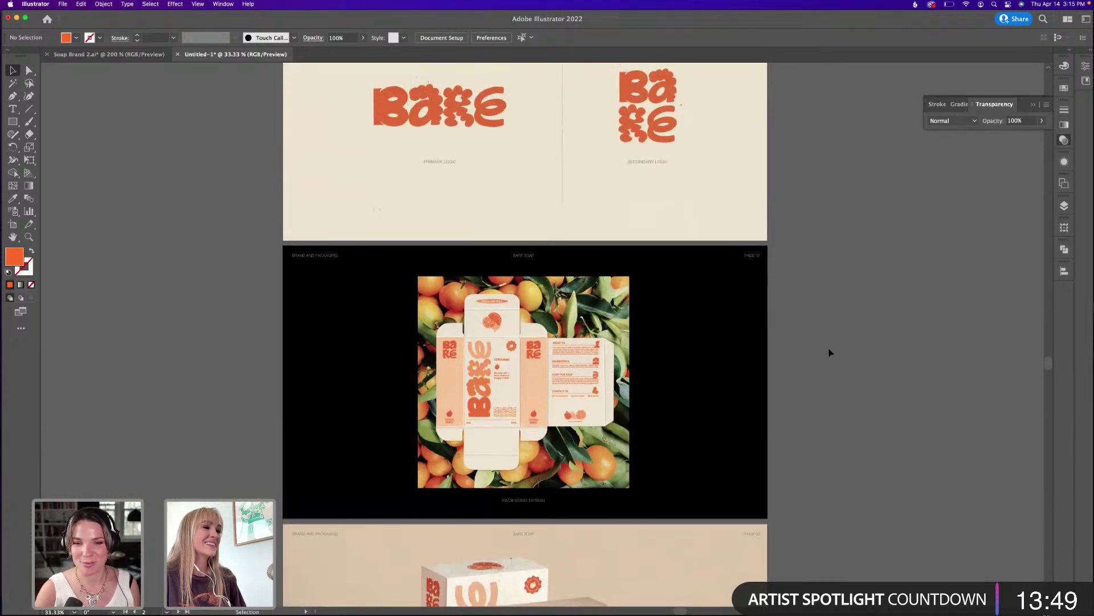
scroll(829, 352, up, 3)
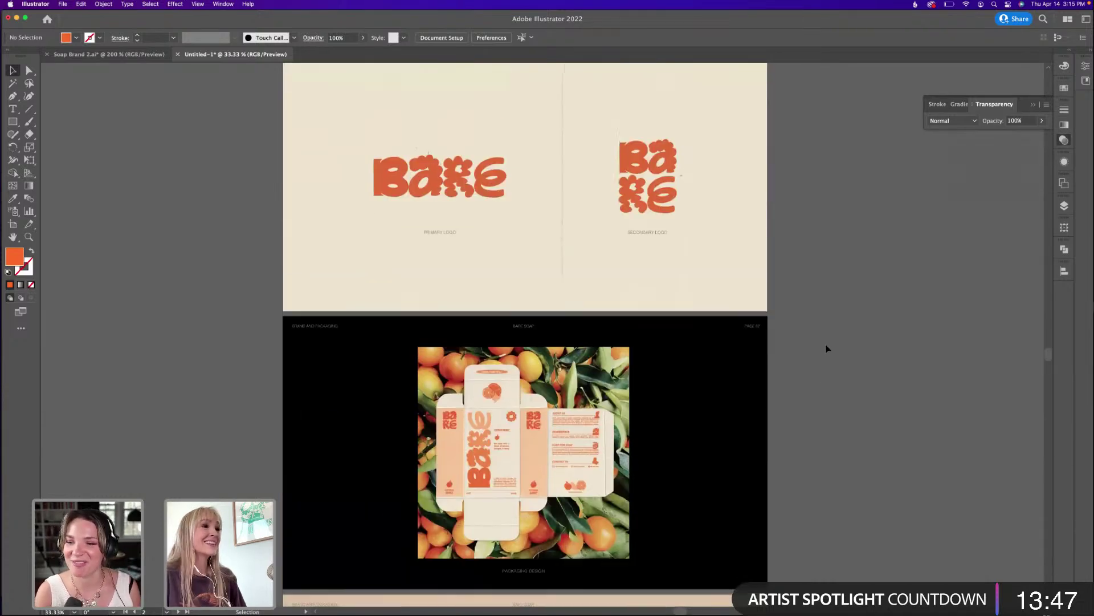
scroll(827, 347, down, 20)
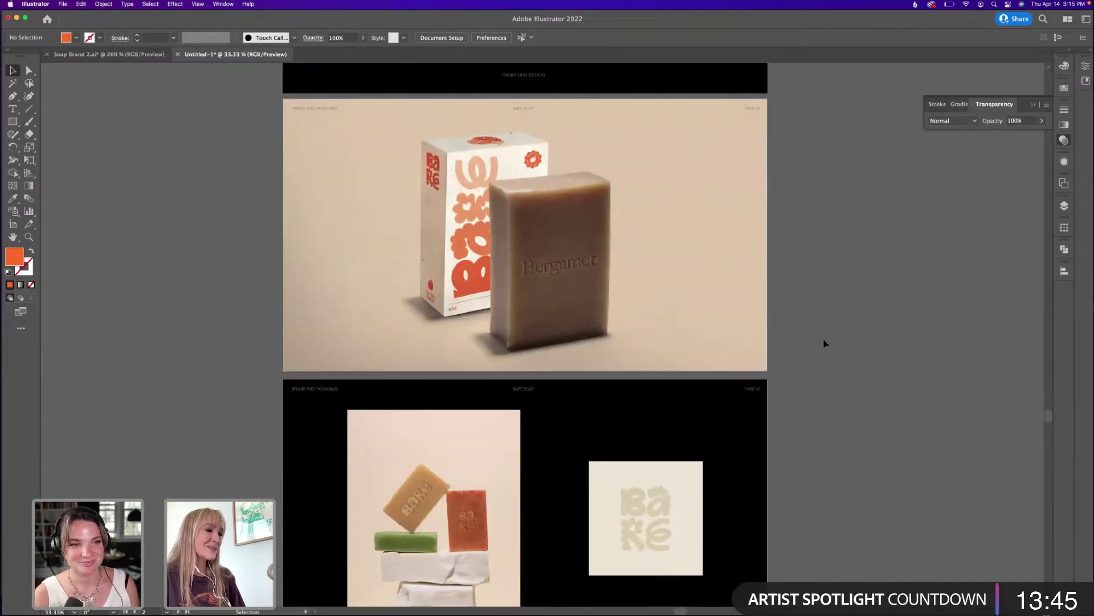
key(super+minus)
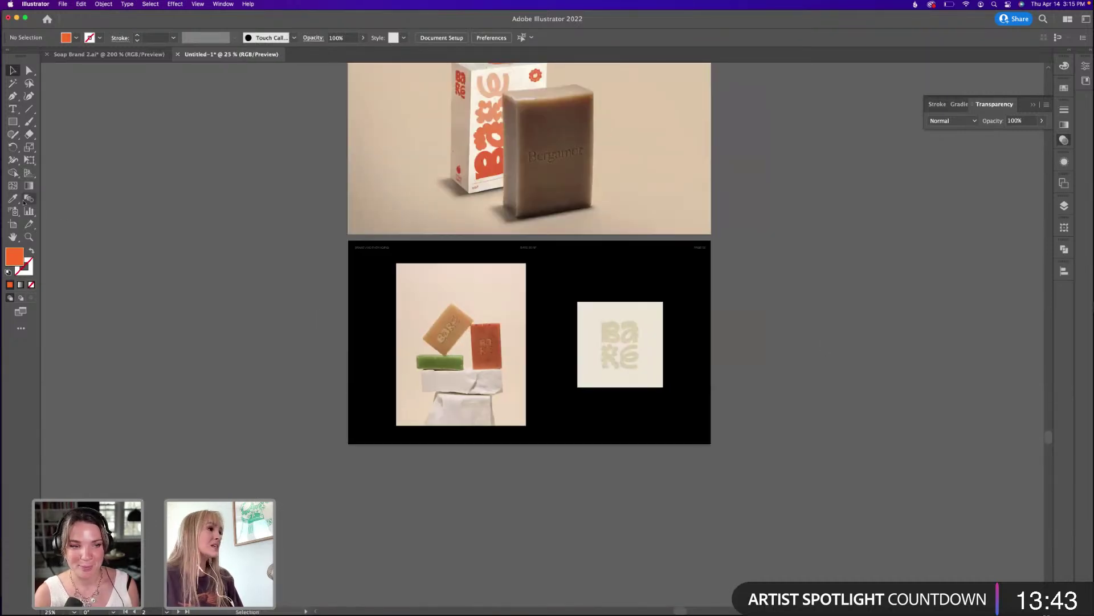
Duplicate the stacked-soaps artboard below itself and delete the copied images to leave it blank.
click(12, 224)
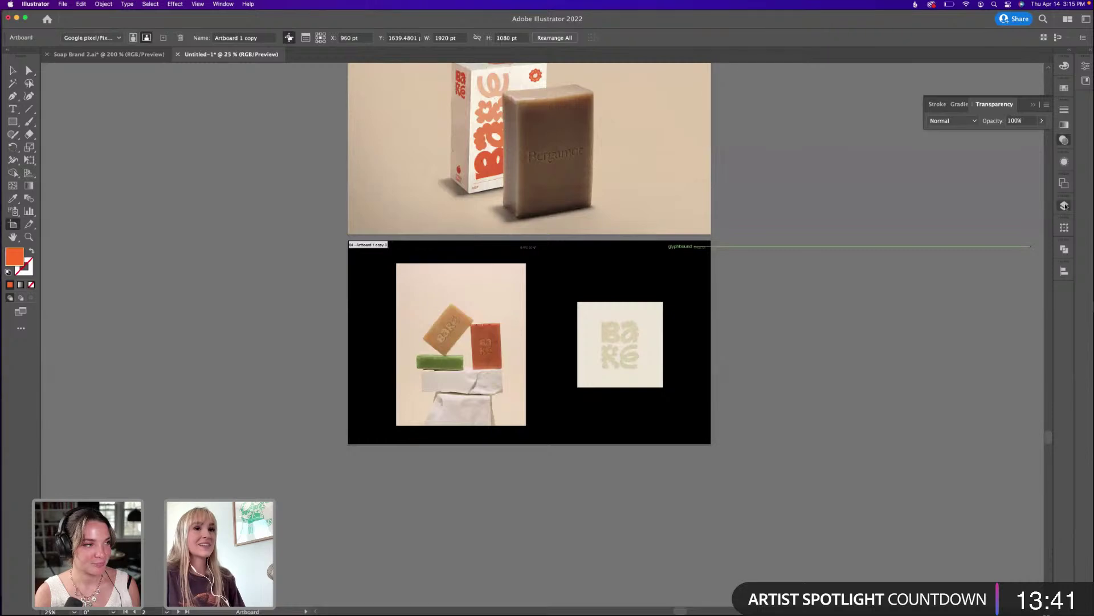
click(1064, 205)
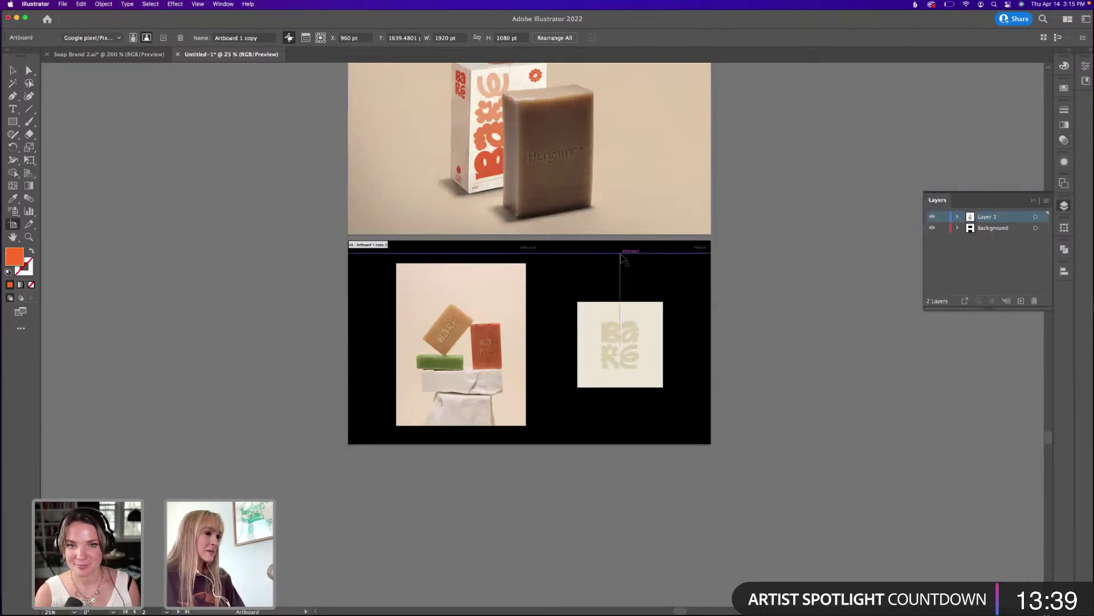
drag(623, 259, 642, 329)
key(Escape)
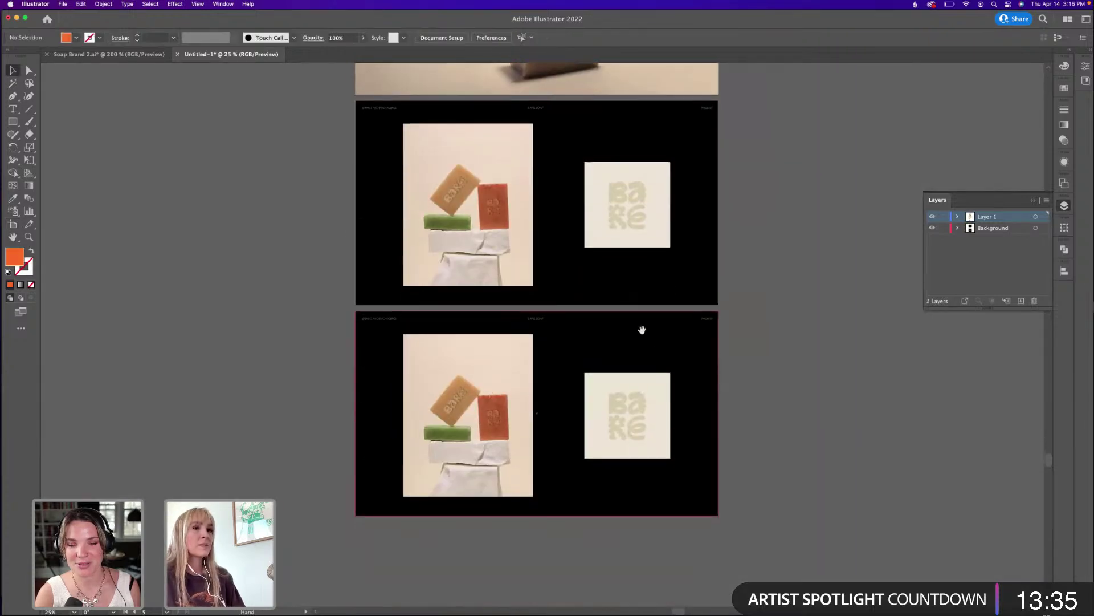
click(599, 393)
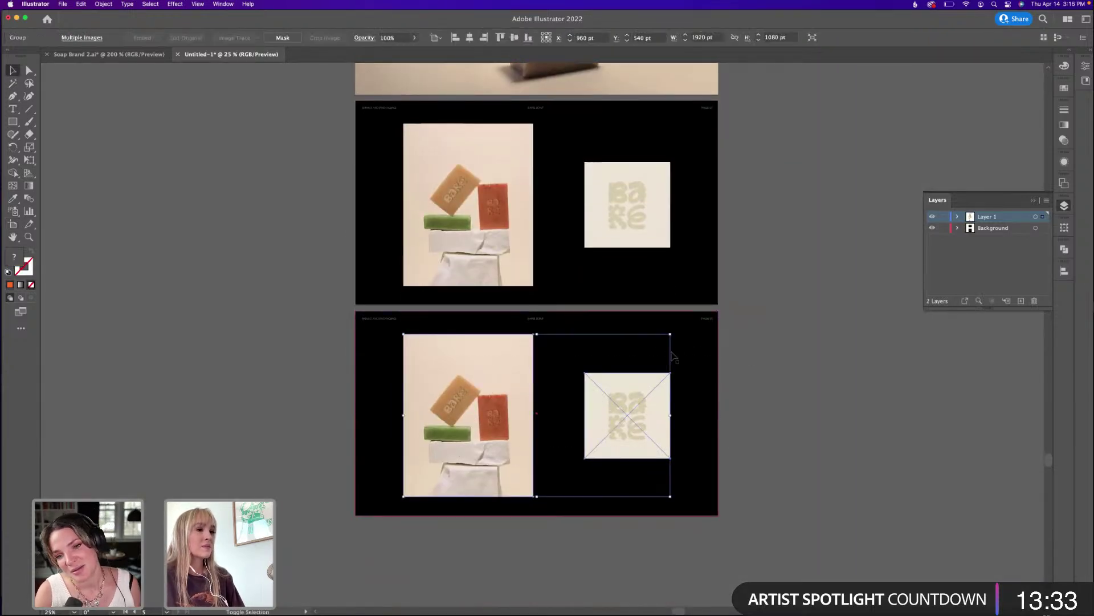
key(Delete)
scroll(706, 359, up, 3)
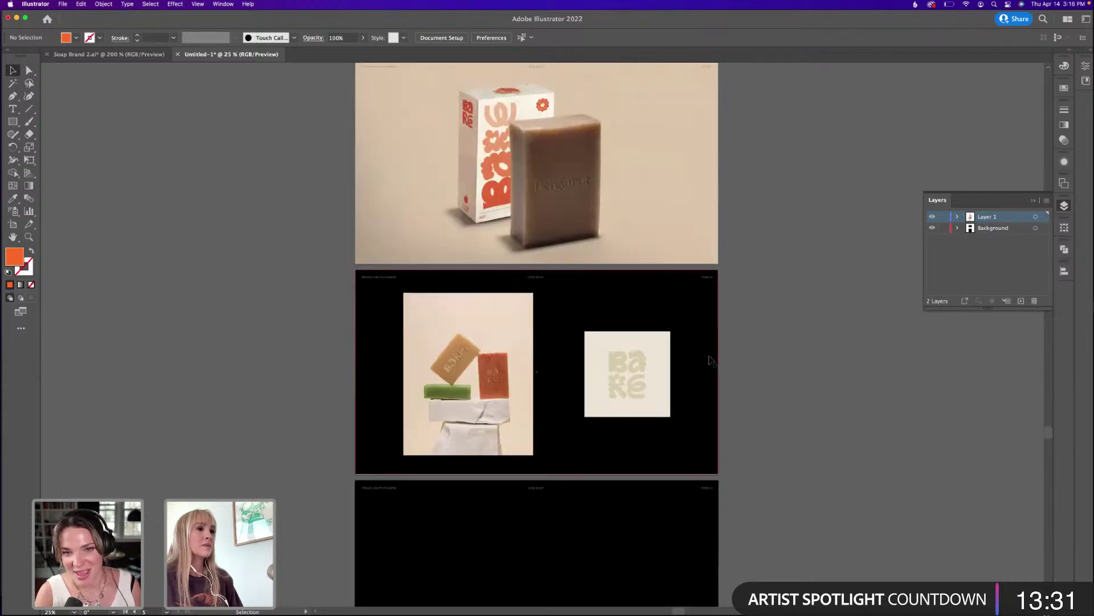
scroll(709, 359, up, 5)
scroll(709, 359, up, 6)
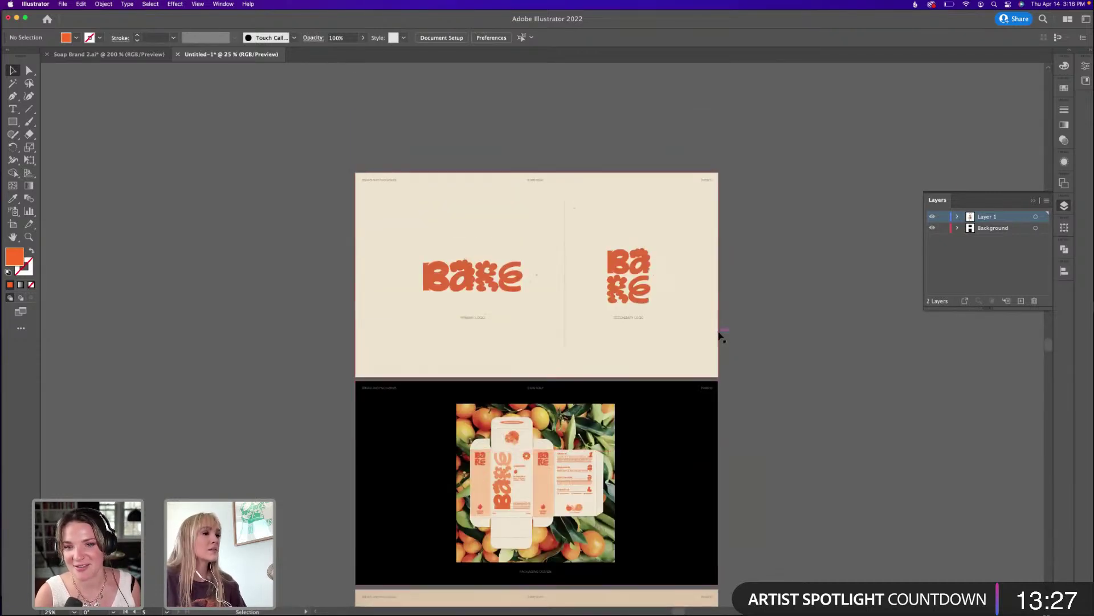
scroll(742, 324, down, 1)
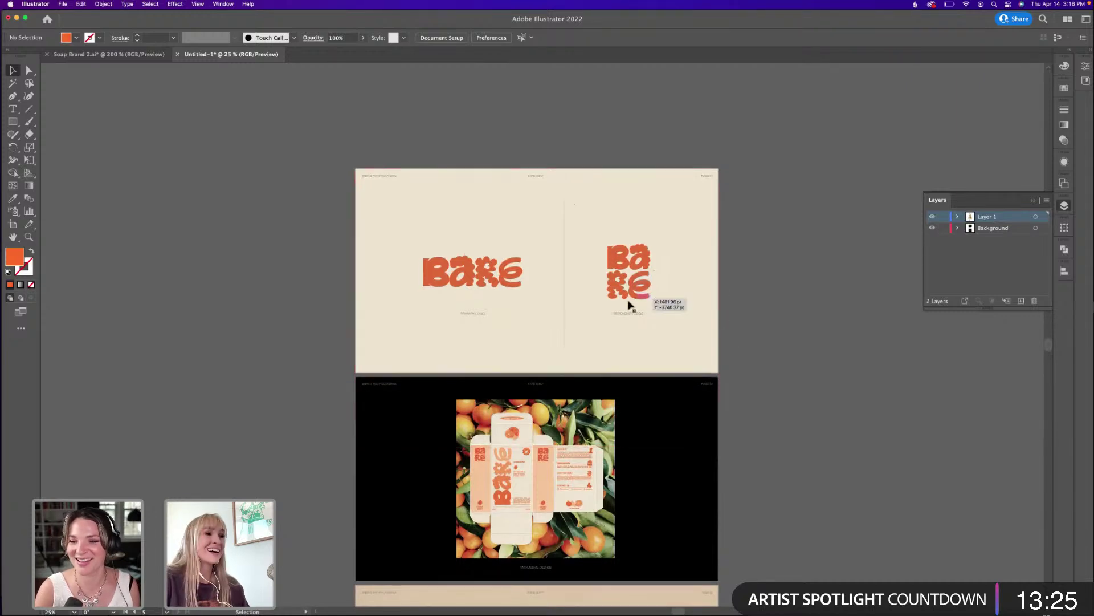
scroll(743, 299, down, 15)
scroll(743, 298, down, 1)
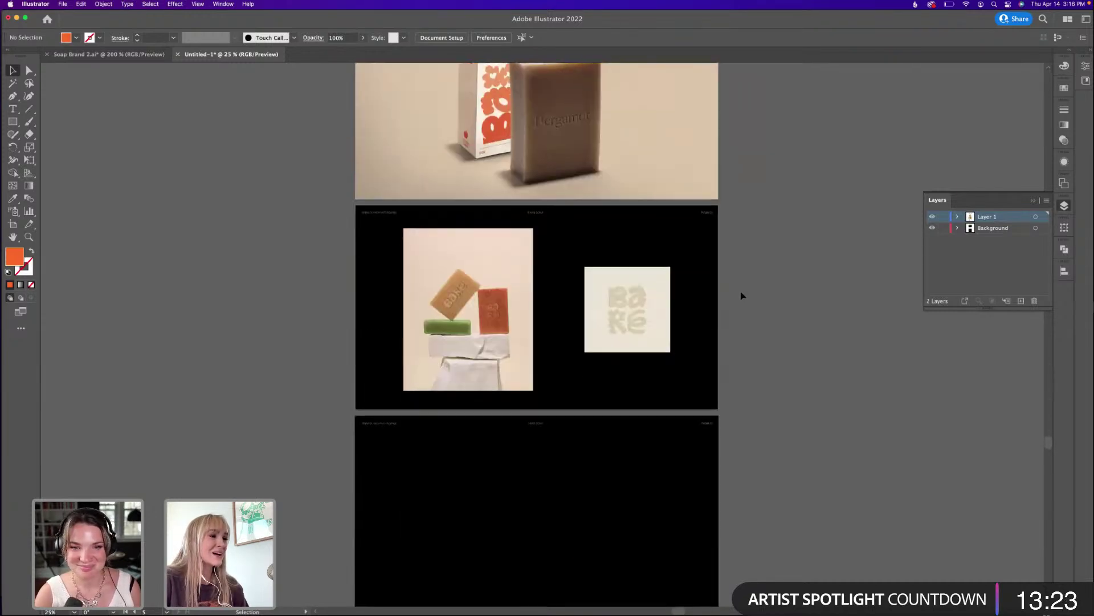
Close the leftover Links and Backgrounds Finder windows and return to the Illustrator document.
drag(779, 23, 776, 58)
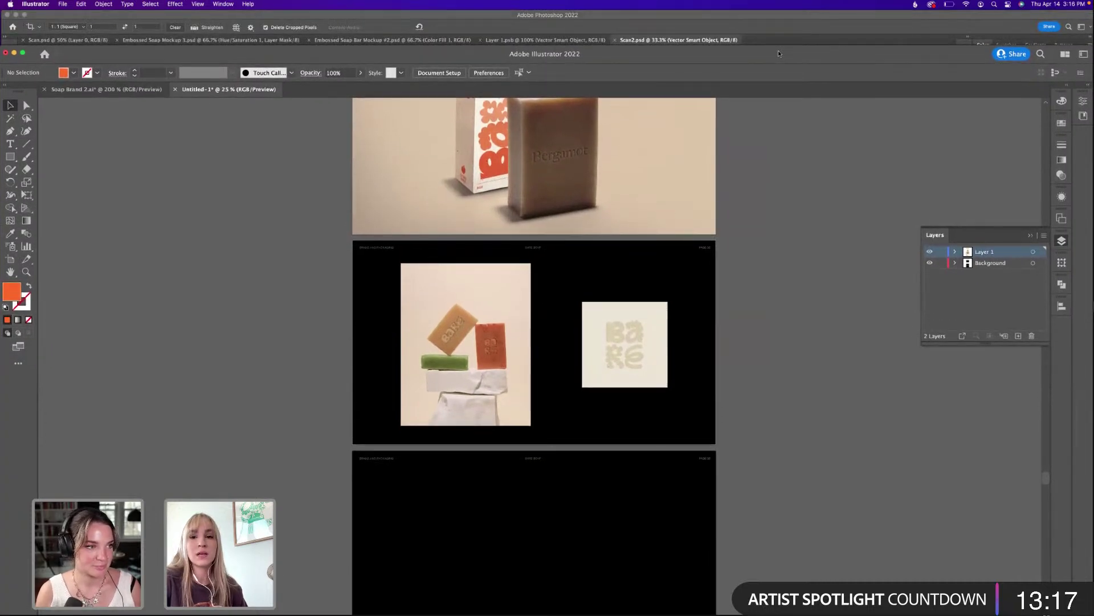
drag(796, 52, 794, 10)
scroll(681, 365, down, 3)
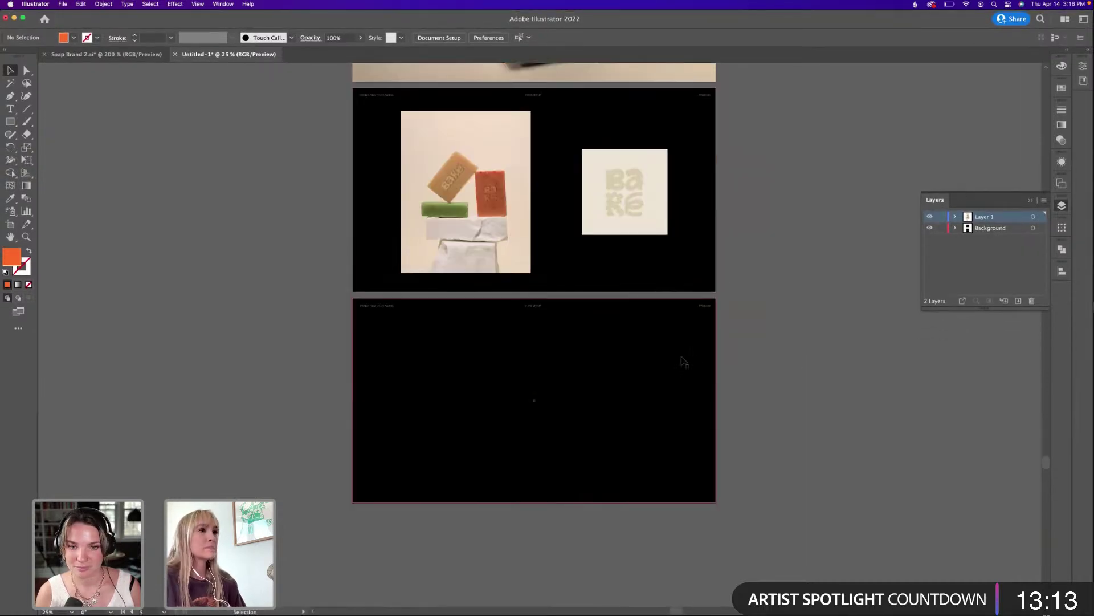
click(412, 609)
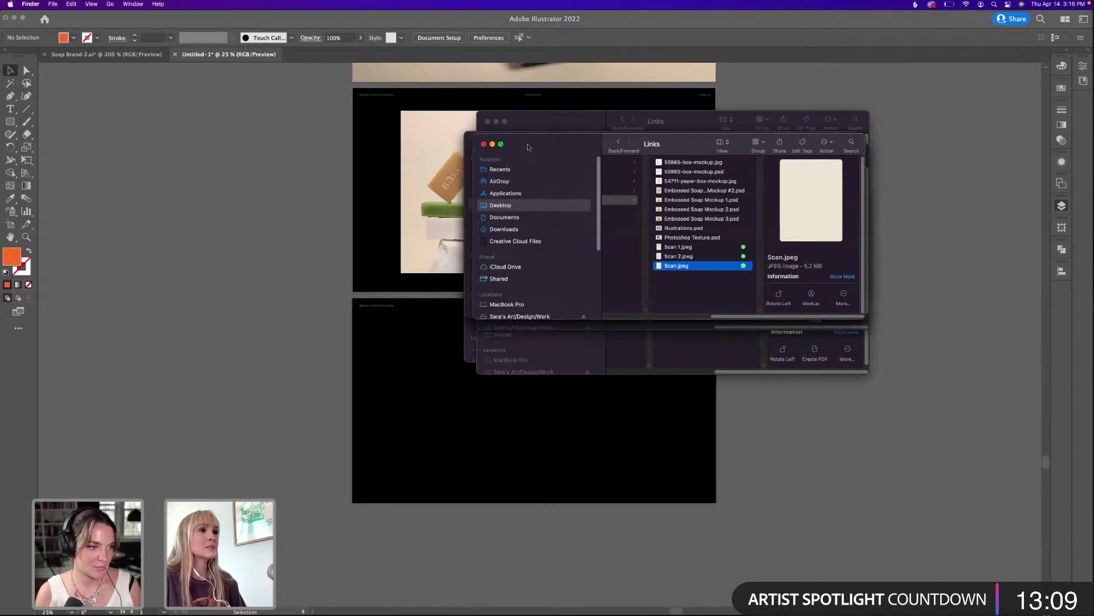
click(487, 122)
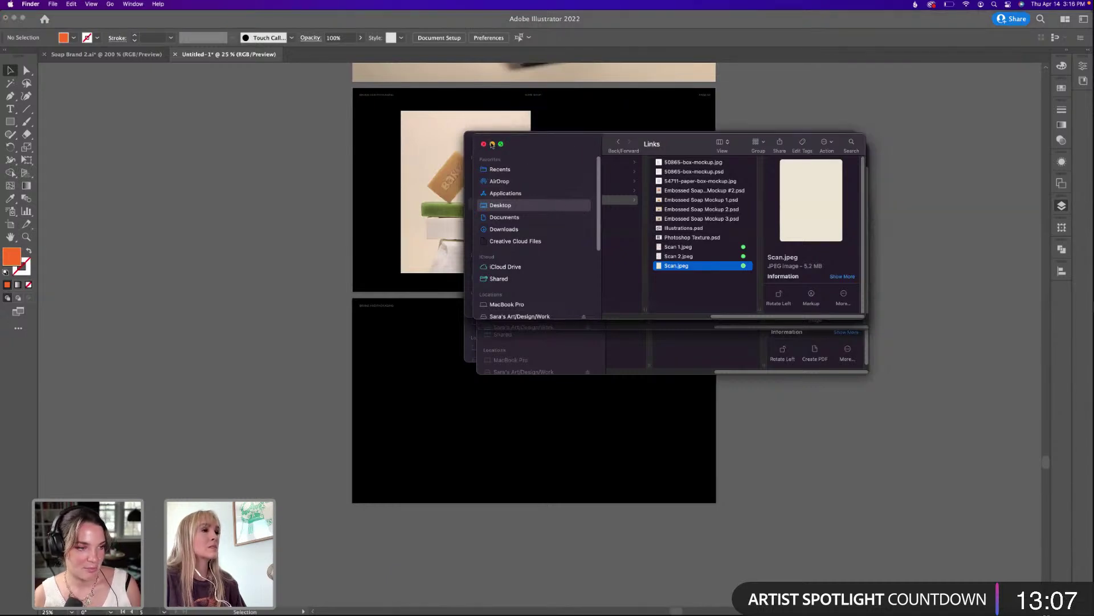
click(493, 144)
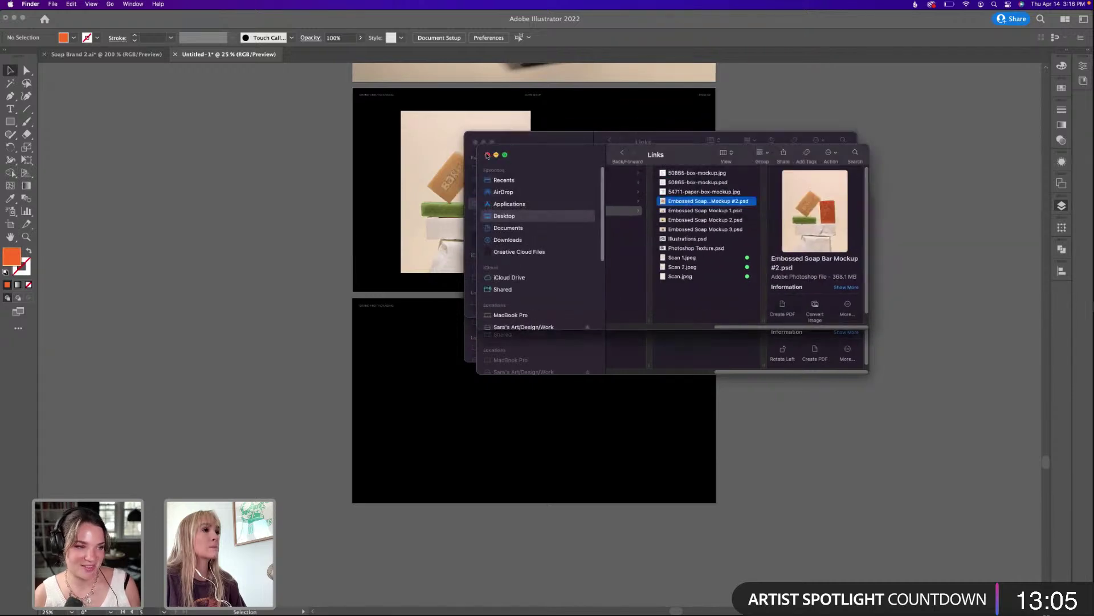
click(487, 155)
click(489, 200)
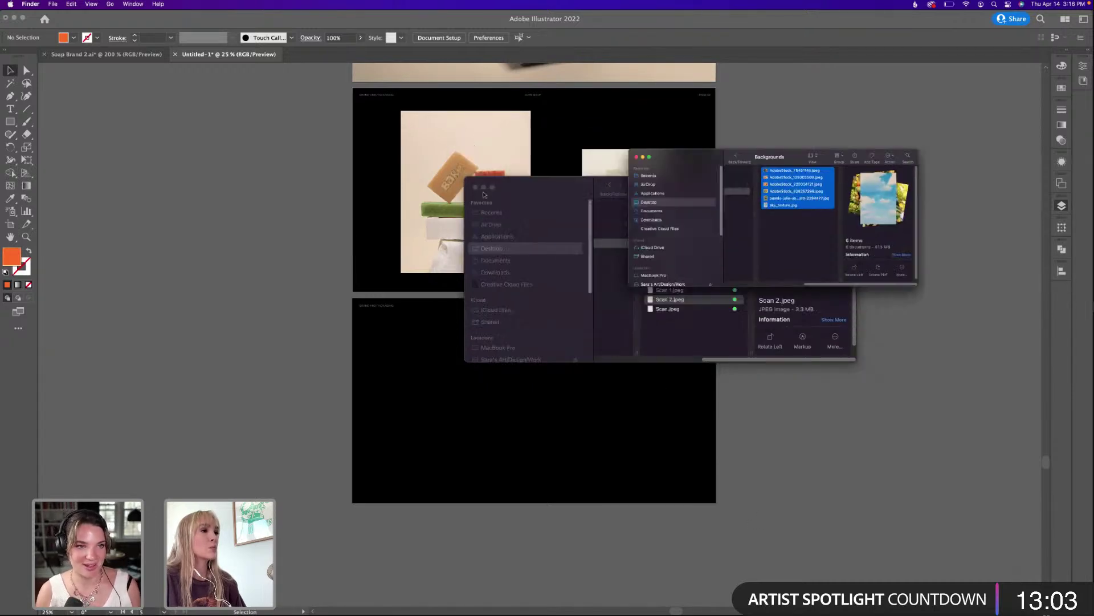
click(478, 188)
click(516, 187)
mouse_move(625, 609)
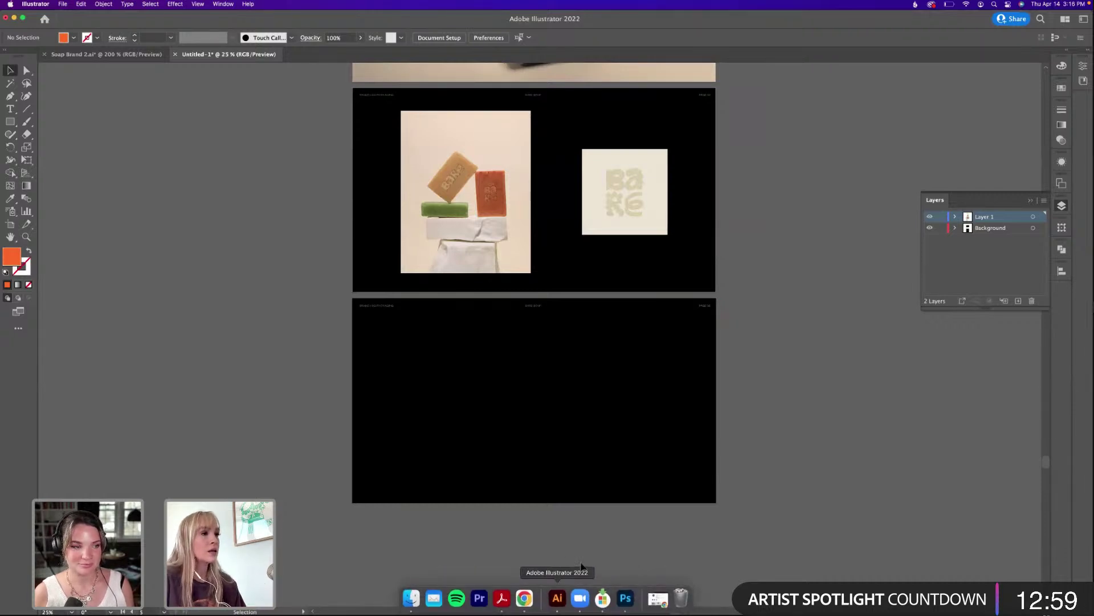
Scroll through the layout to review the new blank page below the stacked-soaps page.
scroll(700, 355, up, 3)
scroll(700, 355, up, 5)
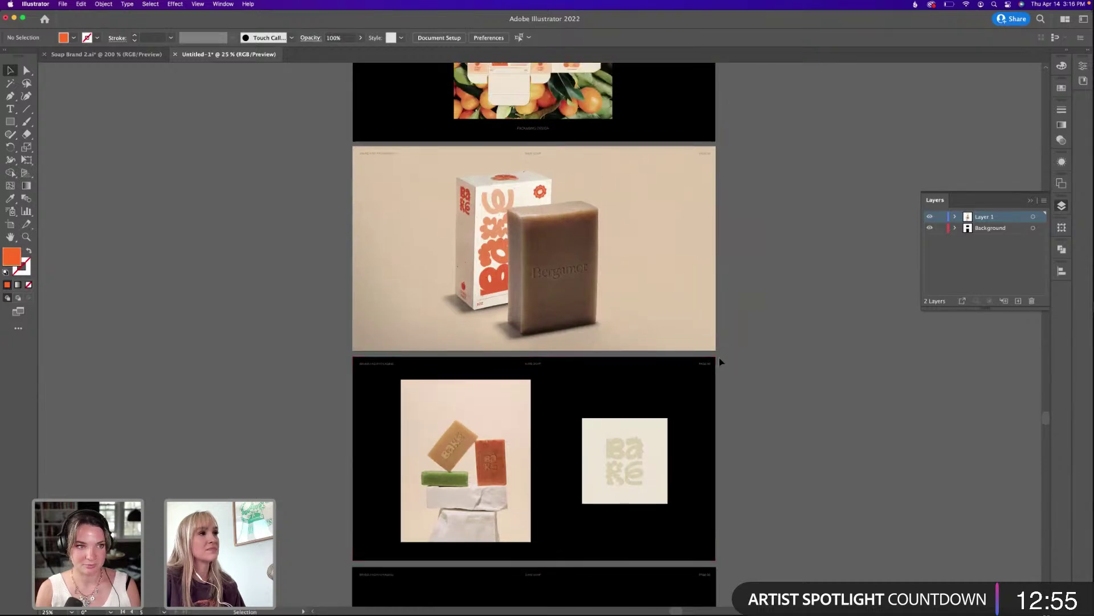
scroll(720, 361, up, 2)
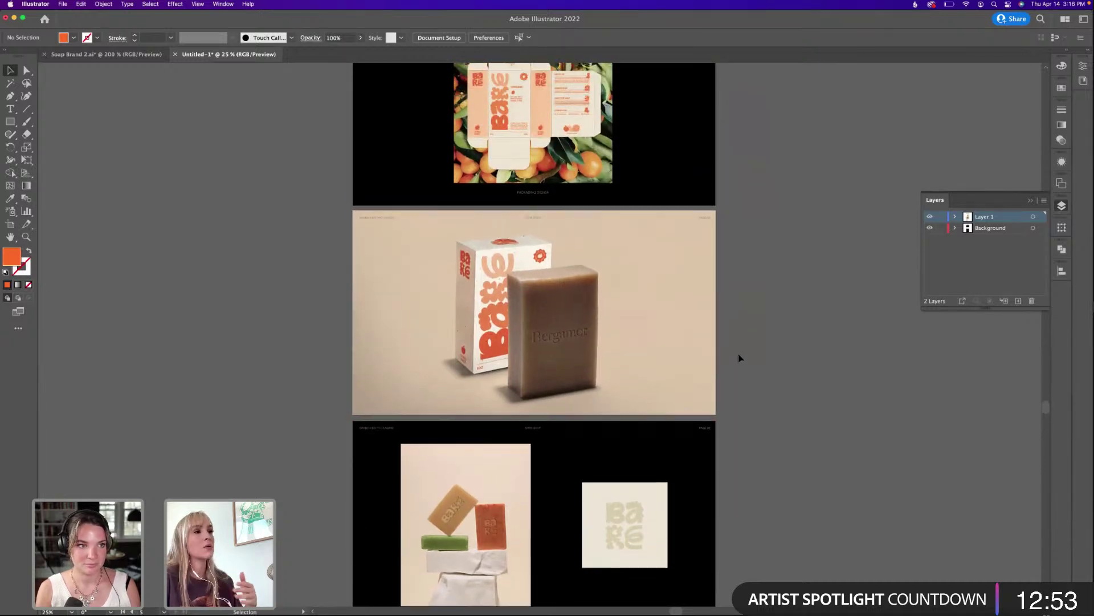
scroll(739, 356, up, 4)
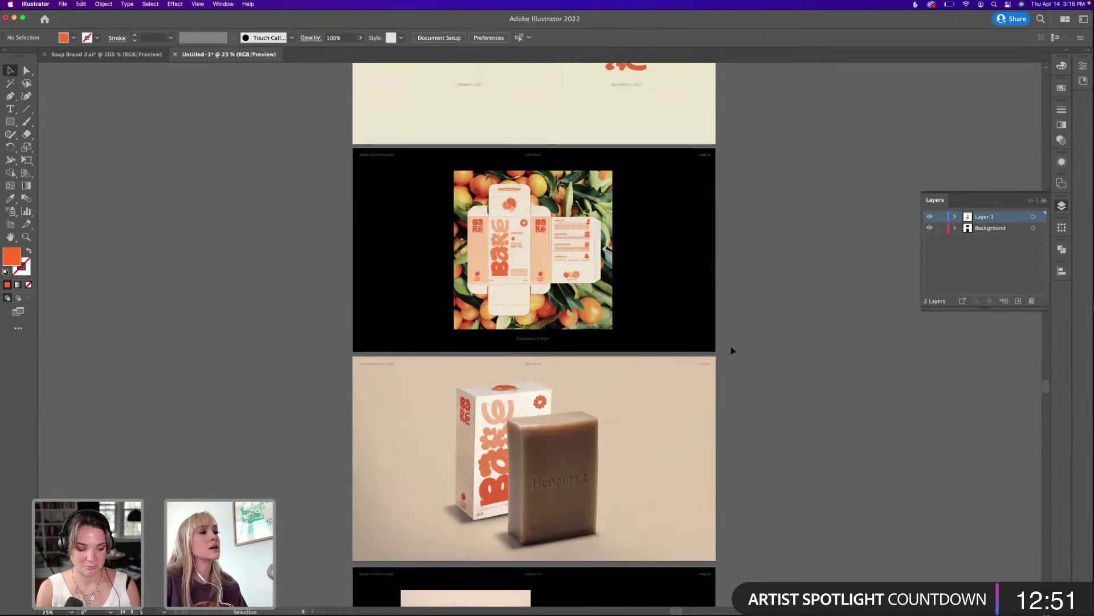
scroll(730, 349, up, 6)
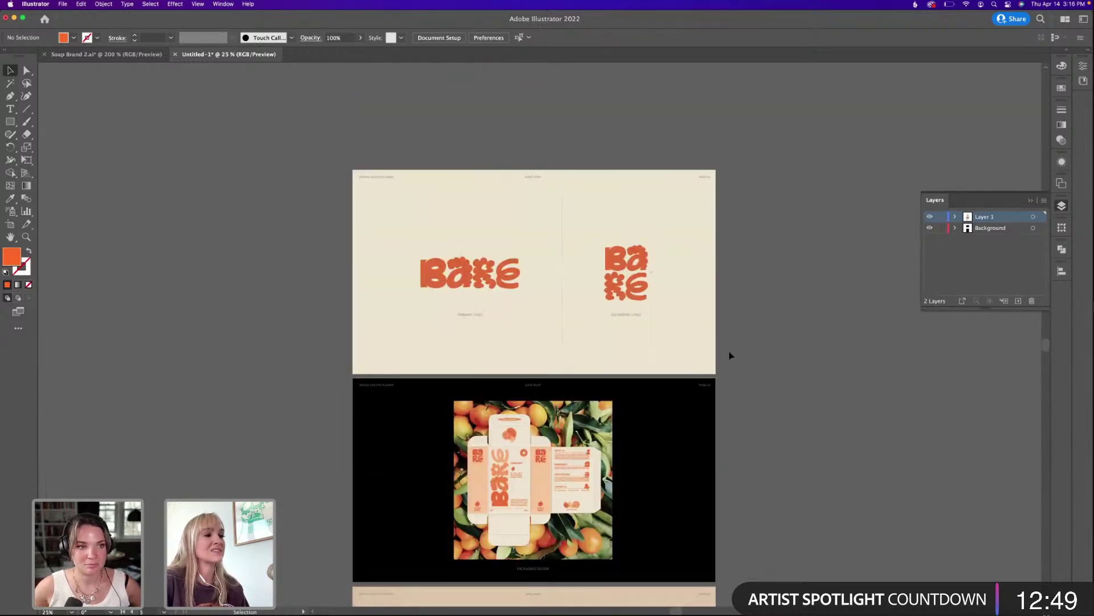
scroll(732, 353, down, 9)
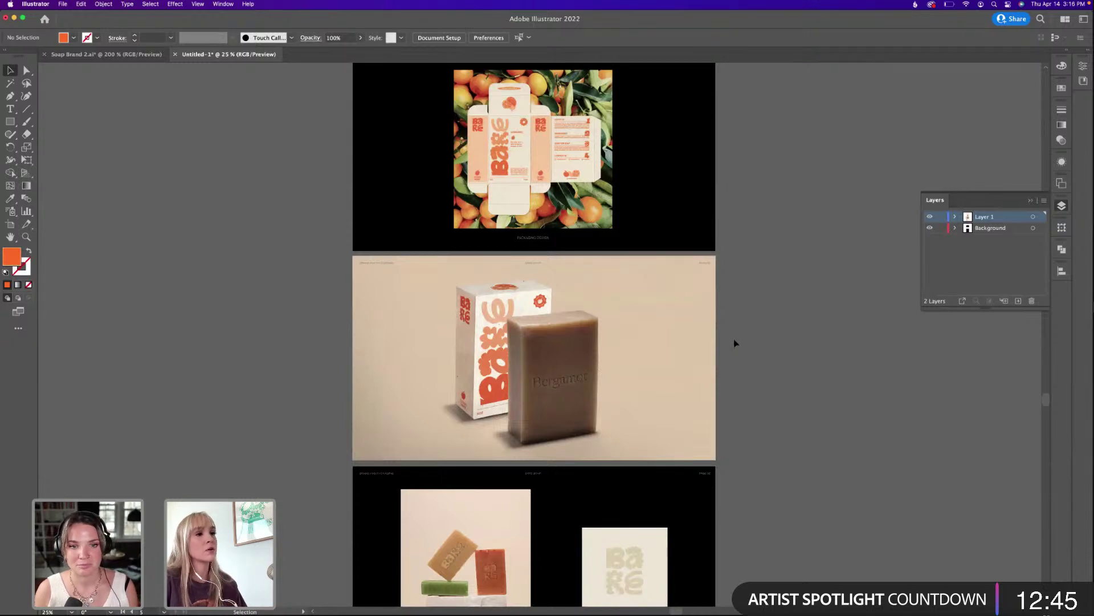
scroll(735, 342, down, 10)
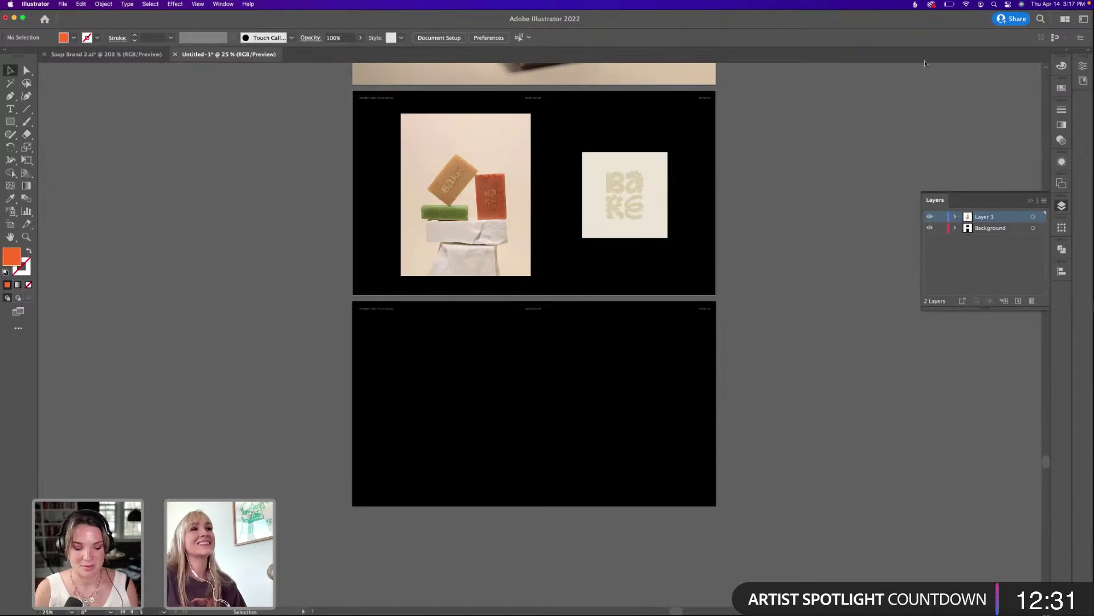
Open Soap Brand > Links on the desktop and open Scan.jpeg with Adobe Photoshop 2022.
mouse_move(570, 614)
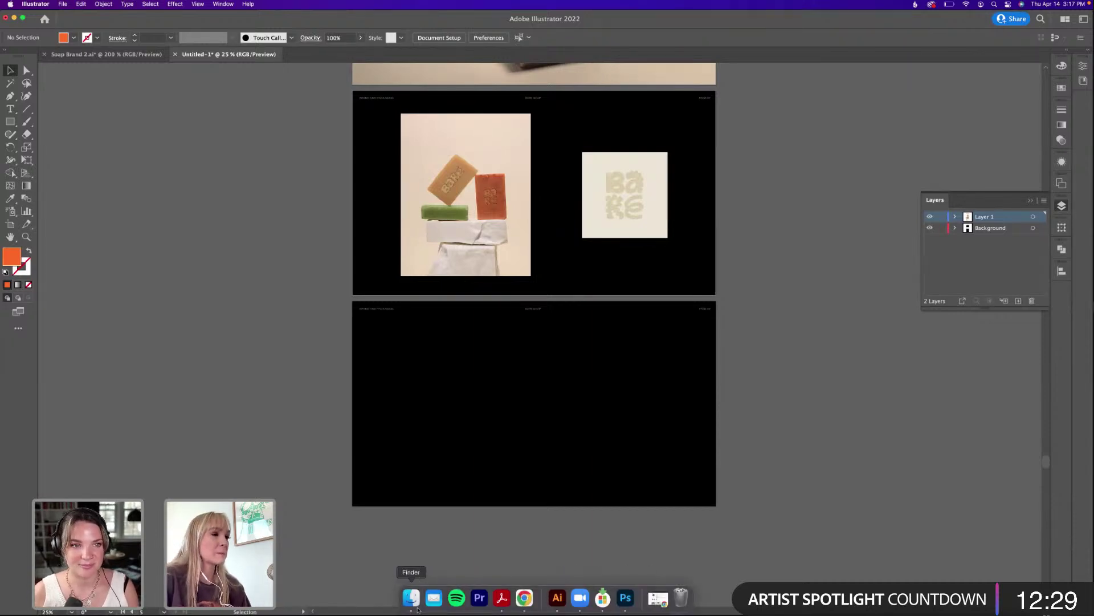
drag(701, 13, 661, 39)
click(16, 14)
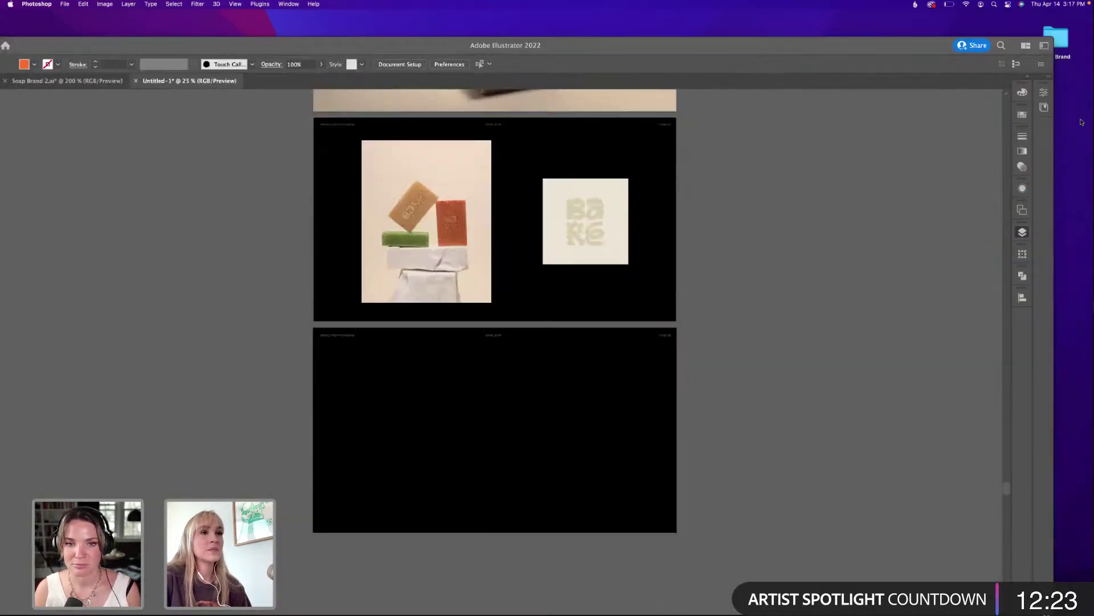
double_click(1060, 33)
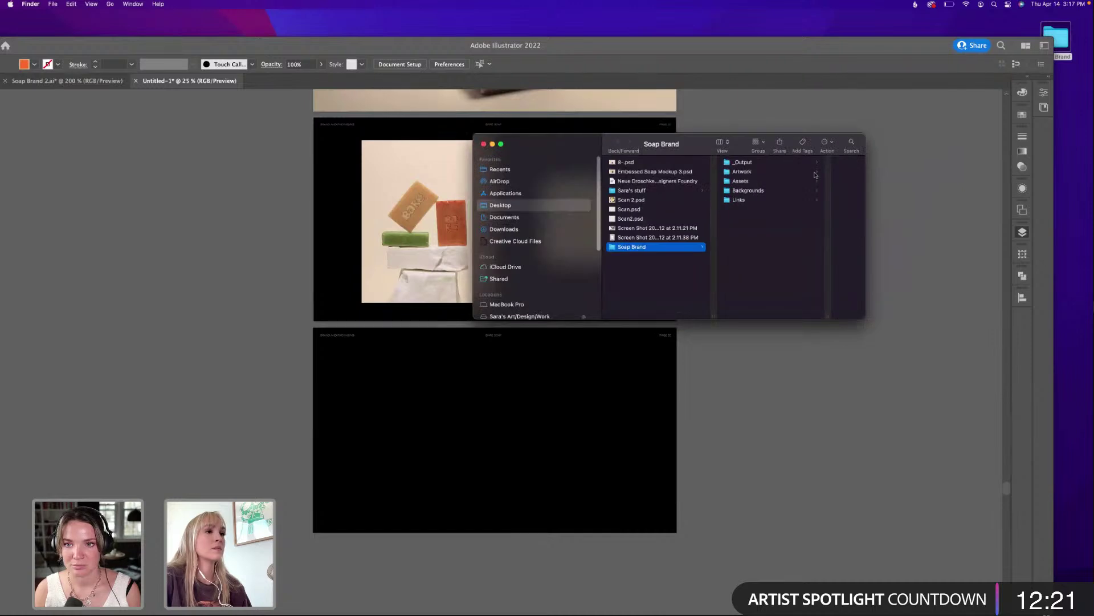
click(751, 190)
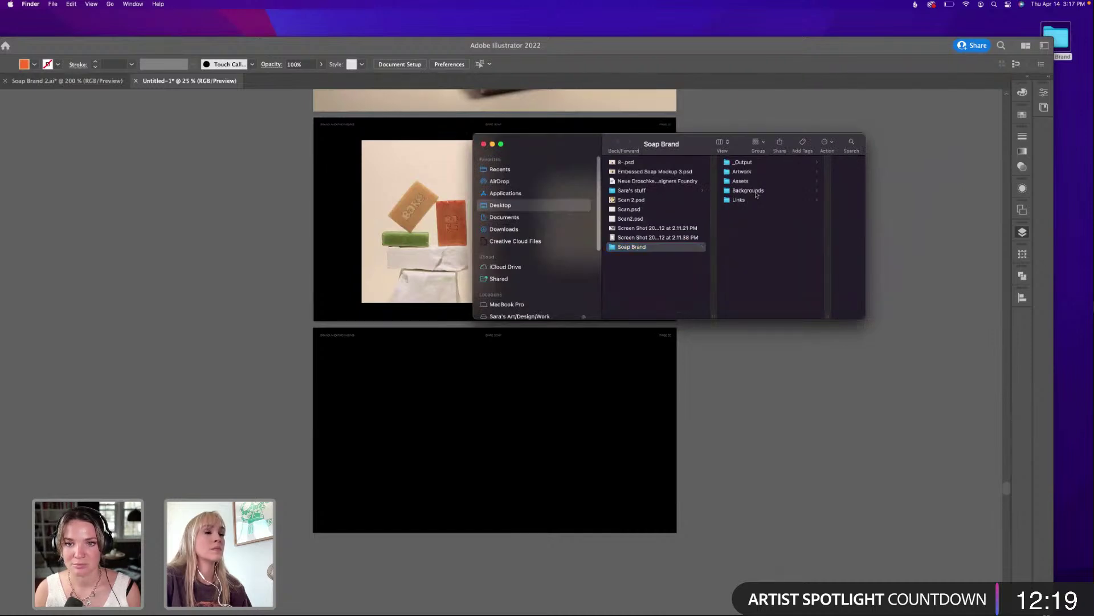
click(678, 182)
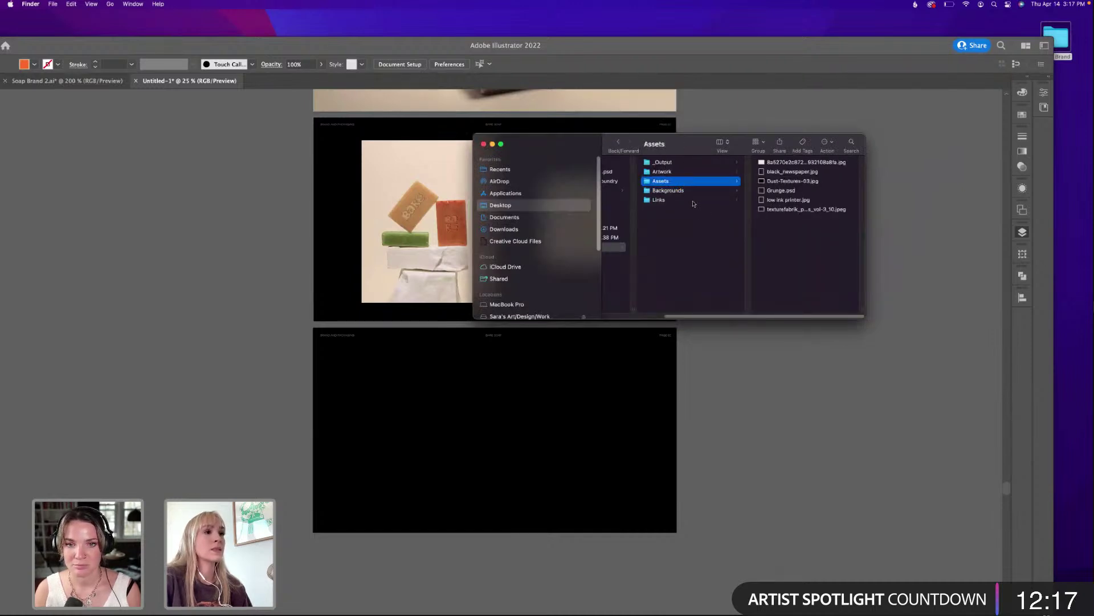
click(693, 201)
click(790, 266)
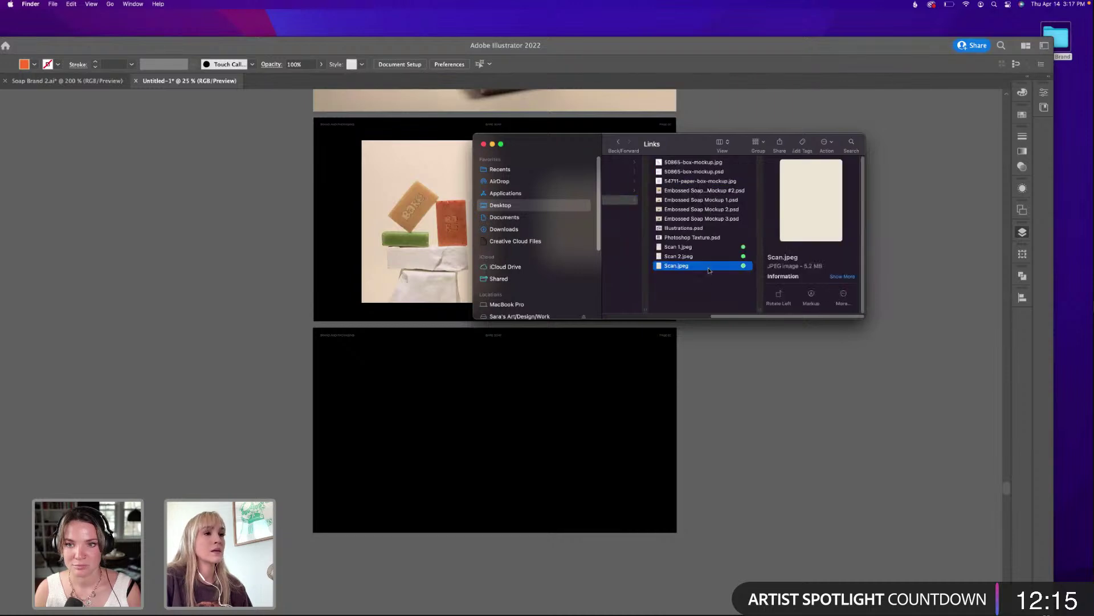
right_click(711, 267)
mouse_move(741, 280)
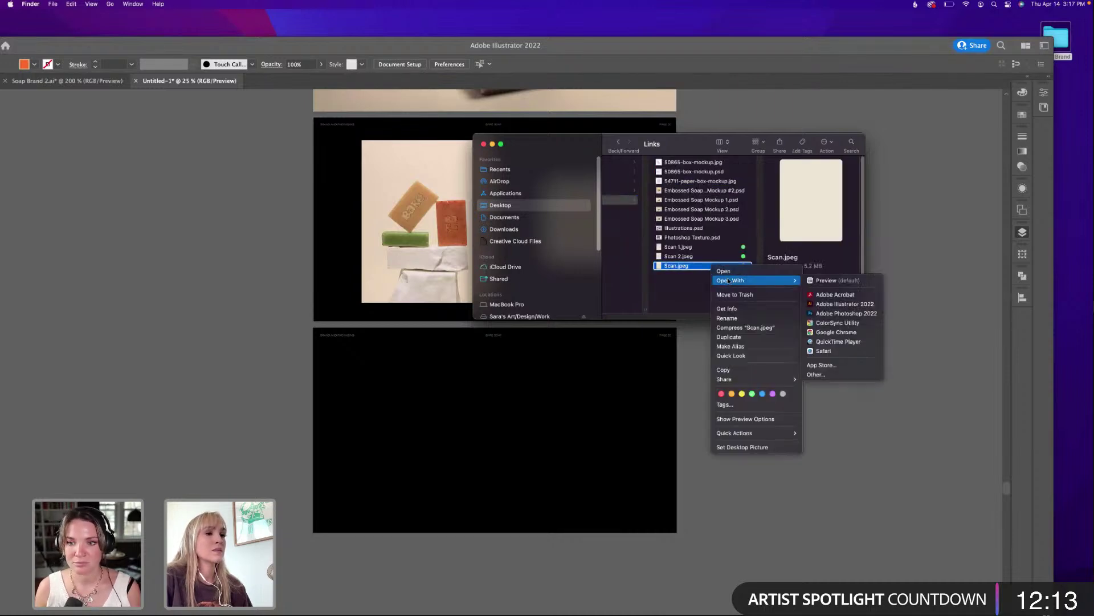
click(819, 314)
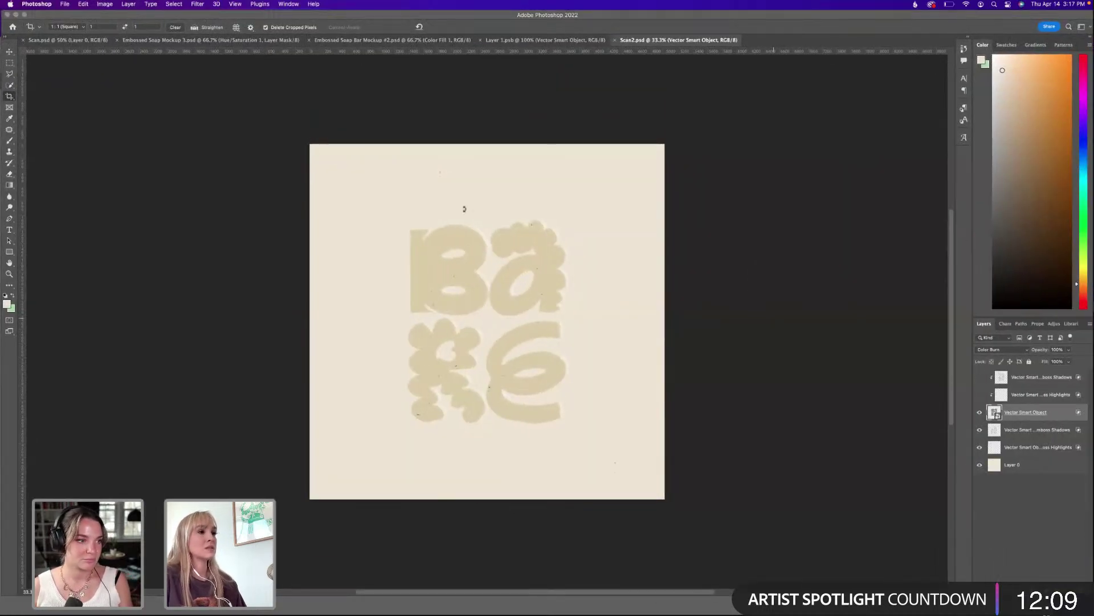
Create a new 1920×1080 px document at 300 ppi.
key(Escape)
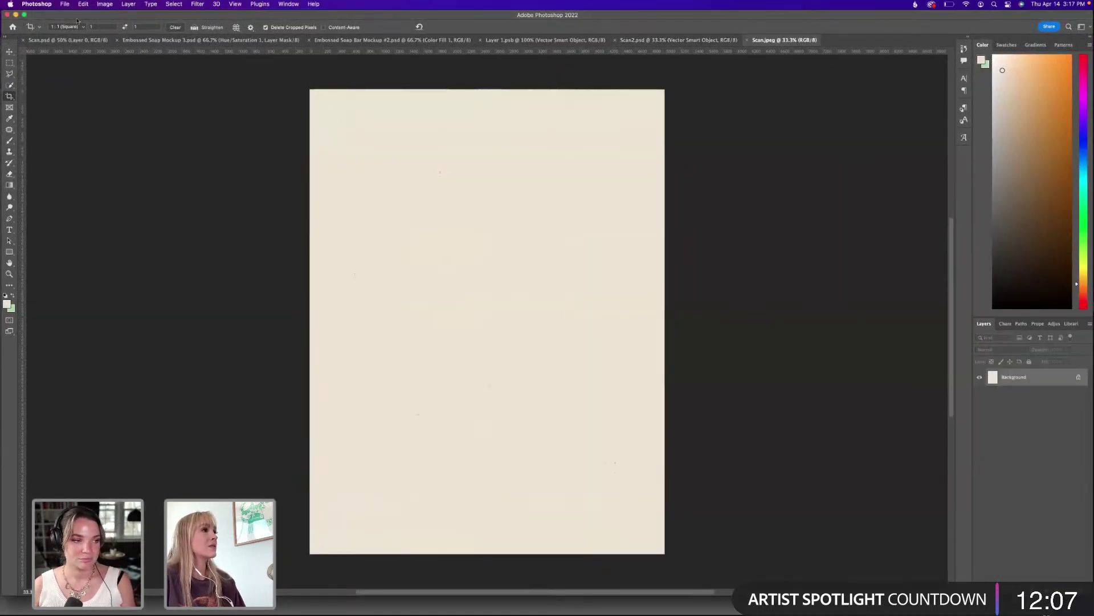
click(64, 4)
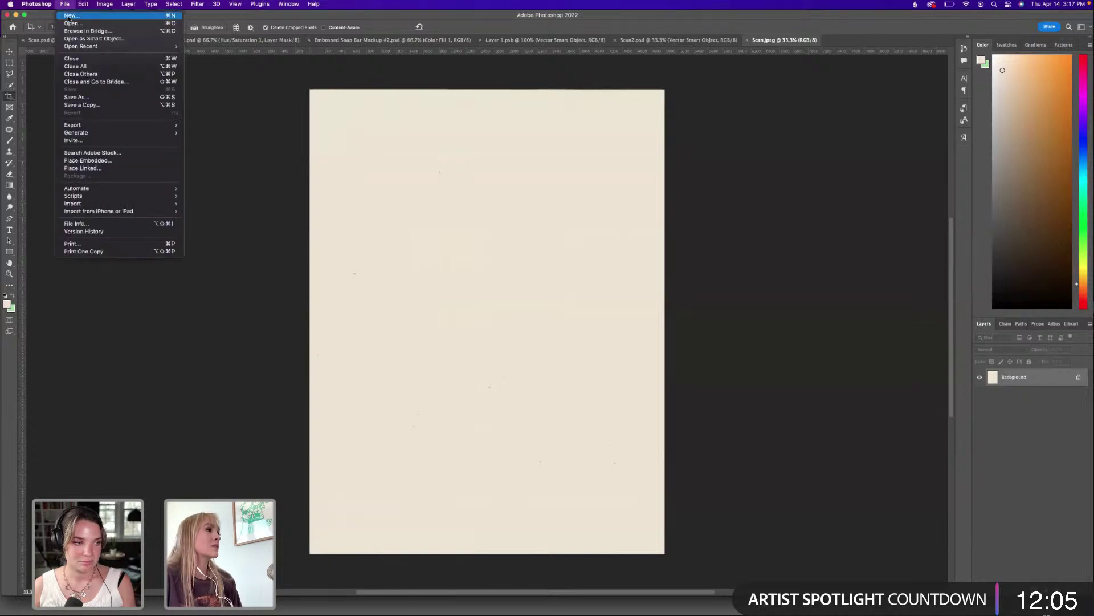
click(68, 17)
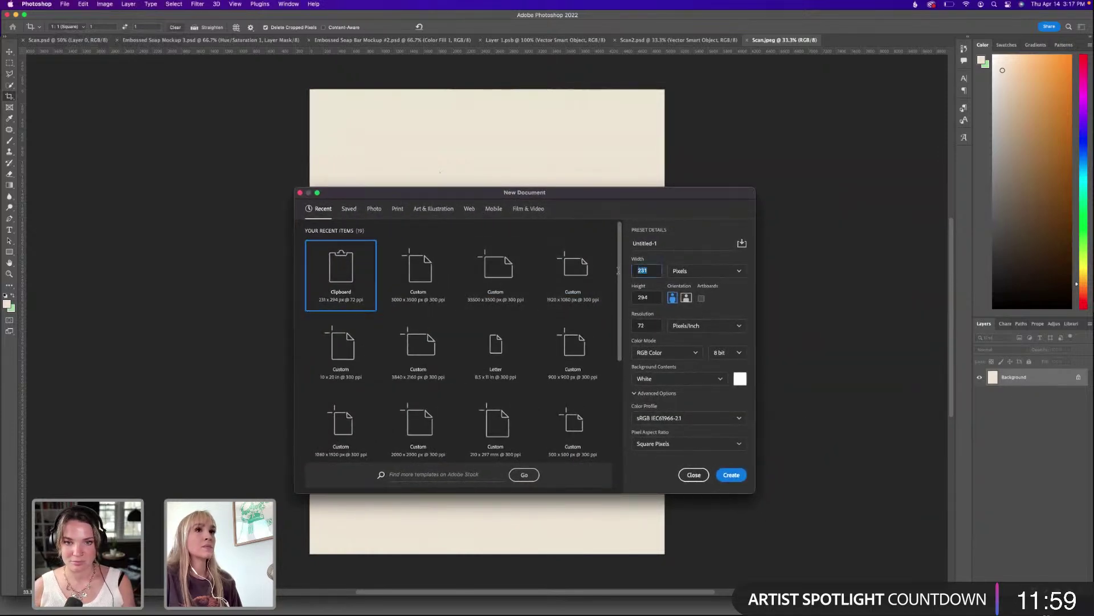
text(1920)
key(Tab)
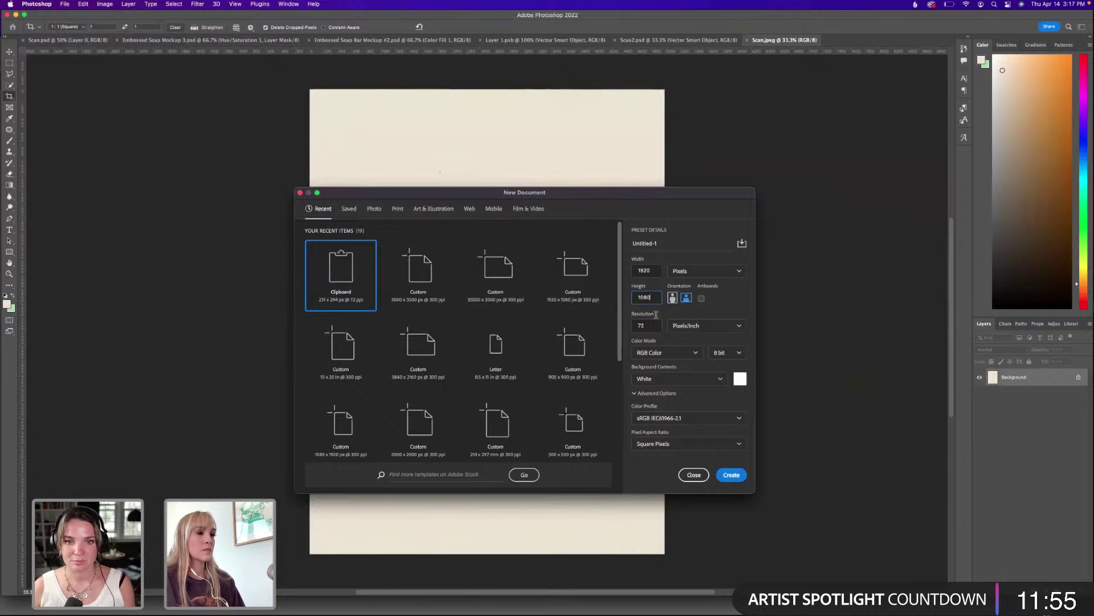
click(636, 326)
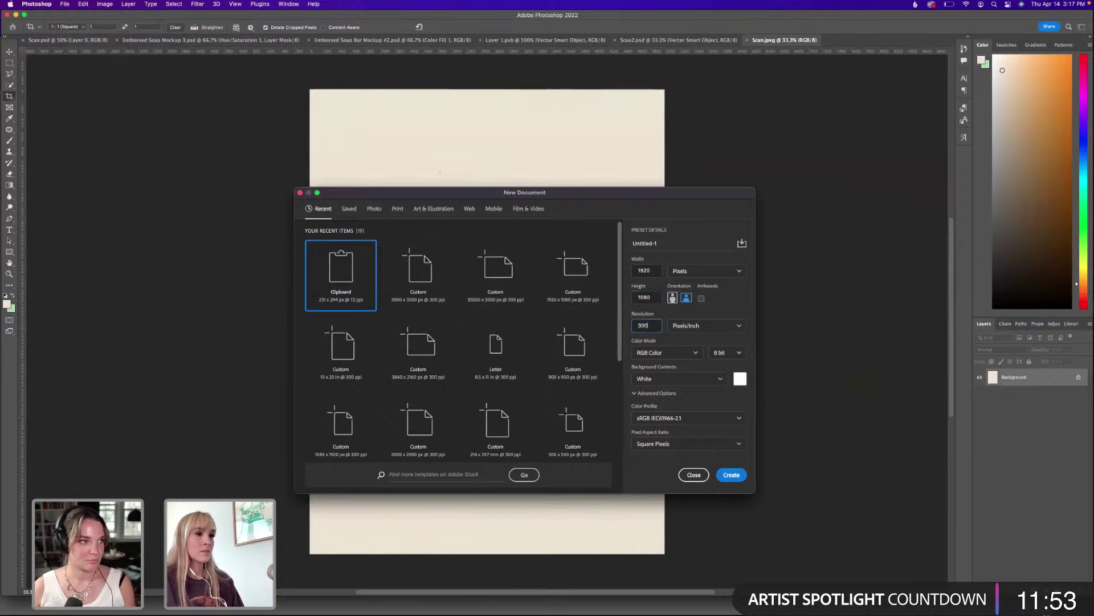
text(300)
key(Return)
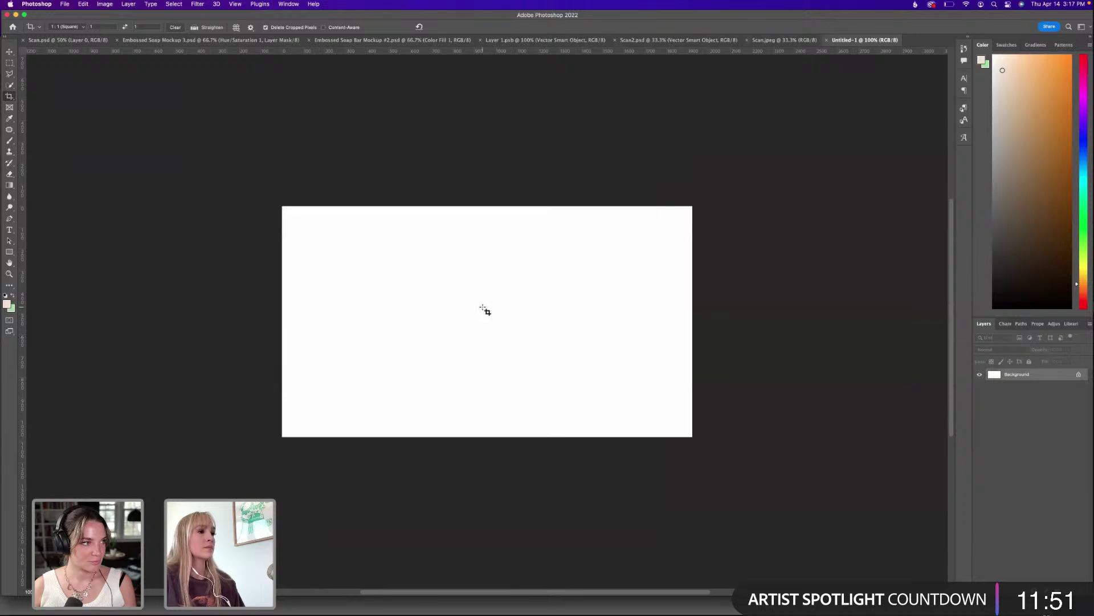
Paste the beige paper scan from Scan.jpeg into Untitled-1 as a new layer.
click(766, 42)
key(Escape)
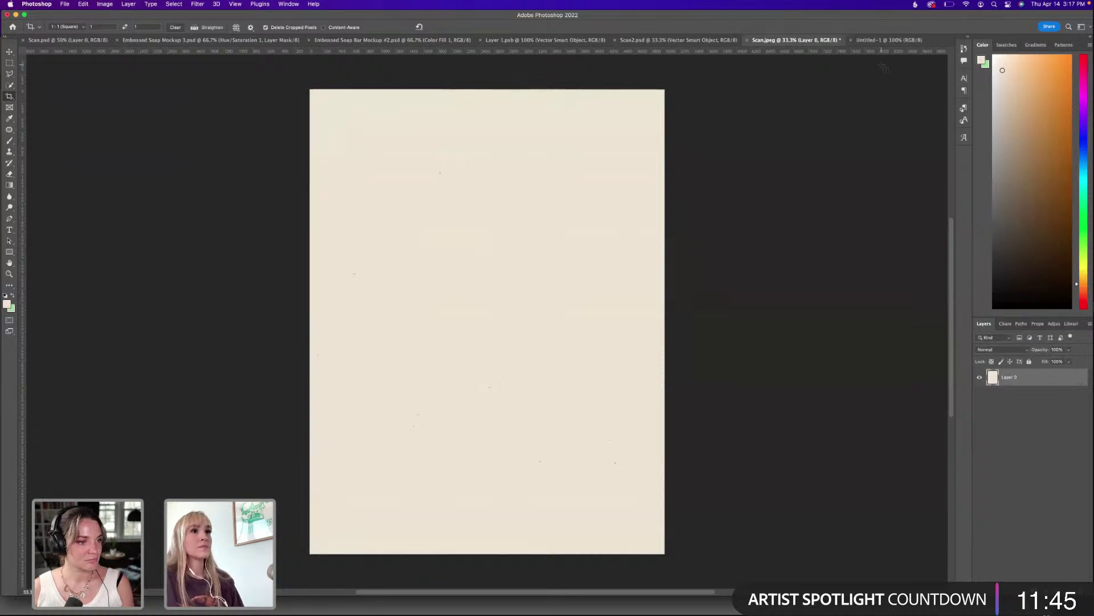
click(889, 39)
key(Escape)
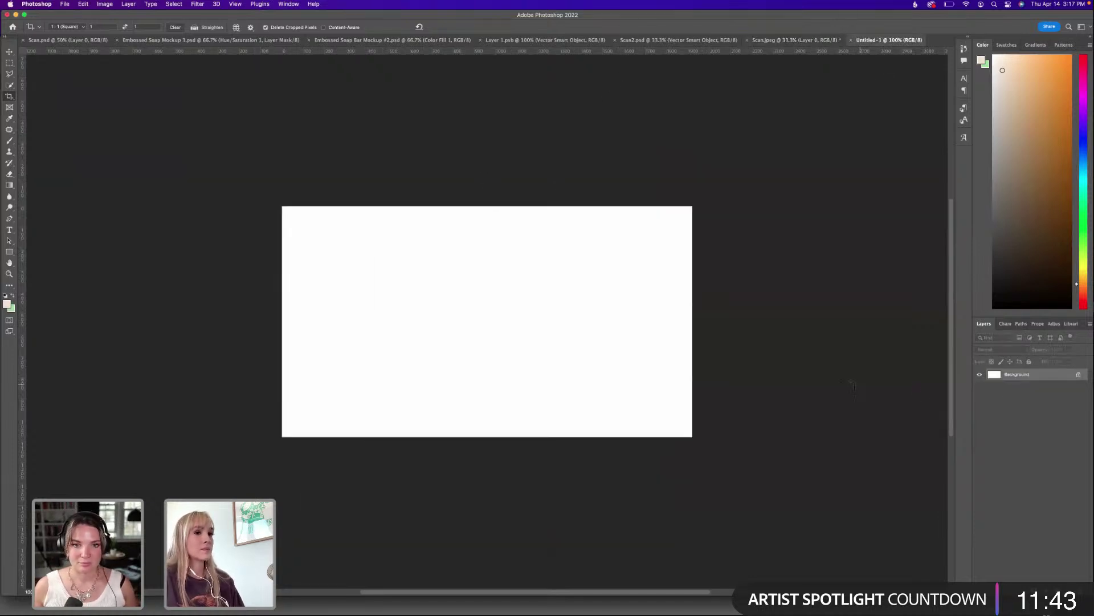
click(1078, 376)
key(ctrl+v)
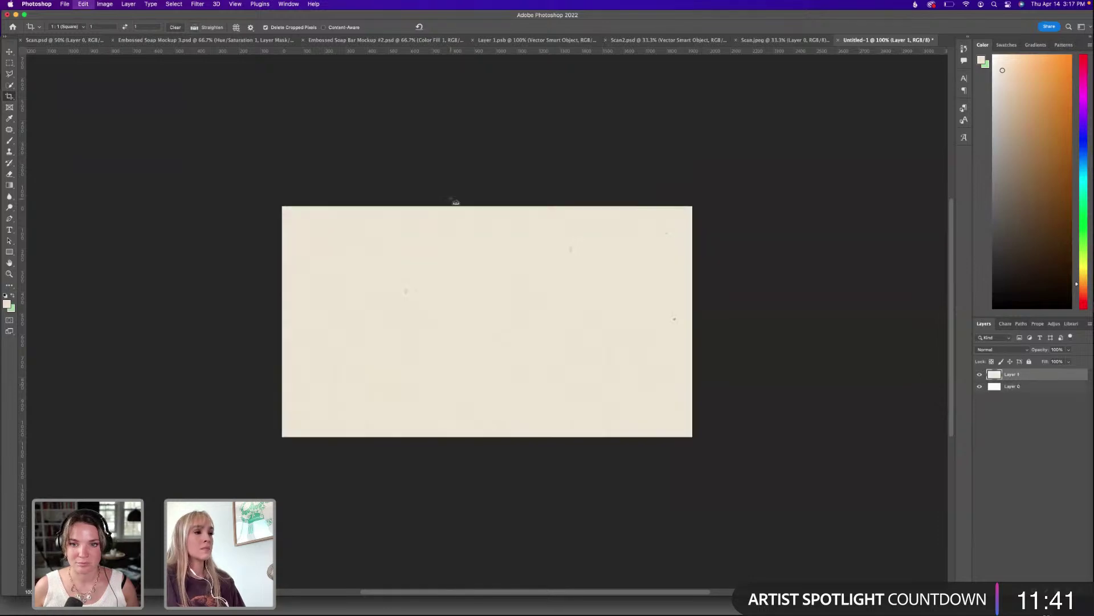
Scale the pasted scan down and rotate it 90° to landscape, then commit the transform.
key(ctrl+t)
drag(814, 205, 491, 271)
drag(547, 224, 581, 370)
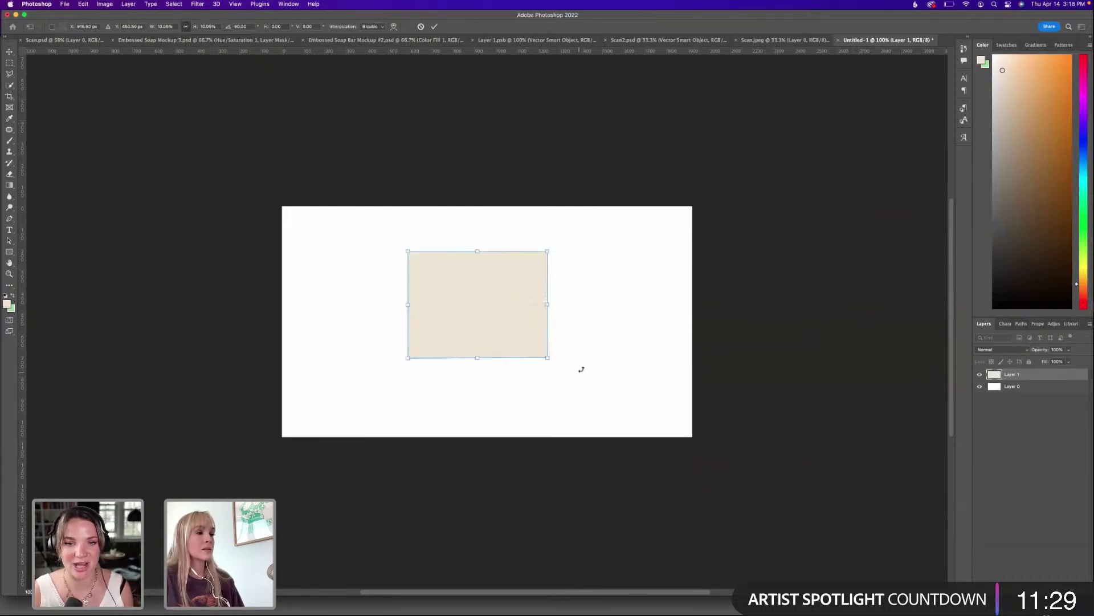
key(Return)
key(c)
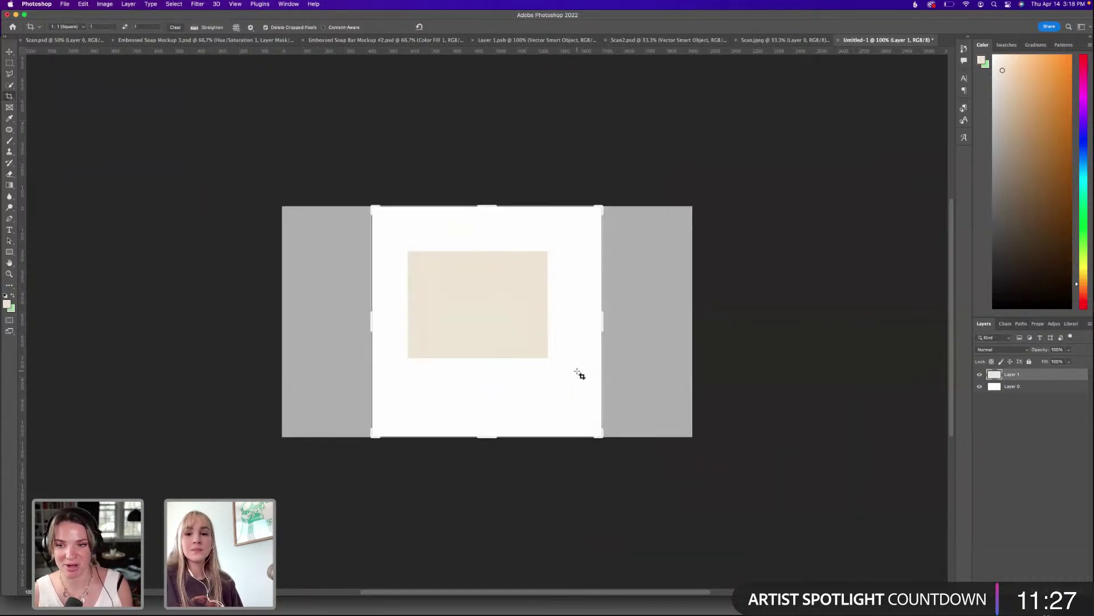
key(Escape)
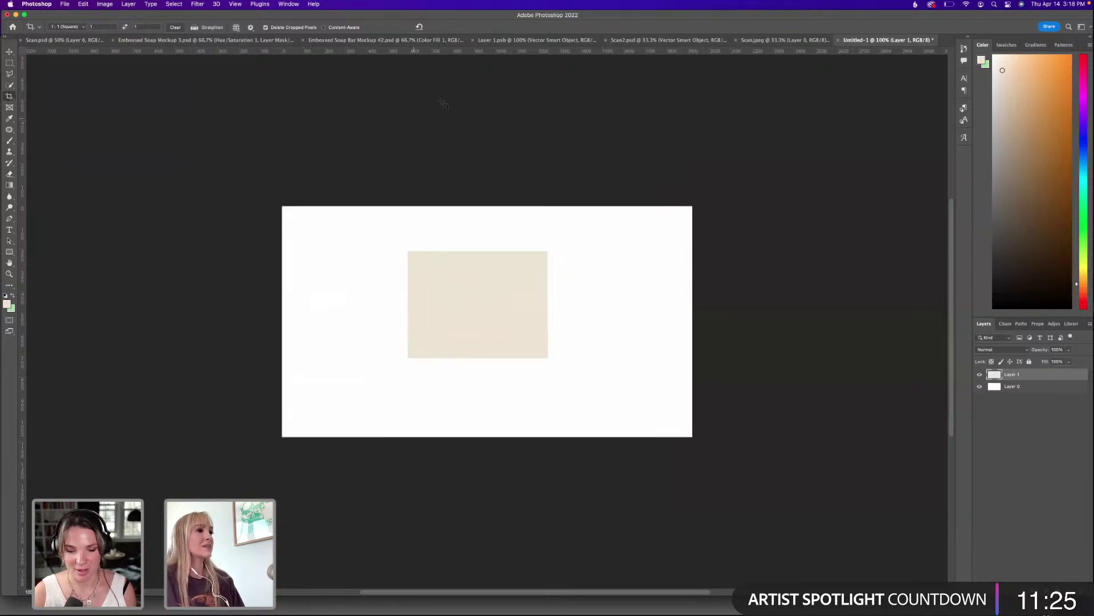
click(748, 40)
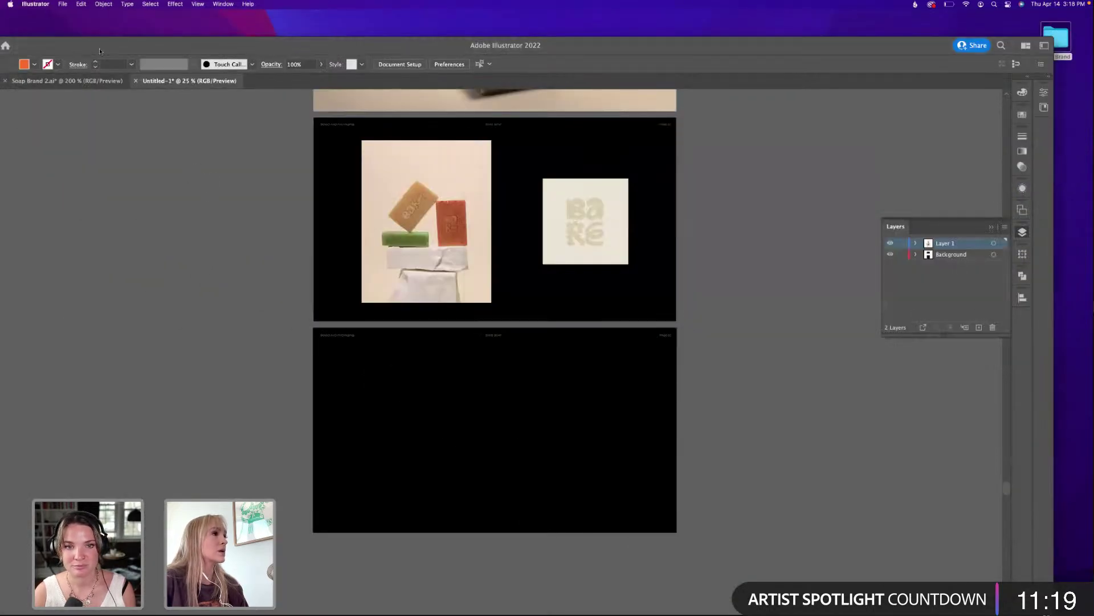
Switch to Soap Brand 2.ai, revert the box-top logo to the orange citrus, and frame the soap box artboard.
double_click(100, 51)
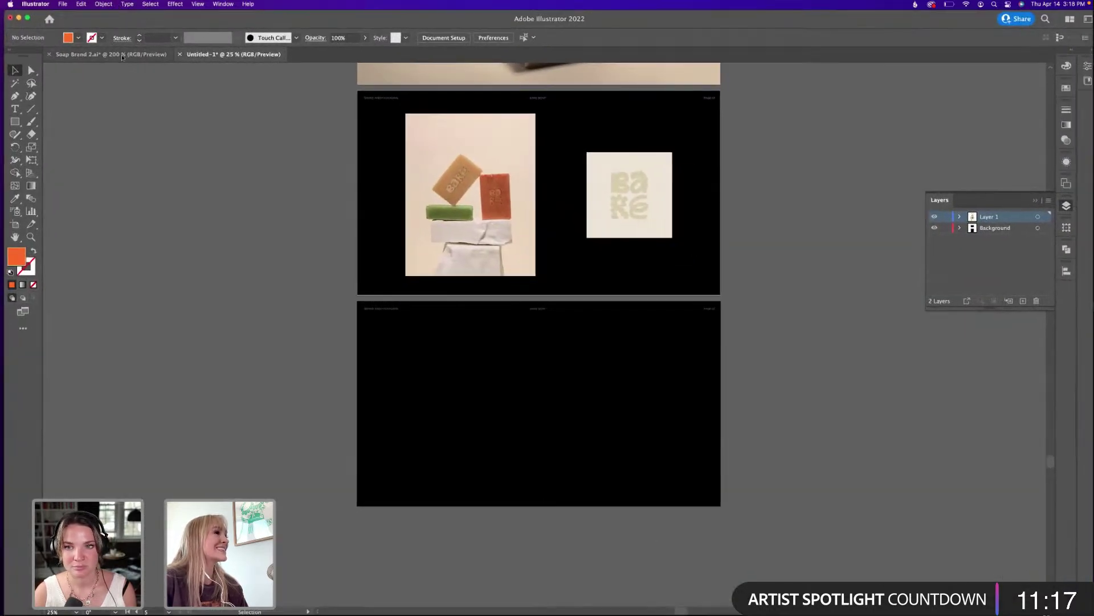
click(122, 57)
scroll(665, 395, right, 5)
scroll(664, 395, down, 3)
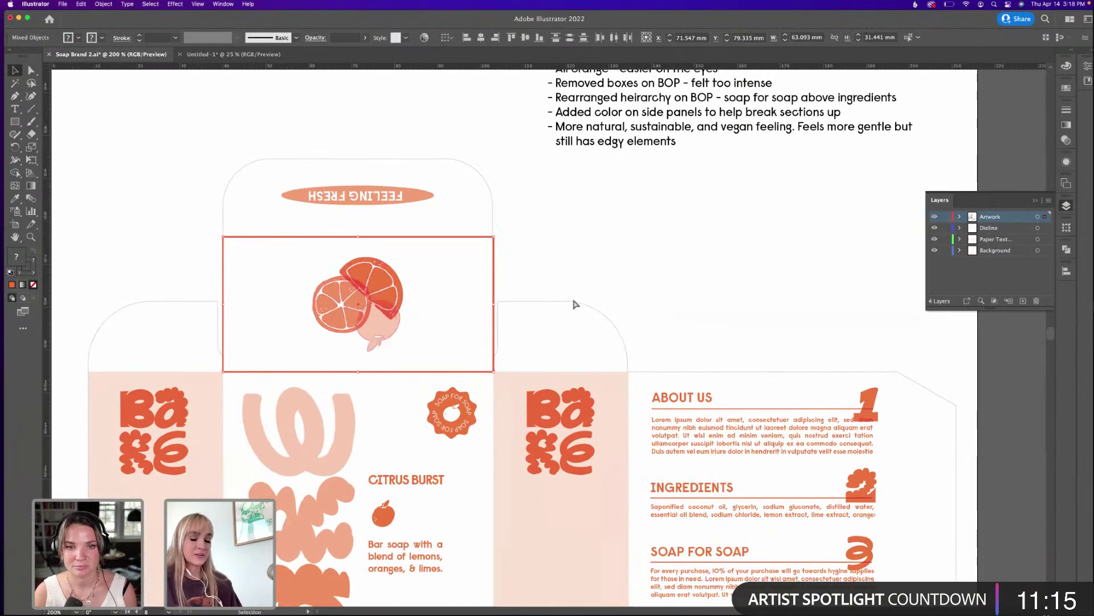
key(super+minus)
key(super+minus)
key(super+minus)
scroll(676, 336, right, 4)
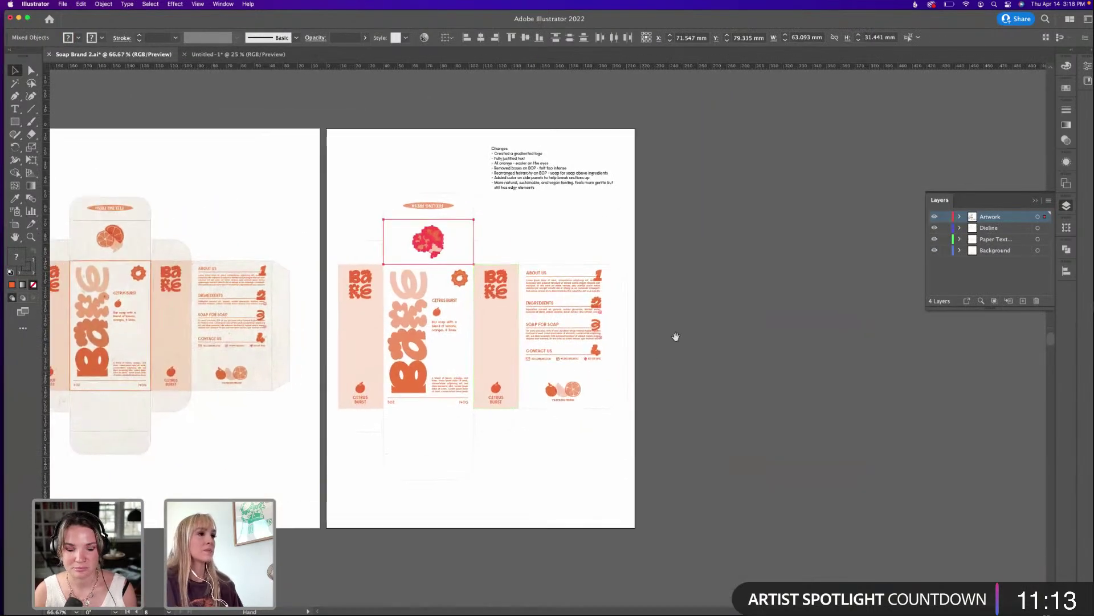
key(super+z)
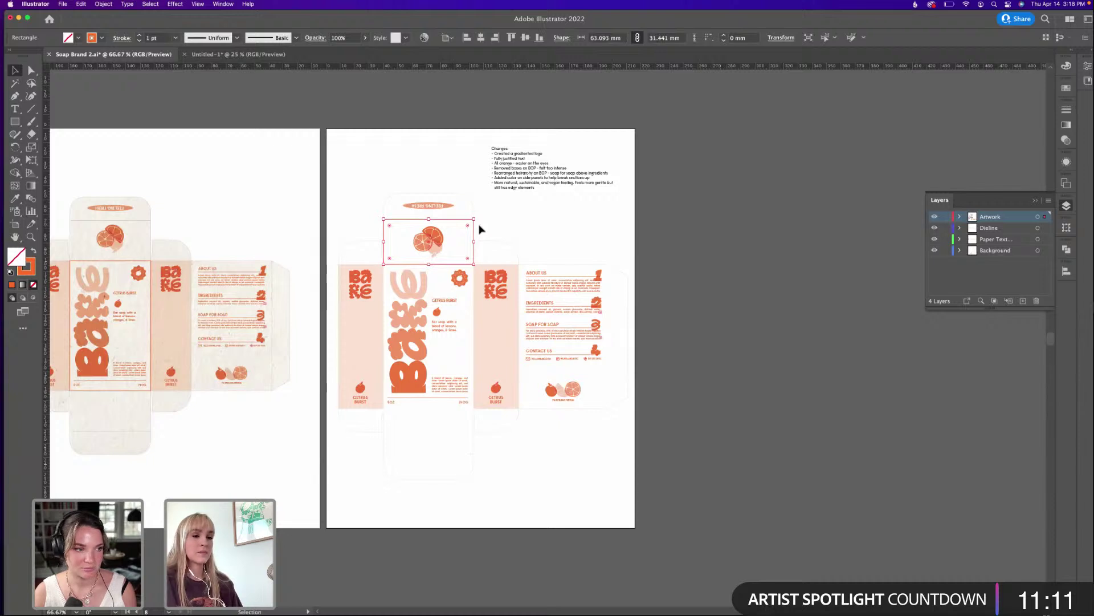
click(479, 229)
drag(722, 357, 701, 358)
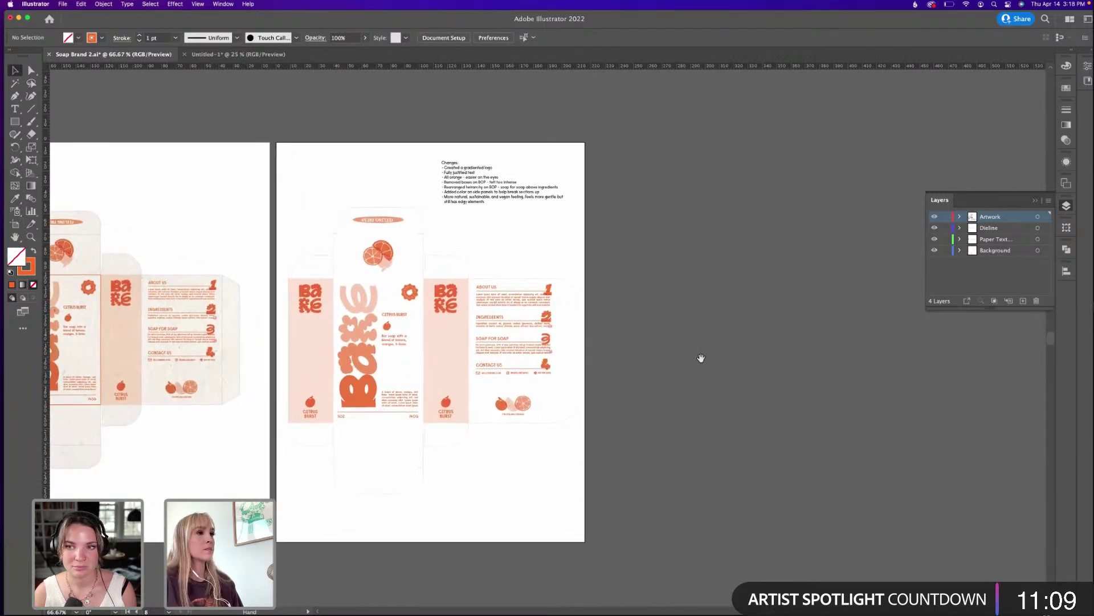
mouse_move(644, 610)
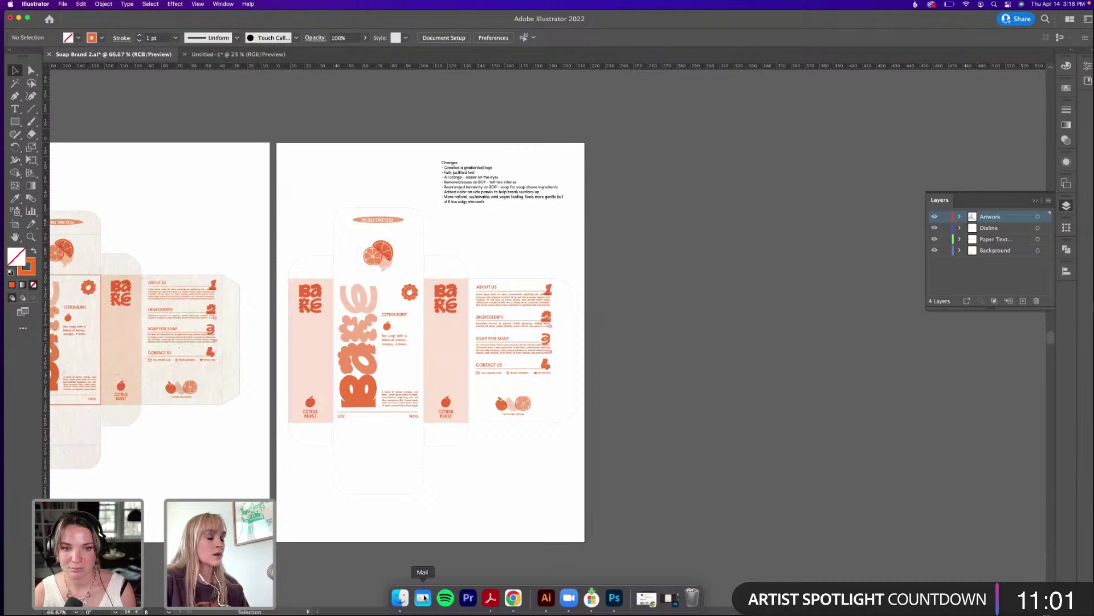
drag(513, 374, 553, 403)
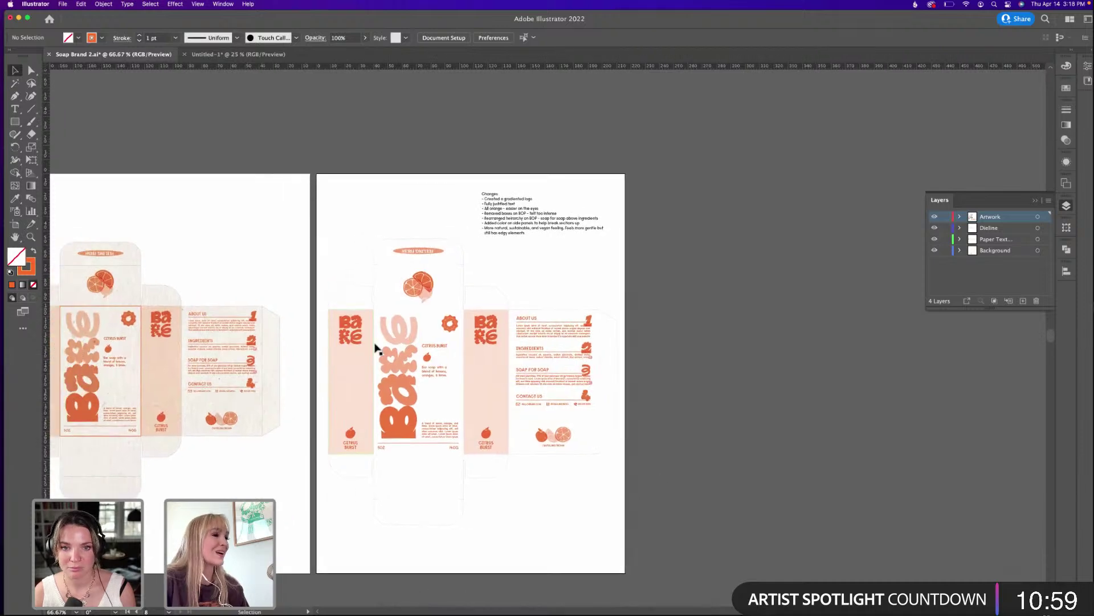
drag(371, 347, 312, 333)
Duplicate the soap box artboard to its right, select its artwork, and start a 90 mm-wide rectangle.
key(shift+o)
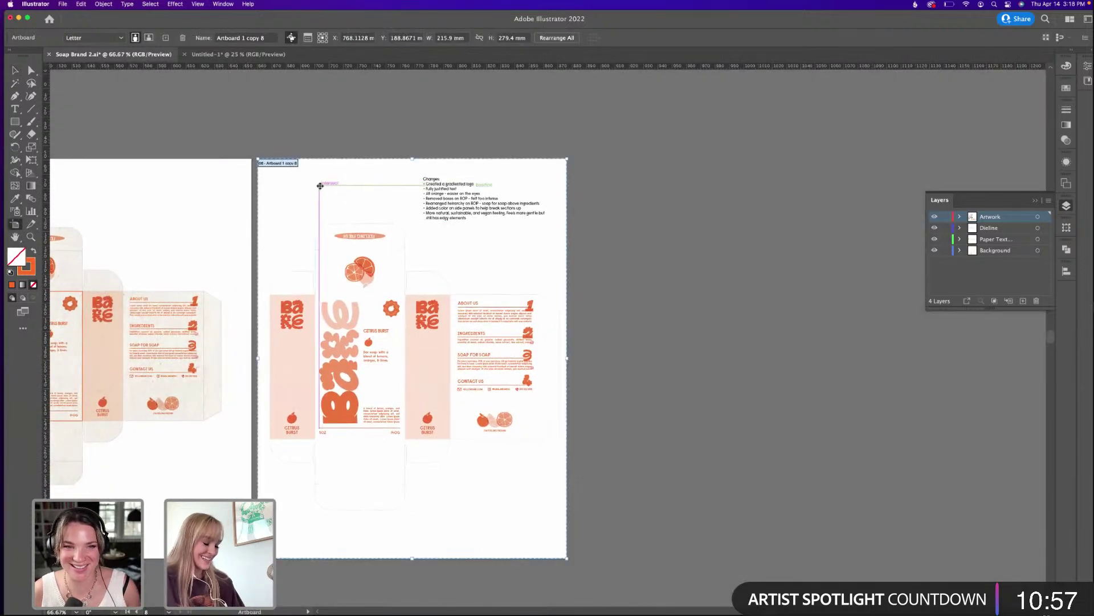
drag(320, 183, 640, 208)
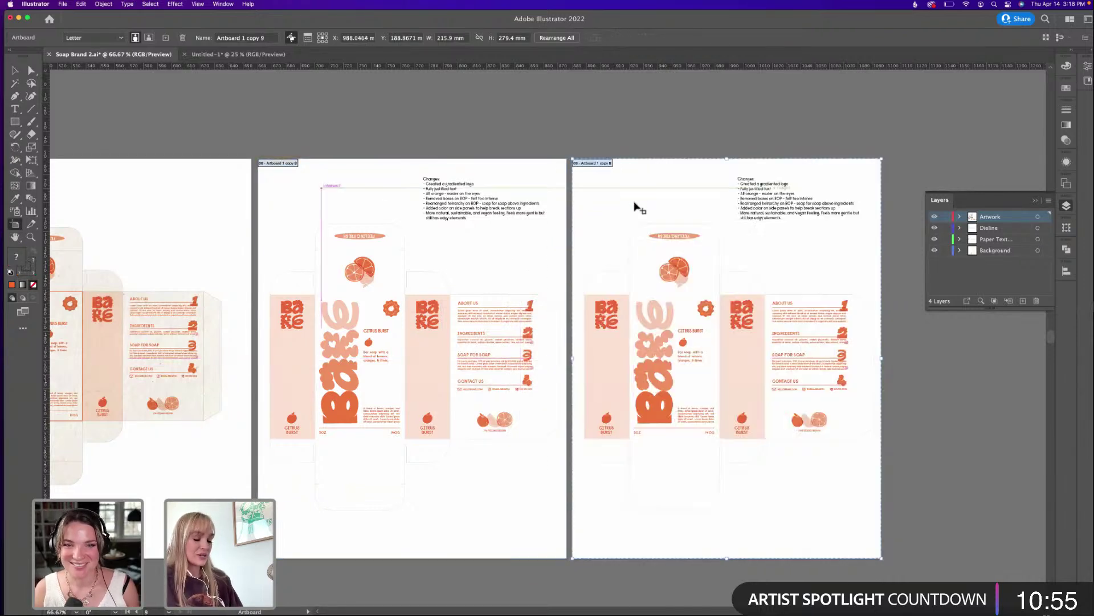
key(v)
drag(671, 456, 584, 540)
key(super+equal)
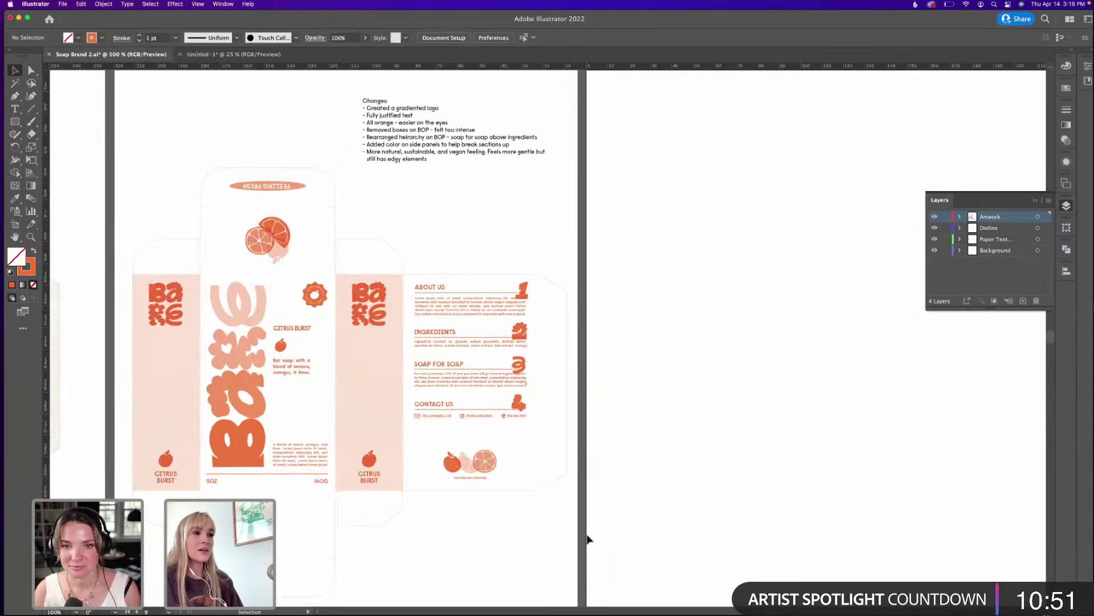
scroll(572, 245, right, 10)
scroll(572, 244, up, 3)
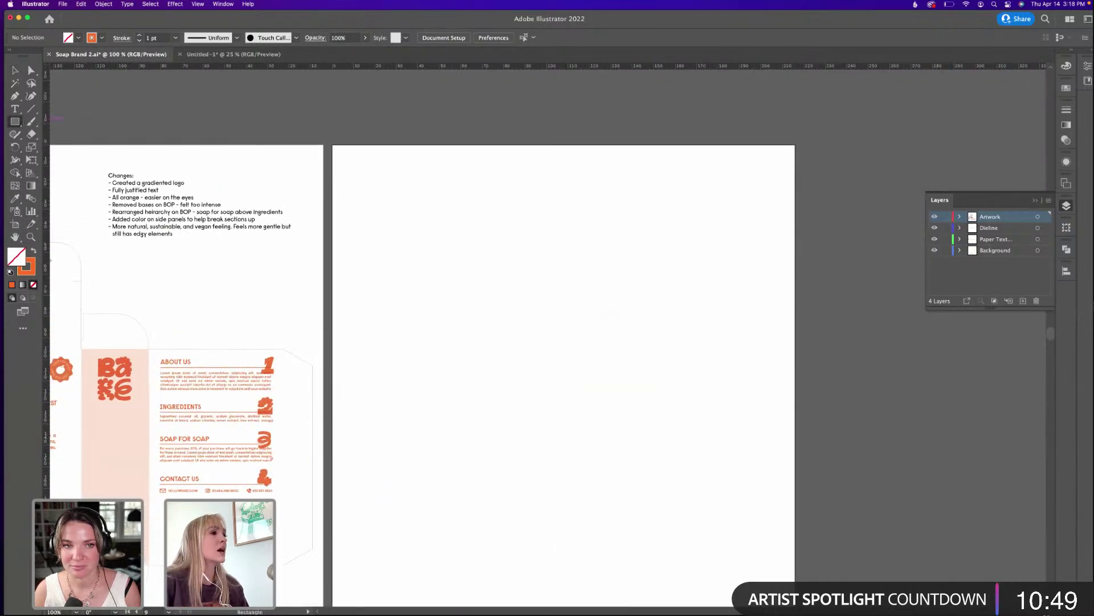
click(495, 319)
Draw a 90 × 55 mm business-card rectangle.
text(90)
key(Tab)
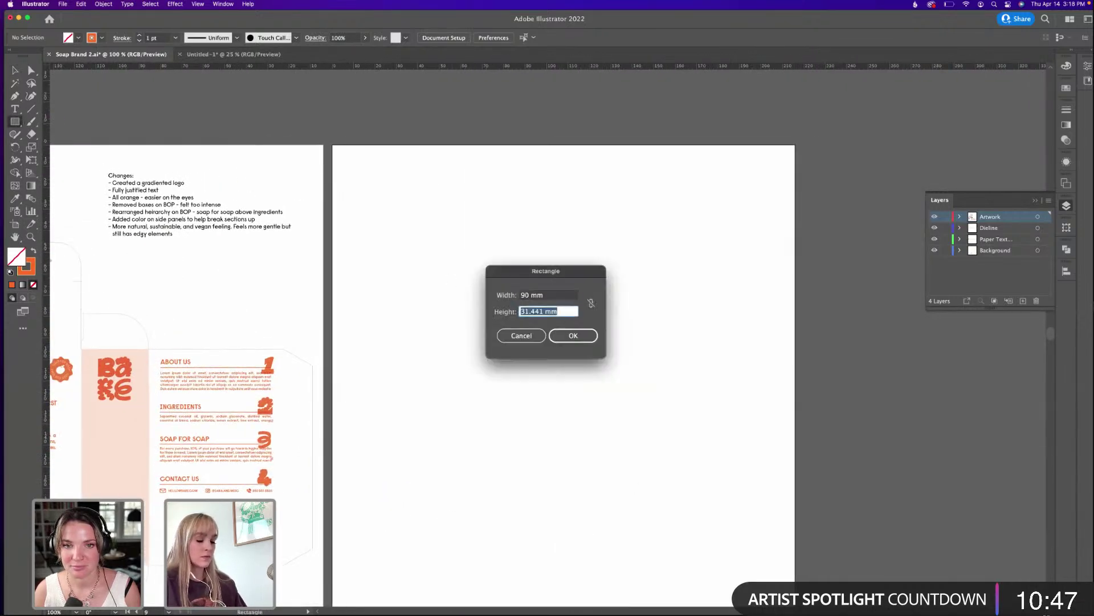
text(55)
key(Return)
key(v)
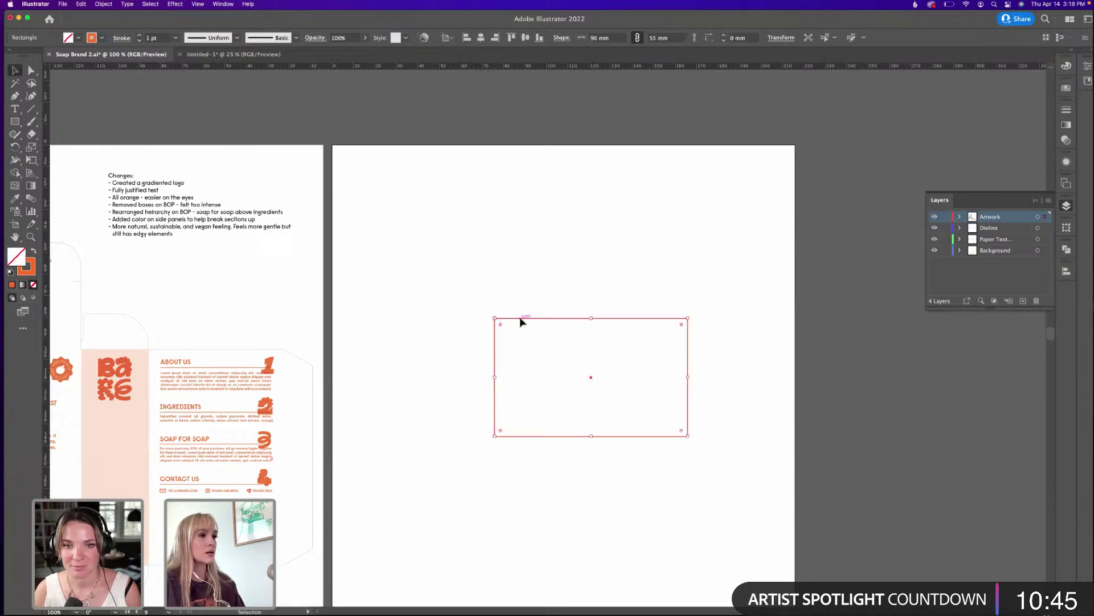
Move the card up-left and place a duplicate card directly below it.
drag(520, 322, 424, 234)
click(627, 196)
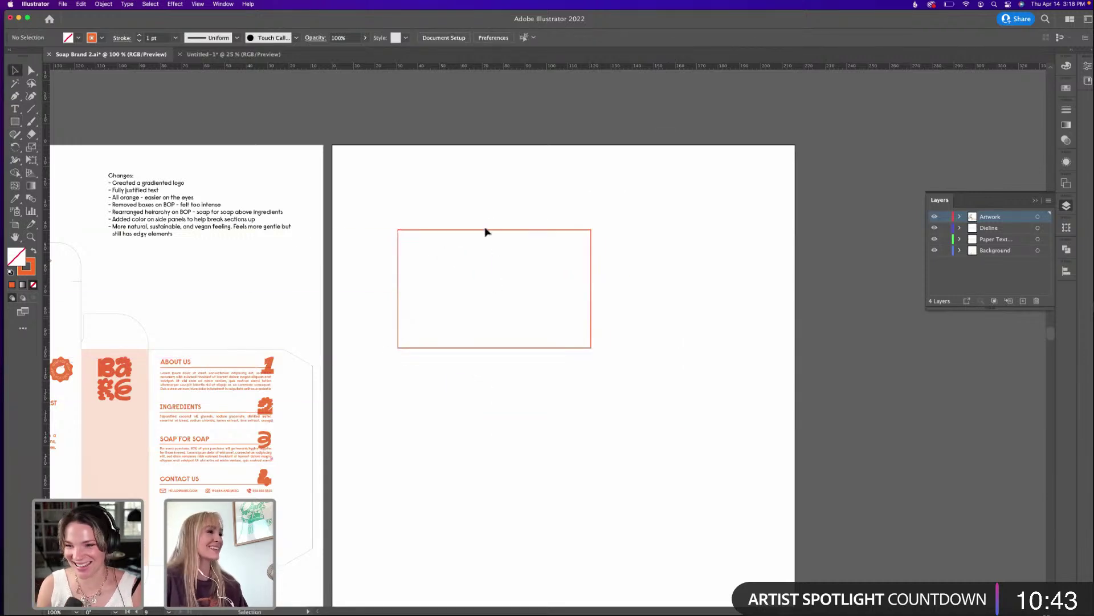
click(432, 231)
drag(432, 231, 437, 360)
click(648, 312)
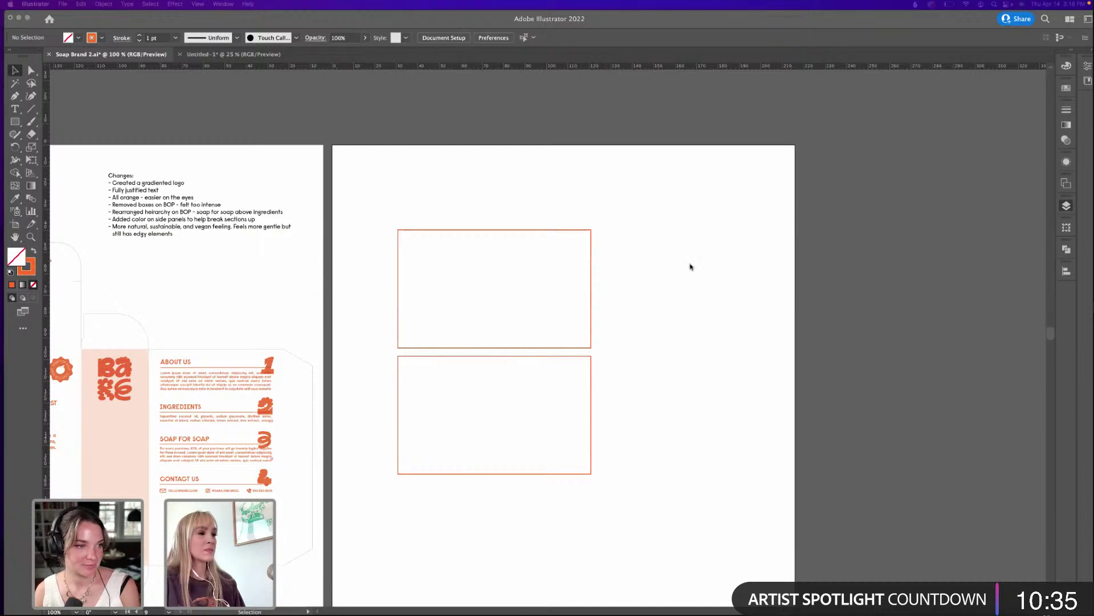
click(638, 330)
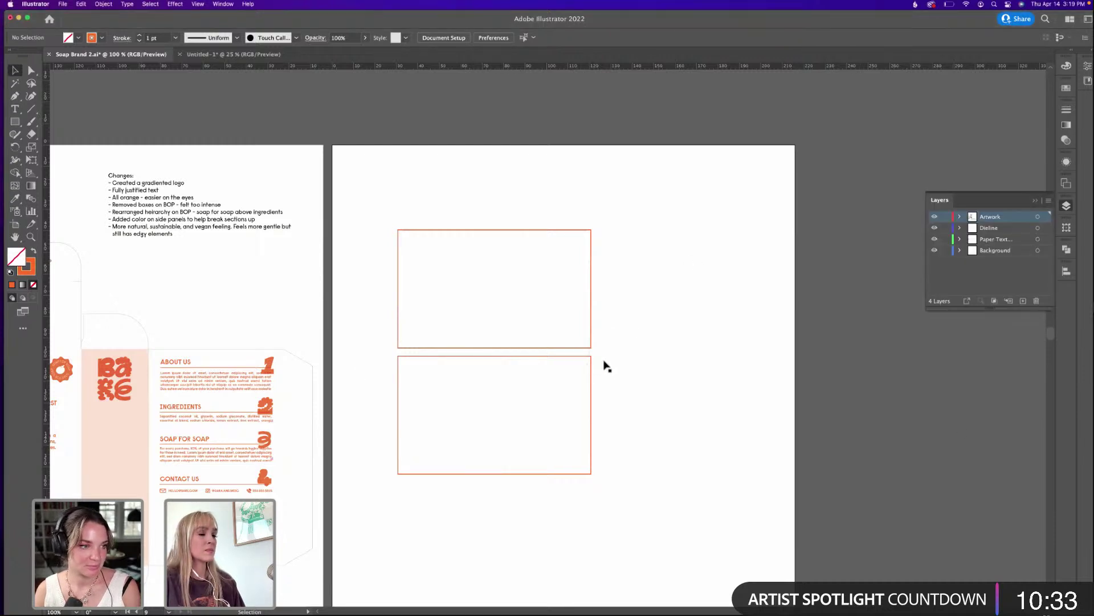
drag(592, 365, 592, 369)
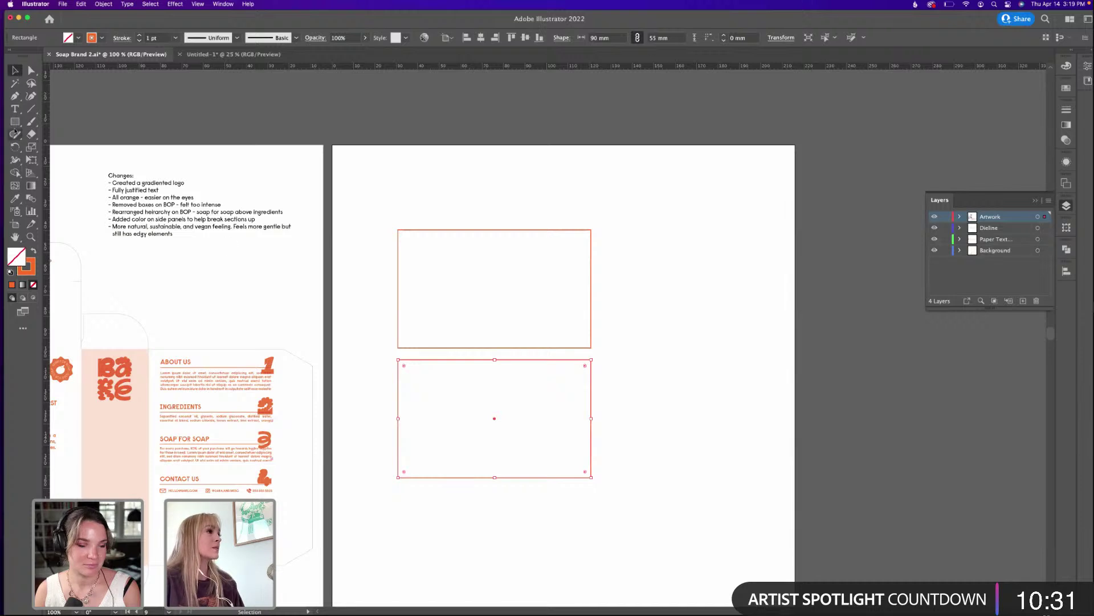
Add a placeholder text object beside the two cards.
click(16, 122)
click(15, 69)
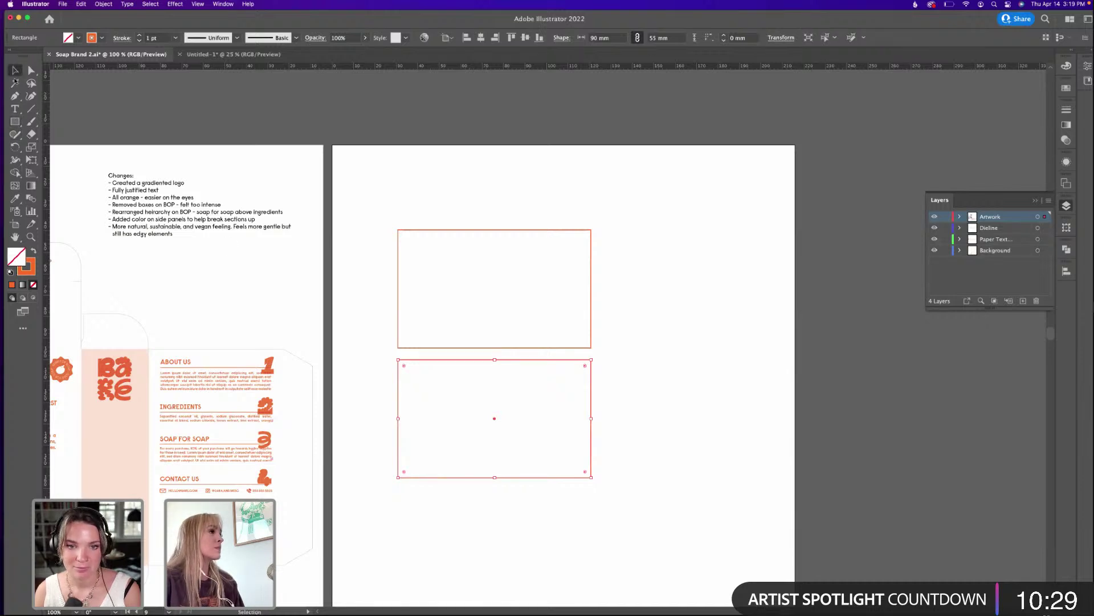
drag(16, 108, 54, 109)
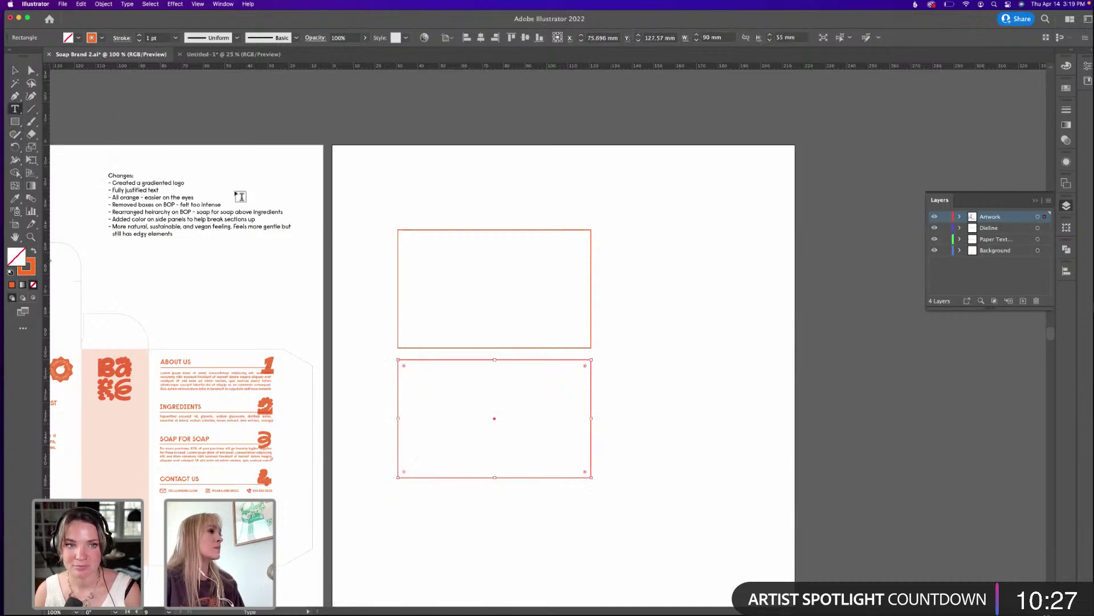
scroll(393, 248, up, 1)
scroll(423, 294, right, 4)
scroll(423, 293, up, 4)
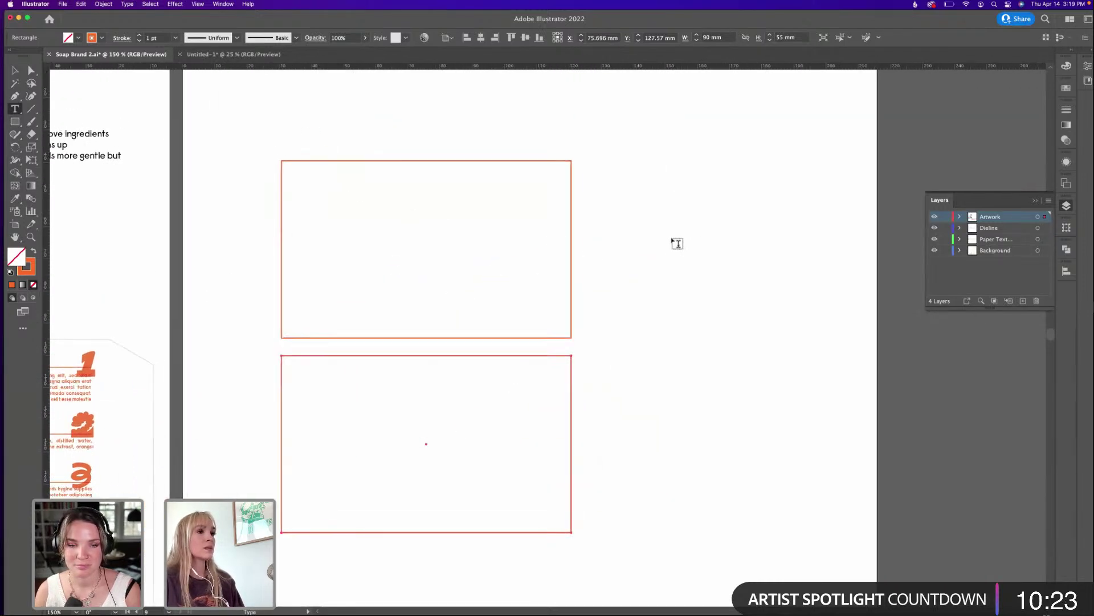
click(677, 243)
key(Escape)
Select the BARE logo on the soap packaging artwork.
drag(146, 207, 485, 190)
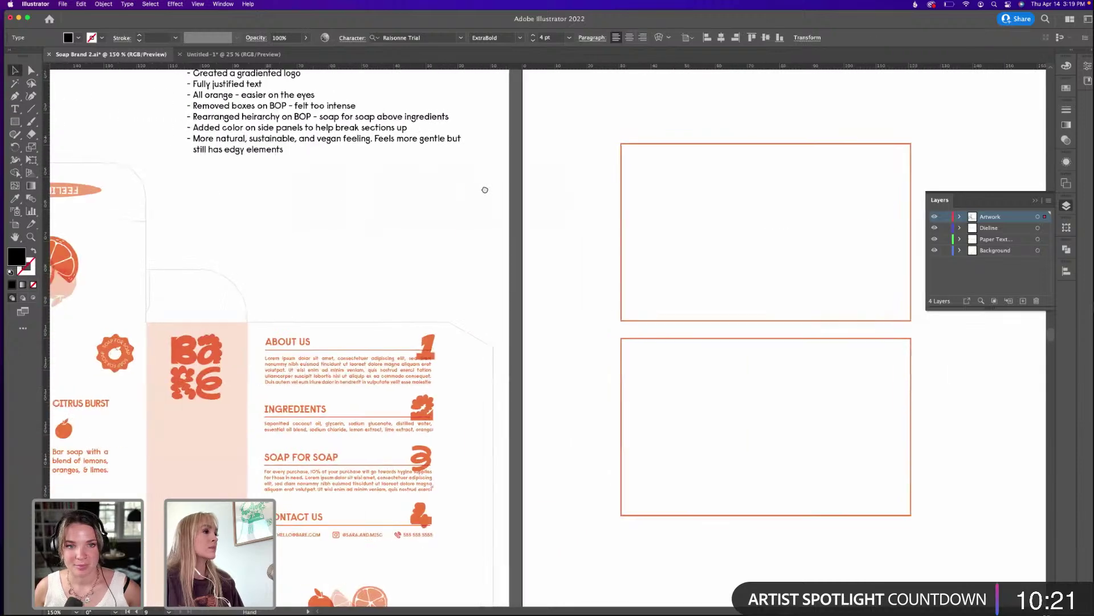
scroll(438, 205, left, 5)
scroll(437, 205, down, 1)
scroll(347, 318, left, 2)
scroll(346, 319, down, 1)
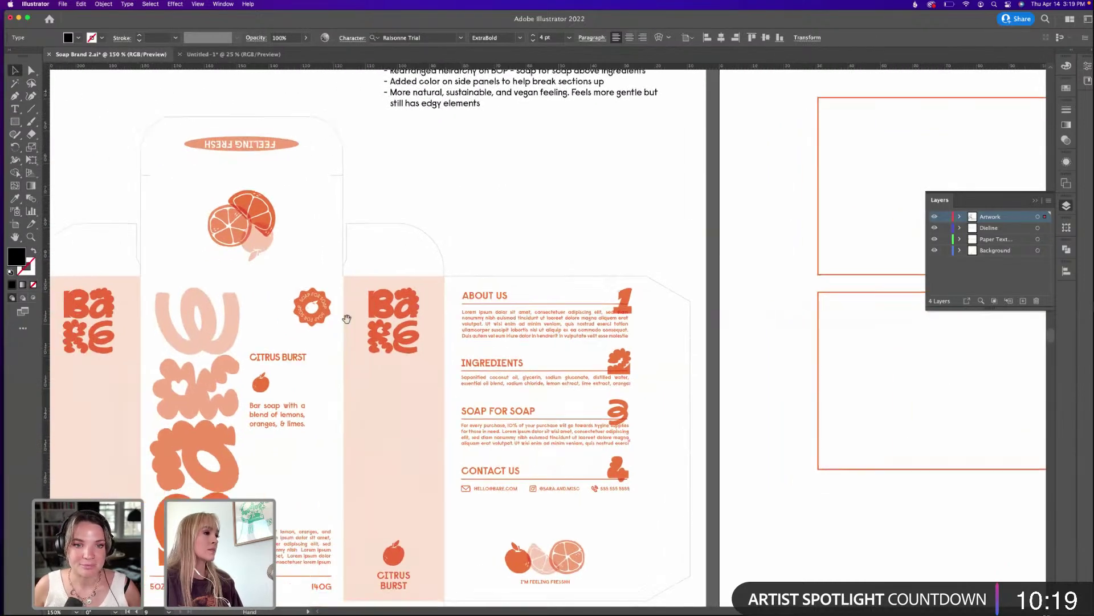
scroll(347, 318, left, 2)
scroll(346, 318, down, 1)
click(245, 324)
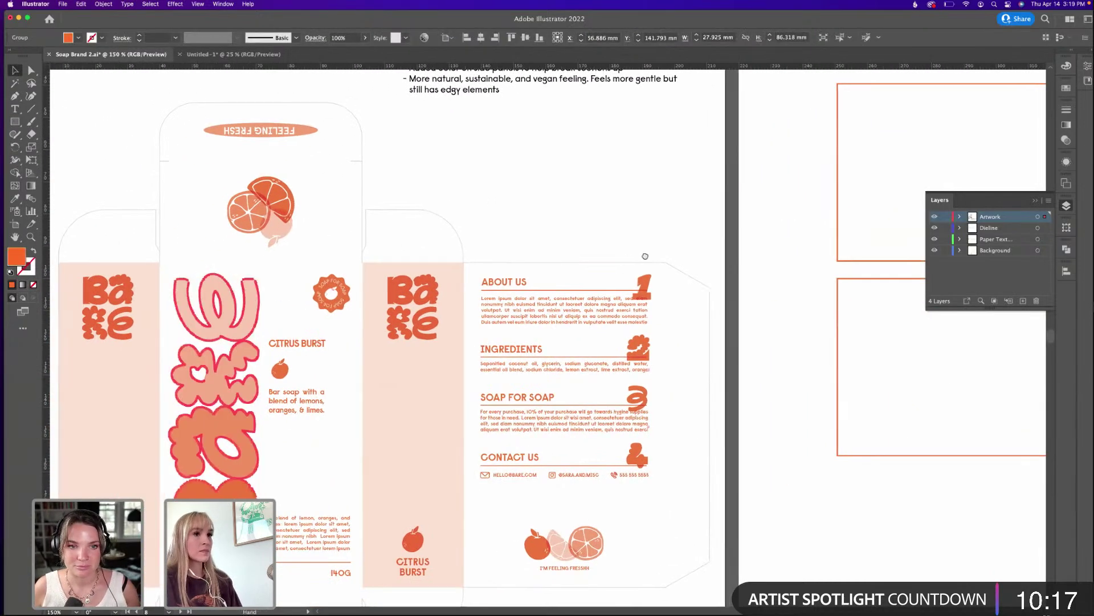
Paste a copy of the BARE logo, rotate it 90° horizontal, and place it in the top card.
scroll(645, 256, right, 6)
scroll(645, 256, up, 1)
scroll(430, 278, right, 1)
key(super+v)
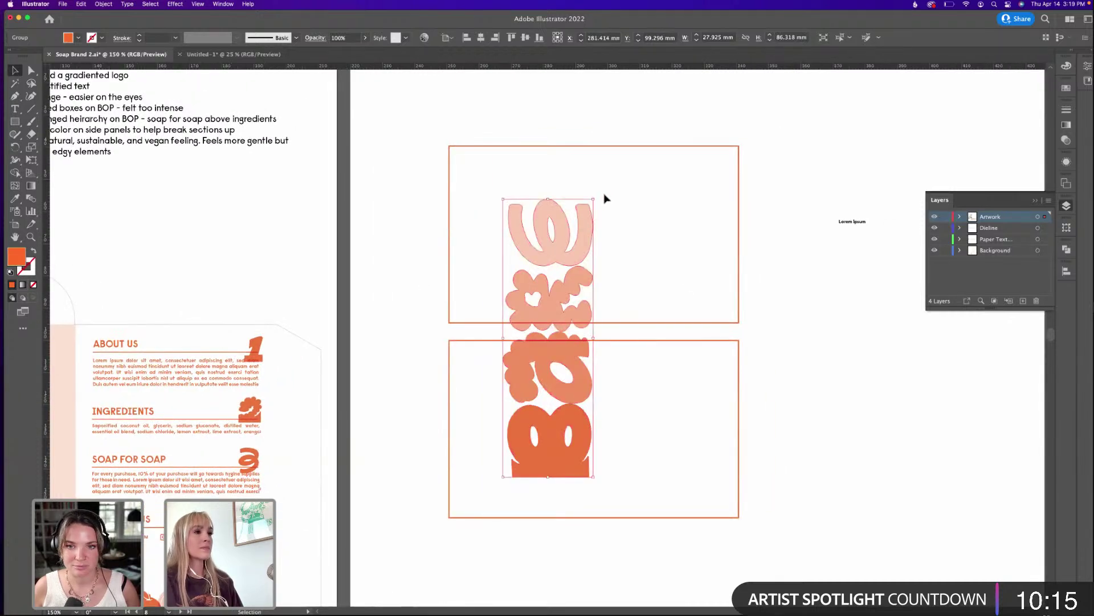
drag(595, 197, 713, 347)
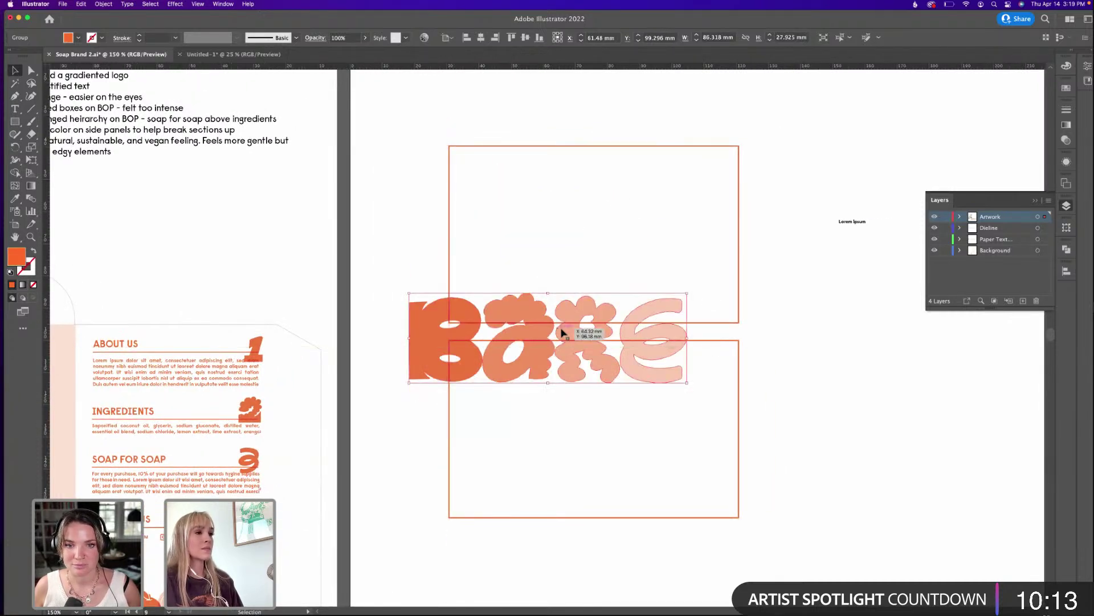
drag(562, 330, 606, 160)
Give the card rectangles a thin 0.5 pt grey outline.
click(729, 356)
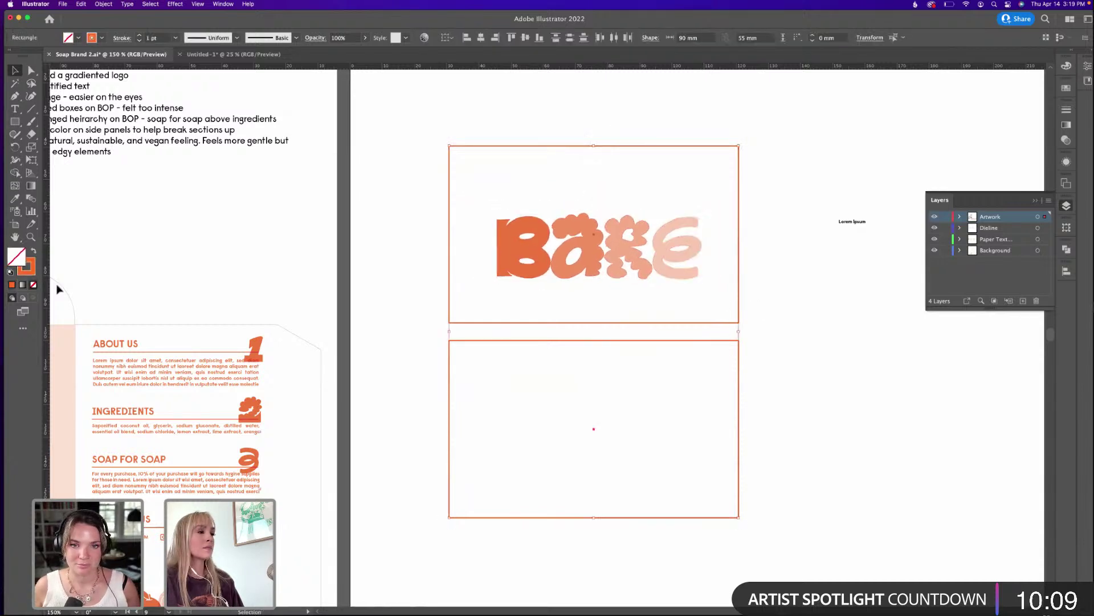
double_click(31, 261)
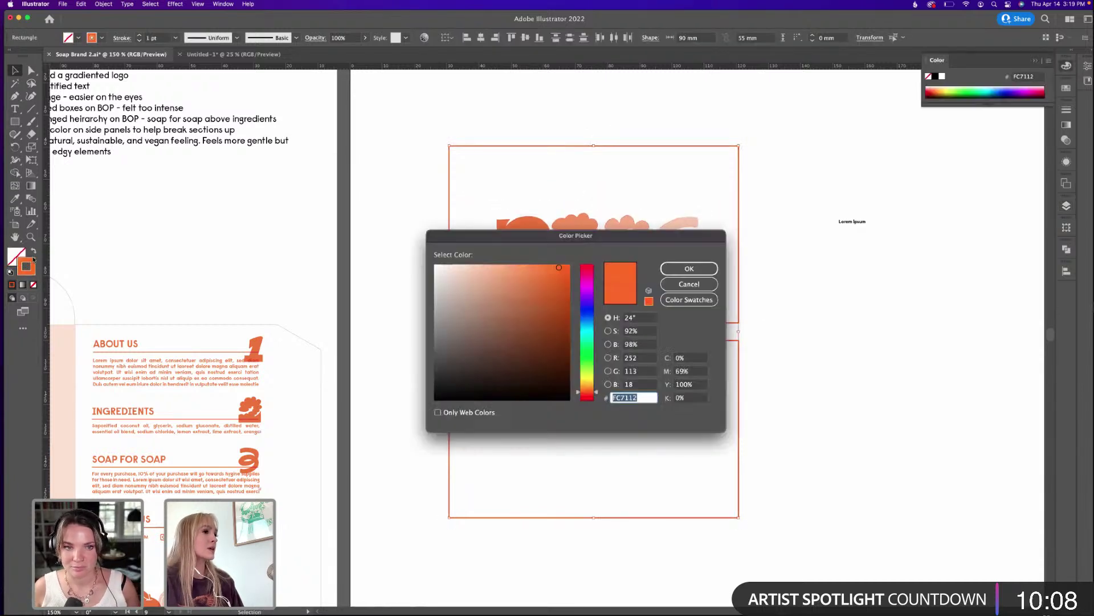
click(434, 317)
key(Return)
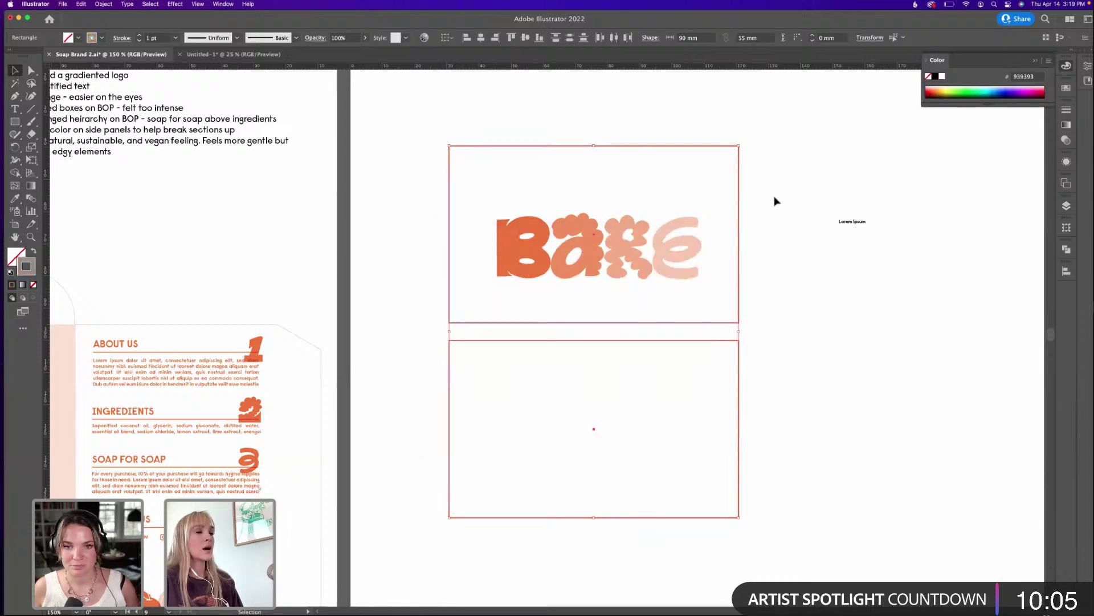
scroll(775, 200, right, 2)
scroll(774, 201, up, 2)
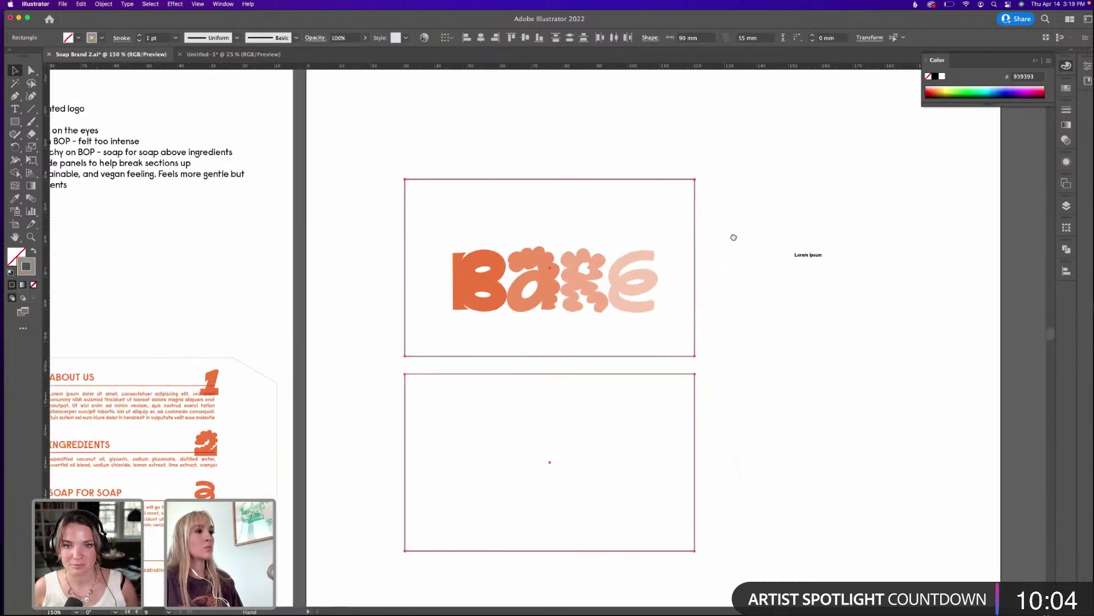
click(139, 40)
click(648, 210)
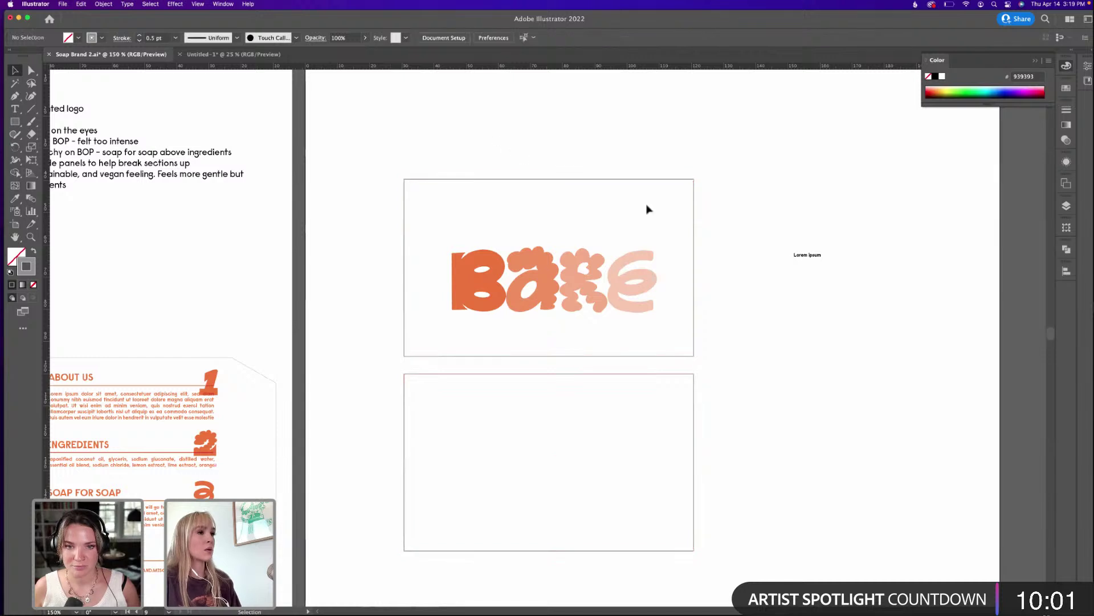
Centre the BARE logo vertically on the top card.
drag(598, 298, 595, 281)
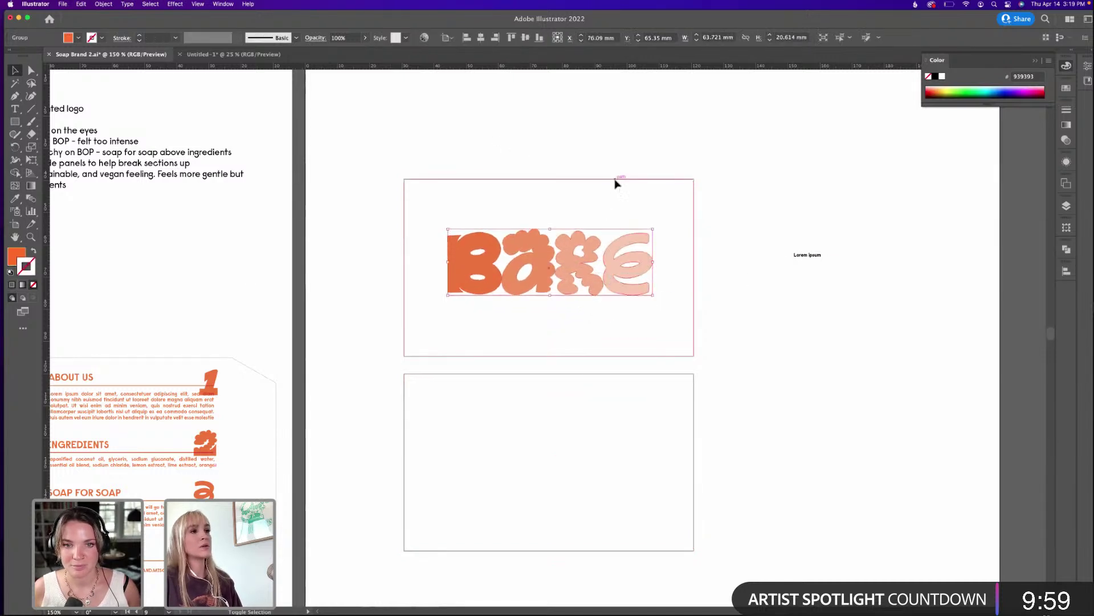
shift+click(615, 181)
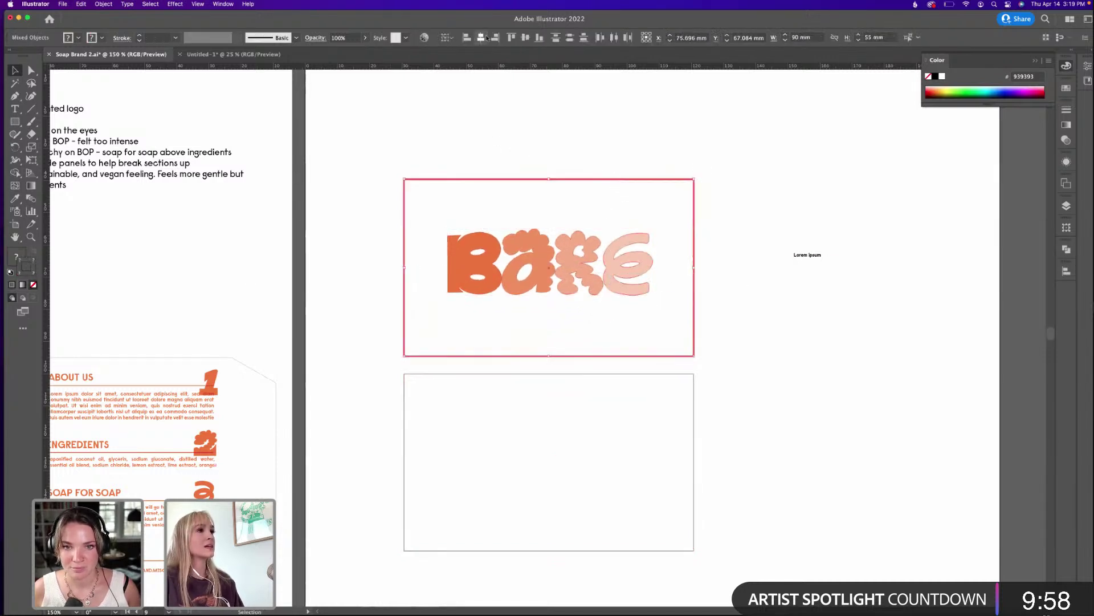
click(526, 38)
click(772, 146)
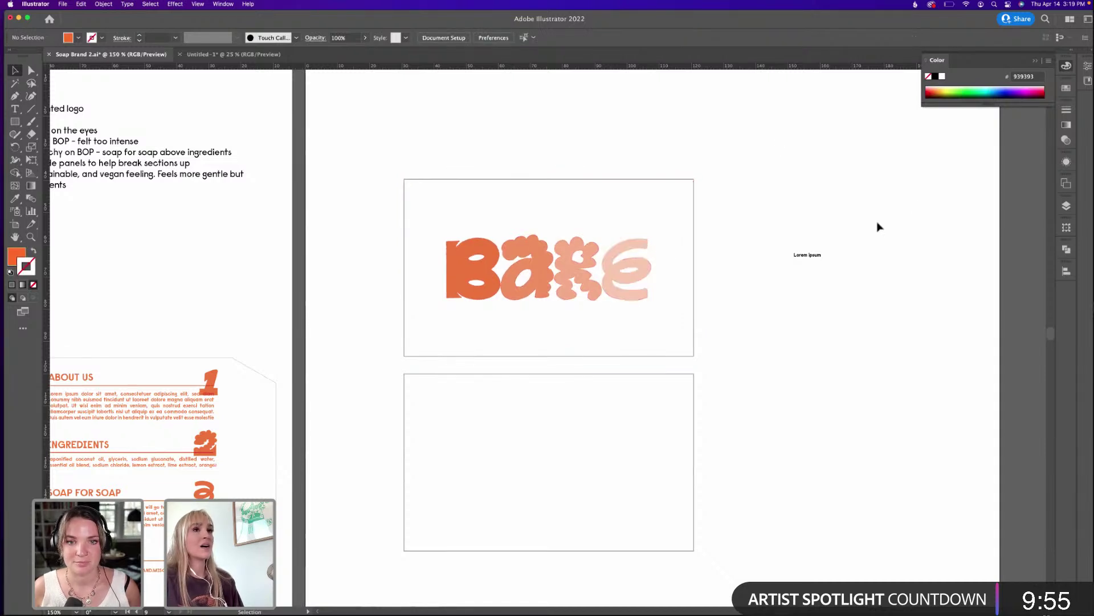
Enlarge the Lorem ipsum text and move it onto the lower card.
click(592, 280)
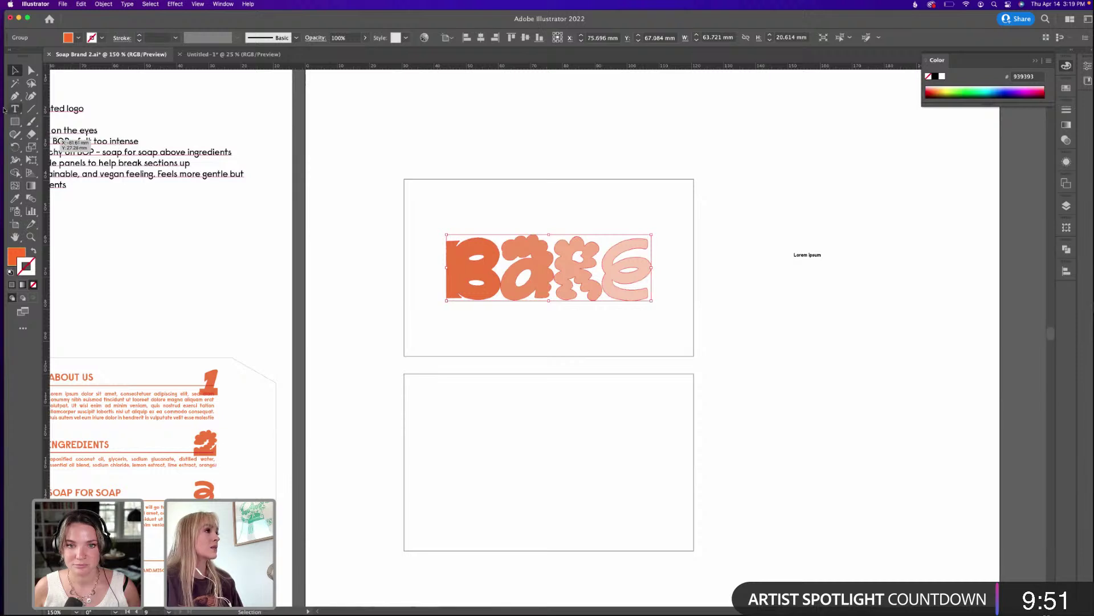
click(14, 108)
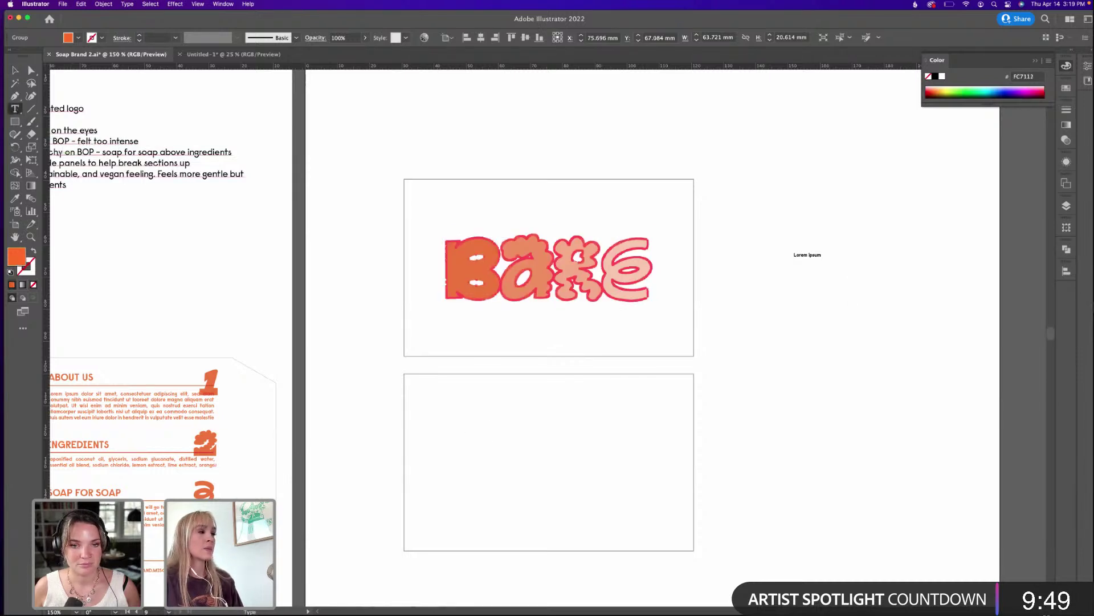
key(v)
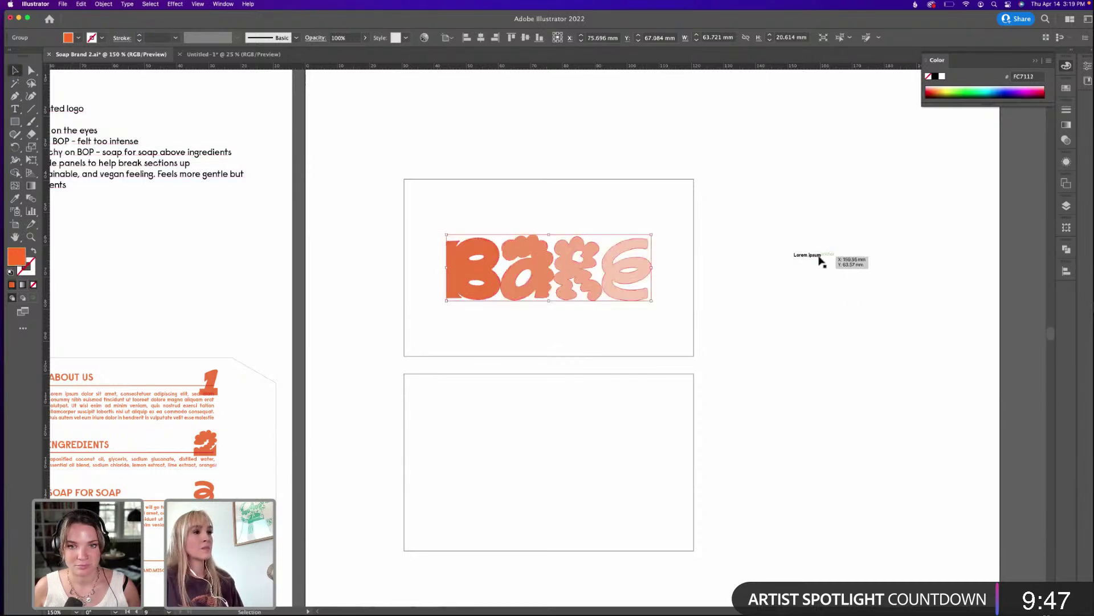
drag(820, 260, 507, 435)
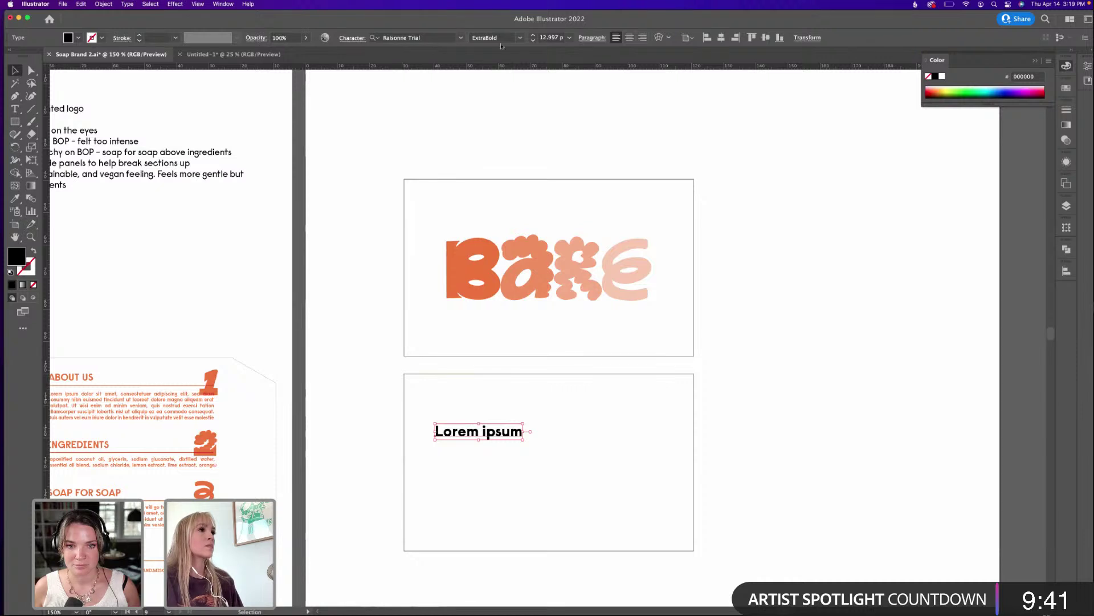
Set the placeholder text to Regular weight and replace it with the contact's name.
click(525, 41)
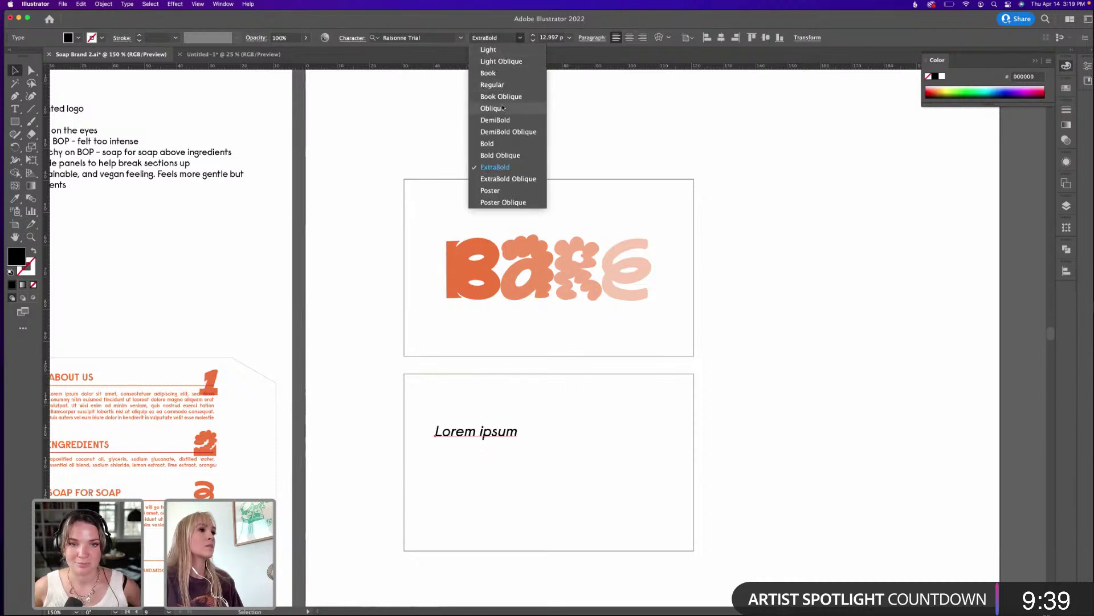
click(492, 84)
click(782, 270)
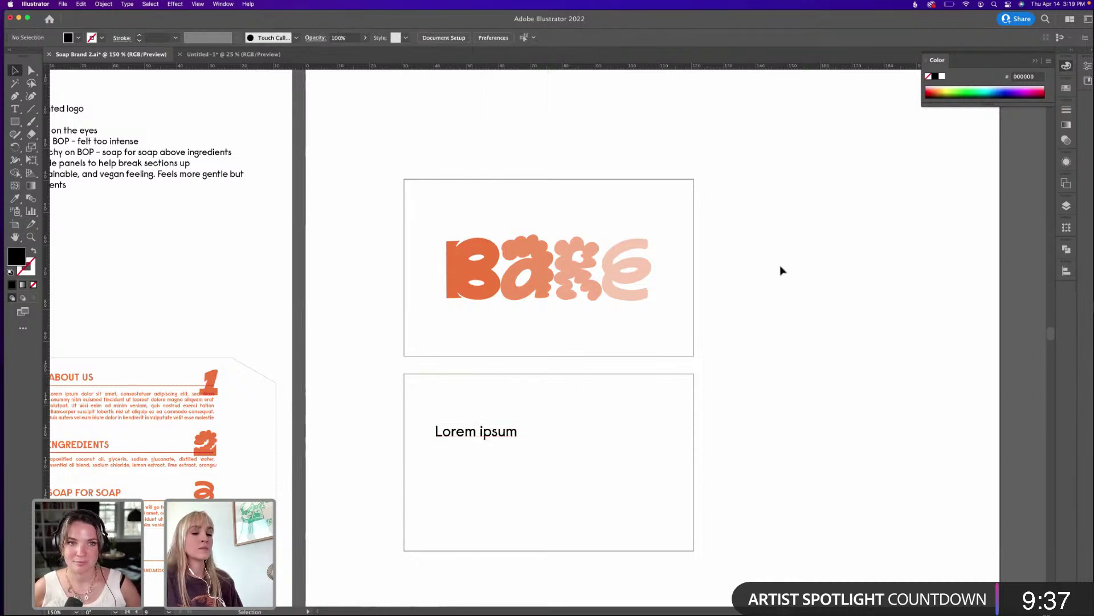
drag(503, 439, 476, 425)
double_click(452, 415)
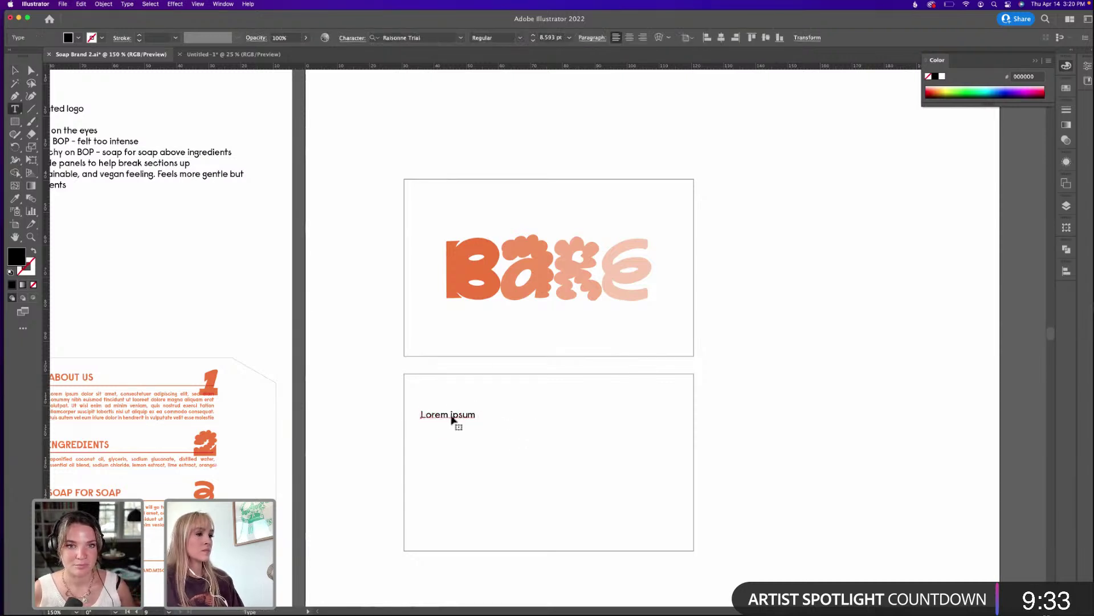
key(super+a)
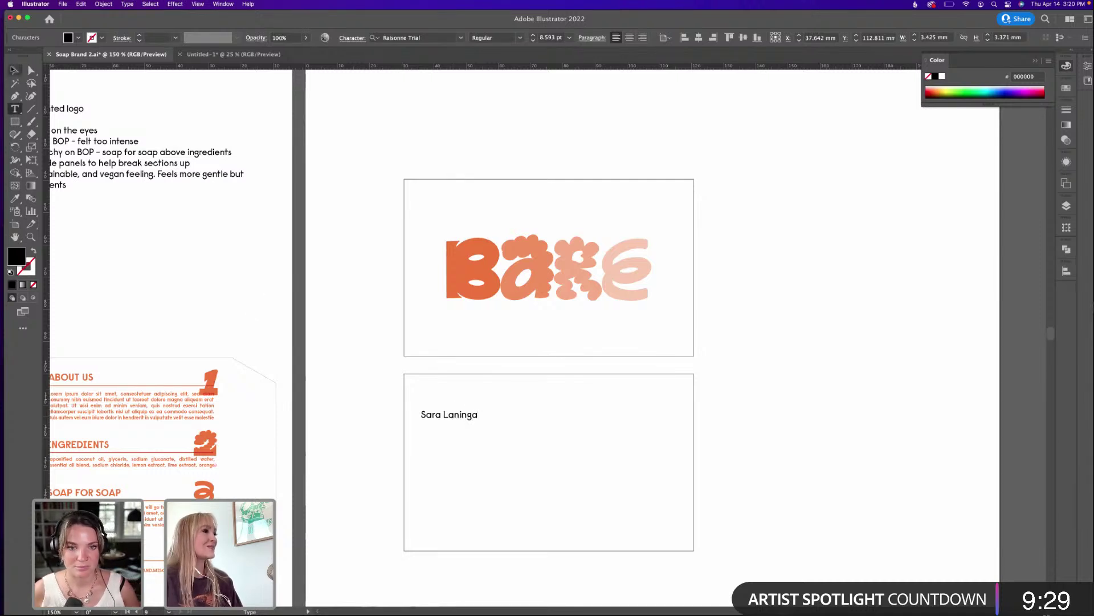
click(13, 69)
Colour the name with the logo orange and nudge it into position.
key(i)
click(461, 265)
key(v)
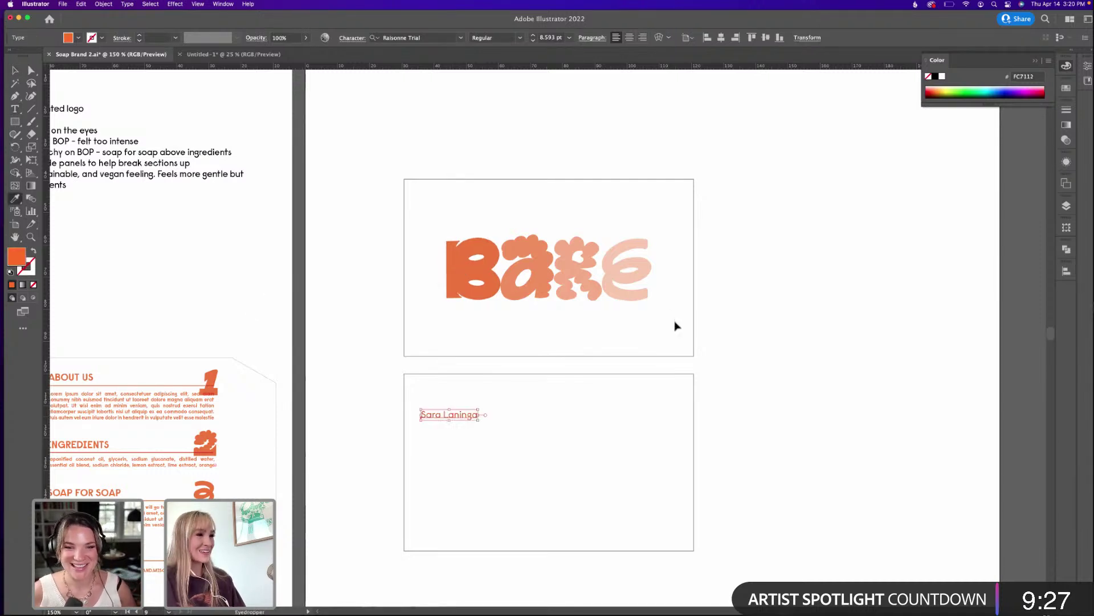
click(680, 329)
drag(466, 418, 469, 423)
click(791, 385)
click(469, 422)
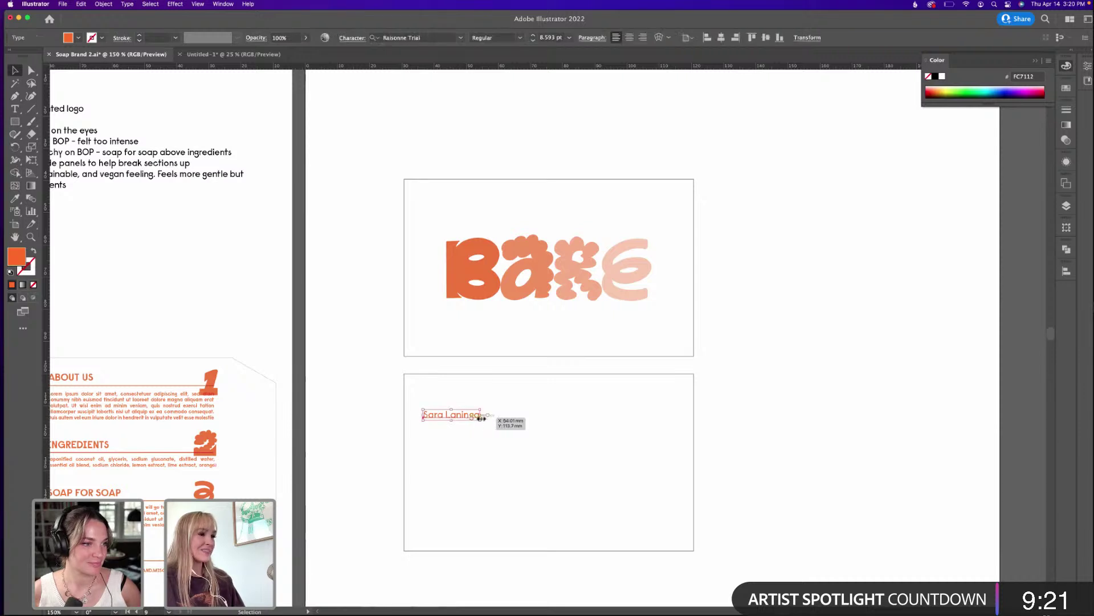
key(t)
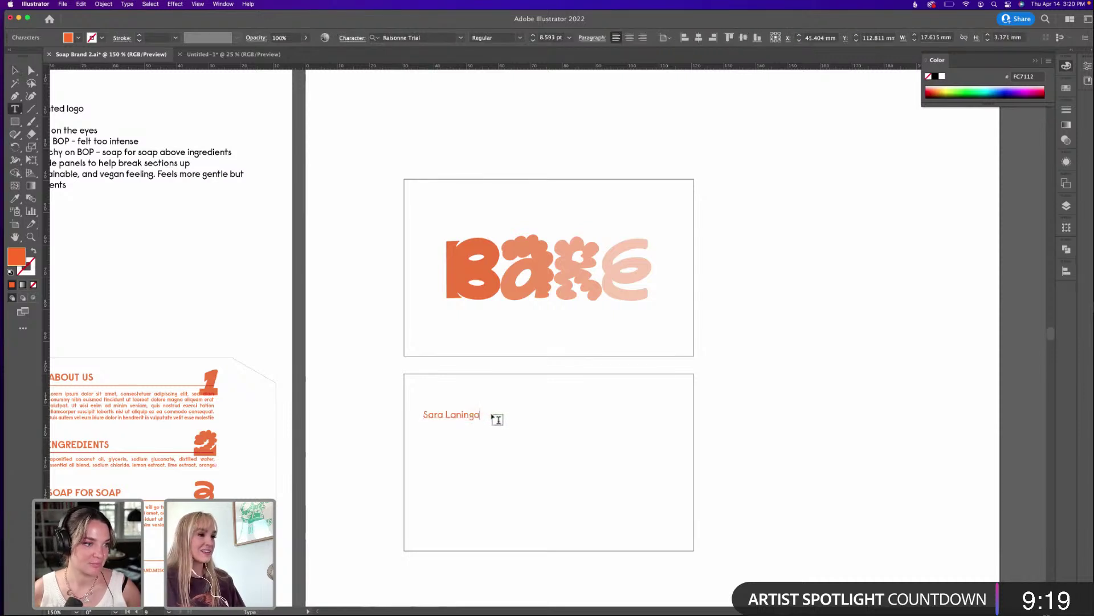
key(Escape)
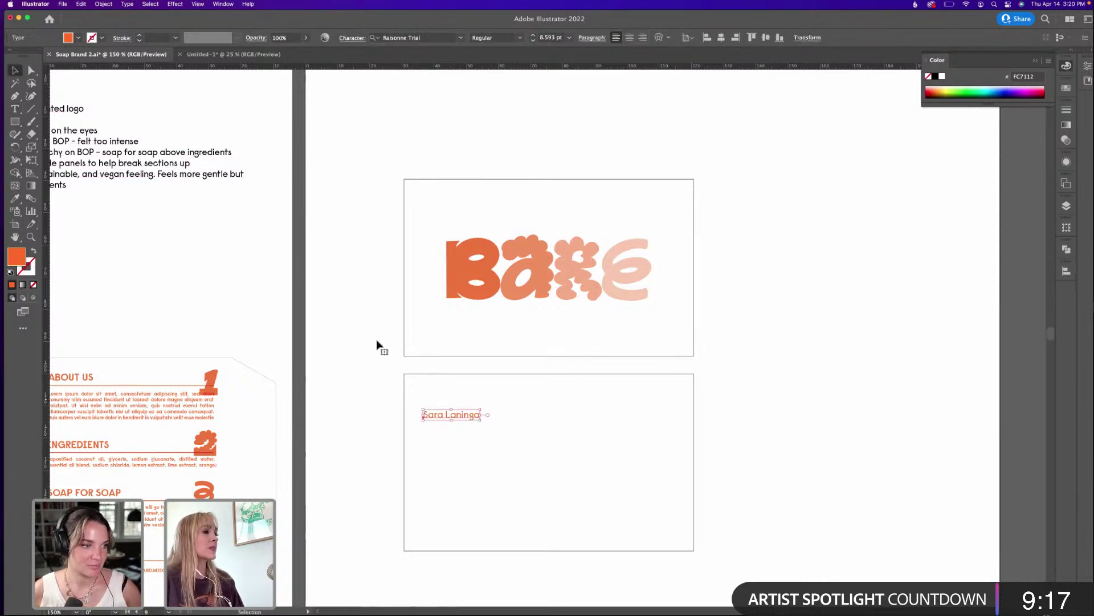
Duplicate the name line below it and replace the copy with the phone number.
drag(485, 421, 484, 462)
double_click(481, 458)
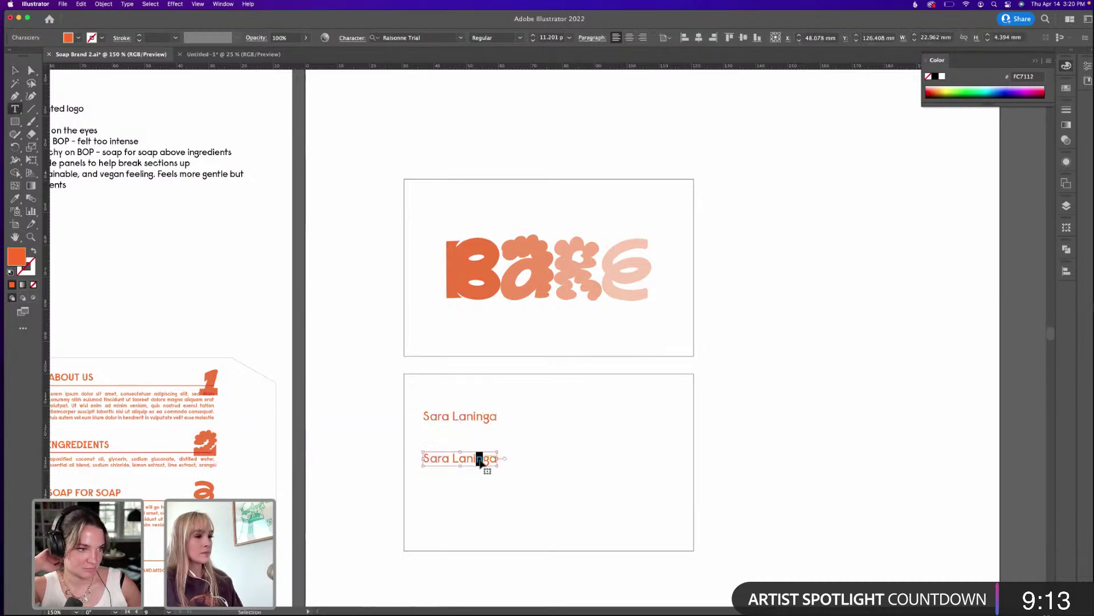
key(super+a)
text(555)
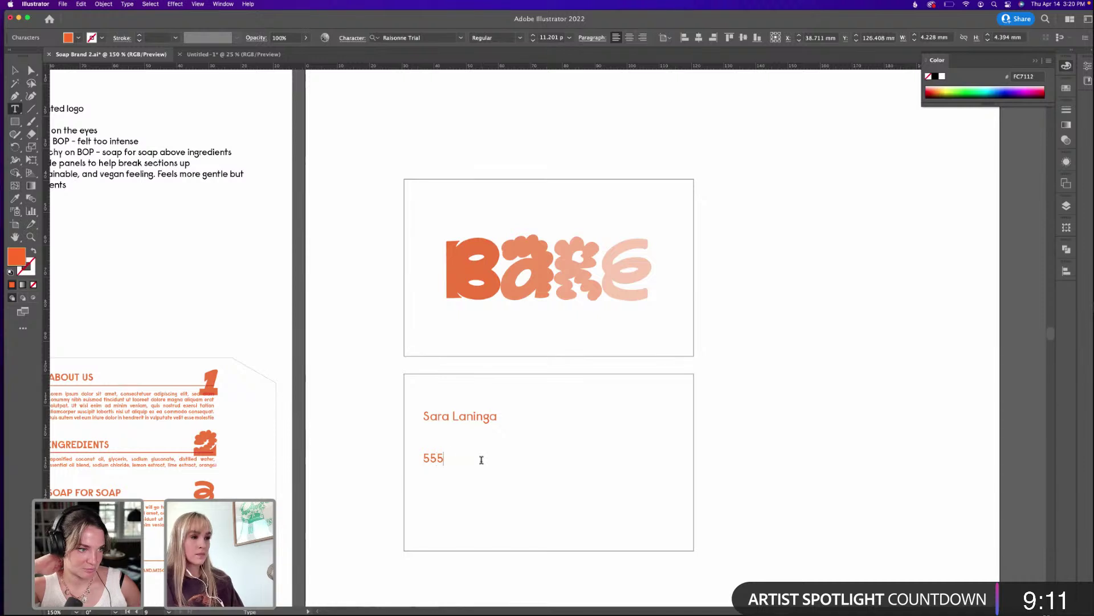
text(-555-5555)
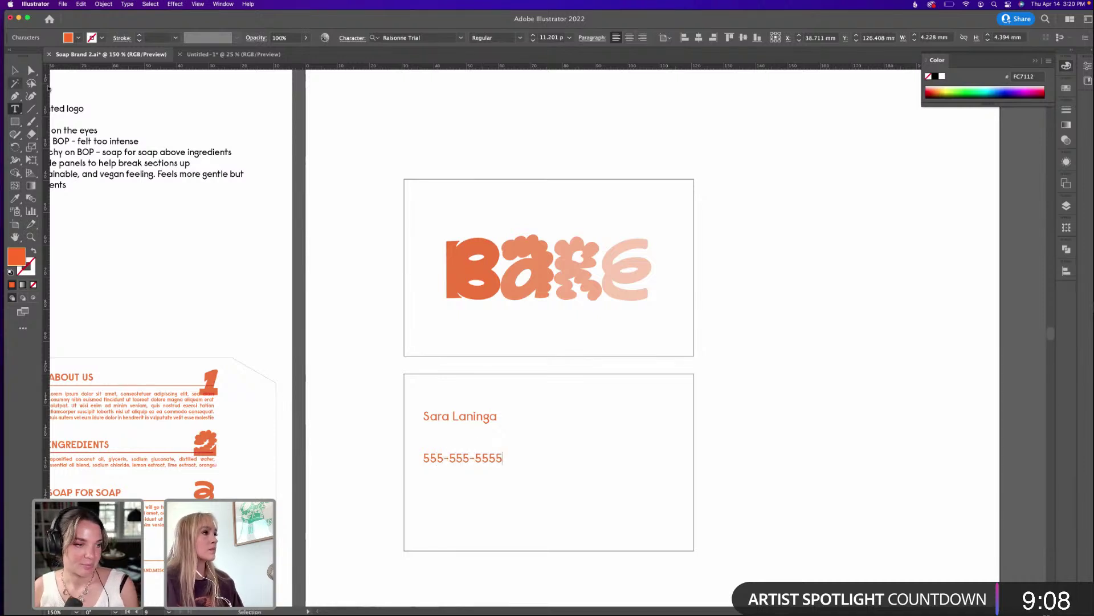
click(15, 70)
Select the envelope, Instagram and phone icons in the box's Contact Us row.
drag(252, 304, 289, 264)
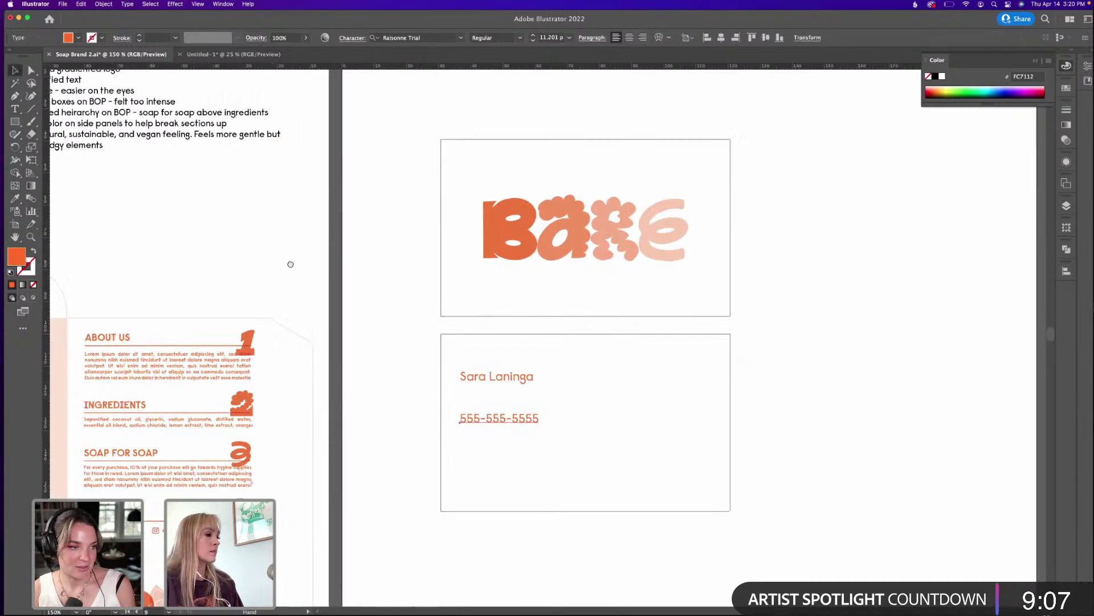
drag(300, 349, 380, 304)
drag(169, 497, 211, 484)
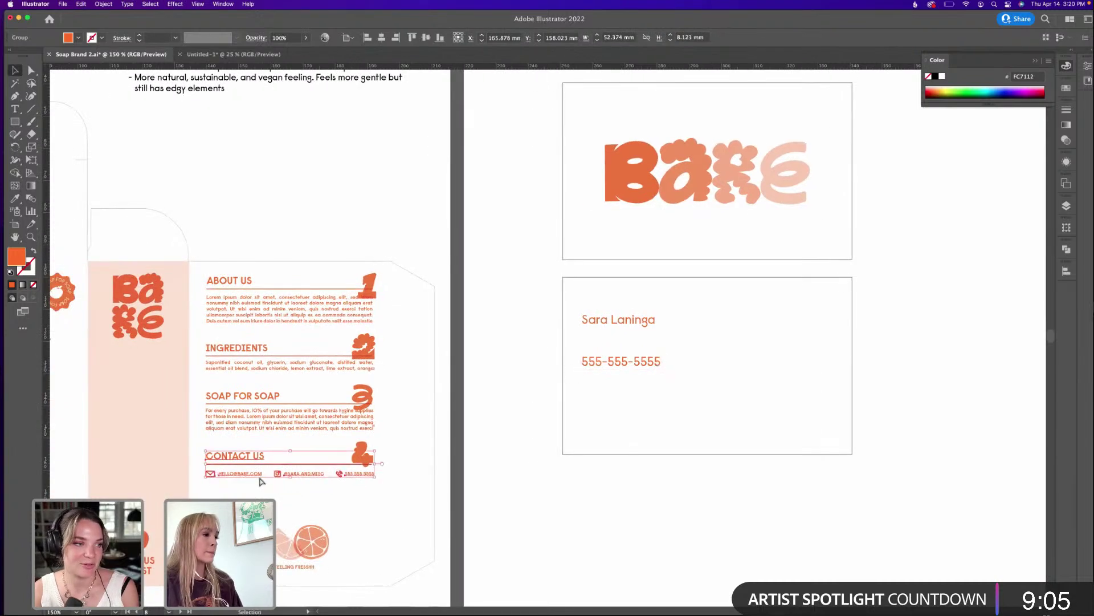
click(340, 475)
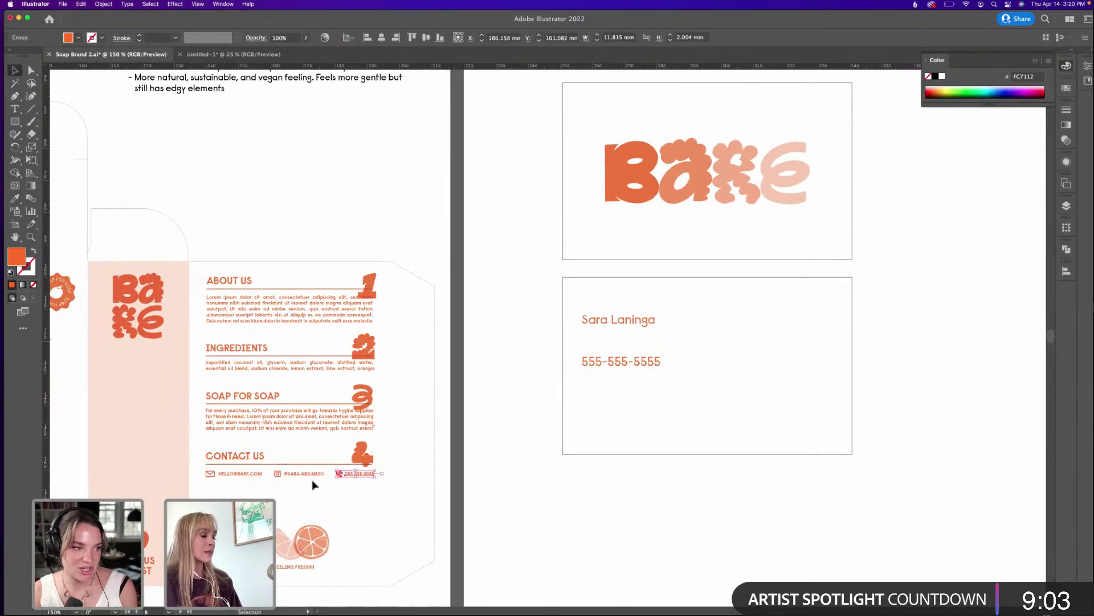
click(293, 474)
click(206, 488)
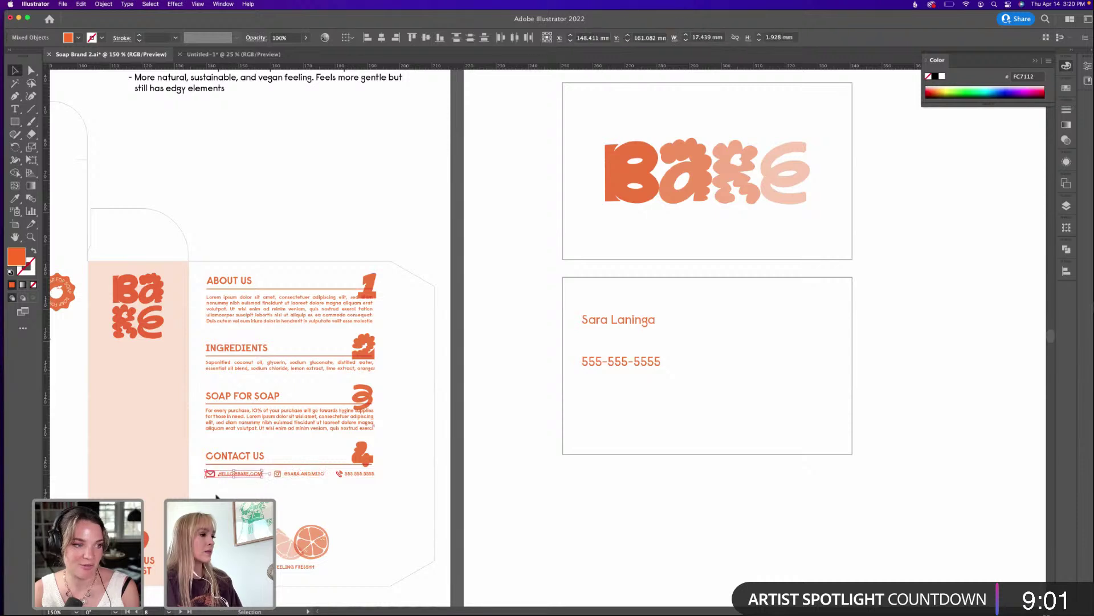
click(210, 474)
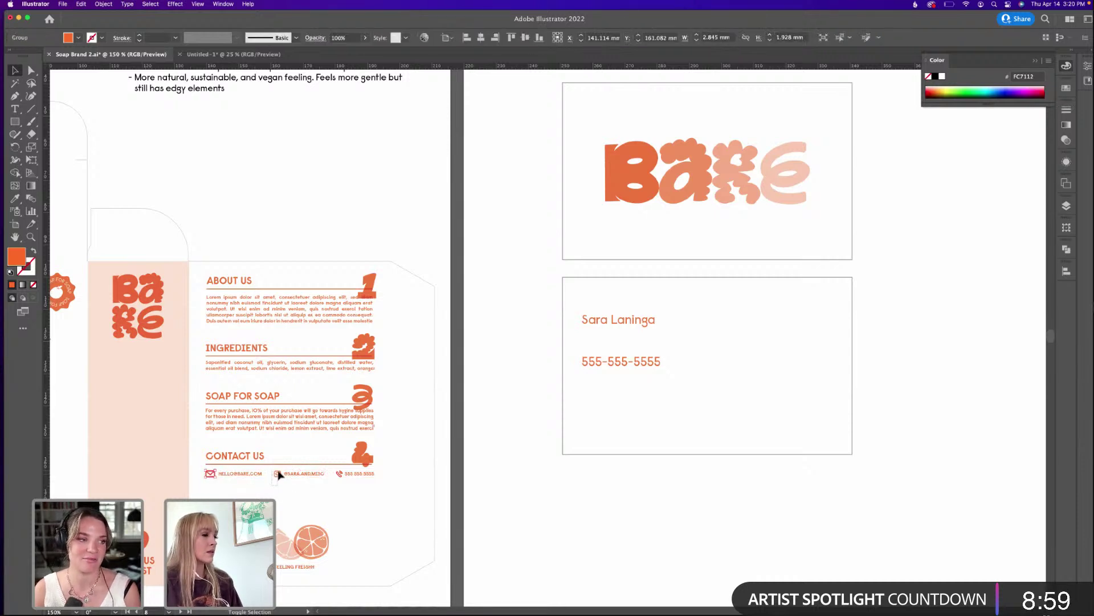
shift+click(278, 474)
shift+click(343, 473)
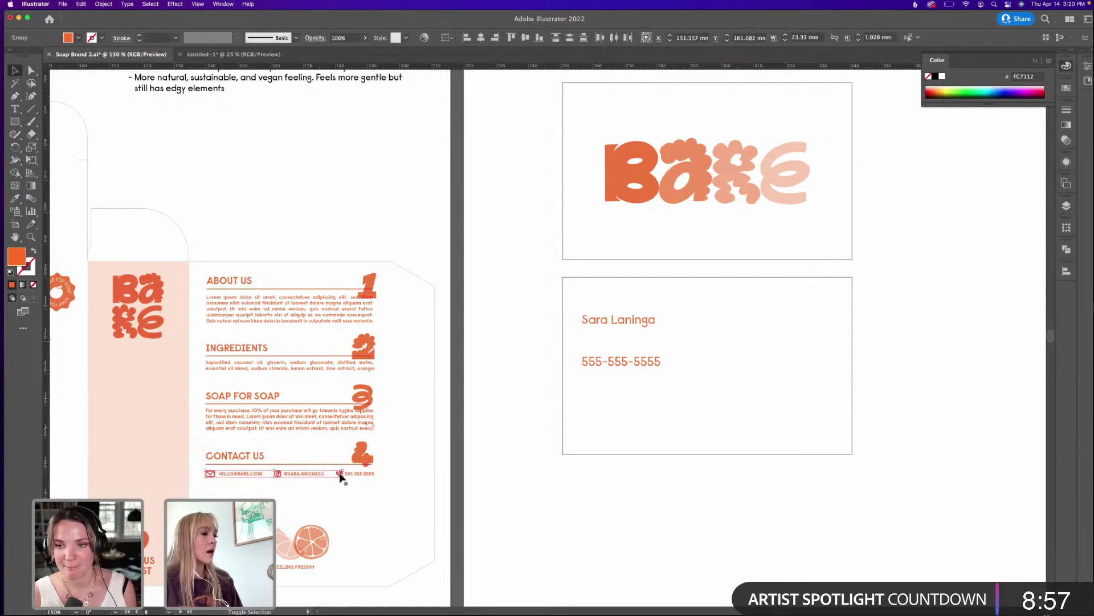
Copy the three icons onto the card back and move the phone icon closer.
drag(337, 473, 613, 403)
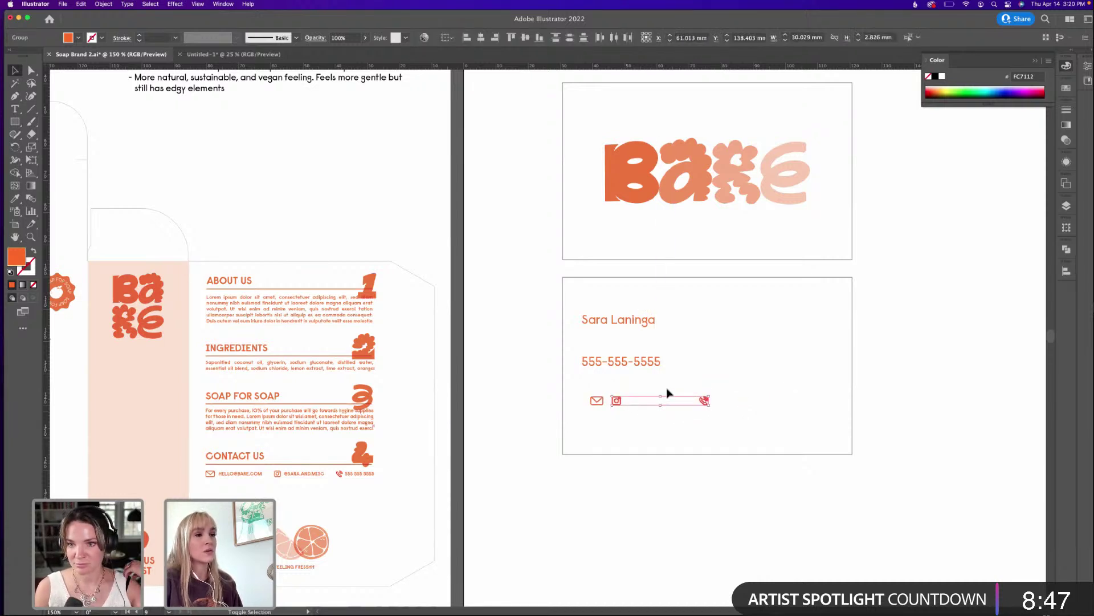
click(682, 420)
drag(704, 400, 639, 404)
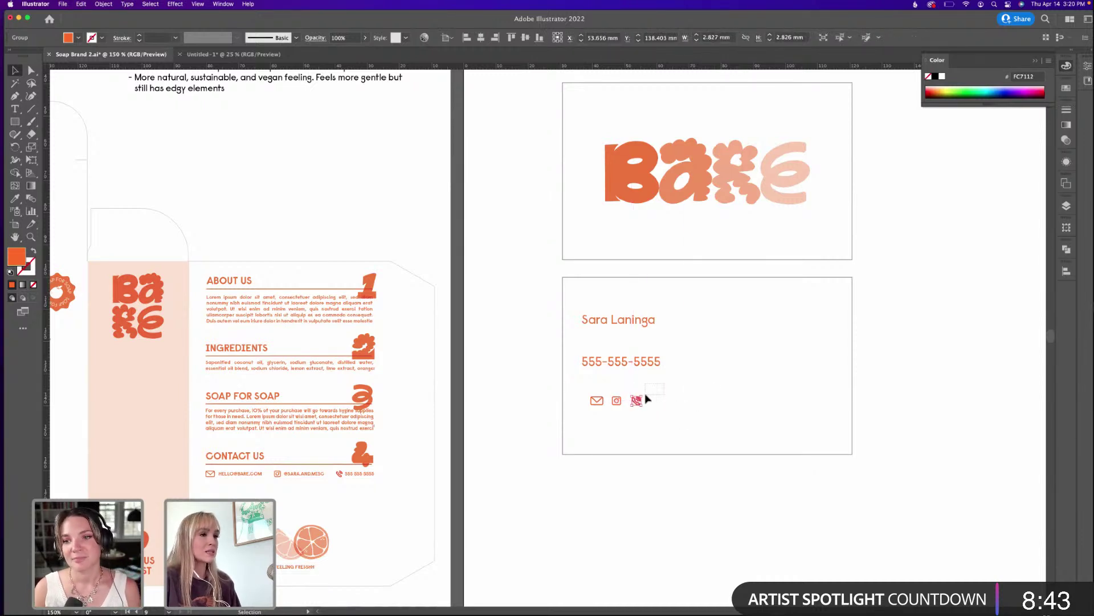
click(603, 408)
scroll(641, 327, left, 15)
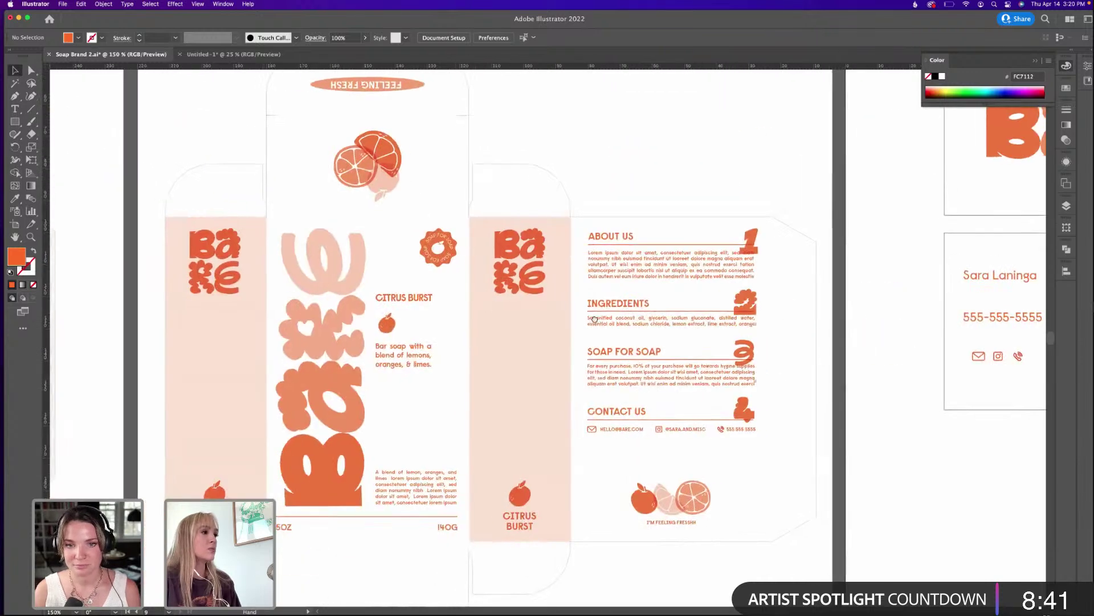
scroll(642, 327, left, 5)
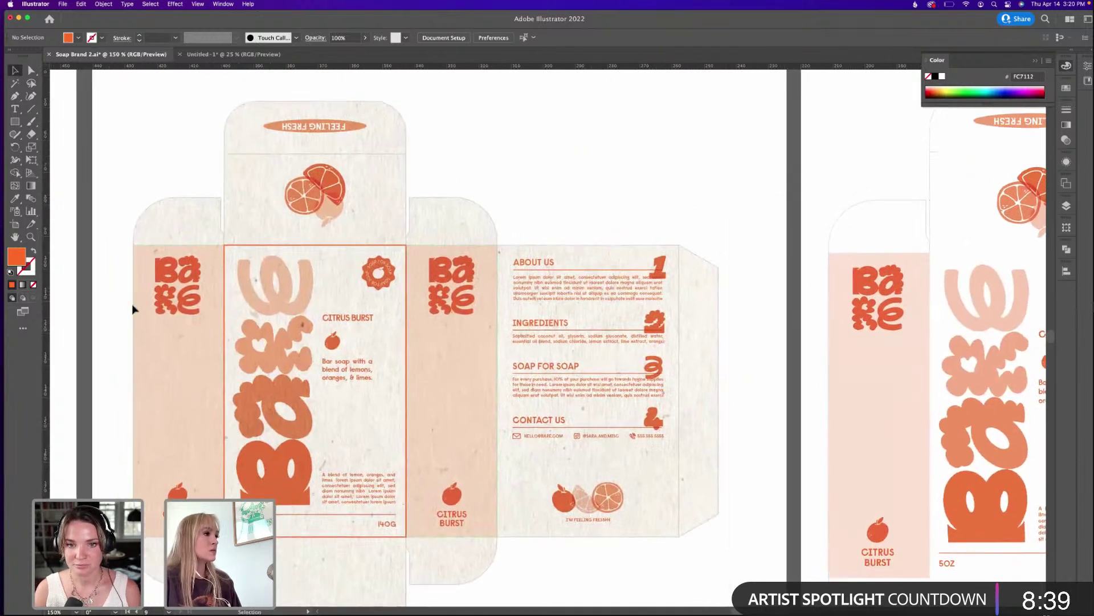
scroll(700, 251, right, 5)
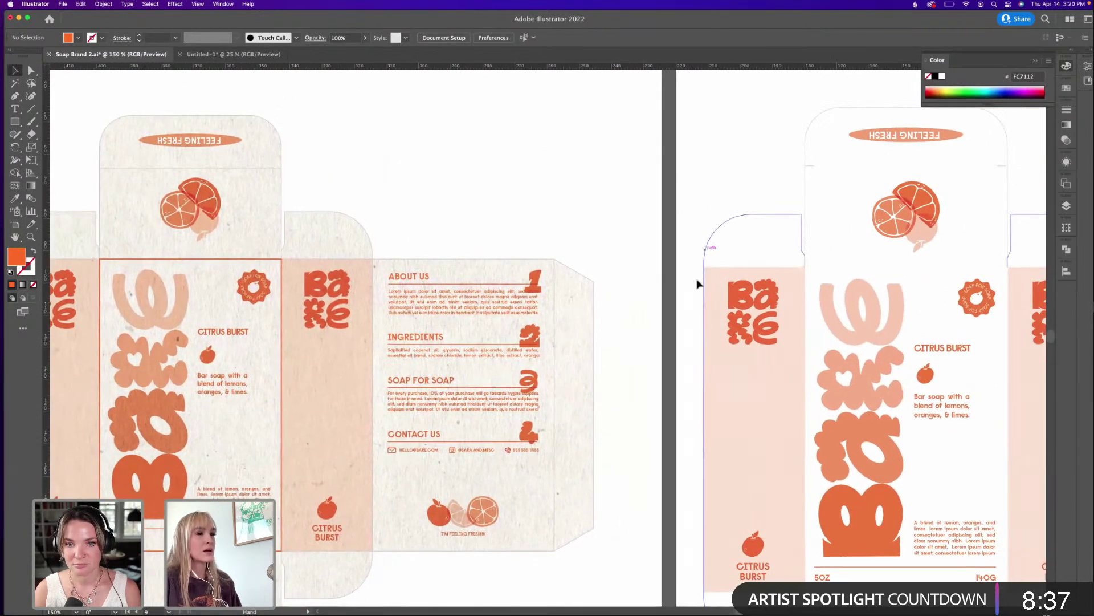
scroll(717, 250, right, 10)
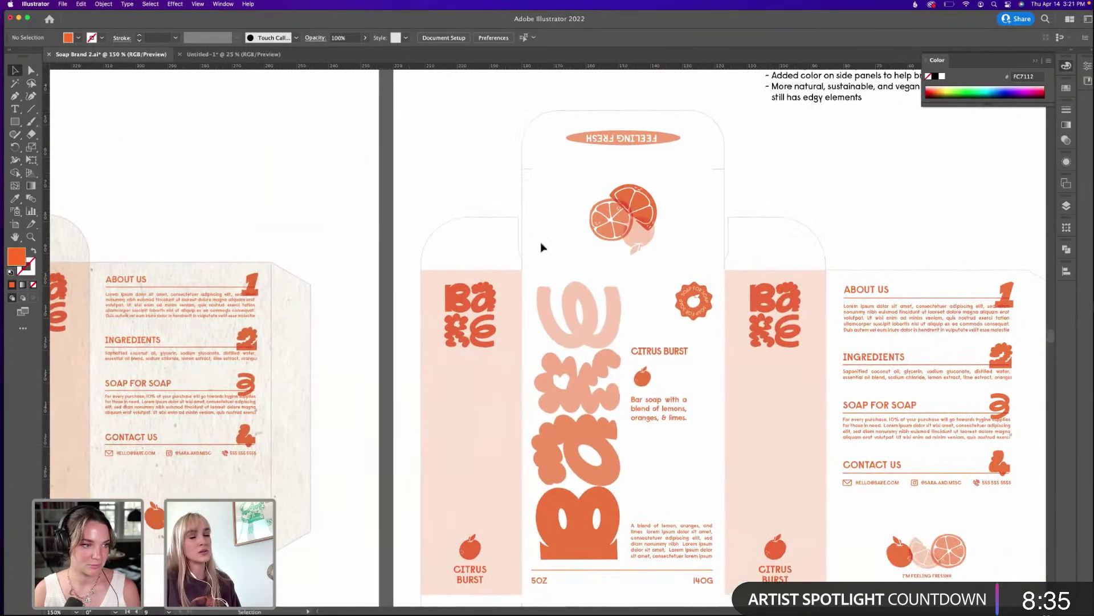
scroll(530, 245, right, 10)
scroll(530, 245, down, 4)
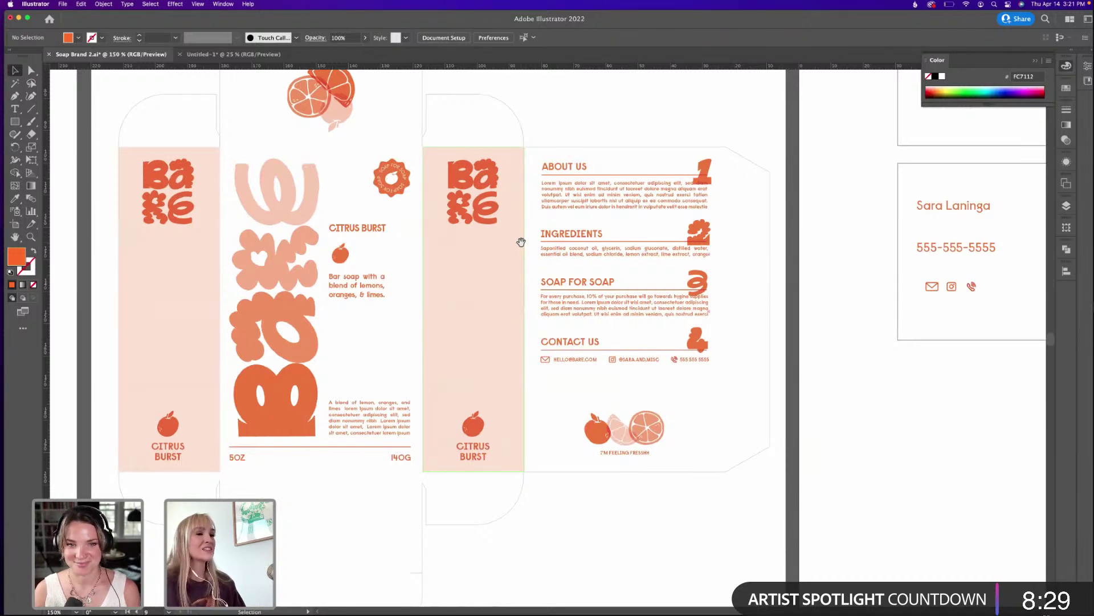
scroll(655, 255, up, 4)
scroll(655, 254, right, 3)
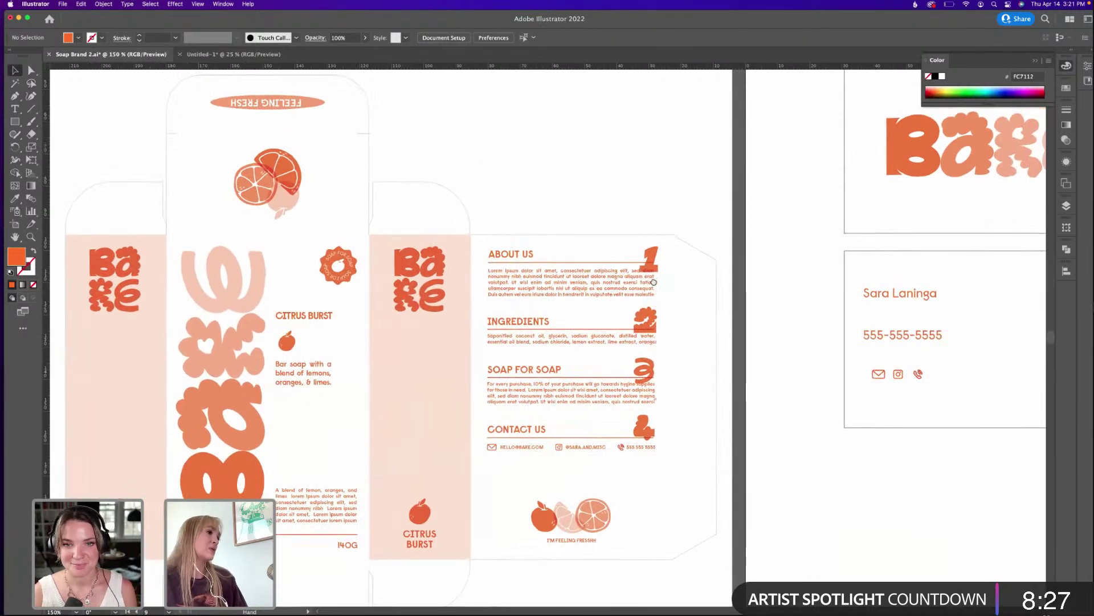
scroll(627, 302, right, 5)
scroll(627, 302, up, 2)
key(super+minus)
key(super+minus)
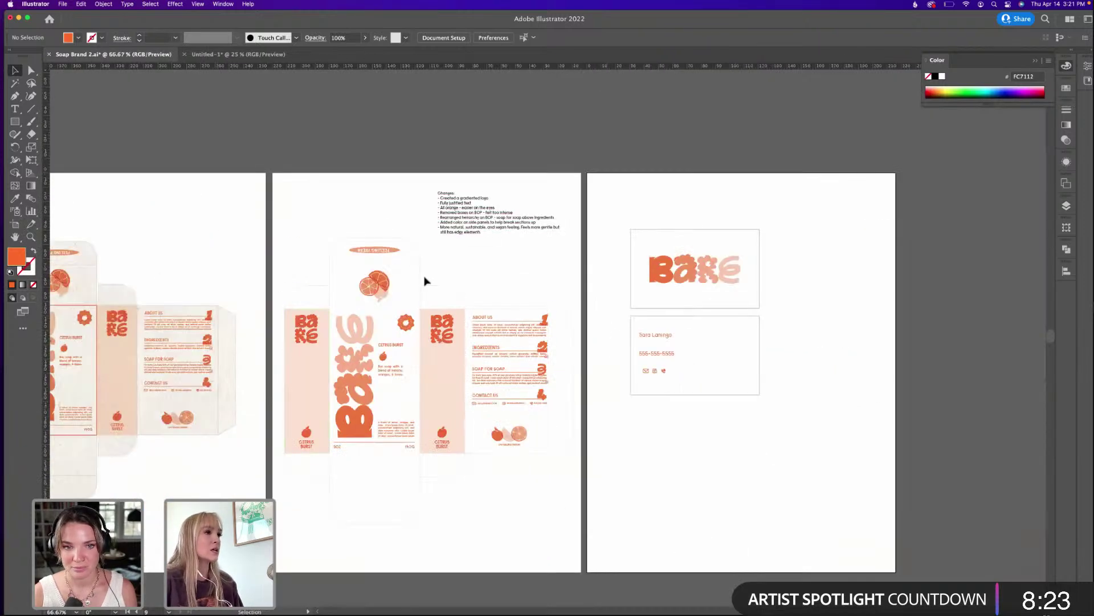
scroll(542, 319, right, 4)
scroll(541, 320, up, 2)
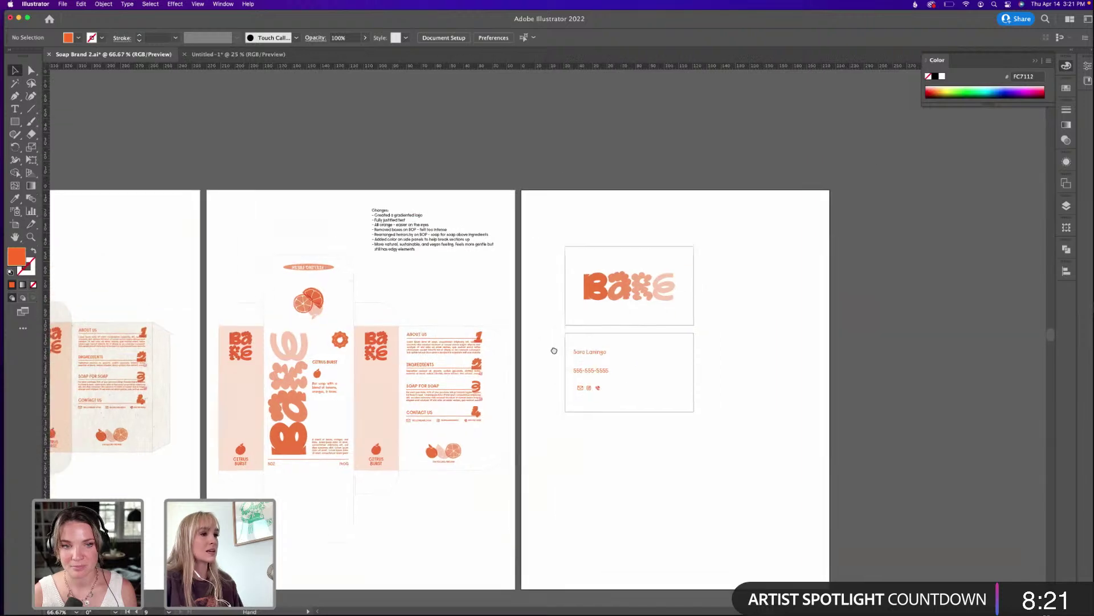
key(super+plus)
key(super+plus)
key(super+plus)
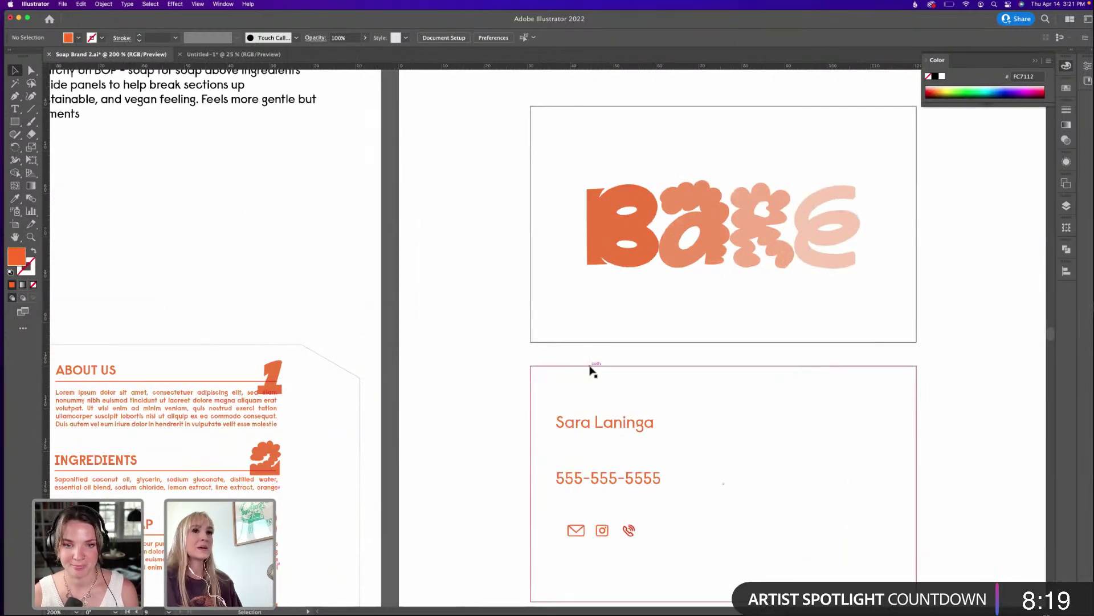
Move the envelope and Instagram icons aside and vertically centre the phone icon with the number.
drag(578, 529, 552, 477)
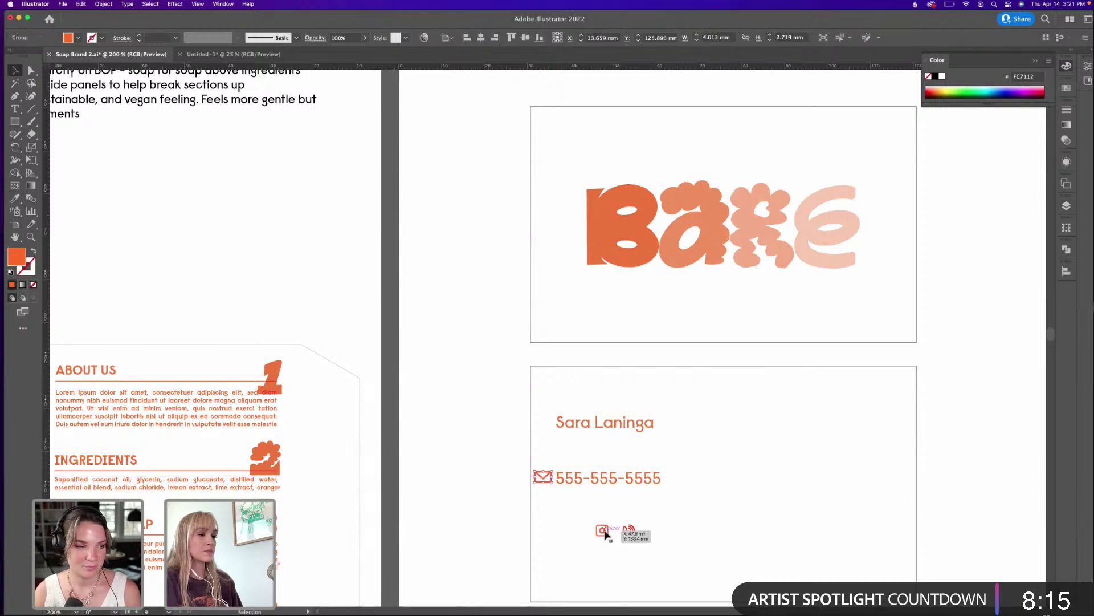
drag(604, 532, 566, 482)
shift+click(567, 479)
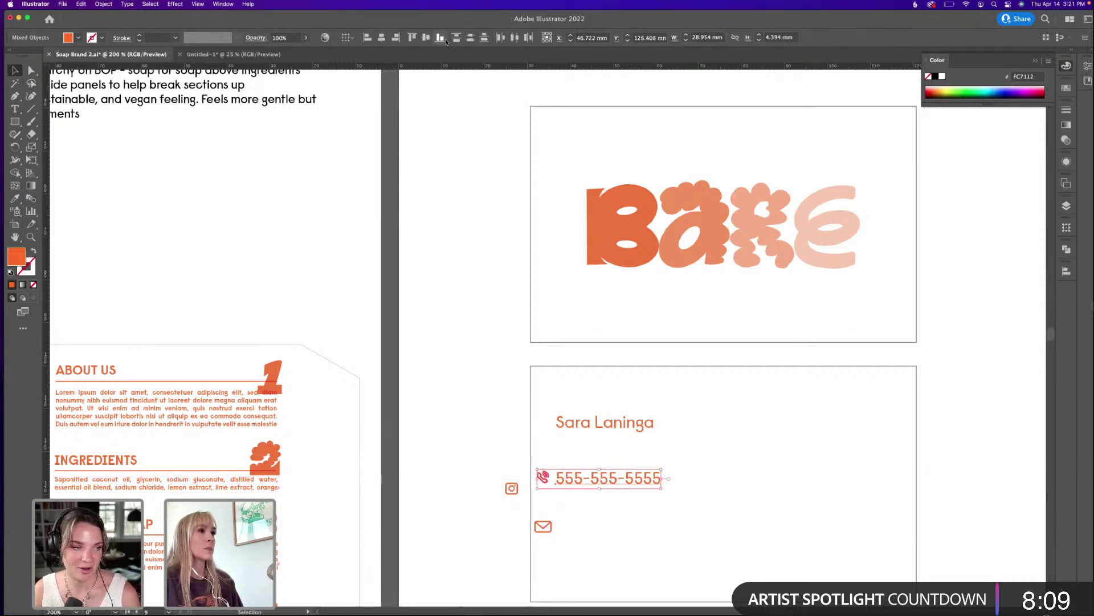
click(428, 38)
click(562, 451)
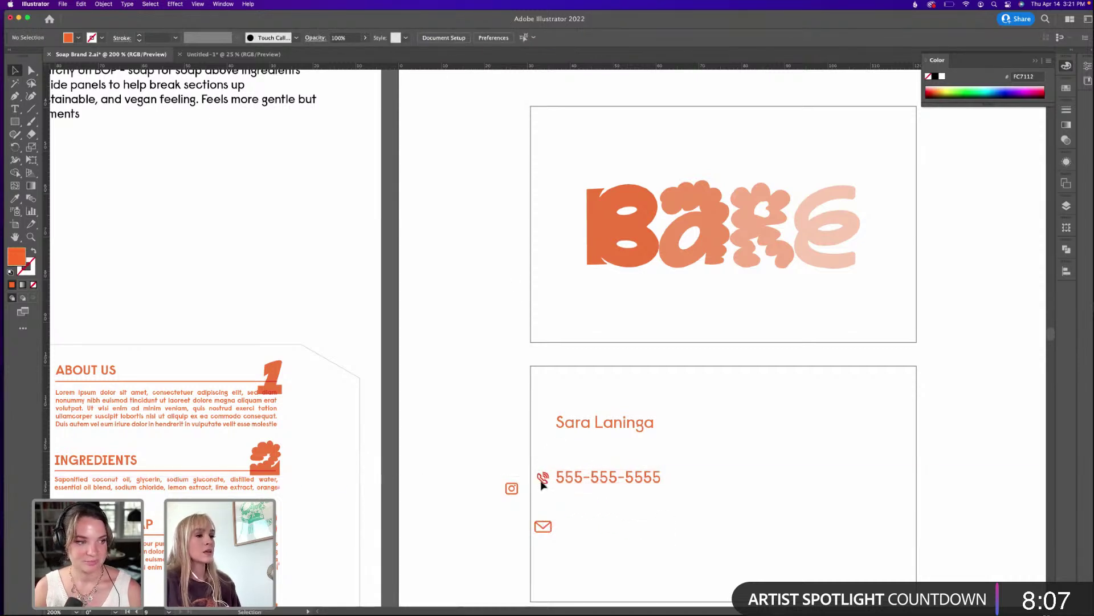
Shift the phone icon and number together to the right.
click(594, 482)
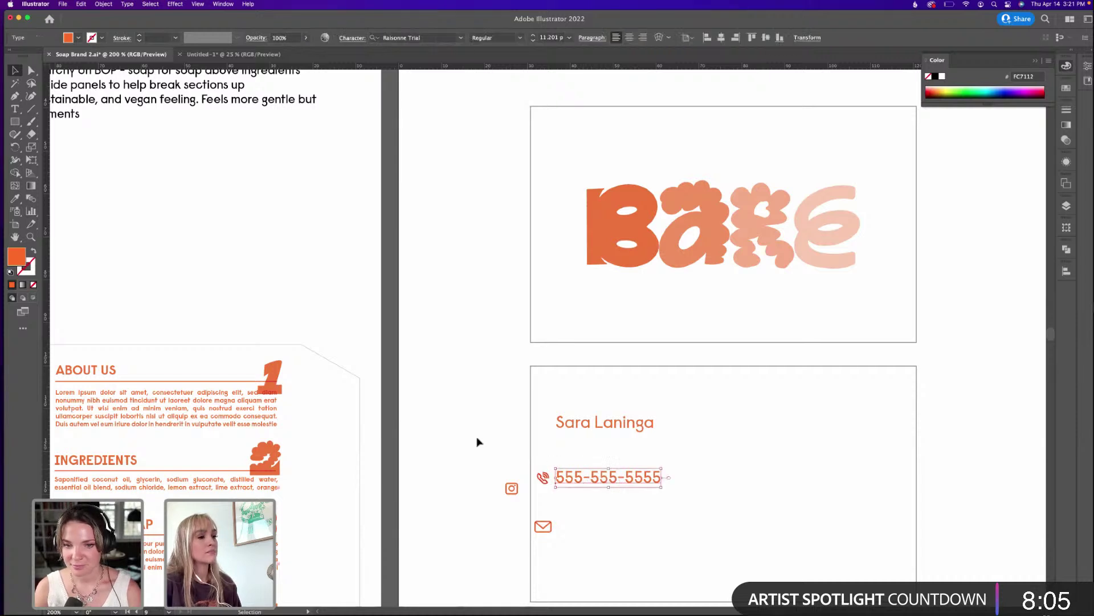
click(478, 442)
scroll(478, 442, down, 2)
scroll(478, 441, right, 2)
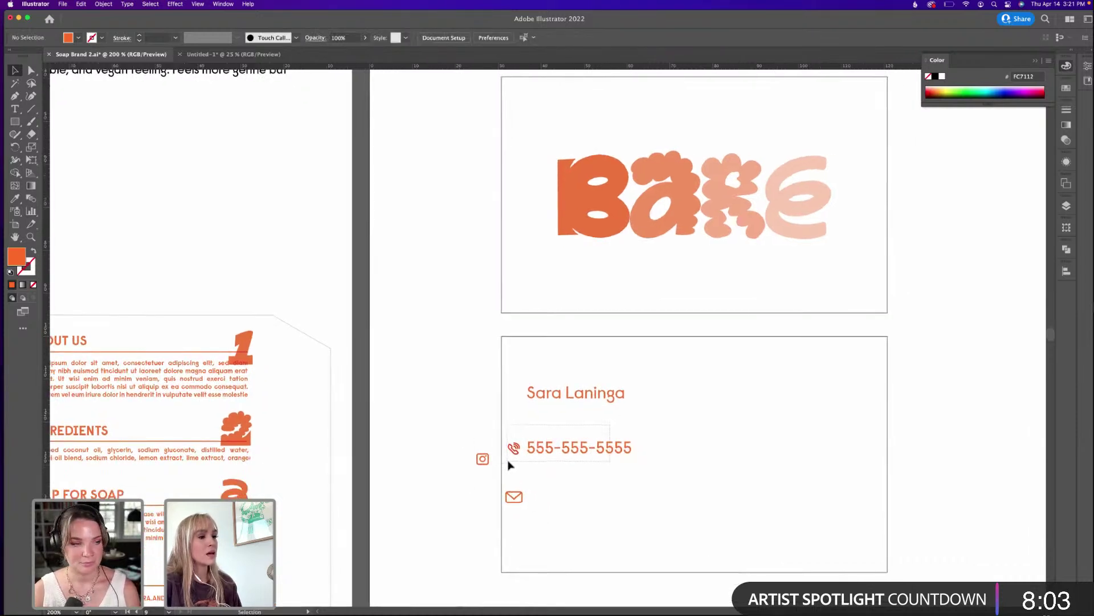
drag(515, 464, 555, 445)
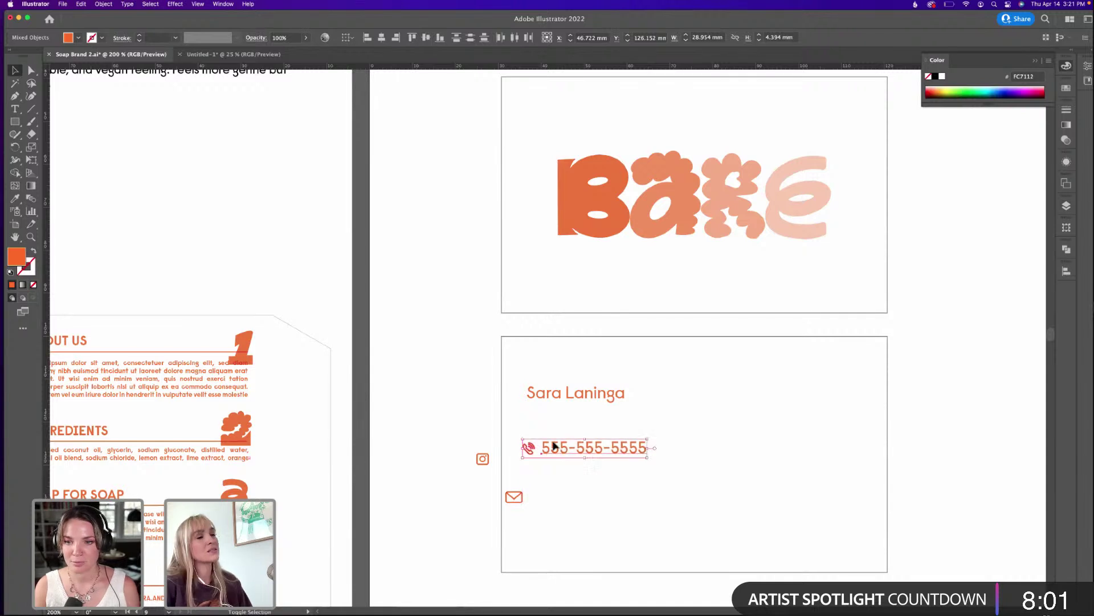
click(609, 431)
Fine-tune the phone number's vertical position next to the phone icon.
click(593, 452)
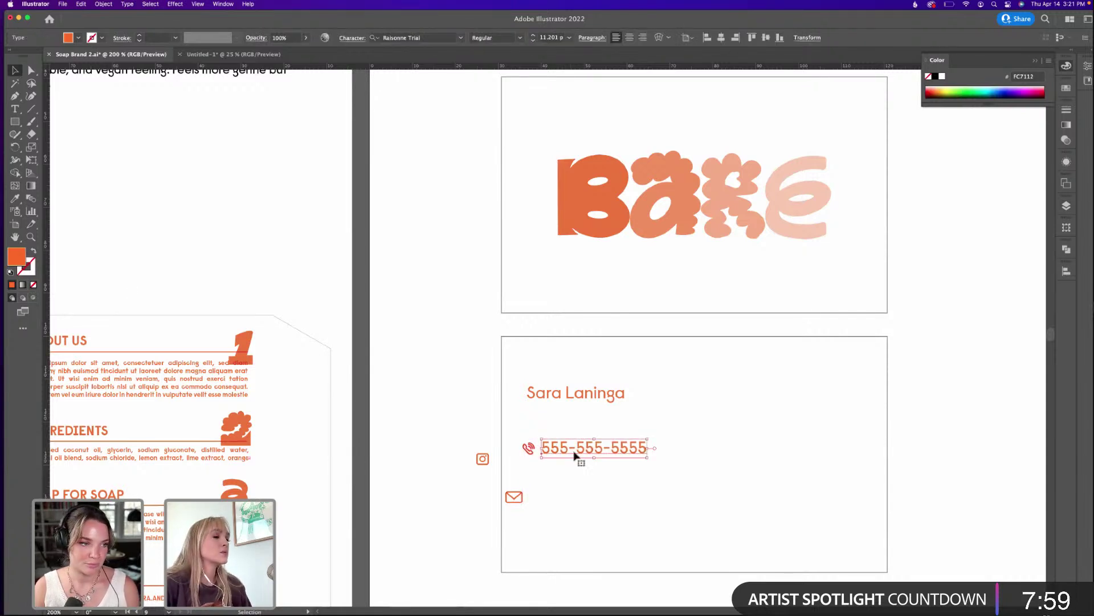
click(551, 459)
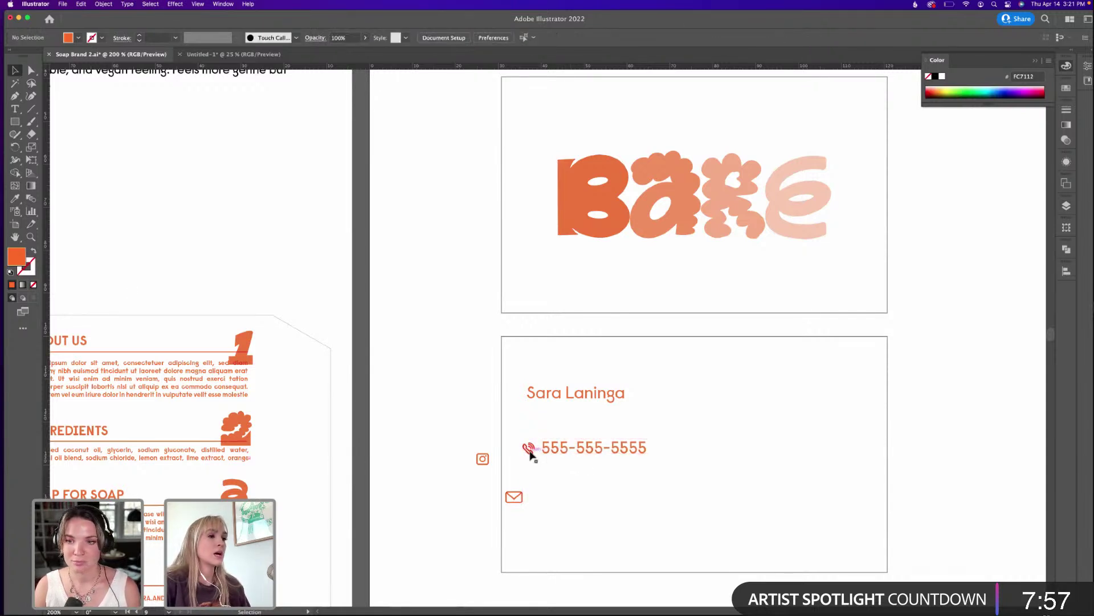
drag(556, 452, 557, 450)
click(574, 418)
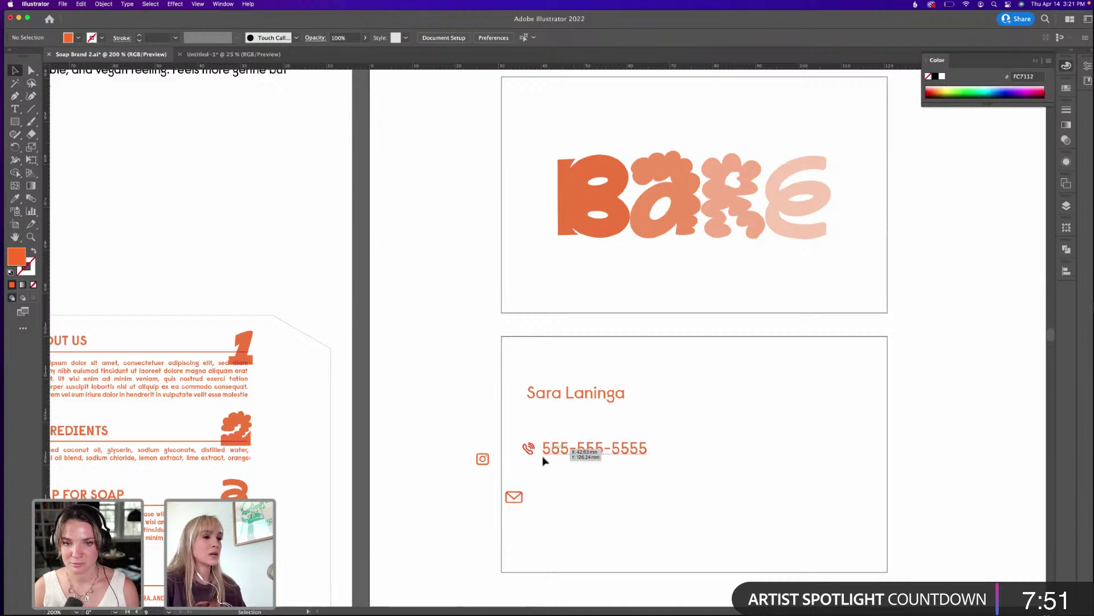
double_click(645, 455)
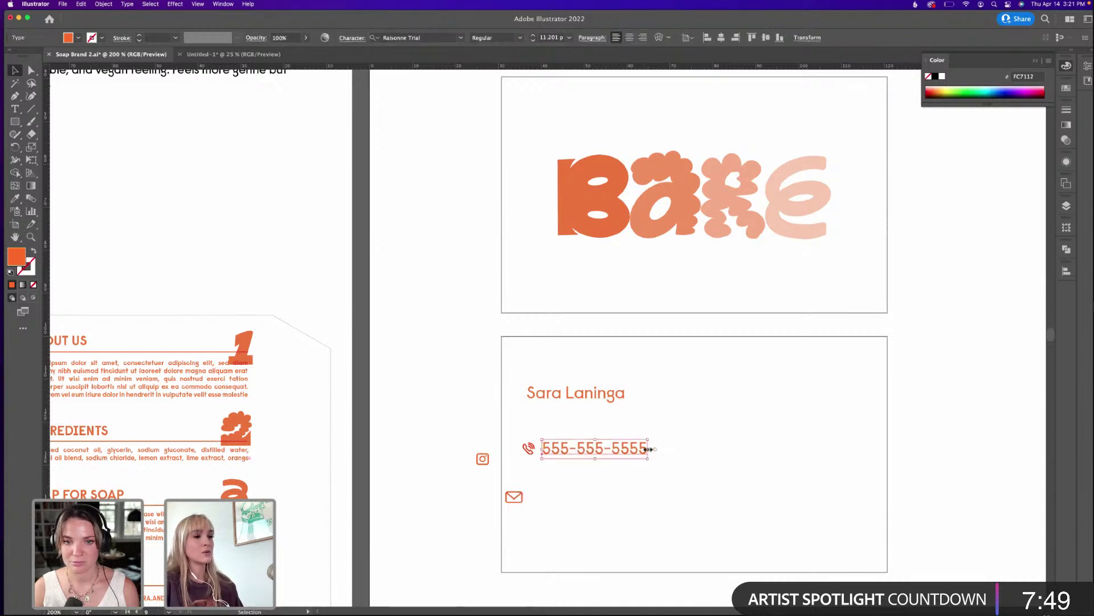
click(15, 71)
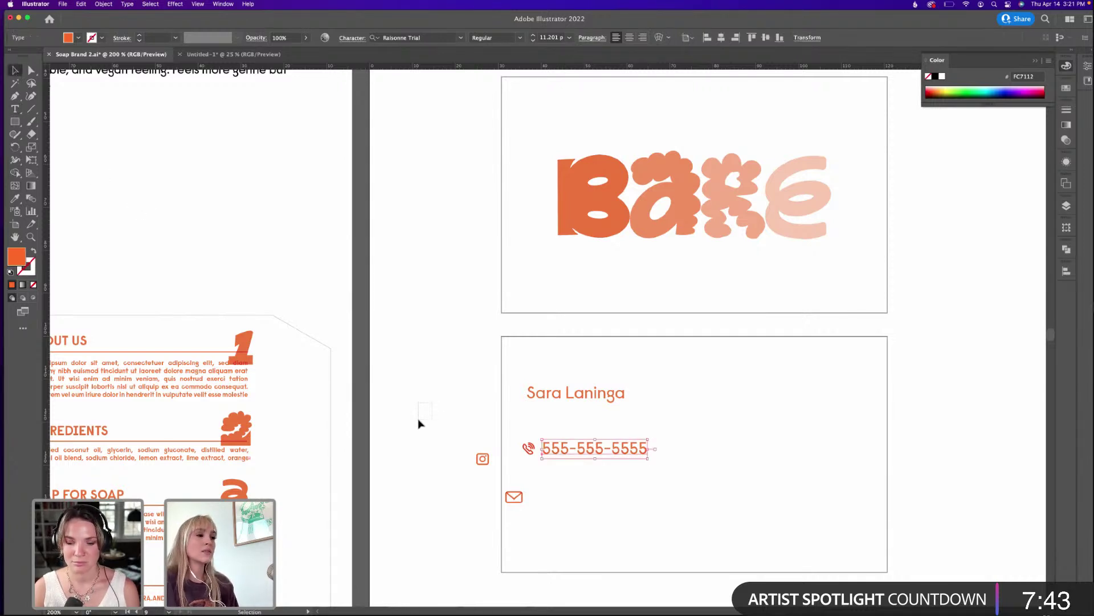
drag(557, 447, 556, 452)
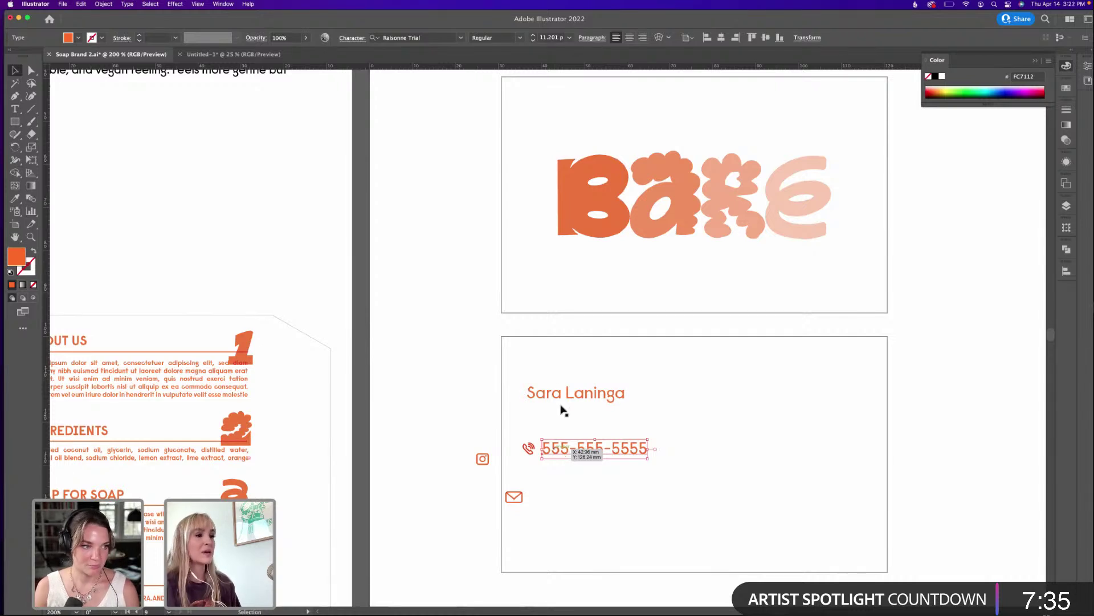
click(620, 396)
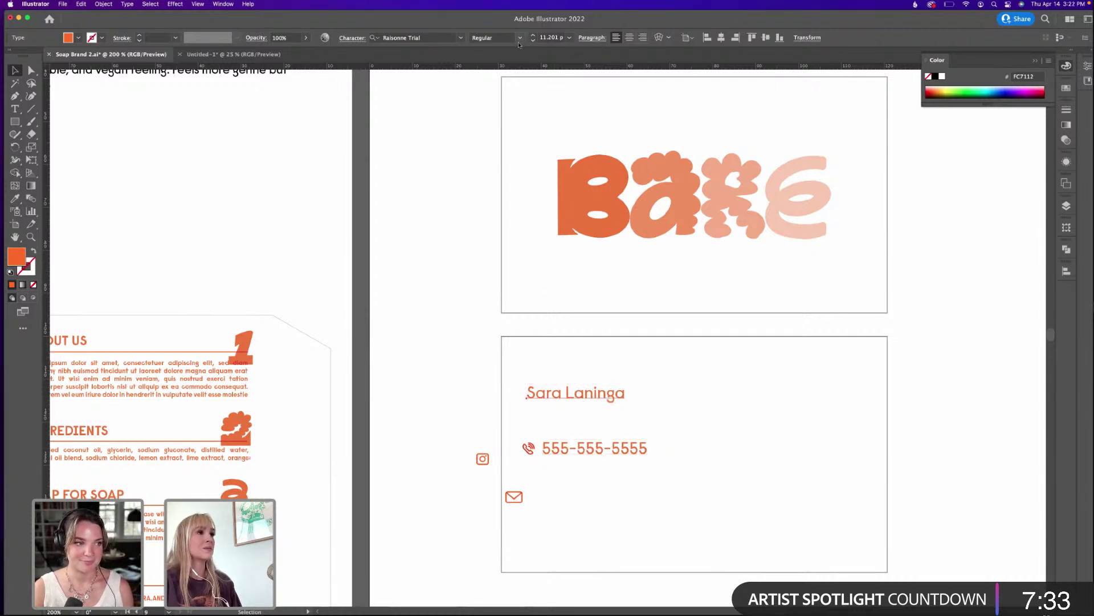
Set the name to DemiBold, group the phone icon with its number, and align the name left.
click(496, 37)
click(503, 121)
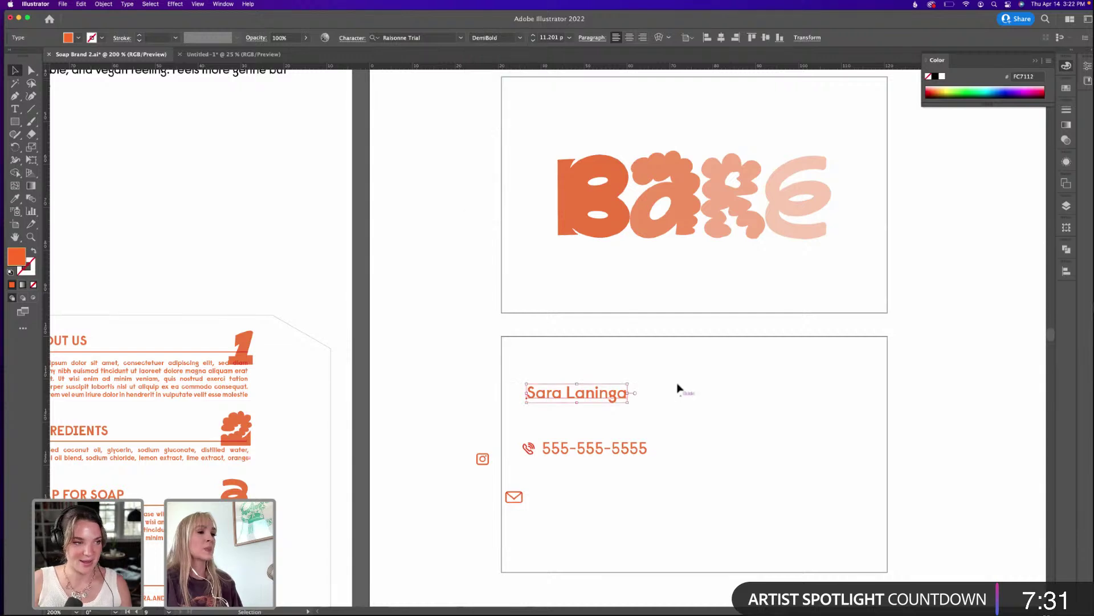
click(680, 386)
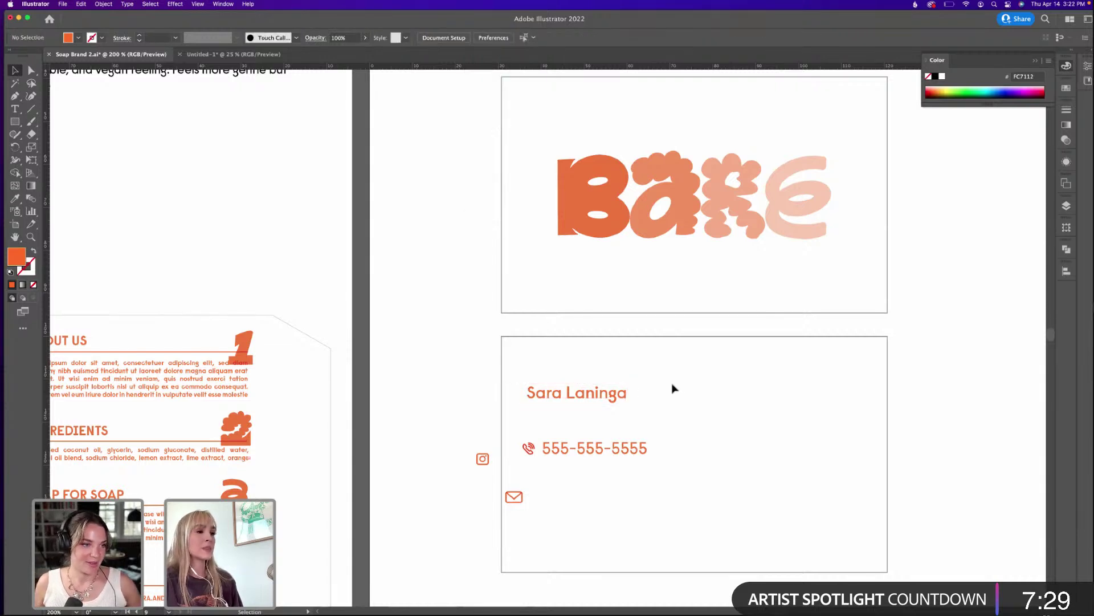
drag(514, 464, 549, 443)
key(super+g)
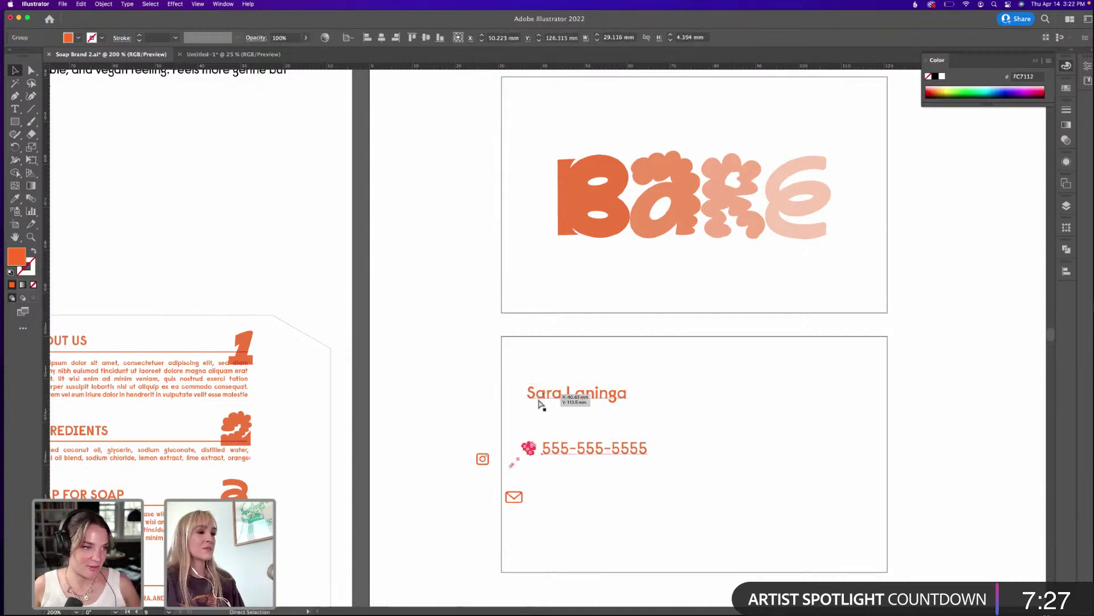
drag(541, 405, 537, 405)
key(v)
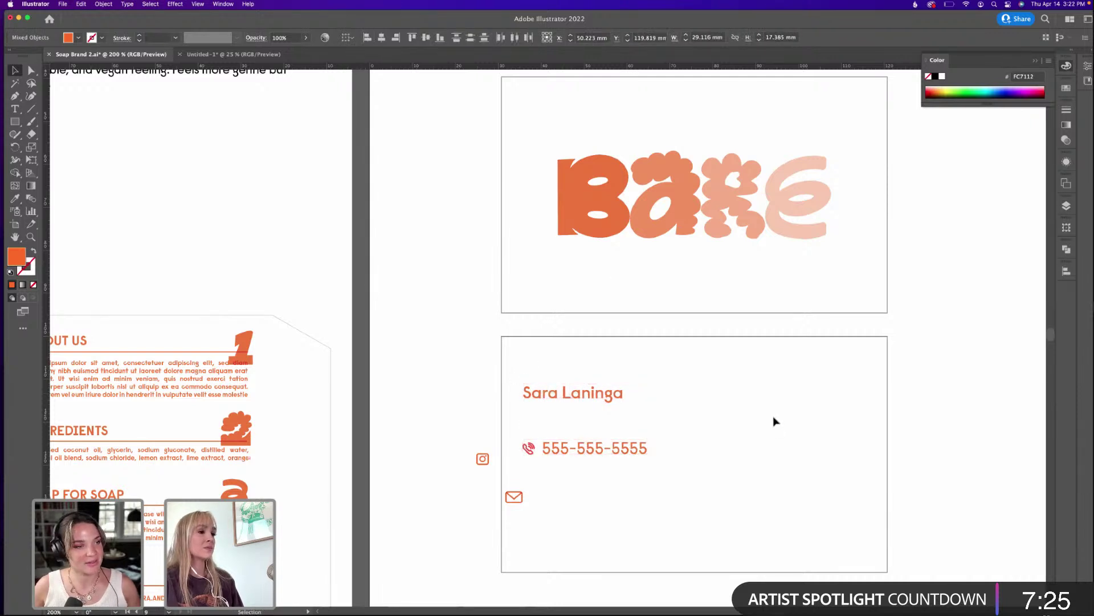
click(775, 421)
Place the Instagram icon under the phone icon and copy the number down beside it.
drag(483, 458, 530, 450)
key(shift+Down)
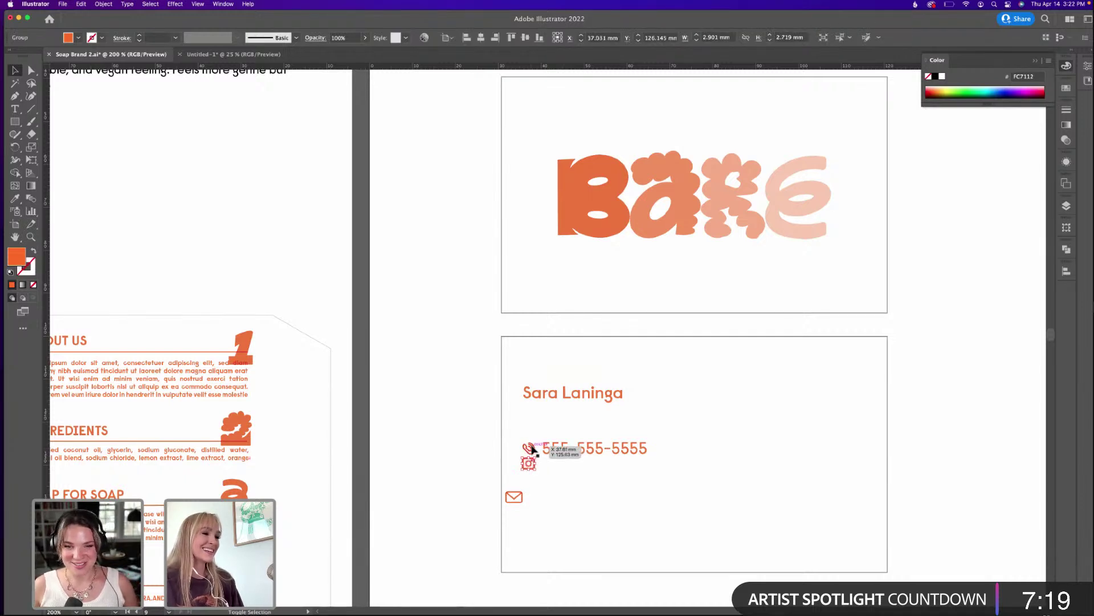
key(Down)
key(Down)
key(Down)
key(Down)
key(Down)
key(Down)
key(Down)
key(Down)
key(Down)
key(Down)
key(Down)
key(Down)
key(Down)
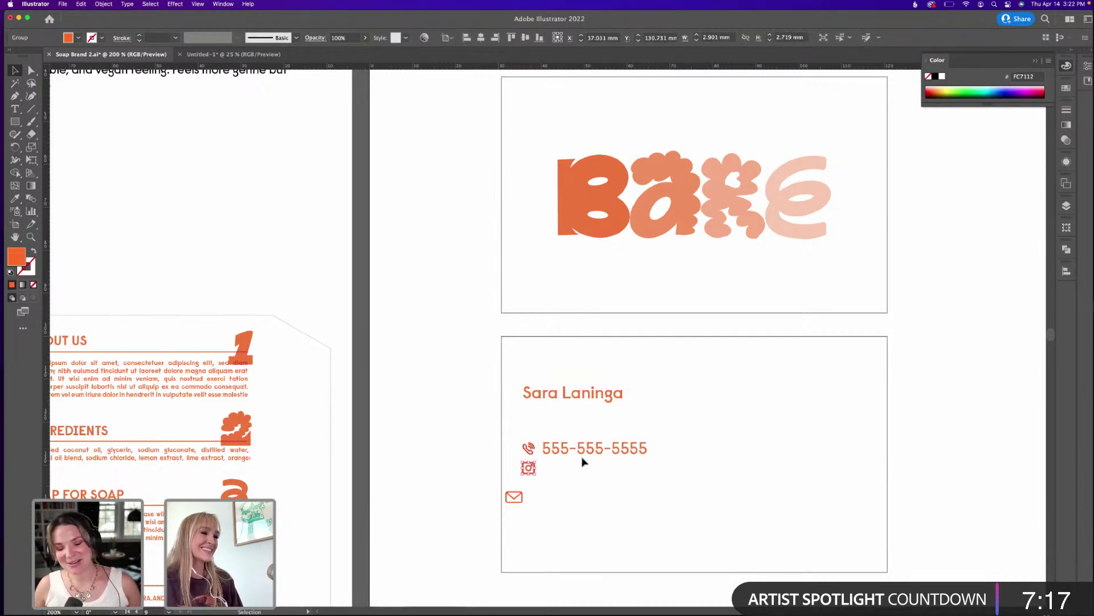
drag(603, 452, 610, 492)
click(676, 425)
Move the envelope icon up beside the third number line.
click(675, 471)
drag(515, 497, 529, 468)
key(Left)
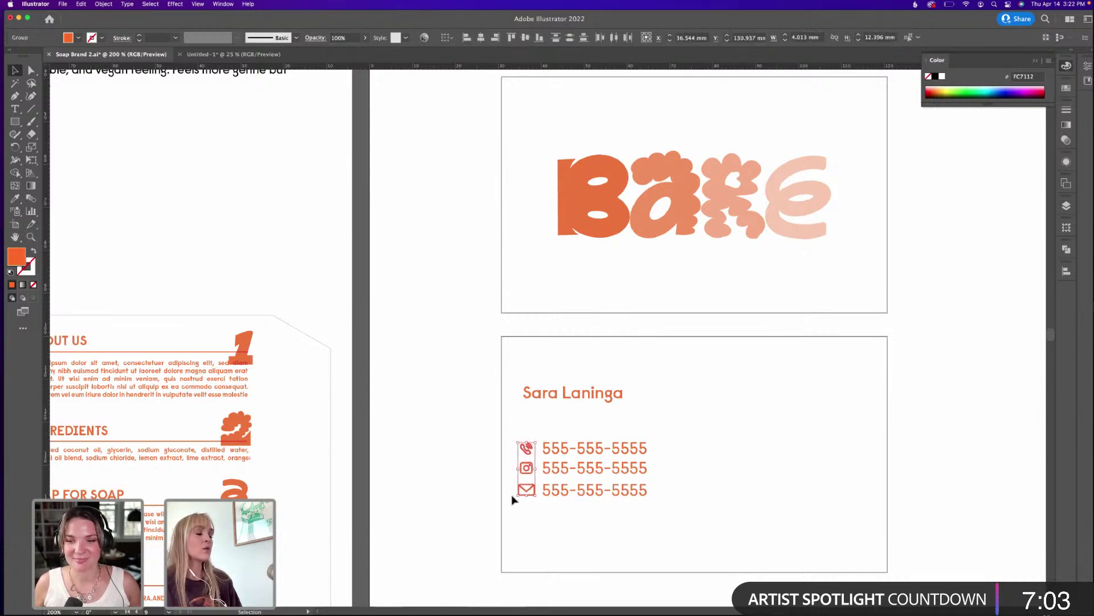
Group each contact icon with its number line.
click(690, 473)
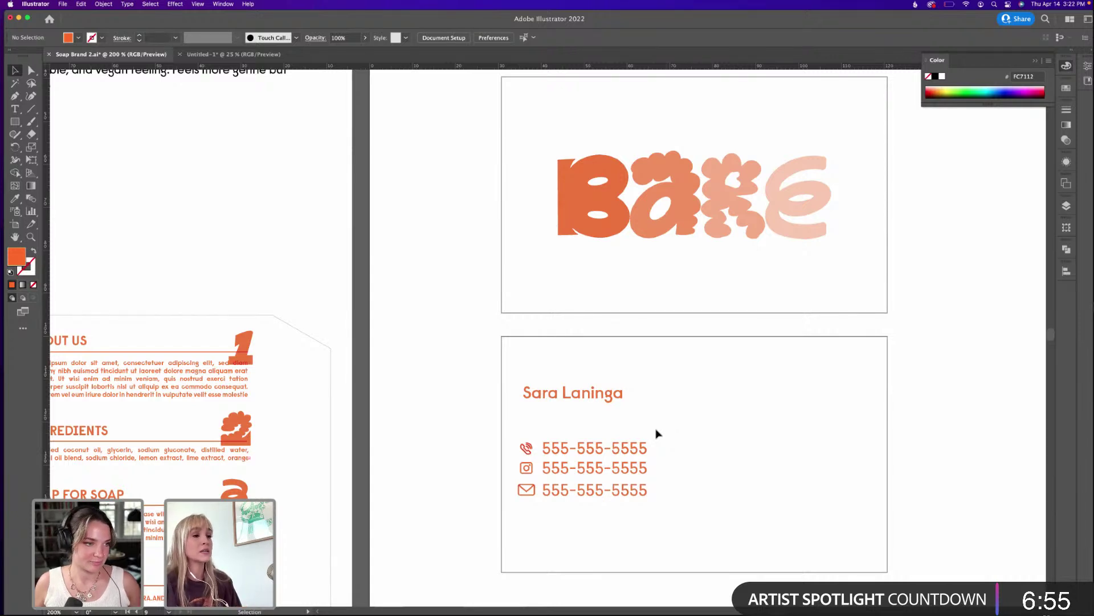
drag(657, 430, 523, 454)
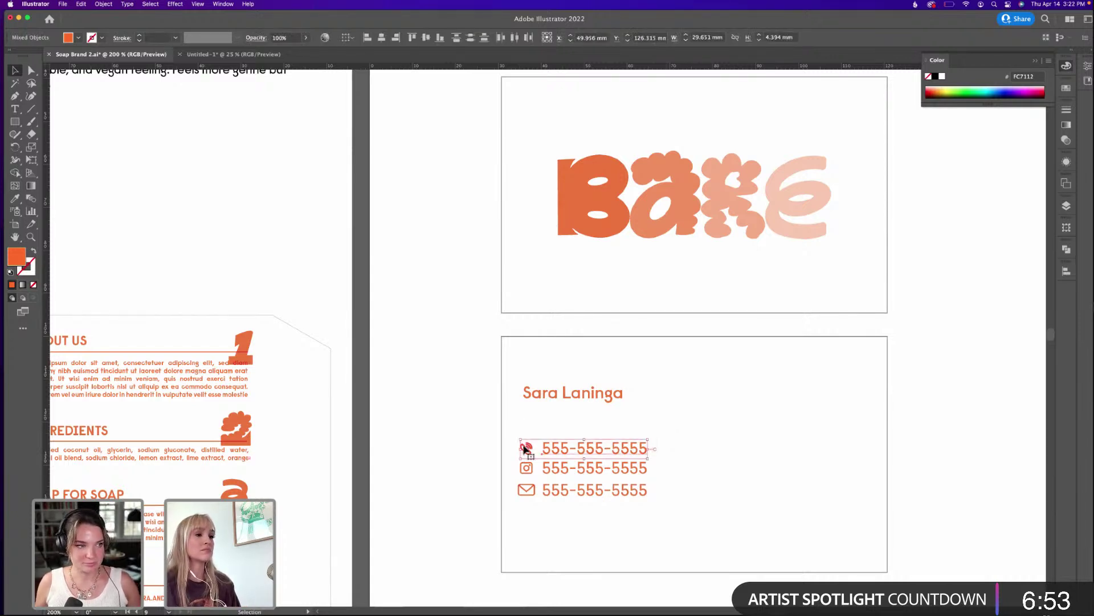
key(Up)
key(Up)
key(Up)
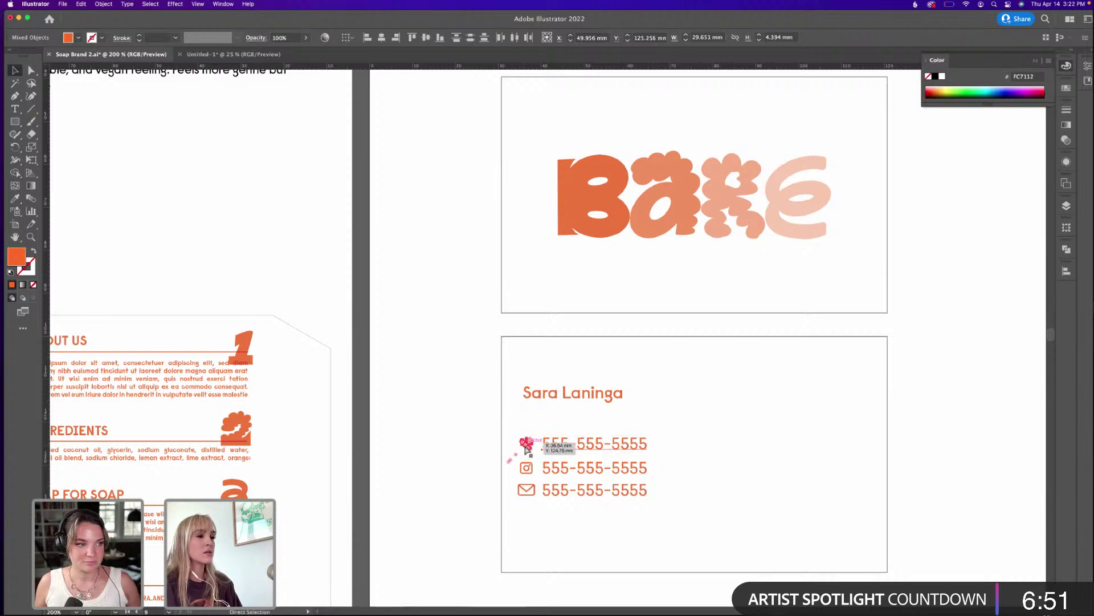
key(ctrl+g)
click(540, 473)
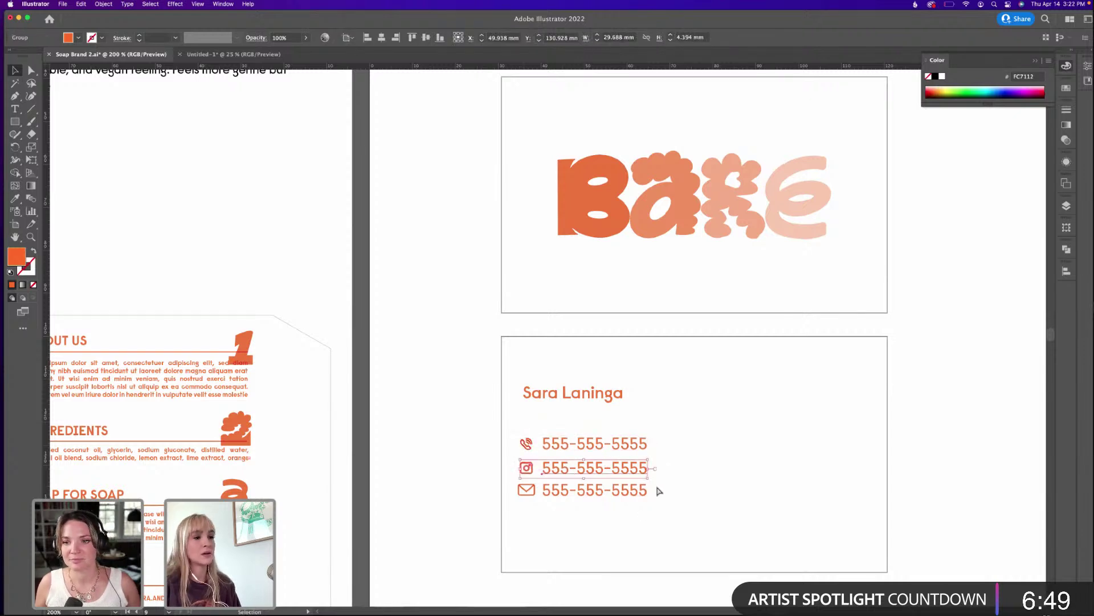
drag(655, 489, 530, 501)
key(super+g)
Distribute the three contact rows with equal vertical spacing.
drag(641, 423, 627, 509)
click(1066, 272)
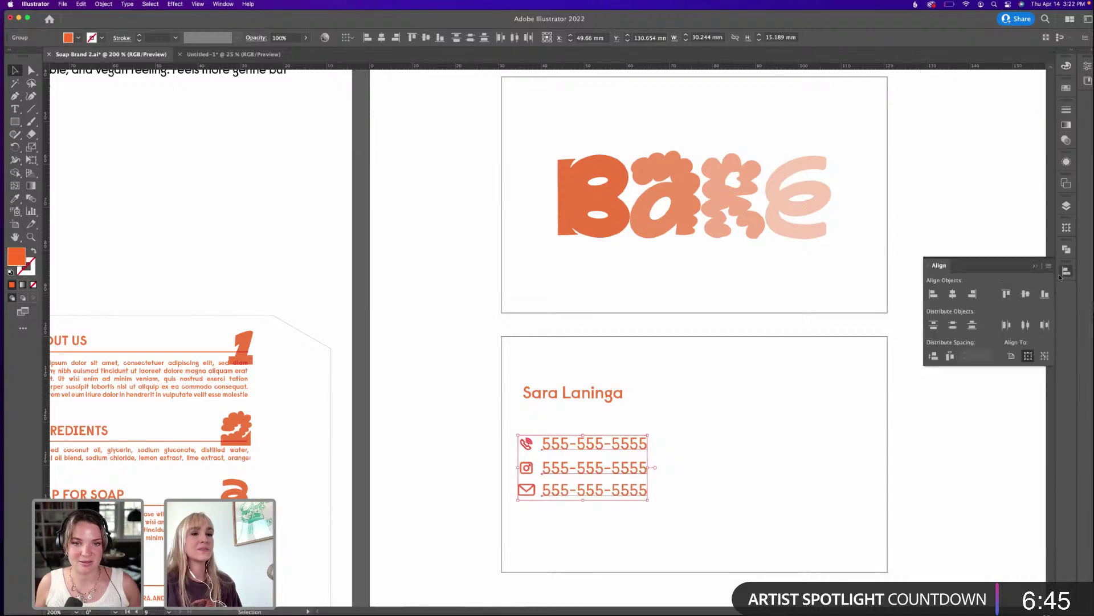
click(930, 360)
click(761, 416)
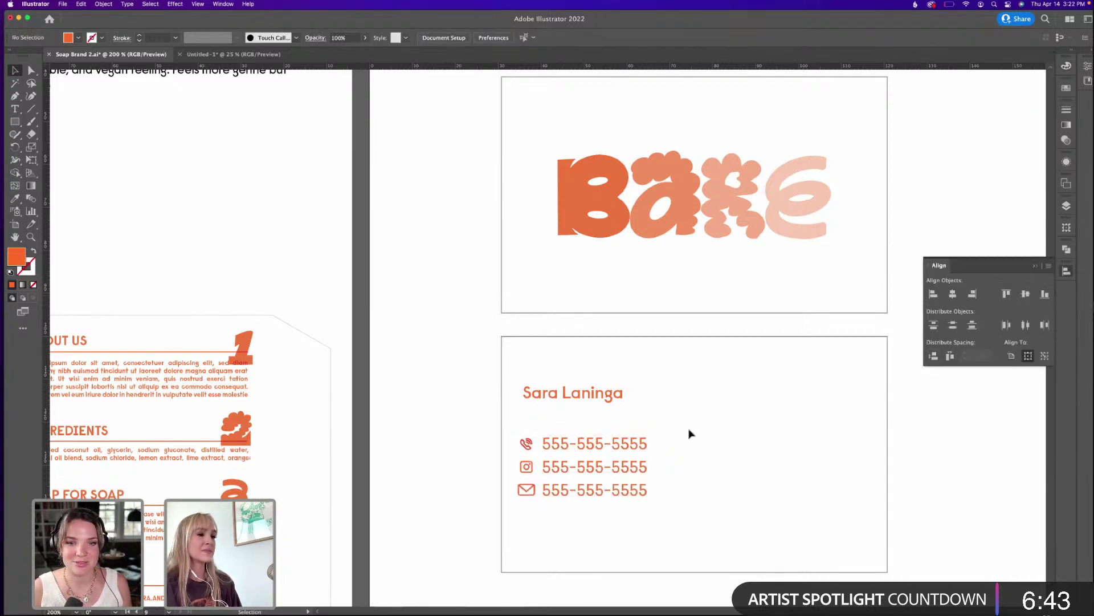
Replace the number in the middle contact line with the brand's Instagram handle.
double_click(548, 467)
drag(545, 467, 743, 469)
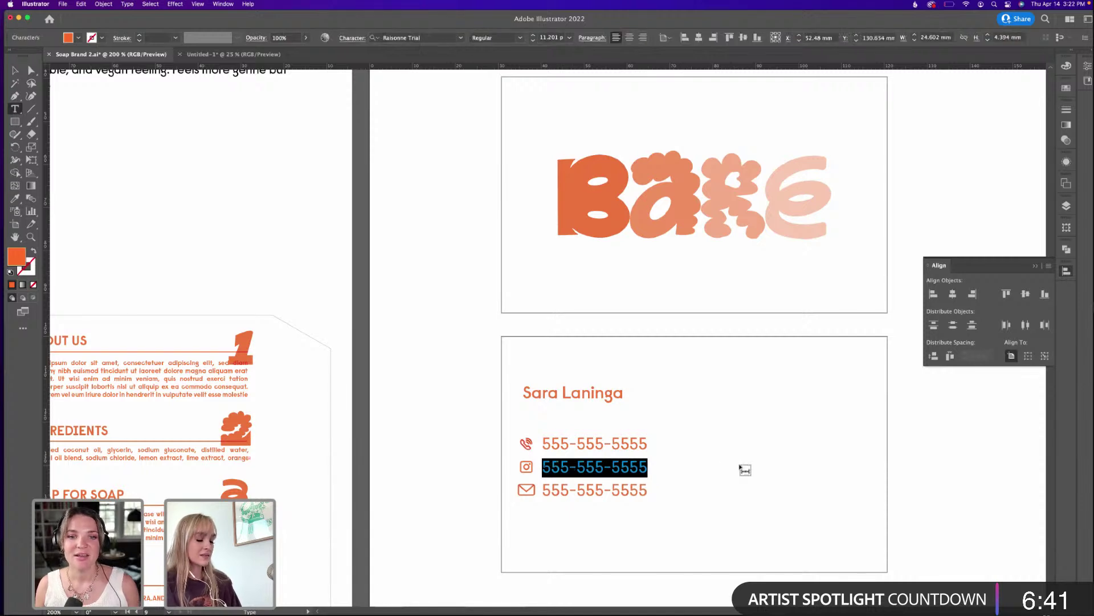
text(@)
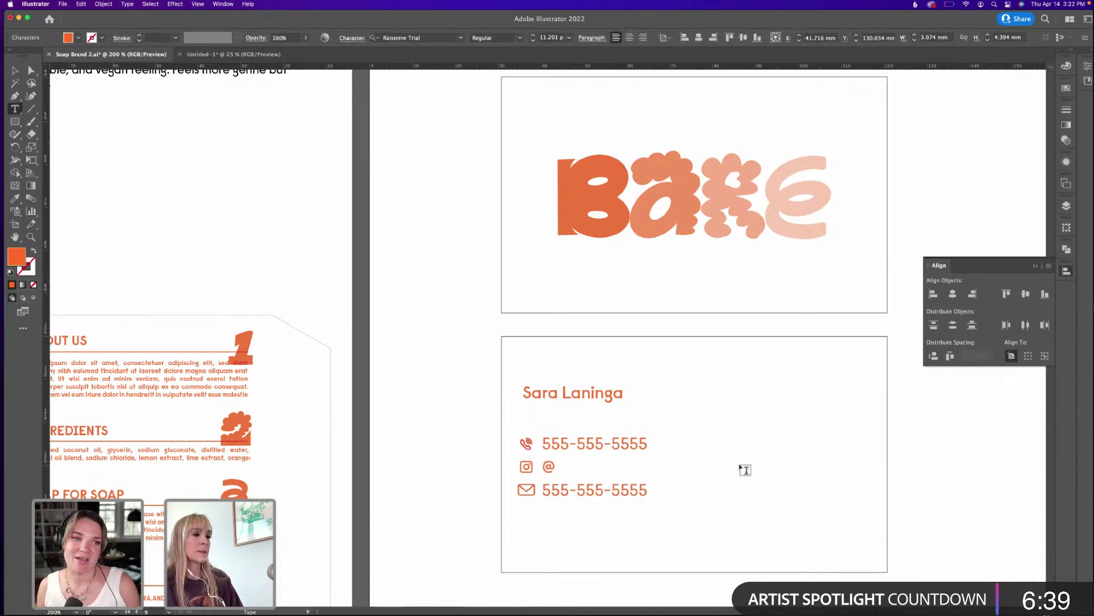
text(bare.skin)
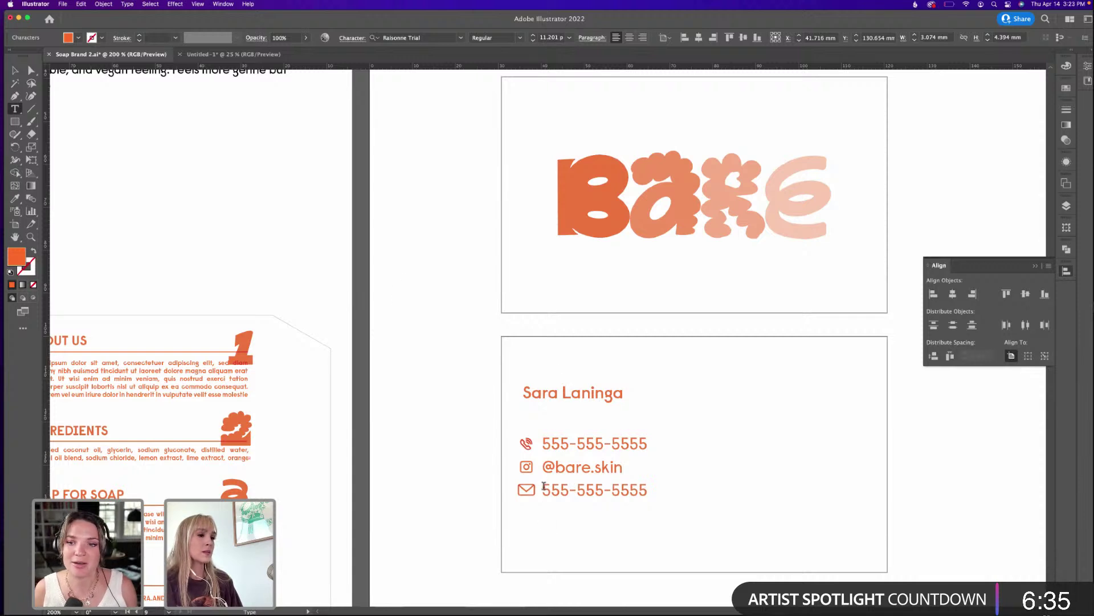
Replace the number in the bottom contact line with the brand's e-mail address, then deselect.
drag(543, 486, 659, 492)
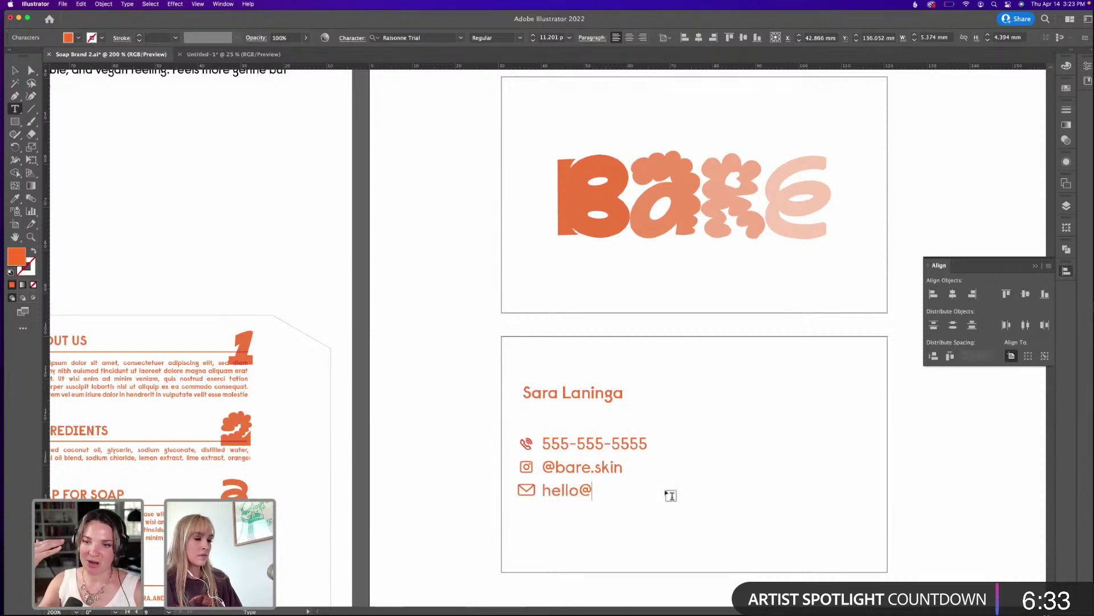
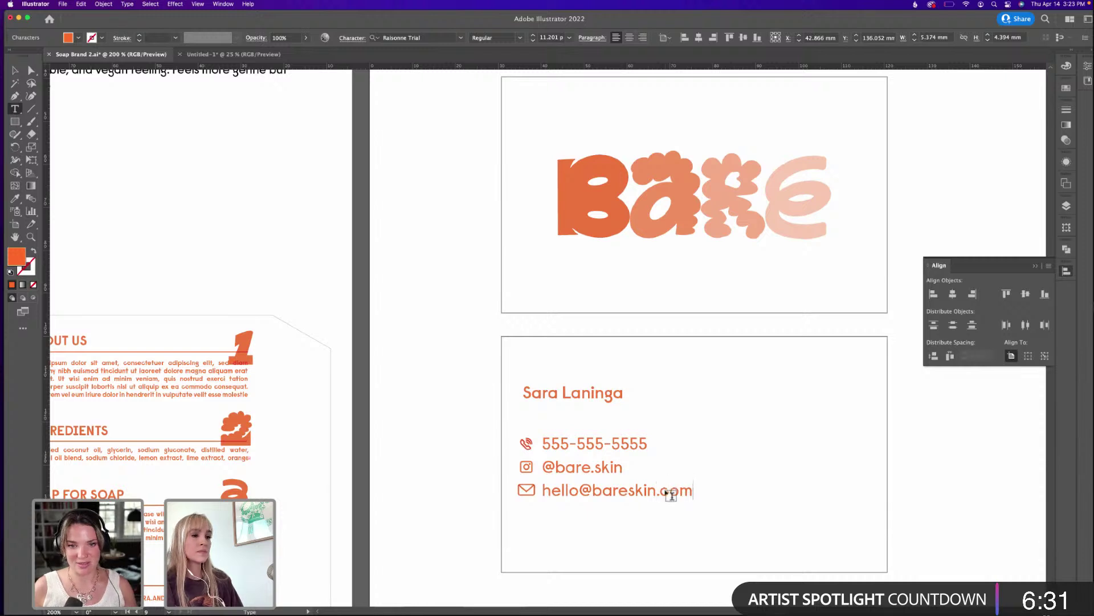
click(14, 70)
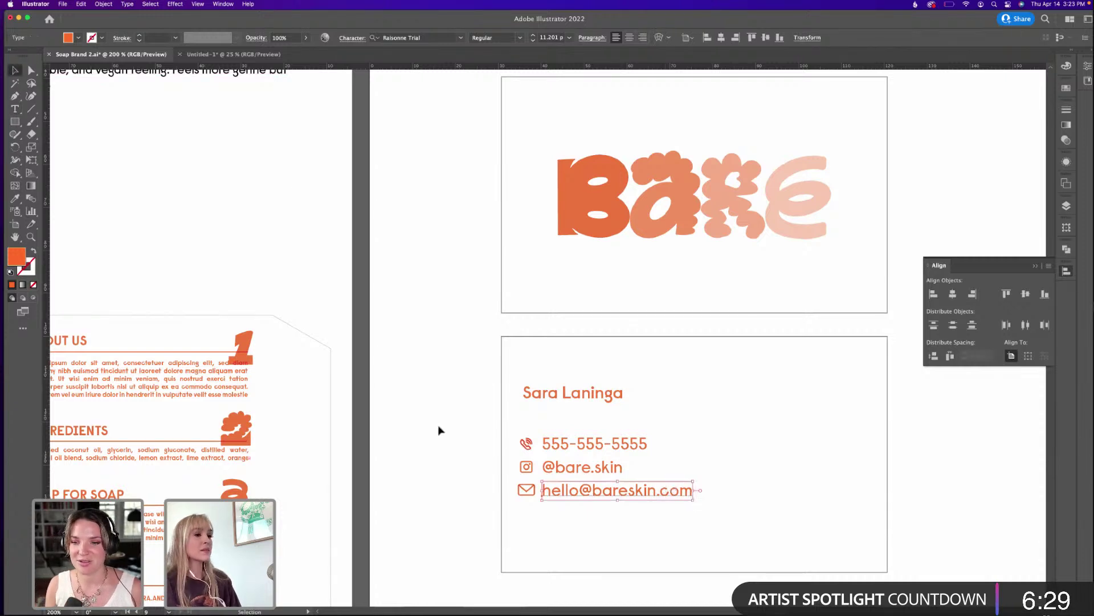
click(571, 498)
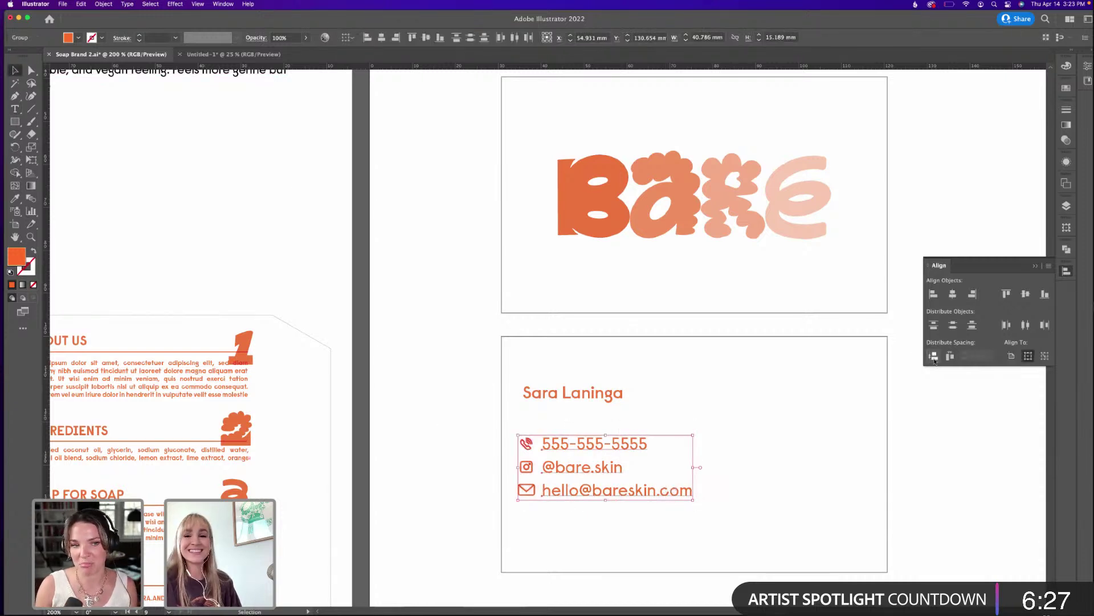
click(740, 445)
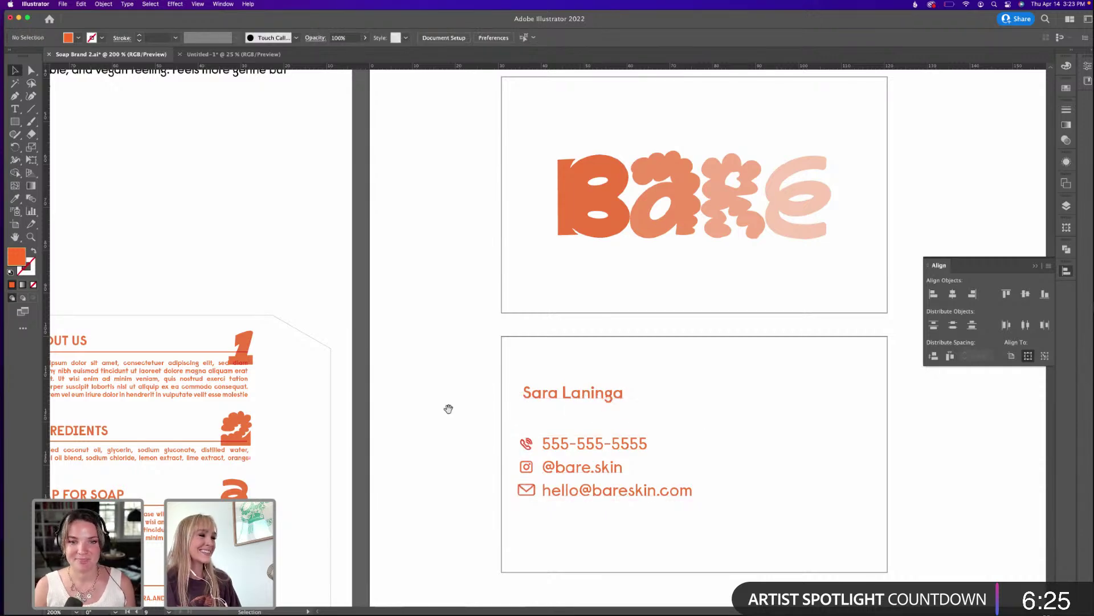
drag(448, 409, 588, 383)
click(949, 4)
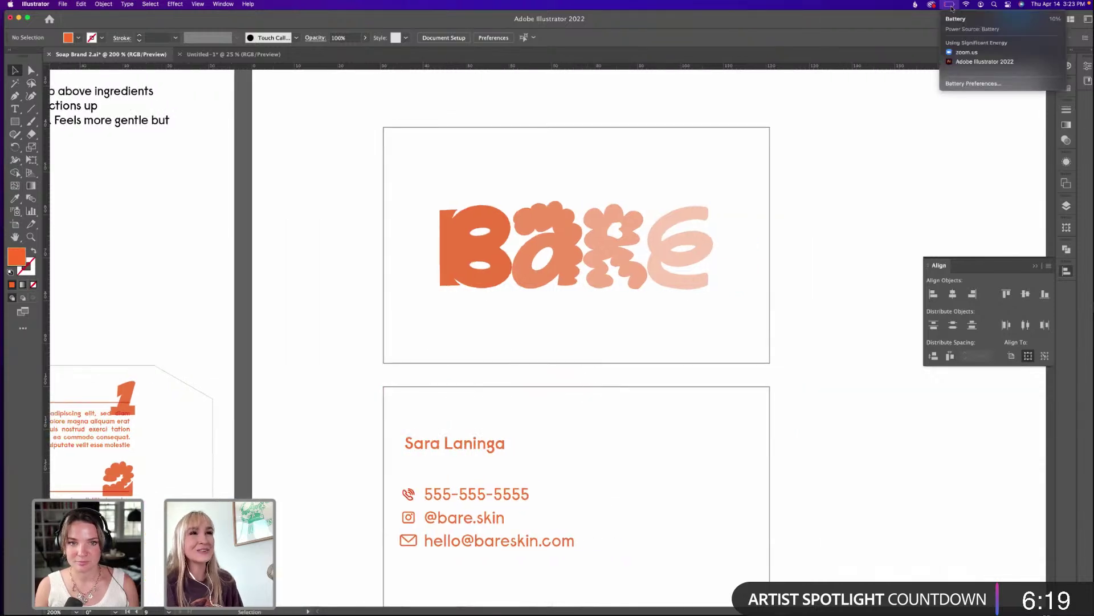
click(944, 41)
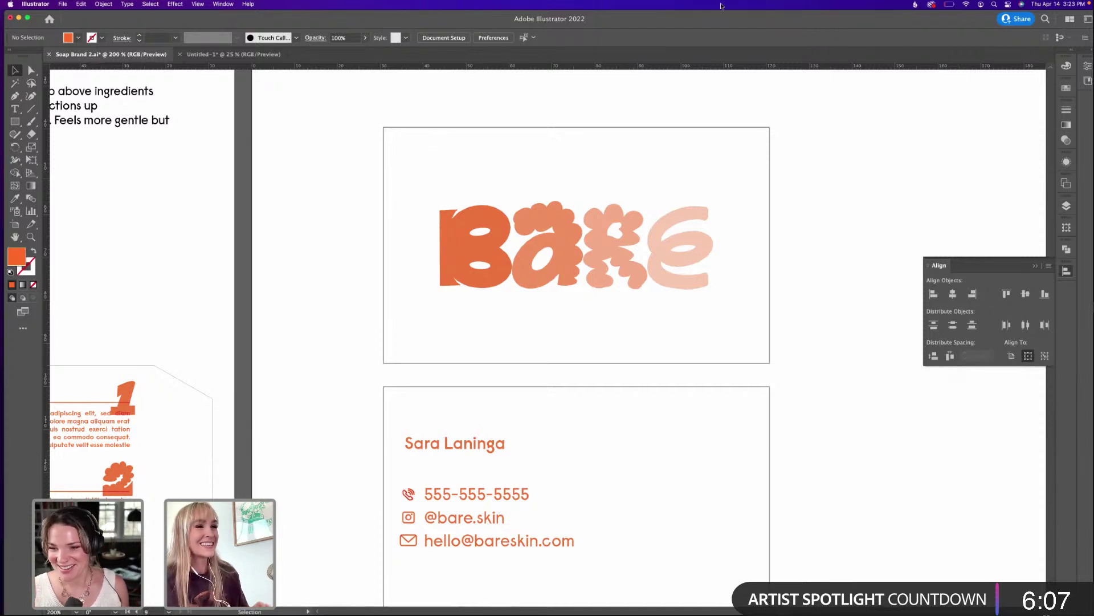
drag(794, 121, 751, 141)
click(829, 227)
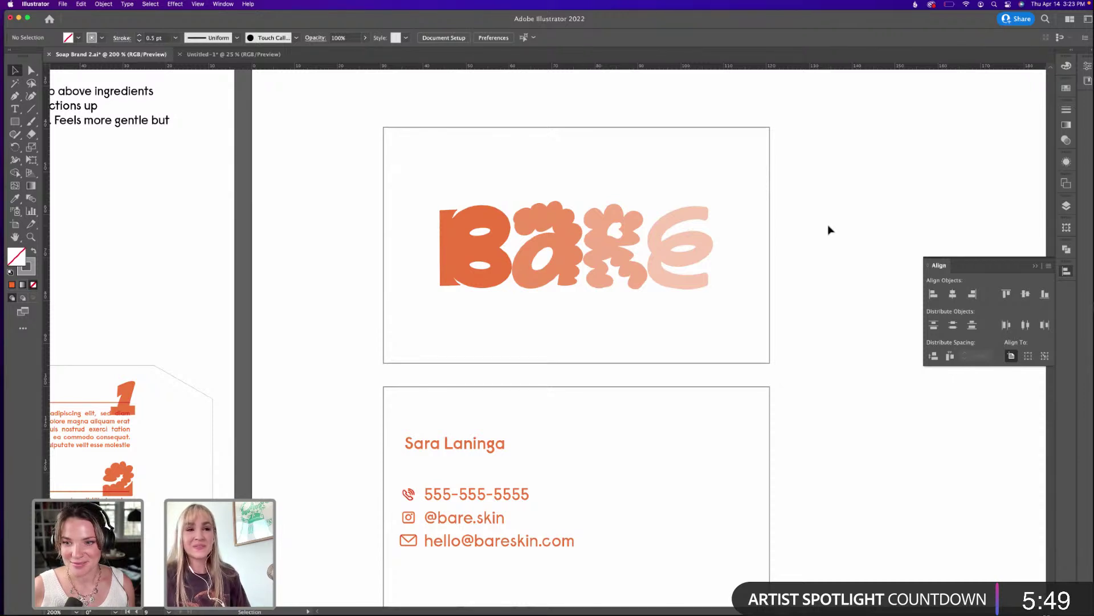
drag(829, 229, 767, 342)
click(782, 337)
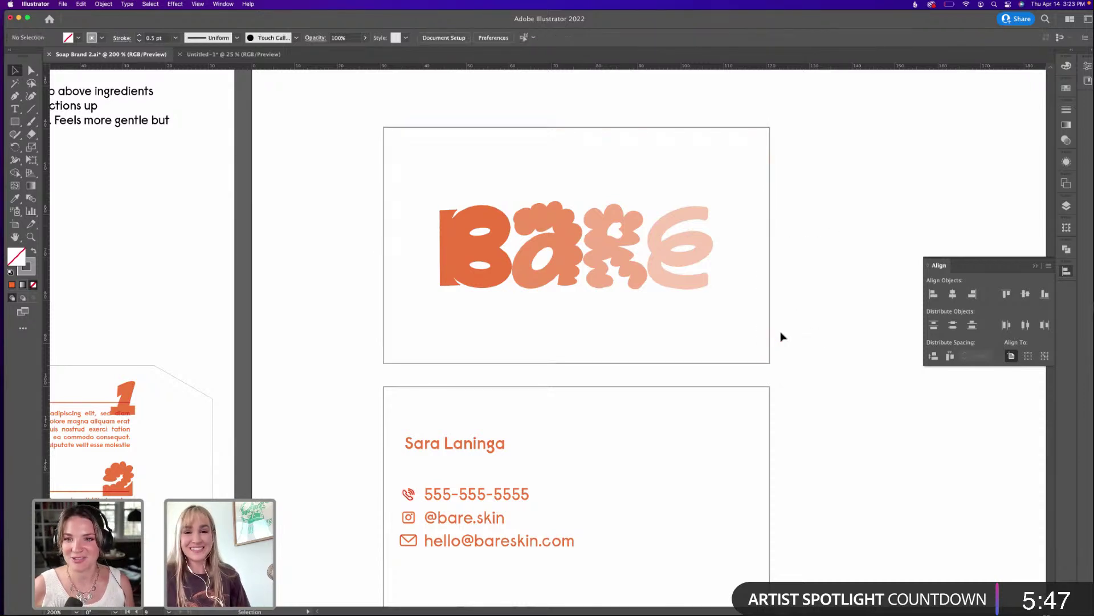
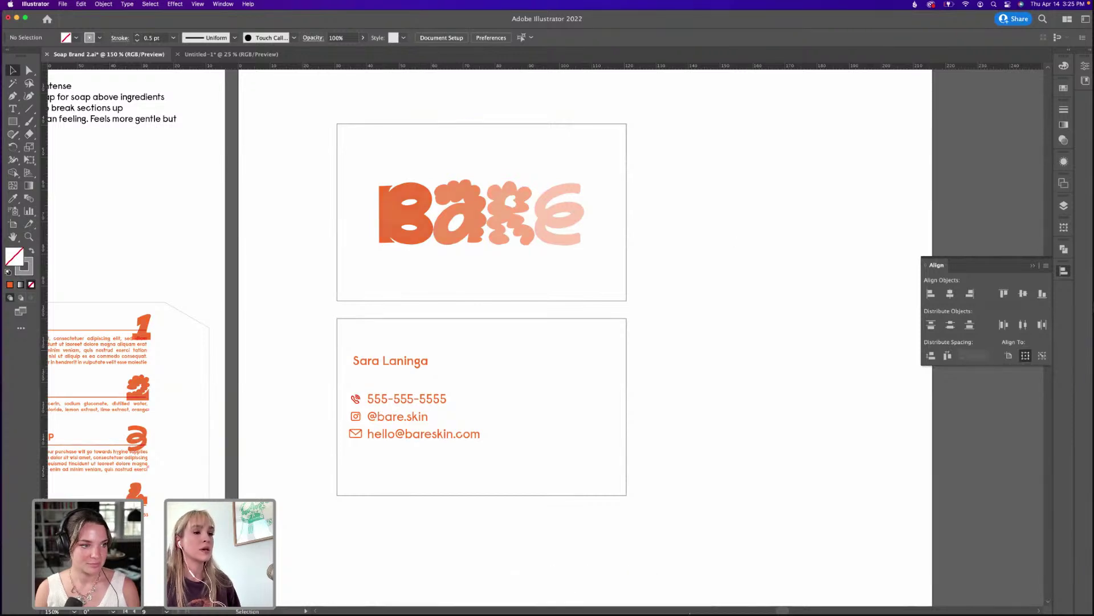
Glance at the Scan.jpeg reference in Photoshop, then return to the card document's soap box.
mouse_move(670, 598)
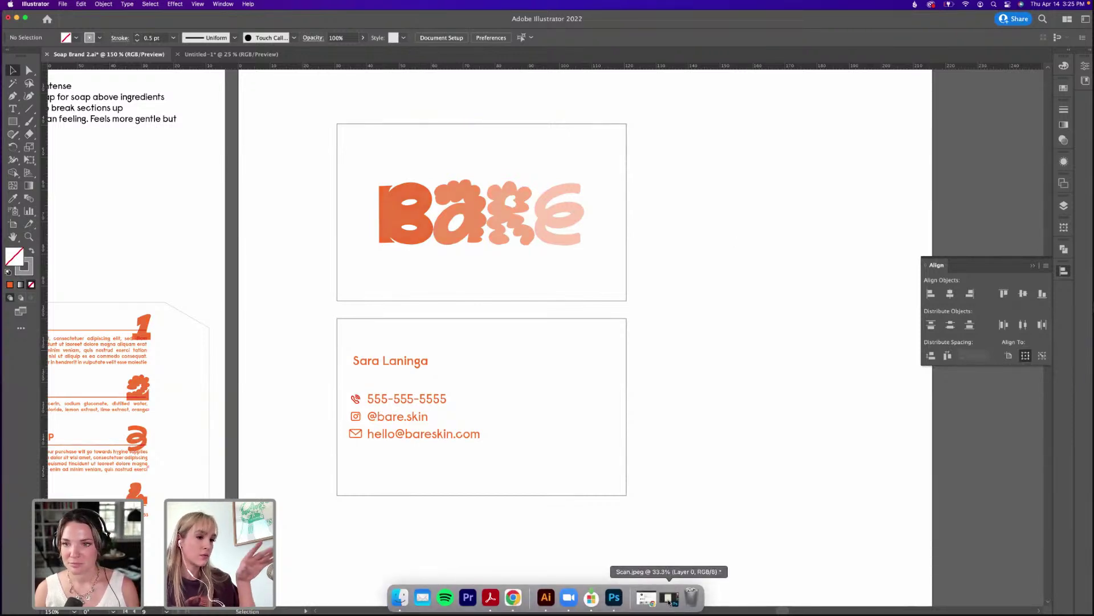
click(668, 597)
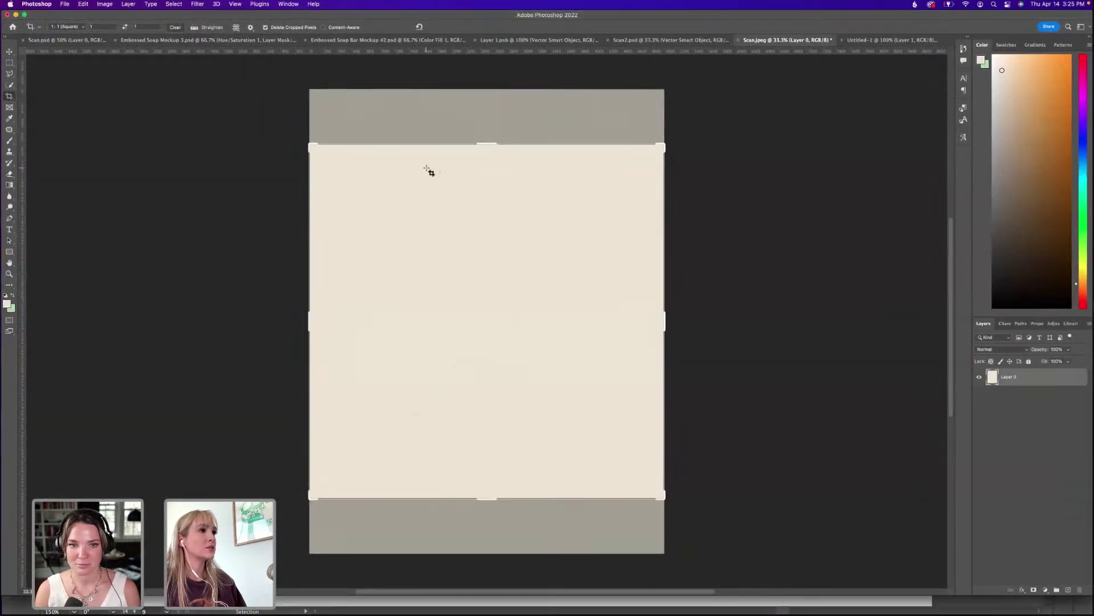
key(super+Tab)
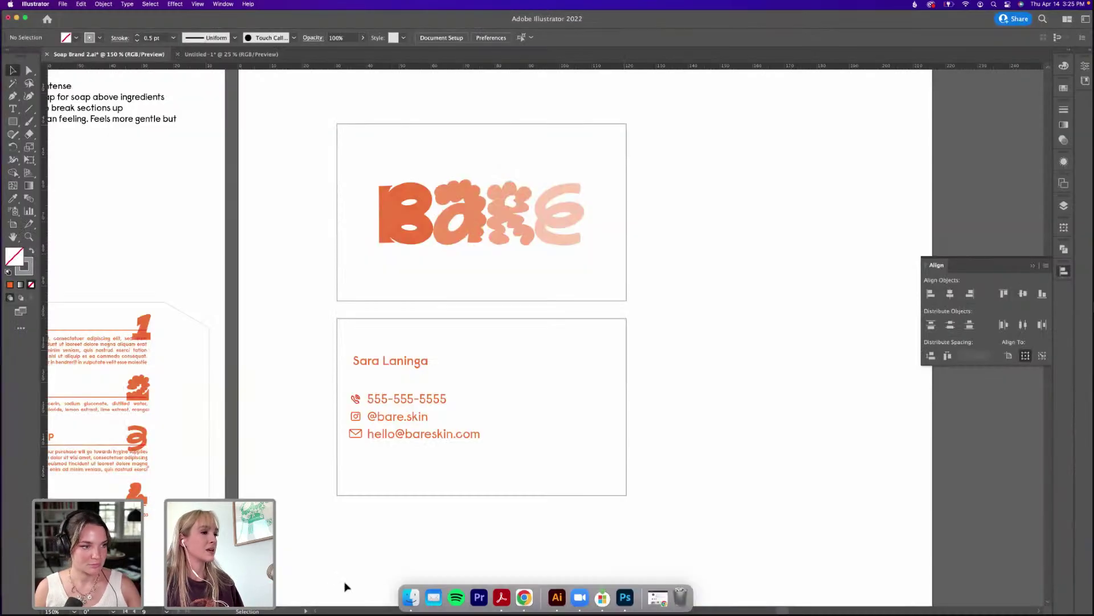
scroll(425, 363, left, 10)
scroll(384, 367, down, 2)
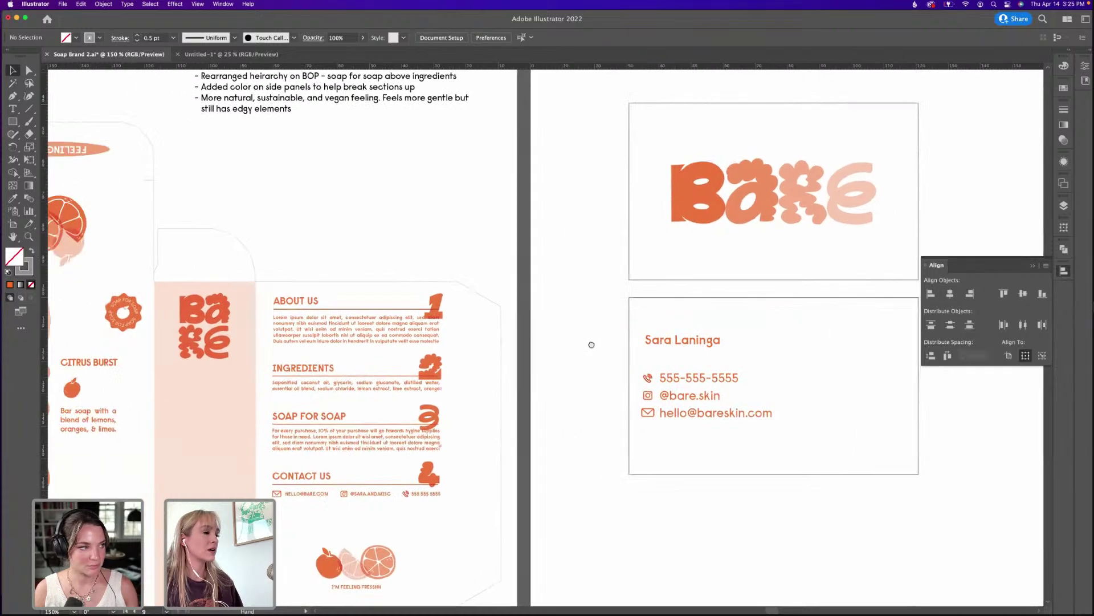
scroll(515, 351, down, 2)
scroll(516, 351, left, 5)
scroll(515, 351, right, 5)
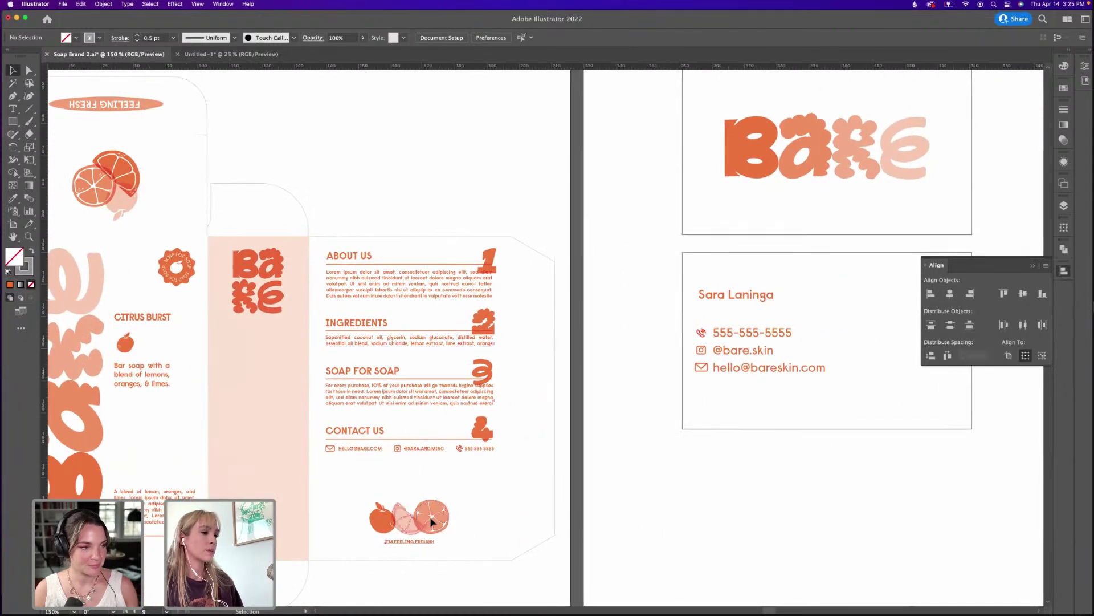
Paste a copy of the soap box's citrus illustration, scaled down, into the card's bottom-right corner.
click(415, 520)
click(467, 490)
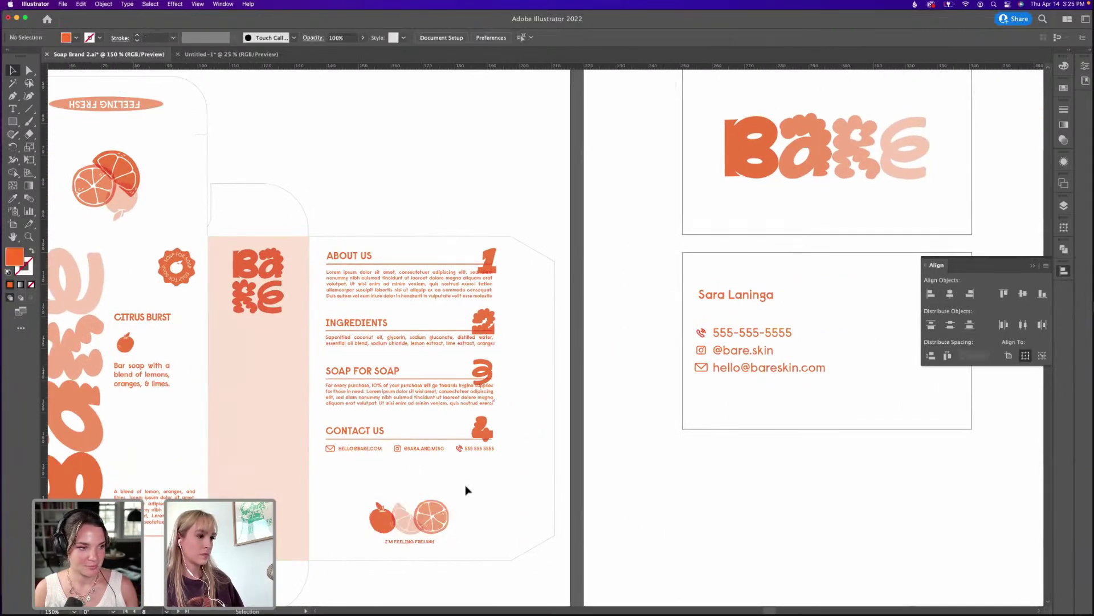
click(376, 521)
scroll(502, 437, right, 8)
scroll(502, 438, up, 1)
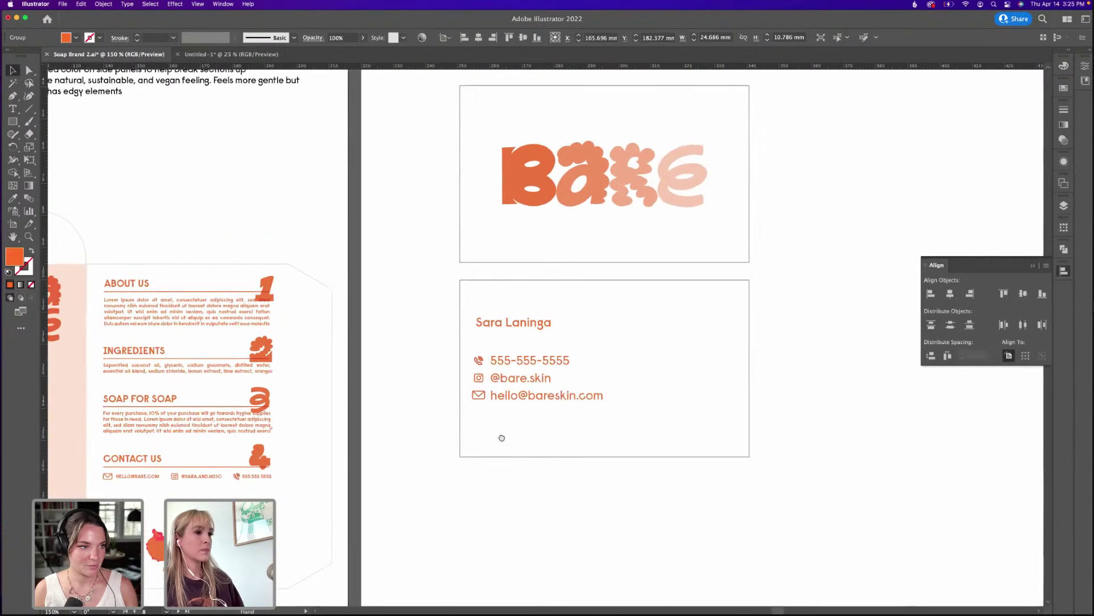
scroll(501, 437, right, 2)
key(super+v)
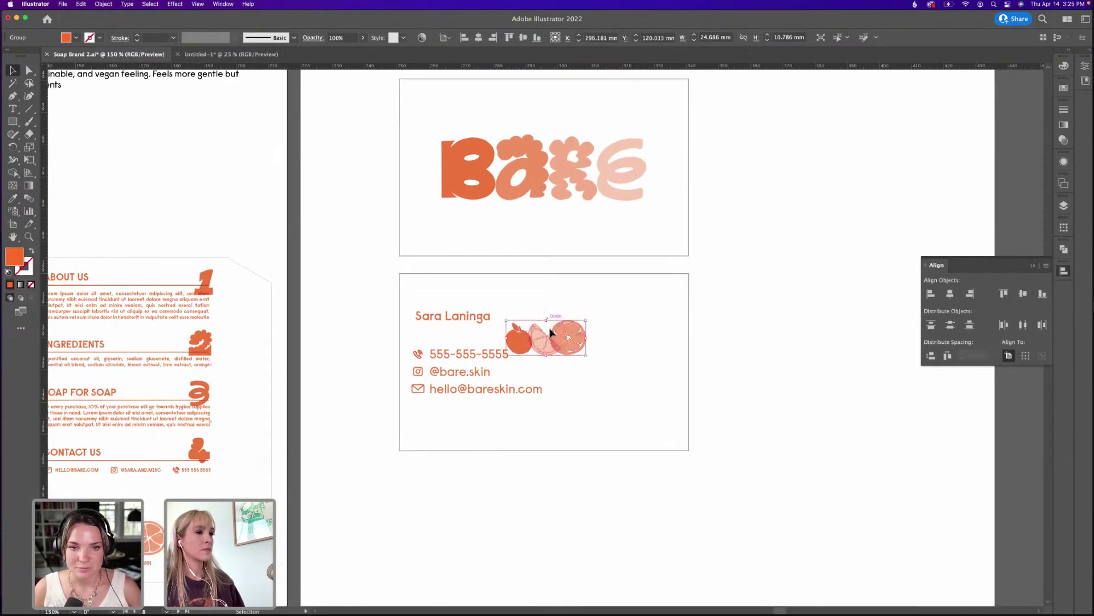
drag(556, 337, 611, 411)
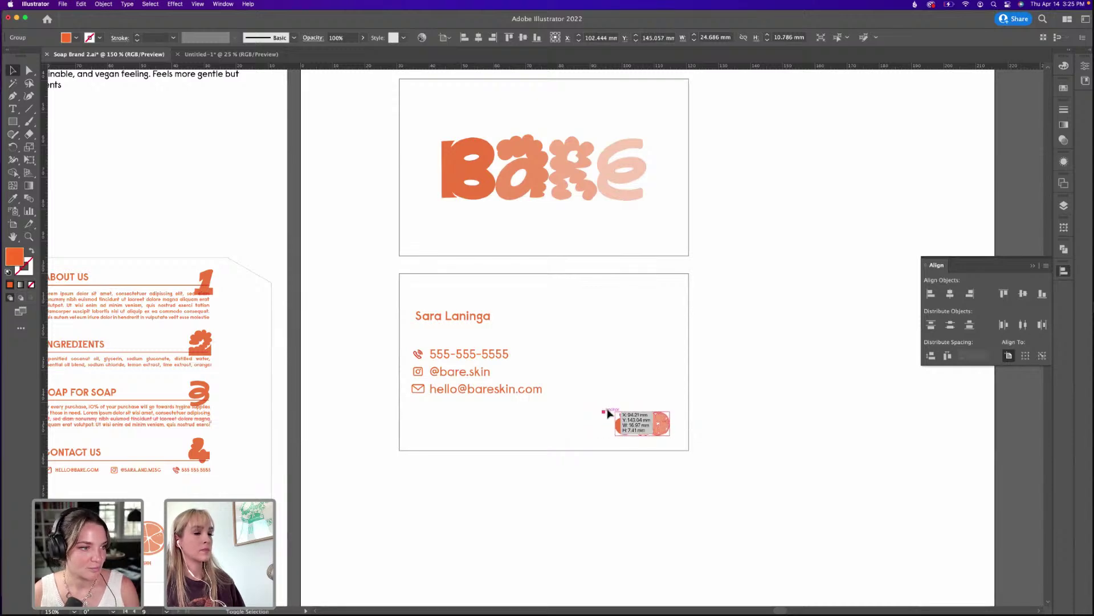
click(694, 371)
scroll(720, 353, left, 15)
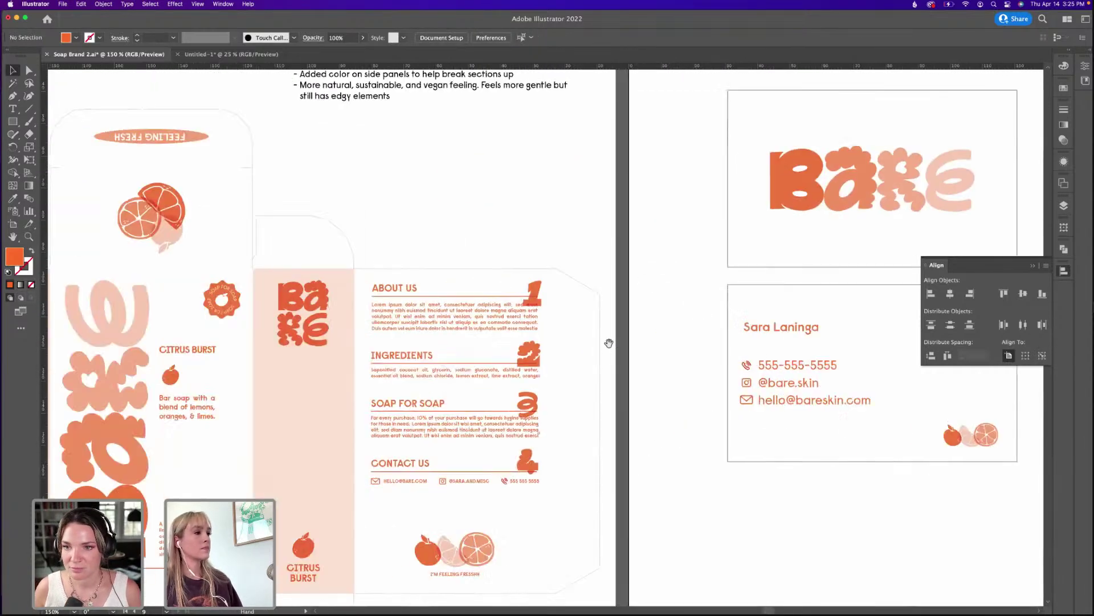
scroll(595, 309, right, 10)
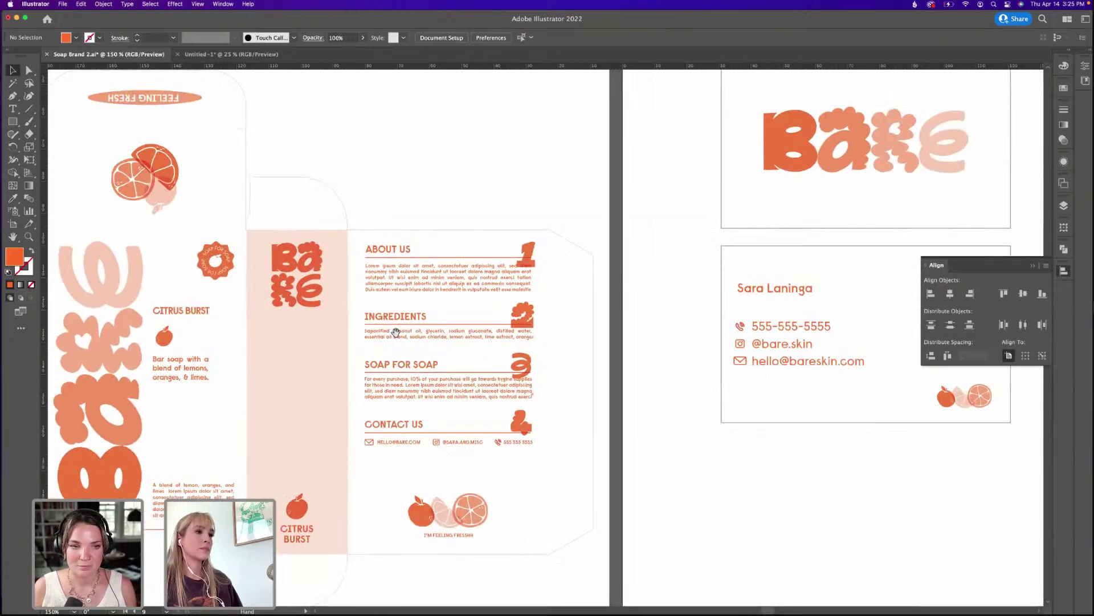
Retype the name text on the back card.
key(t)
drag(631, 302, 725, 308)
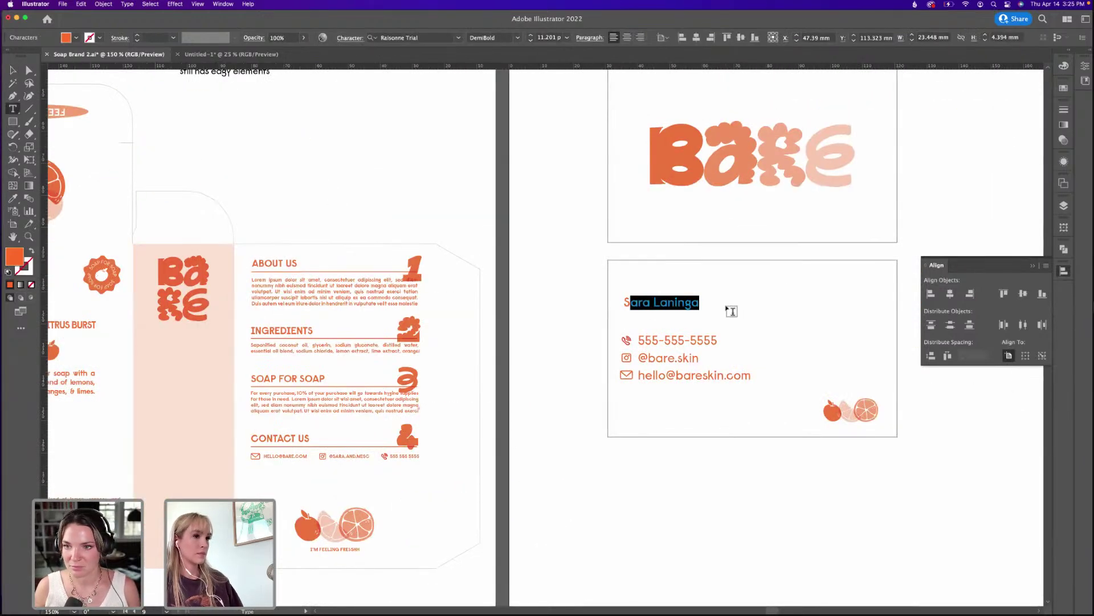
text(SARE)
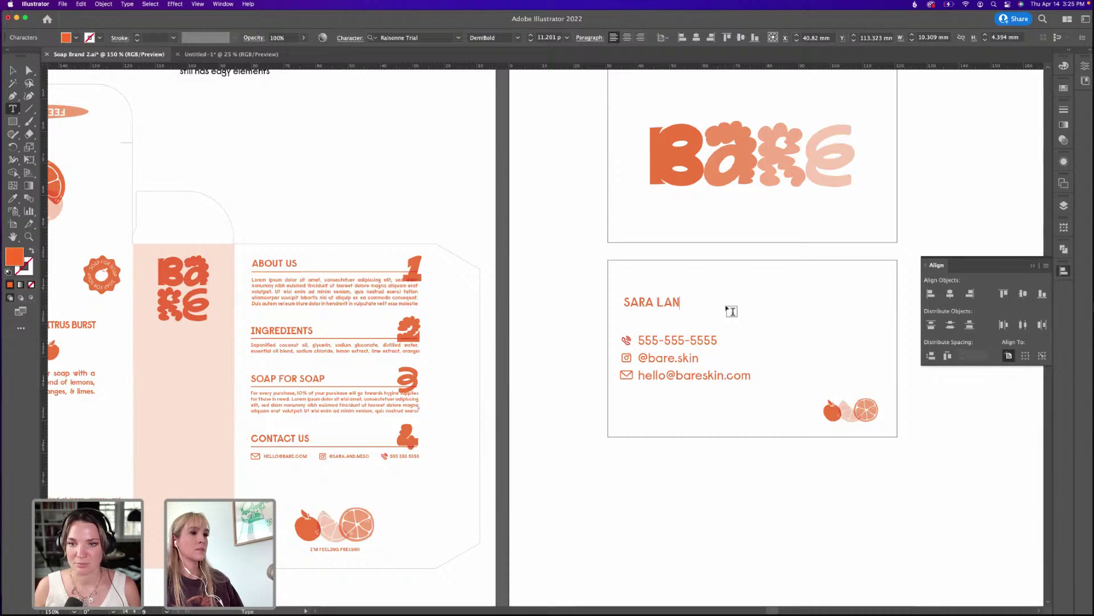
key(Escape)
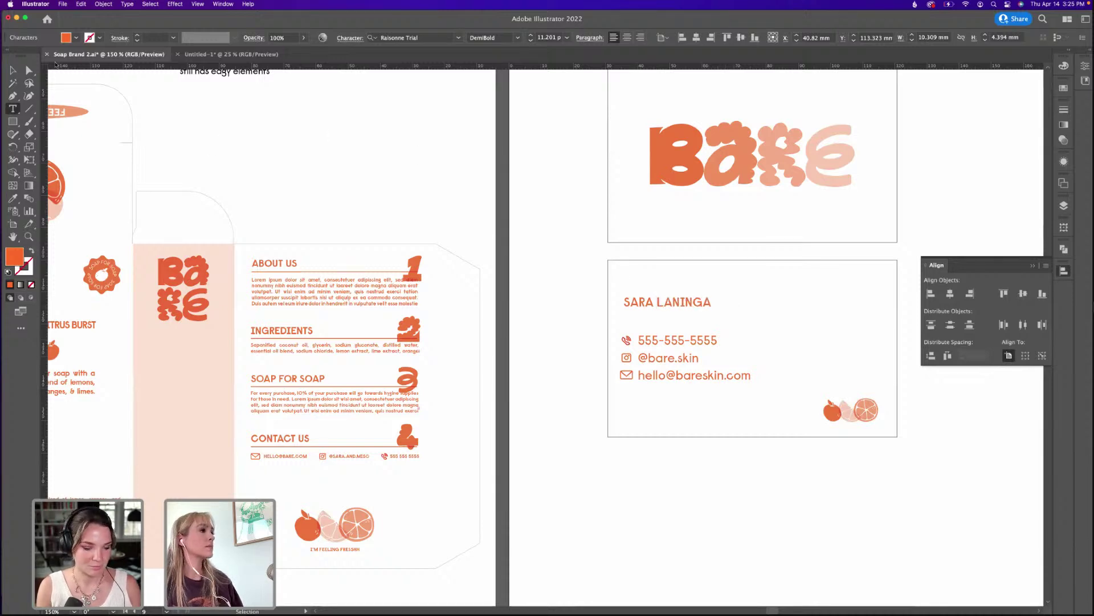
Draw a straight horizontal divider line under the name.
click(14, 70)
key(super+shift+a)
drag(288, 376, 567, 298)
scroll(647, 281, right, 10)
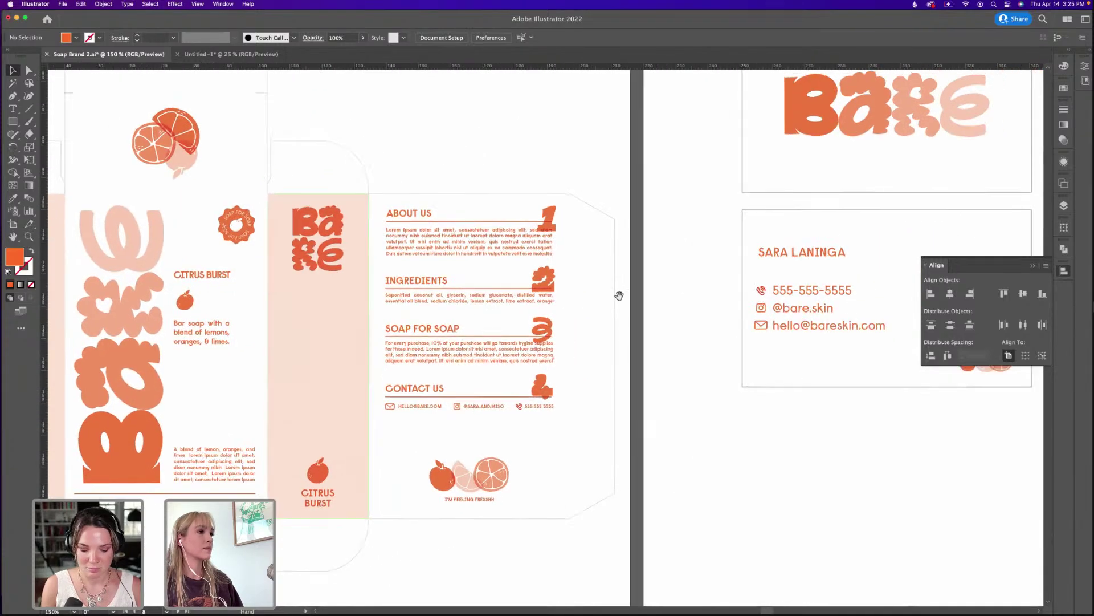
scroll(555, 302, right, 5)
scroll(555, 302, up, 1)
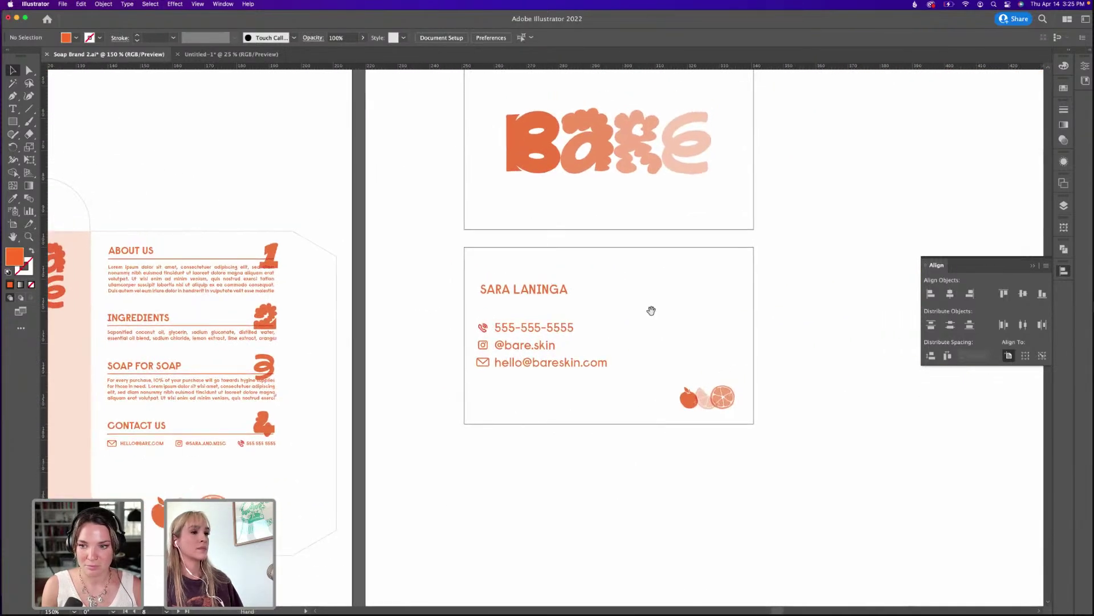
drag(651, 311, 627, 339)
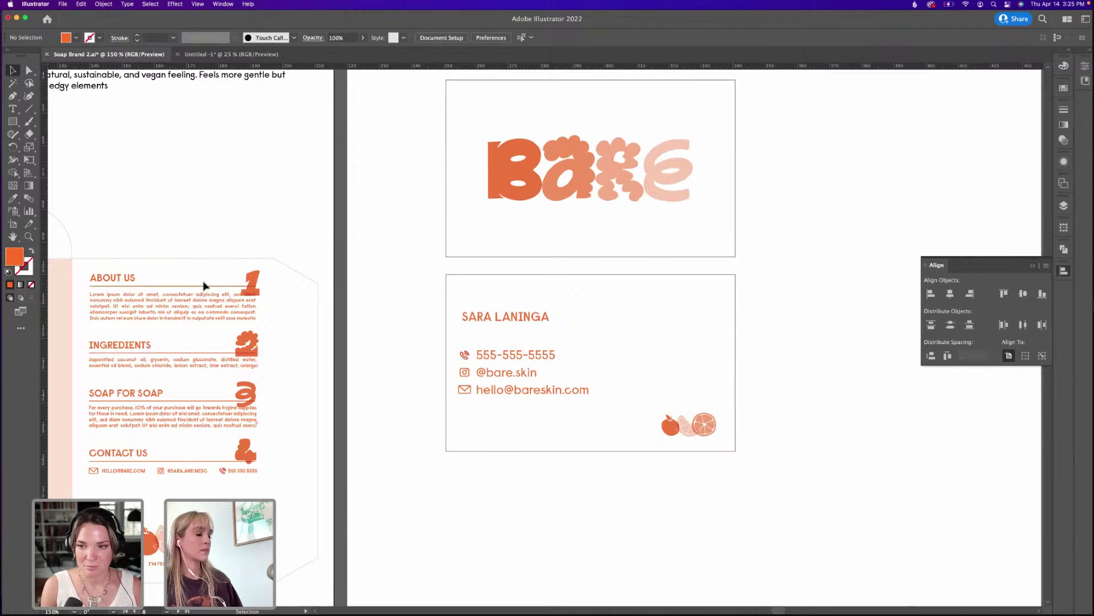
key(p)
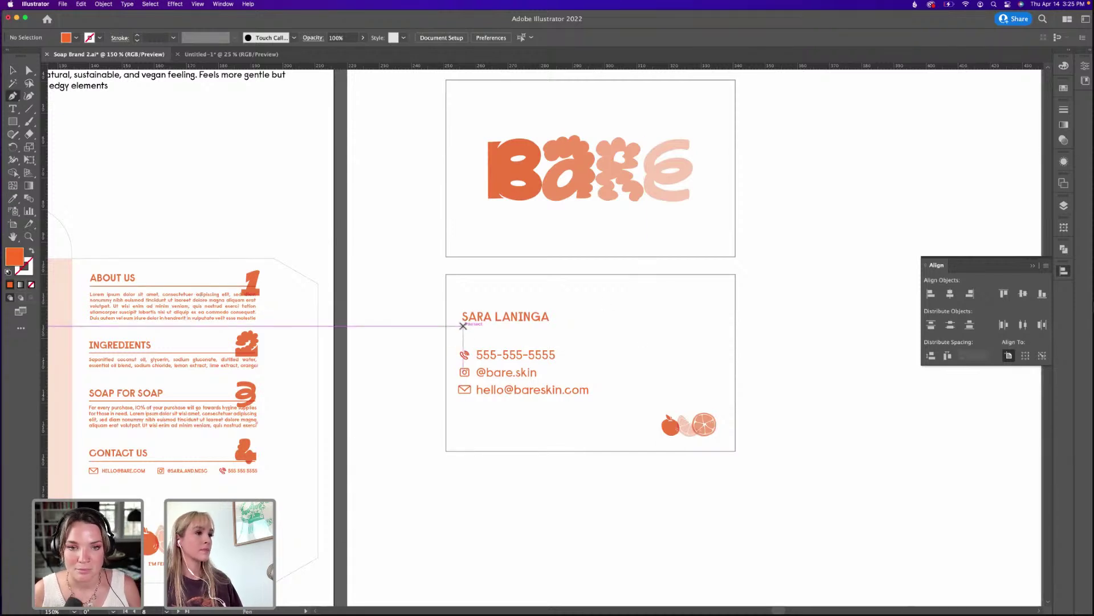
click(462, 326)
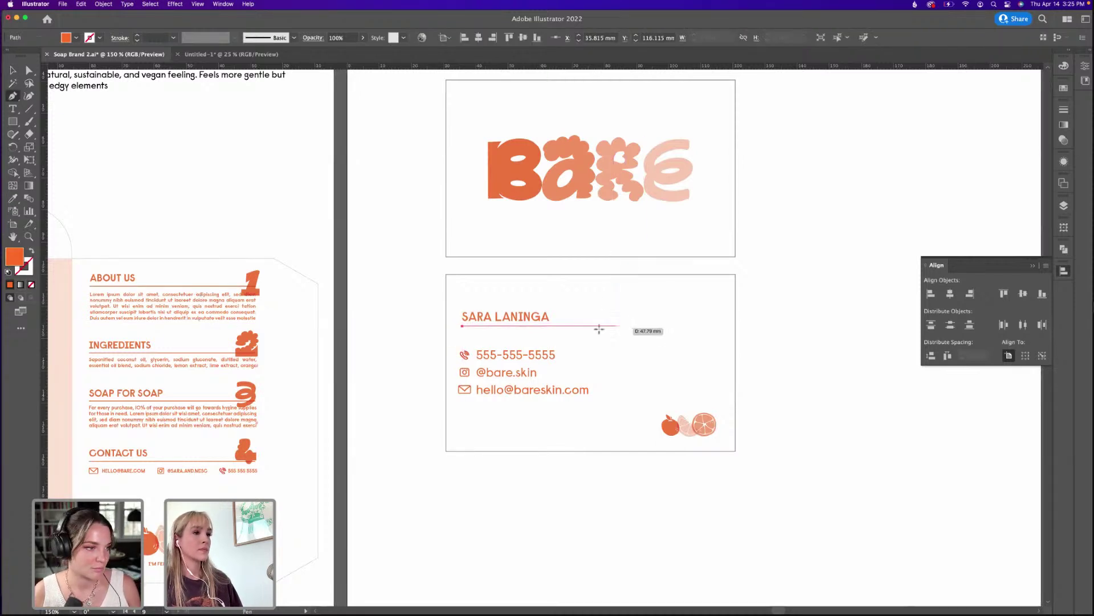
click(717, 326)
key(v)
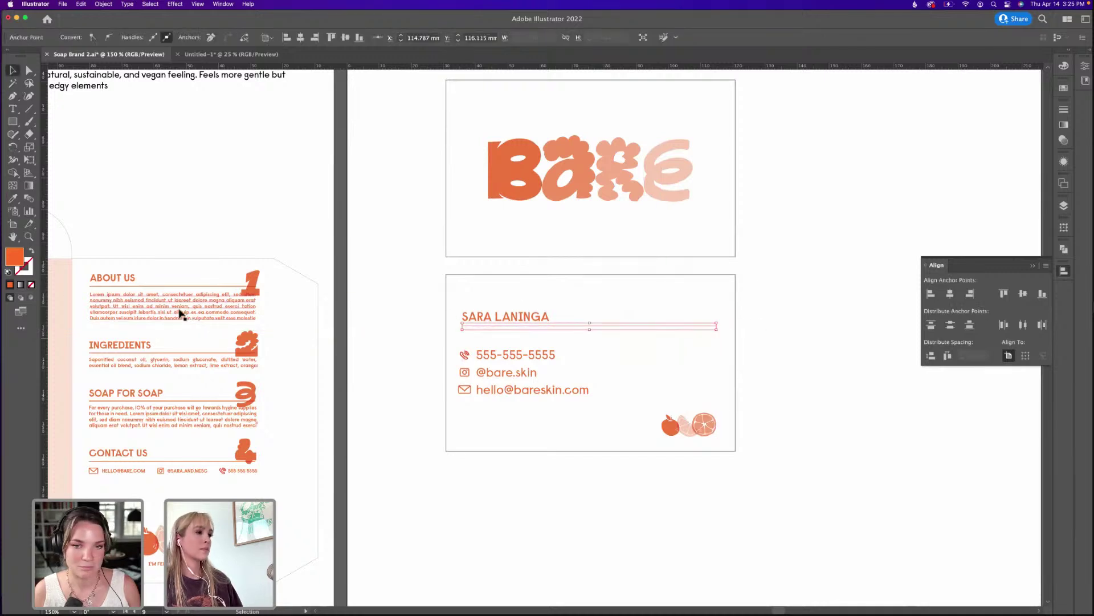
Make the divider an orange stroke thinned to 0.75 pt.
click(31, 252)
click(394, 262)
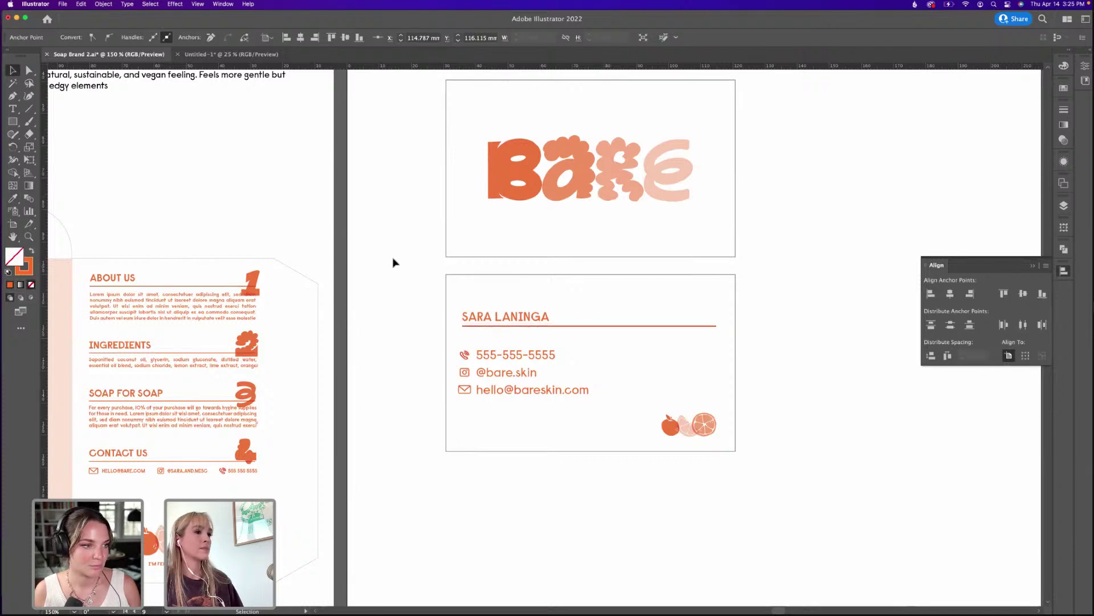
click(640, 325)
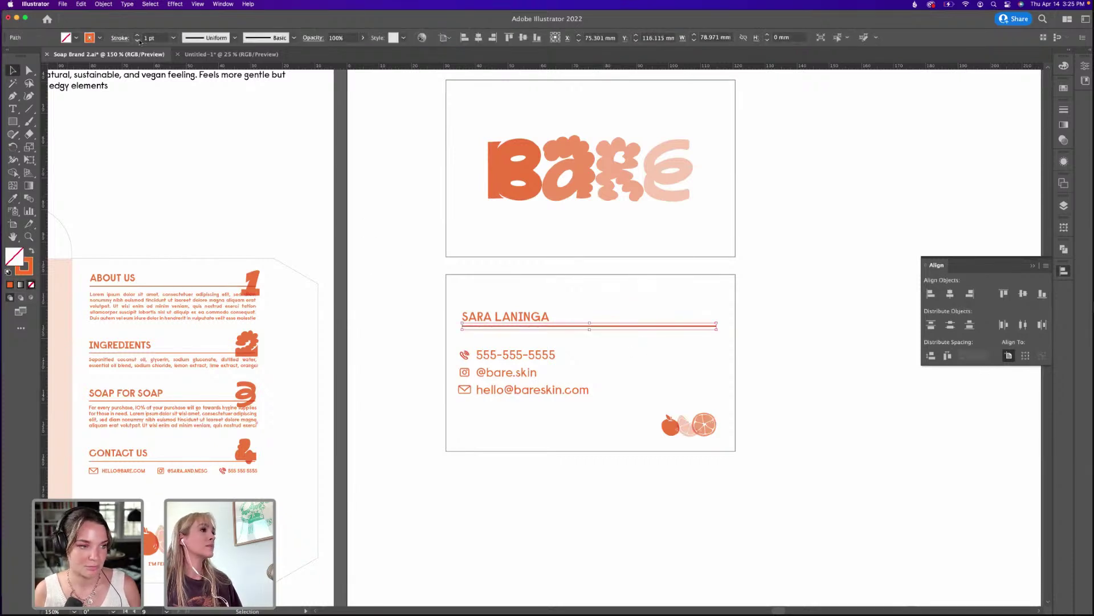
click(137, 41)
click(548, 266)
Left-align the name, divider line and contact details.
mouse_move(751, 207)
mouse_down()
mouse_move(703, 247)
mouse_move(722, 258)
mouse_up()
drag(435, 476, 801, 306)
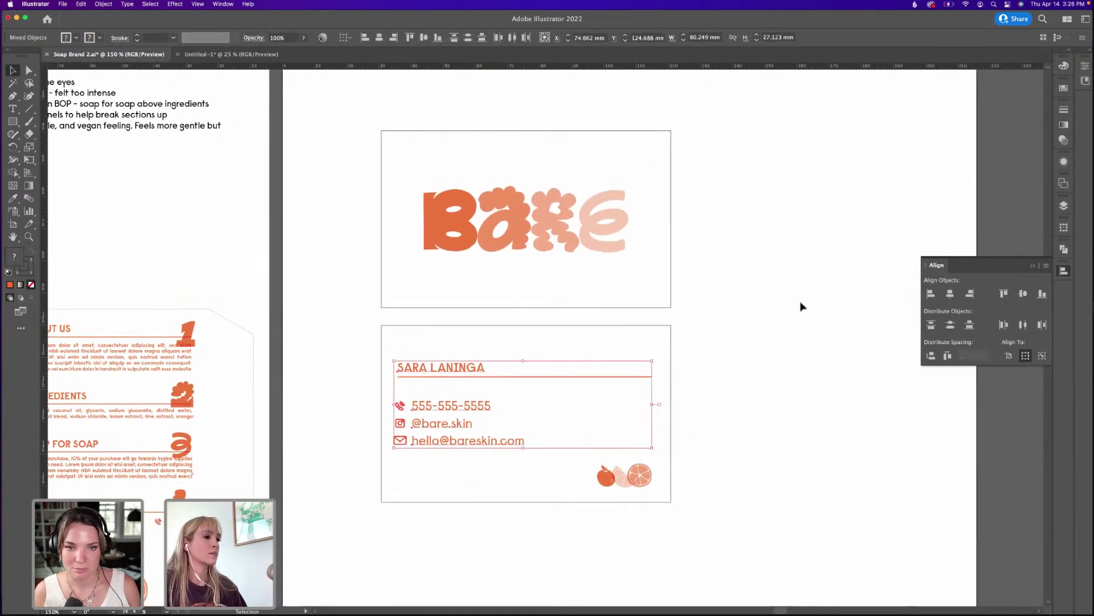
click(931, 293)
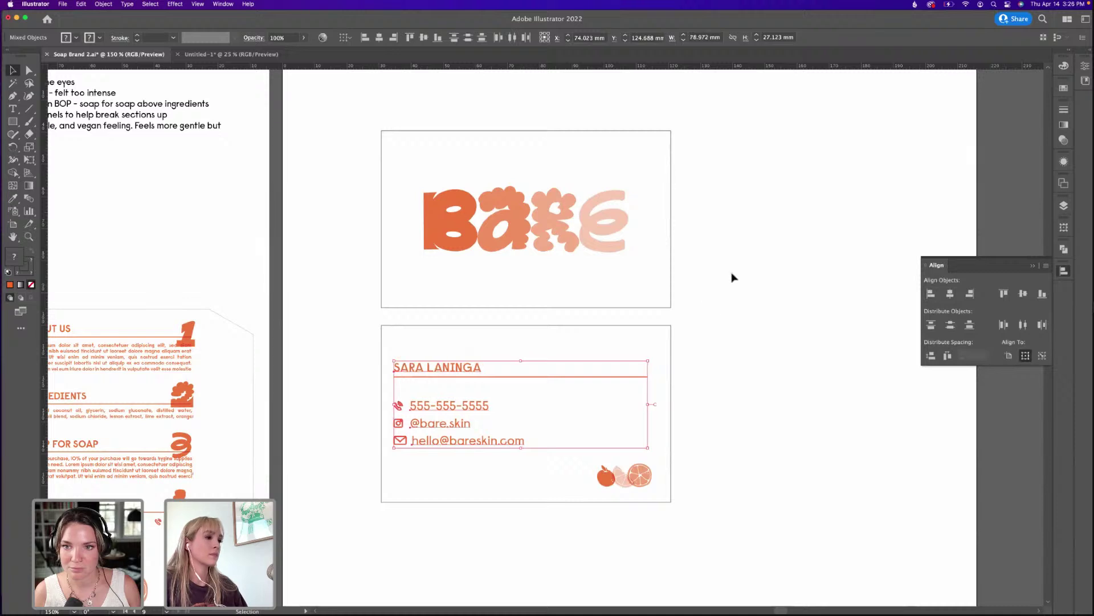
click(717, 312)
Enlarge the card's citrus illustration slightly toward the upper left, viewing at 200%.
scroll(527, 425, down, 5)
scroll(526, 424, left, 5)
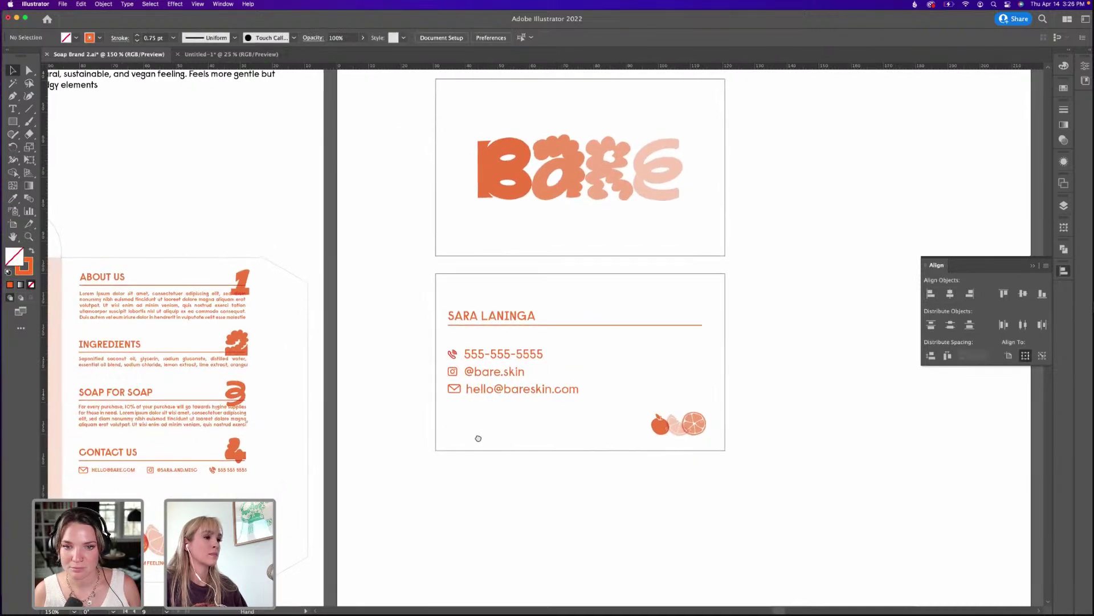
key(super+equal)
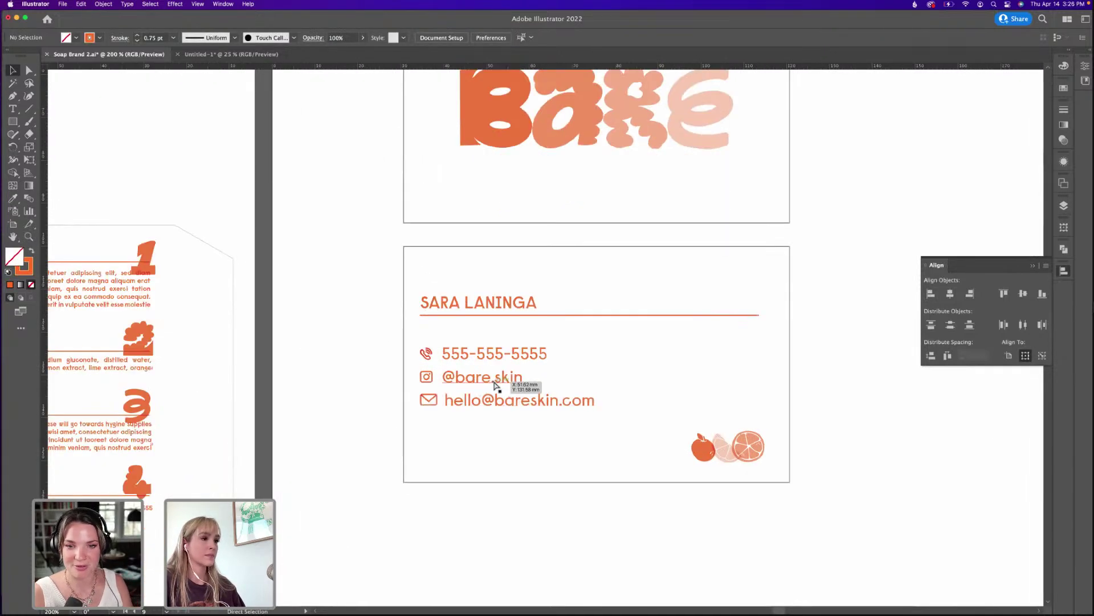
click(691, 451)
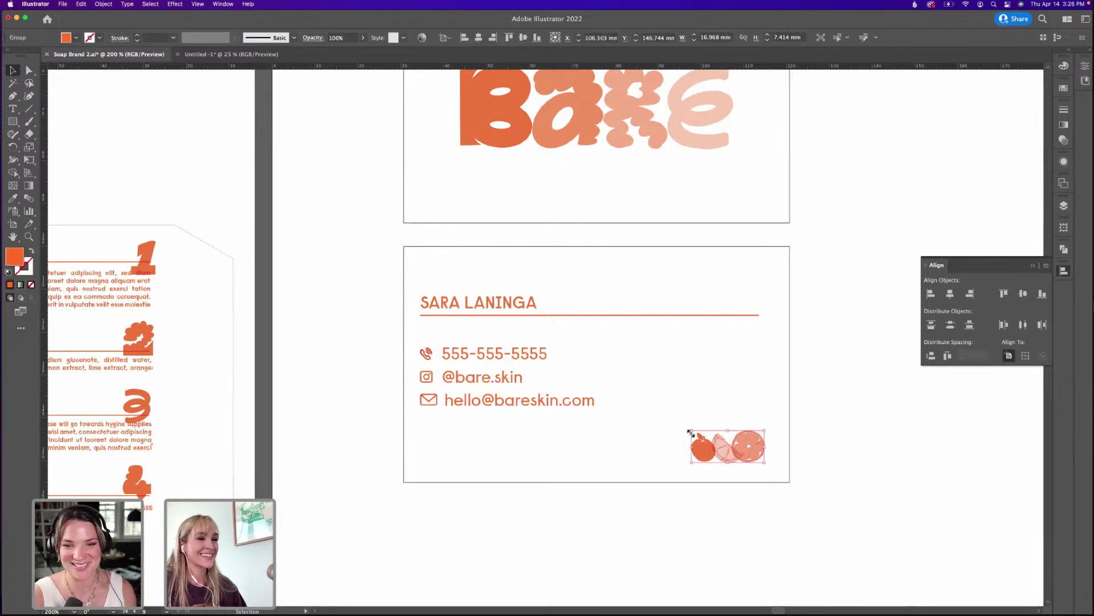
drag(689, 431, 679, 424)
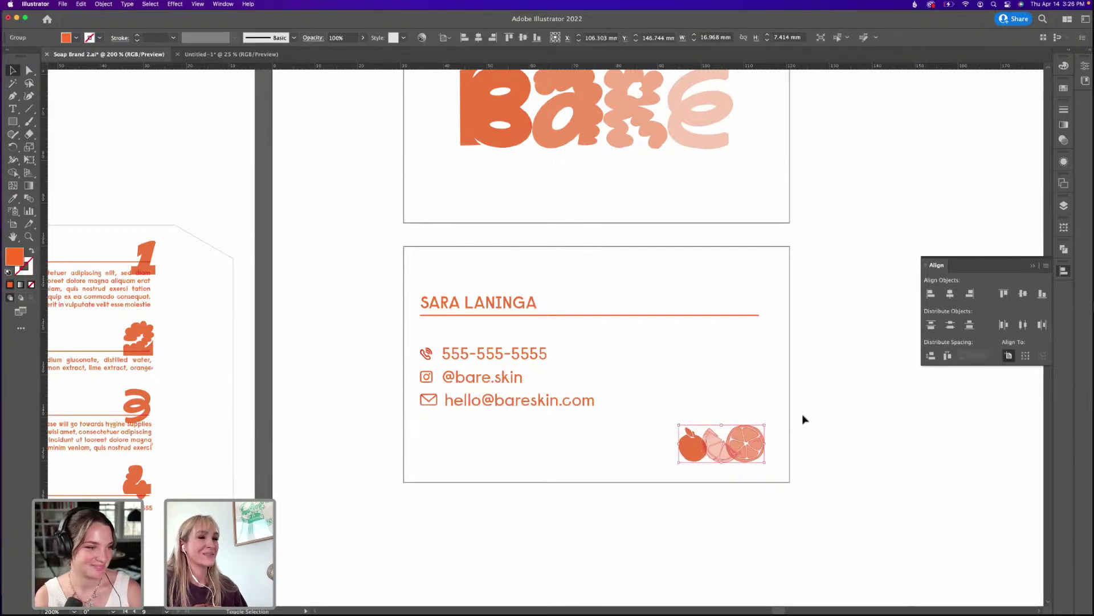
click(835, 418)
key(super+minus)
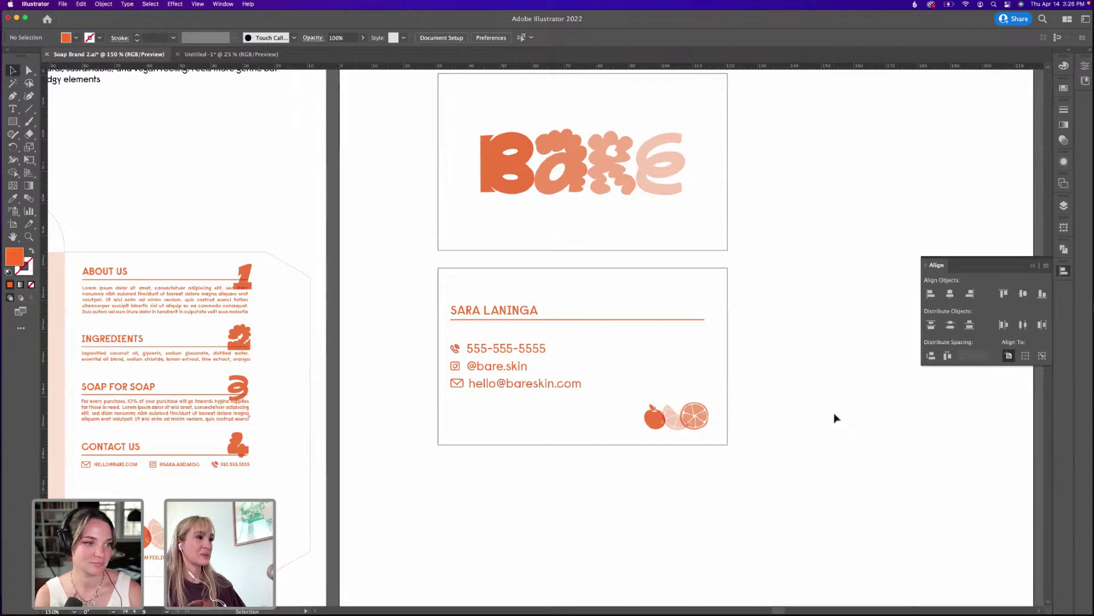
scroll(771, 353, up, 5)
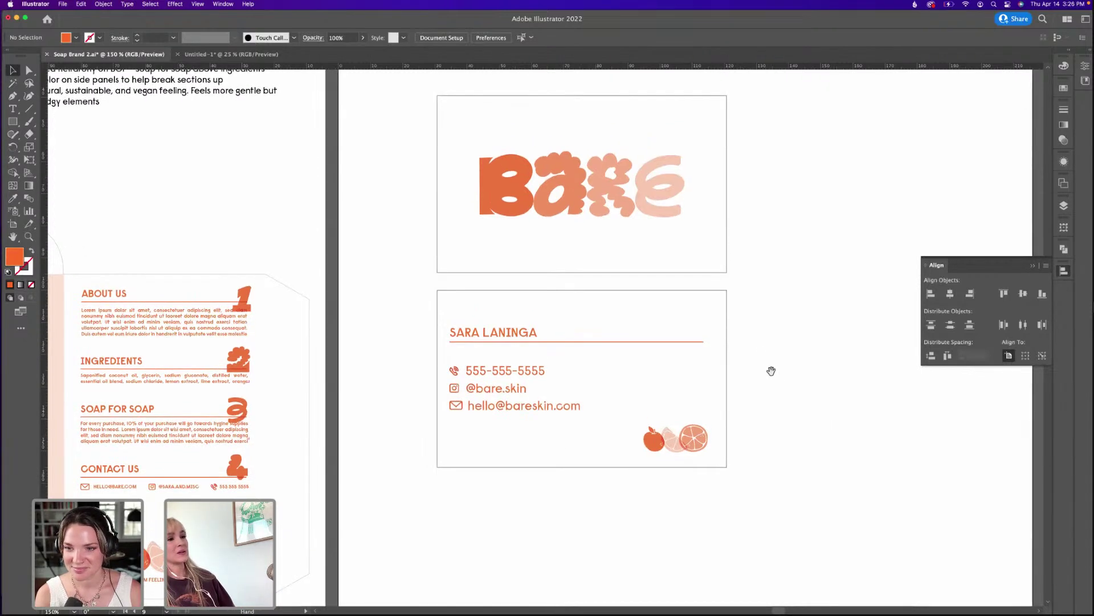
Fill both card rectangles with a pale pink colour.
drag(753, 300, 724, 330)
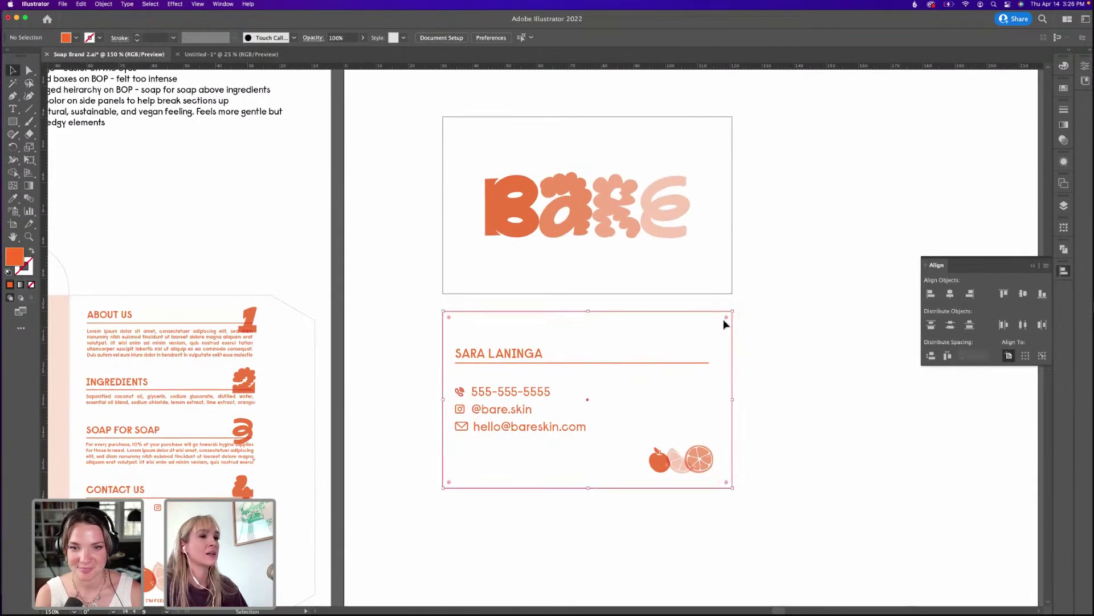
drag(759, 246, 713, 335)
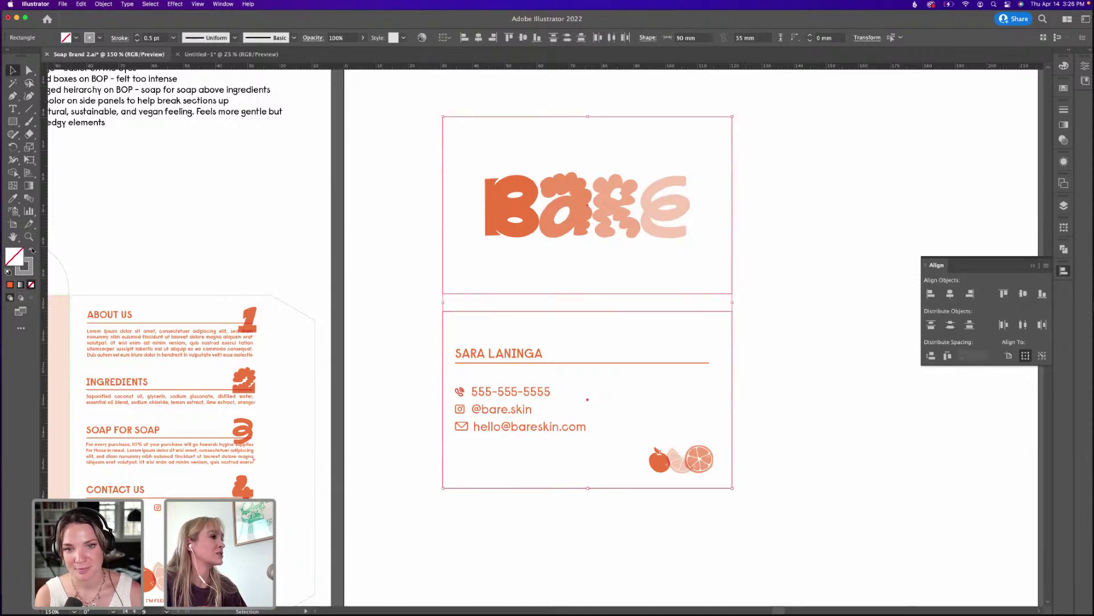
click(32, 251)
double_click(14, 256)
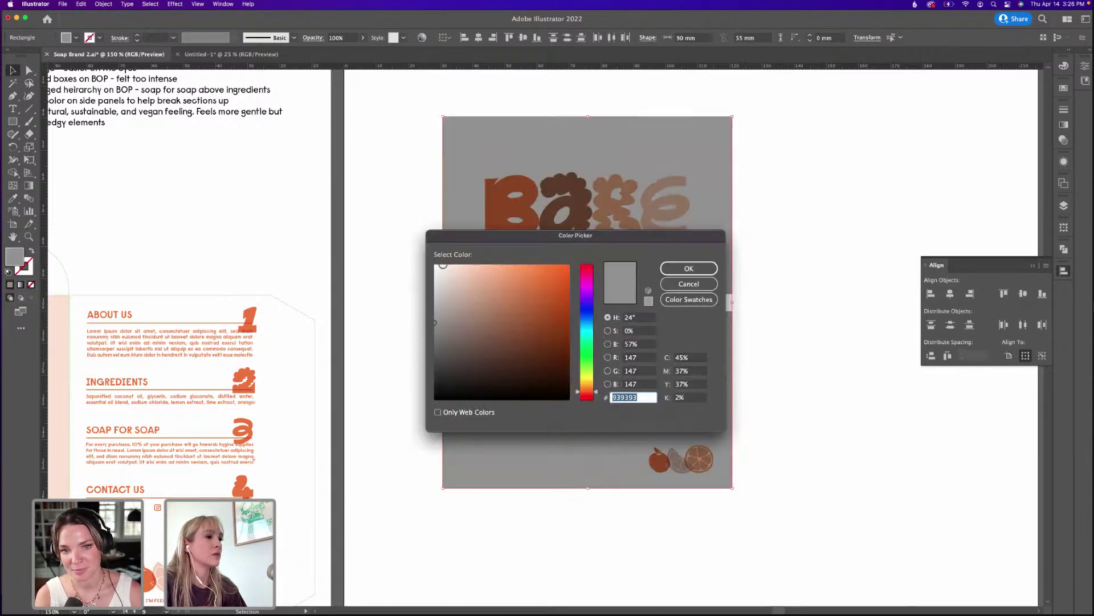
click(443, 265)
click(688, 268)
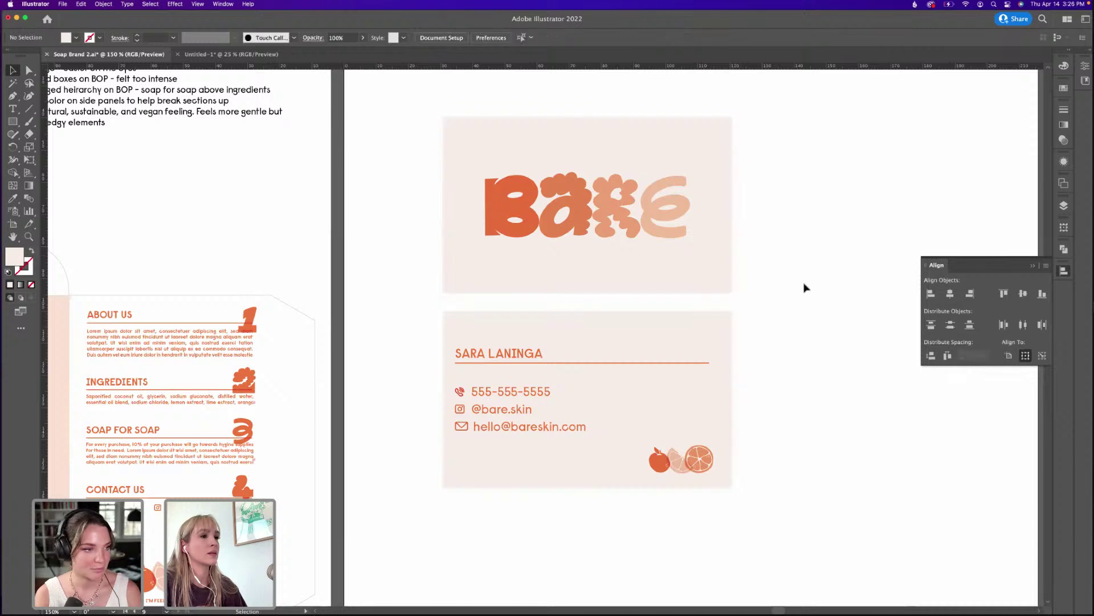
Give both card rectangles a 0.25 pt grey 7A7A7A outline.
drag(752, 337, 728, 347)
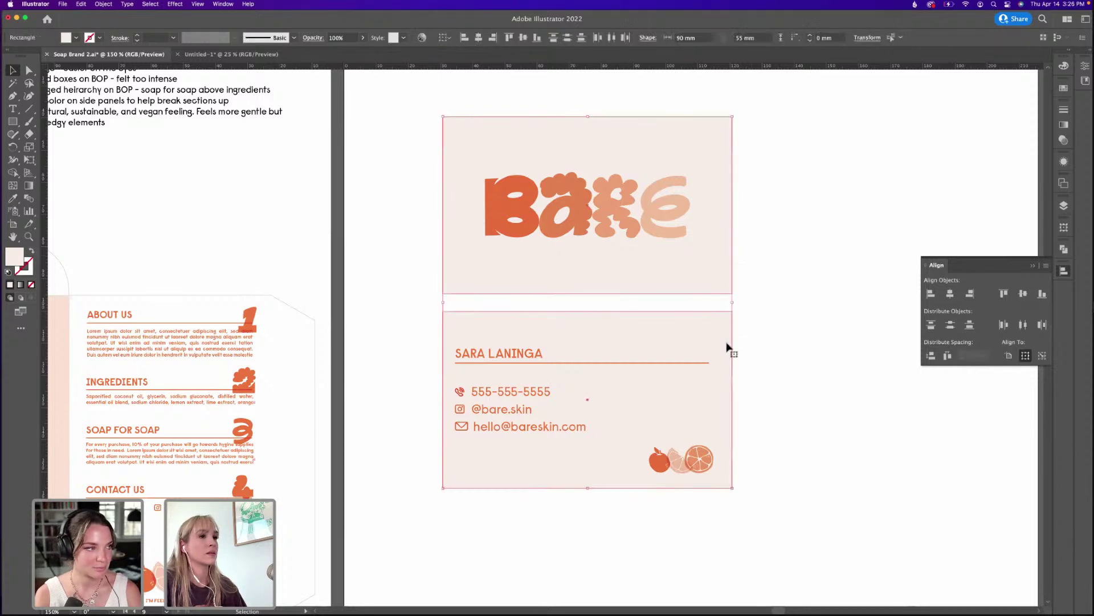
click(32, 263)
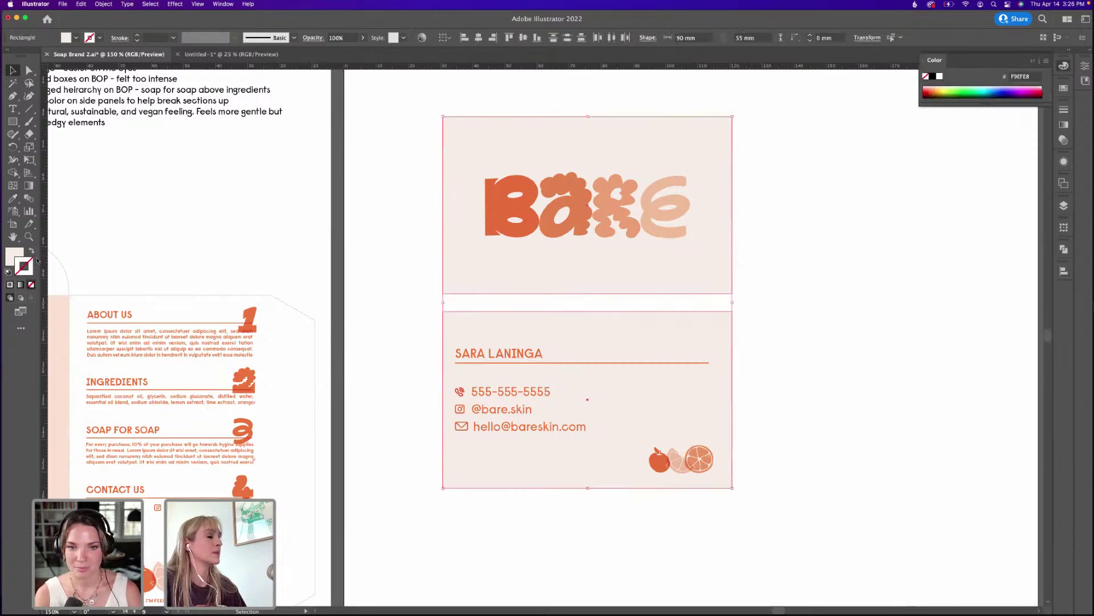
double_click(36, 261)
text(7A7A7A)
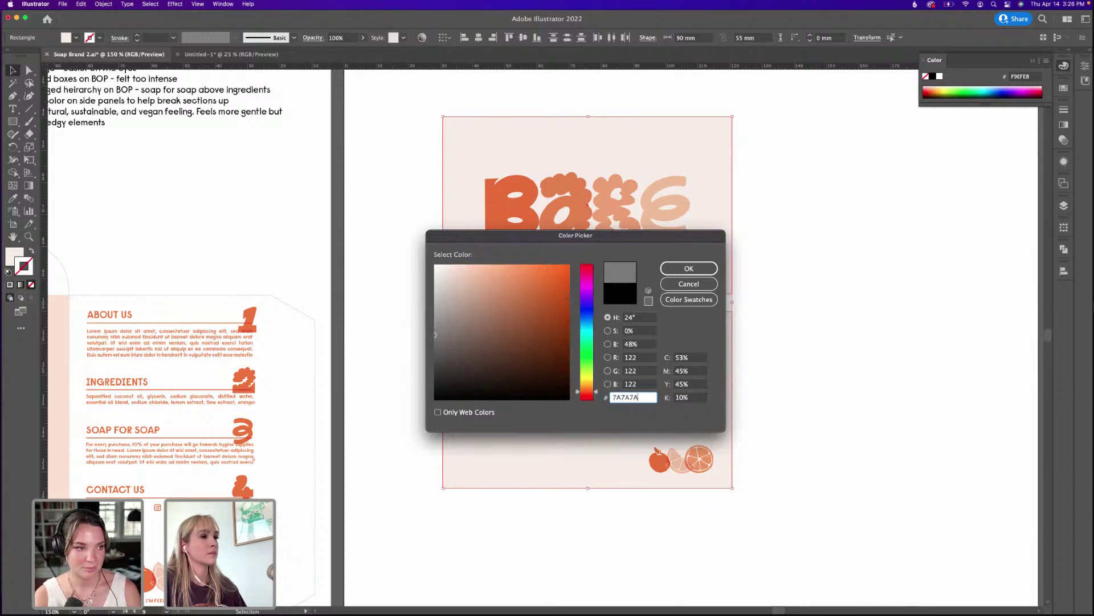
click(688, 268)
click(794, 268)
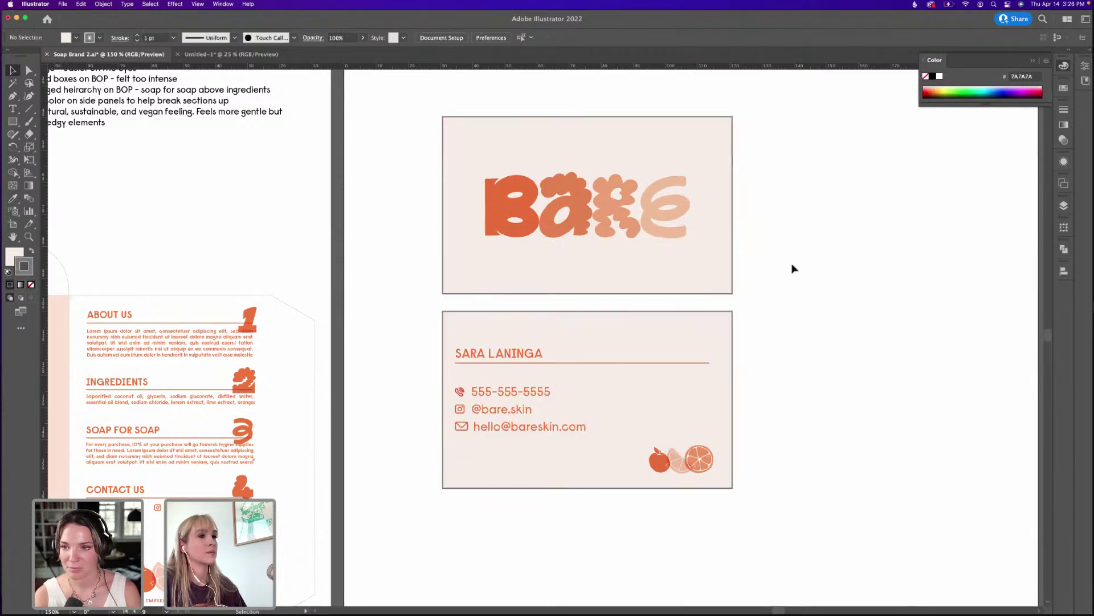
click(730, 328)
click(137, 41)
click(136, 41)
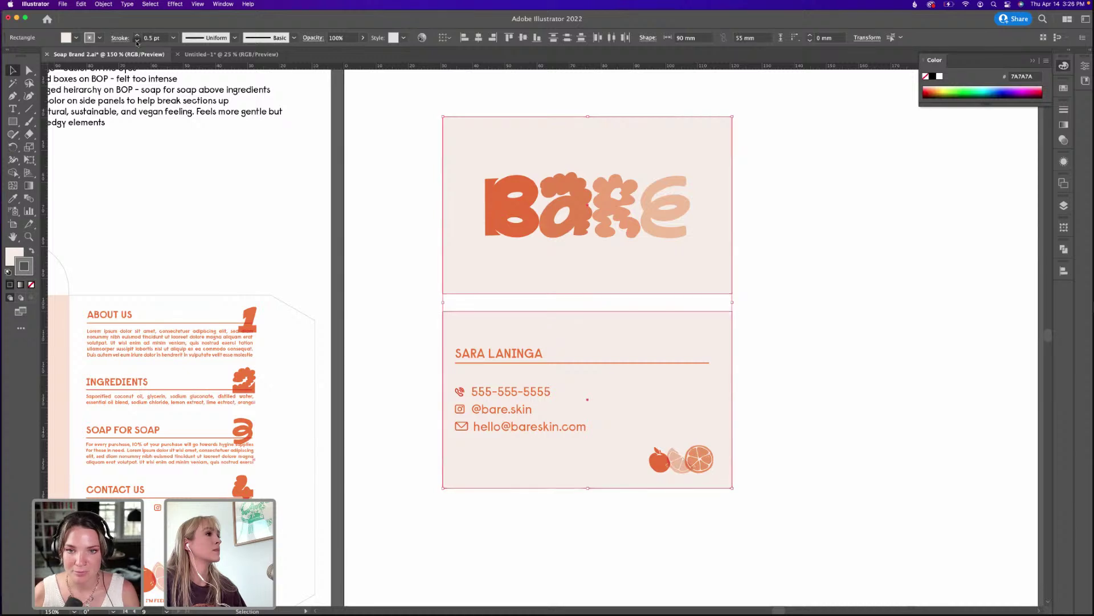
click(137, 41)
click(326, 283)
Change the cards' fill to the warmer peach FFF0E6.
scroll(773, 298, right, 2)
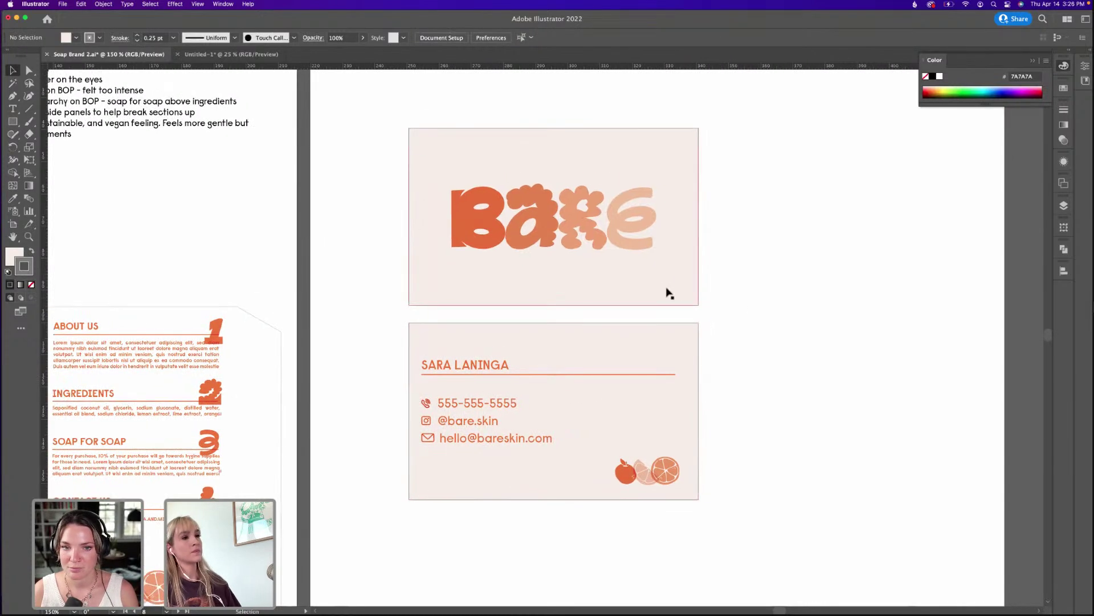
click(681, 357)
double_click(15, 254)
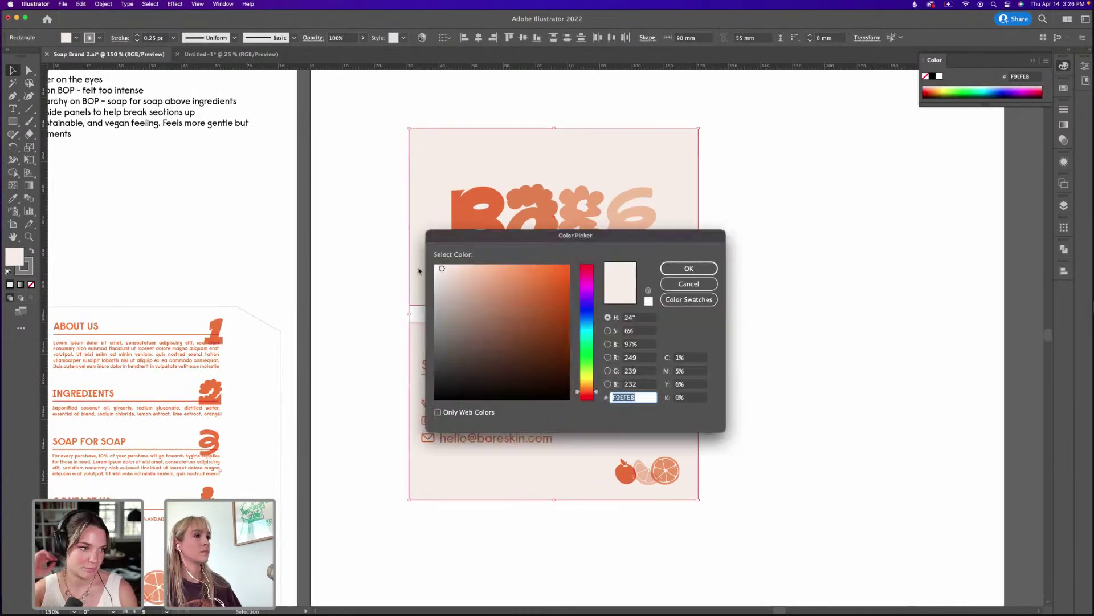
click(444, 265)
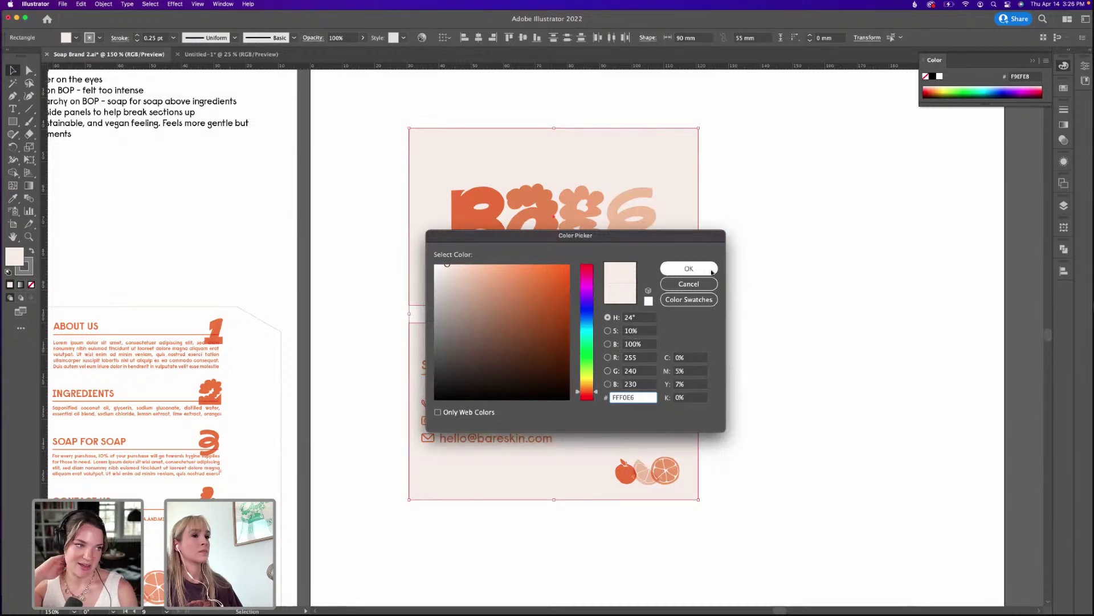
key(Return)
click(793, 280)
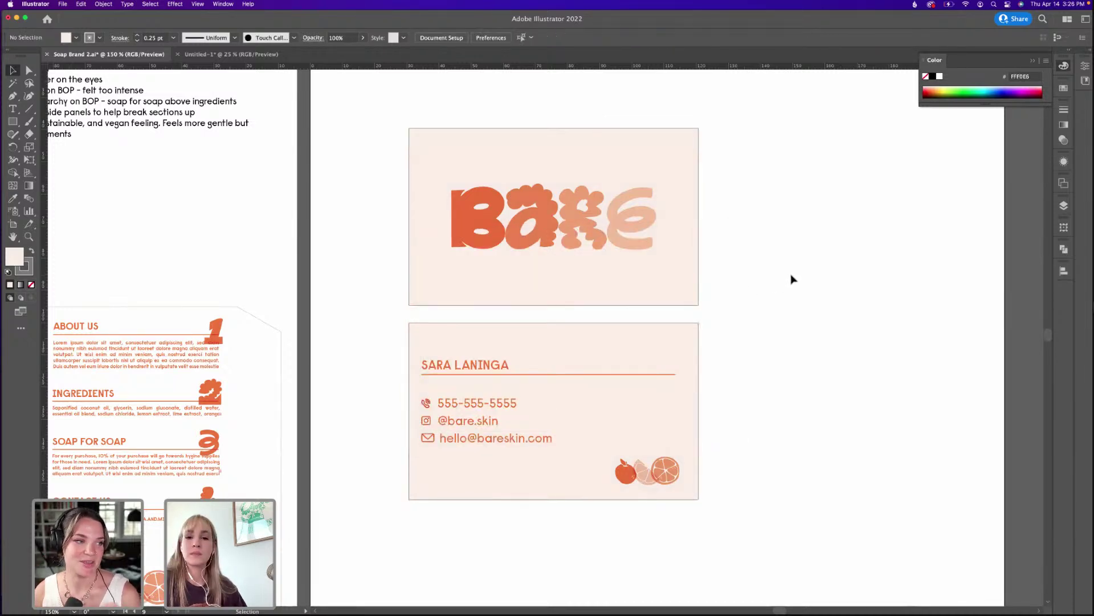
Scale the citrus art up slightly toward the upper left.
scroll(732, 336, right, 3)
click(593, 464)
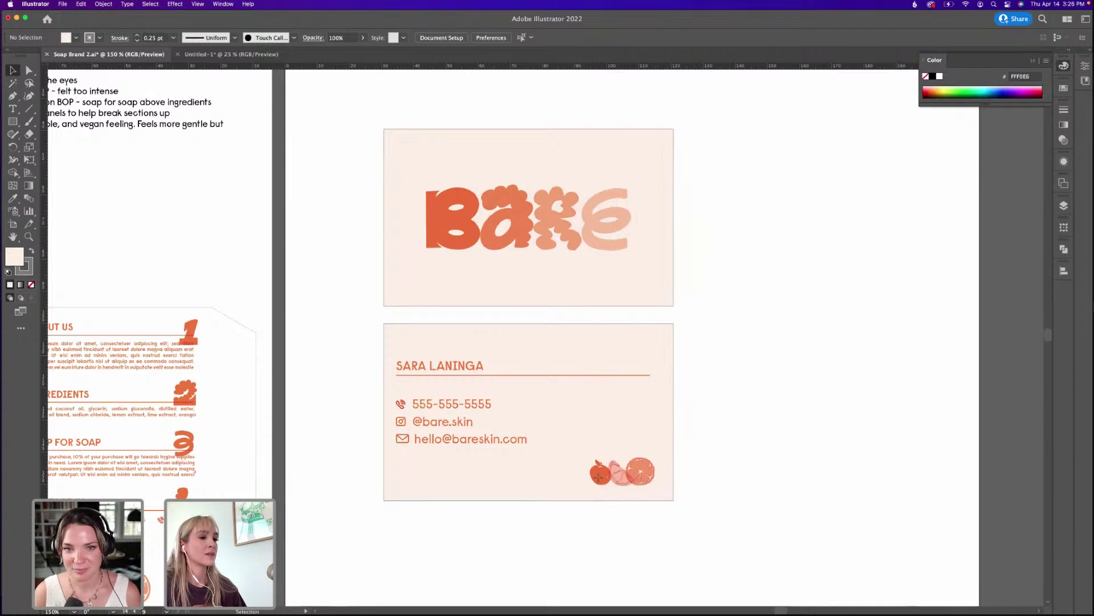
drag(590, 459, 580, 453)
click(738, 438)
Select the BARE logo together with the front card background, then clear the selection.
scroll(476, 385, up, 2)
scroll(476, 385, left, 1)
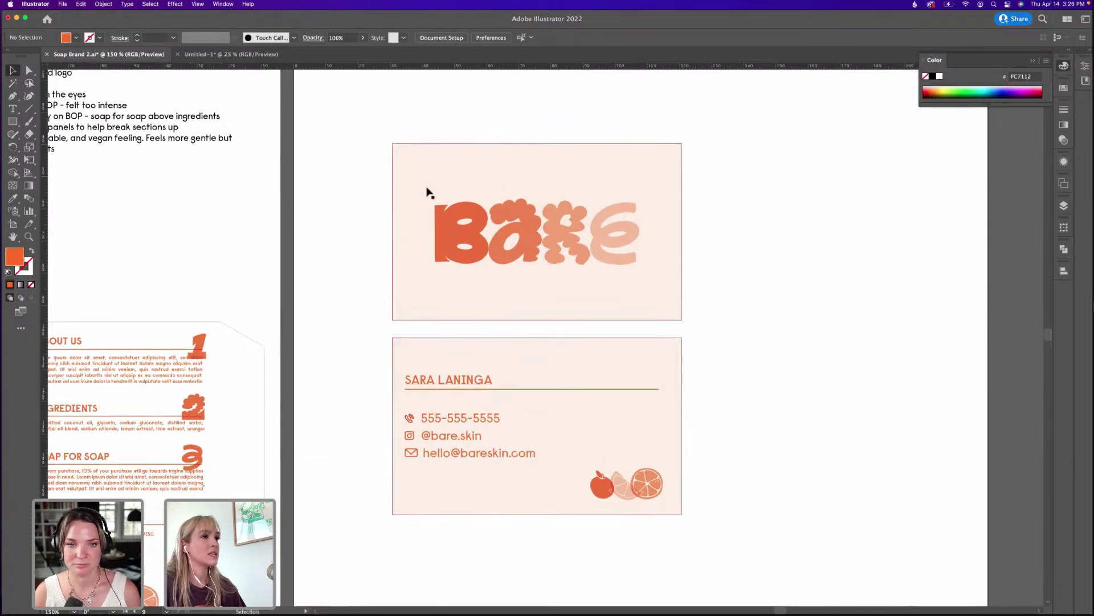
click(520, 215)
shift+click(540, 161)
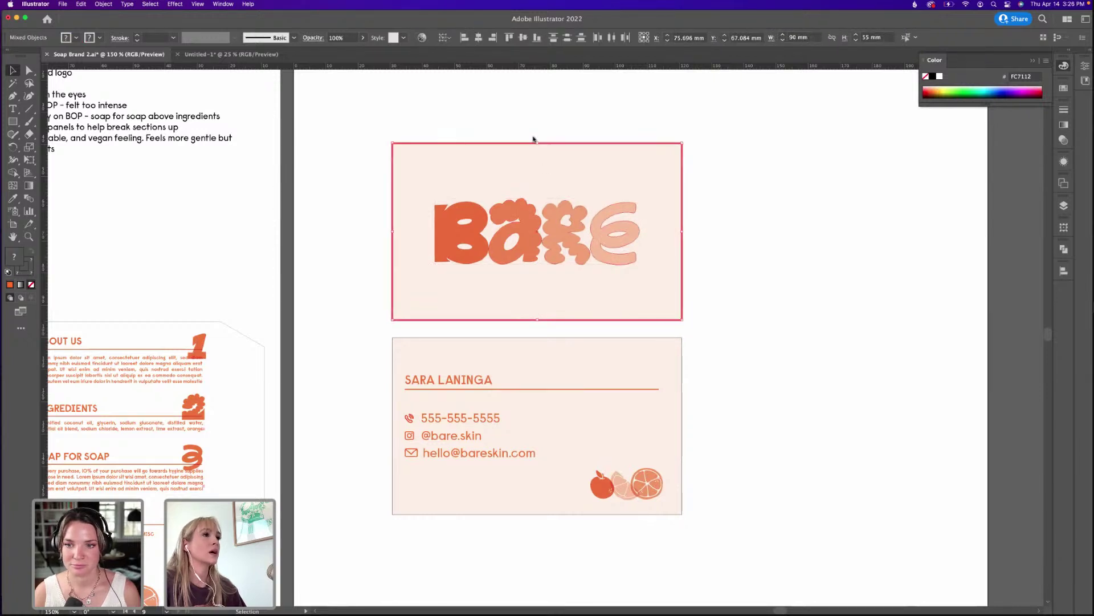
click(713, 279)
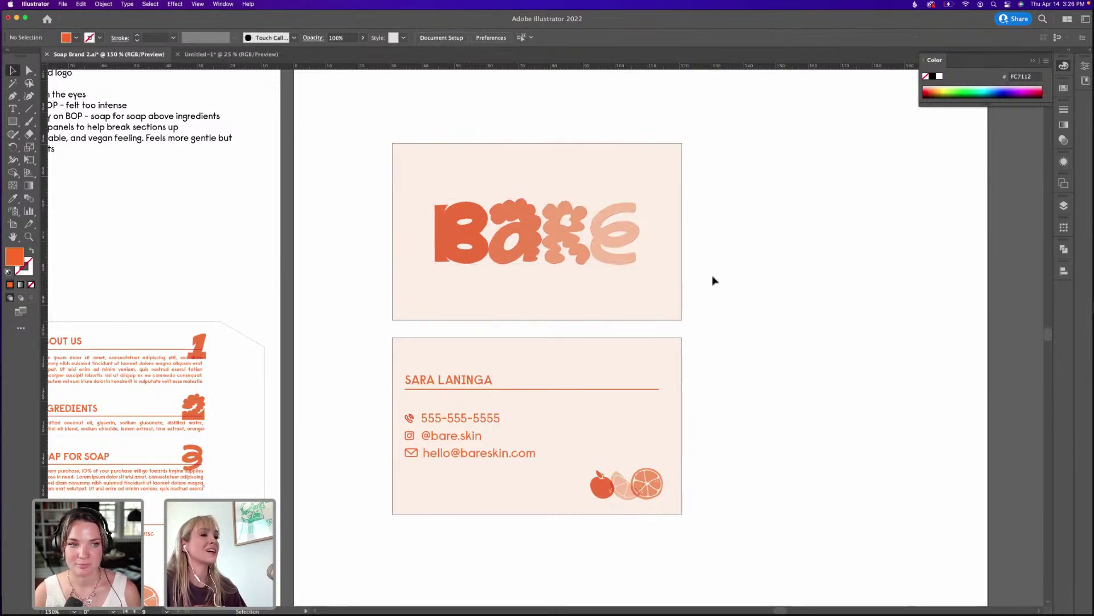
scroll(702, 392, down, 3)
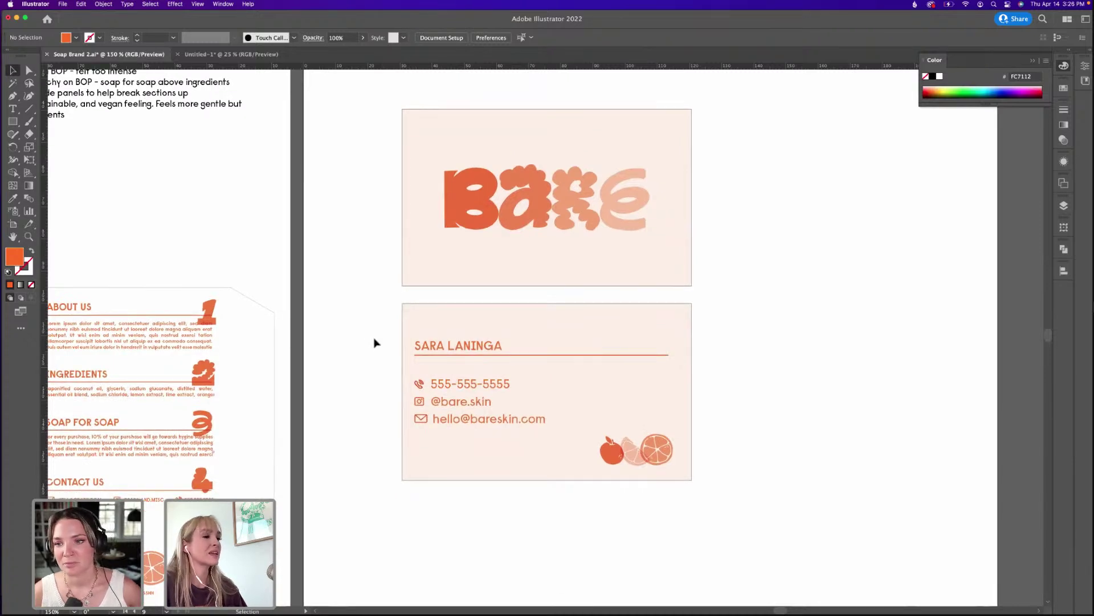
drag(439, 458, 381, 391)
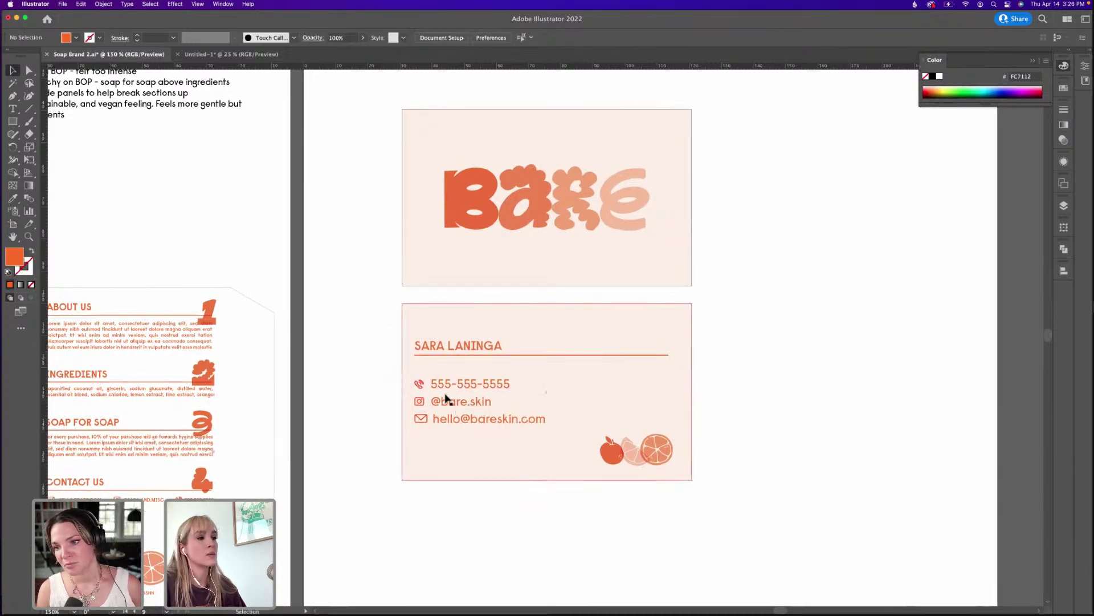
click(430, 384)
shift+click(450, 405)
shift+click(462, 420)
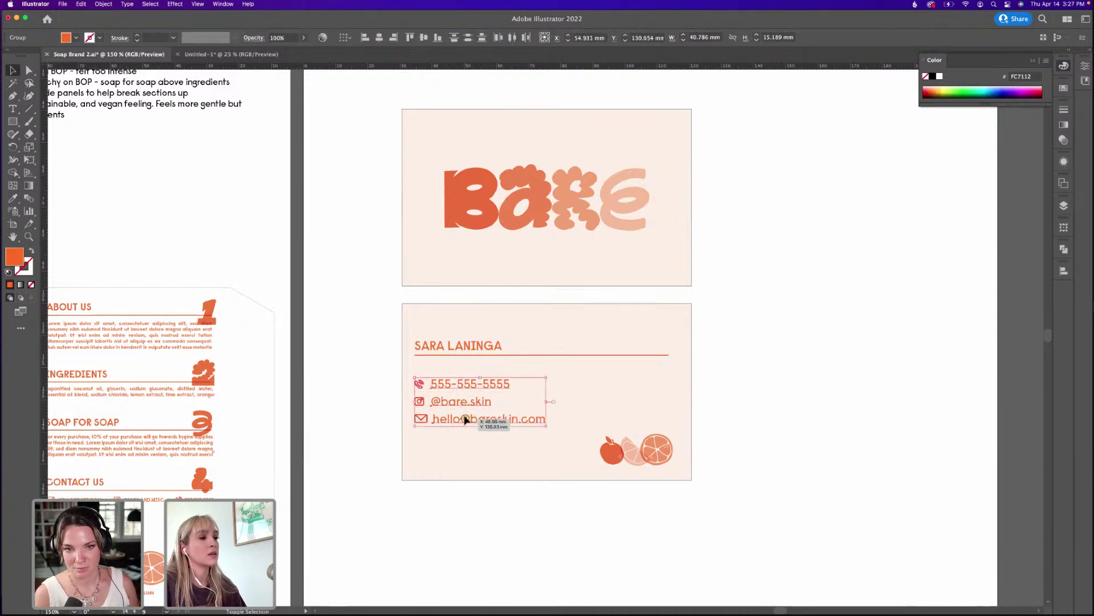
click(1063, 272)
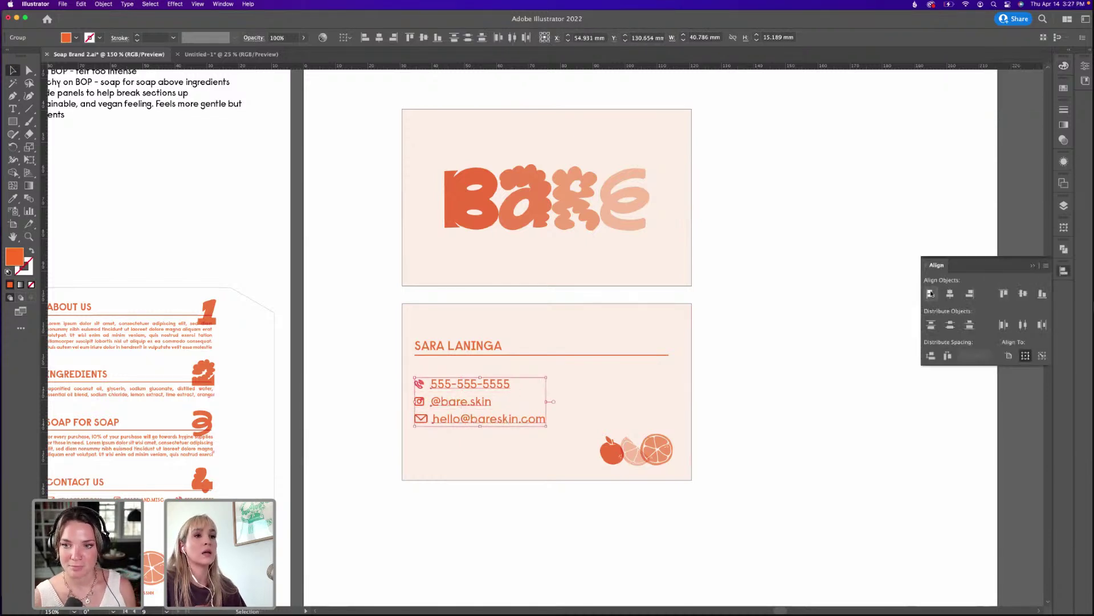
click(766, 325)
drag(642, 382, 659, 396)
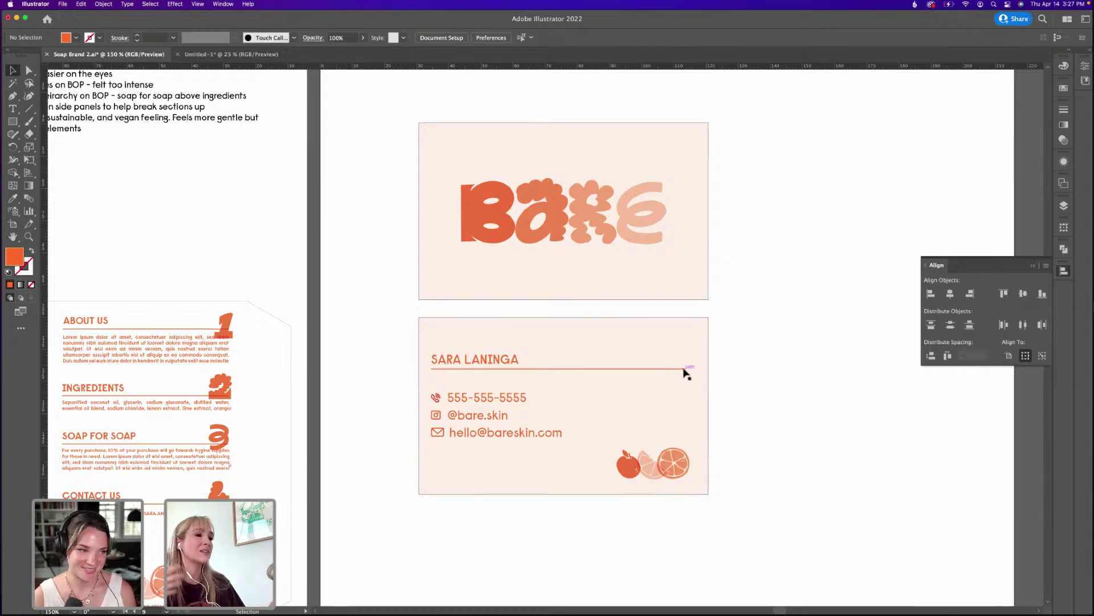
Extend the divider line's right end slightly.
key(a)
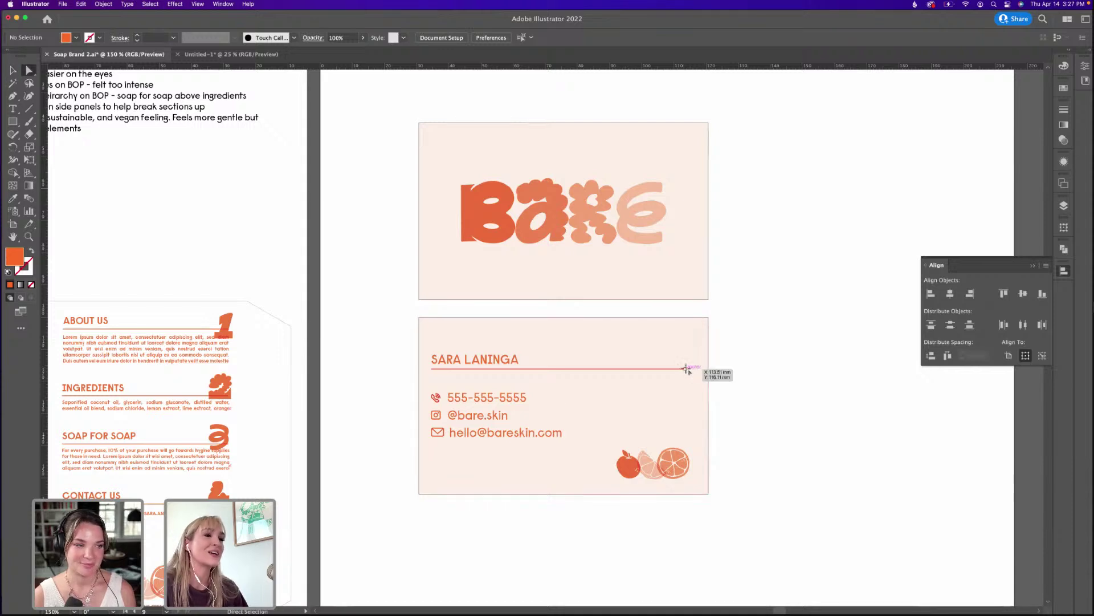
click(686, 368)
drag(688, 370, 693, 369)
key(v)
click(772, 352)
Right-align the citrus art with the divider line's end.
click(678, 459)
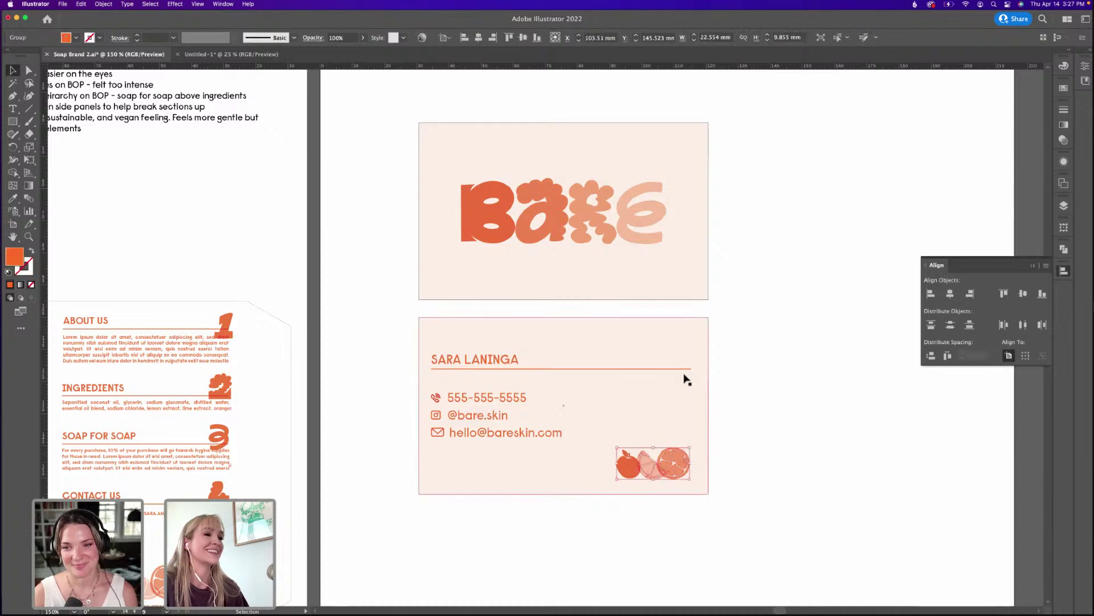
shift+click(686, 369)
click(686, 369)
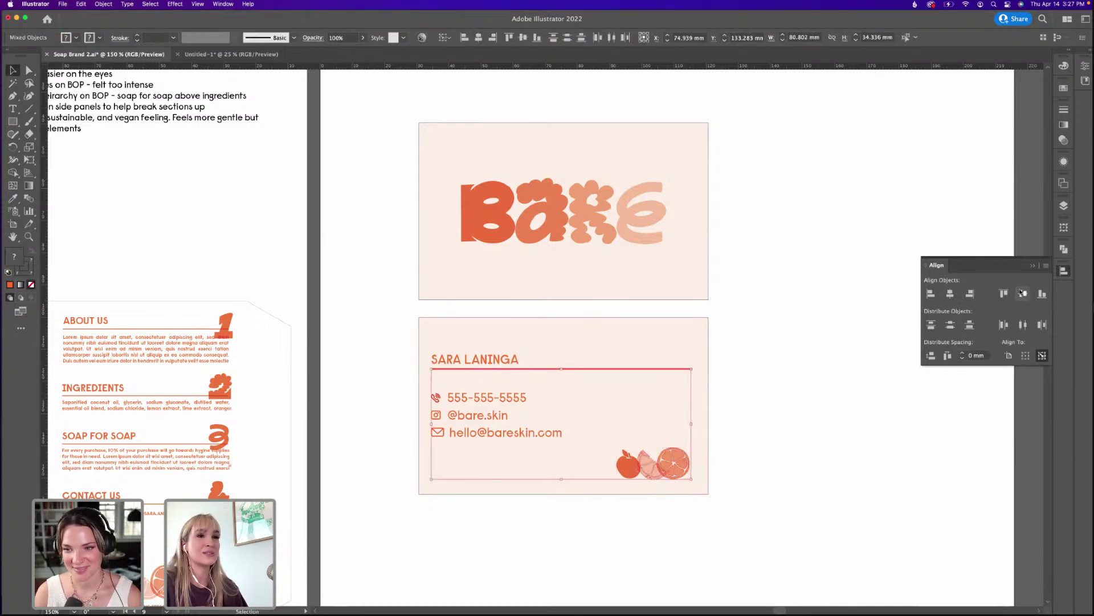
click(970, 293)
click(727, 343)
Scale the three contact lines down slightly.
drag(752, 437, 763, 435)
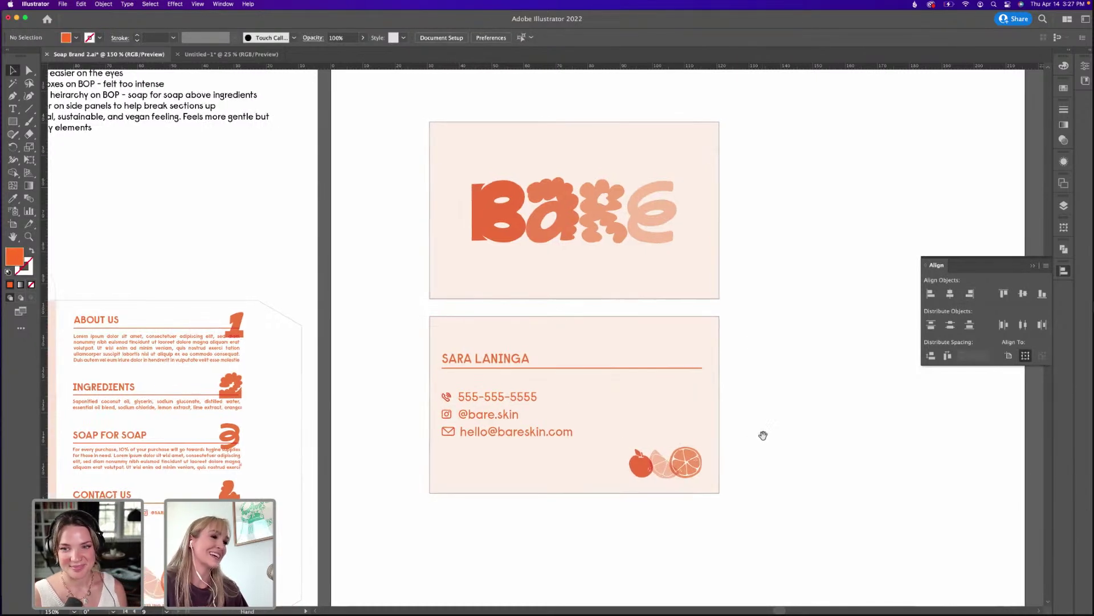
drag(553, 412, 593, 430)
click(536, 417)
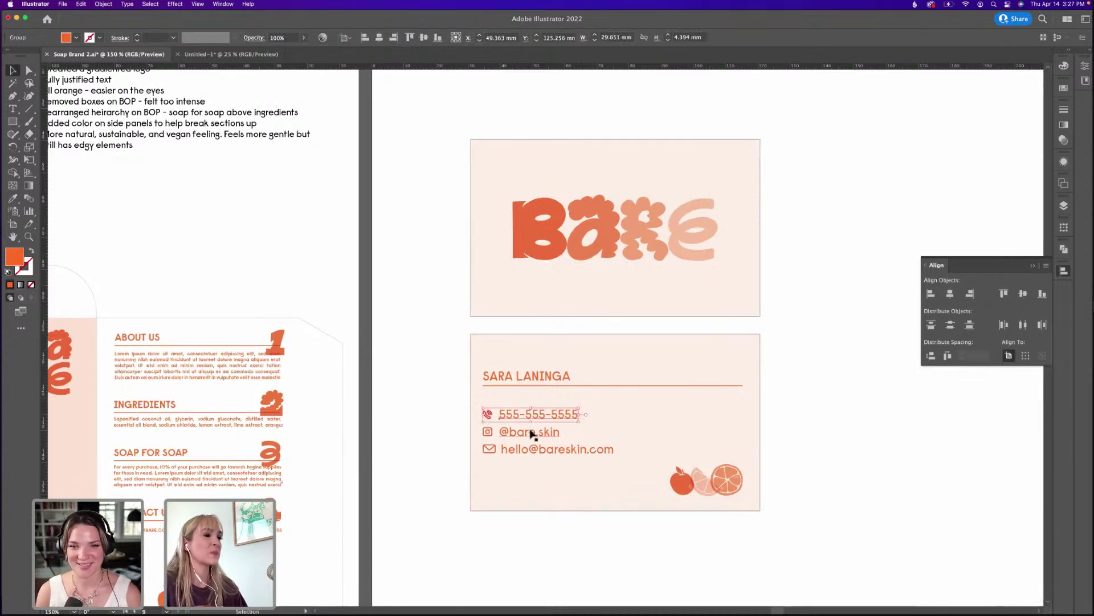
shift+click(531, 433)
shift+click(539, 449)
drag(613, 454, 603, 450)
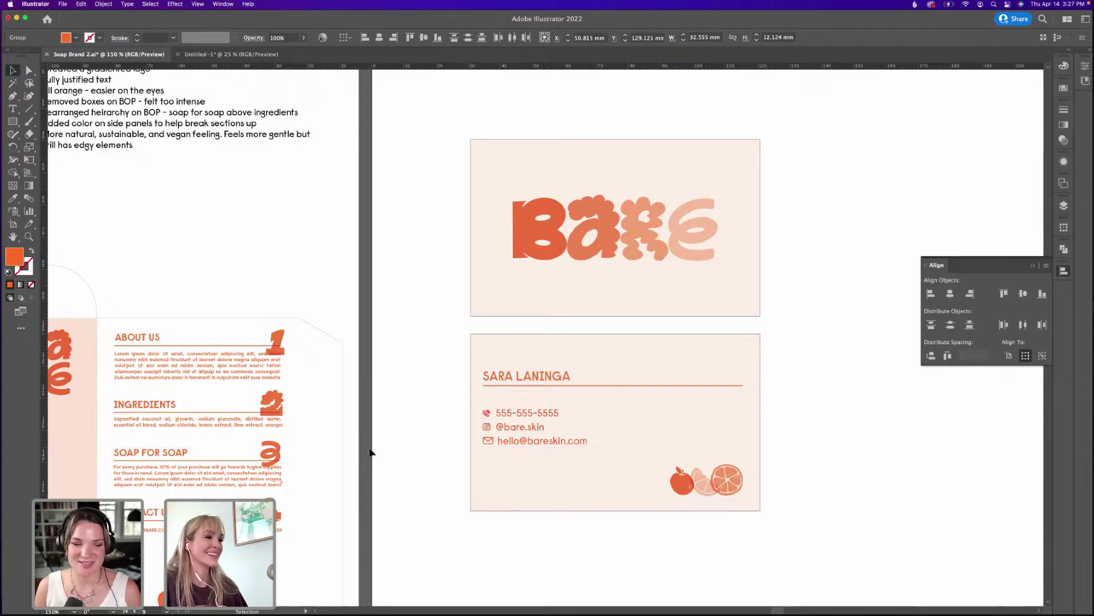
click(399, 456)
Marquee-select everything on the back card.
scroll(431, 459, down, 1)
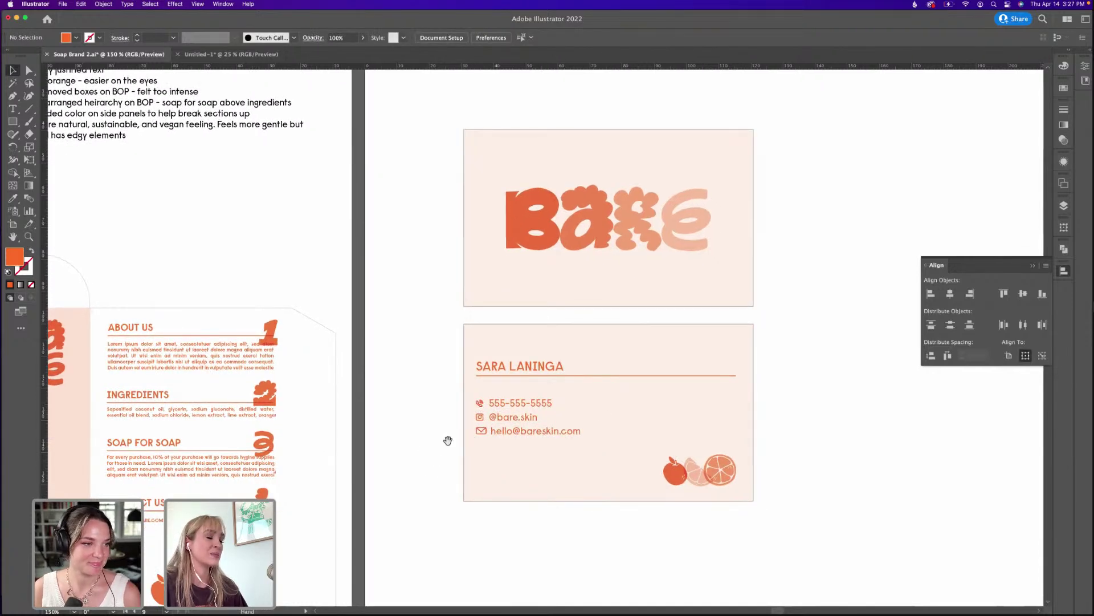
drag(447, 440, 462, 445)
scroll(611, 415, down, 3)
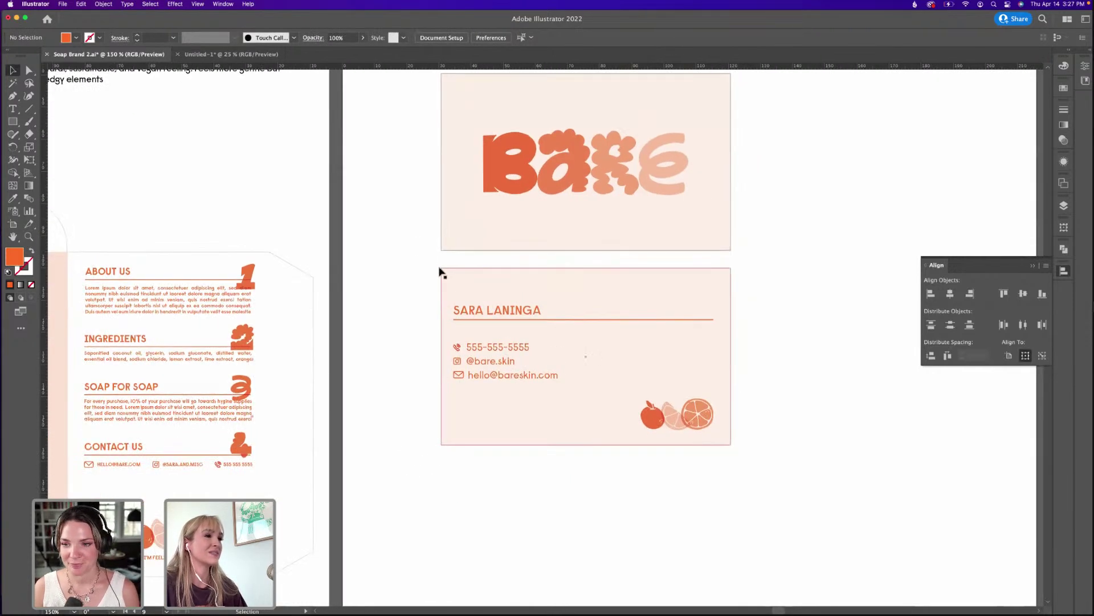
drag(433, 265, 771, 491)
scroll(755, 422, down, 2)
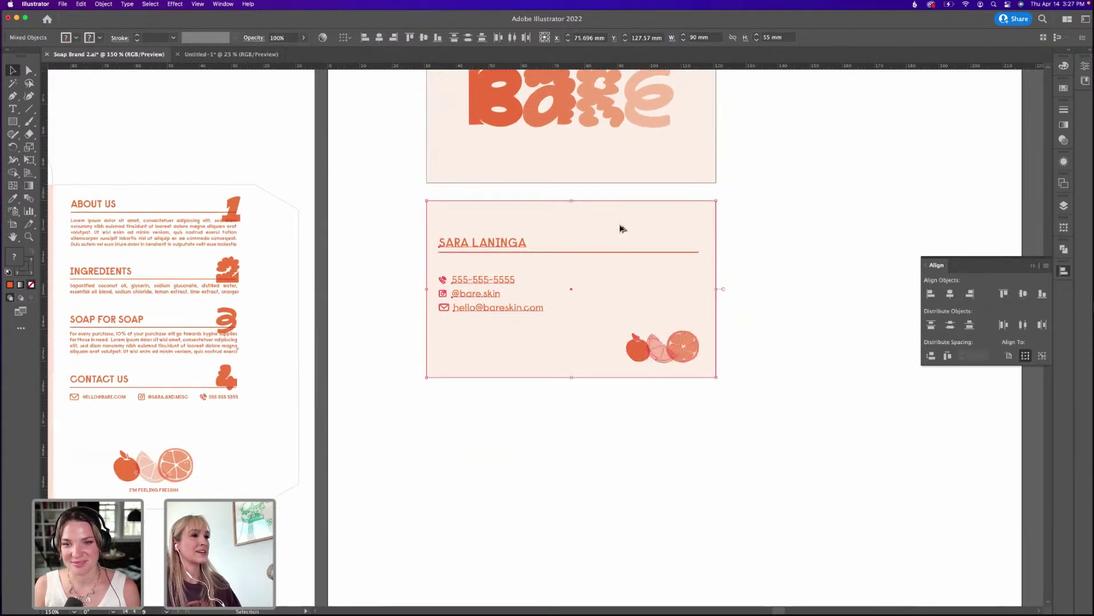
Alt-drag the back card downward to make a third copy below it.
drag(621, 225, 631, 427)
click(794, 398)
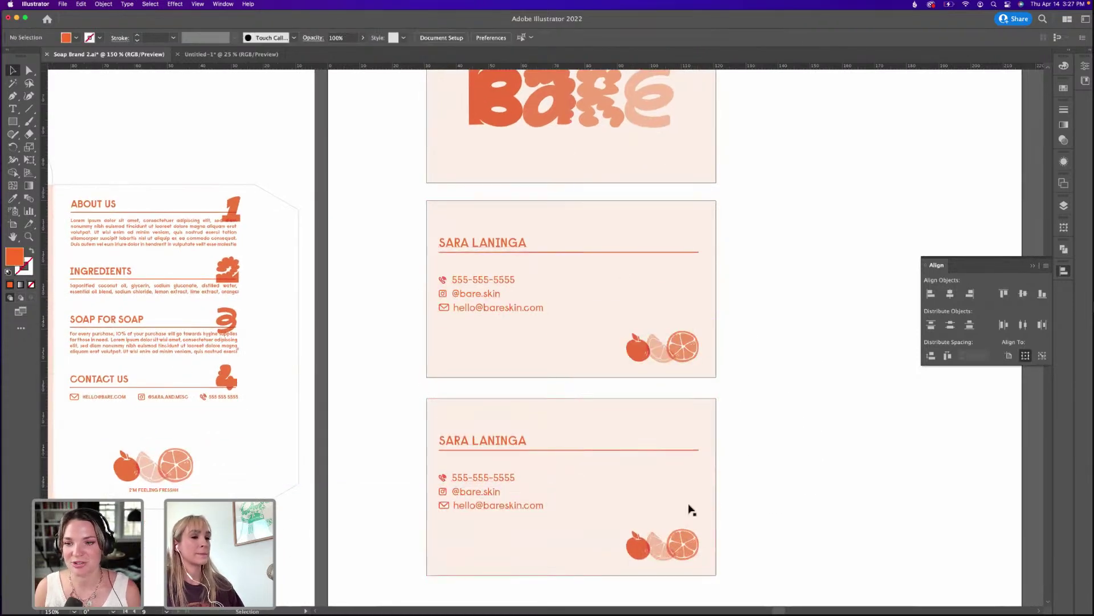
scroll(691, 490, down, 1)
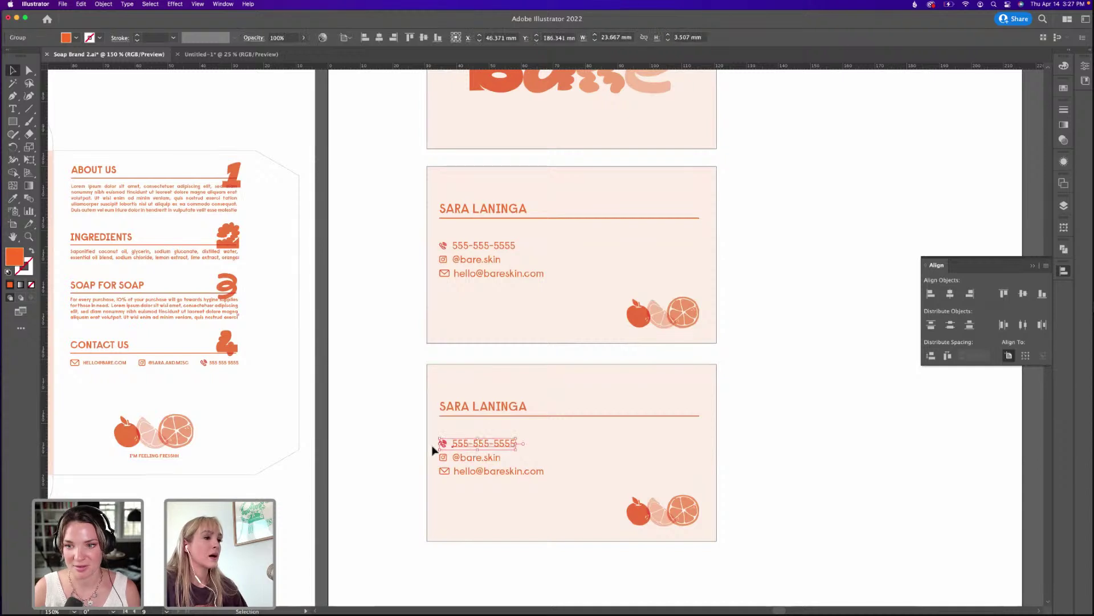
click(444, 458)
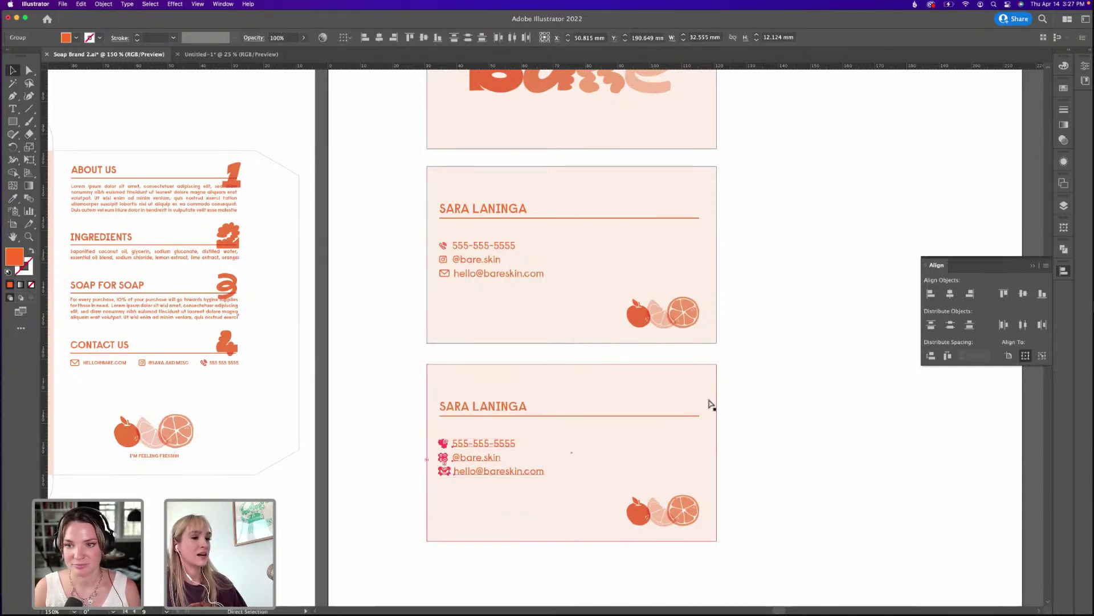
click(750, 403)
key(super+z)
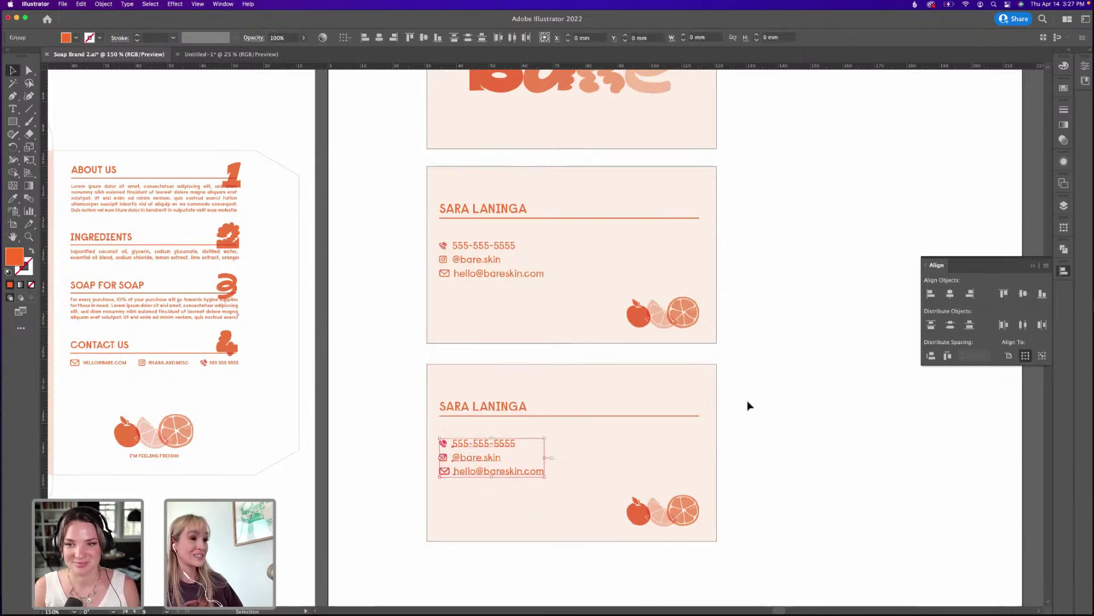
click(748, 405)
Rearrange the copy: phone on top, name lowered, divider rule removed, citrus art under the name.
drag(489, 455, 579, 386)
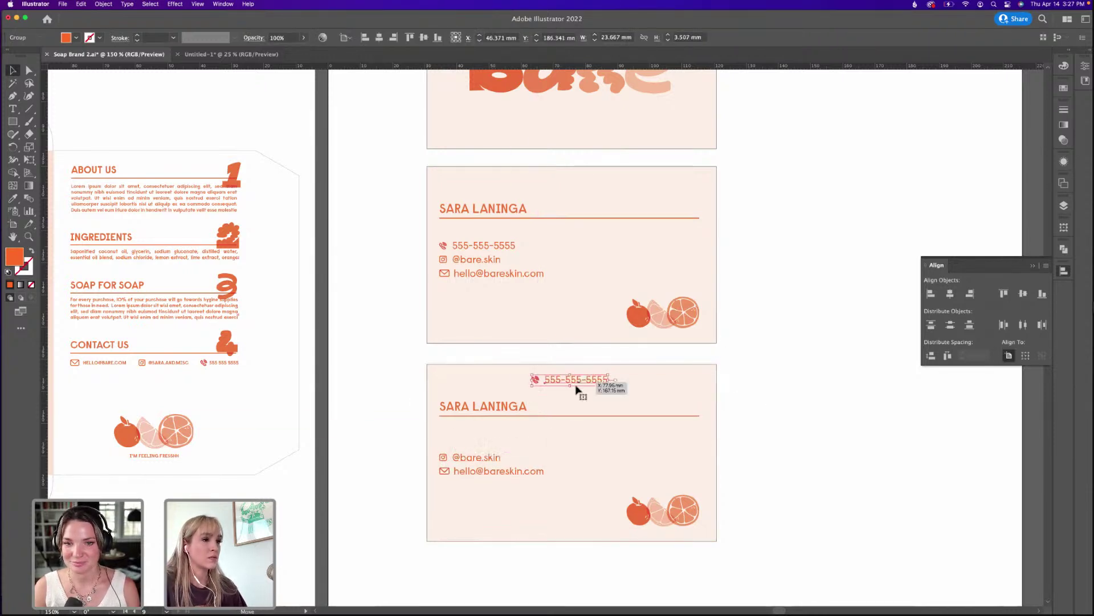
drag(521, 471, 585, 516)
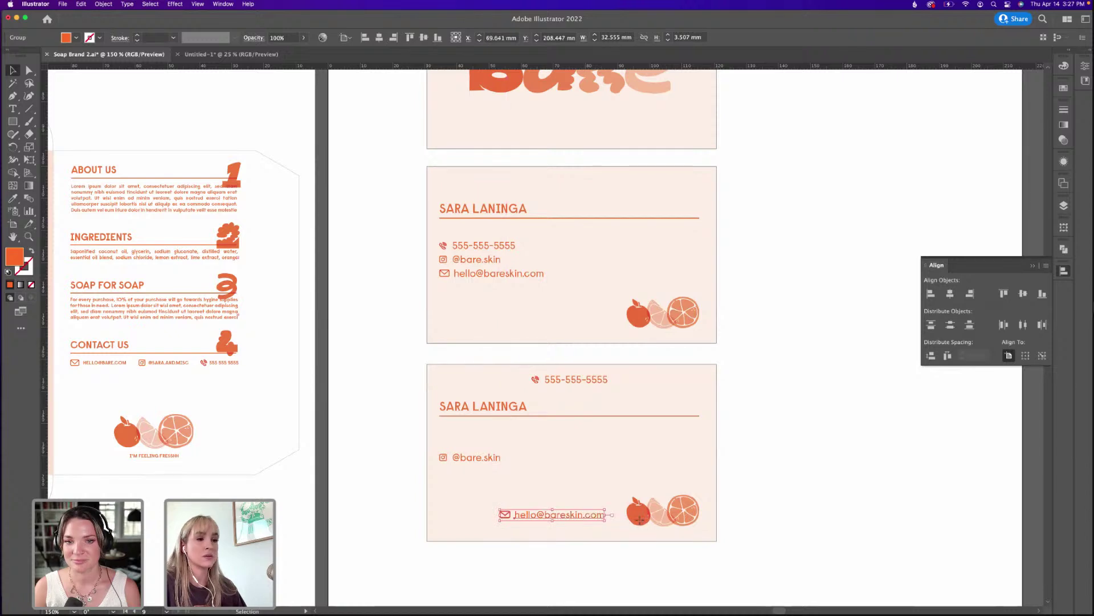
drag(684, 511, 864, 419)
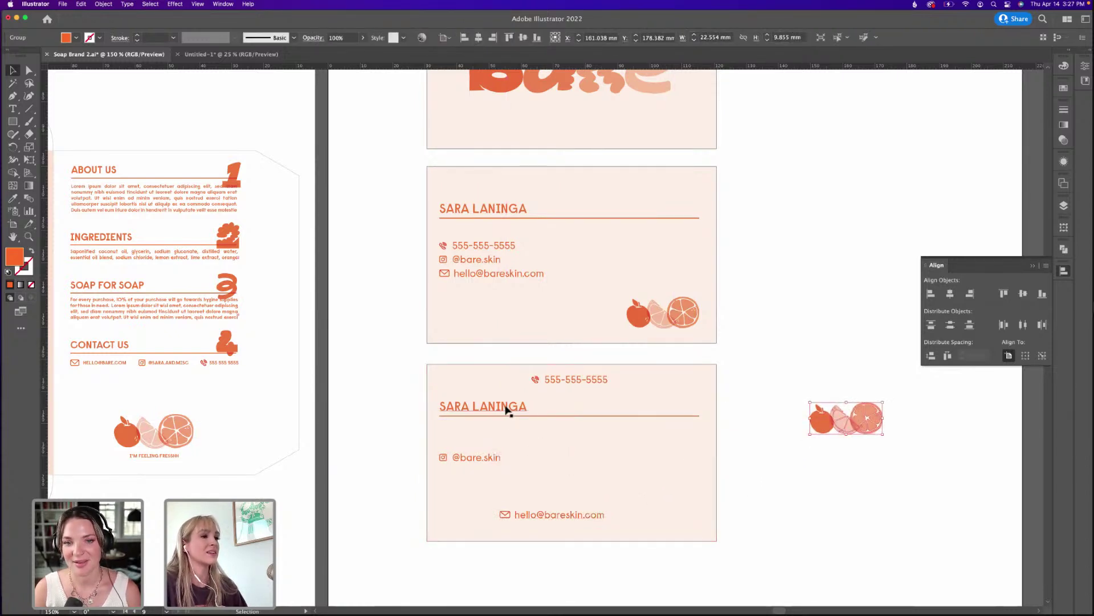
drag(506, 411, 589, 453)
drag(551, 420, 858, 215)
drag(816, 422, 448, 445)
click(496, 454)
drag(538, 511, 558, 520)
click(821, 375)
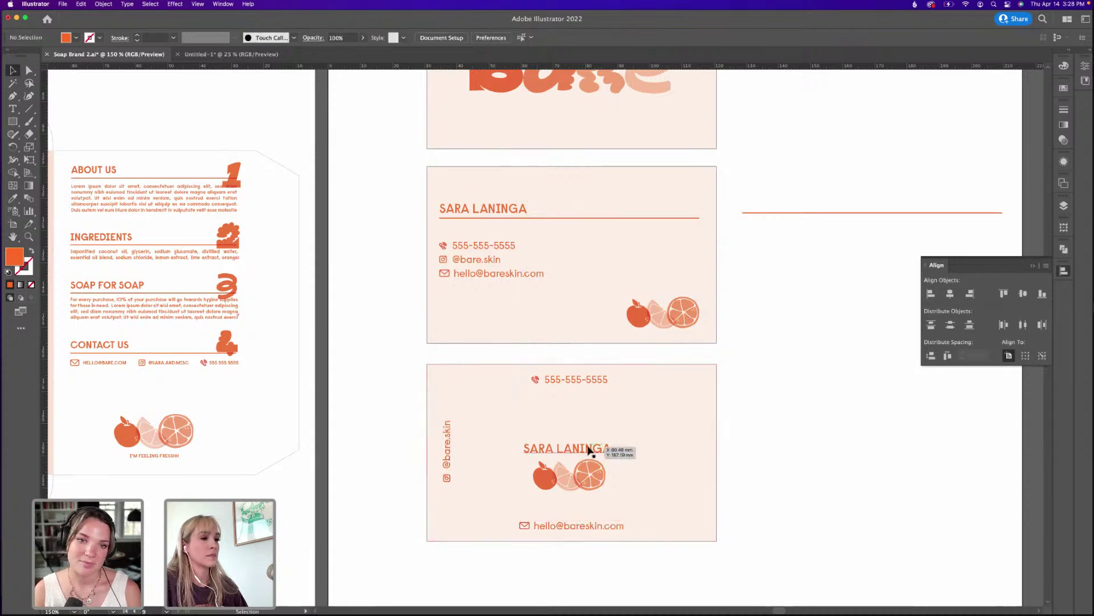
drag(448, 448, 447, 460)
click(697, 418)
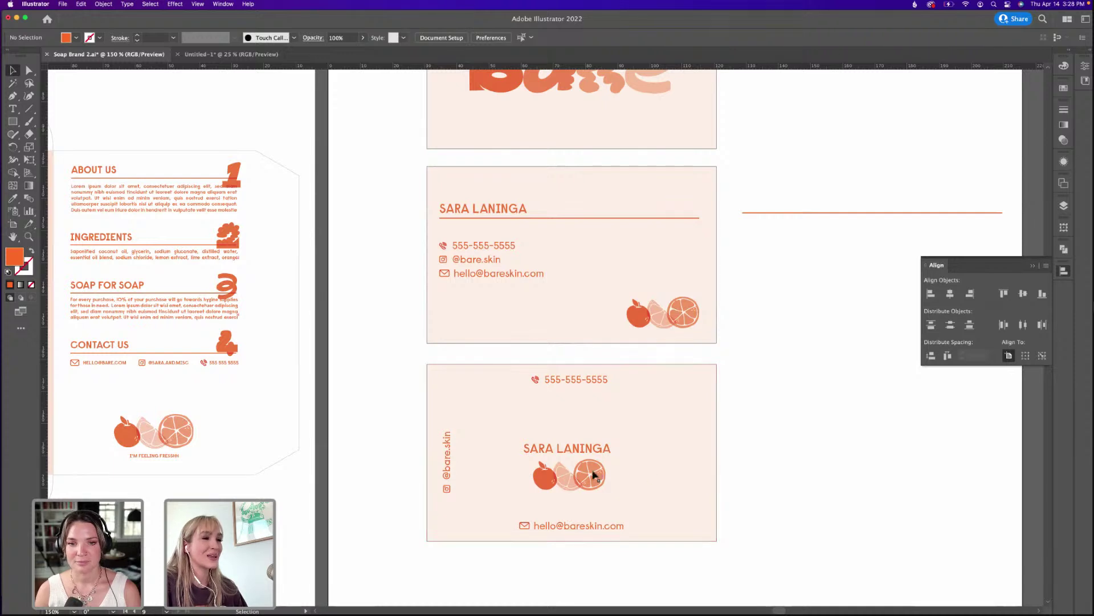
Nudge the name up and centre all the card's contents horizontally.
drag(596, 452, 669, 445)
click(669, 445)
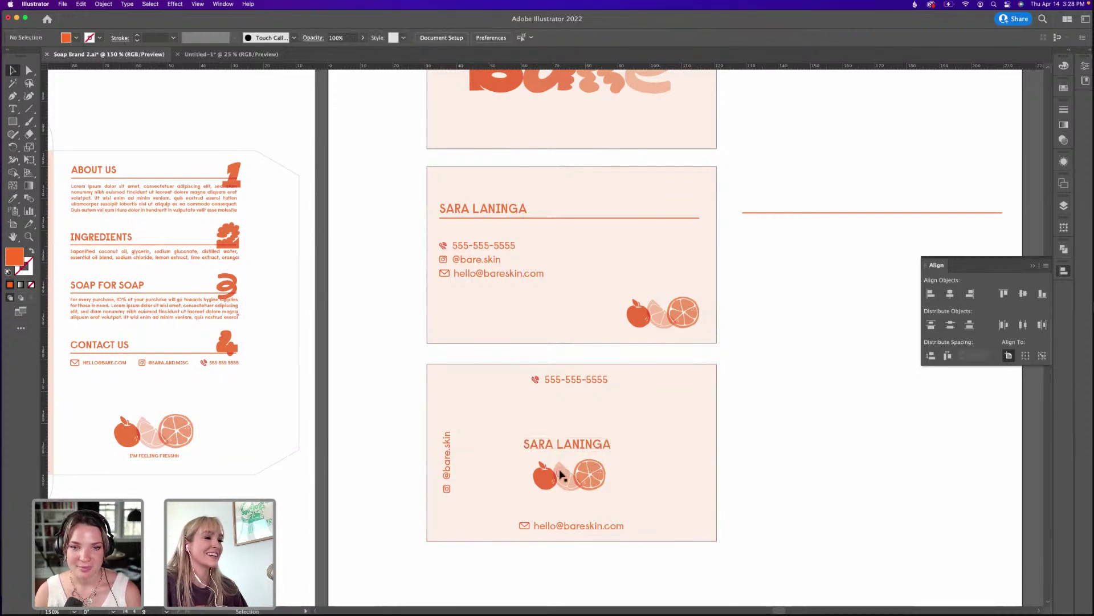
key(super+alt+a)
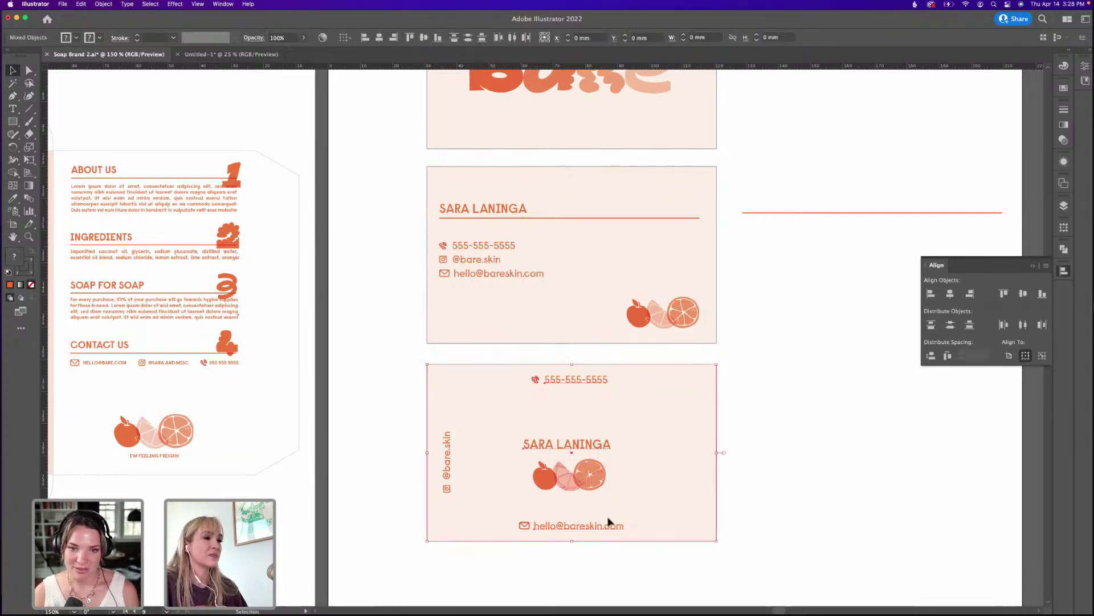
click(950, 293)
click(755, 378)
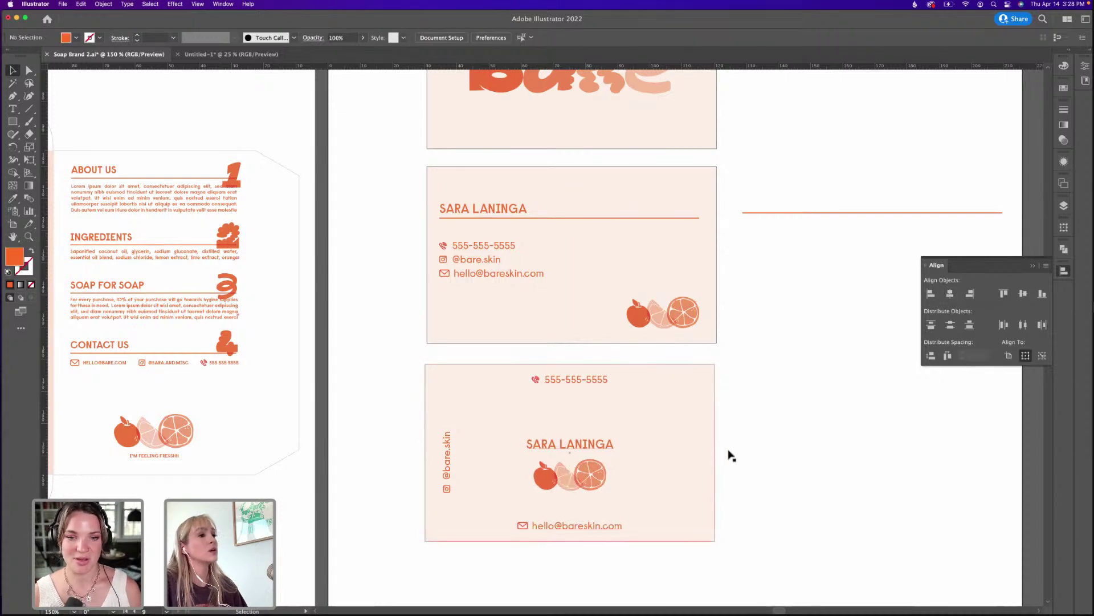
Copy the vertical handle to the right edge, rotate it, and retype it as bareskin.com.
drag(450, 431, 698, 427)
drag(730, 525, 652, 582)
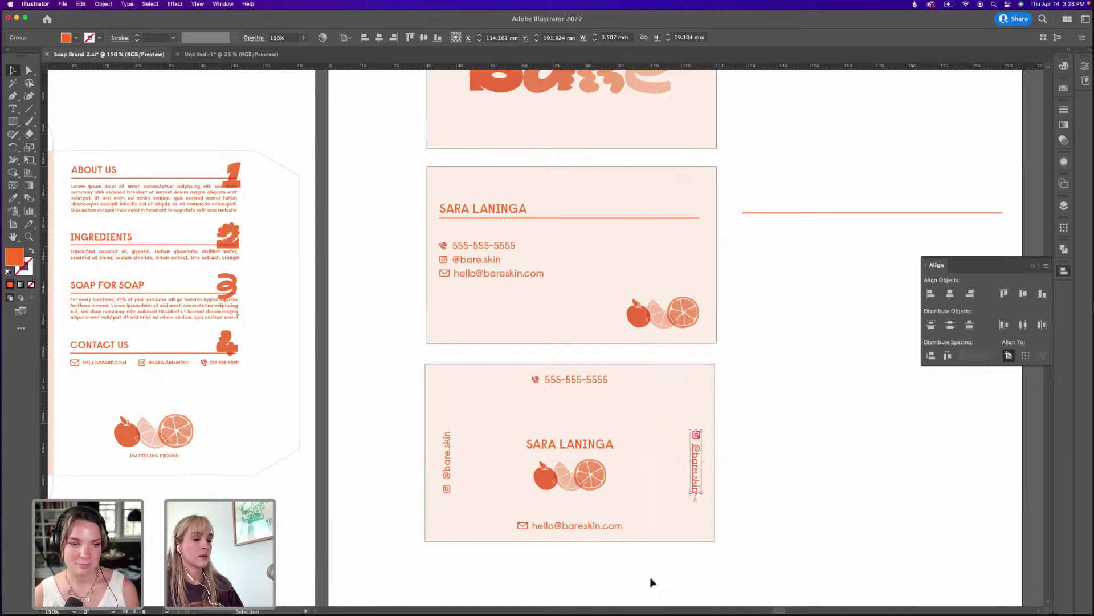
click(652, 581)
key(t)
triple_click(696, 454)
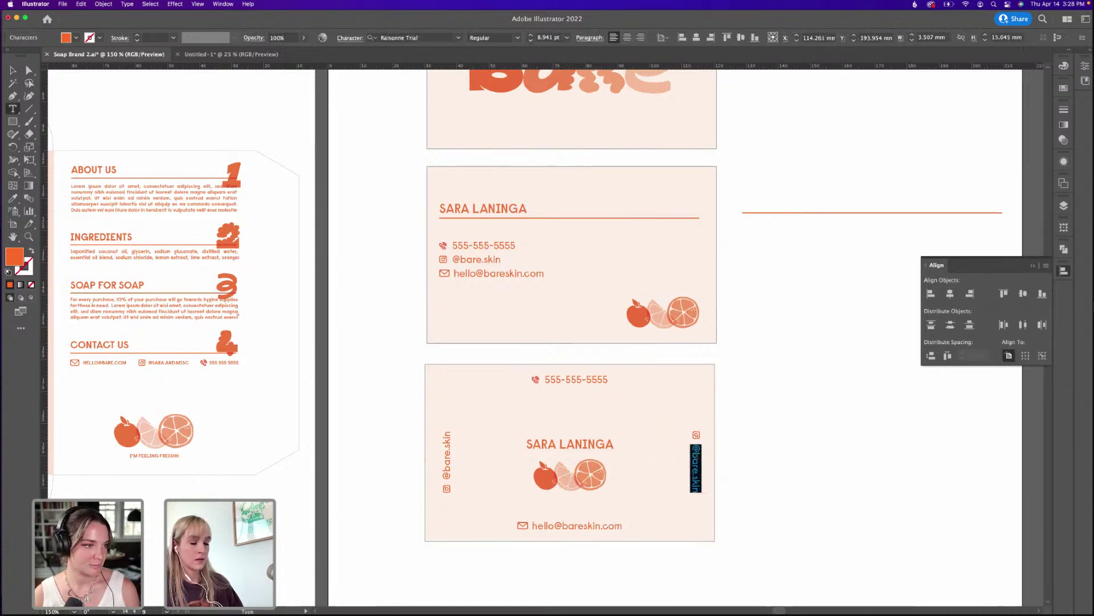
text(BARE)
double_click(696, 454)
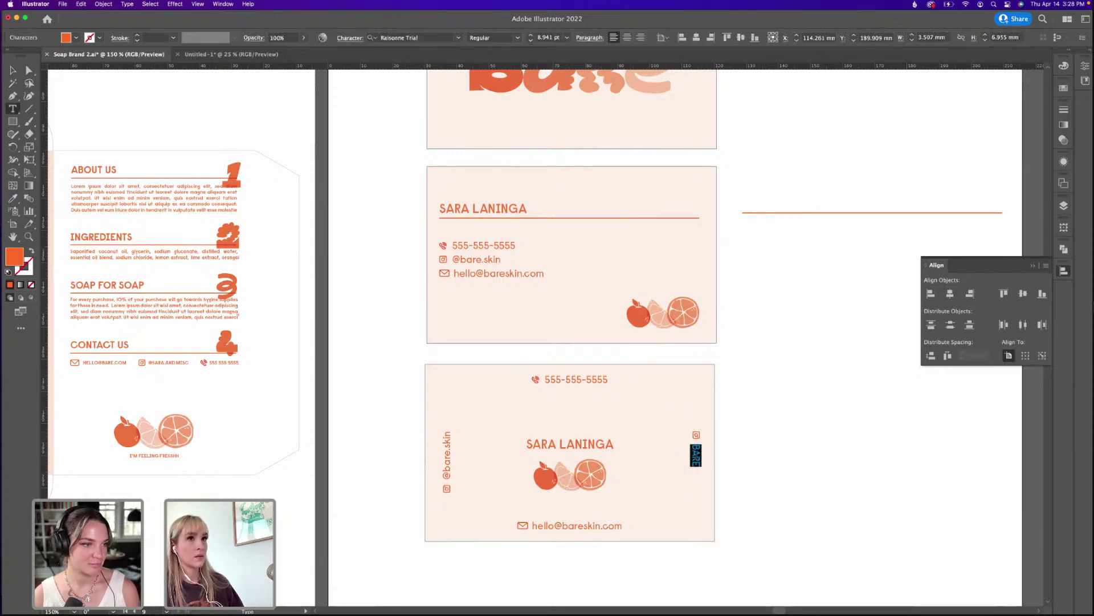
text(bareskin)
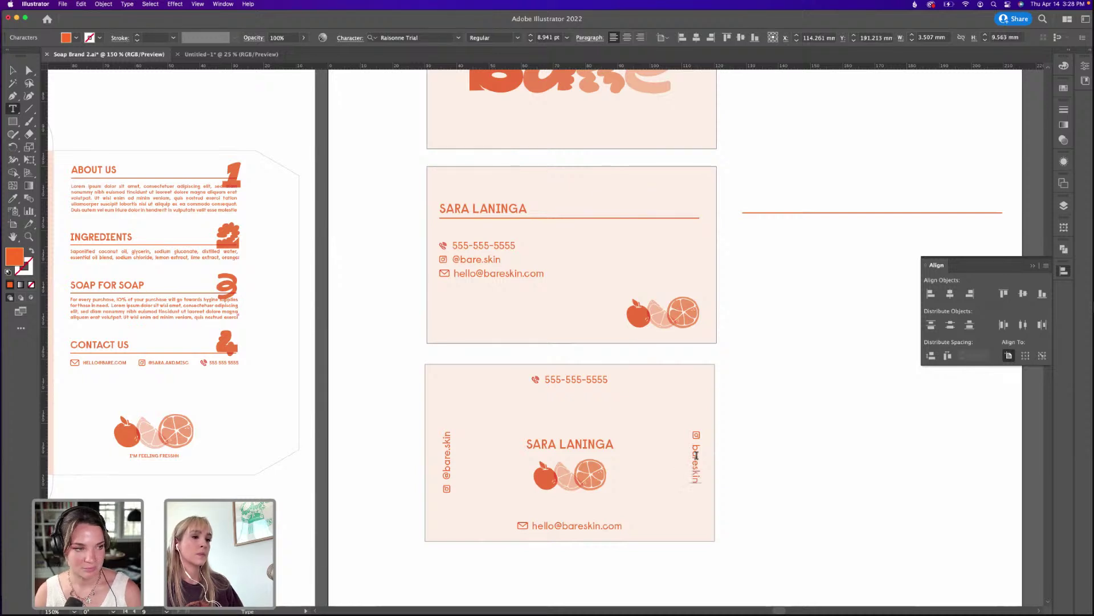
text(.com)
click(13, 70)
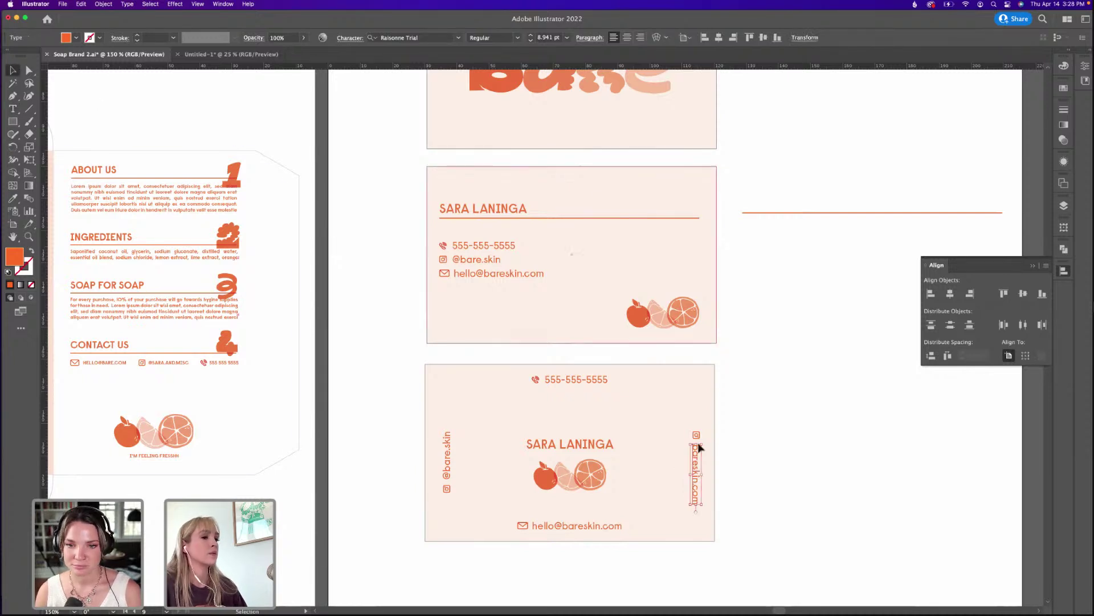
Delete the icon grouped with the bareskin.com text and zoom in on the new card.
click(696, 435)
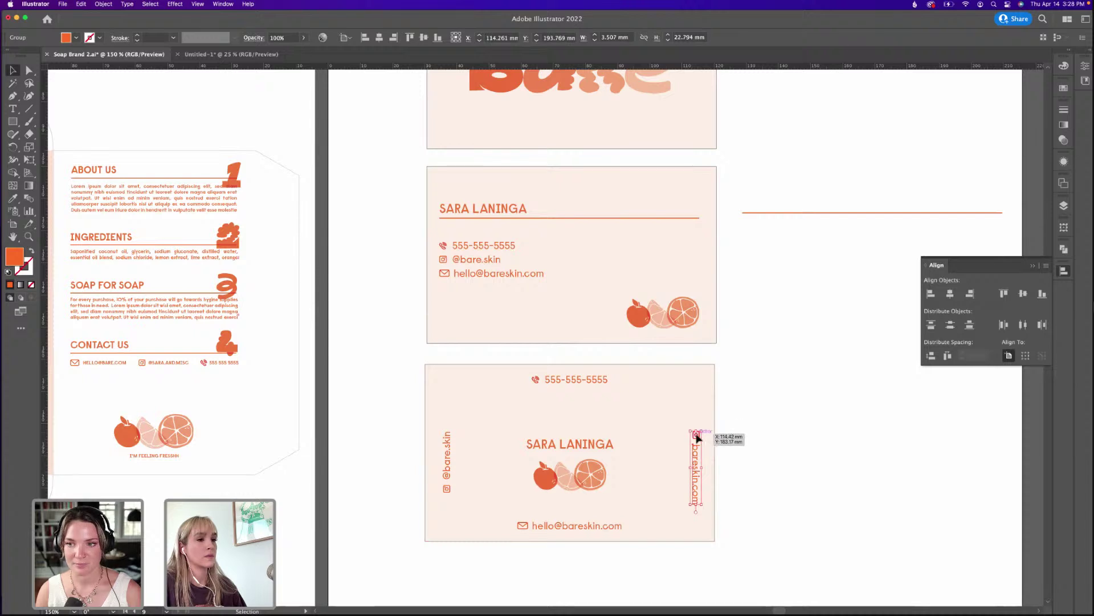
double_click(697, 437)
key(Delete)
key(Escape)
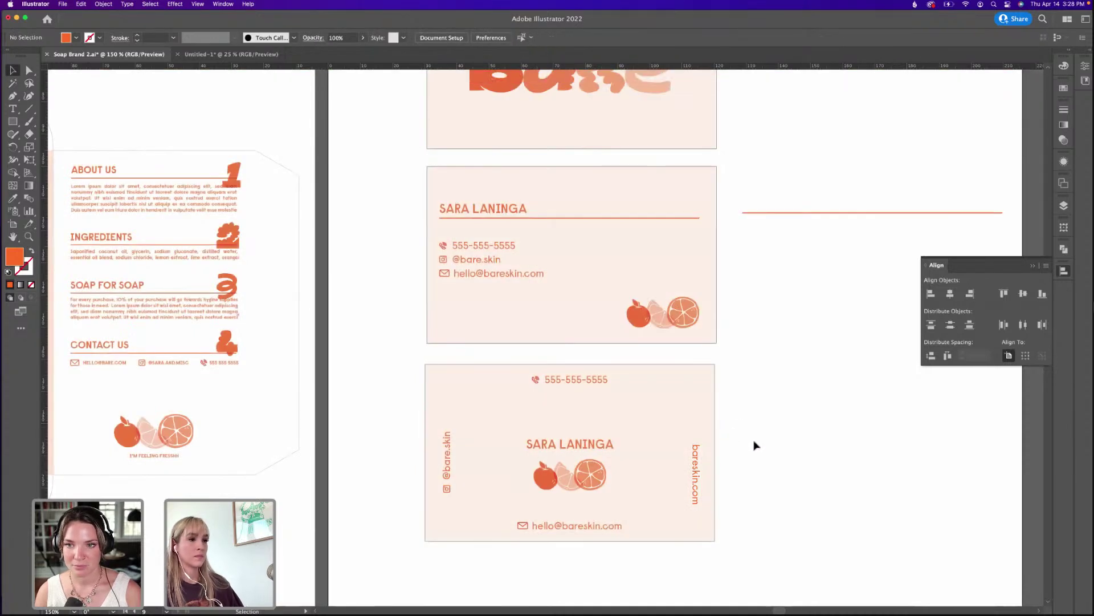
click(779, 408)
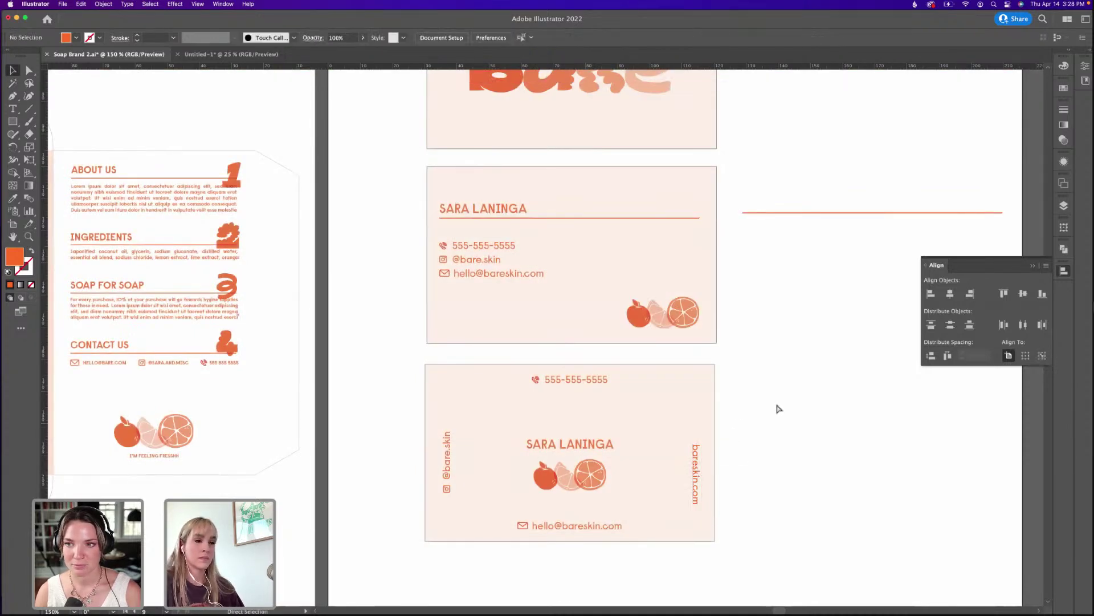
key(super+equal)
key(super+equal)
drag(779, 411, 530, 276)
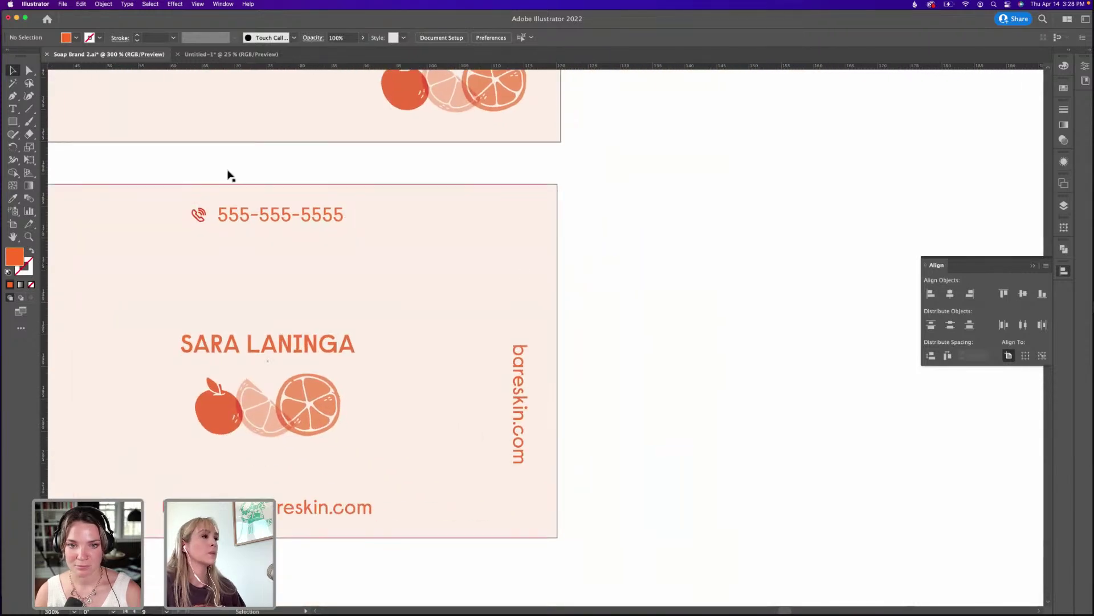
Draw a 3-sided polygon triangle and shrink it to about 8.7 × 7.6 mm.
drag(13, 121, 46, 160)
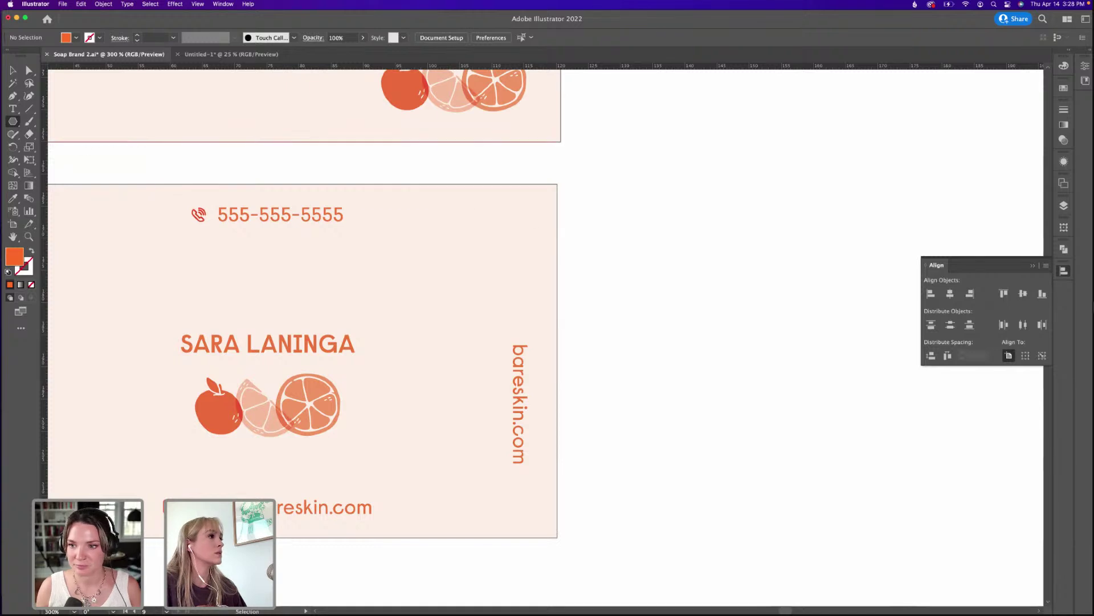
drag(12, 121, 42, 173)
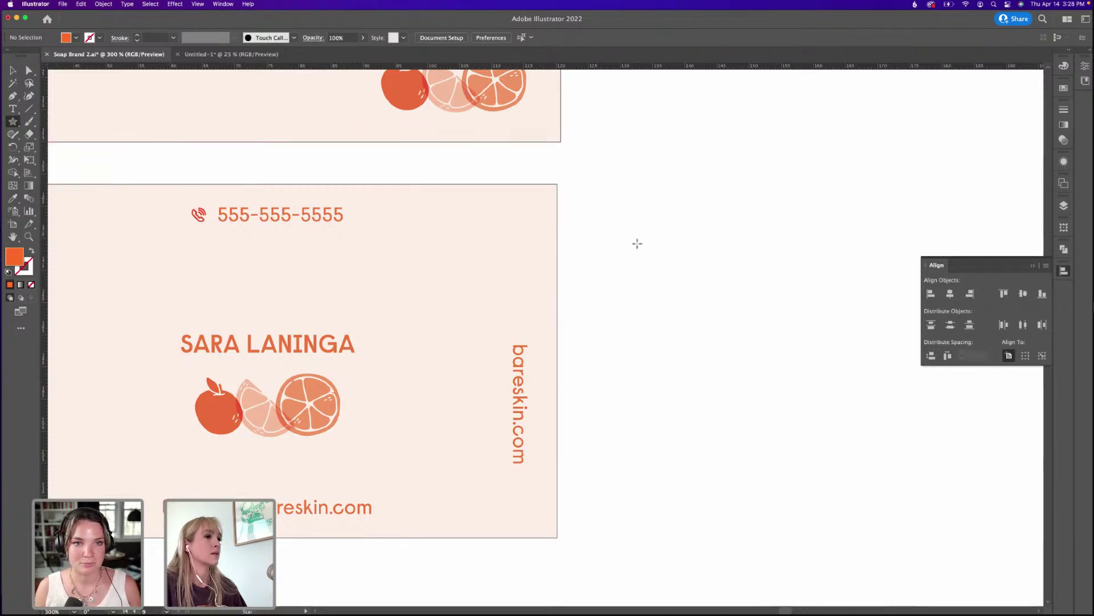
drag(12, 121, 43, 159)
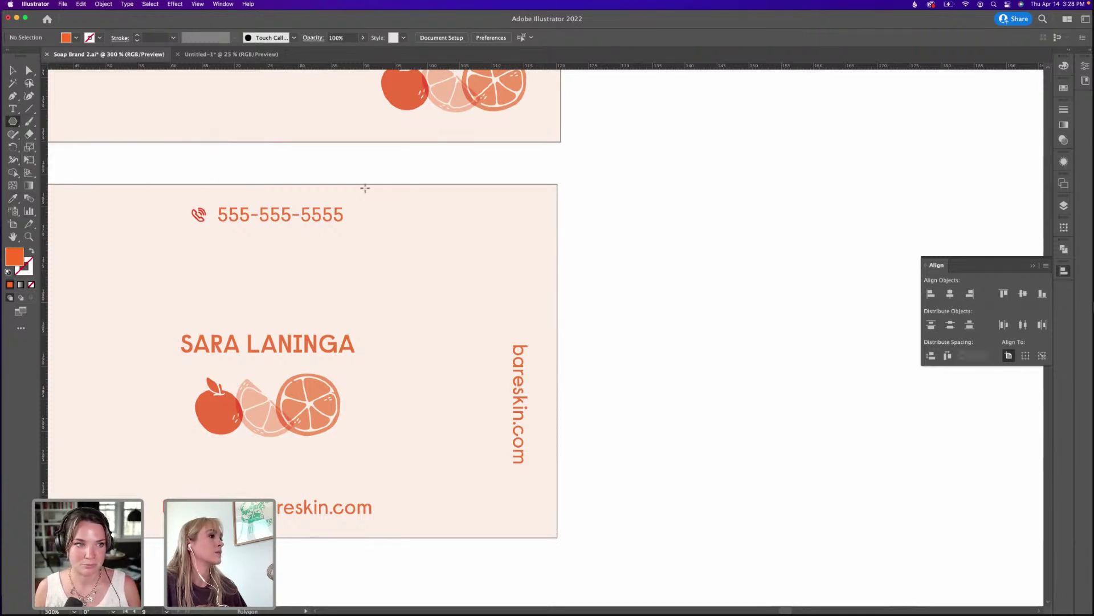
click(605, 203)
text(3)
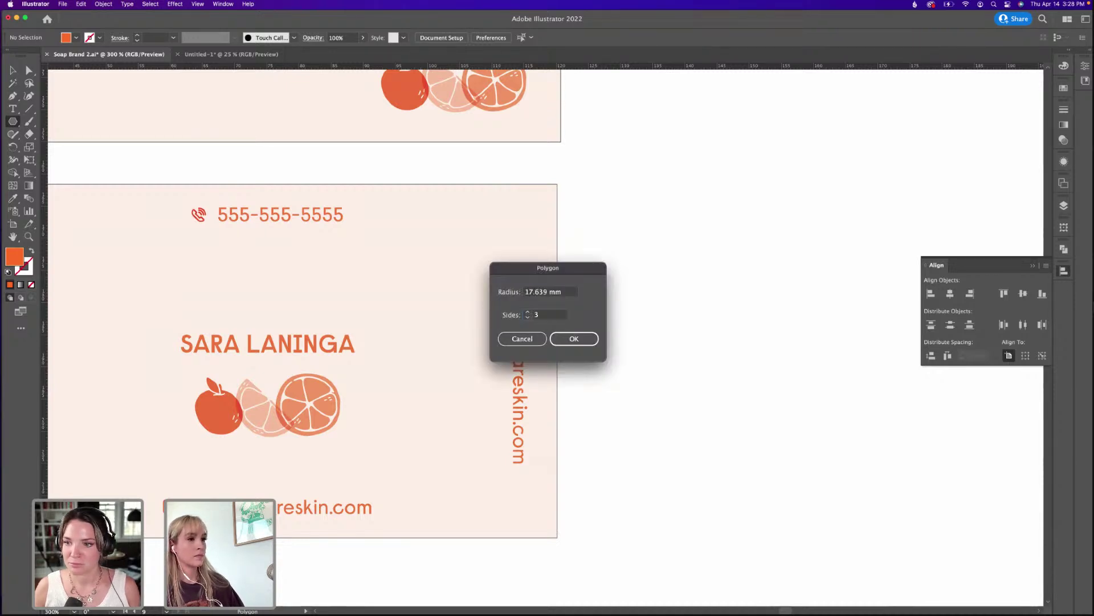
key(Return)
key(v)
drag(605, 196, 687, 350)
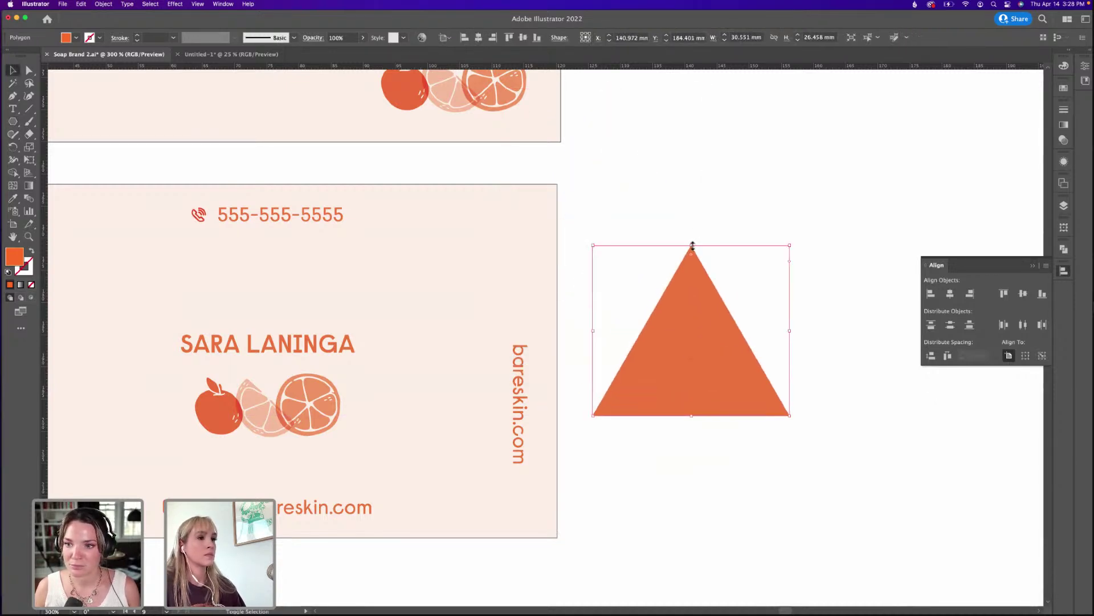
drag(691, 245, 603, 317)
Add a rectangle stem under the triangle, group them into an arrow, and make it outlined.
drag(13, 124, 46, 117)
key(super+equal)
key(super+equal)
key(super+equal)
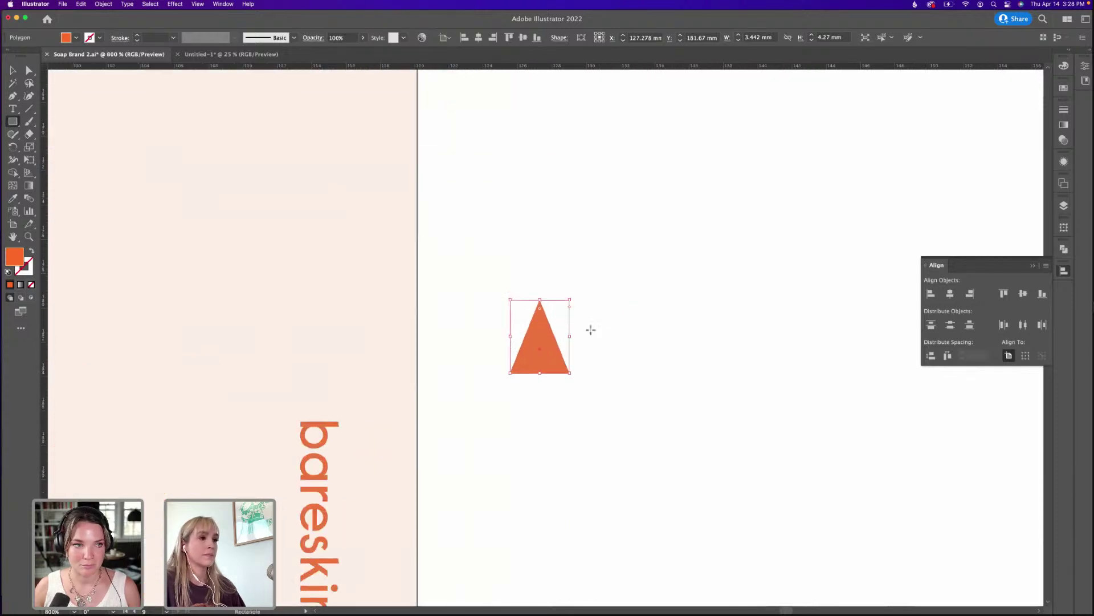
mouse_move(536, 378)
mouse_down()
mouse_move(550, 416)
mouse_move(572, 299)
mouse_move(541, 300)
mouse_move(540, 358)
mouse_up()
key(v)
key(super+g)
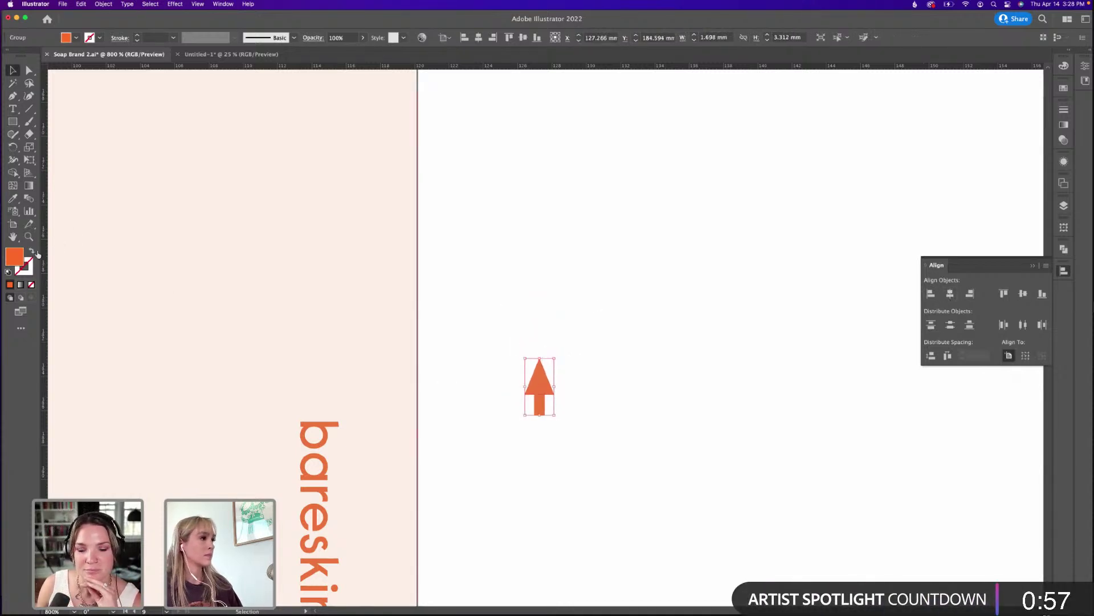
click(31, 251)
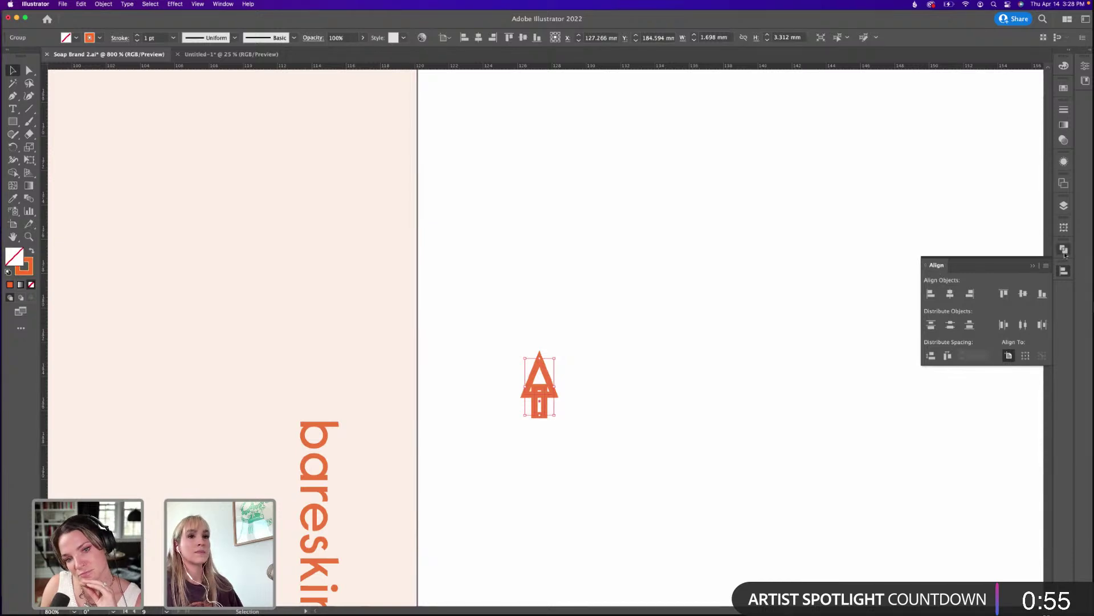
click(1064, 249)
click(726, 300)
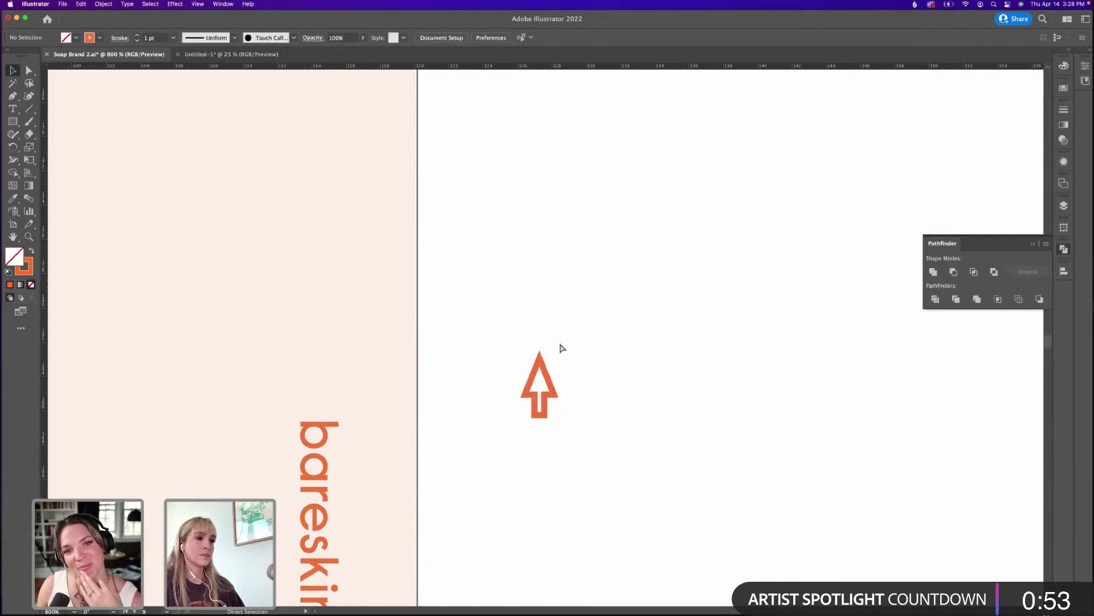
Shorten the orange arrow to about 2.8 mm tall and place it above bareskin.com.
scroll(562, 348, down, 6)
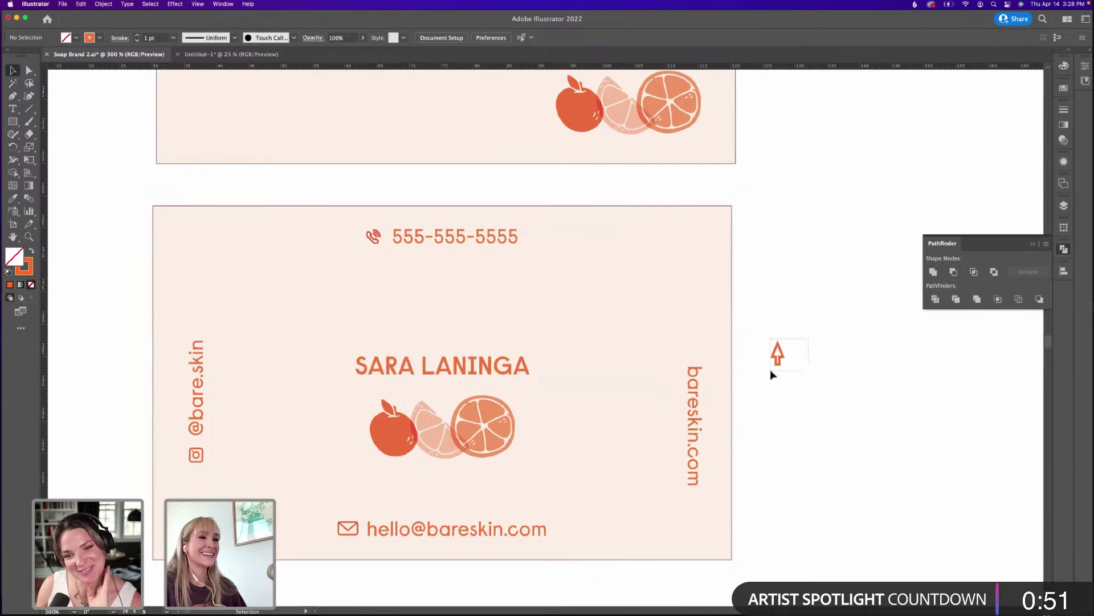
click(776, 358)
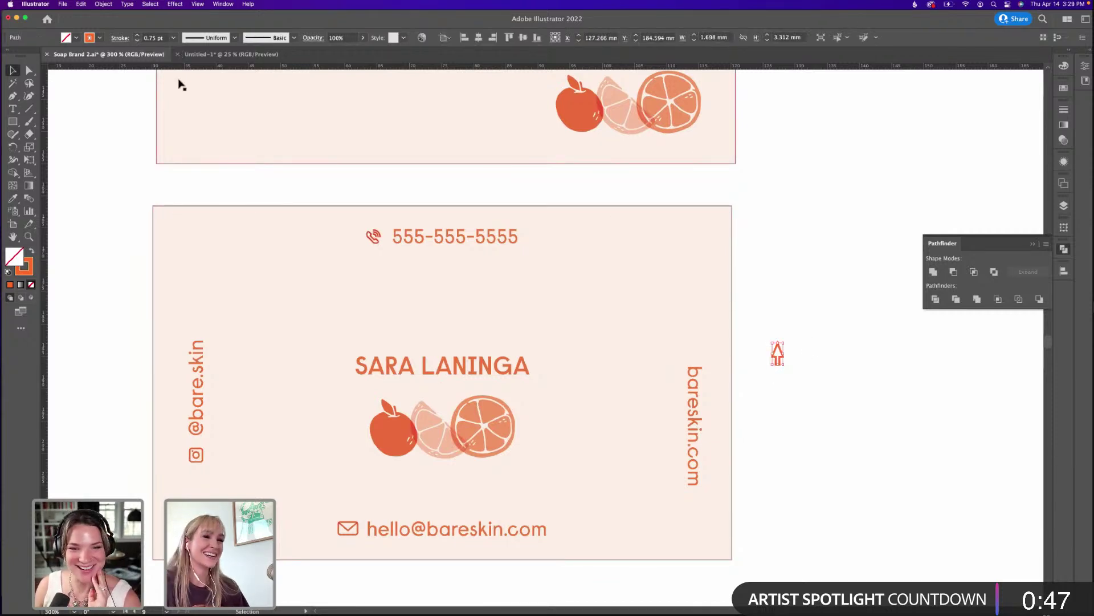
click(798, 335)
click(777, 354)
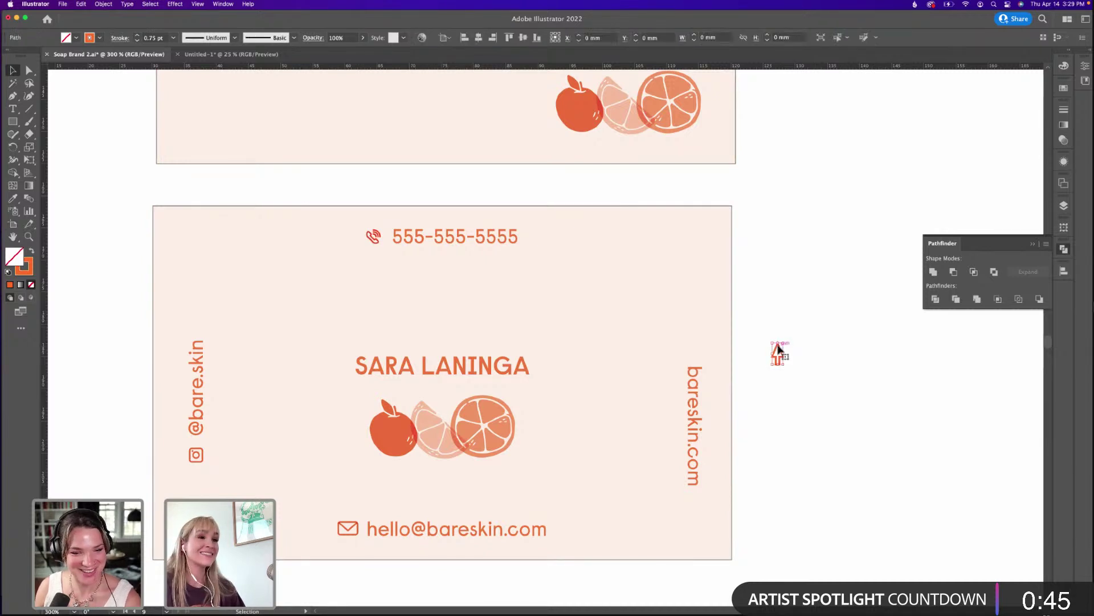
key(super+equal)
key(super+equal)
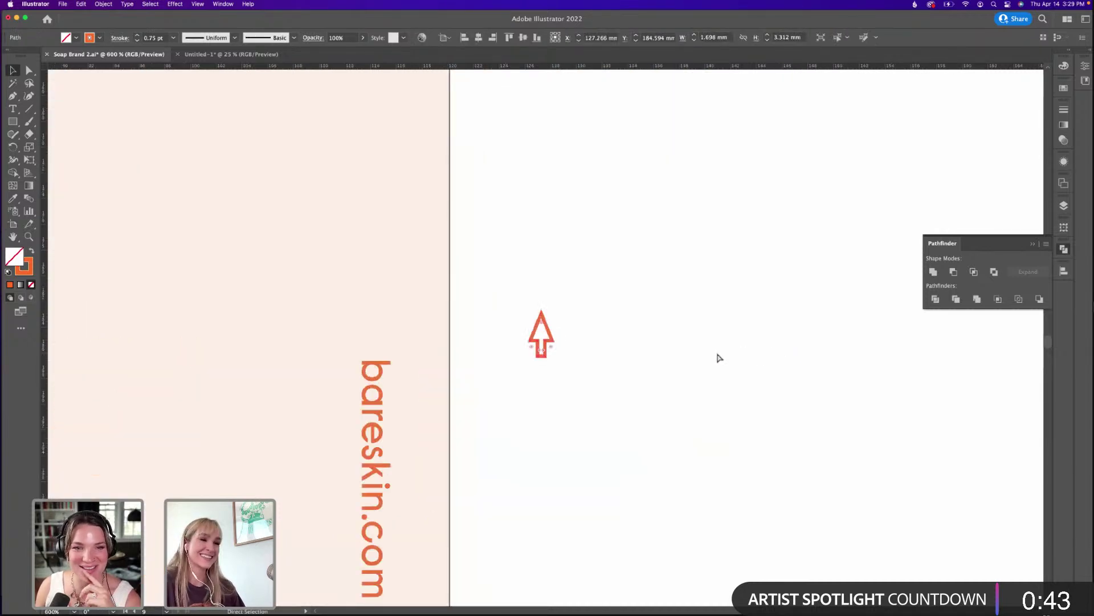
key(v)
drag(545, 321, 544, 319)
scroll(721, 325, left, 5)
drag(700, 329, 531, 323)
key(super+minus)
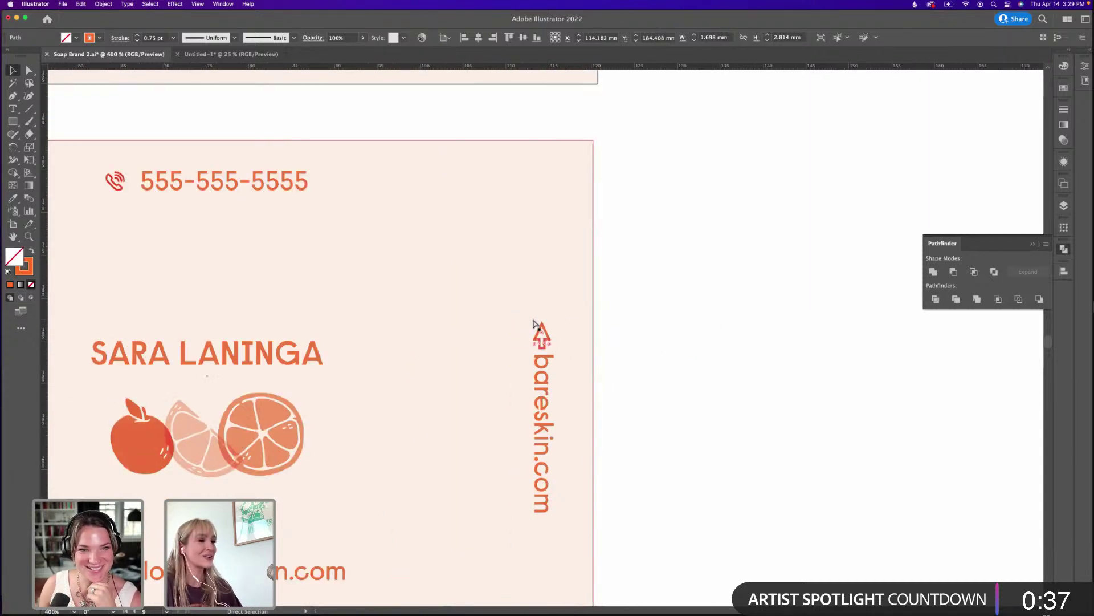
key(super+minus)
drag(481, 295, 741, 393)
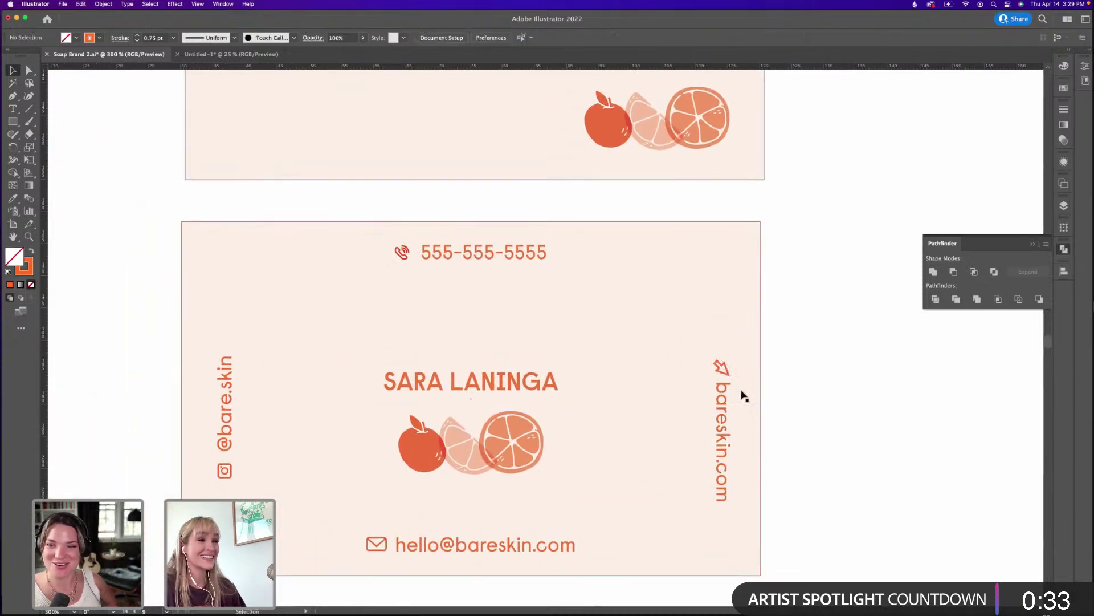
Align the arrow with the bareskin.com text and group the two together.
shift+click(724, 400)
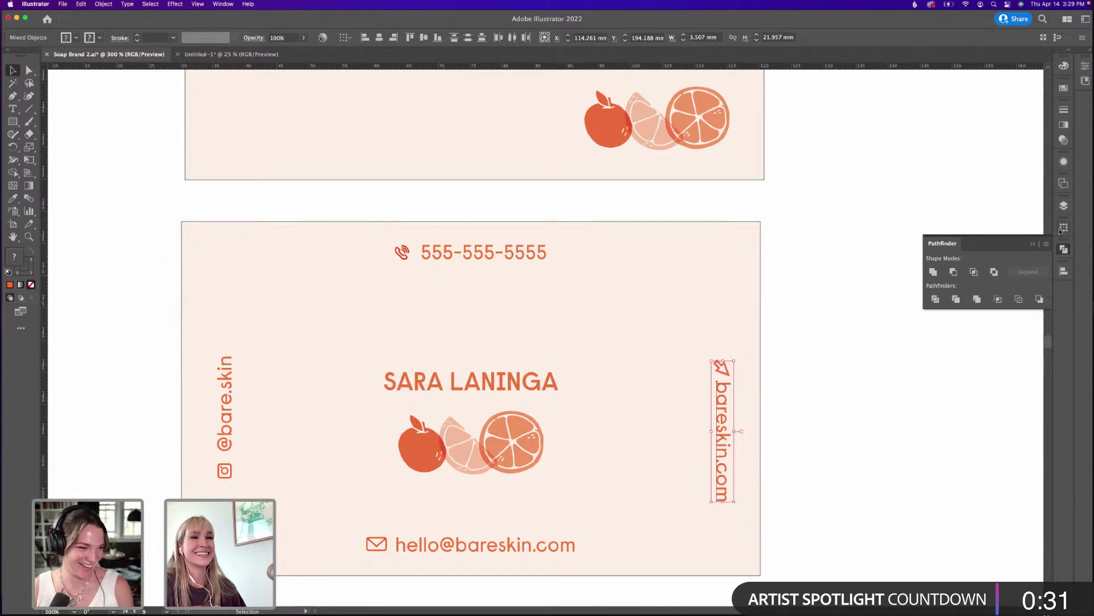
click(380, 36)
click(877, 265)
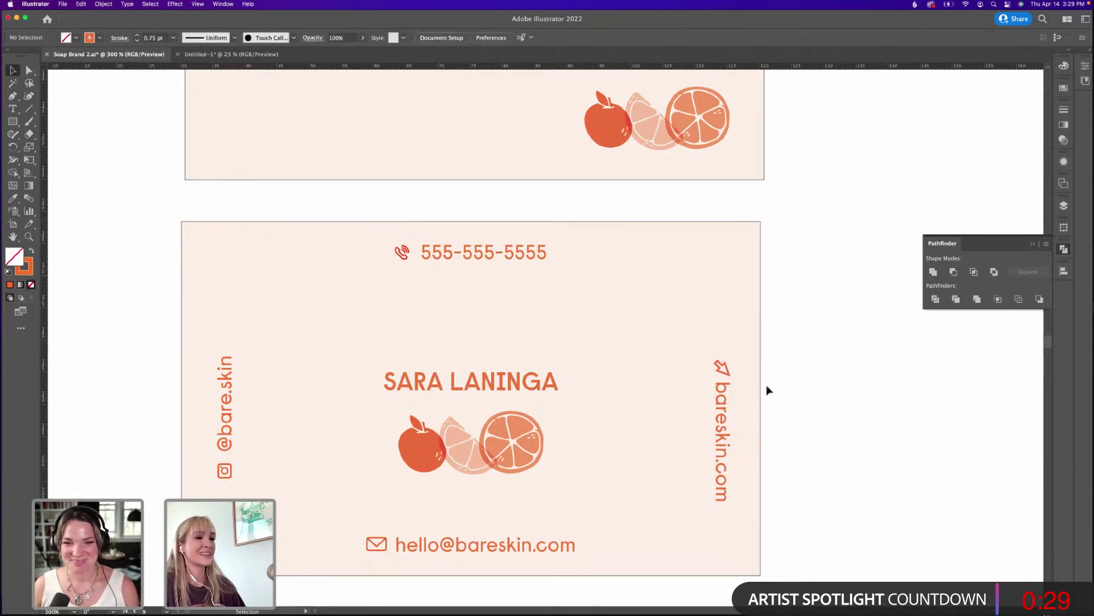
click(724, 398)
shift+click(724, 373)
key(super+g)
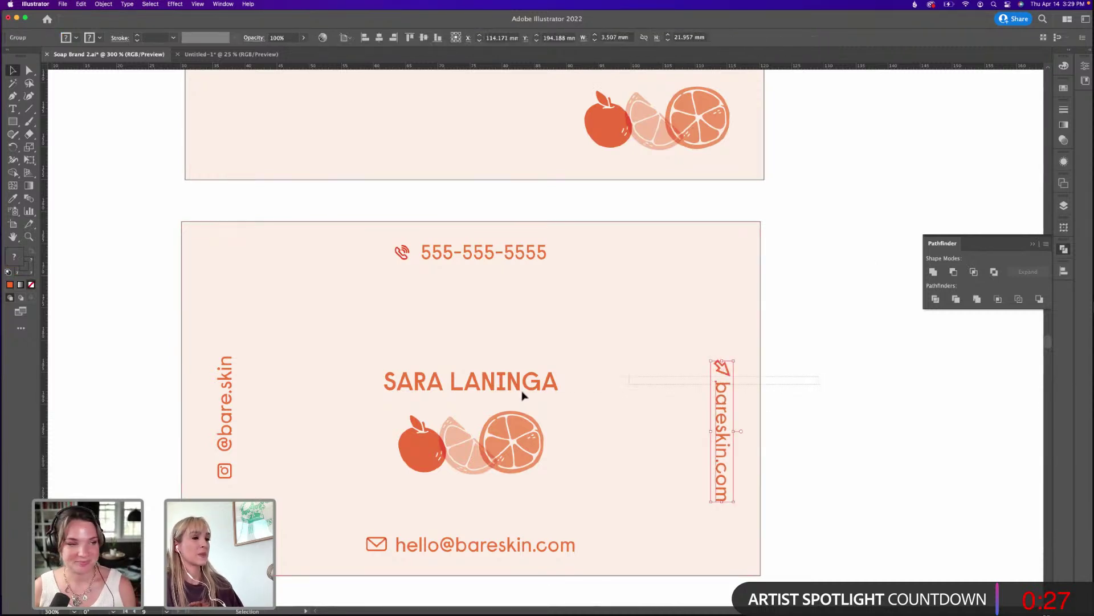
Vertically centre the arrow-and-bareskin.com group on the card background, then zoom out.
click(668, 342)
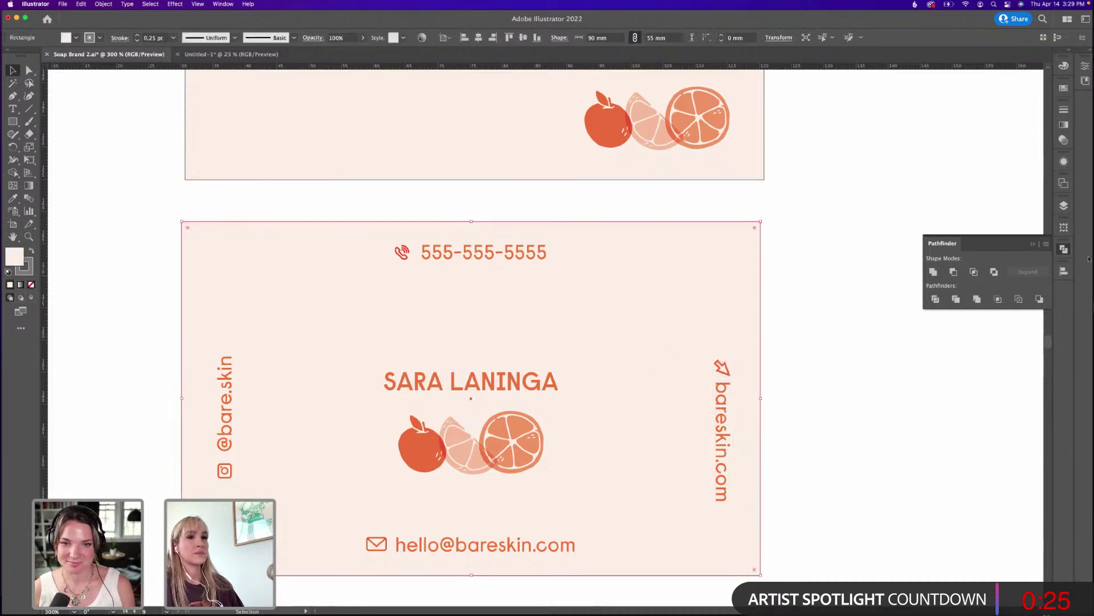
click(1063, 271)
click(1023, 294)
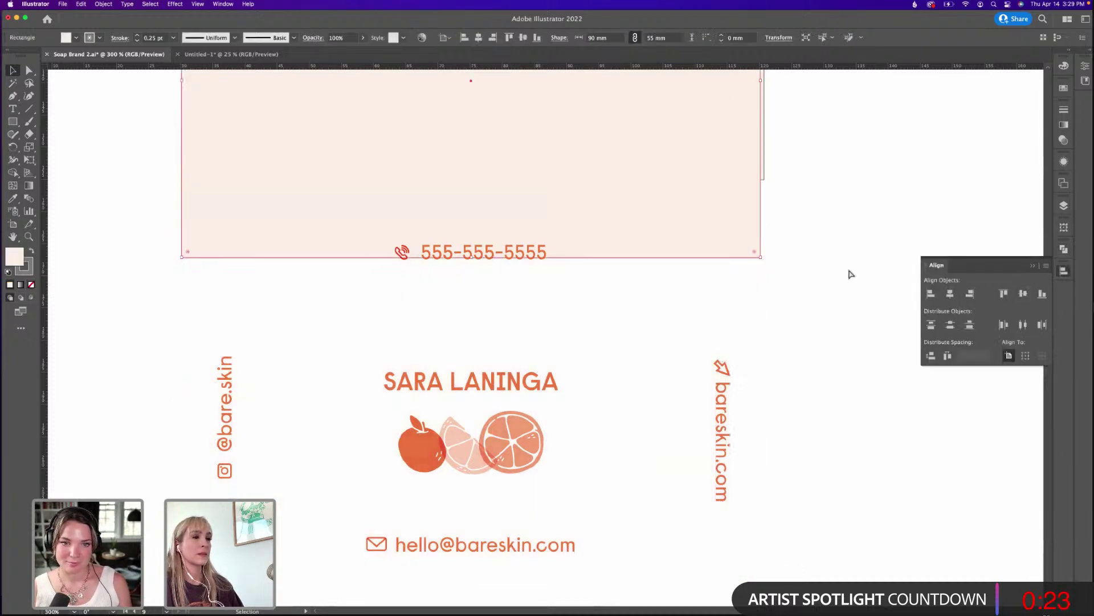
key(super+z)
drag(805, 379, 673, 434)
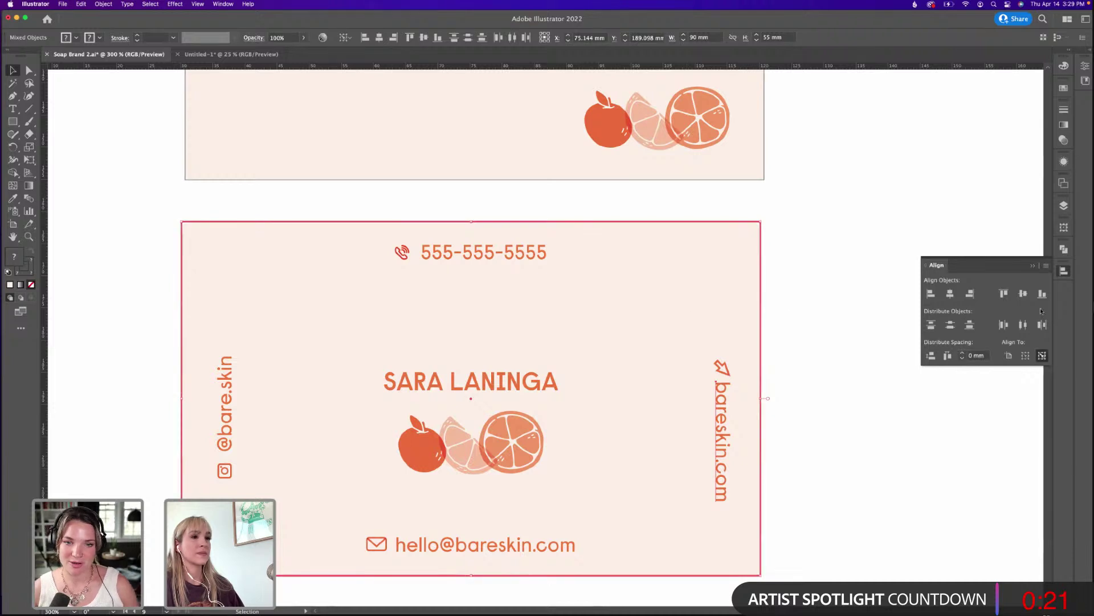
click(1023, 293)
click(836, 237)
key(super+minus)
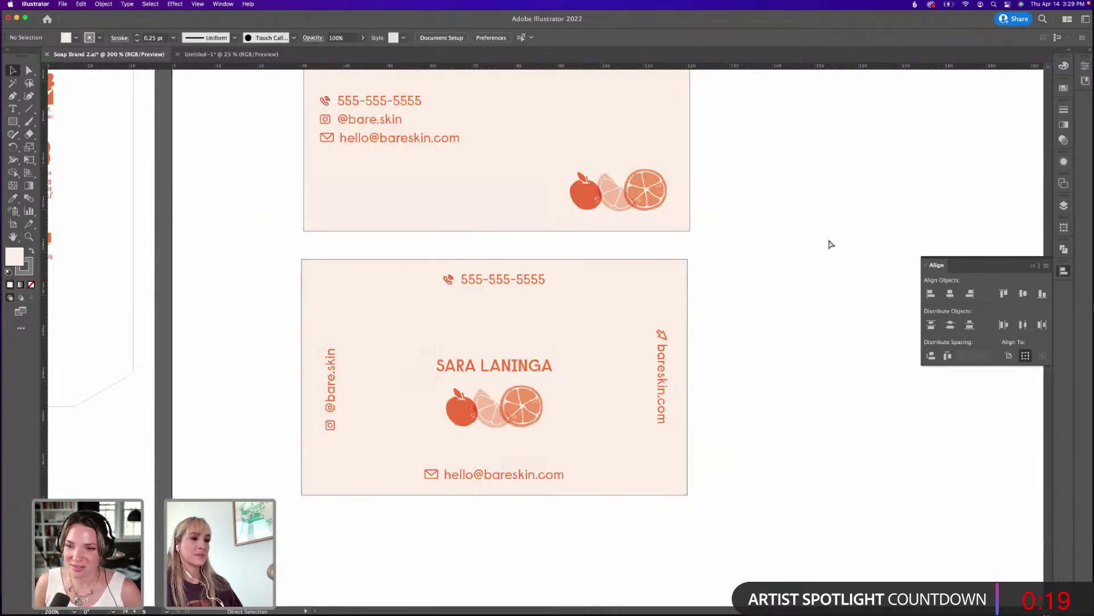
key(super+minus)
drag(677, 242, 708, 317)
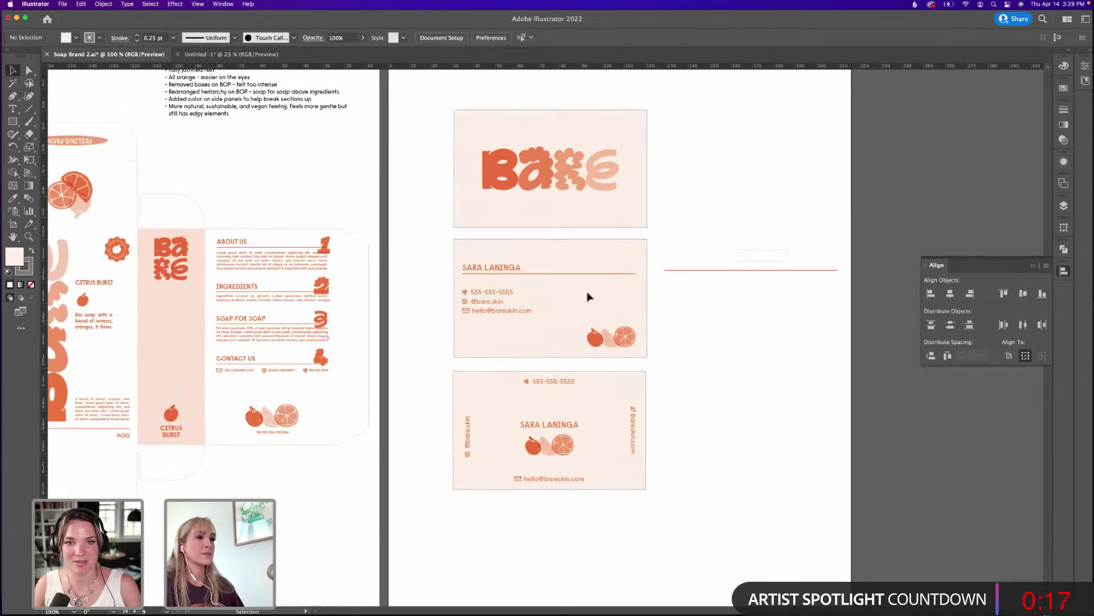
Delete the middle card and orange line, and move the bottom card up under the BARE front.
drag(847, 233, 442, 362)
key(Delete)
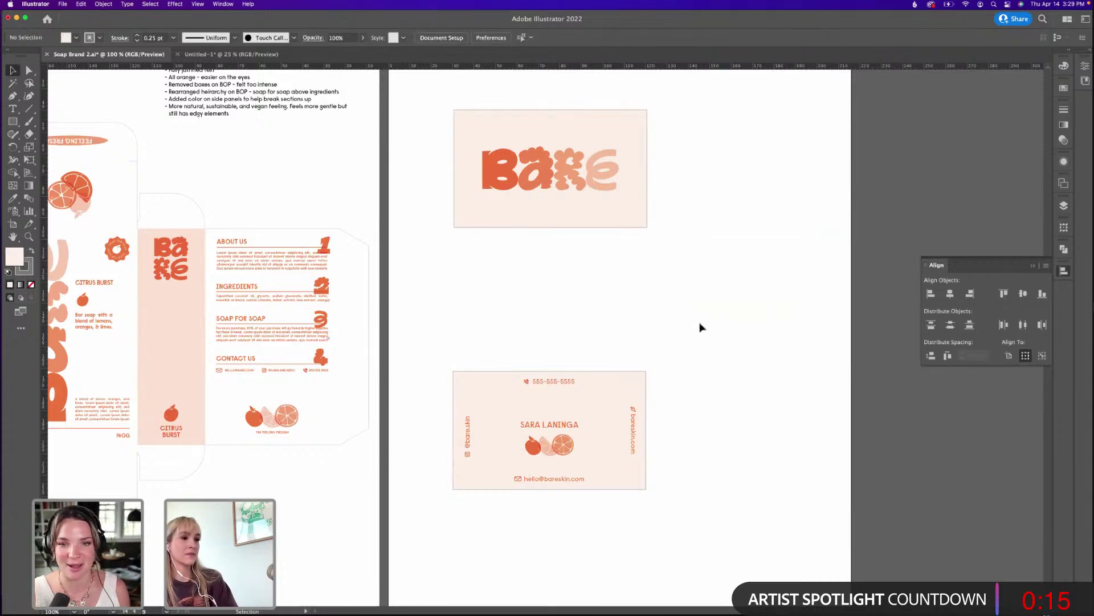
drag(650, 317, 454, 533)
drag(517, 467, 524, 323)
click(752, 302)
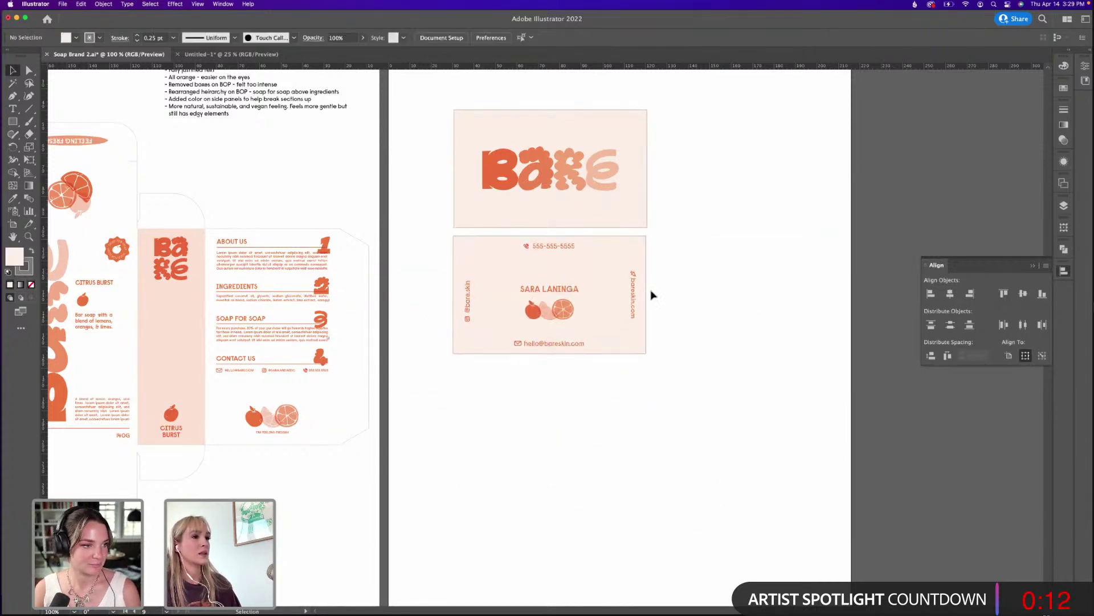
Vertically centre the name, fruit art and side text using the card background as key object.
click(558, 292)
shift+click(606, 269)
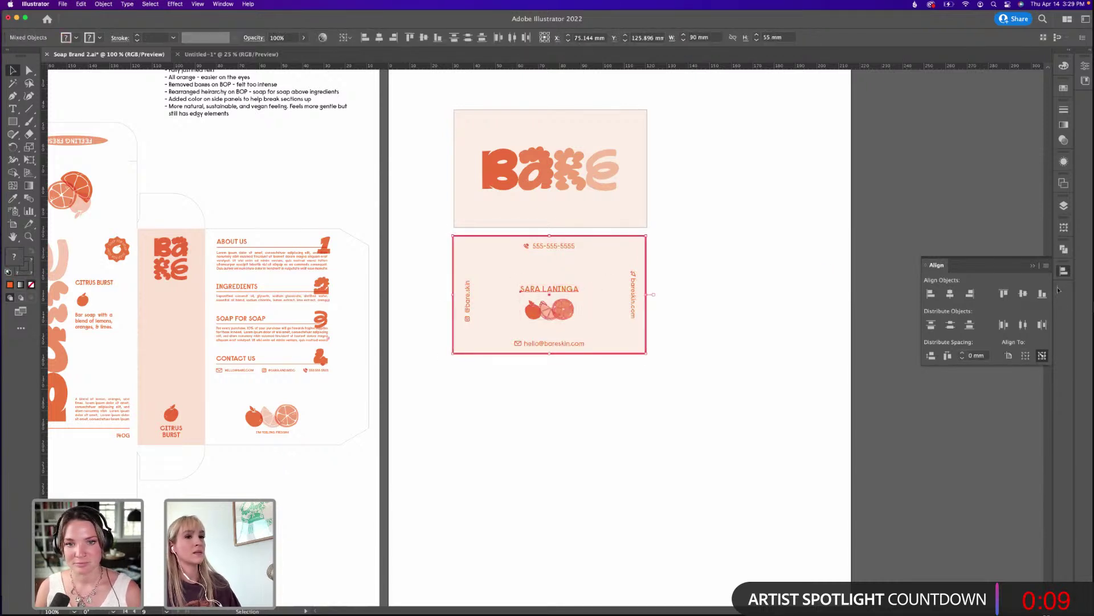
click(1023, 293)
click(809, 283)
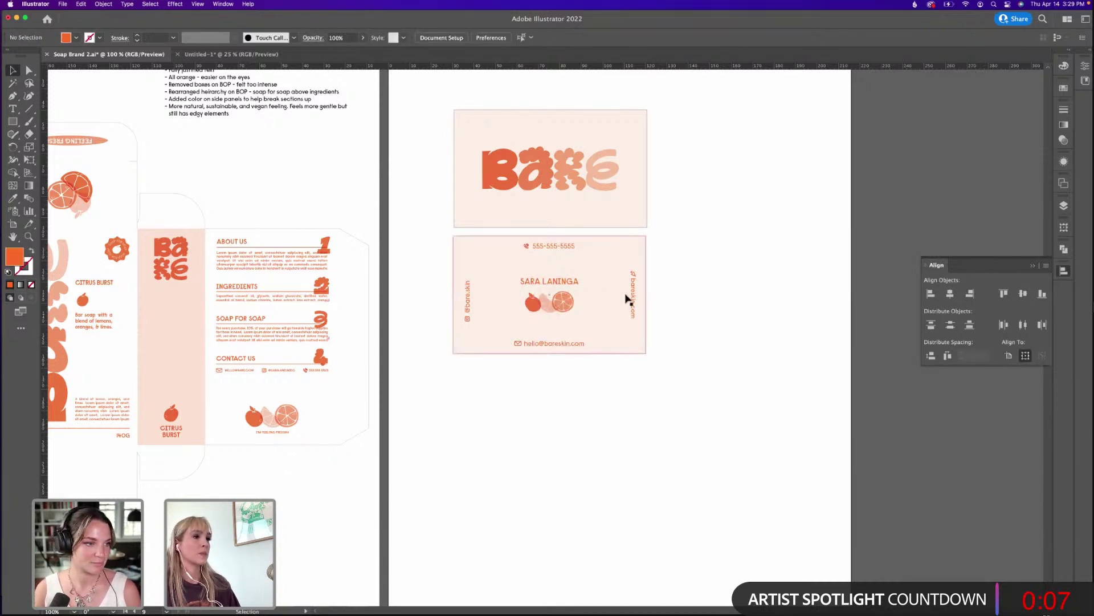
click(627, 299)
shift+click(468, 302)
shift+click(499, 261)
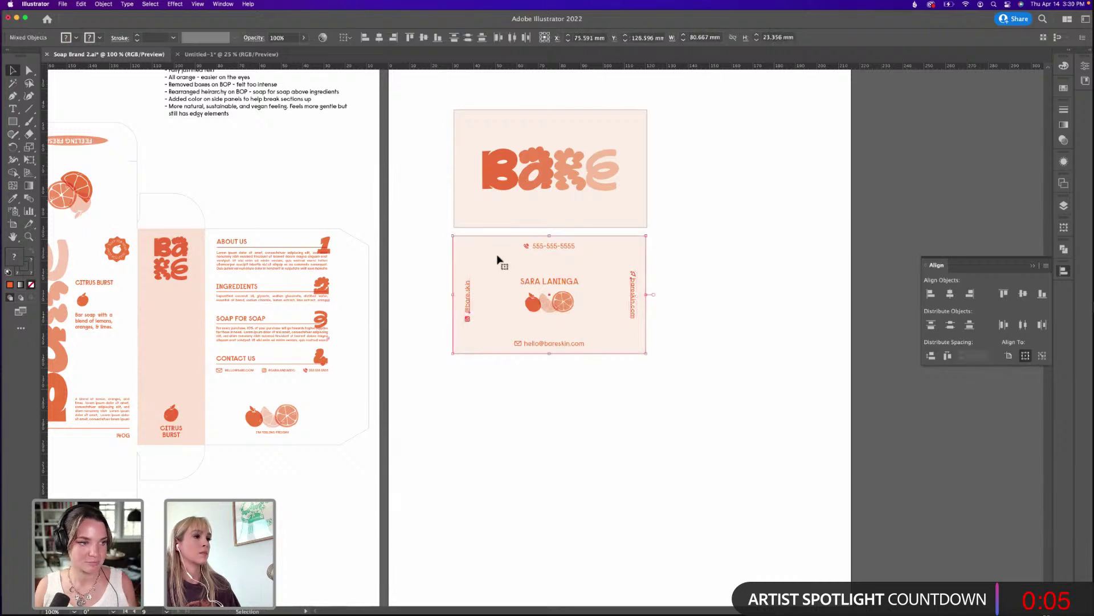
click(499, 261)
click(1023, 293)
click(781, 262)
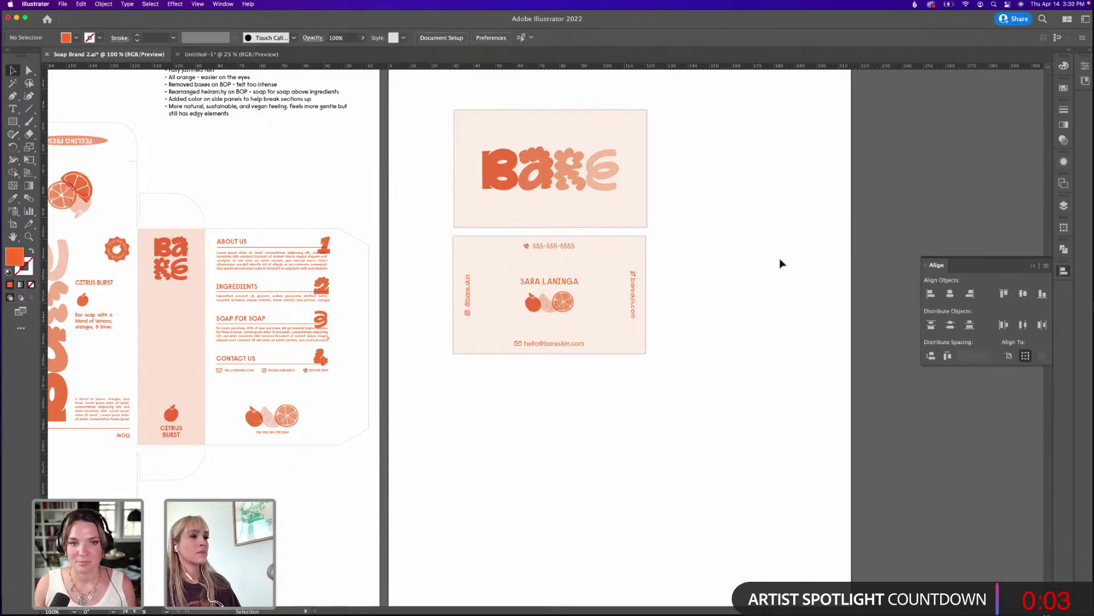
drag(715, 172, 726, 197)
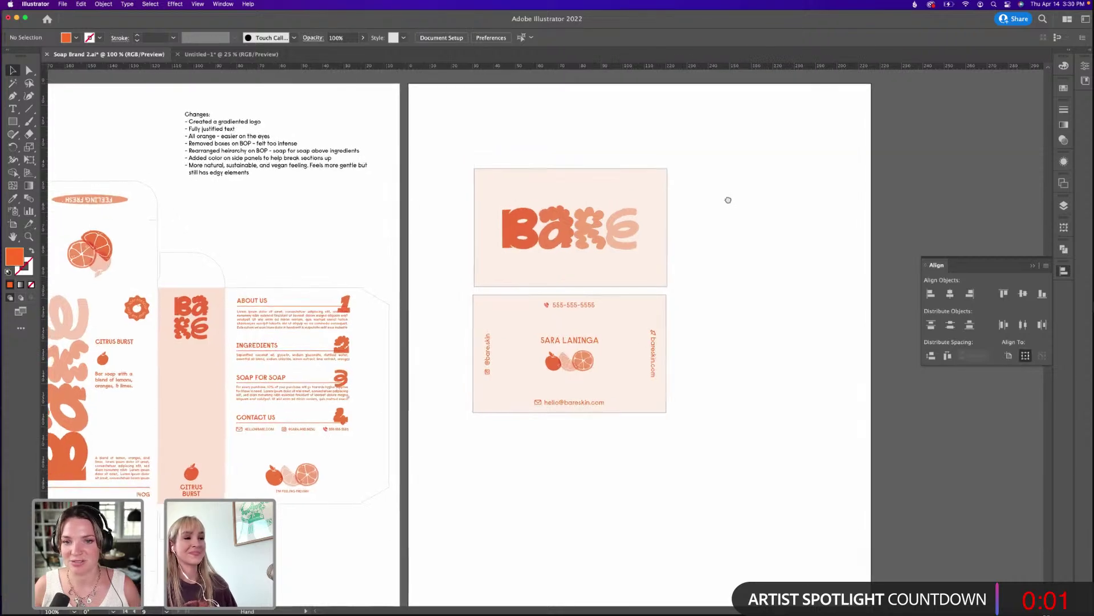
Recentre the view on the finished business card pair.
drag(696, 291, 669, 279)
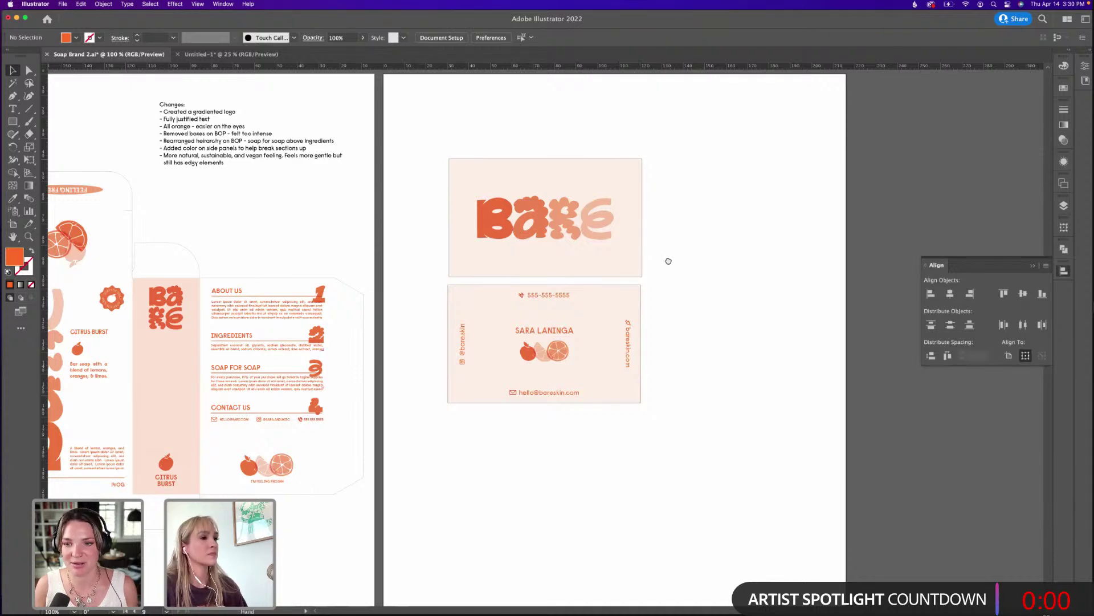
mouse_move(669, 261)
mouse_down()
mouse_move(693, 289)
mouse_move(663, 278)
mouse_up()
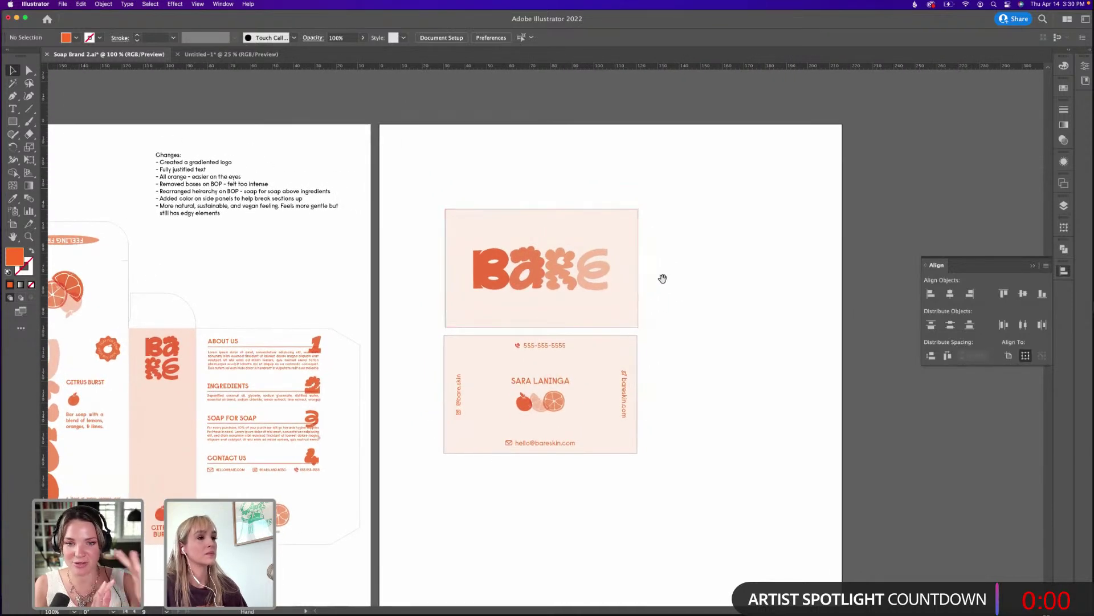
drag(649, 423, 605, 348)
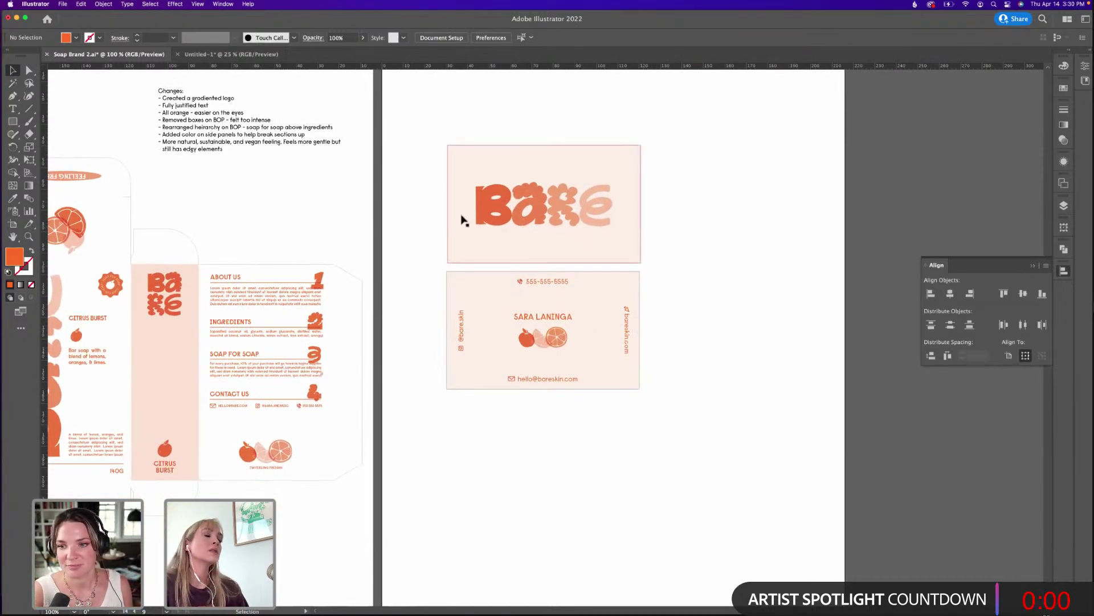
Pan over the packaging artboards, then switch to Chrome showing the designer's Instagram profile.
drag(378, 184, 547, 344)
drag(365, 320, 553, 429)
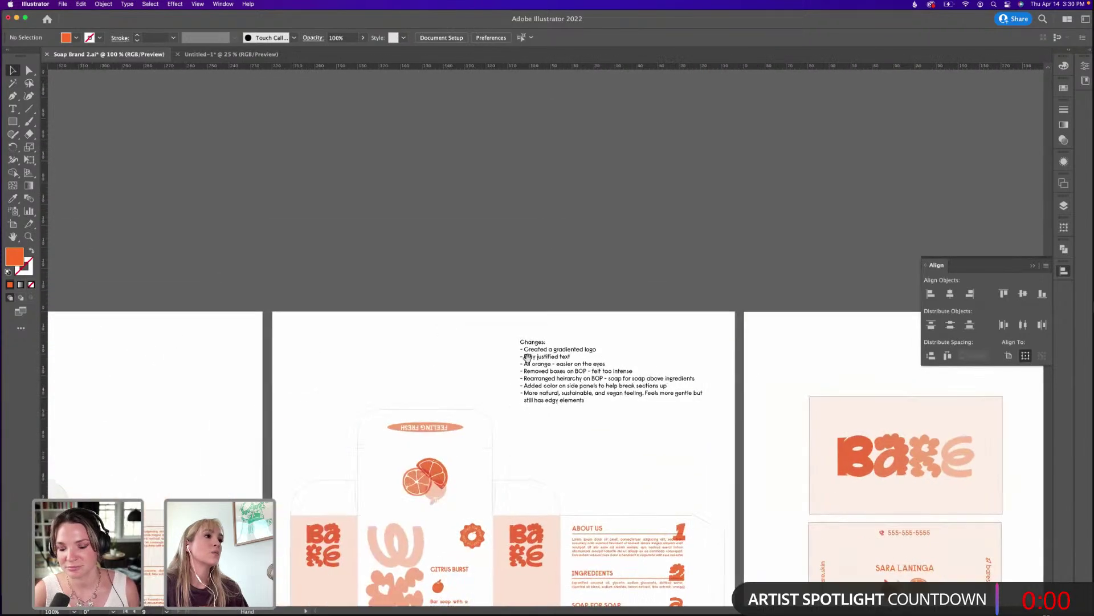
drag(315, 322, 661, 378)
scroll(661, 379, right, 10)
scroll(661, 379, down, 5)
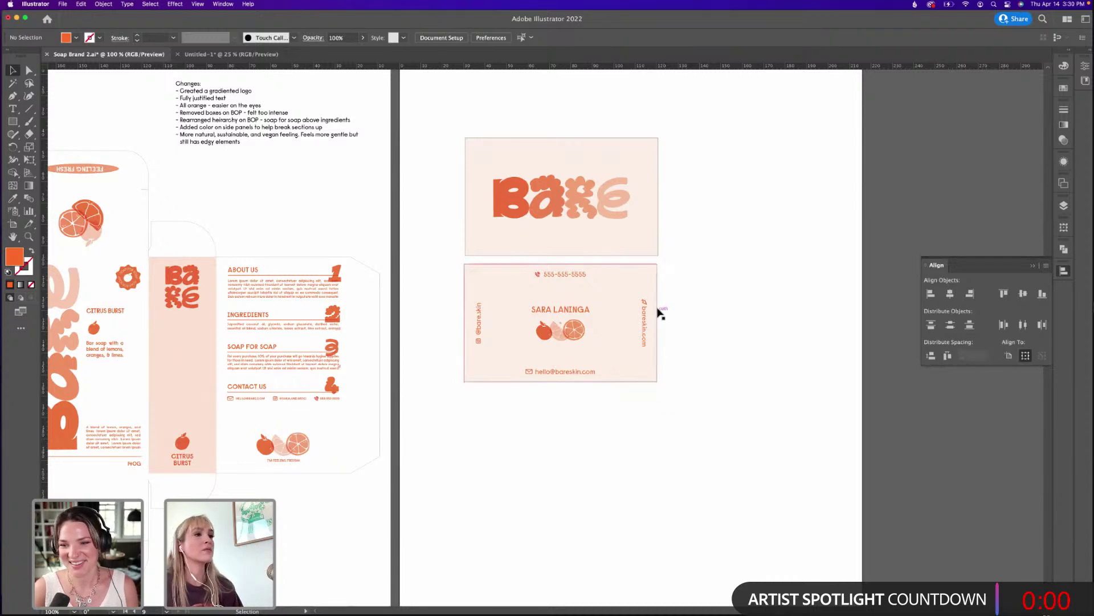
scroll(434, 260, up, 5)
scroll(434, 260, left, 10)
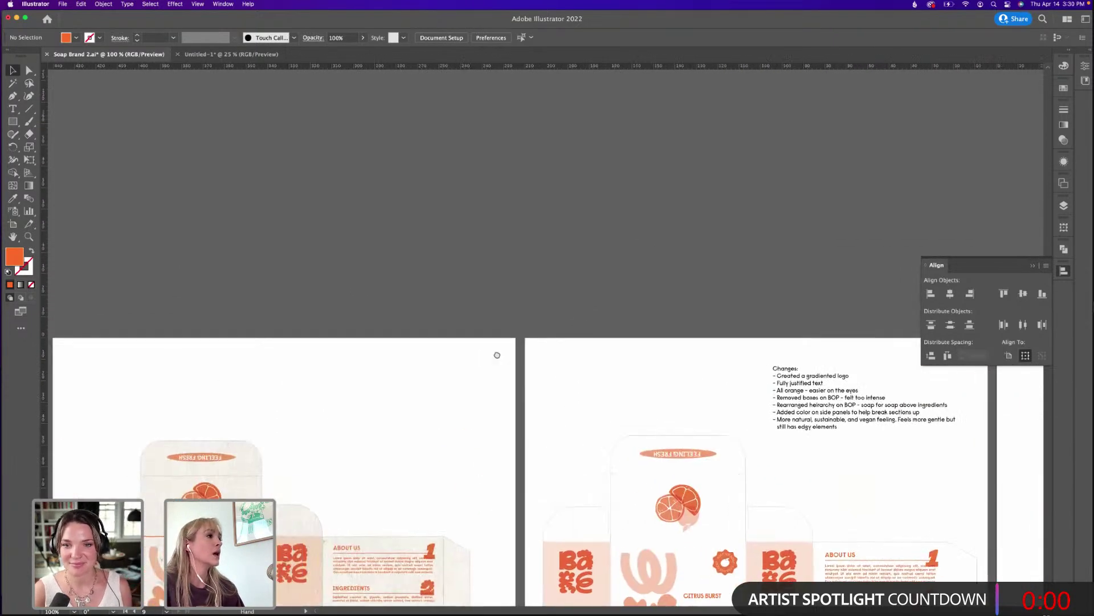
scroll(353, 280, down, 5)
scroll(353, 280, right, 10)
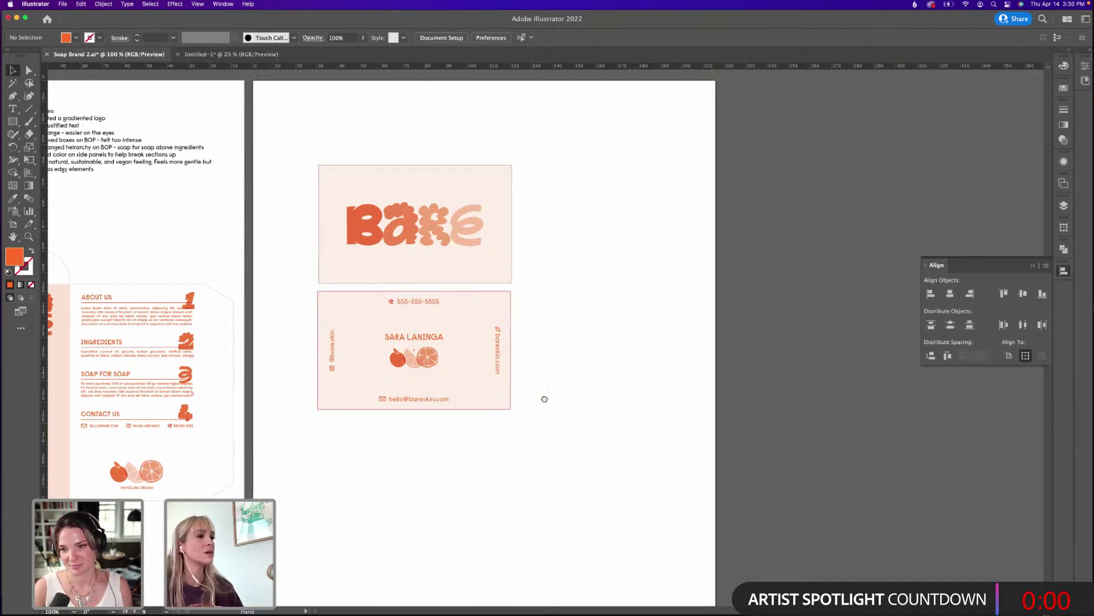
scroll(542, 396, left, 10)
scroll(542, 395, up, 1)
scroll(511, 296, down, 2)
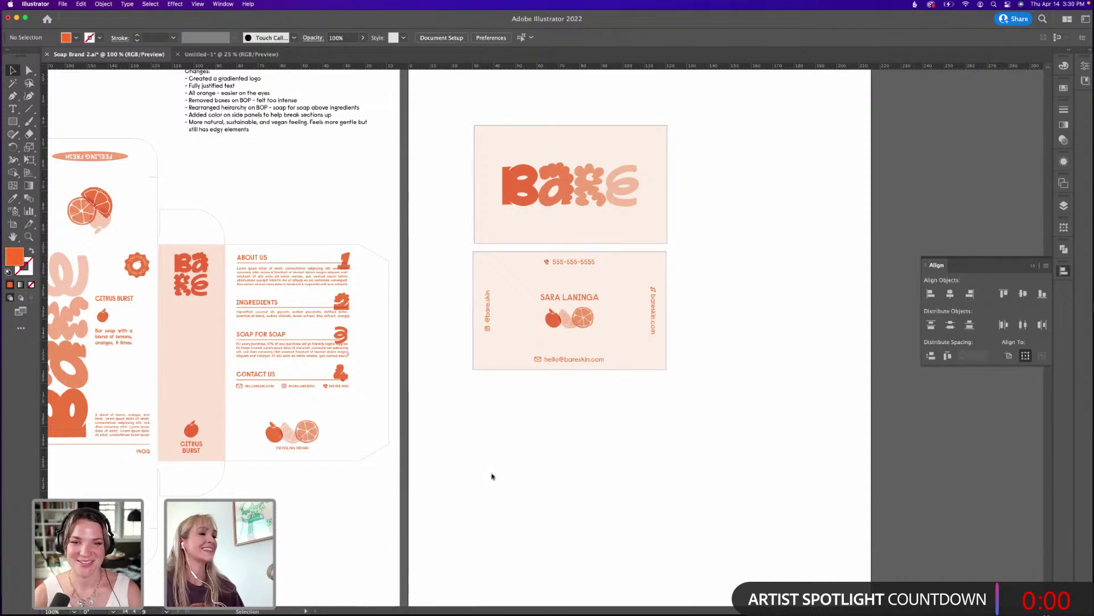
mouse_move(495, 611)
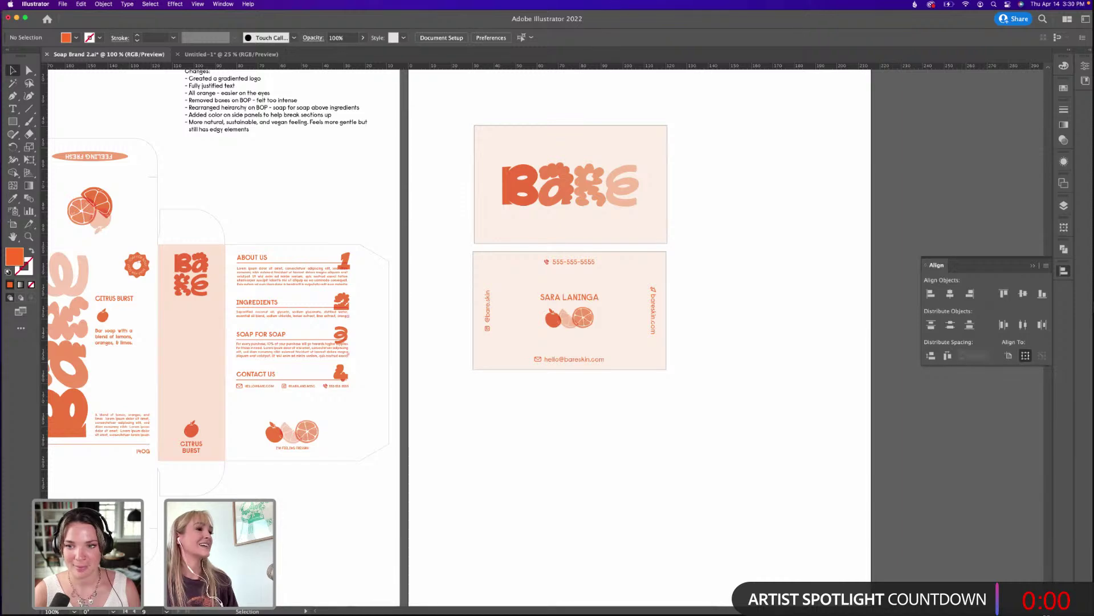
key(super+Tab)
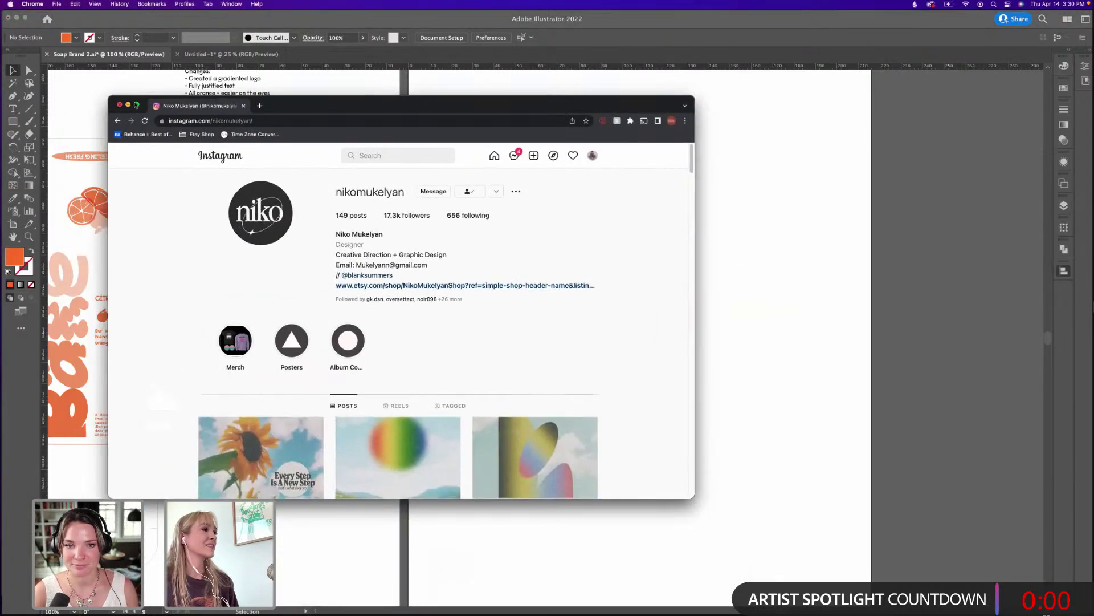
Make Chrome full screen and scroll down the designer's Instagram poster grid.
click(136, 105)
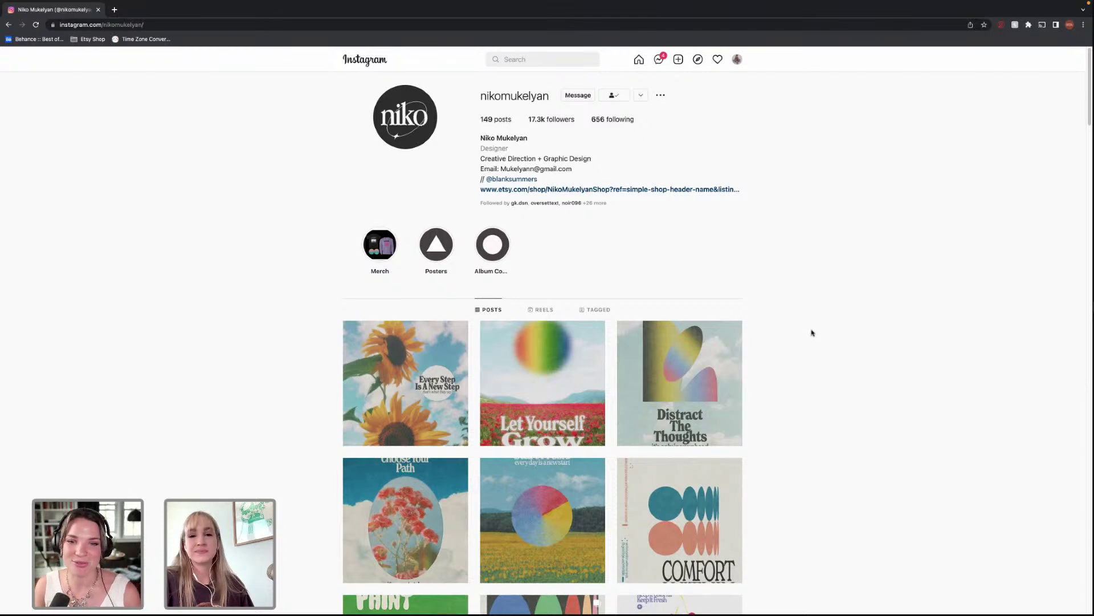
scroll(781, 315, down, 3)
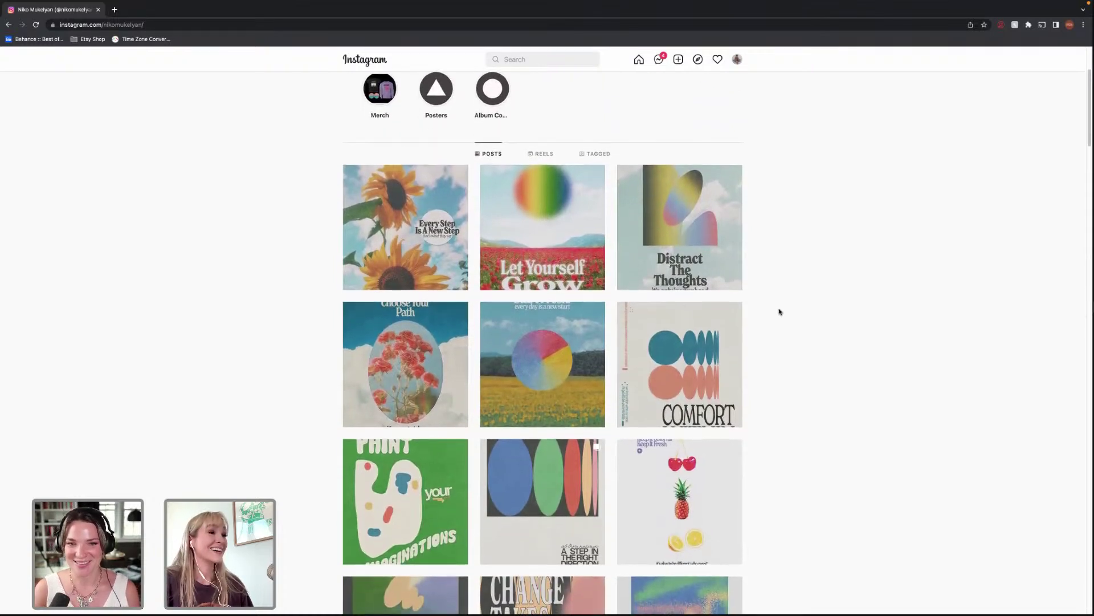
scroll(776, 313, down, 1)
scroll(776, 313, down, 1)
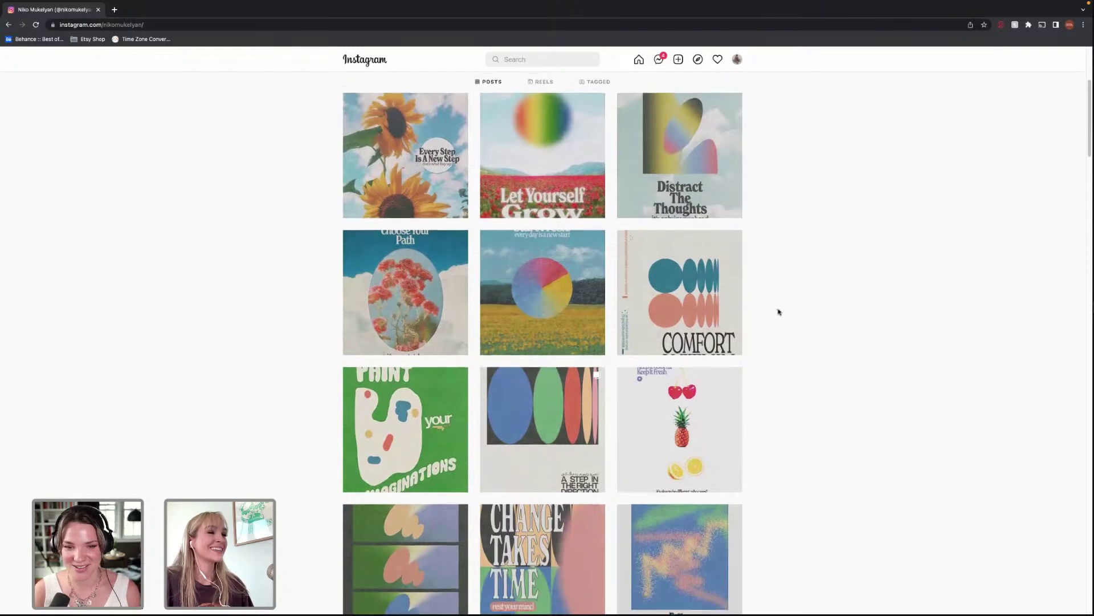
click(716, 396)
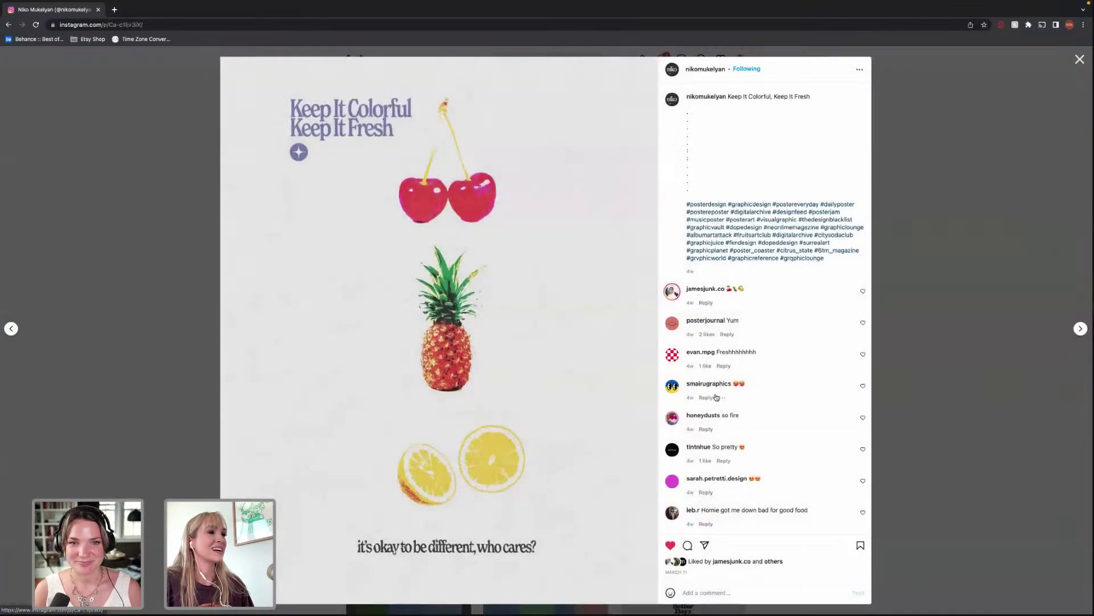
click(897, 276)
scroll(735, 377, down, 1)
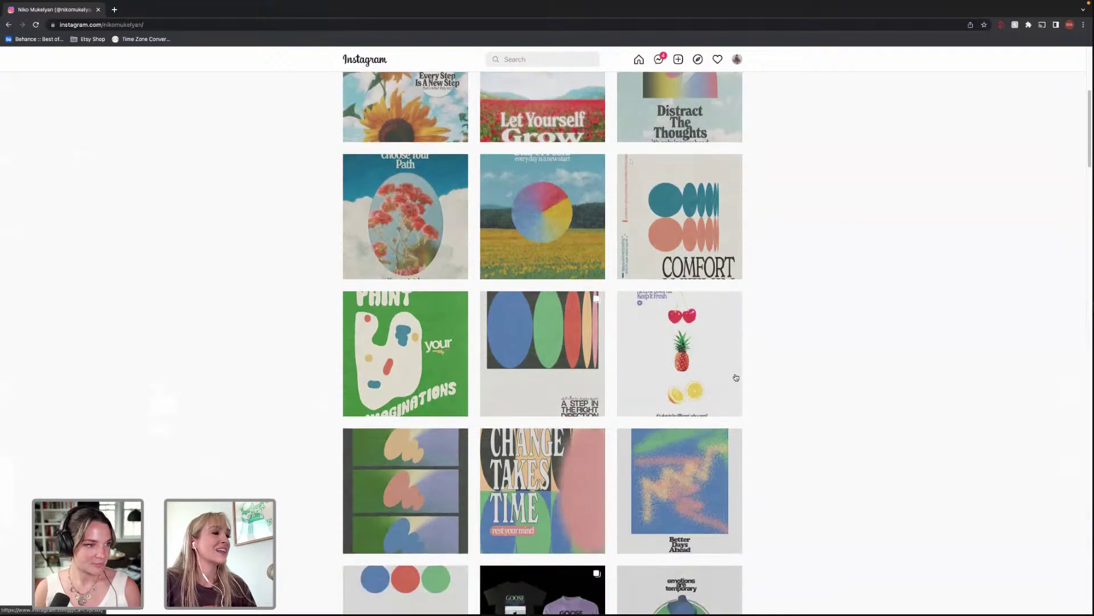
scroll(738, 378, down, 1)
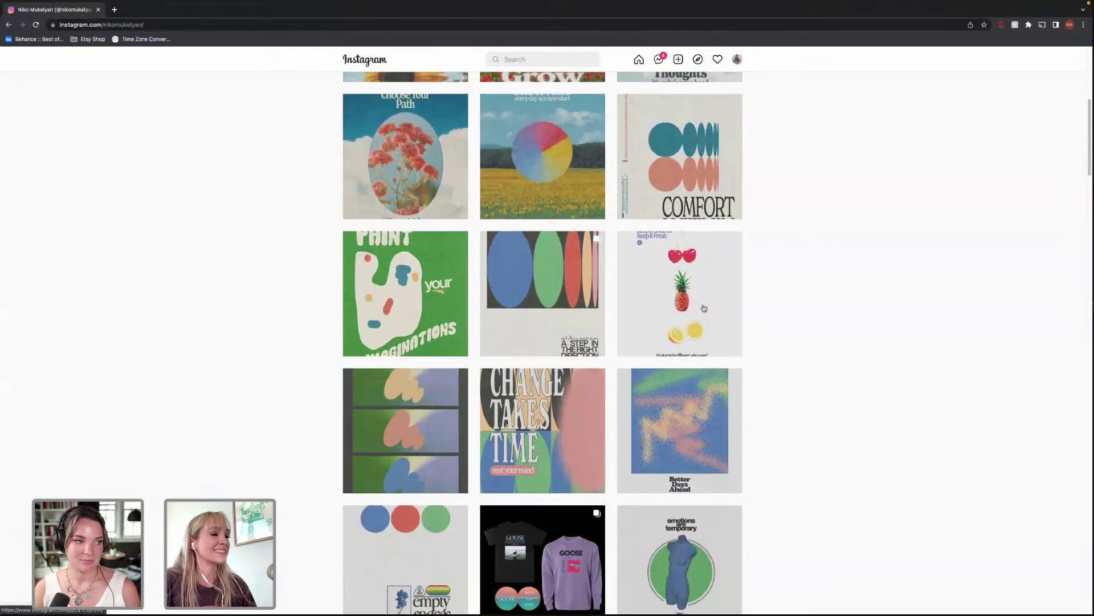
scroll(778, 290, down, 1)
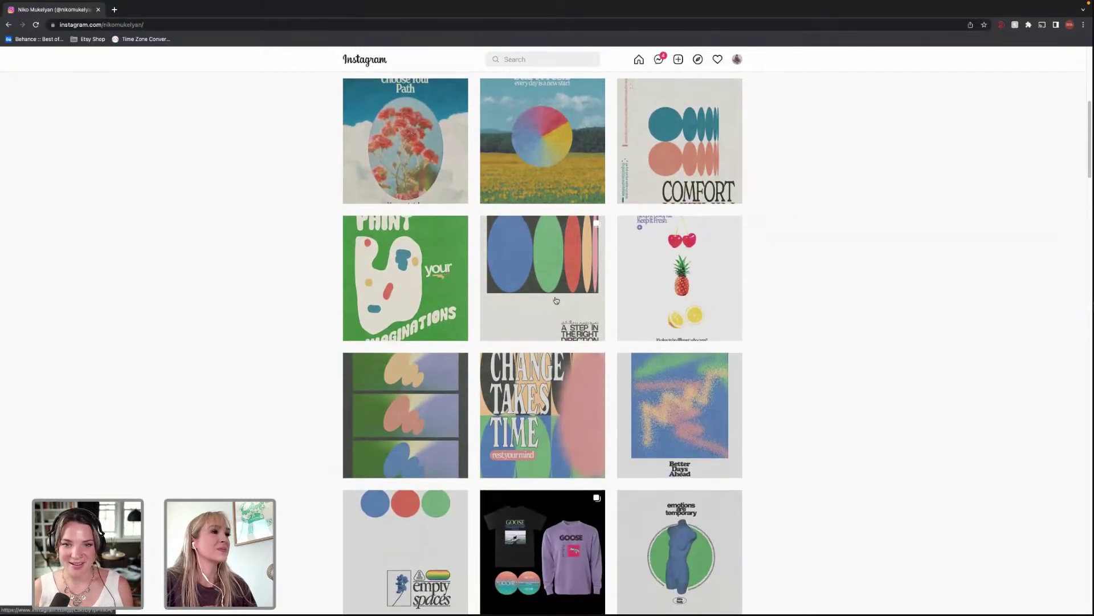
click(421, 159)
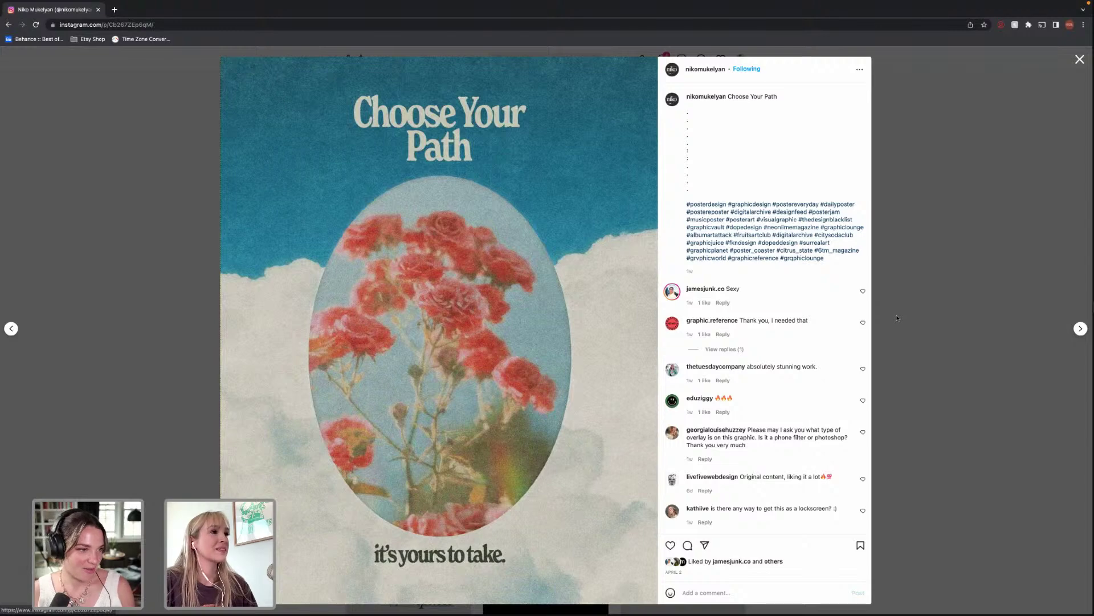
click(897, 318)
scroll(799, 318, down, 2)
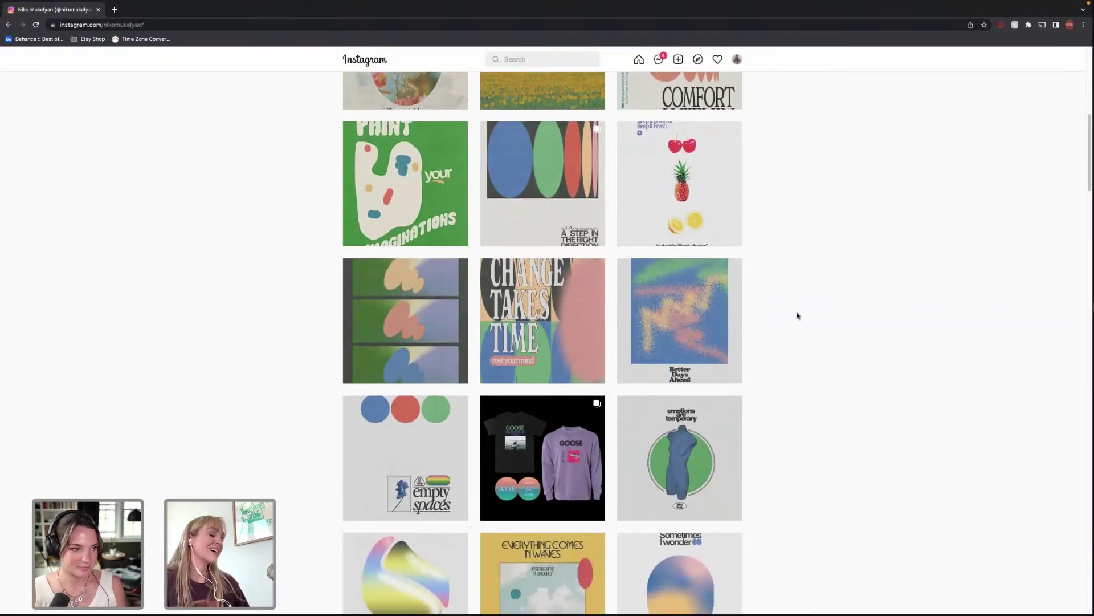
scroll(797, 315, down, 2)
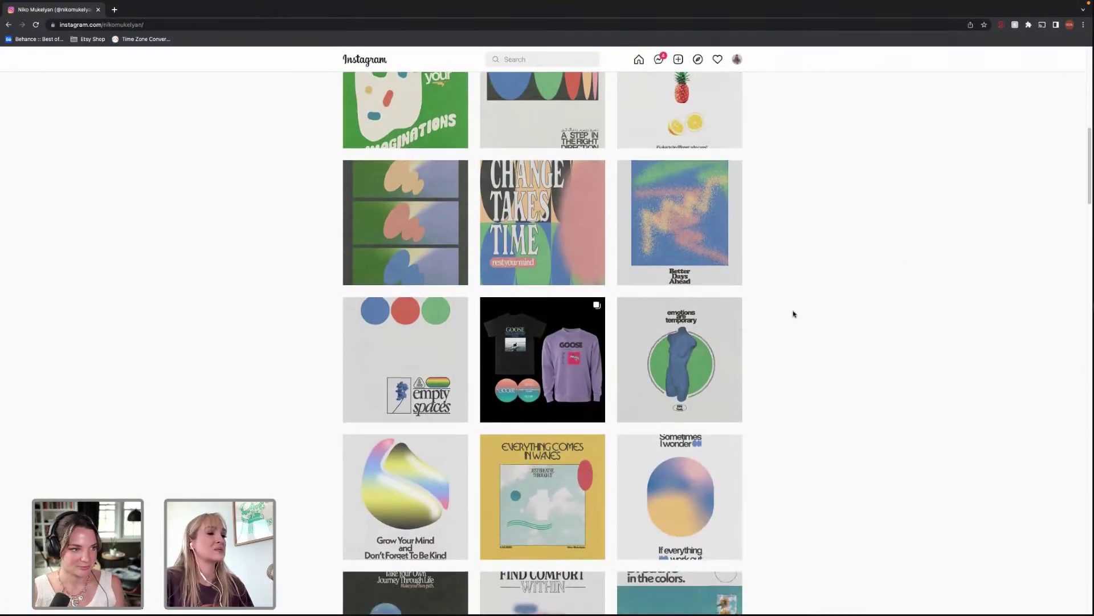
scroll(794, 308, down, 2)
scroll(794, 306, down, 2)
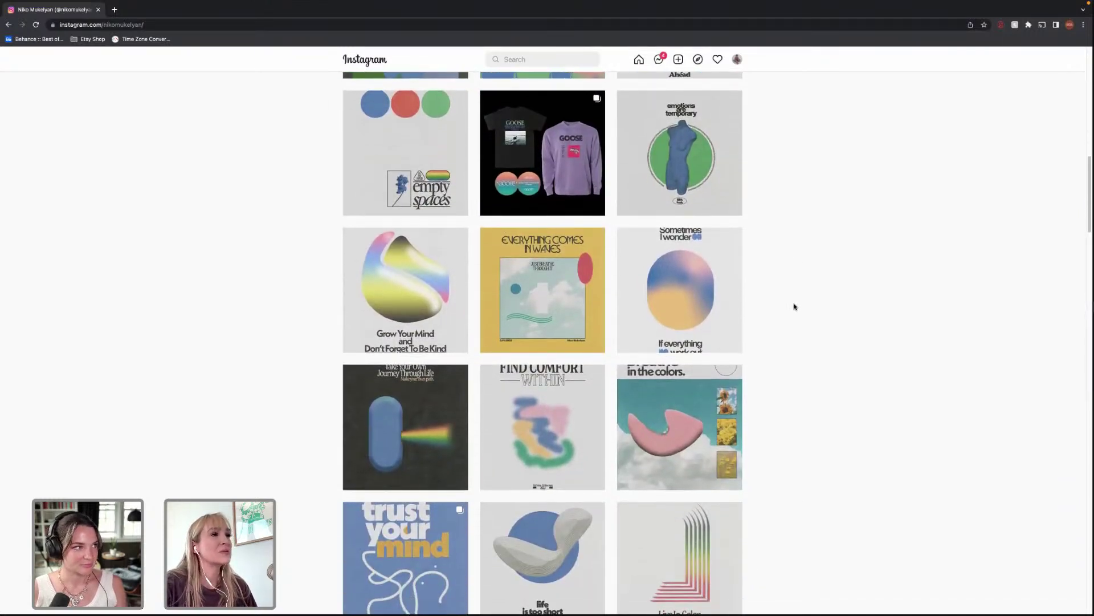
scroll(804, 289, down, 1)
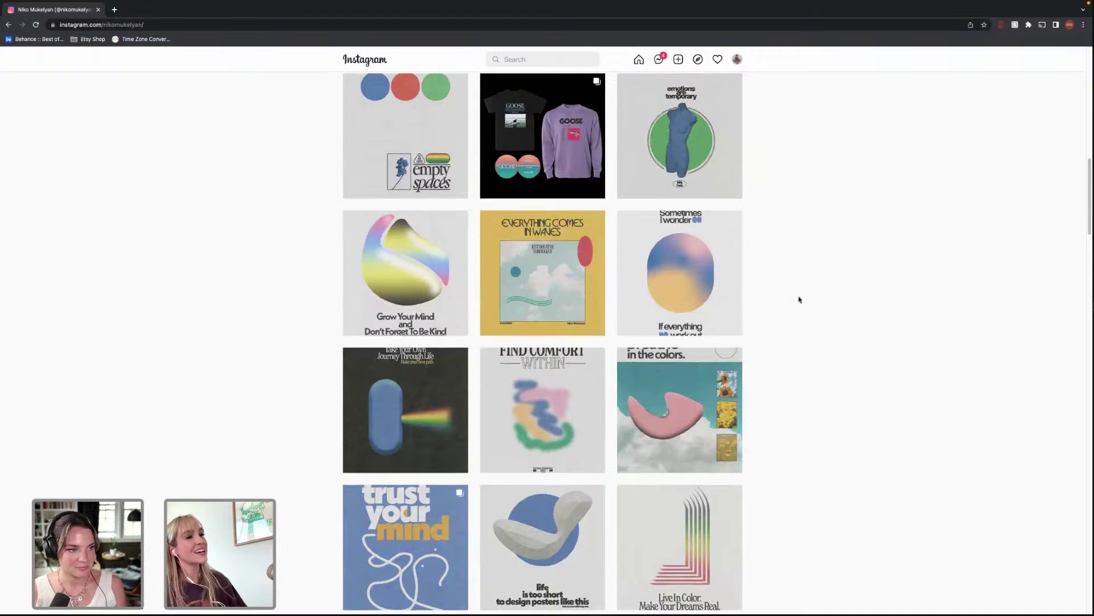
scroll(798, 302, down, 1)
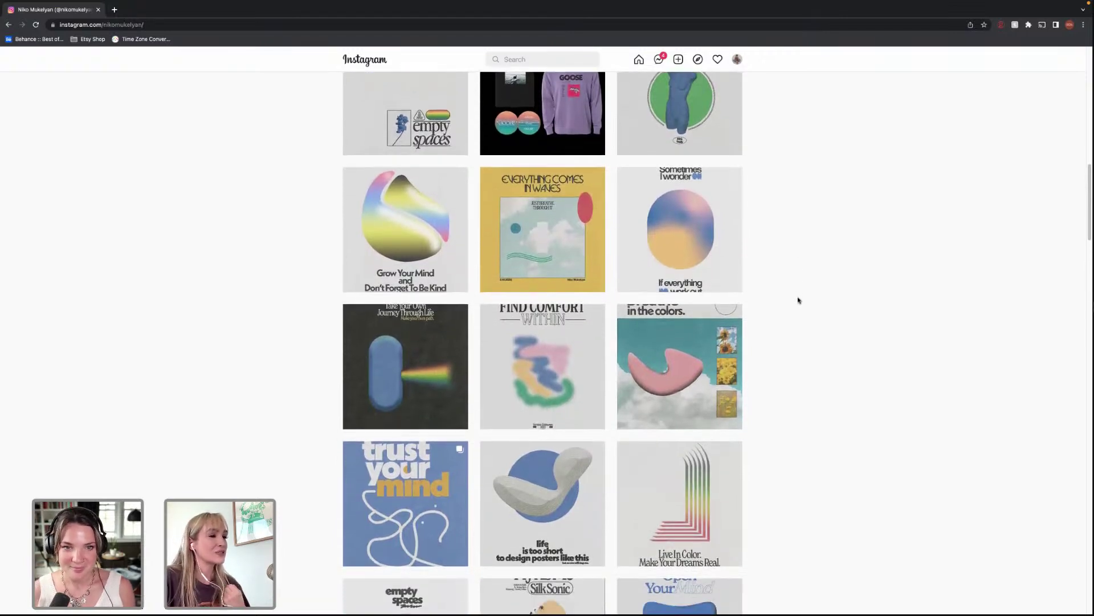
scroll(798, 301, down, 2)
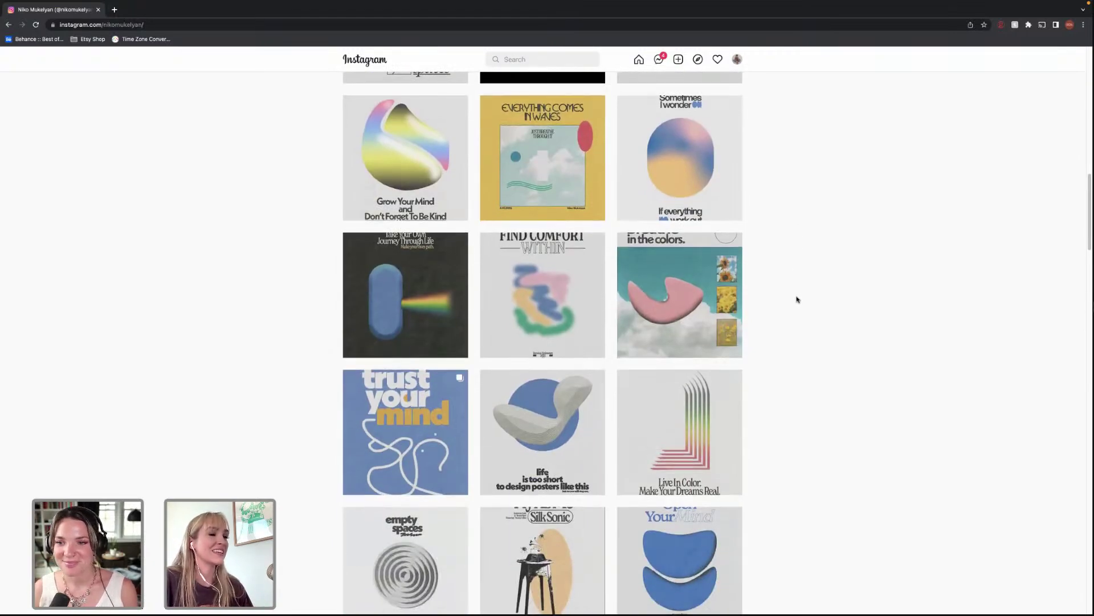
scroll(797, 300, down, 2)
scroll(797, 300, down, 2)
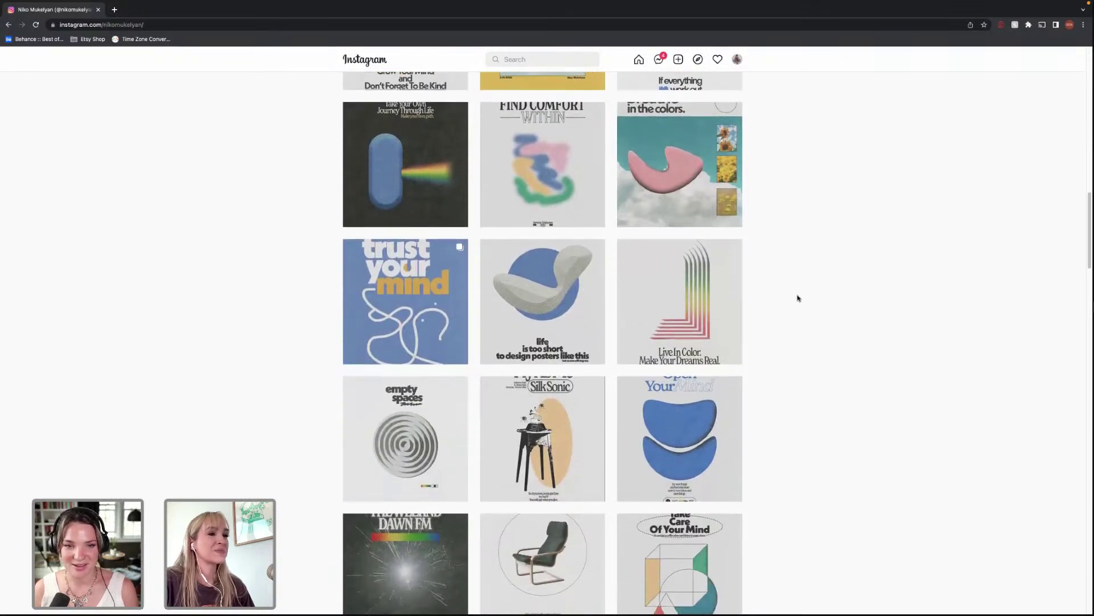
click(584, 415)
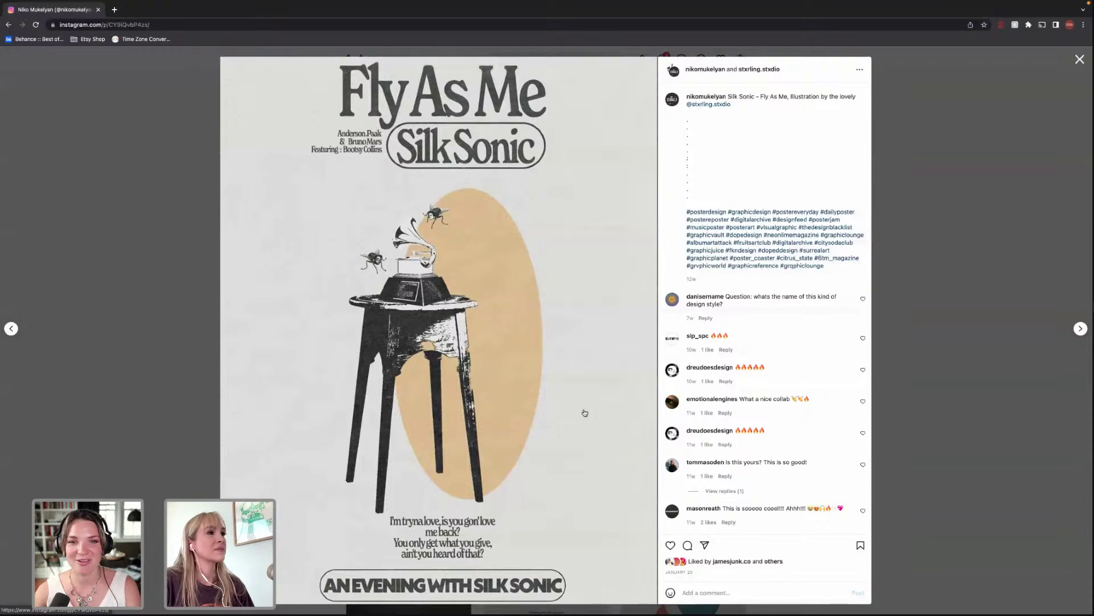
click(931, 231)
scroll(843, 270, down, 2)
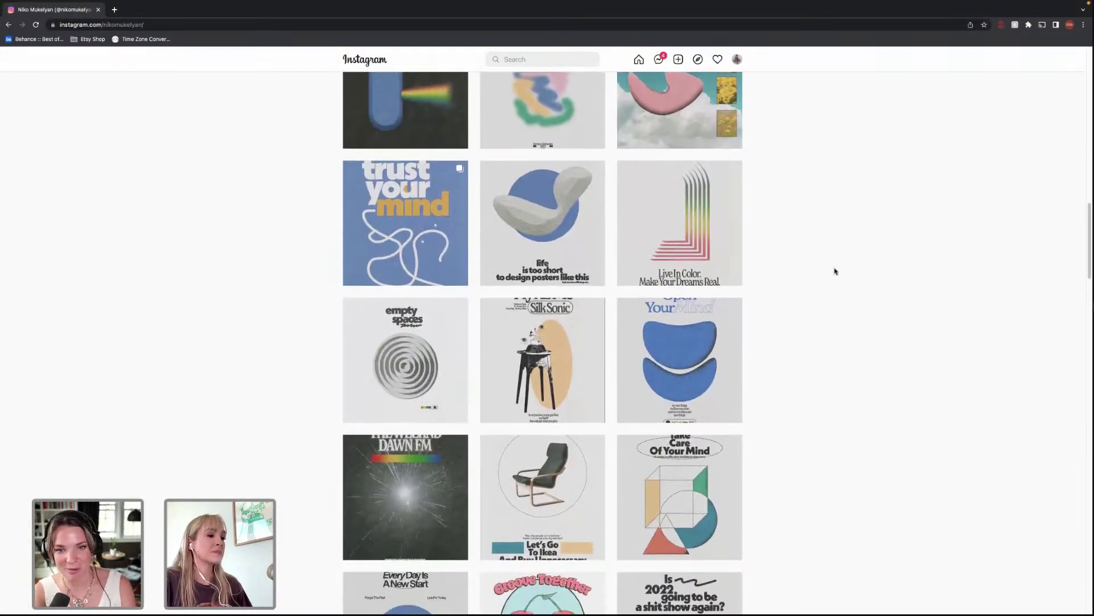
scroll(836, 269, down, 1)
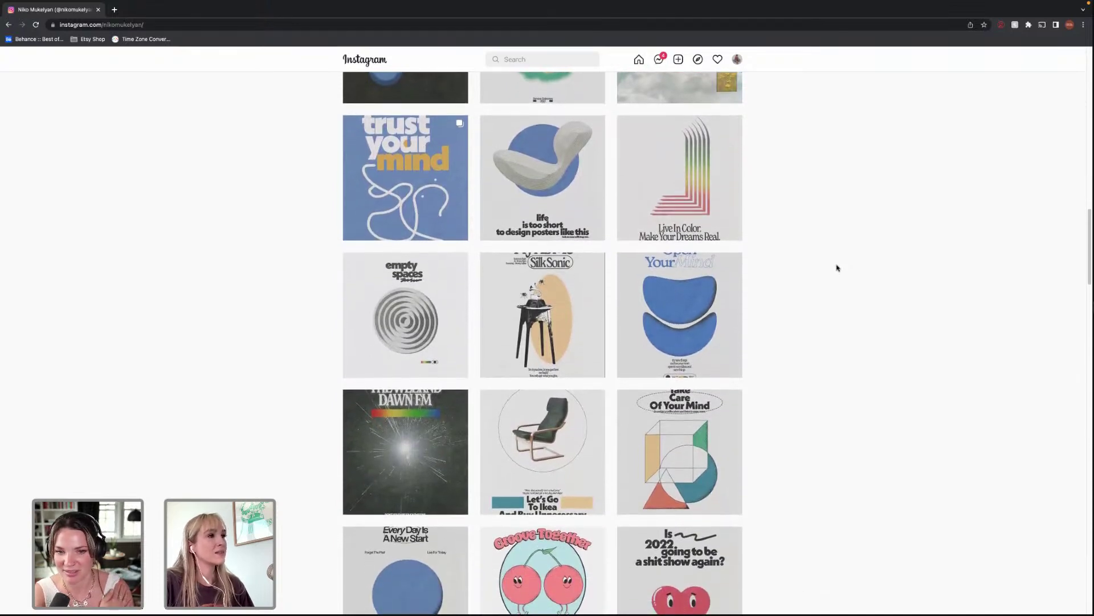
scroll(837, 268, down, 1)
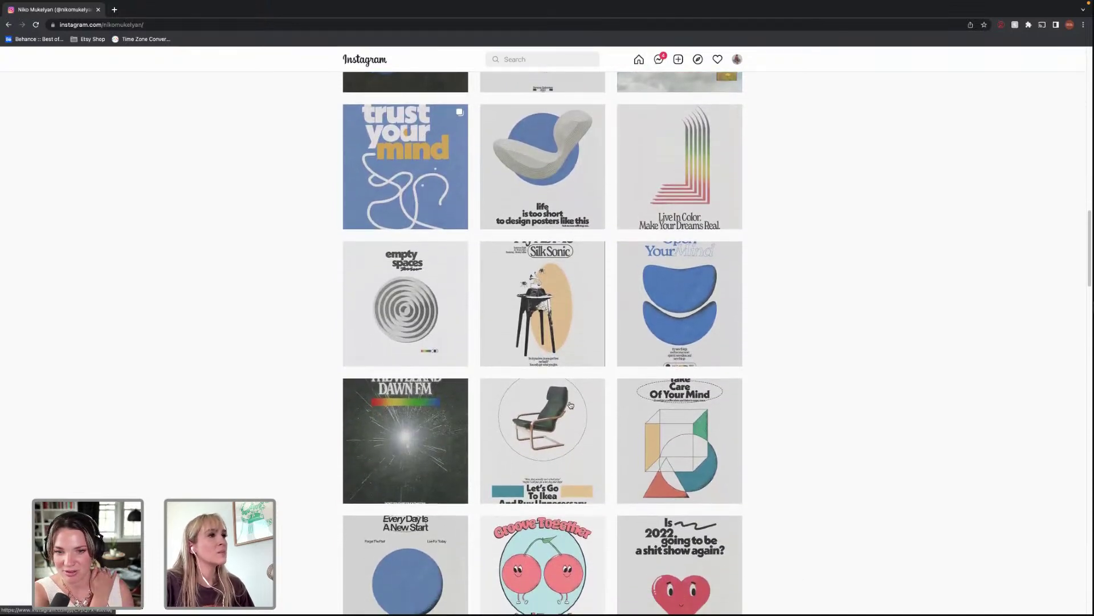
click(428, 153)
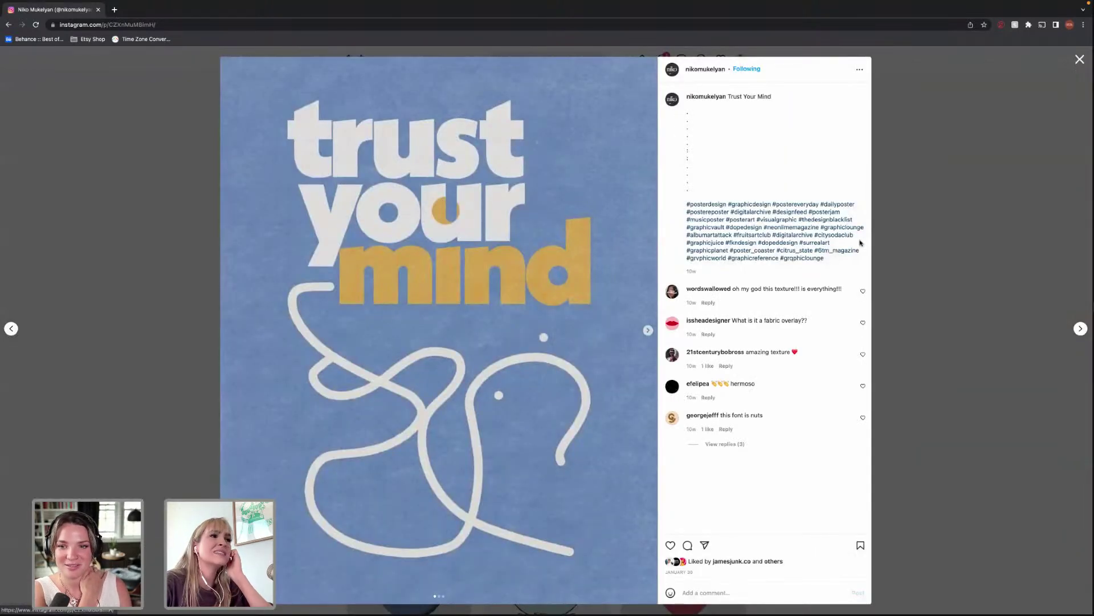
click(906, 234)
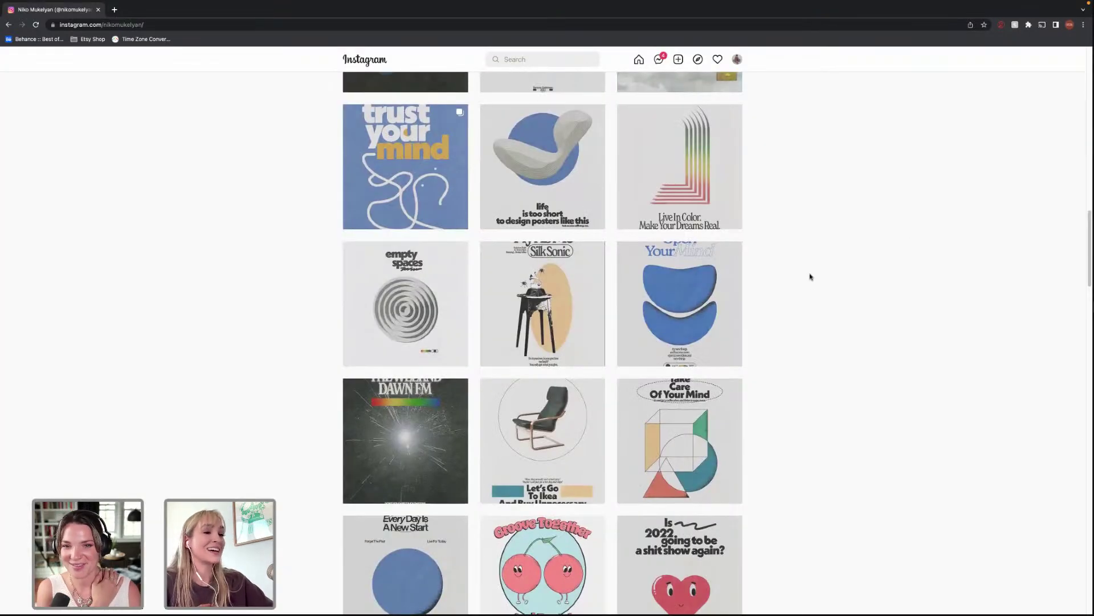
scroll(812, 274, down, 2)
scroll(813, 263, down, 1)
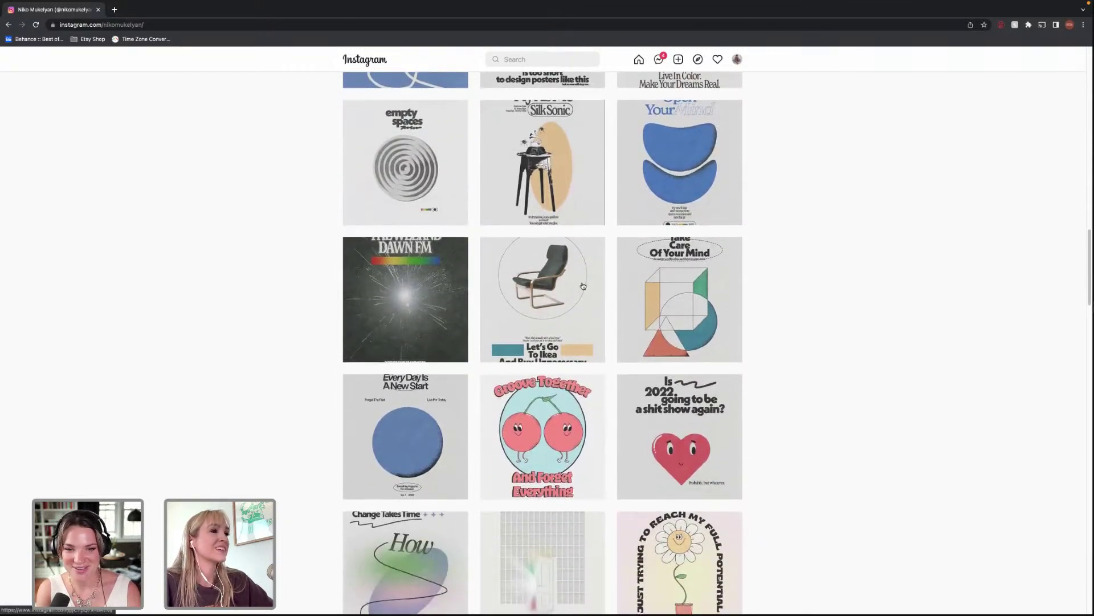
scroll(584, 284, up, 5)
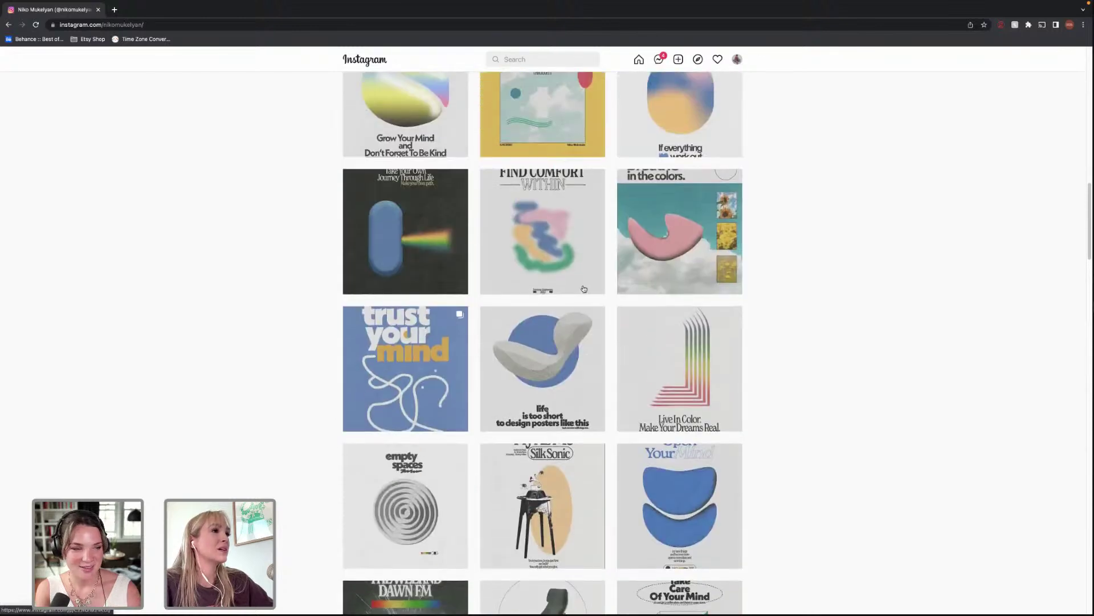
scroll(695, 247, up, 4)
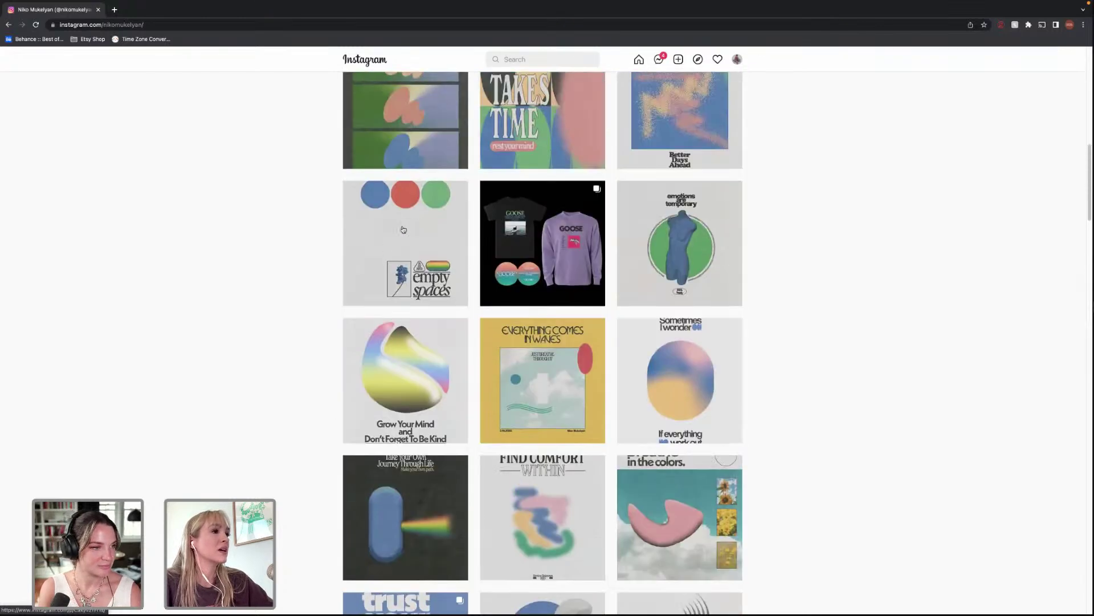
scroll(535, 197, up, 5)
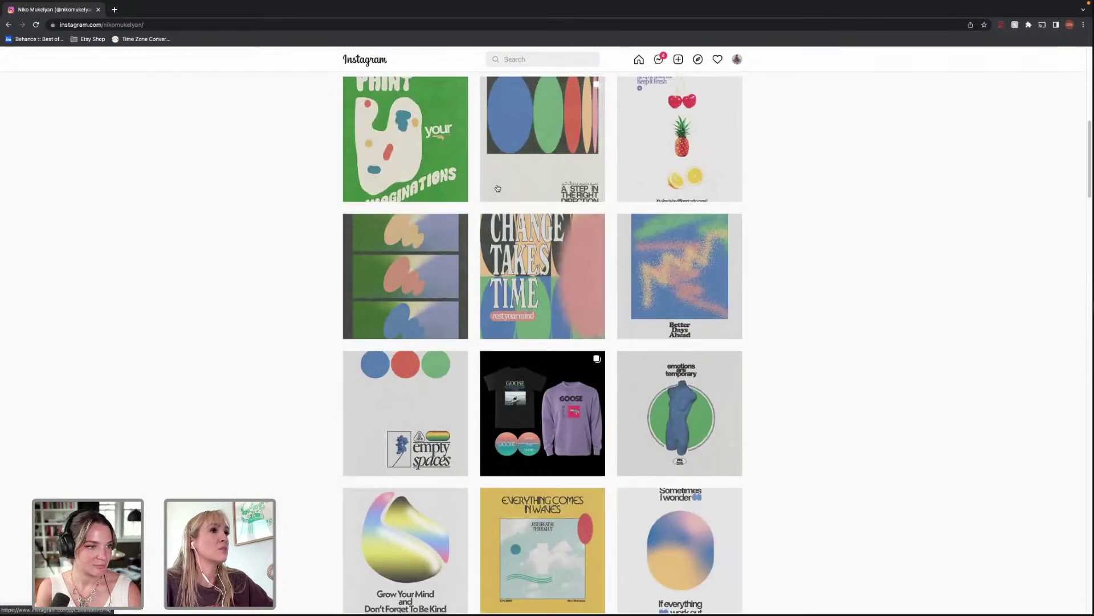
scroll(607, 178, up, 1)
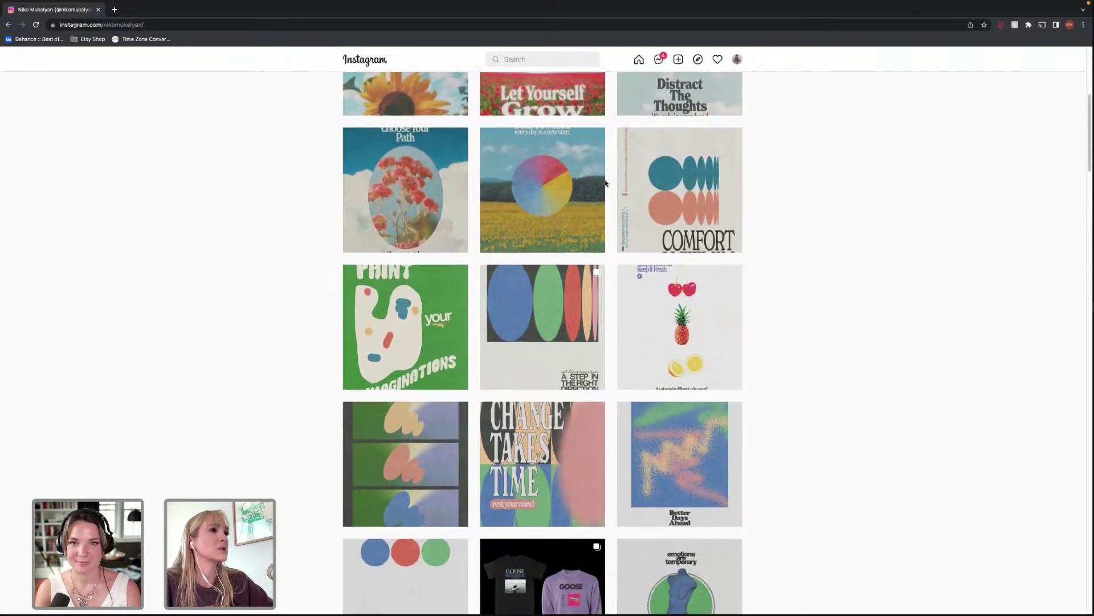
scroll(717, 269, up, 2)
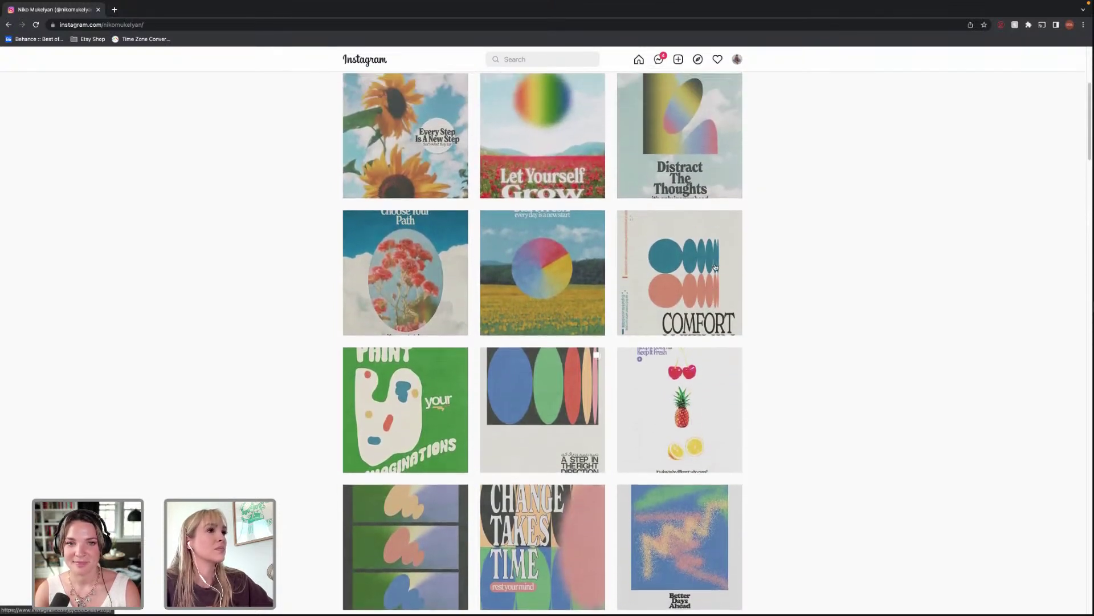
scroll(715, 267, up, 2)
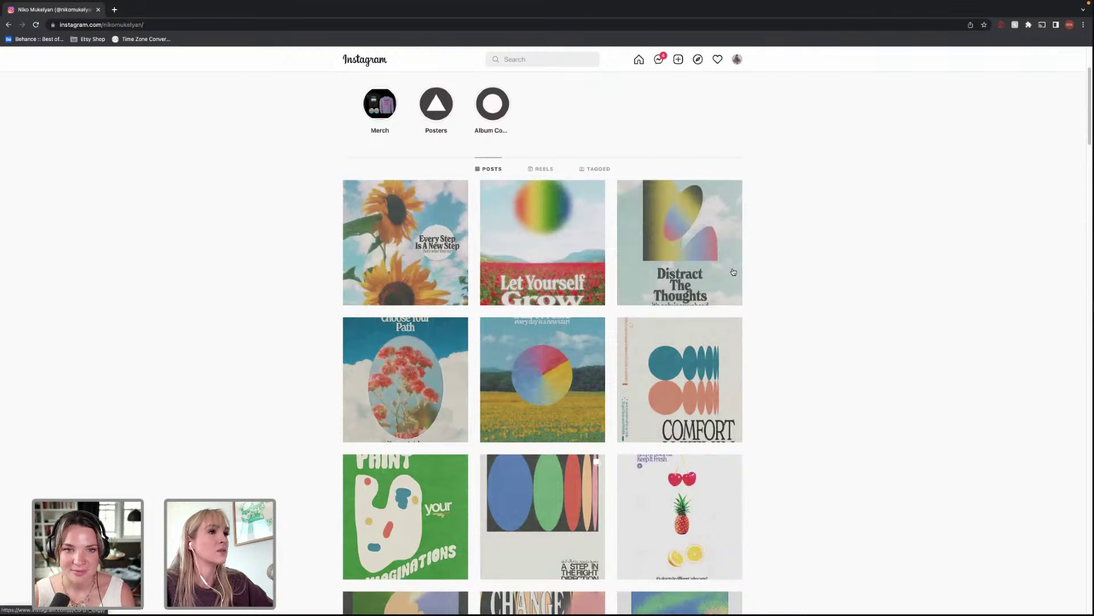
scroll(733, 272, down, 1)
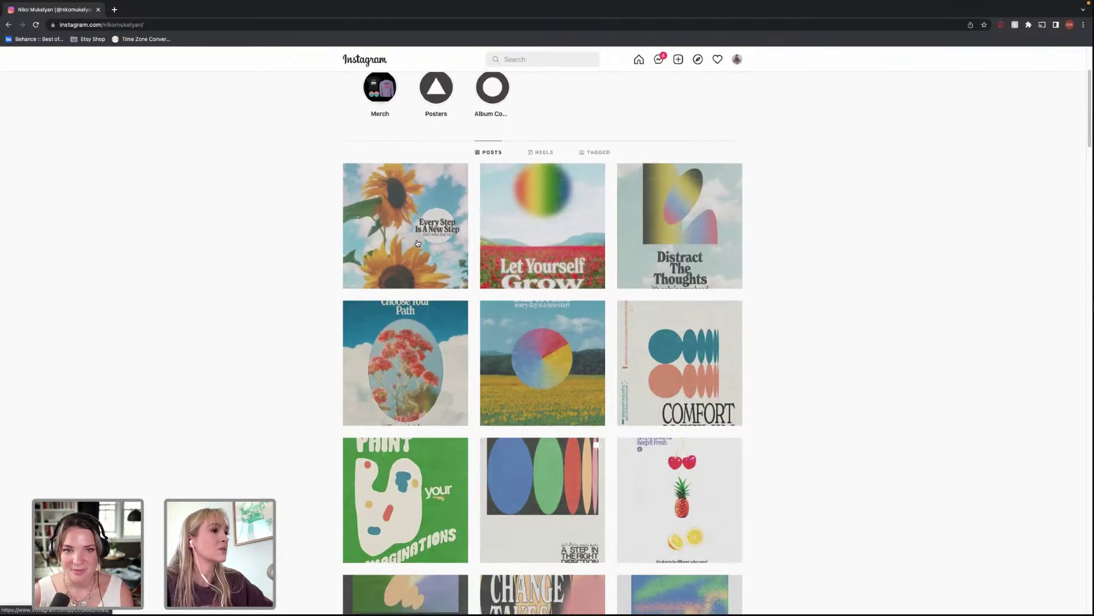
click(531, 235)
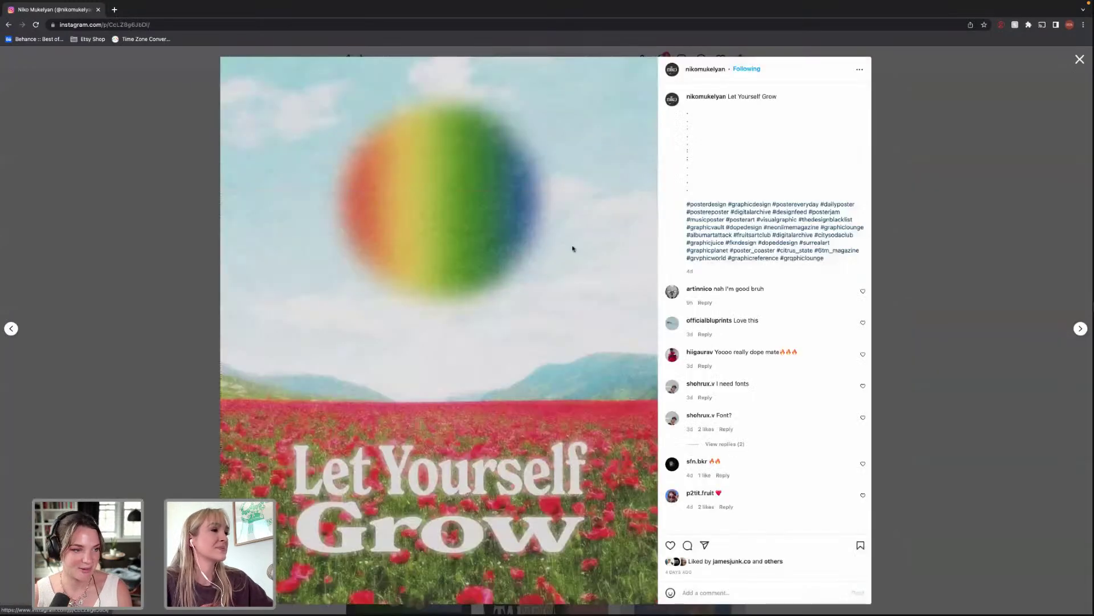
click(994, 274)
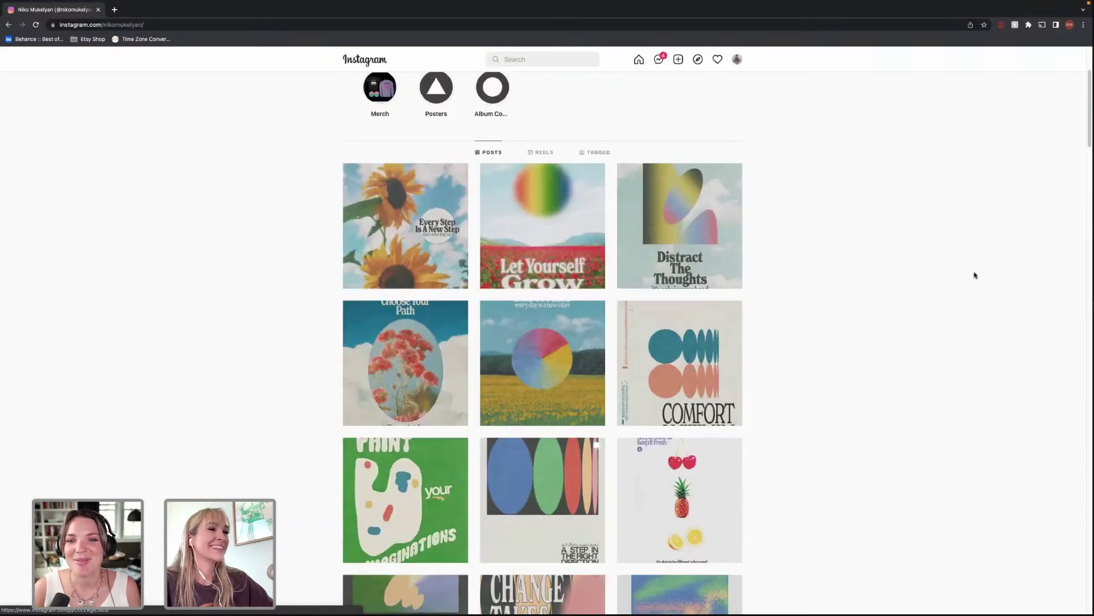
scroll(627, 290, down, 2)
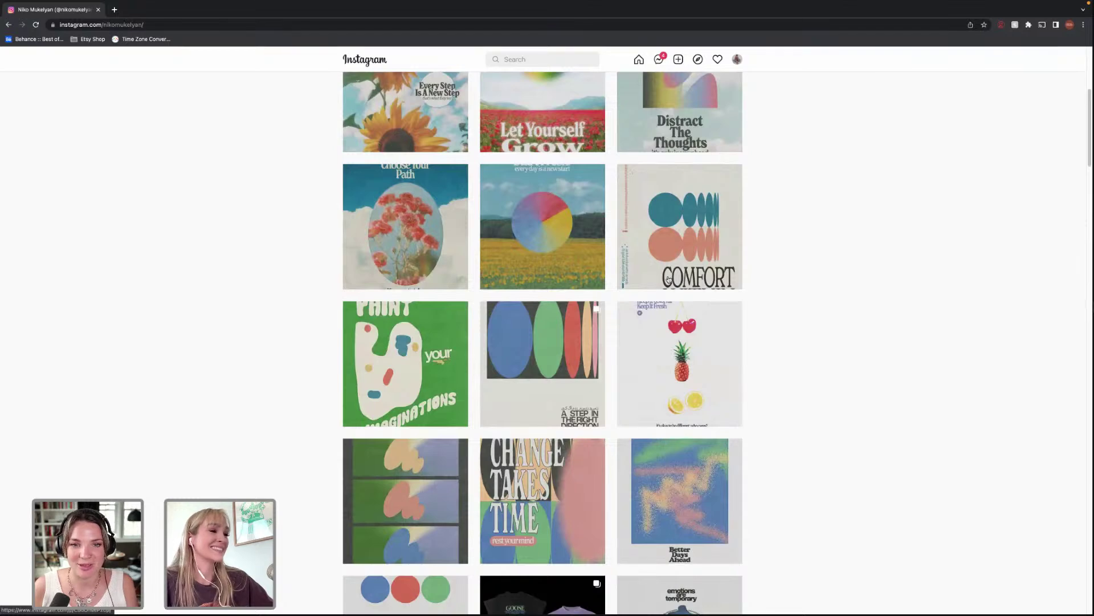
scroll(668, 279, down, 4)
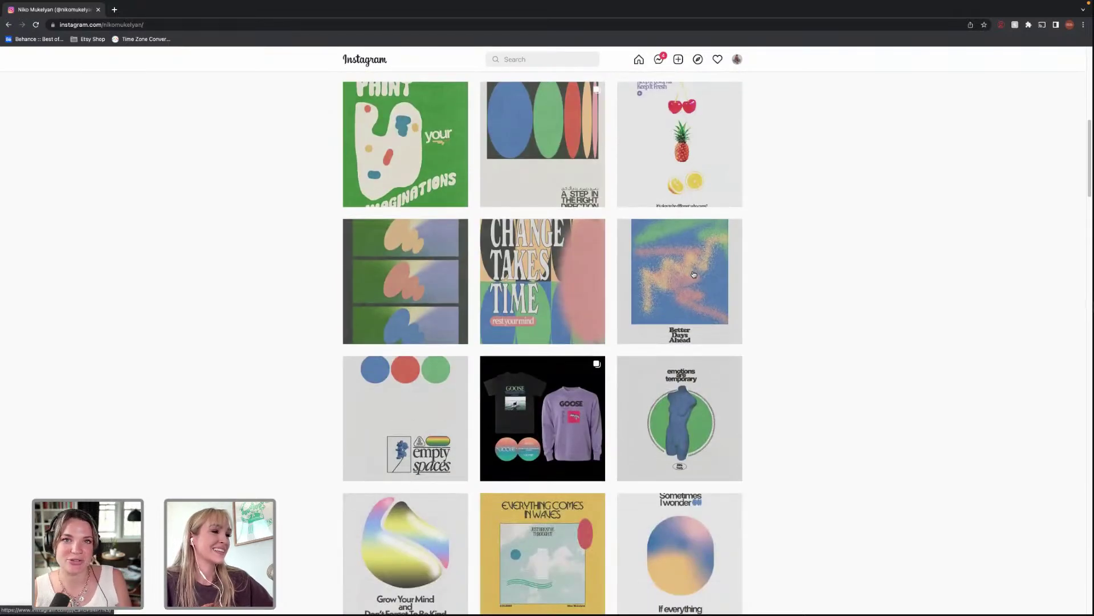
scroll(693, 275, down, 3)
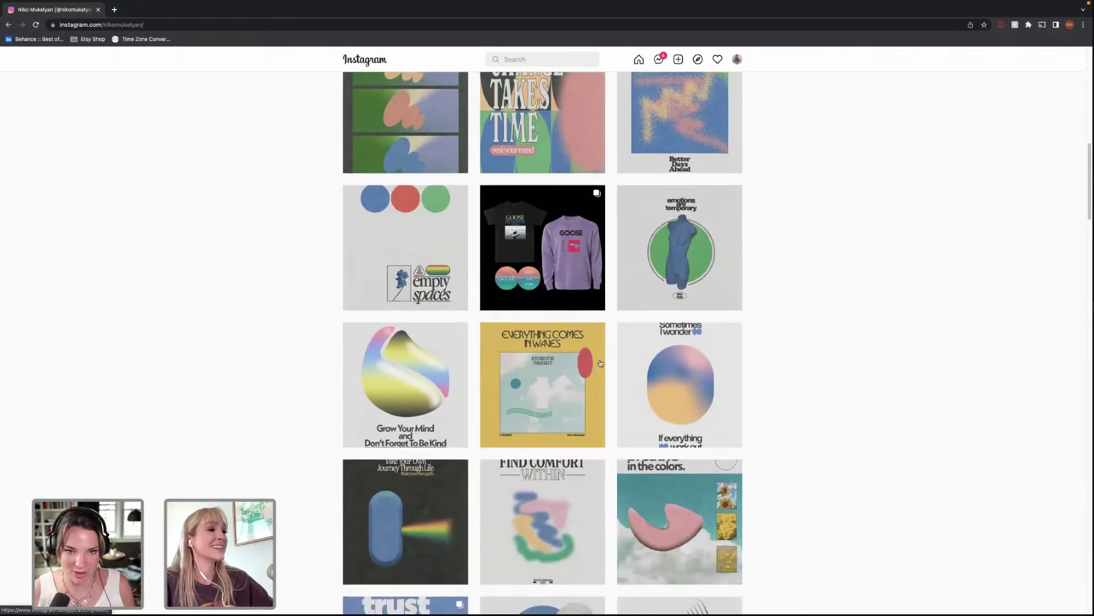
click(593, 352)
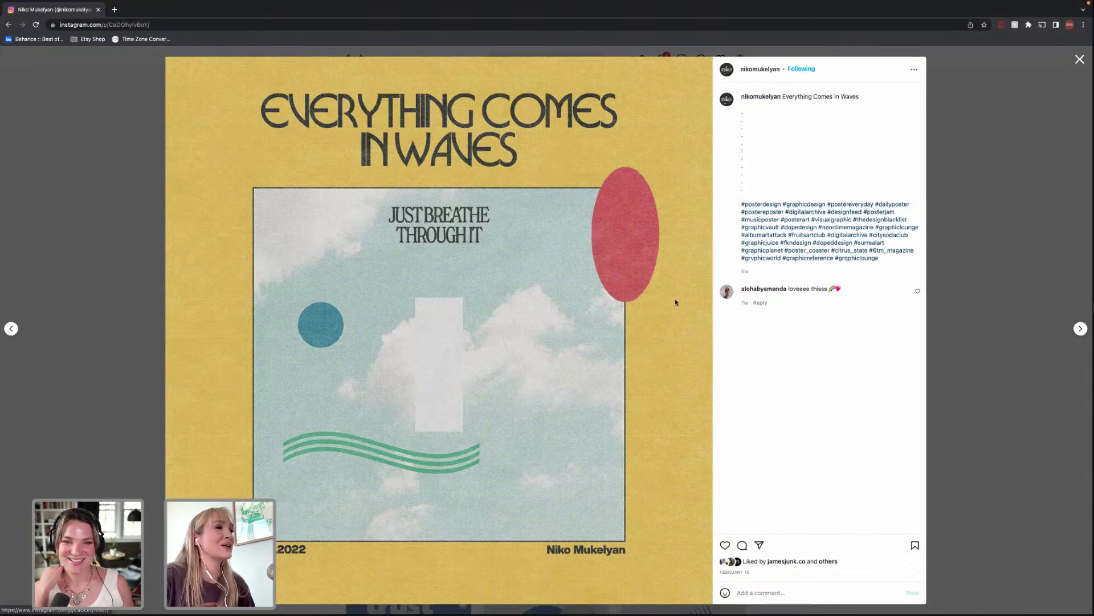
click(1015, 217)
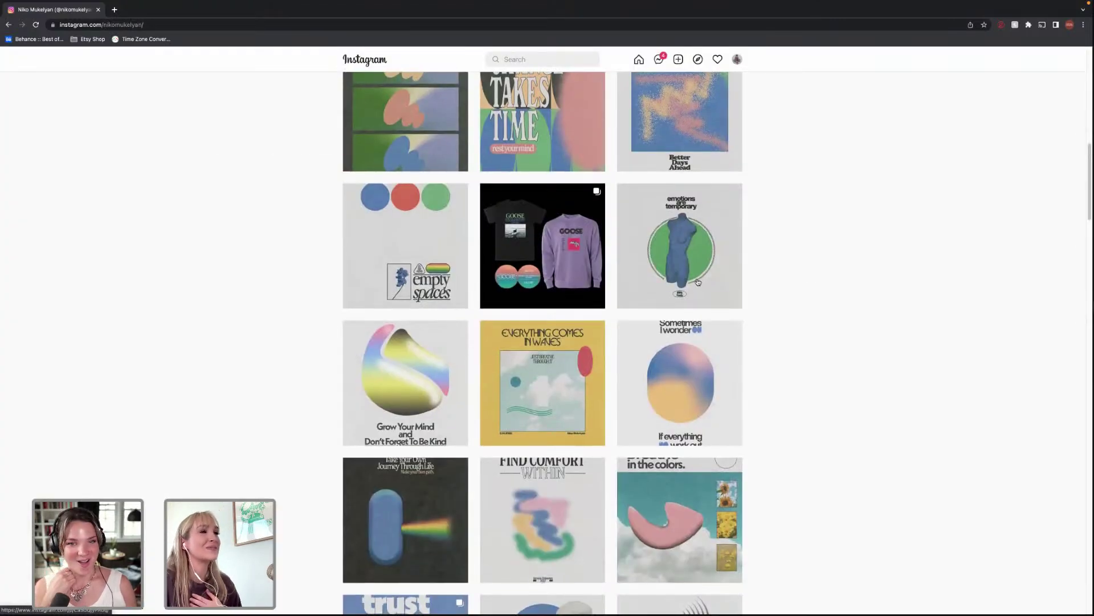
scroll(697, 282, down, 3)
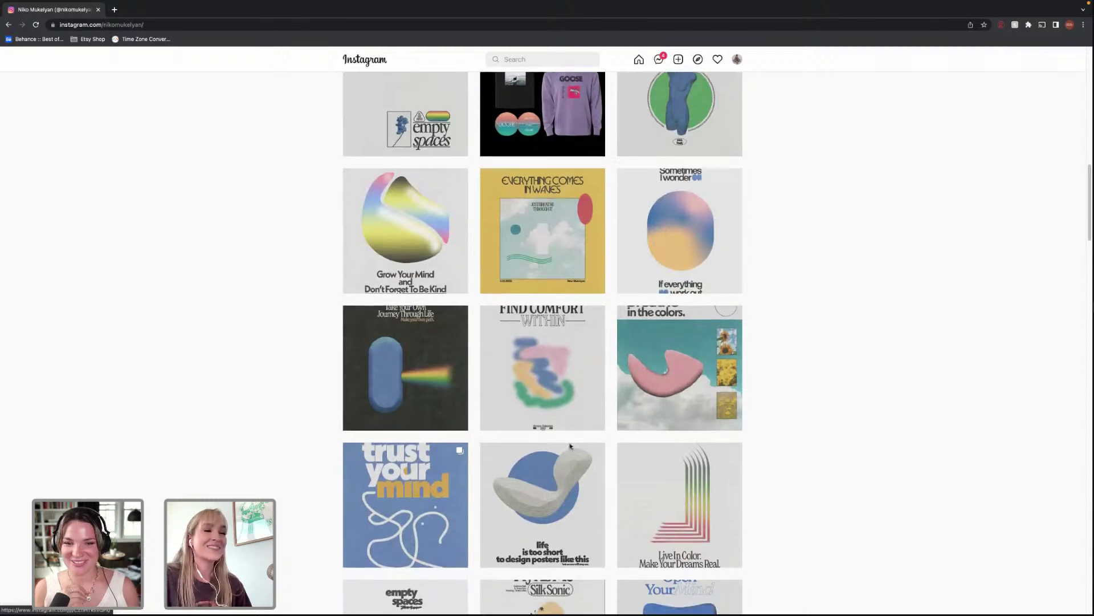
scroll(712, 381, down, 2)
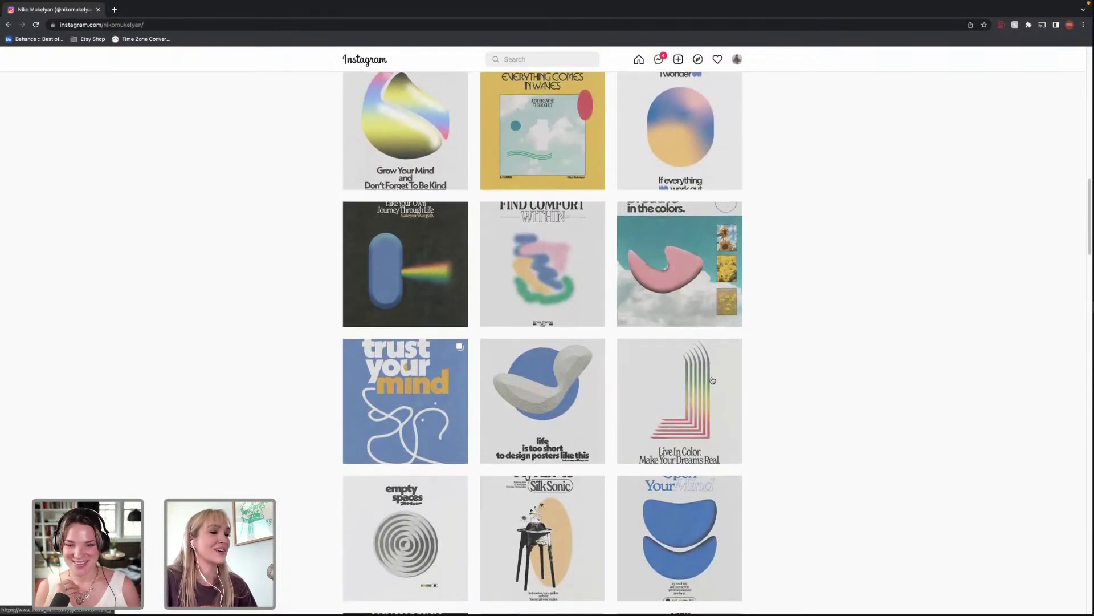
scroll(714, 380, down, 2)
scroll(721, 379, down, 4)
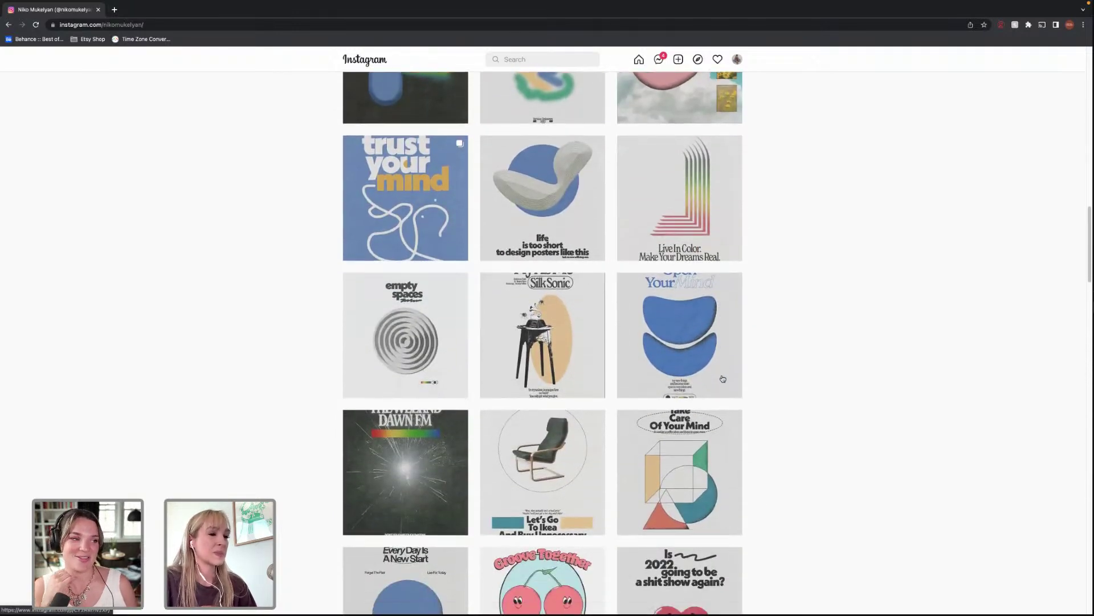
scroll(723, 368, down, 5)
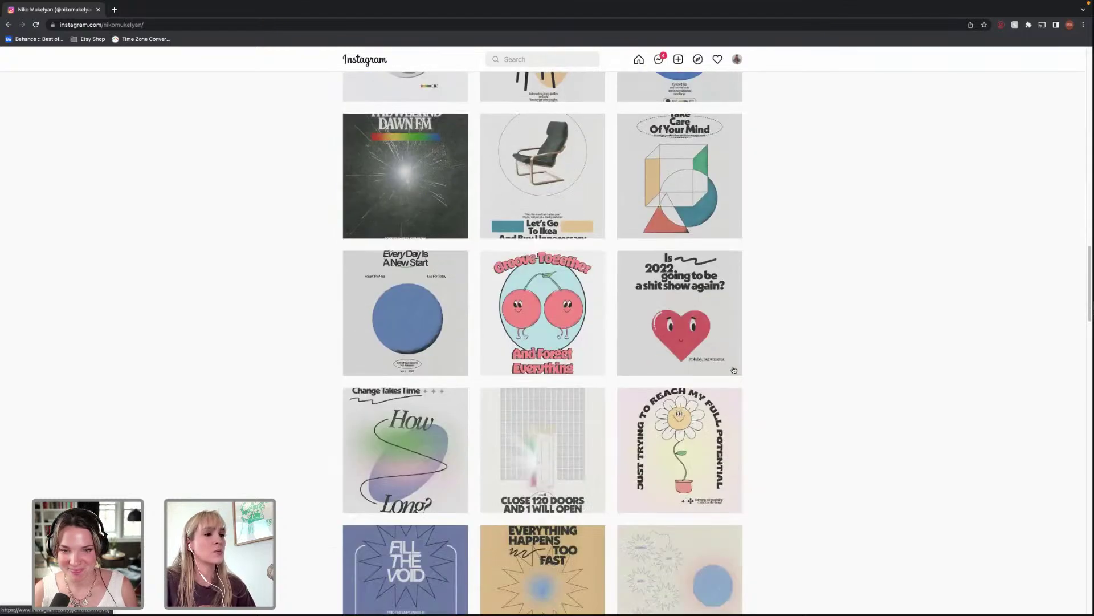
scroll(736, 368, down, 3)
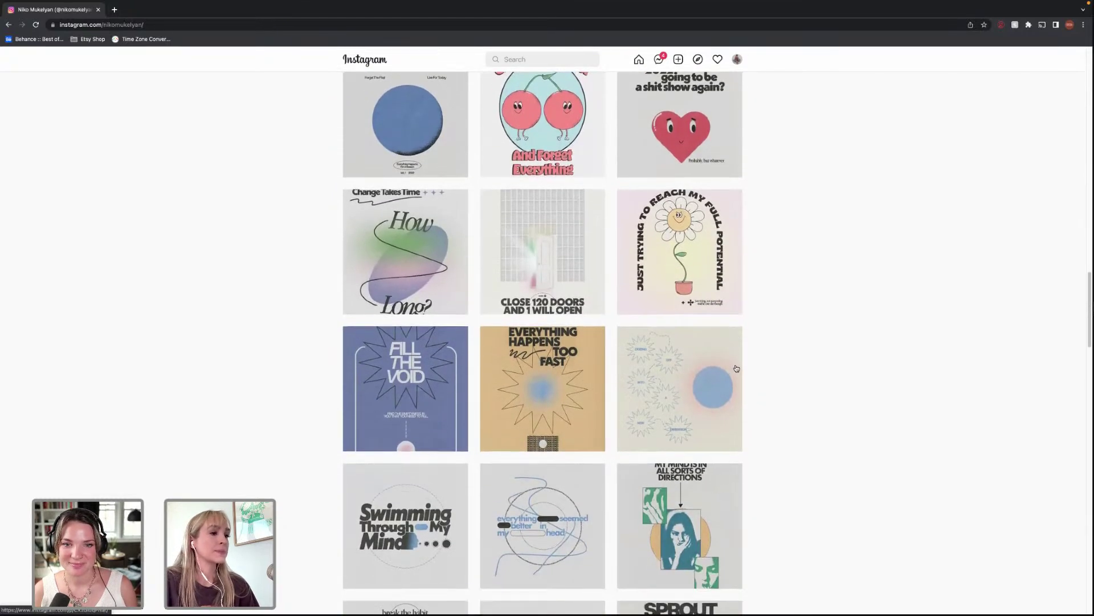
scroll(737, 368, down, 3)
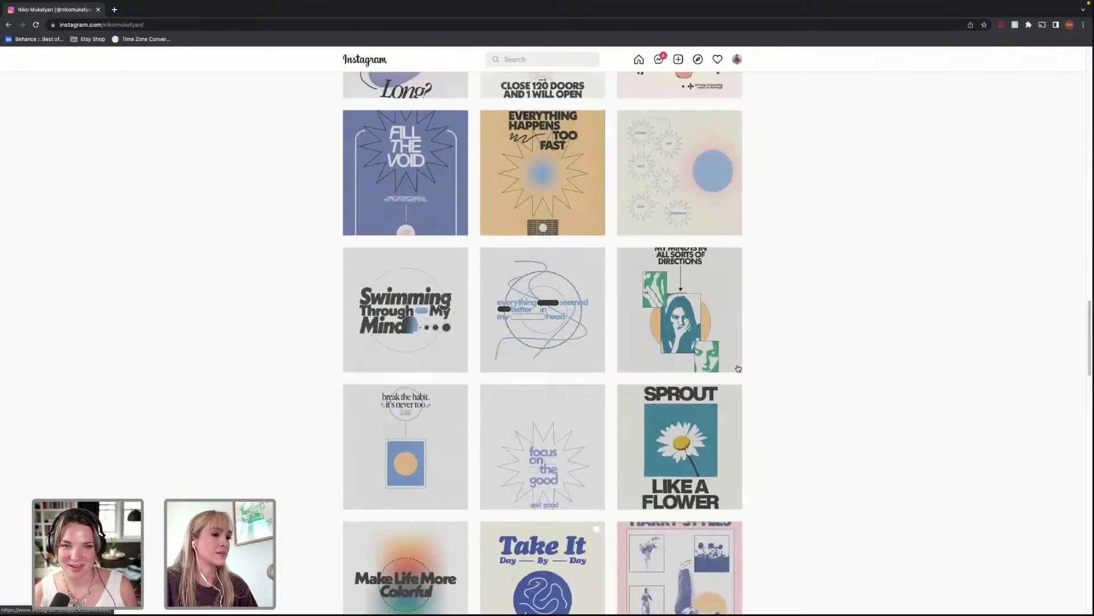
scroll(739, 366, down, 2)
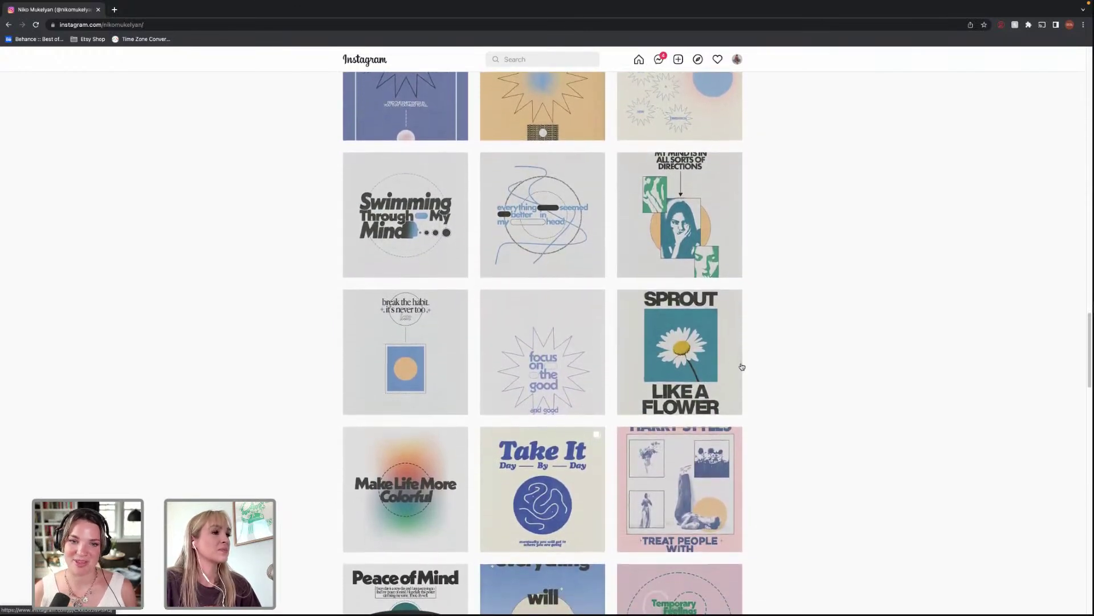
scroll(747, 363, down, 1)
scroll(748, 360, down, 1)
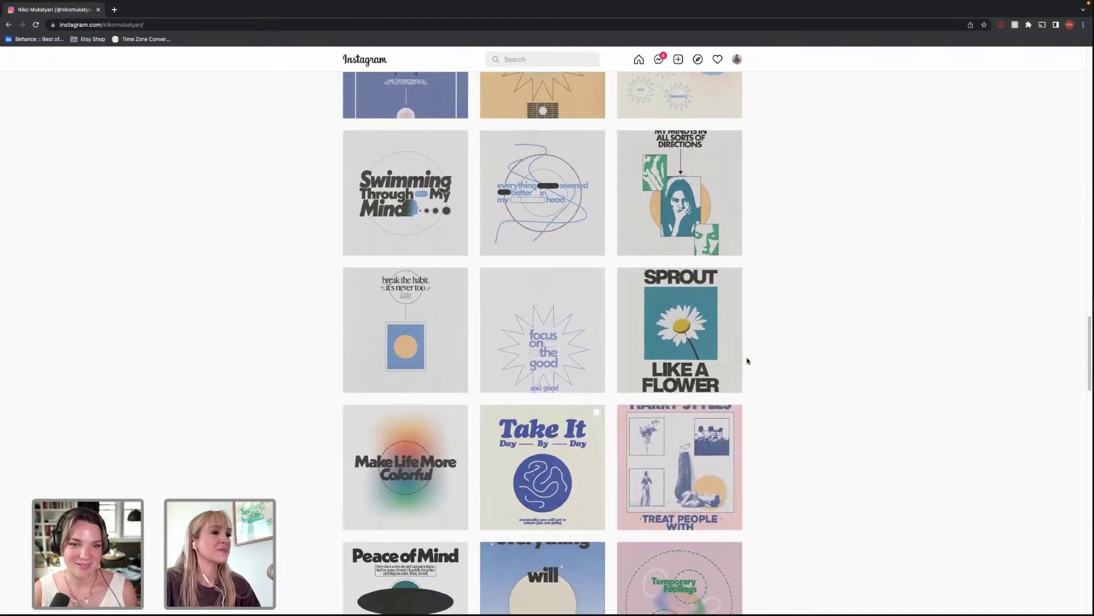
scroll(747, 357, down, 1)
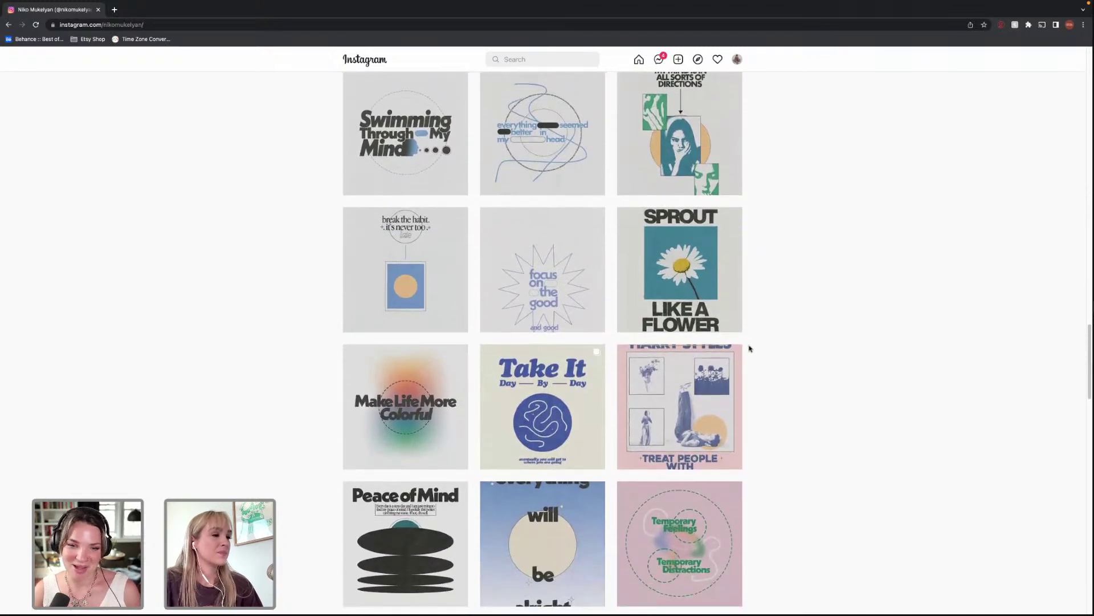
scroll(747, 352, down, 1)
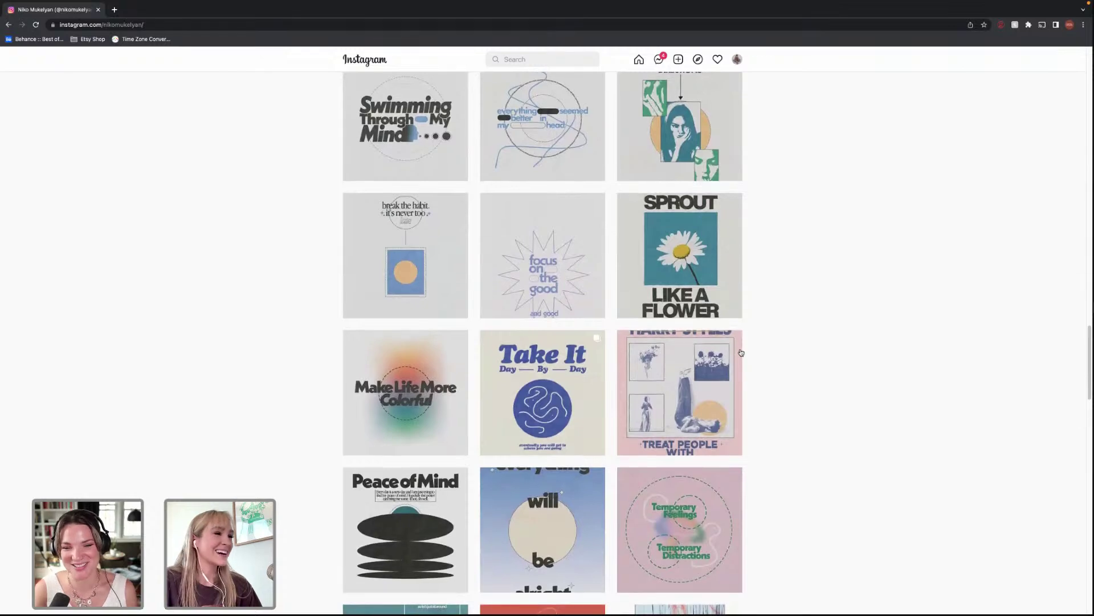
scroll(741, 354, down, 1)
scroll(738, 353, down, 3)
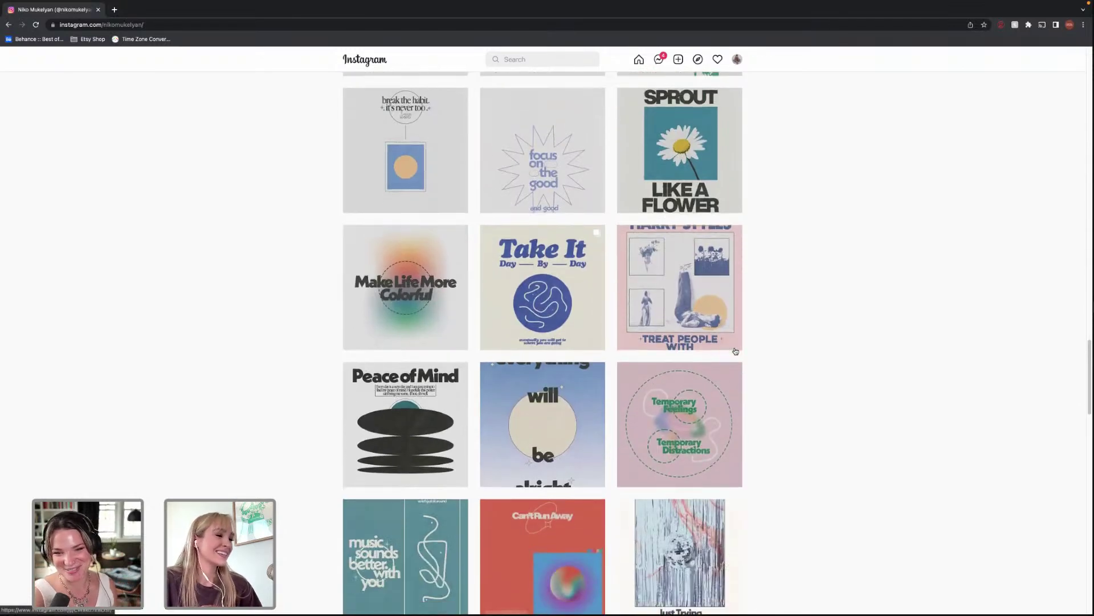
click(442, 463)
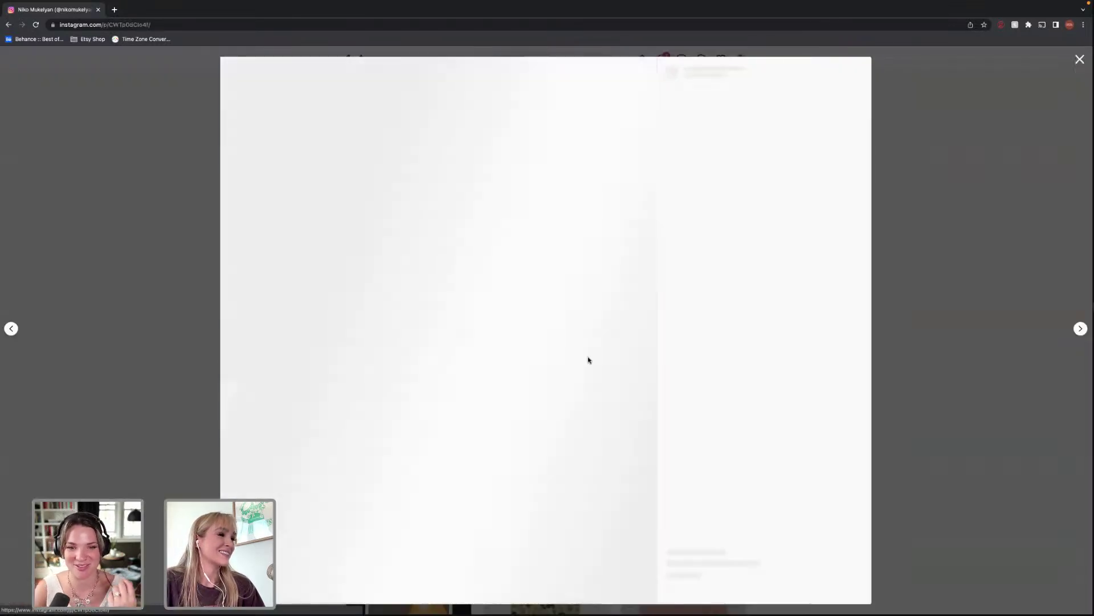
click(957, 301)
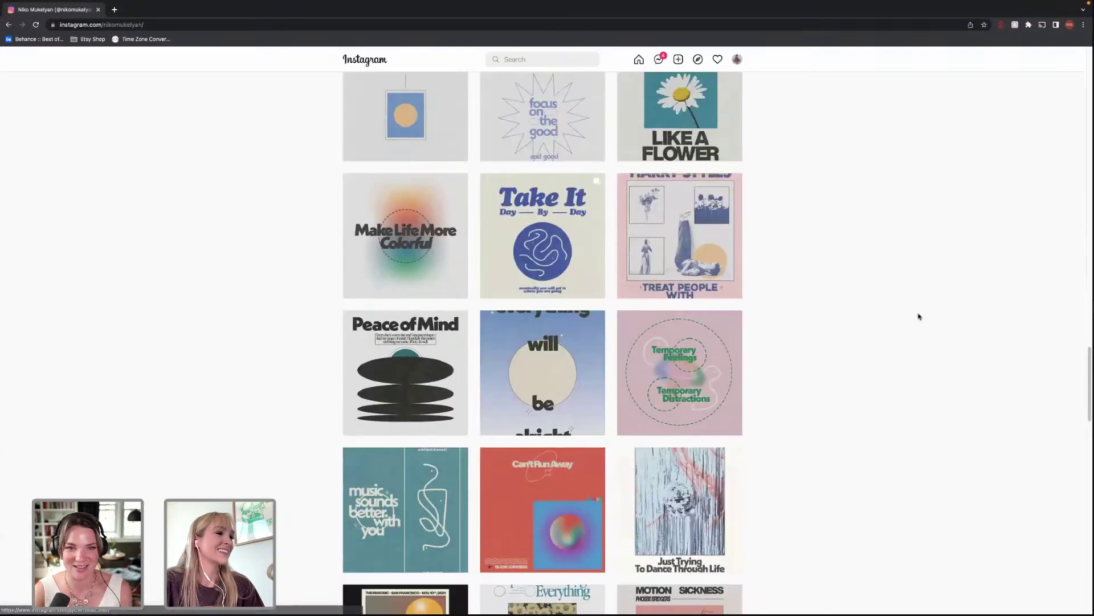
click(553, 366)
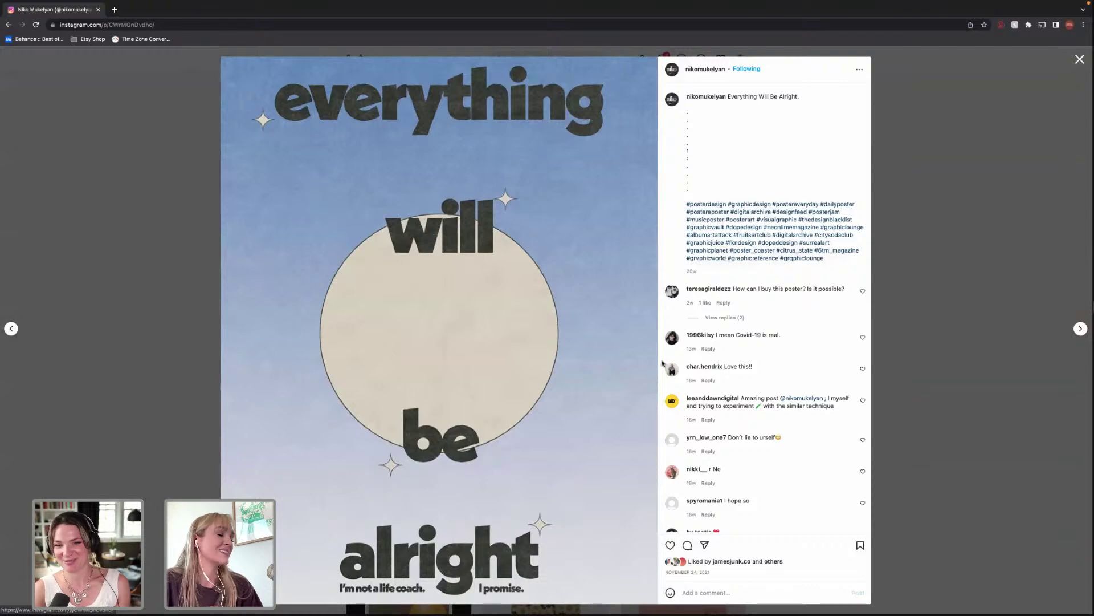
click(907, 406)
scroll(780, 391, down, 5)
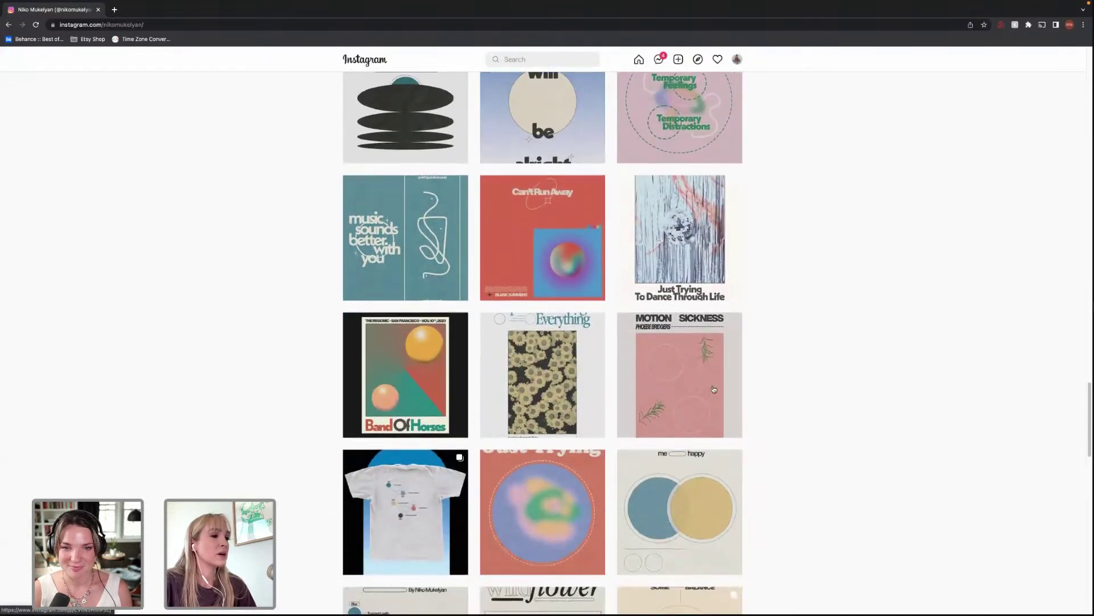
scroll(718, 392, down, 3)
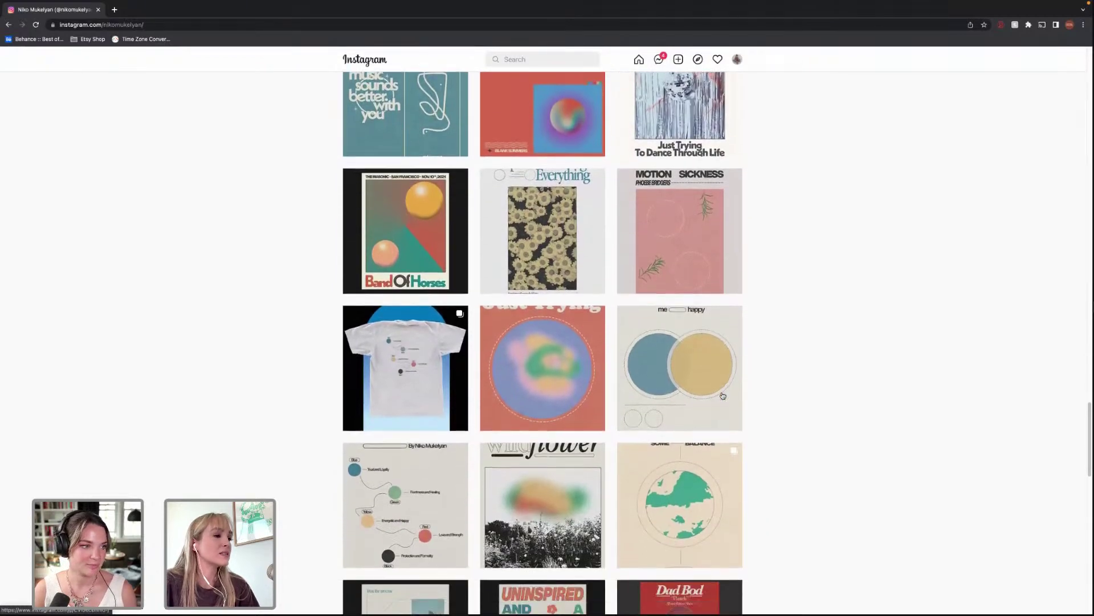
scroll(723, 395, down, 2)
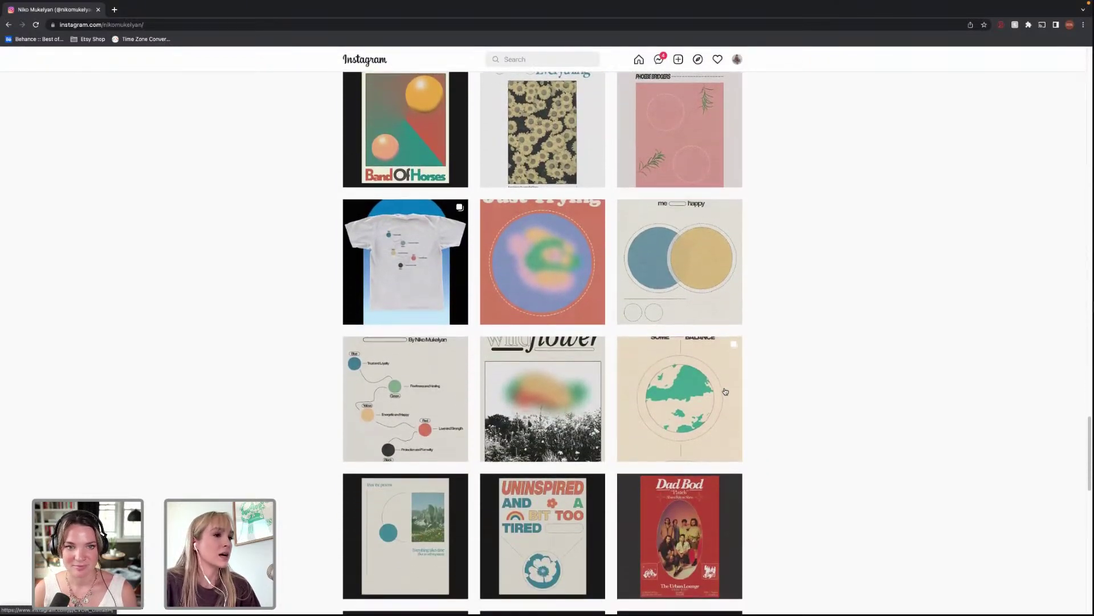
scroll(725, 390, down, 3)
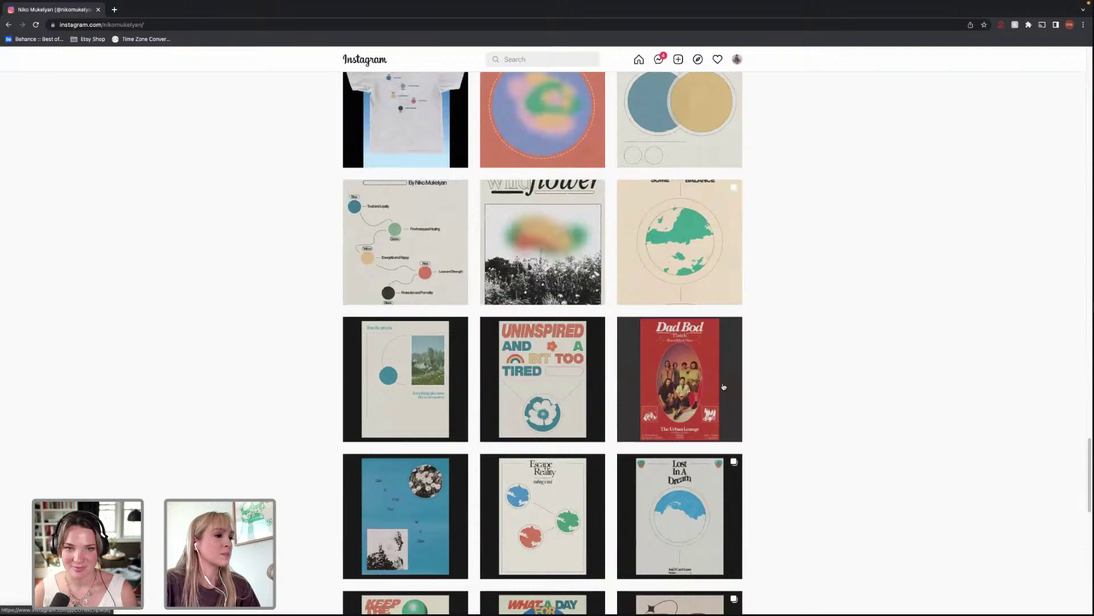
scroll(724, 387, down, 2)
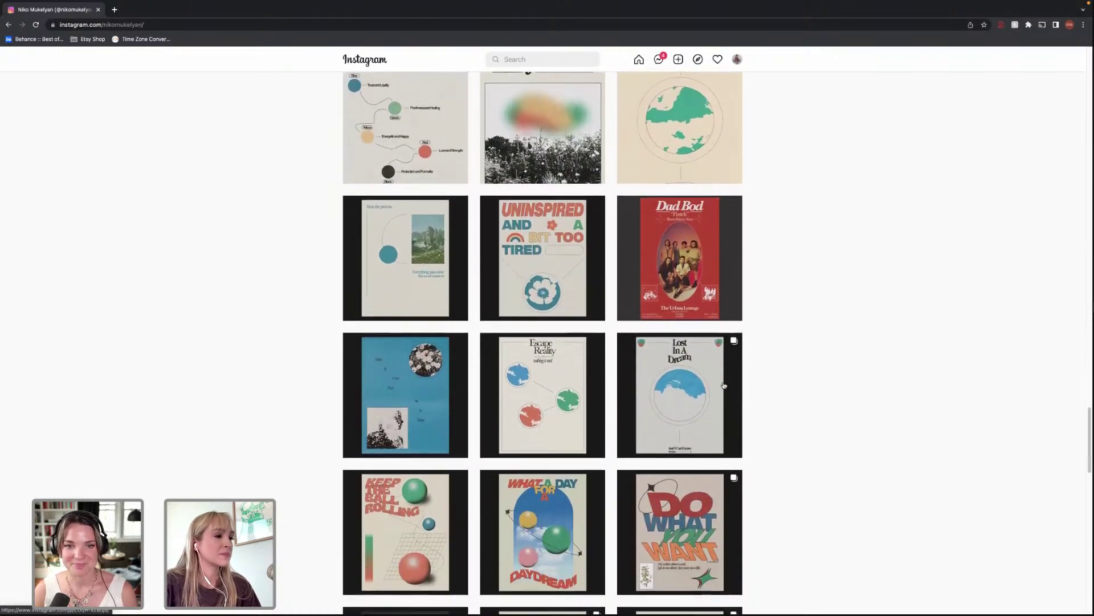
click(562, 503)
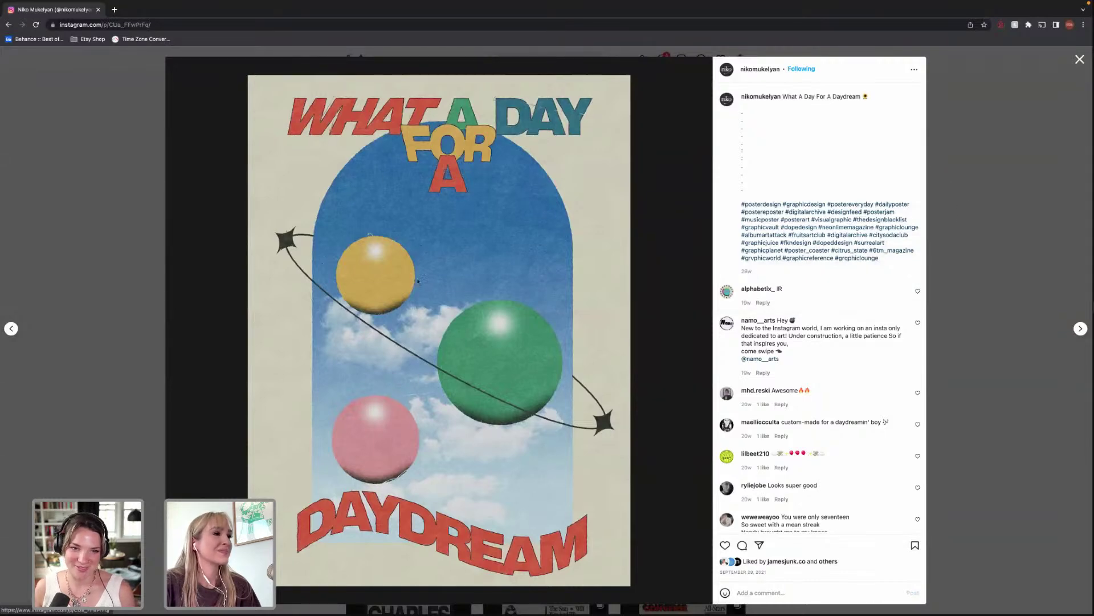
click(939, 212)
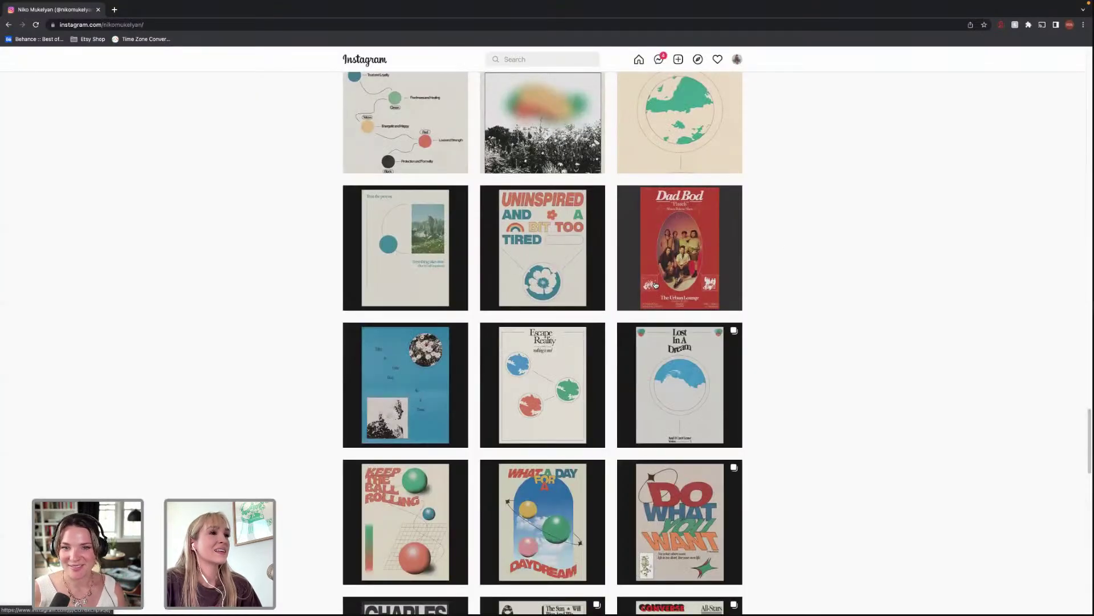
scroll(668, 282, up, 5)
scroll(670, 281, up, 5)
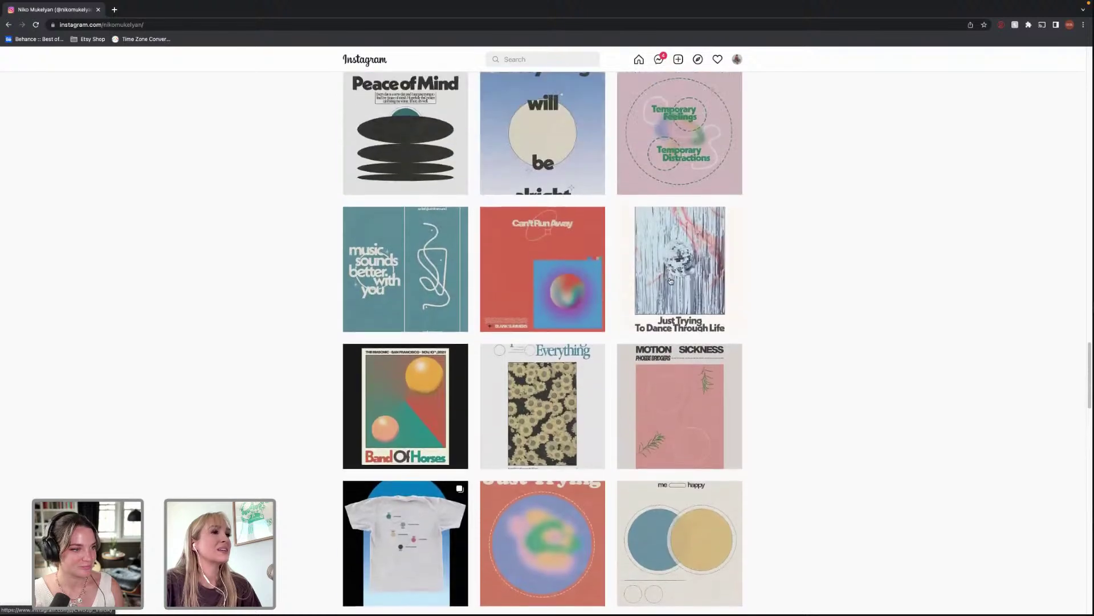
scroll(671, 284, up, 6)
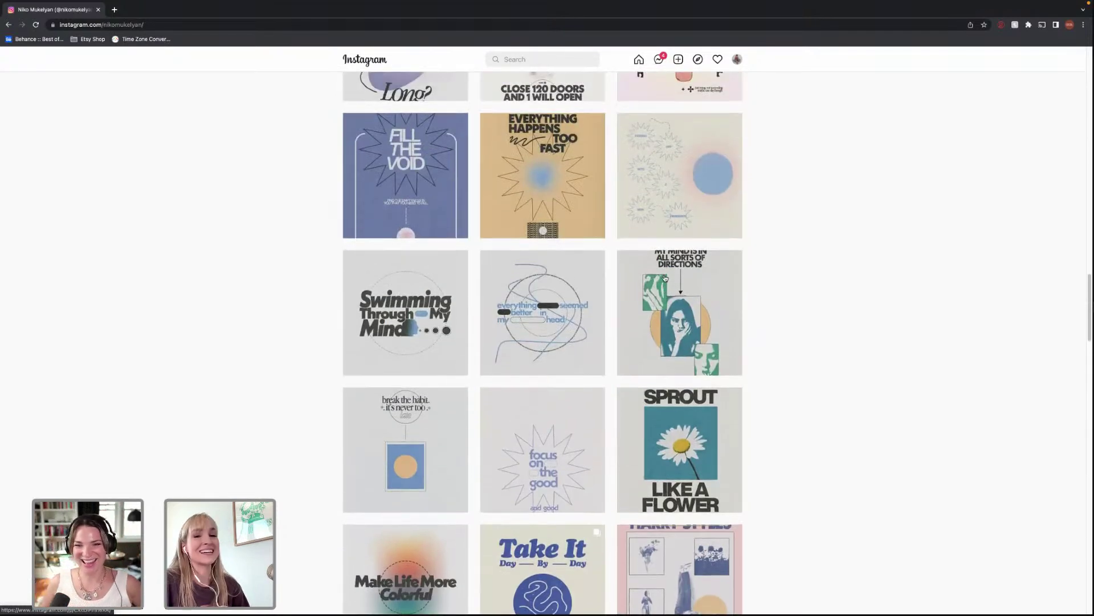
scroll(671, 275, up, 2)
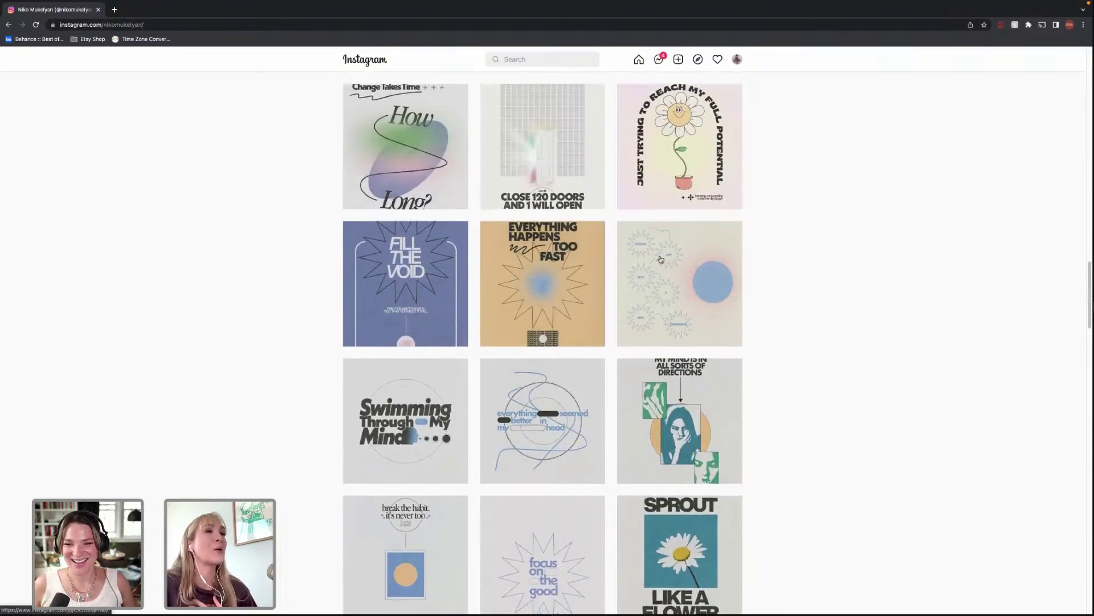
scroll(663, 265, up, 1)
scroll(679, 279, up, 4)
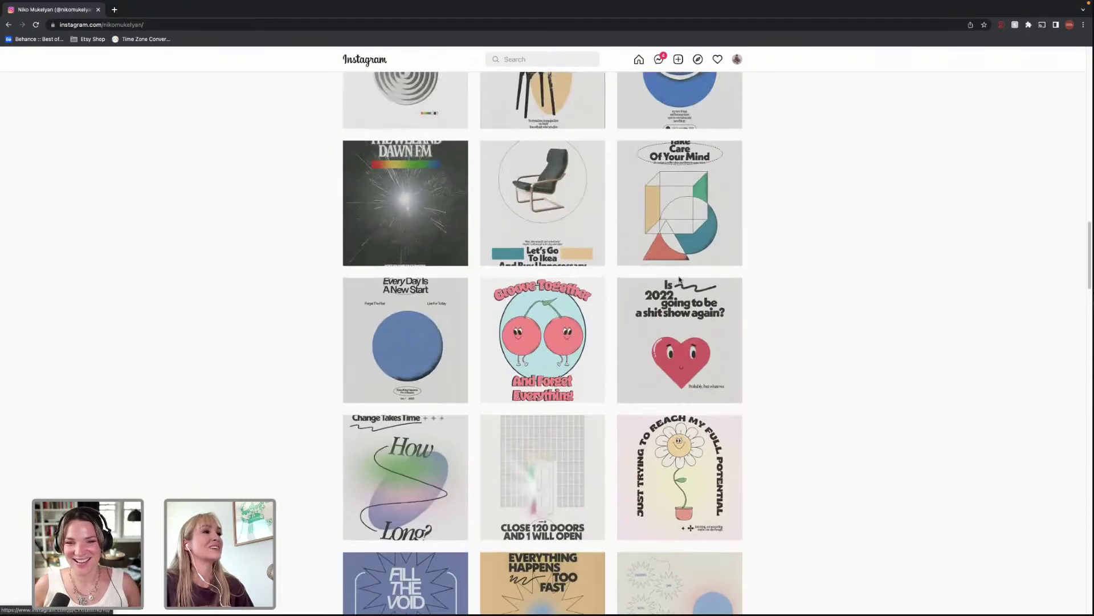
scroll(696, 281, up, 1)
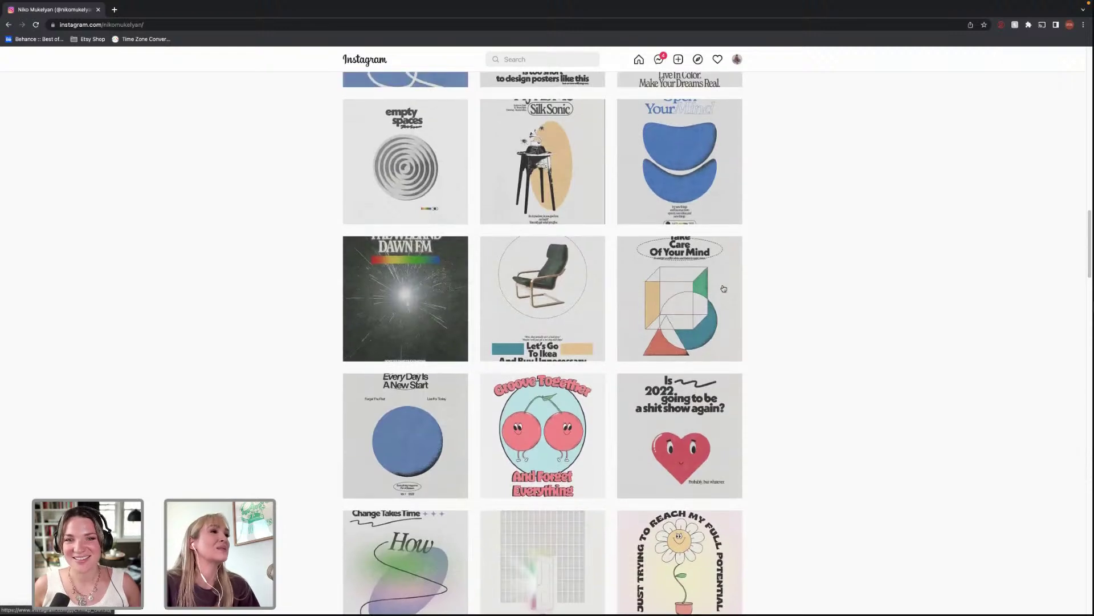
scroll(724, 286, up, 2)
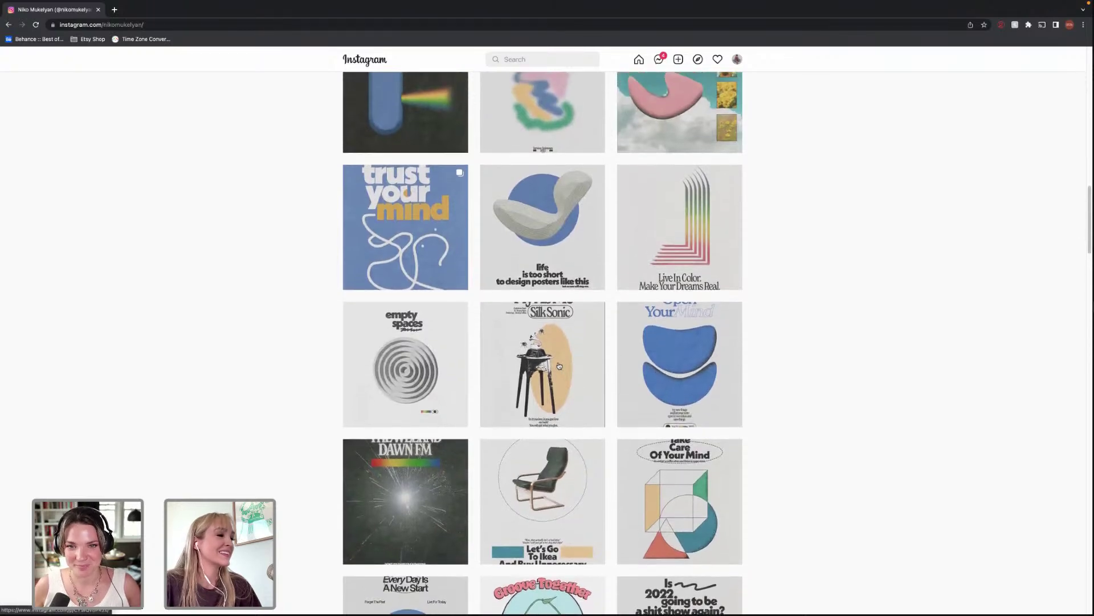
click(426, 503)
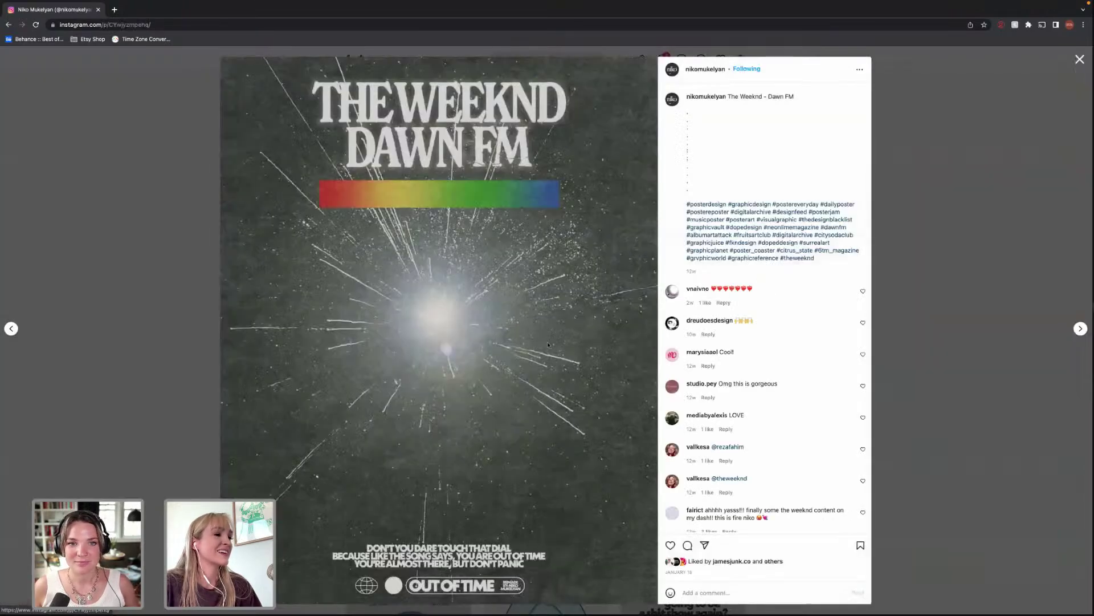
click(896, 331)
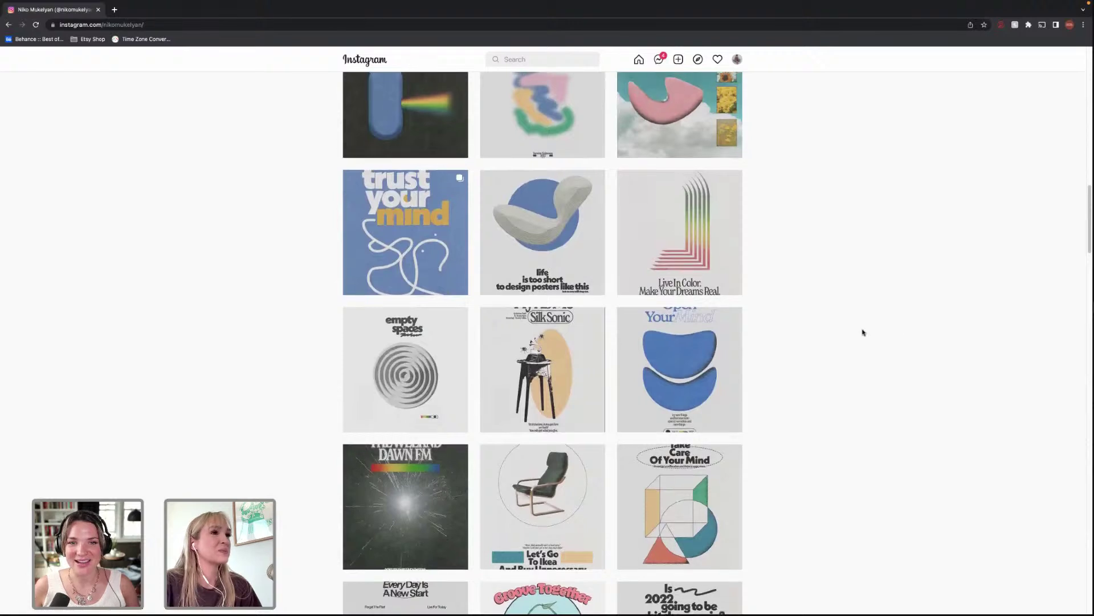
scroll(862, 330, up, 2)
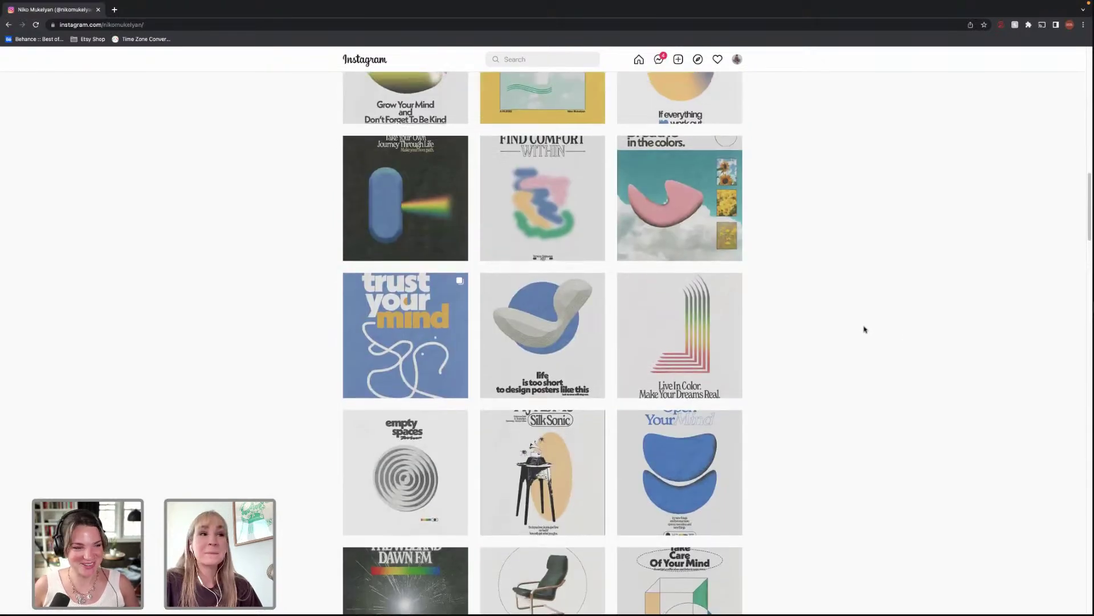
scroll(865, 331, up, 3)
scroll(865, 332, up, 3)
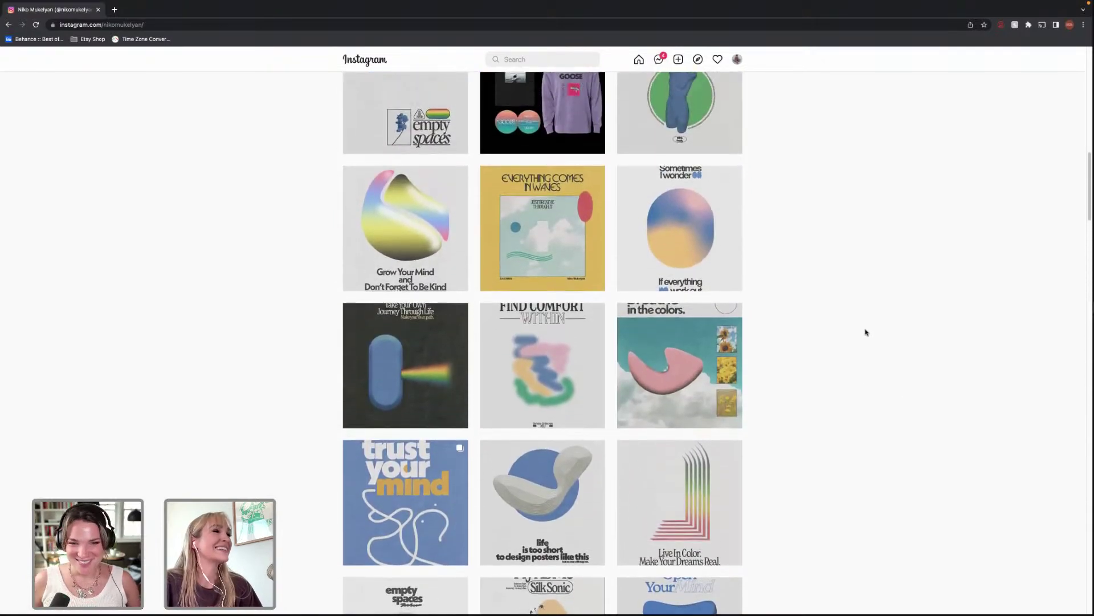
scroll(869, 332, up, 9)
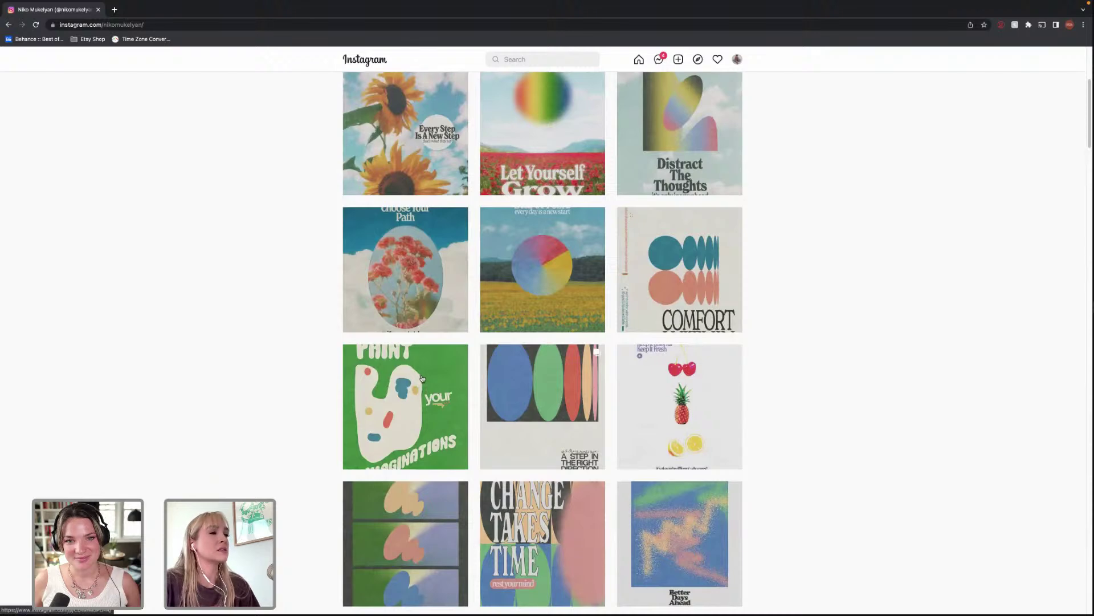
scroll(423, 379, up, 1)
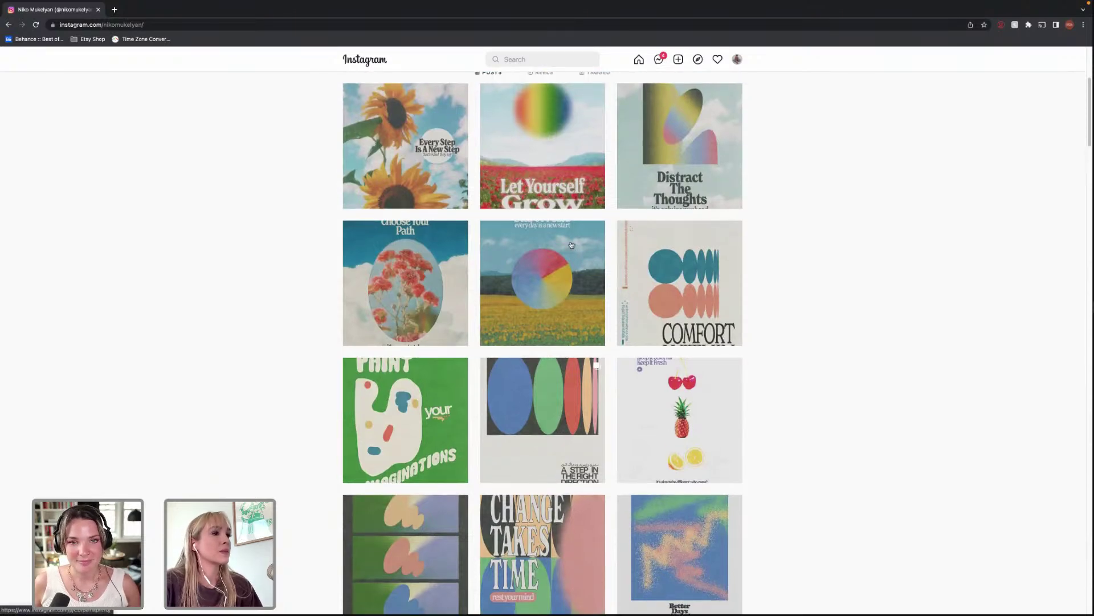
click(571, 245)
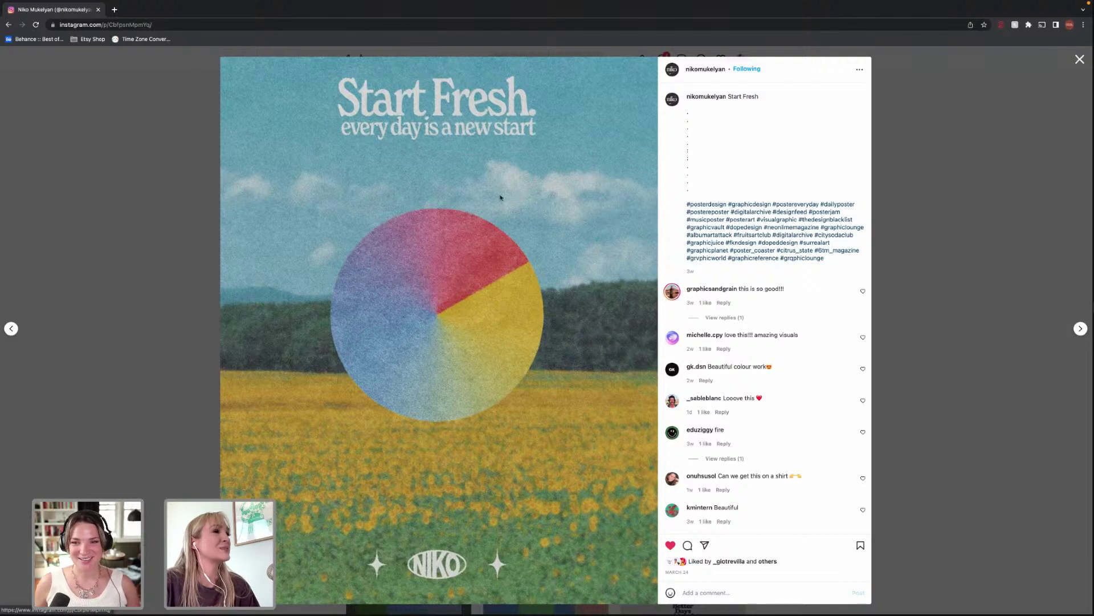
click(933, 243)
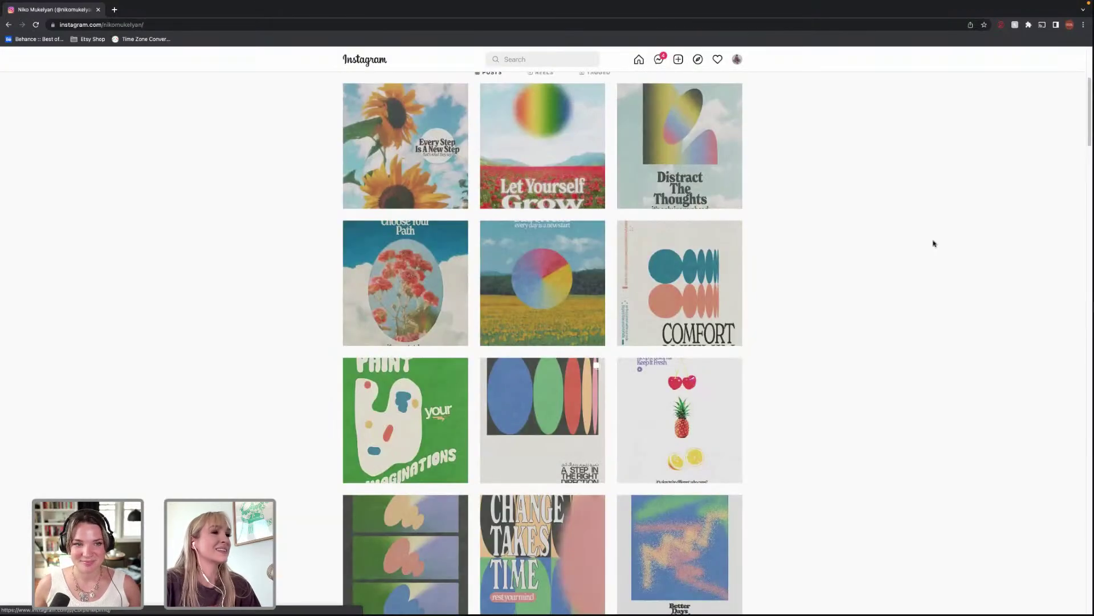
scroll(930, 251, up, 2)
scroll(927, 270, up, 2)
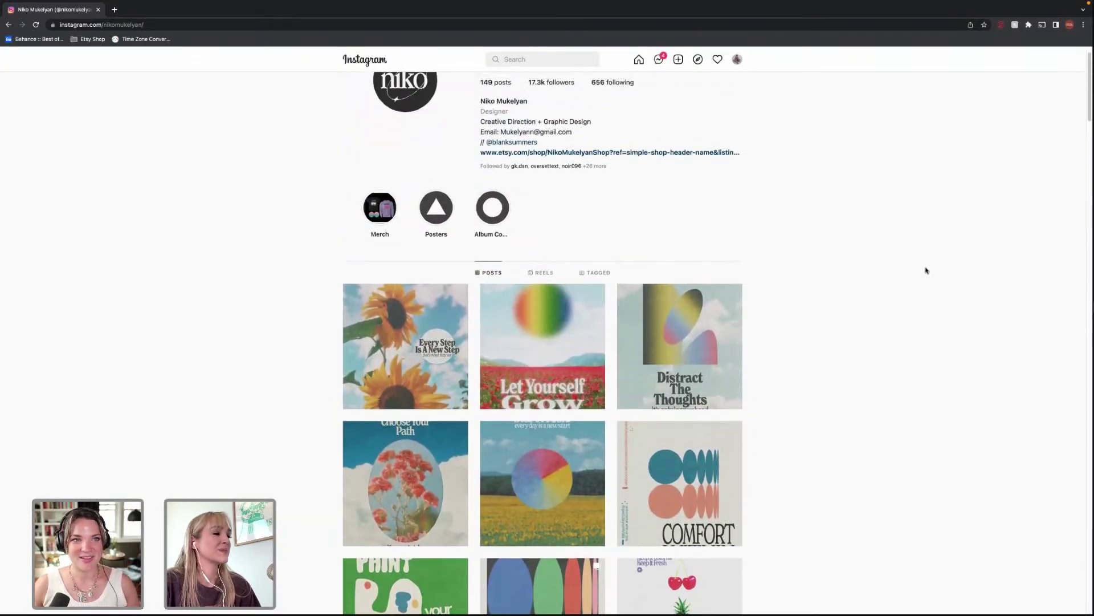
scroll(926, 268, down, 2)
scroll(926, 266, down, 2)
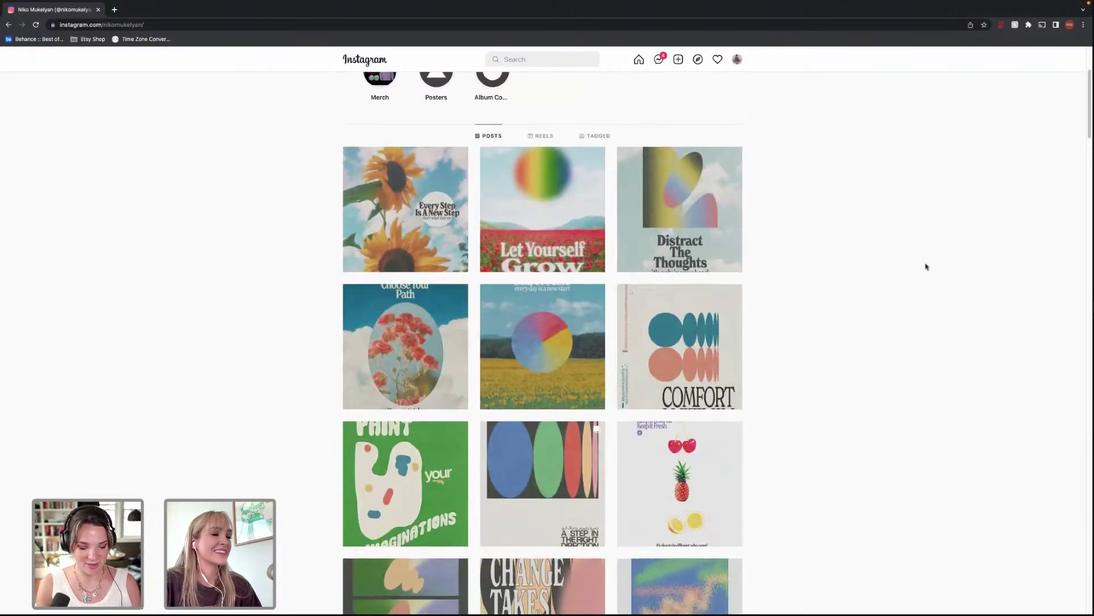
scroll(922, 276, down, 5)
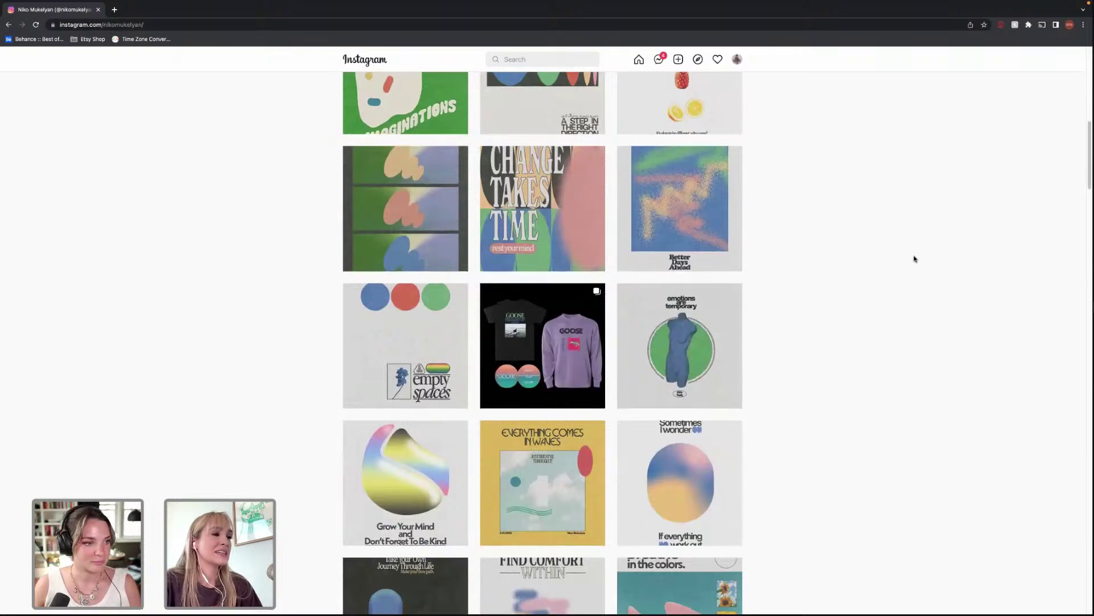
scroll(813, 280, down, 3)
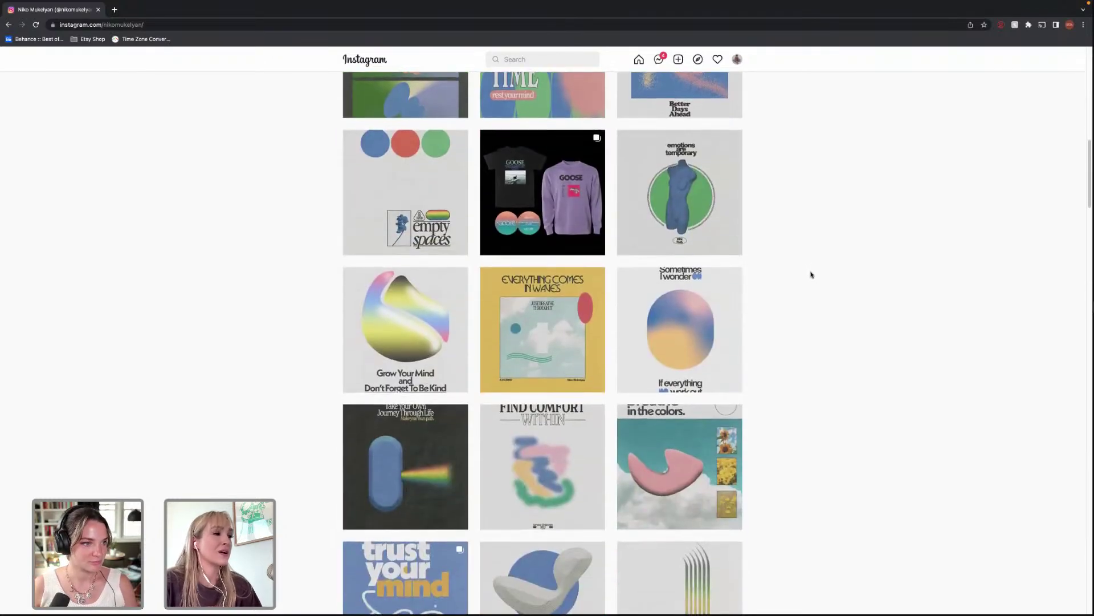
scroll(815, 274, down, 1)
scroll(818, 277, down, 2)
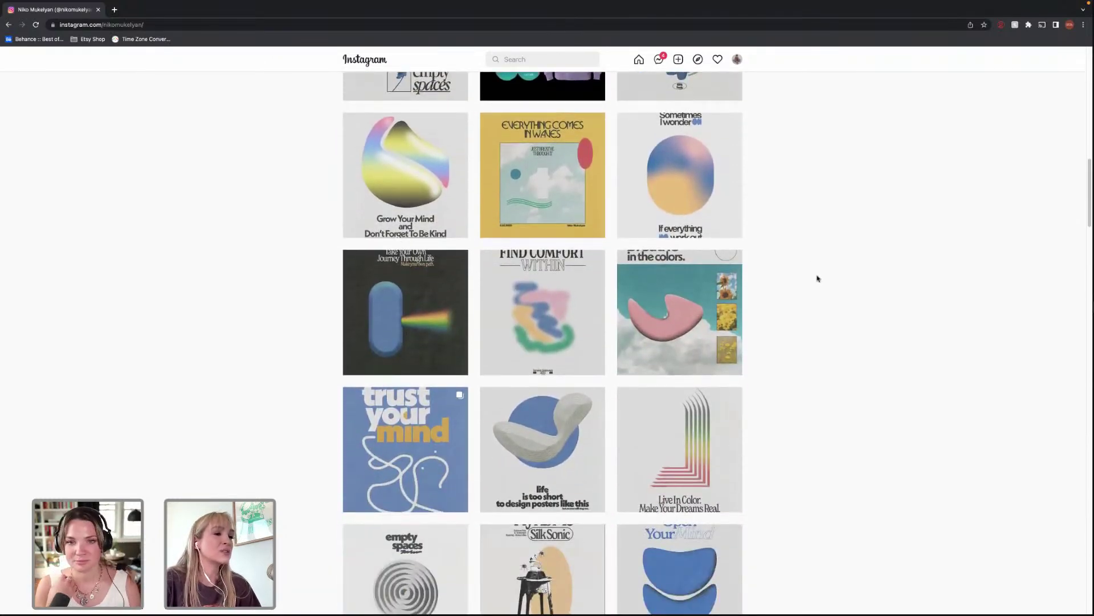
scroll(817, 276, down, 3)
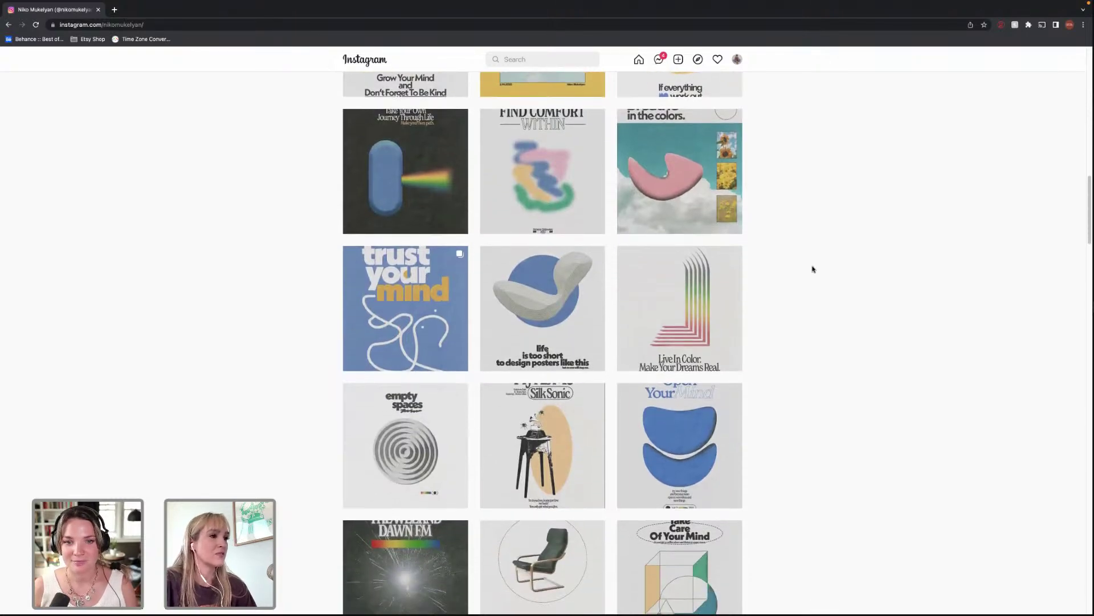
scroll(814, 273, down, 6)
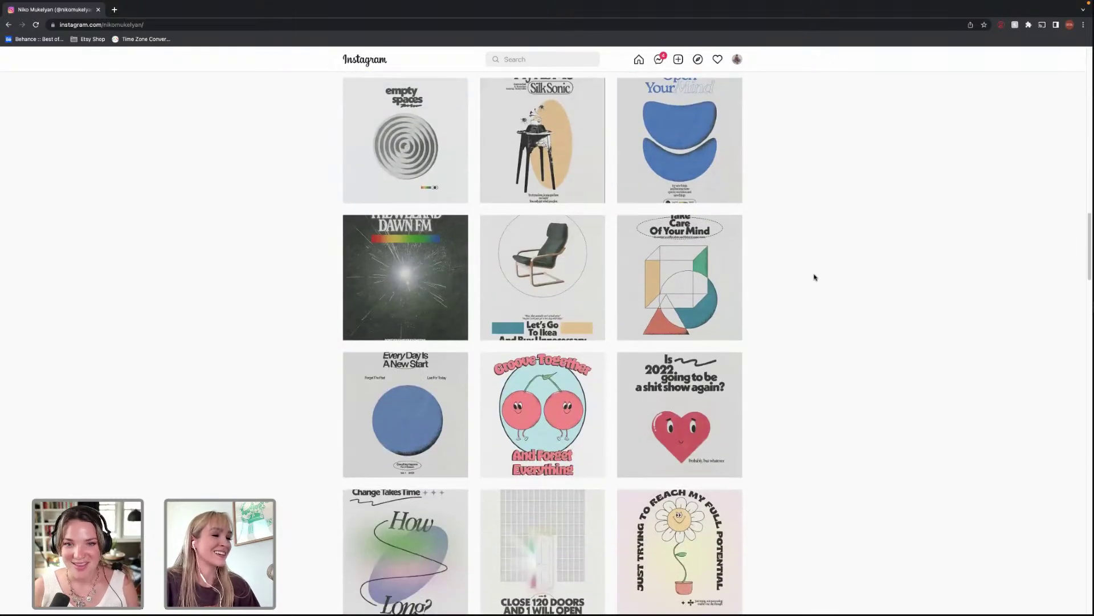
scroll(815, 277, down, 3)
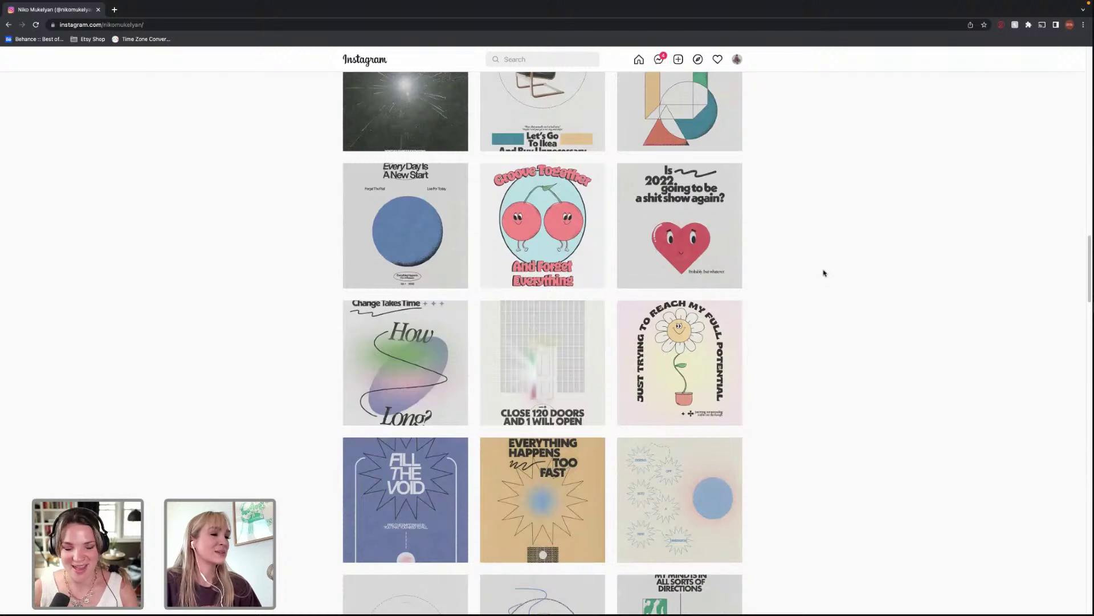
scroll(824, 273, down, 2)
scroll(825, 273, down, 4)
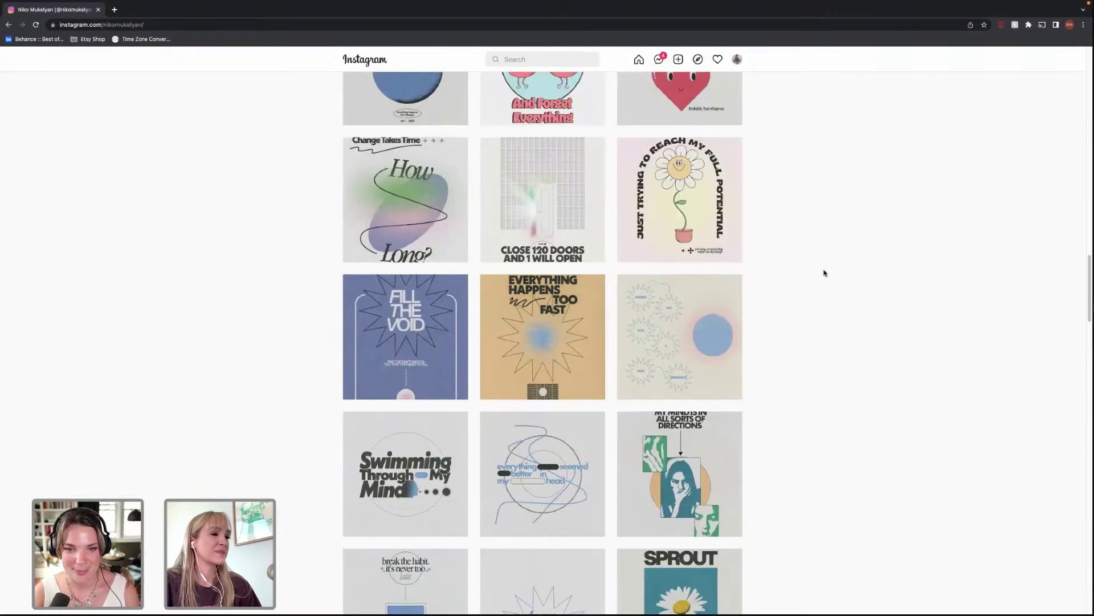
scroll(824, 271, down, 6)
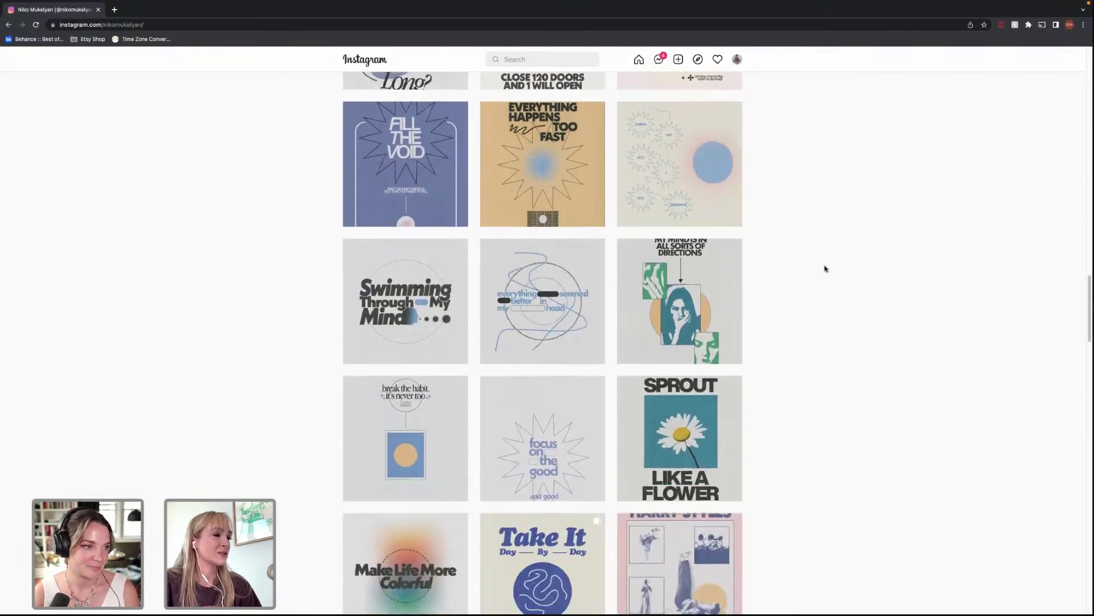
scroll(825, 268, down, 5)
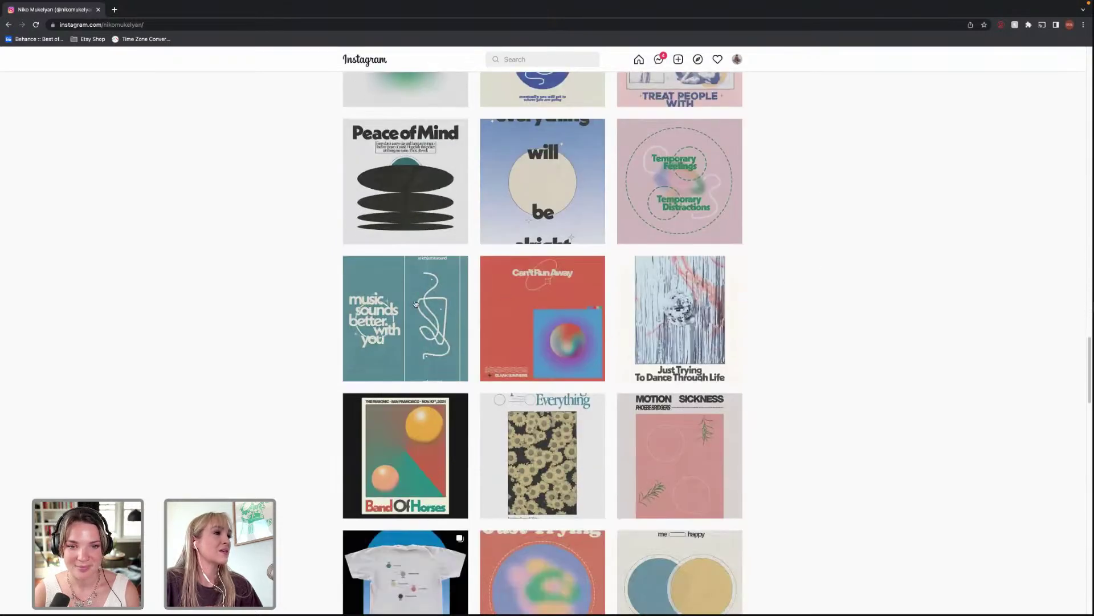
View and close the Music Sounds Better With You post, then scroll down to the Los Angeles row.
click(414, 303)
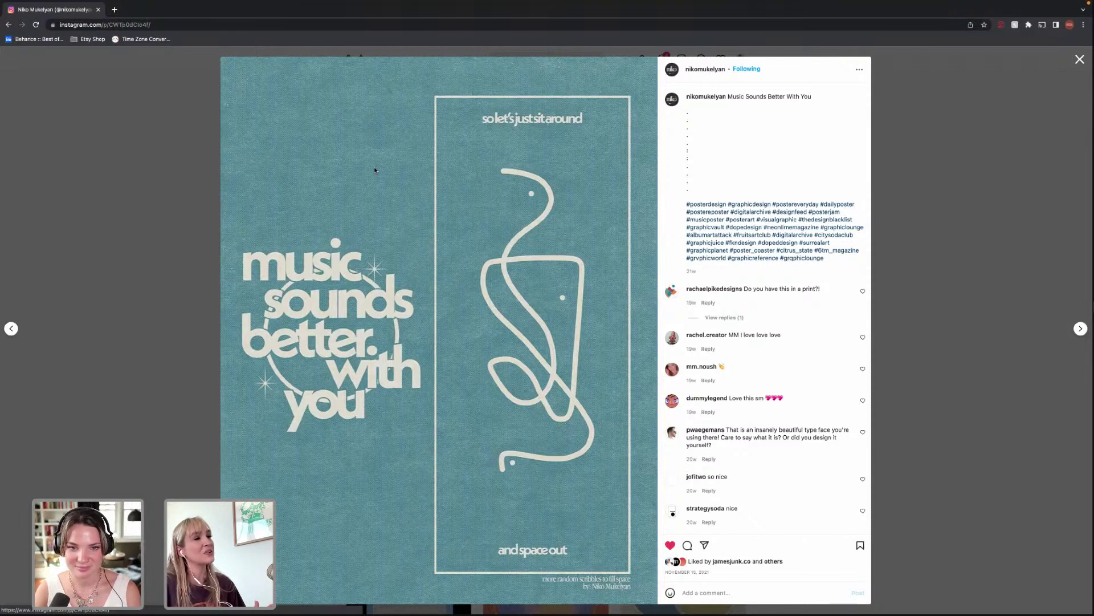
click(924, 263)
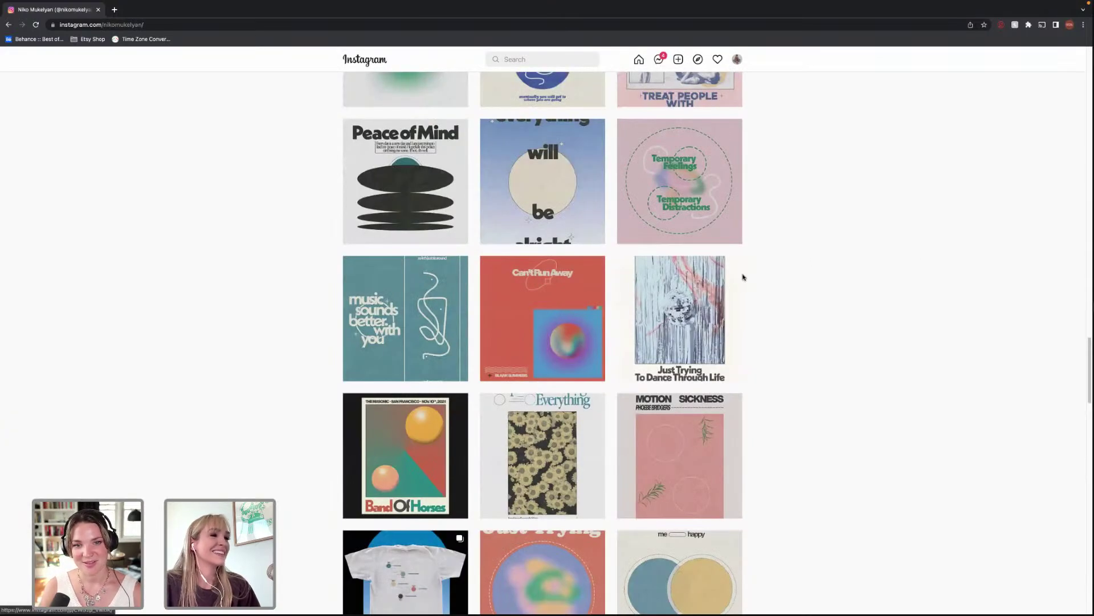
scroll(748, 276, down, 1)
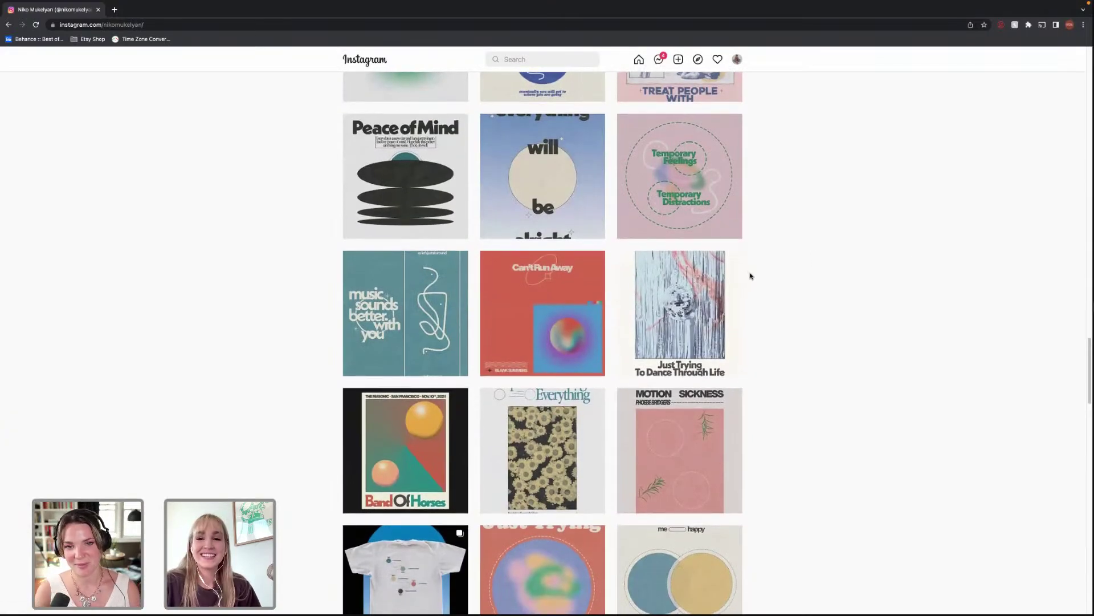
scroll(750, 274, down, 3)
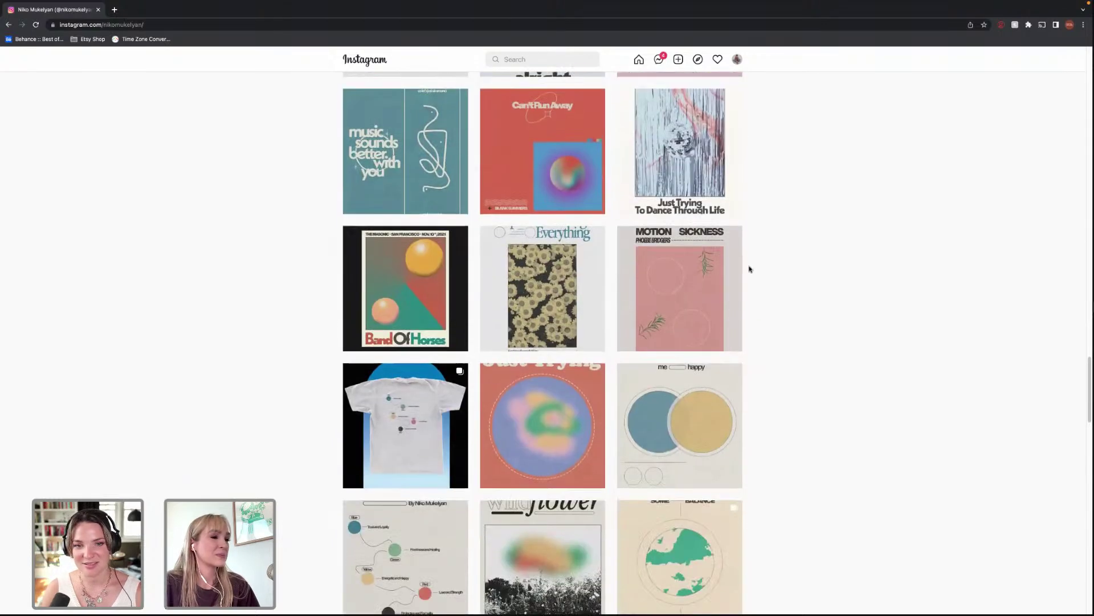
scroll(751, 269, down, 1)
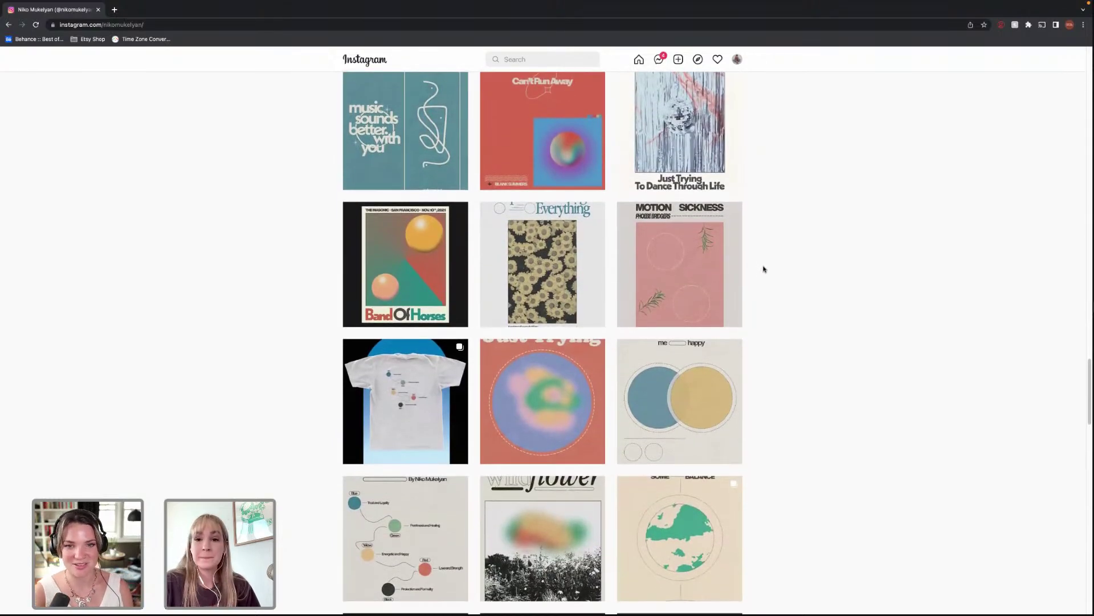
scroll(761, 268, down, 5)
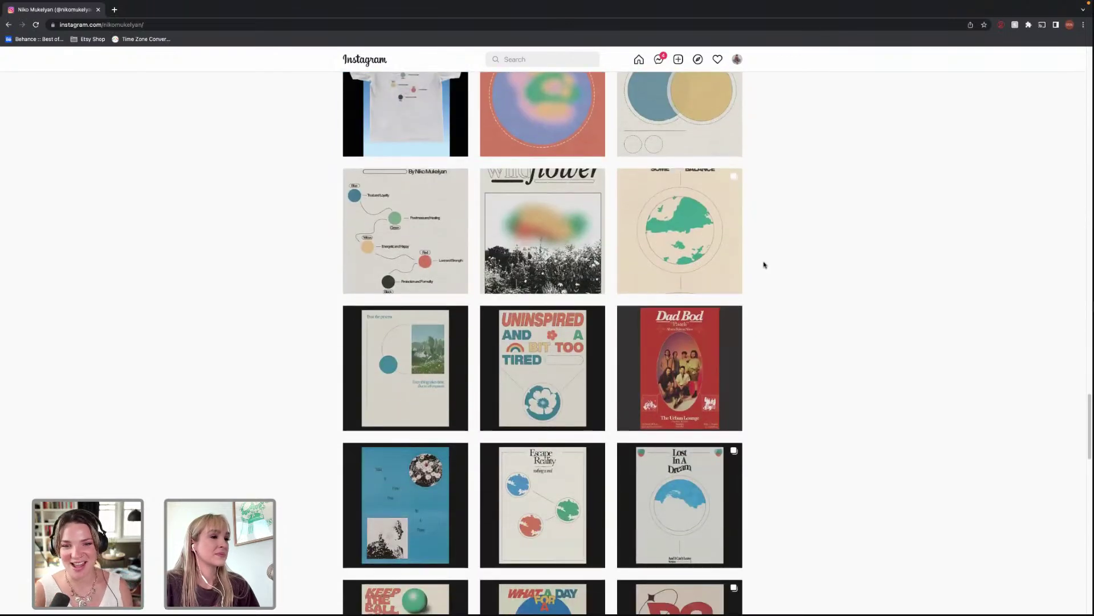
scroll(767, 265, down, 2)
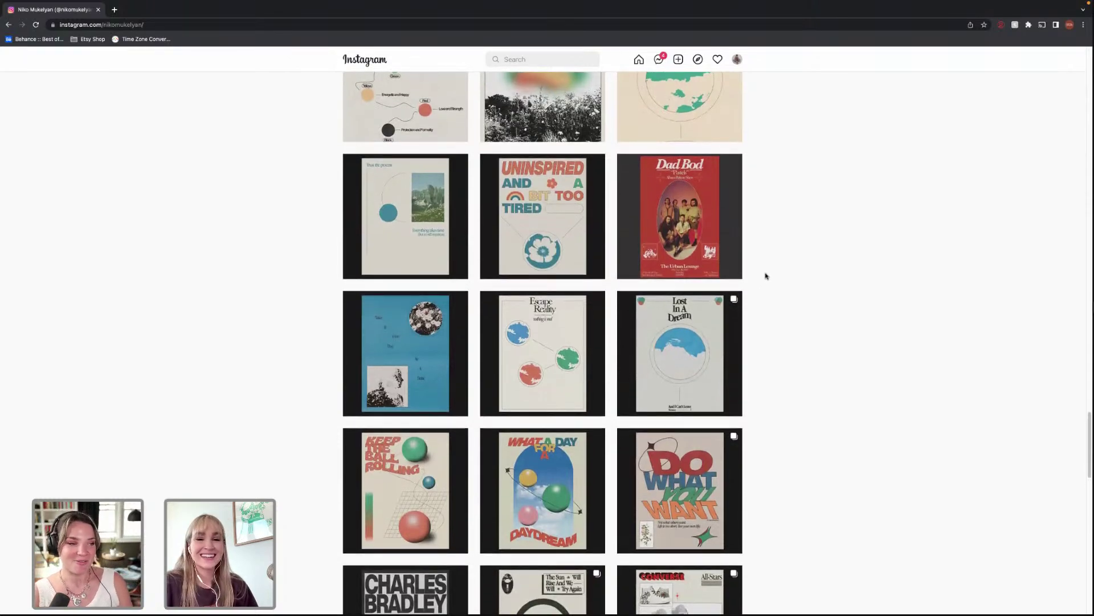
scroll(765, 277, down, 2)
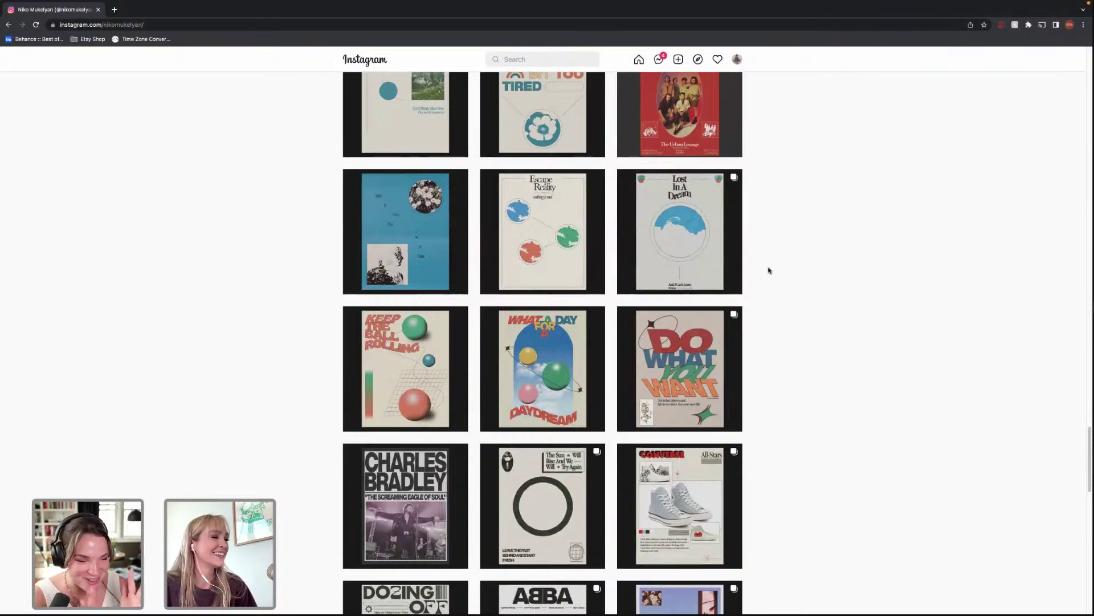
scroll(768, 271, down, 2)
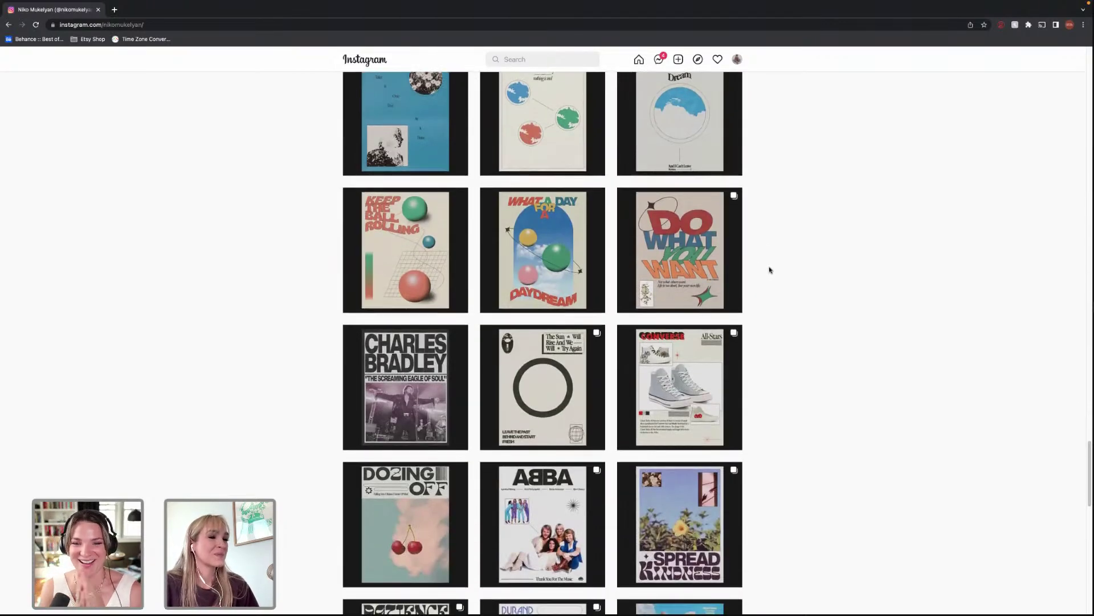
scroll(767, 269, down, 2)
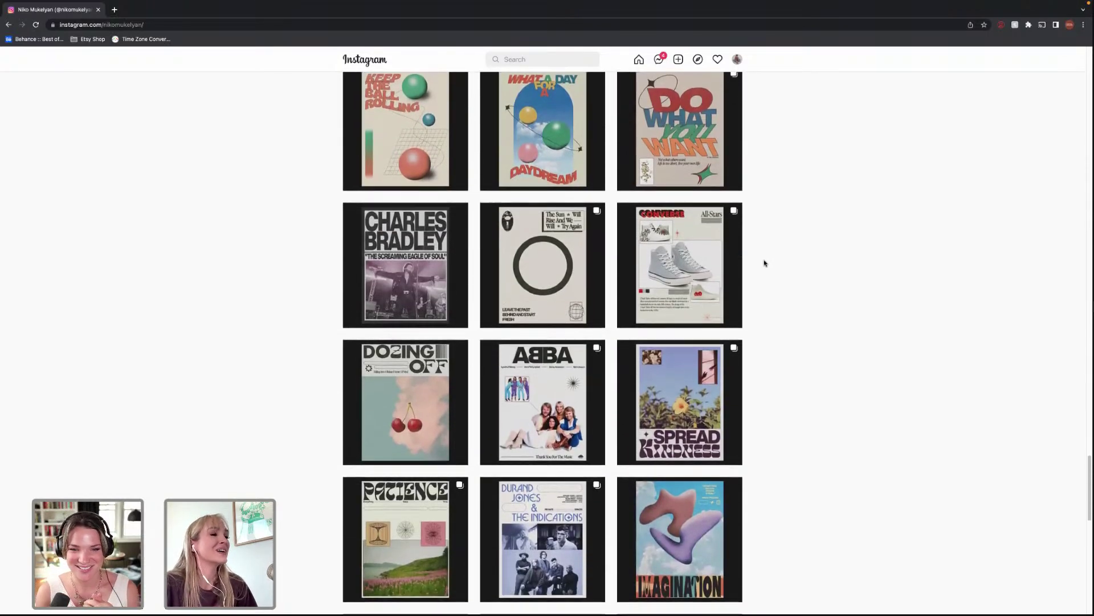
scroll(765, 265, down, 3)
scroll(761, 271, down, 3)
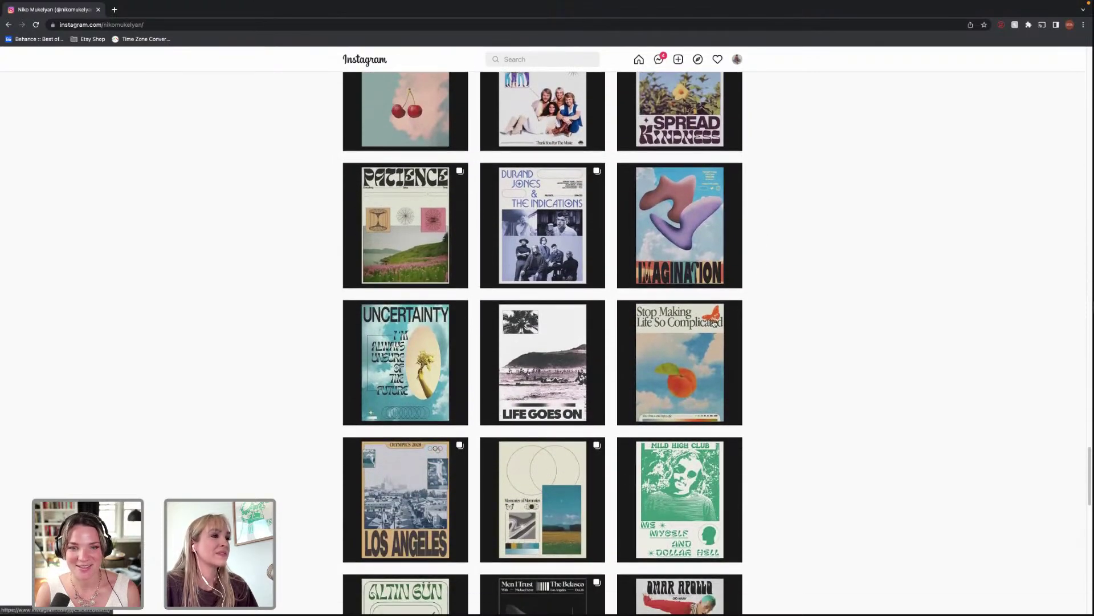
View the peach Stop Making Life So Complicated poster post, then return to the grid.
click(714, 323)
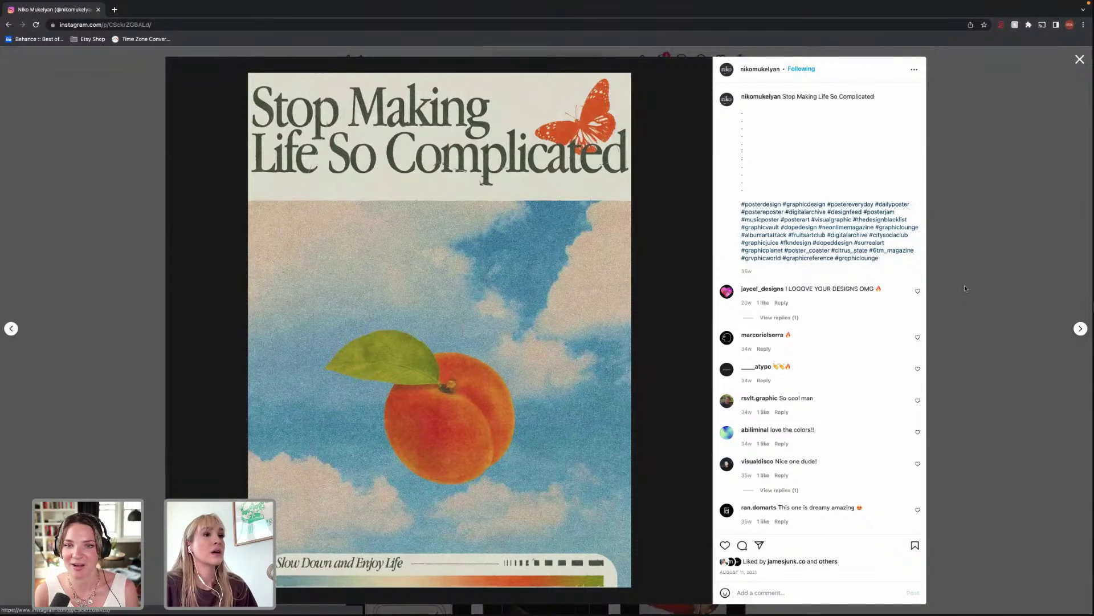
click(965, 288)
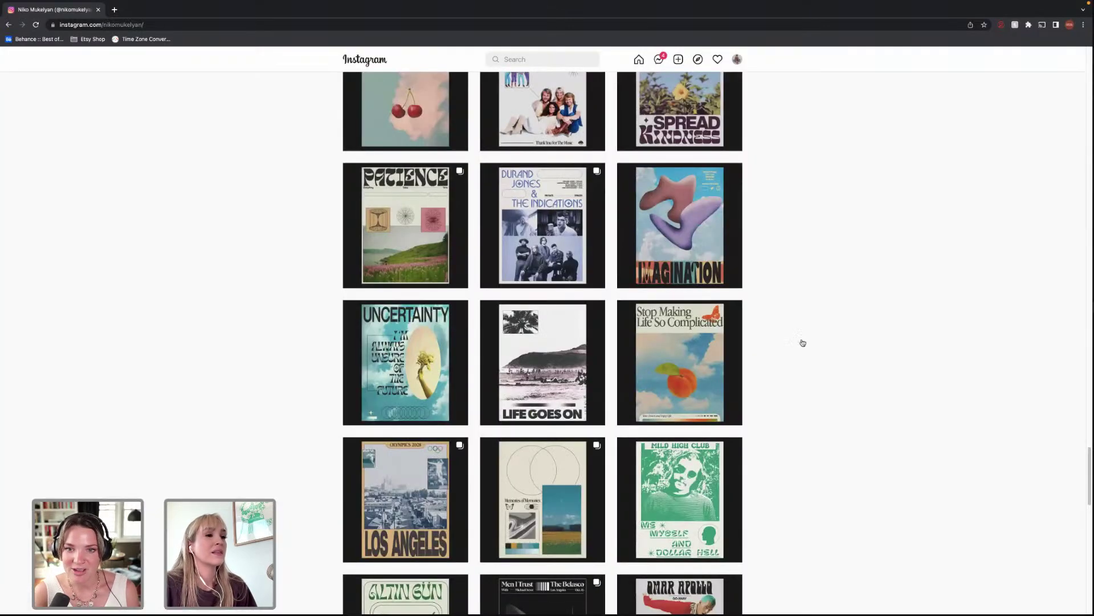
click(700, 338)
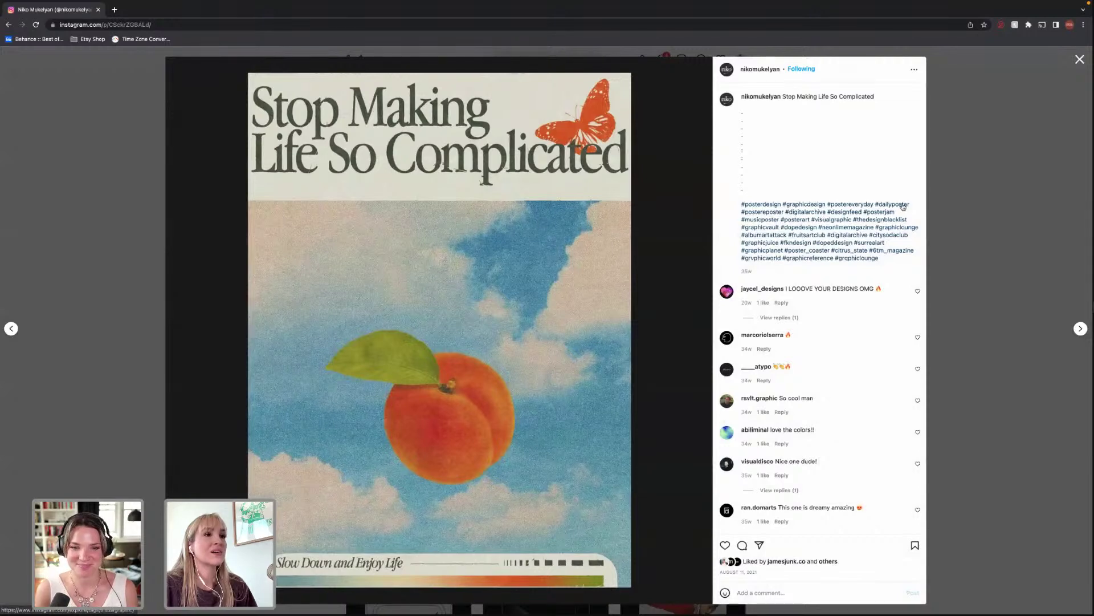
click(928, 231)
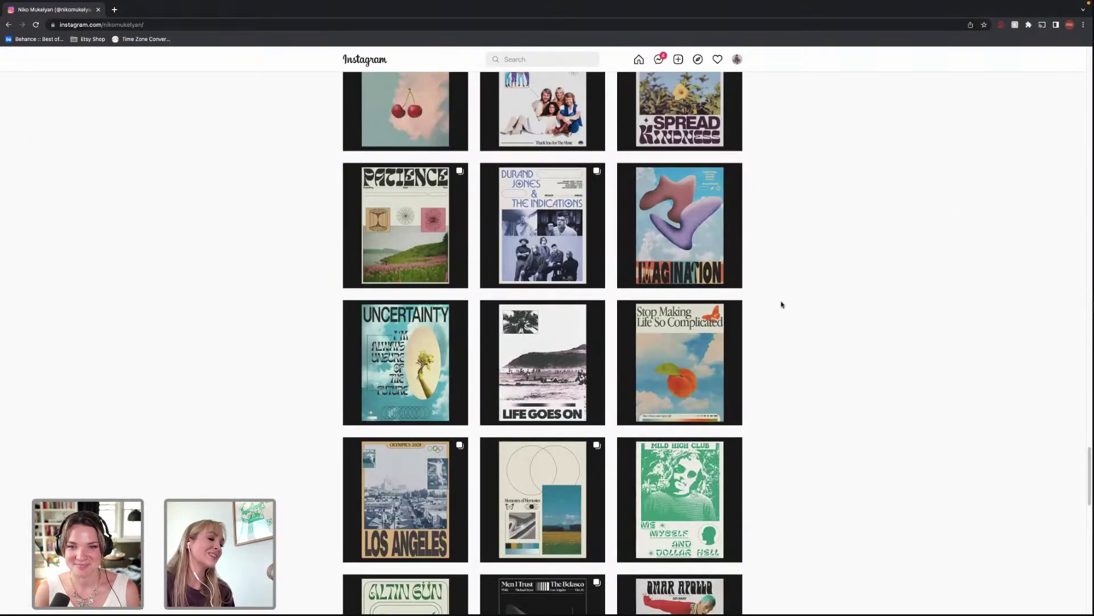
Scroll down the profile grid and open the Still Woozy poster post.
scroll(791, 295, down, 2)
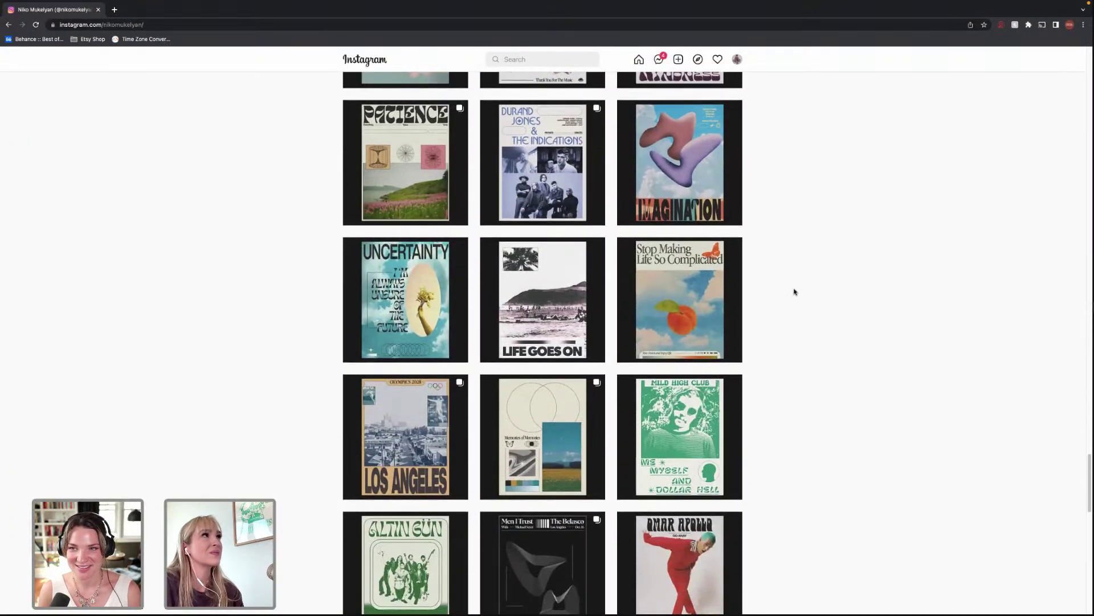
scroll(795, 292, down, 1)
scroll(794, 291, down, 2)
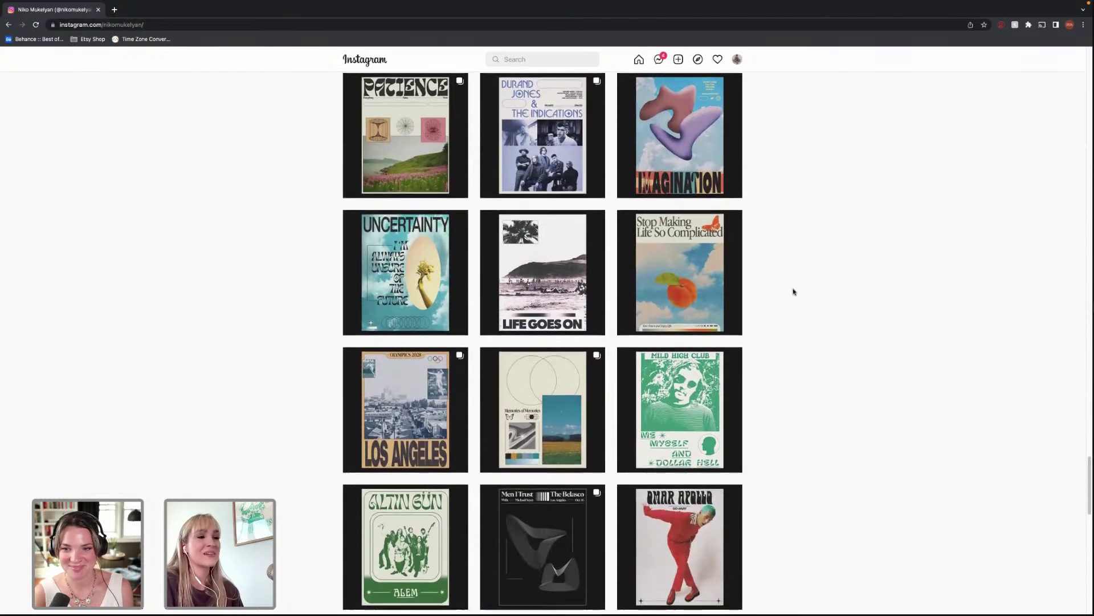
scroll(791, 290, down, 3)
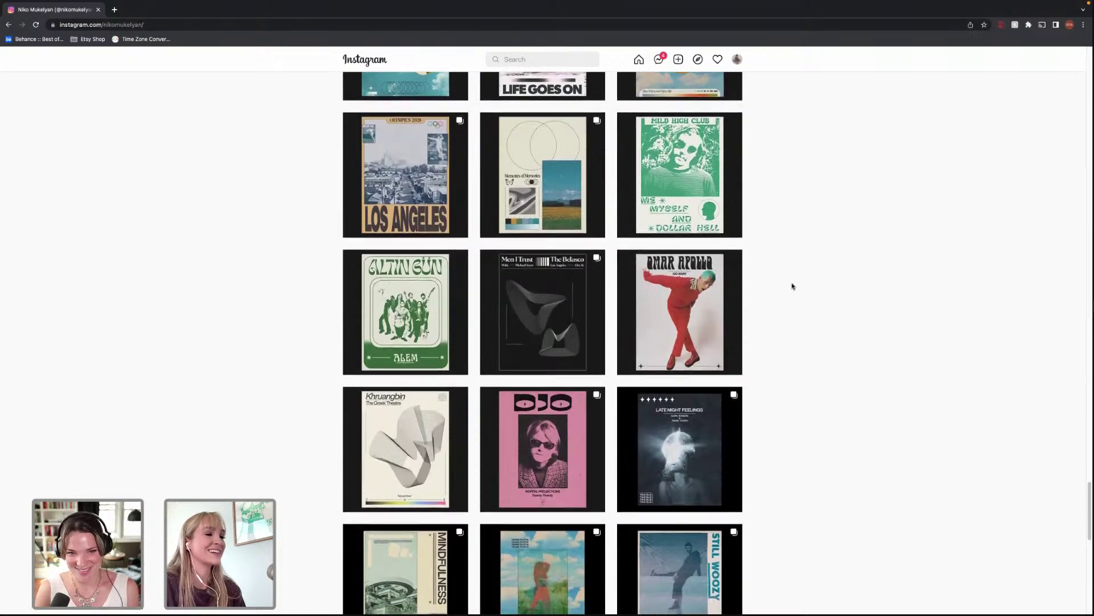
scroll(794, 286, down, 2)
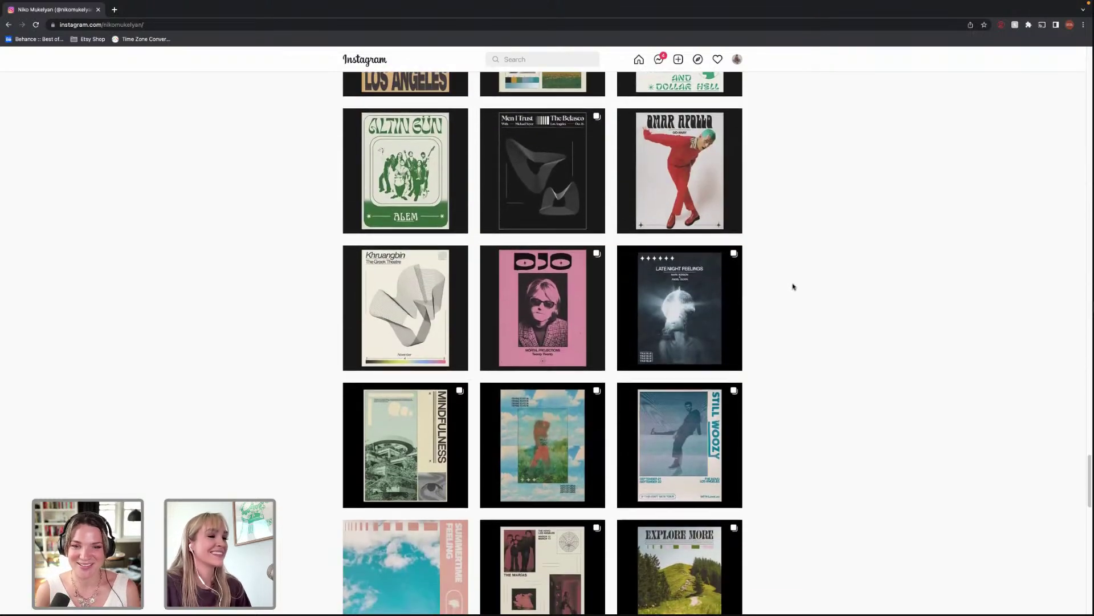
scroll(793, 285, down, 1)
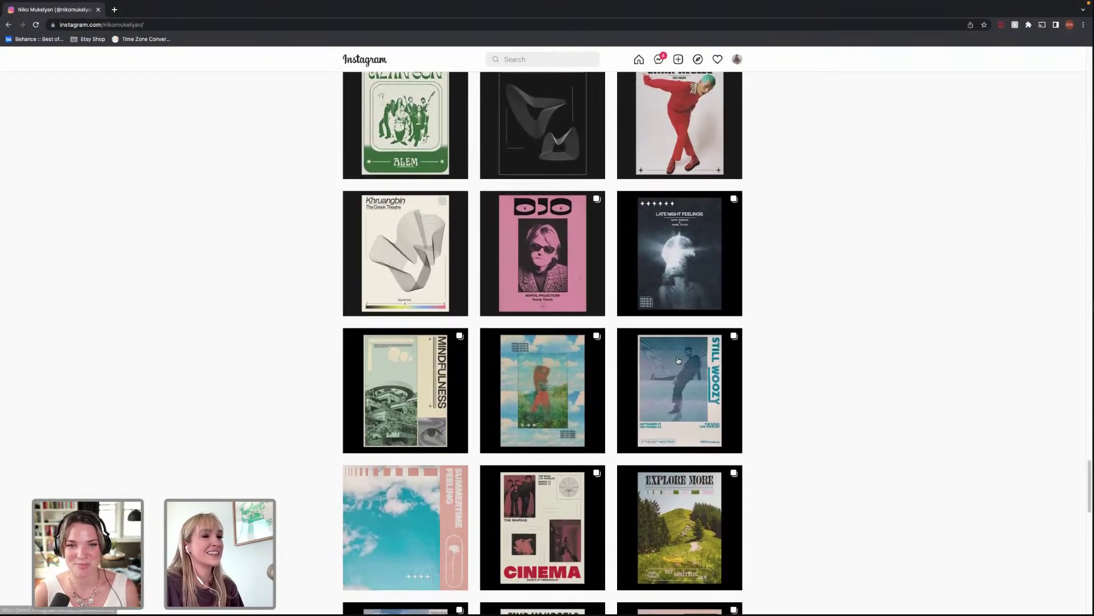
click(679, 360)
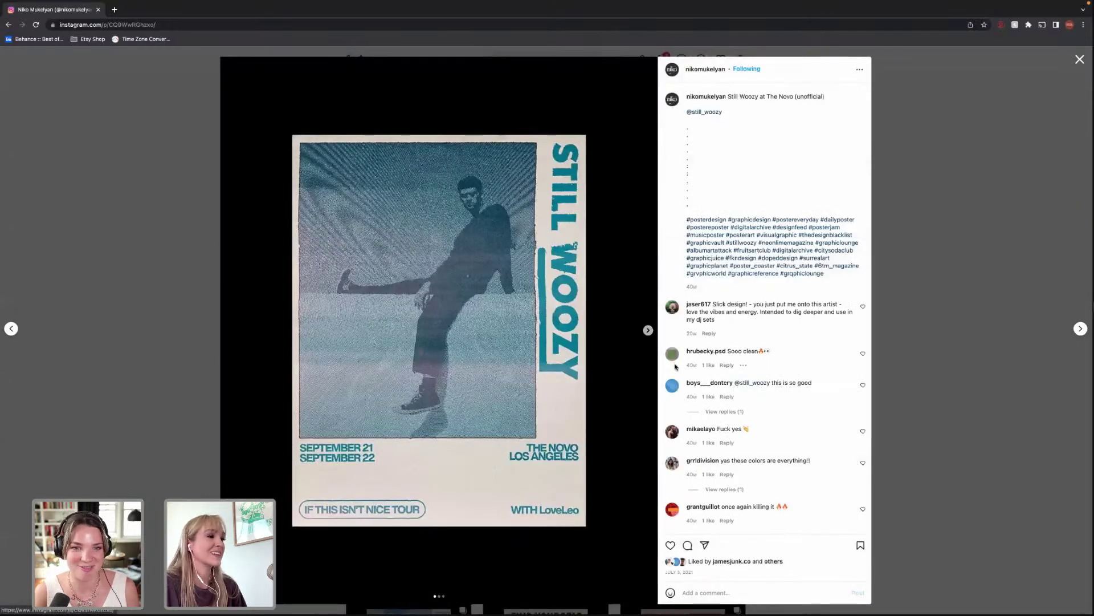
Close the Still Woozy post and scroll down the grid toward the Father John Misty row.
click(942, 342)
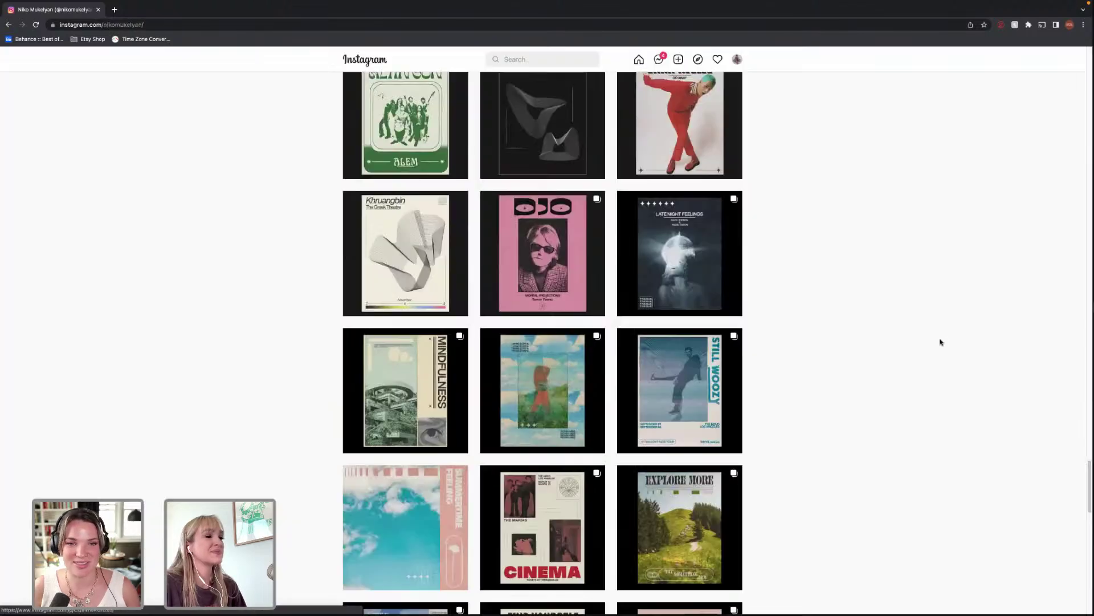
scroll(774, 333, down, 3)
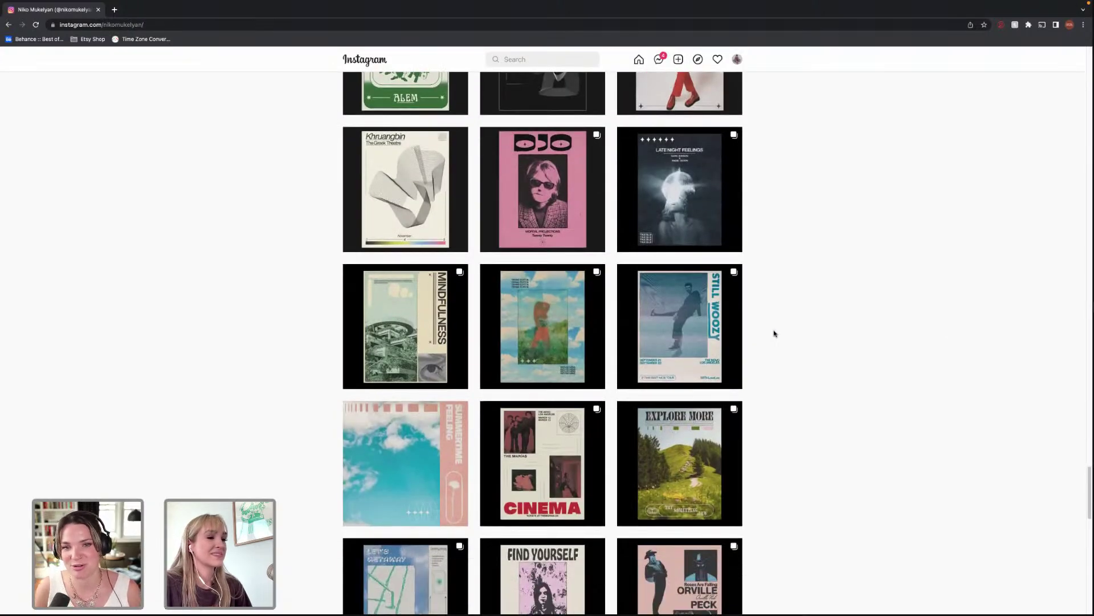
scroll(774, 334, down, 1)
scroll(776, 331, down, 3)
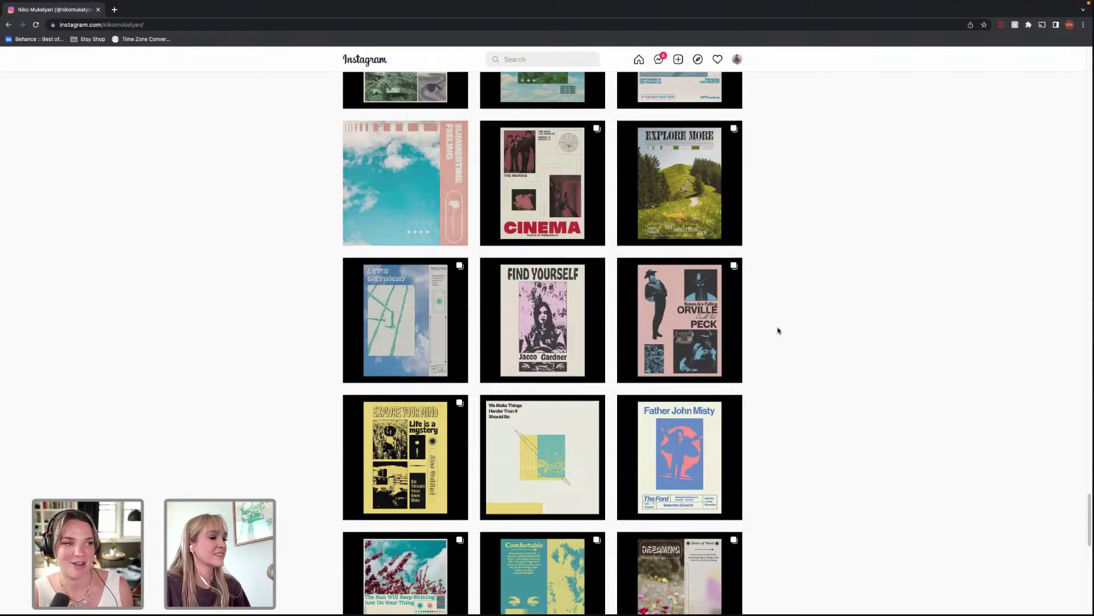
scroll(778, 331, down, 2)
scroll(779, 331, down, 1)
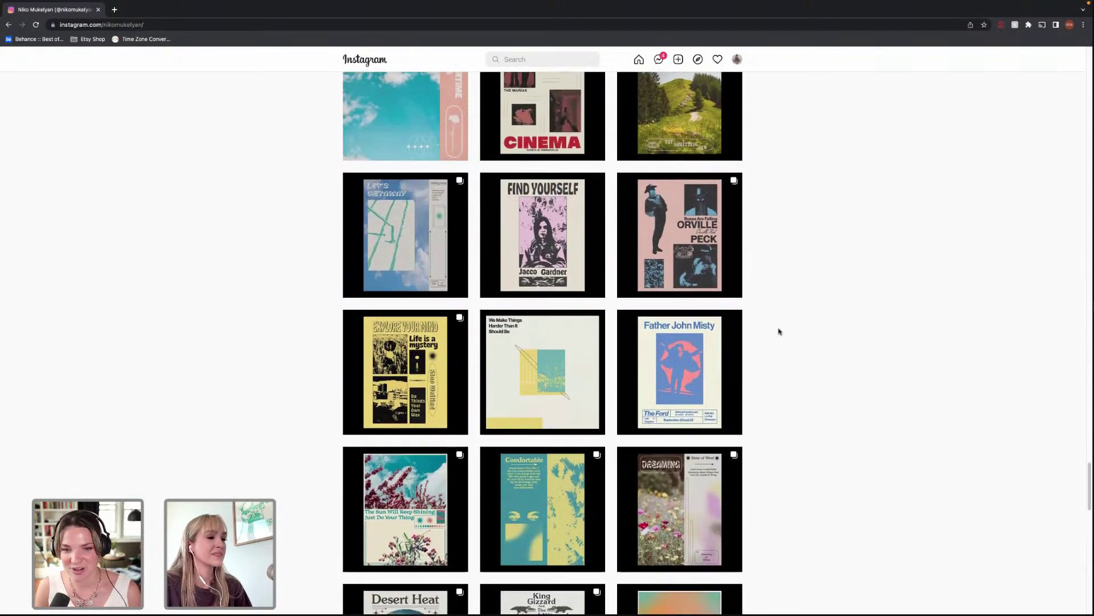
scroll(780, 331, down, 2)
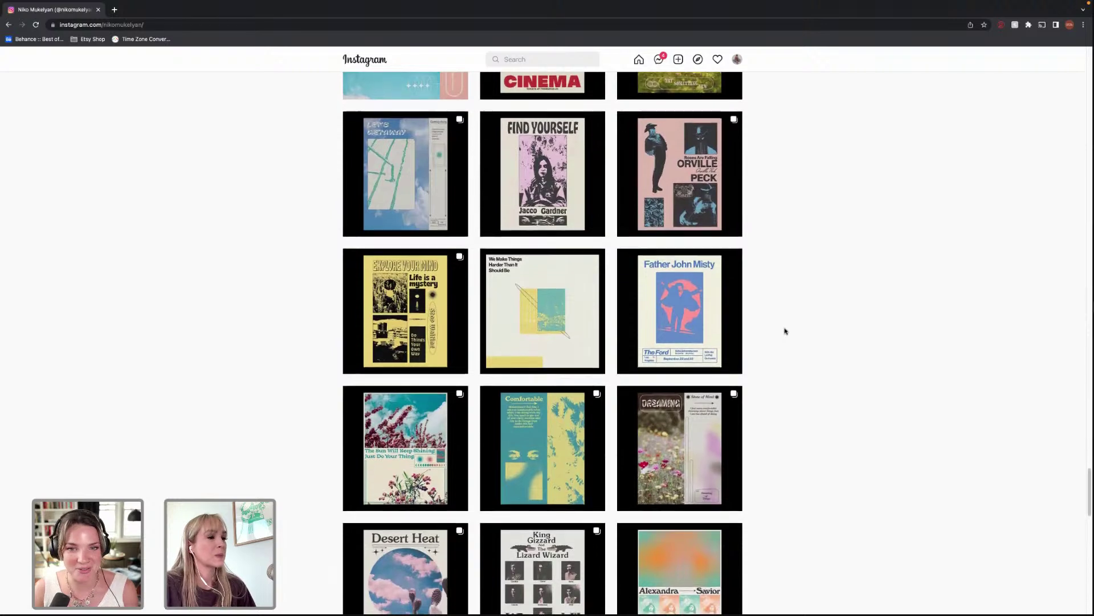
scroll(785, 331, down, 1)
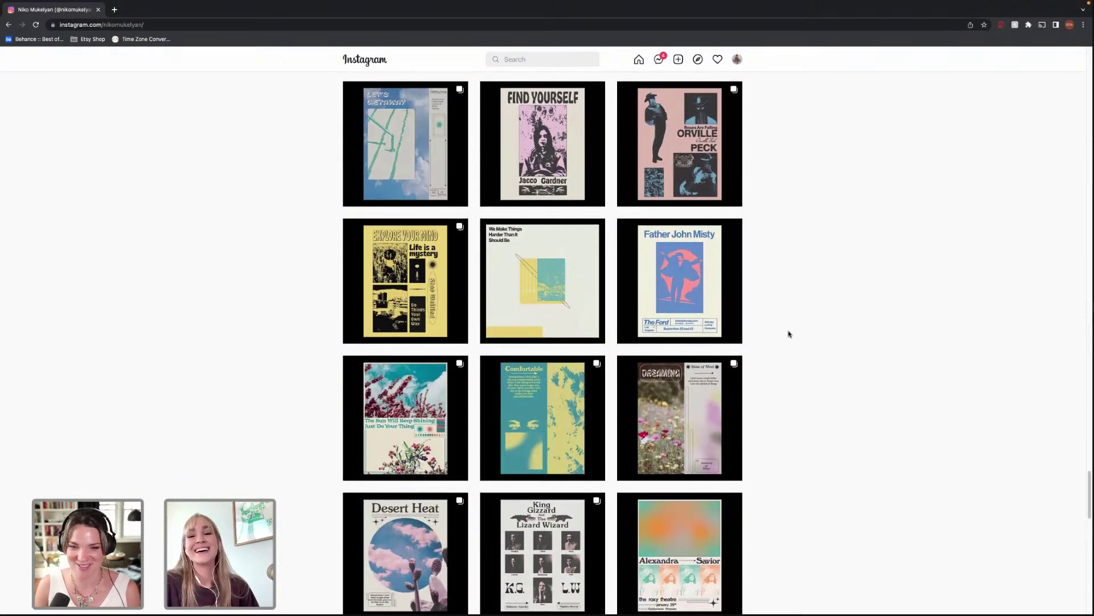
scroll(789, 330, down, 1)
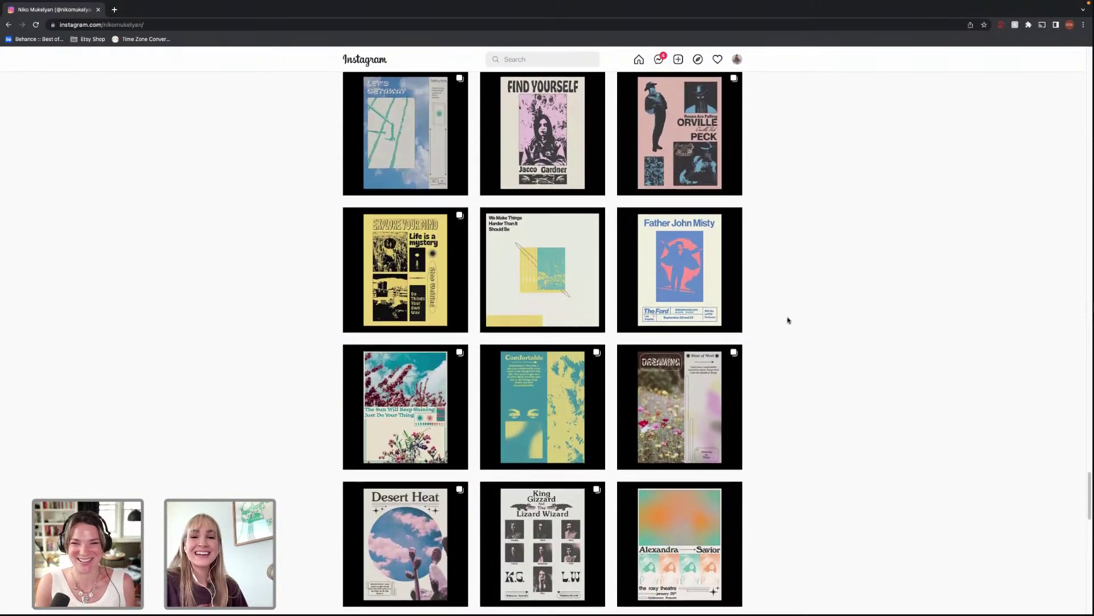
Scroll further past the Desert Heat row, then back up slightly.
scroll(787, 317, down, 1)
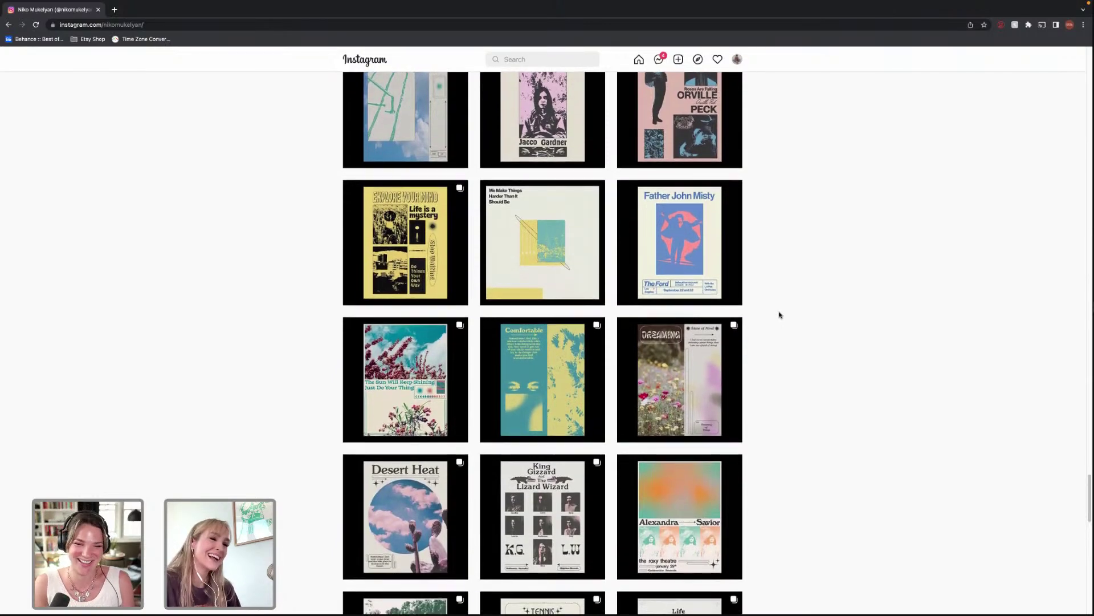
scroll(784, 316, down, 2)
scroll(784, 315, down, 1)
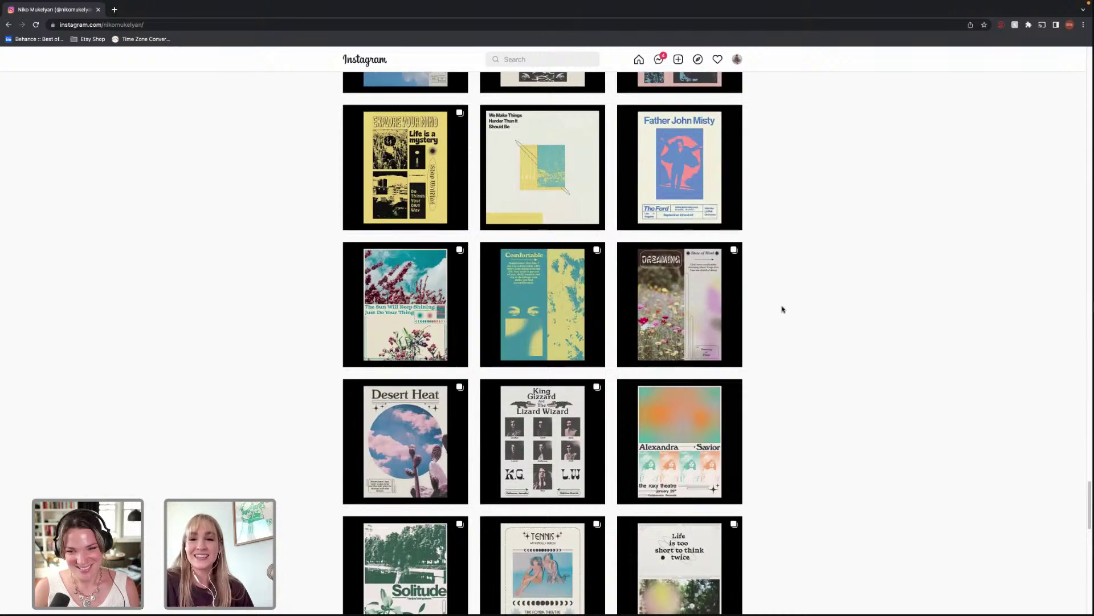
scroll(778, 302, down, 4)
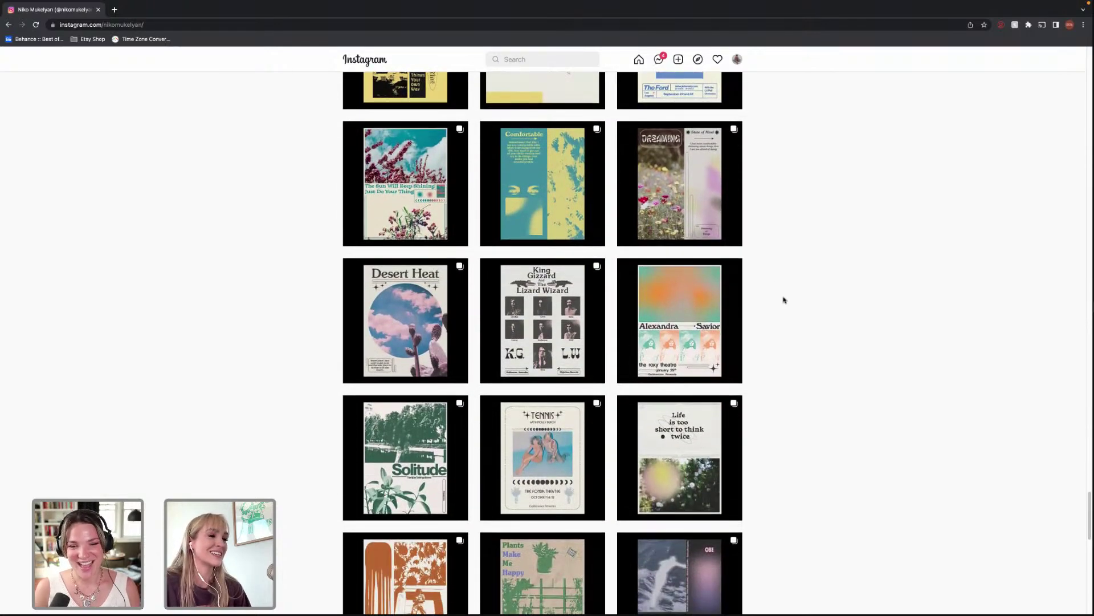
scroll(784, 302, down, 3)
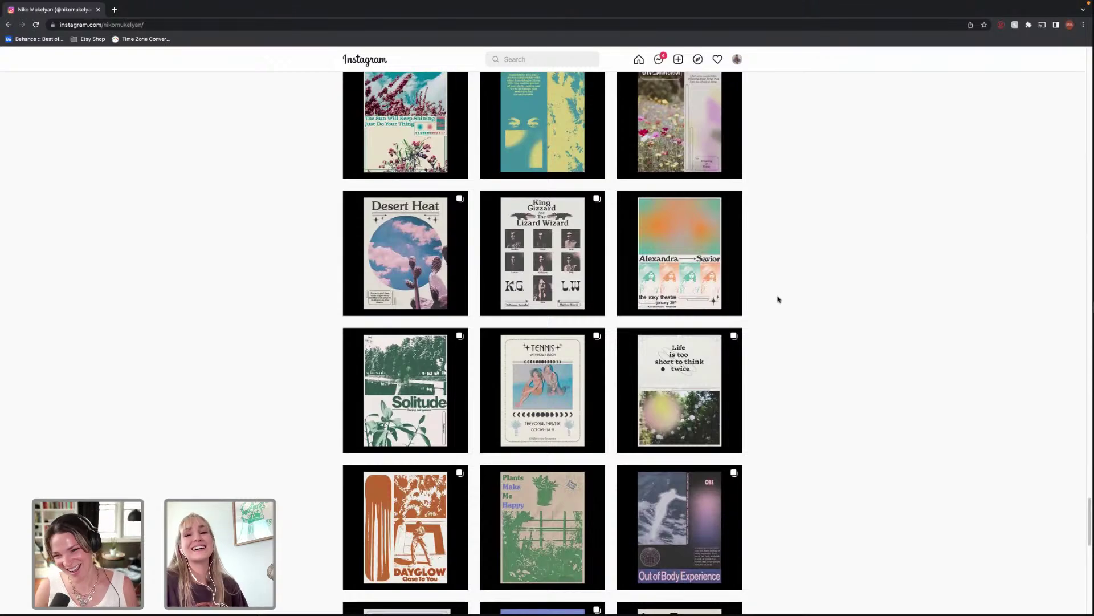
scroll(781, 294, down, 3)
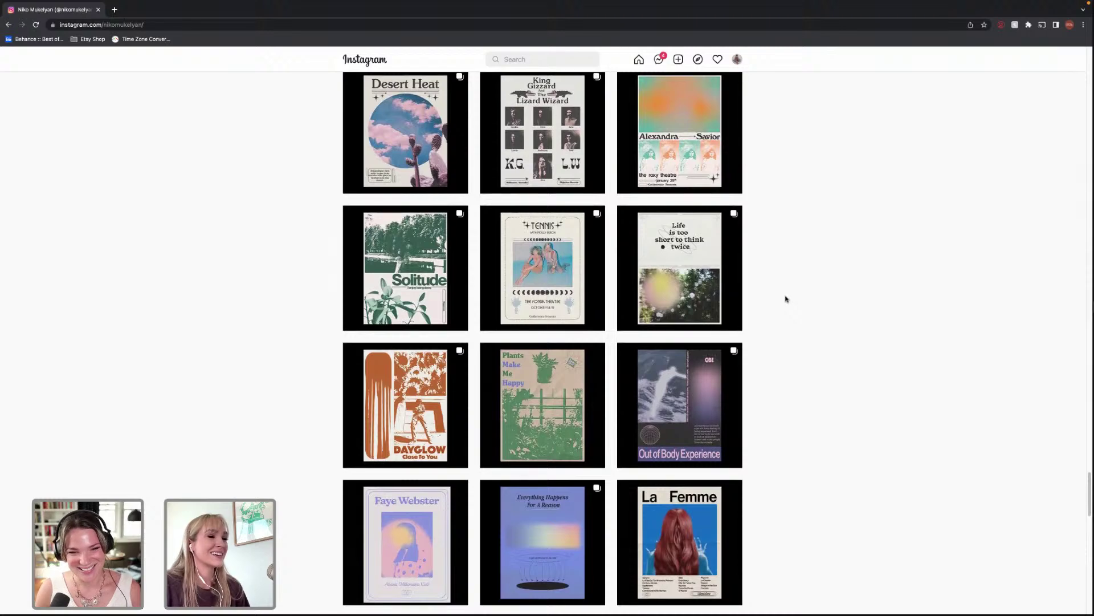
scroll(786, 299, down, 1)
scroll(785, 297, up, 10)
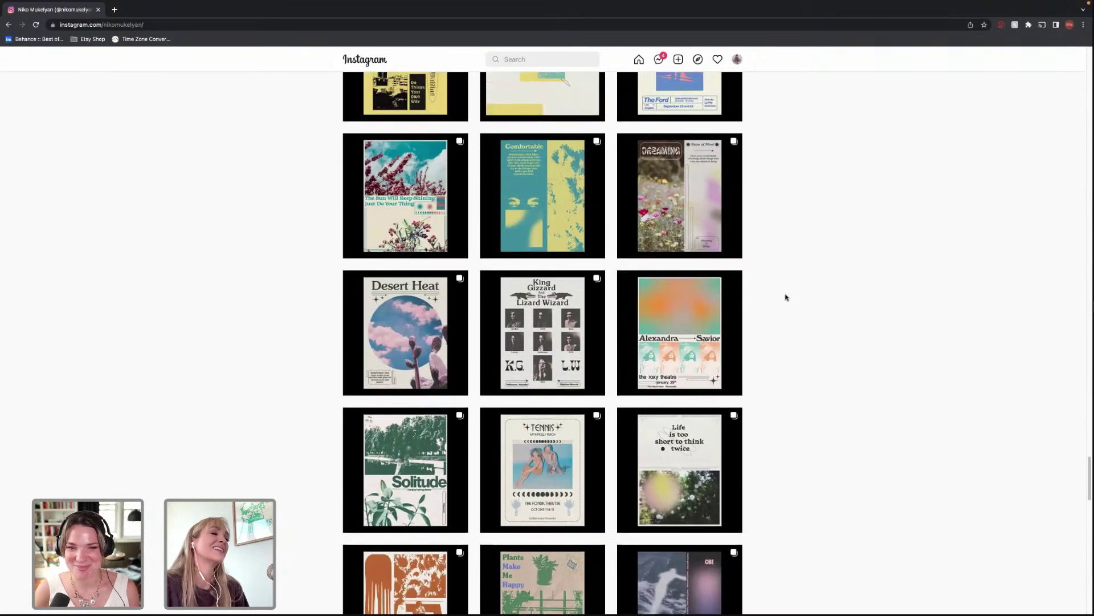
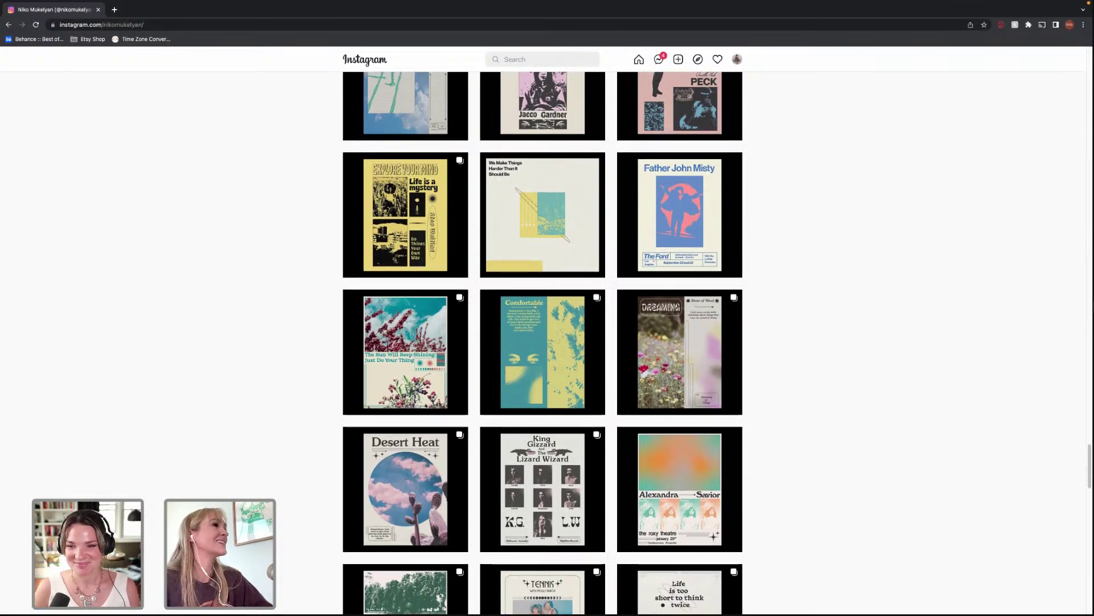
Exit full screen and close the Chrome window showing the Instagram poster feed.
click(27, 16)
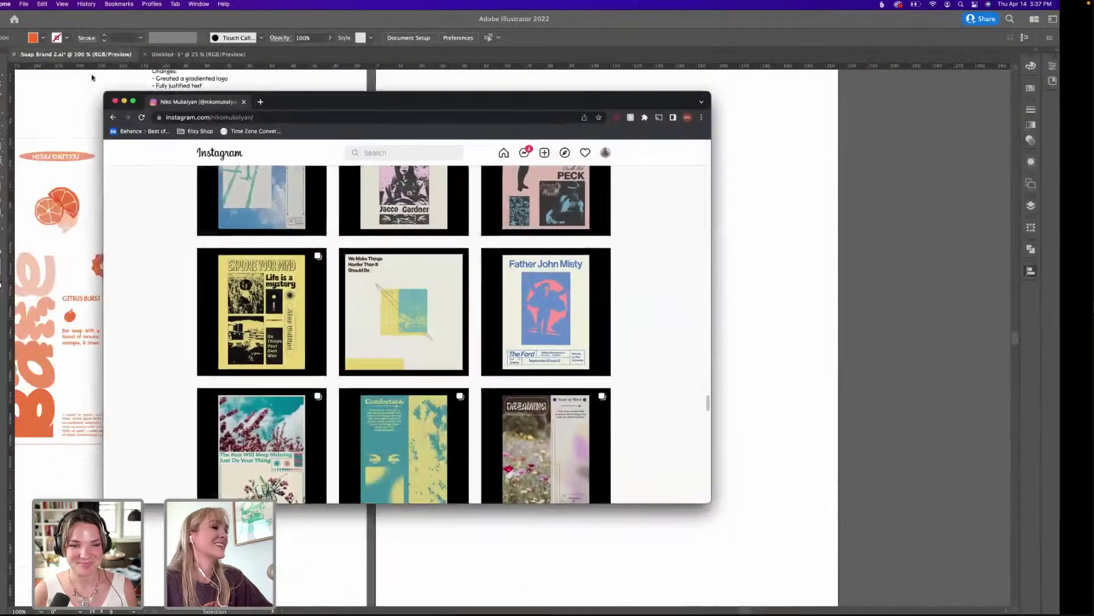
click(120, 105)
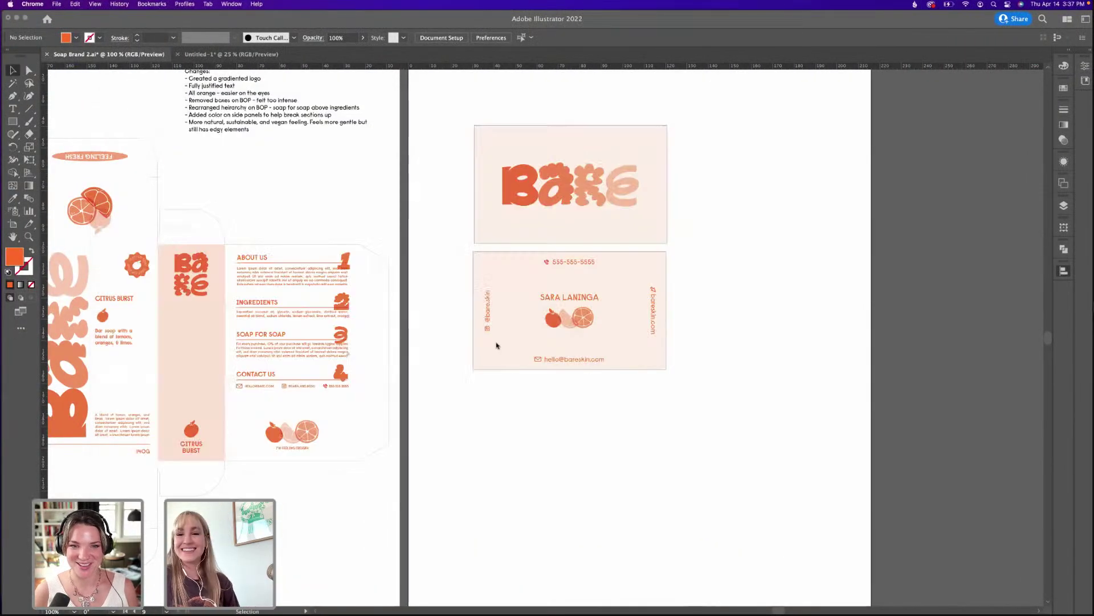
Review the BARE business card front and back at 150% zoom, then lower the Illustrator window.
click(752, 371)
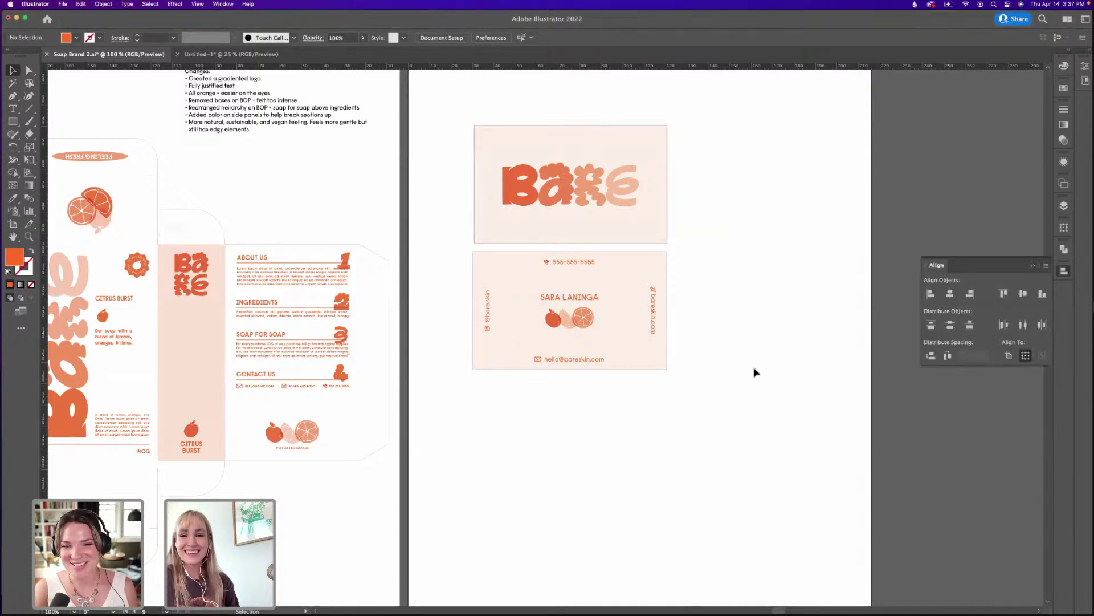
scroll(712, 354, up, 3)
scroll(700, 286, up, 2)
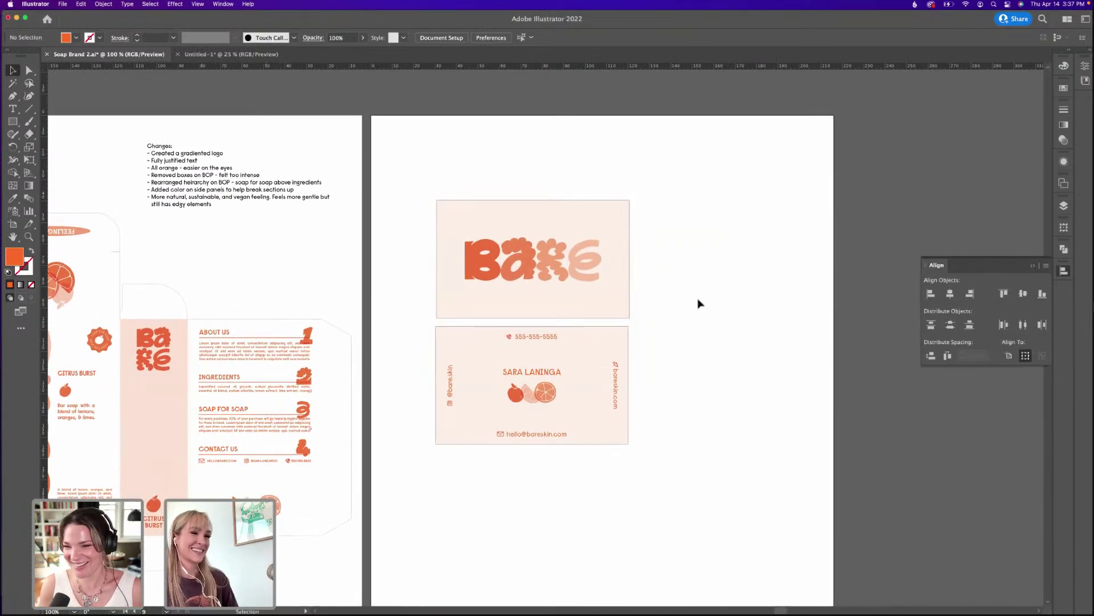
alt+scroll(700, 303, up, 3)
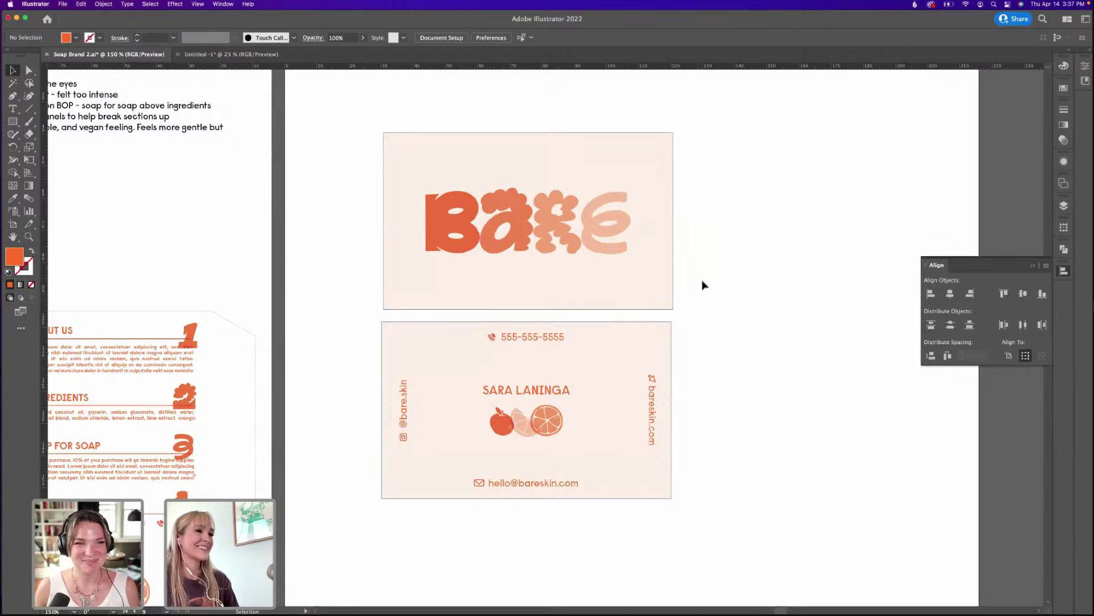
scroll(691, 320, down, 2)
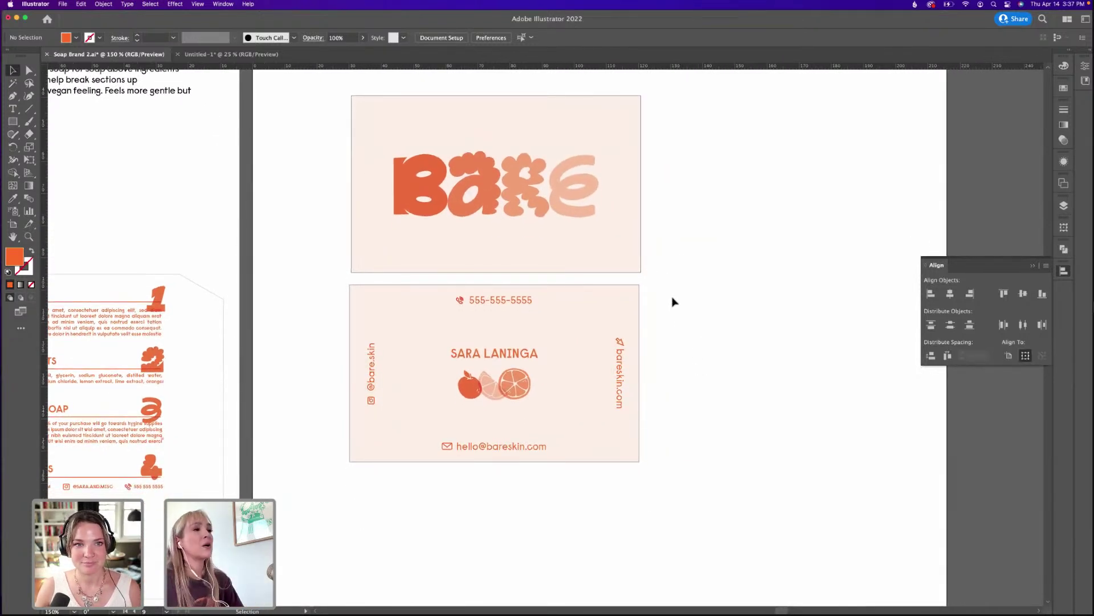
scroll(671, 301, up, 4)
scroll(707, 324, down, 1)
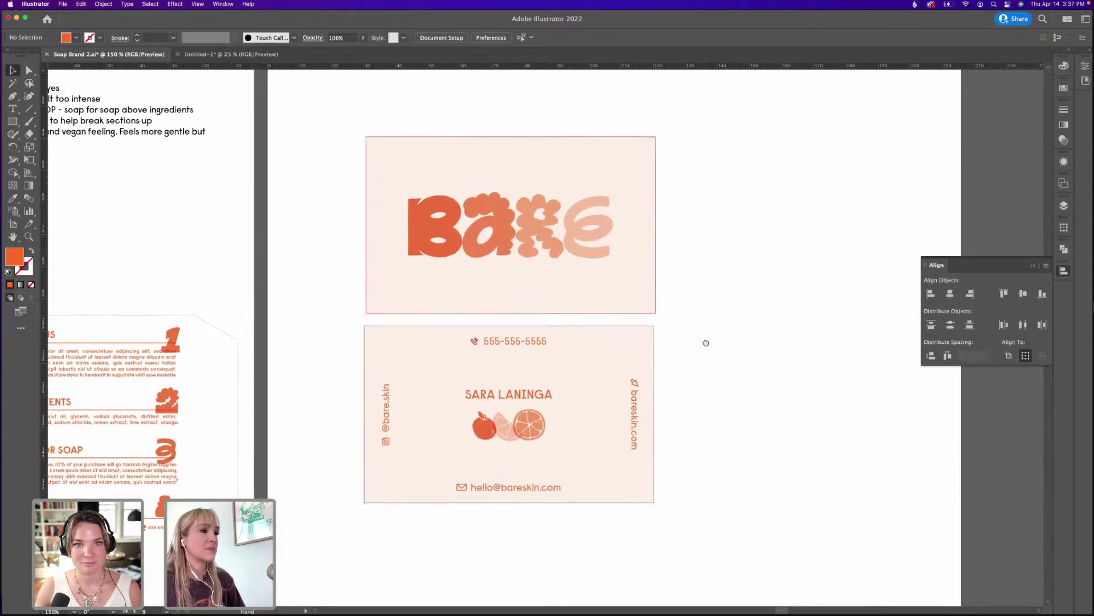
scroll(699, 410, down, 5)
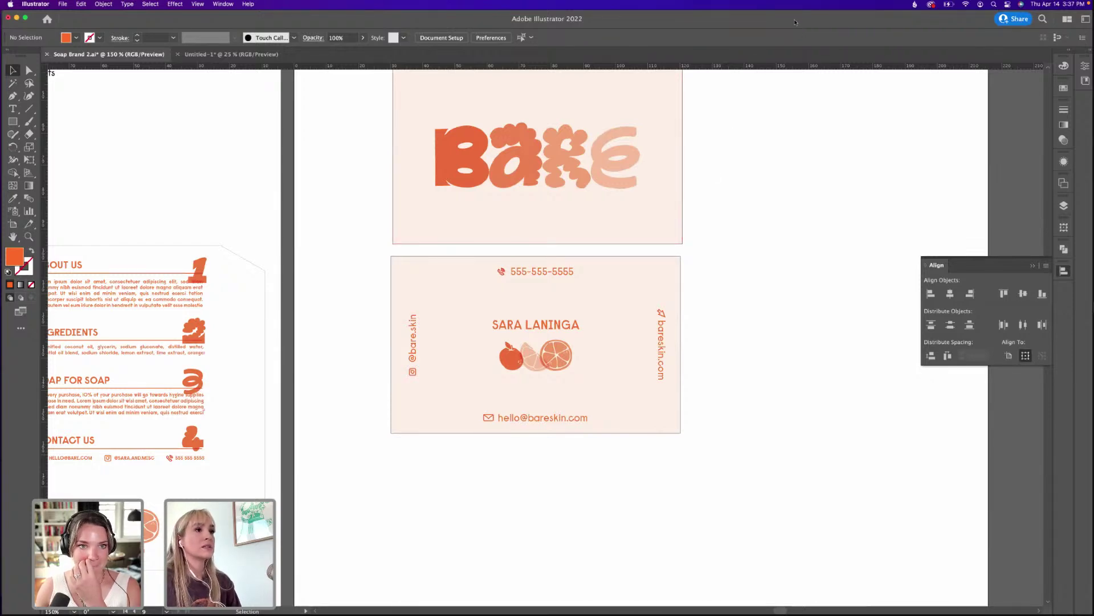
drag(791, 20, 789, 163)
Select the BARE card front in Illustrator, then switch to Photoshop's Untitled-1 document, cancelling the crop.
click(778, 91)
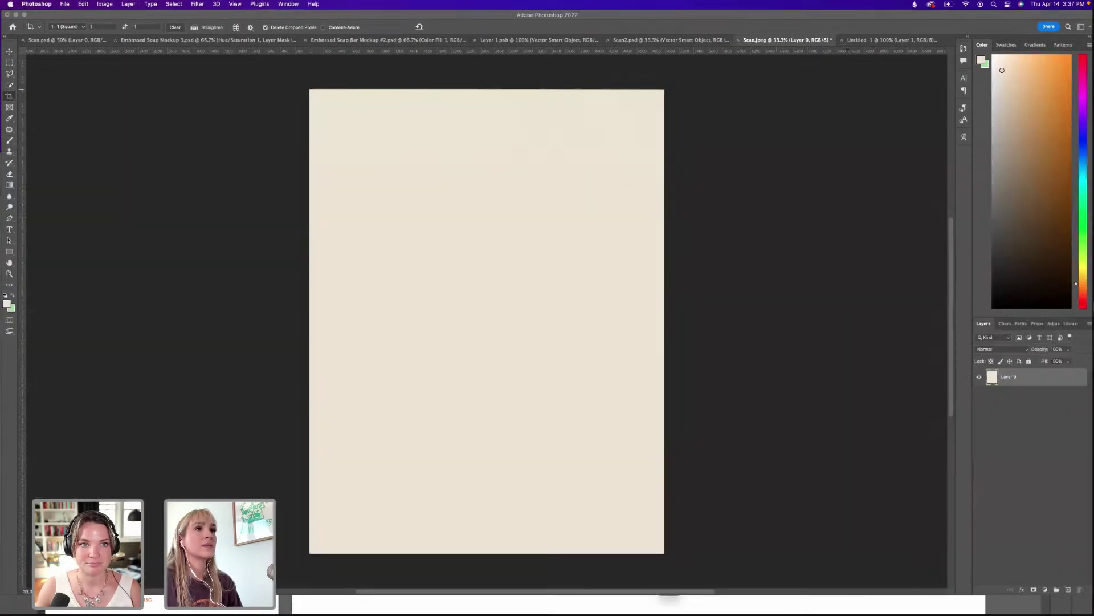
click(768, 608)
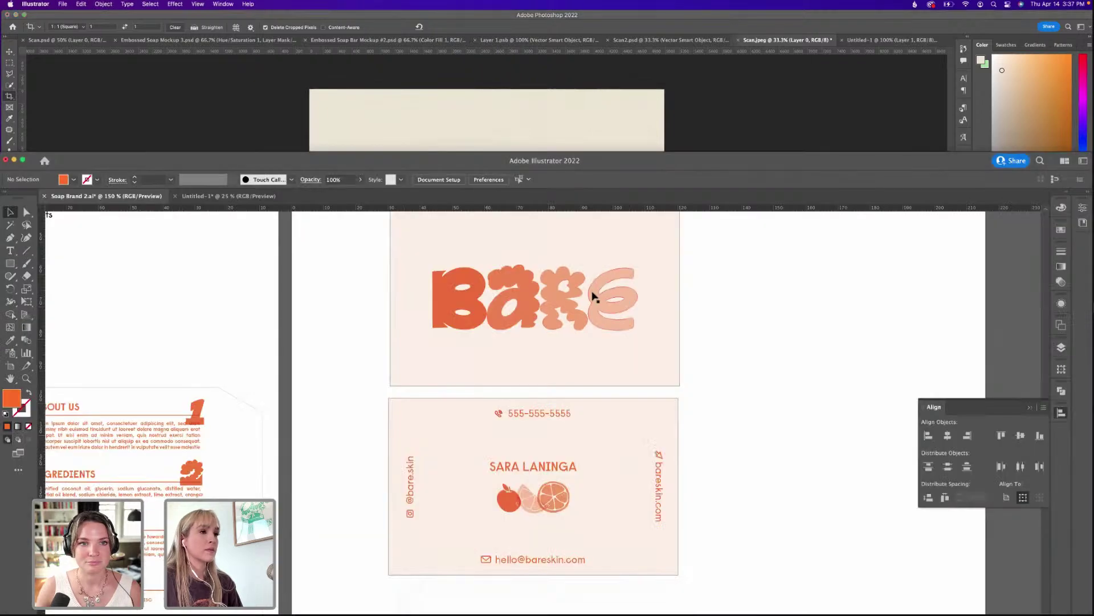
click(678, 322)
click(753, 137)
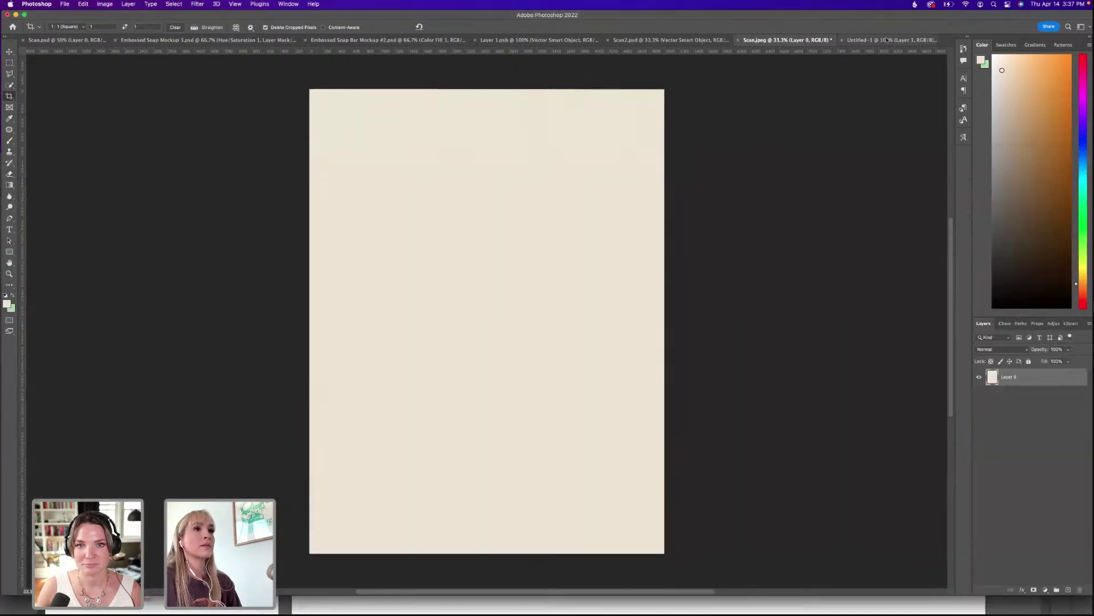
click(884, 41)
key(Escape)
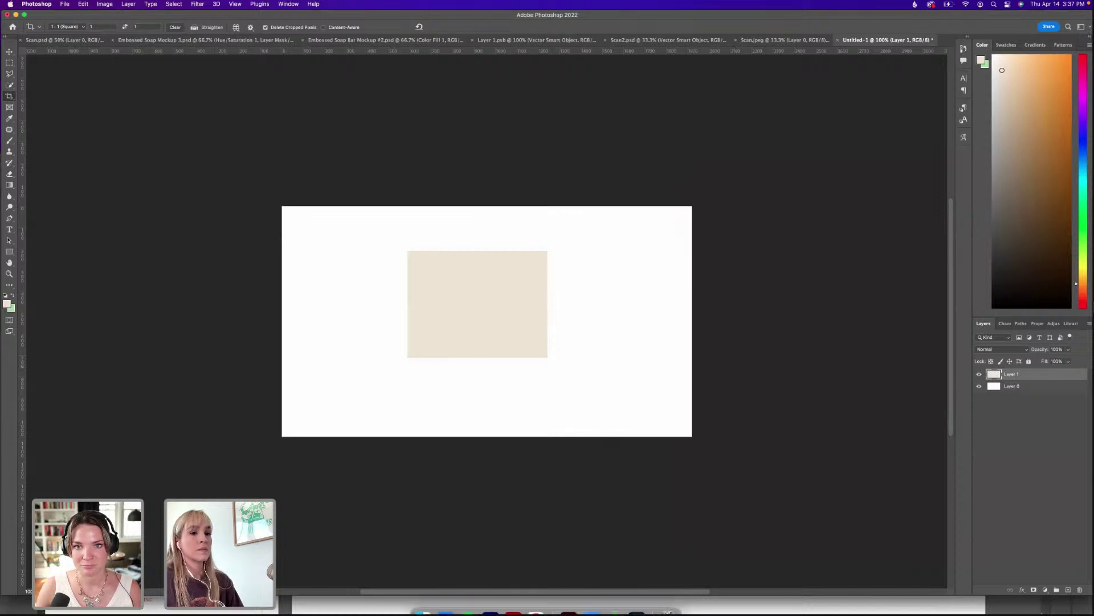
Scale the beige texture Layer 1 so it covers the whole canvas.
key(super+t)
drag(484, 249, 483, 153)
drag(479, 358, 477, 463)
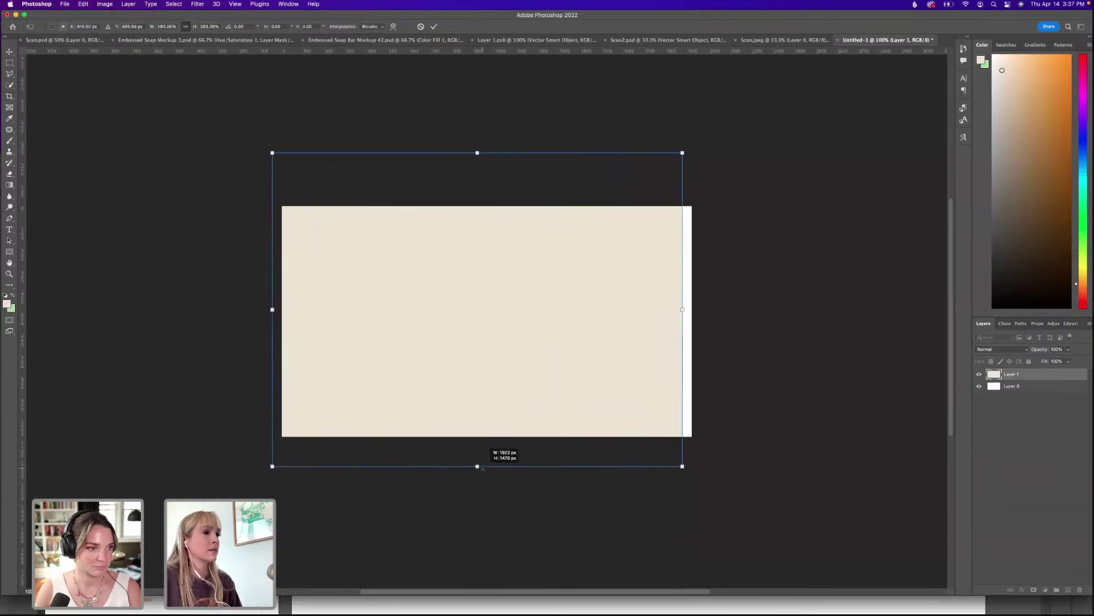
drag(578, 330, 594, 334)
key(Return)
key(c)
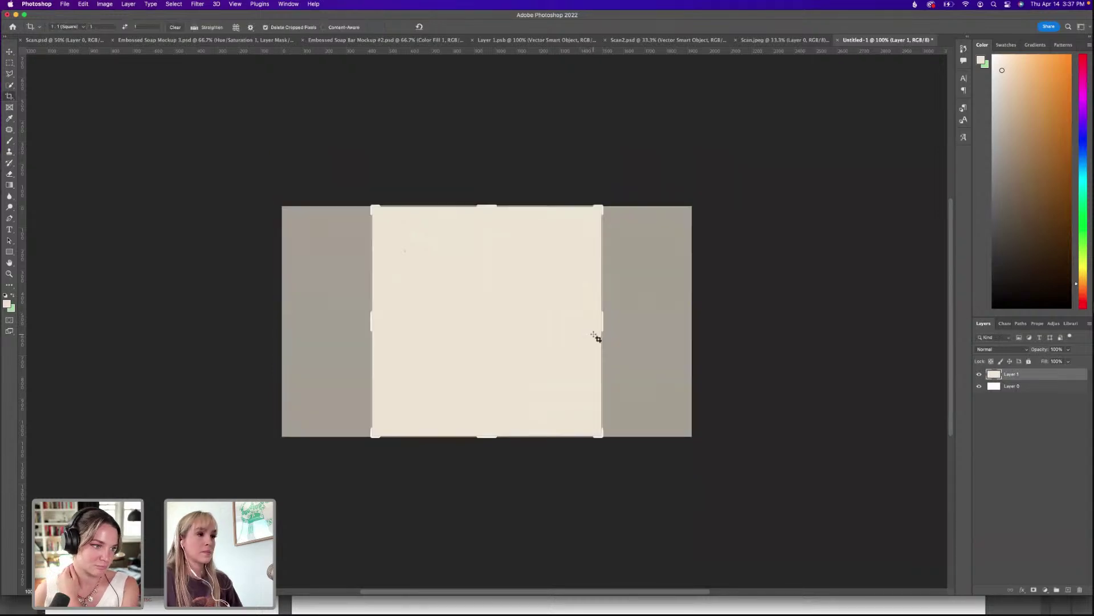
key(Escape)
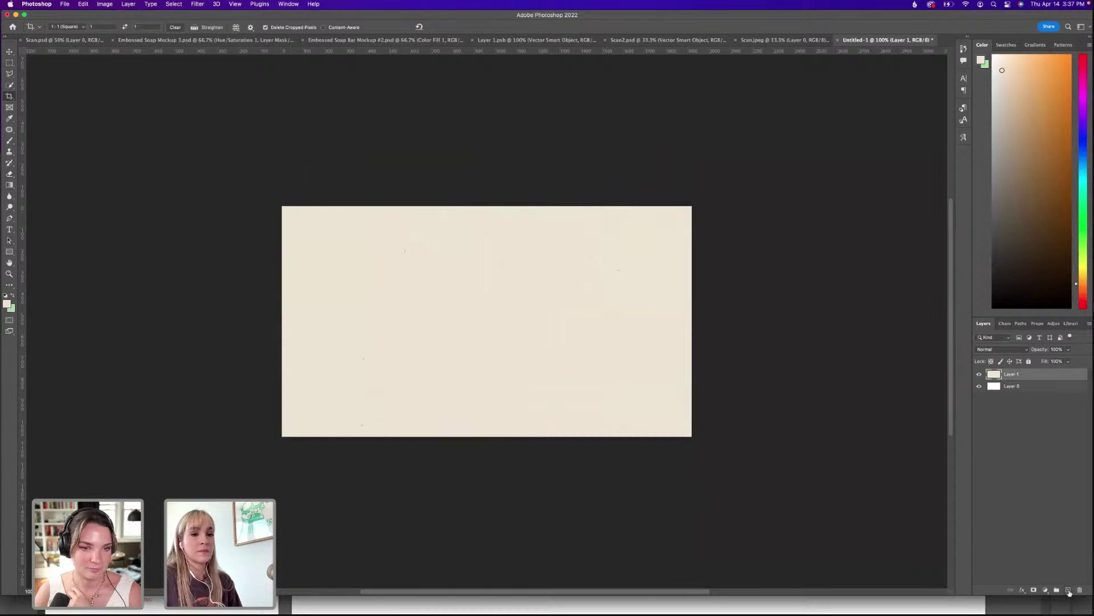
Duplicate the texture and shrink the copy into a smaller panel mid-canvas.
key(cmd+j)
key(cmd+t)
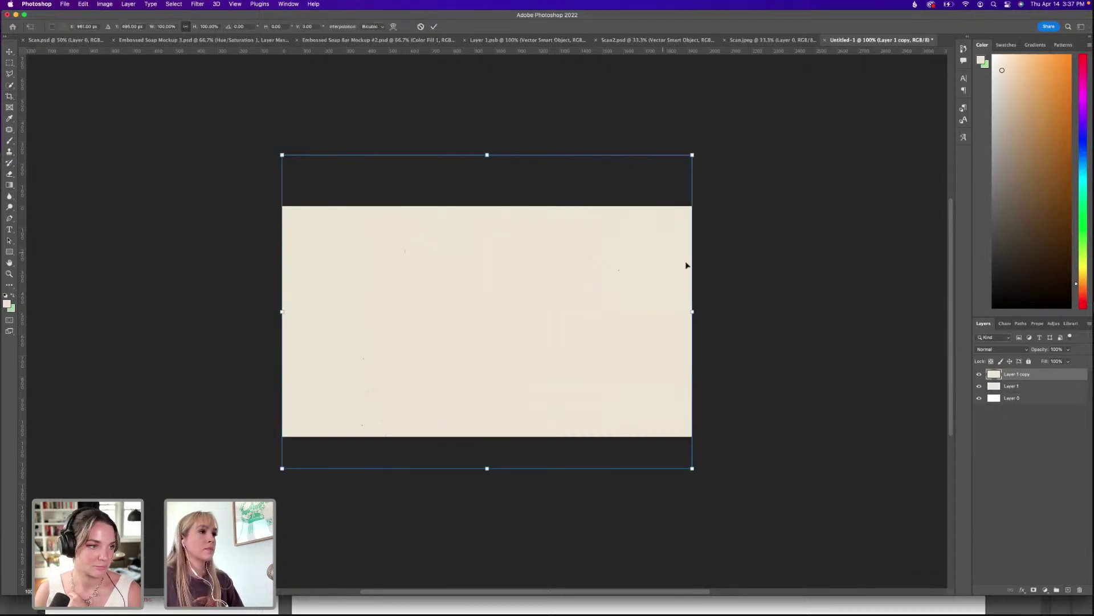
drag(487, 155, 521, 293)
key(Return)
Add a light peach Solid Color fill layer (#f9d9bc) above Layer 1.
key(c)
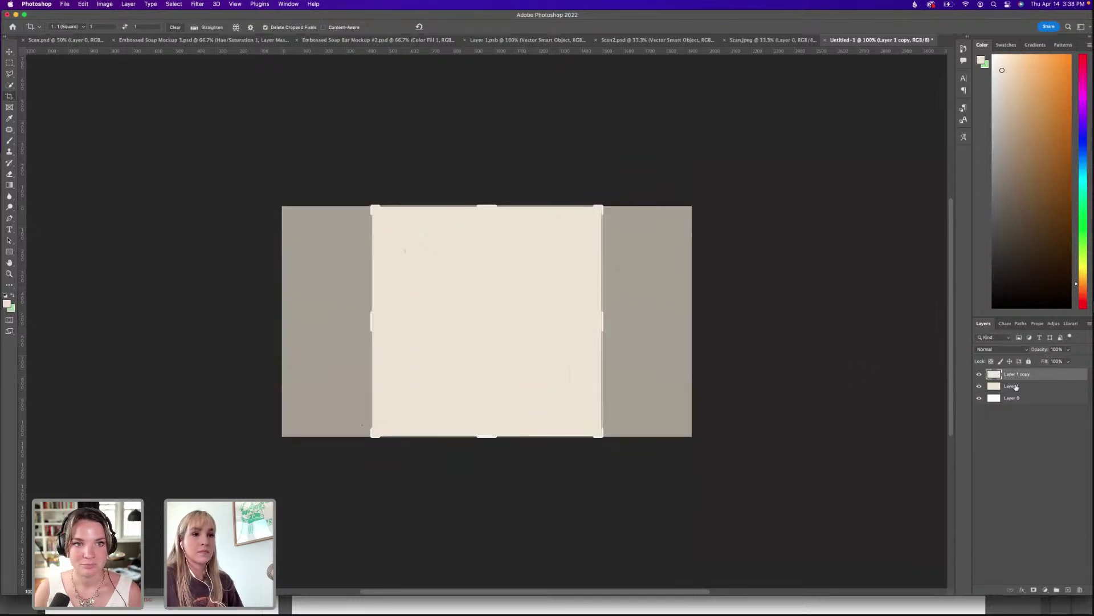
click(1016, 388)
click(1045, 589)
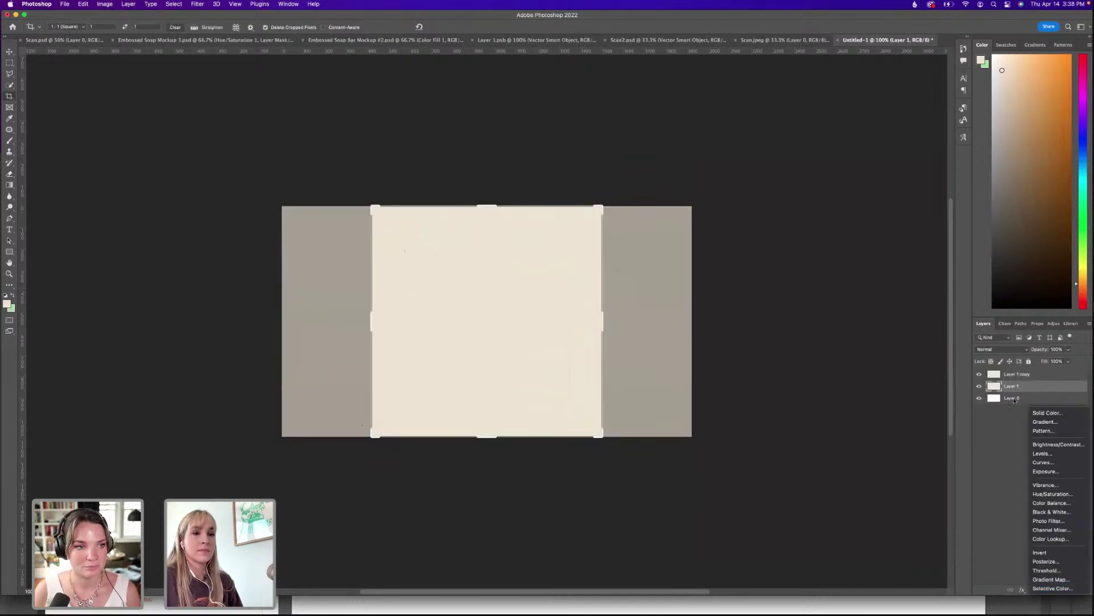
click(1047, 412)
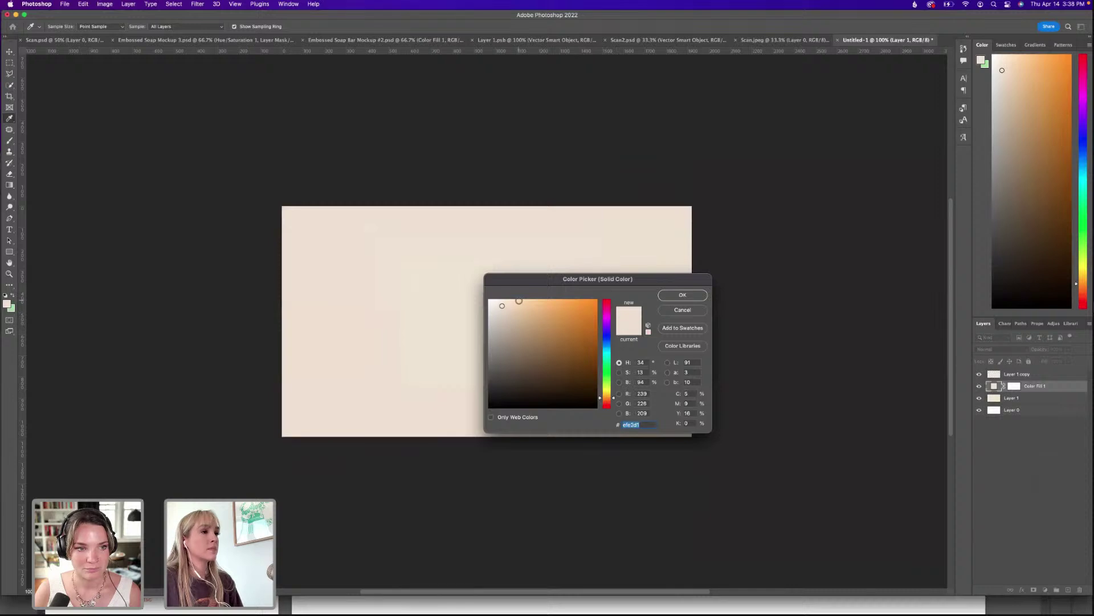
click(513, 301)
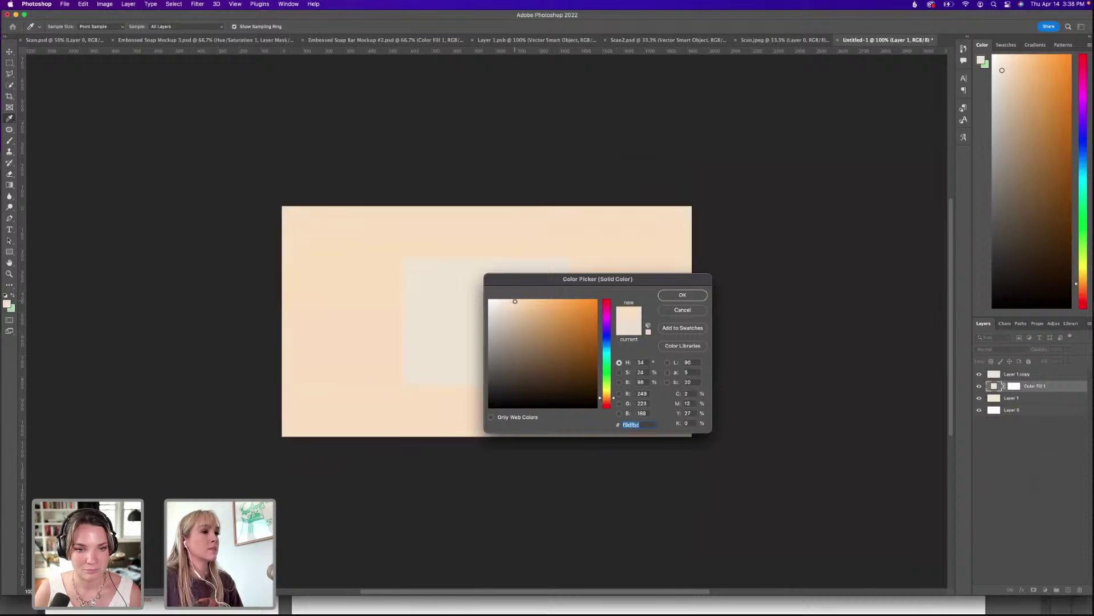
click(609, 401)
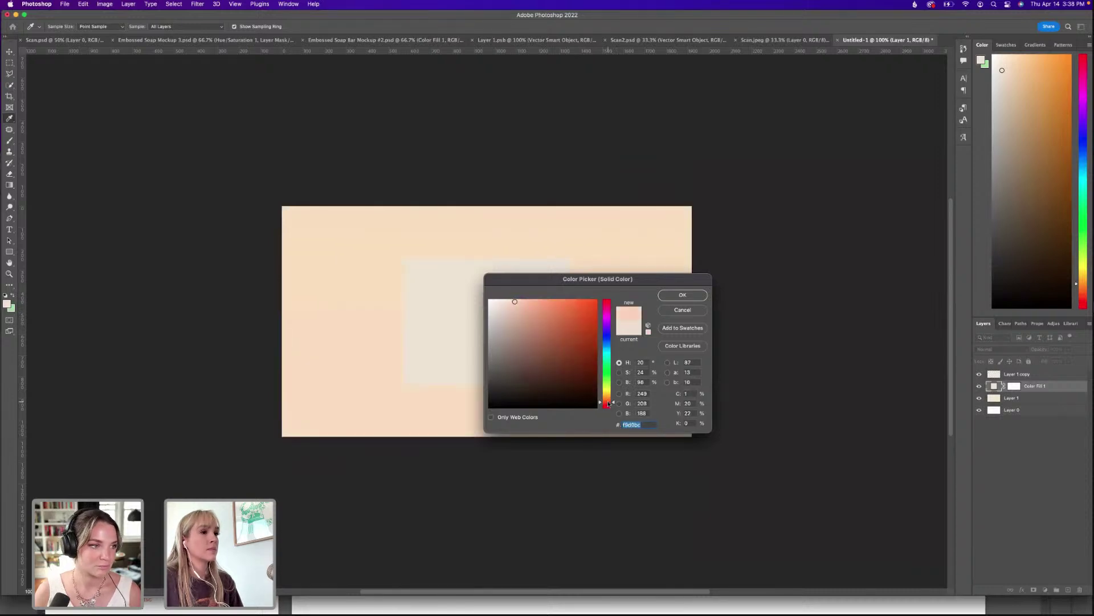
click(682, 295)
key(c)
Set the Color Fill layer to Multiply at 71% opacity.
click(992, 349)
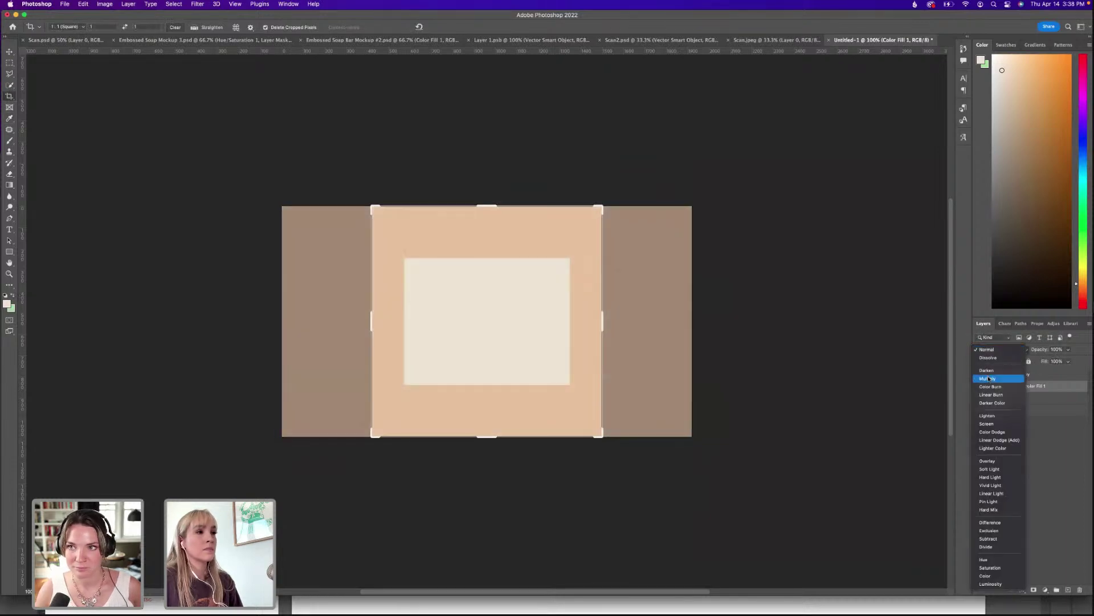
click(996, 378)
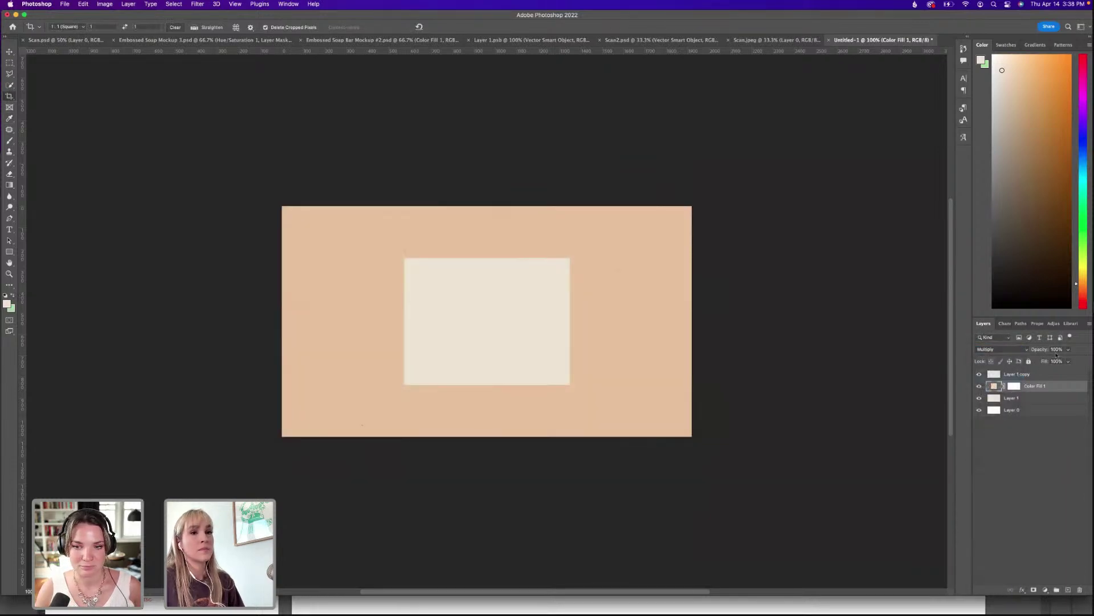
click(1070, 349)
drag(1059, 360, 1057, 361)
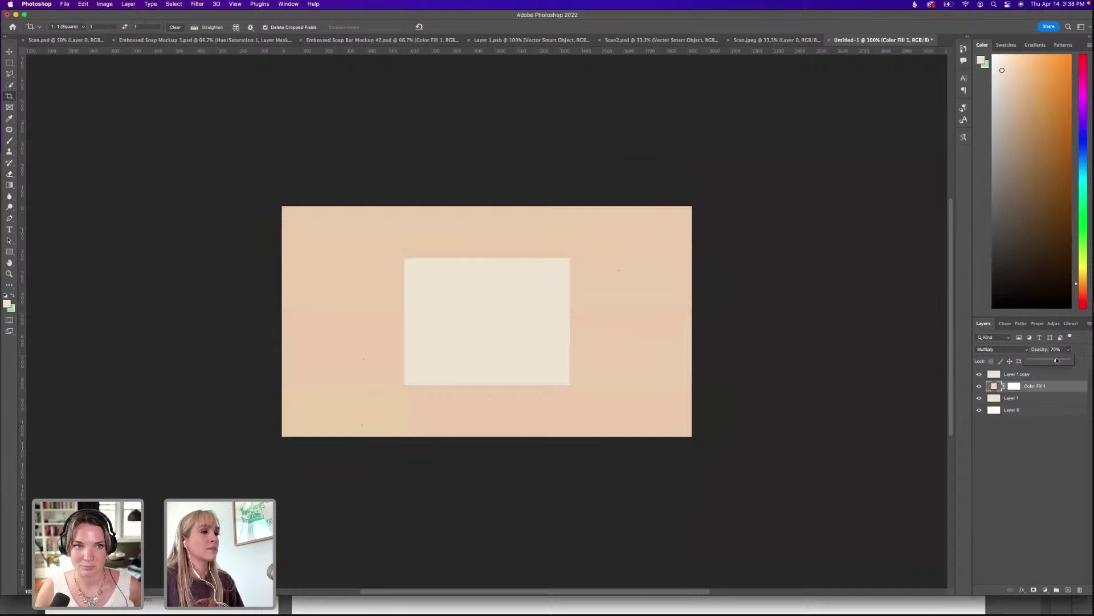
click(1045, 377)
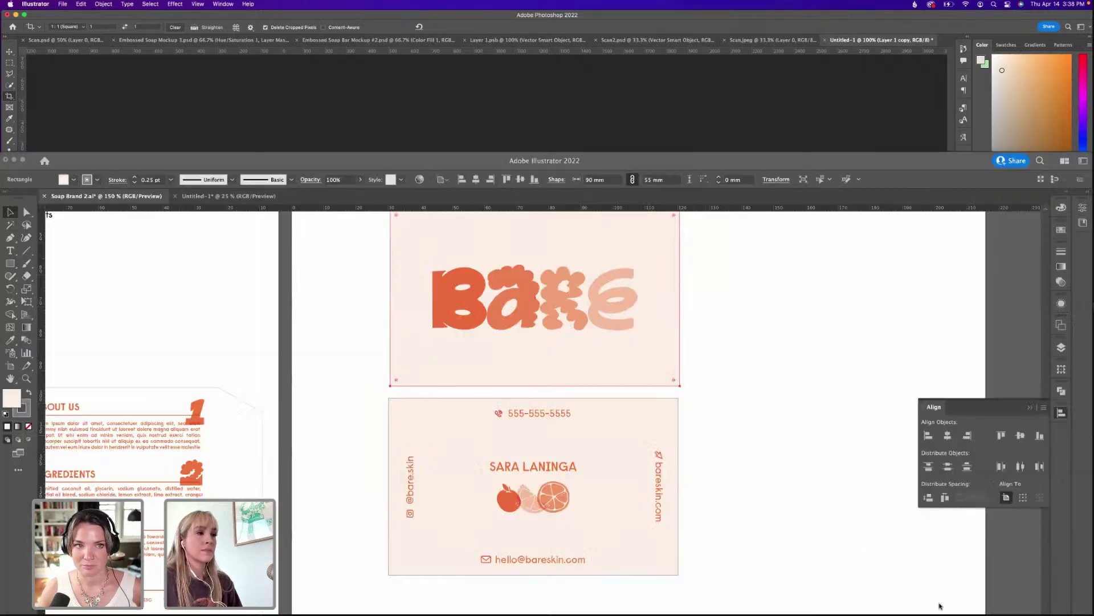
Paste the BARE business card from Illustrator as a smart object and fit it over the panel.
click(942, 606)
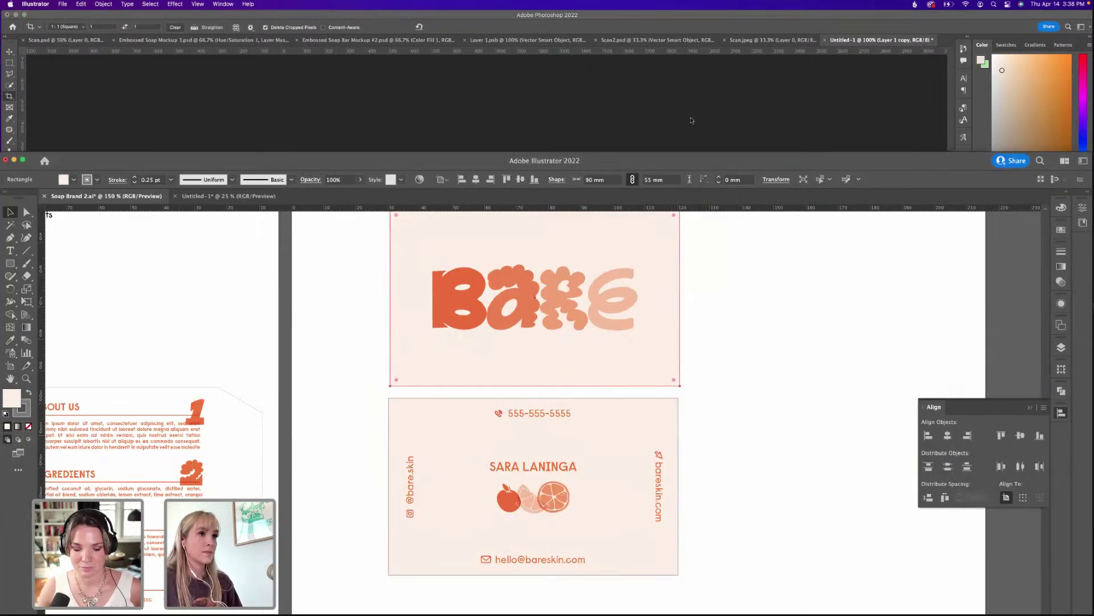
click(693, 124)
key(super+v)
click(655, 315)
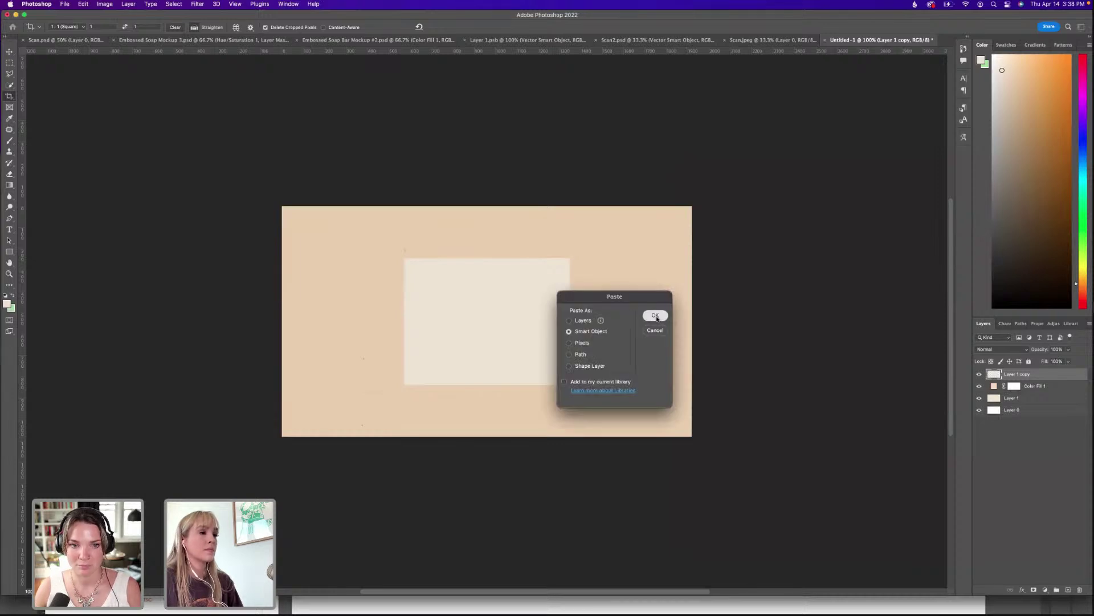
drag(488, 263, 490, 292)
key(super+equal)
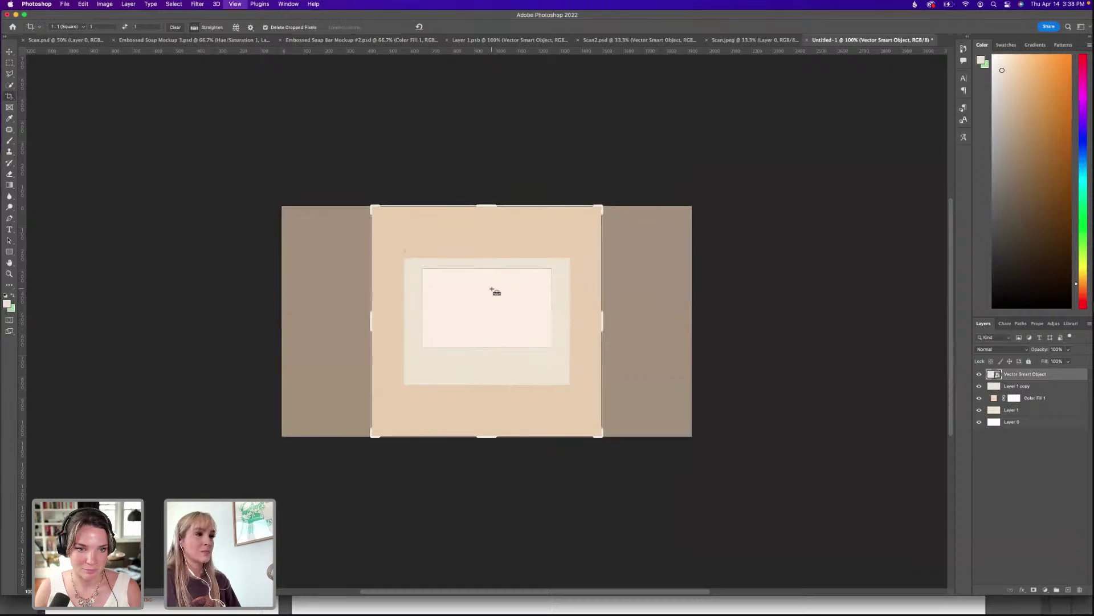
key(Return)
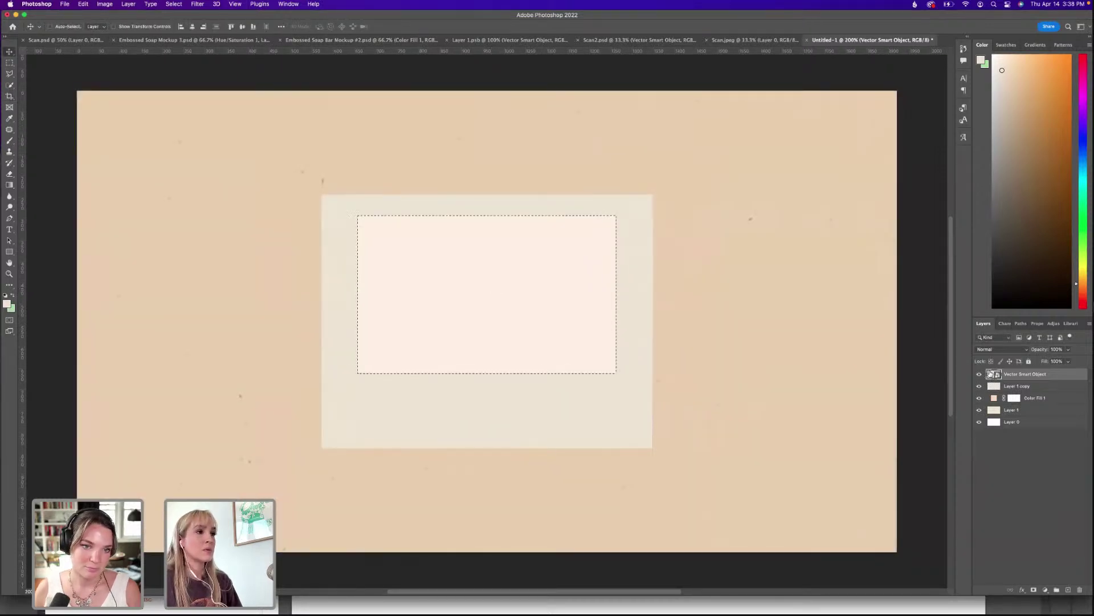
Mask Layer 1 copy to the card's shape, delete the pasted card, and raise the panel.
super+click(994, 386)
click(1017, 386)
click(1035, 592)
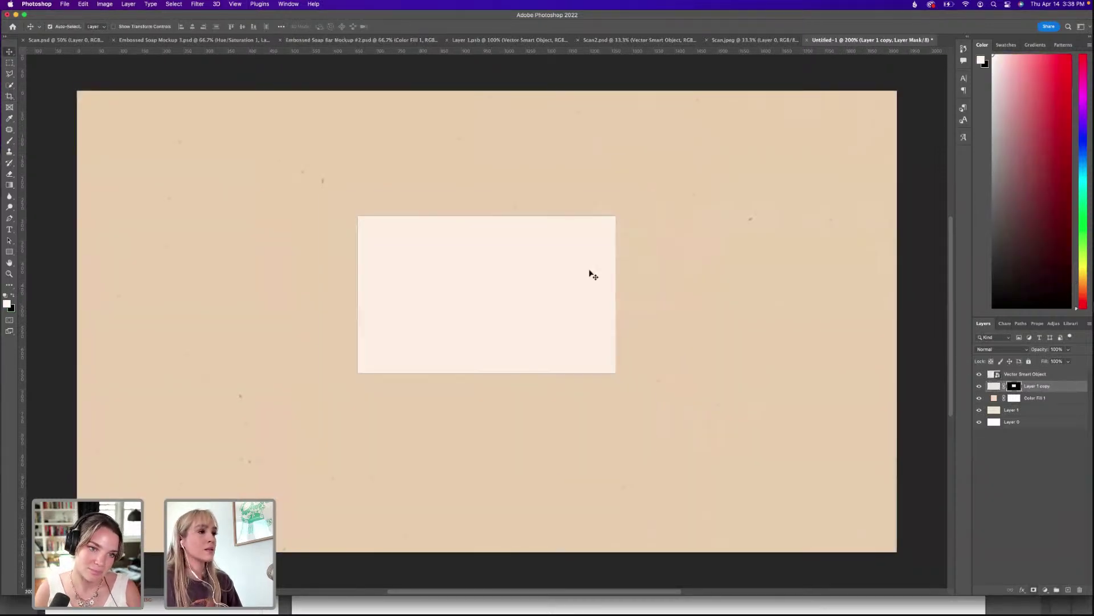
click(979, 376)
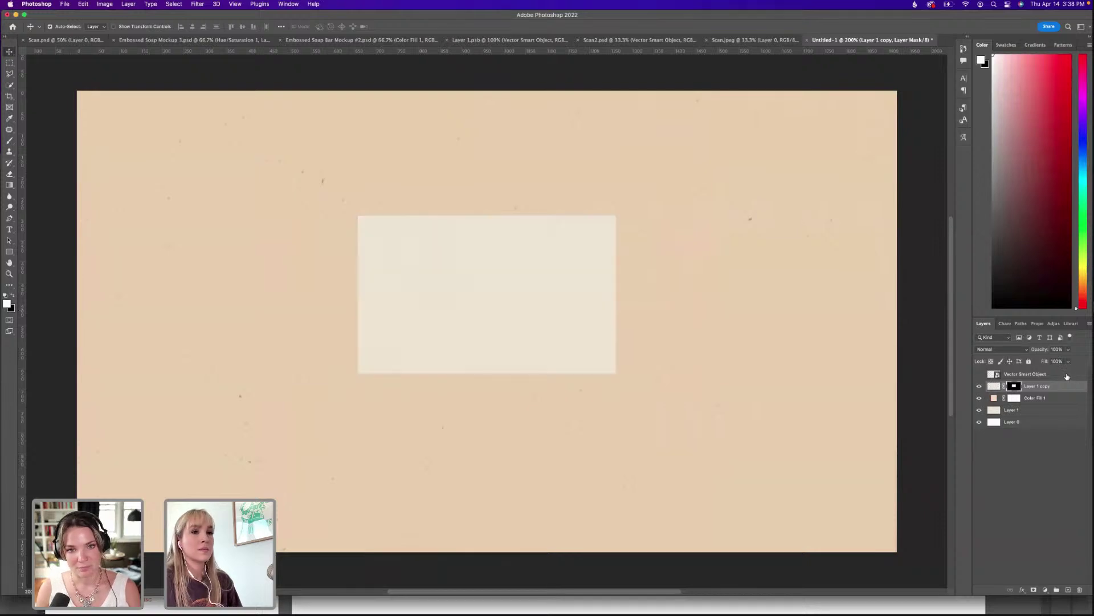
drag(1067, 376, 1080, 589)
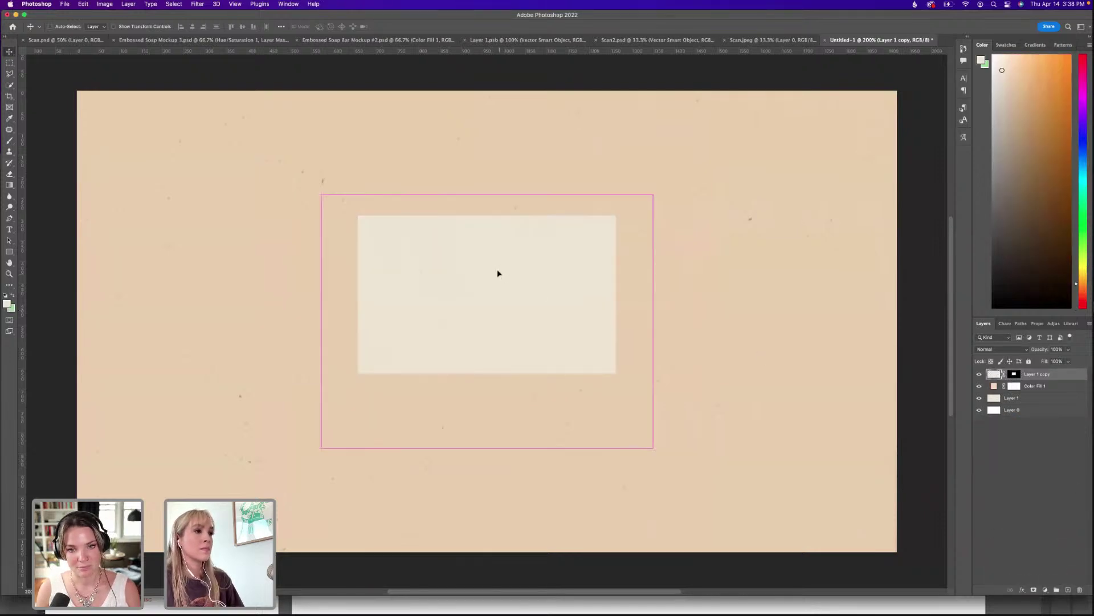
drag(498, 274, 515, 429)
Duplicate the card downward, then move both cards up to centre the pair.
key(super+alt+t)
key(Return)
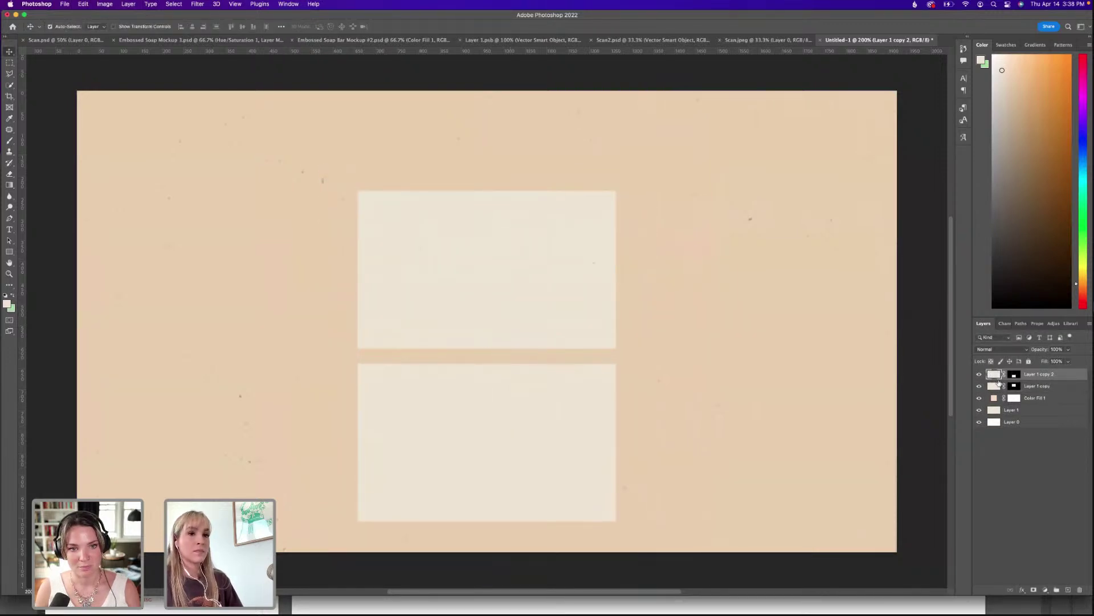
shift+click(999, 386)
key(super+t)
drag(533, 316, 537, 281)
key(Return)
Select the lower card layer, try a command search, then select background Layer 1.
click(1020, 474)
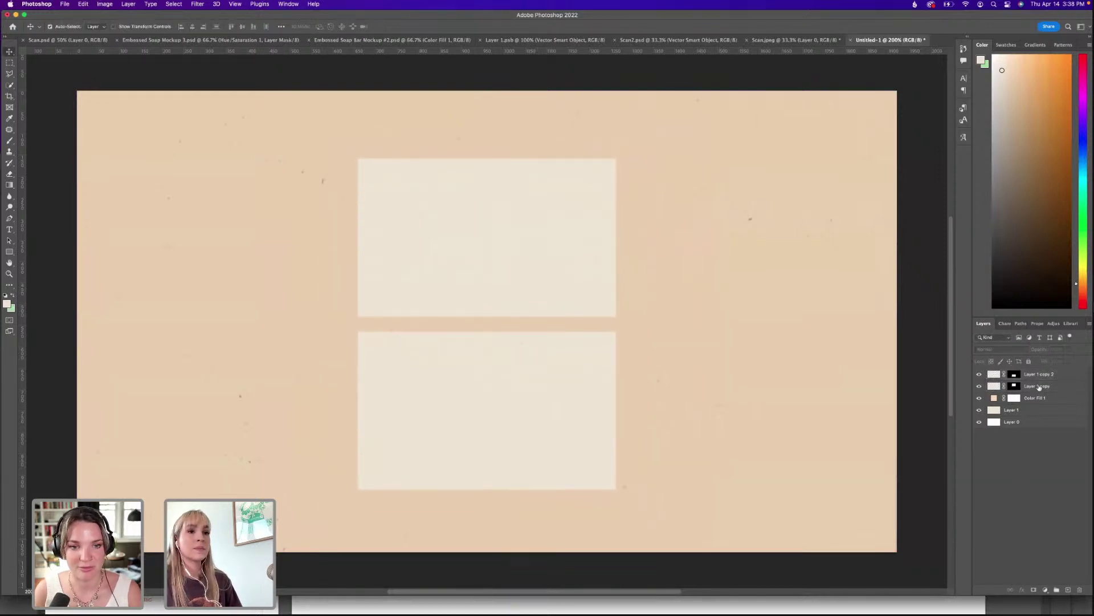
click(1044, 374)
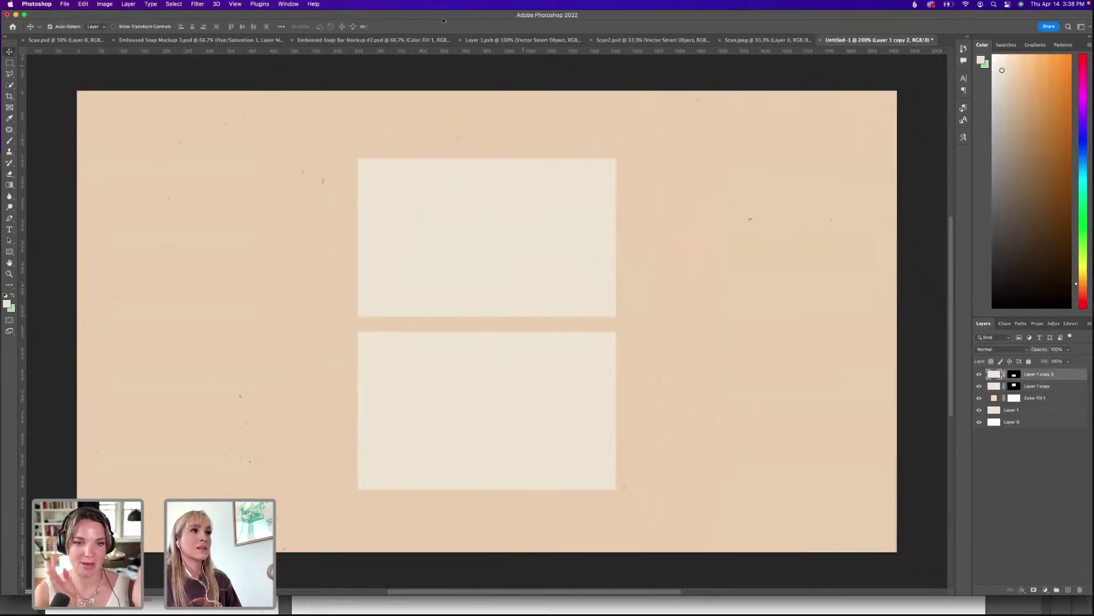
click(312, 4)
text(d)
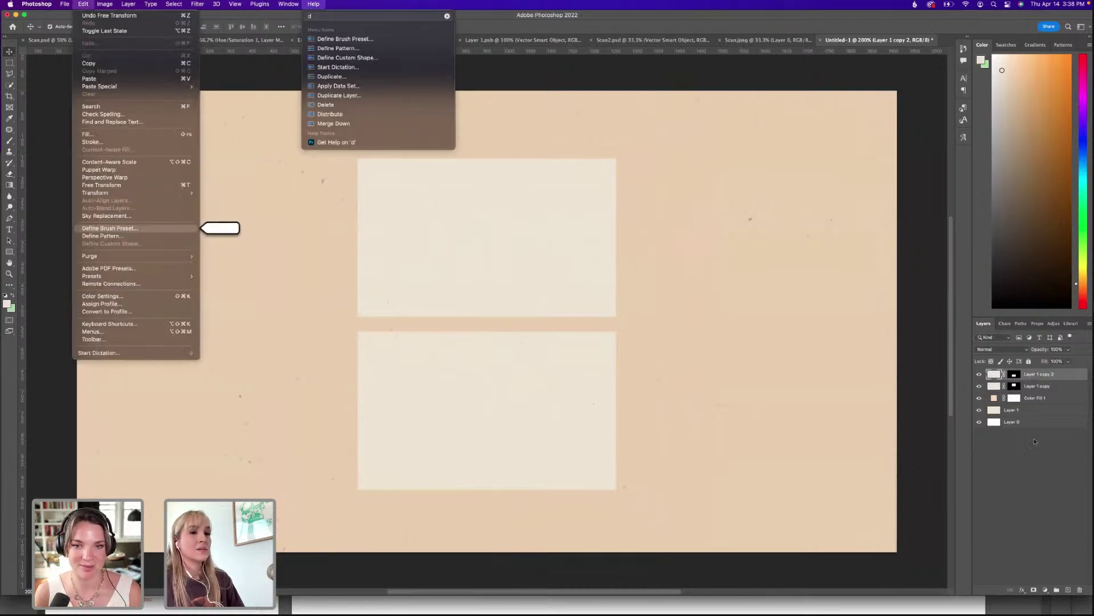
click(1035, 416)
click(1035, 412)
Inspect the background texture with an unchanged transform and a visibility toggle, then select the lower card.
key(super+minus)
key(super+minus)
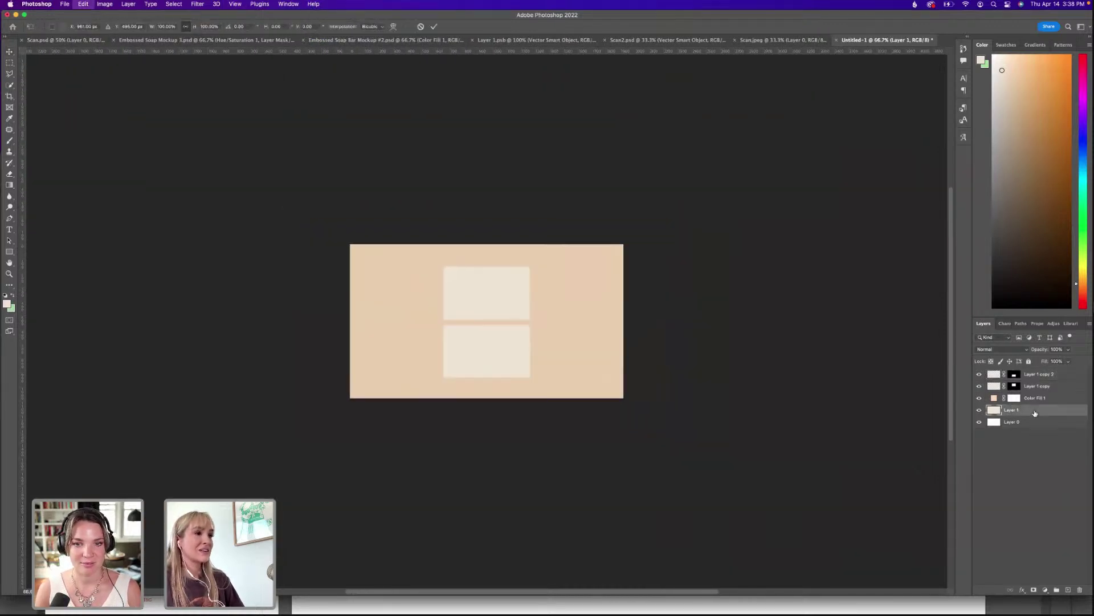
key(super+t)
key(super+plus)
key(super+plus)
key(super+plus)
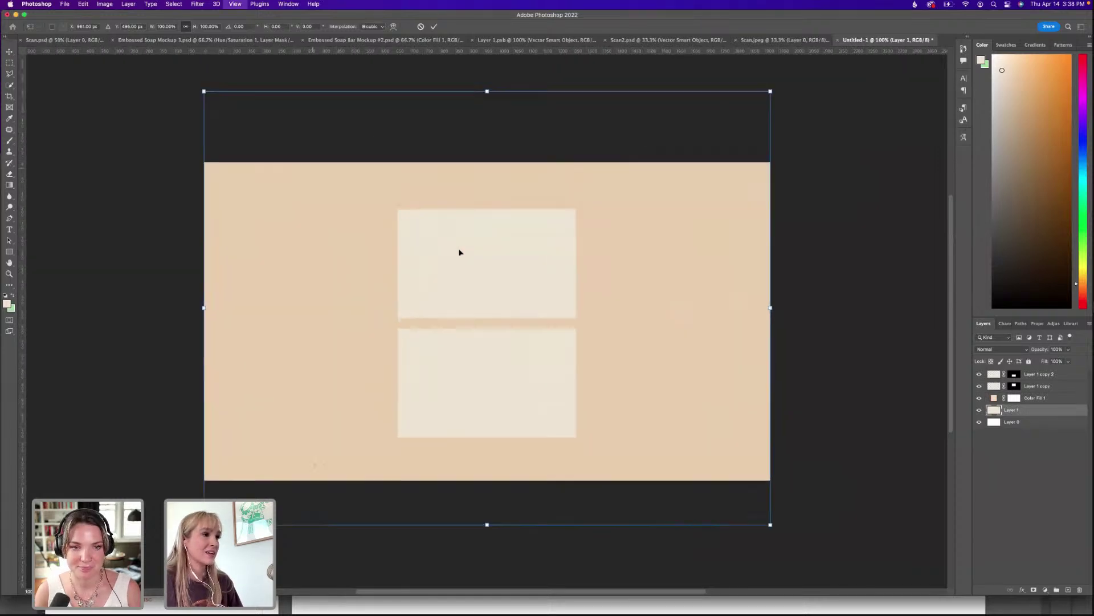
key(super+minus)
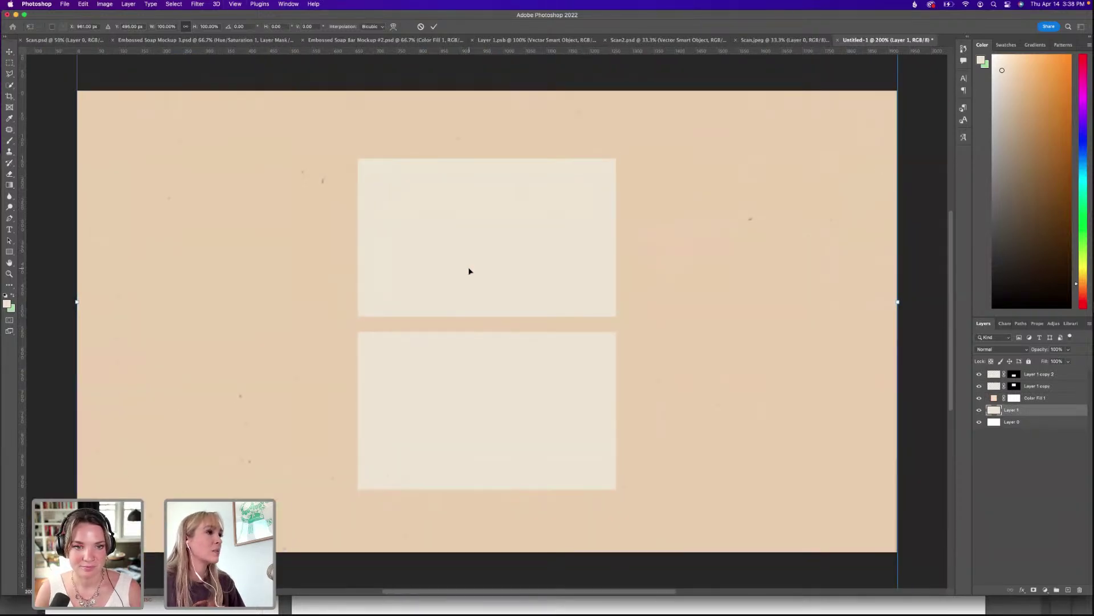
key(Return)
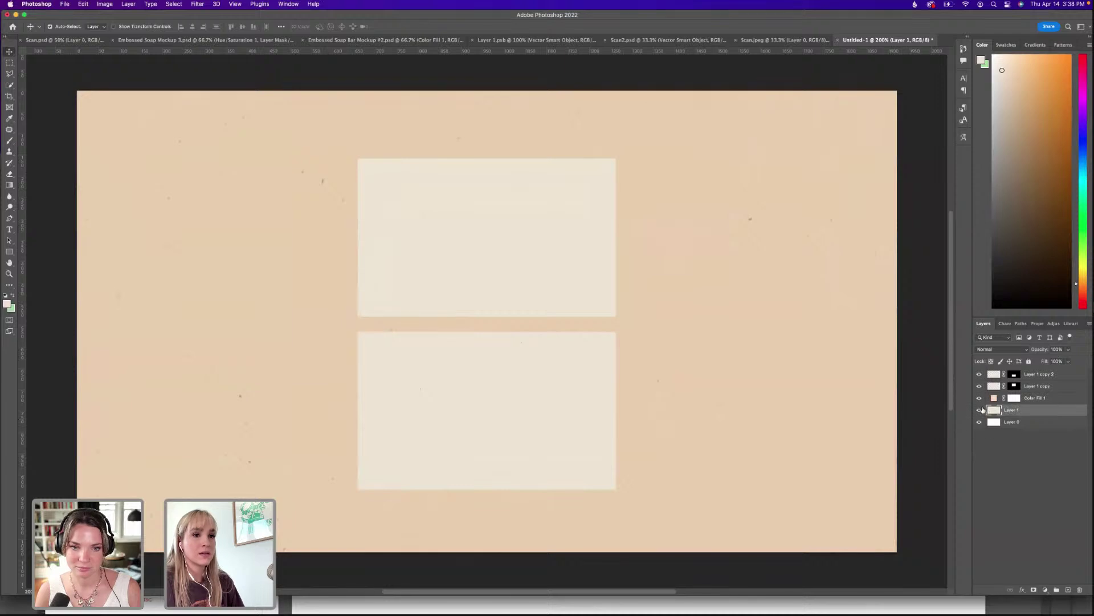
click(980, 410)
click(980, 411)
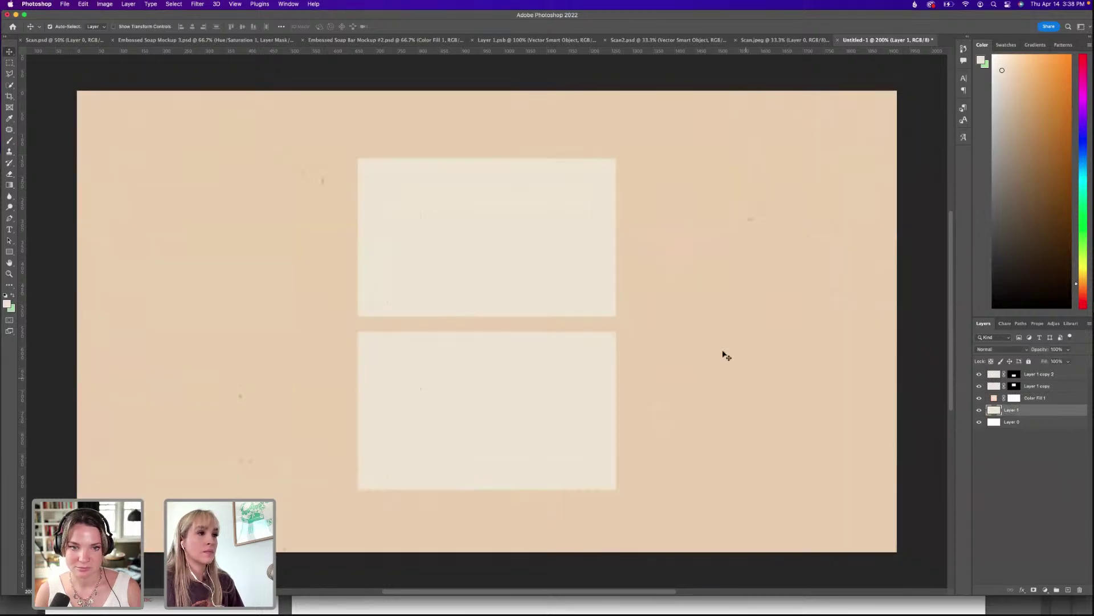
click(1004, 461)
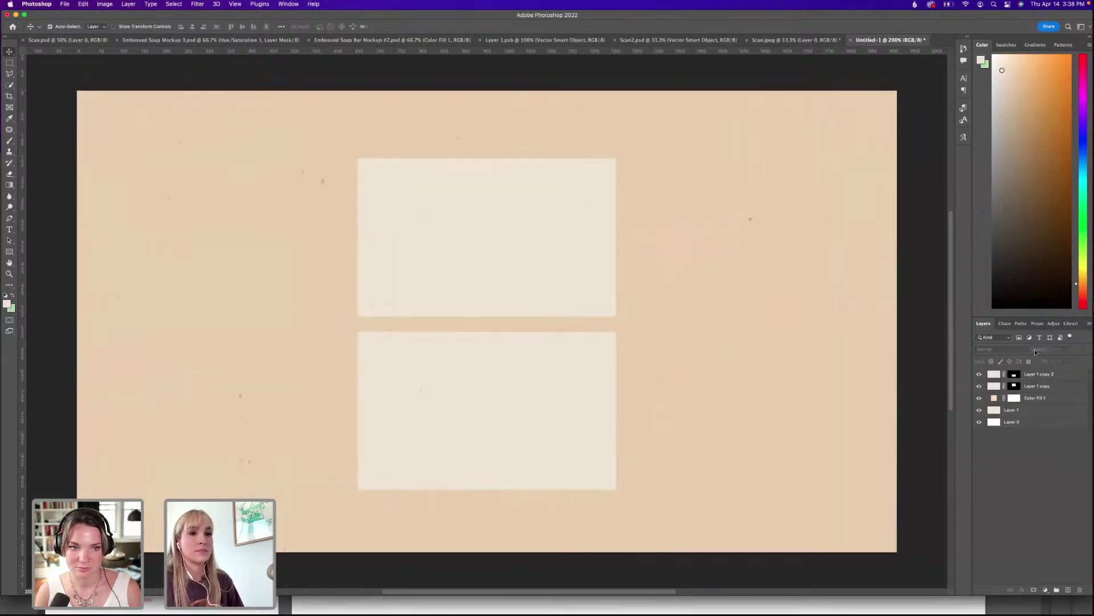
click(1037, 376)
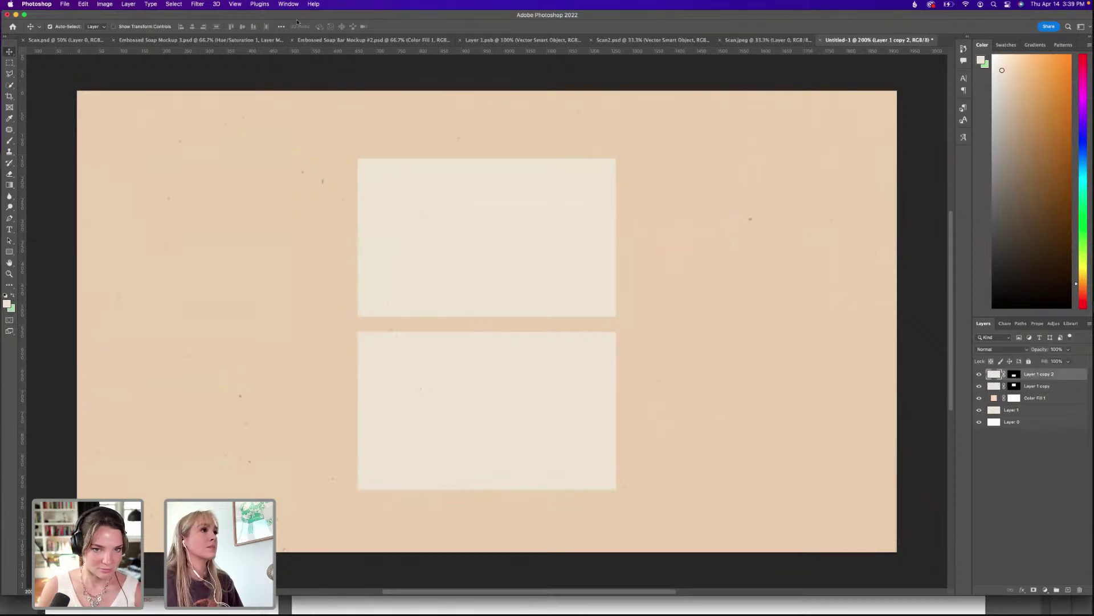
Add an 11% opacity Drop Shadow to the lower card and copy it onto the top card.
click(314, 4)
text(d)
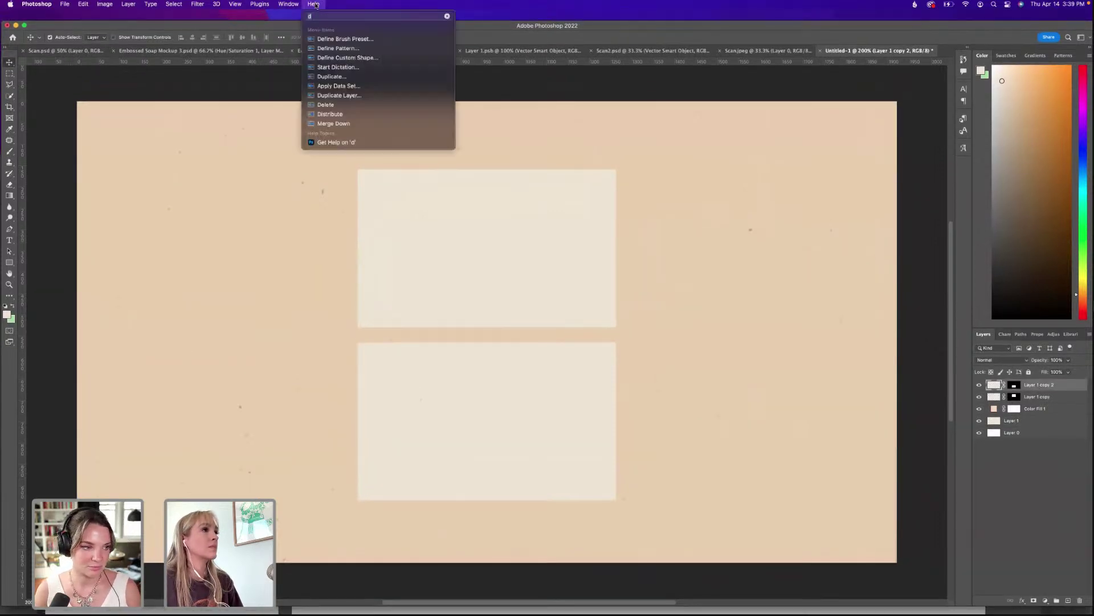
text(rop)
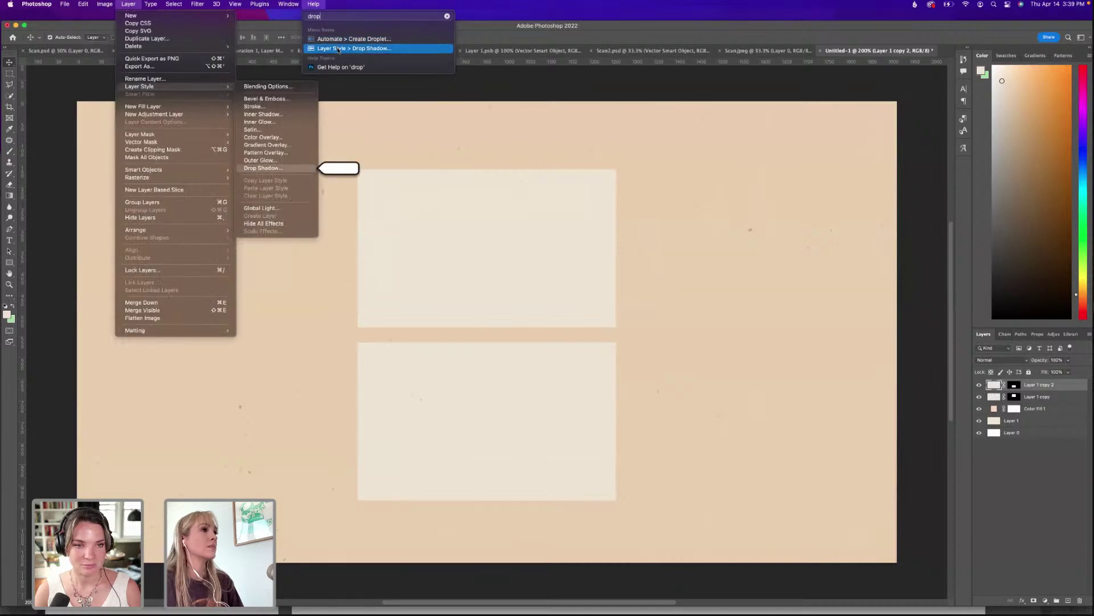
click(353, 48)
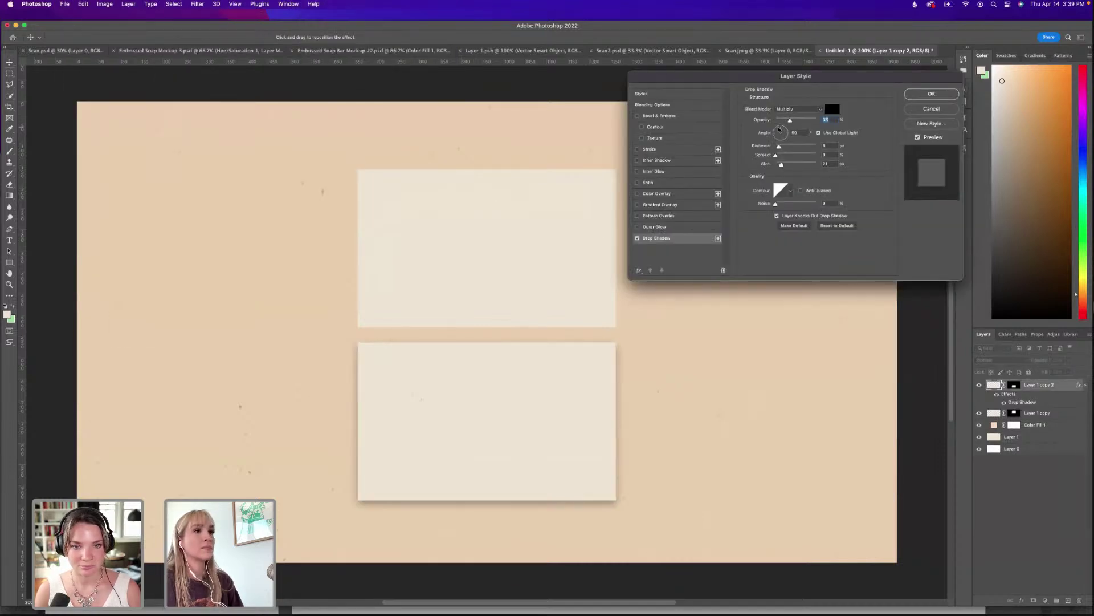
key(Tab)
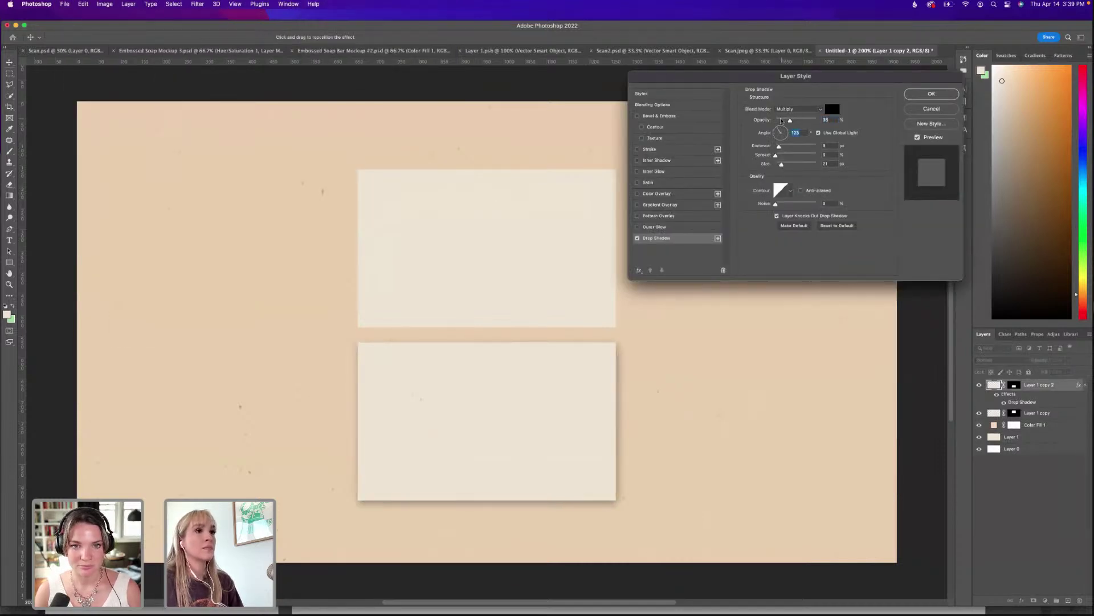
click(782, 121)
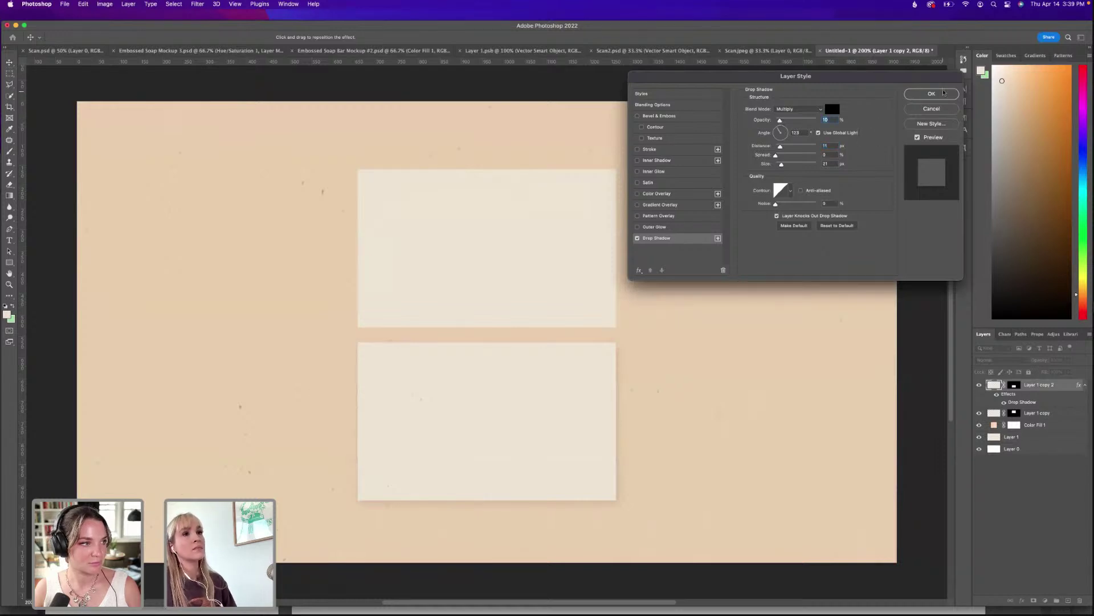
click(931, 94)
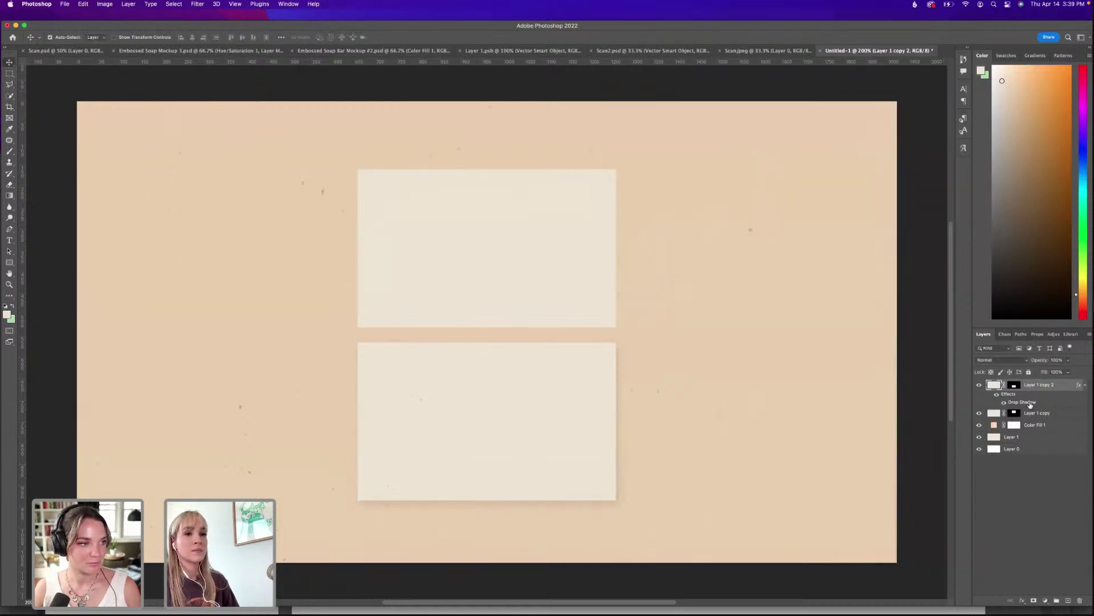
drag(1030, 406, 1031, 416)
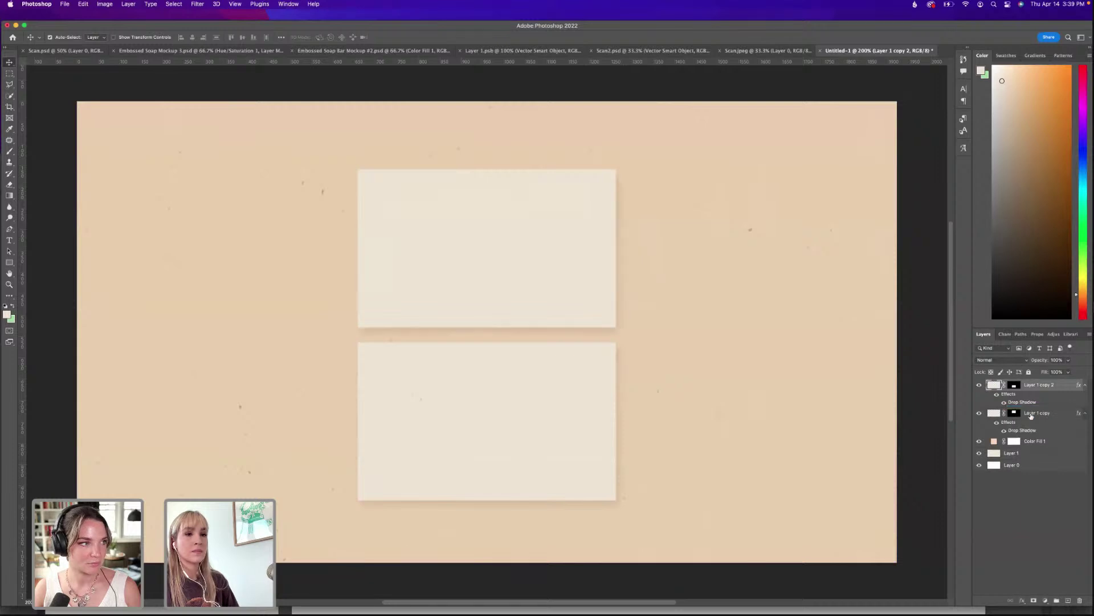
click(1048, 501)
Select the BARE logo in Illustrator and paste it into Photoshop as a smart object.
mouse_move(1001, 607)
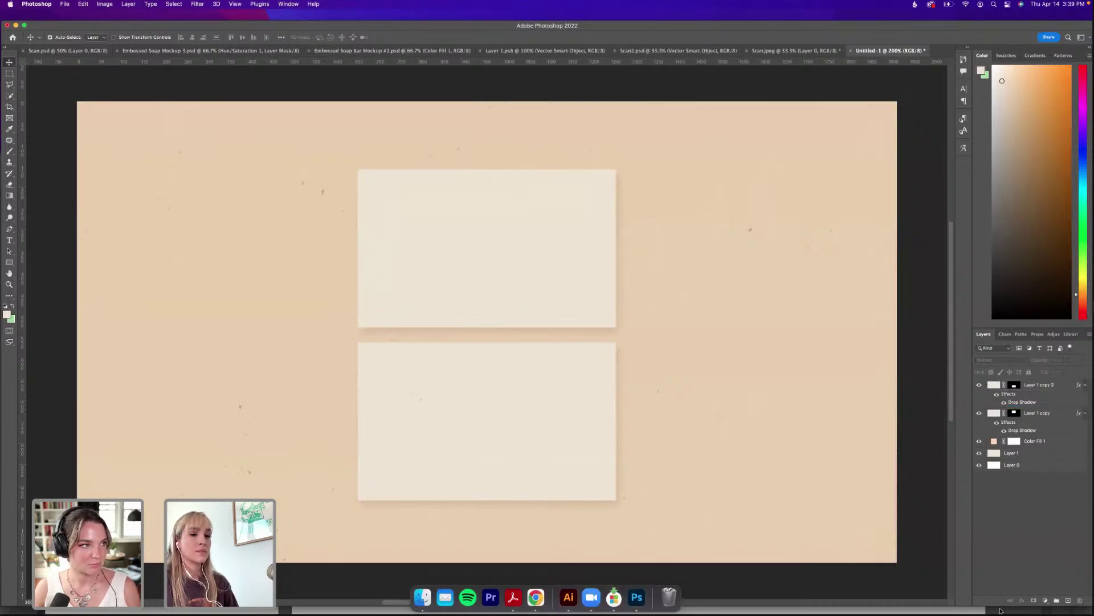
key(super+Tab)
drag(725, 264, 475, 350)
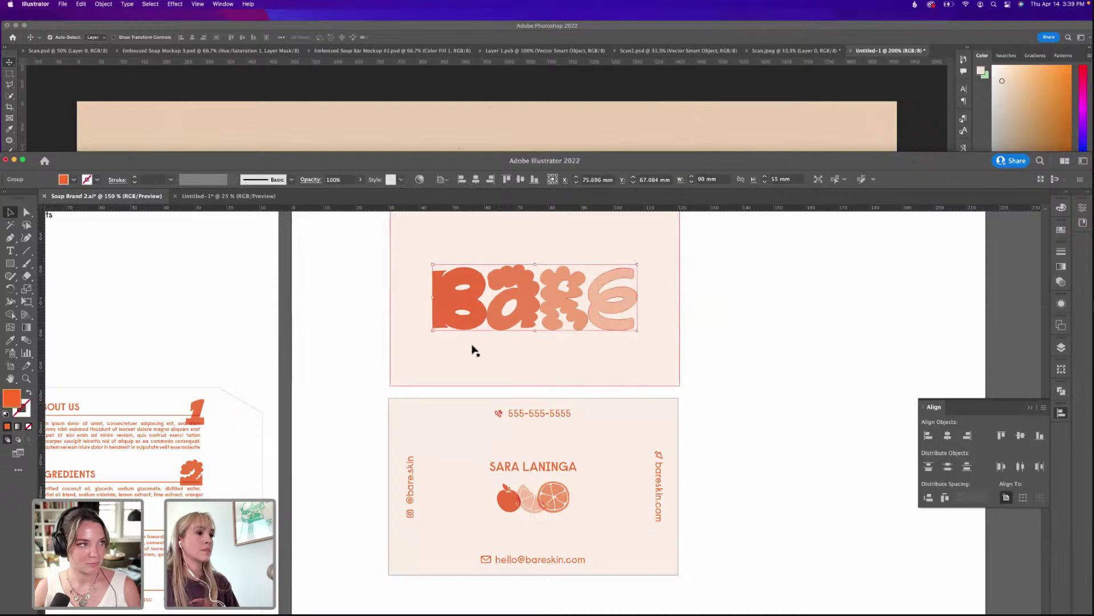
click(633, 114)
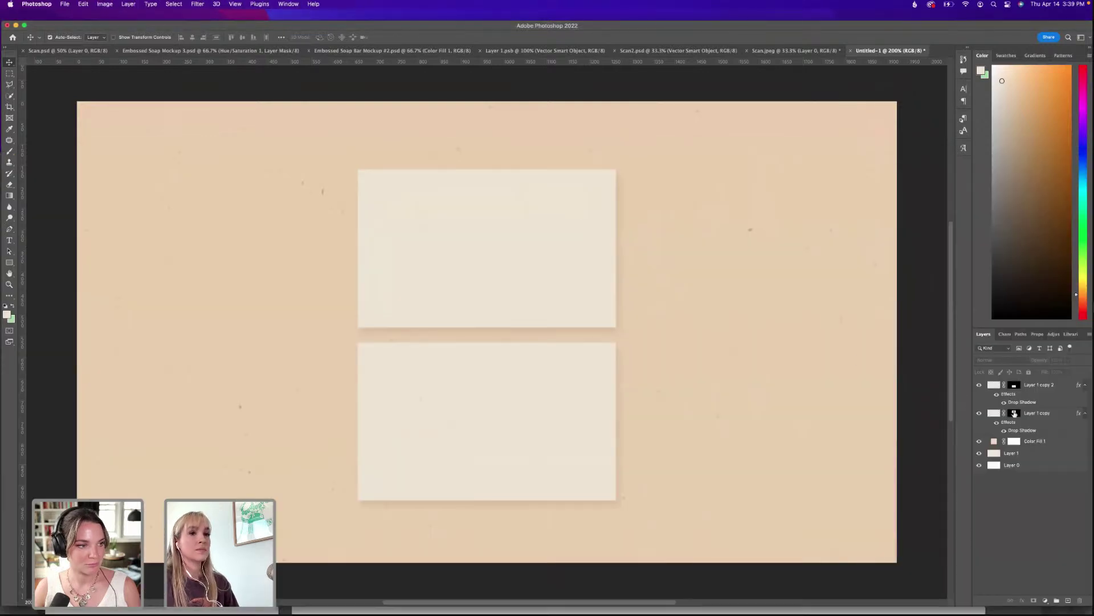
click(1035, 387)
key(super+v)
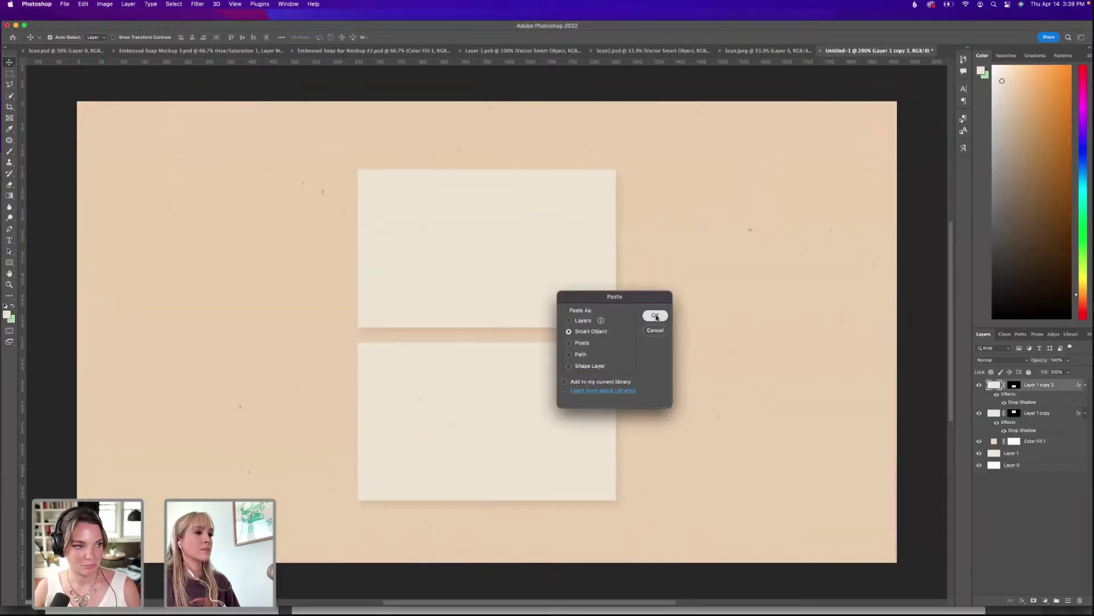
key(Return)
Shrink the logo, centre it on the top card, and set its blend mode to Multiply.
drag(498, 325, 513, 252)
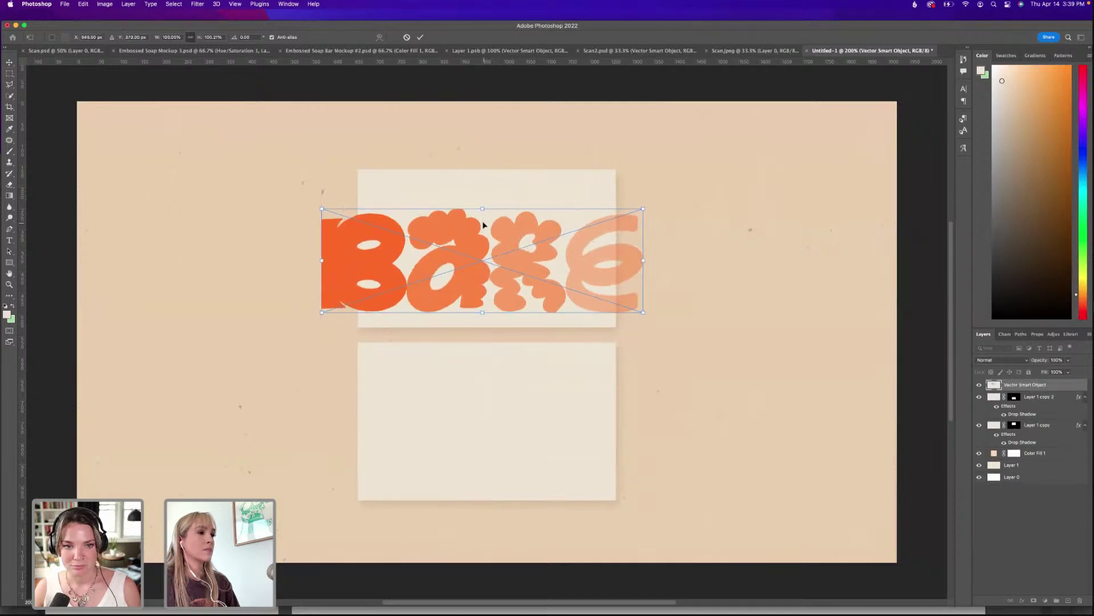
drag(482, 209, 478, 255)
drag(520, 290, 518, 261)
key(Return)
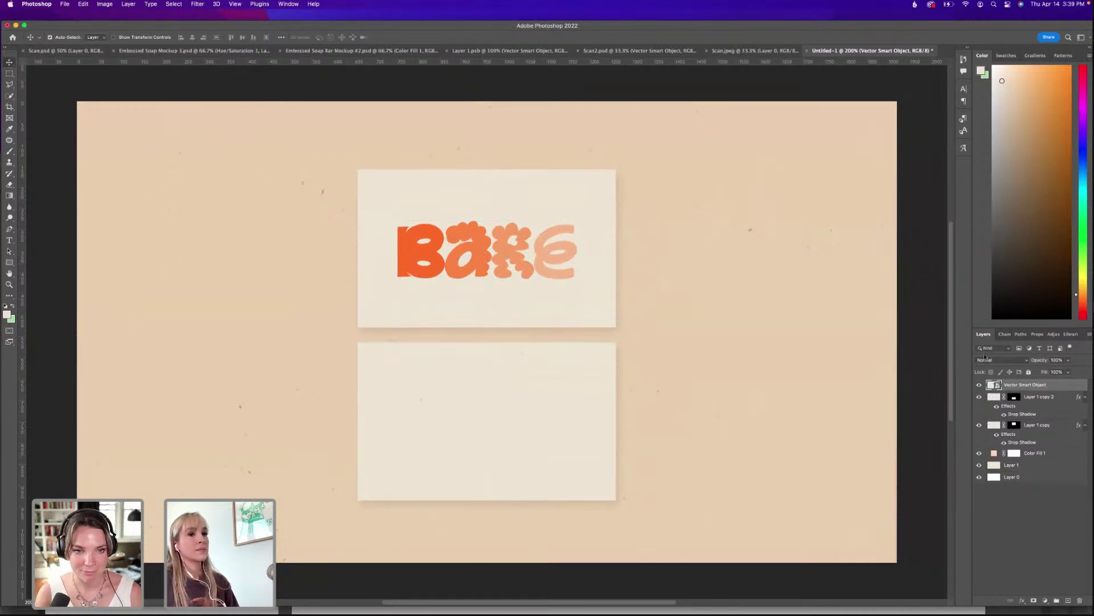
click(997, 360)
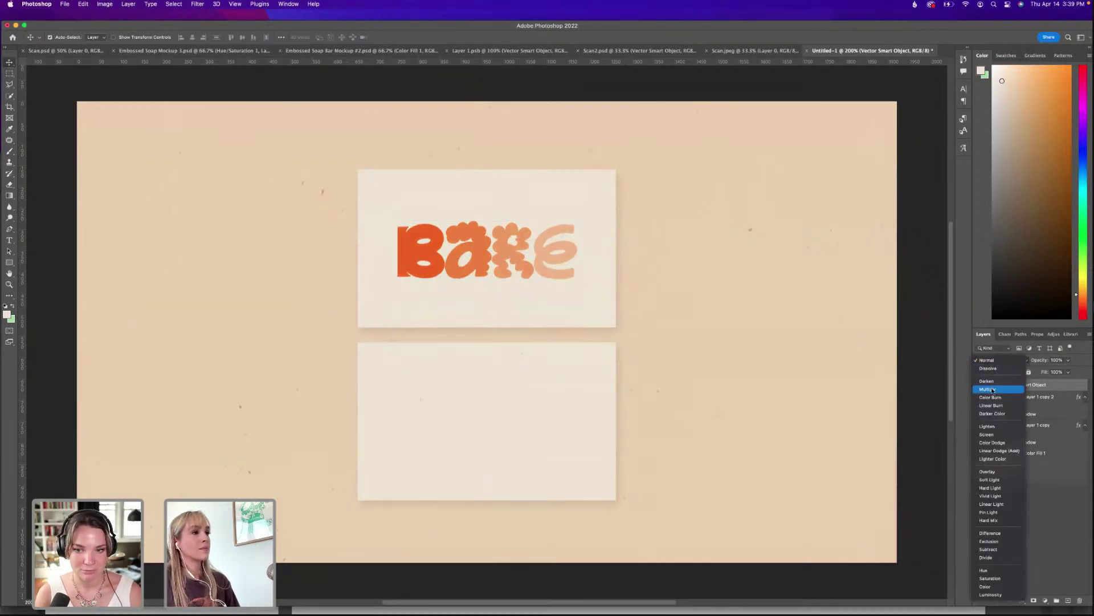
click(993, 390)
key(super+t)
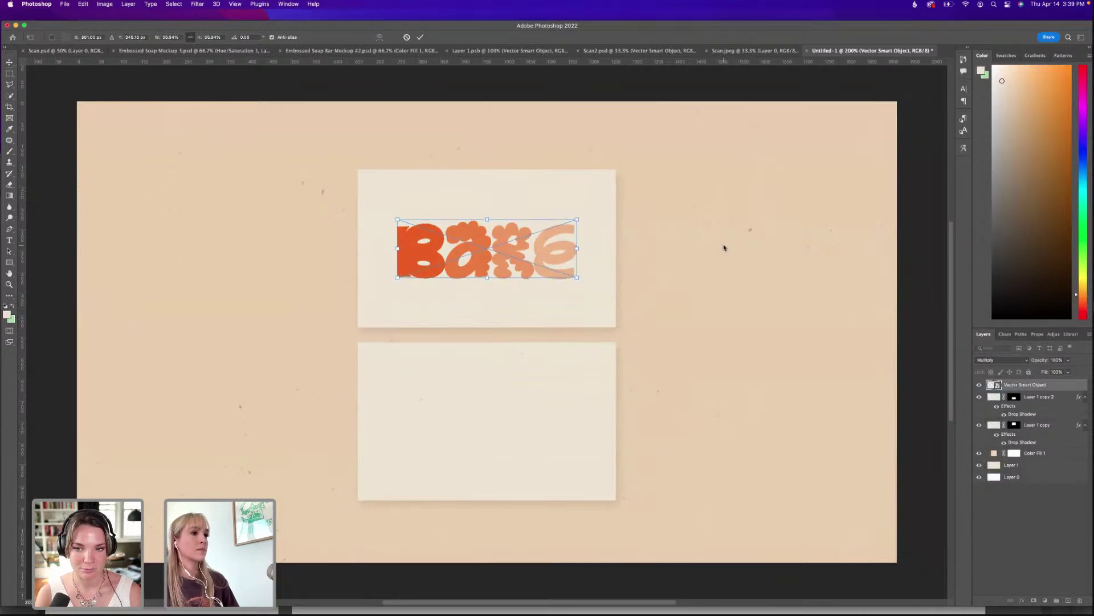
key(Return)
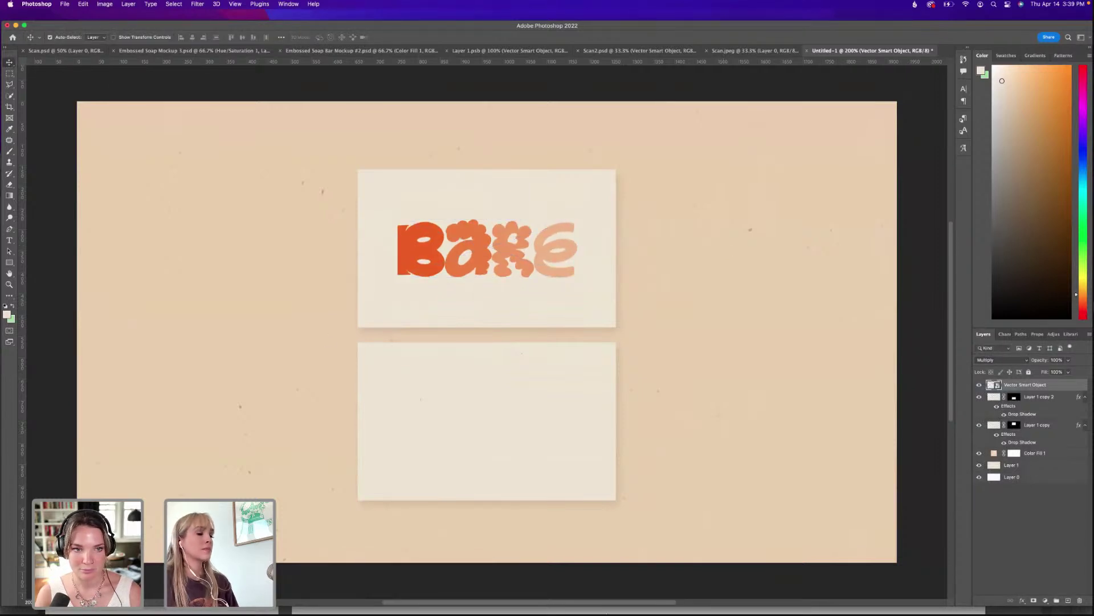
mouse_move(607, 614)
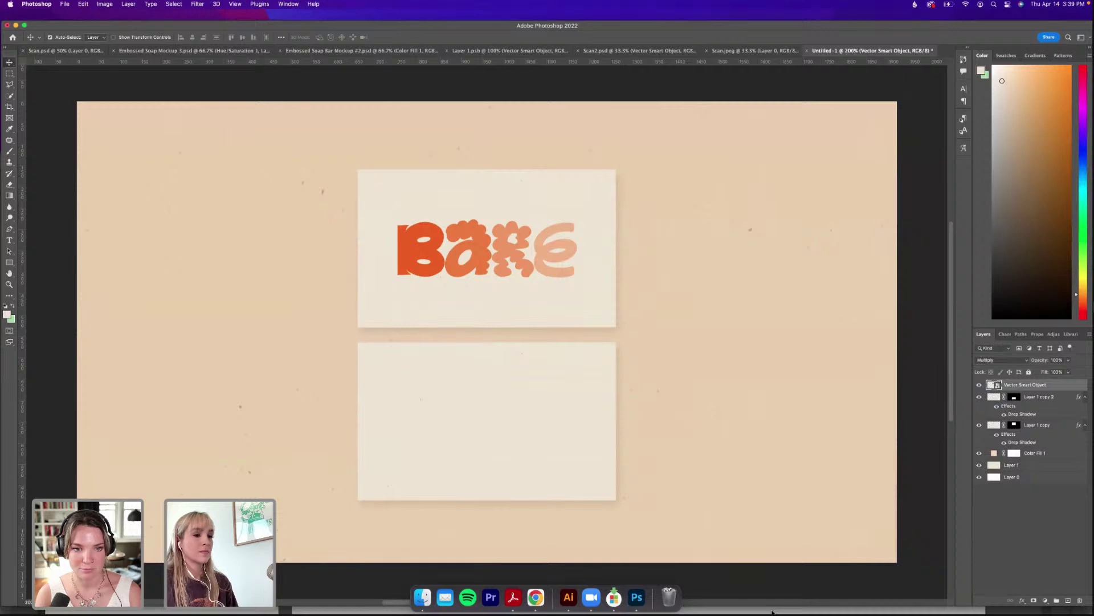
click(773, 611)
Copy the card back's contact text and fruit illustration from Illustrator.
drag(709, 400, 383, 583)
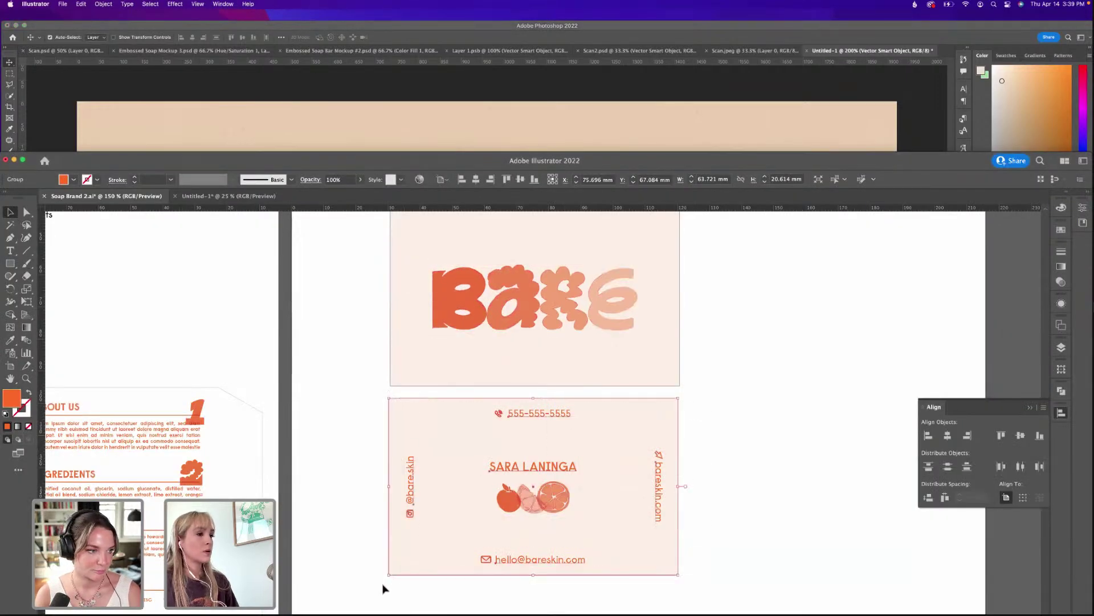
shift+click(422, 559)
key(super+c)
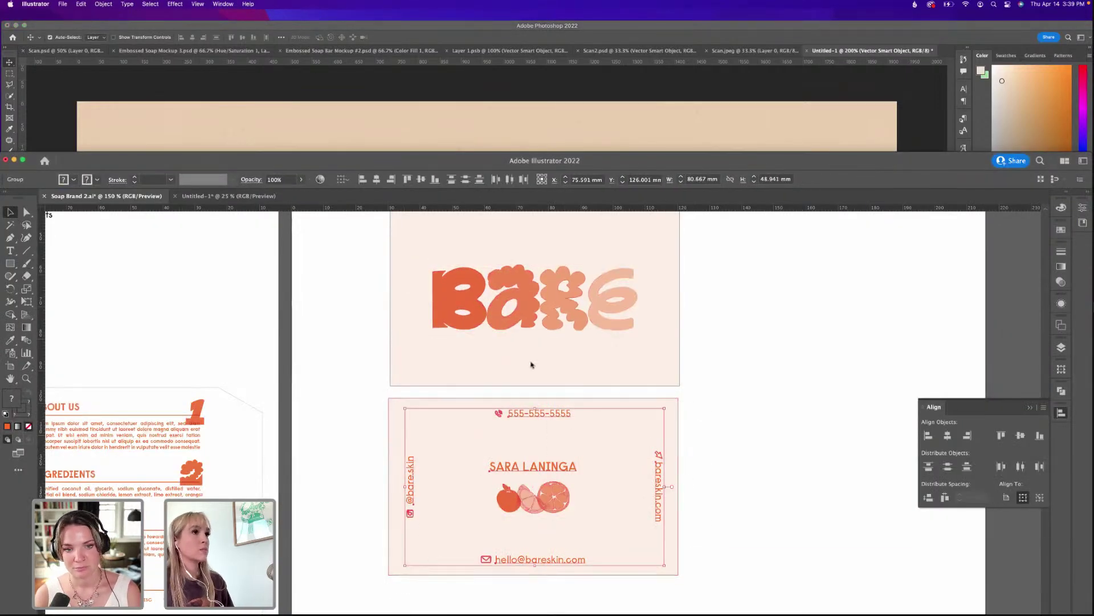
click(809, 29)
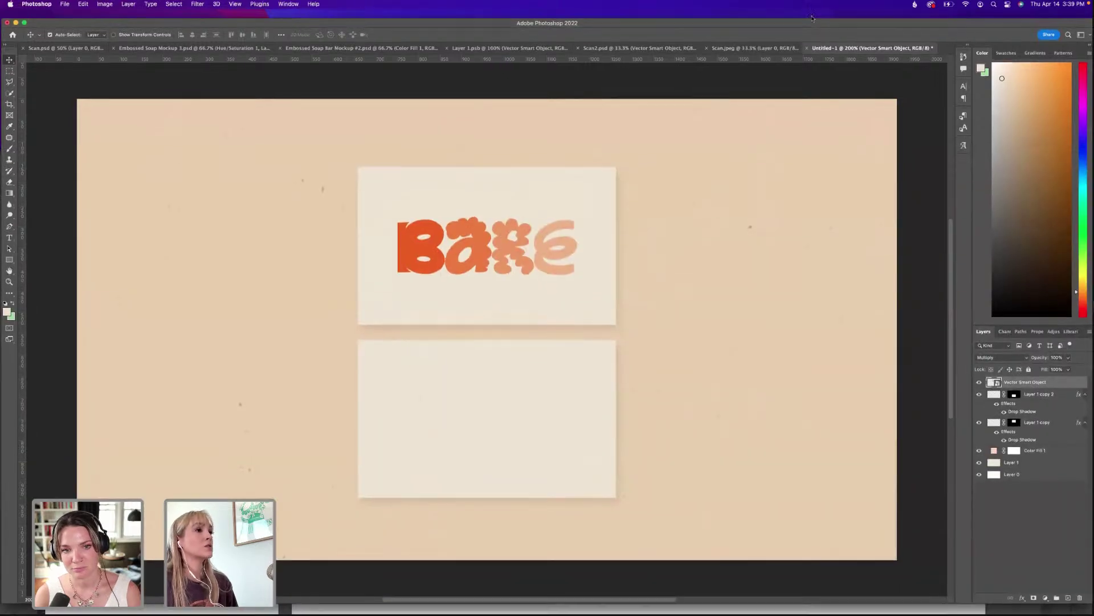
drag(809, 26, 814, 13)
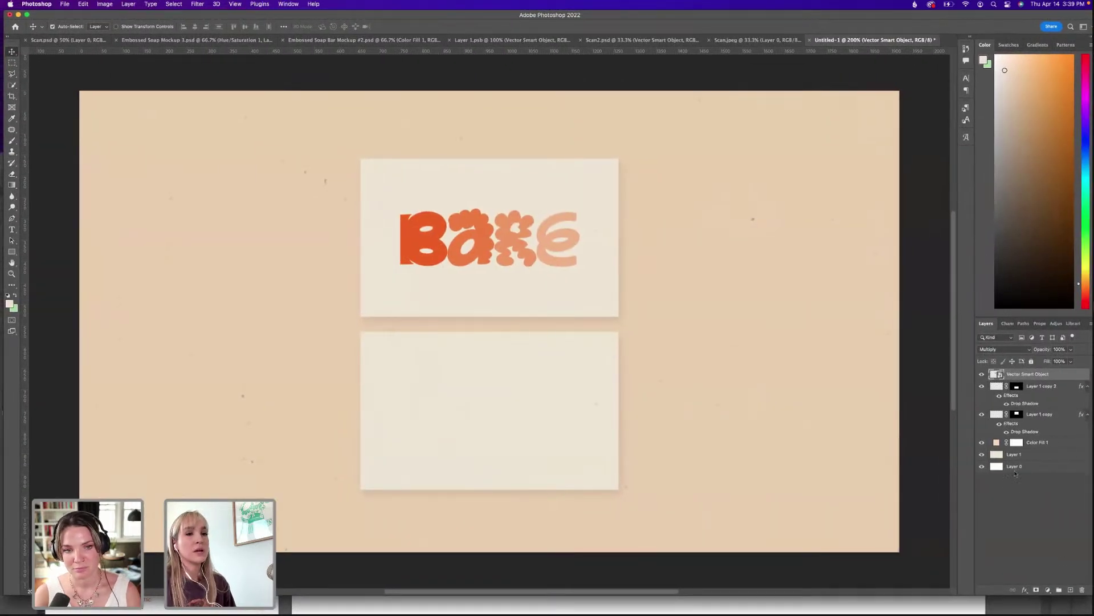
Paste the back design as a smart object above Layer 1 copy and fit it to the lower card.
click(1032, 415)
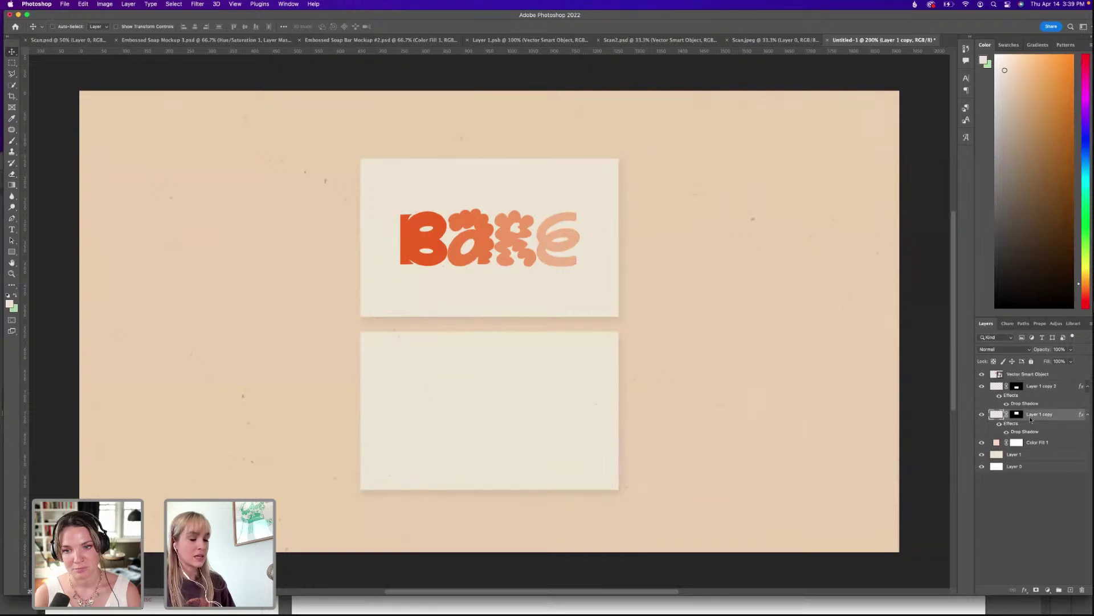
key(super+v)
click(654, 317)
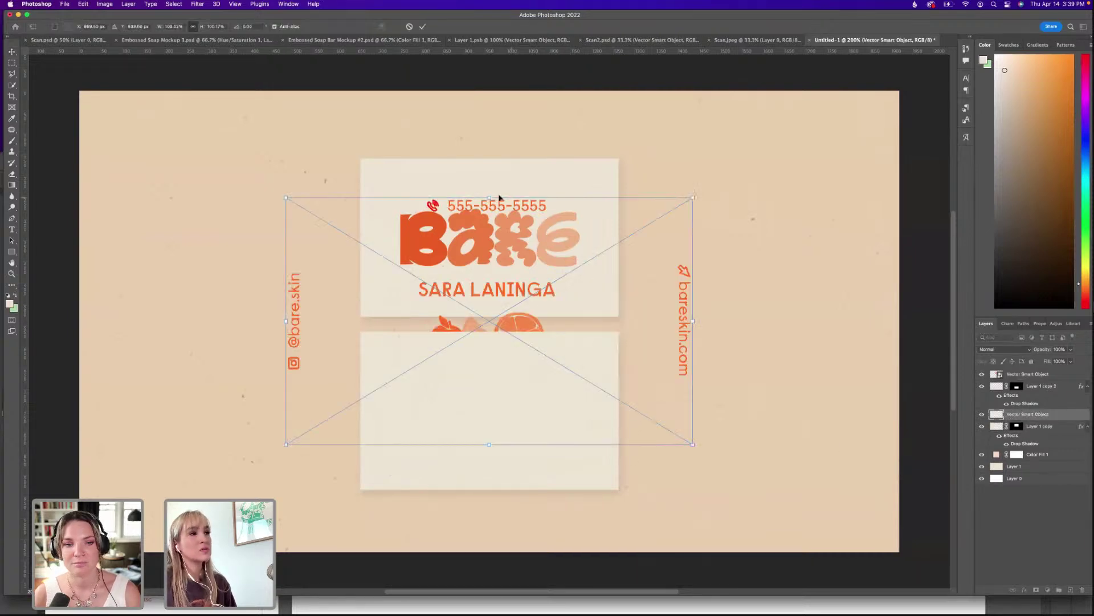
drag(491, 199, 490, 302)
drag(546, 324, 507, 365)
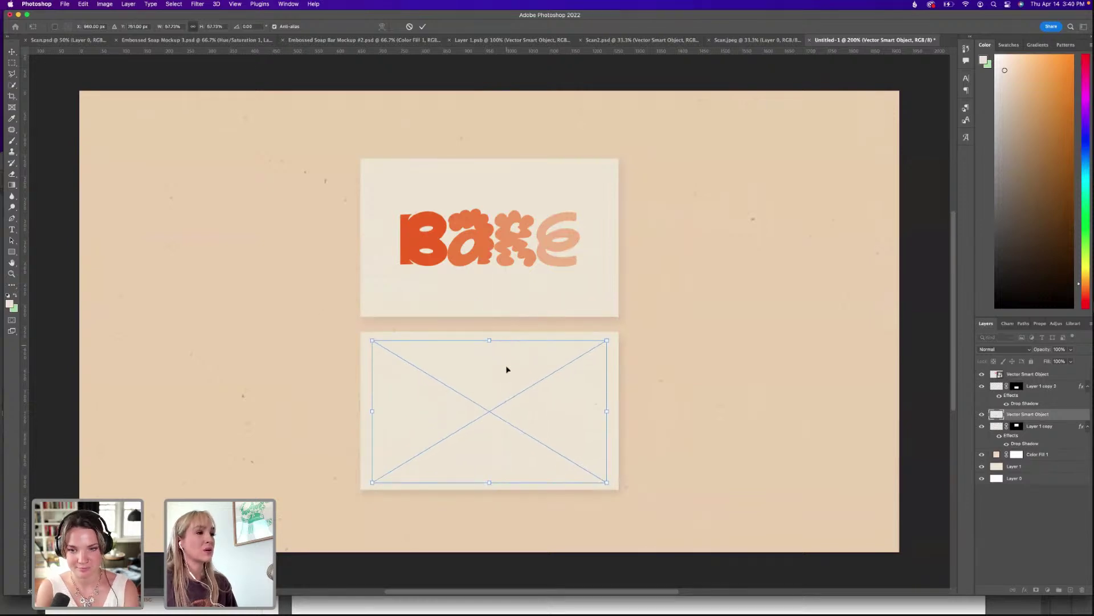
drag(488, 483, 488, 477)
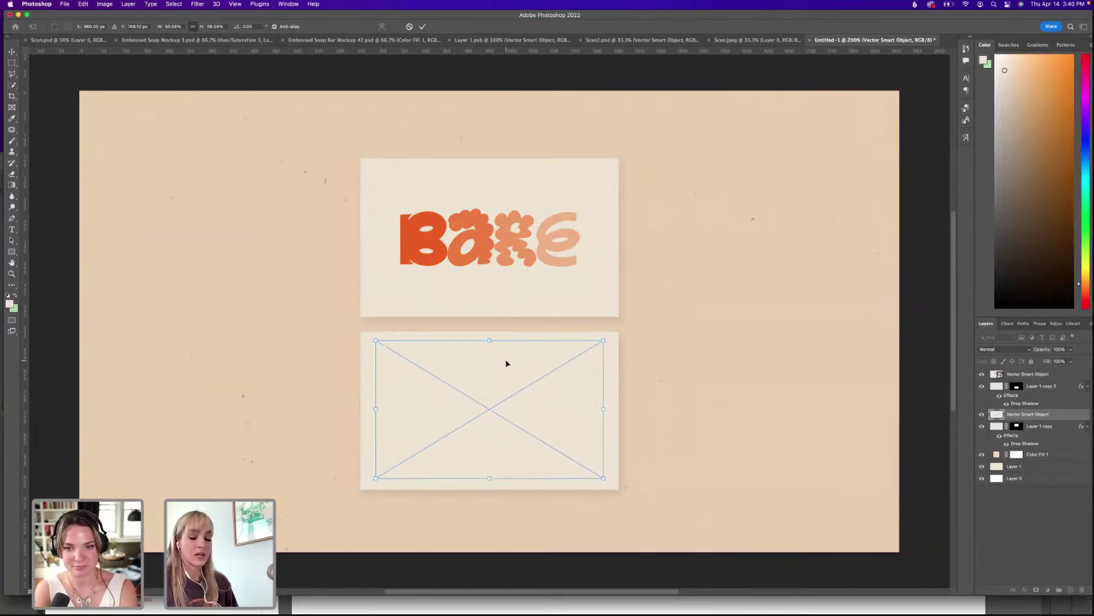
key(Return)
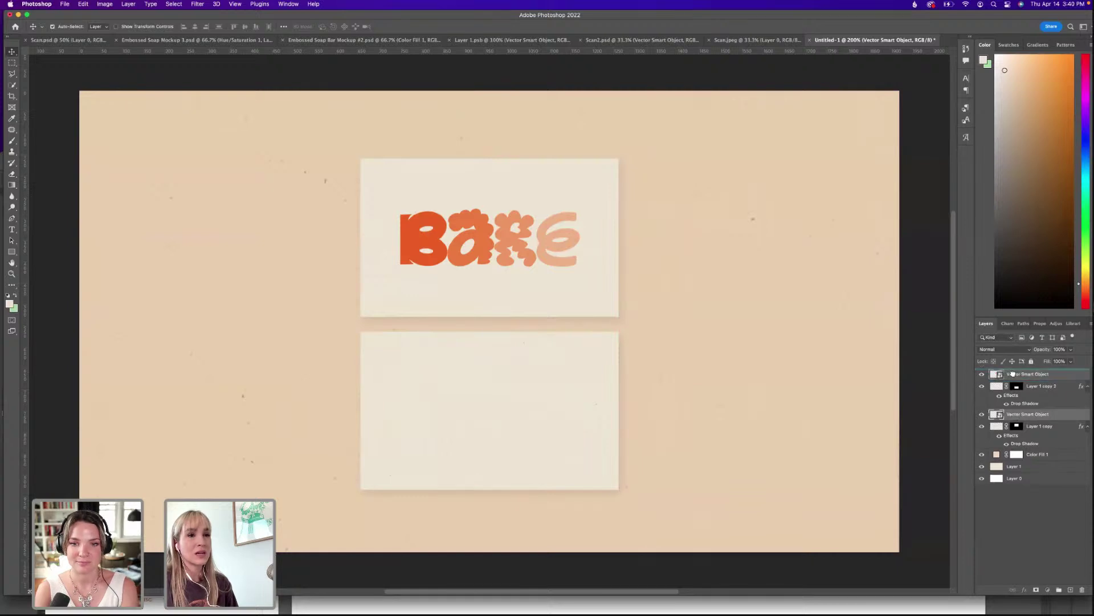
Move the back design layer to the top, set it to Multiply, and nudge it down two pixels.
drag(1012, 373, 1012, 376)
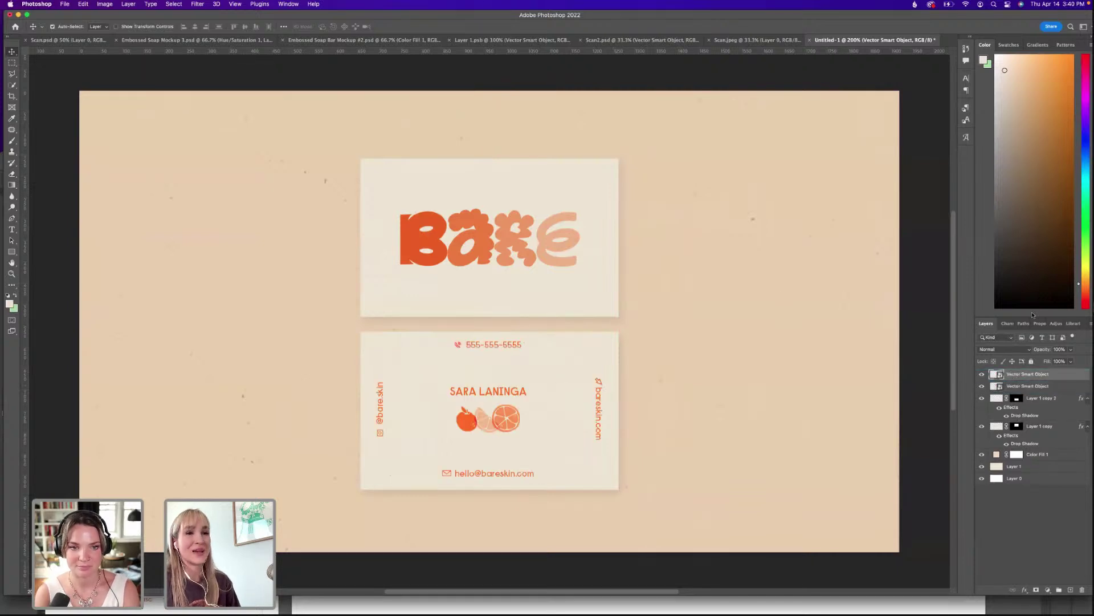
click(1003, 349)
click(998, 376)
key(super+t)
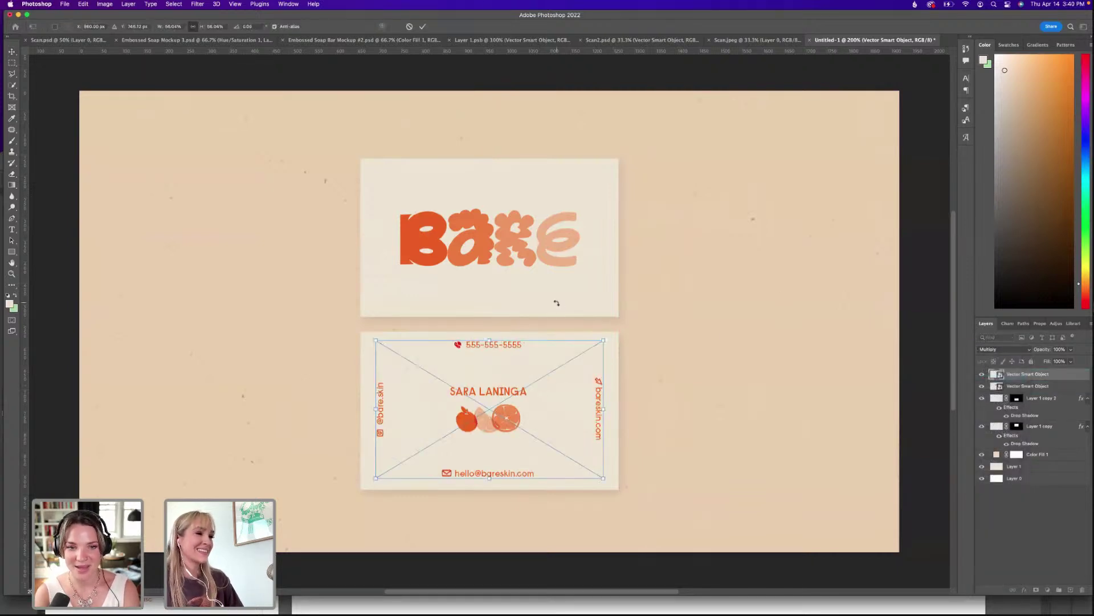
key(Down)
key(Down)
key(Down)
key(Down)
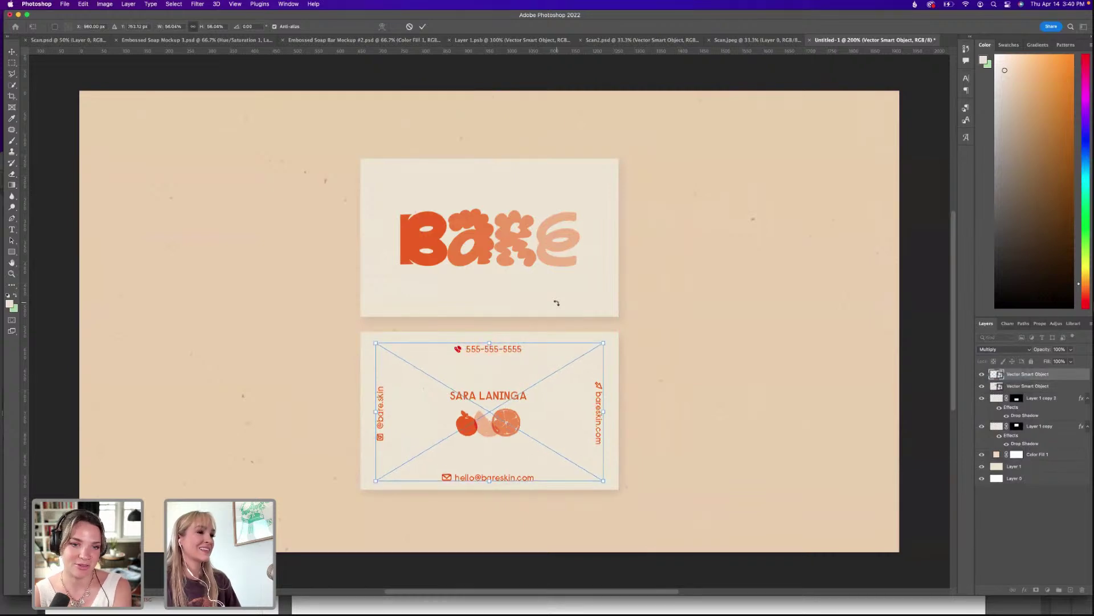
key(Down)
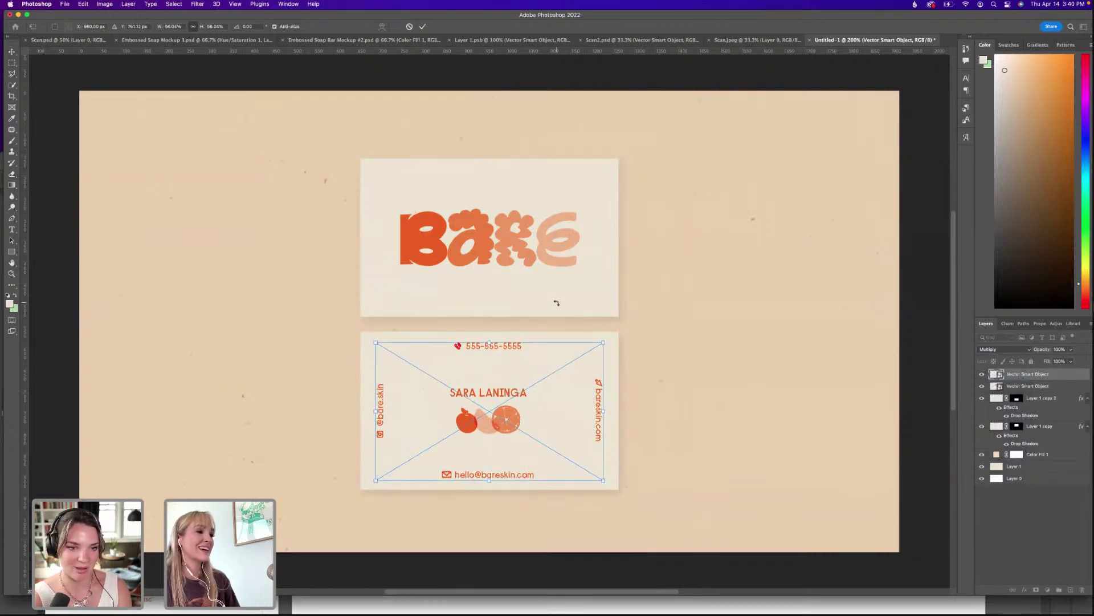
key(Return)
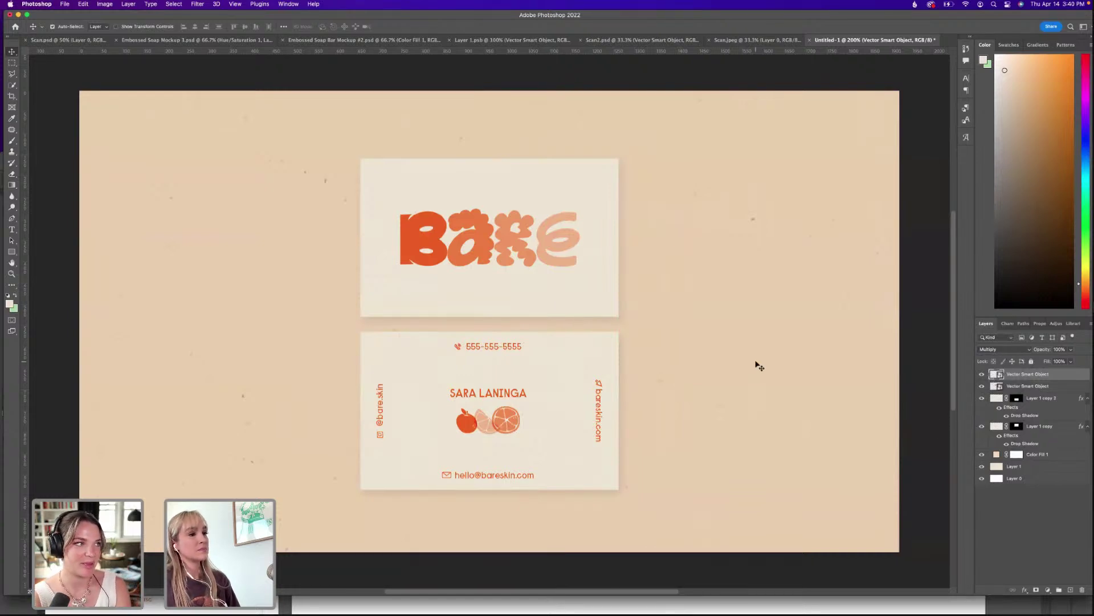
click(105, 4)
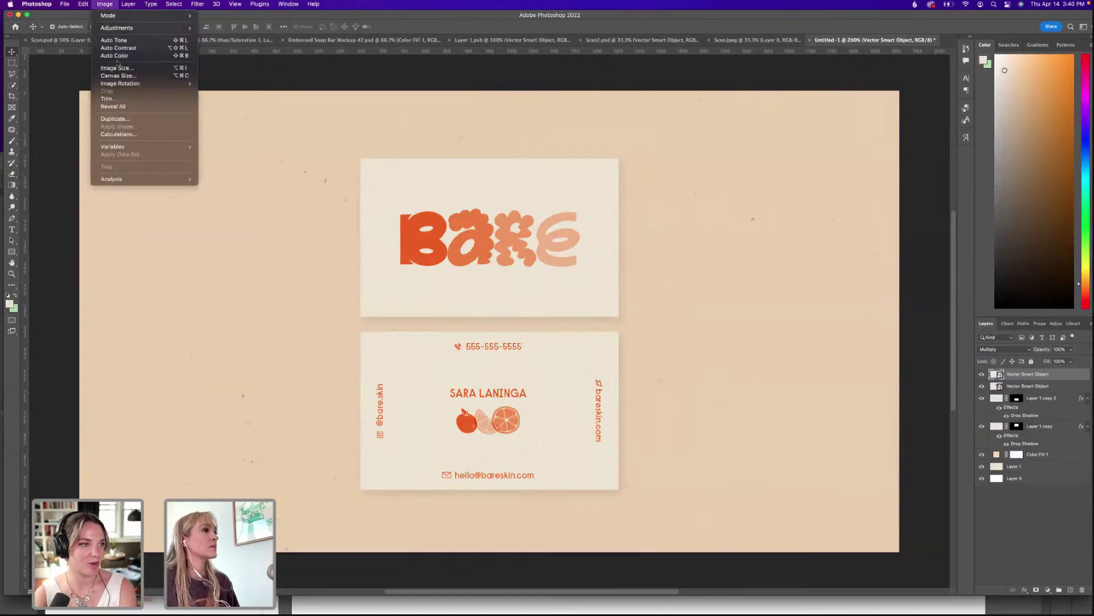
click(545, 355)
key(space)
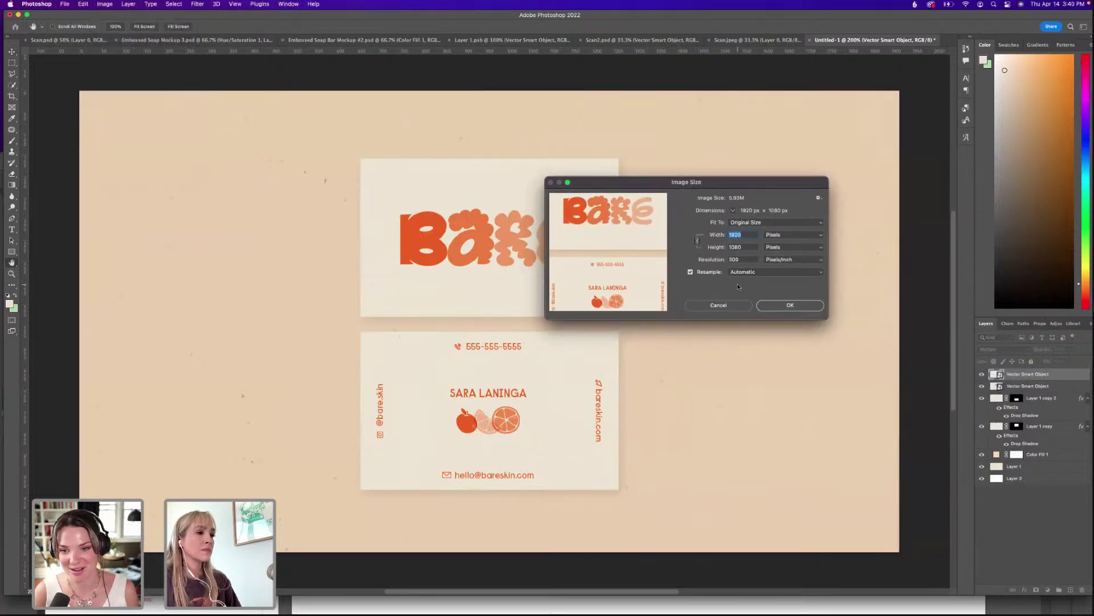
click(712, 305)
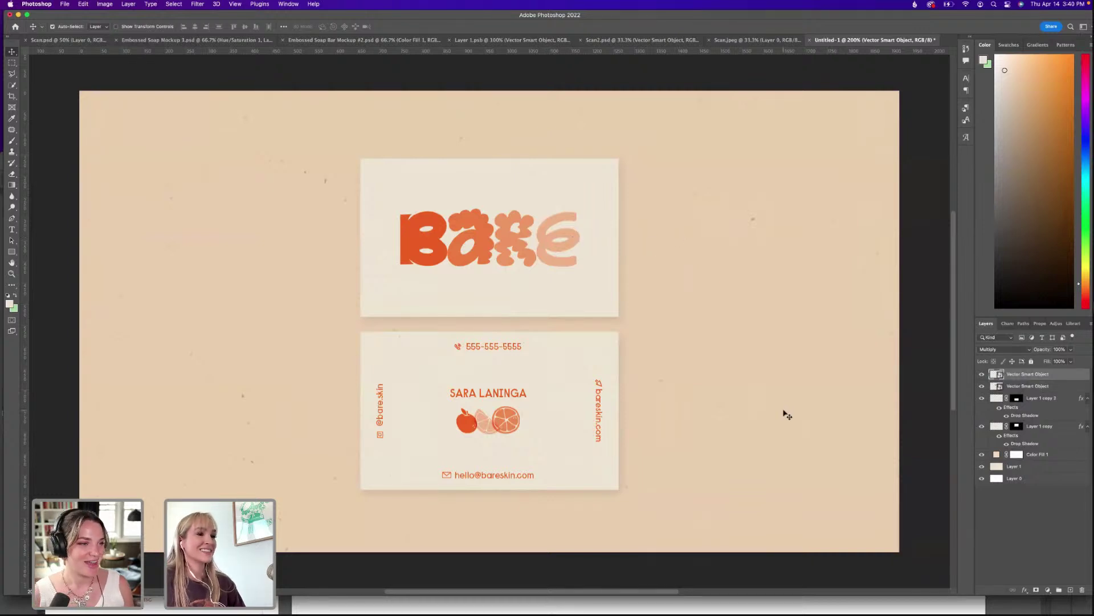
Drag Scan.jpeg from Soap Brand's Assets > Links folder onto the Photoshop canvas.
click(1014, 466)
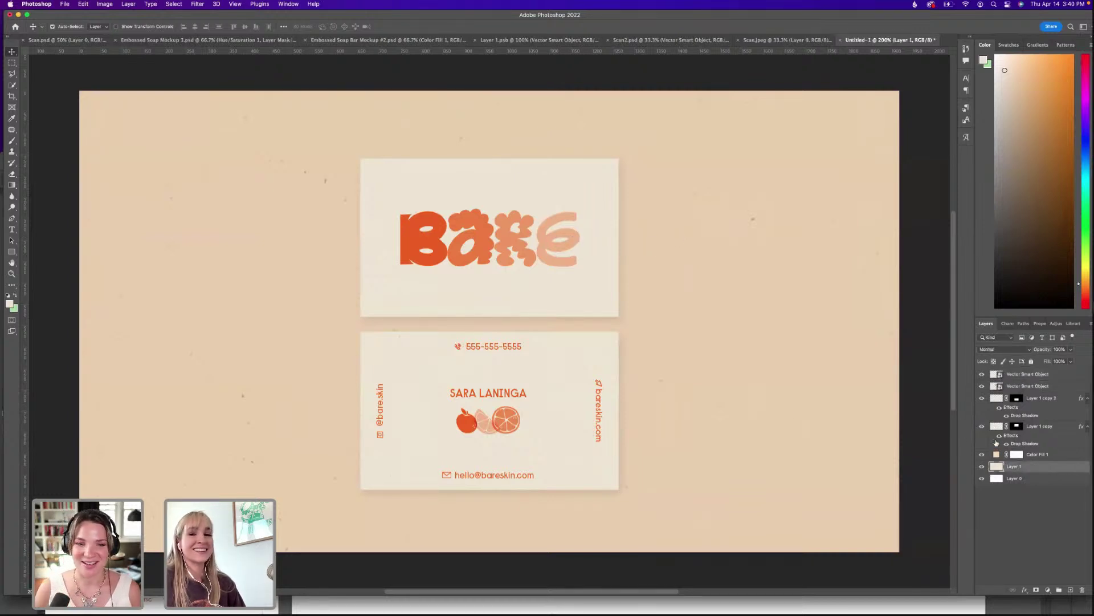
drag(944, 16, 873, 16)
double_click(1055, 37)
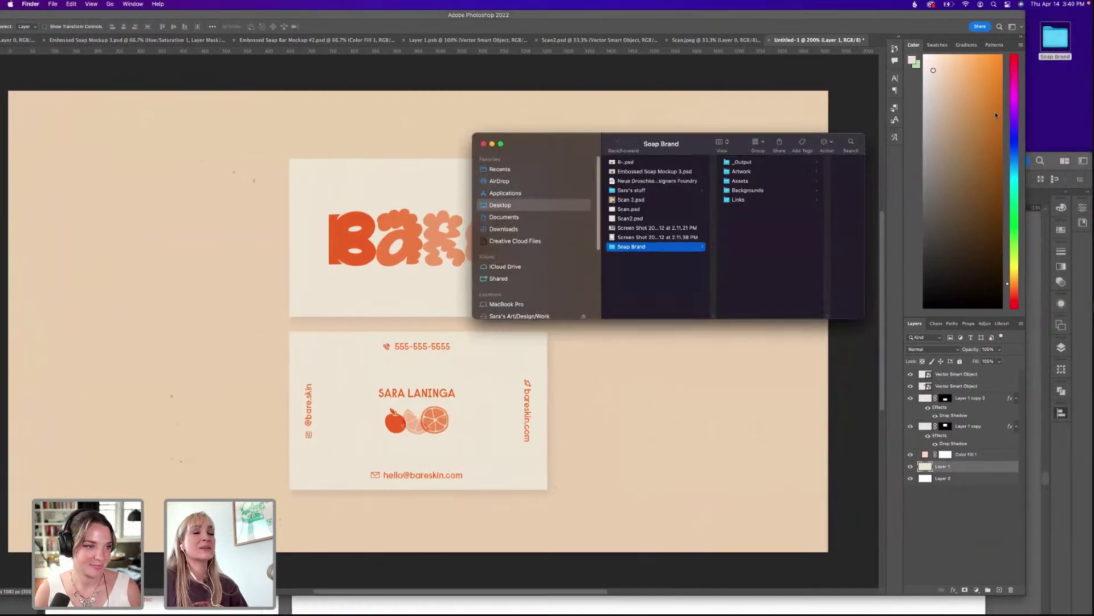
drag(661, 144, 732, 143)
click(732, 180)
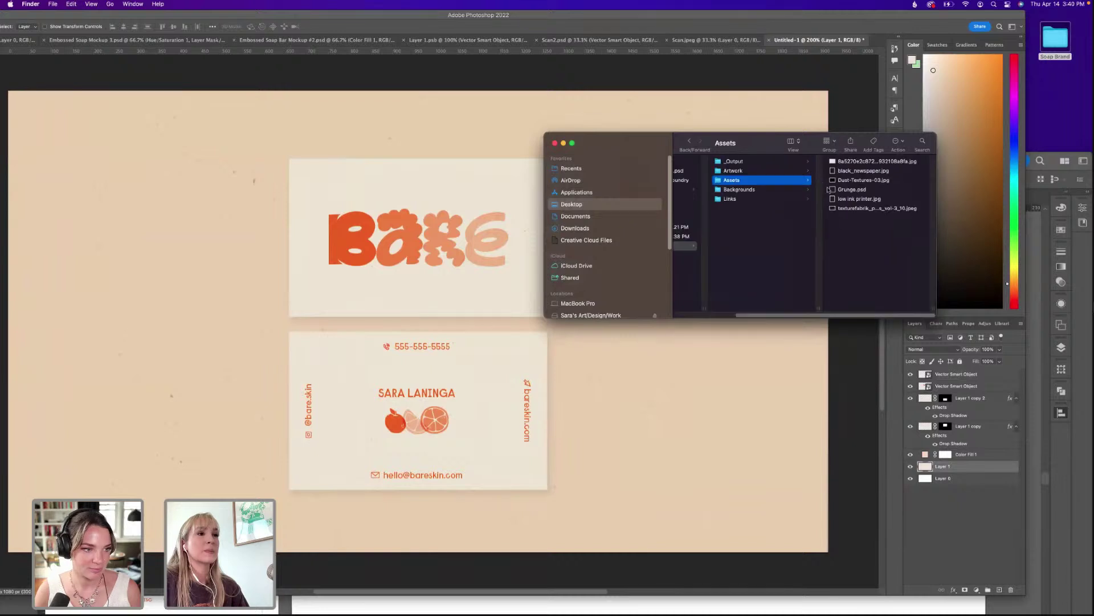
click(770, 199)
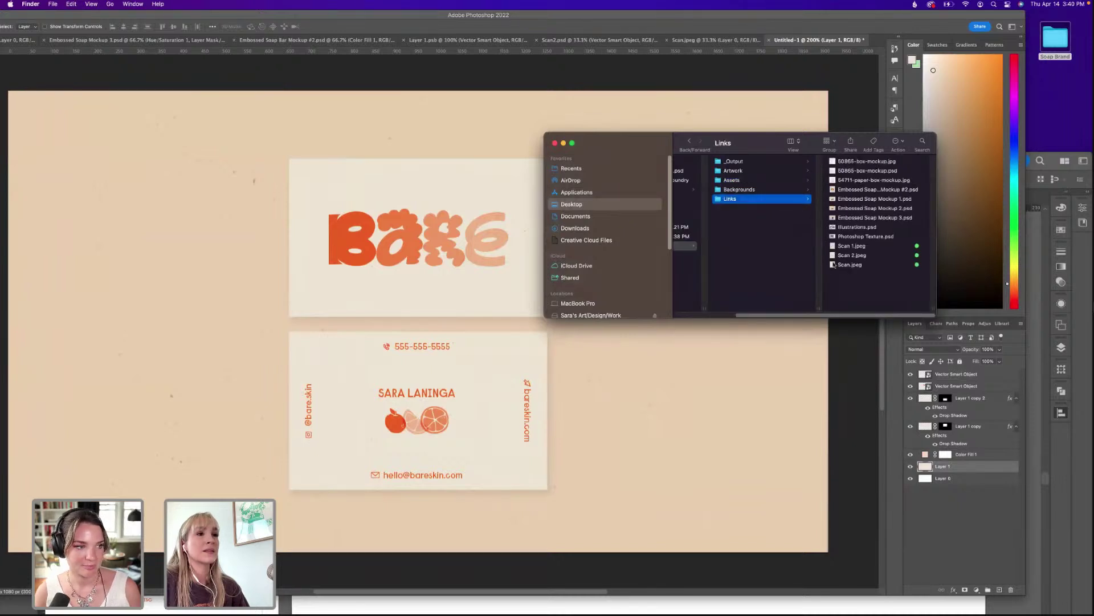
drag(834, 265, 342, 114)
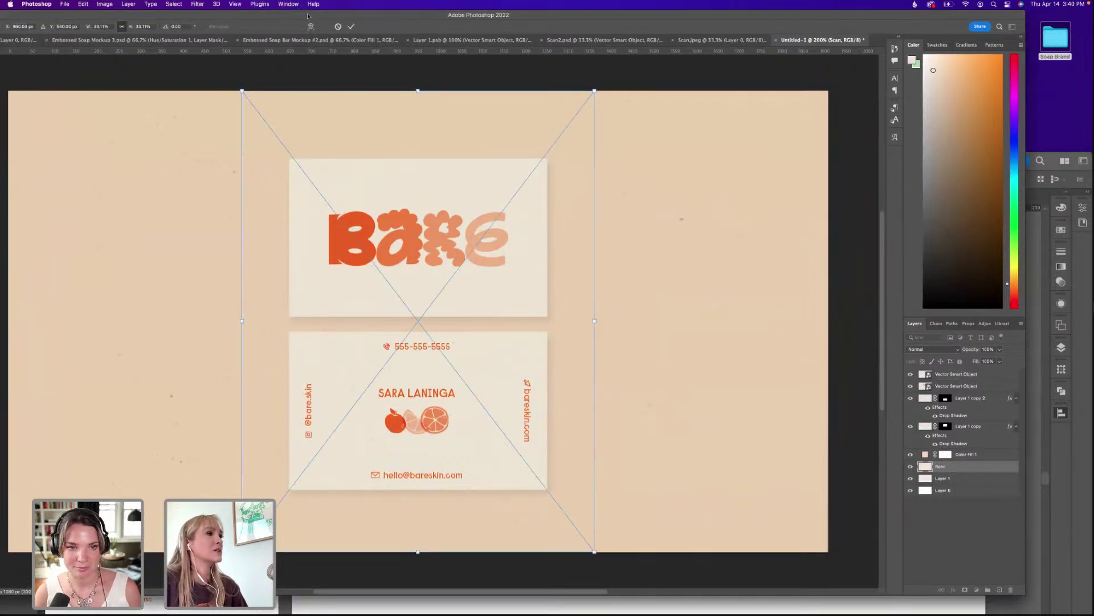
double_click(308, 16)
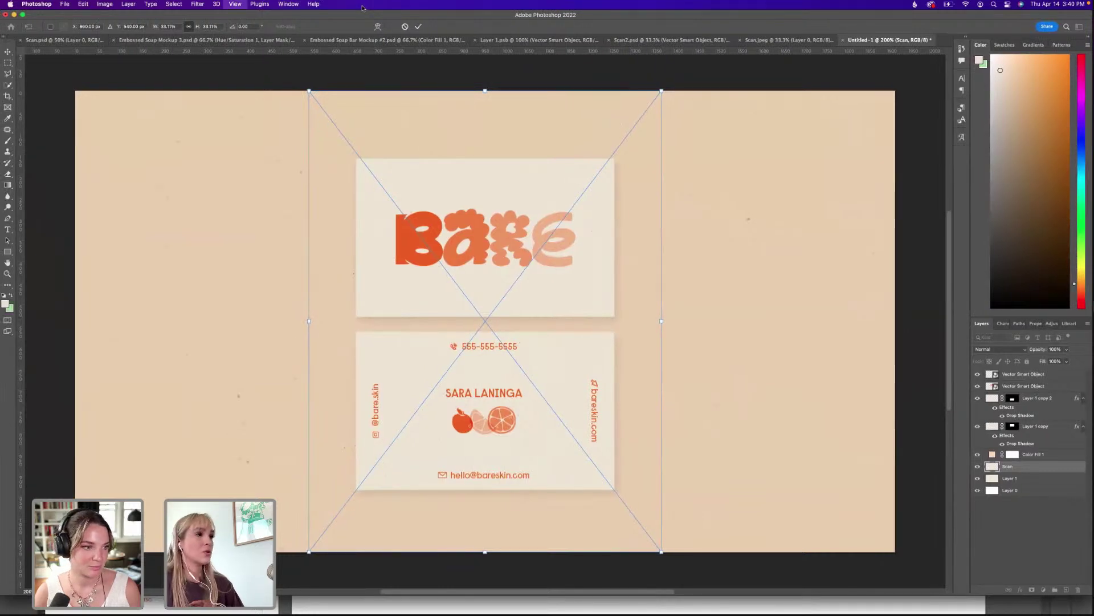
Rotate the placed Scan texture 90° and stretch it over the entire canvas, then select Layer 1.
key(super+minus)
drag(607, 251, 655, 455)
drag(486, 231, 485, 115)
drag(599, 158, 567, 197)
drag(668, 300, 692, 302)
key(Return)
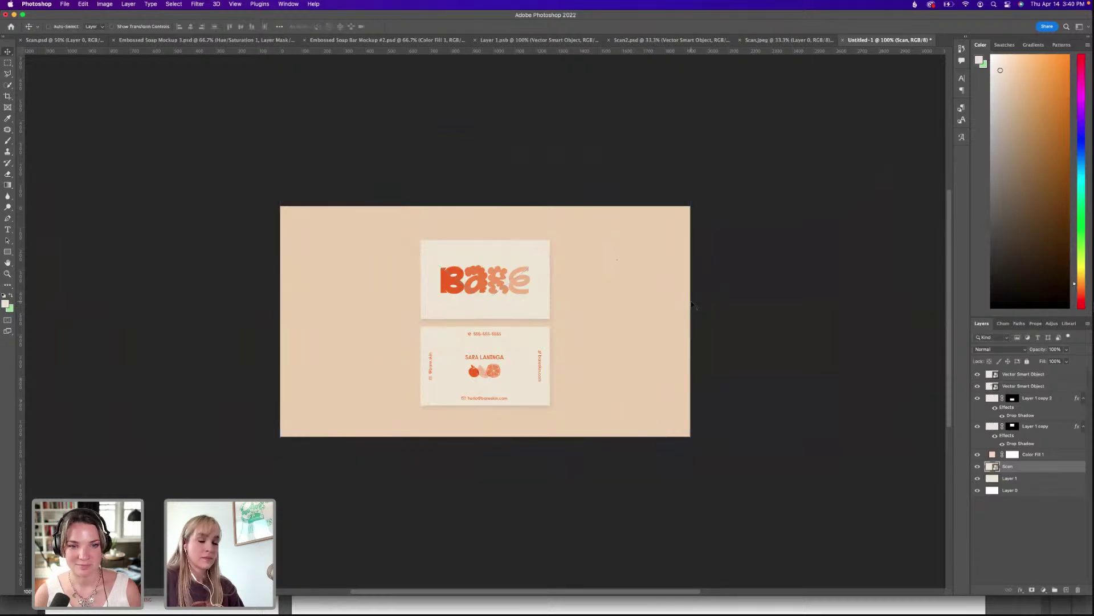
key(super+equal)
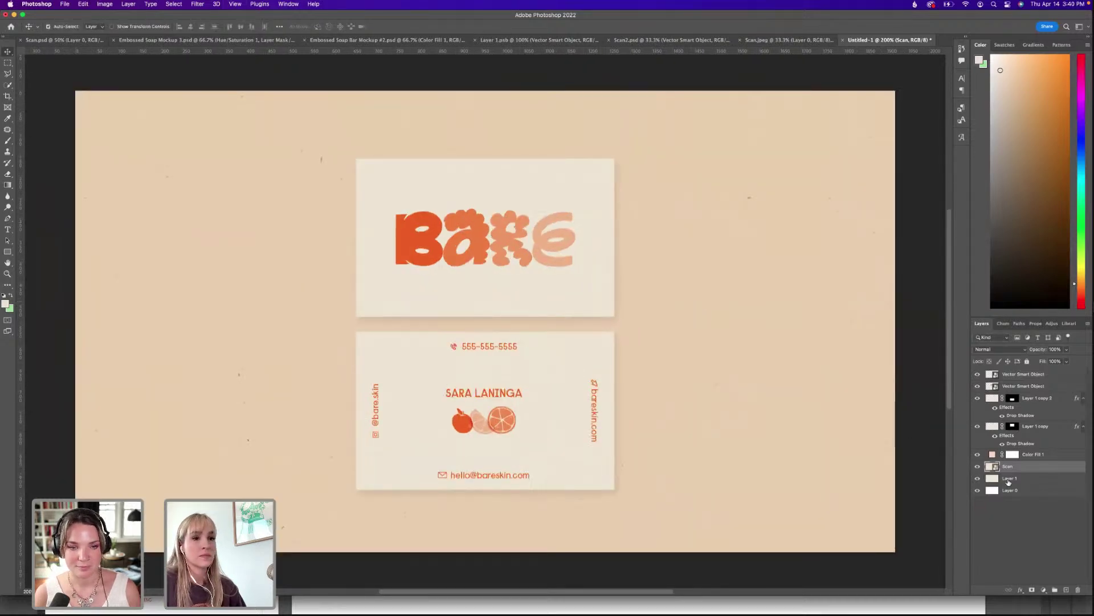
click(1009, 479)
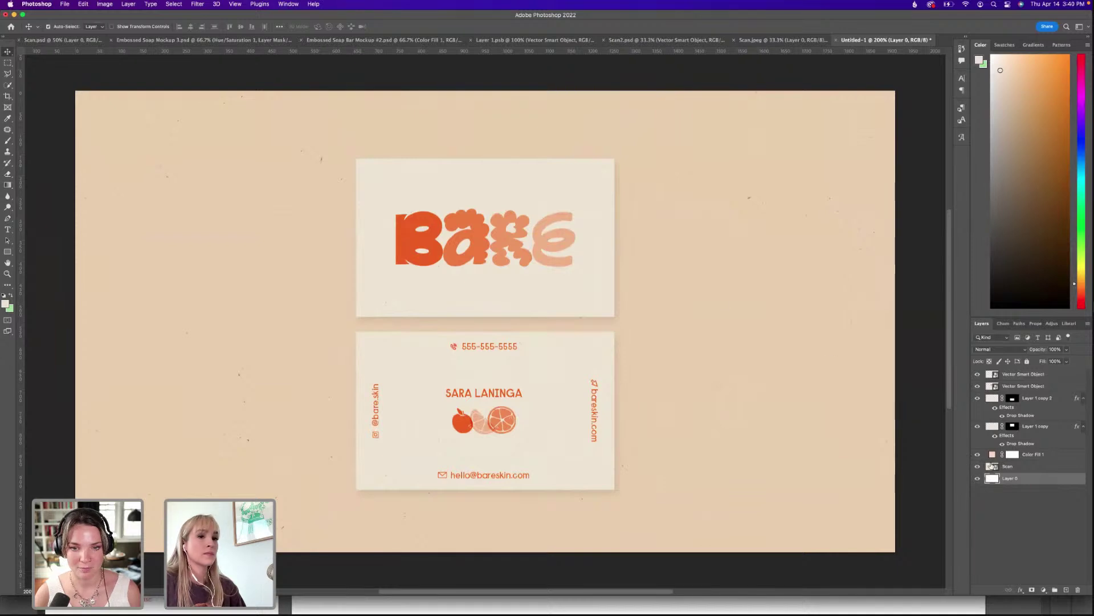
Delete Layer 1 and make Color Fill 1 a lightened logo orange (R 255, G 162, B 98).
key(BackSpace)
click(991, 454)
double_click(992, 454)
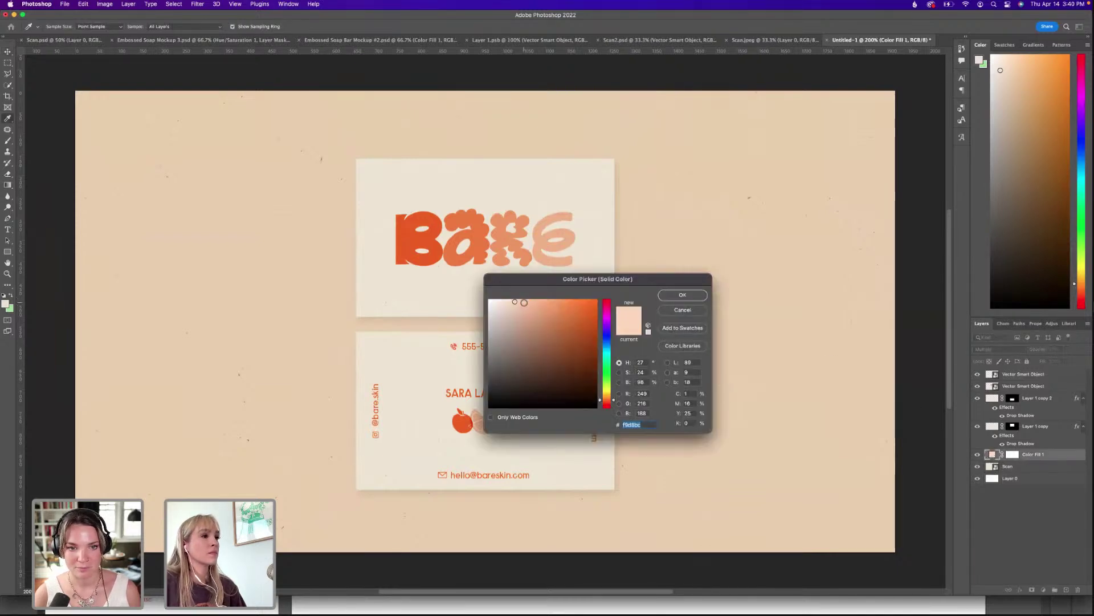
drag(524, 301, 536, 297)
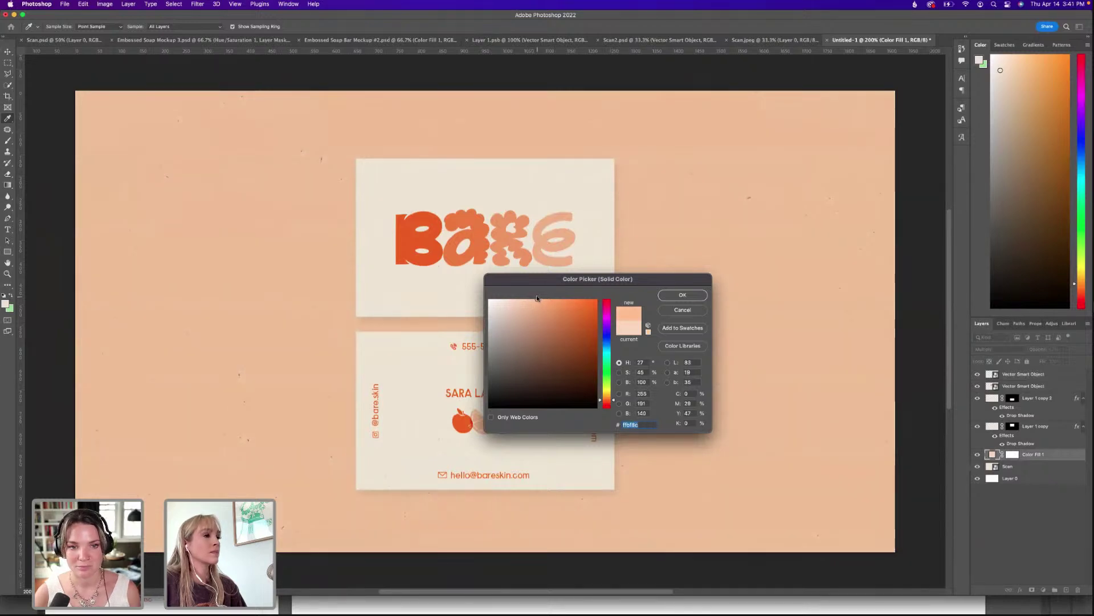
click(481, 227)
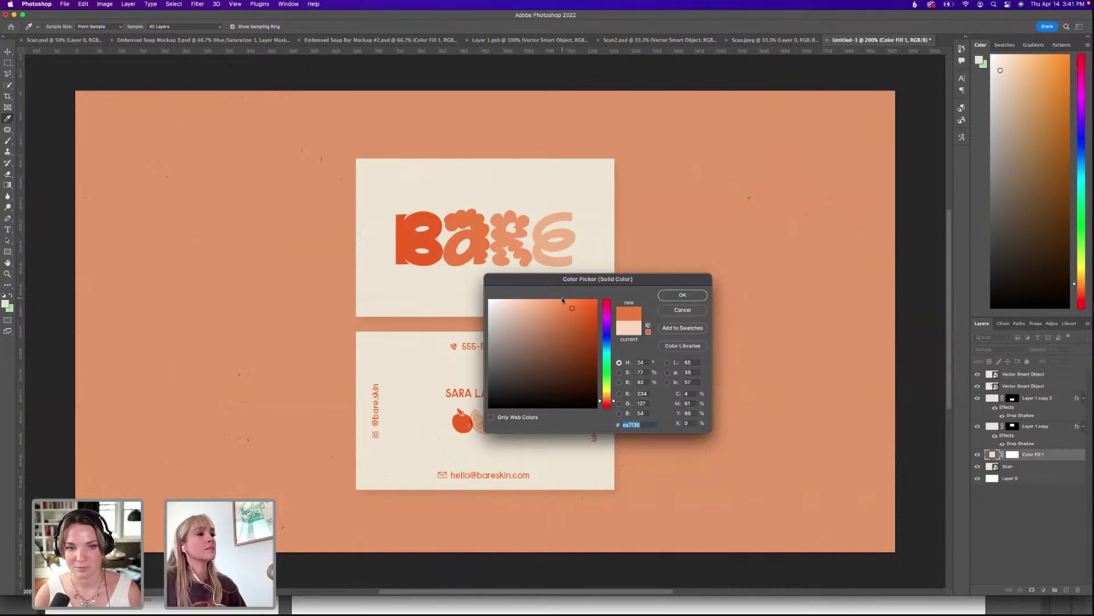
mouse_move(562, 300)
mouse_down()
mouse_move(822, 228)
mouse_move(842, 211)
mouse_up()
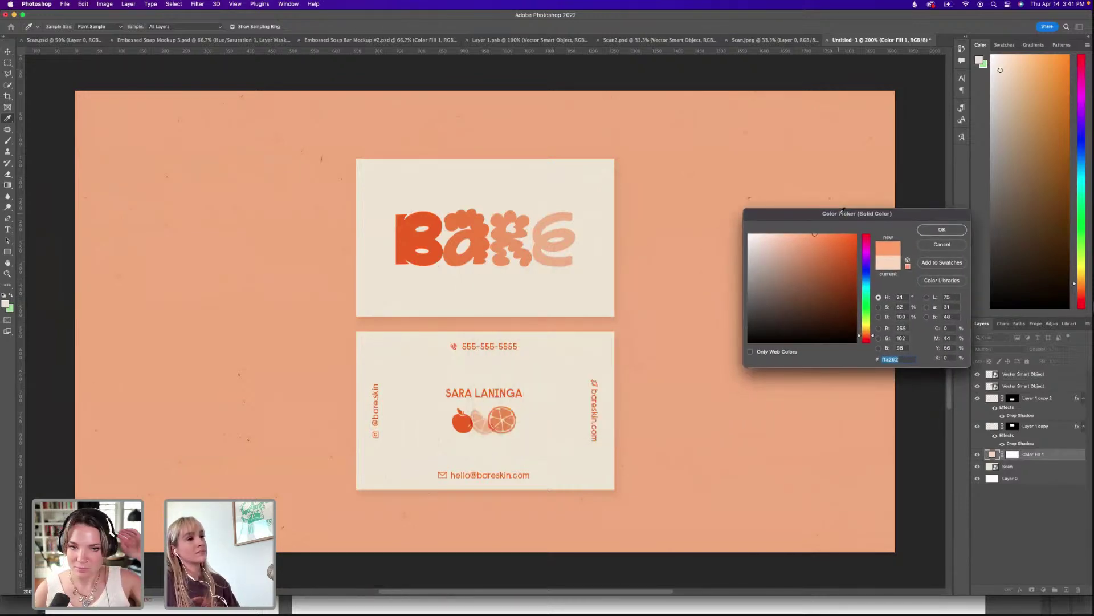
click(956, 230)
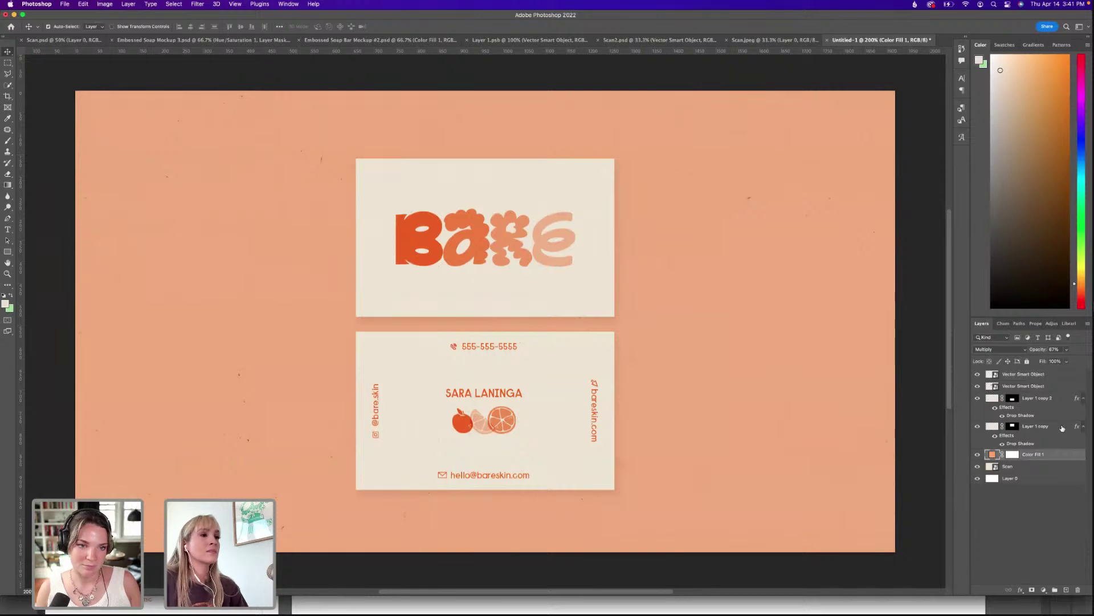
Retune the top card's drop shadow, angling it downward with distance 38.
double_click(1015, 415)
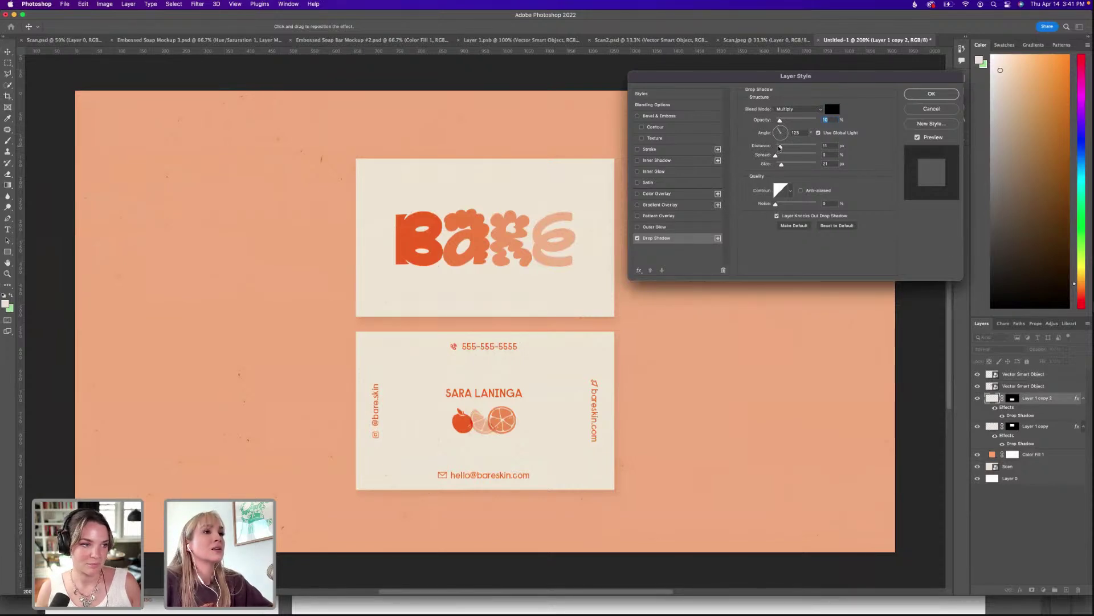
click(775, 164)
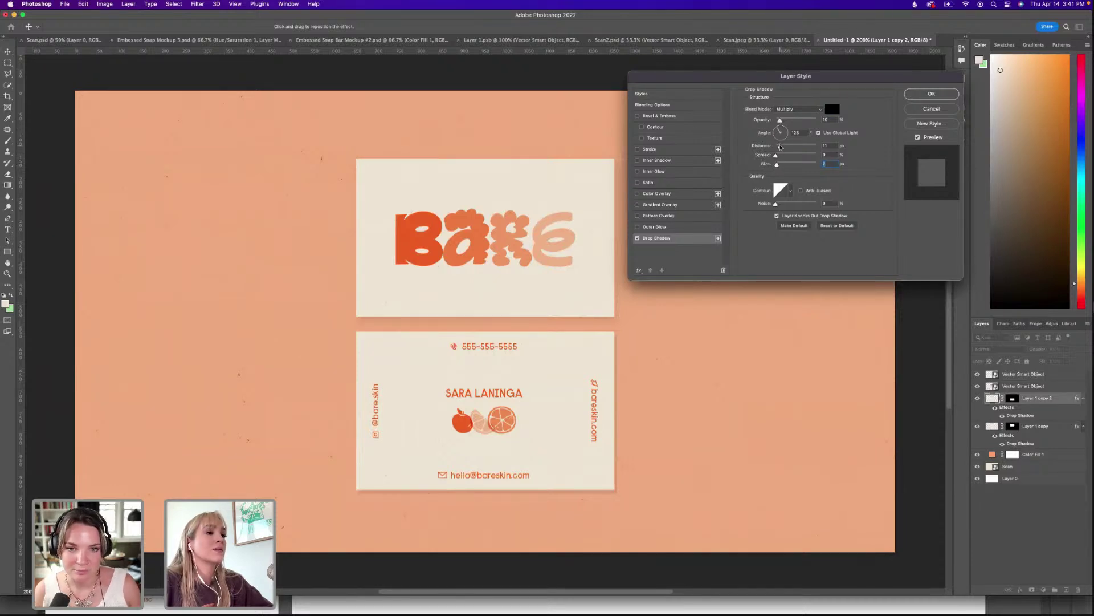
drag(780, 146, 785, 148)
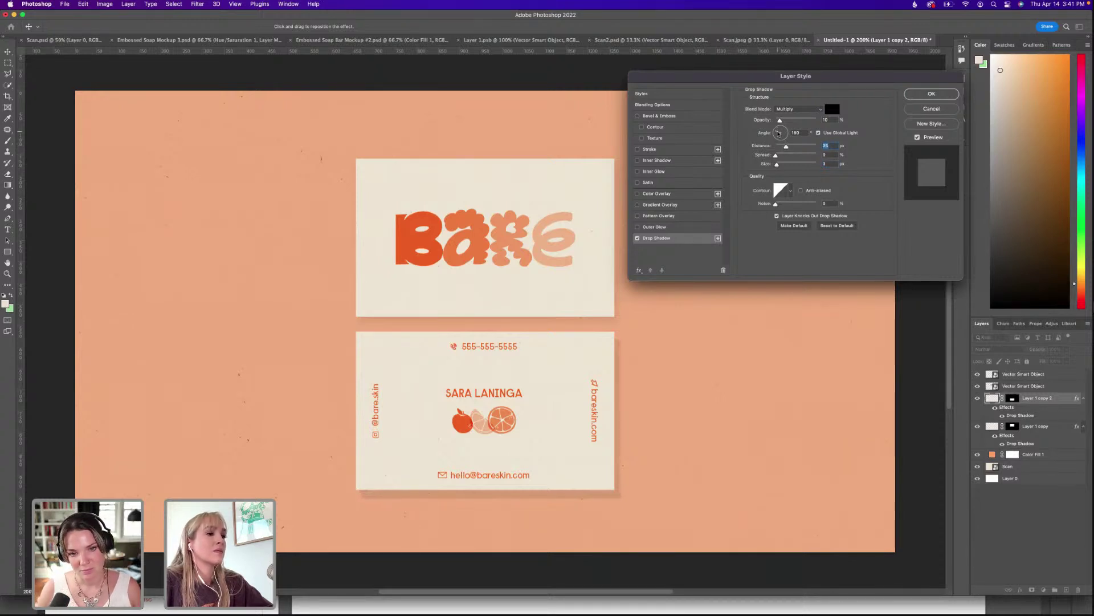
click(779, 133)
drag(778, 131, 779, 131)
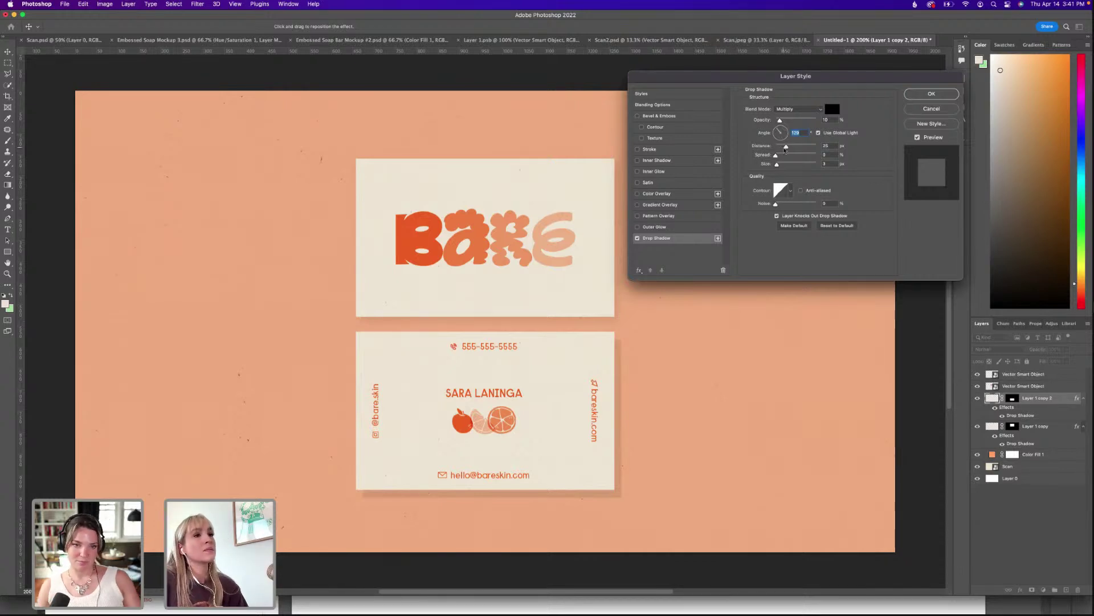
drag(785, 148, 792, 147)
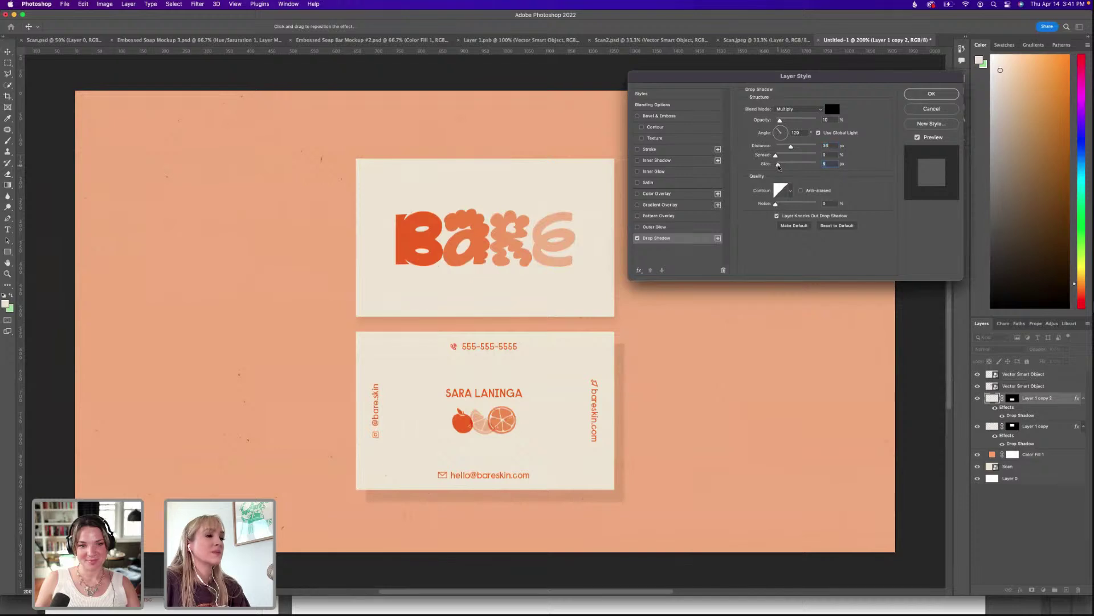
click(929, 93)
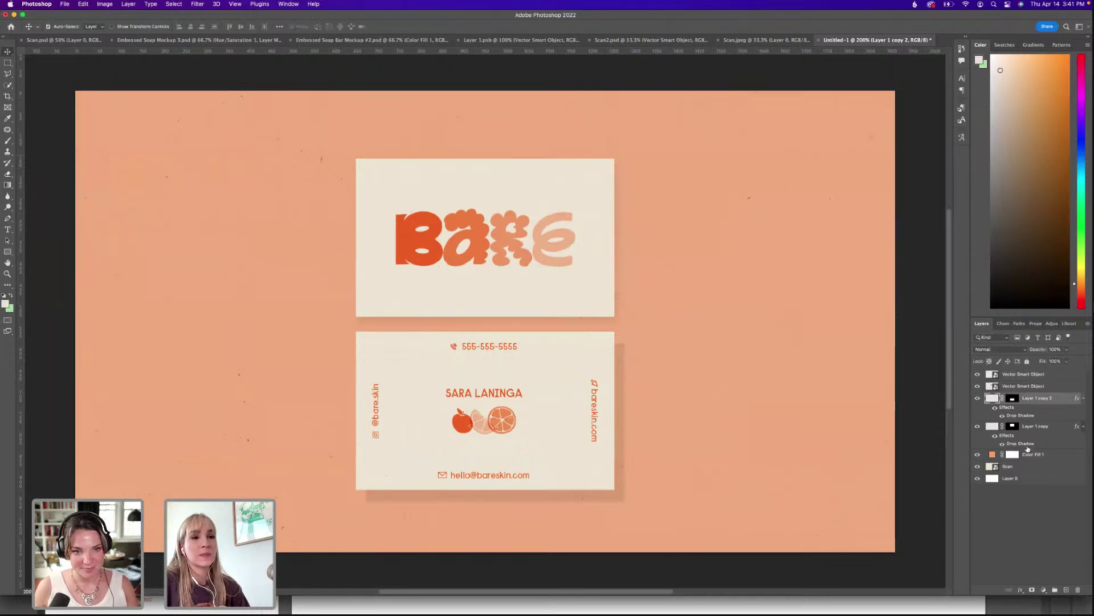
Recopy the drop shadow onto Layer 1 copy and compare with the BARE logo hidden.
drag(1028, 449, 1077, 590)
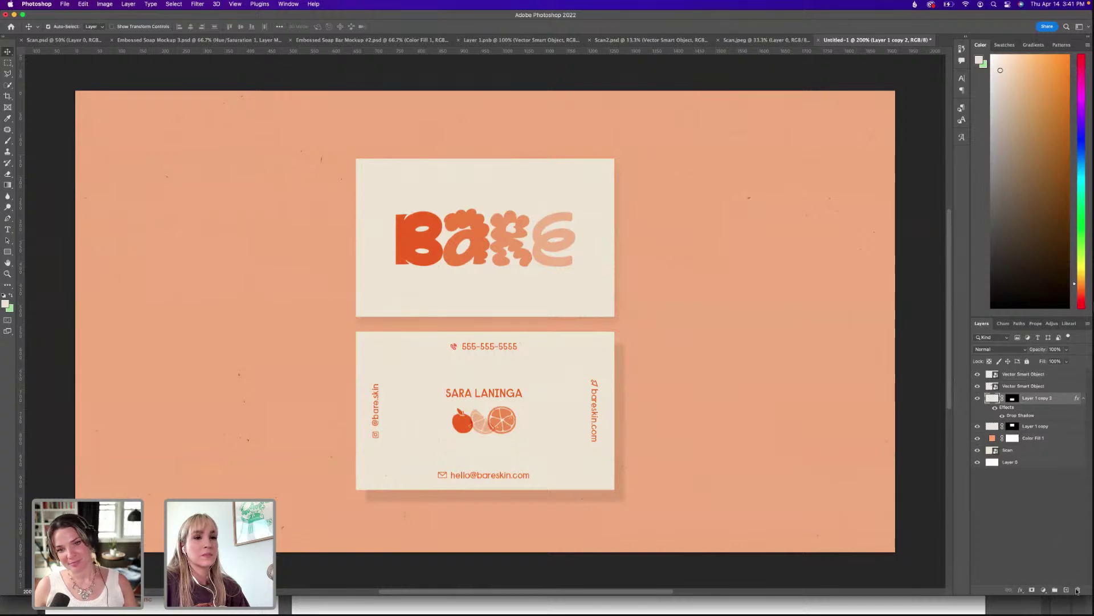
drag(1020, 415, 1029, 429)
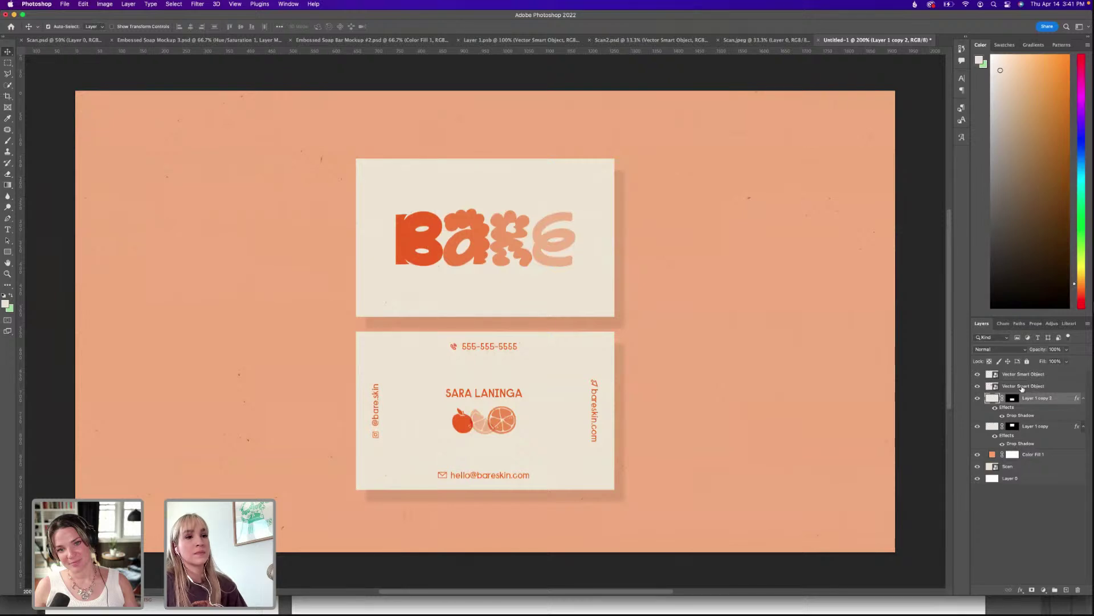
click(978, 386)
click(977, 386)
click(1026, 386)
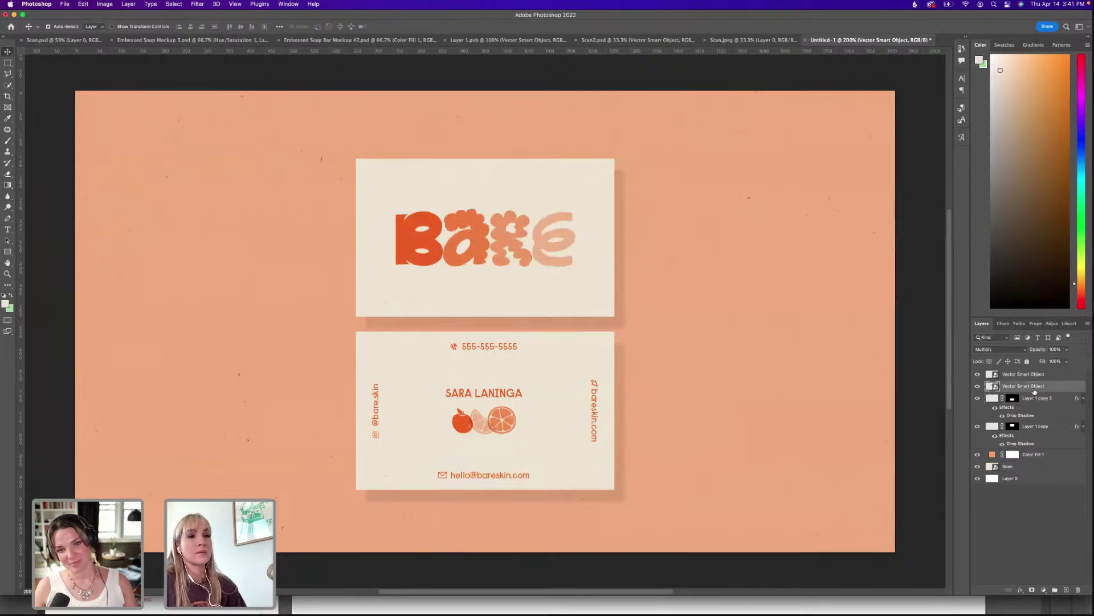
right_click(1029, 386)
click(1034, 418)
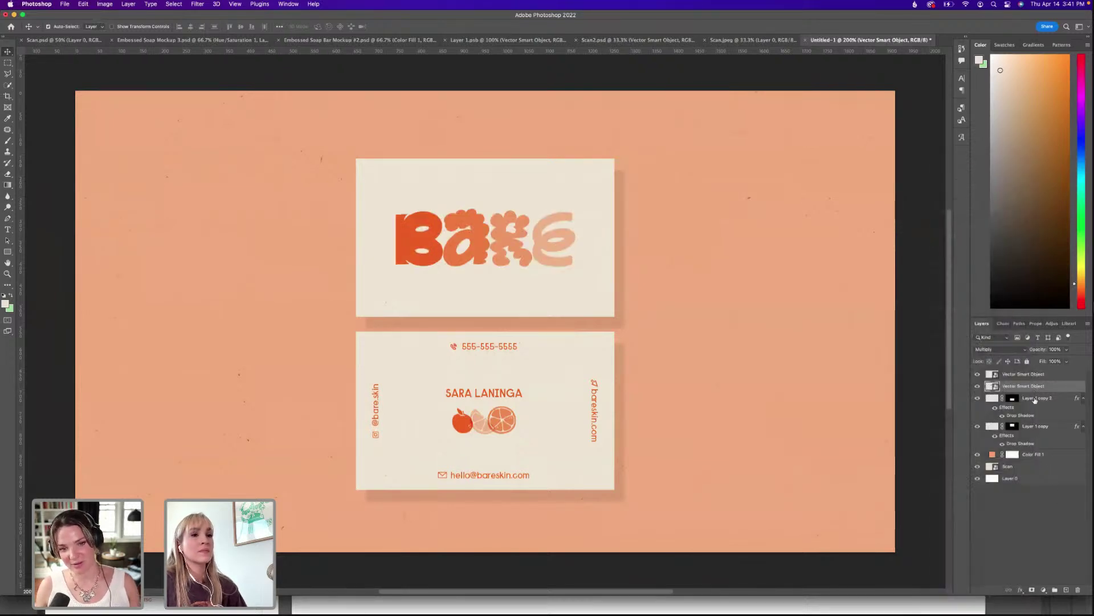
shift+click(1034, 401)
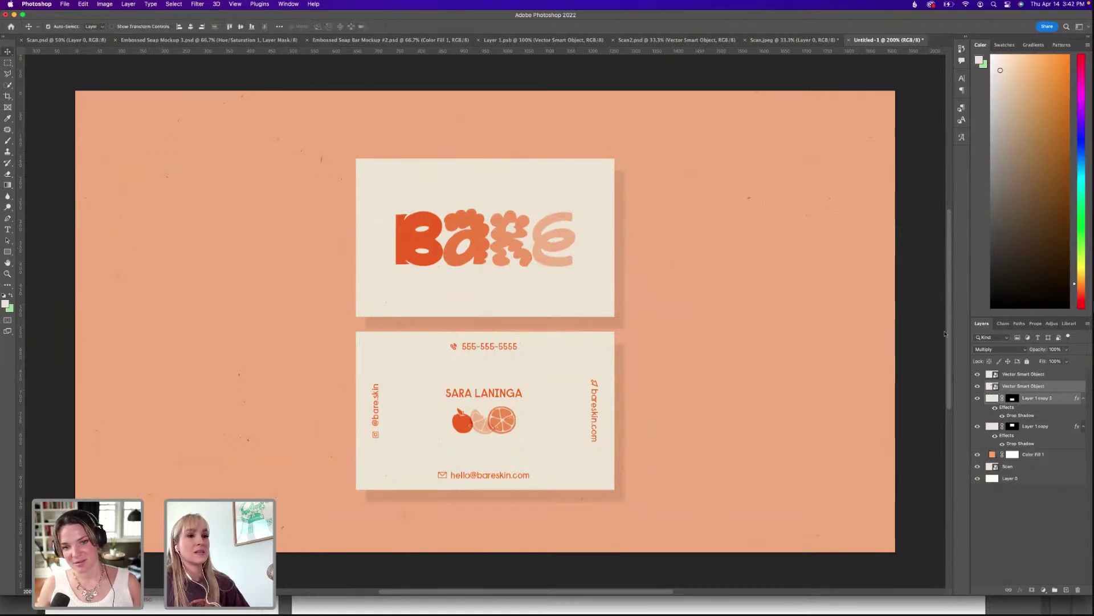
click(1020, 407)
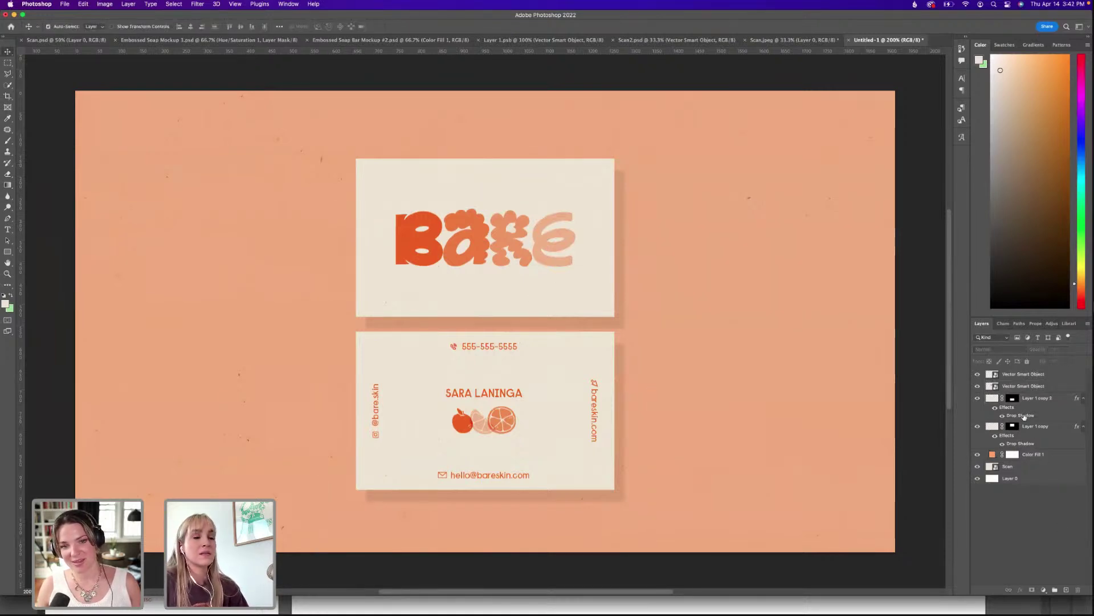
Raise Layer 1 copy 2's drop shadow size to 13 px and remove Layer 1 copy's old shadow.
double_click(1023, 417)
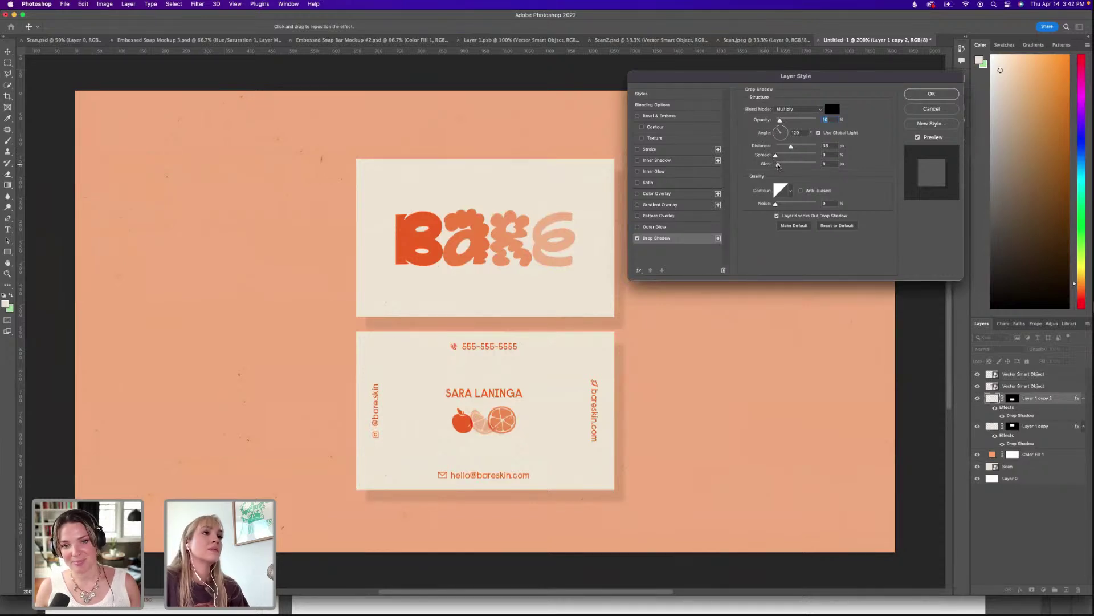
click(780, 165)
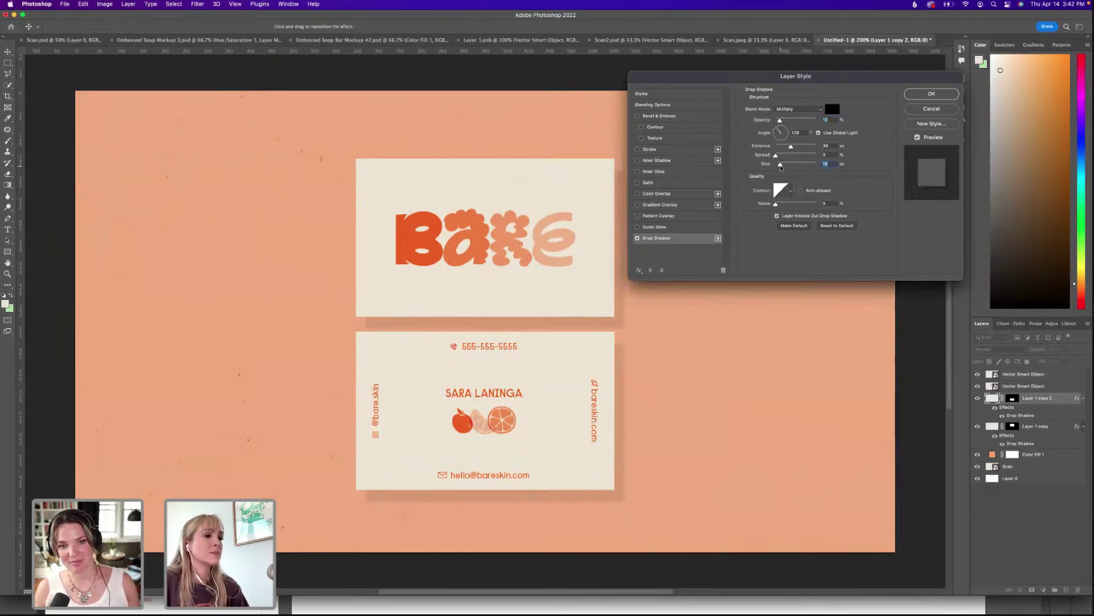
key(Up)
key(Up)
key(Up)
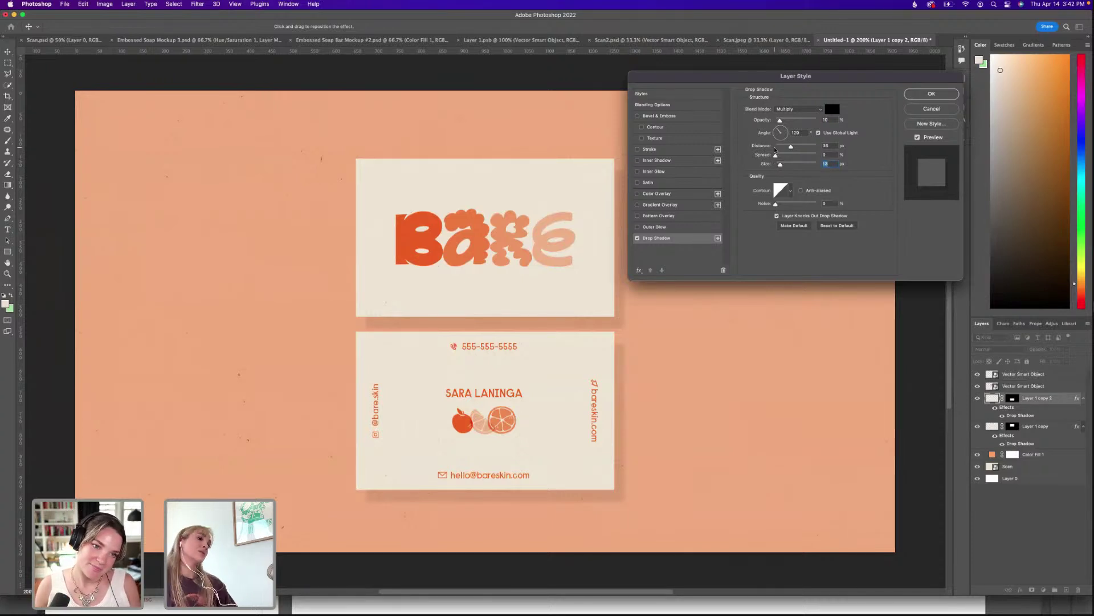
click(934, 94)
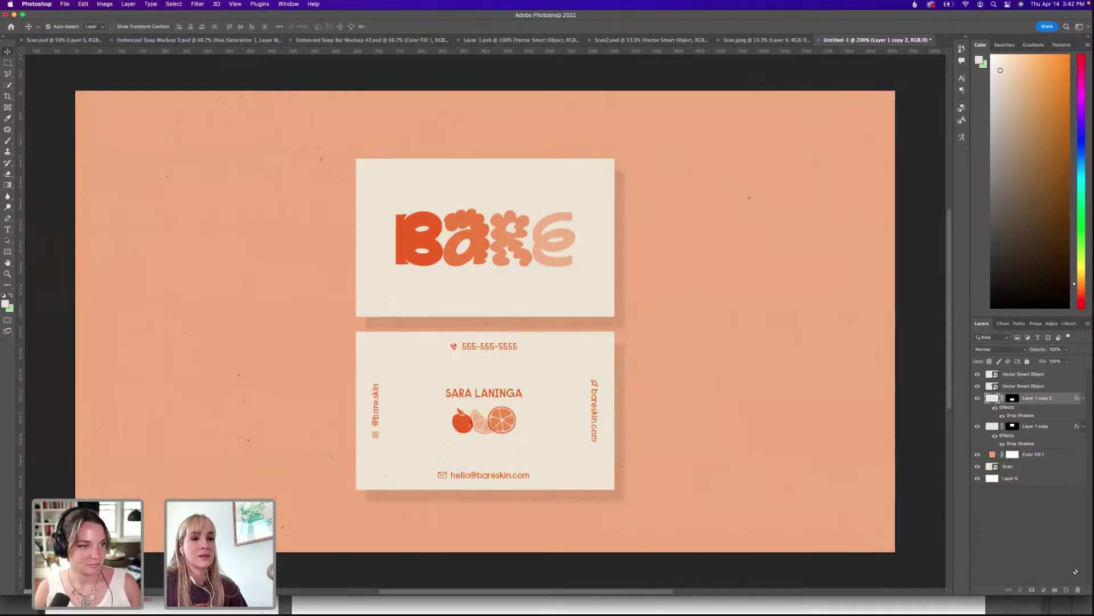
drag(1076, 572, 1077, 591)
Copy Layer 1 copy 2's updated drop shadow onto Layer 1 copy.
mouse_move(1020, 415)
mouse_down()
mouse_move(1033, 429)
mouse_move(1025, 415)
mouse_up()
drag(1035, 491, 1026, 426)
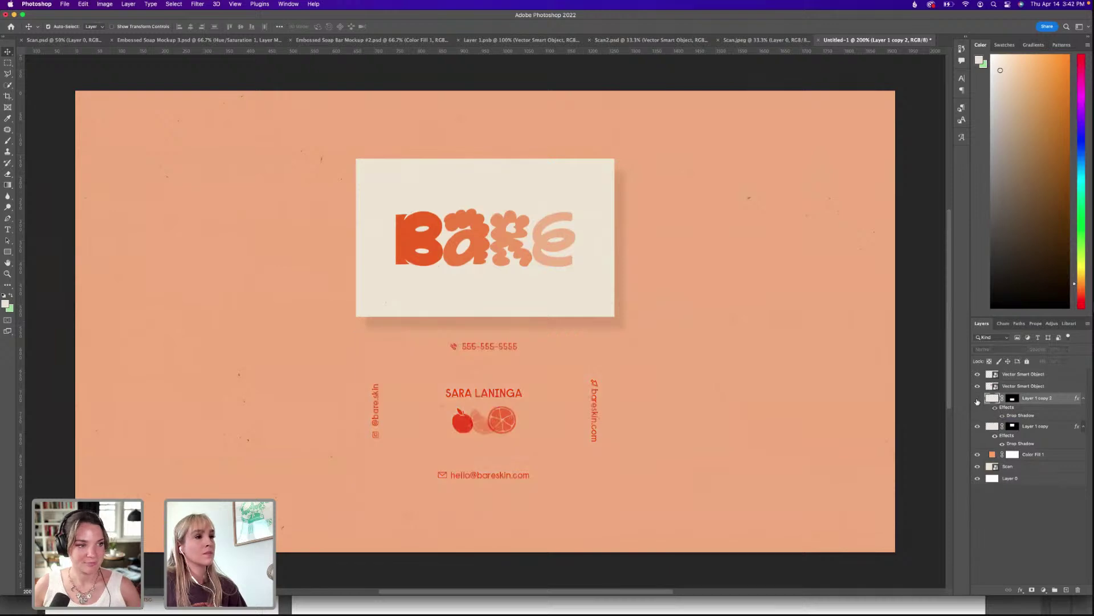
click(1011, 426)
Move the logo layer below Layer 1 copy 2 and raise the top card and logo 39 px.
drag(1012, 386, 1020, 421)
key(super+t)
drag(509, 248, 508, 226)
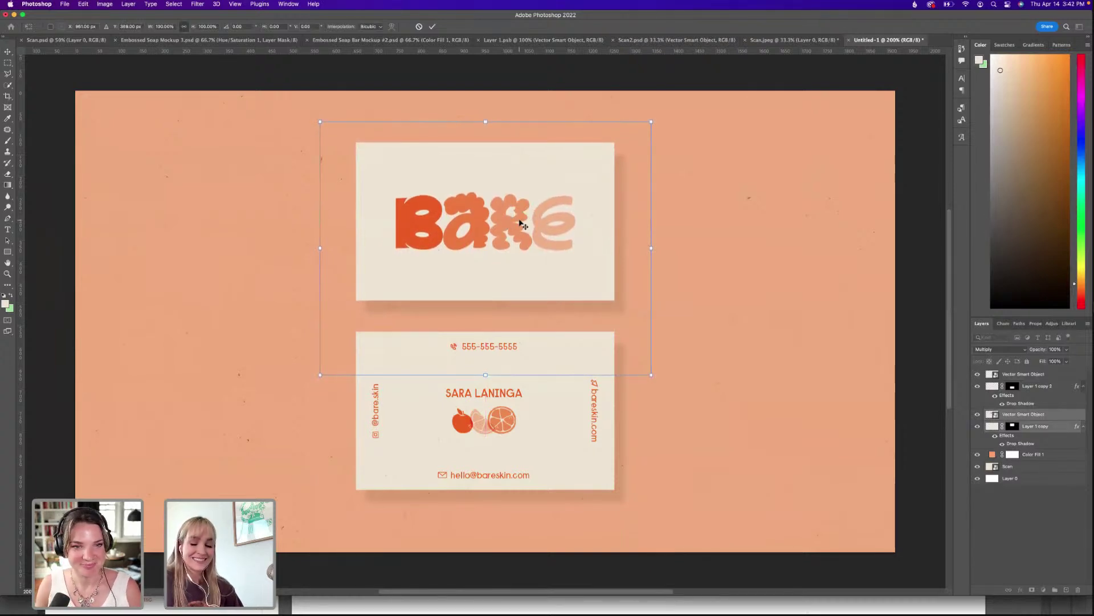
key(Return)
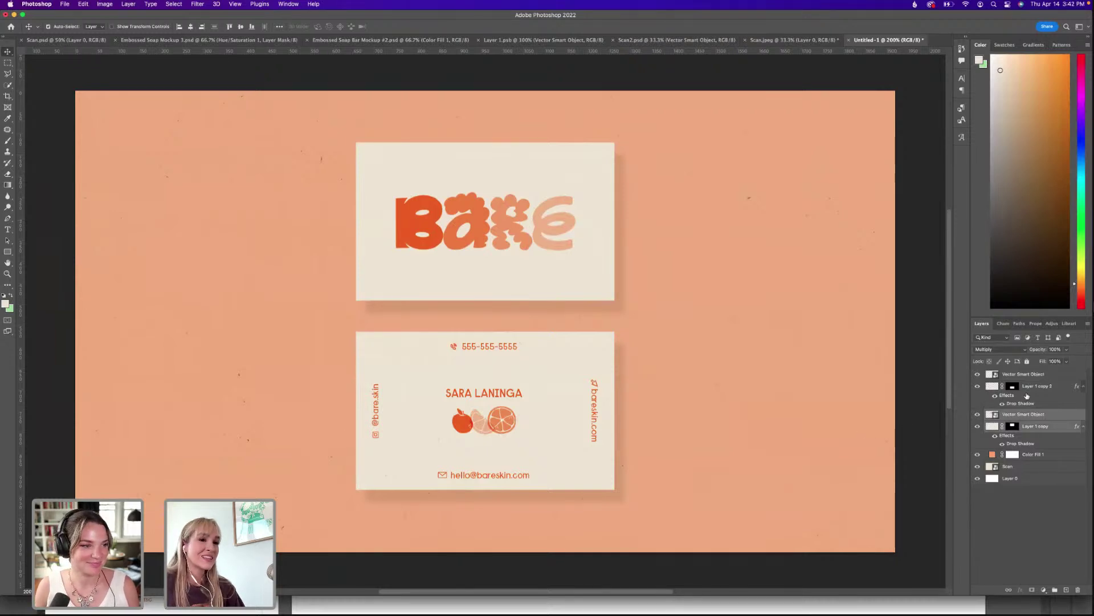
click(1036, 427)
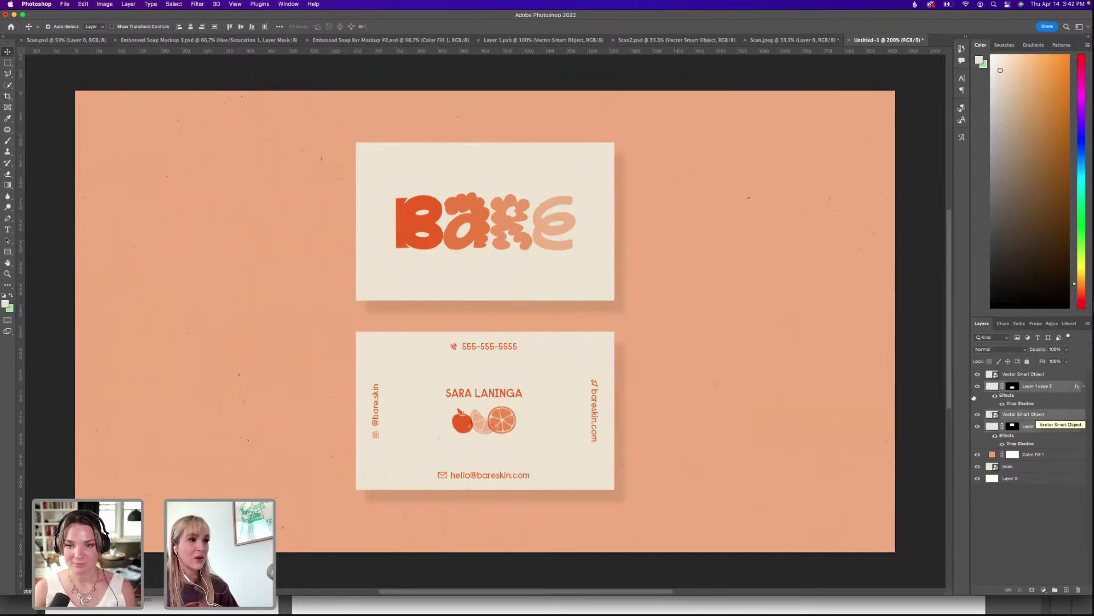
key(super+t)
drag(521, 215, 521, 216)
key(Return)
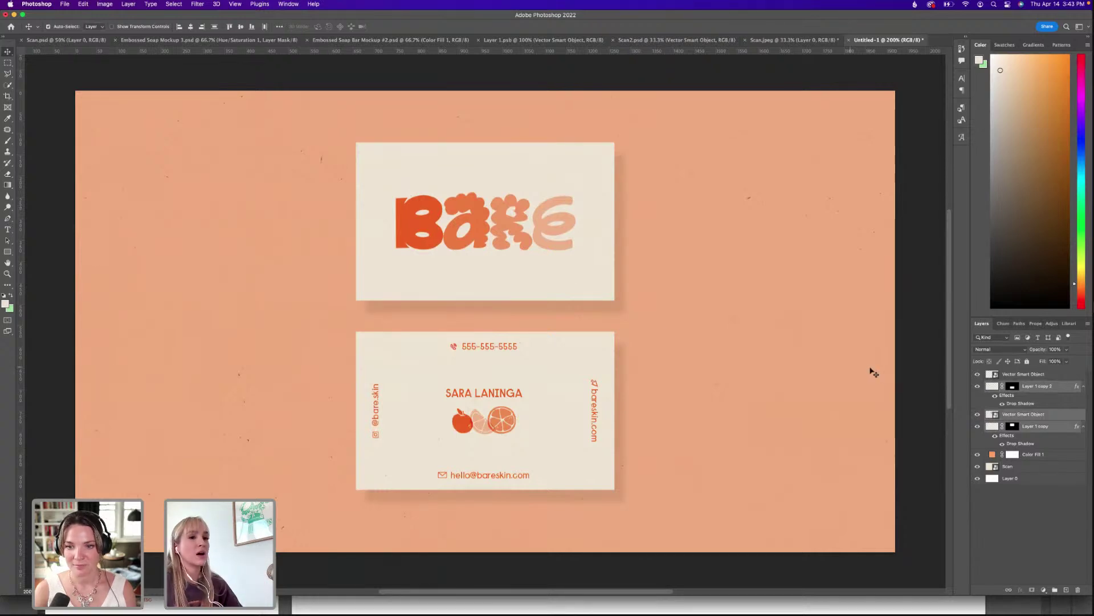
click(1028, 415)
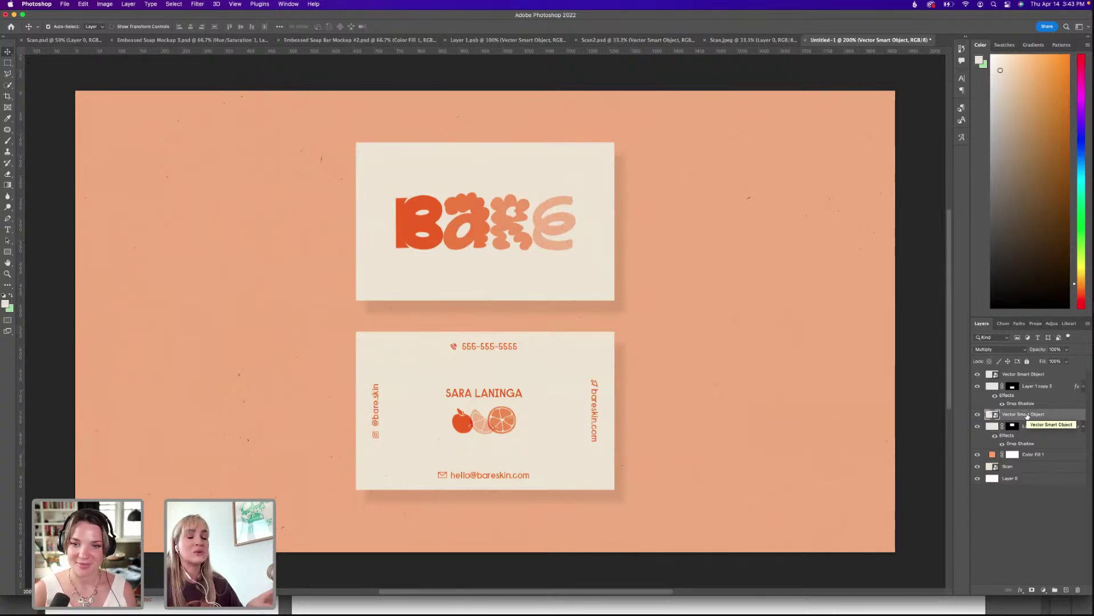
click(1026, 386)
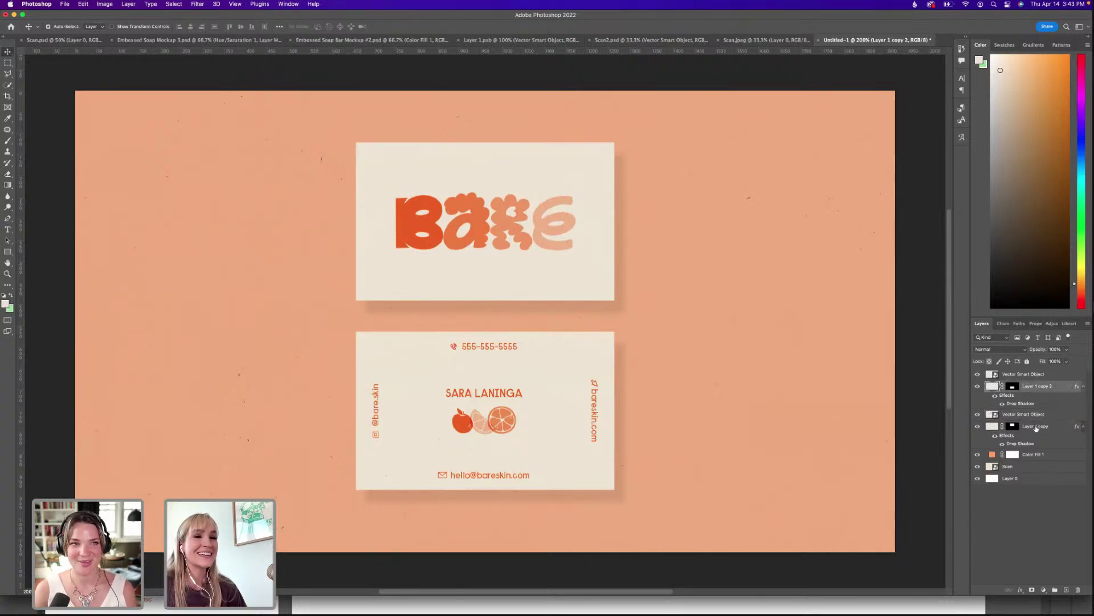
shift+click(1036, 427)
click(1036, 493)
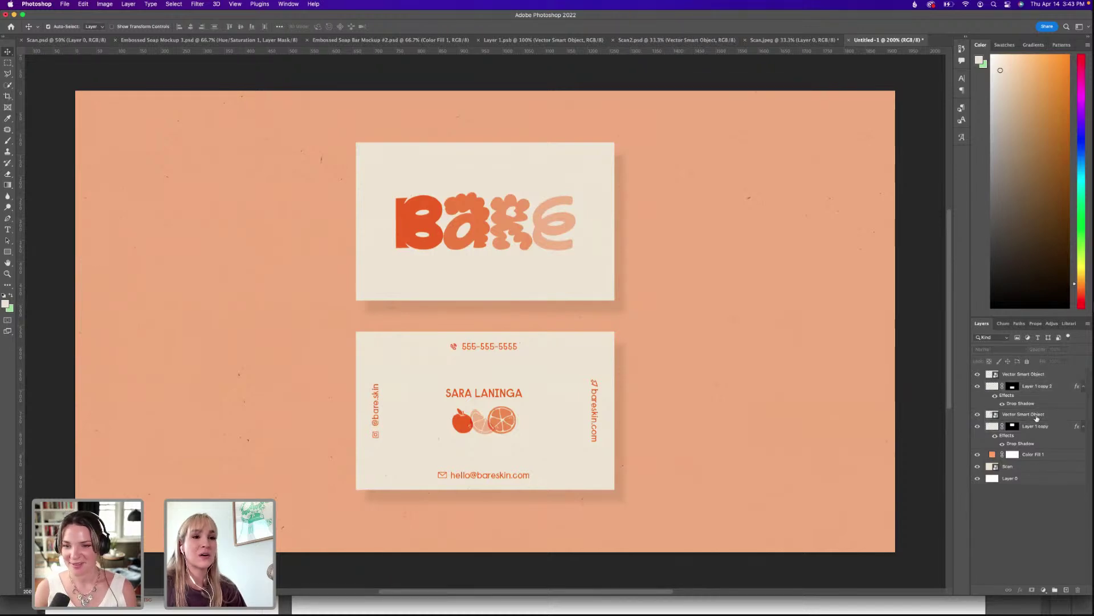
click(1036, 418)
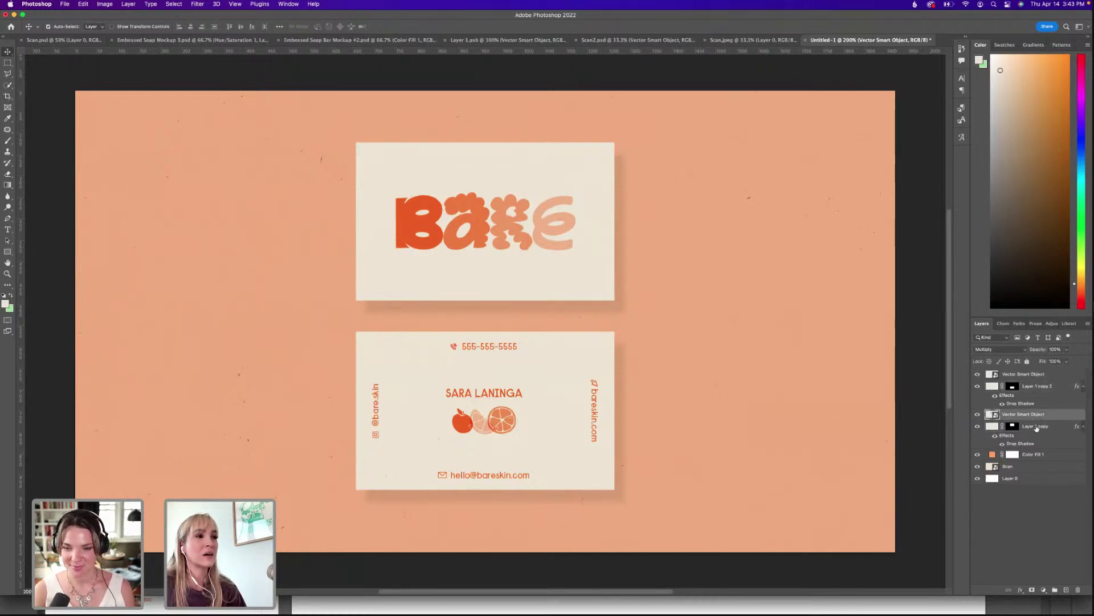
click(1036, 428)
click(1033, 419)
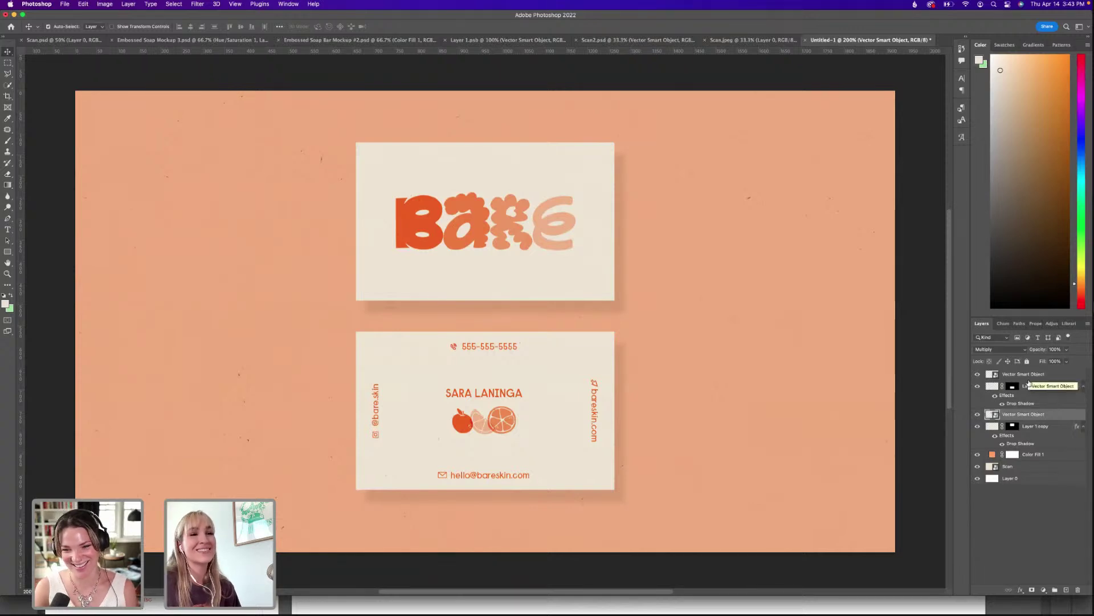
click(977, 387)
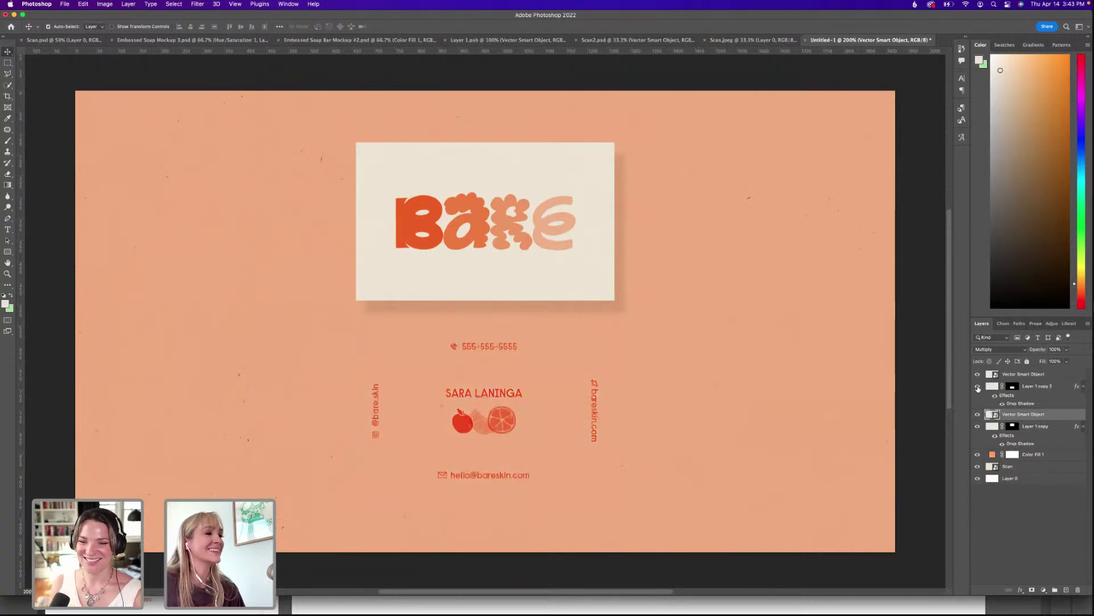
click(978, 387)
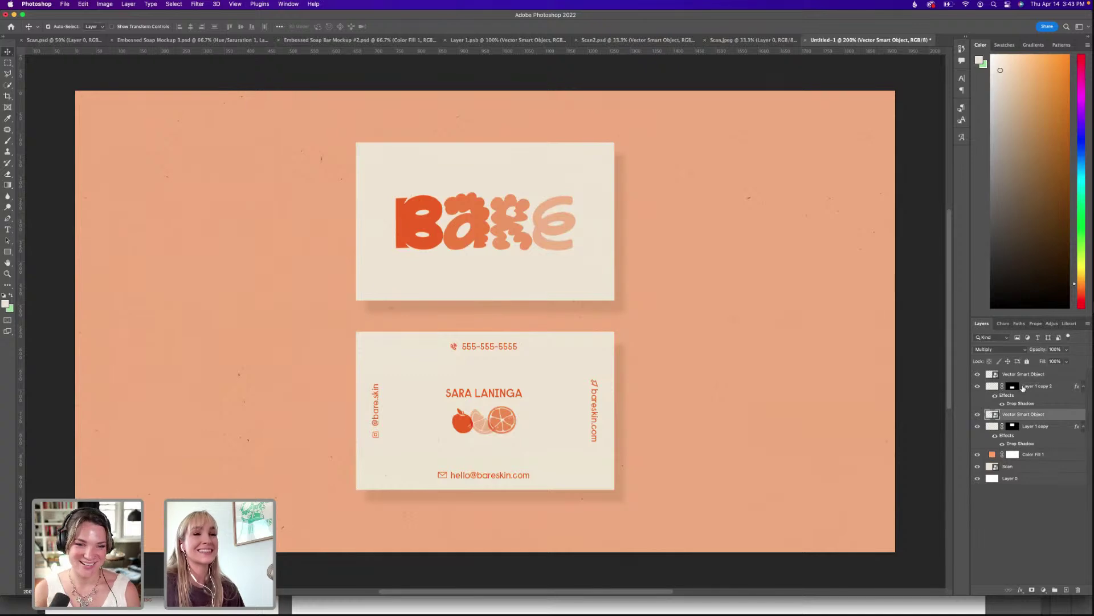
click(992, 387)
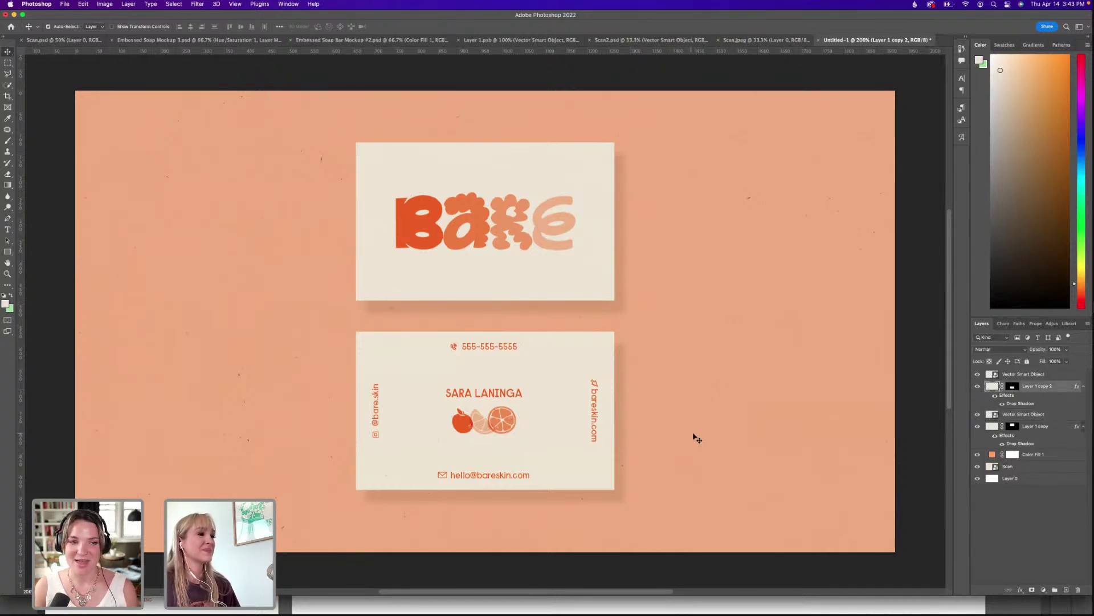
Save the document on the Desktop under the name 'Bare Business Cards'.
click(65, 4)
click(91, 90)
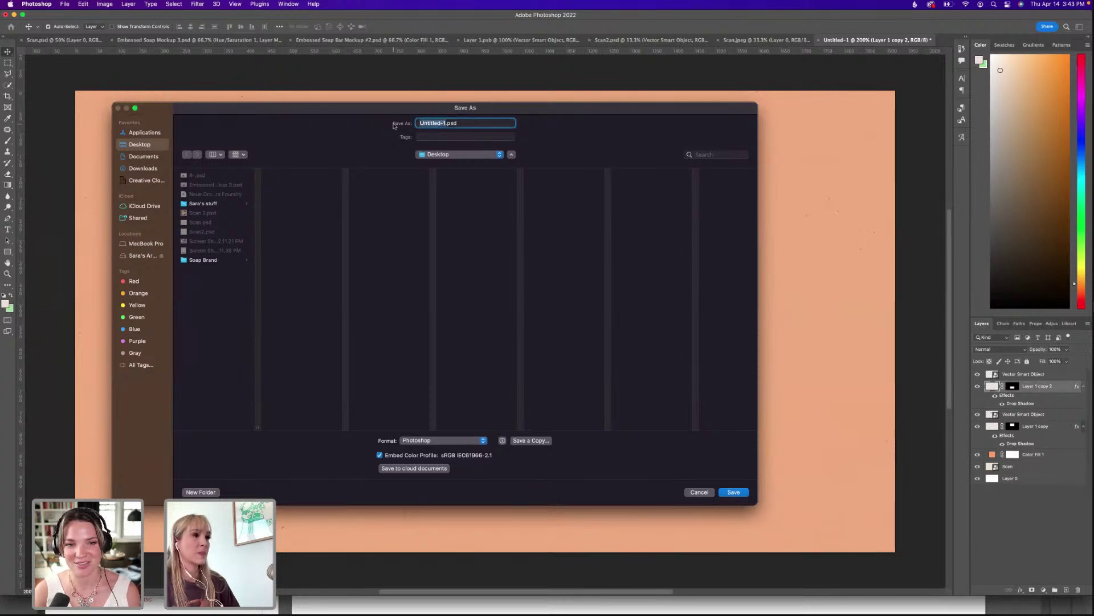
text(Bare Bus)
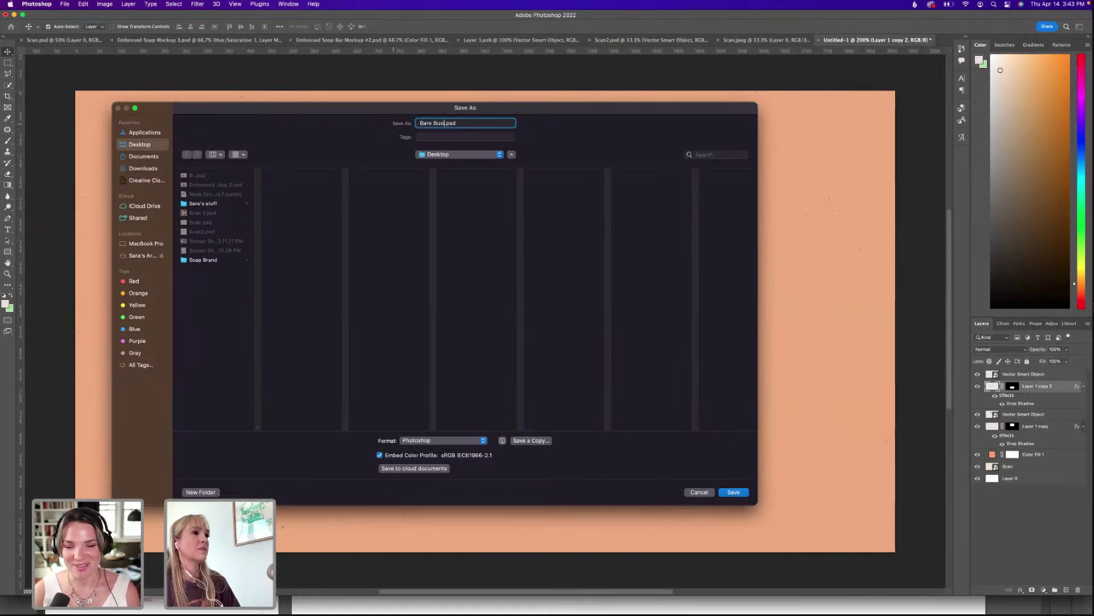
text(iness Cards)
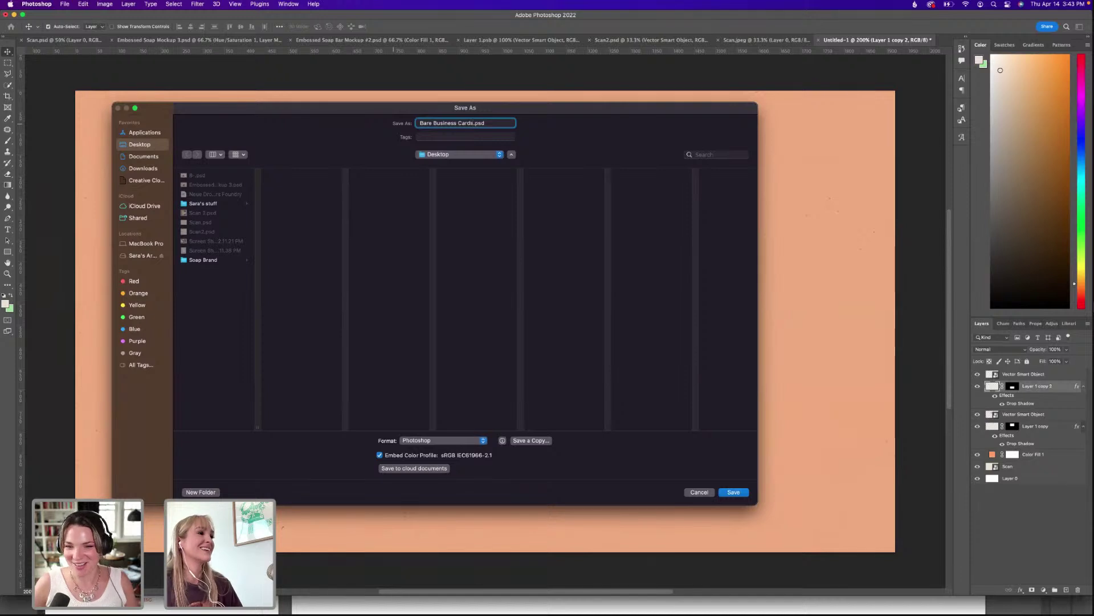
click(733, 492)
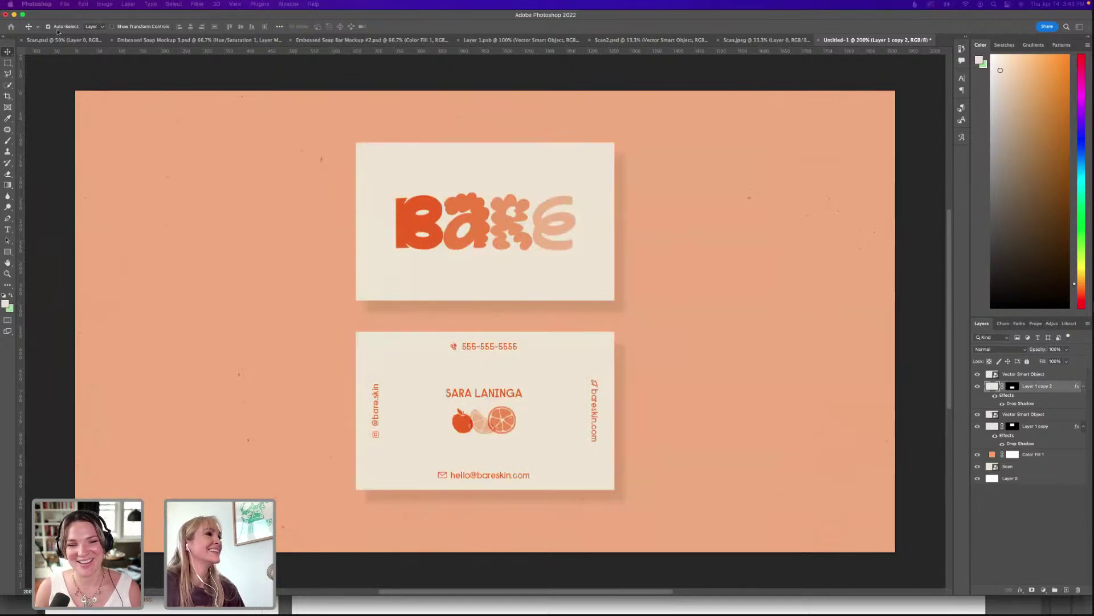
Bring Illustrator up full screen on the Untitled-1 presentation document.
drag(52, 17, 52, 150)
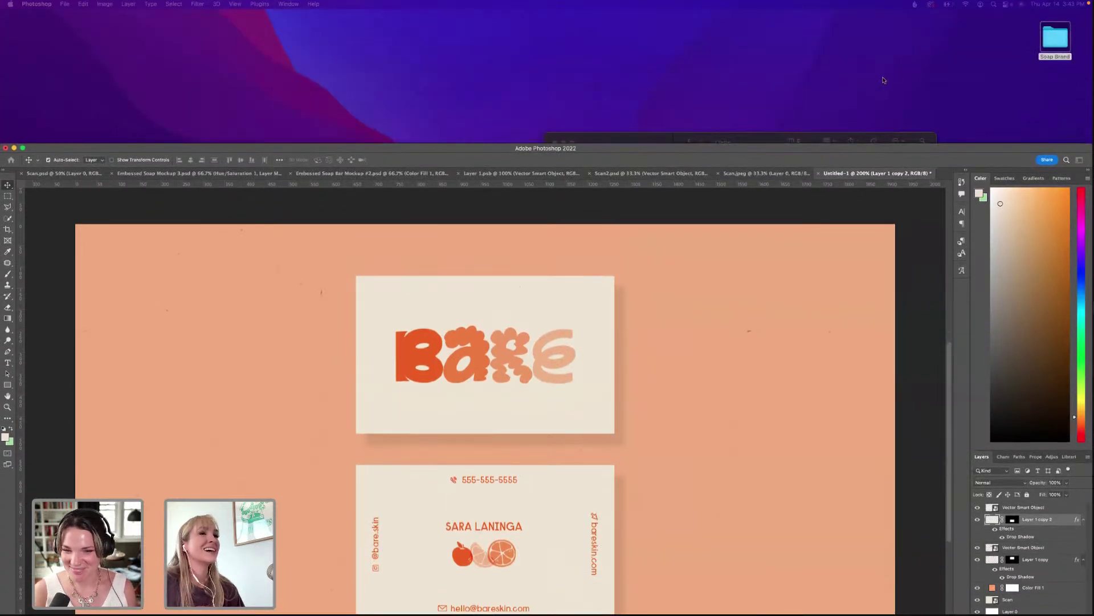
drag(722, 150, 718, 128)
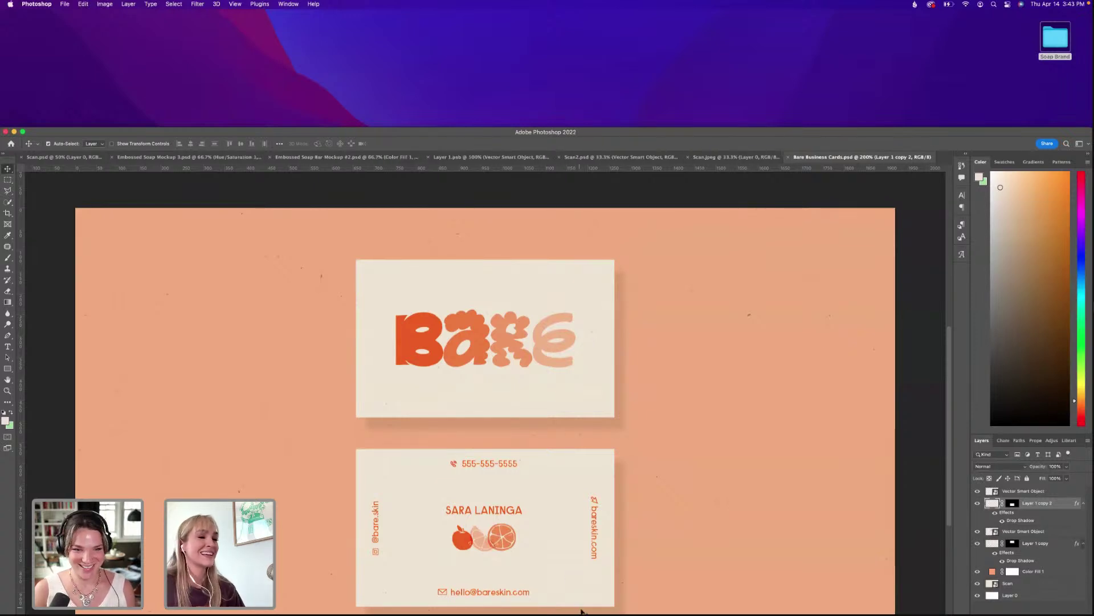
click(569, 597)
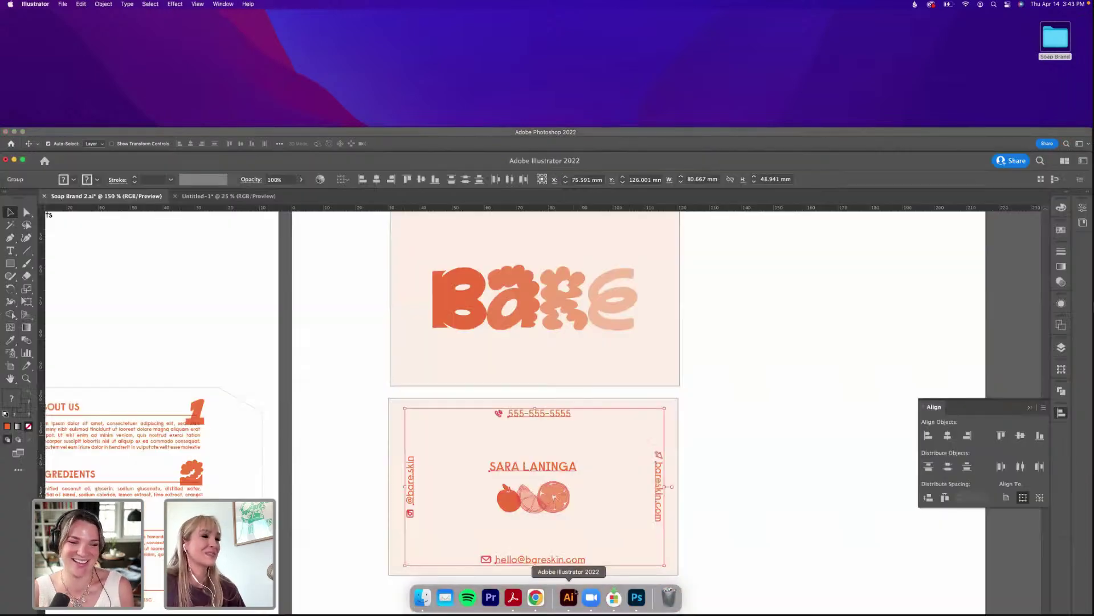
double_click(484, 160)
click(208, 57)
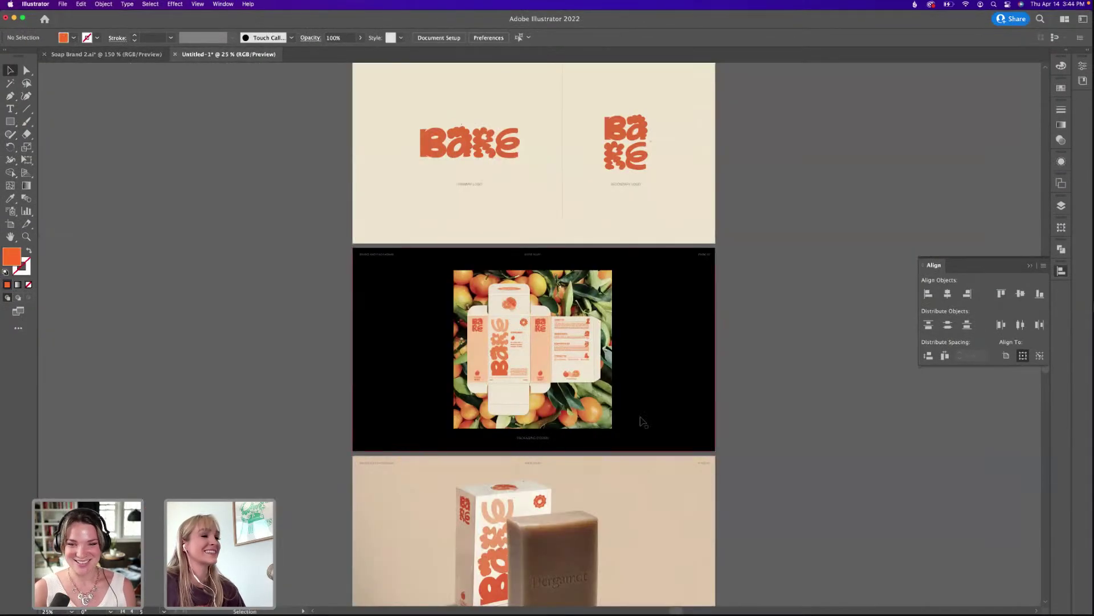
Drop Bare Business Cards.psd onto the third artboard and scale it to fill the 1920 × 1080 artboard.
scroll(632, 342, down, 10)
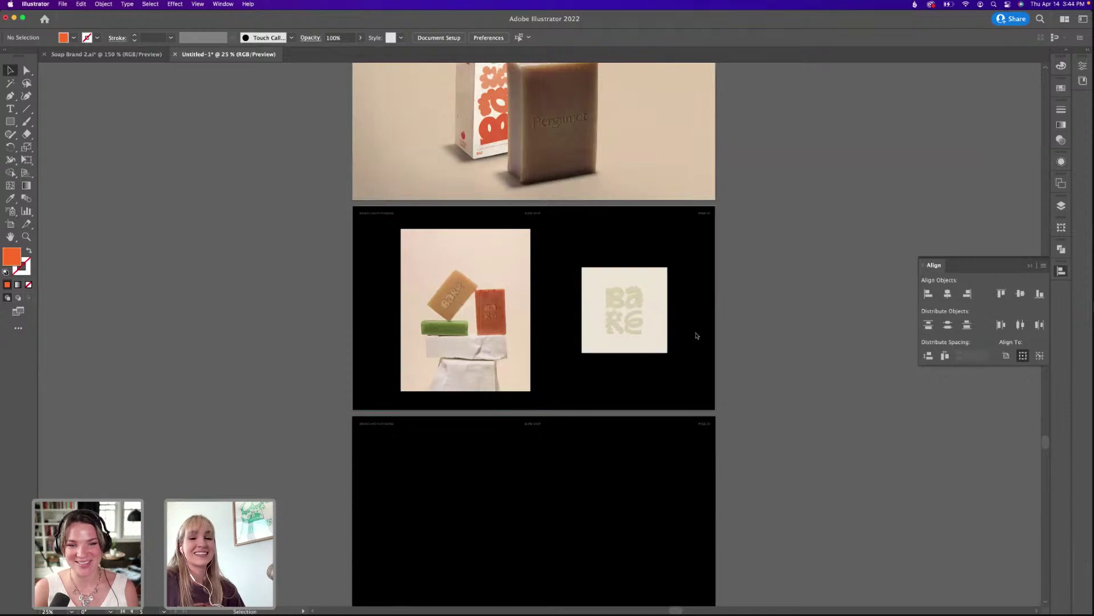
drag(1089, 455, 576, 461)
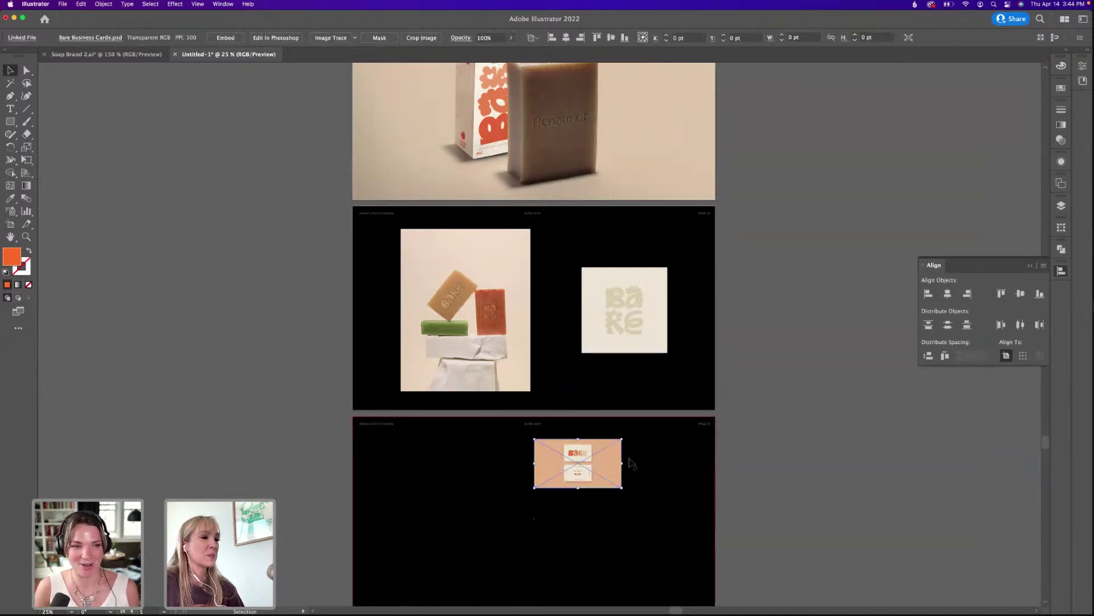
click(745, 447)
scroll(733, 431, down, 3)
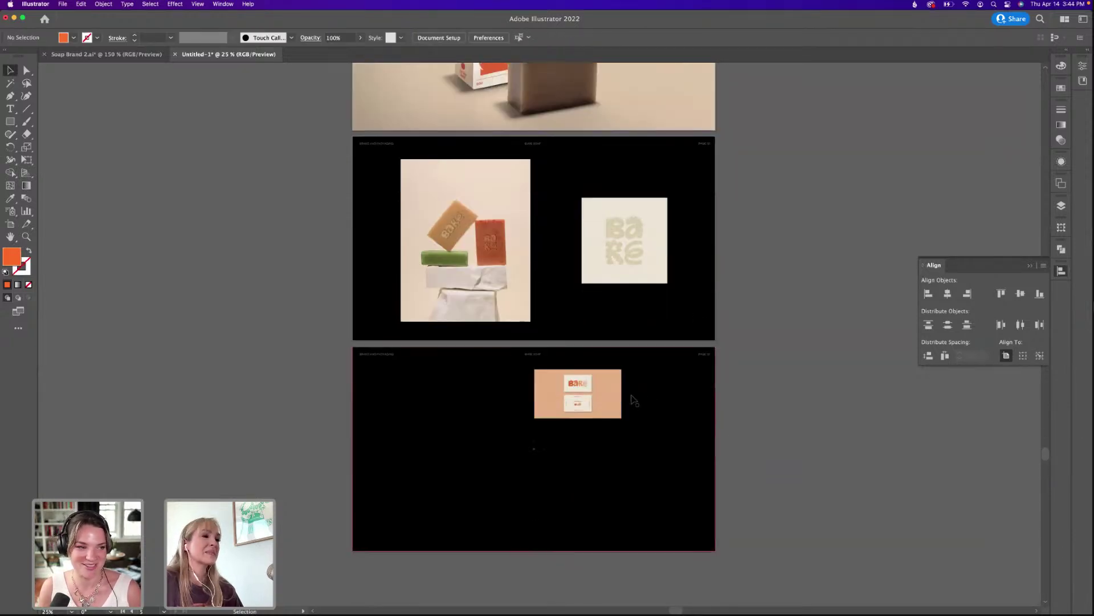
drag(599, 400, 721, 550)
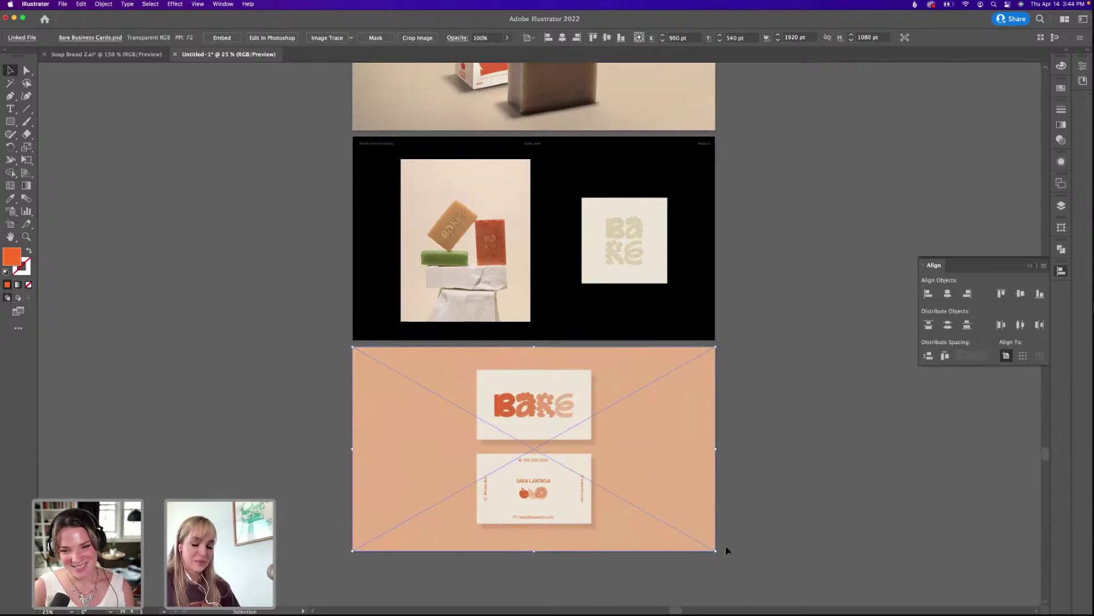
click(785, 464)
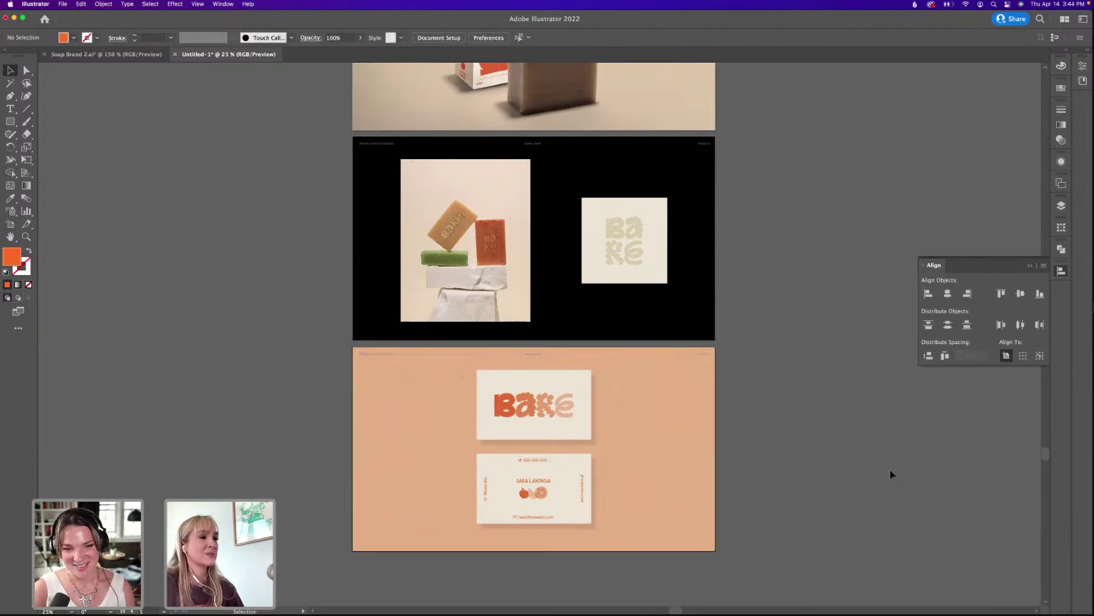
scroll(801, 403, up, 2)
scroll(803, 406, up, 6)
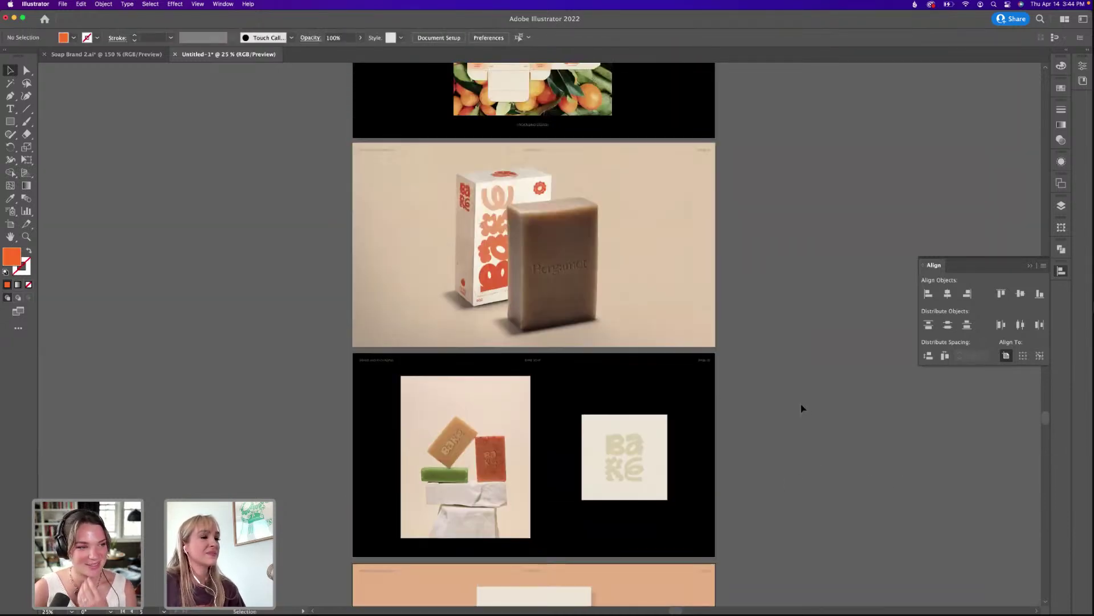
scroll(801, 408, up, 10)
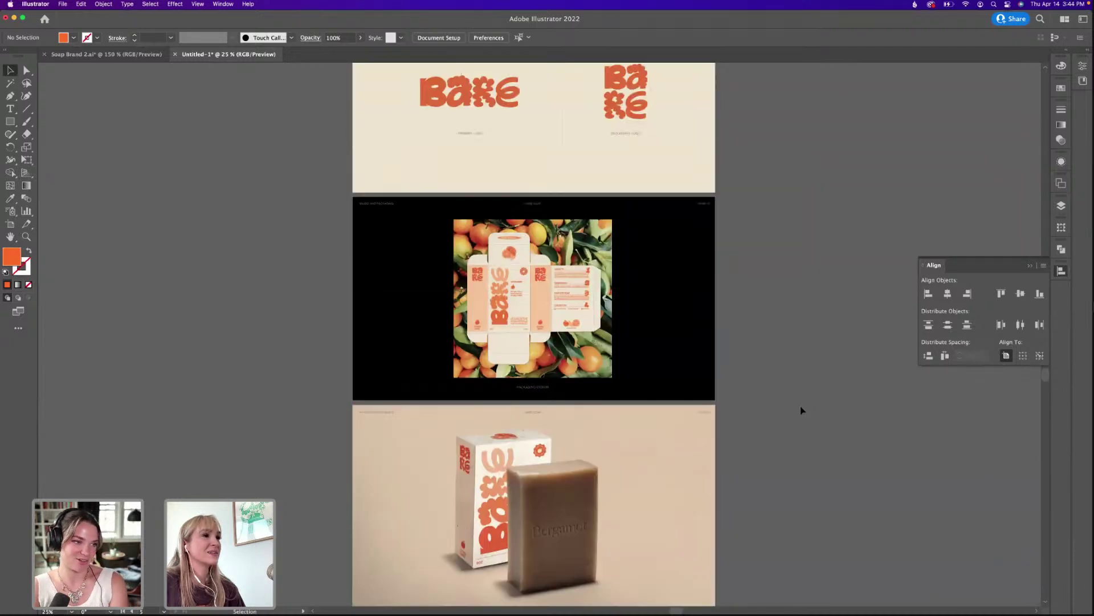
scroll(799, 407, up, 3)
scroll(787, 411, down, 8)
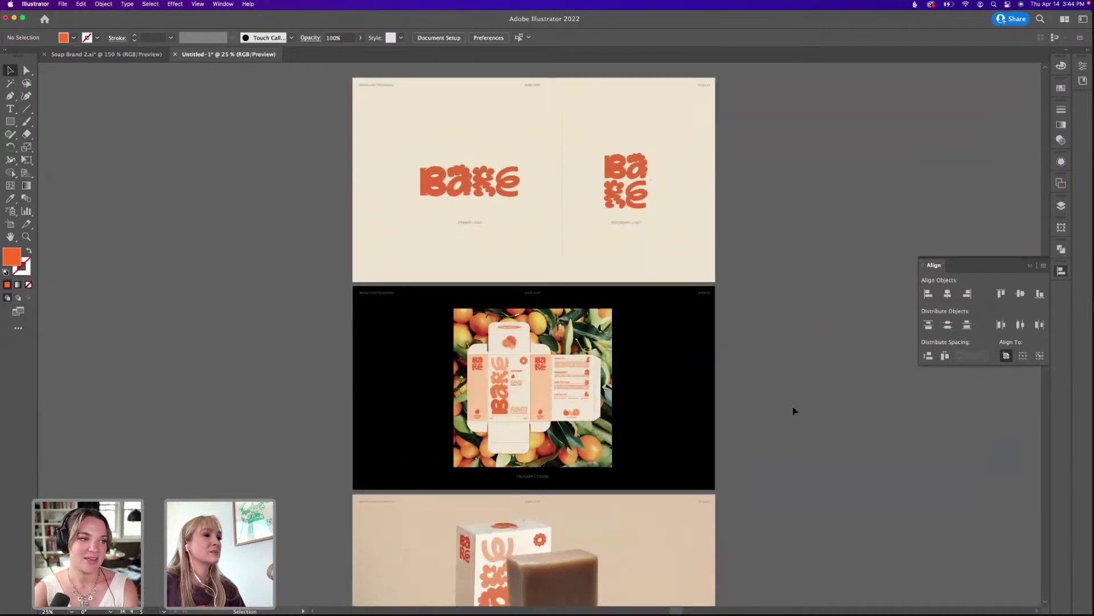
click(596, 379)
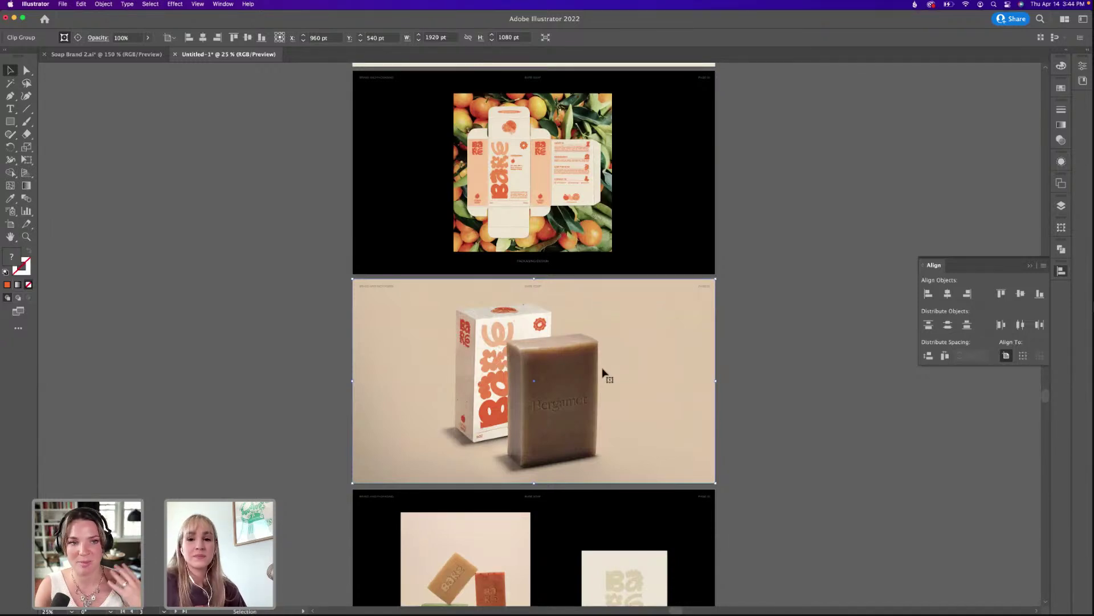
scroll(642, 391, down, 1)
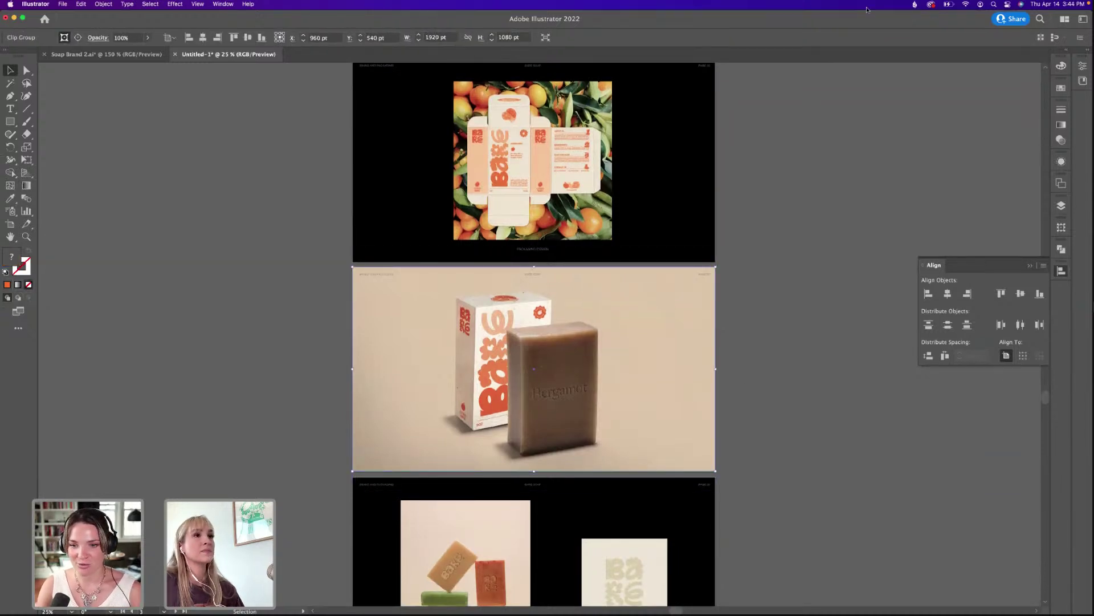
drag(865, 21, 823, 34)
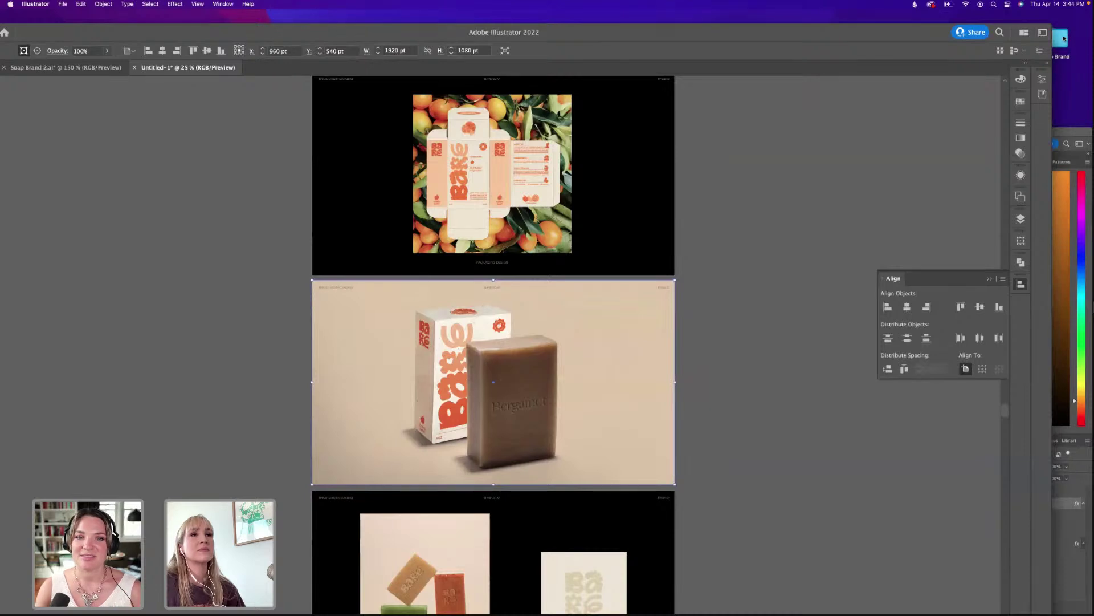
Browse Soap Brand's Assets, Backgrounds and Links folders and open Embossed Soap Mockup 1.psd.
click(844, 194)
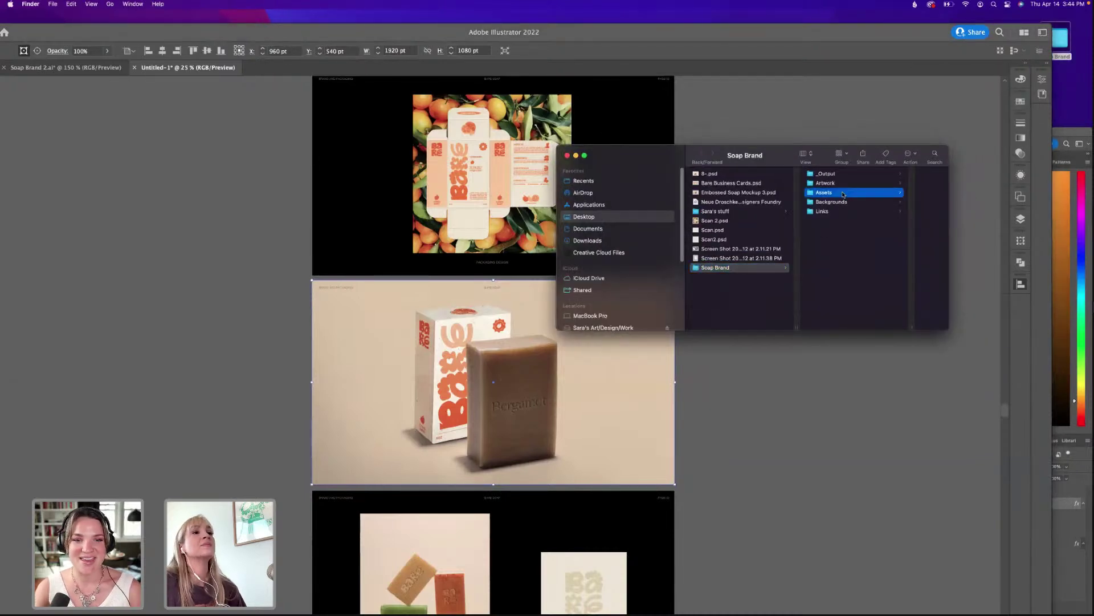
click(792, 202)
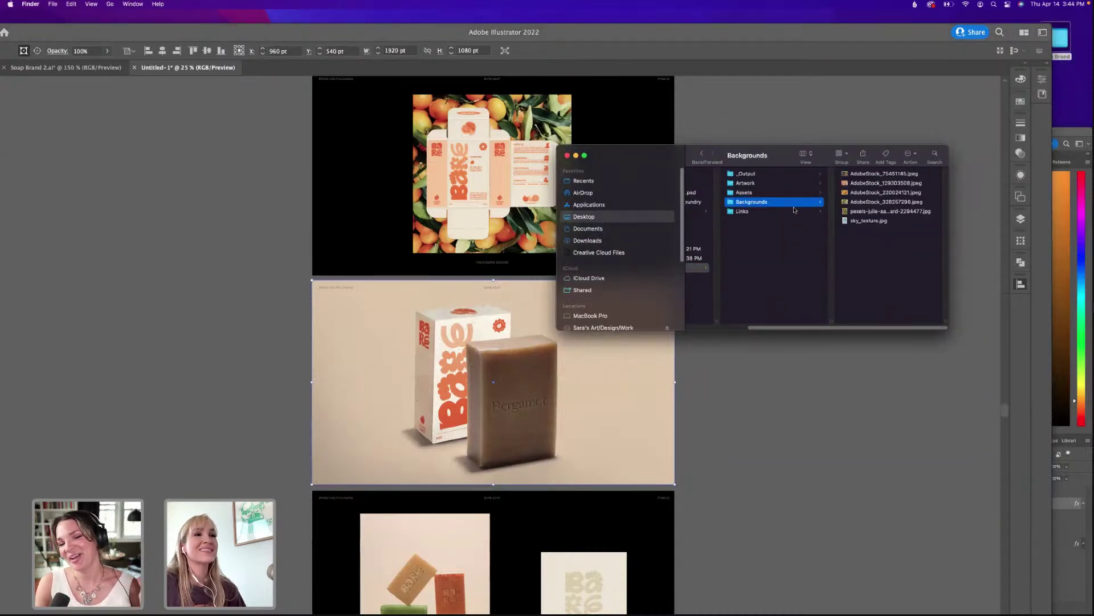
click(795, 211)
click(858, 209)
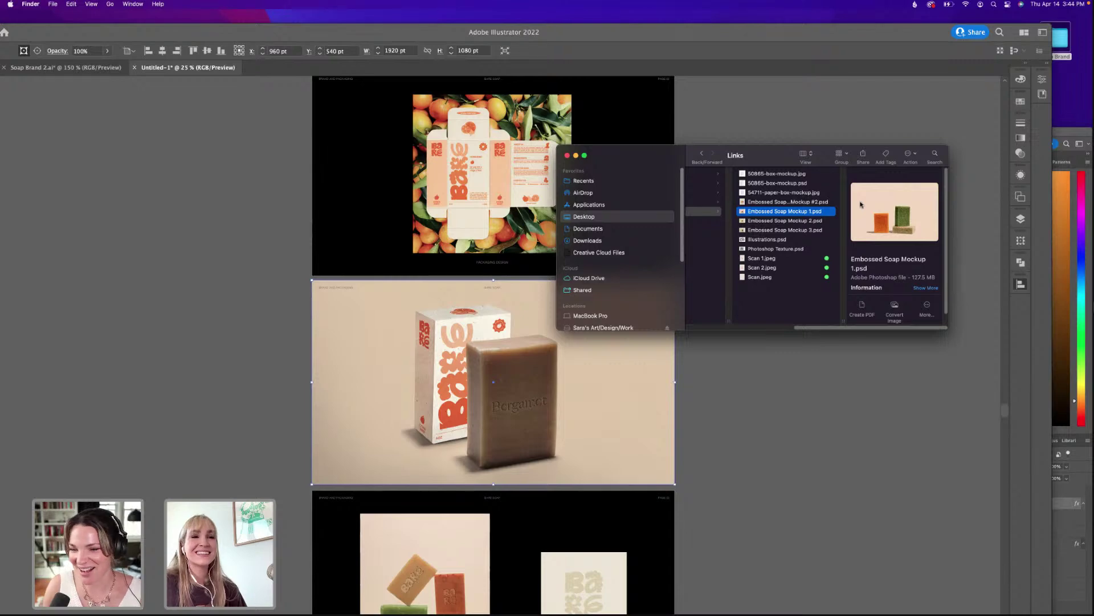
double_click(802, 211)
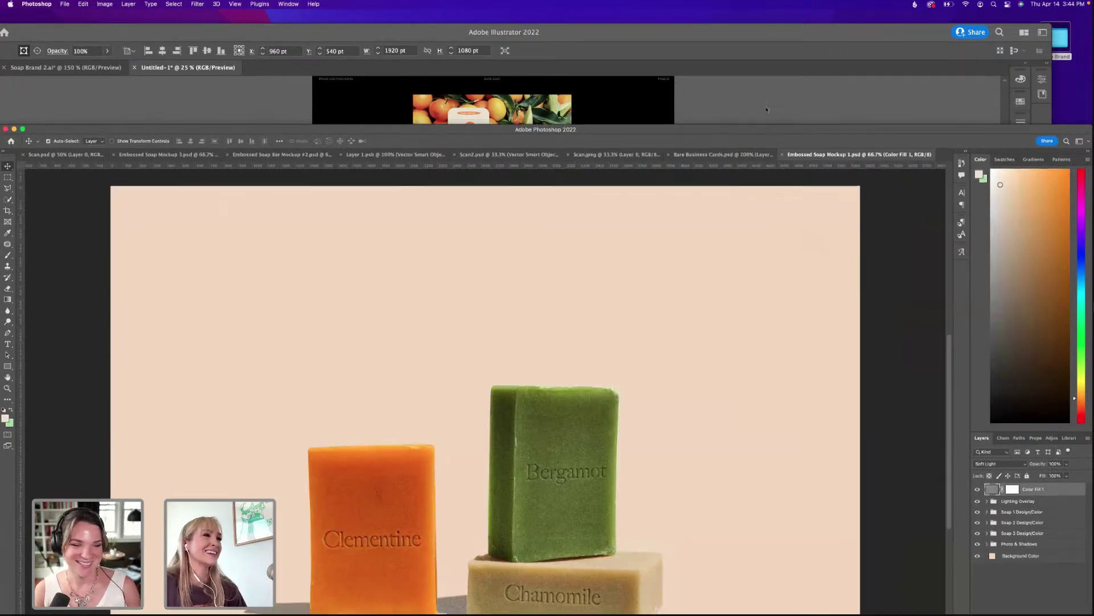
Collapse Soap 1 Design/Color, expand and toggle Soap 3 Design/Color, then switch to Bare Business Cards.
drag(762, 141, 772, 14)
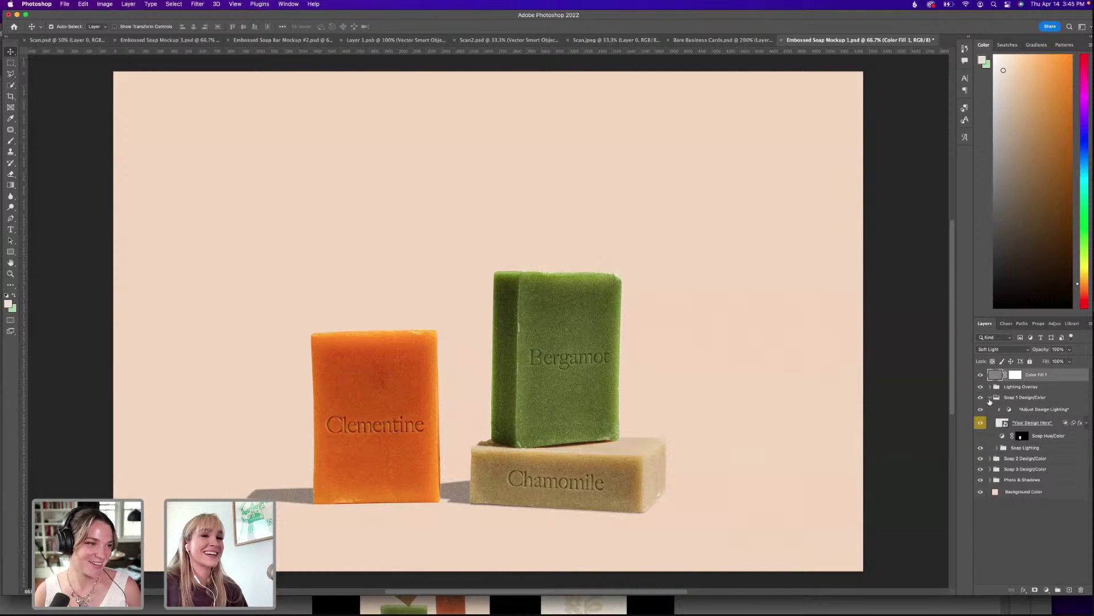
click(1020, 524)
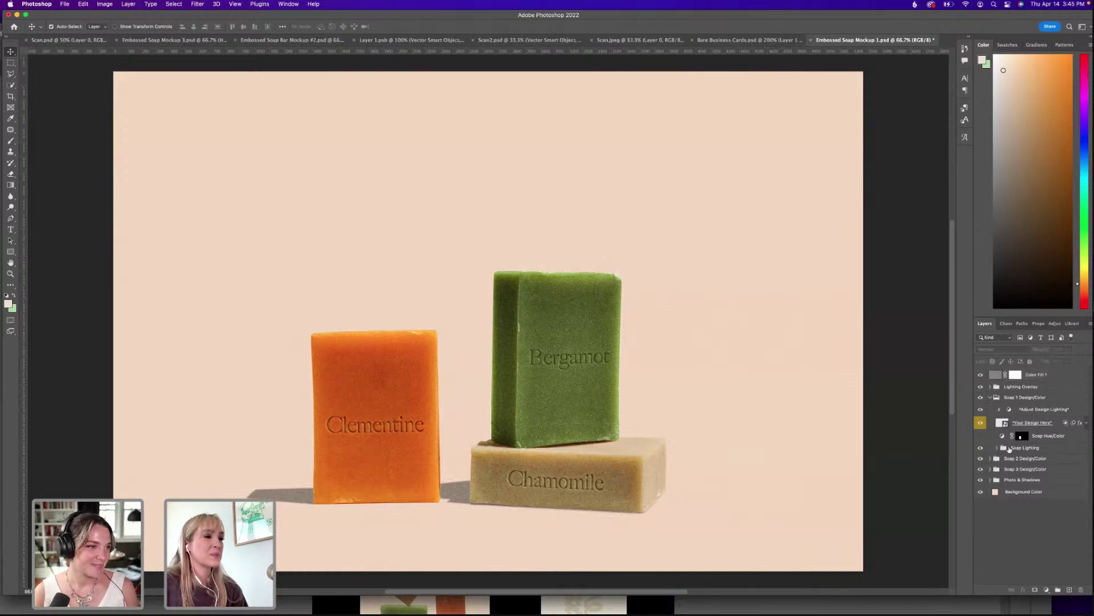
click(990, 398)
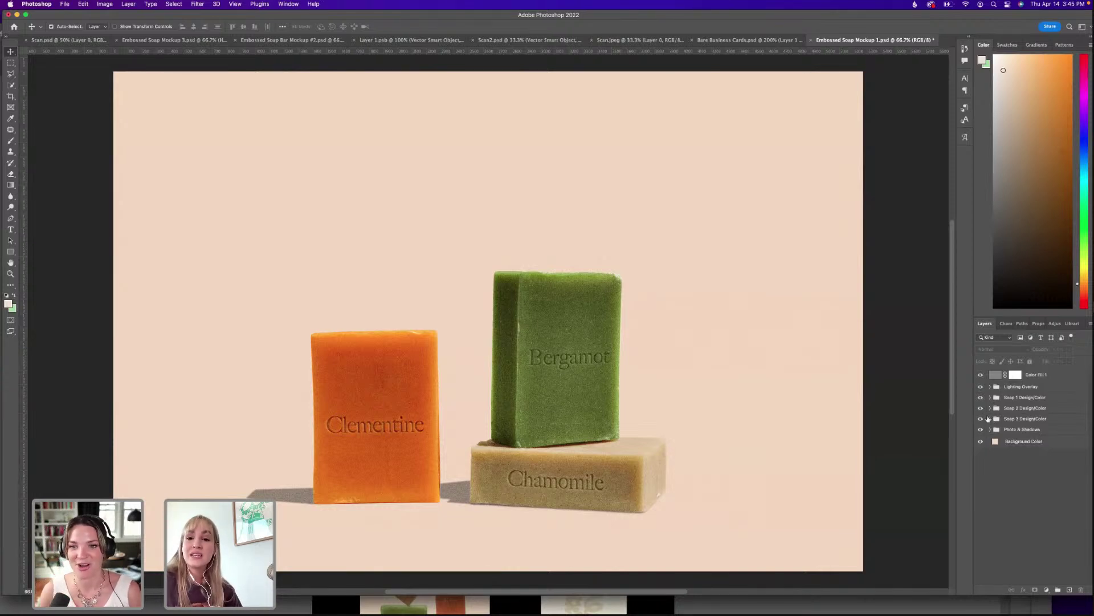
click(989, 419)
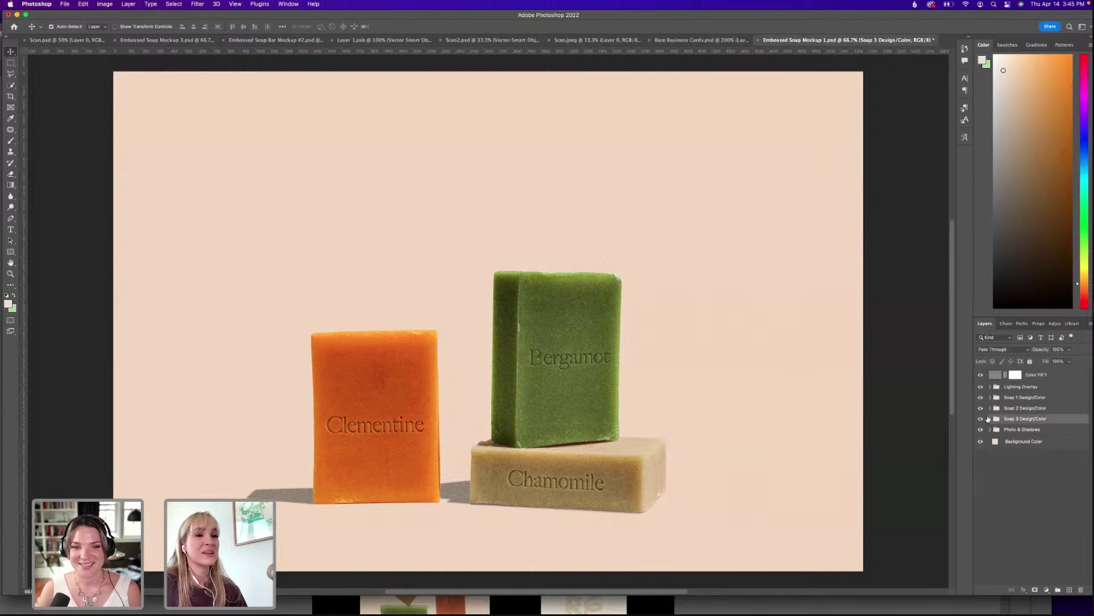
click(991, 419)
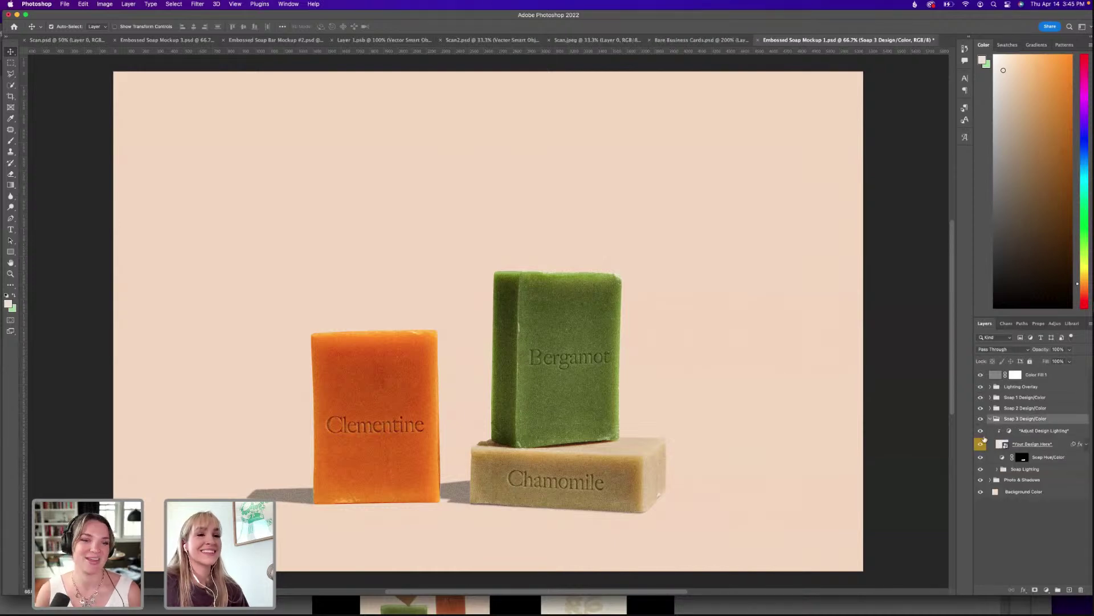
click(981, 419)
click(981, 419)
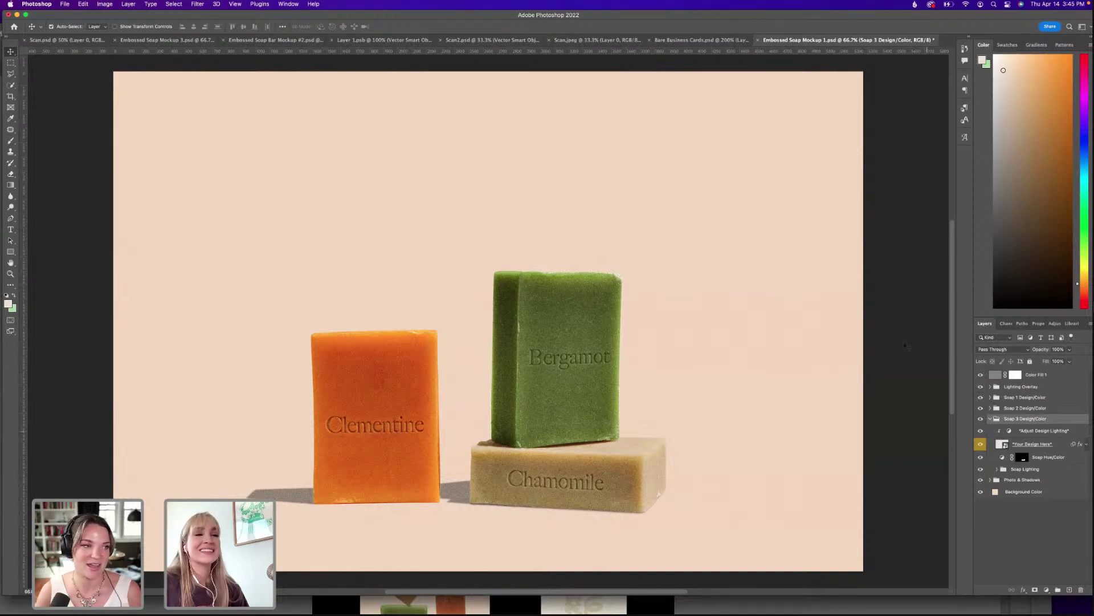
click(716, 40)
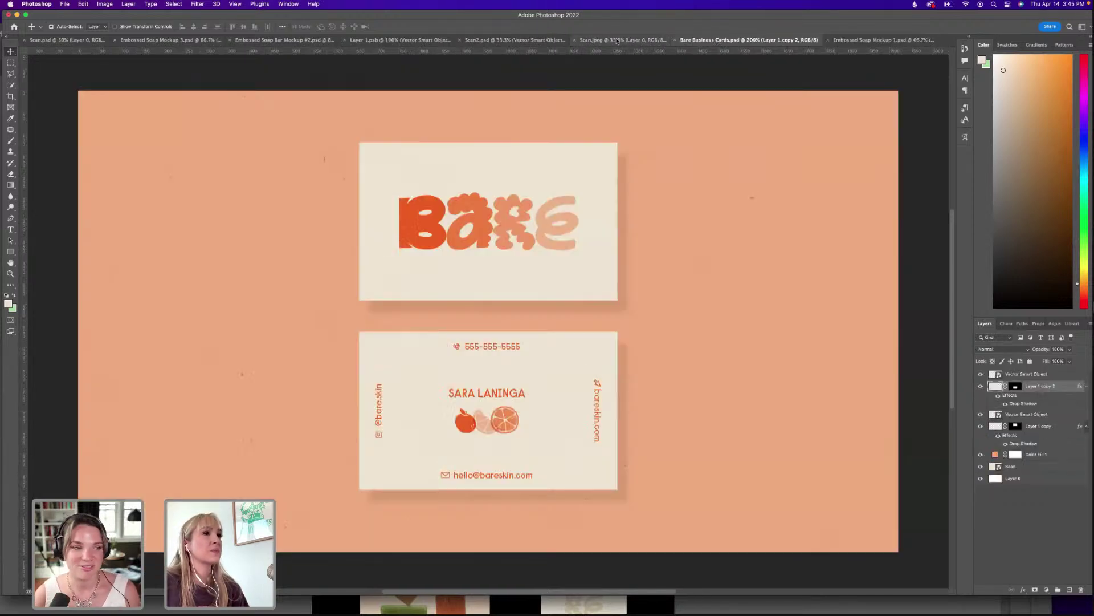
Close Bare Business Cards, Scan.jpeg (unsaved), Scan2.psd and Layer 1.psb, then view Embossed Soap Mockup 3.
click(675, 40)
click(684, 43)
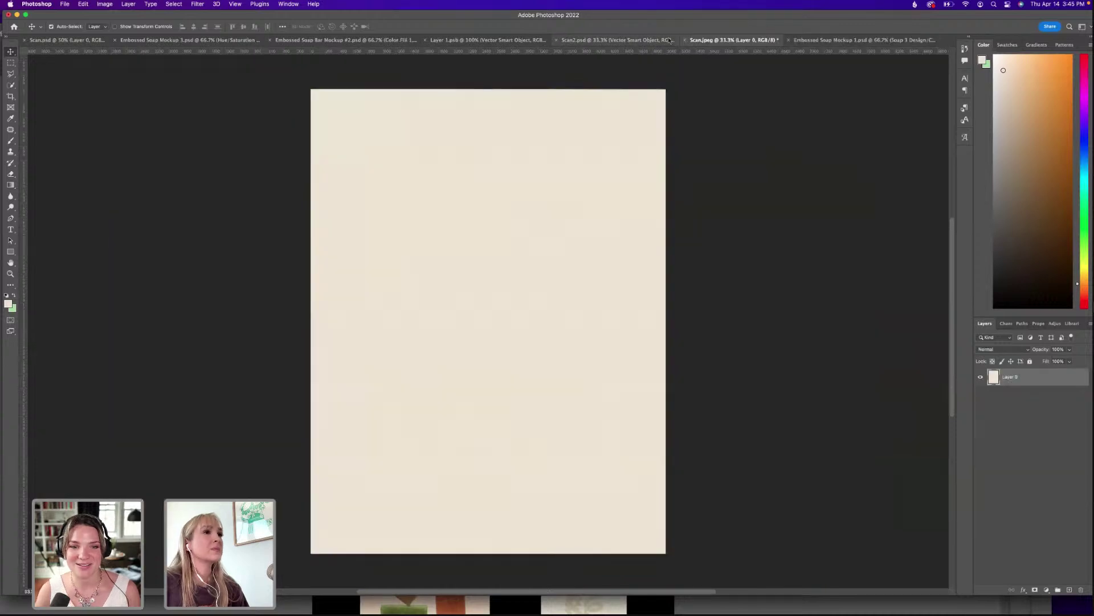
click(685, 41)
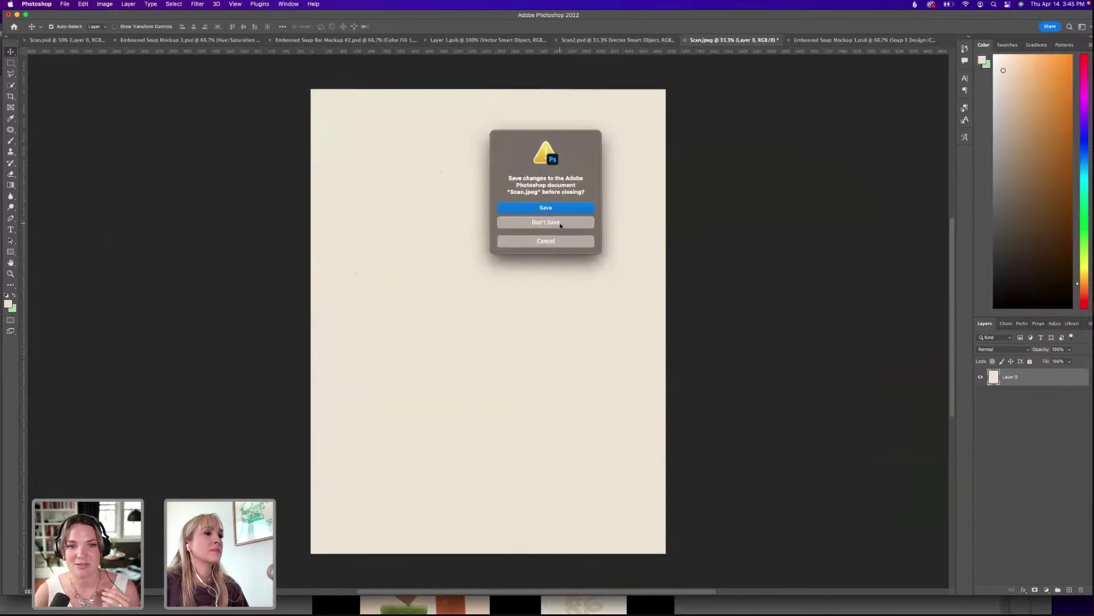
click(560, 223)
click(654, 41)
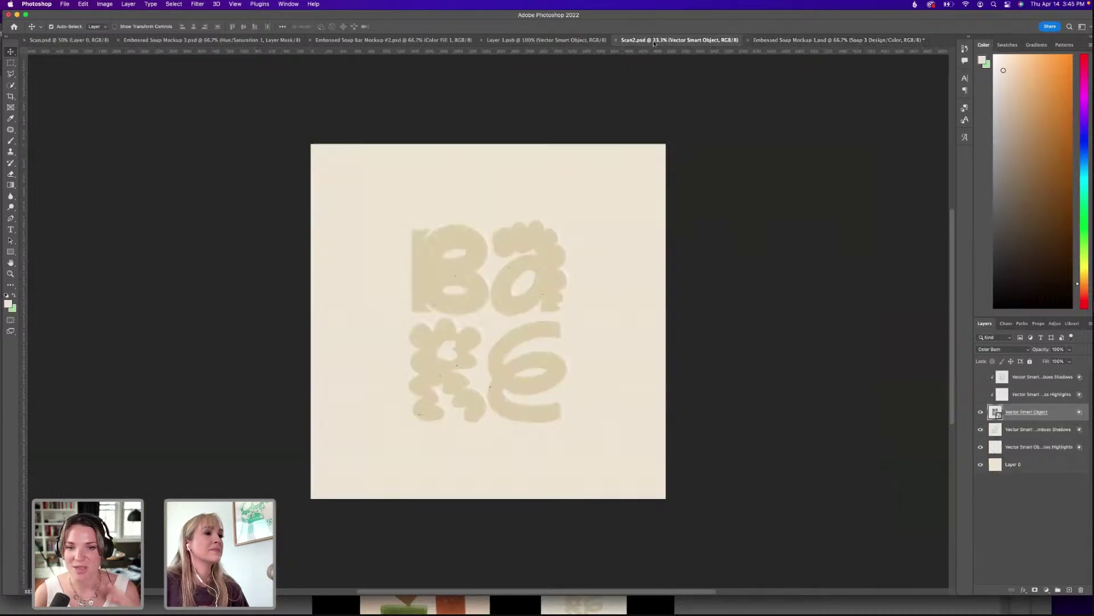
click(616, 41)
click(490, 41)
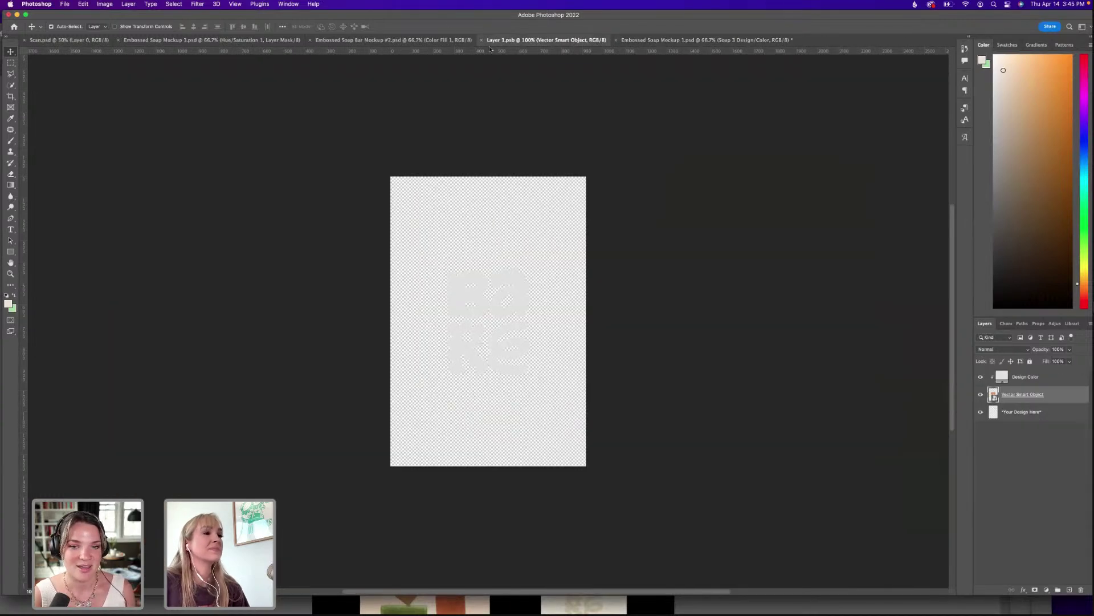
click(481, 40)
click(359, 41)
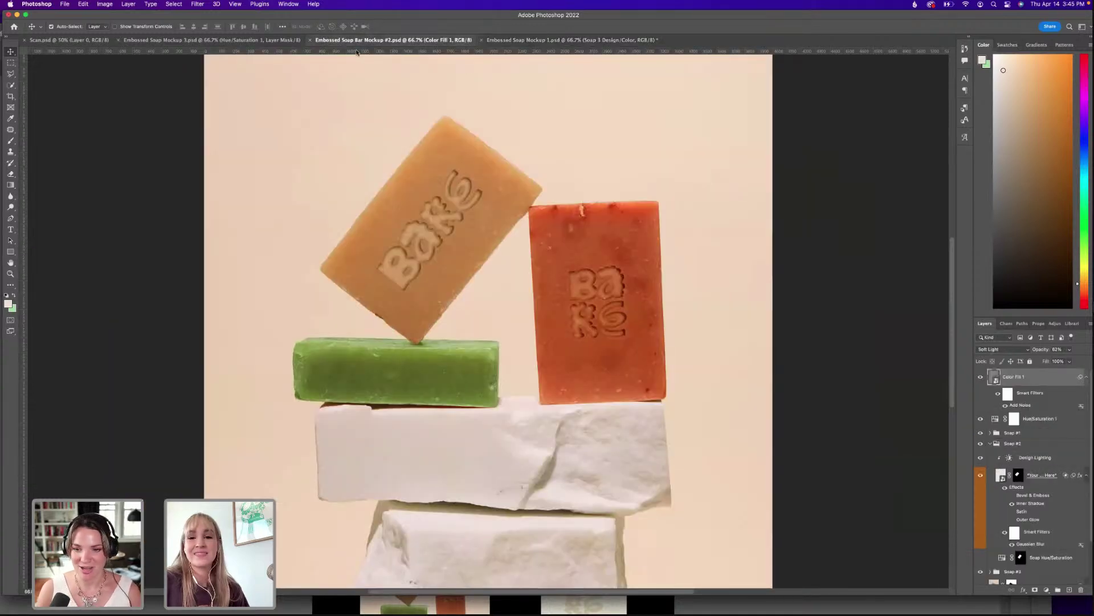
key(ctrl+shift+Tab)
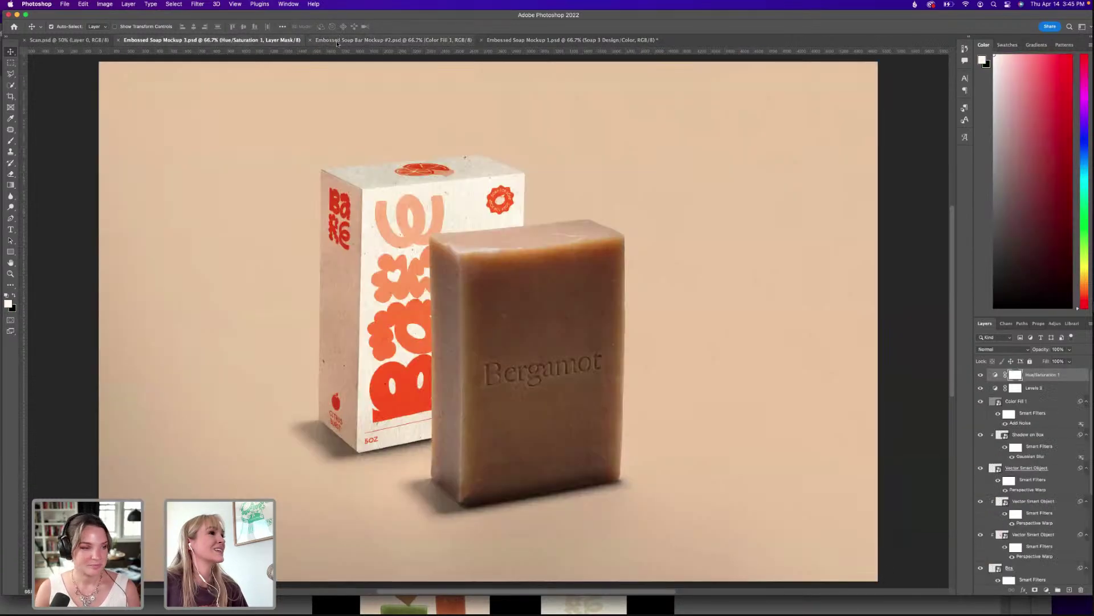
Raise the Hue/Saturation adjustment's saturation from +14 to +20 in Embossed Soap Mockup 3.
click(337, 42)
click(171, 40)
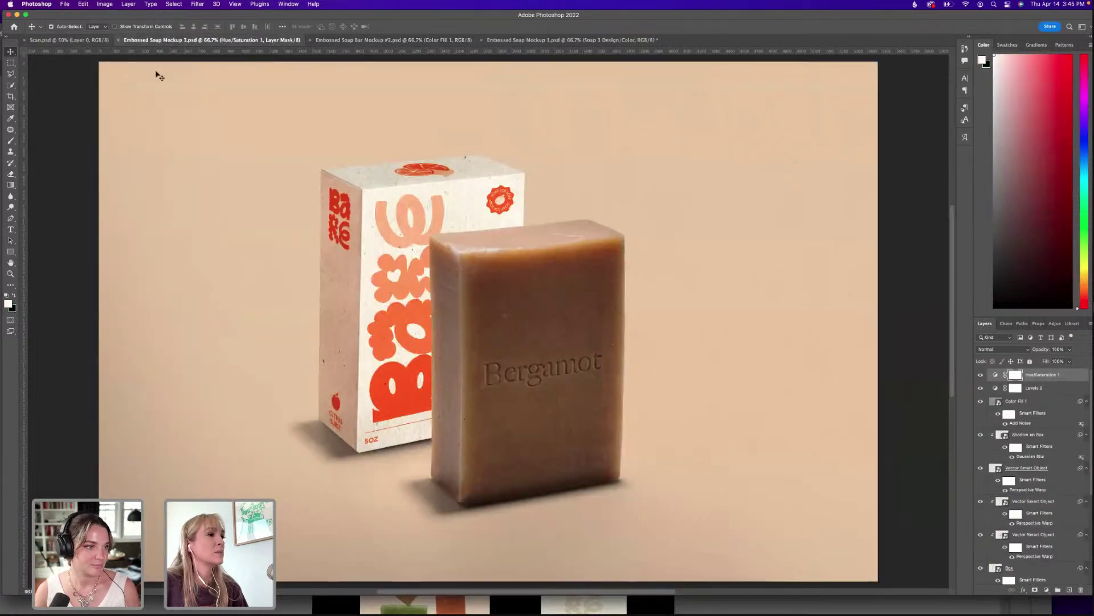
double_click(995, 380)
drag(1036, 403, 1044, 401)
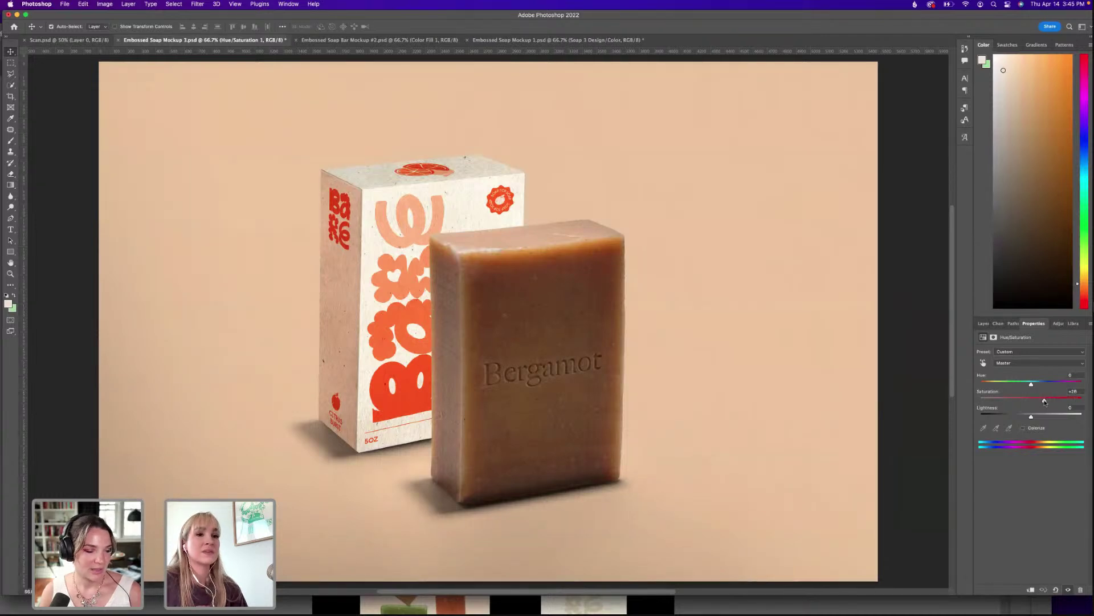
key(super+minus)
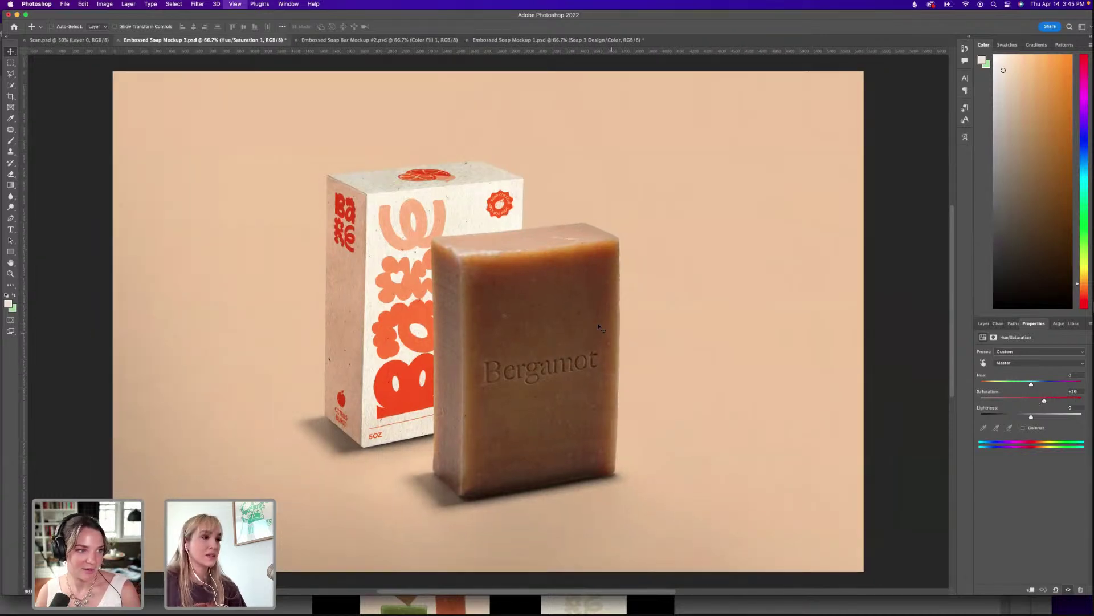
key(super+plus)
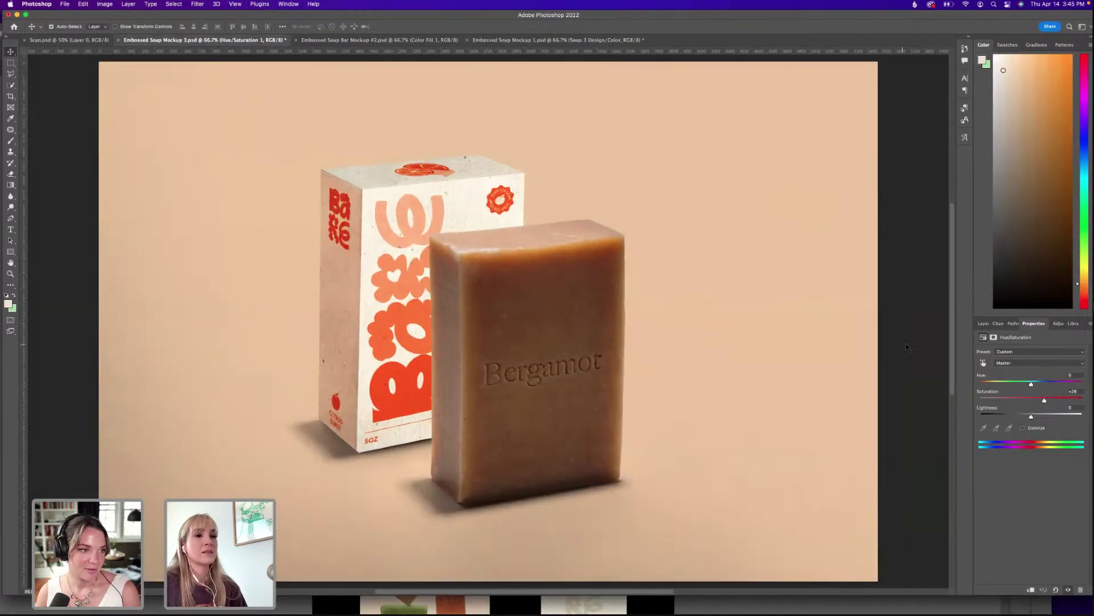
Scroll the Layers list down to the Colors group's Soap Lighting and Soap Hue/Color layers.
click(987, 324)
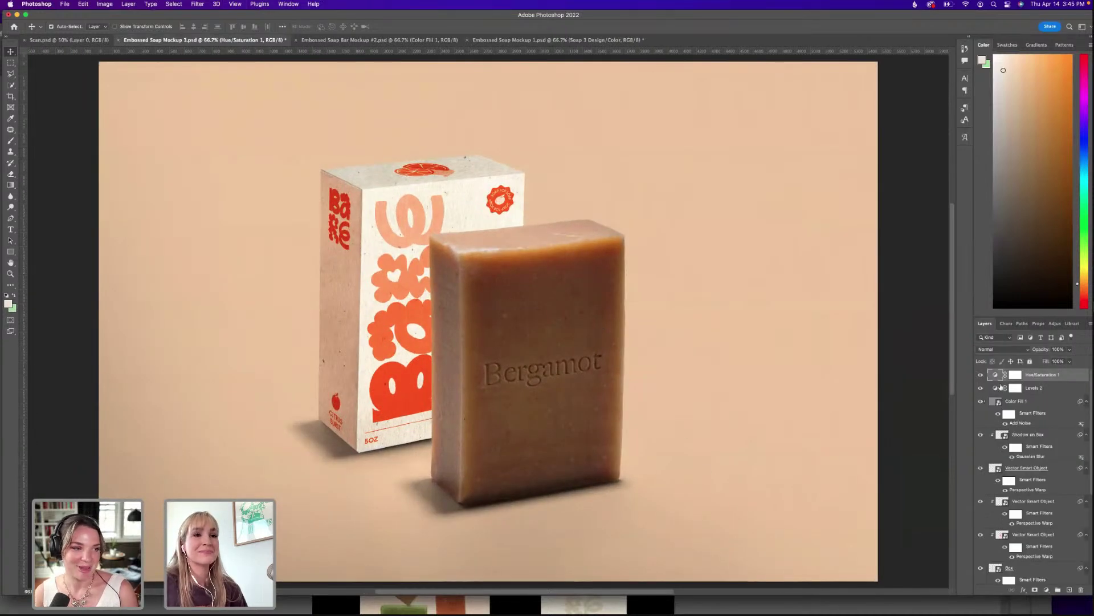
scroll(1021, 399, down, 2)
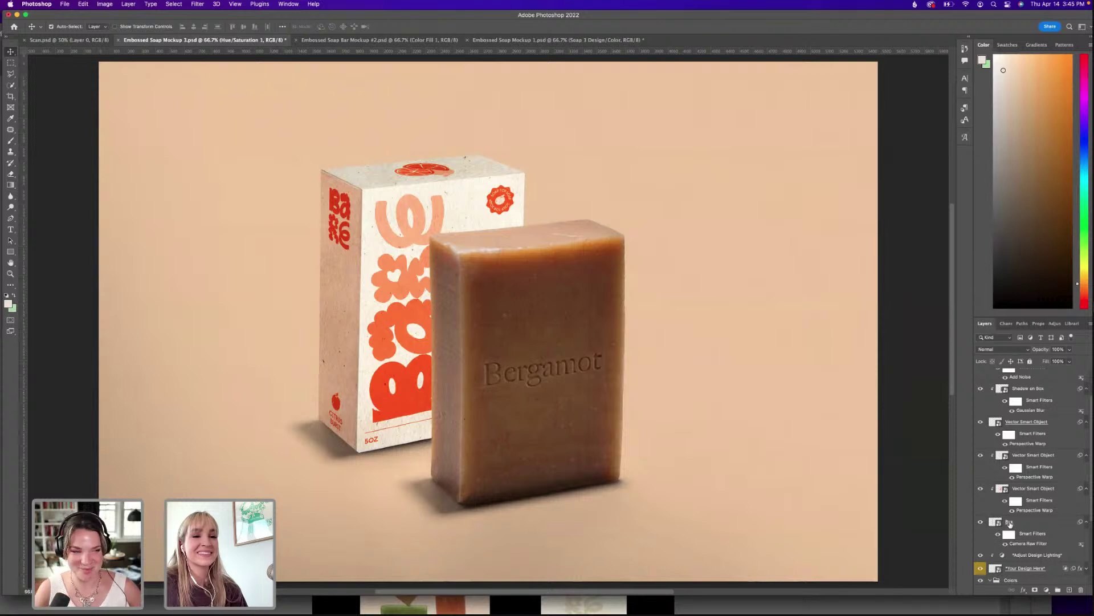
scroll(1010, 523, down, 1)
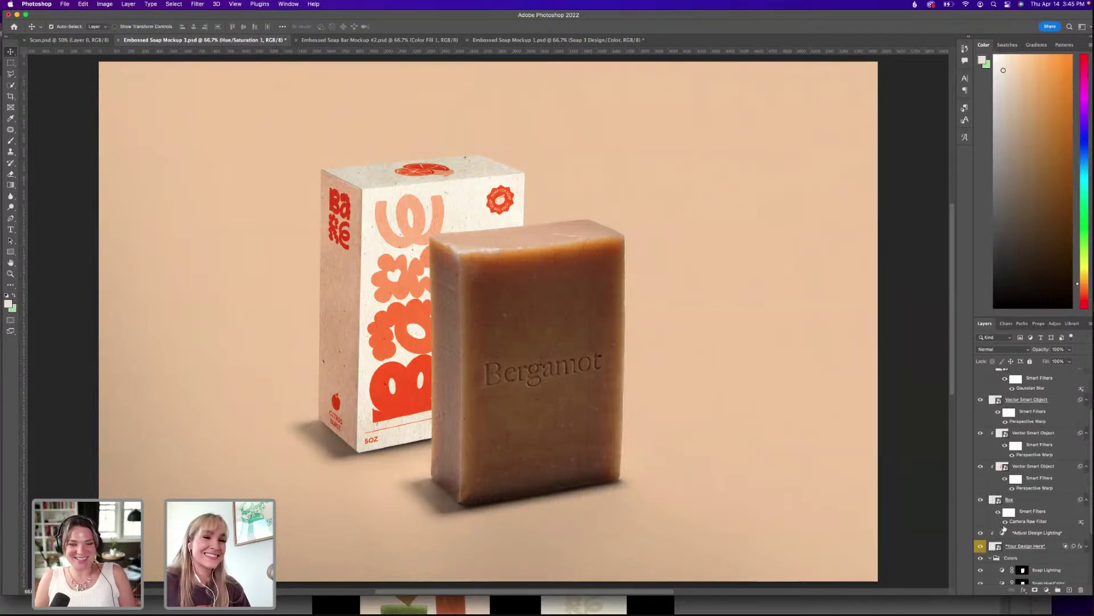
scroll(1003, 513, down, 1)
scroll(1004, 517, down, 2)
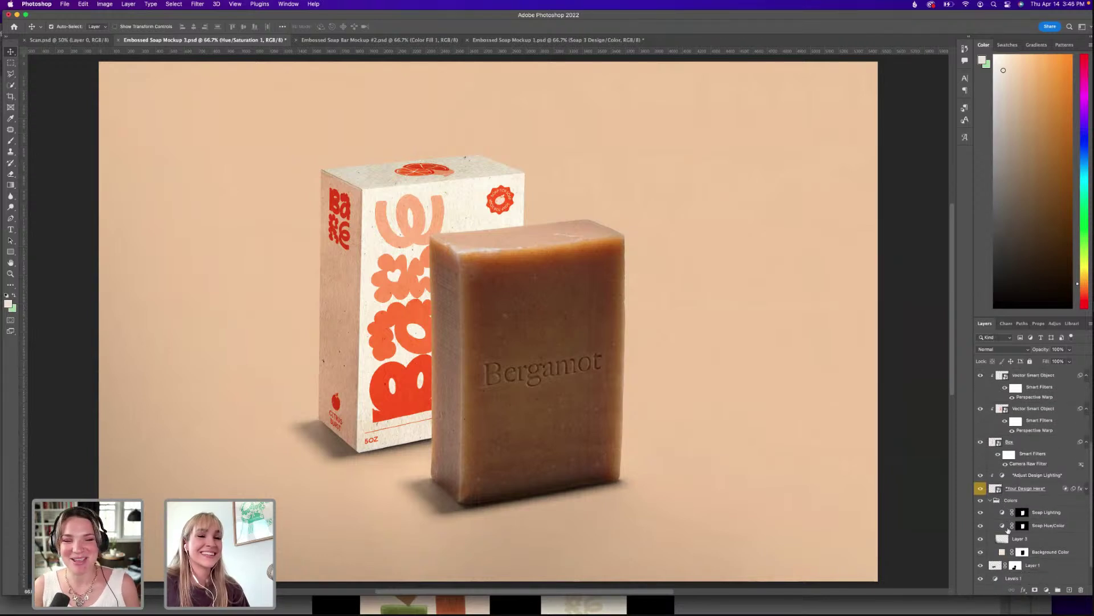
Add a Levels adjustment layer above Soap Hue/Color and clip it to the soap colour.
double_click(1008, 525)
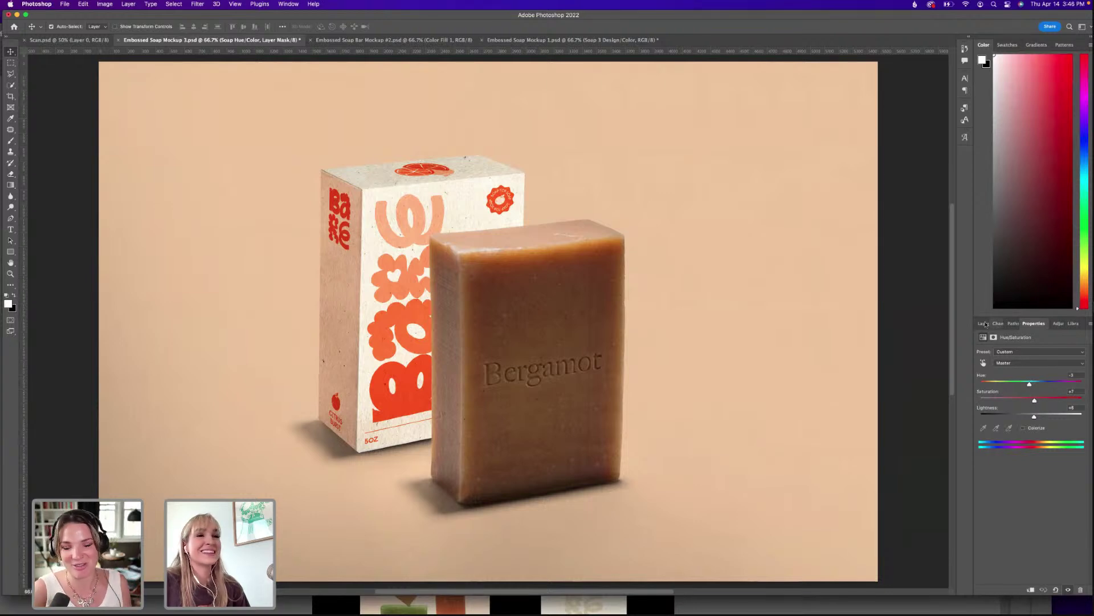
click(984, 324)
scroll(1020, 470, down, 1)
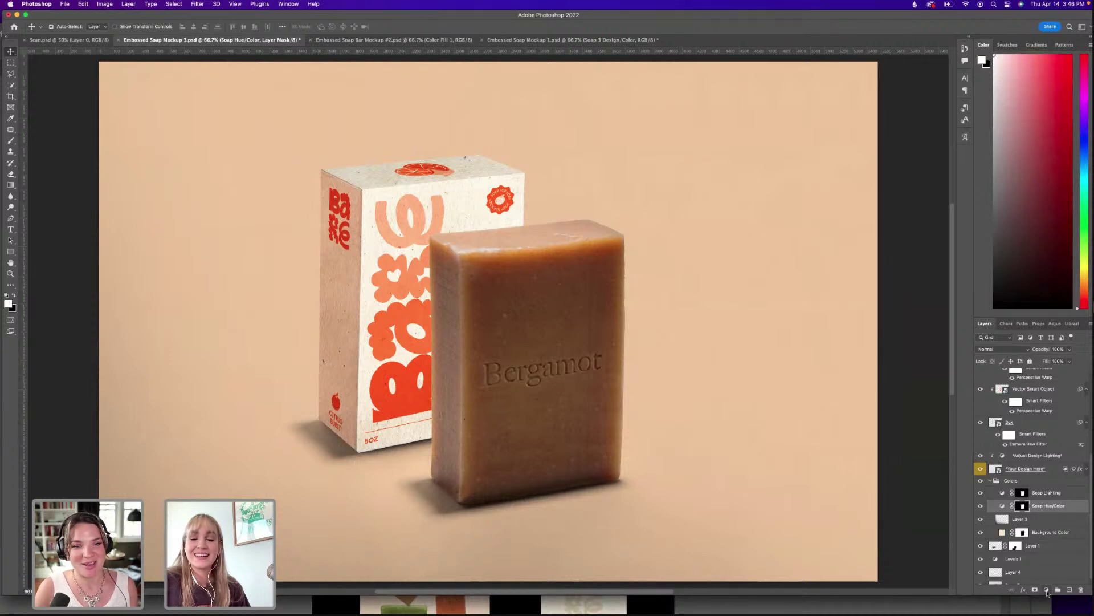
click(1047, 593)
click(1046, 455)
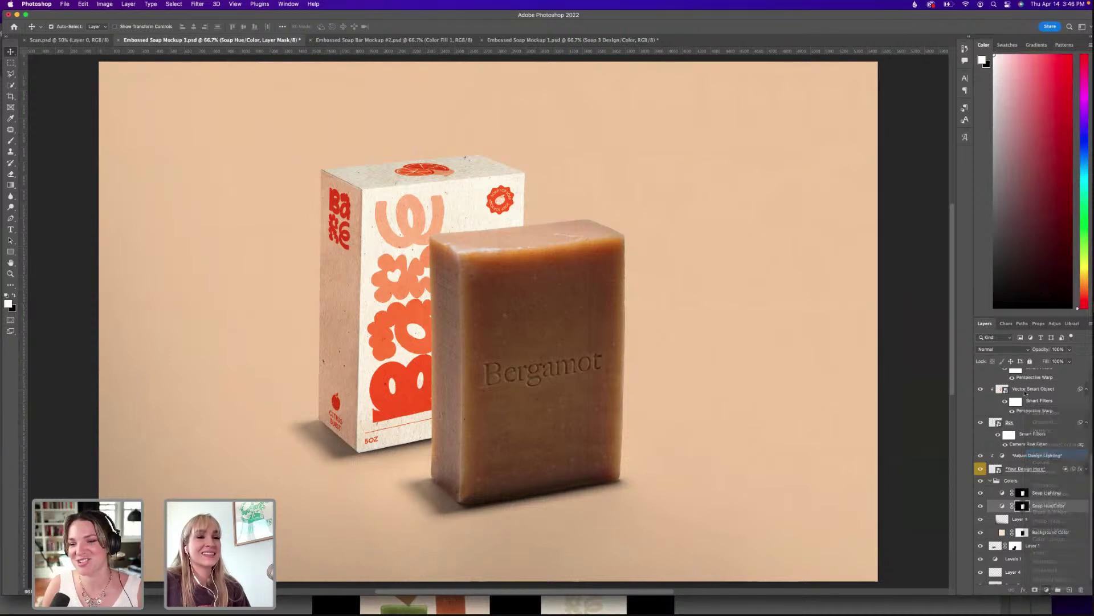
click(984, 323)
right_click(1044, 505)
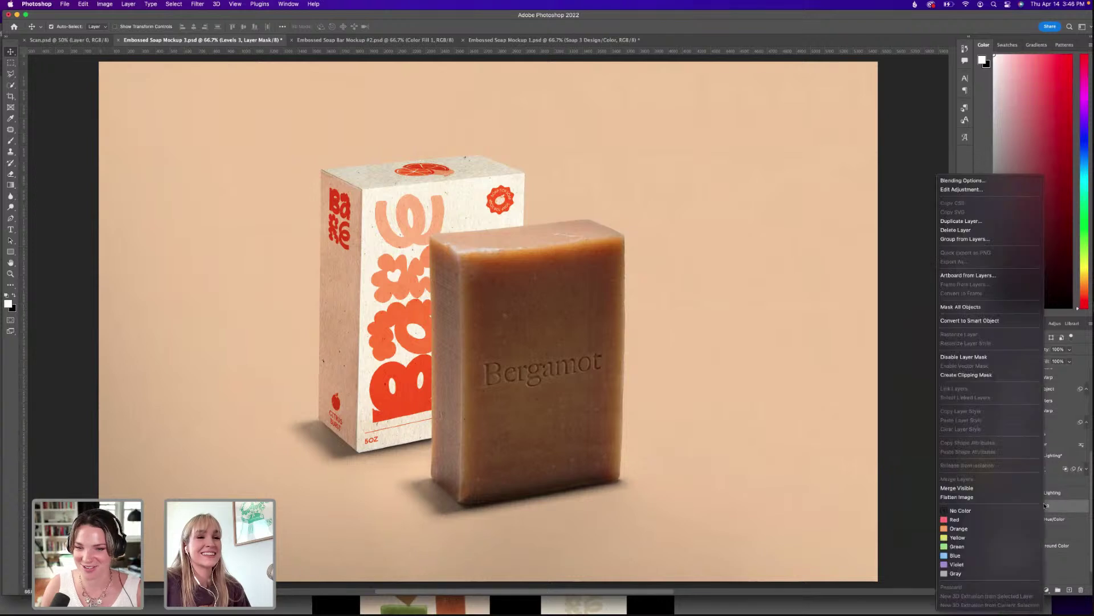
click(981, 375)
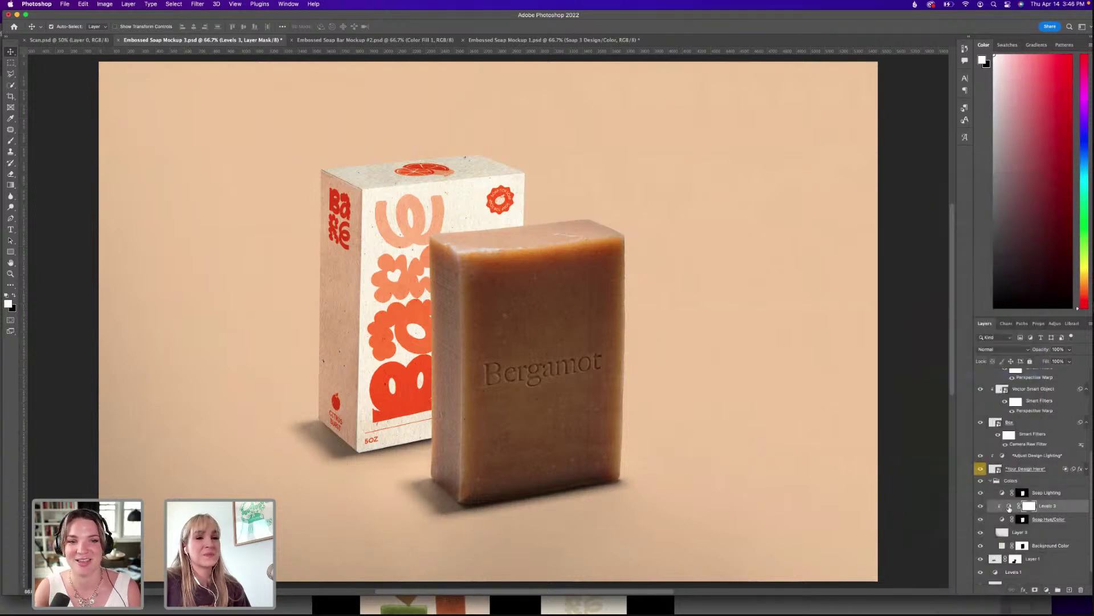
Drag the Levels 3 input sliders to brighten the soap, comparing with it hidden.
click(1009, 507)
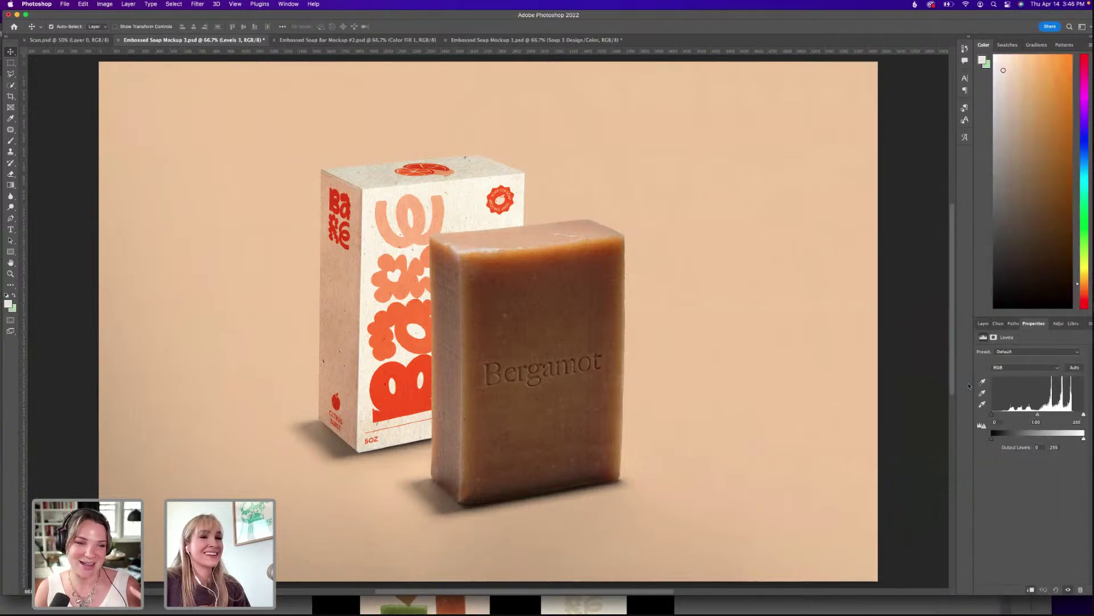
drag(1043, 415, 1076, 415)
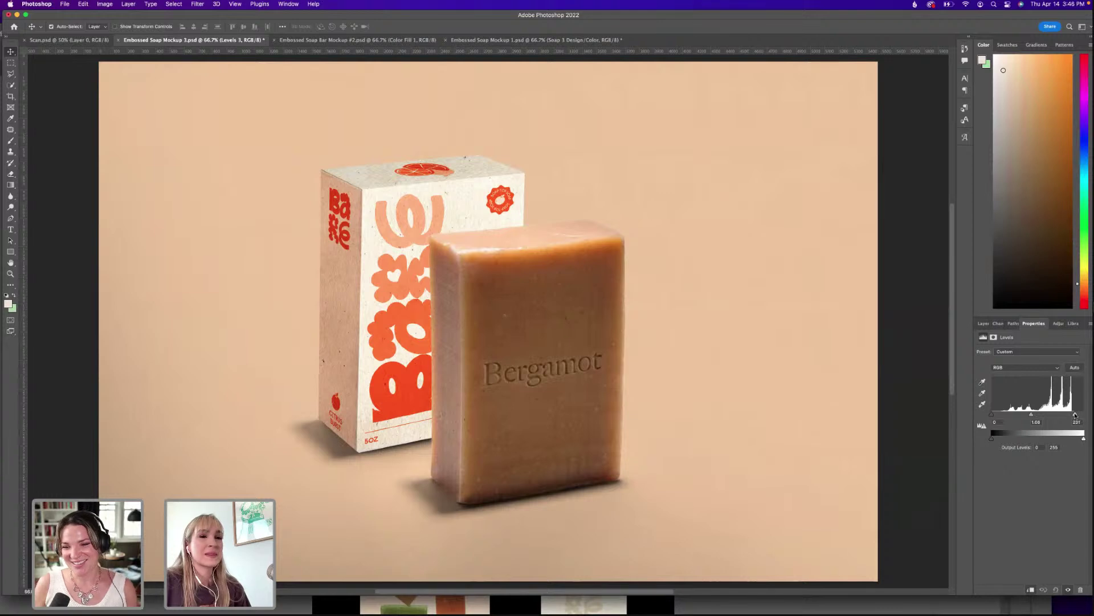
drag(994, 415, 994, 416)
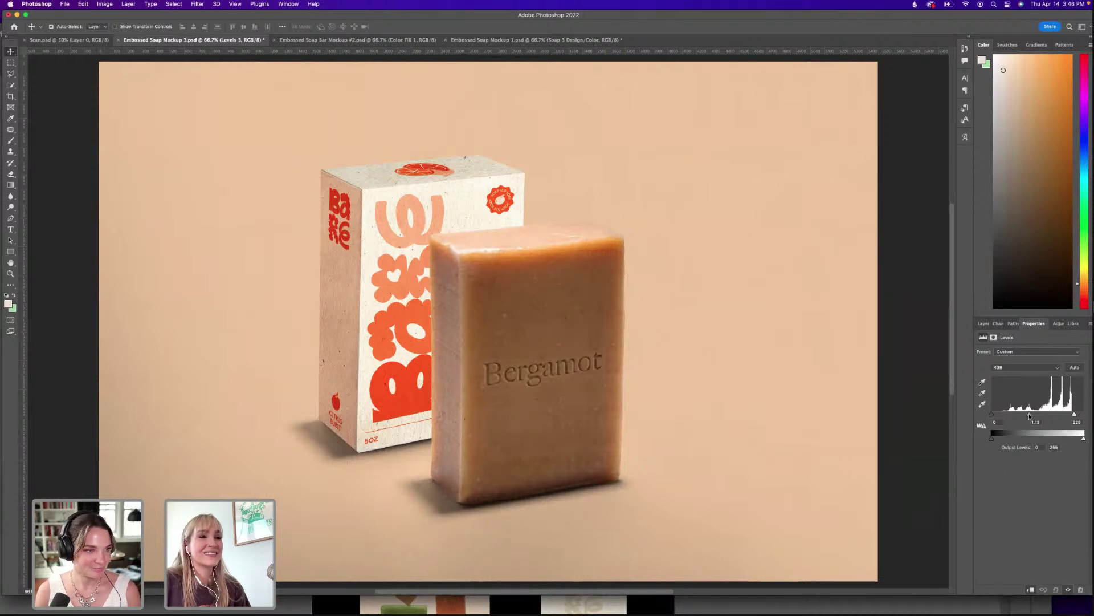
drag(1031, 417, 1033, 417)
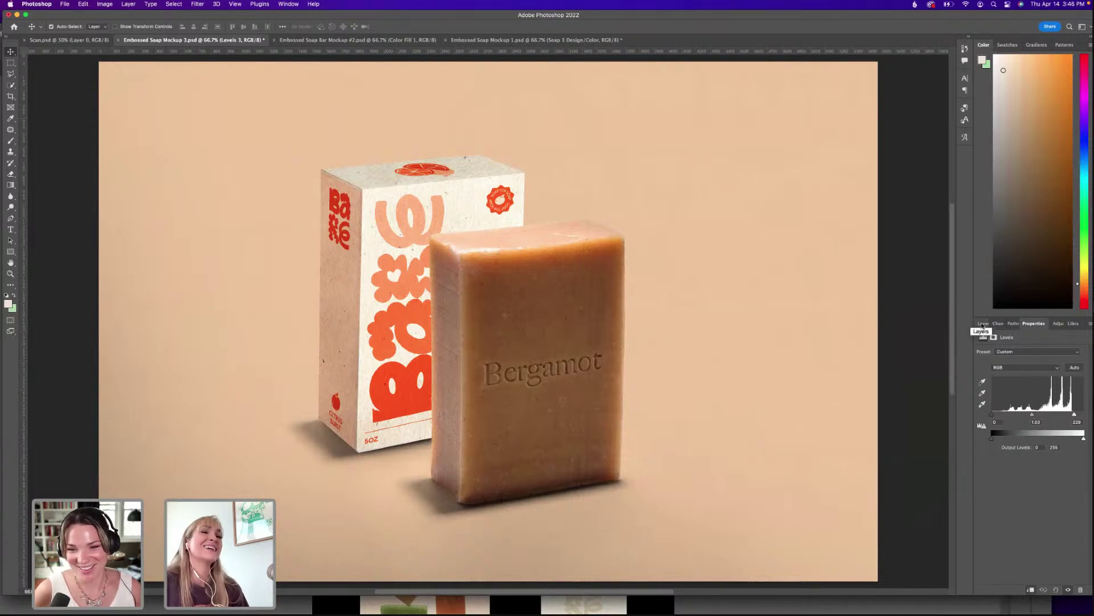
click(982, 324)
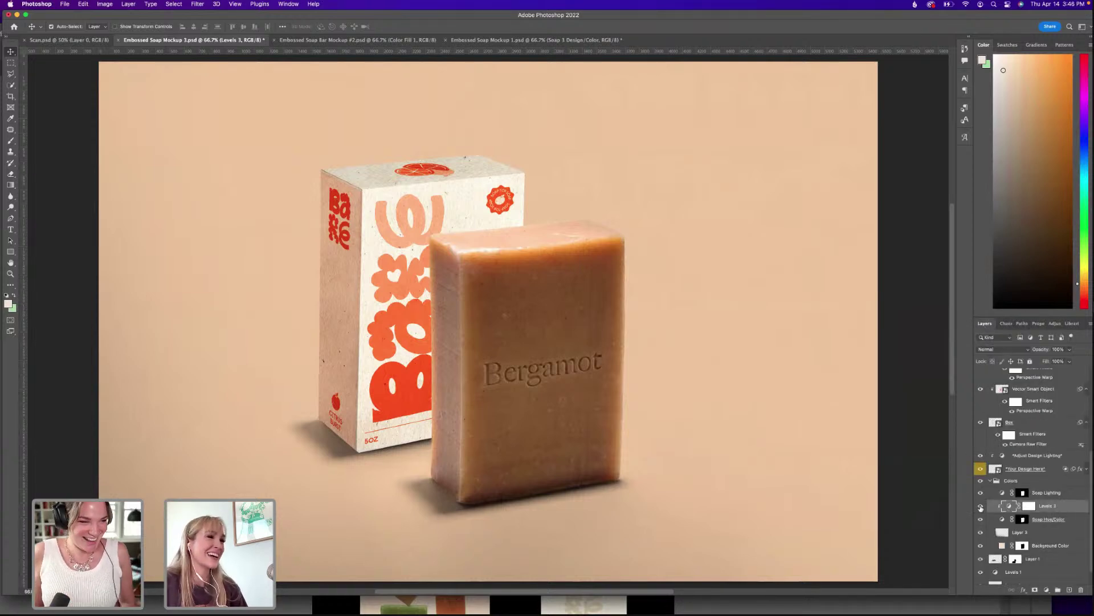
click(981, 507)
click(980, 506)
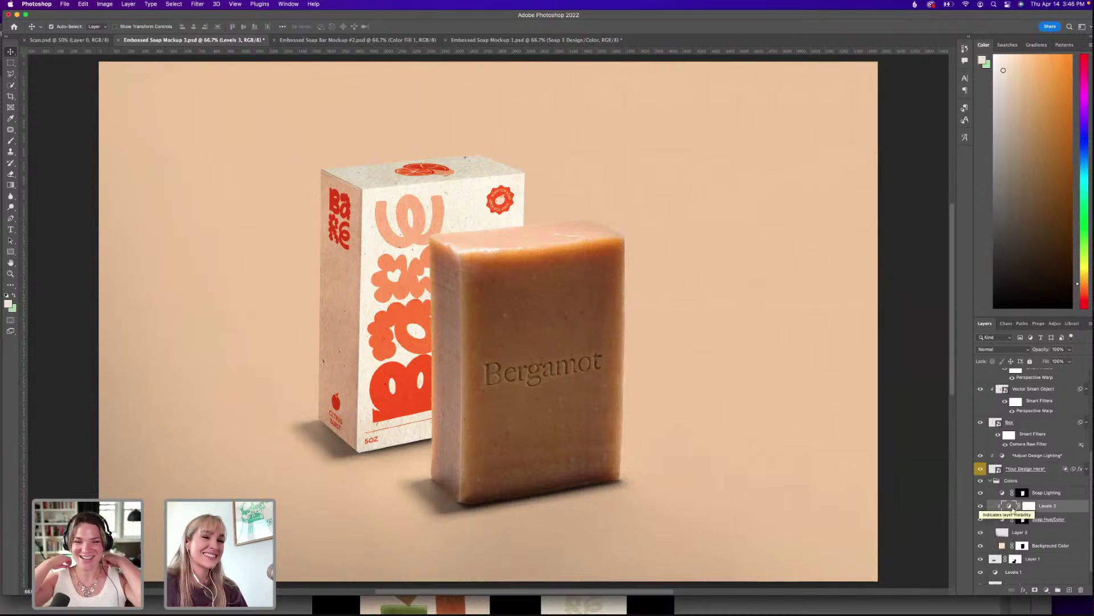
Save Embossed Soap Mockup 3 and return to Illustrator.
scroll(980, 507, down, 1)
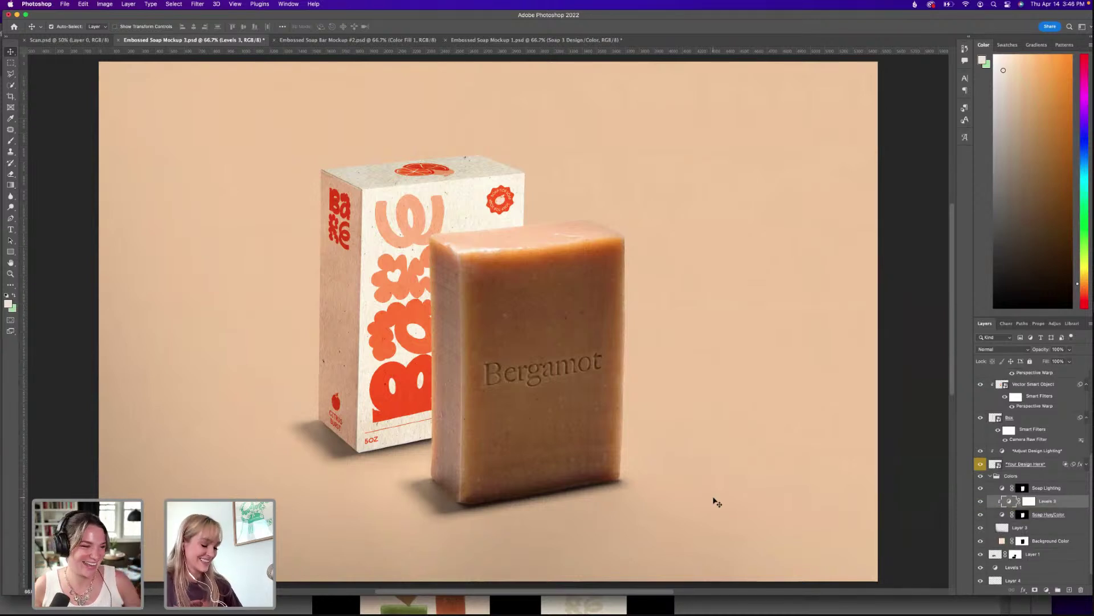
key(super+s)
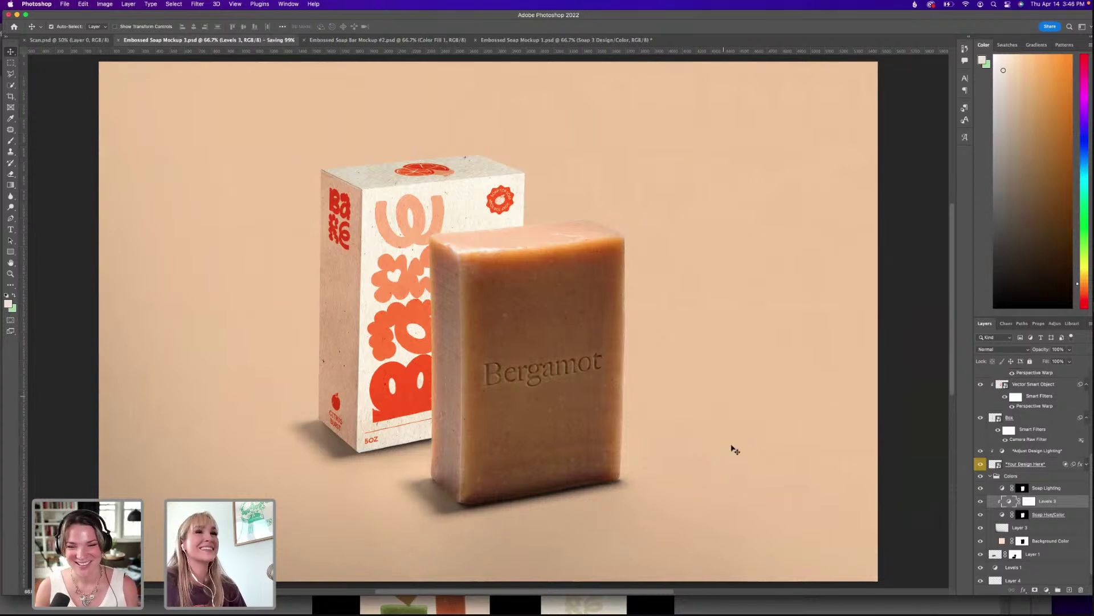
click(772, 607)
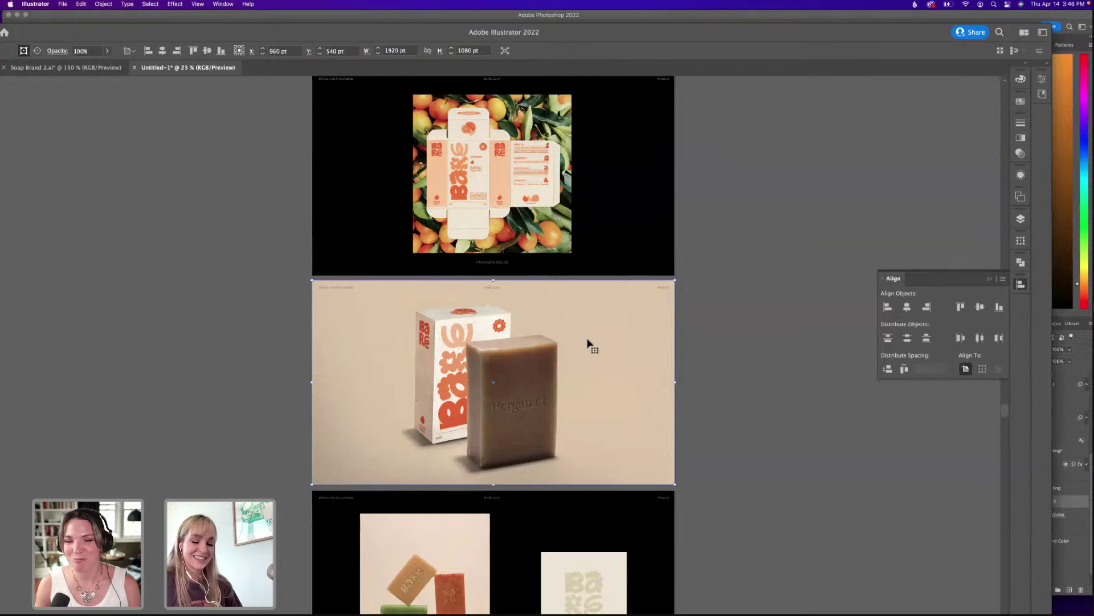
Delete the old soap photo from the middle artboard.
key(Delete)
key(super+shift+p)
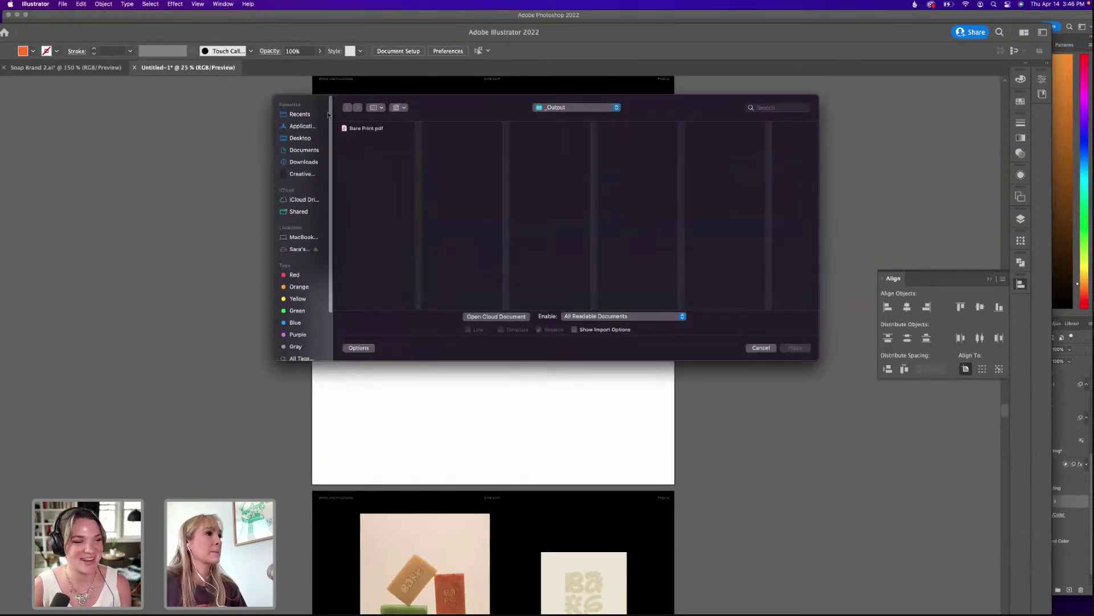
click(303, 143)
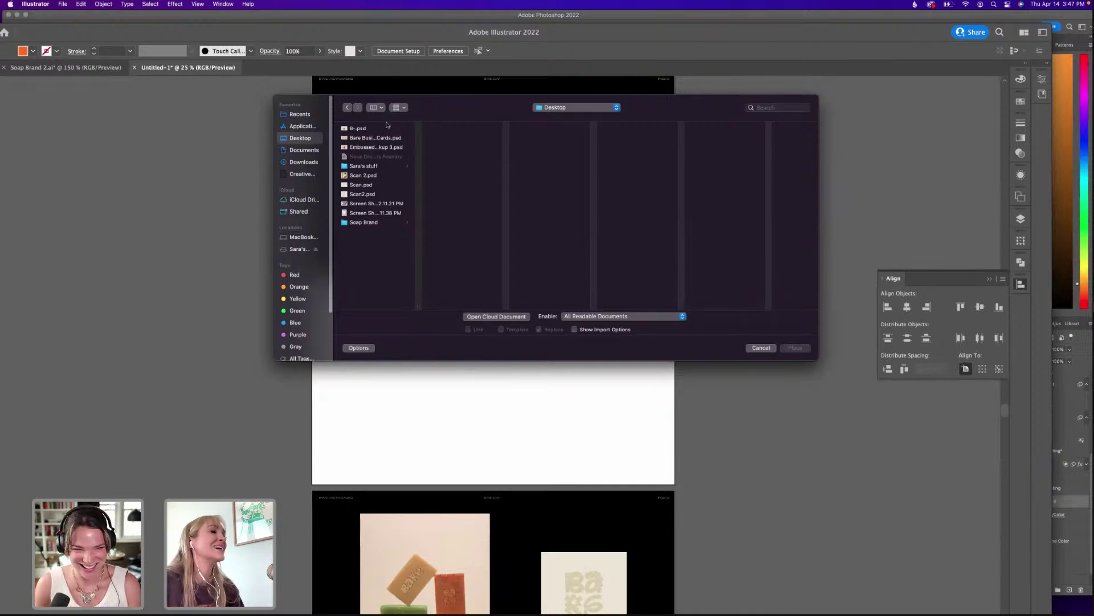
key(Escape)
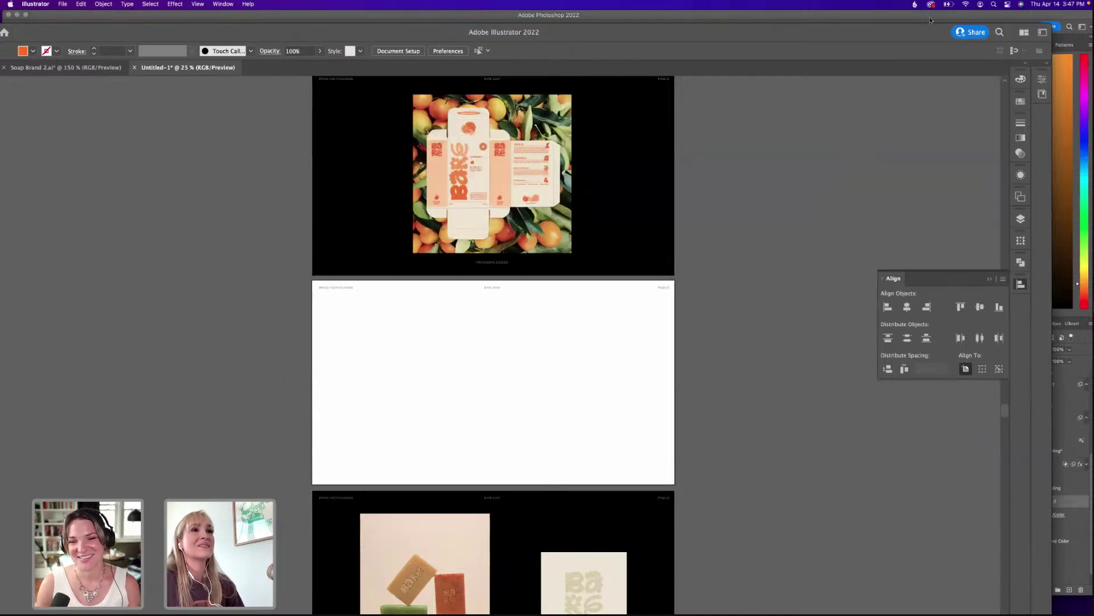
Place Embossed Soap Mockup 3.psd from the Soap Brand > Assets > Links folder.
key(super+shift+p)
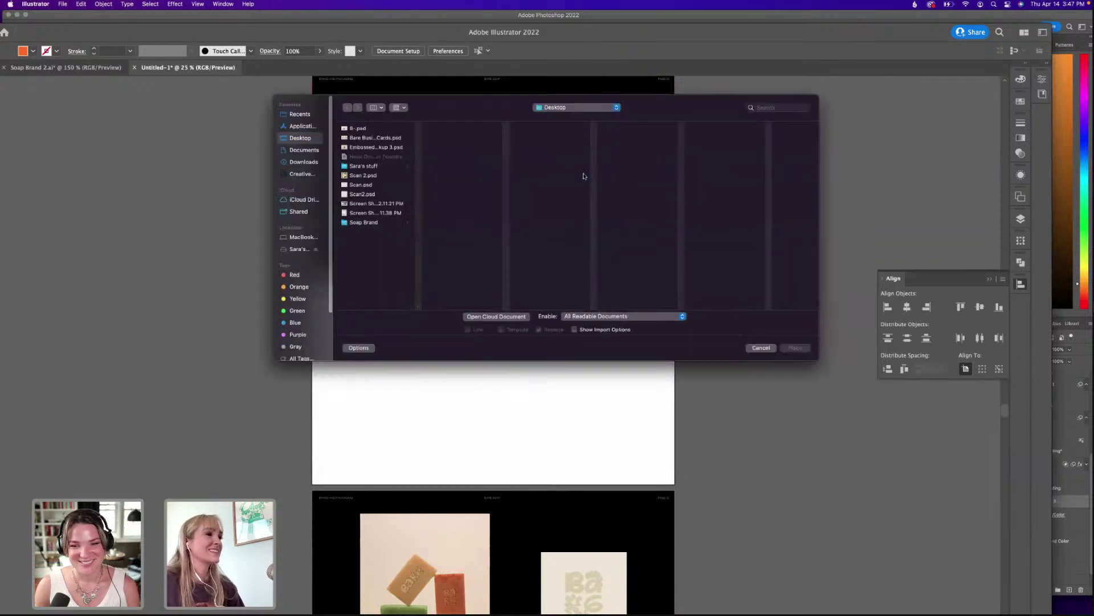
click(373, 222)
click(451, 147)
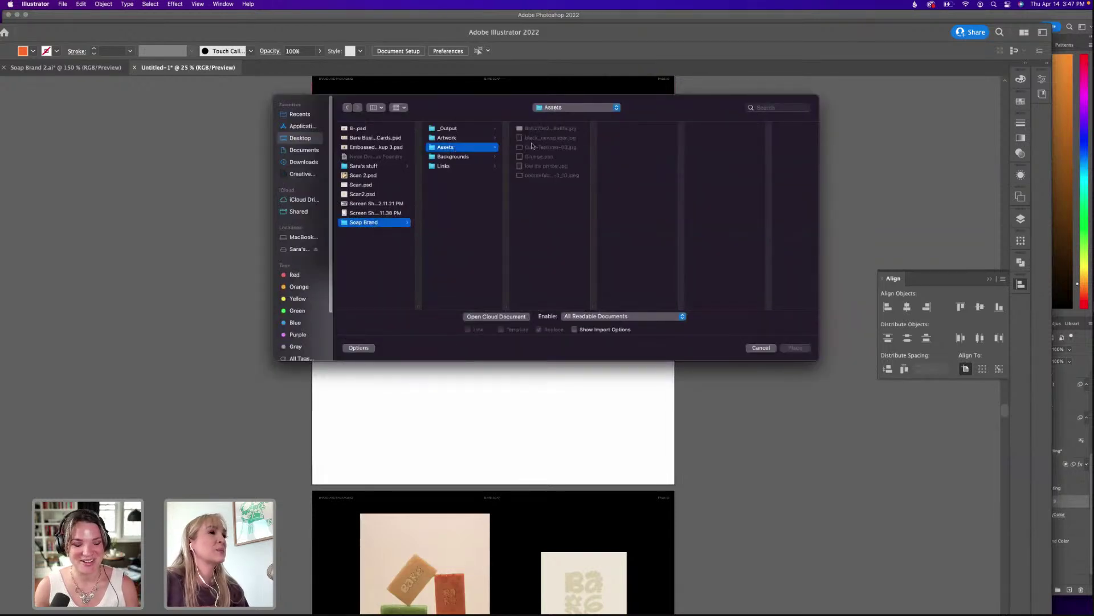
click(451, 167)
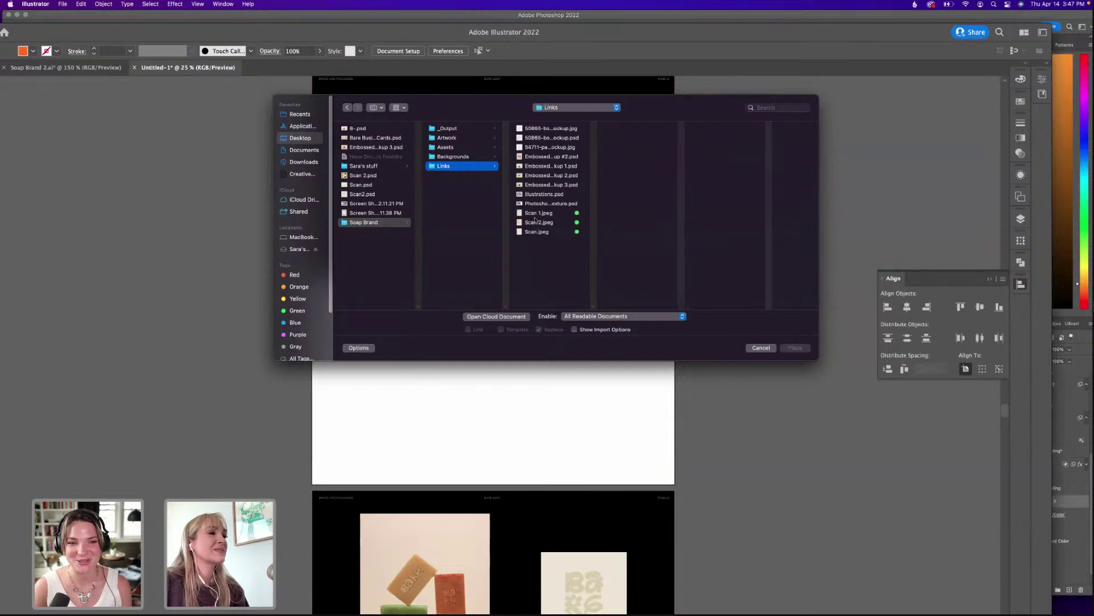
click(538, 185)
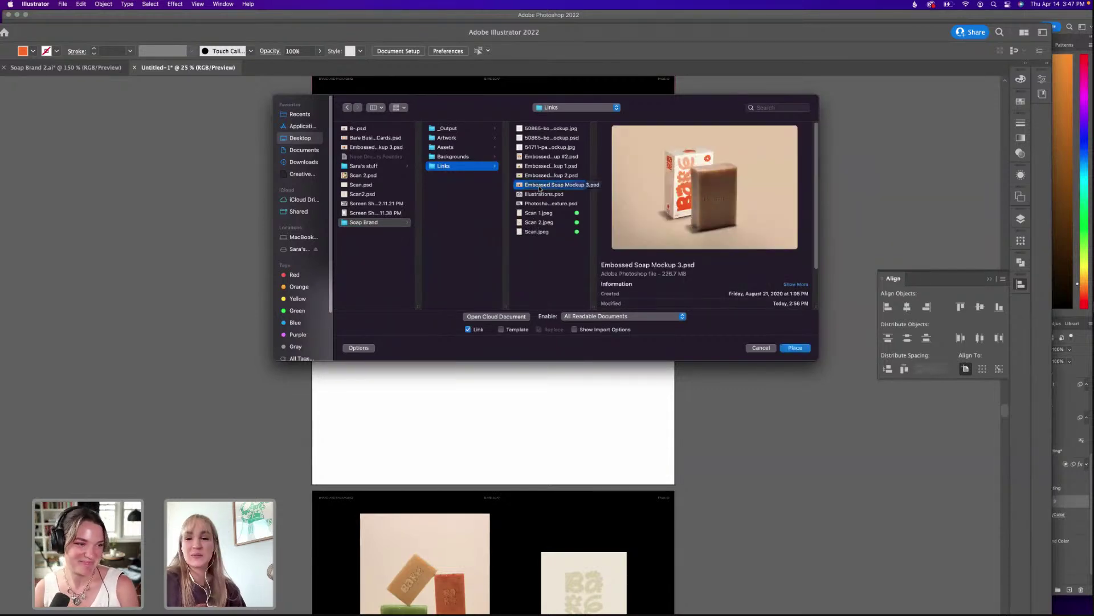
double_click(539, 186)
Drop the mockup onto the middle artboard, remove the extra copy, and enlarge it to cover the artboard.
click(530, 386)
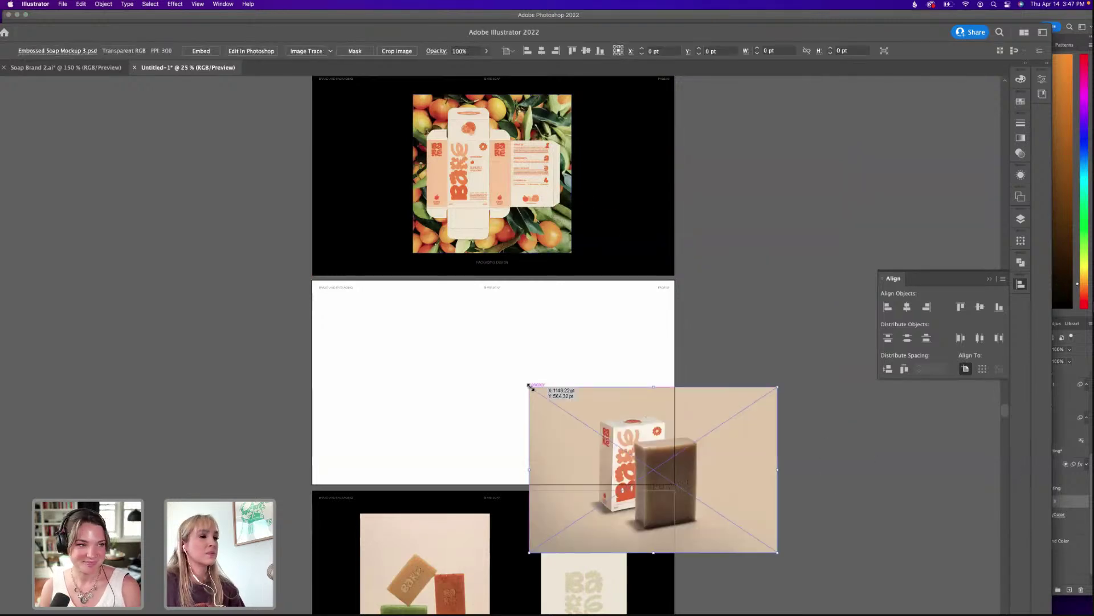
click(430, 362)
click(654, 361)
click(647, 419)
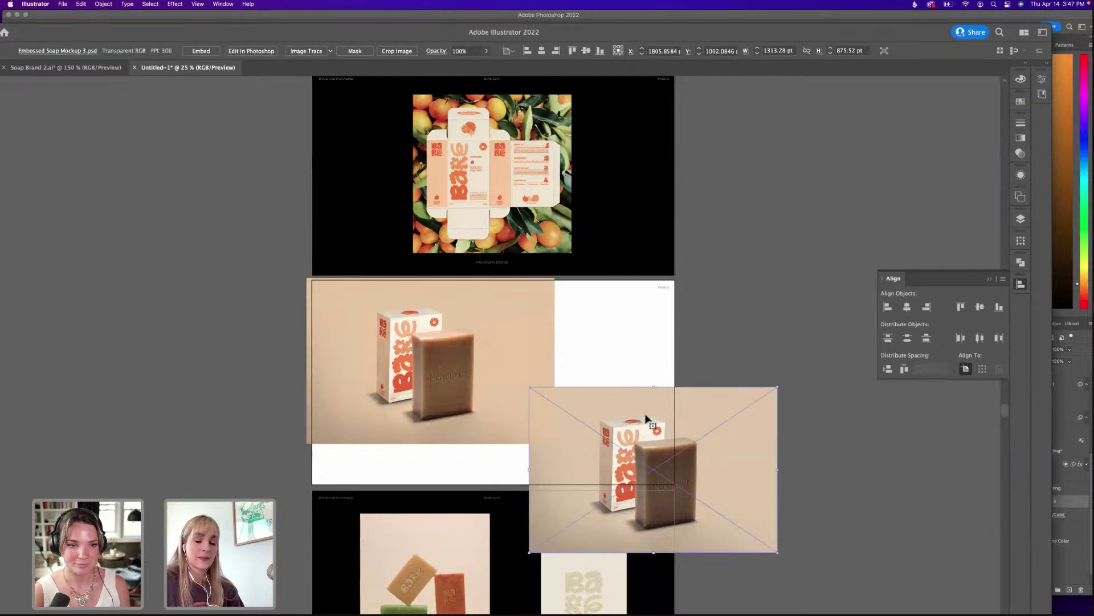
key(Delete)
drag(523, 401, 528, 403)
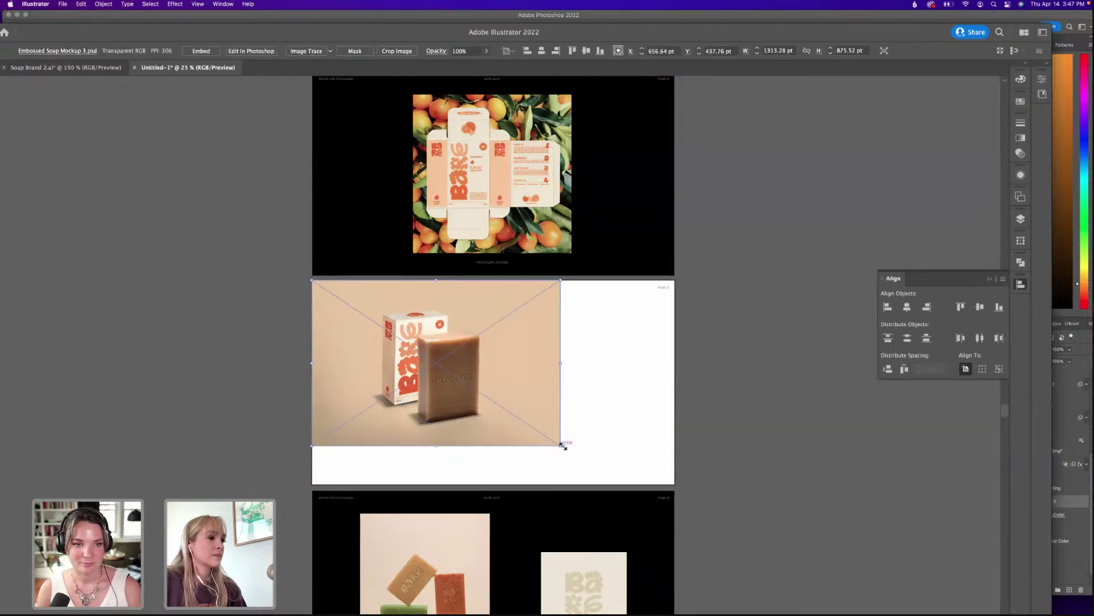
drag(562, 444, 700, 340)
Cut the soap mockup and paste it in place on the Background layer.
click(671, 522)
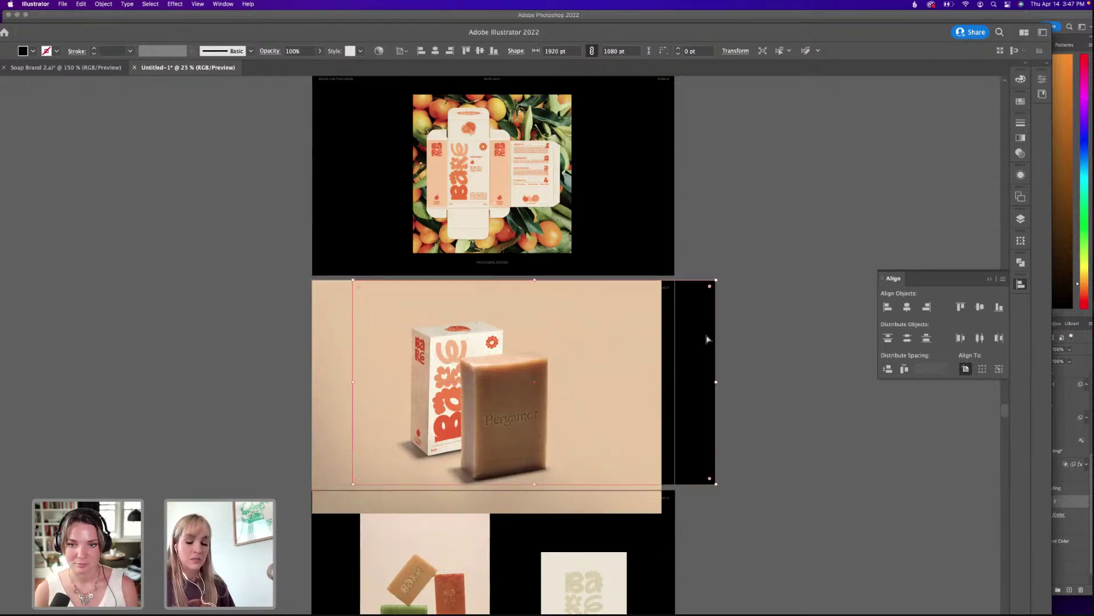
click(632, 349)
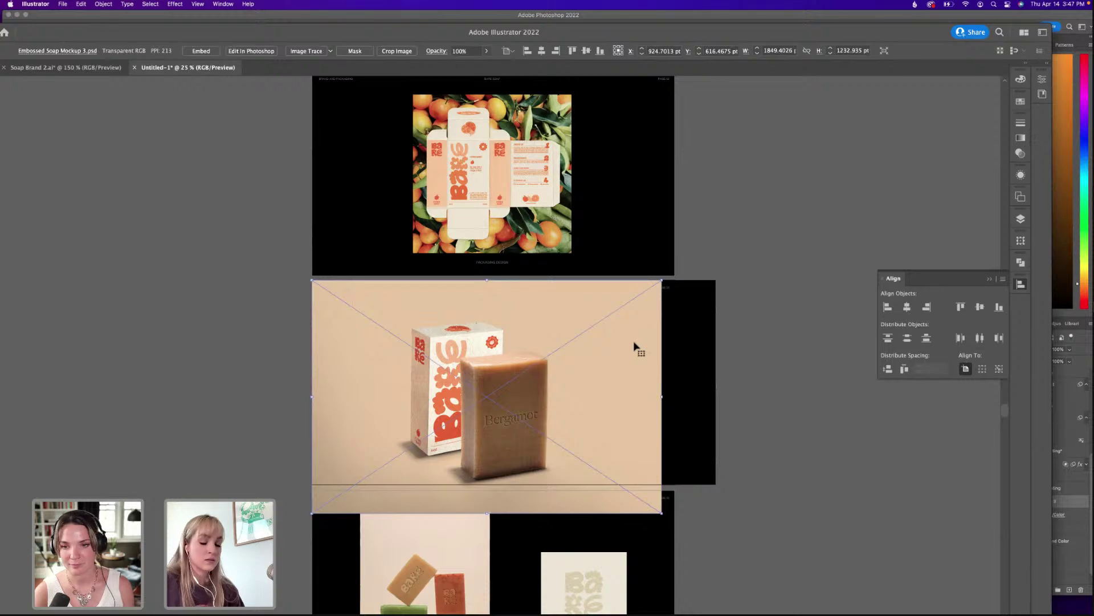
click(718, 349)
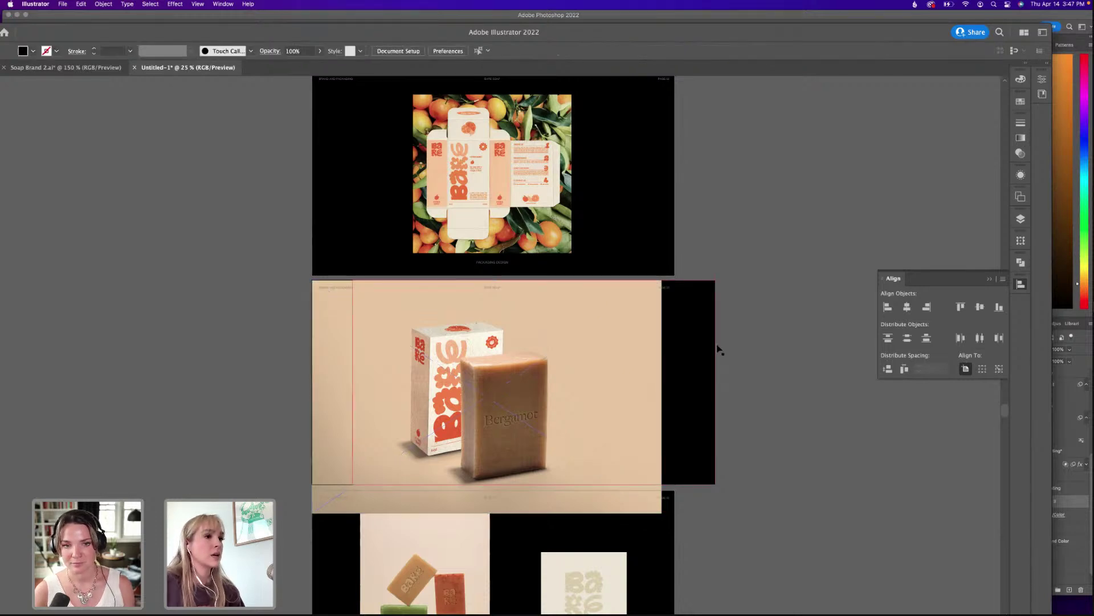
click(568, 366)
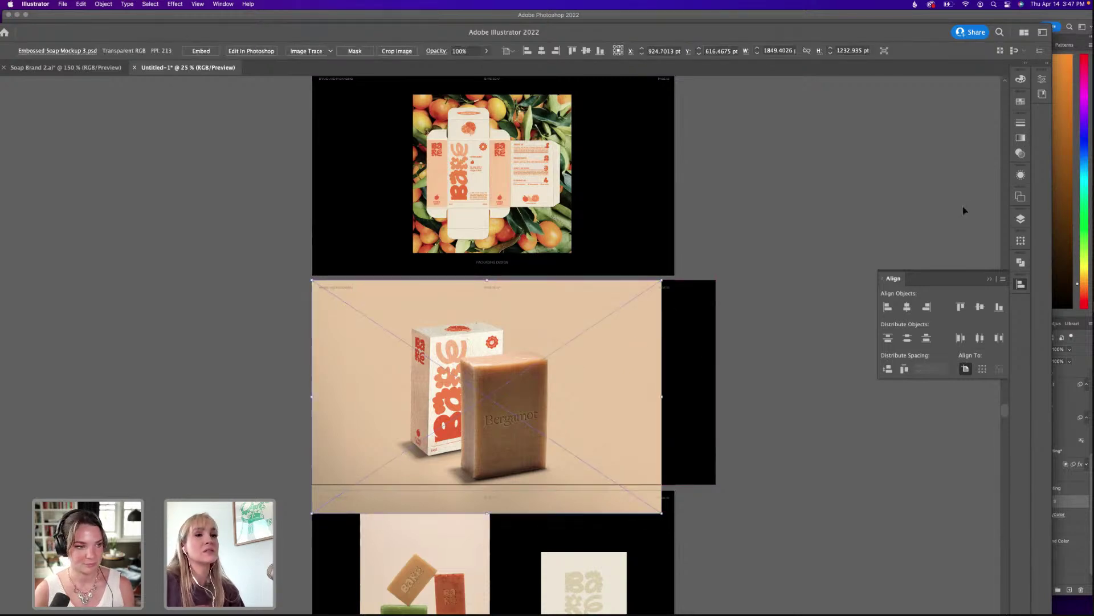
click(1021, 219)
key(Delete)
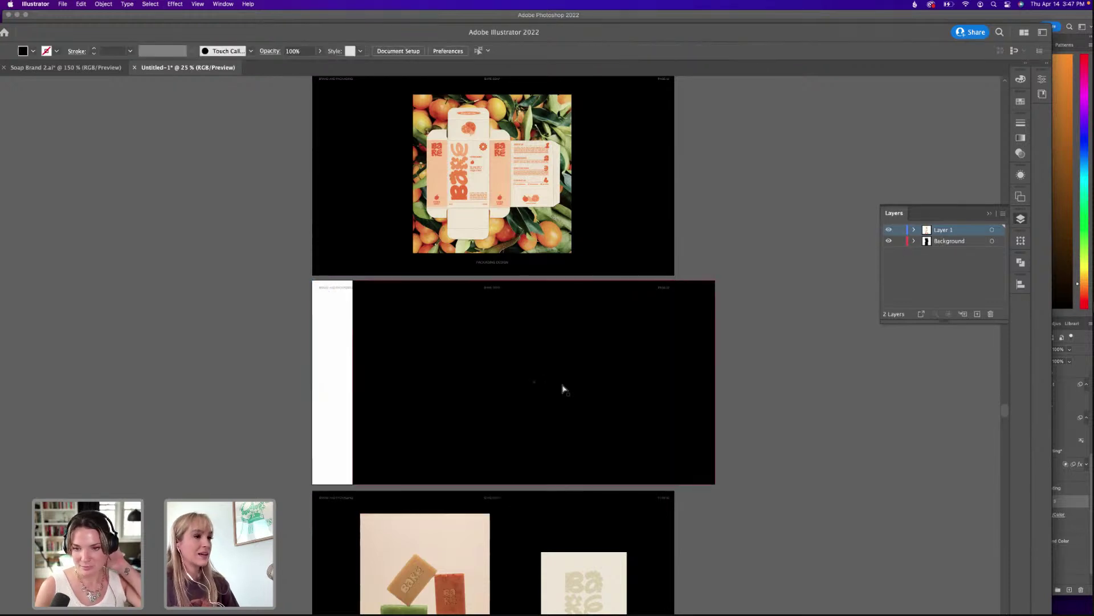
drag(586, 225, 622, 250)
click(929, 244)
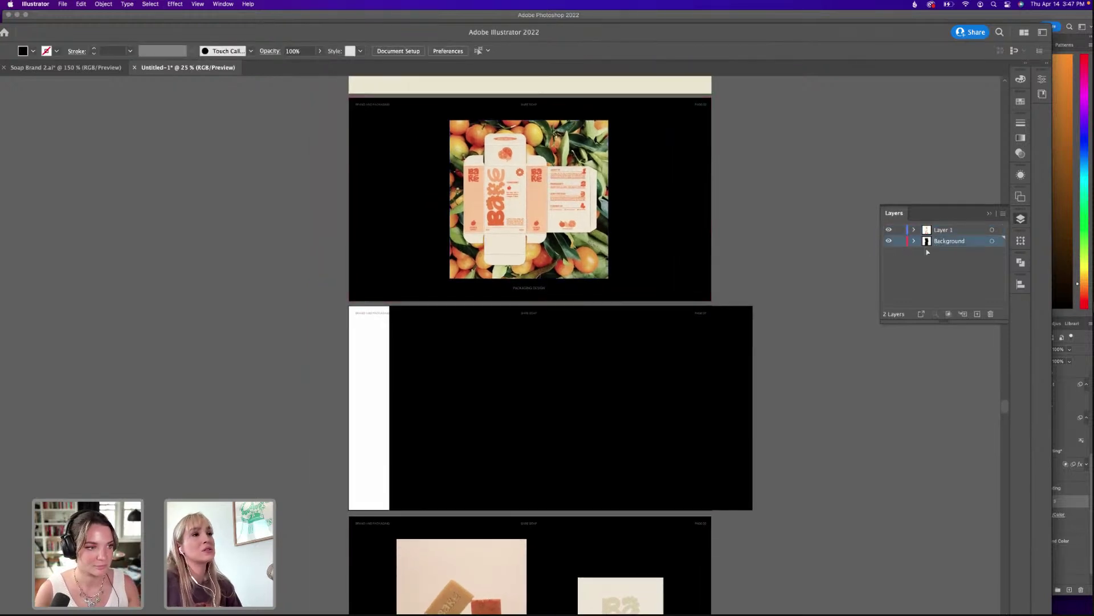
key(super+f)
Reposition the black rectangle and the mockup, and send the mockup behind the rectangle.
click(796, 308)
drag(725, 362, 722, 363)
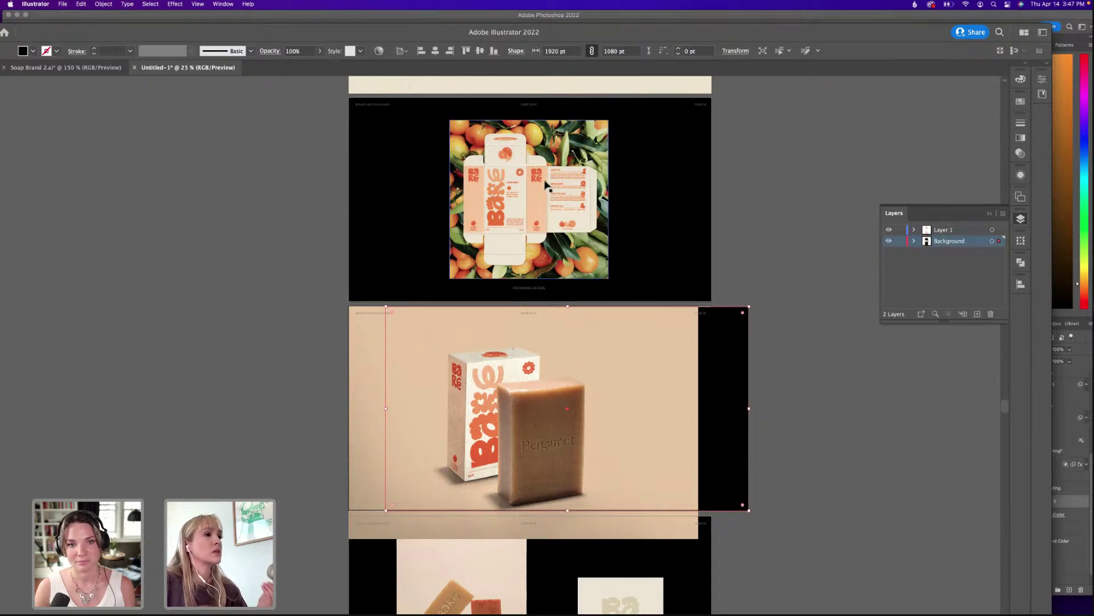
click(767, 384)
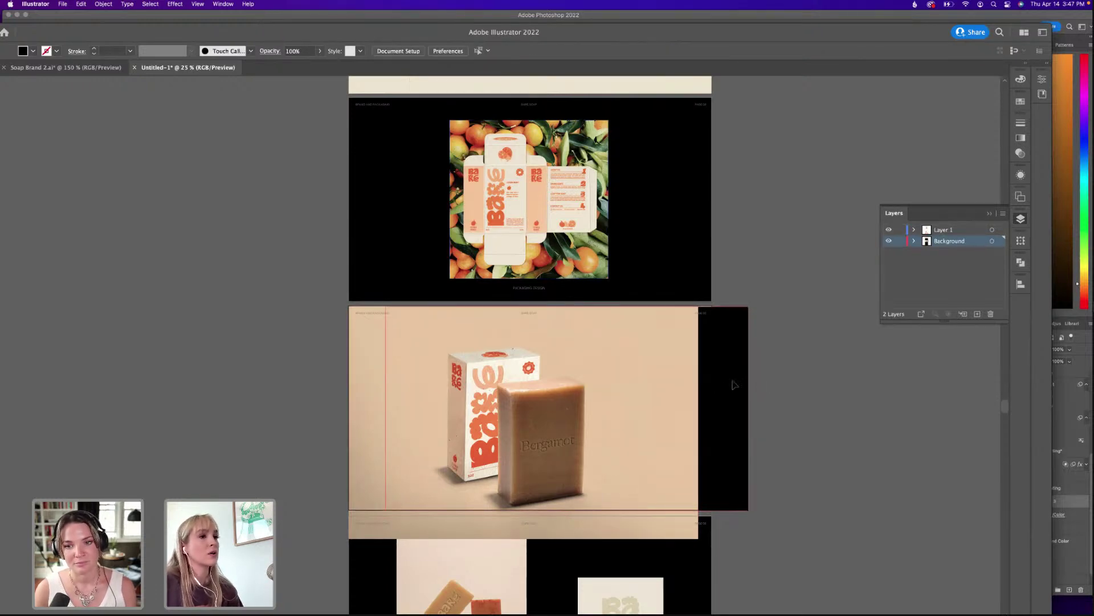
drag(735, 384, 819, 387)
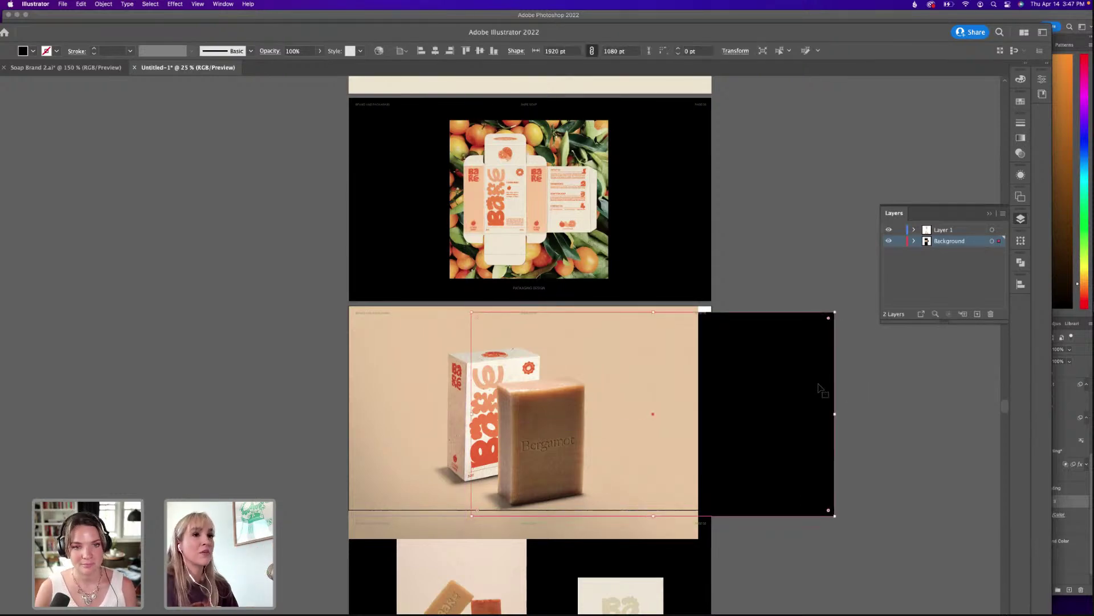
drag(812, 374, 806, 369)
drag(647, 408, 731, 403)
key(super+bracketleft)
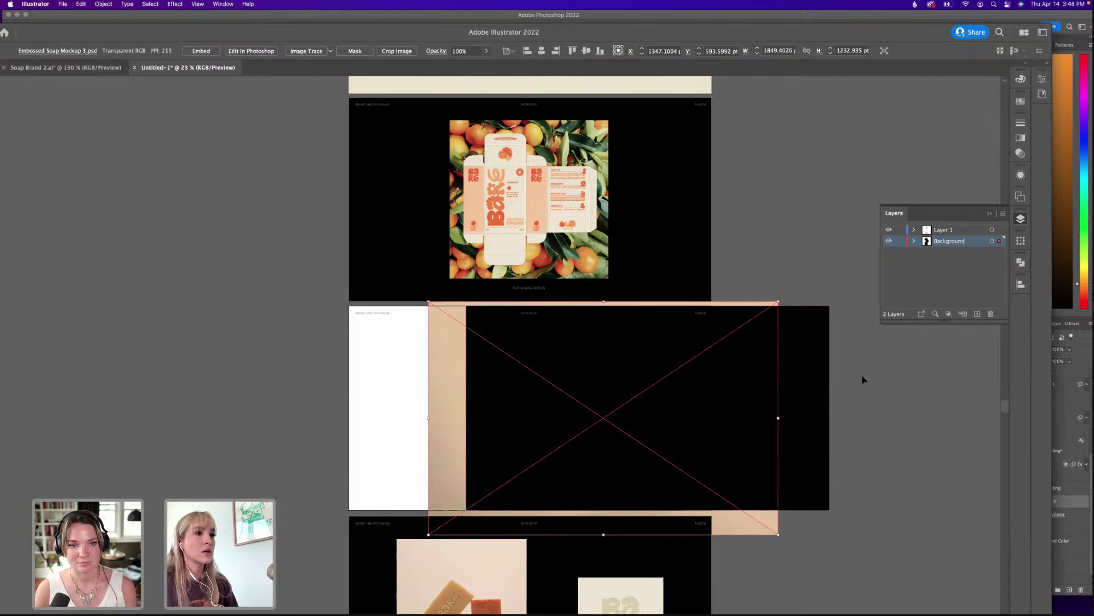
Centre the mockup on the rectangle, clip it to the rectangle, and align it to the artboard.
drag(863, 379, 747, 420)
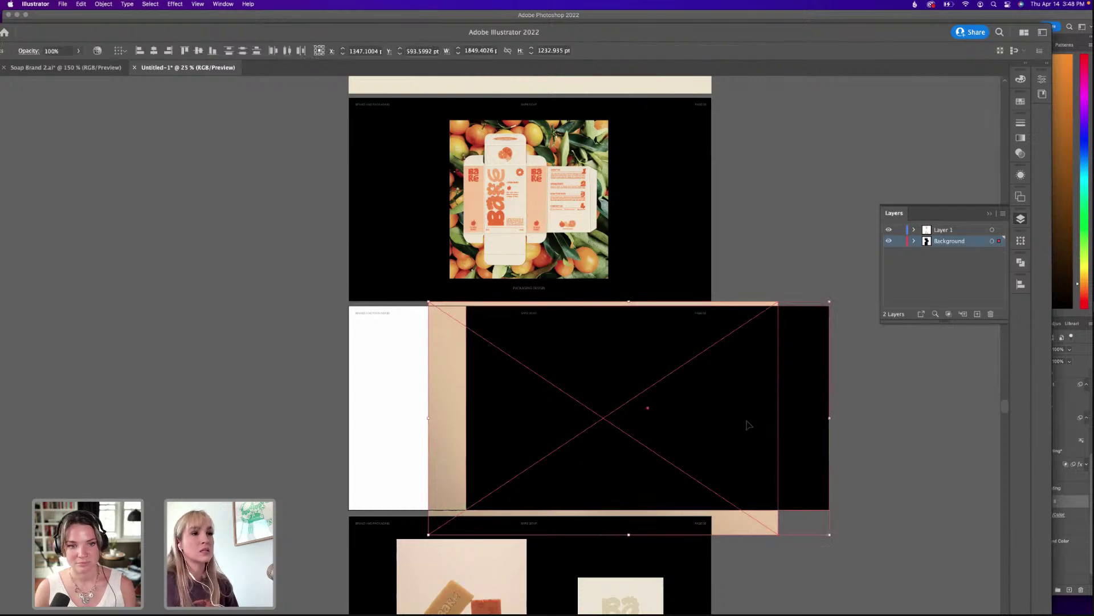
click(154, 50)
click(198, 51)
click(873, 374)
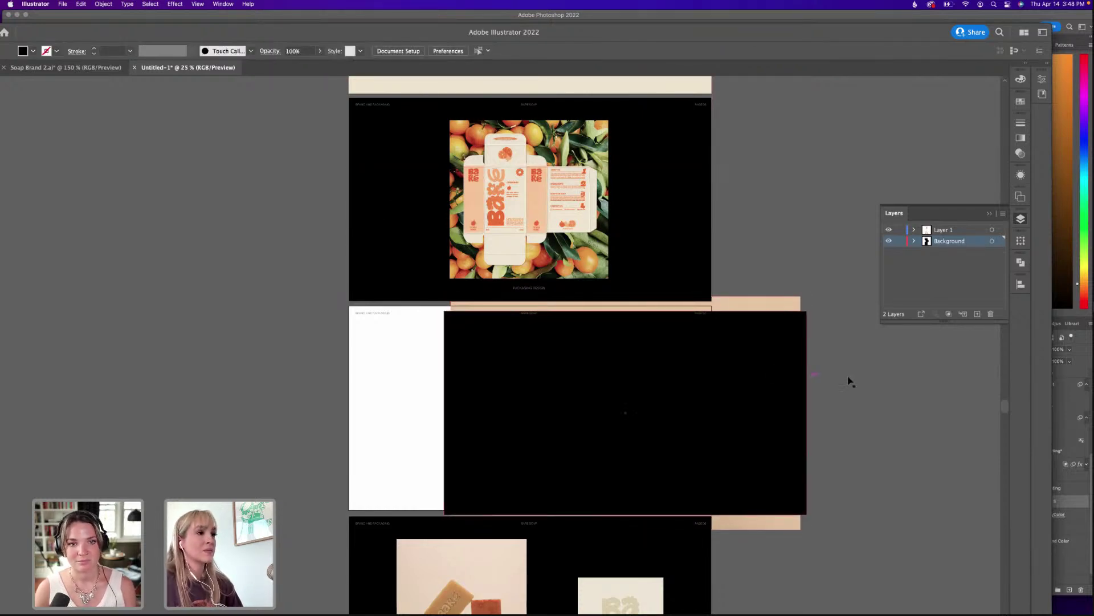
click(793, 303)
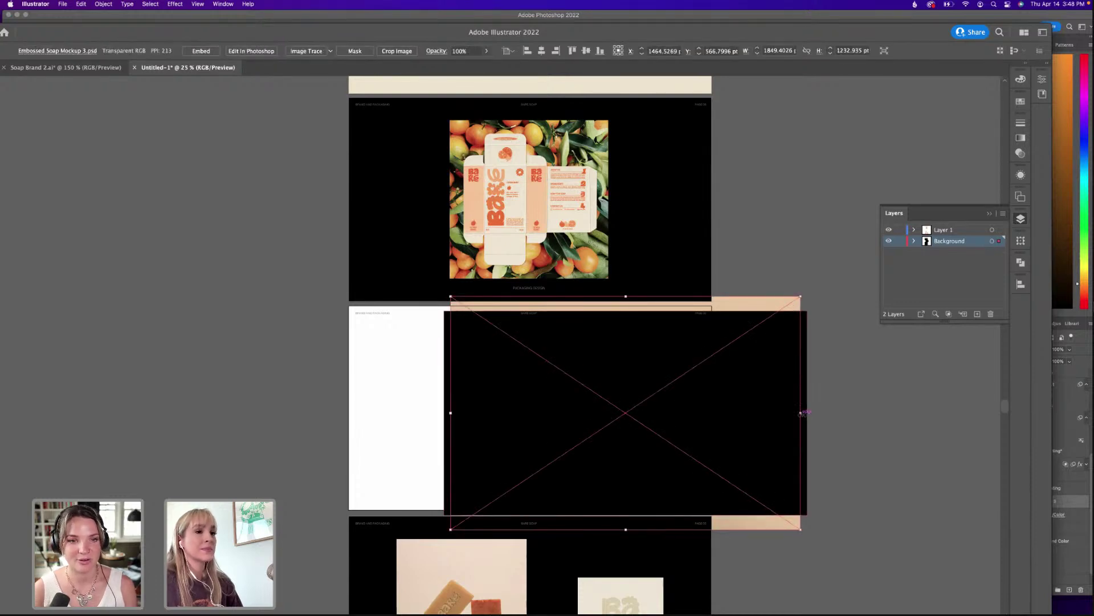
drag(450, 412, 442, 412)
shift+click(481, 434)
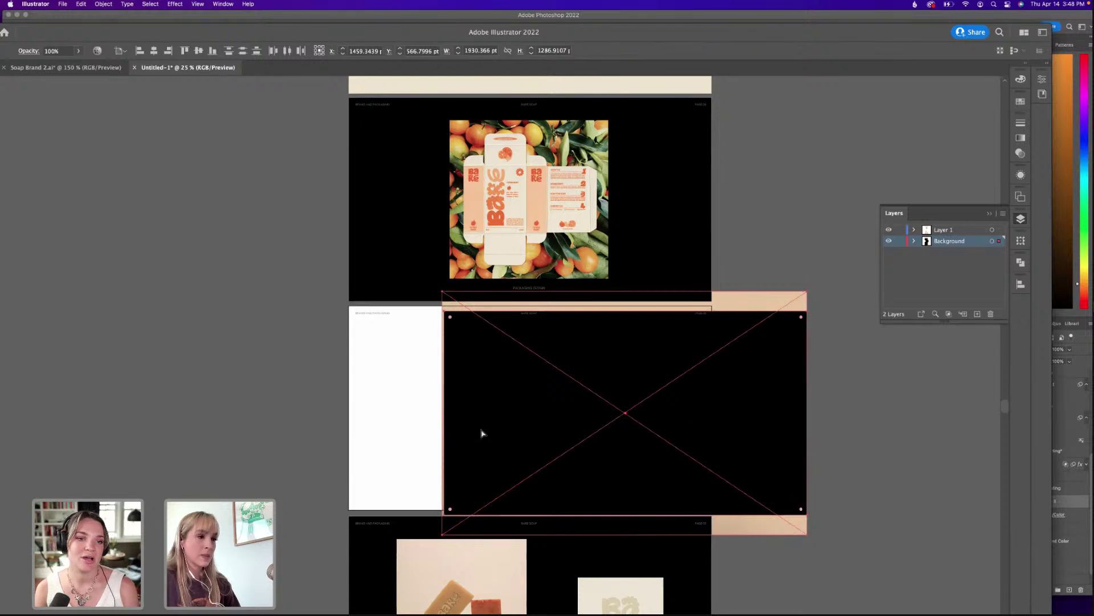
key(super+7)
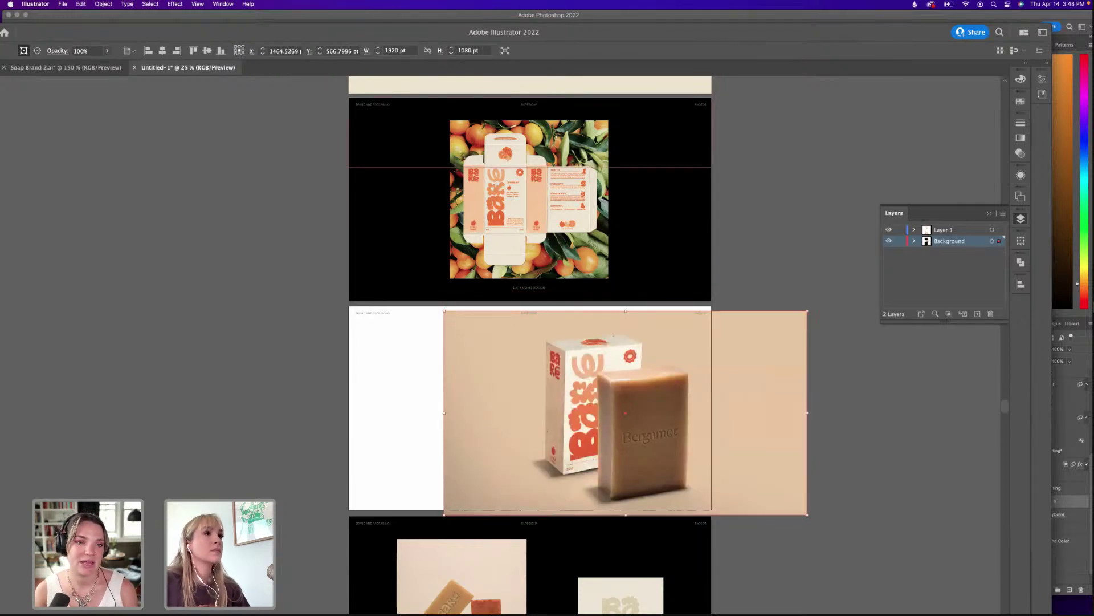
click(207, 51)
click(210, 256)
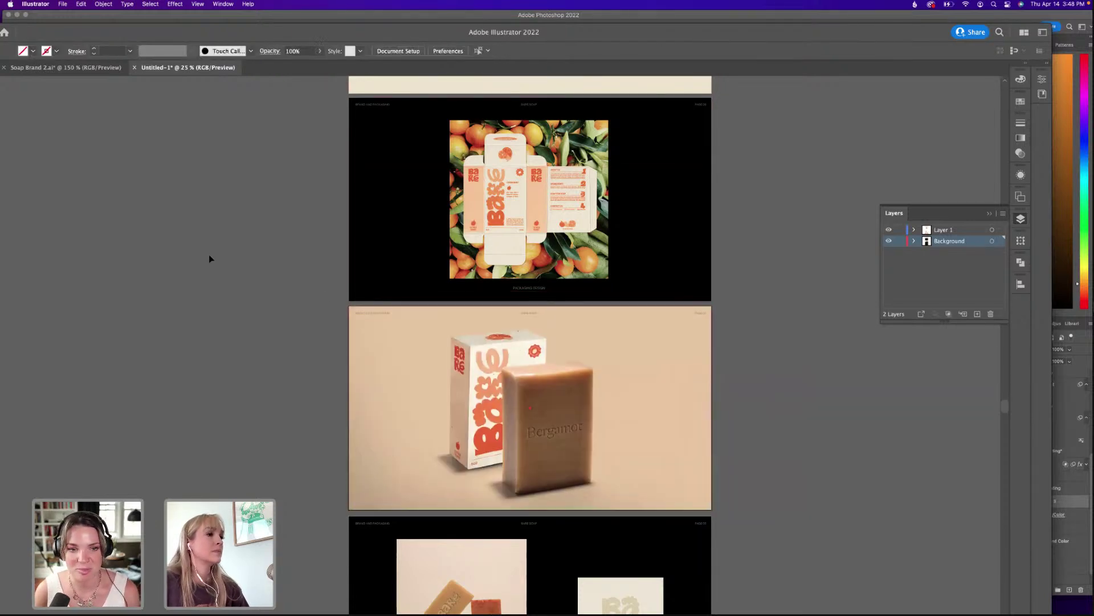
Scroll through the artboards to review the packaging and soap mockup slides.
scroll(699, 382, down, 2)
scroll(700, 381, left, 1)
scroll(796, 410, down, 1)
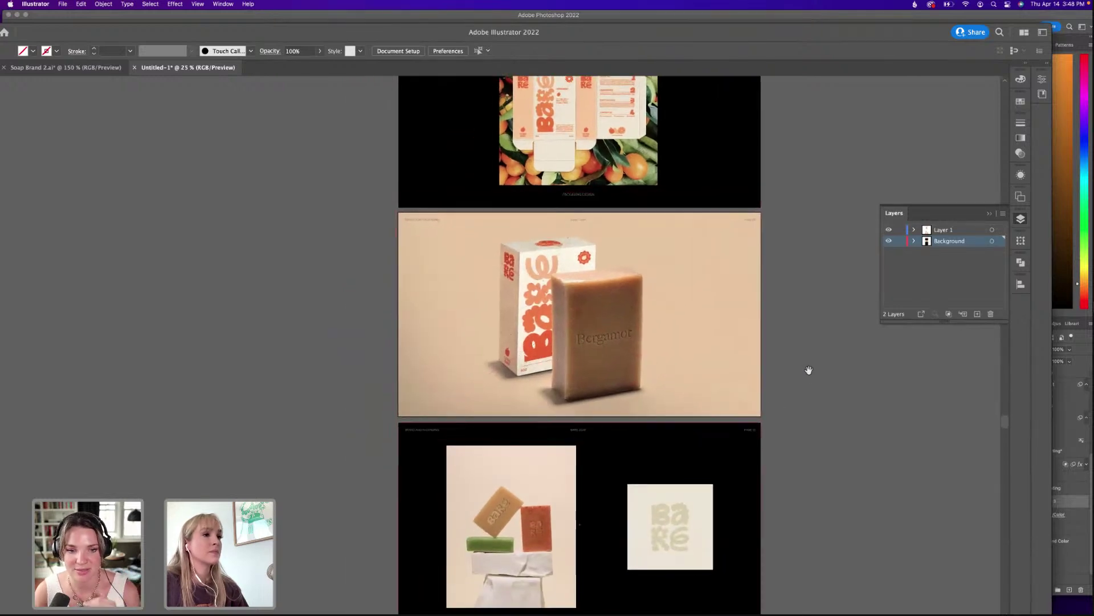
drag(809, 34, 850, 15)
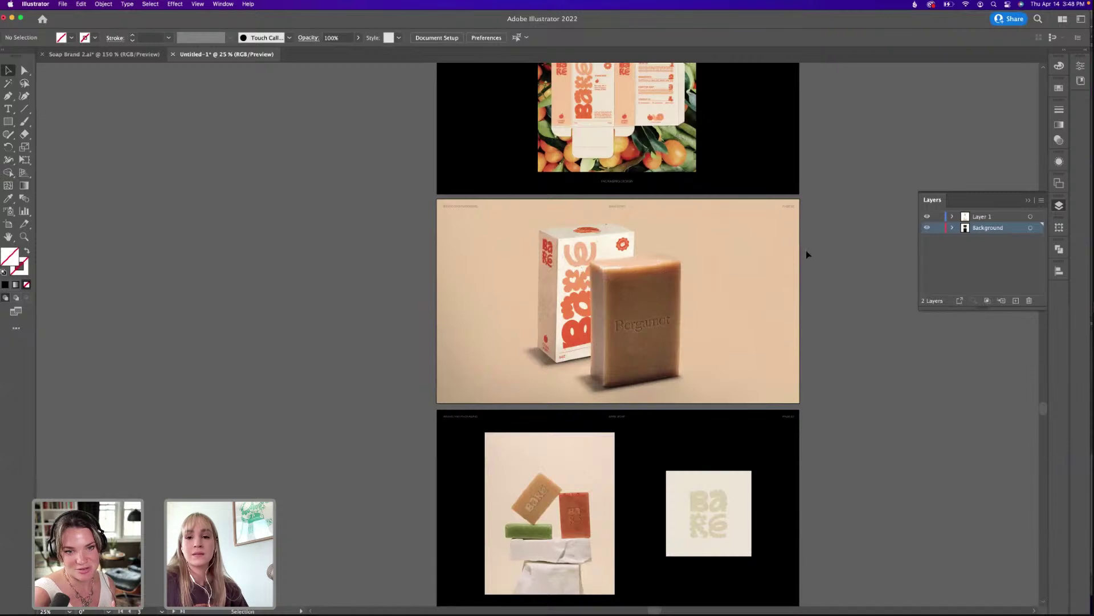
drag(809, 315, 731, 348)
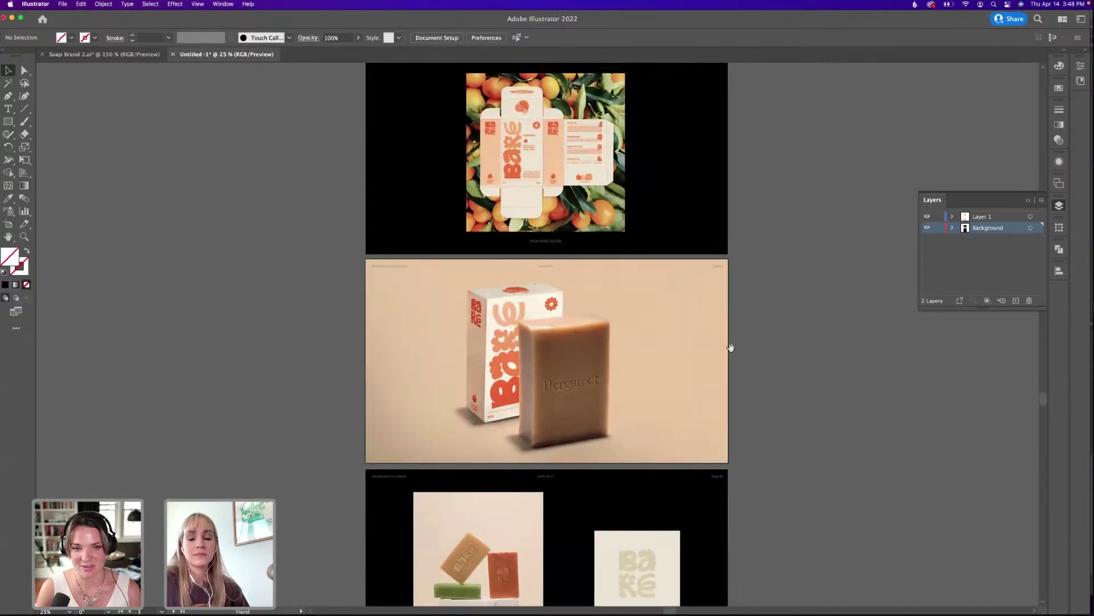
scroll(713, 294, up, 2)
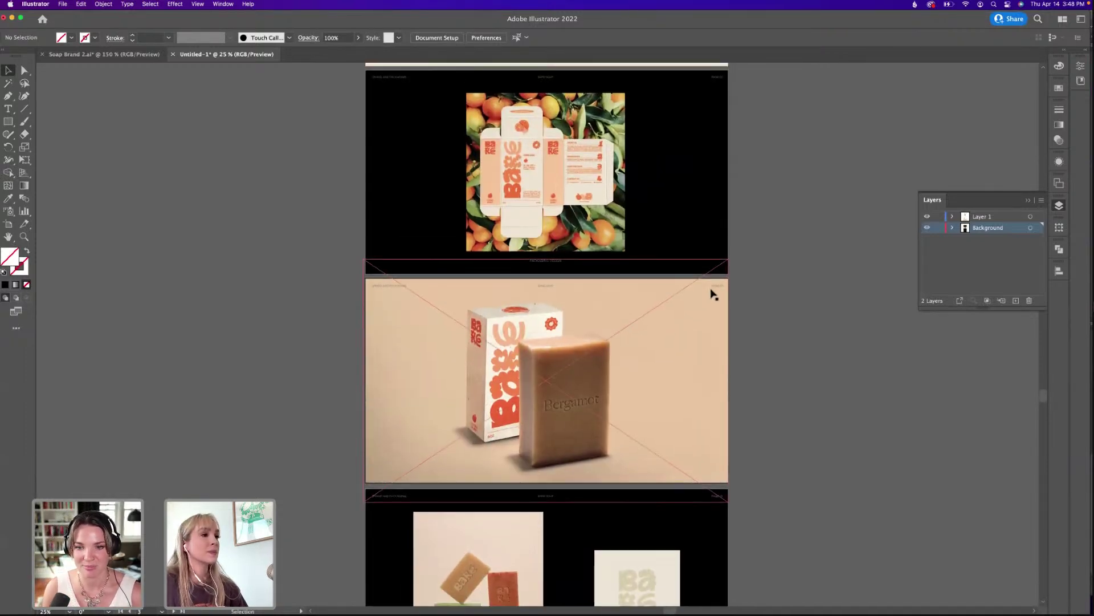
scroll(735, 294, up, 5)
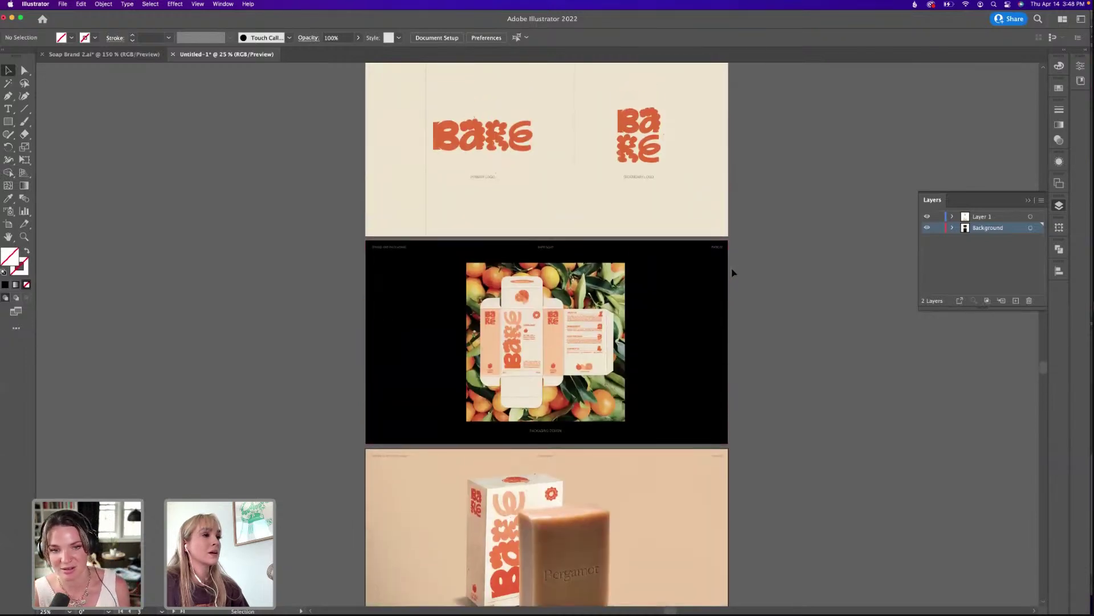
scroll(452, 152, up, 7)
scroll(443, 288, down, 2)
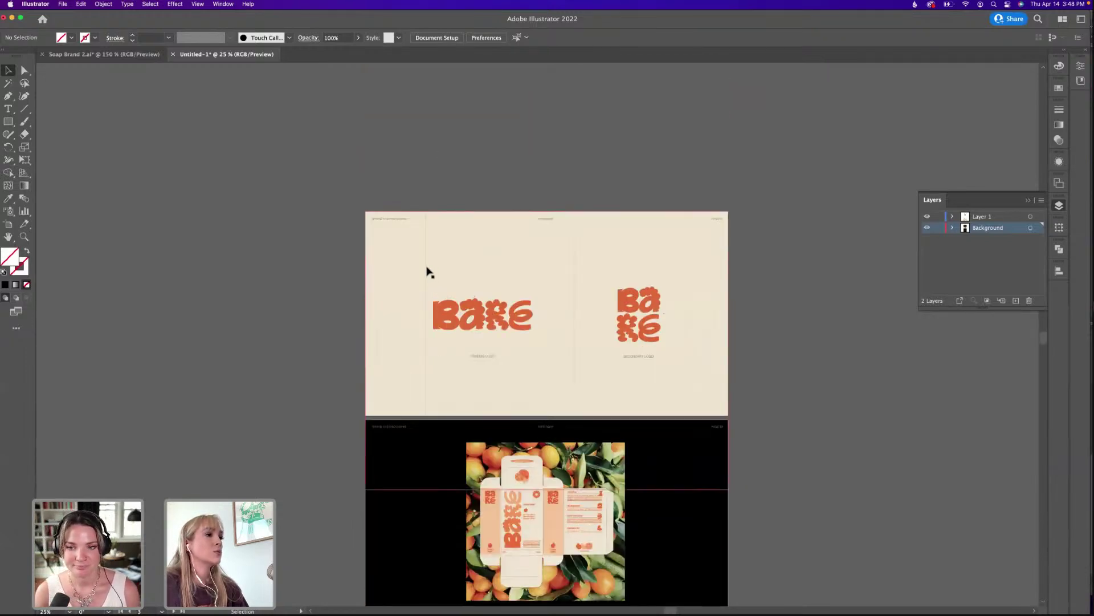
scroll(339, 287, down, 7)
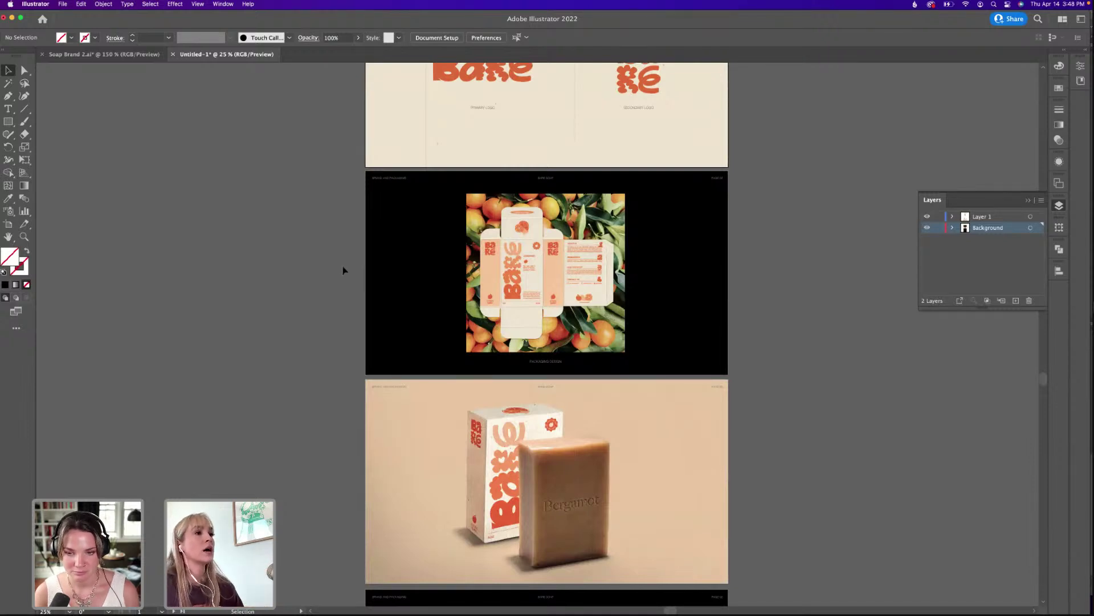
scroll(344, 270, down, 1)
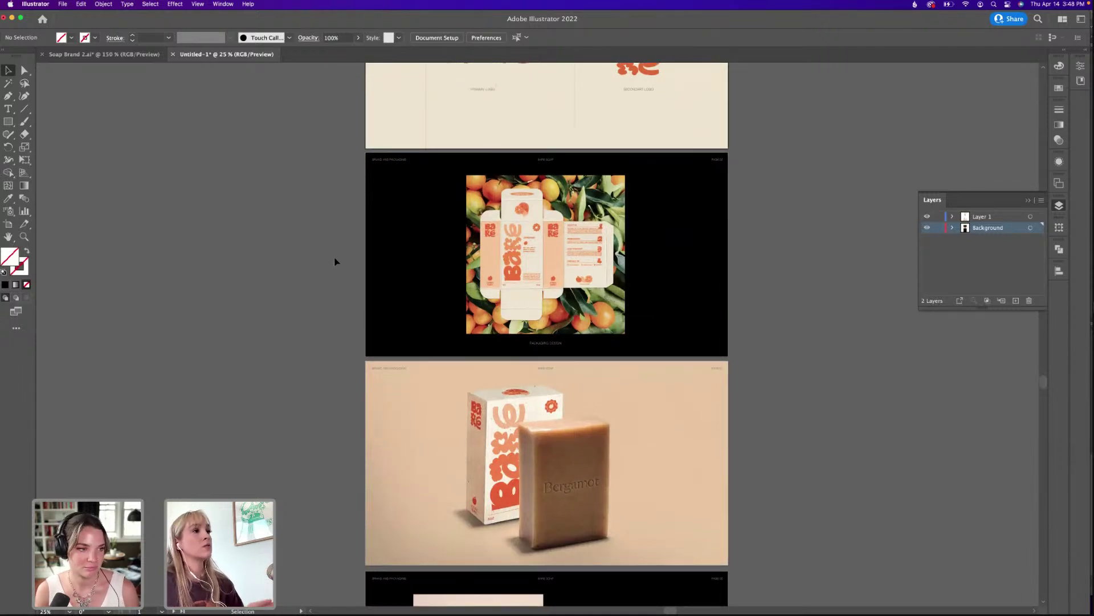
scroll(336, 261, down, 2)
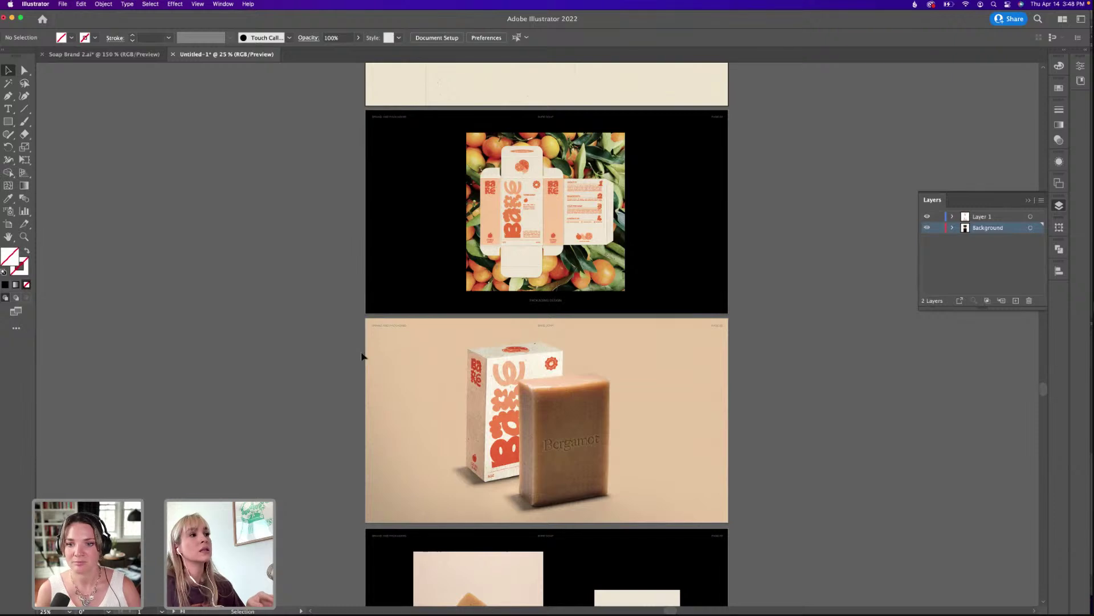
Zoom to 33.33% to check the remaining slides, then switch to Bare Business Cards in Photoshop.
click(370, 351)
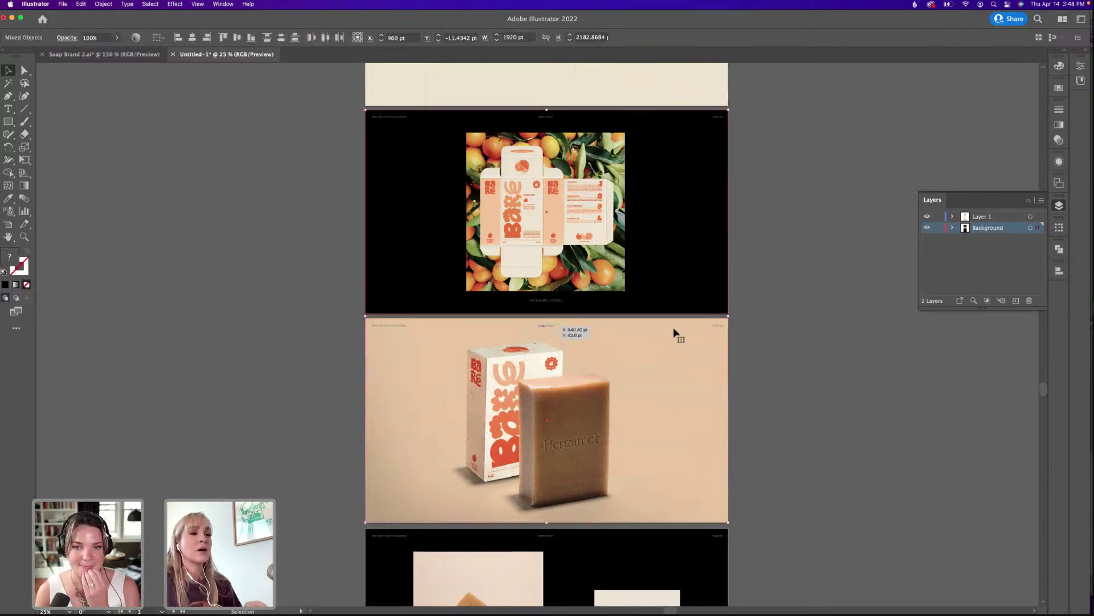
shift+click(727, 338)
scroll(735, 331, down, 3)
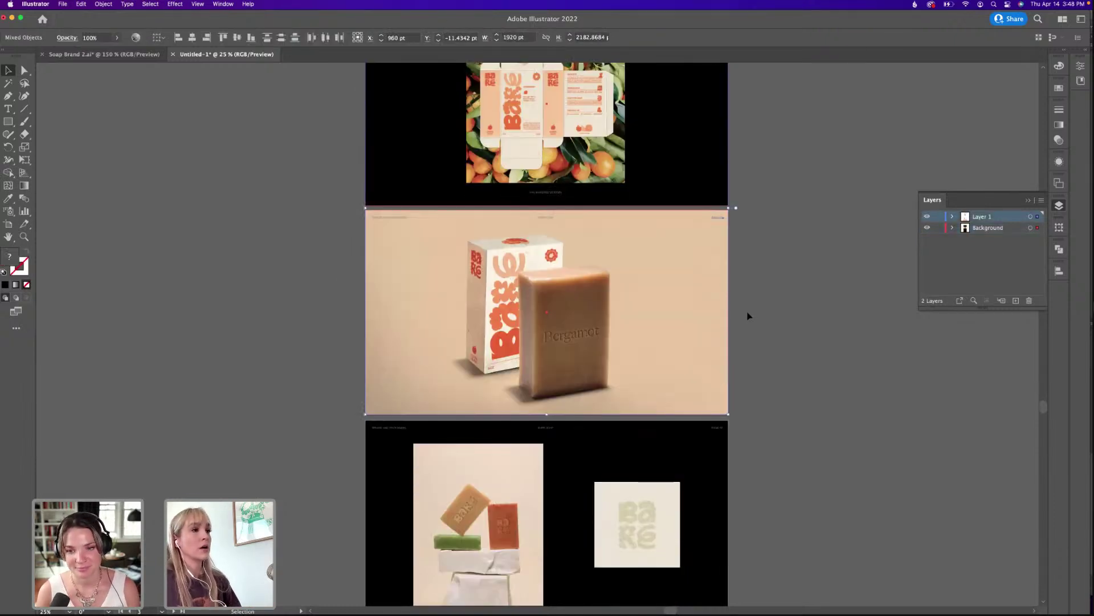
click(751, 316)
scroll(758, 330, down, 3)
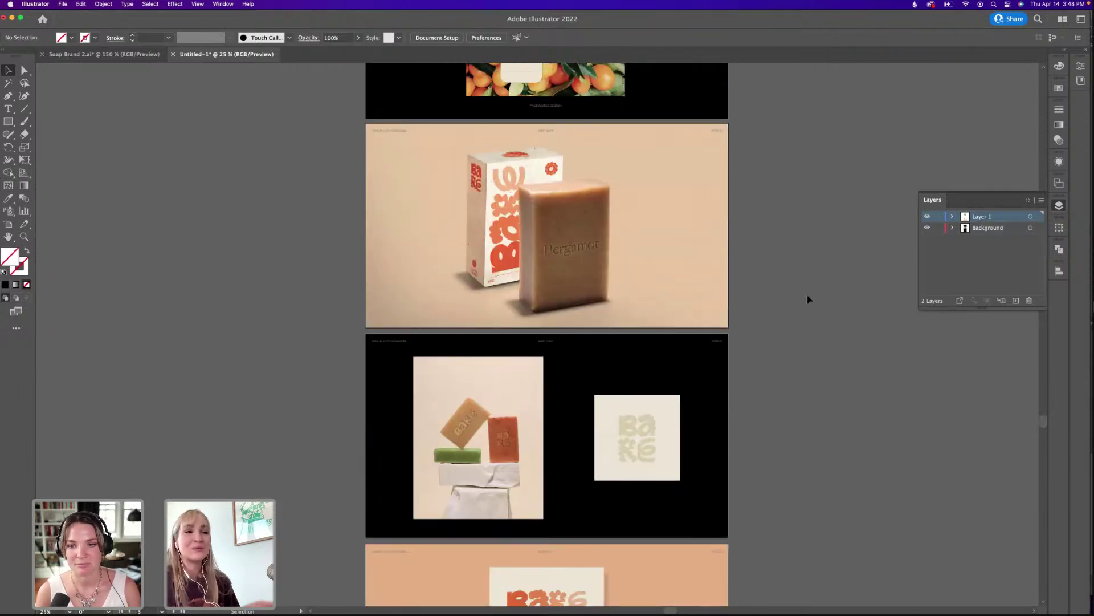
scroll(753, 344, up, 3)
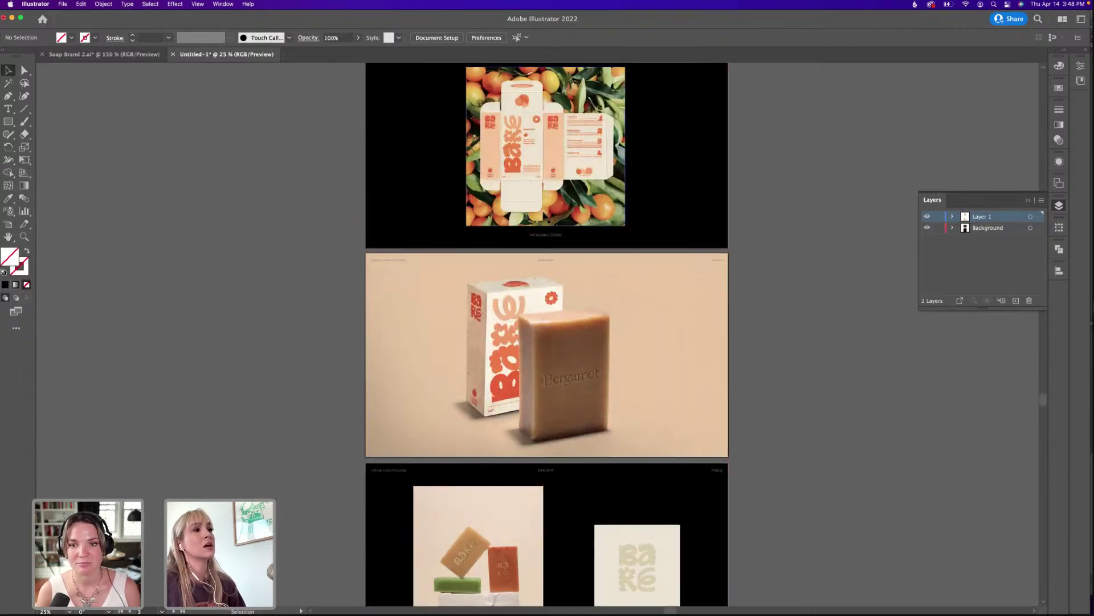
scroll(594, 224, up, 3)
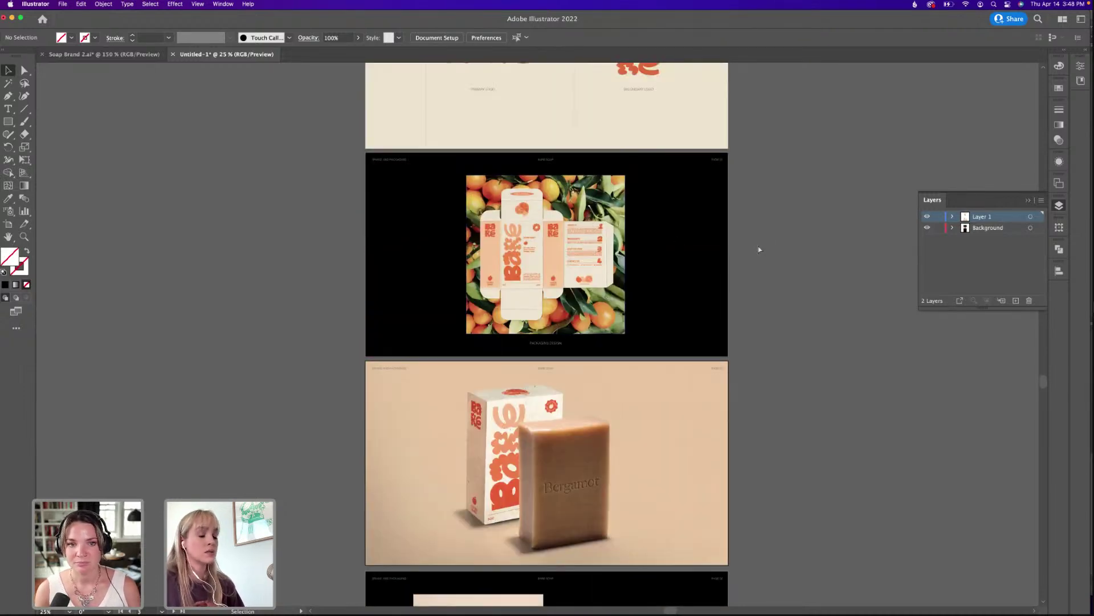
key(super+equal)
scroll(737, 254, down, 2)
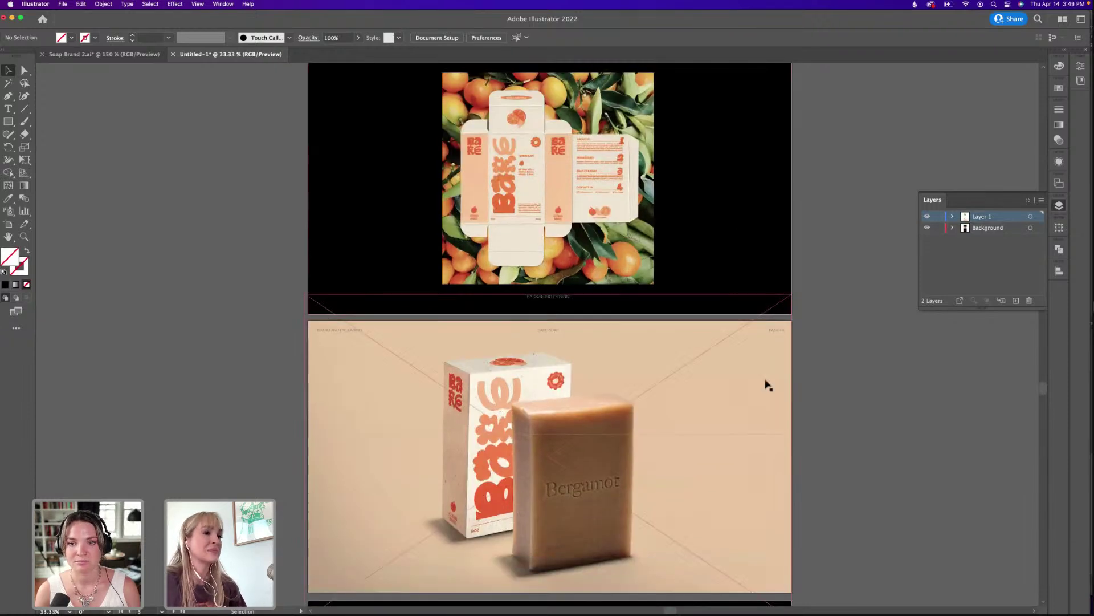
scroll(806, 398, down, 20)
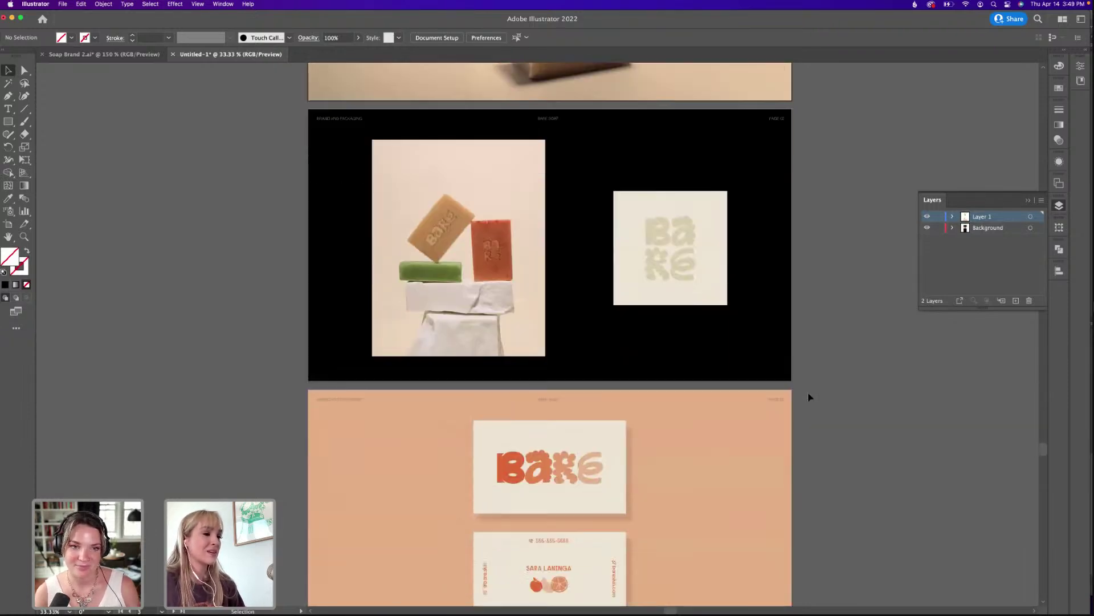
scroll(812, 396, up, 1)
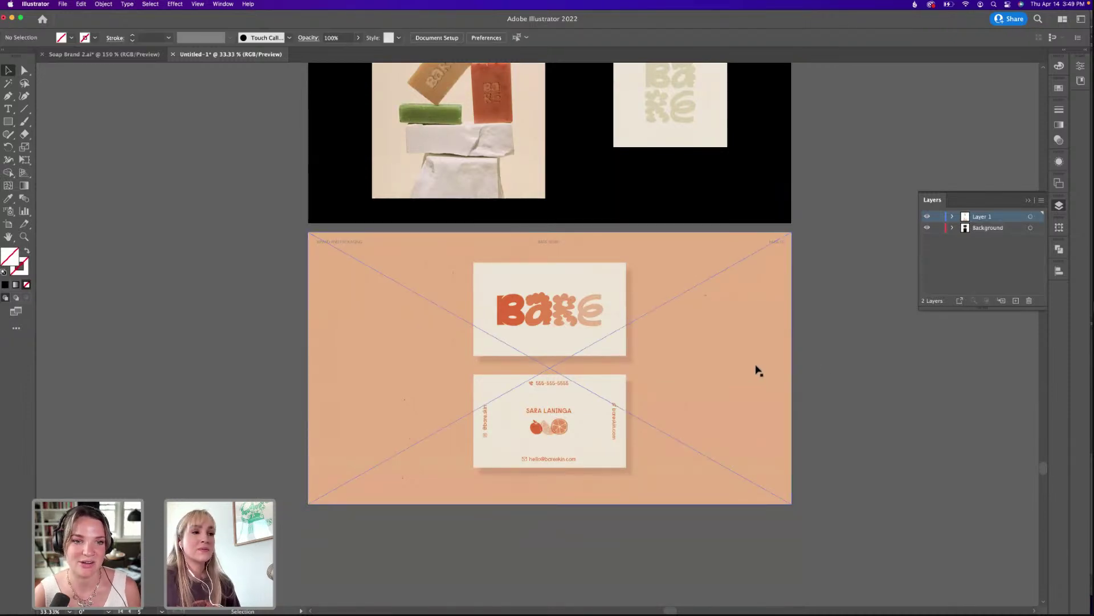
key(super+Tab)
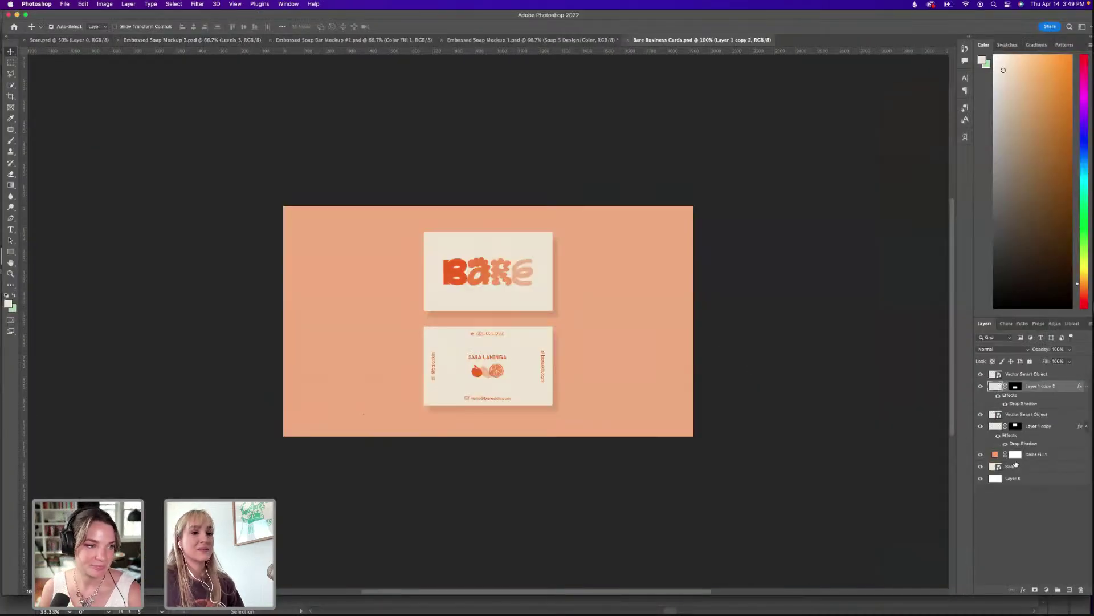
Edit Color Fill 1's colour, trying a lighter peach and the logo's sampled orange.
click(1025, 491)
click(996, 456)
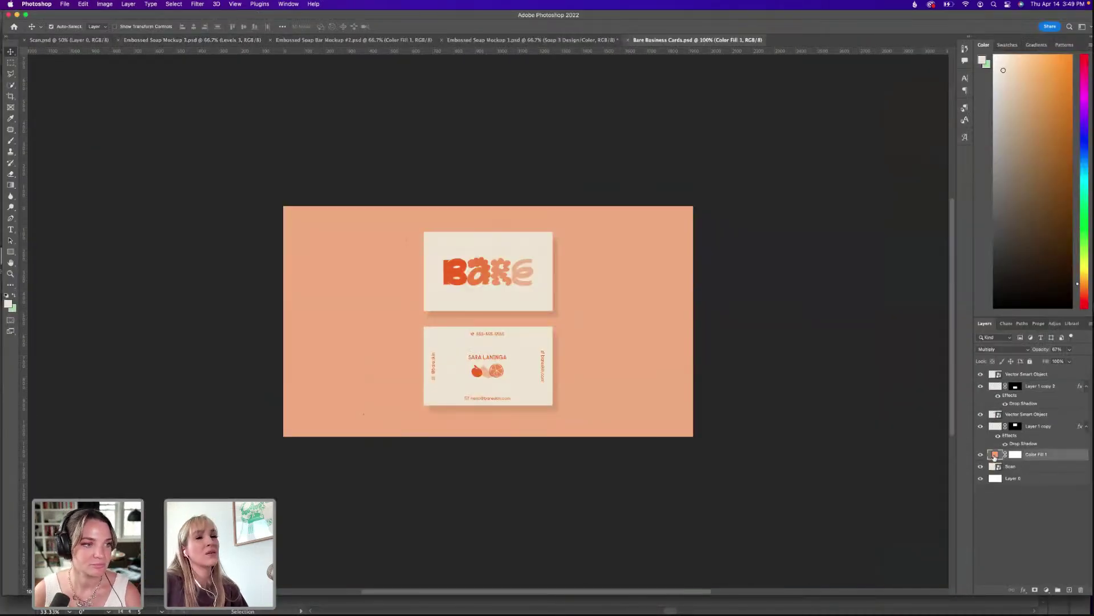
double_click(995, 456)
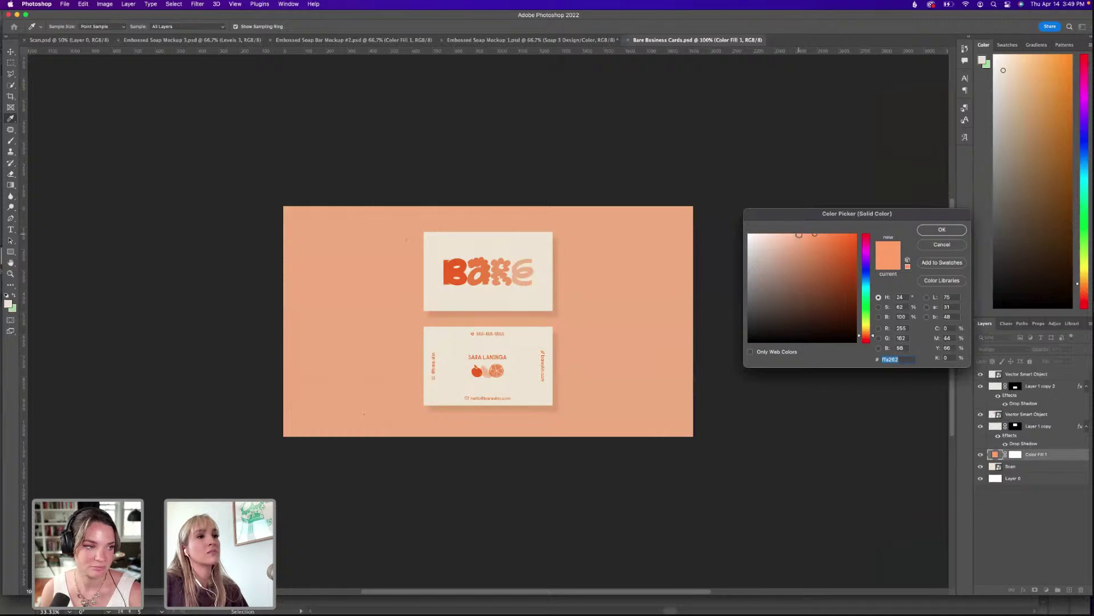
click(798, 234)
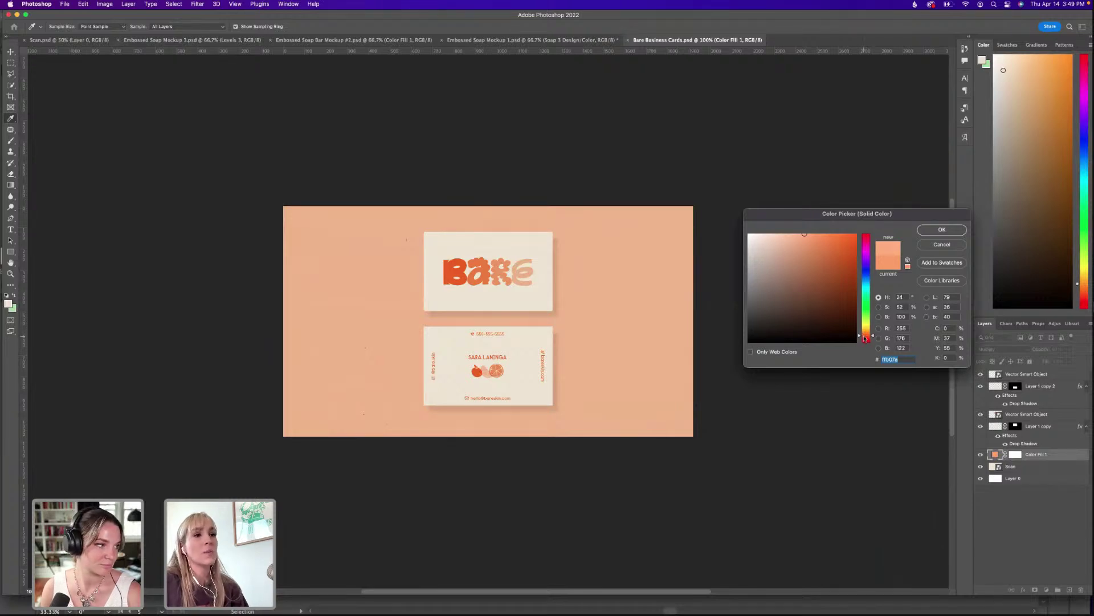
drag(866, 339, 866, 335)
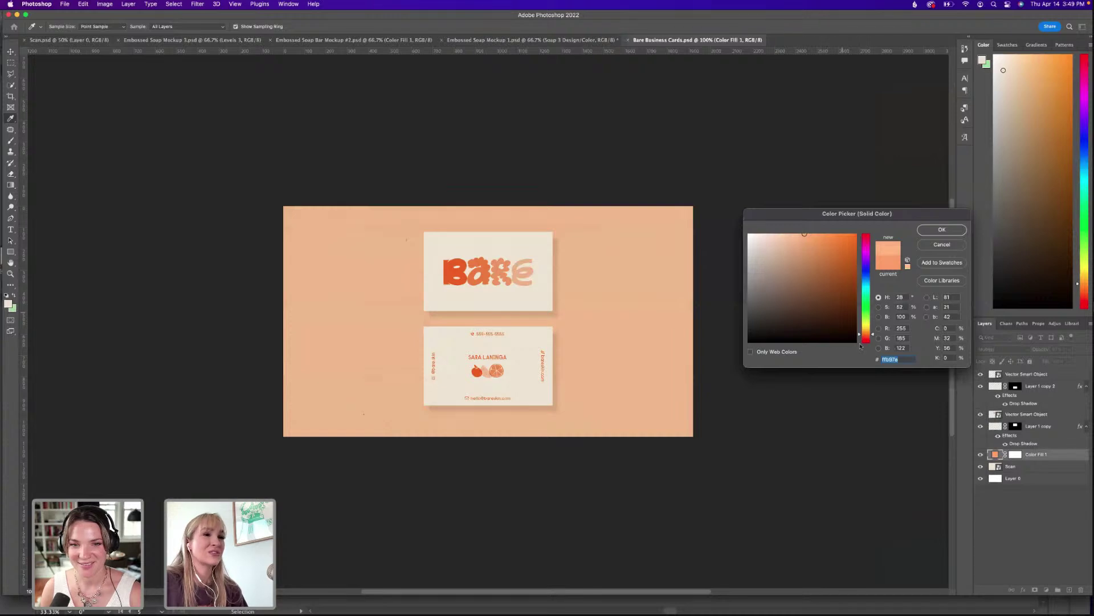
click(465, 262)
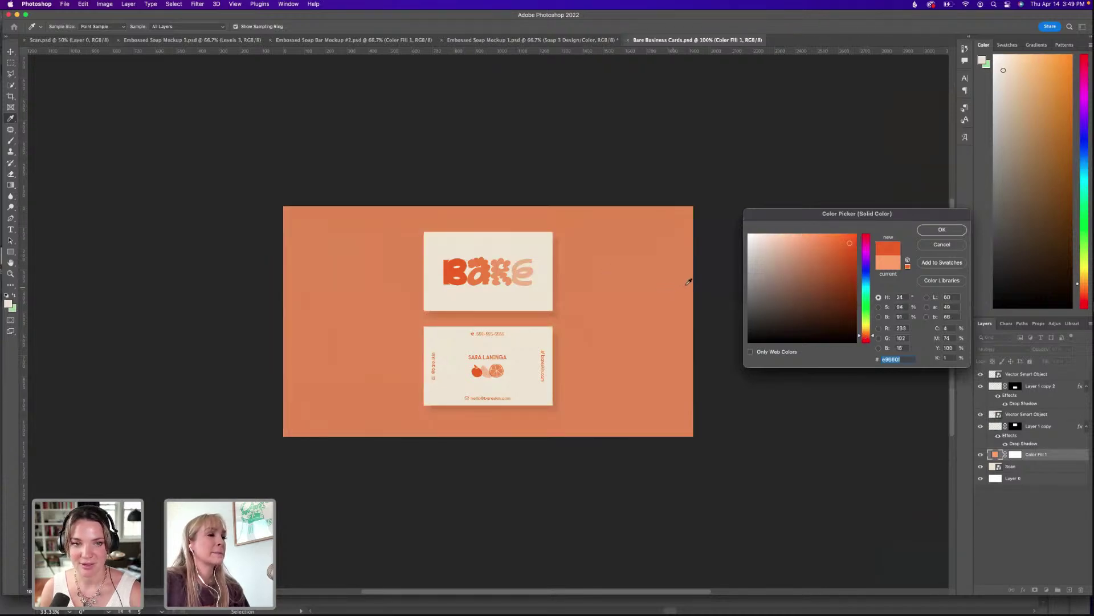
Settle on a pale beige background fill, confirm it, and return to the presentation.
click(833, 235)
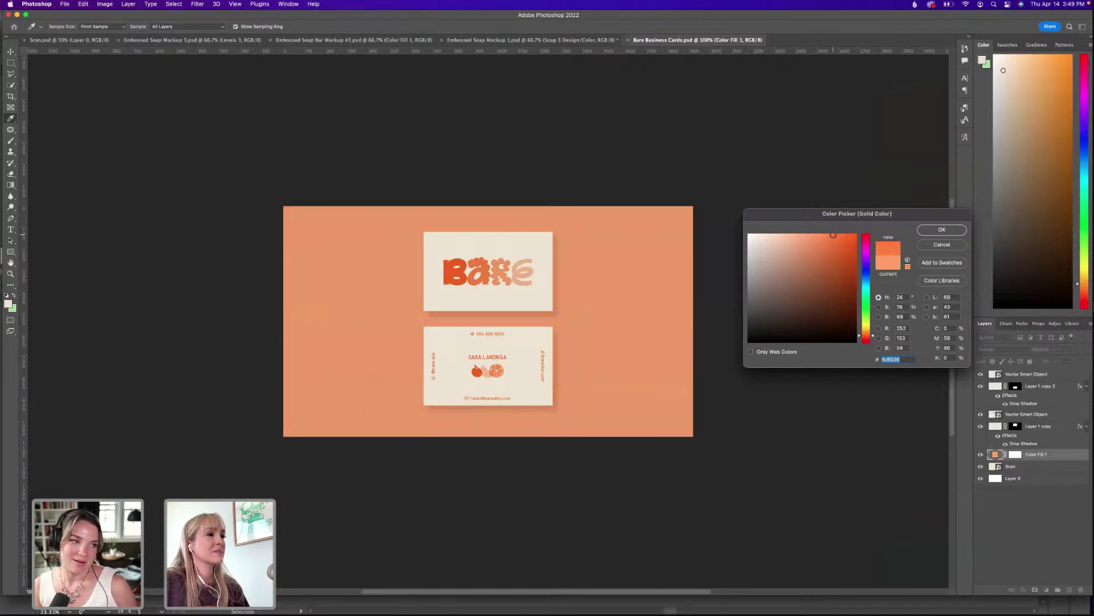
drag(832, 234, 828, 233)
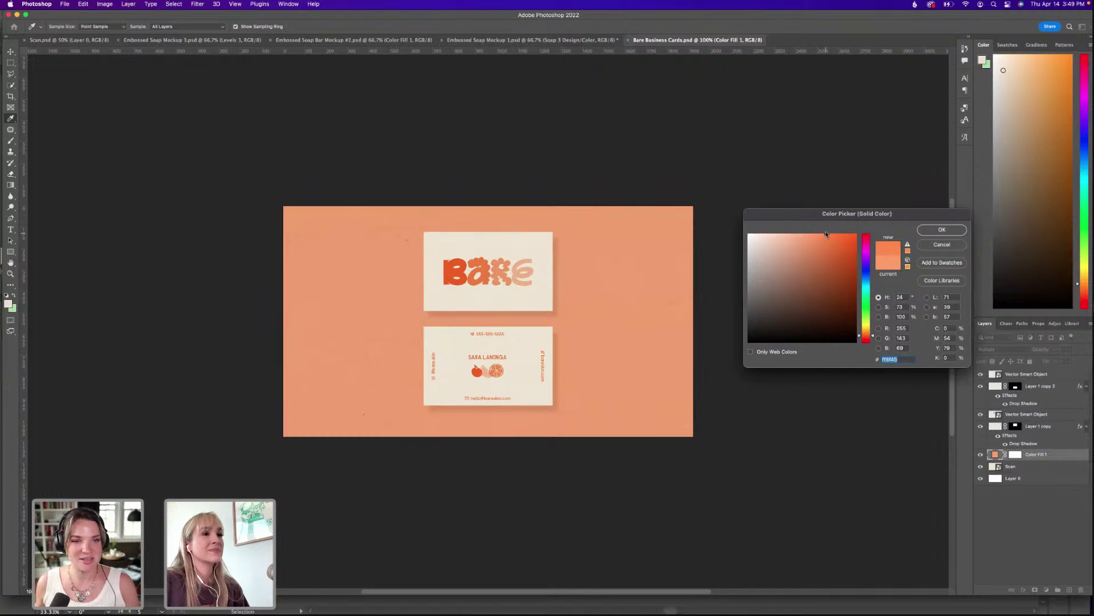
click(794, 234)
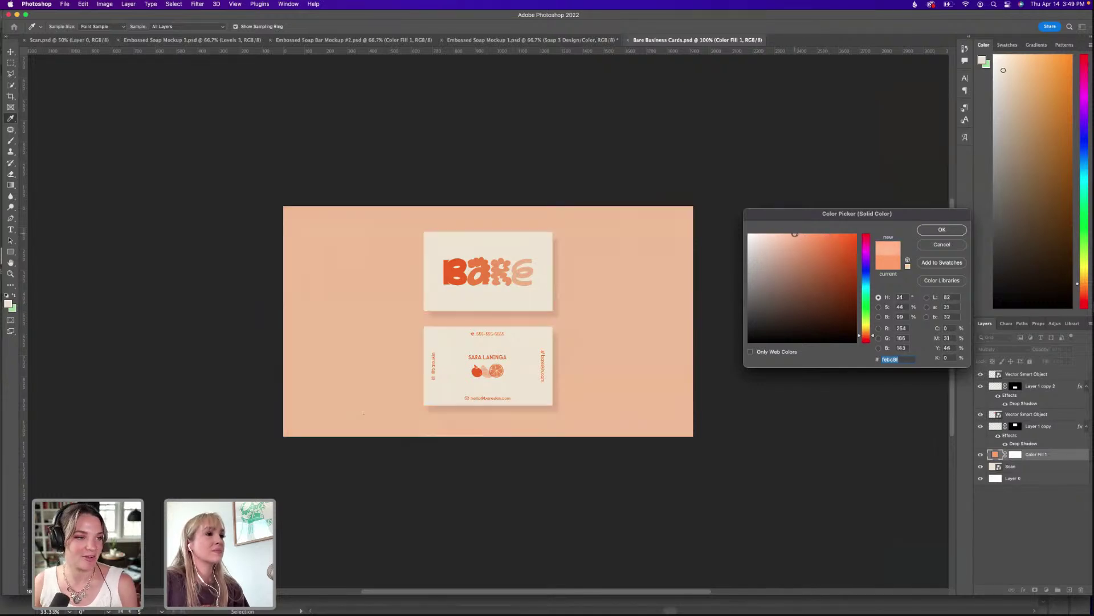
click(763, 240)
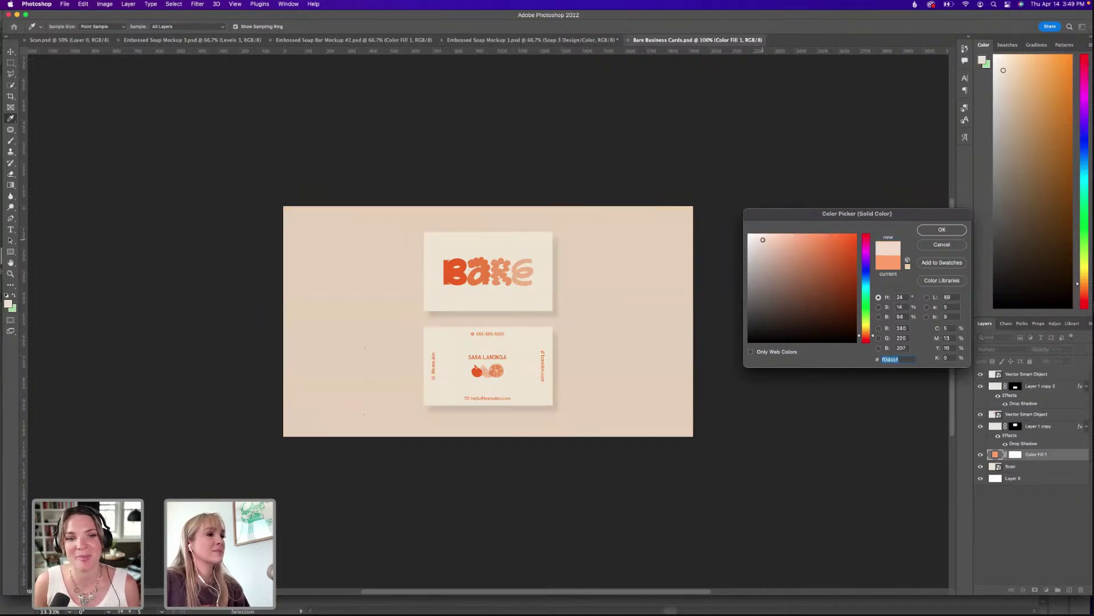
click(761, 243)
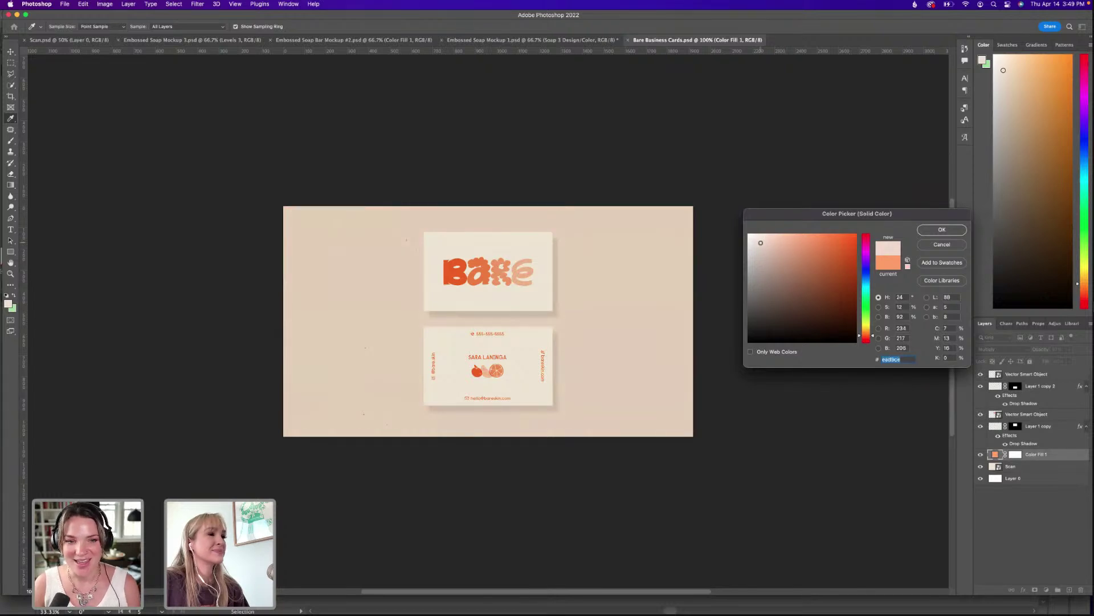
drag(761, 243, 763, 244)
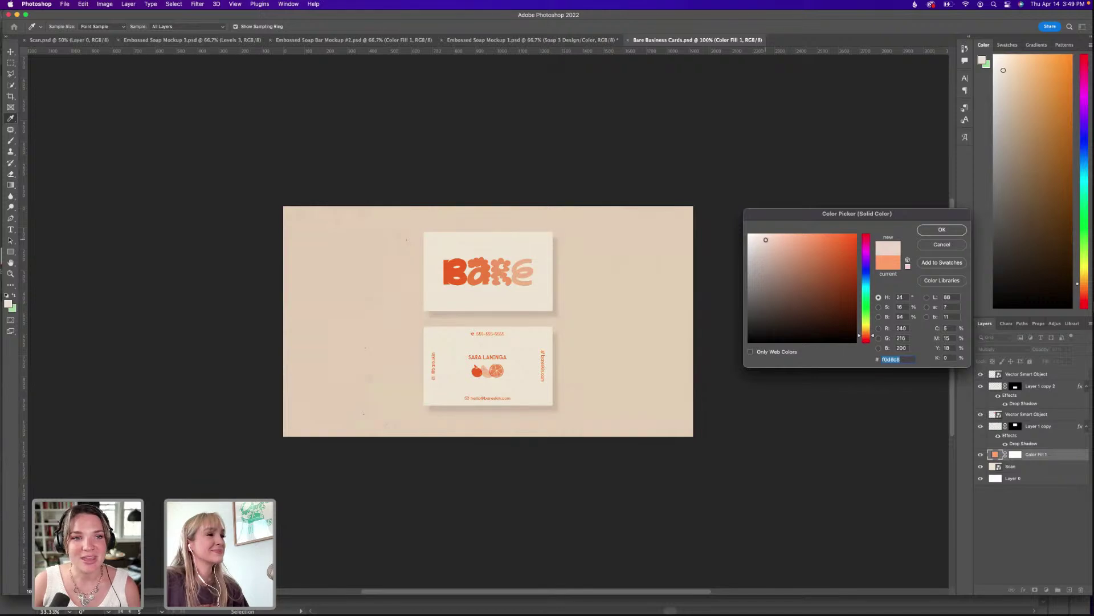
click(943, 229)
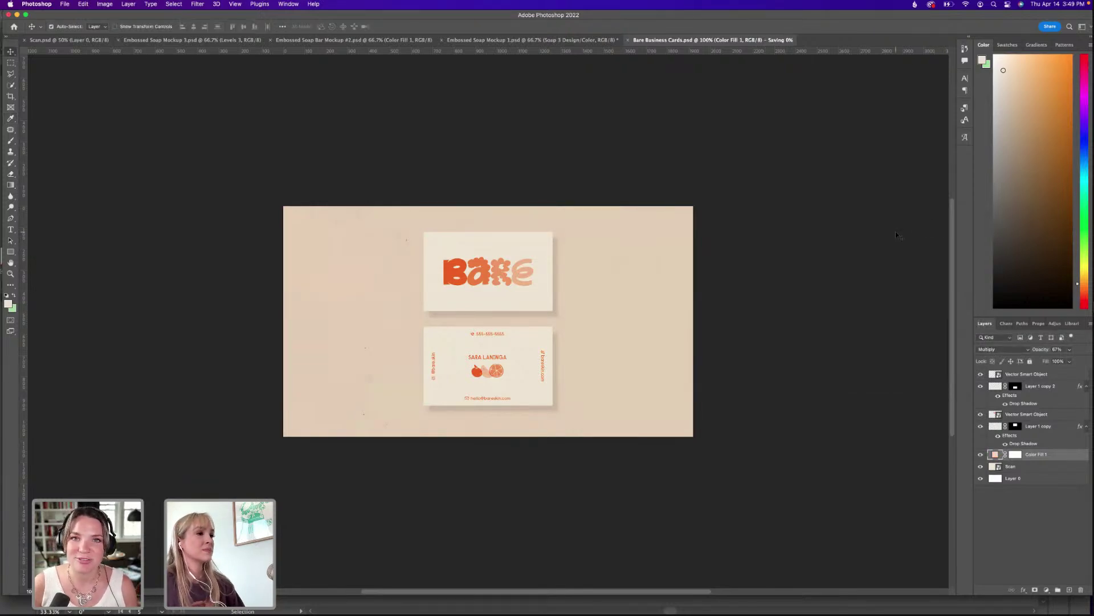
mouse_move(721, 613)
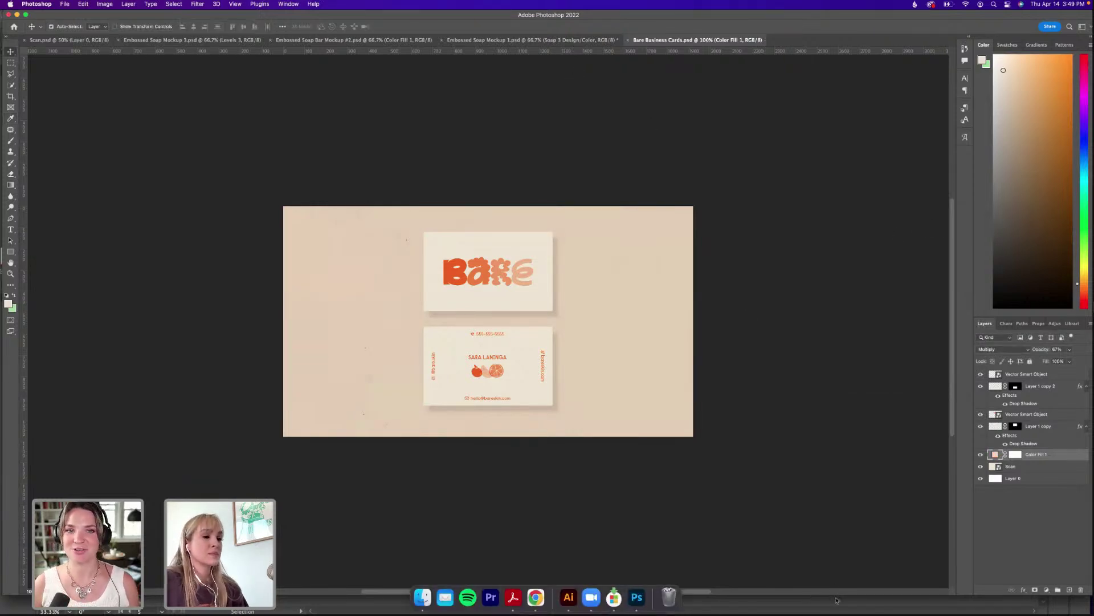
click(568, 597)
click(650, 327)
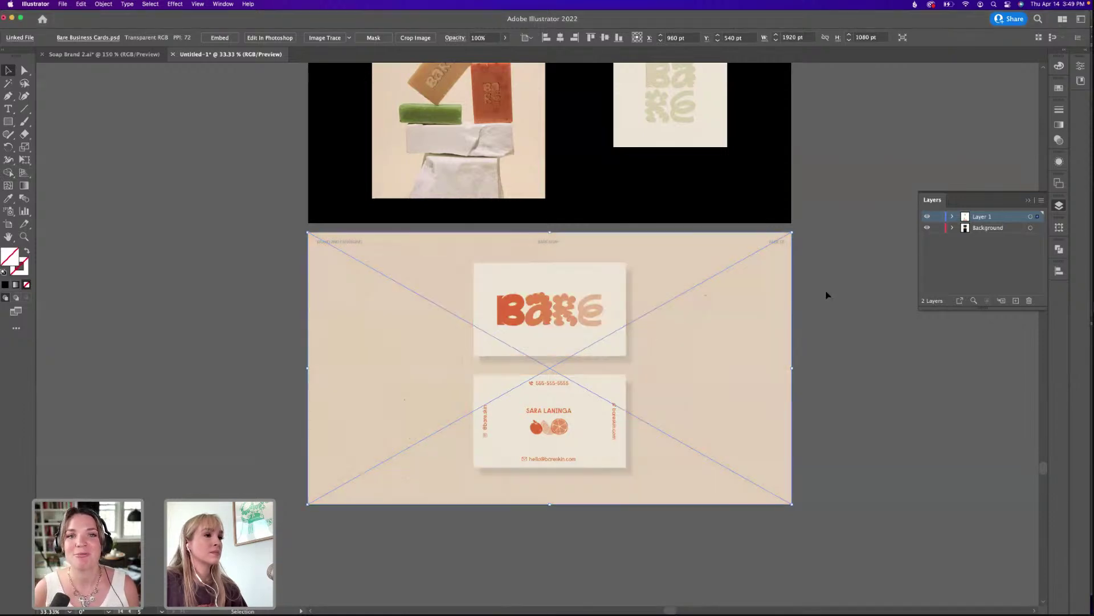
click(827, 295)
scroll(718, 310, up, 2)
scroll(777, 349, right, 1)
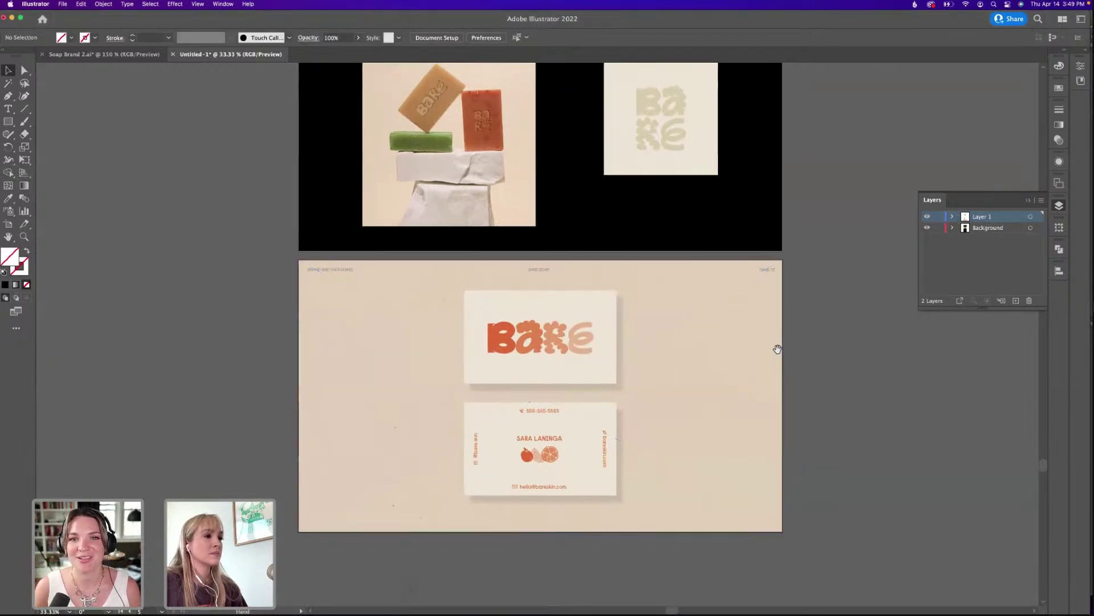
scroll(776, 357, up, 3)
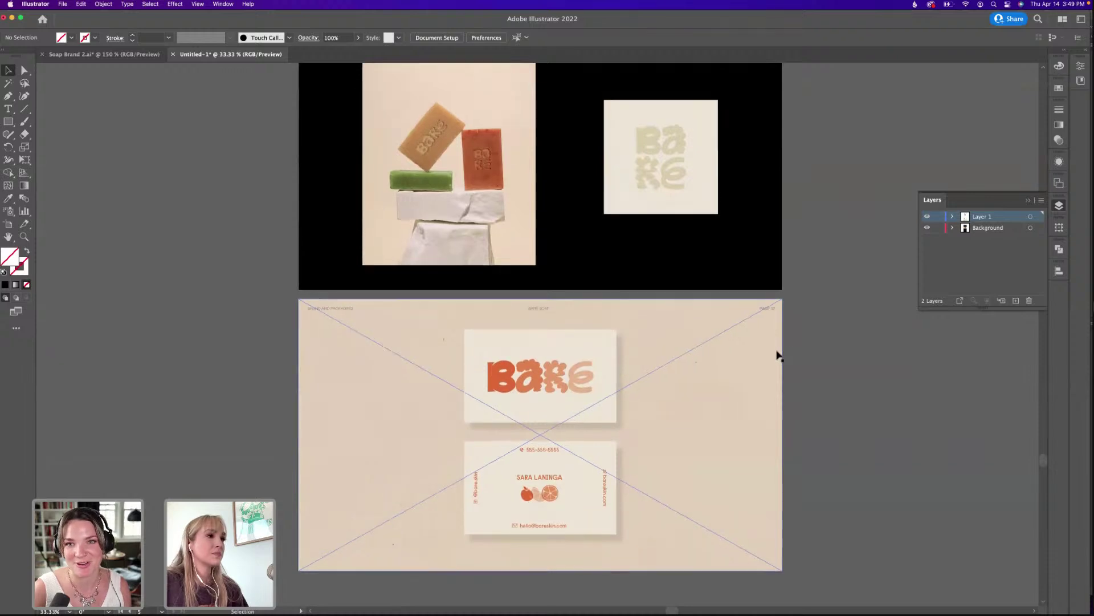
scroll(778, 356, up, 15)
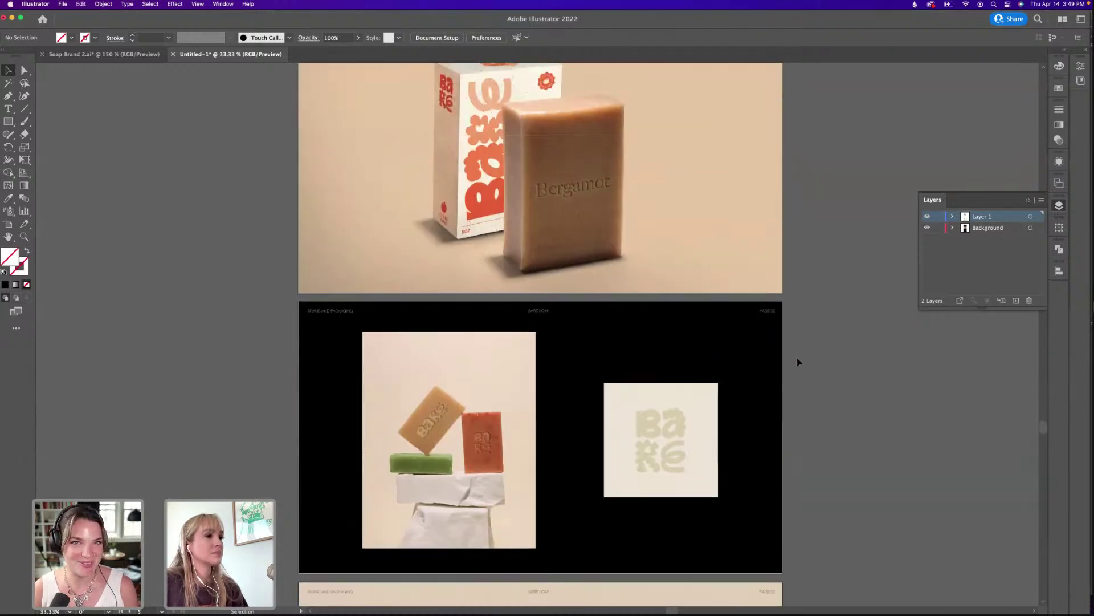
scroll(798, 361, up, 10)
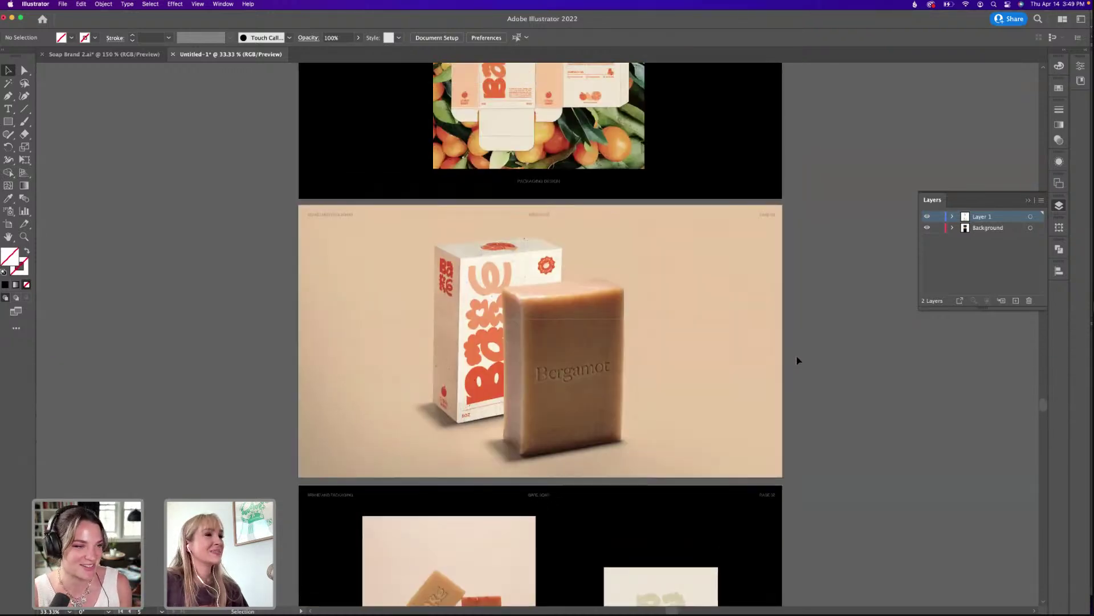
Open Embossed Soap Mockup 1.psd in Photoshop from the Links folder.
scroll(798, 360, up, 17)
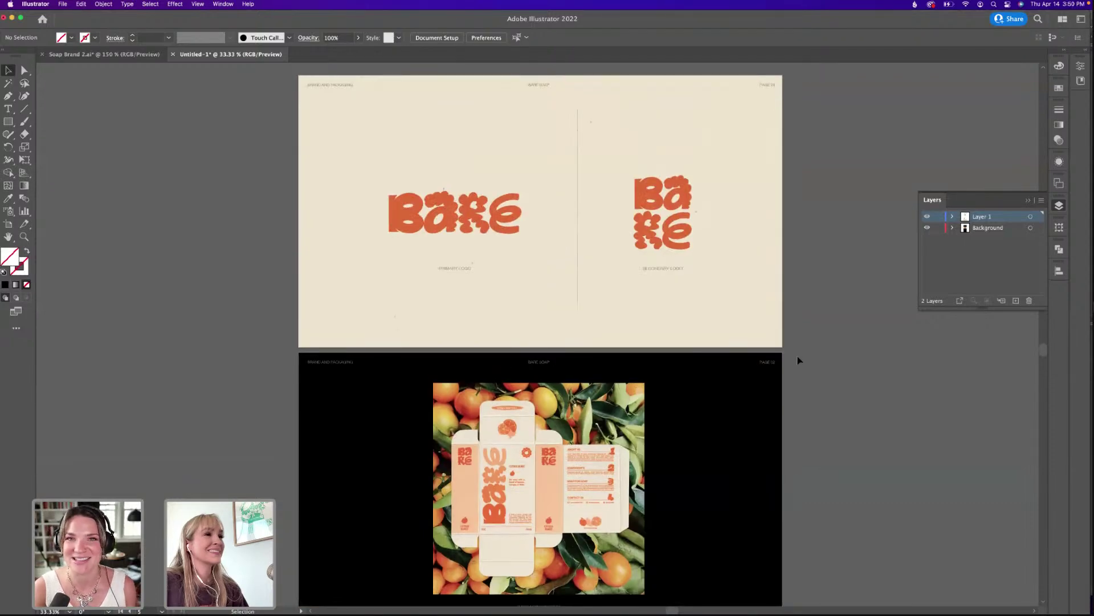
scroll(798, 358, down, 20)
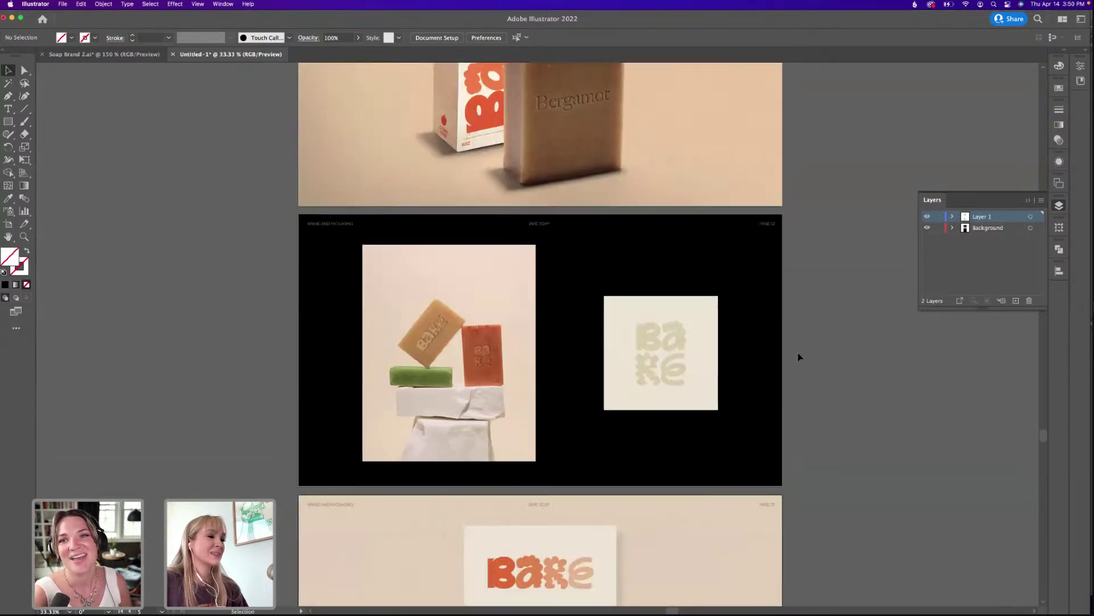
scroll(798, 355, down, 1)
click(671, 325)
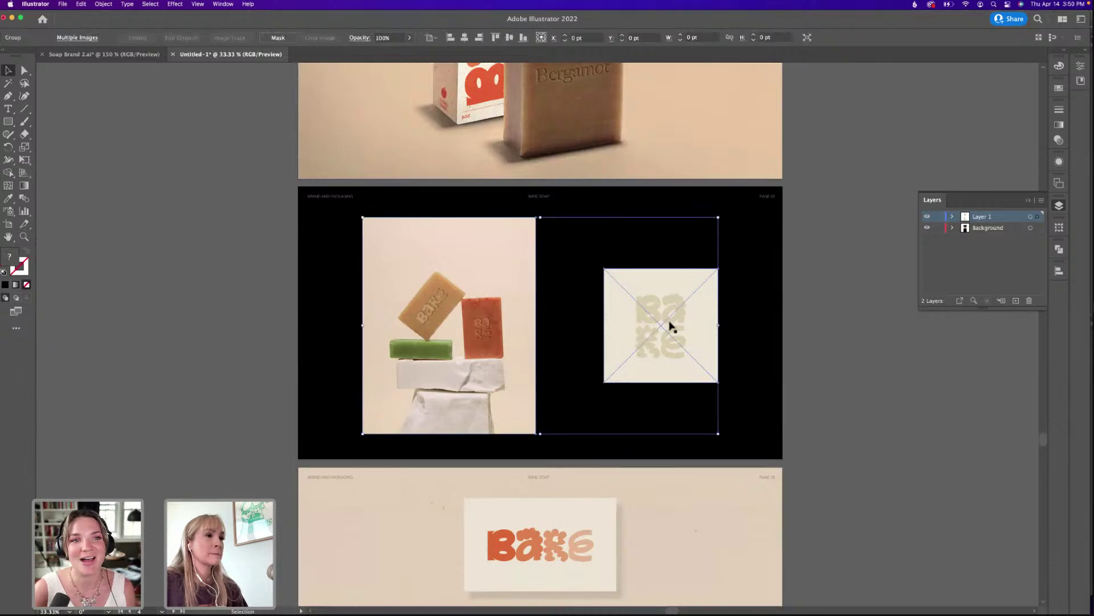
click(889, 334)
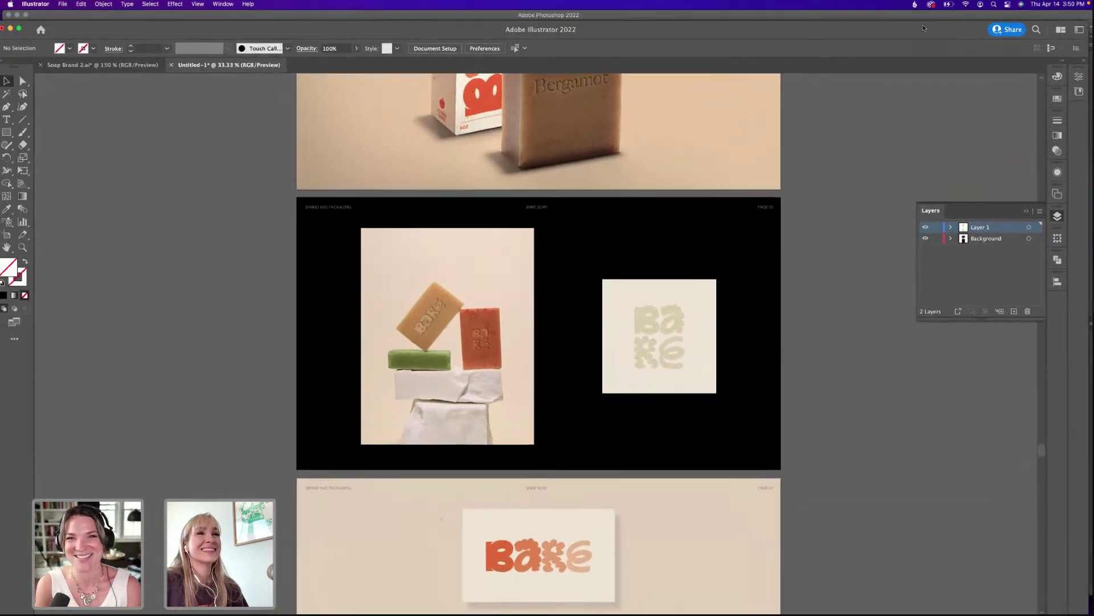
key(super+Tab)
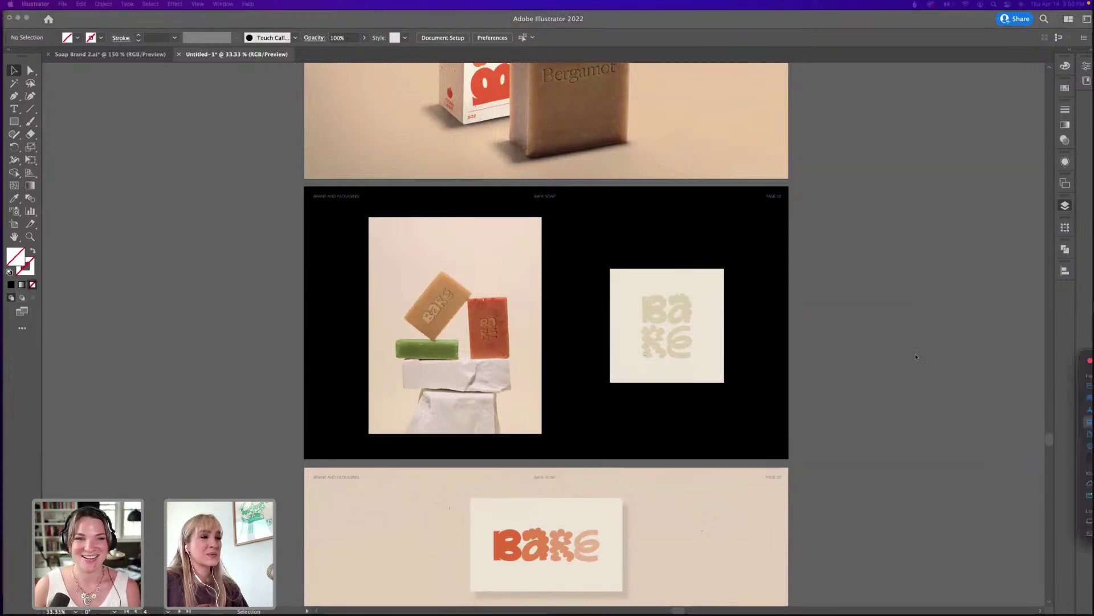
click(751, 297)
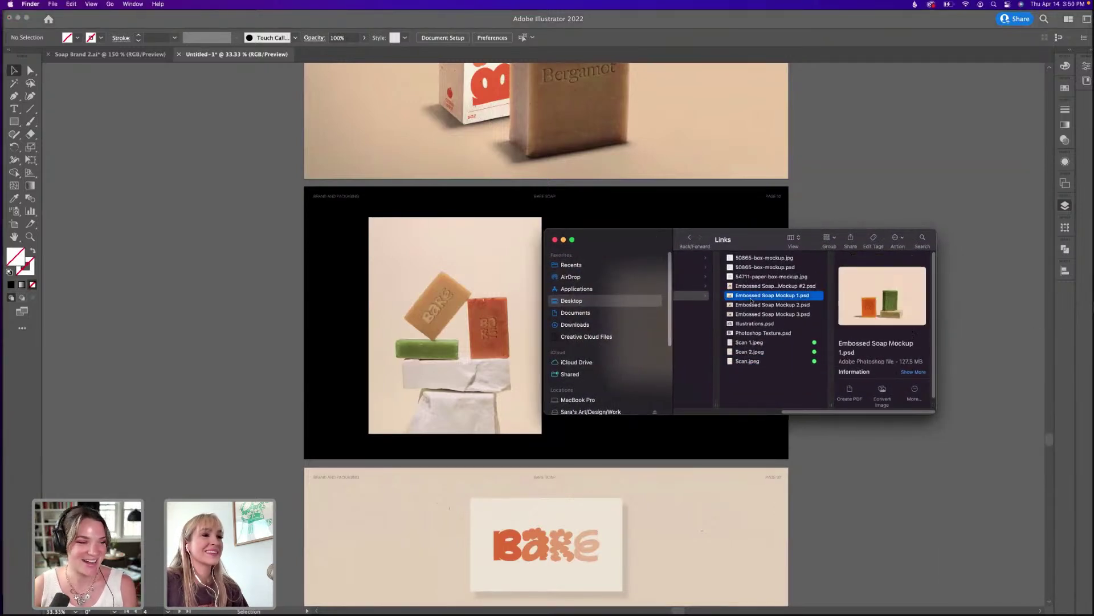
double_click(765, 296)
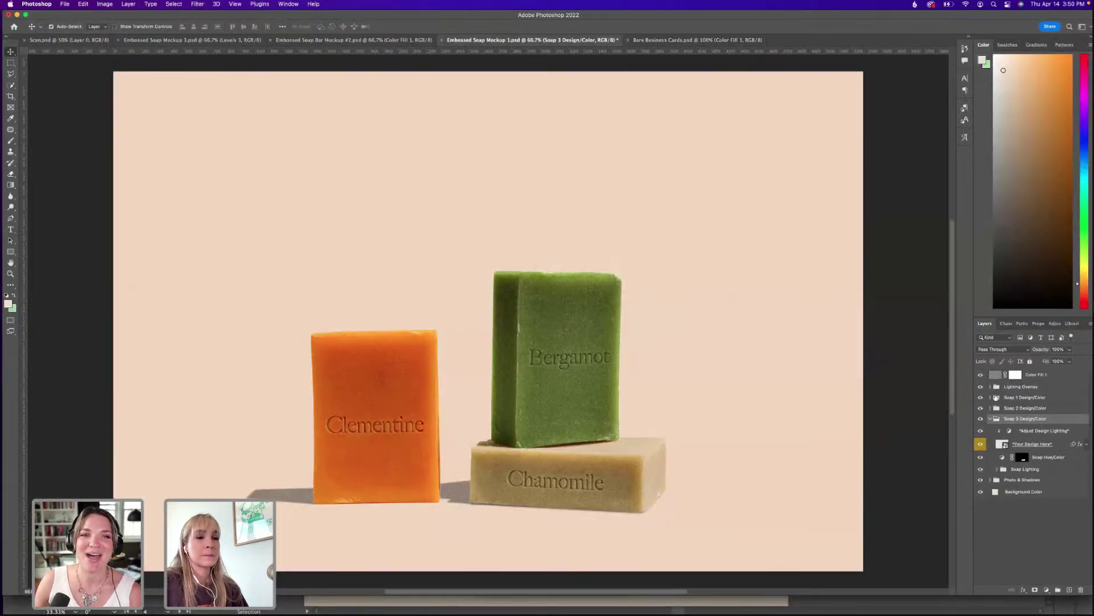
Select the stacked BARE logo in the presentation, then switch back to the soap mockup.
key(super+Tab)
scroll(525, 329, up, 10)
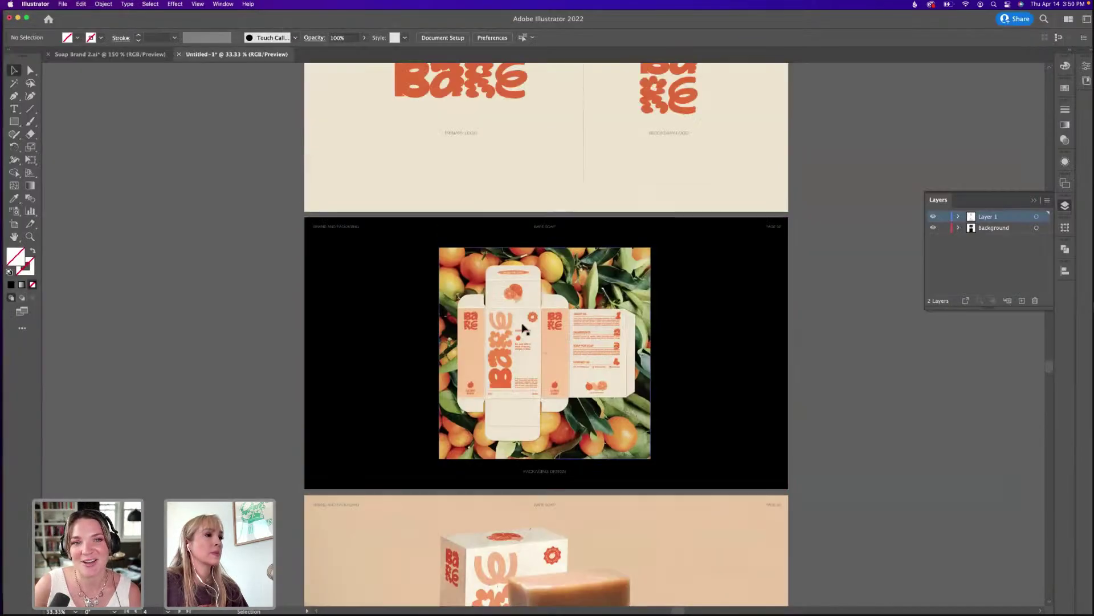
scroll(522, 329, up, 3)
click(668, 147)
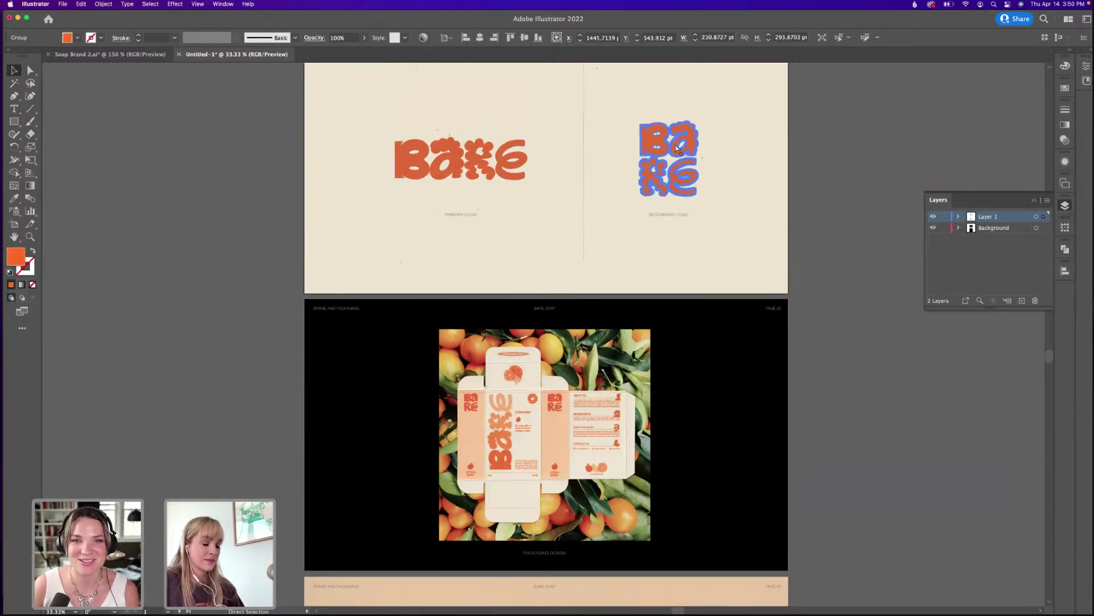
click(636, 597)
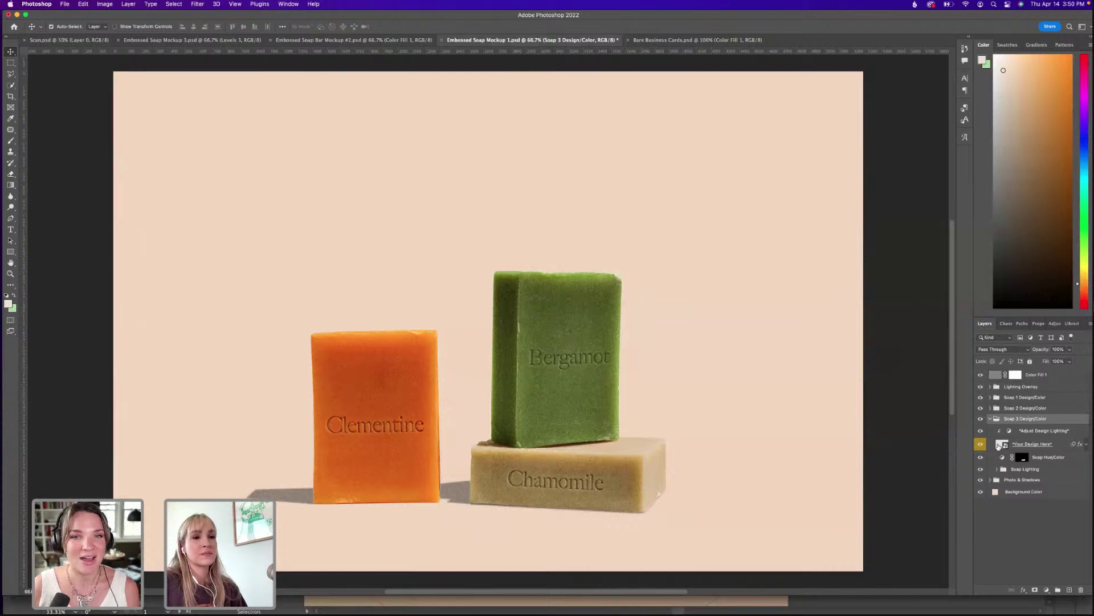
Paste the stacked logo as a smart object into a soap's Your Design Here, scaled to fit.
double_click(1002, 444)
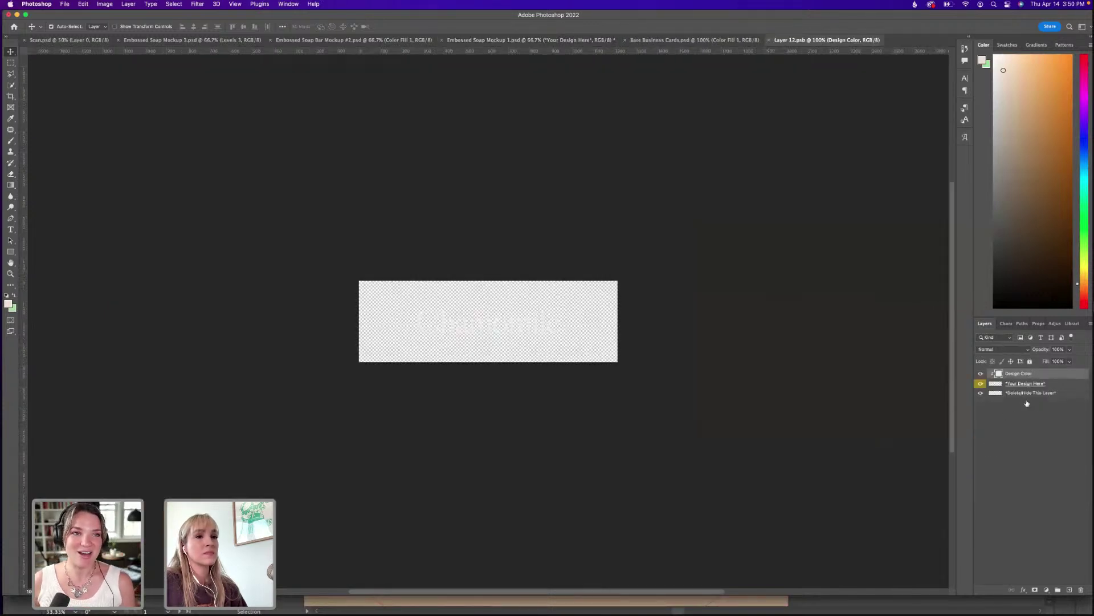
click(1061, 387)
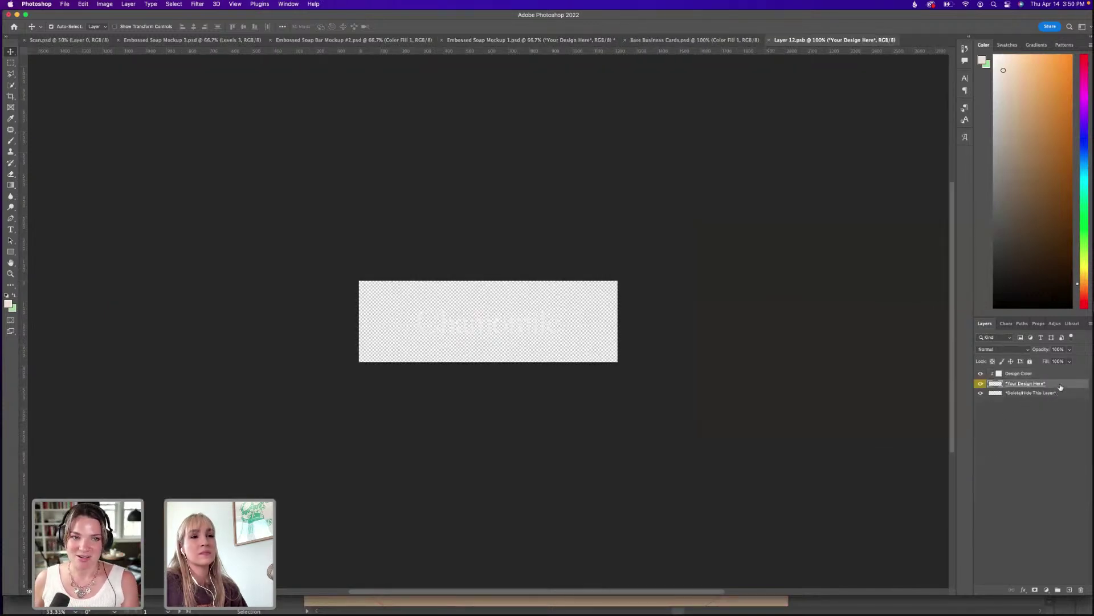
key(super+v)
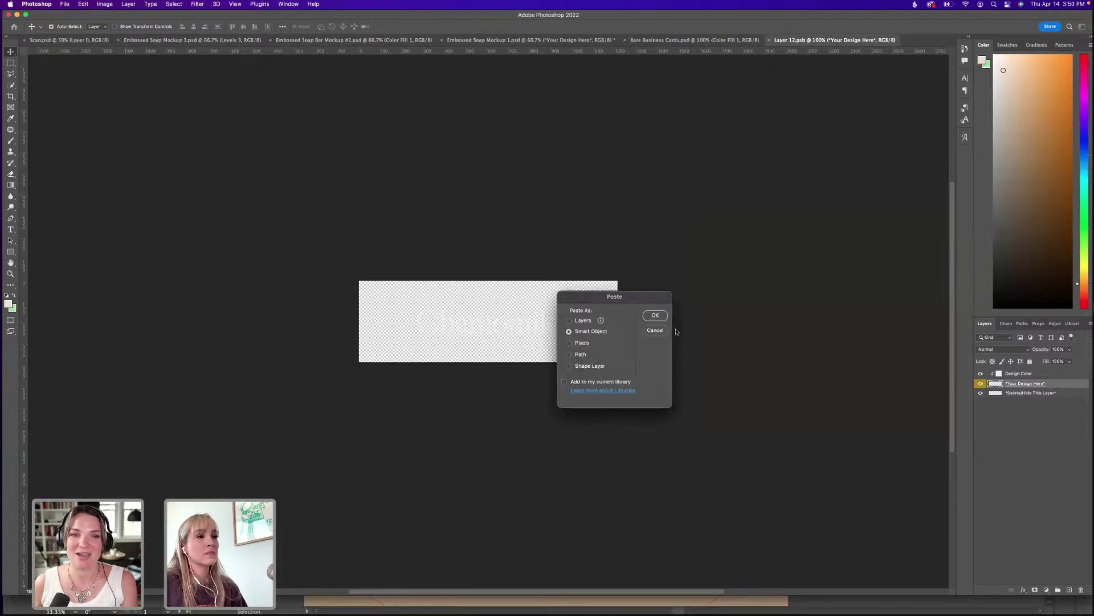
click(654, 315)
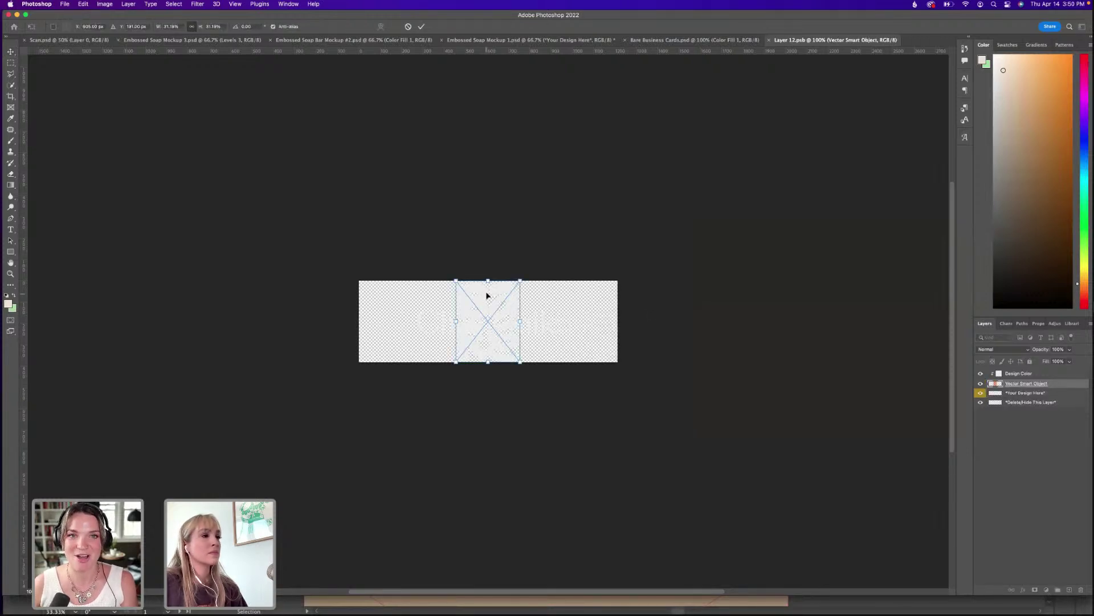
drag(488, 281, 488, 300)
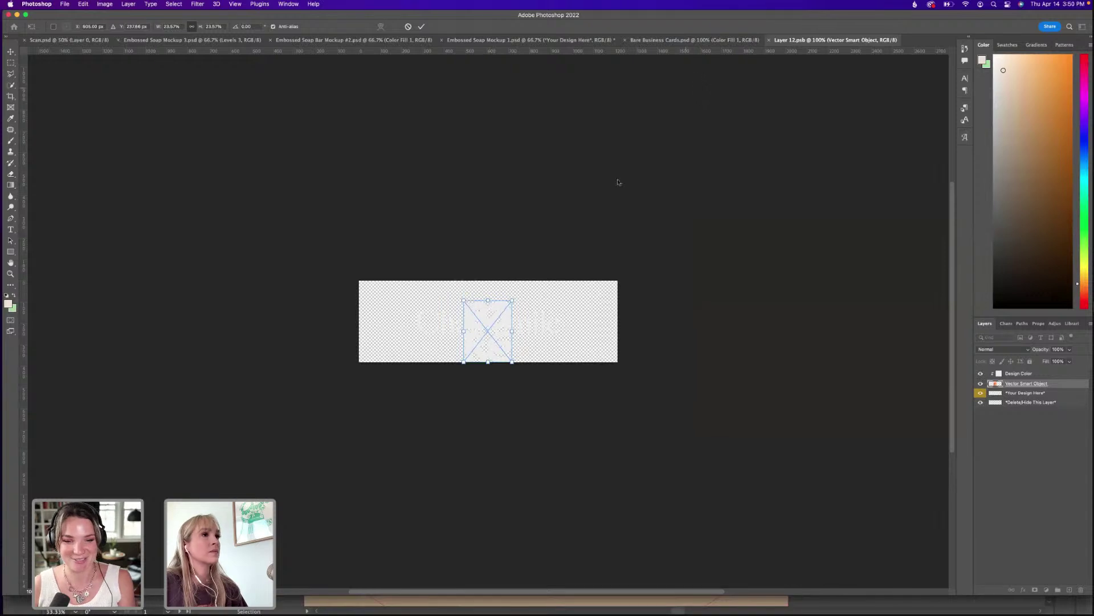
key(Return)
click(719, 41)
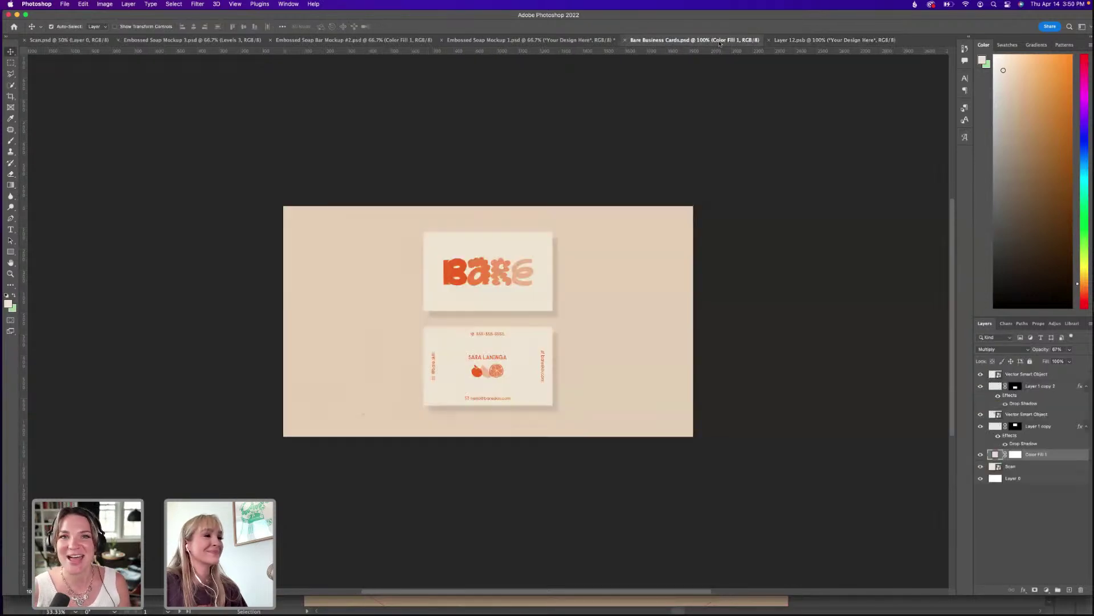
click(598, 41)
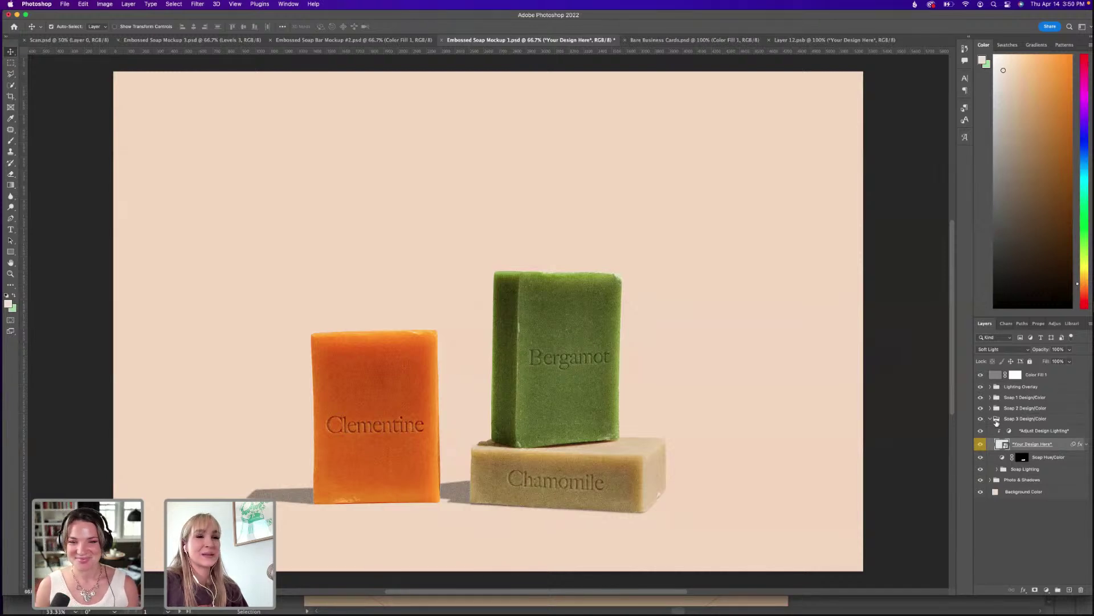
Expand the Soap 2 Design/Color group and confirm it is the green soap.
click(990, 418)
click(991, 408)
click(980, 408)
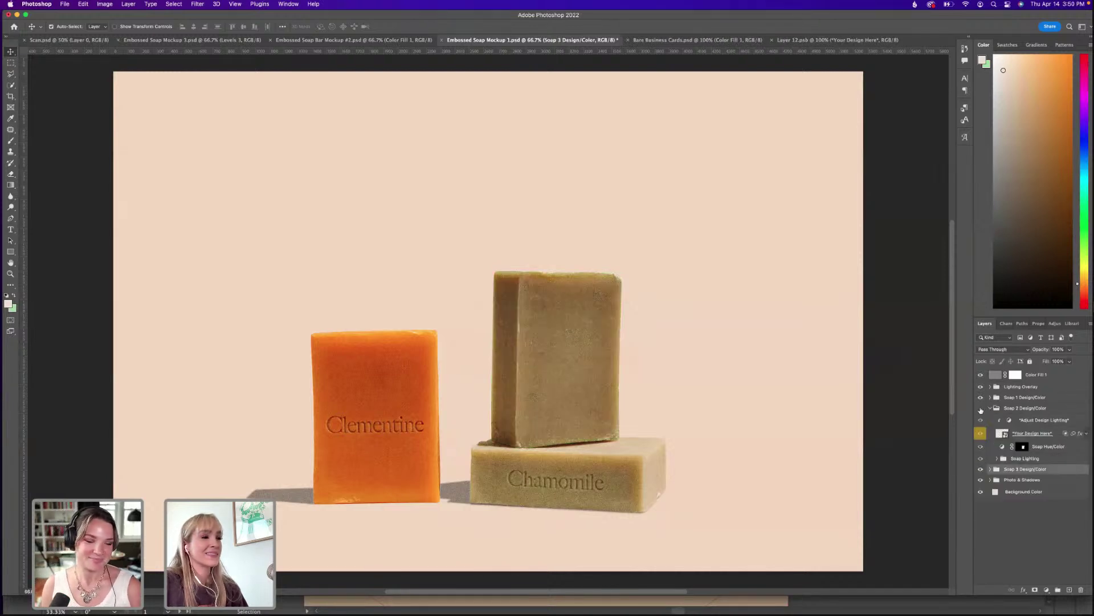
click(981, 408)
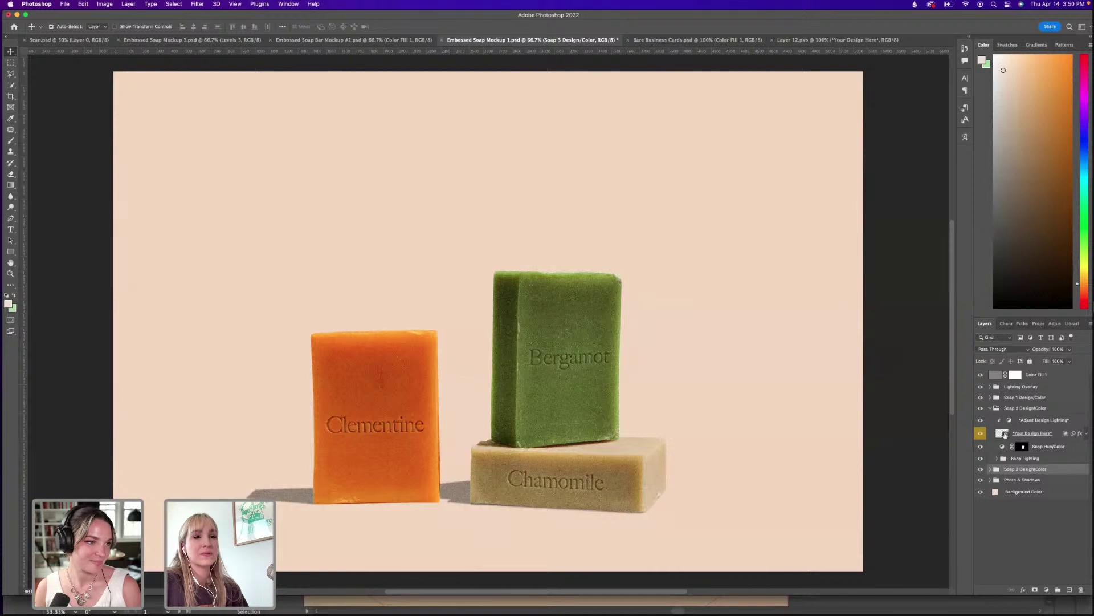
Paste the BARE logo as a smart object into the green soap's design, scale it, and save.
double_click(1001, 433)
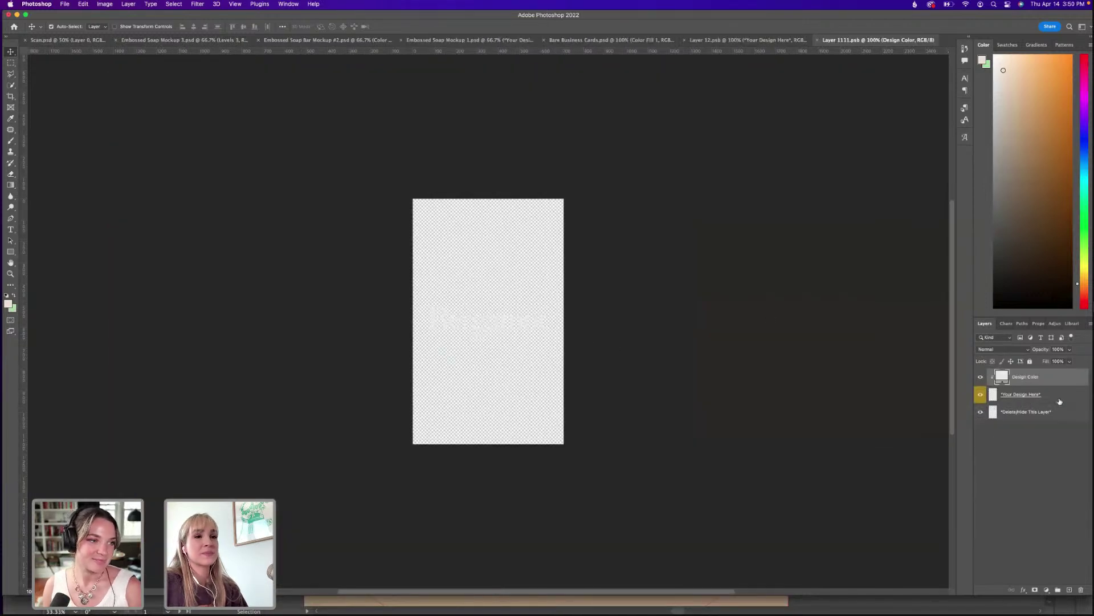
click(1060, 401)
key(super+v)
click(648, 318)
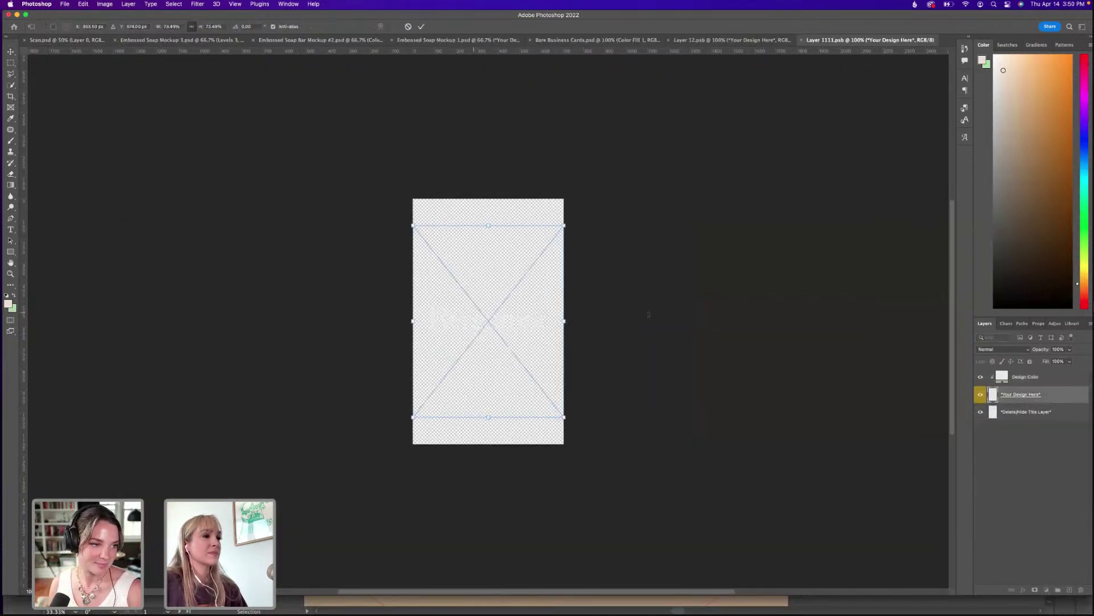
drag(488, 224, 505, 307)
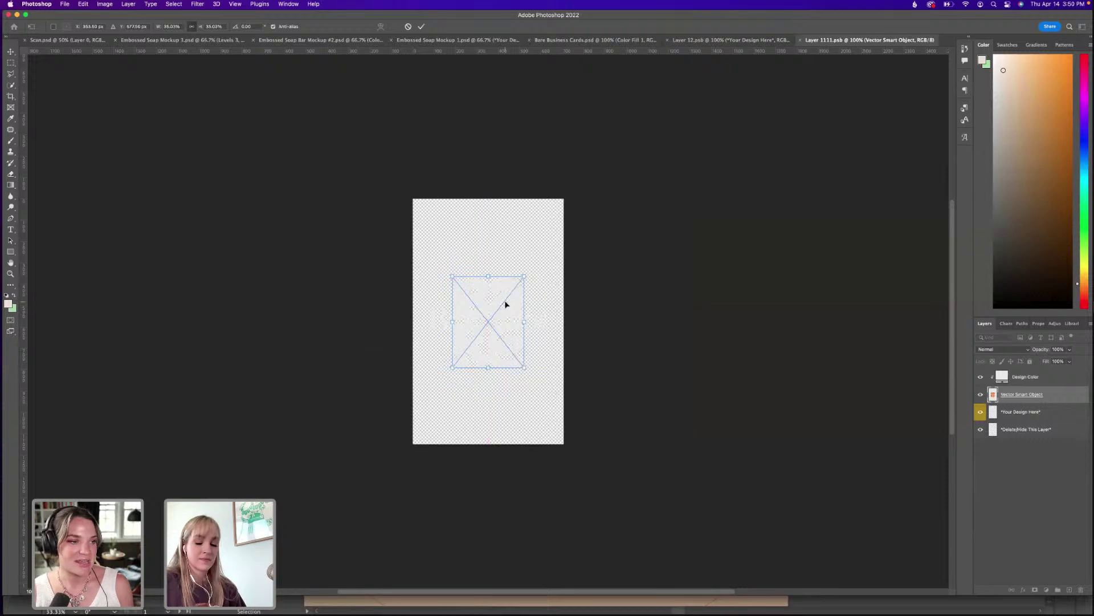
key(Return)
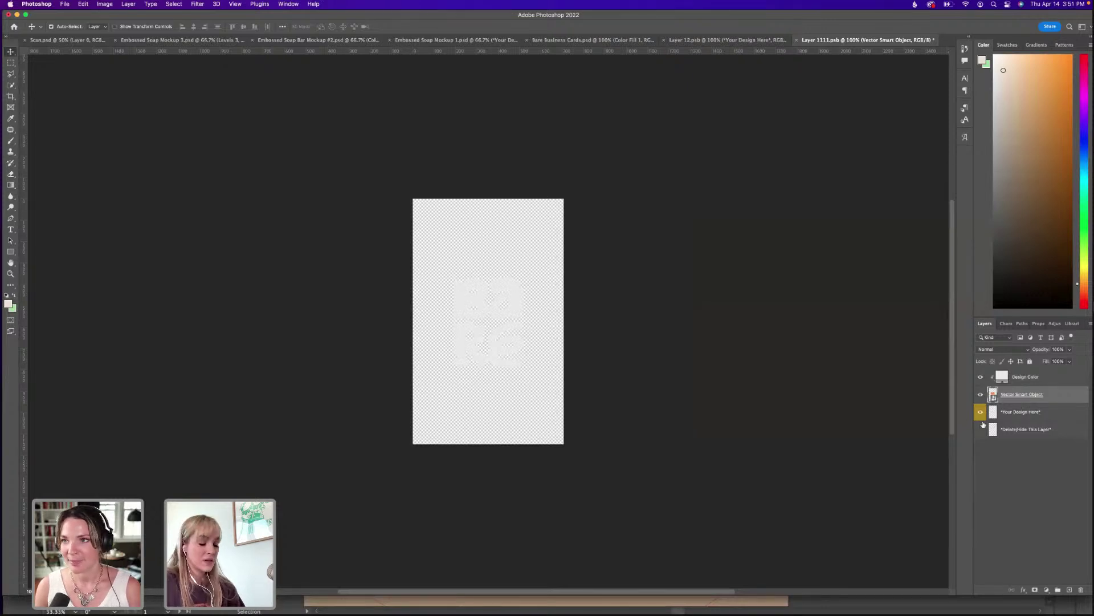
key(super+s)
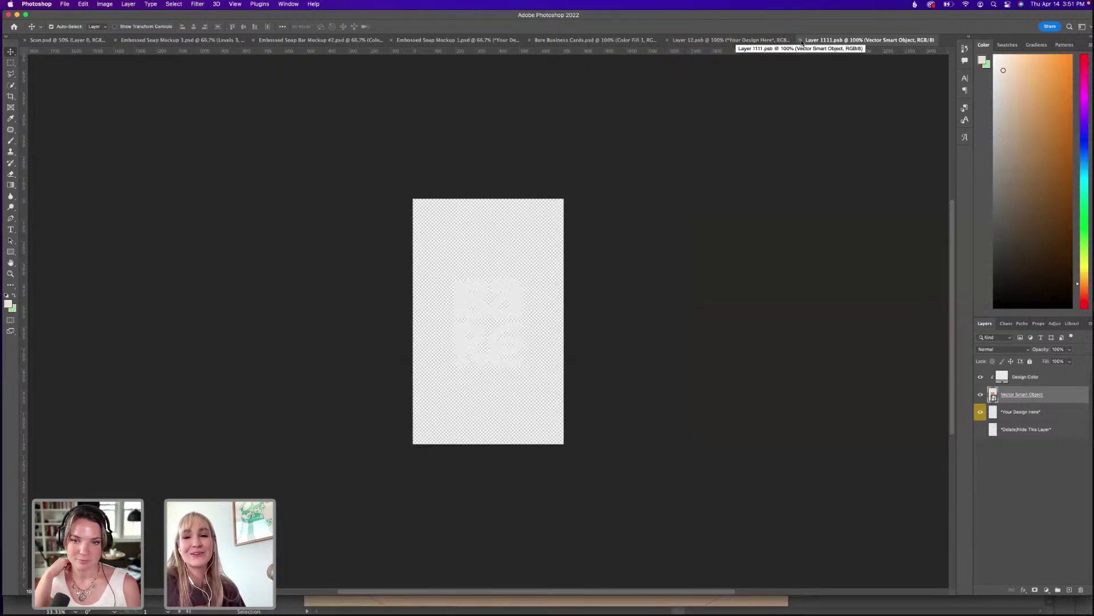
click(800, 40)
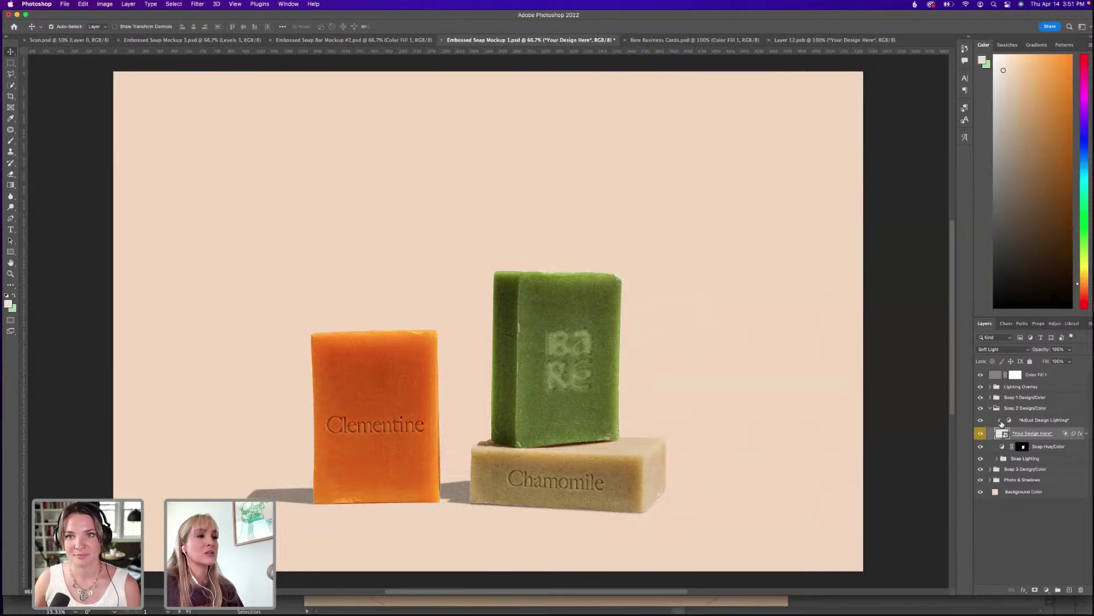
Inspect the logo layer's Bevel & Emboss settings without keeping any changes.
click(1086, 434)
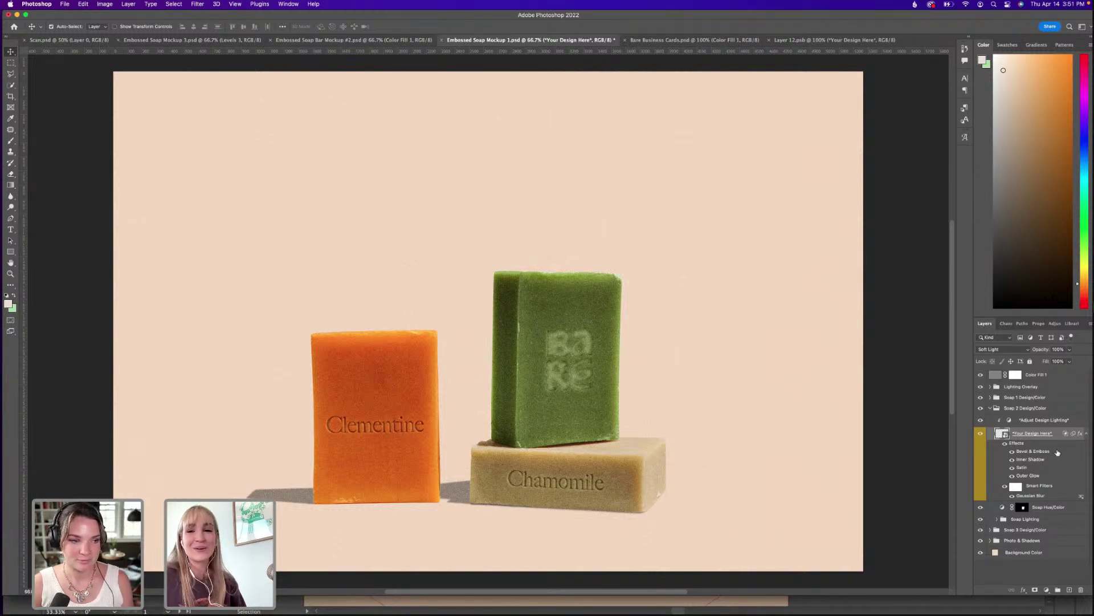
double_click(1056, 453)
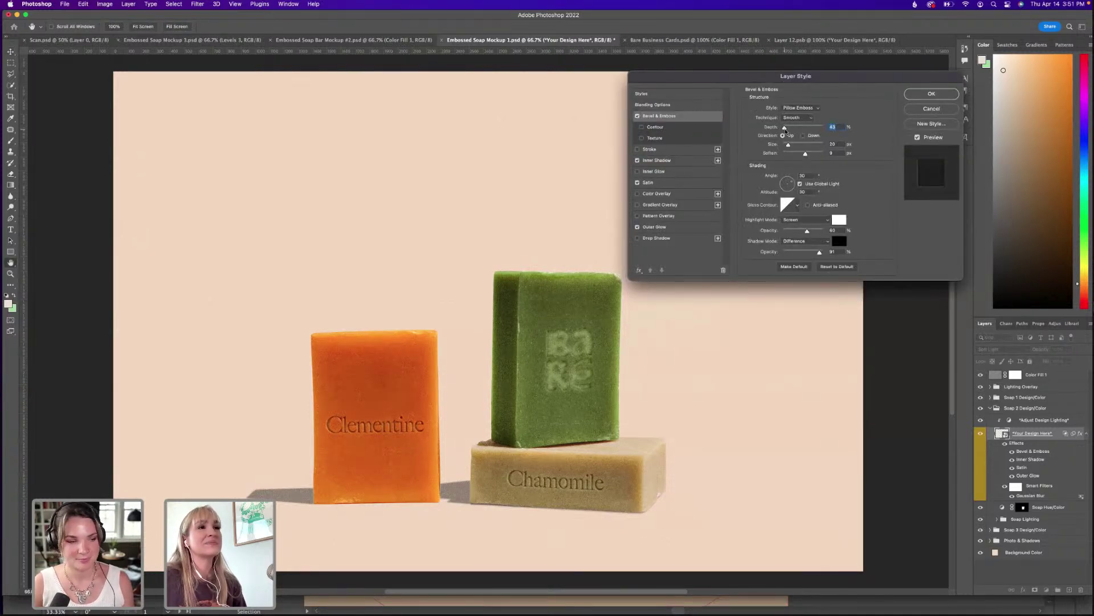
drag(786, 128, 785, 129)
click(932, 110)
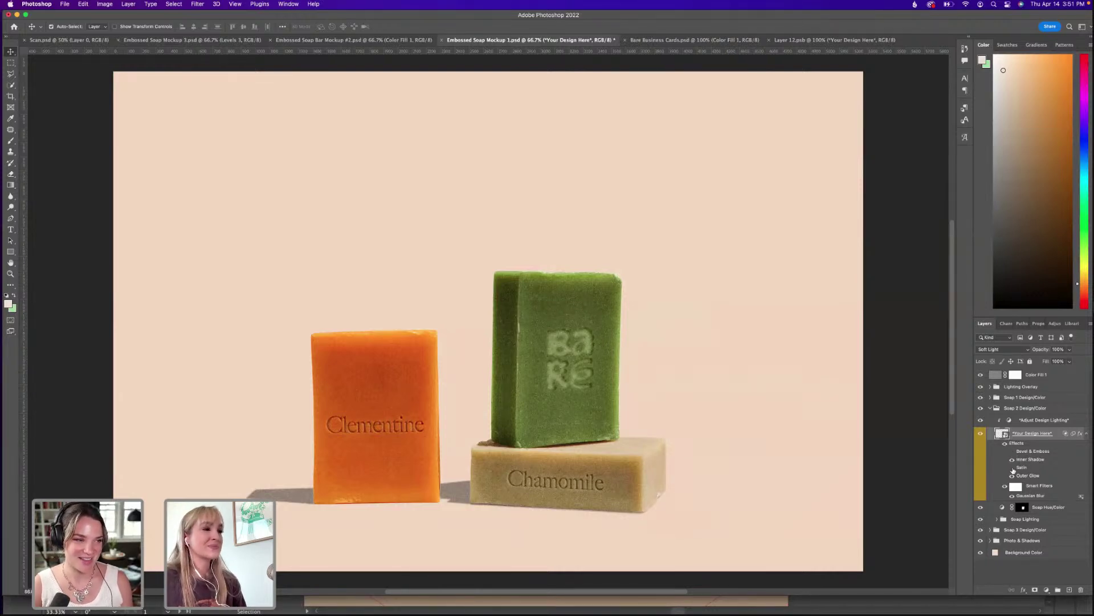
Turn on the logo's Inner Shadow and Satin effects.
click(1012, 459)
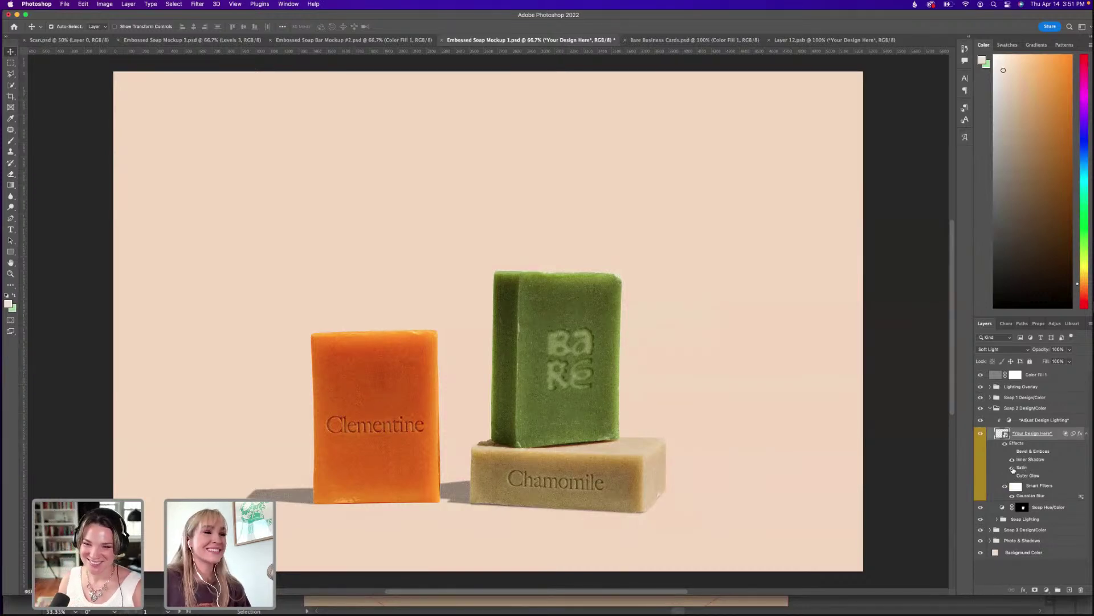
click(1012, 467)
click(1013, 460)
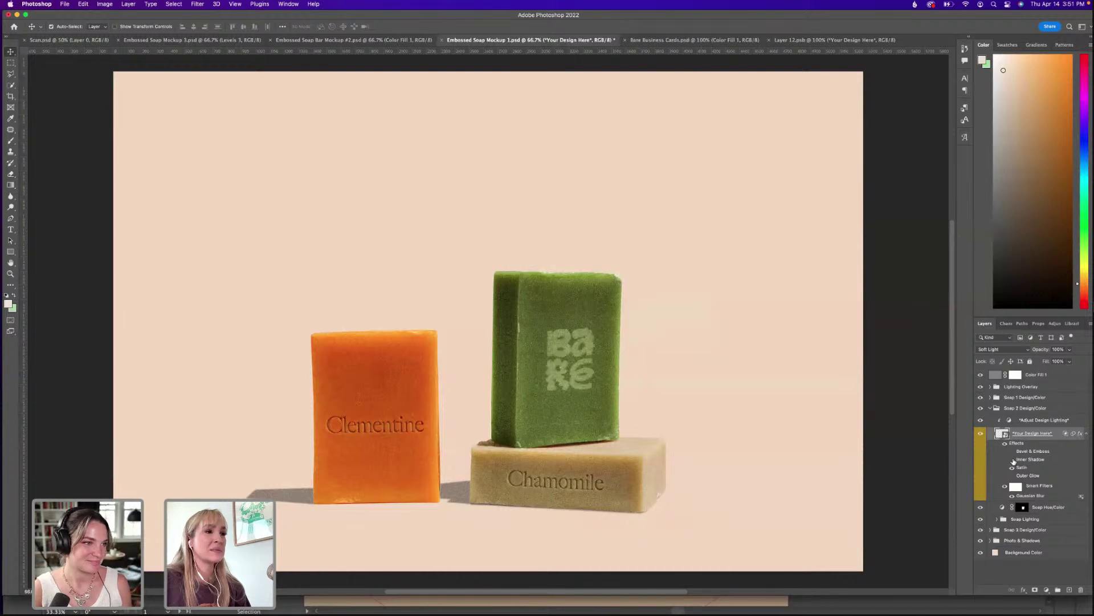
click(1013, 460)
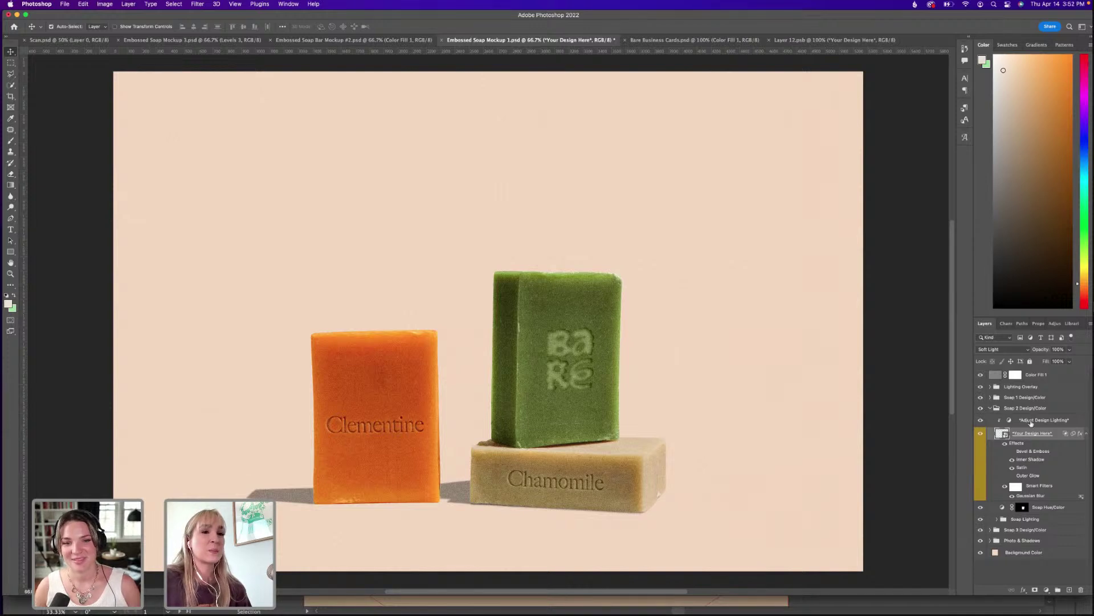
Identify Soap 1 as the orange soap and open its Your Design Here contents for editing.
click(990, 408)
click(980, 397)
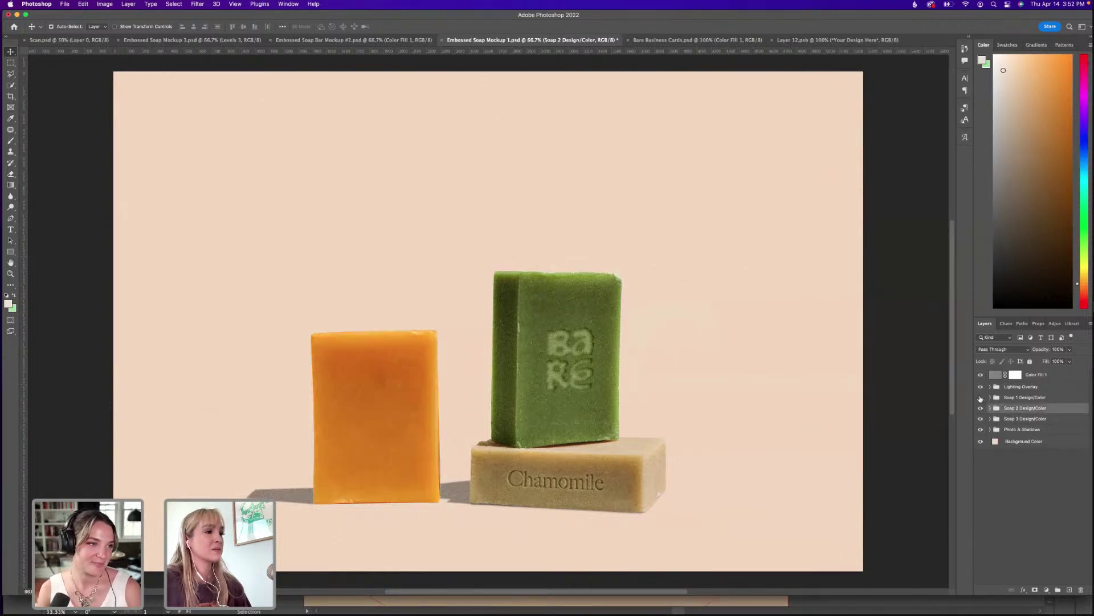
click(981, 397)
click(991, 397)
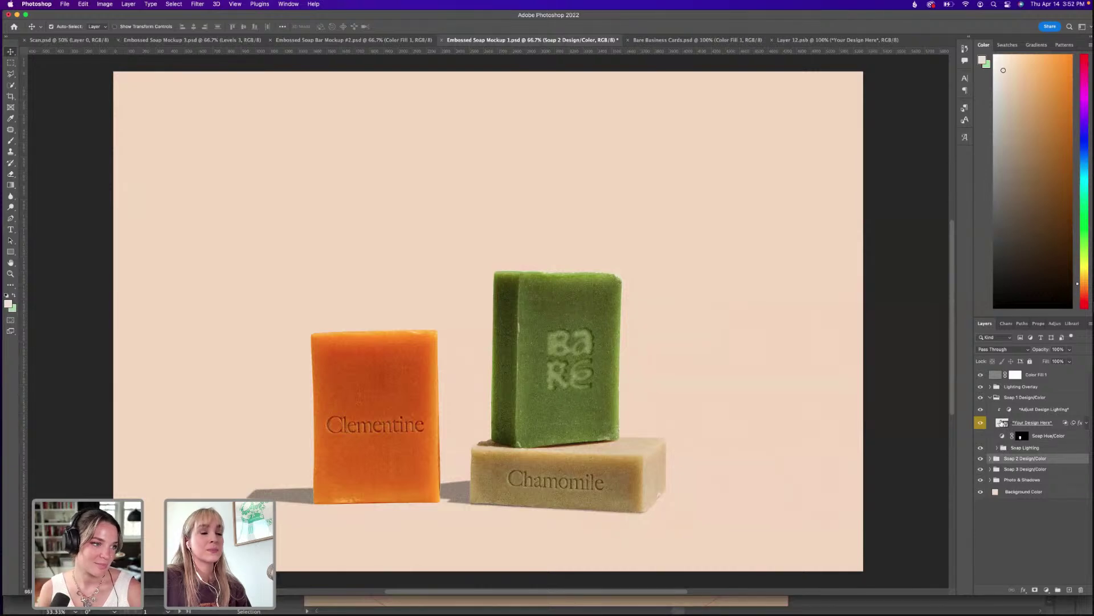
double_click(1002, 423)
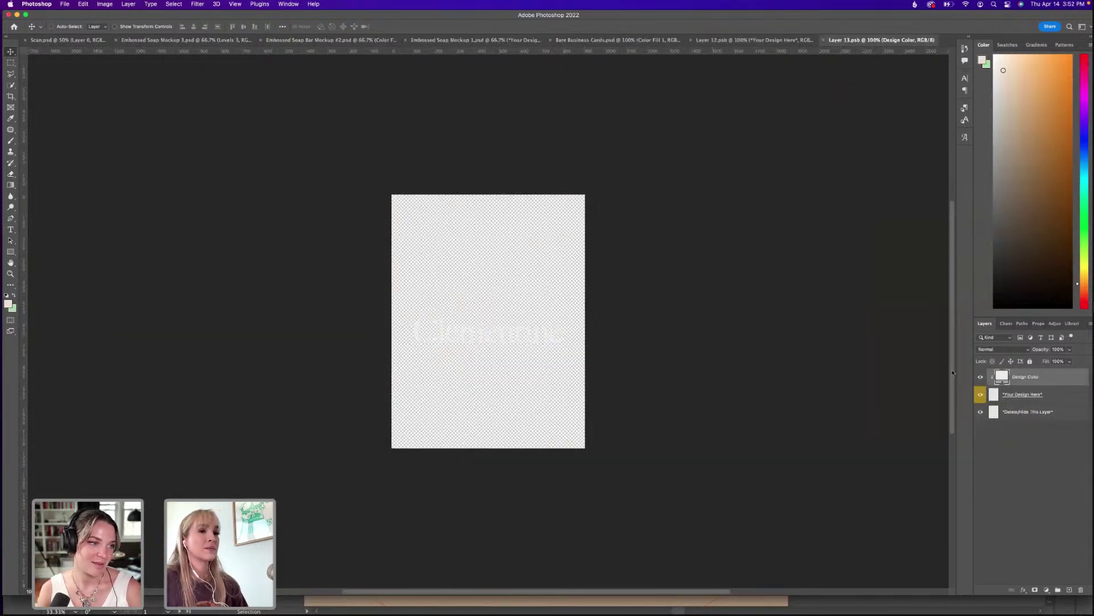
Paste the copied BARE logo as a Smart Object and shrink it to fit the soap.
click(1030, 395)
key(super+v)
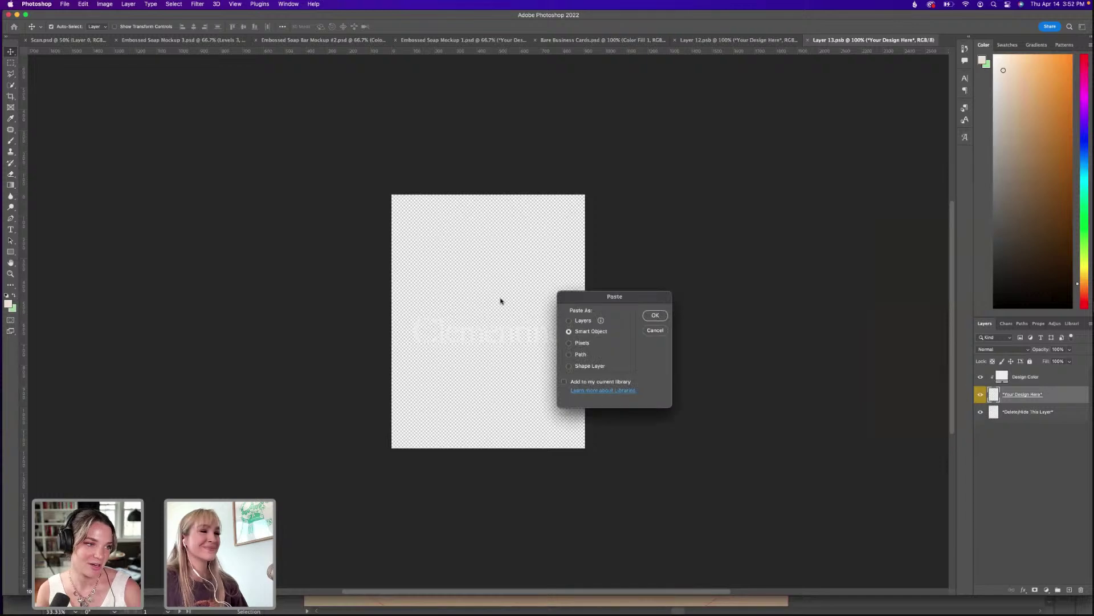
click(656, 316)
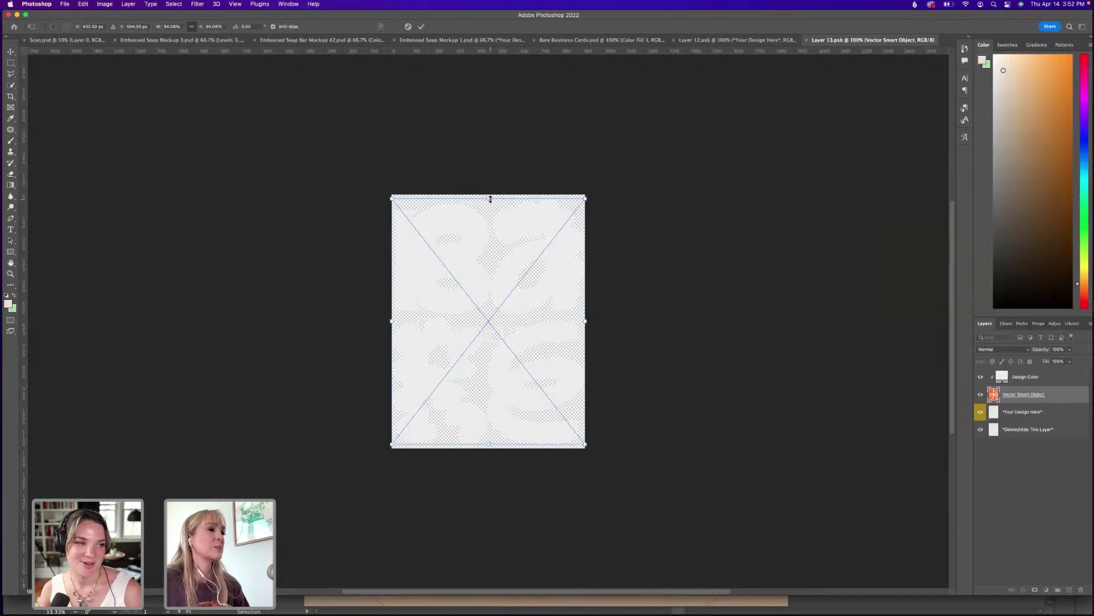
drag(488, 198, 487, 307)
key(Return)
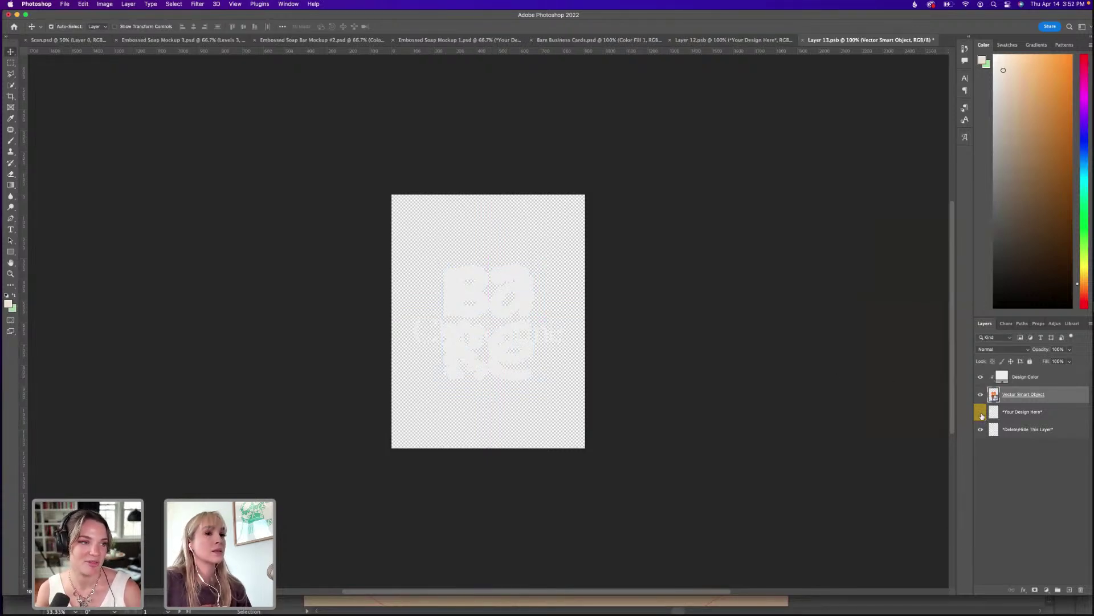
Hide the Clementine lettering, refine the logo's size, move it down 22 px, then save and close the .psb.
click(982, 414)
click(980, 429)
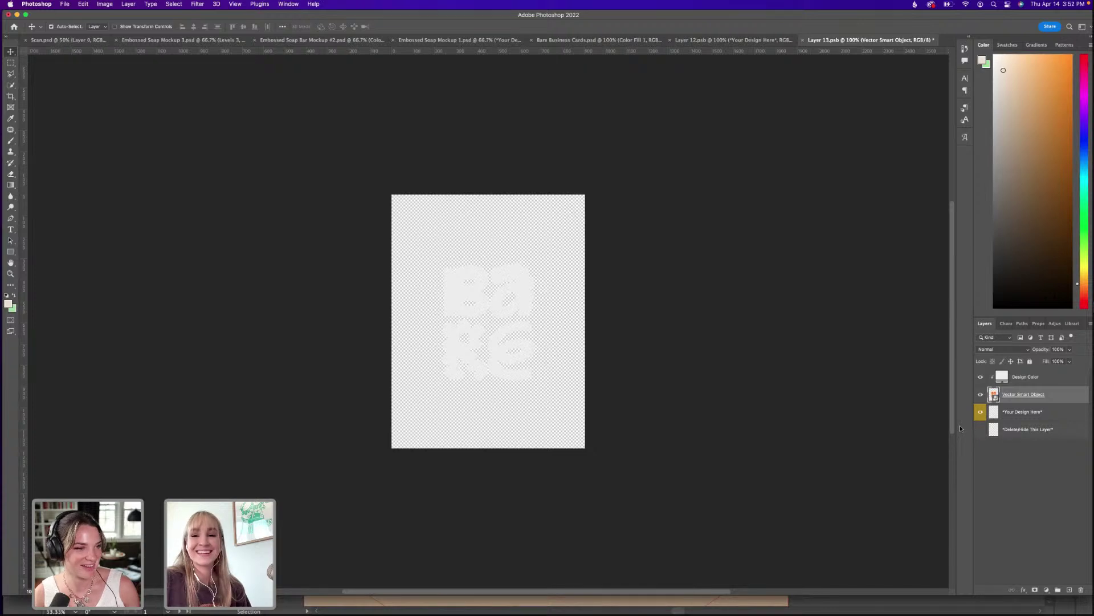
key(ctrl+t)
drag(488, 264, 489, 271)
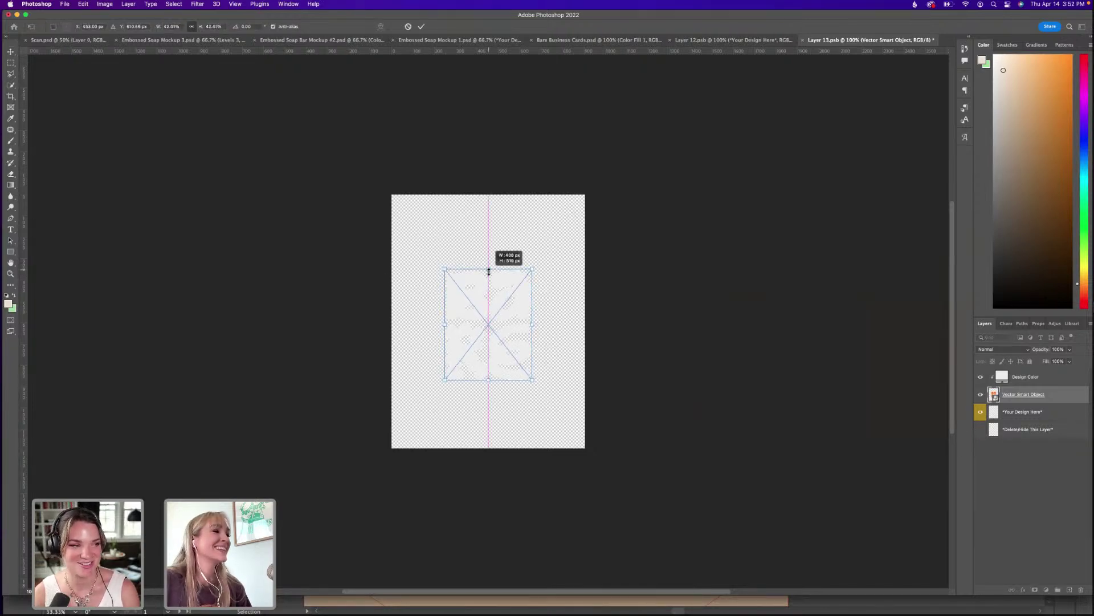
drag(500, 310, 505, 305)
key(Return)
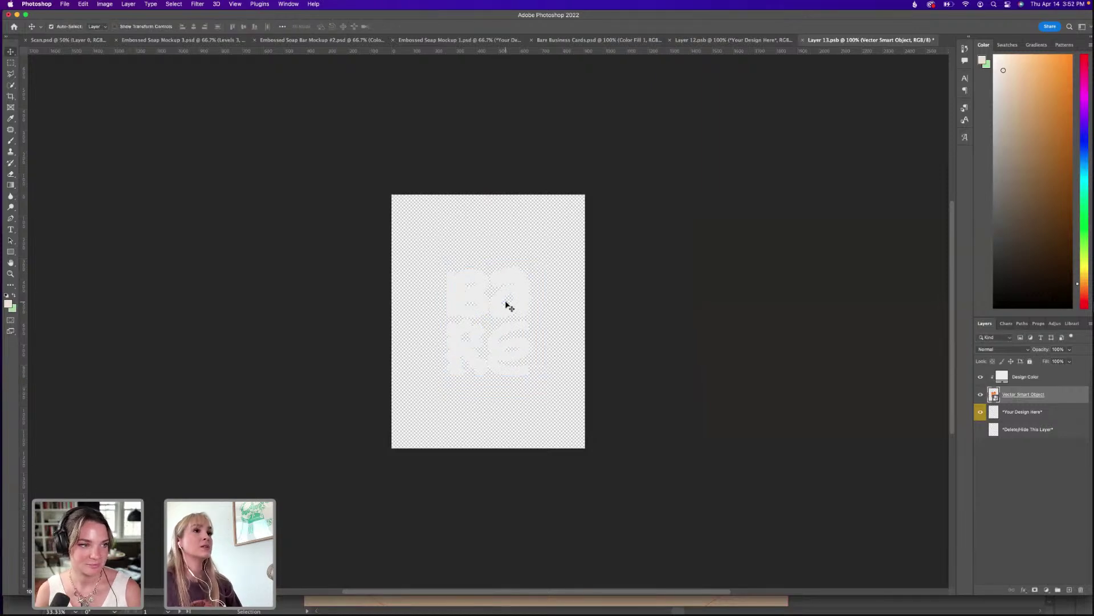
key(super+s)
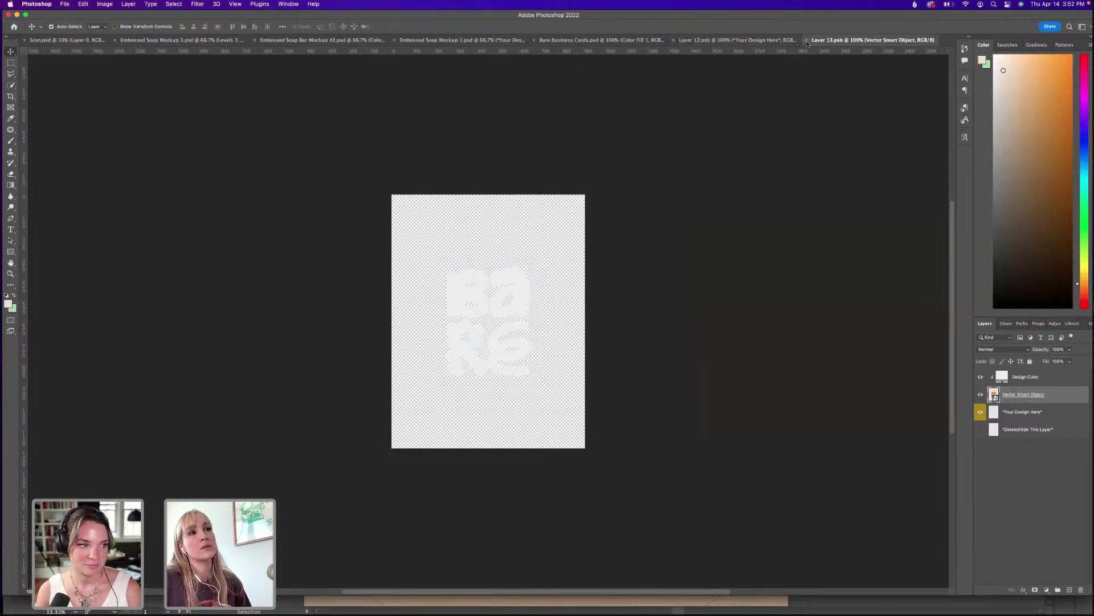
click(806, 39)
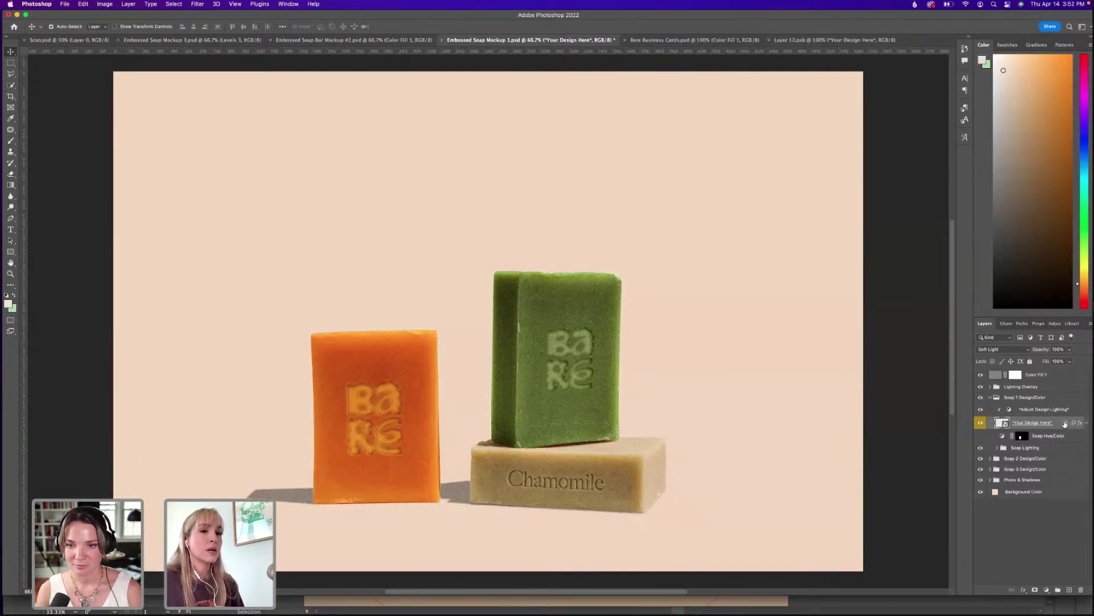
Expand the fx list on Soap 1's Your Design Here layer to show its effects and smart filters.
click(1087, 424)
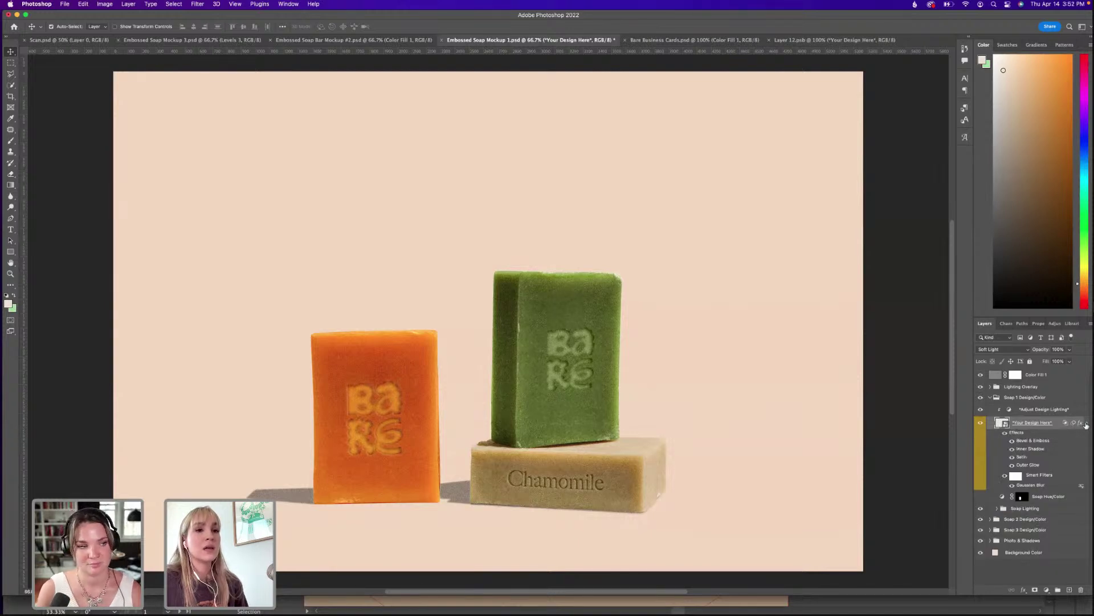
click(1086, 424)
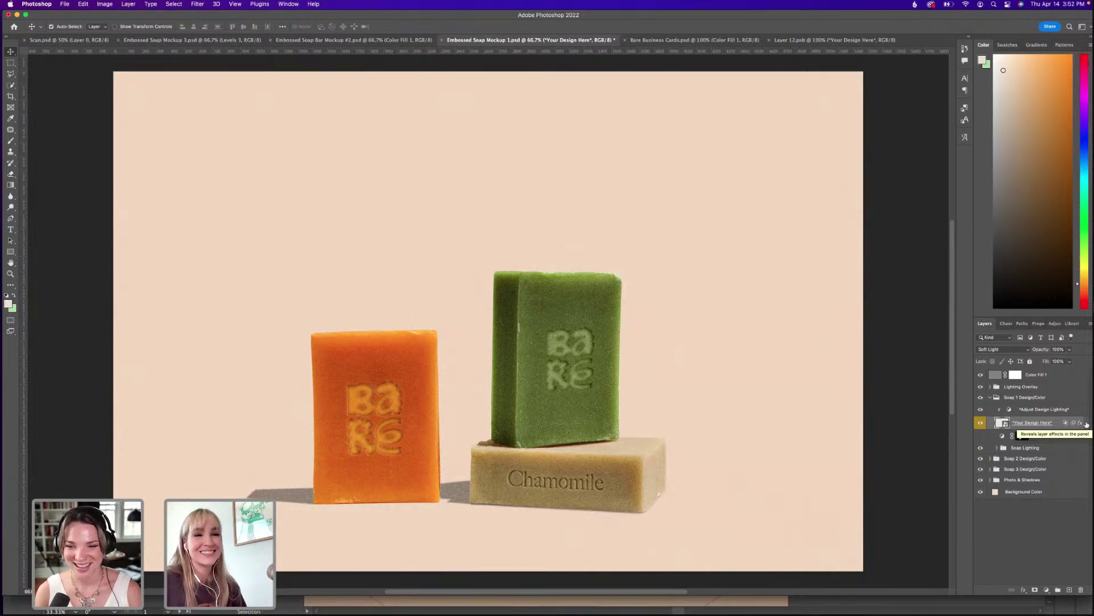
click(1086, 423)
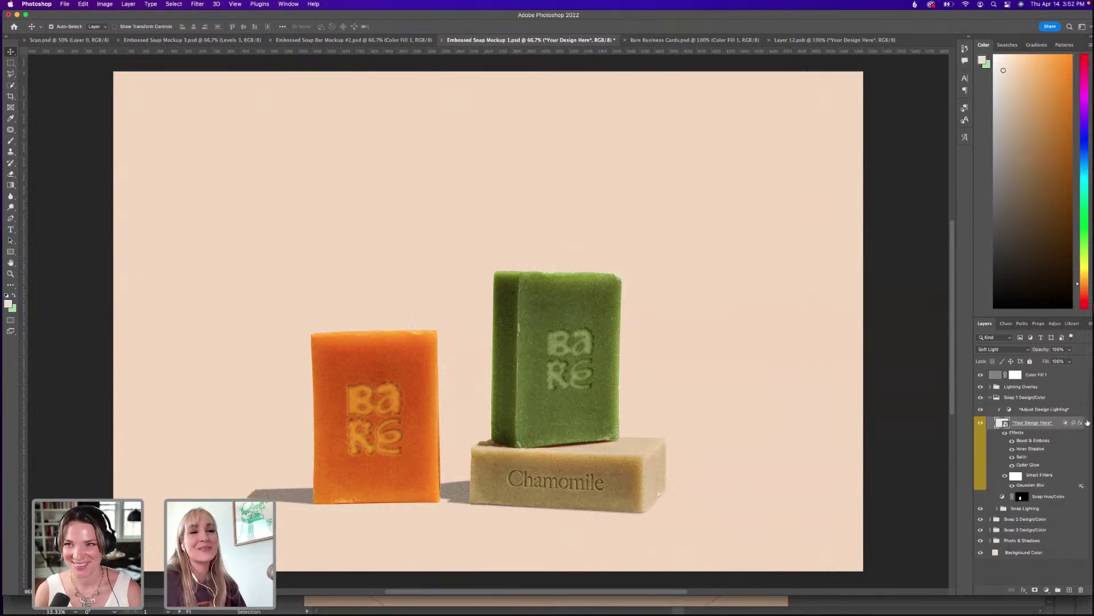
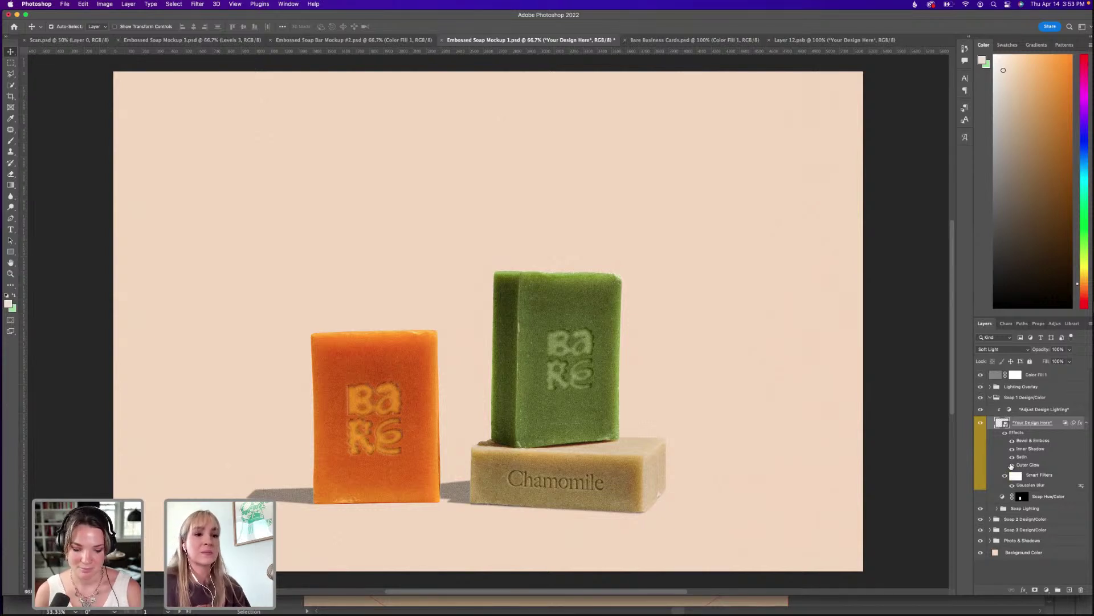
Toggle the Outer Glow and Inner Shadow effects on the orange bar's embossed logo.
click(1012, 464)
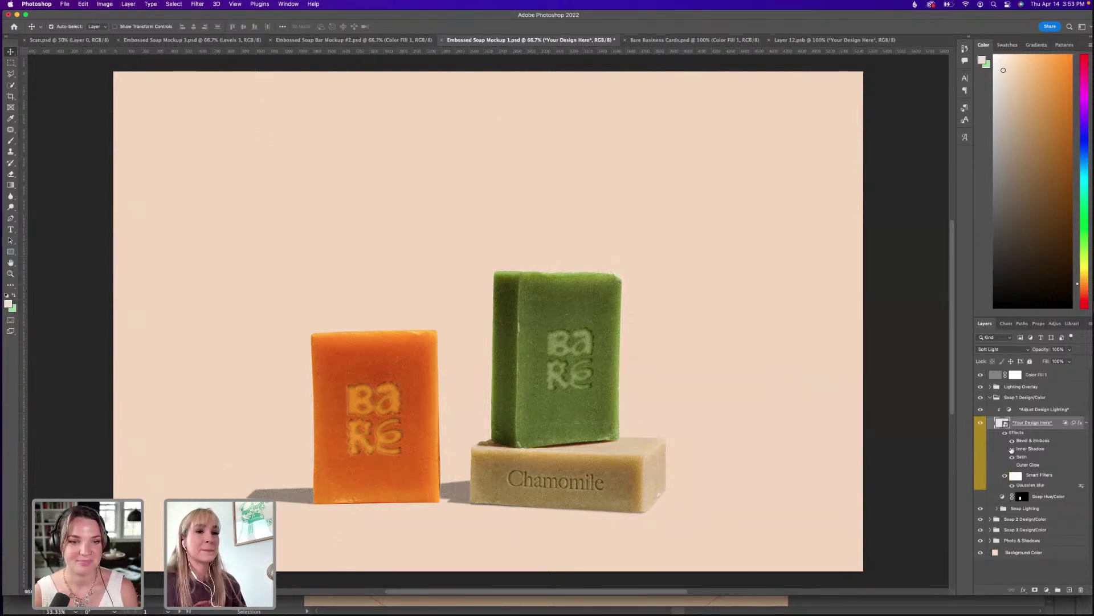
click(1012, 452)
click(1012, 449)
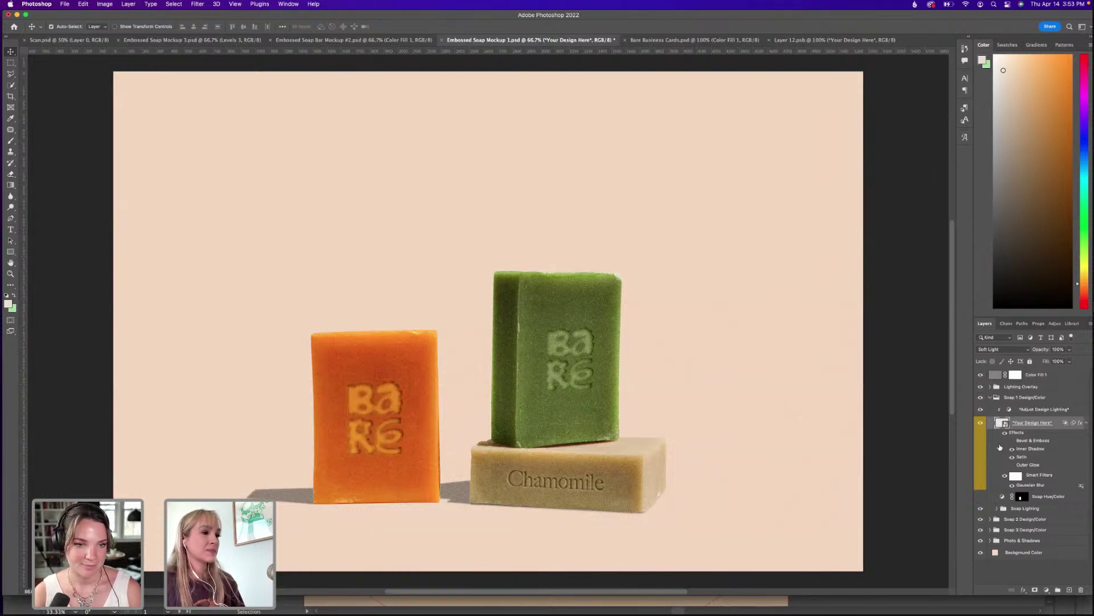
Collapse Soap 1, briefly hide the green and Chamomile bars' designs to compare, and expand Soap 3.
click(994, 397)
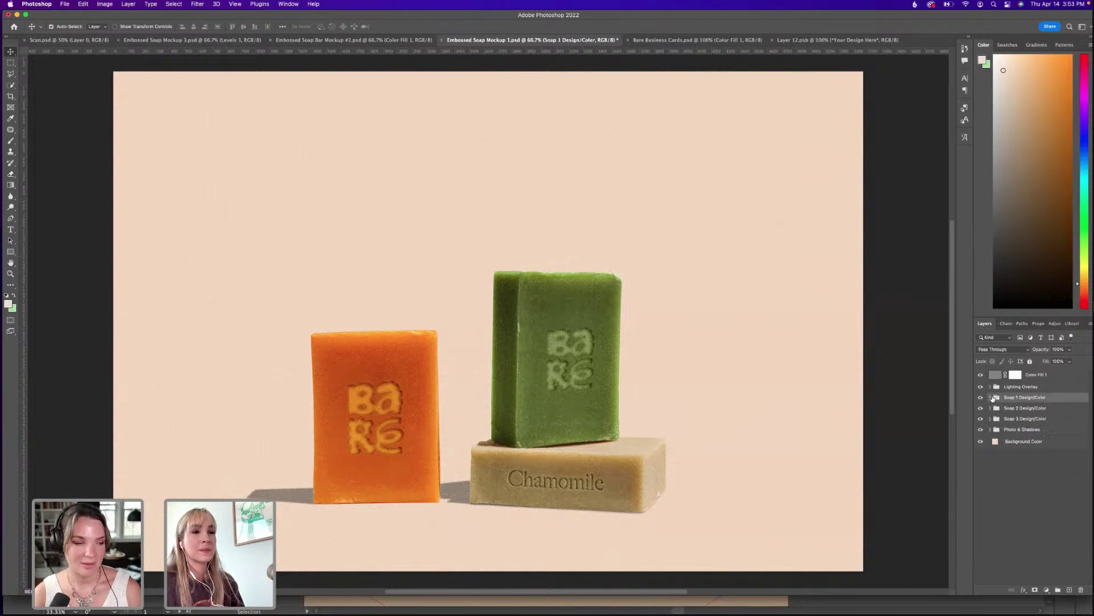
click(981, 408)
click(981, 408)
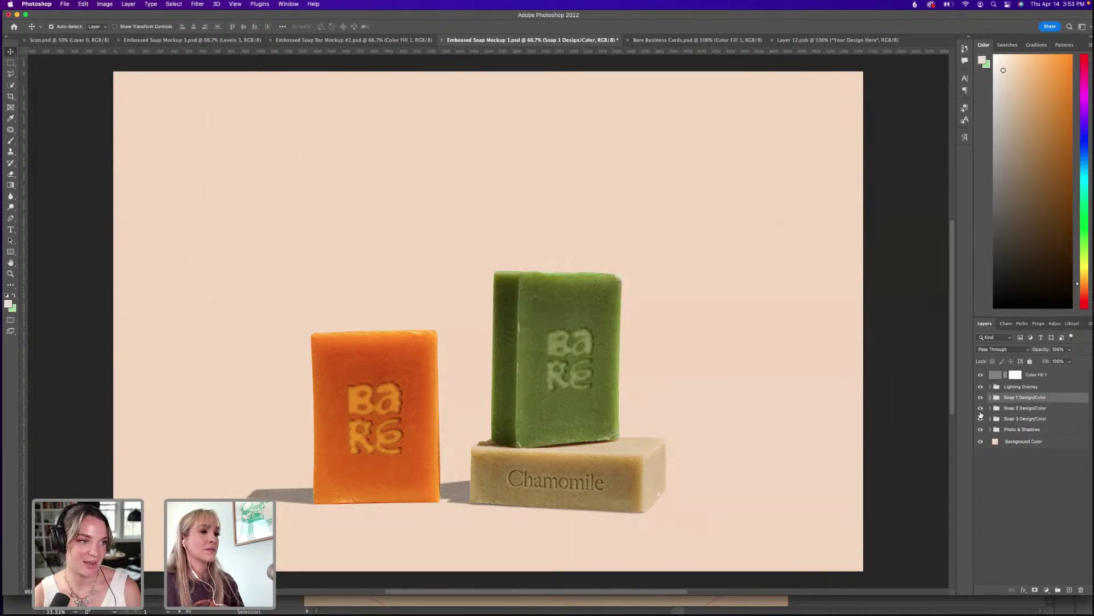
click(981, 419)
click(981, 419)
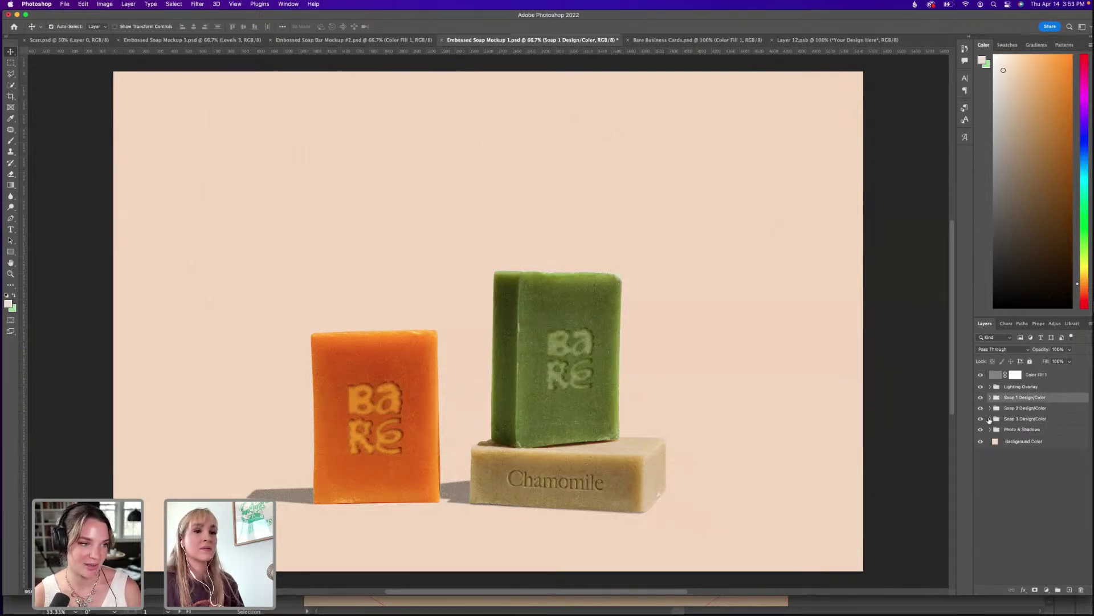
click(990, 418)
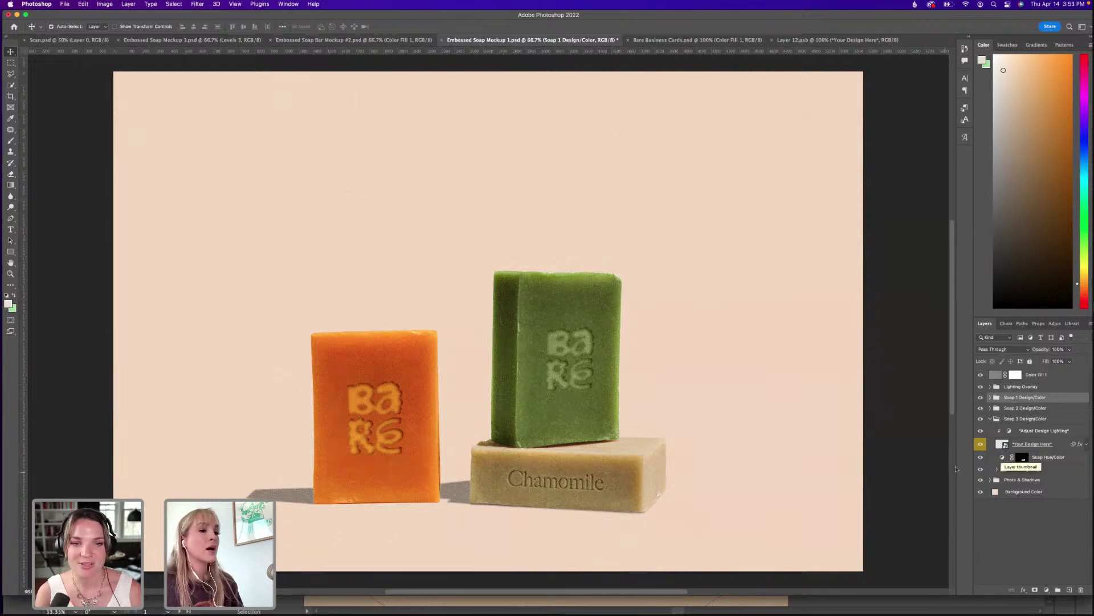
mouse_move(855, 599)
click(569, 597)
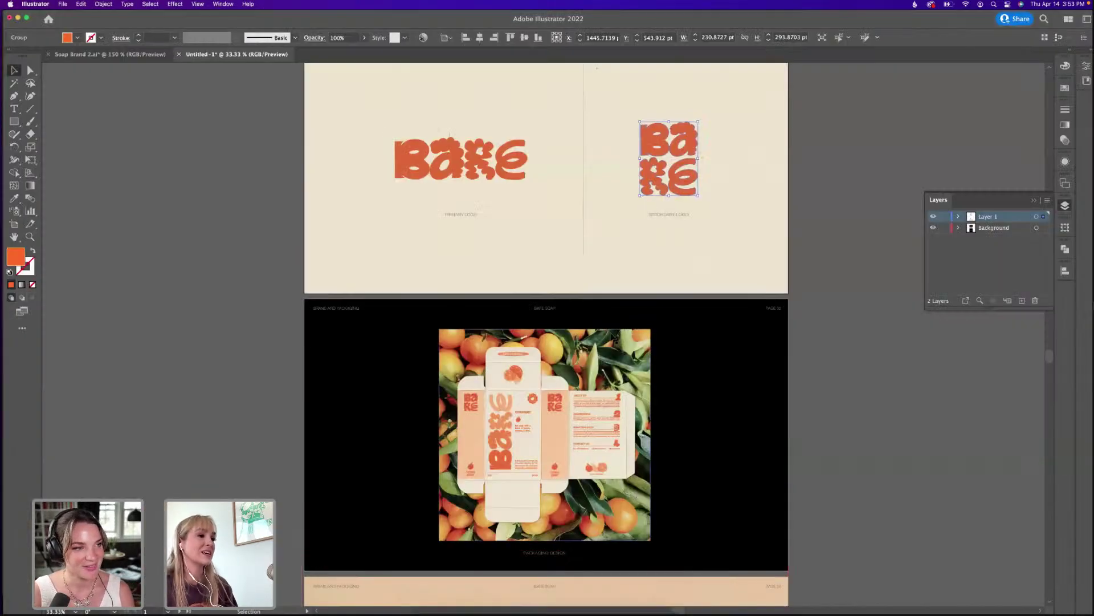
scroll(603, 335, up, 5)
drag(378, 422, 432, 348)
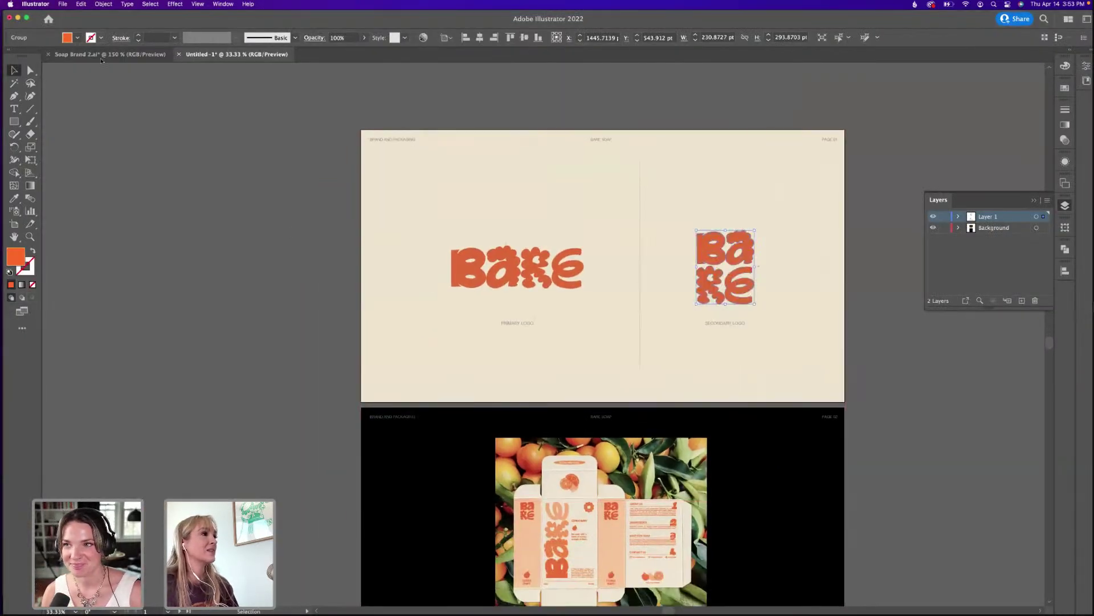
click(103, 54)
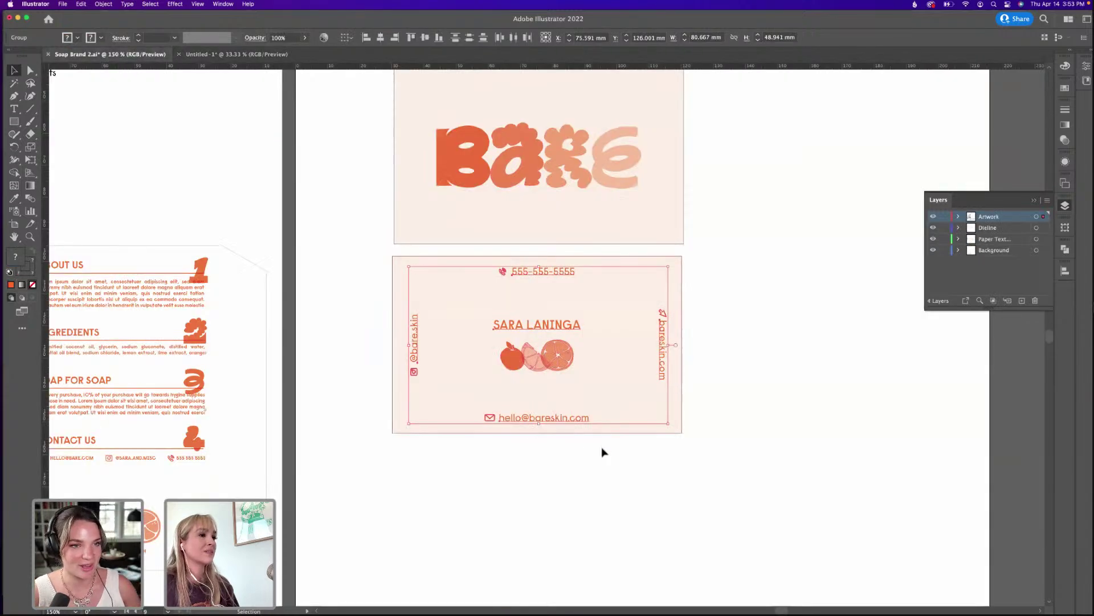
drag(369, 477, 589, 423)
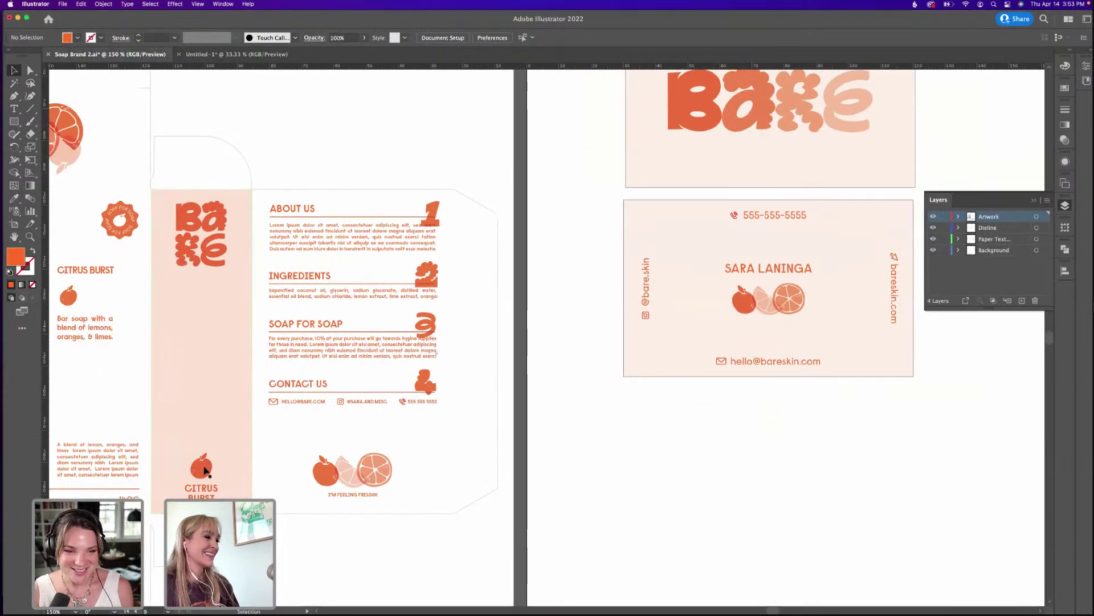
click(202, 469)
scroll(642, 359, right, 2)
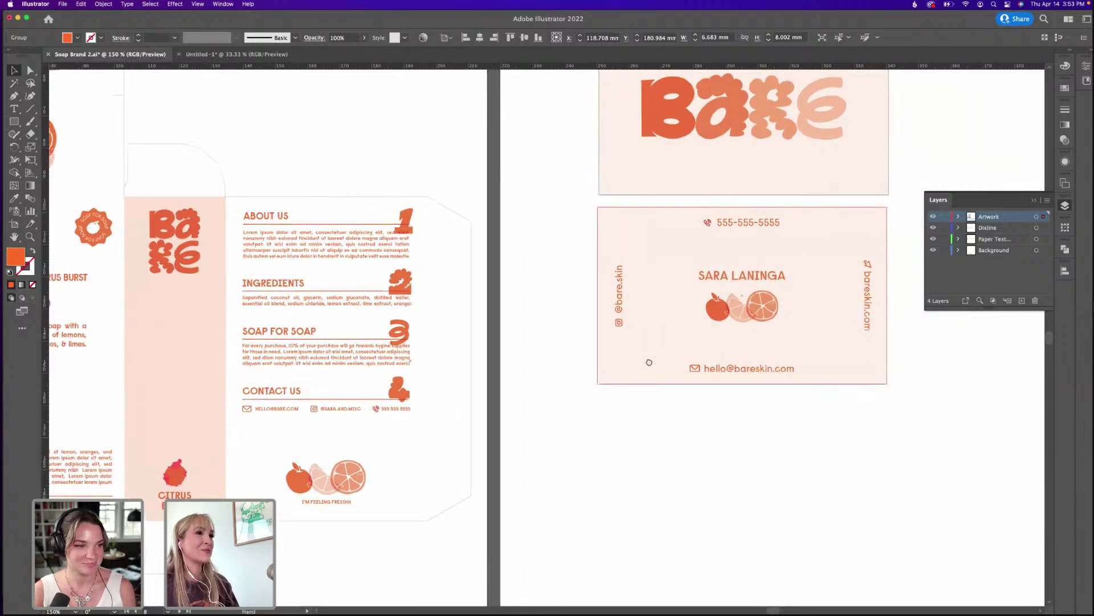
mouse_move(669, 611)
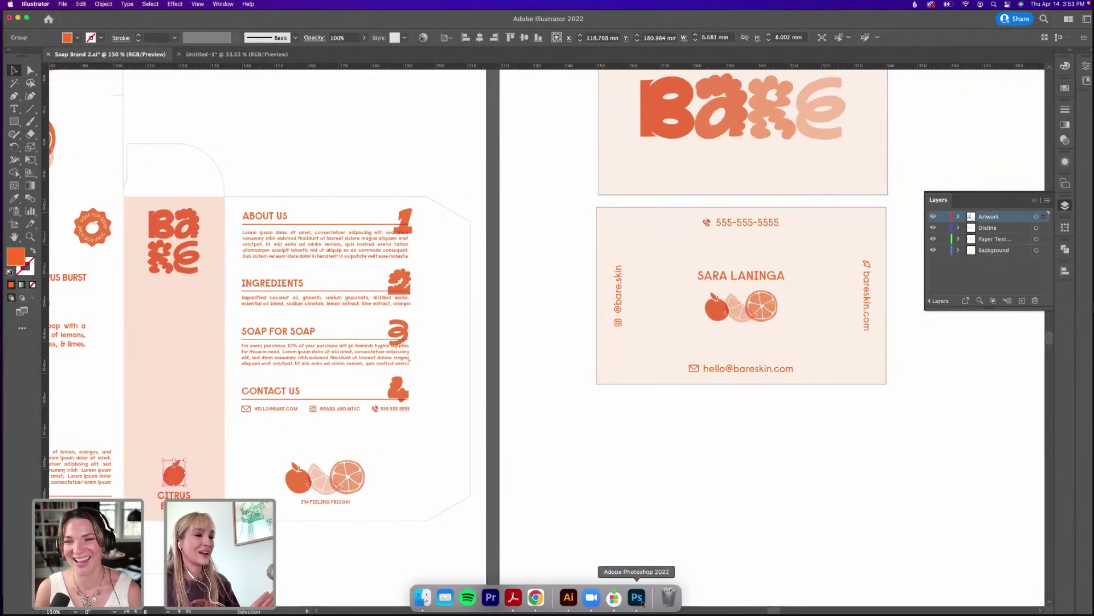
click(637, 600)
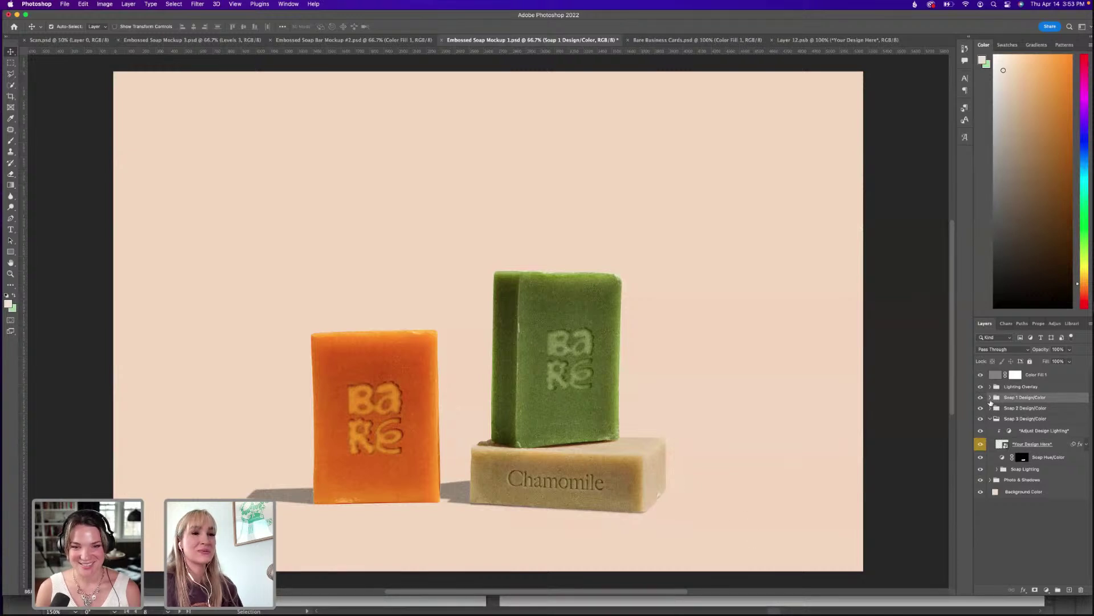
click(989, 398)
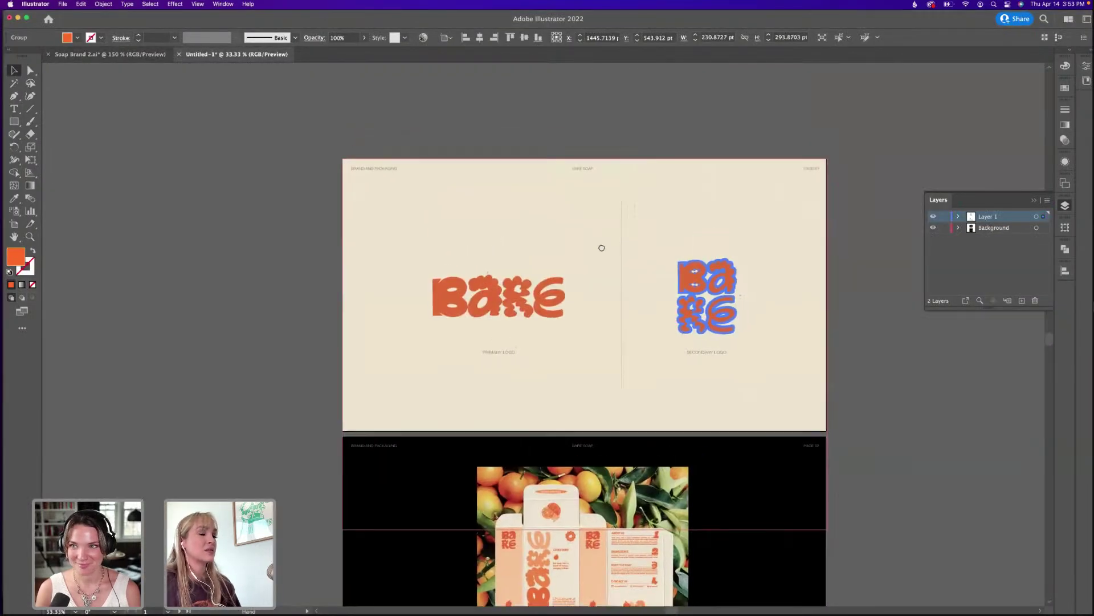
drag(602, 247, 576, 252)
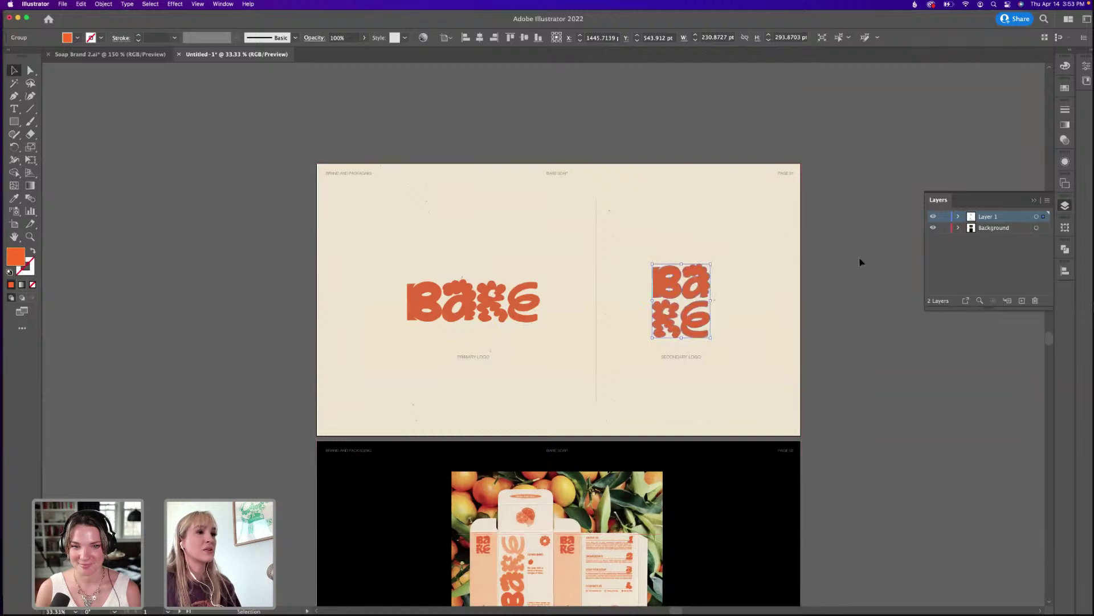
Deselect the secondary logo, zoom in, and scroll down through the BARE presentation pages.
click(821, 292)
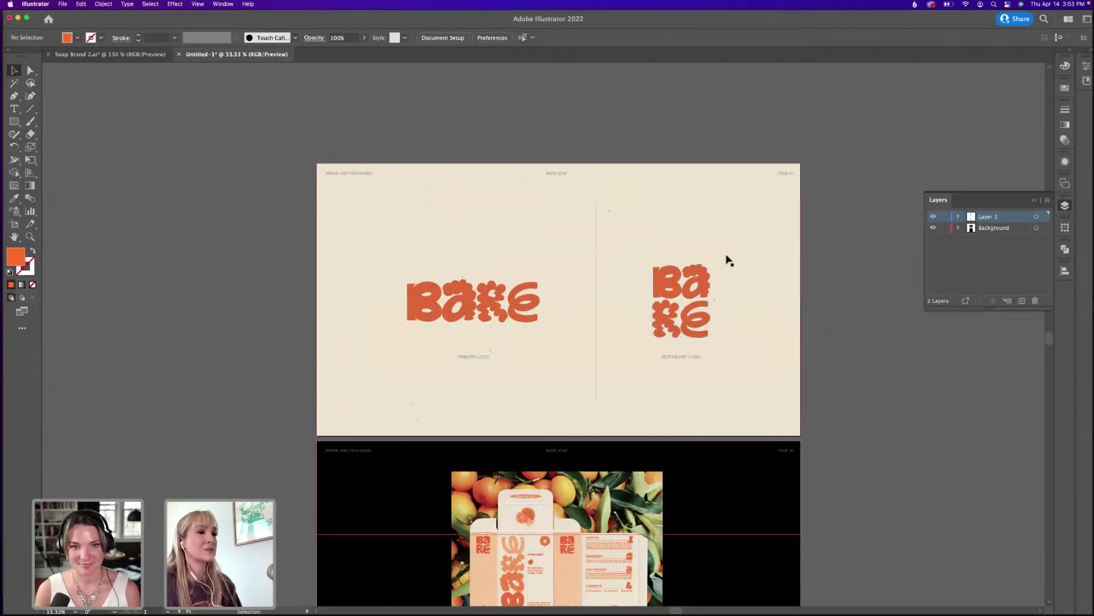
scroll(769, 262, down, 5)
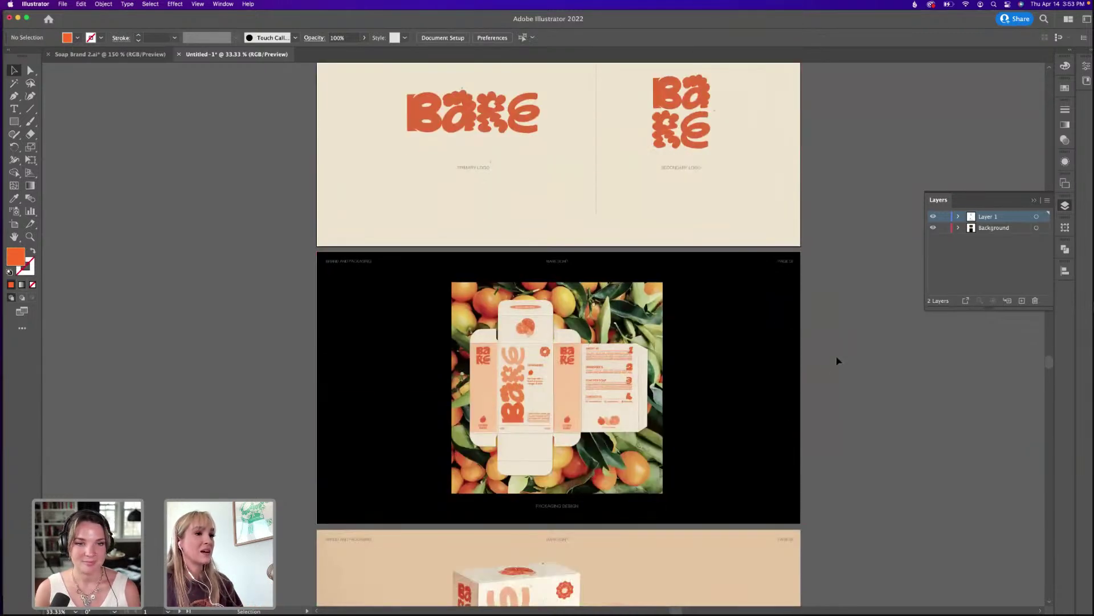
key(super+equal)
scroll(820, 362, down, 1)
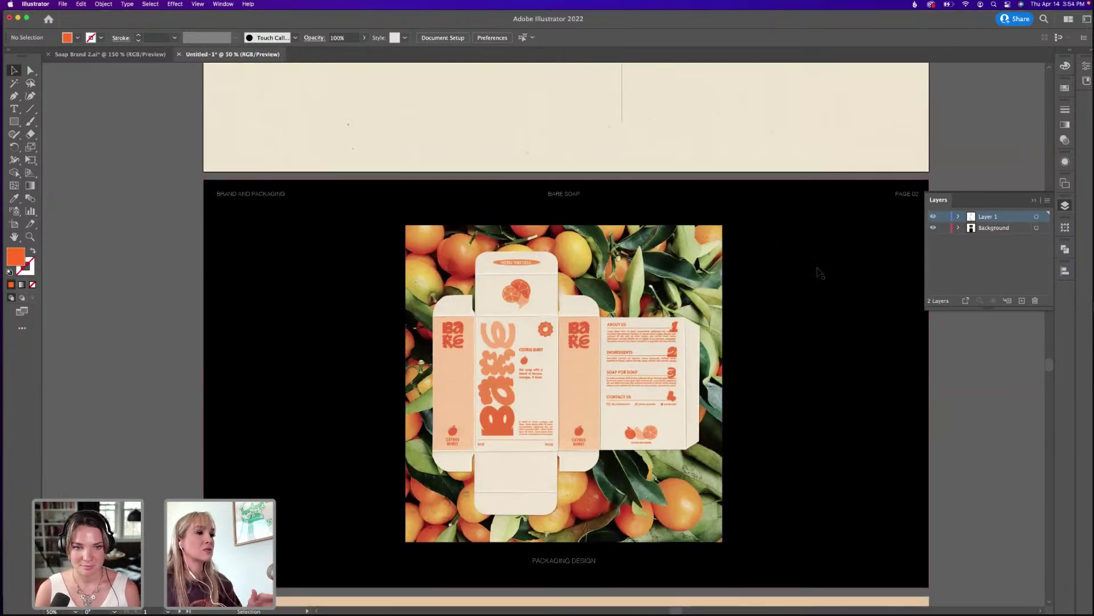
scroll(750, 312, down, 4)
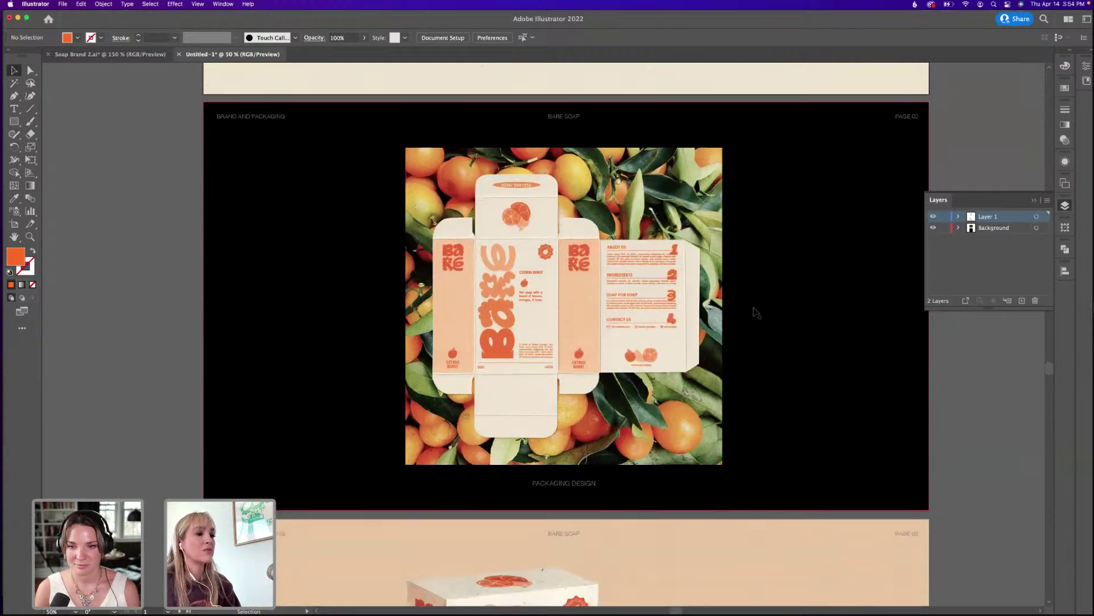
scroll(755, 308, down, 12)
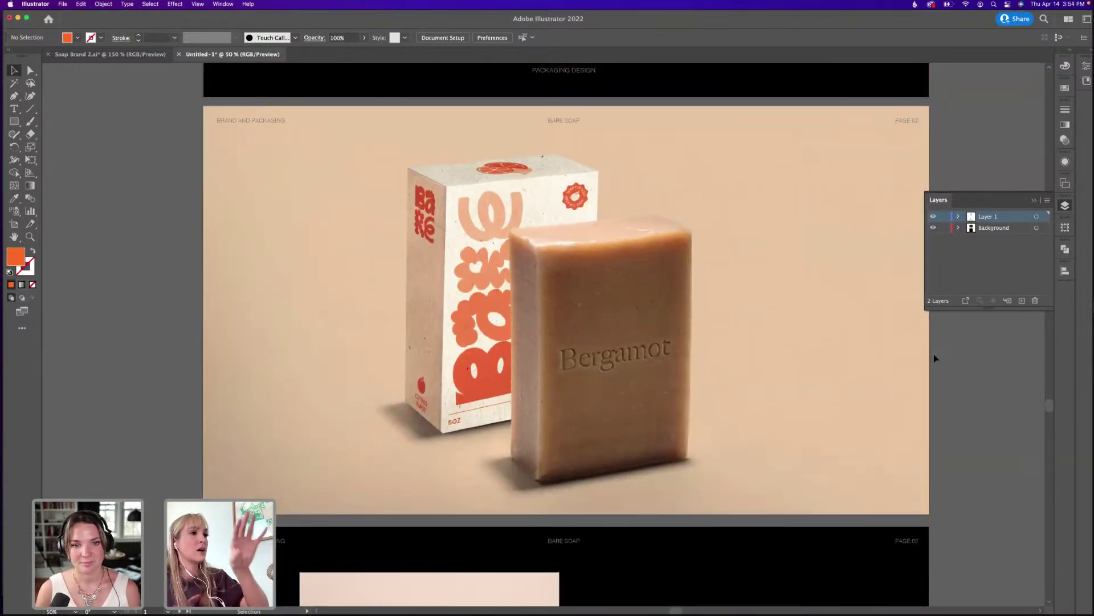
scroll(899, 361, down, 3)
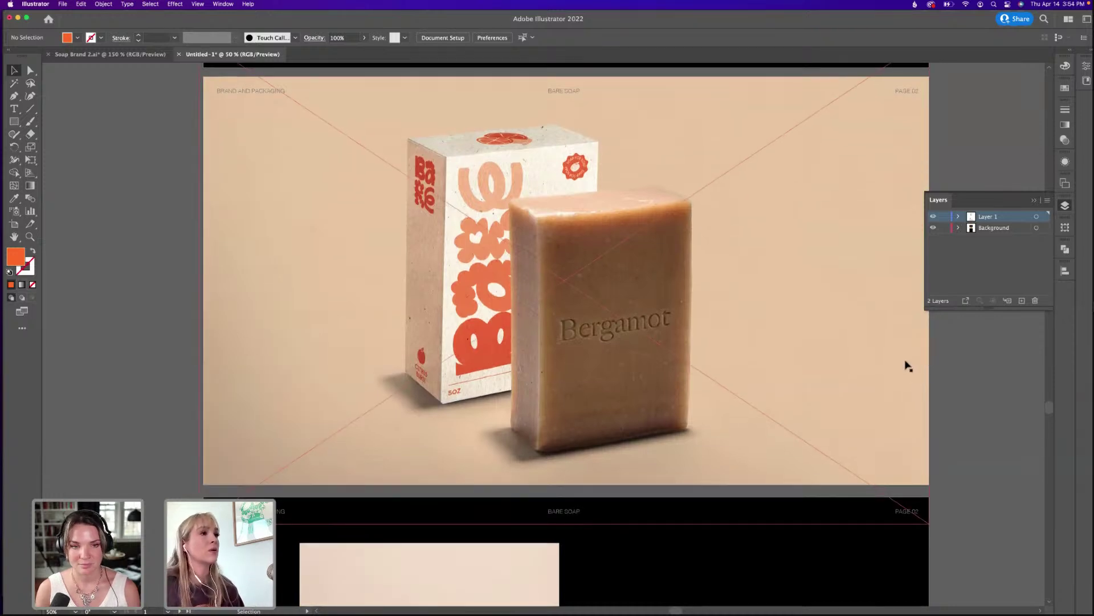
scroll(604, 319, down, 8)
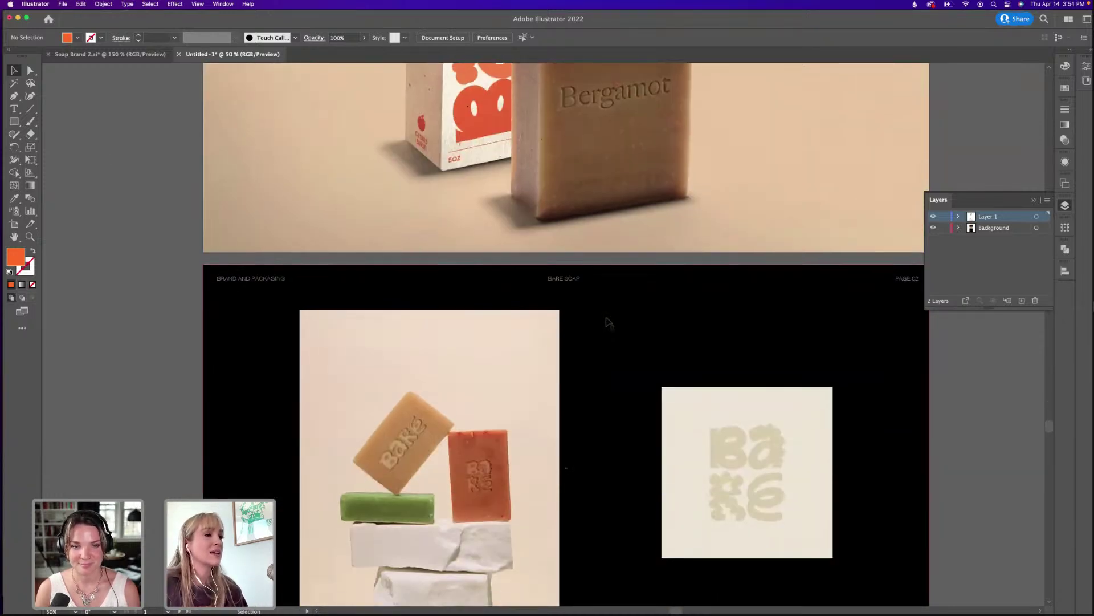
scroll(606, 318, down, 16)
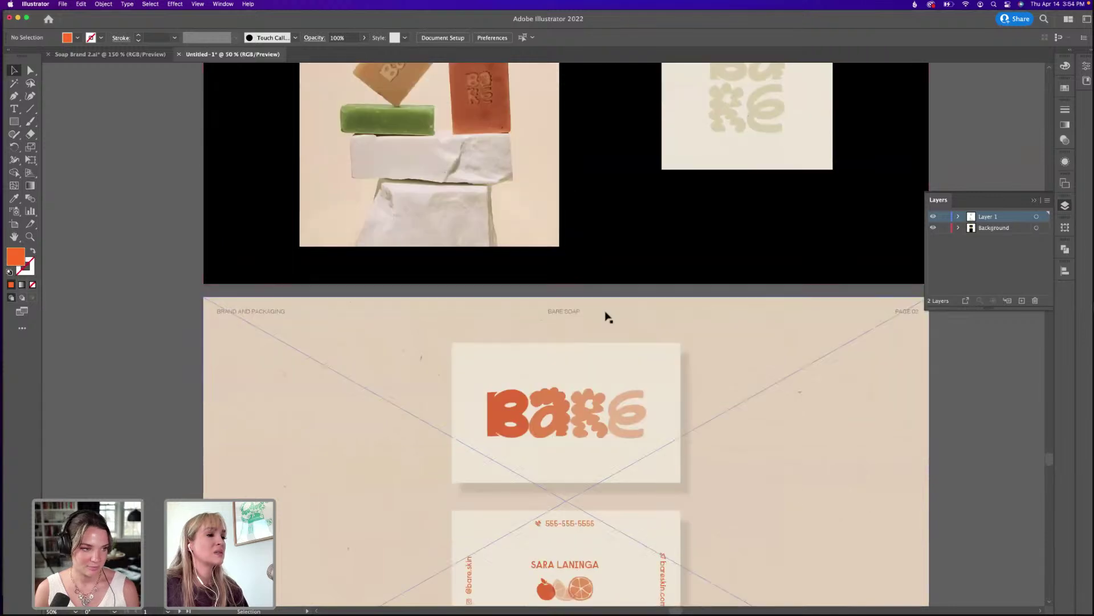
Zoom out to 25%, scroll back to the top, and switch to the Photoshop soap mockup.
key(super+minus)
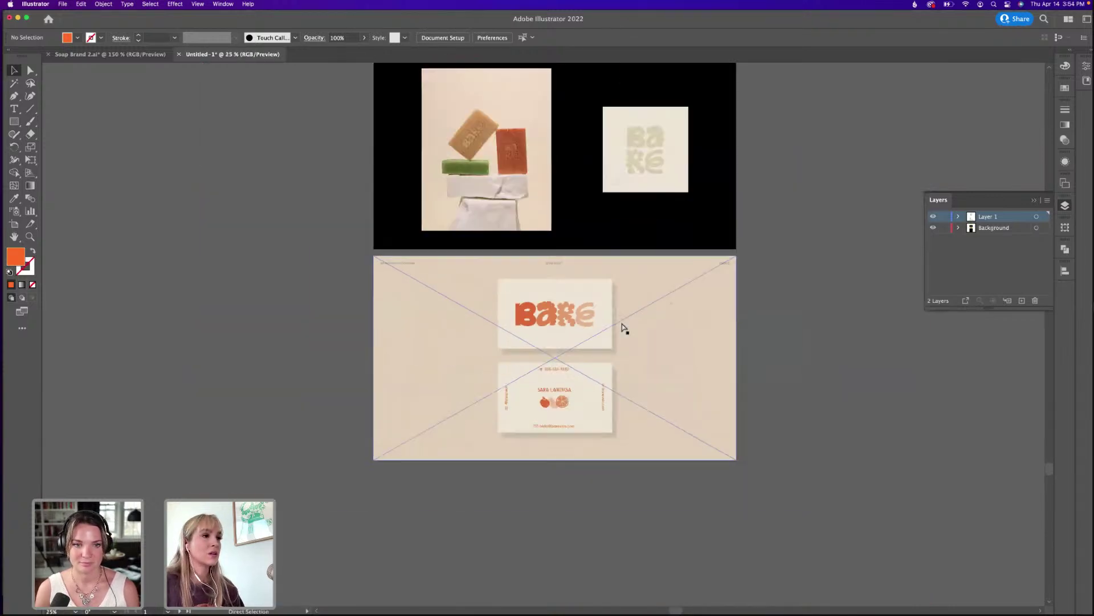
scroll(637, 332, up, 10)
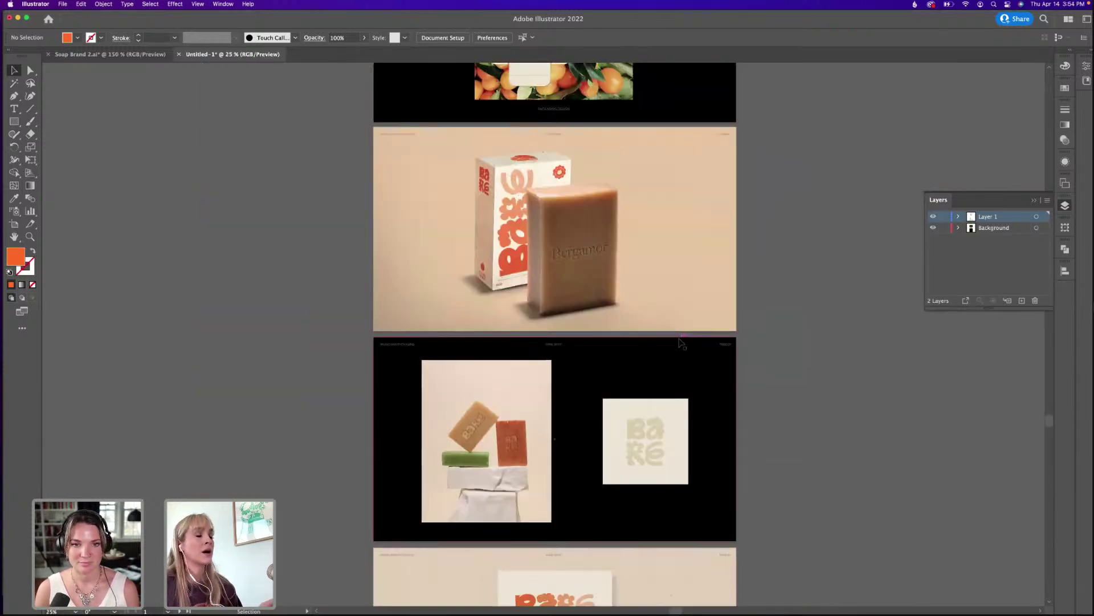
scroll(811, 335, up, 5)
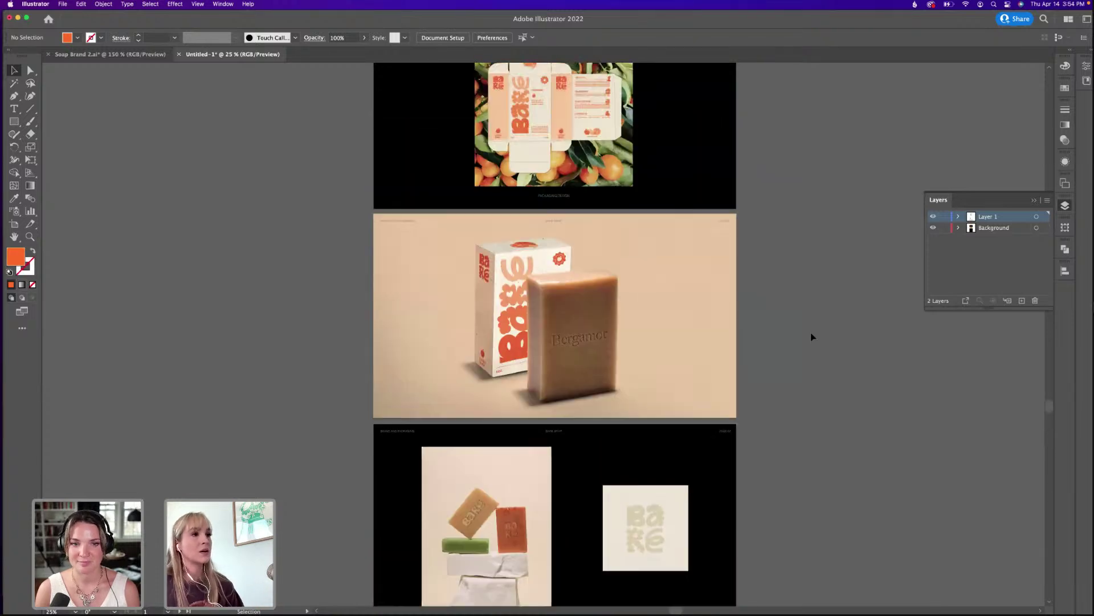
scroll(820, 338, up, 7)
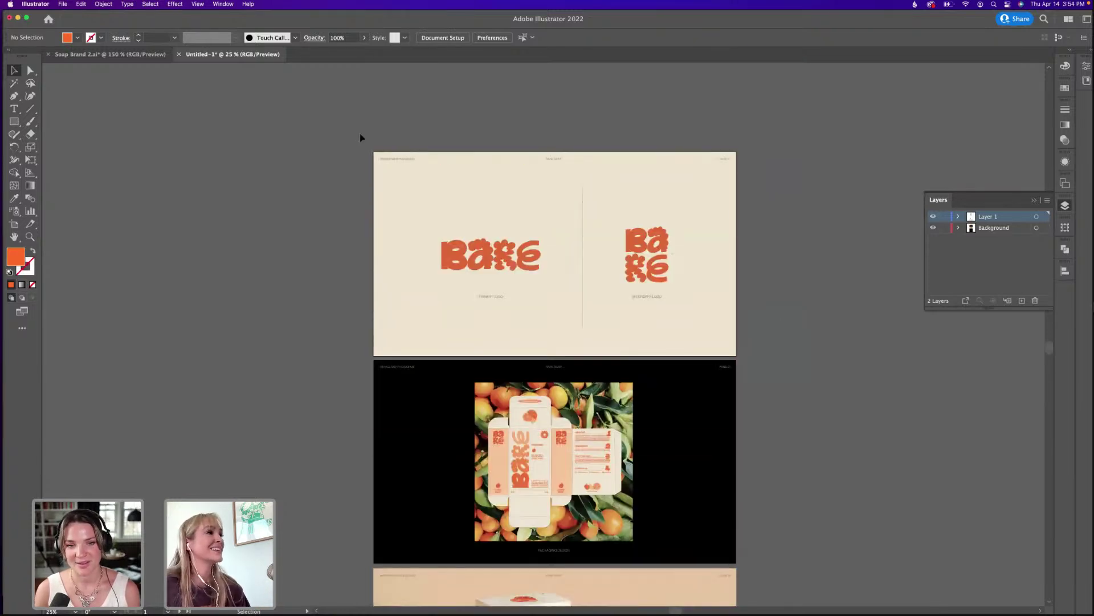
mouse_move(712, 613)
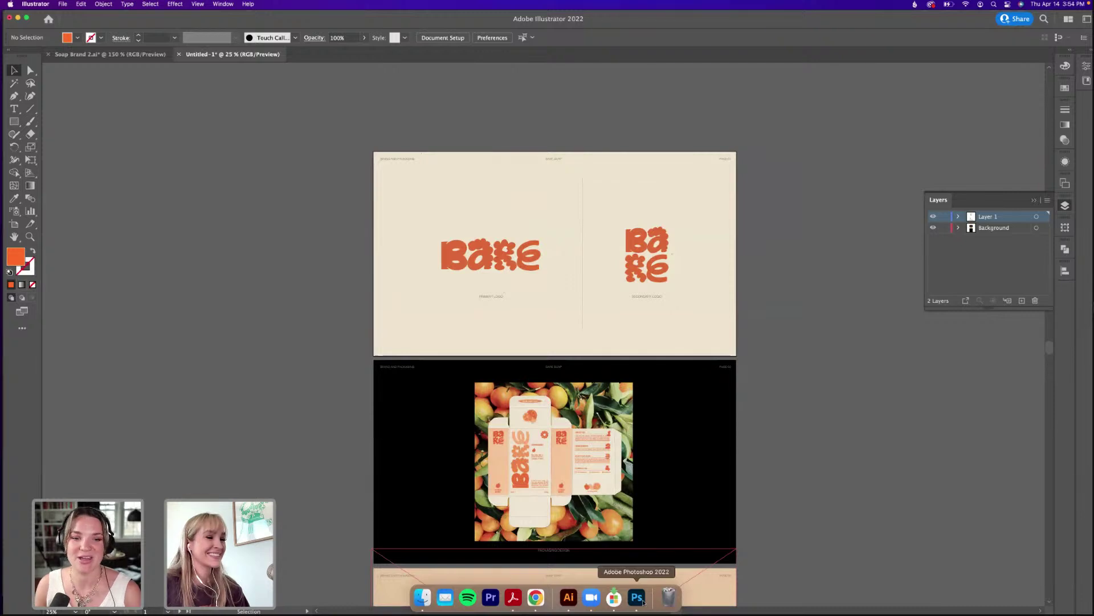
click(637, 598)
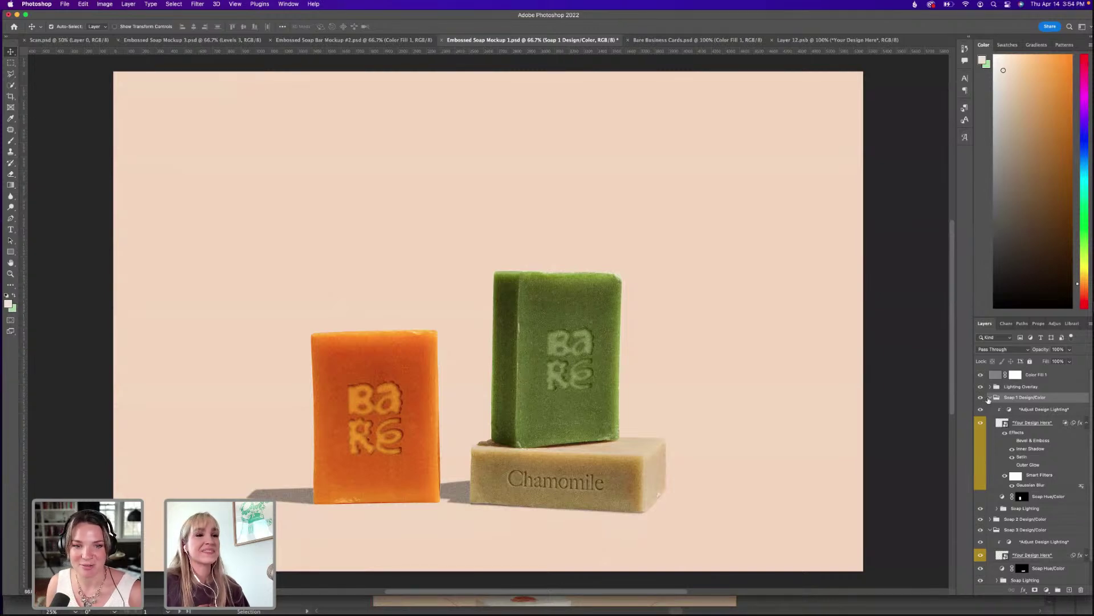
click(990, 397)
click(981, 408)
click(981, 408)
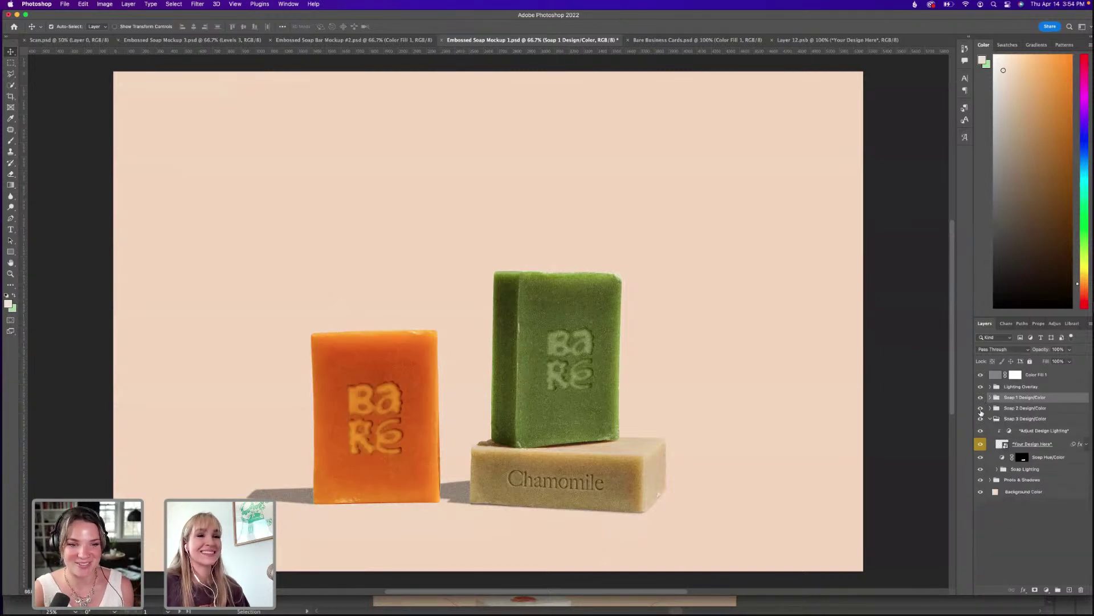
click(980, 409)
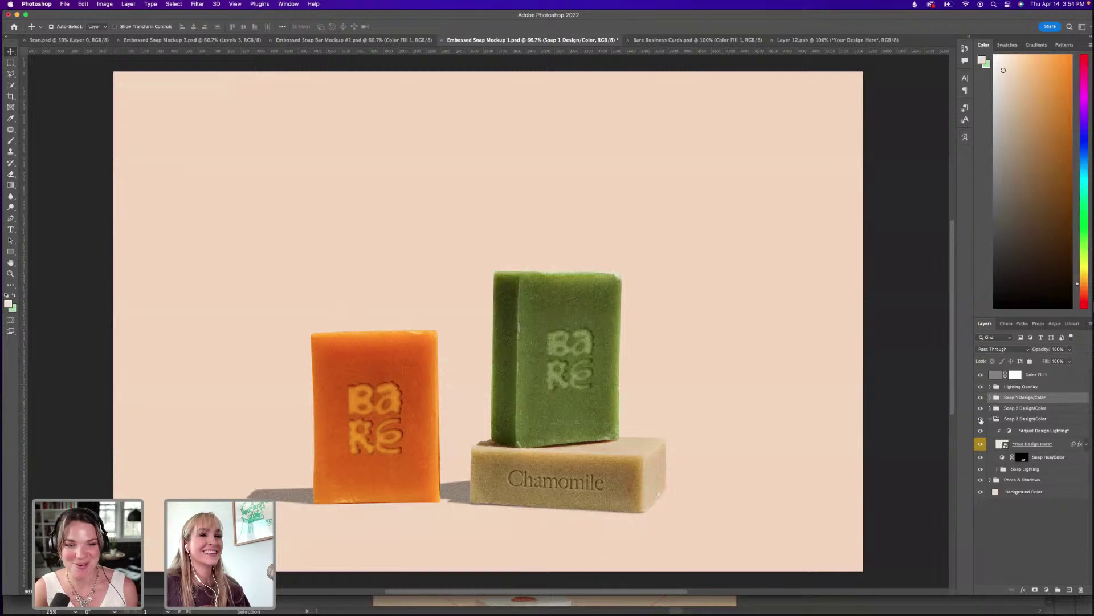
click(980, 410)
click(981, 419)
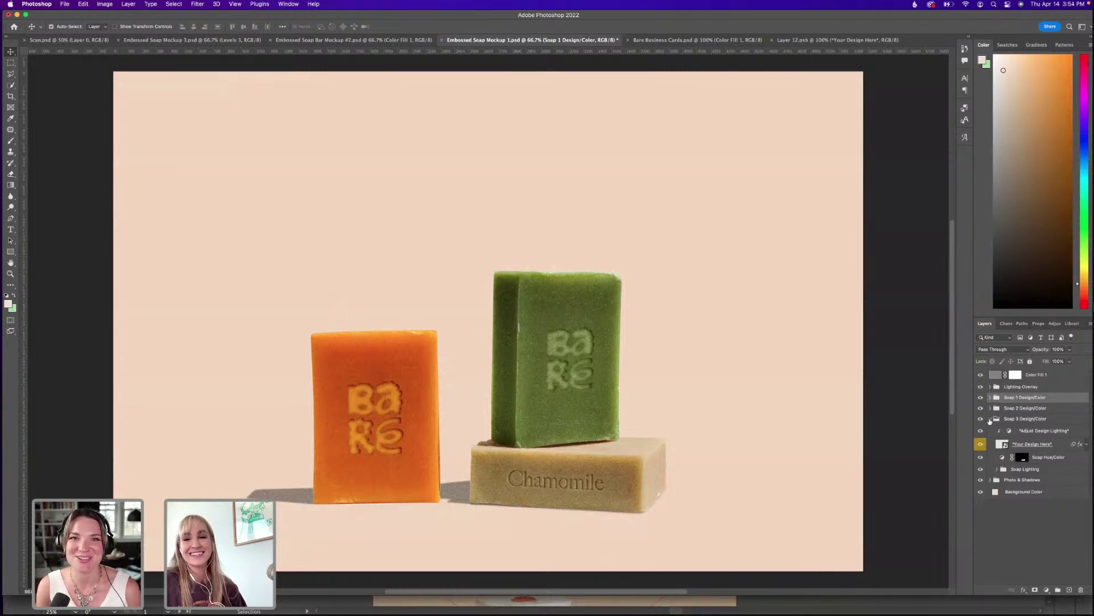
Switch back to Illustrator and pan to the logo page and tangerine packaging pages.
key(super+Tab)
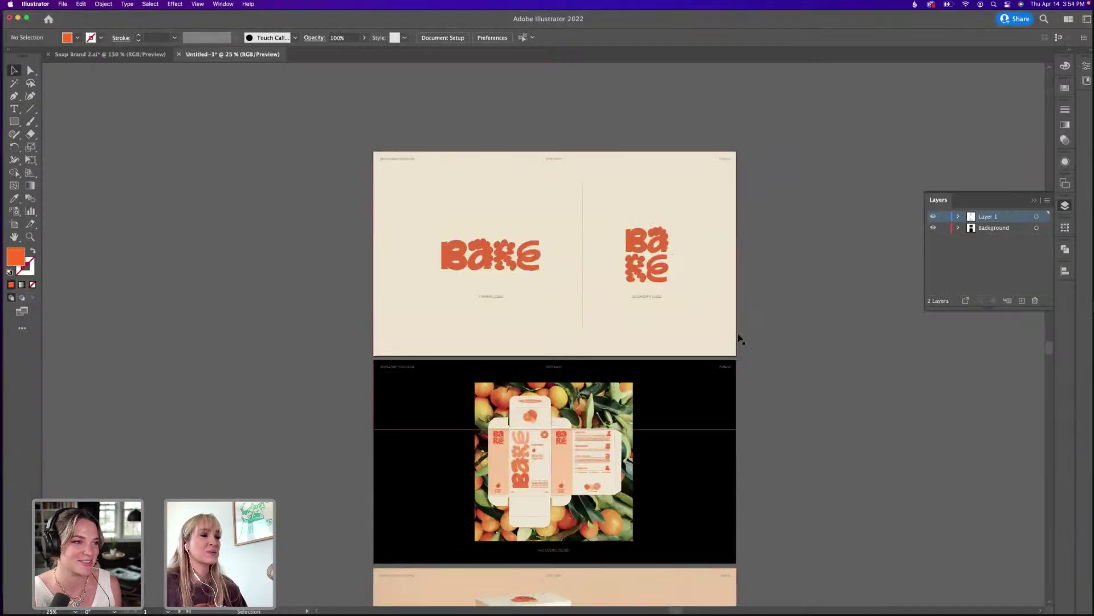
drag(796, 369, 762, 315)
scroll(782, 342, down, 1)
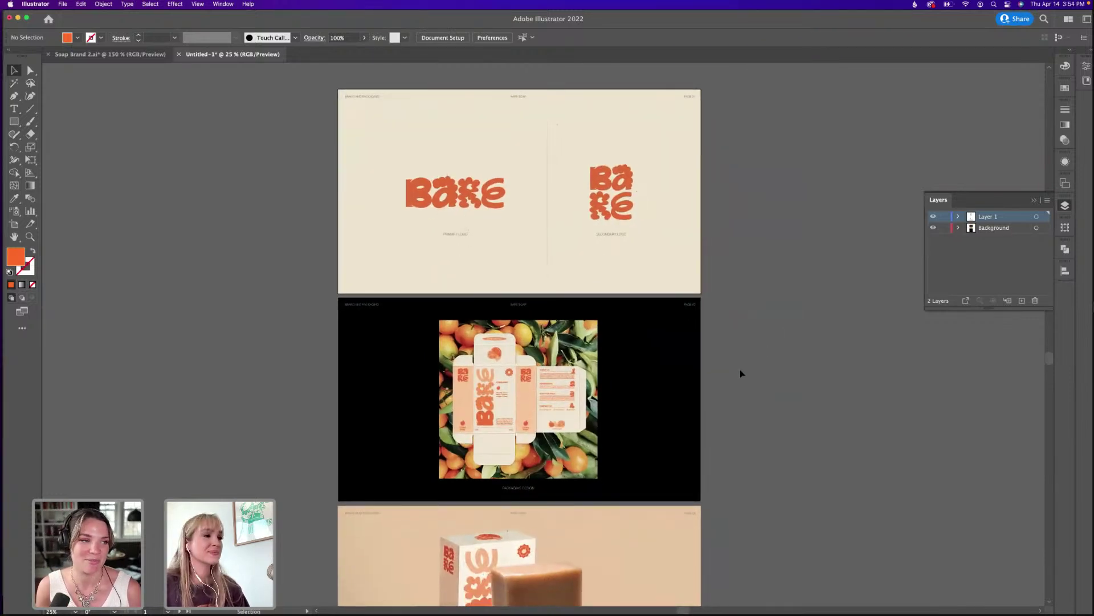
drag(737, 403, 743, 395)
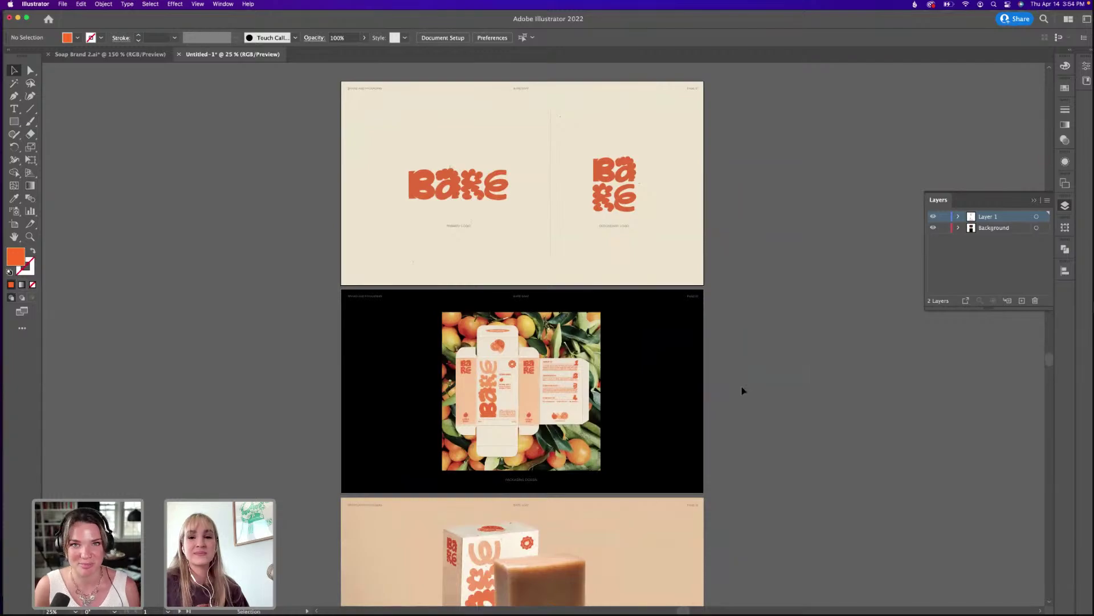